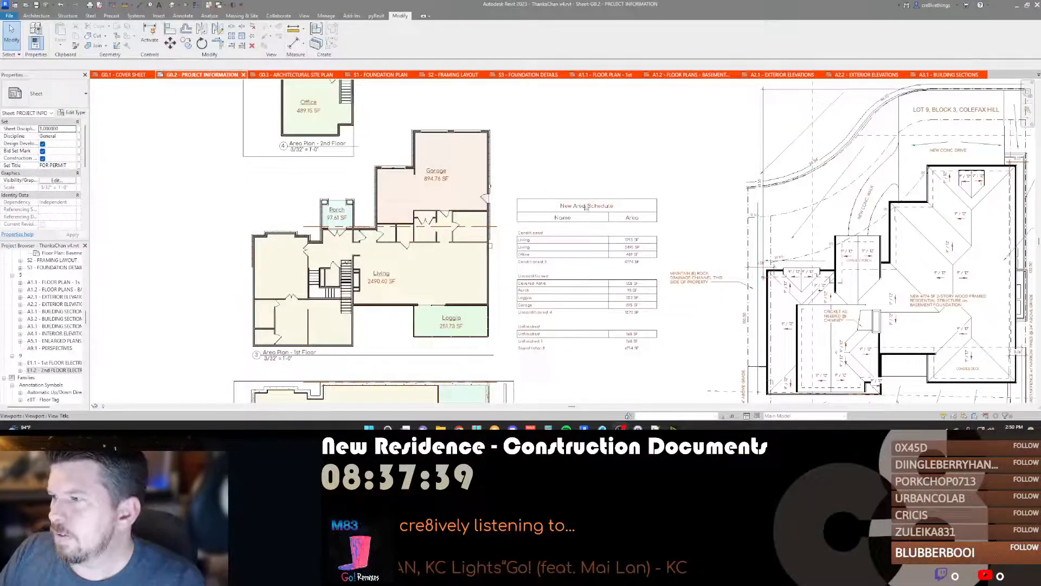
Step: Examine the area plans, area schedule and site plan on sheet G0.2 Project Information
{"action": "scroll", "coordinate": [469, 254], "scroll_direction": "down", "scroll_amount": 4}
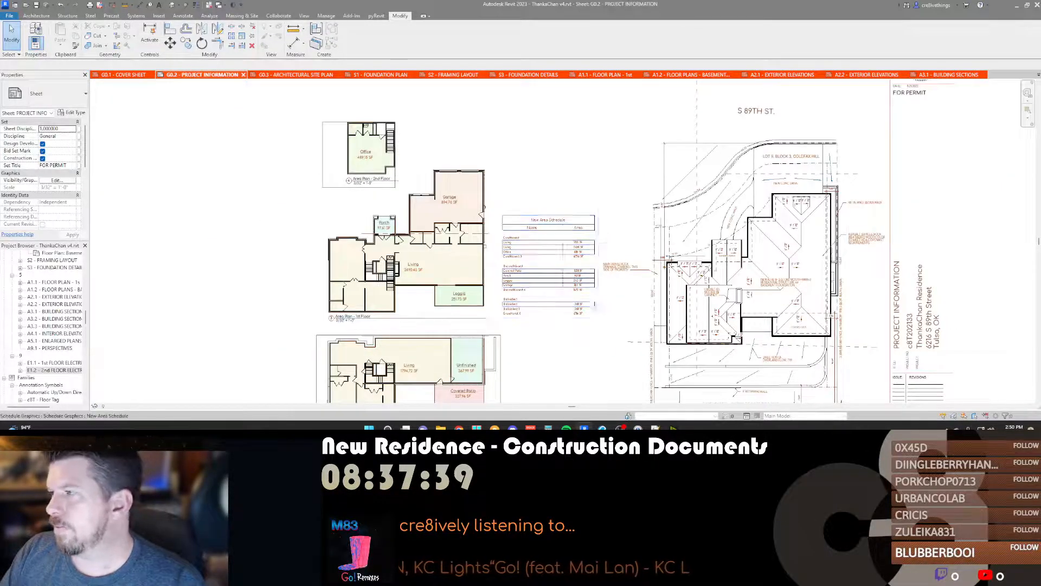
{"action": "middle_click_drag", "start_coordinate": [538, 218], "coordinate": [507, 213]}
{"action": "scroll", "coordinate": [507, 213], "scroll_direction": "down", "scroll_amount": 2}
{"action": "scroll", "coordinate": [623, 217], "scroll_direction": "up", "scroll_amount": 5}
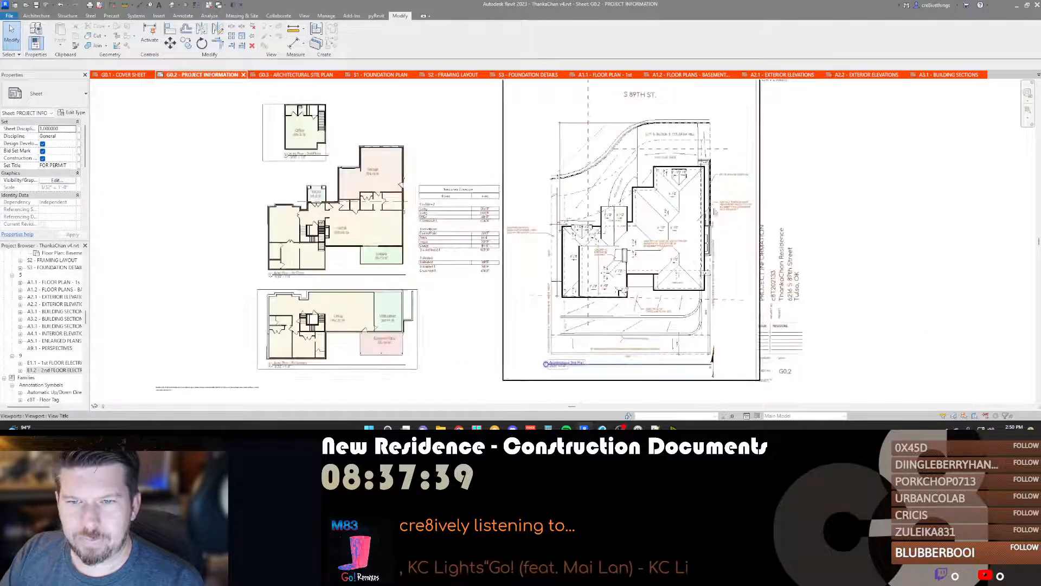
{"action": "scroll", "coordinate": [625, 175], "scroll_direction": "up", "scroll_amount": 1}
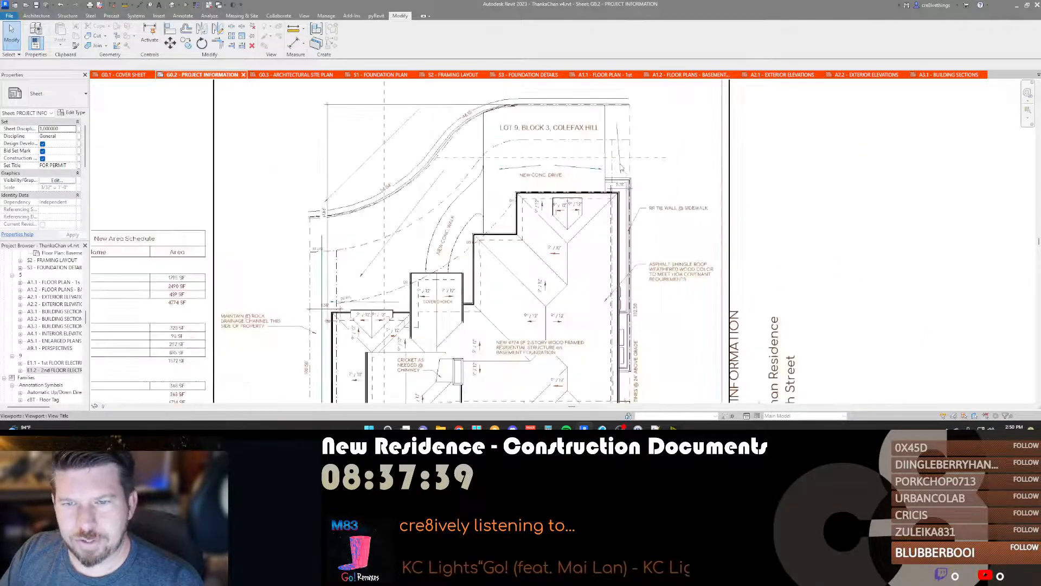
{"action": "middle_click_drag", "start_coordinate": [610, 279], "coordinate": [602, 272]}
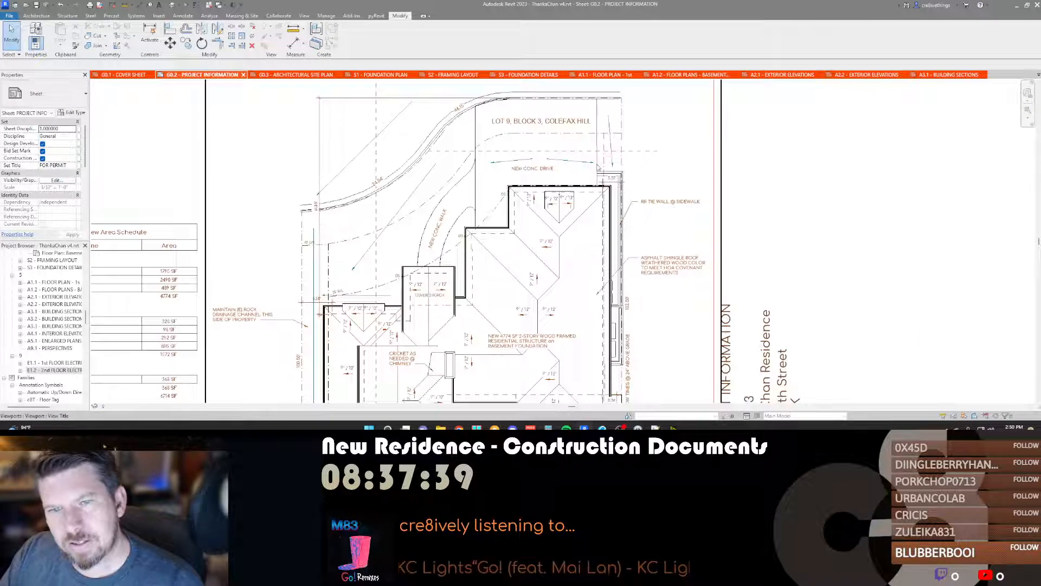
{"action": "scroll", "coordinate": [601, 165], "scroll_direction": "down", "scroll_amount": 1}
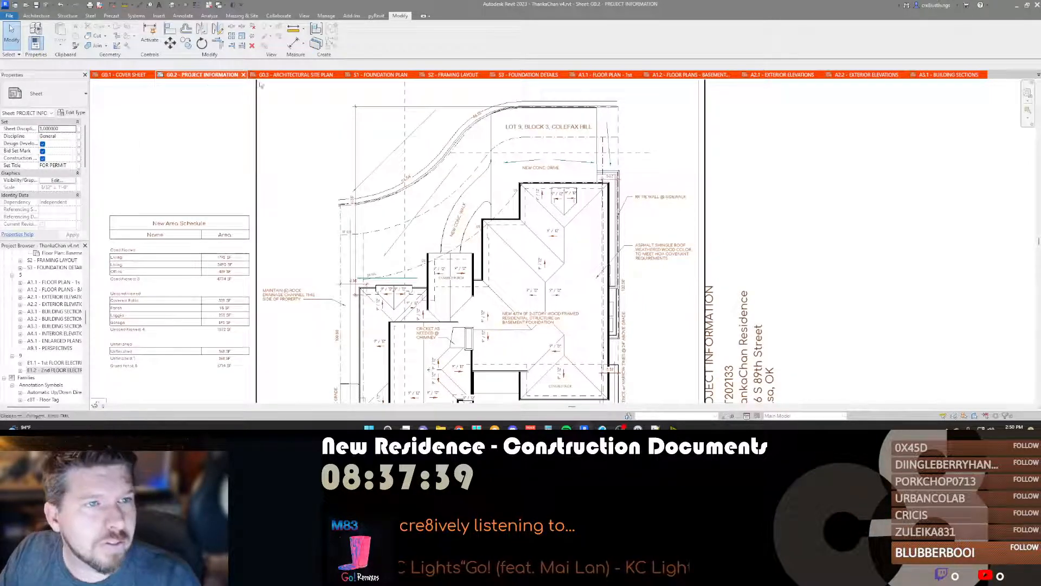
Step: Open sheet G0.3 Architectural Site Plan and examine the survey and building placement
{"action": "left_click", "coordinate": [277, 74]}
{"action": "scroll", "coordinate": [516, 265], "scroll_direction": "up", "scroll_amount": 4}
{"action": "scroll", "coordinate": [516, 265], "scroll_direction": "down", "scroll_amount": 3}
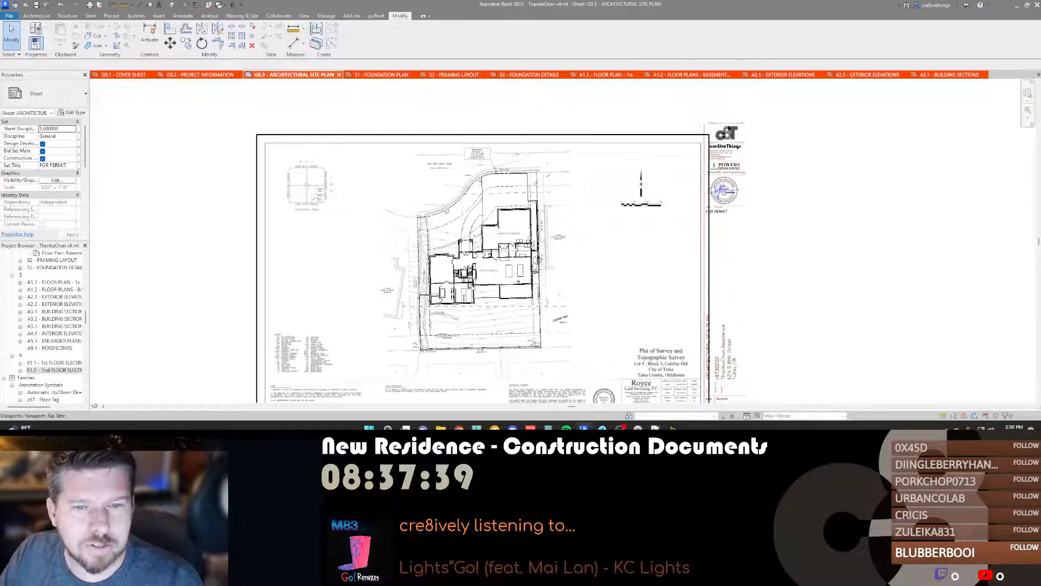
{"action": "scroll", "coordinate": [469, 287], "scroll_direction": "up", "scroll_amount": 4}
{"action": "scroll", "coordinate": [447, 234], "scroll_direction": "down", "scroll_amount": 4}
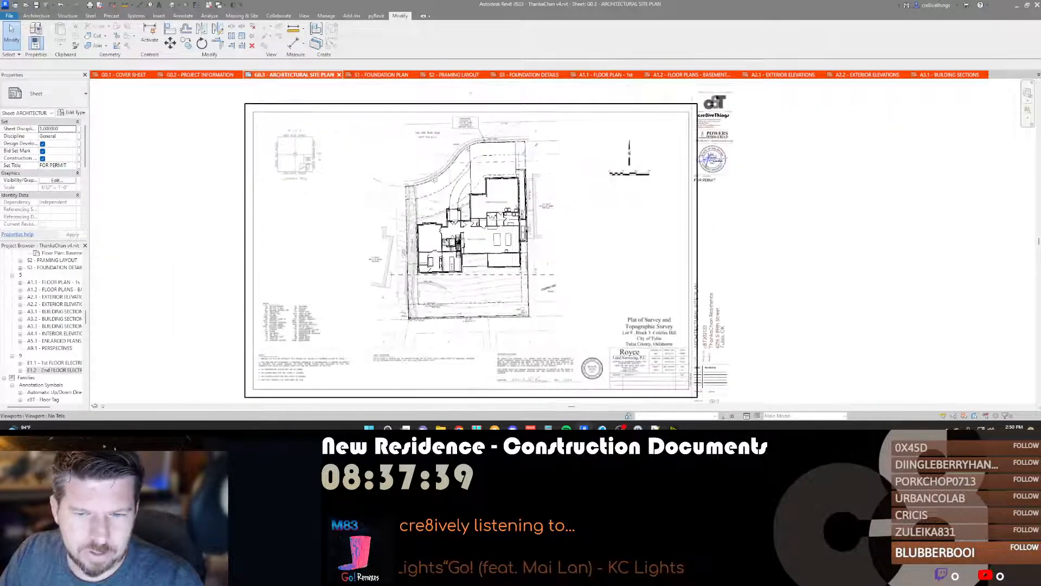
Step: Open sheet S1 Foundation Plan and examine the two foundation views on it
{"action": "left_click", "coordinate": [380, 74]}
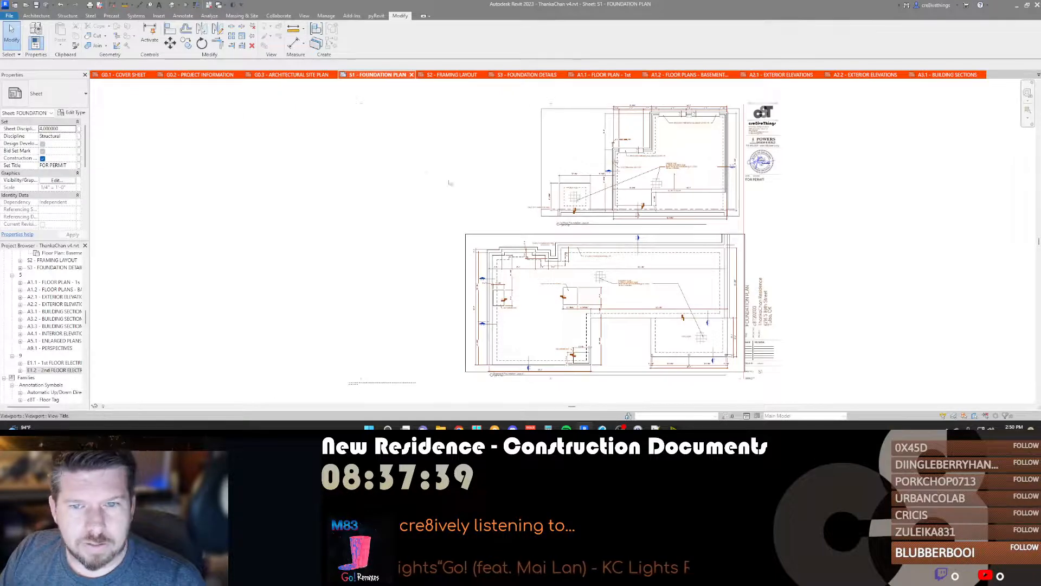
{"action": "middle_click_drag", "start_coordinate": [391, 175], "coordinate": [357, 172]}
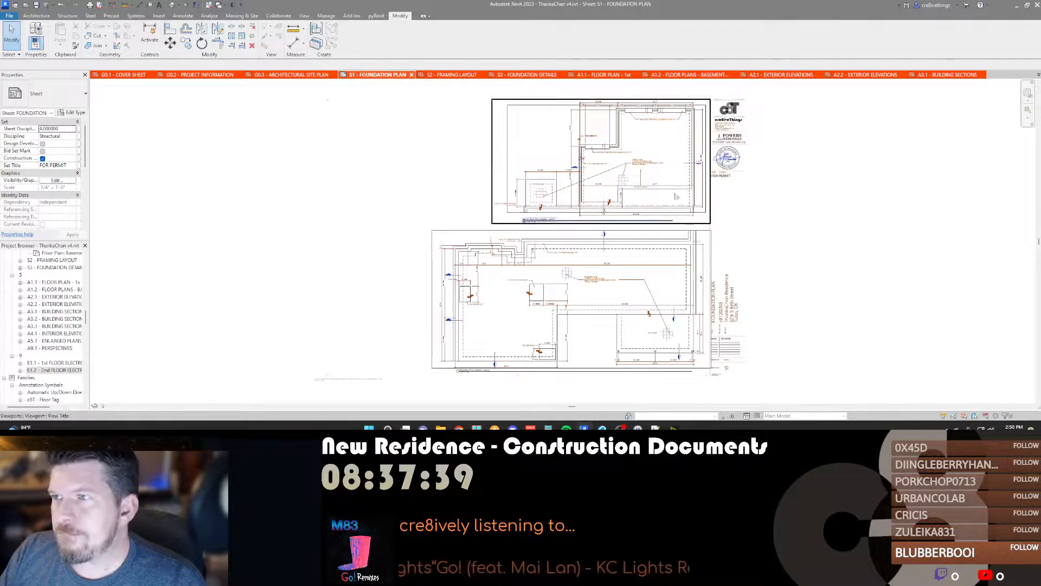
{"action": "middle_click_drag", "start_coordinate": [782, 197], "coordinate": [706, 191]}
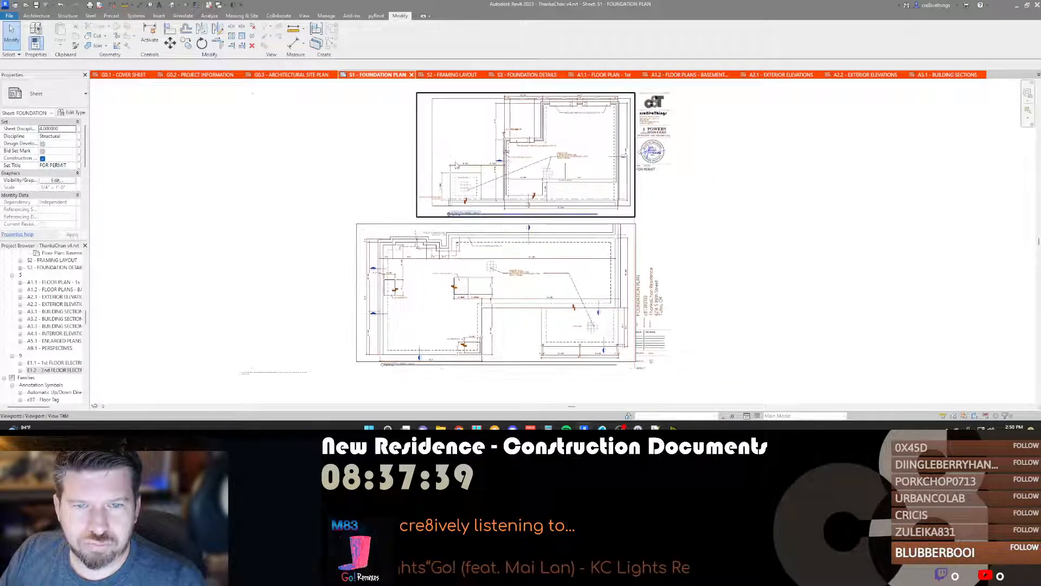
{"action": "scroll", "coordinate": [451, 160], "scroll_direction": "up", "scroll_amount": 4}
{"action": "scroll", "coordinate": [451, 160], "scroll_direction": "down", "scroll_amount": 3}
Step: Switch to Bluebeam Revu and display the foundation plan on page 1 of the STresscon Engineering PDF
{"action": "left_click", "coordinate": [602, 429]}
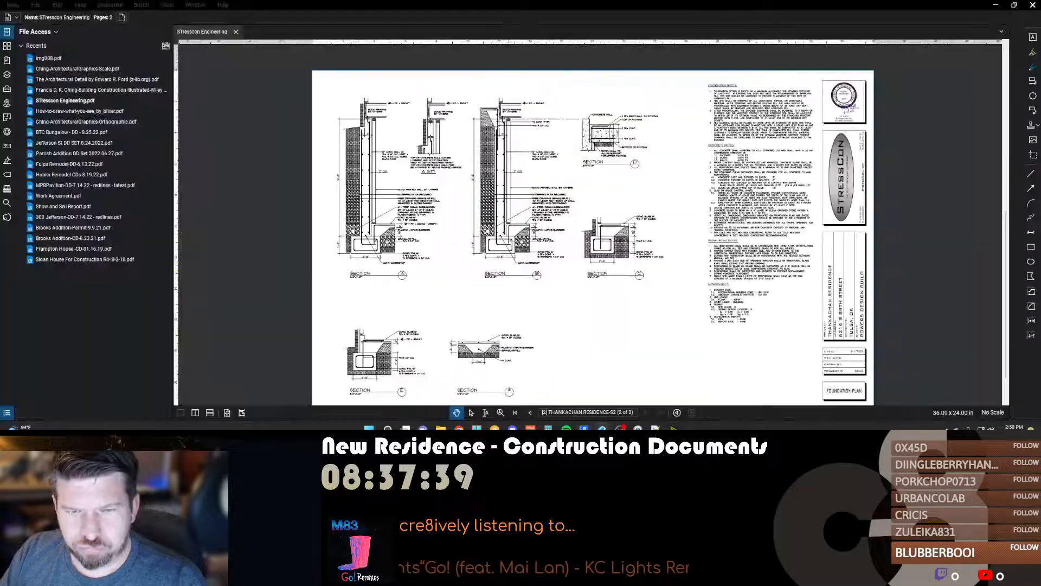
{"action": "scroll", "coordinate": [517, 398], "scroll_direction": "up", "scroll_amount": 1}
{"action": "double_click", "coordinate": [531, 418]}
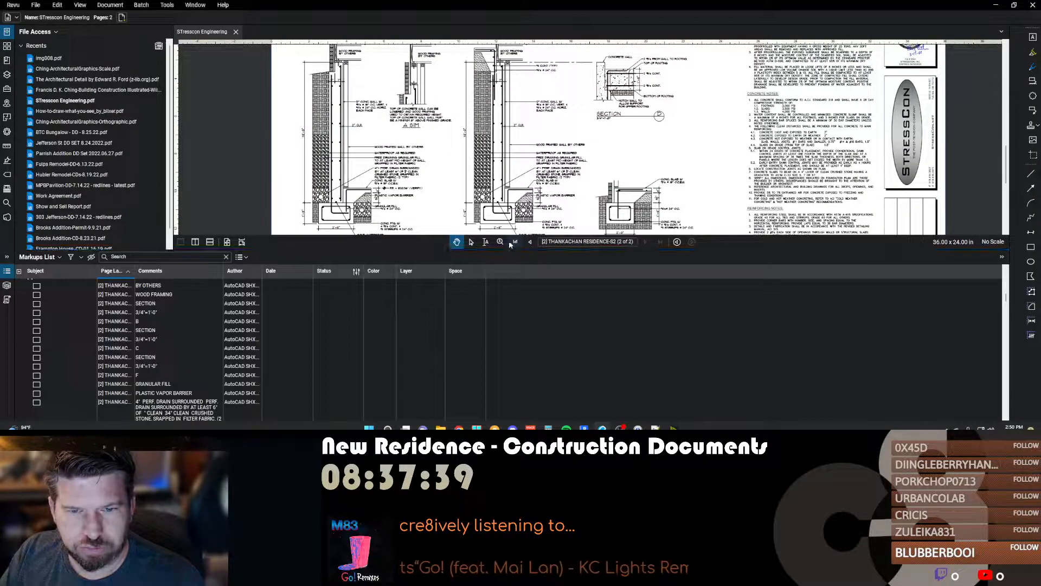
{"action": "double_click", "coordinate": [512, 250]}
{"action": "left_click", "coordinate": [527, 414]}
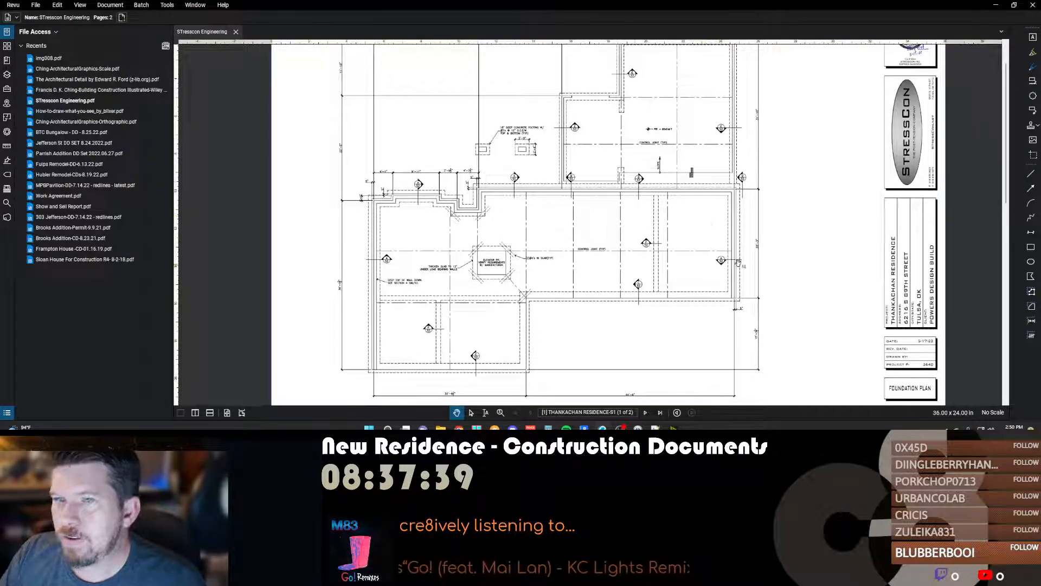
{"action": "left_click_drag", "start_coordinate": [542, 201], "coordinate": [529, 201]}
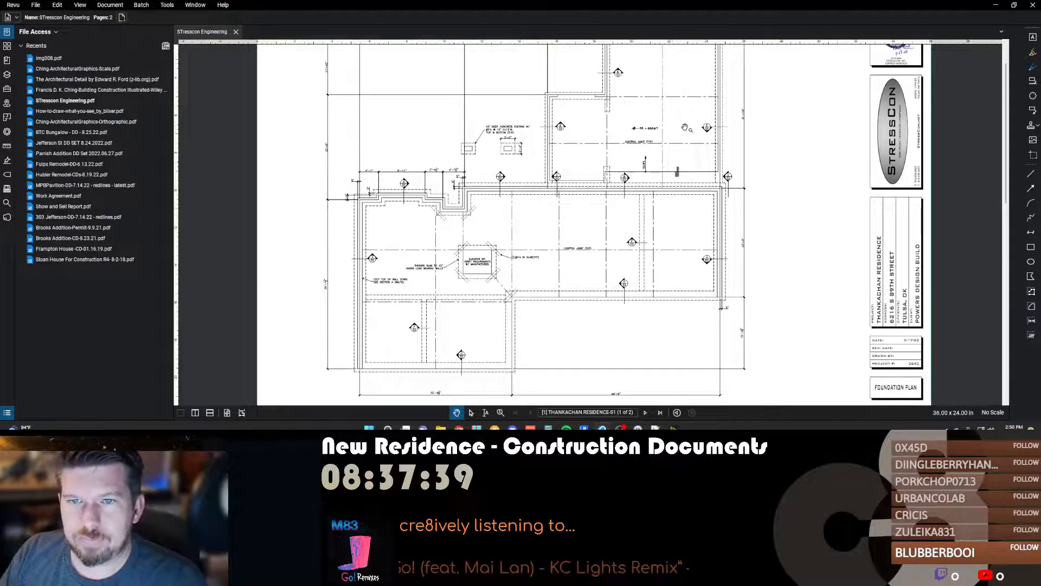
{"action": "scroll", "coordinate": [688, 132], "scroll_direction": "up", "scroll_amount": 2}
Step: Collapse Revu's file list and tile Revit and Revu side by side, giving Revit about two thirds of the width
{"action": "key", "text": "super+Right"}
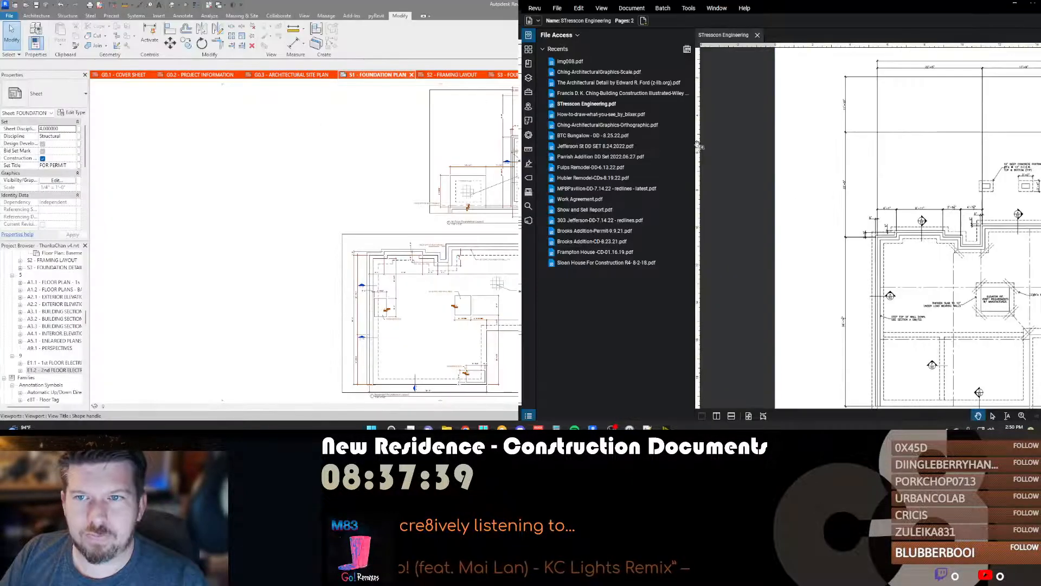
{"action": "key", "text": "super+Left"}
{"action": "left_click", "coordinate": [169, 137]}
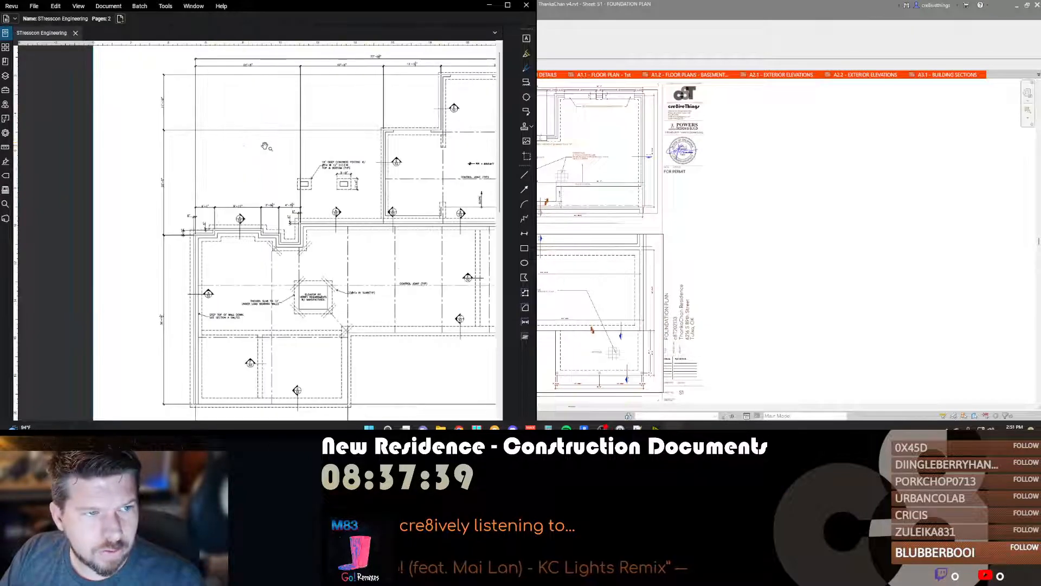
{"action": "key", "text": "super+Right"}
{"action": "key", "text": "super+Up"}
{"action": "key", "text": "alt+Tab"}
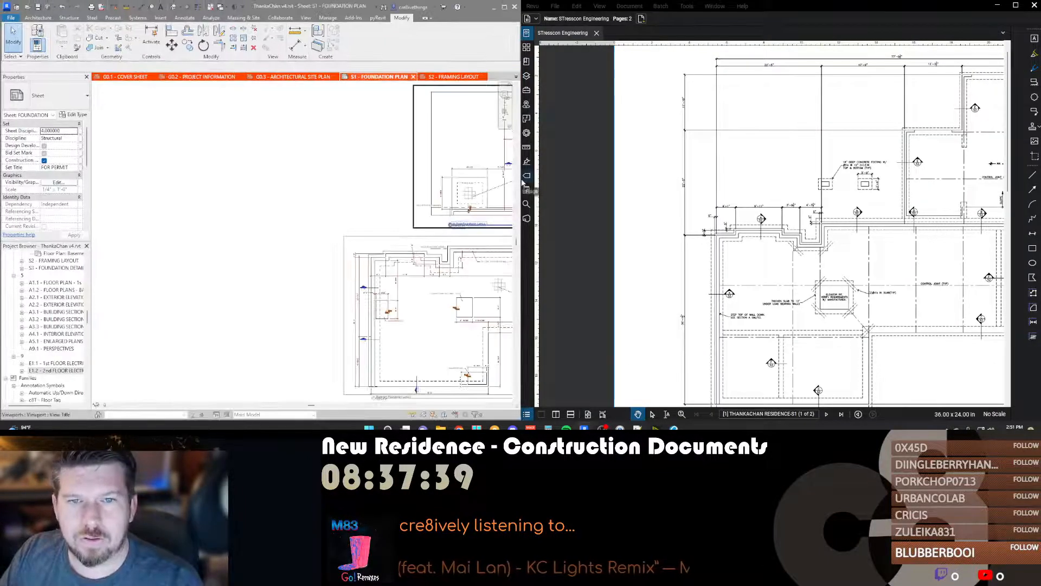
{"action": "left_click_drag", "start_coordinate": [522, 184], "coordinate": [699, 186]}
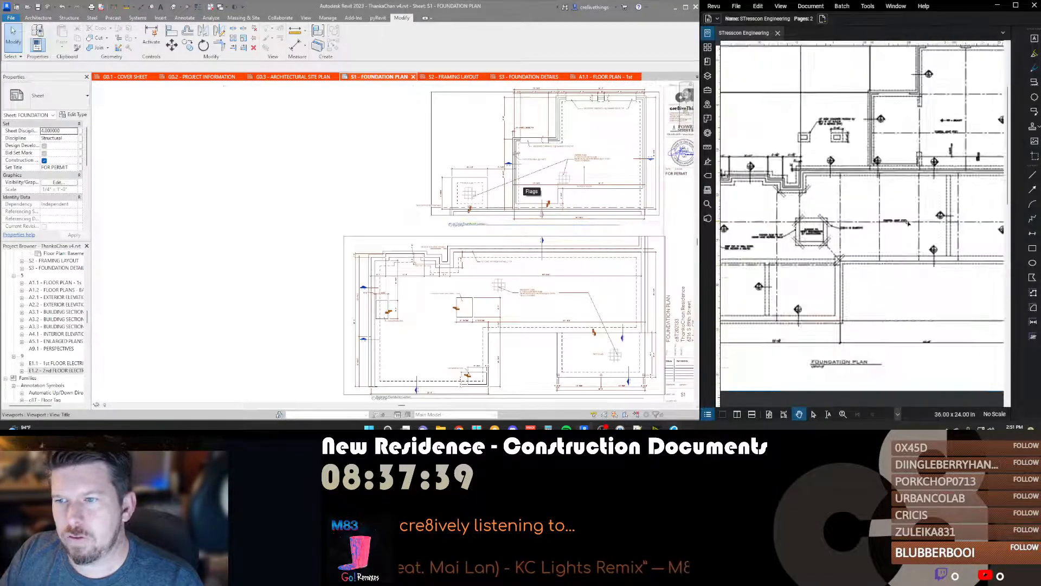
Step: Compare the engineer's foundation plan in the STresscon PDF with the foundation views on sheet S1
{"action": "scroll", "coordinate": [908, 223], "scroll_direction": "up", "scroll_amount": 2}
{"action": "middle_click_drag", "start_coordinate": [908, 223], "coordinate": [977, 197]}
{"action": "scroll", "coordinate": [425, 136], "scroll_direction": "down", "scroll_amount": 1}
{"action": "scroll", "coordinate": [545, 152], "scroll_direction": "up", "scroll_amount": 2}
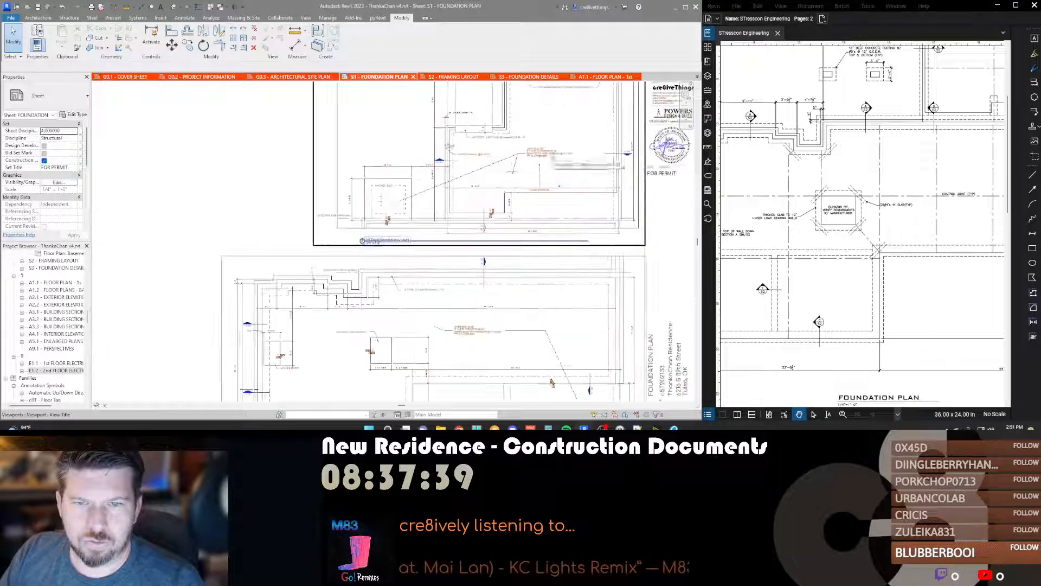
{"action": "scroll", "coordinate": [377, 191], "scroll_direction": "down", "scroll_amount": 3}
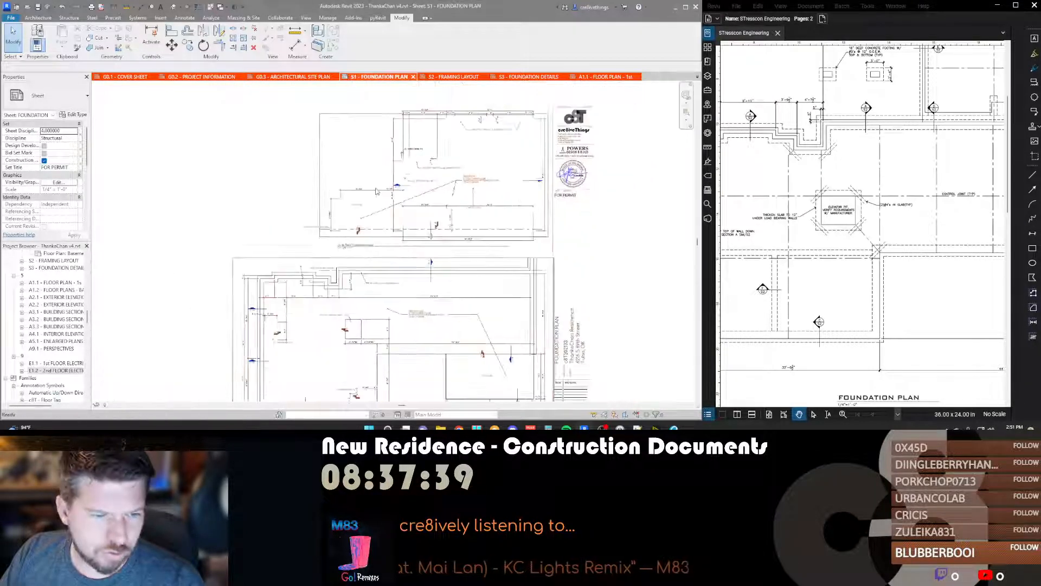
{"action": "scroll", "coordinate": [377, 189], "scroll_direction": "down", "scroll_amount": 1}
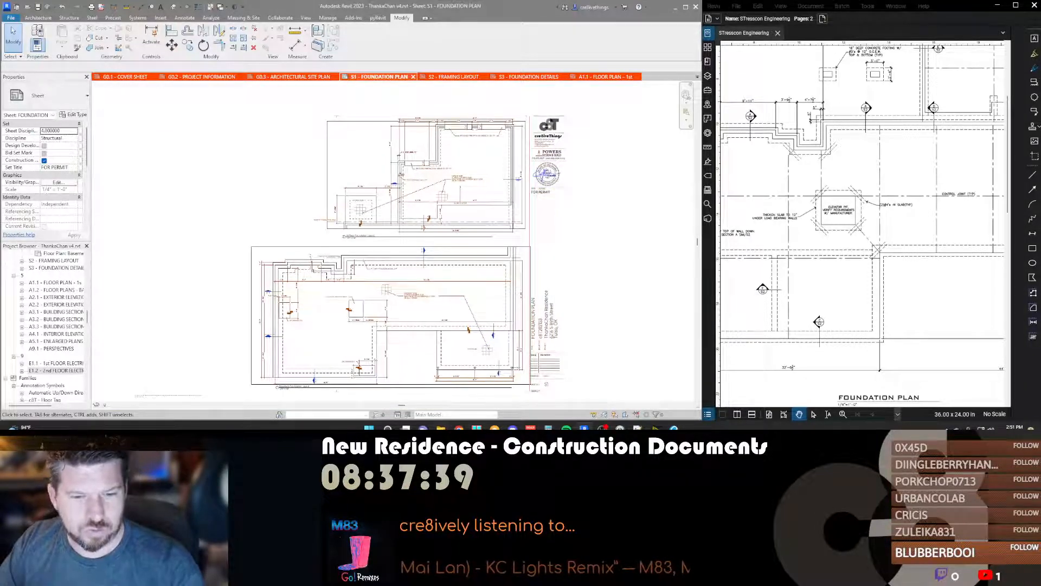
Step: Switch to File Explorer, browse to the 2021 folder under Projects and check the builder's project subfolder there
{"action": "left_click", "coordinate": [440, 428]}
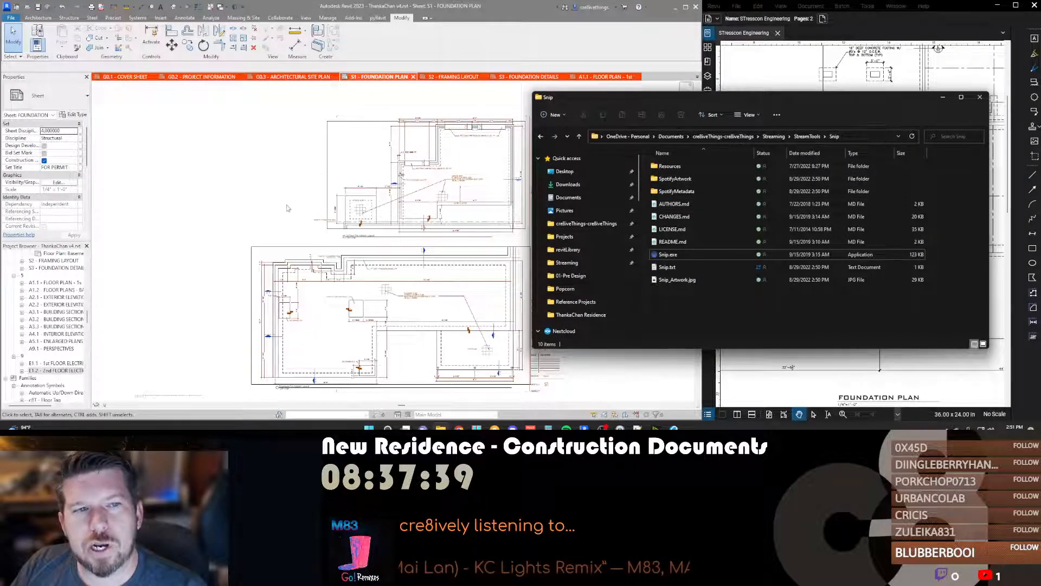
{"action": "left_click", "coordinate": [725, 136]}
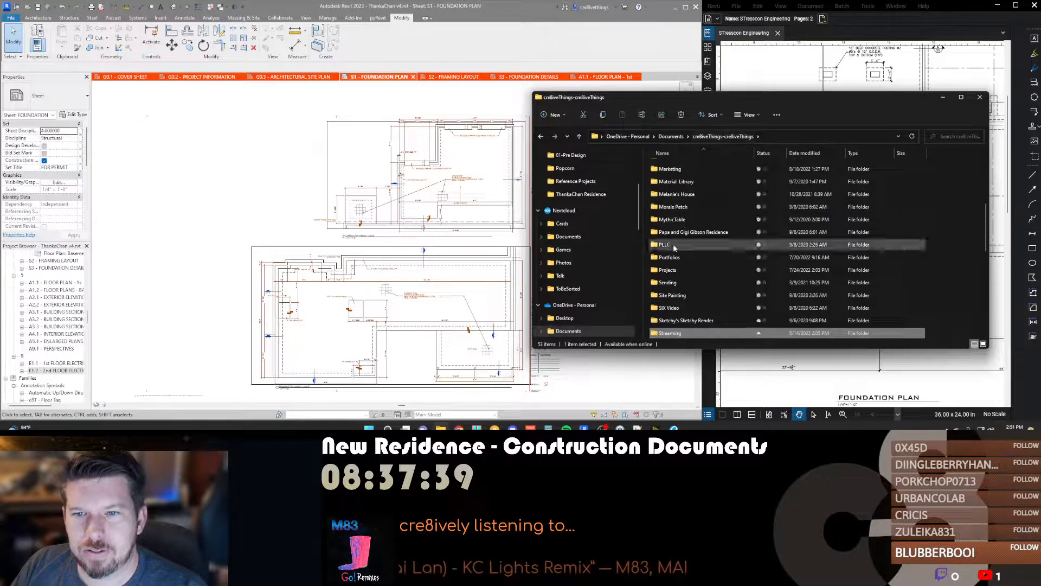
{"action": "scroll", "coordinate": [606, 241], "scroll_direction": "up", "scroll_amount": 2}
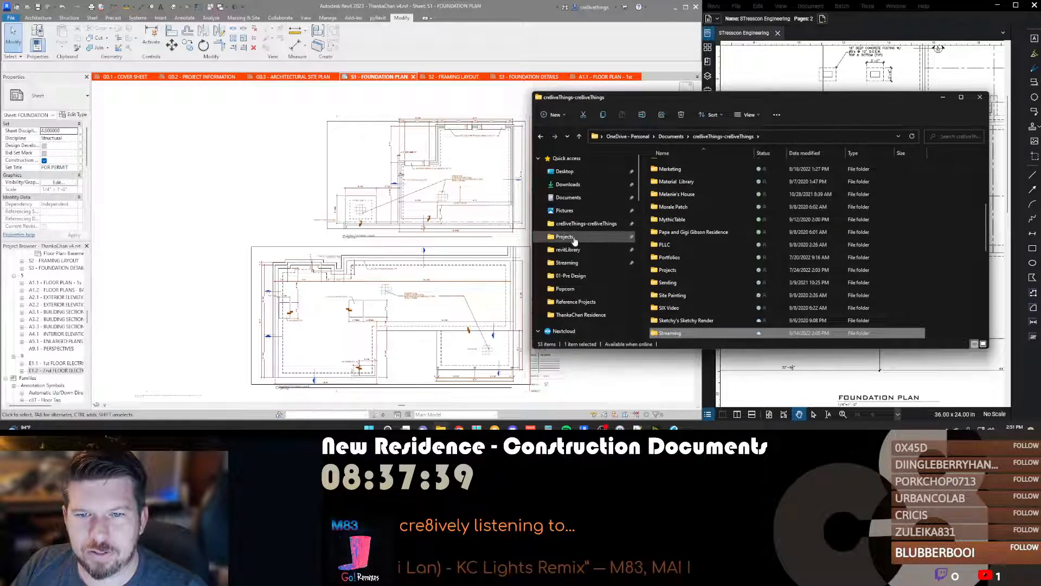
{"action": "left_click", "coordinate": [575, 236]}
{"action": "double_click", "coordinate": [679, 178]}
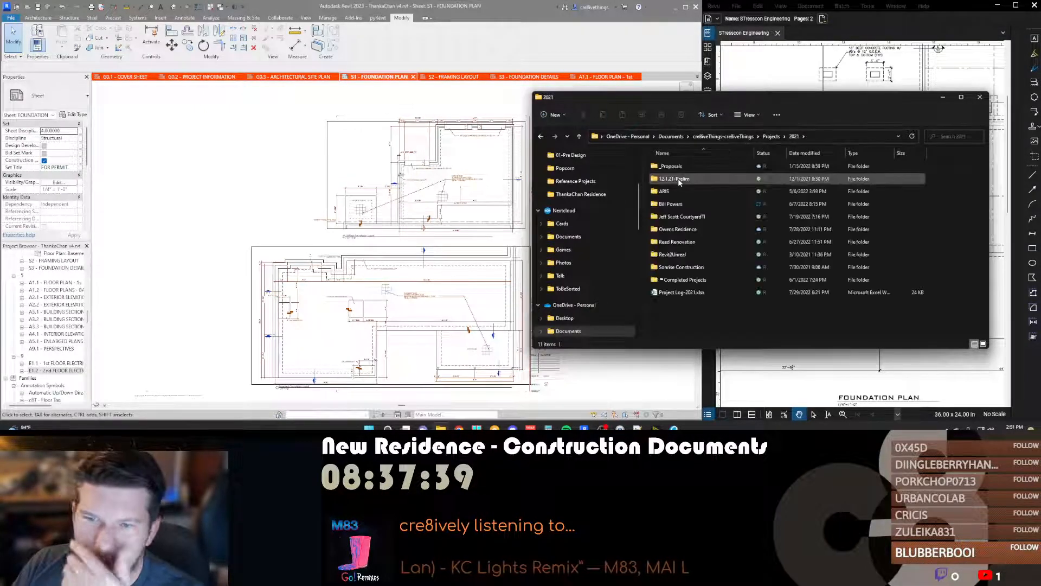
{"action": "double_click", "coordinate": [670, 204]}
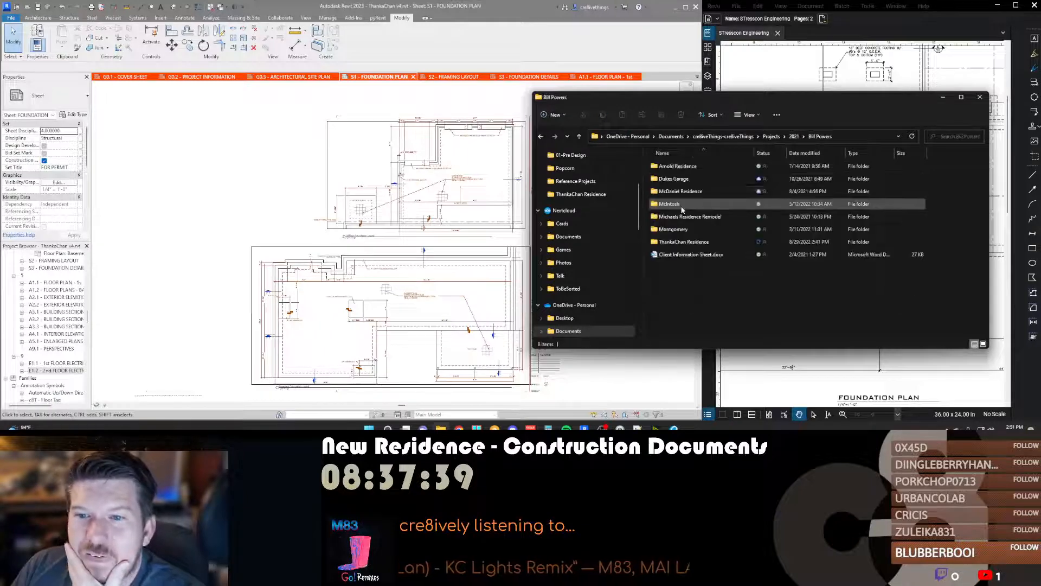
{"action": "left_click", "coordinate": [795, 137]}
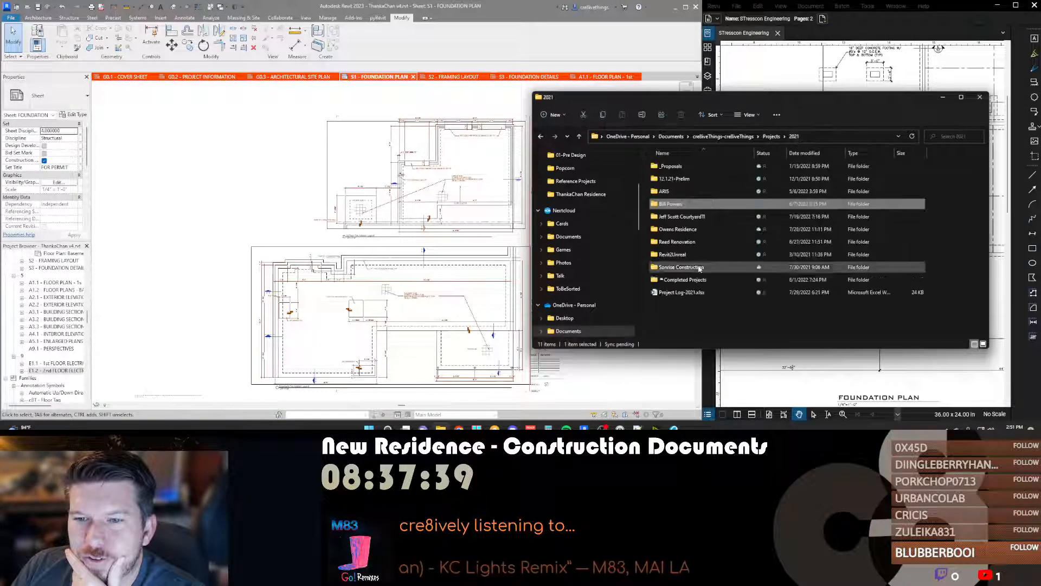
Step: Open Brooks Addition-Permit-9.9.21.pdf from the 05-Construction Documents folder of the completed Brooks Residence Addition project
{"action": "double_click", "coordinate": [683, 279]}
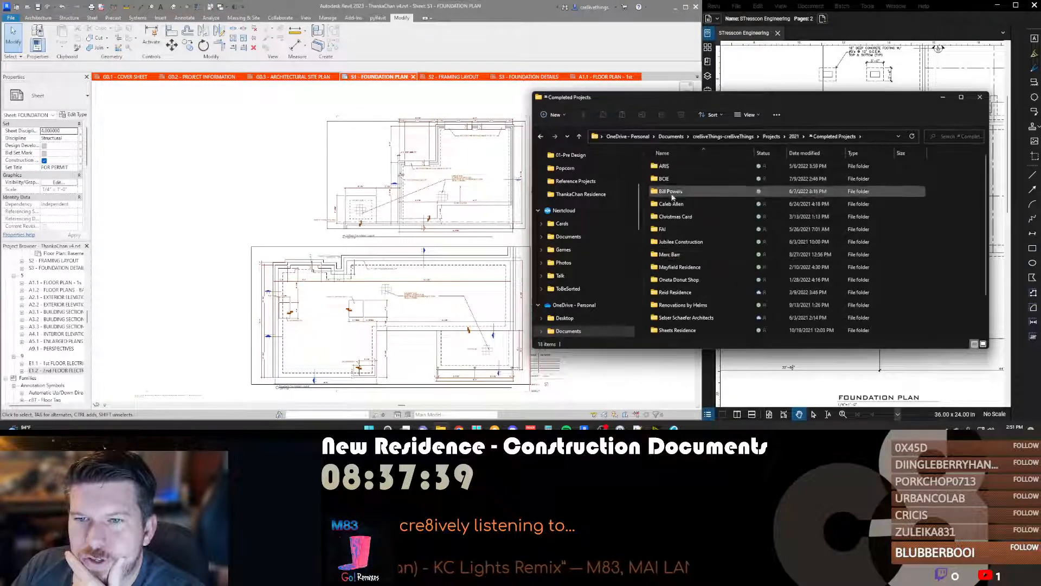
{"action": "double_click", "coordinate": [672, 194]}
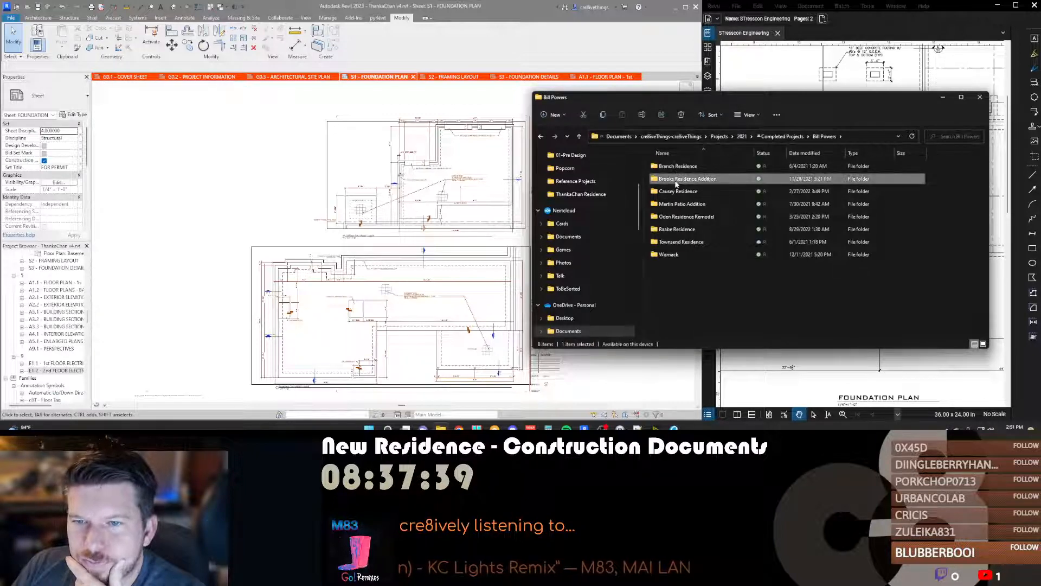
{"action": "double_click", "coordinate": [679, 178]}
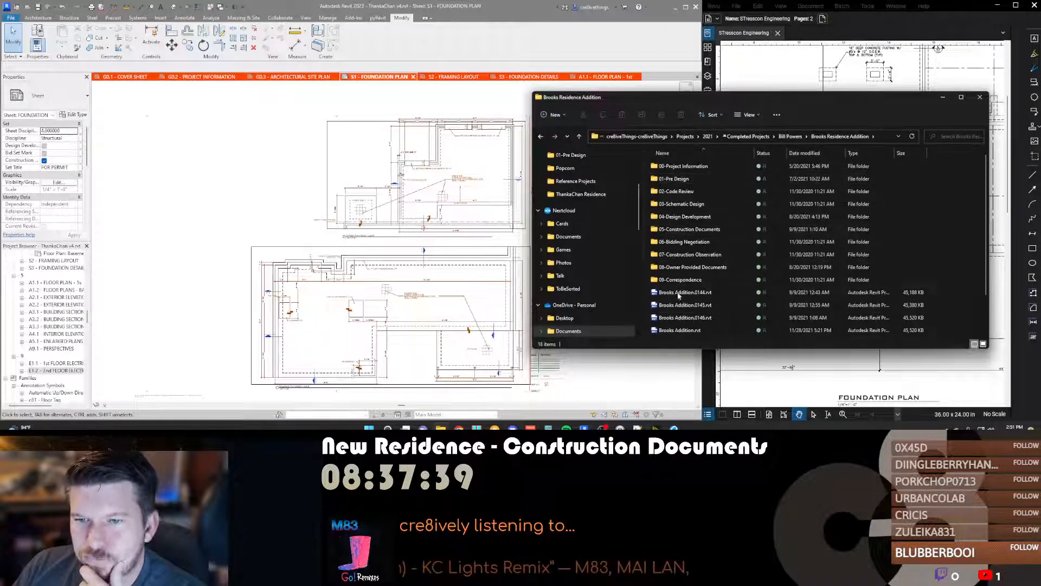
{"action": "double_click", "coordinate": [684, 228]}
{"action": "left_click", "coordinate": [682, 179]}
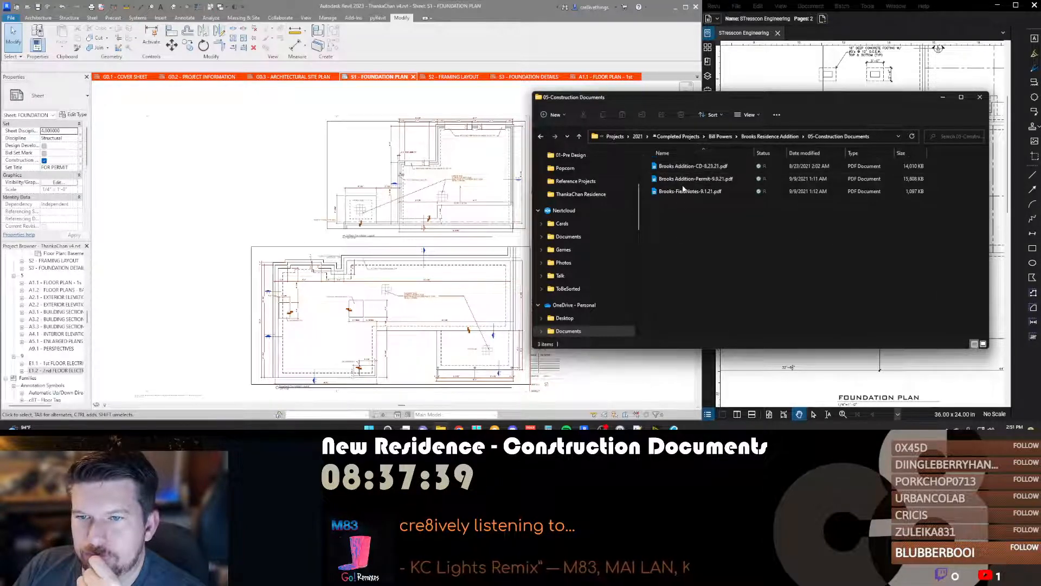
{"action": "double_click", "coordinate": [683, 179]}
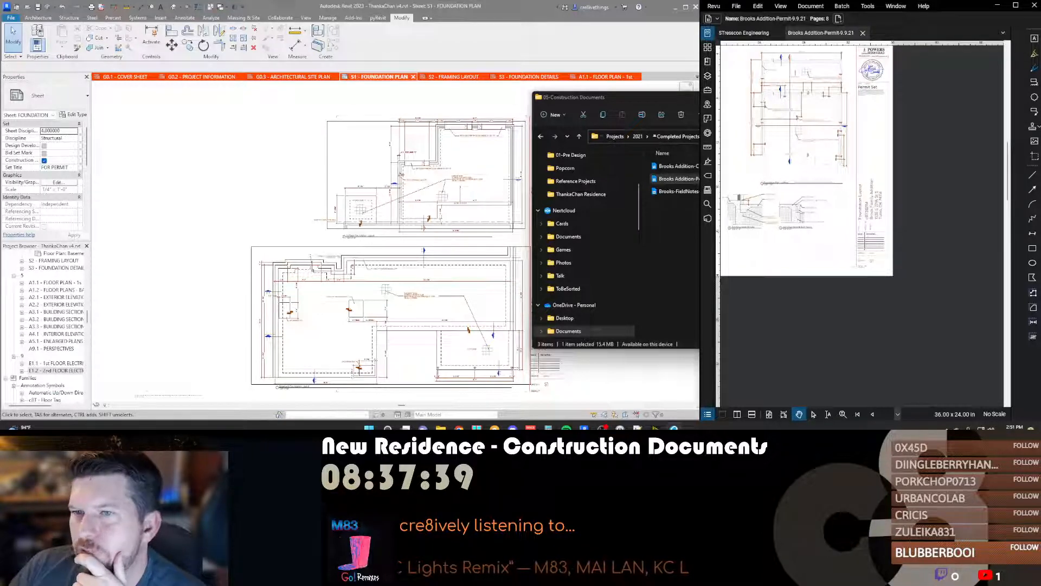
Step: Examine the foundation plan and its section details in the Brooks Addition permit set
{"action": "scroll", "coordinate": [830, 240], "scroll_direction": "up", "scroll_amount": 2}
{"action": "scroll", "coordinate": [829, 240], "scroll_direction": "down", "scroll_amount": 2}
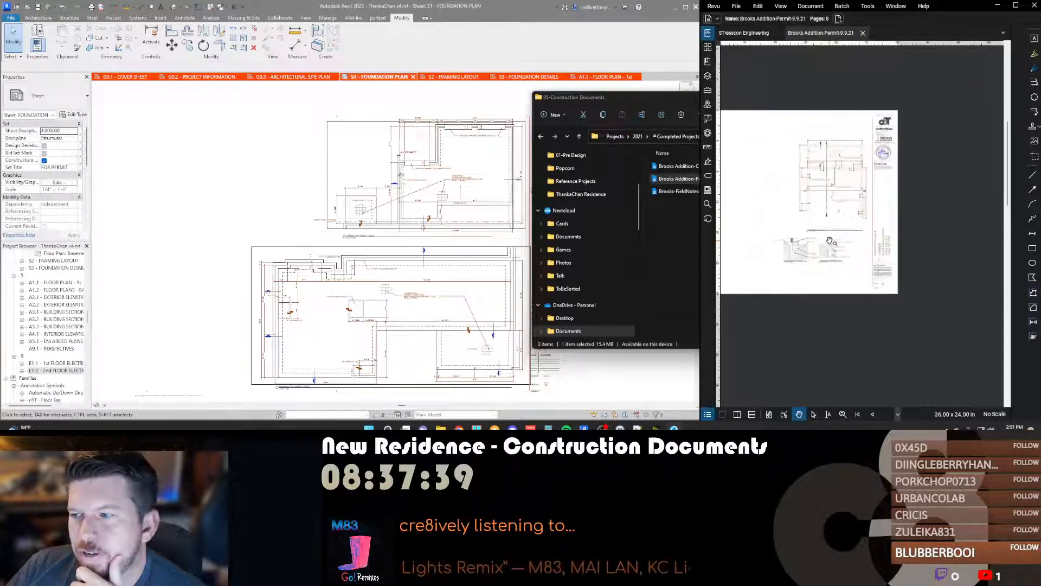
{"action": "scroll", "coordinate": [823, 255], "scroll_direction": "up", "scroll_amount": 3}
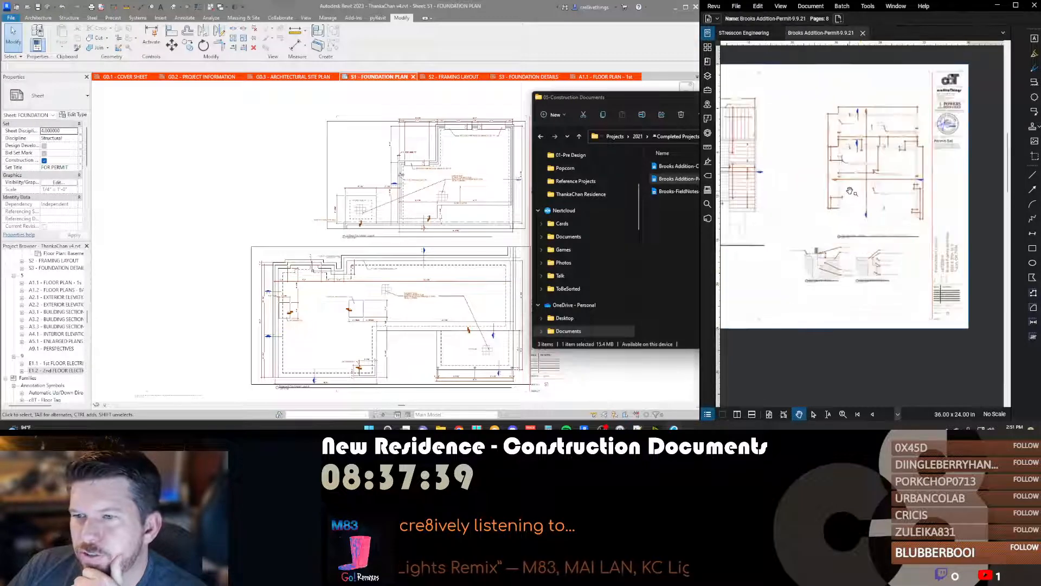
{"action": "scroll", "coordinate": [893, 272], "scroll_direction": "down", "scroll_amount": 2}
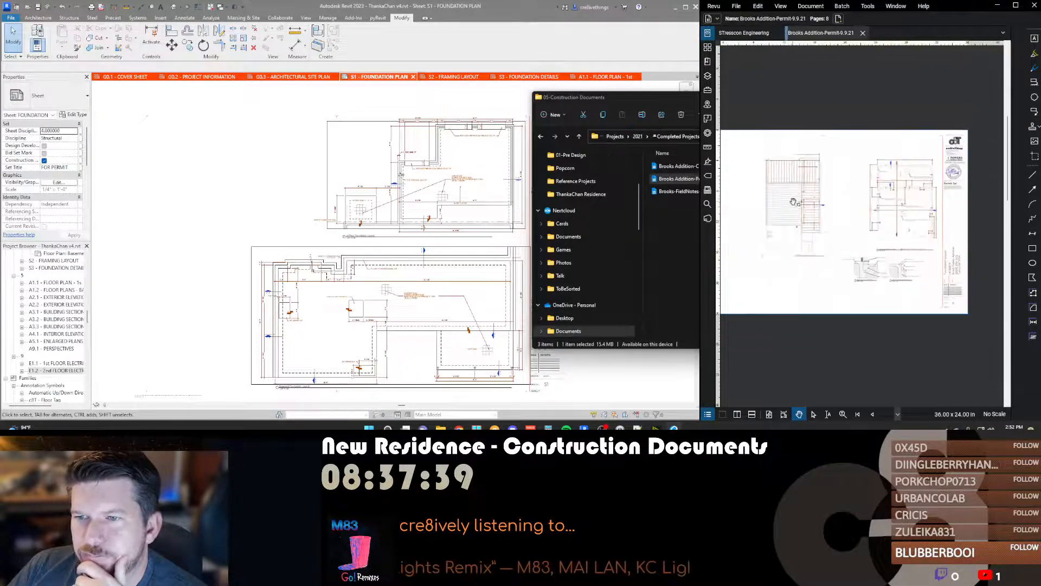
Step: Leaf through the foundation and framing sheets of the Brooks Addition permit set and close that PDF
{"action": "left_click", "coordinate": [871, 414]}
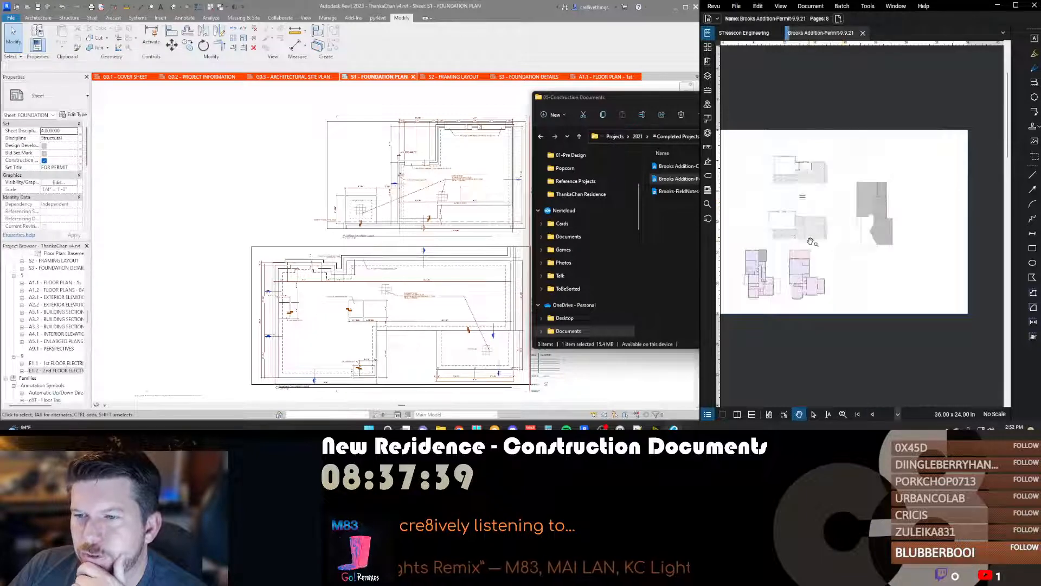
{"action": "left_click", "coordinate": [872, 416]}
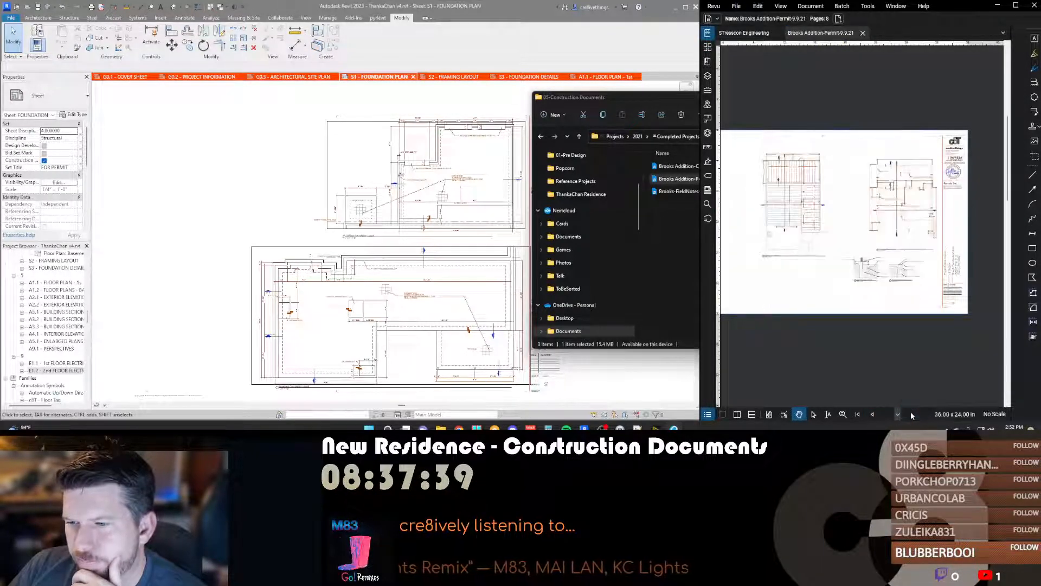
{"action": "left_click", "coordinate": [909, 413]}
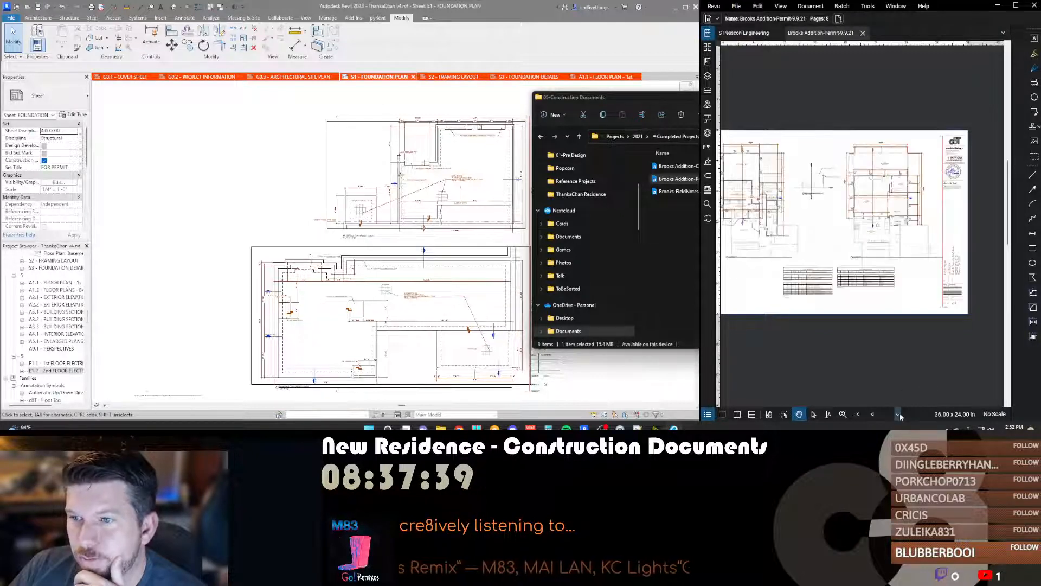
{"action": "left_click", "coordinate": [873, 414]}
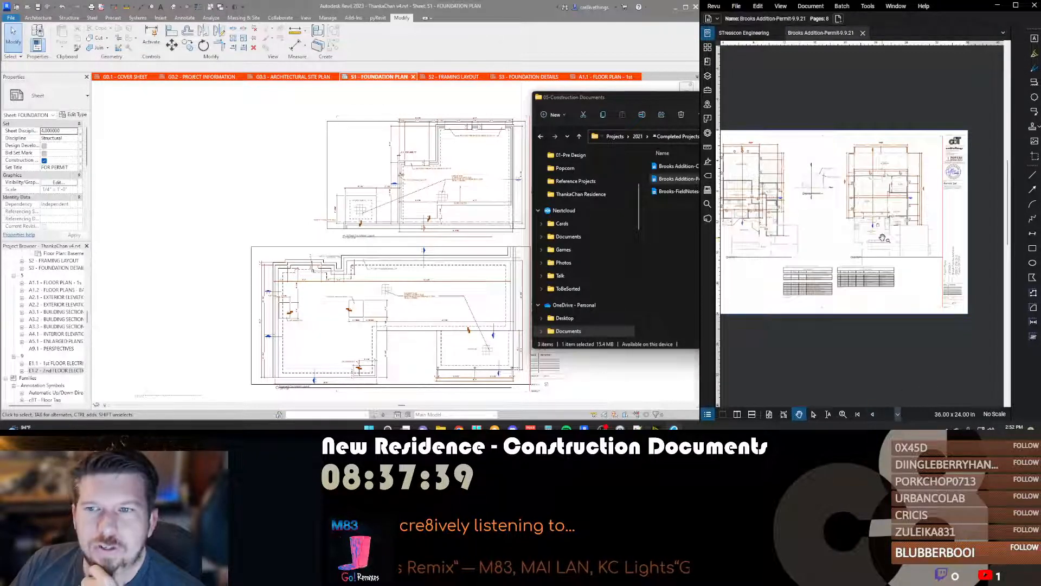
{"action": "left_click", "coordinate": [862, 33]}
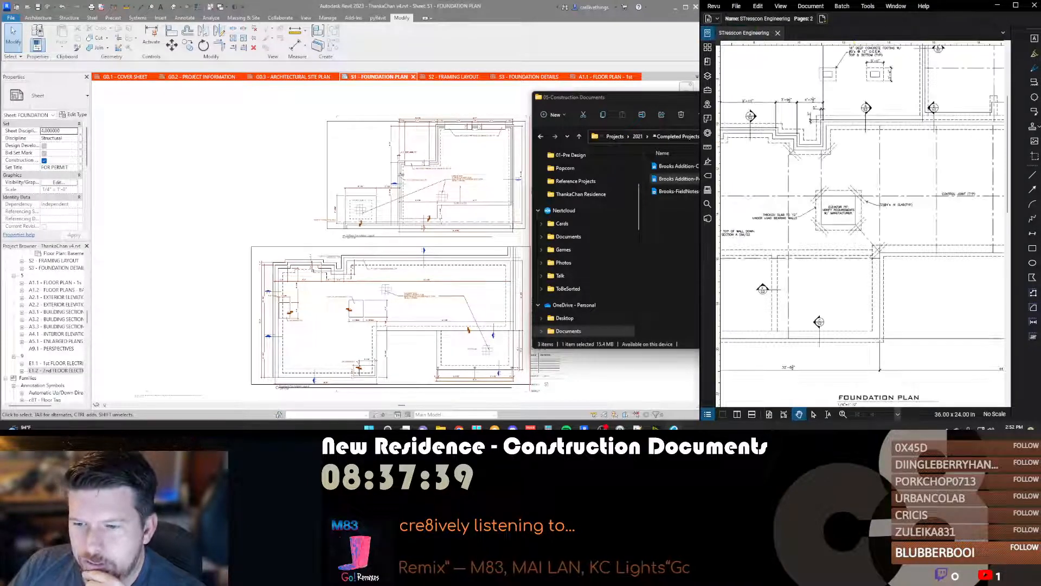
Step: Compare the engineer's complete foundation plan in the STresscon PDF with both foundation views on sheet S1
{"action": "scroll", "coordinate": [815, 252], "scroll_direction": "down", "scroll_amount": 4}
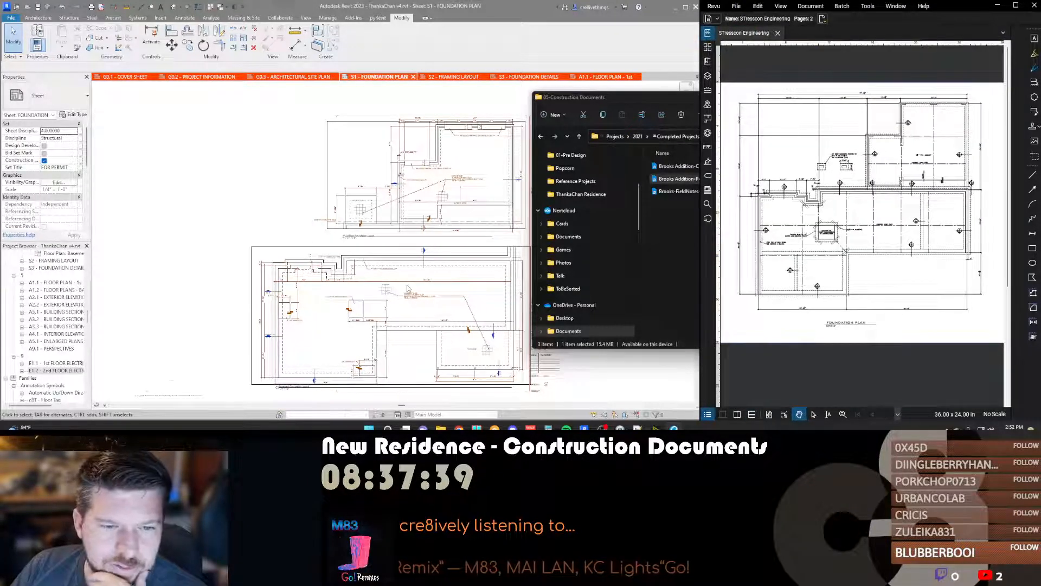
{"action": "scroll", "coordinate": [408, 287], "scroll_direction": "down", "scroll_amount": 1}
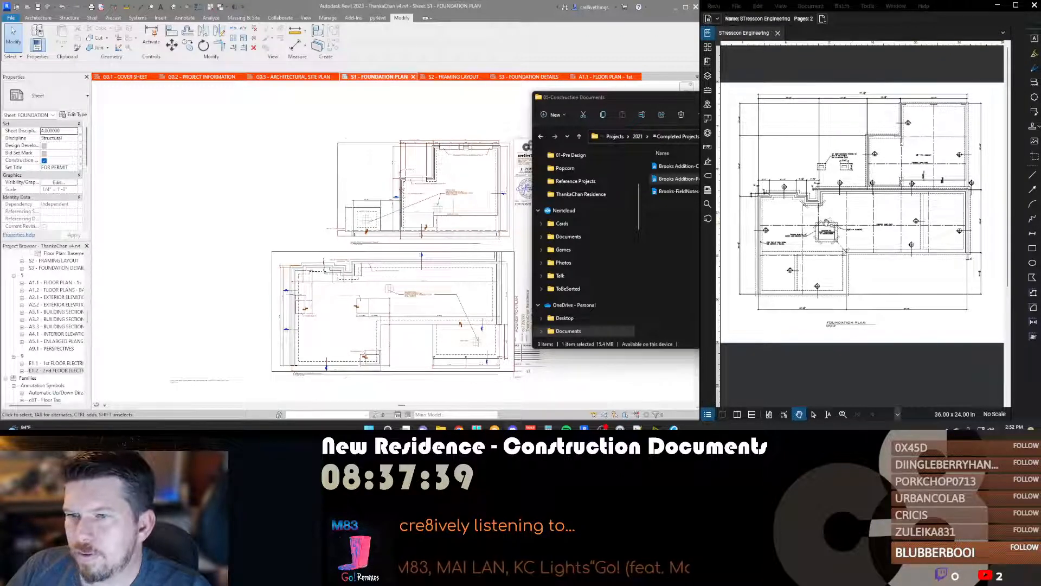
{"action": "left_click", "coordinate": [322, 228]}
{"action": "middle_click_drag", "start_coordinate": [321, 228], "coordinate": [342, 210]}
{"action": "scroll", "coordinate": [342, 211], "scroll_direction": "up", "scroll_amount": 1}
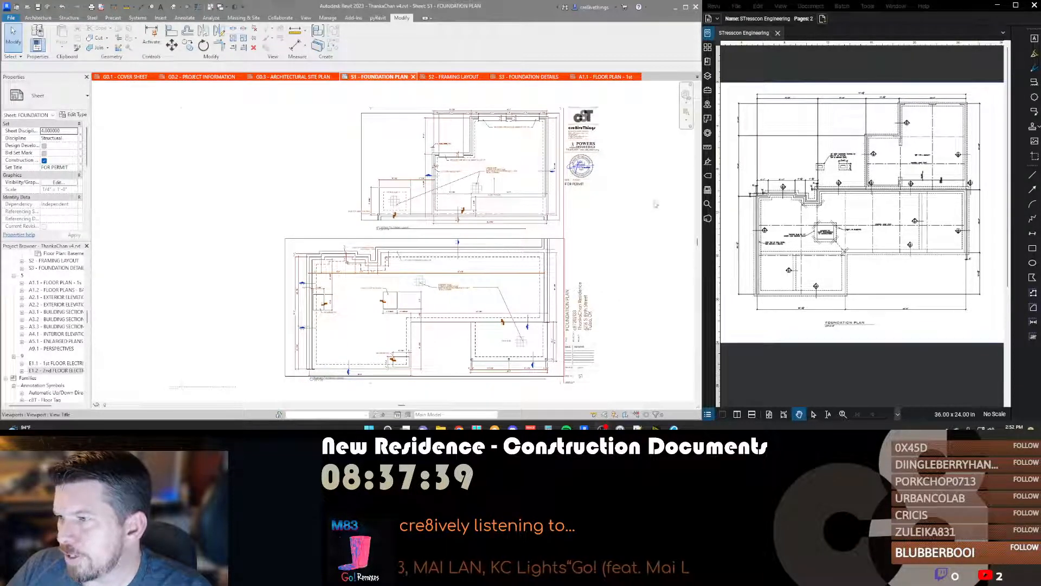
{"action": "scroll", "coordinate": [435, 248], "scroll_direction": "down", "scroll_amount": 2}
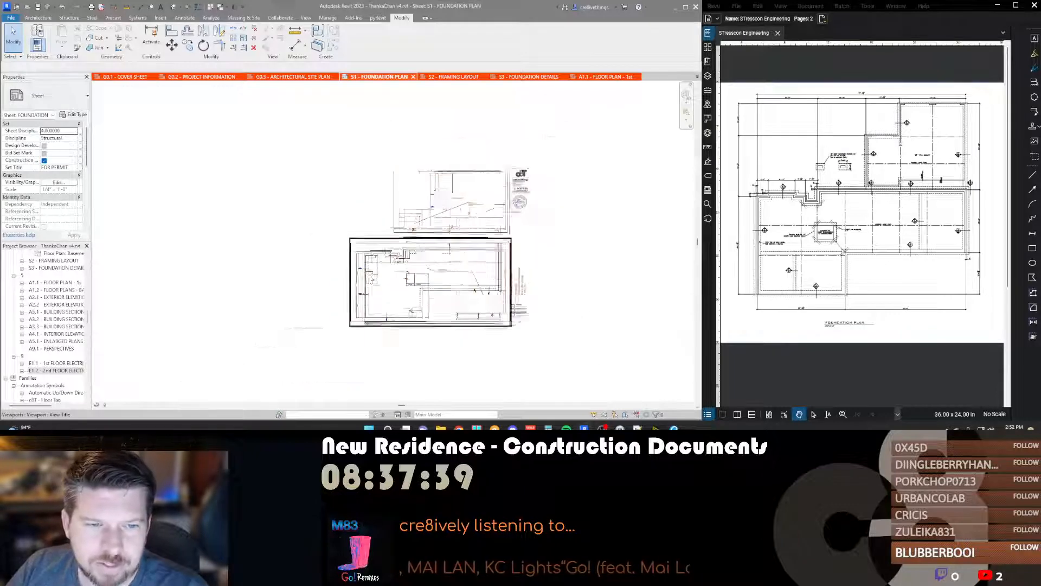
Step: Move the rebar grid symbol and the leader end of the garage slab note slightly closer to the note in the 1st Floor Foundation Layout
{"action": "scroll", "coordinate": [427, 208], "scroll_direction": "up", "scroll_amount": 4}
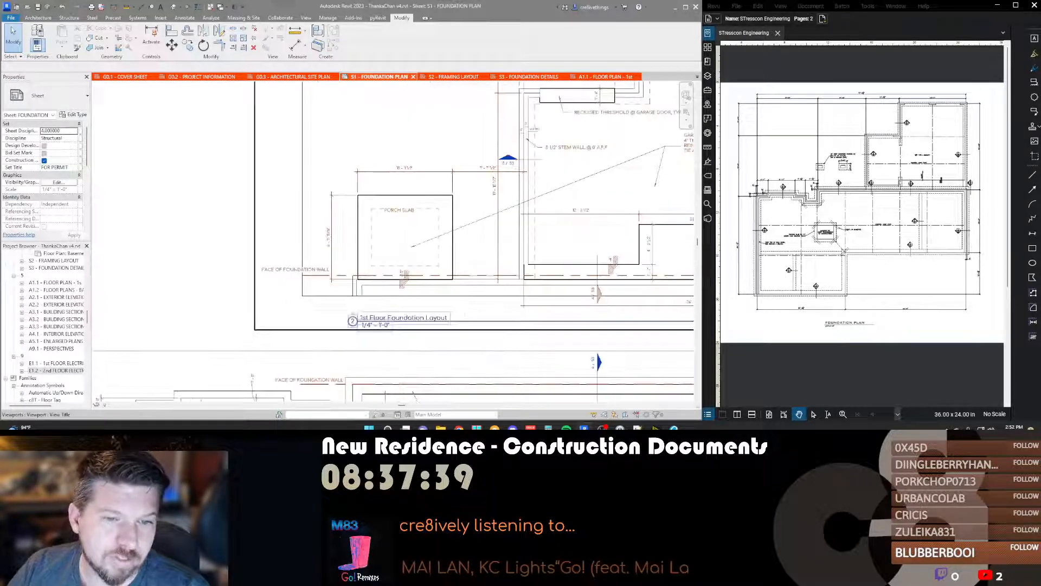
{"action": "middle_click_drag", "start_coordinate": [613, 255], "coordinate": [422, 219]}
{"action": "scroll", "coordinate": [420, 219], "scroll_direction": "up", "scroll_amount": 3}
{"action": "scroll", "coordinate": [410, 215], "scroll_direction": "down", "scroll_amount": 4}
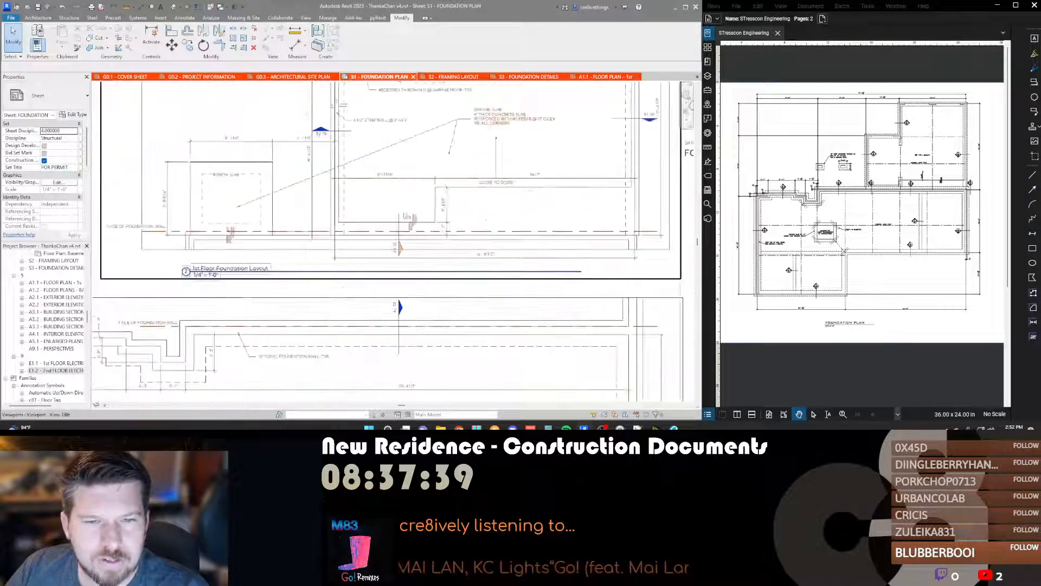
{"action": "middle_click_drag", "start_coordinate": [414, 118], "coordinate": [361, 190]}
{"action": "scroll", "coordinate": [361, 189], "scroll_direction": "up", "scroll_amount": 2}
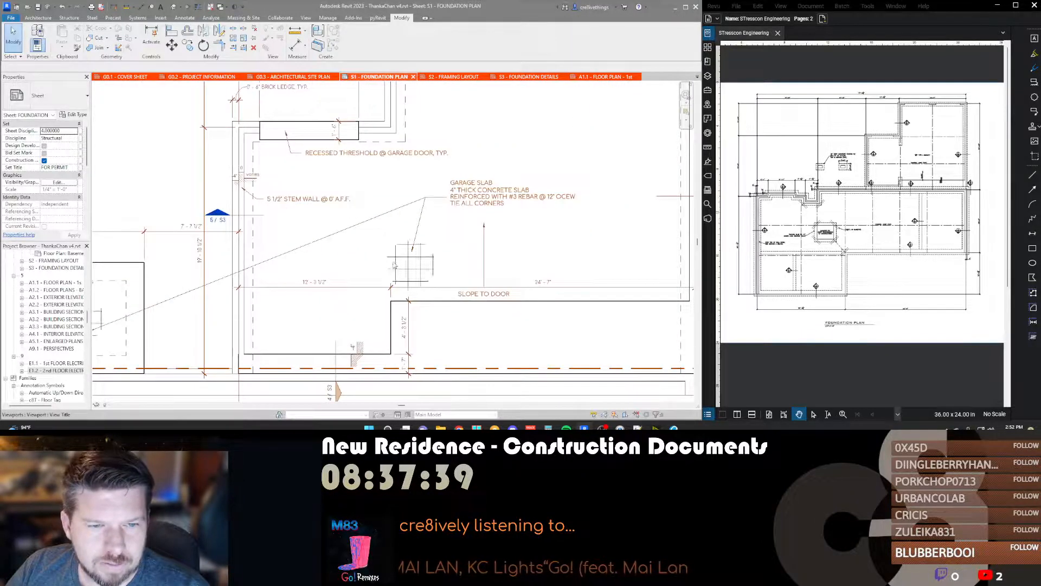
{"action": "left_click", "coordinate": [415, 233]}
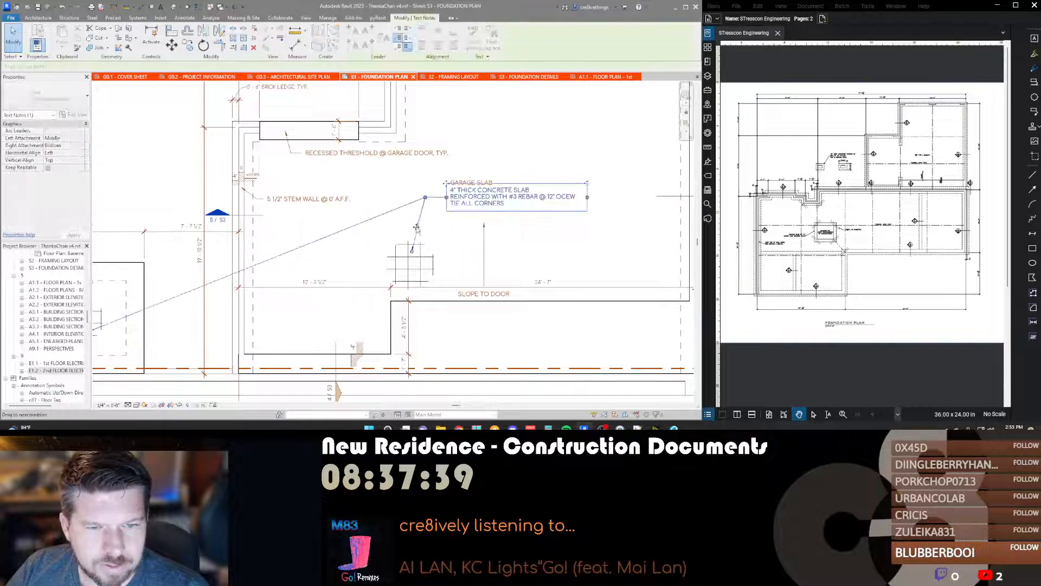
{"action": "left_click_drag", "start_coordinate": [412, 251], "coordinate": [415, 235]}
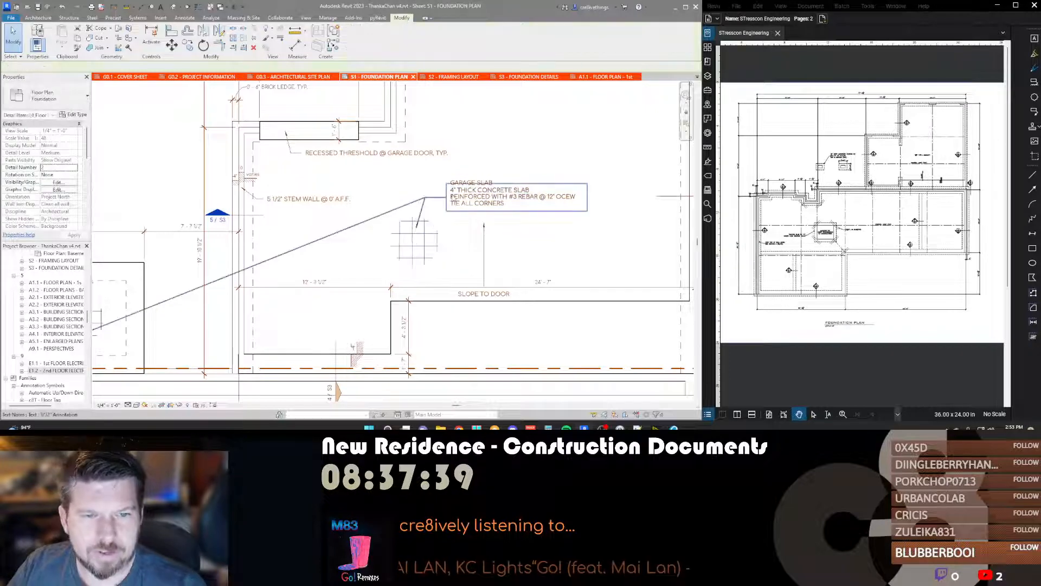
{"action": "scroll", "coordinate": [454, 199], "scroll_direction": "down", "scroll_amount": 3}
{"action": "double_click", "coordinate": [620, 200]}
{"action": "scroll", "coordinate": [620, 198], "scroll_direction": "up", "scroll_amount": 4}
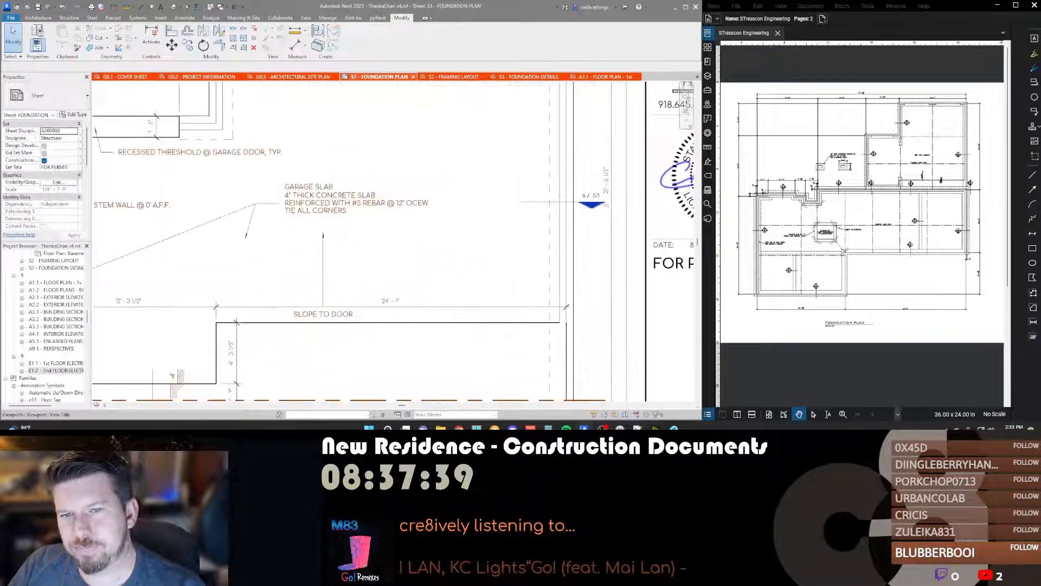
Step: Examine the porch slab and its dimensions in the 1st Floor Foundation Layout on sheet S1, with the view activated
{"action": "scroll", "coordinate": [409, 191], "scroll_direction": "down", "scroll_amount": 4}
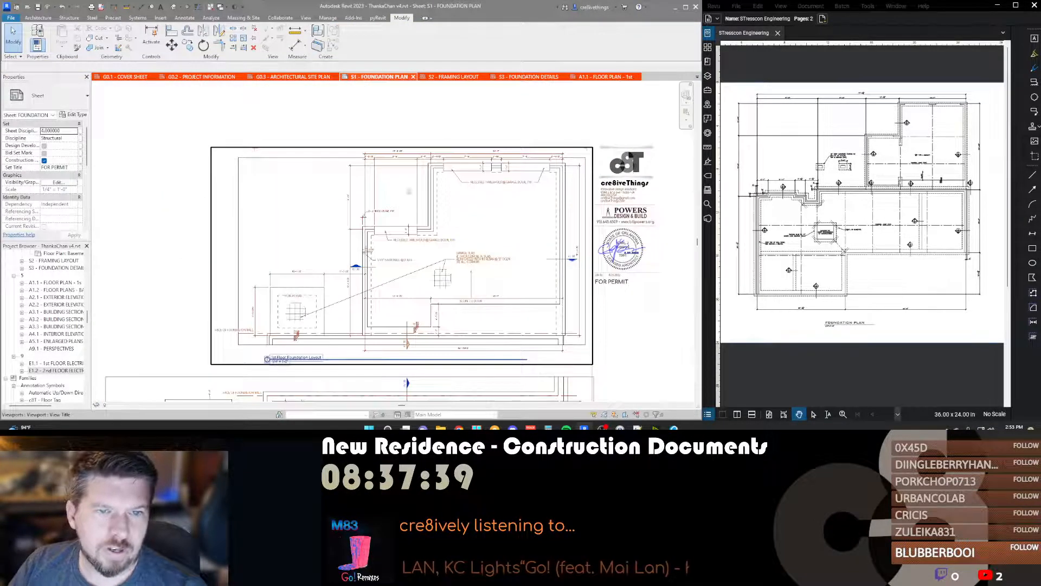
{"action": "scroll", "coordinate": [409, 190], "scroll_direction": "up", "scroll_amount": 2}
{"action": "middle_click_drag", "start_coordinate": [339, 261], "coordinate": [364, 225]}
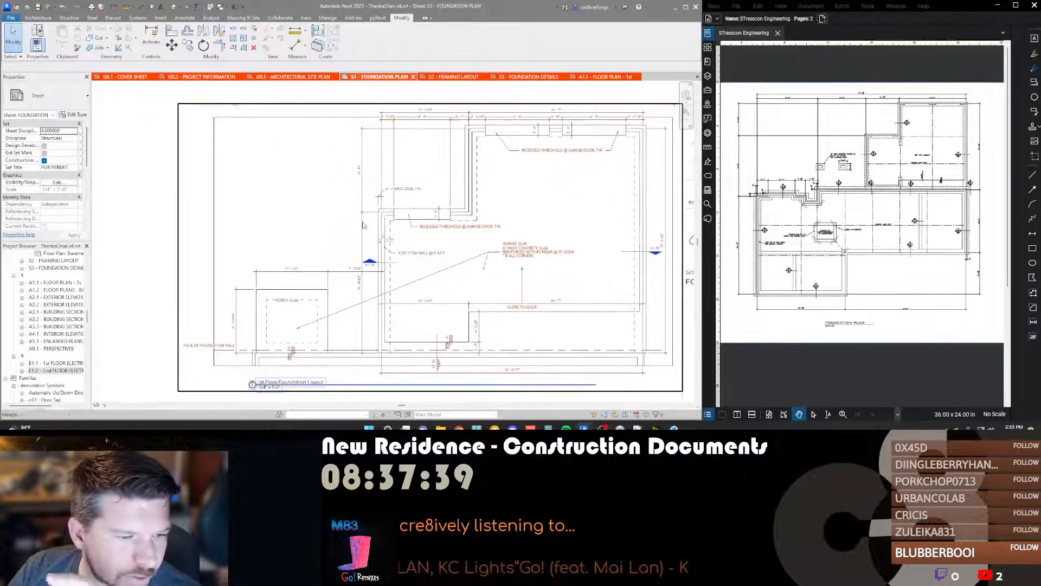
{"action": "scroll", "coordinate": [274, 304], "scroll_direction": "up", "scroll_amount": 4}
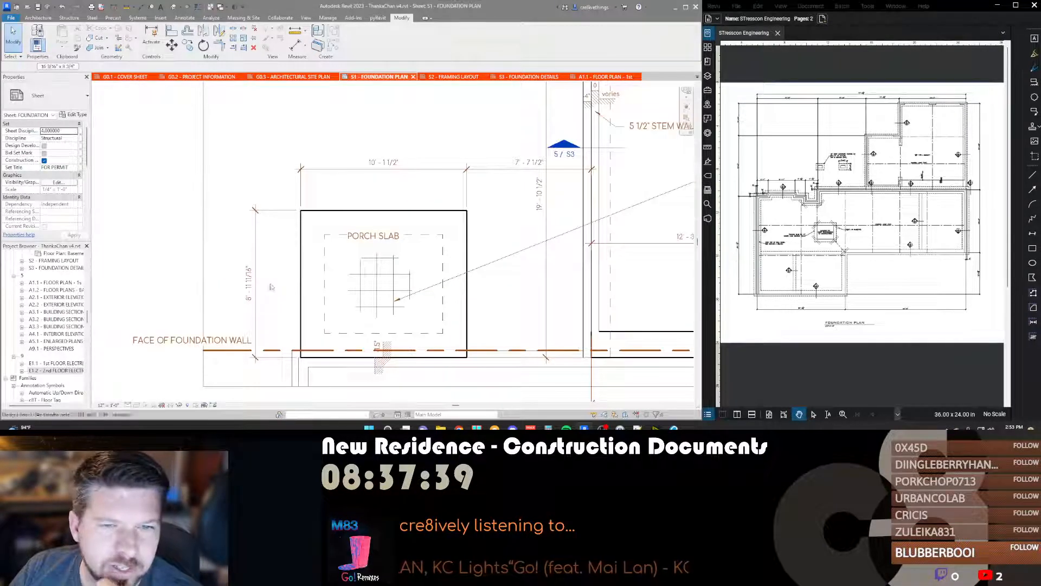
{"action": "double_click", "coordinate": [271, 286]}
{"action": "scroll", "coordinate": [322, 245], "scroll_direction": "down", "scroll_amount": 2}
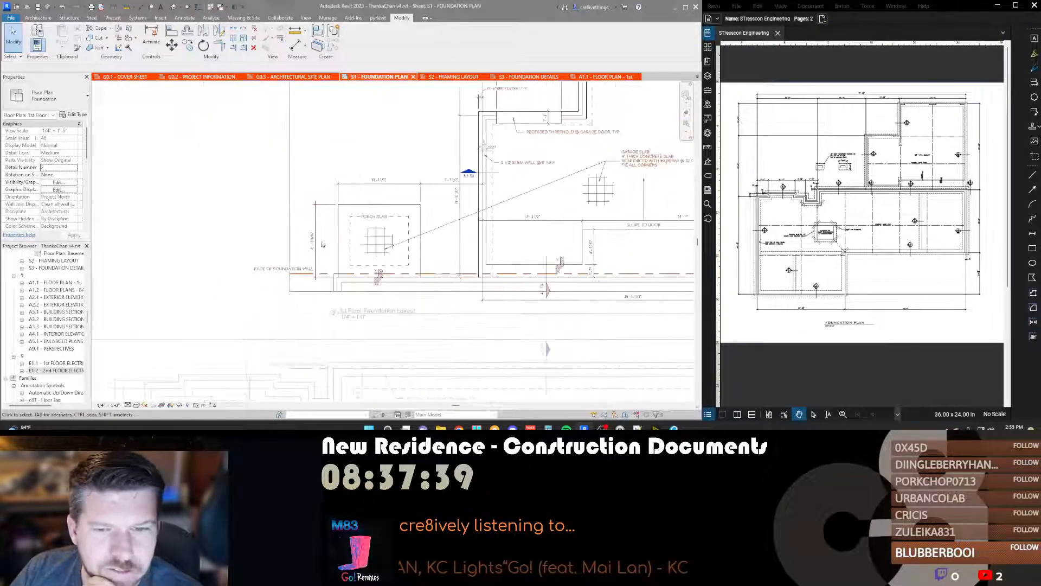
{"action": "scroll", "coordinate": [323, 245], "scroll_direction": "down", "scroll_amount": 3}
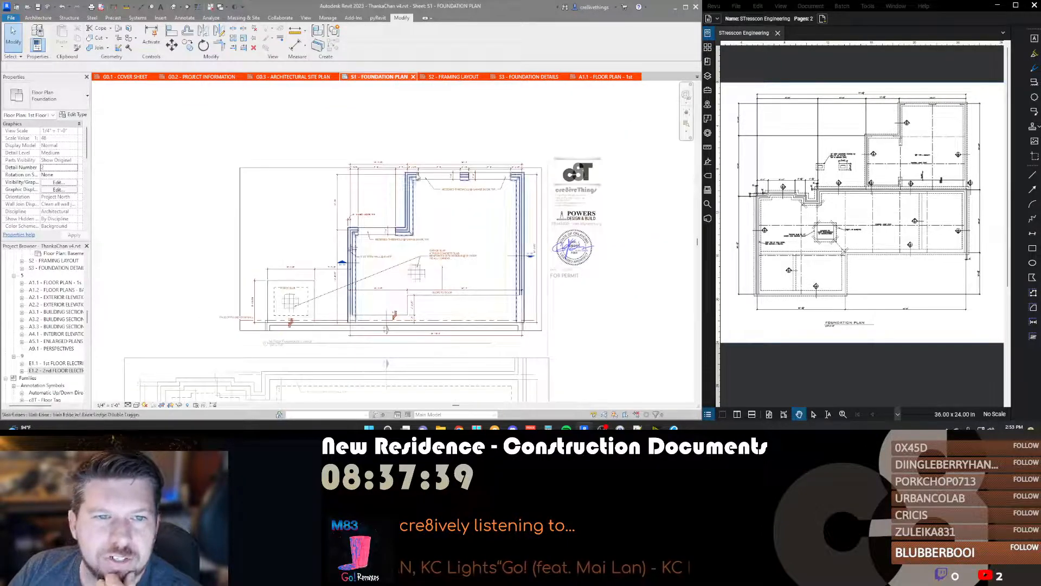
{"action": "middle_click_drag", "start_coordinate": [222, 215], "coordinate": [292, 187]}
Step: Check the project information and architectural site plan sheets and bring up sheet A1.1, the 1st floor plan
{"action": "left_click", "coordinate": [185, 77]}
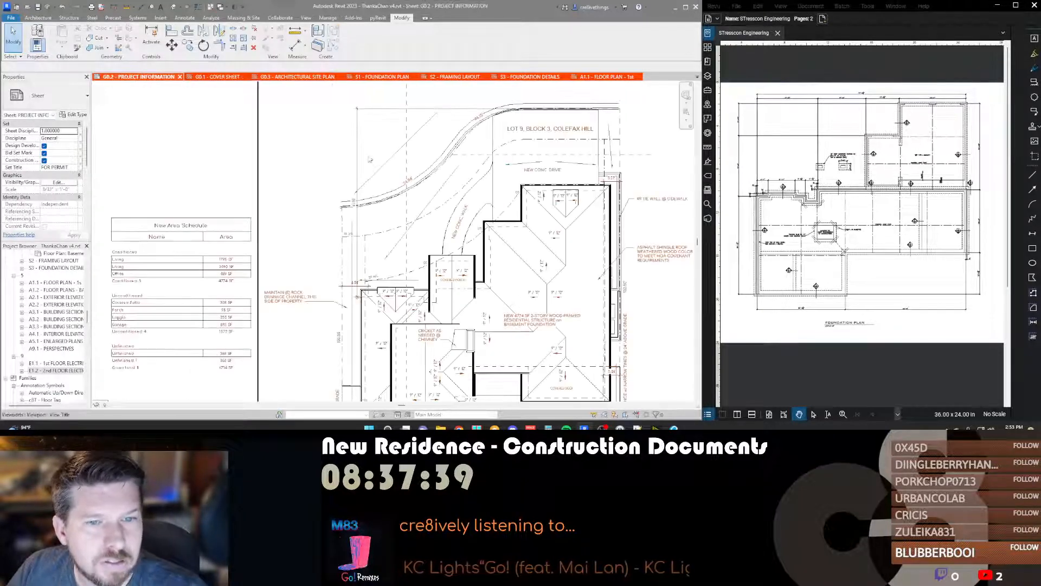
{"action": "left_click", "coordinate": [298, 77]}
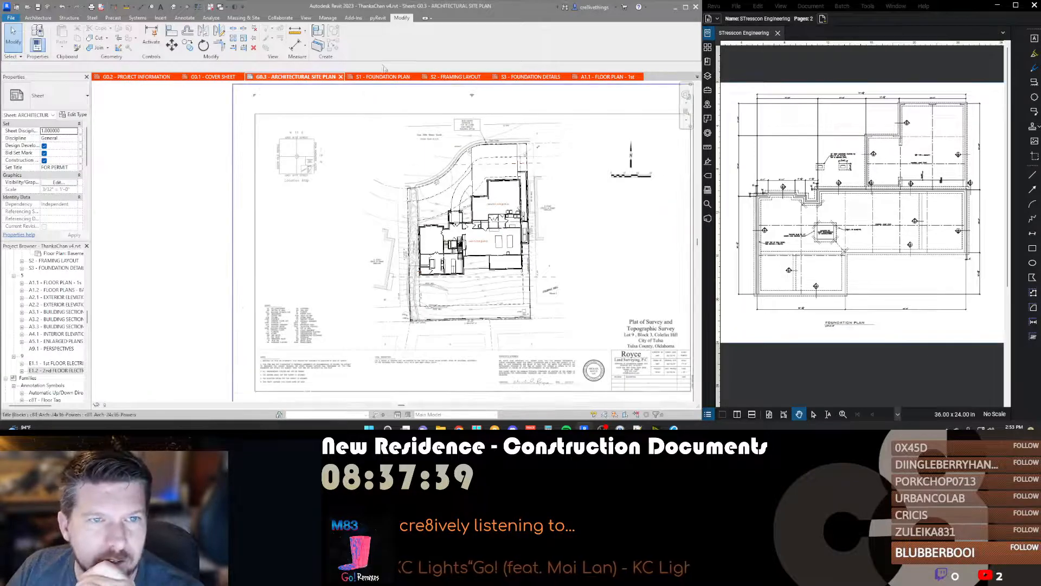
{"action": "left_click", "coordinate": [382, 76]}
{"action": "left_click", "coordinate": [590, 79]}
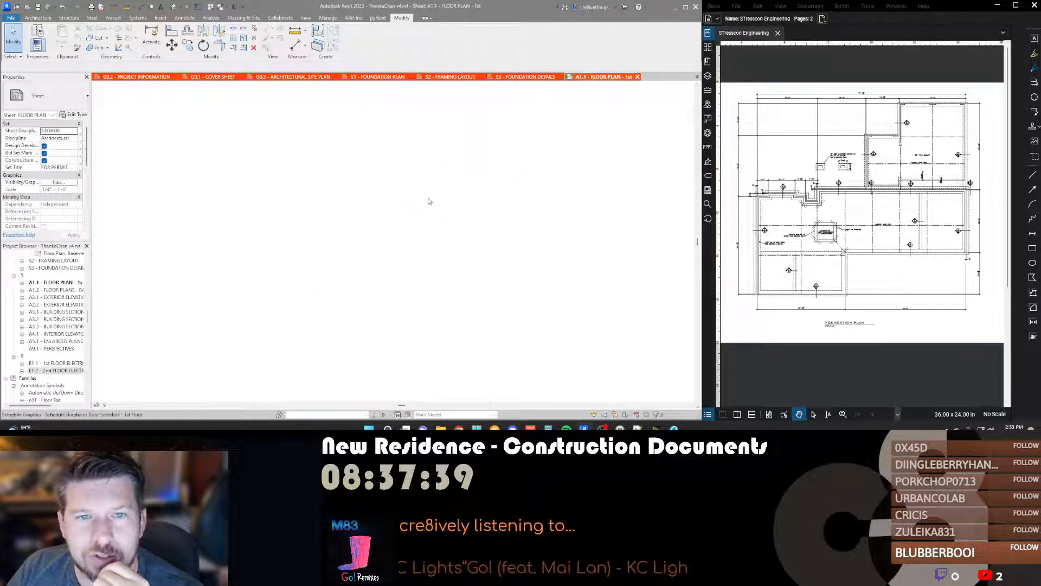
Step: Examine the exterior dimensions on sheet A1.1 from the owner's bedroom and bath past the closet to the loggia
{"action": "scroll", "coordinate": [374, 267], "scroll_direction": "up", "scroll_amount": 2}
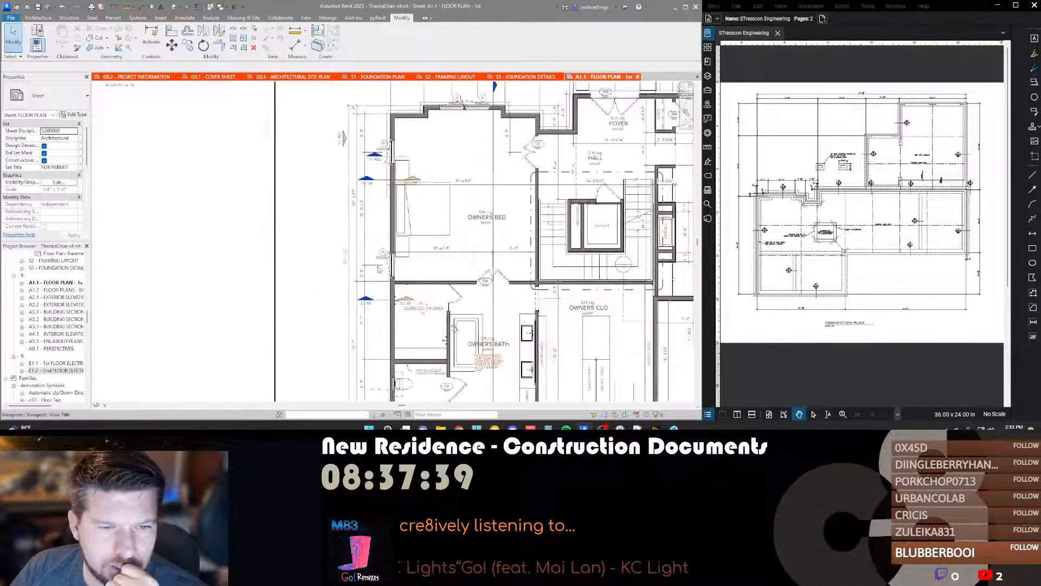
{"action": "scroll", "coordinate": [340, 270], "scroll_direction": "up", "scroll_amount": 3}
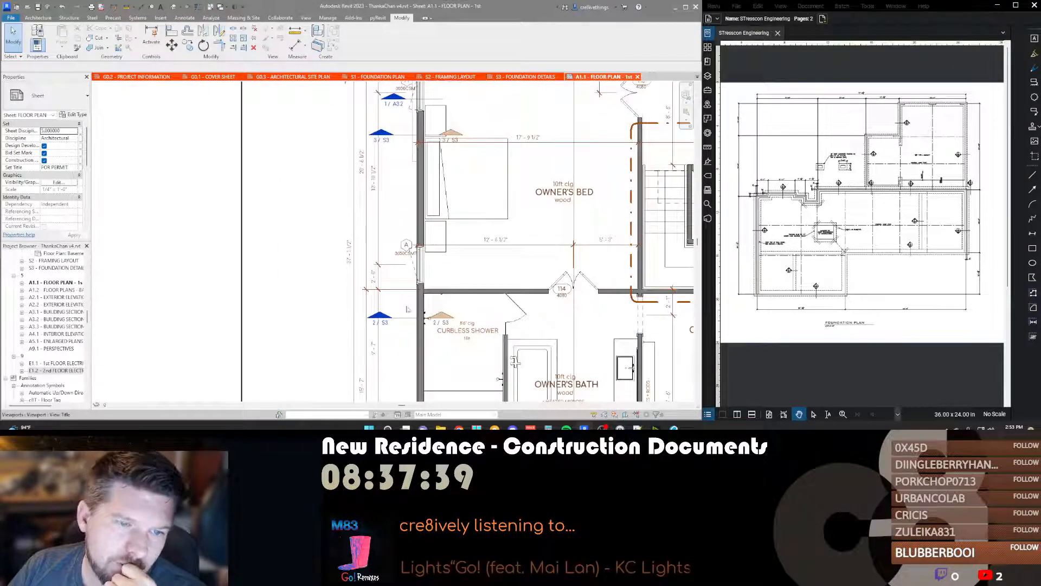
{"action": "middle_click_drag", "start_coordinate": [405, 309], "coordinate": [387, 149]}
{"action": "middle_click_drag", "start_coordinate": [541, 249], "coordinate": [344, 194]}
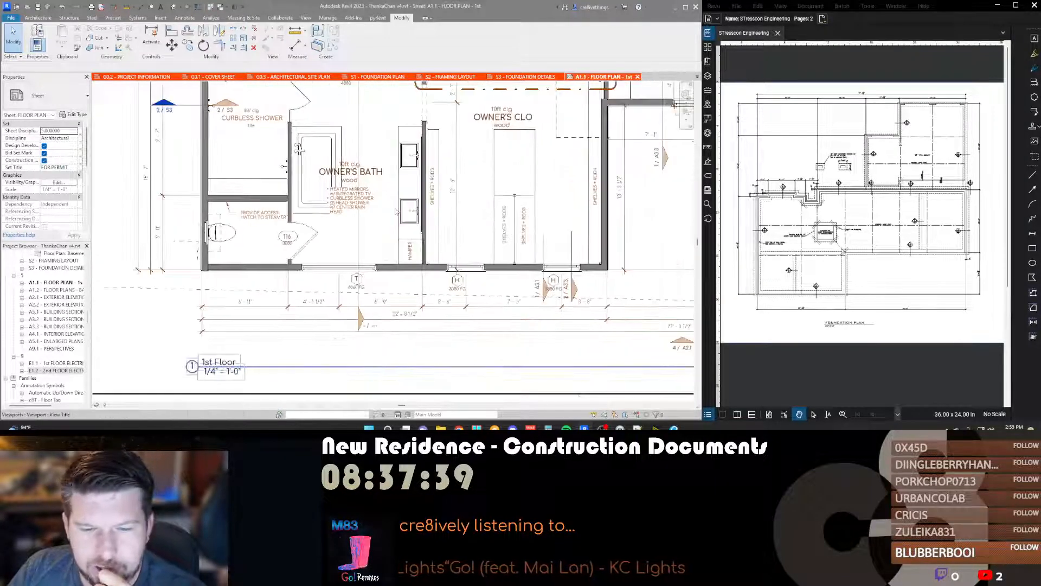
{"action": "middle_click_drag", "start_coordinate": [566, 286], "coordinate": [392, 270]}
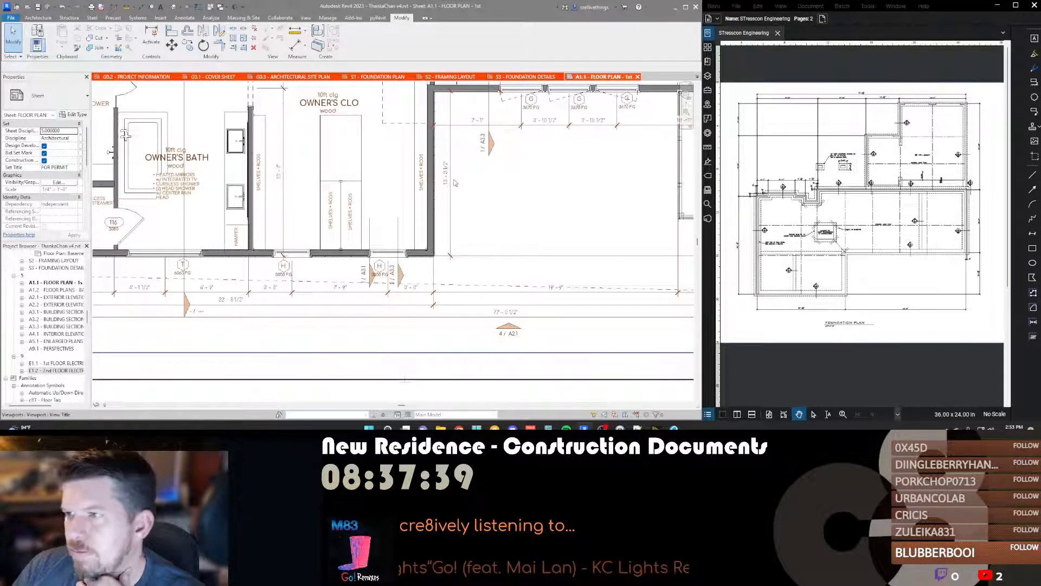
{"action": "middle_click_drag", "start_coordinate": [466, 184], "coordinate": [166, 148]}
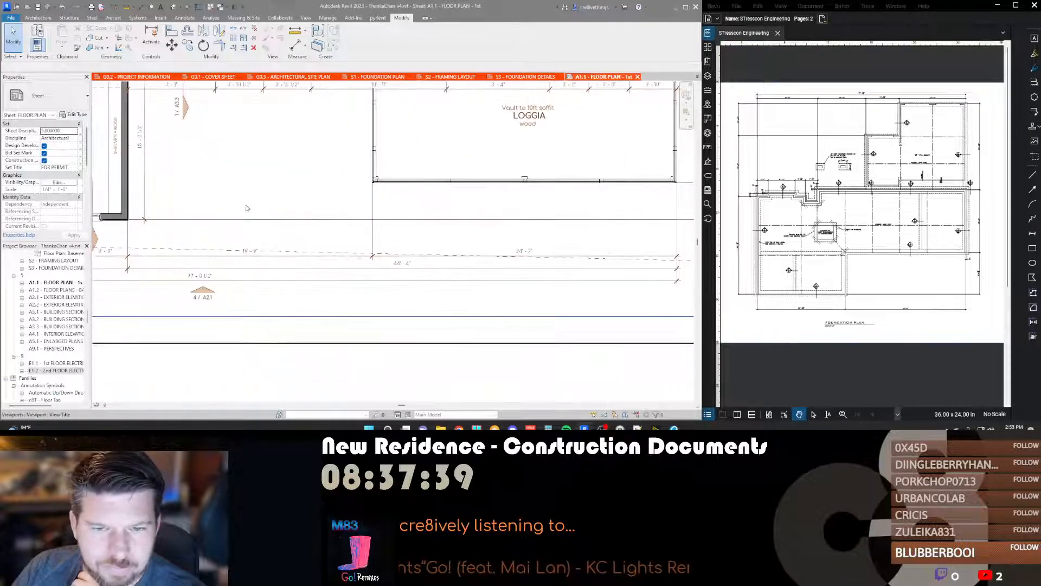
{"action": "middle_click_drag", "start_coordinate": [561, 236], "coordinate": [541, 239]}
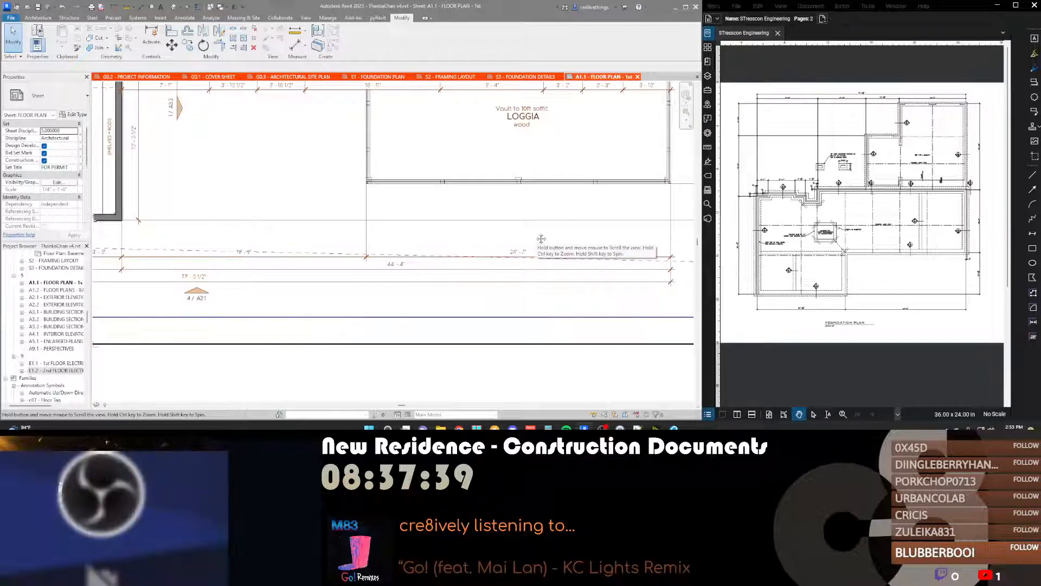
{"action": "middle_click_drag", "start_coordinate": [541, 239], "coordinate": [620, 223]}
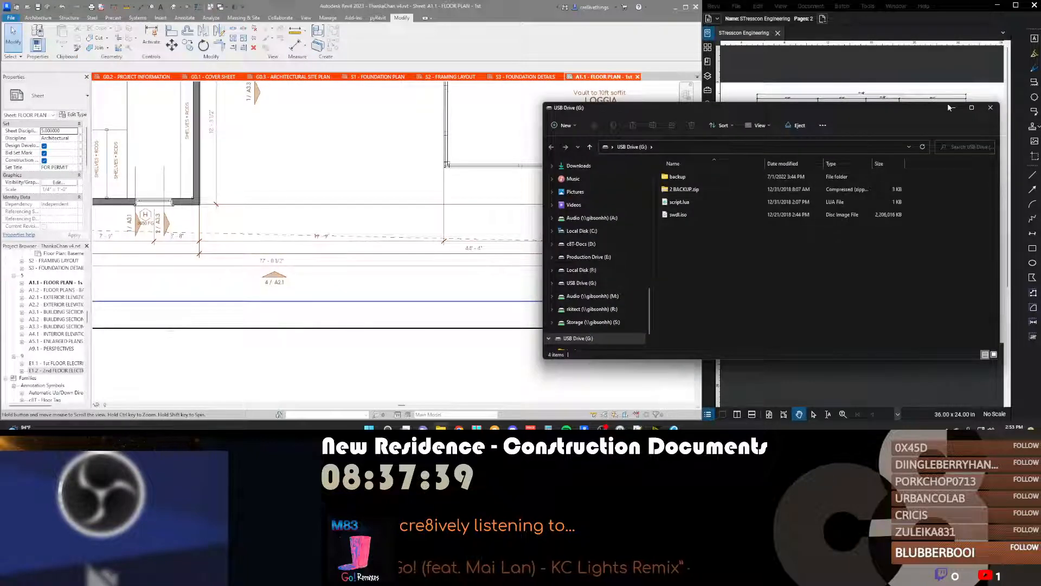
Step: Close the File Explorer window showing USB Drive (G:) and return to the loggia area of sheet A1.1
{"action": "left_click", "coordinate": [988, 108]}
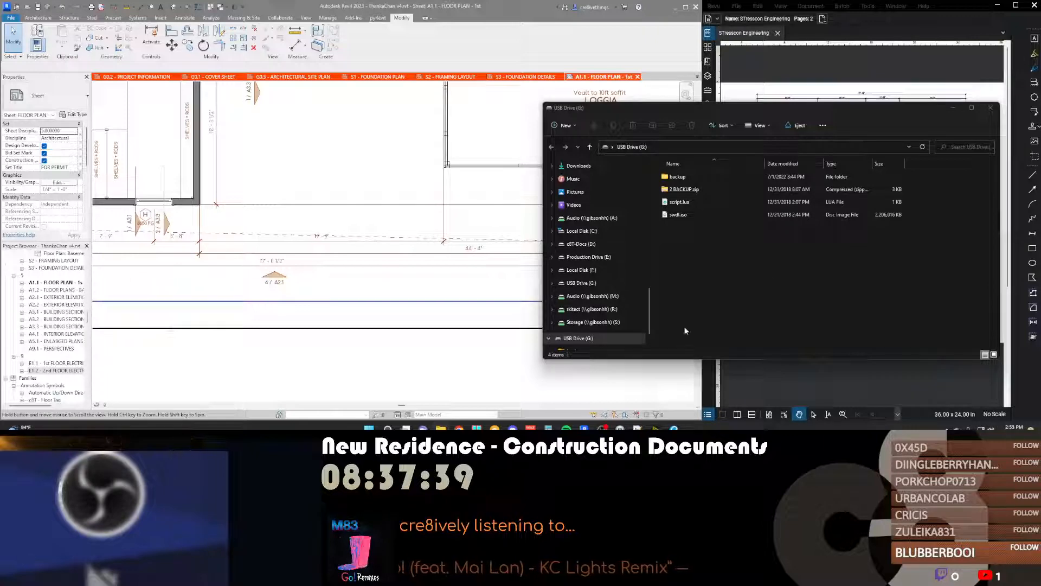
{"action": "middle_click_drag", "start_coordinate": [414, 153], "coordinate": [430, 100]}
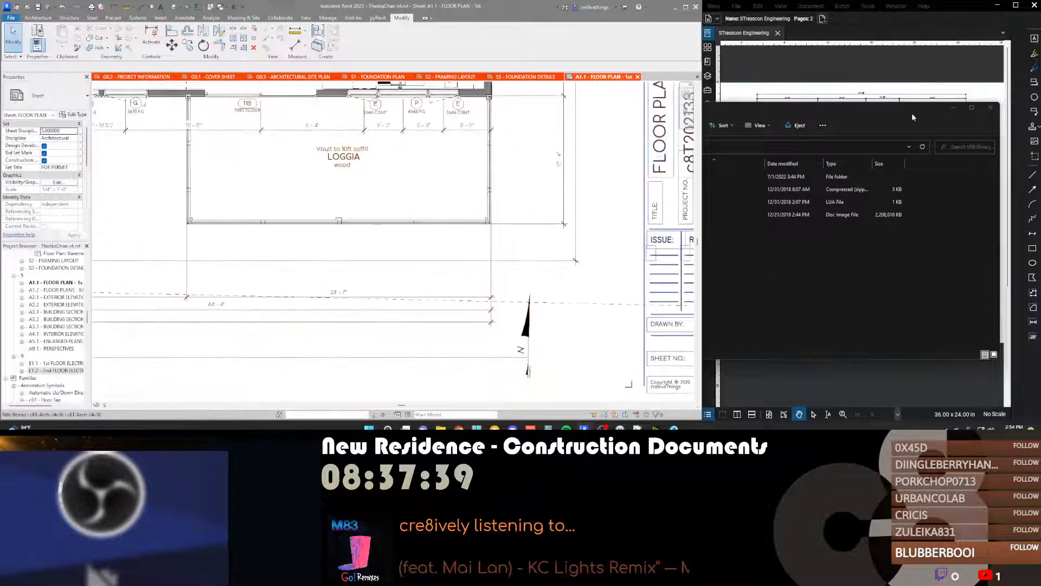
{"action": "left_click", "coordinate": [977, 107]}
{"action": "left_click", "coordinate": [990, 107]}
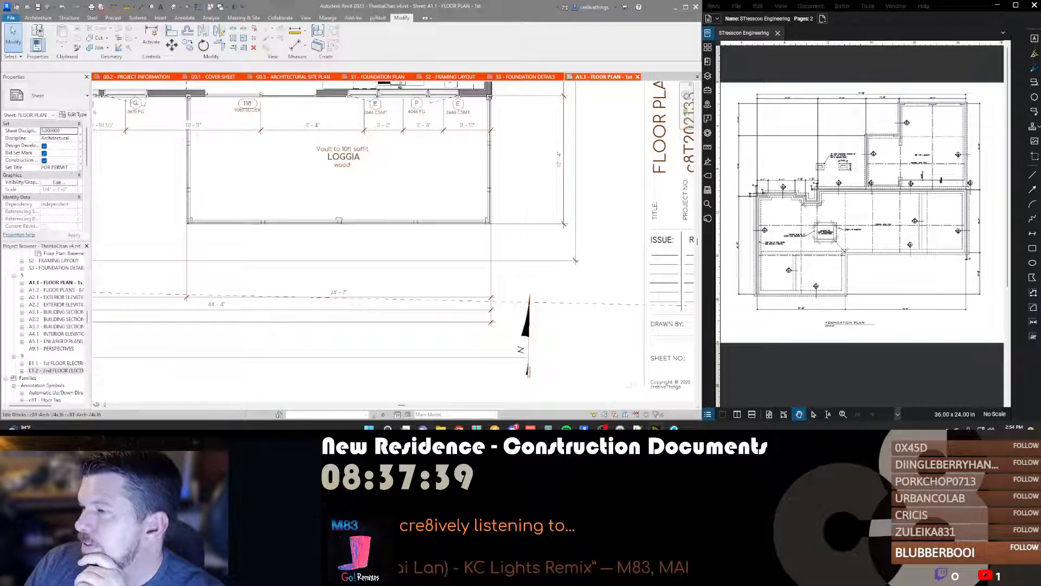
Step: Examine the 1st floor plan on sheet A1.1 from the loggia along its dimensions to the great room, dining and kitchen areas
{"action": "scroll", "coordinate": [487, 330], "scroll_direction": "down", "scroll_amount": 2}
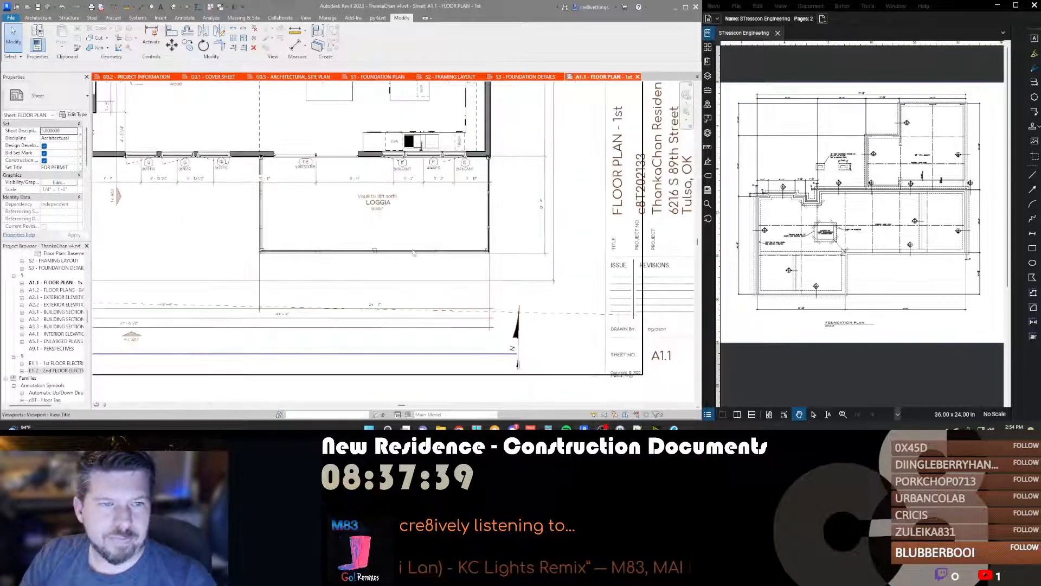
{"action": "scroll", "coordinate": [350, 191], "scroll_direction": "up", "scroll_amount": 3}
{"action": "scroll", "coordinate": [349, 191], "scroll_direction": "up", "scroll_amount": 1}
{"action": "middle_click_drag", "start_coordinate": [298, 264], "coordinate": [380, 277]}
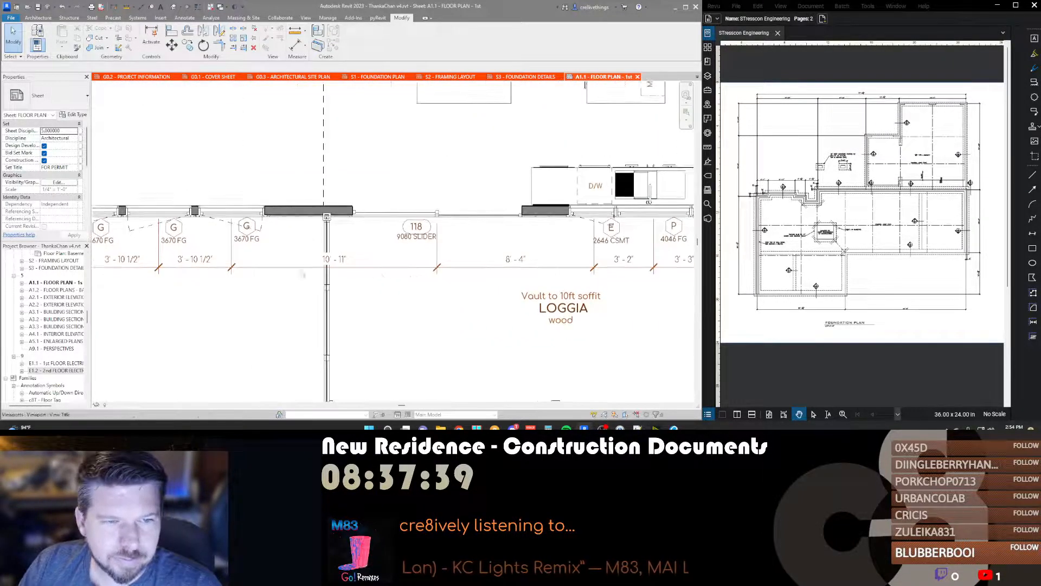
{"action": "middle_click_drag", "start_coordinate": [235, 267], "coordinate": [505, 255]}
{"action": "scroll", "coordinate": [457, 255], "scroll_direction": "down", "scroll_amount": 4}
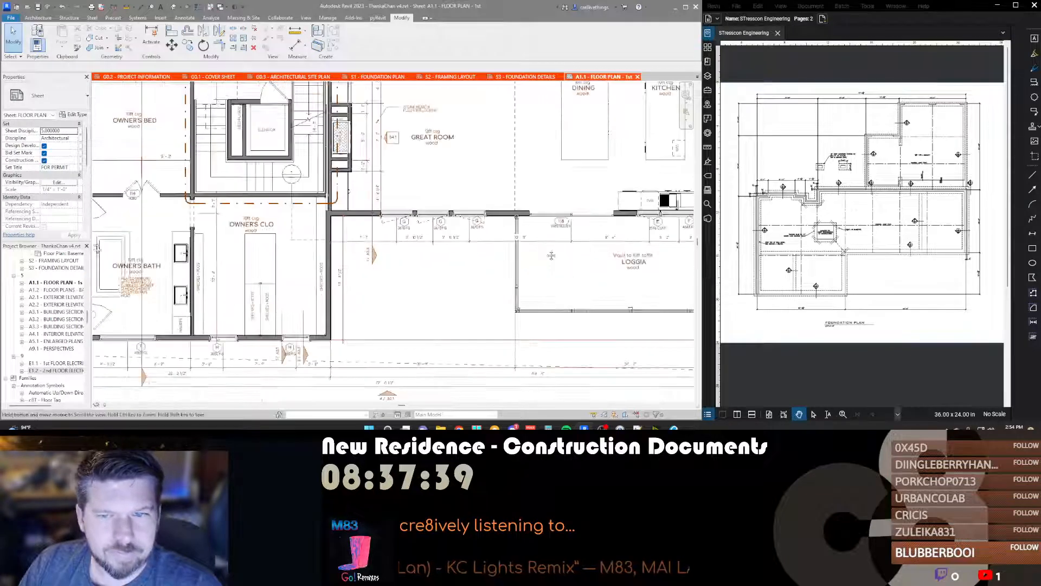
{"action": "middle_click_drag", "start_coordinate": [481, 126], "coordinate": [481, 302]}
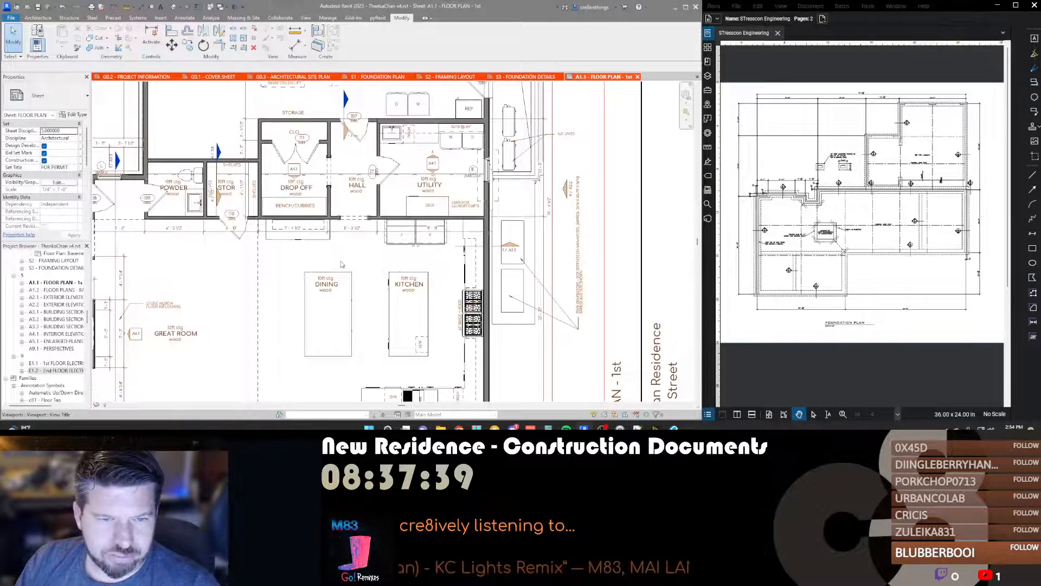
{"action": "middle_click_drag", "start_coordinate": [343, 264], "coordinate": [545, 239]}
{"action": "scroll", "coordinate": [545, 238], "scroll_direction": "down", "scroll_amount": 3}
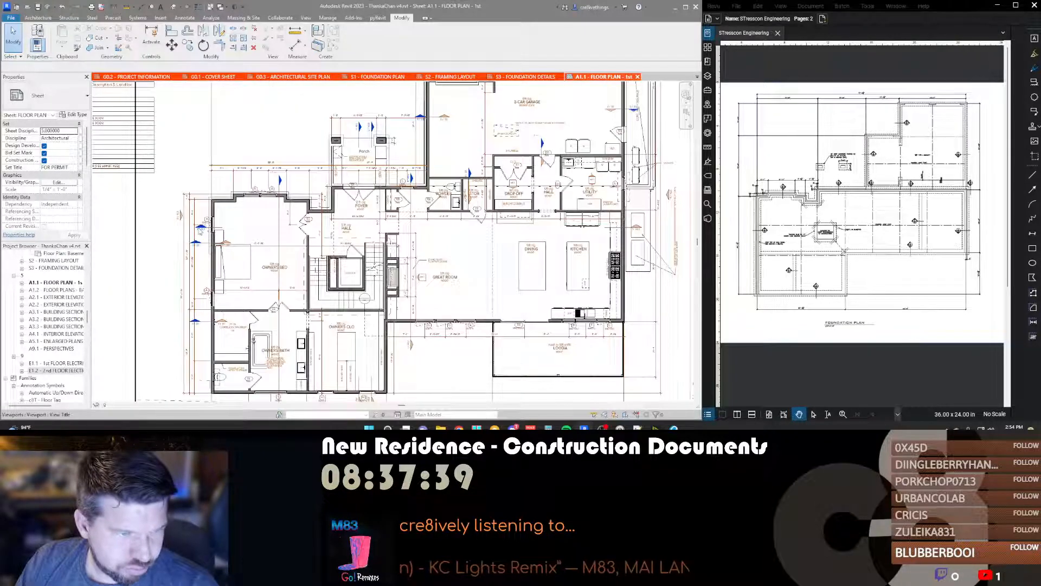
Step: Open the filter definitions through the Foundation Details view template of section 3/S3 at the owner's bedroom wall
{"action": "scroll", "coordinate": [199, 243], "scroll_direction": "up", "scroll_amount": 5}
{"action": "left_click", "coordinate": [219, 279]}
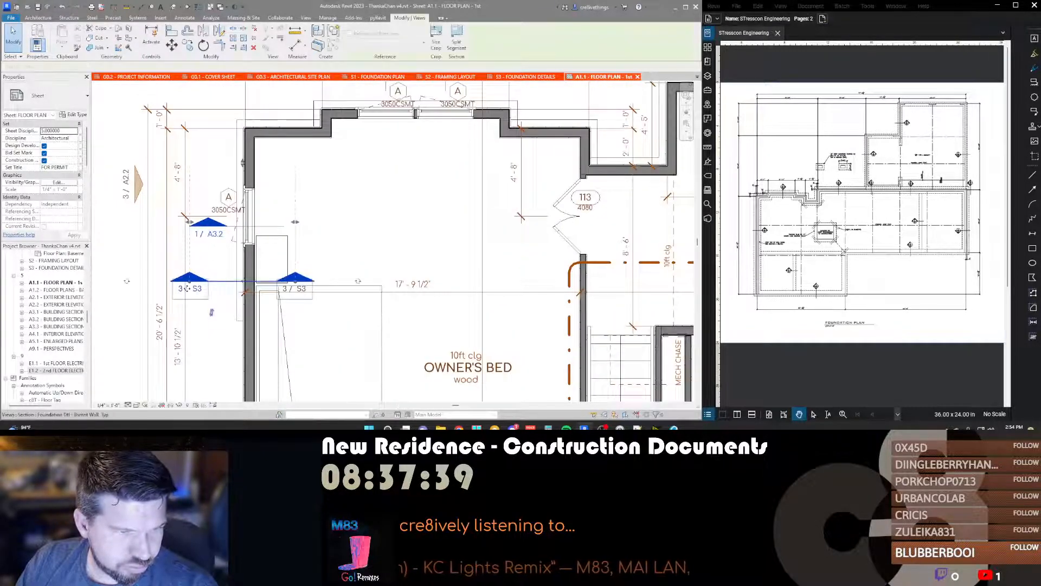
{"action": "scroll", "coordinate": [220, 275], "scroll_direction": "down", "scroll_amount": 3}
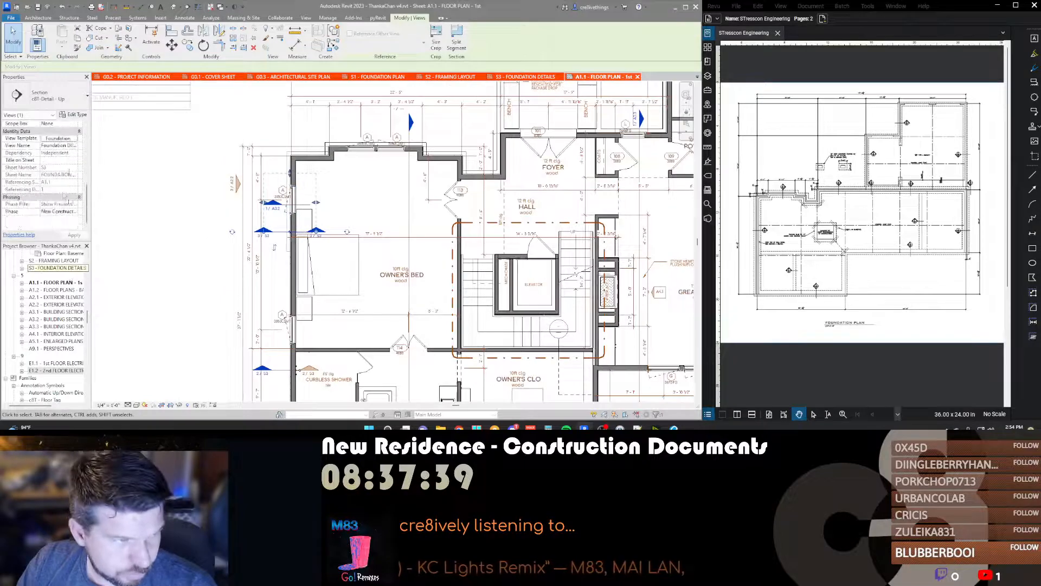
{"action": "left_click", "coordinate": [60, 139]}
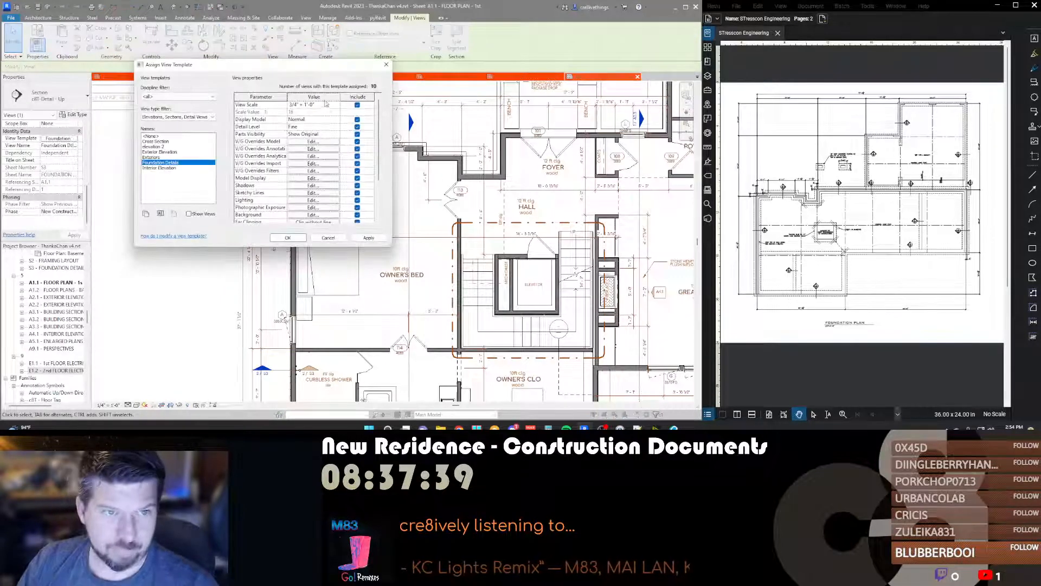
{"action": "left_click", "coordinate": [309, 171]}
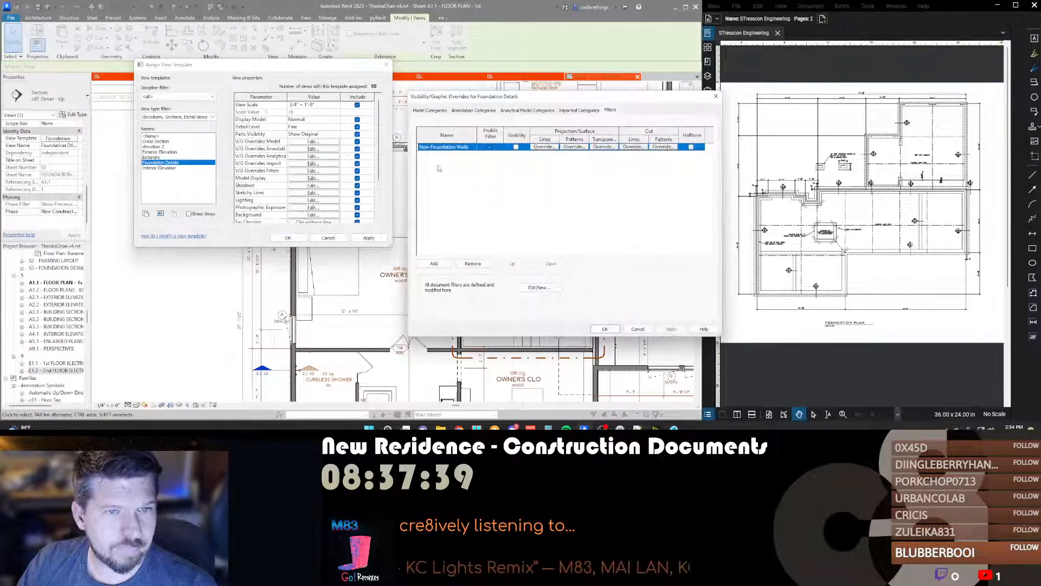
{"action": "left_click", "coordinate": [434, 263]}
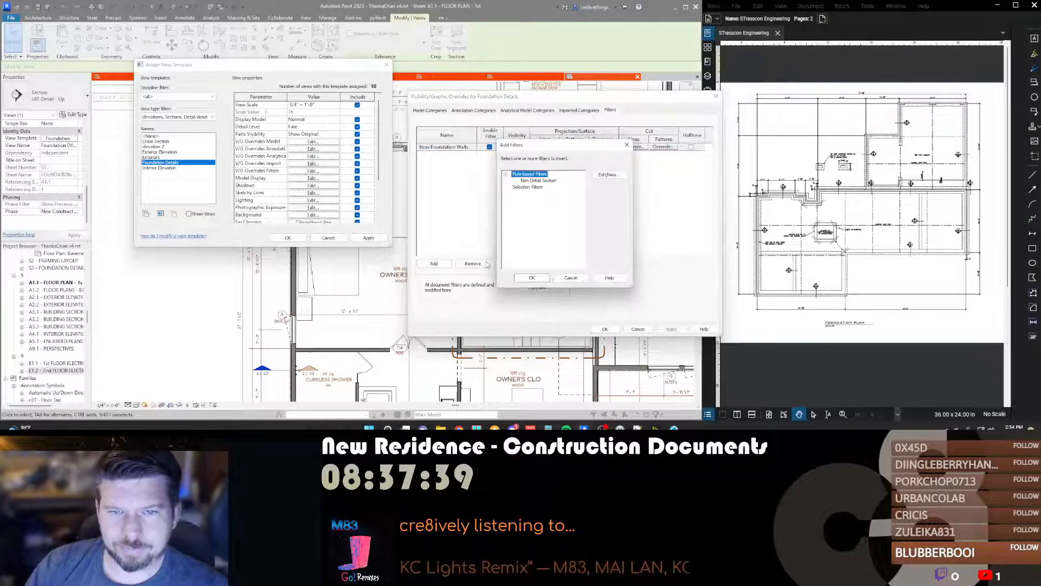
{"action": "left_click", "coordinate": [608, 175]}
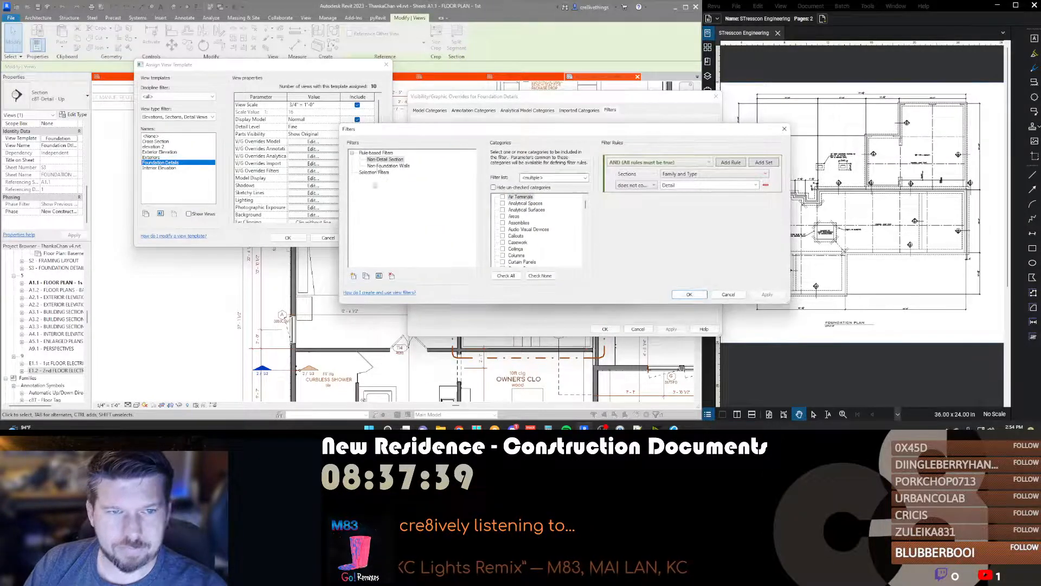
{"action": "left_click", "coordinate": [379, 166]}
{"action": "left_click", "coordinate": [366, 275]}
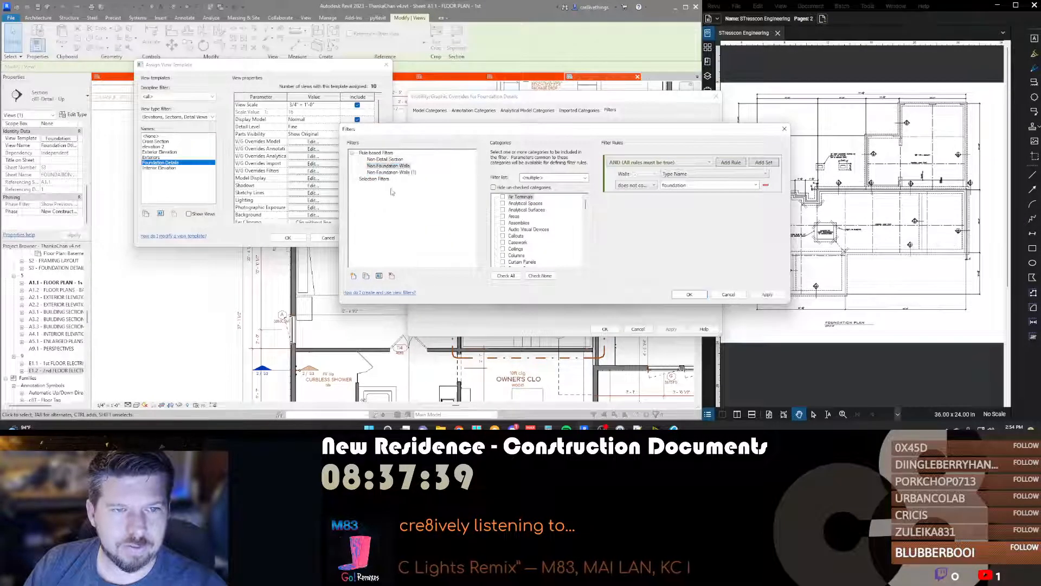
{"action": "left_click", "coordinate": [379, 276]}
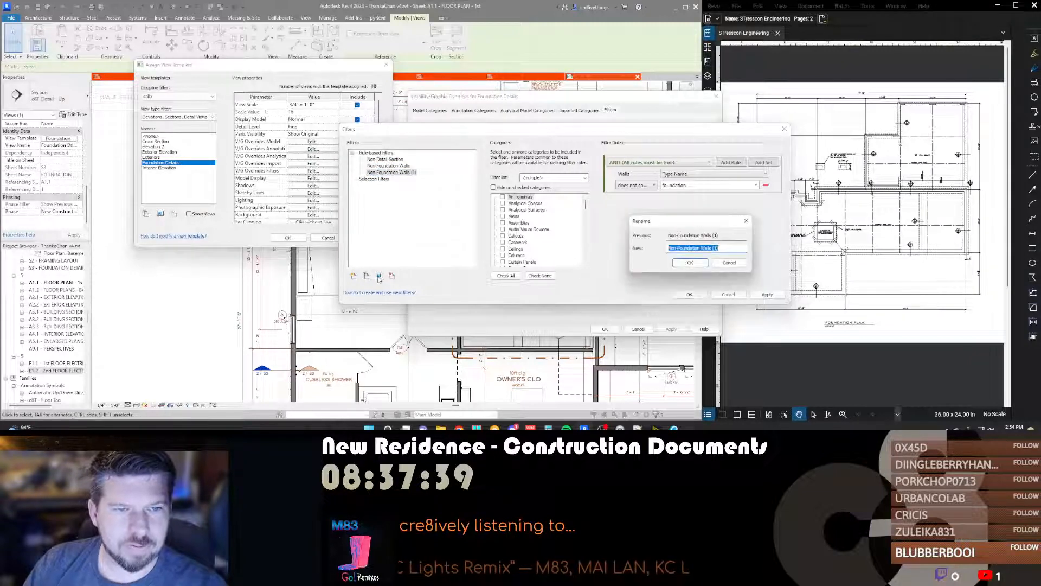
{"action": "key", "text": "Home"}
{"action": "key", "text": "Delete"}
{"action": "key", "text": "Delete"}
{"action": "key", "text": "Delete"}
{"action": "key", "text": "Delete"}
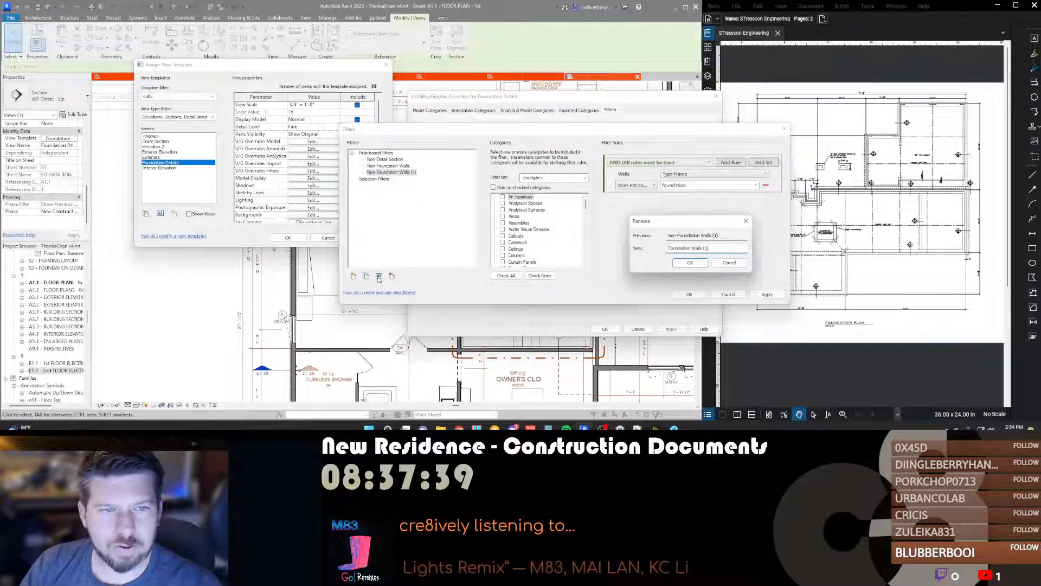
{"action": "key", "text": "Return"}
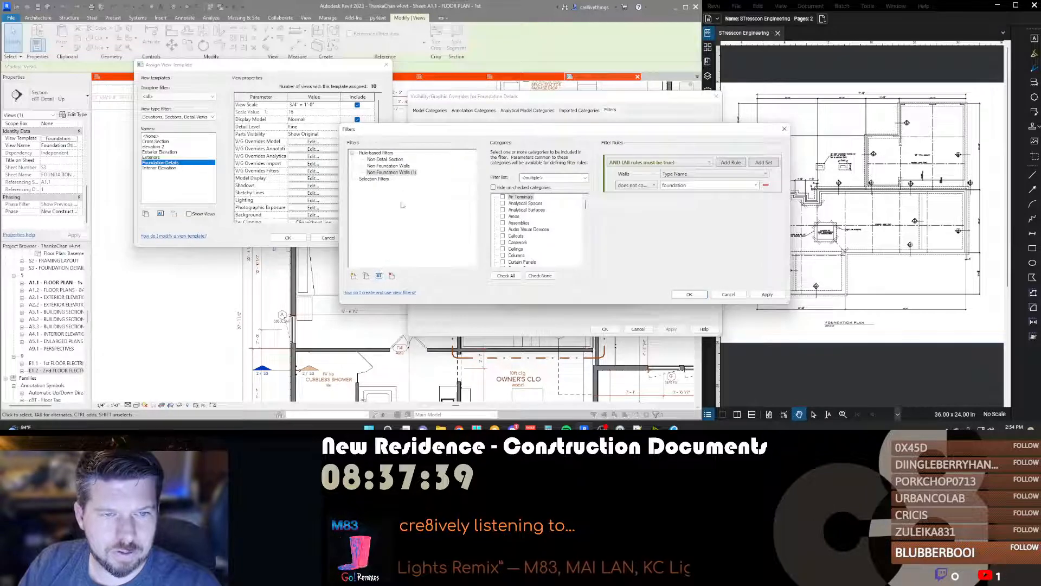
{"action": "left_click", "coordinate": [392, 275]}
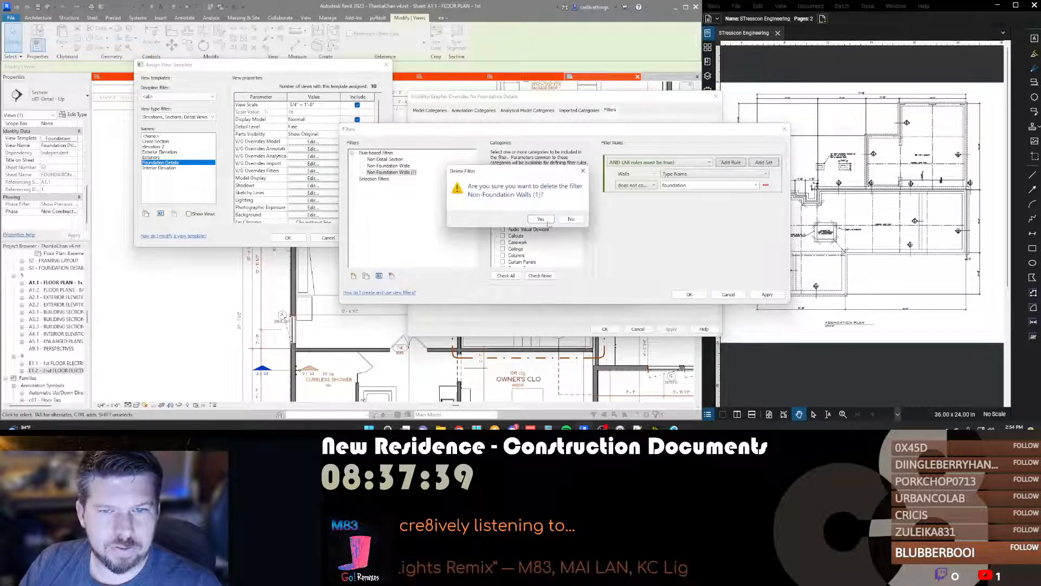
{"action": "left_click", "coordinate": [540, 218]}
Step: Duplicate the Non-Detail Section filter as Detail Section and set its Family and Type rule to contains Detail
{"action": "left_click", "coordinate": [398, 160]}
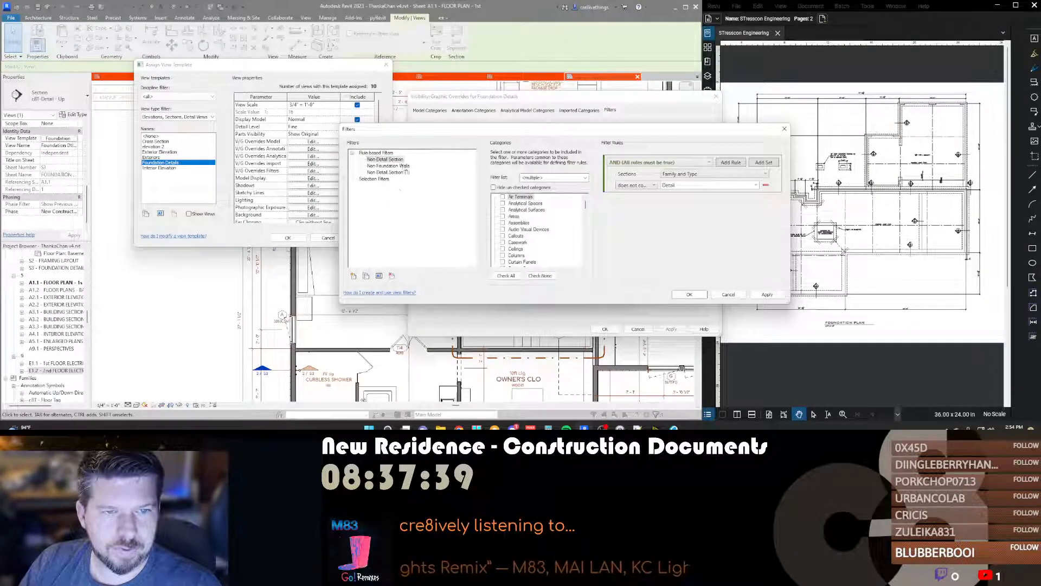
{"action": "left_click", "coordinate": [395, 173]}
{"action": "key", "text": "F2"}
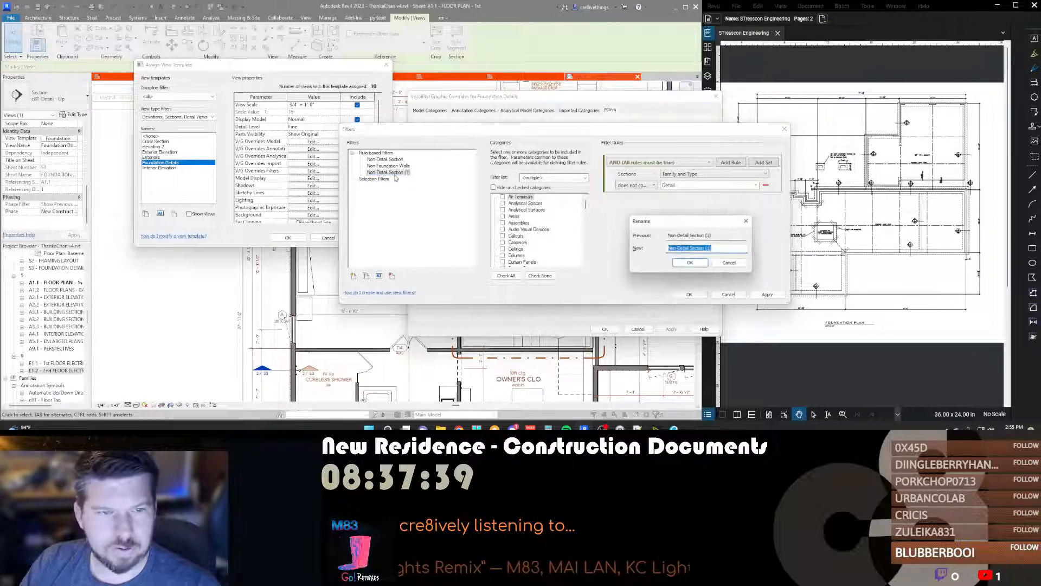
{"action": "type", "text": "Detail Section (1)"}
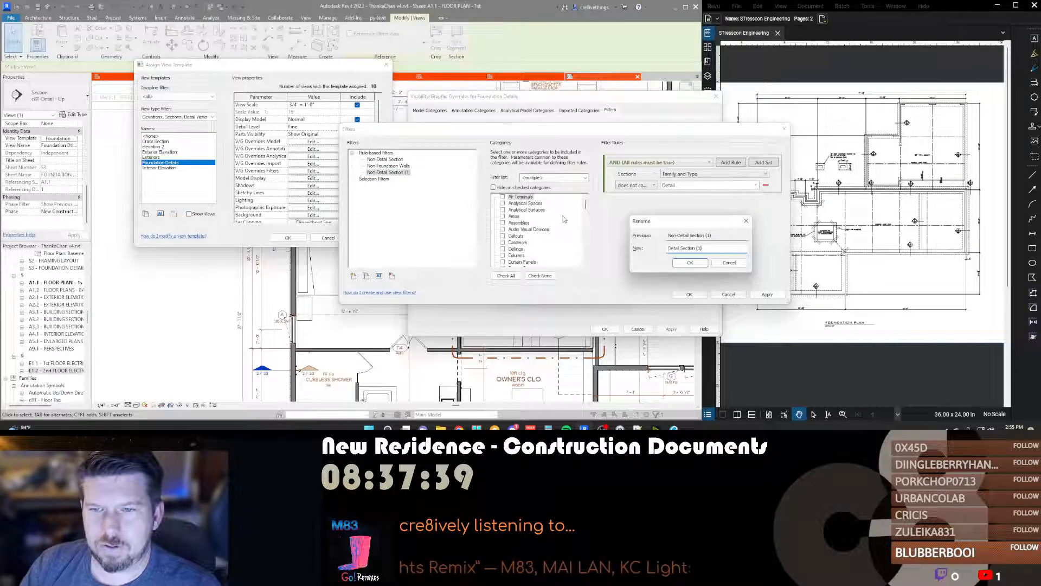
{"action": "key", "text": "Return"}
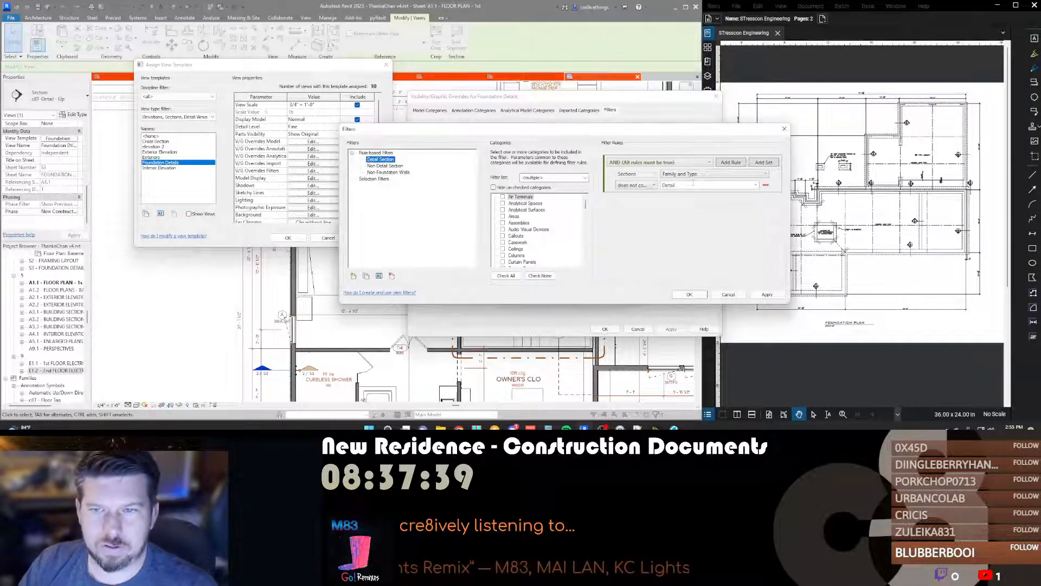
{"action": "left_click", "coordinate": [637, 186]}
{"action": "left_click", "coordinate": [637, 246]}
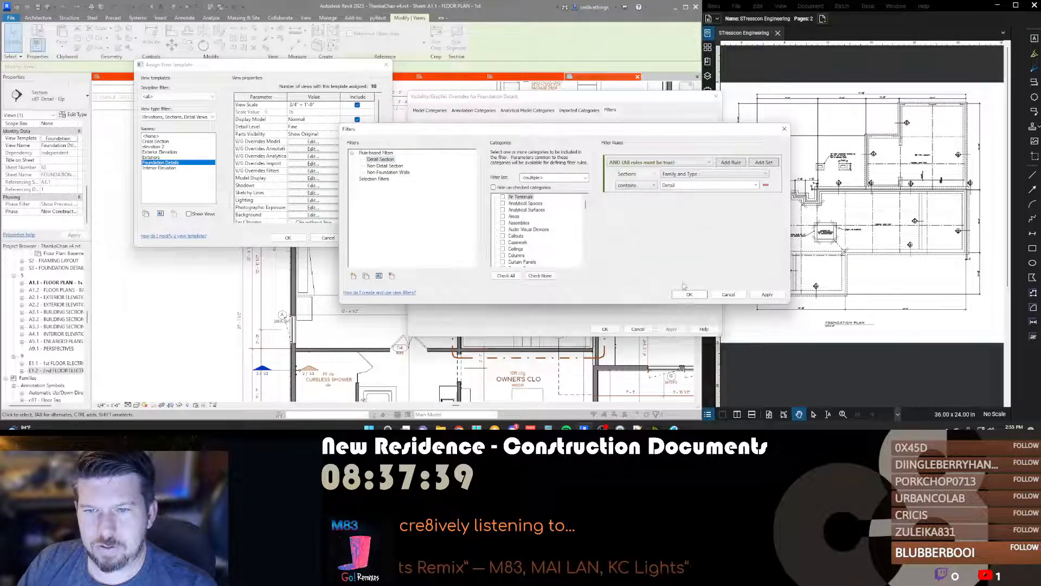
{"action": "left_click", "coordinate": [689, 294]}
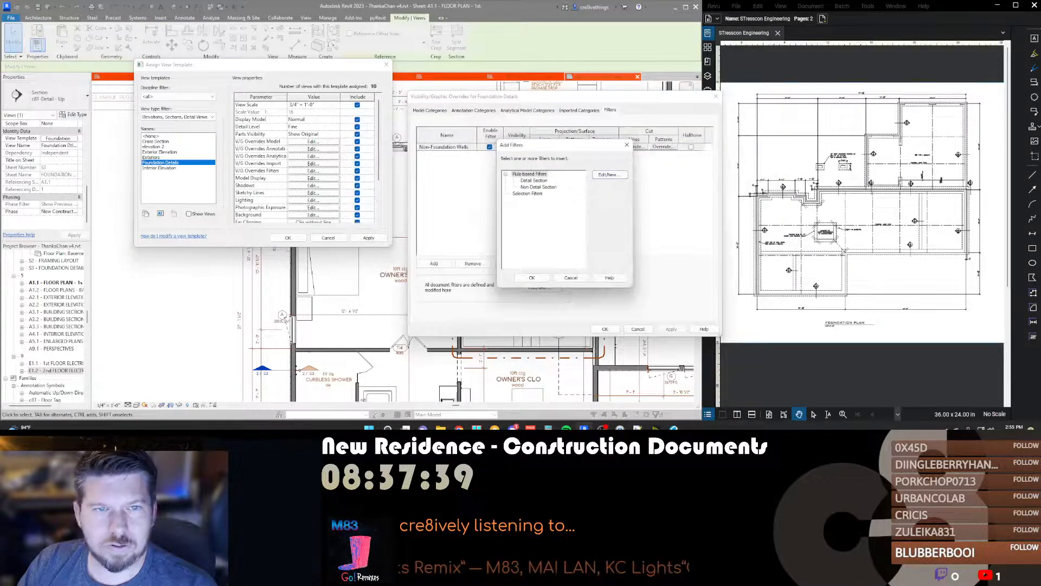
Step: Add the Detail Section filter to the Foundation Details view template with its visibility turned off
{"action": "double_click", "coordinate": [533, 180]}
{"action": "left_click", "coordinate": [516, 154]}
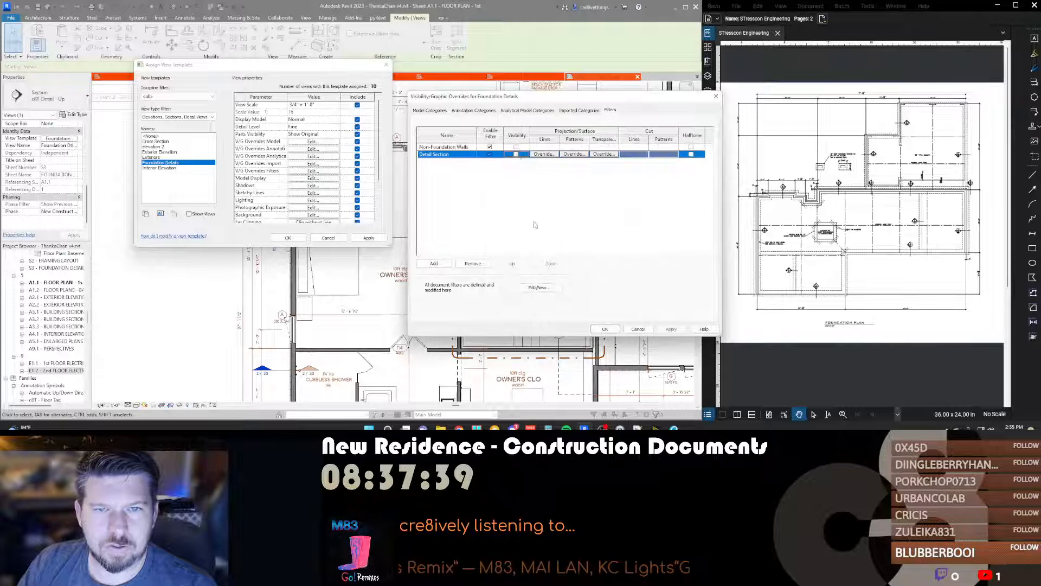
{"action": "left_click", "coordinate": [604, 328]}
{"action": "left_click", "coordinate": [288, 238]}
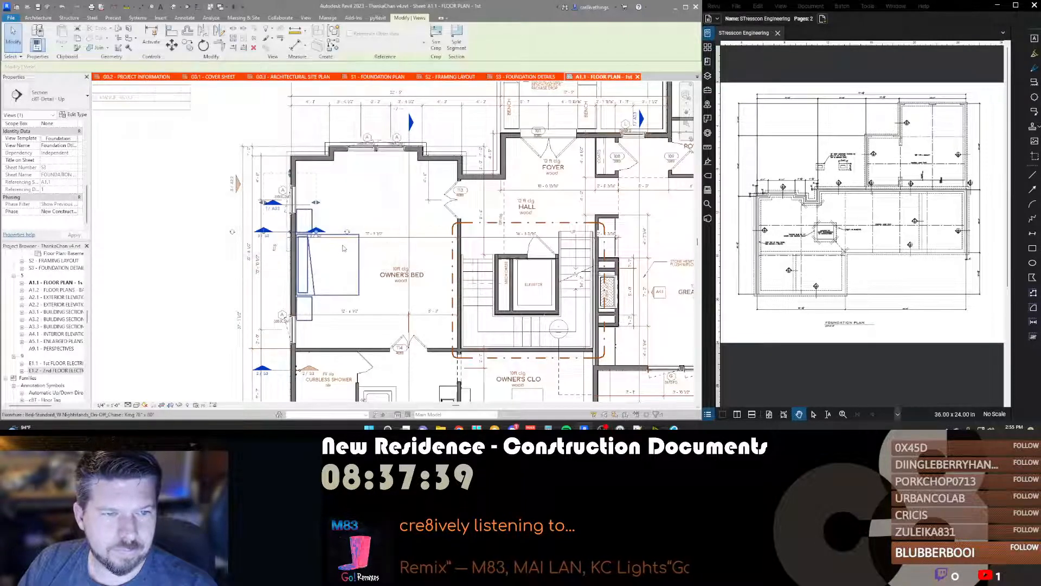
Step: Open the Detail Section filter's rules again from the Foundation Details view template
{"action": "left_click", "coordinate": [273, 232]}
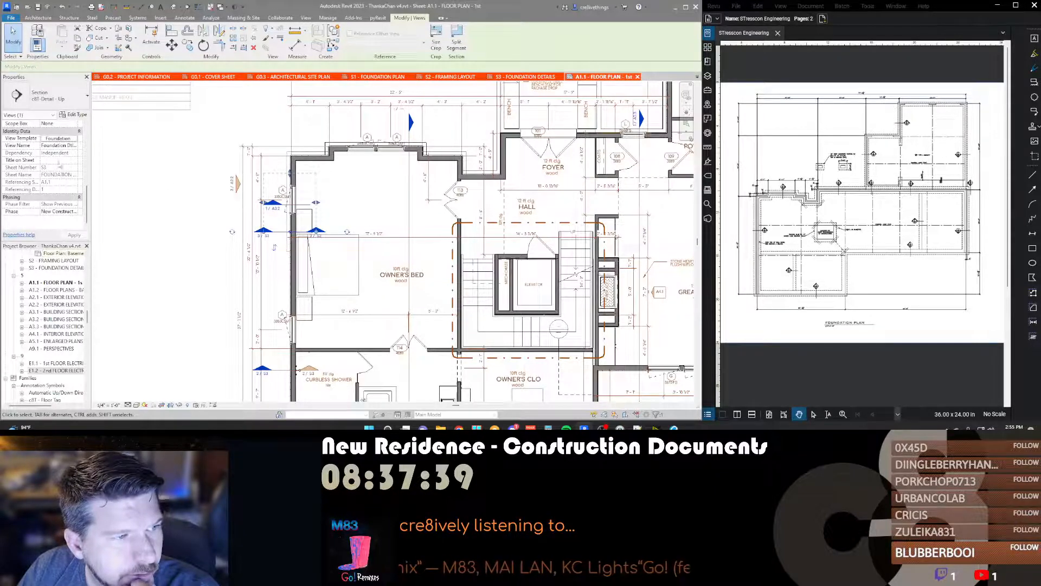
{"action": "left_click", "coordinate": [58, 138]}
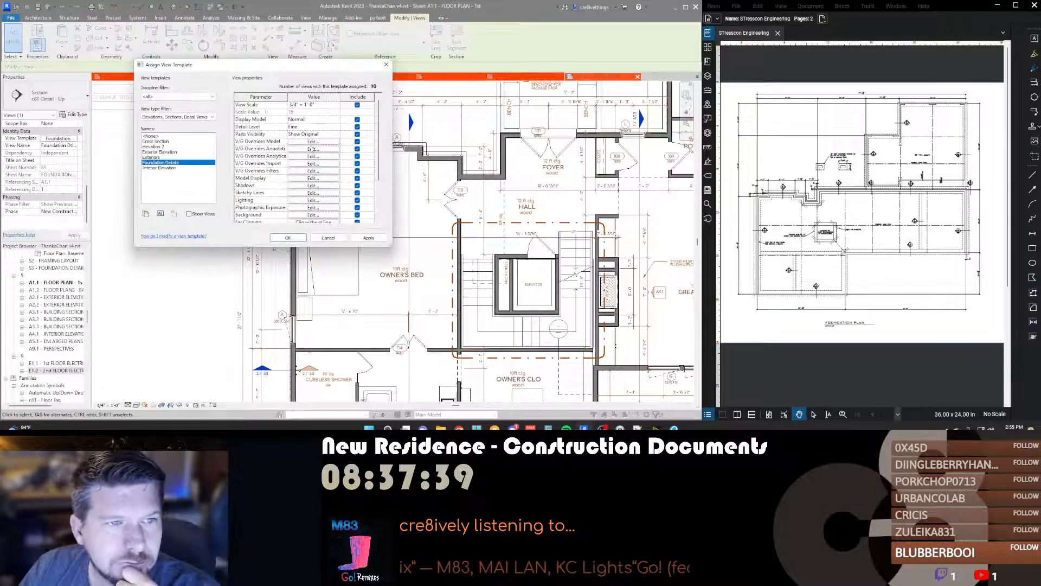
{"action": "left_click", "coordinate": [312, 171]}
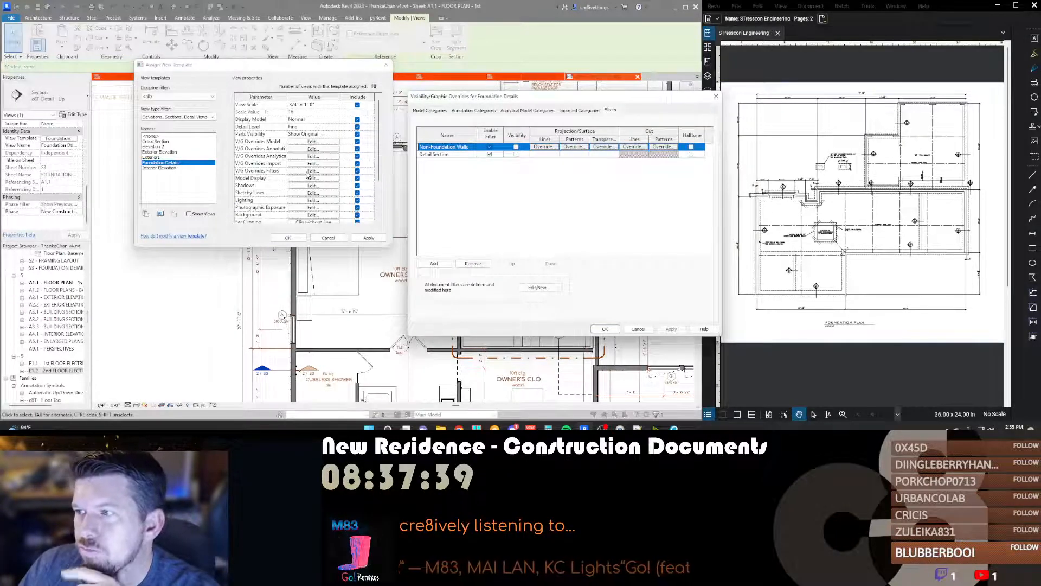
{"action": "left_click", "coordinate": [539, 288]}
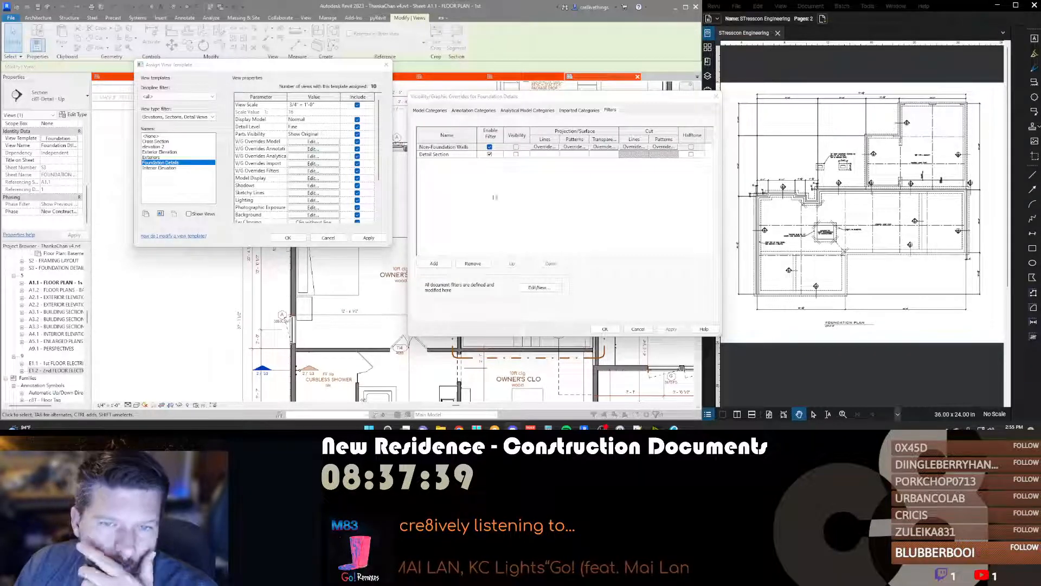
{"action": "left_click", "coordinate": [465, 156]}
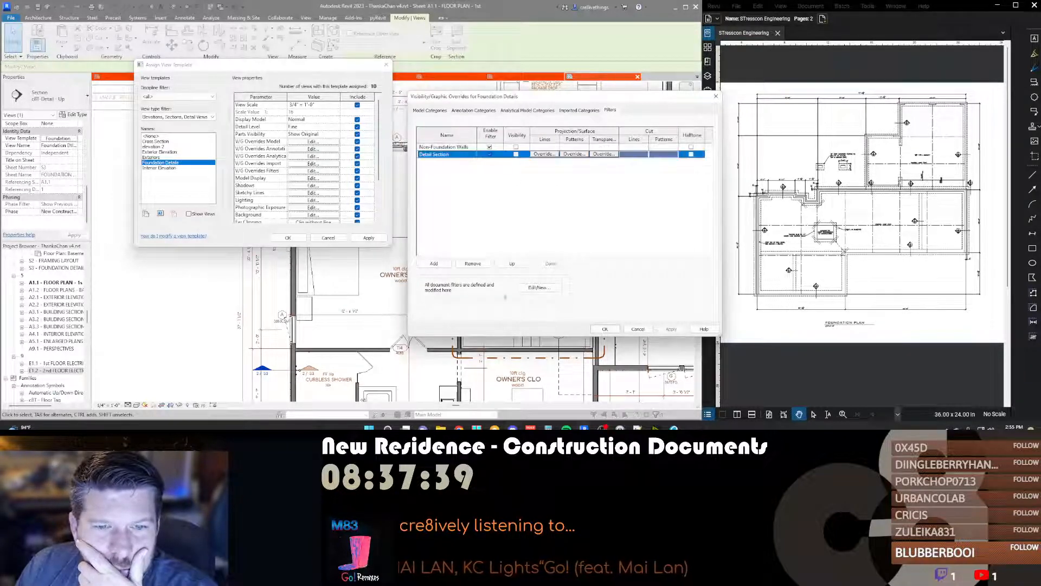
{"action": "left_click", "coordinate": [529, 288]}
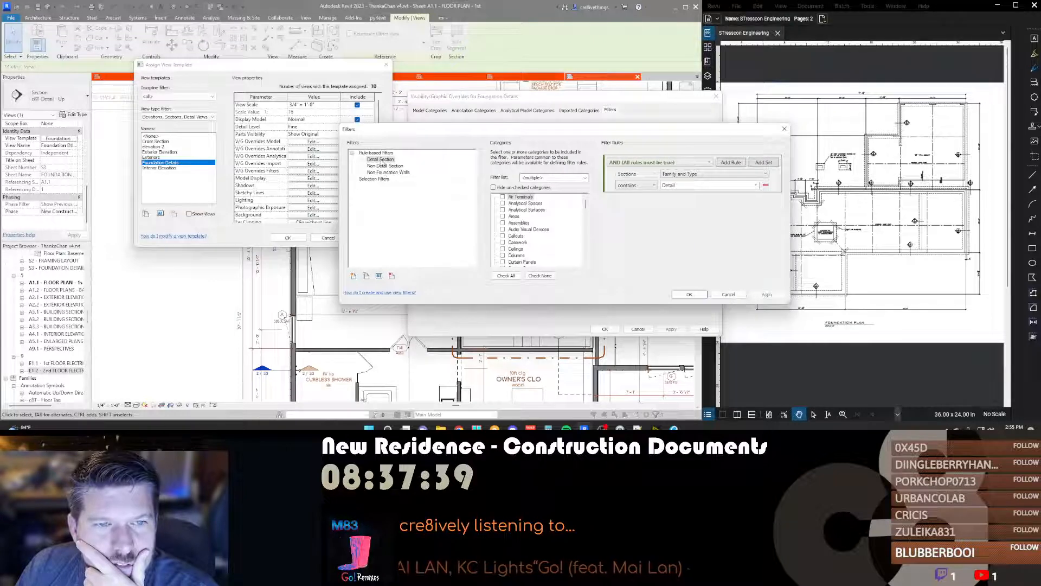
Step: Change the text that the Detail Section filter's contains rule matches to Dtl
{"action": "double_click", "coordinate": [667, 186]}
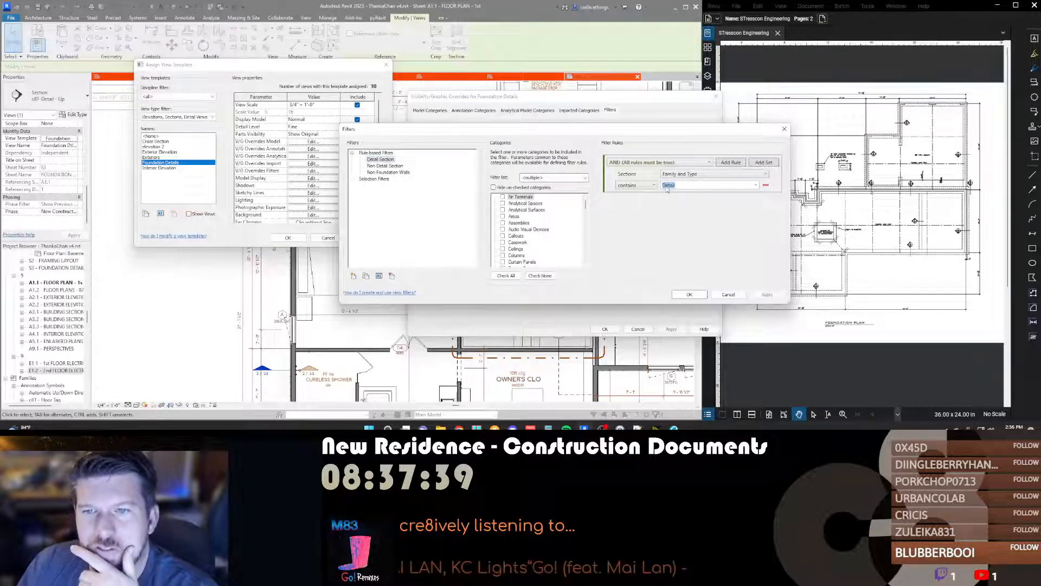
{"action": "left_click", "coordinate": [667, 185]}
{"action": "key", "text": "Delete"}
{"action": "key", "text": "Delete"}
{"action": "key", "text": "Delete"}
{"action": "key", "text": "Delete"}
{"action": "key", "text": "Delete"}
{"action": "type", "text": "tl"}
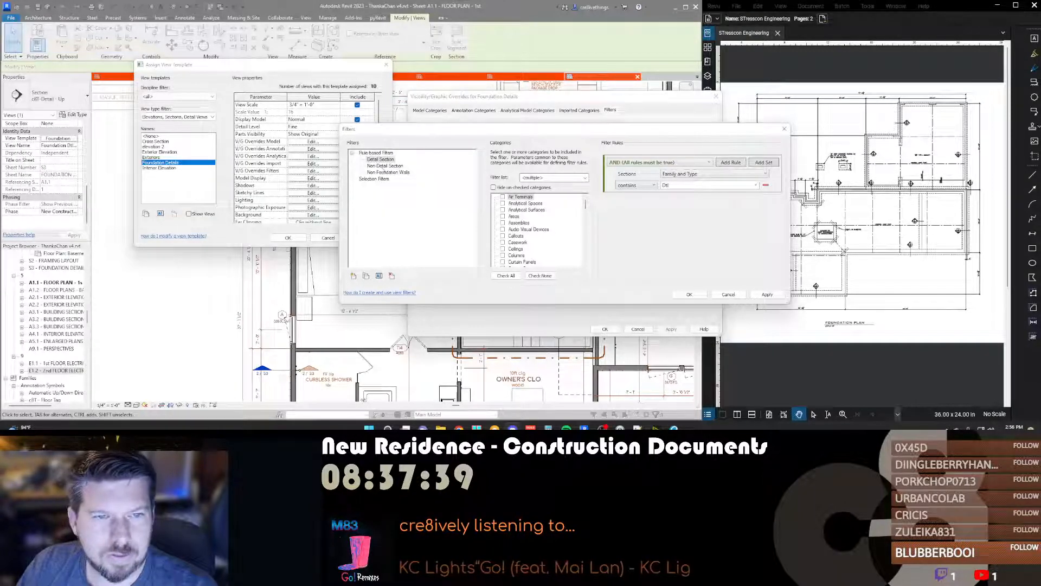
Step: Set the Non-Detail Section filter's does-not-contain rule to Dtl and apply the changes to the Foundation Details template
{"action": "left_click", "coordinate": [385, 166]}
{"action": "double_click", "coordinate": [667, 186]}
{"action": "left_click", "coordinate": [668, 185]}
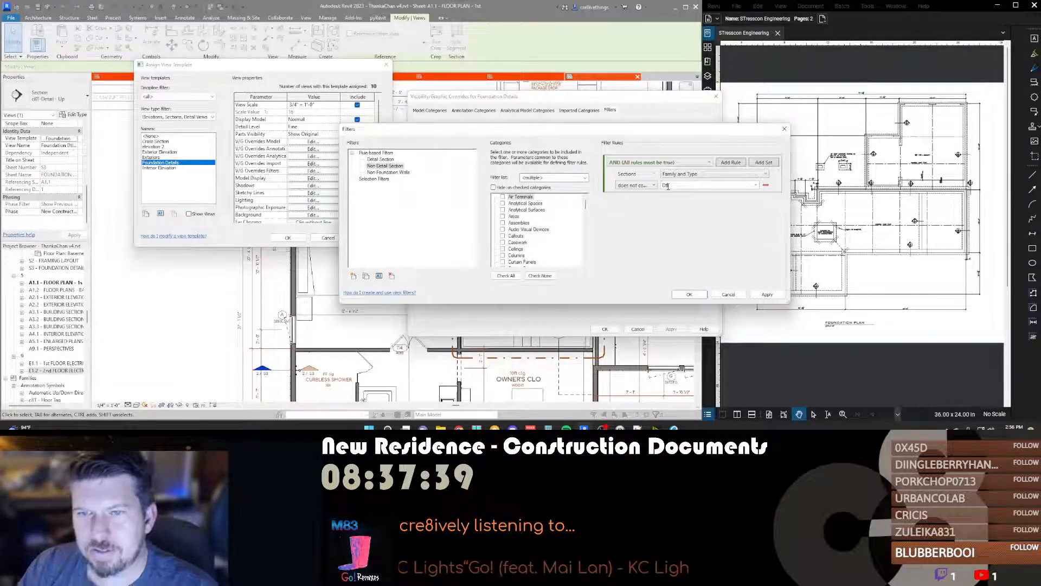
{"action": "key", "text": "Return"}
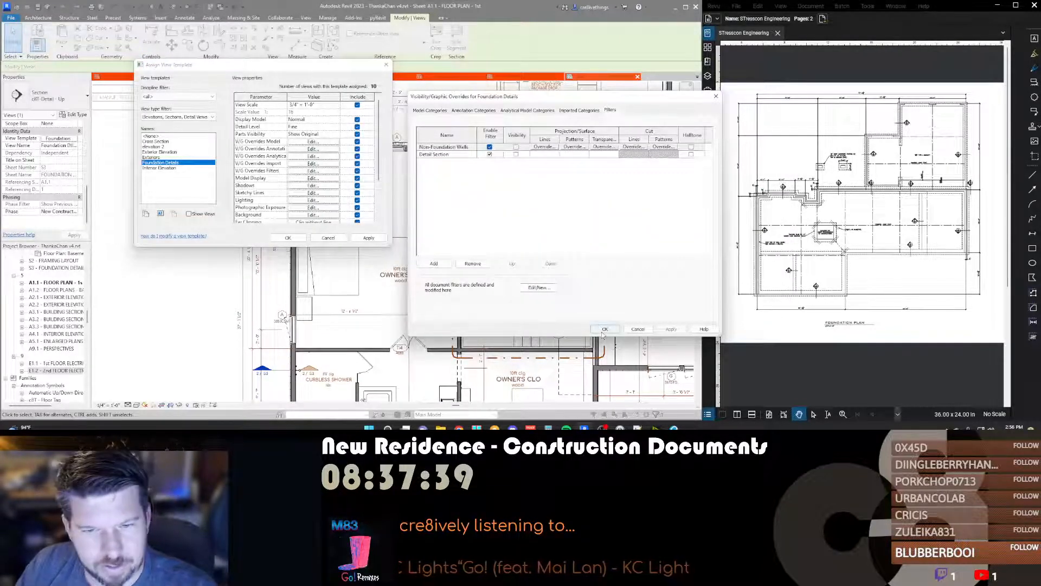
{"action": "left_click", "coordinate": [604, 329]}
{"action": "left_click", "coordinate": [287, 238]}
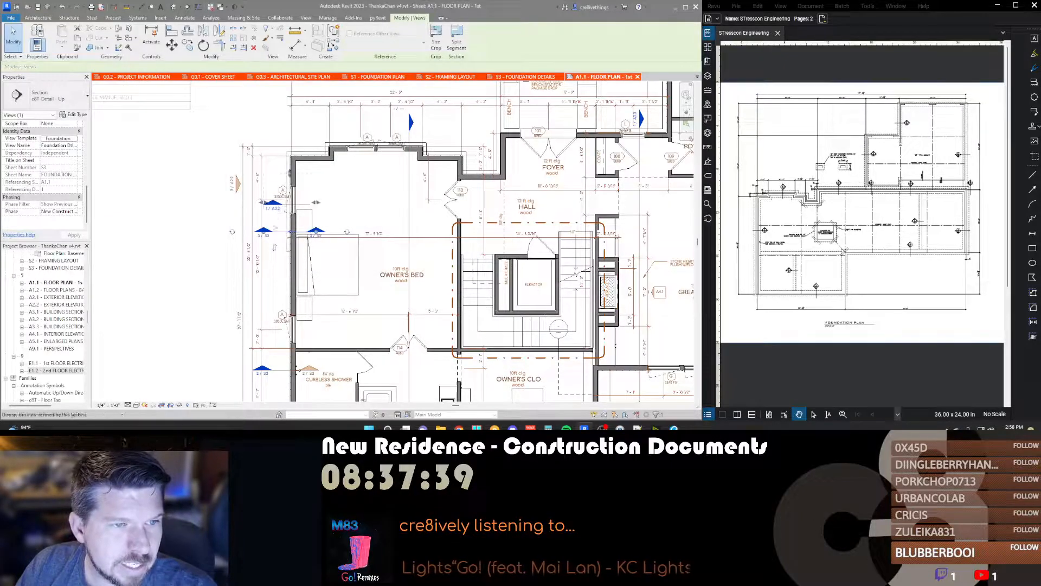
Step: Review the Detail Section filter's rule and its checked categories through the Foundation Details view template
{"action": "left_click", "coordinate": [58, 138]}
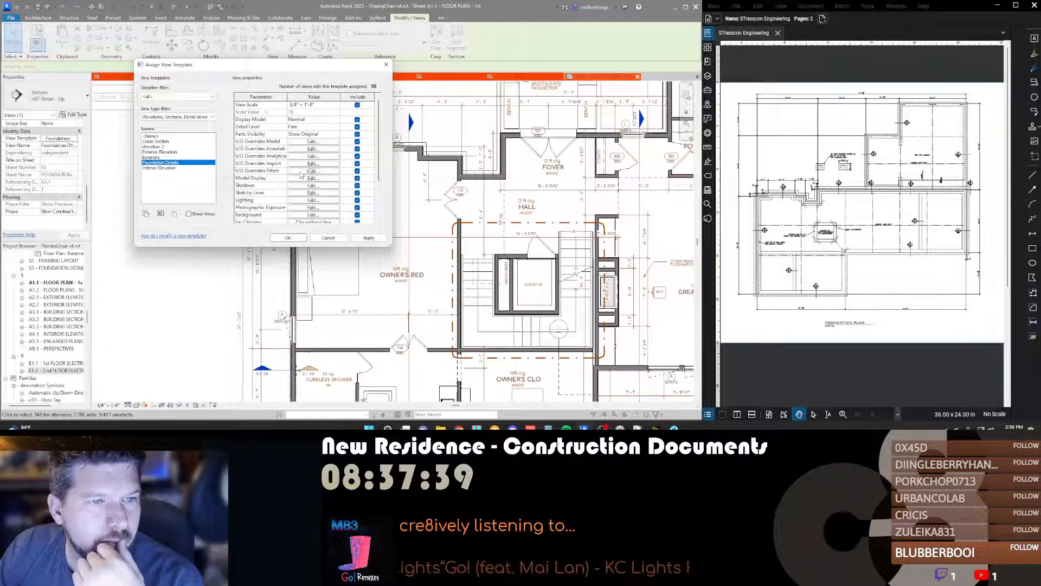
{"action": "left_click", "coordinate": [312, 170]}
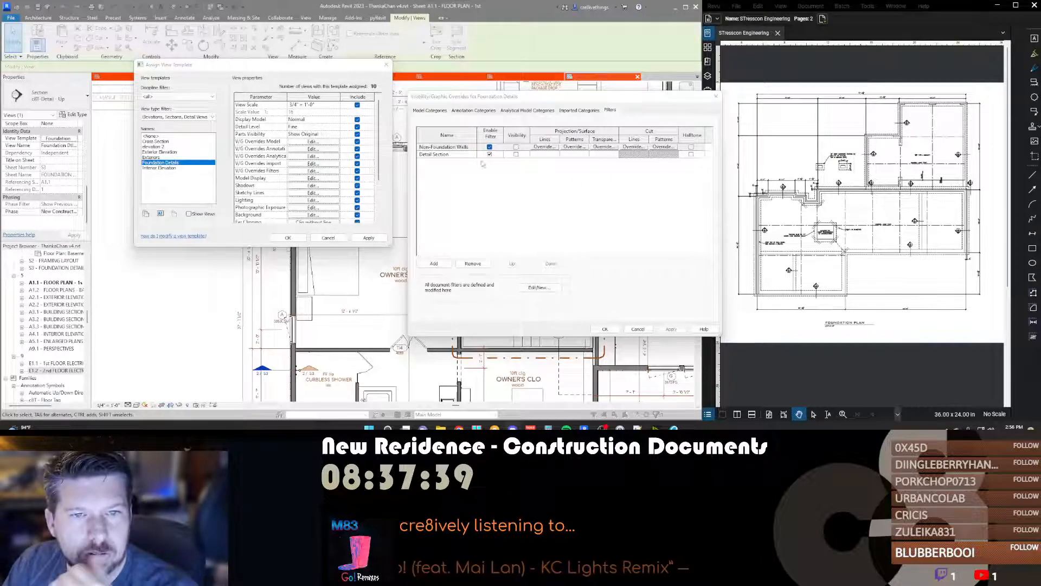
{"action": "left_click", "coordinate": [450, 155]}
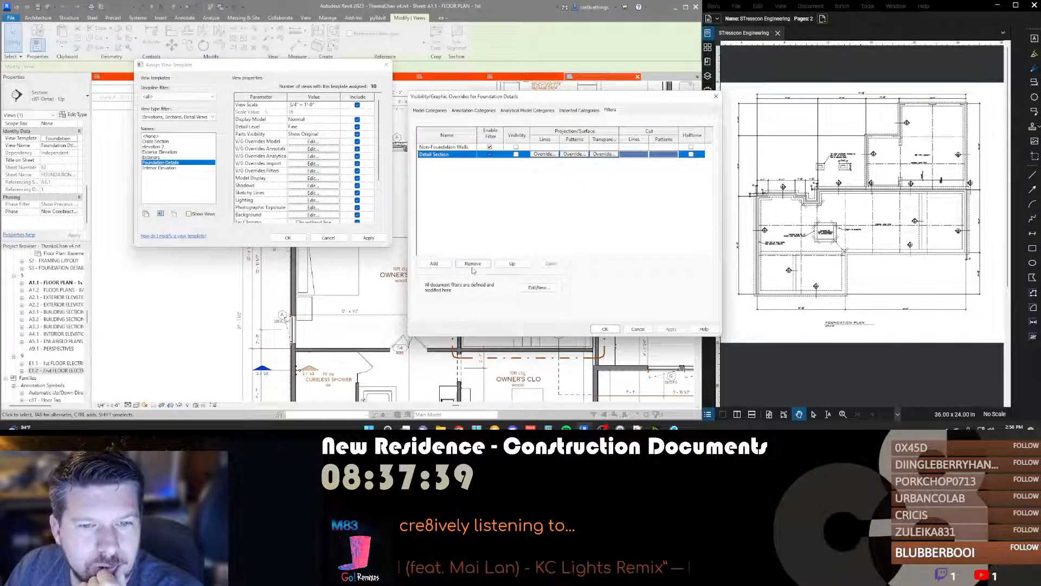
{"action": "left_click", "coordinate": [539, 288]}
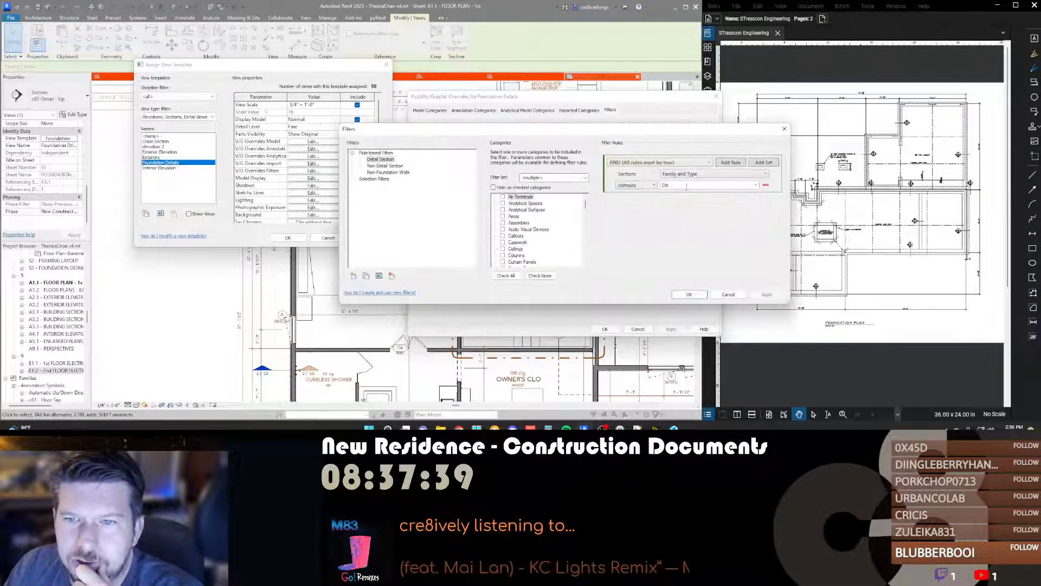
{"action": "double_click", "coordinate": [665, 185]}
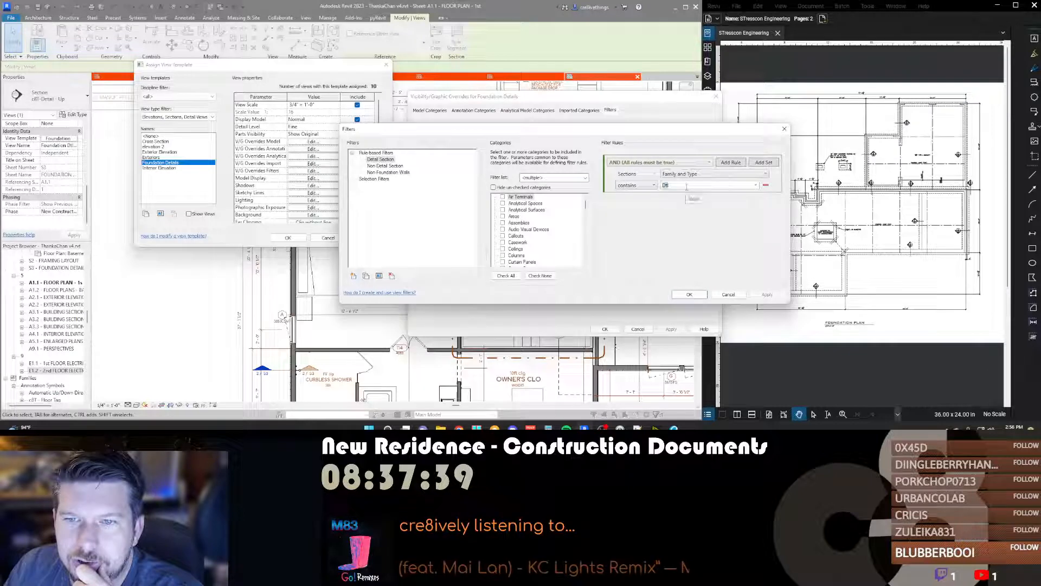
{"action": "left_click", "coordinate": [534, 229]}
{"action": "scroll", "coordinate": [519, 234], "scroll_direction": "down", "scroll_amount": 20}
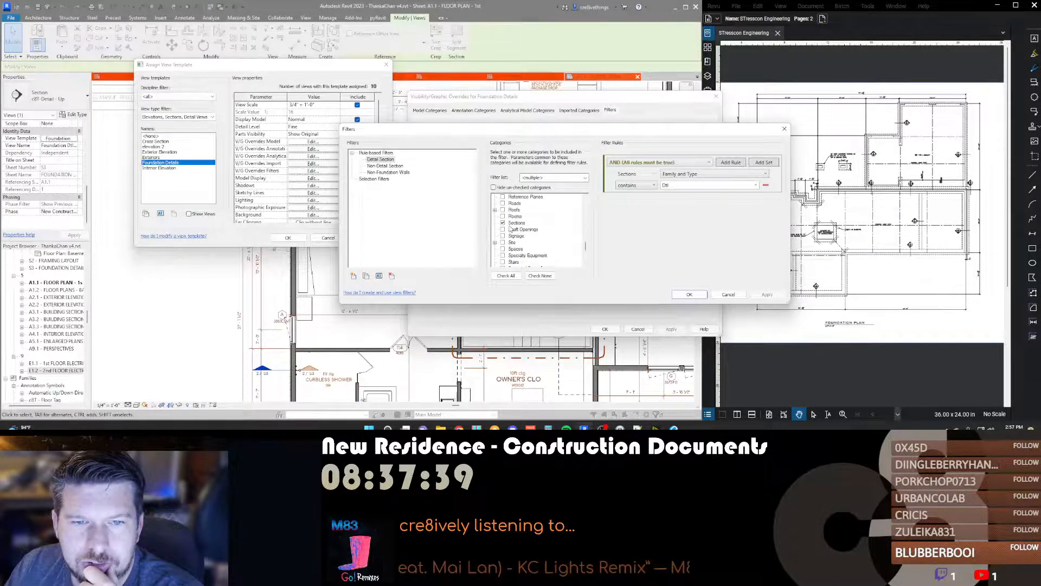
Step: Compare the Non-Detail Section filter's rule with the Detail Section filter's rule, and close the template's filter settings
{"action": "left_click_drag", "start_coordinate": [600, 130], "coordinate": [725, 121]}
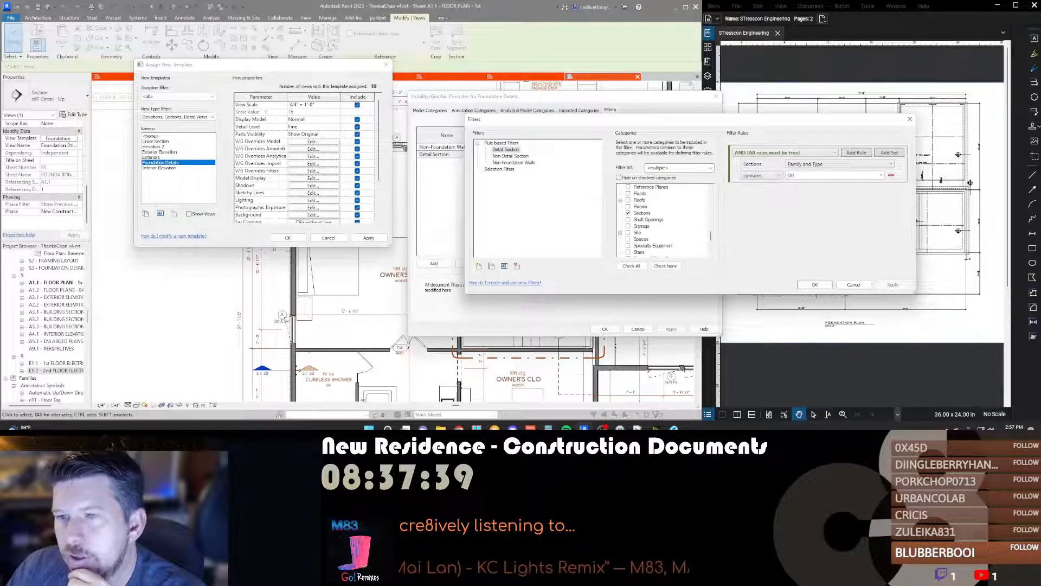
{"action": "left_click", "coordinate": [510, 157]}
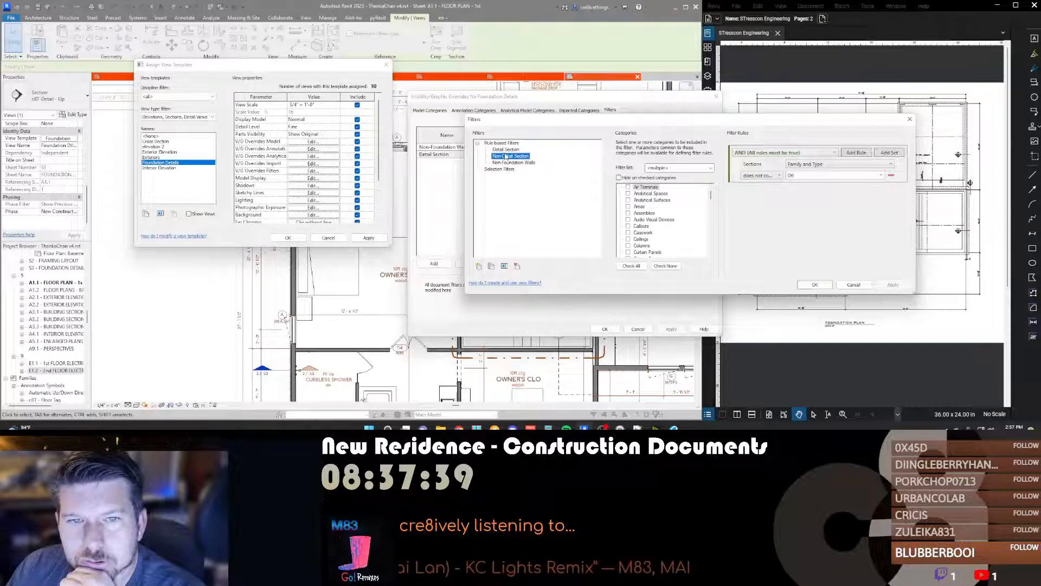
{"action": "left_click", "coordinate": [504, 150]}
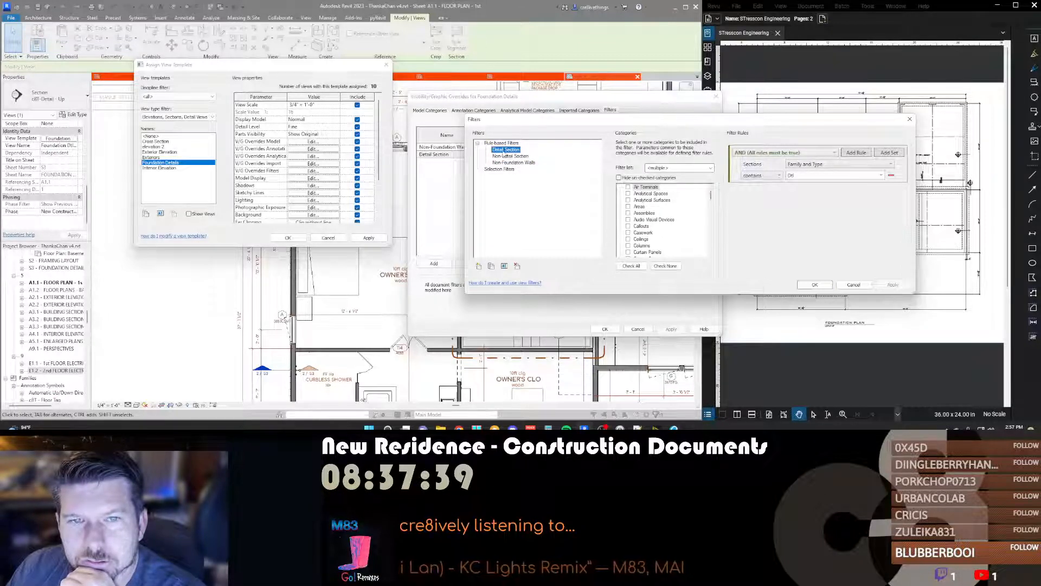
{"action": "left_click", "coordinate": [813, 283]}
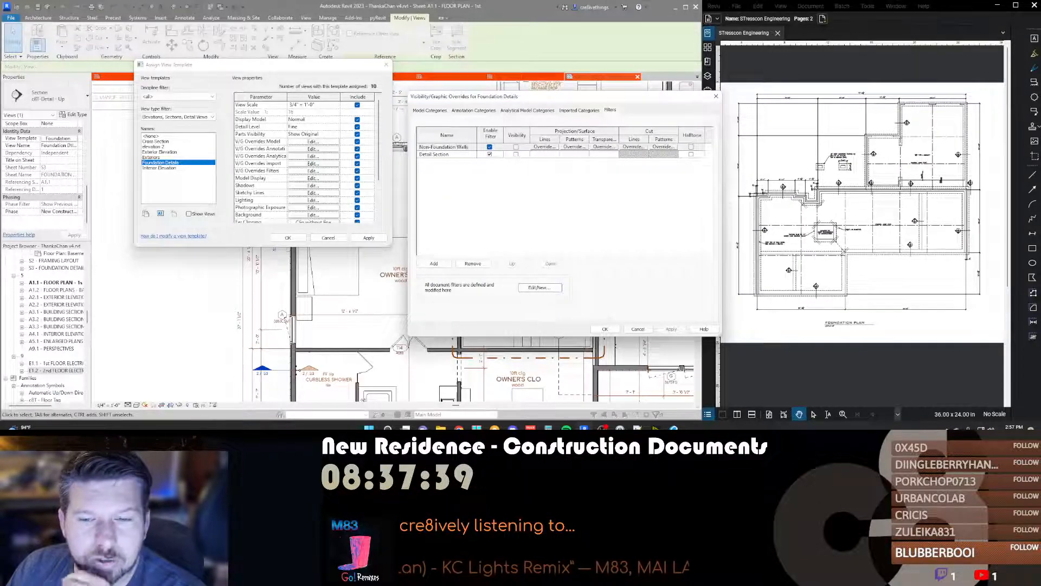
{"action": "left_click", "coordinate": [606, 330]}
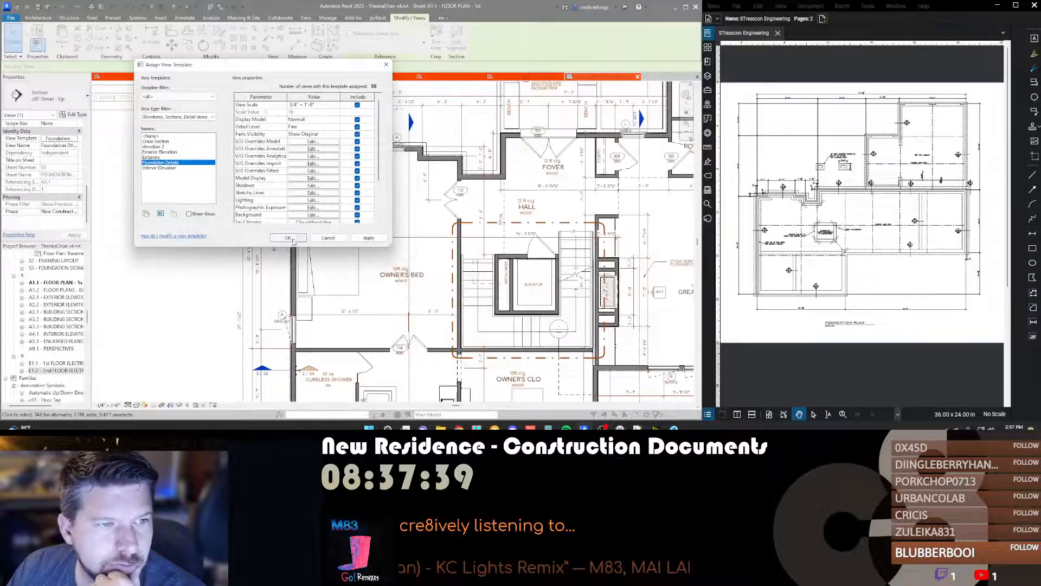
{"action": "left_click", "coordinate": [281, 240]}
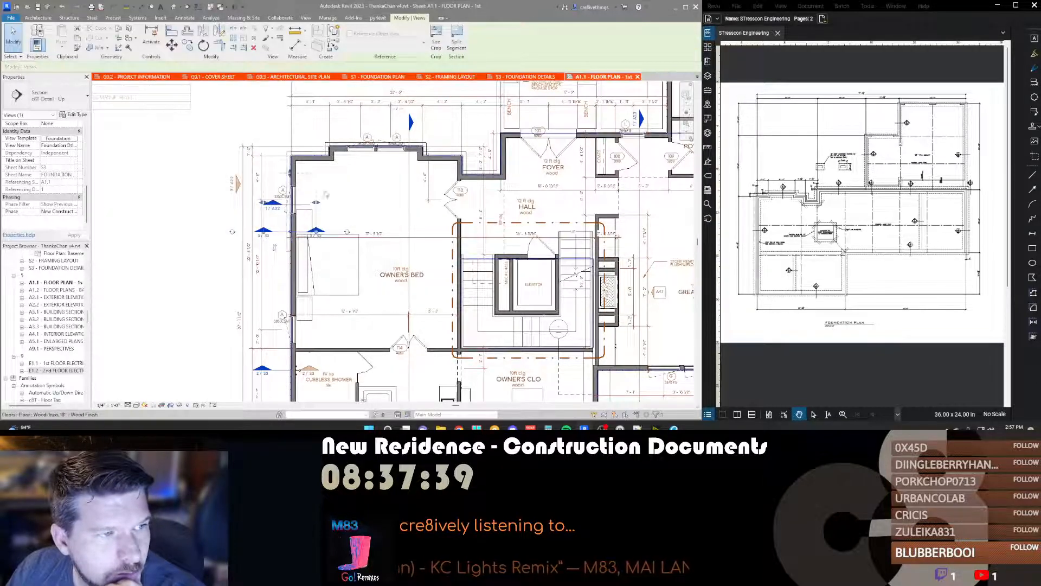
{"action": "scroll", "coordinate": [454, 202], "scroll_direction": "down", "scroll_amount": 2}
{"action": "scroll", "coordinate": [378, 192], "scroll_direction": "down", "scroll_amount": 3}
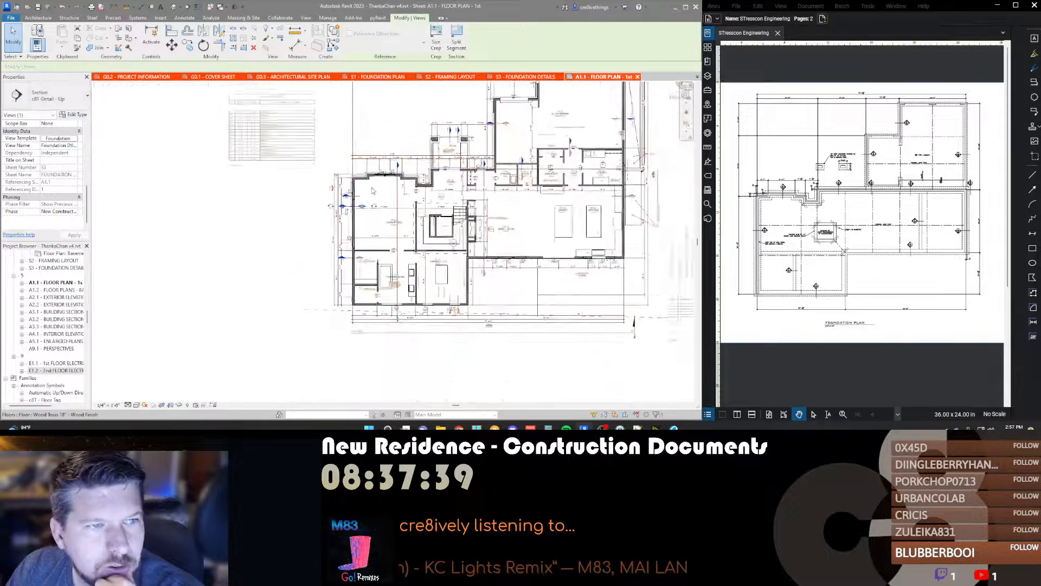
{"action": "left_click", "coordinate": [59, 139]}
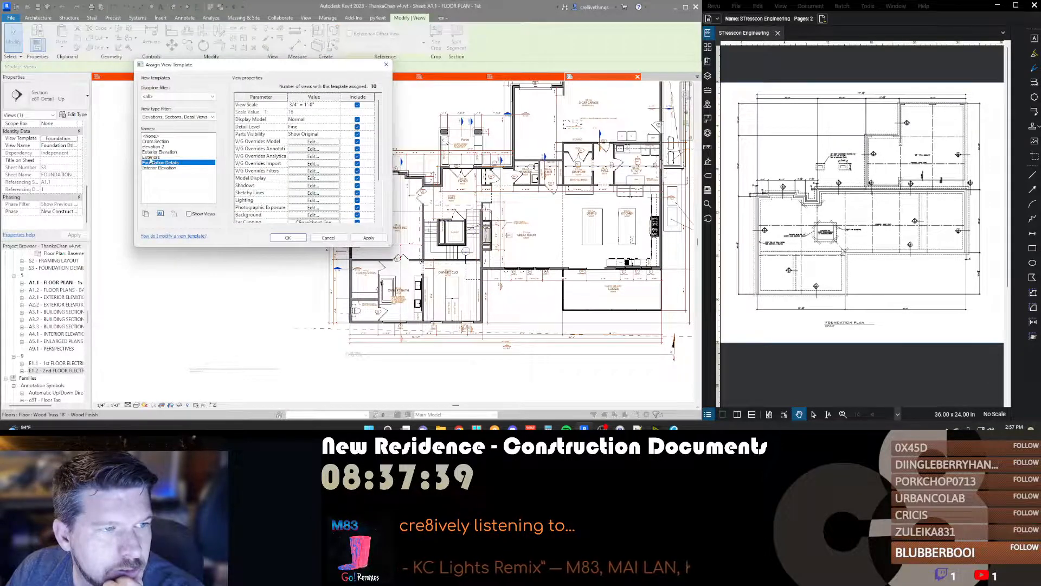
{"action": "left_click", "coordinate": [315, 237]}
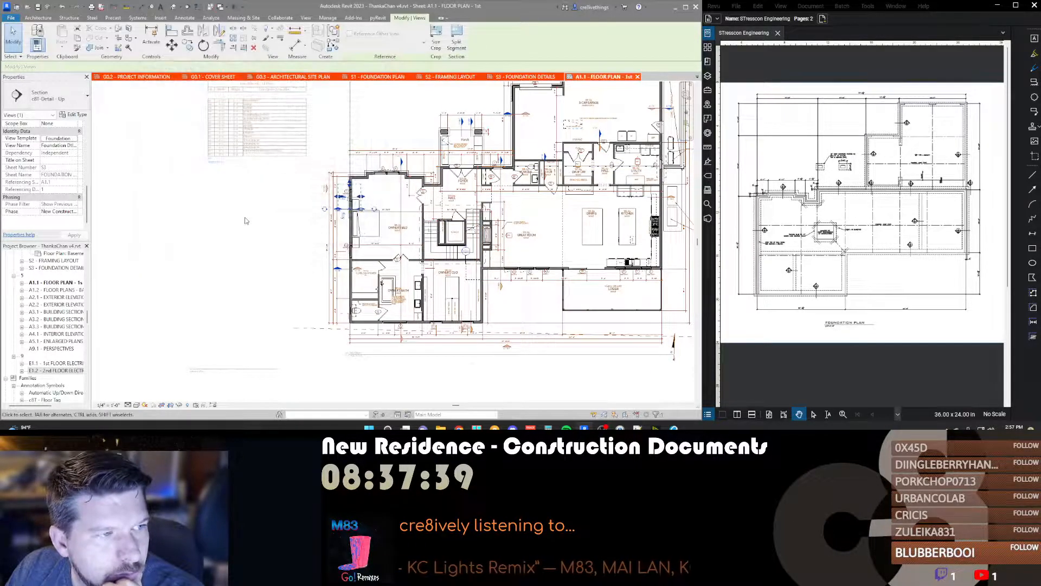
{"action": "key", "text": "Escape"}
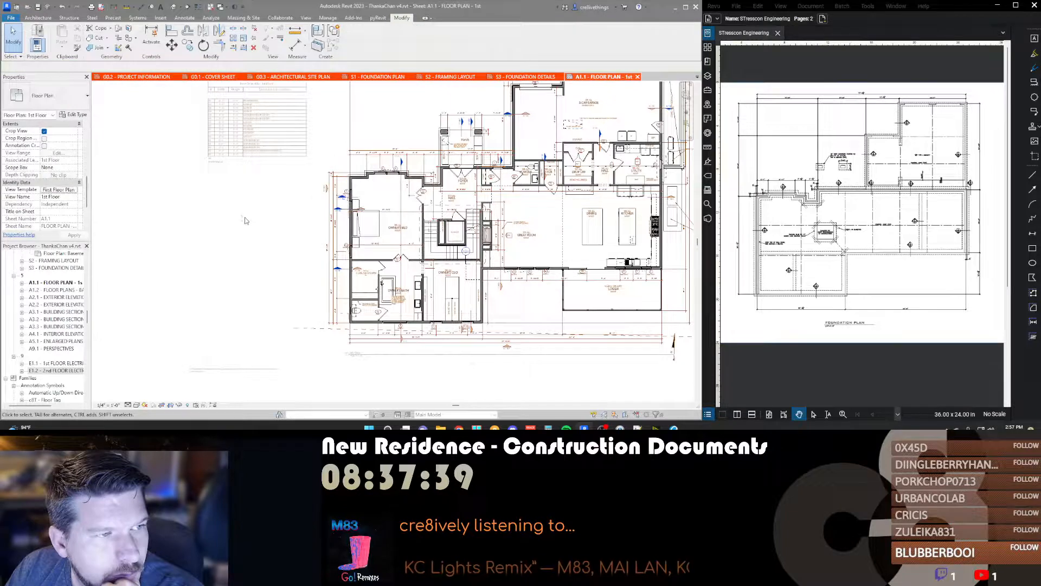
Step: Add the Detail Section filter to the First Floor Plan view template with its visibility turned off, and apply the template
{"action": "left_click", "coordinate": [71, 190]}
{"action": "left_click", "coordinate": [305, 172]}
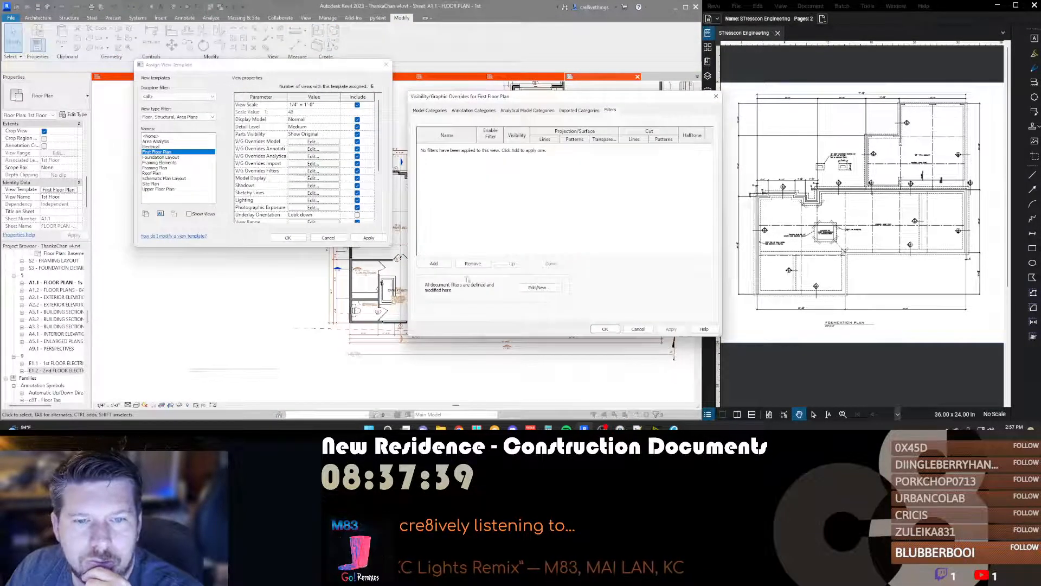
{"action": "left_click", "coordinate": [434, 263]}
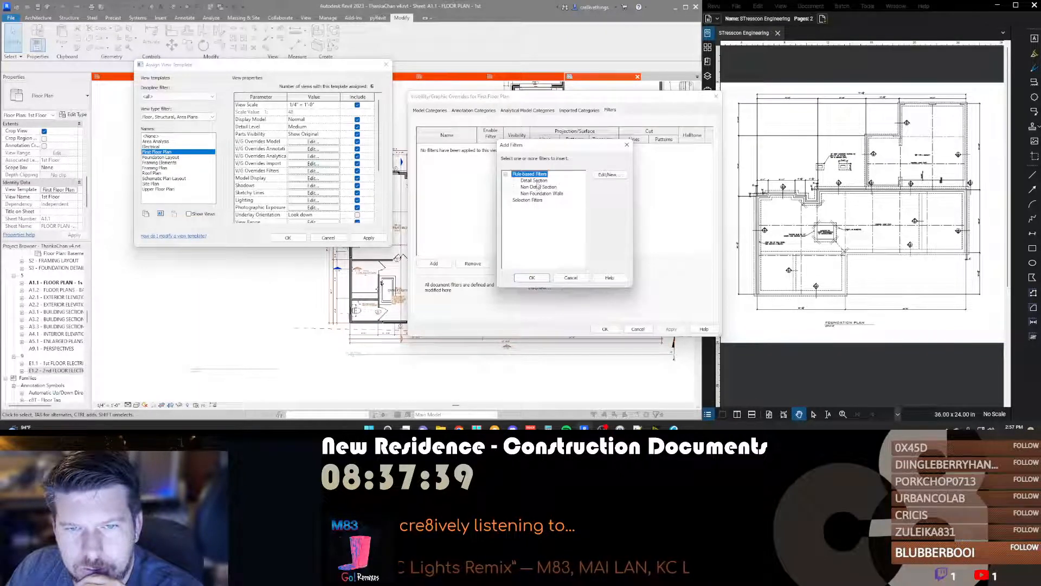
{"action": "left_click", "coordinate": [534, 180]}
{"action": "left_click", "coordinate": [534, 277]}
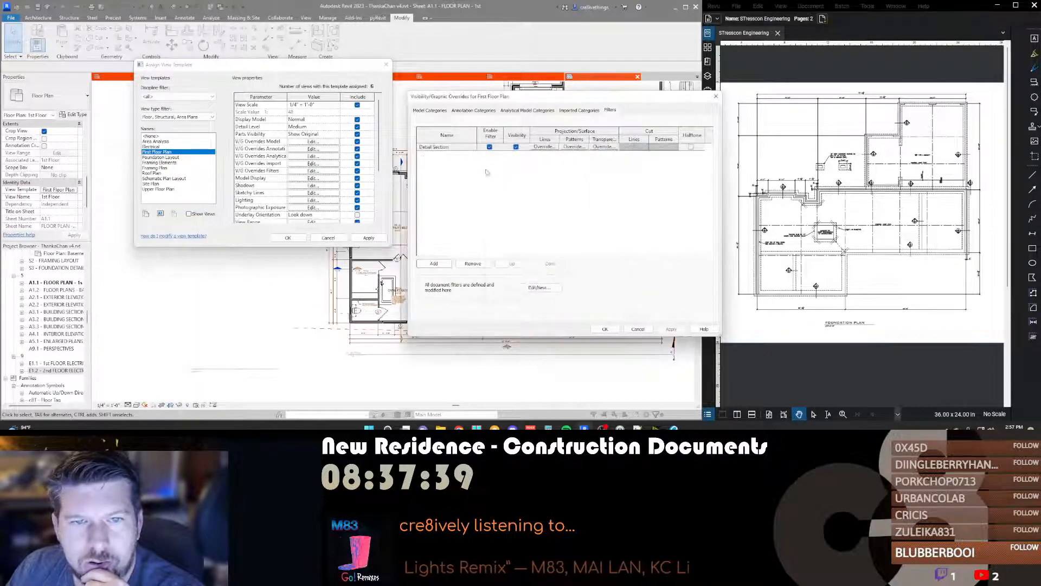
{"action": "left_click", "coordinate": [605, 328]}
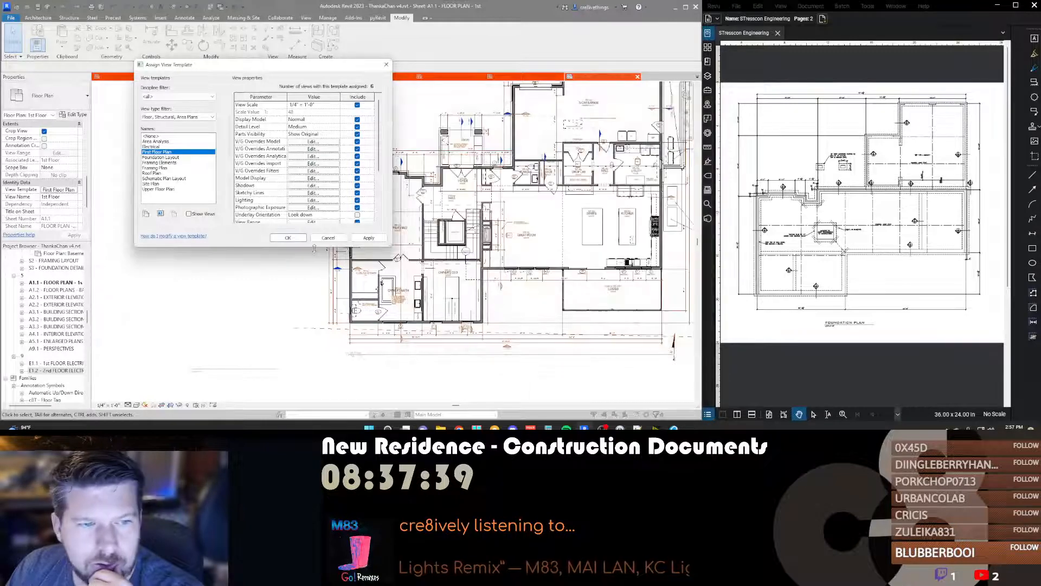
{"action": "left_click", "coordinate": [300, 240]}
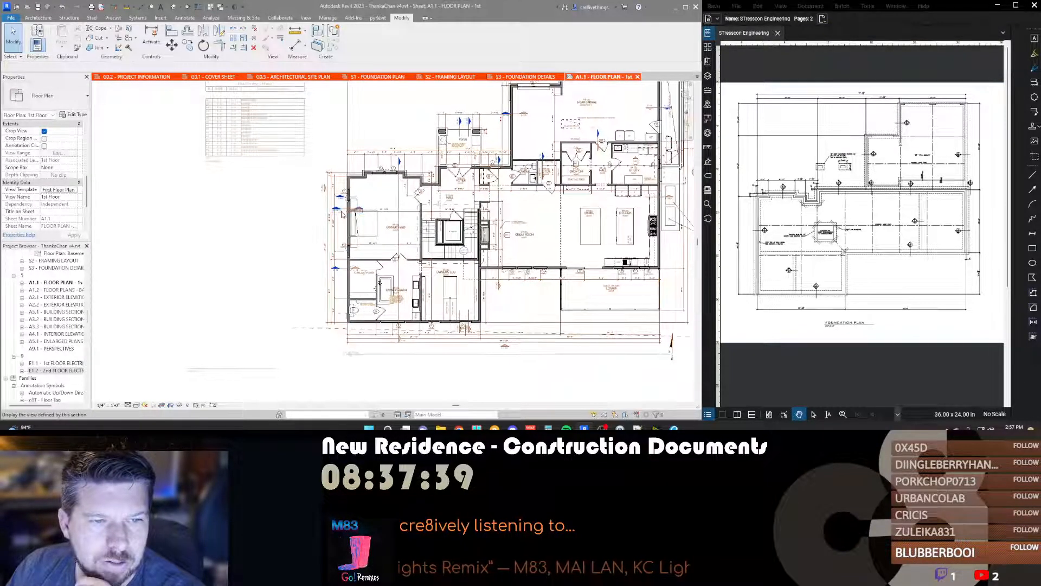
Step: Change the text that the Detail Section filter's contains rule matches to Detail, and apply the changes to the First Floor Plan template
{"action": "scroll", "coordinate": [335, 209], "scroll_direction": "up", "scroll_amount": 5}
{"action": "left_click", "coordinate": [328, 207]}
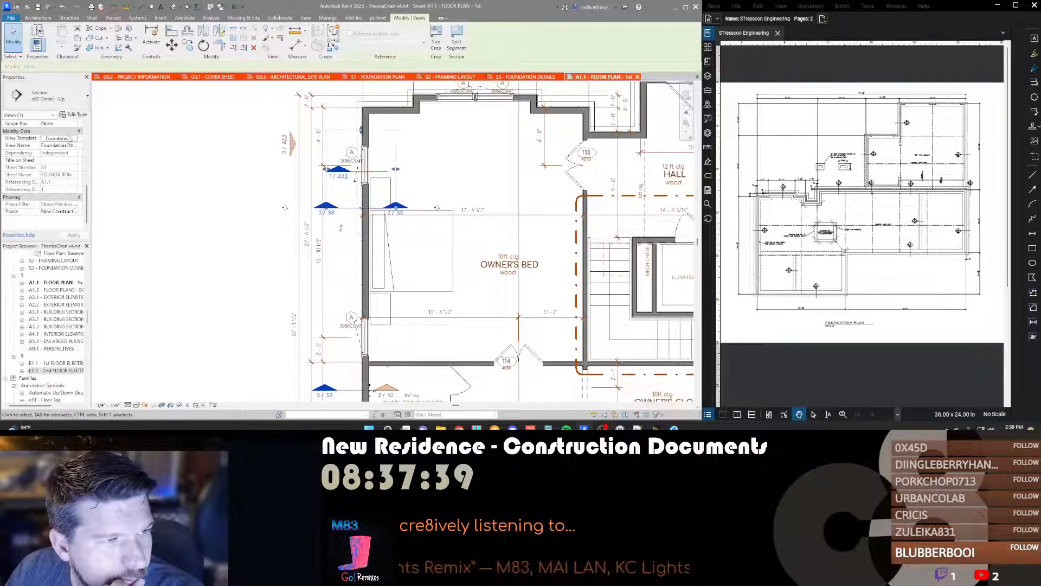
{"action": "left_click", "coordinate": [214, 167]}
{"action": "left_click", "coordinate": [57, 190]}
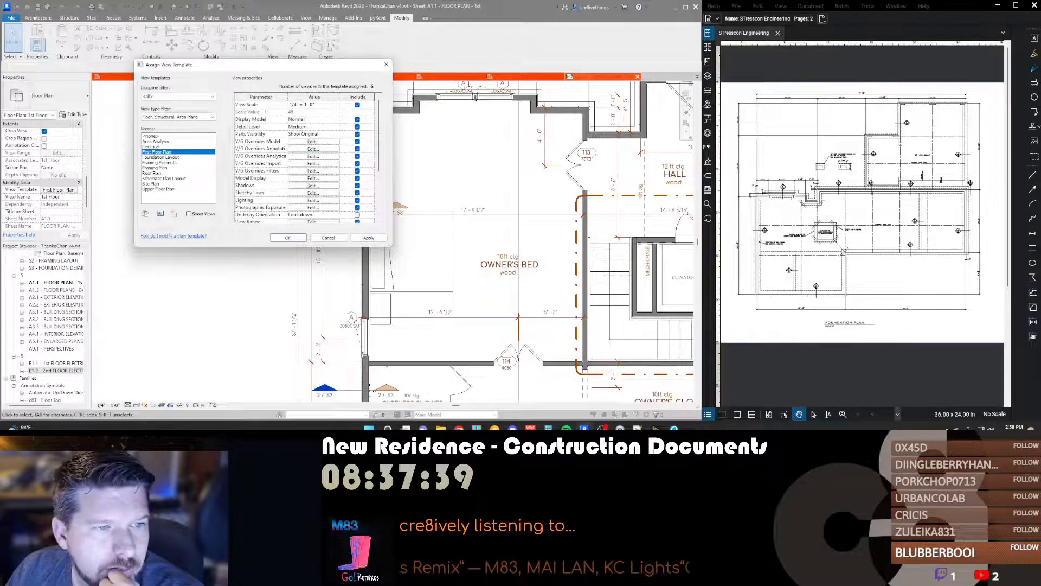
{"action": "left_click", "coordinate": [313, 170]}
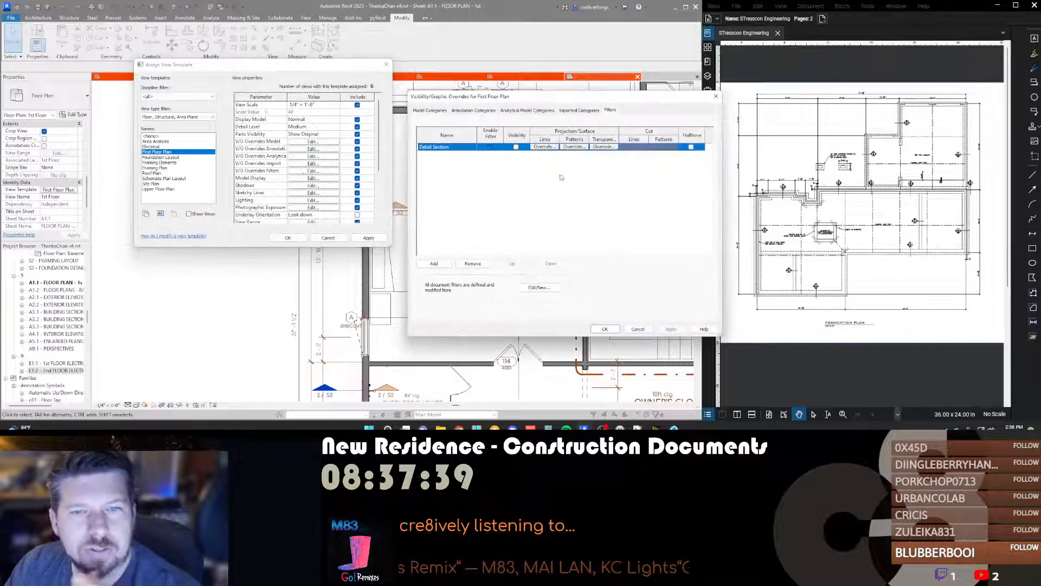
{"action": "left_click", "coordinate": [525, 288]}
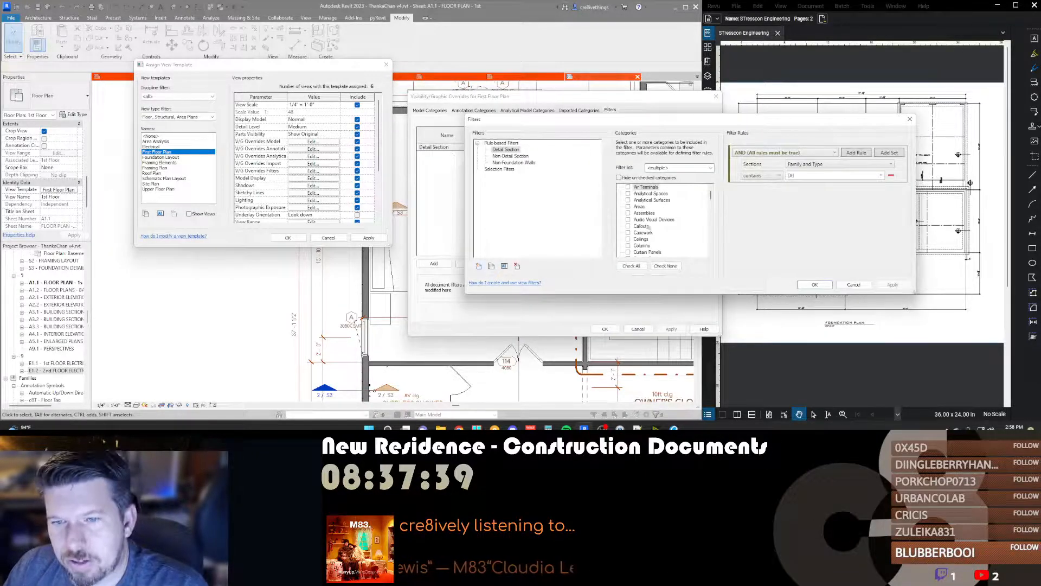
{"action": "left_click", "coordinate": [790, 175]}
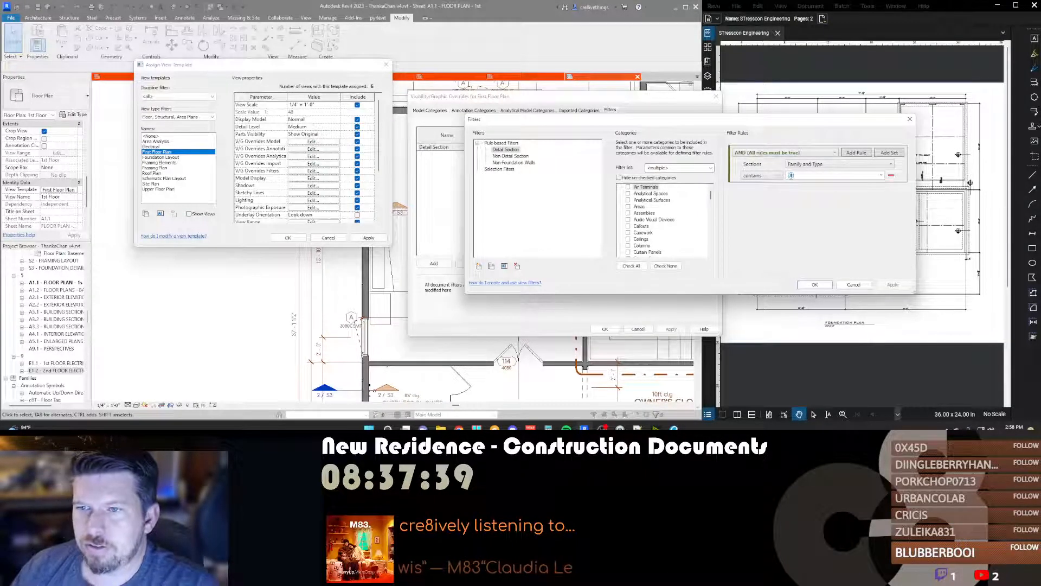
{"action": "type", "text": "Detail"}
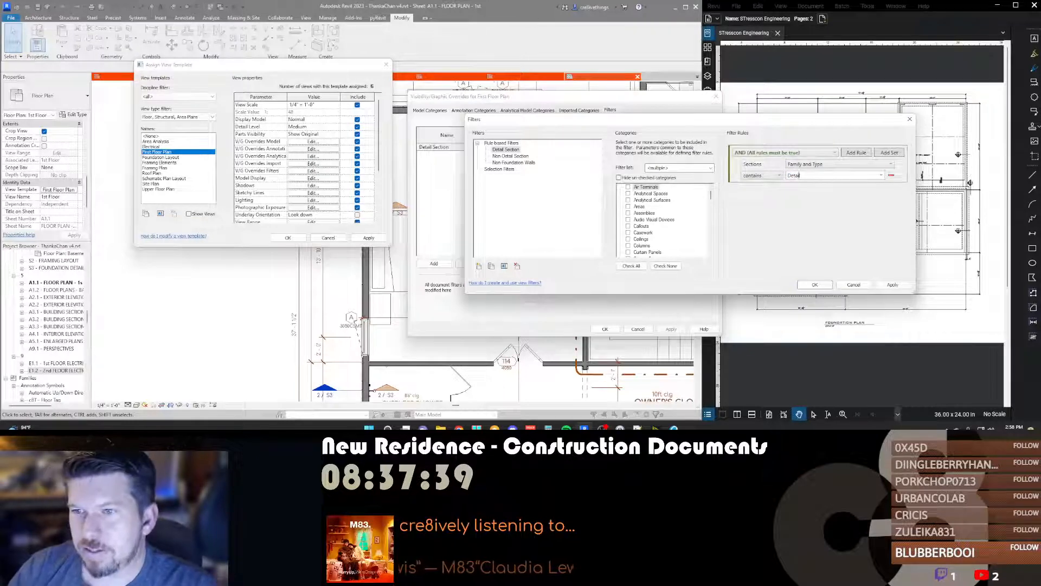
{"action": "left_click", "coordinate": [814, 285]}
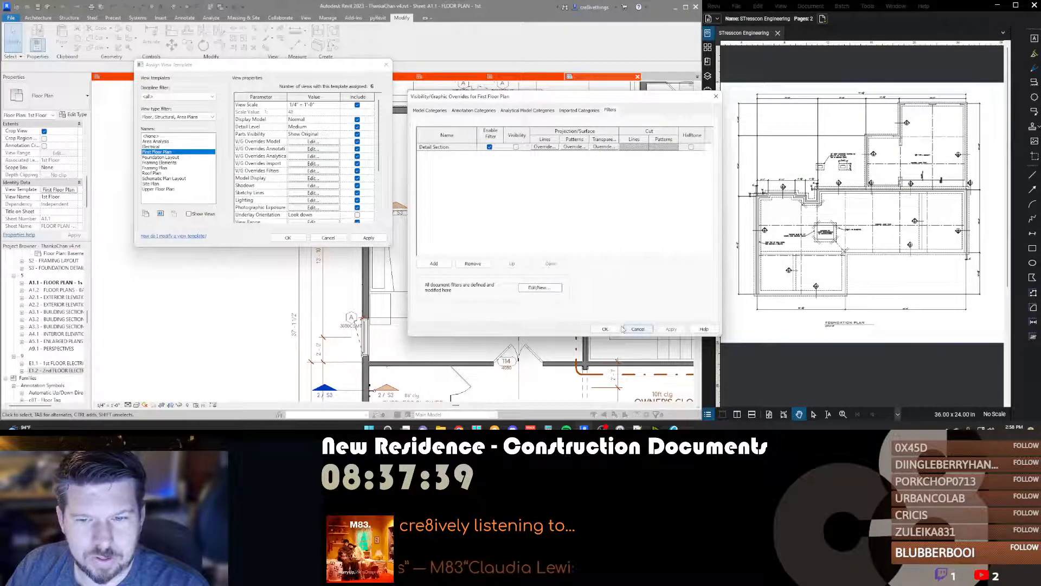
{"action": "left_click", "coordinate": [605, 329]}
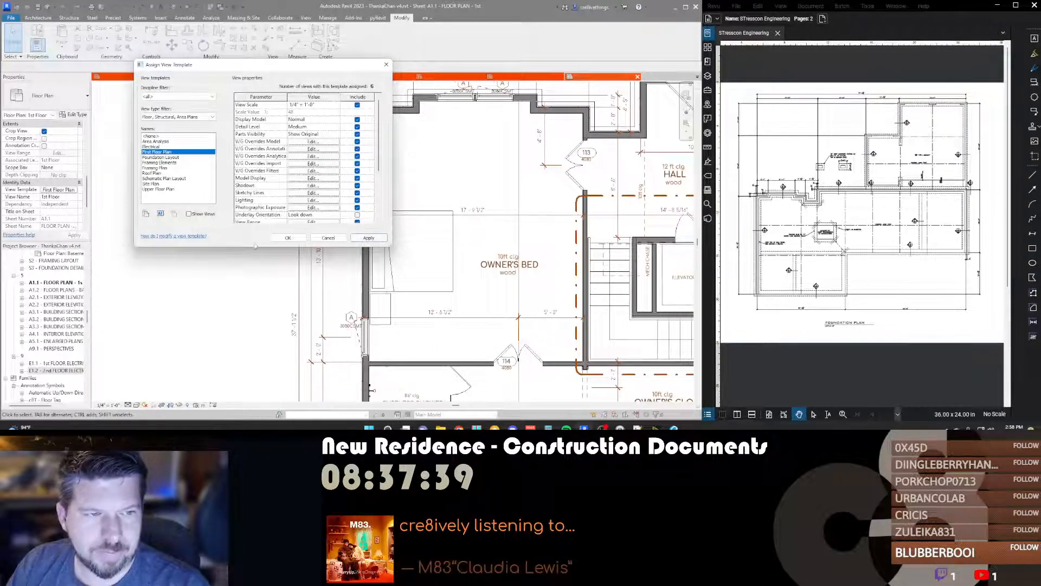
{"action": "left_click", "coordinate": [288, 237]}
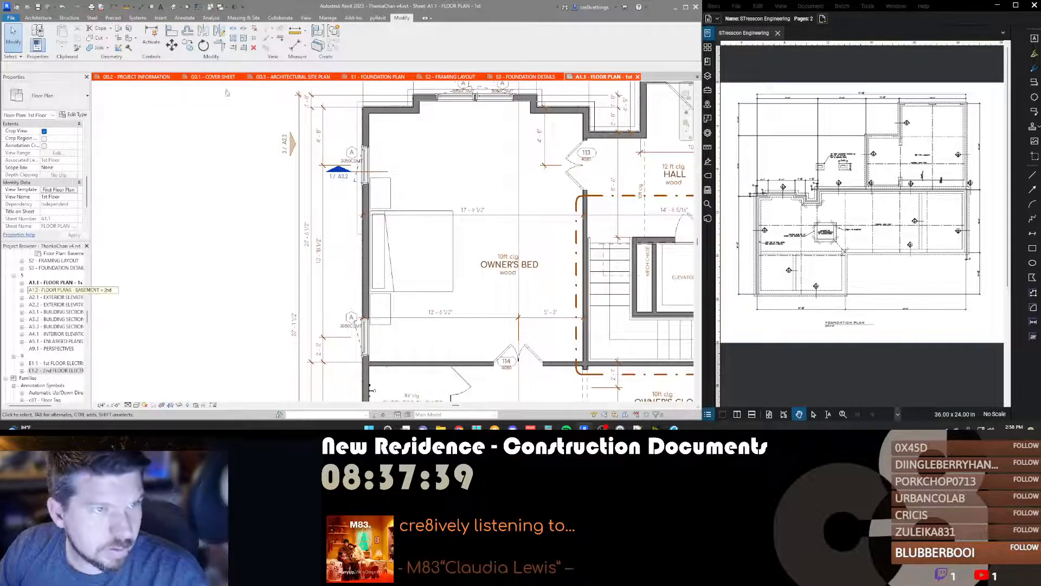
Step: Change the text that the Non-Detail Section filter's does-not-contain rule matches to Detail through the Foundation Layout view template on sheet S1, and apply the template
{"action": "left_click", "coordinate": [386, 77]}
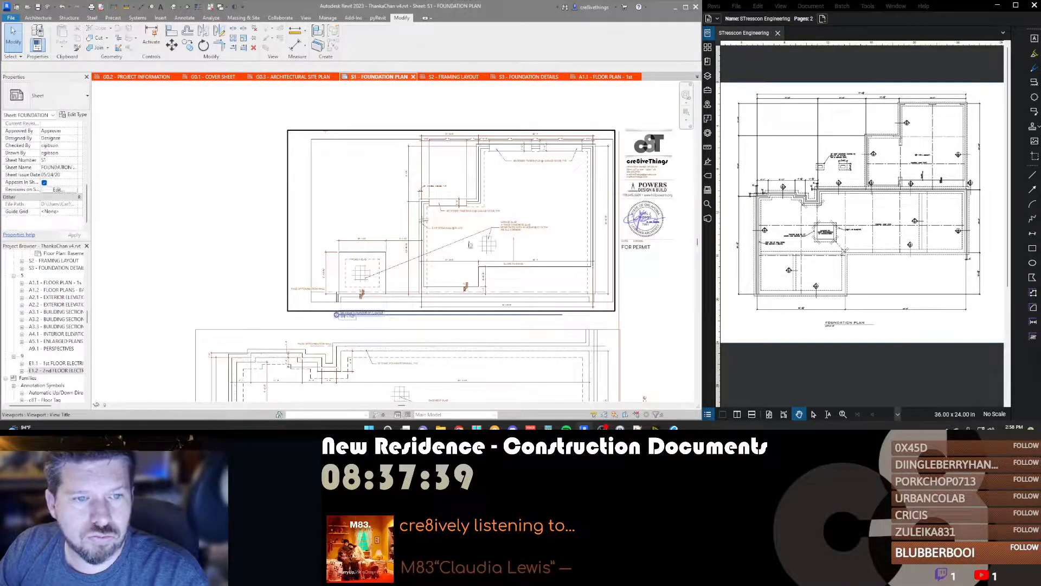
{"action": "left_click", "coordinate": [380, 210]}
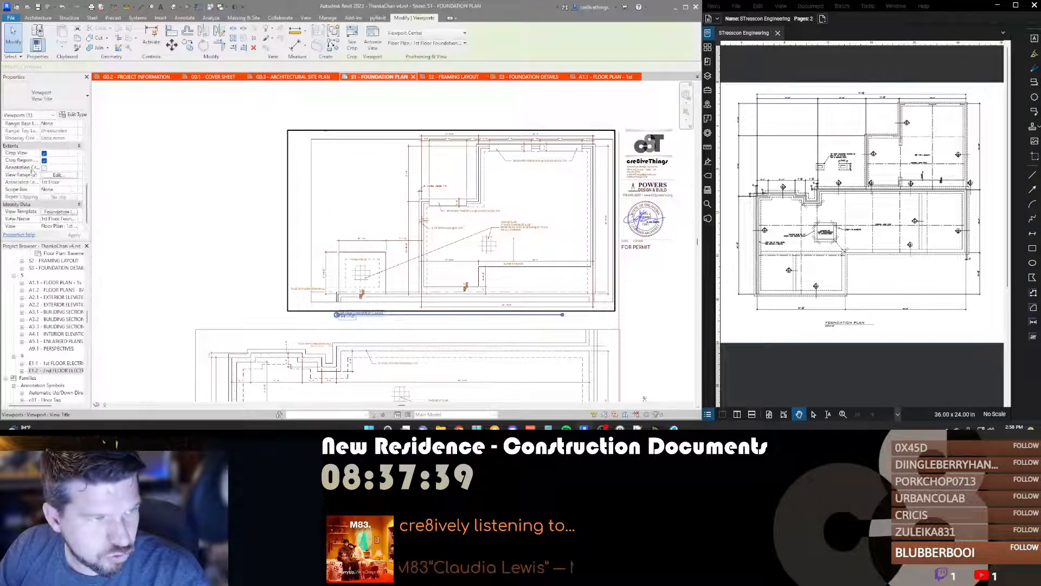
{"action": "left_click", "coordinate": [60, 212]}
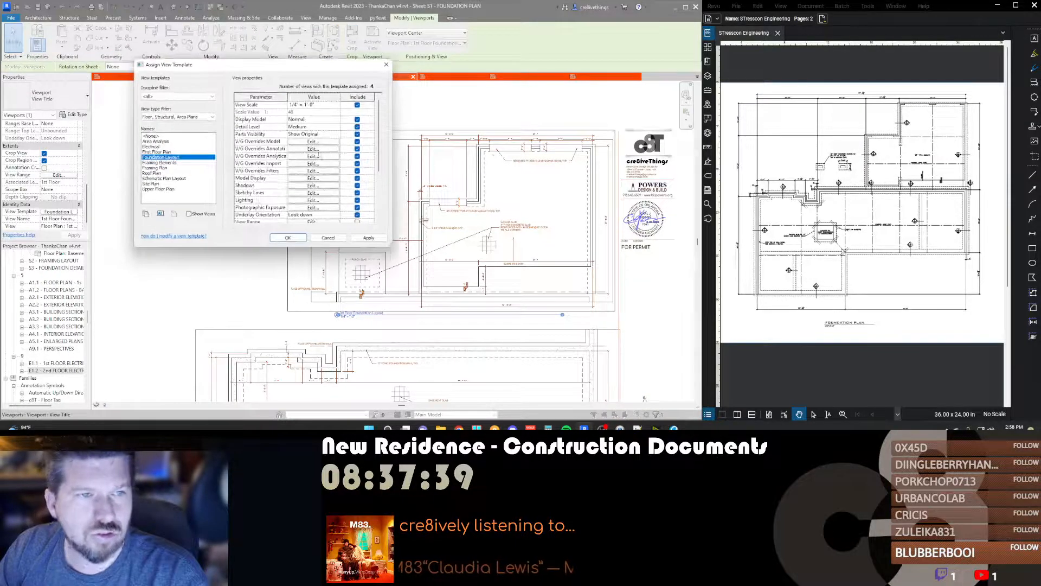
{"action": "left_click", "coordinate": [312, 171]}
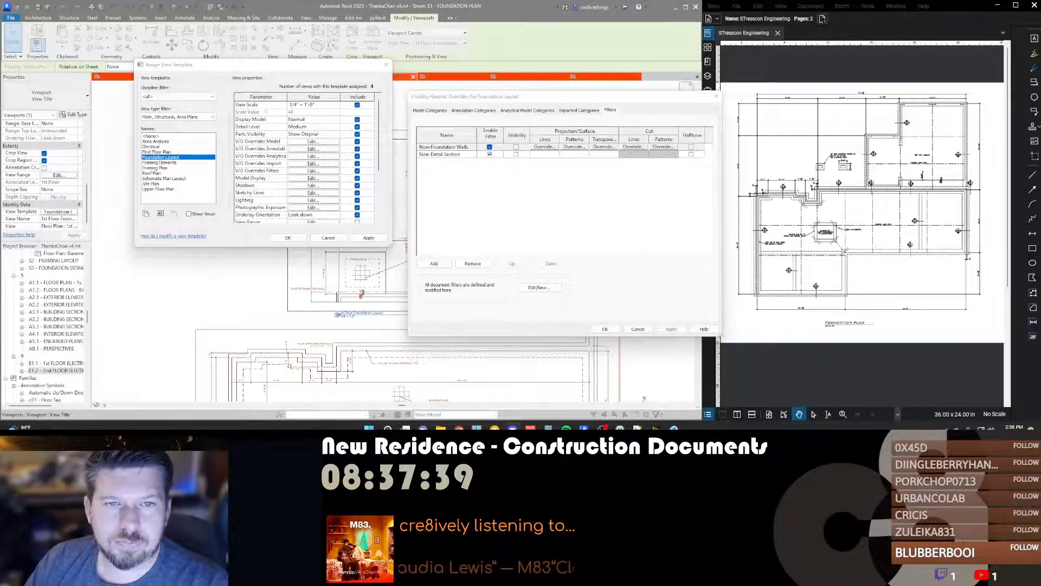
{"action": "left_click", "coordinate": [449, 155]}
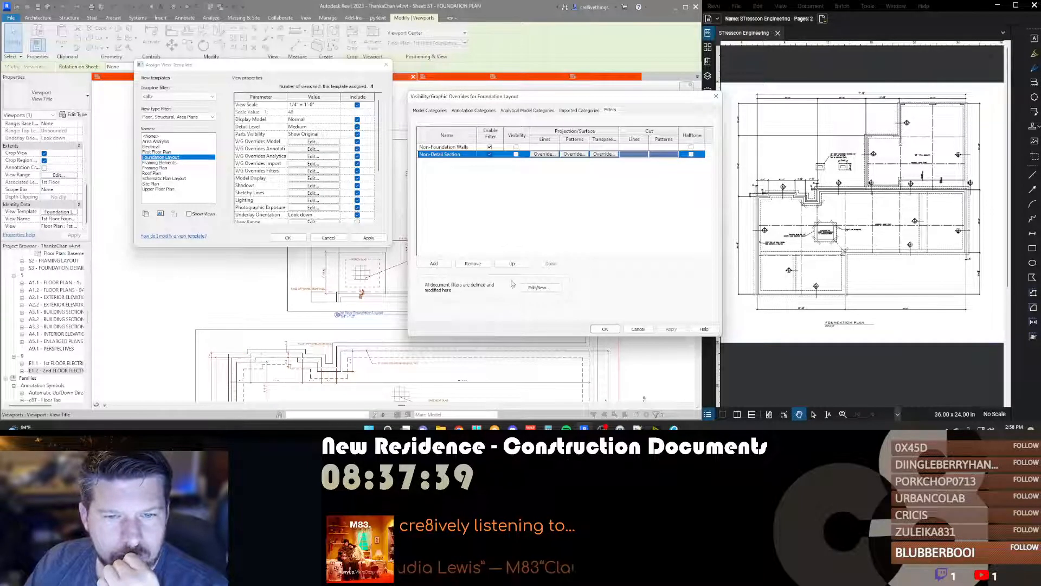
{"action": "left_click", "coordinate": [537, 288]}
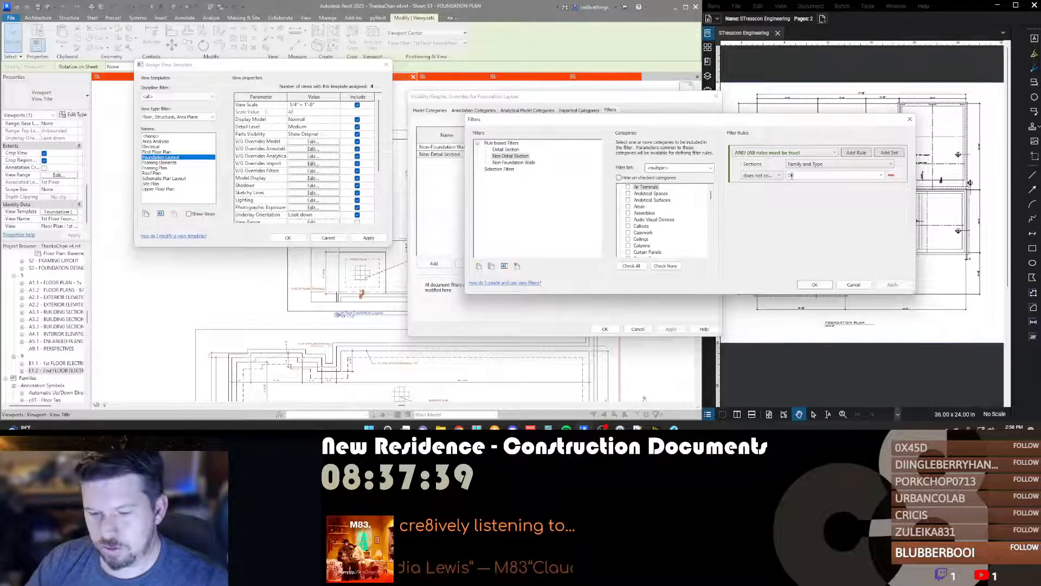
{"action": "double_click", "coordinate": [792, 176]}
{"action": "type", "text": "Detail"}
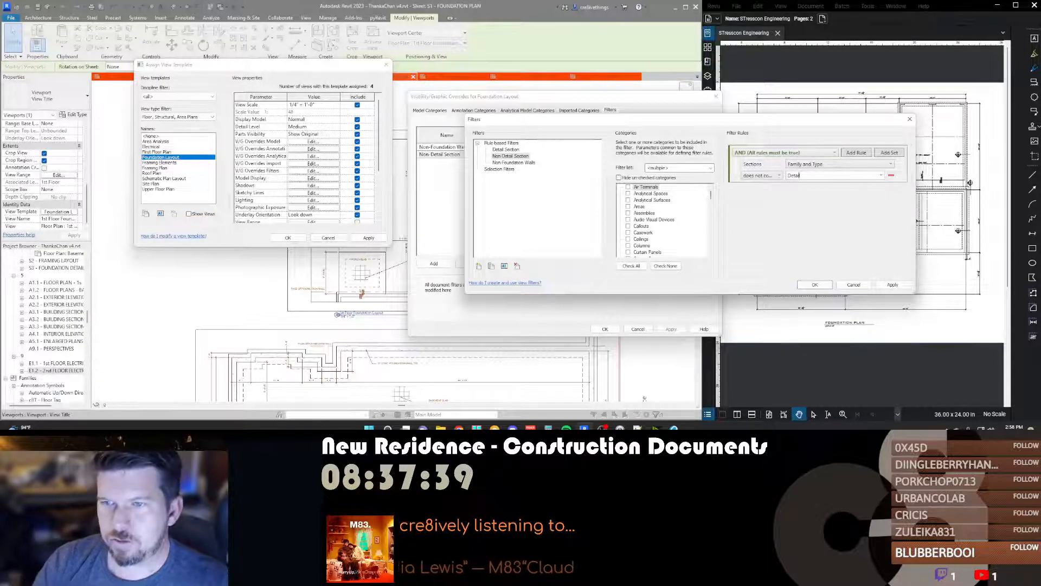
{"action": "left_click", "coordinate": [815, 285]}
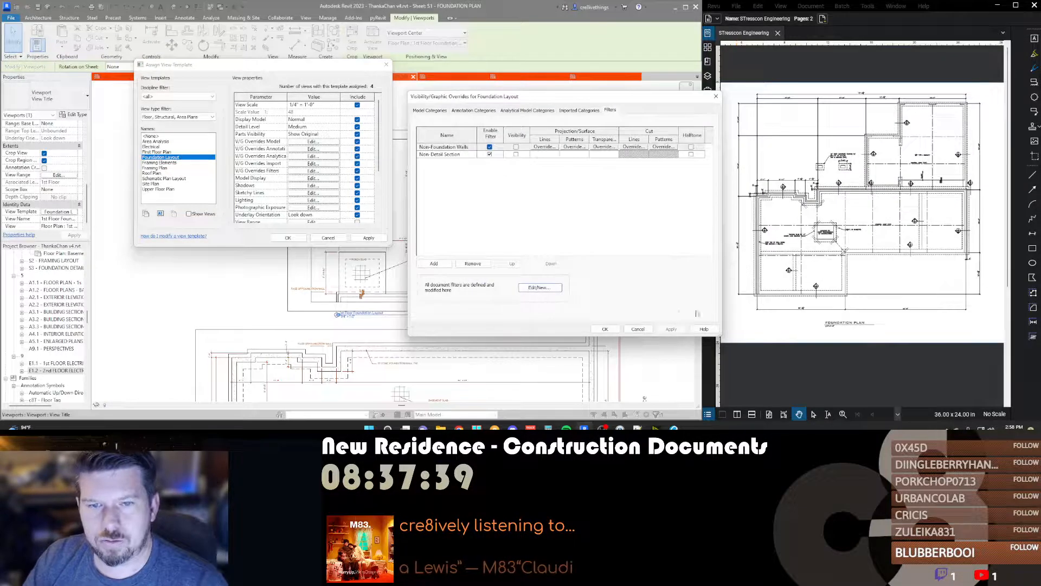
{"action": "left_click", "coordinate": [607, 329]}
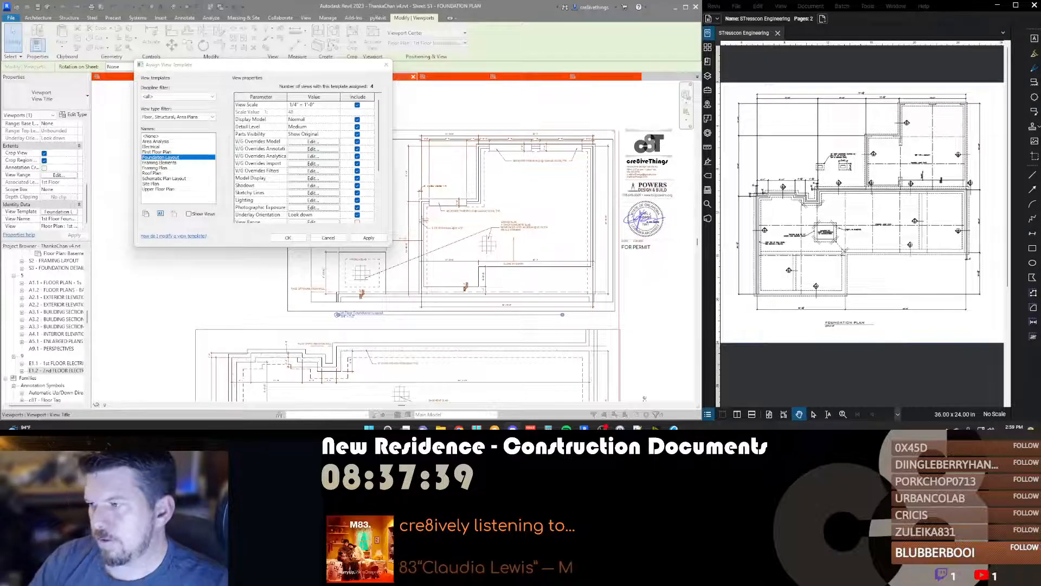
{"action": "left_click", "coordinate": [293, 240]}
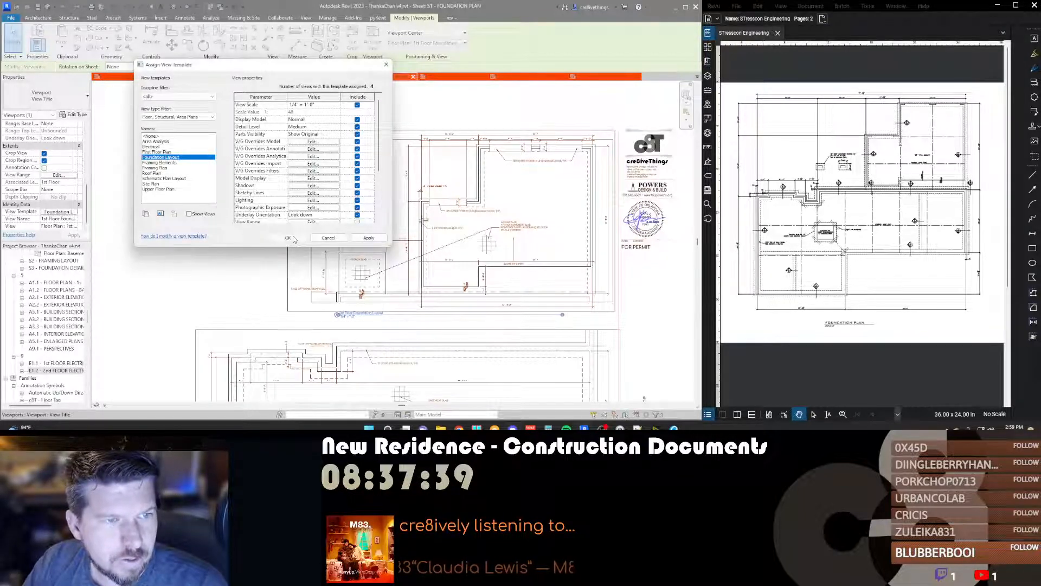
{"action": "left_click", "coordinate": [288, 238]}
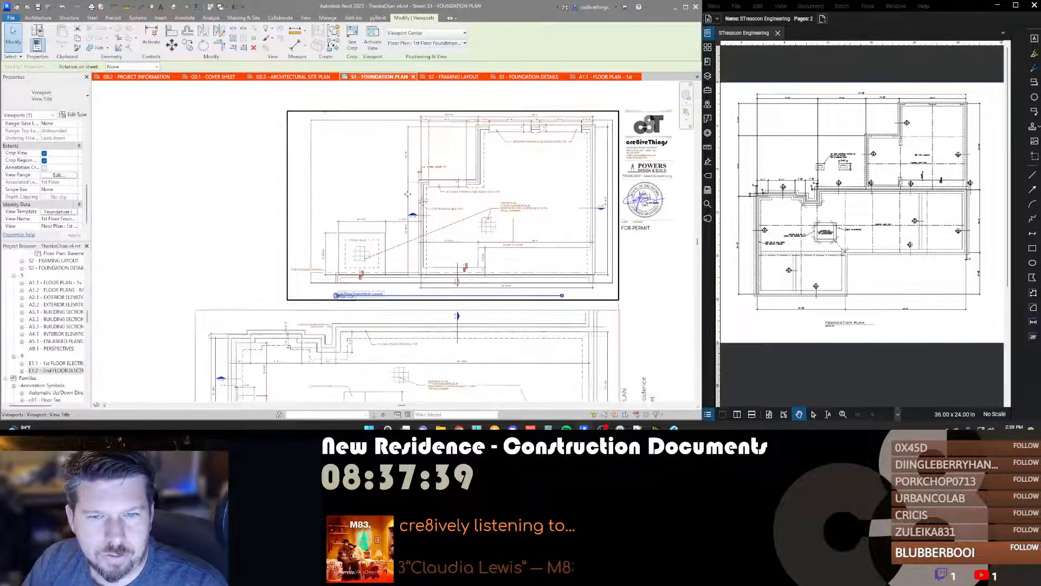
Step: Examine the section marks around the first floor and basement foundation layouts on the foundation plan sheet
{"action": "scroll", "coordinate": [645, 220], "scroll_direction": "up", "scroll_amount": 4}
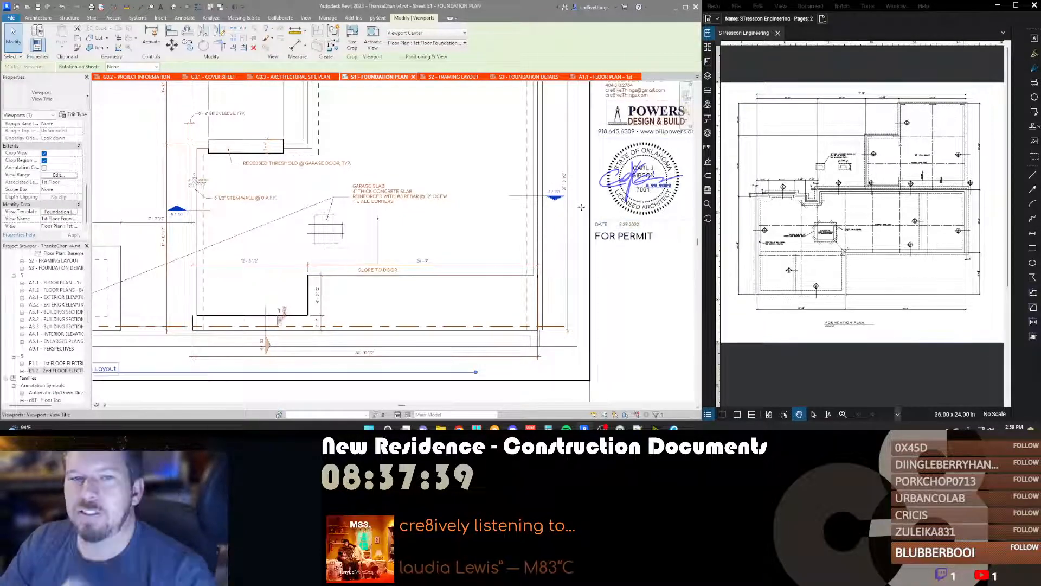
{"action": "scroll", "coordinate": [488, 209], "scroll_direction": "down", "scroll_amount": 2}
{"action": "scroll", "coordinate": [539, 206], "scroll_direction": "down", "scroll_amount": 1}
{"action": "middle_click_drag", "start_coordinate": [312, 374], "coordinate": [486, 307]}
{"action": "scroll", "coordinate": [485, 306], "scroll_direction": "down", "scroll_amount": 1}
{"action": "scroll", "coordinate": [388, 337], "scroll_direction": "down", "scroll_amount": 1}
{"action": "middle_click_drag", "start_coordinate": [388, 337], "coordinate": [354, 251]}
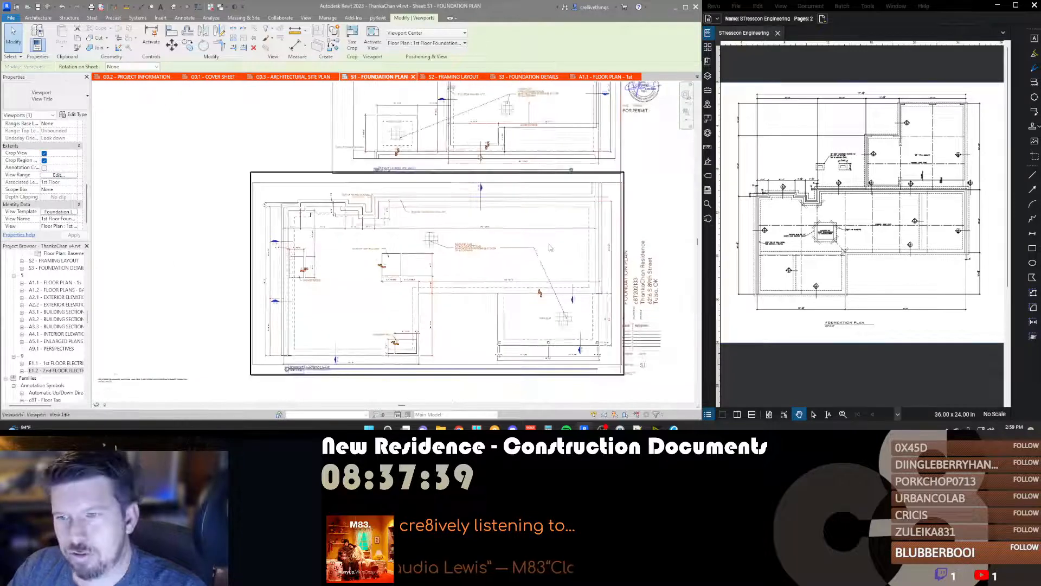
{"action": "scroll", "coordinate": [326, 264], "scroll_direction": "up", "scroll_amount": 3}
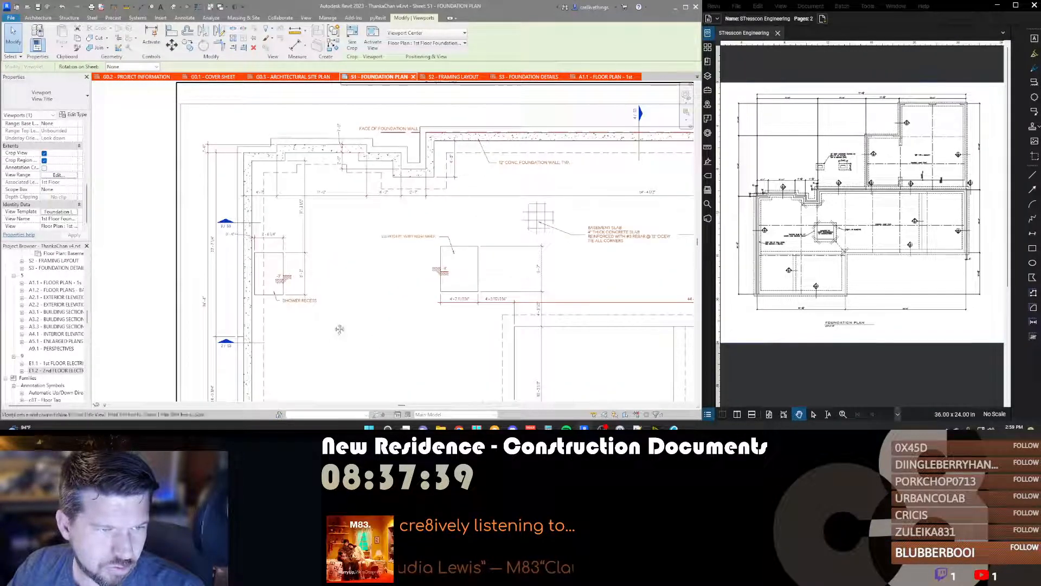
{"action": "scroll", "coordinate": [361, 281], "scroll_direction": "up", "scroll_amount": 1}
{"action": "scroll", "coordinate": [361, 281], "scroll_direction": "down", "scroll_amount": 2}
{"action": "middle_click_drag", "start_coordinate": [372, 338], "coordinate": [346, 304]}
{"action": "scroll", "coordinate": [343, 332], "scroll_direction": "up", "scroll_amount": 6}
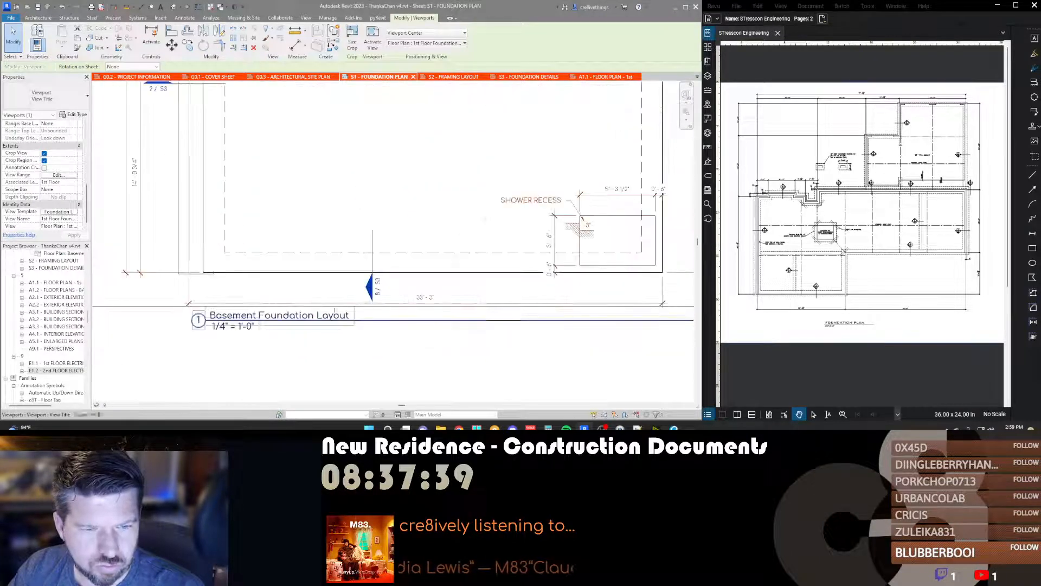
{"action": "scroll", "coordinate": [332, 298], "scroll_direction": "down", "scroll_amount": 5}
{"action": "scroll", "coordinate": [346, 279], "scroll_direction": "up", "scroll_amount": 4}
Step: Activate the Basement Foundation Layout view and draw a short vertical section across the foundation wall between the shower recess corner and the patio slab
{"action": "double_click", "coordinate": [351, 270]}
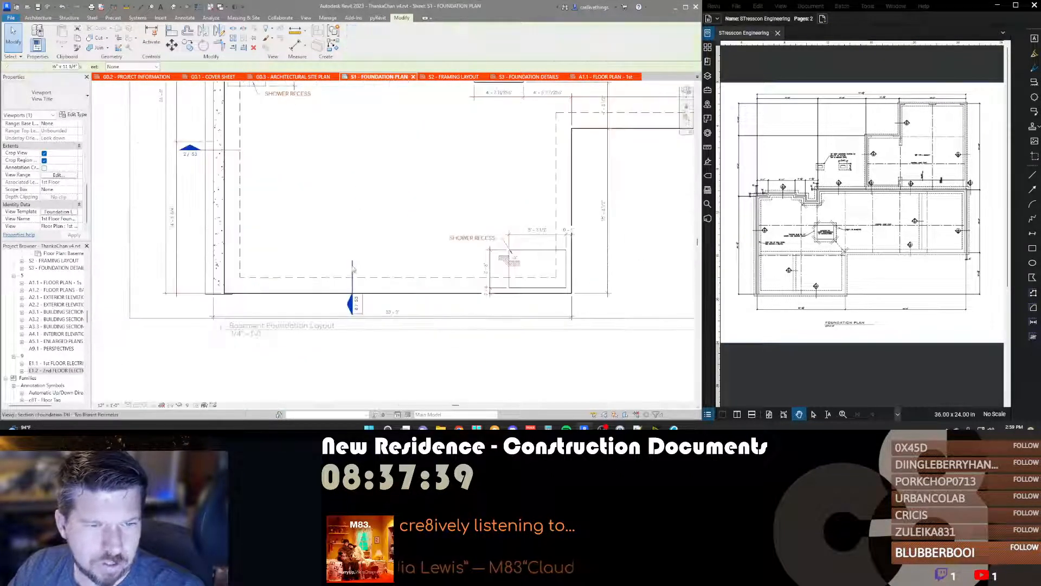
{"action": "left_click", "coordinate": [352, 268]}
{"action": "scroll", "coordinate": [352, 268], "scroll_direction": "down", "scroll_amount": 1}
{"action": "scroll", "coordinate": [352, 269], "scroll_direction": "down", "scroll_amount": 2}
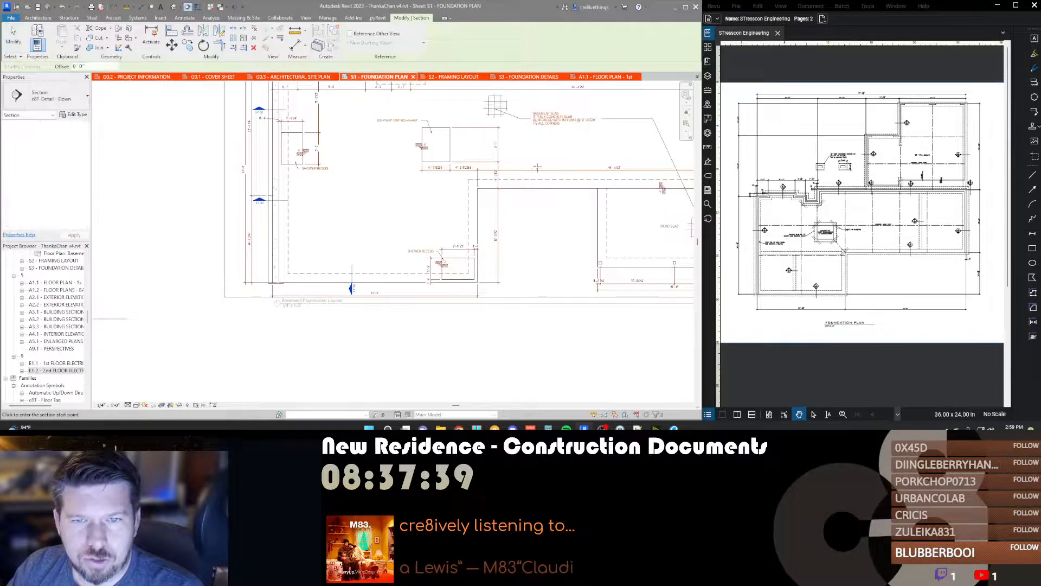
{"action": "left_click", "coordinate": [536, 196]}
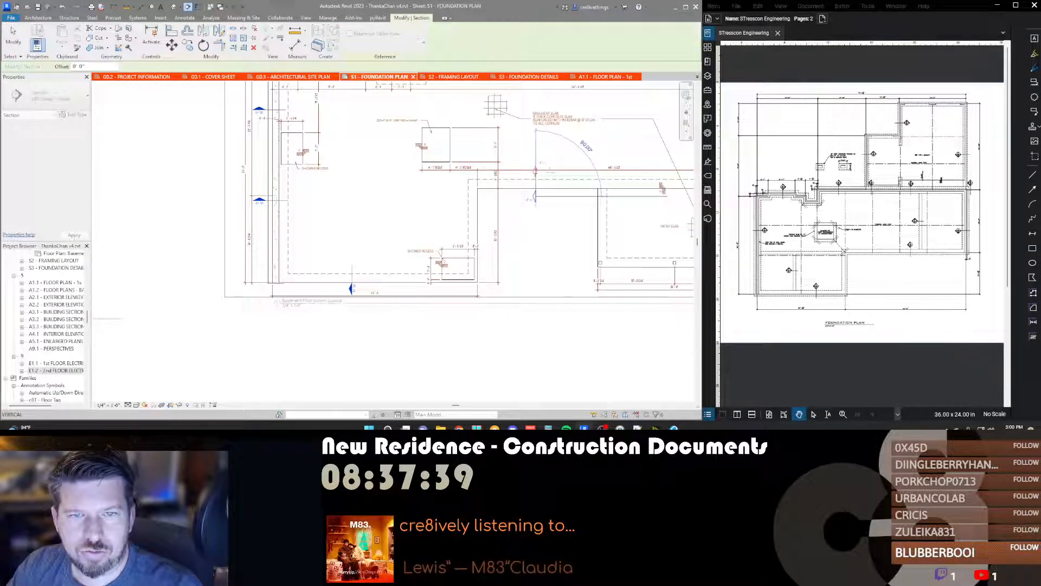
{"action": "left_click", "coordinate": [535, 171]}
{"action": "scroll", "coordinate": [552, 172], "scroll_direction": "up", "scroll_amount": 3}
{"action": "key", "text": "Escape"}
{"action": "key", "text": "Escape"}
Step: Change the new foundation wall section's type to c8T-Detail - Left
{"action": "left_click", "coordinate": [516, 199]}
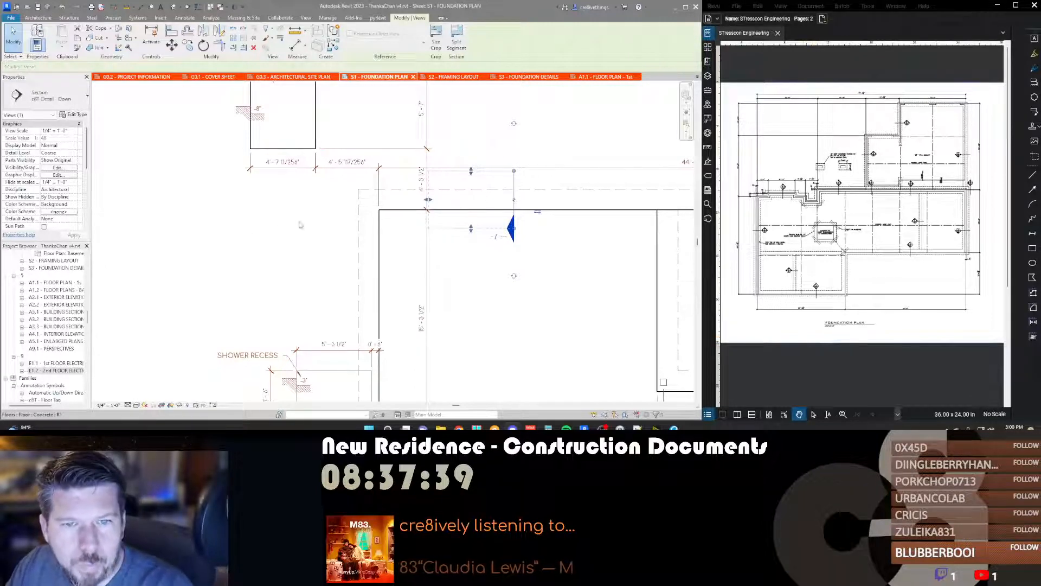
{"action": "left_click", "coordinate": [49, 97]}
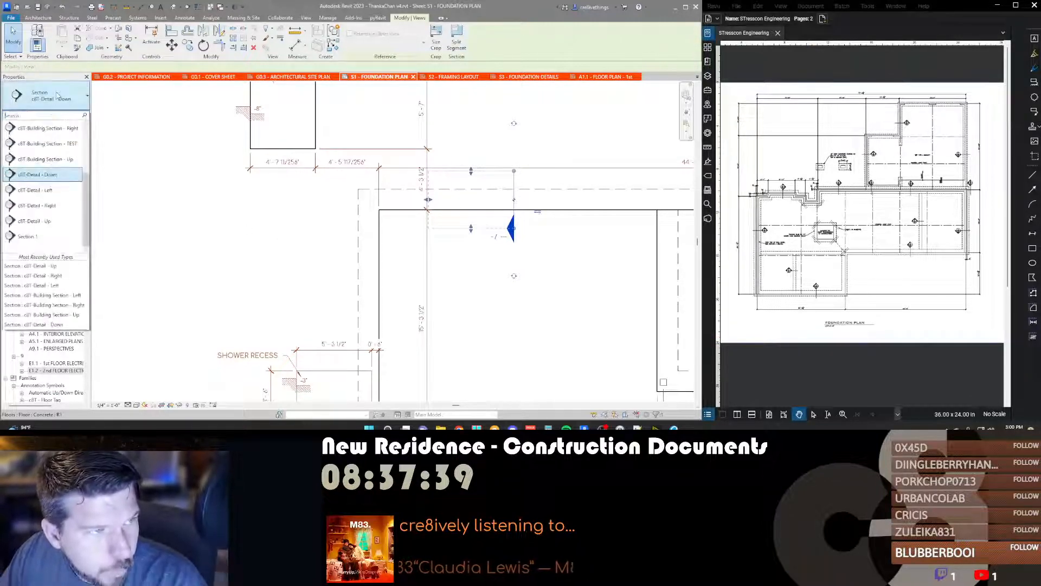
{"action": "left_click", "coordinate": [43, 193]}
{"action": "left_click", "coordinate": [530, 244]}
{"action": "scroll", "coordinate": [494, 192], "scroll_direction": "down", "scroll_amount": 5}
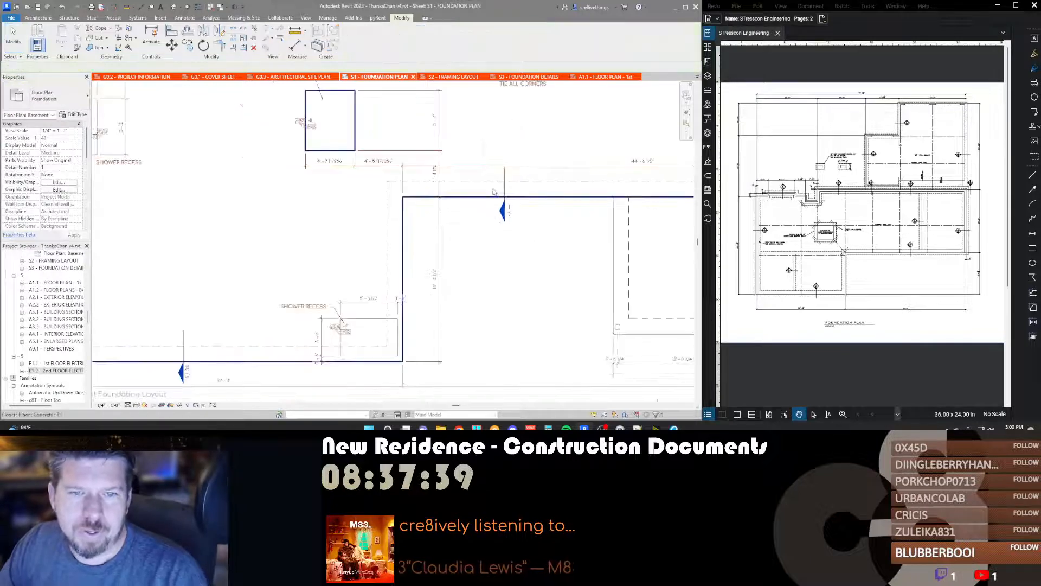
Step: Check the detail section marks along the walls of the basement foundation layout, including the new one beside the patio slab
{"action": "scroll", "coordinate": [432, 202], "scroll_direction": "up", "scroll_amount": 2}
{"action": "scroll", "coordinate": [350, 271], "scroll_direction": "down", "scroll_amount": 2}
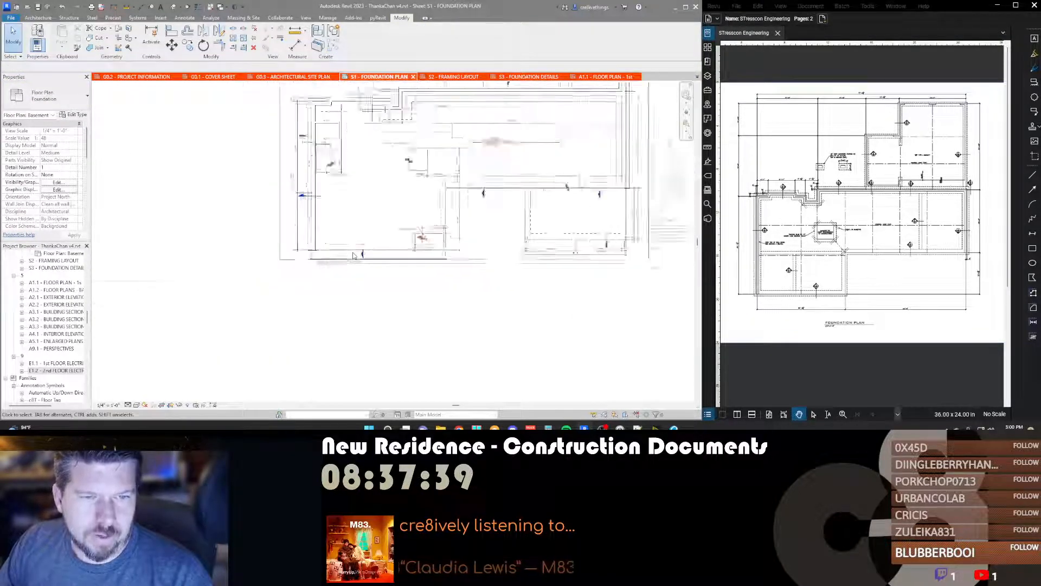
{"action": "scroll", "coordinate": [387, 240], "scroll_direction": "up", "scroll_amount": 3}
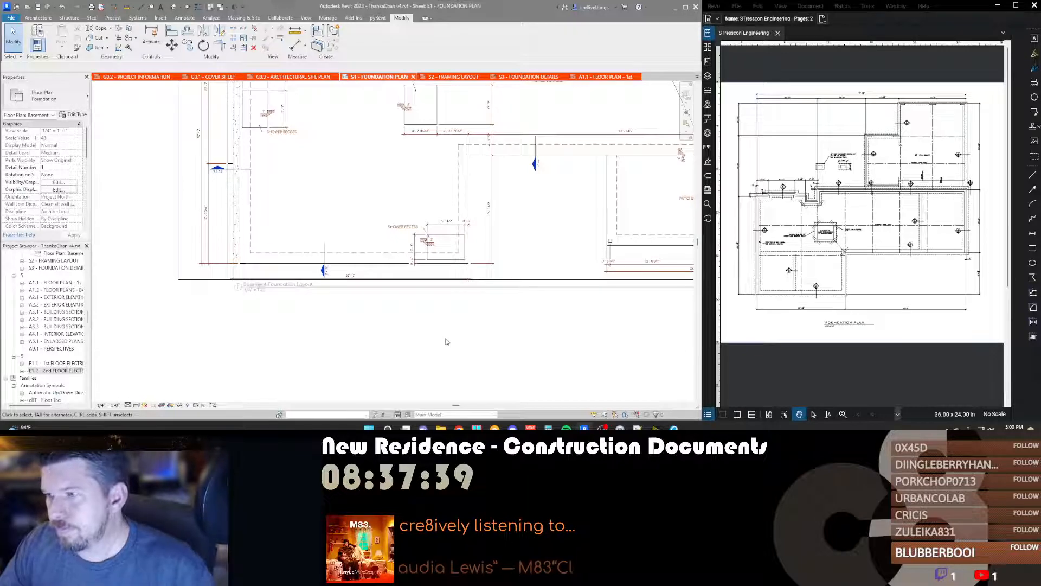
{"action": "scroll", "coordinate": [412, 325], "scroll_direction": "down", "scroll_amount": 3}
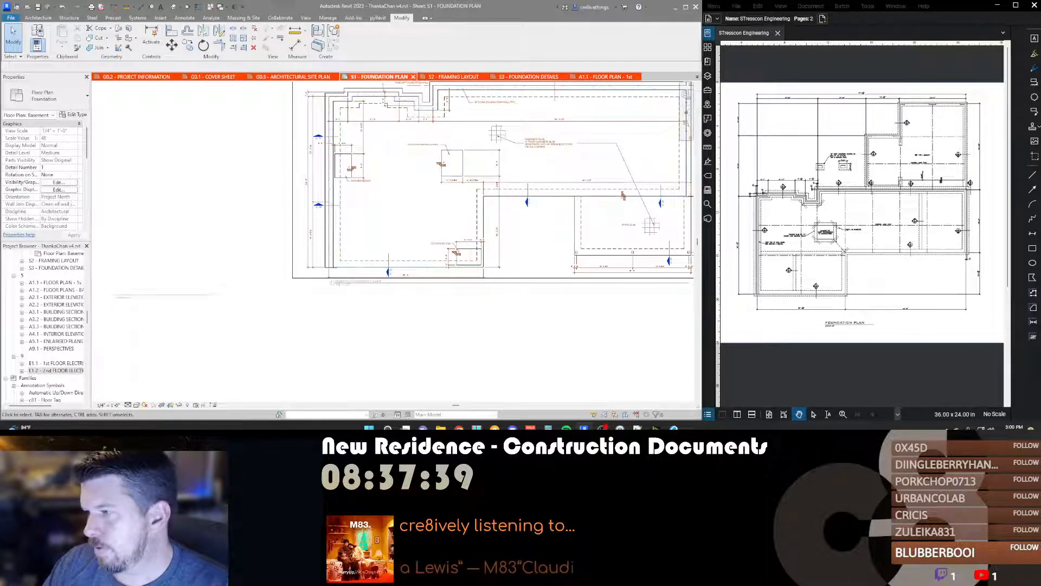
{"action": "scroll", "coordinate": [291, 242], "scroll_direction": "up", "scroll_amount": 3}
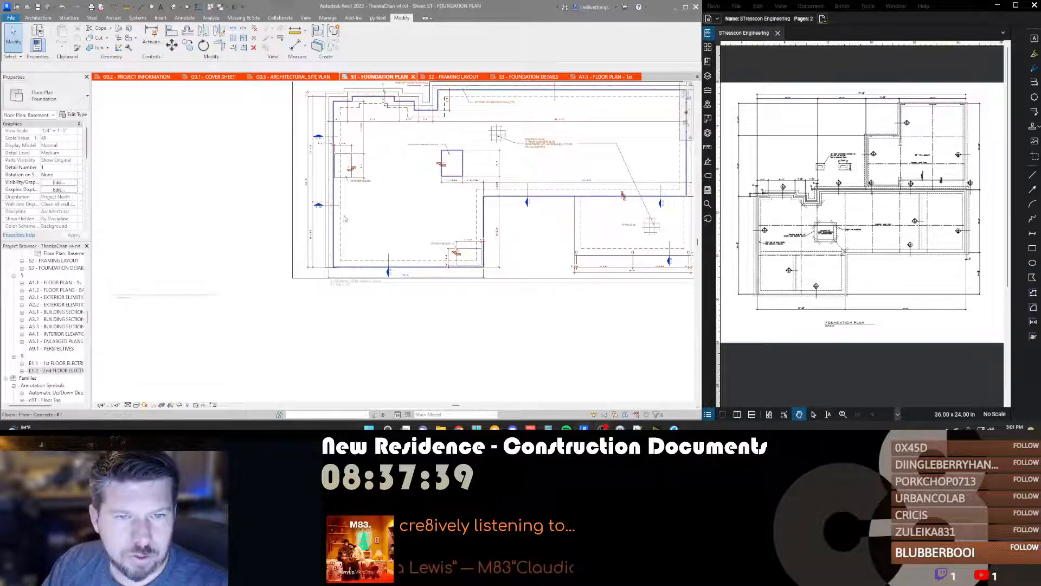
{"action": "middle_click_drag", "start_coordinate": [270, 209], "coordinate": [286, 167]}
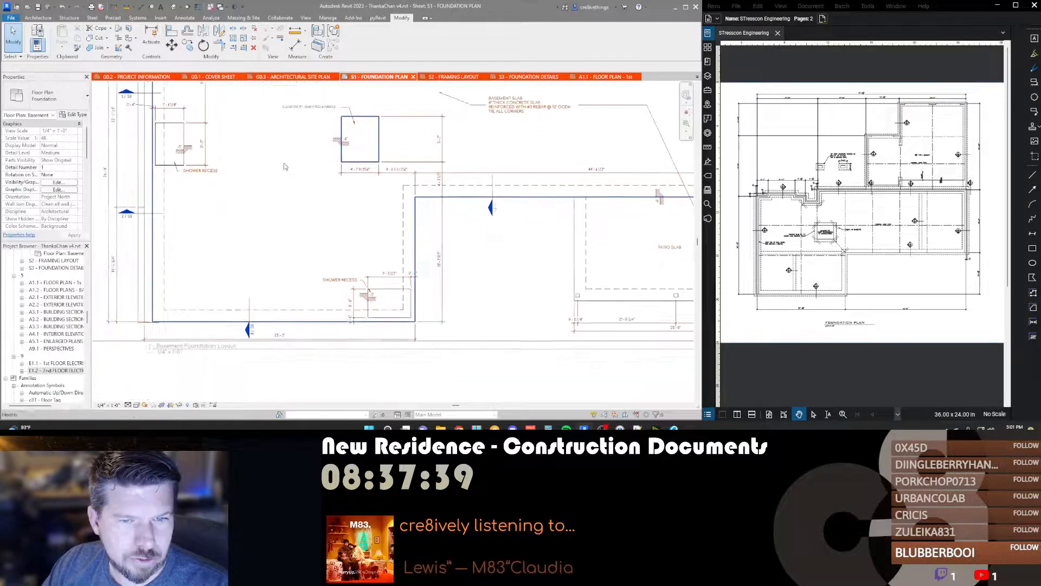
{"action": "scroll", "coordinate": [286, 168], "scroll_direction": "down", "scroll_amount": 1}
{"action": "scroll", "coordinate": [243, 245], "scroll_direction": "up", "scroll_amount": 2}
{"action": "scroll", "coordinate": [243, 245], "scroll_direction": "down", "scroll_amount": 2}
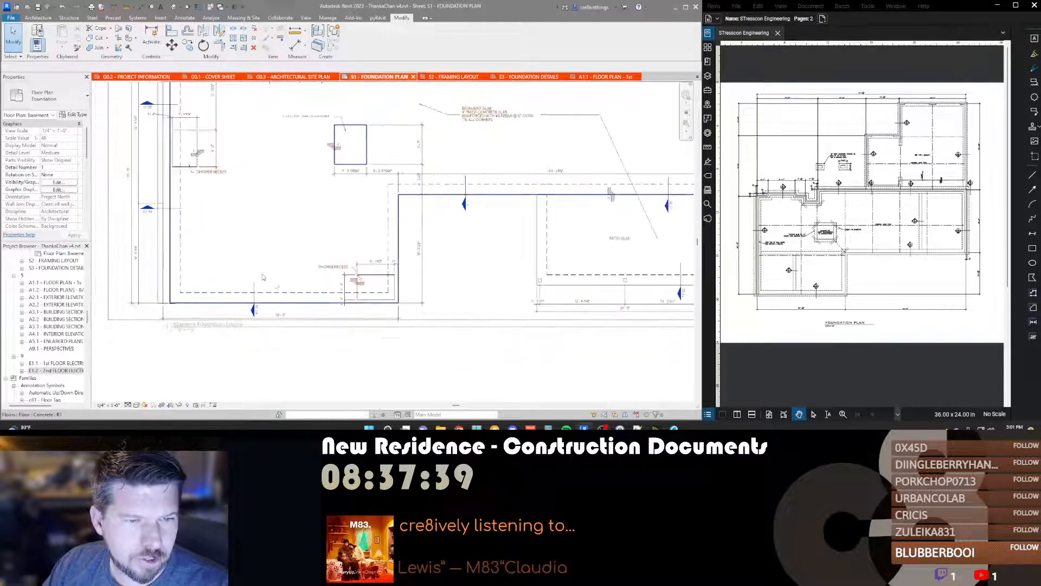
{"action": "scroll", "coordinate": [340, 317], "scroll_direction": "up", "scroll_amount": 4}
{"action": "scroll", "coordinate": [340, 318], "scroll_direction": "down", "scroll_amount": 5}
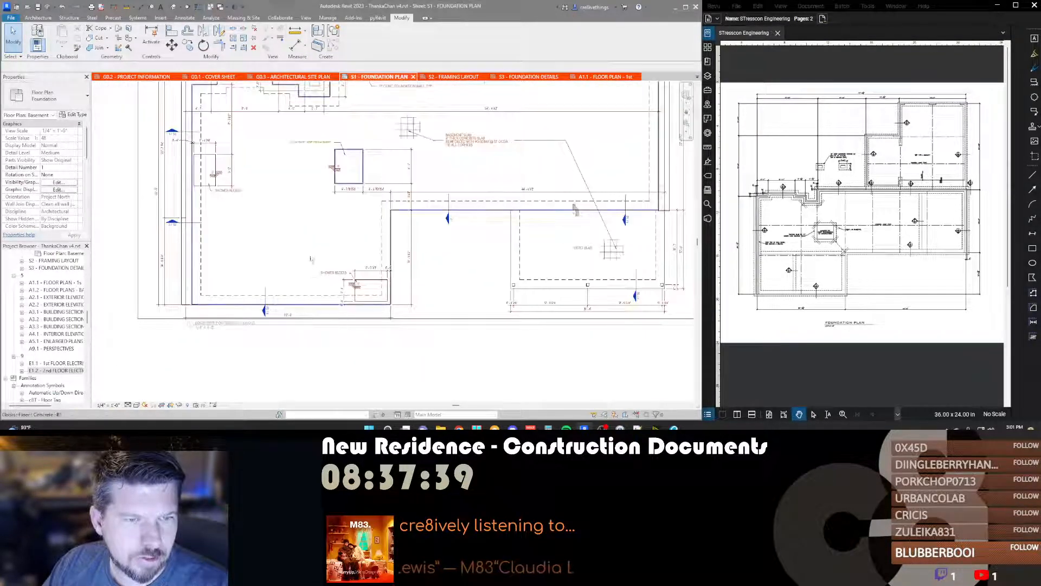
{"action": "middle_click_drag", "start_coordinate": [318, 253], "coordinate": [337, 251]}
{"action": "scroll", "coordinate": [337, 250], "scroll_direction": "down", "scroll_amount": 1}
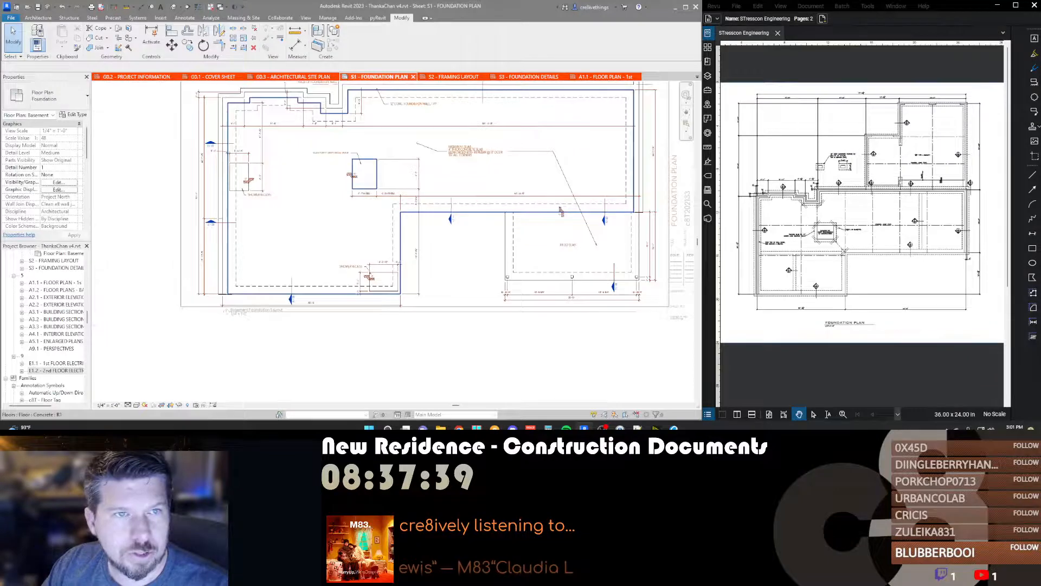
Step: Go through the floor plan and elevation sheets to A3.1 Building Sections and examine the foundation below the game room in Transverse Section @ Front Door
{"action": "left_click", "coordinate": [599, 77]}
{"action": "key", "text": "ctrl+Tab"}
{"action": "key", "text": "ctrl+Tab"}
{"action": "key", "text": "ctrl+Tab"}
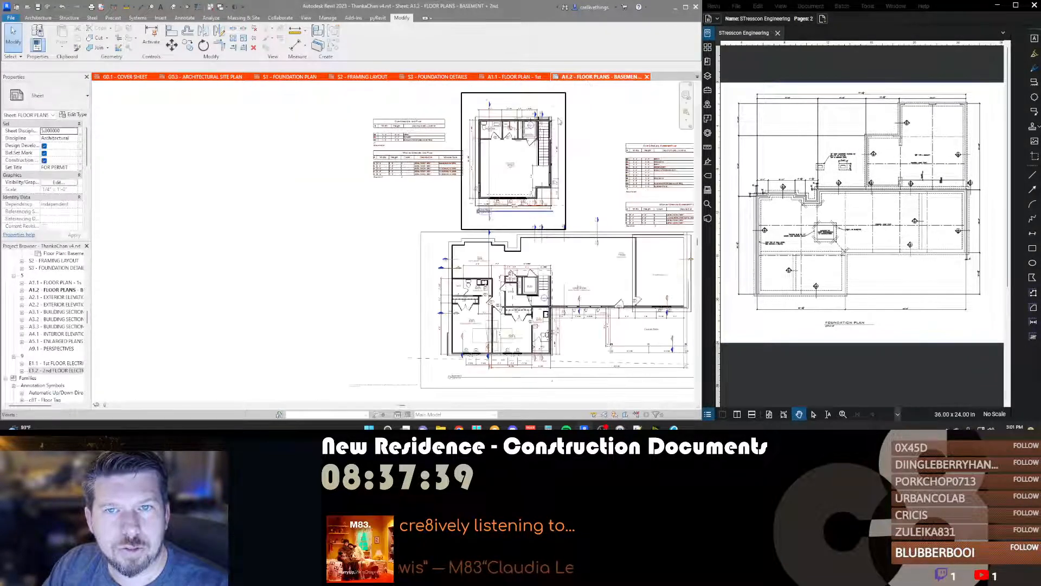
{"action": "key", "text": "ctrl+Tab"}
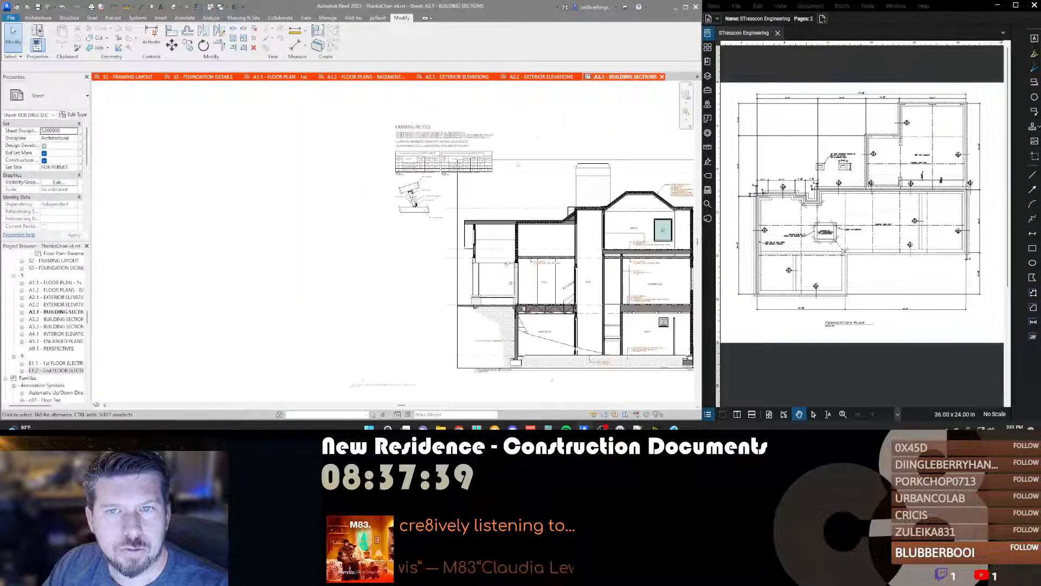
{"action": "middle_click_drag", "start_coordinate": [564, 370], "coordinate": [400, 318]}
{"action": "scroll", "coordinate": [412, 304], "scroll_direction": "up", "scroll_amount": 5}
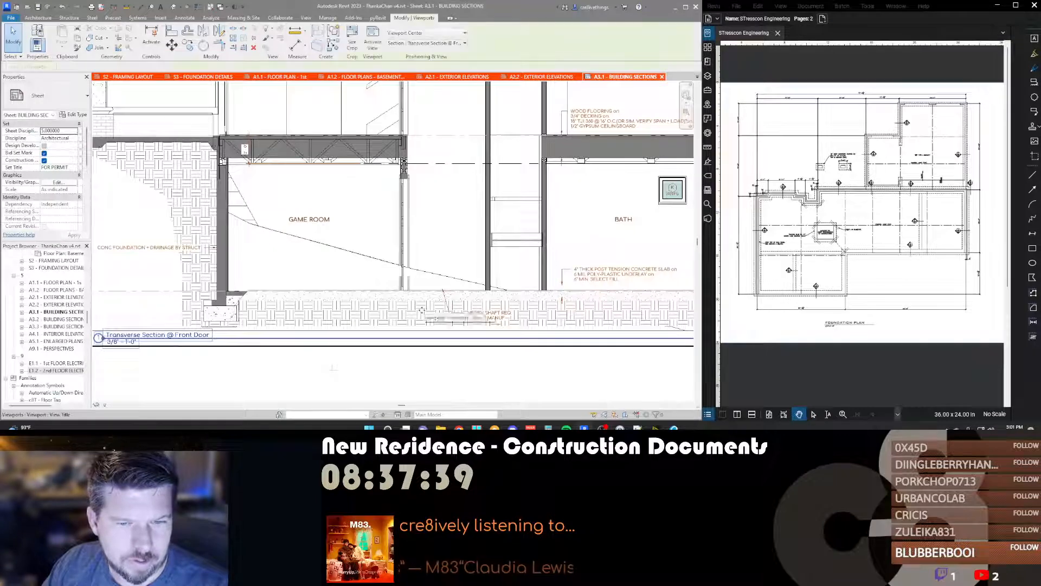
{"action": "left_click", "coordinate": [446, 306]}
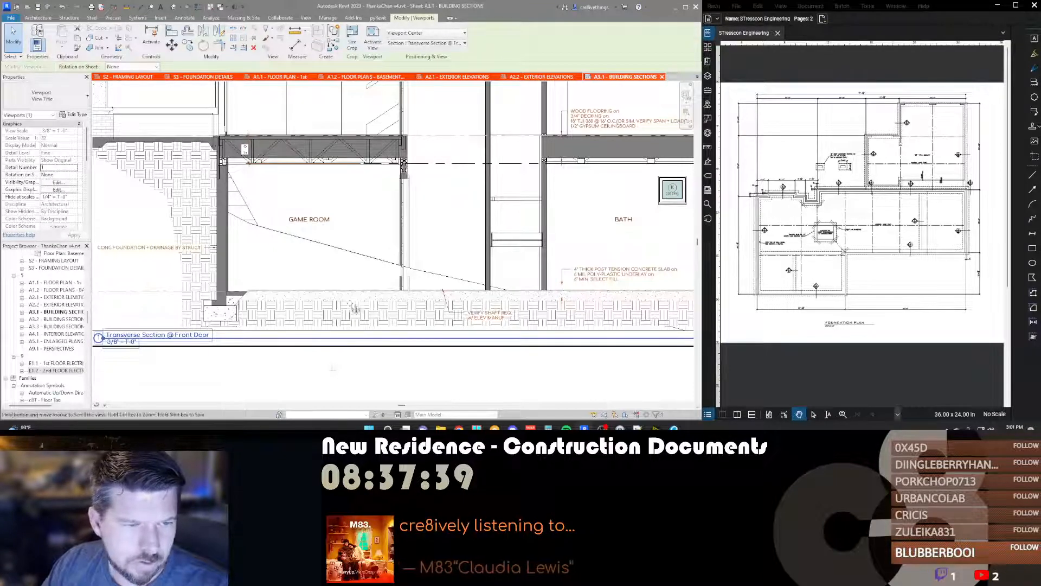
{"action": "scroll", "coordinate": [370, 257], "scroll_direction": "down", "scroll_amount": 4}
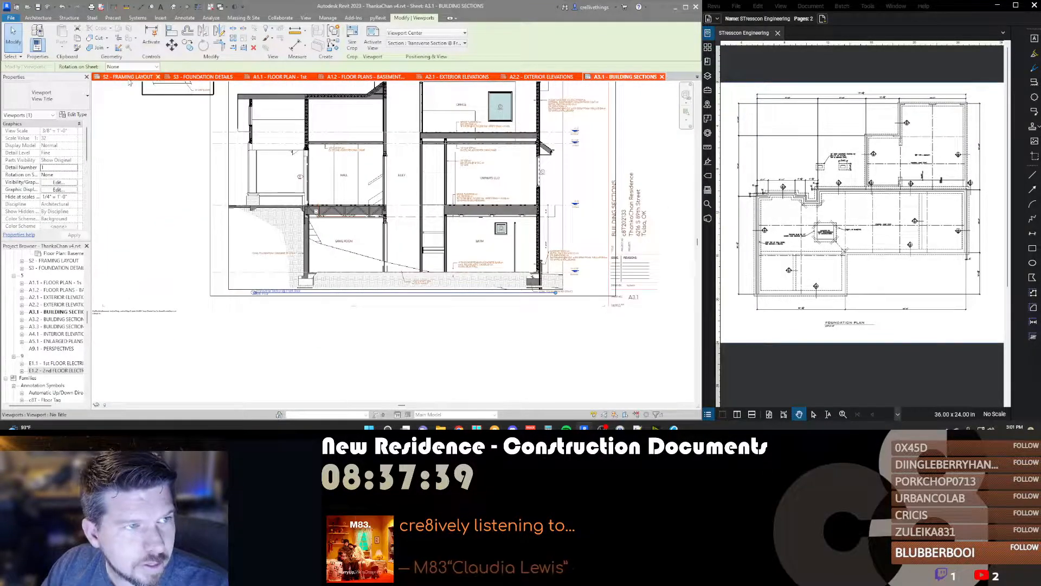
Step: Bring up the S2 Framing Layout sheet to view its framing plans
{"action": "left_click", "coordinate": [129, 77]}
{"action": "middle_click_drag", "start_coordinate": [383, 235], "coordinate": [436, 240]}
{"action": "scroll", "coordinate": [436, 240], "scroll_direction": "down", "scroll_amount": 1}
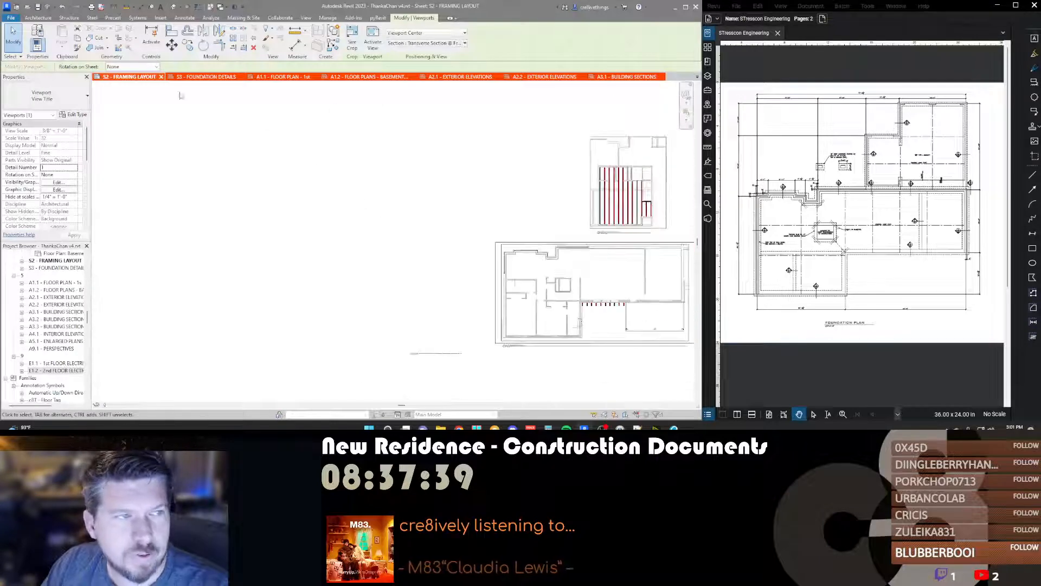
Step: On the S1 Foundation Plan sheet, move both witness lines of the vertical dimension at the wall notch to the foundation wall's outer faces
{"action": "left_click", "coordinate": [136, 82]}
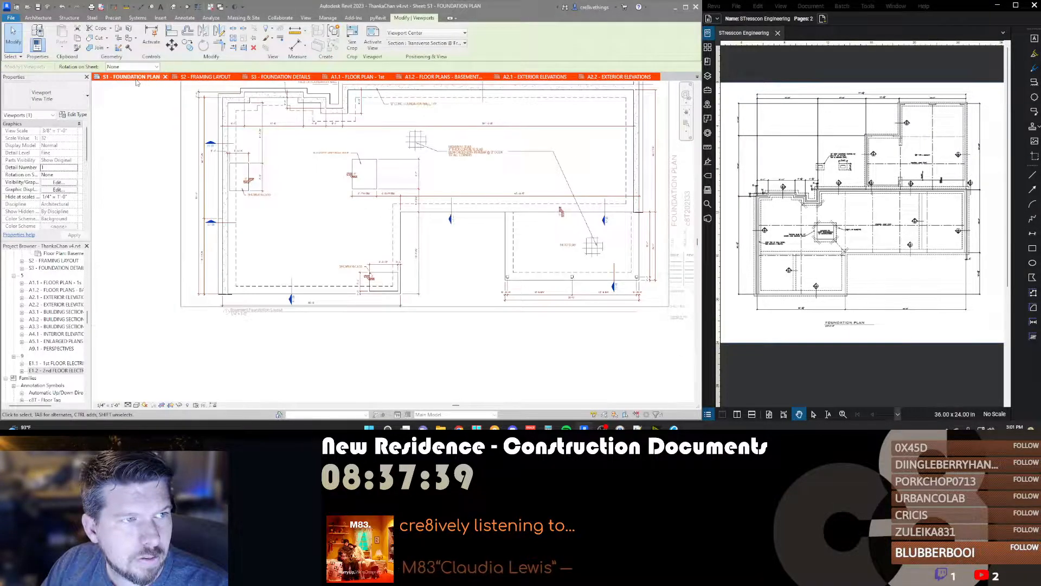
{"action": "middle_click_drag", "start_coordinate": [407, 212], "coordinate": [424, 283]}
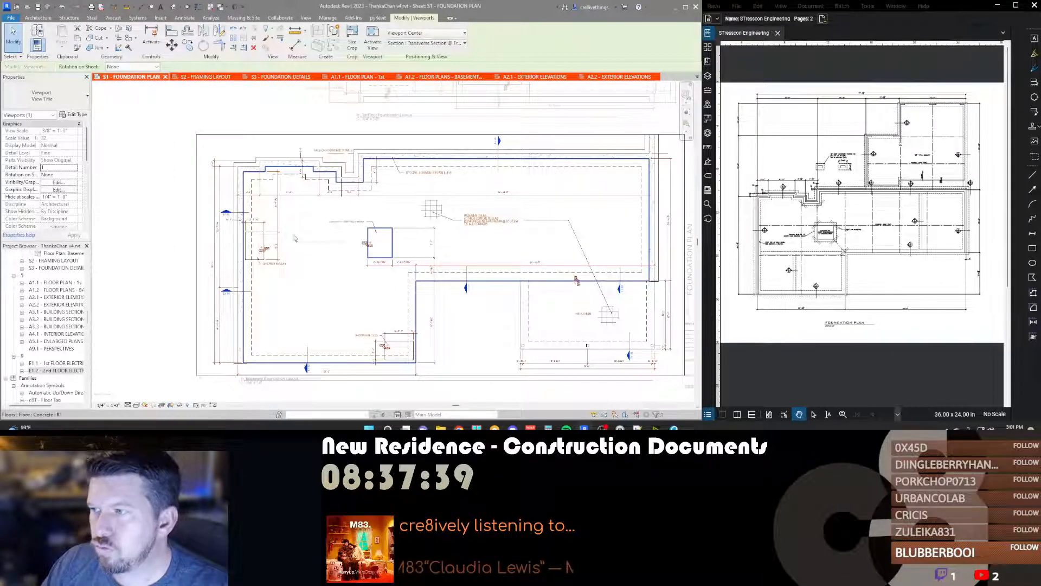
{"action": "scroll", "coordinate": [285, 239], "scroll_direction": "up", "scroll_amount": 3}
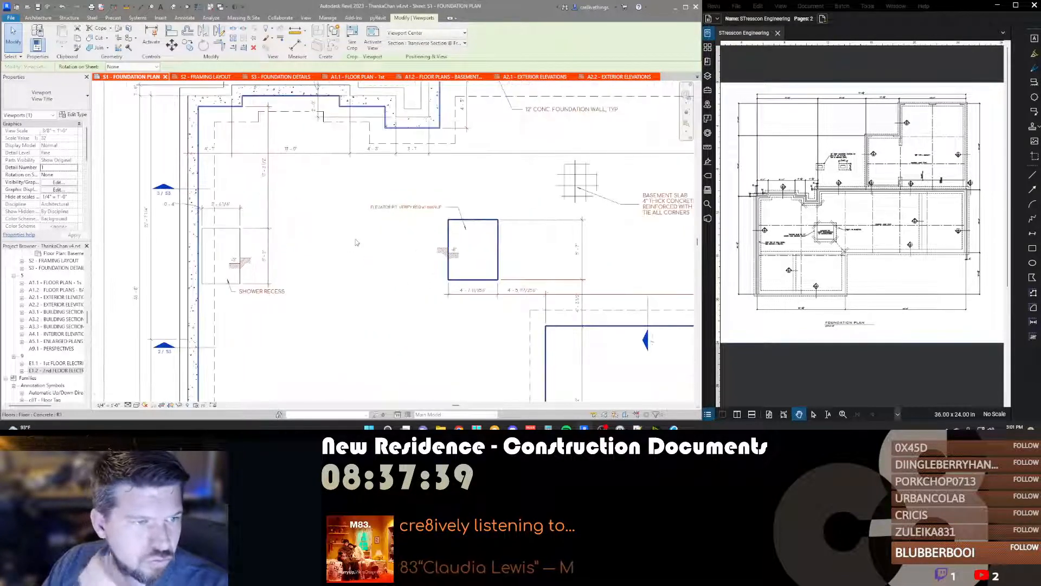
{"action": "middle_click_drag", "start_coordinate": [355, 213], "coordinate": [354, 291]}
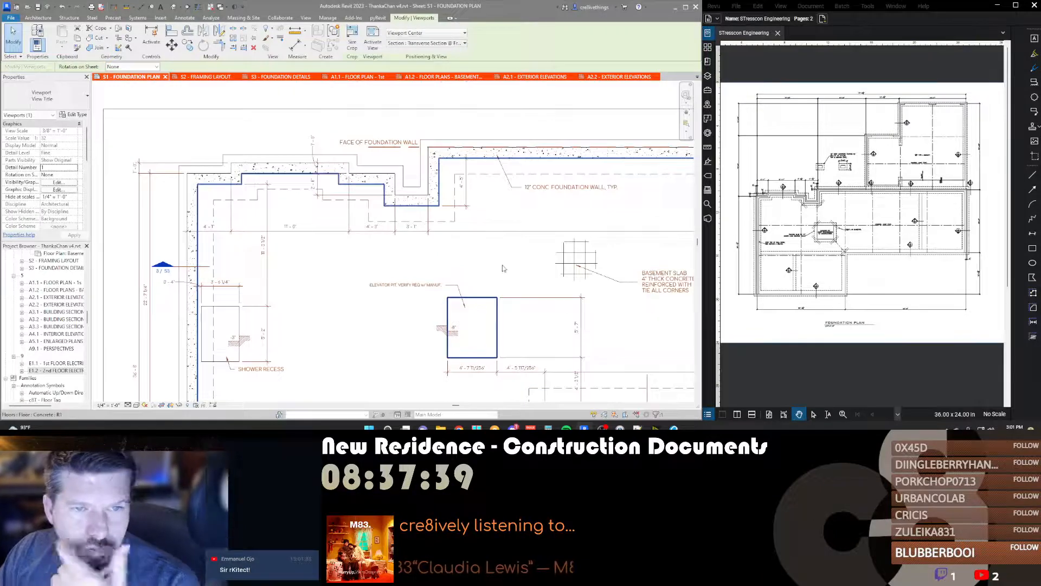
{"action": "middle_click_drag", "start_coordinate": [508, 269], "coordinate": [373, 268]}
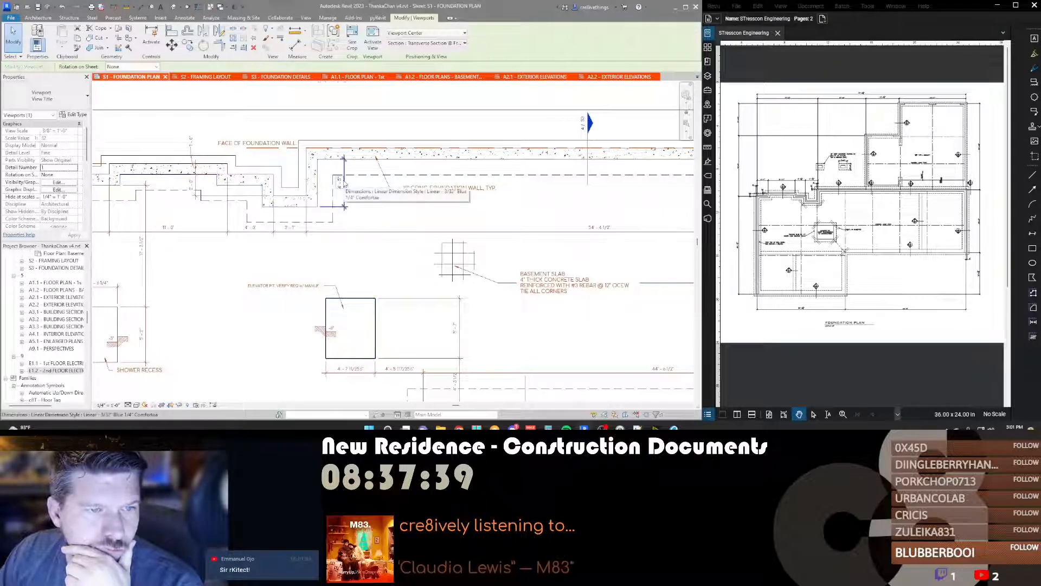
{"action": "middle_click_drag", "start_coordinate": [351, 202], "coordinate": [441, 215]}
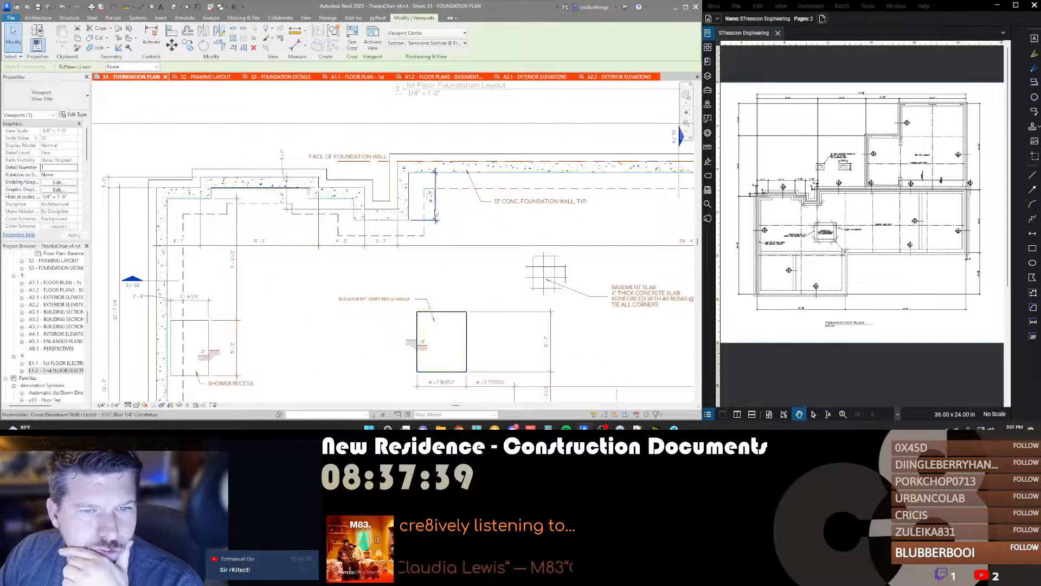
{"action": "left_click", "coordinate": [428, 222]}
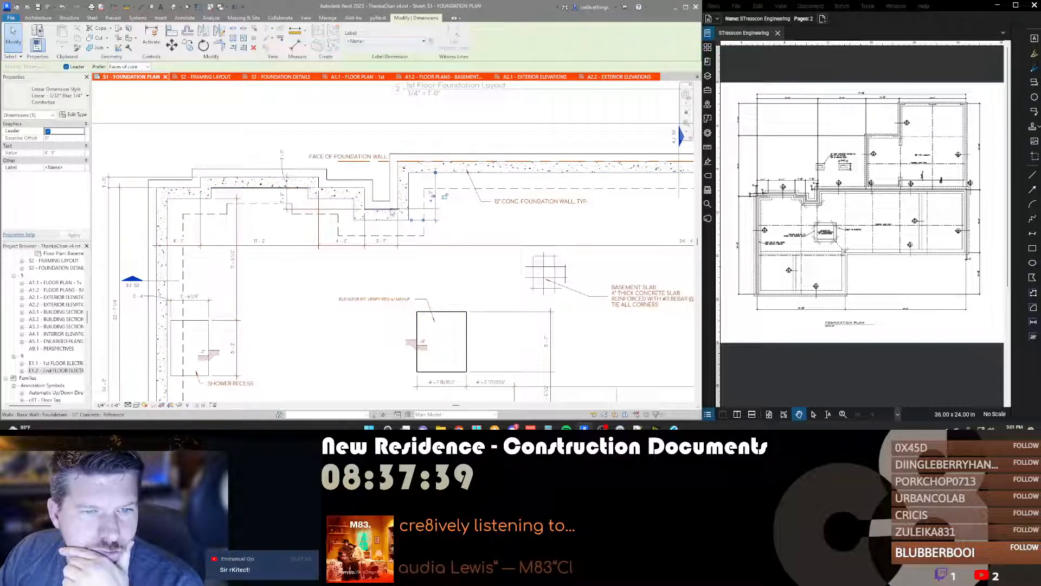
{"action": "left_click_drag", "start_coordinate": [393, 213], "coordinate": [394, 210]}
{"action": "left_click_drag", "start_coordinate": [435, 172], "coordinate": [437, 162]}
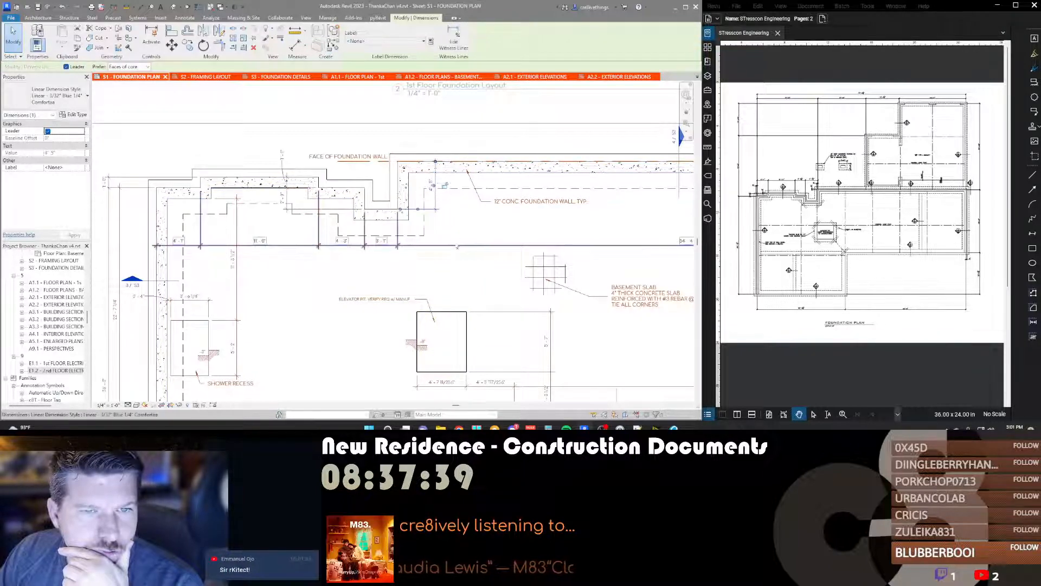
{"action": "left_click", "coordinate": [479, 223]}
{"action": "scroll", "coordinate": [479, 223], "scroll_direction": "down", "scroll_amount": 1}
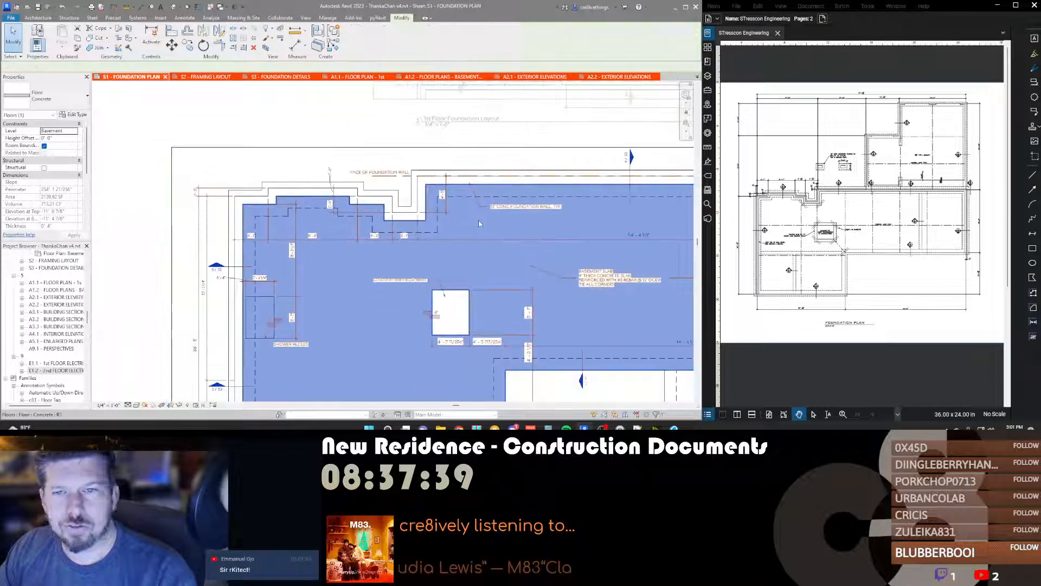
{"action": "key", "text": "Escape"}
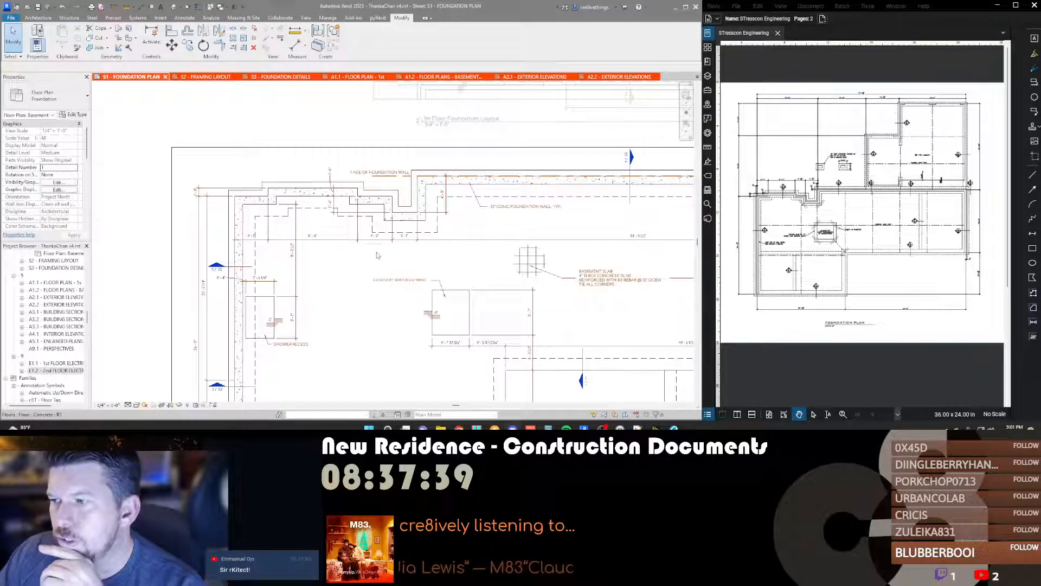
Step: Examine the wall dimensions around the shower recess and section mark 2/S3 on the basement foundation layout
{"action": "scroll", "coordinate": [450, 217], "scroll_direction": "down", "scroll_amount": 2}
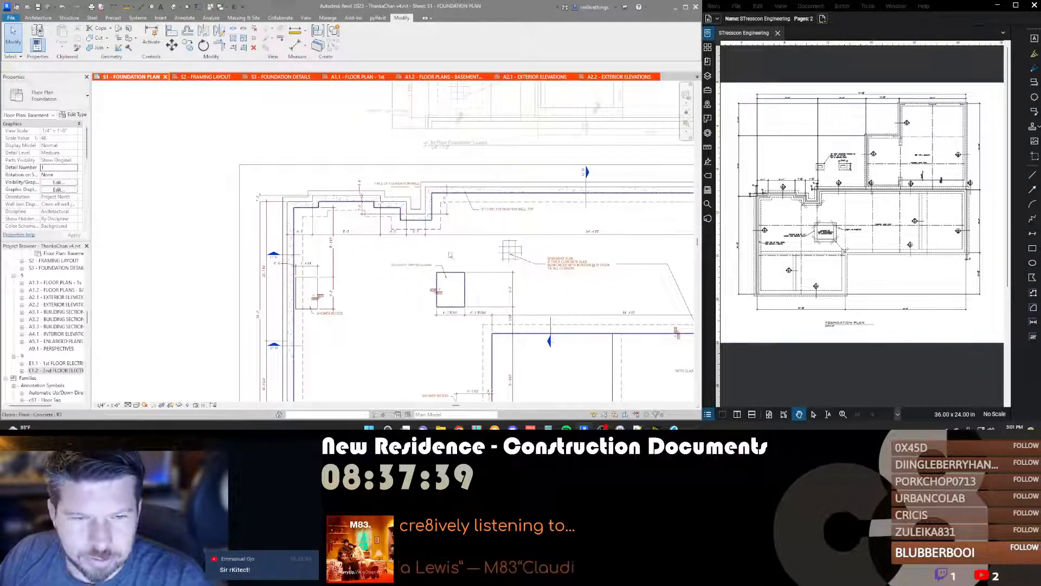
{"action": "scroll", "coordinate": [284, 261], "scroll_direction": "up", "scroll_amount": 4}
{"action": "scroll", "coordinate": [295, 265], "scroll_direction": "down", "scroll_amount": 5}
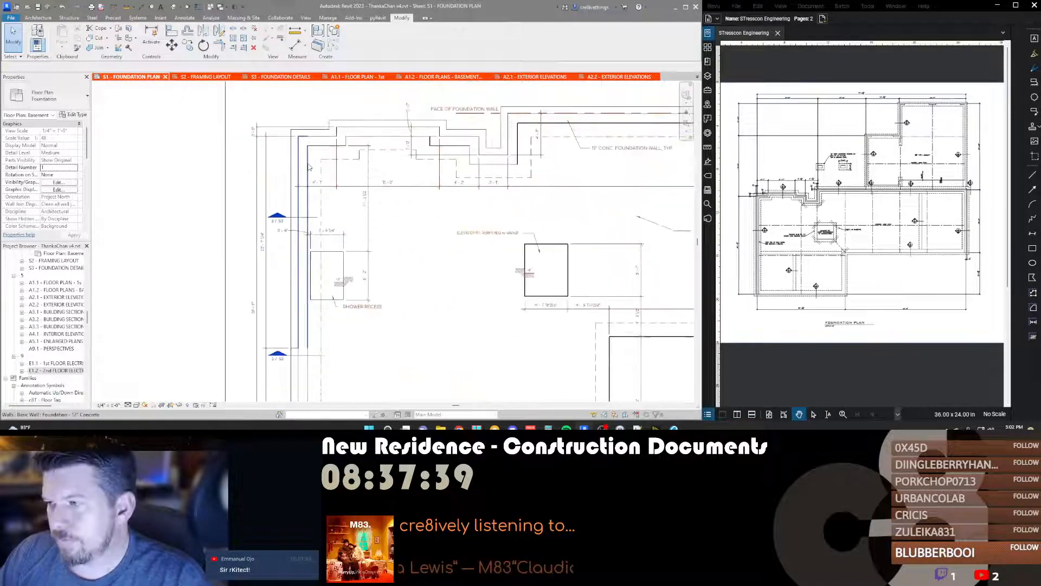
{"action": "scroll", "coordinate": [295, 266], "scroll_direction": "up", "scroll_amount": 4}
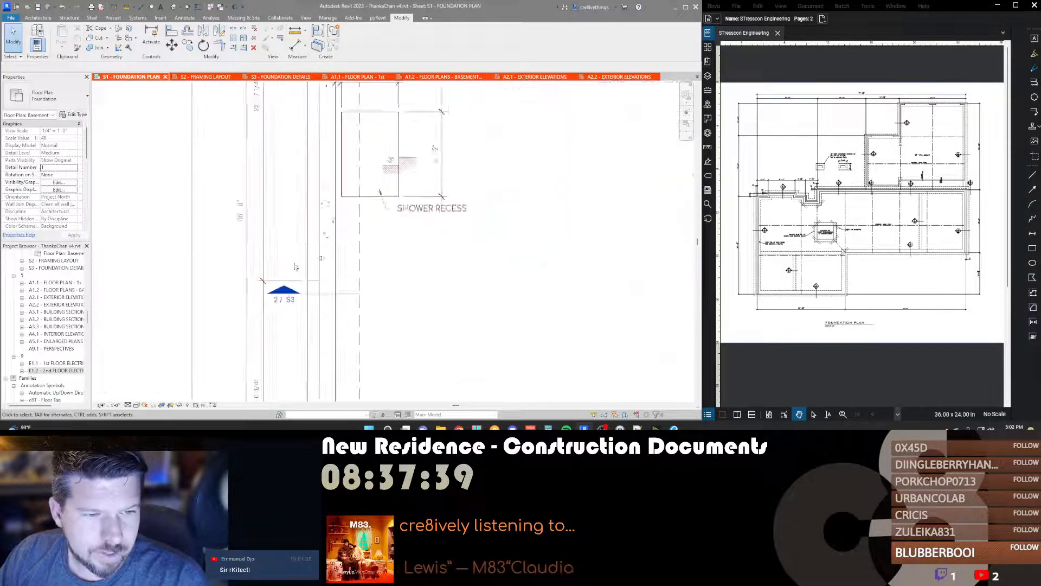
{"action": "scroll", "coordinate": [295, 266], "scroll_direction": "down", "scroll_amount": 2}
{"action": "middle_click_drag", "start_coordinate": [481, 170], "coordinate": [397, 254]}
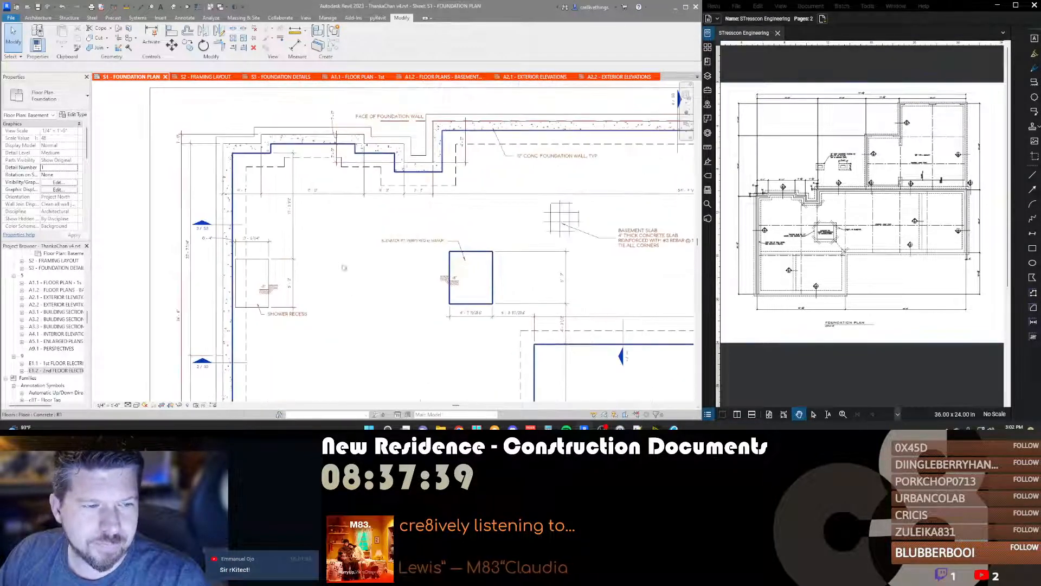
{"action": "scroll", "coordinate": [218, 364], "scroll_direction": "up", "scroll_amount": 1}
{"action": "mouse_move", "coordinate": [218, 365]}
{"action": "middle_mouse_down"}
{"action": "mouse_move", "coordinate": [295, 321]}
{"action": "mouse_move", "coordinate": [335, 269]}
{"action": "middle_mouse_up"}
{"action": "scroll", "coordinate": [295, 321], "scroll_direction": "up", "scroll_amount": 1}
{"action": "scroll", "coordinate": [295, 321], "scroll_direction": "up", "scroll_amount": 1}
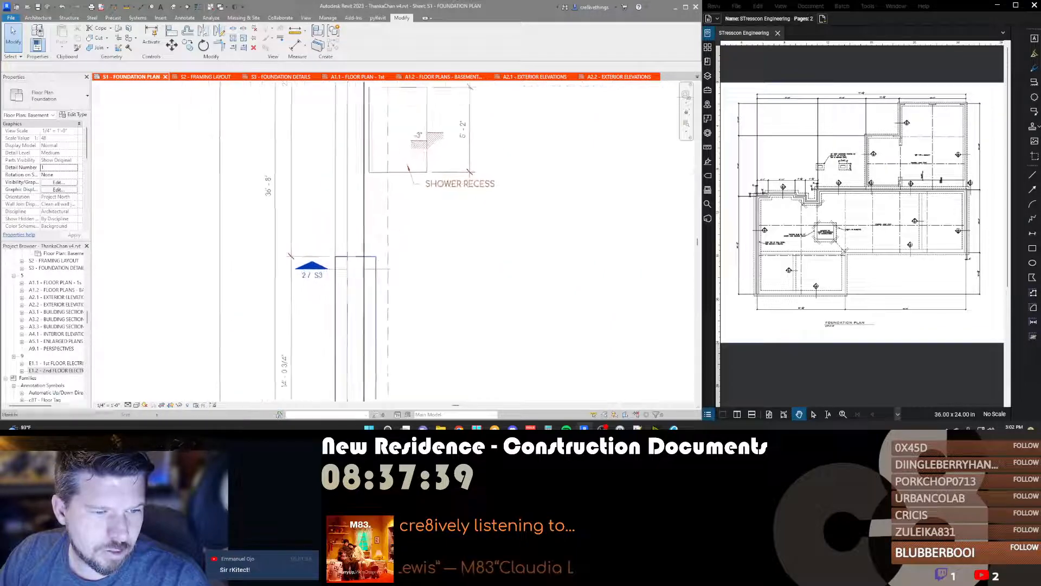
{"action": "left_click", "coordinate": [291, 260]}
{"action": "left_click", "coordinate": [72, 115]}
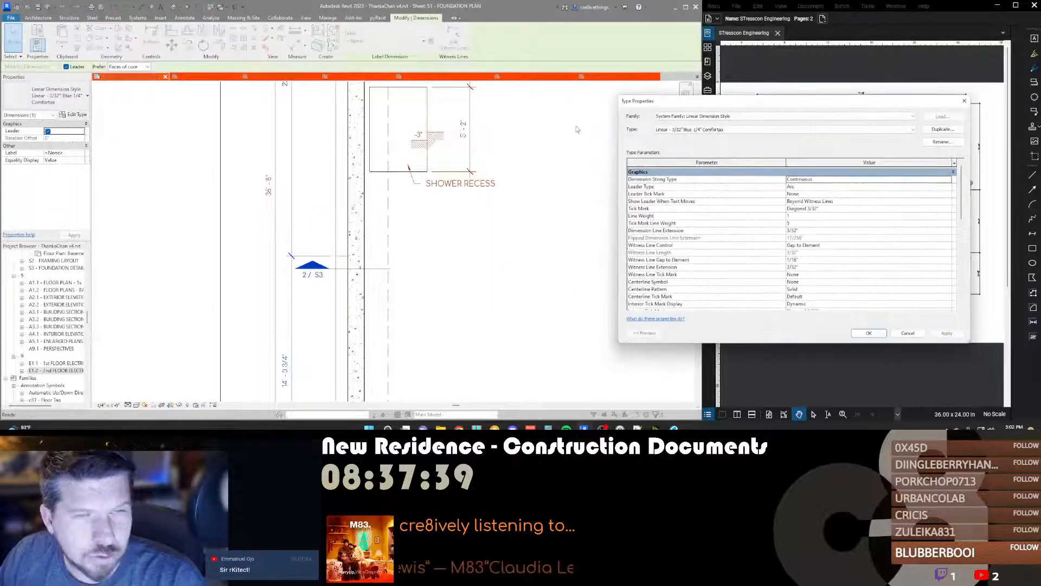
{"action": "left_click", "coordinate": [710, 129]}
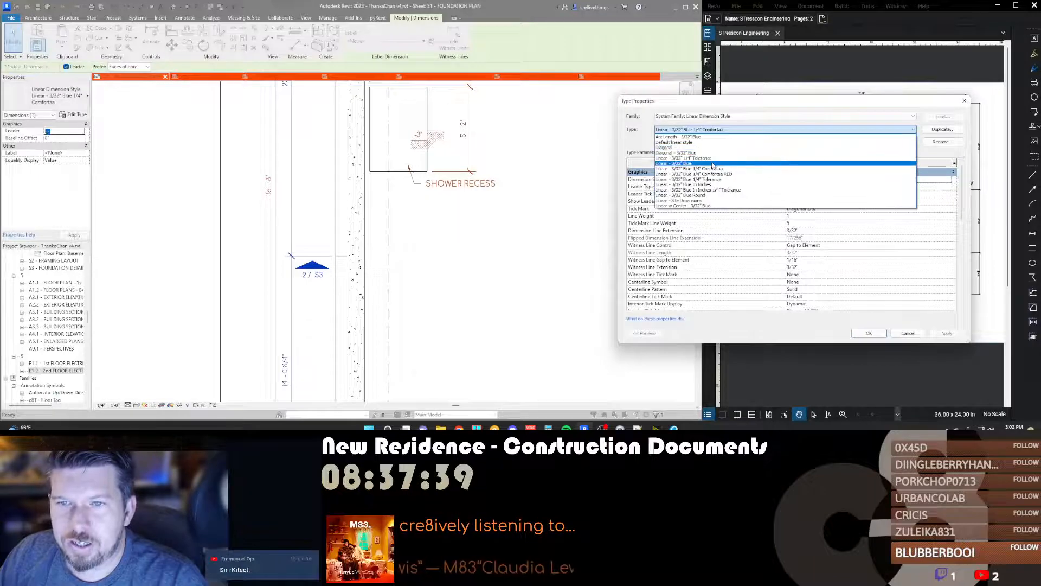
{"action": "key", "text": "Escape"}
{"action": "key", "text": "Escape"}
{"action": "key", "text": "Escape"}
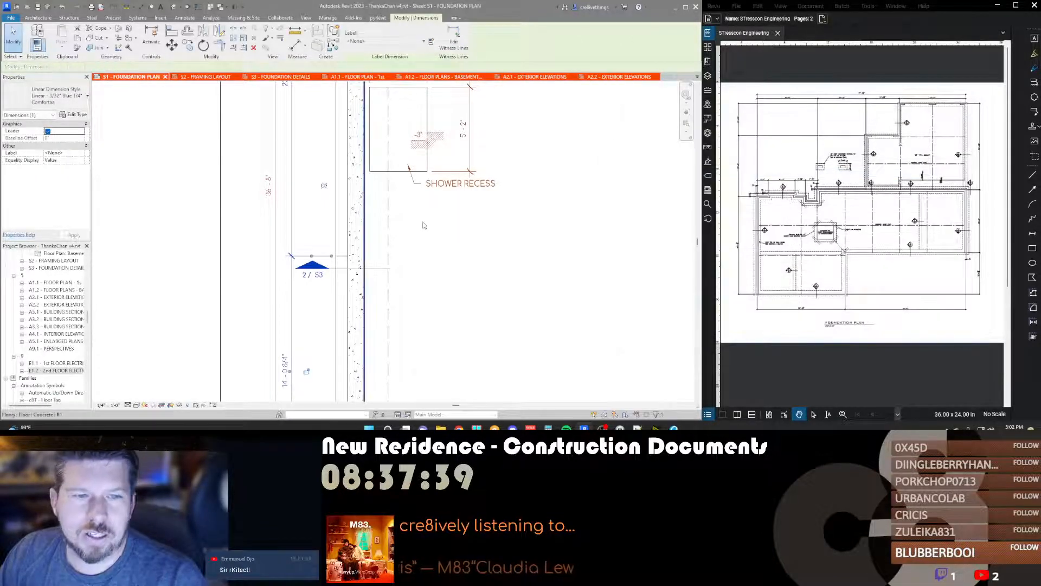
{"action": "left_click", "coordinate": [292, 257]}
{"action": "key", "text": "s"}
{"action": "key", "text": "a"}
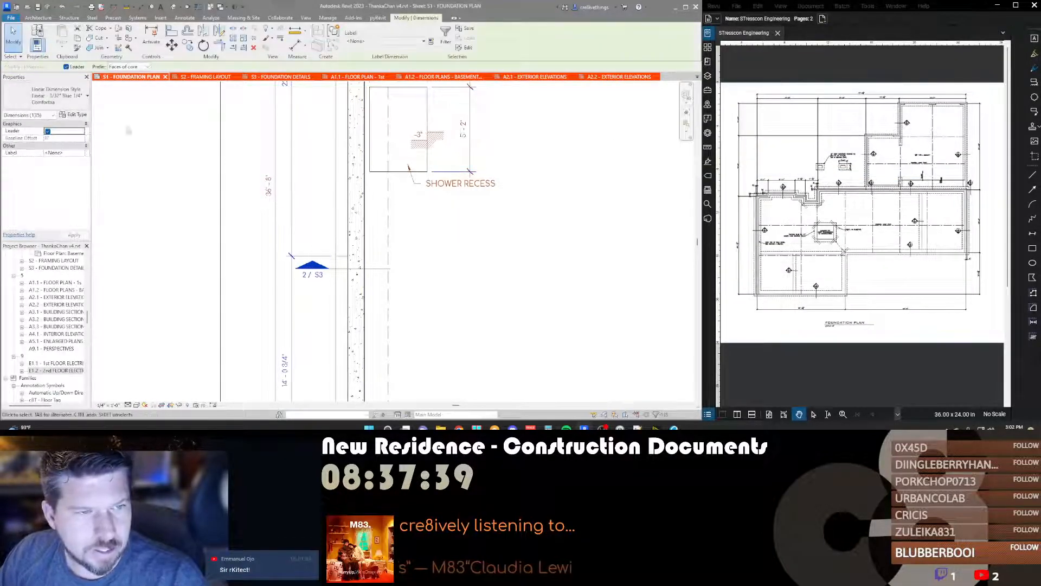
{"action": "left_click", "coordinate": [49, 90]}
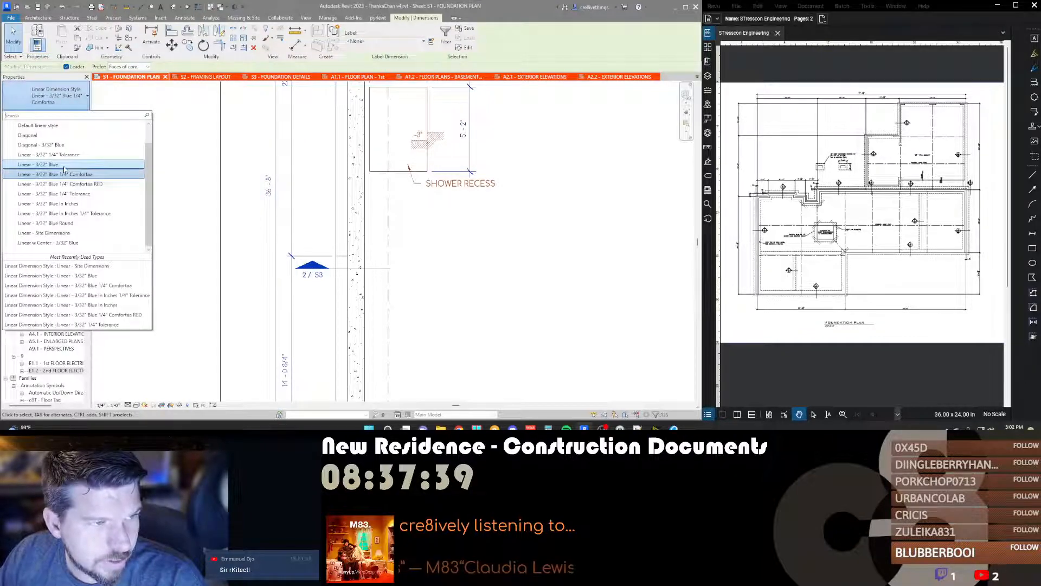
{"action": "left_click", "coordinate": [301, 175]}
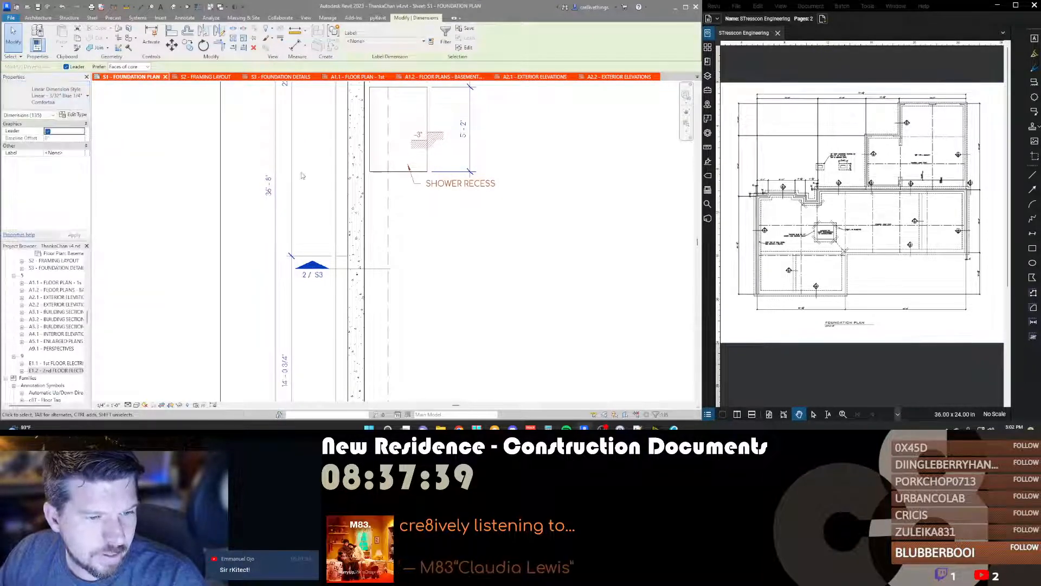
Step: Check the basement foundation layout from the shower recesses across to the wall corner and section mark 1/S3 at the patio slab
{"action": "scroll", "coordinate": [302, 176], "scroll_direction": "down", "scroll_amount": 2}
{"action": "middle_click_drag", "start_coordinate": [412, 195], "coordinate": [397, 267]}
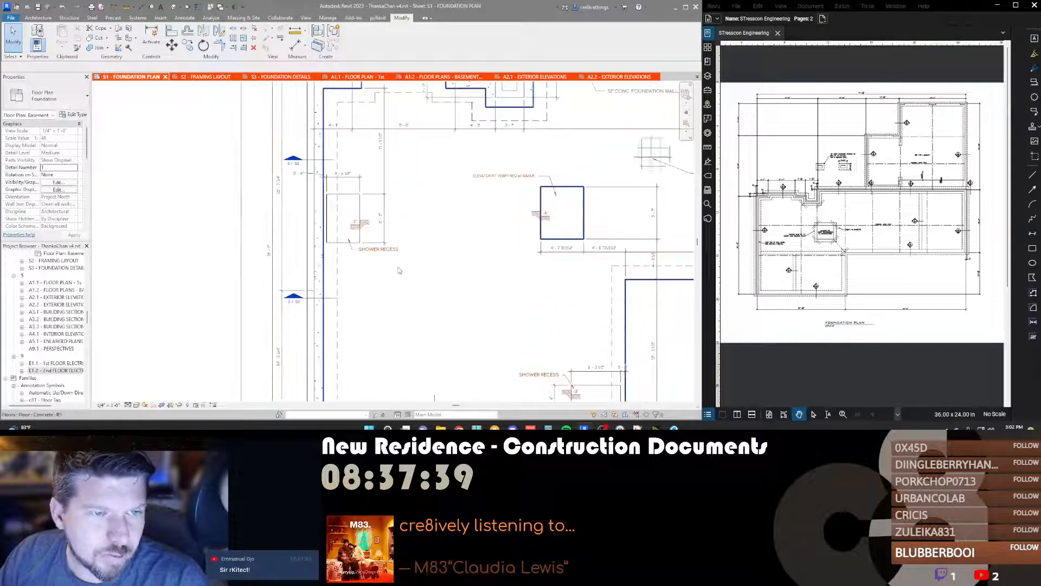
{"action": "scroll", "coordinate": [396, 267], "scroll_direction": "down", "scroll_amount": 1}
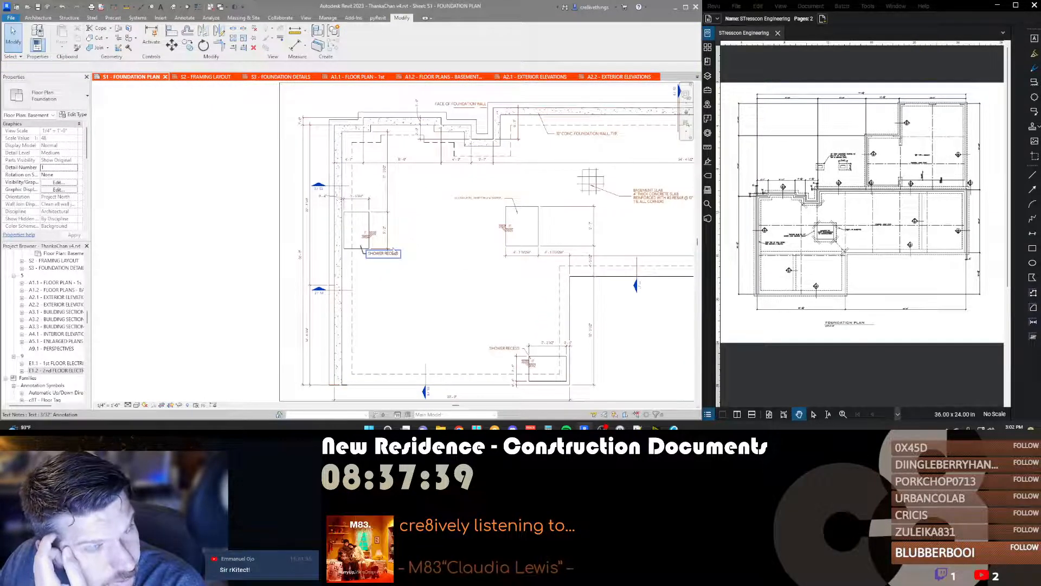
{"action": "scroll", "coordinate": [300, 273], "scroll_direction": "up", "scroll_amount": 2}
{"action": "middle_click_drag", "start_coordinate": [300, 272], "coordinate": [294, 234]}
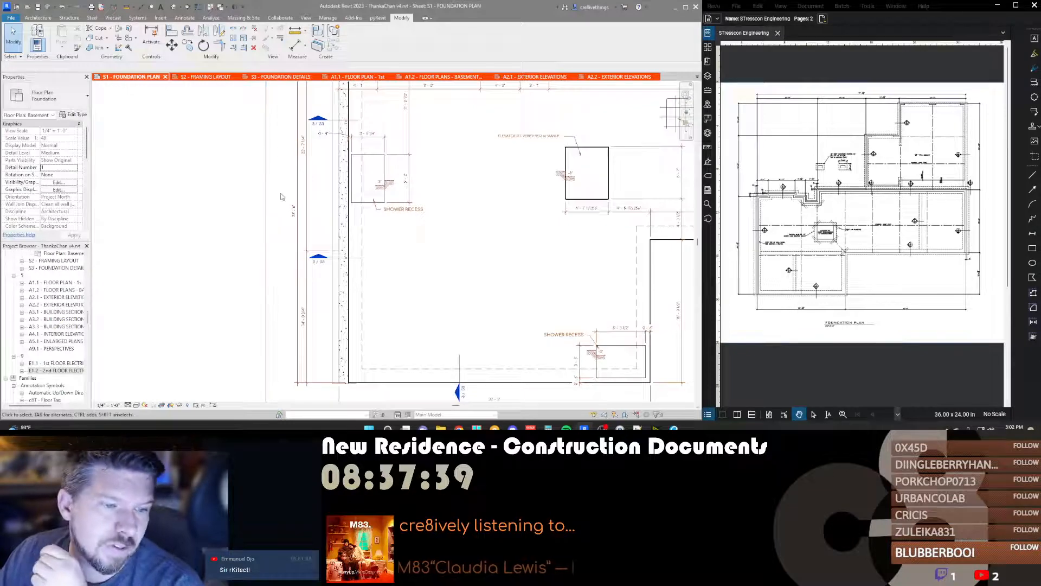
{"action": "middle_click_drag", "start_coordinate": [281, 194], "coordinate": [284, 212]}
{"action": "scroll", "coordinate": [284, 212], "scroll_direction": "down", "scroll_amount": 1}
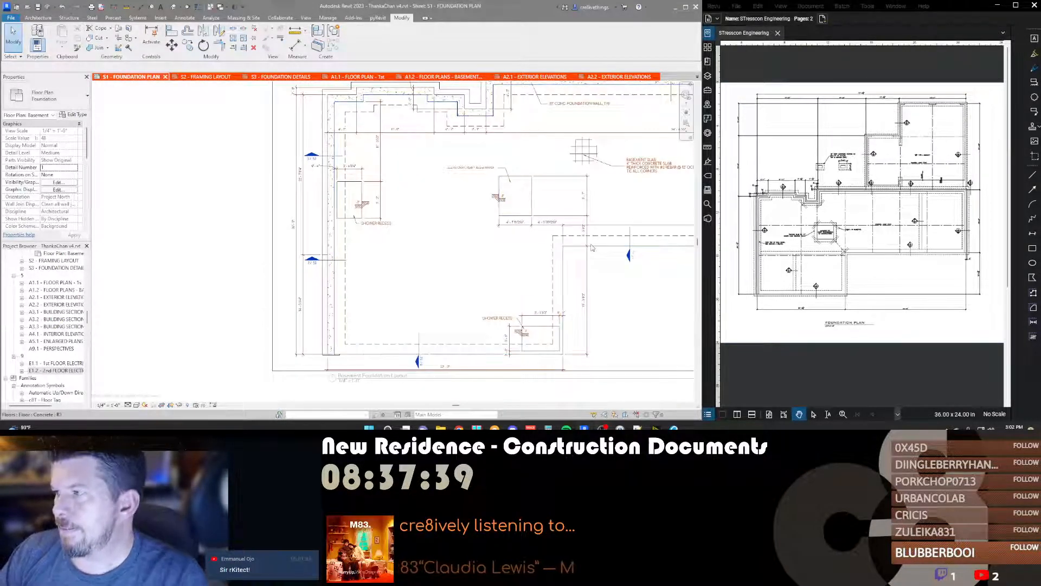
{"action": "middle_click_drag", "start_coordinate": [479, 217], "coordinate": [293, 252]}
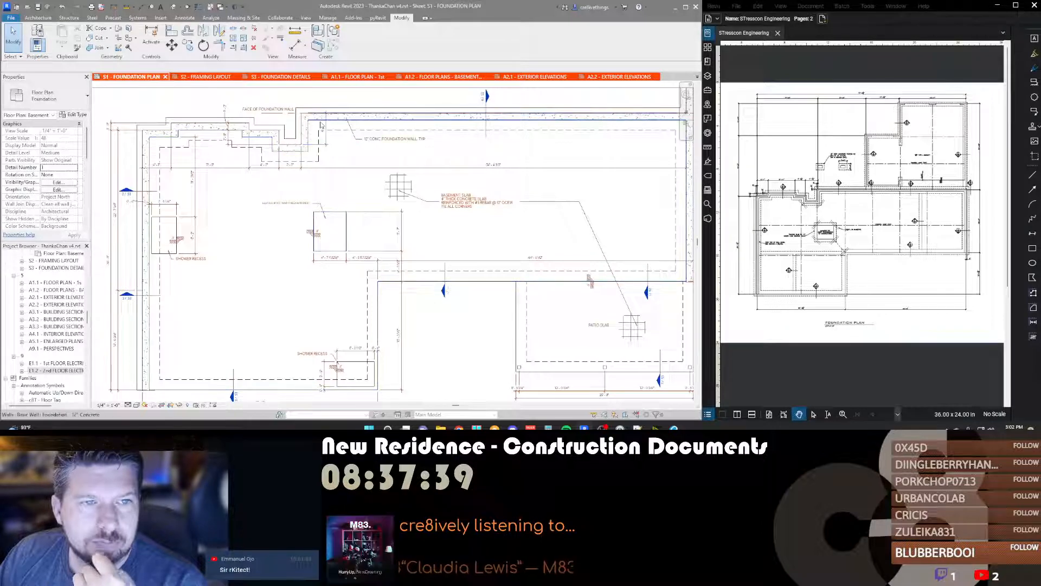
{"action": "middle_click_drag", "start_coordinate": [502, 151], "coordinate": [355, 111]}
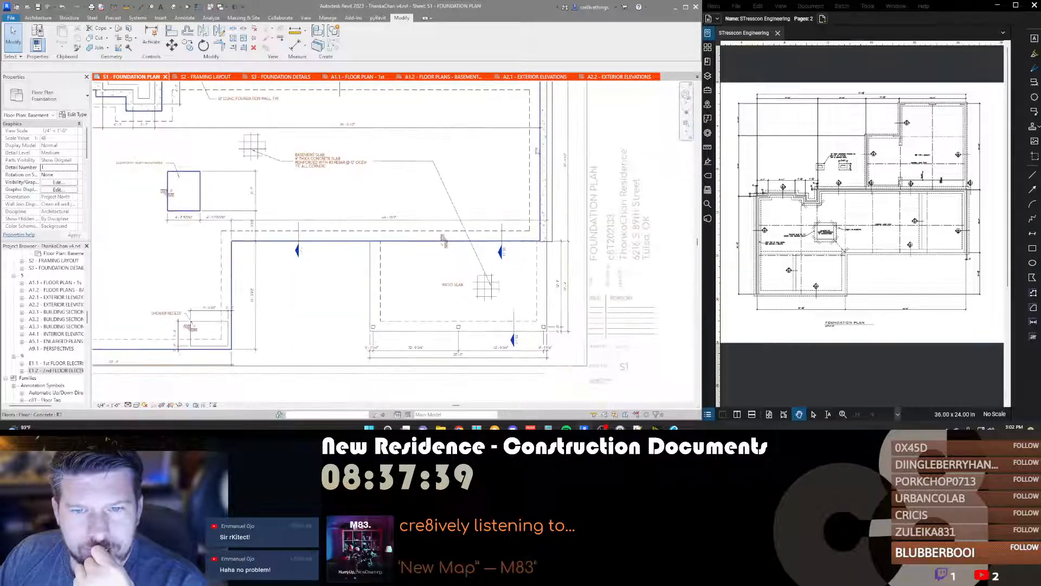
{"action": "scroll", "coordinate": [565, 253], "scroll_direction": "up", "scroll_amount": 4}
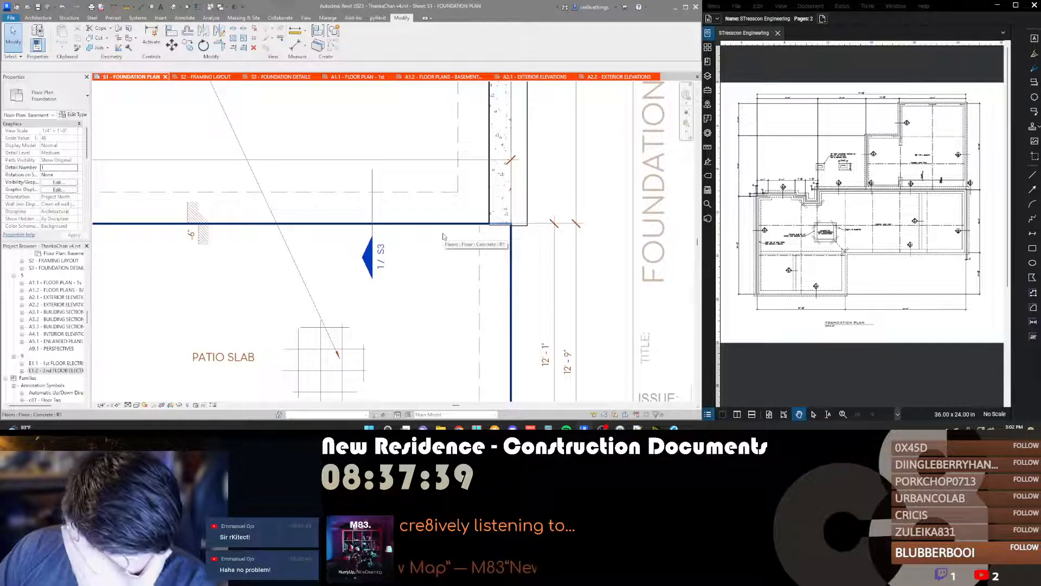
{"action": "middle_click_drag", "start_coordinate": [453, 227], "coordinate": [466, 230]}
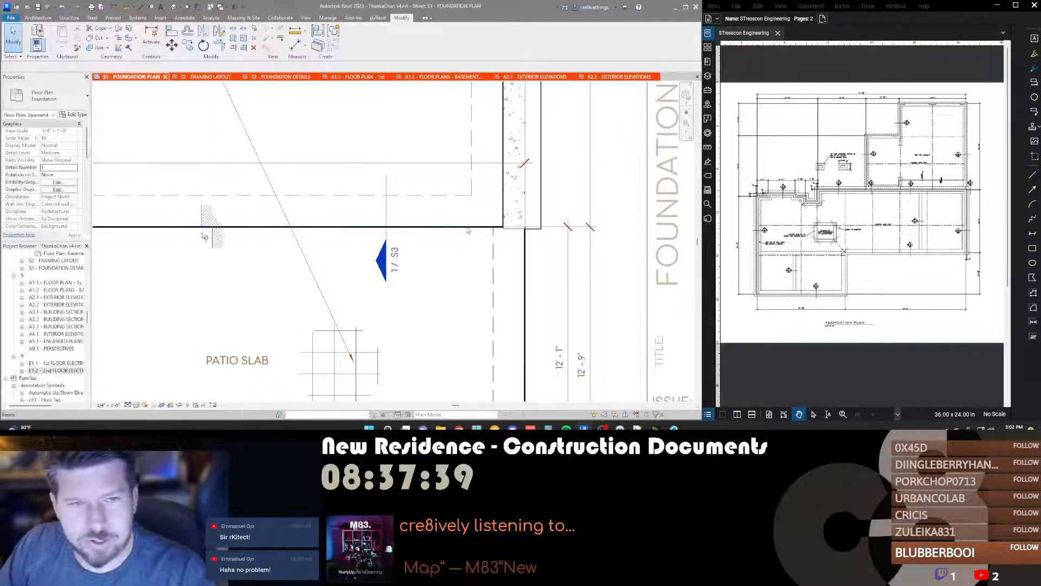
Step: Open the 3D view and examine the foundation walls at the house corner beside the fence
{"action": "key", "text": "3"}
{"action": "key", "text": "d"}
{"action": "scroll", "coordinate": [476, 217], "scroll_direction": "up", "scroll_amount": 1}
{"action": "scroll", "coordinate": [476, 216], "scroll_direction": "up", "scroll_amount": 5}
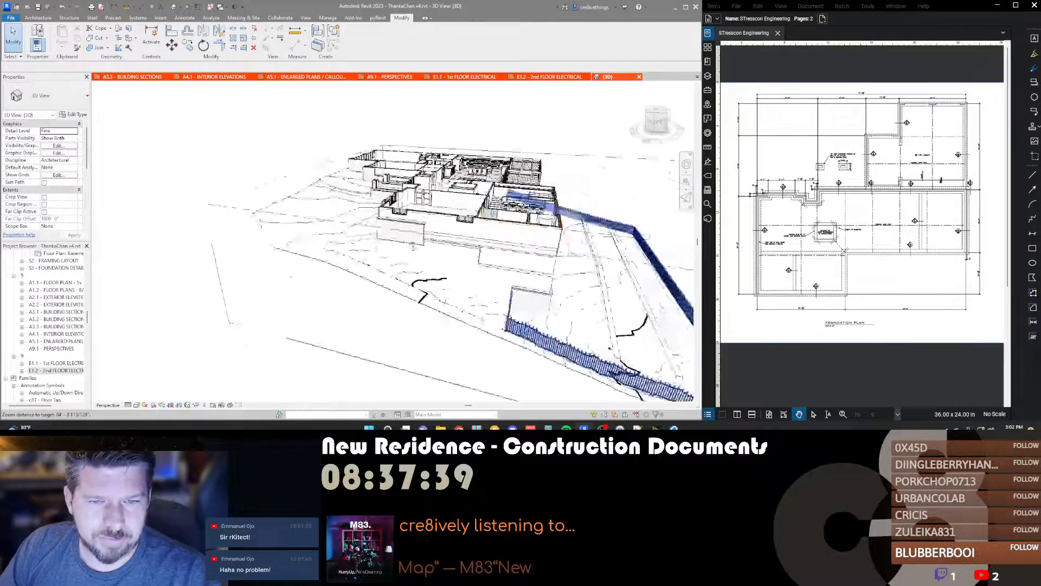
{"action": "middle_click_drag", "start_coordinate": [434, 319], "coordinate": [371, 244]}
{"action": "scroll", "coordinate": [371, 244], "scroll_direction": "up", "scroll_amount": 2}
{"action": "left_click", "coordinate": [352, 200]}
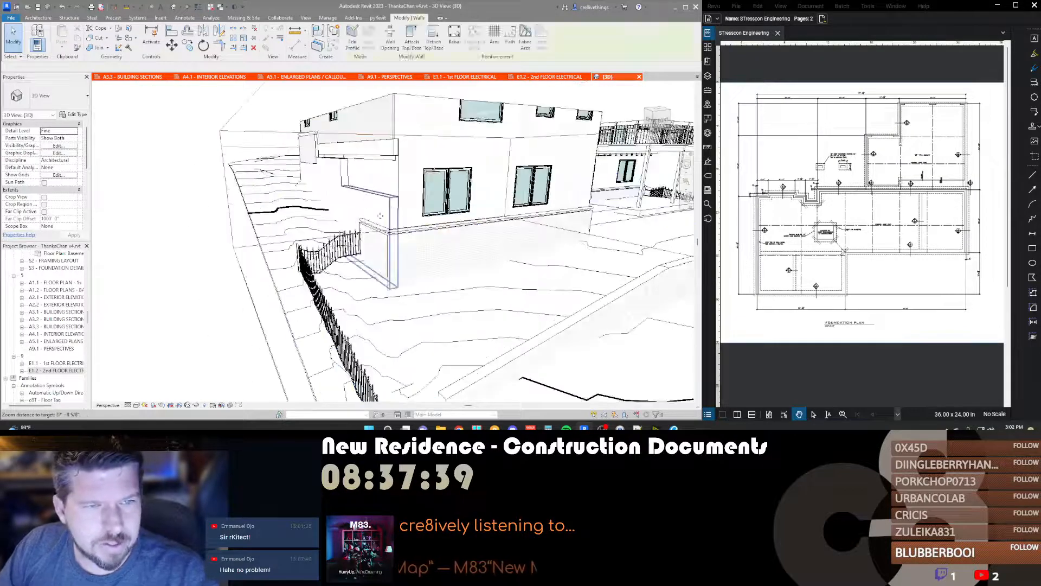
{"action": "key", "text": "Escape"}
{"action": "left_click", "coordinate": [330, 187]}
{"action": "middle_click_drag", "start_coordinate": [330, 187], "coordinate": [372, 260], "text": "shift"}
{"action": "scroll", "coordinate": [370, 211], "scroll_direction": "up", "scroll_amount": 3}
{"action": "left_click", "coordinate": [383, 254]}
{"action": "key", "text": "Escape"}
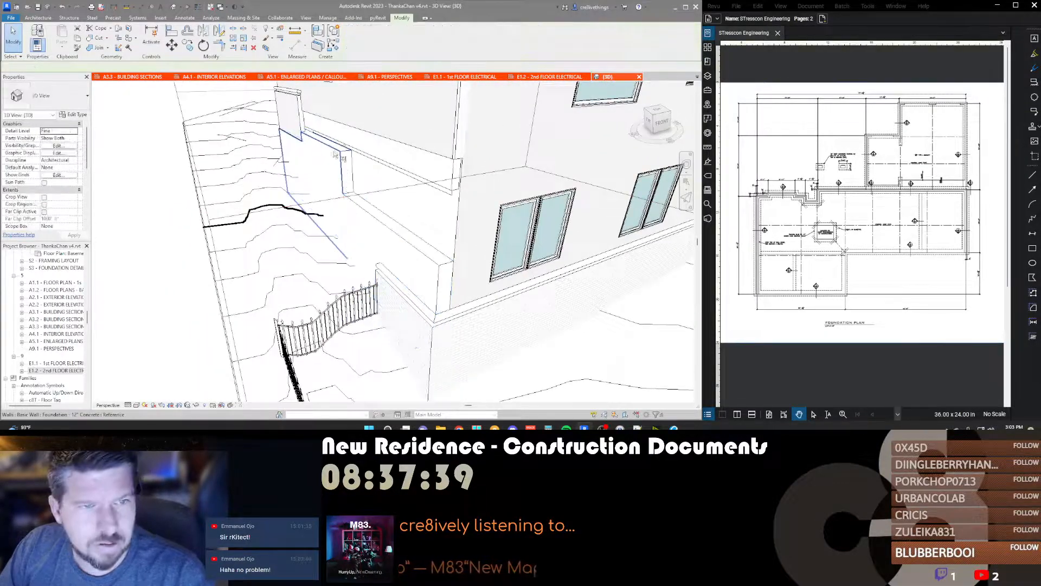
Step: Align the top of the lower foundation wall at the house corner with the top of the taller 12" concrete foundation wall behind it
{"action": "key", "text": "l"}
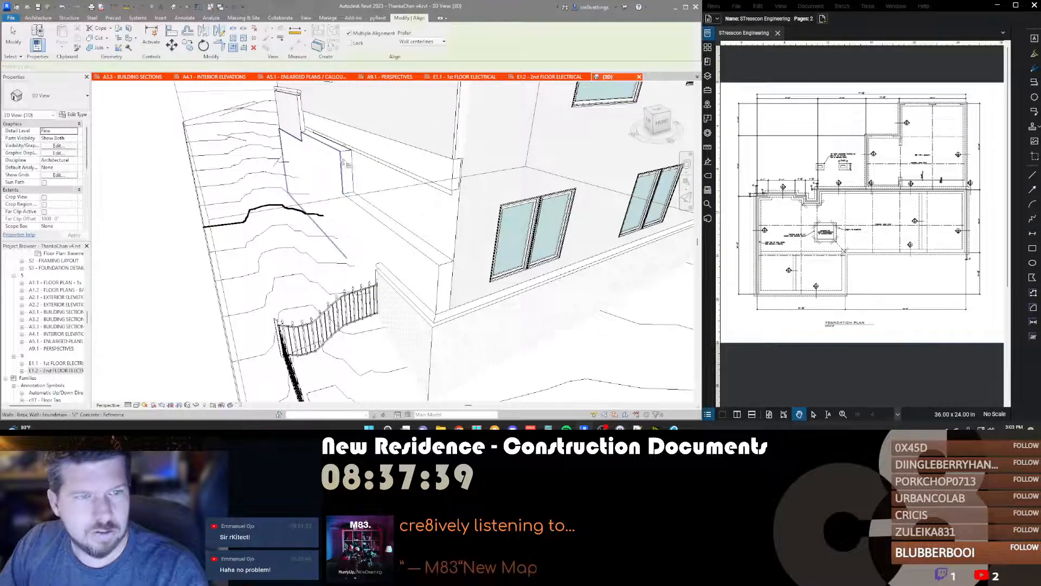
{"action": "left_click", "coordinate": [405, 227]}
{"action": "key", "text": "Escape"}
{"action": "key", "text": "Escape"}
{"action": "scroll", "coordinate": [327, 157], "scroll_direction": "down", "scroll_amount": 3}
{"action": "scroll", "coordinate": [327, 157], "scroll_direction": "up", "scroll_amount": 3}
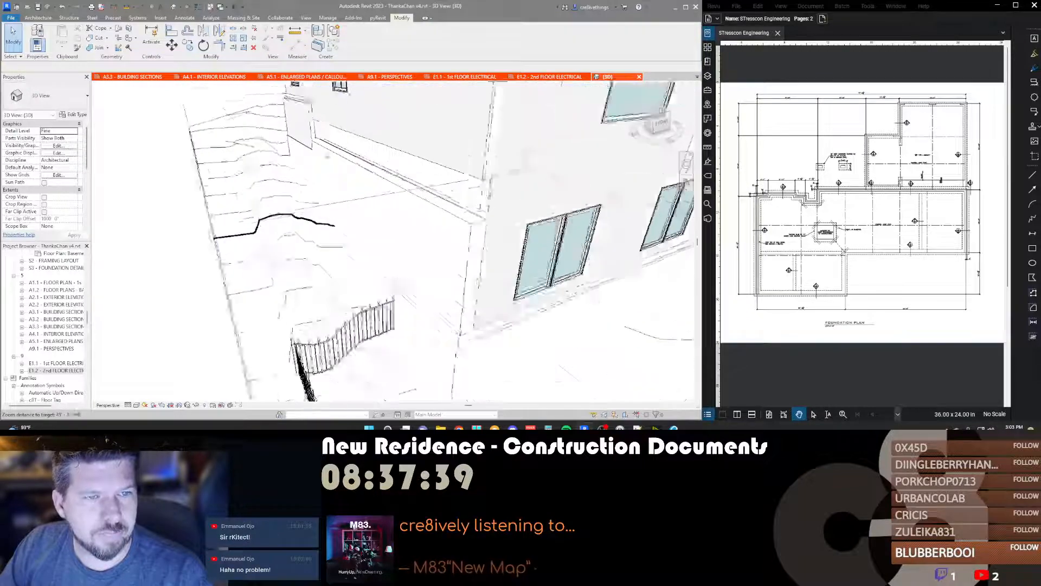
Step: Examine the 12" concrete foundation wall at the house corner by the fence and the house above it
{"action": "scroll", "coordinate": [327, 158], "scroll_direction": "up", "scroll_amount": 2}
{"action": "left_click", "coordinate": [419, 225]}
{"action": "scroll", "coordinate": [420, 225], "scroll_direction": "down", "scroll_amount": 3}
{"action": "middle_click_drag", "start_coordinate": [427, 245], "coordinate": [426, 219], "text": "shift"}
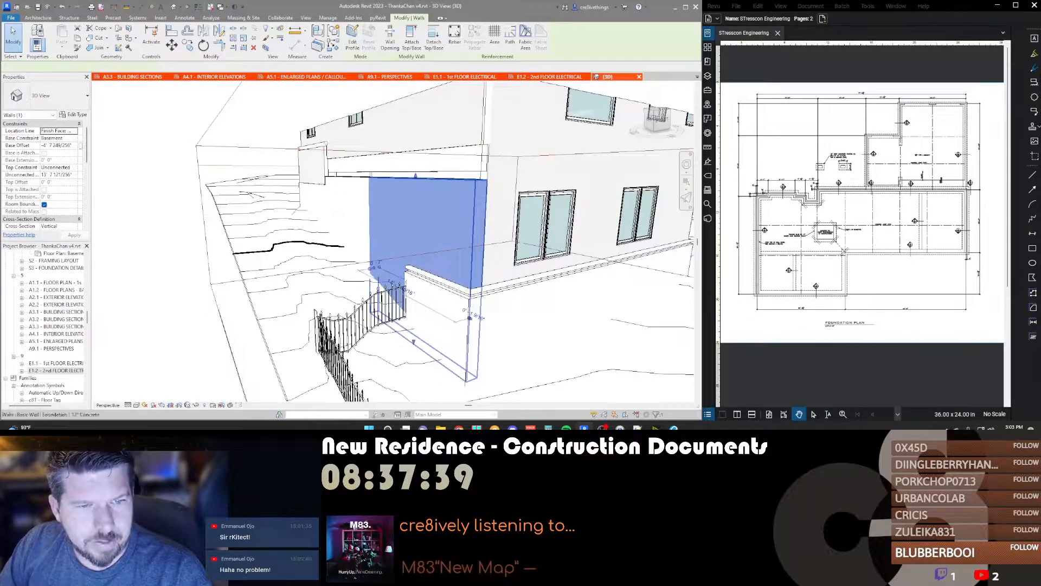
{"action": "key", "text": "Escape"}
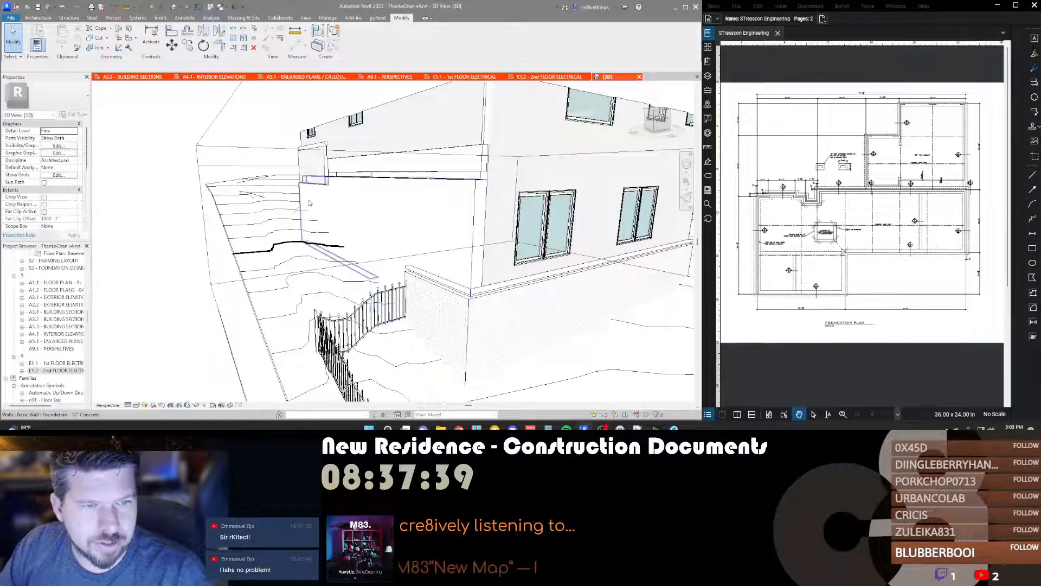
{"action": "middle_click_drag", "start_coordinate": [405, 209], "coordinate": [353, 247], "text": "shift"}
{"action": "scroll", "coordinate": [351, 247], "scroll_direction": "down", "scroll_amount": 5}
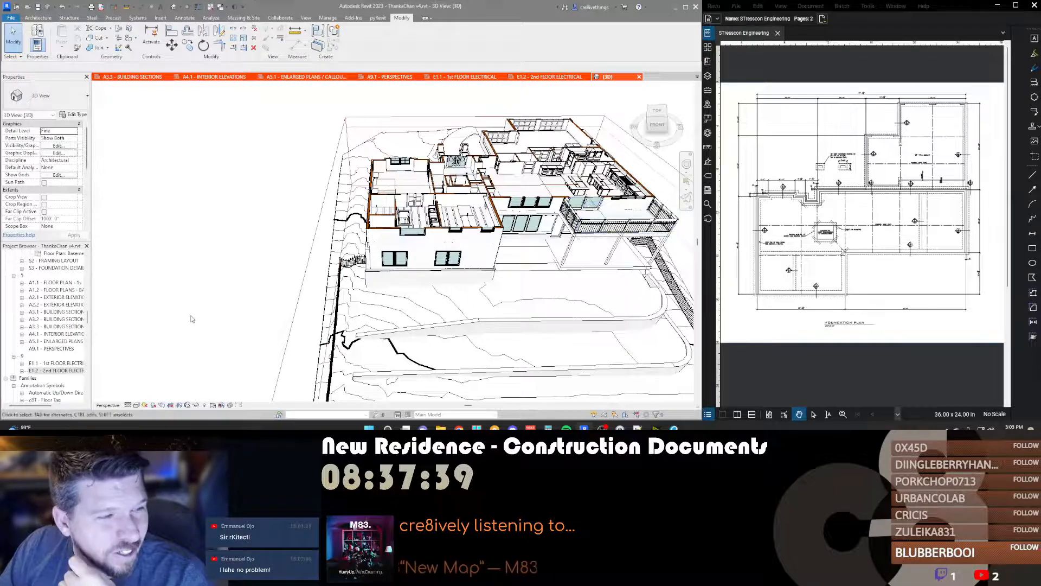
{"action": "scroll", "coordinate": [58, 326], "scroll_direction": "up", "scroll_amount": 4}
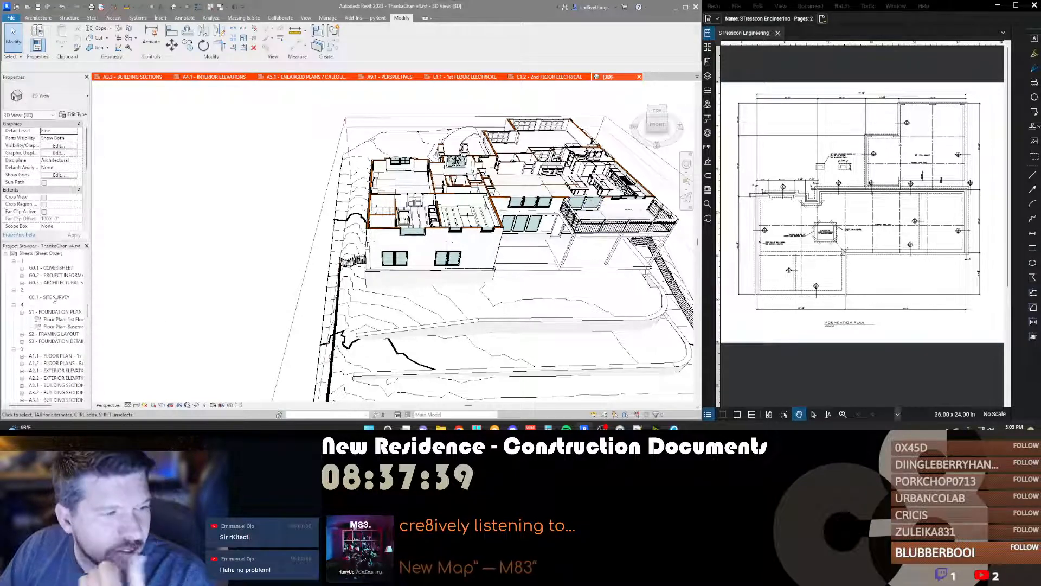
{"action": "scroll", "coordinate": [399, 287], "scroll_direction": "down", "scroll_amount": 2}
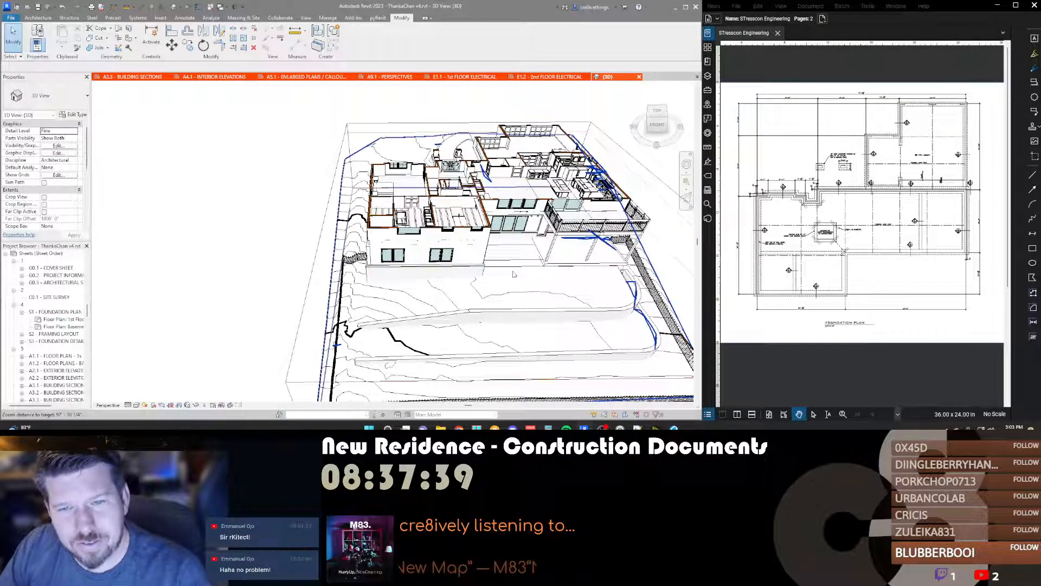
Step: Examine the house exterior from the yard and deck sides, coming back round to the foundation wall at the fence corner
{"action": "middle_click_drag", "start_coordinate": [514, 273], "coordinate": [388, 193], "text": "shift"}
{"action": "scroll", "coordinate": [386, 185], "scroll_direction": "down", "scroll_amount": 3}
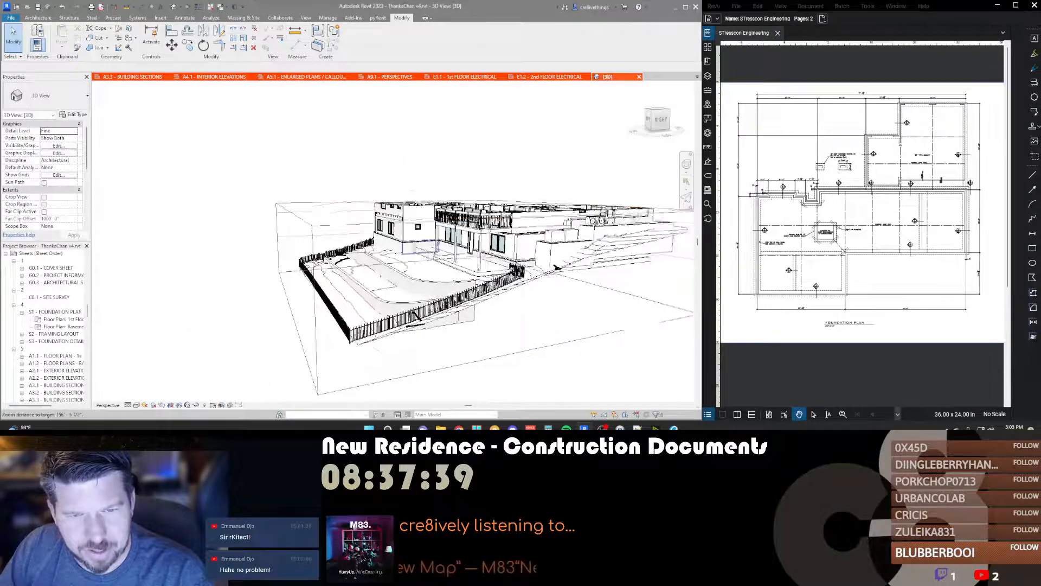
{"action": "middle_click_drag", "start_coordinate": [408, 246], "coordinate": [485, 261], "text": "shift"}
{"action": "scroll", "coordinate": [504, 238], "scroll_direction": "up", "scroll_amount": 3}
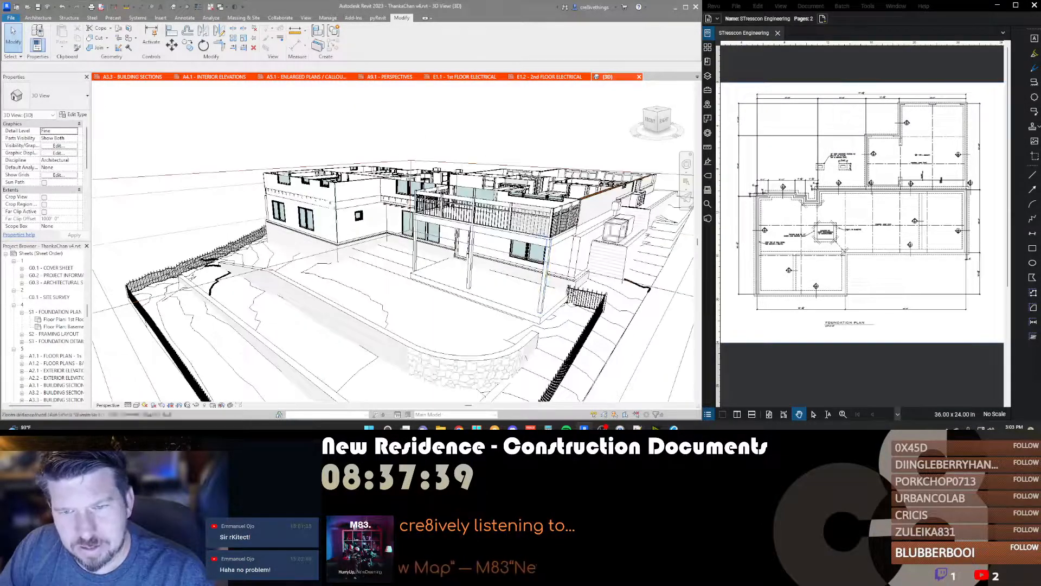
{"action": "scroll", "coordinate": [629, 227], "scroll_direction": "down", "scroll_amount": 3}
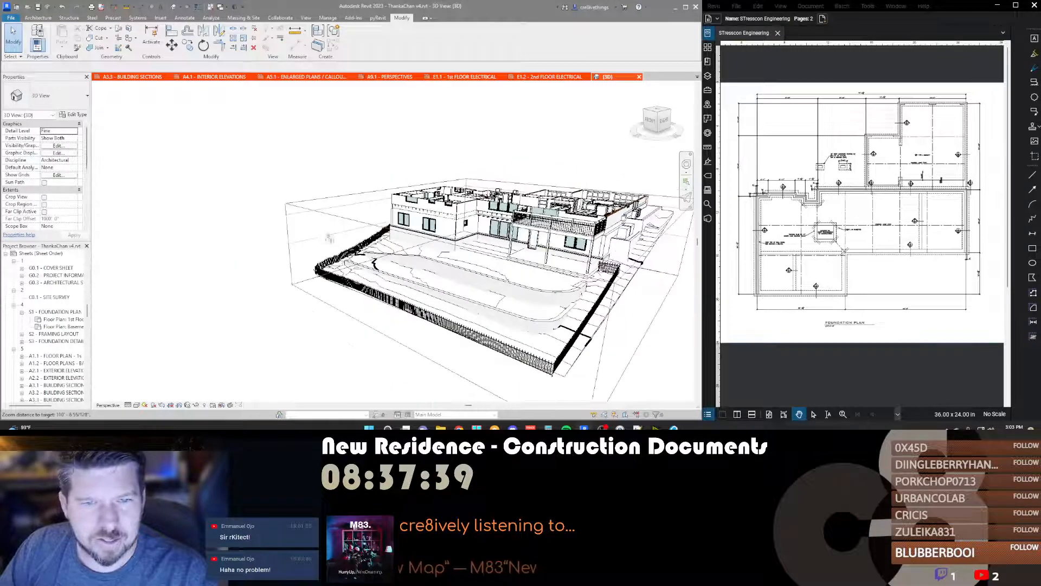
{"action": "middle_click_drag", "start_coordinate": [329, 239], "coordinate": [551, 237], "text": "shift"}
{"action": "scroll", "coordinate": [551, 237], "scroll_direction": "down", "scroll_amount": 2}
{"action": "scroll", "coordinate": [325, 243], "scroll_direction": "up", "scroll_amount": 5}
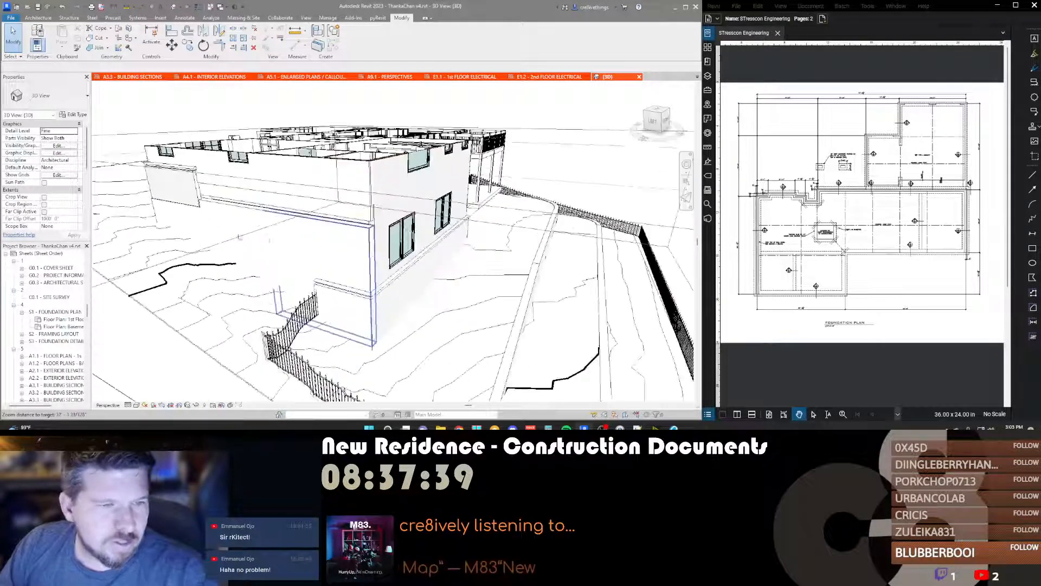
Step: Select both 12" concrete foundation walls along the house side and examine how they meet the front wall at the corner
{"action": "left_click", "coordinate": [269, 240]}
{"action": "left_click", "coordinate": [258, 272], "text": "ctrl"}
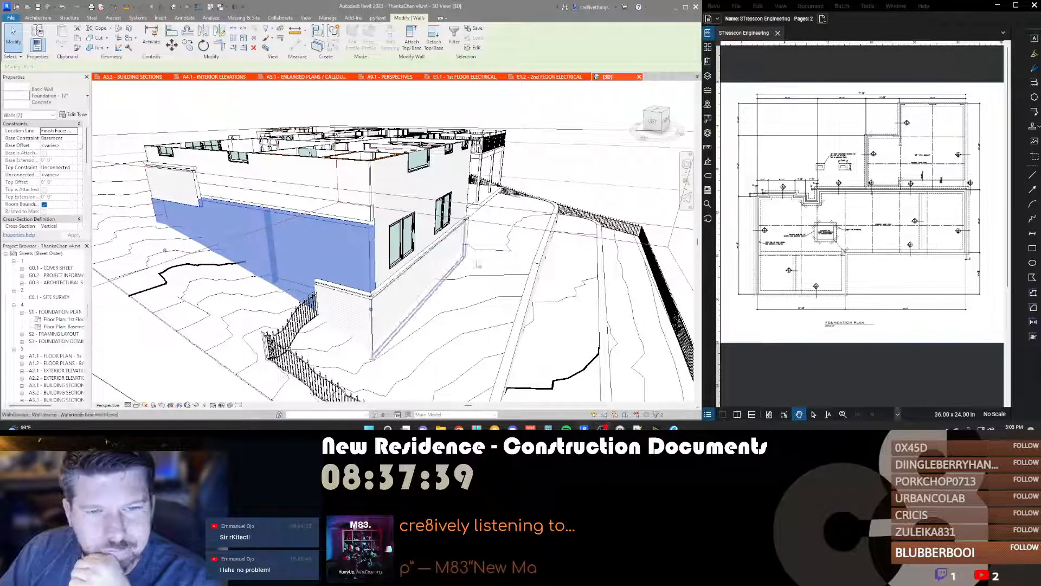
{"action": "scroll", "coordinate": [404, 141], "scroll_direction": "up", "scroll_amount": 8}
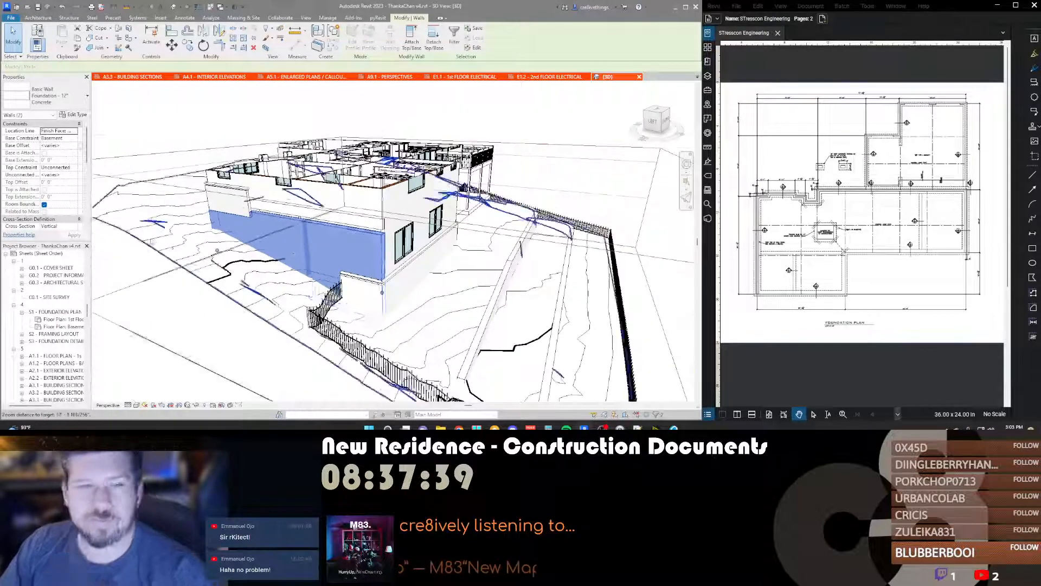
{"action": "middle_click_drag", "start_coordinate": [404, 141], "coordinate": [395, 246], "text": "shift"}
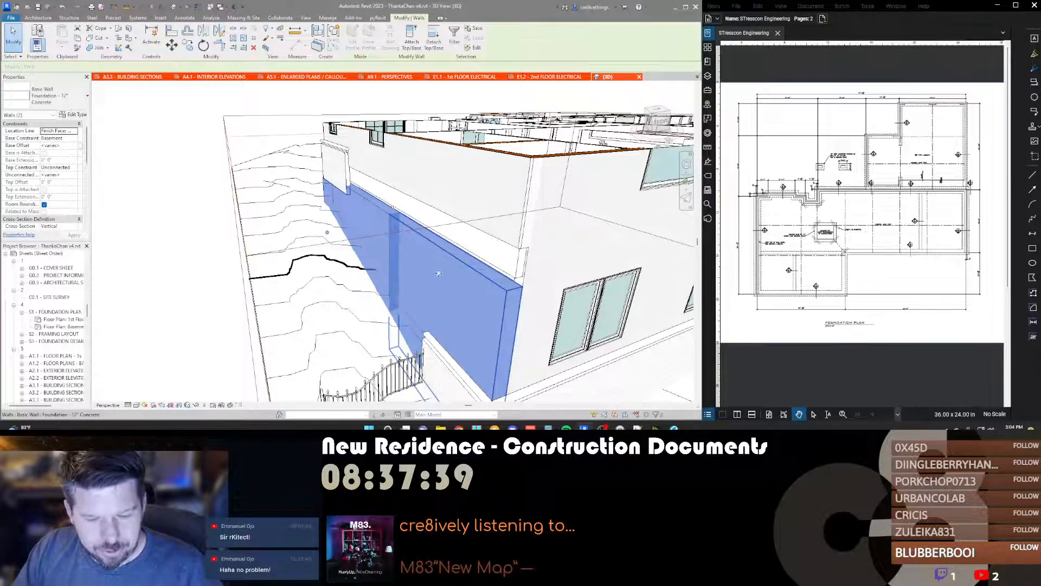
{"action": "middle_click_drag", "start_coordinate": [468, 269], "coordinate": [434, 256], "text": "shift"}
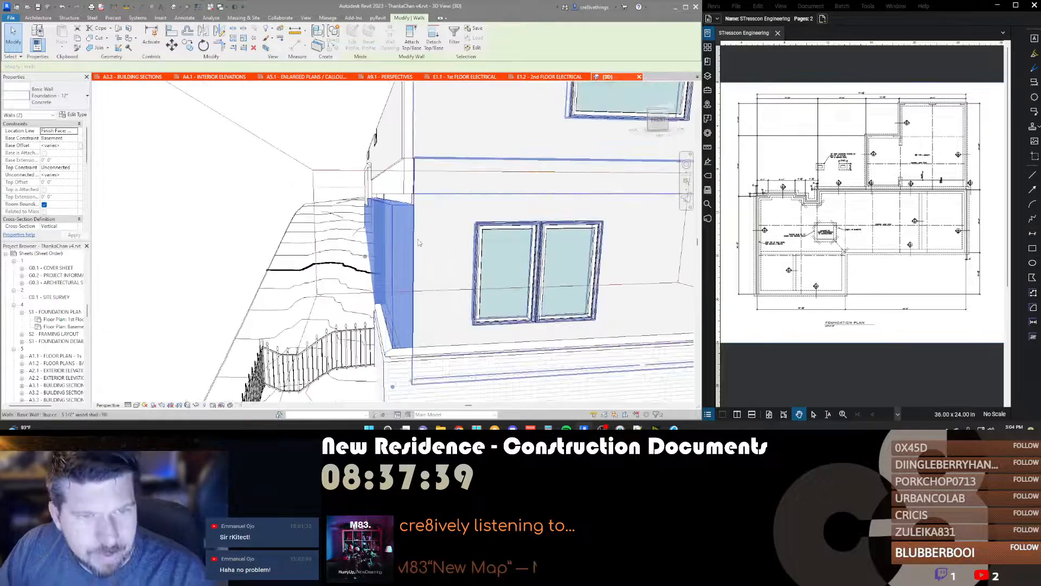
{"action": "scroll", "coordinate": [419, 241], "scroll_direction": "down", "scroll_amount": 1}
{"action": "scroll", "coordinate": [418, 240], "scroll_direction": "down", "scroll_amount": 1}
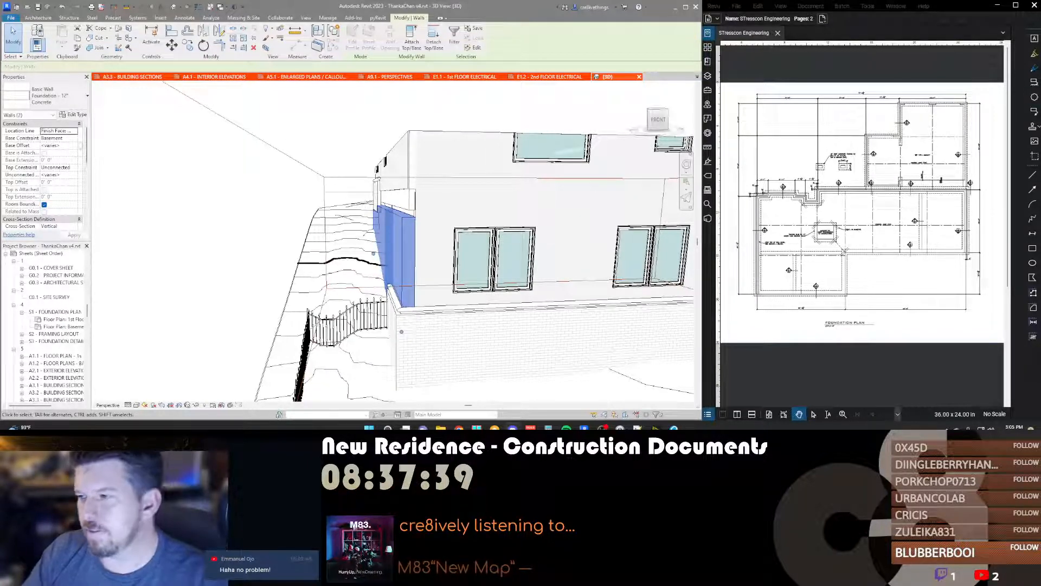
{"action": "scroll", "coordinate": [469, 257], "scroll_direction": "down", "scroll_amount": 4}
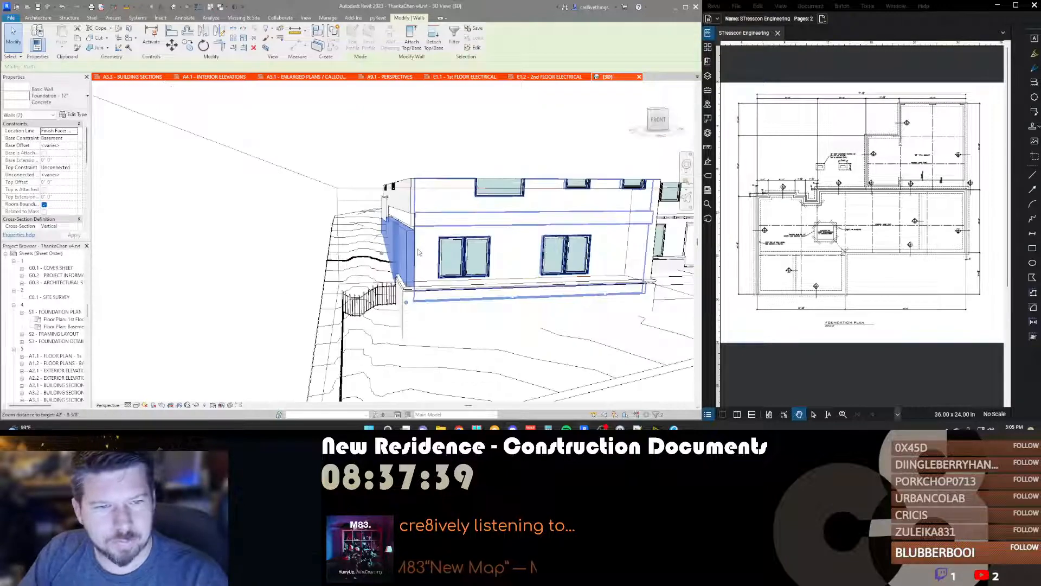
{"action": "key", "text": "Escape"}
Step: Extend the base of the 1st-floor stud wall along the house side down to the top of the foundation wall
{"action": "scroll", "coordinate": [478, 247], "scroll_direction": "up", "scroll_amount": 2}
{"action": "scroll", "coordinate": [387, 190], "scroll_direction": "up", "scroll_amount": 3}
{"action": "left_click", "coordinate": [436, 211]}
{"action": "middle_click_drag", "start_coordinate": [359, 285], "coordinate": [407, 239], "text": "shift"}
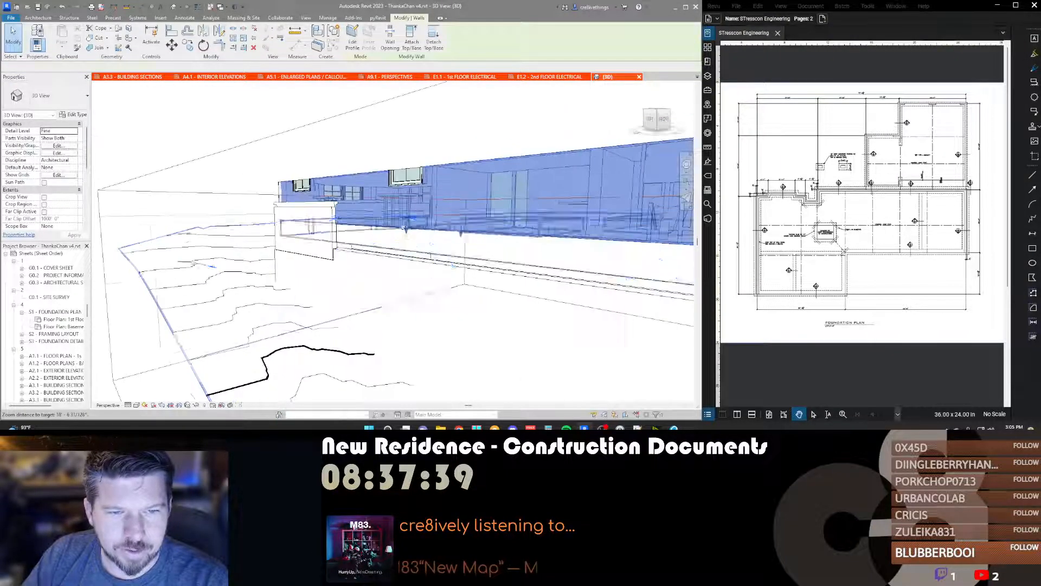
{"action": "scroll", "coordinate": [406, 238], "scroll_direction": "down", "scroll_amount": 2}
{"action": "middle_click_drag", "start_coordinate": [513, 269], "coordinate": [427, 302], "text": "shift"}
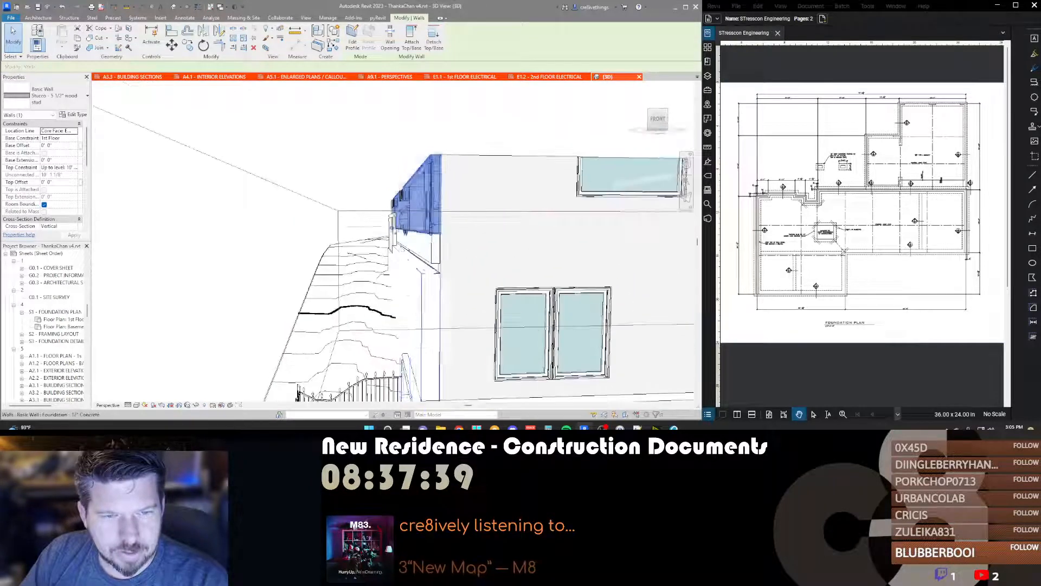
{"action": "scroll", "coordinate": [412, 243], "scroll_direction": "up", "scroll_amount": 3}
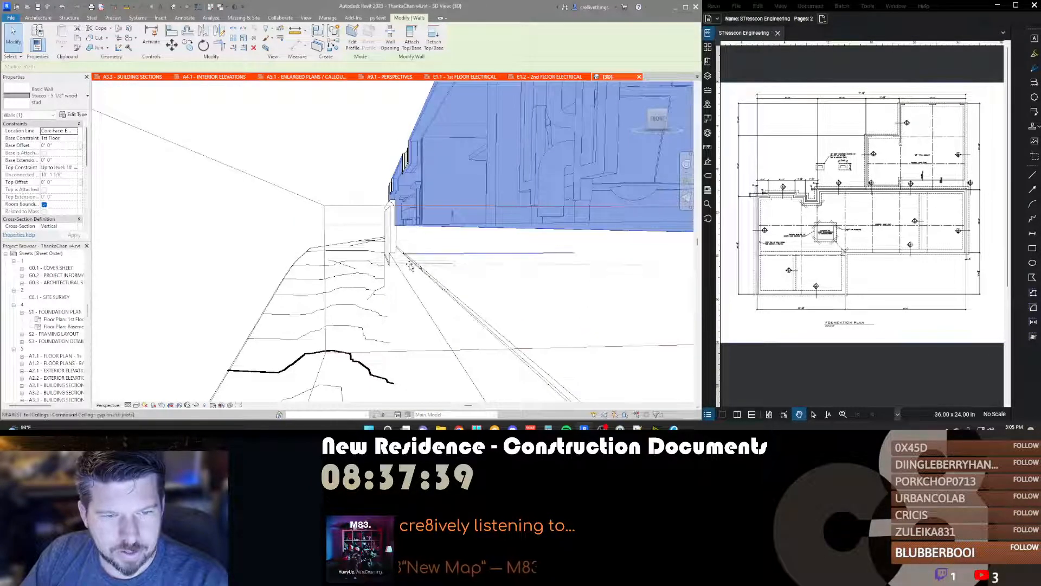
{"action": "left_click_drag", "start_coordinate": [399, 204], "coordinate": [400, 203]}
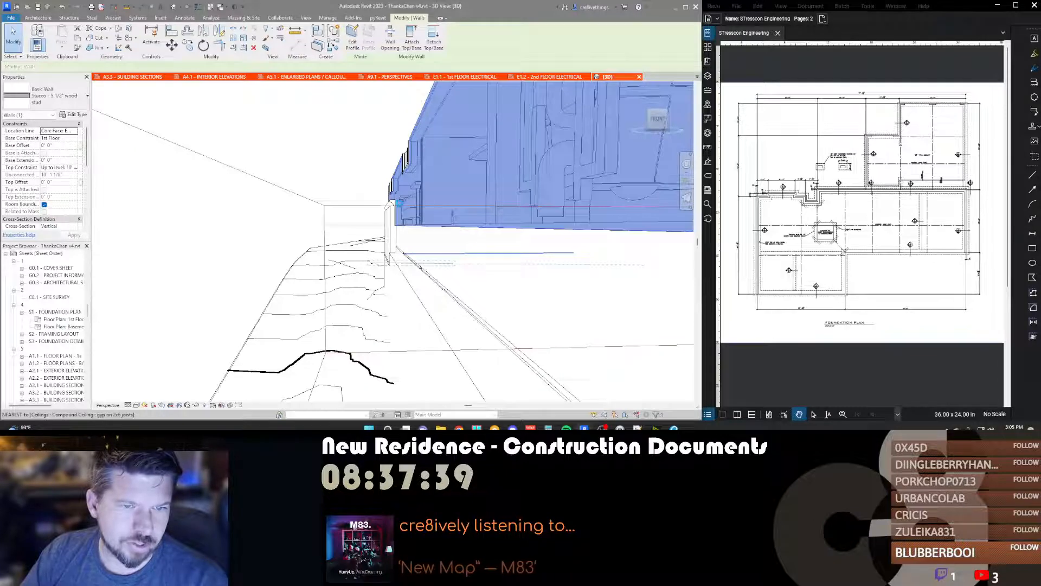
{"action": "scroll", "coordinate": [400, 204], "scroll_direction": "down", "scroll_amount": 1}
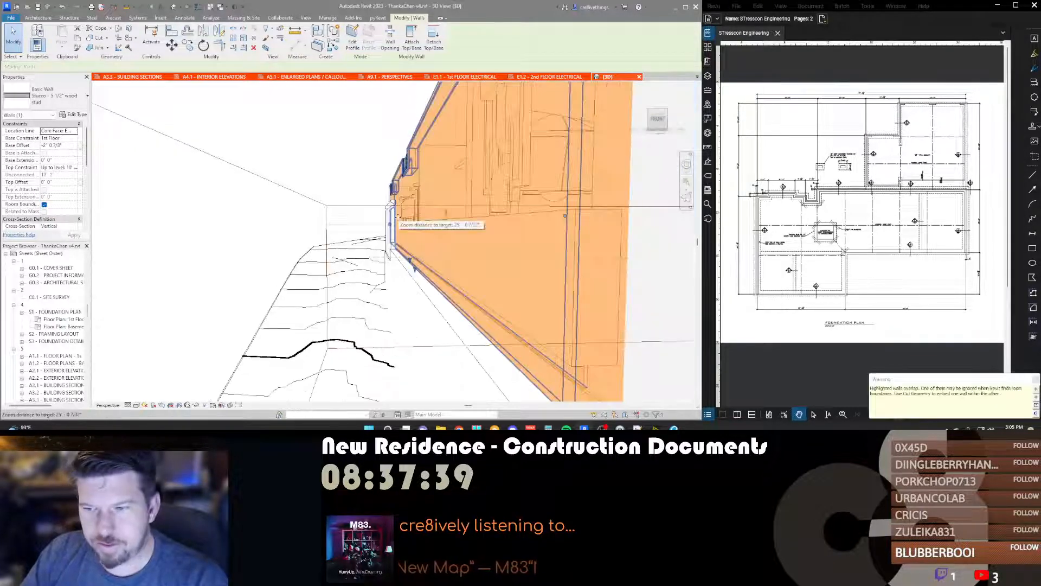
{"action": "scroll", "coordinate": [398, 217], "scroll_direction": "down", "scroll_amount": 5}
{"action": "key", "text": "Escape"}
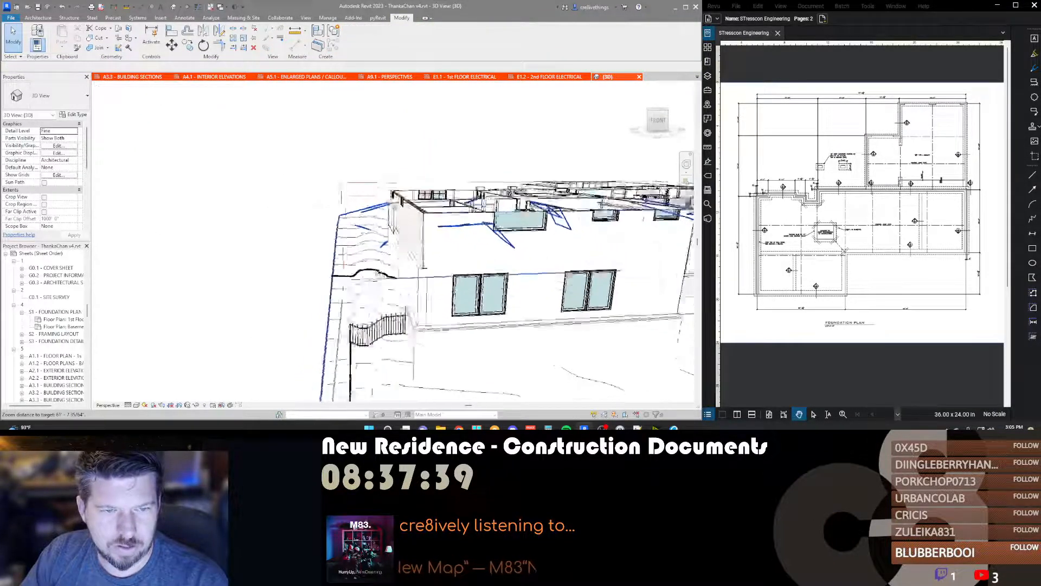
Step: Inspect the type properties and layer structure of the short brick wall beside the fence without changing them
{"action": "middle_click_drag", "start_coordinate": [404, 244], "coordinate": [469, 263], "text": "shift"}
{"action": "scroll", "coordinate": [483, 273], "scroll_direction": "up", "scroll_amount": 4}
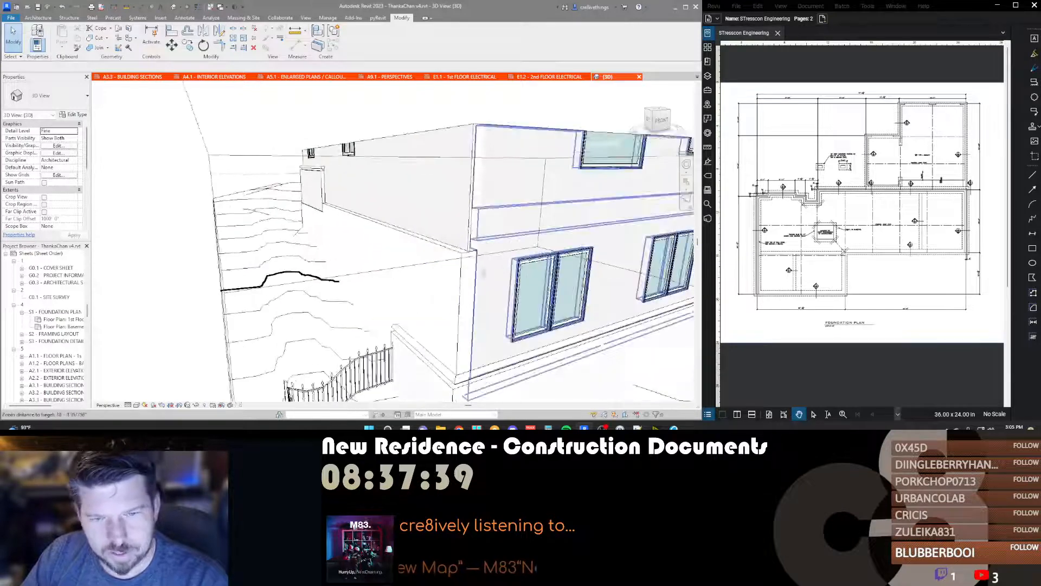
{"action": "scroll", "coordinate": [483, 271], "scroll_direction": "down", "scroll_amount": 1}
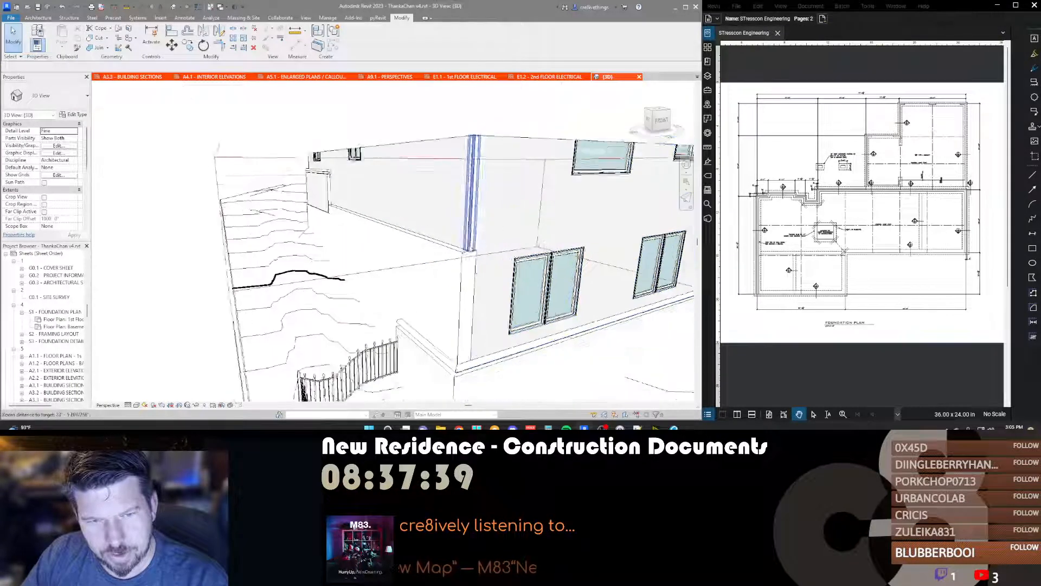
{"action": "scroll", "coordinate": [476, 253], "scroll_direction": "down", "scroll_amount": 1}
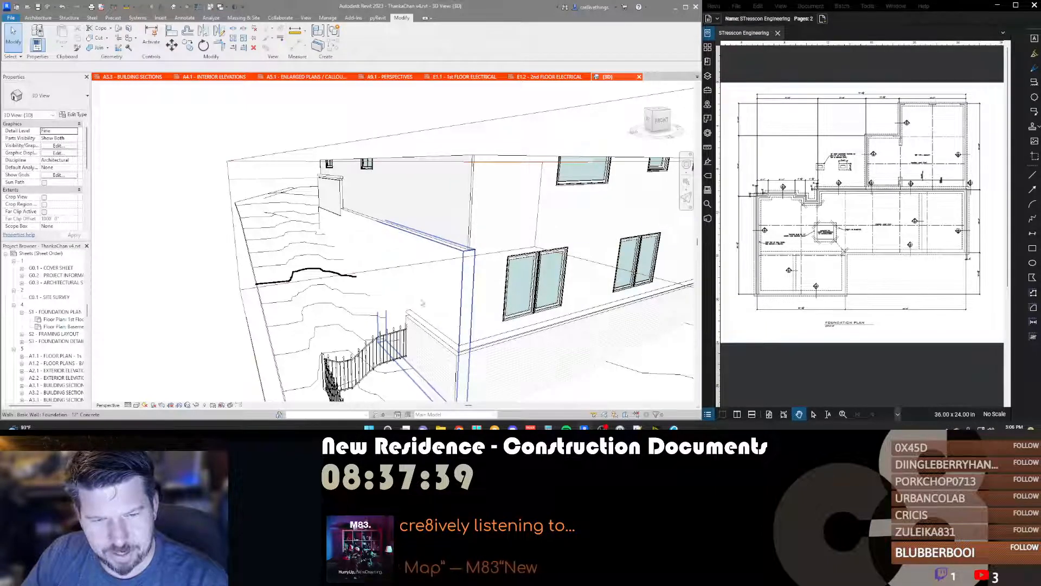
{"action": "left_click", "coordinate": [427, 351]}
{"action": "scroll", "coordinate": [426, 351], "scroll_direction": "up", "scroll_amount": 6}
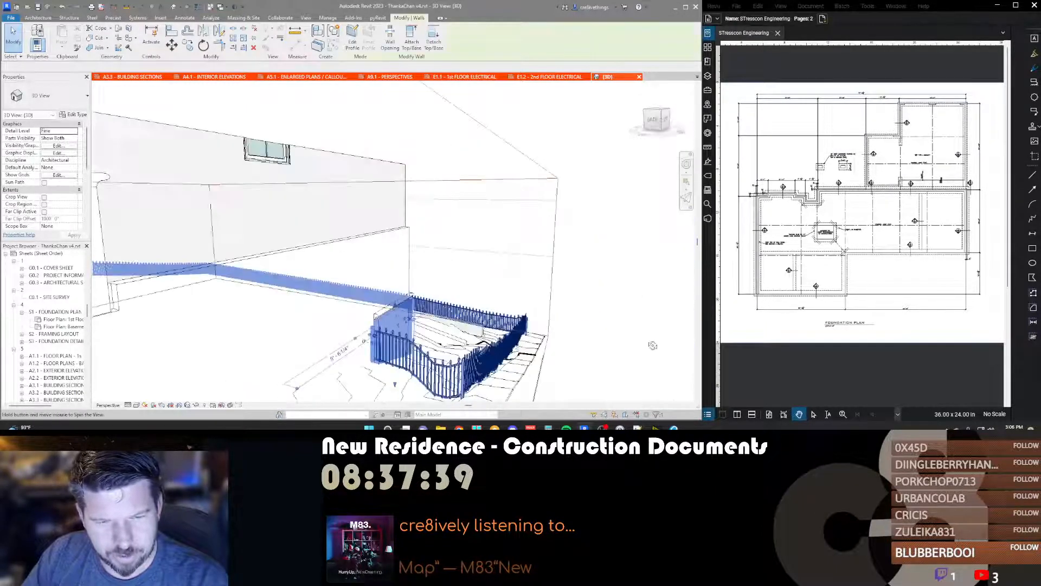
{"action": "scroll", "coordinate": [401, 325], "scroll_direction": "up", "scroll_amount": 4}
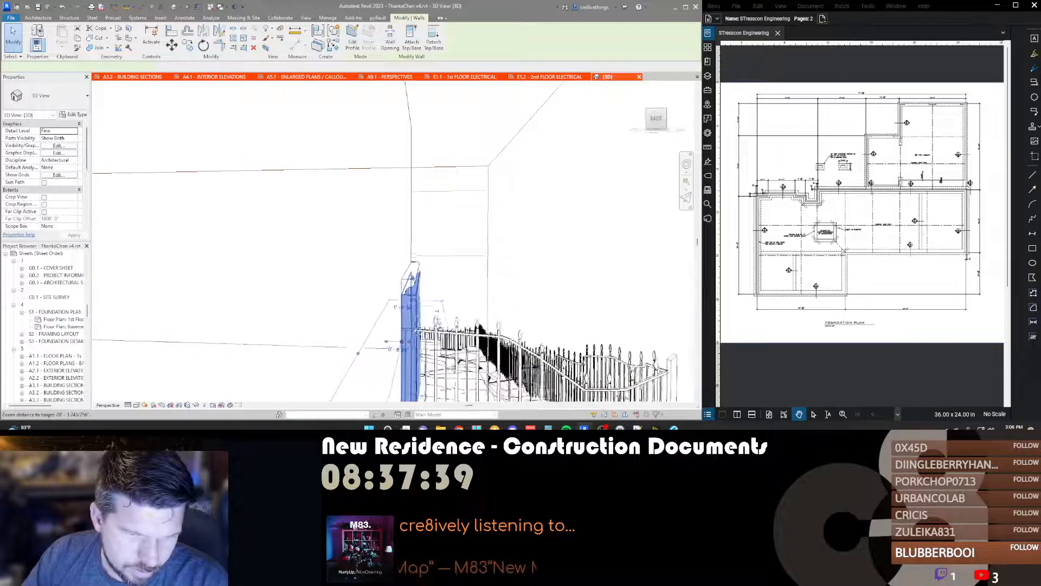
{"action": "middle_click_drag", "start_coordinate": [402, 325], "coordinate": [347, 320], "text": "shift"}
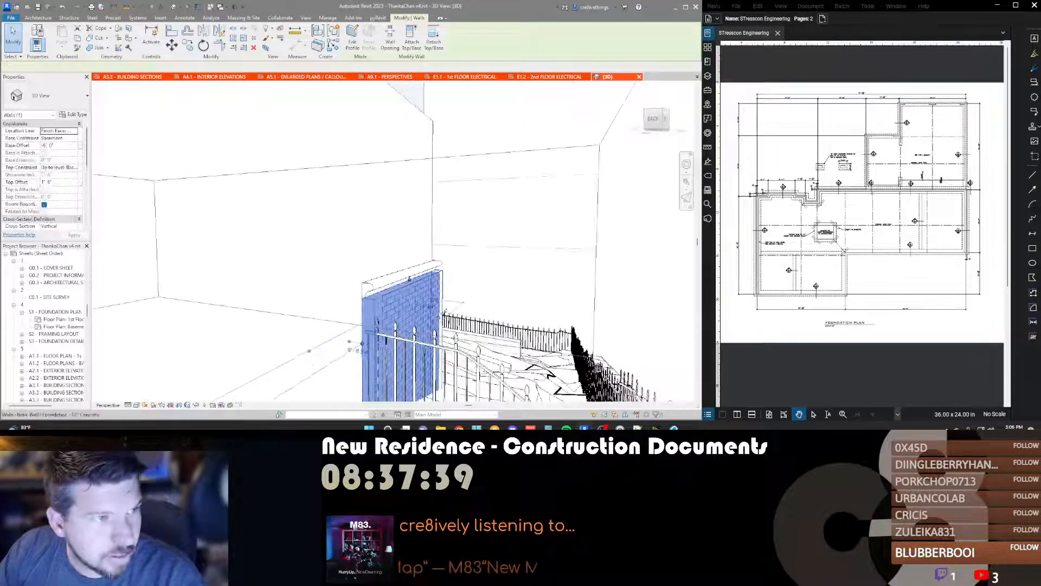
{"action": "left_click", "coordinate": [74, 115]}
{"action": "left_click", "coordinate": [809, 179]}
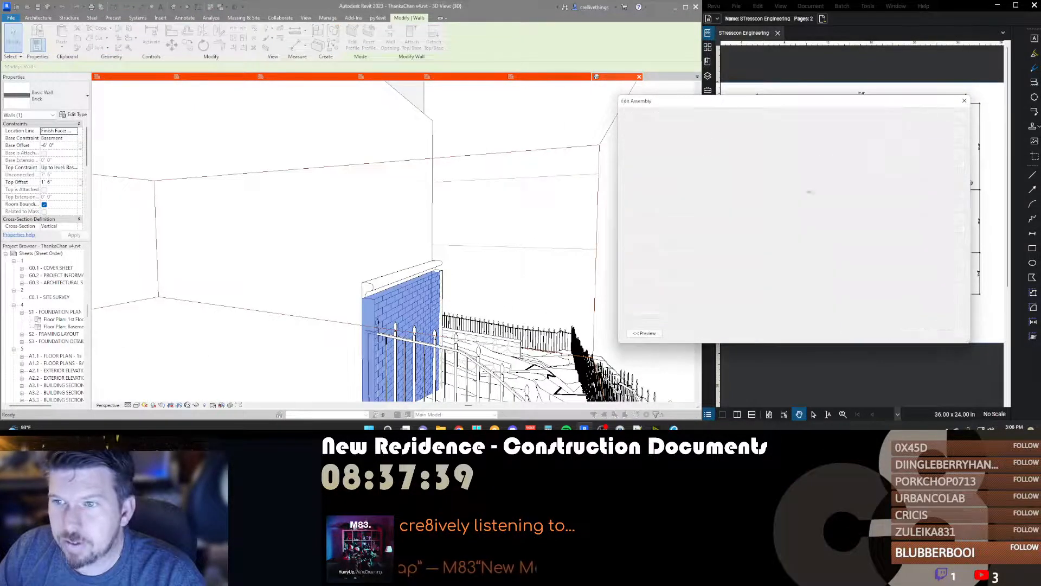
{"action": "left_click", "coordinate": [899, 325]}
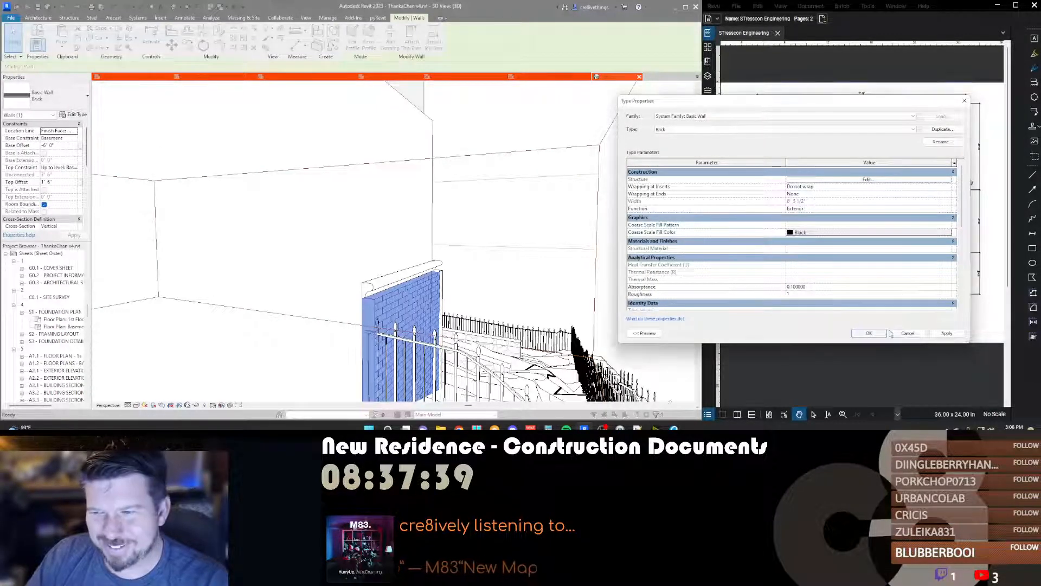
{"action": "left_click", "coordinate": [909, 334]}
Step: Examine the house exterior from the fence corner round to the deck, patio and stone retaining wall
{"action": "scroll", "coordinate": [512, 202], "scroll_direction": "down", "scroll_amount": 3}
{"action": "middle_click_drag", "start_coordinate": [511, 202], "coordinate": [226, 175], "text": "shift"}
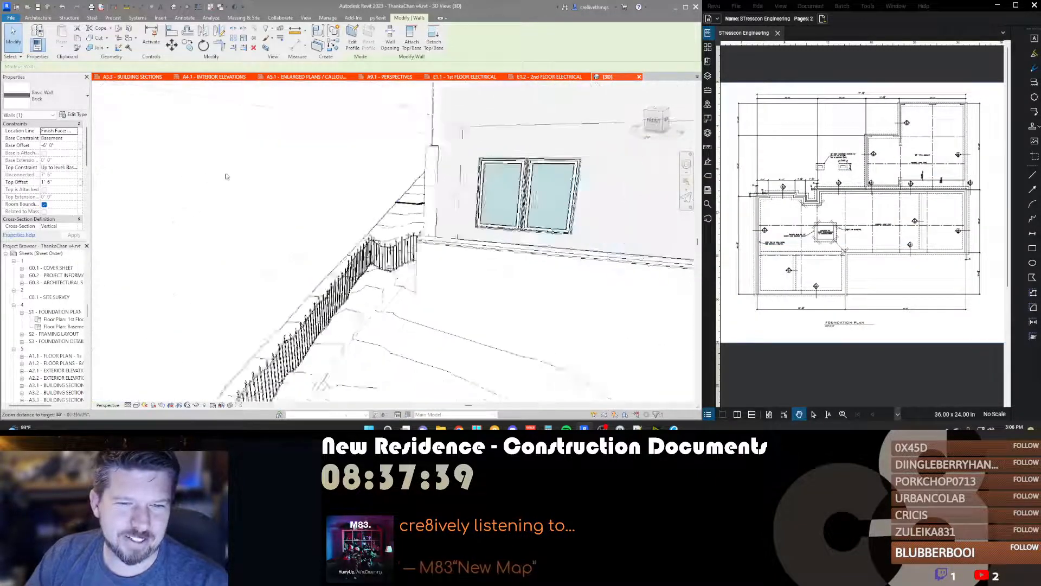
{"action": "scroll", "coordinate": [226, 175], "scroll_direction": "down", "scroll_amount": 4}
{"action": "left_click", "coordinate": [389, 166]}
{"action": "scroll", "coordinate": [389, 166], "scroll_direction": "up", "scroll_amount": 1}
{"action": "middle_click_drag", "start_coordinate": [389, 167], "coordinate": [461, 224], "text": "shift"}
{"action": "middle_click_drag", "start_coordinate": [522, 257], "coordinate": [572, 251], "text": "shift"}
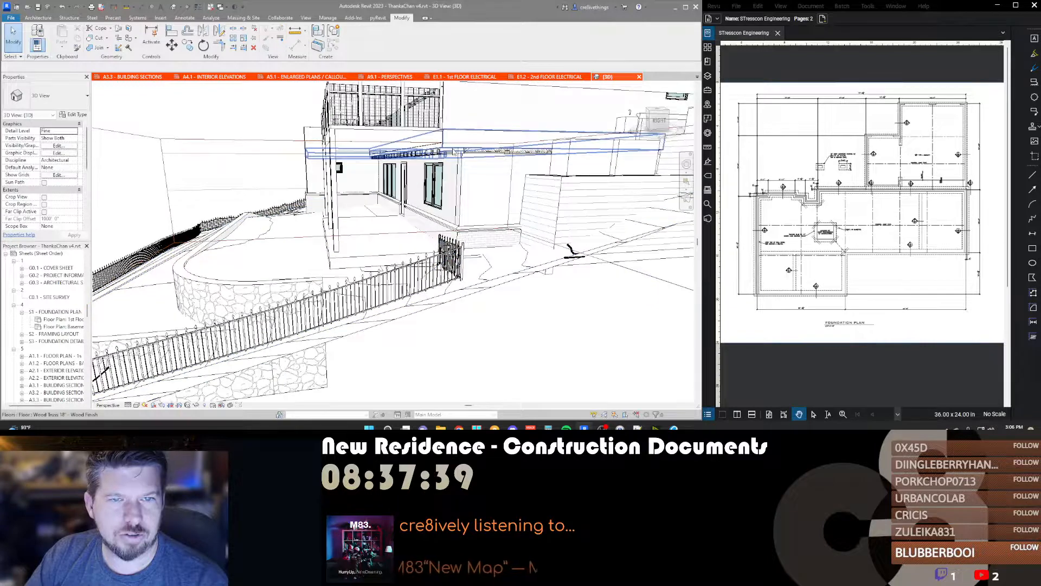
Step: Select the basement stud wall with the small window beyond the deck and look for it on building section sheets A3.3, A3.2 and A3.1
{"action": "left_click", "coordinate": [477, 145]}
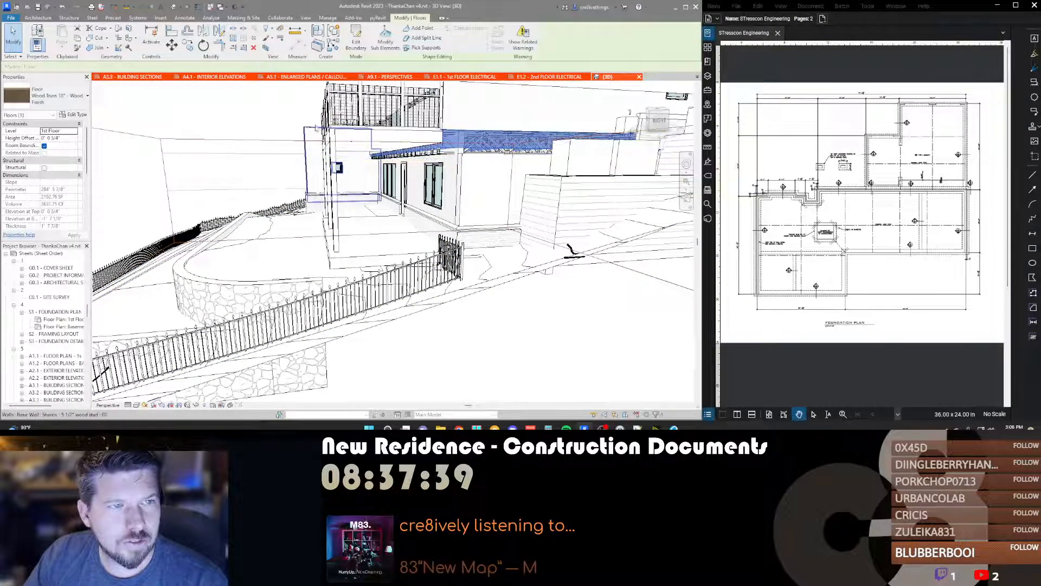
{"action": "left_click", "coordinate": [334, 167]}
{"action": "left_click", "coordinate": [133, 77]}
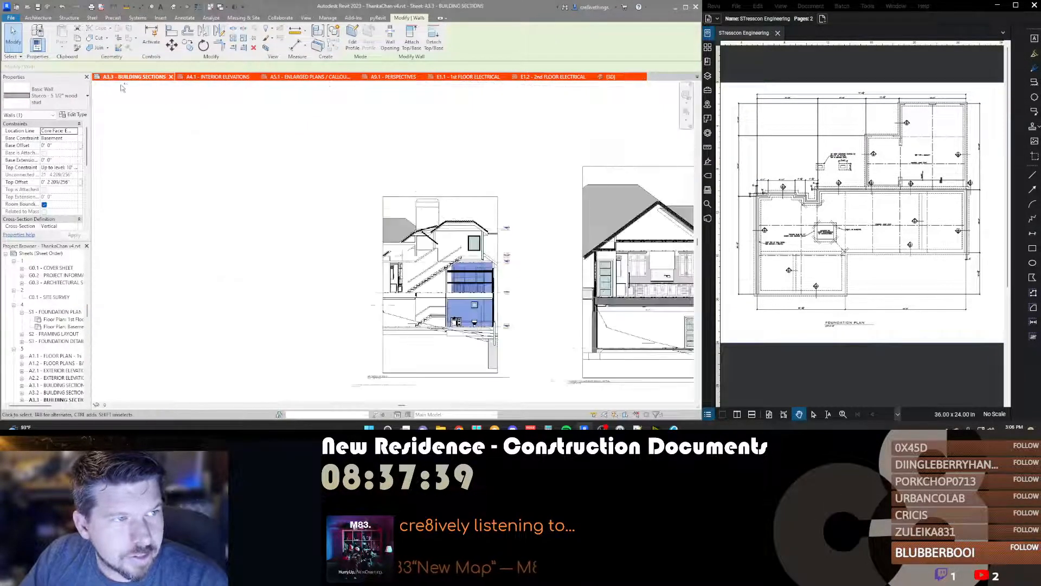
{"action": "left_click", "coordinate": [129, 77]}
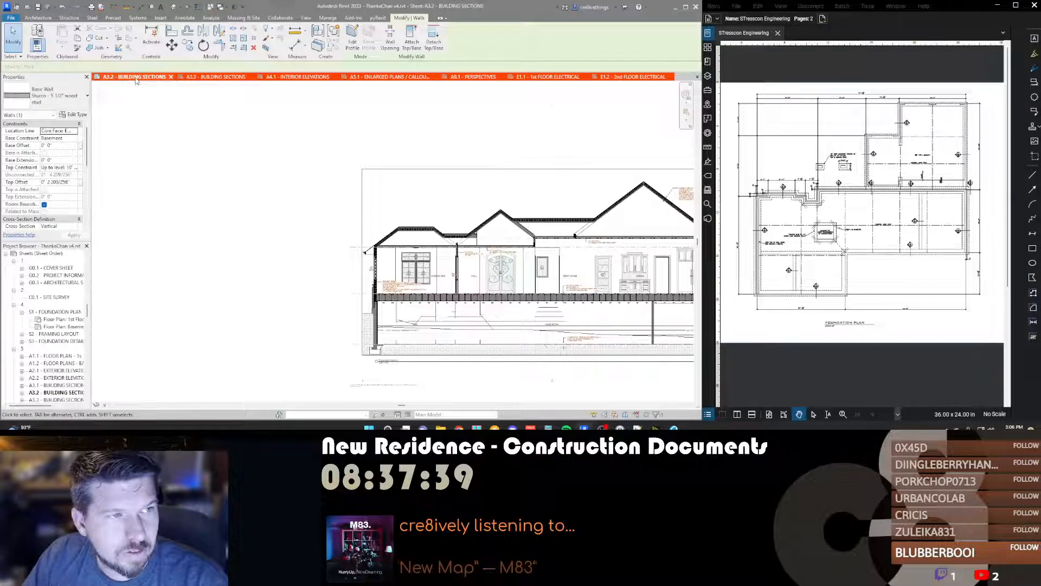
{"action": "scroll", "coordinate": [135, 79], "scroll_direction": "up", "scroll_amount": 1}
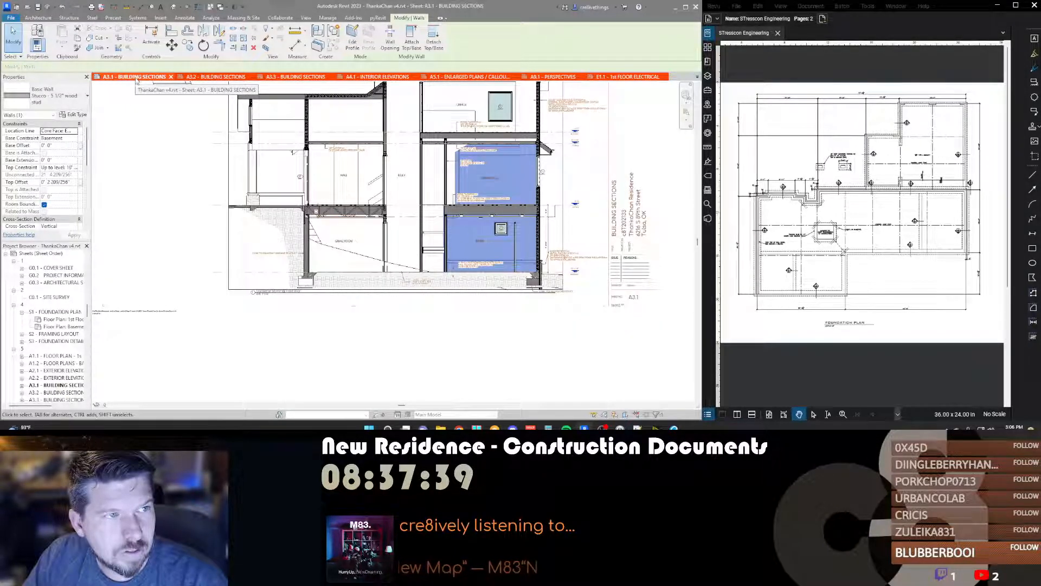
Step: Go back from the building sections through exterior elevation sheets A2.2 and A2.1 to the basement plan on sheet A1.2
{"action": "scroll", "coordinate": [408, 266], "scroll_direction": "up", "scroll_amount": 2}
{"action": "key", "text": "Escape"}
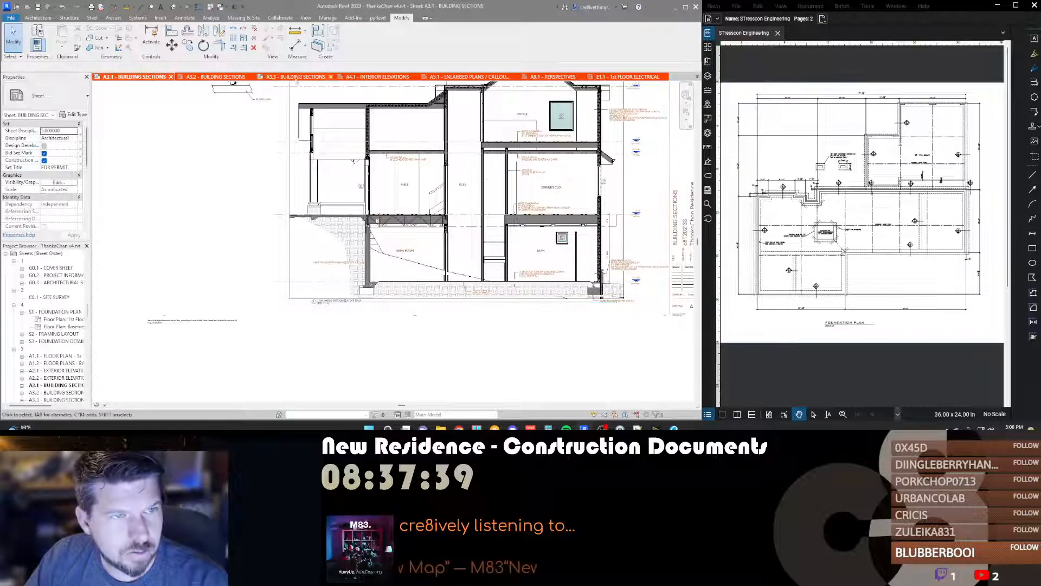
{"action": "left_click", "coordinate": [135, 77]}
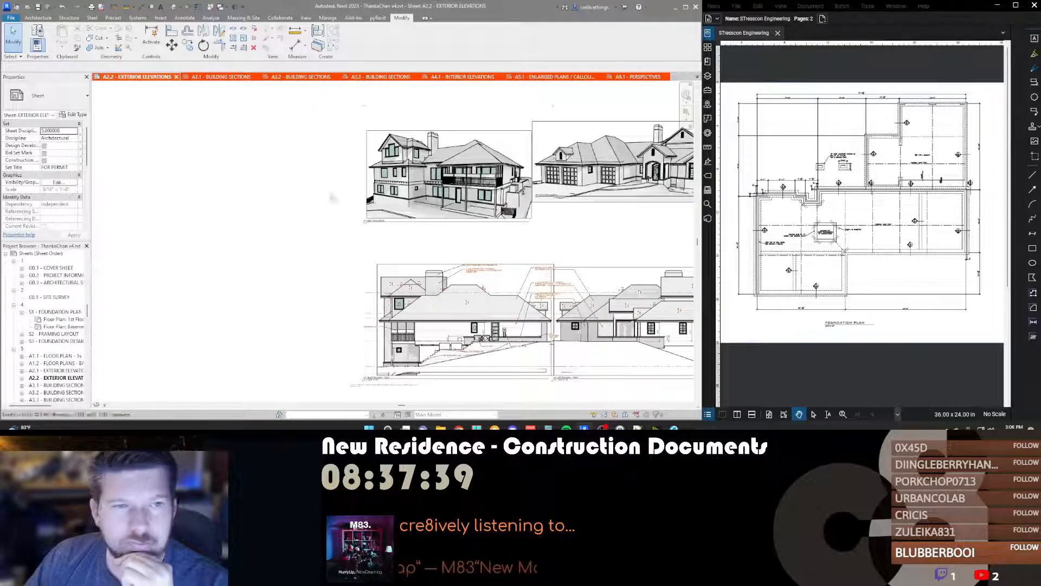
{"action": "key", "text": "ctrl+shift+Tab"}
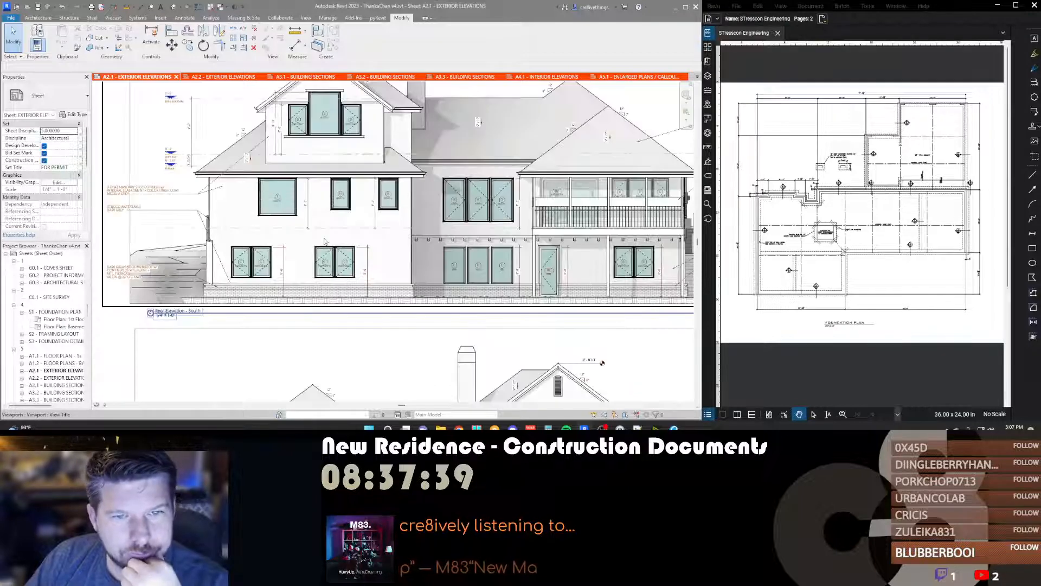
{"action": "key", "text": "ctrl+shift+Tab"}
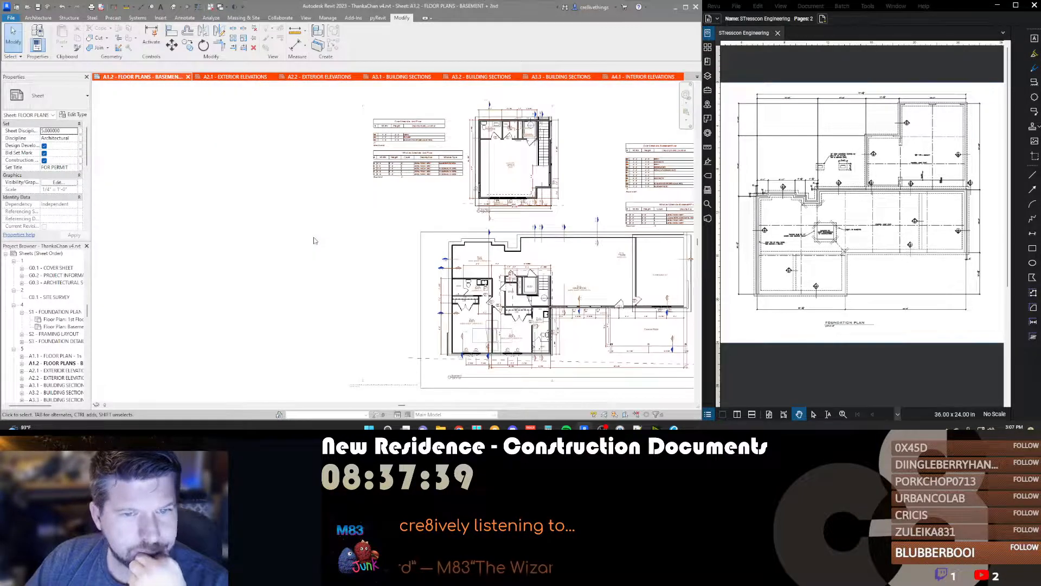
{"action": "middle_click_drag", "start_coordinate": [417, 298], "coordinate": [274, 258]}
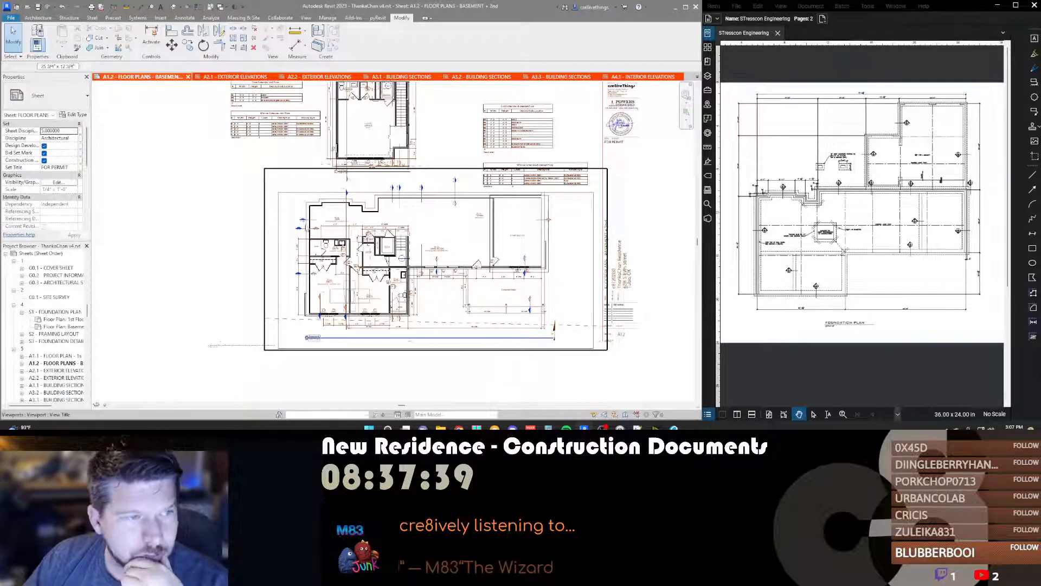
Step: Activate the Basement plan viewport and review the Detail Section filter's rule in the view's visibility/graphics filter settings
{"action": "left_click", "coordinate": [306, 228]}
{"action": "scroll", "coordinate": [63, 179], "scroll_direction": "down", "scroll_amount": 1}
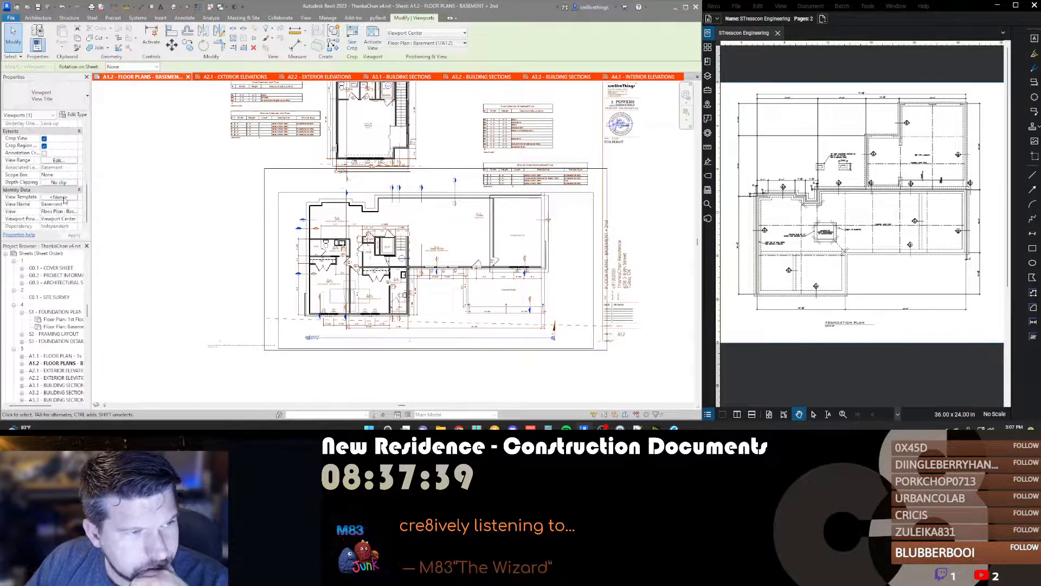
{"action": "double_click", "coordinate": [368, 235]}
{"action": "key", "text": "v"}
{"action": "key", "text": "g"}
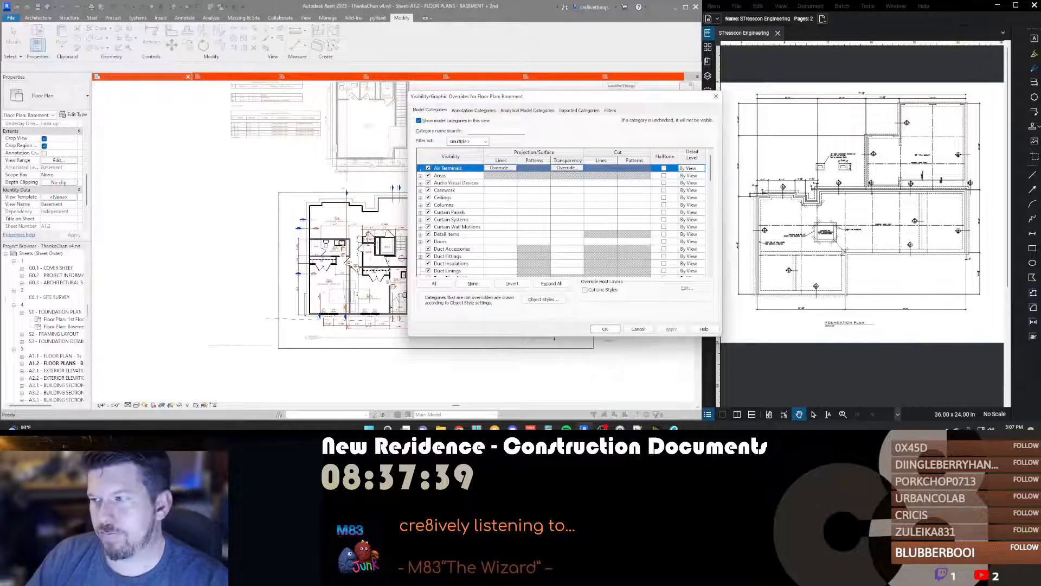
{"action": "left_click", "coordinate": [614, 111]}
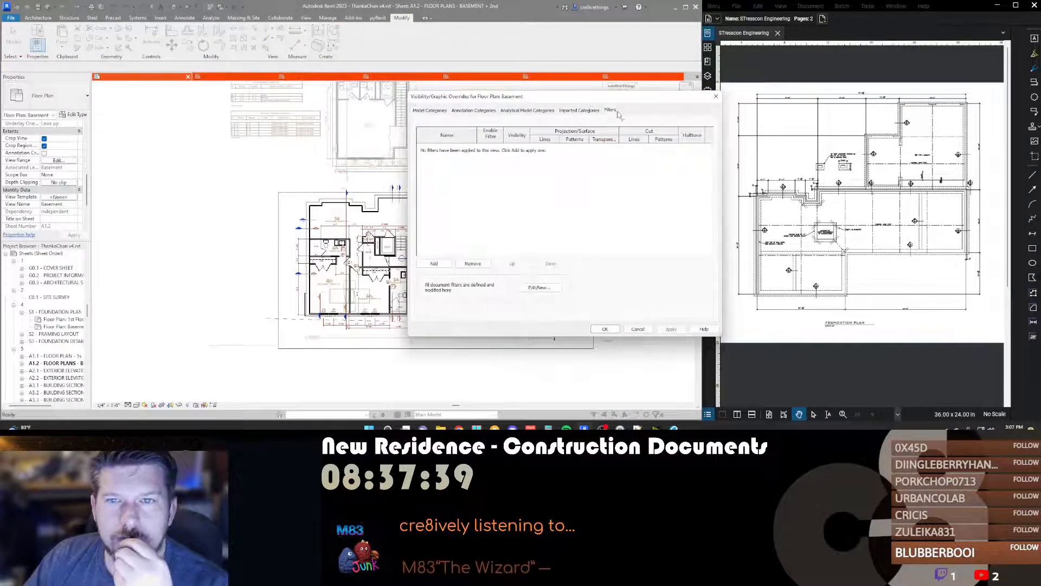
{"action": "left_click", "coordinate": [540, 287]}
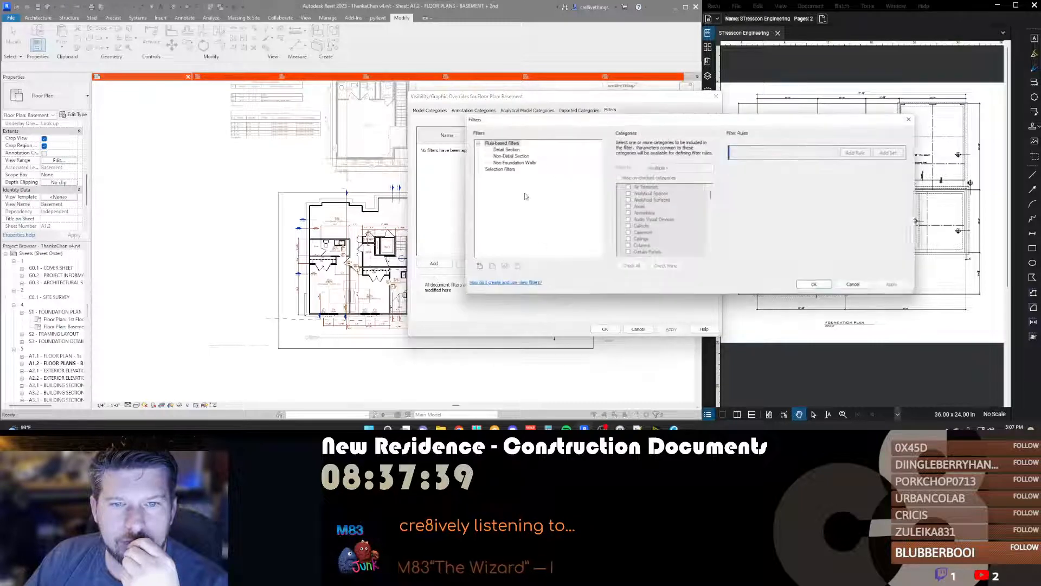
{"action": "left_click", "coordinate": [507, 149]}
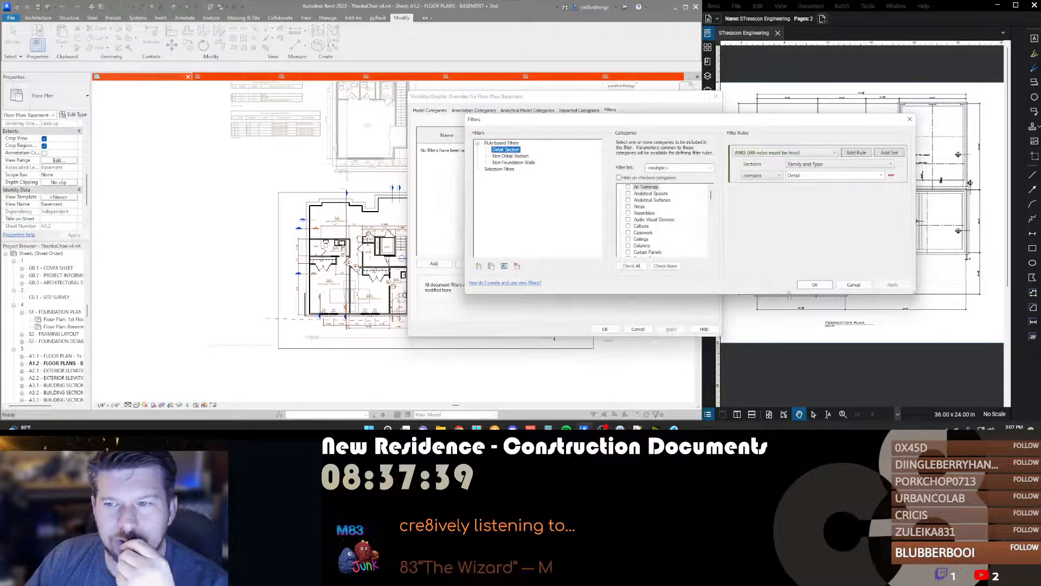
{"action": "left_click", "coordinate": [816, 286]}
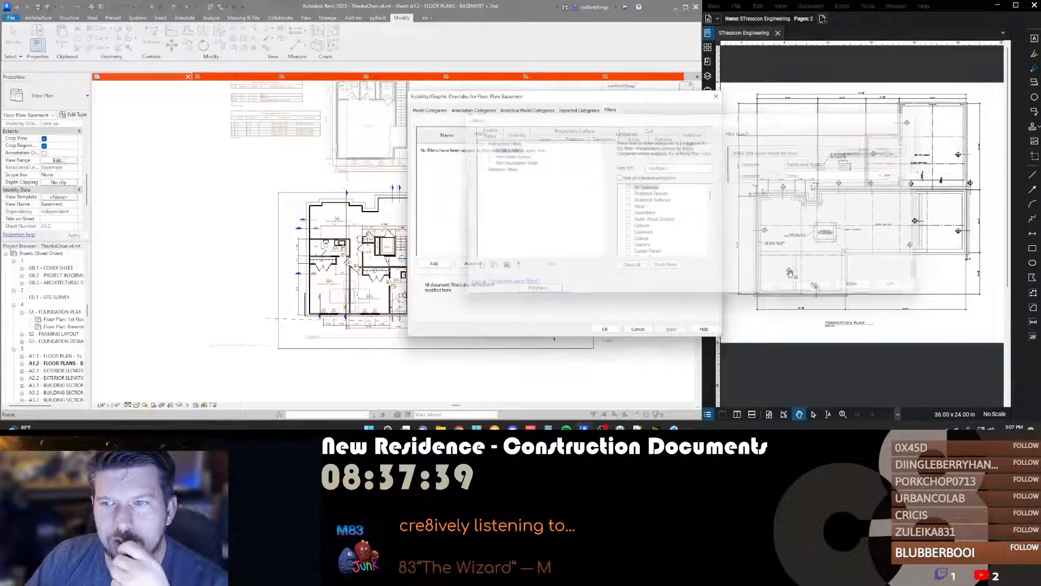
Step: Add the Detail Section filter to the Basement plan and turn off its visibility
{"action": "left_click", "coordinate": [434, 263]}
{"action": "double_click", "coordinate": [536, 175]}
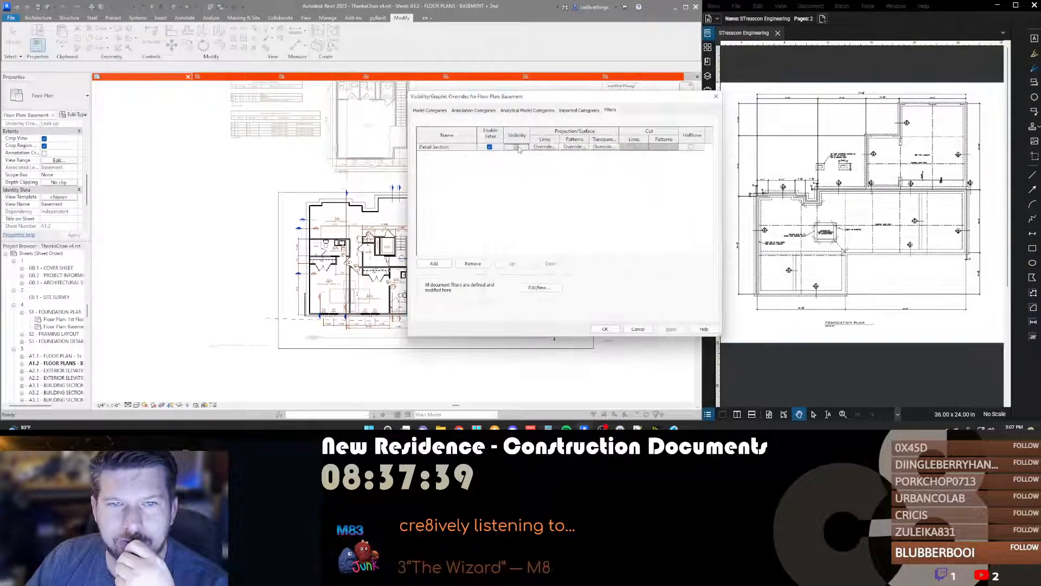
{"action": "left_click", "coordinate": [509, 147]}
{"action": "left_click", "coordinate": [605, 328]}
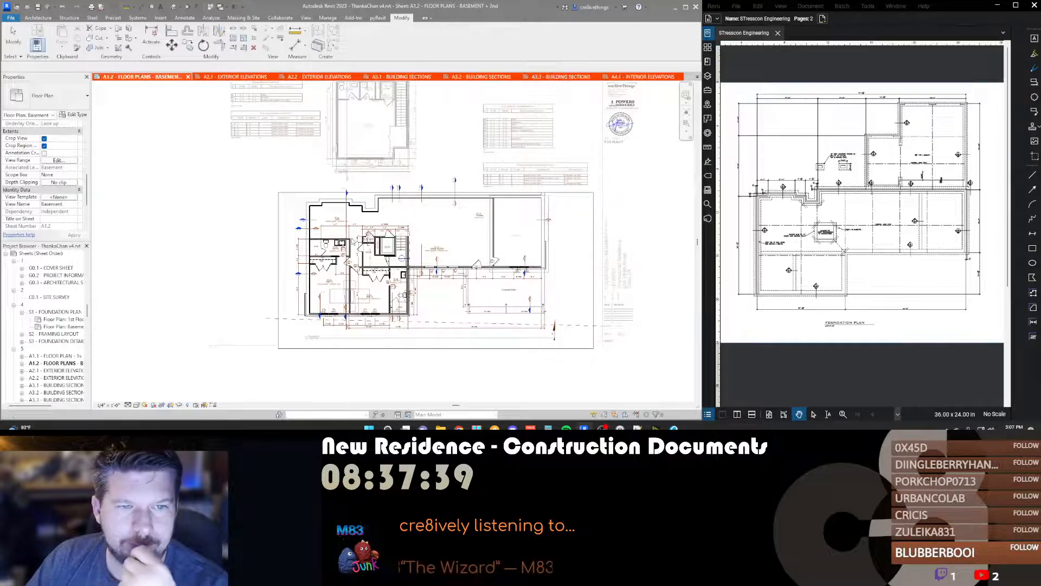
Step: Look over the section marks around the basement plan and deactivate the view to return to sheet A1.2
{"action": "scroll", "coordinate": [432, 213], "scroll_direction": "up", "scroll_amount": 3}
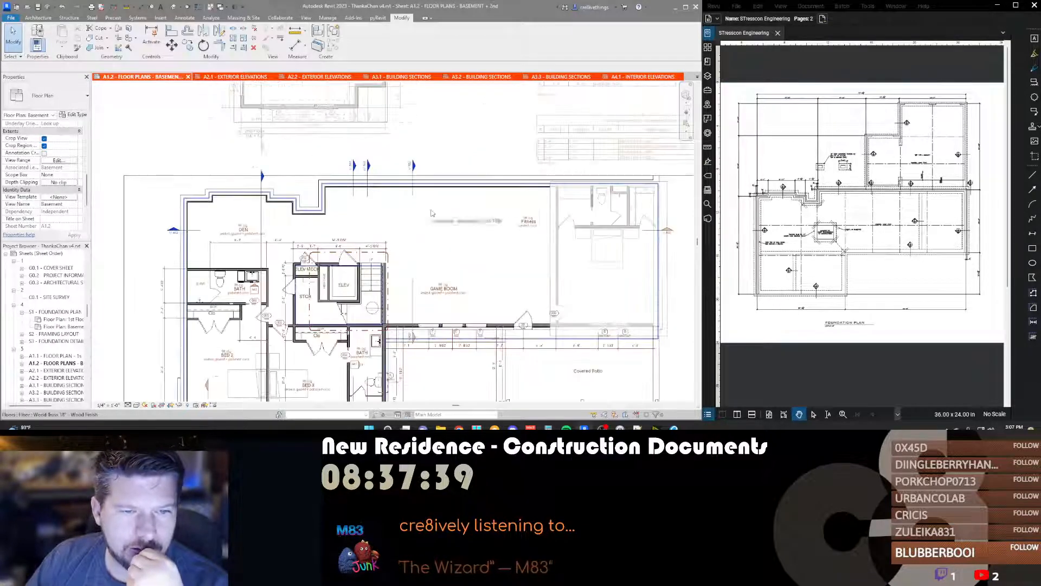
{"action": "scroll", "coordinate": [432, 213], "scroll_direction": "down", "scroll_amount": 1}
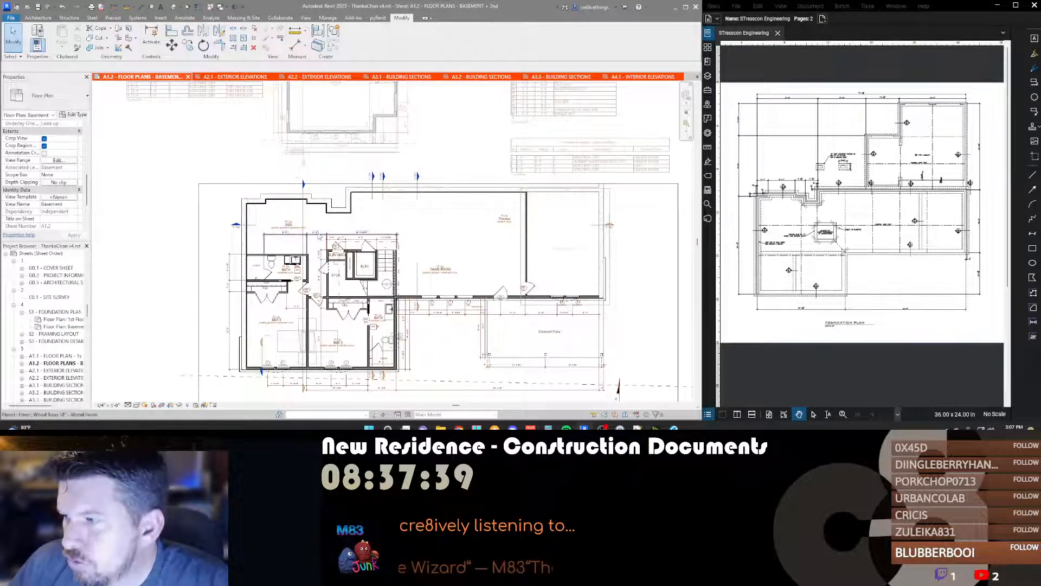
{"action": "middle_click_drag", "start_coordinate": [323, 196], "coordinate": [427, 223]}
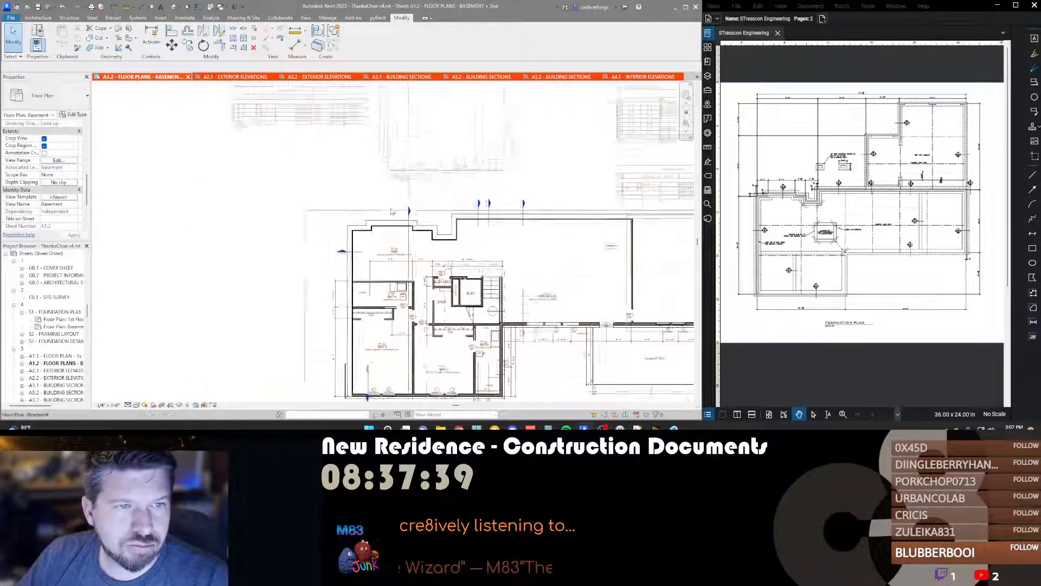
{"action": "scroll", "coordinate": [393, 209], "scroll_direction": "down", "scroll_amount": 2}
{"action": "double_click", "coordinate": [369, 198]}
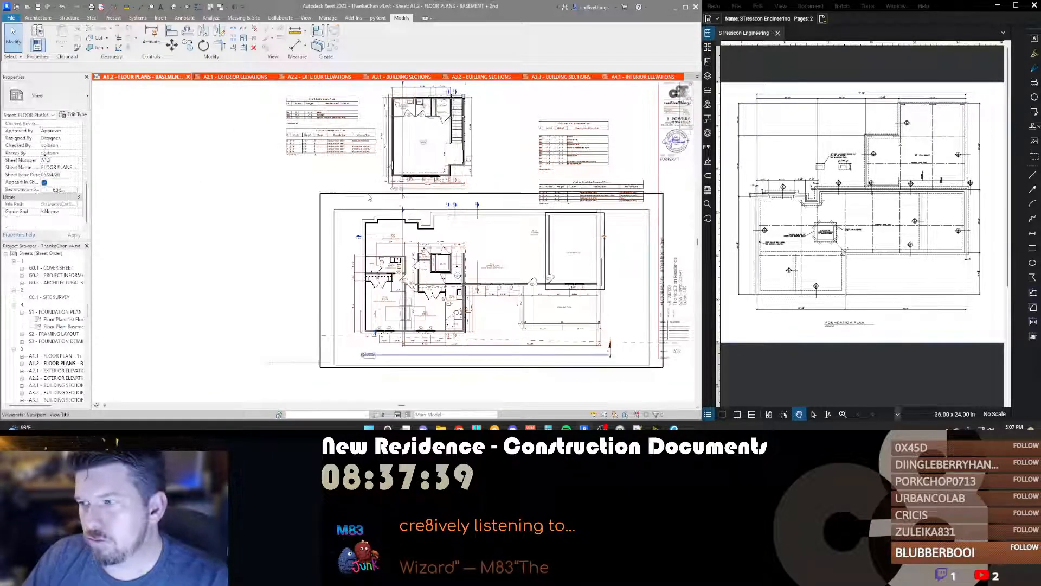
Step: Move the Basement view title slightly up toward the floor plan on sheet A1.2
{"action": "middle_click_drag", "start_coordinate": [239, 258], "coordinate": [212, 234]}
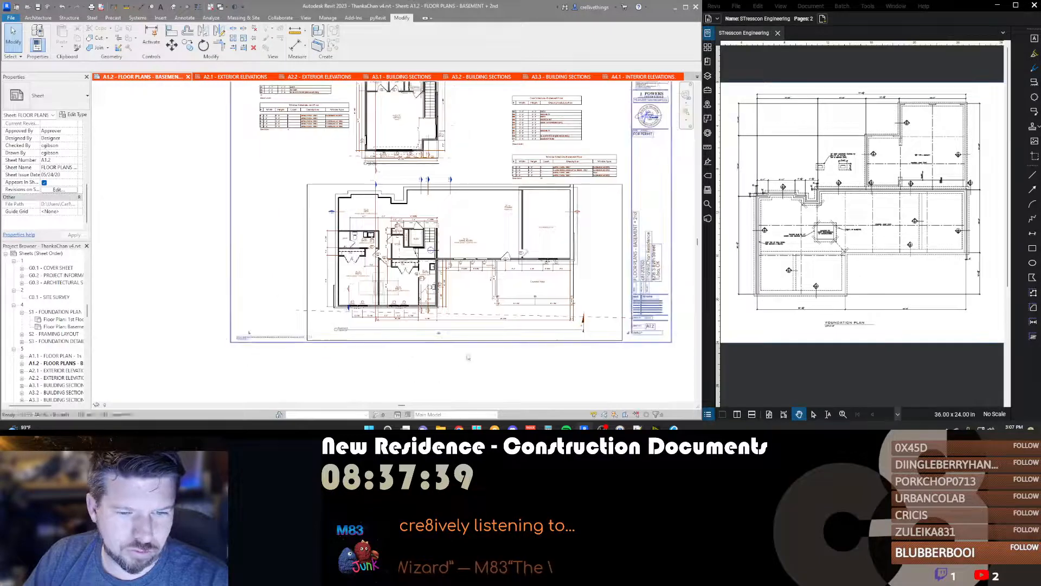
{"action": "scroll", "coordinate": [537, 354], "scroll_direction": "up", "scroll_amount": 3}
{"action": "left_click", "coordinate": [220, 312]}
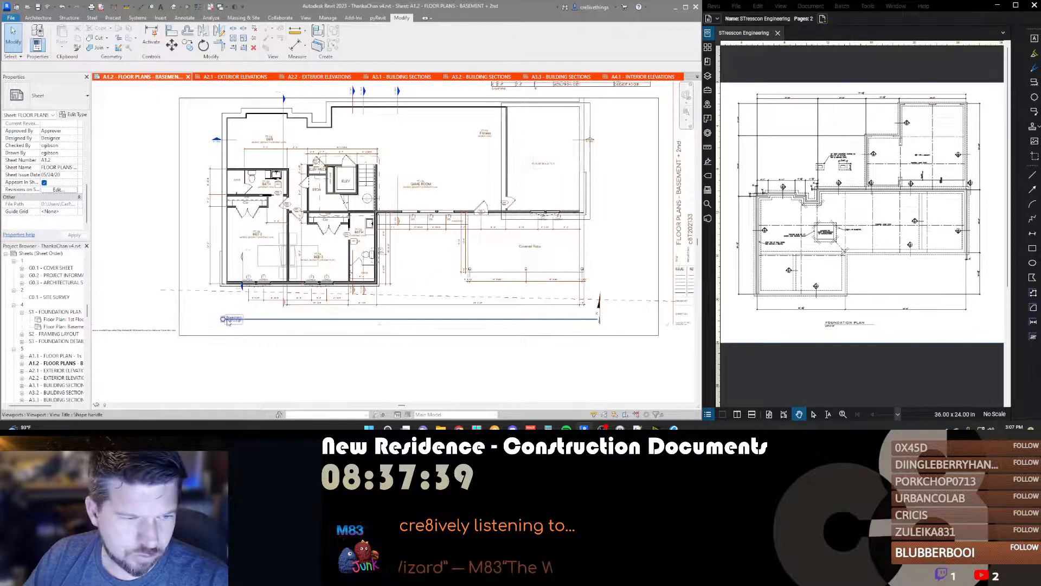
{"action": "left_click_drag", "start_coordinate": [222, 320], "coordinate": [227, 317]}
{"action": "key", "text": "Escape"}
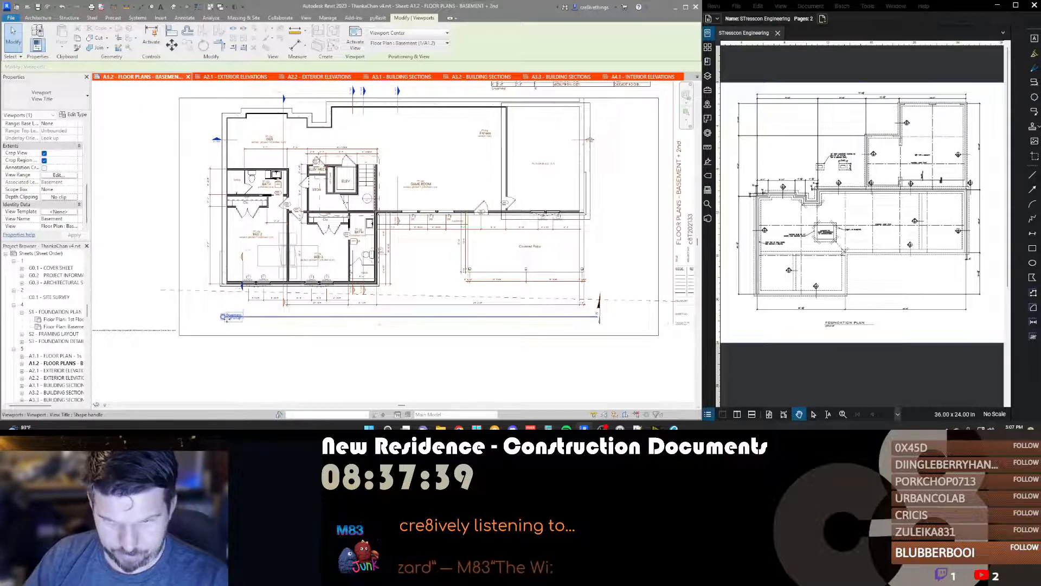
Step: Examine the basement plan's walls and dimension strings around the bedrooms, bath, den and elevator
{"action": "scroll", "coordinate": [406, 314], "scroll_direction": "down", "scroll_amount": 1}
{"action": "scroll", "coordinate": [252, 275], "scroll_direction": "up", "scroll_amount": 3}
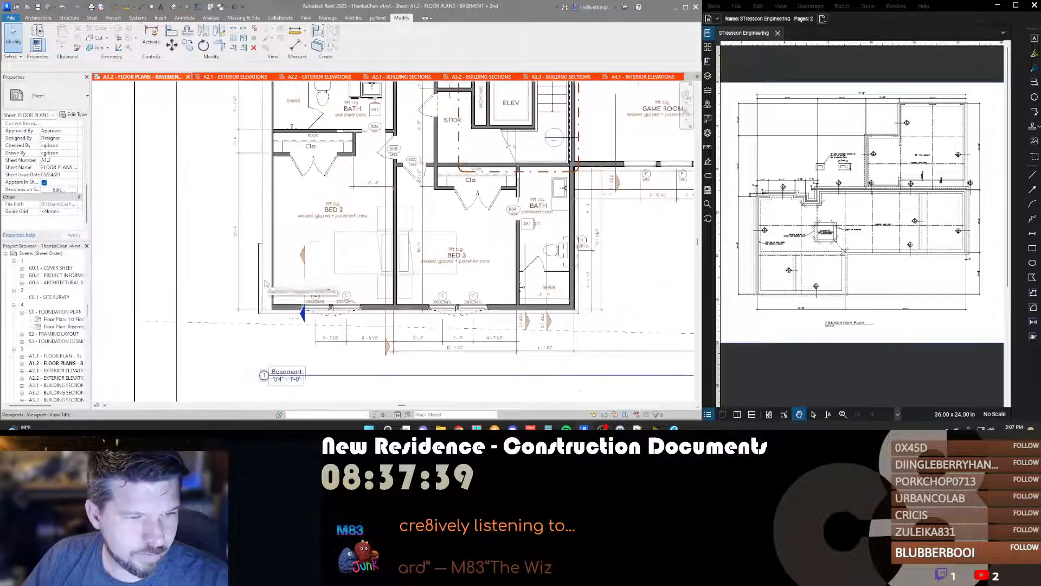
{"action": "scroll", "coordinate": [261, 269], "scroll_direction": "up", "scroll_amount": 2}
{"action": "scroll", "coordinate": [260, 267], "scroll_direction": "down", "scroll_amount": 4}
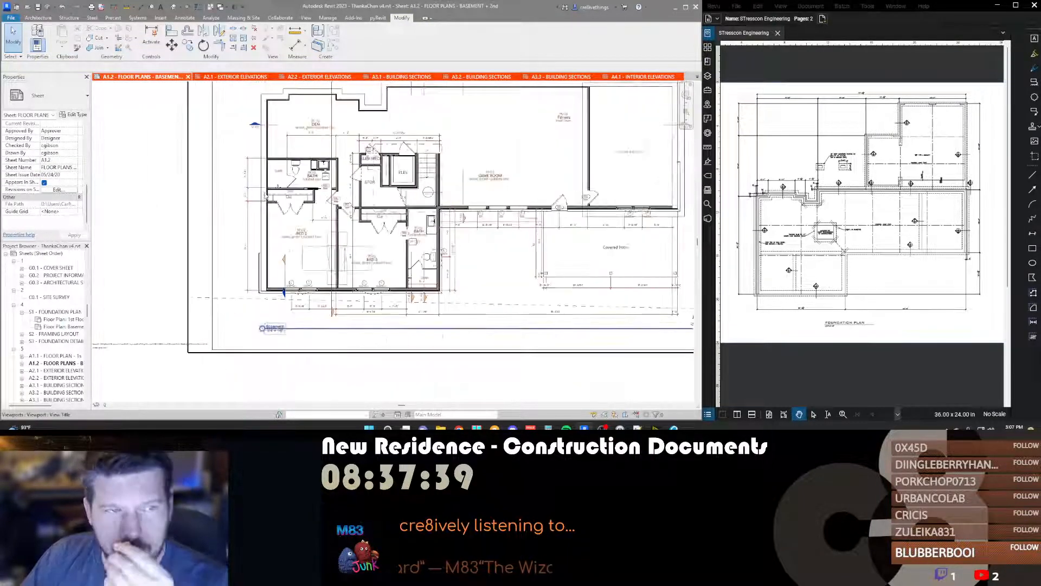
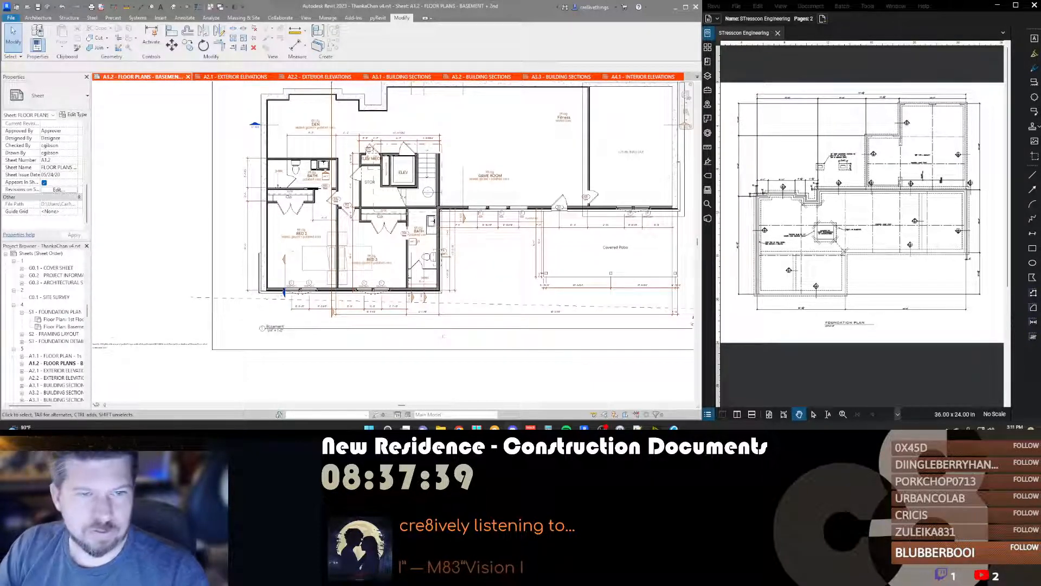
{"action": "scroll", "coordinate": [293, 195], "scroll_direction": "up", "scroll_amount": 5}
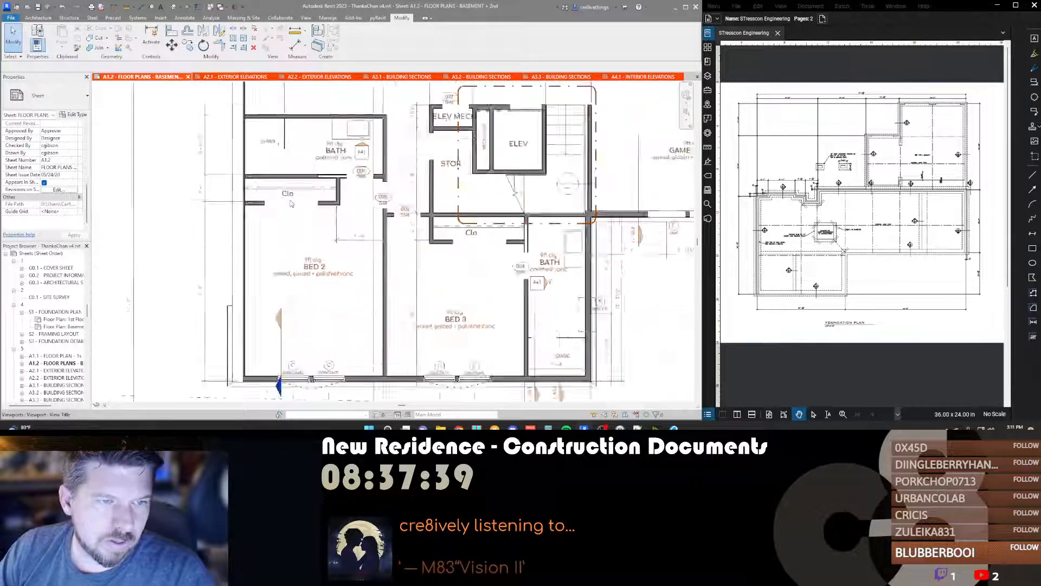
{"action": "scroll", "coordinate": [458, 256], "scroll_direction": "down", "scroll_amount": 8}
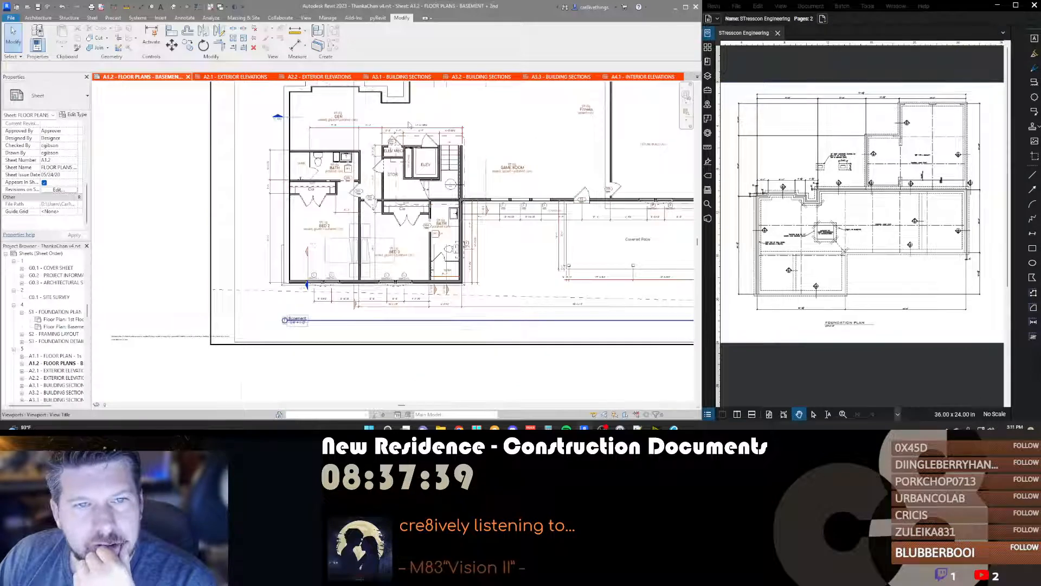
{"action": "scroll", "coordinate": [407, 119], "scroll_direction": "up", "scroll_amount": 5}
{"action": "scroll", "coordinate": [488, 168], "scroll_direction": "up", "scroll_amount": 1}
{"action": "scroll", "coordinate": [477, 179], "scroll_direction": "down", "scroll_amount": 5}
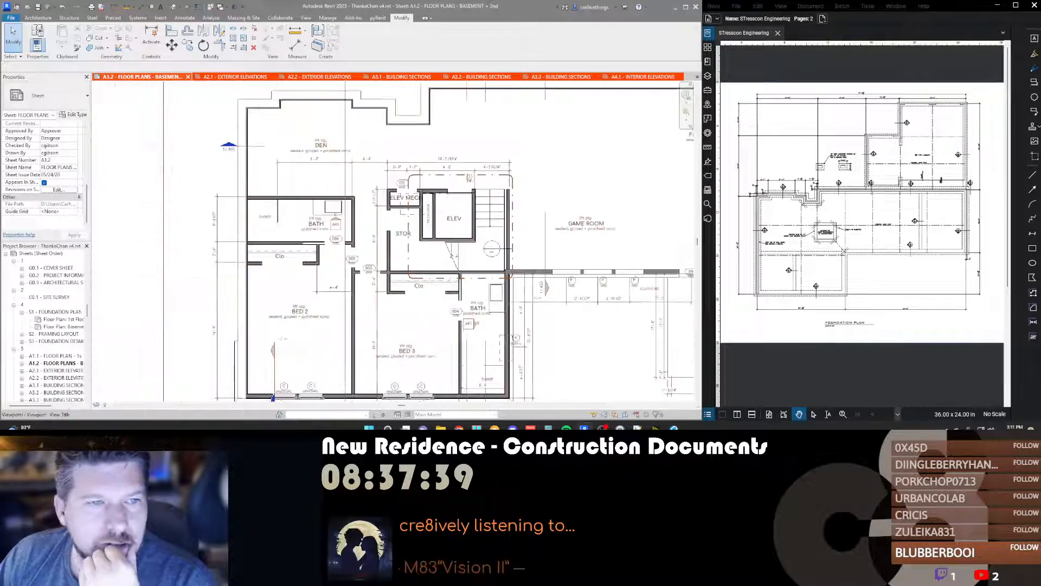
{"action": "scroll", "coordinate": [426, 163], "scroll_direction": "up", "scroll_amount": 6}
{"action": "scroll", "coordinate": [425, 161], "scroll_direction": "down", "scroll_amount": 5}
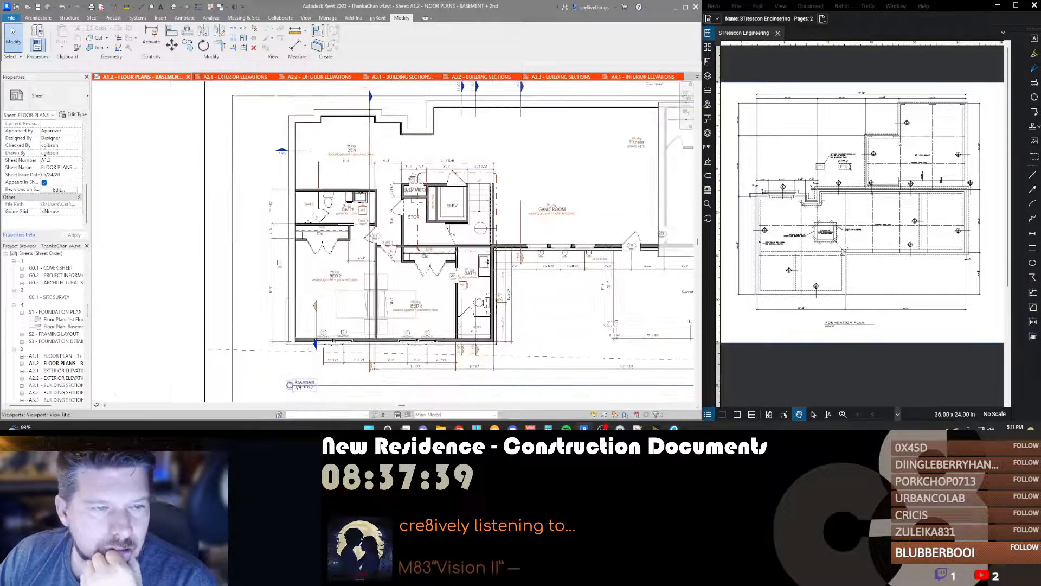
Step: Extend the horizontal dimension string between the den and bath with a witness line at the den's exterior side wall
{"action": "scroll", "coordinate": [329, 174], "scroll_direction": "up", "scroll_amount": 3}
{"action": "scroll", "coordinate": [337, 169], "scroll_direction": "up", "scroll_amount": 1}
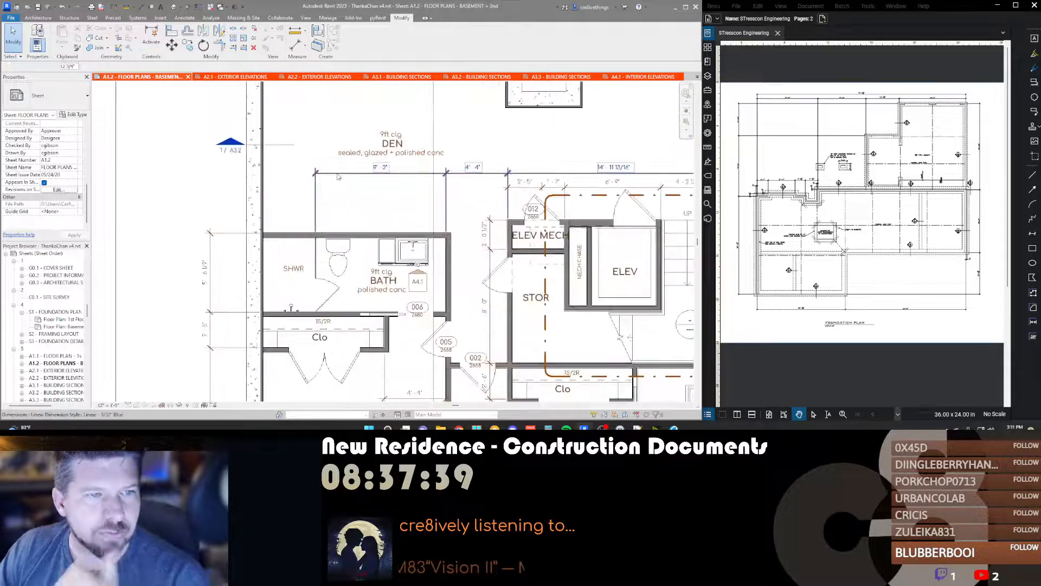
{"action": "left_click", "coordinate": [324, 174]}
{"action": "scroll", "coordinate": [320, 174], "scroll_direction": "up", "scroll_amount": 2}
{"action": "key", "text": "e"}
{"action": "key", "text": "w"}
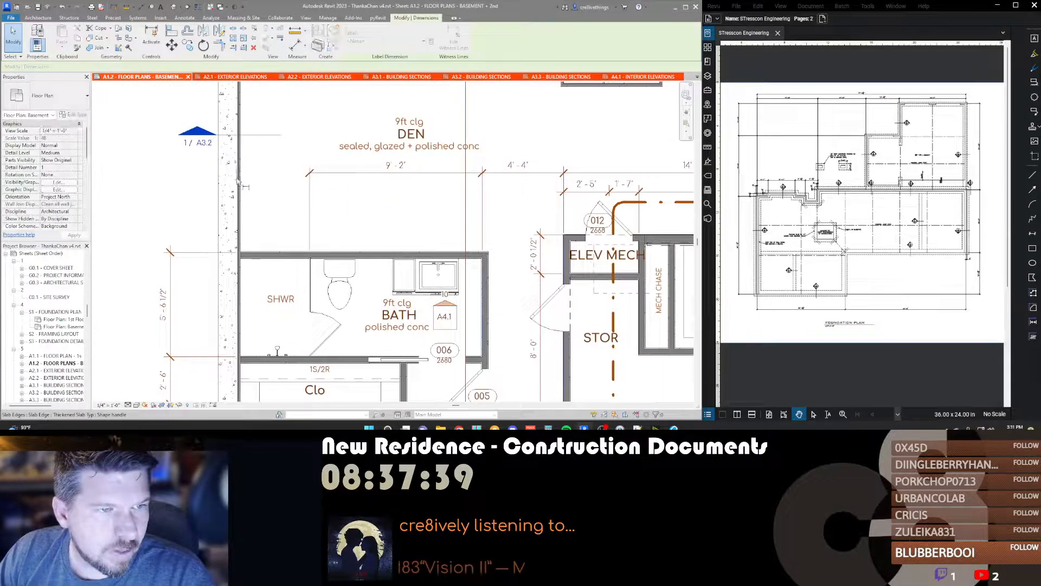
{"action": "left_click", "coordinate": [238, 186]}
{"action": "left_click", "coordinate": [288, 195]}
{"action": "scroll", "coordinate": [304, 190], "scroll_direction": "down", "scroll_amount": 2}
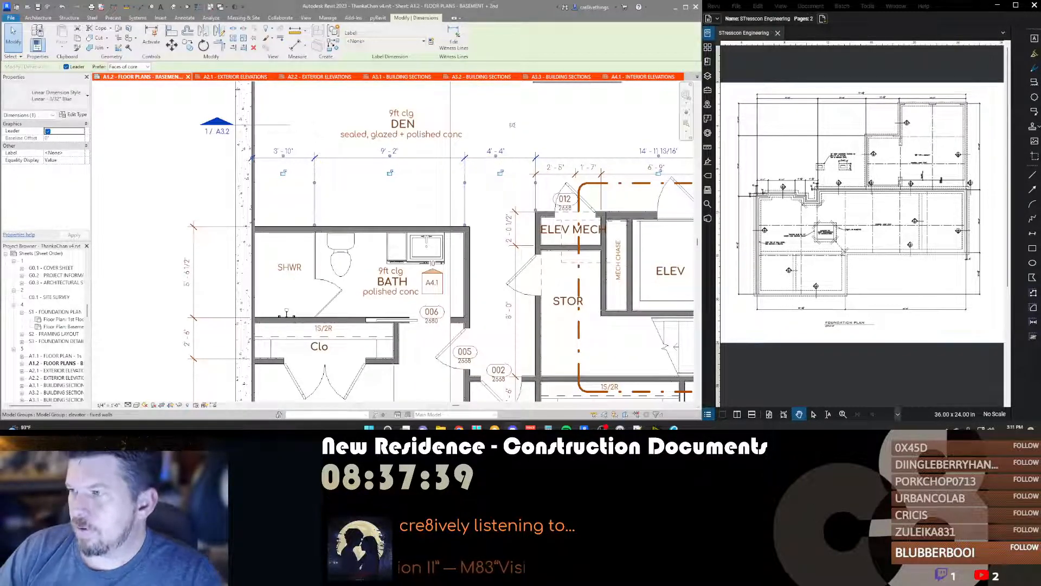
Step: Extend the vertical dimension string beside the bath and closet with a witness line at the den's outer end wall
{"action": "scroll", "coordinate": [411, 188], "scroll_direction": "down", "scroll_amount": 3}
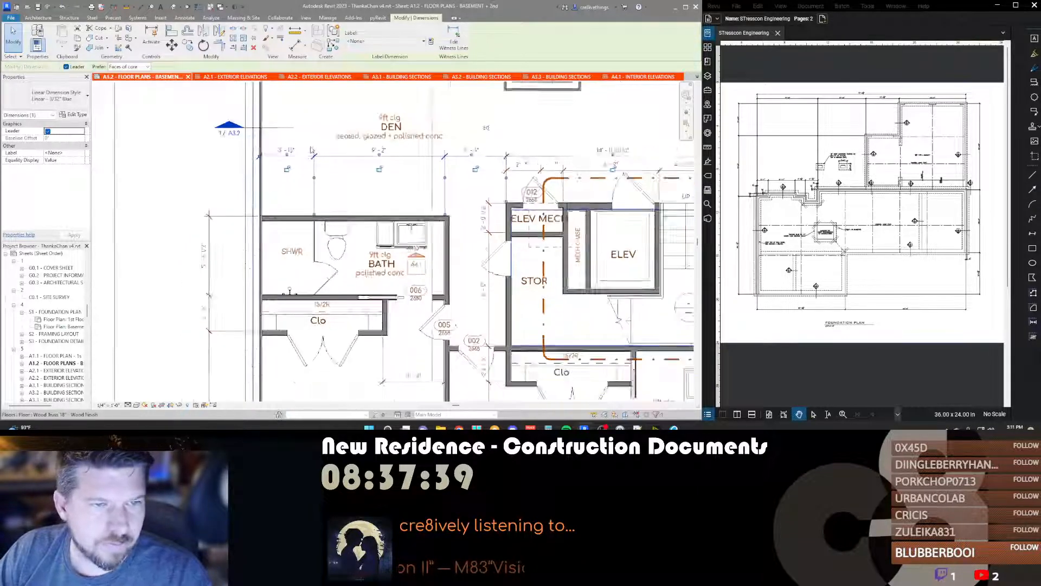
{"action": "middle_click_drag", "start_coordinate": [248, 169], "coordinate": [286, 292]}
{"action": "key", "text": "e"}
{"action": "key", "text": "w"}
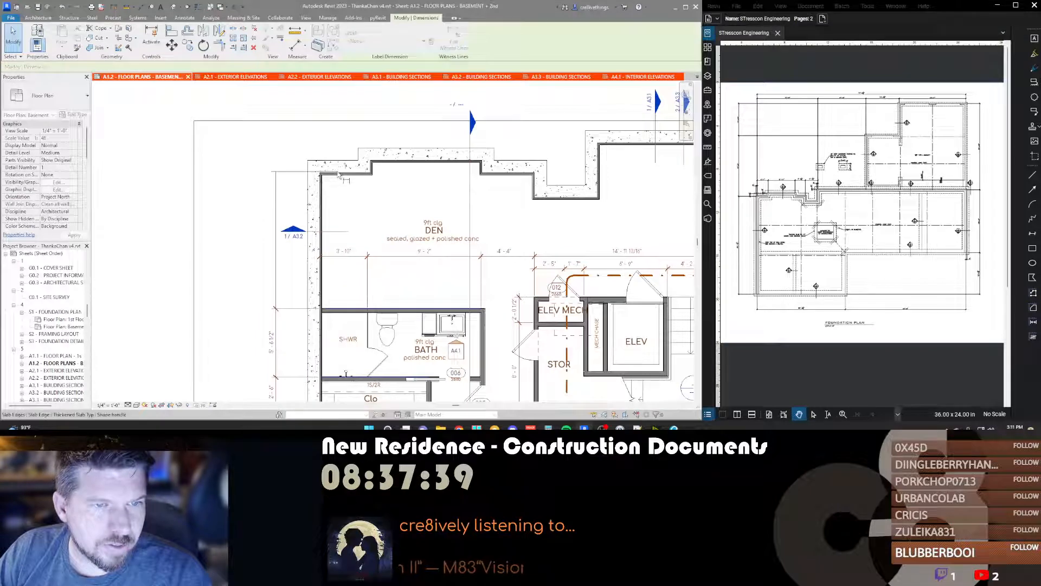
{"action": "left_click", "coordinate": [337, 175]}
{"action": "left_click", "coordinate": [247, 216]}
{"action": "middle_click_drag", "start_coordinate": [247, 239], "coordinate": [250, 181]}
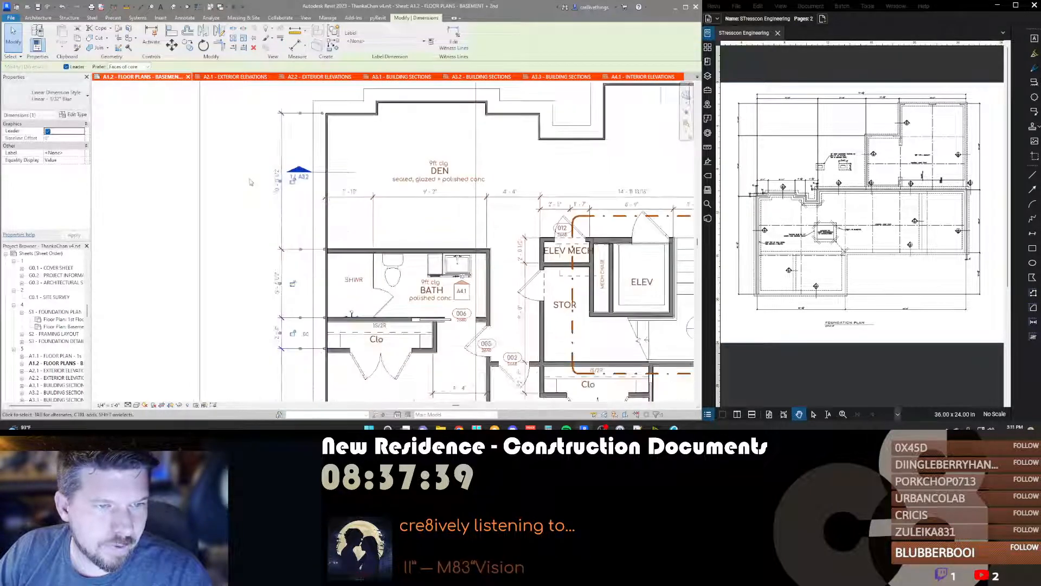
Step: Extend the window dimension string outside Bed 2 and Bed 3 with a witness line at Bed 2's exterior side wall
{"action": "scroll", "coordinate": [248, 178], "scroll_direction": "down", "scroll_amount": 2}
{"action": "middle_click_drag", "start_coordinate": [245, 313], "coordinate": [245, 211]}
{"action": "scroll", "coordinate": [255, 217], "scroll_direction": "down", "scroll_amount": 1}
{"action": "scroll", "coordinate": [317, 329], "scroll_direction": "up", "scroll_amount": 2}
{"action": "left_click", "coordinate": [335, 329]}
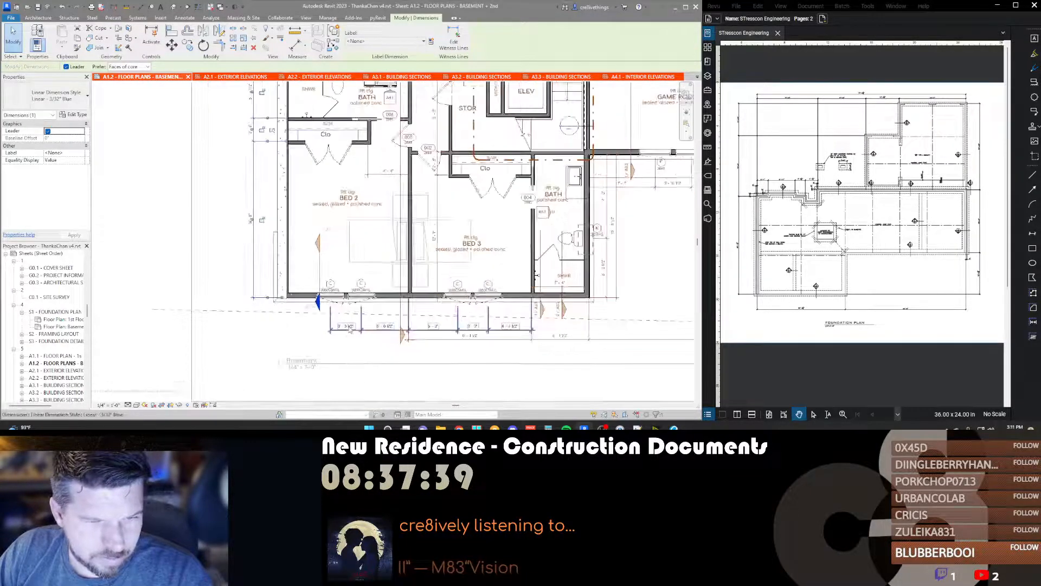
{"action": "key", "text": "e"}
{"action": "key", "text": "w"}
{"action": "scroll", "coordinate": [281, 321], "scroll_direction": "up", "scroll_amount": 2}
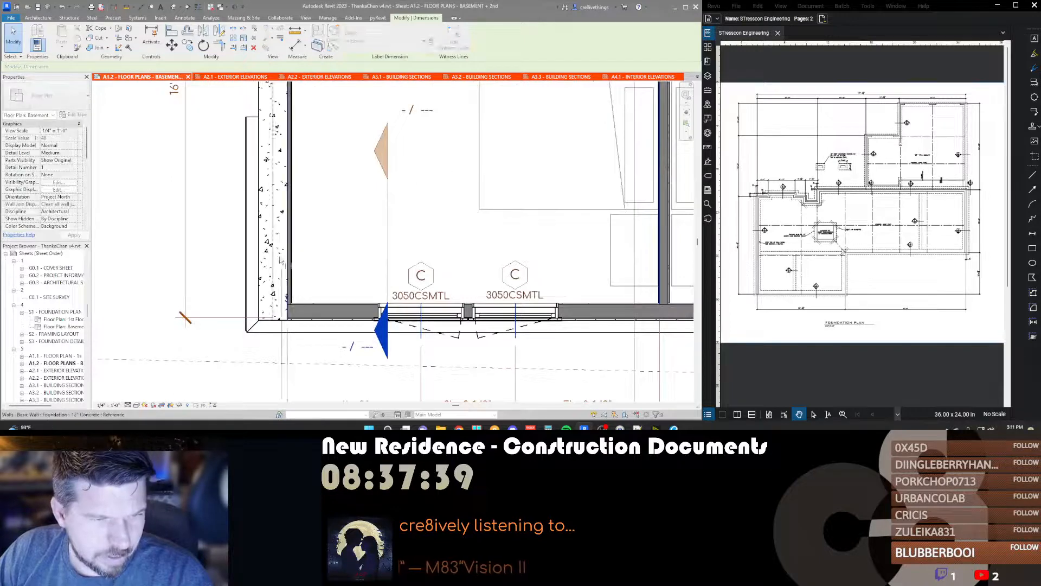
{"action": "left_click", "coordinate": [313, 222]}
{"action": "middle_click_drag", "start_coordinate": [597, 277], "coordinate": [409, 264]}
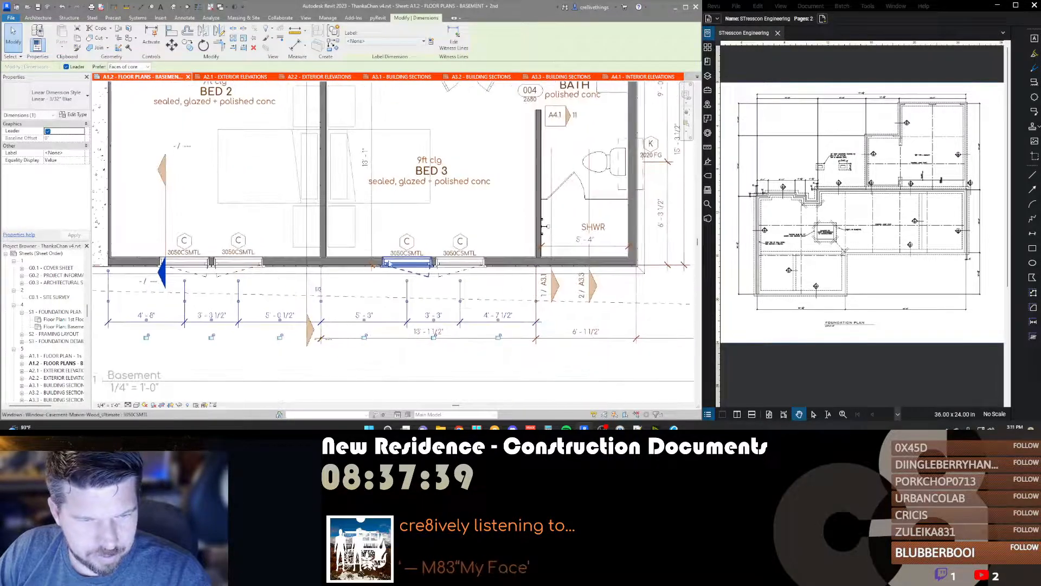
Step: Extend the room-width dimension string outside the bedrooms with a witness line at Bed 2's exterior side wall
{"action": "middle_click_drag", "start_coordinate": [461, 303], "coordinate": [391, 297]}
{"action": "scroll", "coordinate": [393, 298], "scroll_direction": "down", "scroll_amount": 2}
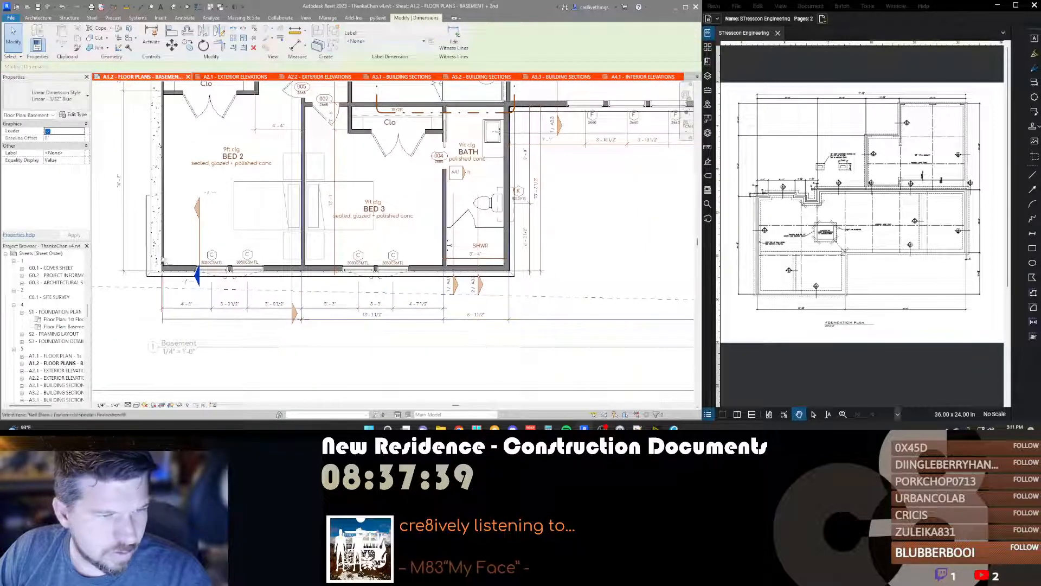
{"action": "key", "text": "Escape"}
{"action": "scroll", "coordinate": [162, 254], "scroll_direction": "up", "scroll_amount": 4}
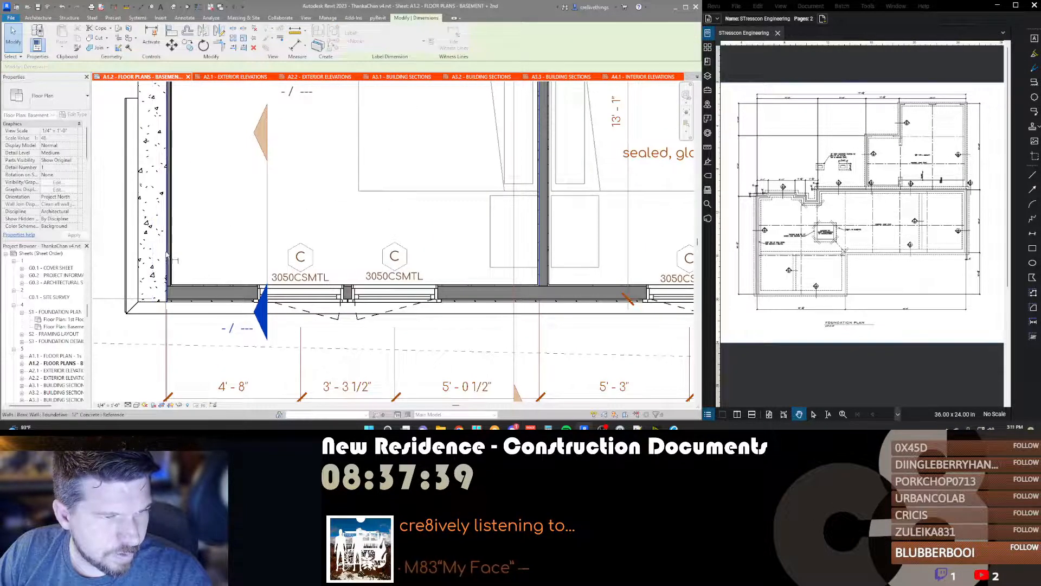
{"action": "scroll", "coordinate": [214, 217], "scroll_direction": "down", "scroll_amount": 2}
{"action": "left_click", "coordinate": [677, 321]}
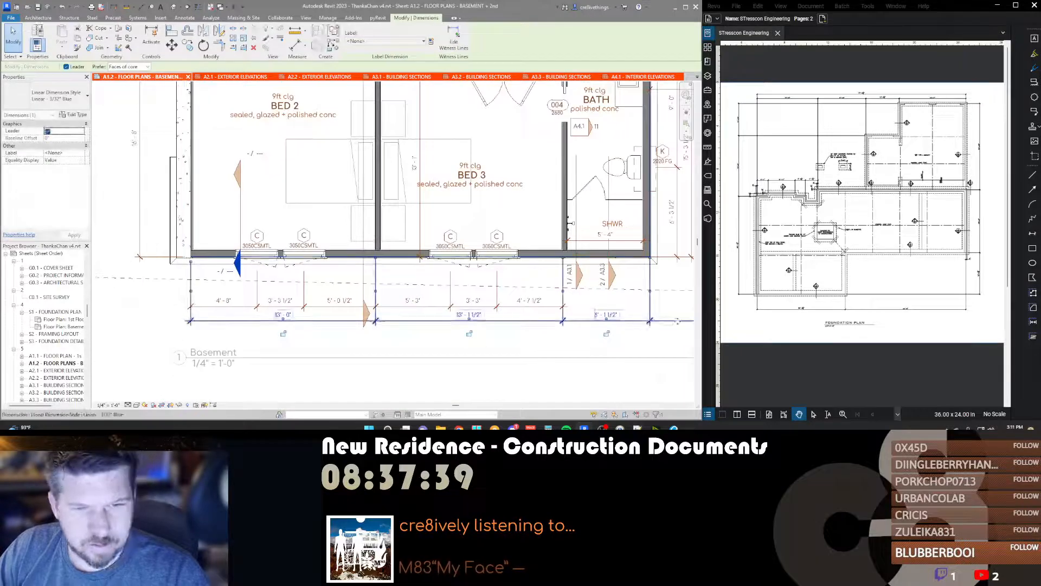
{"action": "middle_click_drag", "start_coordinate": [673, 275], "coordinate": [598, 280]}
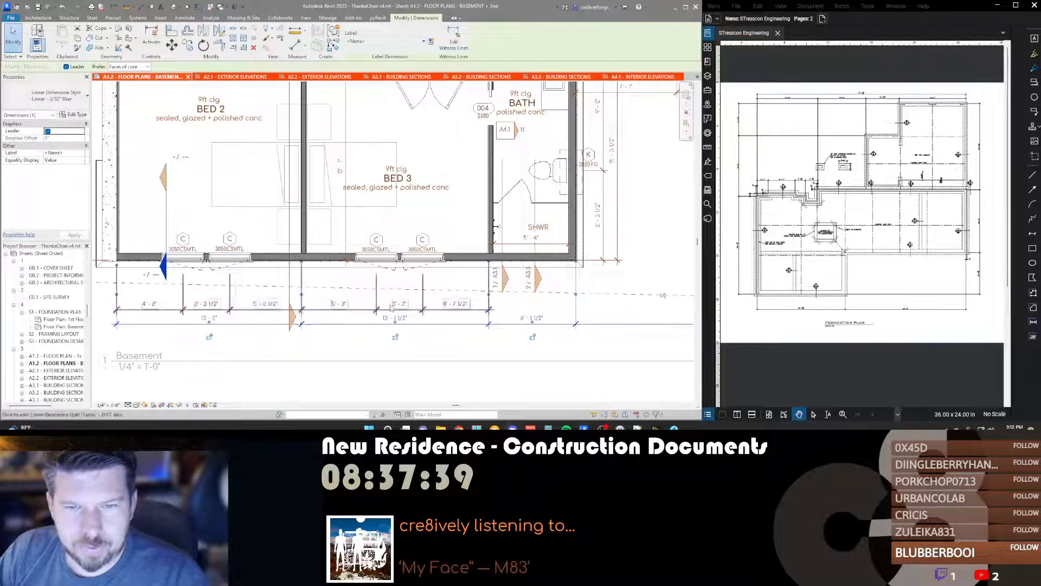
Step: Dimension the length of the exterior end wall beside the Future Build Out area with an aligned dimension
{"action": "scroll", "coordinate": [383, 168], "scroll_direction": "down", "scroll_amount": 3}
{"action": "middle_click_drag", "start_coordinate": [564, 206], "coordinate": [181, 271]}
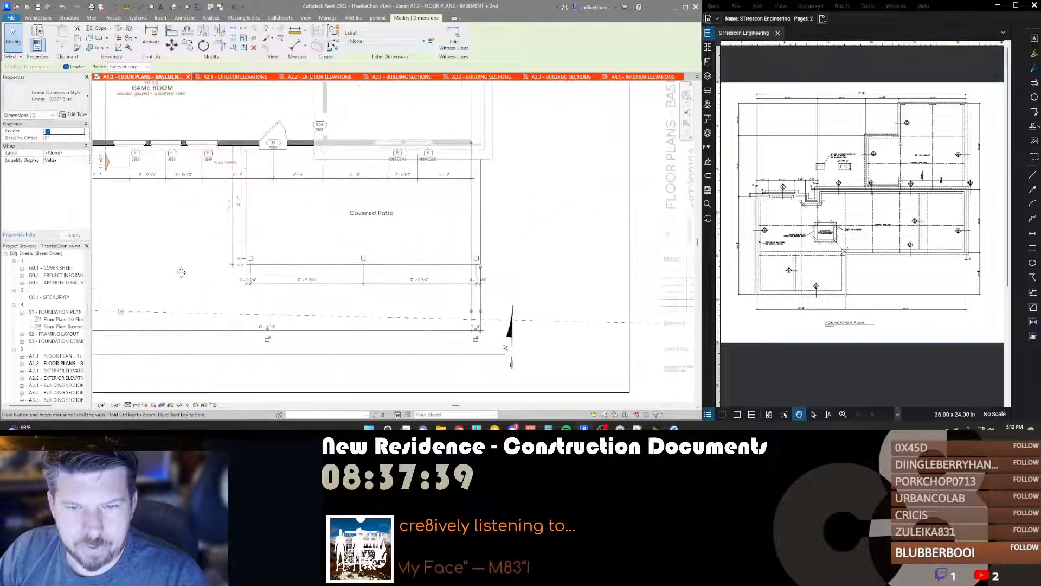
{"action": "scroll", "coordinate": [325, 260], "scroll_direction": "up", "scroll_amount": 1}
{"action": "middle_click_drag", "start_coordinate": [543, 125], "coordinate": [539, 300]}
{"action": "scroll", "coordinate": [538, 299], "scroll_direction": "down", "scroll_amount": 3}
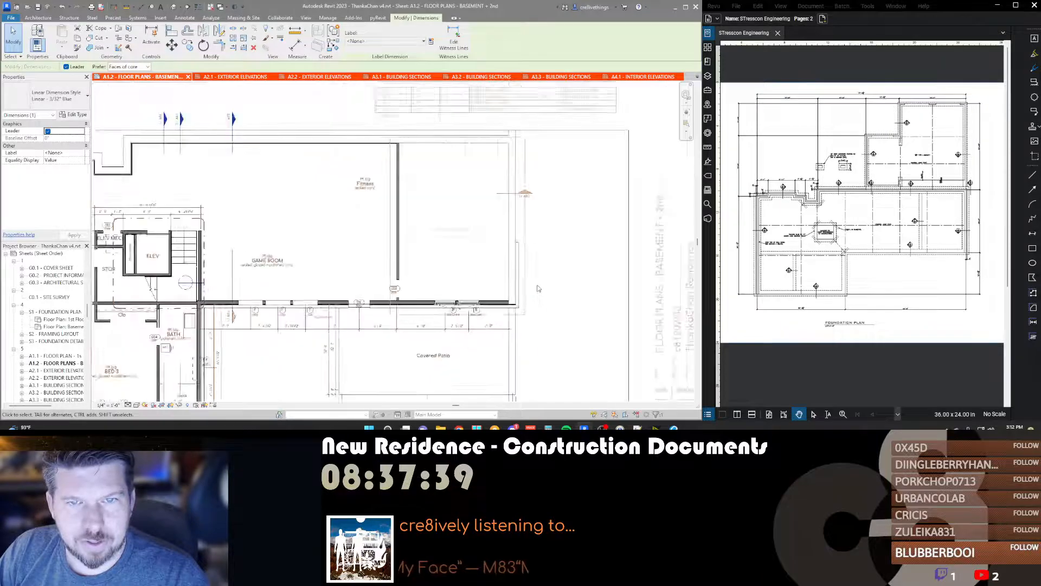
{"action": "scroll", "coordinate": [551, 239], "scroll_direction": "up", "scroll_amount": 4}
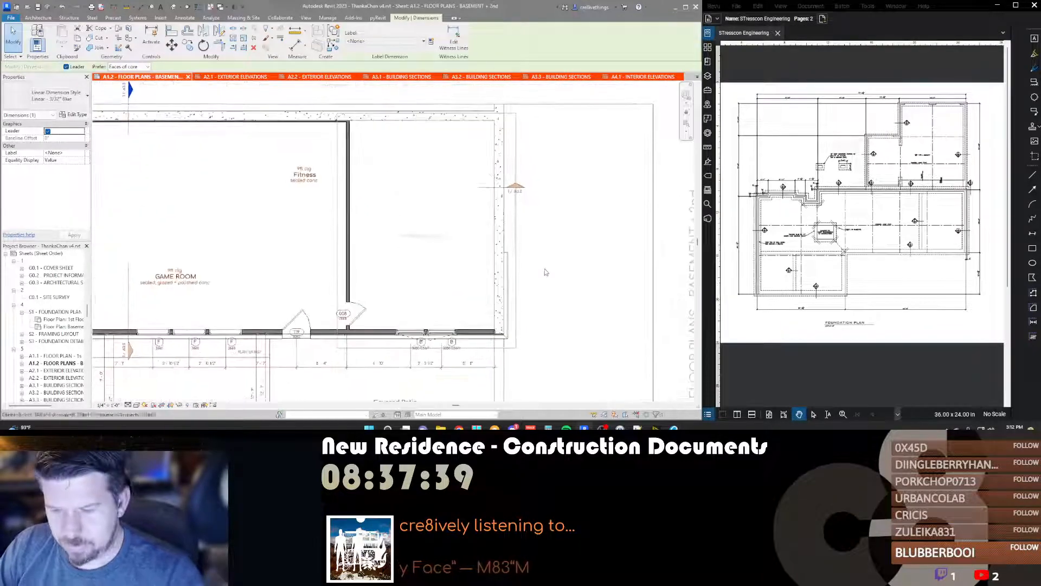
{"action": "key", "text": "d"}
{"action": "key", "text": "i"}
{"action": "scroll", "coordinate": [477, 344], "scroll_direction": "up", "scroll_amount": 3}
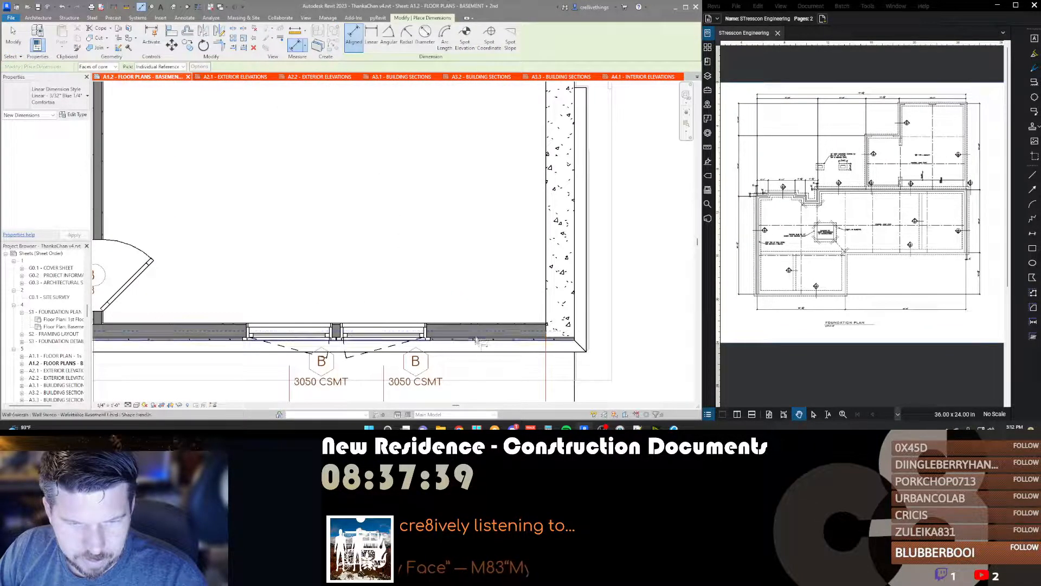
{"action": "scroll", "coordinate": [477, 331], "scroll_direction": "down", "scroll_amount": 3}
{"action": "middle_click_drag", "start_coordinate": [494, 132], "coordinate": [497, 236]}
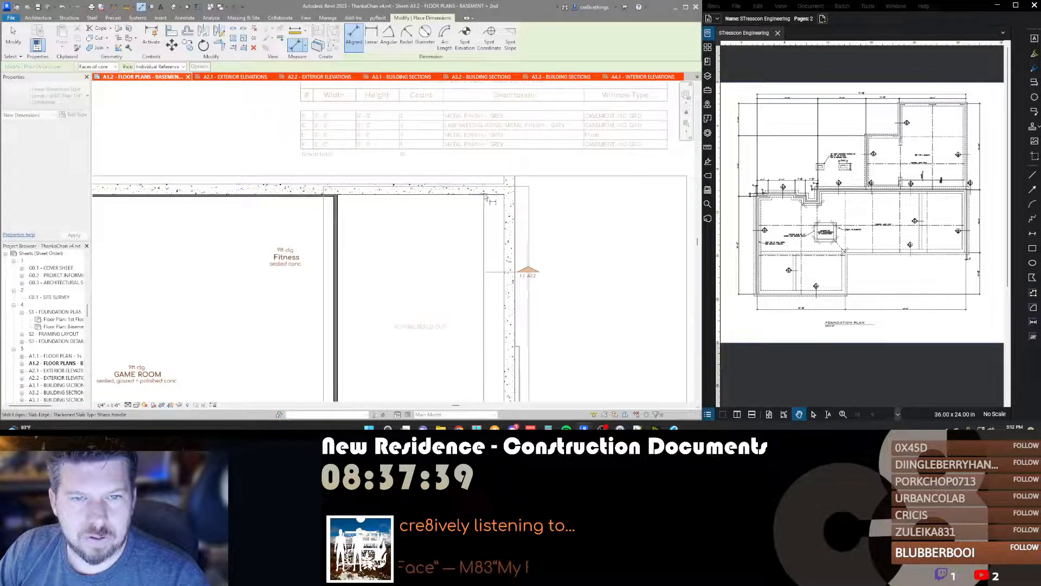
{"action": "scroll", "coordinate": [487, 200], "scroll_direction": "down", "scroll_amount": 2}
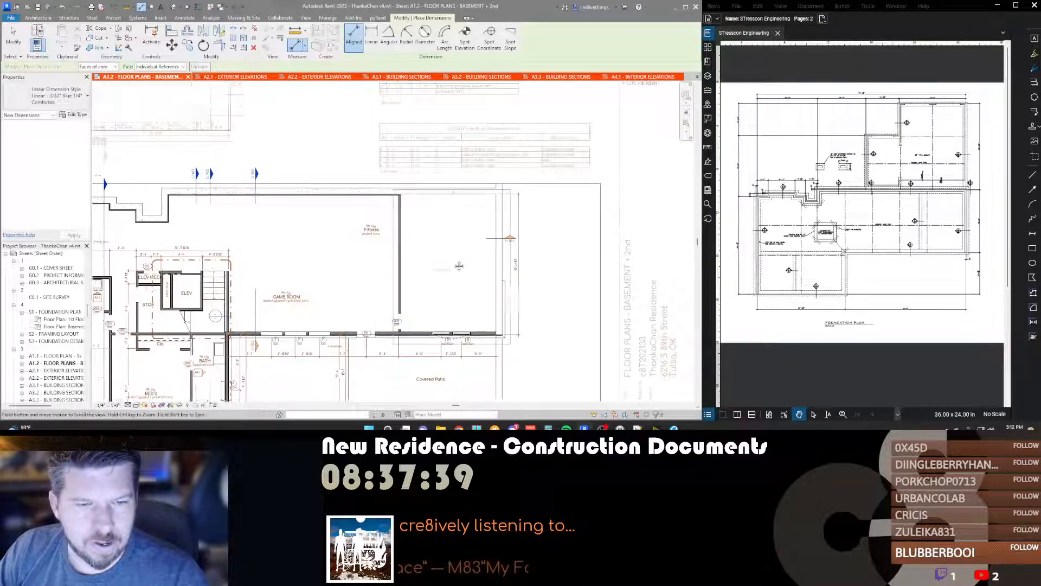
Step: Add an aligned dimension string above the covered patio from the exterior end wall to the Fitness partition and the bath's exterior wall
{"action": "scroll", "coordinate": [403, 288], "scroll_direction": "up", "scroll_amount": 3}
{"action": "scroll", "coordinate": [511, 282], "scroll_direction": "down", "scroll_amount": 4}
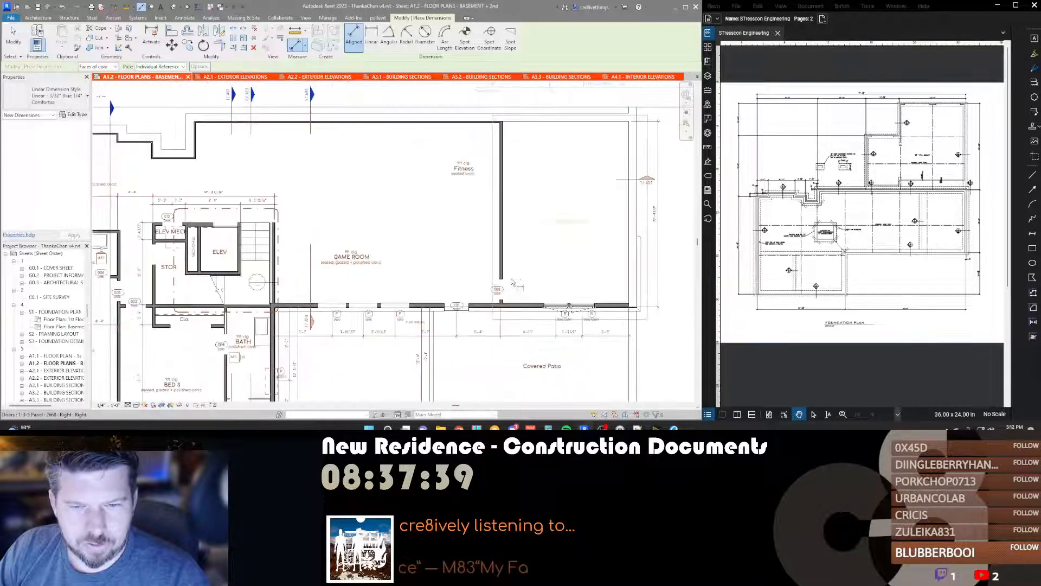
{"action": "middle_click_drag", "start_coordinate": [471, 349], "coordinate": [474, 317]}
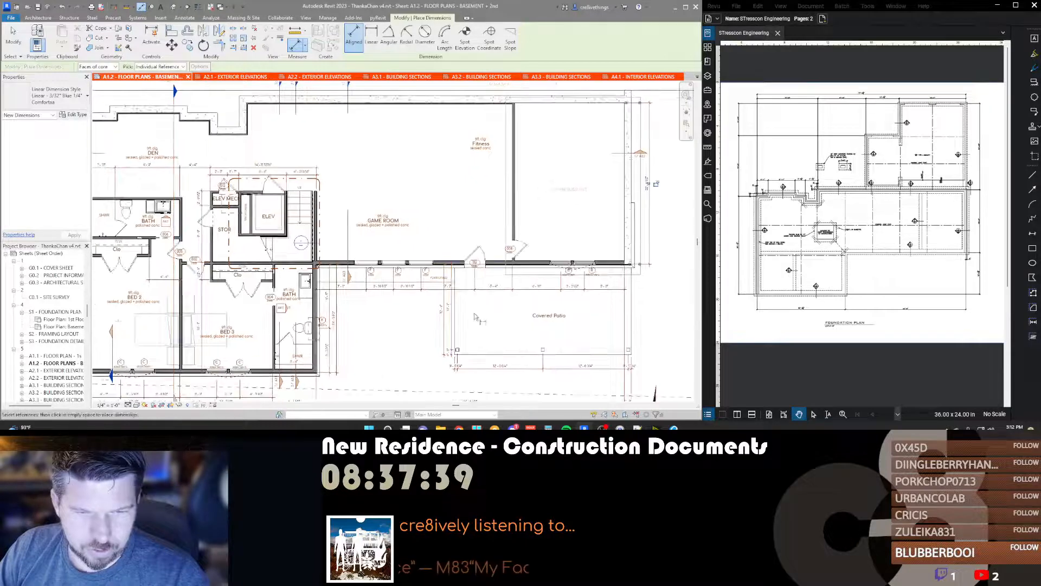
{"action": "left_click", "coordinate": [633, 250]}
{"action": "scroll", "coordinate": [633, 250], "scroll_direction": "up", "scroll_amount": 5}
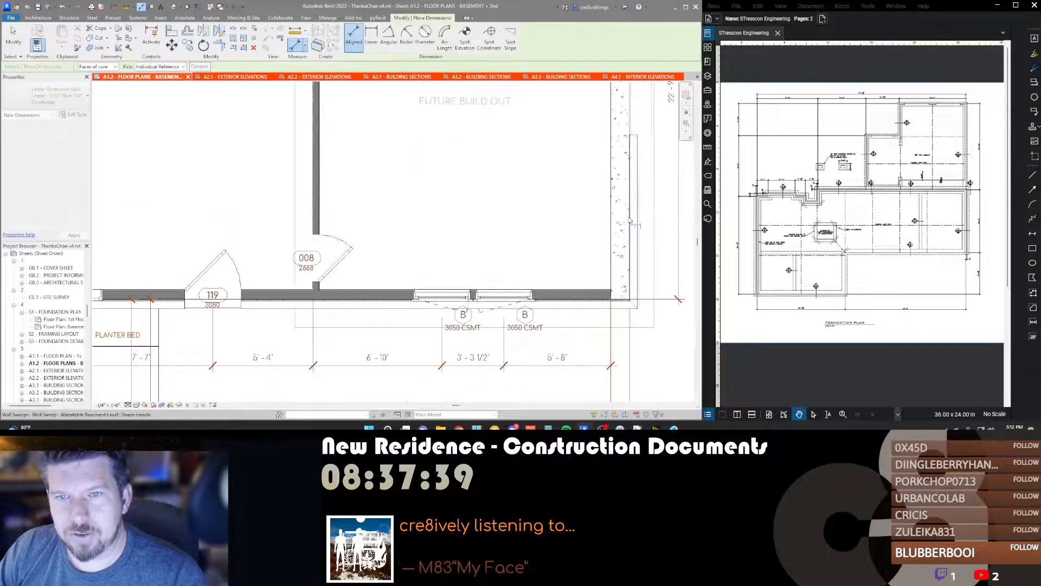
{"action": "scroll", "coordinate": [629, 157], "scroll_direction": "down", "scroll_amount": 5}
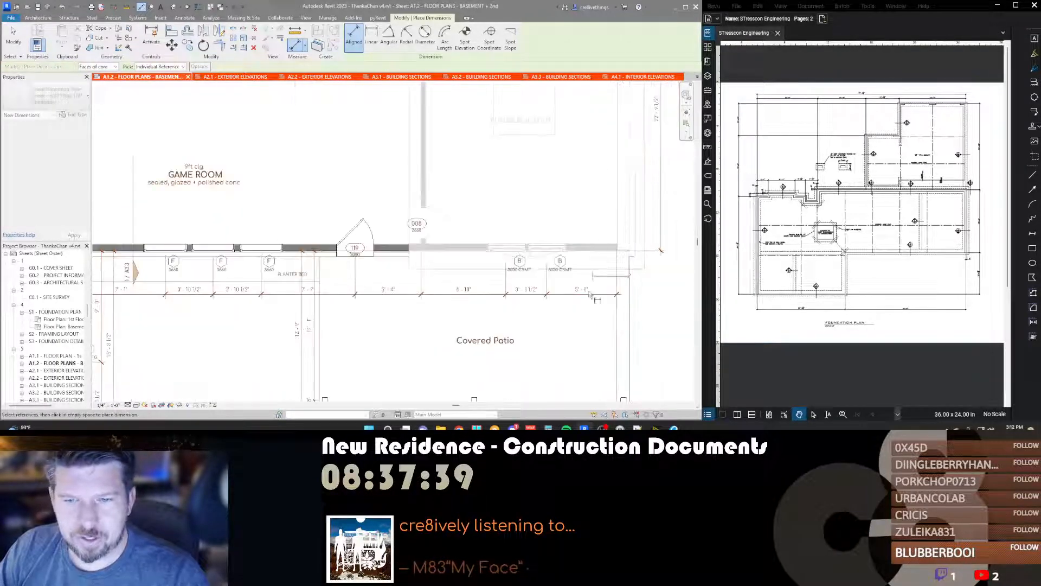
{"action": "scroll", "coordinate": [549, 205], "scroll_direction": "up", "scroll_amount": 4}
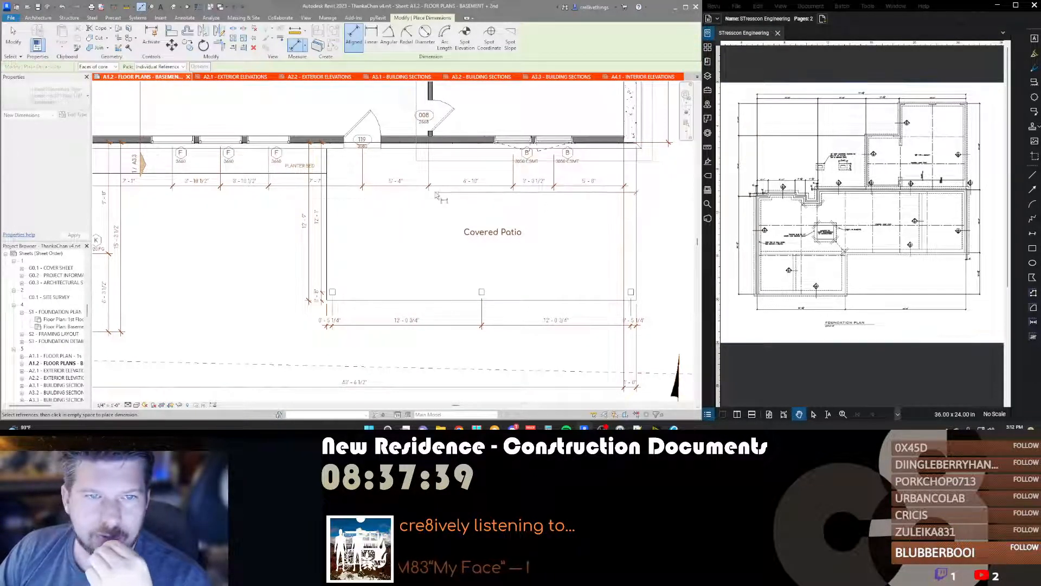
{"action": "middle_click_drag", "start_coordinate": [433, 210], "coordinate": [481, 255]}
{"action": "scroll", "coordinate": [471, 181], "scroll_direction": "up", "scroll_amount": 3}
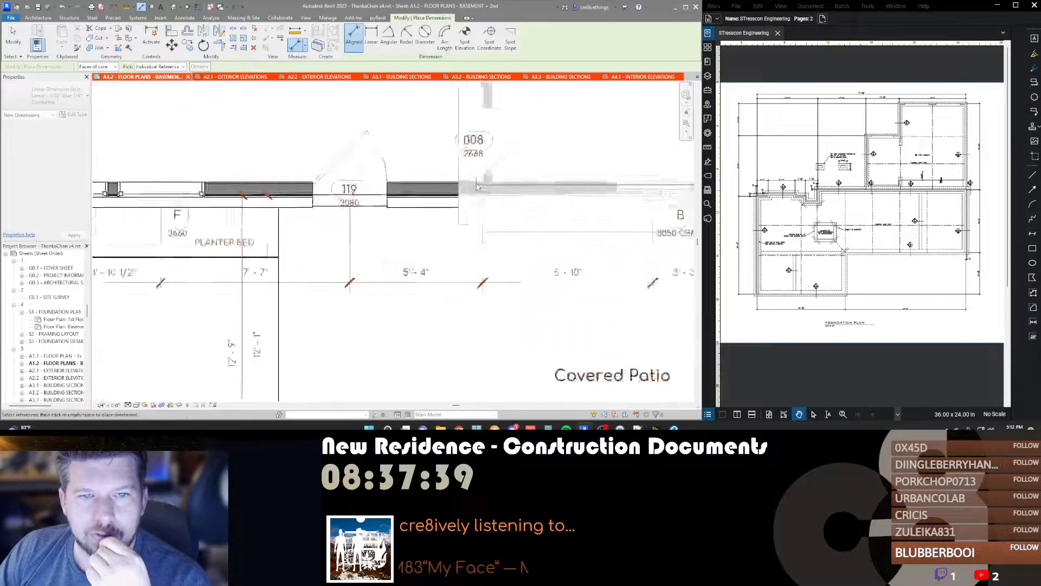
{"action": "scroll", "coordinate": [488, 176], "scroll_direction": "down", "scroll_amount": 4}
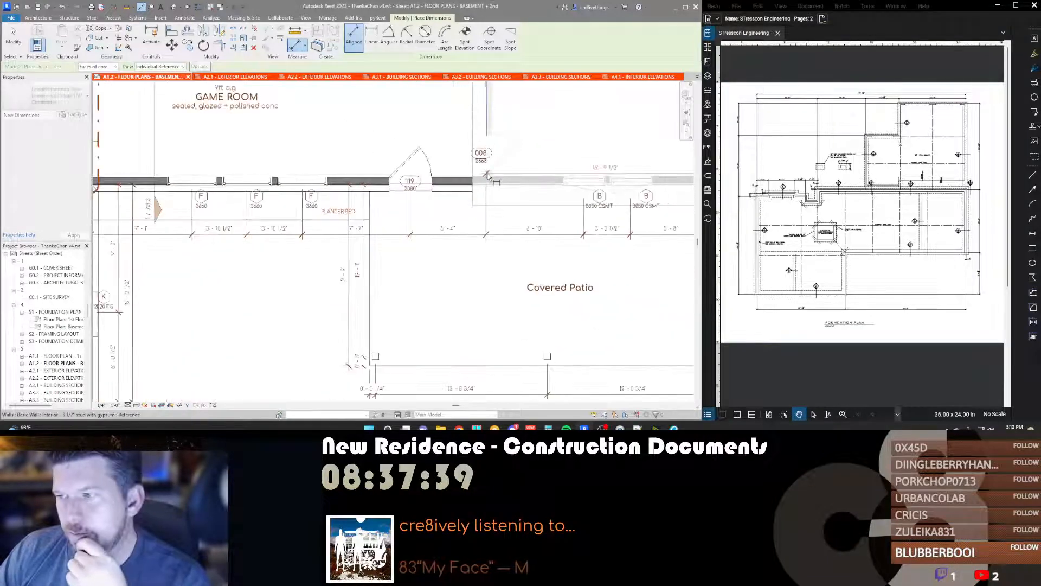
{"action": "scroll", "coordinate": [488, 177], "scroll_direction": "down", "scroll_amount": 2}
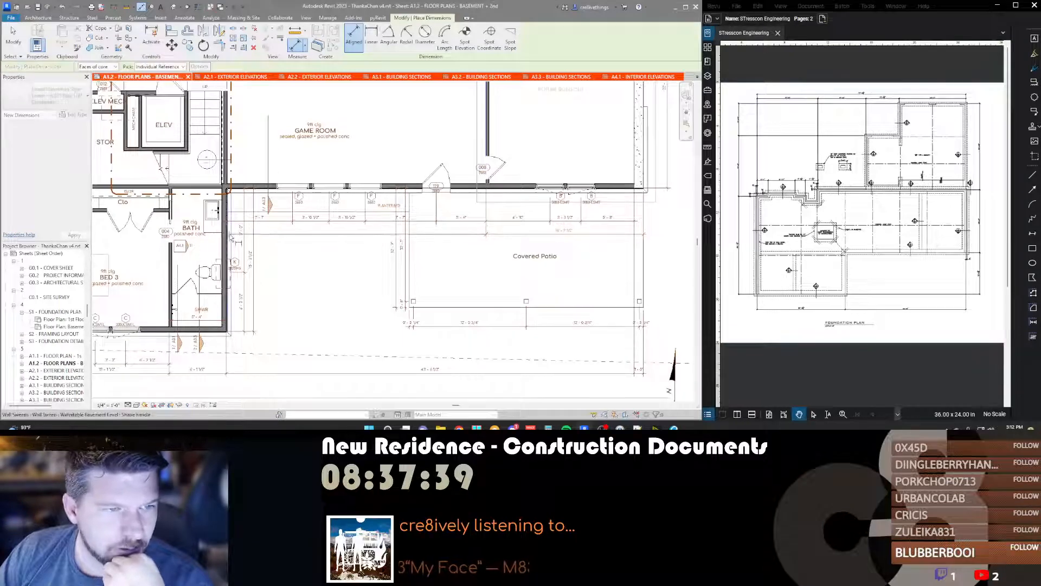
{"action": "scroll", "coordinate": [228, 235], "scroll_direction": "up", "scroll_amount": 4}
{"action": "scroll", "coordinate": [218, 245], "scroll_direction": "down", "scroll_amount": 4}
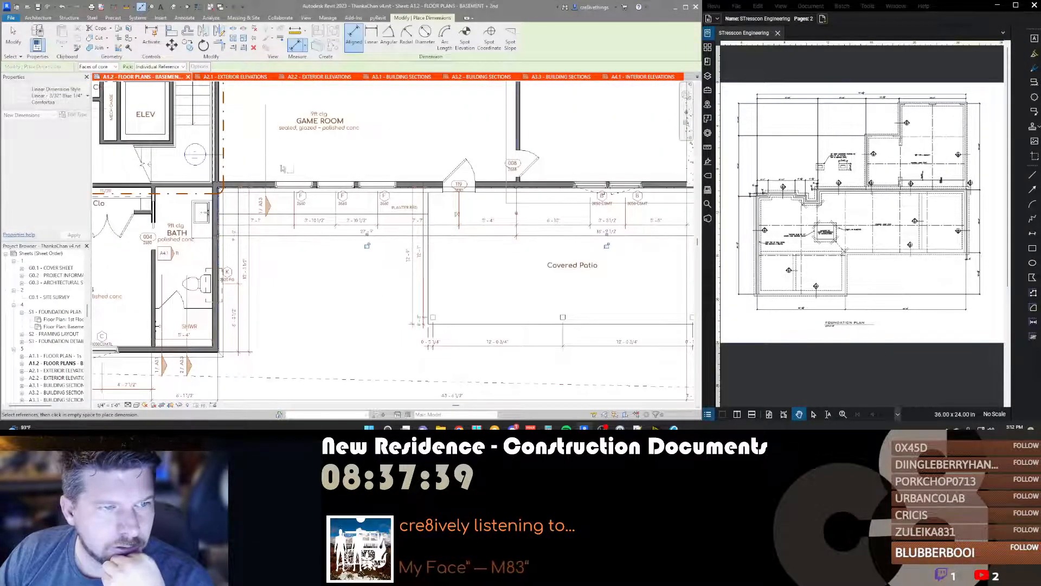
Step: Check the offset between the bath's exterior wall face and the stair wall beside the game room
{"action": "middle_click_drag", "start_coordinate": [325, 241], "coordinate": [372, 262]}
{"action": "scroll", "coordinate": [265, 212], "scroll_direction": "up", "scroll_amount": 6}
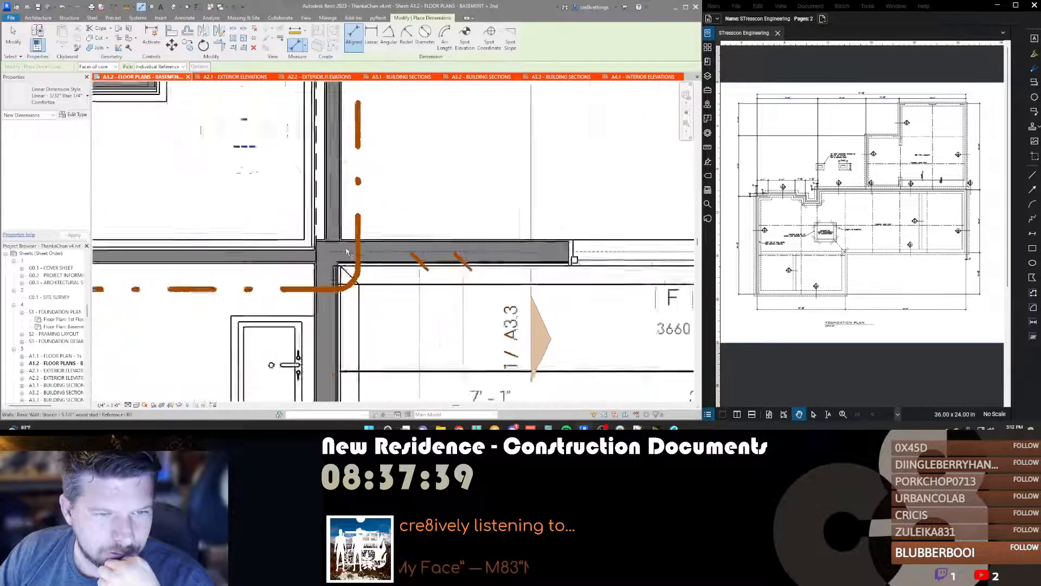
{"action": "left_click", "coordinate": [335, 315]}
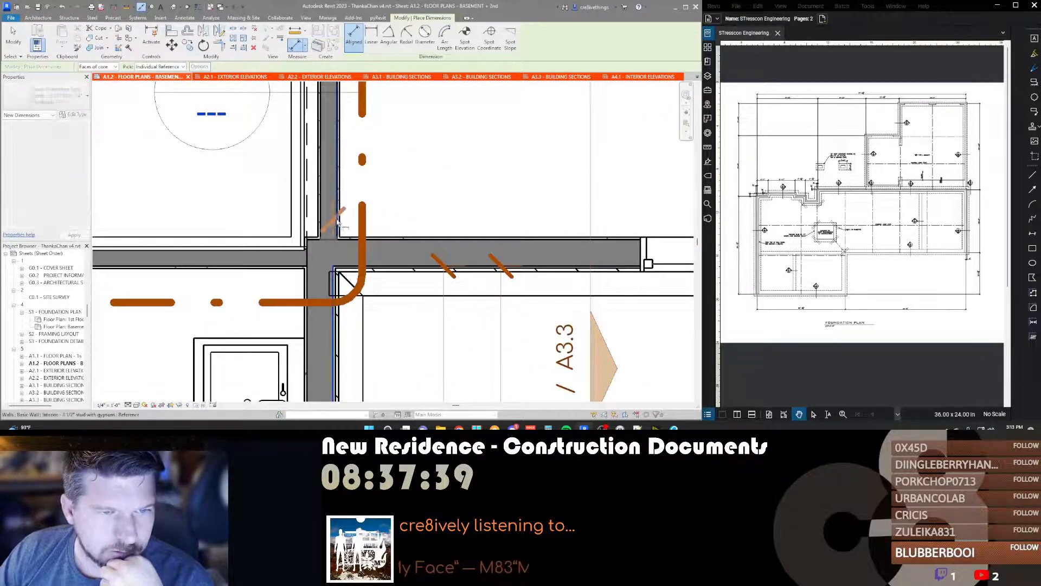
{"action": "left_click", "coordinate": [337, 219]}
{"action": "scroll", "coordinate": [338, 220], "scroll_direction": "down", "scroll_amount": 2}
{"action": "scroll", "coordinate": [337, 219], "scroll_direction": "down", "scroll_amount": 3}
{"action": "scroll", "coordinate": [338, 228], "scroll_direction": "up", "scroll_amount": 2}
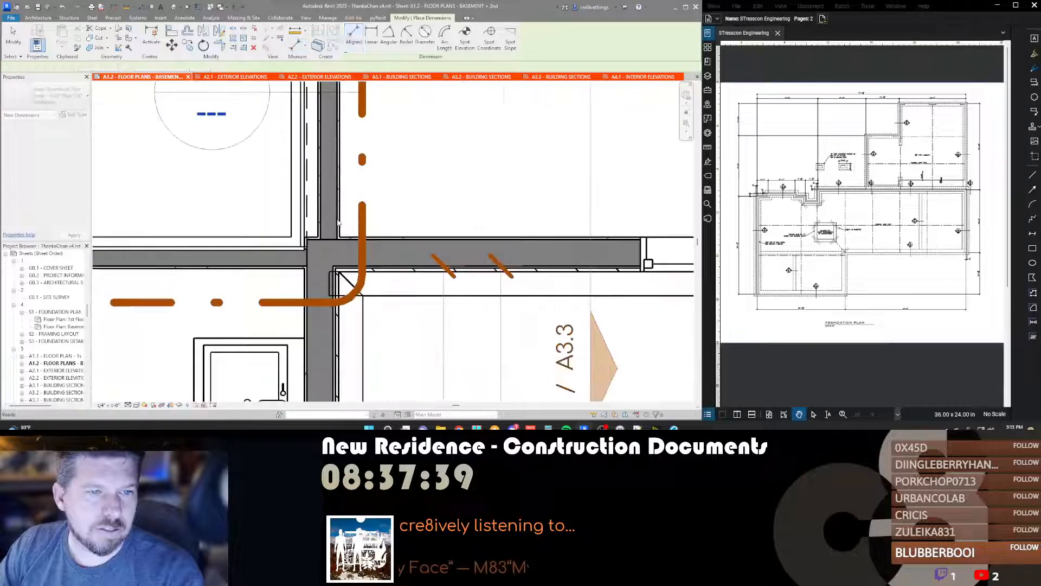
{"action": "scroll", "coordinate": [338, 238], "scroll_direction": "down", "scroll_amount": 5}
{"action": "scroll", "coordinate": [337, 241], "scroll_direction": "up", "scroll_amount": 3}
{"action": "key", "text": "Escape"}
{"action": "key", "text": "Escape"}
{"action": "scroll", "coordinate": [339, 249], "scroll_direction": "down", "scroll_amount": 3}
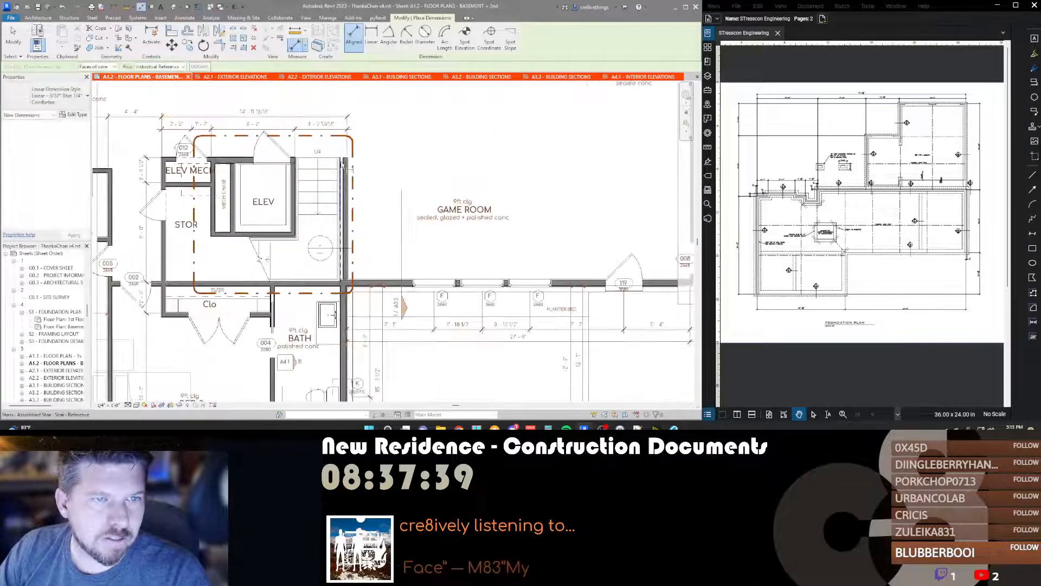
Step: Align the stair wall beside the game room with the bath's exterior wall
{"action": "scroll", "coordinate": [344, 280], "scroll_direction": "up", "scroll_amount": 5}
{"action": "scroll", "coordinate": [343, 278], "scroll_direction": "up", "scroll_amount": 2}
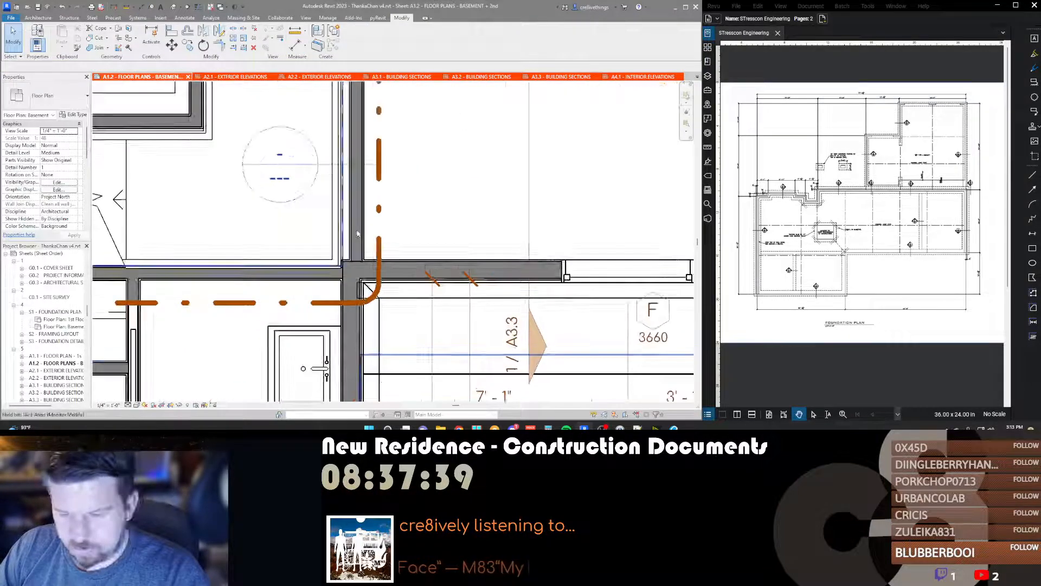
{"action": "key", "text": "a"}
{"action": "key", "text": "l"}
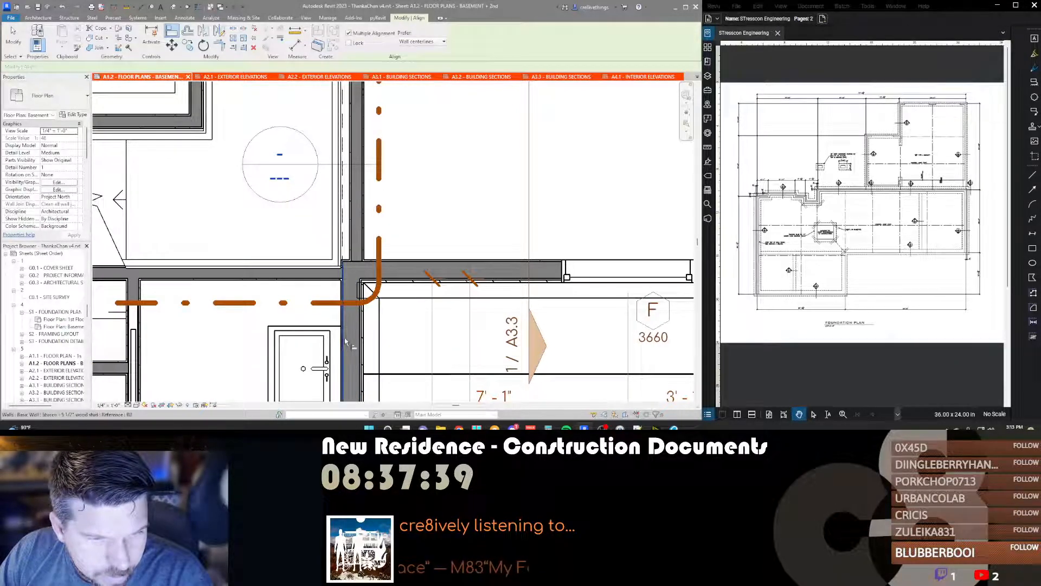
{"action": "left_click", "coordinate": [351, 239]}
{"action": "scroll", "coordinate": [368, 212], "scroll_direction": "down", "scroll_amount": 4}
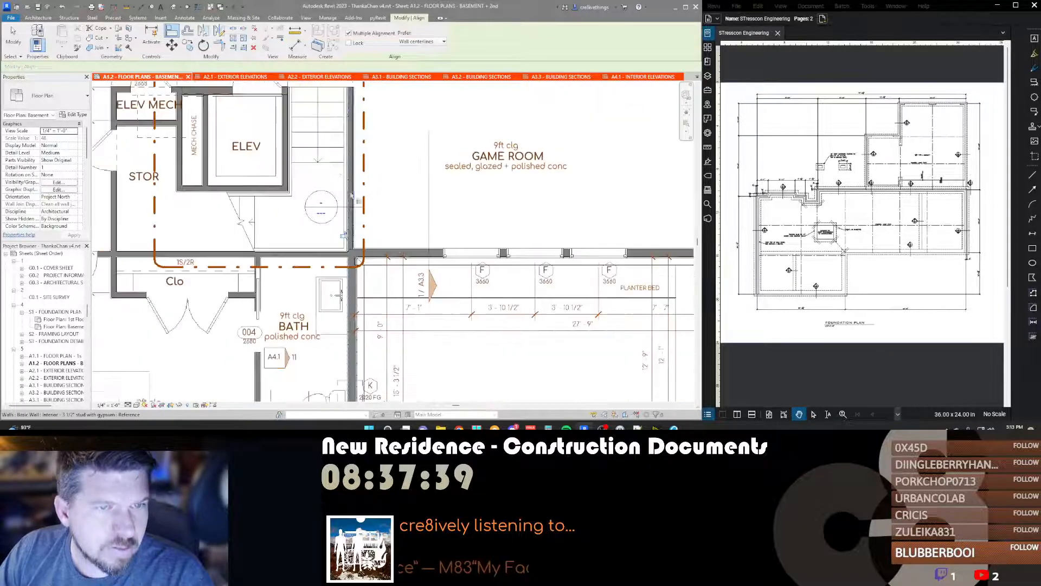
{"action": "key", "text": "Escape"}
{"action": "key", "text": "Escape"}
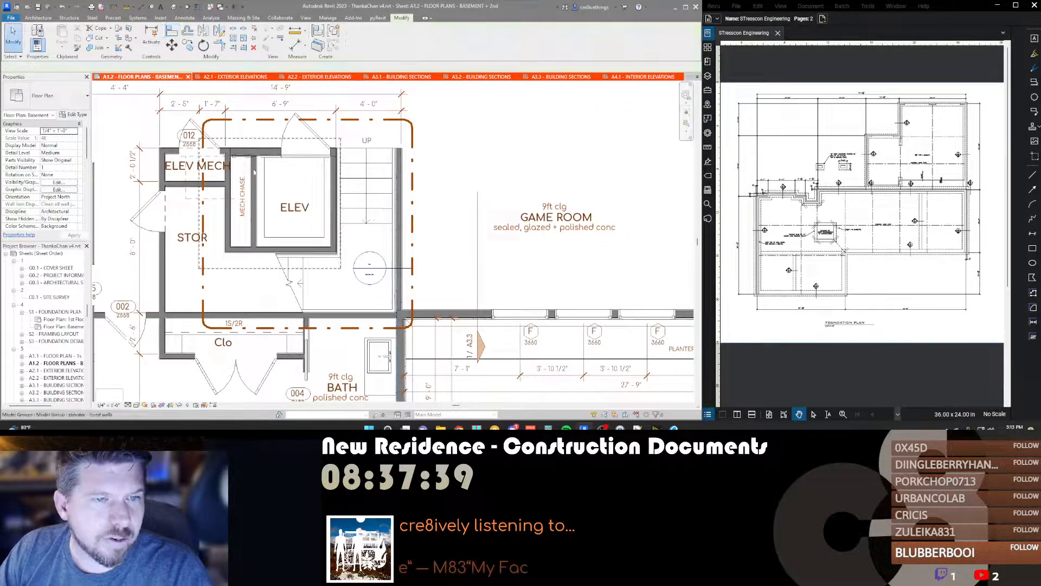
Step: Switch to the A1.1 first-floor plan and examine where the stair wall beside the fireplace meets the owner's closet exterior wall
{"action": "middle_click_drag", "start_coordinate": [219, 104], "coordinate": [337, 81]}
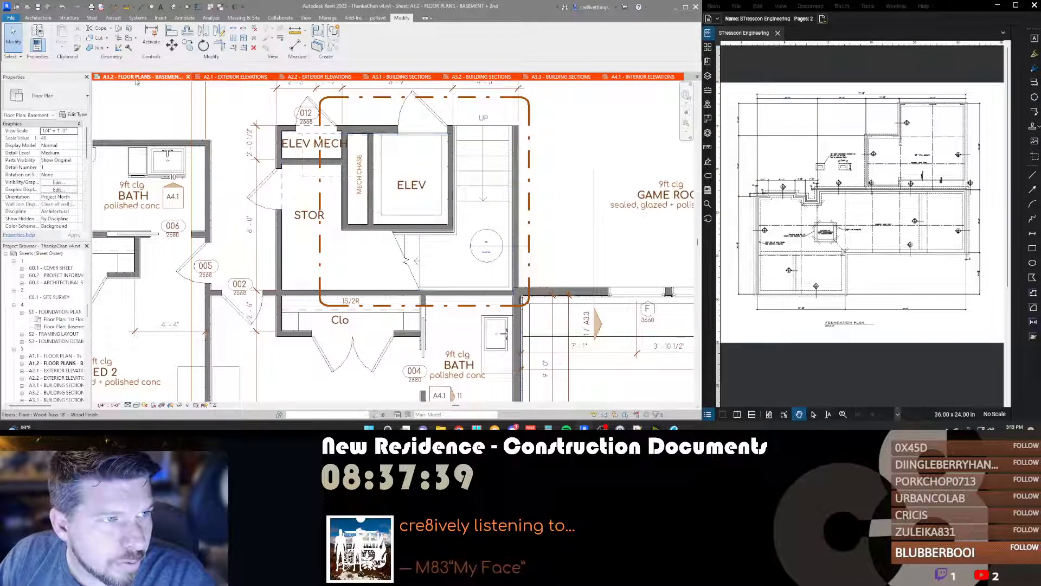
{"action": "key", "text": "ctrl+shift+Tab"}
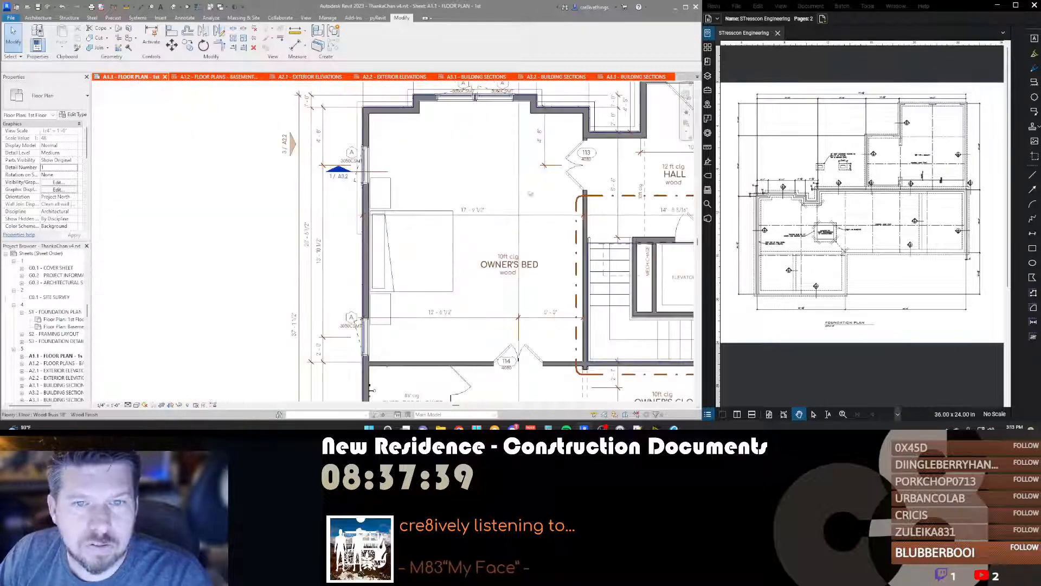
{"action": "middle_click_drag", "start_coordinate": [527, 214], "coordinate": [309, 168]}
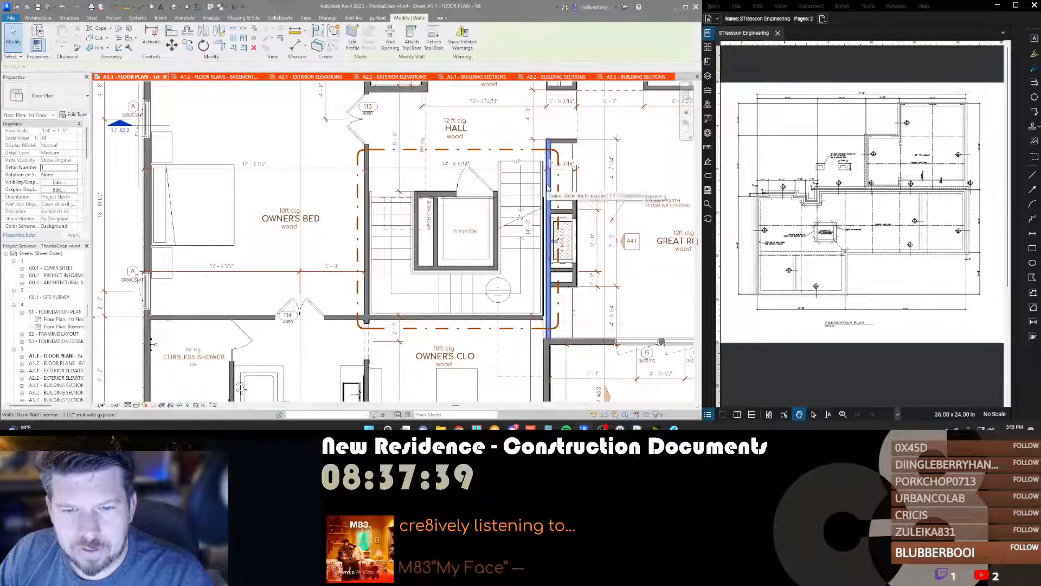
{"action": "left_click", "coordinate": [549, 228]}
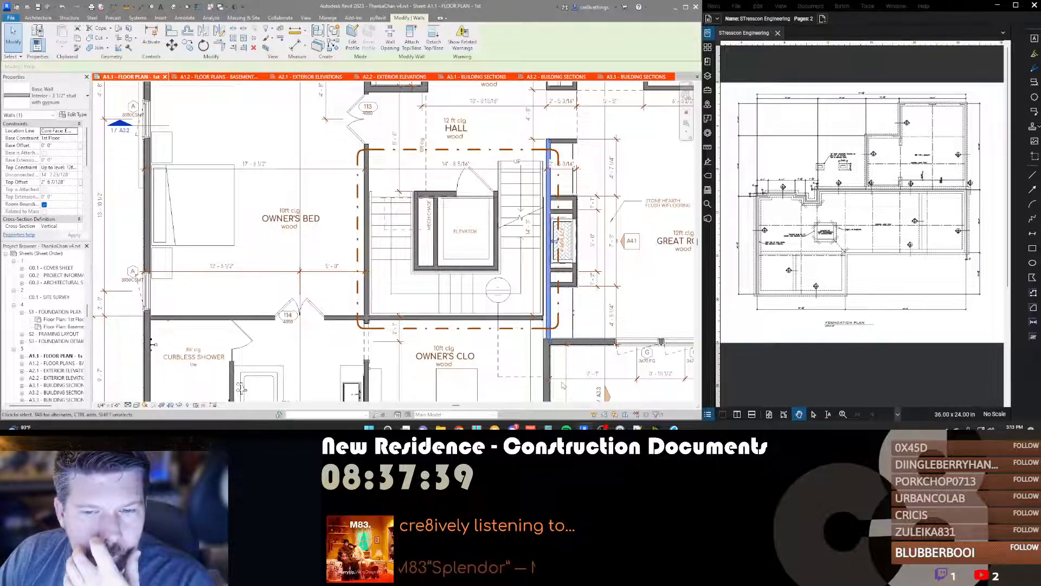
{"action": "scroll", "coordinate": [550, 342], "scroll_direction": "up", "scroll_amount": 7}
{"action": "scroll", "coordinate": [513, 282], "scroll_direction": "down", "scroll_amount": 5}
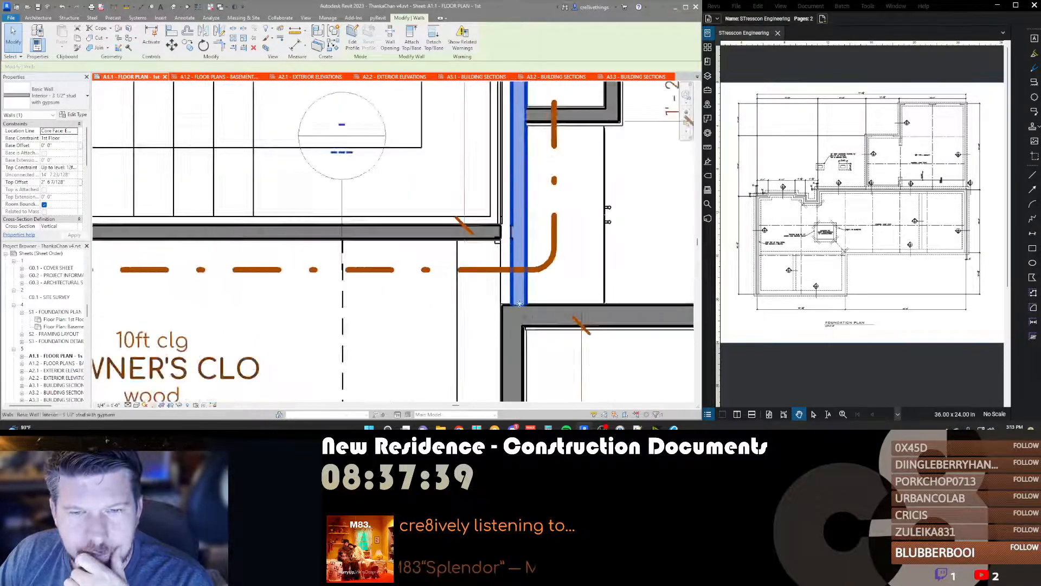
{"action": "scroll", "coordinate": [515, 203], "scroll_direction": "down", "scroll_amount": 1}
{"action": "middle_click_drag", "start_coordinate": [515, 200], "coordinate": [512, 256]}
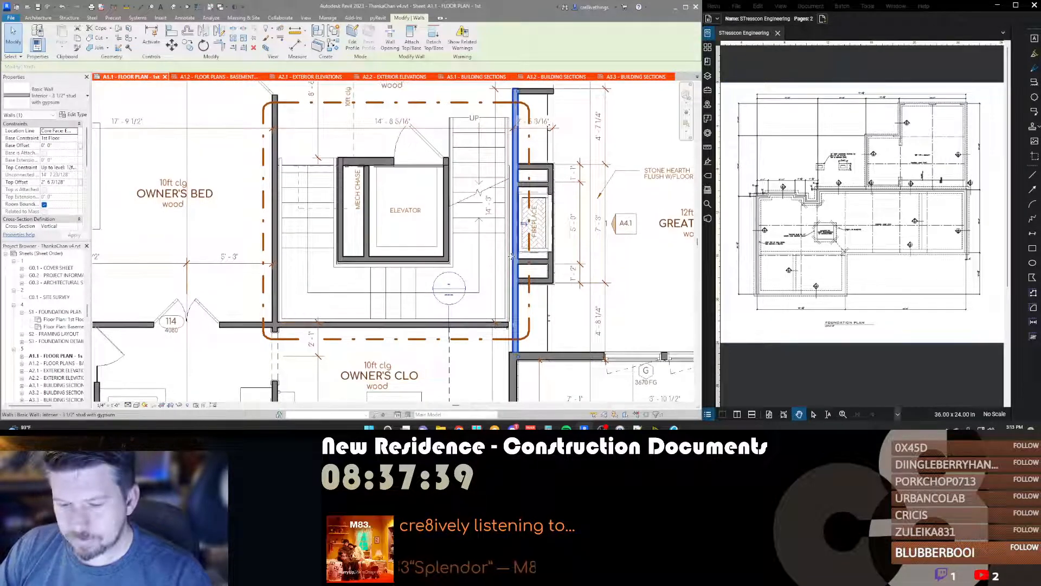
Step: Align the first-floor stair wall's face with the owner's closet exterior wall, unjoining the conflicting elements
{"action": "key", "text": "a"}
{"action": "key", "text": "l"}
{"action": "scroll", "coordinate": [513, 378], "scroll_direction": "up", "scroll_amount": 5}
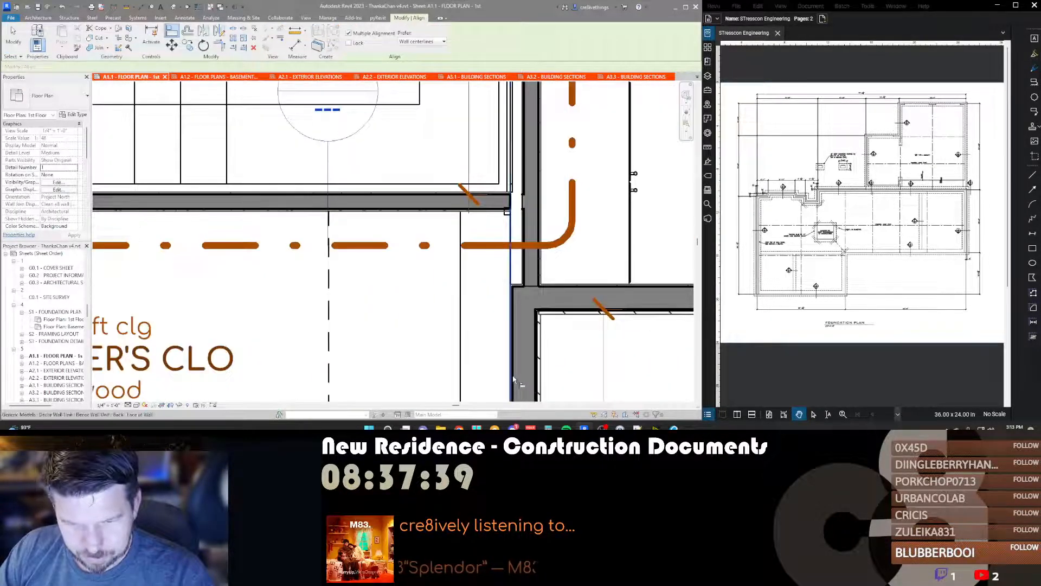
{"action": "left_click", "coordinate": [515, 377]}
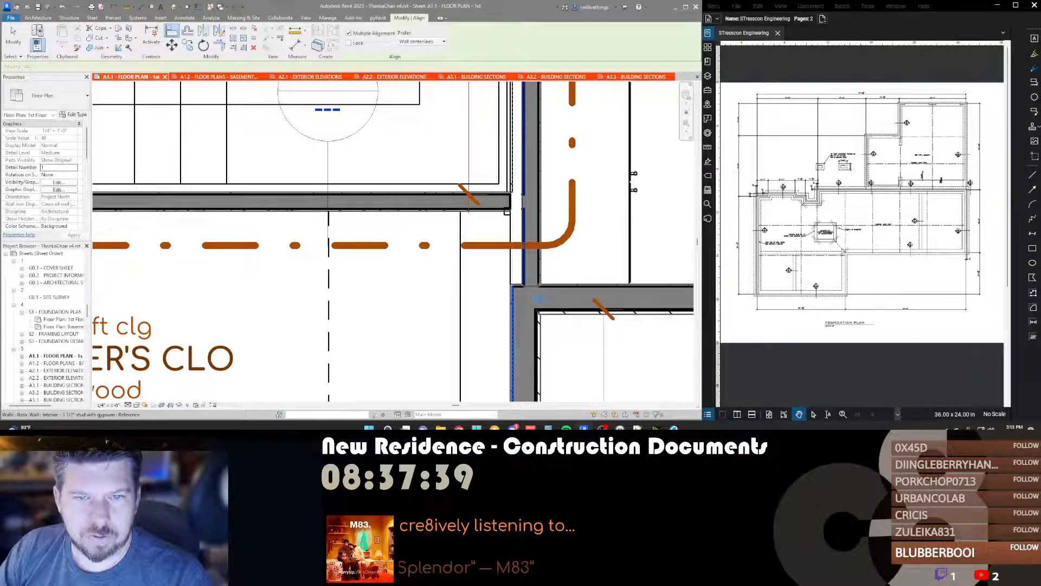
{"action": "left_click", "coordinate": [523, 233]}
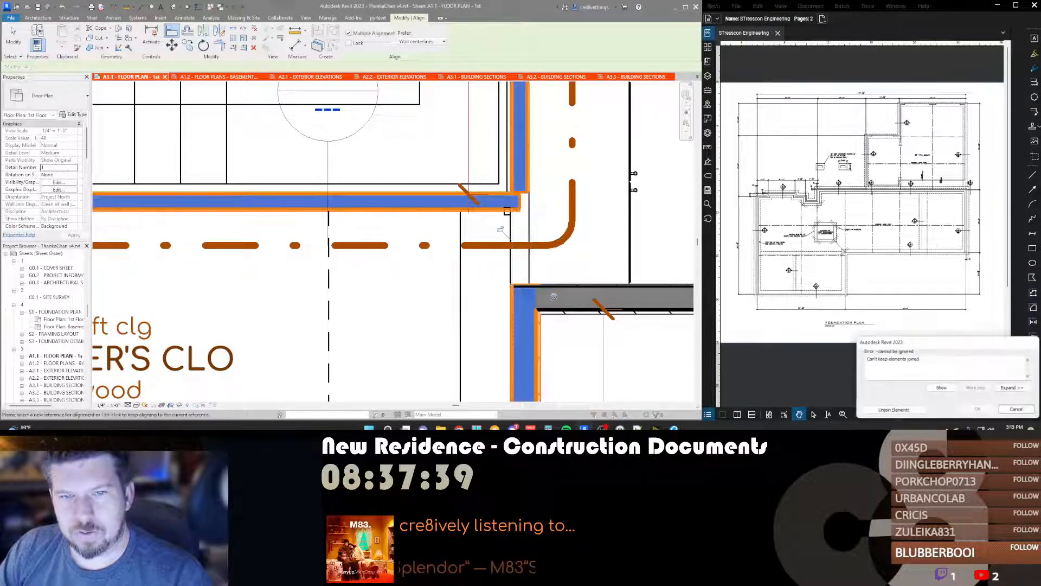
{"action": "left_click", "coordinate": [893, 409]}
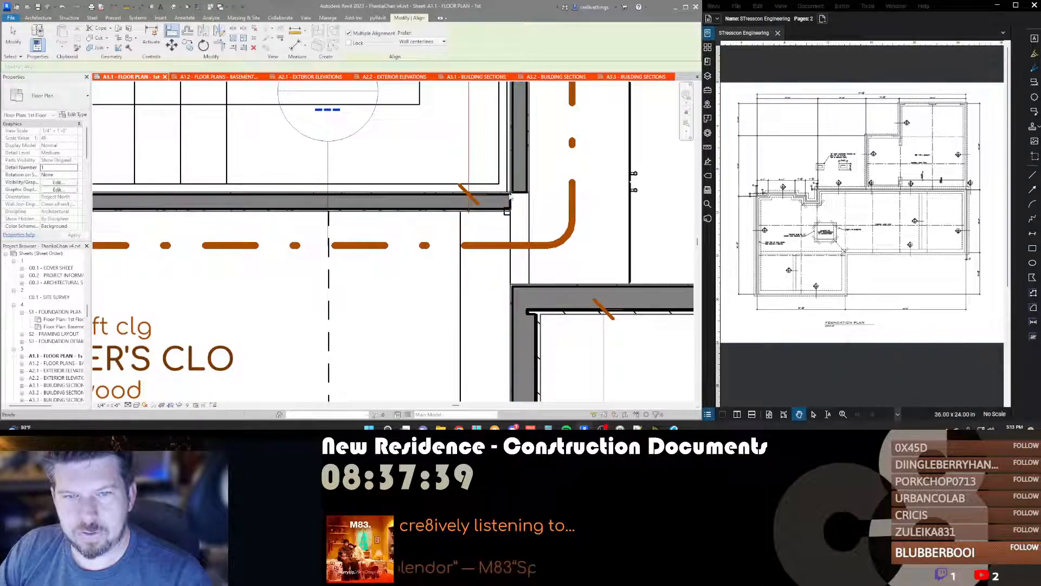
Step: Extend the shortened end of the first-floor stair wall to the great room's exterior wall, unjoining the conflicting elements
{"action": "key", "text": "Escape"}
{"action": "left_click", "coordinate": [520, 189]}
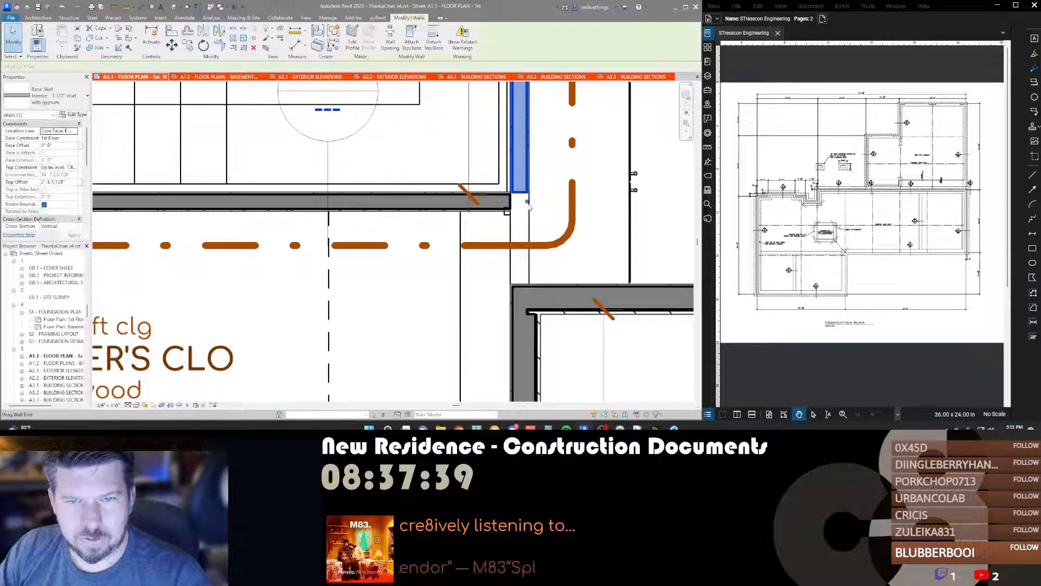
{"action": "left_click_drag", "start_coordinate": [527, 201], "coordinate": [527, 286]}
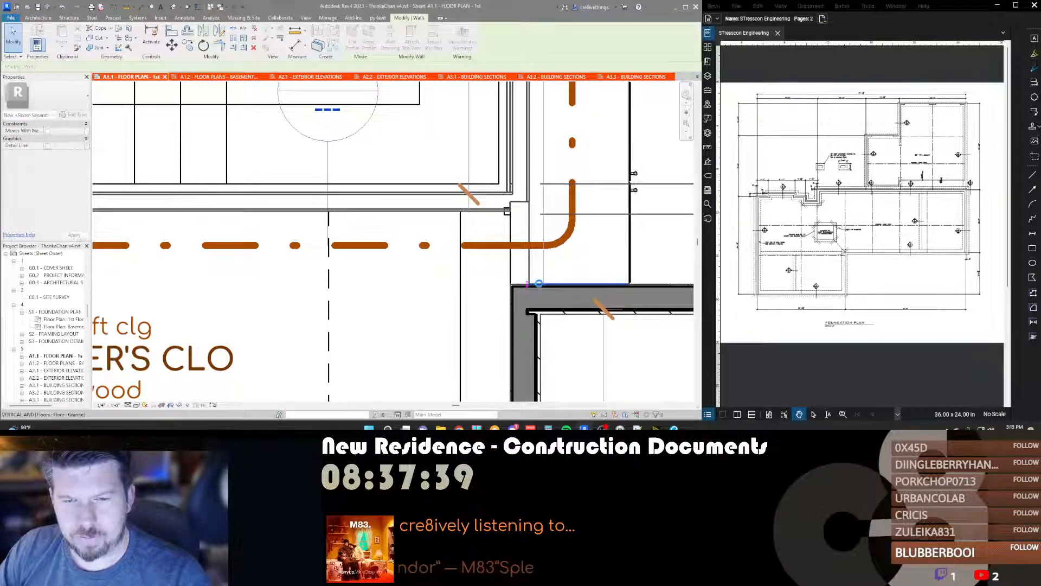
{"action": "left_click_drag", "start_coordinate": [539, 287], "coordinate": [539, 287]}
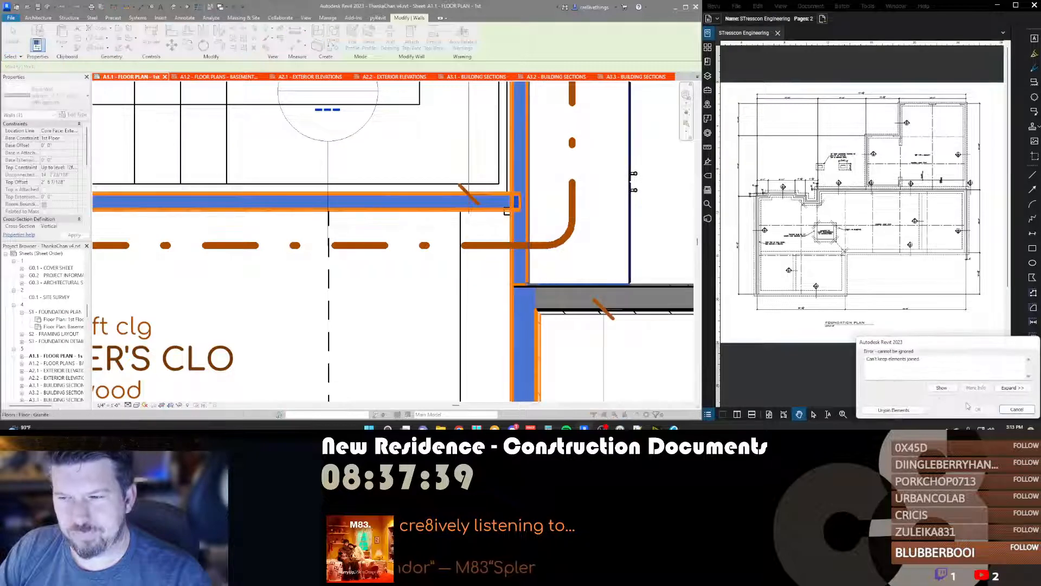
{"action": "left_click", "coordinate": [893, 410]}
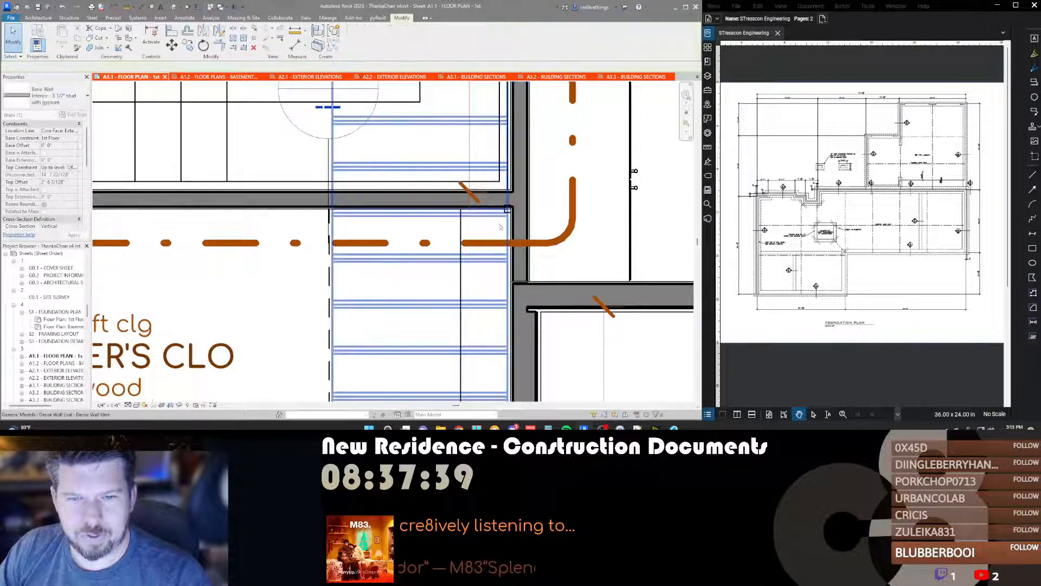
Step: Review the first-floor stair wall and its junctions from the owner's closet up past the fireplace to the hall
{"action": "scroll", "coordinate": [501, 226], "scroll_direction": "down", "scroll_amount": 4}
{"action": "key", "text": "Escape"}
{"action": "left_click", "coordinate": [527, 250]}
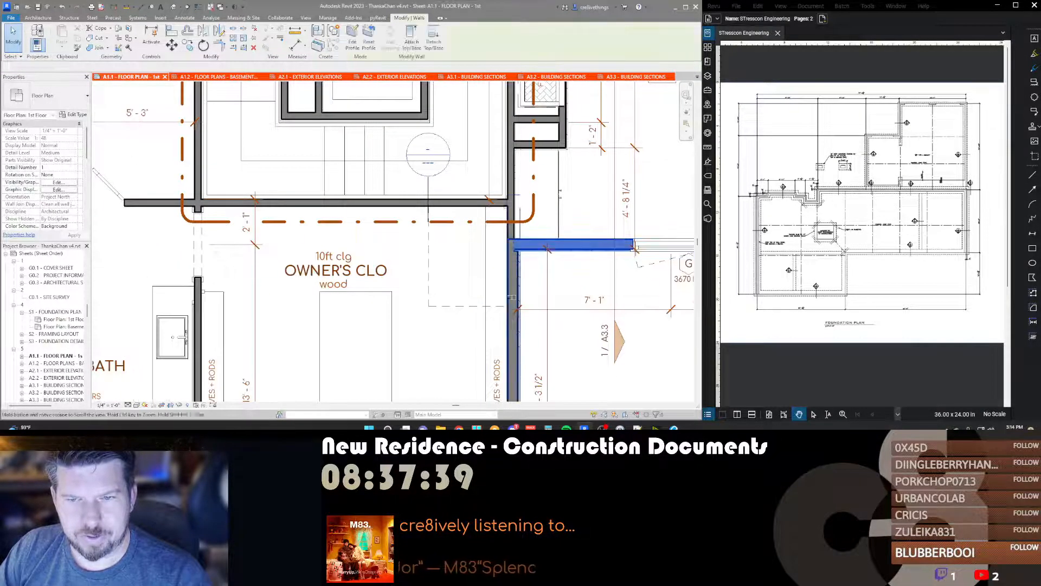
{"action": "scroll", "coordinate": [502, 284], "scroll_direction": "down", "scroll_amount": 3}
{"action": "middle_click_drag", "start_coordinate": [522, 223], "coordinate": [499, 342]}
{"action": "key", "text": "Escape"}
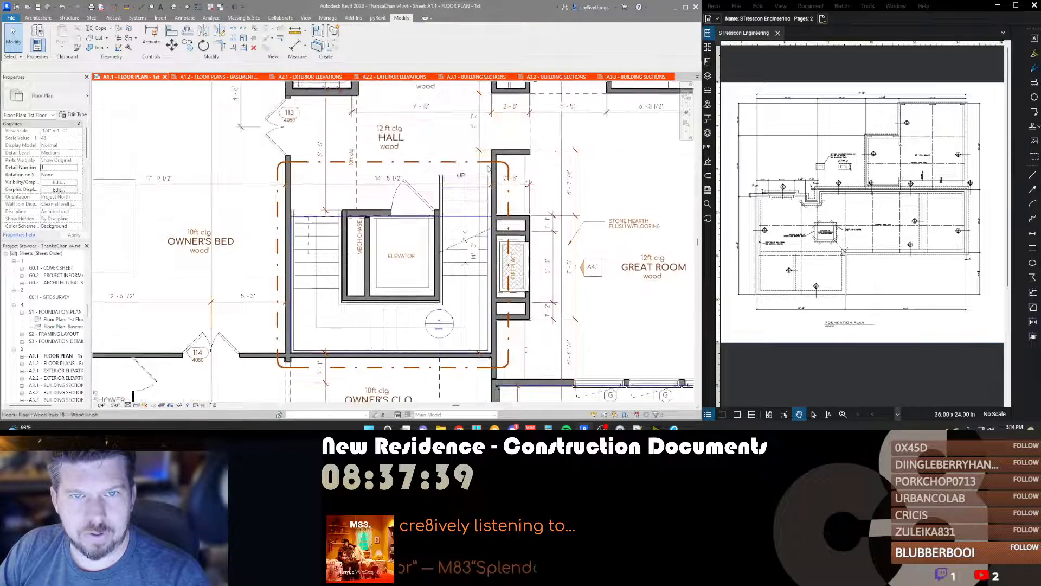
{"action": "middle_click_drag", "start_coordinate": [564, 160], "coordinate": [564, 188]}
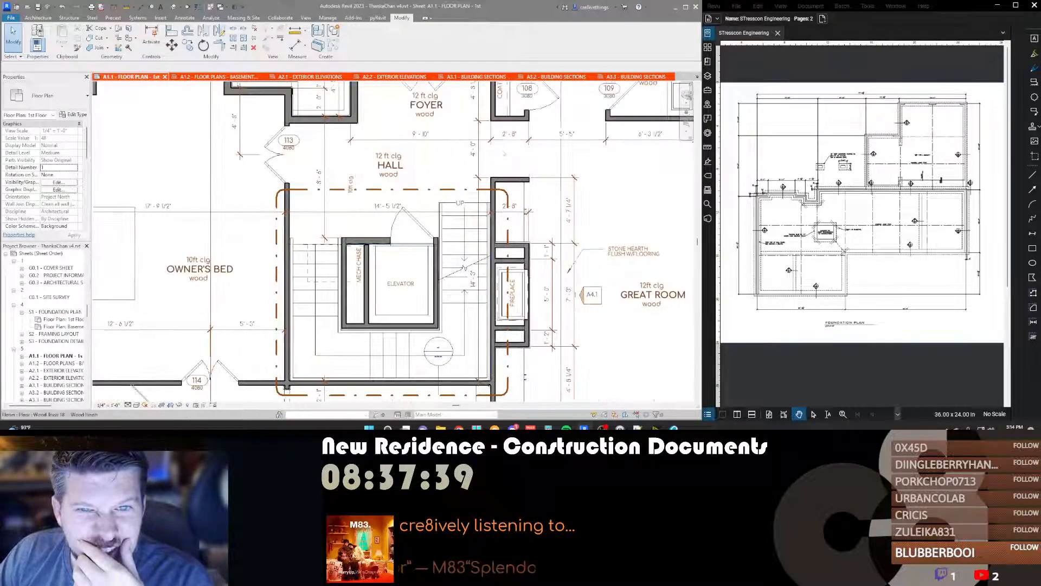
{"action": "scroll", "coordinate": [503, 152], "scroll_direction": "up", "scroll_amount": 5}
{"action": "scroll", "coordinate": [495, 149], "scroll_direction": "down", "scroll_amount": 4}
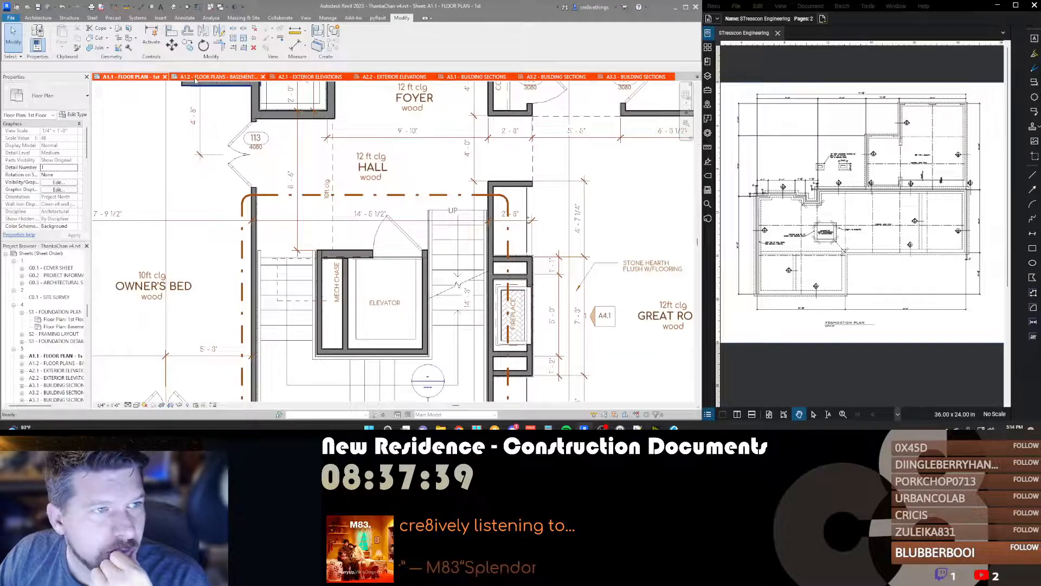
Step: Return to the A1.2 floor plans sheet, leave the basement view, and examine the second-floor exterior wall offset beside the stairs
{"action": "left_click", "coordinate": [223, 77]}
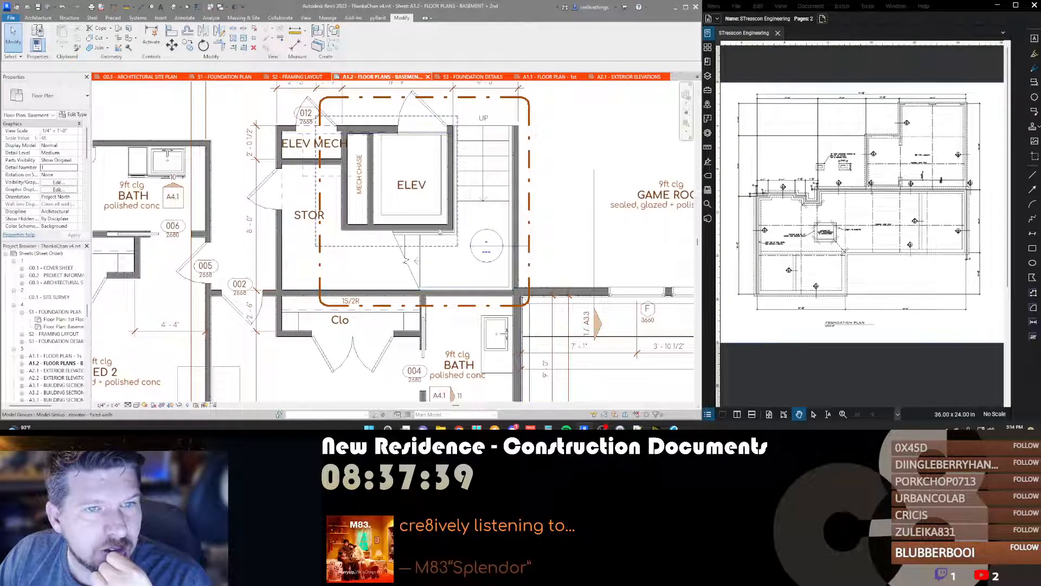
{"action": "scroll", "coordinate": [437, 225], "scroll_direction": "down", "scroll_amount": 5}
{"action": "middle_click_drag", "start_coordinate": [368, 226], "coordinate": [395, 393]}
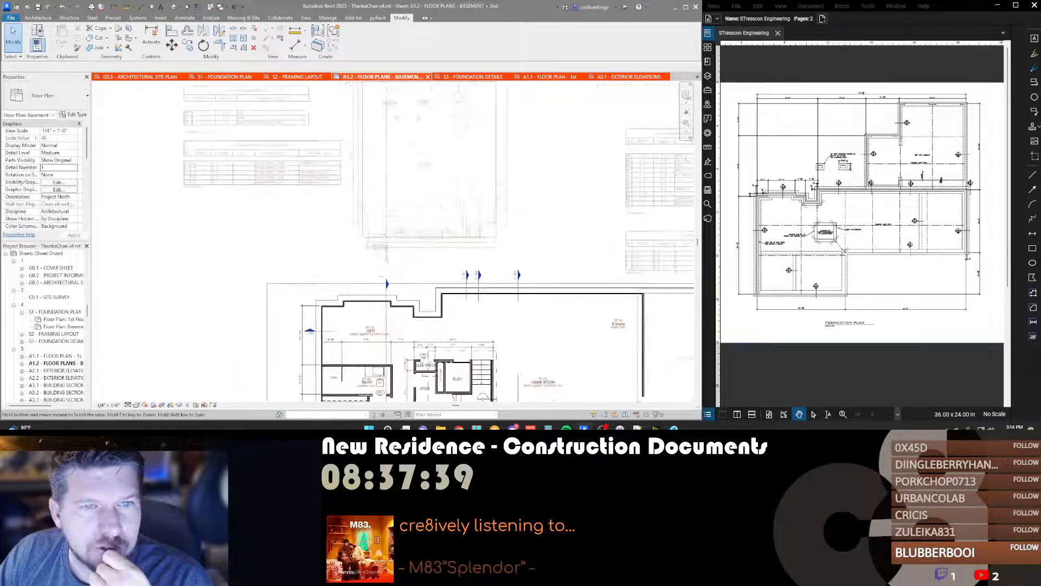
{"action": "scroll", "coordinate": [512, 193], "scroll_direction": "up", "scroll_amount": 6}
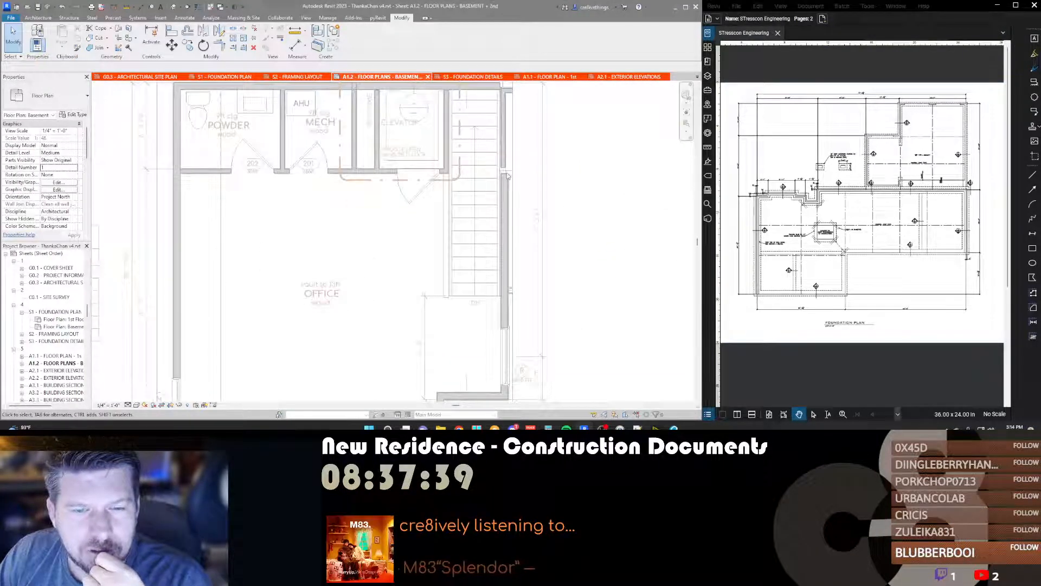
{"action": "middle_click_drag", "start_coordinate": [508, 175], "coordinate": [499, 253]}
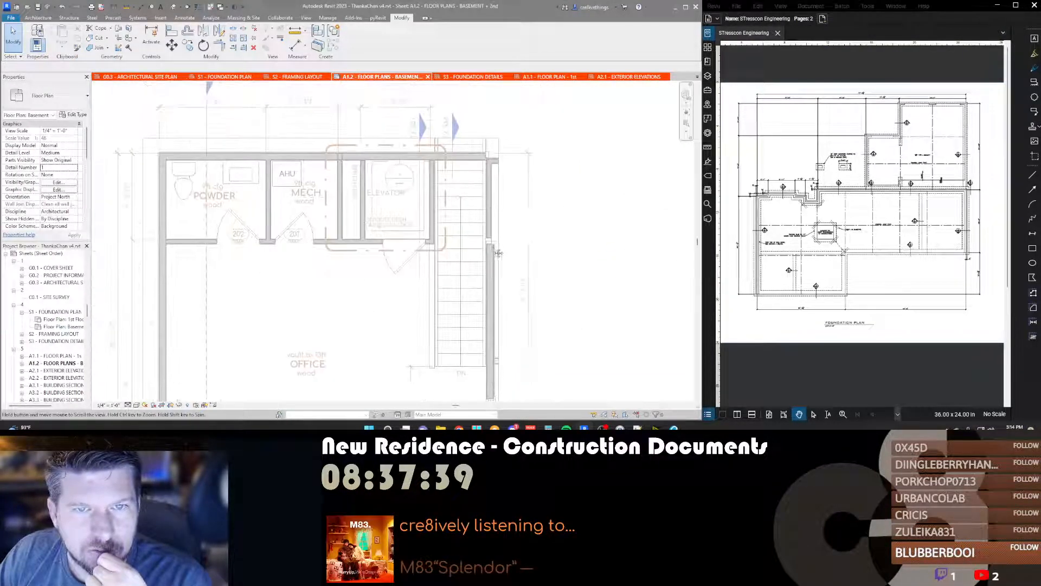
{"action": "double_click", "coordinate": [493, 218]}
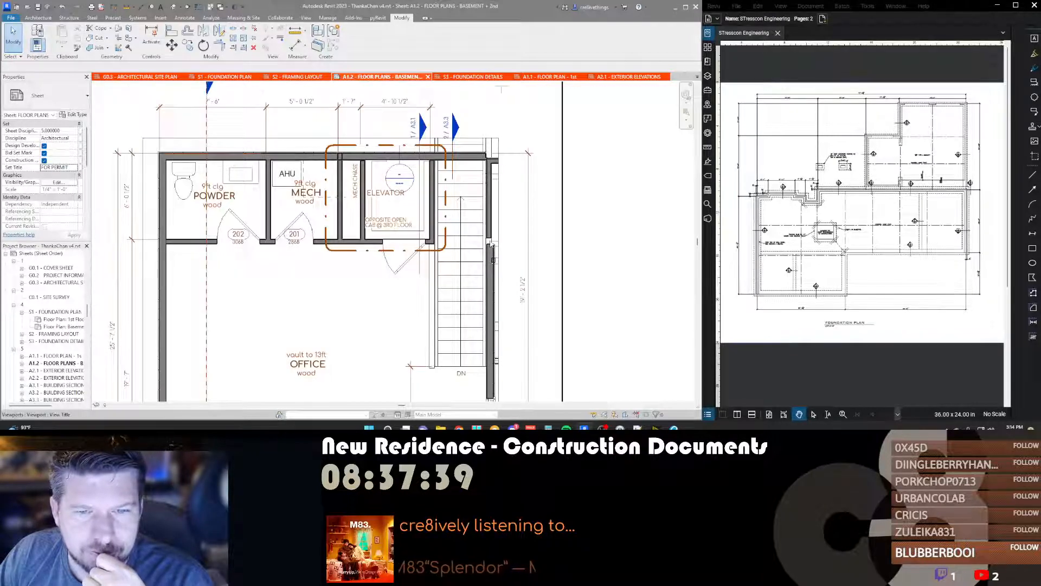
{"action": "scroll", "coordinate": [486, 255], "scroll_direction": "up", "scroll_amount": 5}
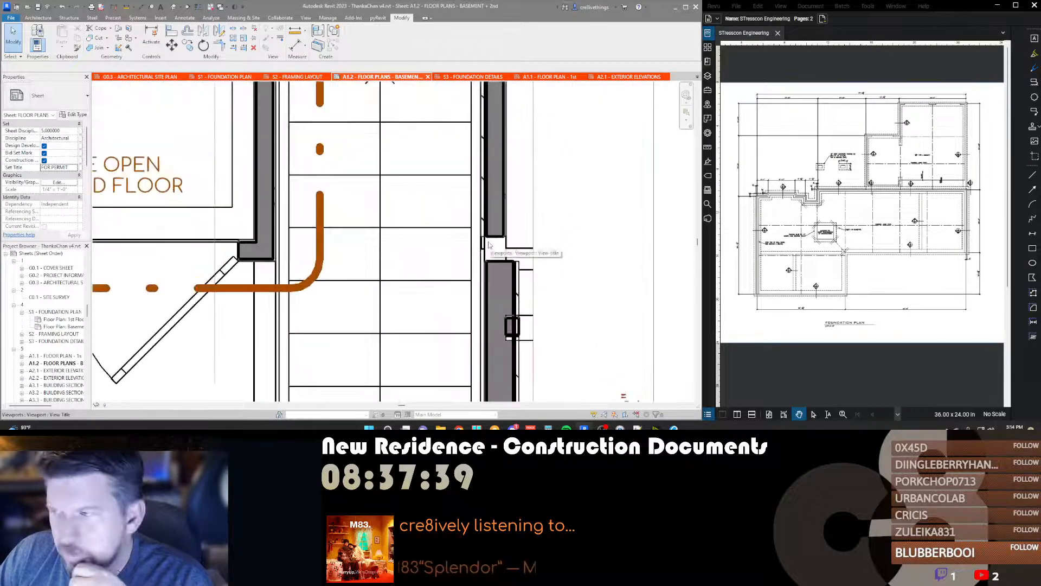
{"action": "scroll", "coordinate": [488, 245], "scroll_direction": "down", "scroll_amount": 2}
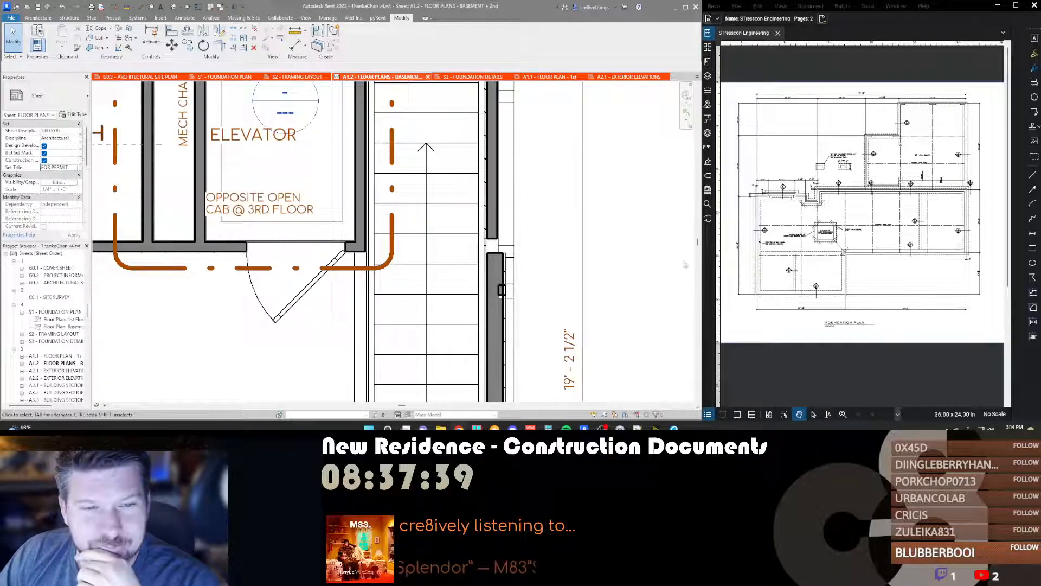
{"action": "scroll", "coordinate": [496, 222], "scroll_direction": "down", "scroll_amount": 2}
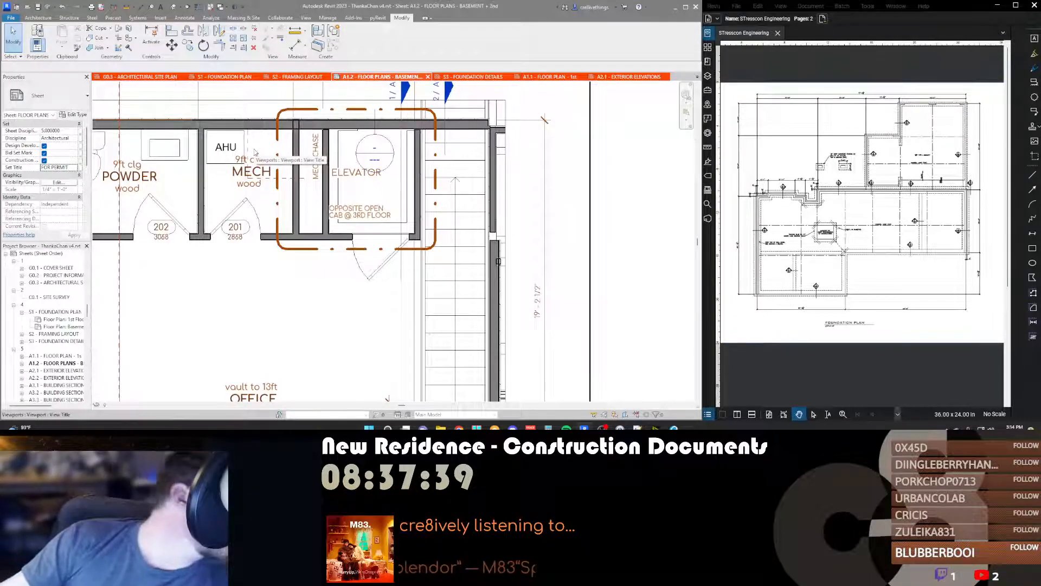
{"action": "middle_click_drag", "start_coordinate": [459, 169], "coordinate": [482, 239]}
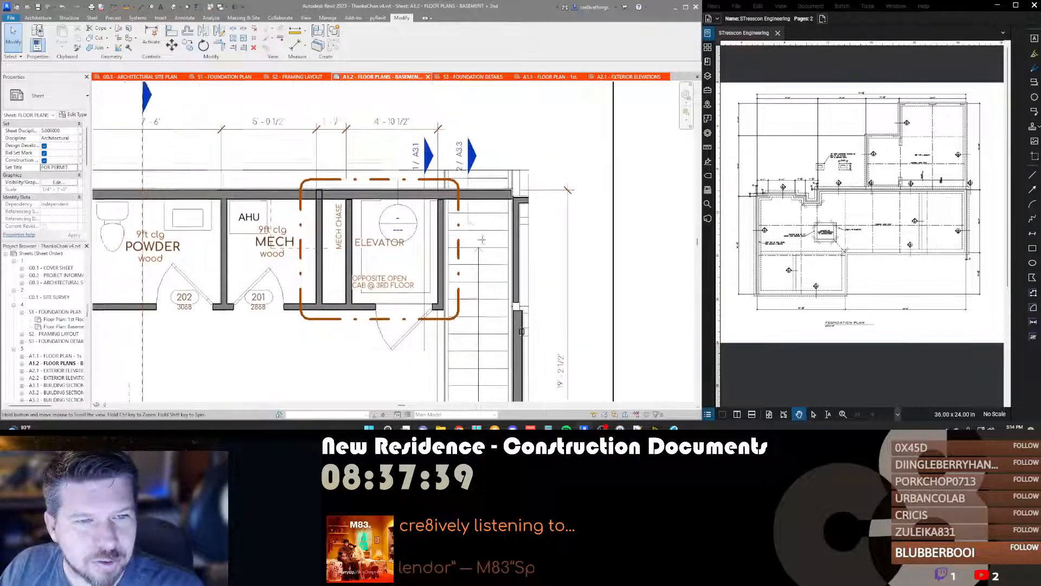
Step: Review the overall second-floor plan and its view title on the sheet, and activate that plan's view for editing
{"action": "scroll", "coordinate": [479, 240], "scroll_direction": "down", "scroll_amount": 3}
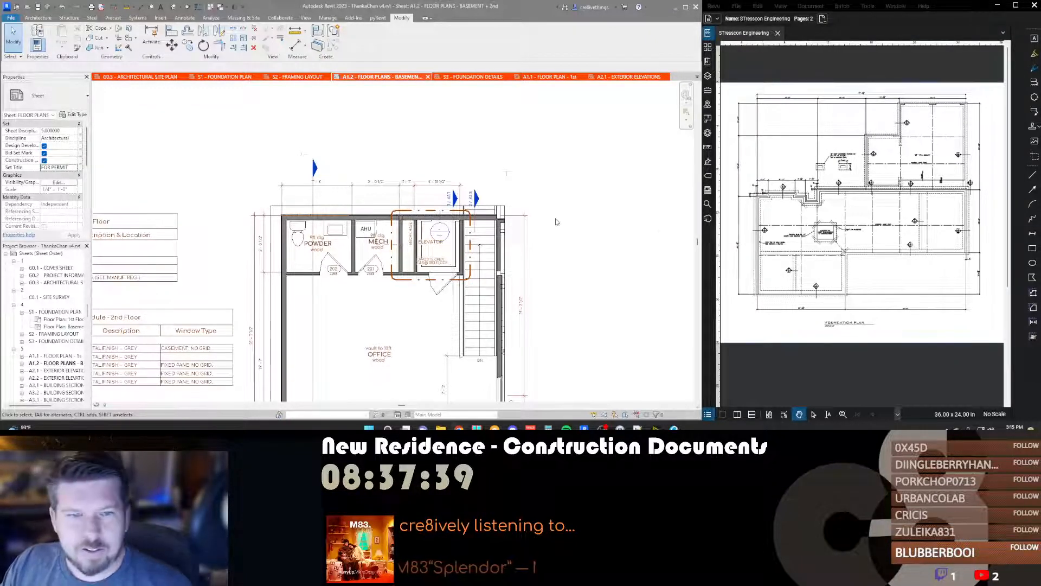
{"action": "scroll", "coordinate": [556, 221], "scroll_direction": "down", "scroll_amount": 2}
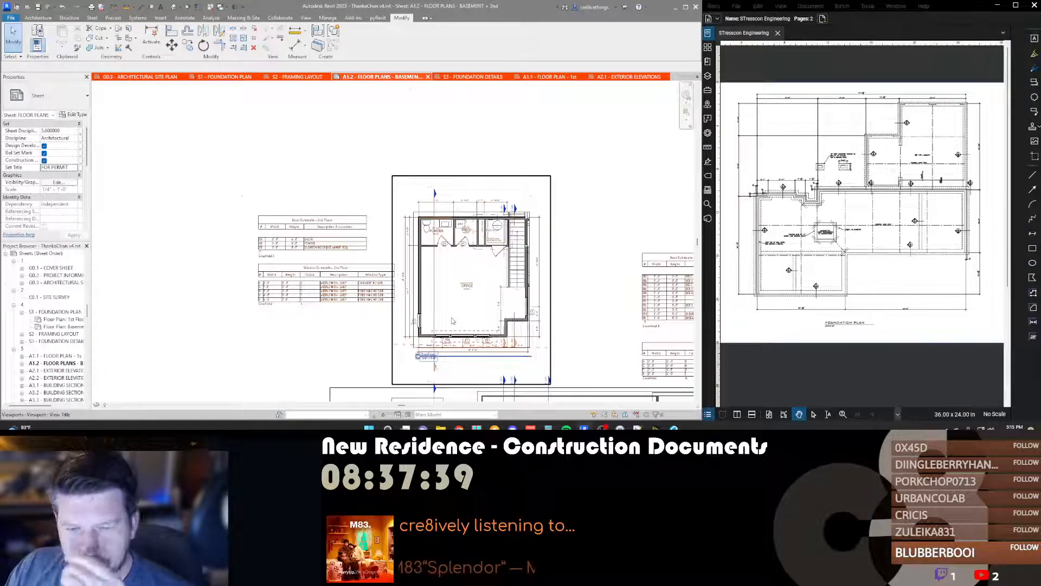
{"action": "scroll", "coordinate": [452, 321], "scroll_direction": "up", "scroll_amount": 3}
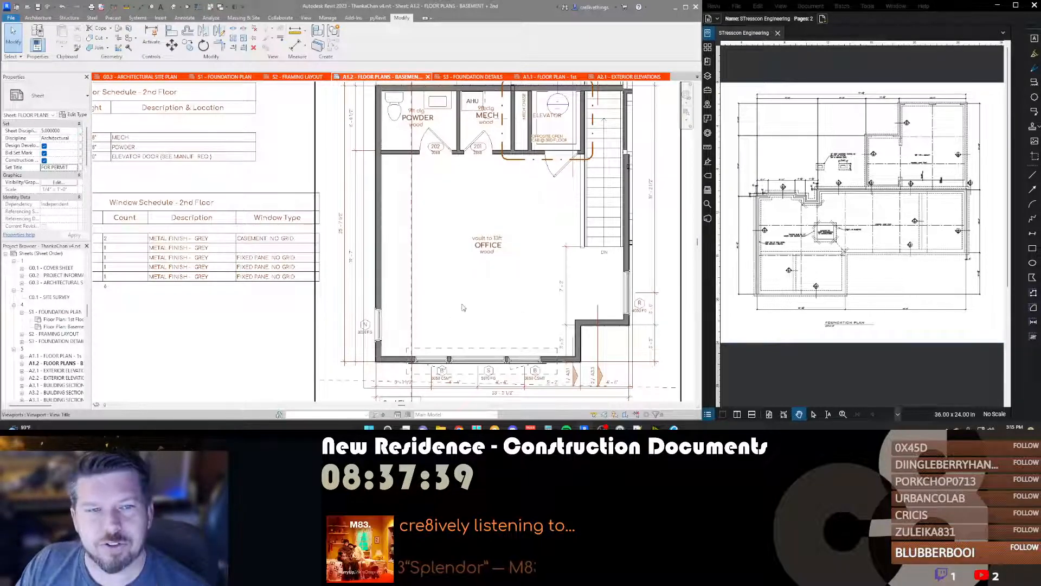
{"action": "scroll", "coordinate": [453, 304], "scroll_direction": "down", "scroll_amount": 4}
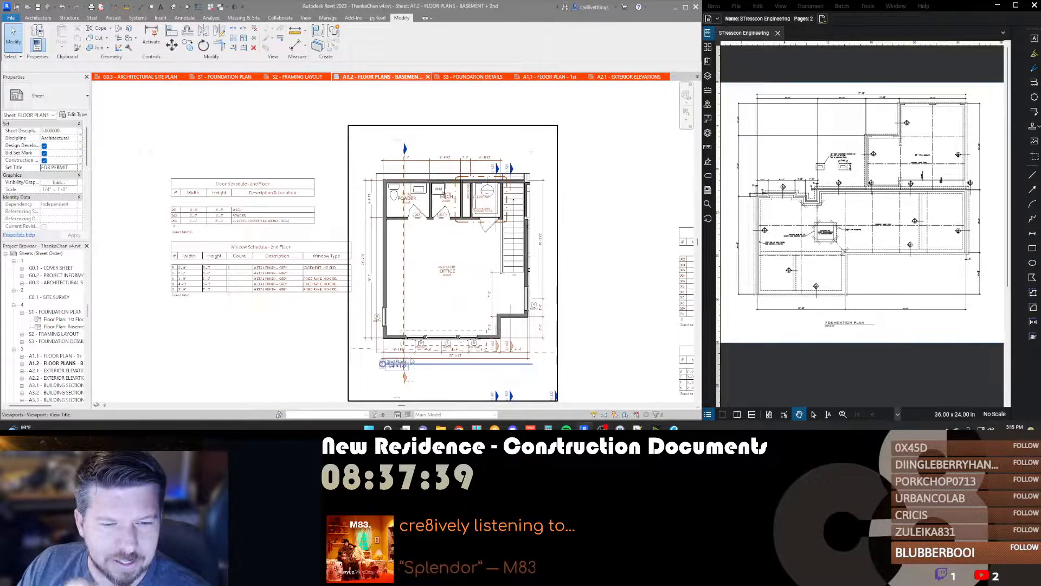
{"action": "scroll", "coordinate": [411, 361], "scroll_direction": "up", "scroll_amount": 3}
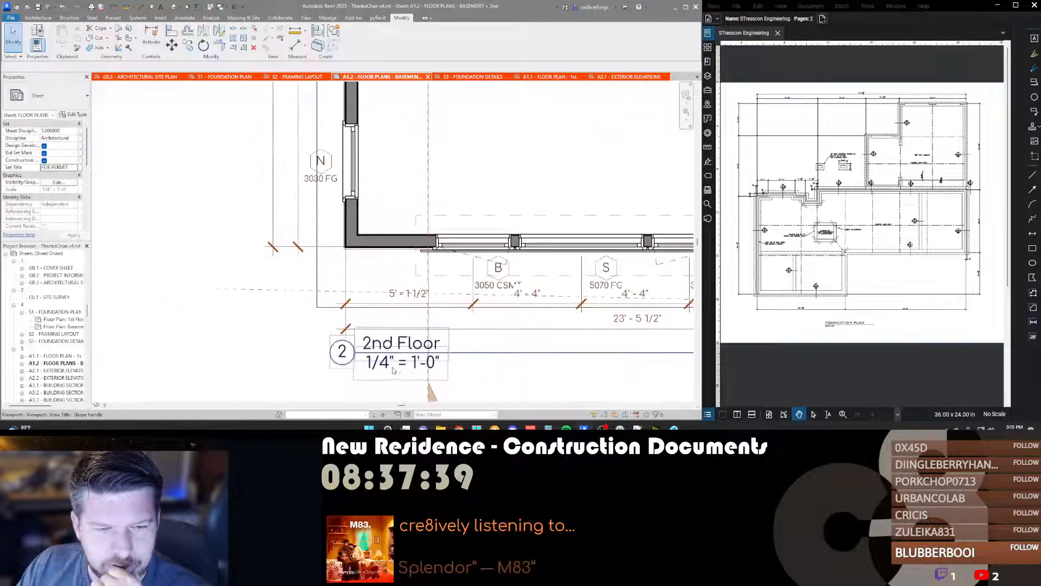
{"action": "scroll", "coordinate": [352, 217], "scroll_direction": "up", "scroll_amount": 3}
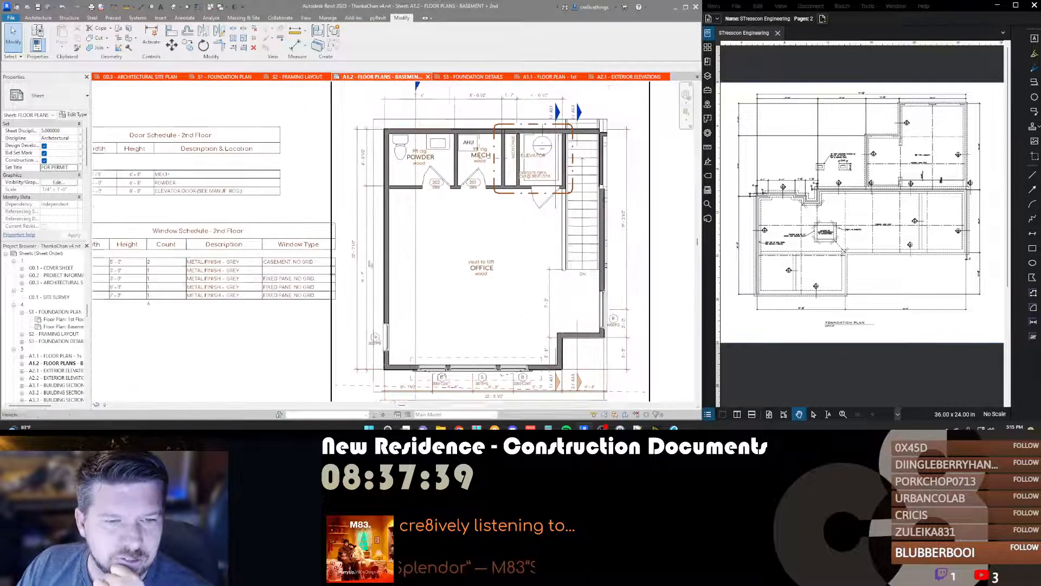
{"action": "scroll", "coordinate": [374, 335], "scroll_direction": "down", "scroll_amount": 4}
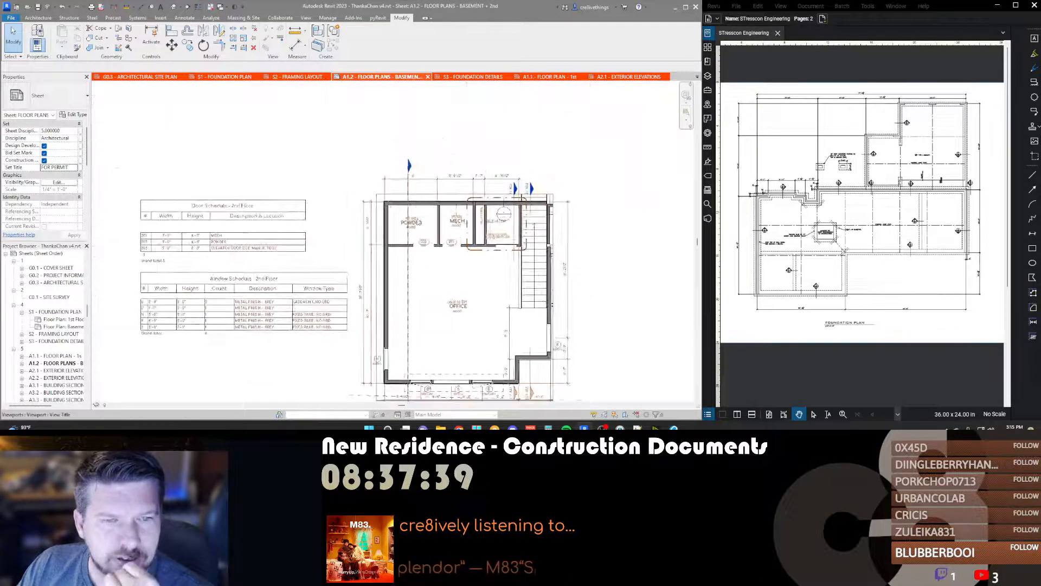
{"action": "scroll", "coordinate": [409, 130], "scroll_direction": "up", "scroll_amount": 2}
{"action": "double_click", "coordinate": [425, 216]}
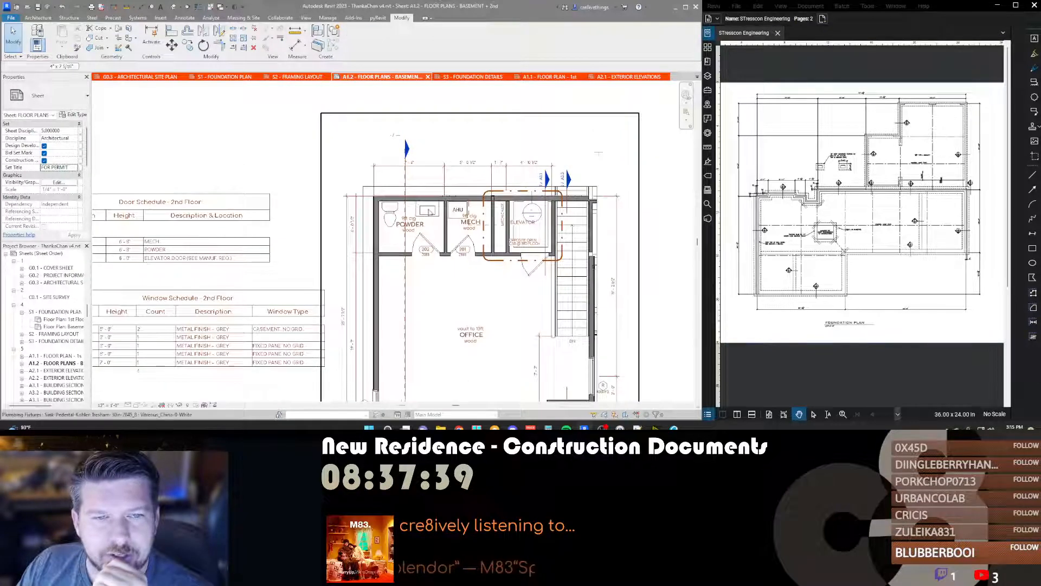
Step: Leave the second-floor plan's view and examine its powder, mechanical, elevator and stair walls and dimensions on the sheet
{"action": "scroll", "coordinate": [426, 215], "scroll_direction": "up", "scroll_amount": 3}
{"action": "scroll", "coordinate": [427, 214], "scroll_direction": "down", "scroll_amount": 2}
{"action": "key", "text": "d"}
{"action": "key", "text": "v"}
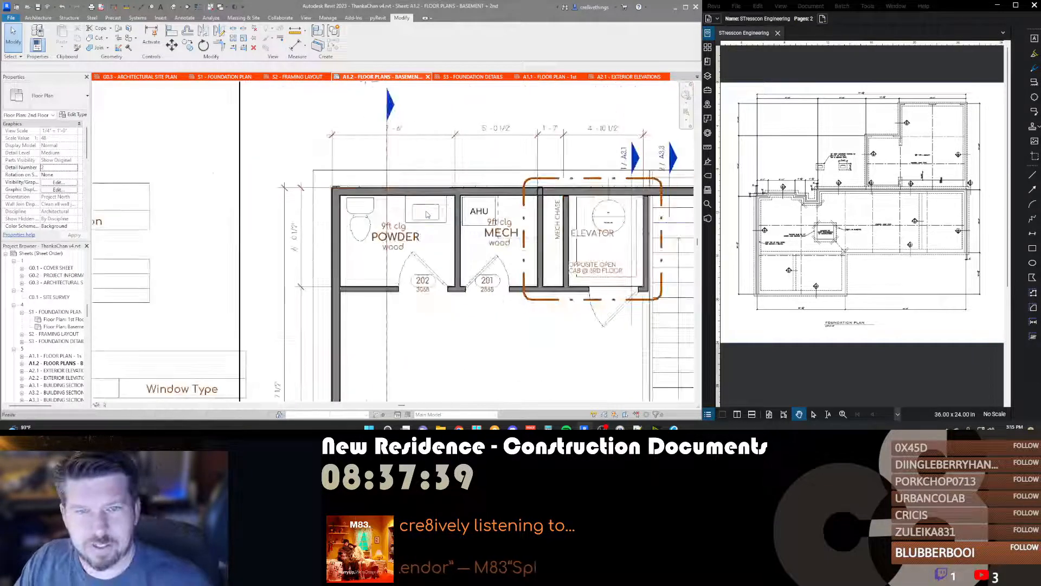
{"action": "scroll", "coordinate": [426, 215], "scroll_direction": "down", "scroll_amount": 2}
{"action": "scroll", "coordinate": [592, 198], "scroll_direction": "up", "scroll_amount": 5}
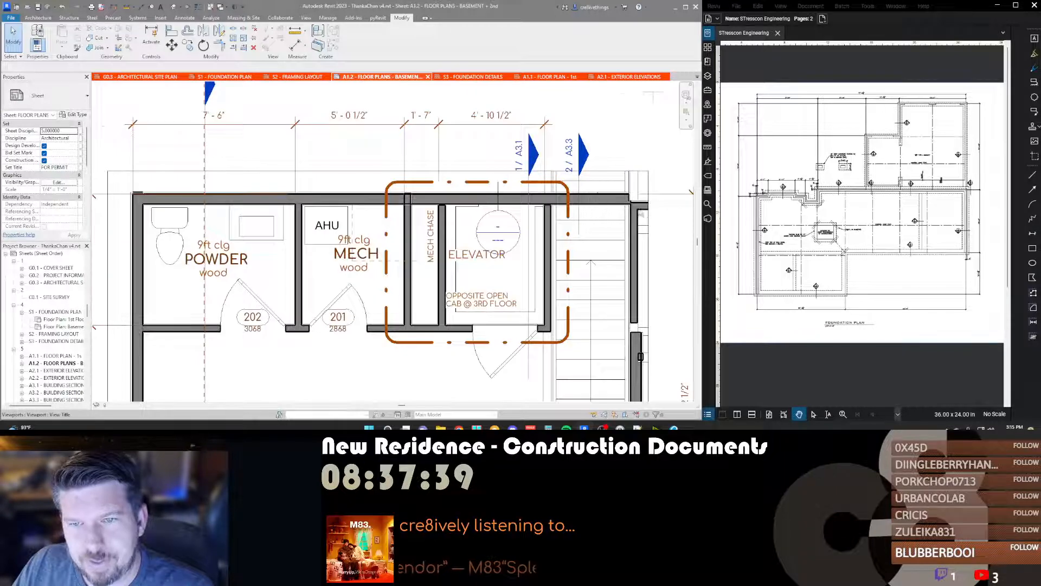
{"action": "middle_click_drag", "start_coordinate": [640, 212], "coordinate": [563, 211]}
{"action": "scroll", "coordinate": [562, 210], "scroll_direction": "down", "scroll_amount": 3}
{"action": "scroll", "coordinate": [434, 223], "scroll_direction": "down", "scroll_amount": 2}
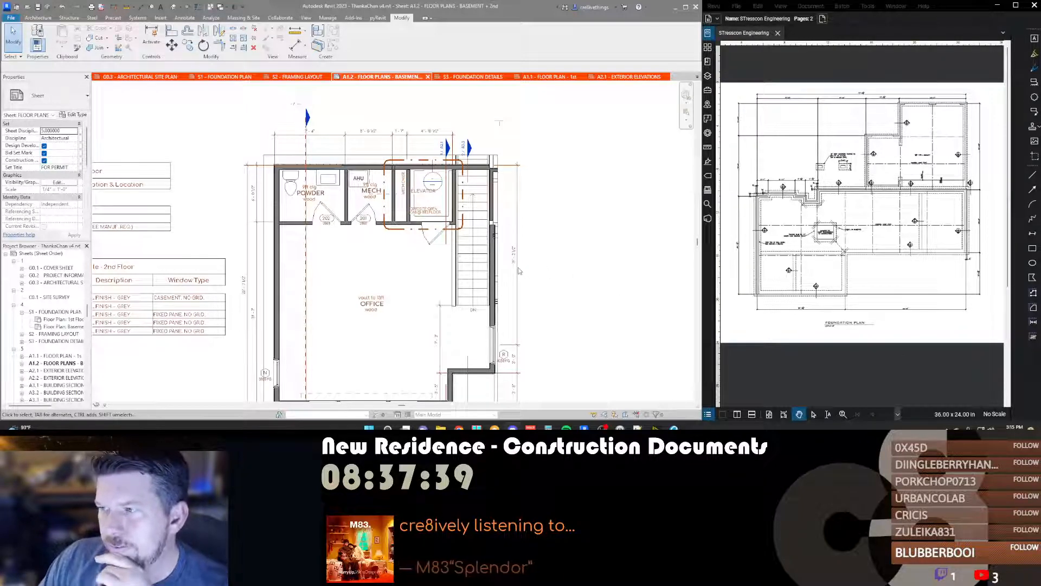
{"action": "scroll", "coordinate": [518, 270], "scroll_direction": "down", "scroll_amount": 2}
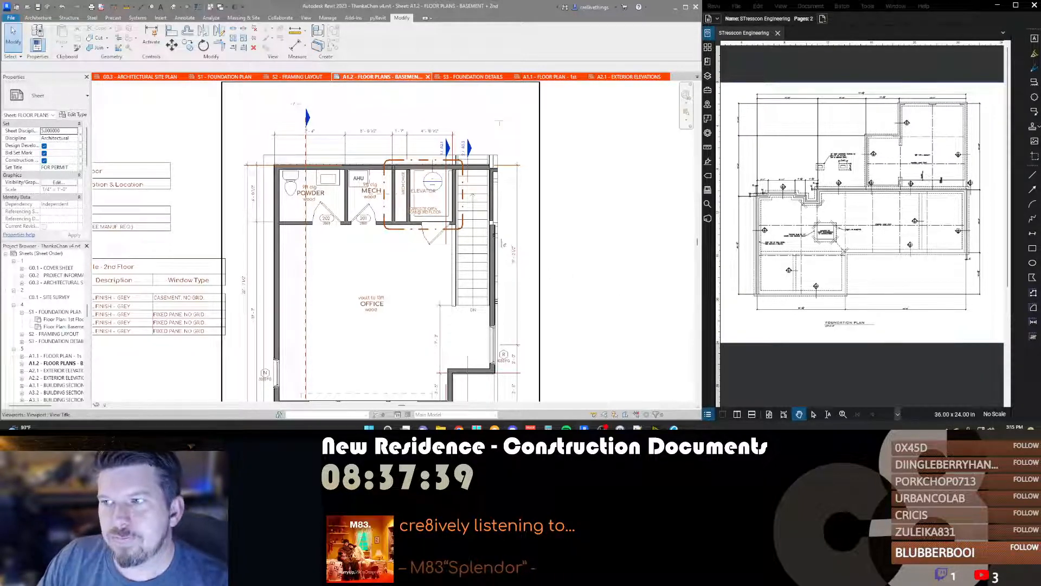
Step: Review the second-floor plan, the basement plan and the dimension strings around the basement's covered patio on the sheet
{"action": "middle_click_drag", "start_coordinate": [438, 317], "coordinate": [473, 273]}
{"action": "scroll", "coordinate": [473, 272], "scroll_direction": "down", "scroll_amount": 3}
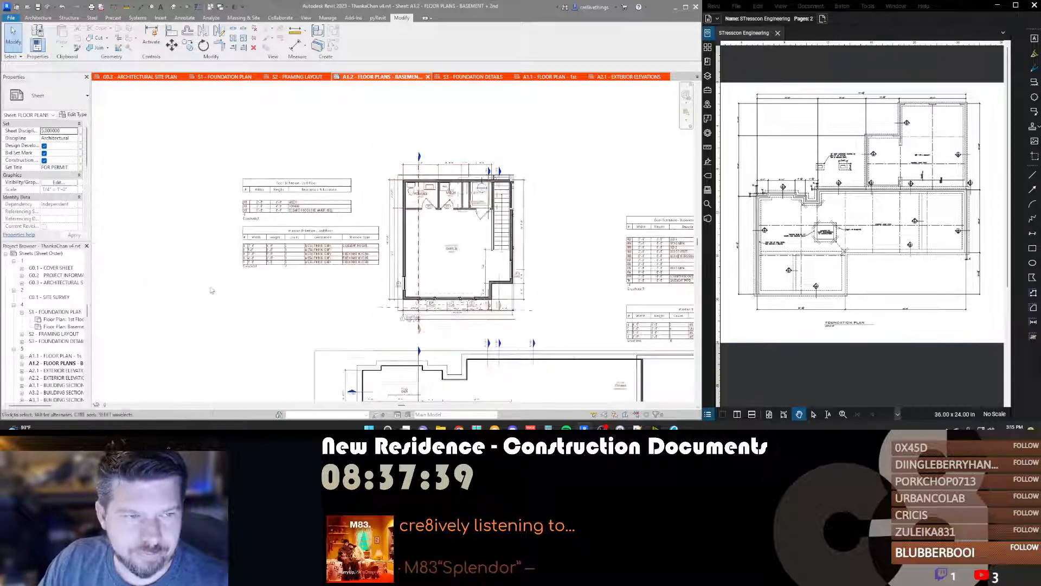
{"action": "scroll", "coordinate": [242, 210], "scroll_direction": "up", "scroll_amount": 4}
{"action": "scroll", "coordinate": [240, 210], "scroll_direction": "down", "scroll_amount": 4}
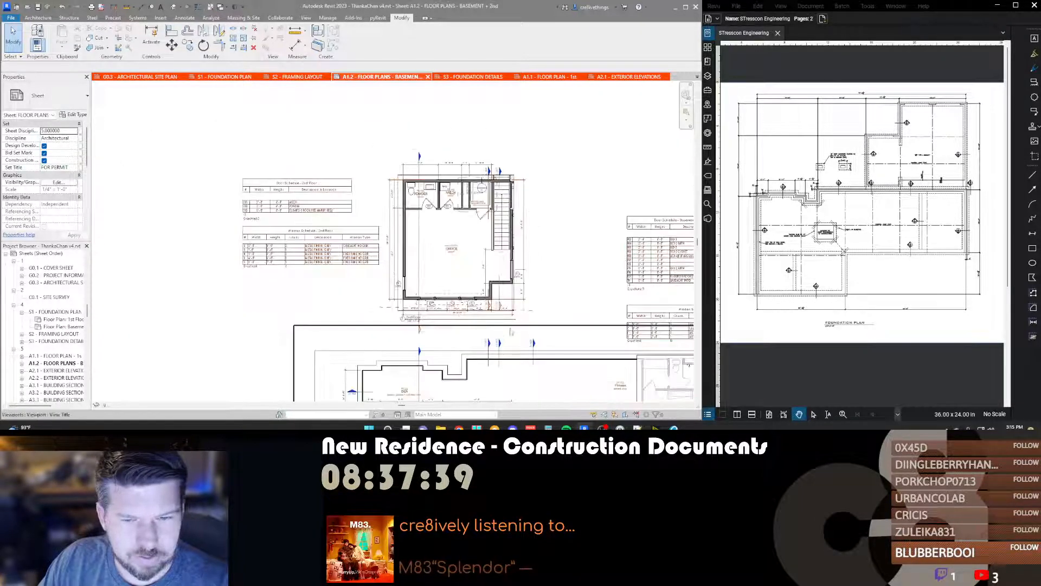
{"action": "scroll", "coordinate": [510, 329], "scroll_direction": "down", "scroll_amount": 1}
{"action": "middle_click_drag", "start_coordinate": [510, 329], "coordinate": [420, 259]}
{"action": "scroll", "coordinate": [420, 260], "scroll_direction": "down", "scroll_amount": 2}
{"action": "middle_click_drag", "start_coordinate": [465, 335], "coordinate": [448, 273]}
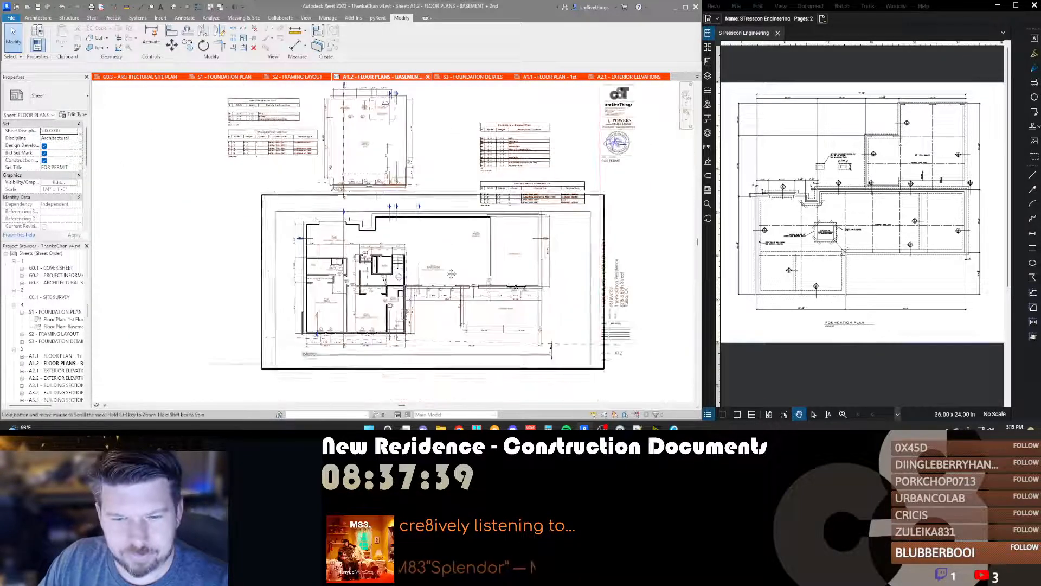
{"action": "scroll", "coordinate": [449, 270], "scroll_direction": "down", "scroll_amount": 1}
{"action": "scroll", "coordinate": [534, 330], "scroll_direction": "up", "scroll_amount": 4}
{"action": "scroll", "coordinate": [534, 330], "scroll_direction": "up", "scroll_amount": 5}
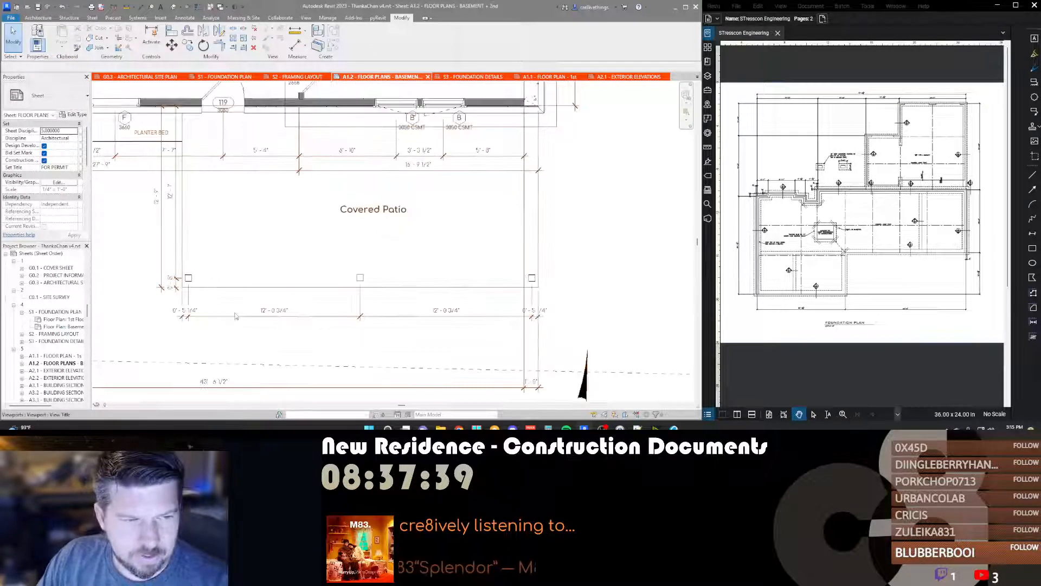
{"action": "middle_click_drag", "start_coordinate": [235, 316], "coordinate": [497, 331]}
{"action": "scroll", "coordinate": [294, 311], "scroll_direction": "down", "scroll_amount": 2}
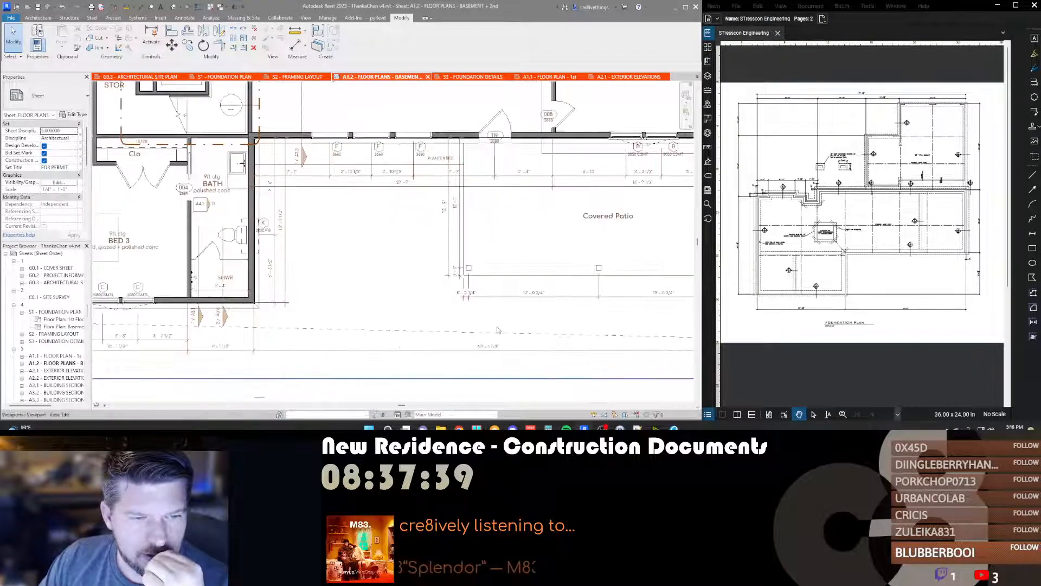
{"action": "scroll", "coordinate": [497, 330], "scroll_direction": "down", "scroll_amount": 2}
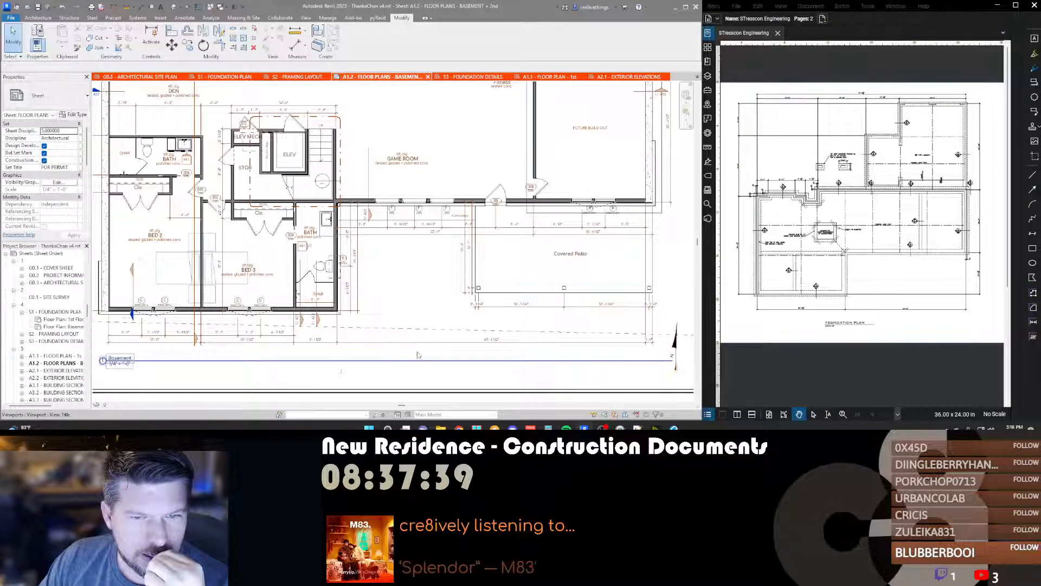
Step: Activate the basement plan's view and add a witness line at the covered patio's near edge to the outermost horizontal dimension string
{"action": "double_click", "coordinate": [430, 349]}
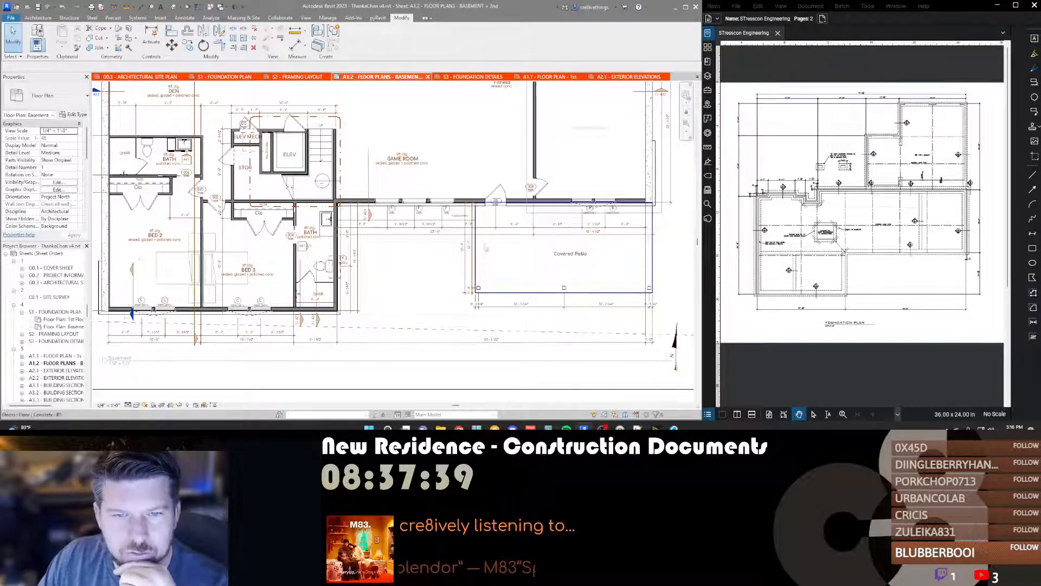
{"action": "scroll", "coordinate": [467, 231], "scroll_direction": "up", "scroll_amount": 3}
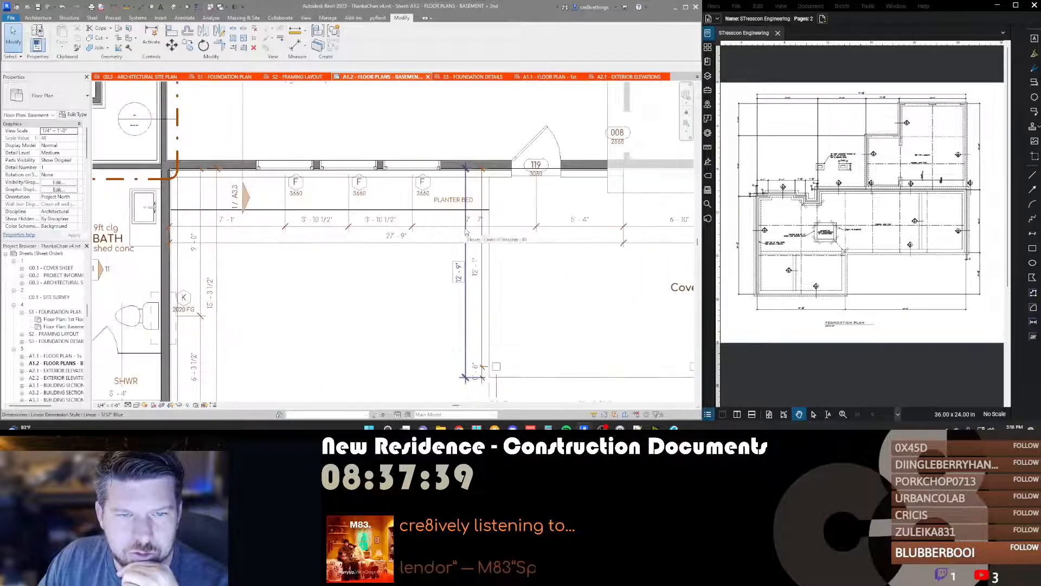
{"action": "scroll", "coordinate": [509, 271], "scroll_direction": "down", "scroll_amount": 1}
{"action": "scroll", "coordinate": [509, 271], "scroll_direction": "down", "scroll_amount": 3}
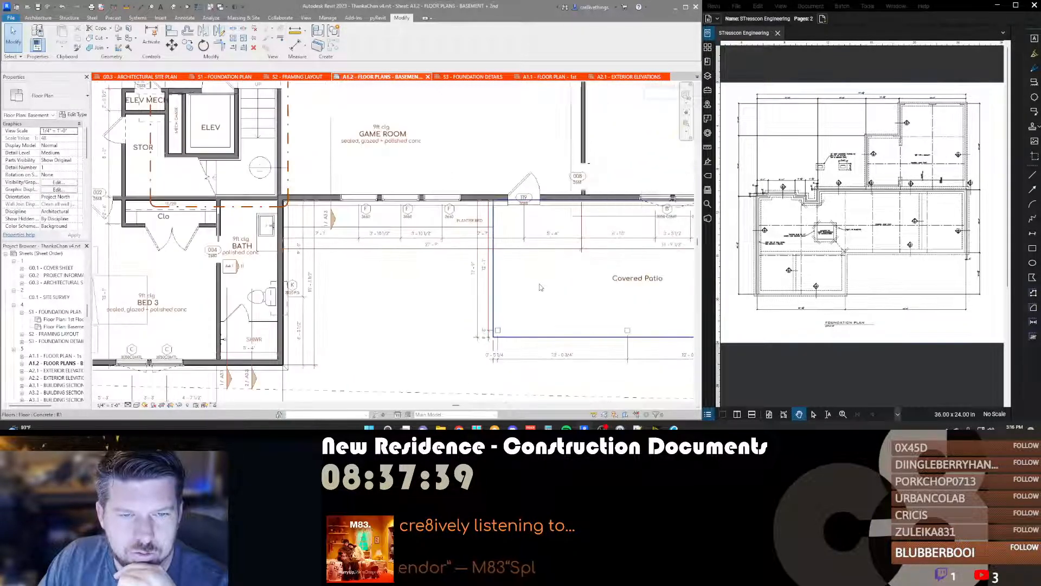
{"action": "scroll", "coordinate": [466, 336], "scroll_direction": "up", "scroll_amount": 2}
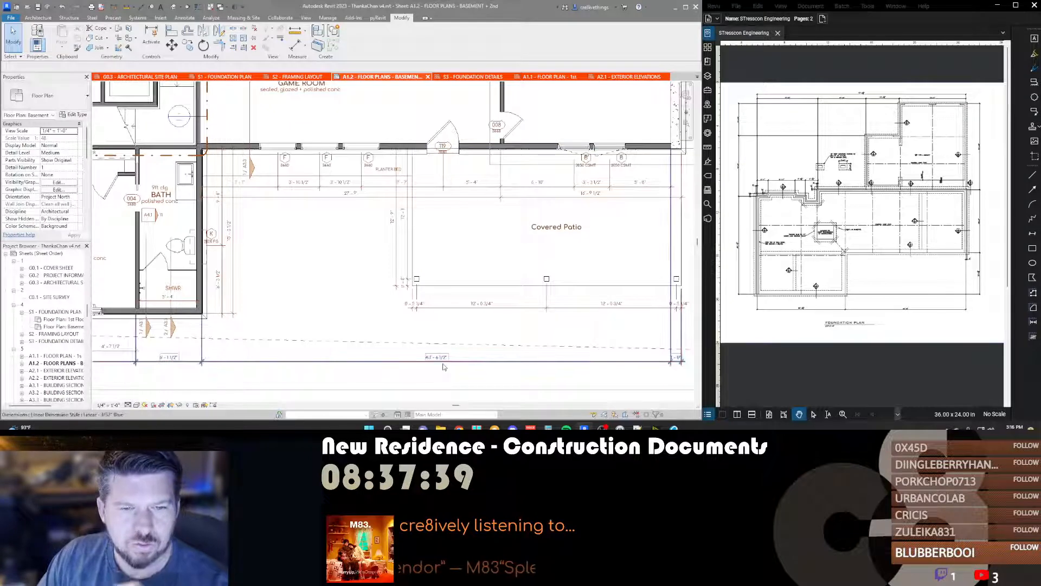
{"action": "left_click", "coordinate": [444, 363]}
{"action": "key", "text": "e"}
{"action": "key", "text": "w"}
{"action": "left_click", "coordinate": [412, 241]}
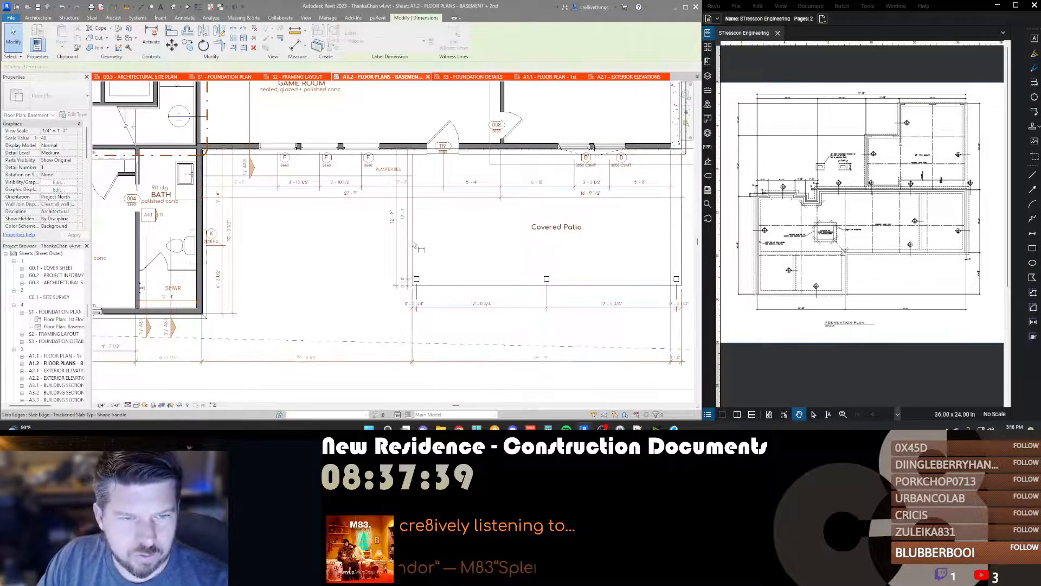
{"action": "left_click", "coordinate": [480, 230]}
{"action": "middle_click_drag", "start_coordinate": [508, 236], "coordinate": [412, 253]}
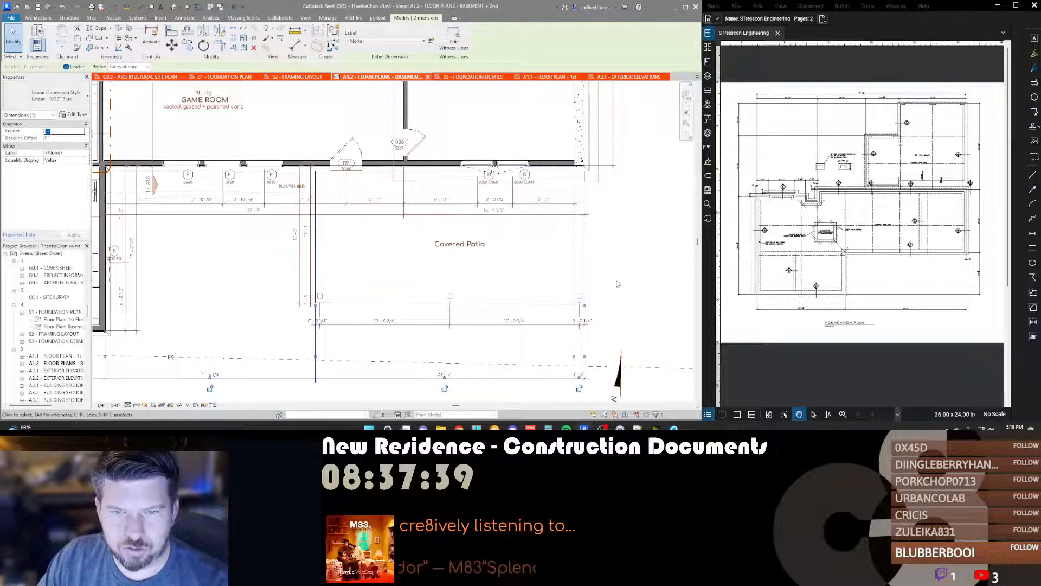
Step: Delete the witness line just before the patio's far edge so the outermost string dimensions the covered patio's full width
{"action": "right_click", "coordinate": [576, 362]}
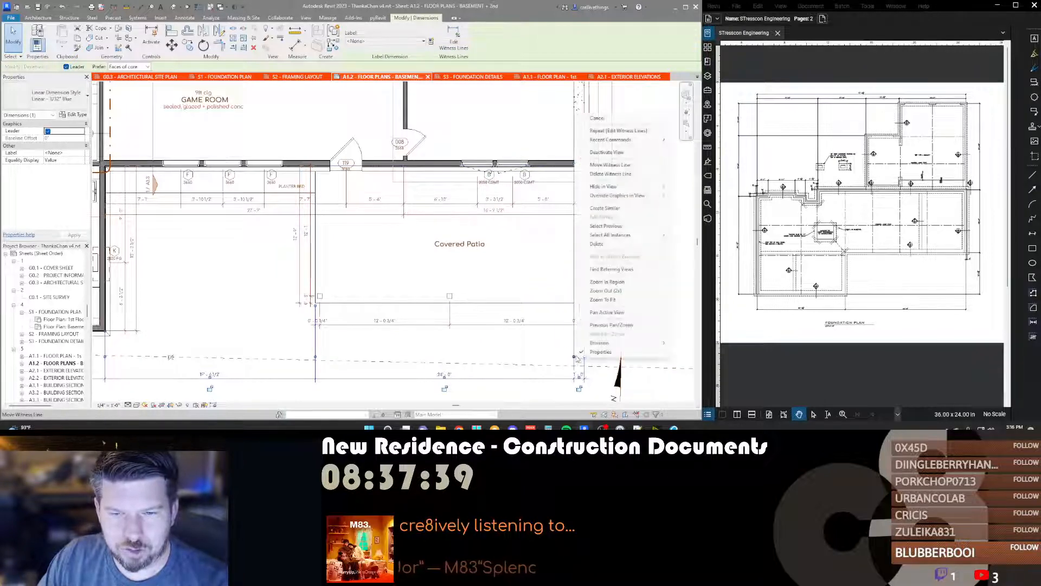
{"action": "left_click", "coordinate": [611, 152]}
{"action": "key", "text": "Escape"}
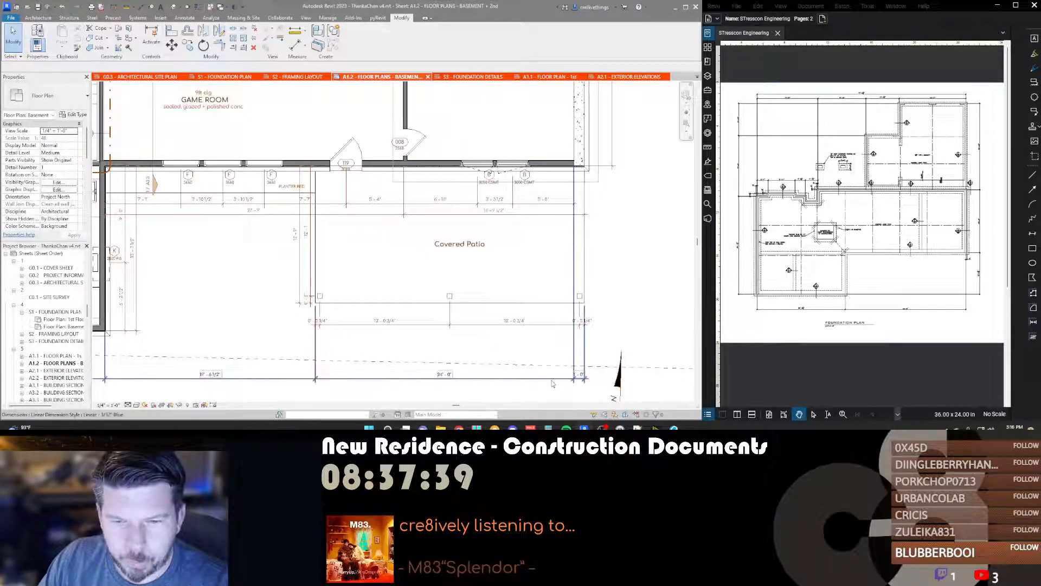
{"action": "left_click", "coordinate": [575, 358]}
{"action": "right_click", "coordinate": [574, 358]}
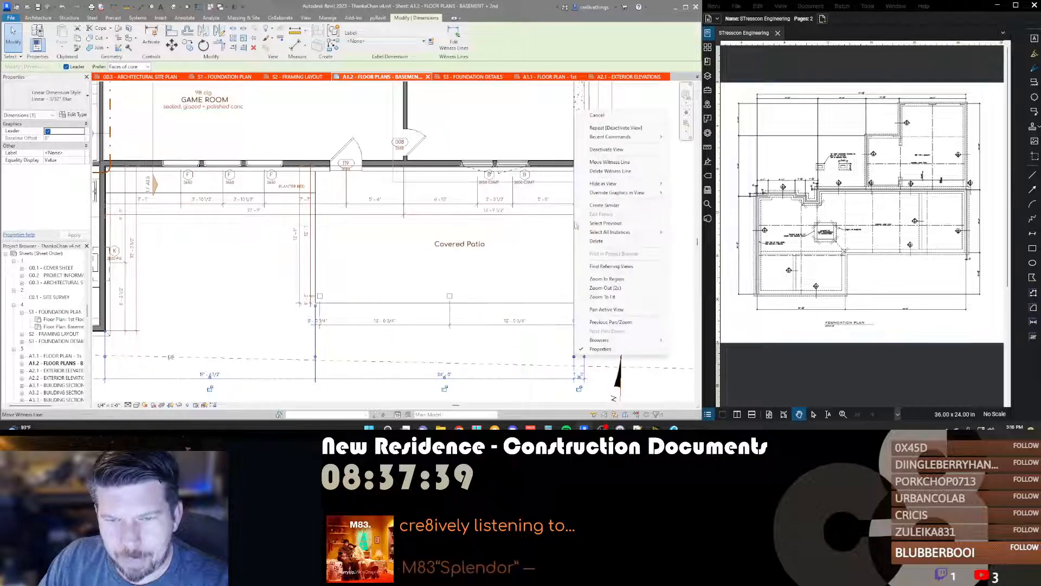
{"action": "left_click", "coordinate": [613, 172]}
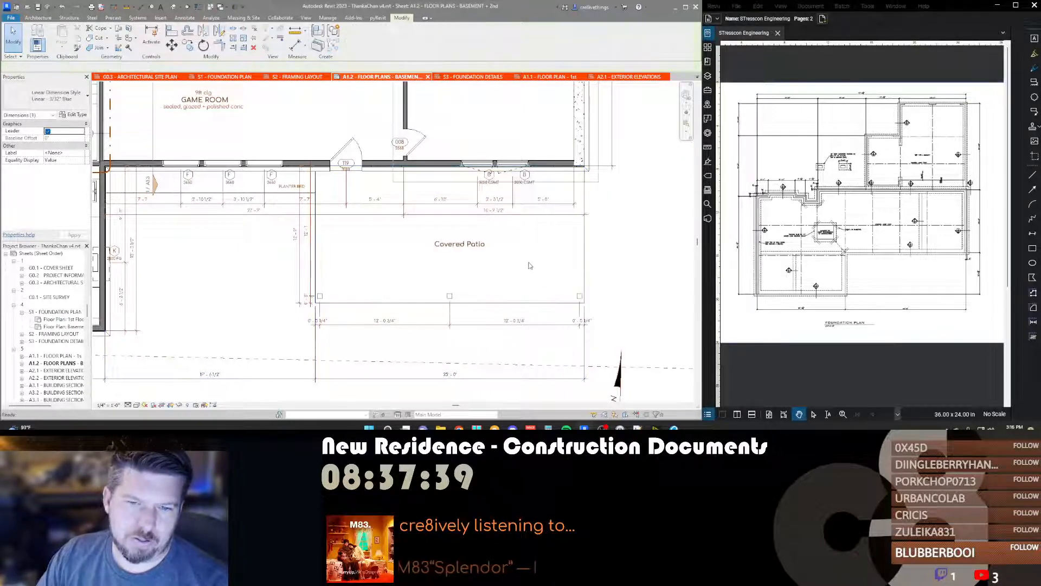
{"action": "key", "text": "Escape"}
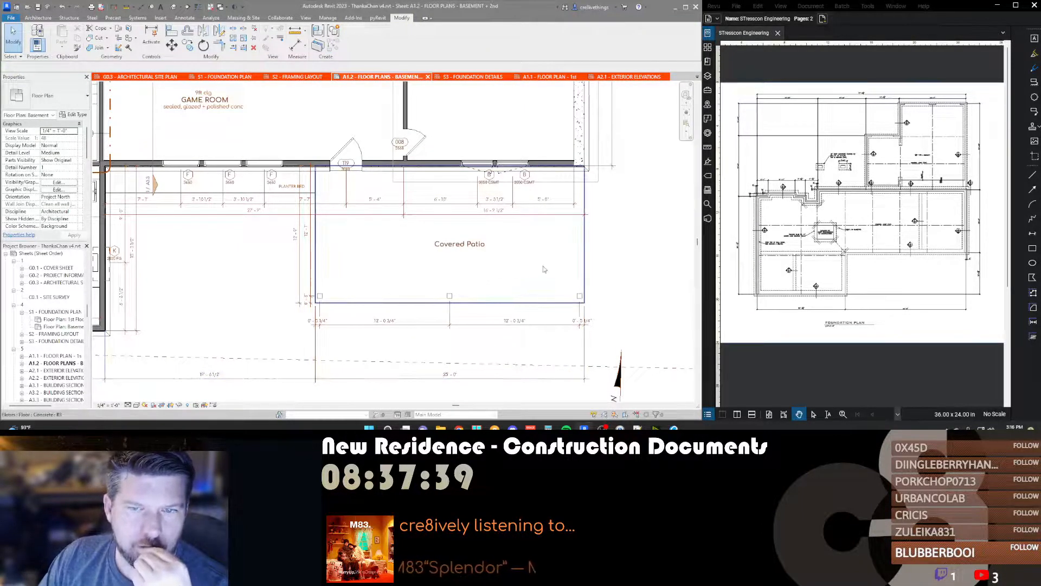
Step: Add a witness line at the covered patio's outer edge to the vertical dimension running along the future build-out wall
{"action": "middle_click_drag", "start_coordinate": [543, 270], "coordinate": [491, 302]}
{"action": "left_click", "coordinate": [558, 199]}
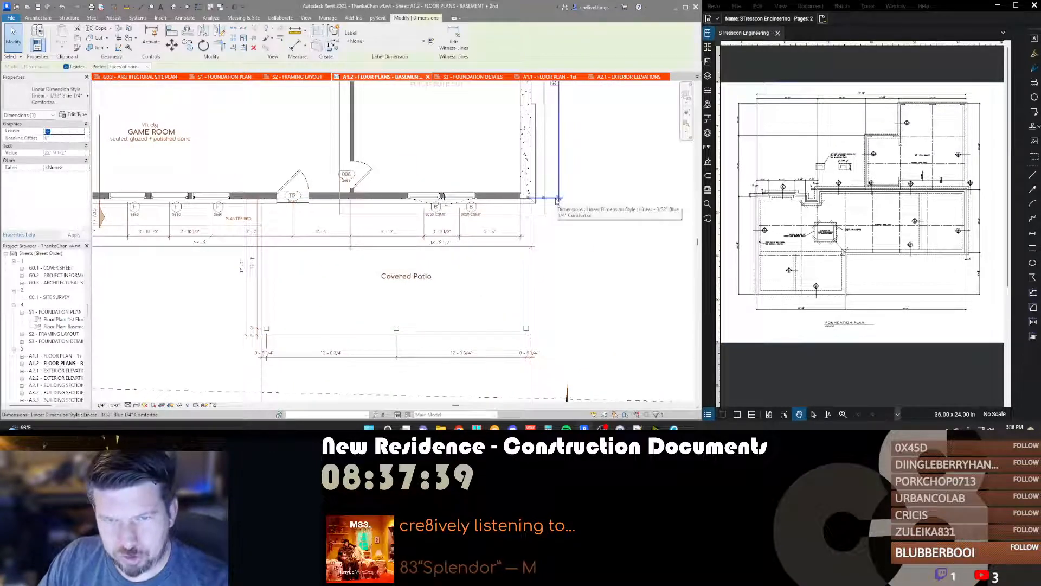
{"action": "key", "text": "e"}
{"action": "key", "text": "w"}
{"action": "left_click", "coordinate": [510, 335]}
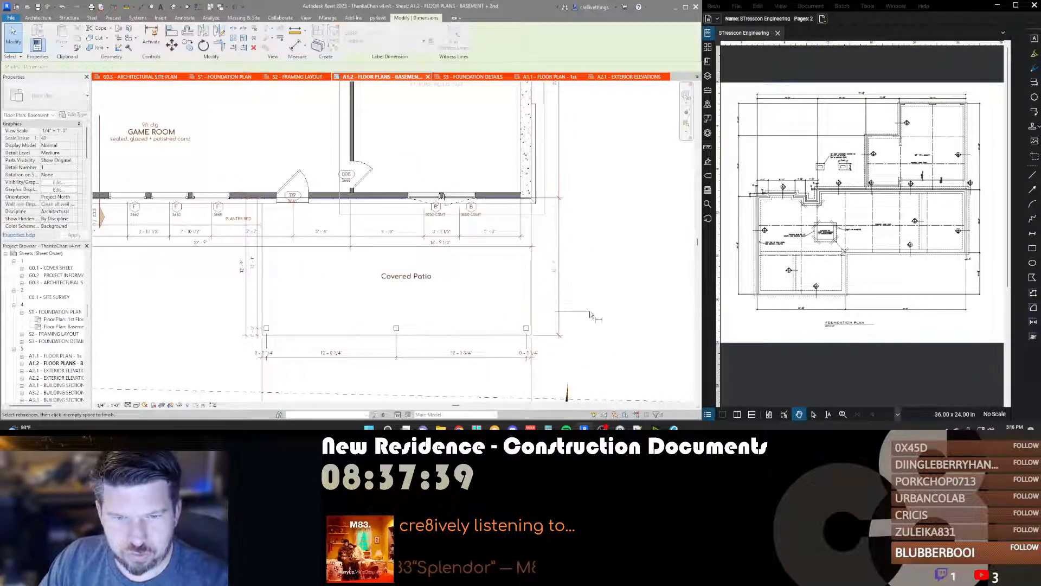
{"action": "left_click", "coordinate": [566, 303]}
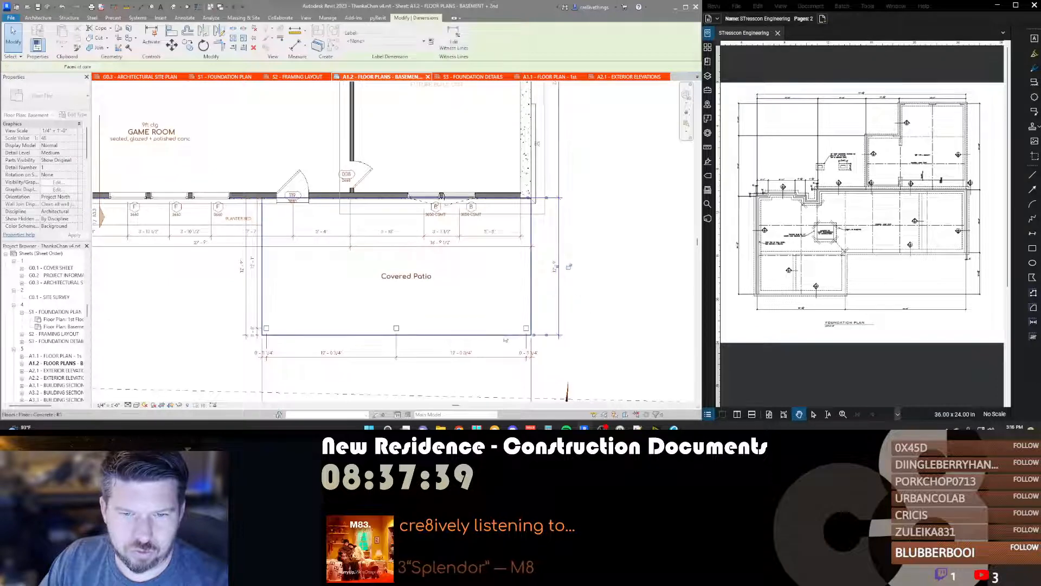
{"action": "left_click", "coordinate": [502, 337]}
{"action": "key", "text": "d"}
{"action": "key", "text": "i"}
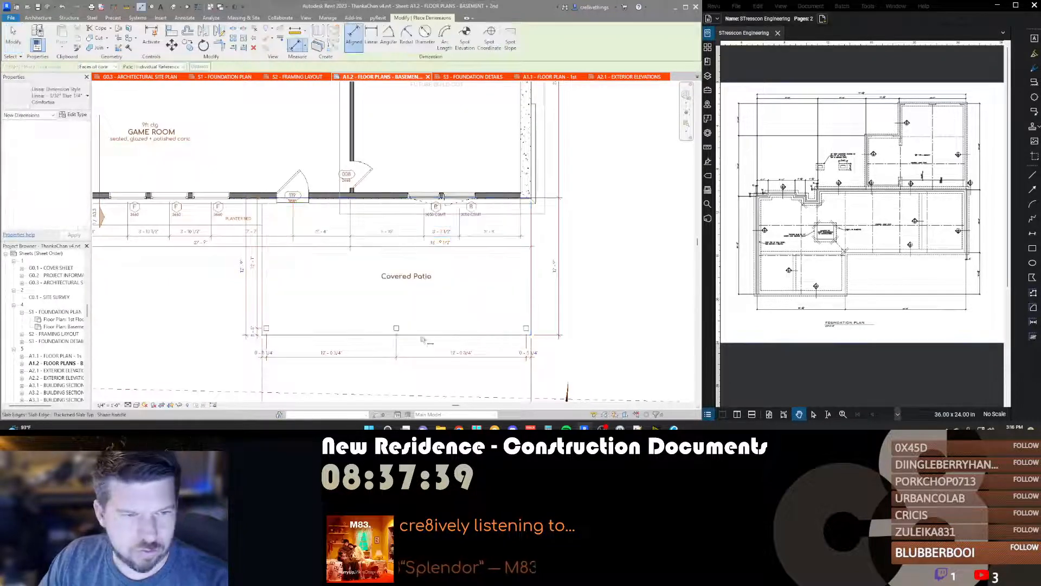
{"action": "key", "text": "Escape"}
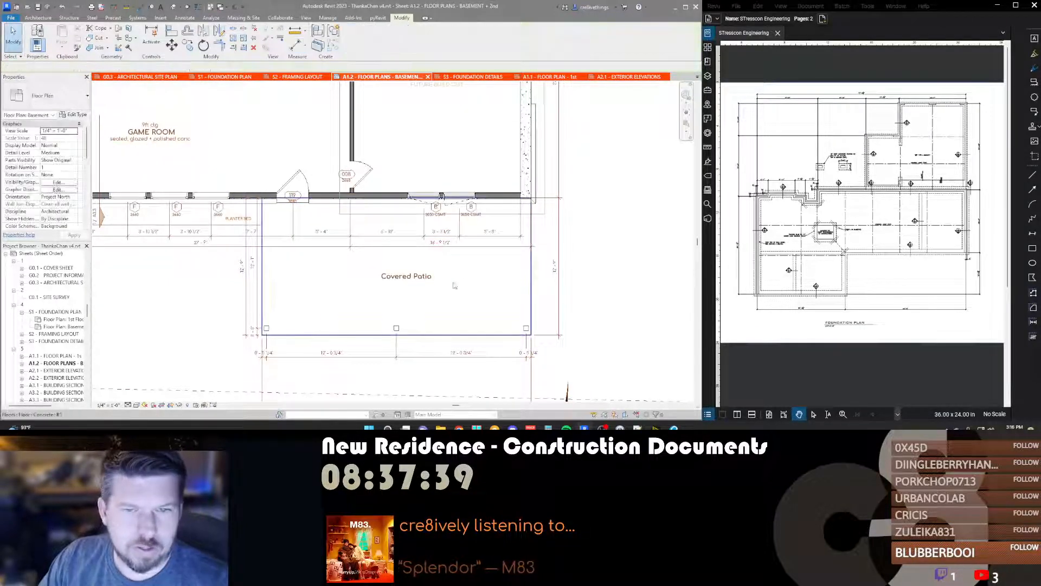
Step: Add a witness line at the outer end of the foundation to the window dimension string along the game room's patio-side wall
{"action": "left_click", "coordinate": [515, 237]}
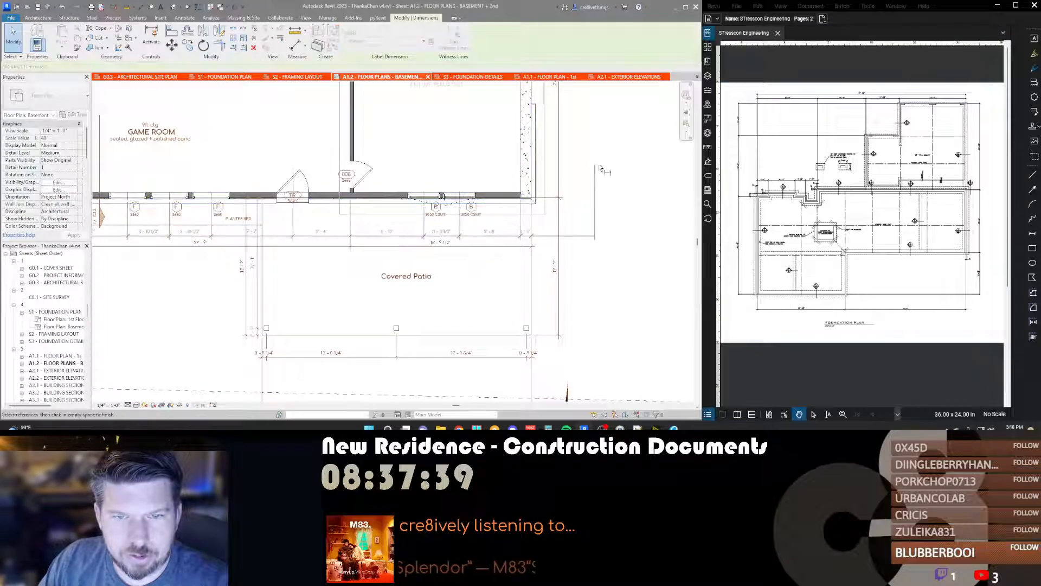
{"action": "key", "text": "Escape"}
{"action": "scroll", "coordinate": [558, 323], "scroll_direction": "down", "scroll_amount": 2}
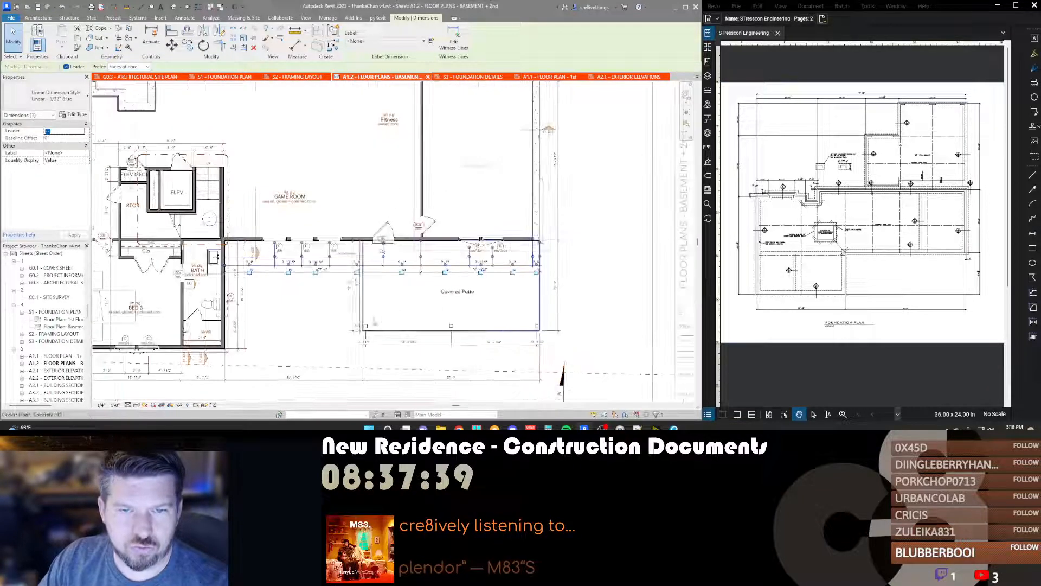
{"action": "scroll", "coordinate": [278, 288], "scroll_direction": "up", "scroll_amount": 1}
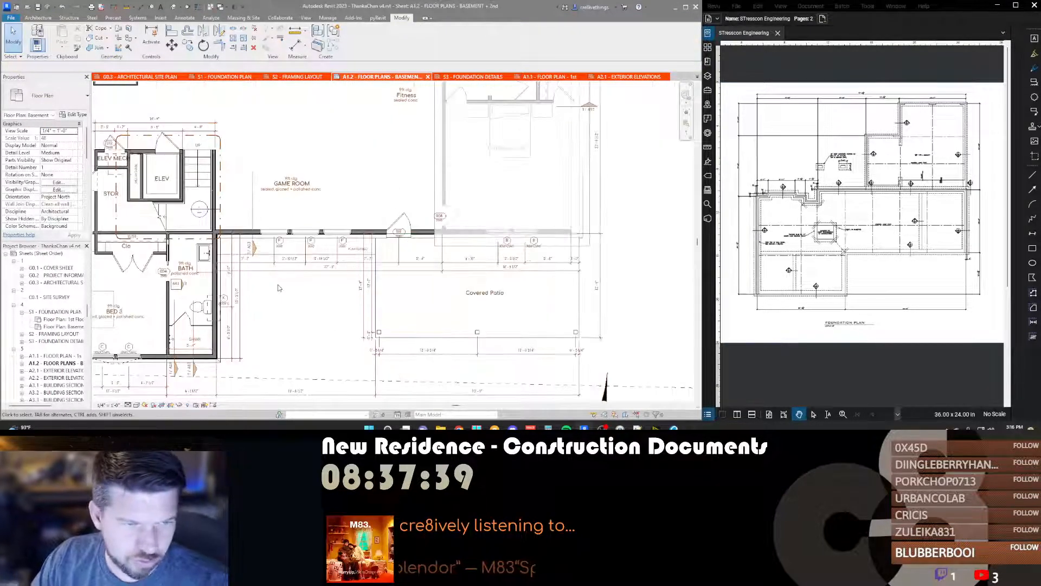
Step: Add an overall dimension from the Bed 3 bath's exterior wall to the foundation's far outer face, placed just outside the existing strings
{"action": "key", "text": "d"}
{"action": "key", "text": "i"}
{"action": "scroll", "coordinate": [233, 285], "scroll_direction": "up", "scroll_amount": 2}
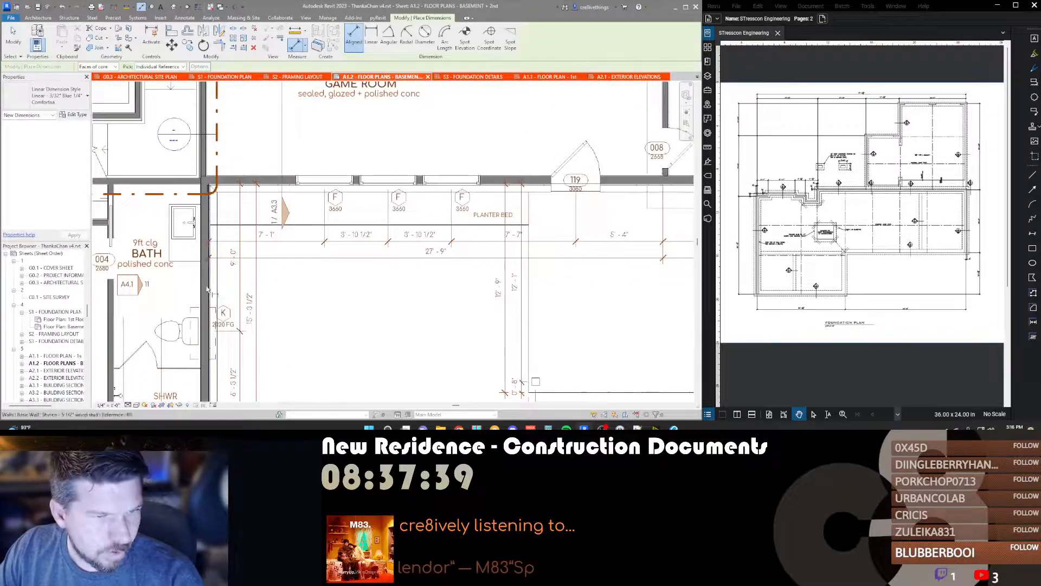
{"action": "scroll", "coordinate": [208, 288], "scroll_direction": "down", "scroll_amount": 3}
{"action": "scroll", "coordinate": [577, 217], "scroll_direction": "up", "scroll_amount": 2}
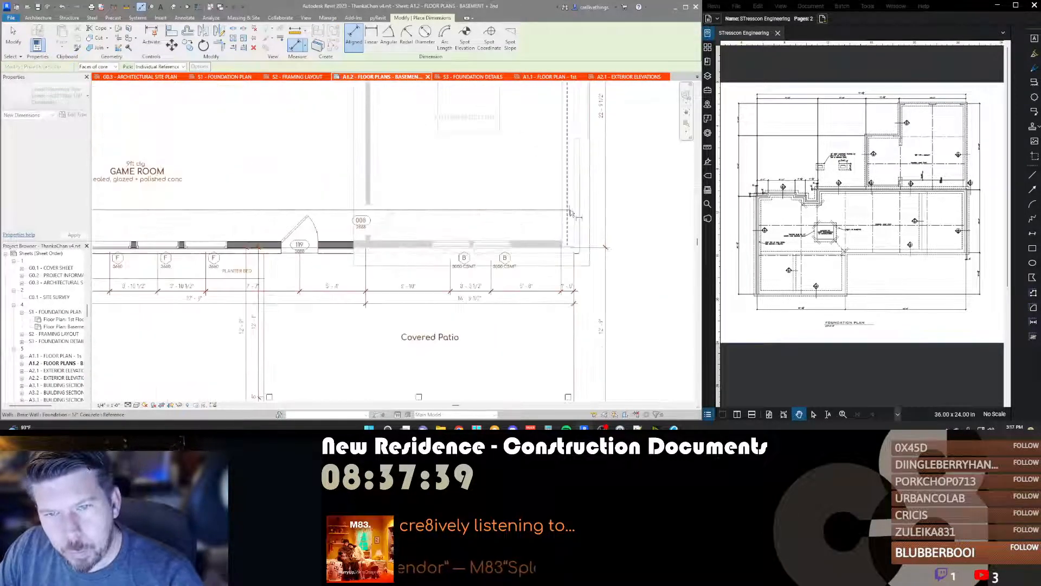
{"action": "scroll", "coordinate": [577, 217], "scroll_direction": "down", "scroll_amount": 2}
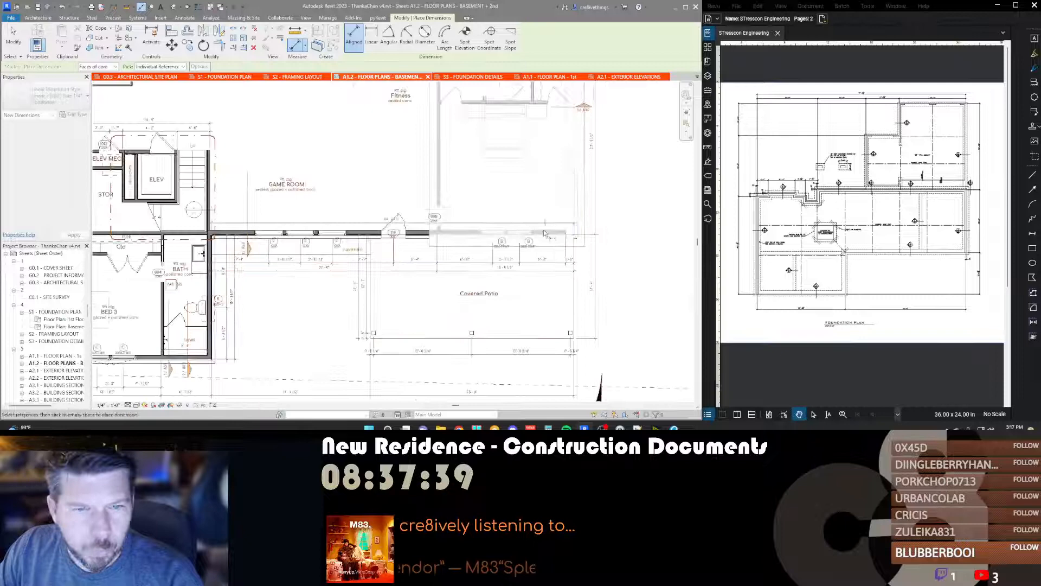
{"action": "left_click", "coordinate": [534, 274]}
{"action": "key", "text": "Escape"}
{"action": "key", "text": "Escape"}
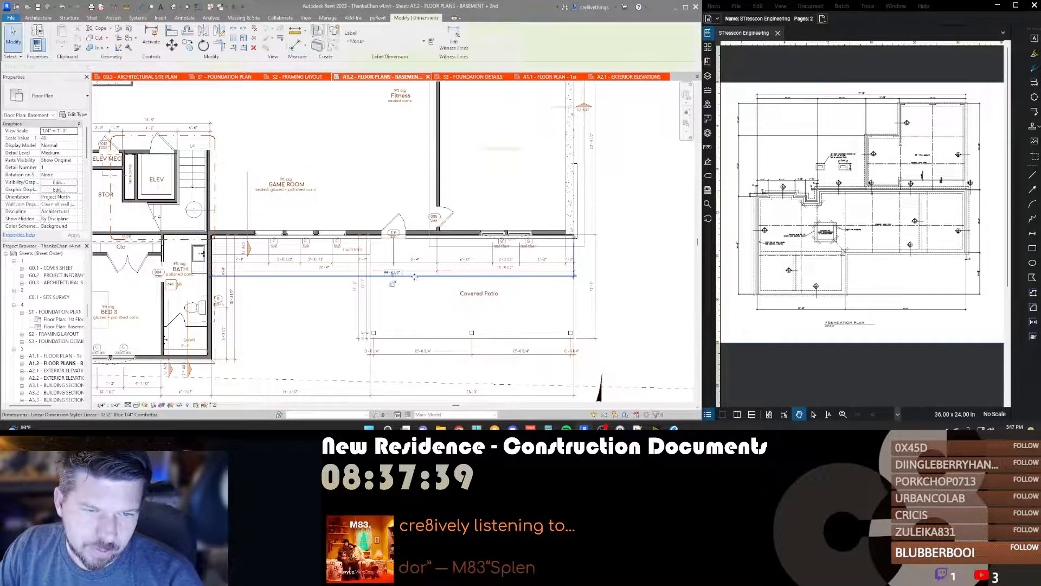
{"action": "left_click", "coordinate": [414, 279]}
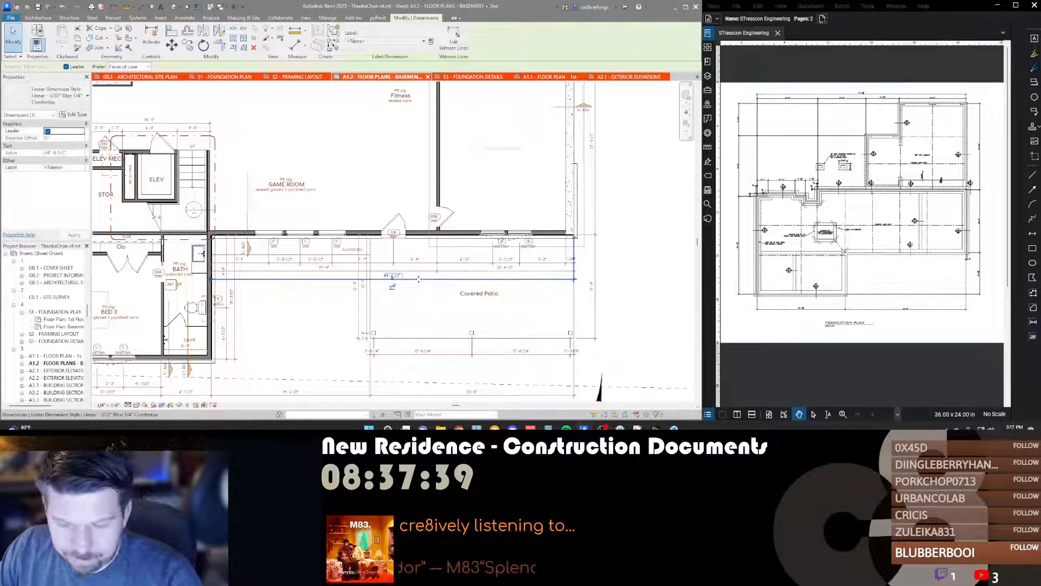
{"action": "key", "text": "Escape"}
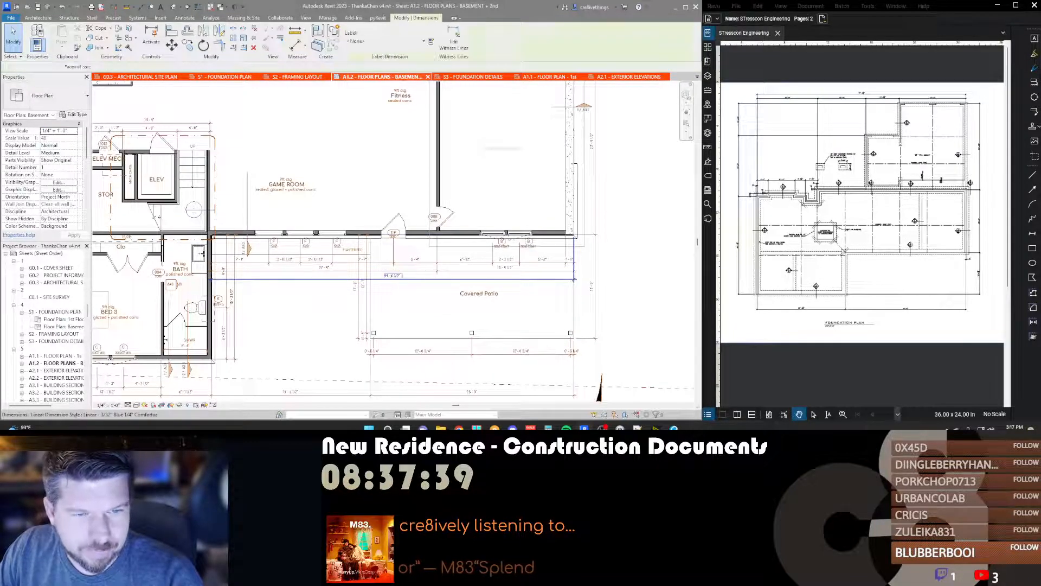
Step: Change the new overall dimension along the game room's patio side and the string above it to the Linear - 3/32" Blue style
{"action": "left_click", "coordinate": [401, 278]}
{"action": "left_click", "coordinate": [389, 272], "text": "ctrl"}
{"action": "left_click", "coordinate": [59, 97]}
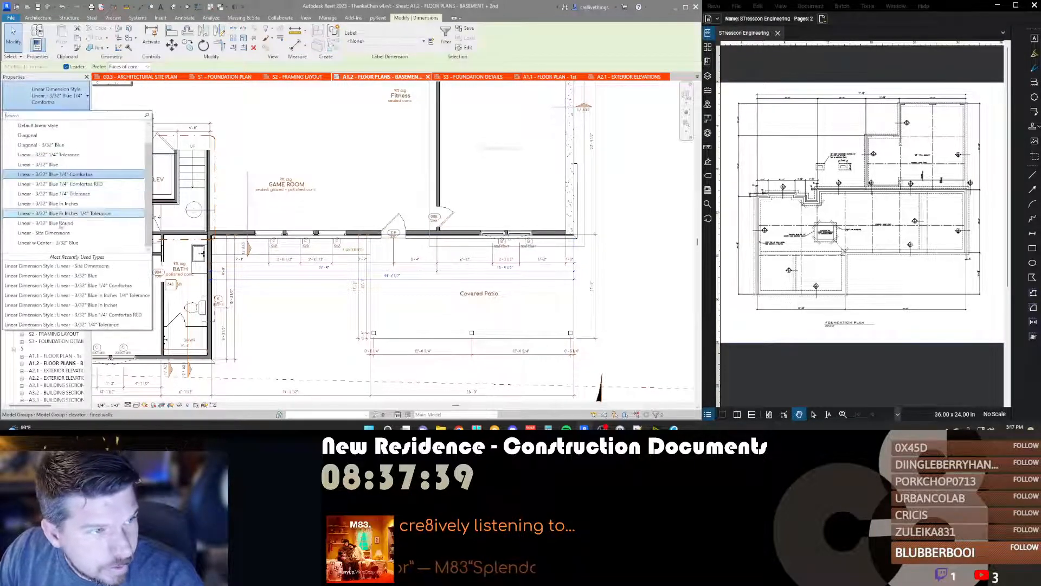
{"action": "left_click", "coordinate": [61, 165]}
{"action": "key", "text": "Escape"}
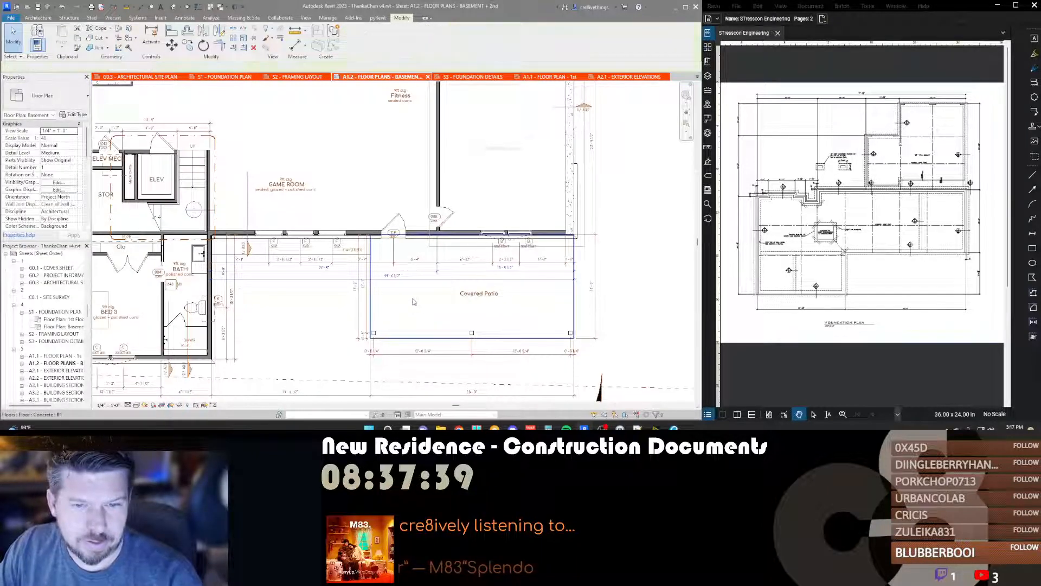
{"action": "scroll", "coordinate": [412, 302], "scroll_direction": "down", "scroll_amount": 3}
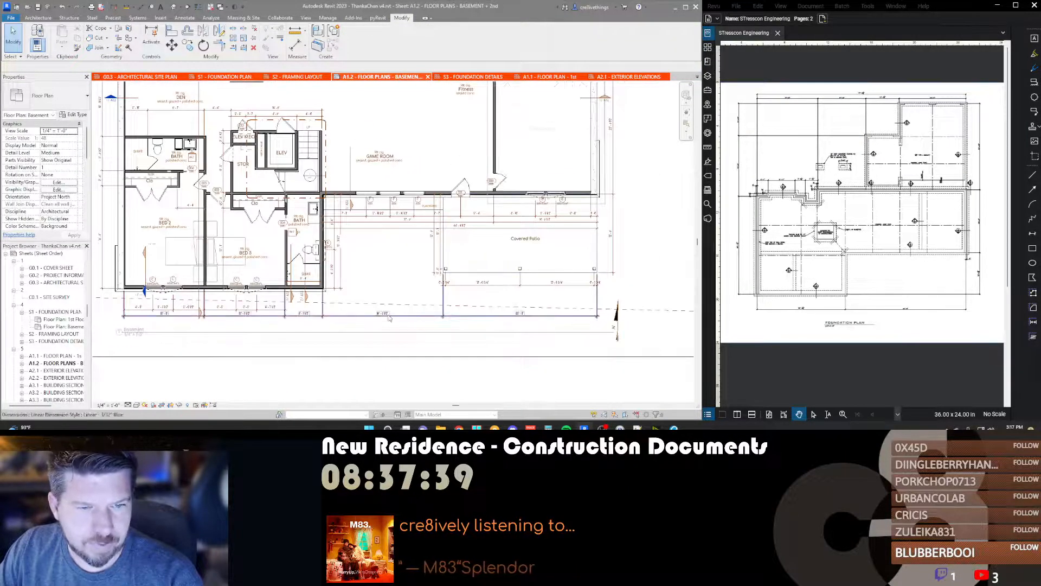
{"action": "left_click", "coordinate": [388, 317]}
{"action": "middle_click_drag", "start_coordinate": [530, 315], "coordinate": [692, 361]}
{"action": "scroll", "coordinate": [510, 309], "scroll_direction": "down", "scroll_amount": 1}
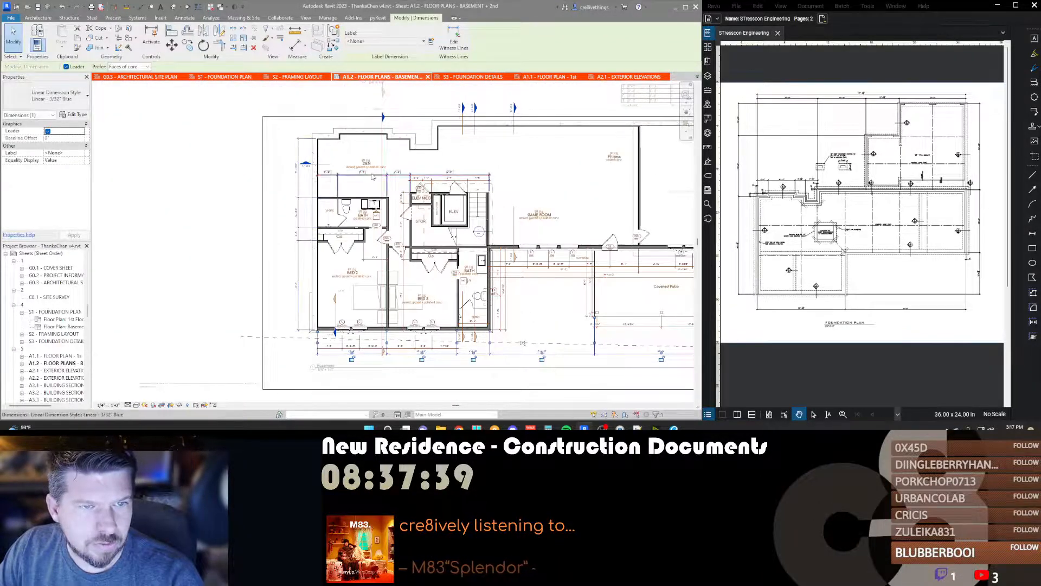
{"action": "key", "text": "Escape"}
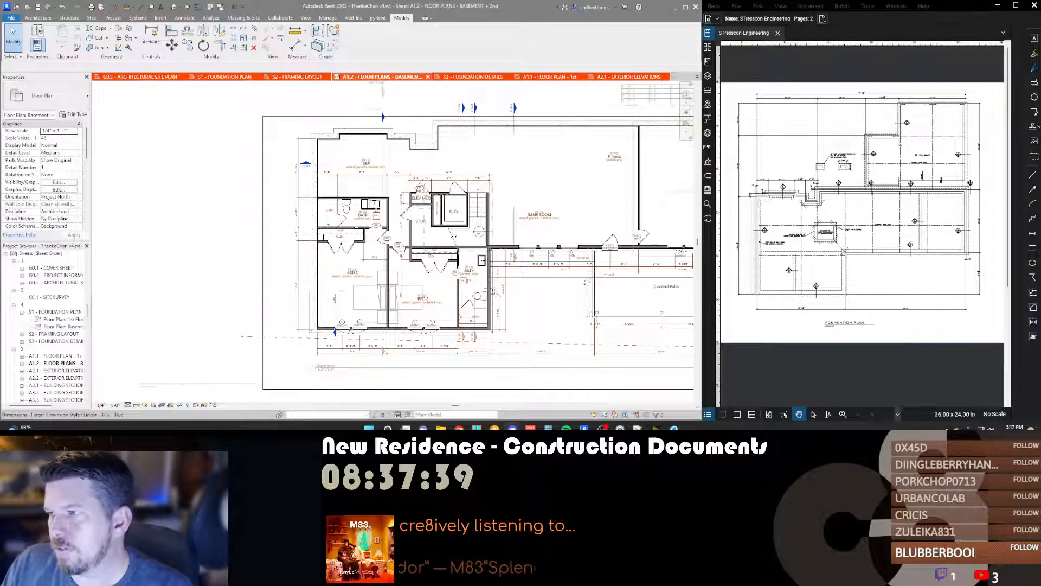
Step: Move the closet-side witness line of the Bed 2 dimension to the outer face of the closet's side wall
{"action": "scroll", "coordinate": [418, 234], "scroll_direction": "up", "scroll_amount": 3}
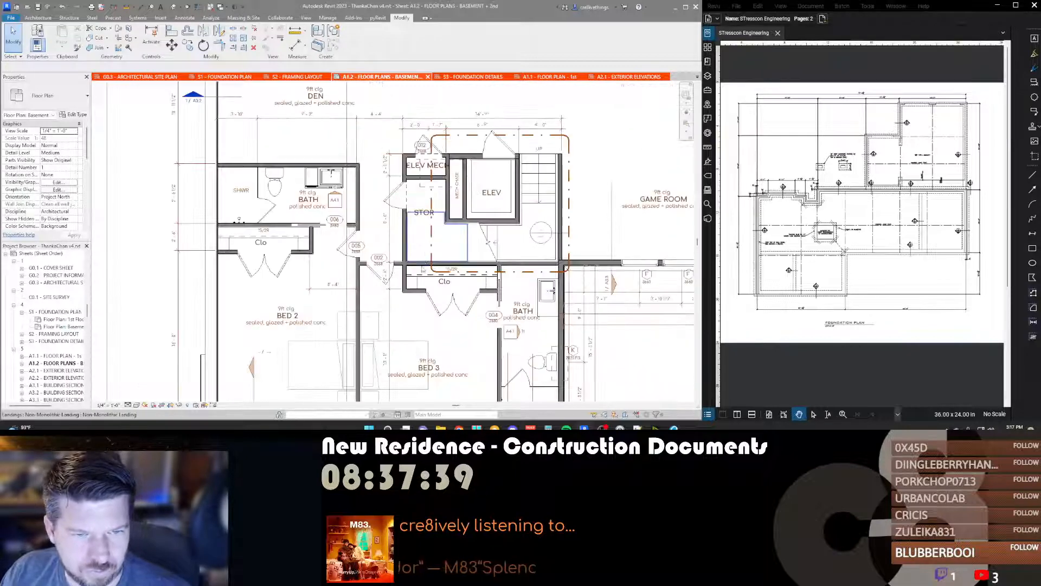
{"action": "left_click", "coordinate": [313, 283]}
{"action": "middle_click_drag", "start_coordinate": [313, 280], "coordinate": [325, 232]}
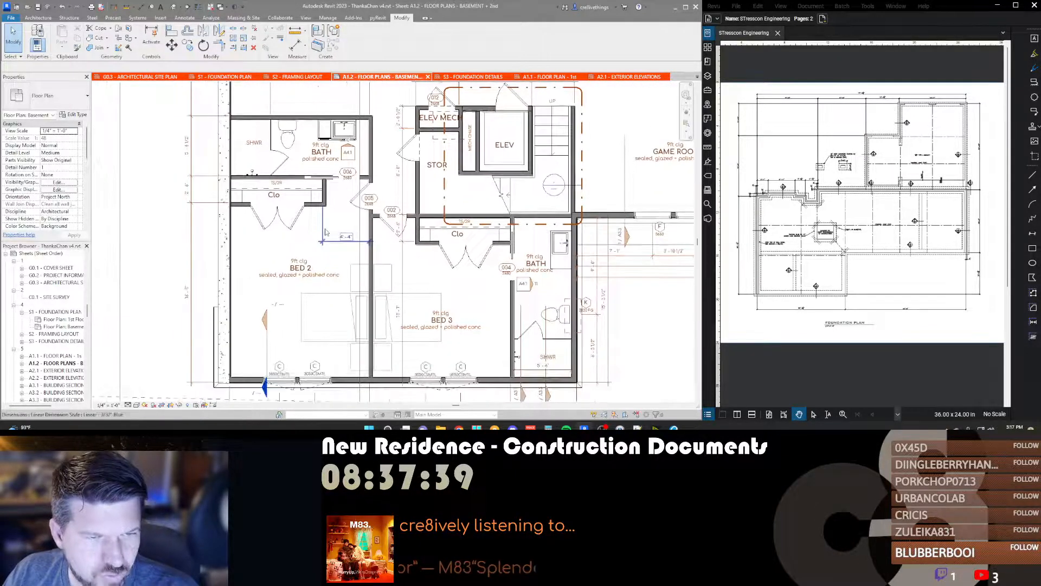
{"action": "left_click", "coordinate": [323, 238]}
{"action": "scroll", "coordinate": [326, 204], "scroll_direction": "up", "scroll_amount": 3}
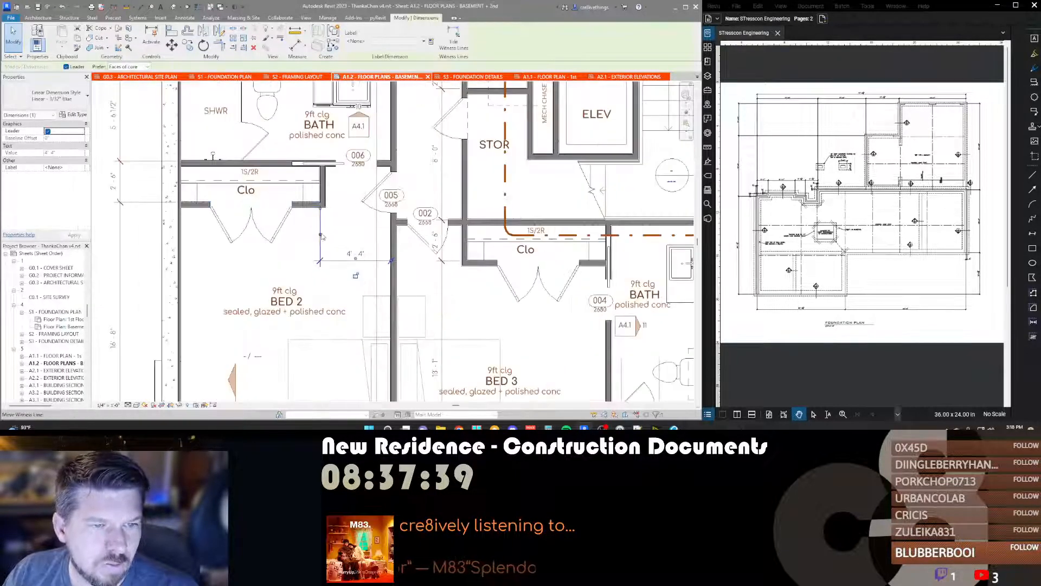
{"action": "left_click_drag", "start_coordinate": [326, 192], "coordinate": [325, 195]}
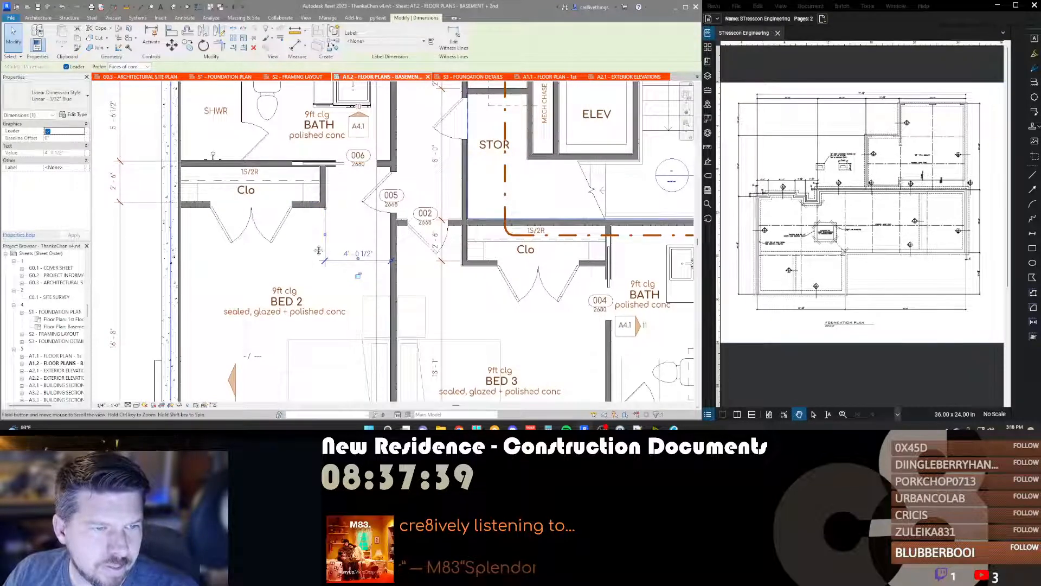
Step: Add a witness line at Bed 2's exterior wall so the dimension string also spans the closet's width
{"action": "middle_click_drag", "start_coordinate": [319, 251], "coordinate": [332, 237]}
{"action": "left_click", "coordinate": [219, 251]}
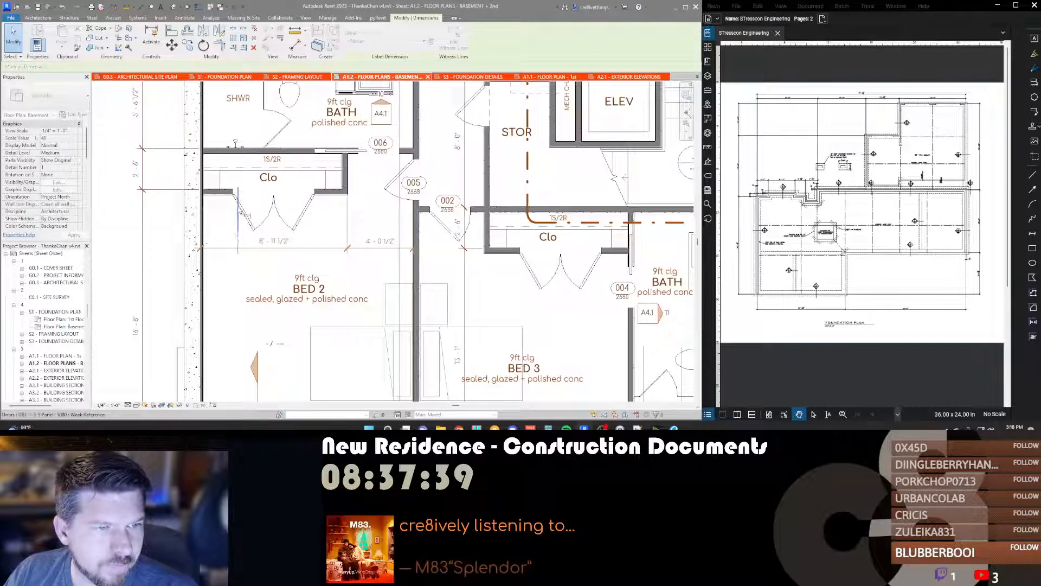
{"action": "left_click", "coordinate": [244, 281]}
Step: Examine the Bed 2 closet string against the neighbouring bath and Bed 3 closet walls
{"action": "middle_click_drag", "start_coordinate": [270, 132], "coordinate": [278, 231]}
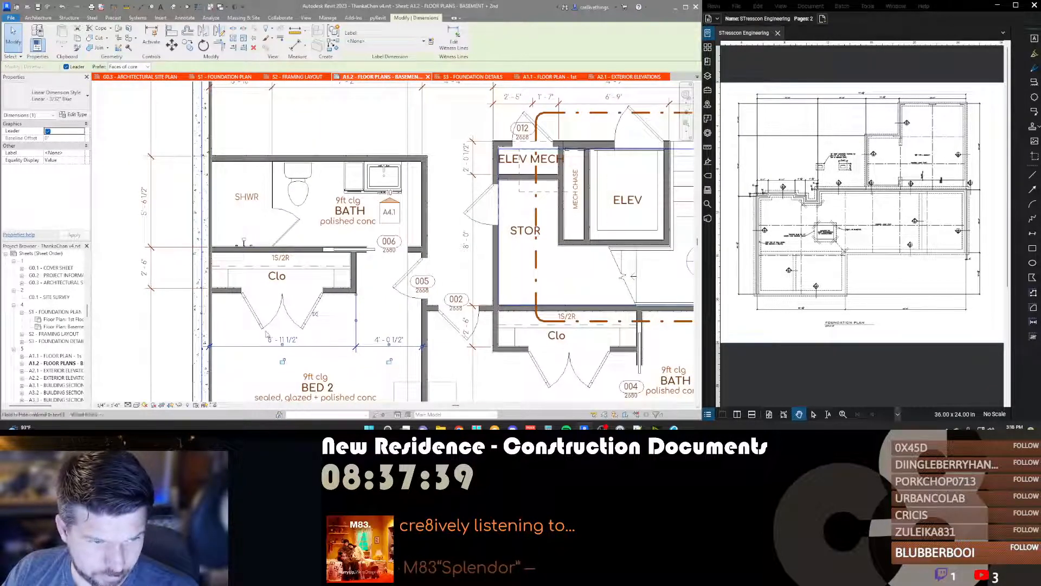
{"action": "middle_click_drag", "start_coordinate": [266, 332], "coordinate": [262, 254]}
{"action": "scroll", "coordinate": [261, 253], "scroll_direction": "down", "scroll_amount": 1}
{"action": "middle_click_drag", "start_coordinate": [429, 305], "coordinate": [327, 234]}
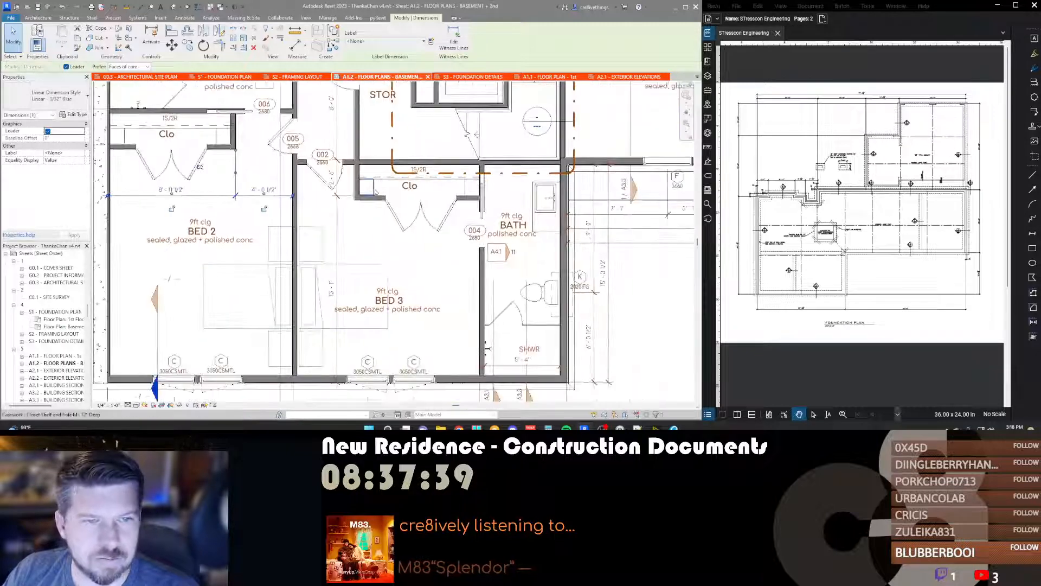
{"action": "scroll", "coordinate": [336, 187], "scroll_direction": "up", "scroll_amount": 2}
{"action": "middle_click_drag", "start_coordinate": [336, 187], "coordinate": [450, 242]}
{"action": "scroll", "coordinate": [450, 242], "scroll_direction": "down", "scroll_amount": 1}
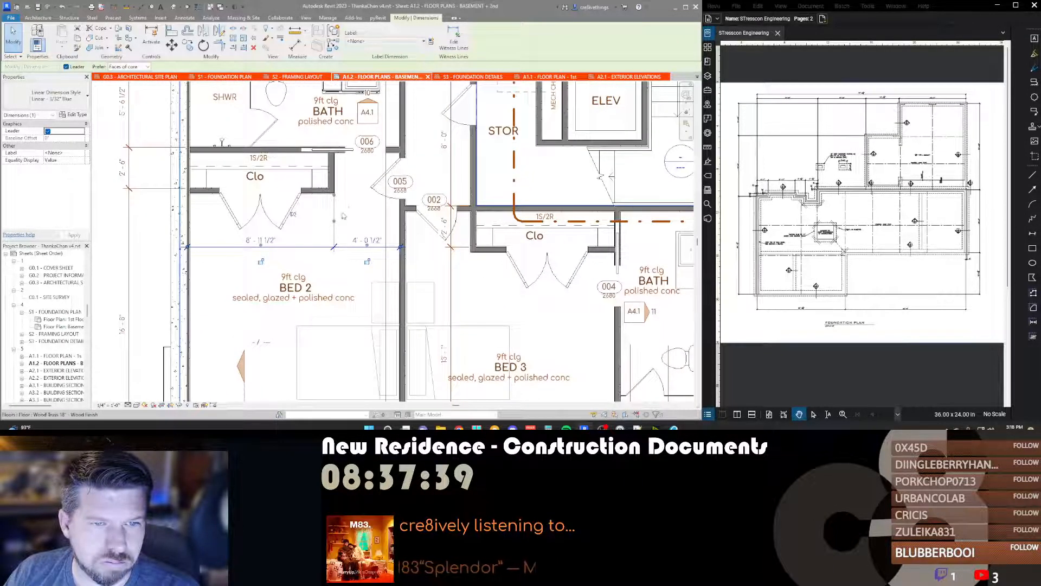
Step: Move the middle witness line of the Bed 2 string to the inner face of the closet's side wall
{"action": "scroll", "coordinate": [407, 245], "scroll_direction": "up", "scroll_amount": 4}
{"action": "middle_click_drag", "start_coordinate": [281, 200], "coordinate": [439, 269]}
{"action": "scroll", "coordinate": [439, 270], "scroll_direction": "up", "scroll_amount": 1}
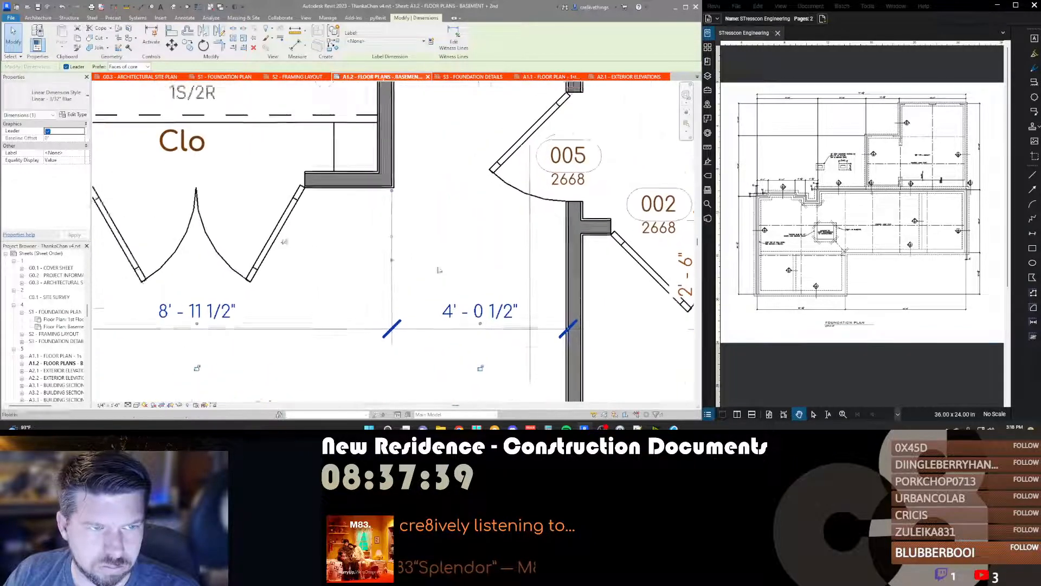
{"action": "scroll", "coordinate": [434, 269], "scroll_direction": "down", "scroll_amount": 3}
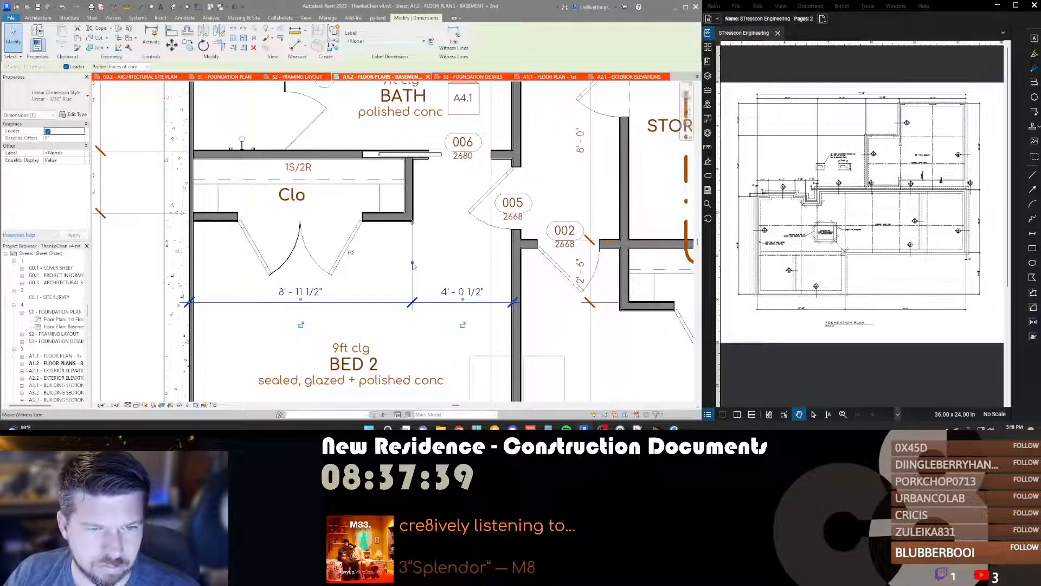
{"action": "left_click_drag", "start_coordinate": [408, 200], "coordinate": [405, 201]}
{"action": "left_click", "coordinate": [446, 254]}
{"action": "middle_click_drag", "start_coordinate": [445, 255], "coordinate": [348, 266]}
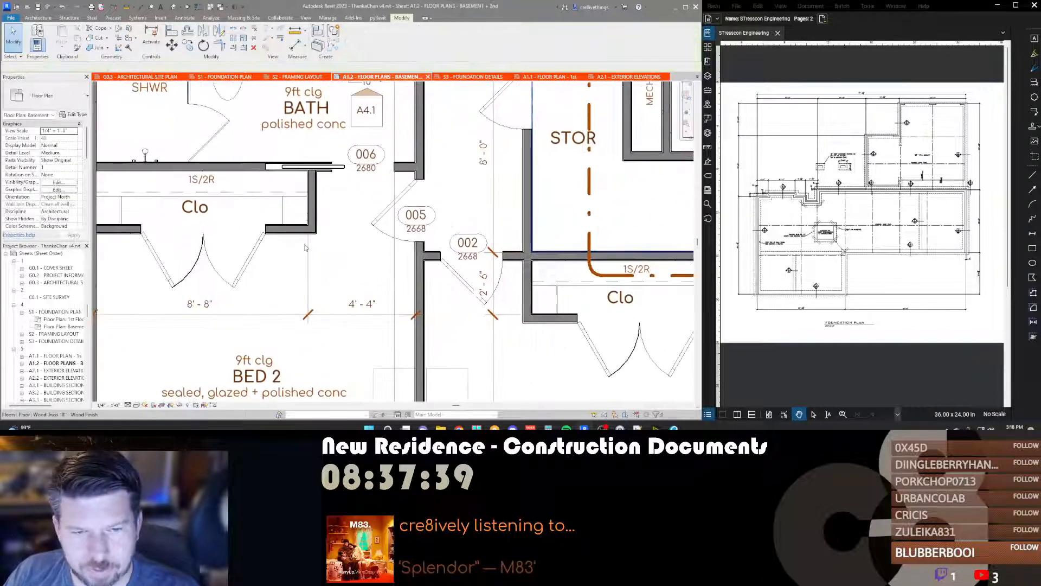
Step: Look over the basement plan around the den, elevator and bedrooms for missing dimensions
{"action": "scroll", "coordinate": [306, 248], "scroll_direction": "down", "scroll_amount": 2}
{"action": "middle_click_drag", "start_coordinate": [457, 308], "coordinate": [435, 330]}
{"action": "scroll", "coordinate": [434, 330], "scroll_direction": "down", "scroll_amount": 2}
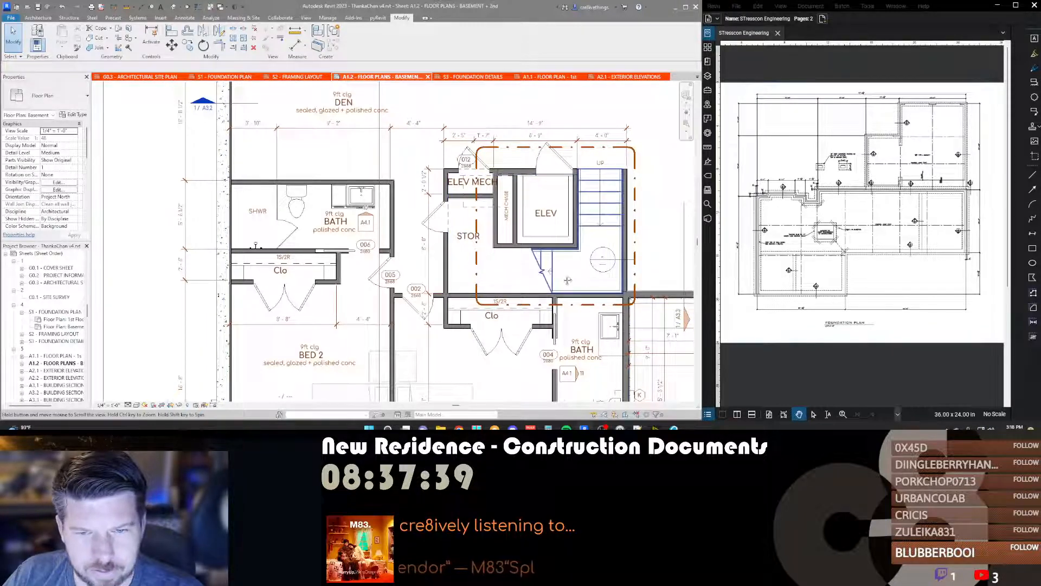
{"action": "scroll", "coordinate": [446, 257], "scroll_direction": "down", "scroll_amount": 2}
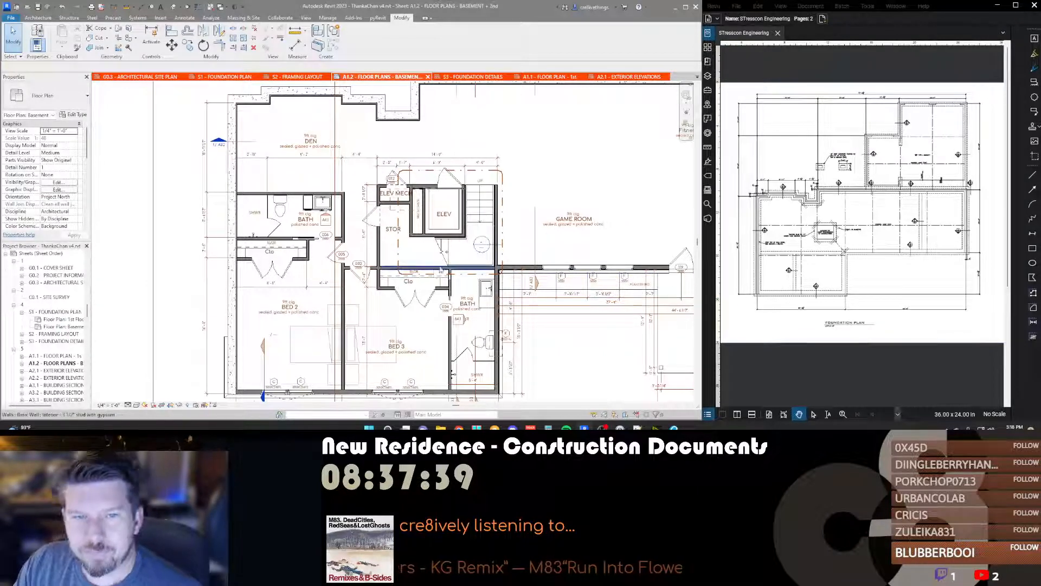
{"action": "middle_click_drag", "start_coordinate": [395, 204], "coordinate": [394, 204]}
{"action": "scroll", "coordinate": [395, 203], "scroll_direction": "down", "scroll_amount": 3}
Step: Add a witness line at the Bed 3 bath's shower wall to the vertical window dimension string outside the bath
{"action": "scroll", "coordinate": [386, 313], "scroll_direction": "up", "scroll_amount": 5}
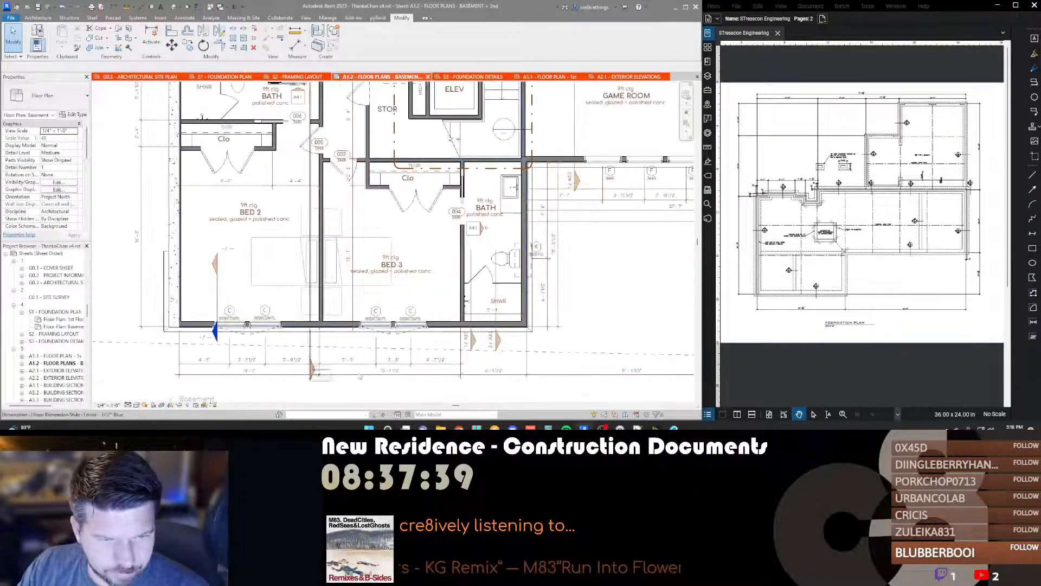
{"action": "scroll", "coordinate": [585, 295], "scroll_direction": "up", "scroll_amount": 5}
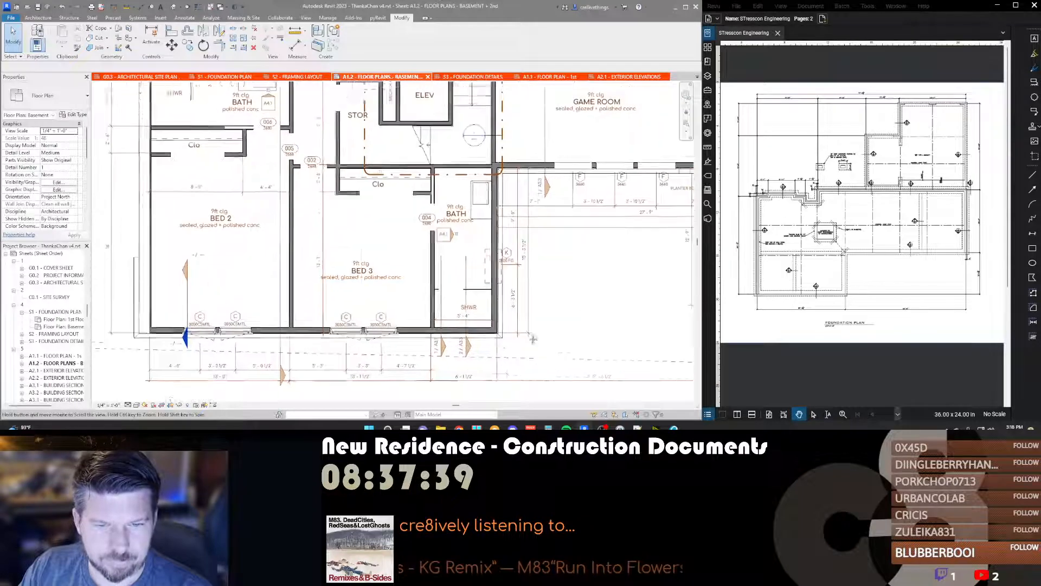
{"action": "left_click", "coordinate": [514, 289]}
{"action": "key", "text": "e"}
{"action": "key", "text": "w"}
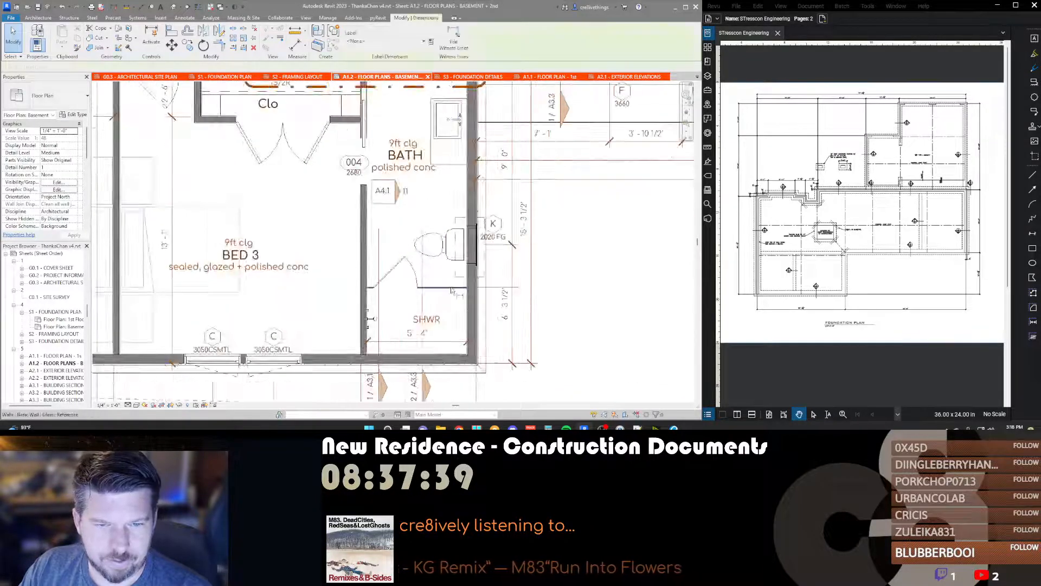
{"action": "left_click", "coordinate": [452, 288]}
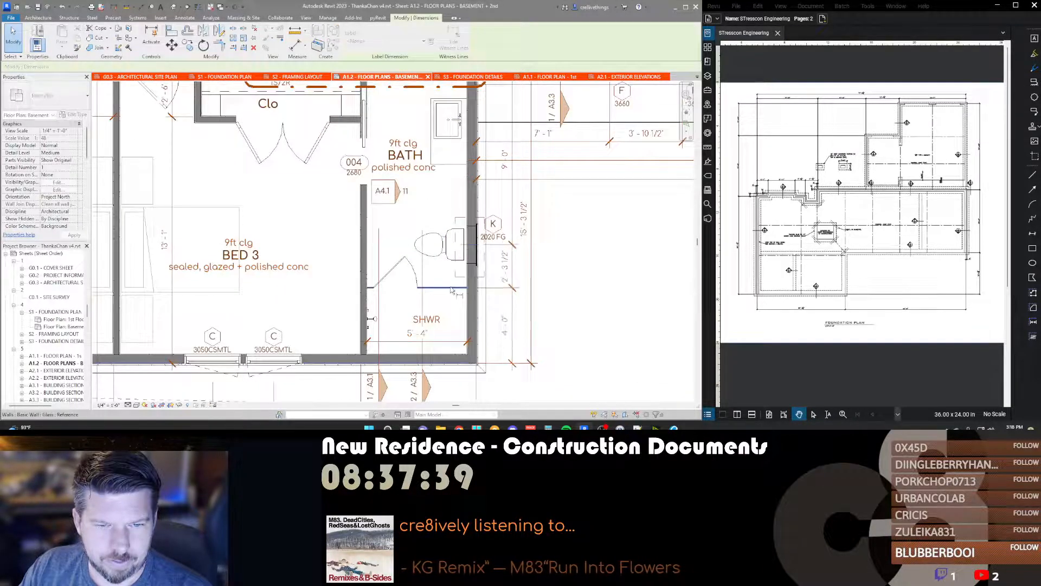
{"action": "left_click", "coordinate": [674, 272]}
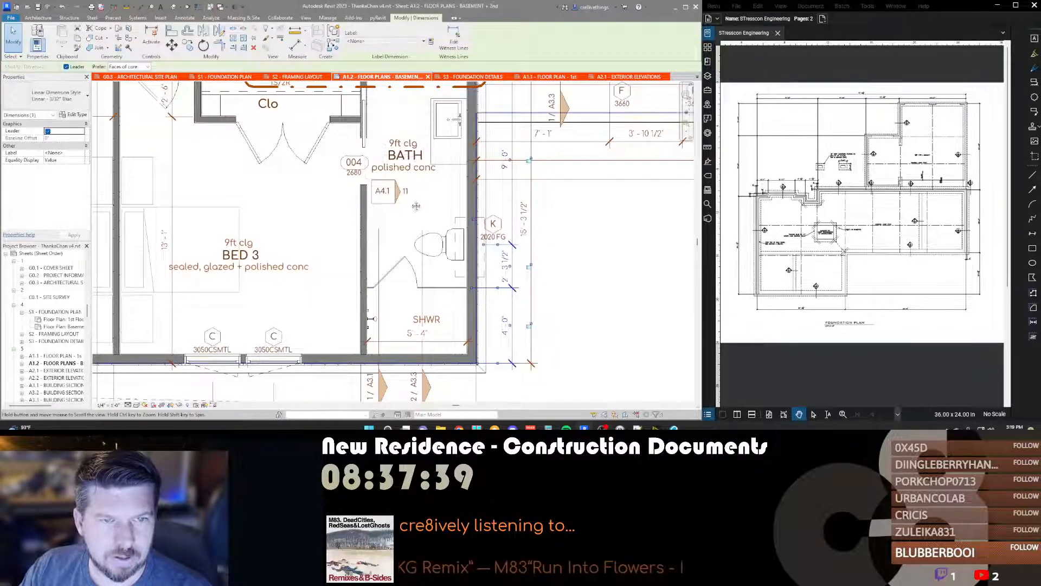
{"action": "middle_click_drag", "start_coordinate": [415, 204], "coordinate": [372, 290]}
{"action": "scroll", "coordinate": [279, 256], "scroll_direction": "down", "scroll_amount": 3}
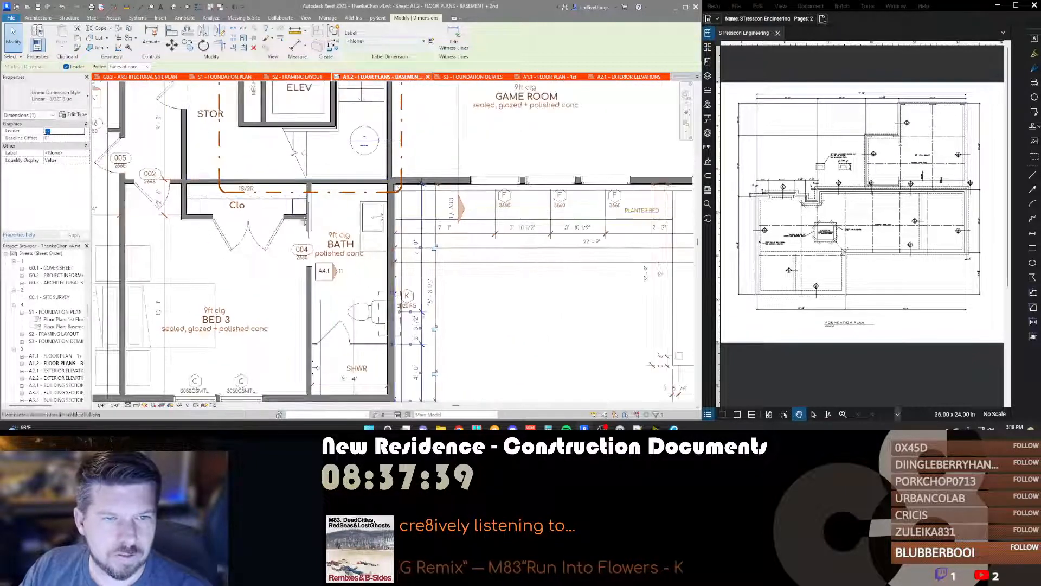
Step: Examine the basement floor plan around the elevator, storage room, stairs and adjoining bedrooms
{"action": "middle_click_drag", "start_coordinate": [281, 202], "coordinate": [308, 289]}
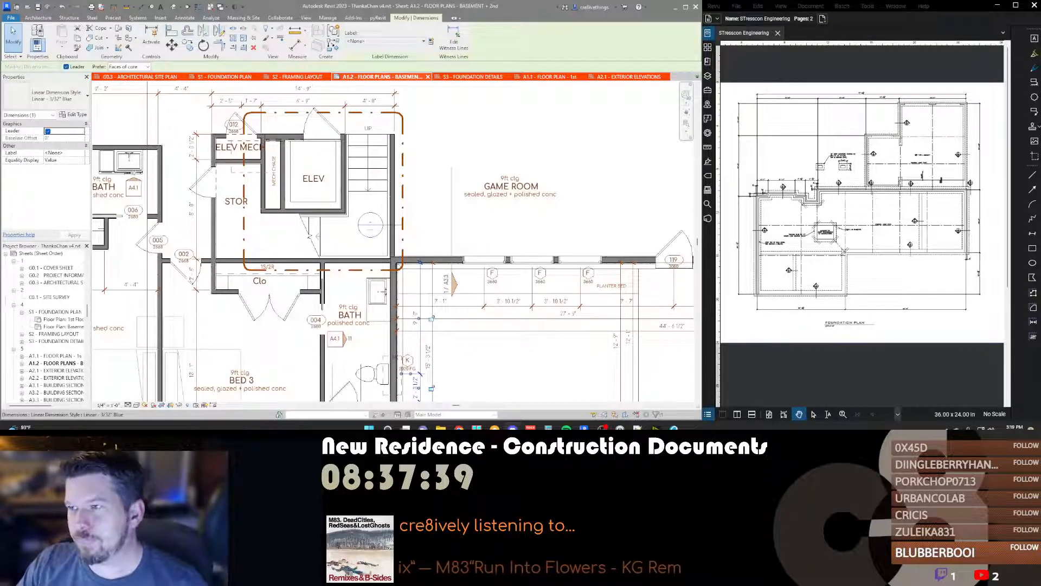
{"action": "scroll", "coordinate": [439, 271], "scroll_direction": "down", "scroll_amount": 2}
{"action": "middle_click_drag", "start_coordinate": [476, 286], "coordinate": [527, 260]}
{"action": "scroll", "coordinate": [346, 205], "scroll_direction": "up", "scroll_amount": 3}
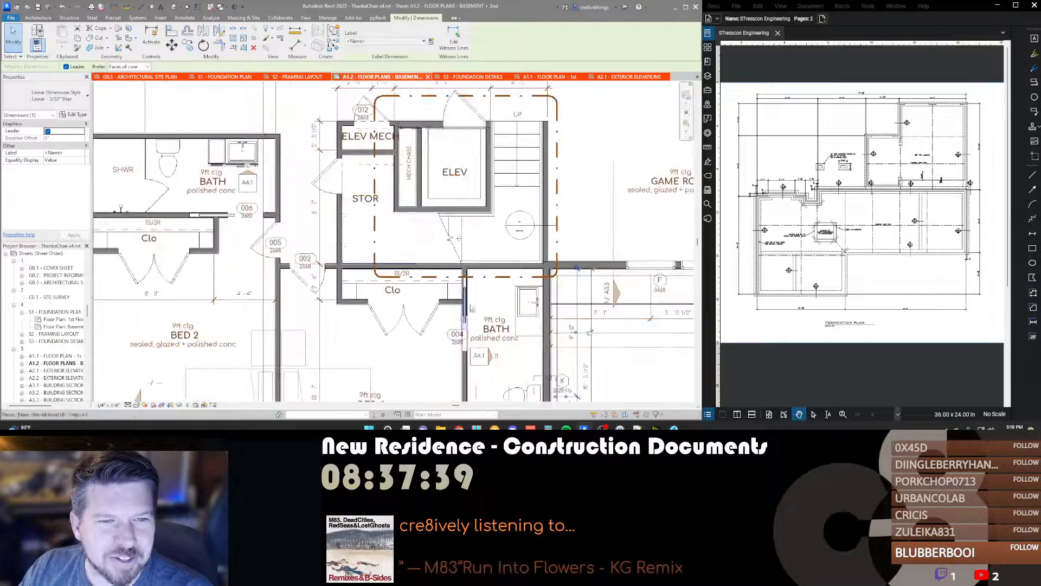
{"action": "middle_click_drag", "start_coordinate": [534, 201], "coordinate": [414, 263]}
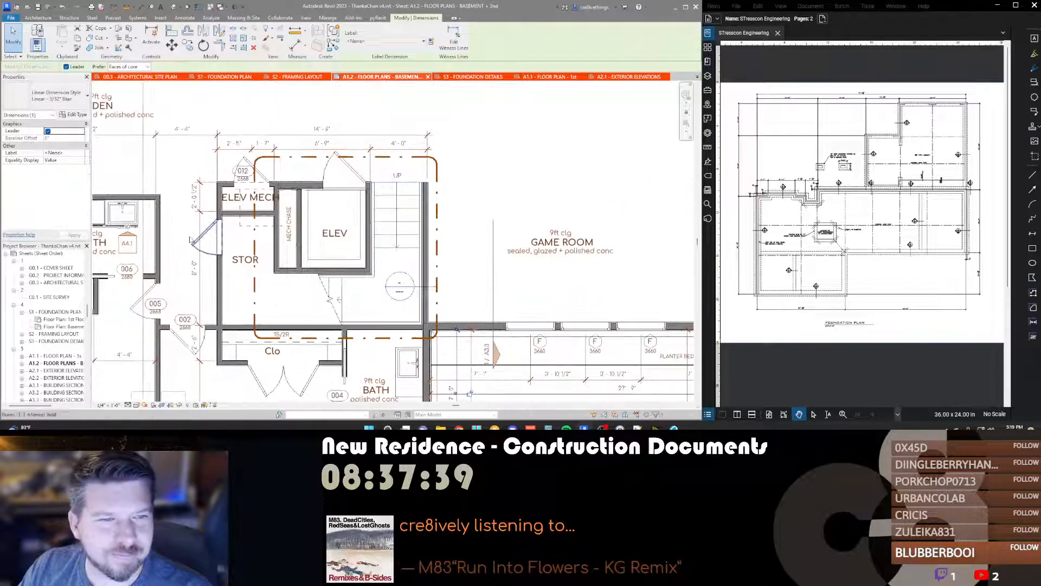
{"action": "middle_click_drag", "start_coordinate": [302, 285], "coordinate": [420, 274]}
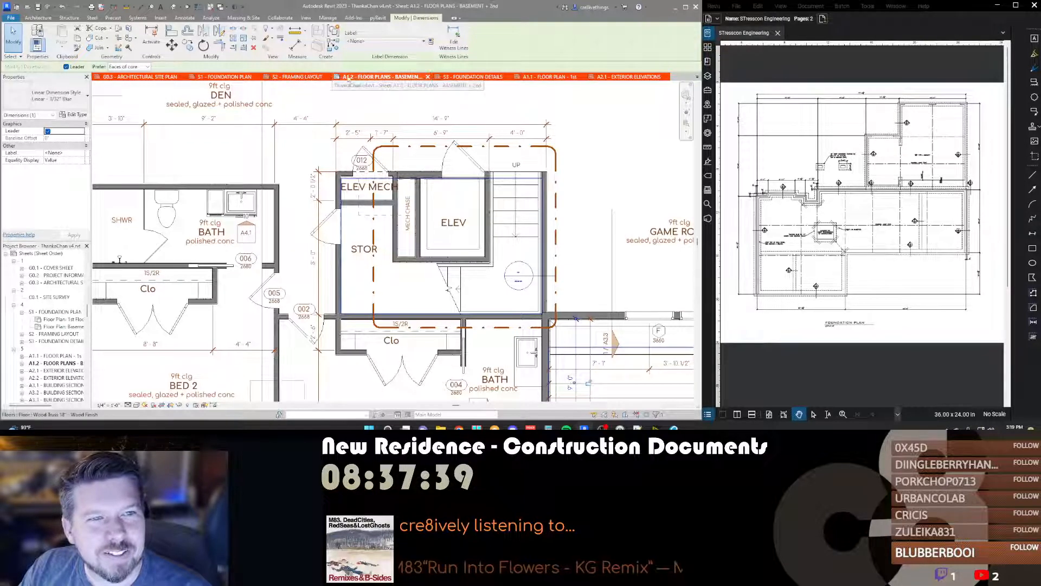
Step: Reorder the open views so S3 - Foundation Details follows S2 - Framing Layout, and return to sheet A1.2
{"action": "left_click", "coordinate": [535, 78]}
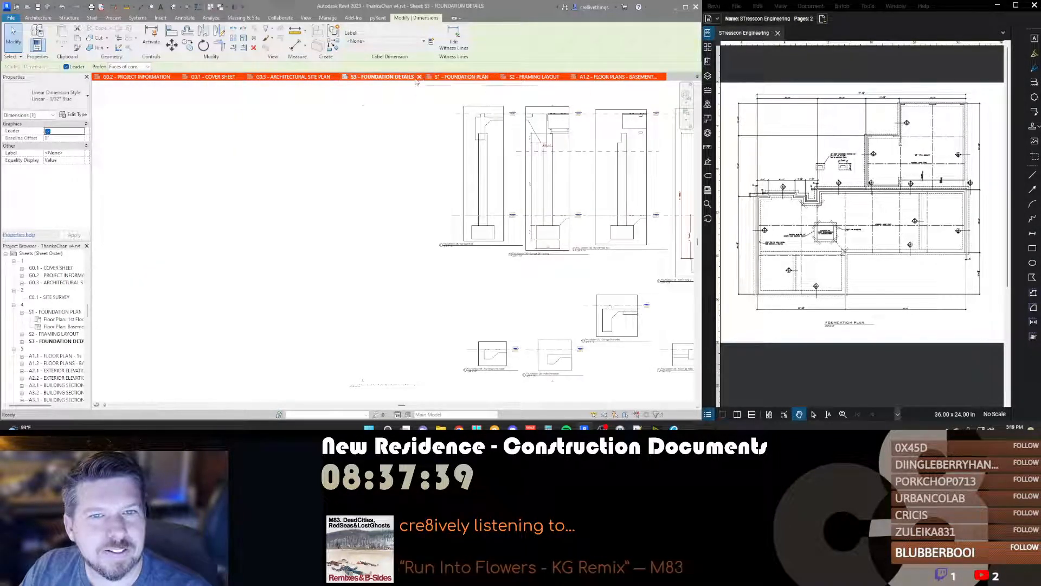
{"action": "left_click_drag", "start_coordinate": [416, 81], "coordinate": [523, 81]}
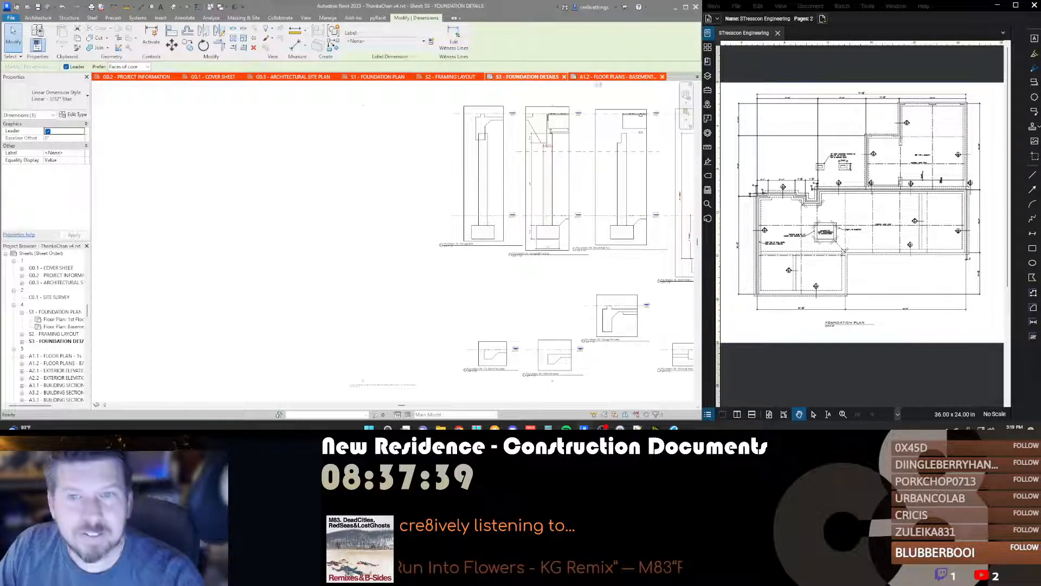
{"action": "left_click", "coordinate": [598, 78]}
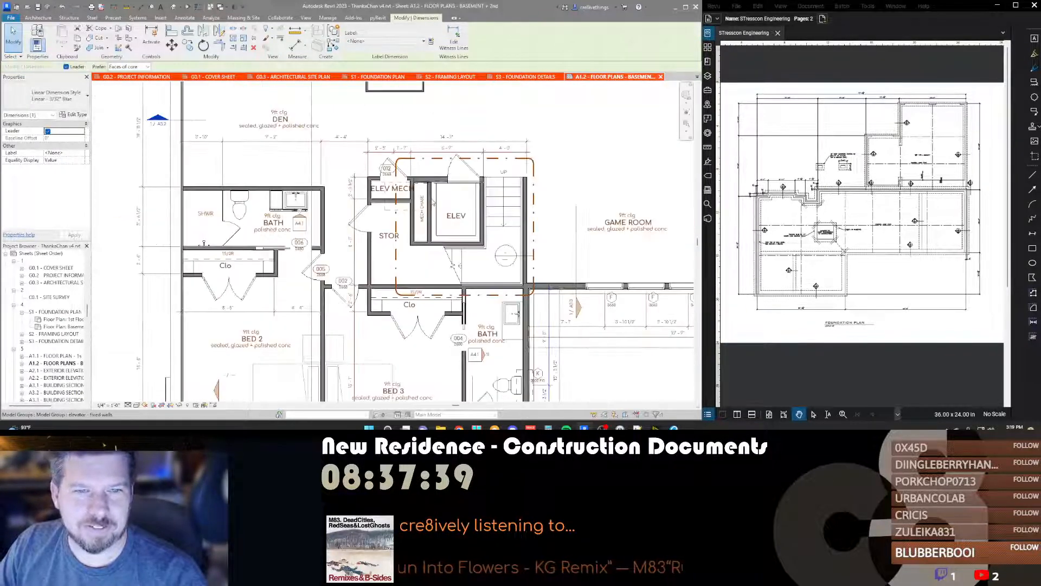
Step: Review the basement plan across the bedrooms, game room, fitness room and covered patio
{"action": "scroll", "coordinate": [539, 268], "scroll_direction": "up", "scroll_amount": 7}
{"action": "scroll", "coordinate": [523, 282], "scroll_direction": "down", "scroll_amount": 4}
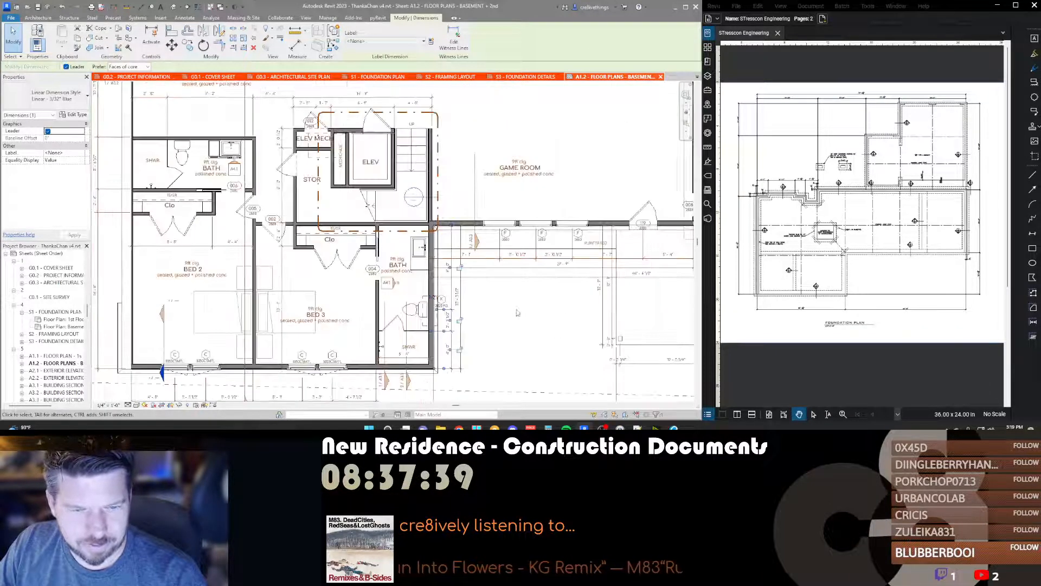
{"action": "middle_click_drag", "start_coordinate": [517, 309], "coordinate": [41, 296]}
{"action": "middle_click_drag", "start_coordinate": [456, 212], "coordinate": [277, 265]}
{"action": "middle_click_drag", "start_coordinate": [319, 205], "coordinate": [483, 200]}
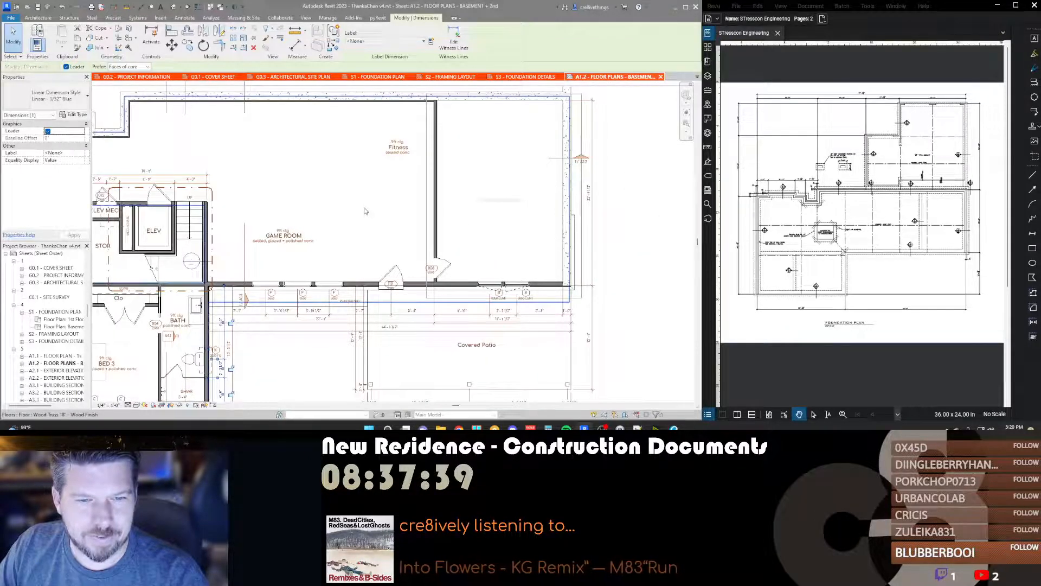
{"action": "middle_click_drag", "start_coordinate": [629, 165], "coordinate": [652, 194]}
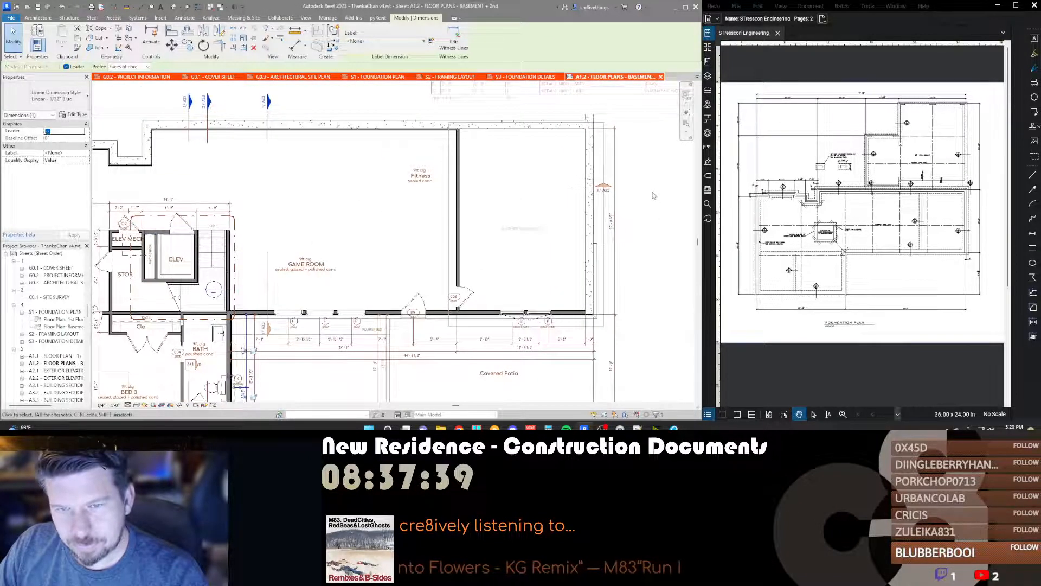
Step: Activate the Future Build Out plan viewport, pull its crop region's right edge slightly inward, and deactivate the view
{"action": "scroll", "coordinate": [597, 182], "scroll_direction": "up", "scroll_amount": 2}
{"action": "key", "text": "Escape"}
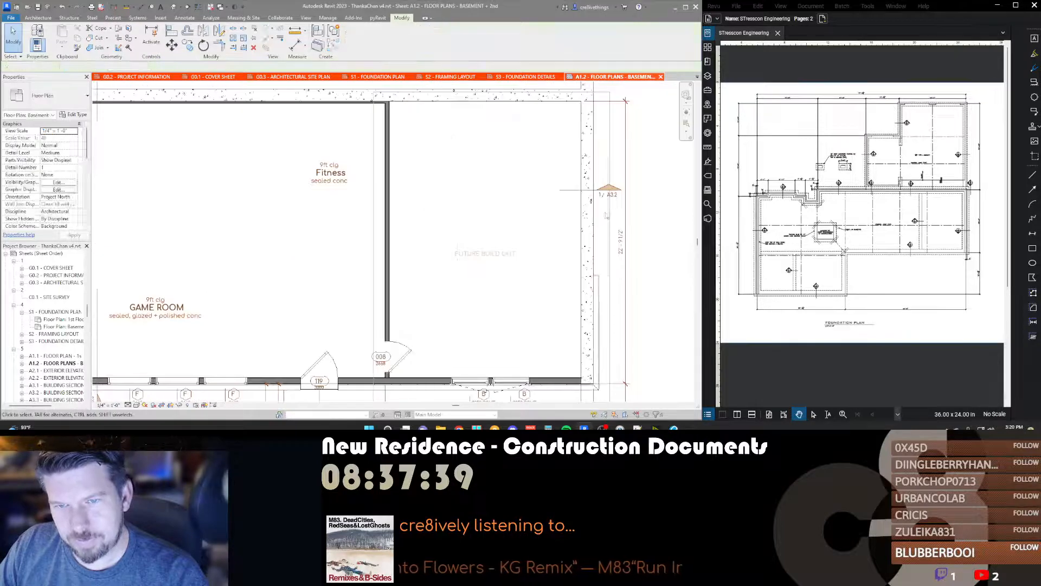
{"action": "double_click", "coordinate": [609, 213]}
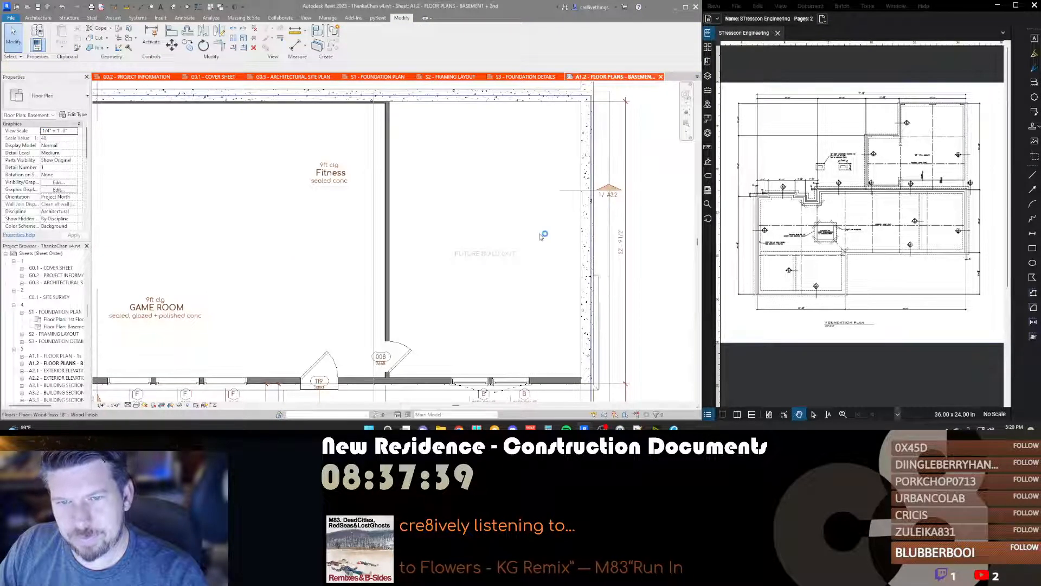
{"action": "double_click", "coordinate": [588, 232]}
{"action": "left_click", "coordinate": [606, 225]}
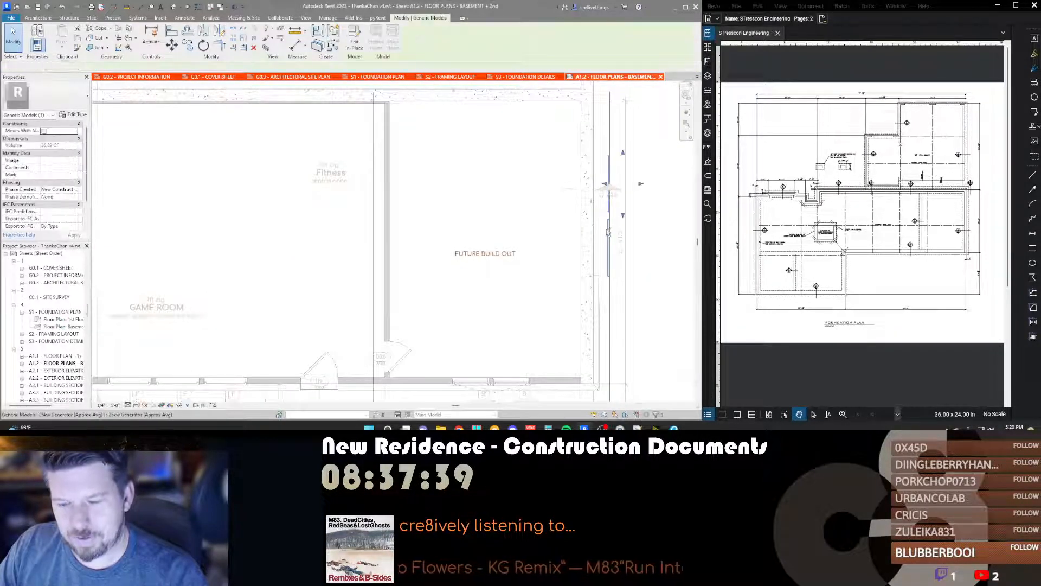
{"action": "left_click", "coordinate": [610, 243]}
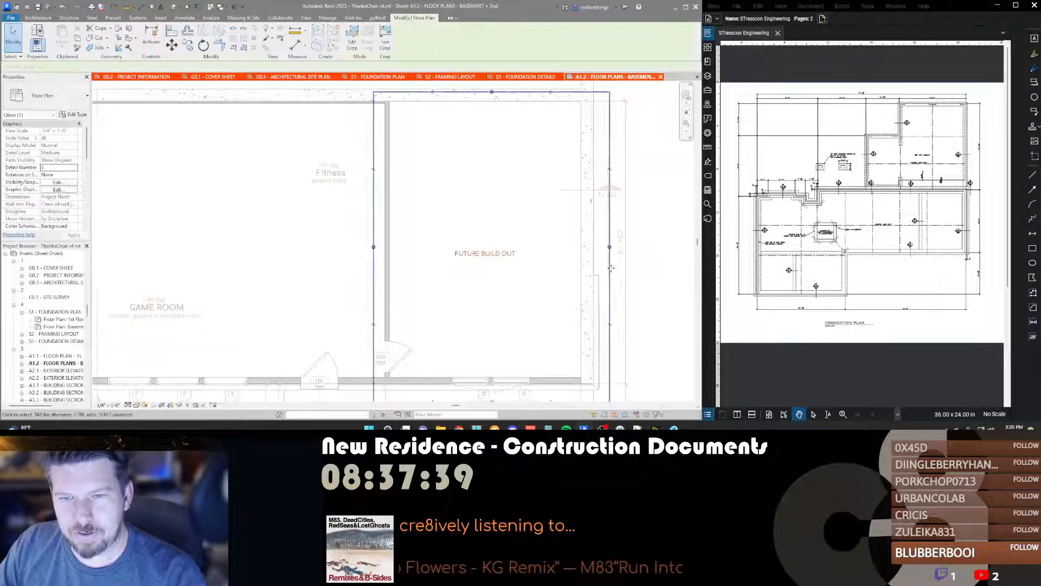
{"action": "left_click_drag", "start_coordinate": [610, 246], "coordinate": [605, 247]}
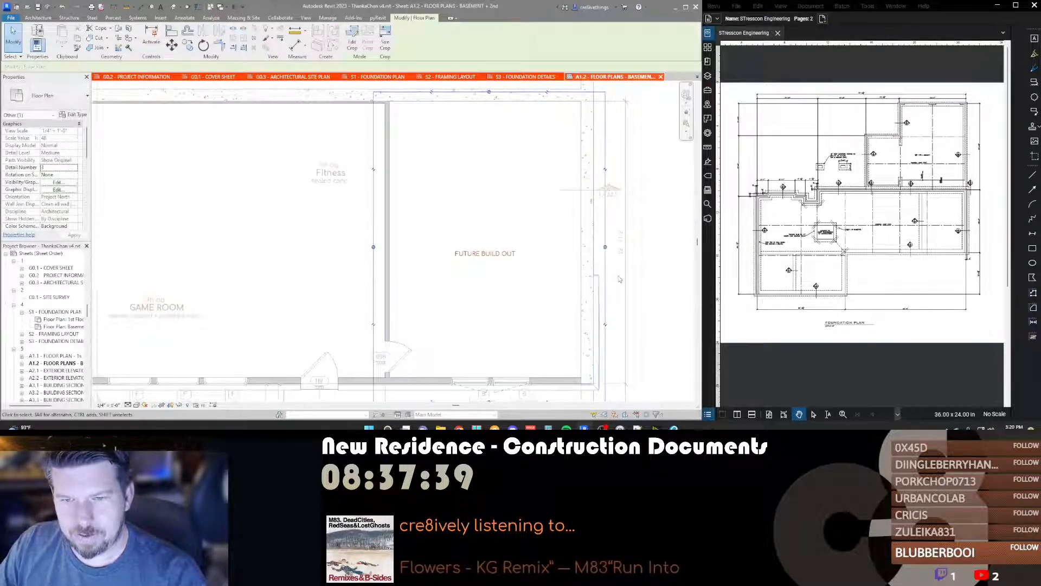
{"action": "middle_click_drag", "start_coordinate": [613, 276], "coordinate": [602, 271]}
{"action": "scroll", "coordinate": [602, 271], "scroll_direction": "down", "scroll_amount": 3}
{"action": "double_click", "coordinate": [600, 270]}
{"action": "scroll", "coordinate": [513, 261], "scroll_direction": "down", "scroll_amount": 2}
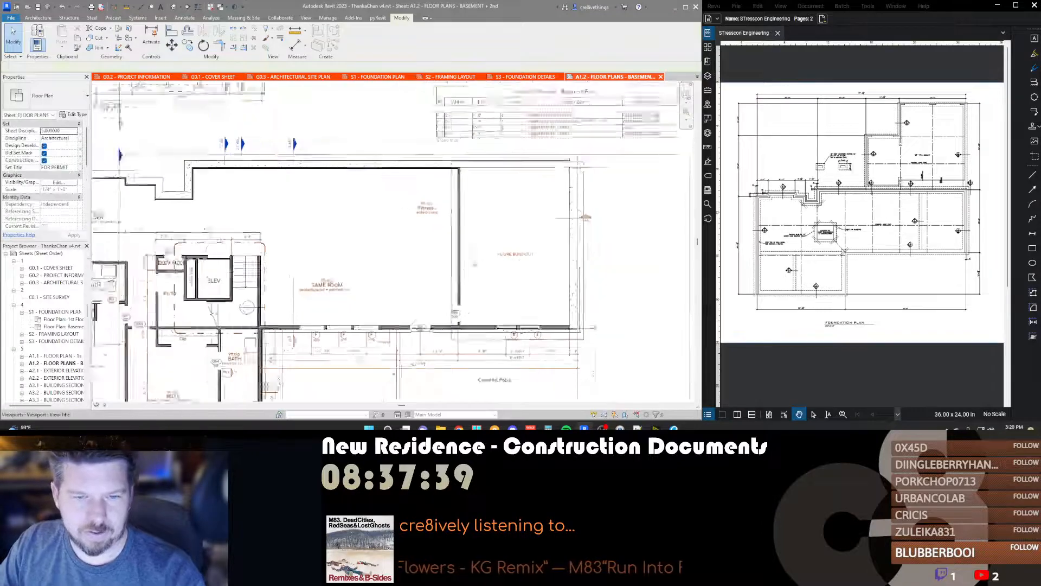
Step: Check the basement plan's upper edge and the basement door and window schedules on the sheet
{"action": "scroll", "coordinate": [378, 296], "scroll_direction": "down", "scroll_amount": 2}
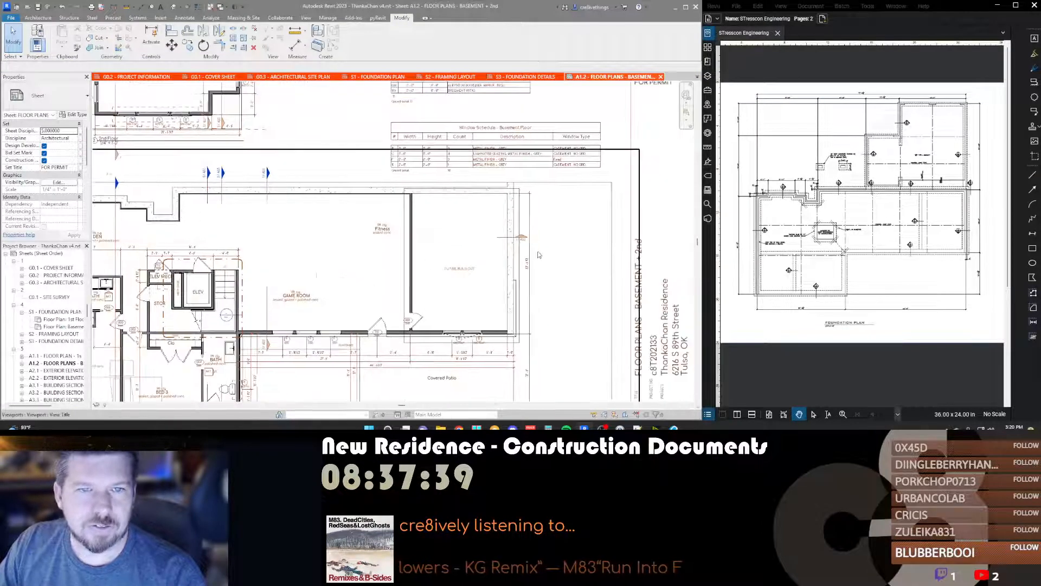
{"action": "scroll", "coordinate": [443, 185], "scroll_direction": "up", "scroll_amount": 5}
{"action": "scroll", "coordinate": [443, 184], "scroll_direction": "down", "scroll_amount": 1}
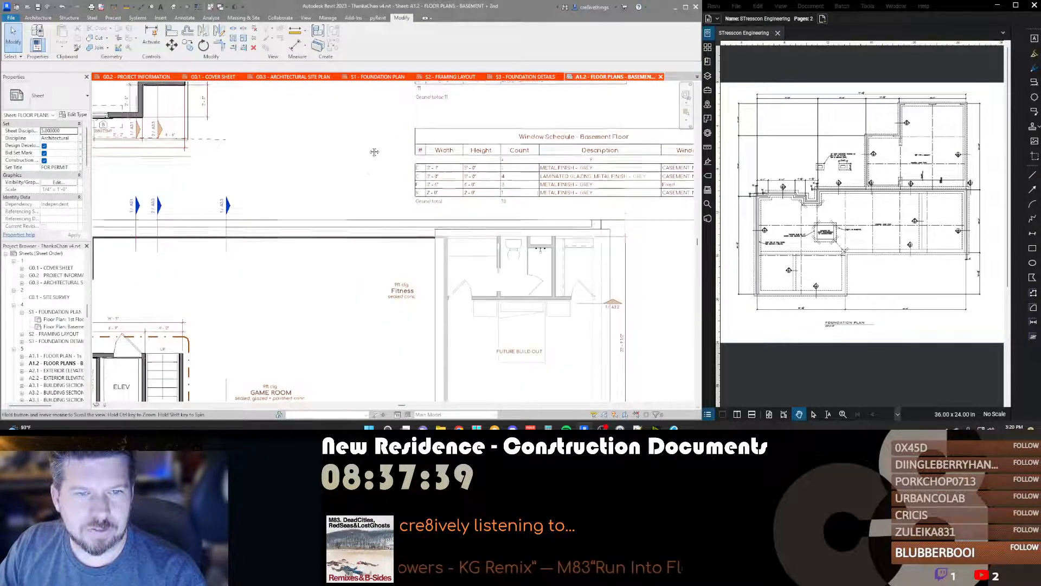
{"action": "middle_click_drag", "start_coordinate": [374, 146], "coordinate": [366, 177]}
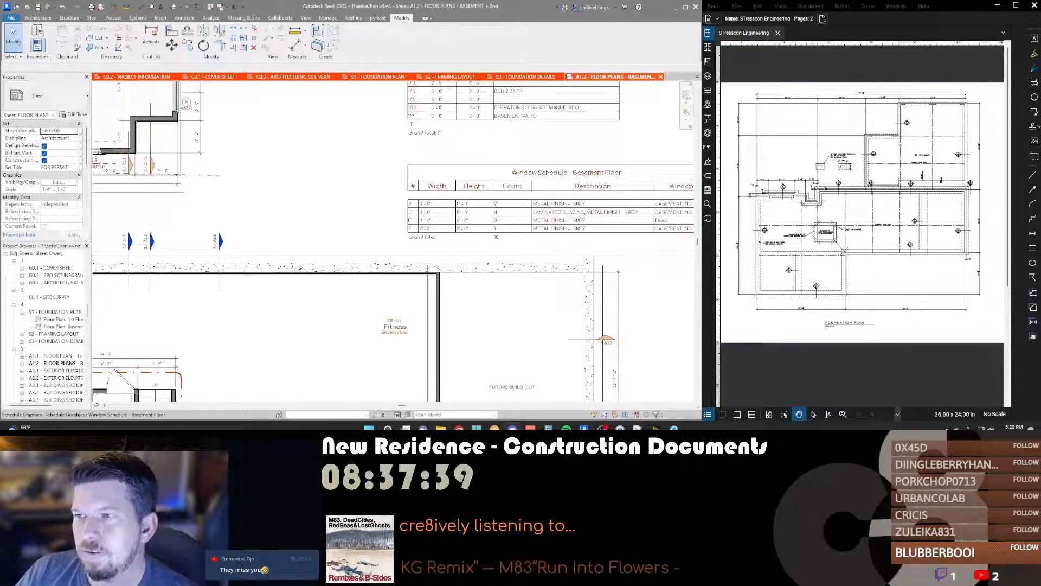
{"action": "scroll", "coordinate": [511, 213], "scroll_direction": "down", "scroll_amount": 4}
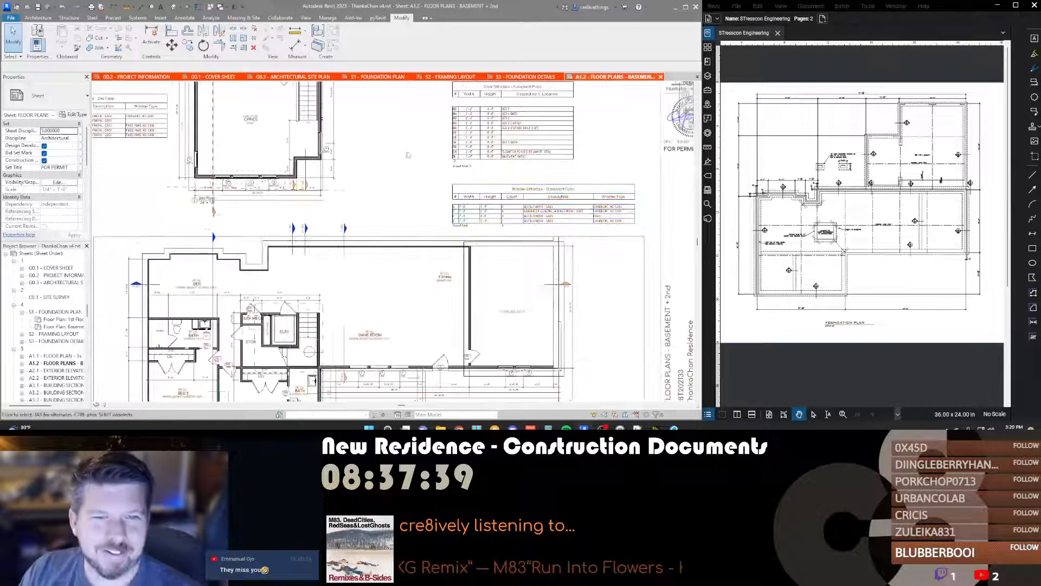
{"action": "middle_click_drag", "start_coordinate": [380, 216], "coordinate": [375, 263]}
{"action": "scroll", "coordinate": [474, 143], "scroll_direction": "up", "scroll_amount": 6}
{"action": "scroll", "coordinate": [426, 176], "scroll_direction": "down", "scroll_amount": 5}
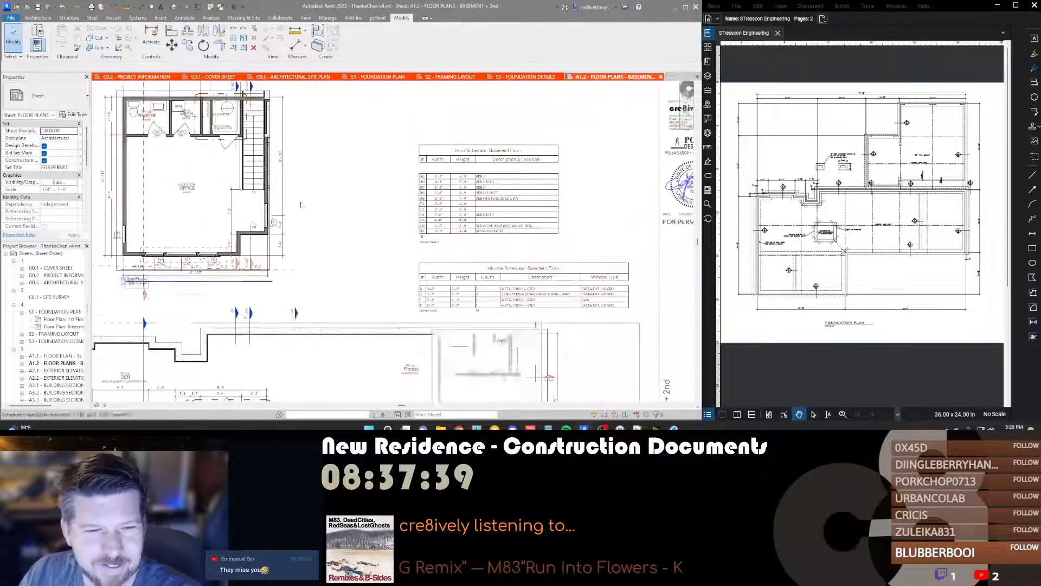
Step: Check the 2nd Floor plan and its view title on the sheet, and activate that viewport
{"action": "middle_click_drag", "start_coordinate": [363, 222], "coordinate": [577, 213]}
{"action": "scroll", "coordinate": [329, 232], "scroll_direction": "up", "scroll_amount": 3}
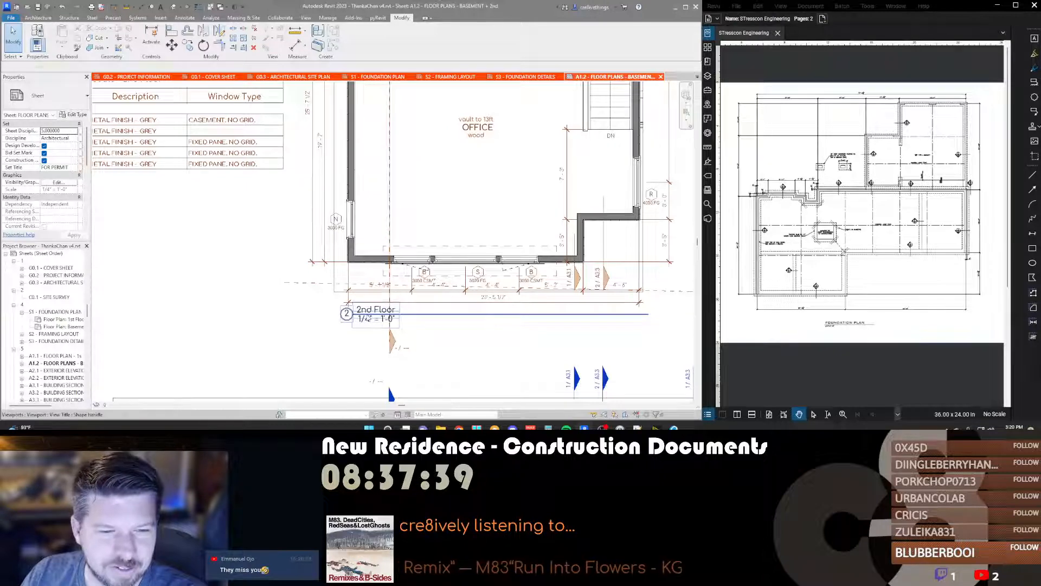
{"action": "left_click", "coordinate": [368, 316]}
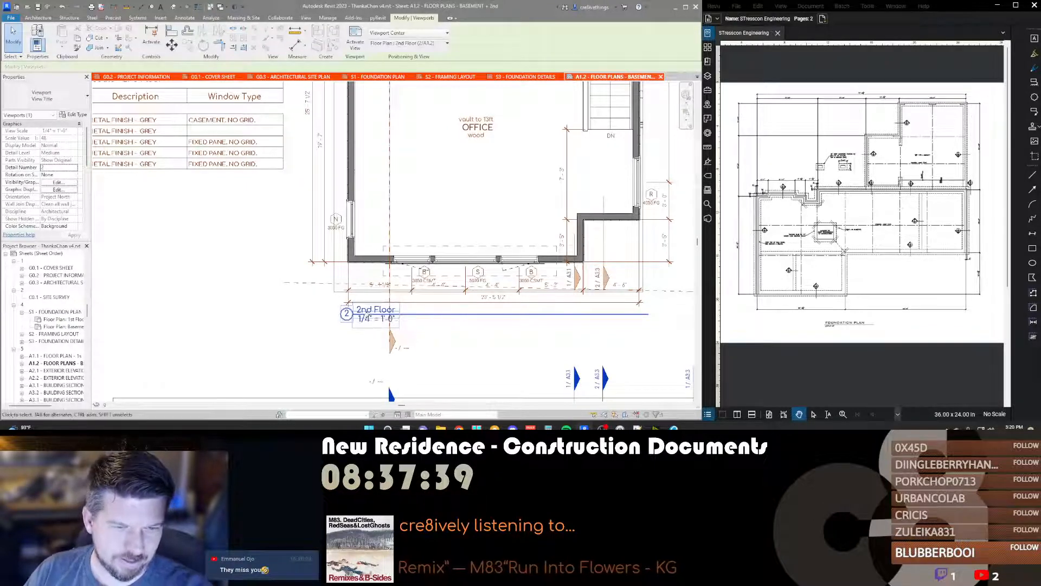
{"action": "key", "text": "Escape"}
{"action": "middle_click_drag", "start_coordinate": [488, 343], "coordinate": [374, 349]}
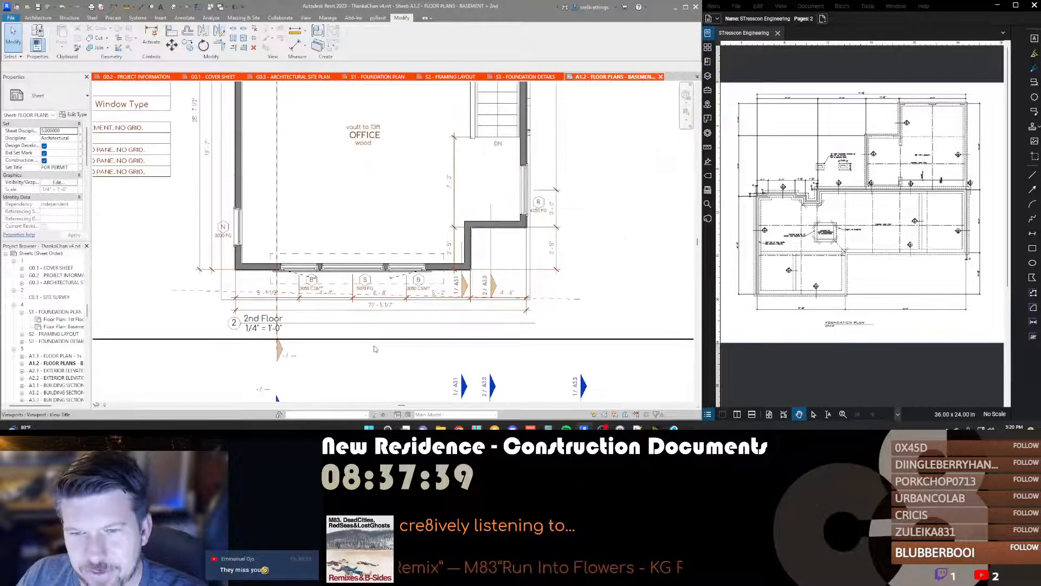
{"action": "scroll", "coordinate": [374, 349], "scroll_direction": "down", "scroll_amount": 1}
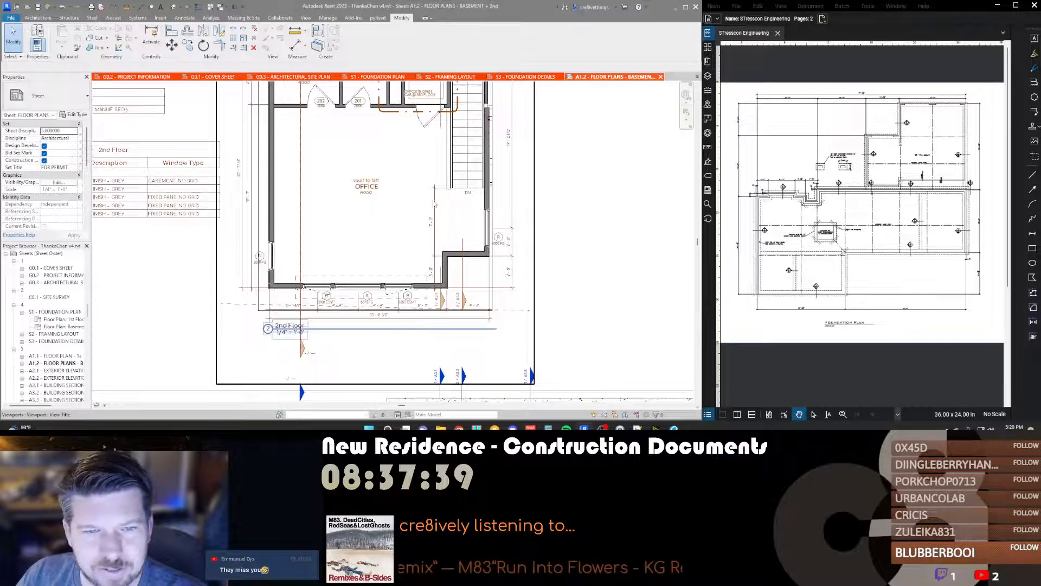
{"action": "middle_click_drag", "start_coordinate": [434, 203], "coordinate": [488, 283]}
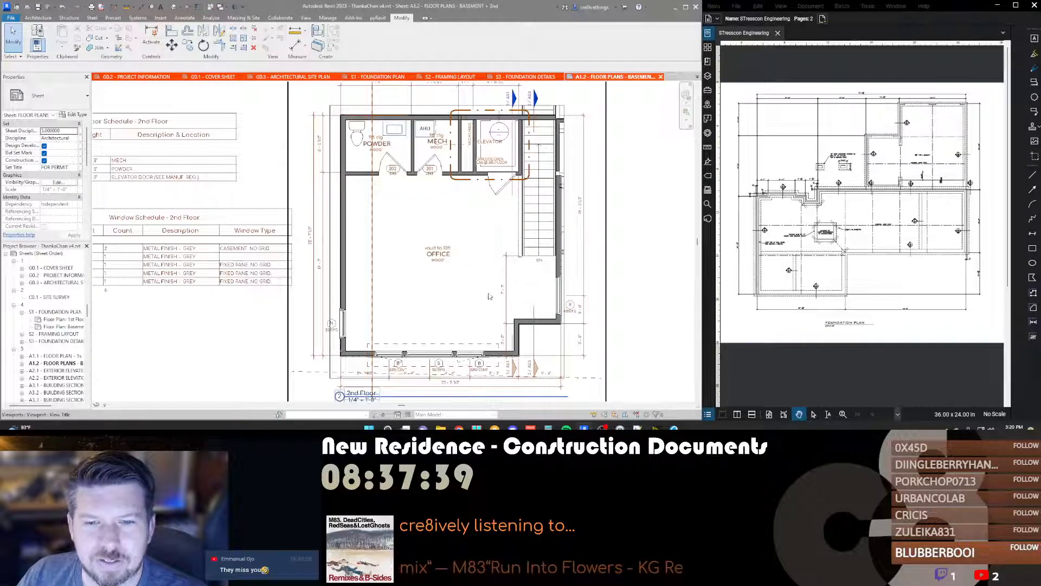
{"action": "middle_click_drag", "start_coordinate": [499, 126], "coordinate": [498, 147]}
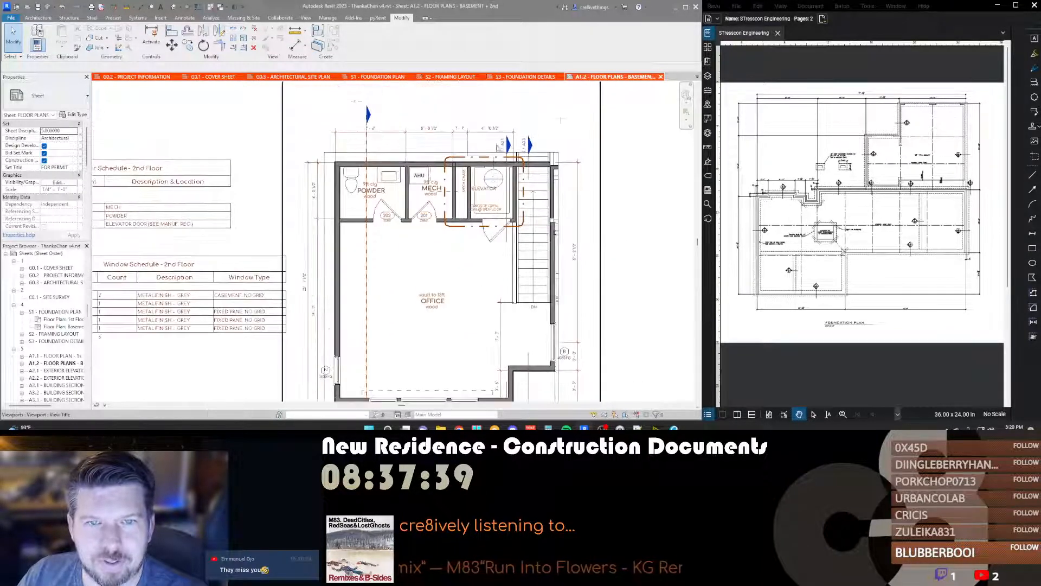
{"action": "double_click", "coordinate": [495, 140]}
{"action": "key", "text": "d"}
{"action": "key", "text": "i"}
{"action": "scroll", "coordinate": [551, 165], "scroll_direction": "up", "scroll_amount": 4}
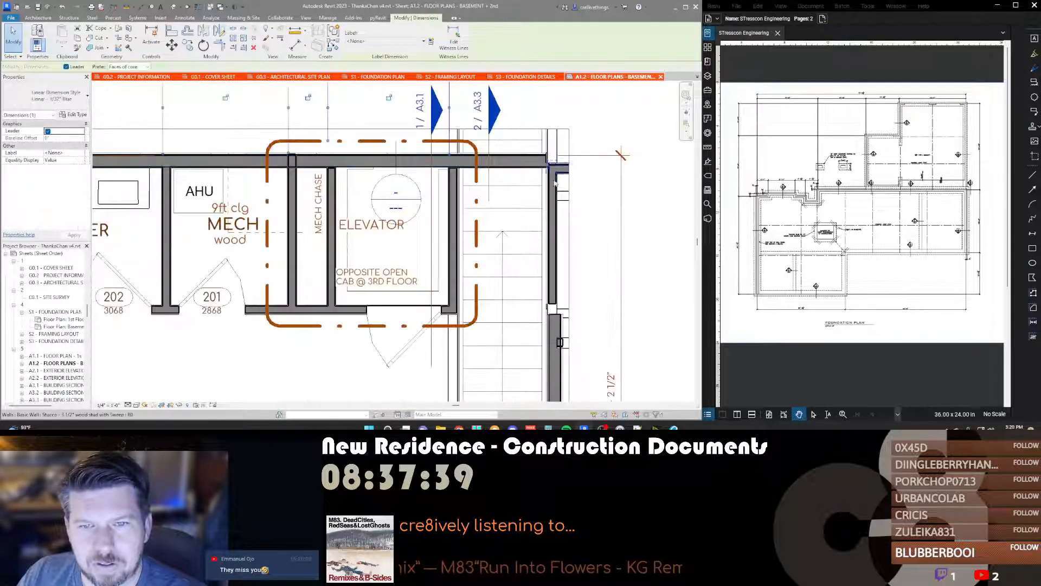
{"action": "key", "text": "Escape"}
{"action": "key", "text": "Escape"}
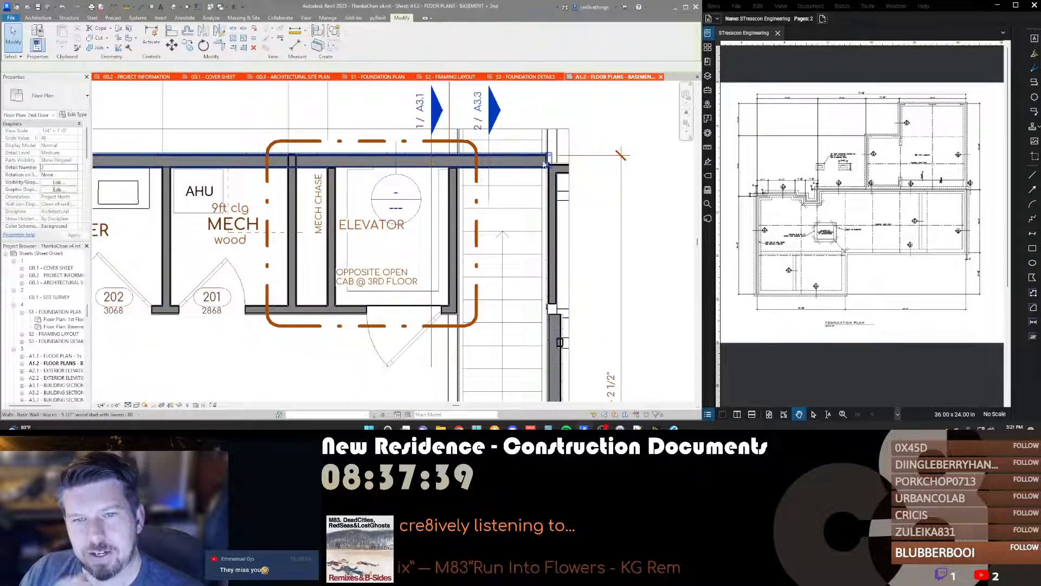
Step: Select the thin exterior wall beside the 2nd floor stairs and show it in the default 3D view
{"action": "scroll", "coordinate": [544, 336], "scroll_direction": "down", "scroll_amount": 1}
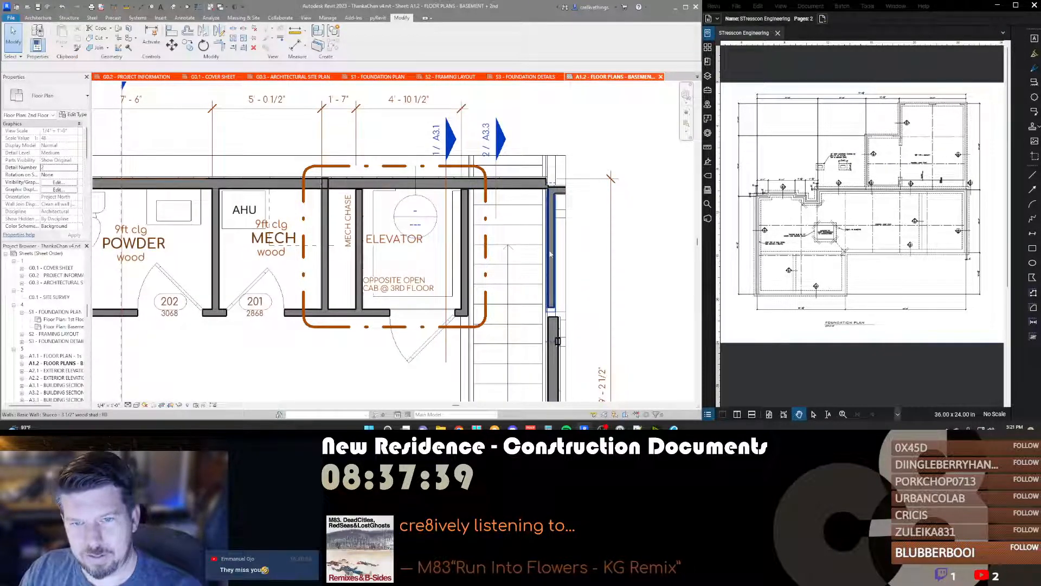
{"action": "left_click", "coordinate": [545, 277]}
{"action": "key", "text": "3"}
{"action": "key", "text": "d"}
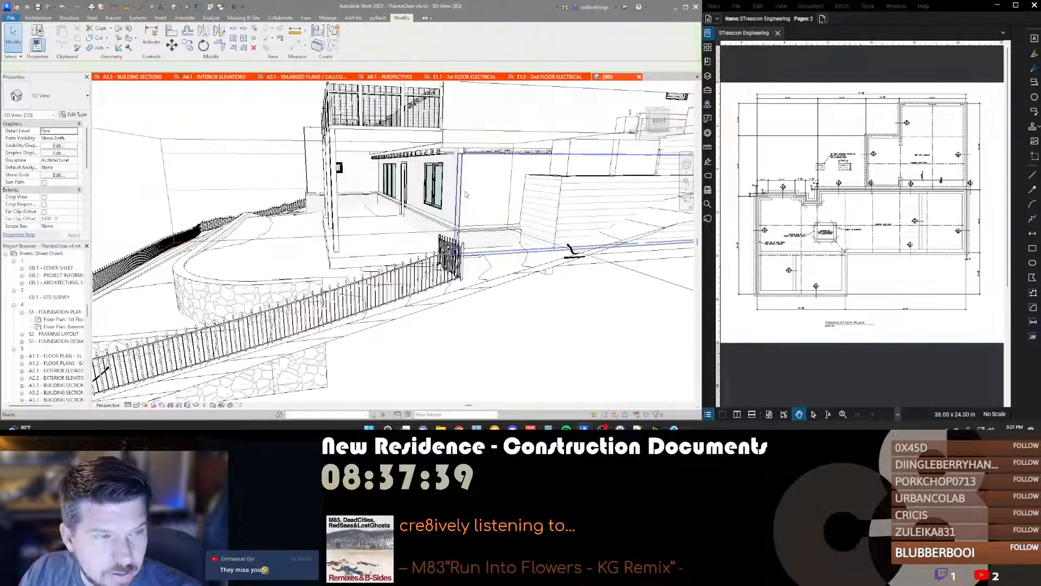
{"action": "scroll", "coordinate": [500, 222], "scroll_direction": "down", "scroll_amount": 6}
{"action": "scroll", "coordinate": [499, 222], "scroll_direction": "down", "scroll_amount": 2}
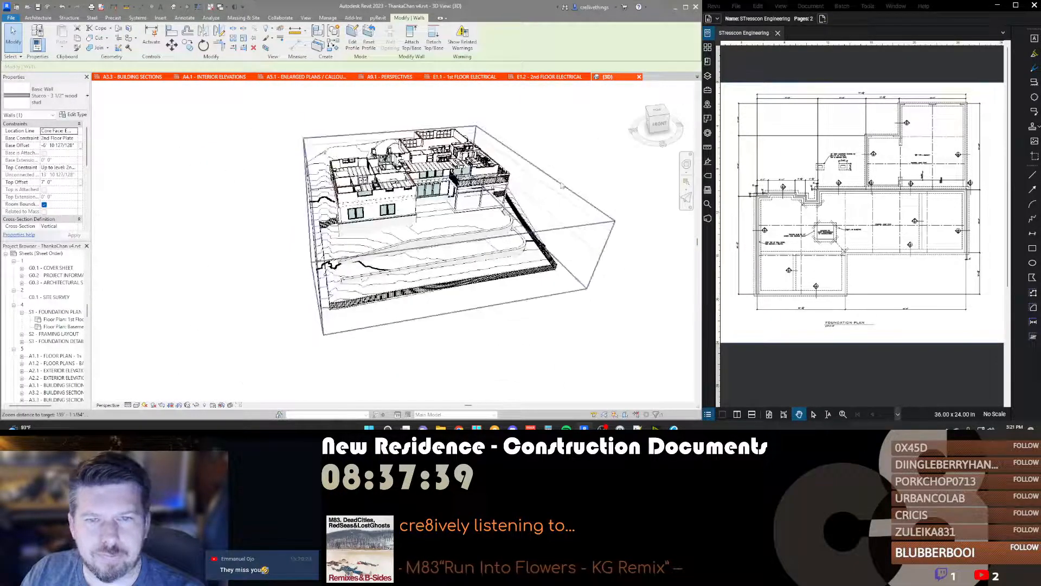
Step: Examine the selected stair wall in 3D, checking its position relative to the roof and surrounding walls
{"action": "left_click", "coordinate": [466, 115]}
{"action": "middle_click_drag", "start_coordinate": [465, 114], "coordinate": [441, 174], "text": "shift"}
{"action": "left_click", "coordinate": [422, 156]}
{"action": "scroll", "coordinate": [441, 174], "scroll_direction": "up", "scroll_amount": 1}
{"action": "scroll", "coordinate": [426, 167], "scroll_direction": "up", "scroll_amount": 5}
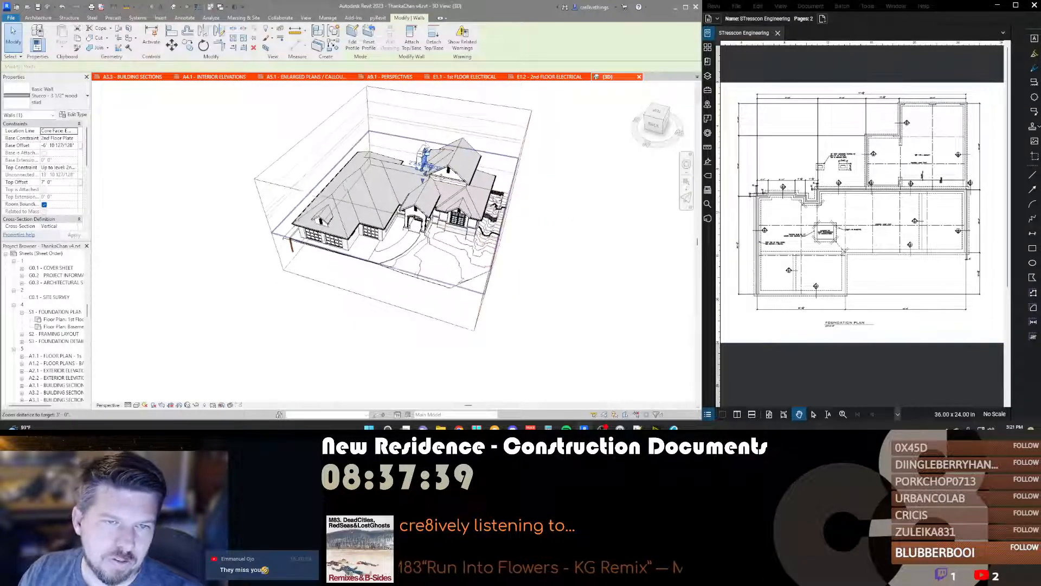
{"action": "scroll", "coordinate": [470, 253], "scroll_direction": "down", "scroll_amount": 8}
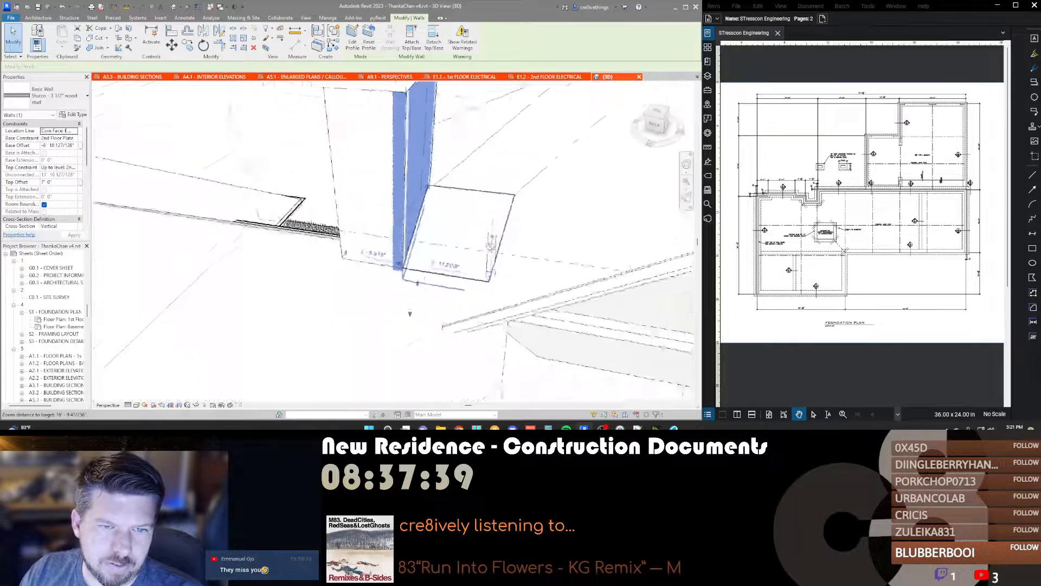
{"action": "scroll", "coordinate": [397, 185], "scroll_direction": "down", "scroll_amount": 3}
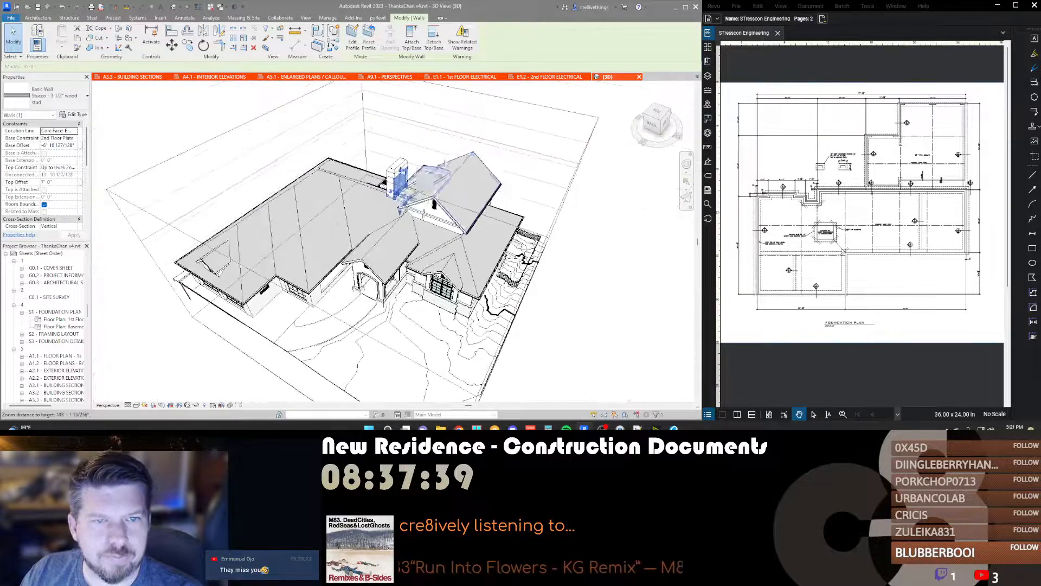
Step: Adjust the section box of the 3D view so it cuts through the house at the stairs
{"action": "left_click", "coordinate": [564, 197]}
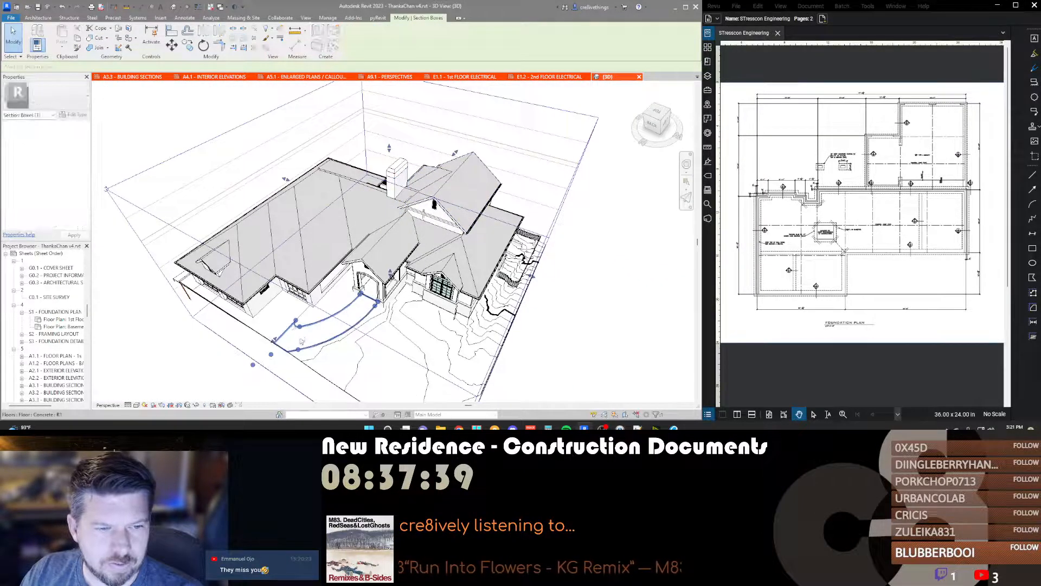
{"action": "left_click_drag", "start_coordinate": [272, 342], "coordinate": [395, 215]}
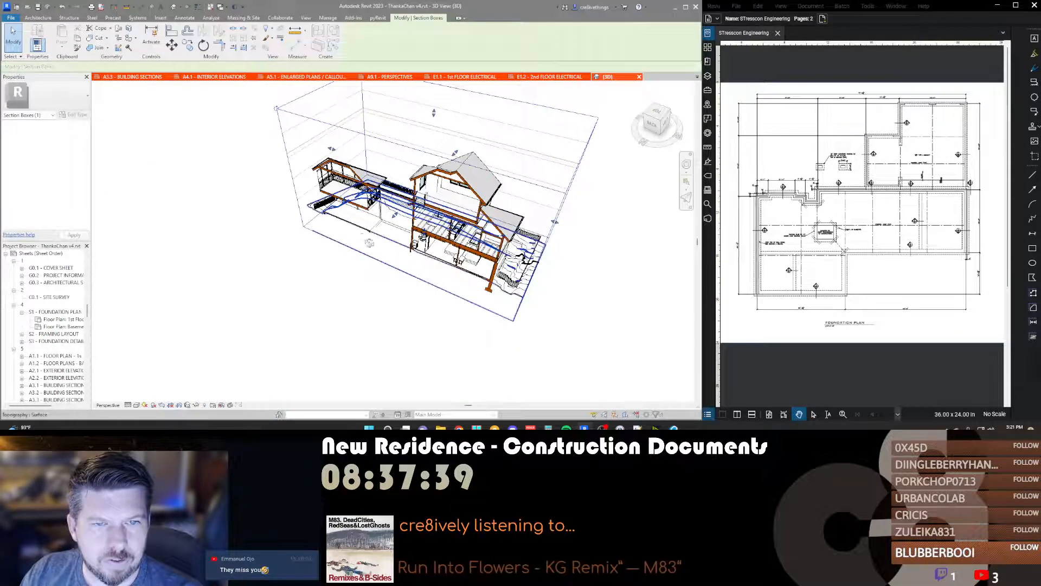
{"action": "middle_click_drag", "start_coordinate": [369, 243], "coordinate": [477, 236], "text": "shift"}
{"action": "scroll", "coordinate": [504, 161], "scroll_direction": "up", "scroll_amount": 3}
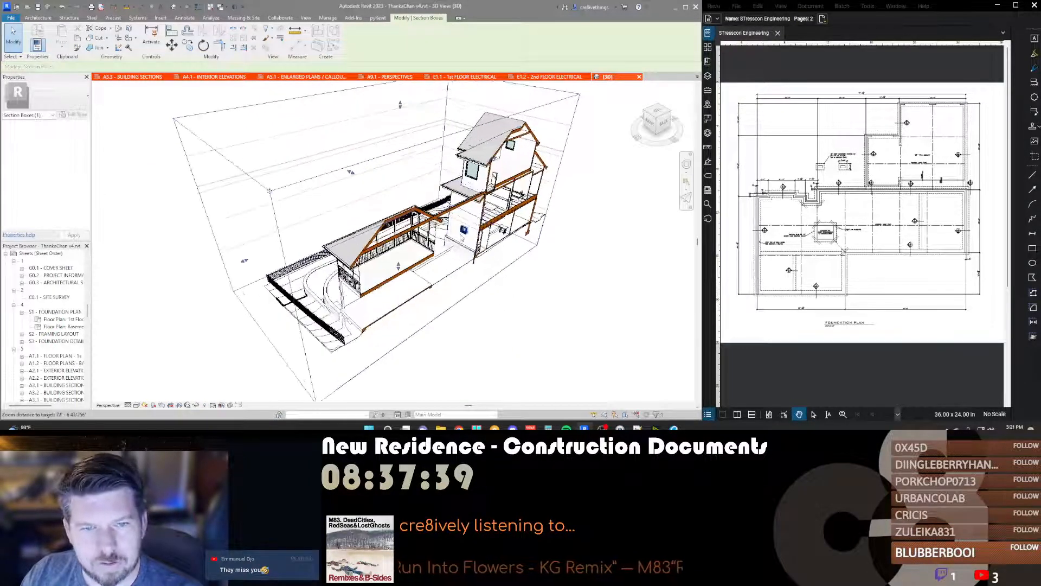
{"action": "middle_click_drag", "start_coordinate": [465, 234], "coordinate": [471, 237], "text": "shift"}
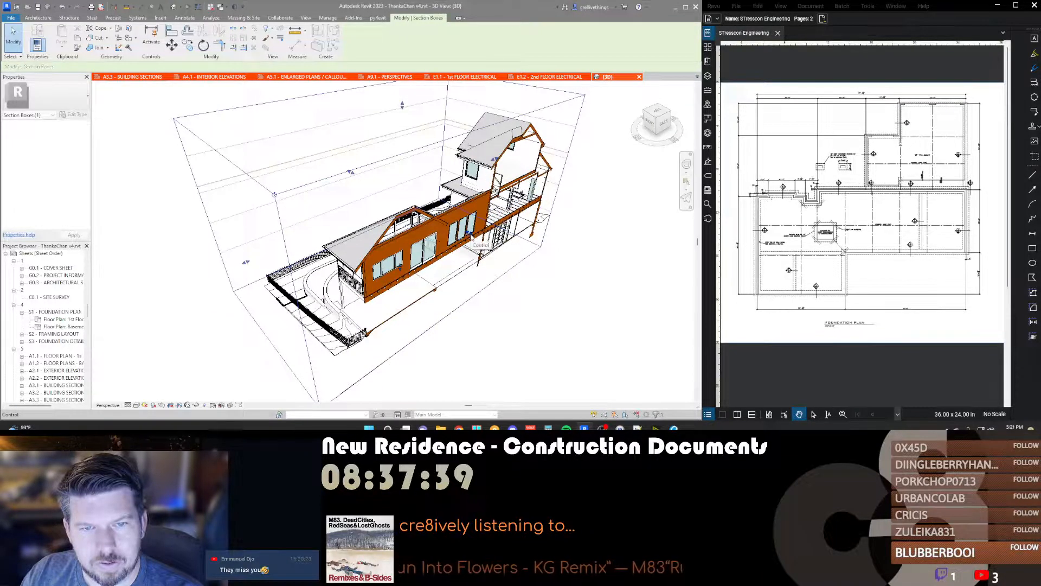
{"action": "left_click_drag", "start_coordinate": [471, 237], "coordinate": [486, 243]}
{"action": "middle_click_drag", "start_coordinate": [544, 250], "coordinate": [466, 218], "text": "shift"}
{"action": "scroll", "coordinate": [457, 187], "scroll_direction": "up", "scroll_amount": 5}
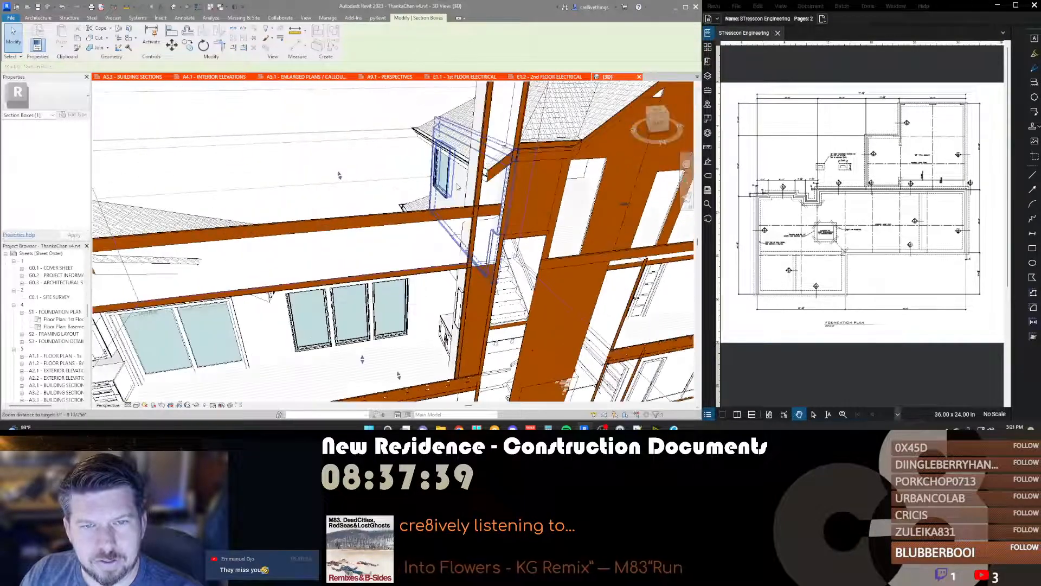
Step: Select the upper wall beside the stairs in the cut 3D view and examine how it meets the floors, roof and walls below
{"action": "left_click", "coordinate": [457, 187]}
{"action": "middle_click_drag", "start_coordinate": [549, 221], "coordinate": [379, 209], "text": "shift"}
{"action": "key", "text": "Escape"}
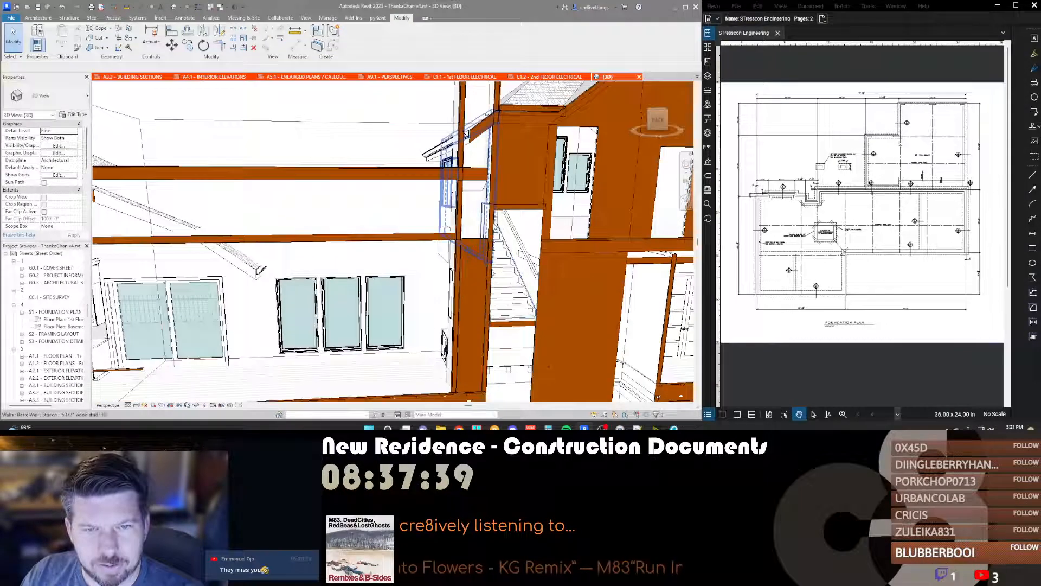
{"action": "middle_click_drag", "start_coordinate": [465, 135], "coordinate": [325, 91], "text": "shift"}
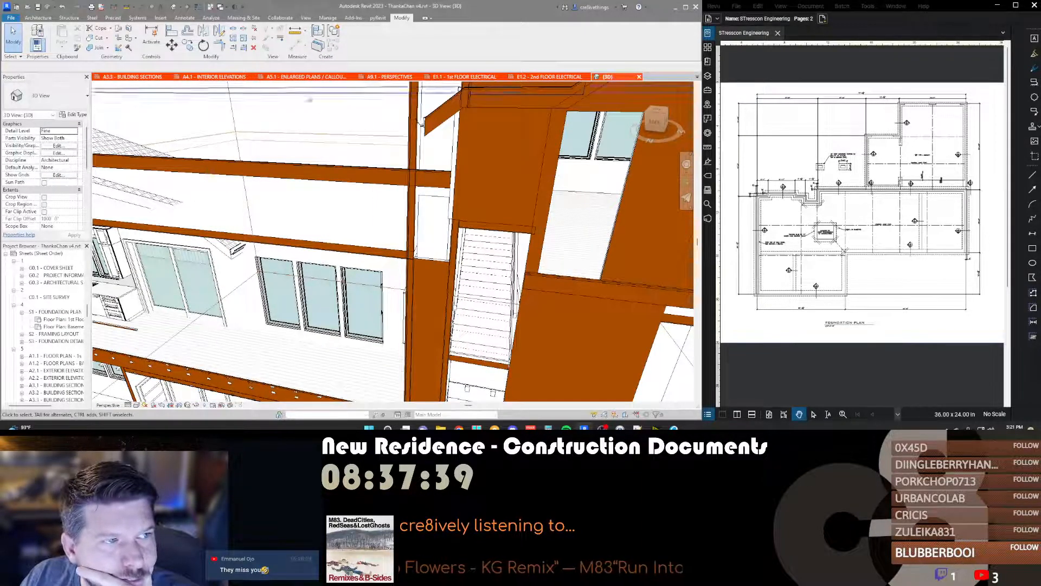
Step: Open sheet A1.1 - FLOOR PLAN - 1st and examine the wall between the stairs and the fireplace
{"action": "left_click", "coordinate": [698, 78]}
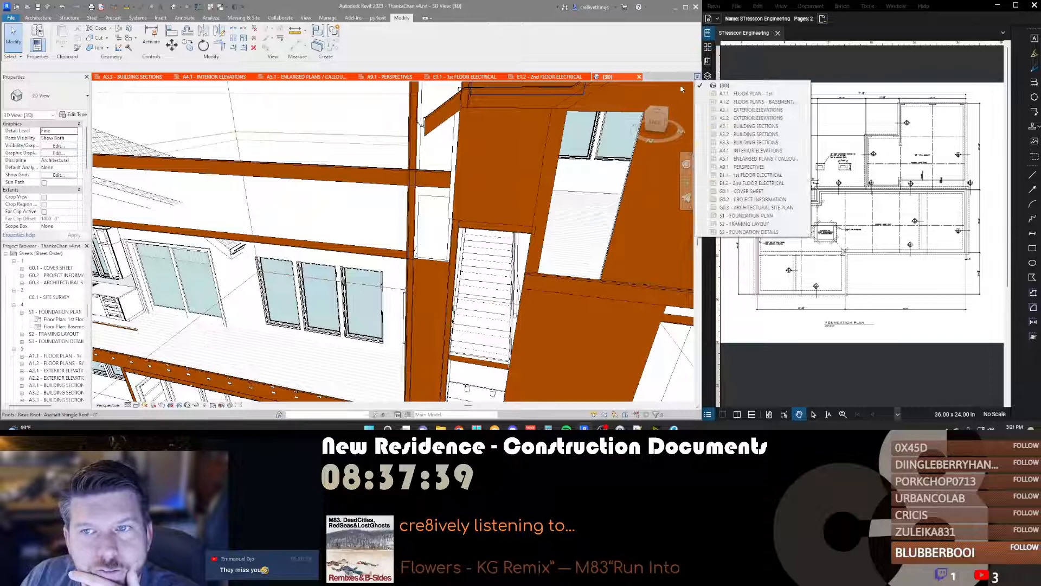
{"action": "left_click", "coordinate": [732, 88]}
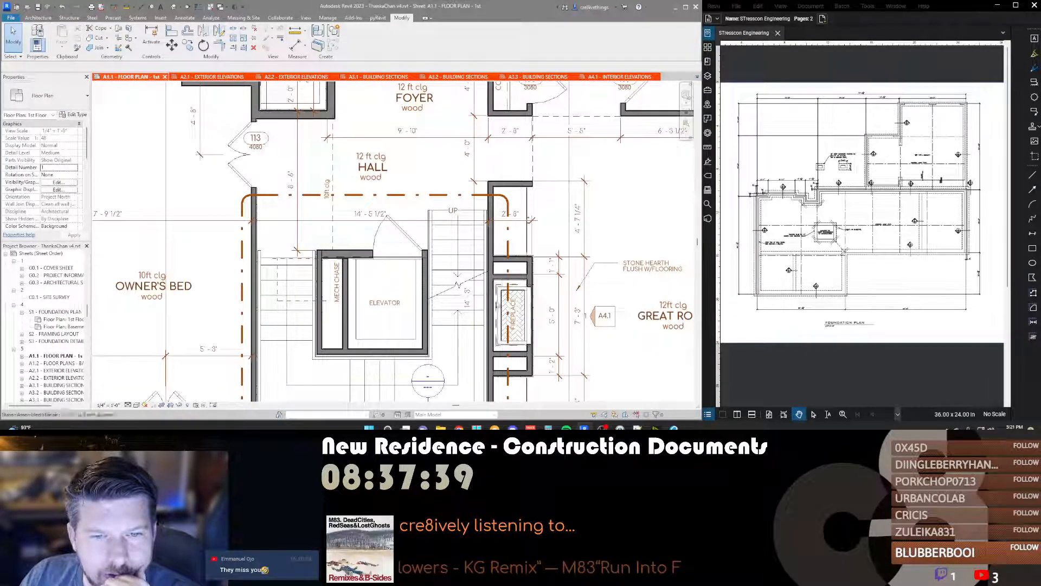
{"action": "left_click", "coordinate": [495, 233]}
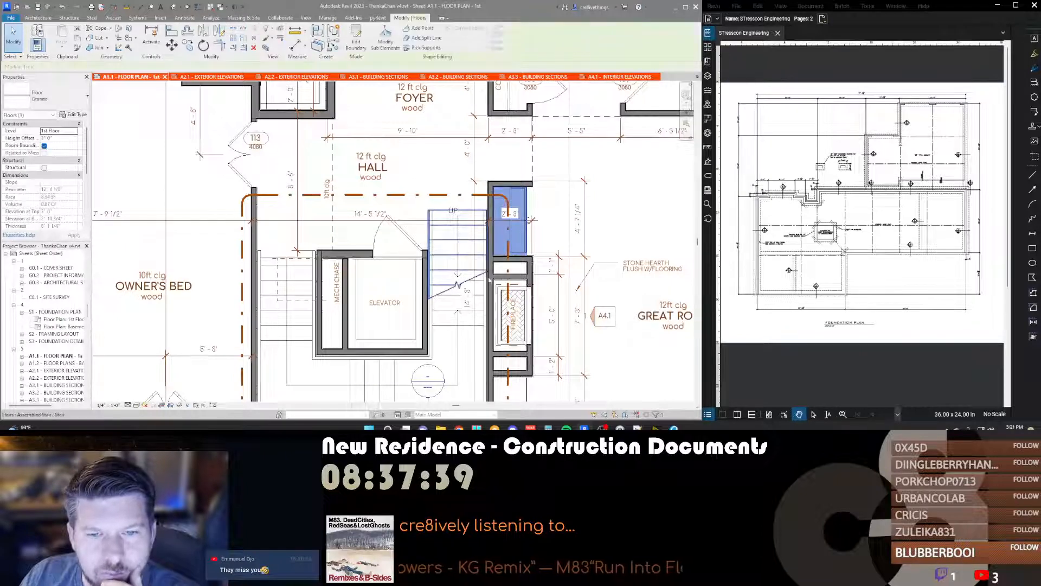
{"action": "middle_click_drag", "start_coordinate": [498, 398], "coordinate": [462, 304]}
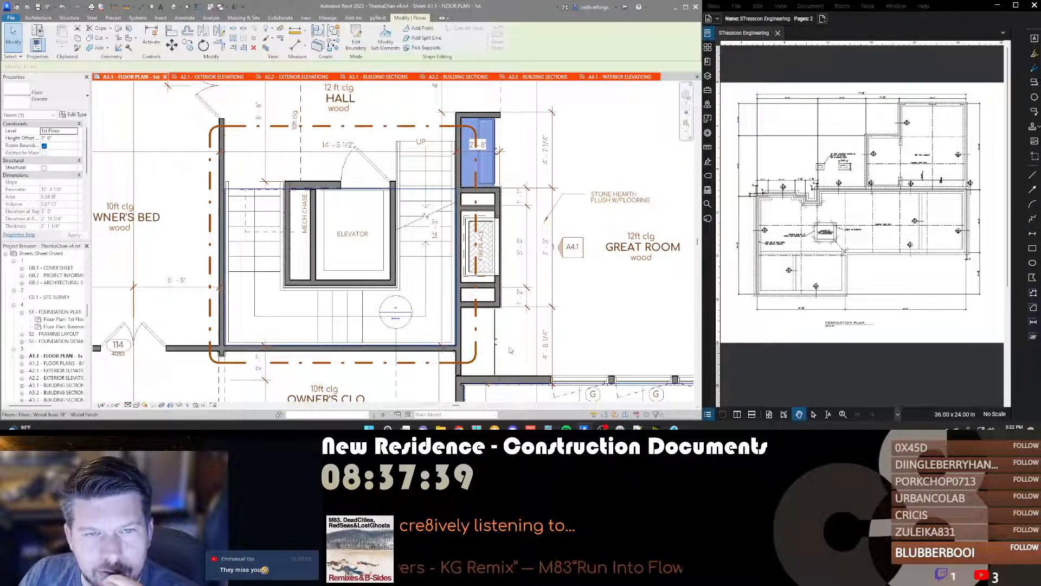
{"action": "scroll", "coordinate": [472, 220], "scroll_direction": "up", "scroll_amount": 4}
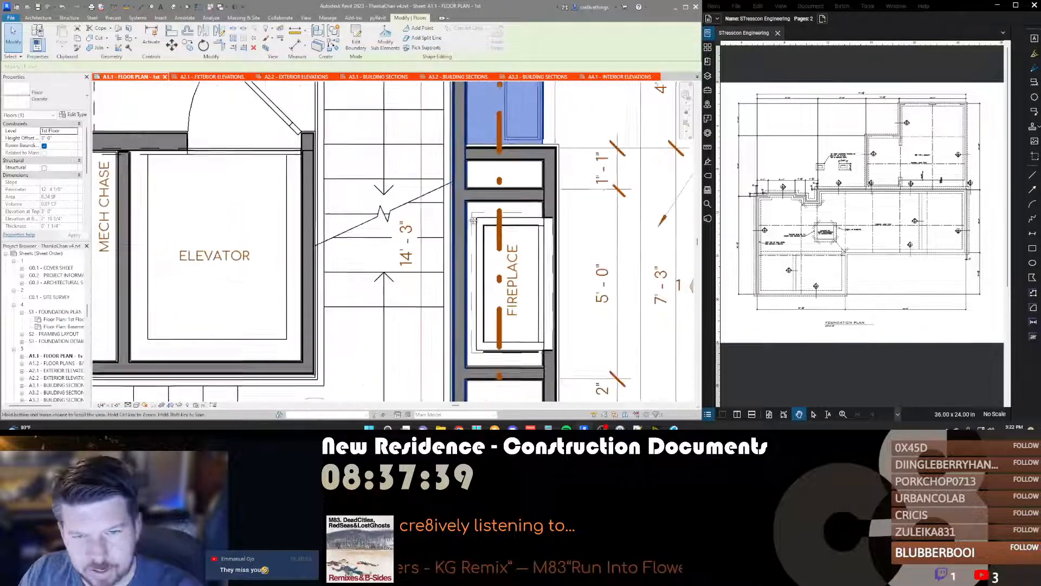
{"action": "middle_click_drag", "start_coordinate": [473, 220], "coordinate": [472, 213]}
Step: Measure the gap between the stair wall and the back of the fireplace
{"action": "key", "text": "m"}
{"action": "key", "text": "e"}
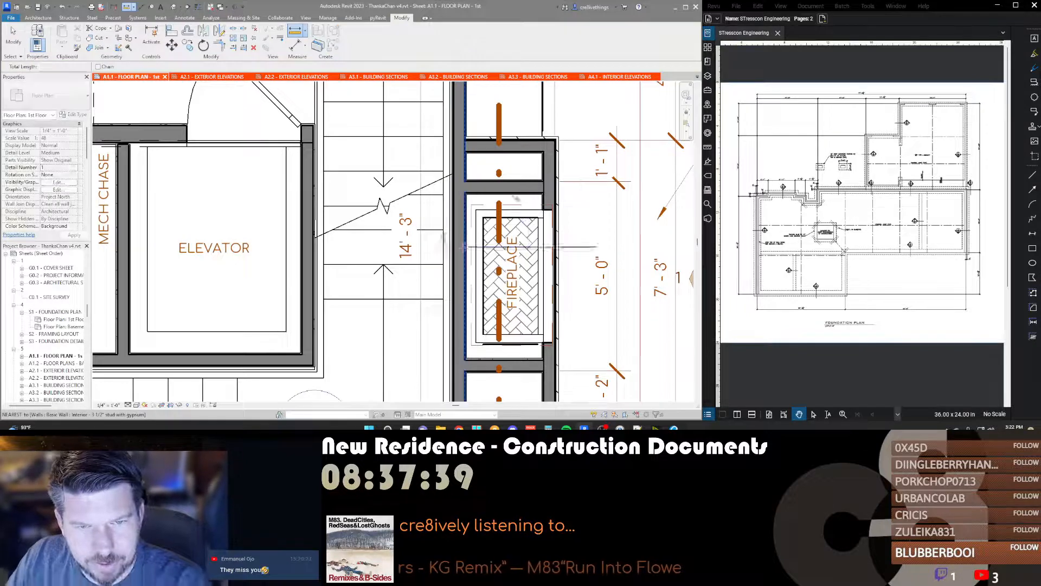
{"action": "left_click", "coordinate": [464, 248]}
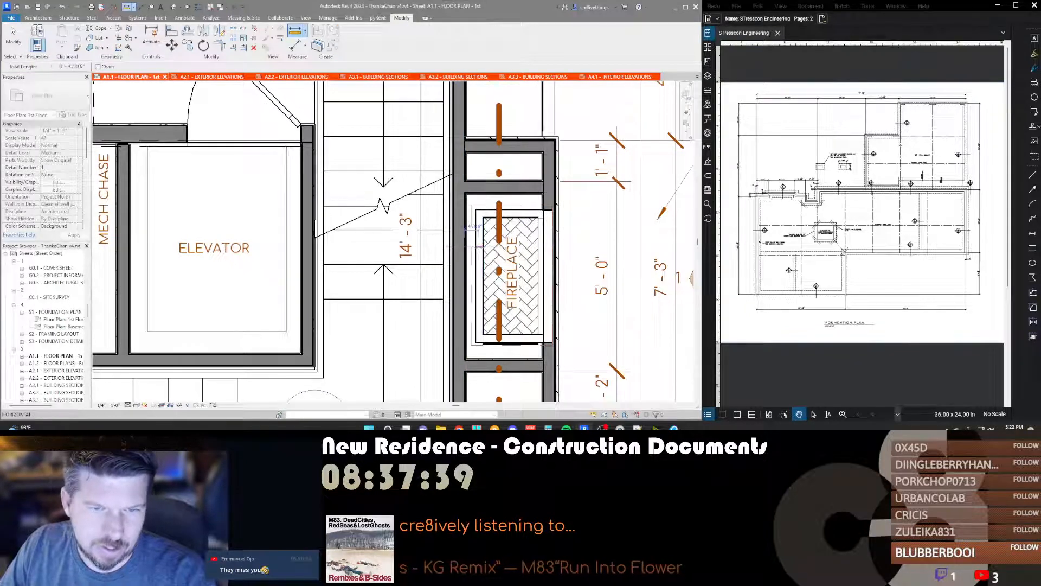
{"action": "key", "text": "Escape"}
{"action": "key", "text": "Escape"}
Step: Set the location line of the 1st floor wall between the stairs and the great room fireplace to Core Face: Interior
{"action": "scroll", "coordinate": [474, 203], "scroll_direction": "down", "scroll_amount": 4}
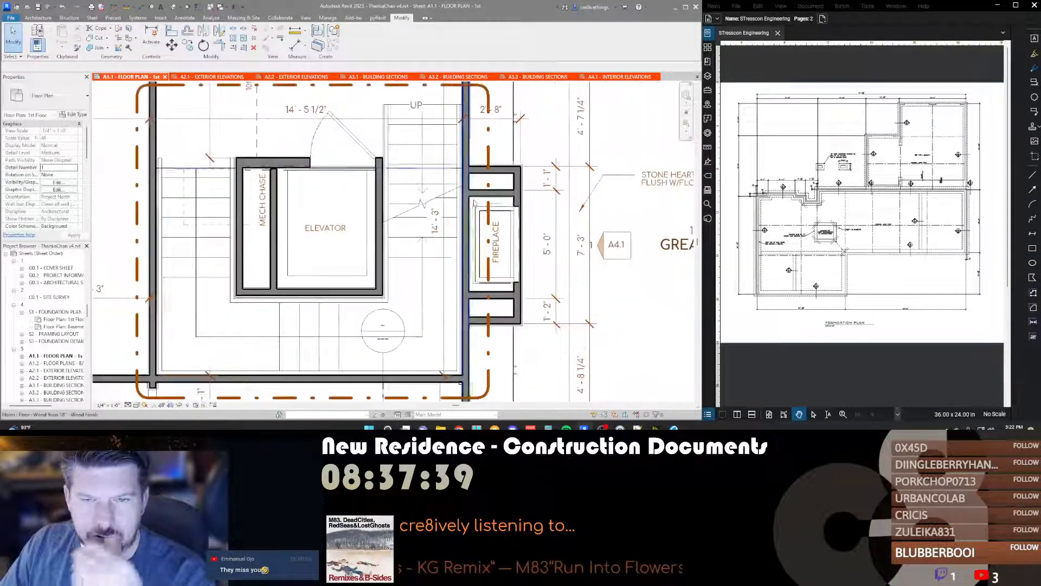
{"action": "middle_click_drag", "start_coordinate": [455, 327], "coordinate": [476, 206]}
{"action": "scroll", "coordinate": [478, 208], "scroll_direction": "down", "scroll_amount": 2}
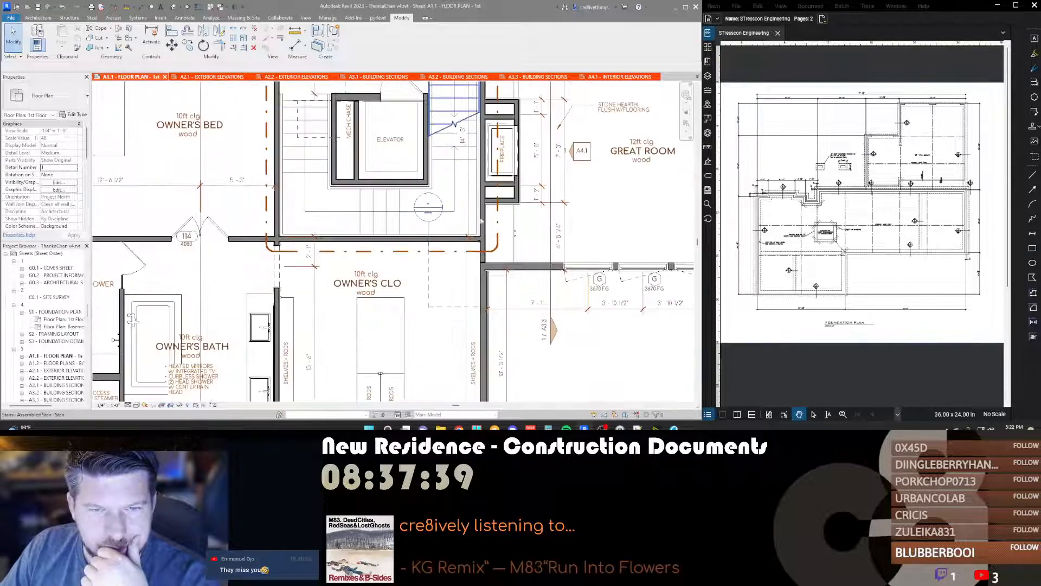
{"action": "scroll", "coordinate": [482, 221], "scroll_direction": "up", "scroll_amount": 4}
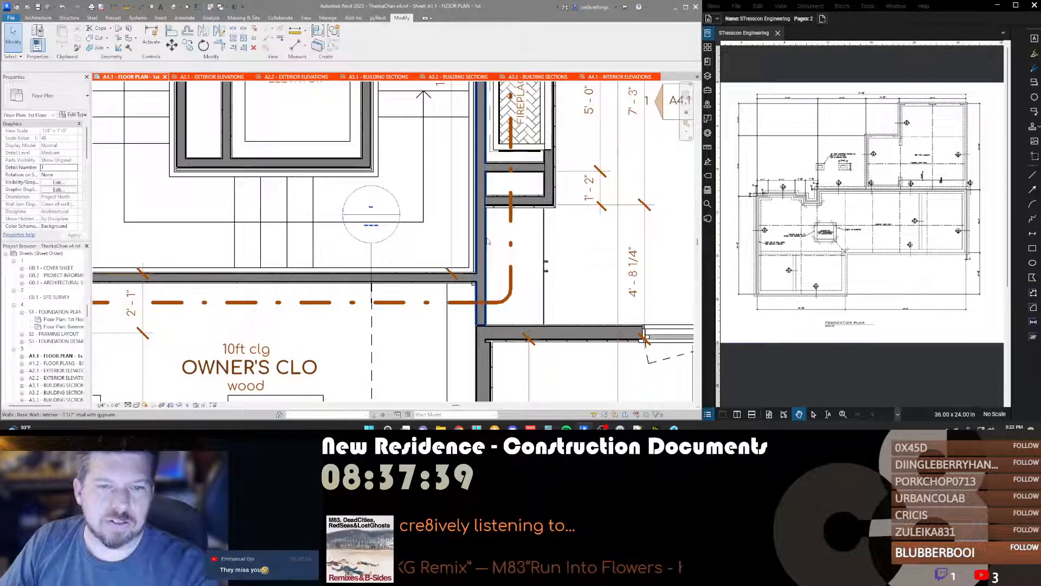
{"action": "left_click", "coordinate": [487, 241]}
{"action": "scroll", "coordinate": [487, 240], "scroll_direction": "down", "scroll_amount": 4}
{"action": "scroll", "coordinate": [487, 241], "scroll_direction": "up", "scroll_amount": 2}
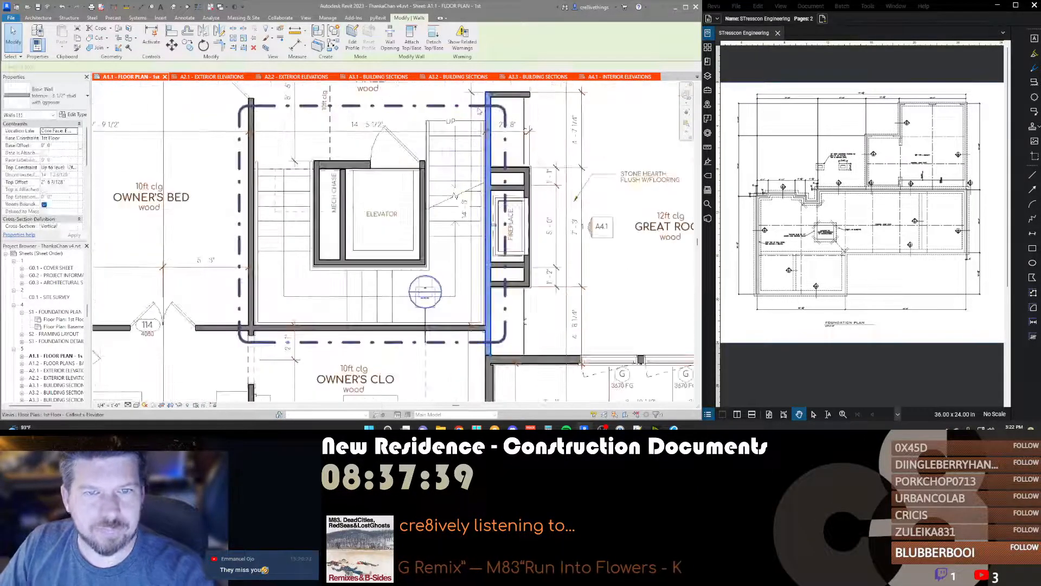
{"action": "left_click", "coordinate": [59, 131]}
{"action": "left_click", "coordinate": [74, 131]}
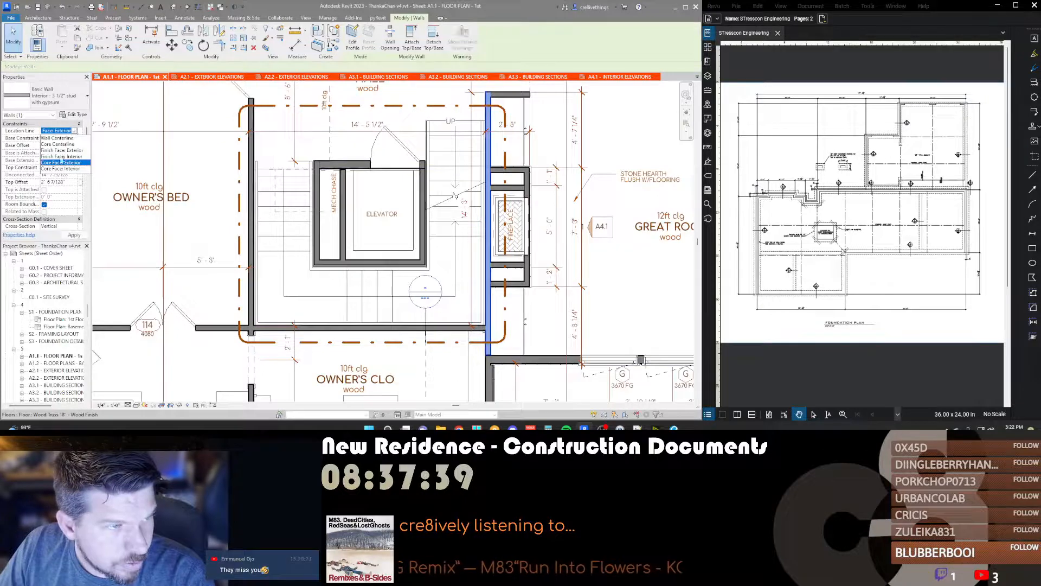
{"action": "left_click", "coordinate": [61, 169]}
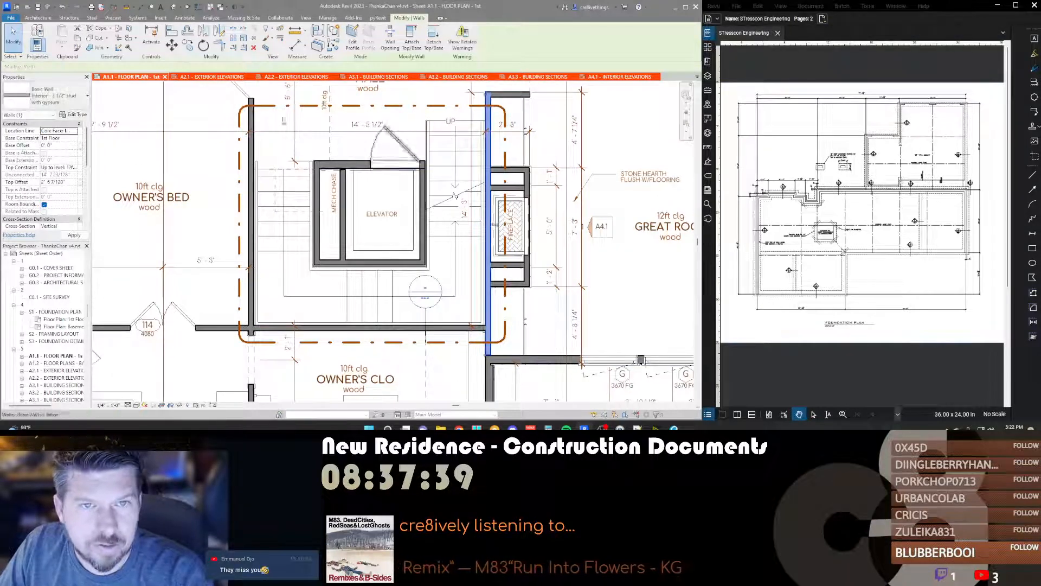
Step: Change the stair wall's type to Interior - 5 1/2" stud with gypsum, unjoining the elements that cannot stay joined
{"action": "left_click", "coordinate": [50, 98]}
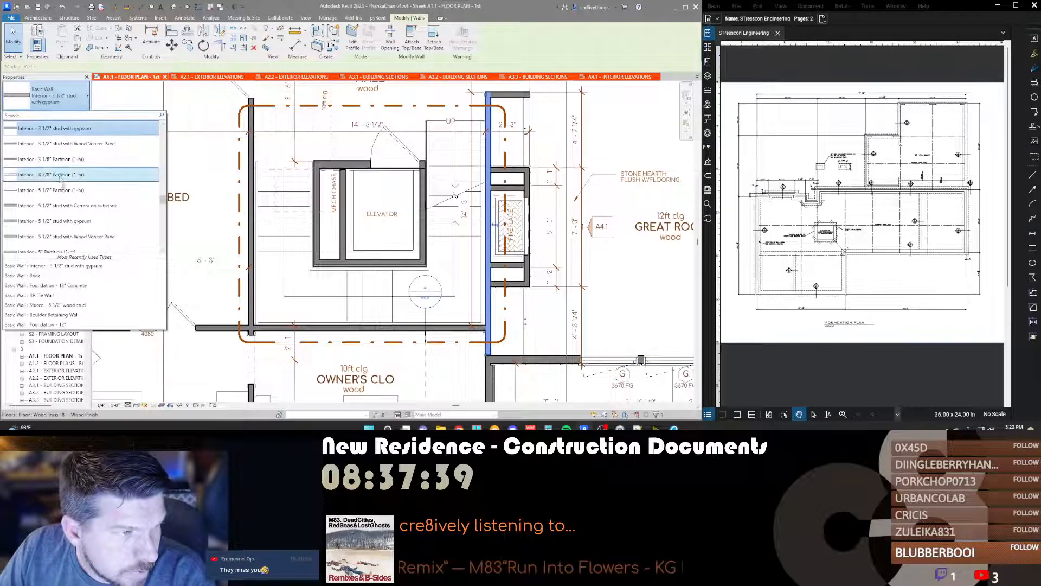
{"action": "left_click", "coordinate": [65, 223]}
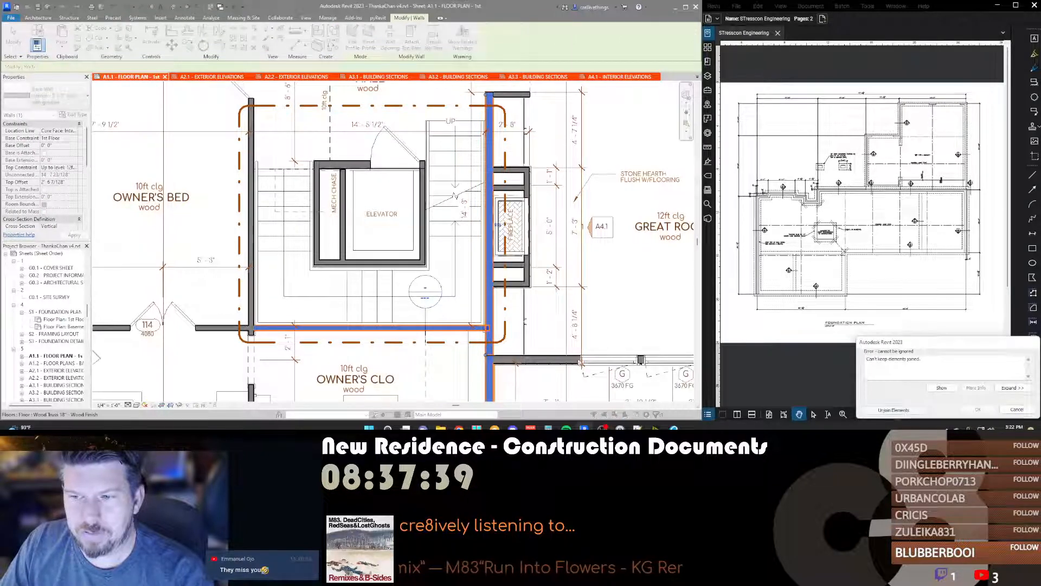
{"action": "left_click", "coordinate": [903, 411]}
{"action": "scroll", "coordinate": [491, 360], "scroll_direction": "up", "scroll_amount": 3}
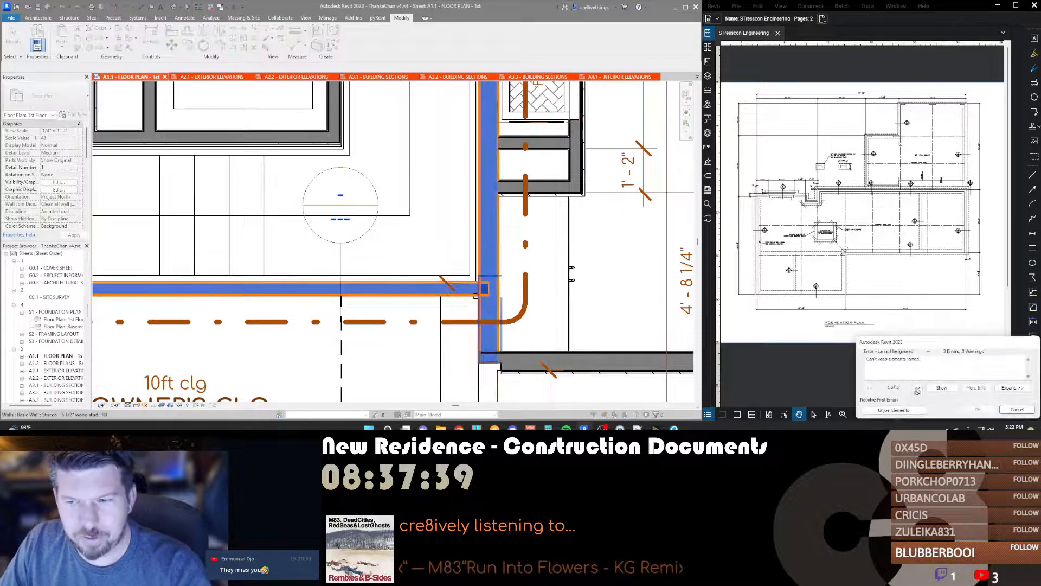
{"action": "left_click", "coordinate": [1017, 409]}
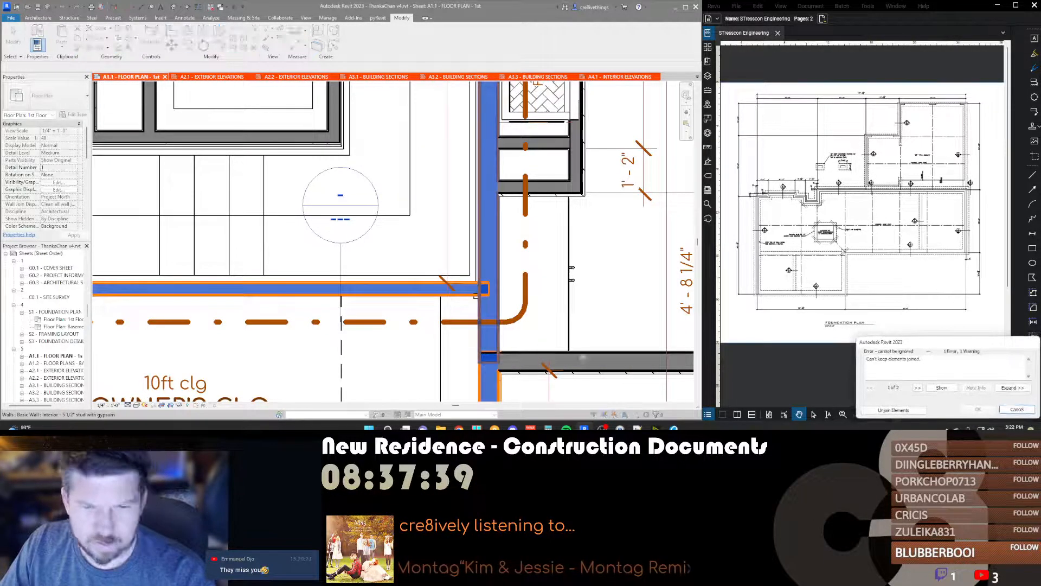
{"action": "left_click", "coordinate": [1016, 409]}
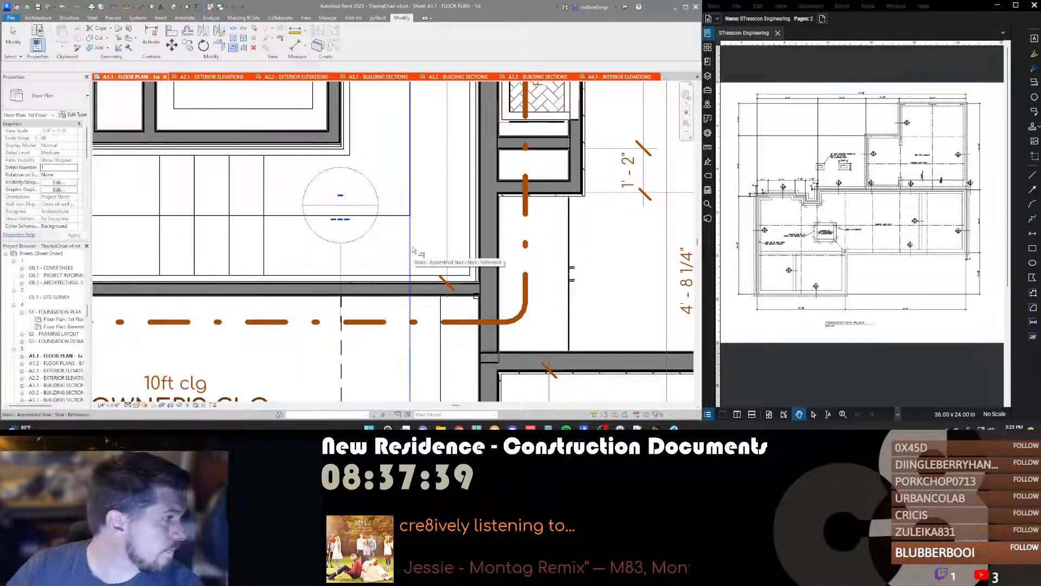
{"action": "scroll", "coordinate": [412, 247], "scroll_direction": "down", "scroll_amount": 5}
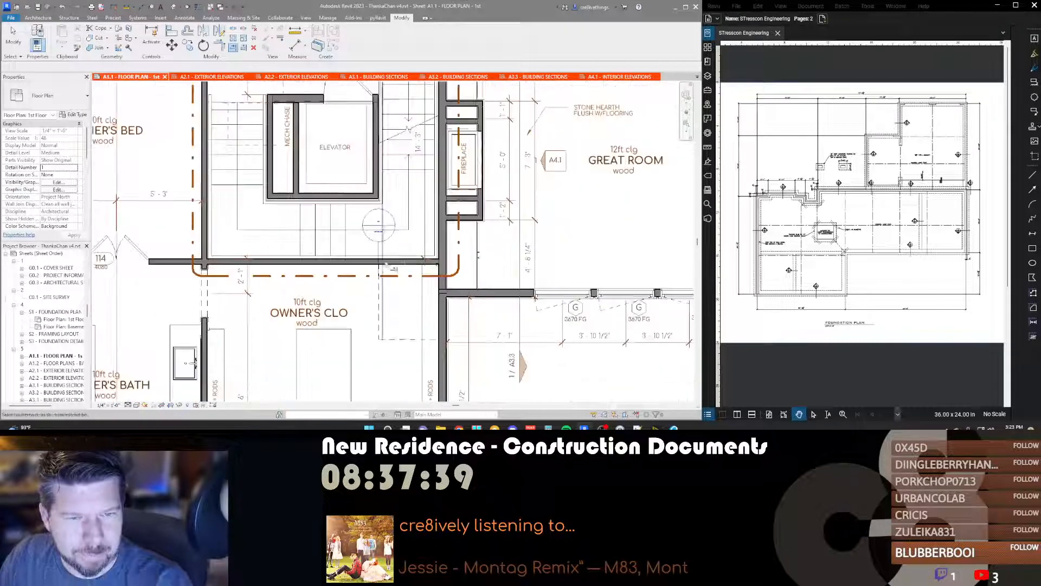
{"action": "scroll", "coordinate": [448, 288], "scroll_direction": "down", "scroll_amount": 2}
{"action": "scroll", "coordinate": [472, 128], "scroll_direction": "up", "scroll_amount": 2}
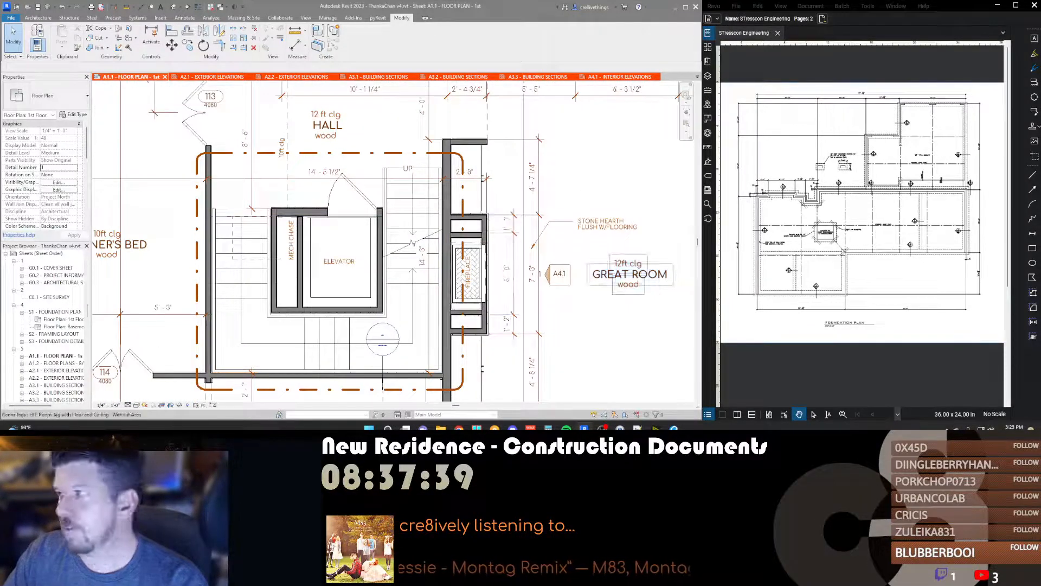
{"action": "key", "text": "alt+Tab"}
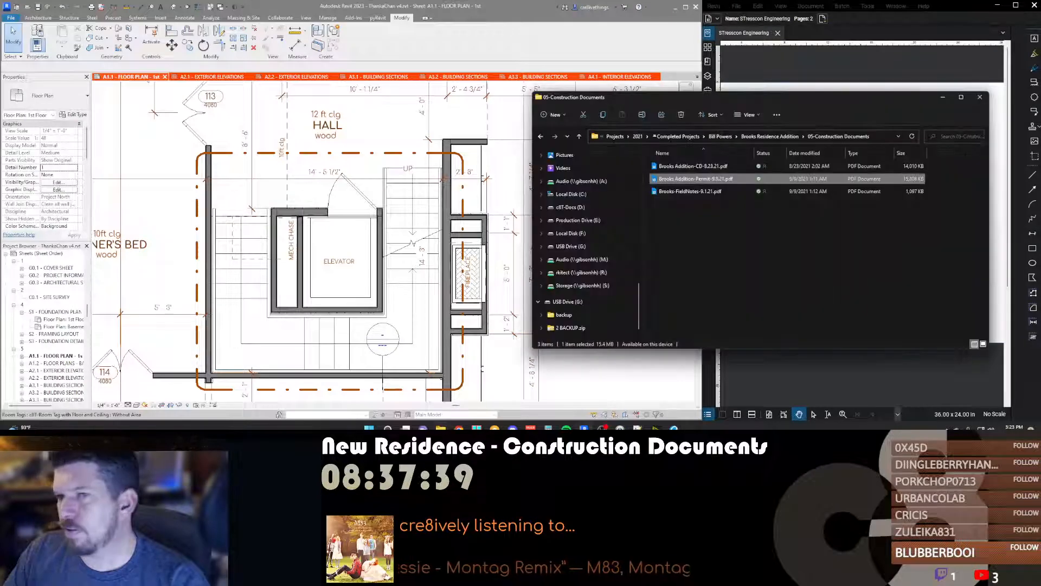
{"action": "left_click", "coordinate": [951, 100]}
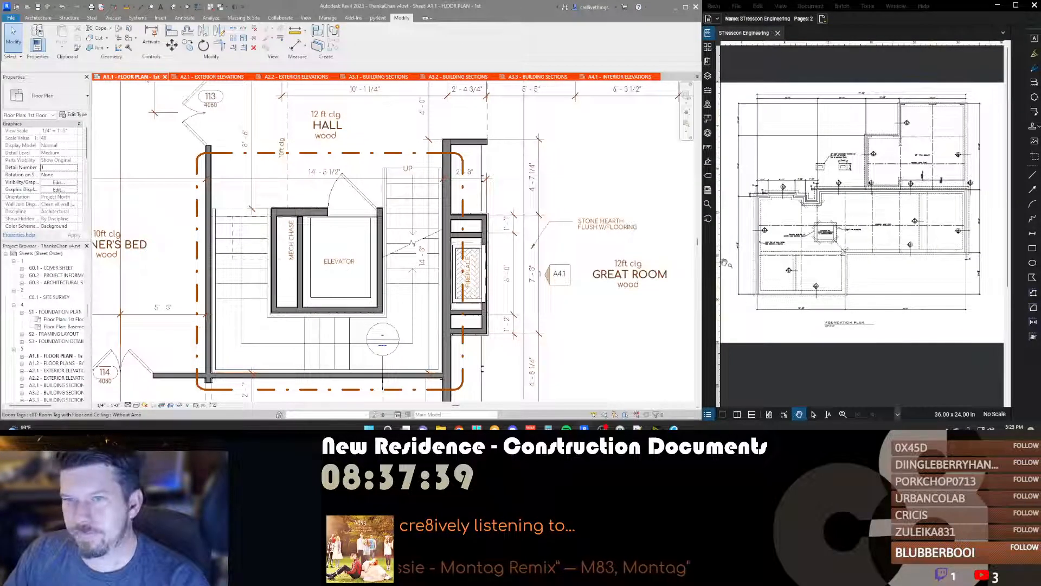
Step: Open sheet S1 - FOUNDATION PLAN and deactivate the basement foundation plan viewport
{"action": "left_click", "coordinate": [205, 77]}
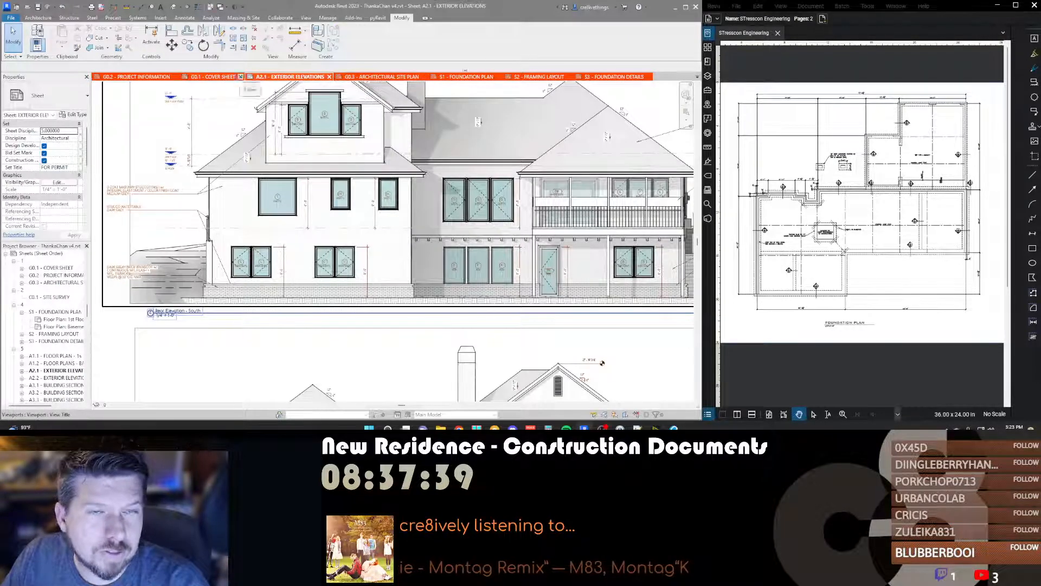
{"action": "left_click", "coordinate": [697, 77]}
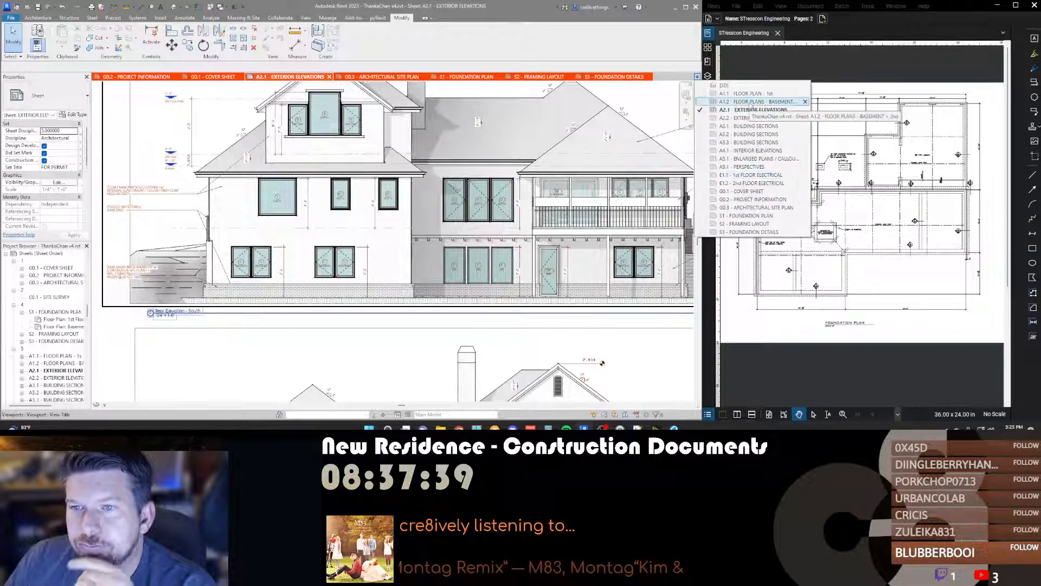
{"action": "left_click", "coordinate": [748, 215]}
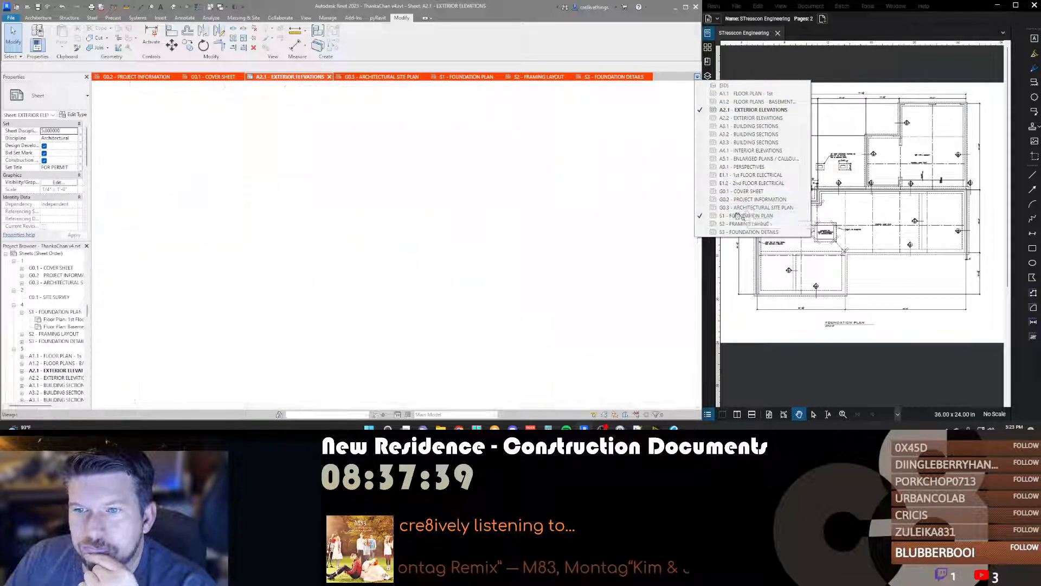
{"action": "scroll", "coordinate": [400, 228], "scroll_direction": "down", "scroll_amount": 10}
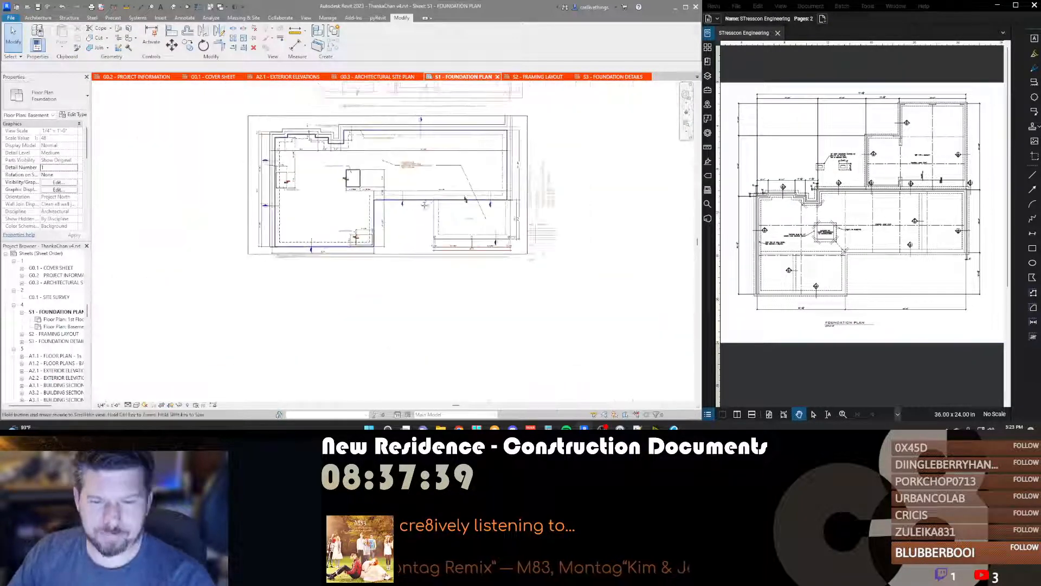
{"action": "key", "text": "d"}
{"action": "key", "text": "v"}
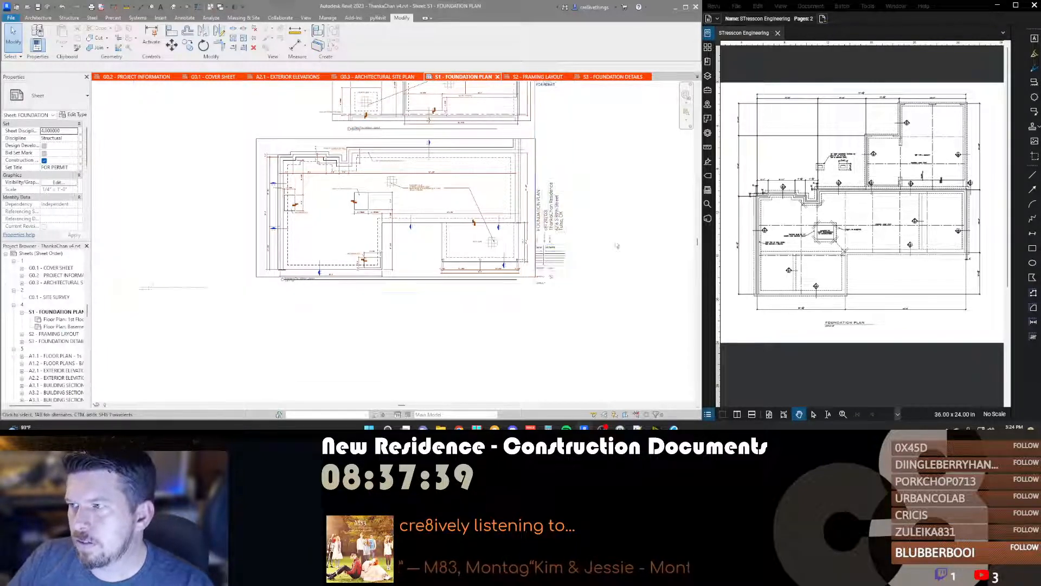
{"action": "scroll", "coordinate": [395, 285], "scroll_direction": "up", "scroll_amount": 3}
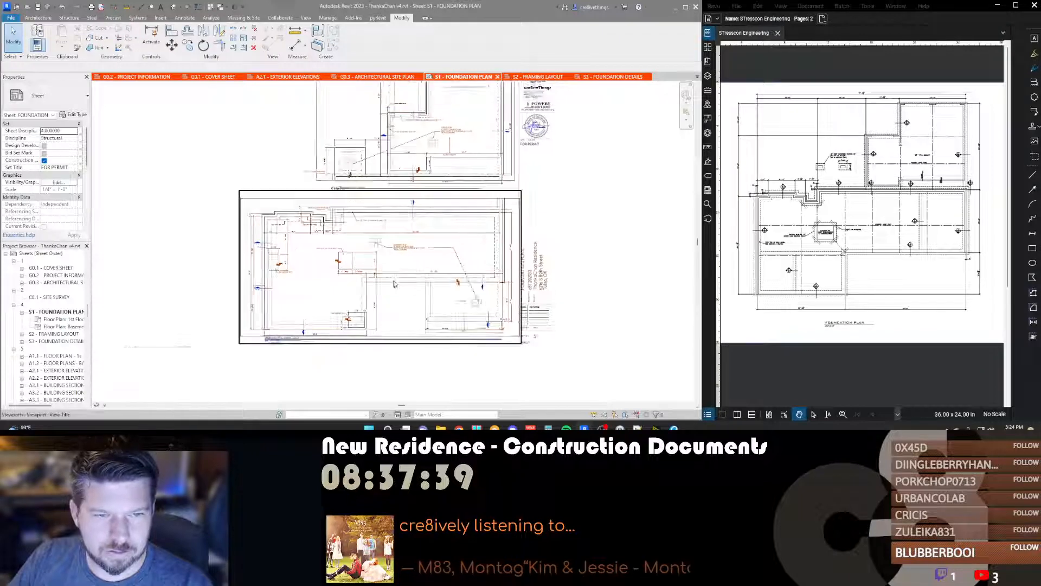
Step: Examine the basement foundation layout on sheet S1, checking the shower recesses, elevator pit and nearby dimensions
{"action": "scroll", "coordinate": [265, 345], "scroll_direction": "up", "scroll_amount": 4}
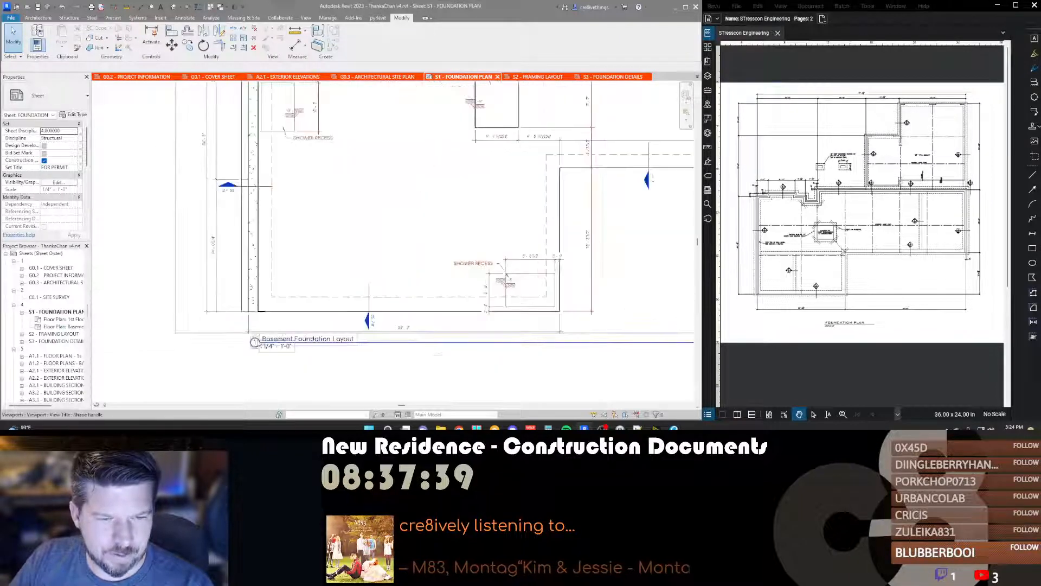
{"action": "scroll", "coordinate": [261, 344], "scroll_direction": "down", "scroll_amount": 5}
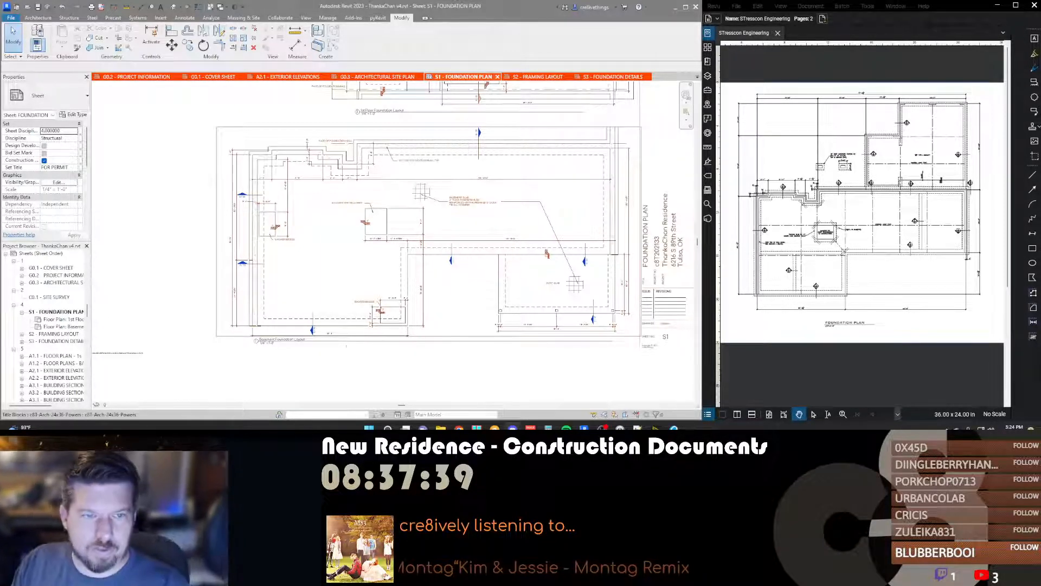
{"action": "scroll", "coordinate": [342, 219], "scroll_direction": "up", "scroll_amount": 3}
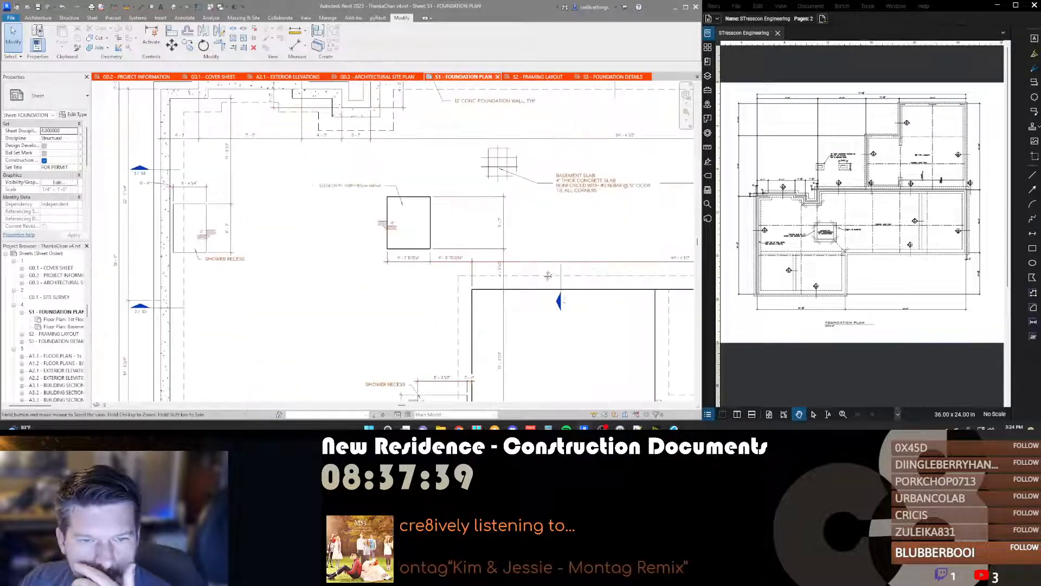
{"action": "scroll", "coordinate": [344, 264], "scroll_direction": "down", "scroll_amount": 2}
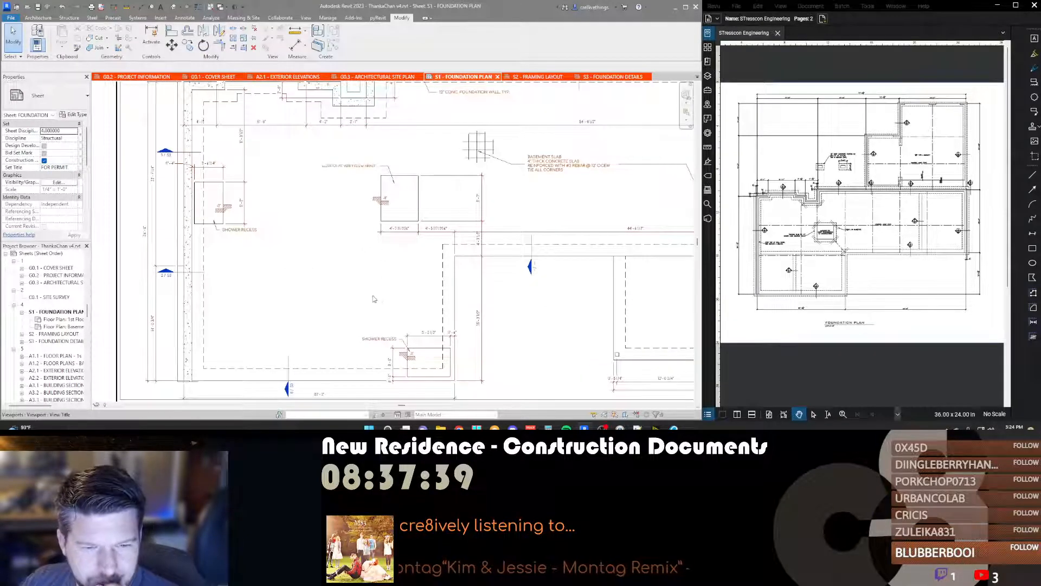
{"action": "middle_click_drag", "start_coordinate": [372, 296], "coordinate": [372, 294]}
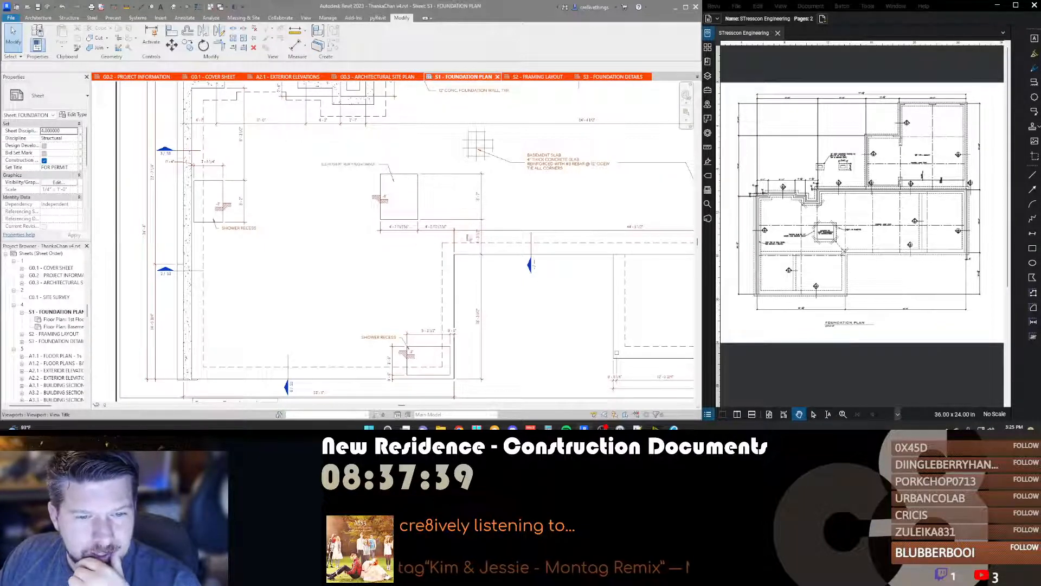
{"action": "scroll", "coordinate": [492, 250], "scroll_direction": "up", "scroll_amount": 3}
{"action": "scroll", "coordinate": [492, 250], "scroll_direction": "down", "scroll_amount": 1}
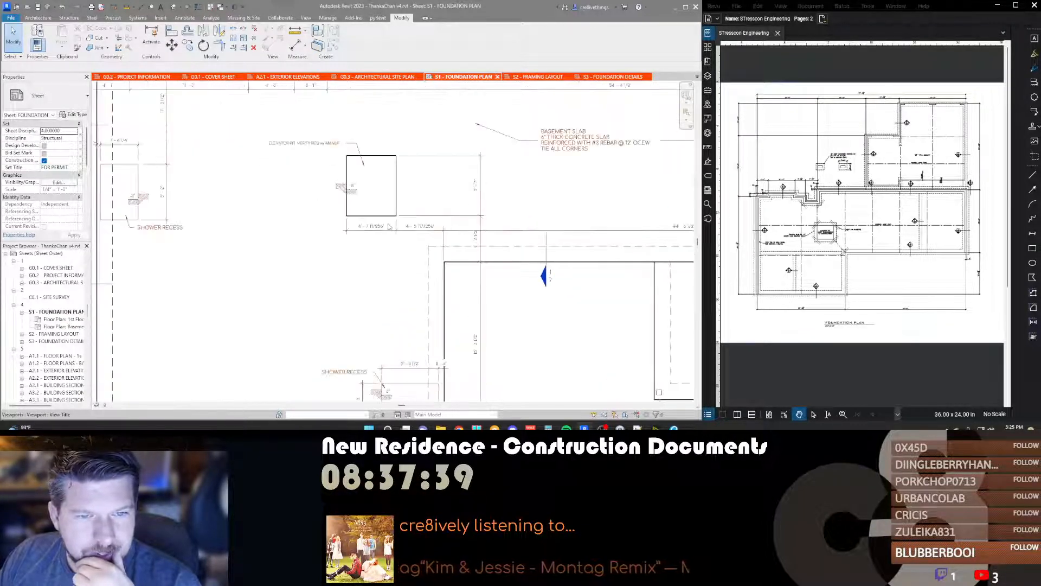
Step: Open sheet A1.1 - FLOOR PLAN - 1st, leaving the wood floor's boundary unedited
{"action": "left_click", "coordinate": [698, 77]}
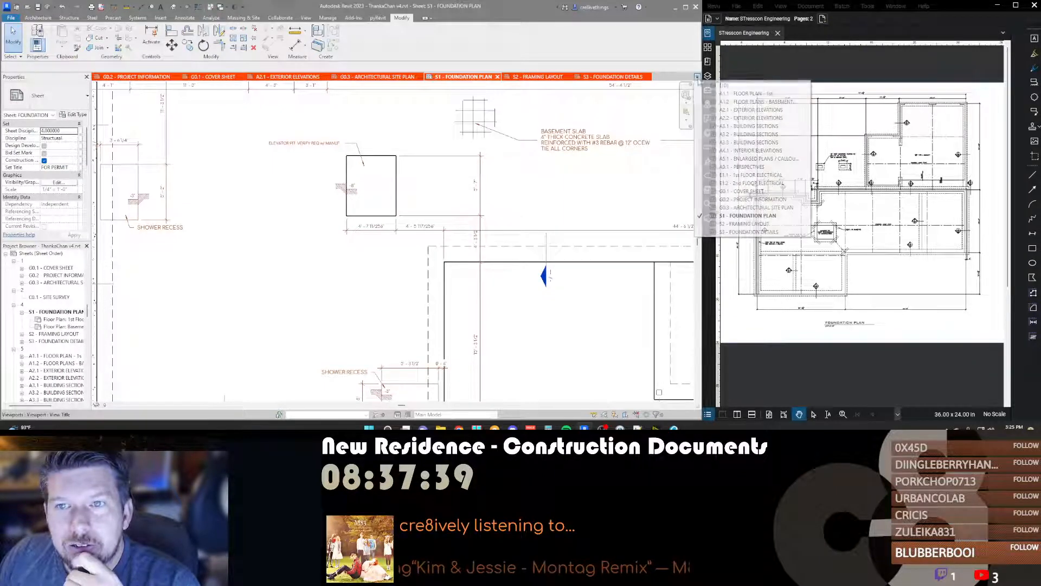
{"action": "left_click", "coordinate": [752, 93]}
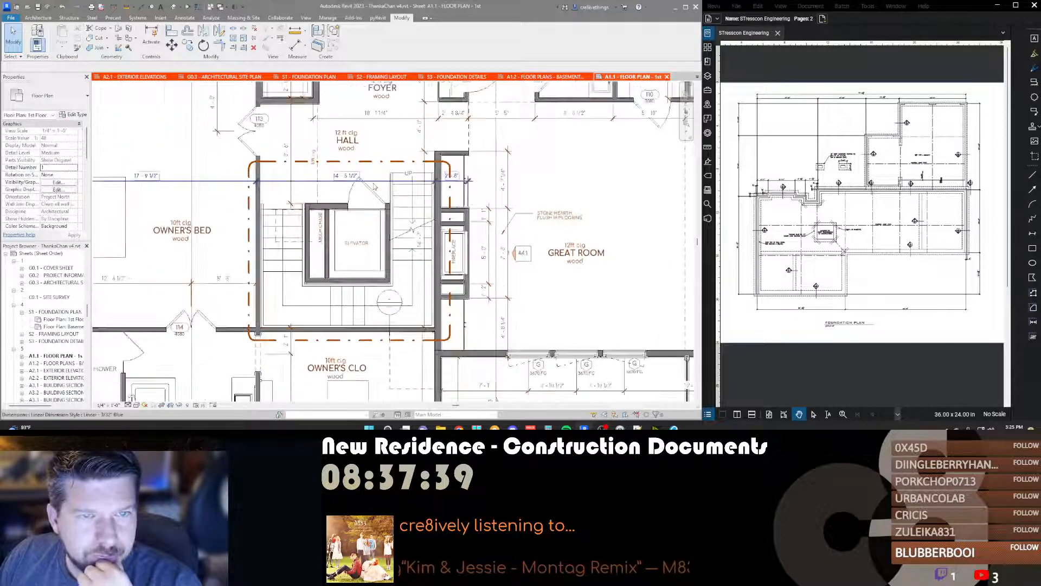
{"action": "double_click", "coordinate": [373, 186]}
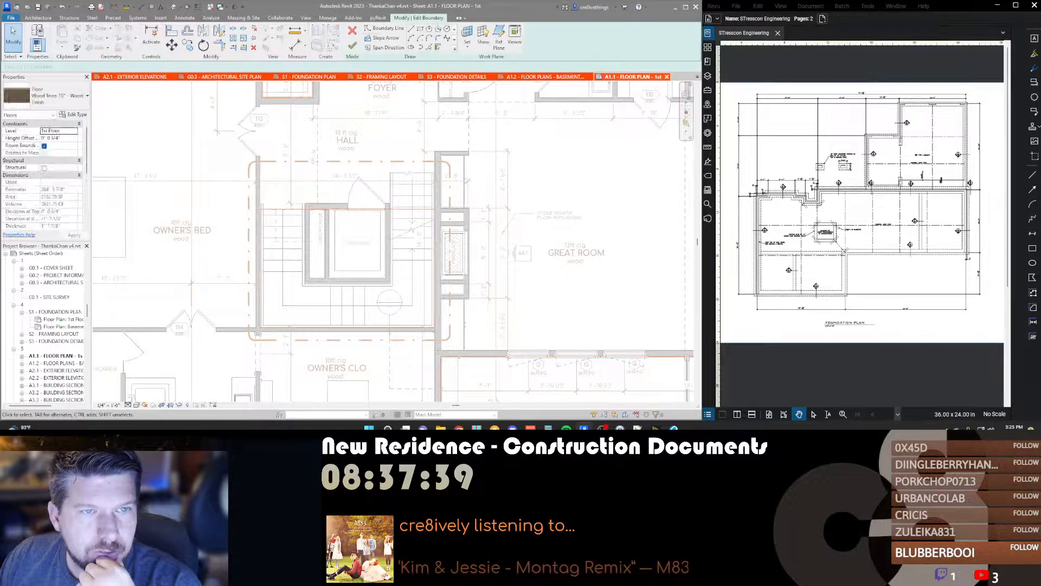
{"action": "left_click", "coordinate": [352, 31]}
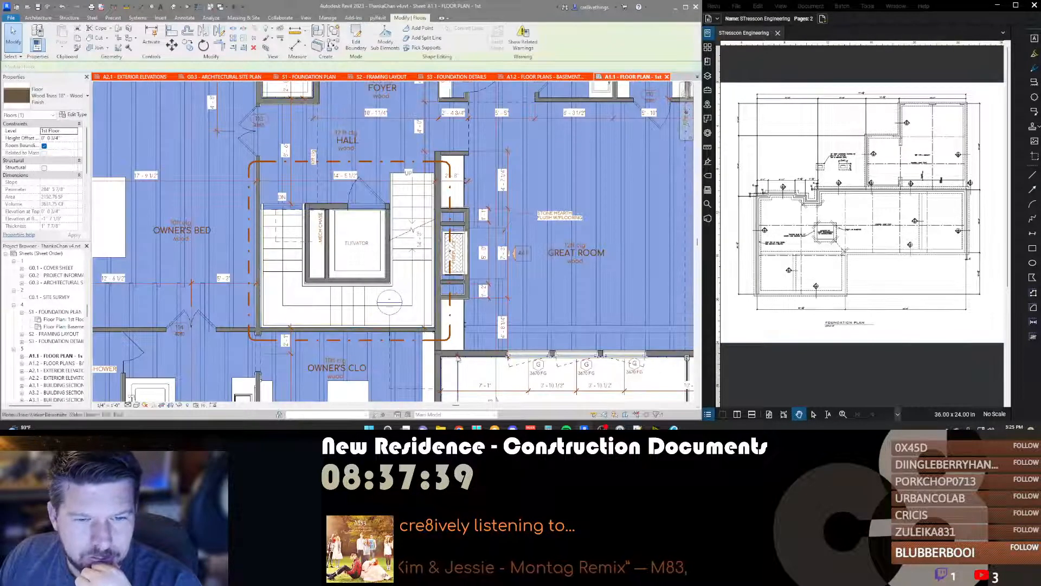
Step: Disallow the join at the stair wall's end beside the owner's closet and the great room's exterior wall
{"action": "left_click", "coordinate": [441, 315]}
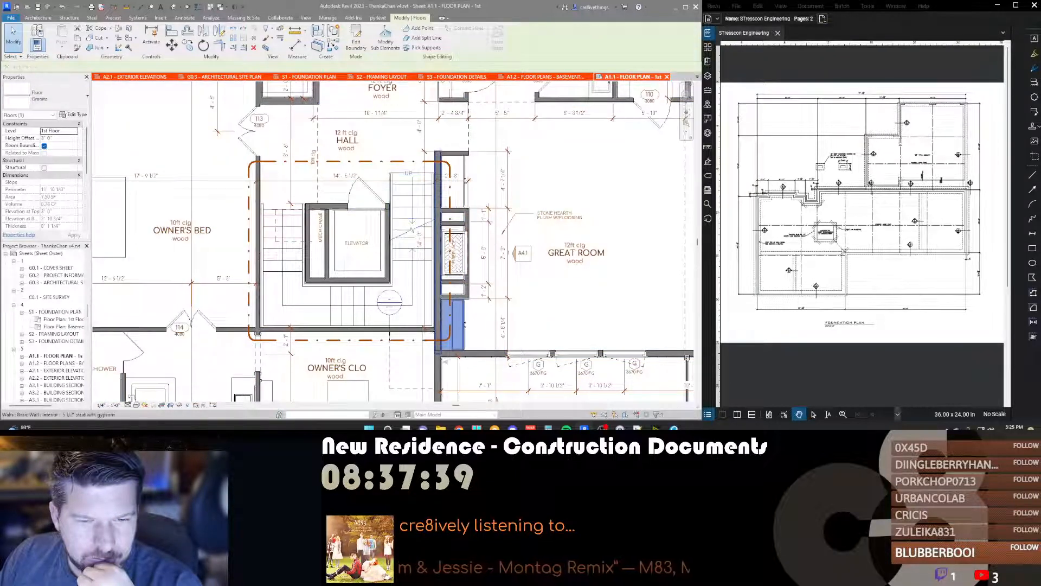
{"action": "left_click", "coordinate": [437, 350]}
{"action": "scroll", "coordinate": [434, 352], "scroll_direction": "up", "scroll_amount": 5}
{"action": "right_click", "coordinate": [437, 351]}
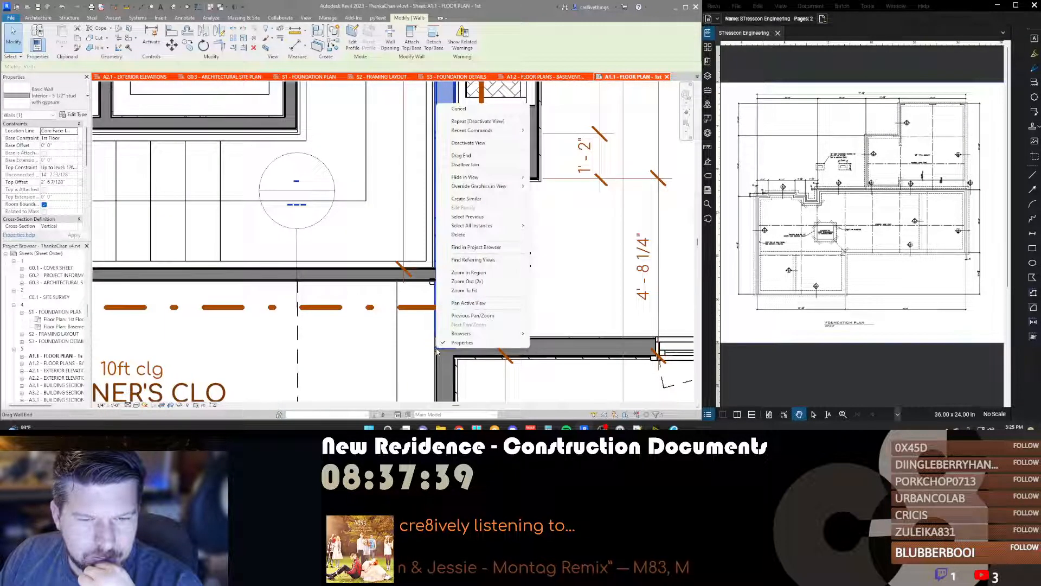
{"action": "left_click", "coordinate": [465, 164]}
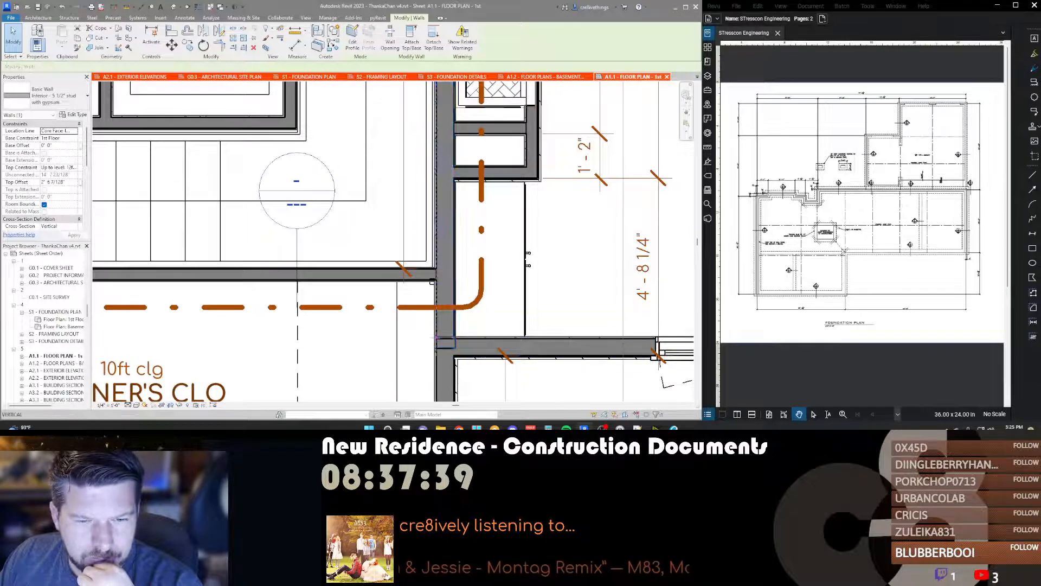
Step: Align the stair wall's end with the face of the great room's exterior wall, unjoining the elements that cannot stay joined
{"action": "key", "text": "a"}
{"action": "key", "text": "l"}
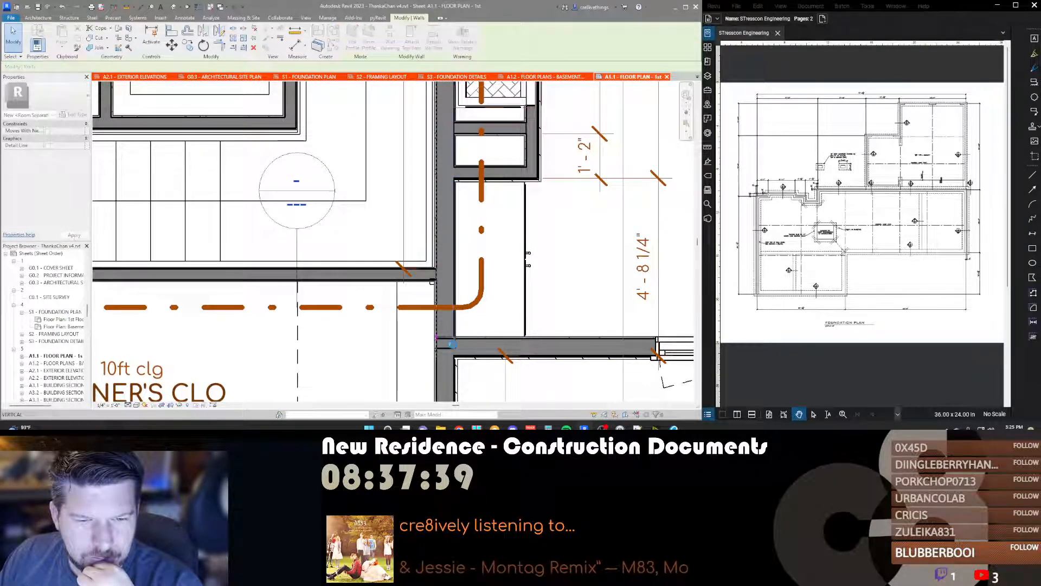
{"action": "left_click", "coordinate": [452, 343]}
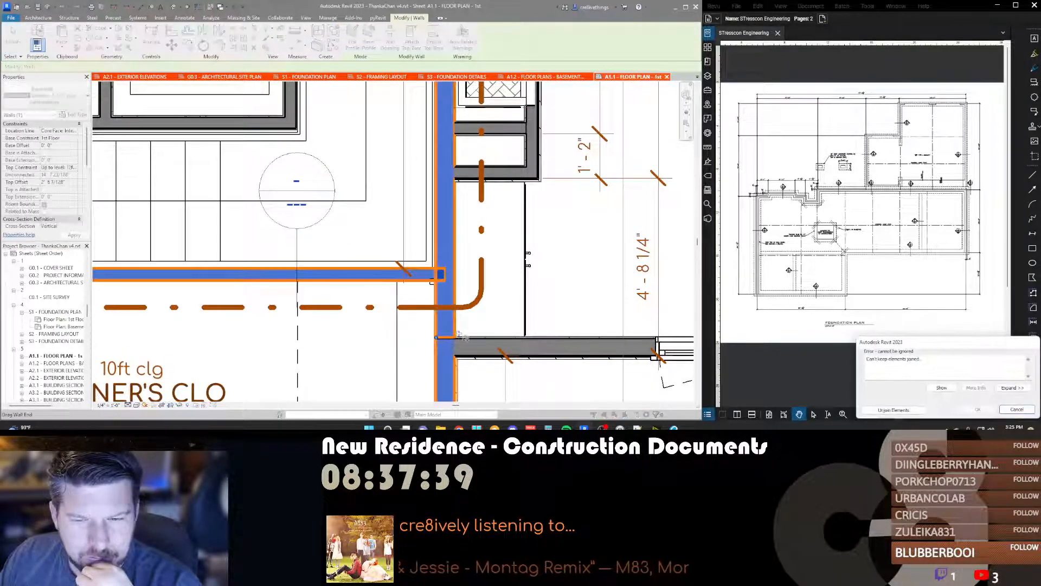
{"action": "left_click", "coordinate": [868, 407]}
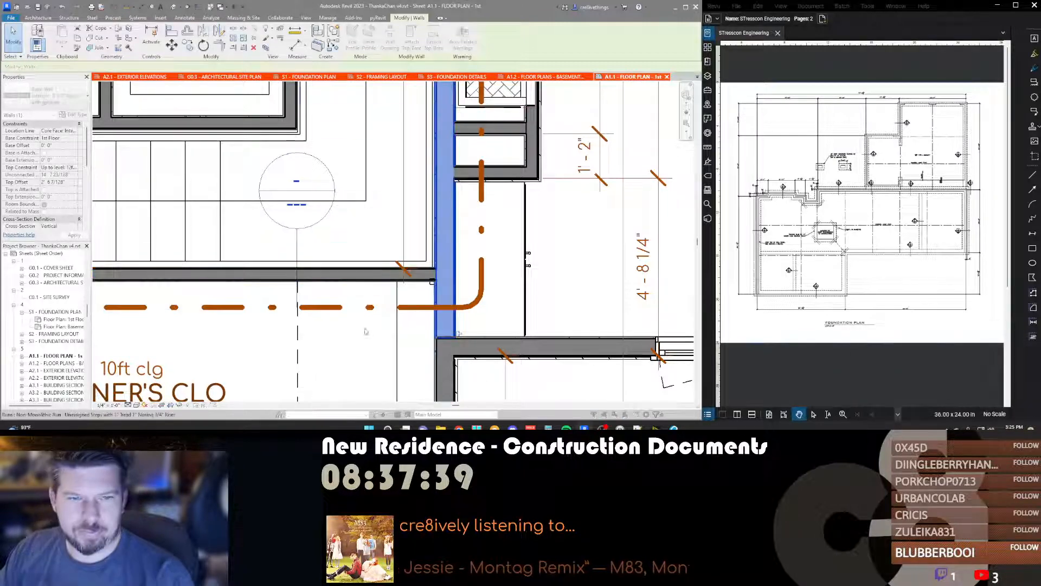
Step: Join the stair wall's geometry with the wall at its closet end and with the granite floor beside the fireplace
{"action": "scroll", "coordinate": [448, 346], "scroll_direction": "up", "scroll_amount": 3}
{"action": "middle_click_drag", "start_coordinate": [448, 346], "coordinate": [441, 329]}
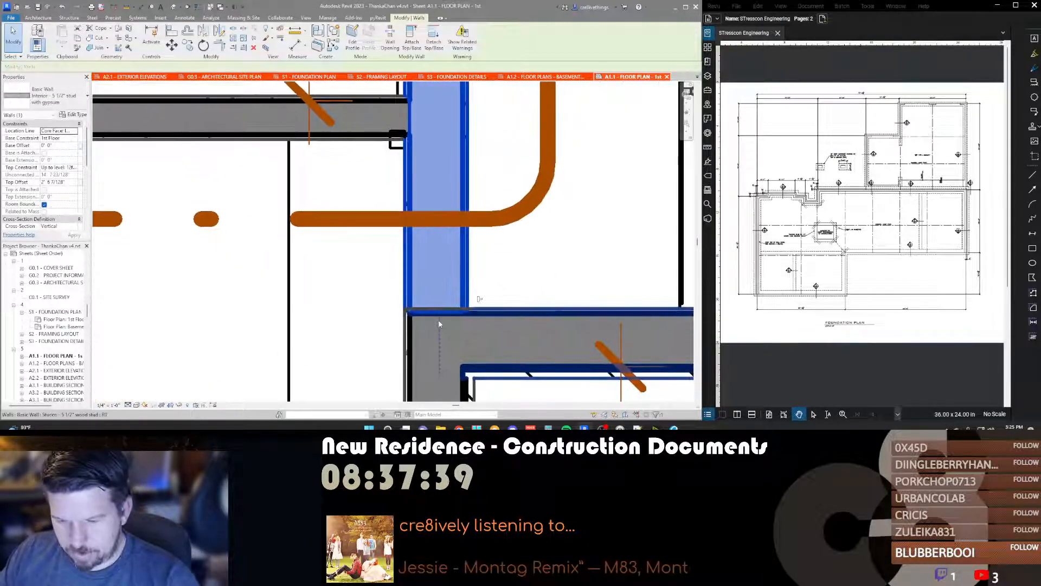
{"action": "key", "text": "j"}
{"action": "key", "text": "g"}
{"action": "left_click", "coordinate": [440, 321]}
{"action": "left_click", "coordinate": [440, 289]}
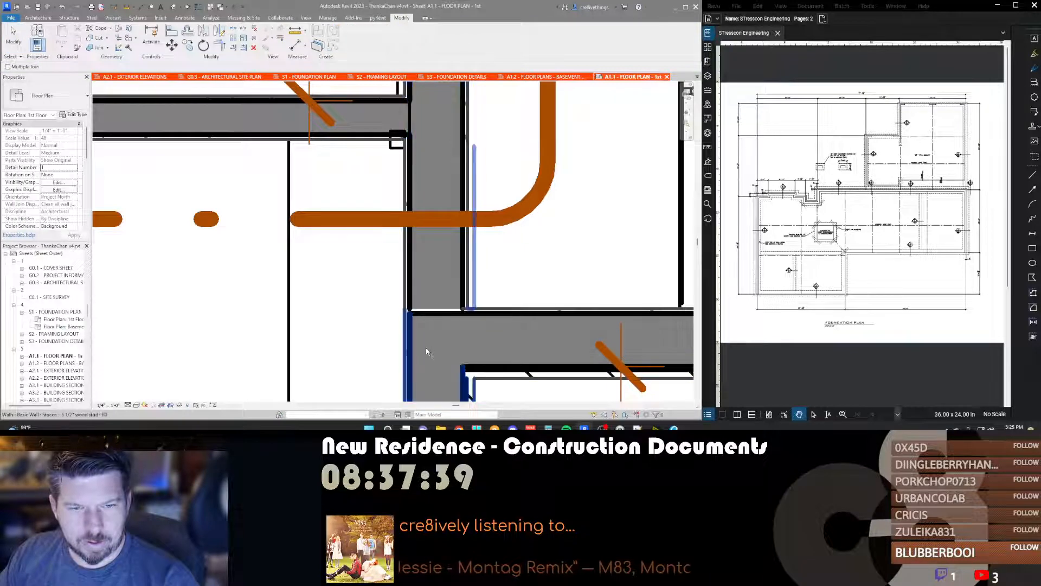
{"action": "left_click", "coordinate": [468, 287]}
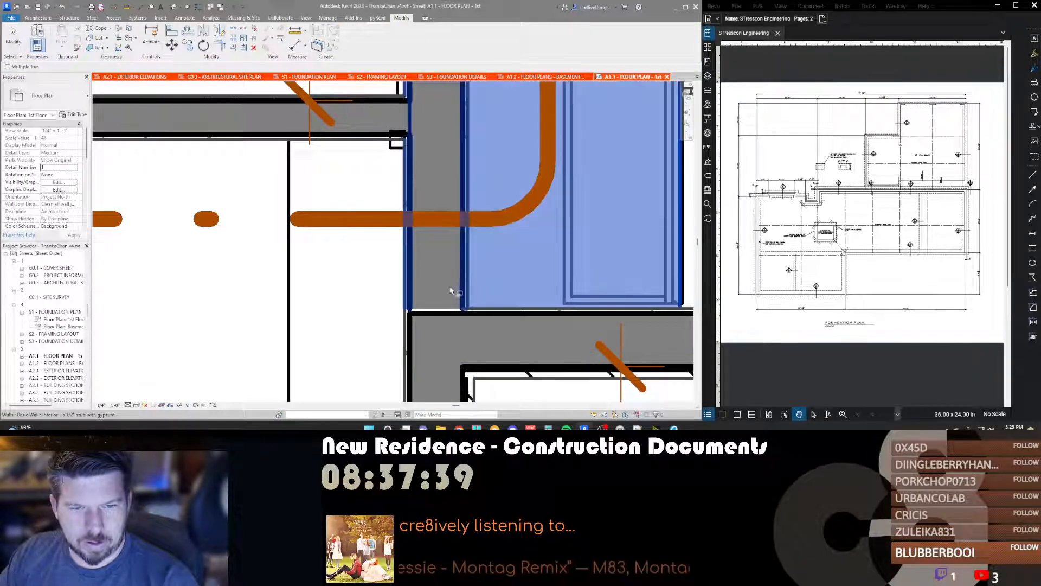
{"action": "left_click", "coordinate": [449, 291]}
Step: Try to join the stair wall's geometry with the great room's exterior wall, and unjoin the two elements
{"action": "left_click", "coordinate": [447, 295]}
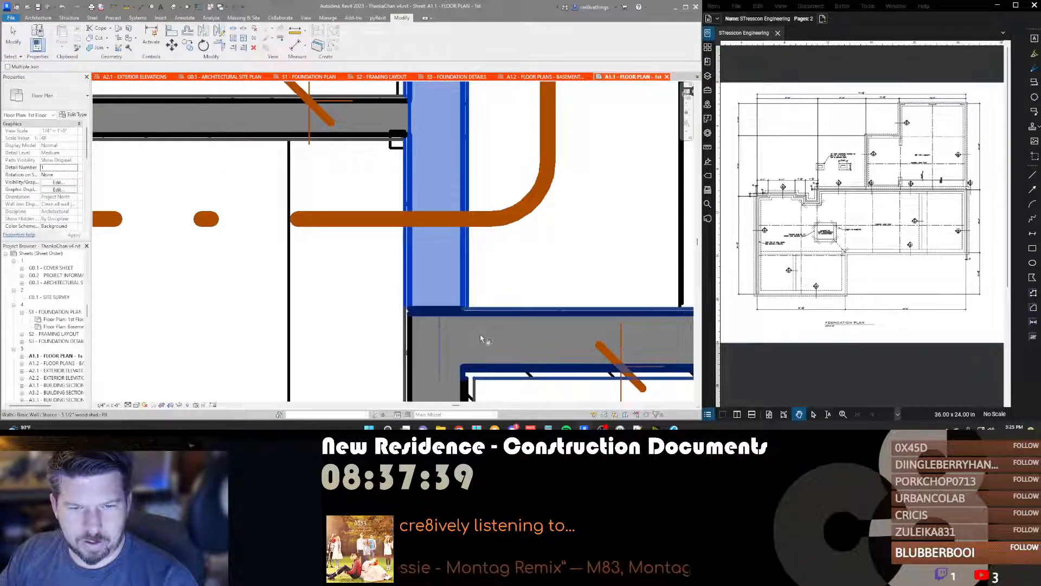
{"action": "left_click", "coordinate": [481, 336]}
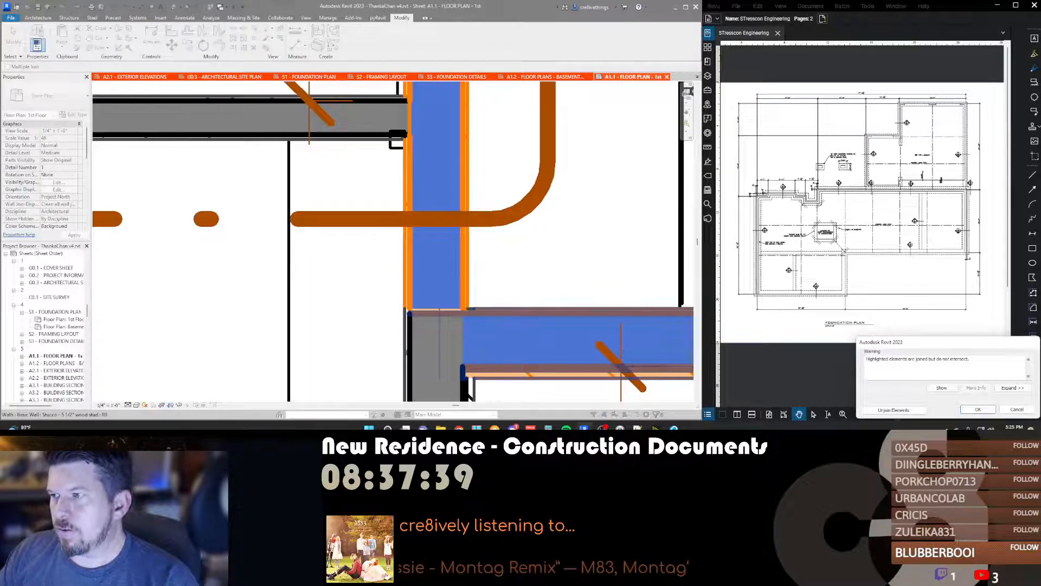
{"action": "scroll", "coordinate": [487, 285], "scroll_direction": "up", "scroll_amount": 1}
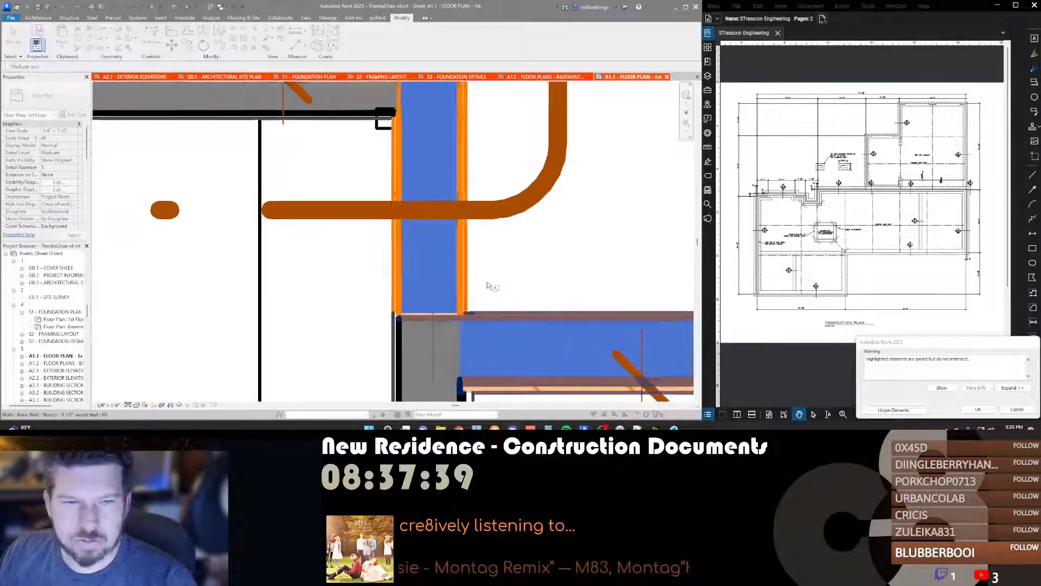
{"action": "scroll", "coordinate": [487, 286], "scroll_direction": "down", "scroll_amount": 2}
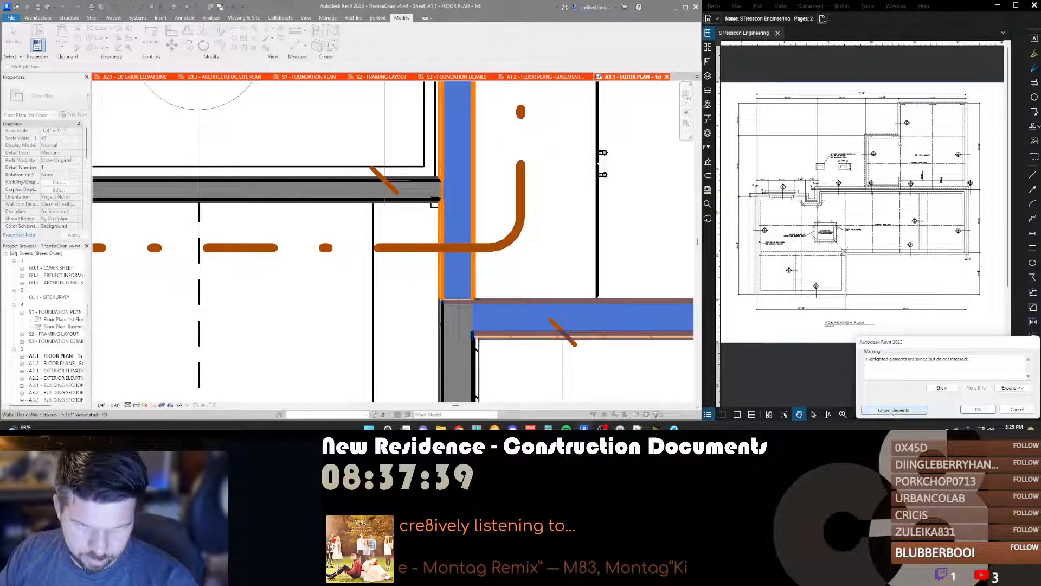
{"action": "left_click", "coordinate": [893, 410]}
{"action": "scroll", "coordinate": [404, 268], "scroll_direction": "down", "scroll_amount": 2}
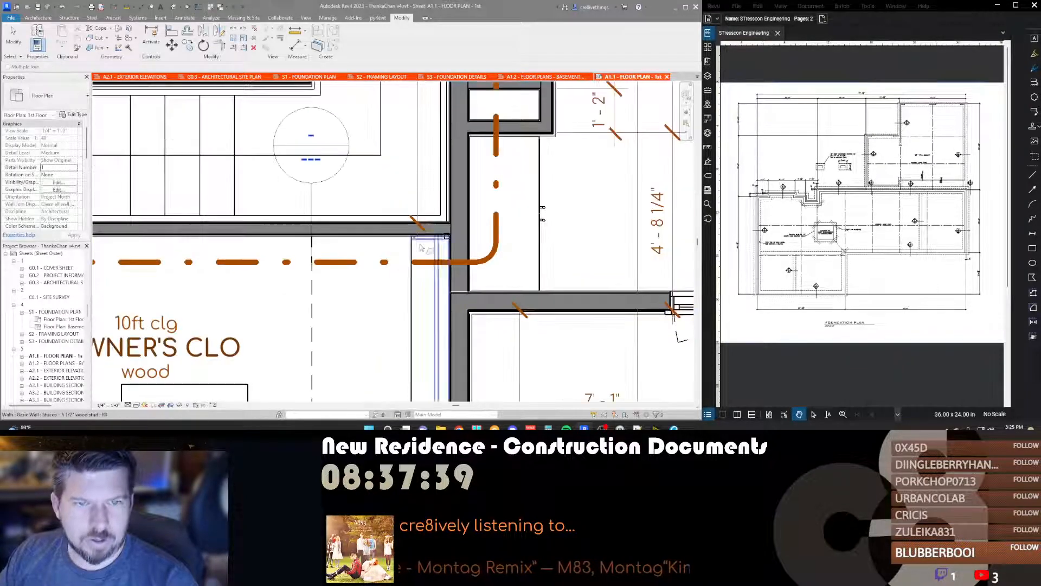
{"action": "key", "text": "Escape"}
Step: Examine the stair wall and its surroundings in the 3D view, moving in close around it
{"action": "scroll", "coordinate": [384, 268], "scroll_direction": "down", "scroll_amount": 4}
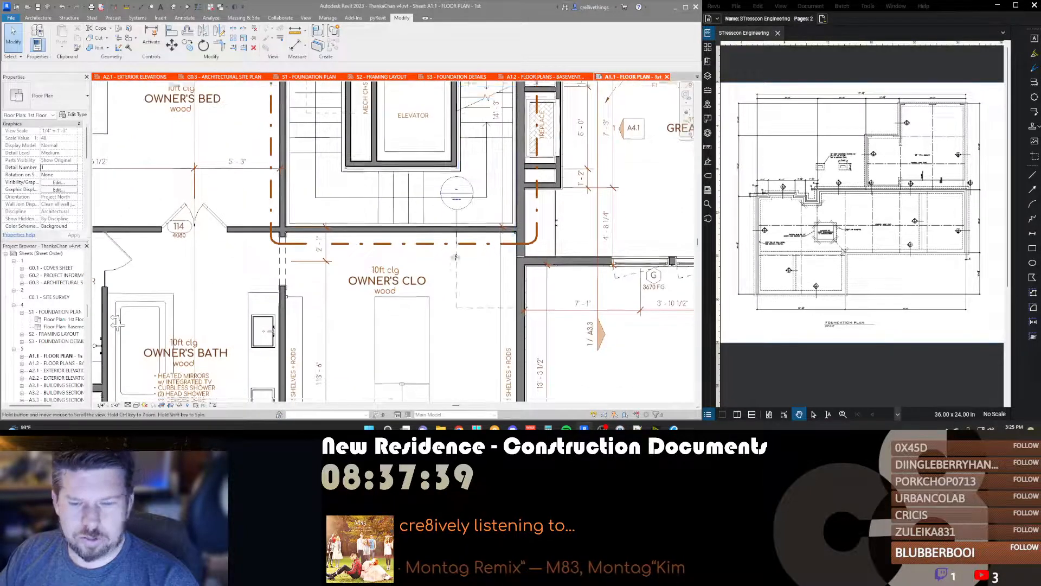
{"action": "key", "text": "ctrl+Tab"}
{"action": "scroll", "coordinate": [407, 264], "scroll_direction": "down", "scroll_amount": 3}
{"action": "scroll", "coordinate": [405, 265], "scroll_direction": "down", "scroll_amount": 3}
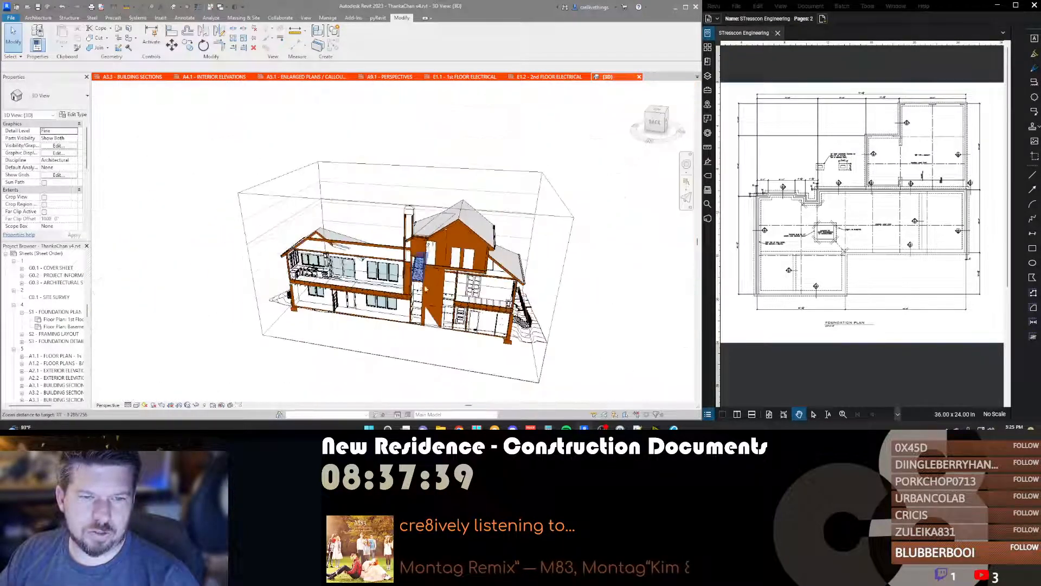
{"action": "scroll", "coordinate": [428, 263], "scroll_direction": "up", "scroll_amount": 10}
{"action": "middle_click_drag", "start_coordinate": [451, 259], "coordinate": [454, 198], "text": "shift"}
{"action": "scroll", "coordinate": [405, 254], "scroll_direction": "up", "scroll_amount": 3}
{"action": "left_click_drag", "start_coordinate": [454, 198], "coordinate": [456, 226]}
{"action": "key", "text": "s"}
{"action": "key", "text": "a"}
{"action": "key", "text": "d"}
{"action": "key", "text": "w"}
{"action": "key", "text": "a"}
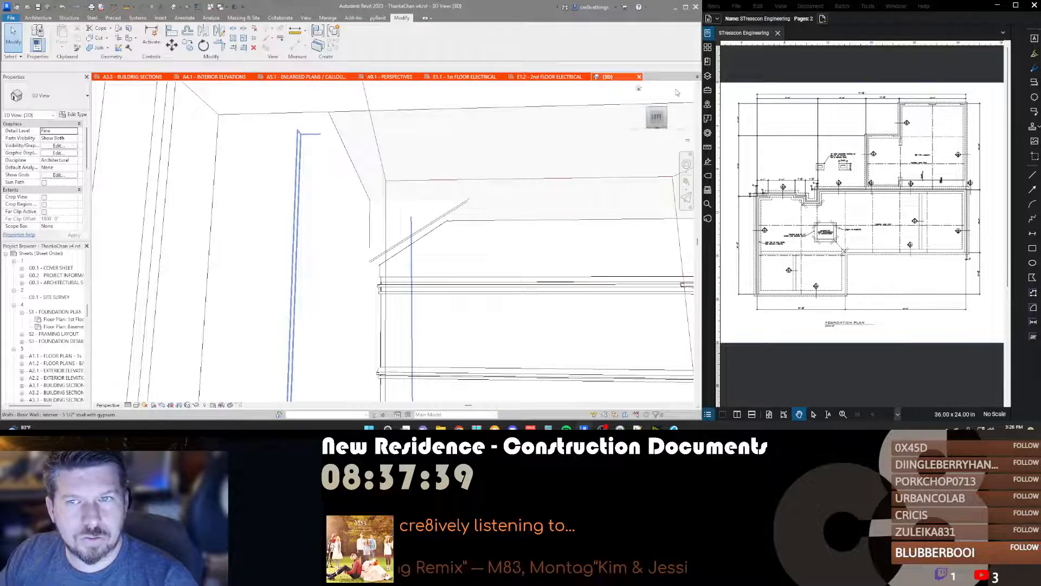
Step: Open sheet A1.1 - Floor Plan - 1st and examine the stair wall around the elevator, hall and great room fireplace
{"action": "left_click", "coordinate": [697, 77]}
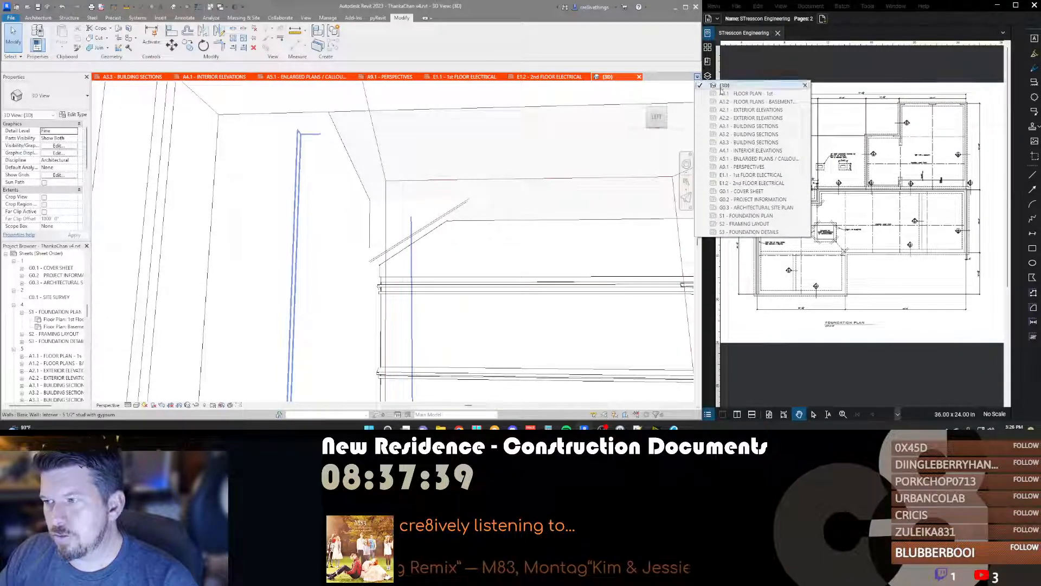
{"action": "left_click", "coordinate": [751, 93]}
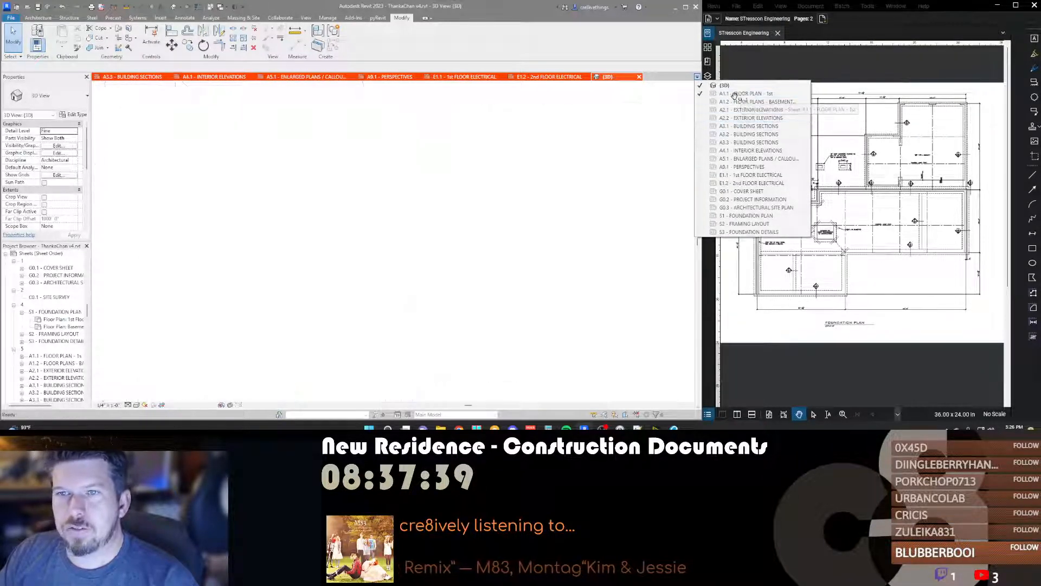
{"action": "scroll", "coordinate": [339, 277], "scroll_direction": "down", "scroll_amount": 2}
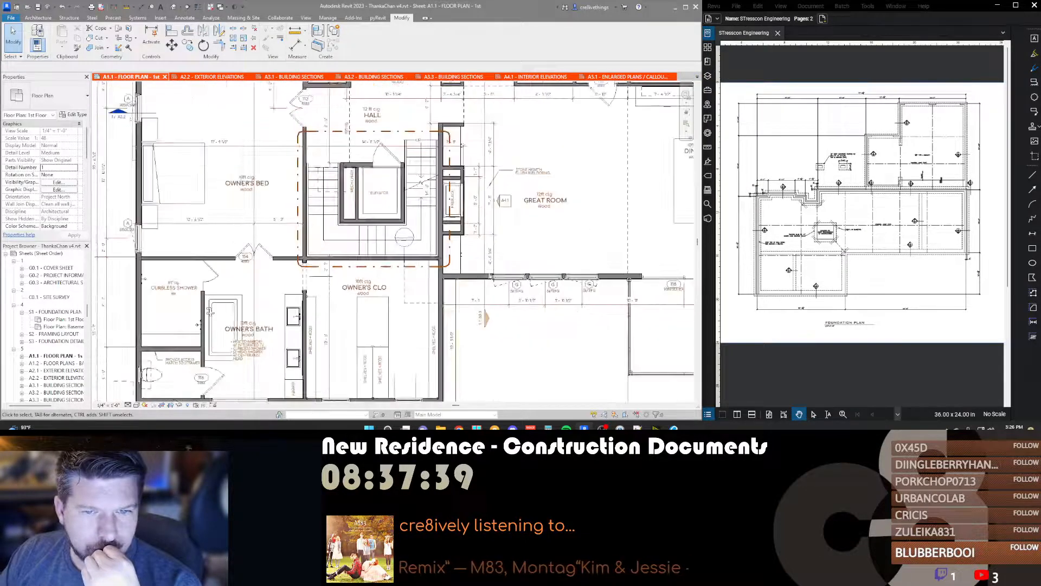
{"action": "middle_click_drag", "start_coordinate": [465, 128], "coordinate": [464, 150]}
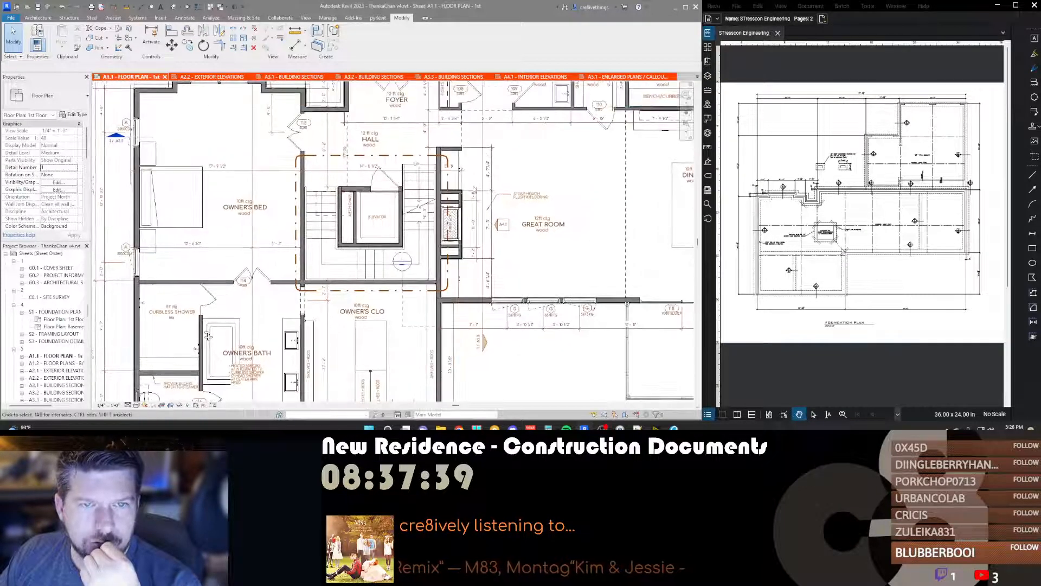
{"action": "scroll", "coordinate": [463, 157], "scroll_direction": "up", "scroll_amount": 2}
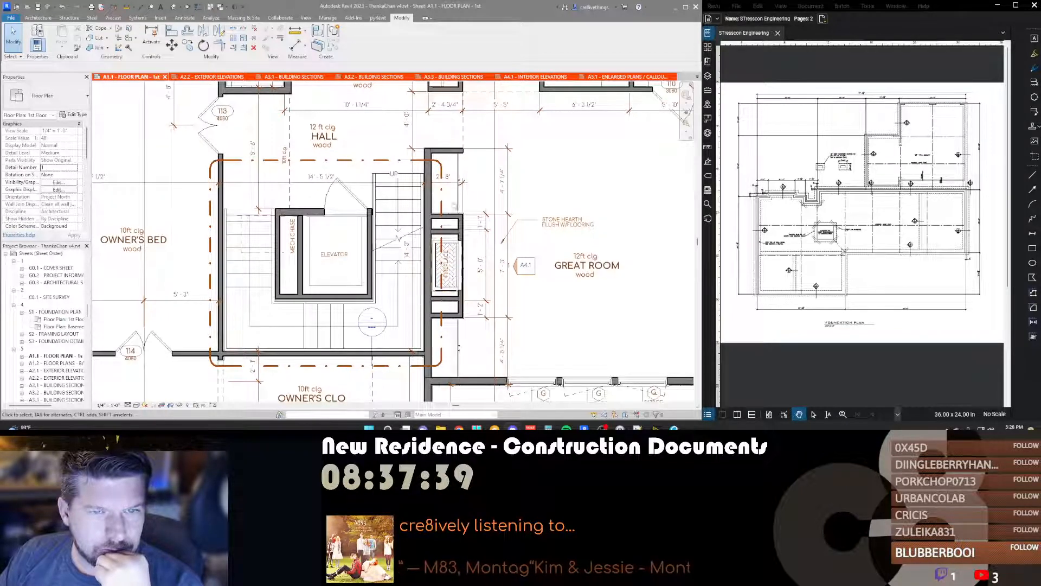
{"action": "scroll", "coordinate": [418, 258], "scroll_direction": "down", "scroll_amount": 2}
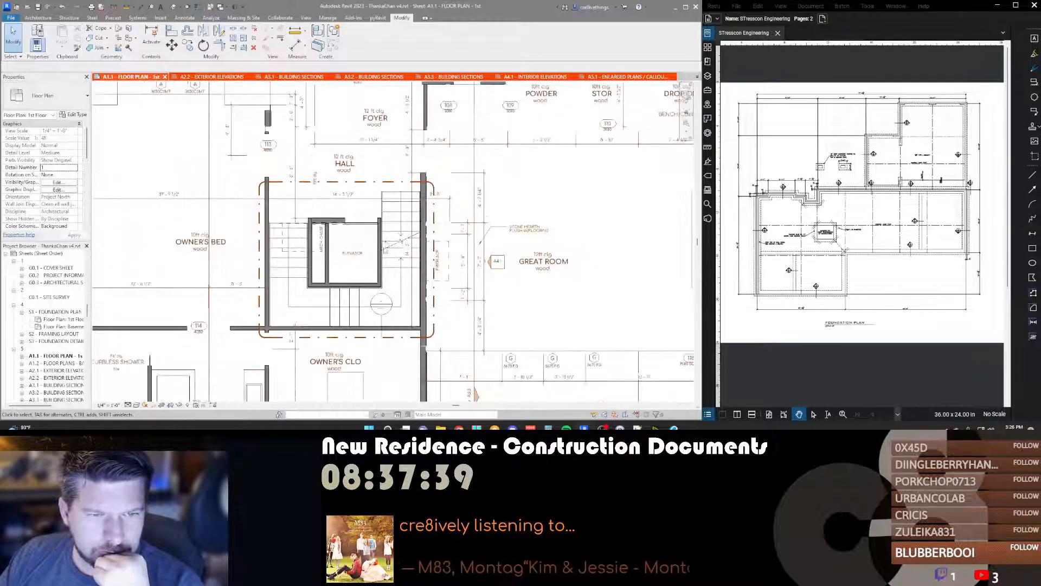
{"action": "scroll", "coordinate": [375, 304], "scroll_direction": "up", "scroll_amount": 3}
{"action": "middle_click_drag", "start_coordinate": [412, 280], "coordinate": [408, 270]}
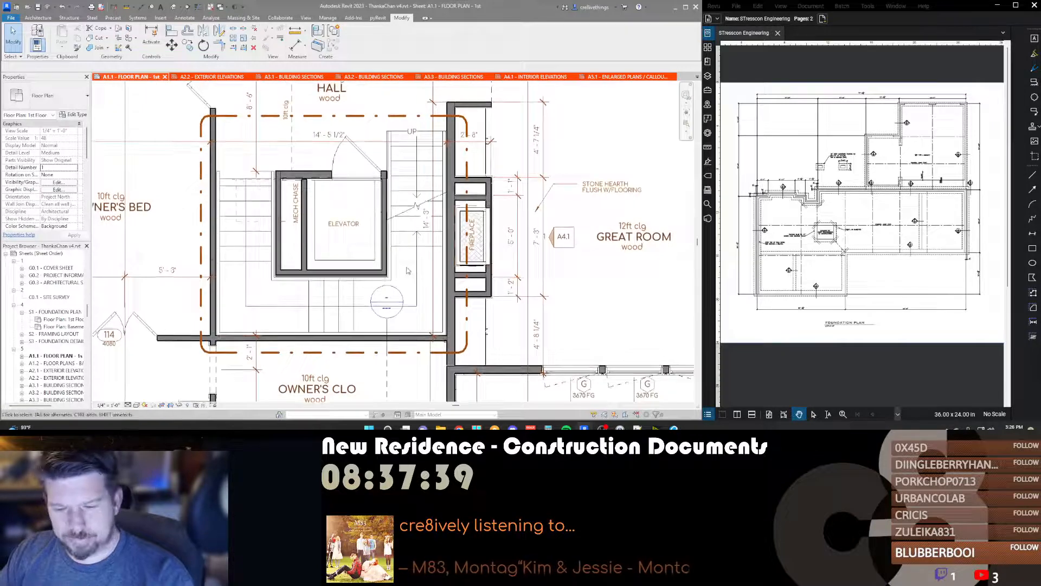
Step: Try a temporary aligned dimension from the first floor elevator's stair-side wall, using the Linear - 3/32" Blue style
{"action": "key", "text": "d"}
{"action": "key", "text": "i"}
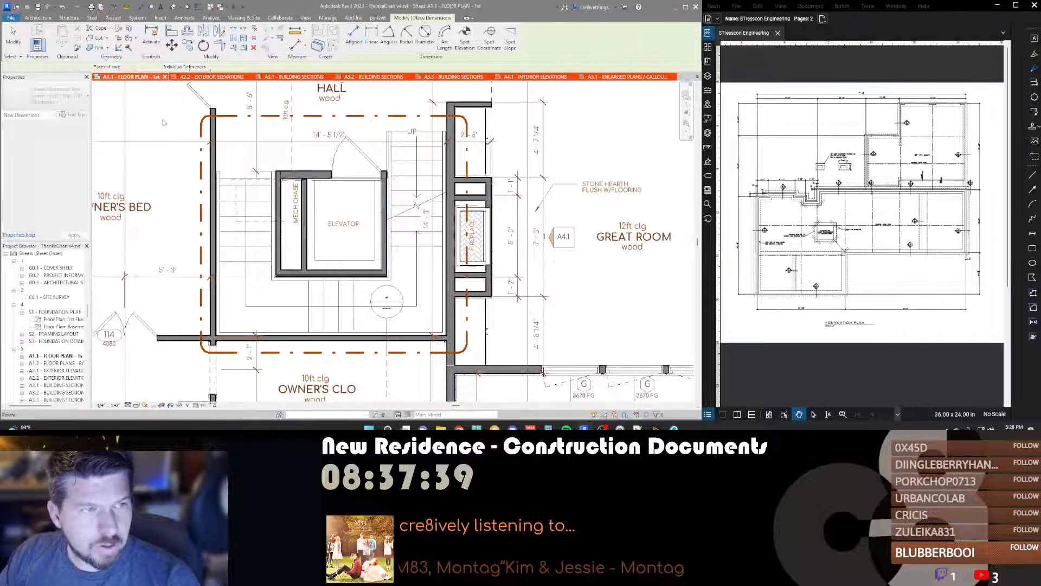
{"action": "left_click", "coordinate": [49, 96]}
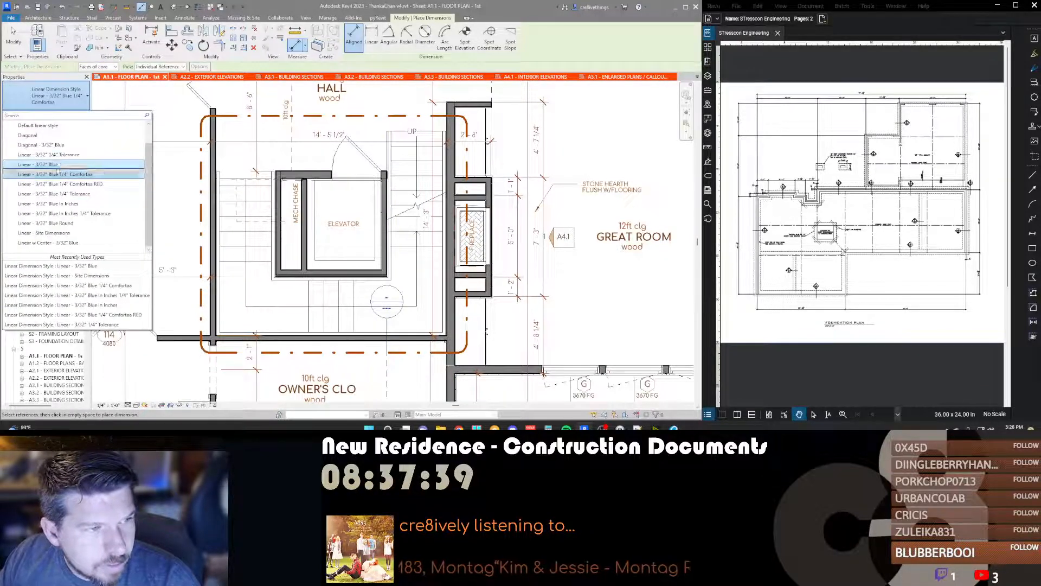
{"action": "left_click", "coordinate": [65, 164]}
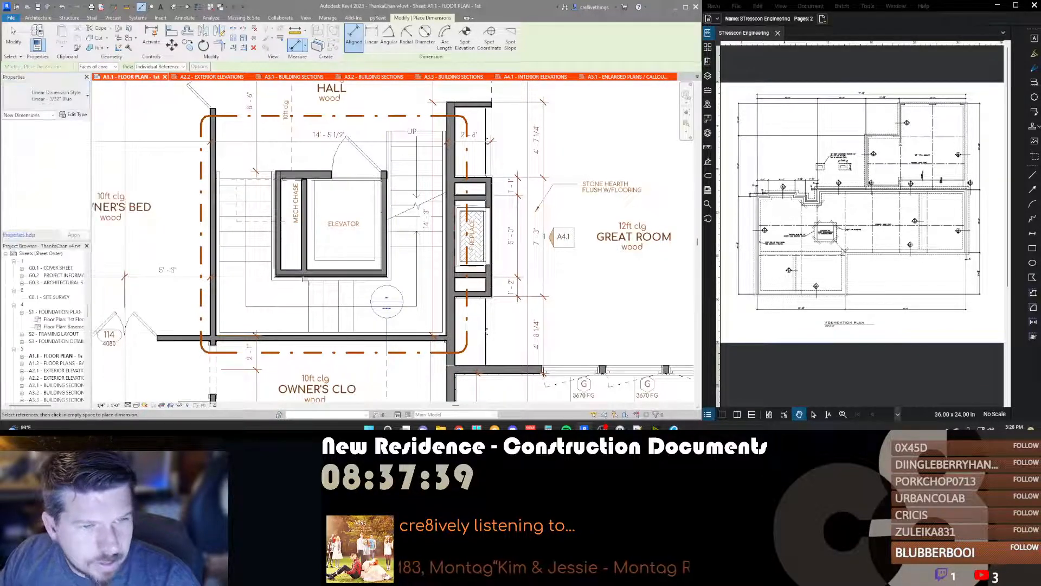
{"action": "left_click", "coordinate": [386, 247]}
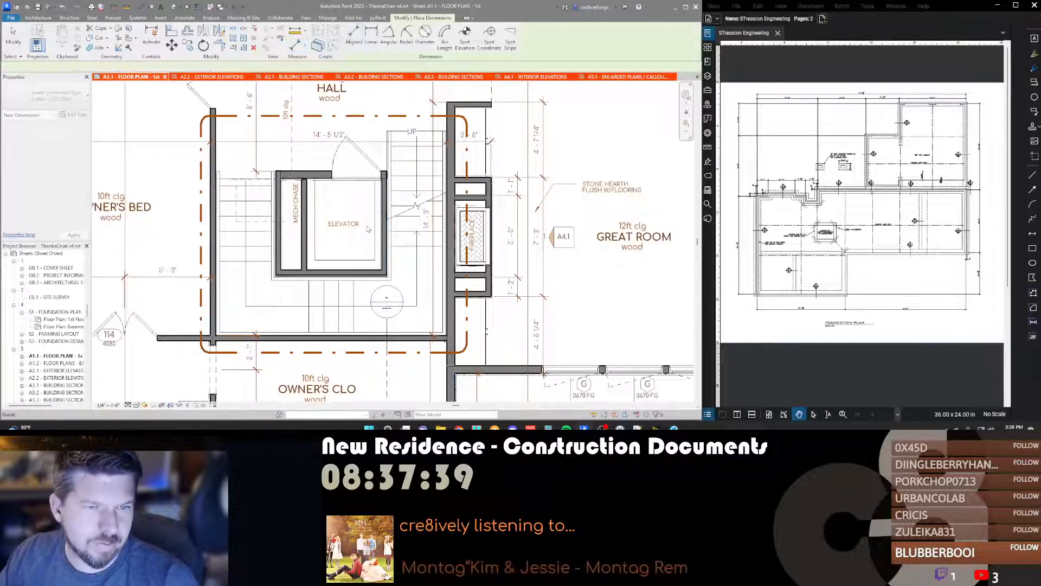
{"action": "key", "text": "Escape"}
{"action": "key", "text": "Escape"}
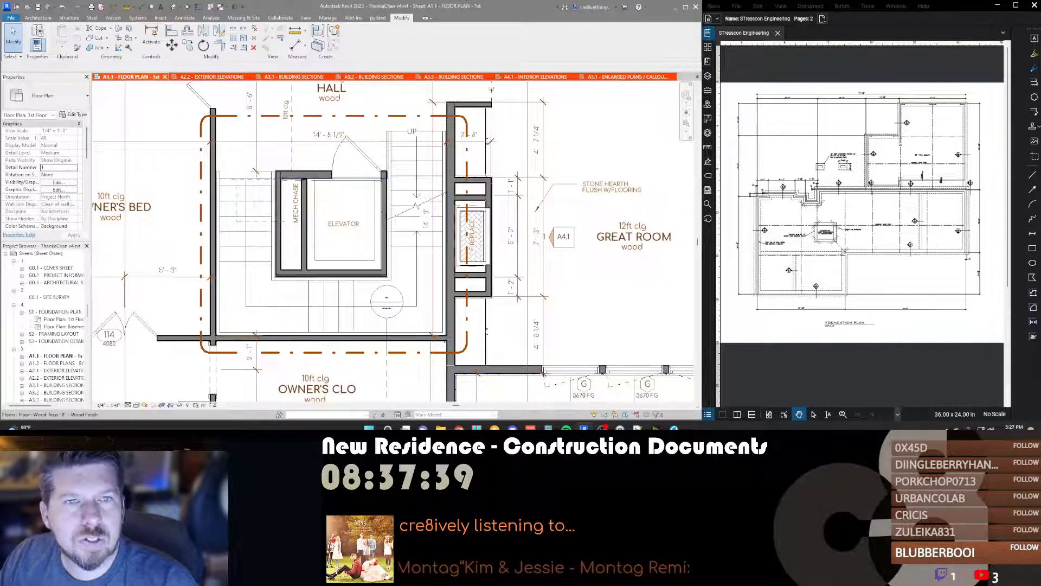
Step: Open the Basement Working floor plan at the elevator and stairs
{"action": "left_click", "coordinate": [698, 77]}
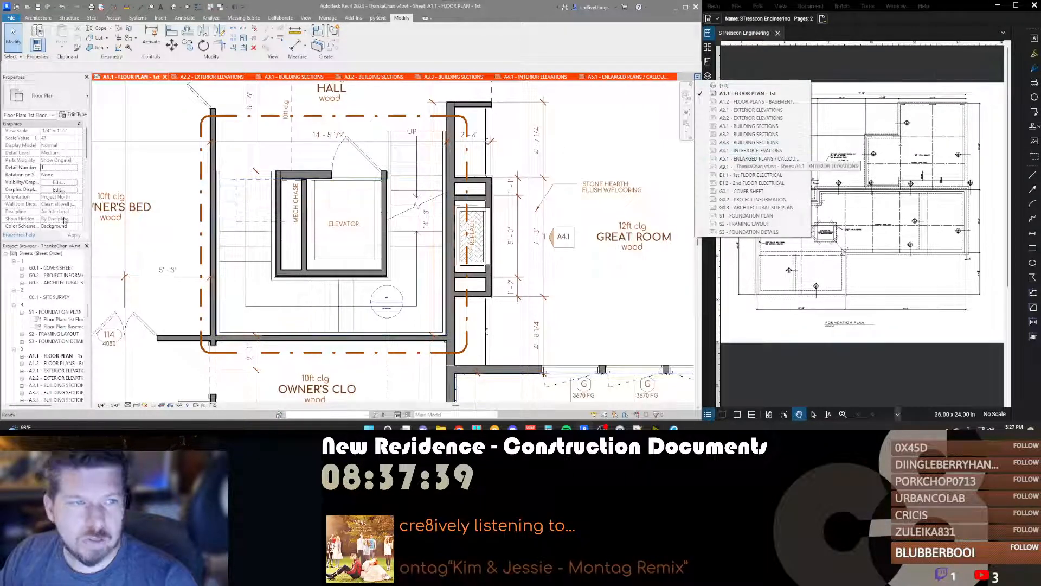
{"action": "scroll", "coordinate": [39, 351], "scroll_direction": "up", "scroll_amount": 15}
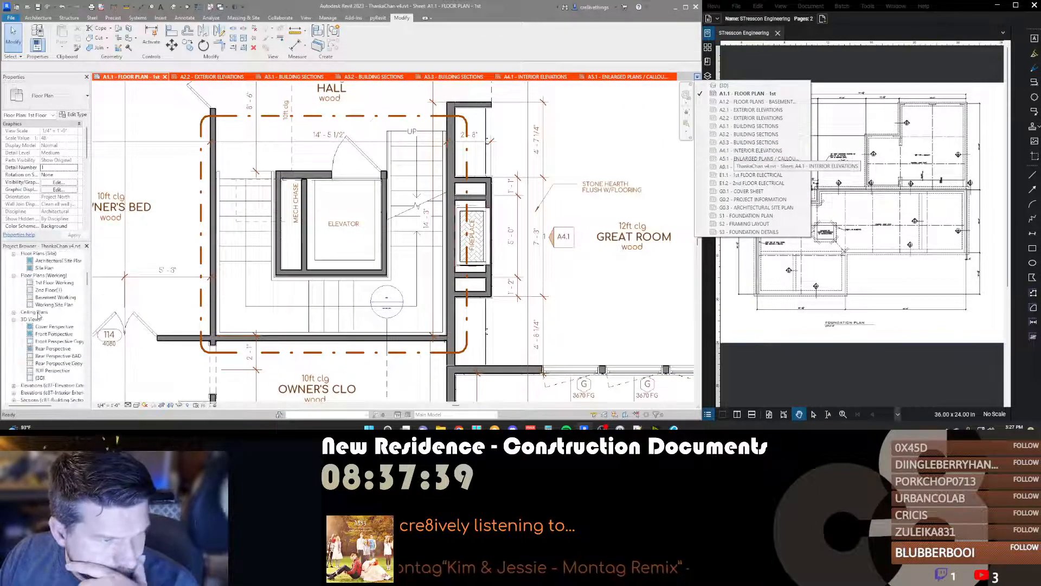
{"action": "left_click", "coordinate": [49, 305]}
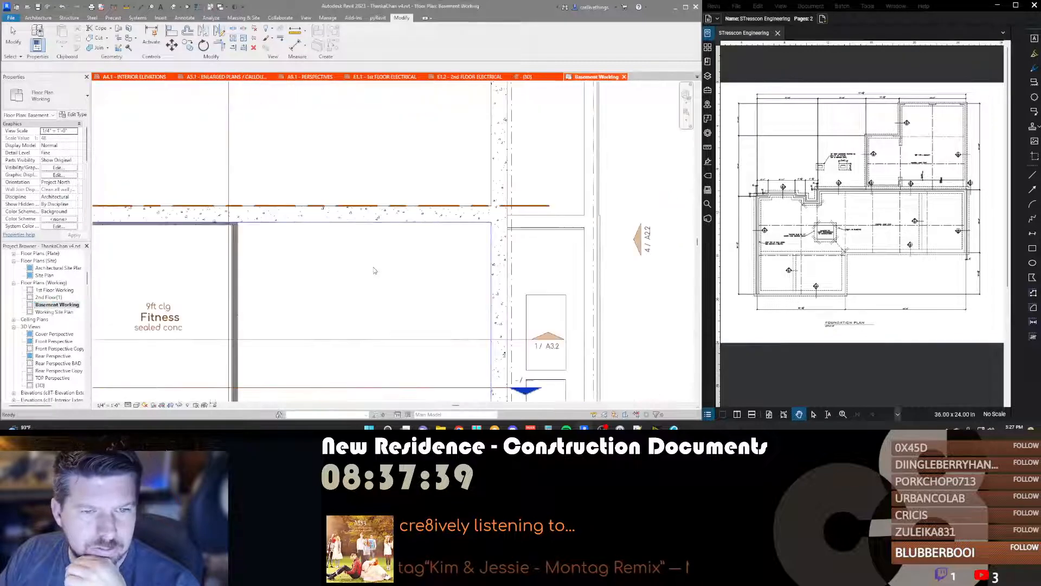
{"action": "scroll", "coordinate": [434, 232], "scroll_direction": "up", "scroll_amount": 6}
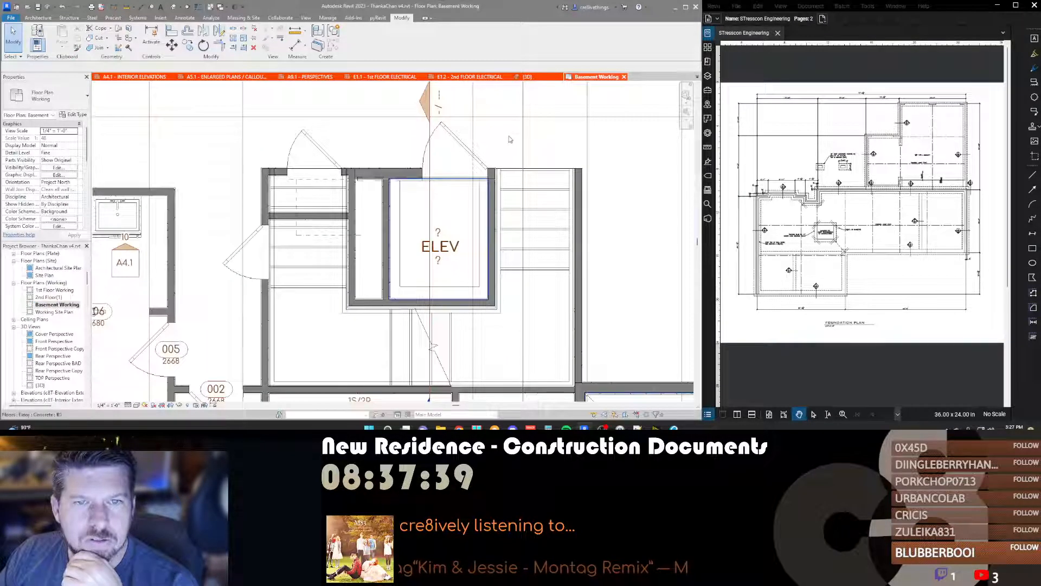
Step: Open the basement concrete floor's boundary for editing and finish it unmodified, declining to join geometry with the overlapping walls
{"action": "left_click", "coordinate": [510, 139]}
{"action": "double_click", "coordinate": [510, 139]}
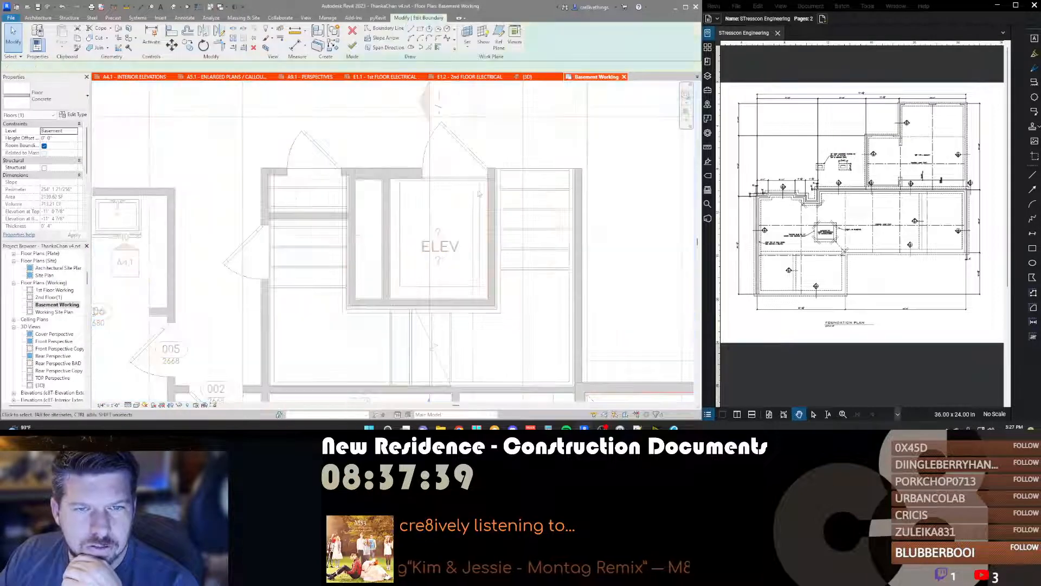
{"action": "scroll", "coordinate": [476, 169], "scroll_direction": "up", "scroll_amount": 6}
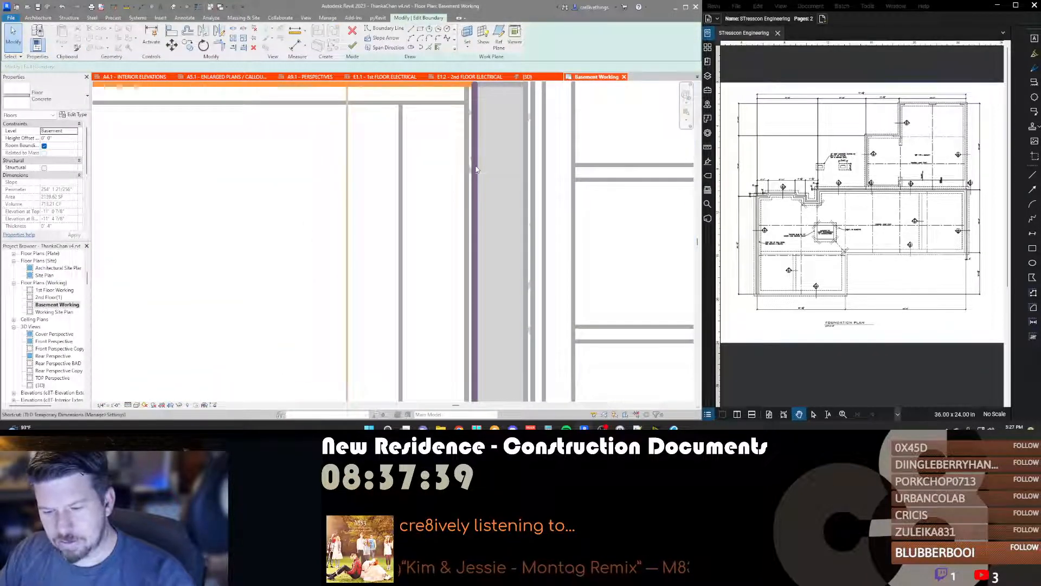
{"action": "scroll", "coordinate": [476, 169], "scroll_direction": "down", "scroll_amount": 5}
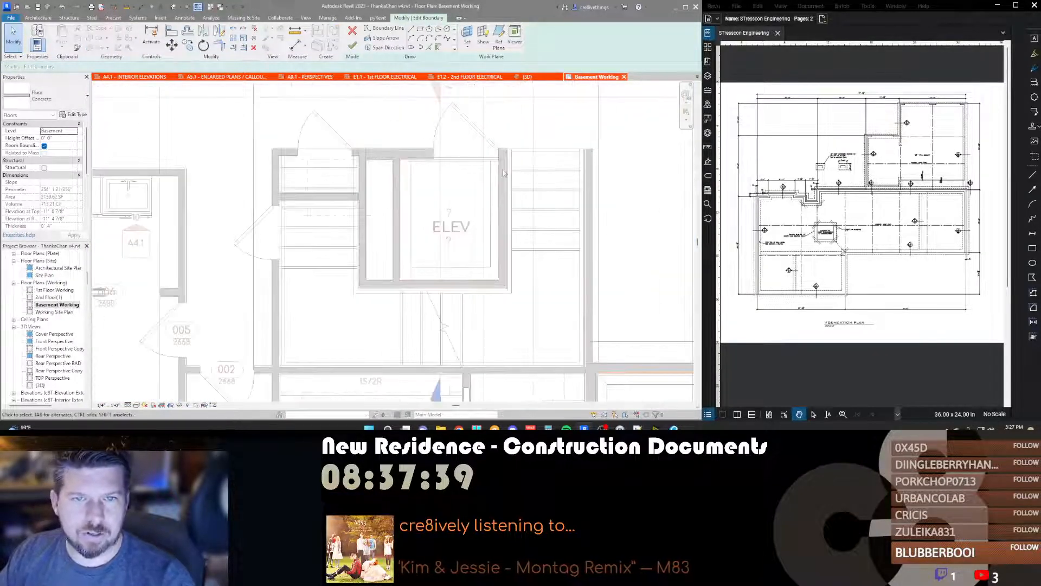
{"action": "scroll", "coordinate": [503, 169], "scroll_direction": "down", "scroll_amount": 2}
{"action": "key", "text": "f"}
{"action": "key", "text": "f"}
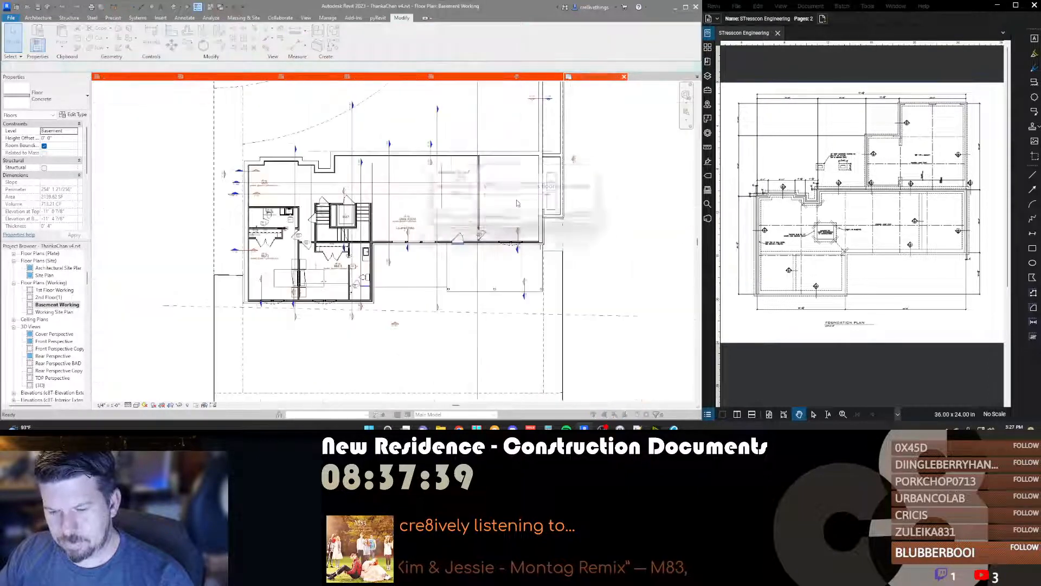
{"action": "left_click", "coordinate": [579, 219]}
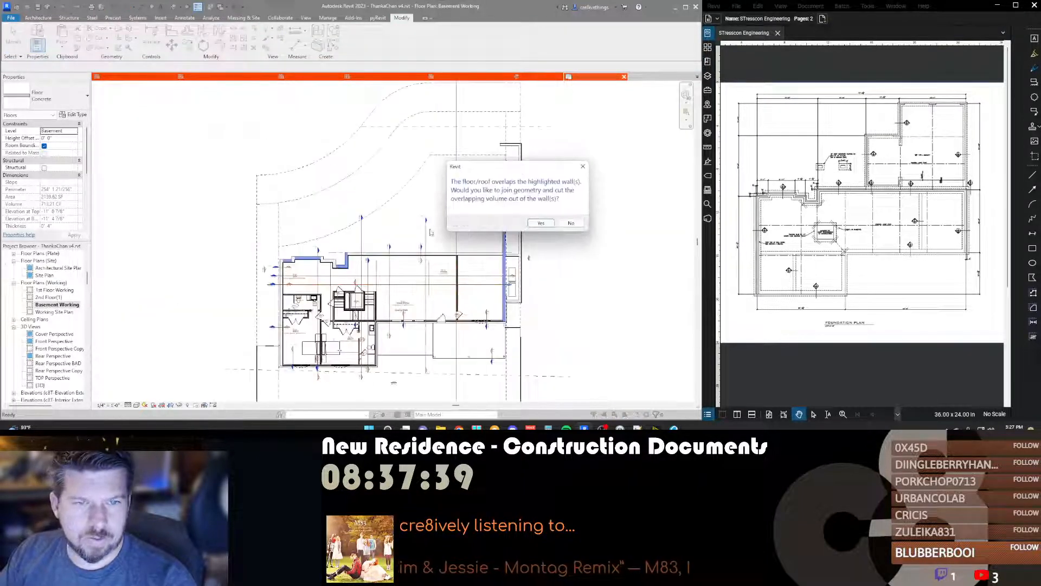
{"action": "left_click", "coordinate": [578, 224]}
Step: Check the basement stair's width between the elevator wall and the stair wall with a temporary aligned dimension
{"action": "scroll", "coordinate": [433, 194], "scroll_direction": "up", "scroll_amount": 6}
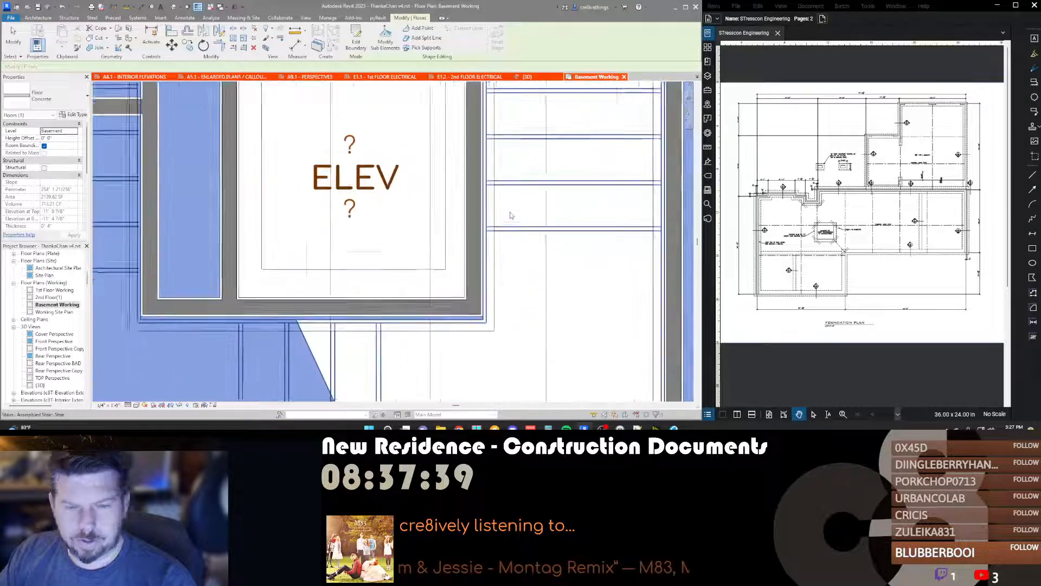
{"action": "key", "text": "d"}
{"action": "key", "text": "i"}
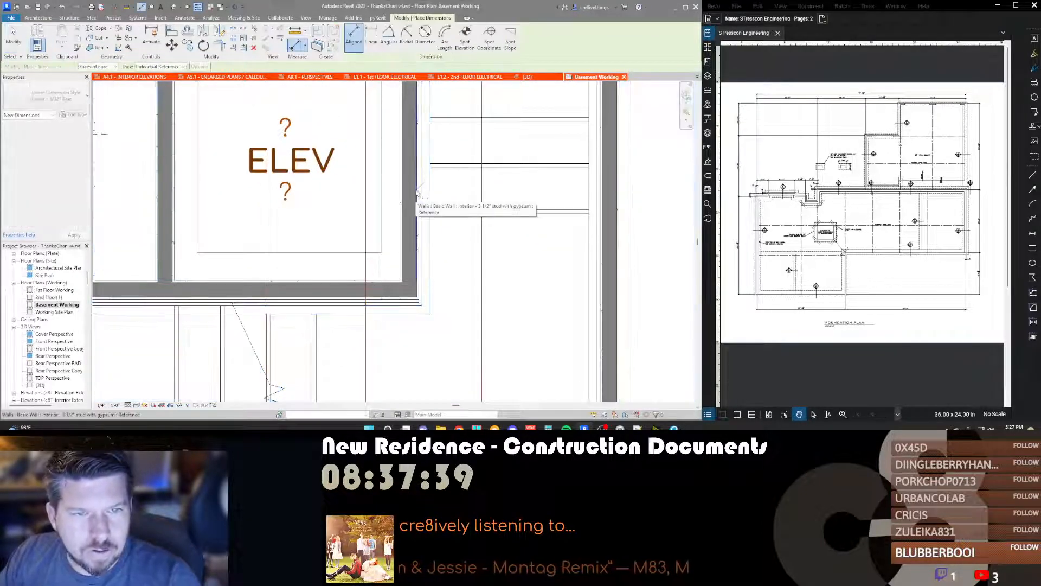
{"action": "scroll", "coordinate": [408, 194], "scroll_direction": "down", "scroll_amount": 5}
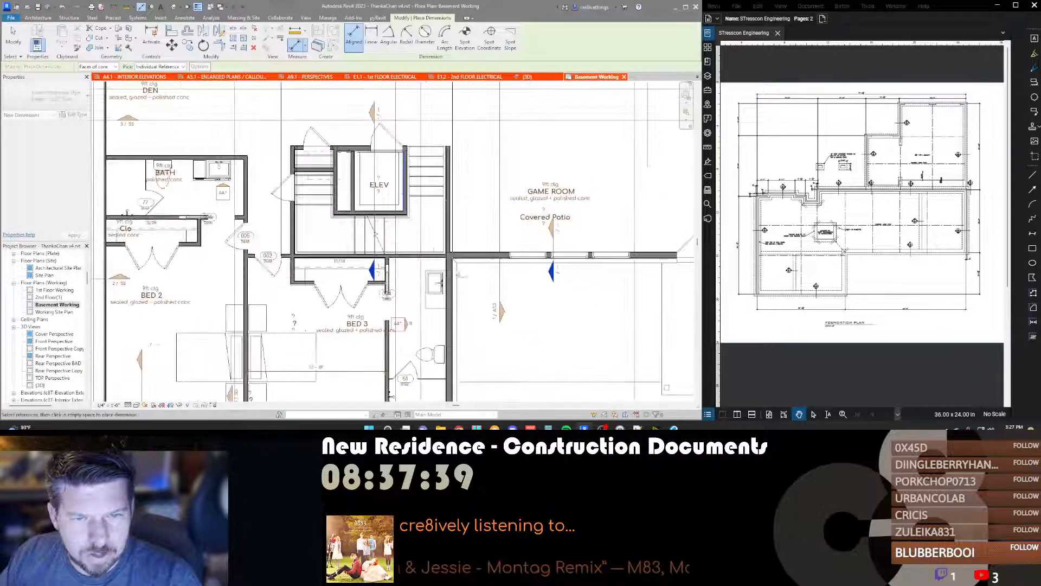
{"action": "scroll", "coordinate": [410, 271], "scroll_direction": "up", "scroll_amount": 4}
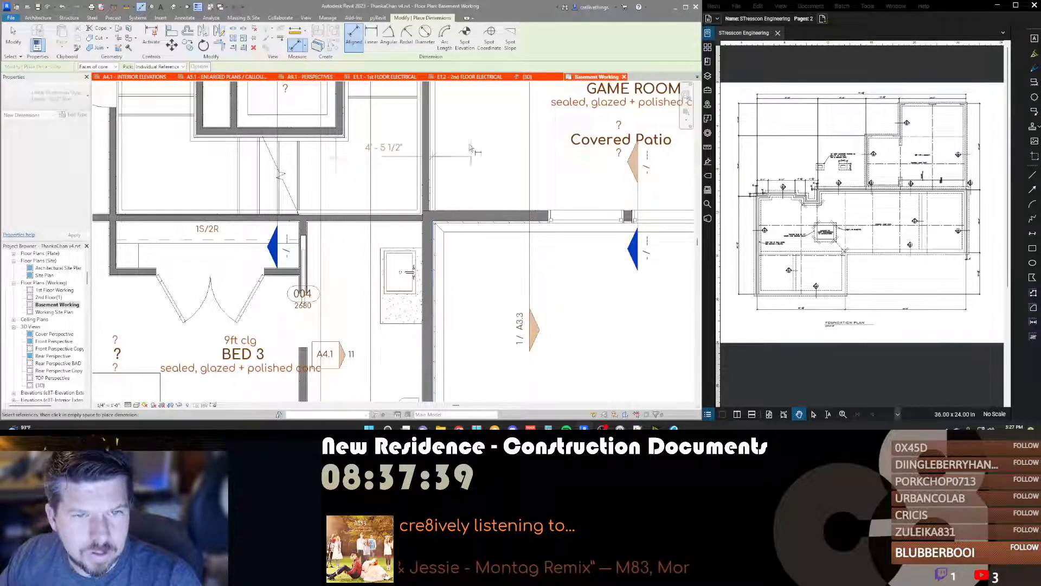
{"action": "scroll", "coordinate": [368, 89], "scroll_direction": "up", "scroll_amount": 3}
{"action": "middle_click_drag", "start_coordinate": [368, 90], "coordinate": [471, 142]}
{"action": "key", "text": "Escape"}
{"action": "key", "text": "Escape"}
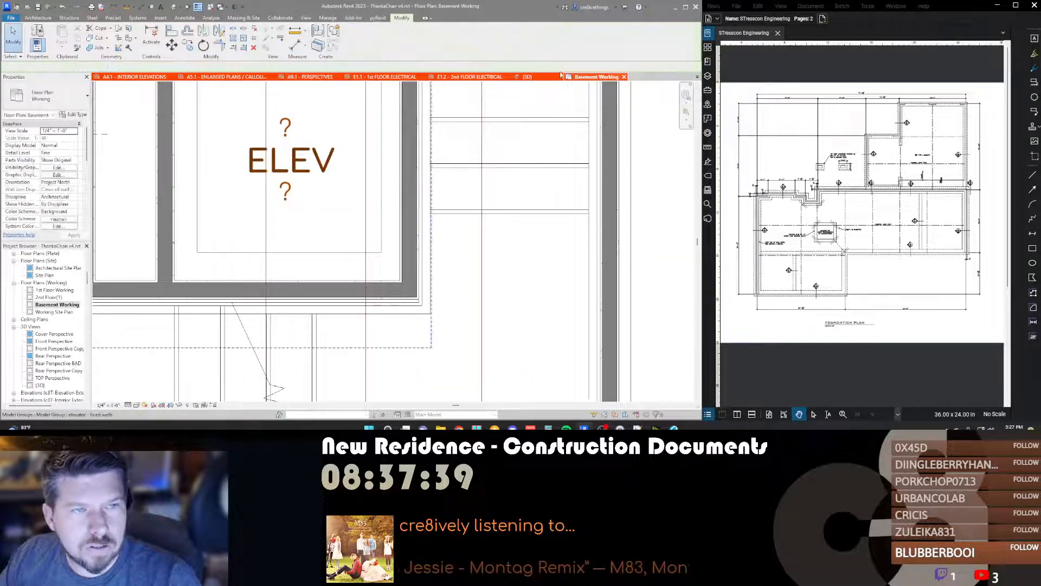
Step: Open sheet S1 - Foundation Plan and examine the elevator pit's dimensions and the nearby foundation edge on the basement layout
{"action": "left_click", "coordinate": [697, 77]}
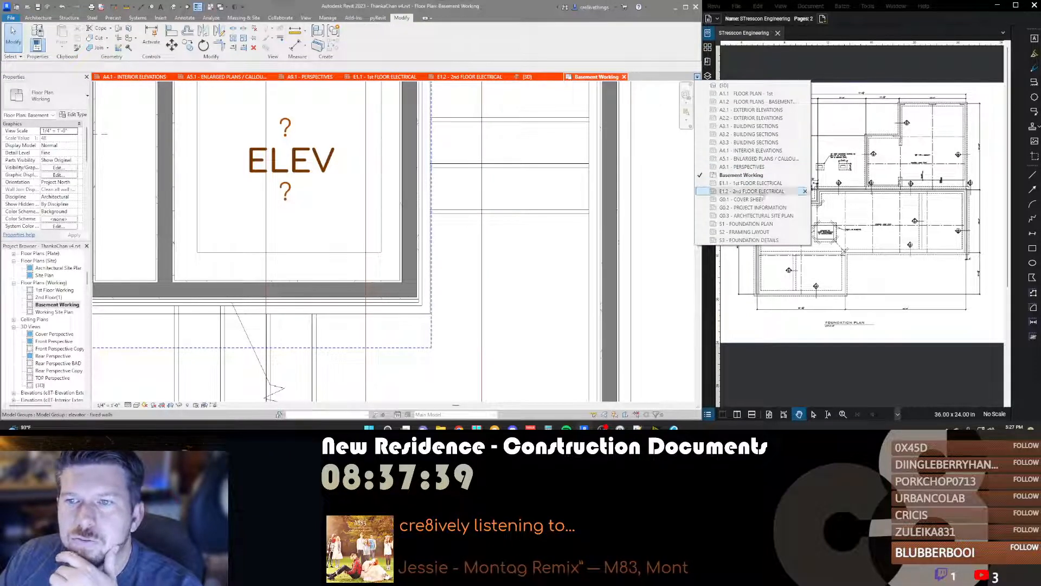
{"action": "left_click", "coordinate": [750, 223]}
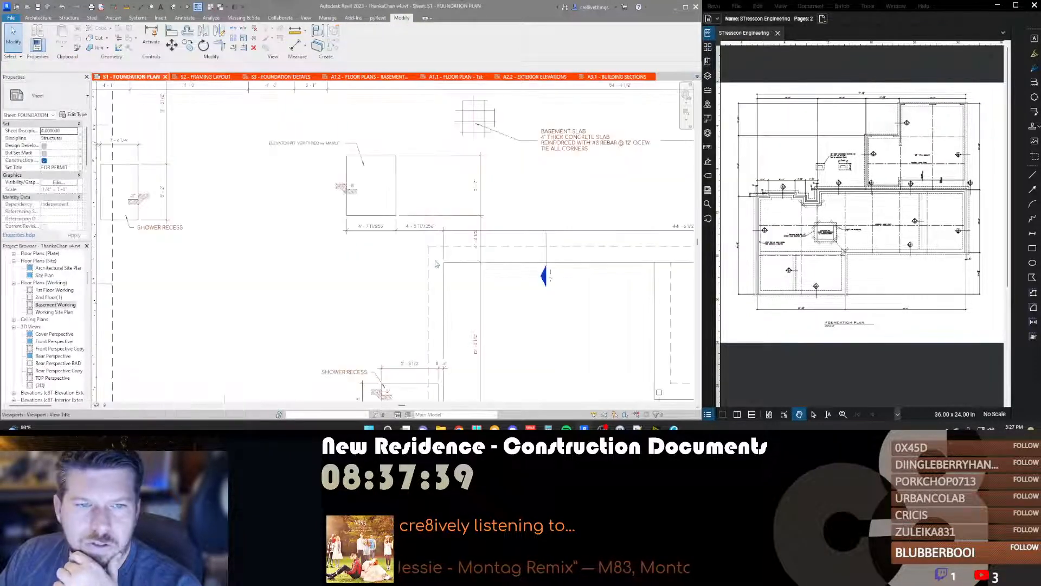
{"action": "middle_click_drag", "start_coordinate": [381, 268], "coordinate": [391, 250]}
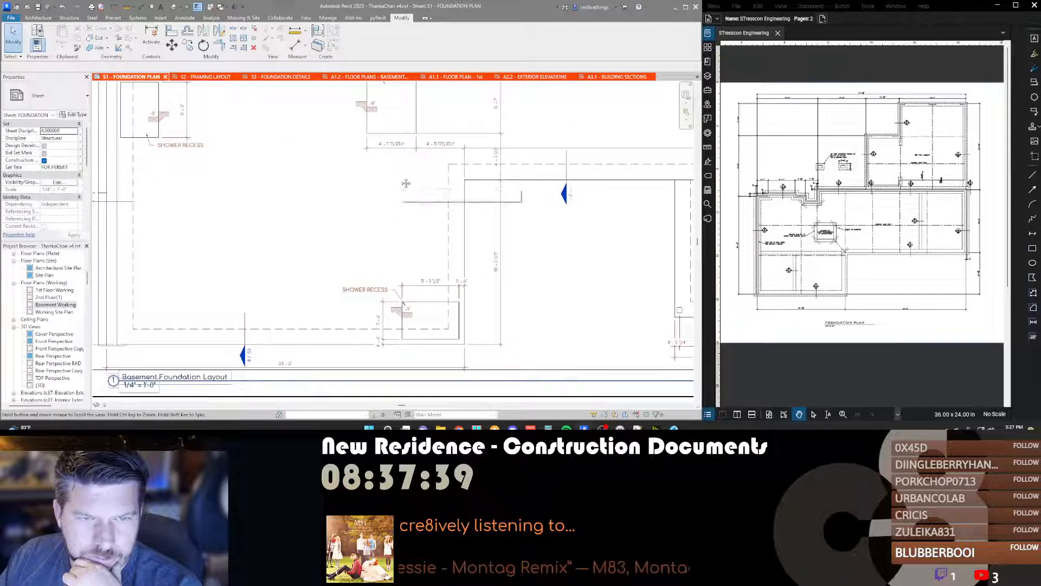
{"action": "middle_click_drag", "start_coordinate": [406, 183], "coordinate": [400, 223]}
{"action": "scroll", "coordinate": [391, 141], "scroll_direction": "up", "scroll_amount": 1}
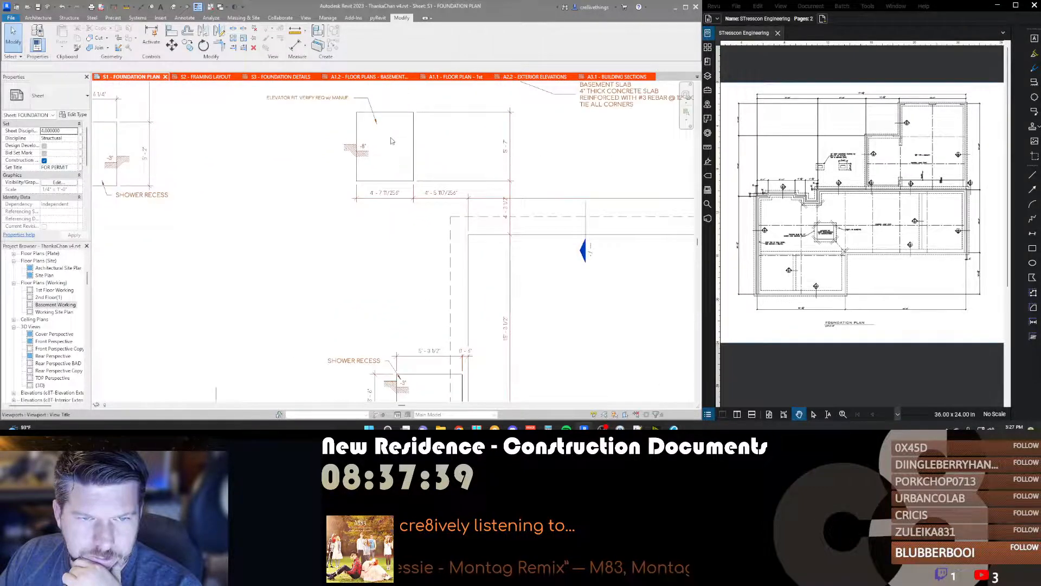
{"action": "left_click", "coordinate": [480, 275]}
{"action": "scroll", "coordinate": [464, 260], "scroll_direction": "up", "scroll_amount": 2}
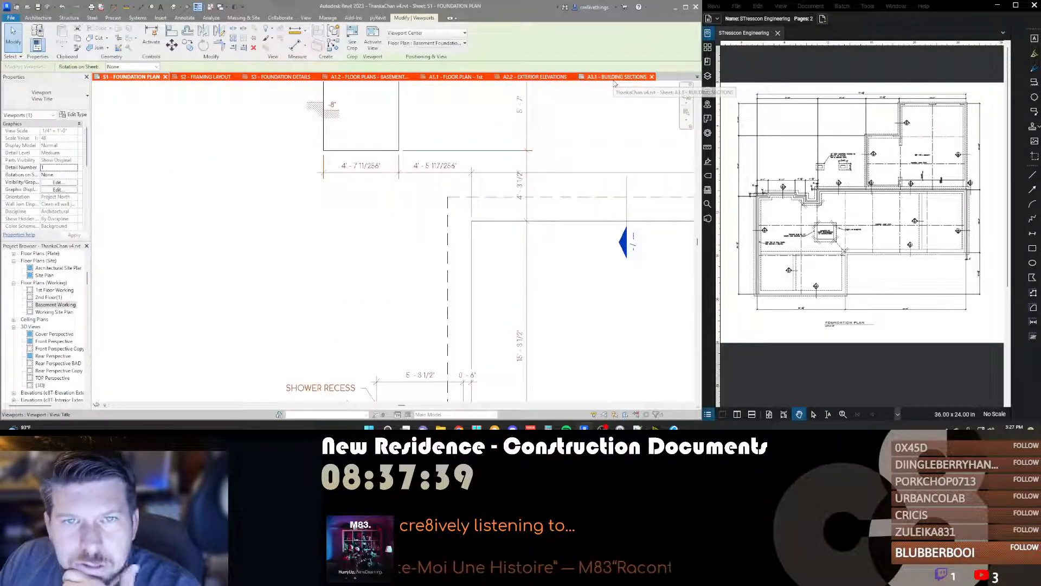
{"action": "scroll", "coordinate": [468, 134], "scroll_direction": "down", "scroll_amount": 4}
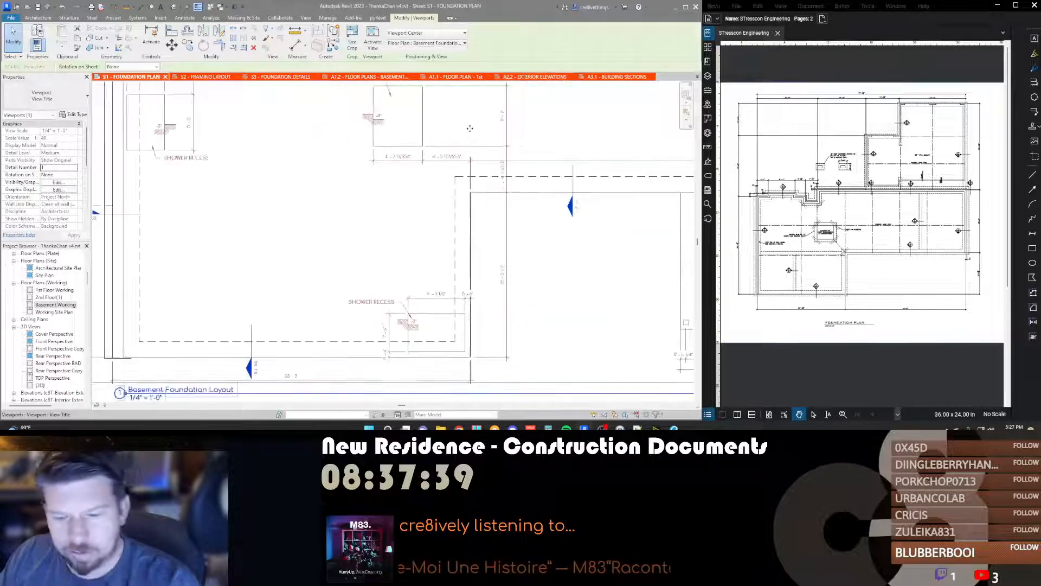
{"action": "middle_click_drag", "start_coordinate": [469, 129], "coordinate": [474, 146]}
Step: Open the 3D view, select its section box and extend the box outward on the gabled wing's side
{"action": "key", "text": "ctrl+shift+Tab"}
{"action": "scroll", "coordinate": [475, 149], "scroll_direction": "down", "scroll_amount": 10}
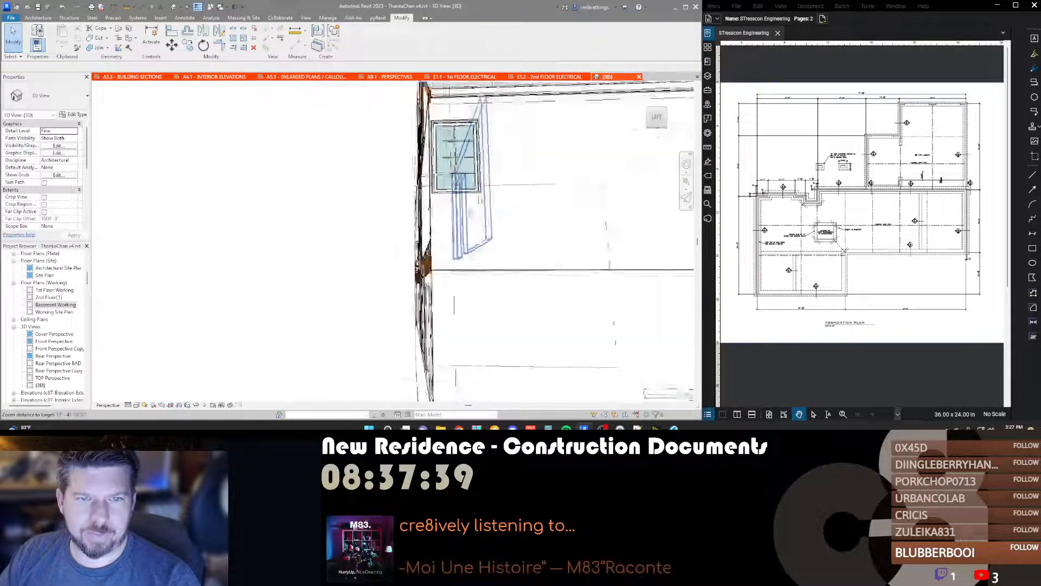
{"action": "middle_click_drag", "start_coordinate": [530, 229], "coordinate": [494, 211], "text": "shift"}
{"action": "left_click", "coordinate": [513, 205]}
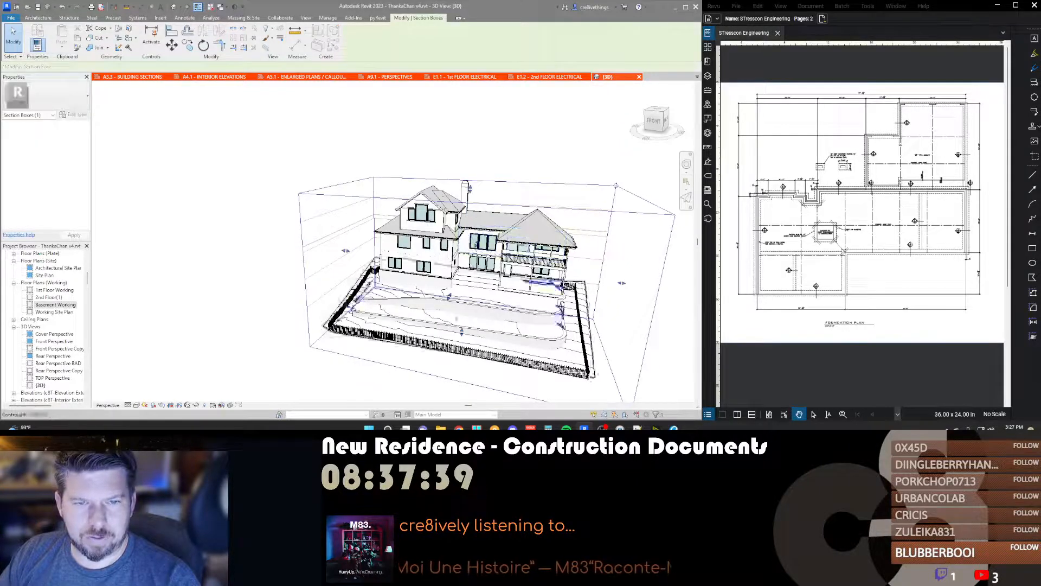
{"action": "middle_click_drag", "start_coordinate": [512, 205], "coordinate": [492, 211], "text": "shift"}
{"action": "scroll", "coordinate": [492, 212], "scroll_direction": "up", "scroll_amount": 5}
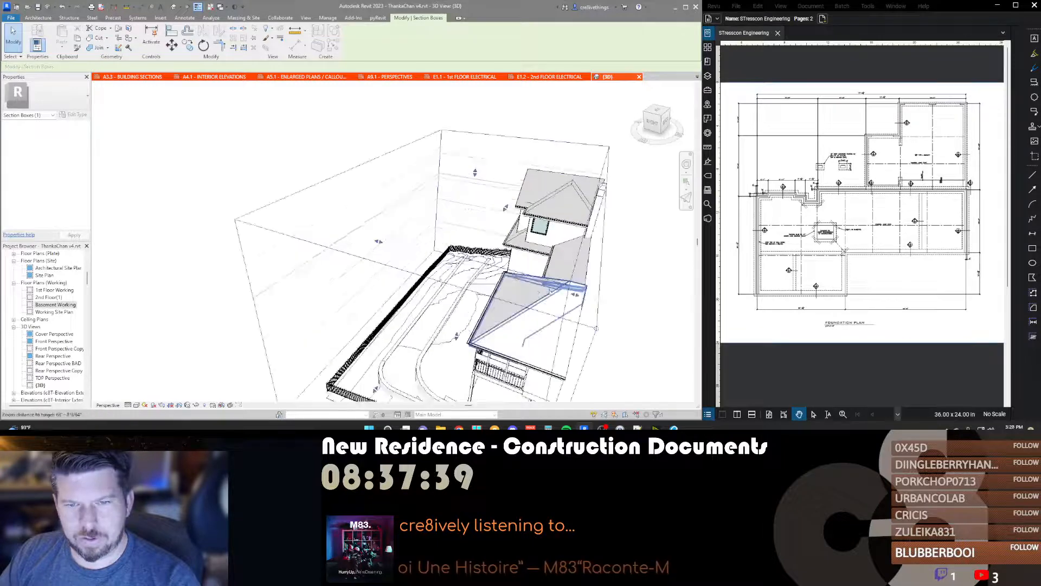
{"action": "left_click_drag", "start_coordinate": [578, 295], "coordinate": [662, 312]}
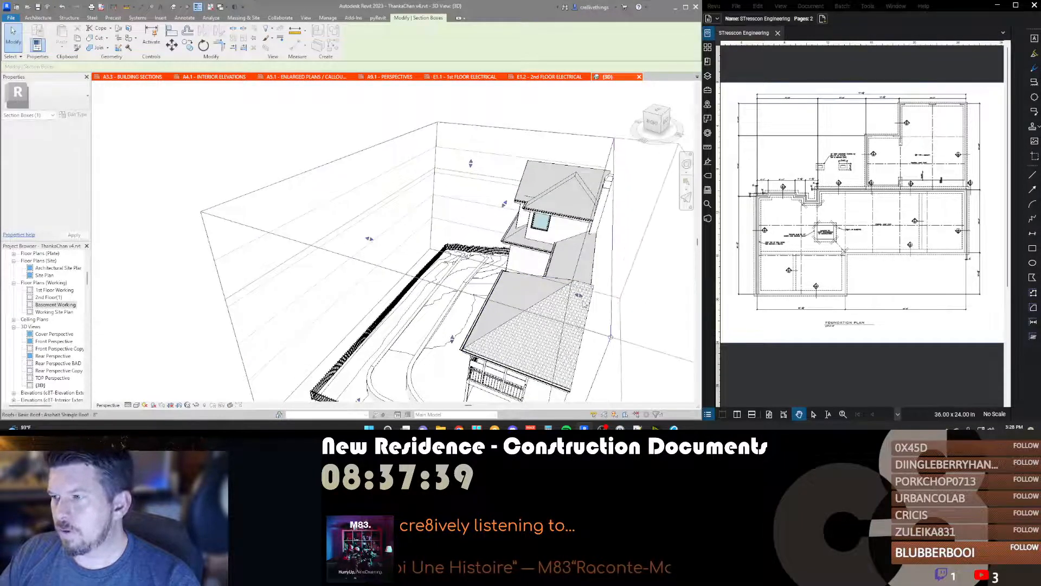
Step: Pull the section box's driveway-side face inward to cut through the house's bedroom wing
{"action": "middle_click_drag", "start_coordinate": [444, 260], "coordinate": [519, 216], "text": "shift"}
{"action": "scroll", "coordinate": [522, 218], "scroll_direction": "down", "scroll_amount": 3}
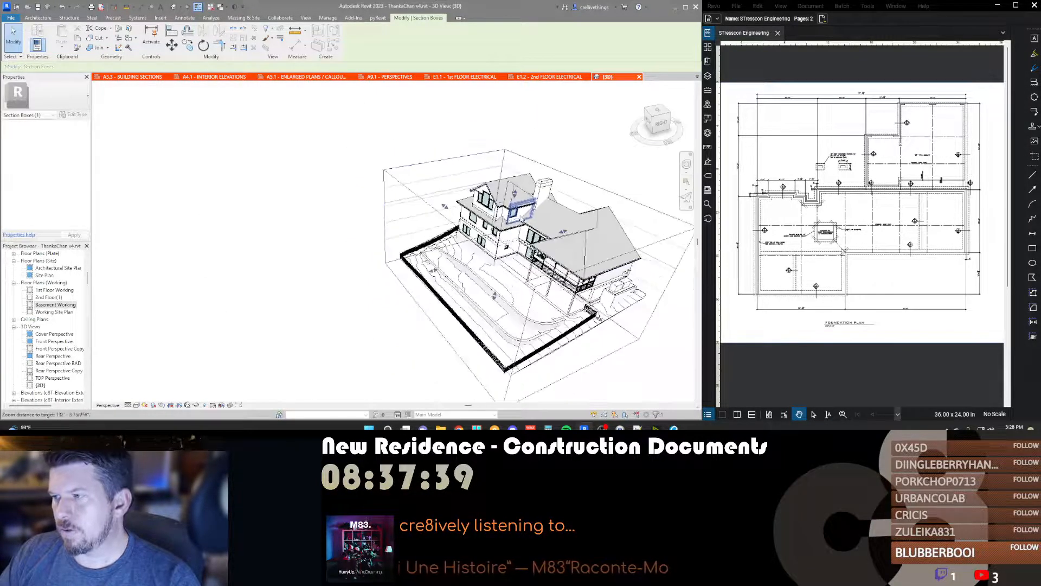
{"action": "scroll", "coordinate": [561, 250], "scroll_direction": "up", "scroll_amount": 1}
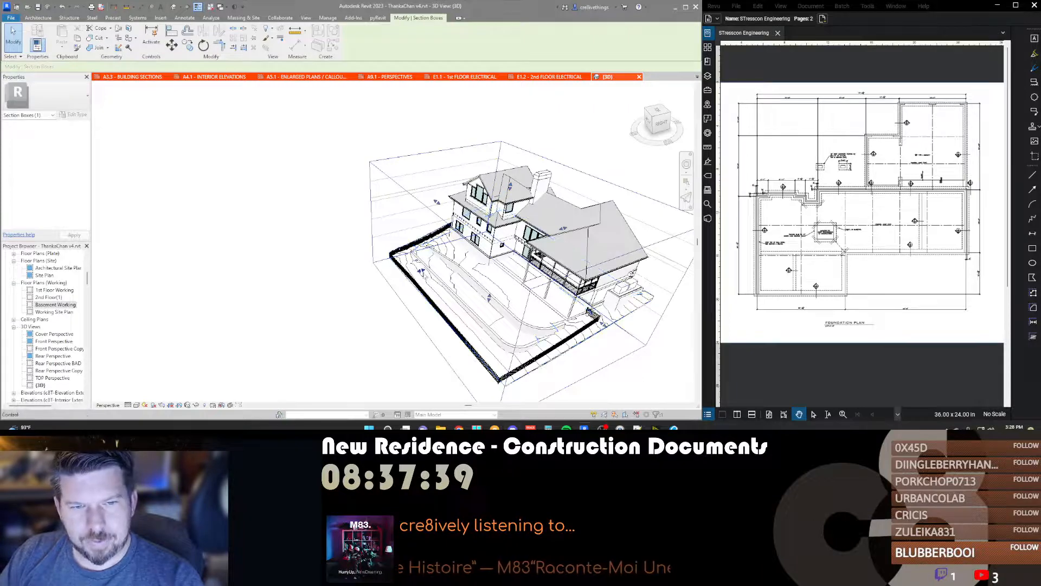
{"action": "left_click_drag", "start_coordinate": [421, 269], "coordinate": [514, 245]}
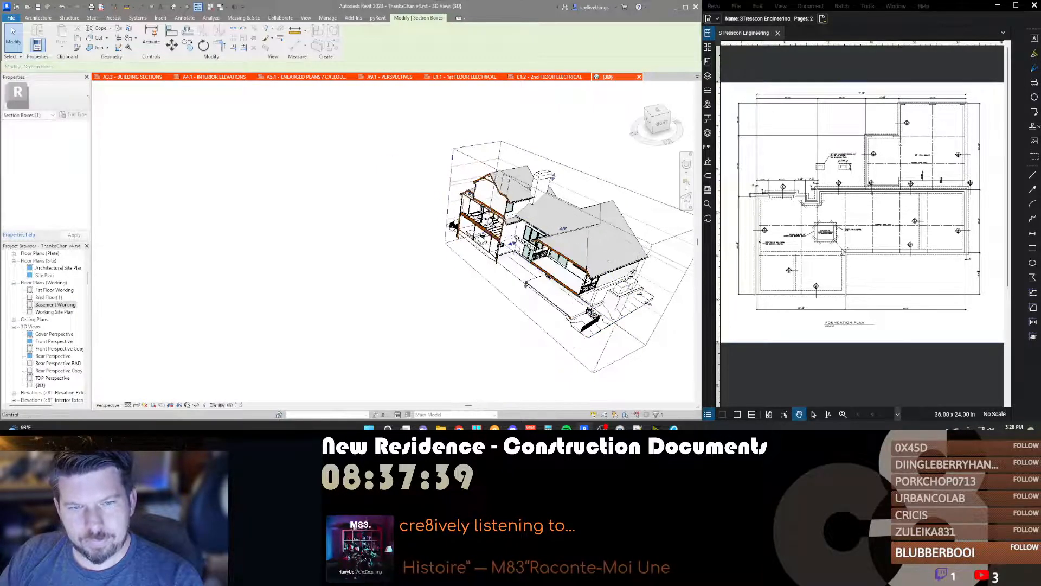
Step: Examine the basement slab and thickened foundation edge beneath the bathroom wall in the cut 3D model
{"action": "middle_click_drag", "start_coordinate": [488, 261], "coordinate": [516, 264], "text": "shift"}
{"action": "scroll", "coordinate": [516, 264], "scroll_direction": "up", "scroll_amount": 6}
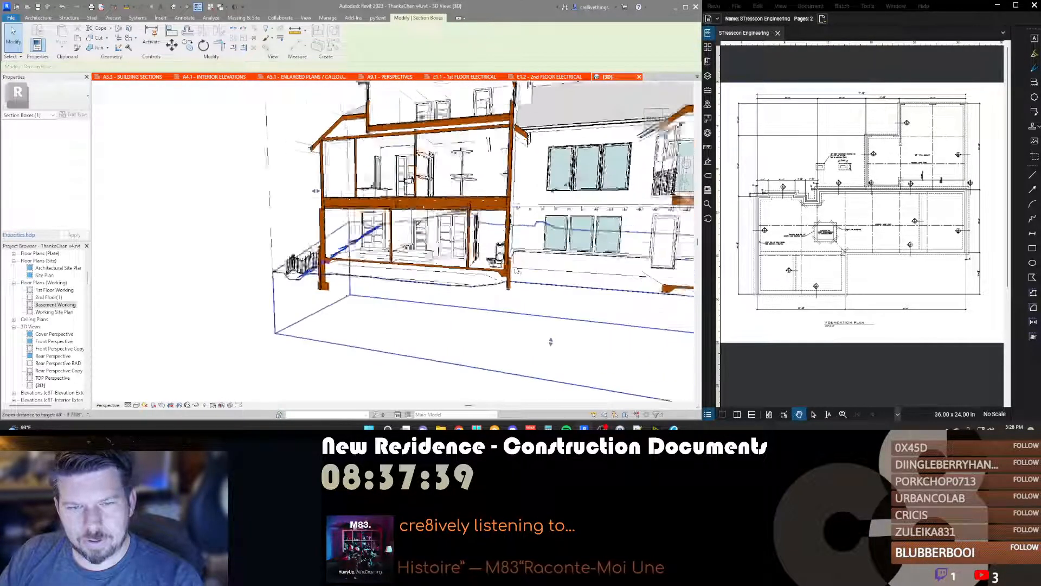
{"action": "scroll", "coordinate": [496, 271], "scroll_direction": "up", "scroll_amount": 4}
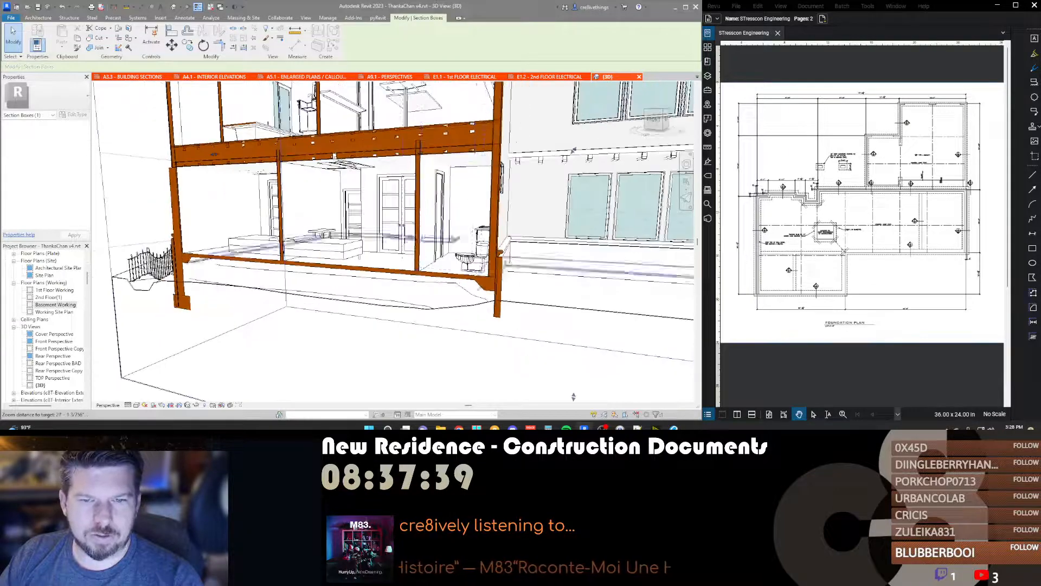
{"action": "scroll", "coordinate": [496, 271], "scroll_direction": "up", "scroll_amount": 5}
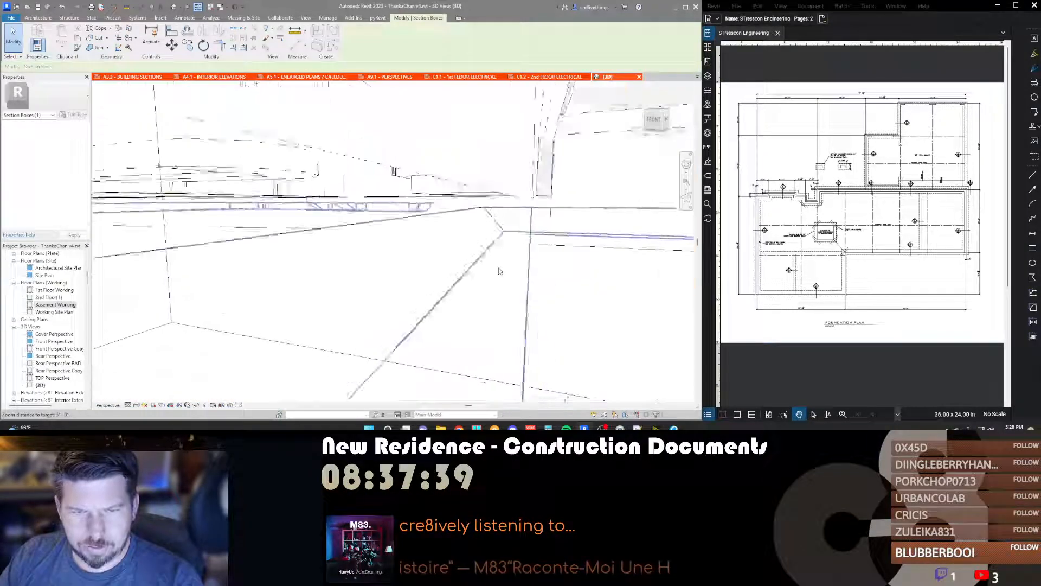
{"action": "middle_click_drag", "start_coordinate": [583, 304], "coordinate": [593, 308], "text": "shift"}
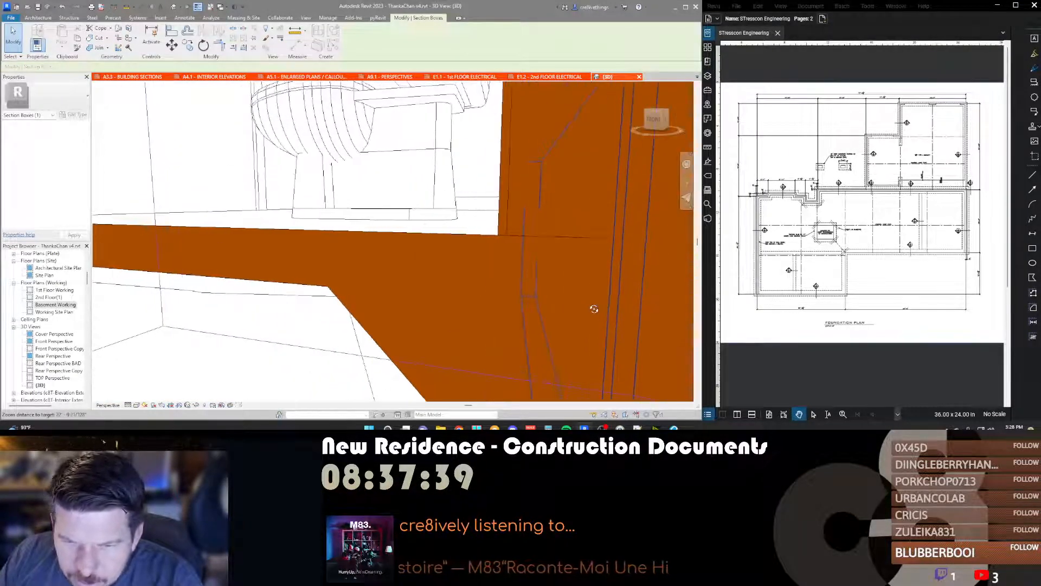
{"action": "scroll", "coordinate": [524, 246], "scroll_direction": "down", "scroll_amount": 8}
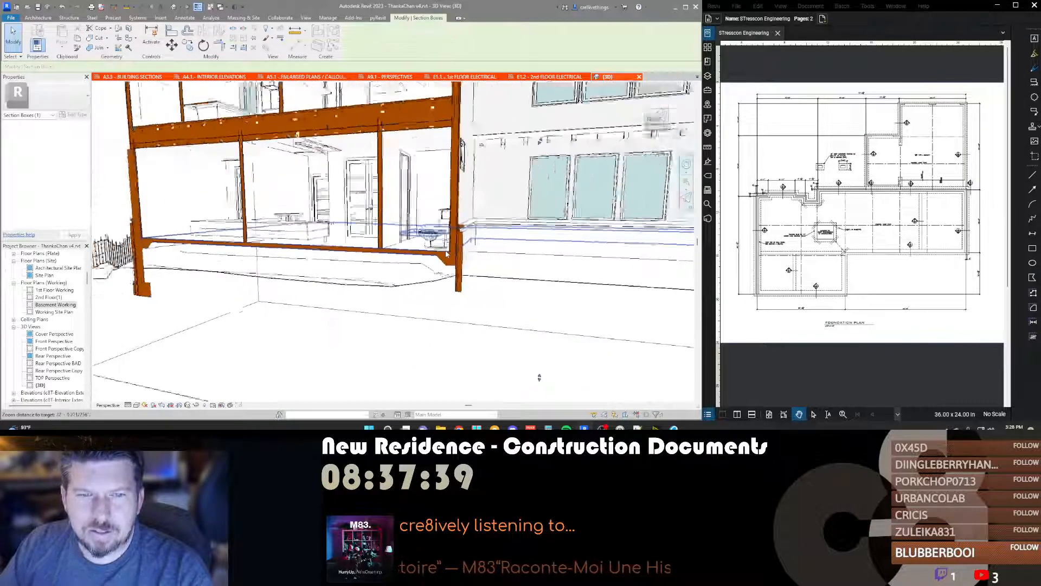
{"action": "middle_click_drag", "start_coordinate": [422, 256], "coordinate": [431, 292], "text": "shift"}
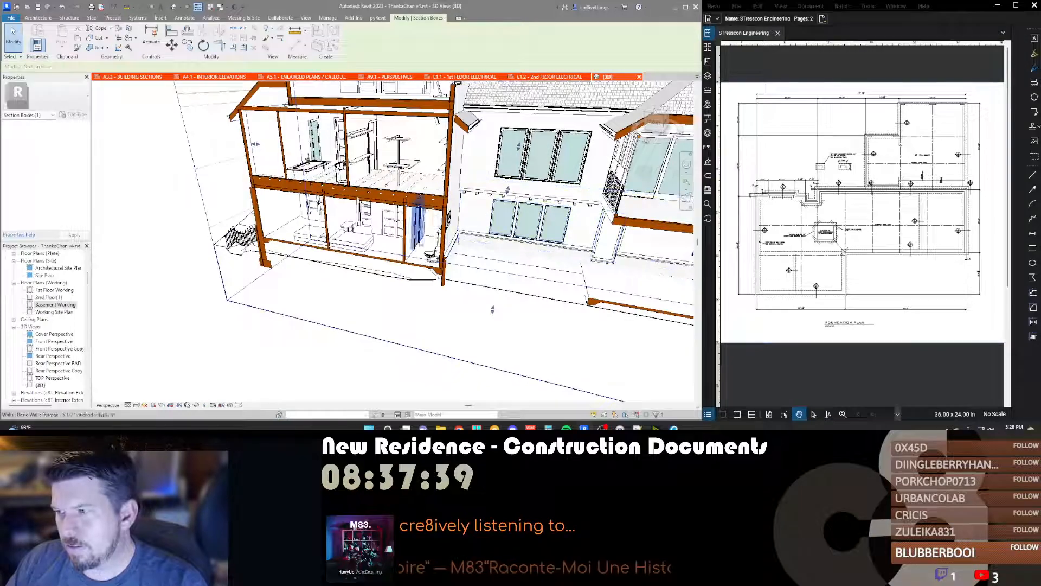
Step: Lower the section box's top face to basement level to expose the basement rooms and elevator shaft
{"action": "scroll", "coordinate": [453, 271], "scroll_direction": "down", "scroll_amount": 6}
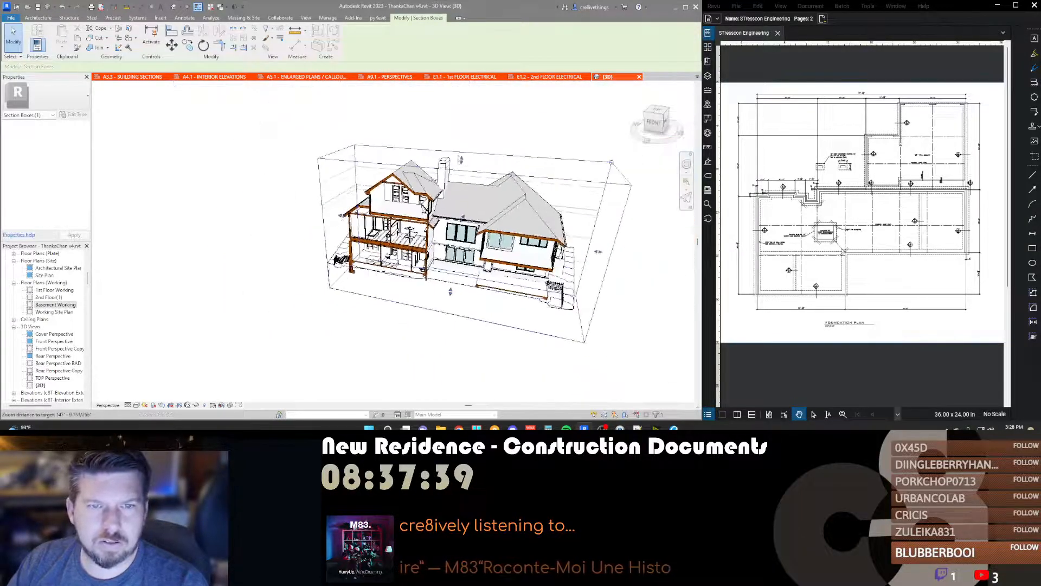
{"action": "left_click_drag", "start_coordinate": [462, 160], "coordinate": [457, 247]}
{"action": "scroll", "coordinate": [460, 260], "scroll_direction": "up", "scroll_amount": 8}
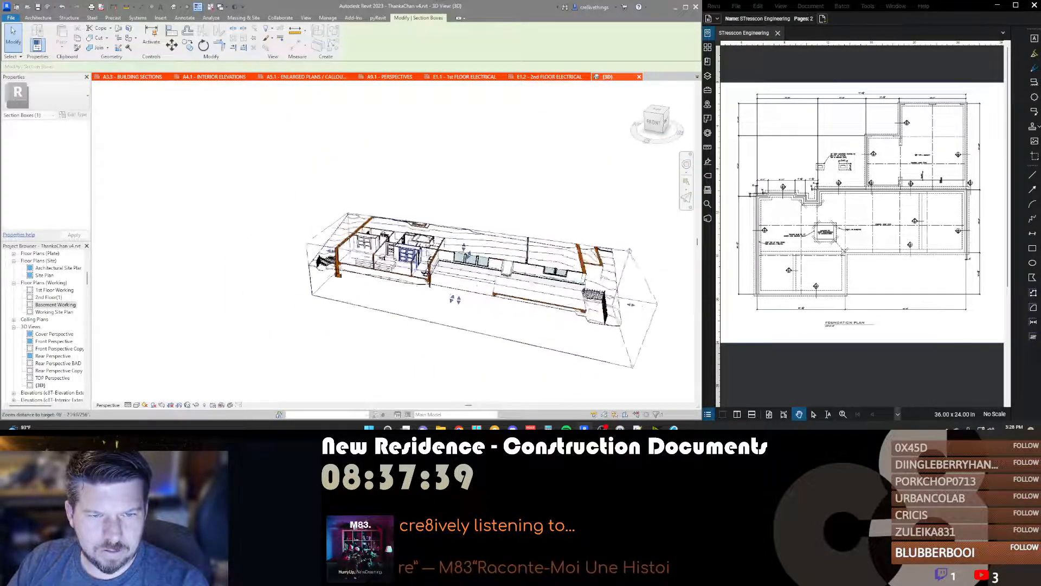
{"action": "scroll", "coordinate": [460, 260], "scroll_direction": "down", "scroll_amount": 6}
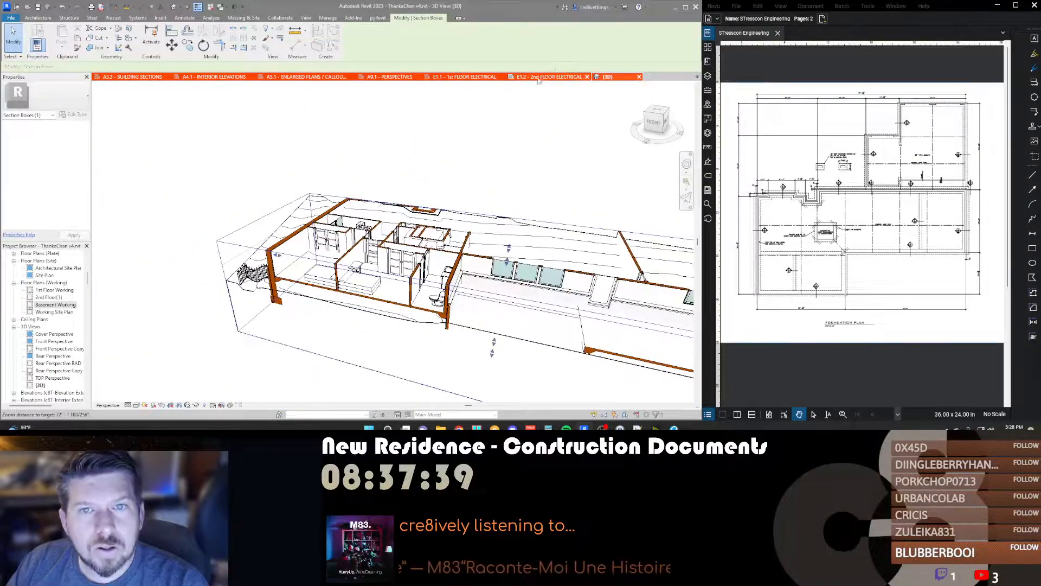
Step: Open the Basement Working plan and temporarily hide the exterior stud wall, wall sweep and brick wall beside Bed 3's bathroom to inspect the slab edge
{"action": "left_click", "coordinate": [698, 78]}
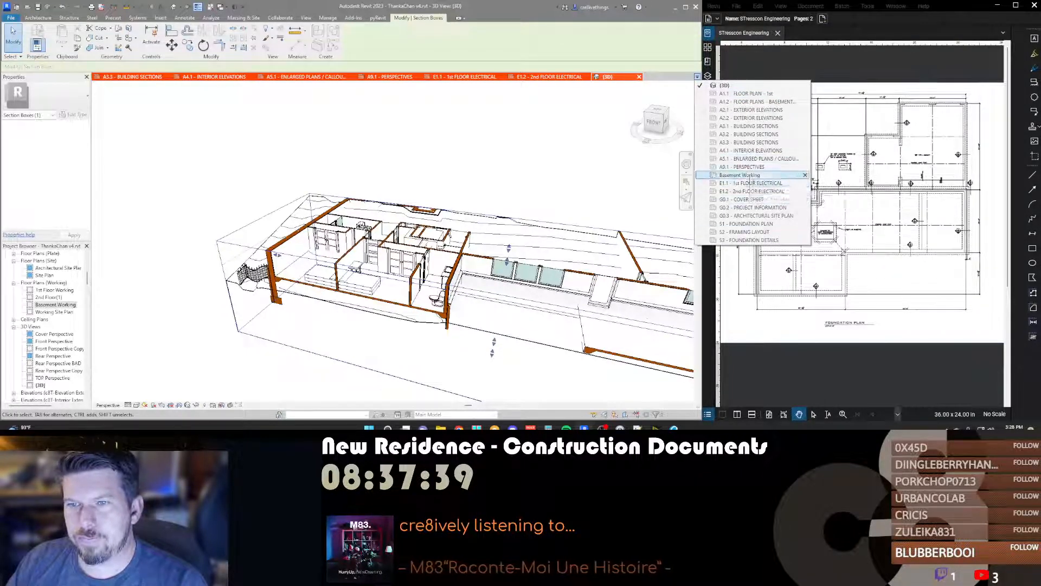
{"action": "left_click", "coordinate": [745, 175]}
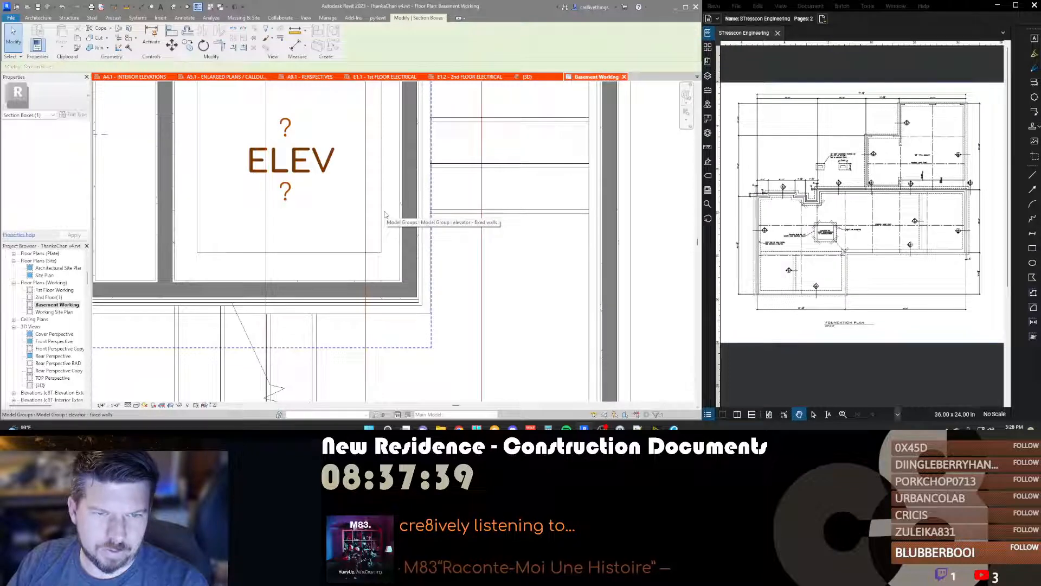
{"action": "scroll", "coordinate": [385, 214], "scroll_direction": "down", "scroll_amount": 5}
{"action": "scroll", "coordinate": [425, 271], "scroll_direction": "up", "scroll_amount": 3}
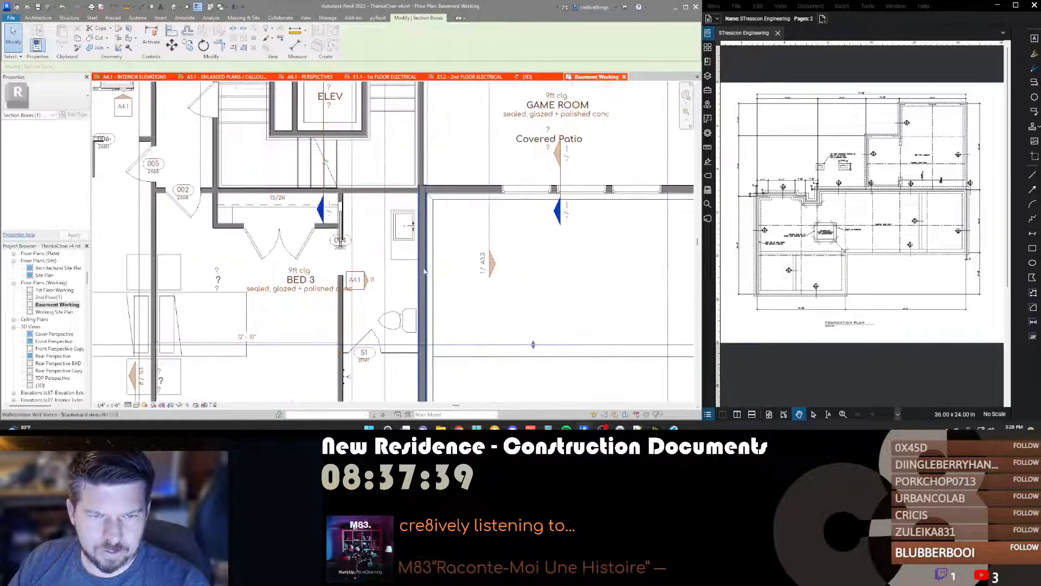
{"action": "left_click", "coordinate": [422, 275]}
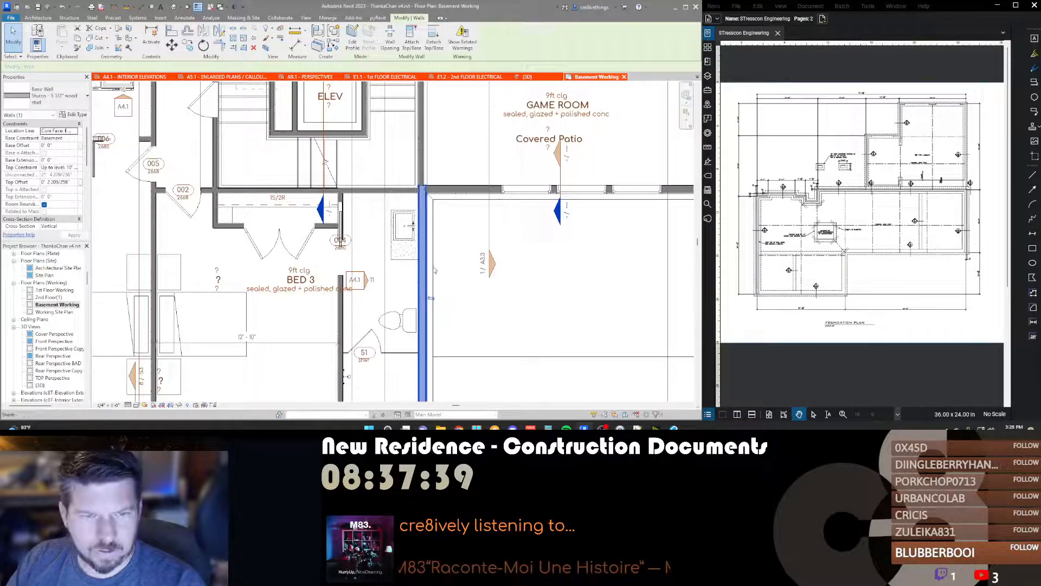
{"action": "key", "text": "h"}
{"action": "key", "text": "h"}
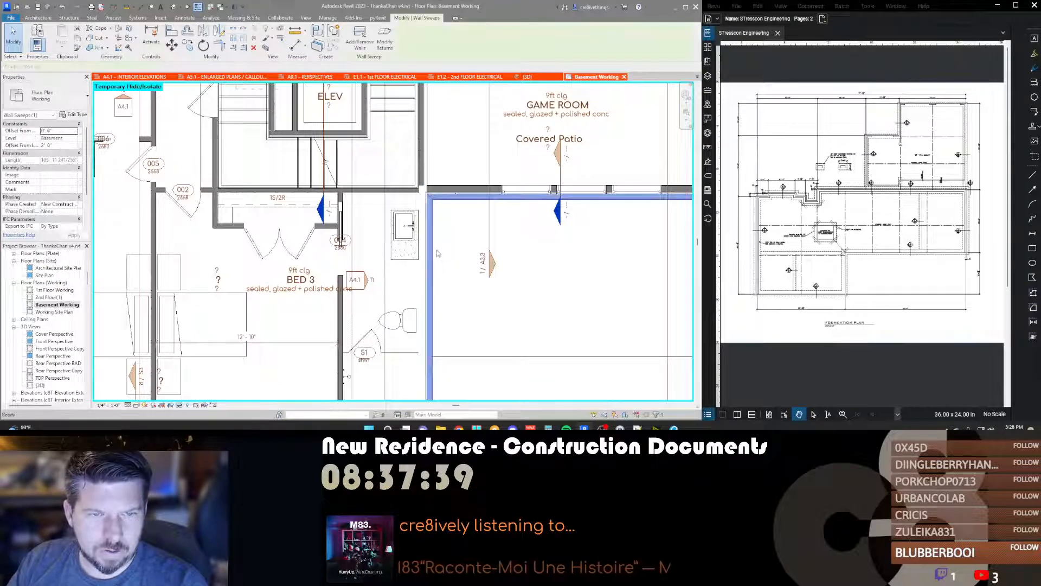
{"action": "left_click", "coordinate": [439, 249]}
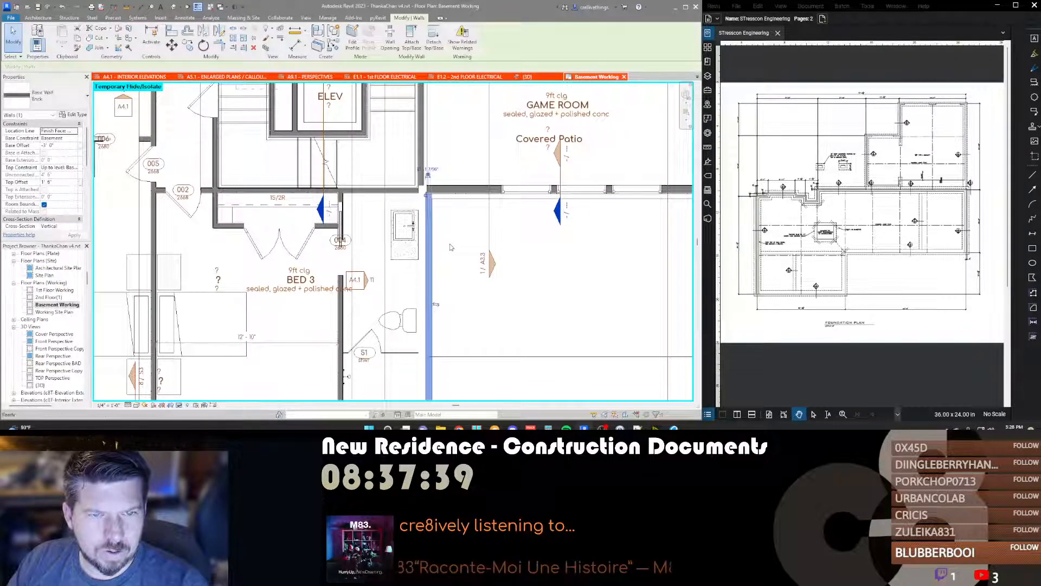
{"action": "key", "text": "Escape"}
{"action": "scroll", "coordinate": [427, 232], "scroll_direction": "up", "scroll_amount": 3}
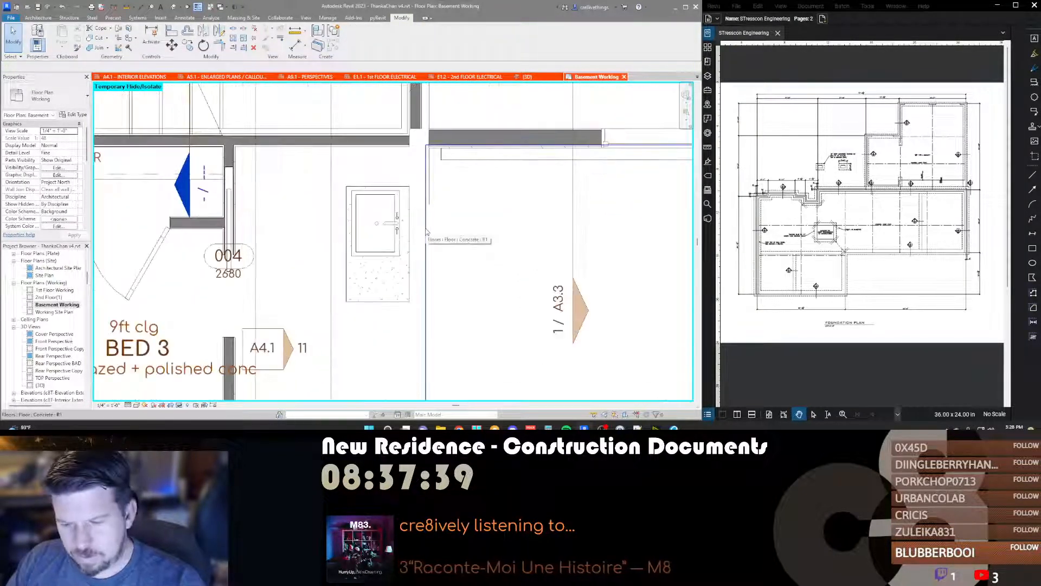
Step: Check the distance between the elevator wall and the concrete slab edge with a temporary aligned dimension
{"action": "key", "text": "d"}
{"action": "key", "text": "i"}
{"action": "scroll", "coordinate": [441, 246], "scroll_direction": "down", "scroll_amount": 3}
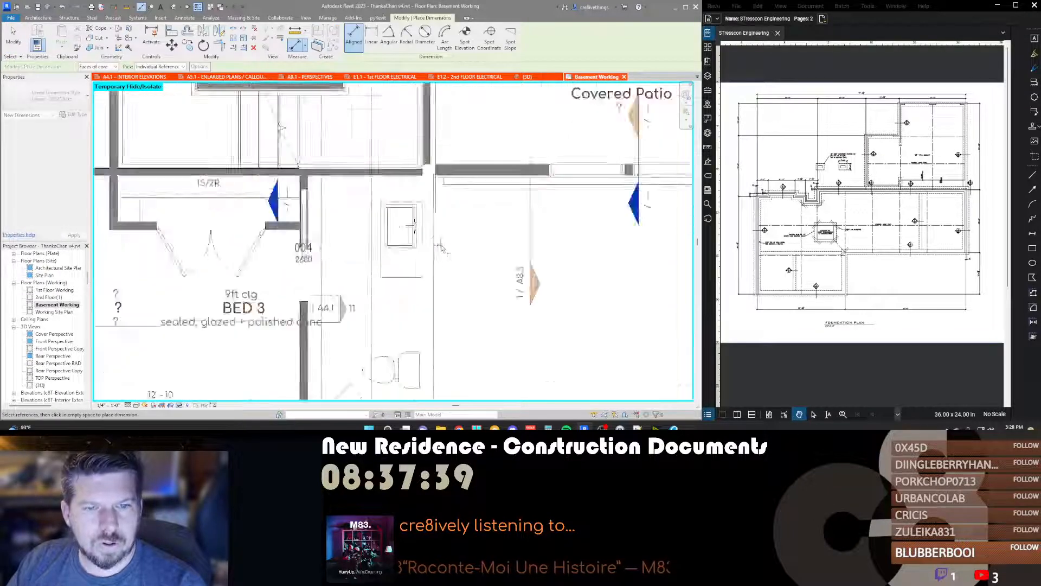
{"action": "scroll", "coordinate": [429, 250], "scroll_direction": "up", "scroll_amount": 3}
{"action": "scroll", "coordinate": [425, 252], "scroll_direction": "down", "scroll_amount": 5}
{"action": "scroll", "coordinate": [374, 120], "scroll_direction": "up", "scroll_amount": 5}
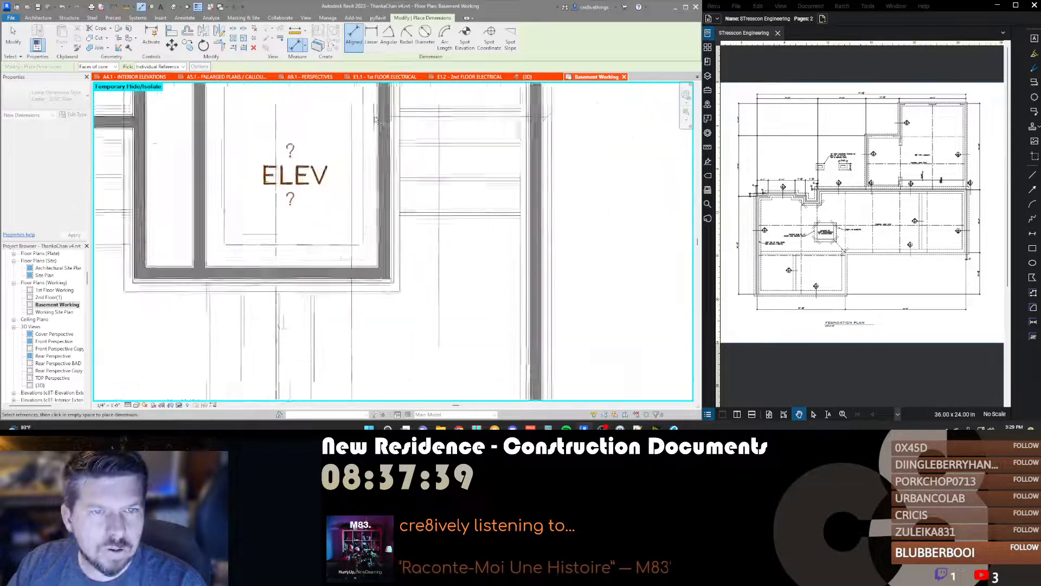
{"action": "scroll", "coordinate": [379, 118], "scroll_direction": "up", "scroll_amount": 2}
{"action": "scroll", "coordinate": [387, 126], "scroll_direction": "down", "scroll_amount": 3}
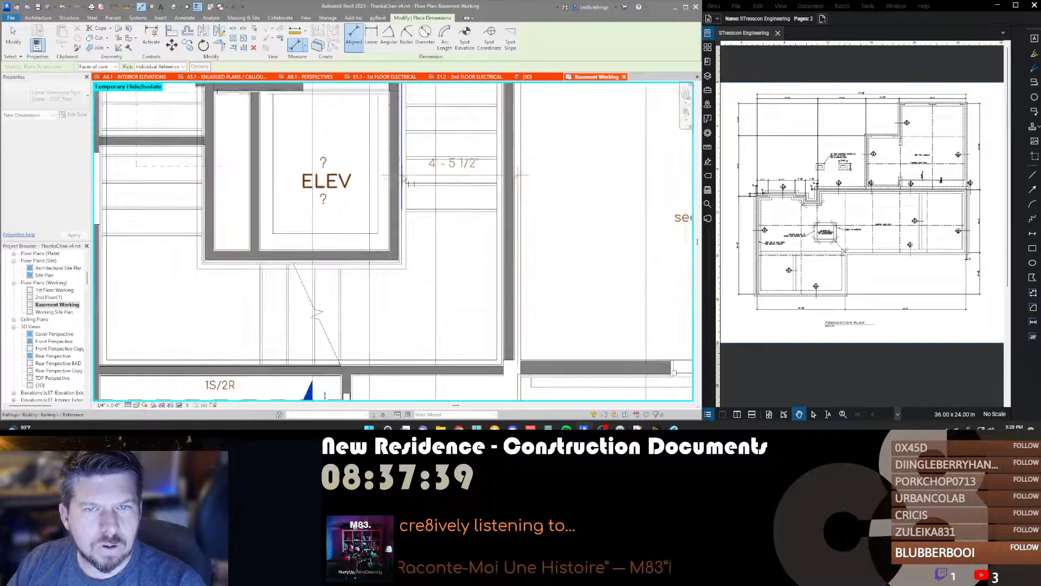
{"action": "scroll", "coordinate": [461, 246], "scroll_direction": "down", "scroll_amount": 3}
{"action": "scroll", "coordinate": [510, 369], "scroll_direction": "up", "scroll_amount": 3}
{"action": "key", "text": "Escape"}
{"action": "key", "text": "Escape"}
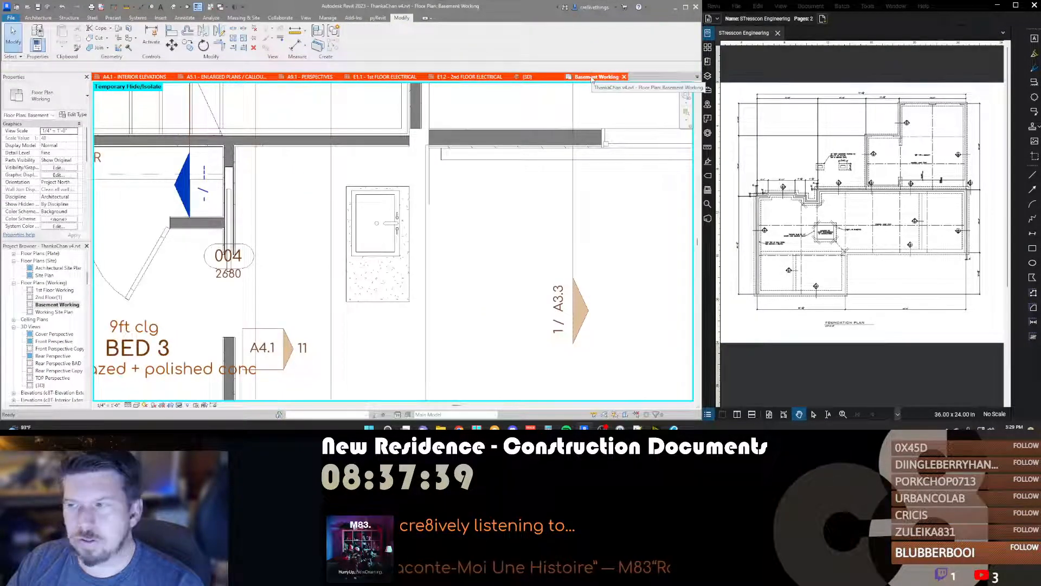
Step: Compare the slab edge with the stairs and Bed 3 in the basement plan, and restore the temporarily hidden walls
{"action": "scroll", "coordinate": [488, 271], "scroll_direction": "down", "scroll_amount": 5}
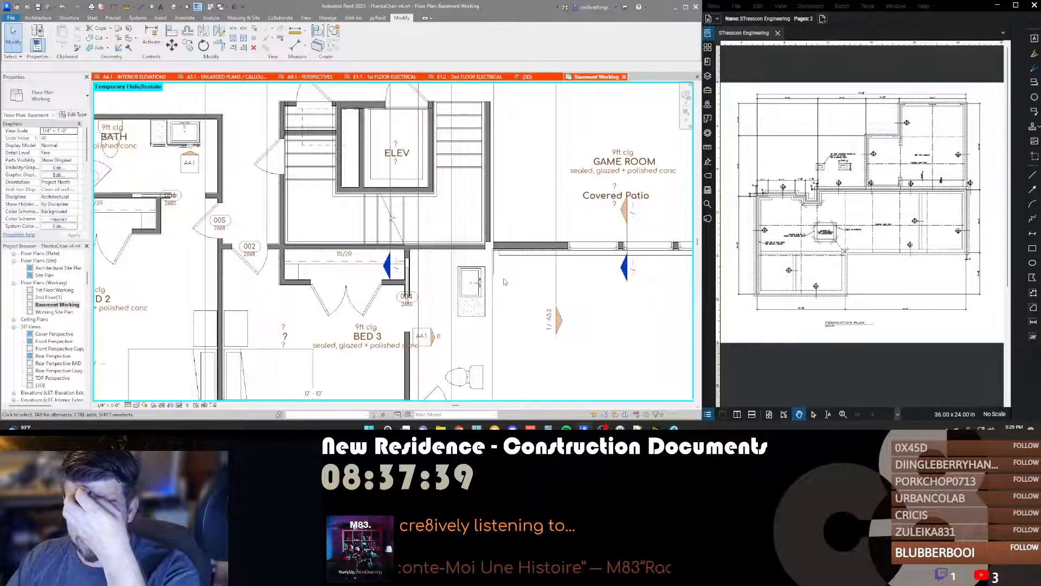
{"action": "scroll", "coordinate": [396, 248], "scroll_direction": "down", "scroll_amount": 3}
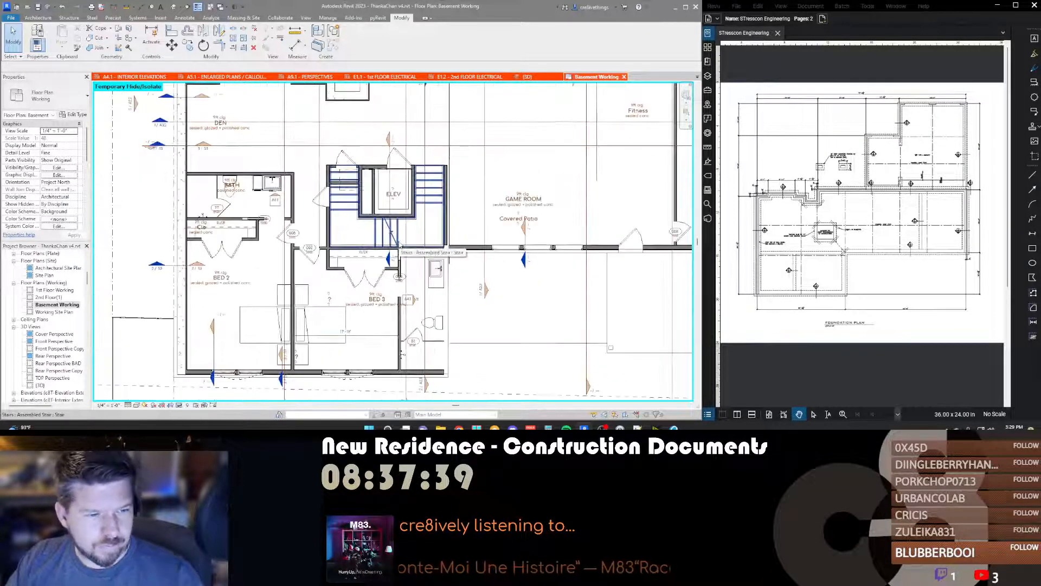
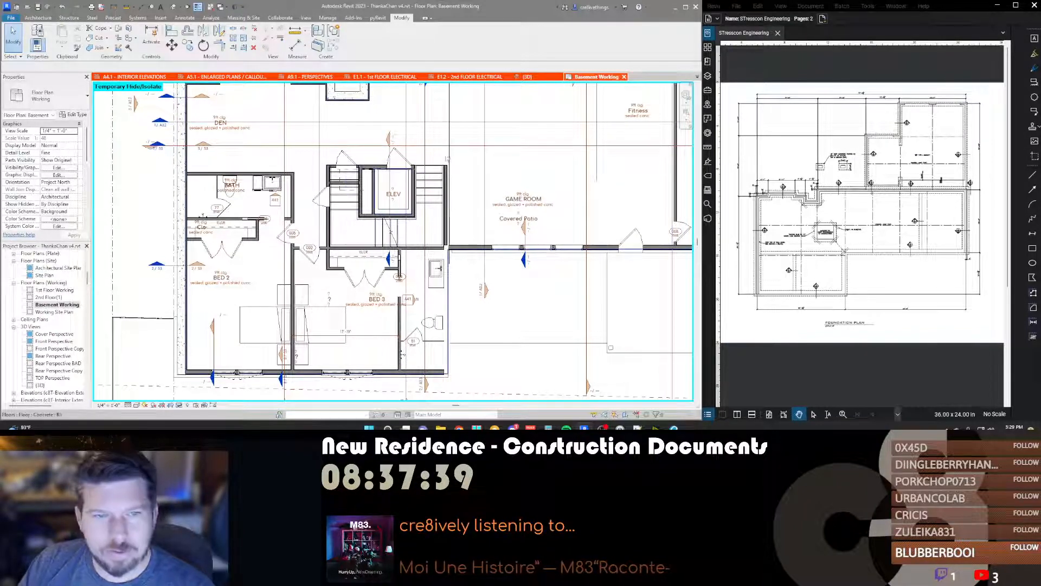
{"action": "scroll", "coordinate": [398, 239], "scroll_direction": "down", "scroll_amount": 4}
{"action": "scroll", "coordinate": [439, 294], "scroll_direction": "up", "scroll_amount": 5}
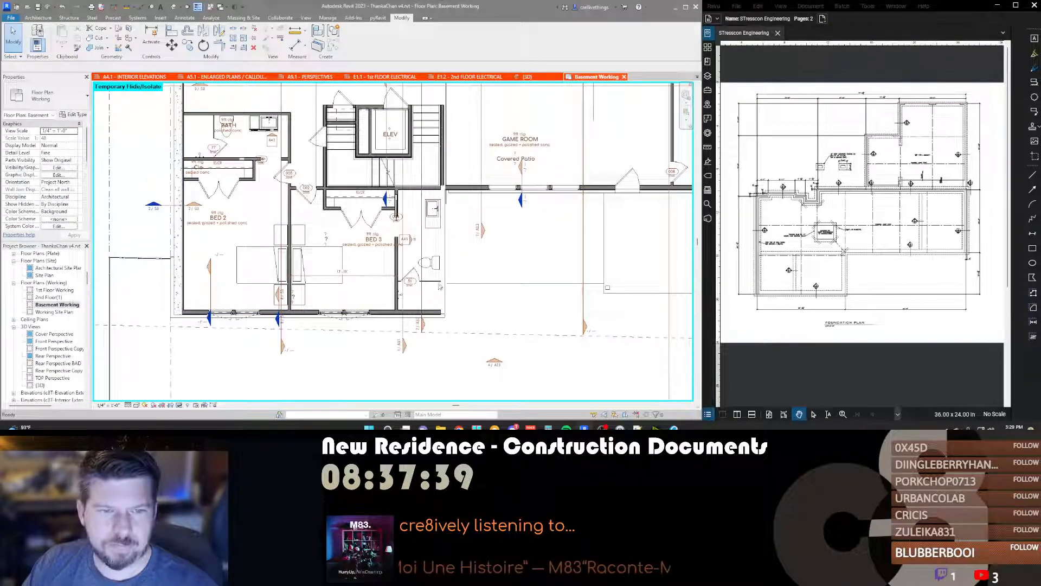
{"action": "scroll", "coordinate": [439, 286], "scroll_direction": "up", "scroll_amount": 2}
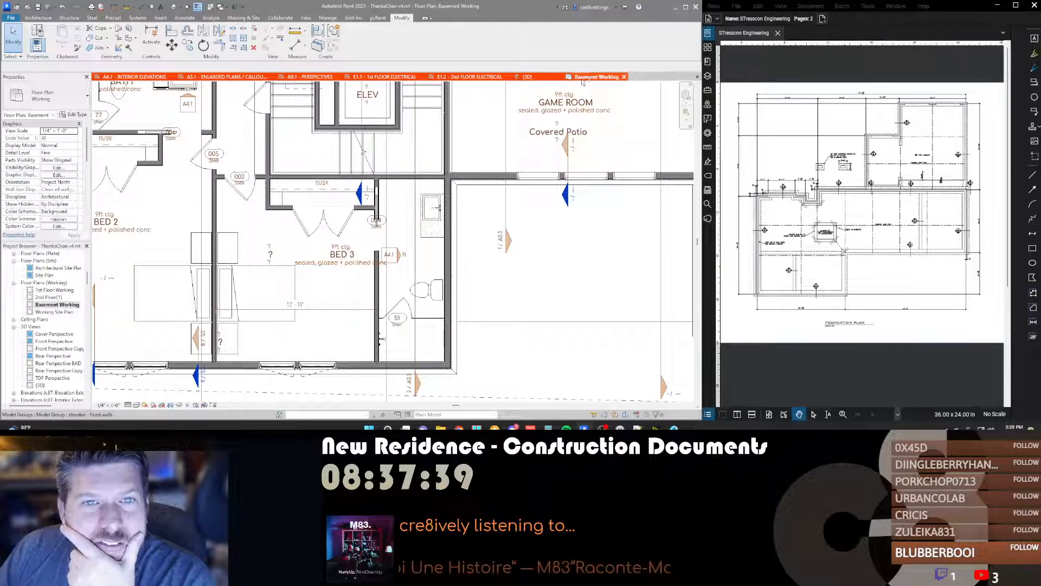
Step: Return to sheet S1 - Foundation Plan and examine the dimensions between the elevator pit and the foundation edge
{"action": "left_click", "coordinate": [697, 77]}
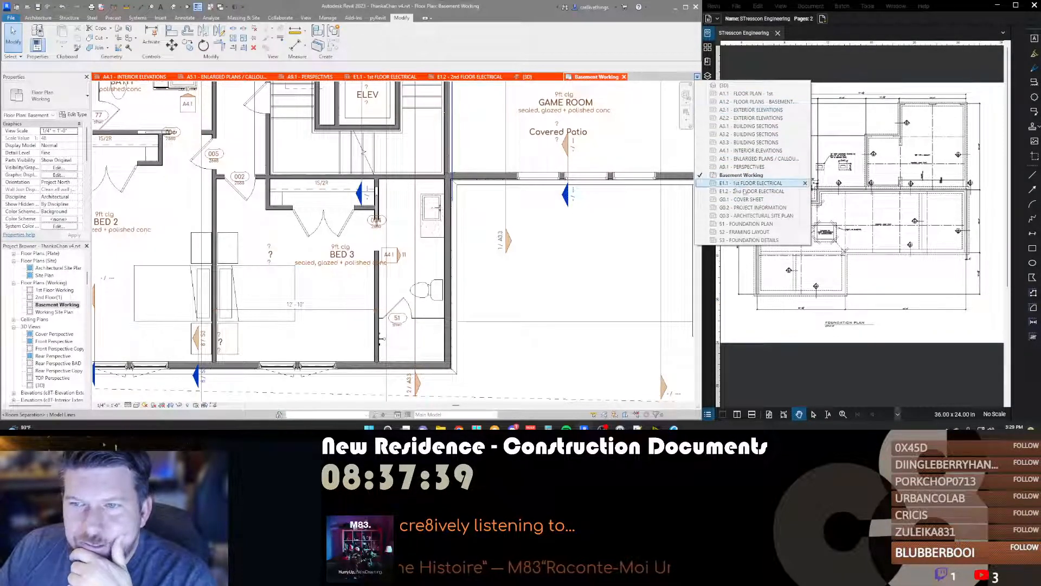
{"action": "left_click", "coordinate": [762, 223]}
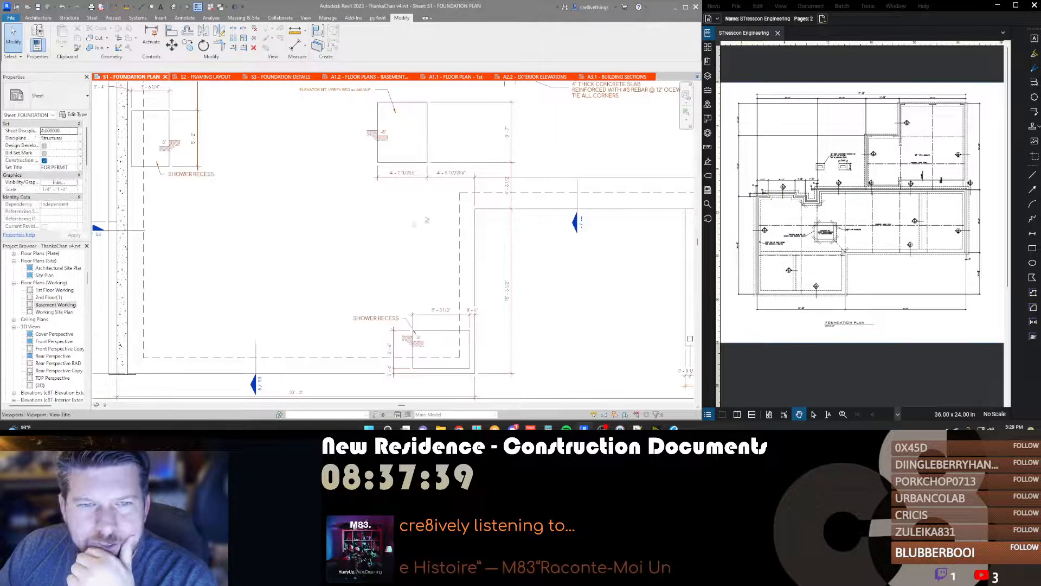
{"action": "scroll", "coordinate": [480, 216], "scroll_direction": "up", "scroll_amount": 3}
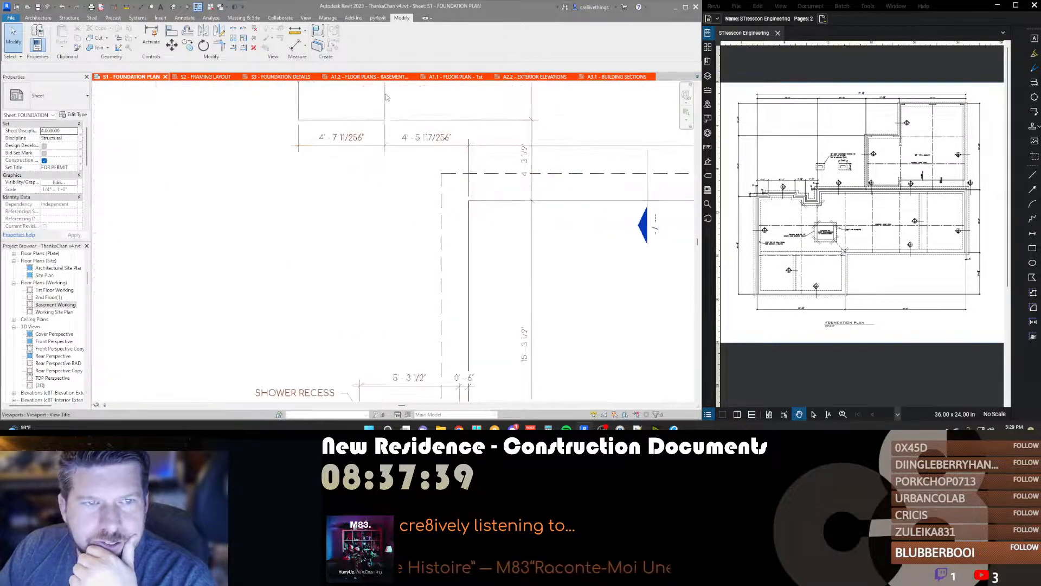
Step: Activate the Foundation view on the sheet and inspect the outlines of the elevator pit floor and the surrounding basement slab
{"action": "double_click", "coordinate": [386, 97]}
{"action": "scroll", "coordinate": [381, 138], "scroll_direction": "up", "scroll_amount": 2}
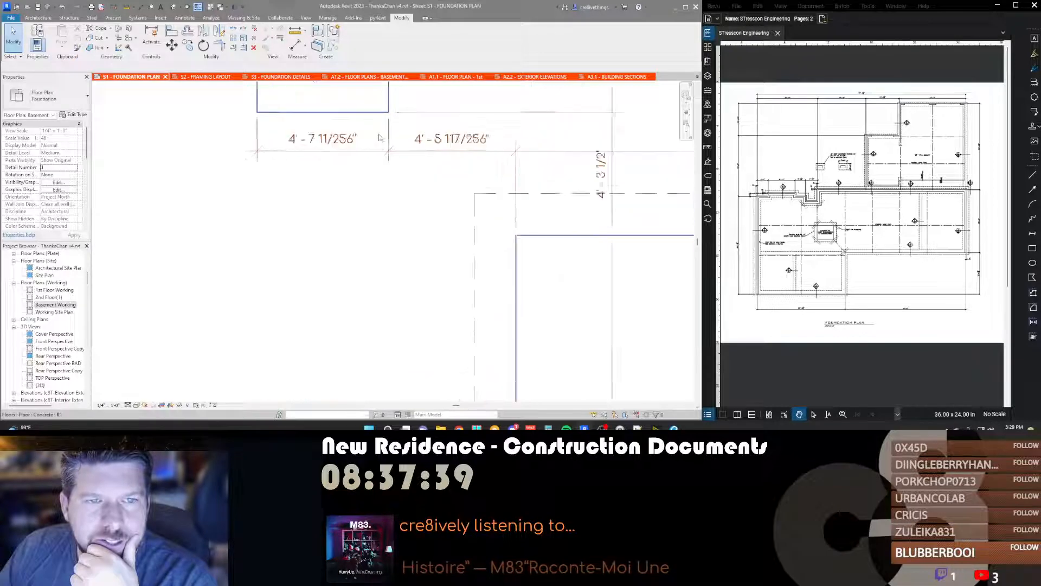
{"action": "middle_click_drag", "start_coordinate": [380, 138], "coordinate": [380, 235]}
{"action": "left_click", "coordinate": [373, 188]}
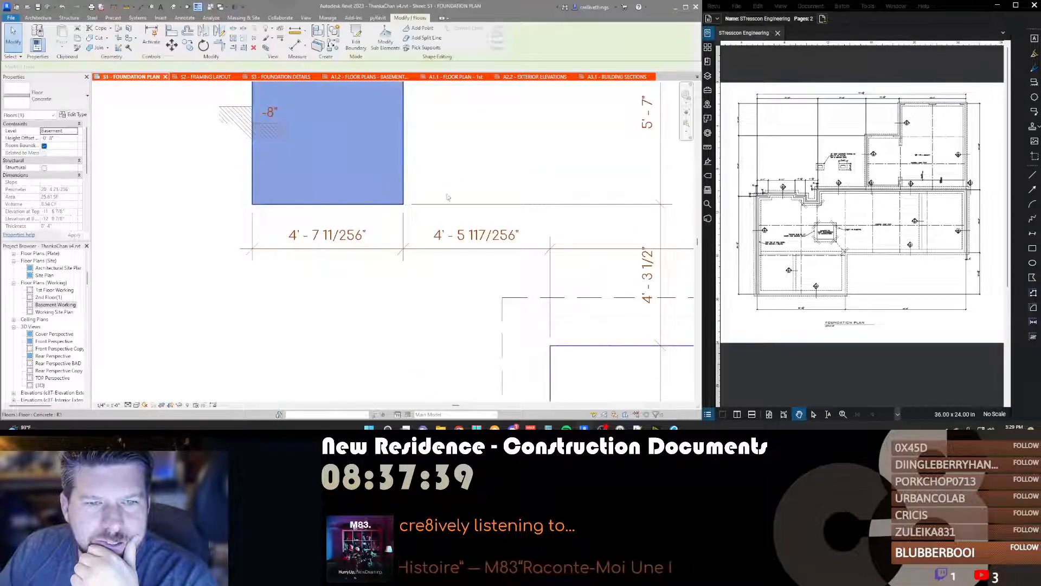
{"action": "left_click", "coordinate": [420, 253]}
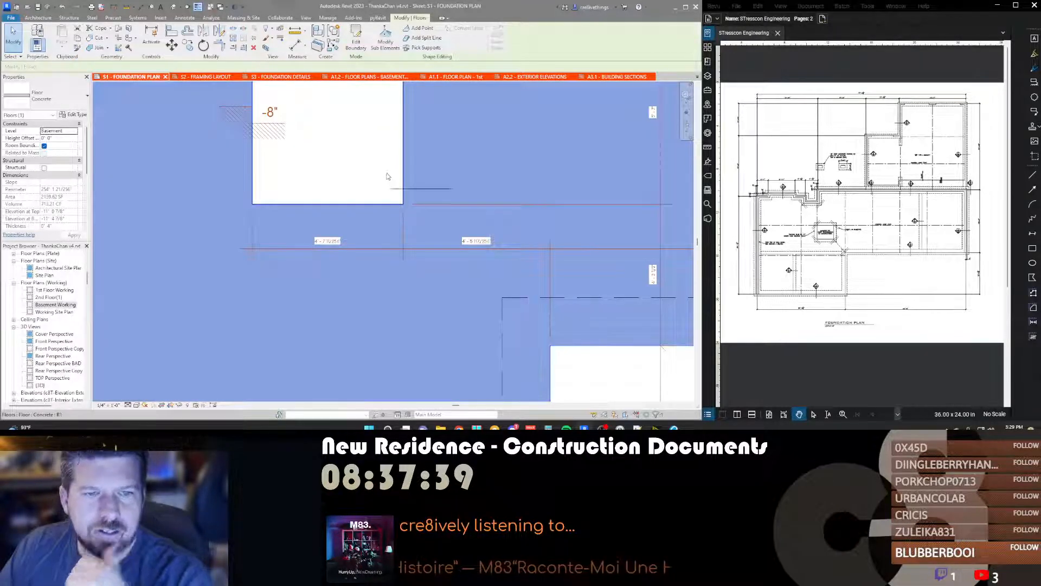
{"action": "key", "text": "Escape"}
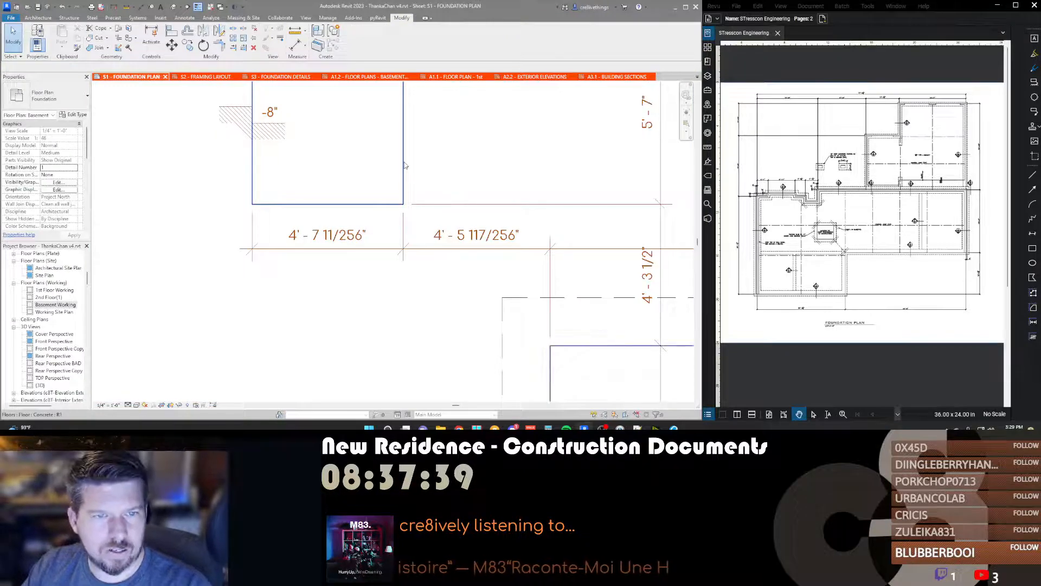
Step: Examine the elevator pit's width and offset dimensions against the surrounding slab on the foundation plan
{"action": "scroll", "coordinate": [423, 315], "scroll_direction": "down", "scroll_amount": 3}
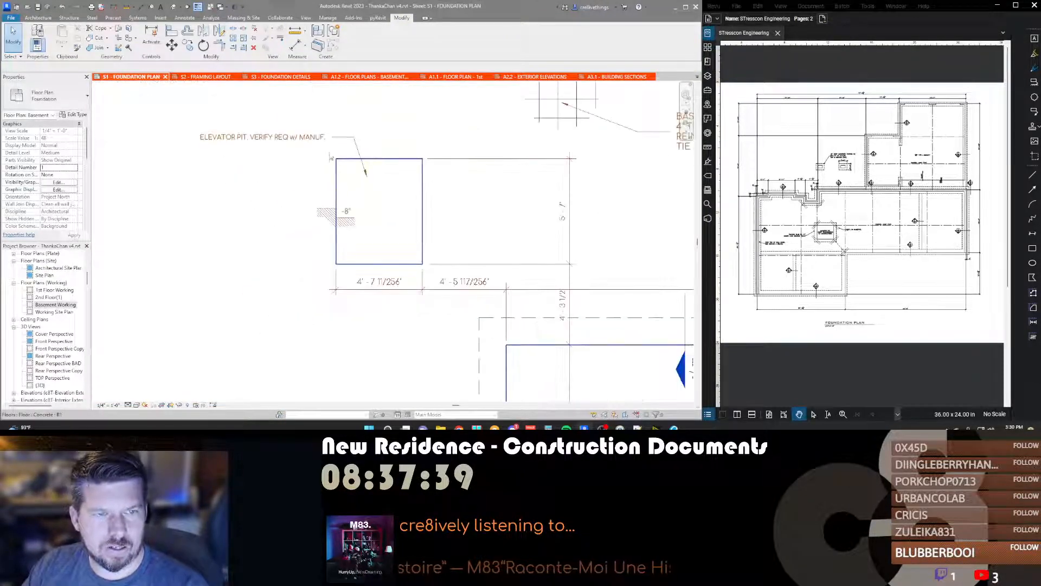
{"action": "left_click_drag", "start_coordinate": [421, 312], "coordinate": [440, 304]}
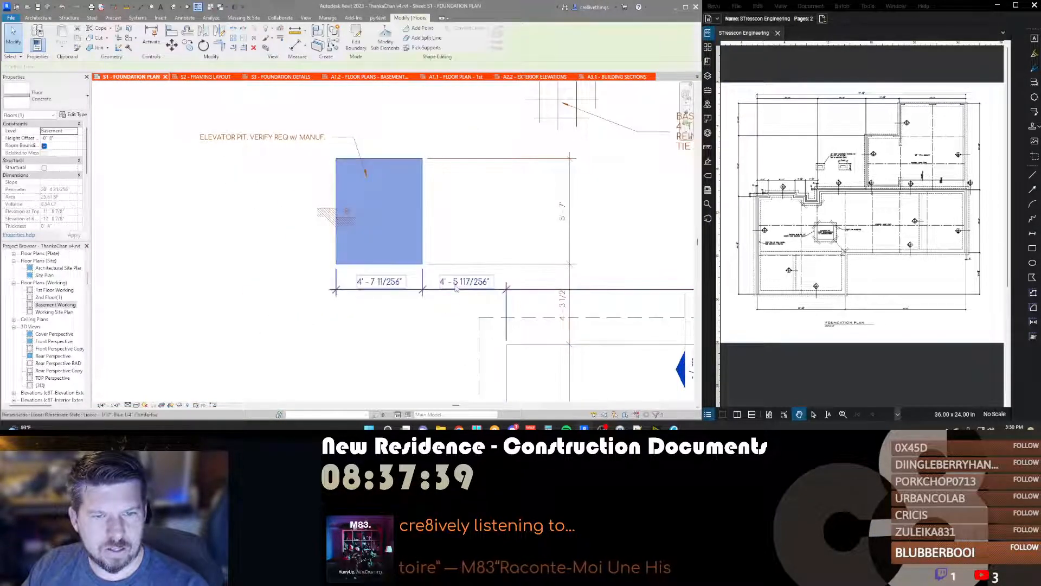
{"action": "key", "text": "Escape"}
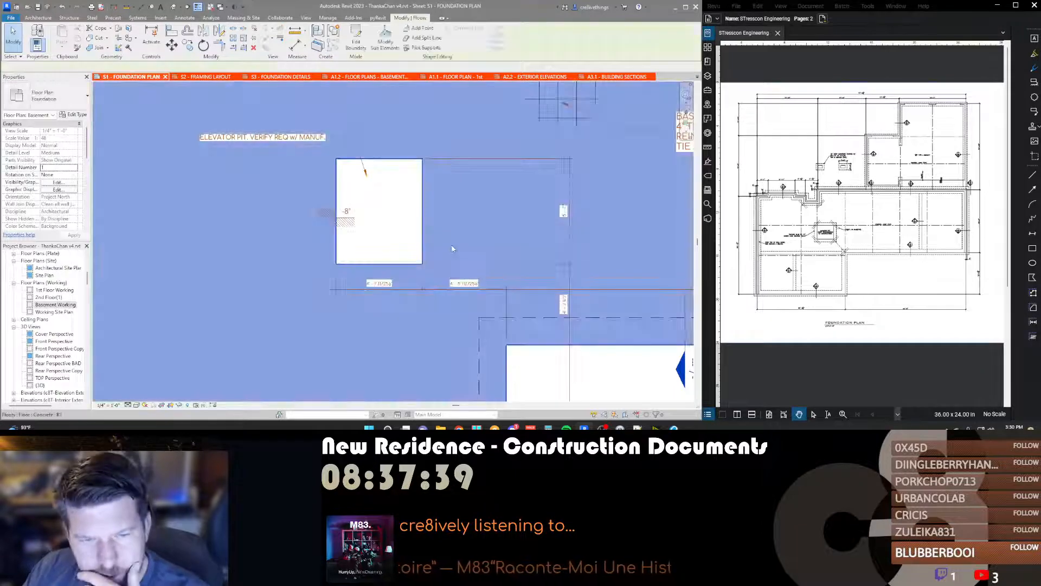
{"action": "left_click", "coordinate": [453, 250]}
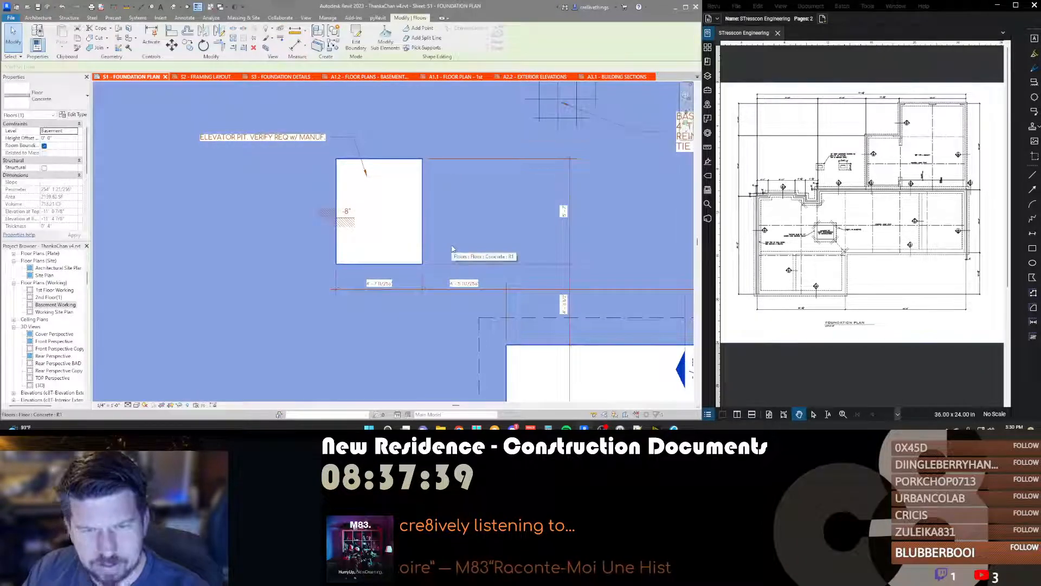
{"action": "key", "text": "Escape"}
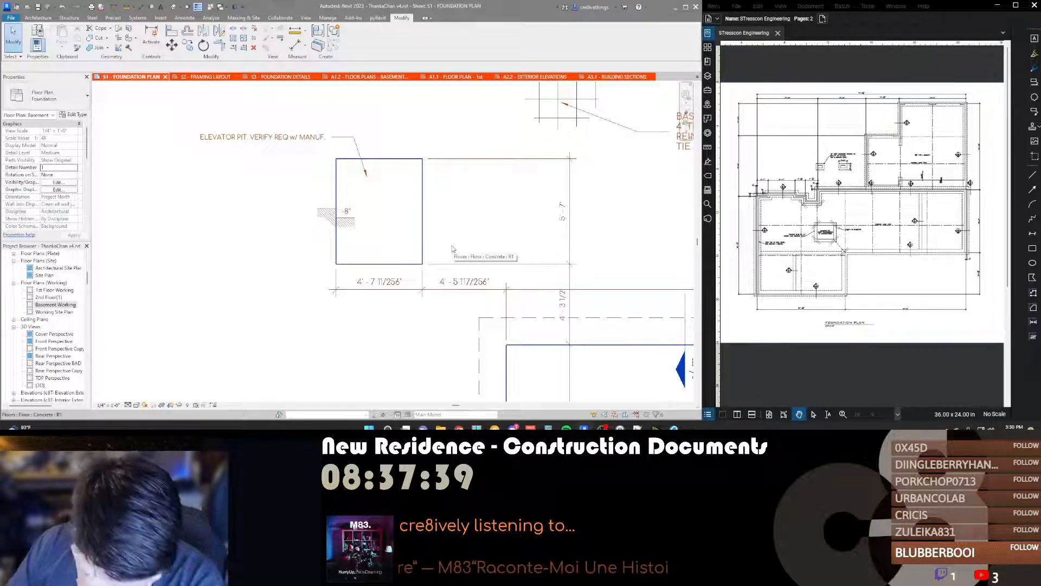
{"action": "middle_click_drag", "start_coordinate": [468, 255], "coordinate": [469, 254]}
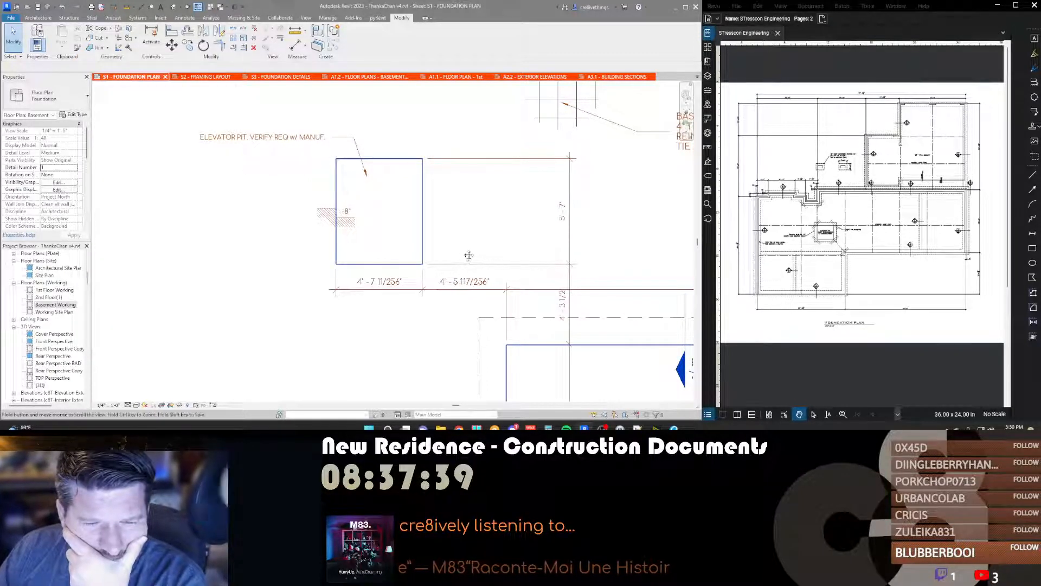
{"action": "scroll", "coordinate": [468, 255], "scroll_direction": "down", "scroll_amount": 2}
{"action": "scroll", "coordinate": [423, 234], "scroll_direction": "down", "scroll_amount": 1}
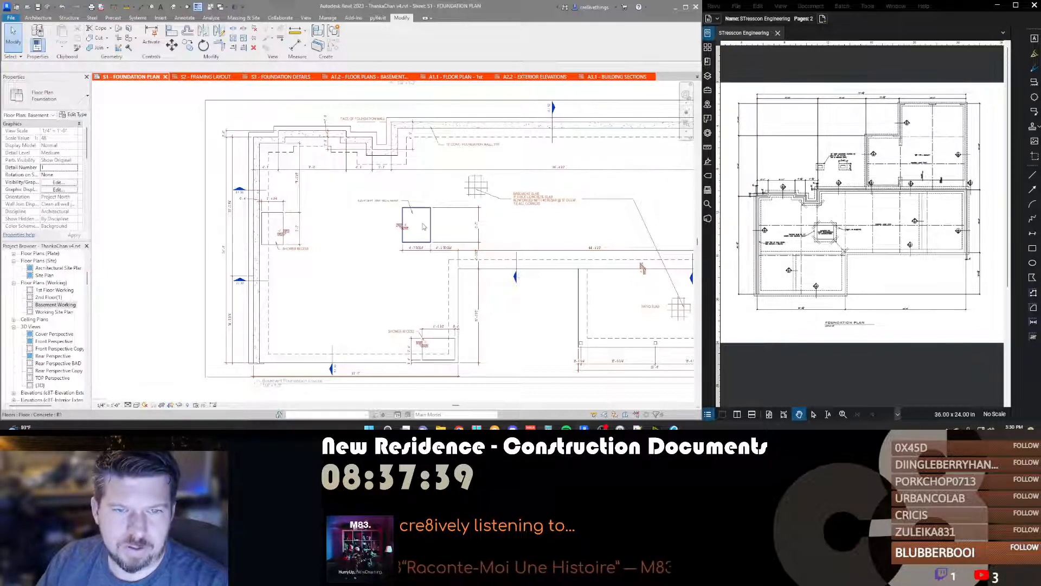
{"action": "scroll", "coordinate": [421, 239], "scroll_direction": "up", "scroll_amount": 3}
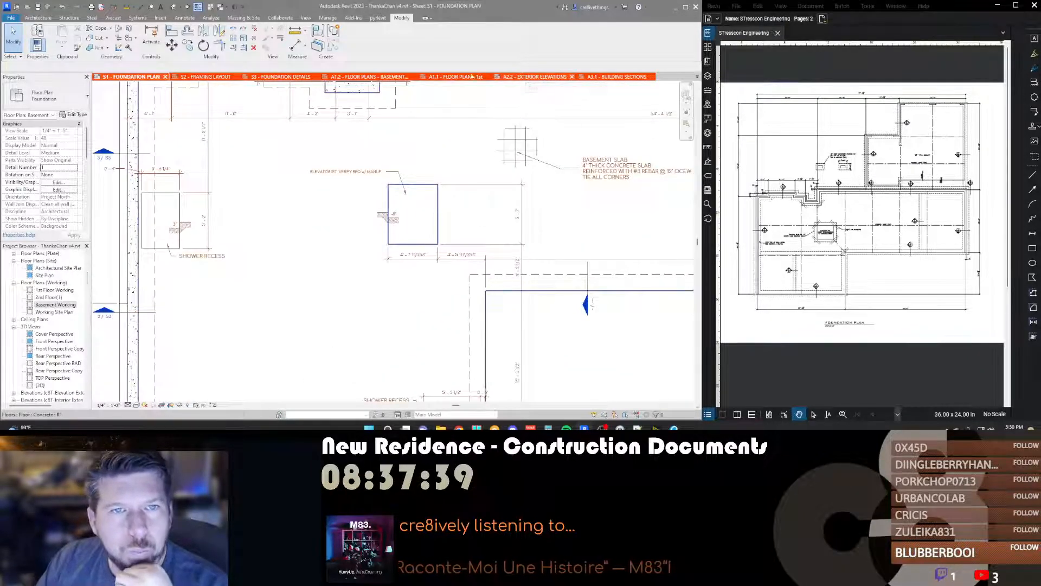
Step: Switch to the Basement Working plan and open the boundary sketch of the main concrete basement slab
{"action": "left_click", "coordinate": [698, 77]}
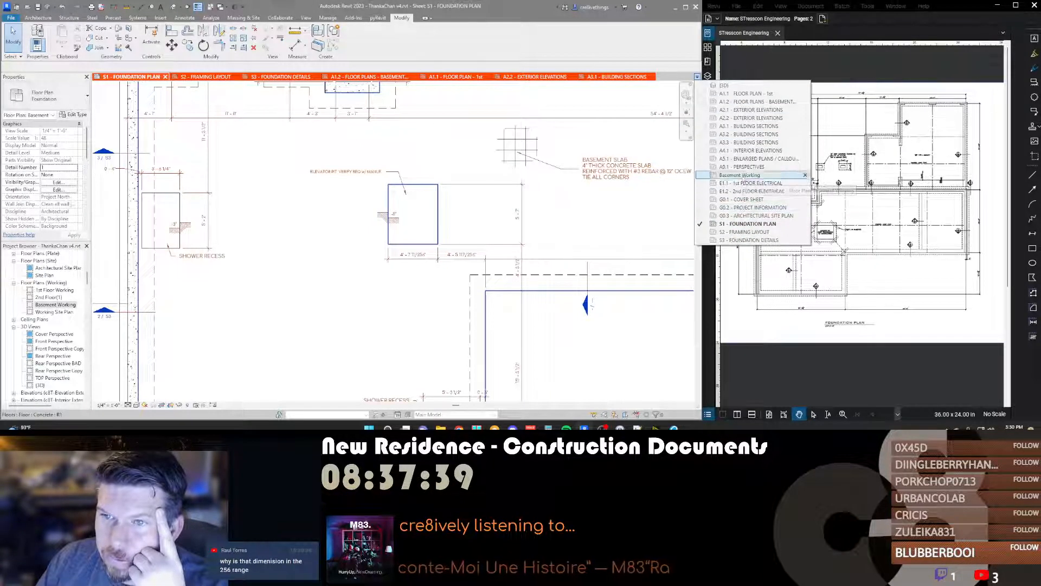
{"action": "left_click", "coordinate": [740, 175]}
{"action": "middle_click_drag", "start_coordinate": [346, 266], "coordinate": [344, 305]}
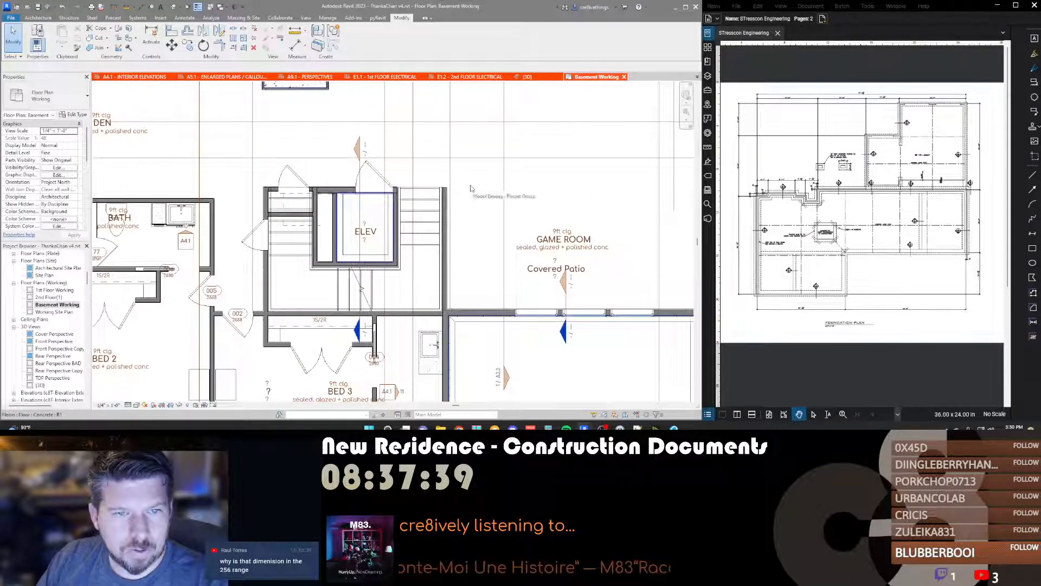
{"action": "left_click", "coordinate": [432, 194]}
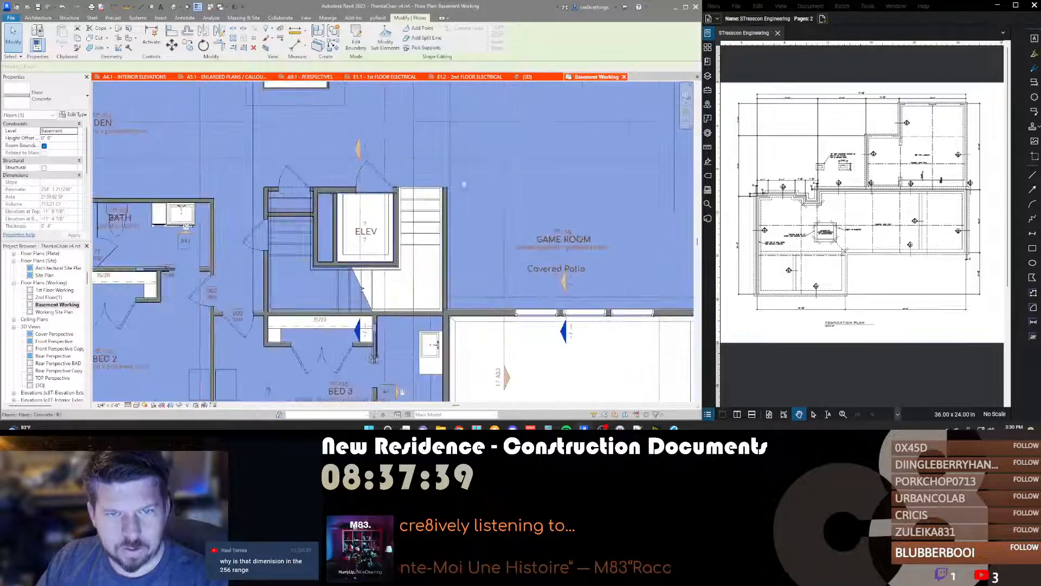
{"action": "double_click", "coordinate": [482, 175]}
Step: Align the edges of the slab's elevator opening with the inner faces of the elevator shaft walls
{"action": "key", "text": "a"}
{"action": "key", "text": "l"}
{"action": "scroll", "coordinate": [398, 212], "scroll_direction": "up", "scroll_amount": 5}
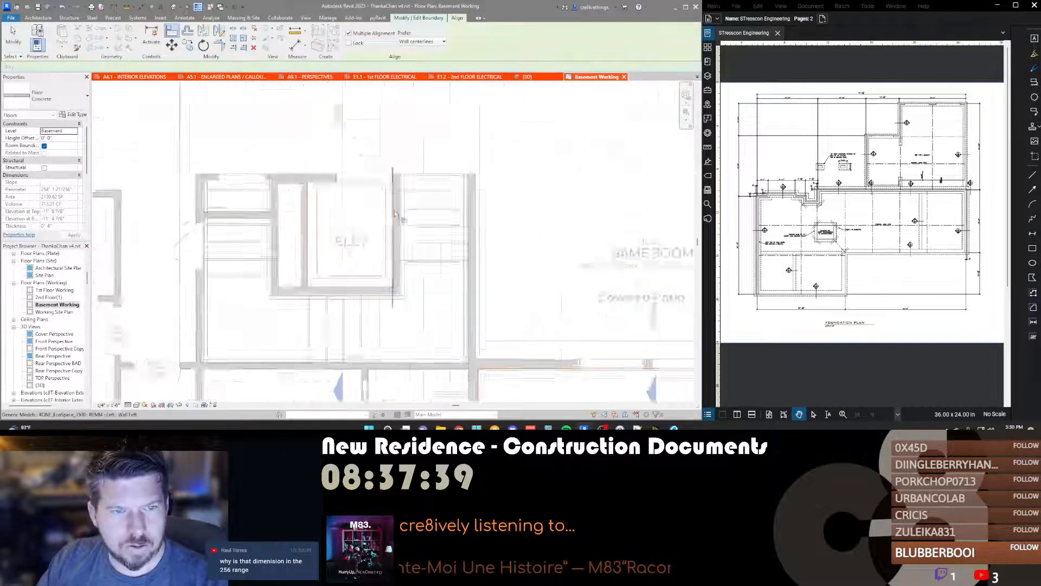
{"action": "scroll", "coordinate": [390, 212], "scroll_direction": "up", "scroll_amount": 4}
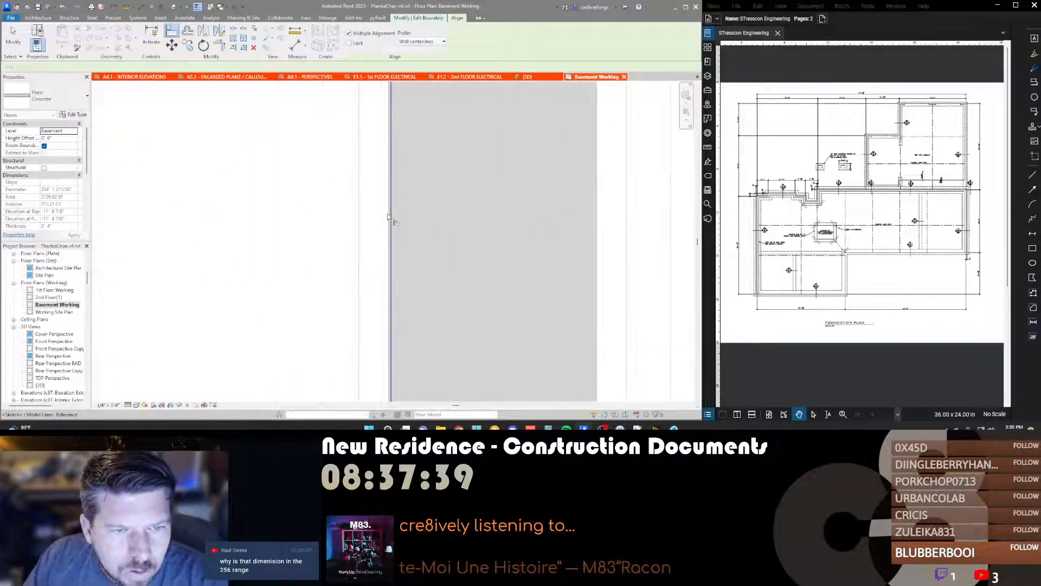
{"action": "scroll", "coordinate": [376, 218], "scroll_direction": "up", "scroll_amount": 3}
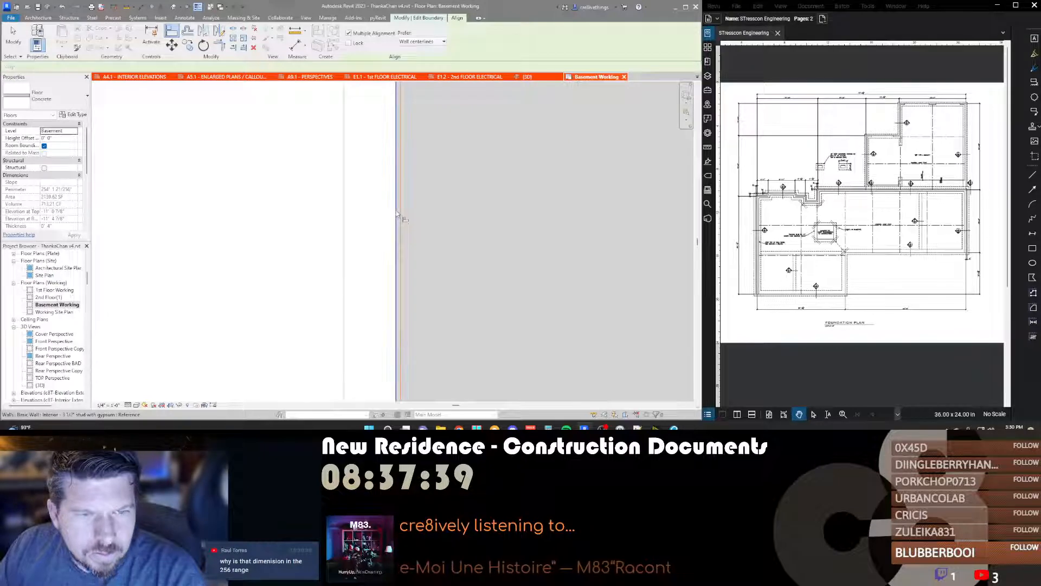
{"action": "scroll", "coordinate": [400, 213], "scroll_direction": "down", "scroll_amount": 5}
{"action": "scroll", "coordinate": [407, 225], "scroll_direction": "up", "scroll_amount": 6}
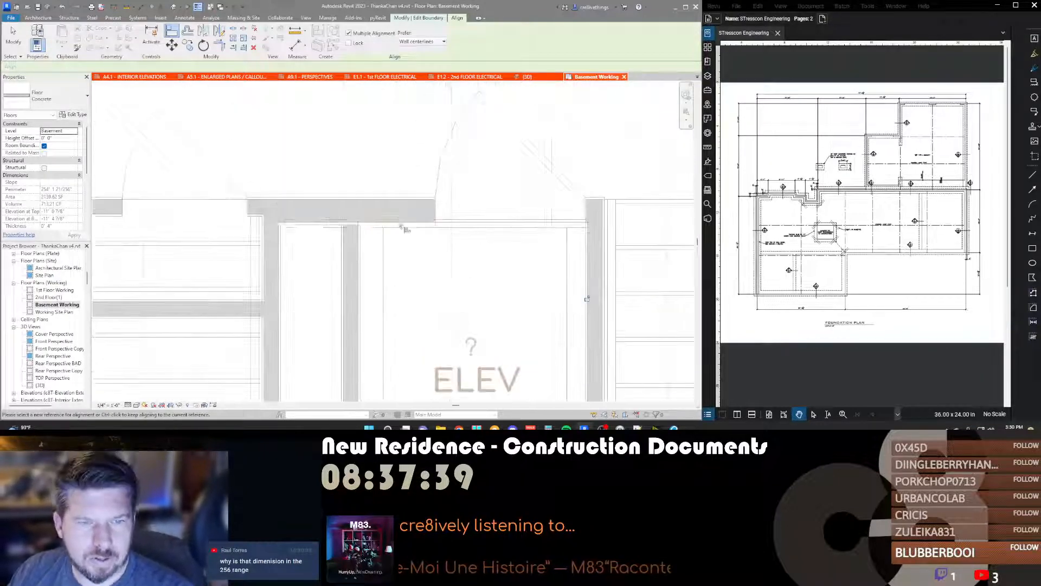
{"action": "scroll", "coordinate": [325, 234], "scroll_direction": "down", "scroll_amount": 5}
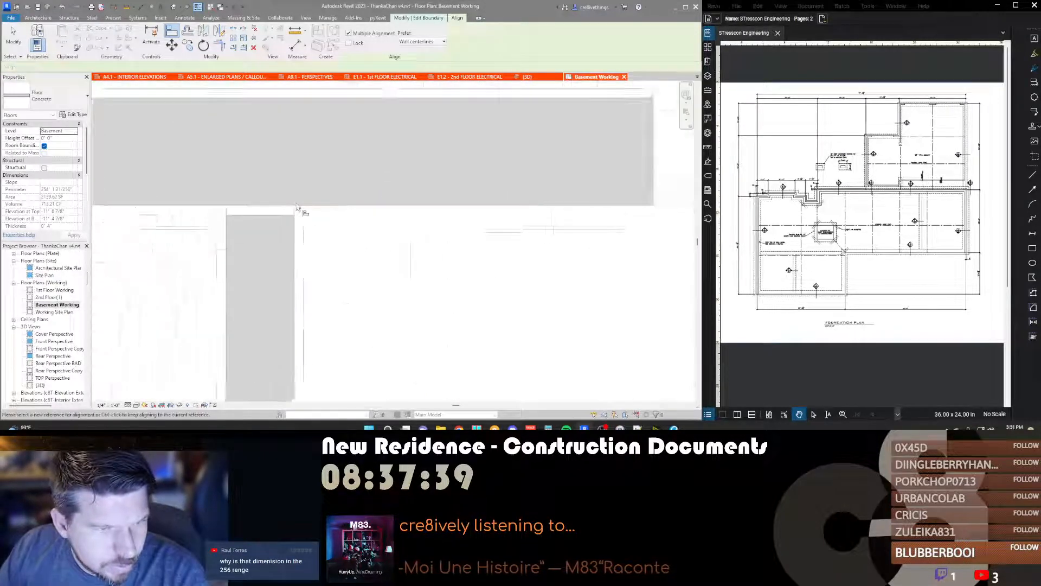
{"action": "scroll", "coordinate": [313, 288], "scroll_direction": "up", "scroll_amount": 5}
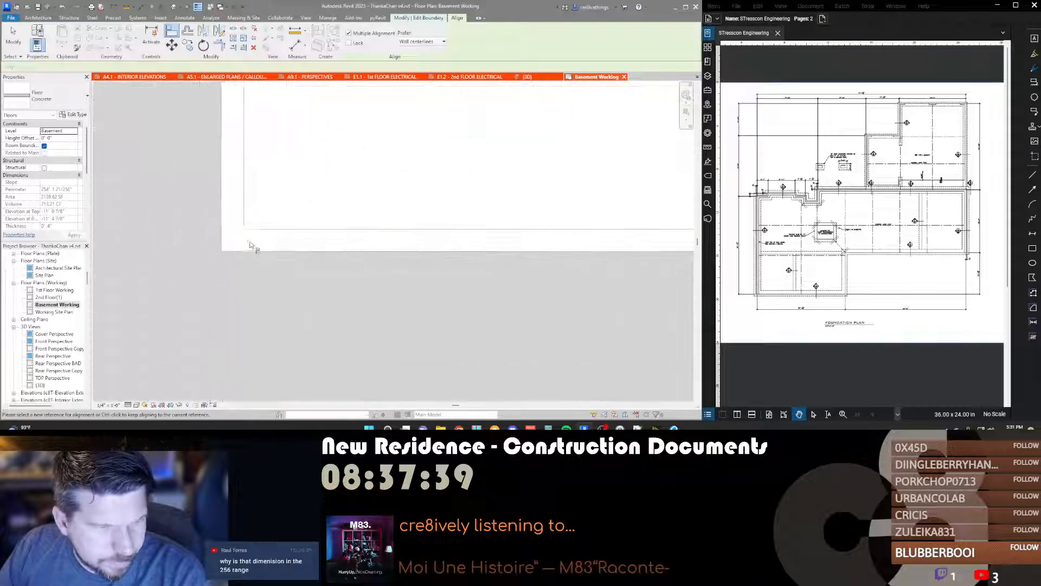
{"action": "scroll", "coordinate": [287, 208], "scroll_direction": "down", "scroll_amount": 3}
{"action": "scroll", "coordinate": [253, 243], "scroll_direction": "up", "scroll_amount": 3}
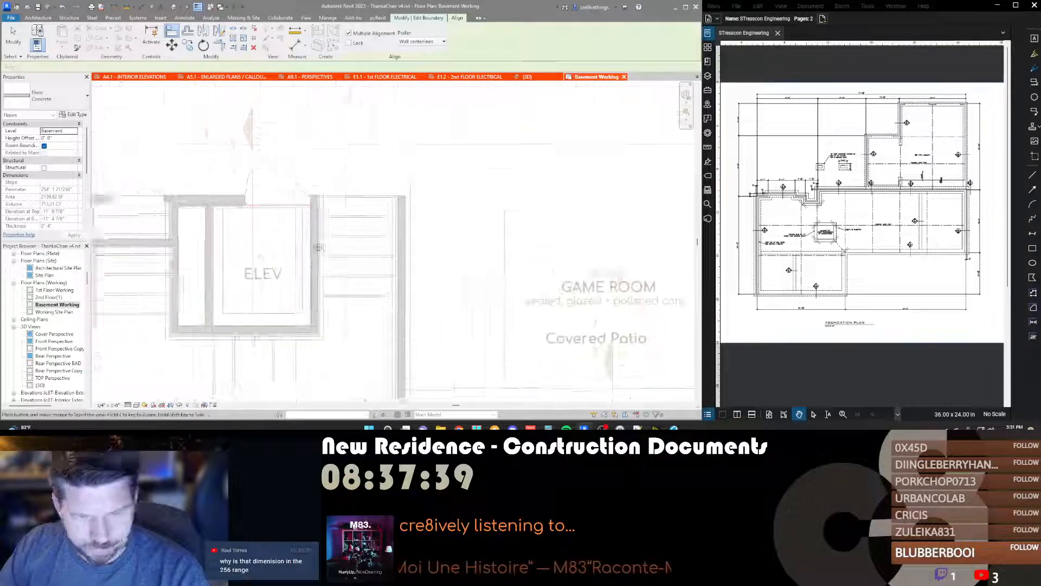
{"action": "middle_click_drag", "start_coordinate": [254, 243], "coordinate": [386, 230]}
Step: Finish the slab boundary edit without attaching walls to the floor or joining the overlapping wall geometry
{"action": "key", "text": "f"}
{"action": "key", "text": "f"}
{"action": "scroll", "coordinate": [374, 228], "scroll_direction": "down", "scroll_amount": 6}
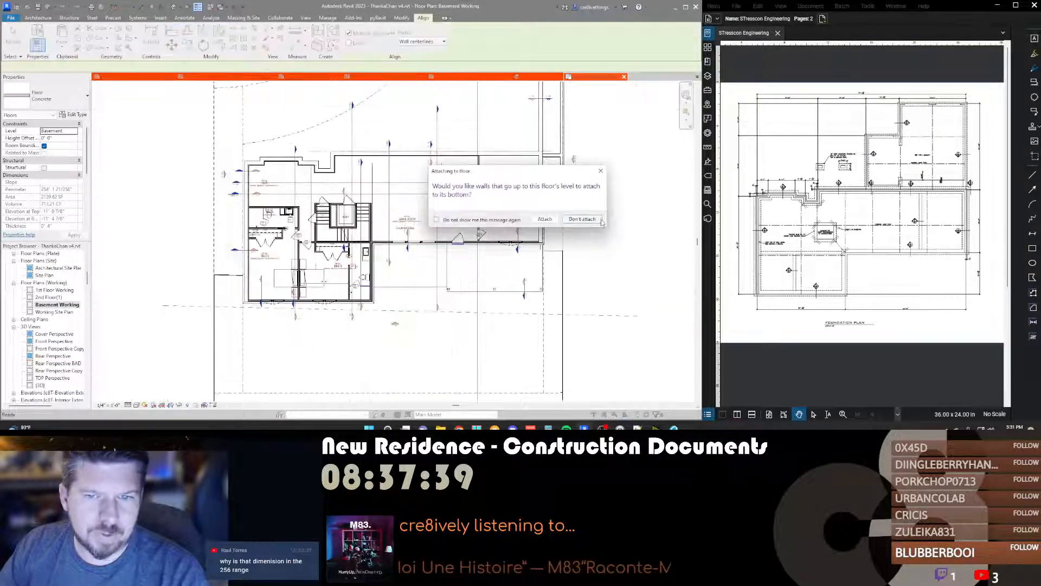
{"action": "left_click", "coordinate": [582, 219]}
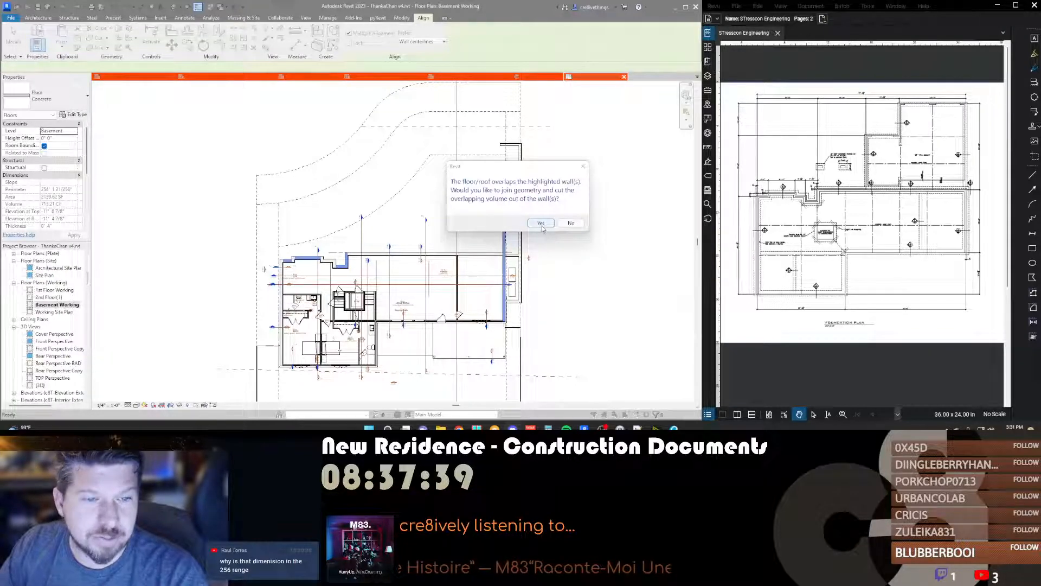
{"action": "left_click", "coordinate": [572, 223]}
{"action": "scroll", "coordinate": [382, 231], "scroll_direction": "up", "scroll_amount": 5}
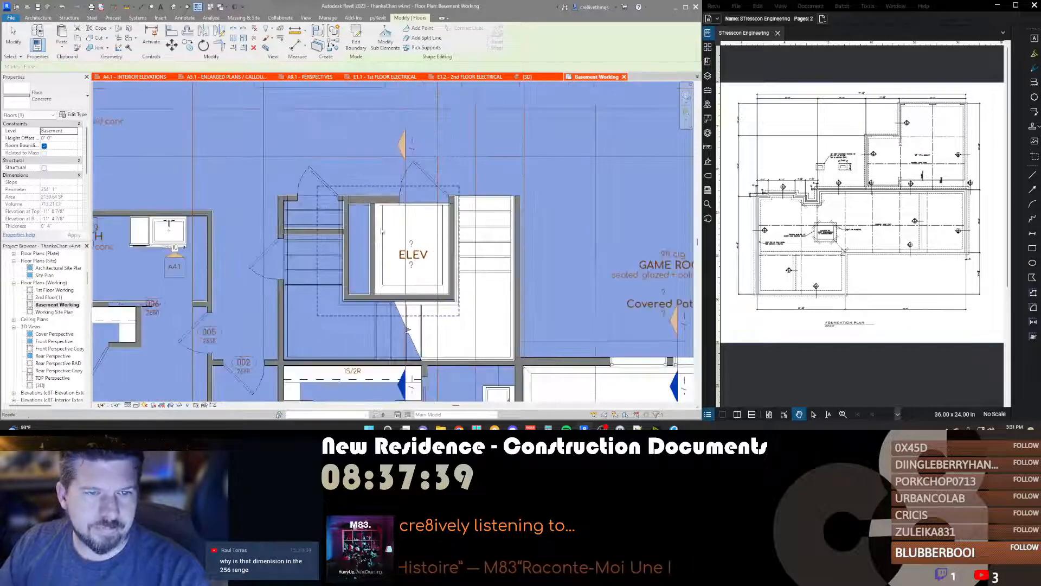
{"action": "key", "text": "Escape"}
Step: Edit the elevator pit floor's boundary, align its edge with the inner face of the shaft wall beside the stairs, and finish the sketch
{"action": "scroll", "coordinate": [347, 217], "scroll_direction": "up", "scroll_amount": 3}
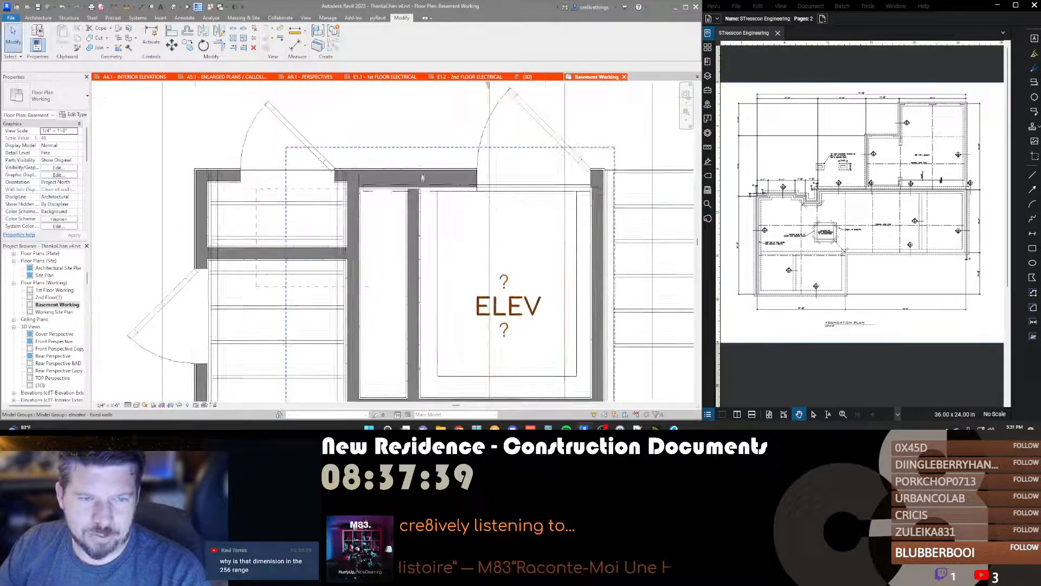
{"action": "scroll", "coordinate": [422, 177], "scroll_direction": "down", "scroll_amount": 2}
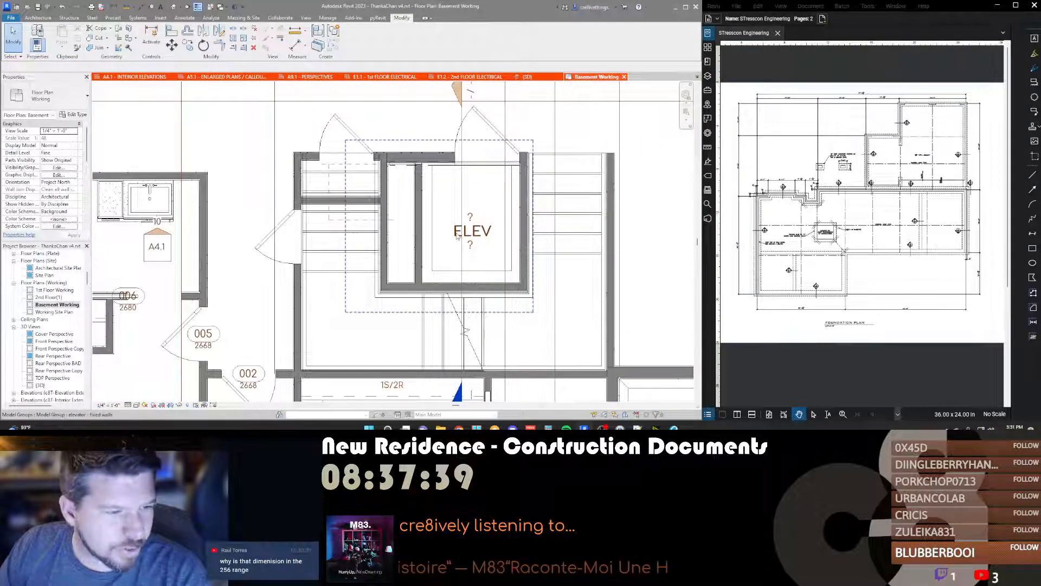
{"action": "scroll", "coordinate": [457, 237], "scroll_direction": "down", "scroll_amount": 2}
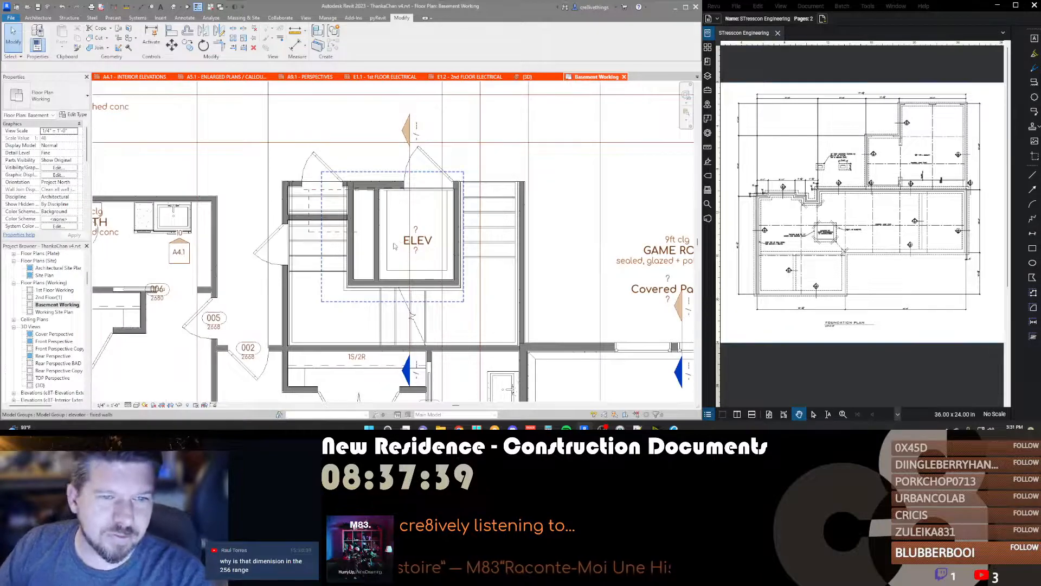
{"action": "double_click", "coordinate": [393, 213]}
{"action": "scroll", "coordinate": [434, 206], "scroll_direction": "up", "scroll_amount": 5}
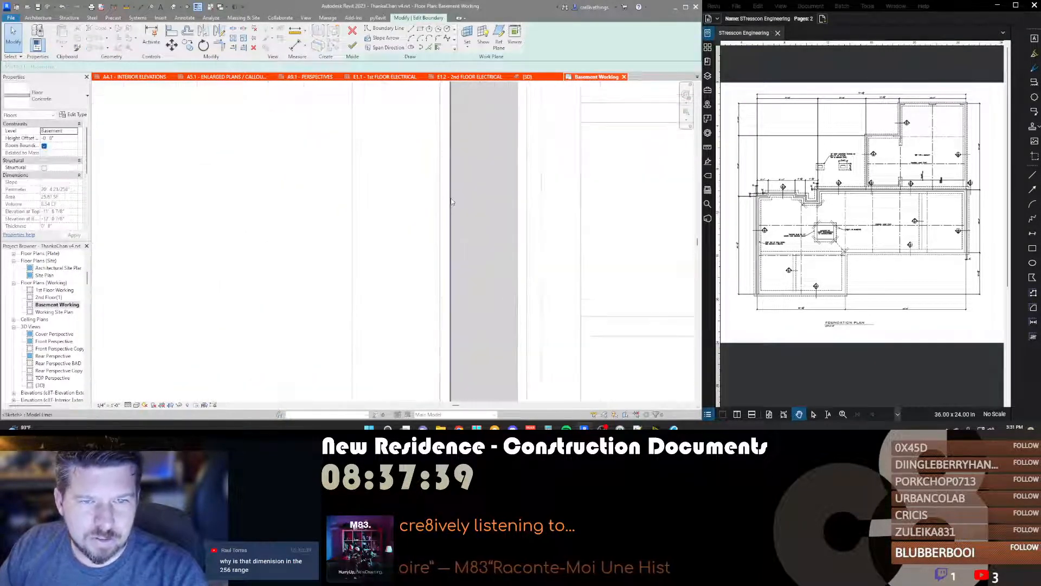
{"action": "scroll", "coordinate": [451, 202], "scroll_direction": "up", "scroll_amount": 3}
{"action": "key", "text": "a"}
{"action": "key", "text": "l"}
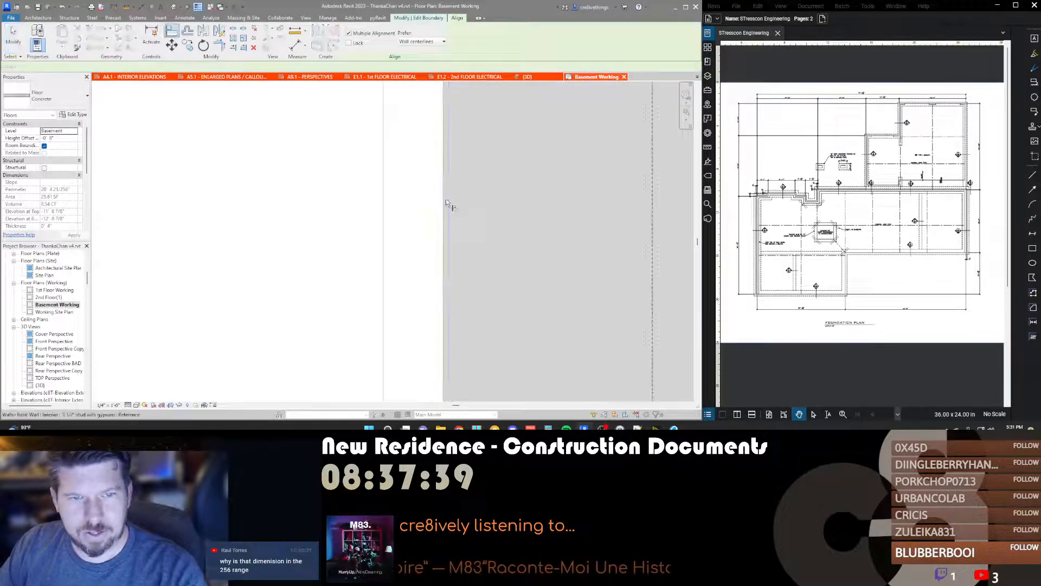
{"action": "left_click", "coordinate": [444, 201]}
{"action": "scroll", "coordinate": [455, 213], "scroll_direction": "down", "scroll_amount": 5}
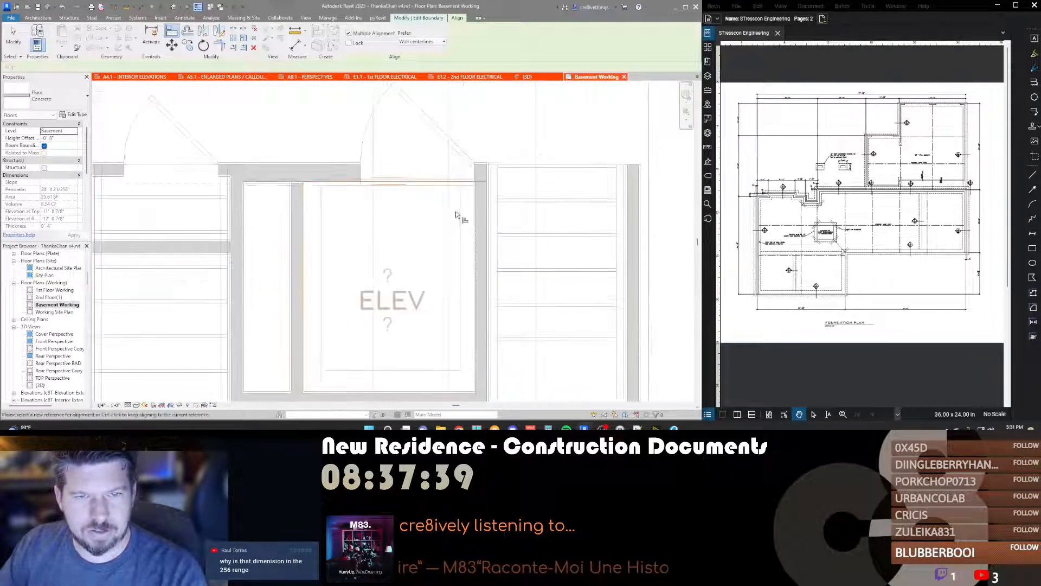
{"action": "scroll", "coordinate": [454, 195], "scroll_direction": "down", "scroll_amount": 4}
{"action": "key", "text": "Escape"}
{"action": "key", "text": "Escape"}
{"action": "left_click", "coordinate": [355, 45]}
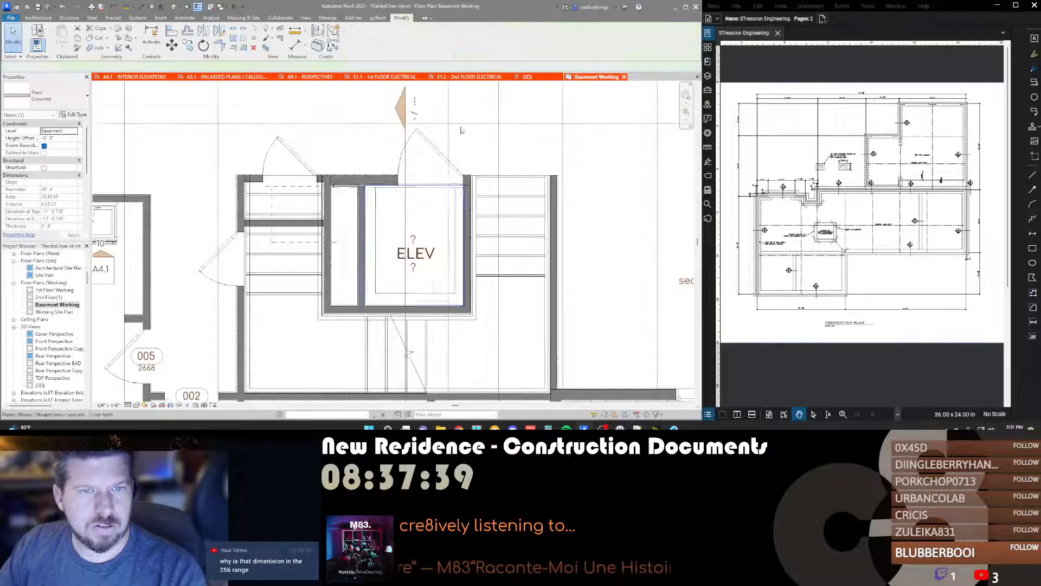
{"action": "key", "text": "Escape"}
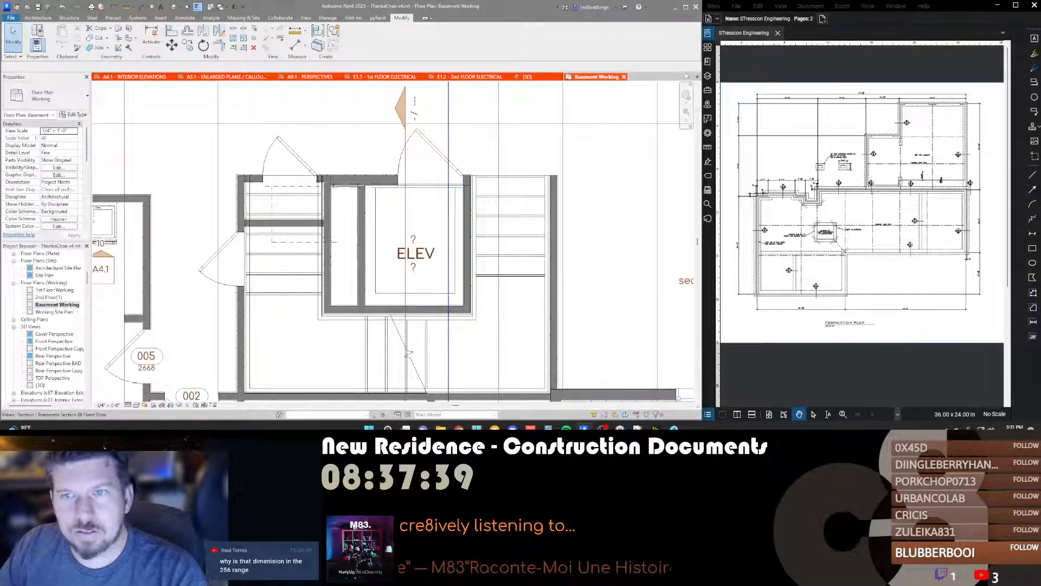
Step: Return to sheet S1 - Foundation Plan
{"action": "left_click", "coordinate": [697, 77]}
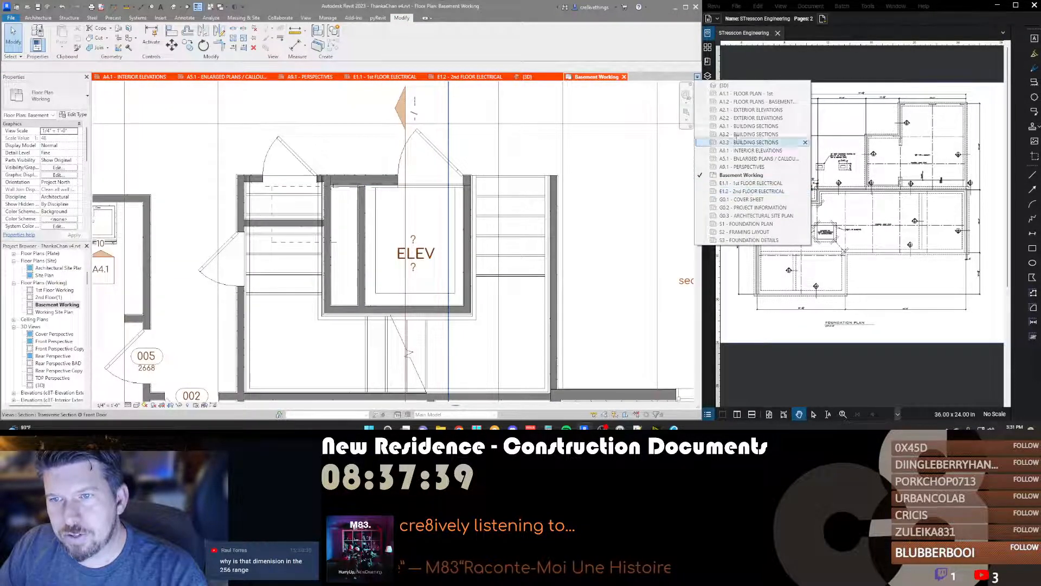
{"action": "left_click", "coordinate": [746, 223]}
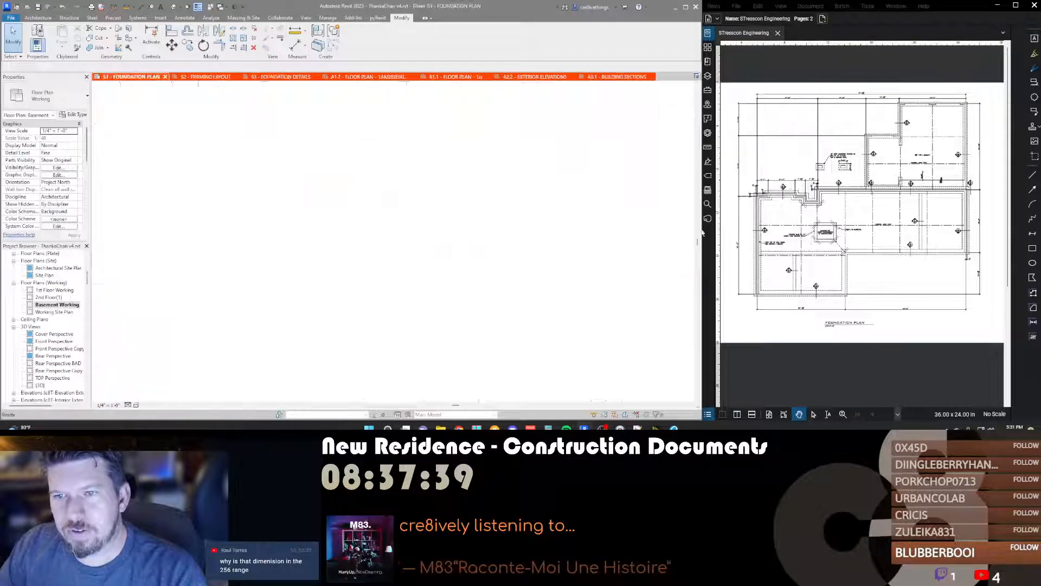
Step: Check the dimensions around the elevator pit and the shower recesses in the basement foundation layout
{"action": "scroll", "coordinate": [446, 264], "scroll_direction": "up", "scroll_amount": 4}
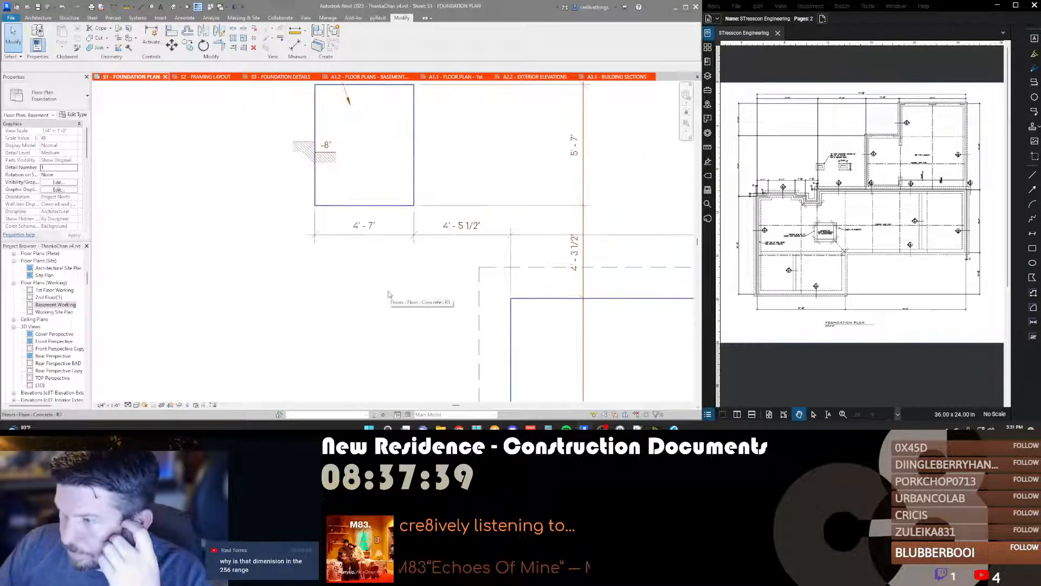
{"action": "scroll", "coordinate": [373, 240], "scroll_direction": "down", "scroll_amount": 4}
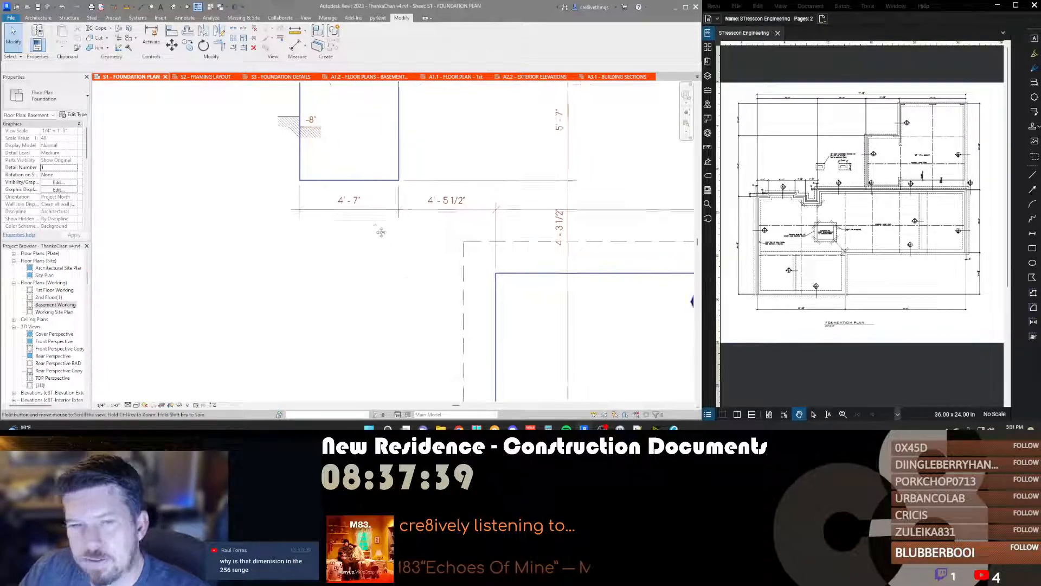
{"action": "scroll", "coordinate": [373, 241], "scroll_direction": "down", "scroll_amount": 2}
{"action": "scroll", "coordinate": [244, 284], "scroll_direction": "up", "scroll_amount": 8}
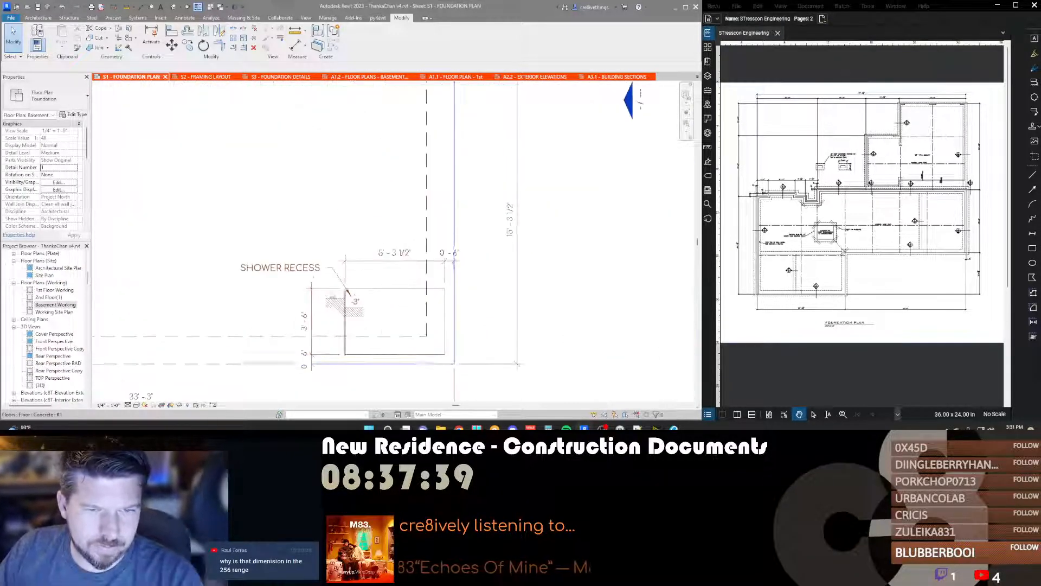
{"action": "scroll", "coordinate": [244, 284], "scroll_direction": "down", "scroll_amount": 3}
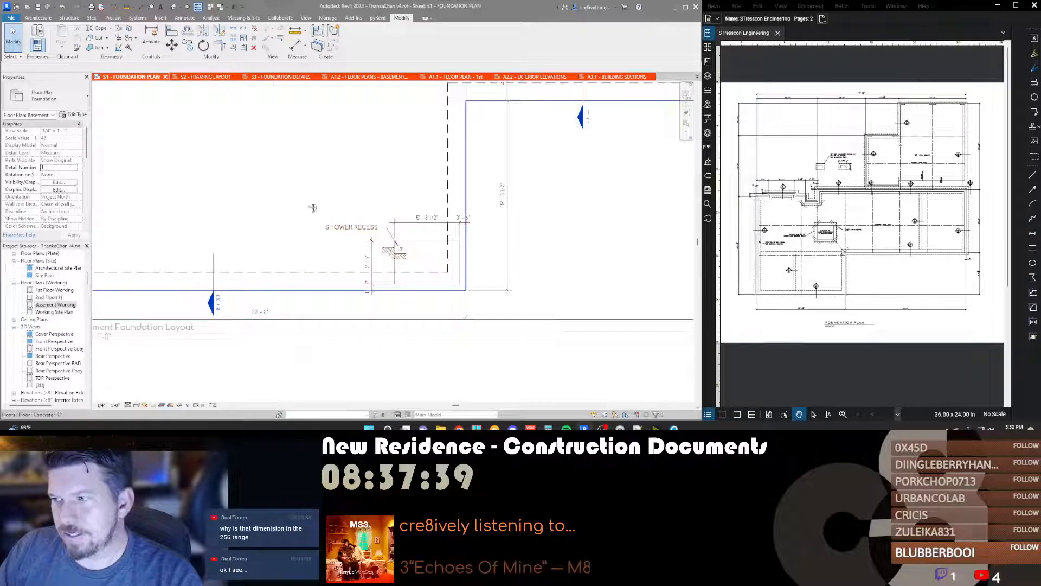
{"action": "scroll", "coordinate": [467, 281], "scroll_direction": "up", "scroll_amount": 3}
{"action": "scroll", "coordinate": [468, 281], "scroll_direction": "down", "scroll_amount": 1}
{"action": "scroll", "coordinate": [334, 168], "scroll_direction": "up", "scroll_amount": 4}
{"action": "scroll", "coordinate": [356, 208], "scroll_direction": "down", "scroll_amount": 4}
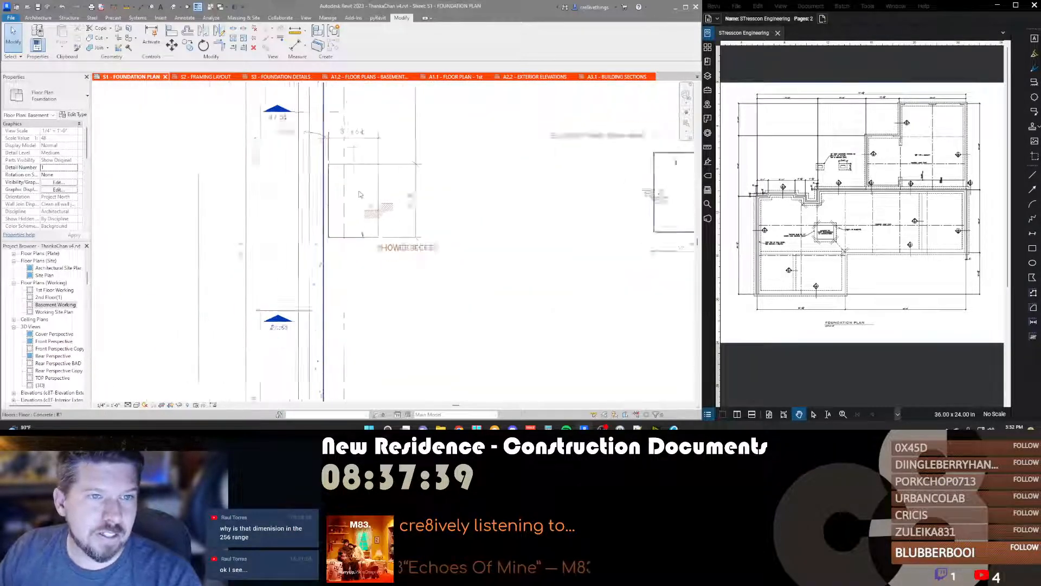
{"action": "middle_click_drag", "start_coordinate": [445, 209], "coordinate": [415, 286]}
{"action": "scroll", "coordinate": [415, 287], "scroll_direction": "down", "scroll_amount": 2}
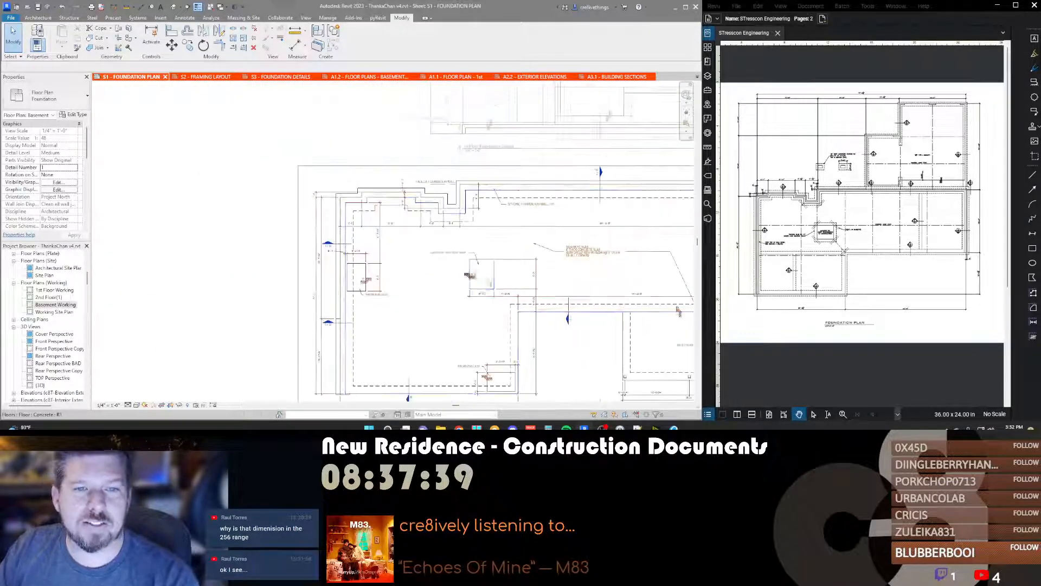
{"action": "scroll", "coordinate": [677, 312], "scroll_direction": "down", "scroll_amount": 3}
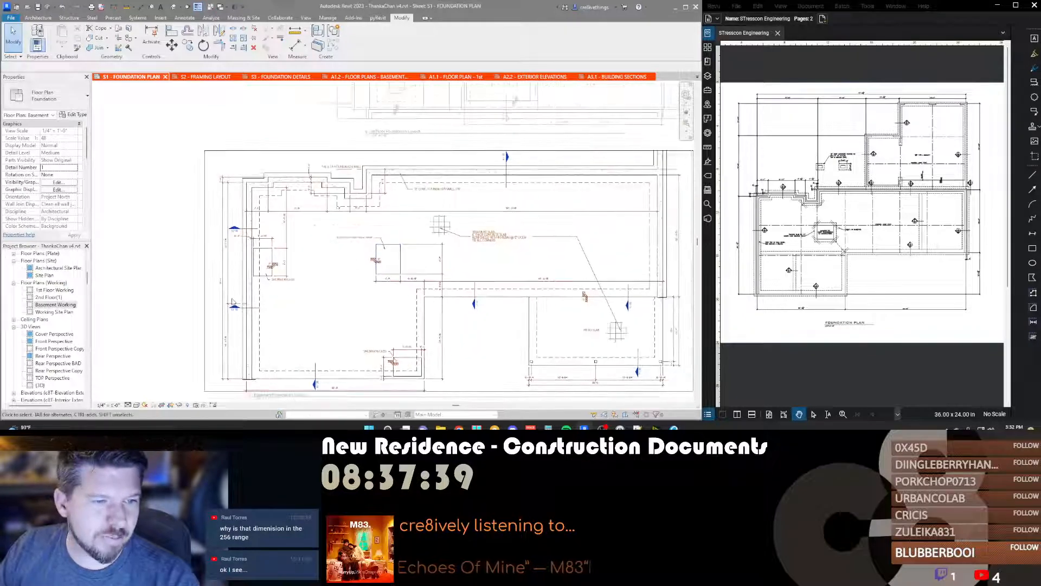
Step: Examine the dimensions along the stepped foundation wall and the shower recess beside the section-marked outer wall
{"action": "scroll", "coordinate": [228, 302], "scroll_direction": "up", "scroll_amount": 5}
{"action": "scroll", "coordinate": [382, 304], "scroll_direction": "down", "scroll_amount": 3}
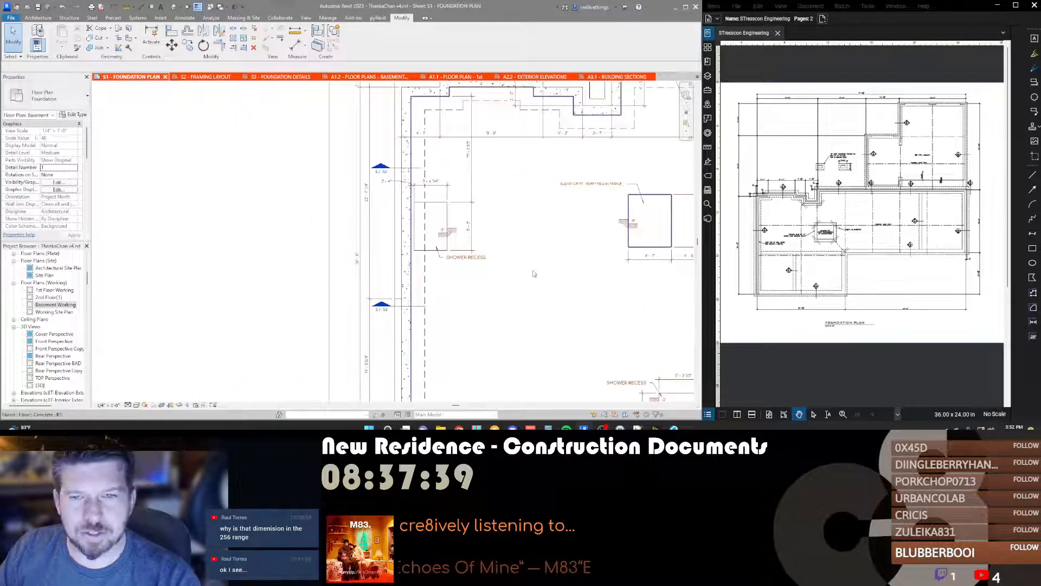
{"action": "scroll", "coordinate": [463, 285], "scroll_direction": "down", "scroll_amount": 3}
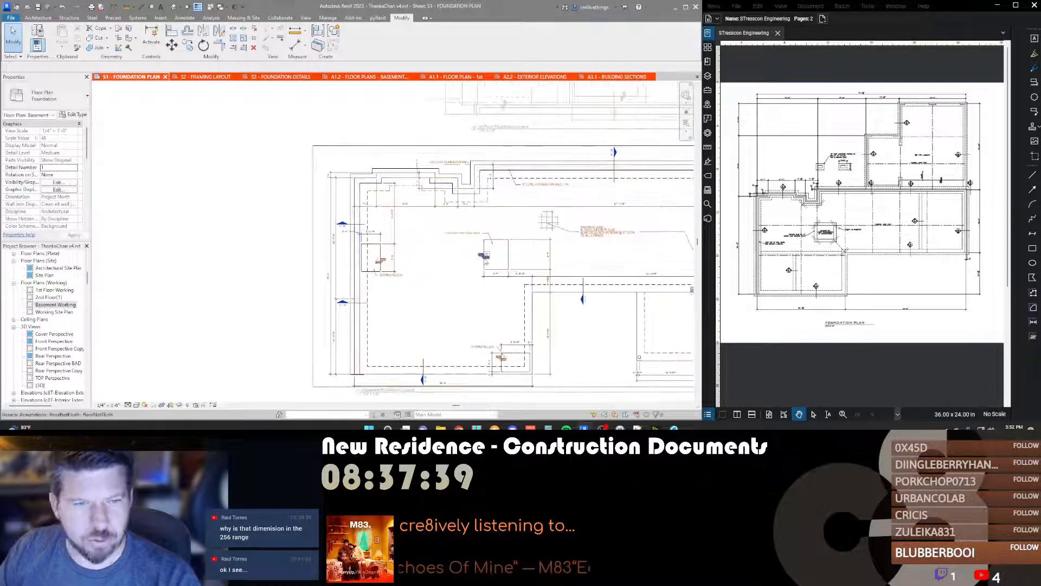
{"action": "scroll", "coordinate": [355, 242], "scroll_direction": "up", "scroll_amount": 6}
{"action": "scroll", "coordinate": [360, 248], "scroll_direction": "down", "scroll_amount": 4}
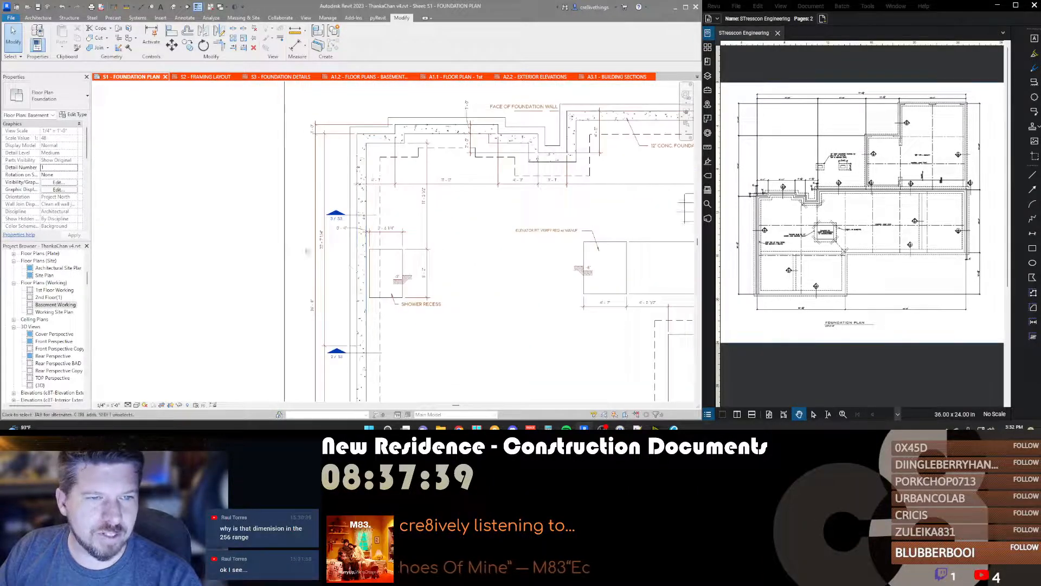
{"action": "scroll", "coordinate": [327, 146], "scroll_direction": "up", "scroll_amount": 4}
{"action": "scroll", "coordinate": [327, 146], "scroll_direction": "down", "scroll_amount": 4}
{"action": "scroll", "coordinate": [481, 219], "scroll_direction": "up", "scroll_amount": 3}
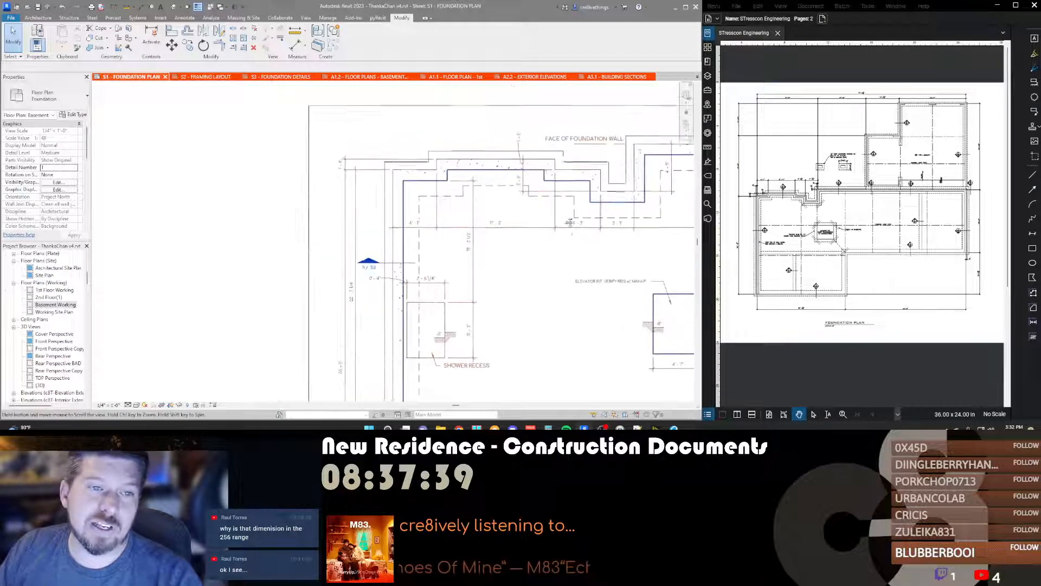
{"action": "scroll", "coordinate": [481, 219], "scroll_direction": "down", "scroll_amount": 1}
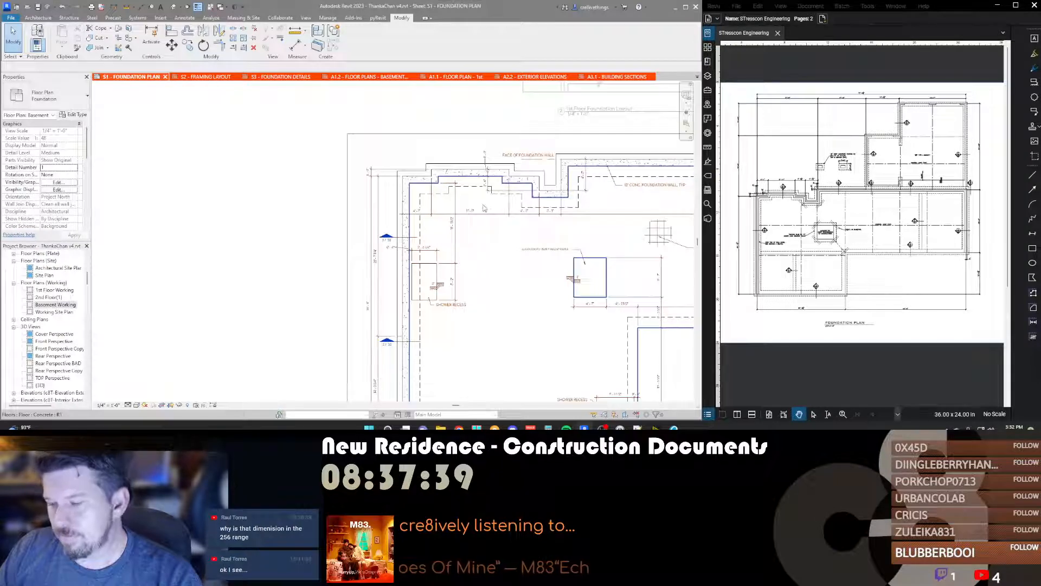
{"action": "middle_click_drag", "start_coordinate": [498, 230], "coordinate": [391, 212]}
{"action": "scroll", "coordinate": [392, 212], "scroll_direction": "down", "scroll_amount": 2}
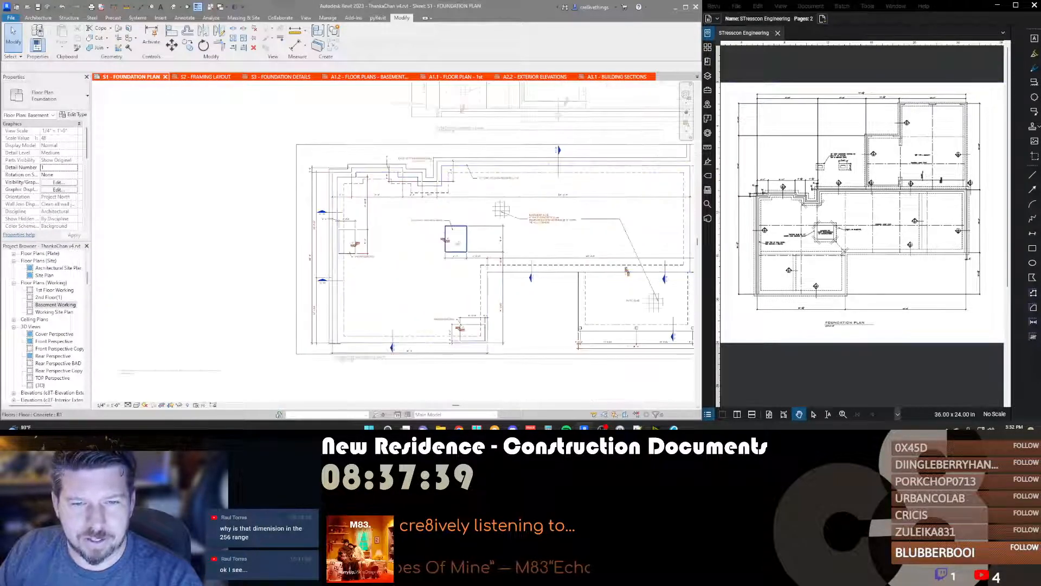
Step: Review the dimensions from the elevator pit down to the shower recess at the basement slab's inner corner
{"action": "scroll", "coordinate": [451, 235], "scroll_direction": "up", "scroll_amount": 4}
{"action": "middle_click_drag", "start_coordinate": [476, 267], "coordinate": [411, 227]}
{"action": "scroll", "coordinate": [434, 260], "scroll_direction": "down", "scroll_amount": 3}
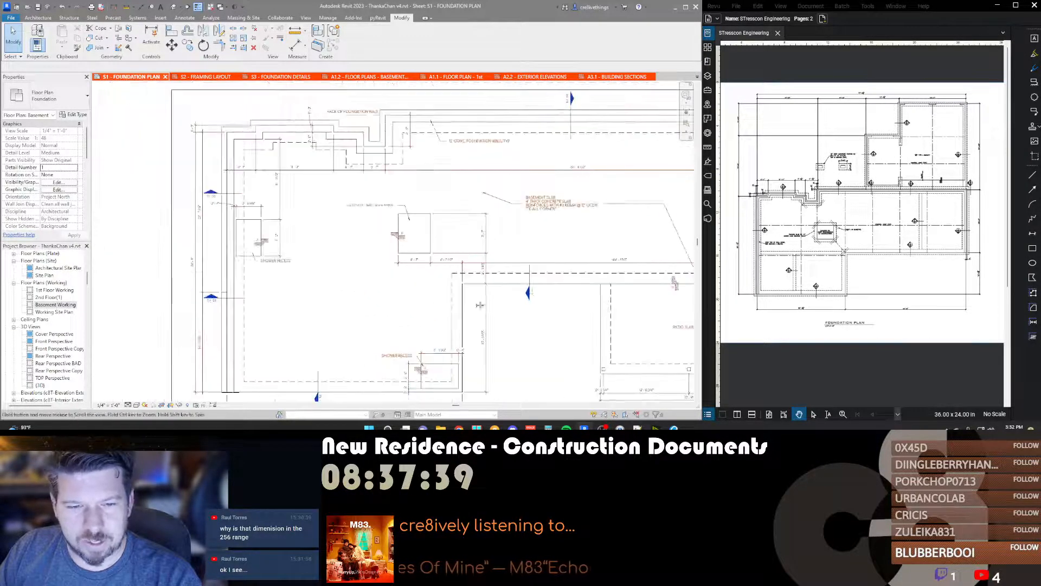
{"action": "middle_click_drag", "start_coordinate": [441, 268], "coordinate": [456, 171]}
{"action": "scroll", "coordinate": [457, 171], "scroll_direction": "up", "scroll_amount": 1}
{"action": "scroll", "coordinate": [445, 310], "scroll_direction": "up", "scroll_amount": 4}
{"action": "scroll", "coordinate": [445, 309], "scroll_direction": "down", "scroll_amount": 3}
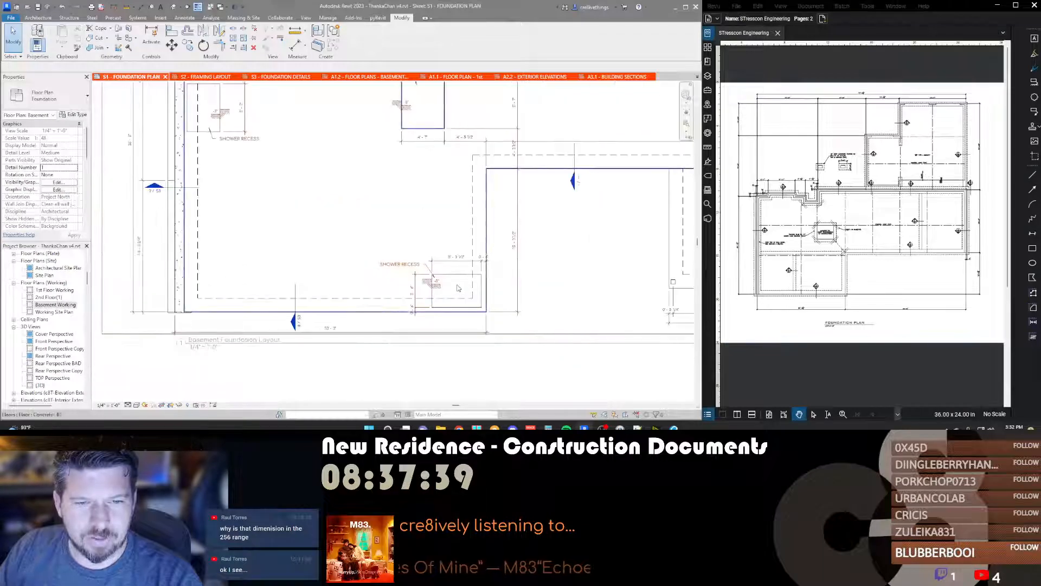
{"action": "scroll", "coordinate": [504, 290], "scroll_direction": "down", "scroll_amount": 2}
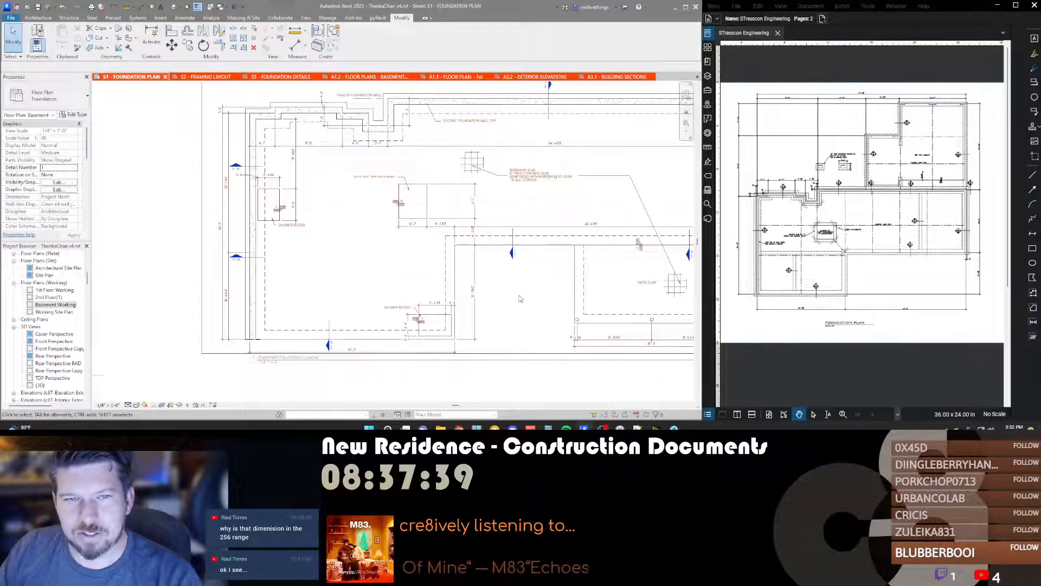
Step: Recheck the elevator pit's position dimensions against the stepped foundation wall and the surrounding basement slab
{"action": "middle_click_drag", "start_coordinate": [527, 293], "coordinate": [488, 314]}
{"action": "scroll", "coordinate": [454, 255], "scroll_direction": "up", "scroll_amount": 6}
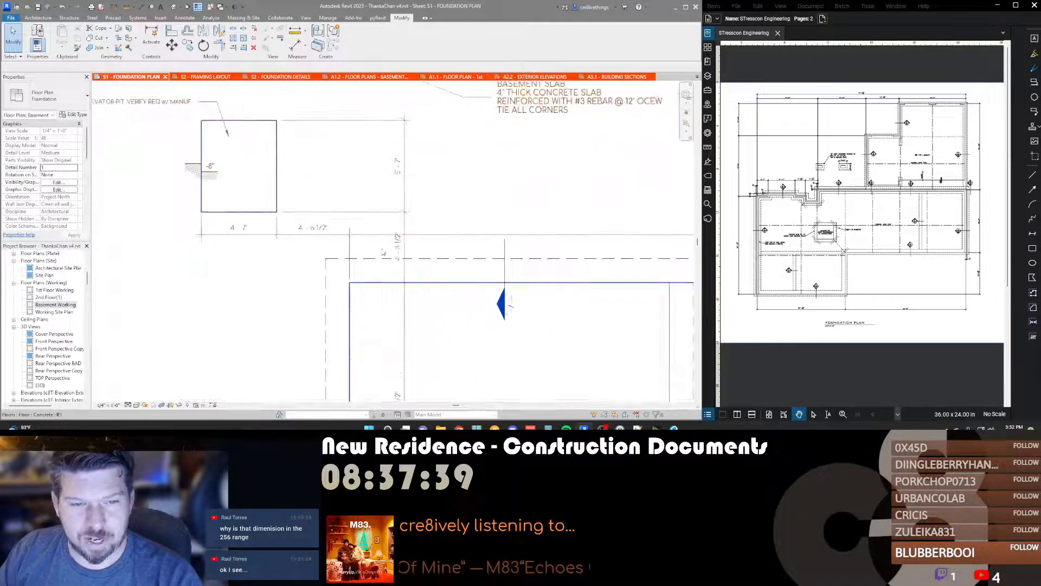
{"action": "middle_click_drag", "start_coordinate": [245, 162], "coordinate": [371, 263]}
{"action": "scroll", "coordinate": [371, 263], "scroll_direction": "down", "scroll_amount": 3}
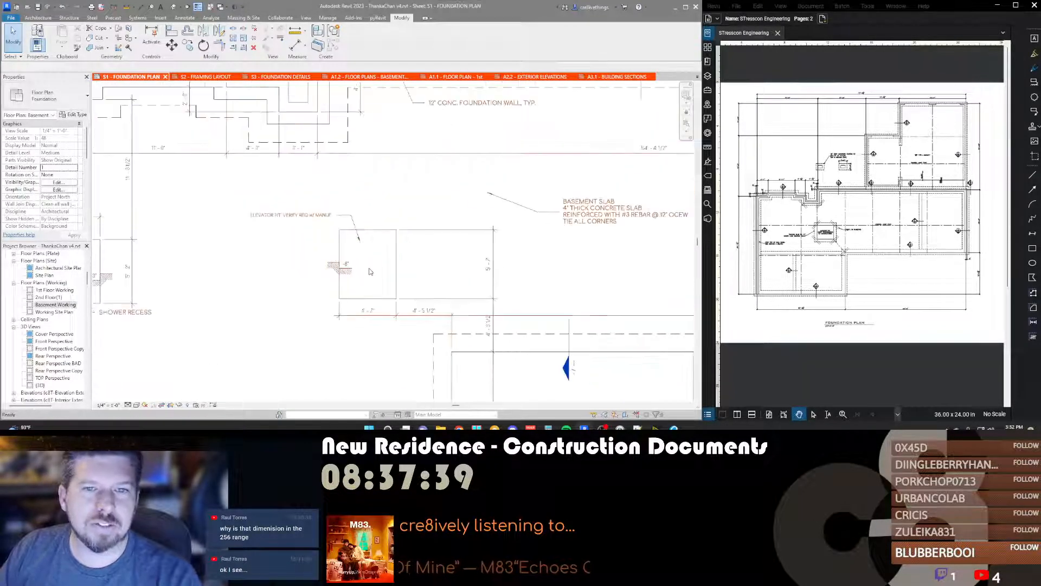
{"action": "middle_click_drag", "start_coordinate": [246, 83], "coordinate": [394, 160]}
{"action": "scroll", "coordinate": [395, 159], "scroll_direction": "up", "scroll_amount": 6}
{"action": "scroll", "coordinate": [394, 157], "scroll_direction": "down", "scroll_amount": 4}
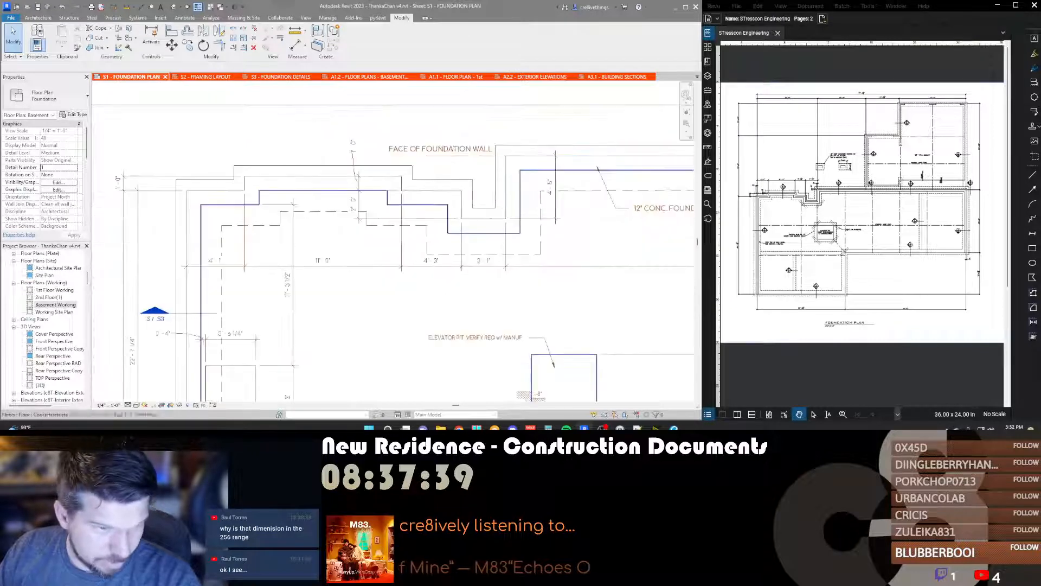
{"action": "middle_click_drag", "start_coordinate": [417, 302], "coordinate": [378, 154]}
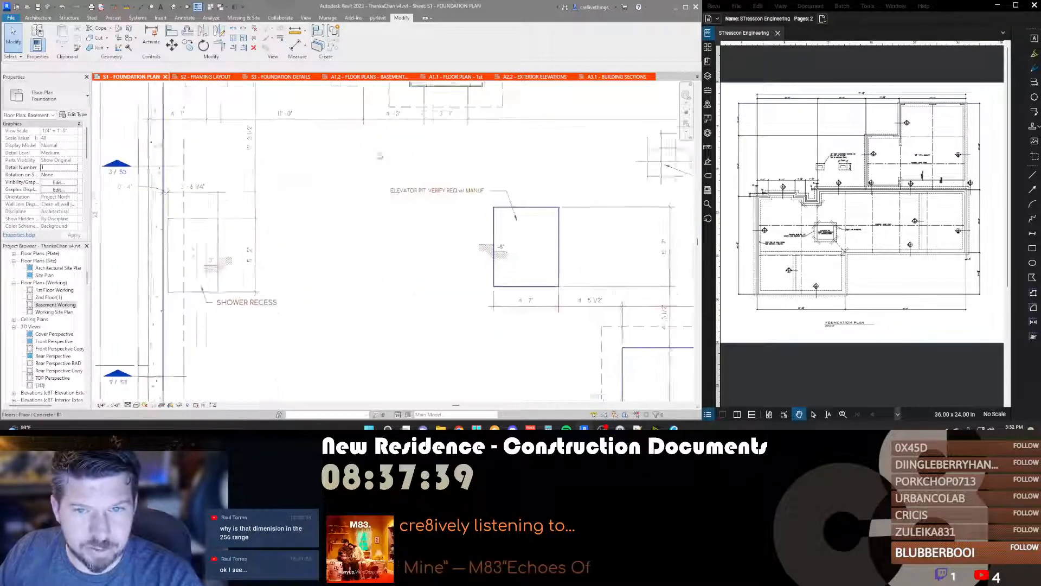
{"action": "scroll", "coordinate": [378, 154], "scroll_direction": "down", "scroll_amount": 4}
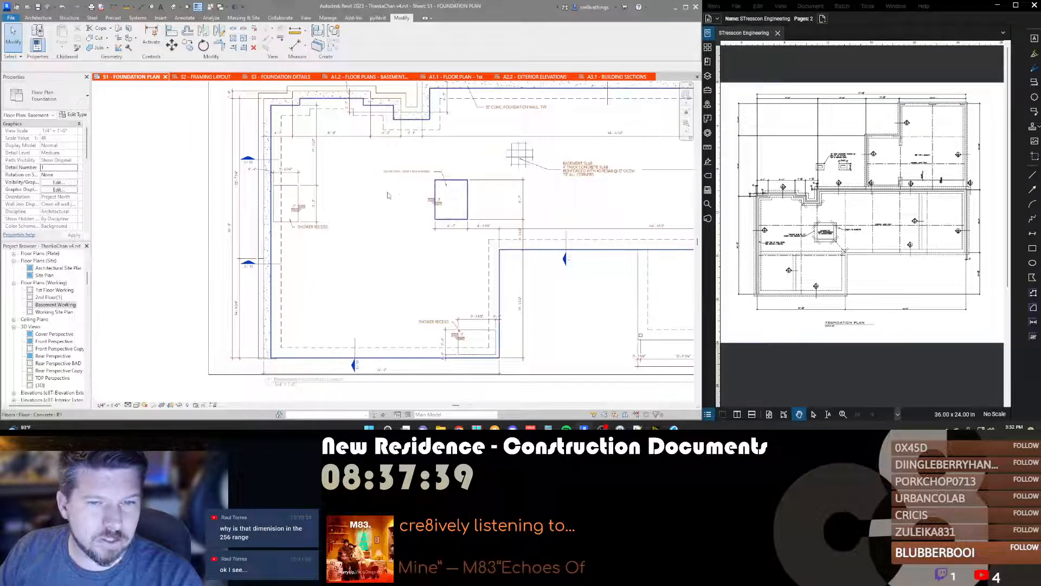
Step: Activate the 1st floor foundation view and draw Hidden Lines detail lines along the recessed thresholds of the two adjacent garage doors
{"action": "middle_click_drag", "start_coordinate": [388, 196], "coordinate": [266, 249]}
{"action": "scroll", "coordinate": [266, 249], "scroll_direction": "down", "scroll_amount": 3}
{"action": "middle_click_drag", "start_coordinate": [479, 254], "coordinate": [490, 381]}
{"action": "scroll", "coordinate": [489, 374], "scroll_direction": "down", "scroll_amount": 2}
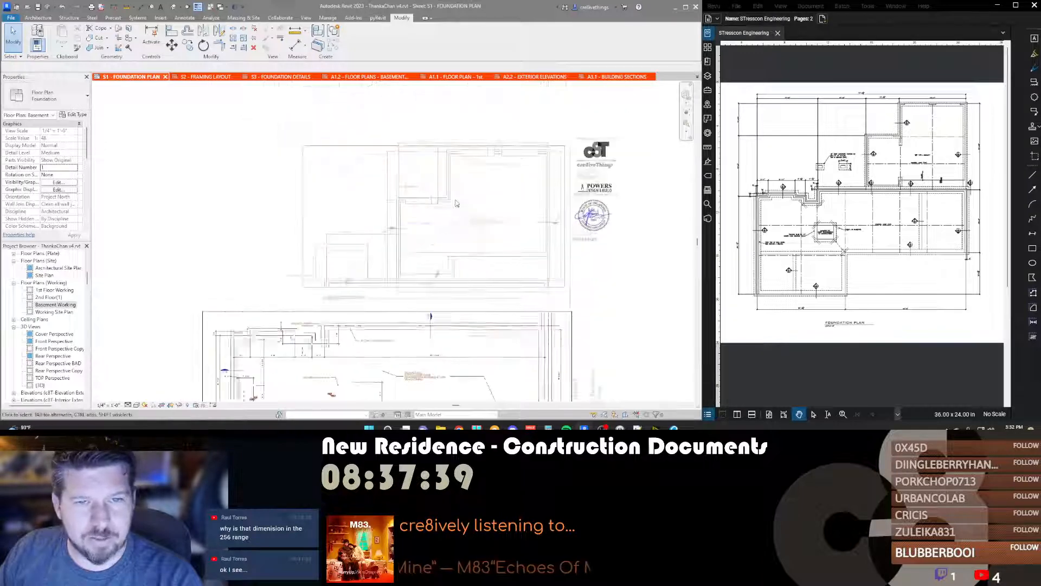
{"action": "double_click", "coordinate": [489, 191]}
{"action": "scroll", "coordinate": [478, 152], "scroll_direction": "up", "scroll_amount": 9}
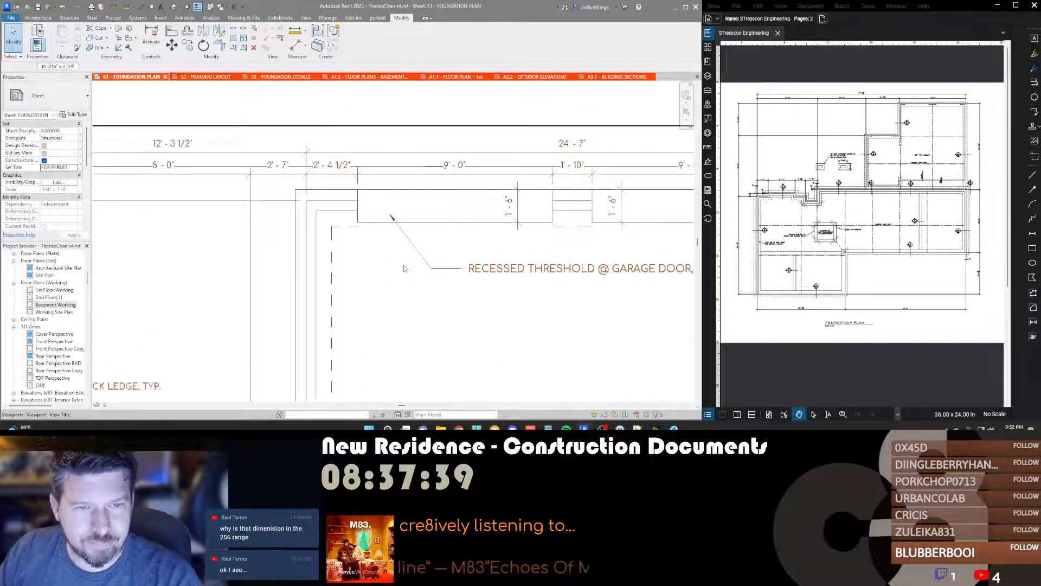
{"action": "double_click", "coordinate": [404, 267]}
{"action": "key", "text": "d"}
{"action": "key", "text": "l"}
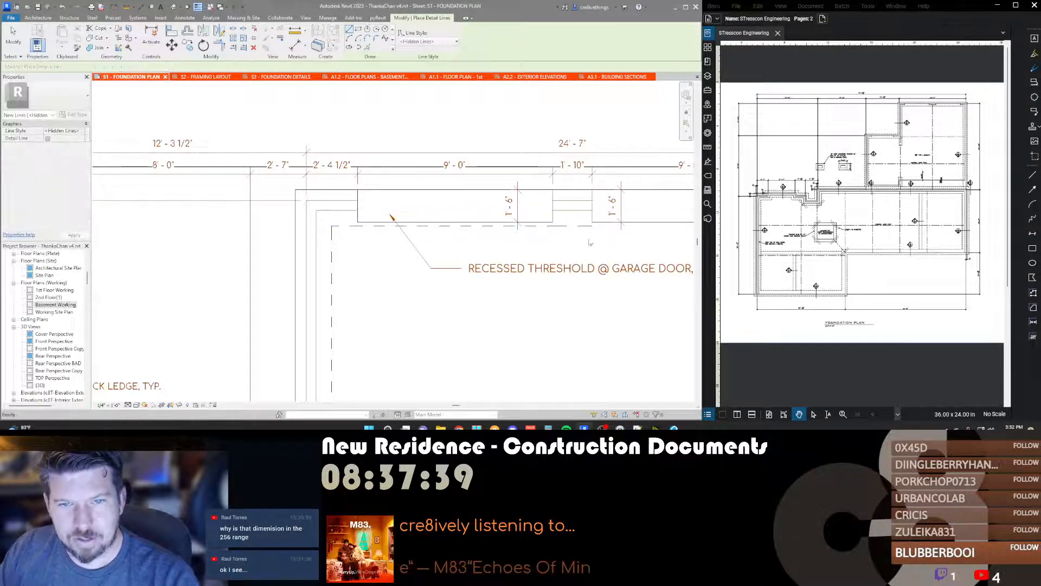
{"action": "middle_click_drag", "start_coordinate": [671, 240], "coordinate": [465, 266]}
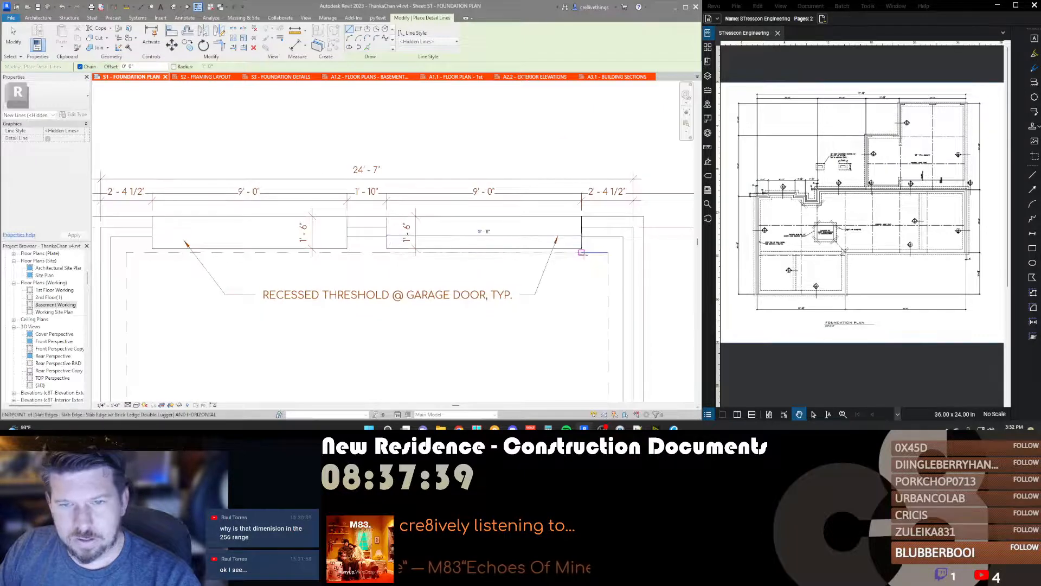
{"action": "key", "text": "Escape"}
{"action": "key", "text": "Escape"}
Step: Draw a Hidden Lines detail line along the recessed threshold of the single garage door near the brick ledge note
{"action": "scroll", "coordinate": [537, 227], "scroll_direction": "down", "scroll_amount": 5}
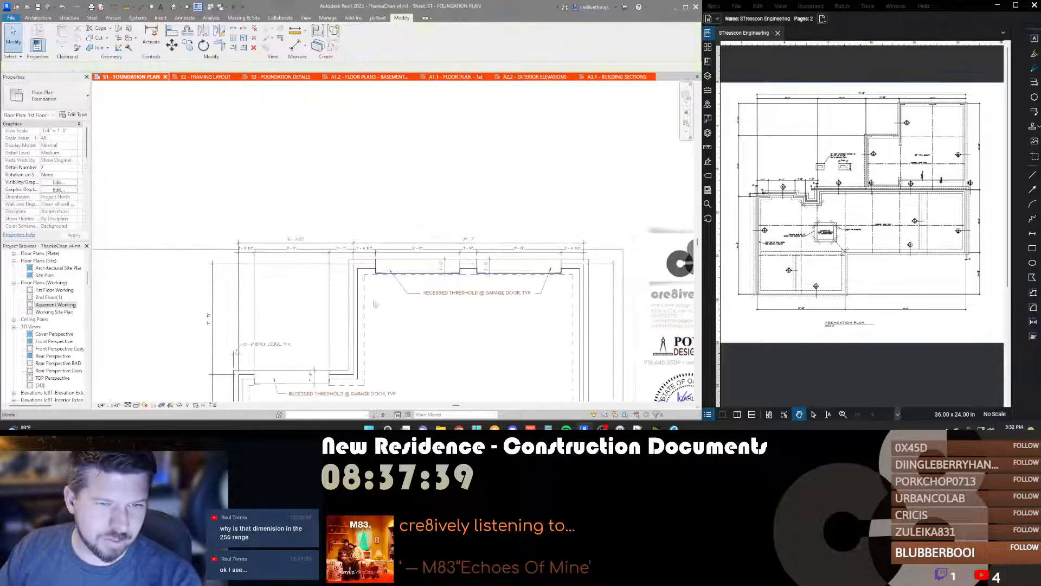
{"action": "scroll", "coordinate": [342, 282], "scroll_direction": "up", "scroll_amount": 5}
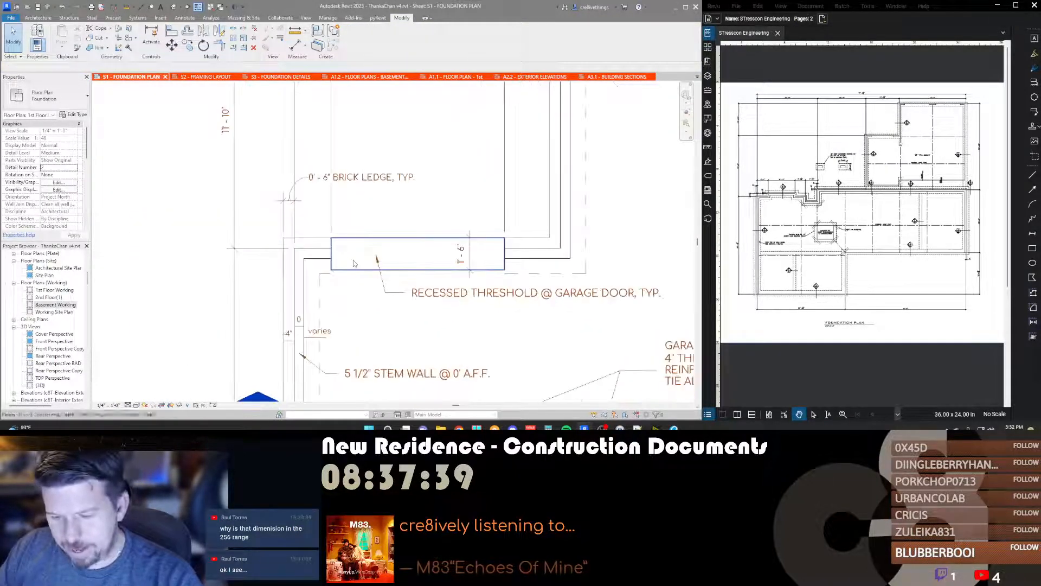
{"action": "key", "text": "d"}
{"action": "key", "text": "l"}
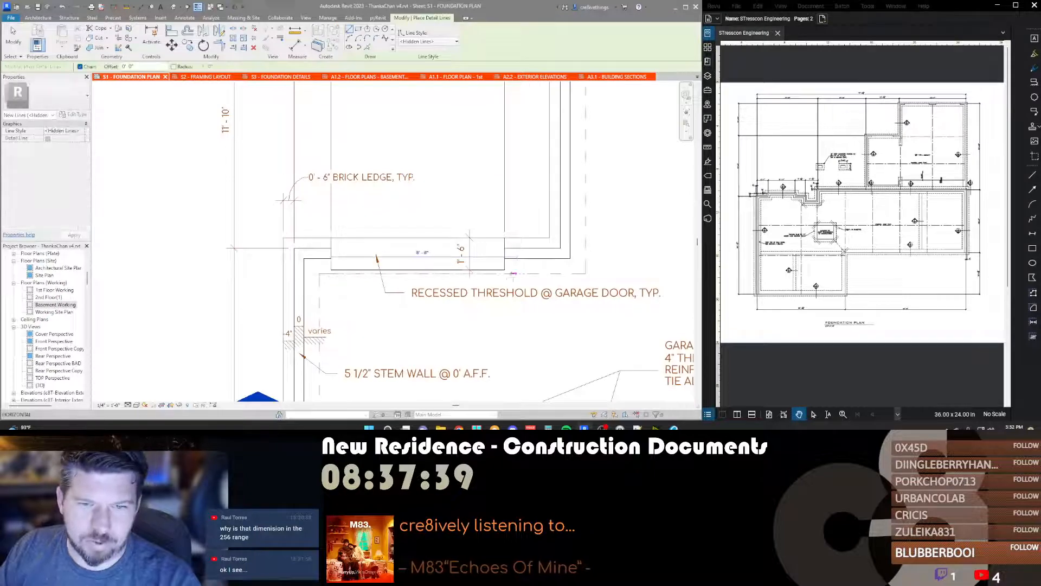
{"action": "key", "text": "Escape"}
{"action": "key", "text": "Escape"}
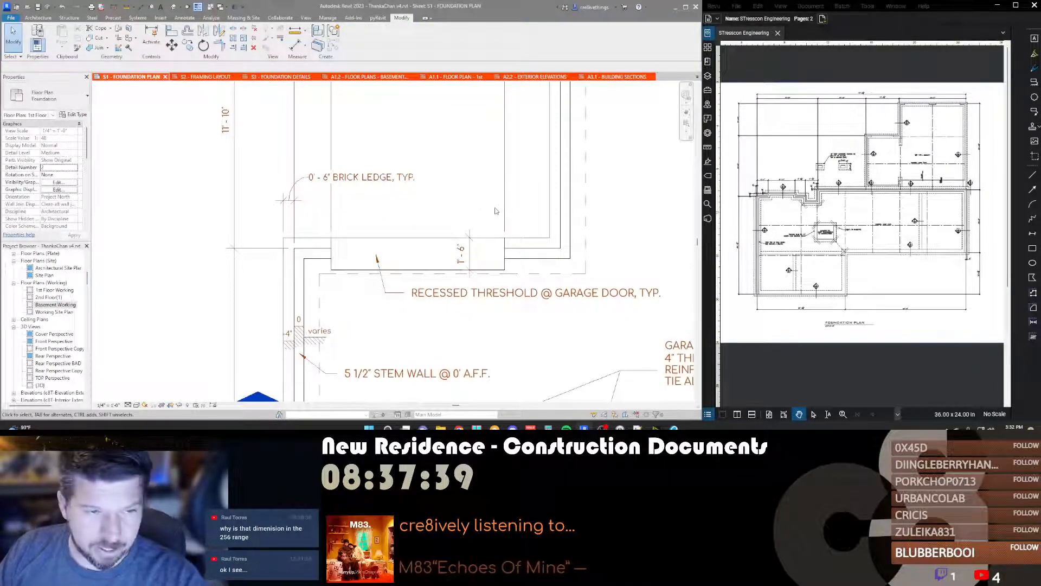
Step: Move the SLOPE TO DOOR note up the garage slab, clear of the dimension line, shortening its arrow
{"action": "scroll", "coordinate": [495, 211], "scroll_direction": "down", "scroll_amount": 4}
{"action": "middle_click_drag", "start_coordinate": [483, 248], "coordinate": [464, 243]}
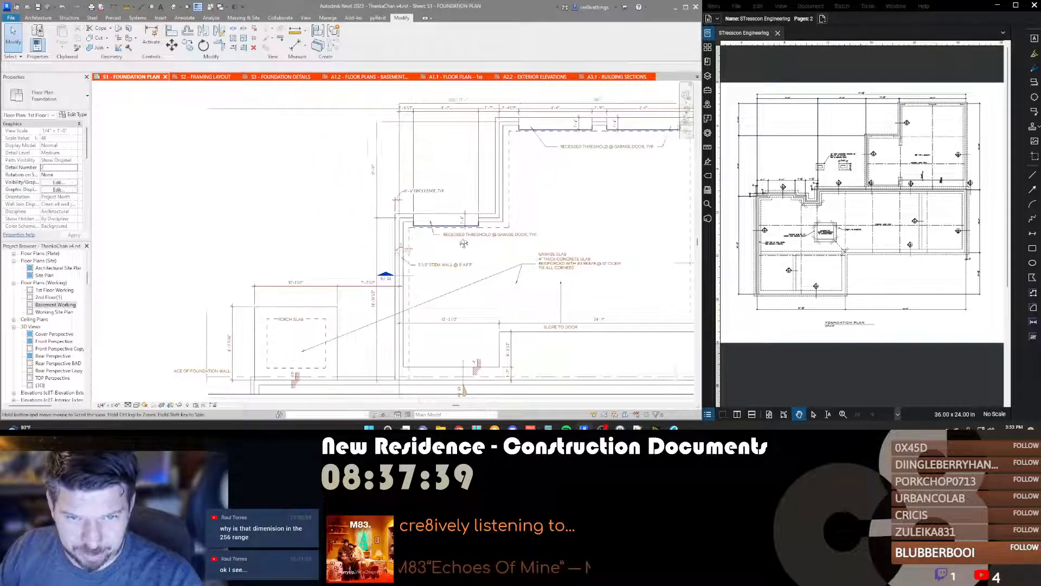
{"action": "scroll", "coordinate": [464, 243], "scroll_direction": "down", "scroll_amount": 3}
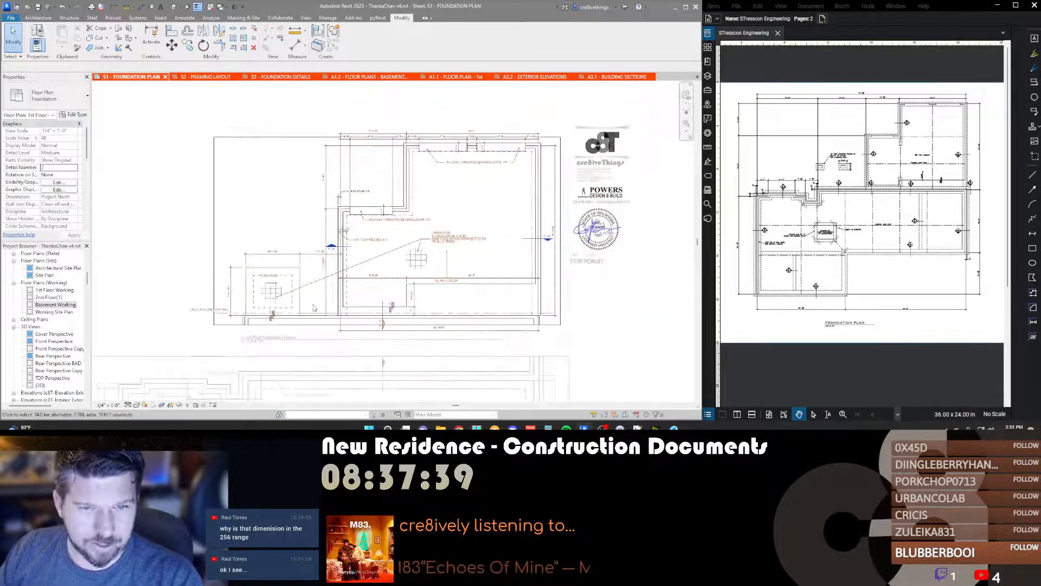
{"action": "scroll", "coordinate": [465, 287], "scroll_direction": "up", "scroll_amount": 3}
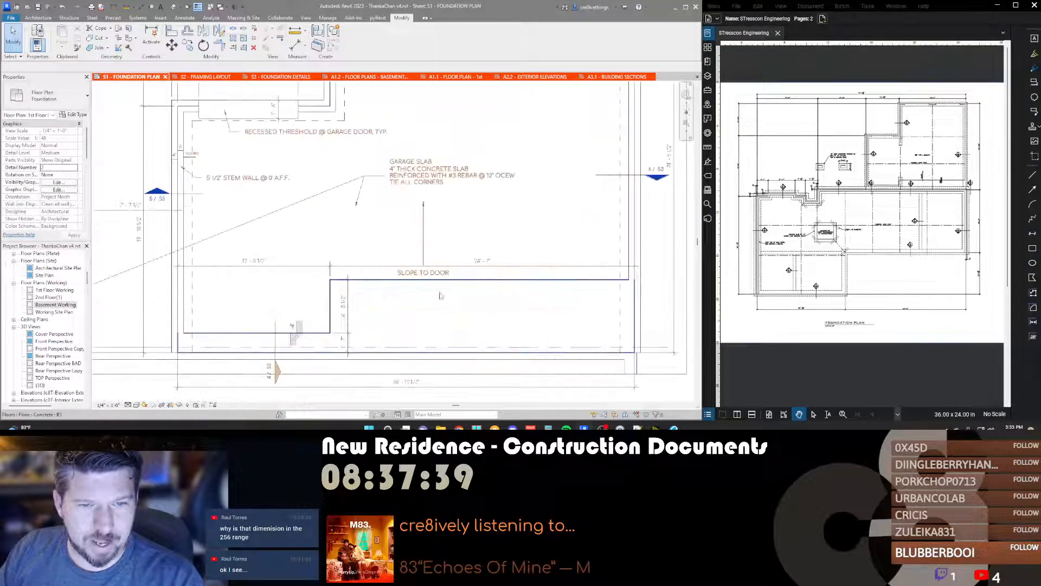
{"action": "left_click", "coordinate": [424, 247]}
{"action": "left_click_drag", "start_coordinate": [424, 246], "coordinate": [426, 201]}
{"action": "left_click", "coordinate": [469, 214]}
Step: Examine the porch slab, its dimensions and the adjoining foundation wall in the 1st floor foundation layout
{"action": "middle_click_drag", "start_coordinate": [474, 213], "coordinate": [513, 216]}
{"action": "scroll", "coordinate": [513, 216], "scroll_direction": "down", "scroll_amount": 2}
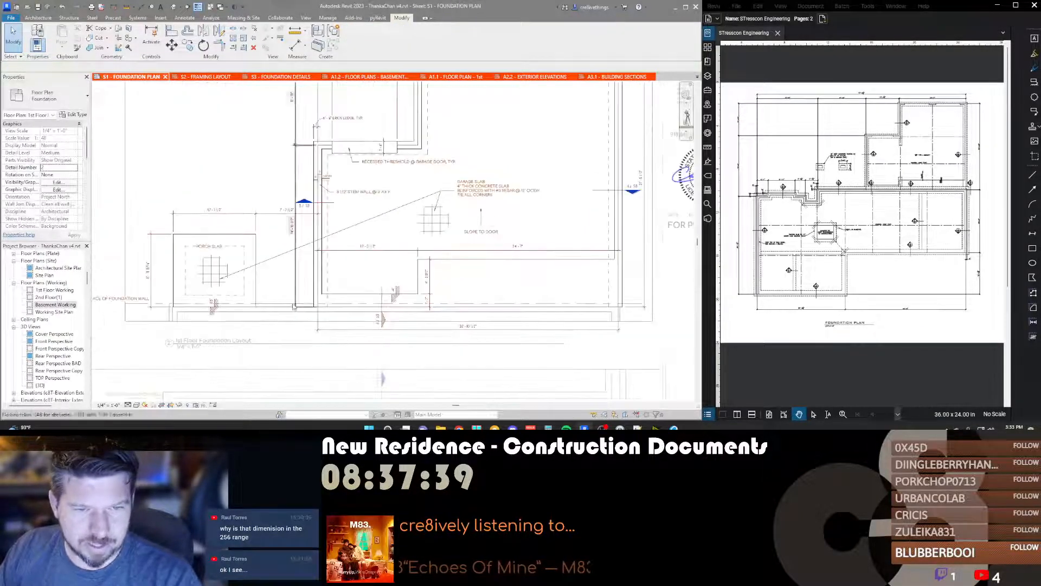
{"action": "middle_click_drag", "start_coordinate": [374, 299], "coordinate": [451, 293]}
{"action": "scroll", "coordinate": [450, 292], "scroll_direction": "up", "scroll_amount": 6}
{"action": "scroll", "coordinate": [464, 294], "scroll_direction": "down", "scroll_amount": 5}
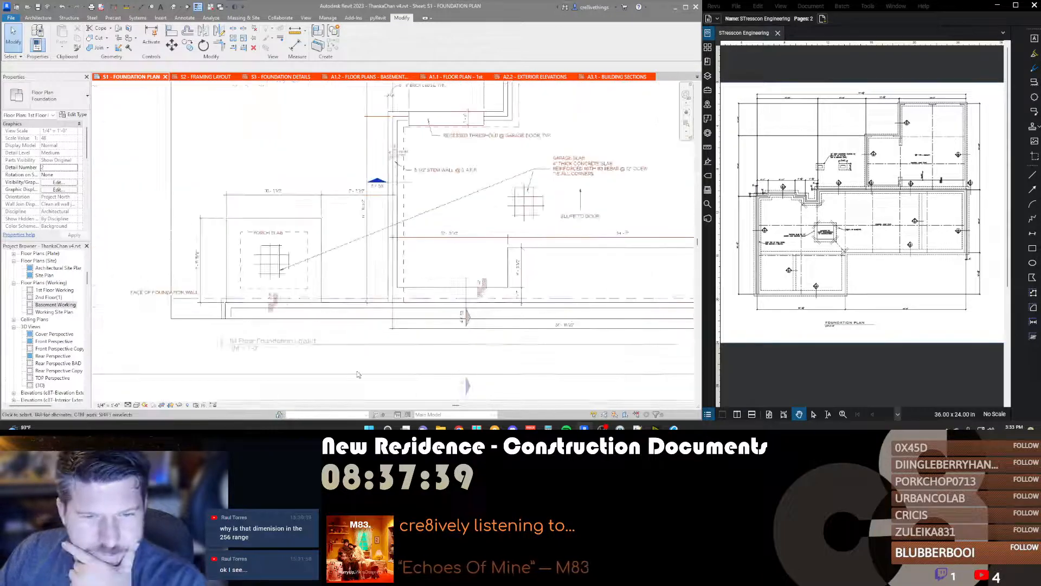
{"action": "scroll", "coordinate": [482, 344], "scroll_direction": "up", "scroll_amount": 4}
{"action": "scroll", "coordinate": [482, 344], "scroll_direction": "down", "scroll_amount": 5}
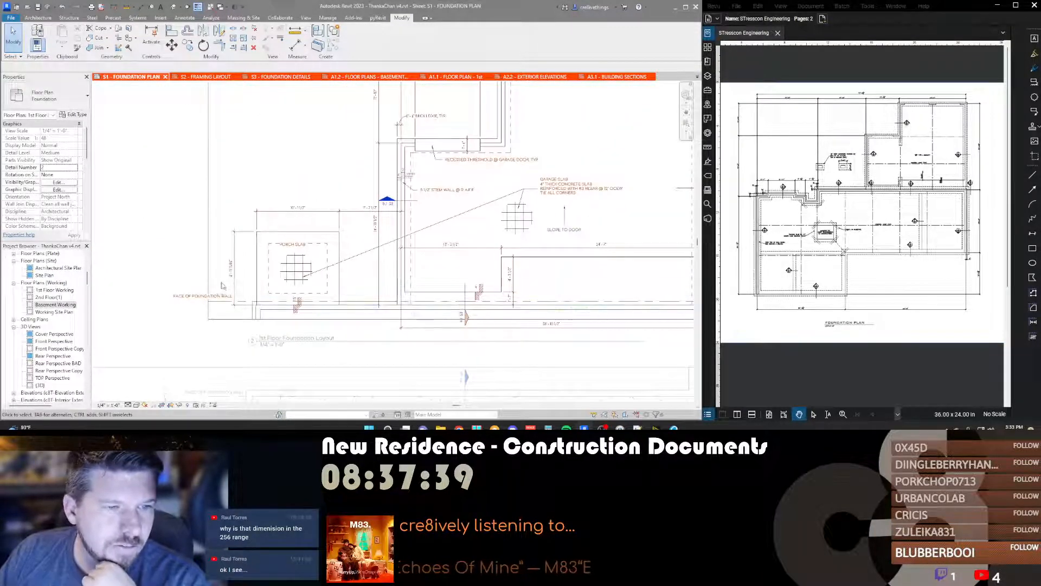
Step: Examine the porch slab on the foundation plan and the same porch on the A1.1 first floor plan sheet
{"action": "scroll", "coordinate": [206, 260], "scroll_direction": "up", "scroll_amount": 5}
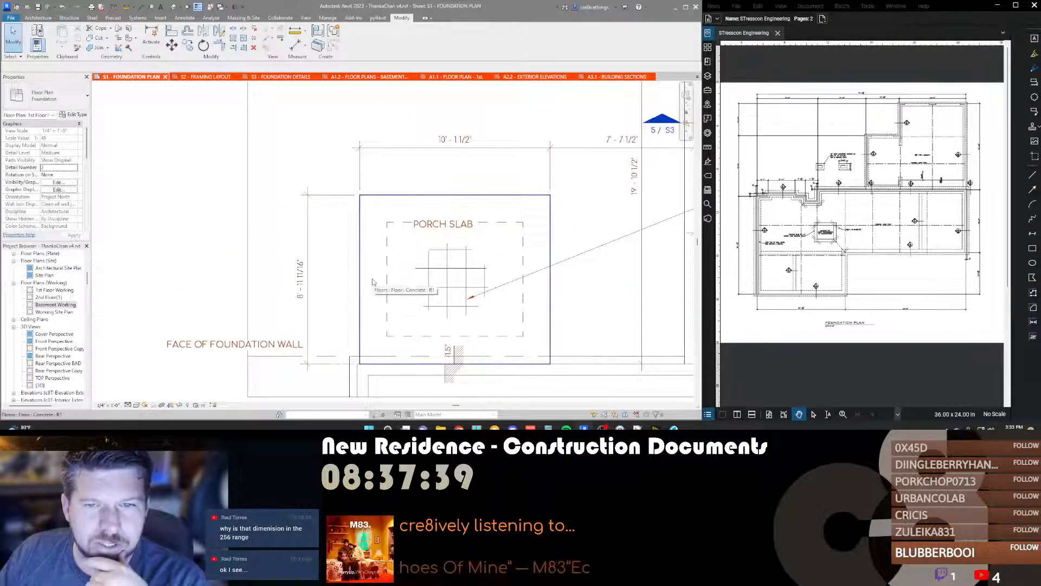
{"action": "left_click", "coordinate": [454, 77]}
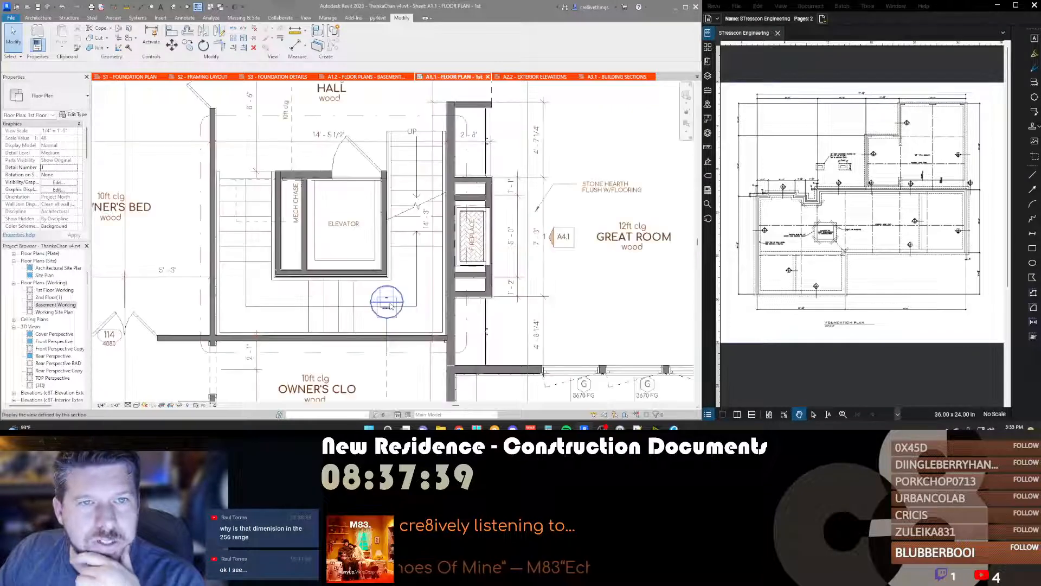
{"action": "middle_click_drag", "start_coordinate": [354, 283], "coordinate": [534, 347]}
{"action": "scroll", "coordinate": [535, 347], "scroll_direction": "down", "scroll_amount": 5}
{"action": "scroll", "coordinate": [544, 115], "scroll_direction": "up", "scroll_amount": 6}
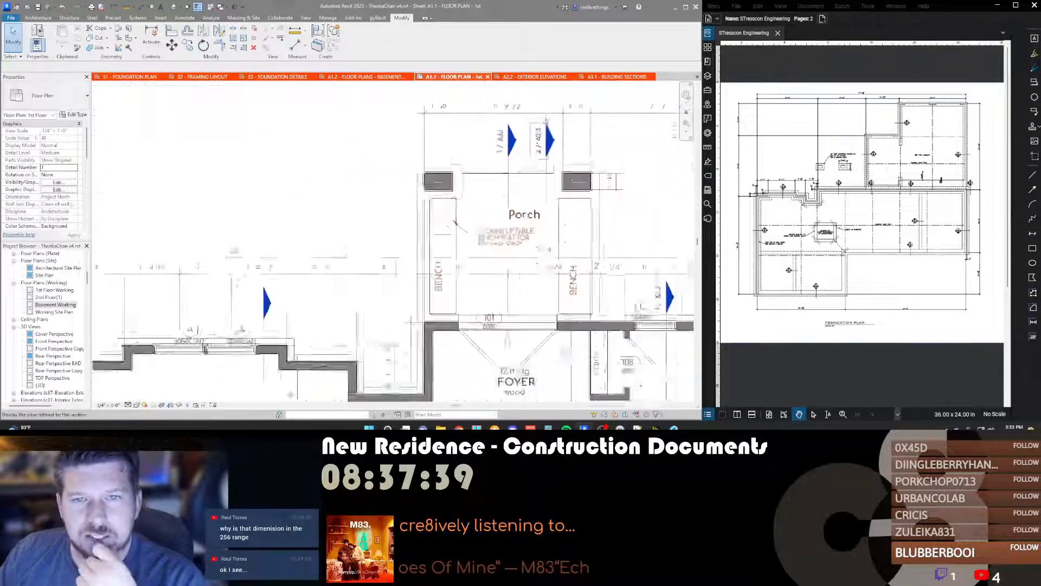
{"action": "scroll", "coordinate": [458, 223], "scroll_direction": "up", "scroll_amount": 1}
{"action": "middle_click_drag", "start_coordinate": [456, 222], "coordinate": [409, 211]}
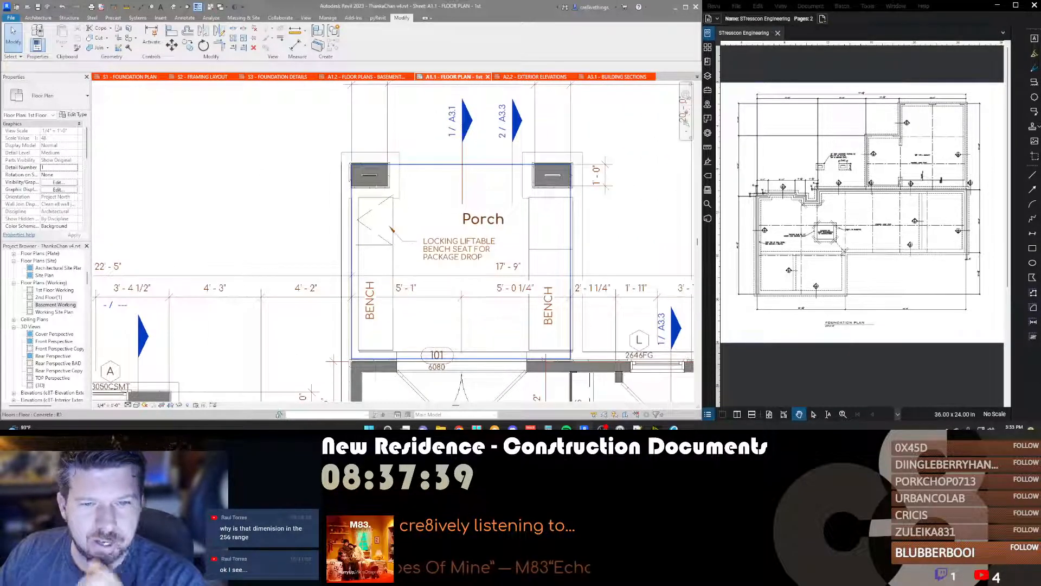
{"action": "middle_click_drag", "start_coordinate": [600, 186], "coordinate": [569, 174]}
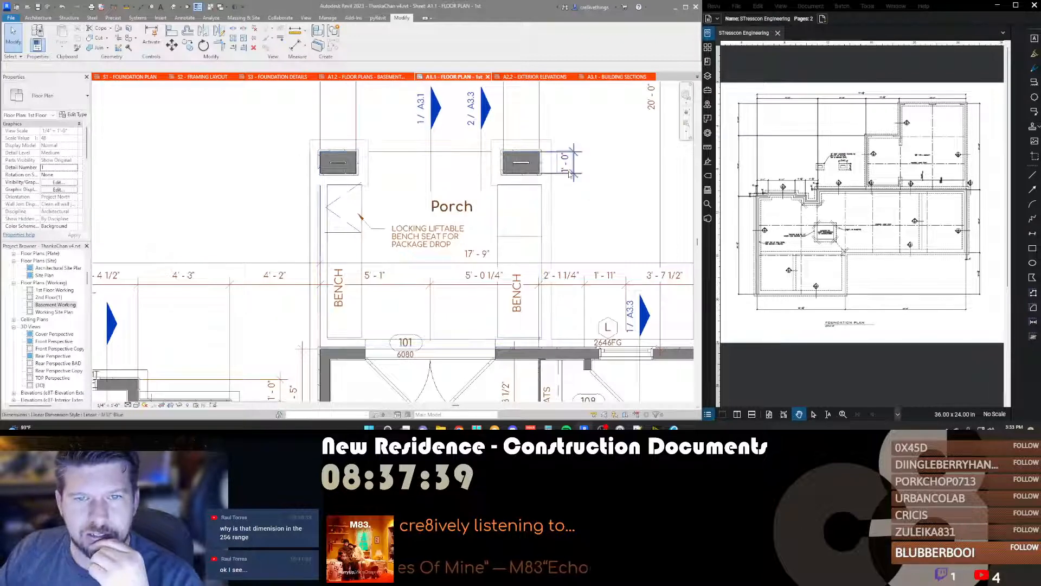
Step: Extend the 1'-0" porch column dimension string down to the face of the house's exterior wall
{"action": "left_click", "coordinate": [569, 174]}
{"action": "middle_click_drag", "start_coordinate": [572, 219], "coordinate": [534, 217]}
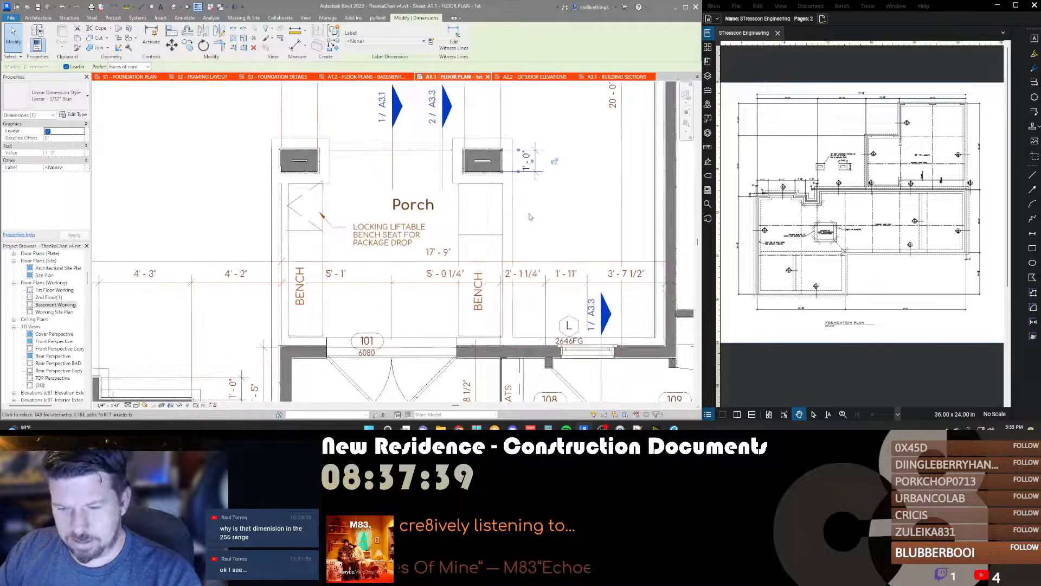
{"action": "key", "text": "Escape"}
{"action": "scroll", "coordinate": [521, 353], "scroll_direction": "up", "scroll_amount": 3}
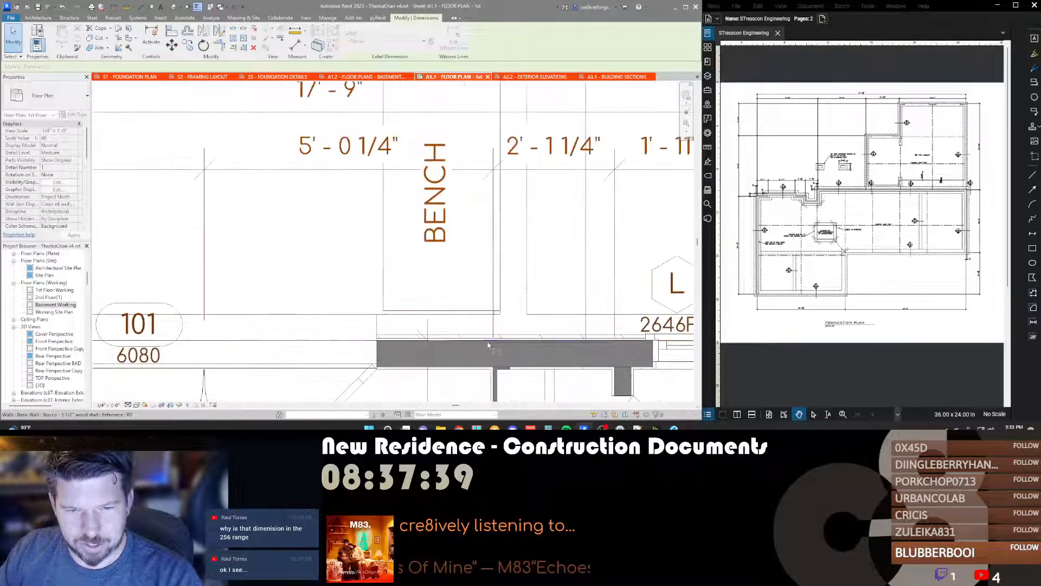
{"action": "left_click", "coordinate": [488, 345]}
{"action": "scroll", "coordinate": [488, 345], "scroll_direction": "down", "scroll_amount": 2}
{"action": "middle_click_drag", "start_coordinate": [488, 345], "coordinate": [479, 361]}
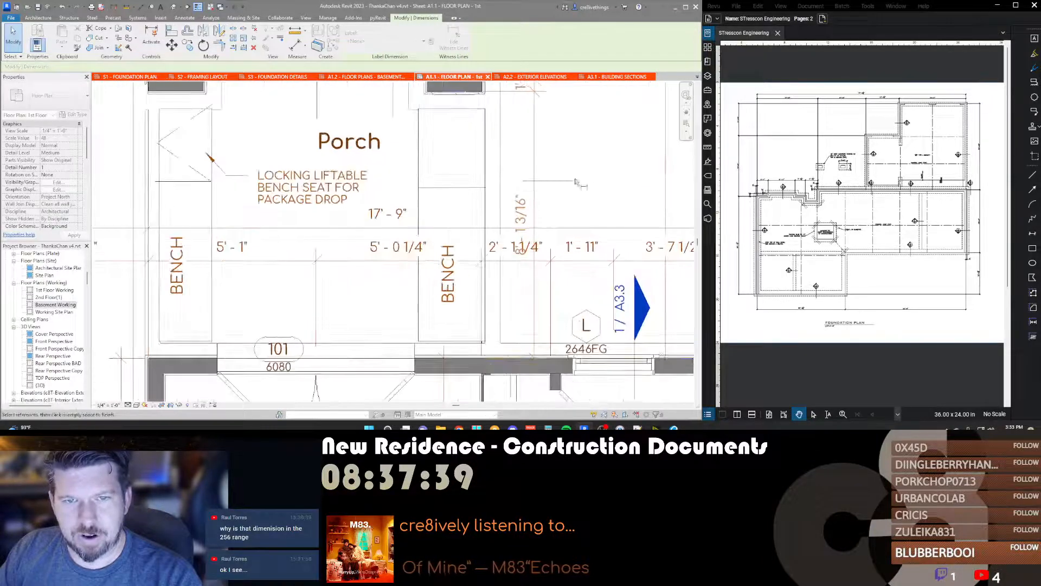
{"action": "left_click", "coordinate": [580, 168]}
{"action": "key", "text": "Escape"}
{"action": "middle_click_drag", "start_coordinate": [571, 160], "coordinate": [575, 221]}
{"action": "scroll", "coordinate": [574, 221], "scroll_direction": "down", "scroll_amount": 1}
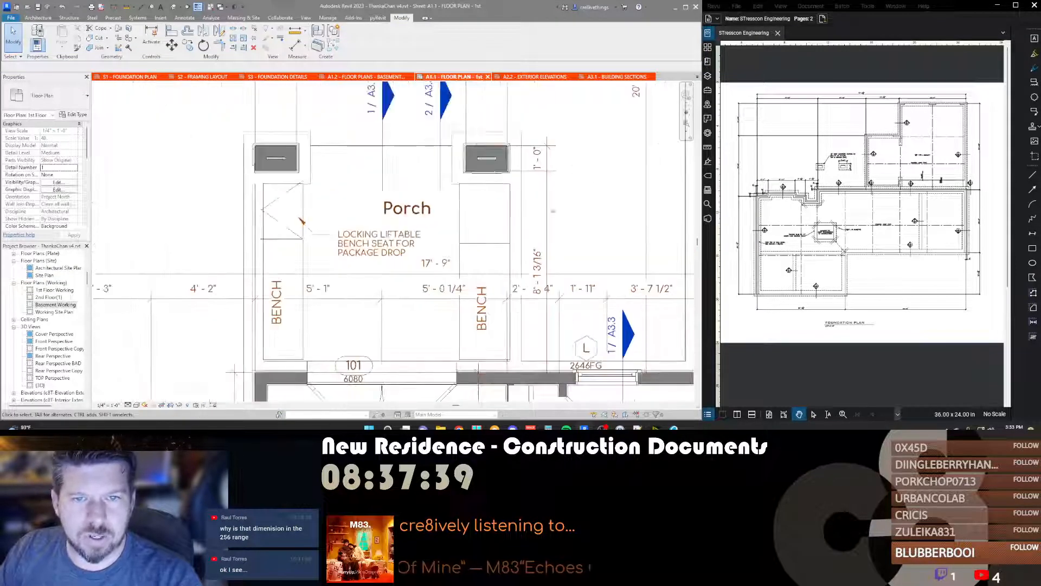
Step: Examine how the porch columns' brick outlines line up with the bench ends and the package-drop bench's hidden lines
{"action": "scroll", "coordinate": [479, 168], "scroll_direction": "up", "scroll_amount": 3}
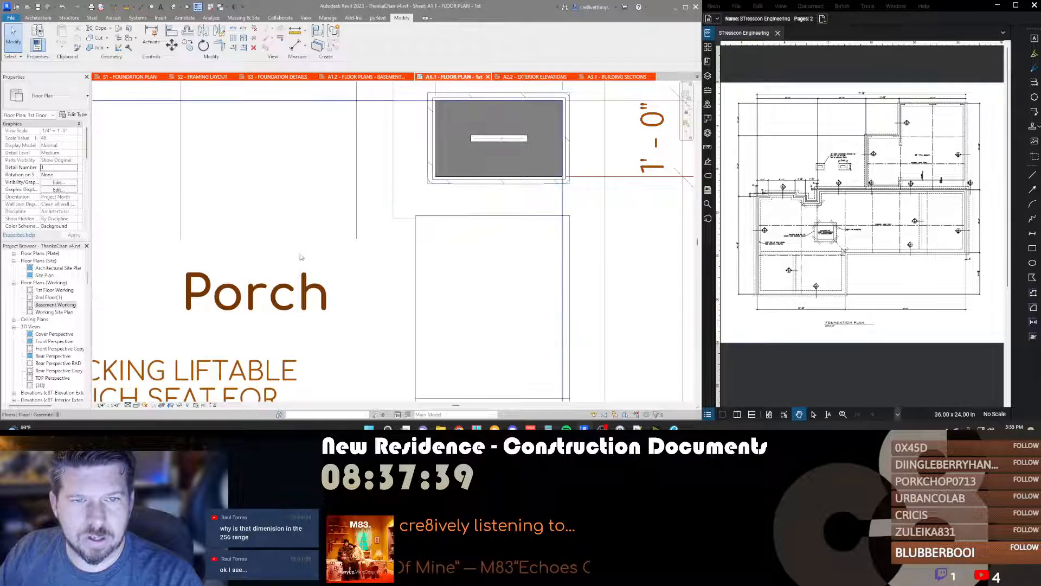
{"action": "scroll", "coordinate": [463, 196], "scroll_direction": "up", "scroll_amount": 3}
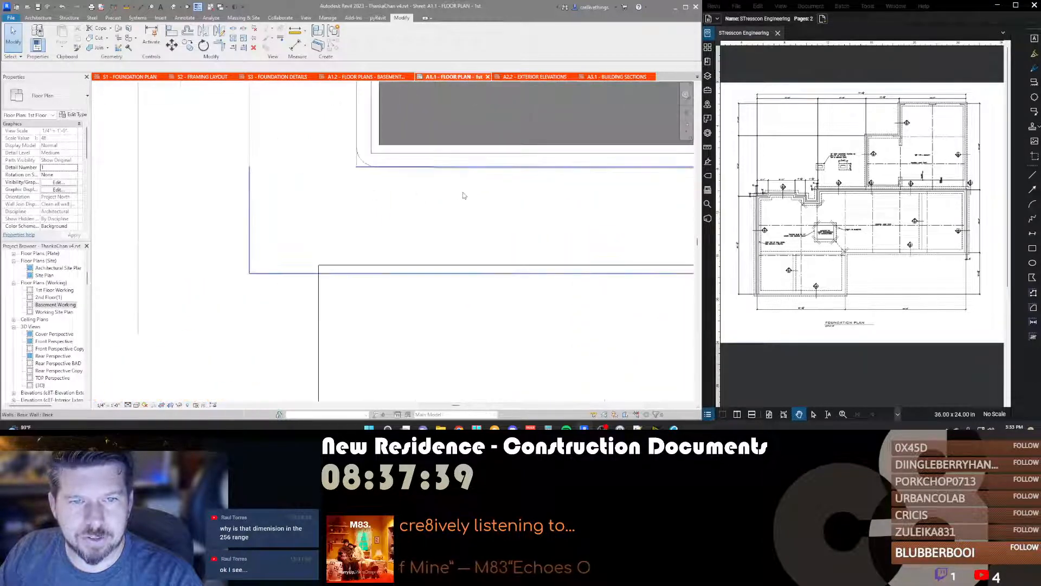
{"action": "scroll", "coordinate": [436, 213], "scroll_direction": "down", "scroll_amount": 3}
{"action": "scroll", "coordinate": [436, 214], "scroll_direction": "down", "scroll_amount": 2}
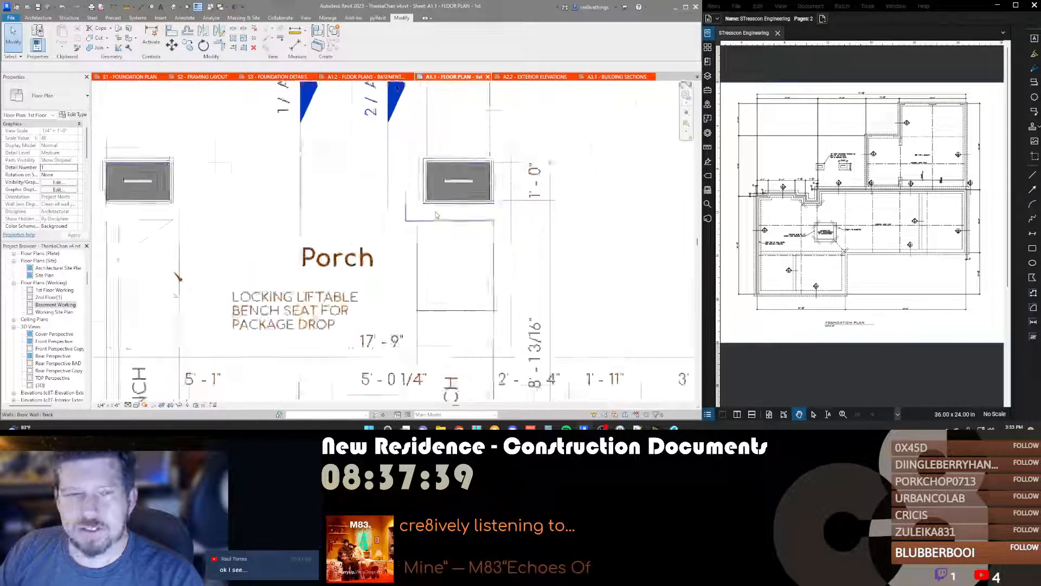
{"action": "scroll", "coordinate": [439, 214], "scroll_direction": "down", "scroll_amount": 1}
{"action": "middle_click_drag", "start_coordinate": [316, 234], "coordinate": [338, 227]}
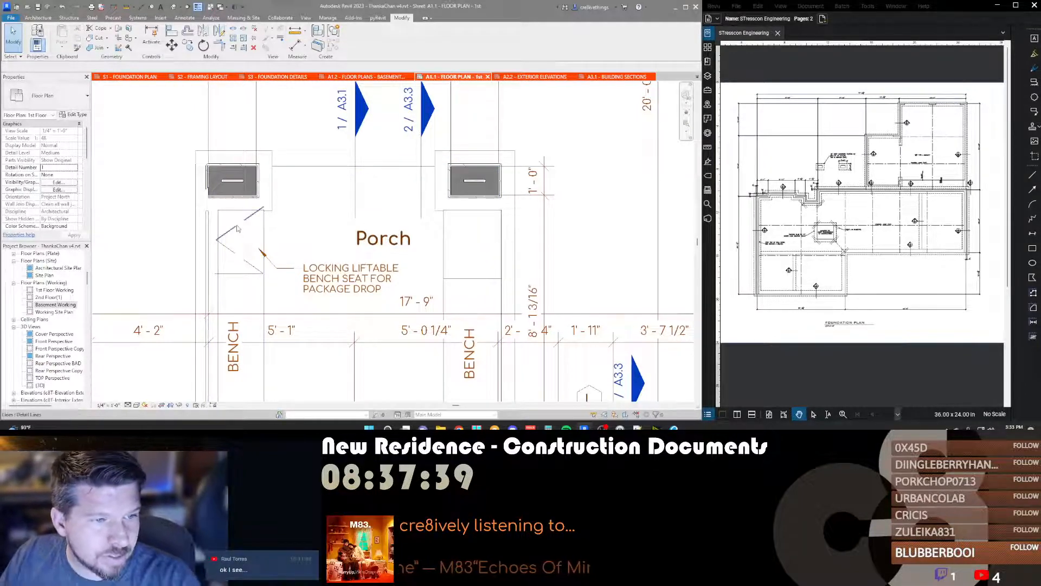
{"action": "left_click", "coordinate": [233, 250]}
{"action": "scroll", "coordinate": [247, 213], "scroll_direction": "up", "scroll_amount": 4}
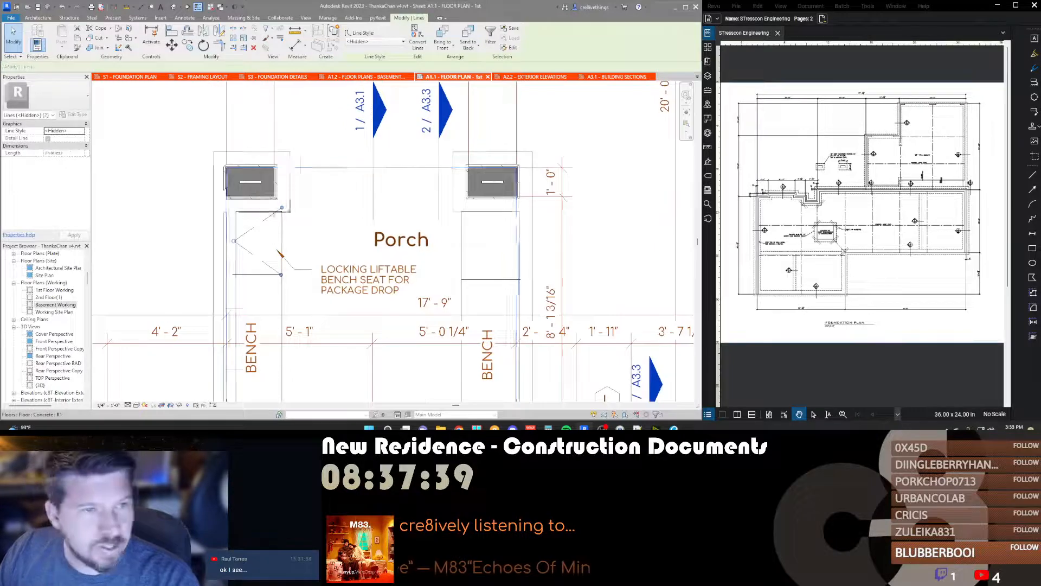
{"action": "key", "text": "Escape"}
{"action": "scroll", "coordinate": [312, 217], "scroll_direction": "down", "scroll_amount": 4}
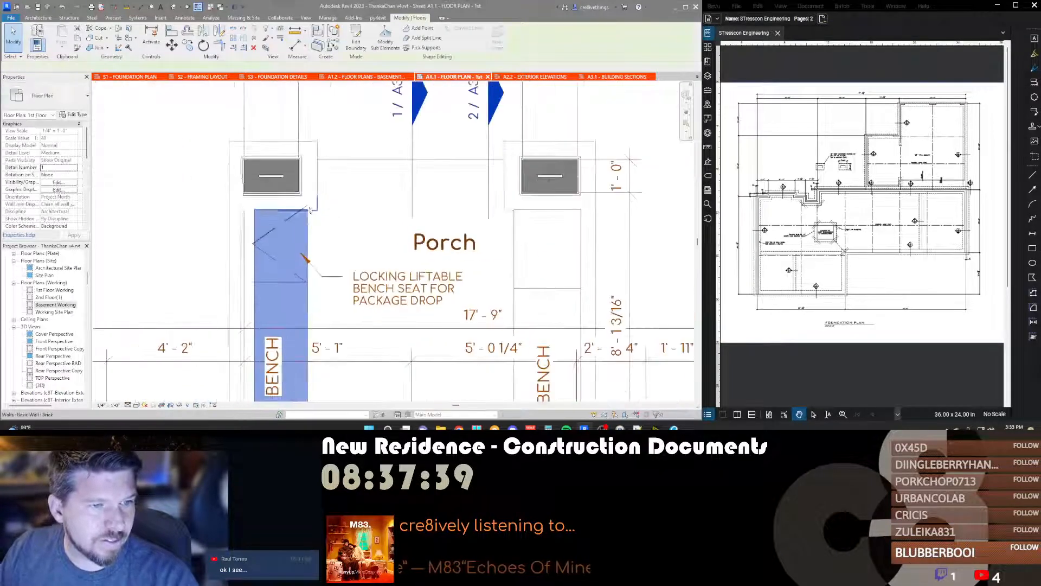
Step: Edit the granite floor boundary of the bench without the package drop, aligning its column-side end with the column's outer brick outline
{"action": "left_click", "coordinate": [552, 261]}
{"action": "double_click", "coordinate": [551, 261]}
{"action": "scroll", "coordinate": [540, 211], "scroll_direction": "up", "scroll_amount": 3}
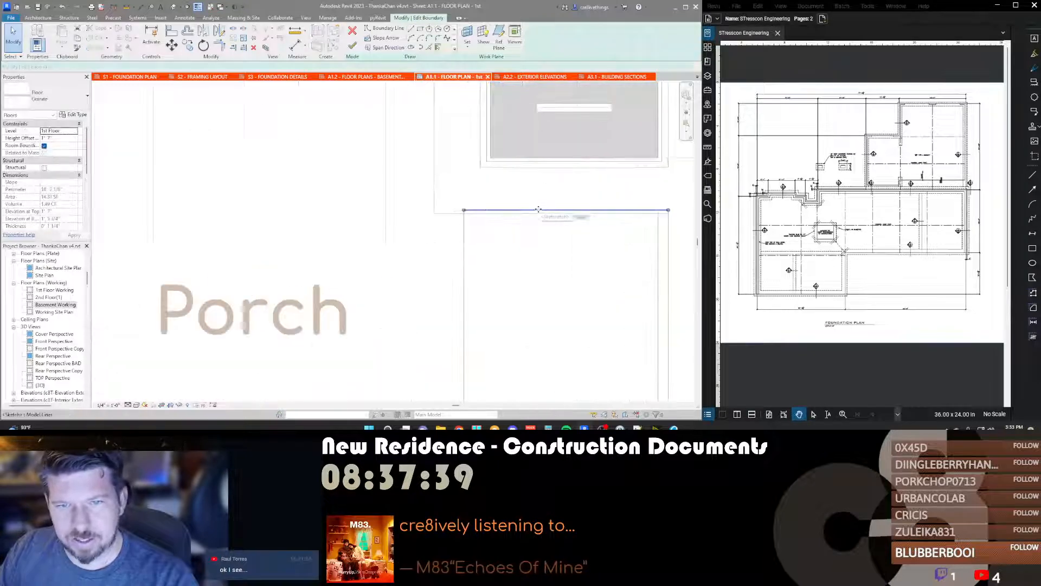
{"action": "key", "text": "a"}
{"action": "key", "text": "l"}
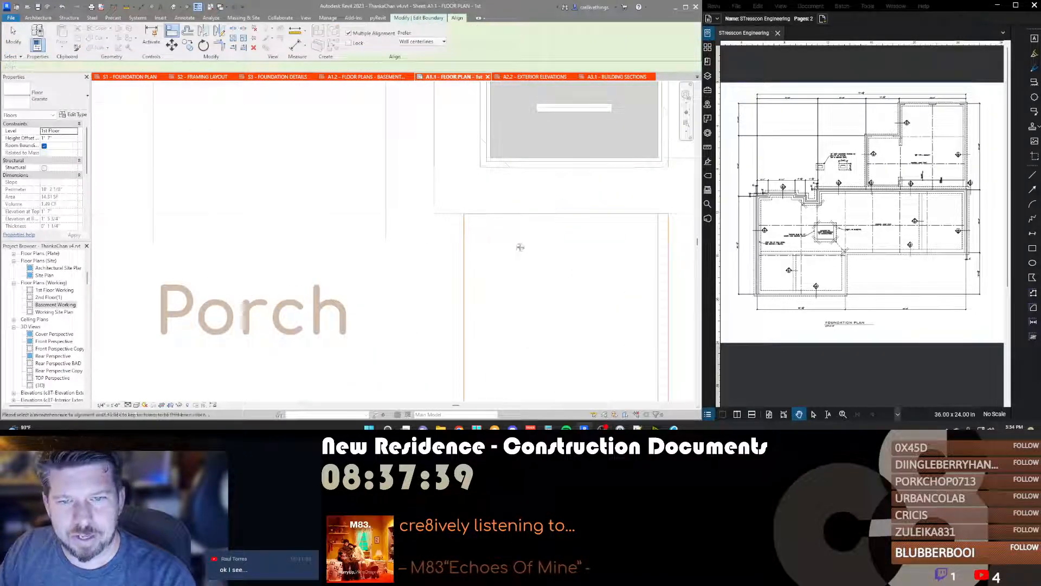
{"action": "scroll", "coordinate": [518, 244], "scroll_direction": "down", "scroll_amount": 2}
{"action": "key", "text": "n"}
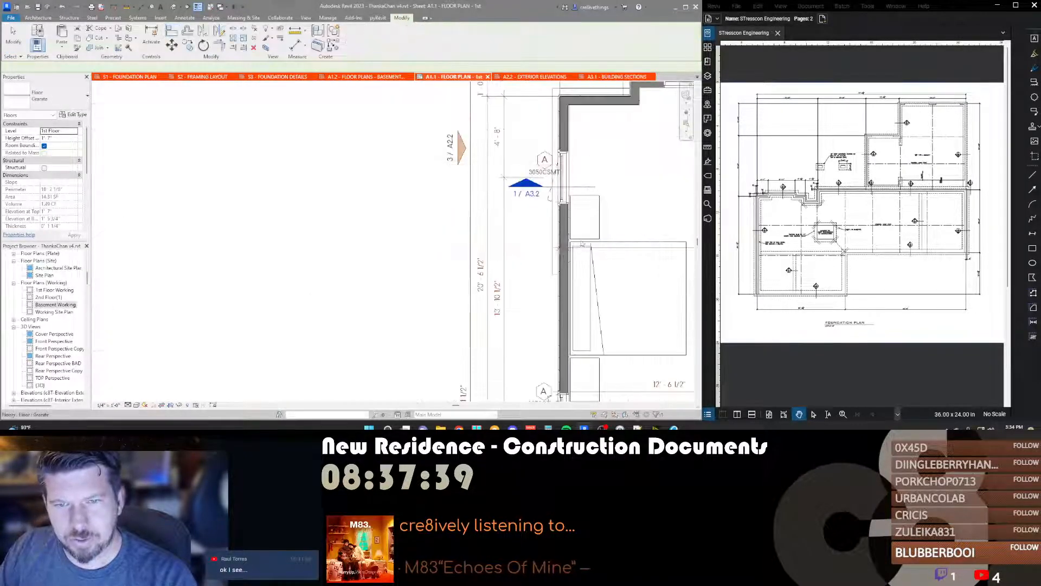
Step: Move the package-drop bench floor from its lower corner to meet the brick wall face beside entry door 101
{"action": "middle_click_drag", "start_coordinate": [514, 241], "coordinate": [431, 202]}
{"action": "scroll", "coordinate": [439, 198], "scroll_direction": "down", "scroll_amount": 5}
{"action": "middle_click_drag", "start_coordinate": [260, 227], "coordinate": [309, 229]}
{"action": "scroll", "coordinate": [309, 230], "scroll_direction": "up", "scroll_amount": 3}
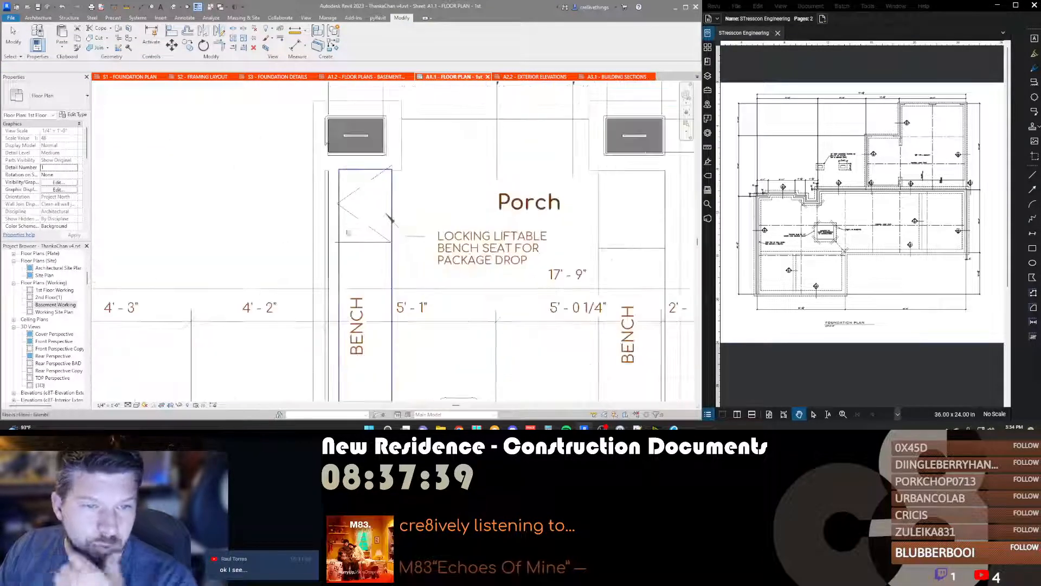
{"action": "middle_click_drag", "start_coordinate": [329, 307], "coordinate": [378, 263]}
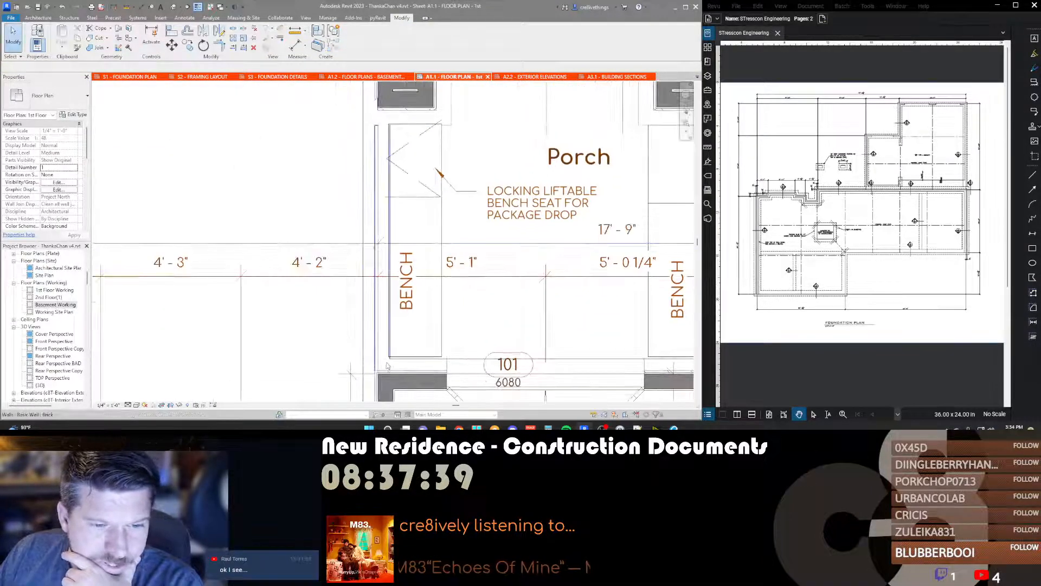
{"action": "left_click", "coordinate": [438, 353]}
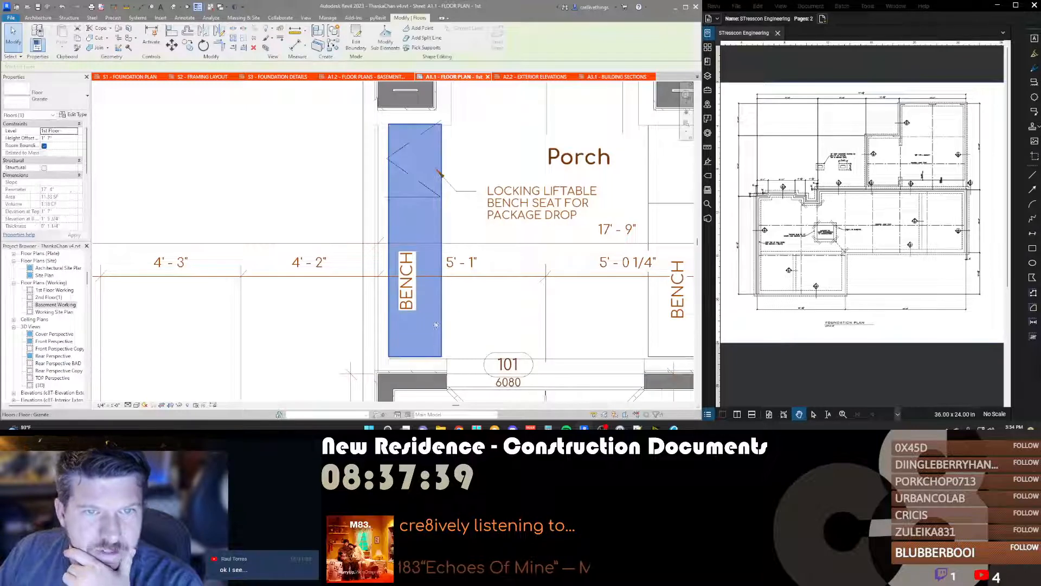
{"action": "scroll", "coordinate": [439, 352], "scroll_direction": "up", "scroll_amount": 4}
{"action": "key", "text": "m"}
{"action": "key", "text": "v"}
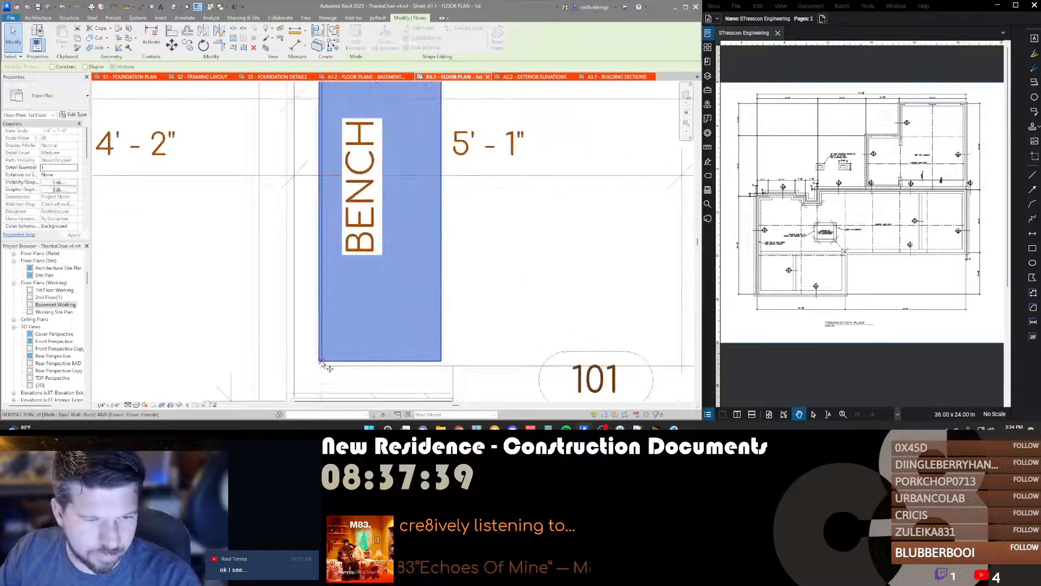
{"action": "left_click", "coordinate": [318, 361]}
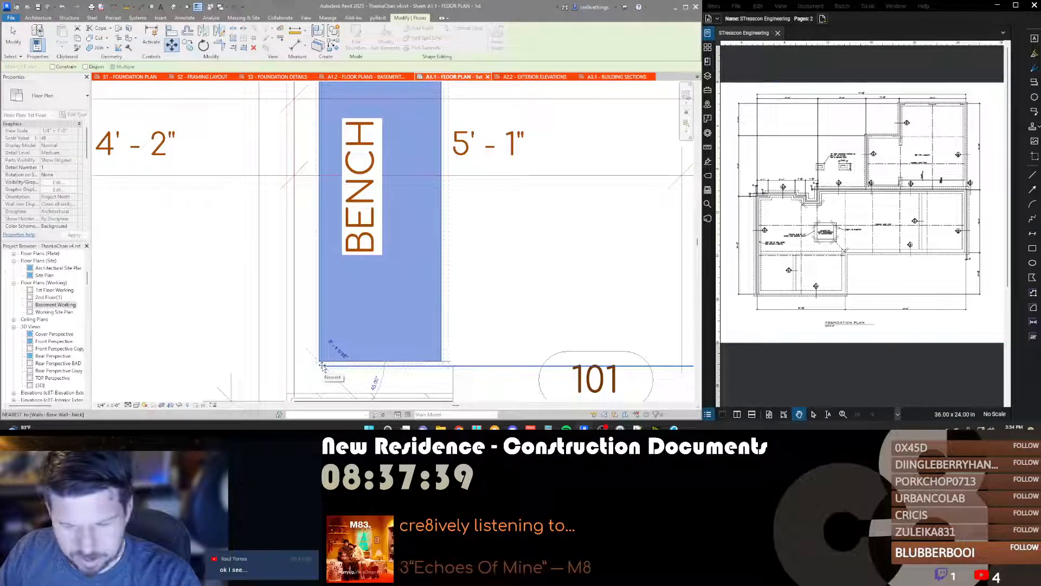
{"action": "key", "text": "Escape"}
{"action": "key", "text": "Escape"}
Step: Move the package-drop bench's hidden lid lines so their lower corner sits on the bench's outer edge
{"action": "scroll", "coordinate": [326, 347], "scroll_direction": "down", "scroll_amount": 3}
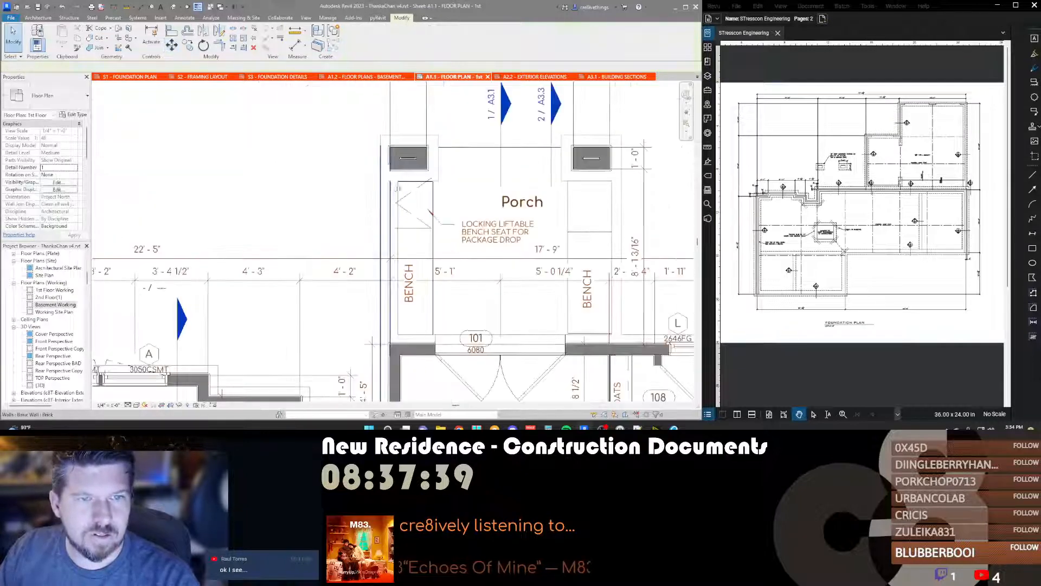
{"action": "scroll", "coordinate": [414, 199], "scroll_direction": "up", "scroll_amount": 4}
{"action": "left_click", "coordinate": [410, 250]}
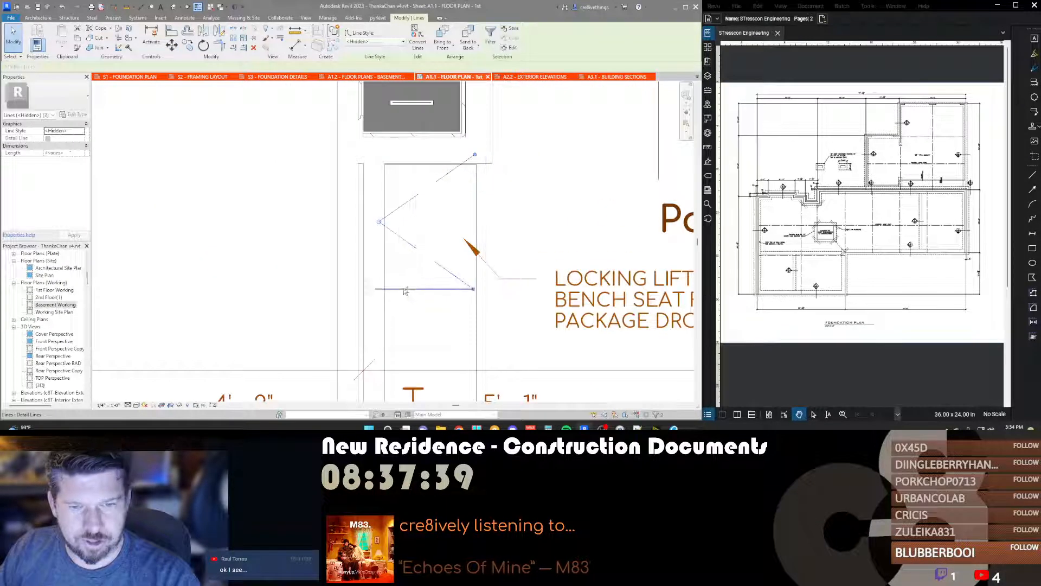
{"action": "key", "text": "m"}
{"action": "key", "text": "v"}
{"action": "left_click", "coordinate": [376, 290]}
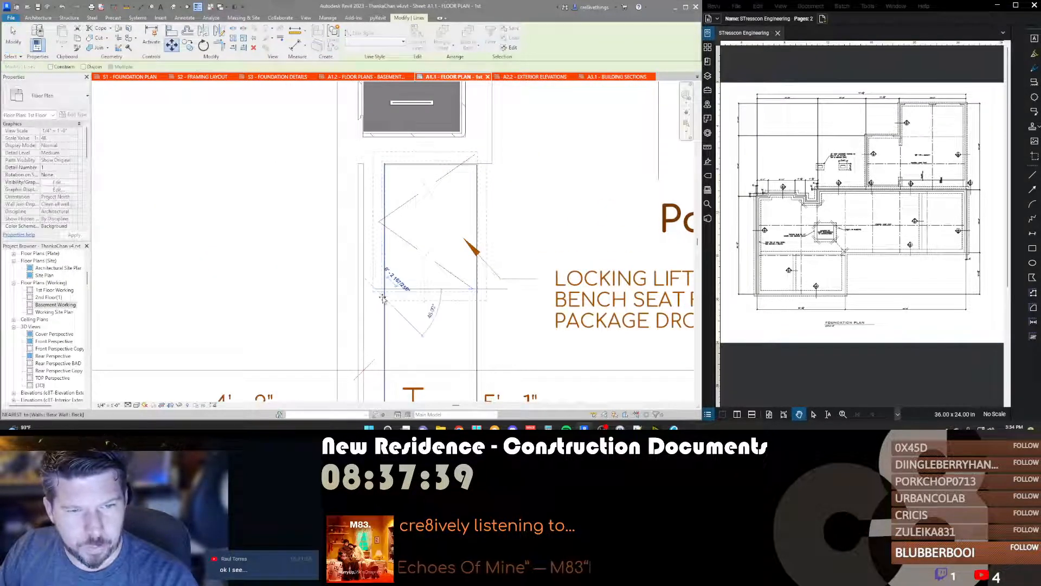
{"action": "left_click", "coordinate": [385, 297]}
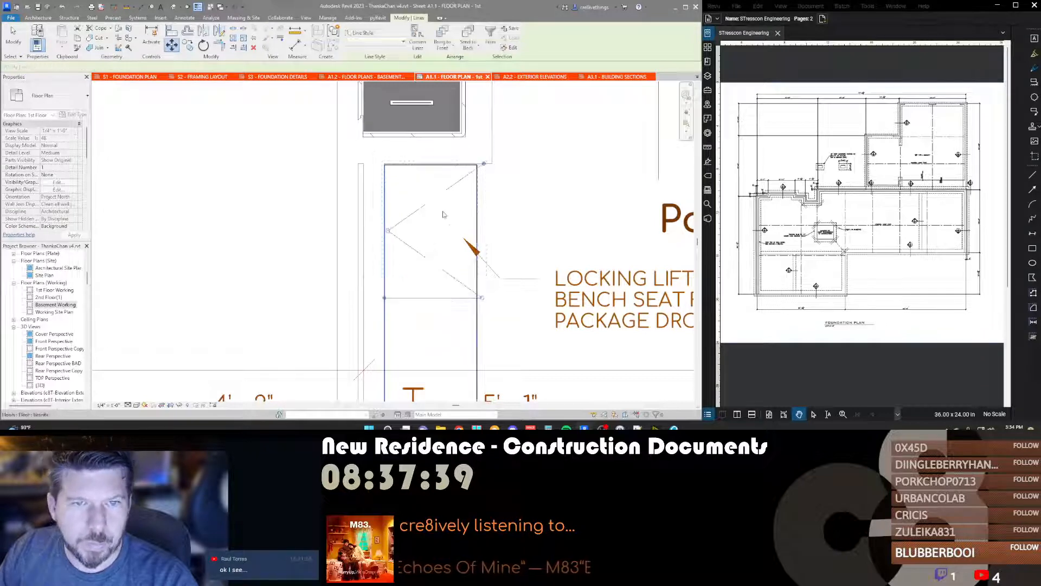
Step: Open the package-drop bench floor's boundary for editing and set the bench width to 1'-8"
{"action": "double_click", "coordinate": [417, 193]}
{"action": "left_click", "coordinate": [477, 200]}
{"action": "scroll", "coordinate": [440, 138], "scroll_direction": "down", "scroll_amount": 6}
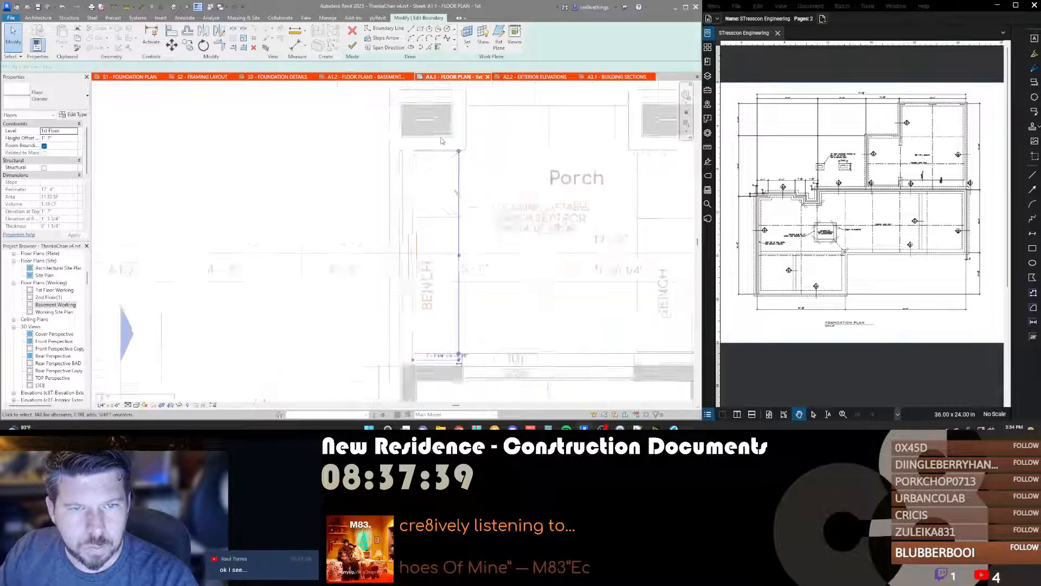
{"action": "scroll", "coordinate": [435, 333], "scroll_direction": "up", "scroll_amount": 2}
{"action": "left_click", "coordinate": [436, 330]}
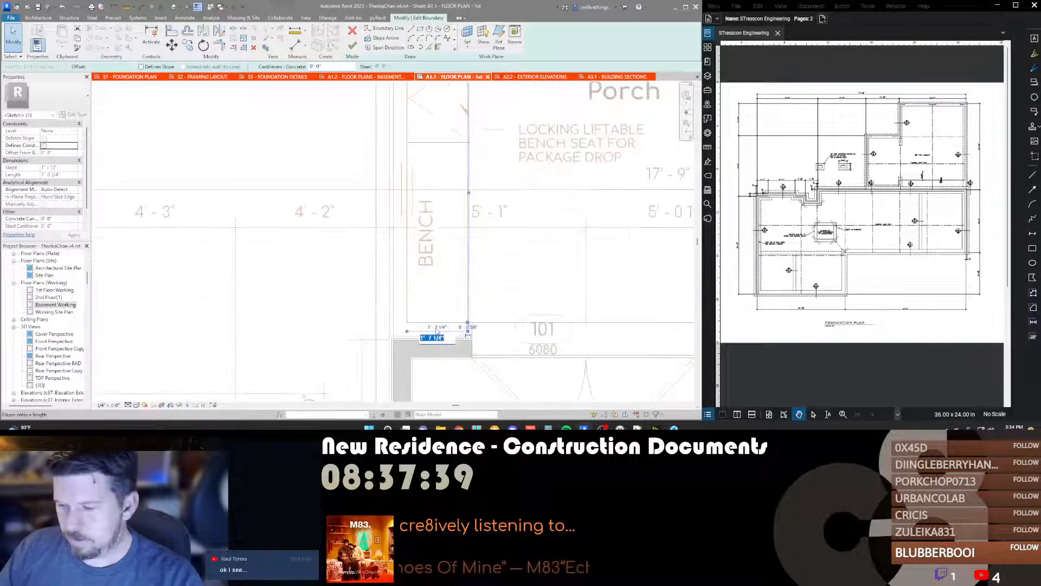
{"action": "key", "text": "Return"}
{"action": "left_click", "coordinate": [506, 321]}
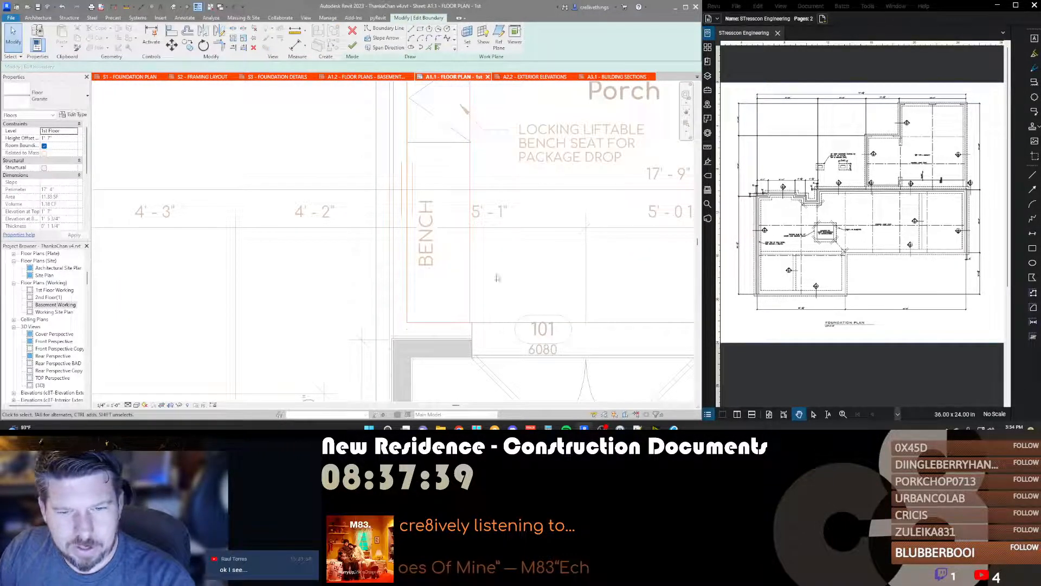
{"action": "middle_click_drag", "start_coordinate": [465, 214], "coordinate": [462, 300]}
{"action": "scroll", "coordinate": [458, 166], "scroll_direction": "up", "scroll_amount": 2}
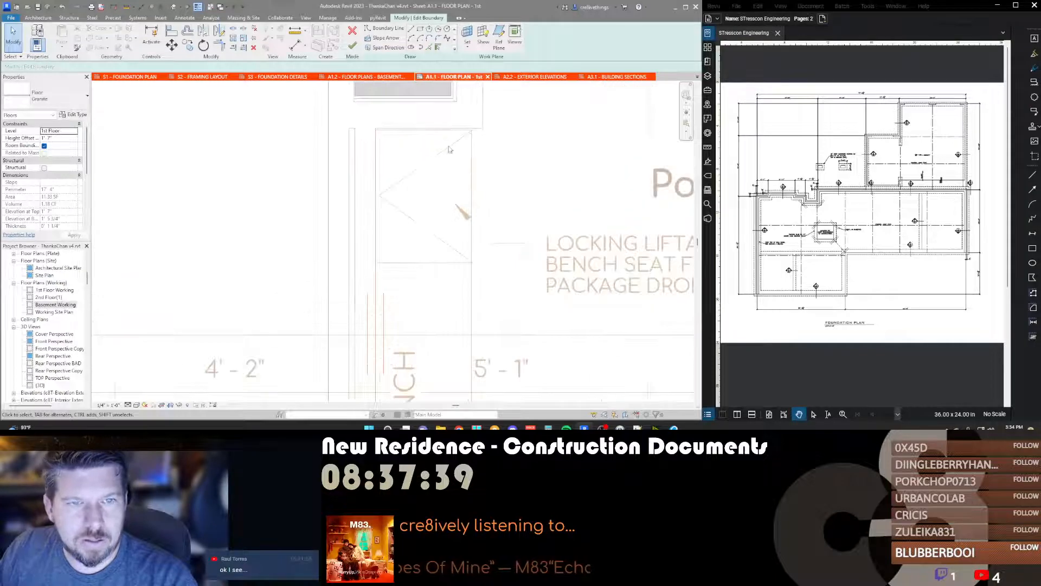
{"action": "scroll", "coordinate": [444, 336], "scroll_direction": "down", "scroll_amount": 2}
Step: Try a 2' width for the package-drop bench boundary, then set it back to 1'-8"
{"action": "left_click", "coordinate": [443, 339]}
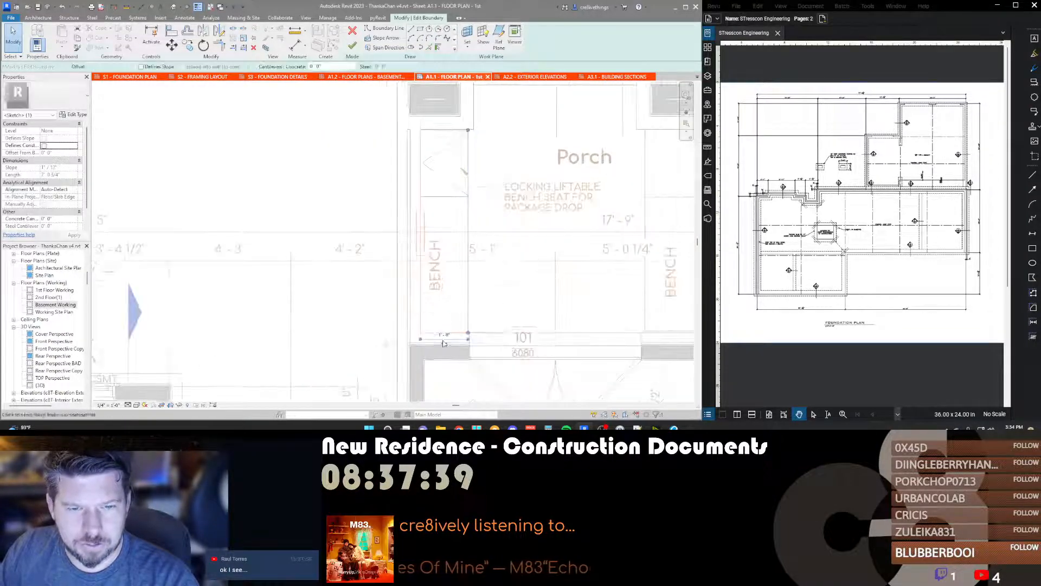
{"action": "type", "text": "2"}
{"action": "key", "text": "Return"}
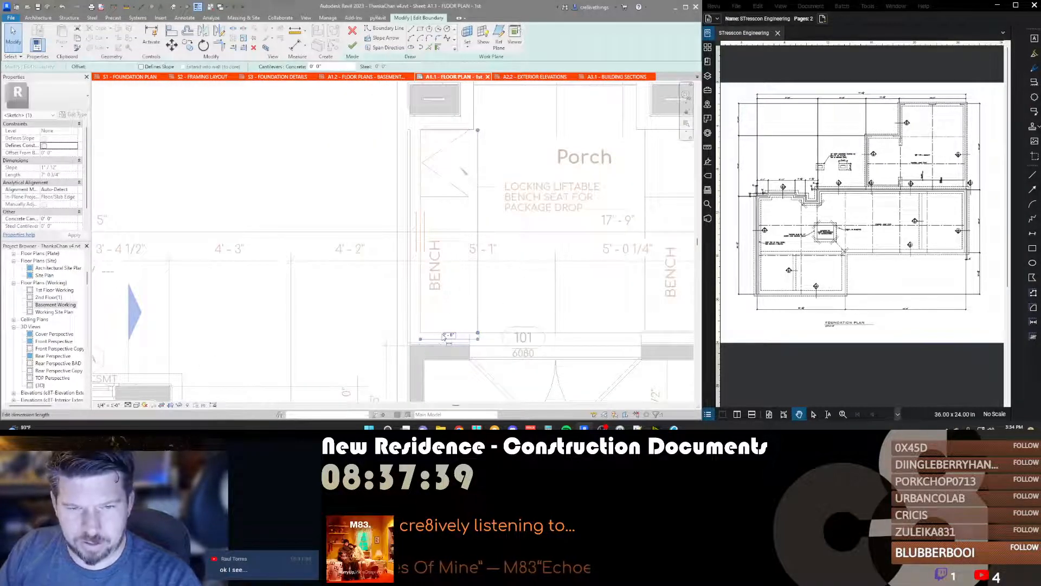
{"action": "type", "text": "1 8"}
{"action": "key", "text": "Return"}
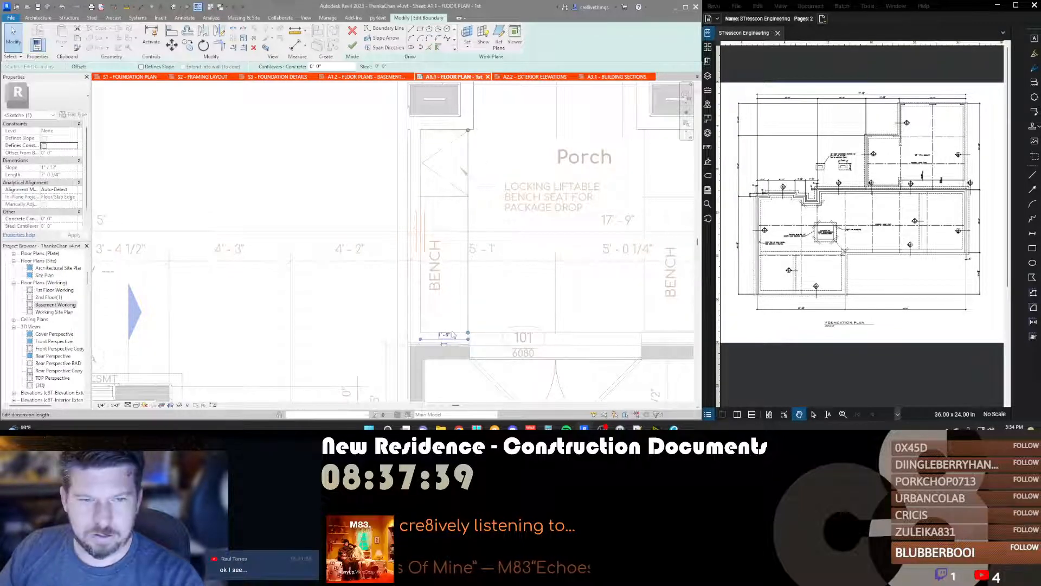
{"action": "key", "text": "Escape"}
{"action": "scroll", "coordinate": [446, 133], "scroll_direction": "up", "scroll_amount": 4}
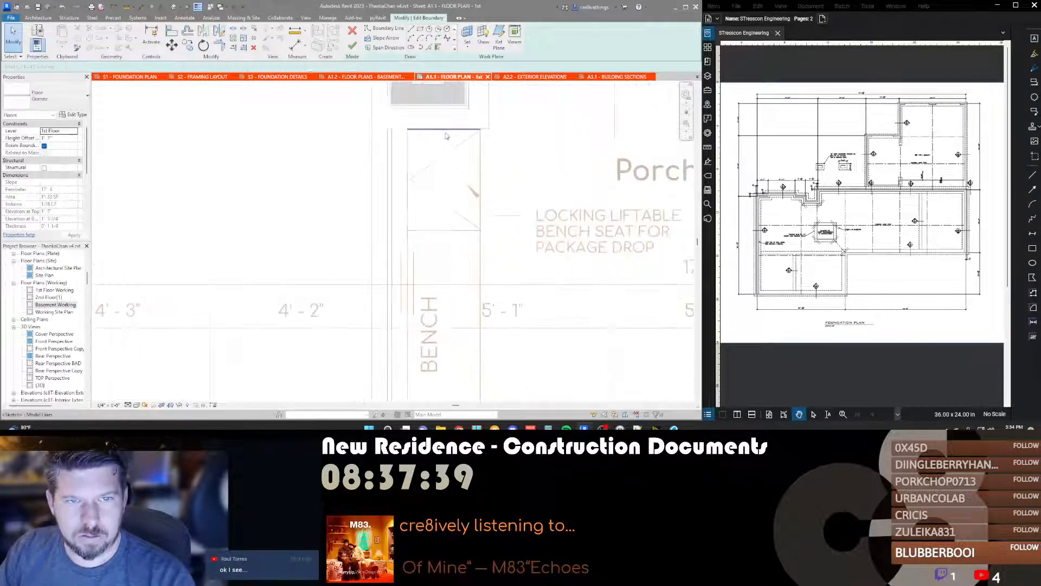
Step: Align the upper edge of the package-drop bench boundary with the porch column's brick base and finish the boundary edit
{"action": "key", "text": "a"}
{"action": "key", "text": "l"}
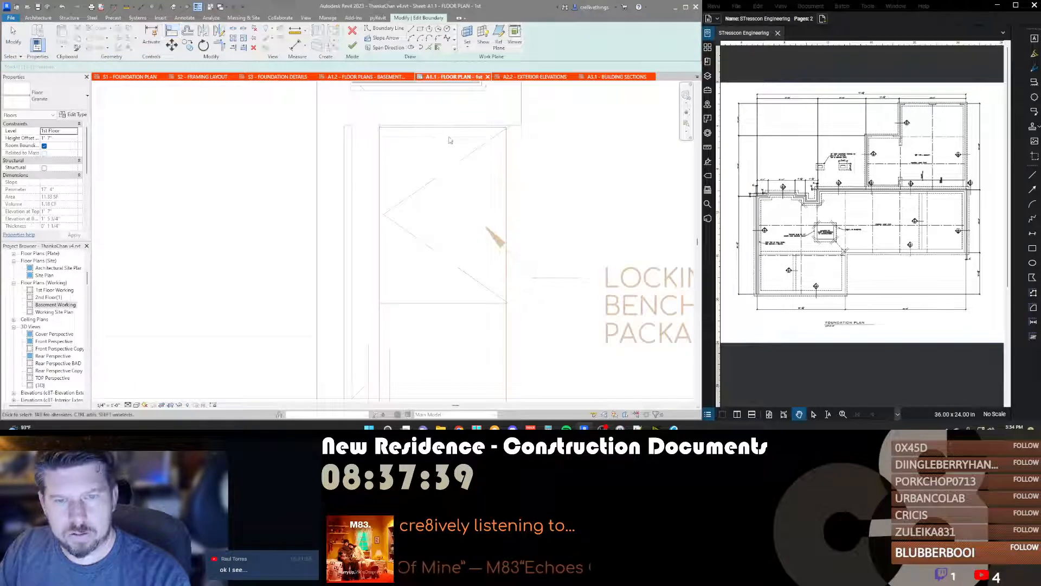
{"action": "scroll", "coordinate": [448, 139], "scroll_direction": "down", "scroll_amount": 2}
{"action": "scroll", "coordinate": [449, 141], "scroll_direction": "down", "scroll_amount": 2}
{"action": "left_click", "coordinate": [352, 45]}
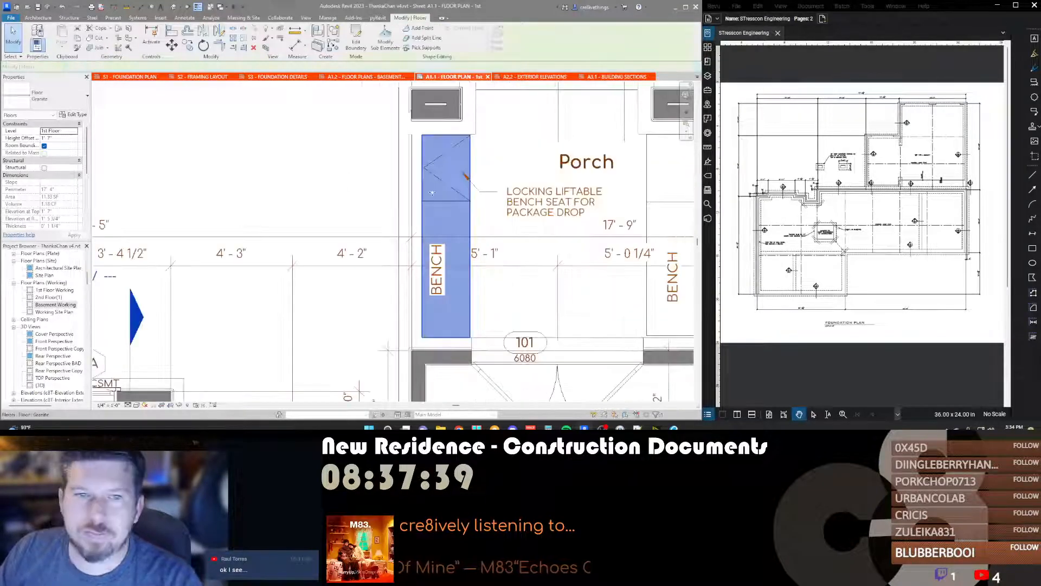
Step: Isolate the package-drop bench in a 3D section box, extend the box upward, and examine the porch corner and its brick column bases
{"action": "middle_click_drag", "start_coordinate": [427, 190], "coordinate": [345, 248]}
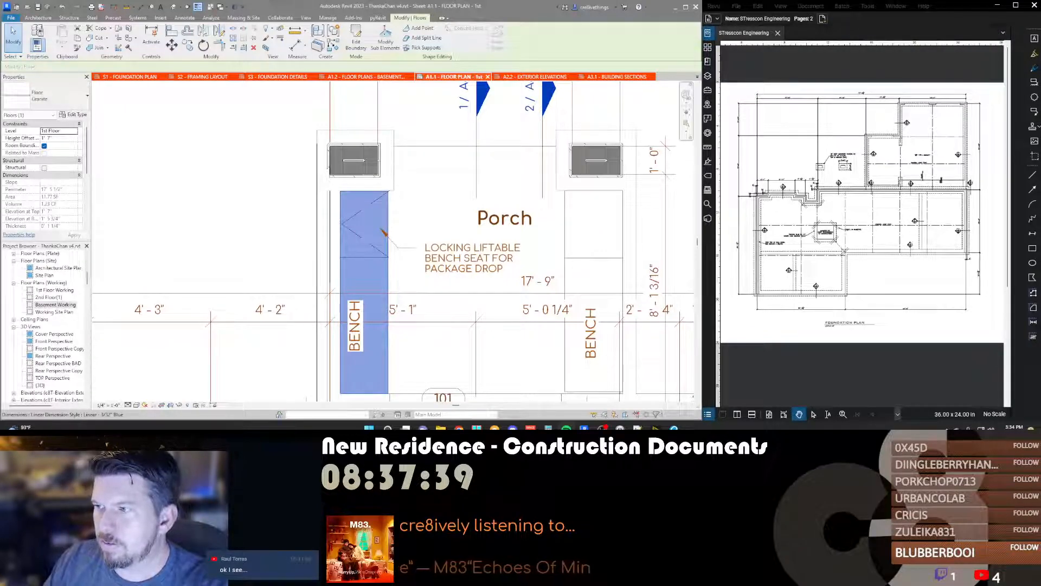
{"action": "scroll", "coordinate": [420, 267], "scroll_direction": "down", "scroll_amount": 3}
{"action": "scroll", "coordinate": [346, 224], "scroll_direction": "up", "scroll_amount": 5}
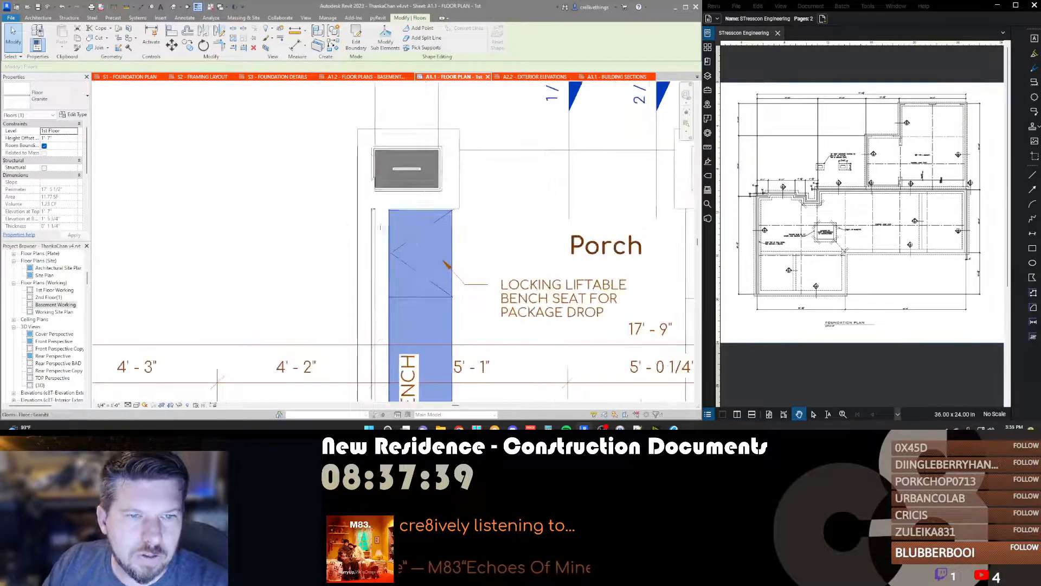
{"action": "scroll", "coordinate": [395, 208], "scroll_direction": "down", "scroll_amount": 2}
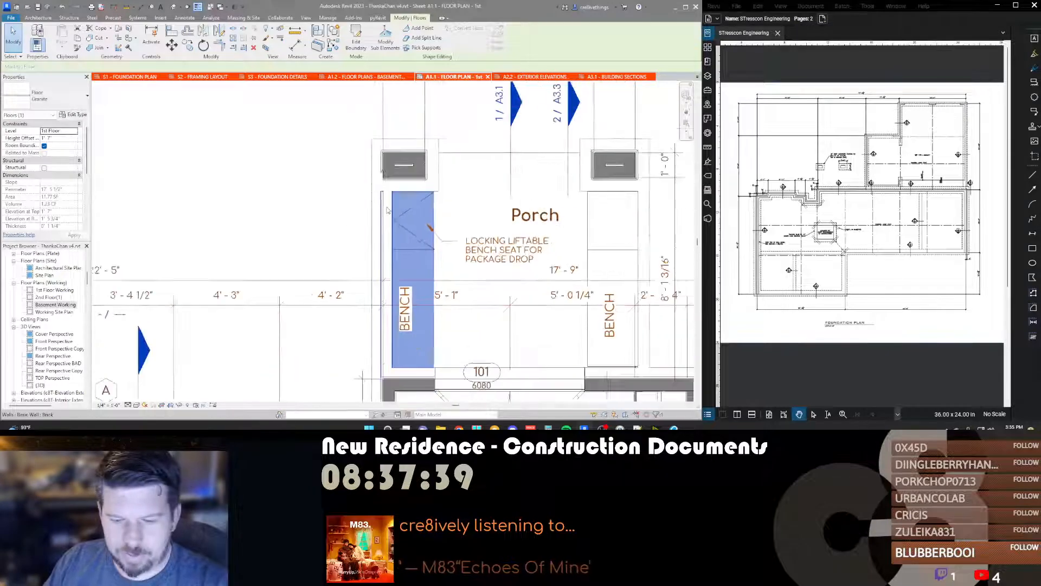
{"action": "key", "text": "b"}
{"action": "key", "text": "x"}
{"action": "key", "text": "Escape"}
{"action": "scroll", "coordinate": [488, 206], "scroll_direction": "down", "scroll_amount": 3}
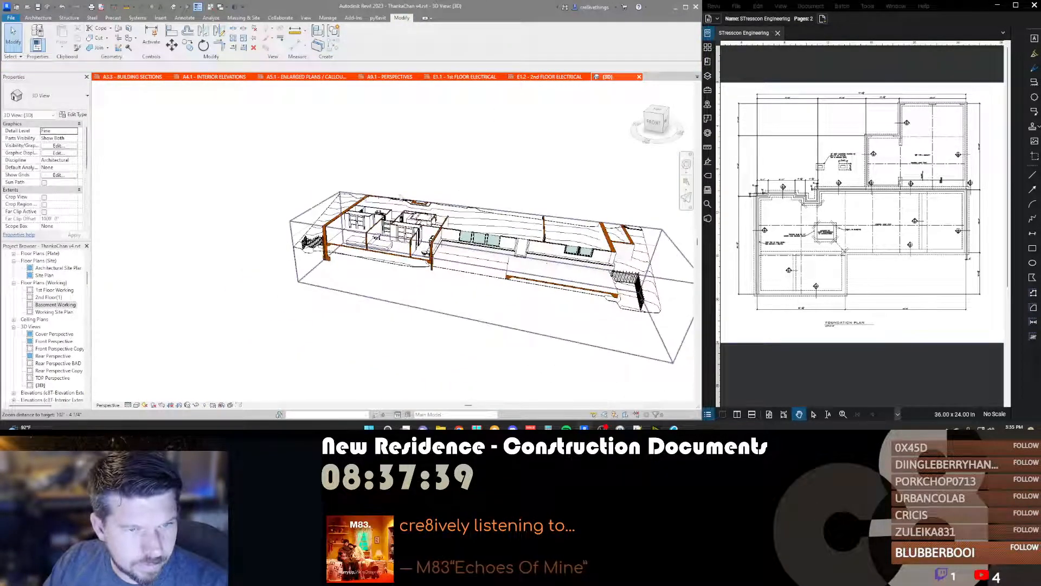
{"action": "middle_click_drag", "start_coordinate": [632, 190], "coordinate": [415, 175], "text": "shift"}
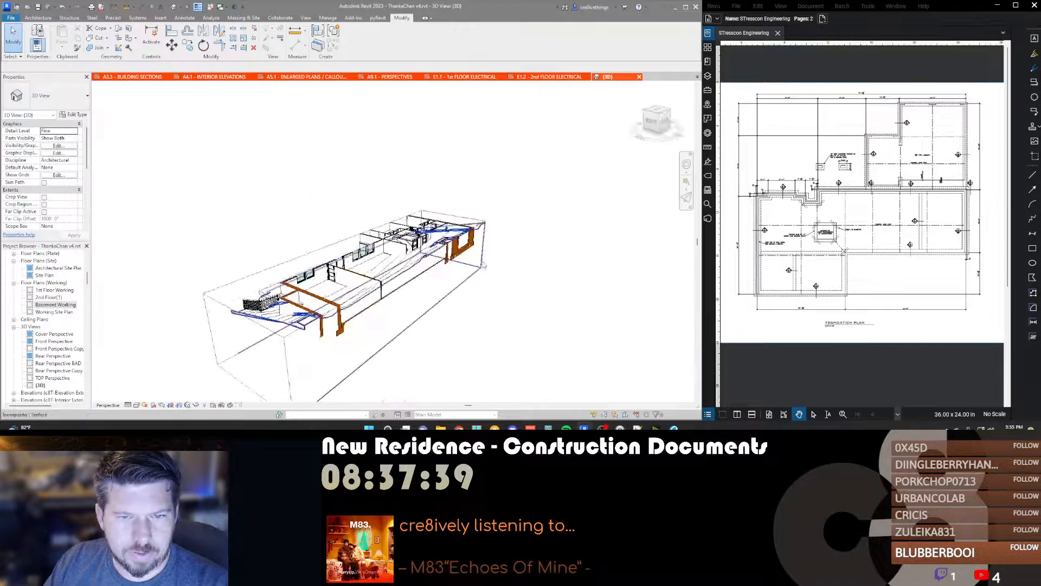
{"action": "left_click", "coordinate": [482, 262]}
{"action": "left_click", "coordinate": [451, 216]}
{"action": "left_click_drag", "start_coordinate": [382, 246], "coordinate": [379, 138]}
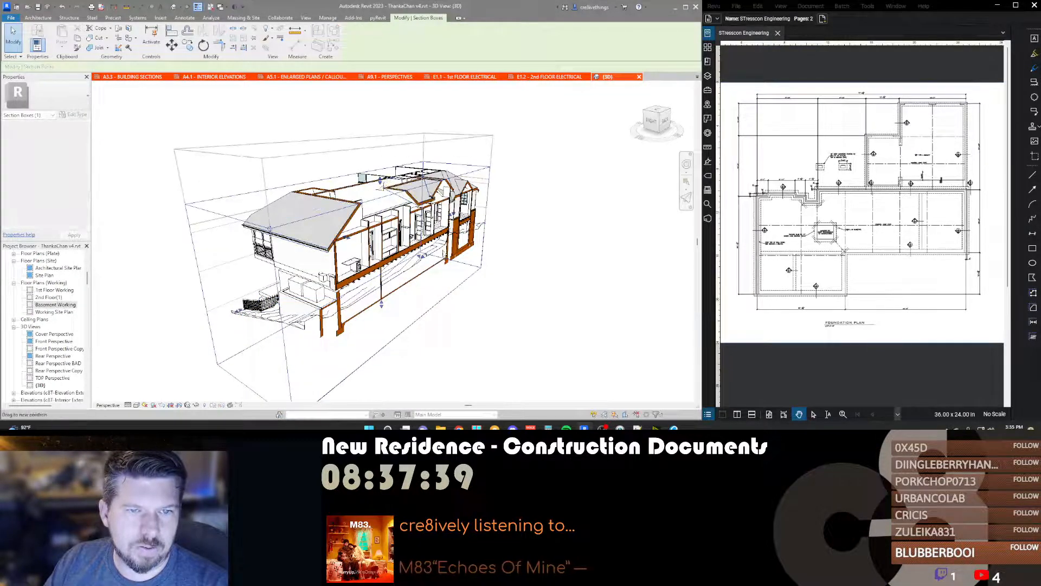
{"action": "middle_click_drag", "start_coordinate": [420, 265], "coordinate": [535, 271], "text": "shift"}
{"action": "scroll", "coordinate": [429, 242], "scroll_direction": "up", "scroll_amount": 10}
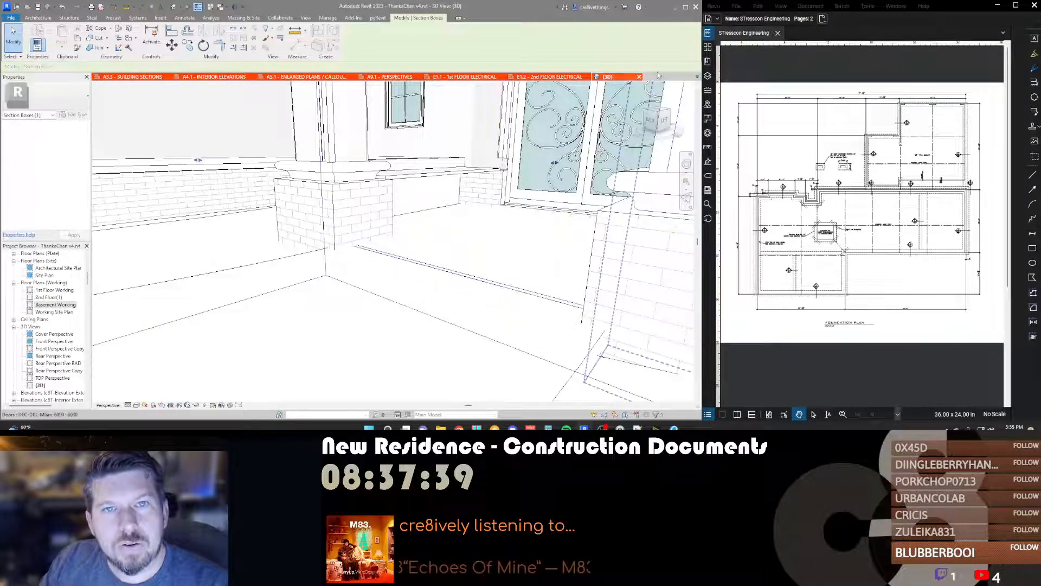
Step: On sheet S1 - Foundation Plan, set the porch slab boundary's depth to 9'-0" and finish the edit without attaching walls to the floor
{"action": "left_click", "coordinate": [696, 77]}
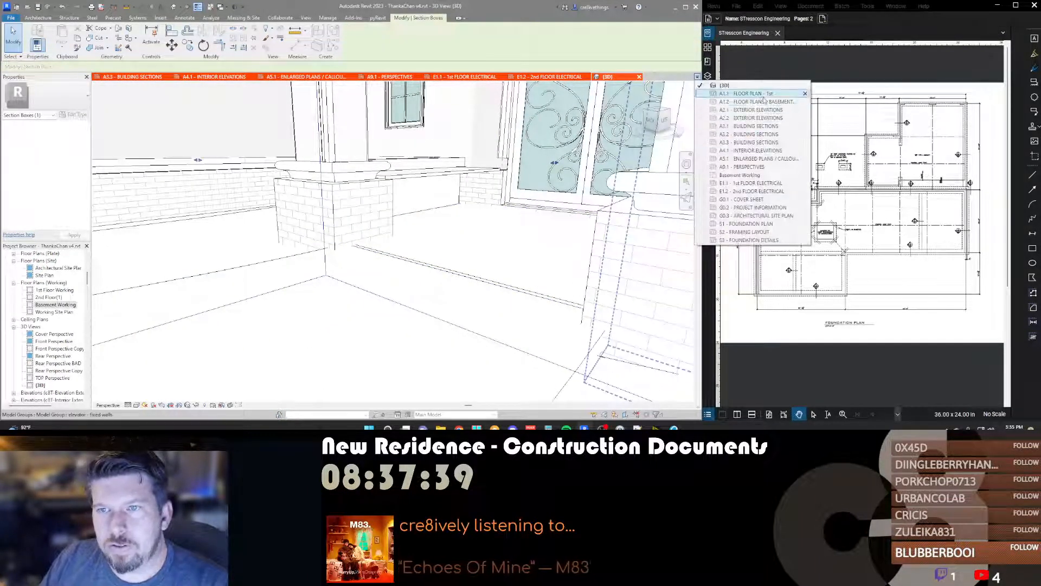
{"action": "left_click", "coordinate": [747, 224]}
{"action": "double_click", "coordinate": [401, 226]}
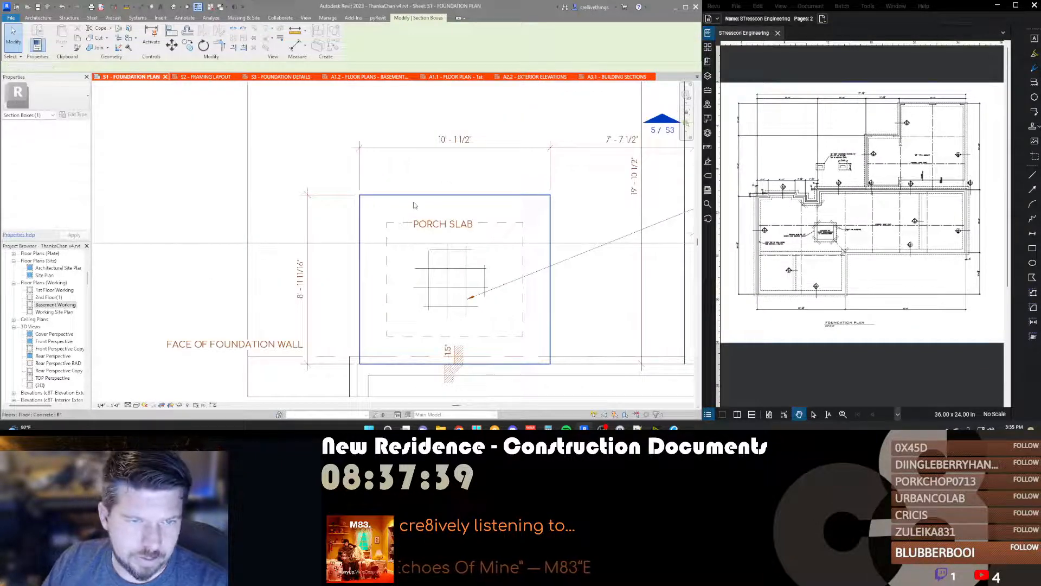
{"action": "left_click", "coordinate": [411, 196]}
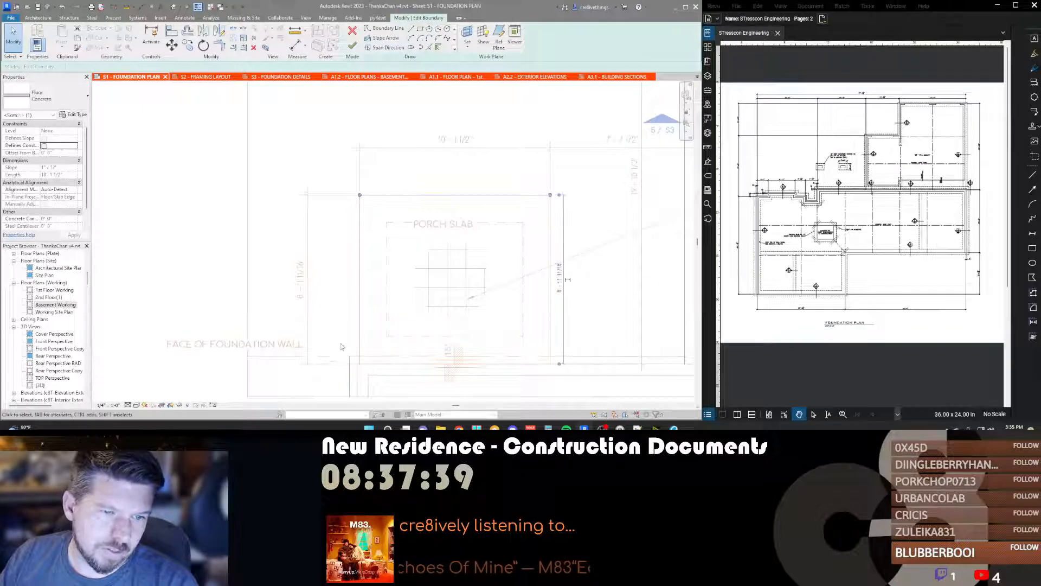
{"action": "left_click", "coordinate": [558, 288]}
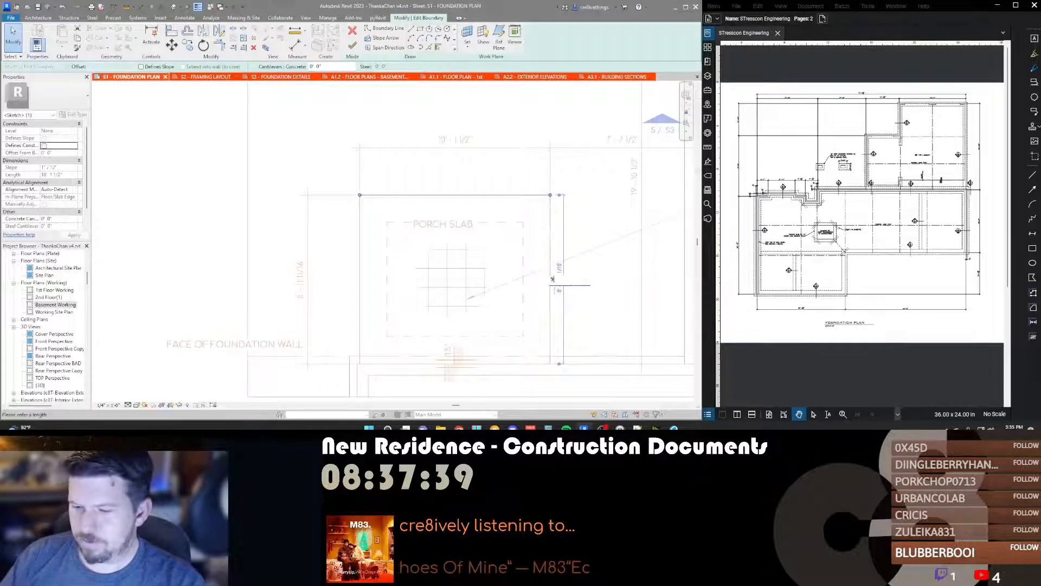
{"action": "key", "text": "f"}
{"action": "key", "text": "f"}
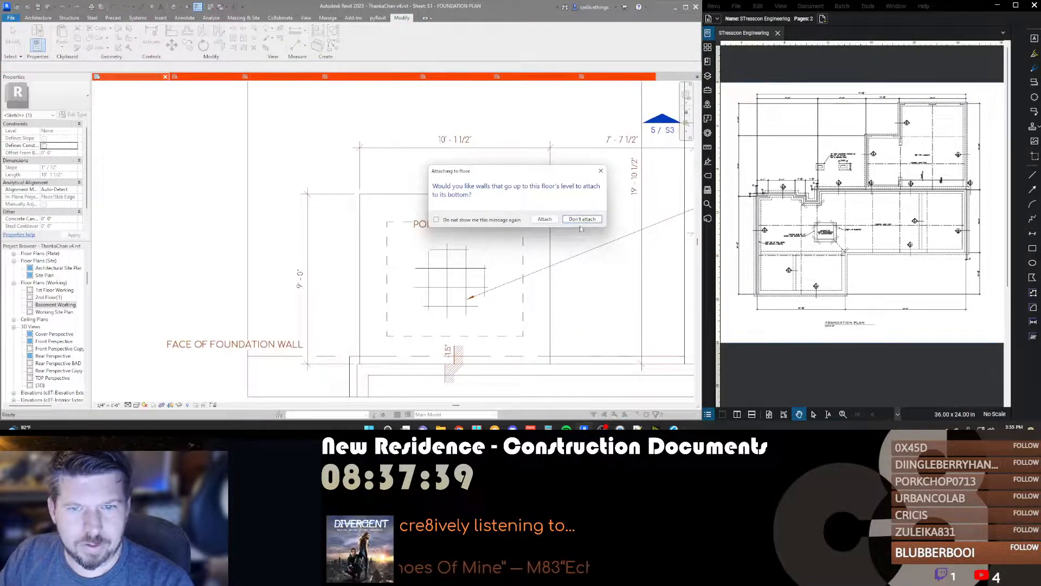
{"action": "left_click", "coordinate": [581, 219]}
{"action": "left_click", "coordinate": [434, 175]}
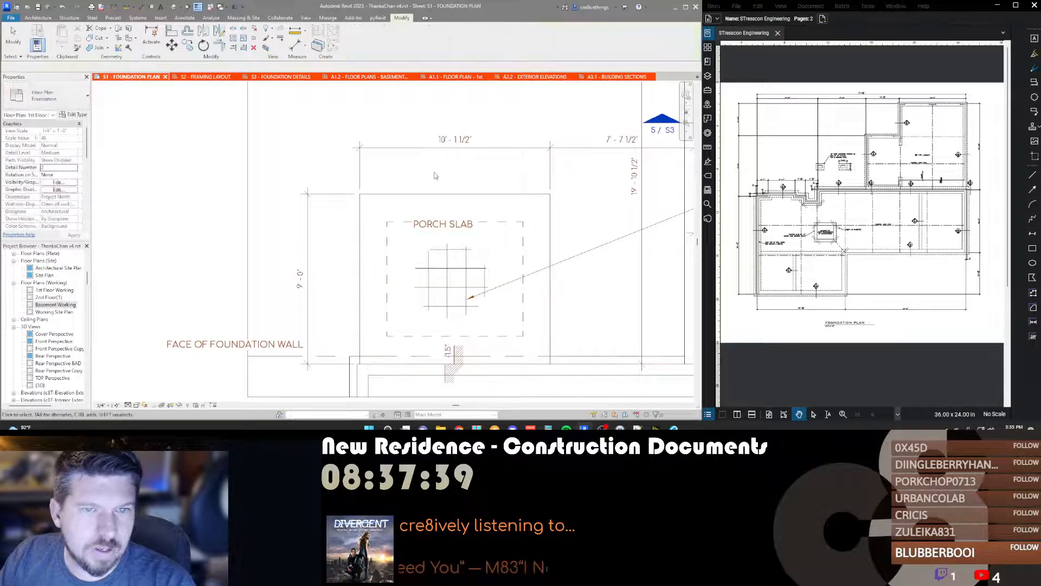
{"action": "middle_click_drag", "start_coordinate": [434, 175], "coordinate": [416, 196]}
{"action": "scroll", "coordinate": [415, 198], "scroll_direction": "down", "scroll_amount": 1}
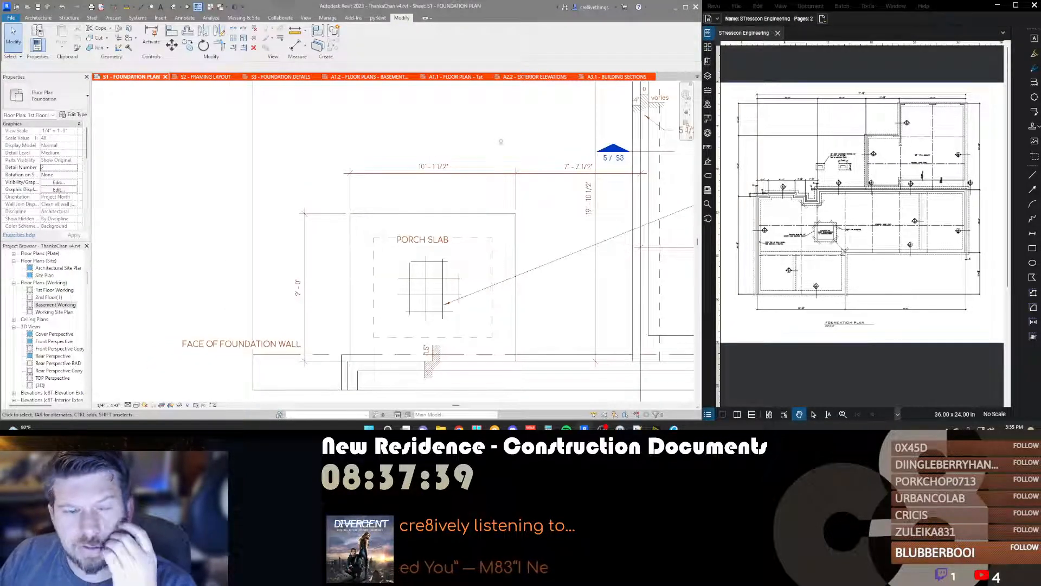
Step: On sheet A1.1 - Floor Plan - 1st, select the stucco walls of both porch columns
{"action": "left_click", "coordinate": [437, 78]}
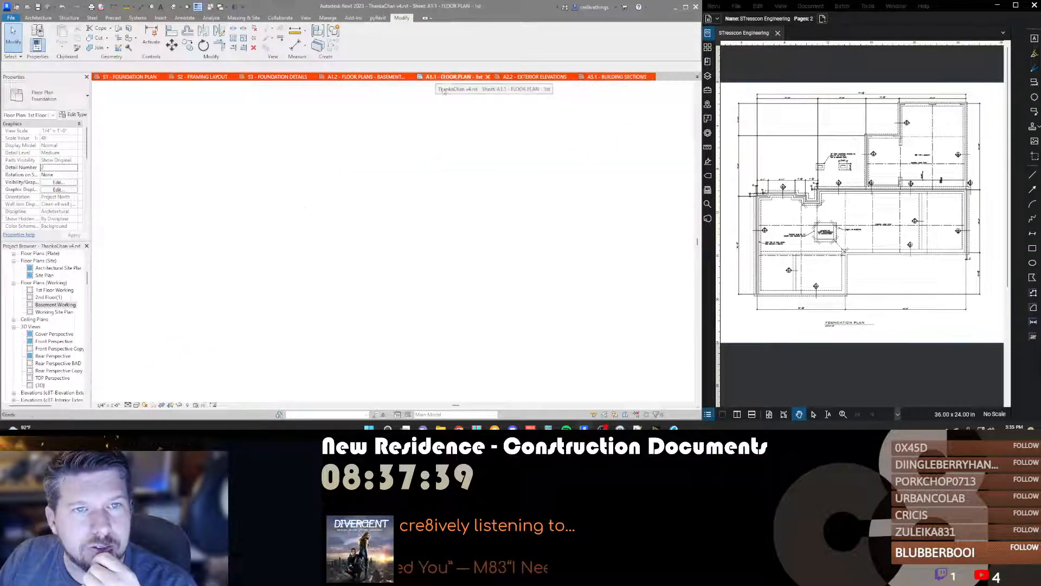
{"action": "scroll", "coordinate": [409, 166], "scroll_direction": "up", "scroll_amount": 5}
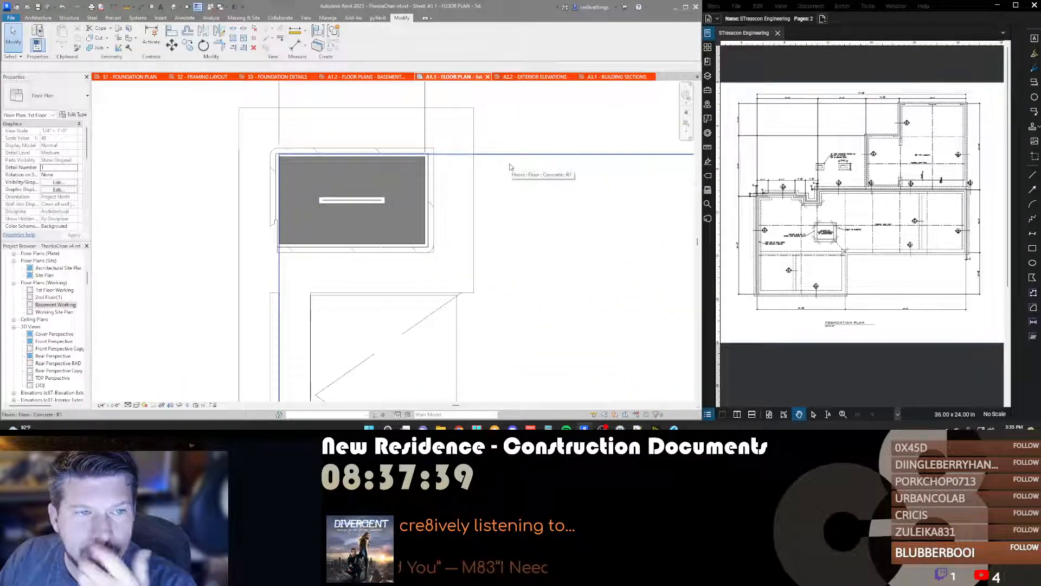
{"action": "scroll", "coordinate": [510, 166], "scroll_direction": "down", "scroll_amount": 5}
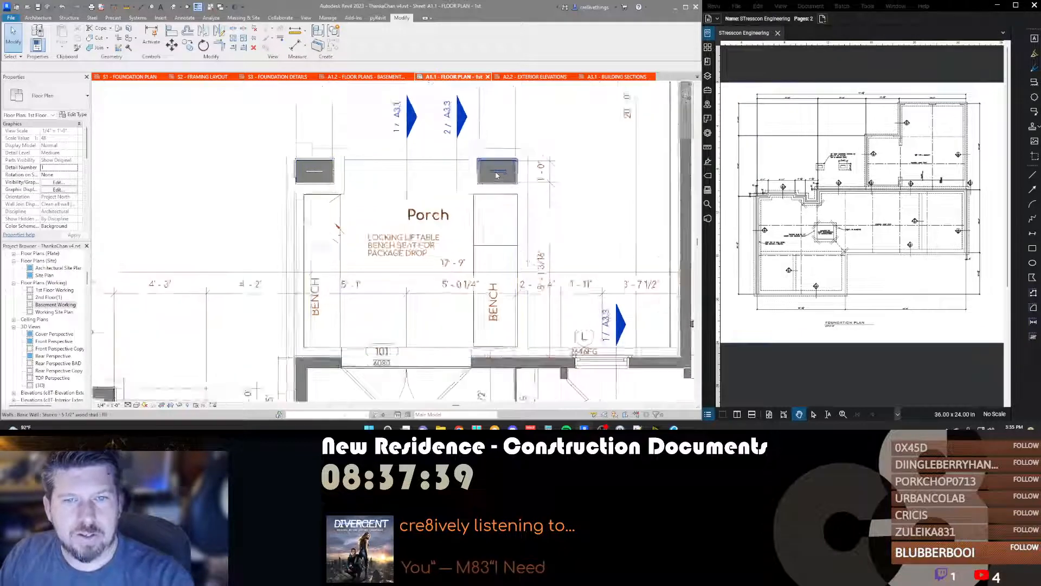
{"action": "scroll", "coordinate": [497, 175], "scroll_direction": "up", "scroll_amount": 1}
{"action": "left_click", "coordinate": [498, 173]}
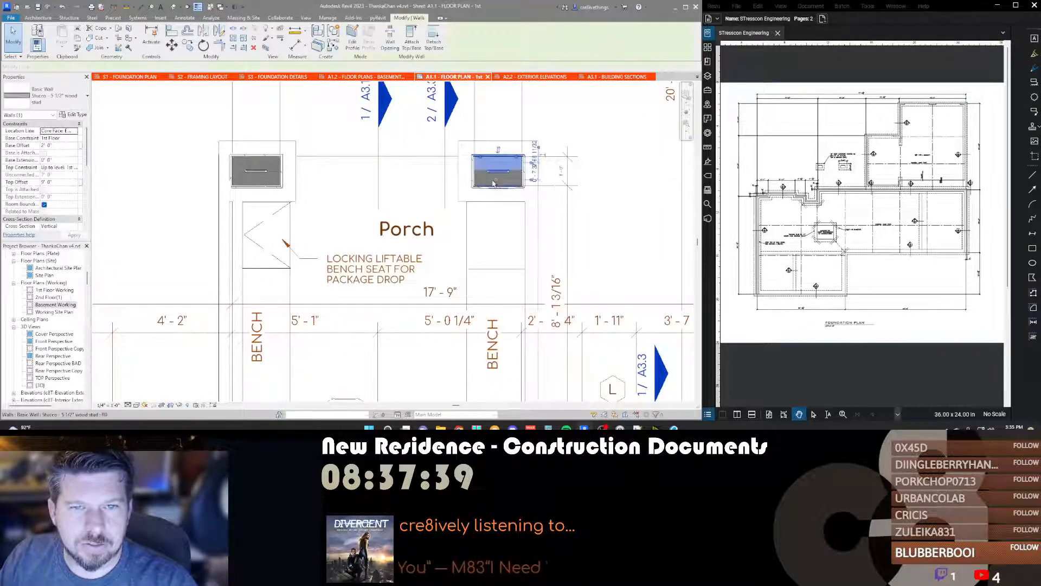
{"action": "left_click", "coordinate": [255, 170], "text": "ctrl"}
{"action": "scroll", "coordinate": [235, 190], "scroll_direction": "up", "scroll_amount": 3}
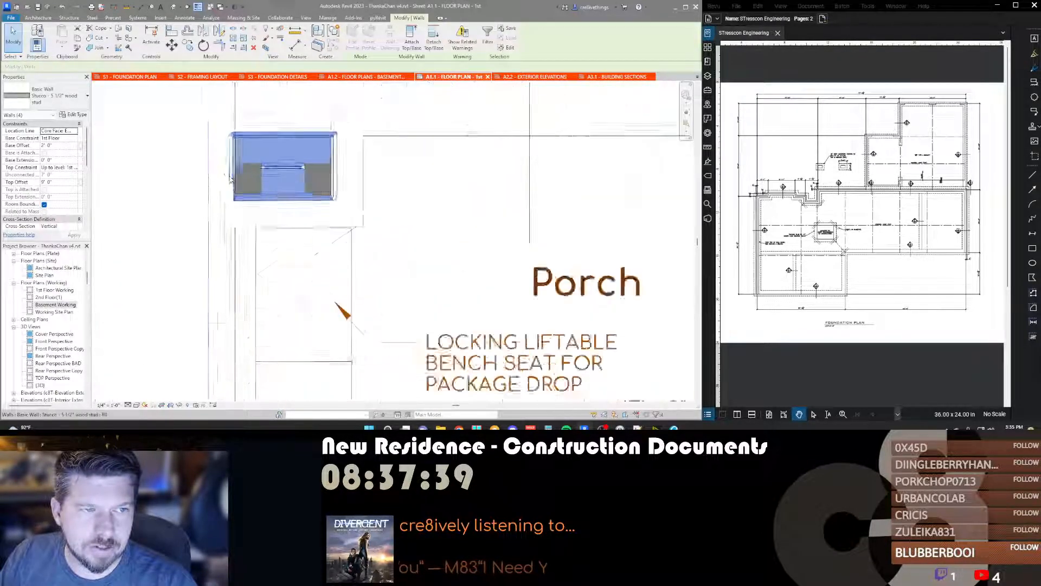
{"action": "scroll", "coordinate": [297, 168], "scroll_direction": "down", "scroll_amount": 3}
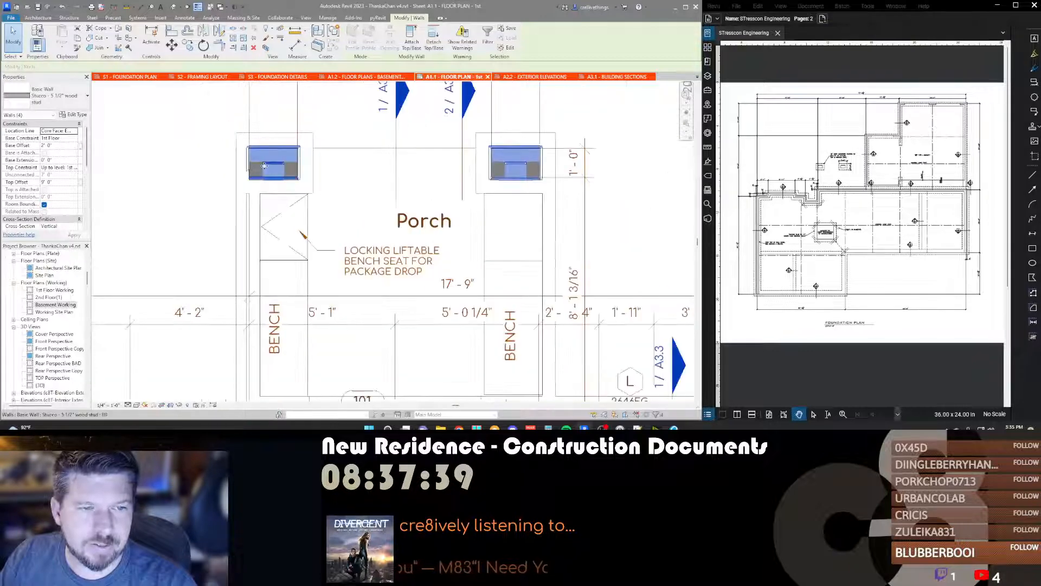
Step: Add the brick base walls above and below both porch columns to the selection
{"action": "scroll", "coordinate": [518, 170], "scroll_direction": "up", "scroll_amount": 3}
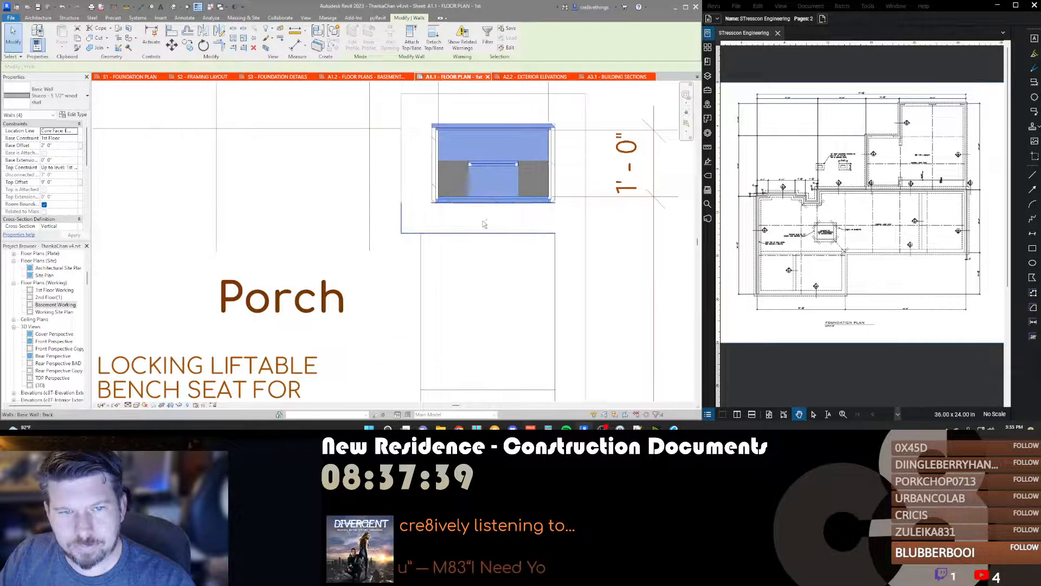
{"action": "left_click", "coordinate": [475, 218], "text": "ctrl"}
{"action": "left_click", "coordinate": [477, 113], "text": "ctrl"}
{"action": "scroll", "coordinate": [505, 185], "scroll_direction": "down", "scroll_amount": 3}
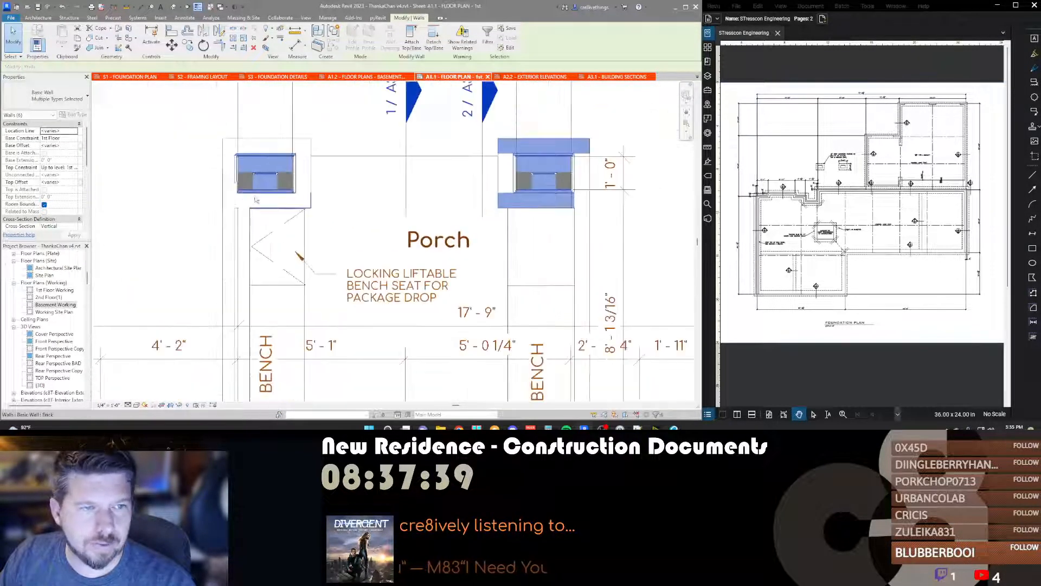
{"action": "scroll", "coordinate": [258, 199], "scroll_direction": "up", "scroll_amount": 1}
{"action": "left_click", "coordinate": [259, 199], "text": "ctrl"}
{"action": "left_click", "coordinate": [265, 141], "text": "ctrl"}
{"action": "scroll", "coordinate": [642, 145], "scroll_direction": "up", "scroll_amount": 3}
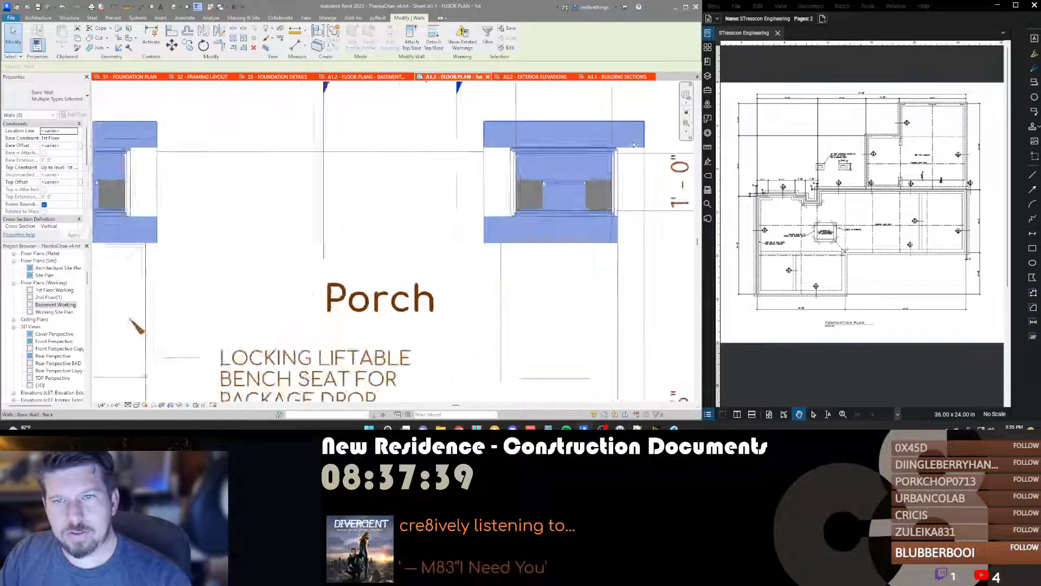
{"action": "scroll", "coordinate": [623, 146], "scroll_direction": "down", "scroll_amount": 4}
{"action": "scroll", "coordinate": [606, 157], "scroll_direction": "down", "scroll_amount": 2}
{"action": "middle_click_drag", "start_coordinate": [623, 175], "coordinate": [515, 177]}
{"action": "scroll", "coordinate": [518, 176], "scroll_direction": "up", "scroll_amount": 4}
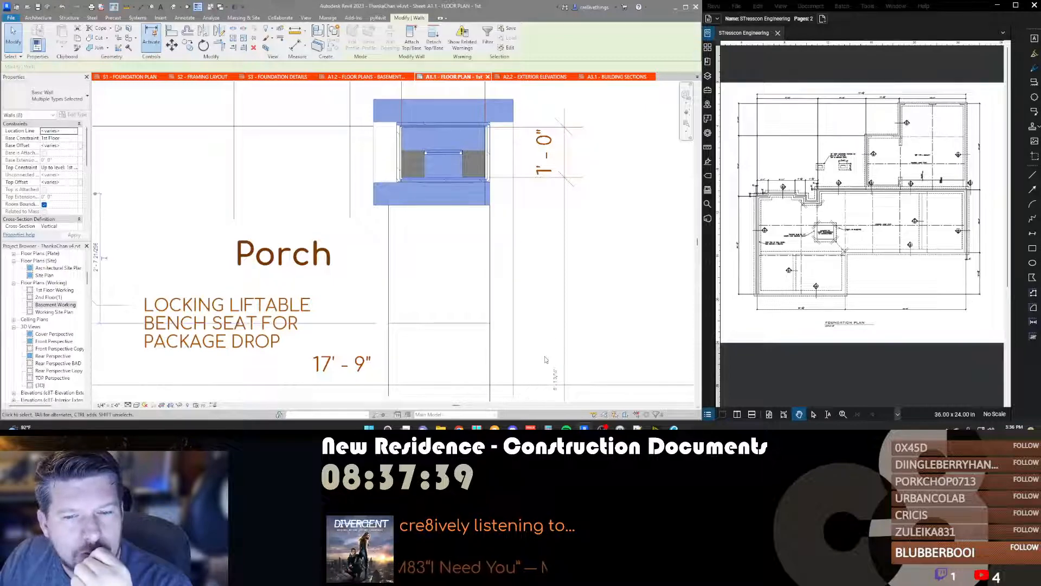
{"action": "middle_click_drag", "start_coordinate": [537, 326], "coordinate": [533, 288]}
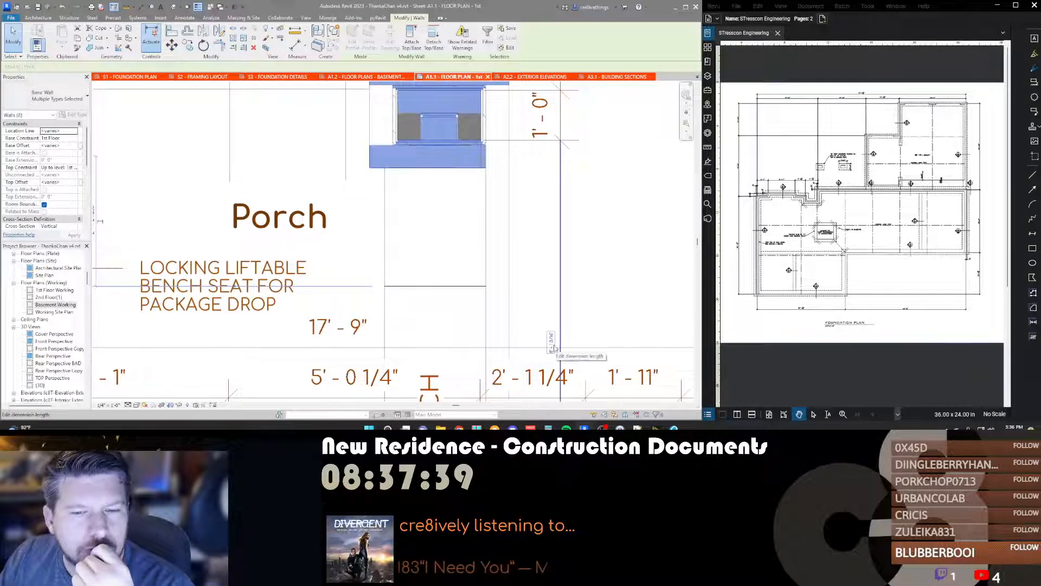
{"action": "scroll", "coordinate": [431, 148], "scroll_direction": "up", "scroll_amount": 2}
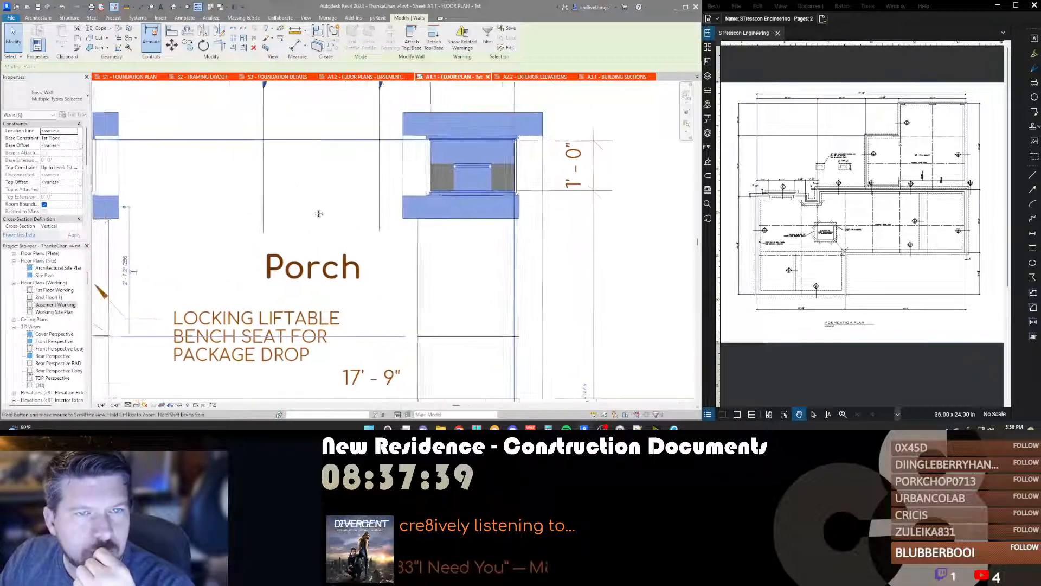
{"action": "scroll", "coordinate": [431, 147], "scroll_direction": "up", "scroll_amount": 4}
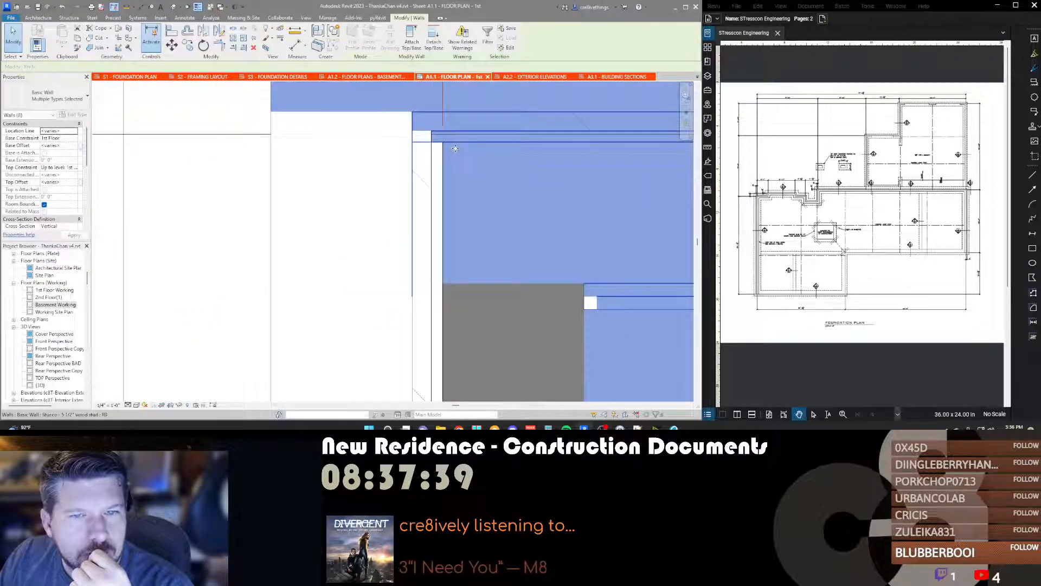
{"action": "scroll", "coordinate": [455, 148], "scroll_direction": "down", "scroll_amount": 2}
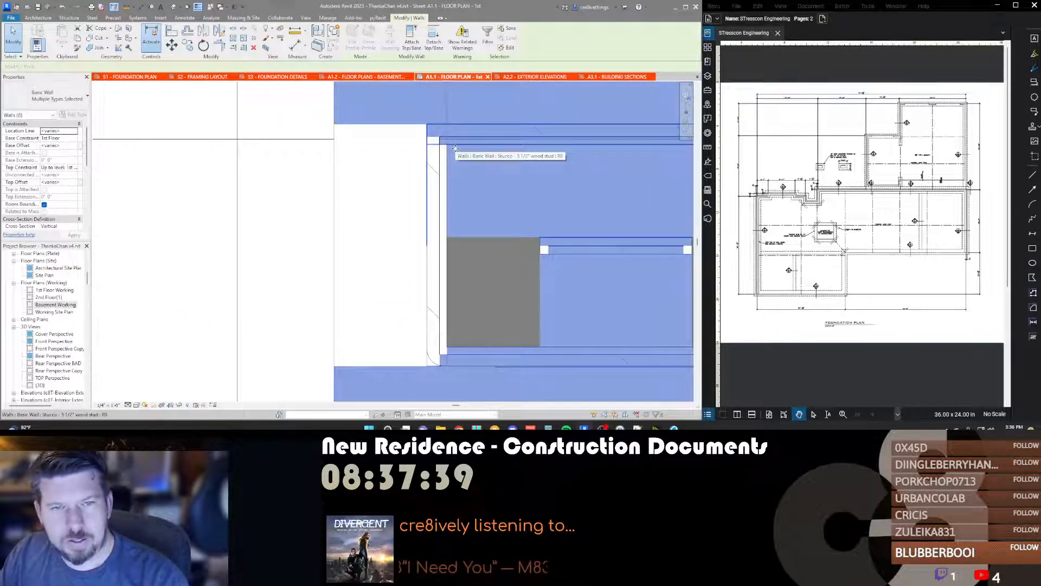
{"action": "key", "text": "m"}
{"action": "key", "text": "v"}
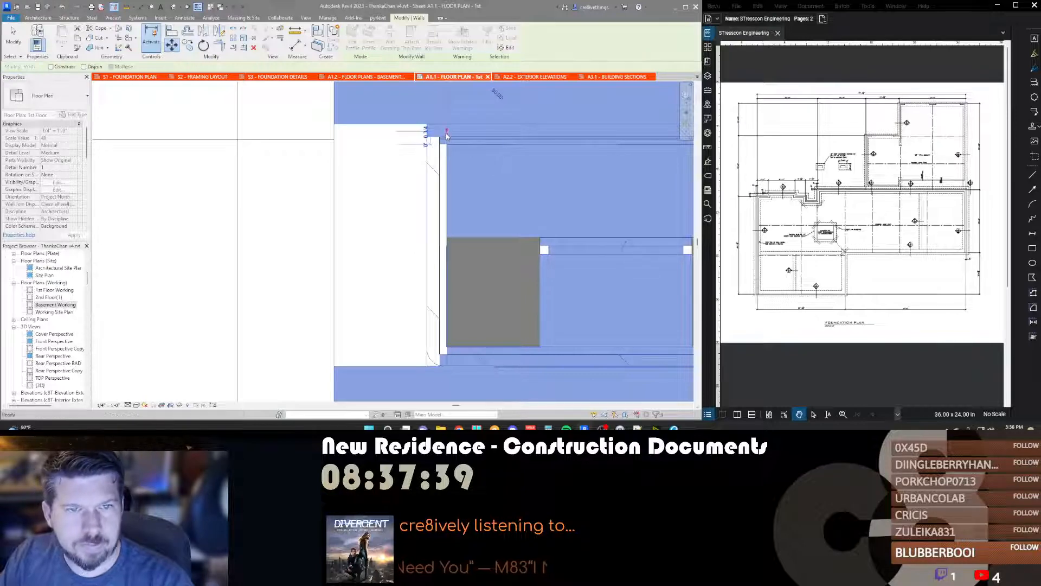
{"action": "key", "text": "Escape"}
{"action": "key", "text": "Escape"}
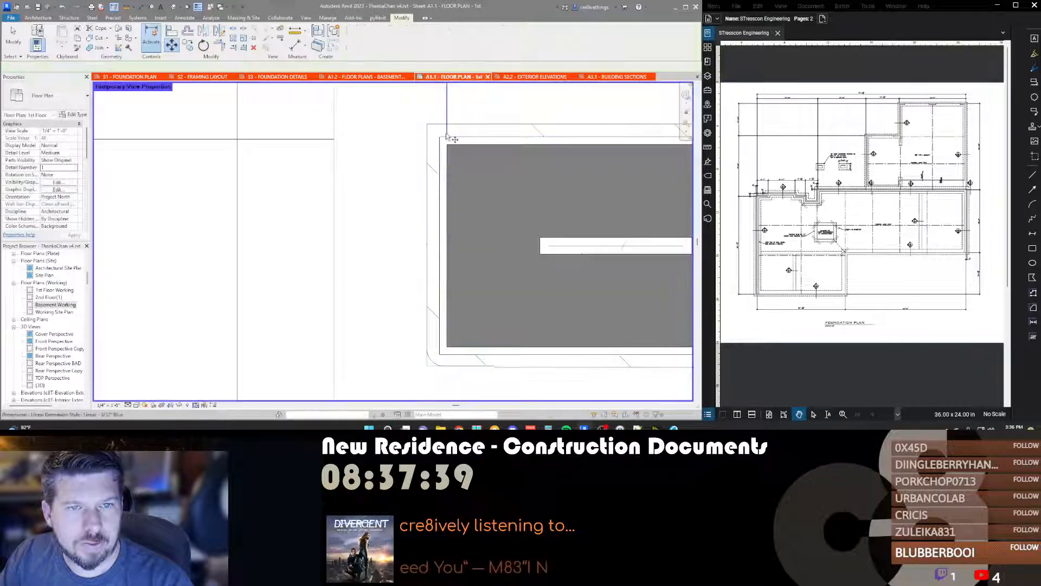
Step: Move the selected walls of both porch columns so the outer stud corner meets the edge of the concrete porch slab
{"action": "scroll", "coordinate": [445, 152], "scroll_direction": "down", "scroll_amount": 3}
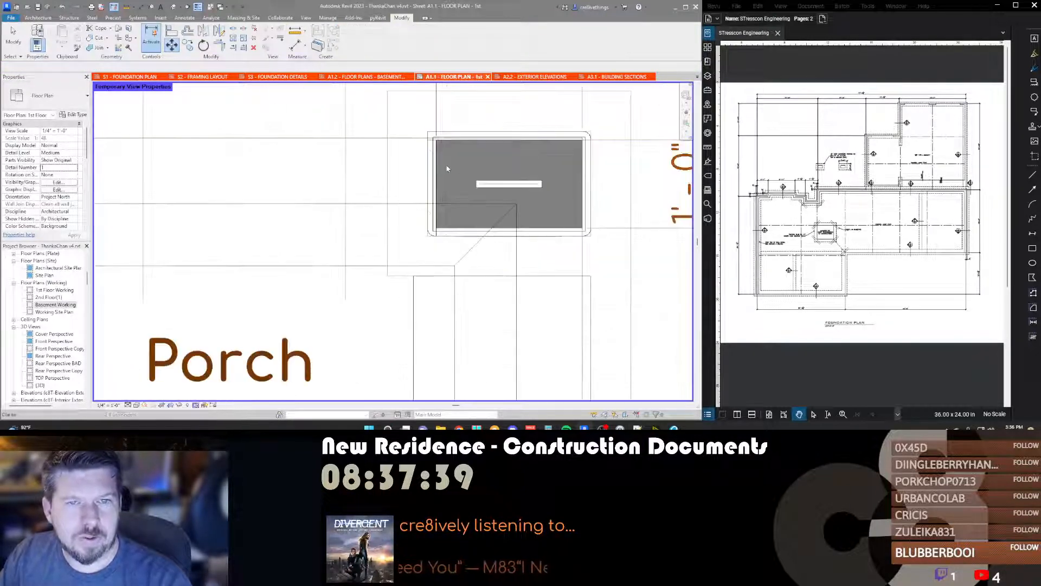
{"action": "left_click", "coordinate": [439, 148]}
{"action": "scroll", "coordinate": [456, 170], "scroll_direction": "down", "scroll_amount": 3}
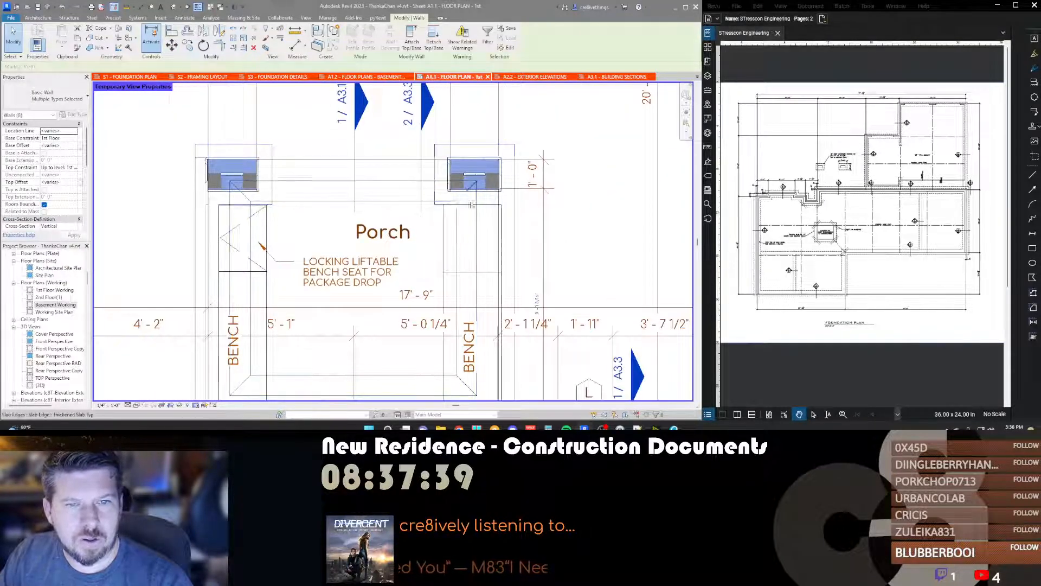
{"action": "scroll", "coordinate": [483, 203], "scroll_direction": "up", "scroll_amount": 3}
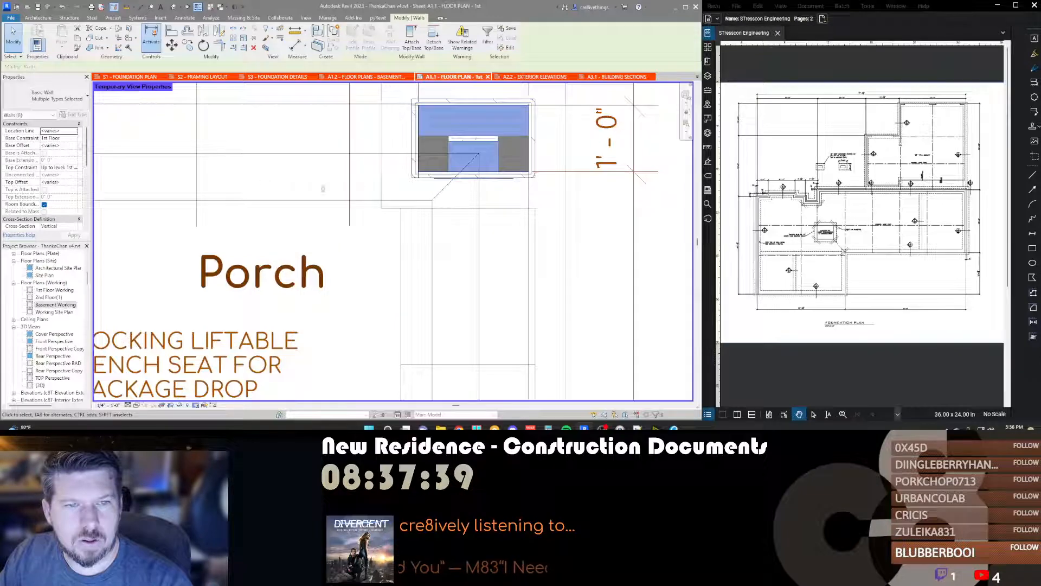
{"action": "scroll", "coordinate": [429, 160], "scroll_direction": "up", "scroll_amount": 5}
{"action": "middle_click_drag", "start_coordinate": [430, 162], "coordinate": [439, 170]}
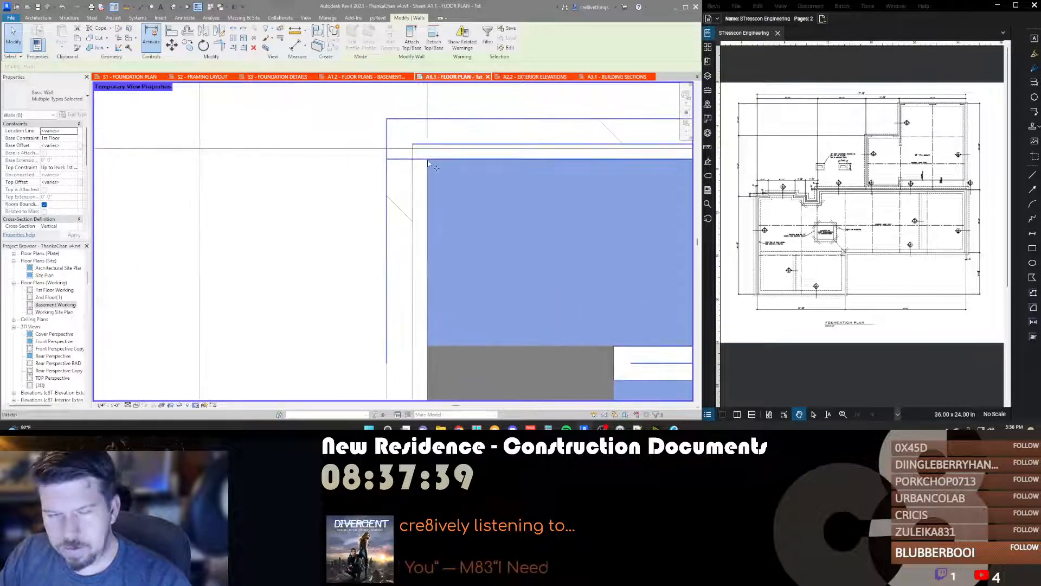
{"action": "key", "text": "m"}
{"action": "key", "text": "v"}
{"action": "left_click", "coordinate": [427, 159]}
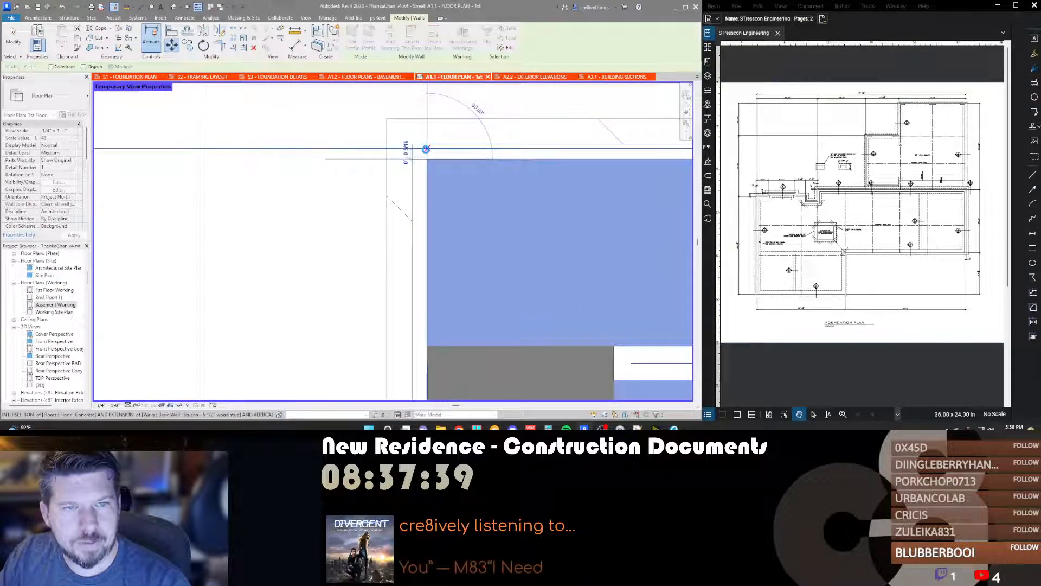
{"action": "left_click", "coordinate": [425, 165]}
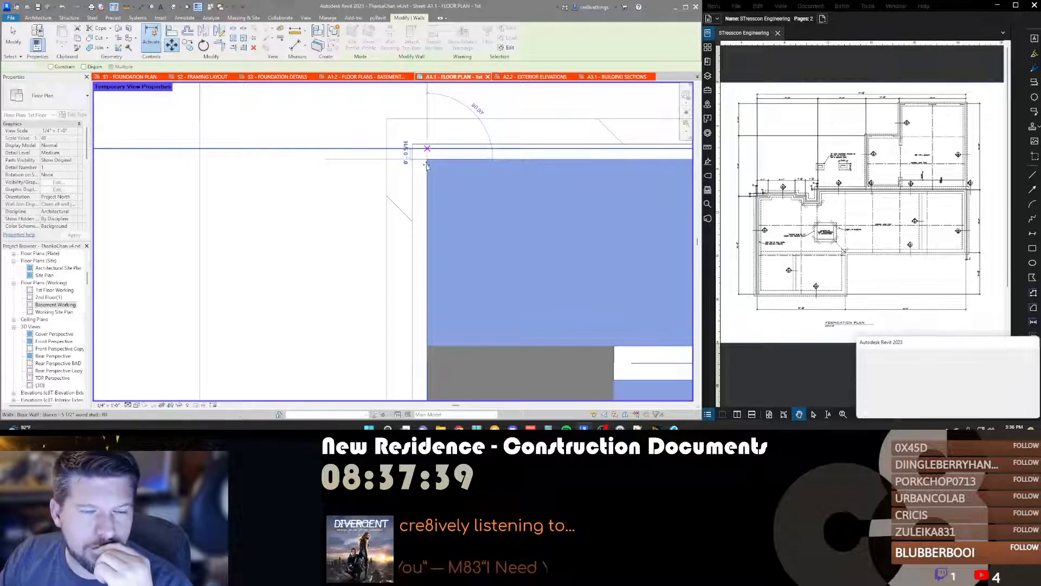
{"action": "scroll", "coordinate": [426, 165], "scroll_direction": "down", "scroll_amount": 5}
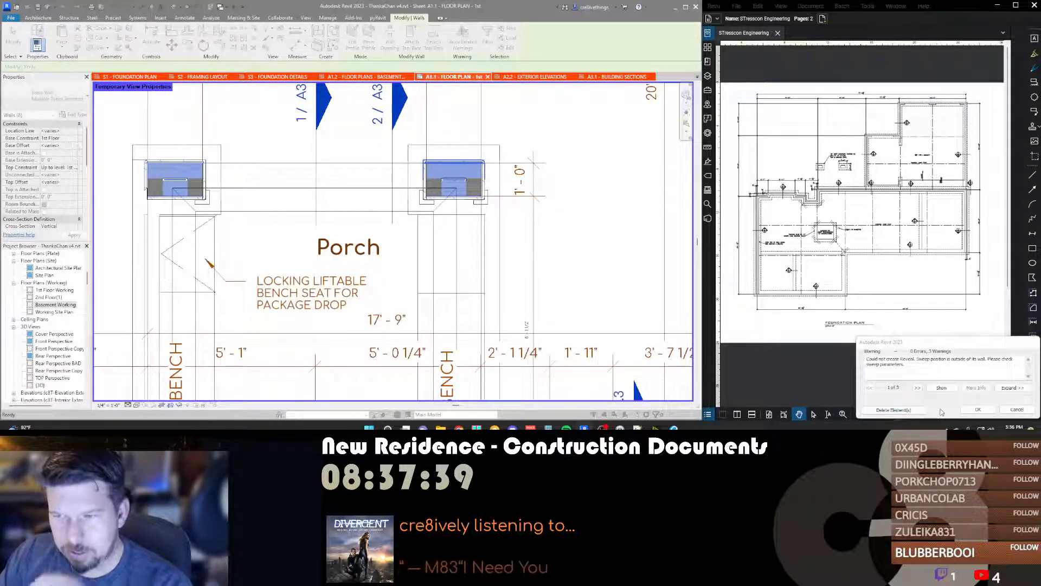
{"action": "left_click", "coordinate": [975, 411]}
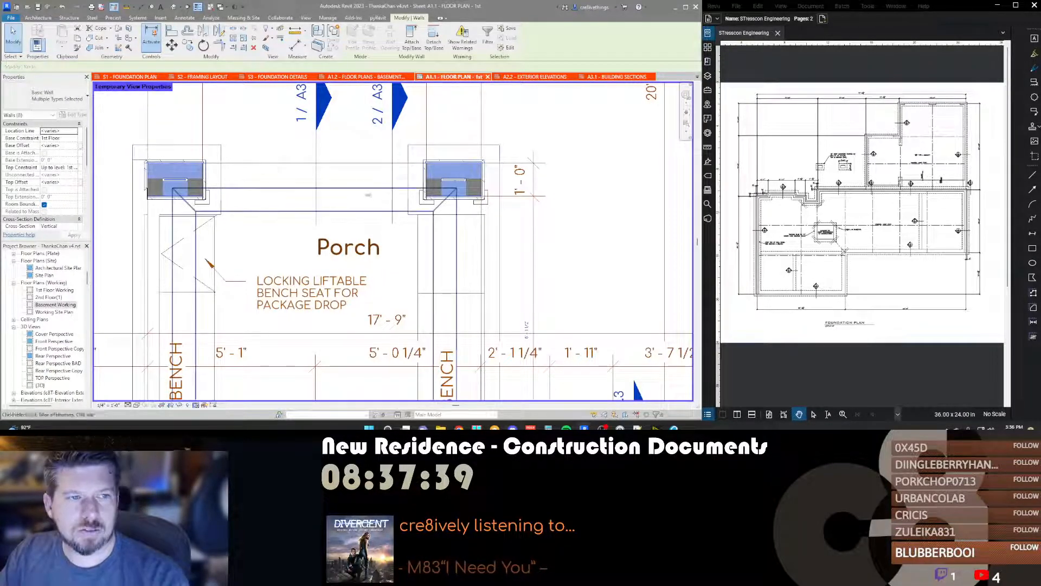
Step: Select the rounded-corner reveals of both porch columns and move them by 0 5/16"
{"action": "key", "text": "Escape"}
{"action": "left_click", "coordinate": [481, 200]}
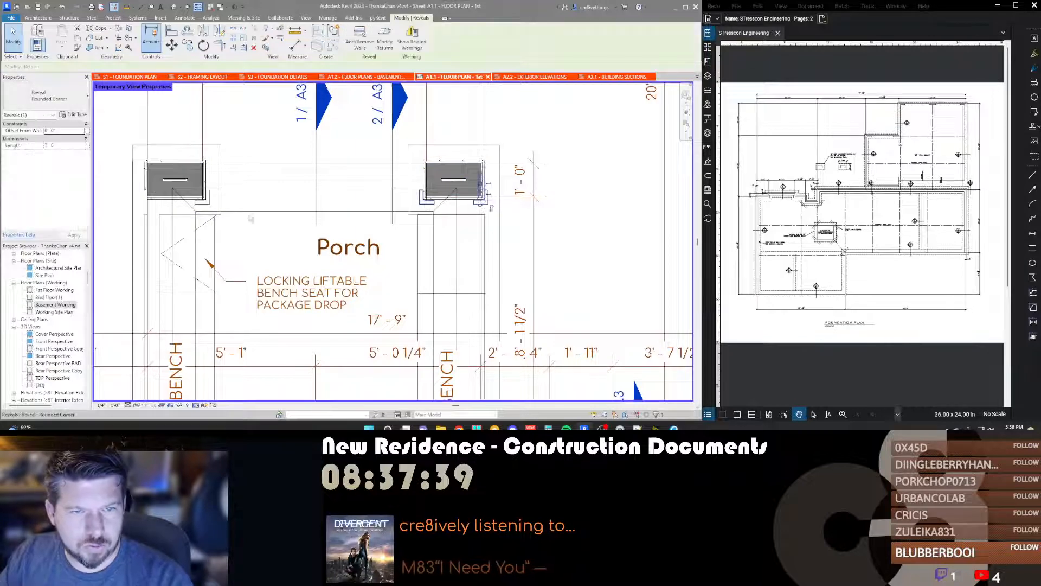
{"action": "left_click", "coordinate": [202, 199], "text": "ctrl"}
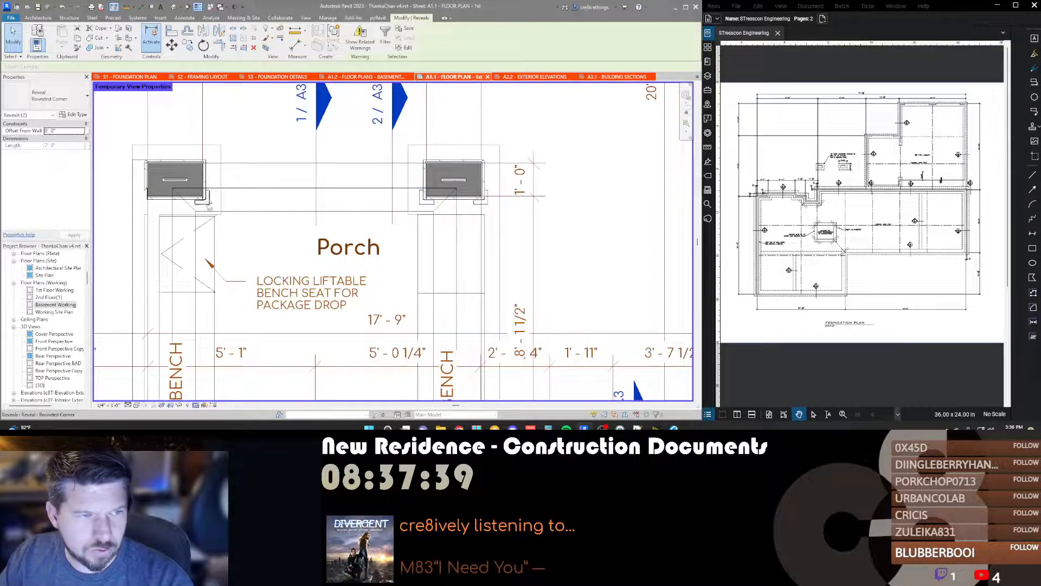
{"action": "left_click", "coordinate": [262, 232]}
{"action": "type", "text": "0 5/16"}
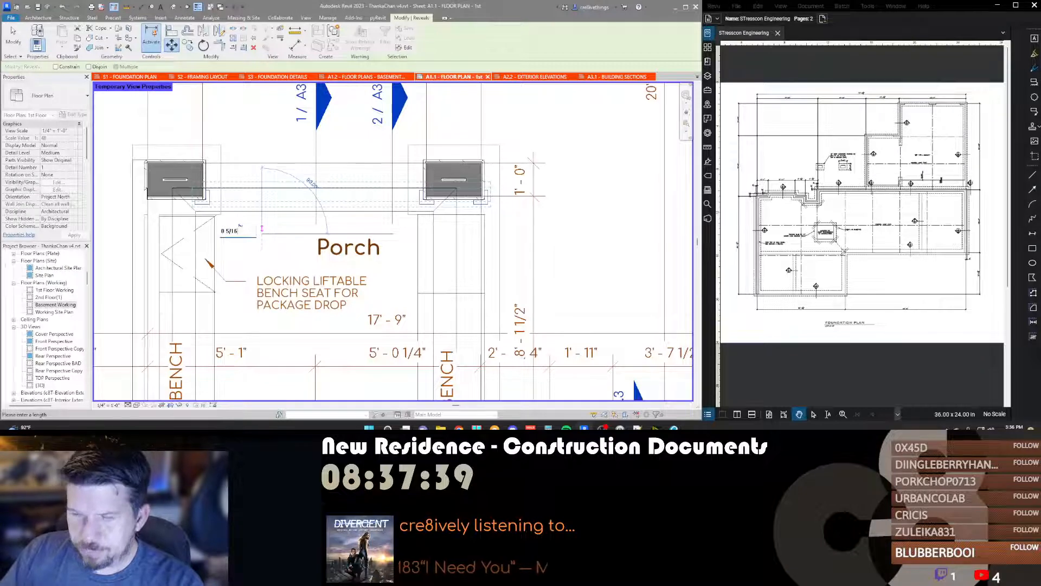
{"action": "key", "text": "Return"}
{"action": "key", "text": "Escape"}
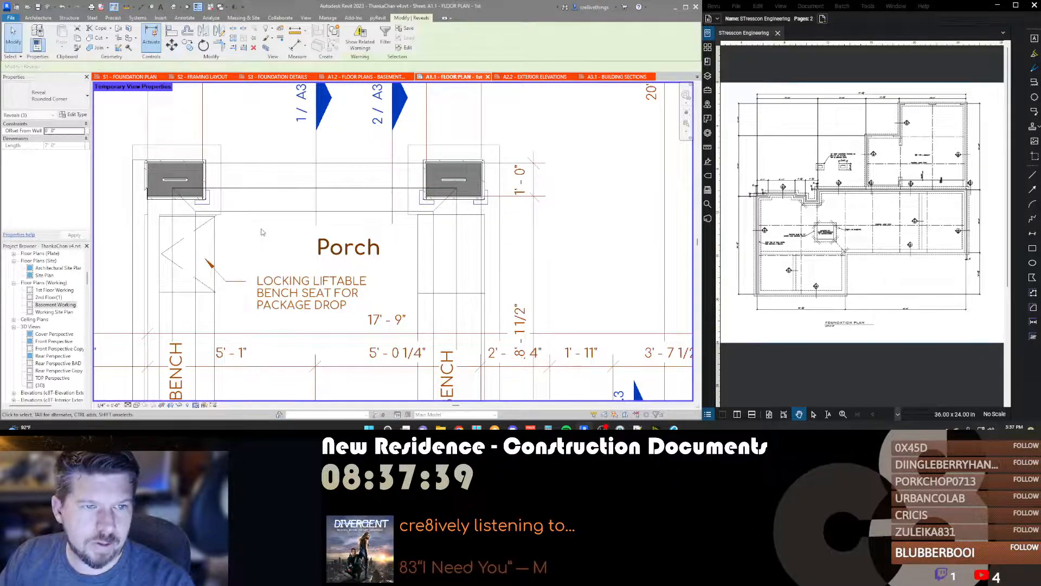
Step: Select the rounded-corner reveals at the inner corners of the right porch column and move them to meet its stucco face
{"action": "scroll", "coordinate": [472, 212], "scroll_direction": "up", "scroll_amount": 6}
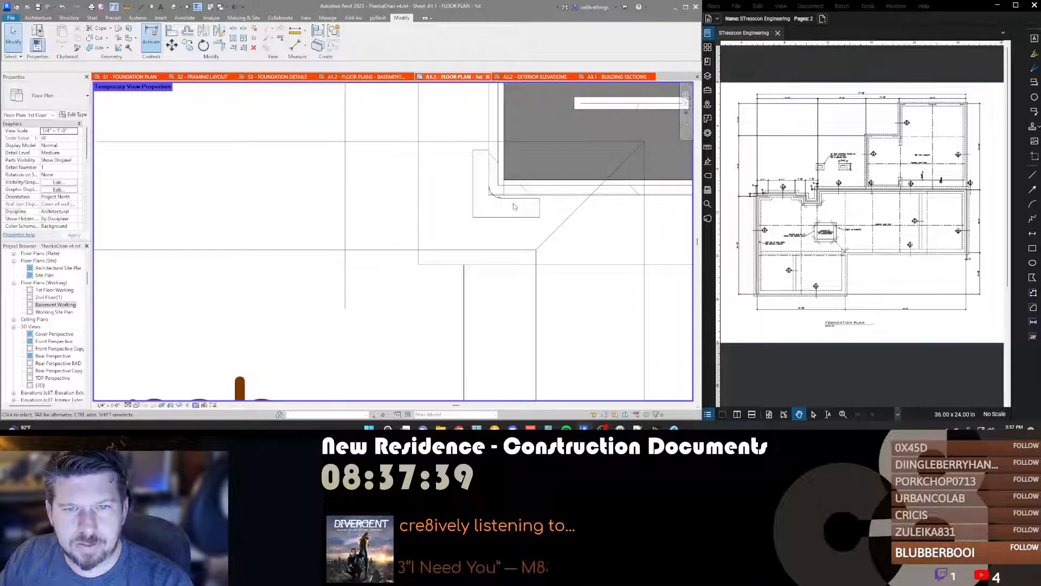
{"action": "left_click", "coordinate": [519, 200]}
{"action": "middle_click_drag", "start_coordinate": [556, 217], "coordinate": [272, 215]}
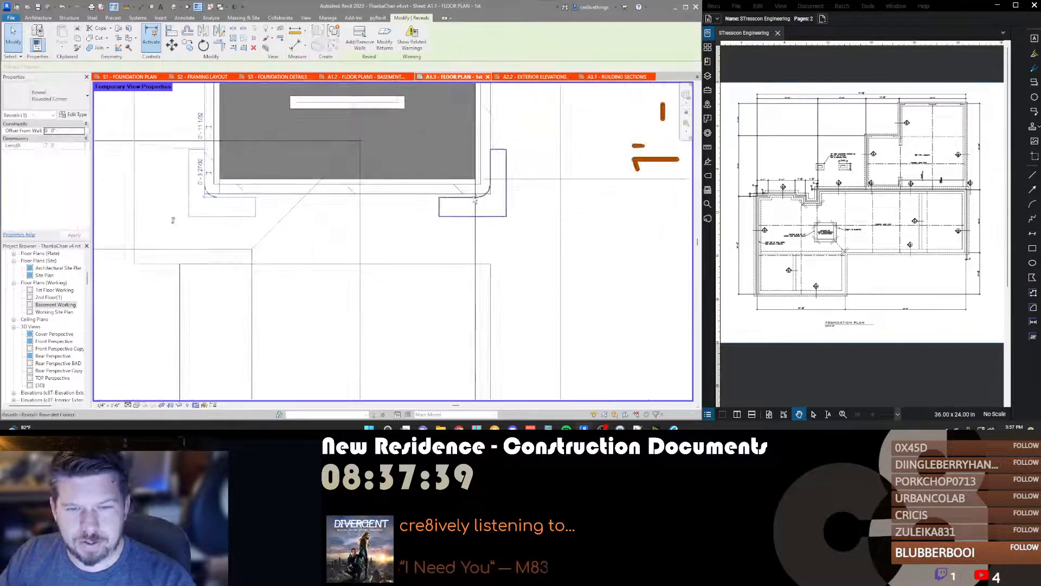
{"action": "scroll", "coordinate": [471, 196], "scroll_direction": "up", "scroll_amount": 6}
{"action": "key", "text": "m"}
{"action": "key", "text": "v"}
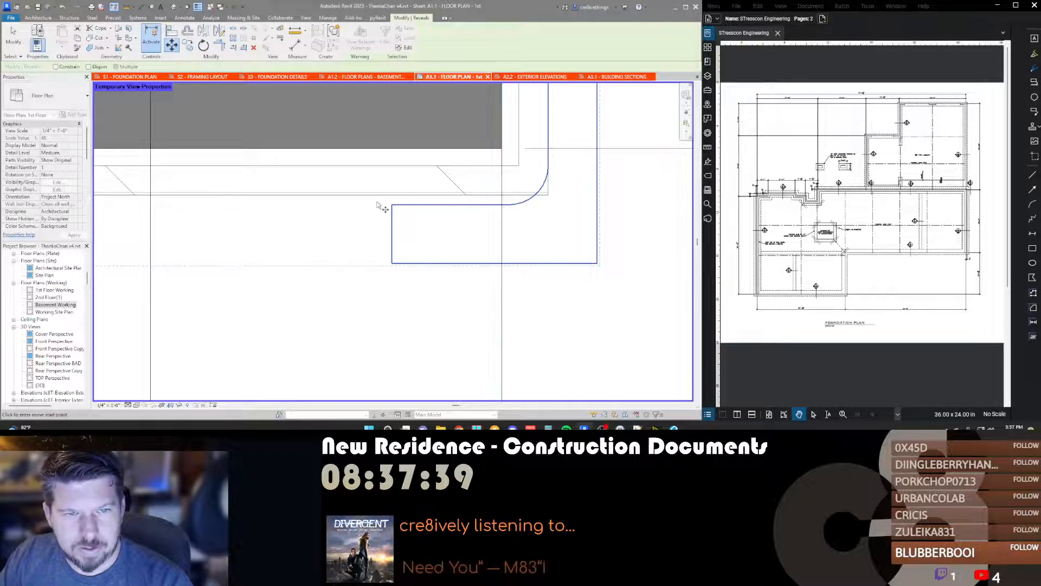
{"action": "middle_click_drag", "start_coordinate": [379, 205], "coordinate": [594, 207]}
{"action": "scroll", "coordinate": [658, 214], "scroll_direction": "down", "scroll_amount": 4}
{"action": "scroll", "coordinate": [350, 212], "scroll_direction": "up", "scroll_amount": 3}
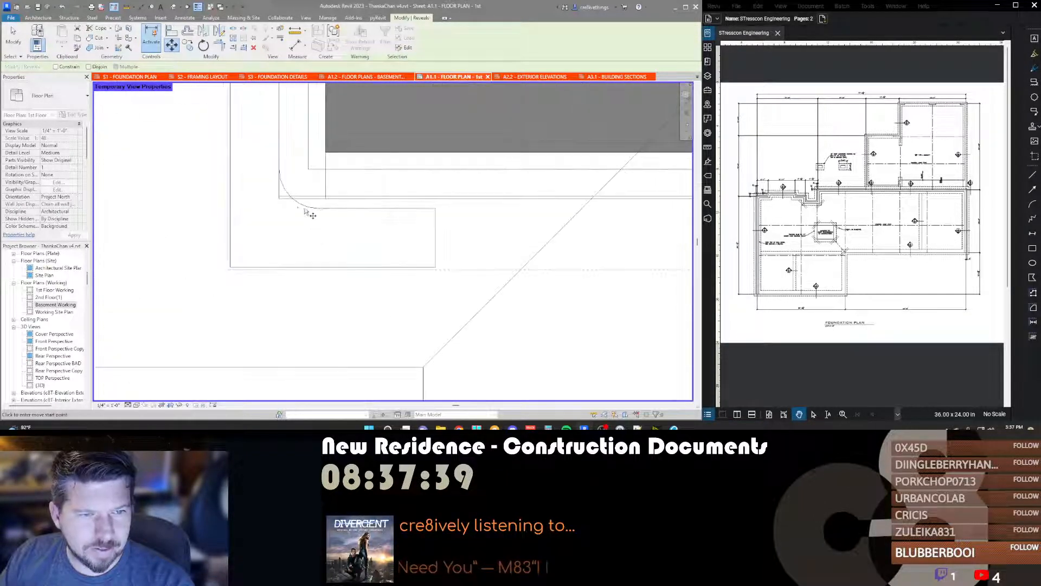
{"action": "left_click", "coordinate": [435, 199]}
{"action": "scroll", "coordinate": [436, 223], "scroll_direction": "down", "scroll_amount": 5}
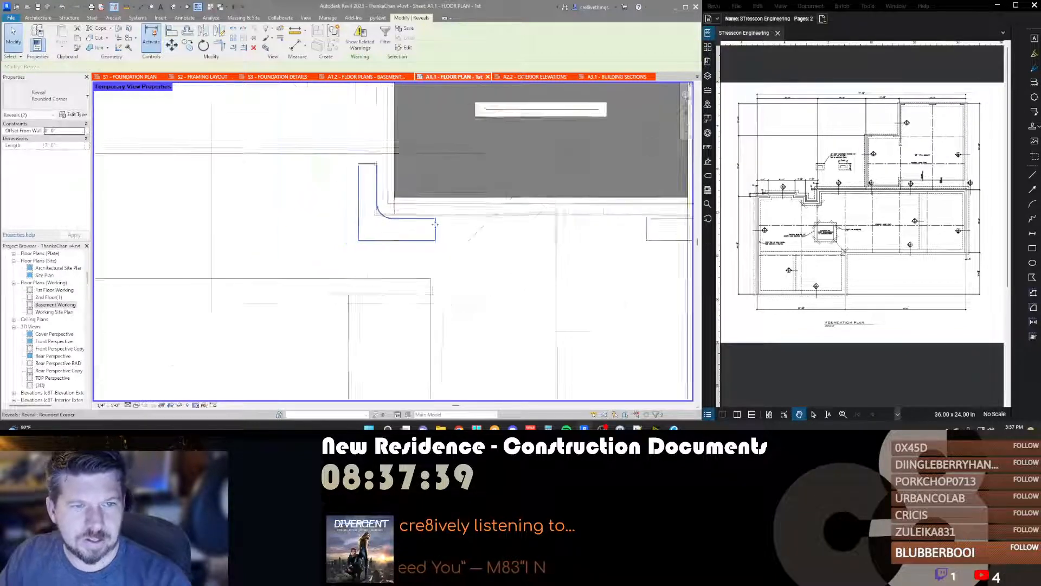
{"action": "key", "text": "Escape"}
{"action": "scroll", "coordinate": [402, 215], "scroll_direction": "down", "scroll_amount": 2}
{"action": "scroll", "coordinate": [499, 185], "scroll_direction": "down", "scroll_amount": 1}
Step: Examine the porch columns, their rounded-corner reveals and the arched opening trim in the 3D view
{"action": "key", "text": "3"}
{"action": "key", "text": "d"}
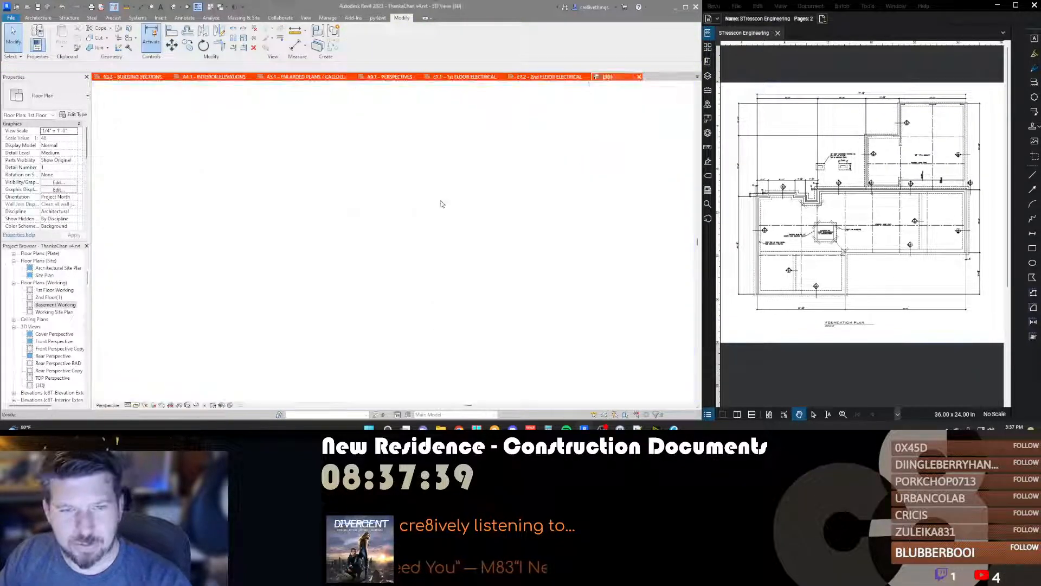
{"action": "scroll", "coordinate": [390, 223], "scroll_direction": "down", "scroll_amount": 1}
{"action": "scroll", "coordinate": [392, 225], "scroll_direction": "up", "scroll_amount": 3}
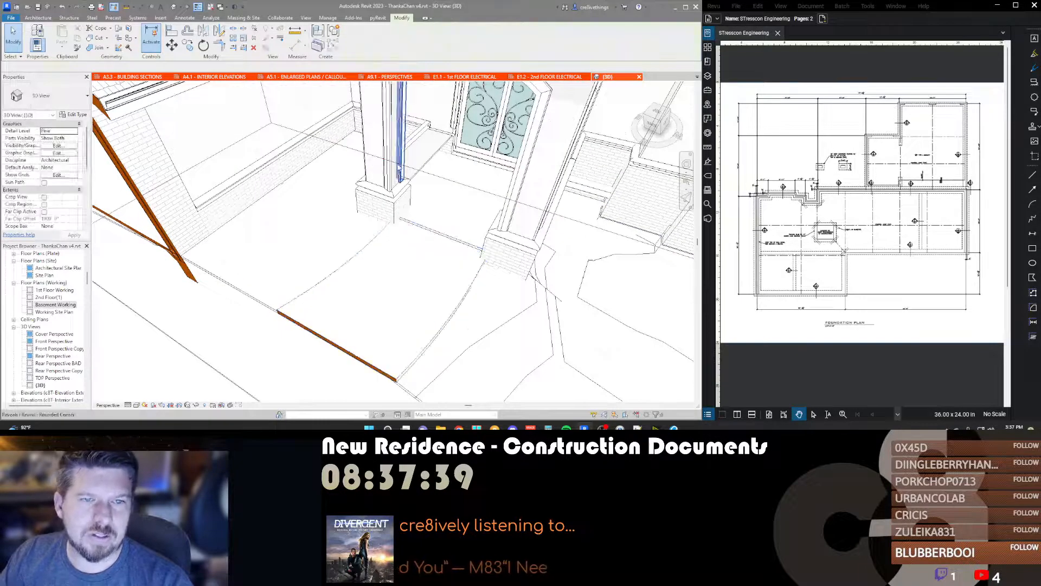
{"action": "left_click", "coordinate": [475, 249]}
{"action": "middle_click_drag", "start_coordinate": [475, 249], "coordinate": [214, 248], "text": "shift"}
{"action": "key", "text": "Escape"}
{"action": "left_click", "coordinate": [437, 291]}
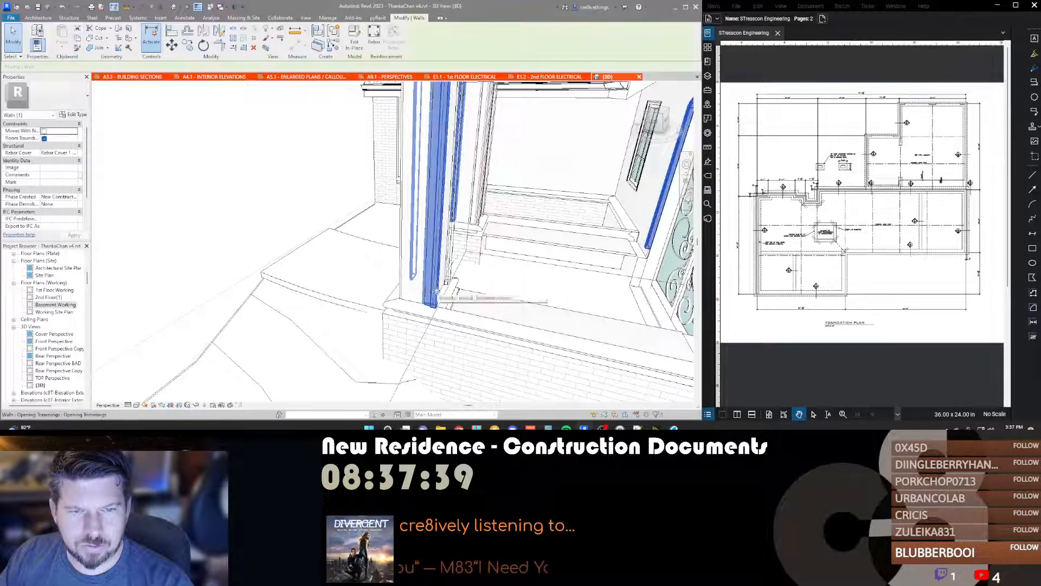
{"action": "scroll", "coordinate": [309, 260], "scroll_direction": "down", "scroll_amount": 6}
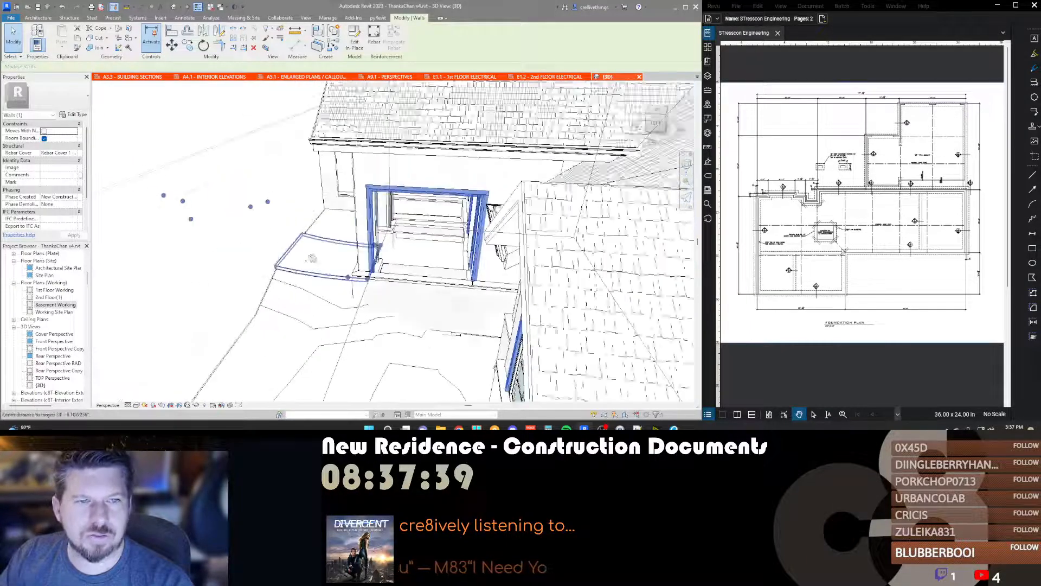
{"action": "middle_click_drag", "start_coordinate": [401, 369], "coordinate": [613, 240], "text": "shift"}
{"action": "scroll", "coordinate": [613, 240], "scroll_direction": "down", "scroll_amount": 1}
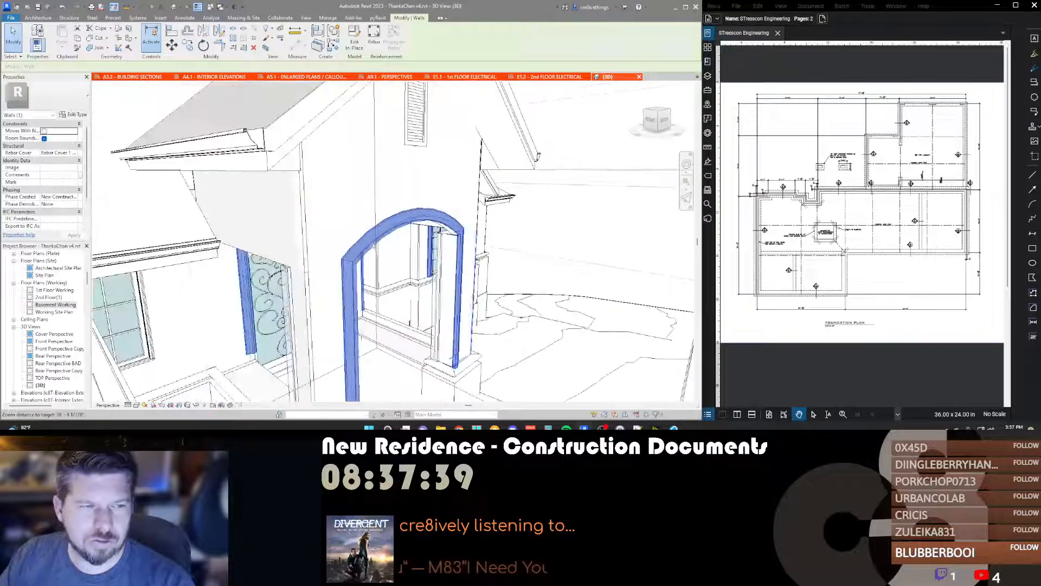
{"action": "left_click", "coordinate": [614, 239]}
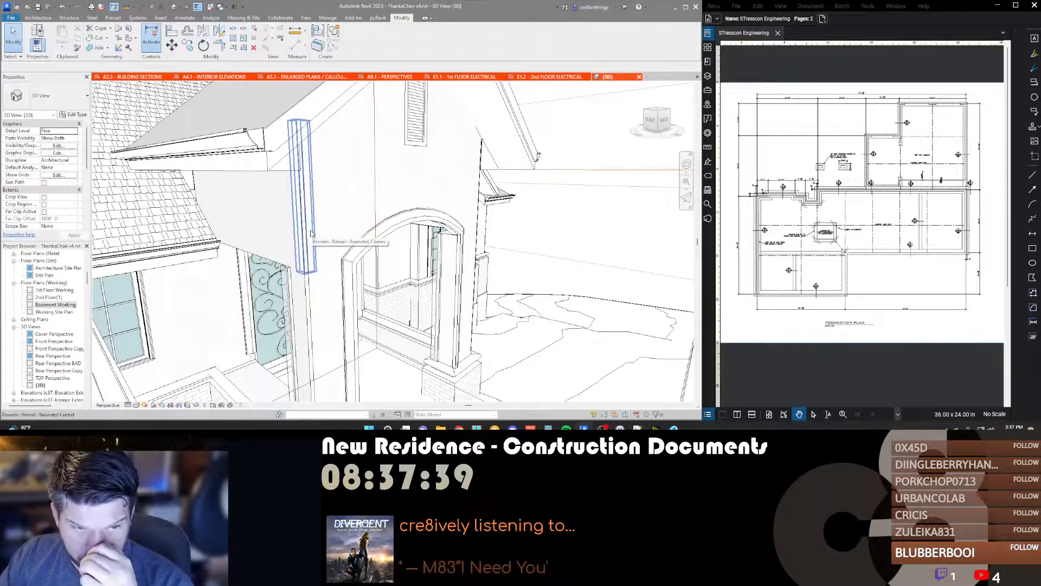
Step: Try to edit the opening trimmings around the porch arches and entry doors in place
{"action": "scroll", "coordinate": [310, 233], "scroll_direction": "down", "scroll_amount": 6}
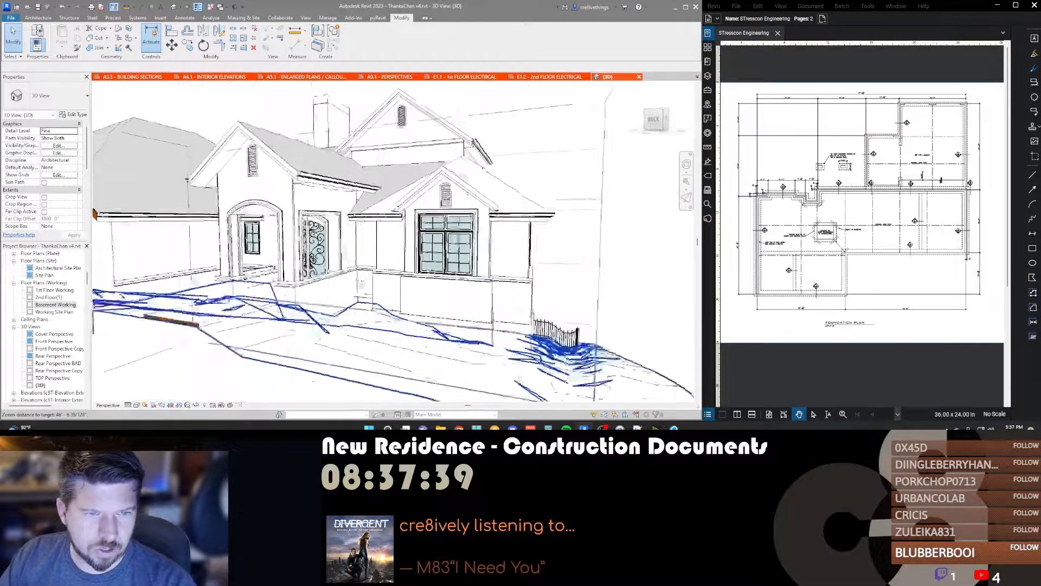
{"action": "scroll", "coordinate": [311, 233], "scroll_direction": "down", "scroll_amount": 1}
{"action": "left_click", "coordinate": [230, 223]}
{"action": "middle_click_drag", "start_coordinate": [167, 262], "coordinate": [333, 272], "text": "shift"}
{"action": "middle_click_drag", "start_coordinate": [294, 266], "coordinate": [168, 268], "text": "shift"}
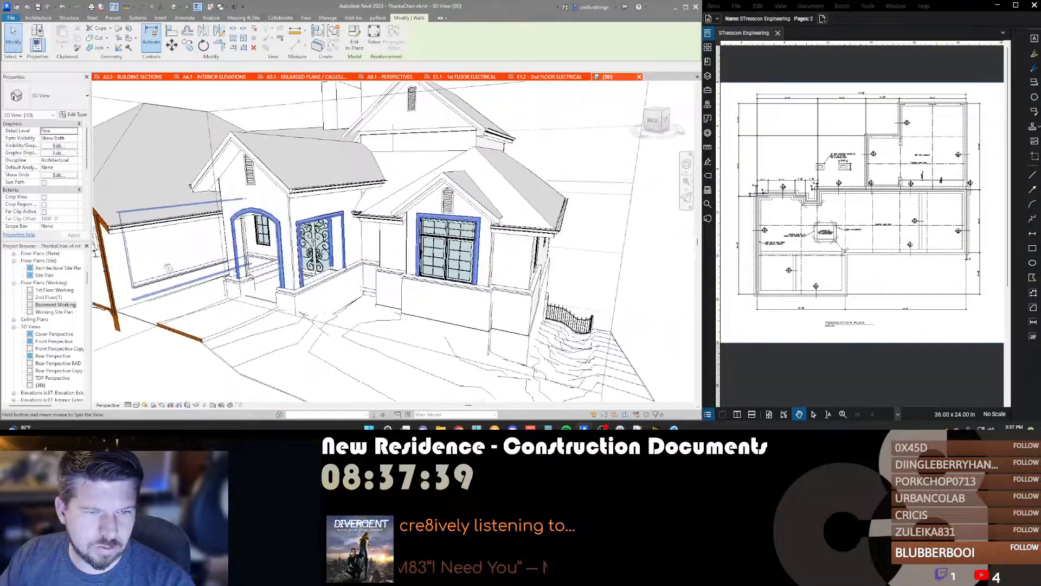
{"action": "scroll", "coordinate": [342, 242], "scroll_direction": "up", "scroll_amount": 6}
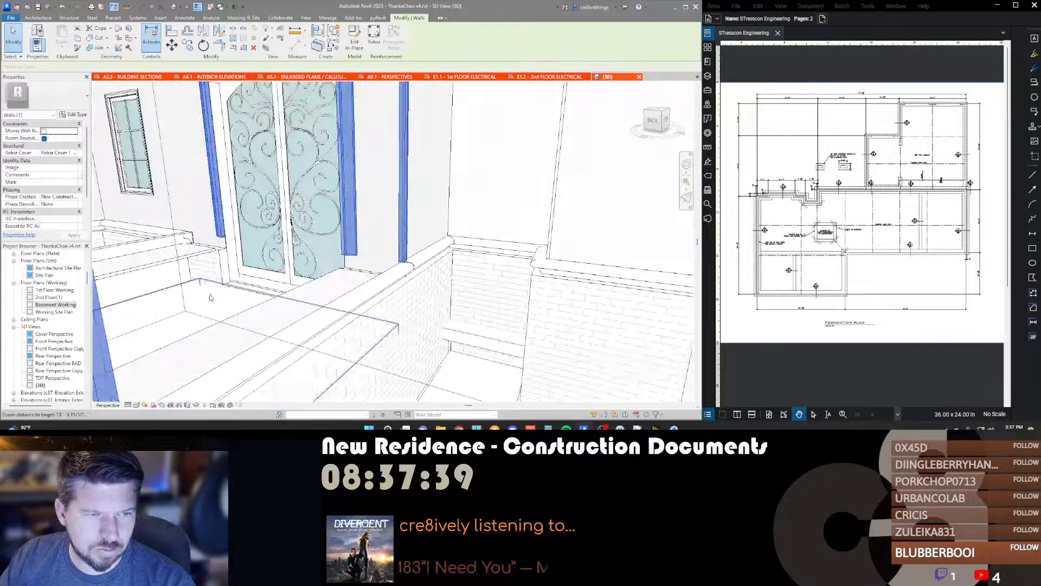
{"action": "left_click", "coordinate": [343, 241]}
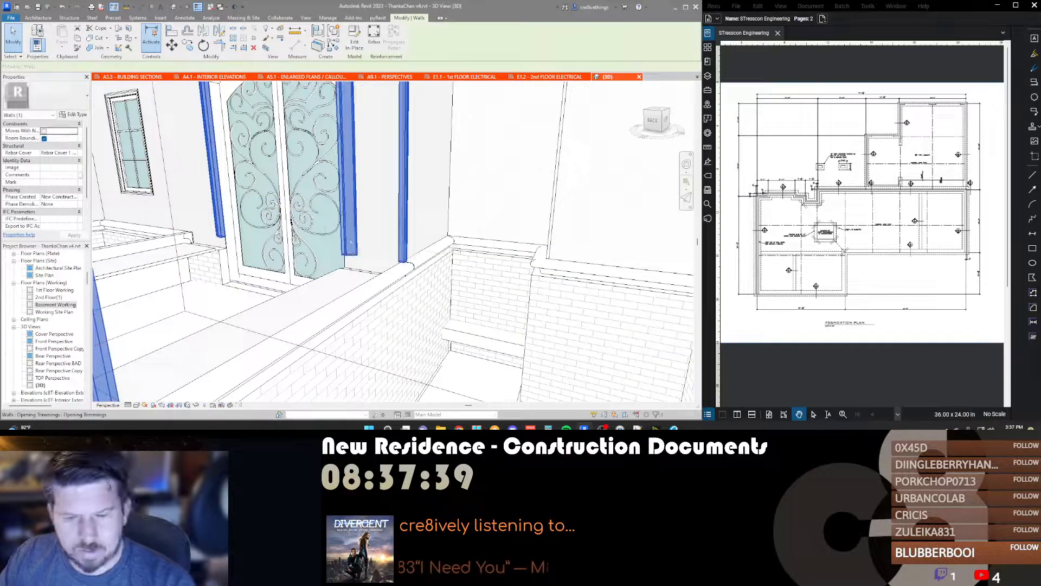
{"action": "key", "text": "e"}
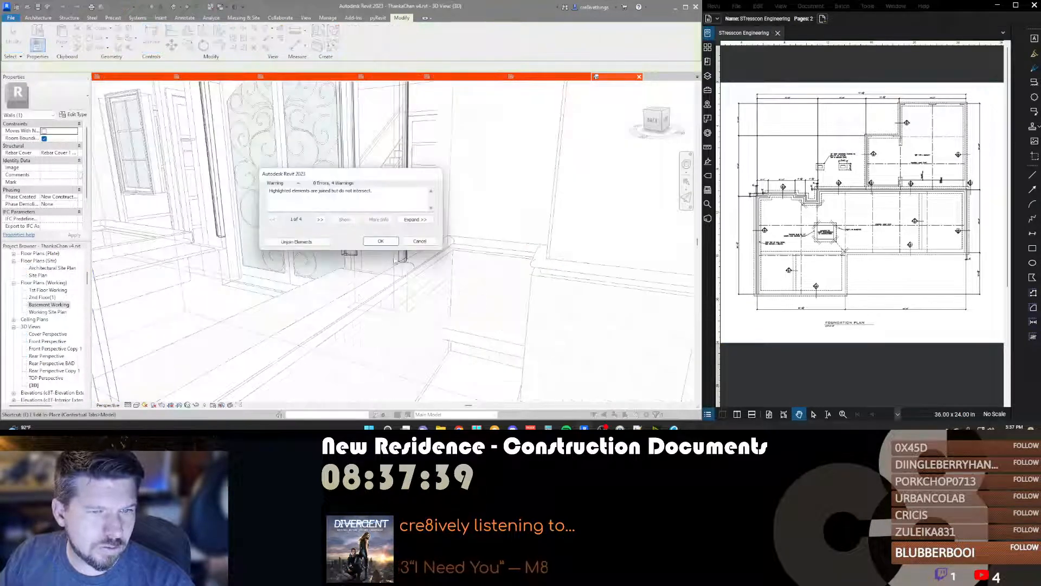
{"action": "left_click", "coordinate": [416, 240]}
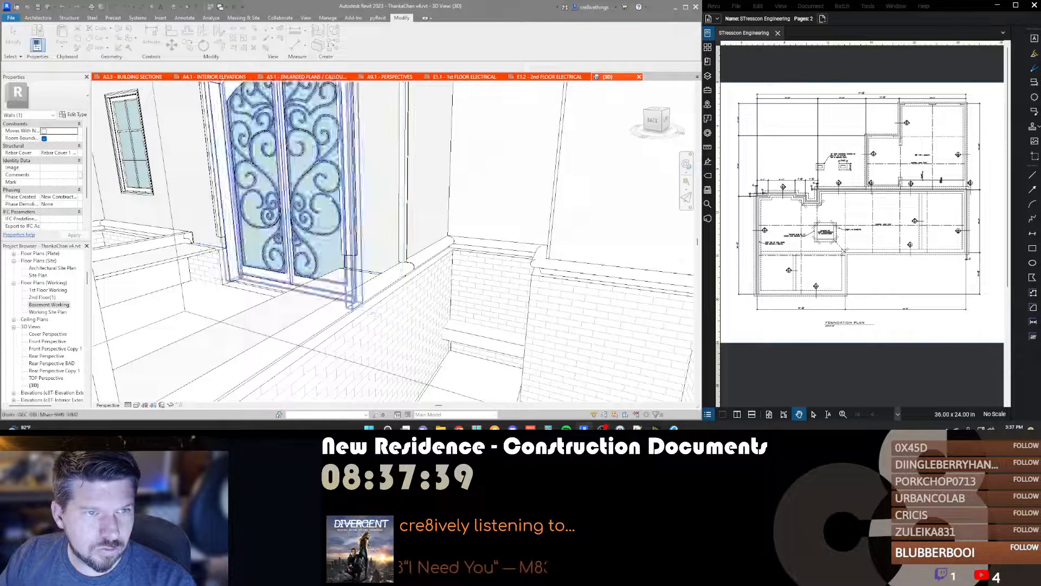
Step: Try to extend the 1st-floor watertable wall sweep's ends to the wall corners beside the entry doors, and undo the change
{"action": "middle_click_drag", "start_coordinate": [175, 231], "coordinate": [312, 230], "text": "shift"}
{"action": "scroll", "coordinate": [467, 217], "scroll_direction": "down", "scroll_amount": 1}
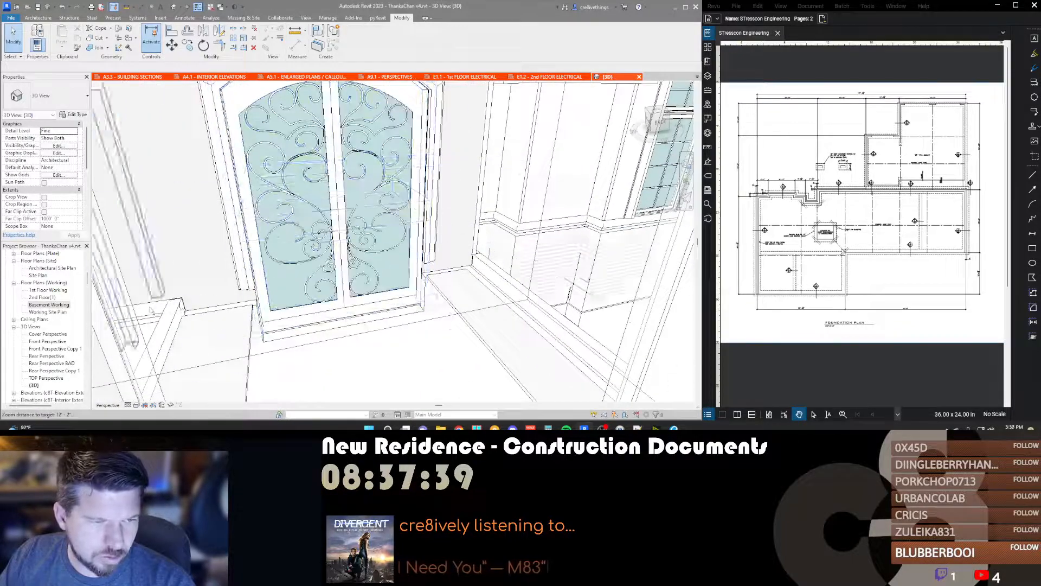
{"action": "left_click", "coordinate": [170, 321]}
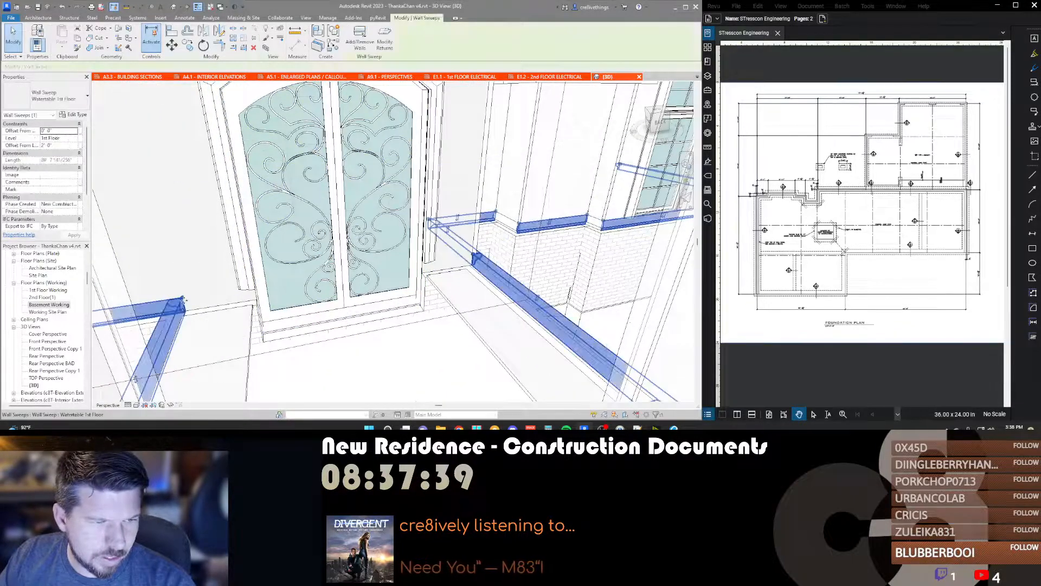
{"action": "mouse_move", "coordinate": [185, 303]}
{"action": "left_mouse_down"}
{"action": "mouse_move", "coordinate": [211, 297]}
{"action": "mouse_move", "coordinate": [185, 300]}
{"action": "left_mouse_up"}
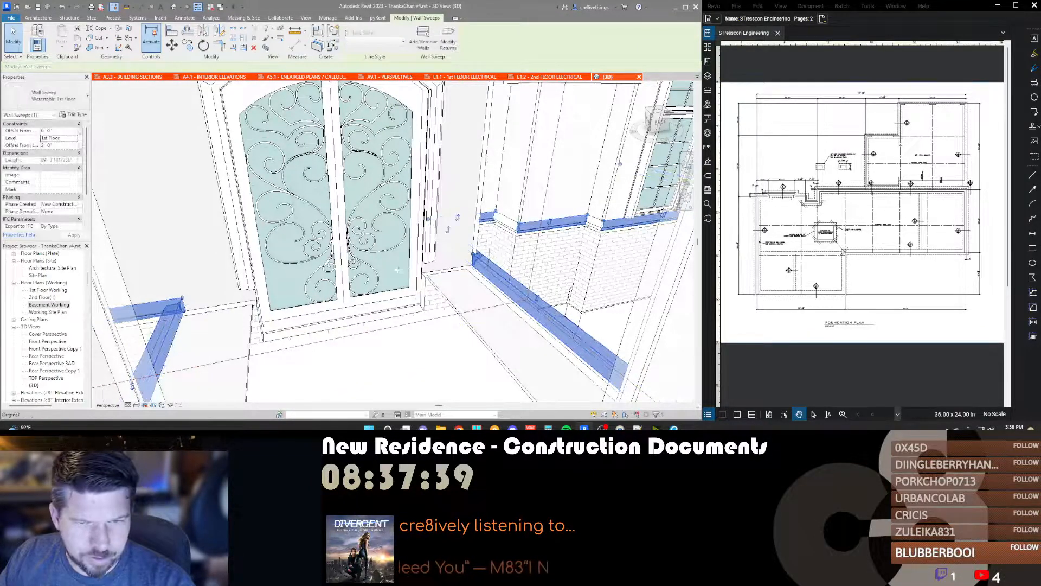
{"action": "key", "text": "l"}
{"action": "key", "text": "w"}
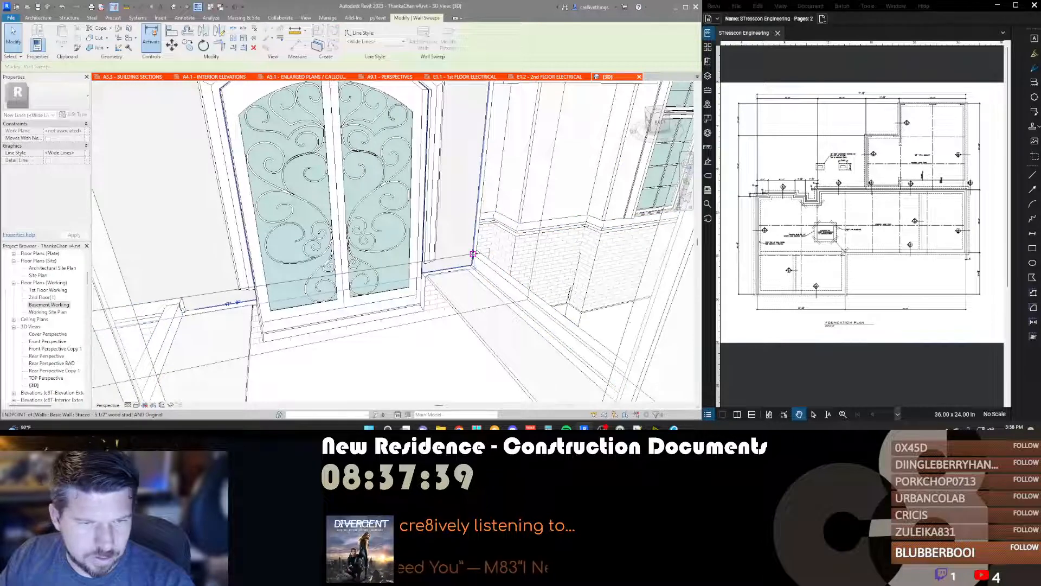
{"action": "left_click_drag", "start_coordinate": [472, 253], "coordinate": [474, 255]}
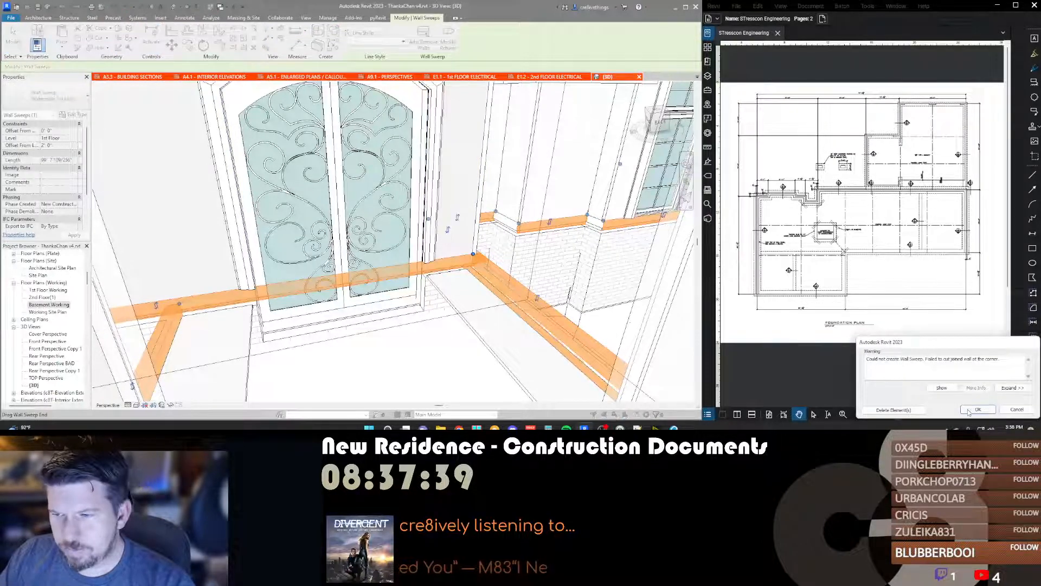
{"action": "key", "text": "Return"}
{"action": "key", "text": "ctrl+z"}
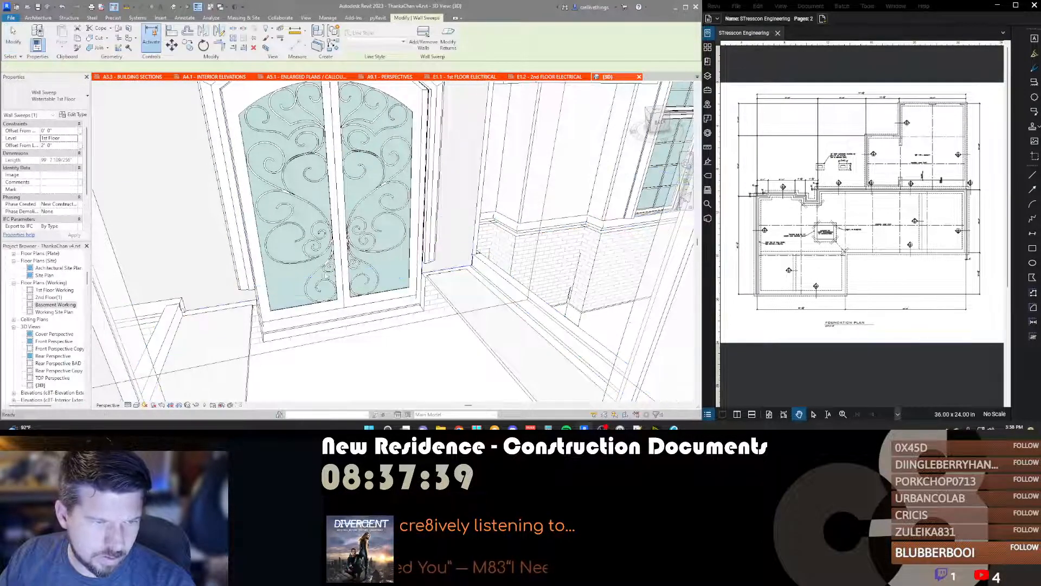
Step: Place a horizontal 1st-floor watertable wall sweep along the entry wall on both sides of the front doors
{"action": "left_click", "coordinate": [154, 305]}
{"action": "key", "text": "c"}
{"action": "key", "text": "s"}
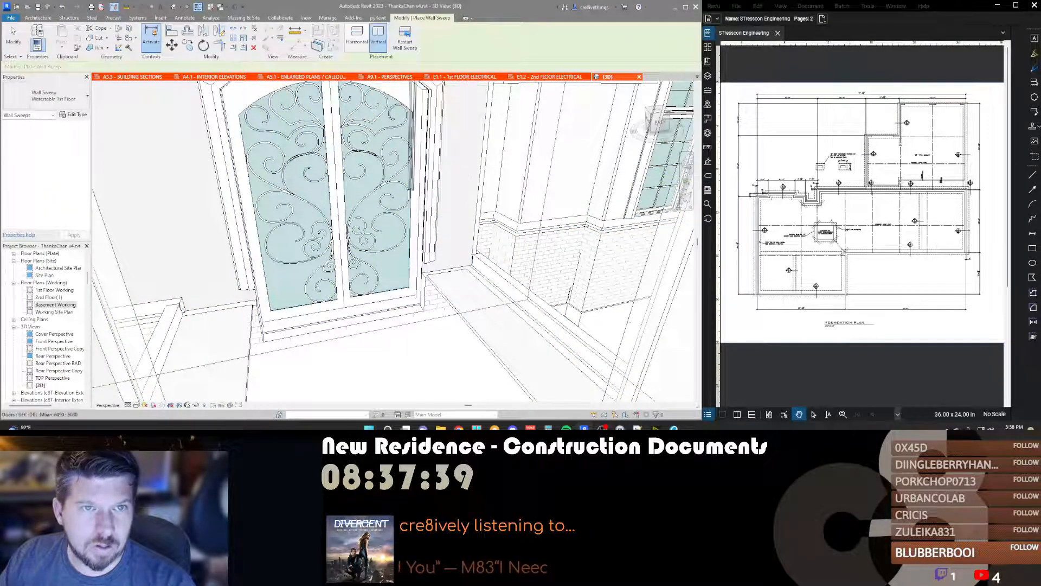
{"action": "left_click", "coordinate": [357, 50]}
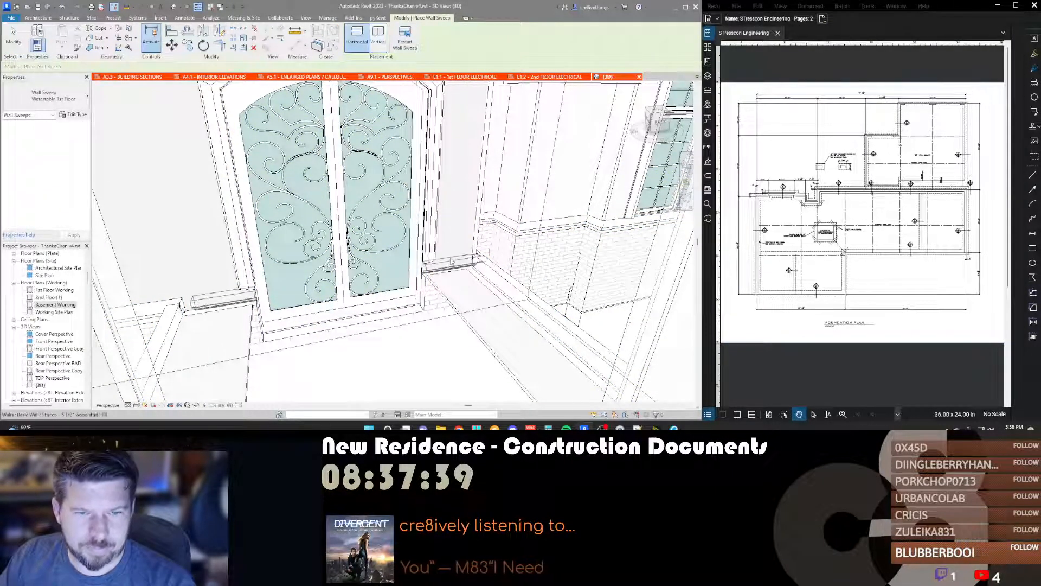
{"action": "key", "text": "Escape"}
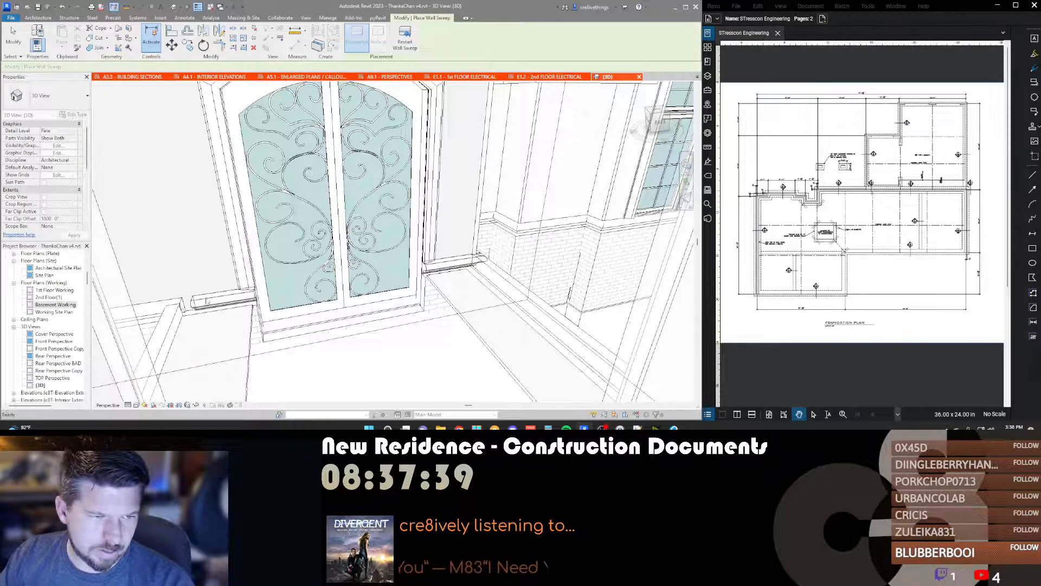
{"action": "key", "text": "Escape"}
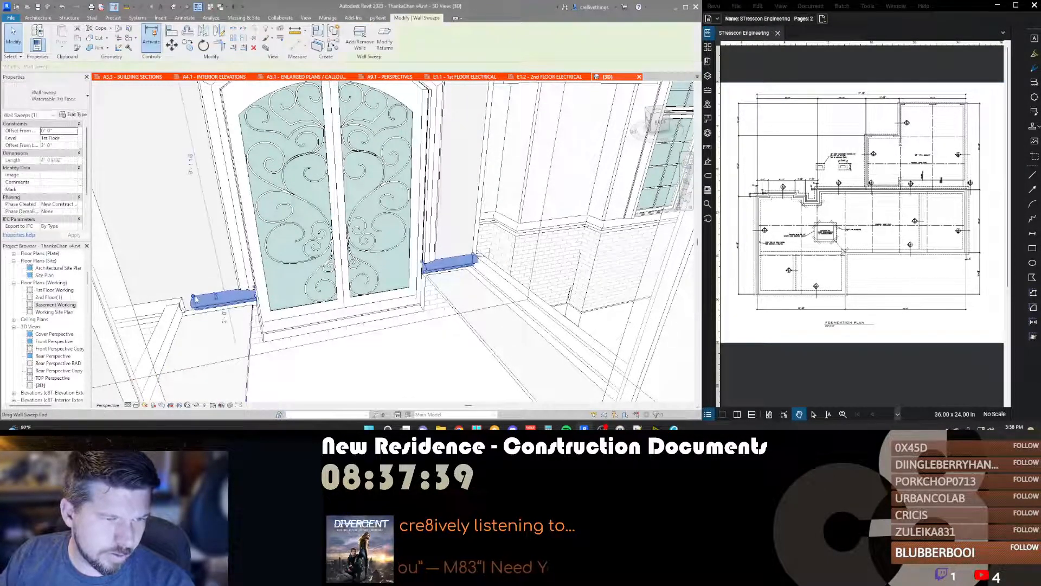
Step: Extend the new watertable sweep's end beside the entry doors to meet the adjoining wall corner
{"action": "left_click_drag", "start_coordinate": [441, 259], "coordinate": [438, 259]}
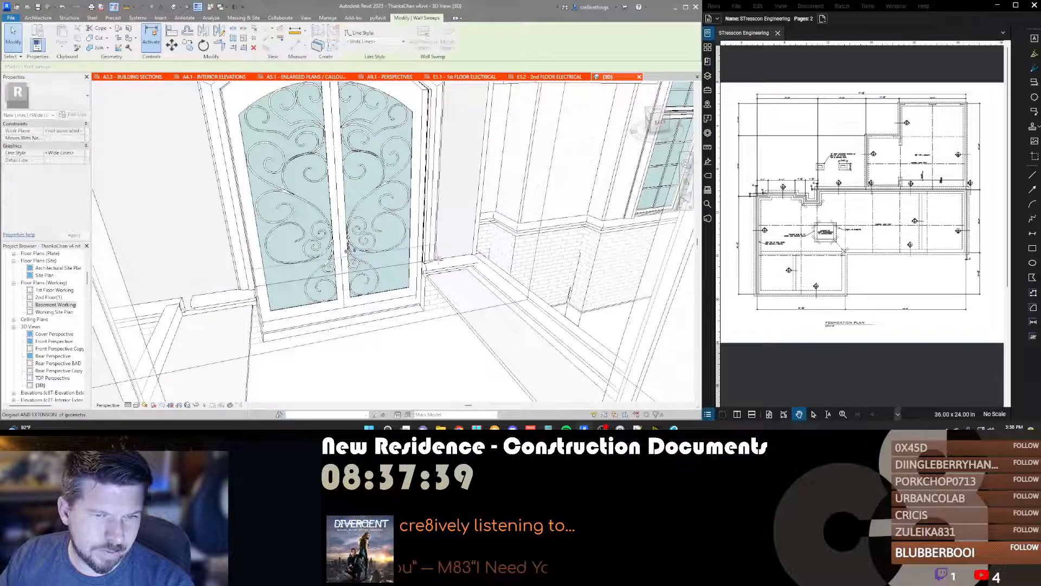
{"action": "key", "text": "Escape"}
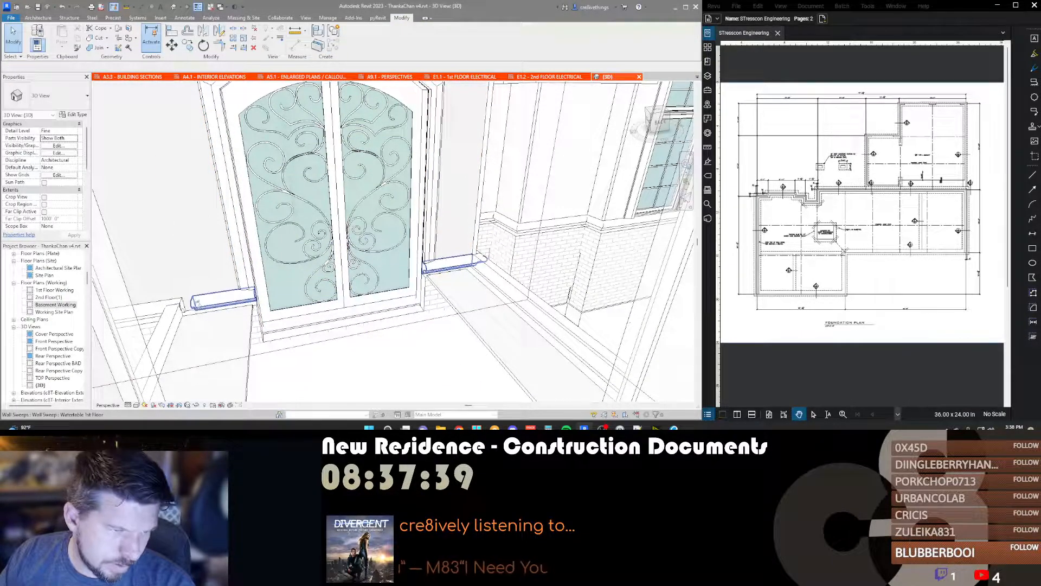
{"action": "left_click", "coordinate": [197, 303]}
{"action": "left_click_drag", "start_coordinate": [192, 303], "coordinate": [182, 298]}
{"action": "key", "text": "Escape"}
{"action": "scroll", "coordinate": [416, 249], "scroll_direction": "down", "scroll_amount": 1}
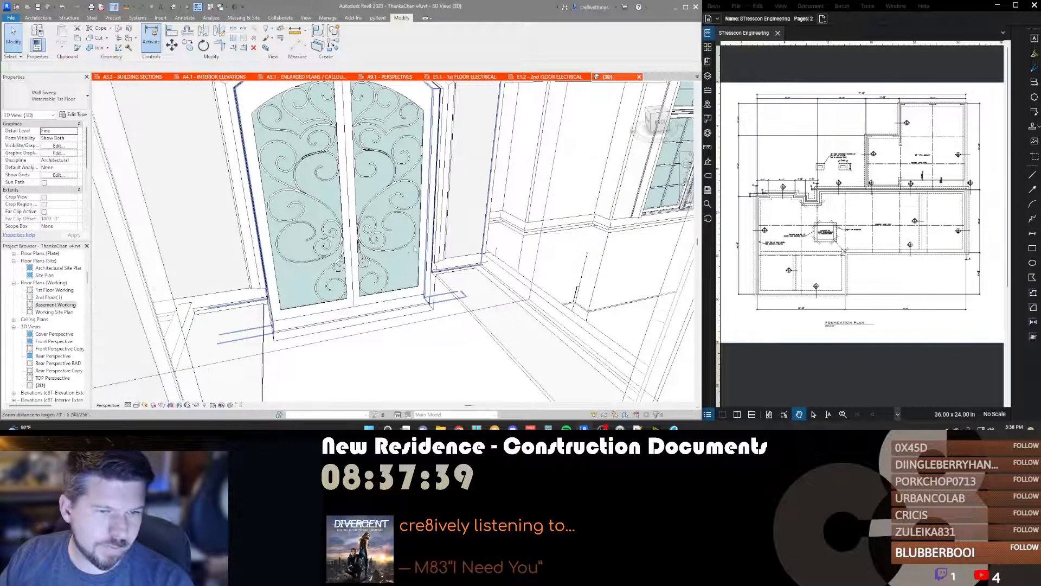
Step: Try to modify the returns of the rounded-corner reveal on the porch column's inner corner
{"action": "scroll", "coordinate": [415, 249], "scroll_direction": "down", "scroll_amount": 3}
{"action": "scroll", "coordinate": [482, 271], "scroll_direction": "up", "scroll_amount": 4}
{"action": "middle_click_drag", "start_coordinate": [482, 276], "coordinate": [532, 306], "text": "shift"}
{"action": "scroll", "coordinate": [436, 247], "scroll_direction": "down", "scroll_amount": 3}
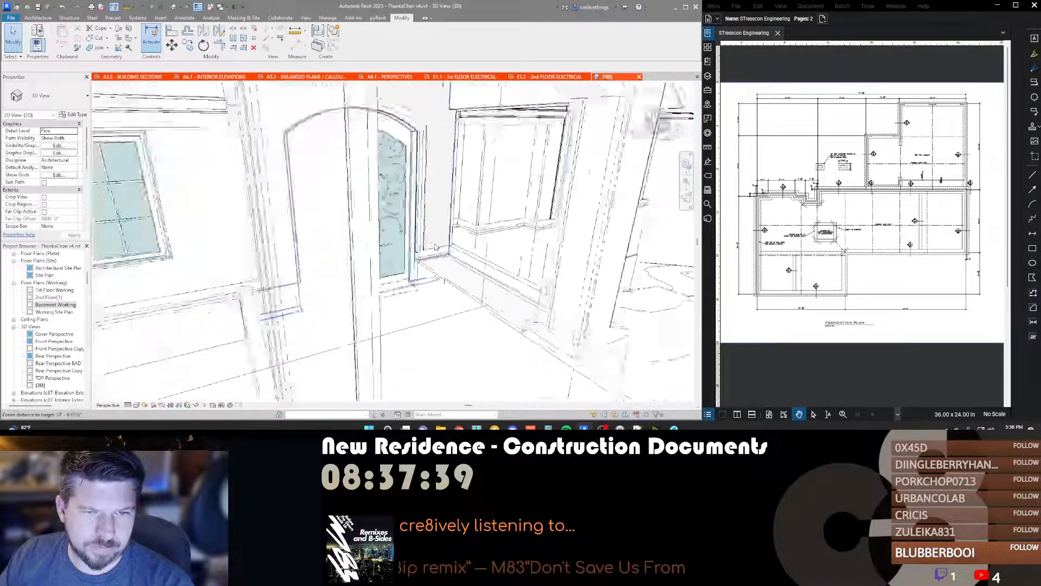
{"action": "scroll", "coordinate": [436, 246], "scroll_direction": "down", "scroll_amount": 4}
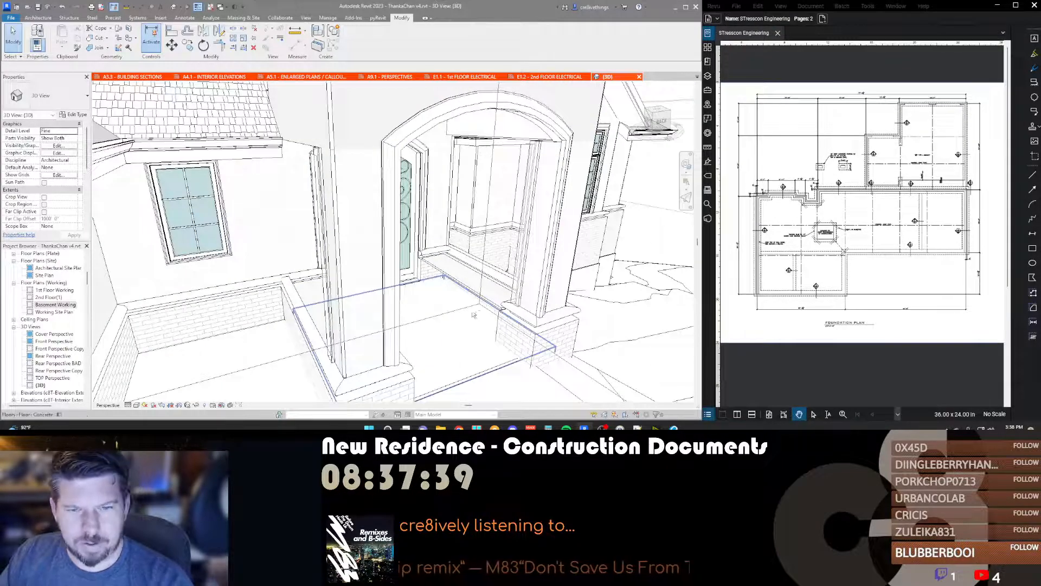
{"action": "mouse_move", "coordinate": [477, 310]}
{"action": "middle_mouse_down", "text": "shift"}
{"action": "mouse_move", "coordinate": [426, 303]}
{"action": "mouse_move", "coordinate": [455, 310]}
{"action": "mouse_move", "coordinate": [471, 301]}
{"action": "middle_mouse_up", "text": "shift"}
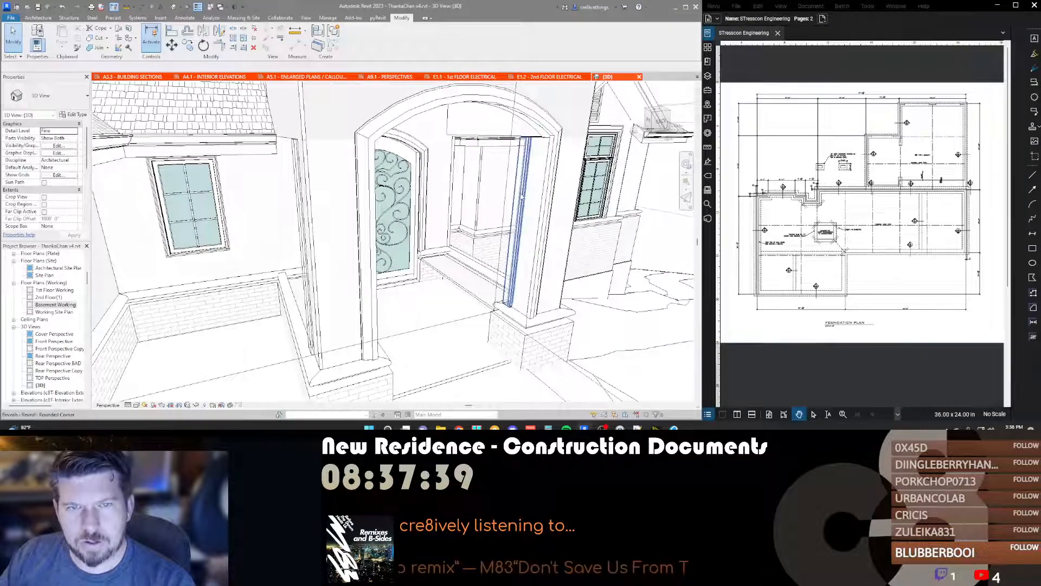
{"action": "left_click", "coordinate": [526, 211]}
{"action": "middle_click_drag", "start_coordinate": [526, 211], "coordinate": [463, 215], "text": "shift"}
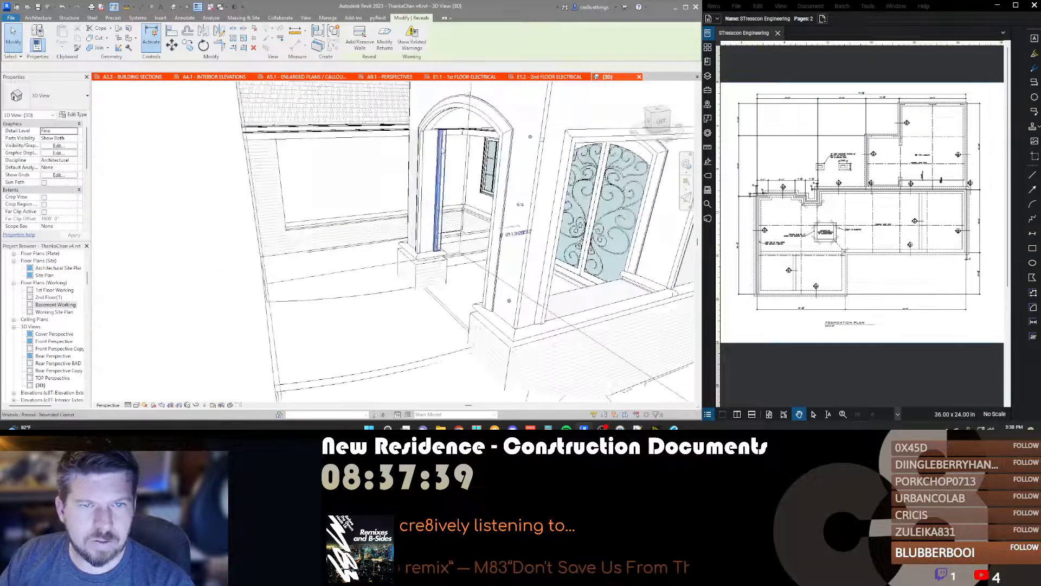
{"action": "left_click", "coordinate": [383, 48]}
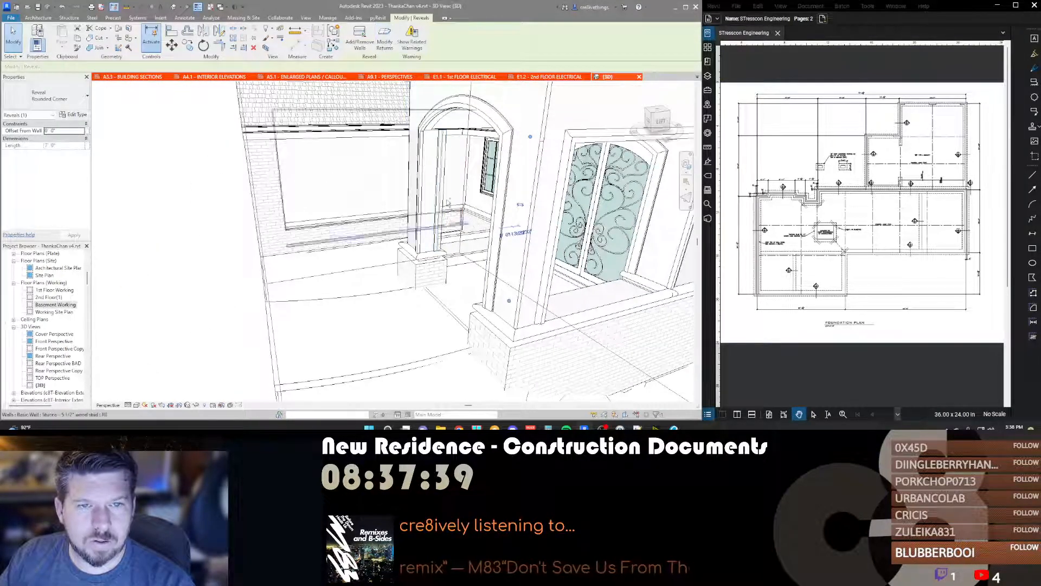
{"action": "key", "text": "Escape"}
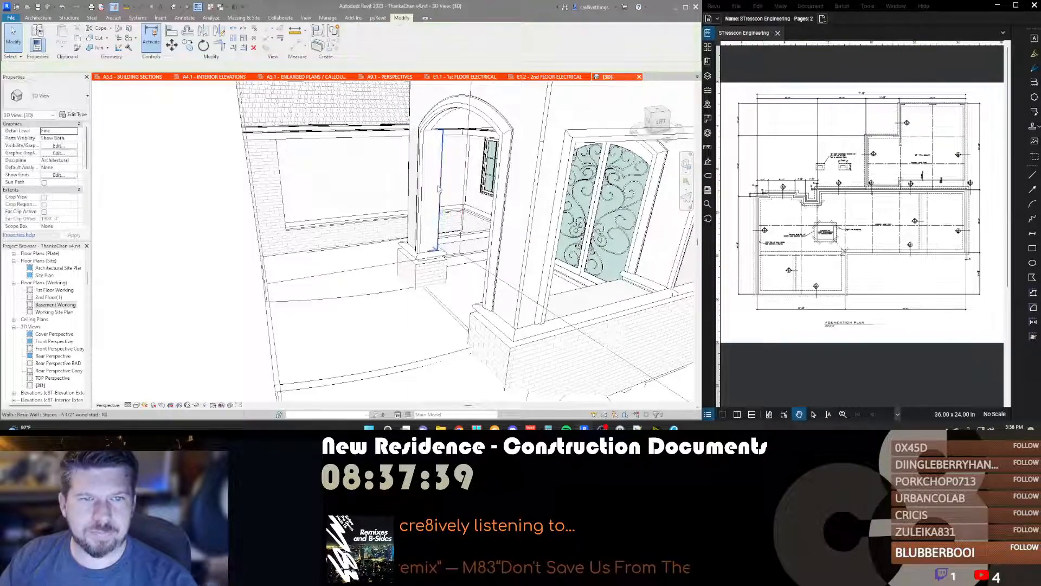
Step: Select the rounded-corner reveal on the other porch column and examine the column corners up close
{"action": "middle_click_drag", "start_coordinate": [438, 186], "coordinate": [512, 298], "text": "shift"}
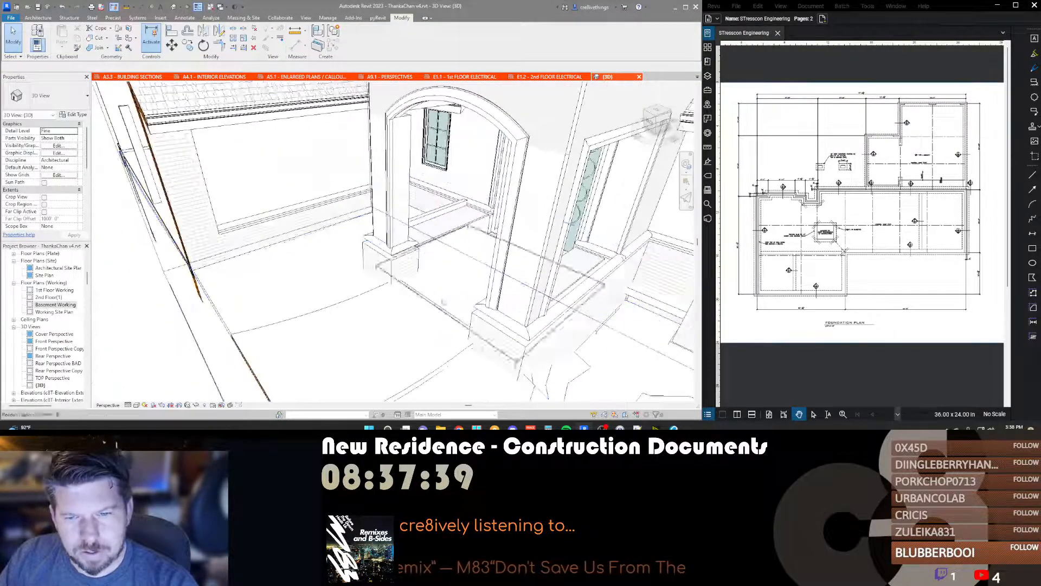
{"action": "left_click", "coordinate": [534, 282]}
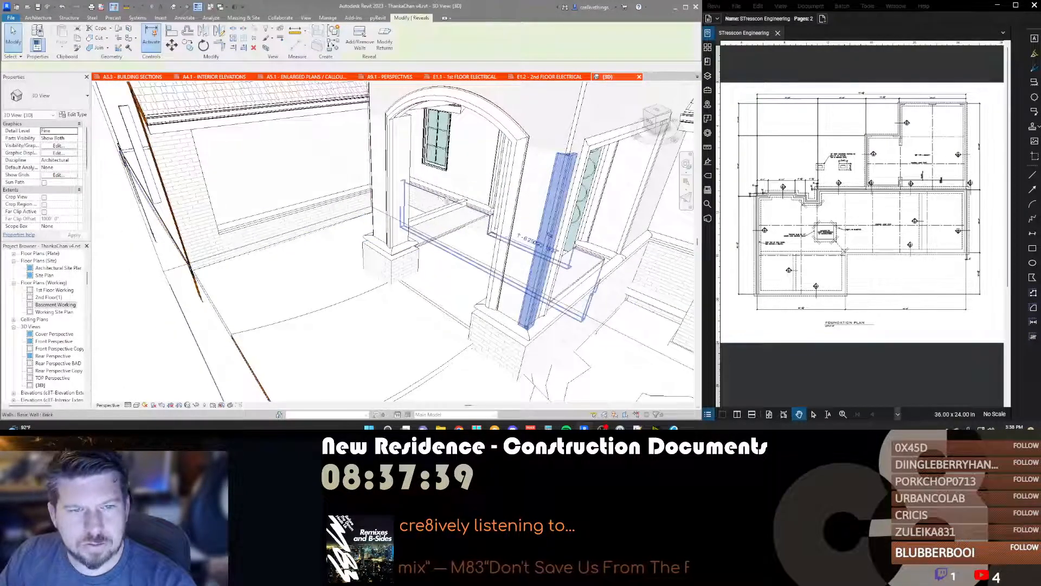
{"action": "scroll", "coordinate": [467, 204], "scroll_direction": "up", "scroll_amount": 4}
{"action": "middle_click_drag", "start_coordinate": [454, 244], "coordinate": [293, 228], "text": "shift"}
{"action": "scroll", "coordinate": [251, 162], "scroll_direction": "down", "scroll_amount": 4}
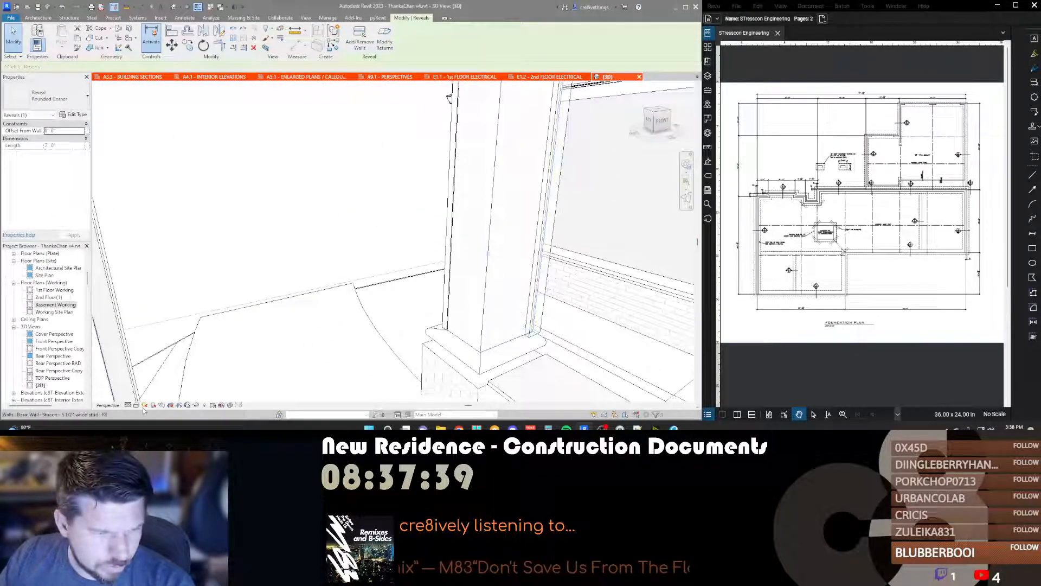
{"action": "middle_click_drag", "start_coordinate": [398, 315], "coordinate": [303, 326], "text": "shift"}
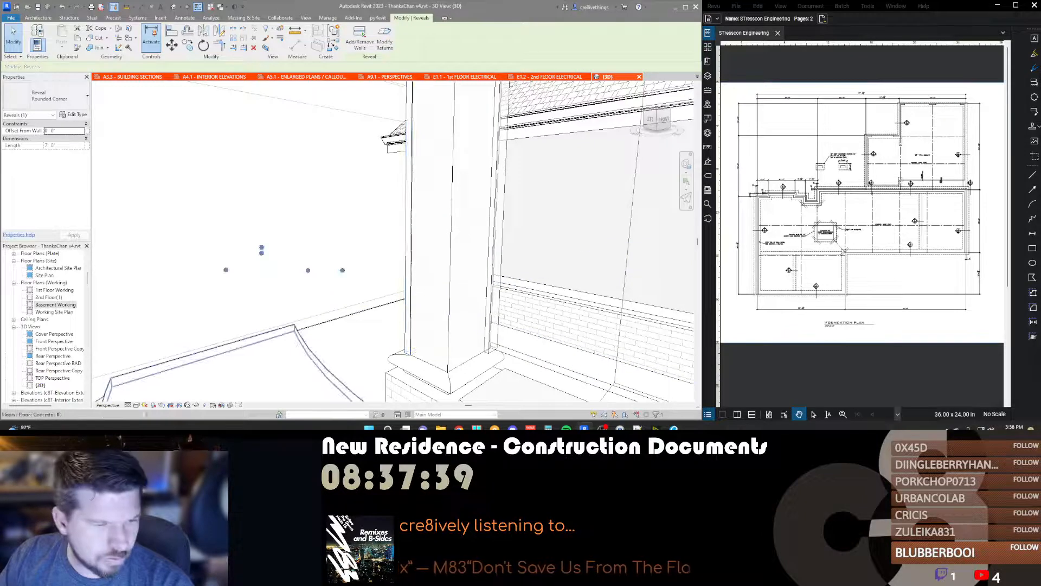
{"action": "left_click", "coordinate": [136, 405]}
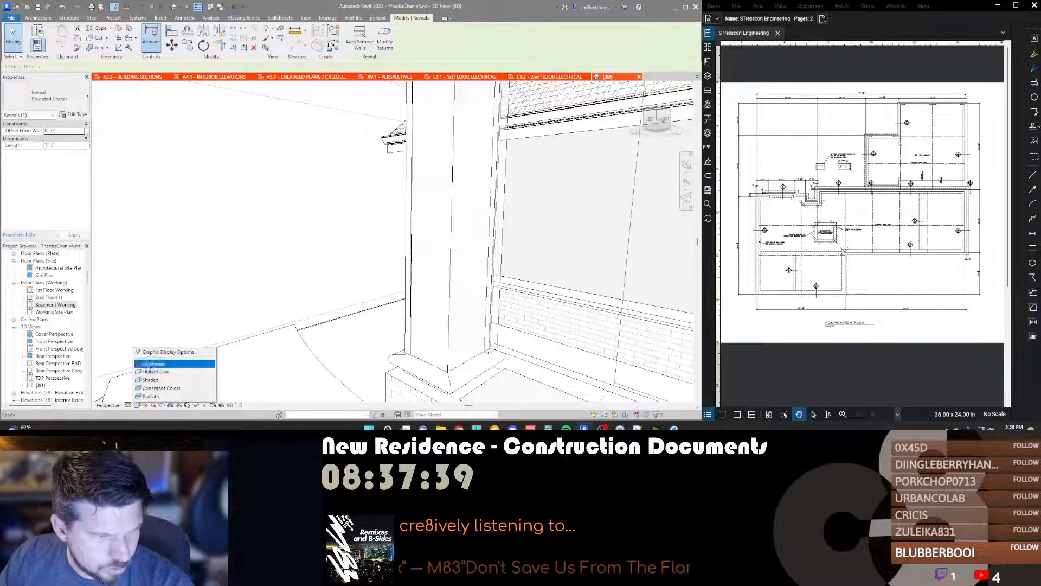
{"action": "left_click", "coordinate": [64, 209]}
{"action": "left_click", "coordinate": [40, 102]}
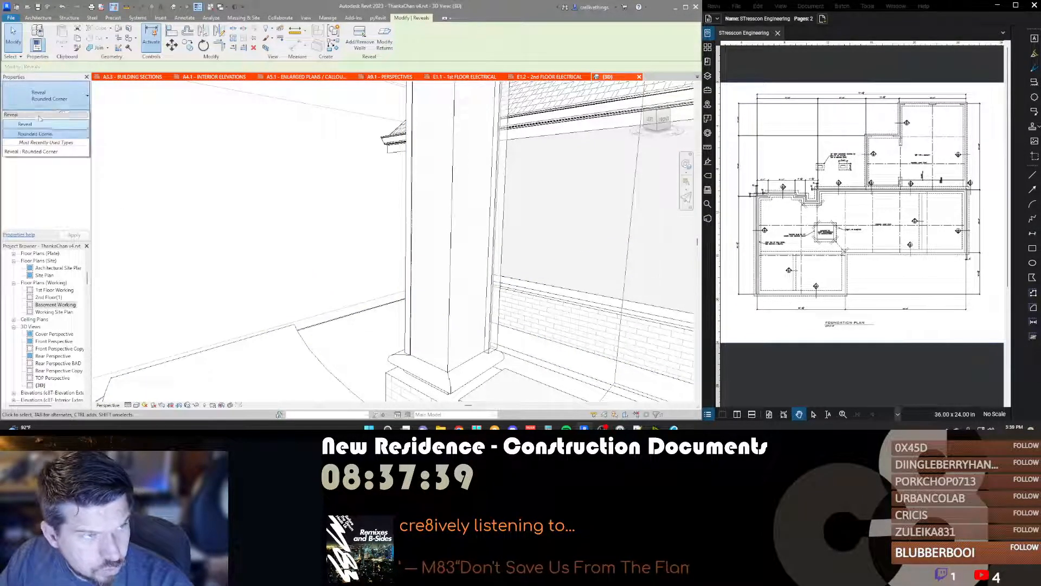
{"action": "left_click", "coordinate": [40, 102]}
{"action": "left_click", "coordinate": [38, 117]}
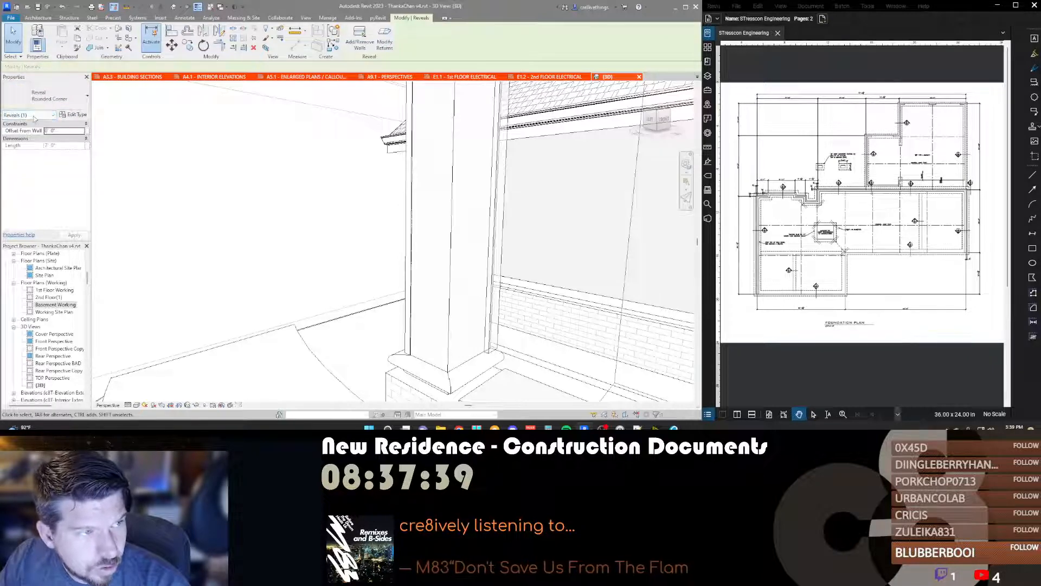
{"action": "left_click", "coordinate": [28, 130]}
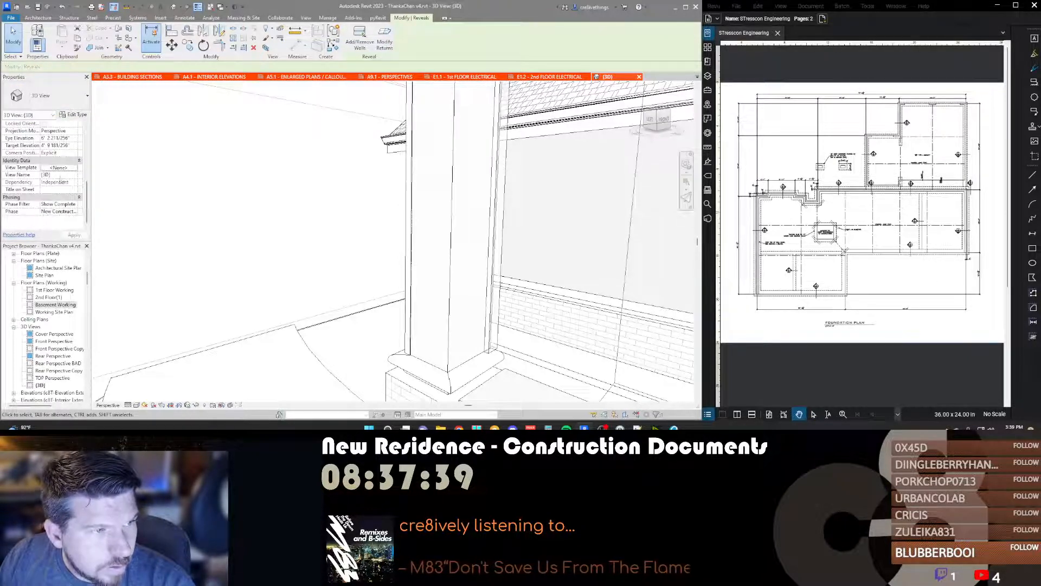
Step: Apply the Exteriors view template's properties to the {3D} view
{"action": "scroll", "coordinate": [60, 183], "scroll_direction": "up", "scroll_amount": 5}
{"action": "right_click", "coordinate": [41, 385]}
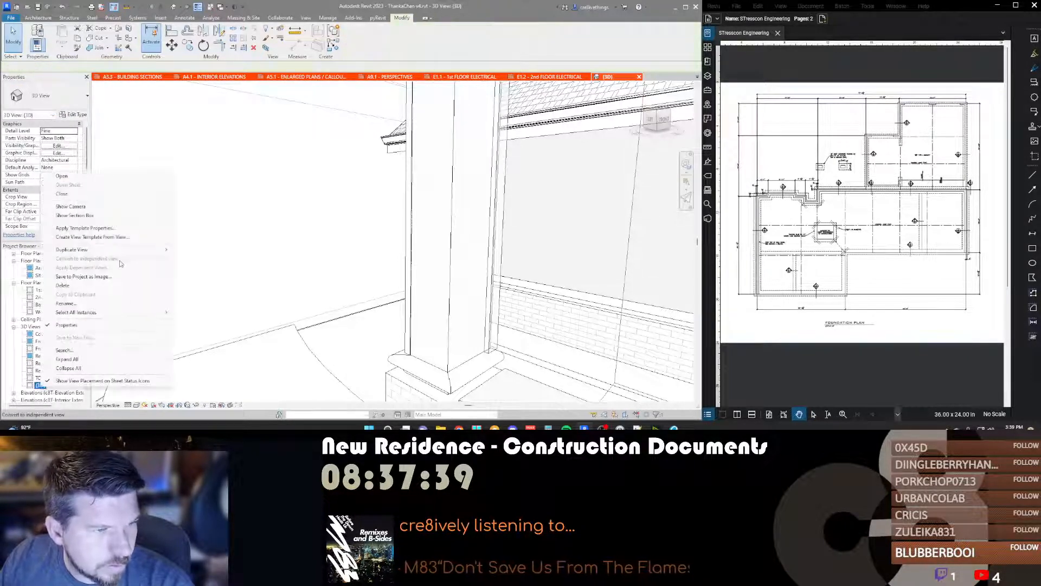
{"action": "left_click", "coordinate": [116, 228]}
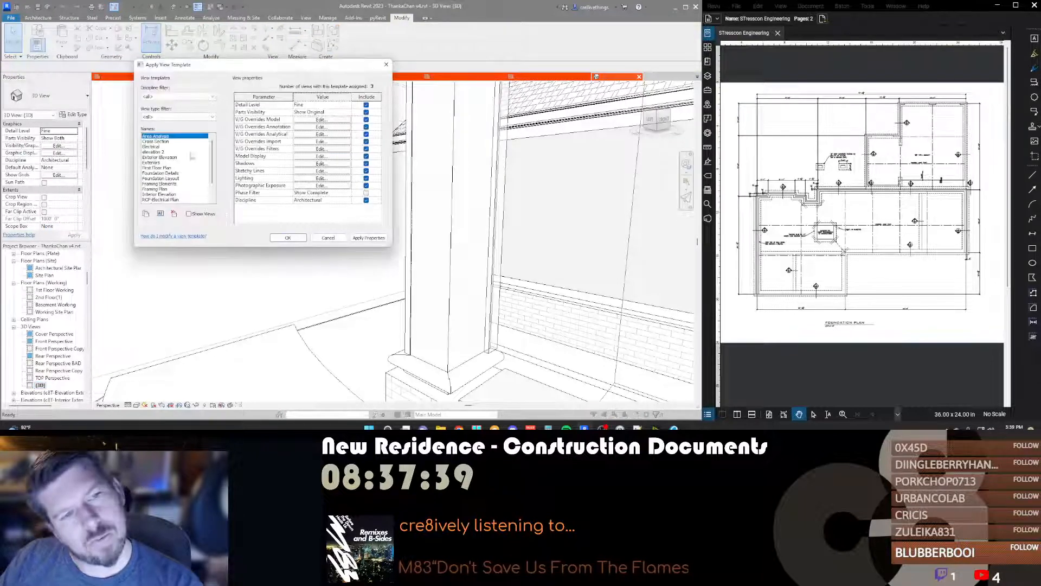
{"action": "left_click", "coordinate": [162, 162]}
{"action": "left_click", "coordinate": [288, 237]}
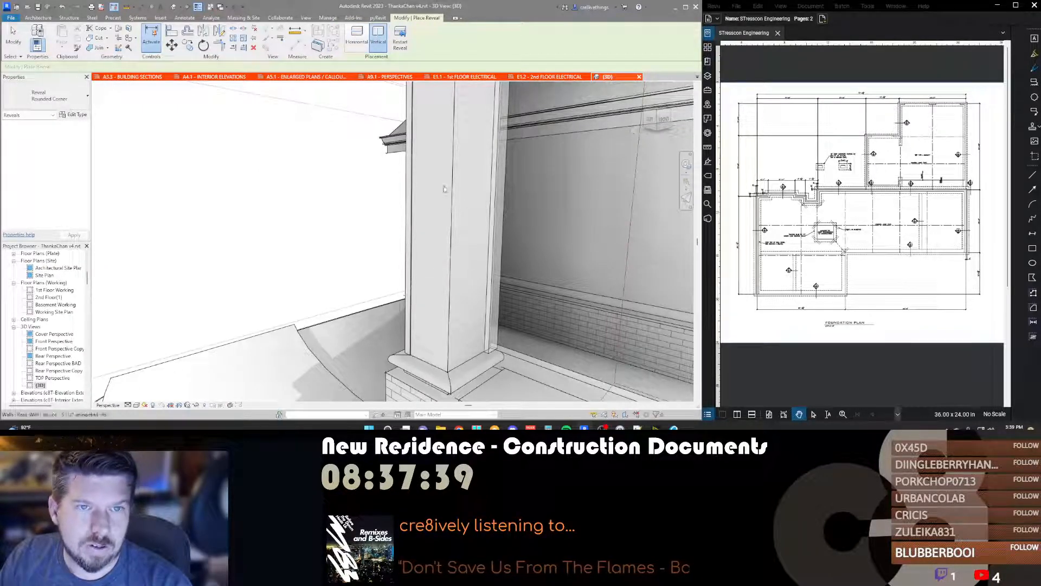
Step: Place vertical rounded-corner reveals on the outer and inner corners of the porch columns
{"action": "middle_click_drag", "start_coordinate": [443, 188], "coordinate": [373, 224], "text": "shift"}
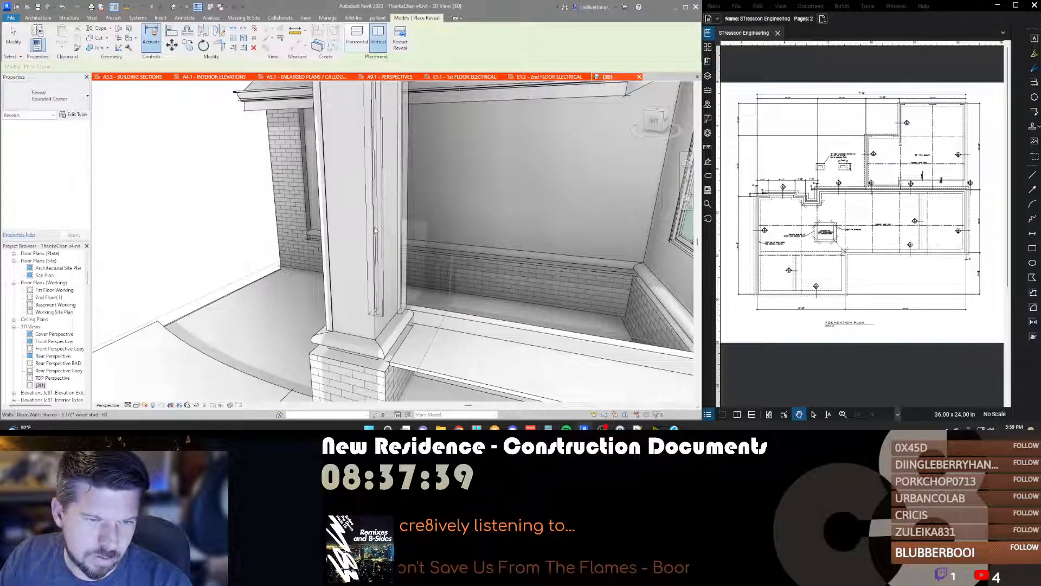
{"action": "key", "text": "Escape"}
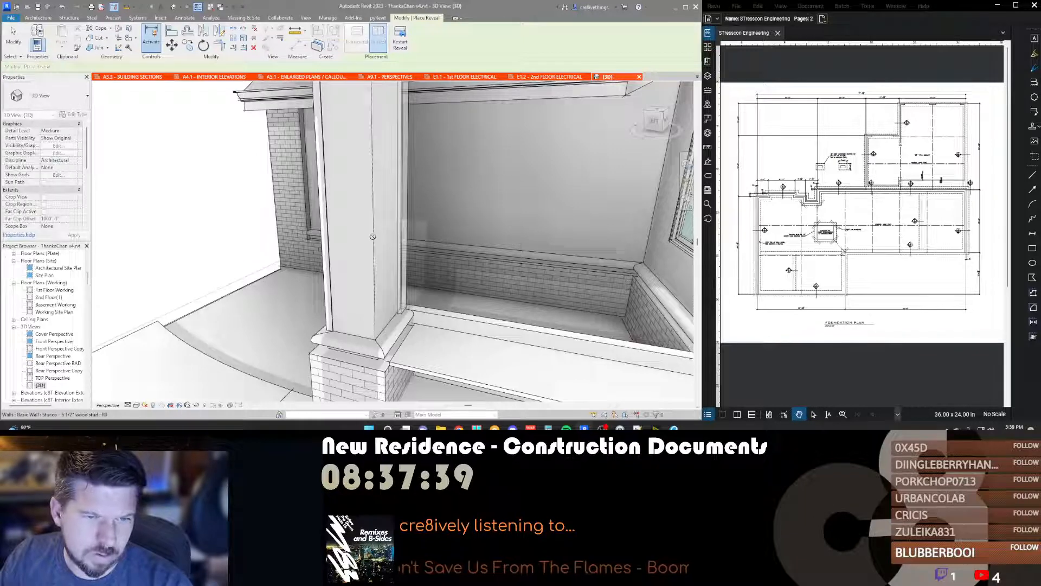
{"action": "middle_click_drag", "start_coordinate": [498, 197], "coordinate": [186, 286], "text": "shift"}
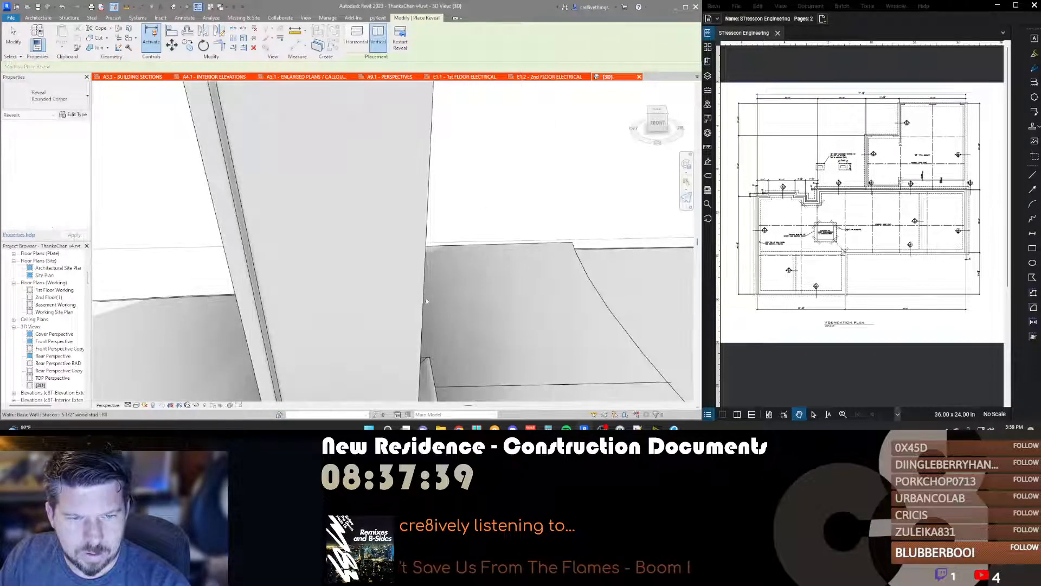
{"action": "scroll", "coordinate": [487, 297], "scroll_direction": "down", "scroll_amount": 6}
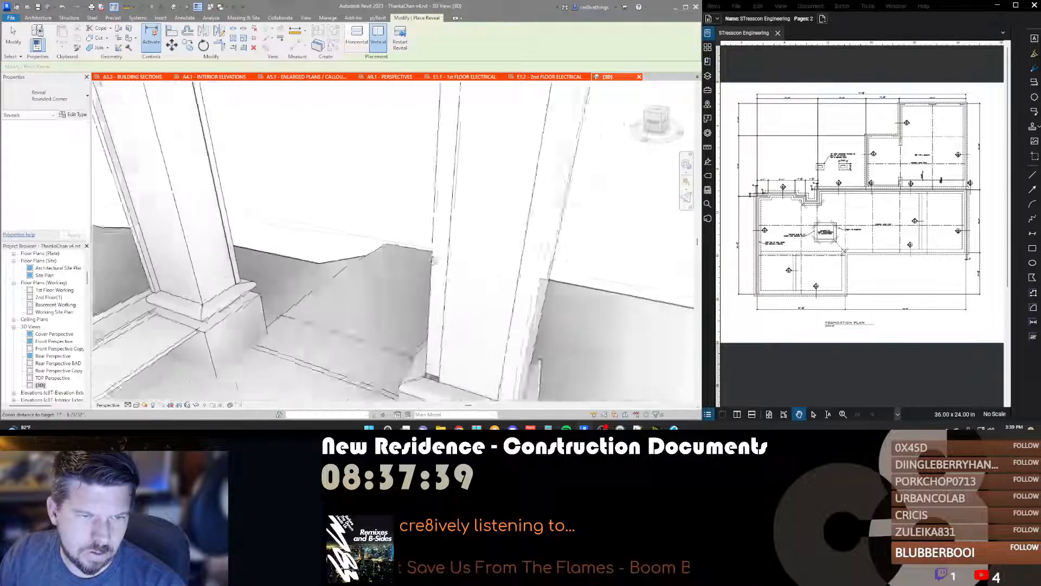
{"action": "scroll", "coordinate": [311, 205], "scroll_direction": "up", "scroll_amount": 5}
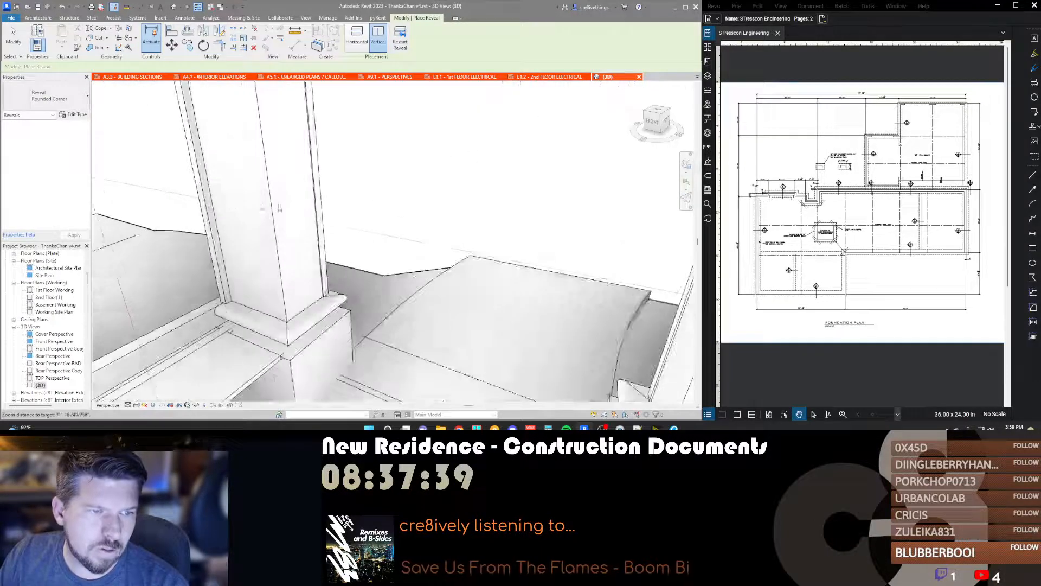
{"action": "scroll", "coordinate": [331, 217], "scroll_direction": "up", "scroll_amount": 5}
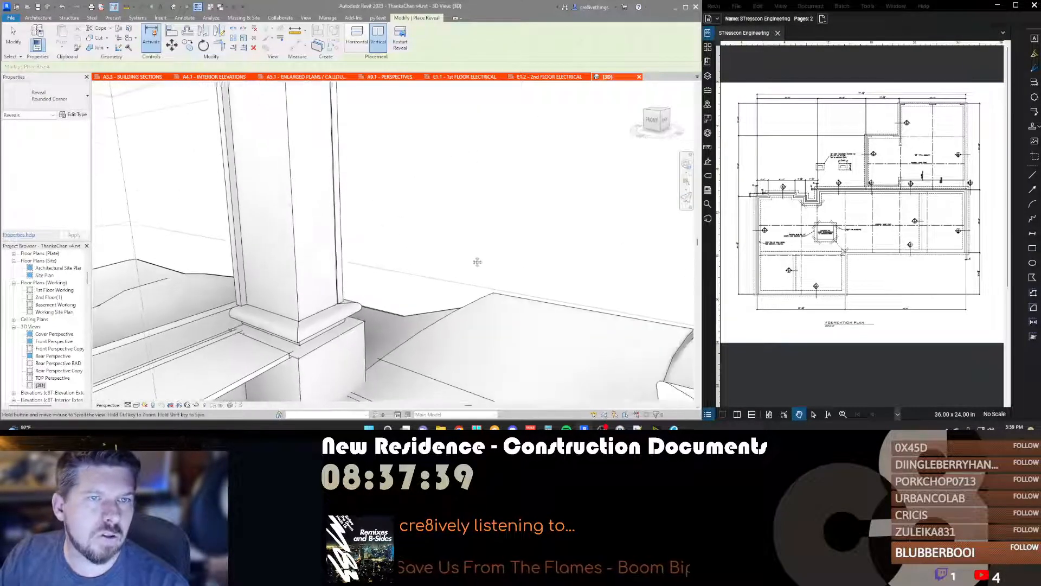
{"action": "scroll", "coordinate": [285, 171], "scroll_direction": "down", "scroll_amount": 4}
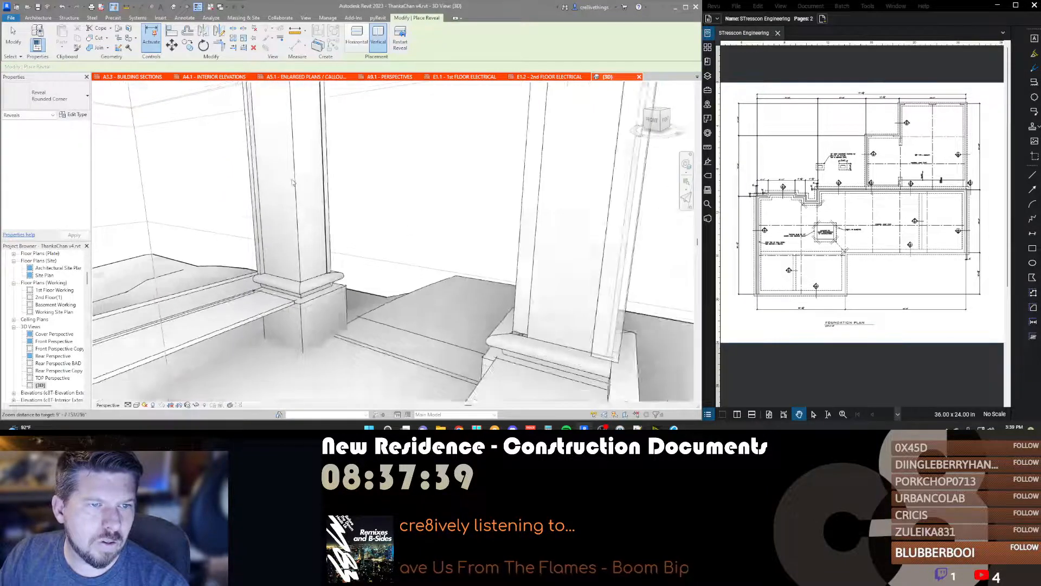
{"action": "key", "text": "Escape"}
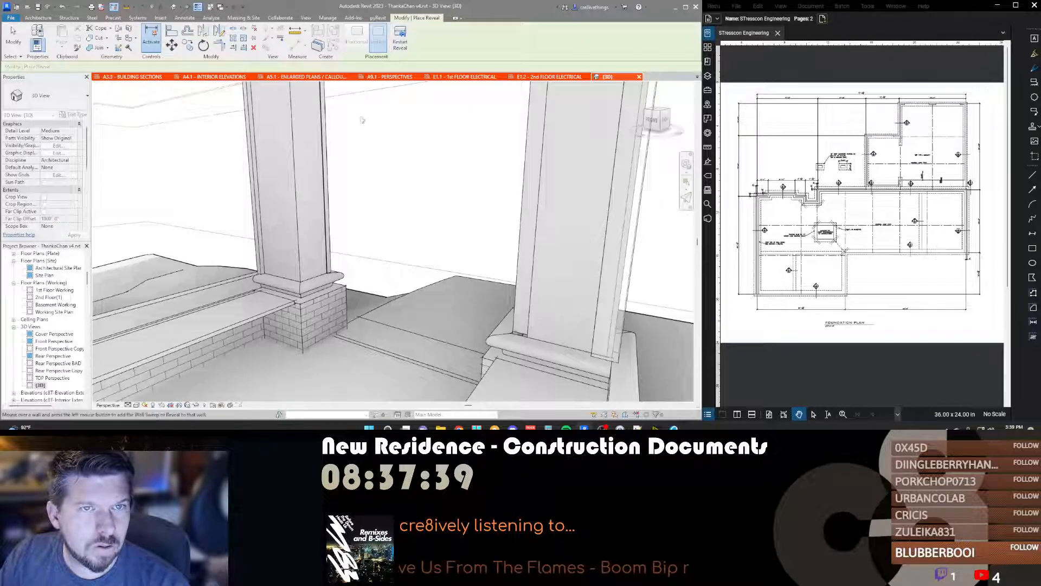
Step: Restart the reveal and place another vertical rounded-corner reveal on the porch column beside the arched opening
{"action": "left_click", "coordinate": [398, 43]}
{"action": "middle_click_drag", "start_coordinate": [281, 154], "coordinate": [344, 183], "text": "shift"}
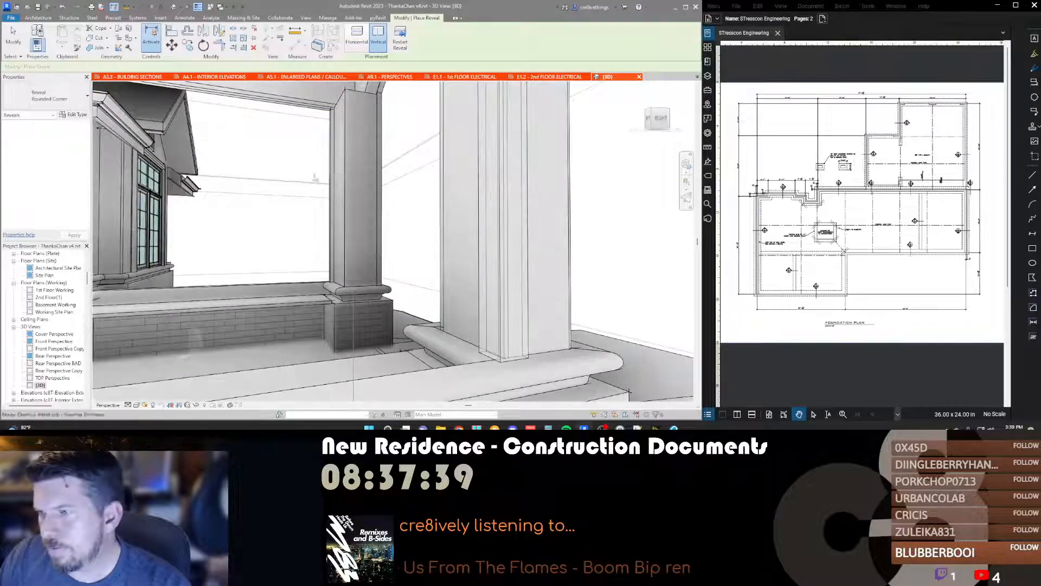
{"action": "scroll", "coordinate": [372, 203], "scroll_direction": "up", "scroll_amount": 5}
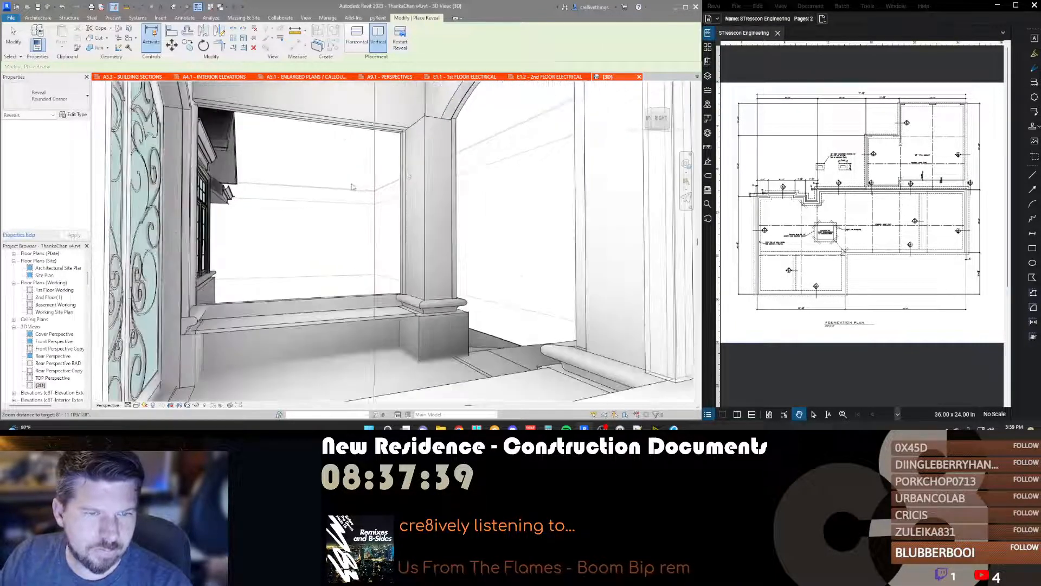
{"action": "scroll", "coordinate": [210, 228], "scroll_direction": "down", "scroll_amount": 8}
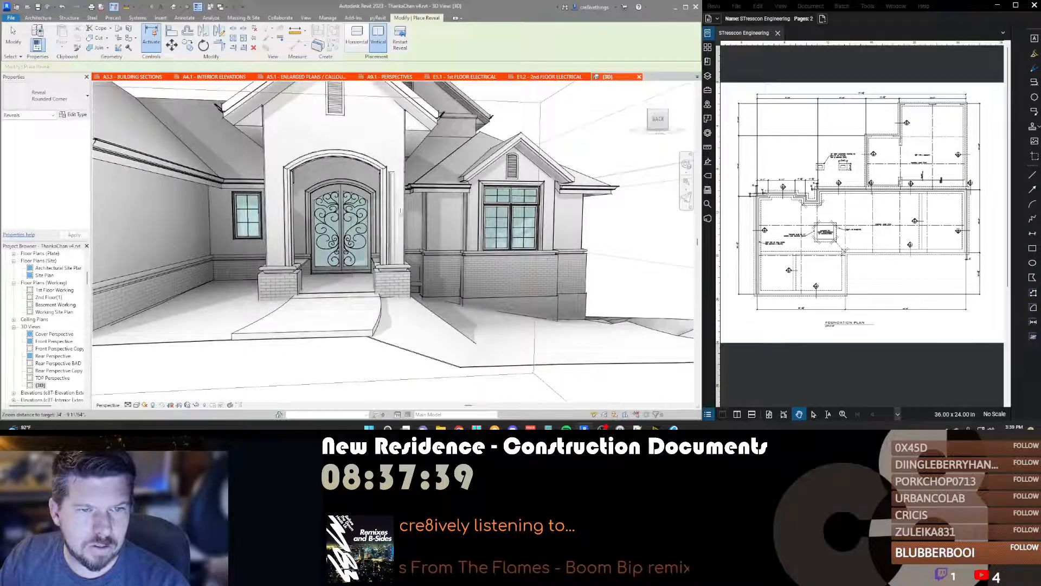
{"action": "scroll", "coordinate": [523, 239], "scroll_direction": "up", "scroll_amount": 8}
{"action": "scroll", "coordinate": [523, 239], "scroll_direction": "up", "scroll_amount": 3}
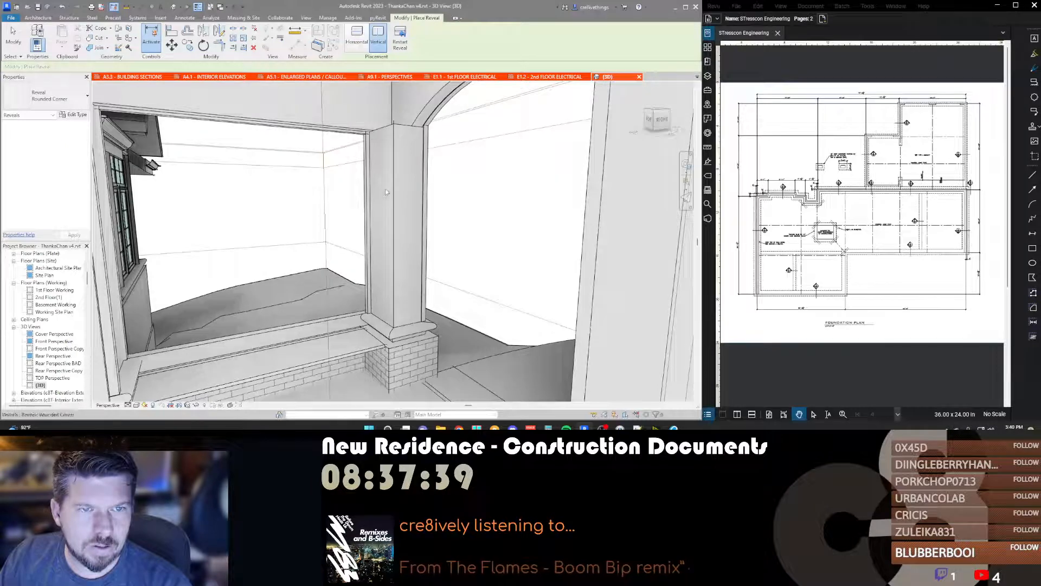
{"action": "middle_click_drag", "start_coordinate": [385, 191], "coordinate": [366, 202], "text": "shift"}
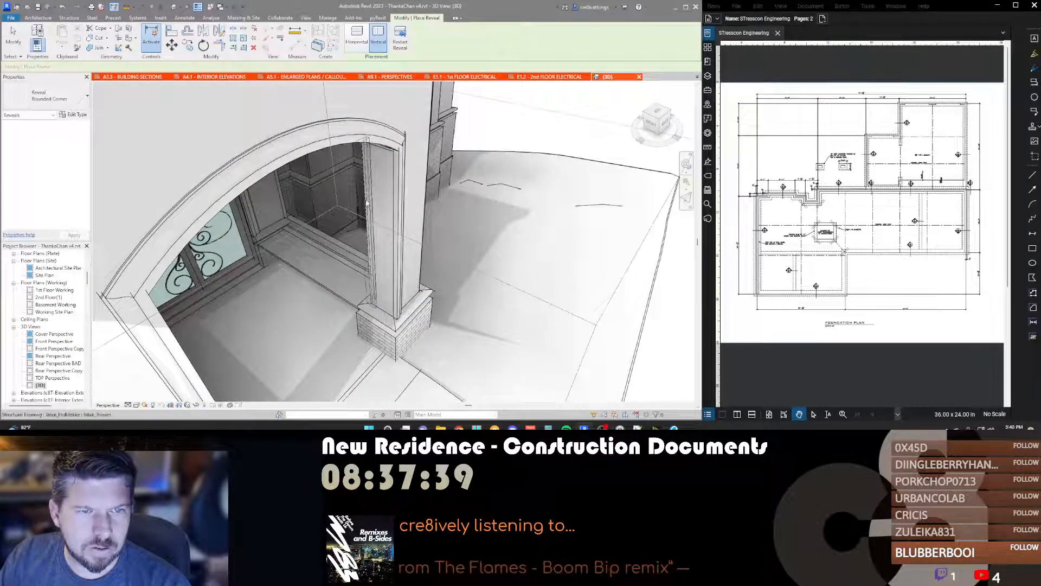
{"action": "key", "text": "Escape"}
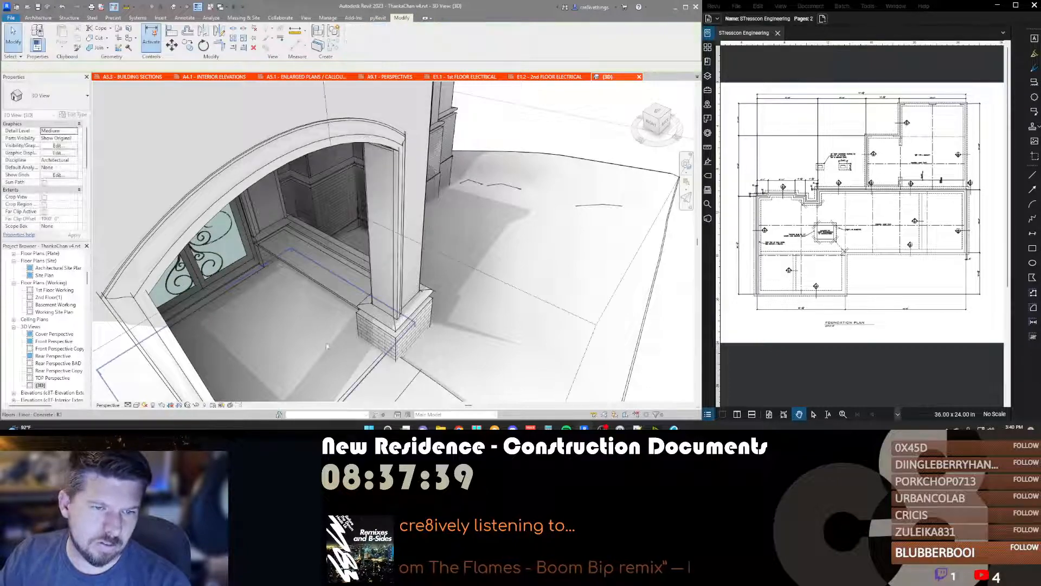
Step: Select the rounded-corner reveal on the porch column and examine the column's corners from several sides
{"action": "scroll", "coordinate": [387, 319], "scroll_direction": "up", "scroll_amount": 6}
{"action": "middle_click_drag", "start_coordinate": [386, 319], "coordinate": [566, 312], "text": "shift"}
{"action": "left_click", "coordinate": [327, 372]}
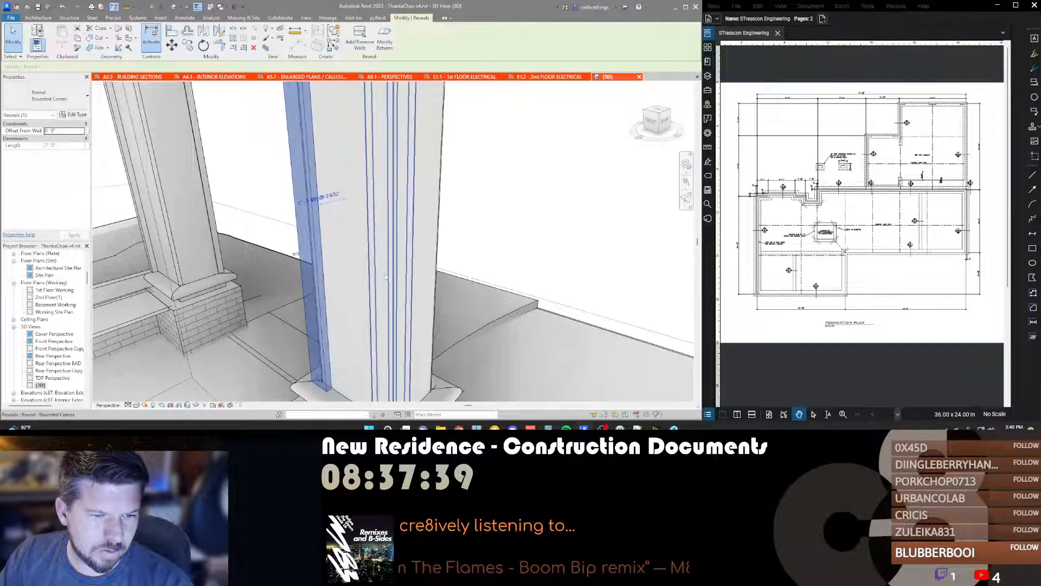
{"action": "middle_click_drag", "start_coordinate": [616, 225], "coordinate": [380, 103], "text": "shift"}
{"action": "key", "text": "Escape"}
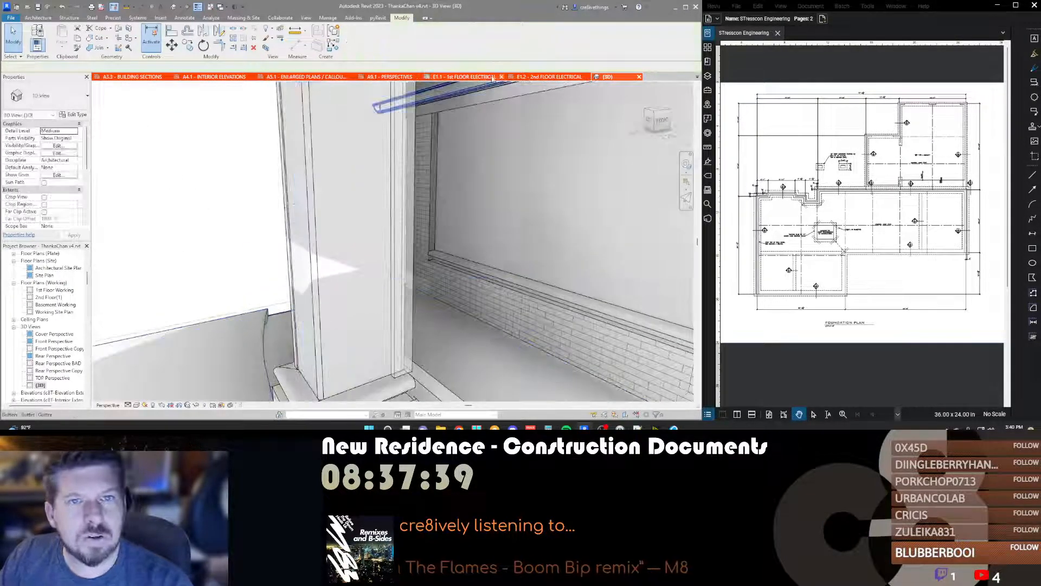
Step: Delete the column-corner reveal facing the side wall and place a new vertical rounded-corner reveal on that corner
{"action": "left_click", "coordinate": [697, 77]}
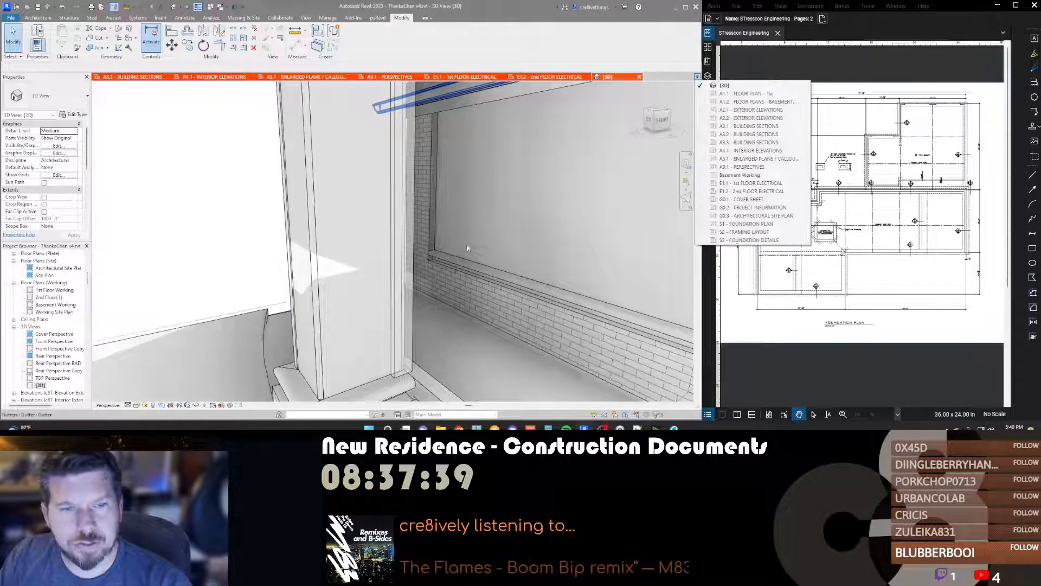
{"action": "left_click", "coordinate": [385, 253]}
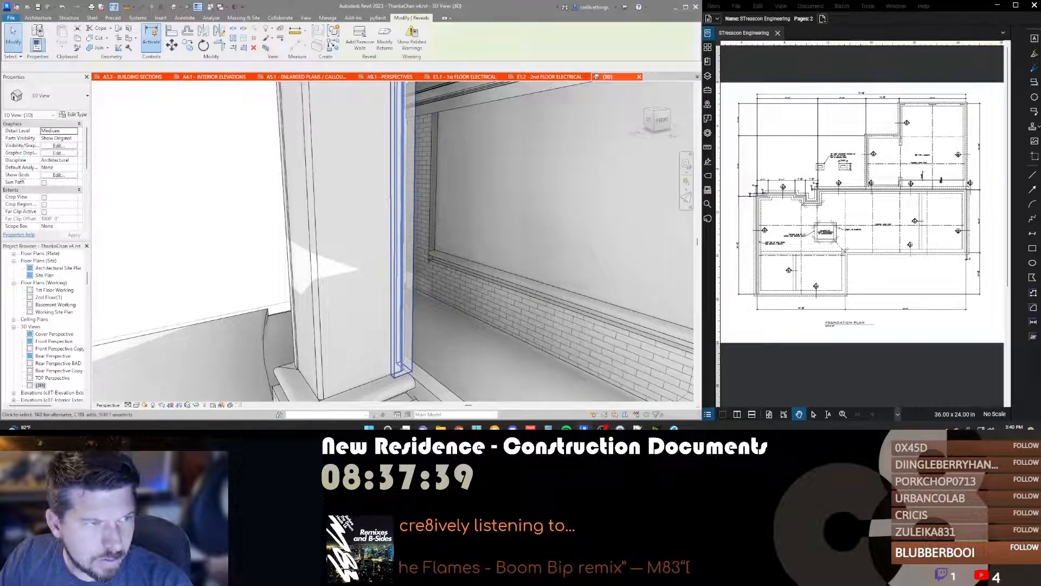
{"action": "left_click", "coordinate": [401, 249]}
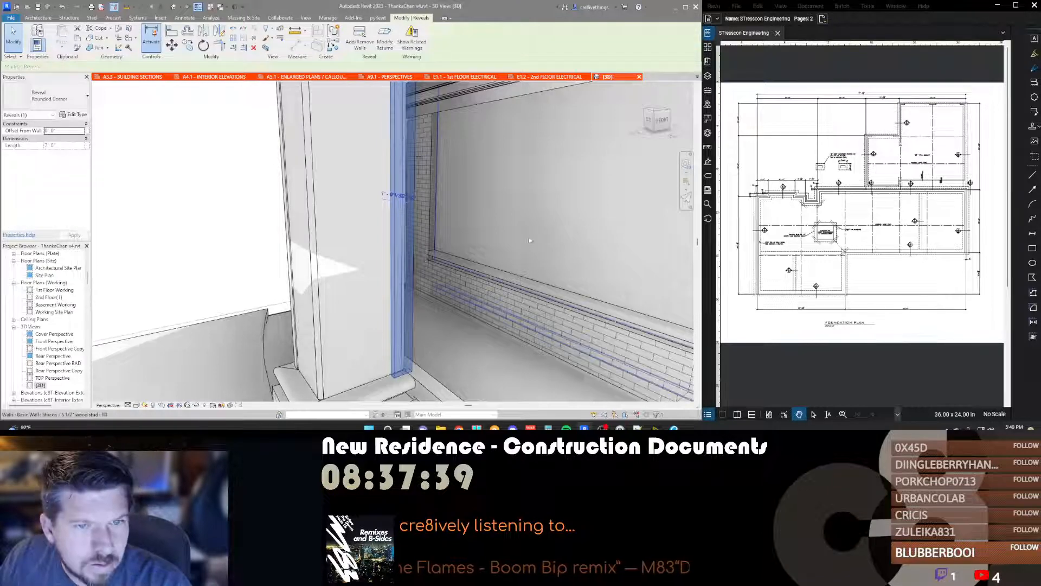
{"action": "middle_click_drag", "start_coordinate": [530, 239], "coordinate": [370, 273], "text": "shift"}
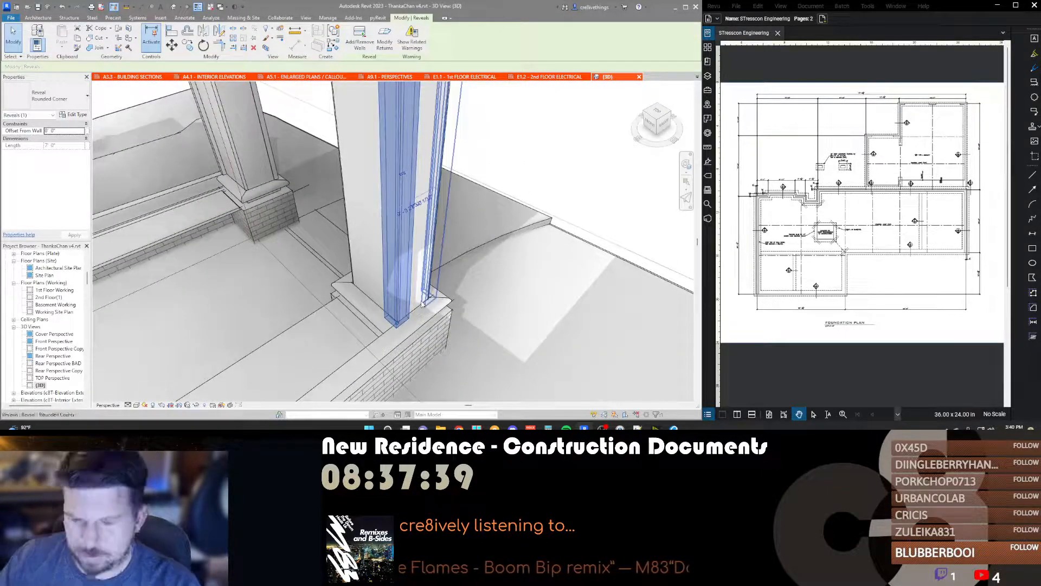
{"action": "key", "text": "Escape"}
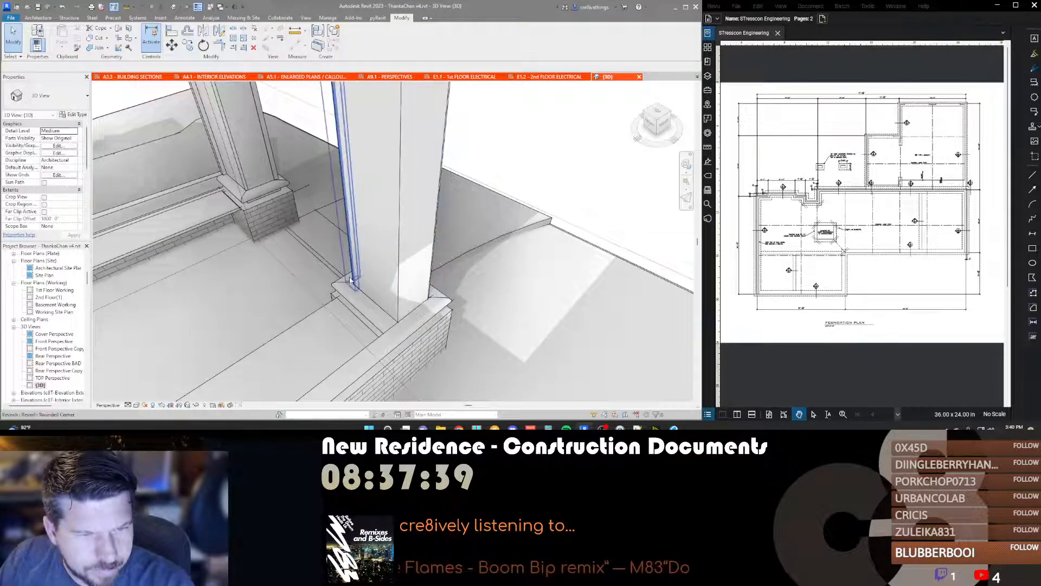
{"action": "key", "text": "s"}
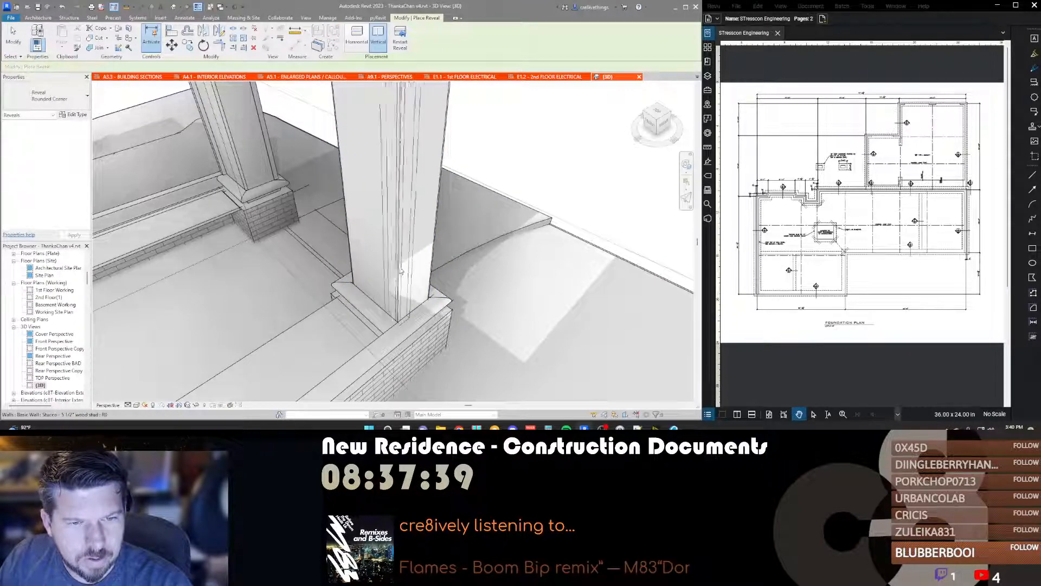
{"action": "left_click", "coordinate": [402, 270]}
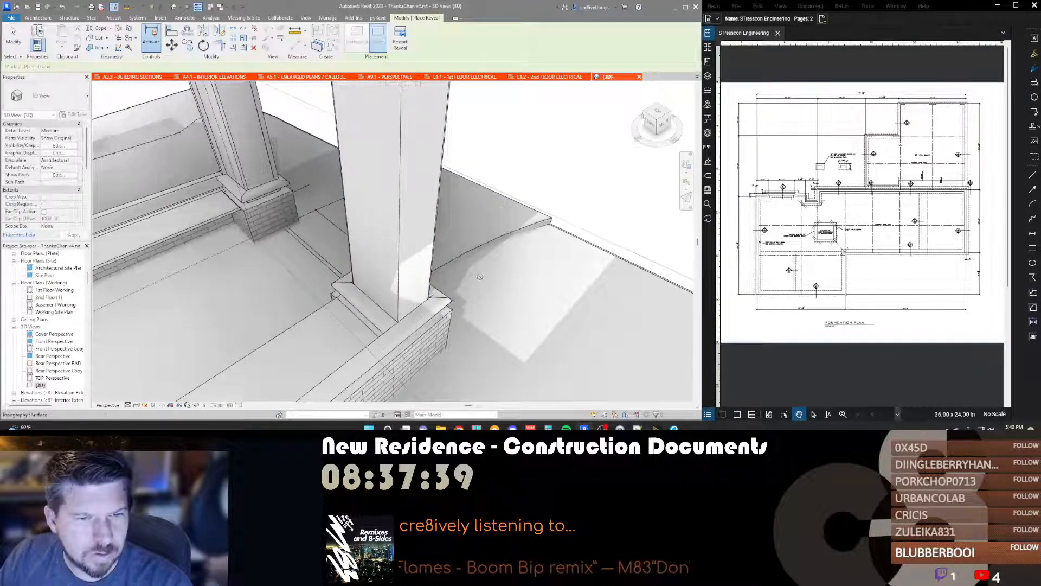
{"action": "key", "text": "Escape"}
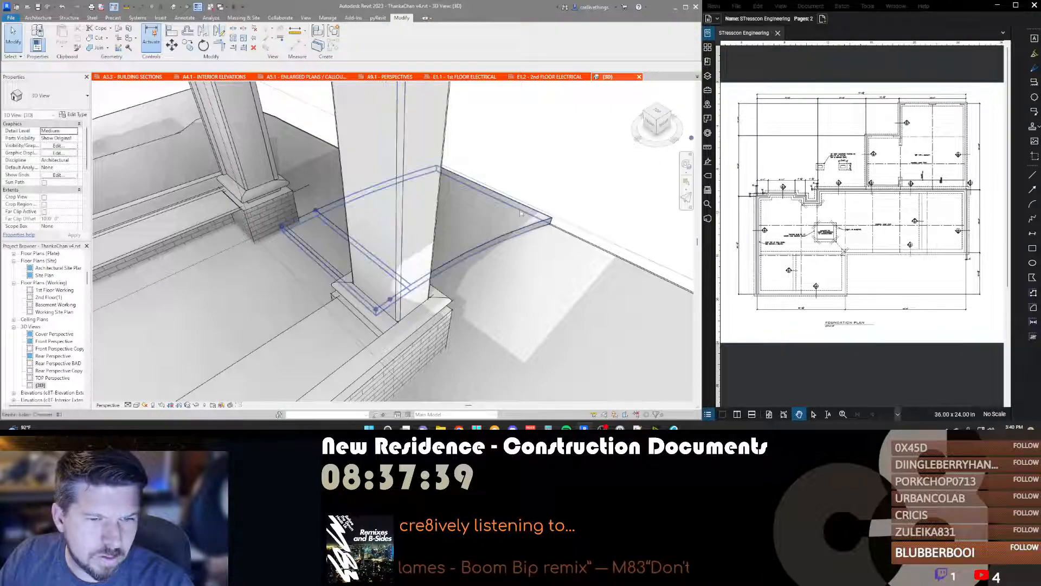
Step: Examine the porch column corners, brick knee walls and watertable sweeps around the entry doors
{"action": "middle_click_drag", "start_coordinate": [564, 242], "coordinate": [488, 244], "text": "shift"}
{"action": "middle_click_drag", "start_coordinate": [336, 250], "coordinate": [341, 252], "text": "shift"}
{"action": "scroll", "coordinate": [340, 252], "scroll_direction": "down", "scroll_amount": 3}
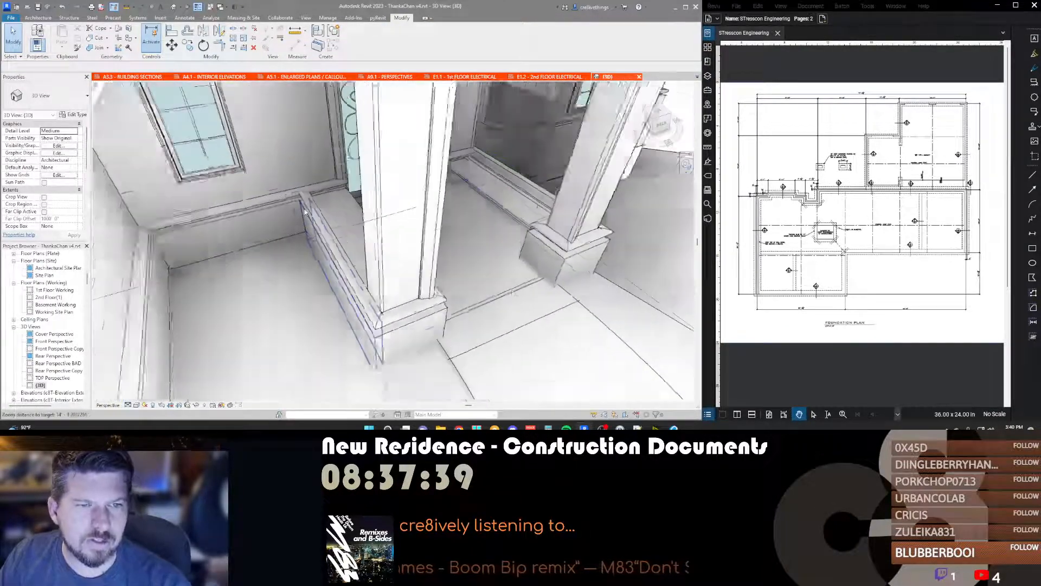
{"action": "middle_click_drag", "start_coordinate": [518, 290], "coordinate": [487, 260], "text": "shift"}
{"action": "scroll", "coordinate": [487, 260], "scroll_direction": "down", "scroll_amount": 1}
{"action": "scroll", "coordinate": [487, 261], "scroll_direction": "down", "scroll_amount": 1}
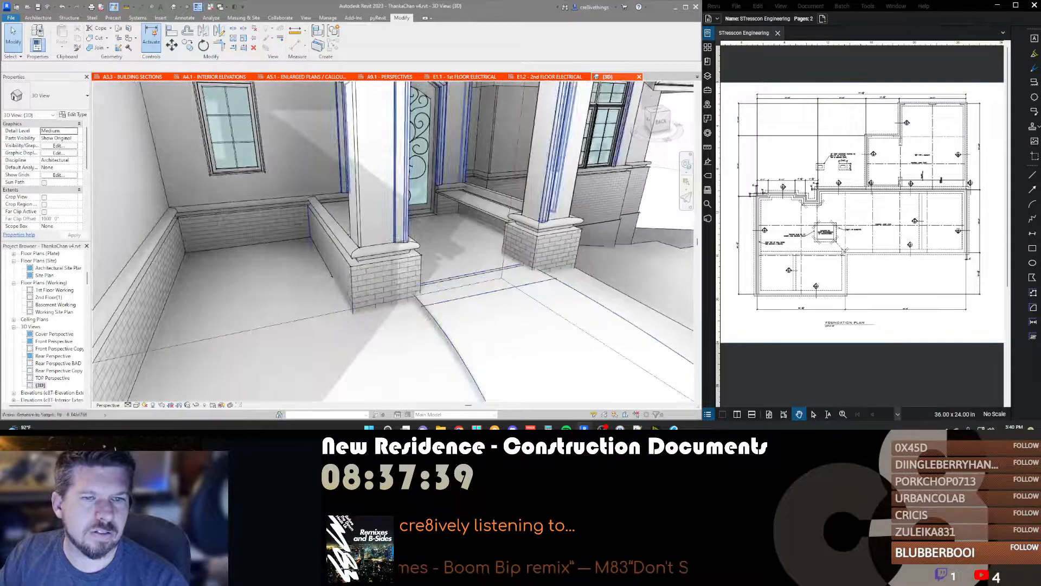
{"action": "scroll", "coordinate": [380, 224], "scroll_direction": "down", "scroll_amount": 3}
{"action": "scroll", "coordinate": [332, 206], "scroll_direction": "up", "scroll_amount": 3}
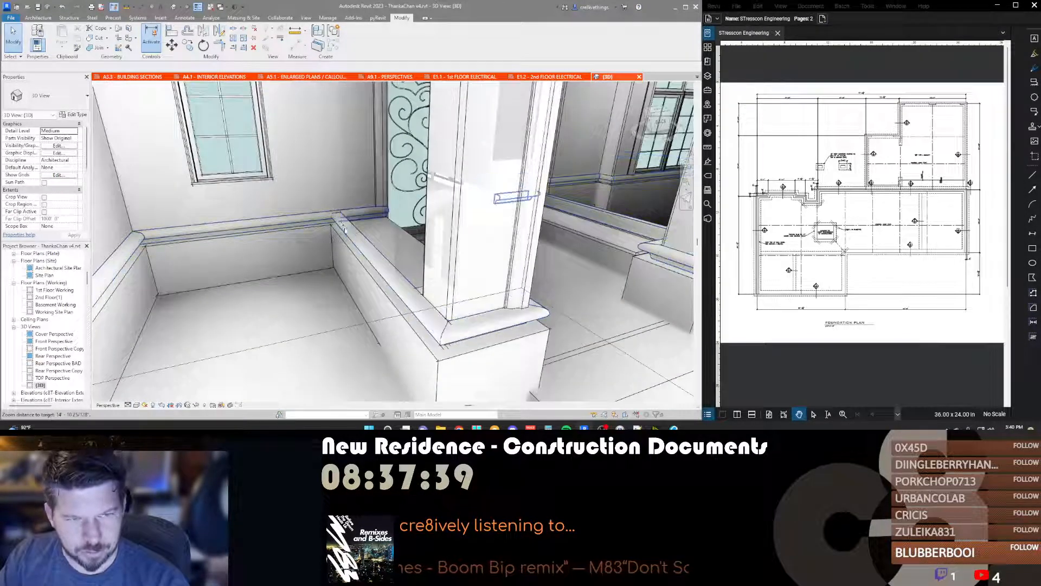
{"action": "scroll", "coordinate": [332, 206], "scroll_direction": "up", "scroll_amount": 3}
{"action": "middle_click_drag", "start_coordinate": [469, 205], "coordinate": [355, 232], "text": "shift"}
{"action": "scroll", "coordinate": [354, 232], "scroll_direction": "up", "scroll_amount": 4}
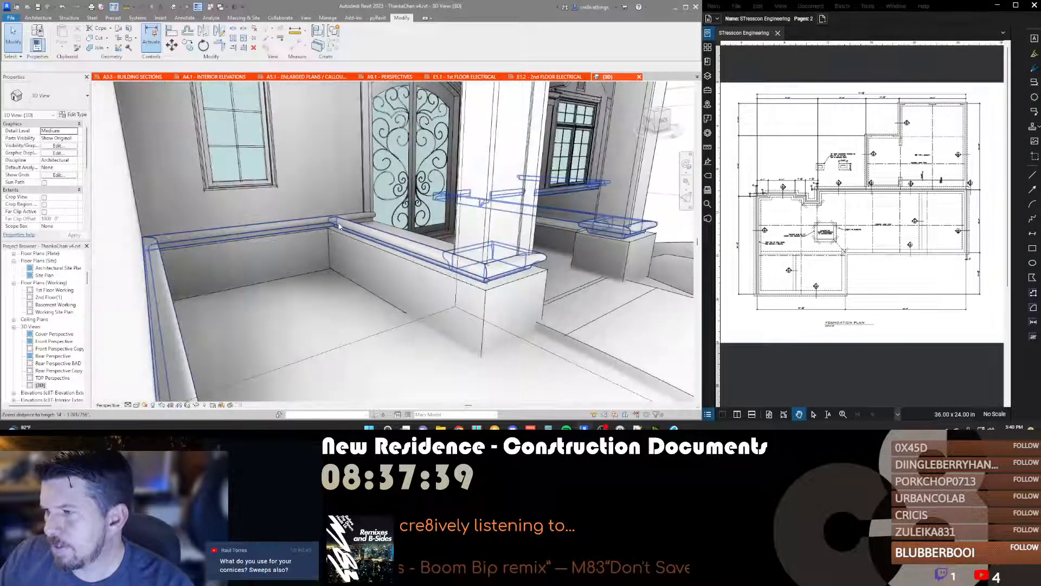
{"action": "scroll", "coordinate": [383, 276], "scroll_direction": "up", "scroll_amount": 2}
{"action": "scroll", "coordinate": [383, 276], "scroll_direction": "down", "scroll_amount": 6}
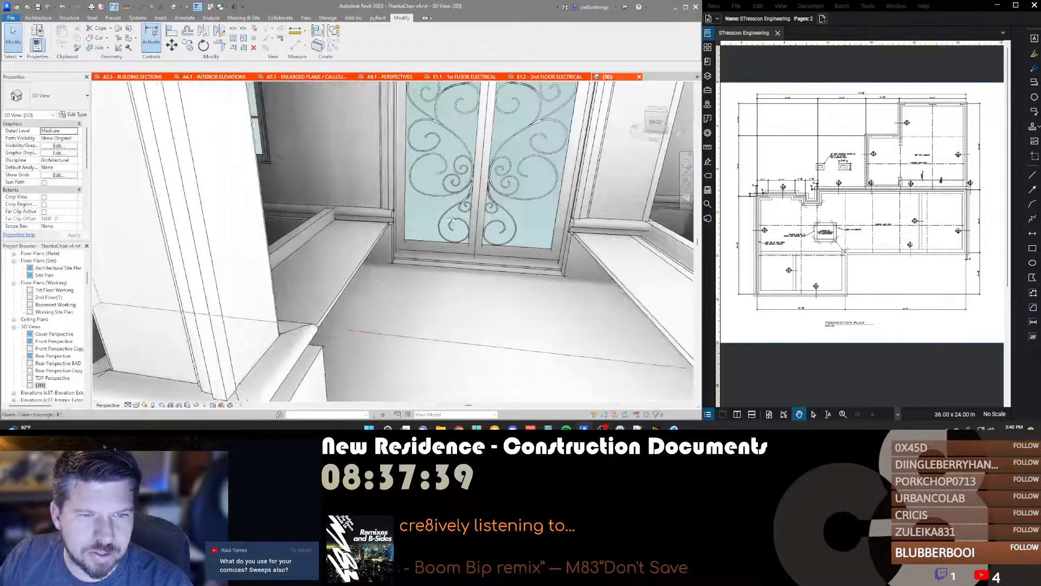
{"action": "scroll", "coordinate": [353, 176], "scroll_direction": "up", "scroll_amount": 6}
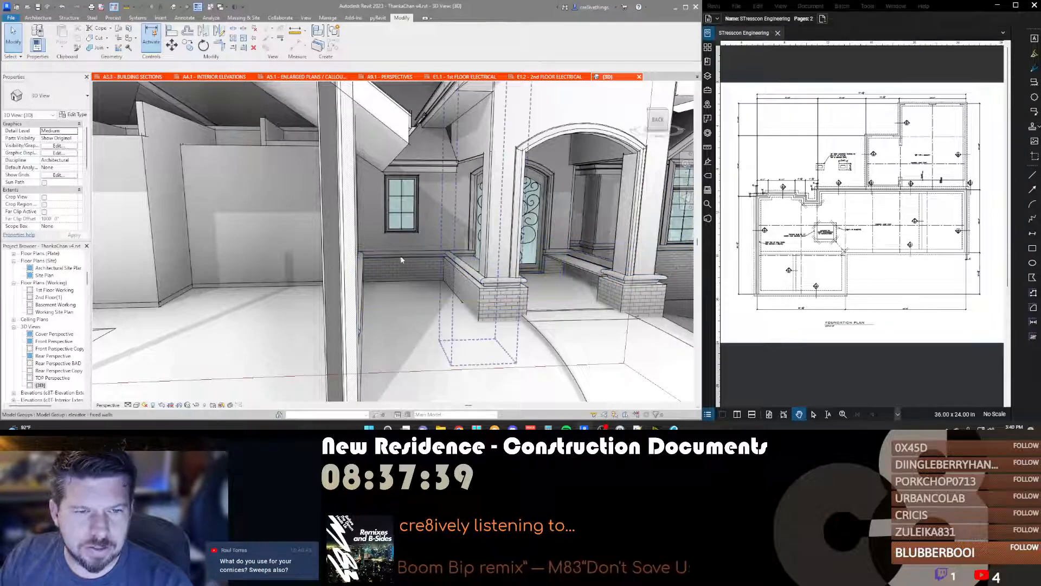
Step: Review the profile in the type properties of the Watertable 1st Floor wall sweep around the porch, leaving the type unmodified
{"action": "left_click", "coordinate": [400, 255]}
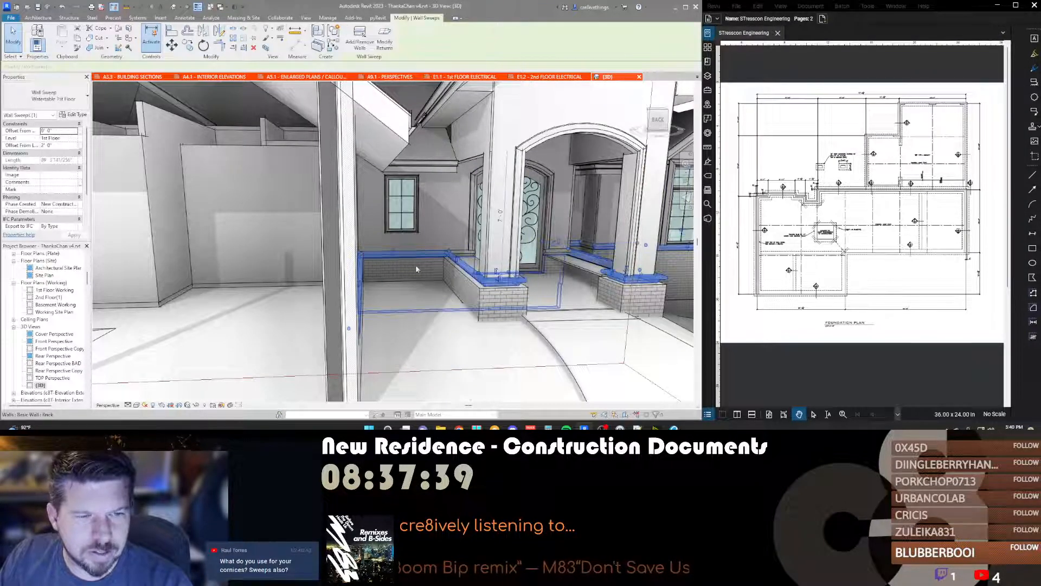
{"action": "left_click", "coordinate": [73, 115]}
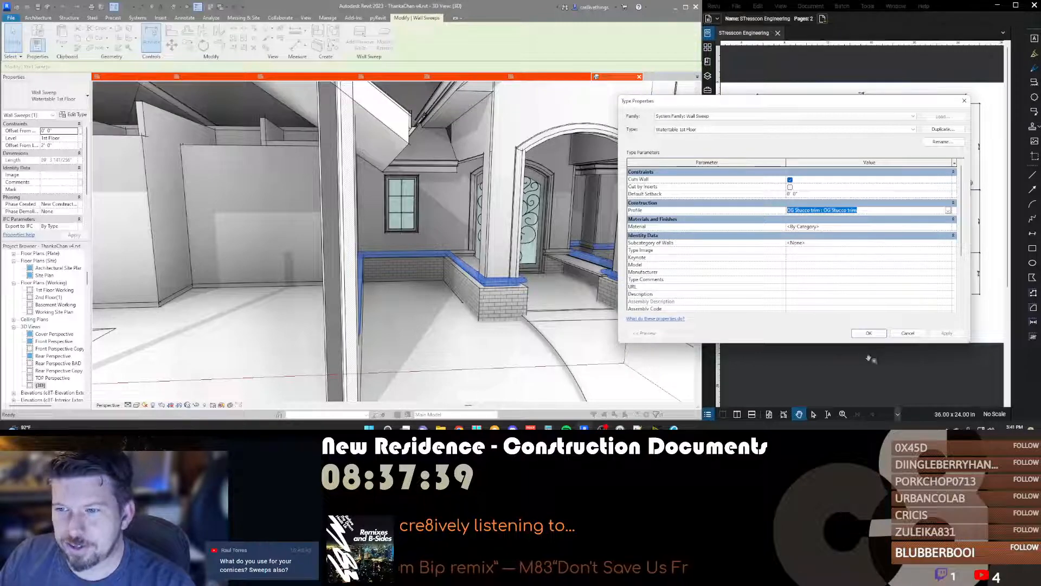
{"action": "left_click", "coordinate": [907, 333]}
{"action": "scroll", "coordinate": [547, 285], "scroll_direction": "down", "scroll_amount": 5}
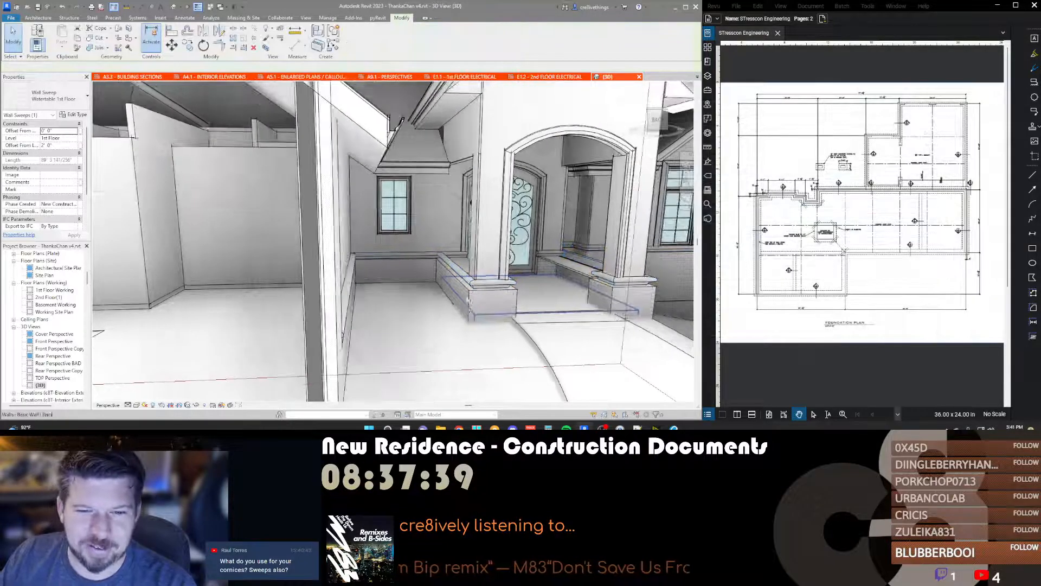
Step: Select the in-place trim around the porch's arched and side openings
{"action": "scroll", "coordinate": [569, 248], "scroll_direction": "up", "scroll_amount": 5}
{"action": "middle_click_drag", "start_coordinate": [567, 238], "coordinate": [457, 182], "text": "shift"}
{"action": "left_click", "coordinate": [457, 182]}
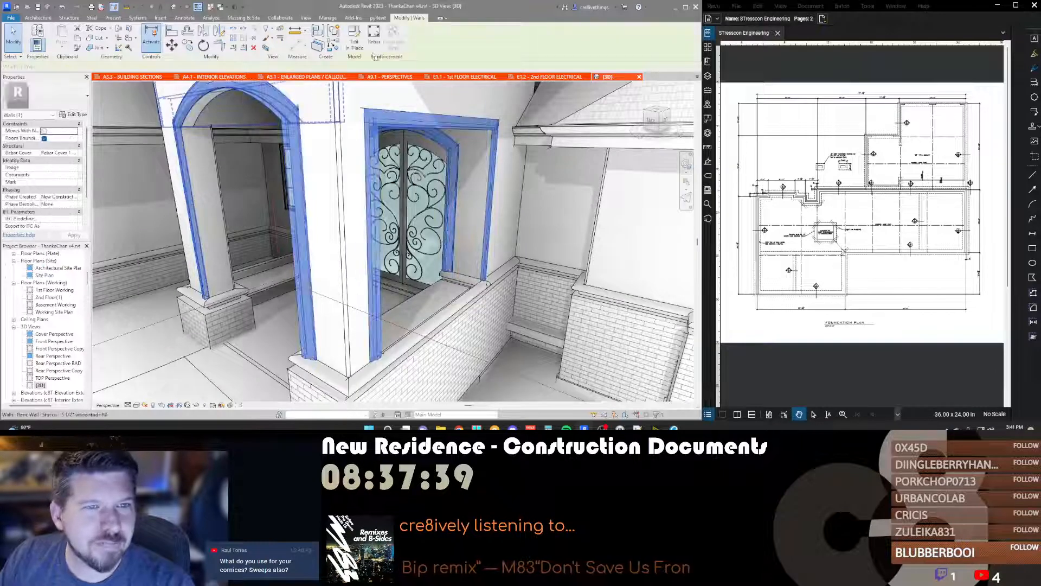
Step: Open the porch opening trim for in-place editing and check which profile the rectangular opening's sweep uses
{"action": "left_click", "coordinate": [355, 41]}
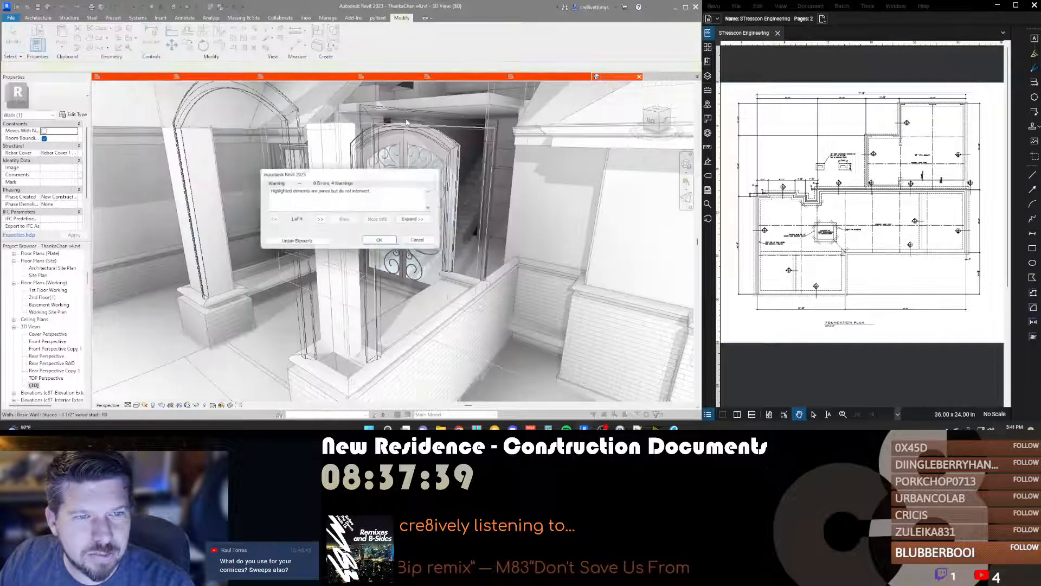
{"action": "left_click", "coordinate": [417, 242]}
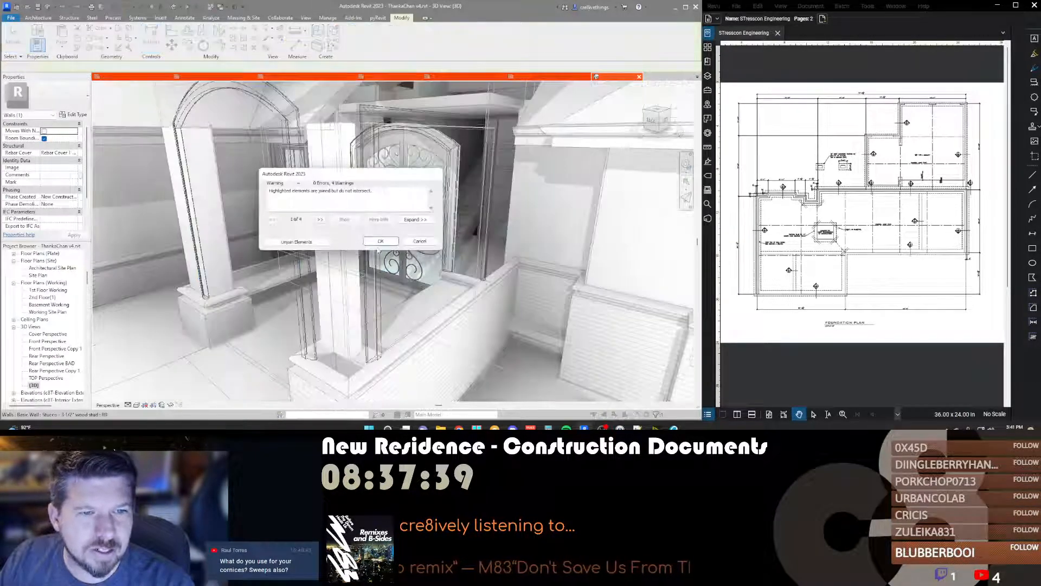
{"action": "left_click", "coordinate": [382, 242]}
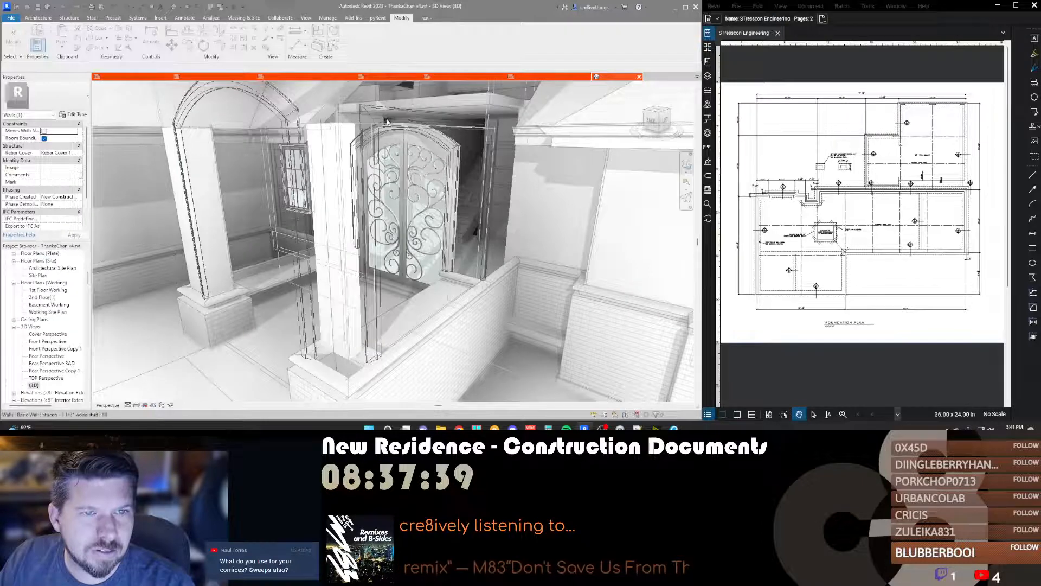
{"action": "left_click", "coordinate": [387, 118]}
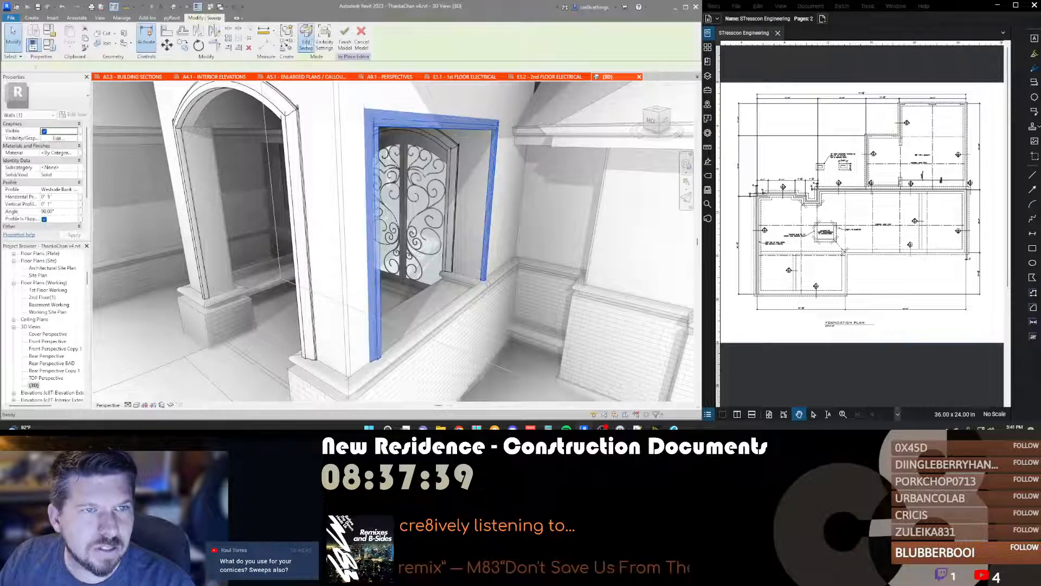
{"action": "left_click", "coordinate": [306, 43]}
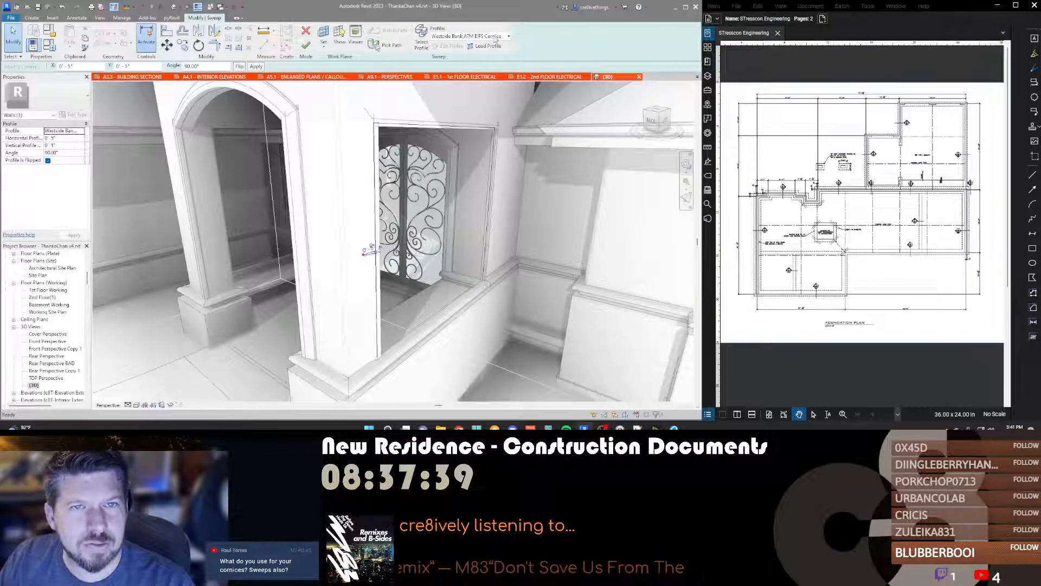
{"action": "left_click", "coordinate": [495, 37]}
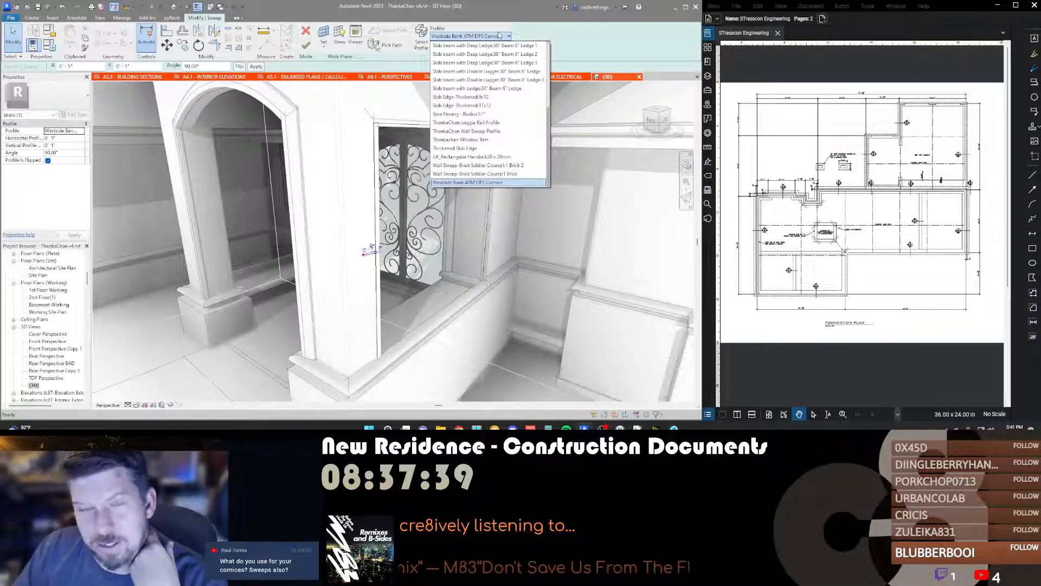
{"action": "left_click", "coordinate": [493, 25]}
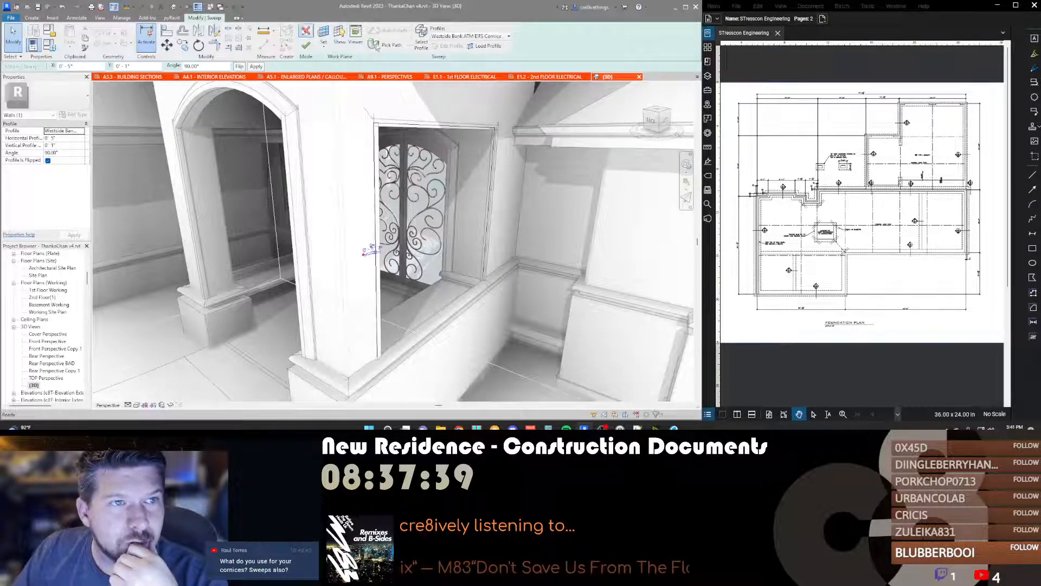
{"action": "left_click", "coordinate": [306, 46]}
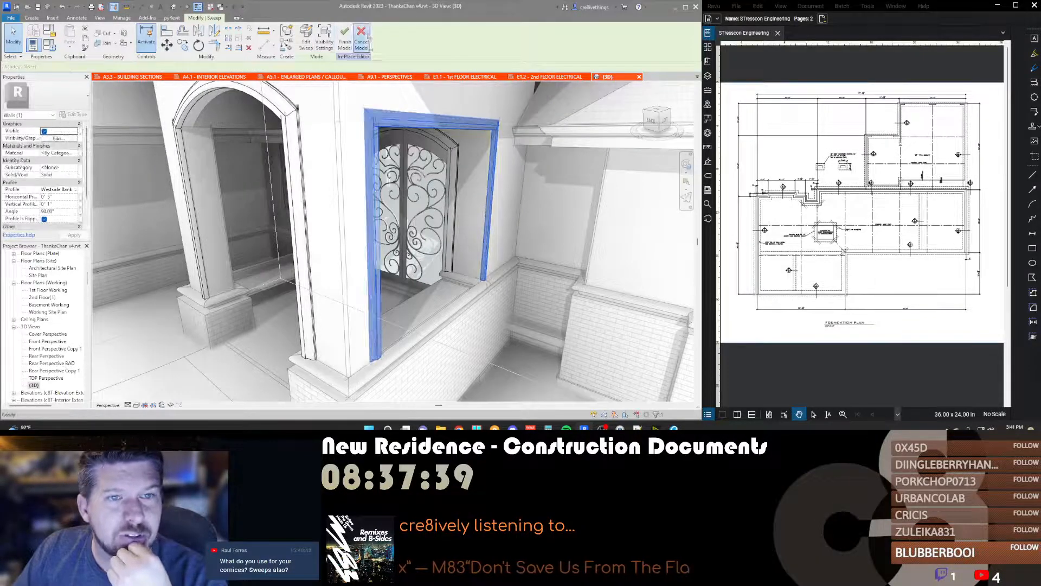
{"action": "left_click", "coordinate": [345, 38]}
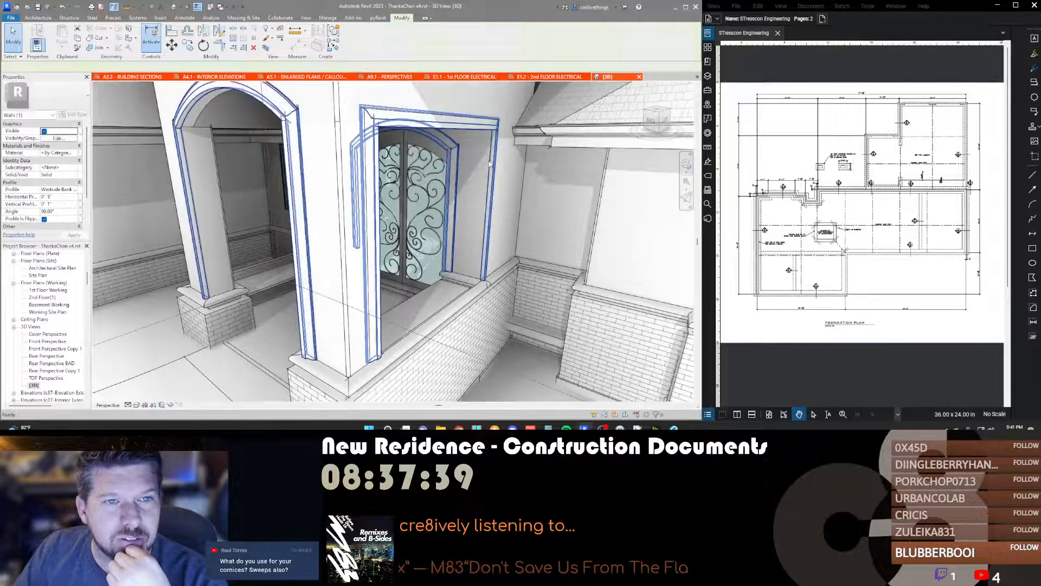
Step: Select the porch opening trim and examine which other openings on the house belong to the same in-place element
{"action": "left_click", "coordinate": [302, 150]}
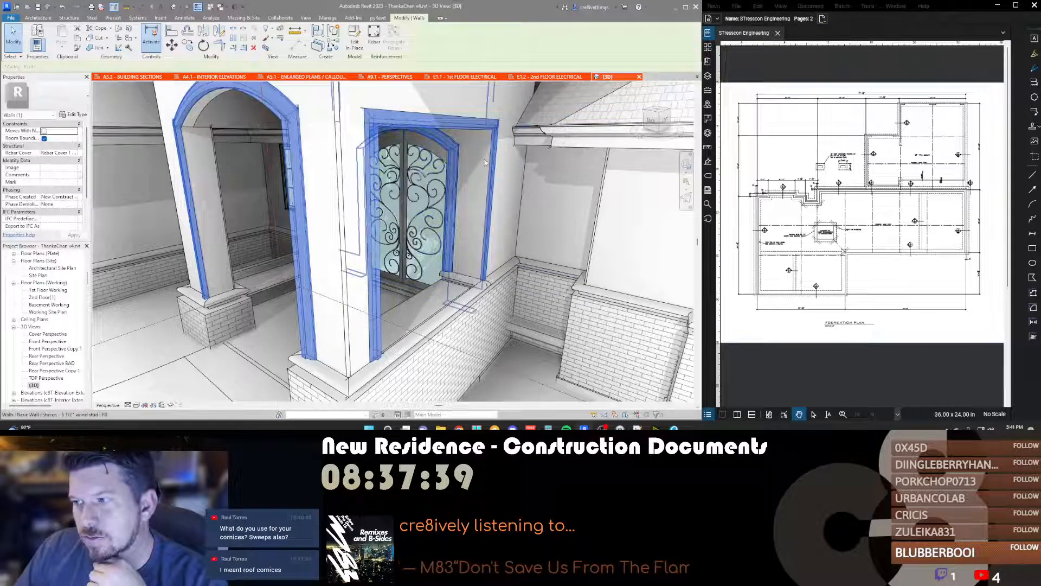
{"action": "scroll", "coordinate": [485, 161], "scroll_direction": "down", "scroll_amount": 5}
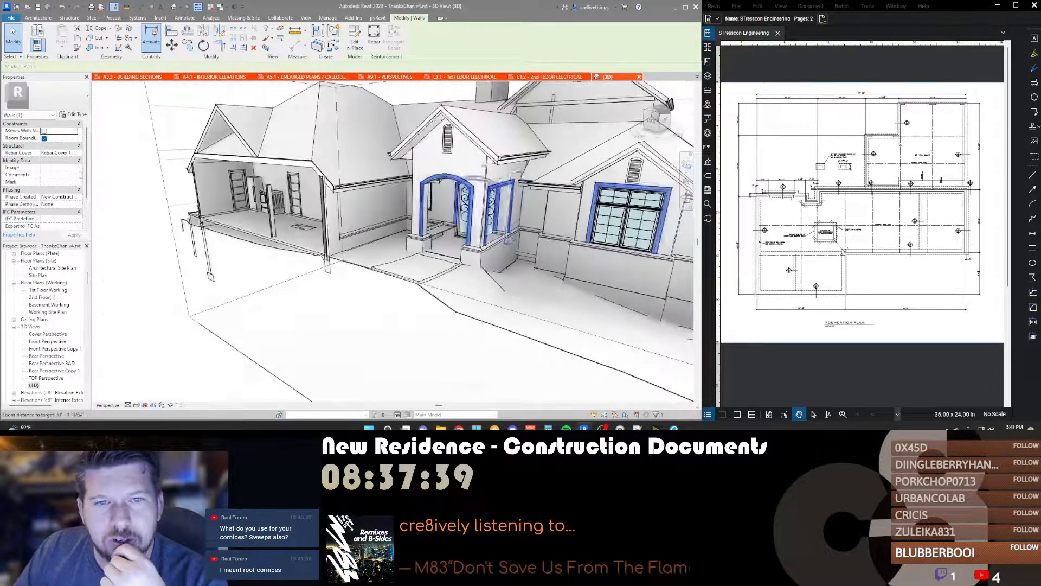
{"action": "scroll", "coordinate": [479, 168], "scroll_direction": "up", "scroll_amount": 4}
{"action": "scroll", "coordinate": [434, 171], "scroll_direction": "down", "scroll_amount": 6}
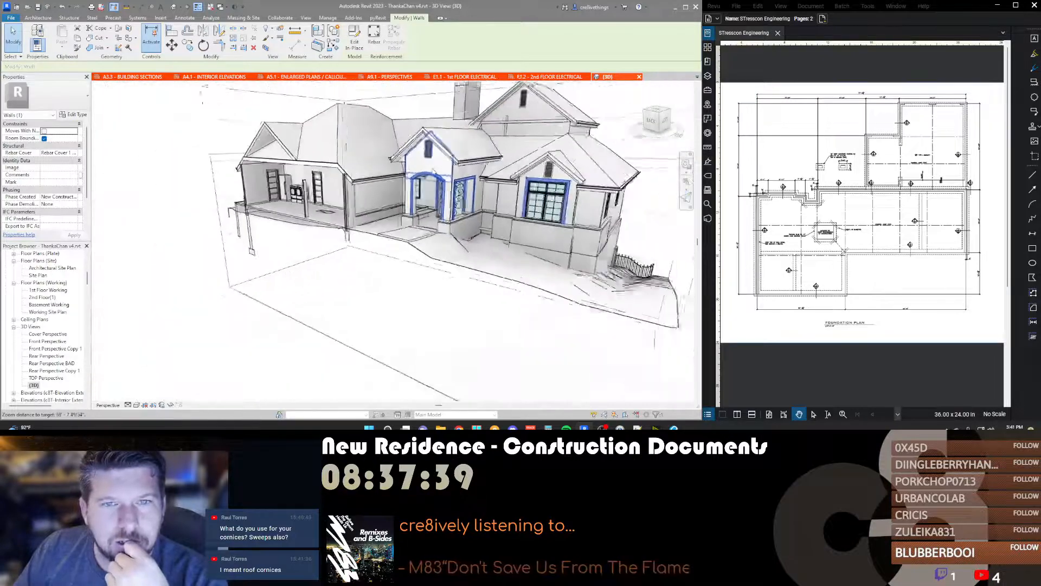
{"action": "scroll", "coordinate": [434, 171], "scroll_direction": "down", "scroll_amount": 1}
{"action": "scroll", "coordinate": [521, 120], "scroll_direction": "up", "scroll_amount": 1}
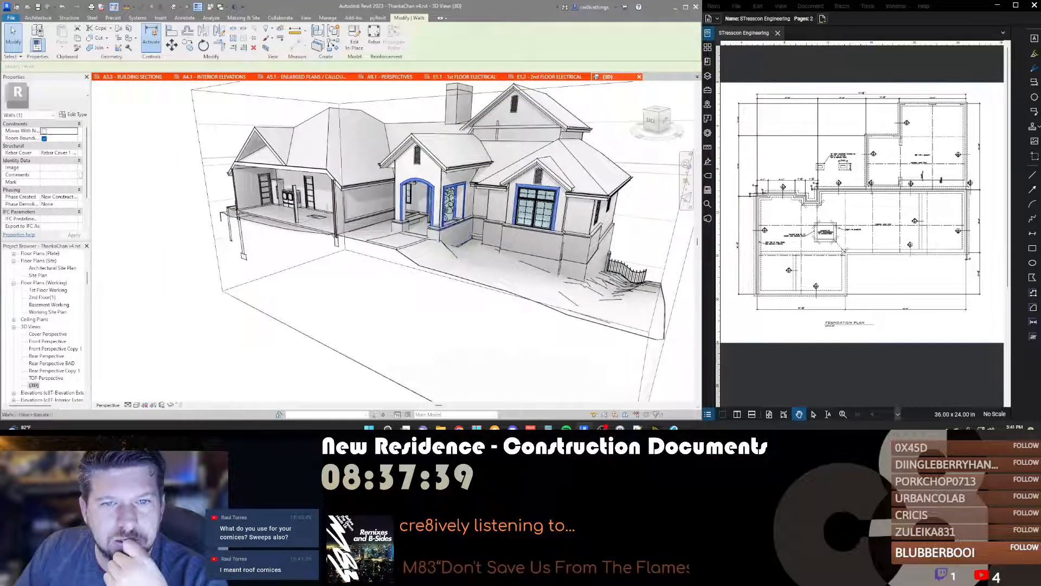
{"action": "scroll", "coordinate": [456, 178], "scroll_direction": "up", "scroll_amount": 4}
{"action": "key", "text": "Escape"}
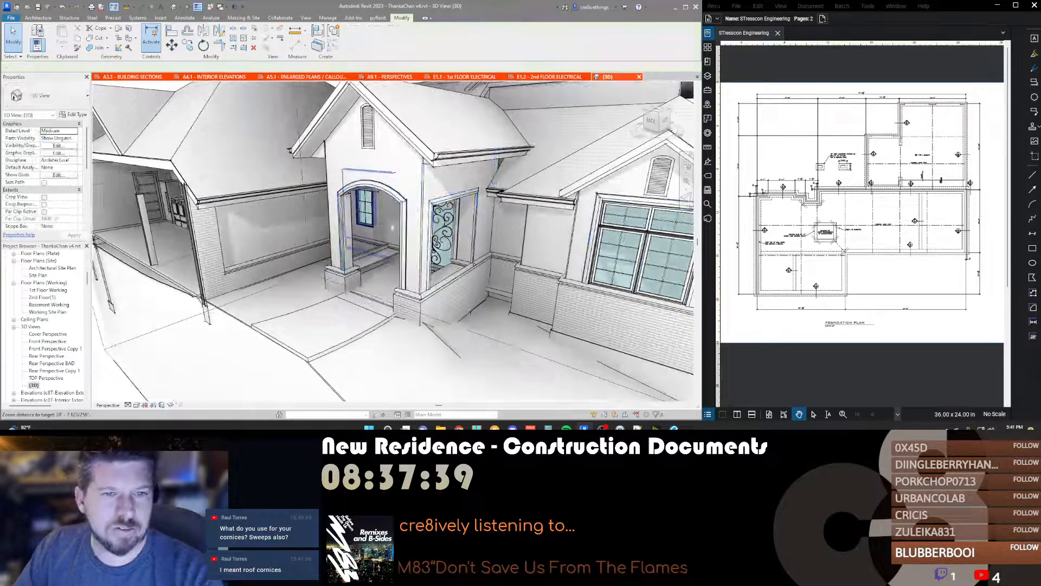
Step: Select the in-place roof element at the porch gable's eave returns and examine it around the front gables
{"action": "middle_click_drag", "start_coordinate": [479, 243], "coordinate": [465, 158], "text": "shift"}
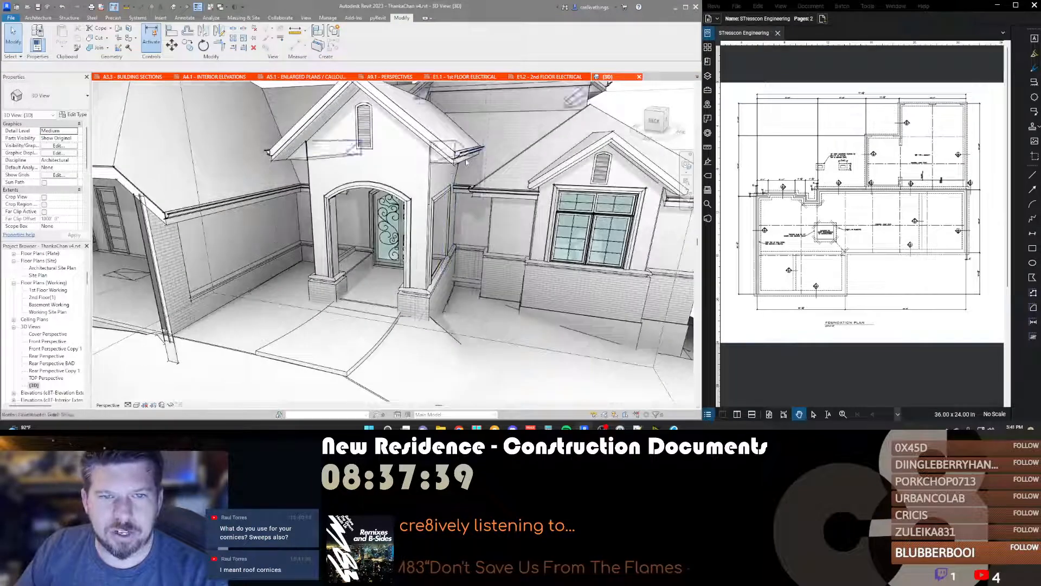
{"action": "middle_click_drag", "start_coordinate": [265, 212], "coordinate": [307, 156], "text": "shift"}
{"action": "left_click", "coordinate": [302, 155]}
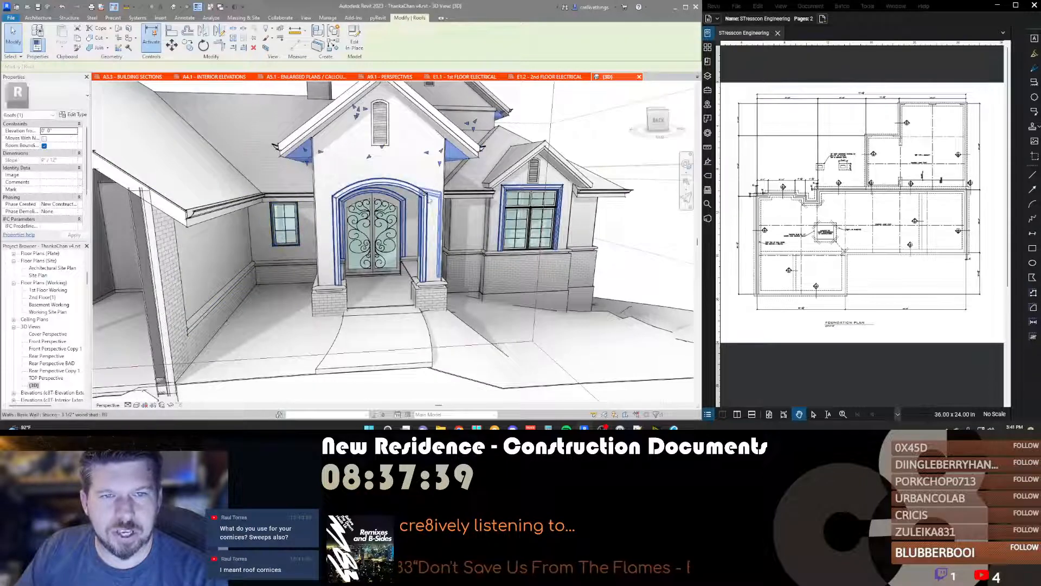
{"action": "middle_click_drag", "start_coordinate": [369, 273], "coordinate": [385, 298], "text": "shift"}
{"action": "scroll", "coordinate": [385, 298], "scroll_direction": "down", "scroll_amount": 4}
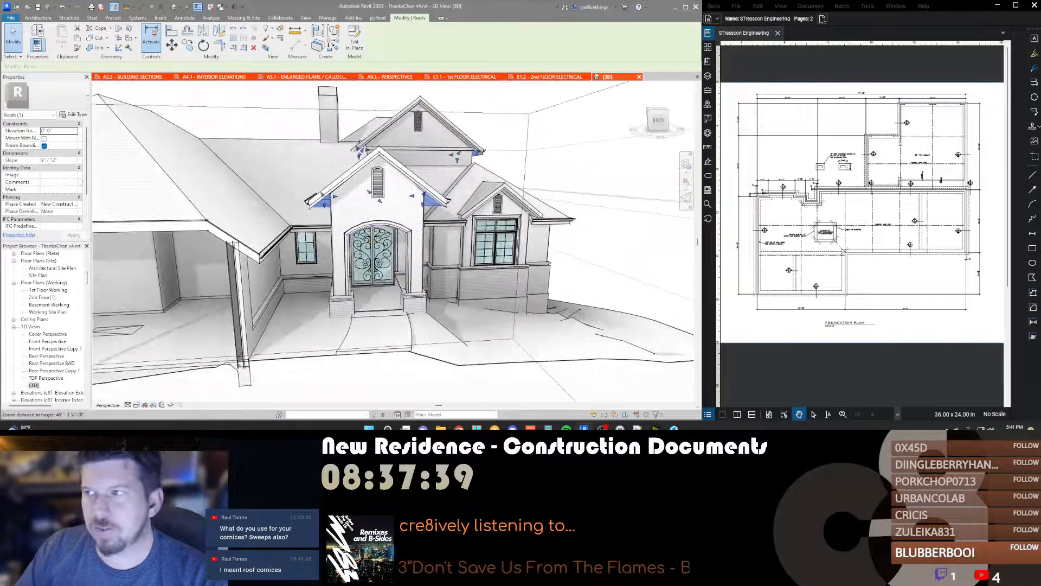
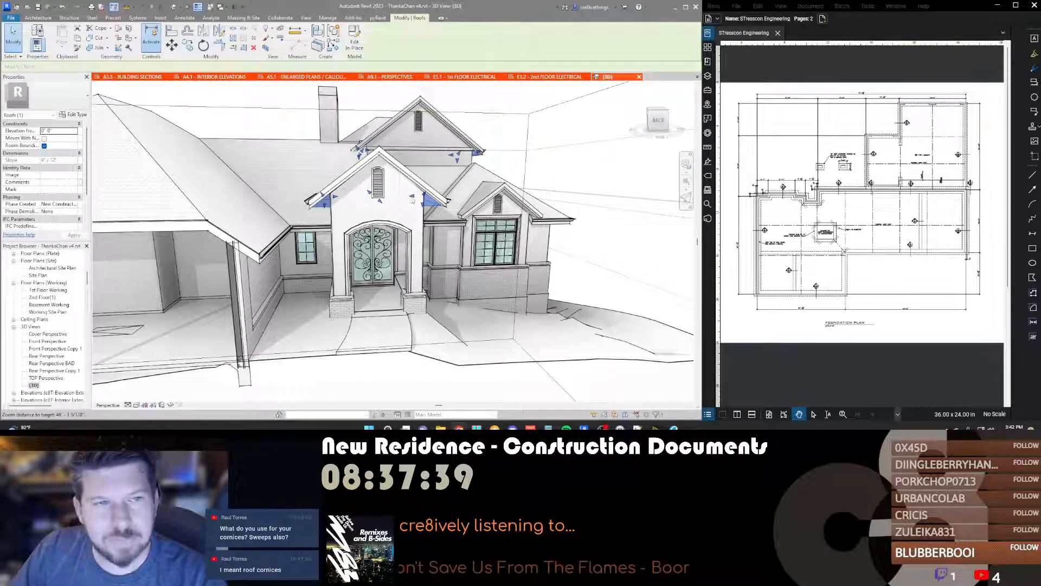
{"action": "scroll", "coordinate": [412, 200], "scroll_direction": "up", "scroll_amount": 6}
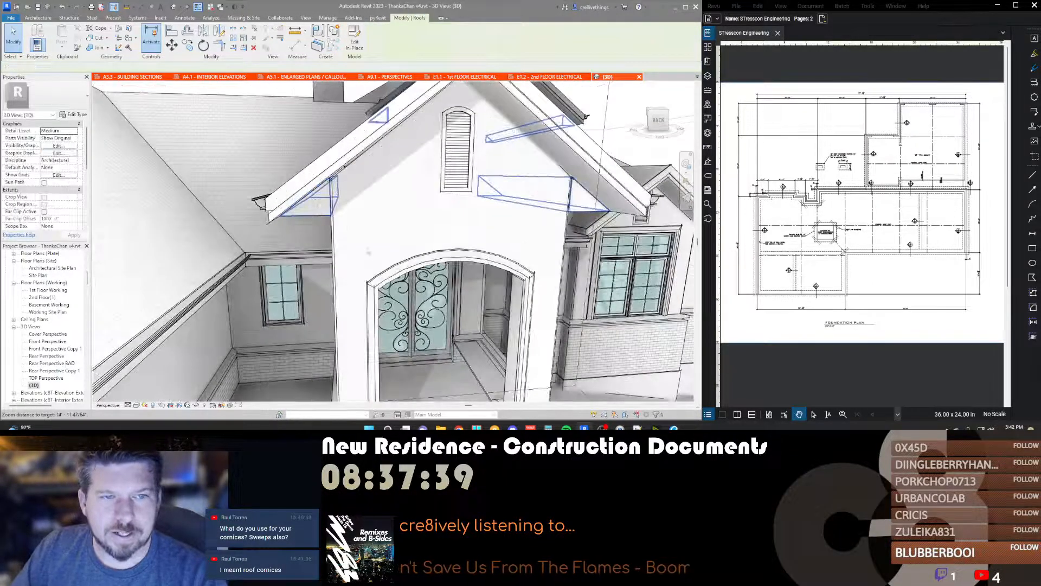
{"action": "middle_click_drag", "start_coordinate": [456, 216], "coordinate": [440, 186], "text": "shift"}
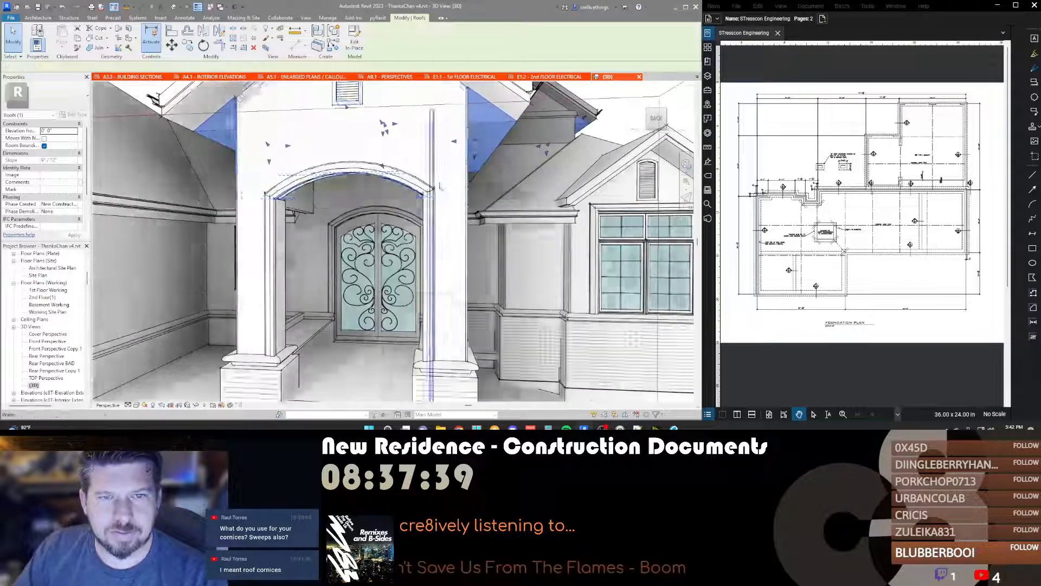
{"action": "key", "text": "Escape"}
Step: Examine the eaves, cornices and wall bands on the front facade and the sectioned opposite side of the house
{"action": "scroll", "coordinate": [440, 186], "scroll_direction": "down", "scroll_amount": 3}
{"action": "middle_click_drag", "start_coordinate": [504, 163], "coordinate": [396, 192], "text": "shift"}
{"action": "left_click", "coordinate": [396, 192]}
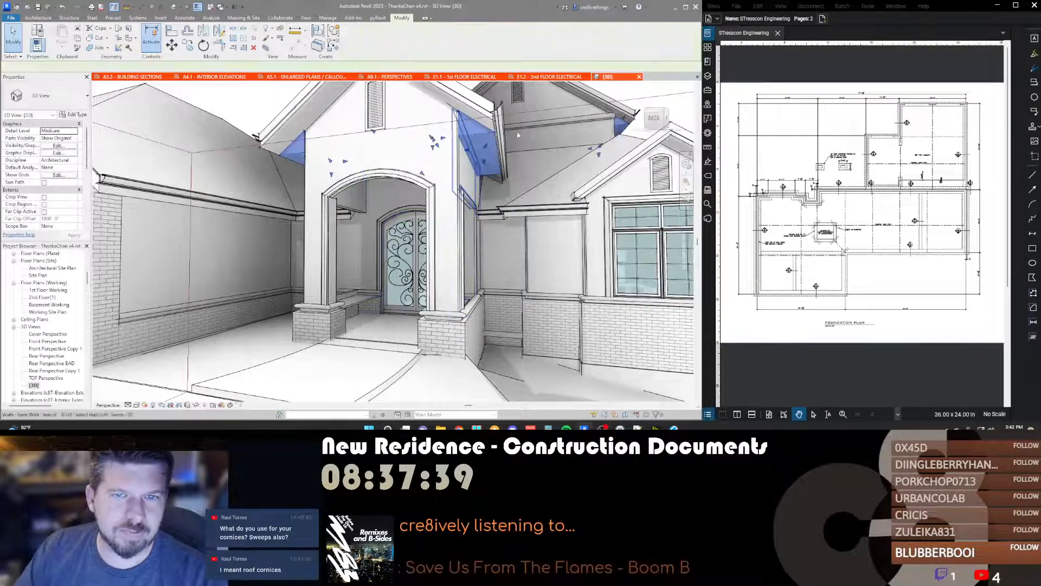
{"action": "scroll", "coordinate": [518, 135], "scroll_direction": "down", "scroll_amount": 3}
{"action": "middle_click_drag", "start_coordinate": [518, 135], "coordinate": [471, 155], "text": "shift"}
{"action": "scroll", "coordinate": [401, 209], "scroll_direction": "down", "scroll_amount": 2}
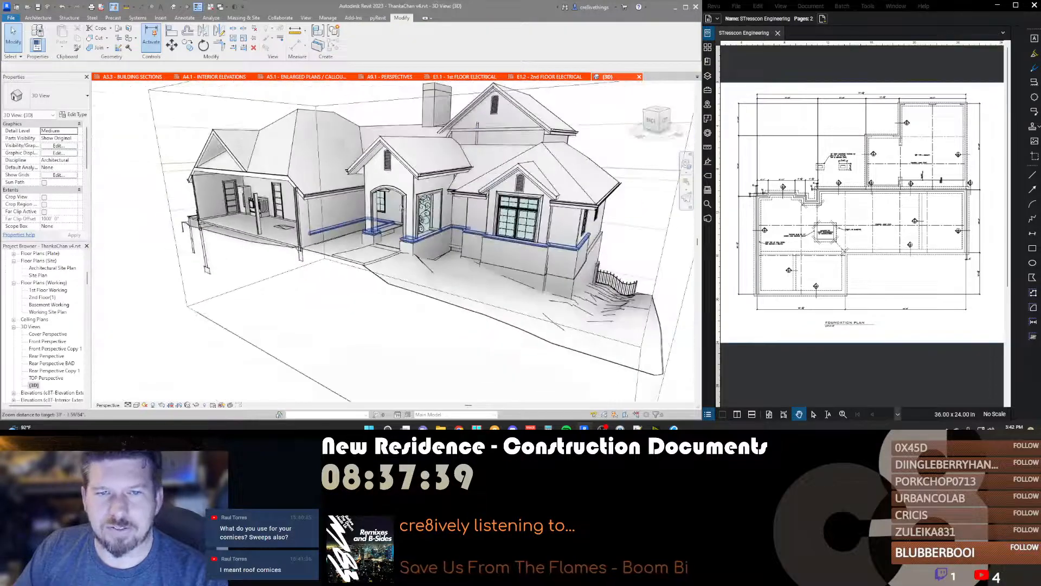
{"action": "scroll", "coordinate": [567, 127], "scroll_direction": "up", "scroll_amount": 5}
{"action": "left_click", "coordinate": [565, 125]}
{"action": "middle_click_drag", "start_coordinate": [565, 125], "coordinate": [271, 176], "text": "shift"}
{"action": "scroll", "coordinate": [347, 161], "scroll_direction": "down", "scroll_amount": 4}
{"action": "scroll", "coordinate": [271, 176], "scroll_direction": "down", "scroll_amount": 5}
{"action": "left_click", "coordinate": [240, 274]}
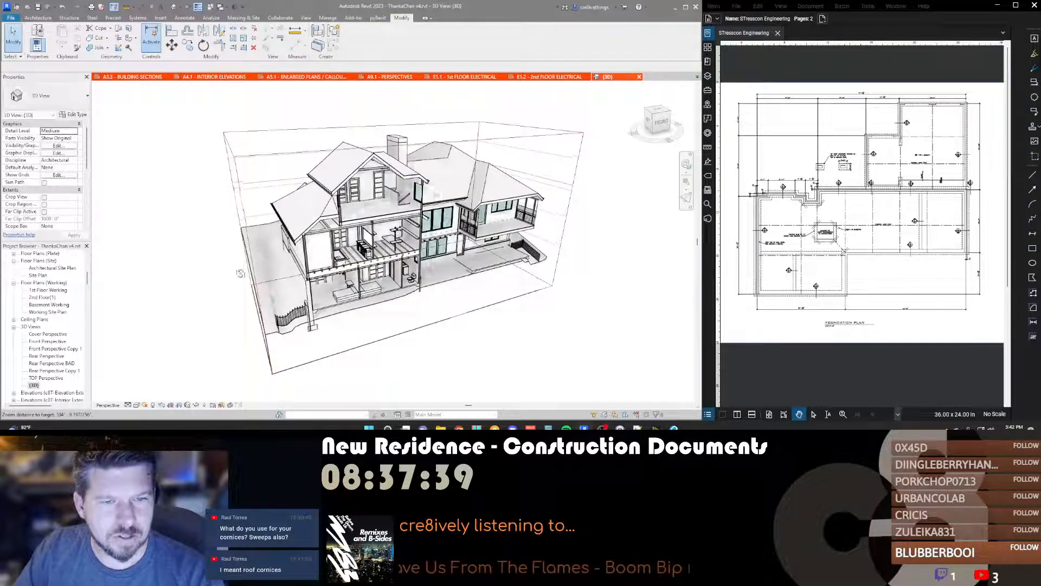
{"action": "middle_click_drag", "start_coordinate": [240, 273], "coordinate": [256, 277], "text": "shift"}
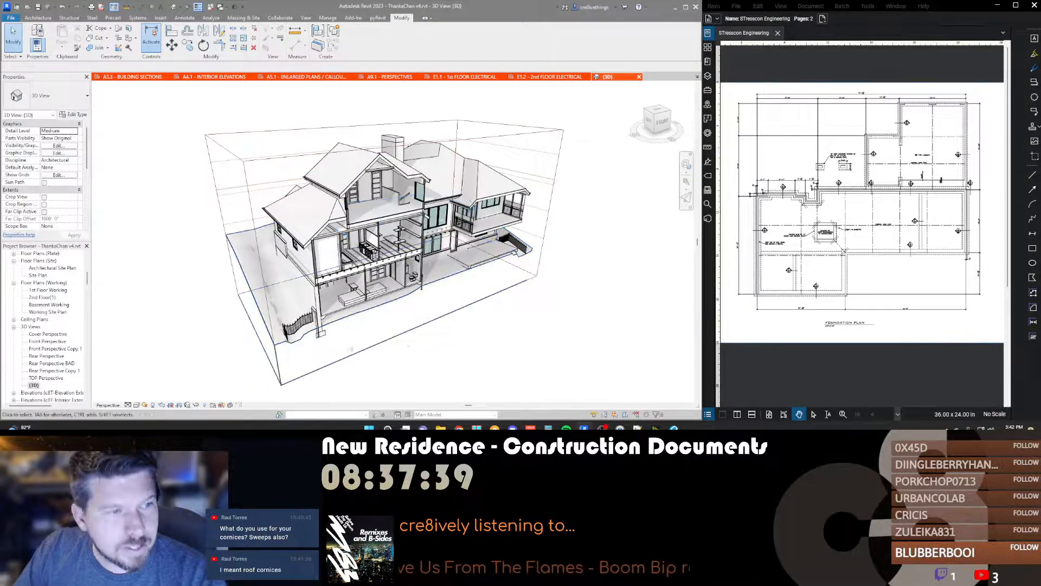
Step: Open the 3D view's Visibility/Graphic Overrides and expand the Floors category to check its subcategories
{"action": "key", "text": "v"}
{"action": "key", "text": "v"}
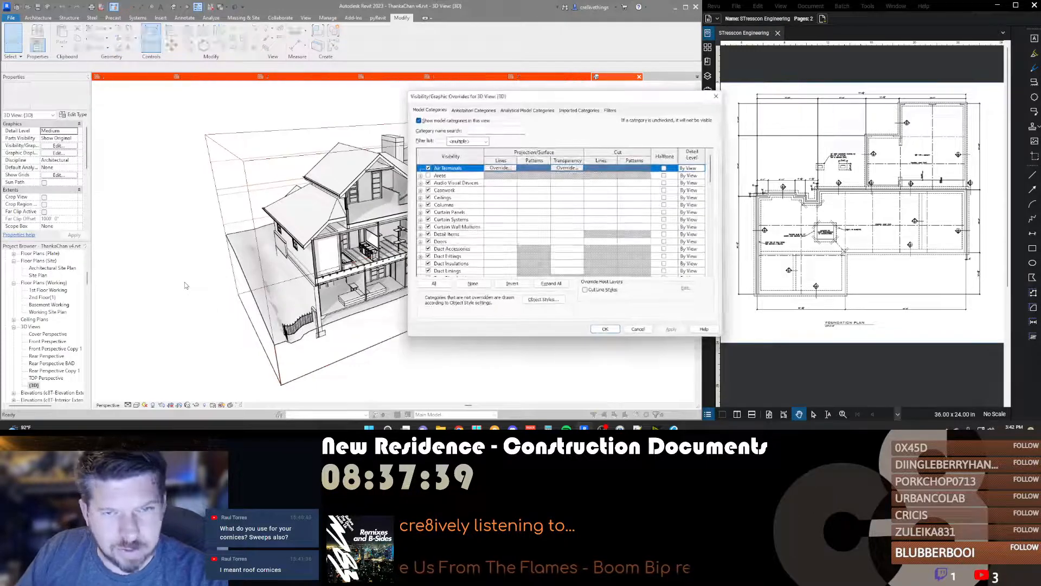
{"action": "left_click", "coordinate": [453, 208]}
{"action": "key", "text": "w"}
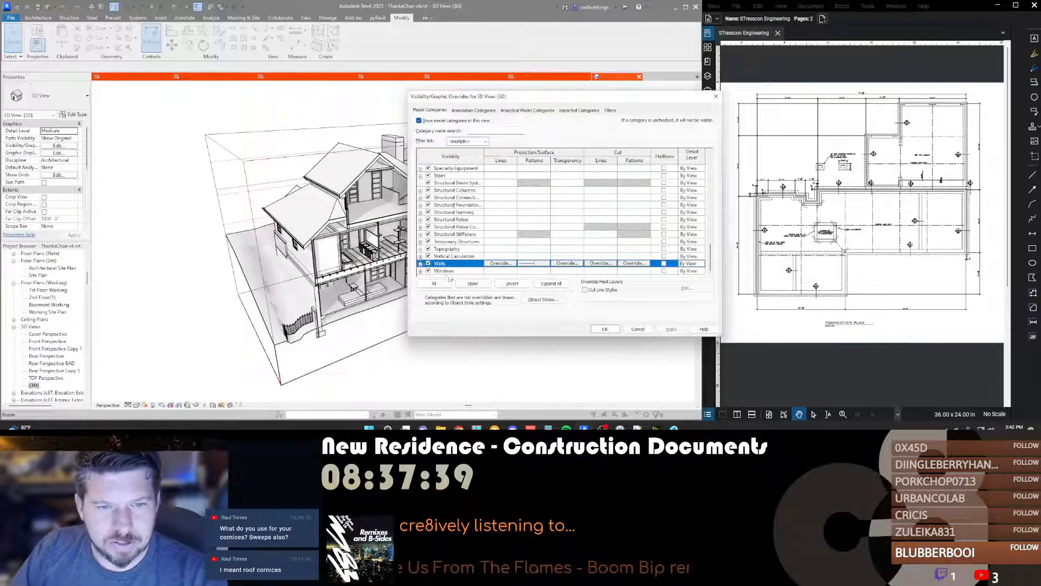
{"action": "scroll", "coordinate": [449, 263], "scroll_direction": "up", "scroll_amount": 15}
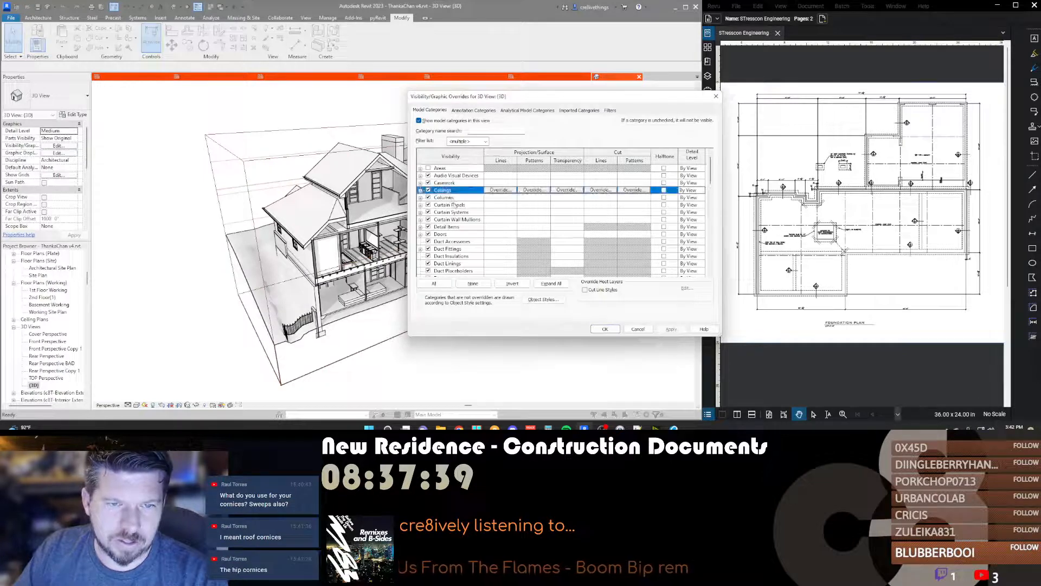
{"action": "scroll", "coordinate": [452, 236], "scroll_direction": "down", "scroll_amount": 7}
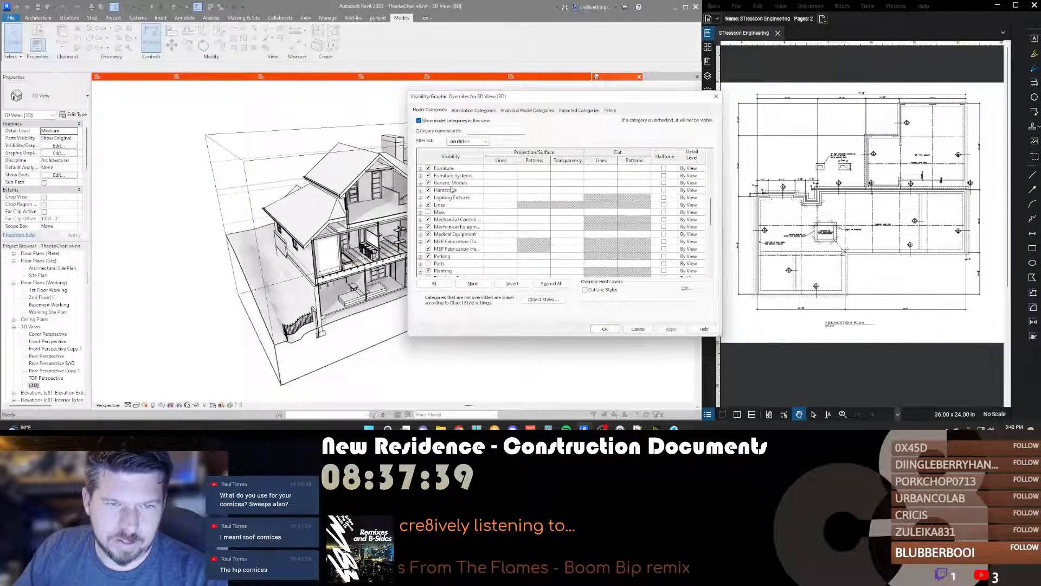
{"action": "left_click", "coordinate": [448, 177]}
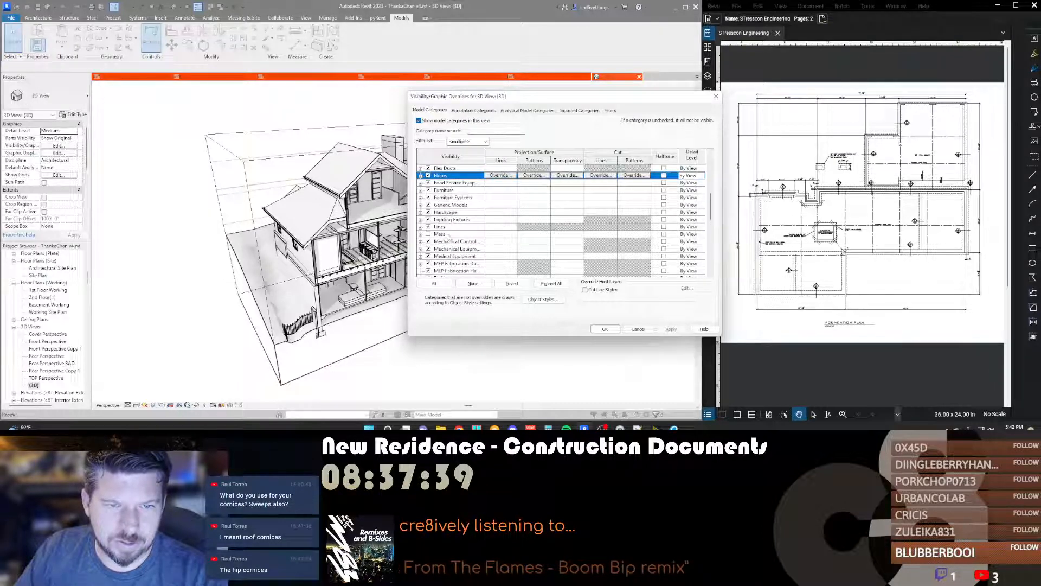
{"action": "scroll", "coordinate": [428, 191], "scroll_direction": "up", "scroll_amount": 1}
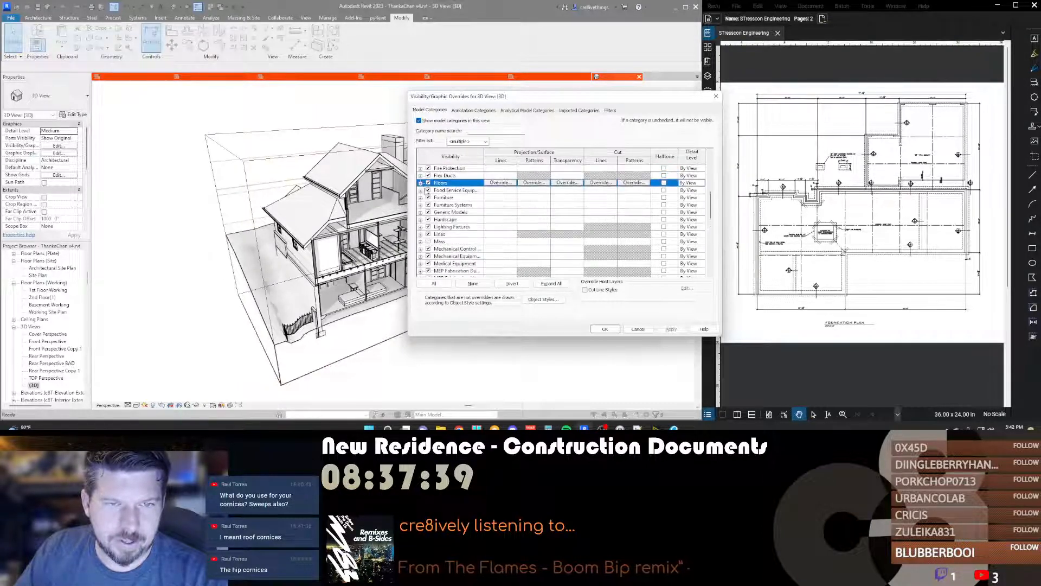
{"action": "left_click", "coordinate": [420, 183]}
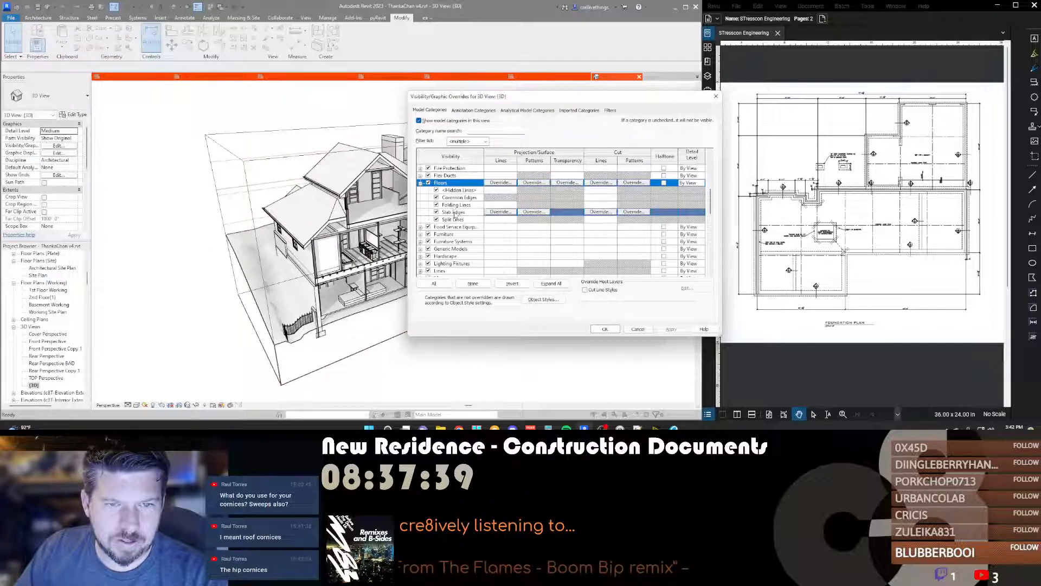
Step: Add Roofs and Walls to the Floors selection and override their cut patterns with a solid fill foreground in dark brown
{"action": "scroll", "coordinate": [453, 224], "scroll_direction": "down", "scroll_amount": 5}
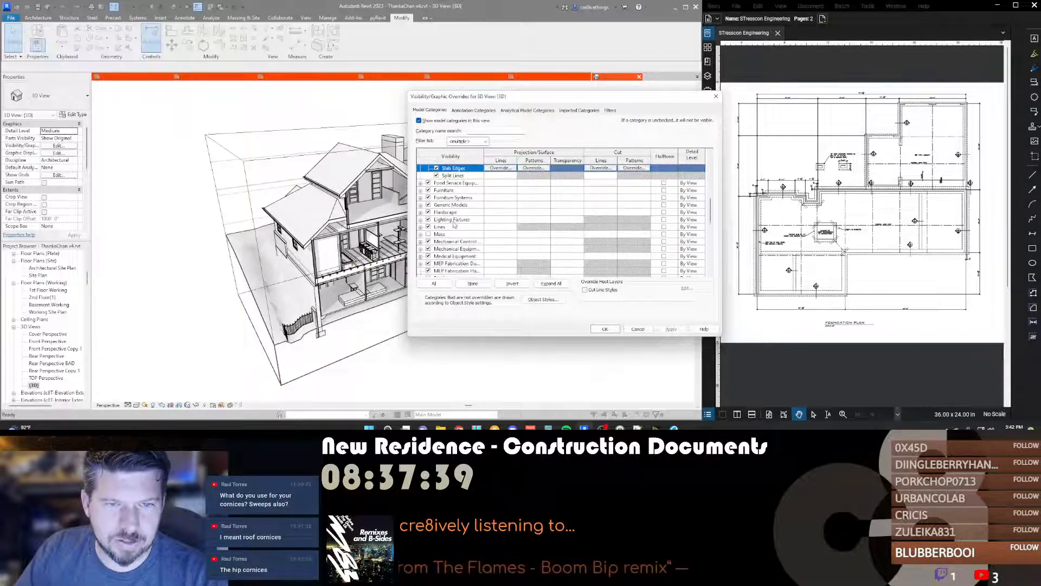
{"action": "scroll", "coordinate": [453, 224], "scroll_direction": "down", "scroll_amount": 2}
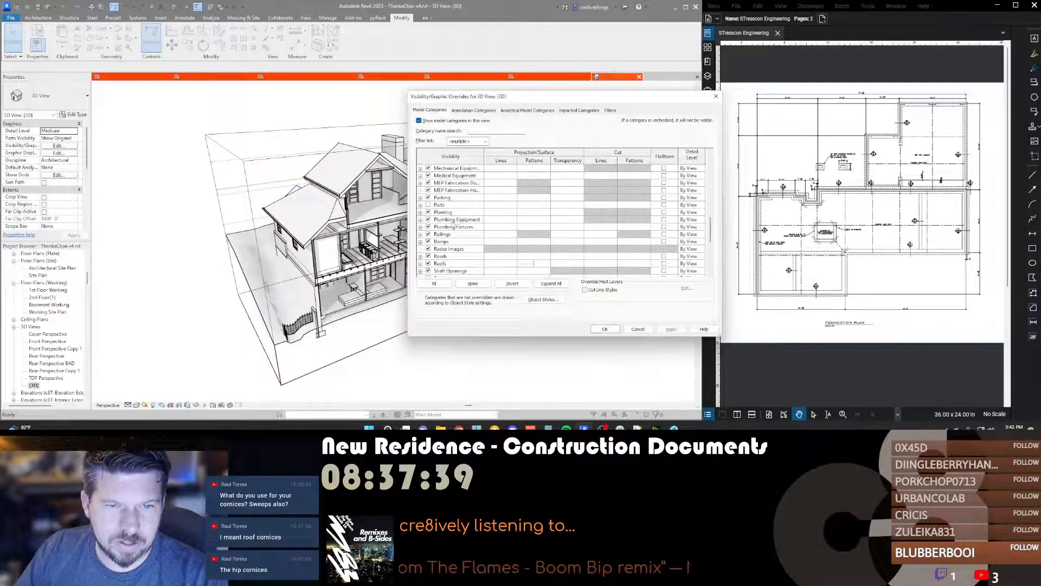
{"action": "scroll", "coordinate": [454, 225], "scroll_direction": "down", "scroll_amount": 2}
{"action": "left_click", "coordinate": [453, 227]}
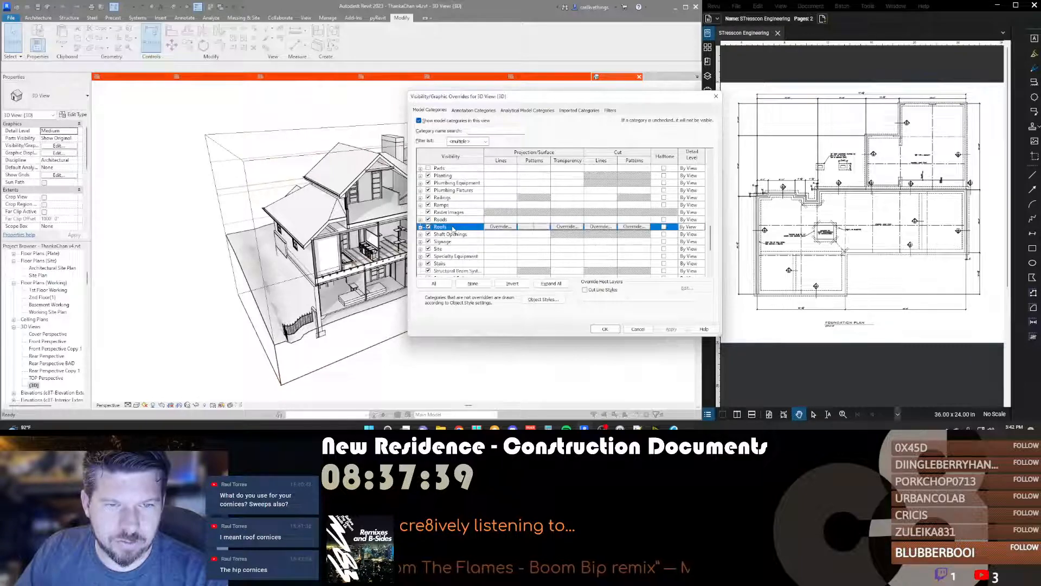
{"action": "scroll", "coordinate": [453, 229], "scroll_direction": "down", "scroll_amount": 2}
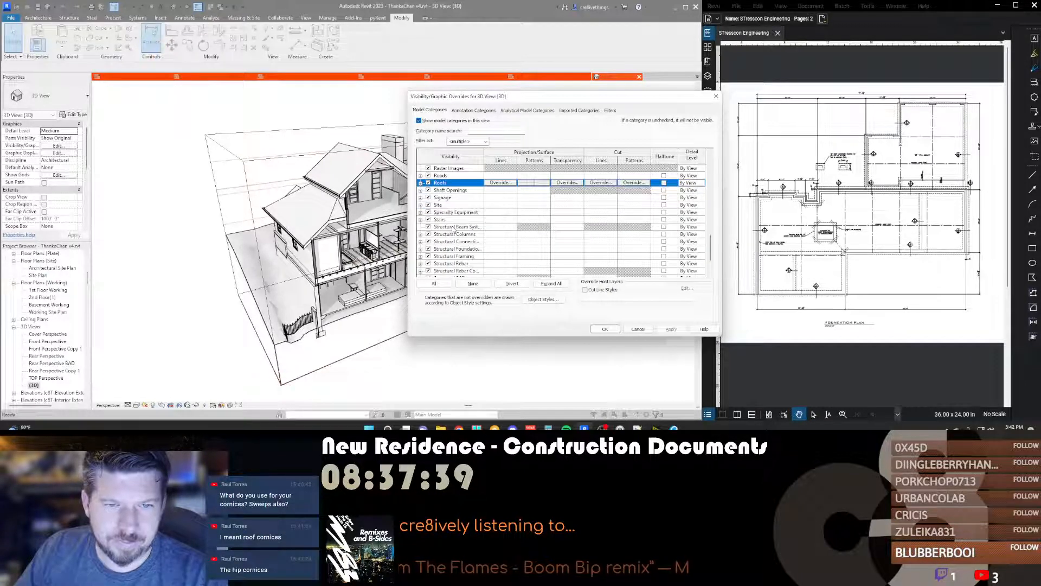
{"action": "scroll", "coordinate": [454, 231], "scroll_direction": "down", "scroll_amount": 3}
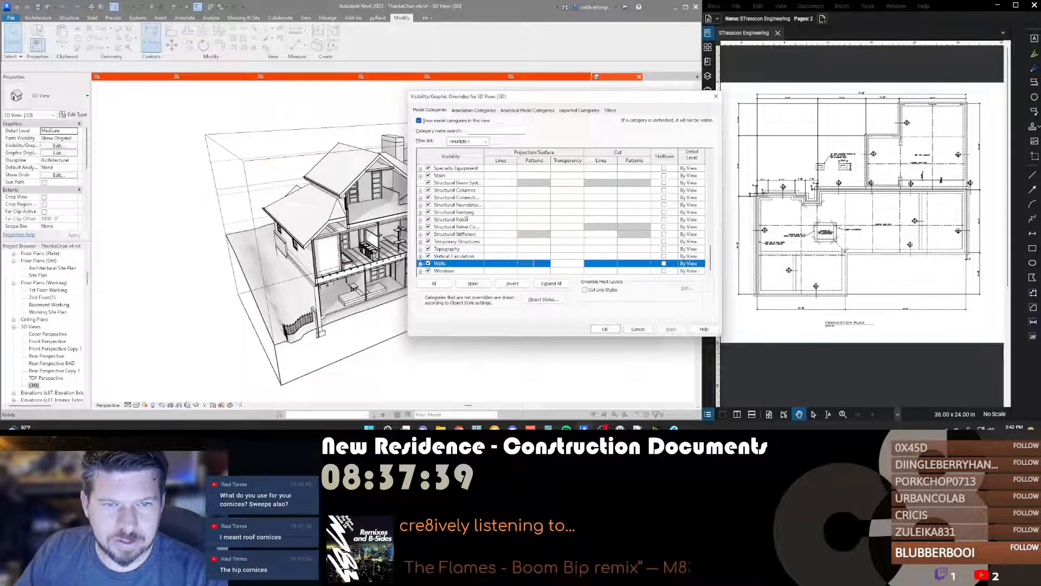
{"action": "left_click", "coordinate": [633, 263]}
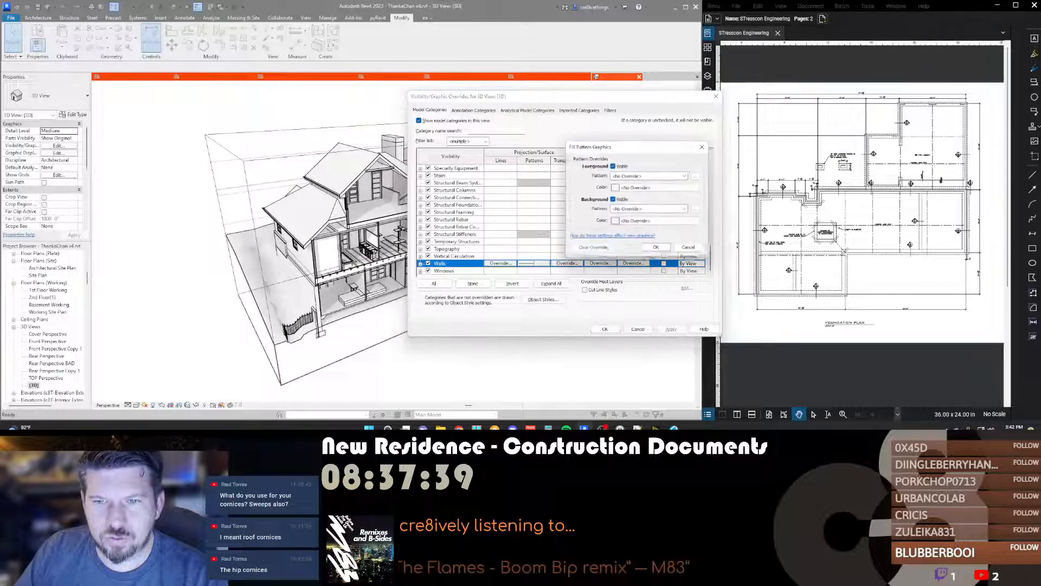
{"action": "left_click", "coordinate": [637, 178]}
{"action": "left_click", "coordinate": [638, 189]}
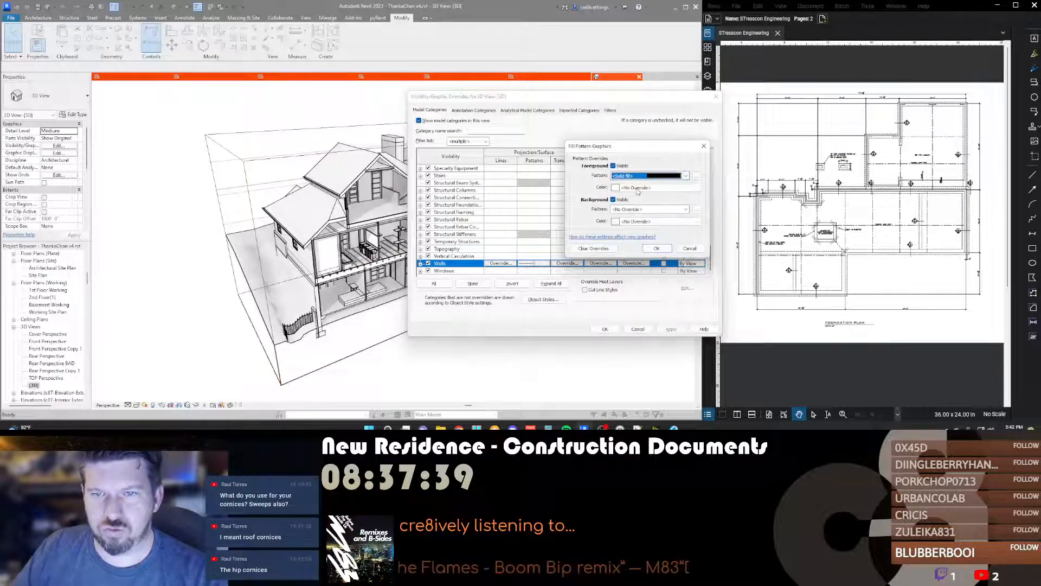
{"action": "left_click", "coordinate": [638, 188]}
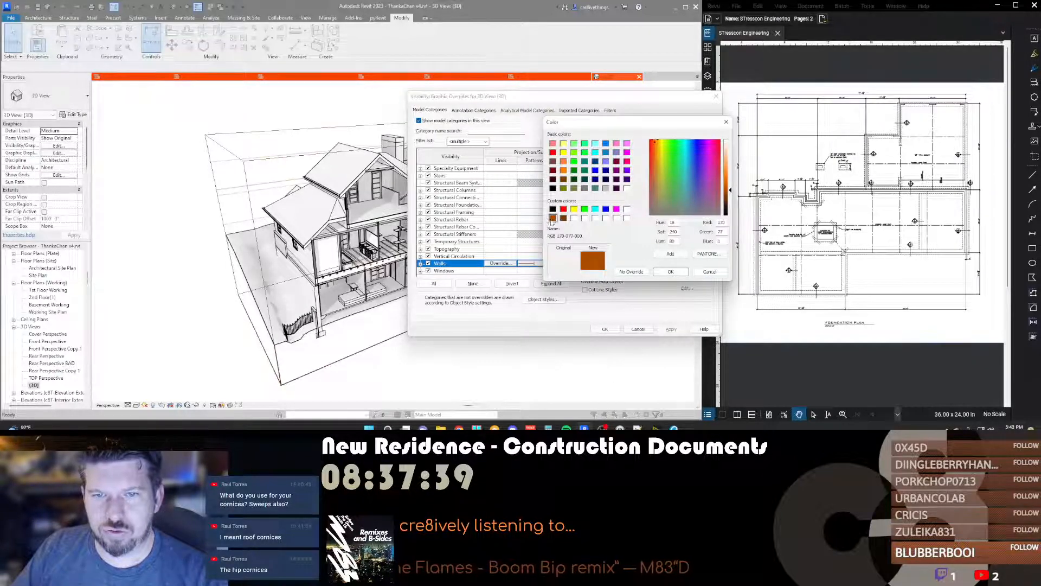
{"action": "left_click", "coordinate": [669, 271]}
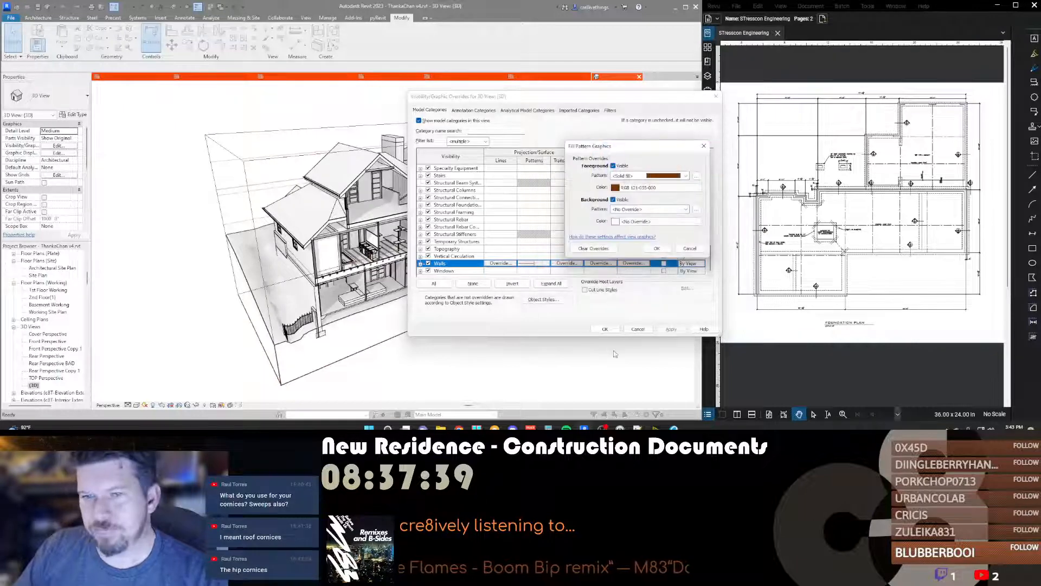
{"action": "left_click", "coordinate": [655, 248]}
{"action": "left_click", "coordinate": [605, 329]}
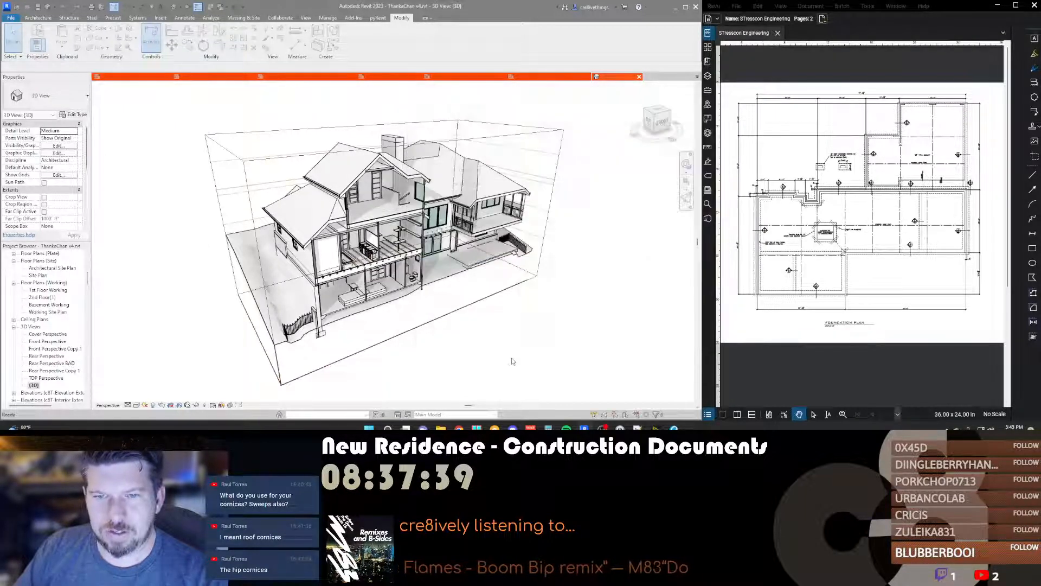
Step: Isolate the in-place roof element at the upper gable's eave and view its separate pieces from another angle
{"action": "scroll", "coordinate": [201, 281], "scroll_direction": "up", "scroll_amount": 1}
{"action": "middle_click_drag", "start_coordinate": [201, 281], "coordinate": [329, 244], "text": "shift"}
{"action": "scroll", "coordinate": [329, 244], "scroll_direction": "up", "scroll_amount": 5}
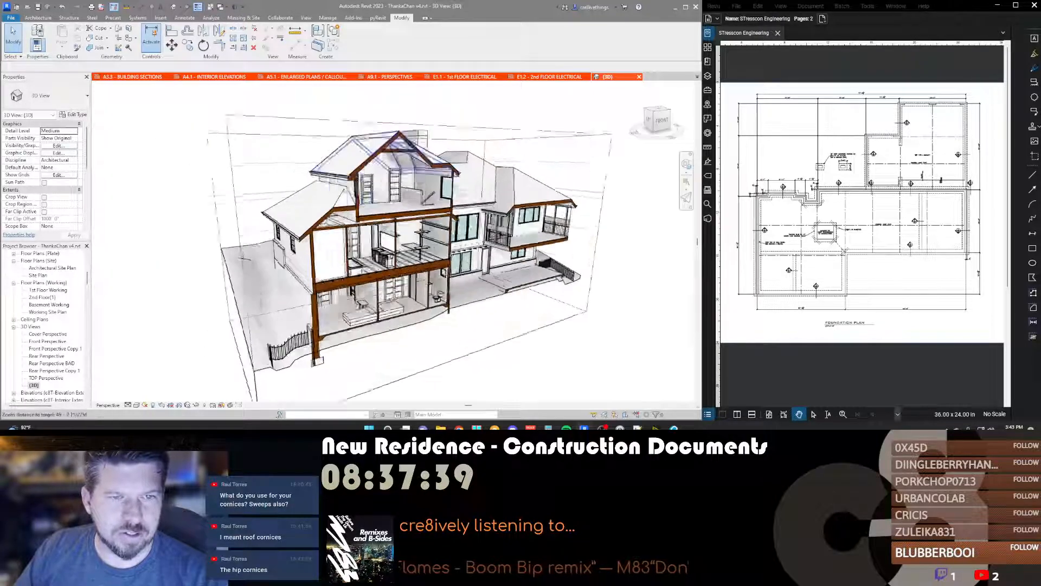
{"action": "left_click", "coordinate": [359, 179]}
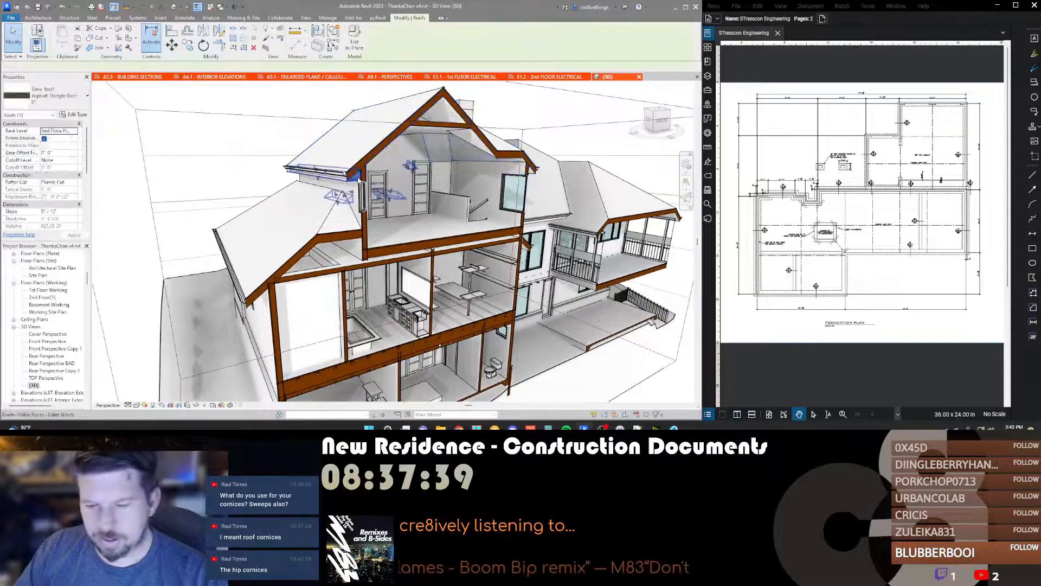
{"action": "left_click", "coordinate": [359, 180]}
{"action": "key", "text": "h"}
{"action": "key", "text": "i"}
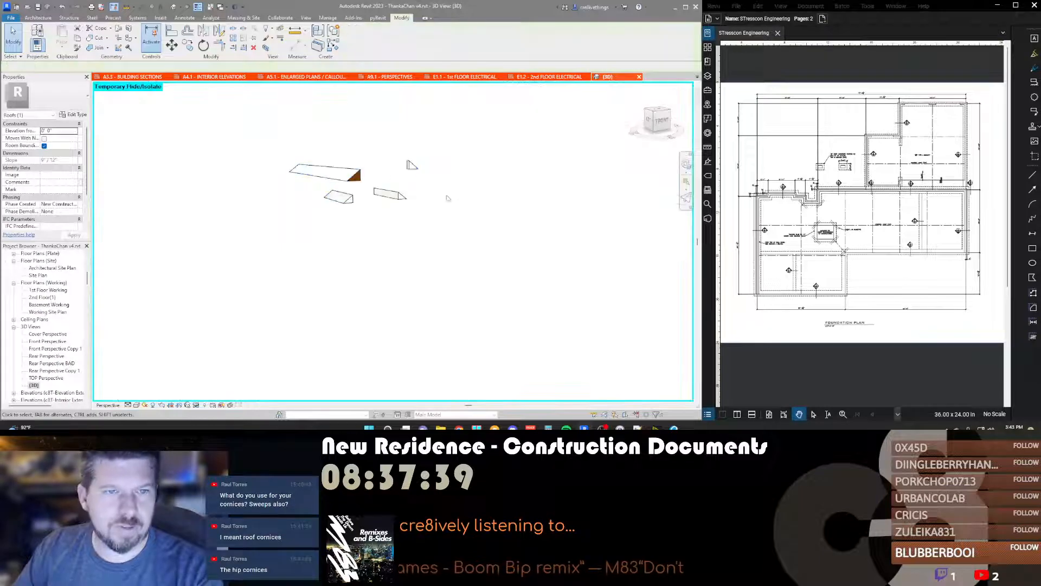
{"action": "middle_click_drag", "start_coordinate": [449, 197], "coordinate": [402, 217], "text": "shift"}
{"action": "scroll", "coordinate": [402, 218], "scroll_direction": "up", "scroll_amount": 1}
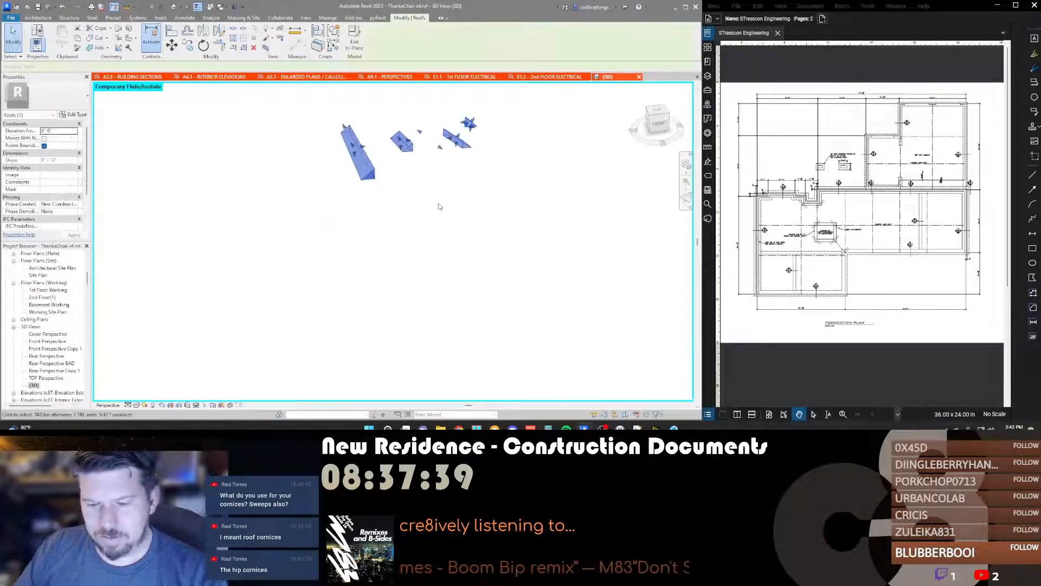
Step: Open the in-place roof element for editing and show the sketch of its long eave extrusion
{"action": "key", "text": "e"}
{"action": "left_click", "coordinate": [379, 177]}
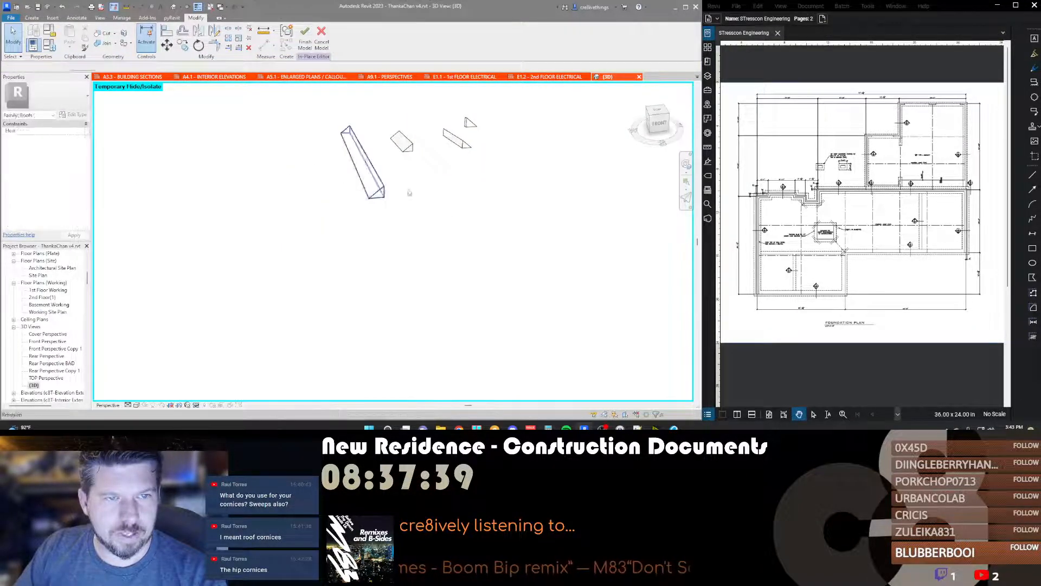
{"action": "key", "text": "e"}
{"action": "key", "text": "e"}
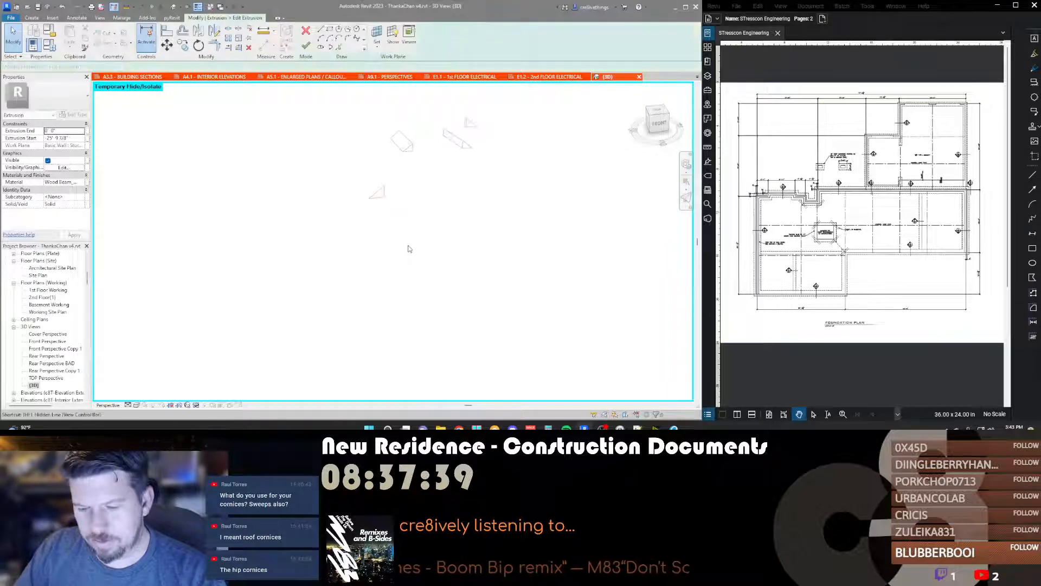
Step: Reset the temporary isolation and leave the extrusion sketch and the in-place editing mode
{"action": "key", "text": "h"}
{"action": "key", "text": "r"}
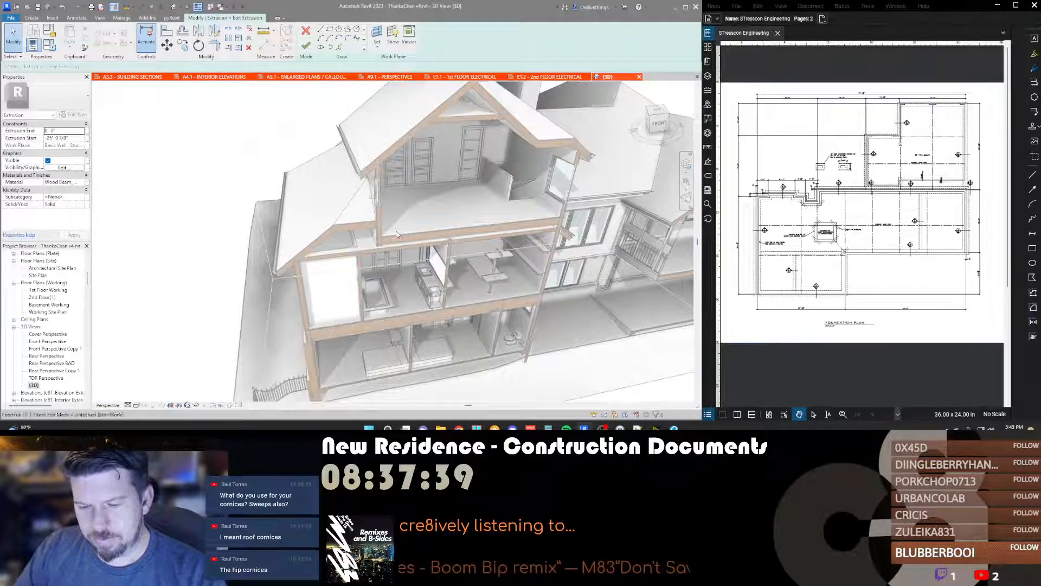
{"action": "key", "text": "f"}
{"action": "key", "text": "f"}
{"action": "key", "text": "f"}
{"action": "key", "text": "f"}
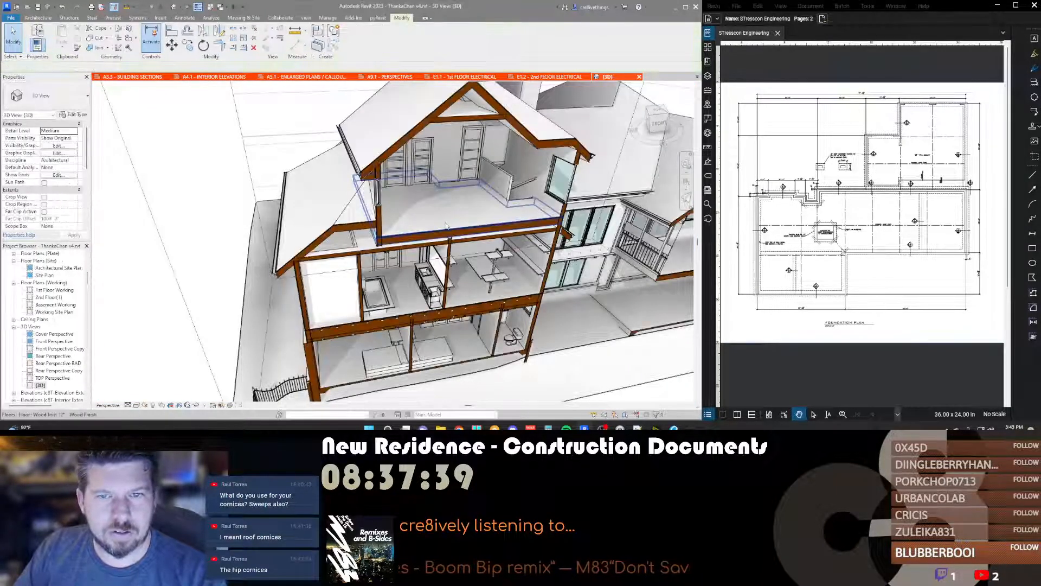
Step: Select the triangular in-place piece under the upper roof's cut eave and examine how it meets the roof and wall
{"action": "scroll", "coordinate": [439, 220], "scroll_direction": "up", "scroll_amount": 6}
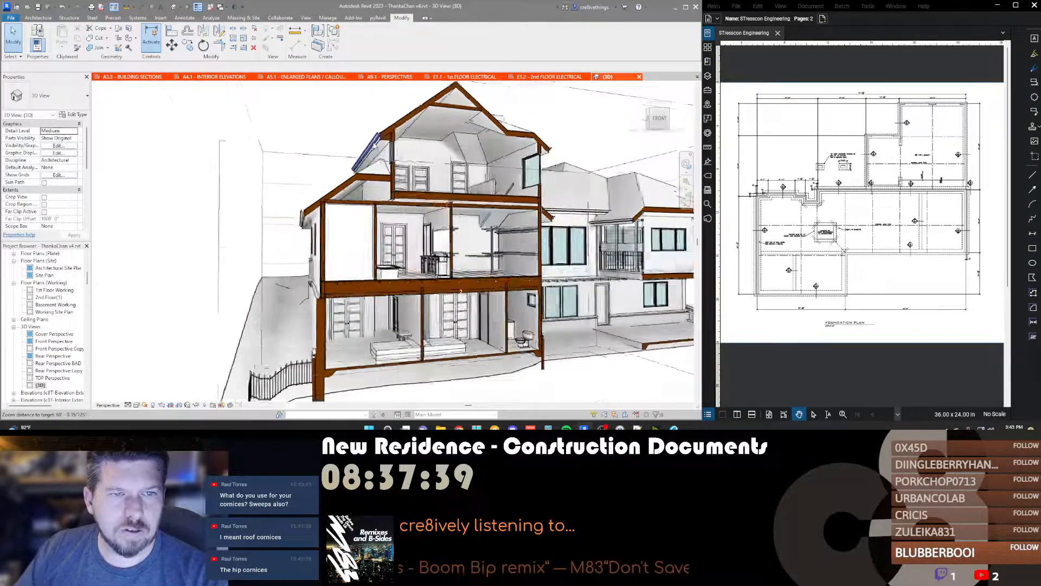
{"action": "scroll", "coordinate": [395, 149], "scroll_direction": "up", "scroll_amount": 2}
{"action": "left_click", "coordinate": [397, 171]}
{"action": "middle_click_drag", "start_coordinate": [426, 181], "coordinate": [396, 205], "text": "shift"}
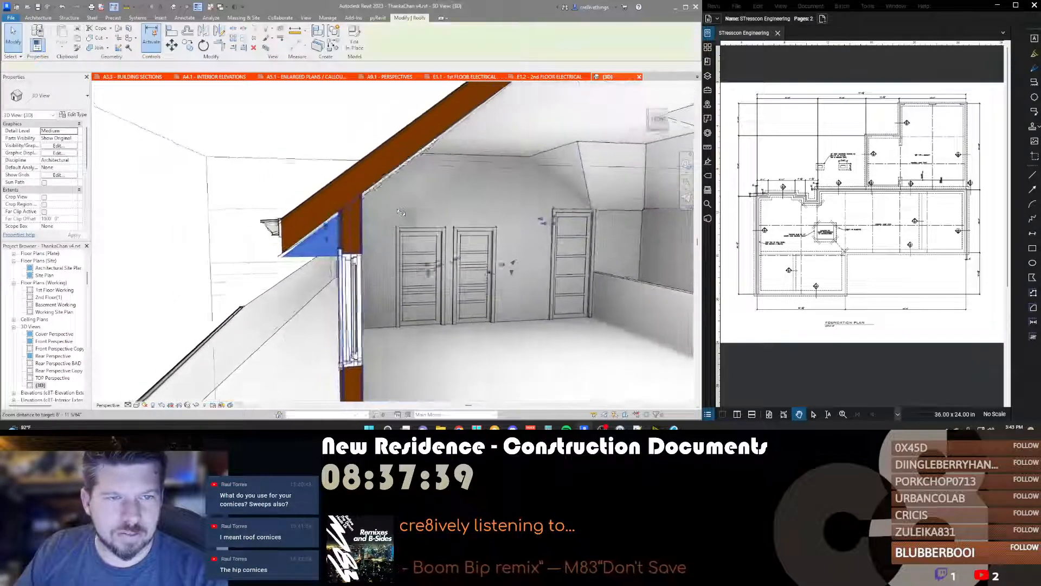
{"action": "middle_click_drag", "start_coordinate": [303, 224], "coordinate": [332, 224]}
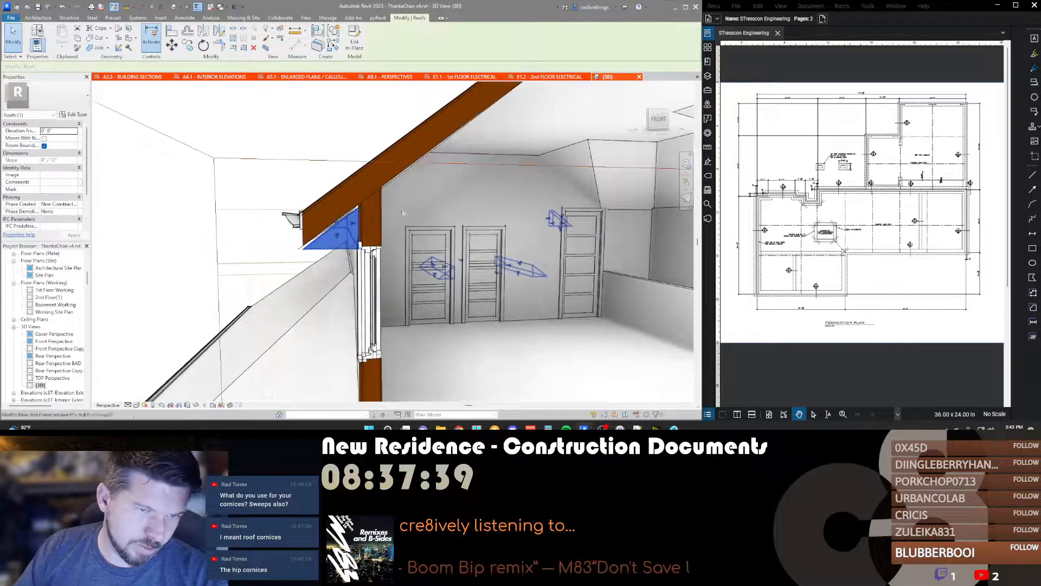
{"action": "mouse_move", "coordinate": [332, 223]}
{"action": "left_mouse_down"}
{"action": "mouse_move", "coordinate": [337, 248]}
{"action": "mouse_move", "coordinate": [331, 237]}
{"action": "left_mouse_up"}
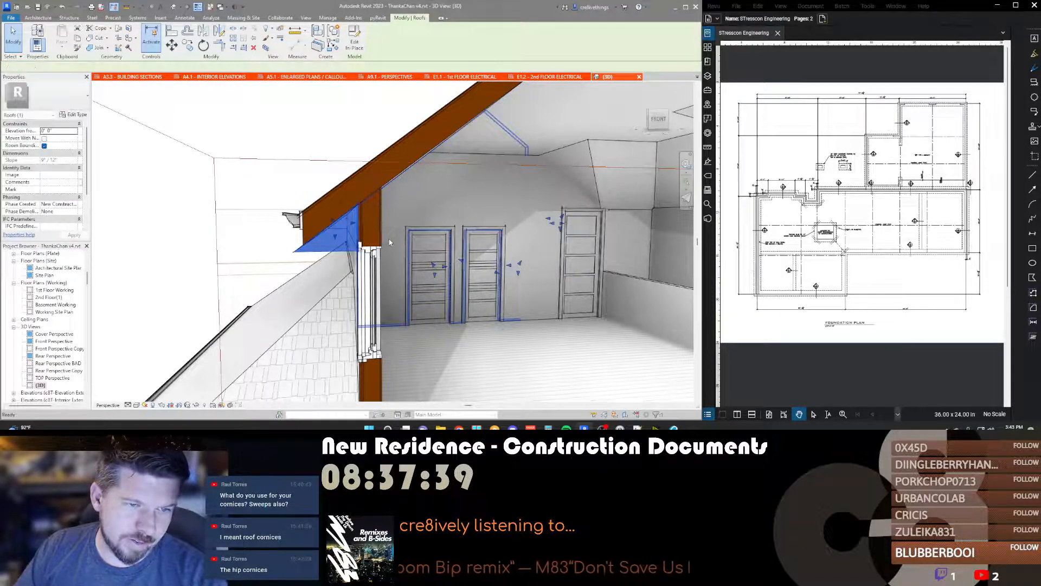
{"action": "key", "text": "Escape"}
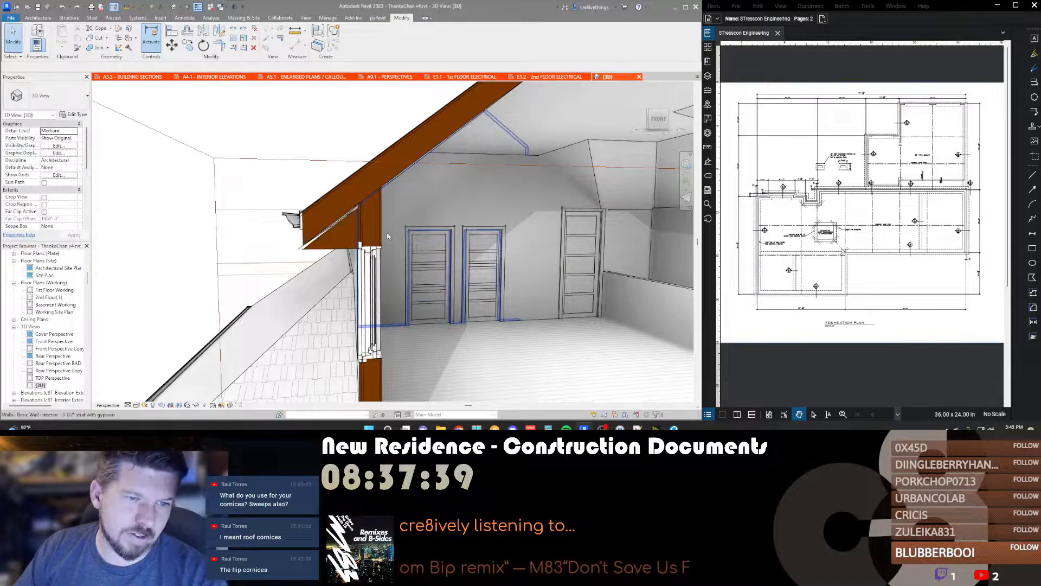
Step: Examine the cut upper storey and the front roofs and gables from the opposite side of the house
{"action": "scroll", "coordinate": [388, 236], "scroll_direction": "down", "scroll_amount": 6}
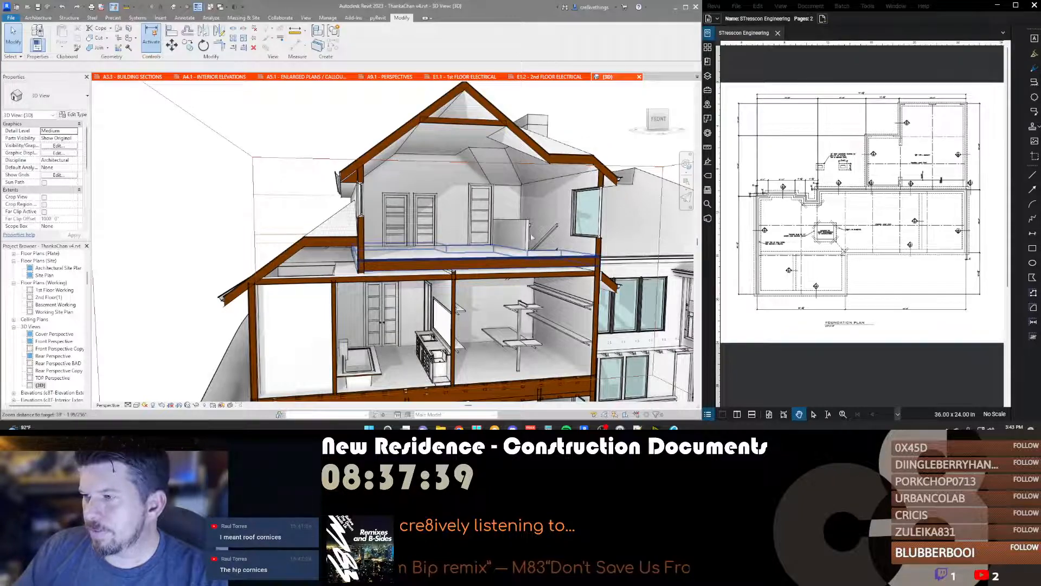
{"action": "scroll", "coordinate": [521, 252], "scroll_direction": "down", "scroll_amount": 5}
{"action": "scroll", "coordinate": [517, 252], "scroll_direction": "up", "scroll_amount": 4}
{"action": "scroll", "coordinate": [517, 252], "scroll_direction": "down", "scroll_amount": 1}
{"action": "middle_click_drag", "start_coordinate": [241, 203], "coordinate": [546, 226], "text": "shift"}
{"action": "scroll", "coordinate": [547, 226], "scroll_direction": "down", "scroll_amount": 1}
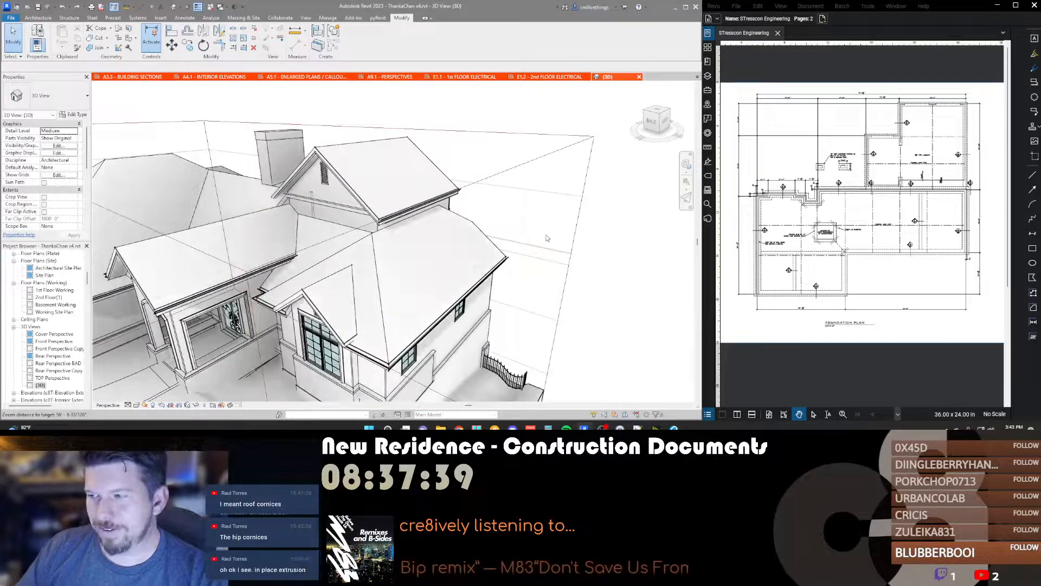
{"action": "scroll", "coordinate": [490, 229], "scroll_direction": "down", "scroll_amount": 4}
{"action": "scroll", "coordinate": [325, 178], "scroll_direction": "up", "scroll_amount": 5}
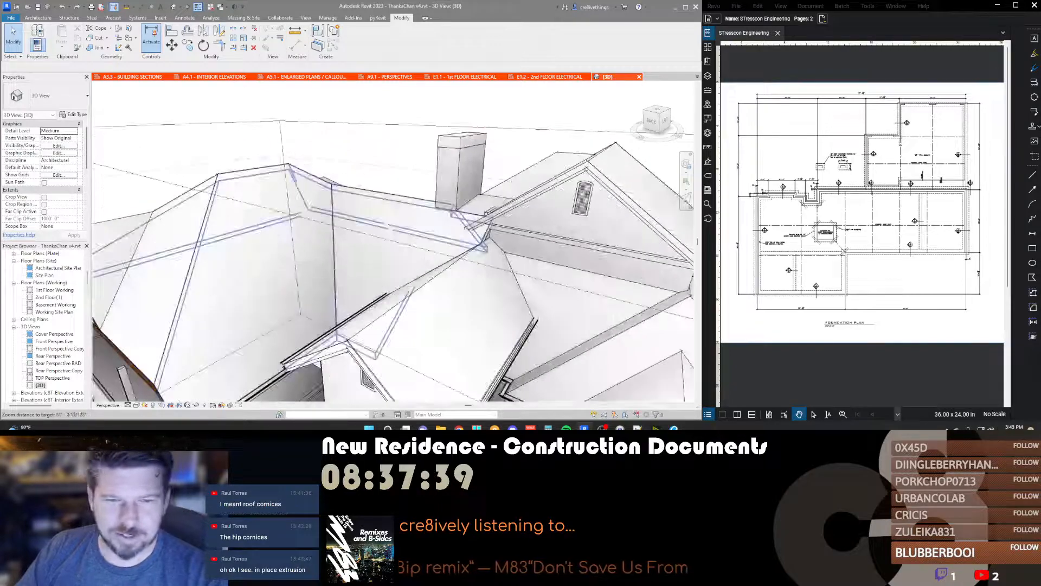
Step: Select the upper front gable wall and examine the horizontal sweep built into it and the adjoining roofs
{"action": "scroll", "coordinate": [541, 143], "scroll_direction": "down", "scroll_amount": 1}
{"action": "scroll", "coordinate": [542, 143], "scroll_direction": "down", "scroll_amount": 4}
{"action": "scroll", "coordinate": [544, 185], "scroll_direction": "up", "scroll_amount": 4}
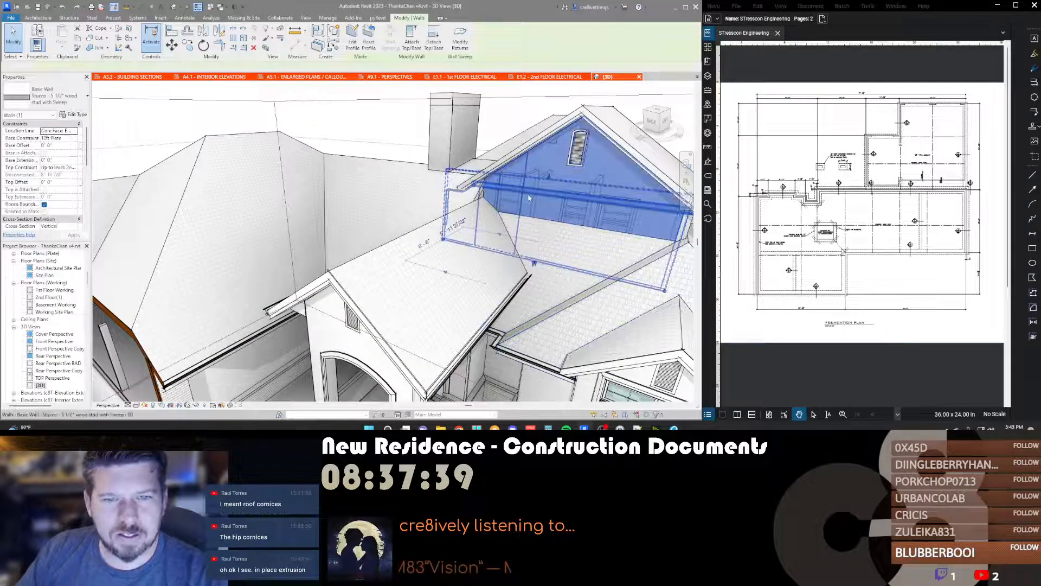
{"action": "key", "text": "Tab"}
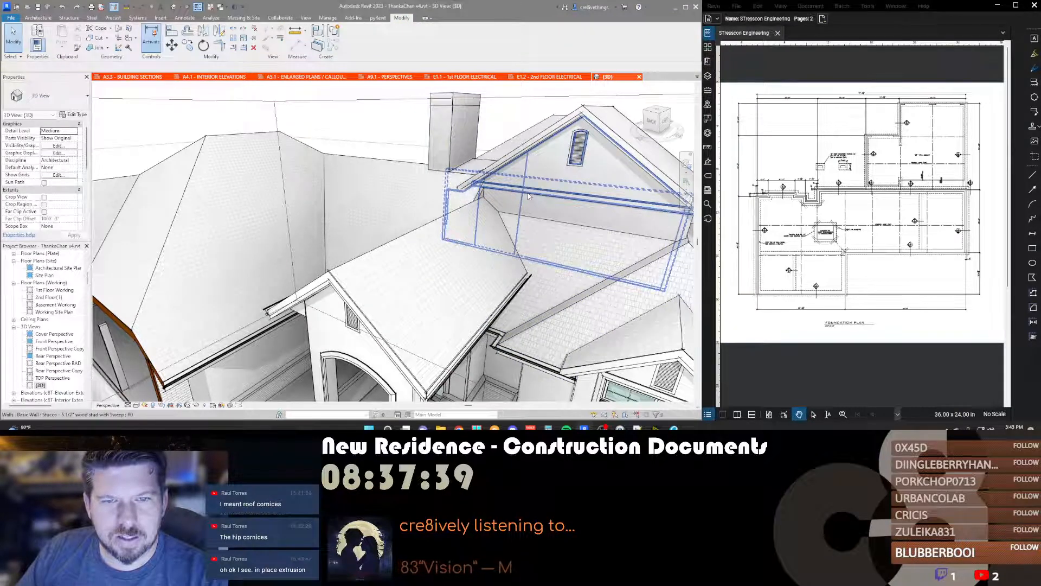
{"action": "left_click", "coordinate": [538, 211]}
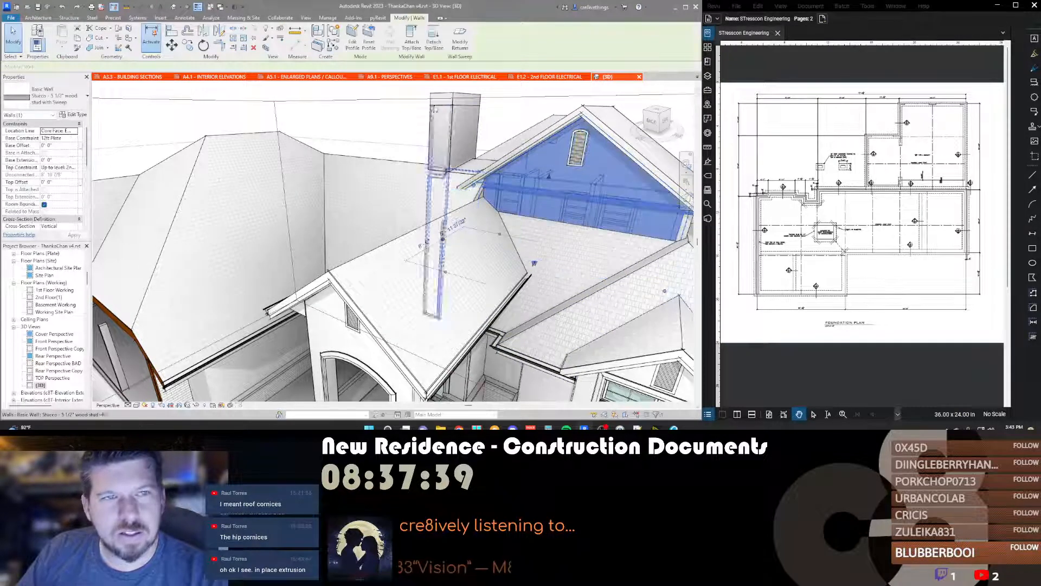
{"action": "key", "text": "Escape"}
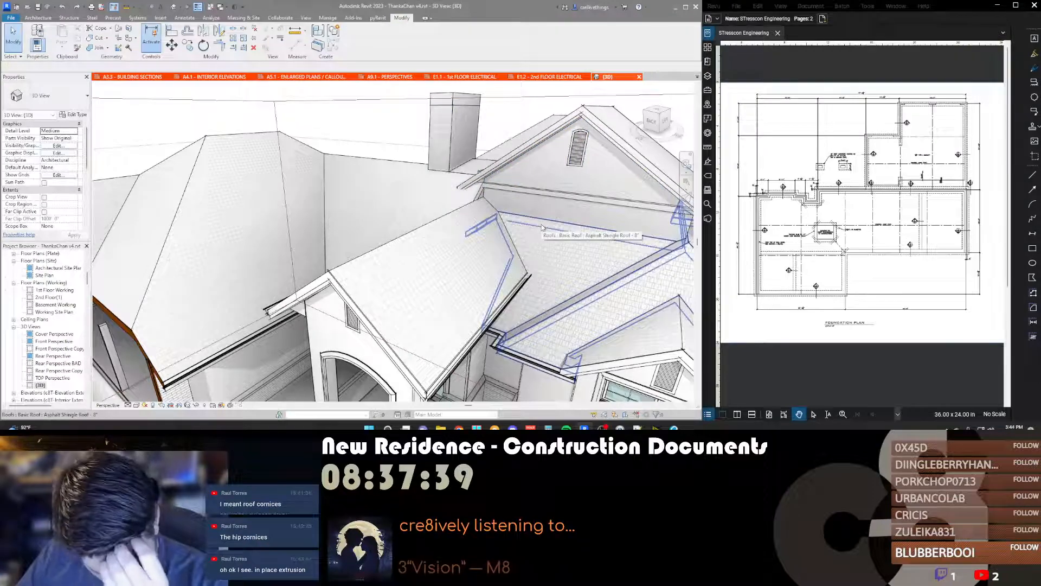
{"action": "scroll", "coordinate": [543, 227], "scroll_direction": "down", "scroll_amount": 5}
{"action": "scroll", "coordinate": [506, 211], "scroll_direction": "up", "scroll_amount": 6}
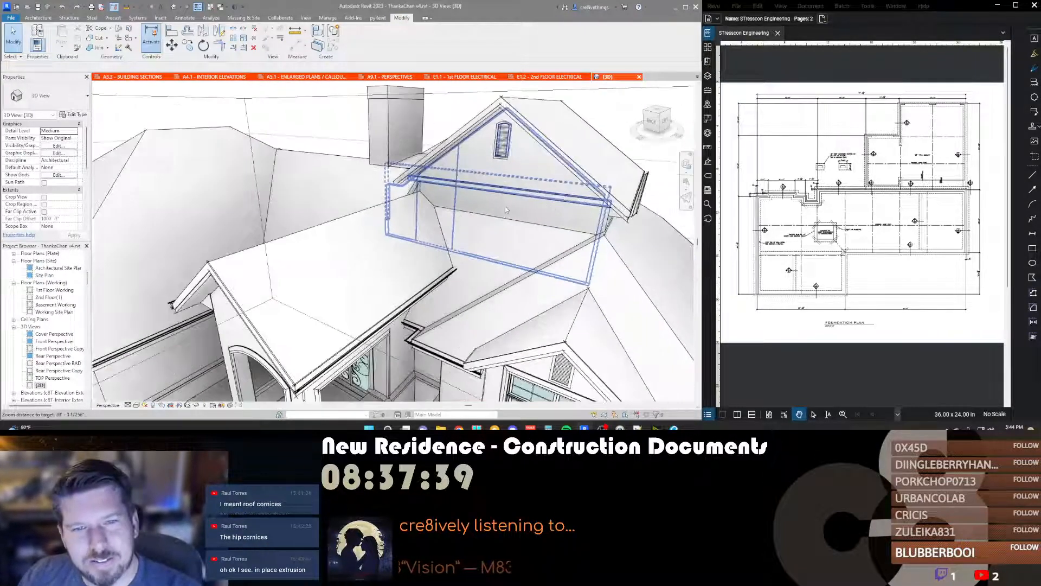
{"action": "scroll", "coordinate": [506, 211], "scroll_direction": "down", "scroll_amount": 6}
{"action": "scroll", "coordinate": [497, 176], "scroll_direction": "up", "scroll_amount": 5}
{"action": "left_click", "coordinate": [496, 177]}
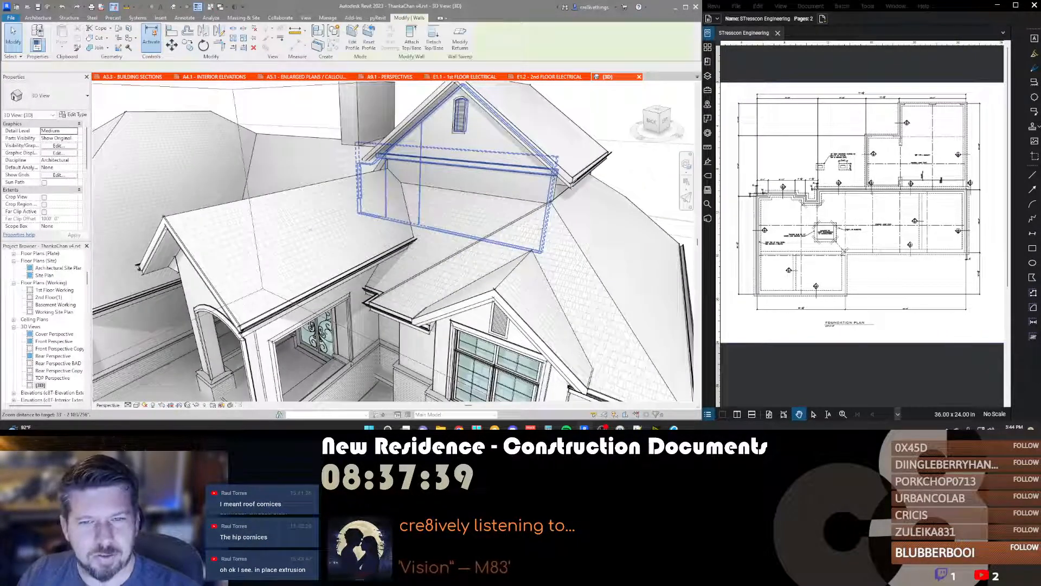
Step: Examine the side roof and the upper gable wall's horizontal band at close range from several angles
{"action": "left_click", "coordinate": [606, 242]}
{"action": "middle_click_drag", "start_coordinate": [606, 242], "coordinate": [510, 211], "text": "shift"}
{"action": "scroll", "coordinate": [510, 212], "scroll_direction": "down", "scroll_amount": 5}
{"action": "scroll", "coordinate": [508, 210], "scroll_direction": "up", "scroll_amount": 5}
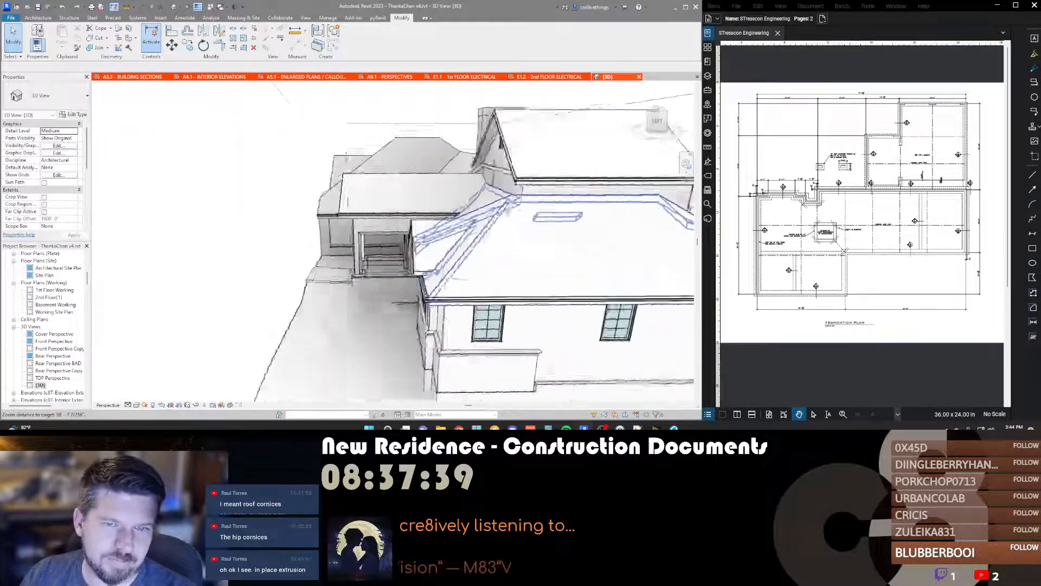
{"action": "scroll", "coordinate": [508, 210], "scroll_direction": "down", "scroll_amount": 5}
{"action": "scroll", "coordinate": [565, 178], "scroll_direction": "up", "scroll_amount": 8}
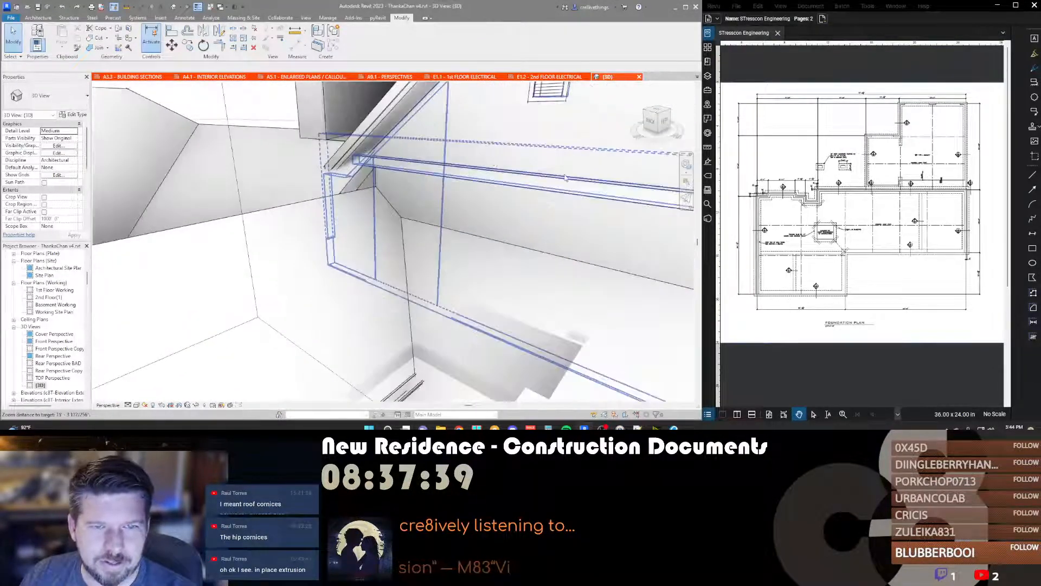
{"action": "middle_click_drag", "start_coordinate": [565, 178], "coordinate": [313, 276], "text": "shift"}
{"action": "scroll", "coordinate": [312, 275], "scroll_direction": "up", "scroll_amount": 3}
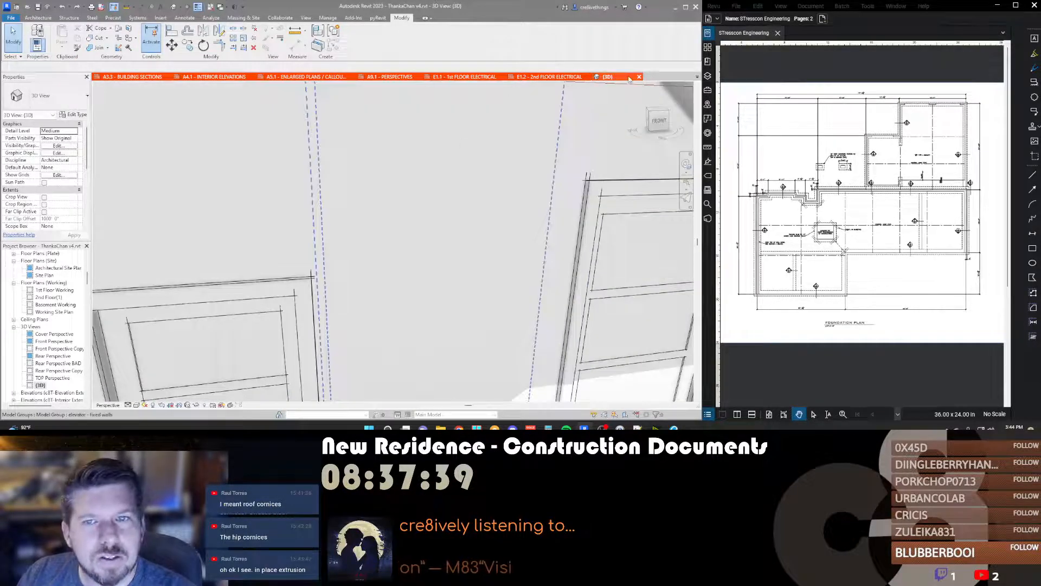
Step: Open the A1.1 - FLOOR PLAN - 1st sheet and reveal the hidden elements around the porch columns
{"action": "left_click", "coordinate": [698, 76]}
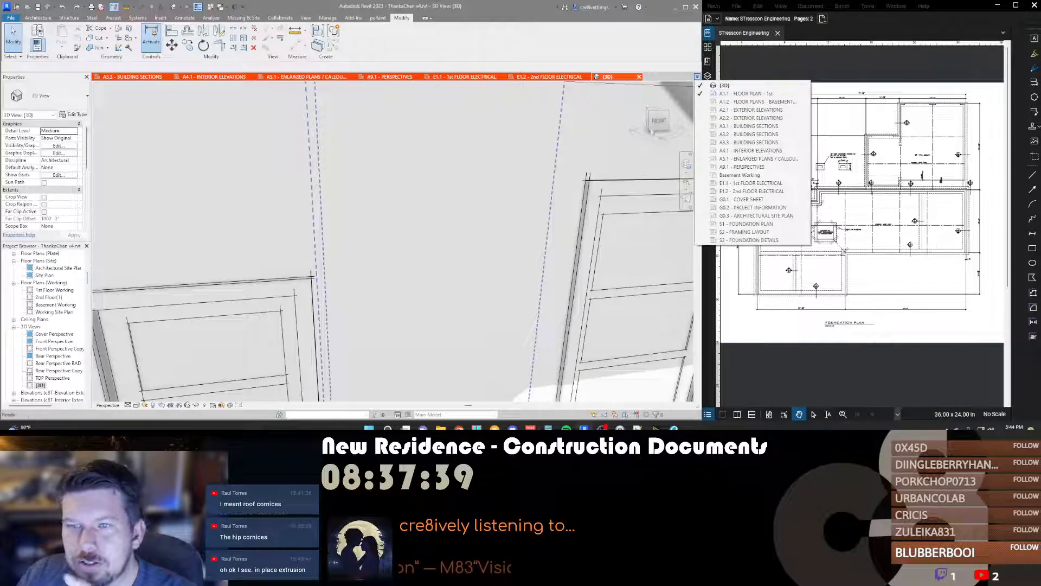
{"action": "left_click", "coordinate": [745, 93]}
{"action": "scroll", "coordinate": [515, 173], "scroll_direction": "down", "scroll_amount": 2}
{"action": "scroll", "coordinate": [527, 173], "scroll_direction": "up", "scroll_amount": 2}
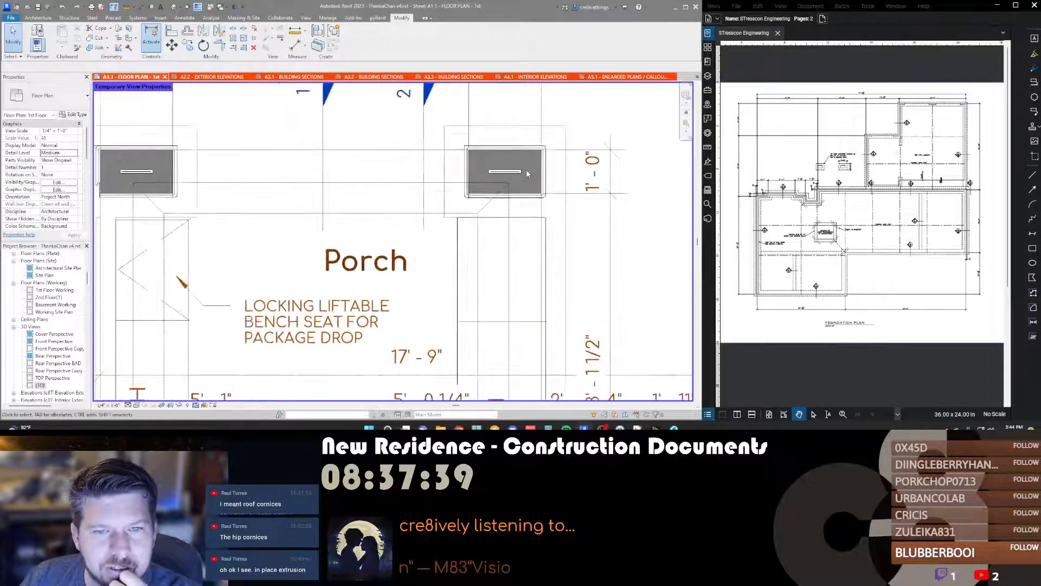
{"action": "scroll", "coordinate": [527, 174], "scroll_direction": "down", "scroll_amount": 2}
{"action": "scroll", "coordinate": [281, 187], "scroll_direction": "up", "scroll_amount": 2}
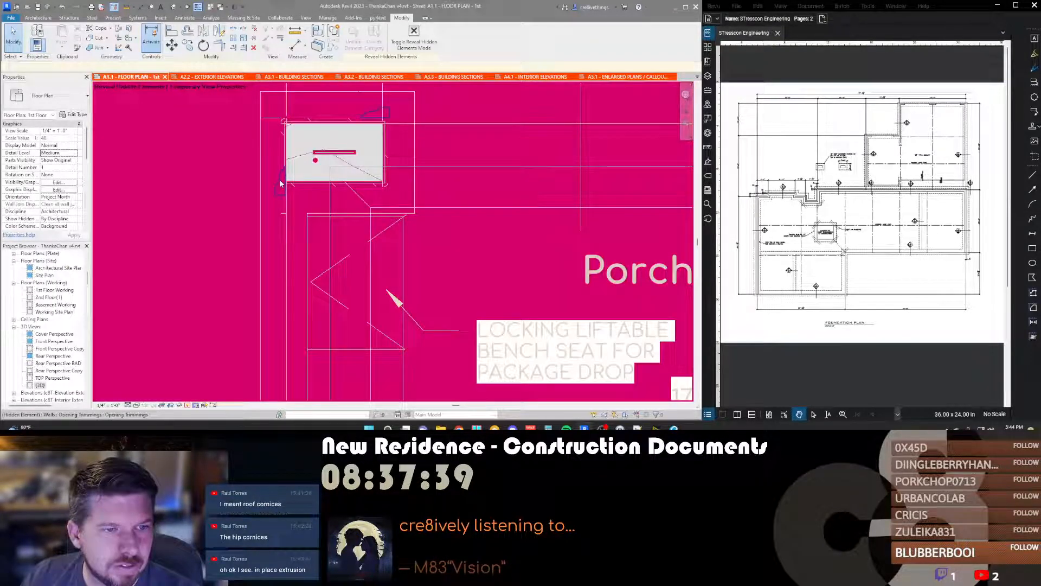
Step: Unhide the in-place opening trimmings at the left porch column and leave the hidden-element display
{"action": "left_click", "coordinate": [280, 183]}
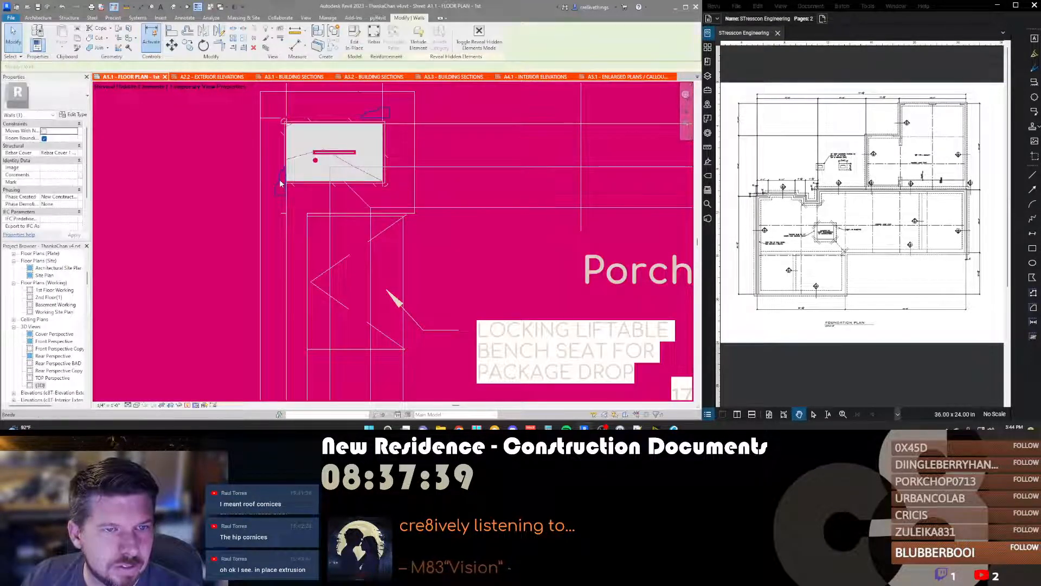
{"action": "key", "text": "e"}
{"action": "key", "text": "u"}
{"action": "key", "text": "r"}
{"action": "key", "text": "h"}
{"action": "scroll", "coordinate": [280, 183], "scroll_direction": "down", "scroll_amount": 3}
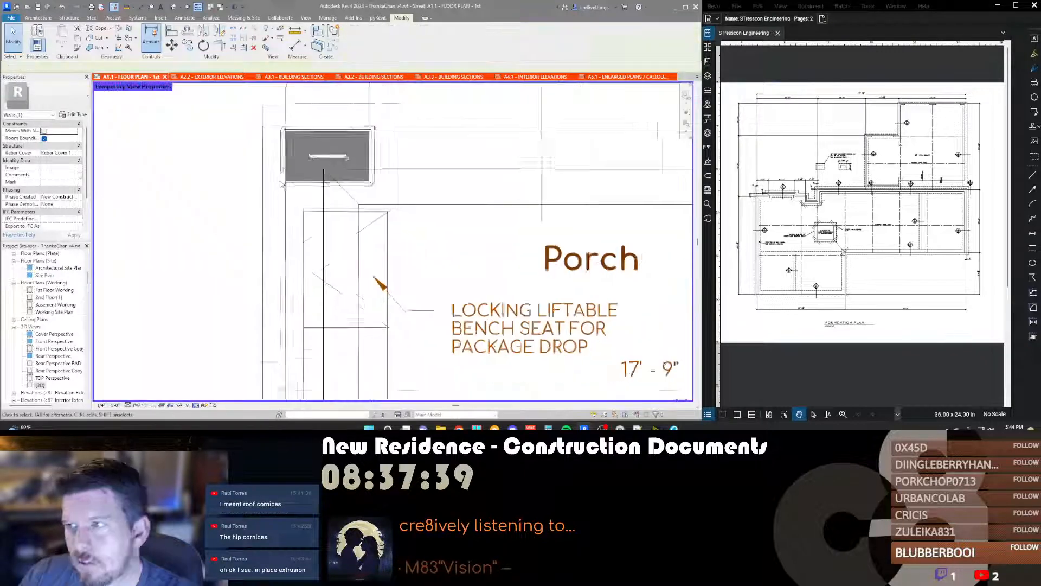
{"action": "scroll", "coordinate": [280, 184], "scroll_direction": "down", "scroll_amount": 1}
{"action": "middle_click_drag", "start_coordinate": [348, 246], "coordinate": [353, 219]}
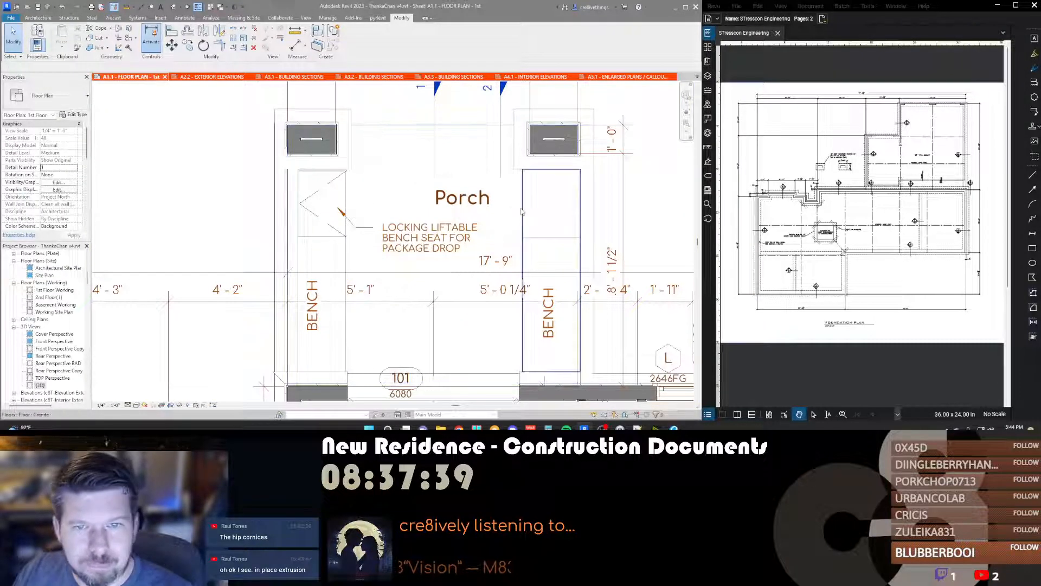
Step: Edit the right-hand porch bench's floor boundary in plan, setting its width to 1' 8", and finish without attaching walls
{"action": "double_click", "coordinate": [535, 207]}
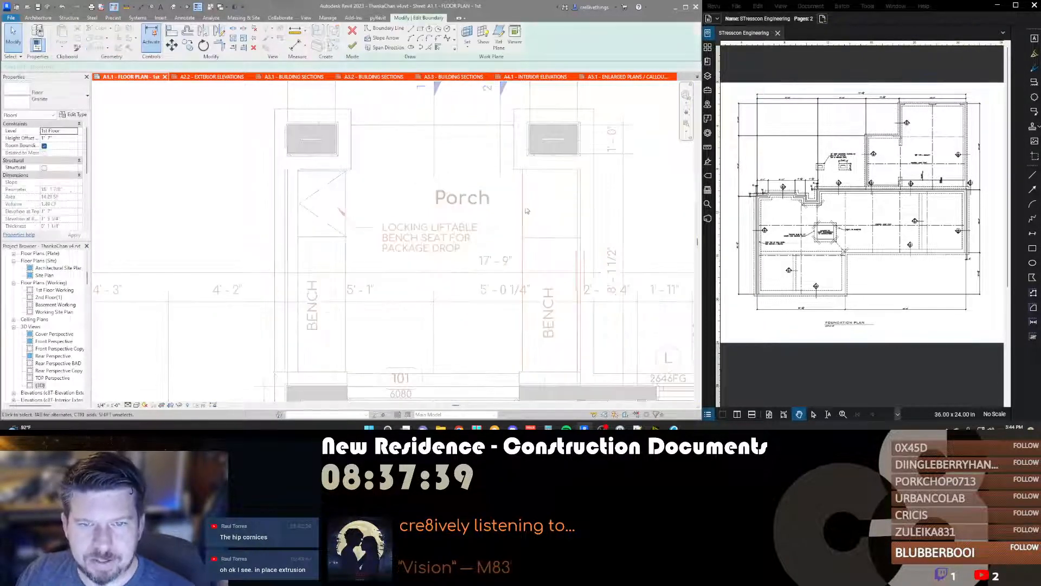
{"action": "left_click", "coordinate": [522, 212]}
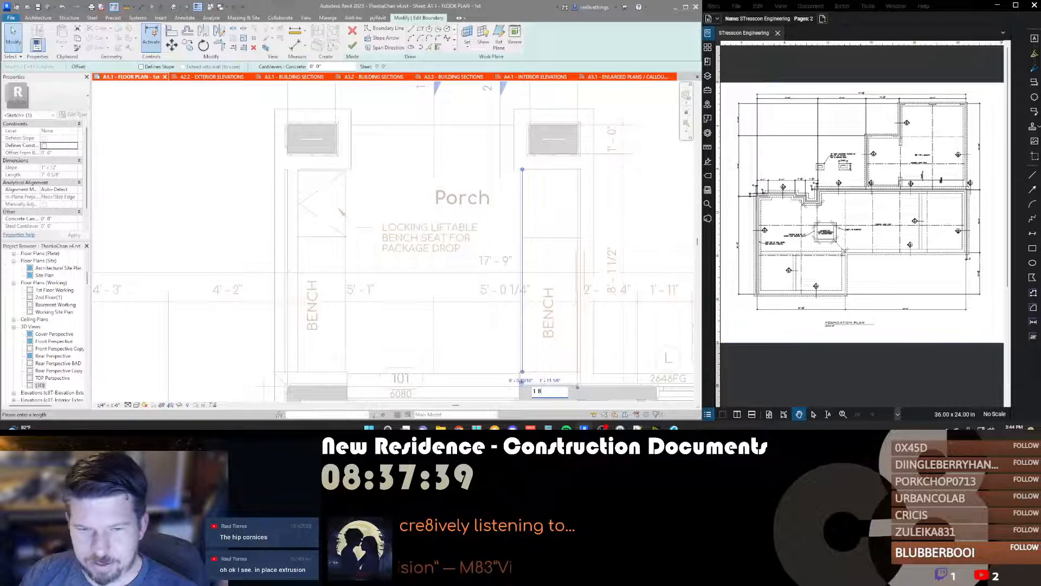
{"action": "type", "text": "1 8"}
{"action": "key", "text": "Return"}
{"action": "middle_click_drag", "start_coordinate": [441, 311], "coordinate": [435, 306]}
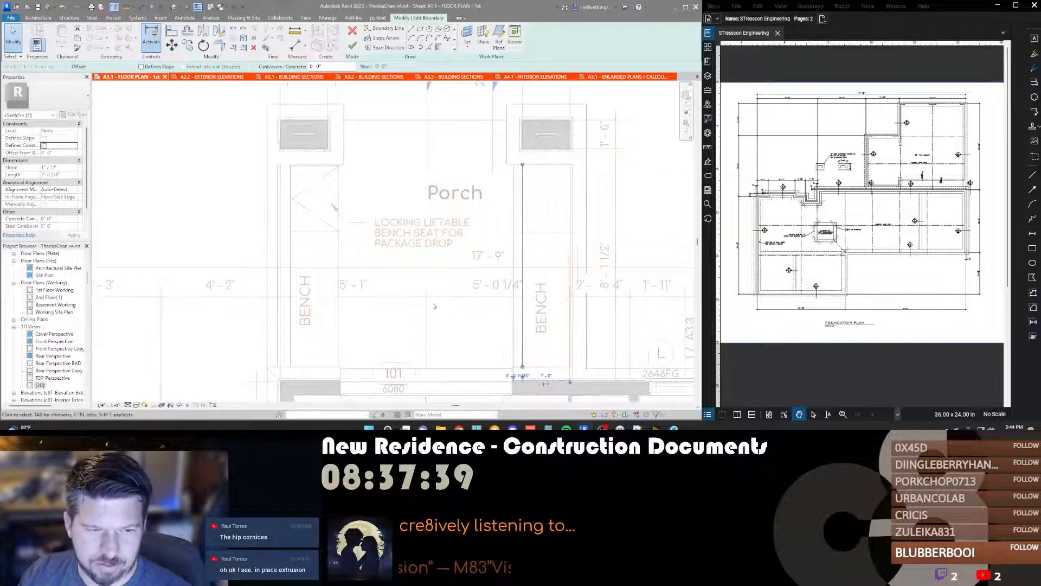
{"action": "key", "text": "f"}
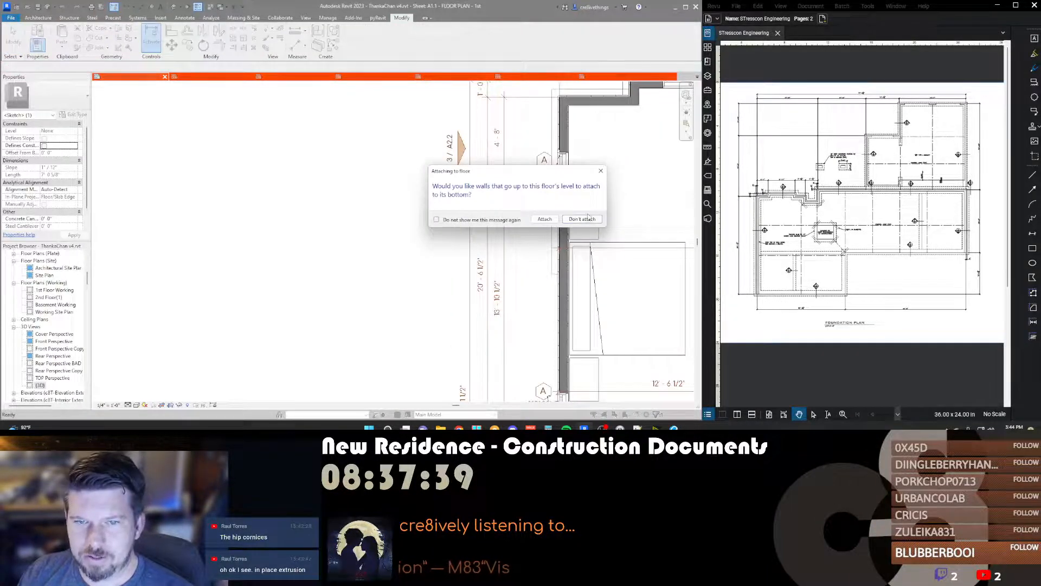
{"action": "left_click", "coordinate": [582, 219]}
{"action": "scroll", "coordinate": [535, 219], "scroll_direction": "up", "scroll_amount": 4}
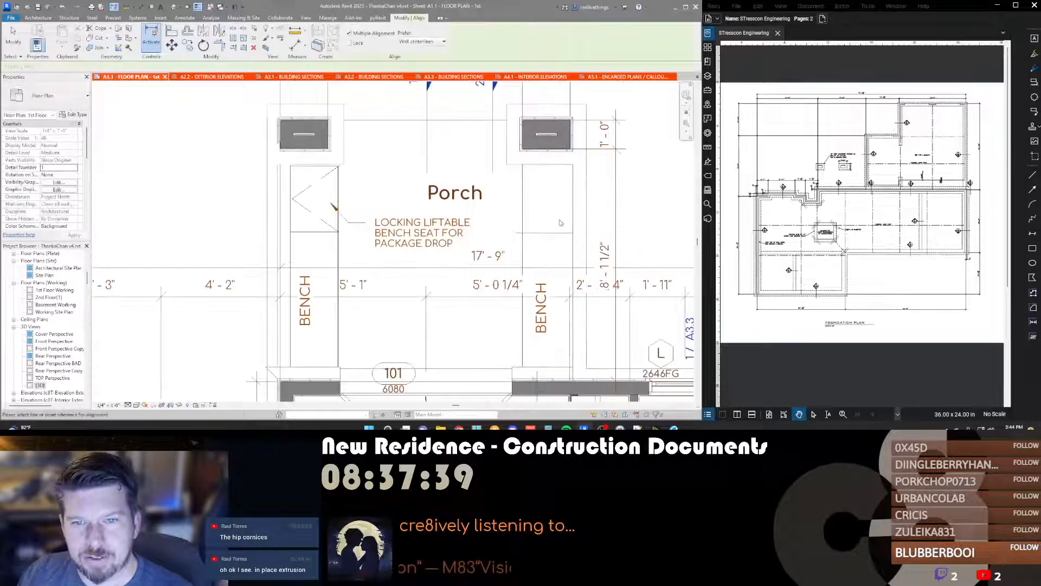
Step: Align the outer boundary line of the right-hand porch bench with the adjacent porch edge and finish without attaching walls
{"action": "double_click", "coordinate": [535, 220]}
{"action": "key", "text": "a"}
{"action": "key", "text": "l"}
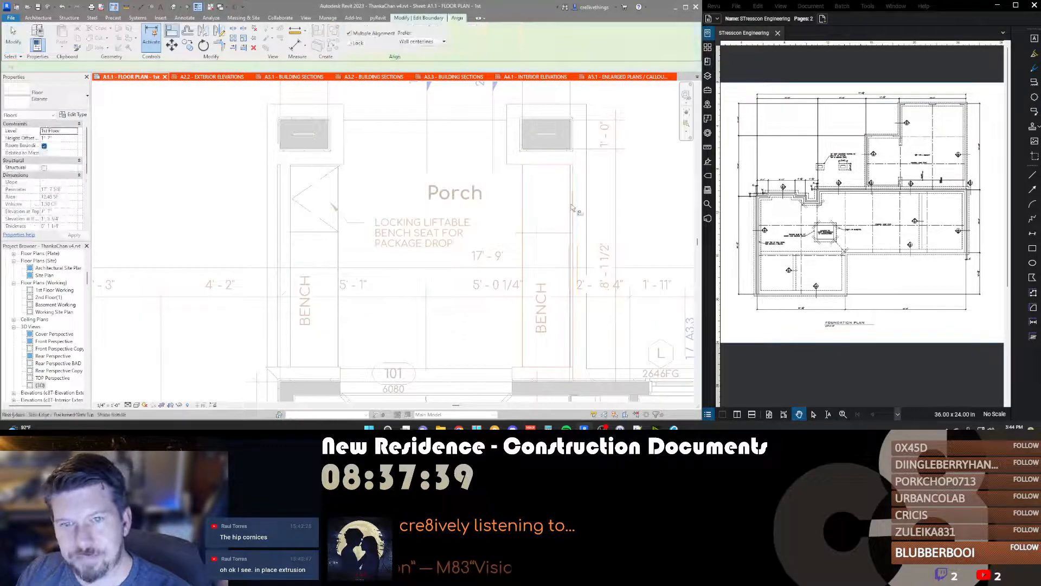
{"action": "left_click", "coordinate": [571, 206]}
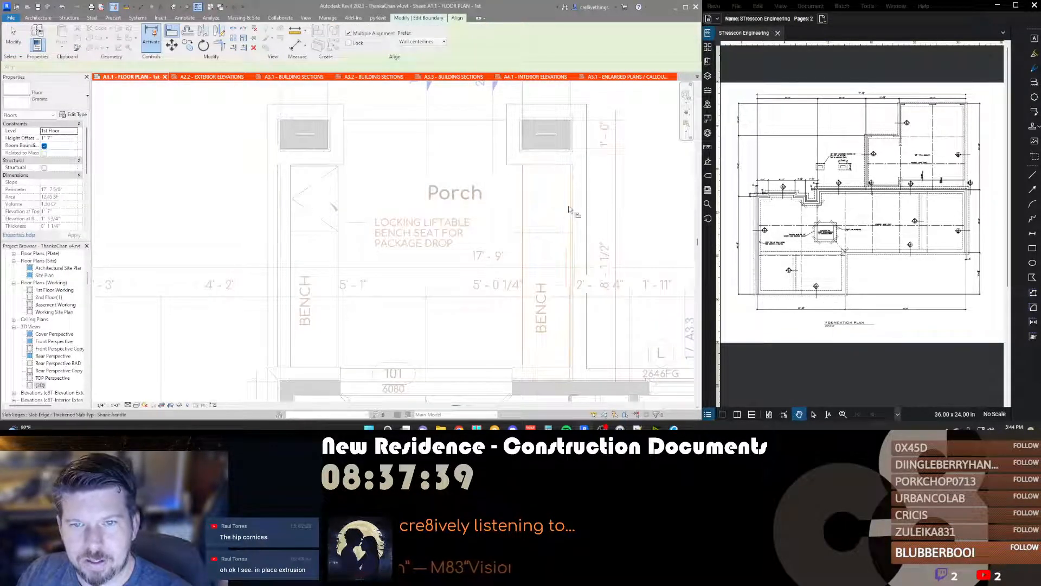
{"action": "middle_click_drag", "start_coordinate": [568, 206], "coordinate": [572, 199]}
{"action": "key", "text": "f"}
{"action": "key", "text": "f"}
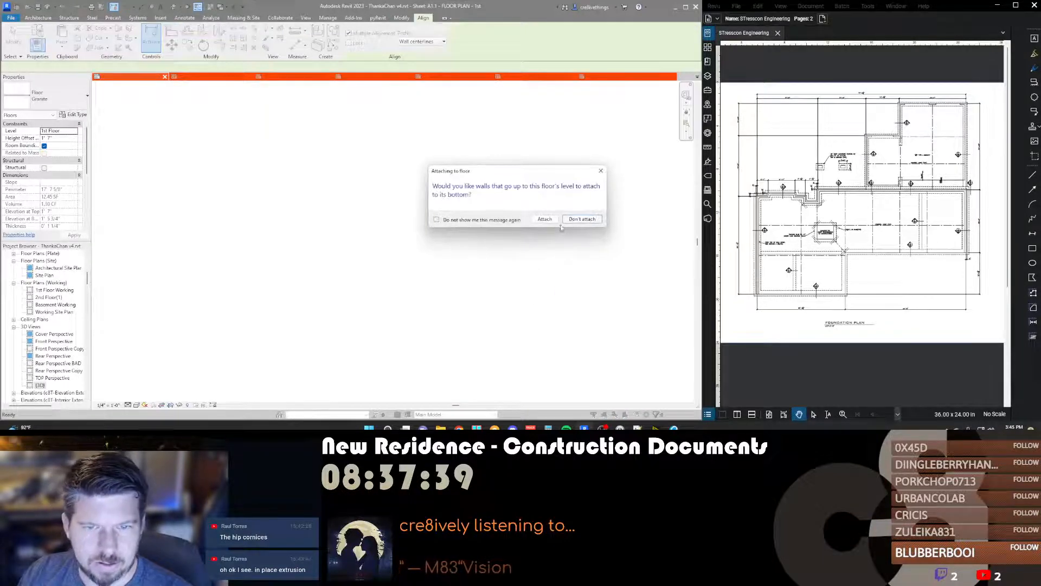
{"action": "left_click", "coordinate": [579, 219]}
{"action": "key", "text": "d"}
{"action": "key", "text": "i"}
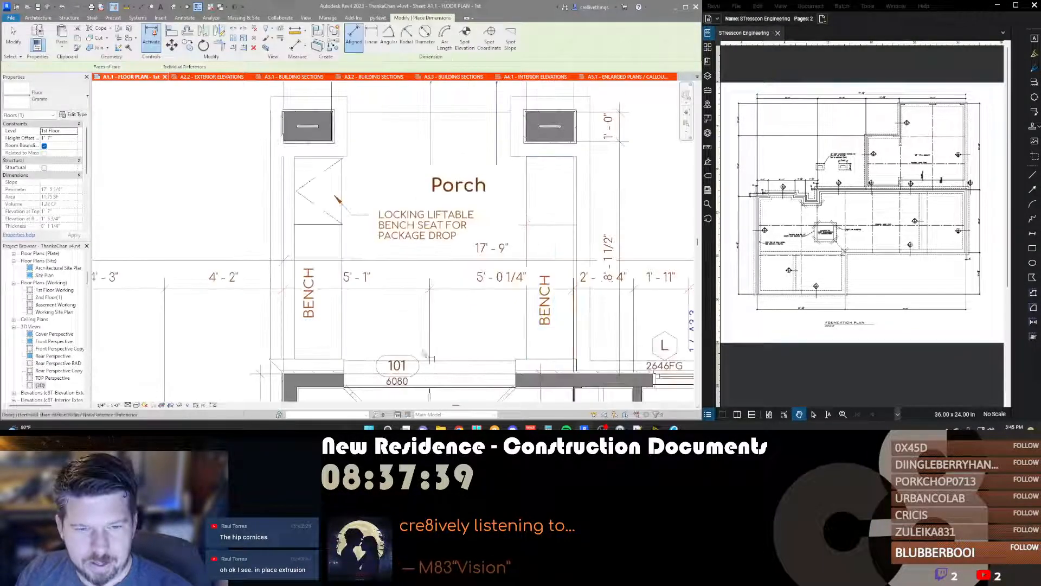
{"action": "scroll", "coordinate": [428, 356], "scroll_direction": "down", "scroll_amount": 2}
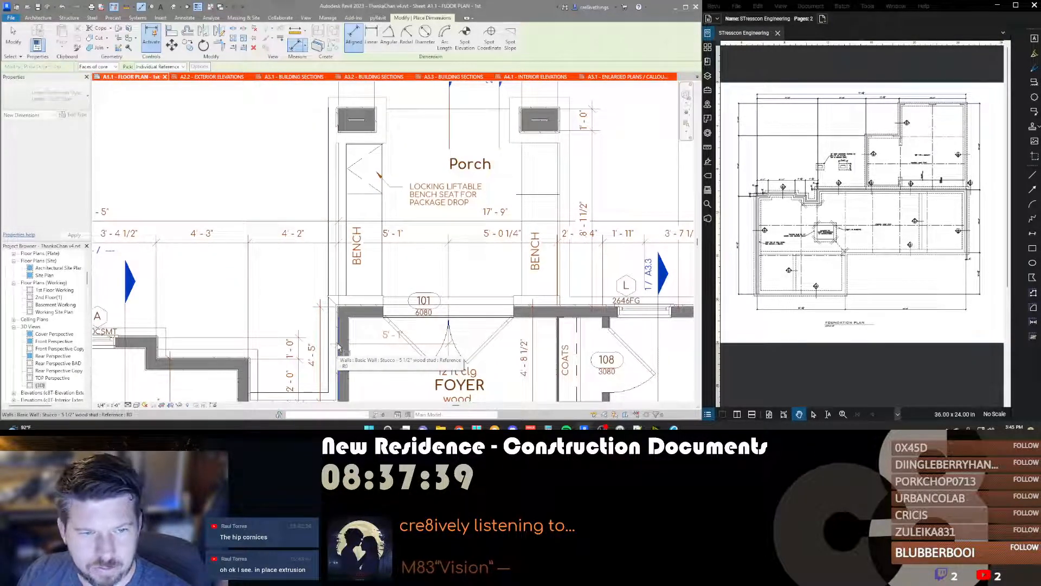
{"action": "scroll", "coordinate": [333, 163], "scroll_direction": "up", "scroll_amount": 2}
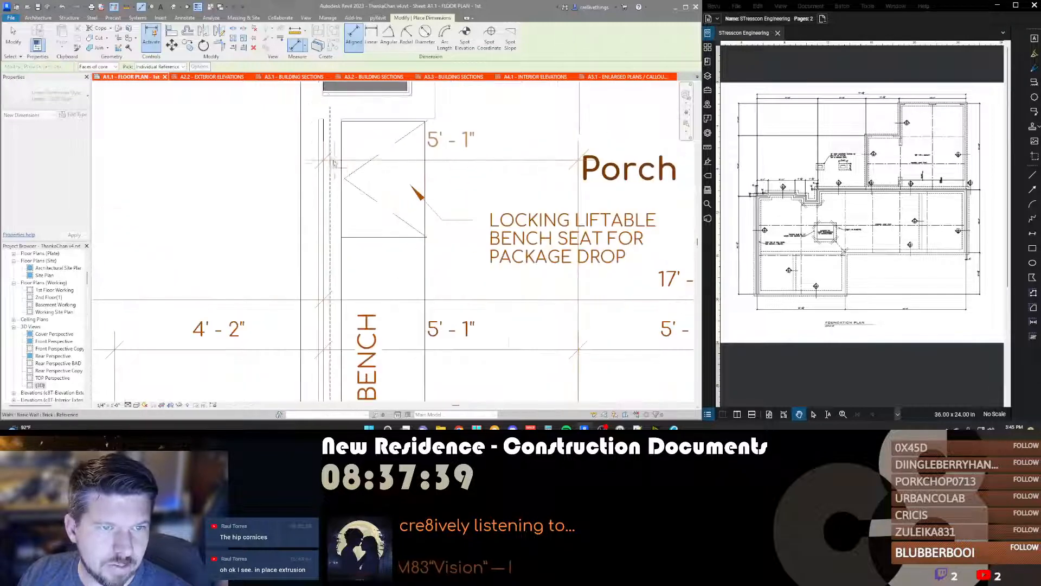
{"action": "scroll", "coordinate": [333, 163], "scroll_direction": "down", "scroll_amount": 2}
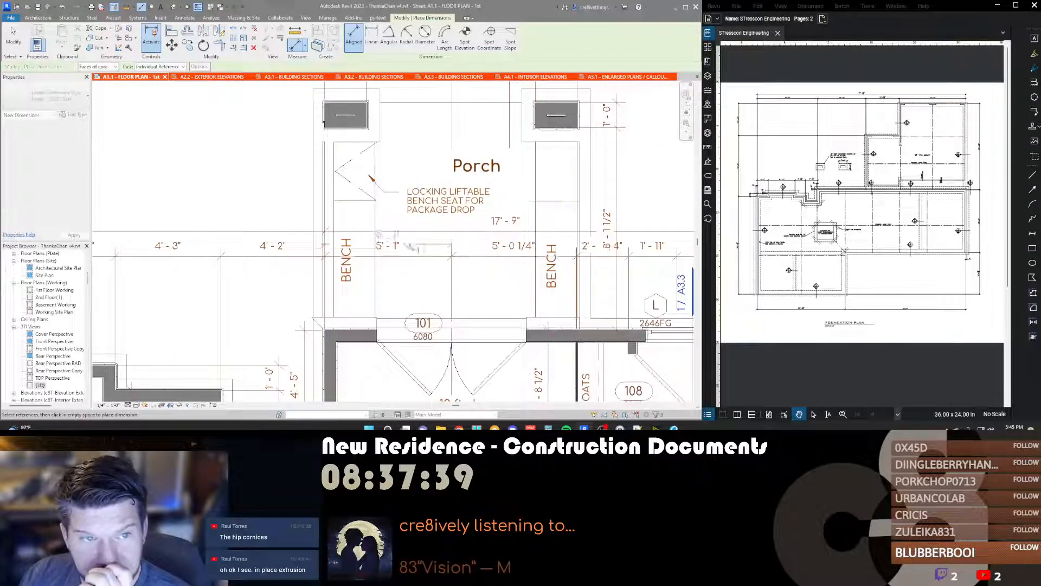
{"action": "key", "text": "Escape"}
{"action": "key", "text": "Escape"}
{"action": "scroll", "coordinate": [428, 262], "scroll_direction": "down", "scroll_amount": 1}
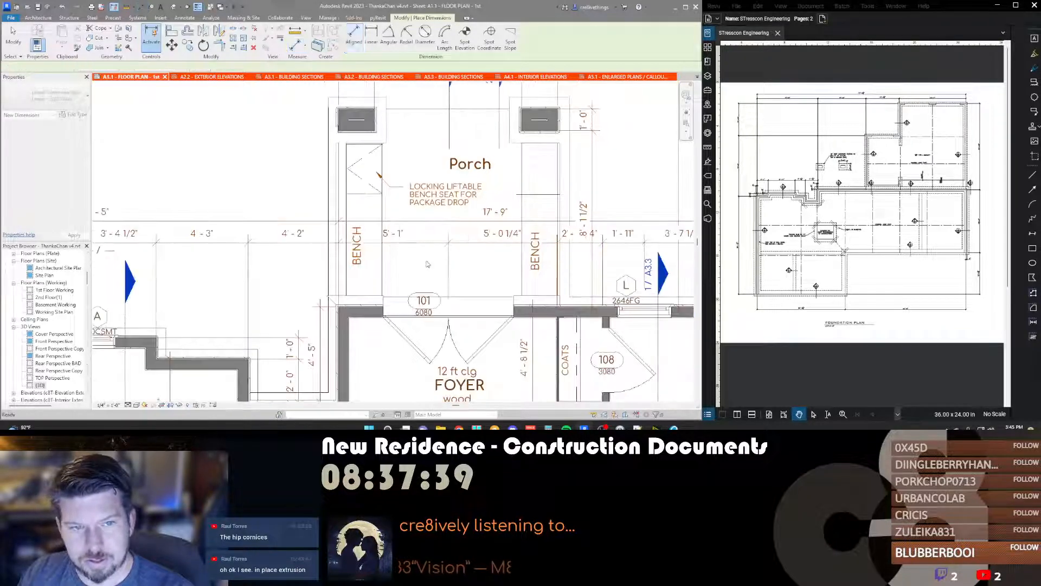
Step: Return to the 3D view and examine the other porch bench beside the entry doors and the brick wall beneath it
{"action": "key", "text": "ctrl+shift+Tab"}
{"action": "scroll", "coordinate": [480, 269], "scroll_direction": "down", "scroll_amount": 3}
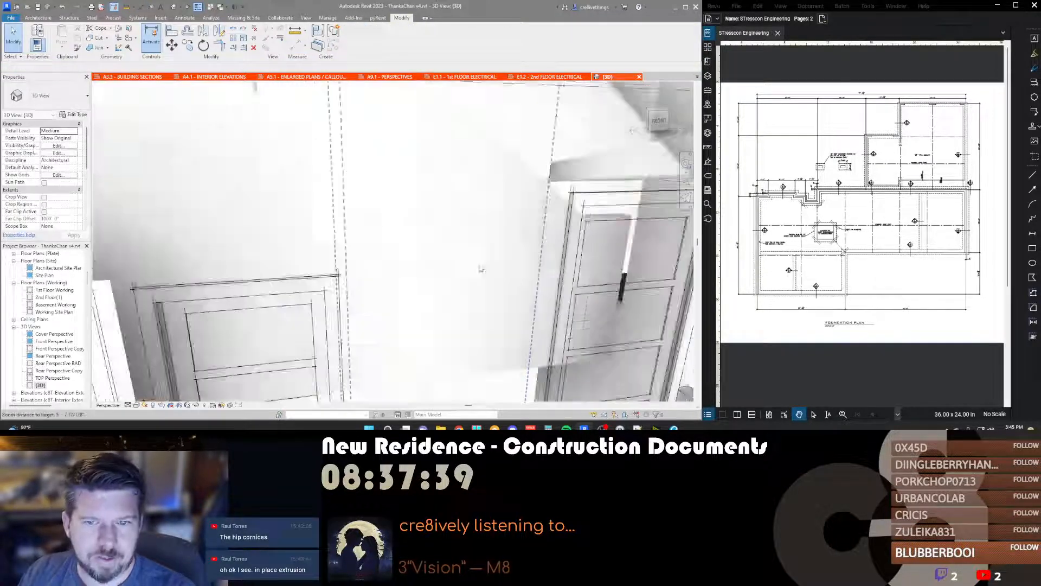
{"action": "scroll", "coordinate": [481, 269], "scroll_direction": "down", "scroll_amount": 10}
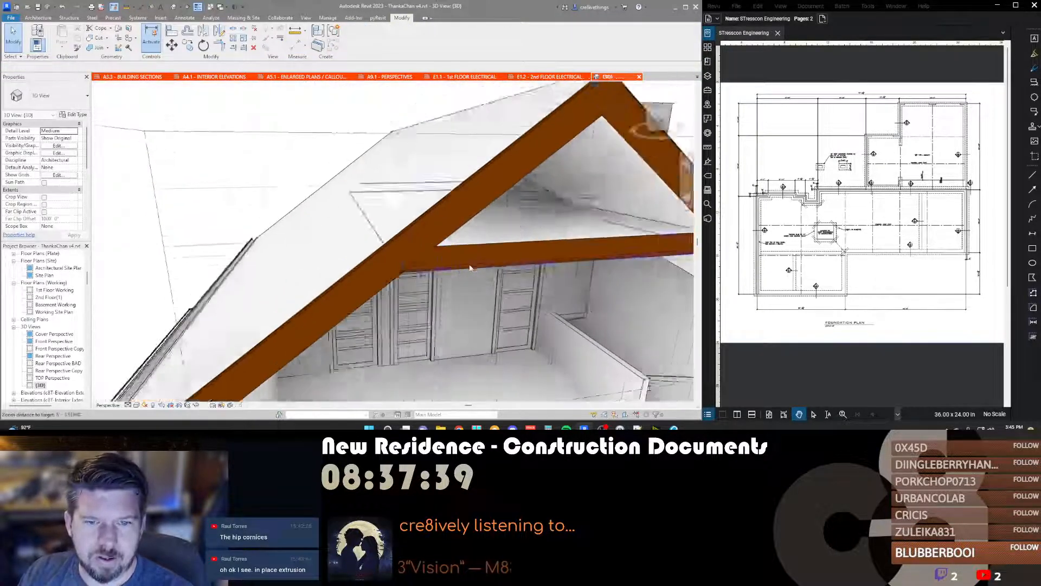
{"action": "middle_click_drag", "start_coordinate": [614, 308], "coordinate": [653, 304], "text": "shift"}
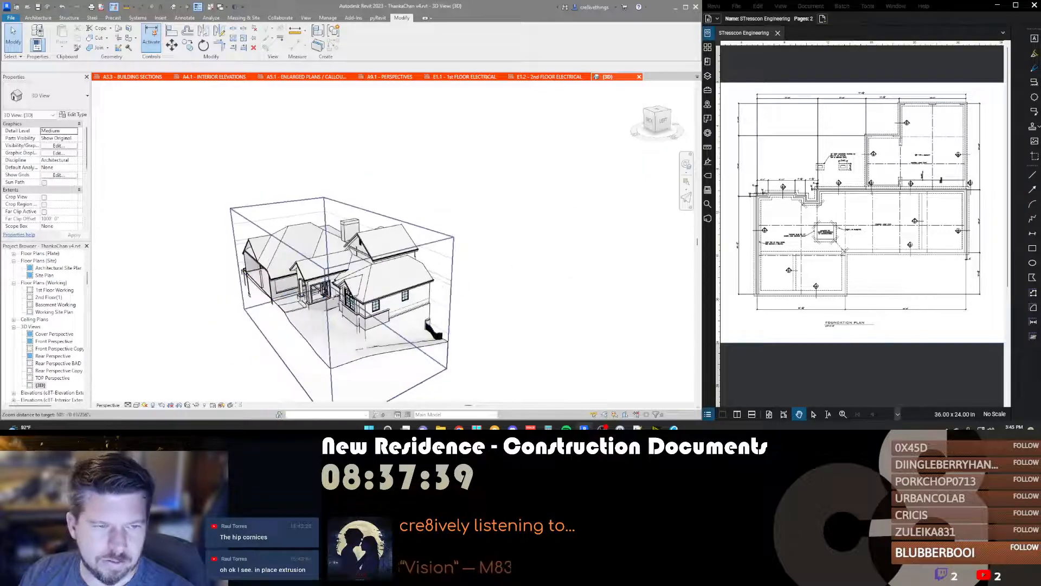
{"action": "scroll", "coordinate": [332, 295], "scroll_direction": "up", "scroll_amount": 6}
{"action": "middle_click_drag", "start_coordinate": [103, 318], "coordinate": [508, 321], "text": "shift"}
{"action": "scroll", "coordinate": [508, 321], "scroll_direction": "up", "scroll_amount": 8}
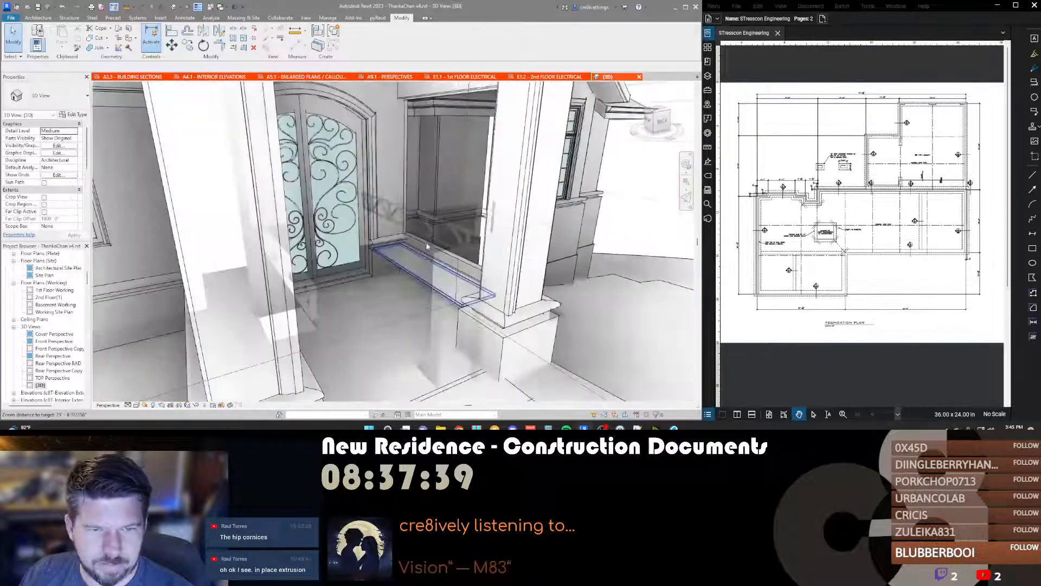
{"action": "left_click", "coordinate": [431, 265]}
{"action": "middle_click_drag", "start_coordinate": [428, 342], "coordinate": [411, 264], "text": "shift"}
{"action": "left_click", "coordinate": [439, 292]}
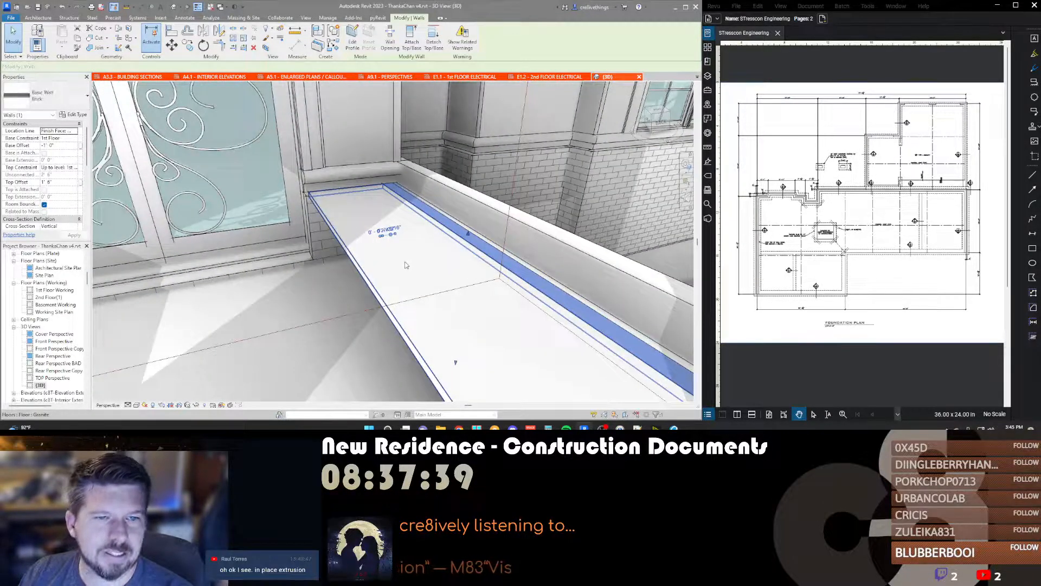
Step: Align the bench floor's back boundary line with the face of the low wall's sweep and finish without attaching walls
{"action": "double_click", "coordinate": [417, 251]}
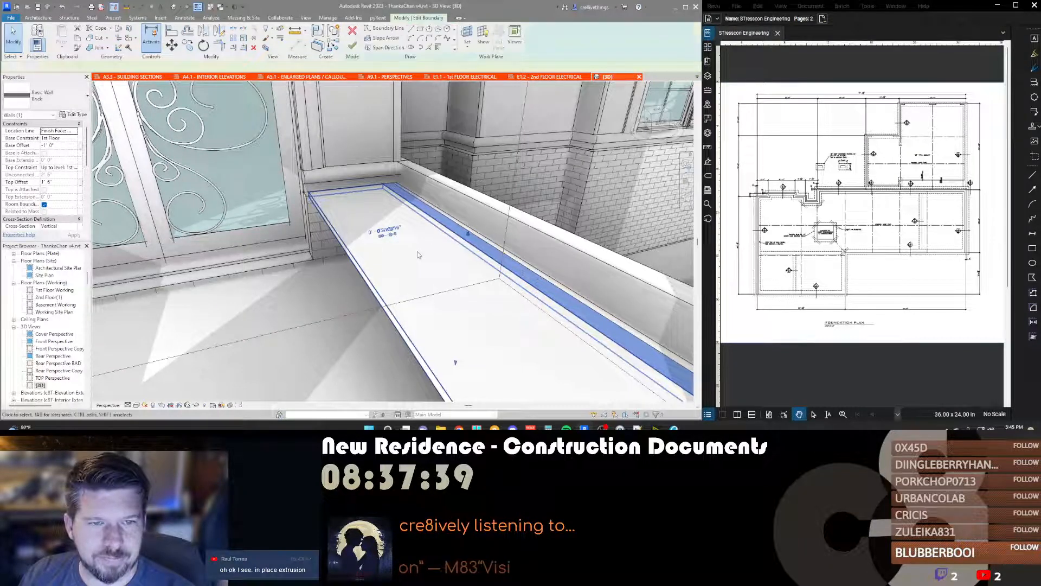
{"action": "key", "text": "a"}
{"action": "key", "text": "l"}
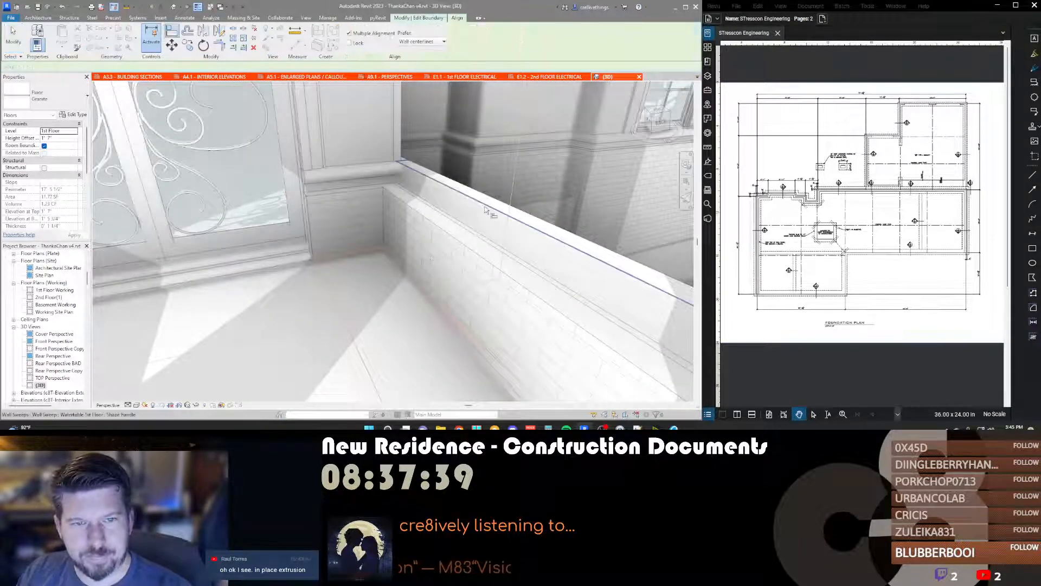
{"action": "left_click", "coordinate": [430, 300]}
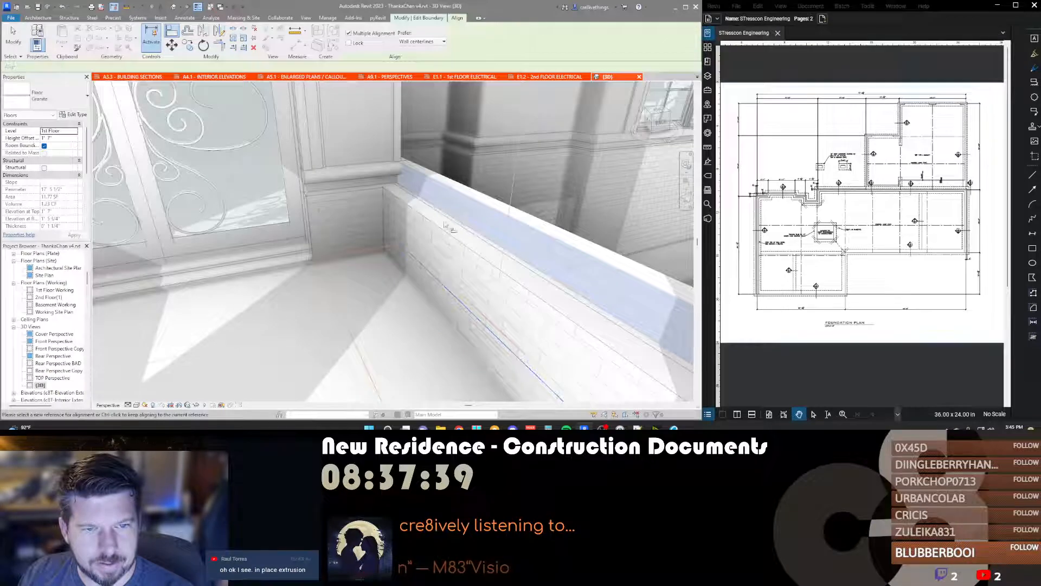
{"action": "key", "text": "Escape"}
{"action": "key", "text": "Escape"}
{"action": "key", "text": "f"}
{"action": "key", "text": "f"}
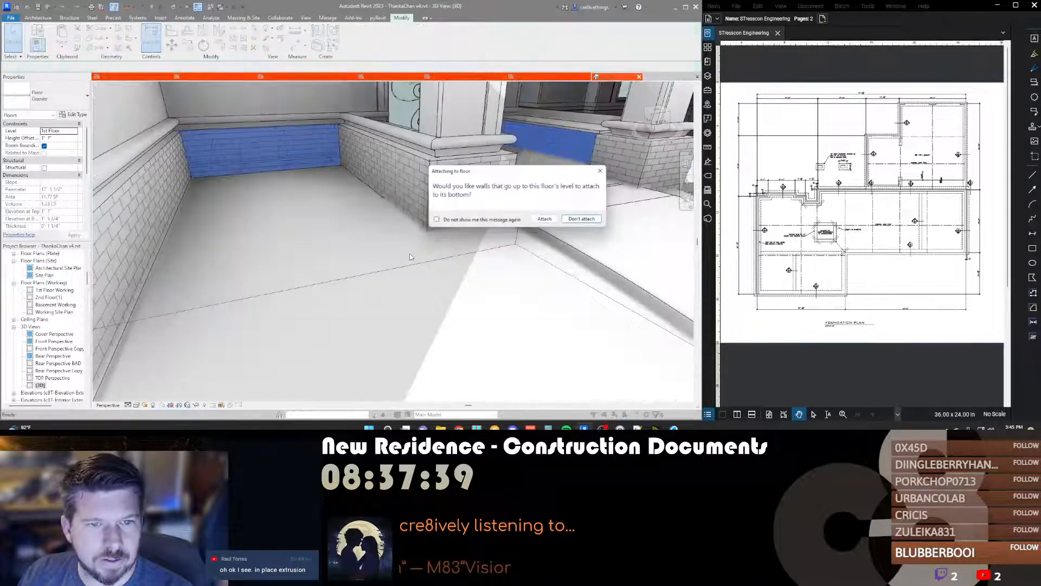
{"action": "left_click", "coordinate": [581, 219]}
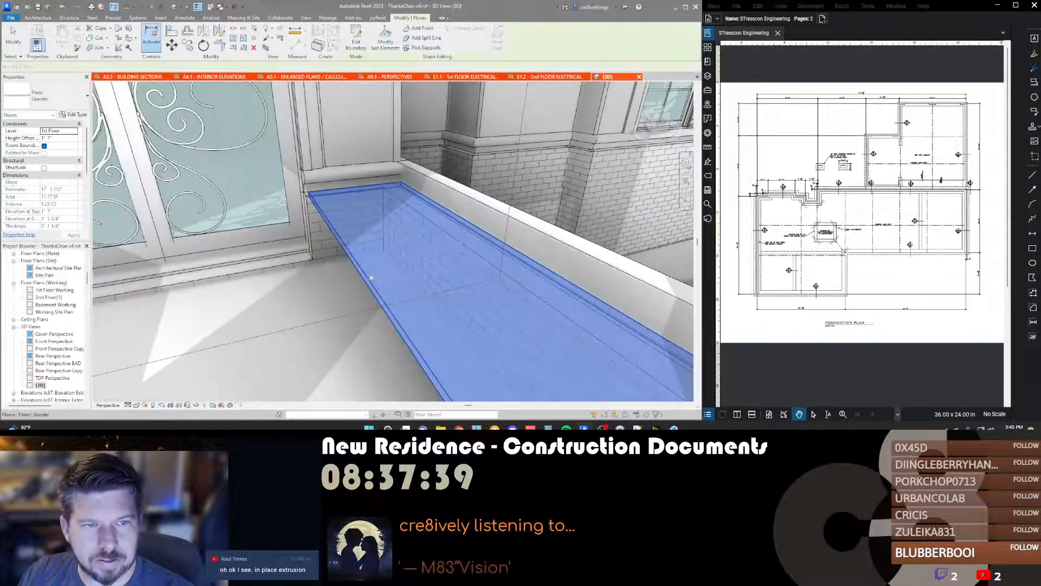
{"action": "key", "text": "Escape"}
Step: Set the bench floor's width to 1' 10" by moving its front boundary line, and finish without attaching walls
{"action": "scroll", "coordinate": [397, 262], "scroll_direction": "down", "scroll_amount": 5}
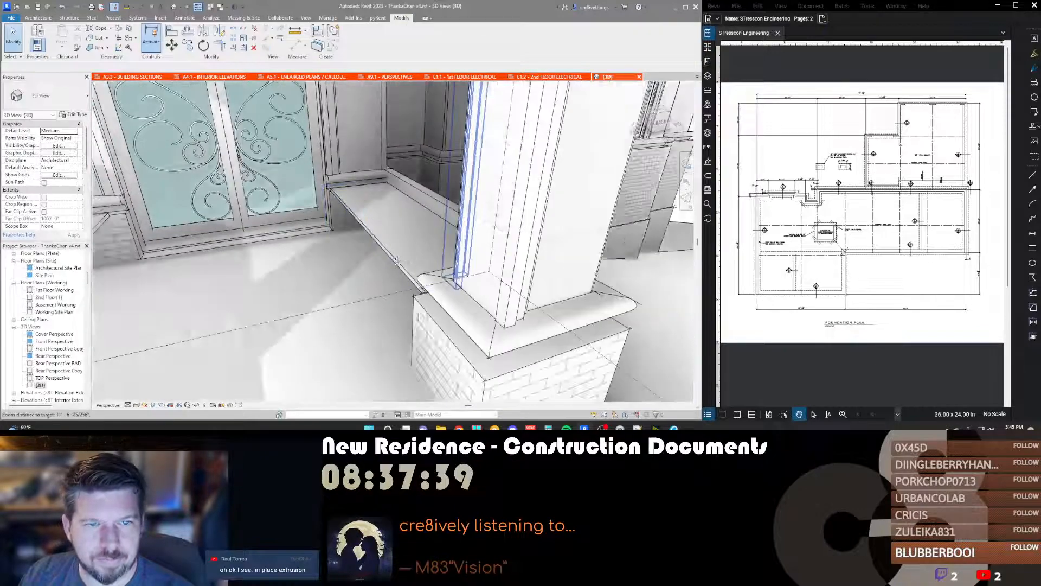
{"action": "middle_click_drag", "start_coordinate": [396, 262], "coordinate": [497, 275], "text": "shift"}
{"action": "left_click", "coordinate": [418, 228]}
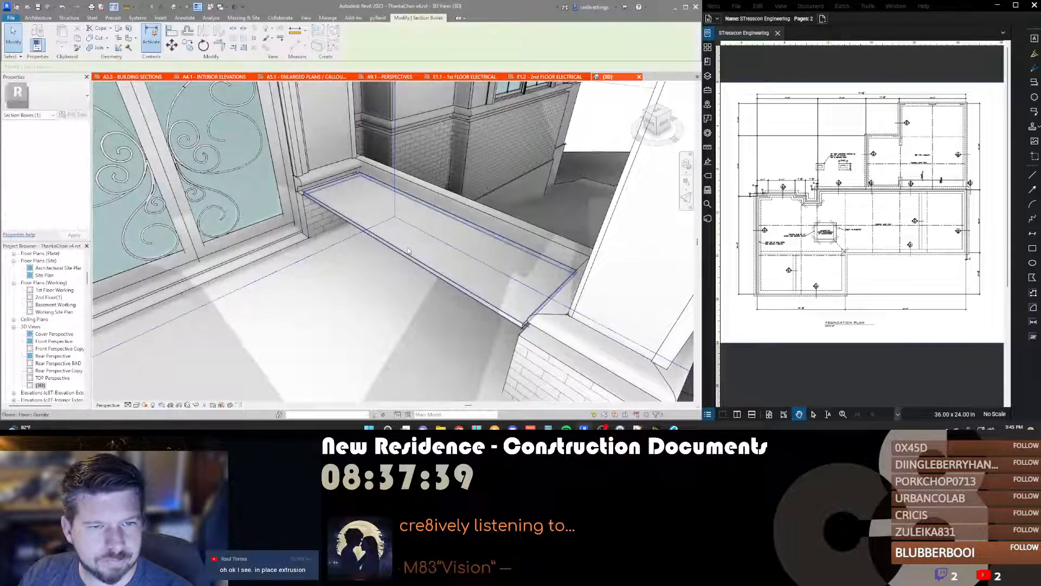
{"action": "double_click", "coordinate": [408, 251]}
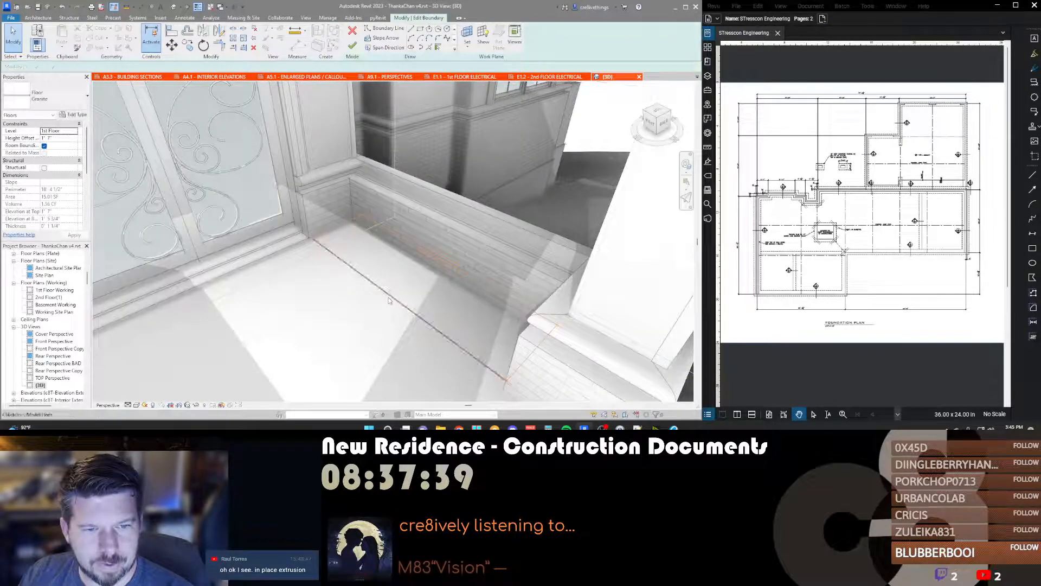
{"action": "left_click", "coordinate": [388, 300]}
{"action": "left_click", "coordinate": [336, 221]}
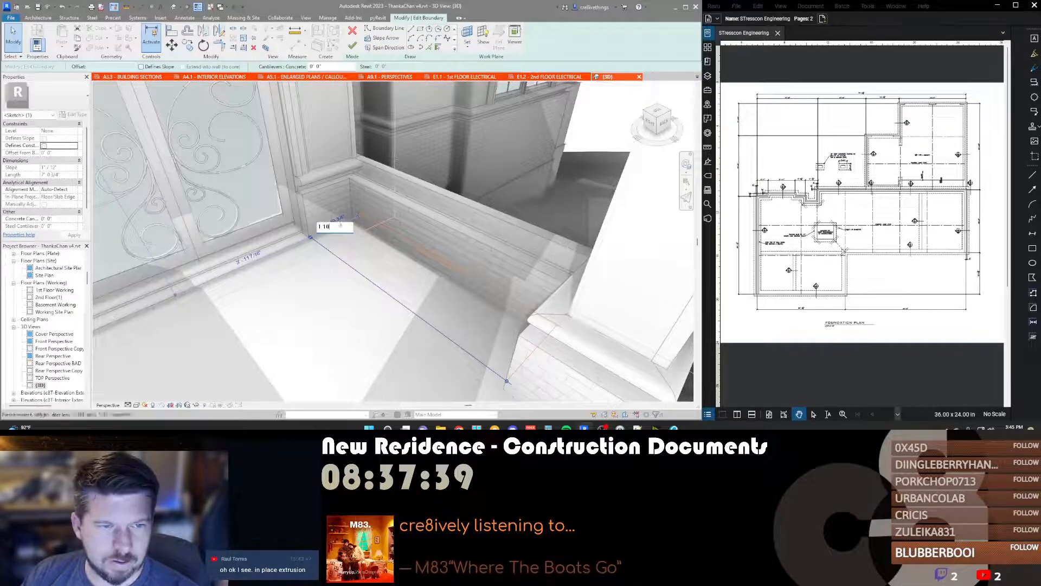
{"action": "type", "text": "1'10"}
{"action": "key", "text": "Return"}
{"action": "left_click", "coordinate": [352, 46]}
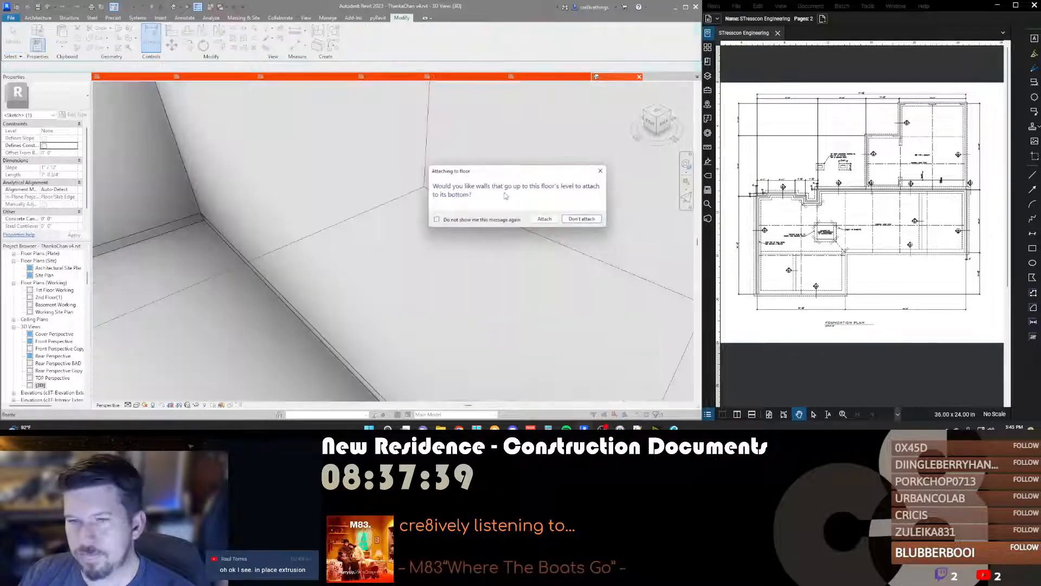
{"action": "left_click", "coordinate": [582, 220]}
{"action": "scroll", "coordinate": [591, 222], "scroll_direction": "down", "scroll_amount": 5}
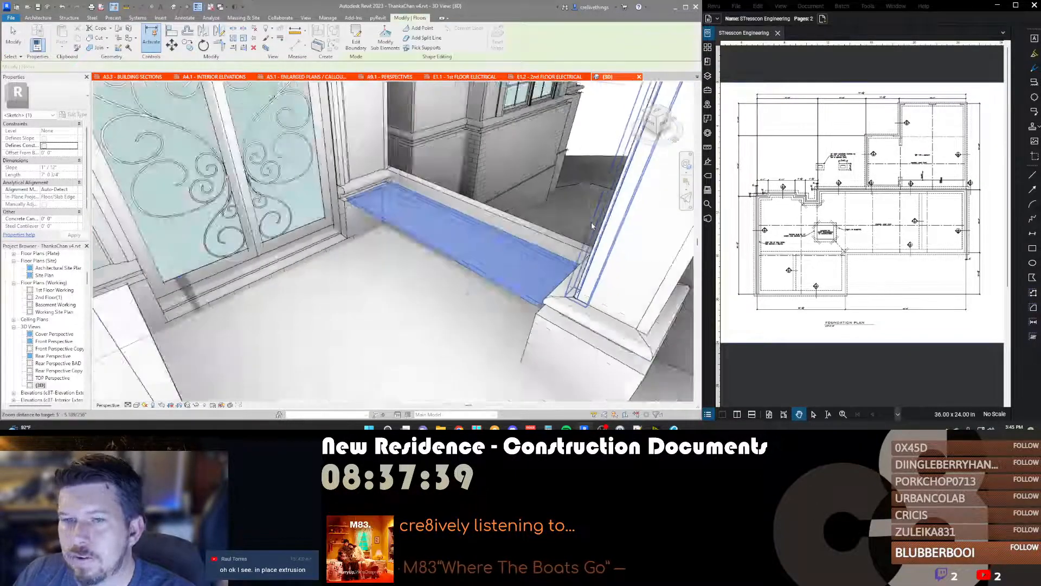
Step: Edit the opposite porch bench floor's boundary and align its back line with the face of the low wall's watertable sweep
{"action": "middle_click_drag", "start_coordinate": [378, 273], "coordinate": [325, 244], "text": "shift"}
{"action": "scroll", "coordinate": [303, 192], "scroll_direction": "up", "scroll_amount": 4}
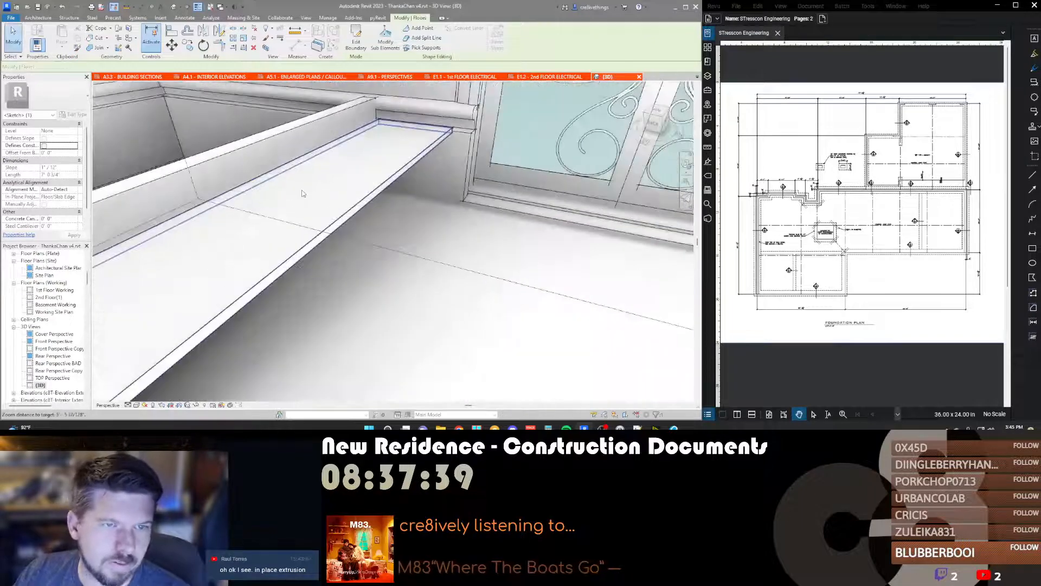
{"action": "double_click", "coordinate": [302, 191]}
{"action": "key", "text": "a"}
{"action": "key", "text": "l"}
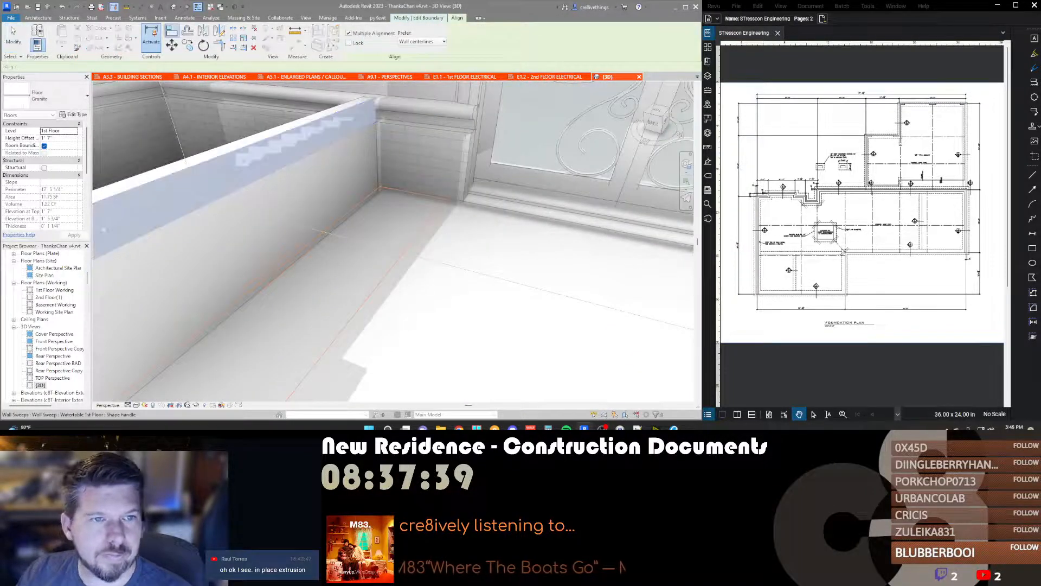
{"action": "left_click", "coordinate": [320, 235]}
{"action": "key", "text": "Escape"}
{"action": "key", "text": "Escape"}
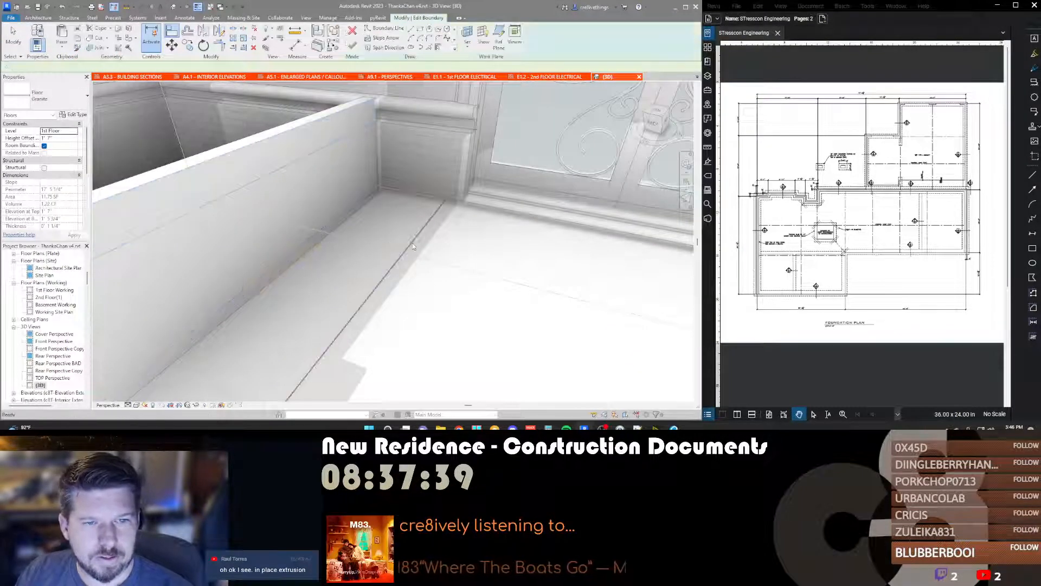
Step: Set the opposite bench floor's width to 1' 10" by moving its front boundary line, and finish without attaching walls
{"action": "left_click", "coordinate": [422, 188]}
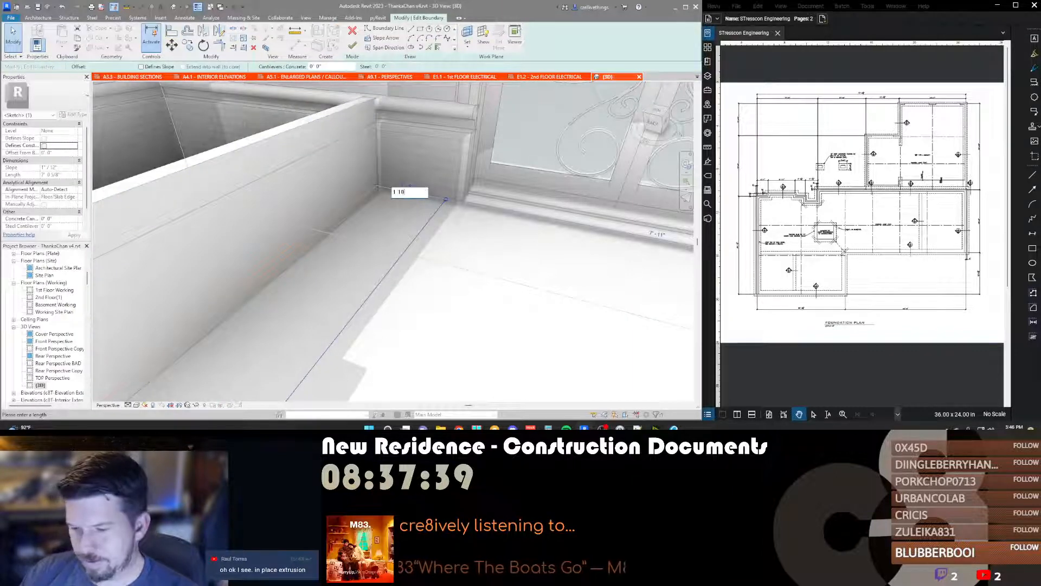
{"action": "key", "text": "Return"}
{"action": "key", "text": "f"}
{"action": "key", "text": "f"}
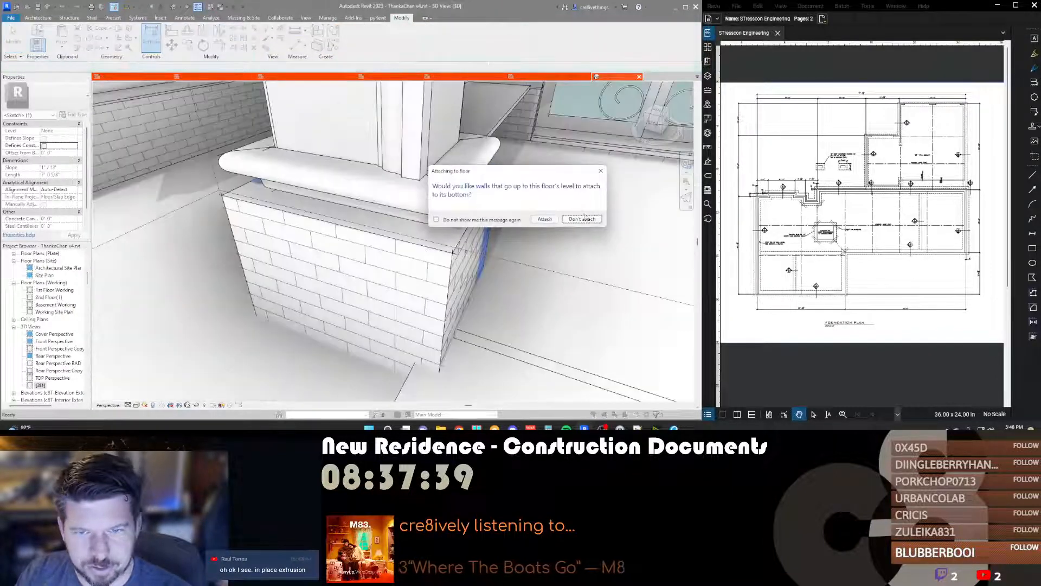
{"action": "left_click", "coordinate": [582, 219]}
Step: Examine the overall house model and its rear yard, including the fence and curved retaining walls
{"action": "scroll", "coordinate": [371, 221], "scroll_direction": "down", "scroll_amount": 10}
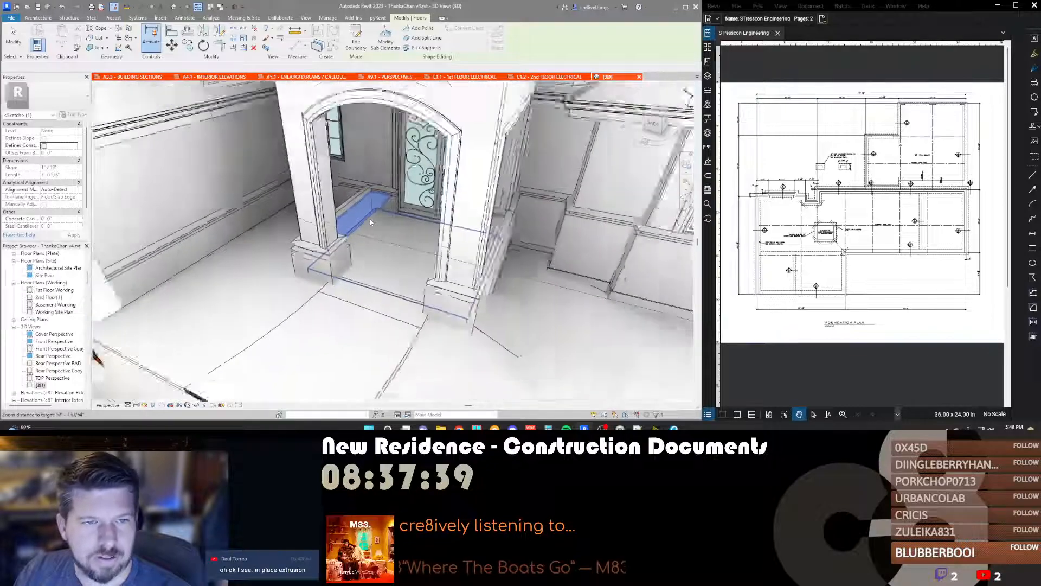
{"action": "scroll", "coordinate": [371, 223], "scroll_direction": "down", "scroll_amount": 5}
{"action": "left_click", "coordinate": [374, 281]}
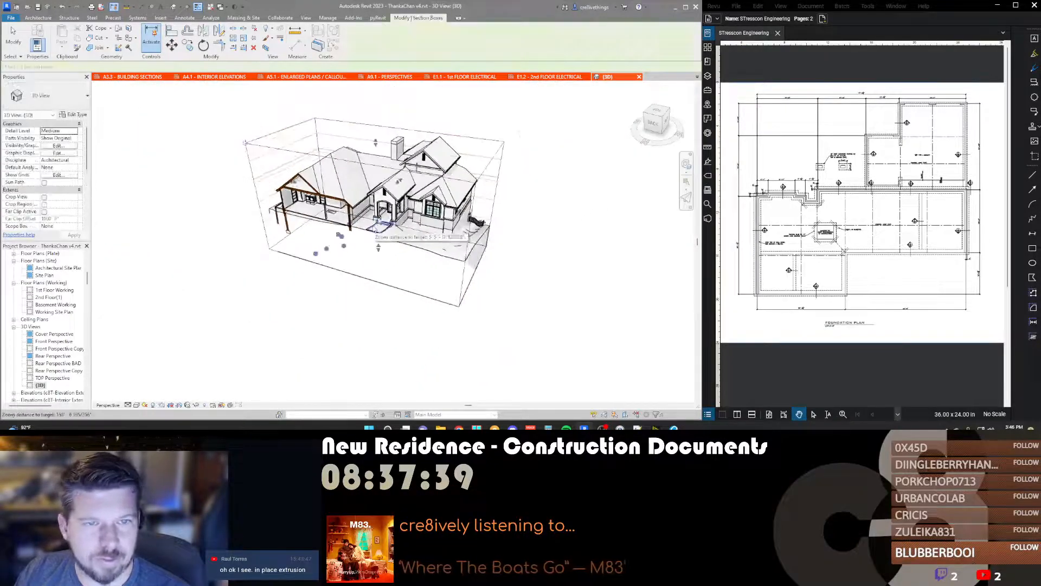
{"action": "middle_click_drag", "start_coordinate": [578, 247], "coordinate": [450, 237], "text": "shift"}
{"action": "scroll", "coordinate": [349, 188], "scroll_direction": "up", "scroll_amount": 4}
{"action": "middle_click_drag", "start_coordinate": [350, 188], "coordinate": [476, 197], "text": "shift"}
{"action": "scroll", "coordinate": [476, 198], "scroll_direction": "up", "scroll_amount": 4}
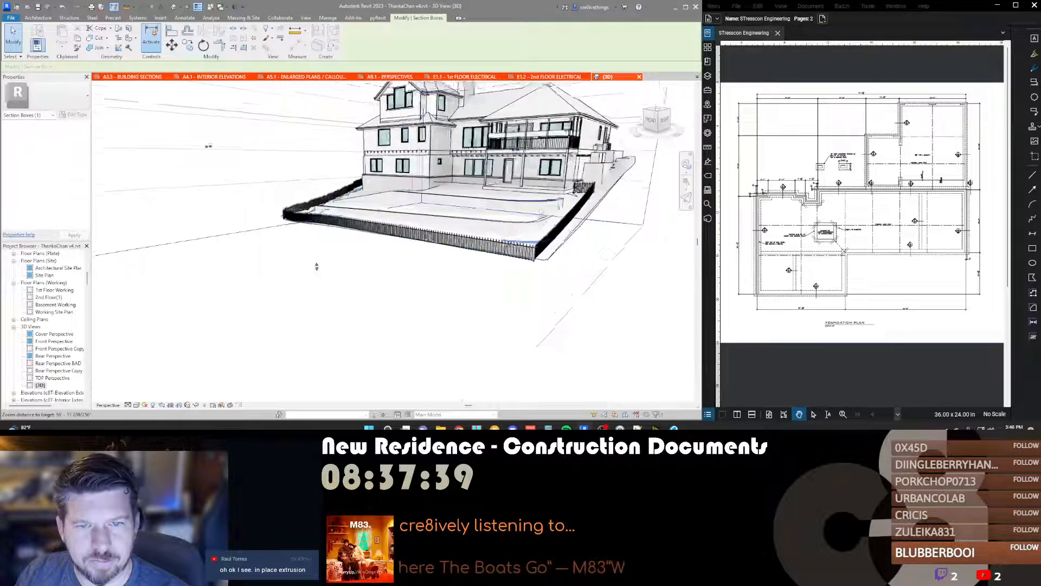
{"action": "scroll", "coordinate": [353, 136], "scroll_direction": "down", "scroll_amount": 3}
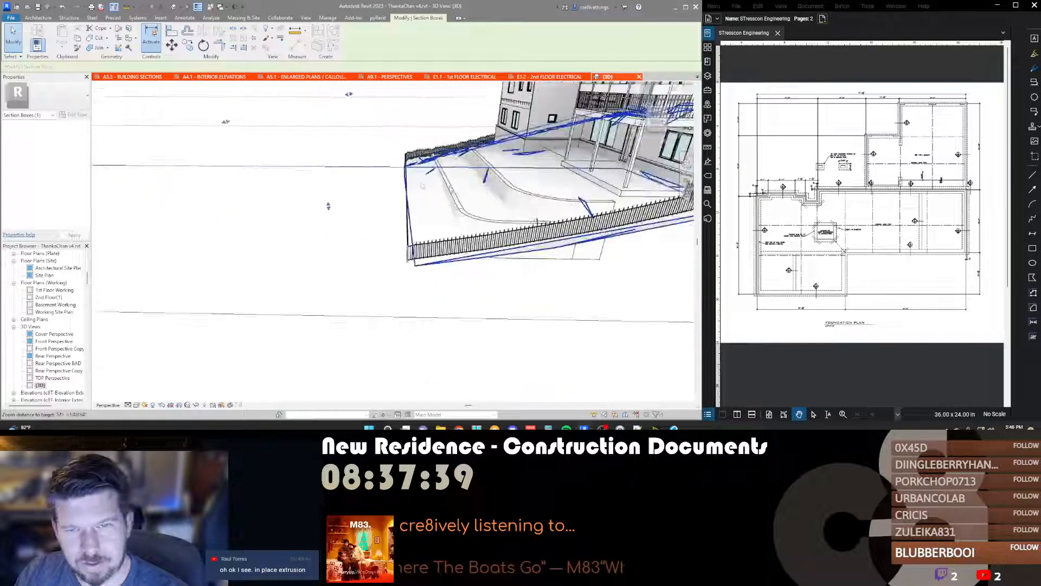
{"action": "middle_click_drag", "start_coordinate": [442, 260], "coordinate": [520, 256], "text": "shift"}
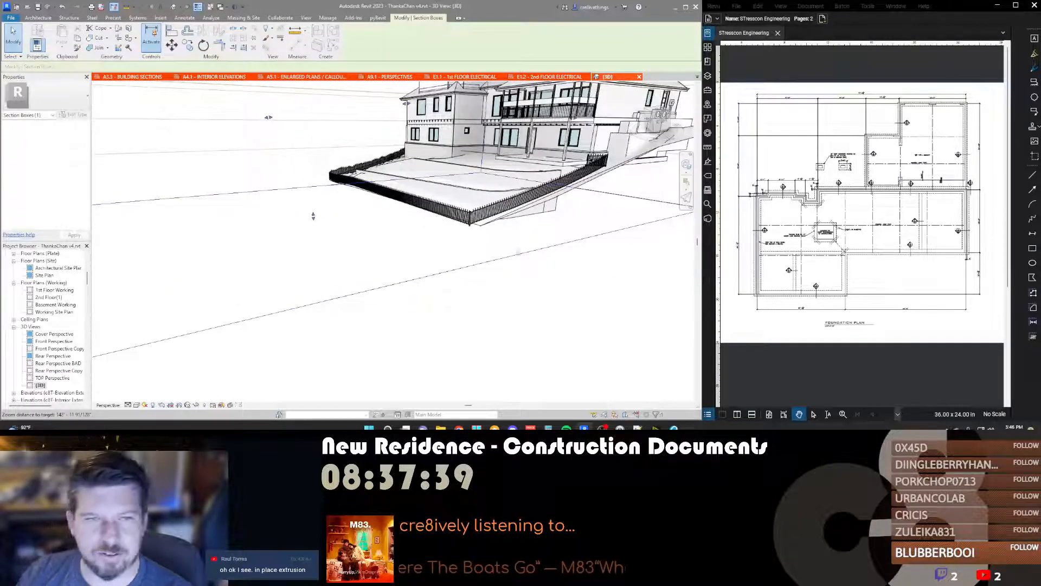
{"action": "scroll", "coordinate": [498, 175], "scroll_direction": "up", "scroll_amount": 4}
{"action": "middle_click_drag", "start_coordinate": [488, 176], "coordinate": [426, 182], "text": "shift"}
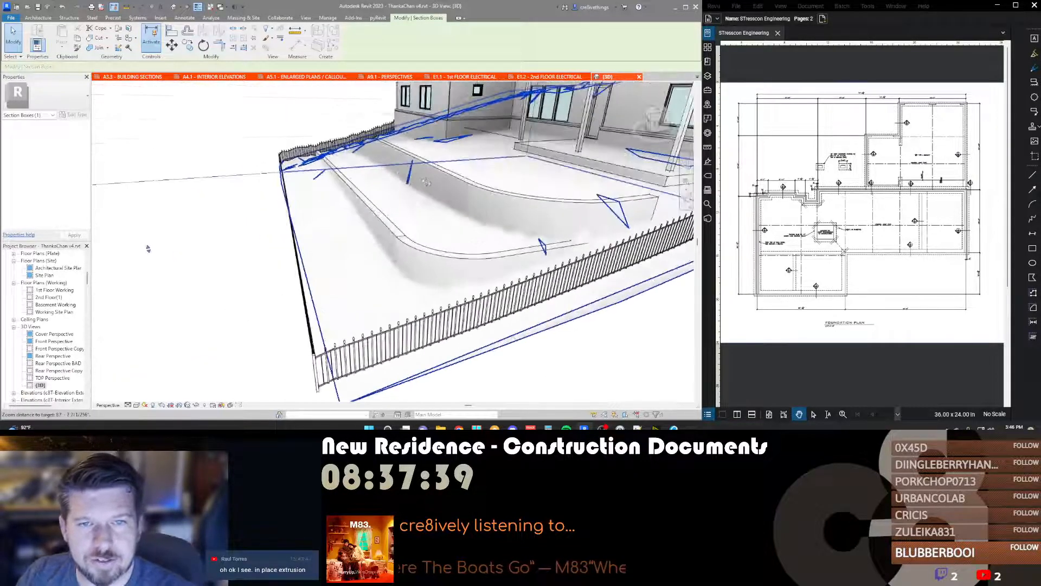
{"action": "scroll", "coordinate": [148, 248], "scroll_direction": "down", "scroll_amount": 4}
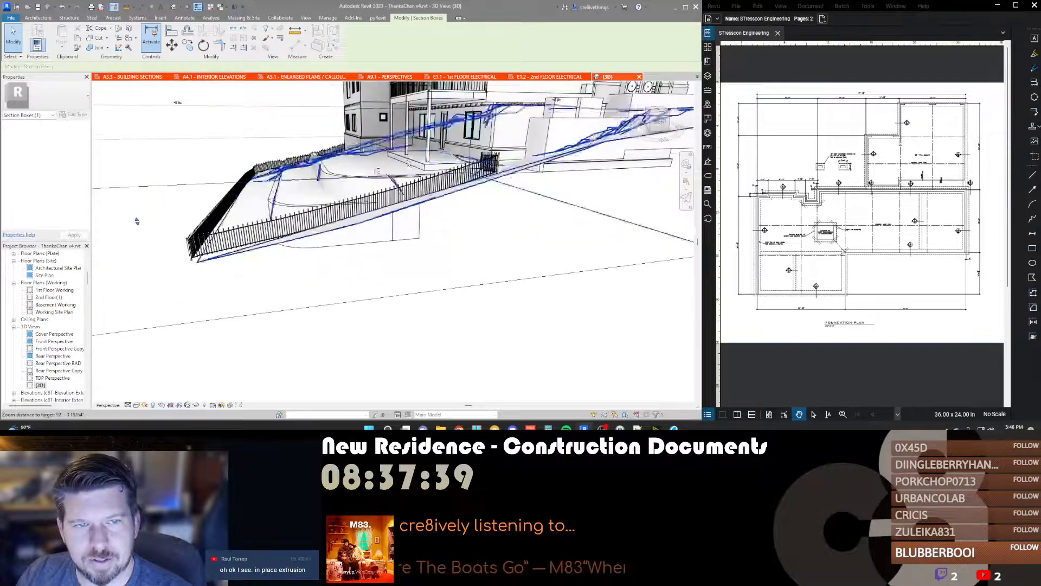
{"action": "scroll", "coordinate": [377, 171], "scroll_direction": "down", "scroll_amount": 5}
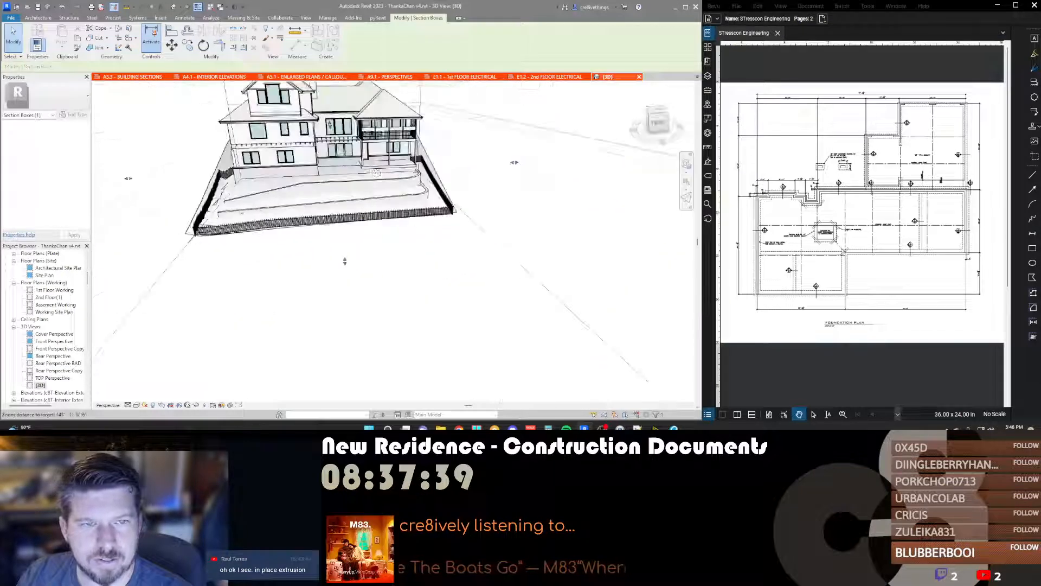
Step: Inspect the side of the house and return to the front elevation around the entry porch
{"action": "middle_click_drag", "start_coordinate": [376, 172], "coordinate": [483, 162], "text": "shift"}
{"action": "scroll", "coordinate": [483, 162], "scroll_direction": "down", "scroll_amount": 4}
{"action": "scroll", "coordinate": [204, 178], "scroll_direction": "up", "scroll_amount": 10}
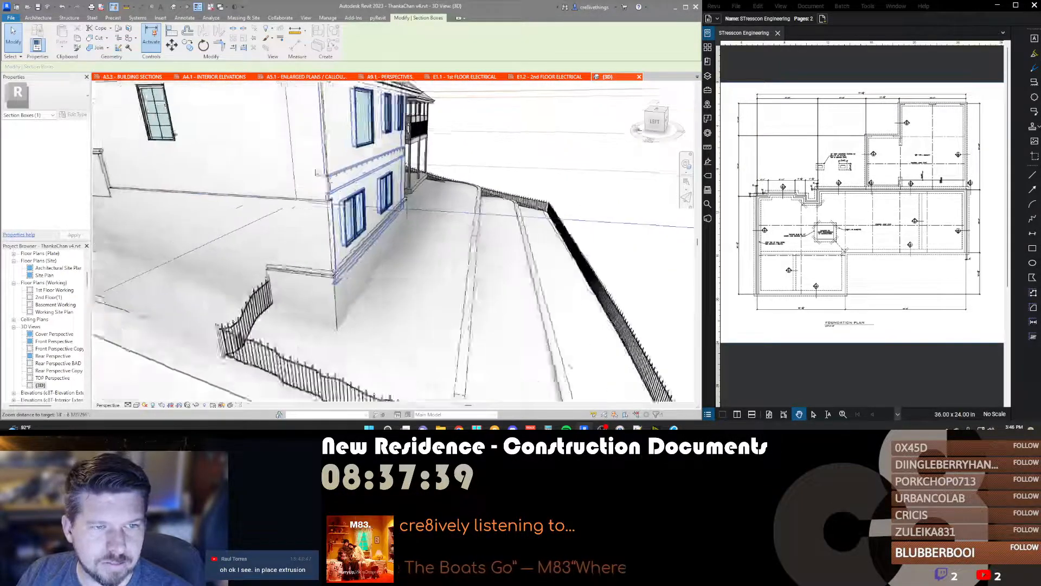
{"action": "scroll", "coordinate": [316, 172], "scroll_direction": "down", "scroll_amount": 8}
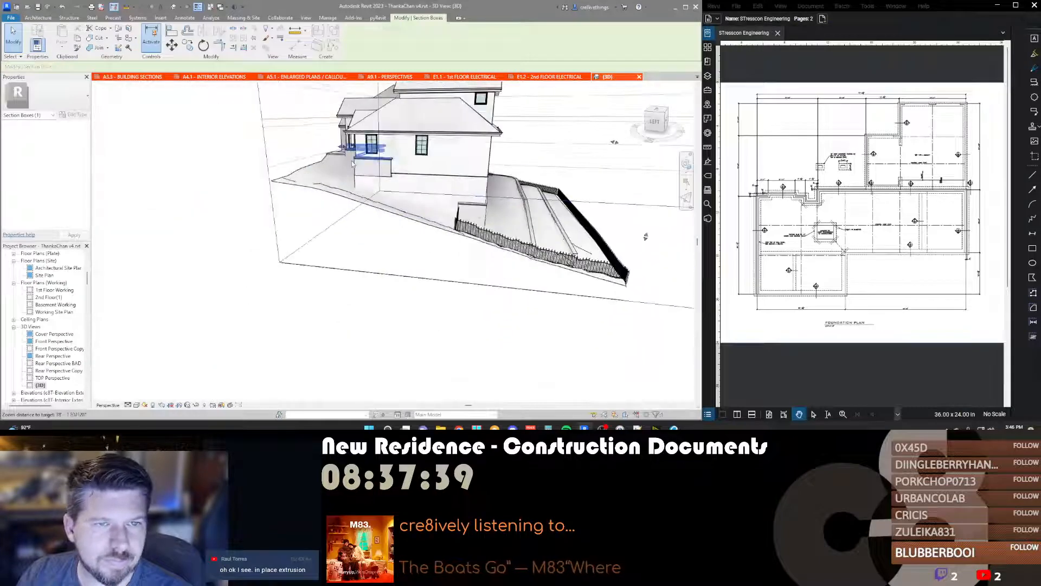
{"action": "scroll", "coordinate": [353, 164], "scroll_direction": "up", "scroll_amount": 5}
{"action": "middle_click_drag", "start_coordinate": [353, 163], "coordinate": [425, 164], "text": "shift"}
{"action": "scroll", "coordinate": [425, 164], "scroll_direction": "down", "scroll_amount": 4}
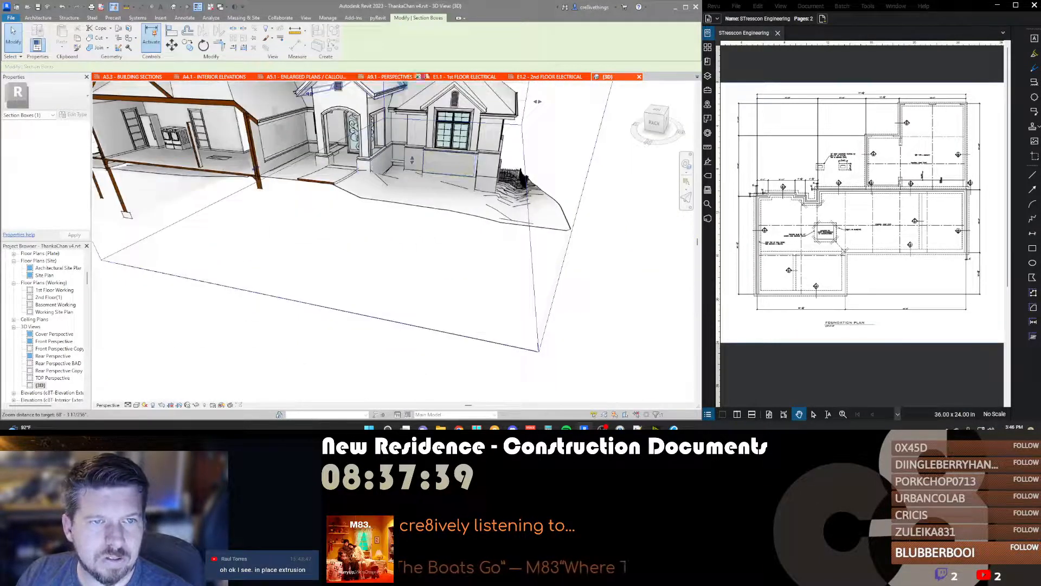
Step: Open the S1 Foundation Plan sheet and examine the porch slab and its dimensions in the 1st Floor Foundation Layout
{"action": "left_click", "coordinate": [697, 77]}
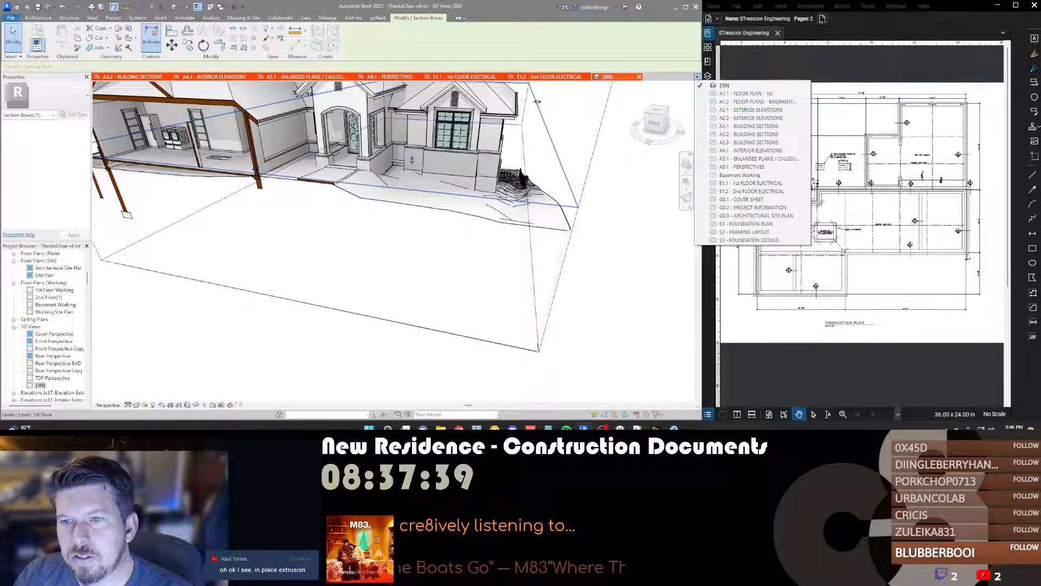
{"action": "left_click", "coordinate": [746, 224]}
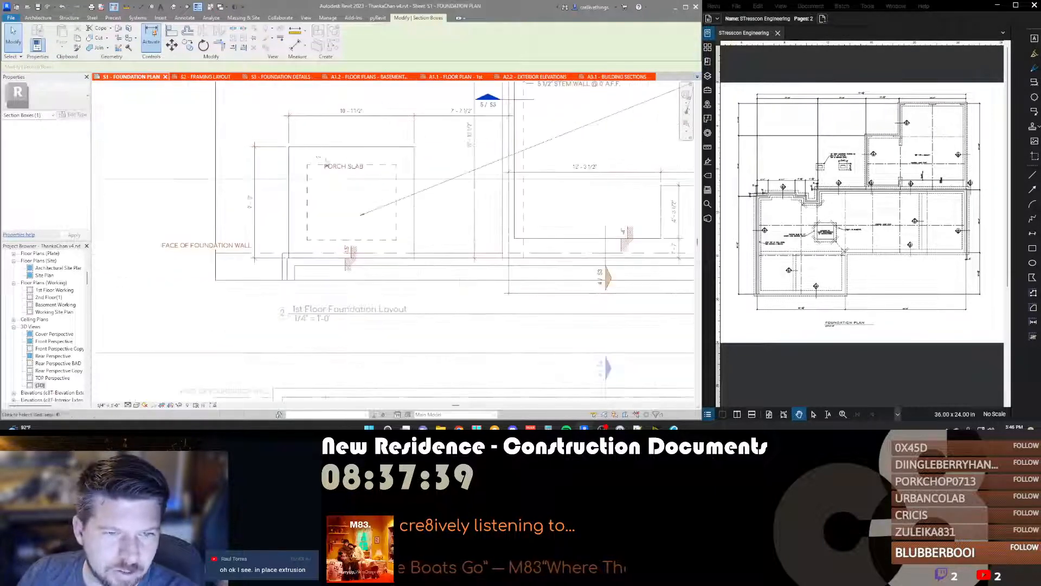
{"action": "scroll", "coordinate": [329, 158], "scroll_direction": "down", "scroll_amount": 2}
{"action": "scroll", "coordinate": [308, 137], "scroll_direction": "up", "scroll_amount": 4}
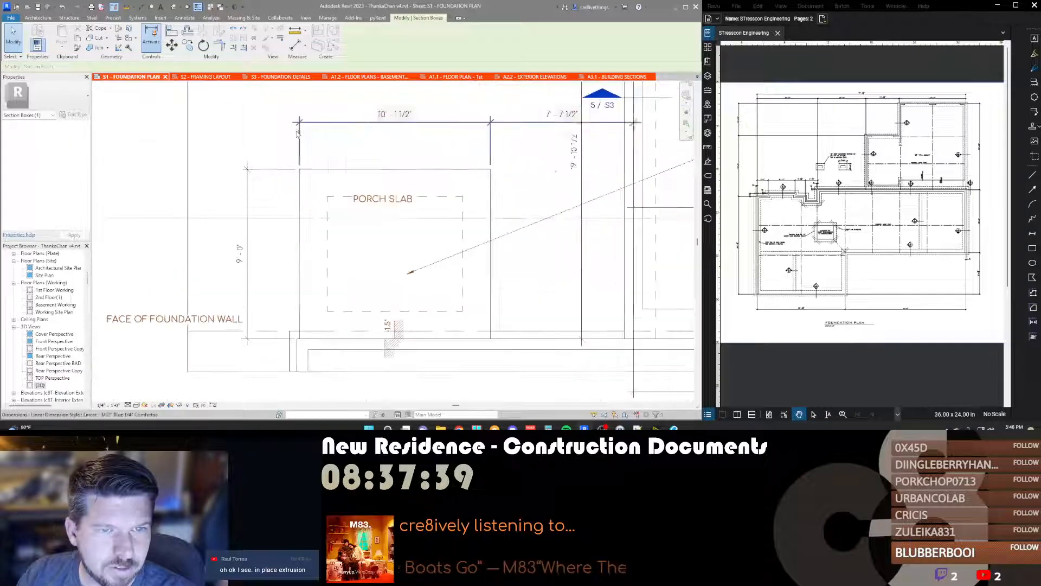
{"action": "scroll", "coordinate": [391, 246], "scroll_direction": "down", "scroll_amount": 3}
{"action": "scroll", "coordinate": [436, 203], "scroll_direction": "up", "scroll_amount": 3}
{"action": "scroll", "coordinate": [457, 230], "scroll_direction": "down", "scroll_amount": 1}
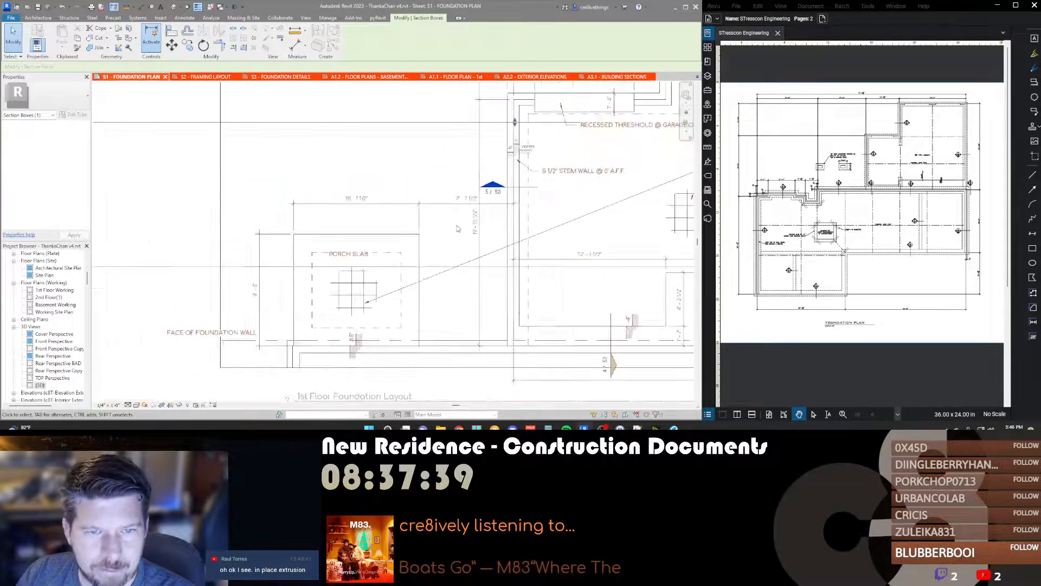
{"action": "scroll", "coordinate": [429, 172], "scroll_direction": "down", "scroll_amount": 1}
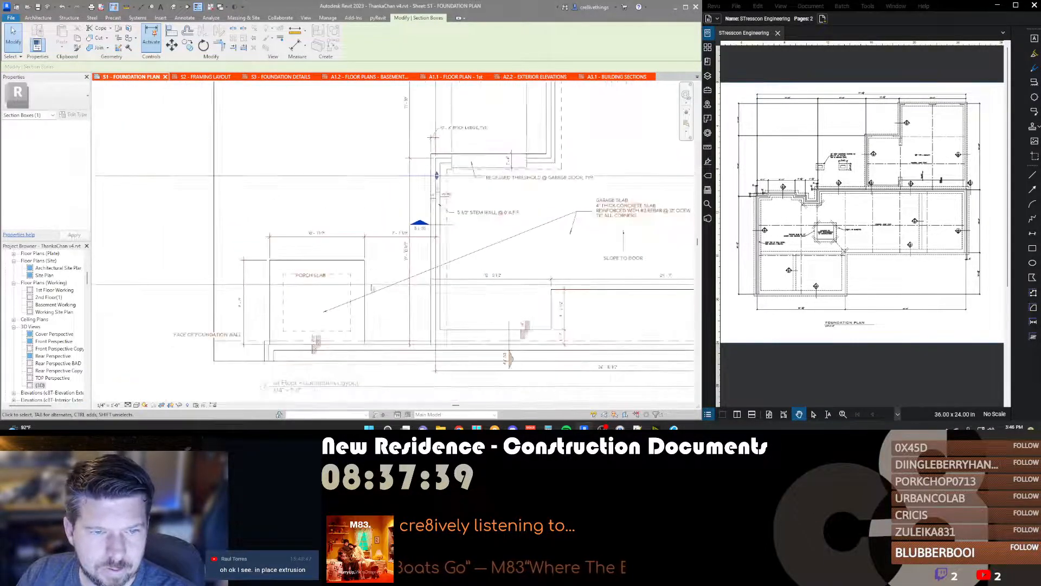
{"action": "scroll", "coordinate": [327, 311], "scroll_direction": "up", "scroll_amount": 1}
{"action": "scroll", "coordinate": [359, 268], "scroll_direction": "up", "scroll_amount": 1}
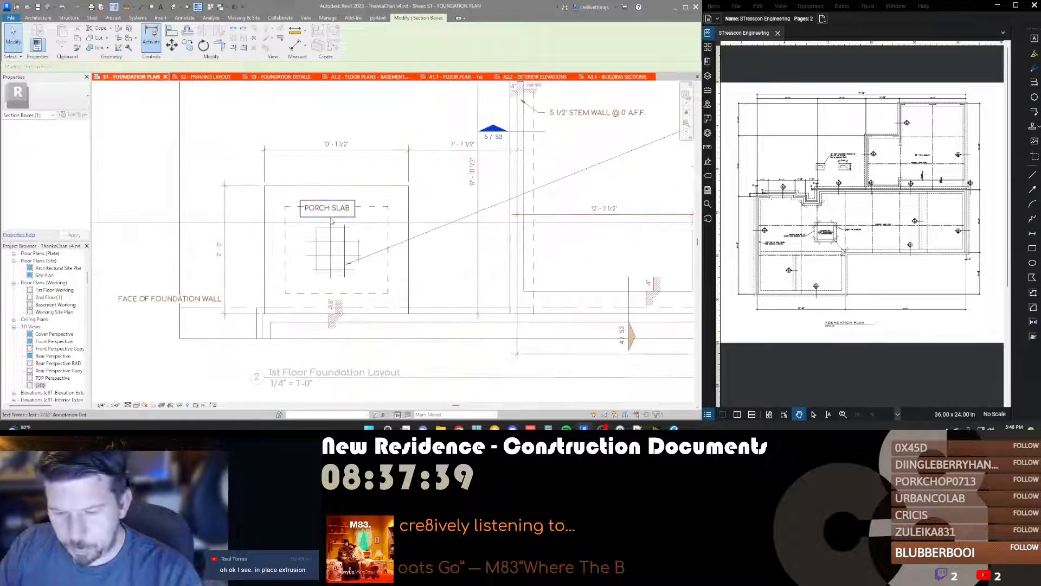
Step: Add an overall aligned dimension above the porch slab, from the foundation wall's outer reference to the garage stem wall
{"action": "left_click", "coordinate": [479, 194]}
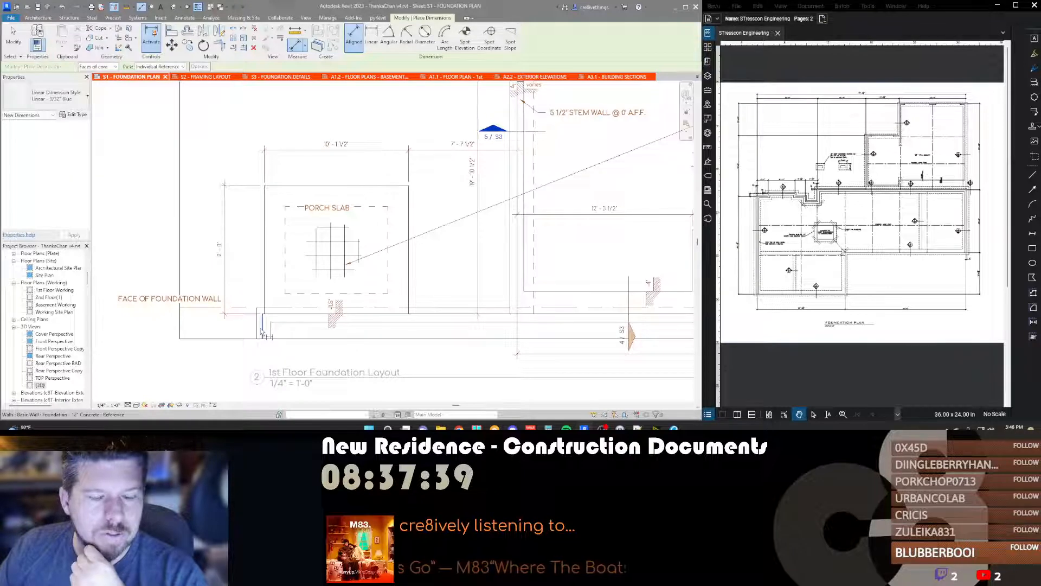
{"action": "left_click", "coordinate": [261, 332]}
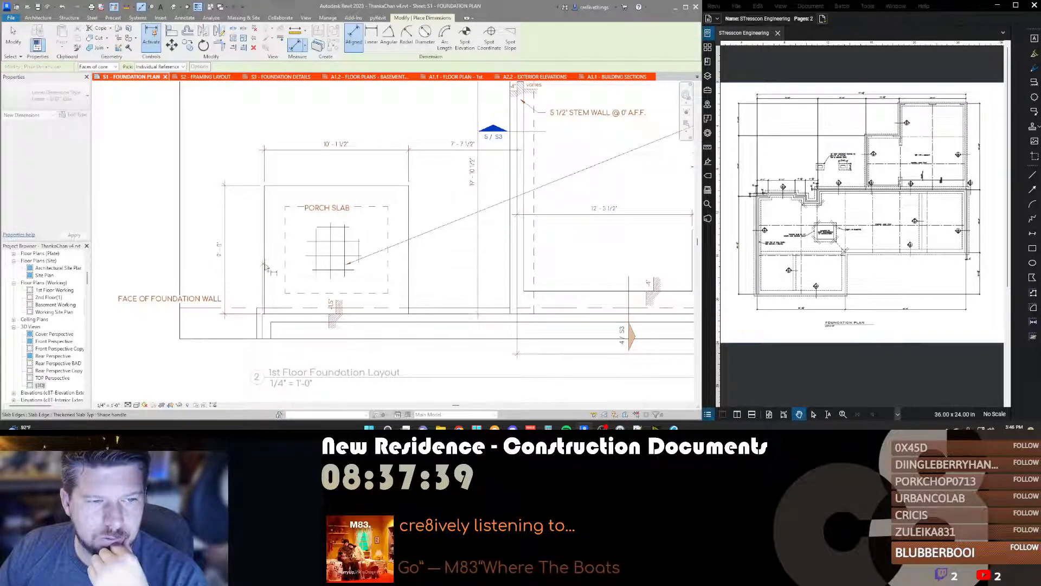
{"action": "left_click", "coordinate": [513, 264]}
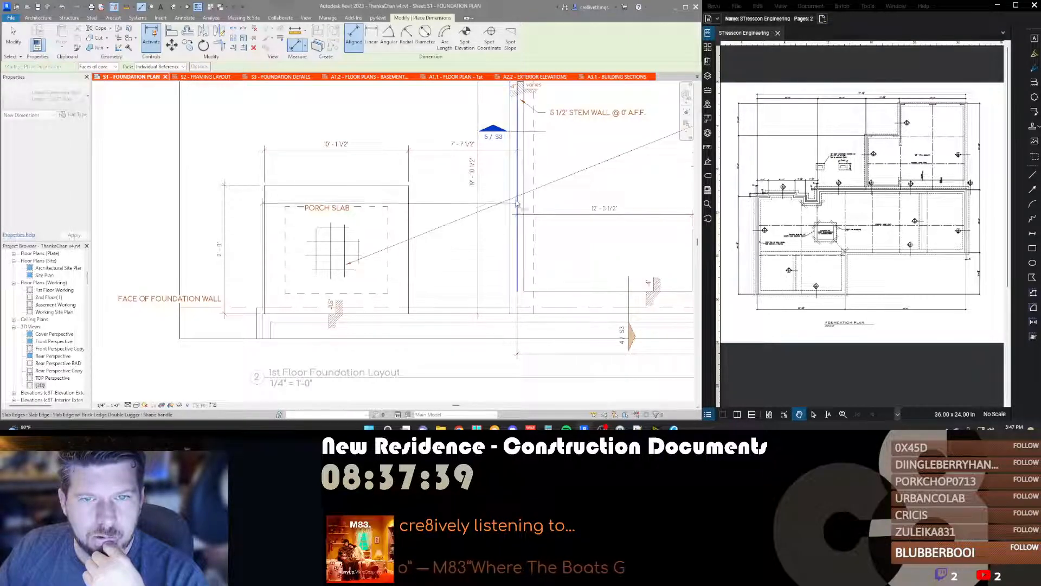
{"action": "middle_click_drag", "start_coordinate": [417, 148], "coordinate": [418, 209]}
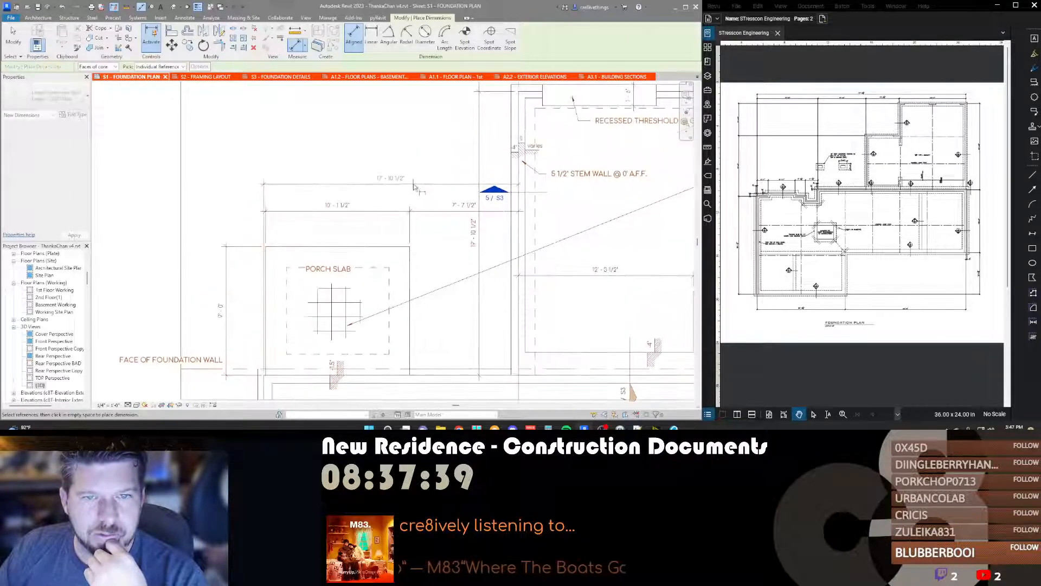
{"action": "left_click", "coordinate": [414, 197]}
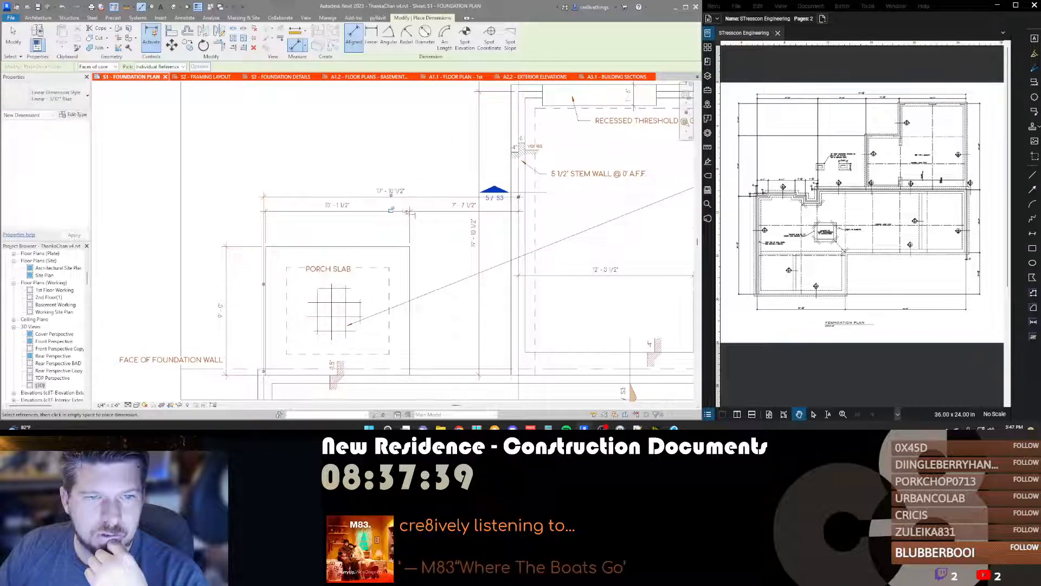
{"action": "middle_click_drag", "start_coordinate": [311, 219], "coordinate": [328, 221]}
{"action": "key", "text": "Escape"}
Step: Add a witness line at the foundation wall to the porch slab's dimension string and move the short segment's text outside
{"action": "left_click", "coordinate": [313, 216]}
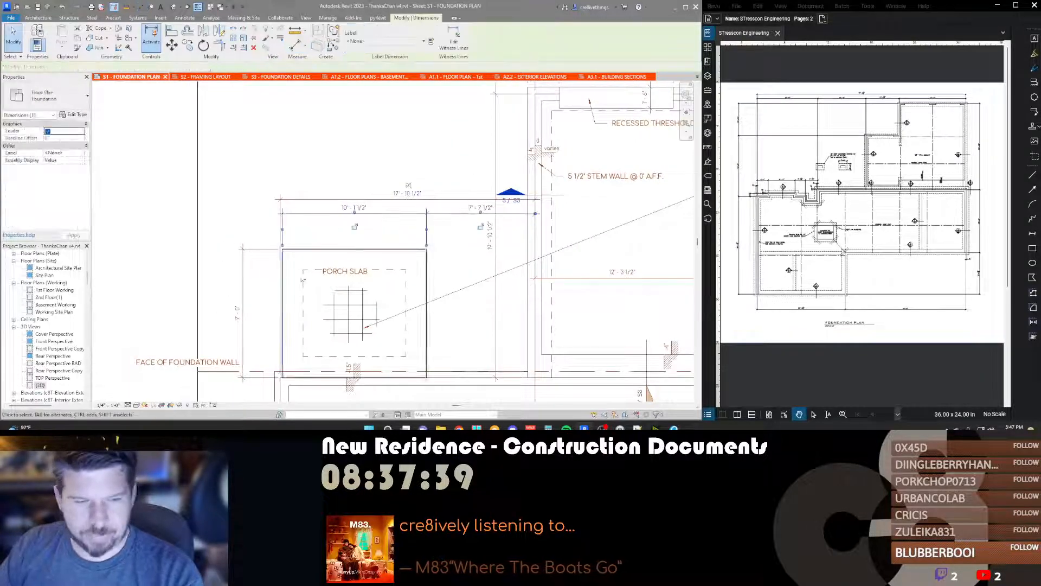
{"action": "left_click", "coordinate": [254, 153]}
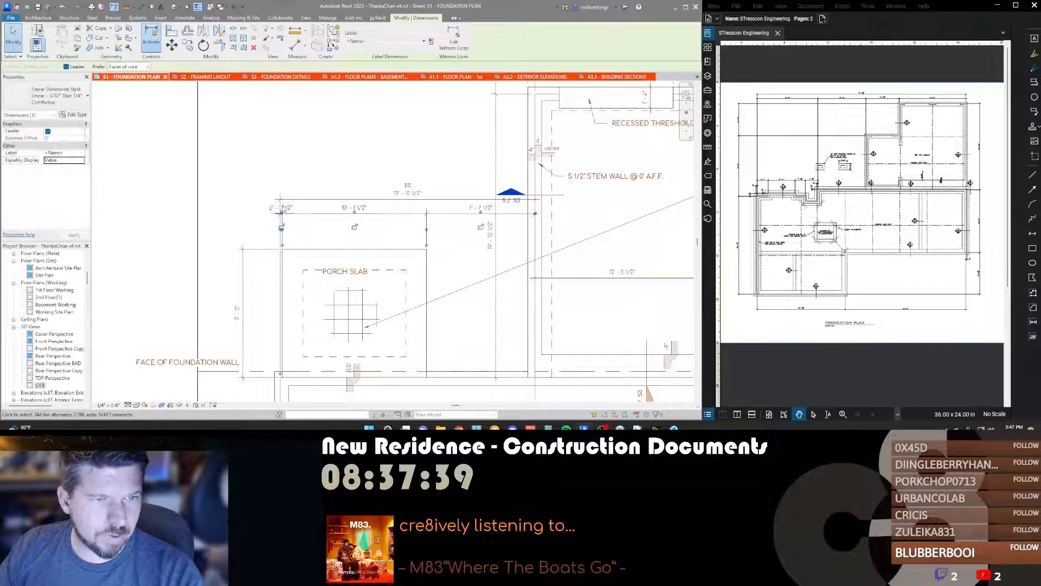
{"action": "left_click_drag", "start_coordinate": [282, 215], "coordinate": [261, 213]}
{"action": "key", "text": "Escape"}
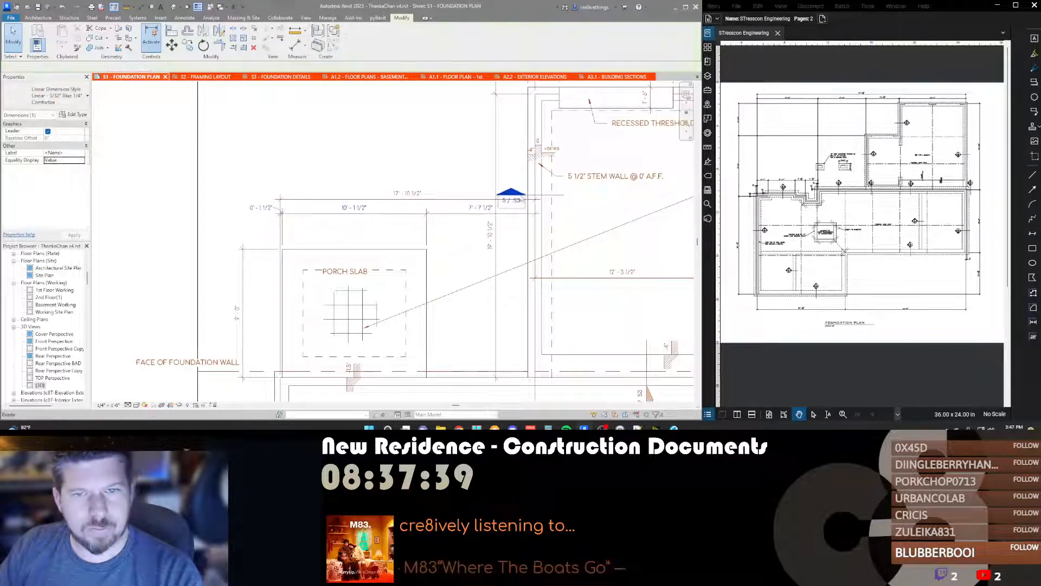
Step: Move the 5 / S3 section marker slightly up, clear of the new overall dimension
{"action": "left_click", "coordinate": [537, 198]}
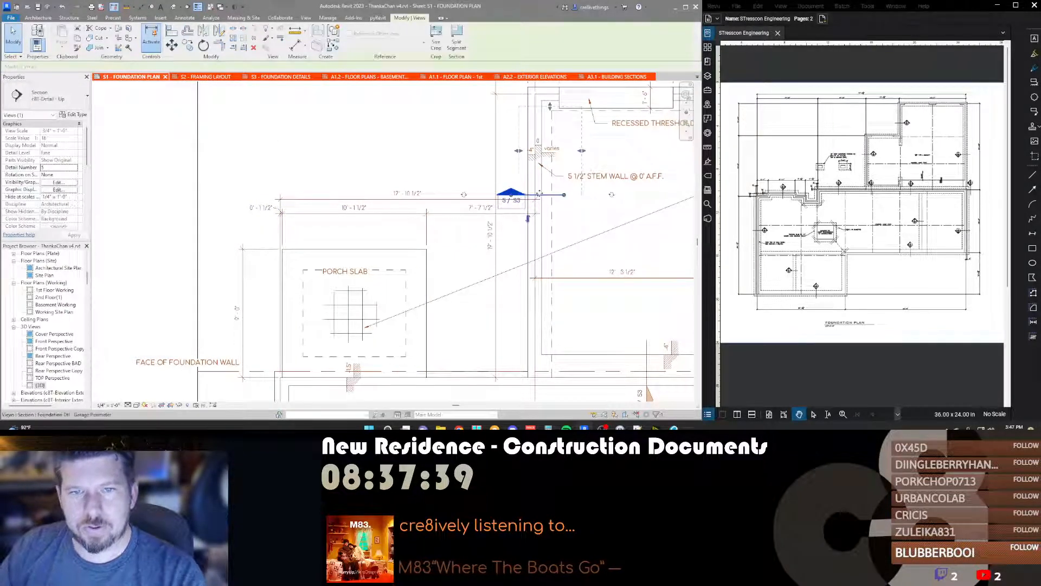
{"action": "key", "text": "Escape"}
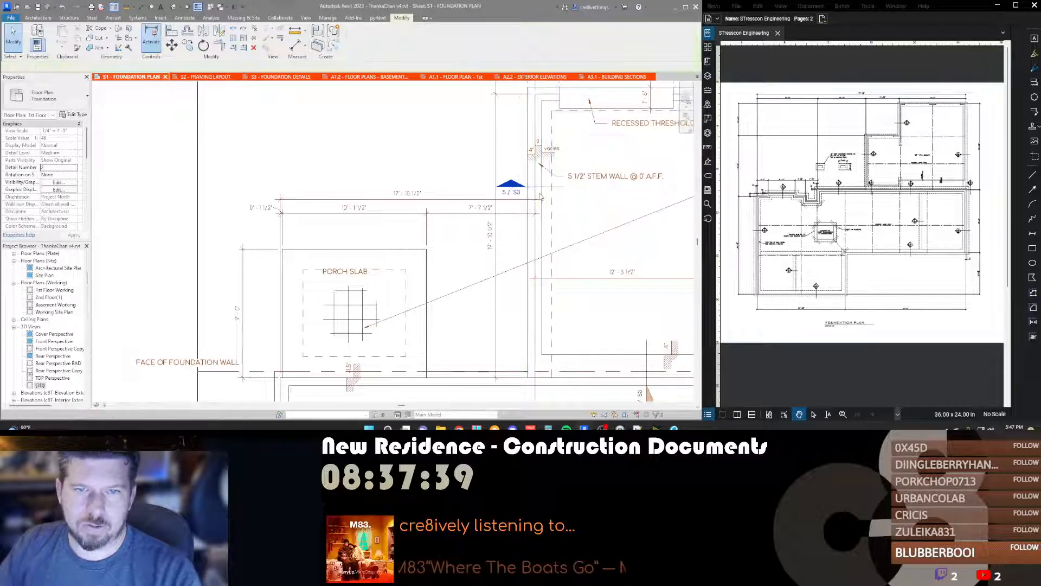
Step: Review the 1st Floor Foundation Layout around the porch slab, stem wall and garage slab notes
{"action": "scroll", "coordinate": [539, 195], "scroll_direction": "down", "scroll_amount": 2}
{"action": "scroll", "coordinate": [538, 192], "scroll_direction": "down", "scroll_amount": 1}
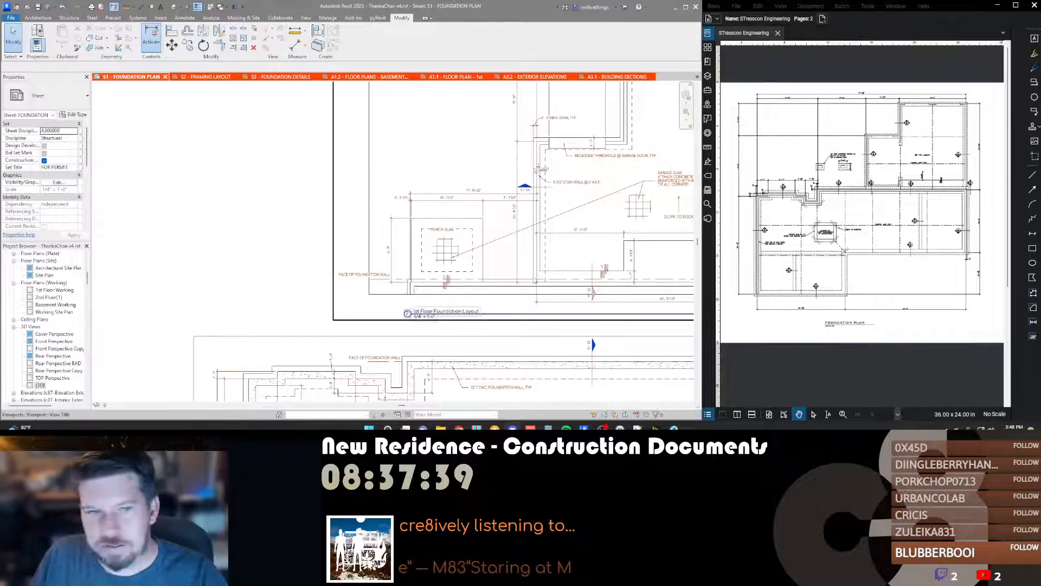
{"action": "middle_click_drag", "start_coordinate": [515, 239], "coordinate": [421, 233]}
{"action": "scroll", "coordinate": [418, 230], "scroll_direction": "down", "scroll_amount": 1}
{"action": "scroll", "coordinate": [417, 226], "scroll_direction": "up", "scroll_amount": 2}
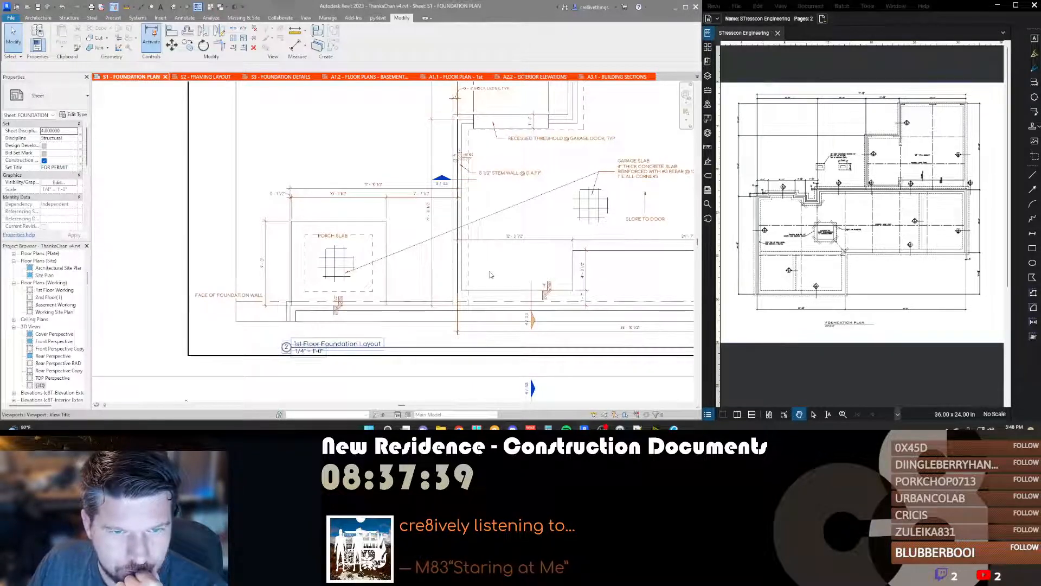
{"action": "middle_click_drag", "start_coordinate": [542, 266], "coordinate": [448, 286]}
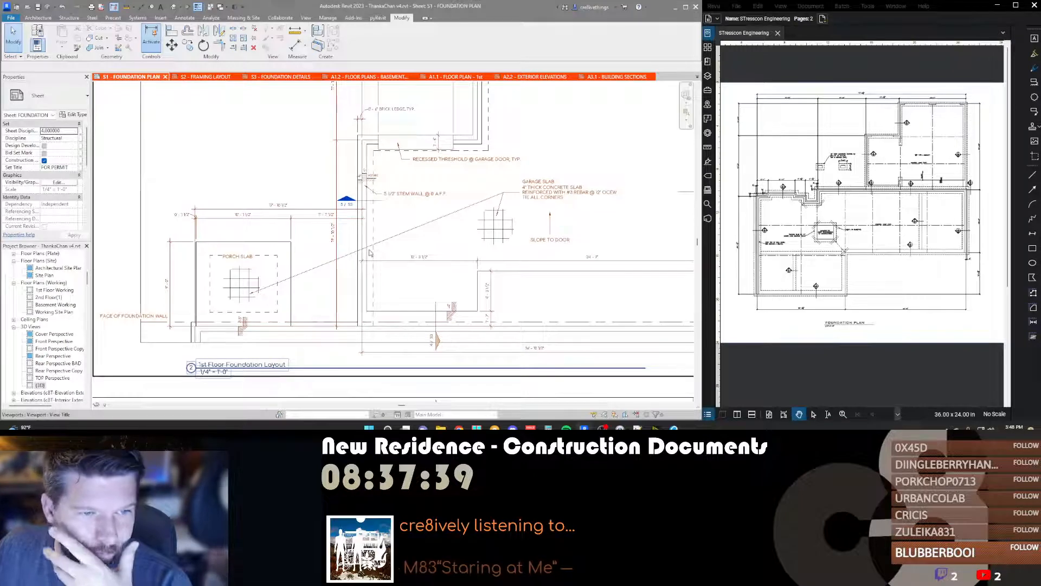
Step: Review the 1st Floor Foundation Layout's garage thresholds, brick ledge and outer dimensions, and its placement above the basement layout
{"action": "middle_click_drag", "start_coordinate": [325, 164], "coordinate": [312, 244]}
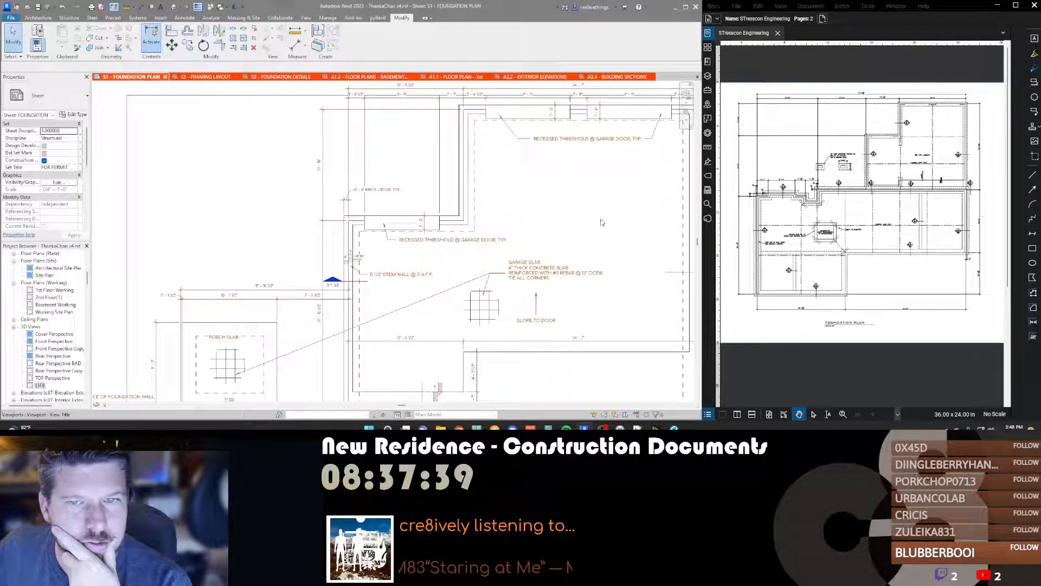
{"action": "middle_click_drag", "start_coordinate": [601, 219], "coordinate": [529, 265]}
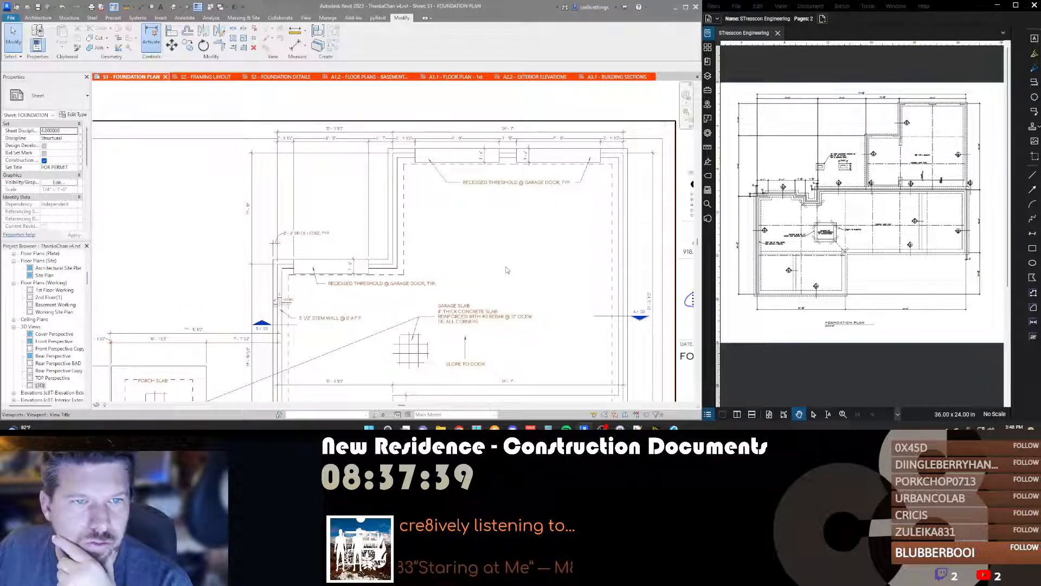
{"action": "scroll", "coordinate": [471, 260], "scroll_direction": "down", "scroll_amount": 2}
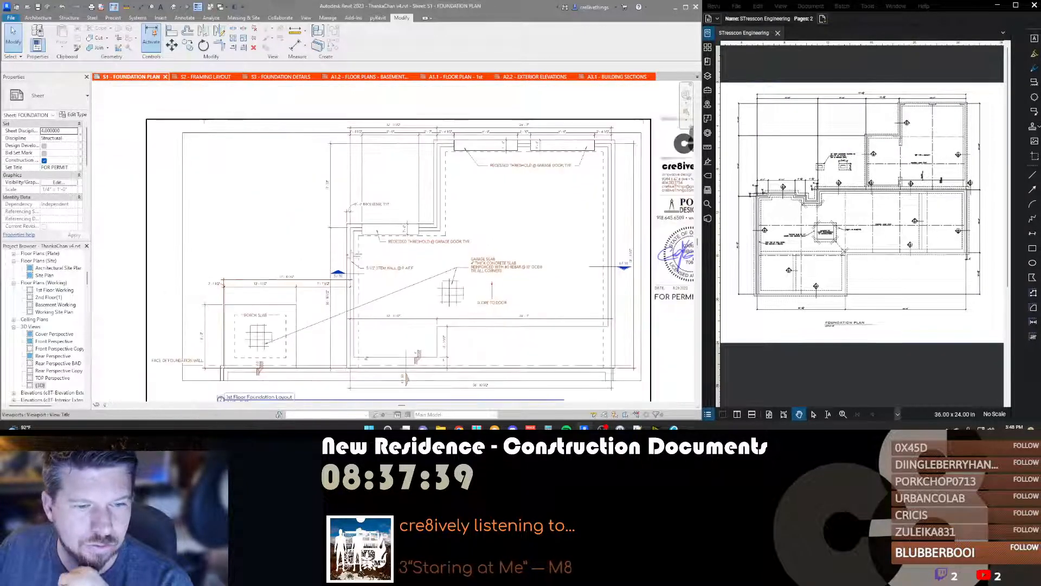
{"action": "middle_click_drag", "start_coordinate": [337, 345], "coordinate": [404, 269]}
{"action": "scroll", "coordinate": [404, 269], "scroll_direction": "down", "scroll_amount": 2}
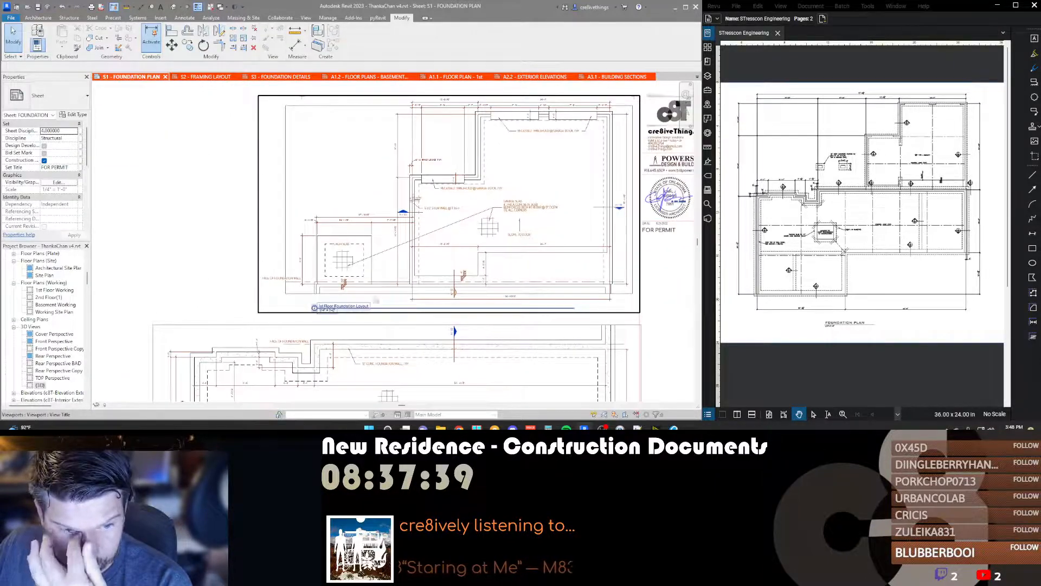
{"action": "middle_click_drag", "start_coordinate": [332, 338], "coordinate": [377, 230]}
{"action": "scroll", "coordinate": [376, 230], "scroll_direction": "down", "scroll_amount": 2}
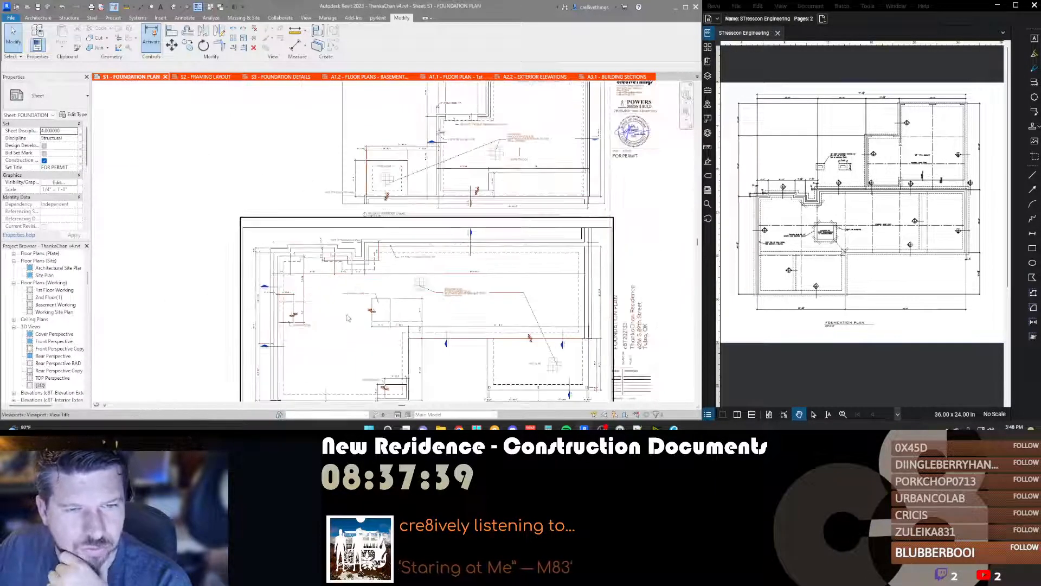
{"action": "scroll", "coordinate": [379, 208], "scroll_direction": "up", "scroll_amount": 1}
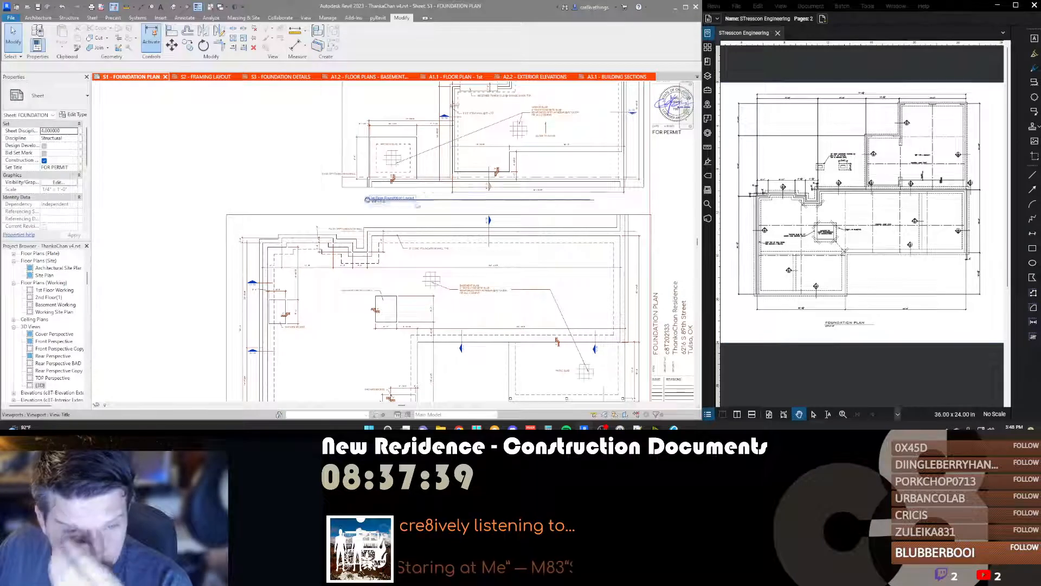
{"action": "scroll", "coordinate": [417, 187], "scroll_direction": "down", "scroll_amount": 1}
{"action": "scroll", "coordinate": [474, 195], "scroll_direction": "up", "scroll_amount": 2}
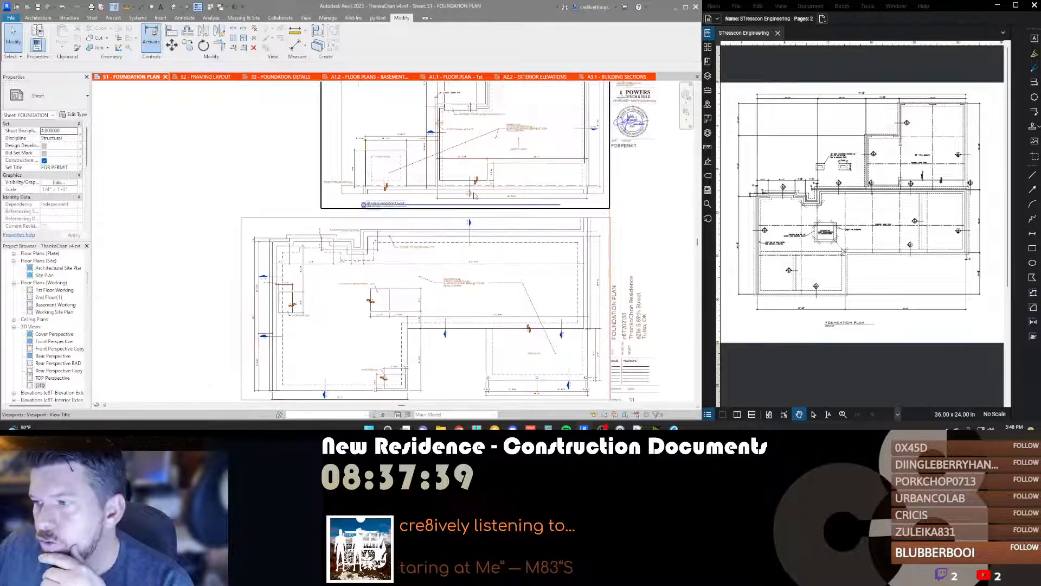
Step: Examine the Basement Foundation Layout's slab note, elevator pit, section markers and patio slab dimensions
{"action": "middle_click_drag", "start_coordinate": [434, 294], "coordinate": [408, 218]}
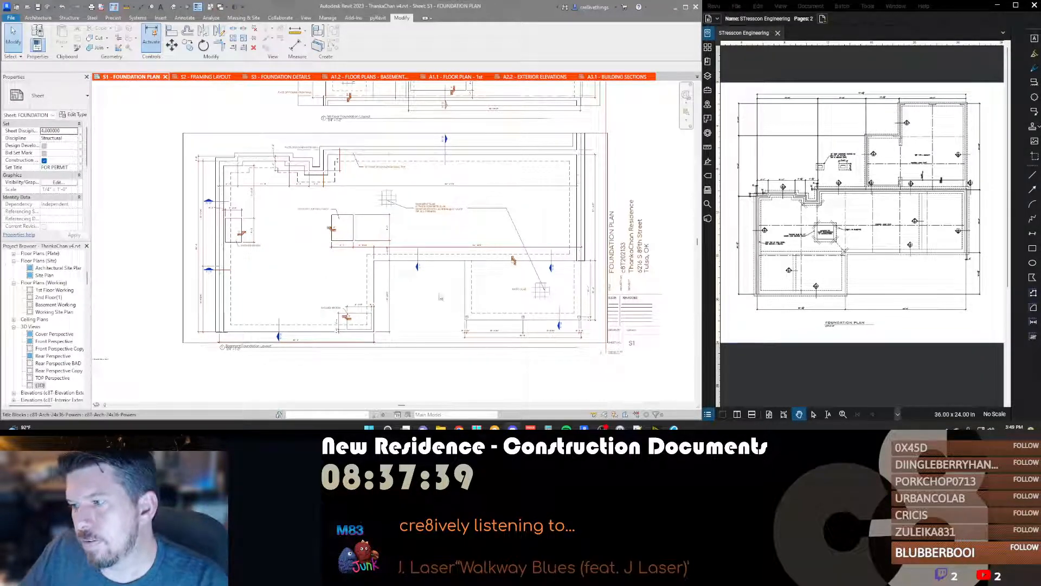
{"action": "scroll", "coordinate": [491, 179], "scroll_direction": "down", "scroll_amount": 3}
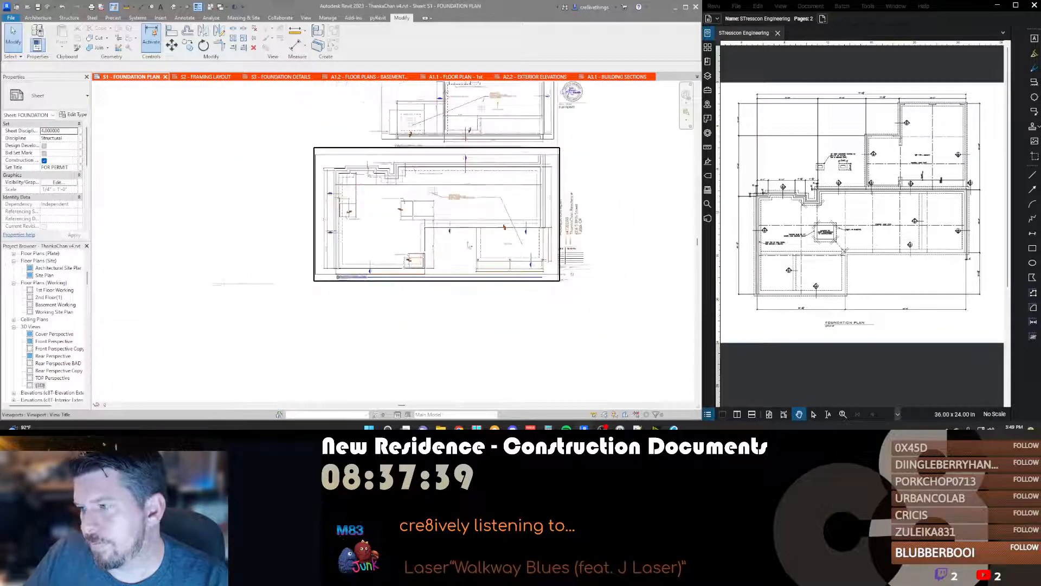
{"action": "scroll", "coordinate": [445, 157], "scroll_direction": "up", "scroll_amount": 3}
{"action": "scroll", "coordinate": [428, 284], "scroll_direction": "up", "scroll_amount": 4}
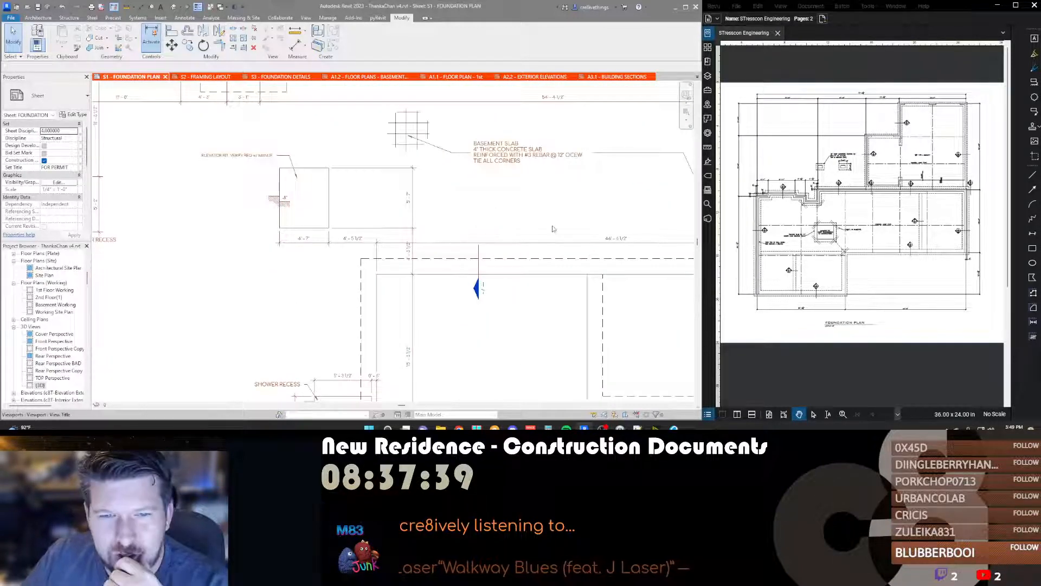
{"action": "middle_click_drag", "start_coordinate": [435, 206], "coordinate": [221, 199]}
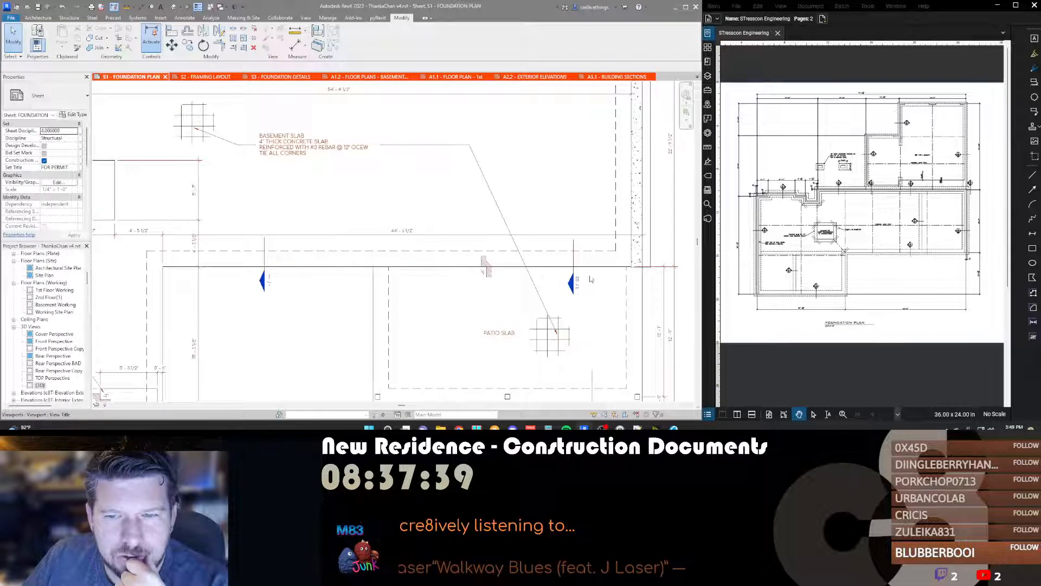
{"action": "scroll", "coordinate": [580, 279], "scroll_direction": "down", "scroll_amount": 2}
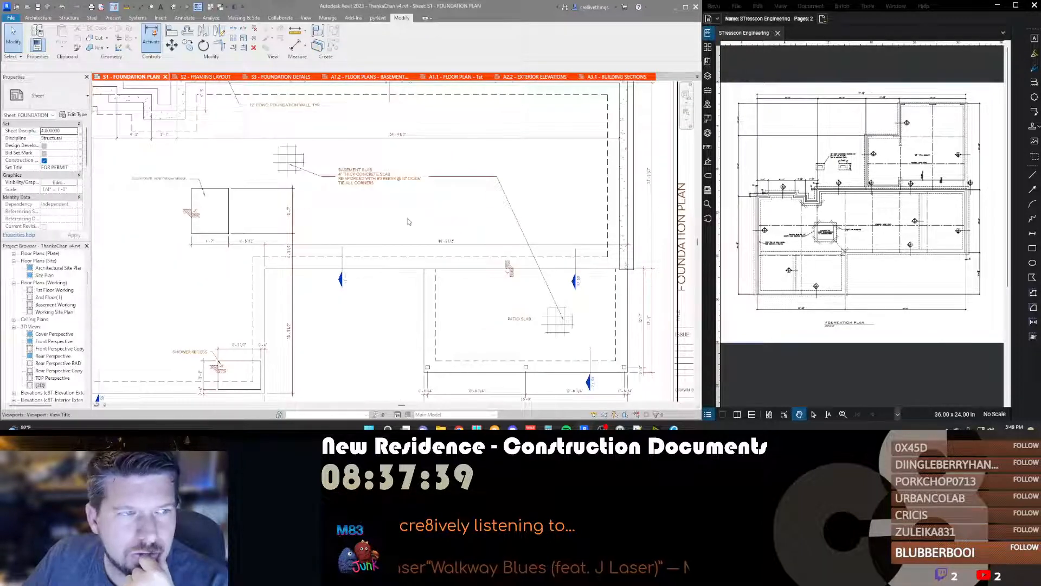
{"action": "middle_click_drag", "start_coordinate": [408, 220], "coordinate": [401, 246]}
Step: Activate the basement foundation viewport and check the long horizontal dimension string's references along the foundation walls
{"action": "left_click", "coordinate": [482, 162]}
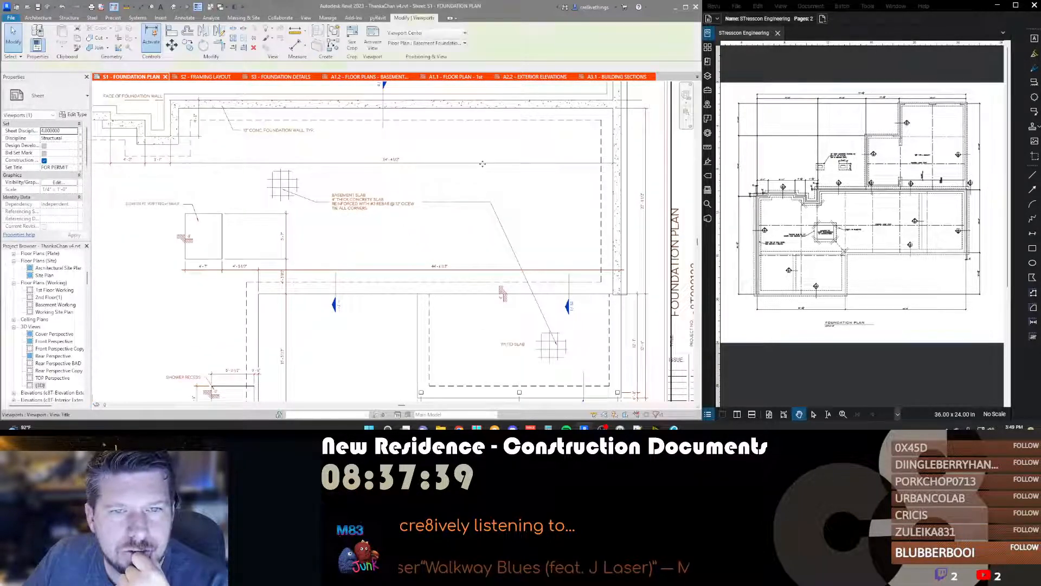
{"action": "left_click_drag", "start_coordinate": [617, 165], "coordinate": [621, 163]}
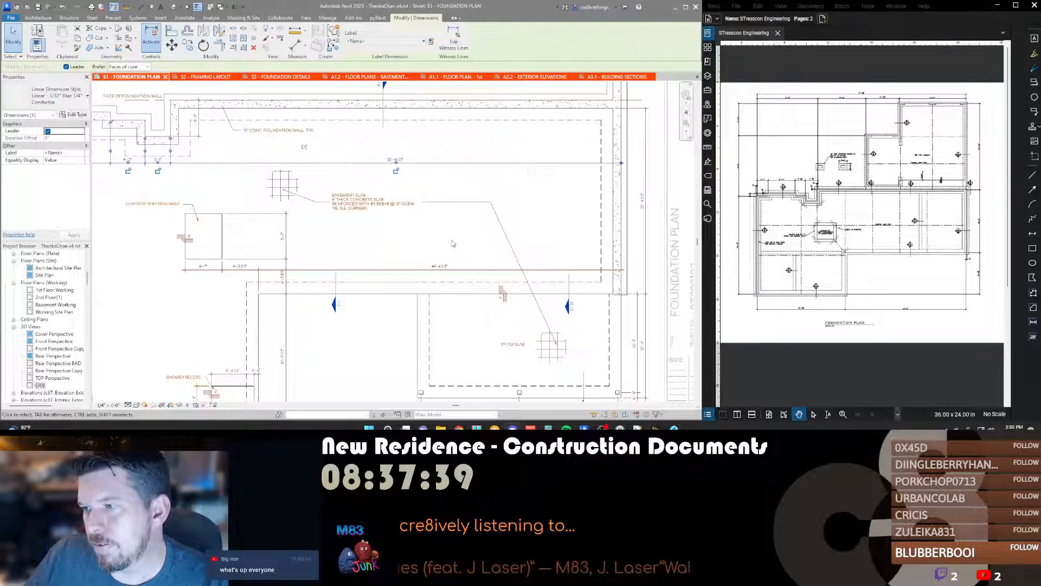
{"action": "scroll", "coordinate": [488, 292], "scroll_direction": "down", "scroll_amount": 3}
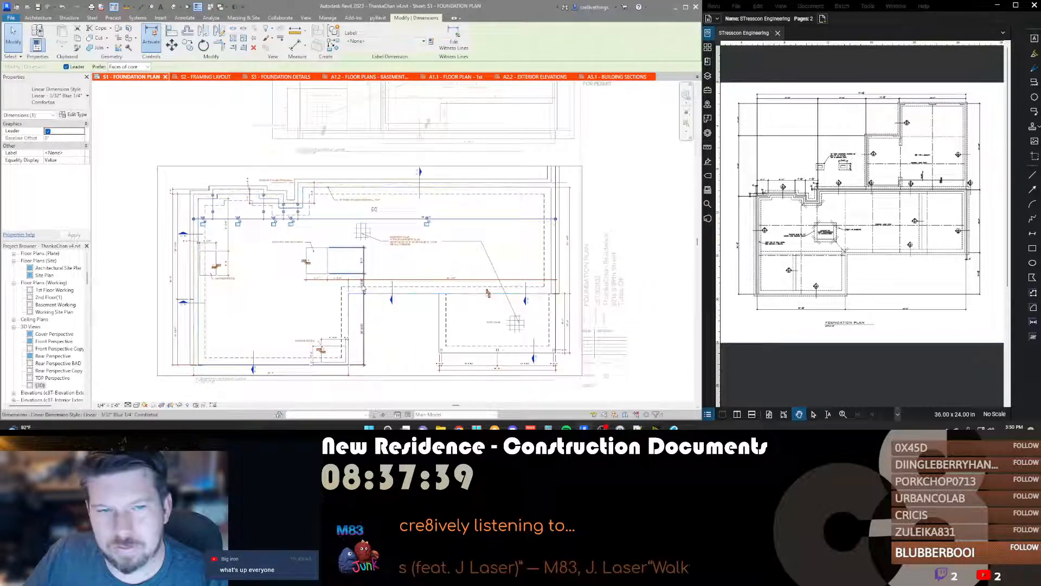
{"action": "scroll", "coordinate": [350, 268], "scroll_direction": "up", "scroll_amount": 3}
{"action": "scroll", "coordinate": [340, 266], "scroll_direction": "down", "scroll_amount": 3}
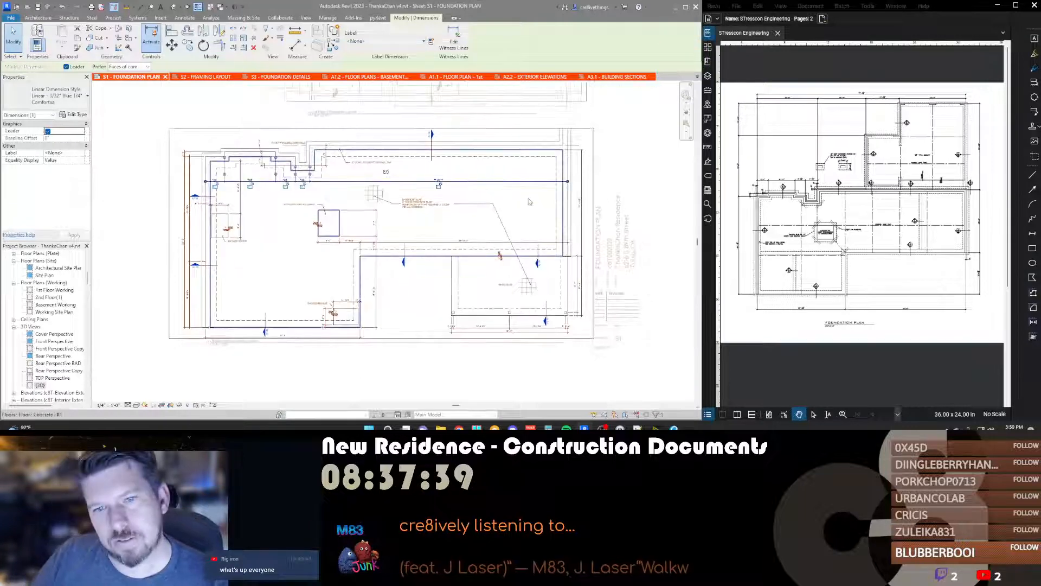
{"action": "left_click", "coordinate": [650, 163]}
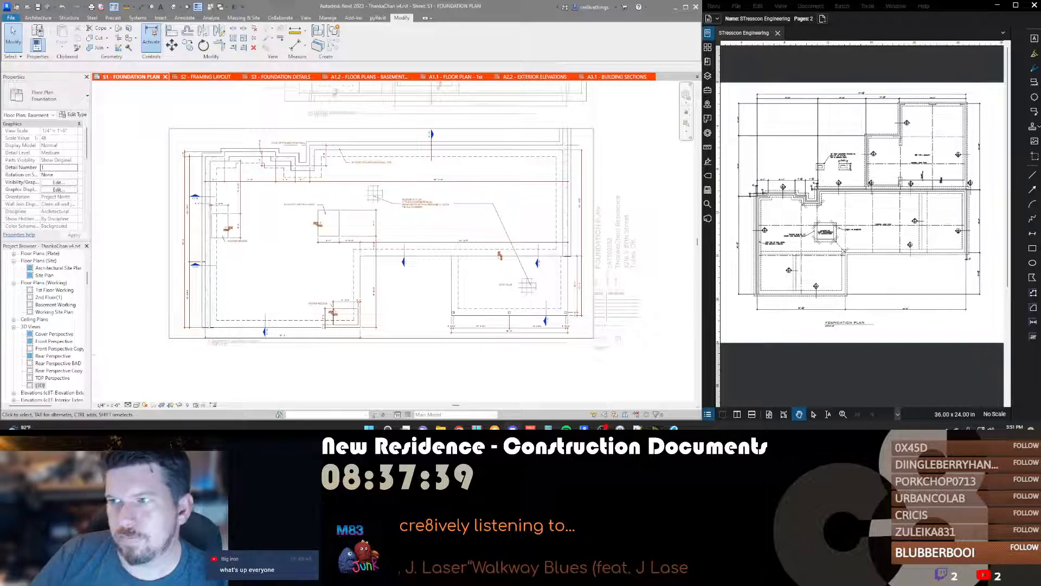
Step: Deactivate the basement viewport and review its shower recesses, stepped foundation wall and surrounding dimensions
{"action": "scroll", "coordinate": [371, 247], "scroll_direction": "down", "scroll_amount": 2}
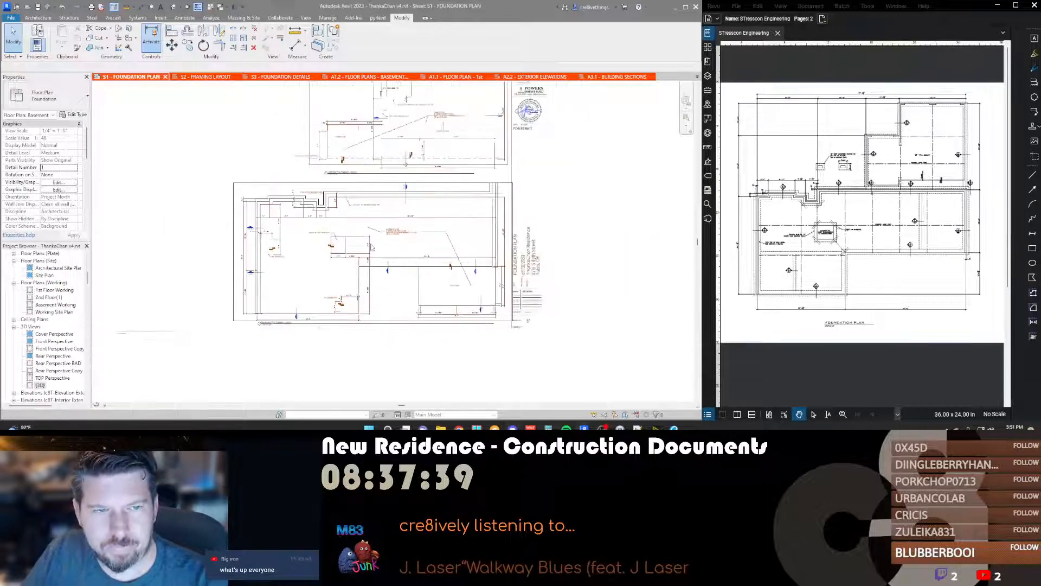
{"action": "scroll", "coordinate": [371, 247], "scroll_direction": "up", "scroll_amount": 5}
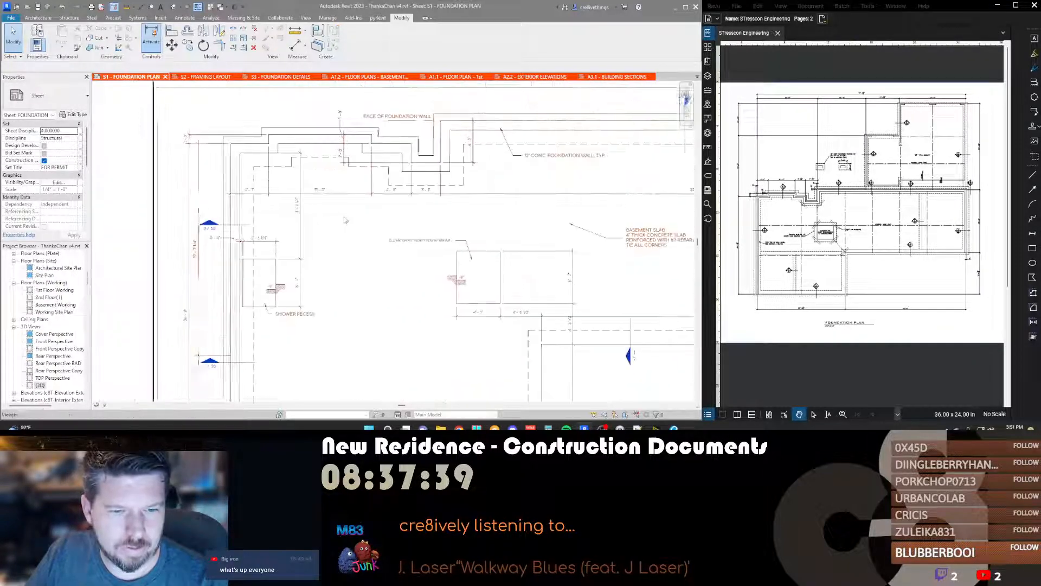
{"action": "scroll", "coordinate": [345, 220], "scroll_direction": "down", "scroll_amount": 1}
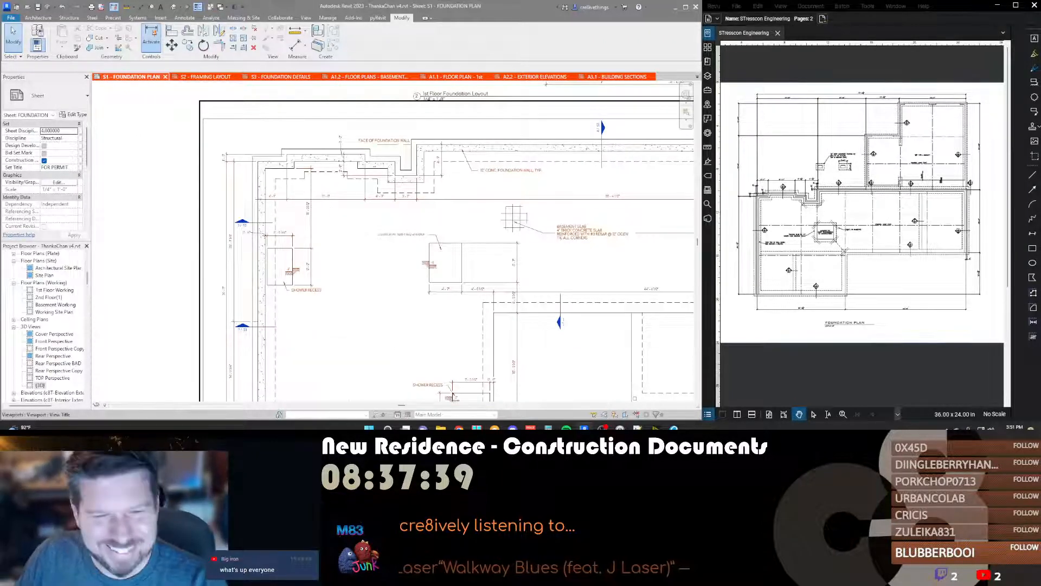
{"action": "middle_click_drag", "start_coordinate": [431, 329], "coordinate": [422, 295]}
{"action": "scroll", "coordinate": [422, 295], "scroll_direction": "down", "scroll_amount": 1}
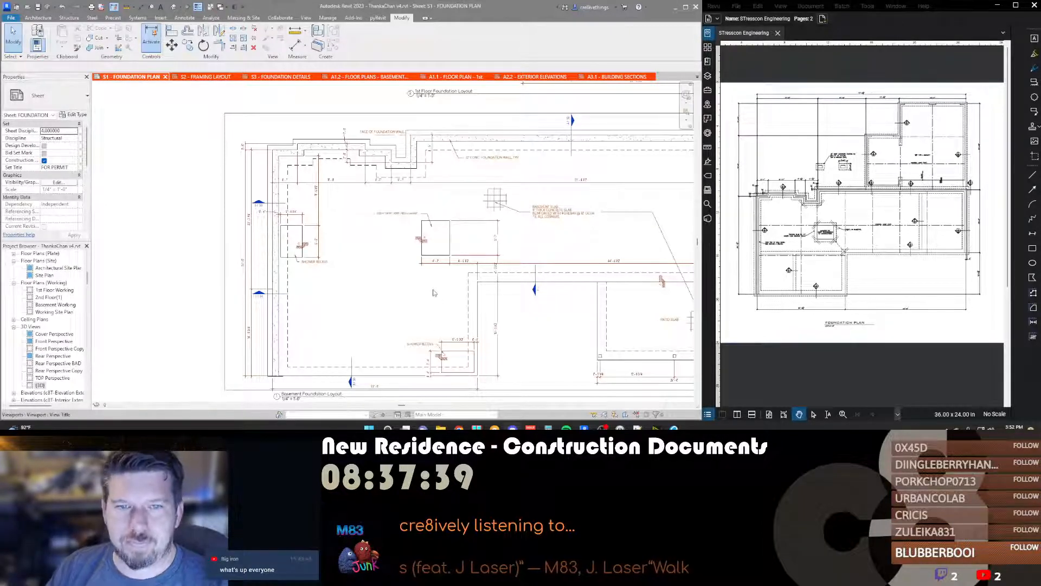
{"action": "scroll", "coordinate": [434, 289], "scroll_direction": "down", "scroll_amount": 3}
{"action": "scroll", "coordinate": [545, 277], "scroll_direction": "up", "scroll_amount": 4}
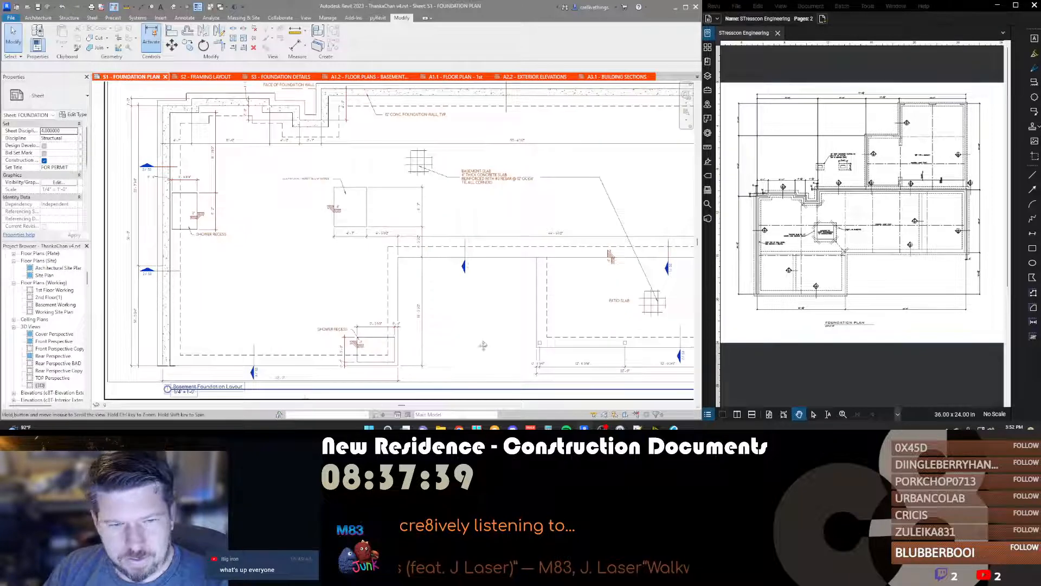
{"action": "middle_click_drag", "start_coordinate": [482, 344], "coordinate": [390, 321]}
{"action": "scroll", "coordinate": [388, 321], "scroll_direction": "down", "scroll_amount": 1}
{"action": "middle_click_drag", "start_coordinate": [194, 221], "coordinate": [241, 251]}
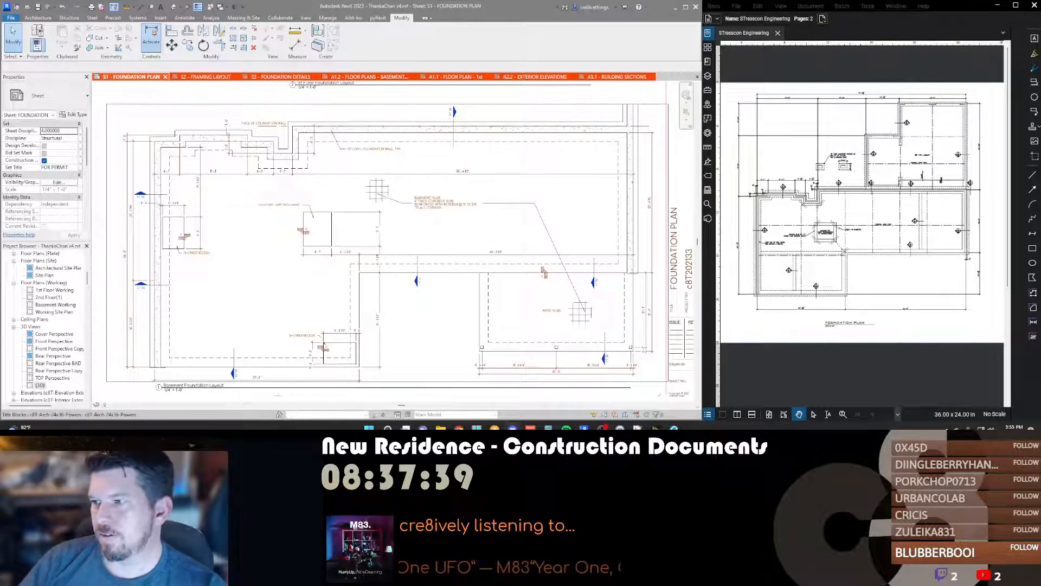
Step: Examine the basement slab's dimensions around the elevator pit, the inner wall corner and the patio slab
{"action": "scroll", "coordinate": [643, 115], "scroll_direction": "up", "scroll_amount": 1}
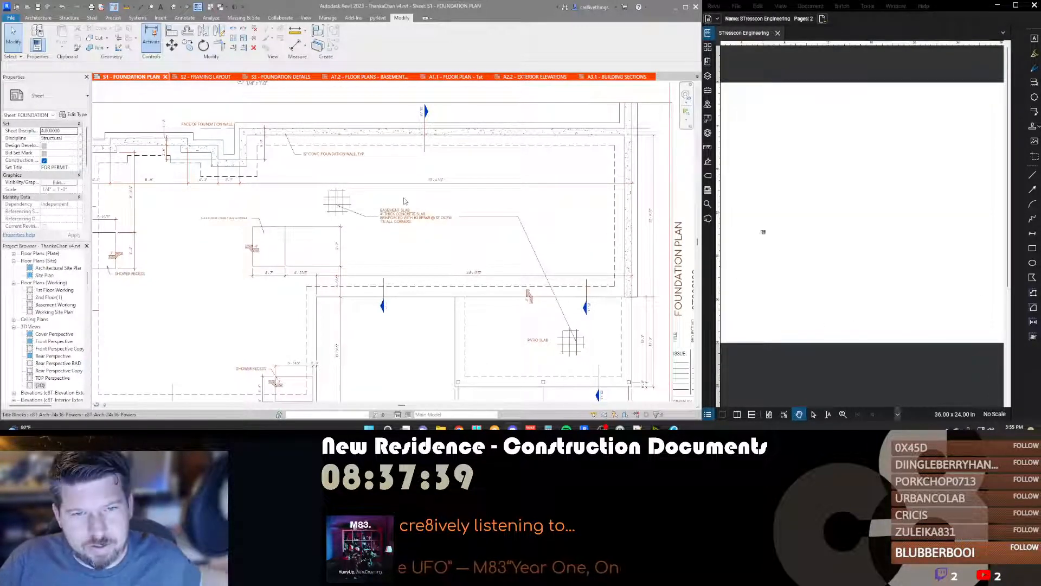
{"action": "scroll", "coordinate": [404, 201], "scroll_direction": "down", "scroll_amount": 2}
{"action": "scroll", "coordinate": [404, 201], "scroll_direction": "down", "scroll_amount": 2}
{"action": "middle_click_drag", "start_coordinate": [404, 202], "coordinate": [433, 200]}
{"action": "scroll", "coordinate": [401, 202], "scroll_direction": "down", "scroll_amount": 1}
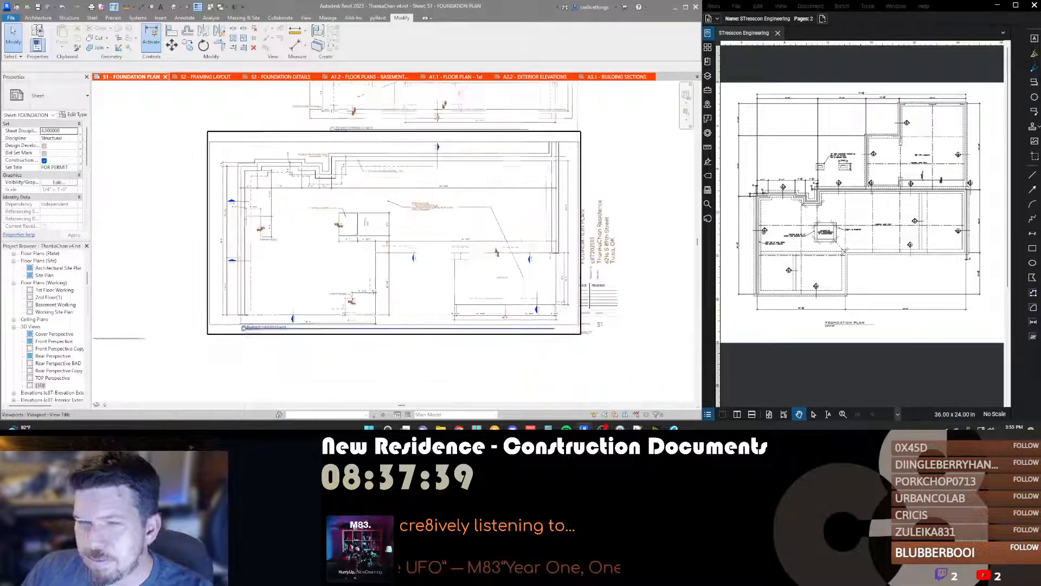
{"action": "scroll", "coordinate": [354, 229], "scroll_direction": "up", "scroll_amount": 3}
{"action": "scroll", "coordinate": [380, 270], "scroll_direction": "up", "scroll_amount": 5}
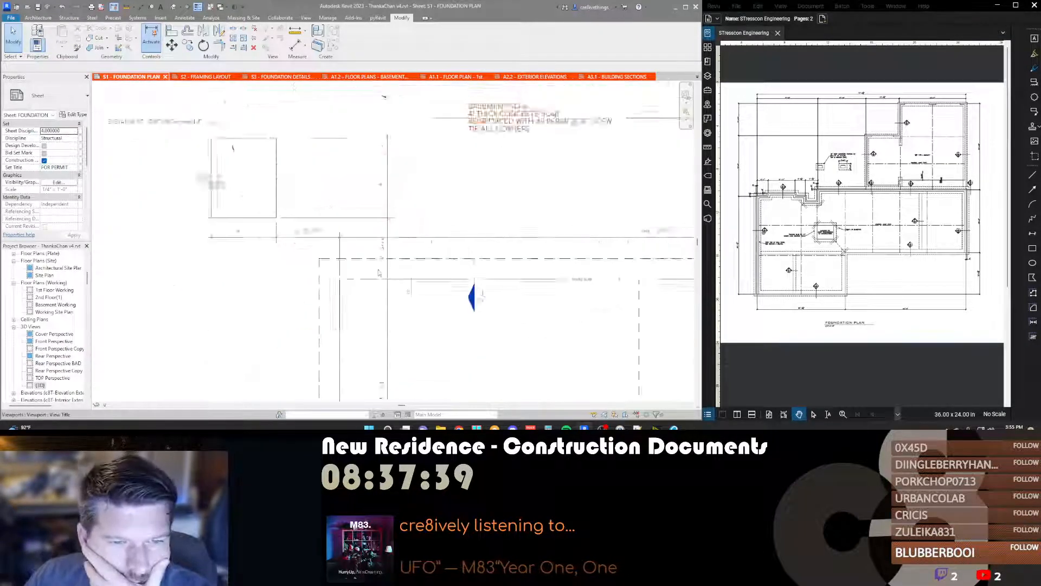
{"action": "scroll", "coordinate": [379, 270], "scroll_direction": "down", "scroll_amount": 5}
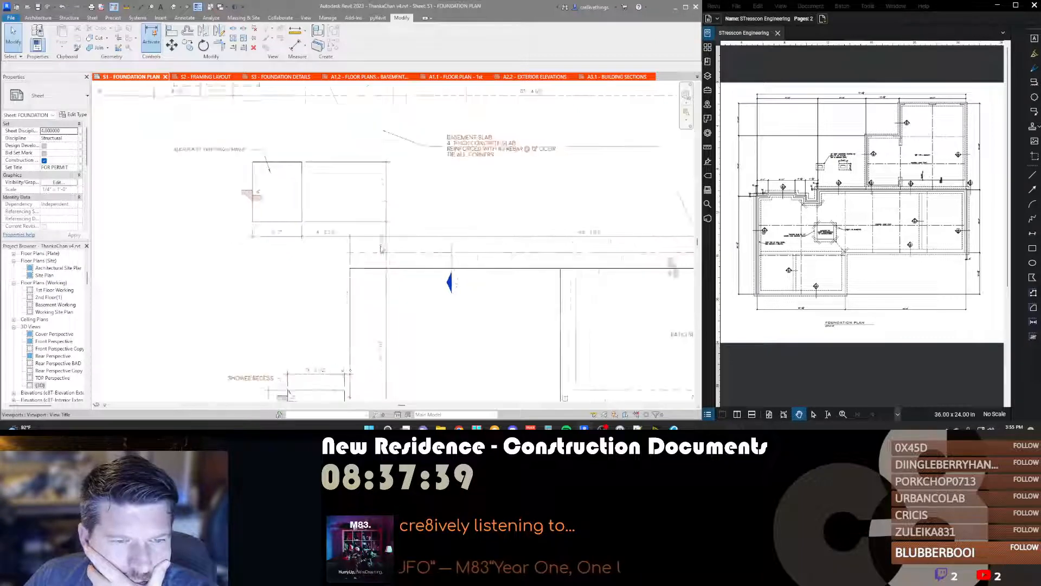
{"action": "scroll", "coordinate": [572, 261], "scroll_direction": "down", "scroll_amount": 2}
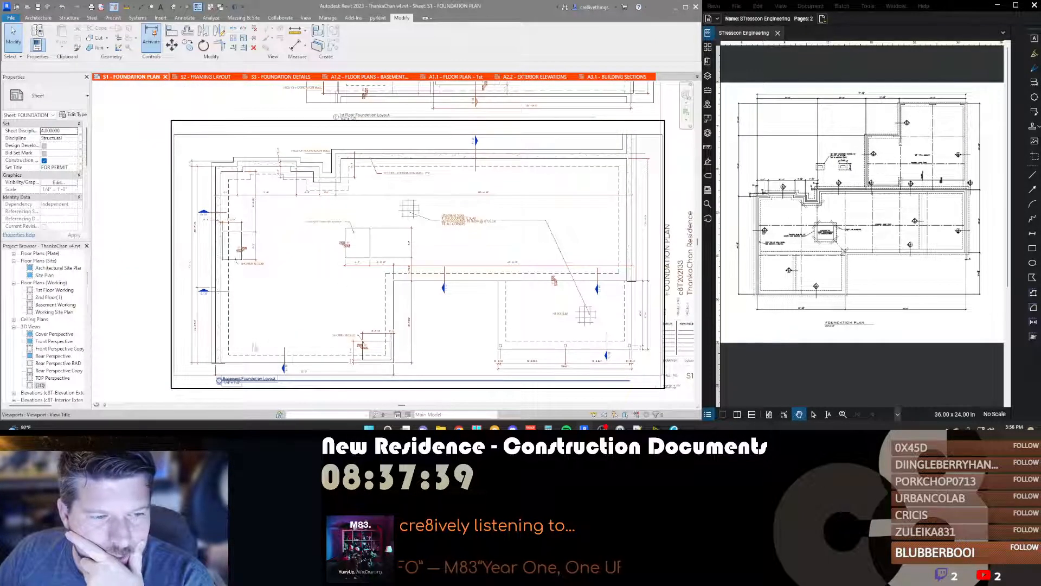
Step: Activate the basement foundation layout and trim the 12-inch concrete wall's end near section marker 1 / S3 to the slab edge
{"action": "scroll", "coordinate": [434, 282], "scroll_direction": "up", "scroll_amount": 3}
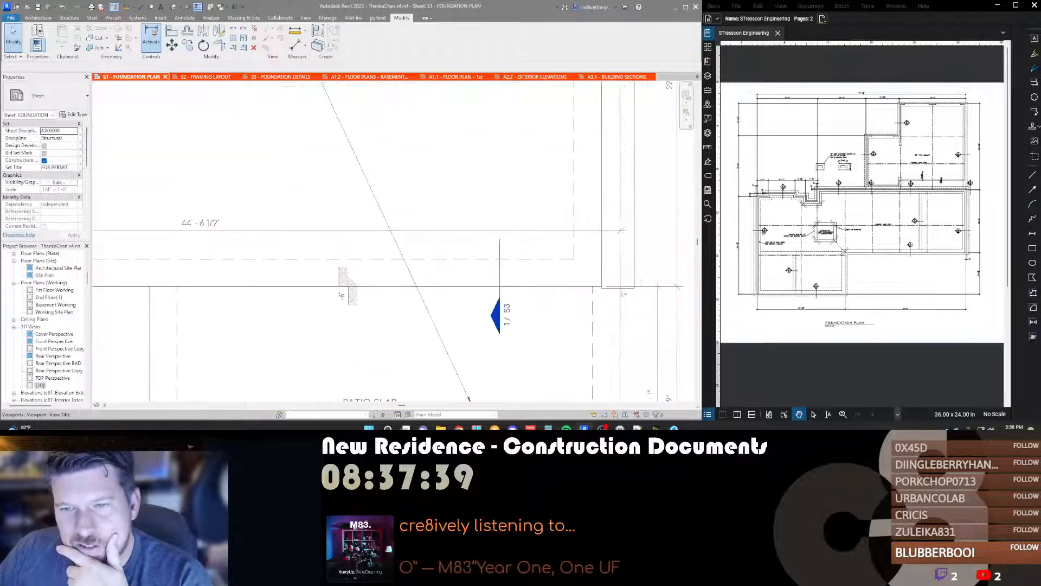
{"action": "scroll", "coordinate": [518, 300], "scroll_direction": "up", "scroll_amount": 1}
{"action": "scroll", "coordinate": [437, 302], "scroll_direction": "up", "scroll_amount": 1}
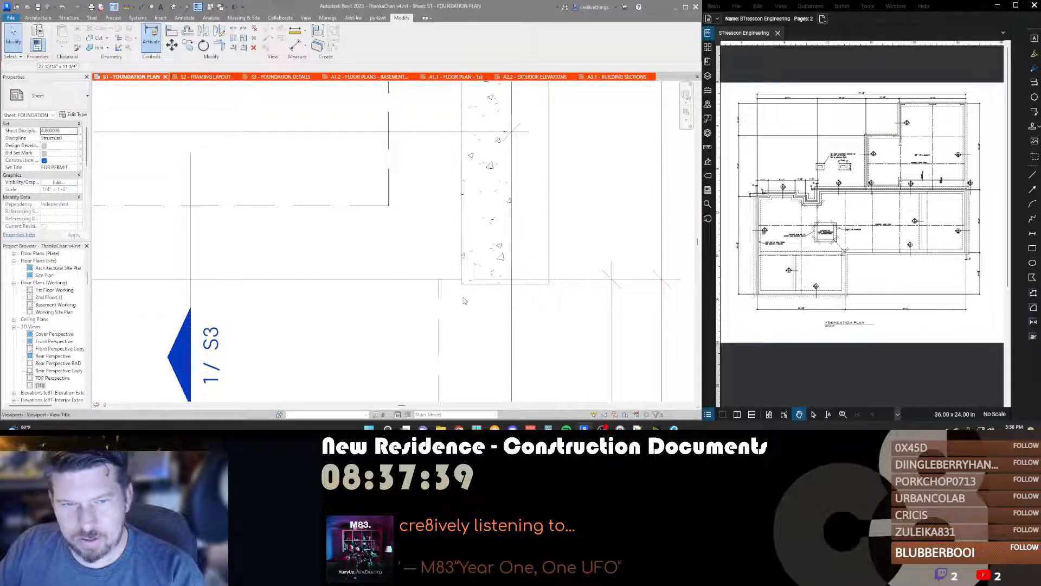
{"action": "double_click", "coordinate": [462, 298]}
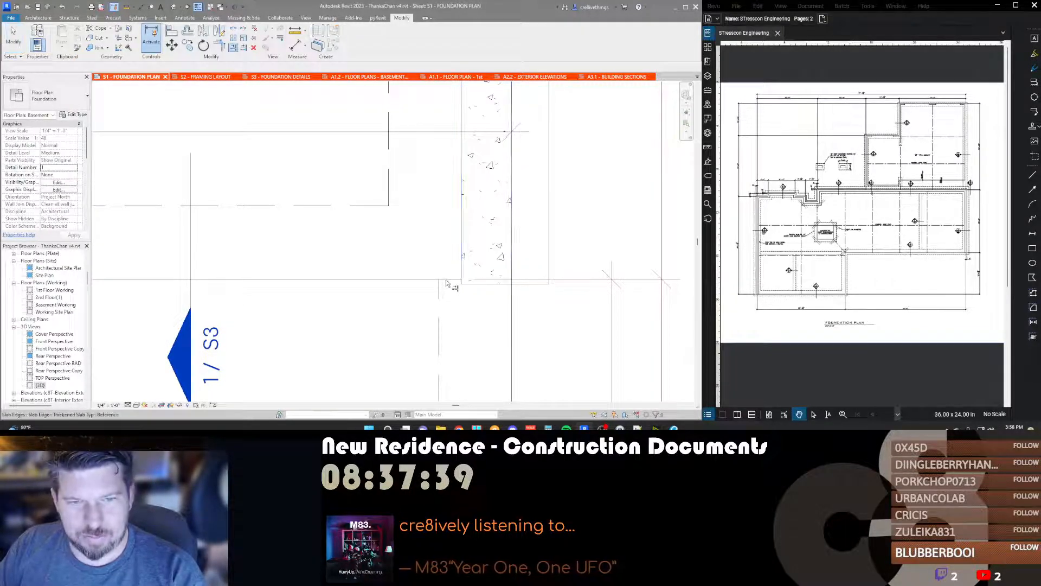
{"action": "left_click", "coordinate": [403, 280]}
{"action": "left_click", "coordinate": [486, 261]}
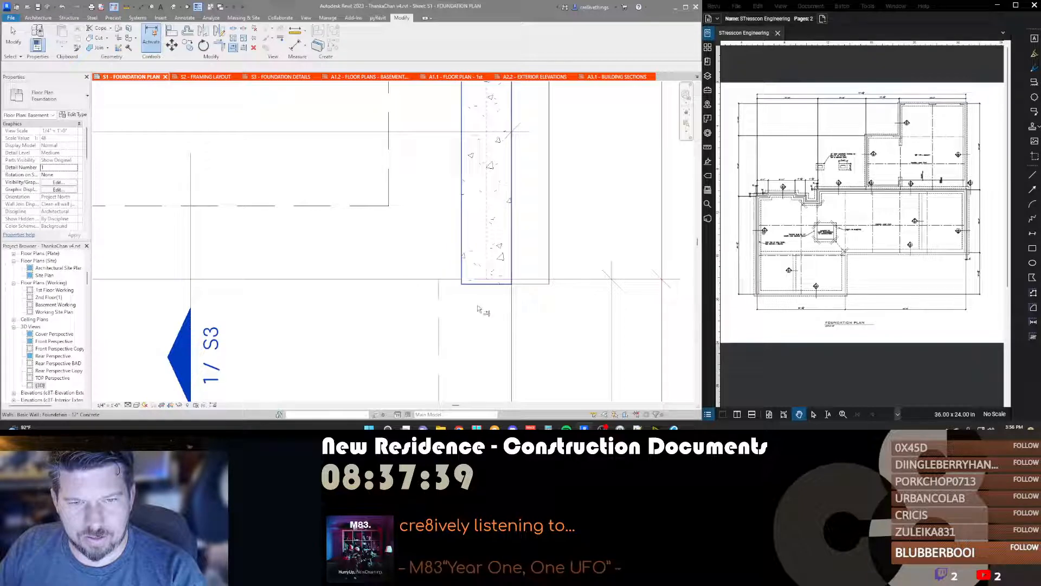
Step: Check the foundation wall's end near section marker 8 / S3 against the slab edge and leave the trim command
{"action": "scroll", "coordinate": [477, 304], "scroll_direction": "down", "scroll_amount": 5}
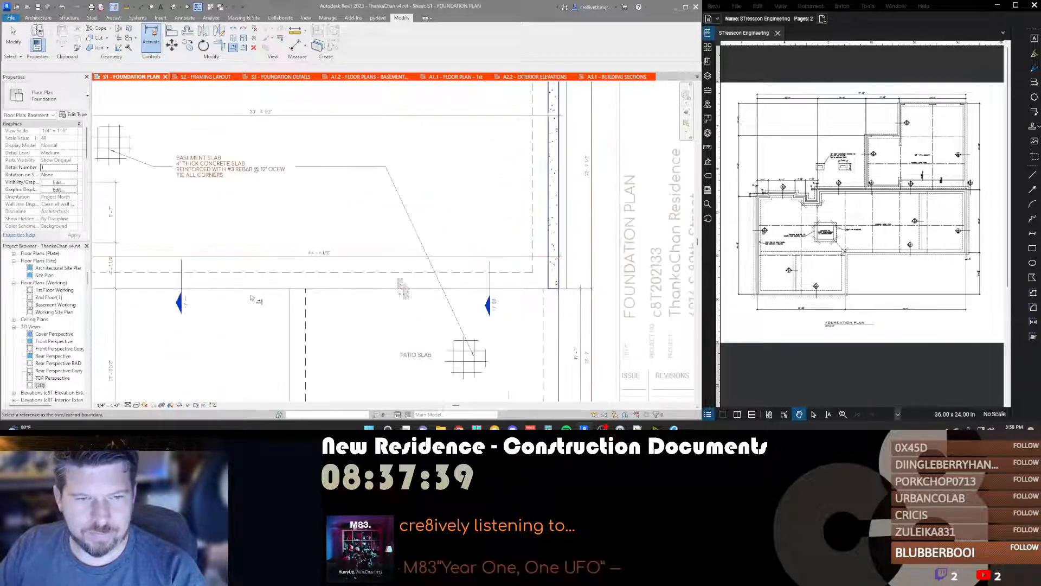
{"action": "scroll", "coordinate": [499, 286], "scroll_direction": "up", "scroll_amount": 6}
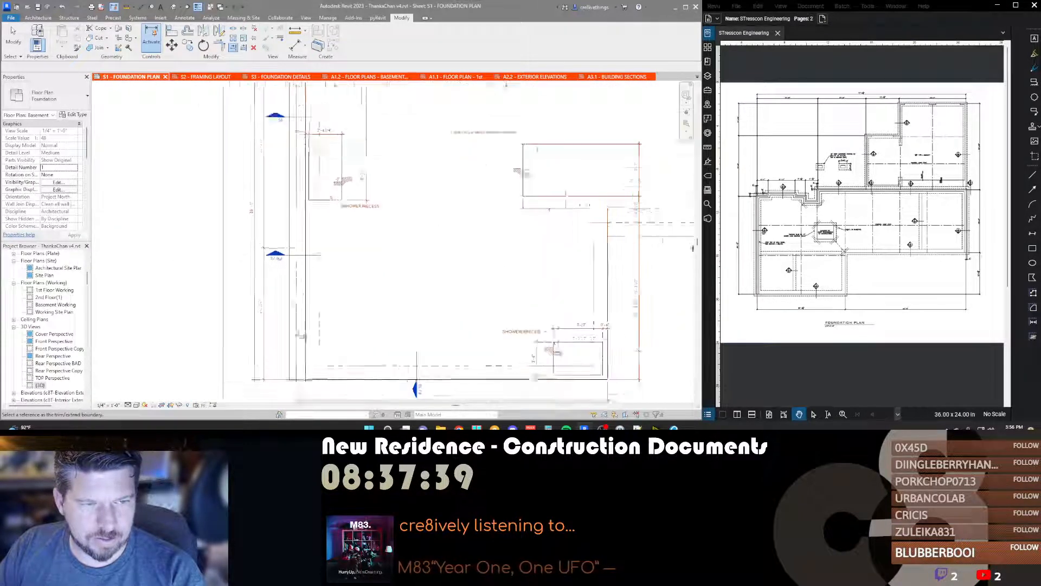
{"action": "scroll", "coordinate": [382, 333], "scroll_direction": "up", "scroll_amount": 3}
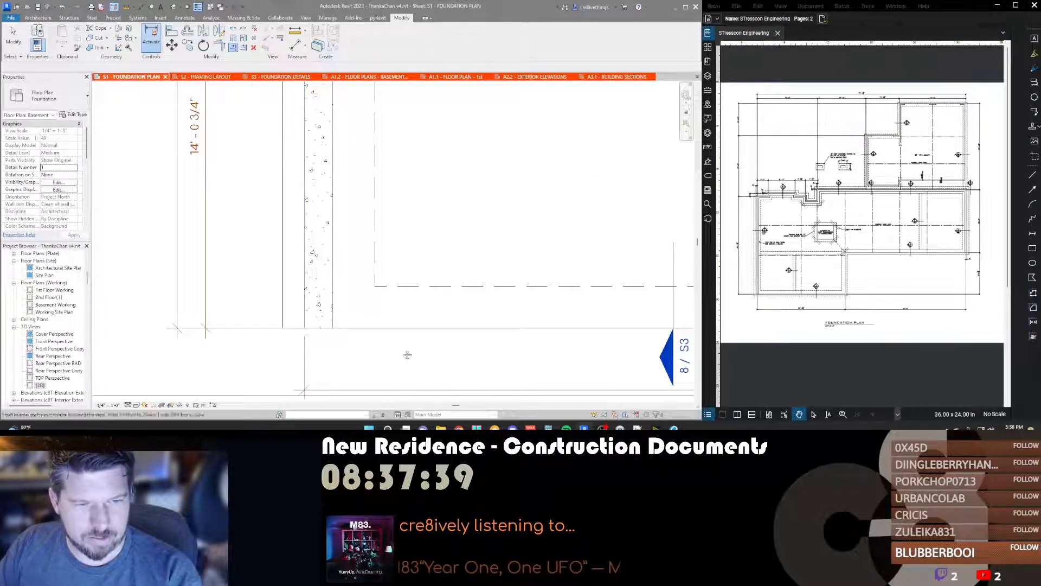
{"action": "scroll", "coordinate": [407, 355], "scroll_direction": "down", "scroll_amount": 8}
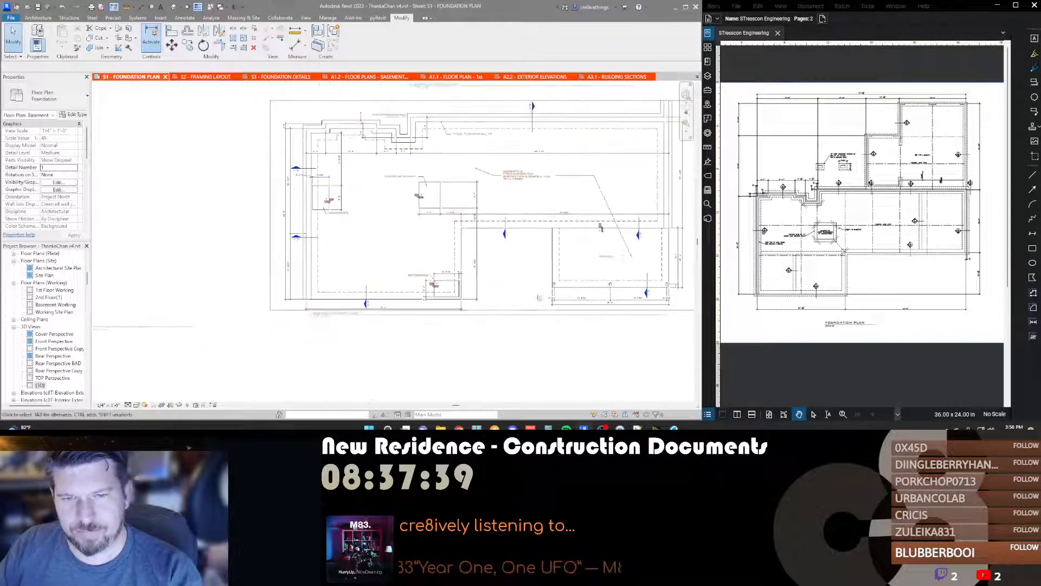
{"action": "scroll", "coordinate": [601, 228], "scroll_direction": "up", "scroll_amount": 3}
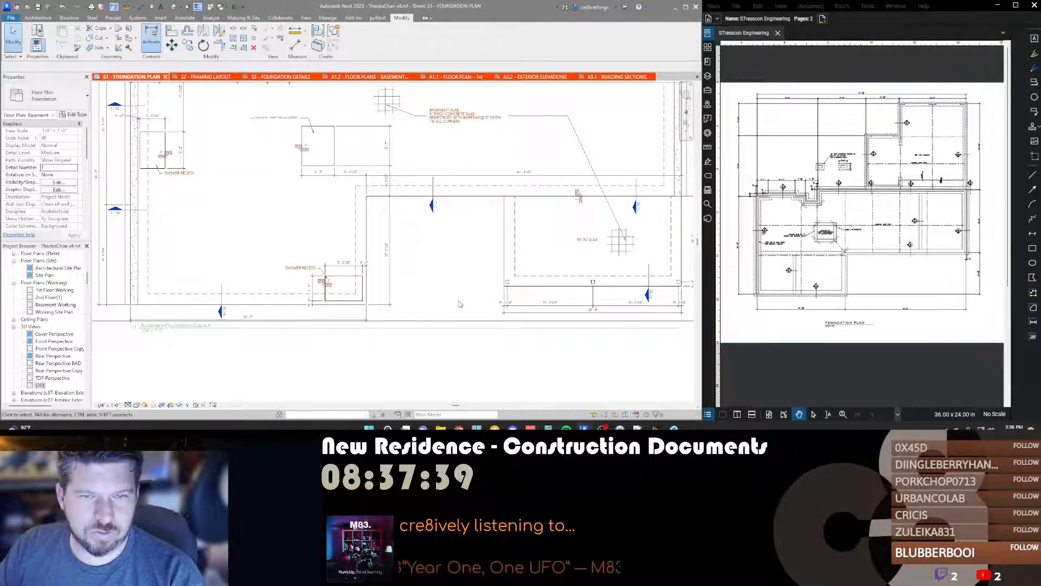
Step: Add an aligned horizontal dimension from the basement's inner foundation corner across the patio slab area to the far foundation wall
{"action": "middle_click_drag", "start_coordinate": [440, 283], "coordinate": [400, 286]}
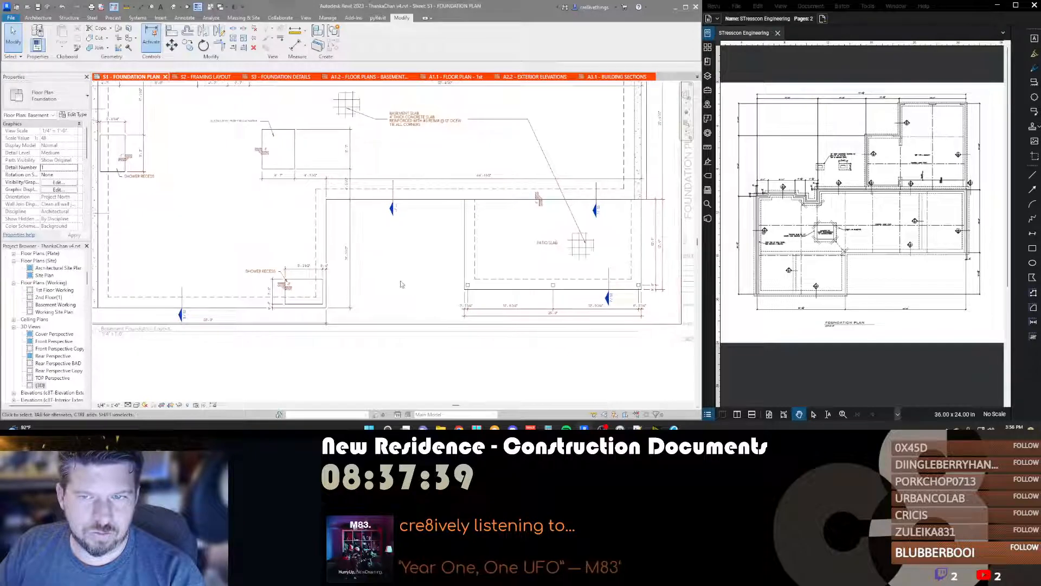
{"action": "key", "text": "d"}
{"action": "key", "text": "i"}
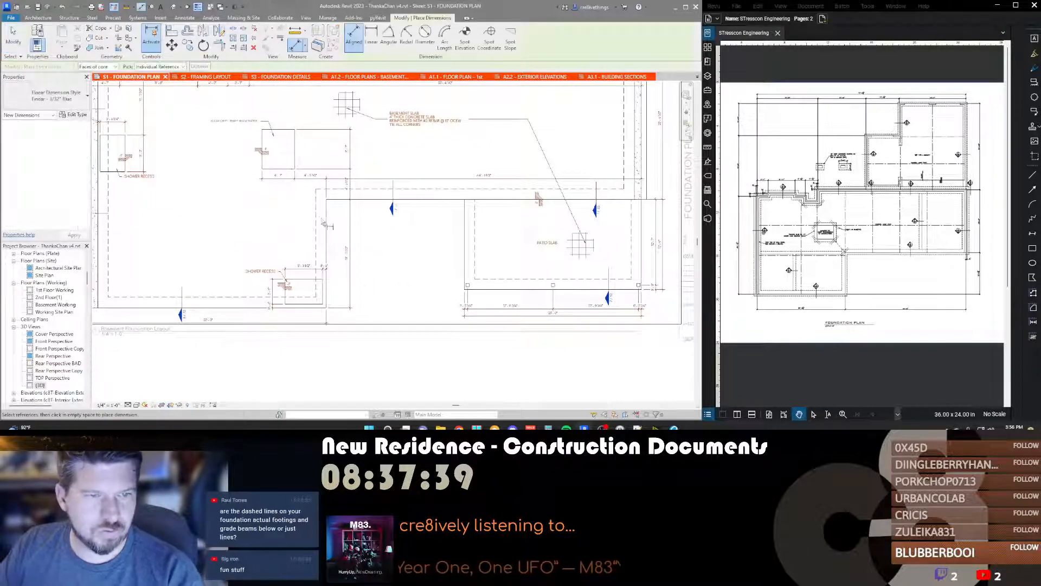
{"action": "left_click", "coordinate": [327, 224]}
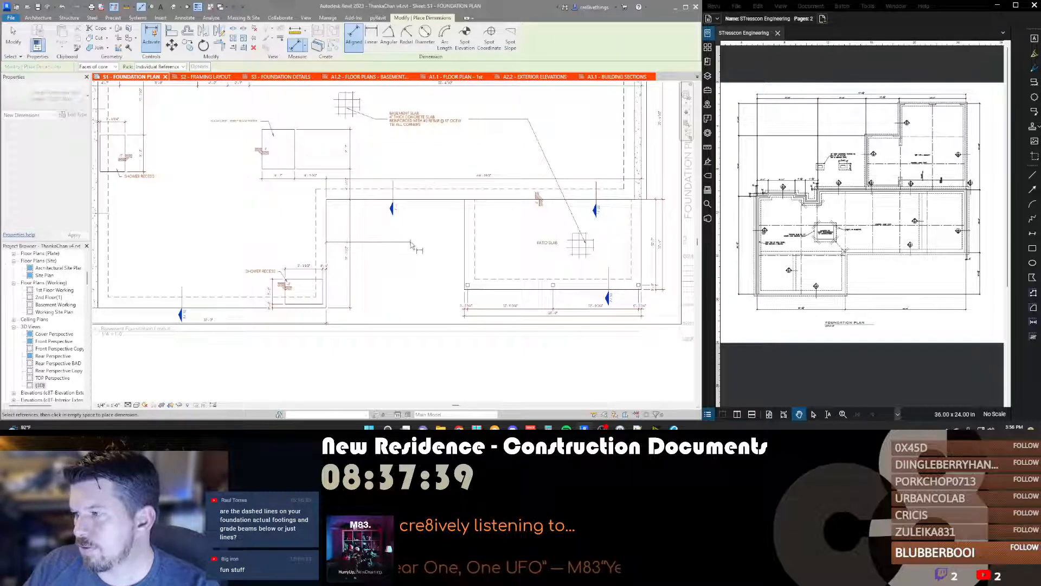
{"action": "middle_click_drag", "start_coordinate": [470, 240], "coordinate": [429, 251]}
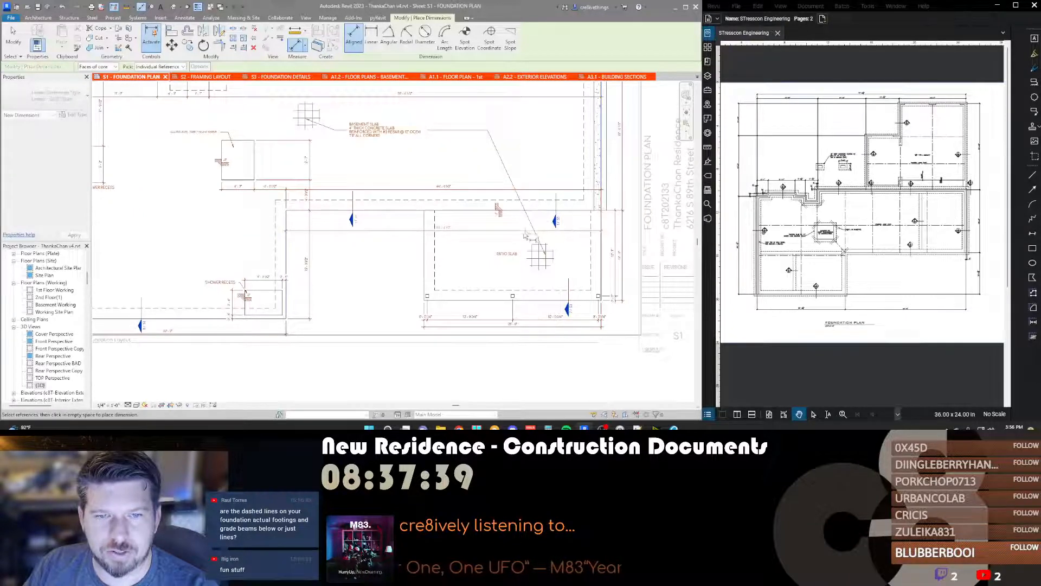
{"action": "key", "text": "Escape"}
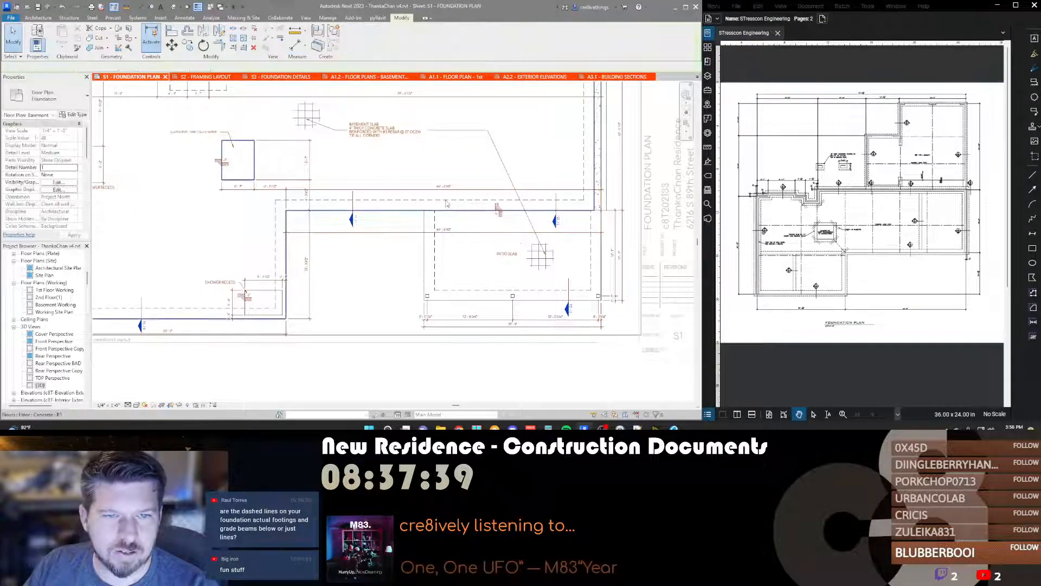
Step: Leave the basement slab's boundary unedited, hide the slab temporarily and inspect the thickened slab edge along its perimeter
{"action": "double_click", "coordinate": [400, 204]}
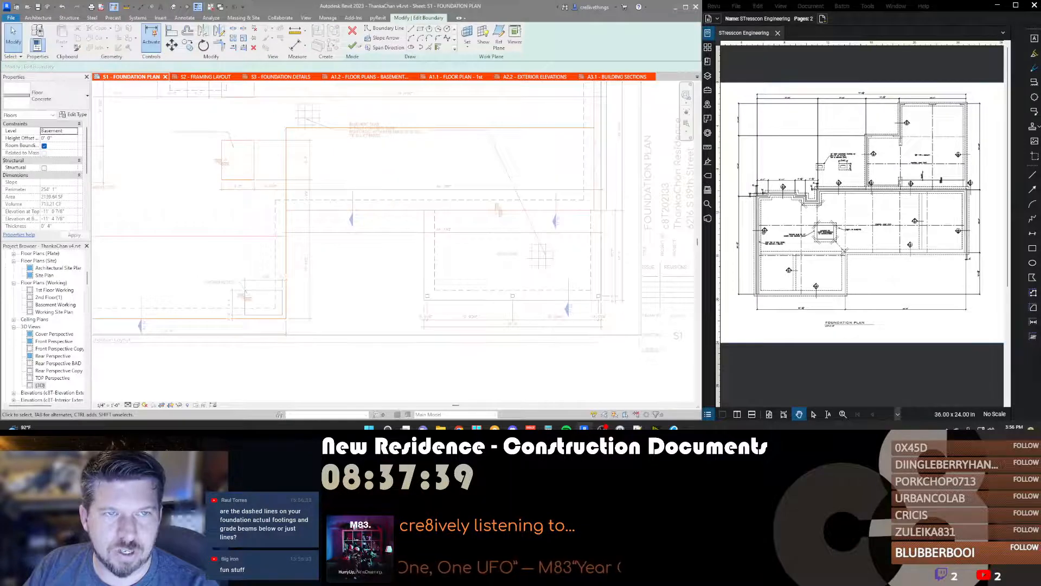
{"action": "left_click", "coordinate": [352, 30]}
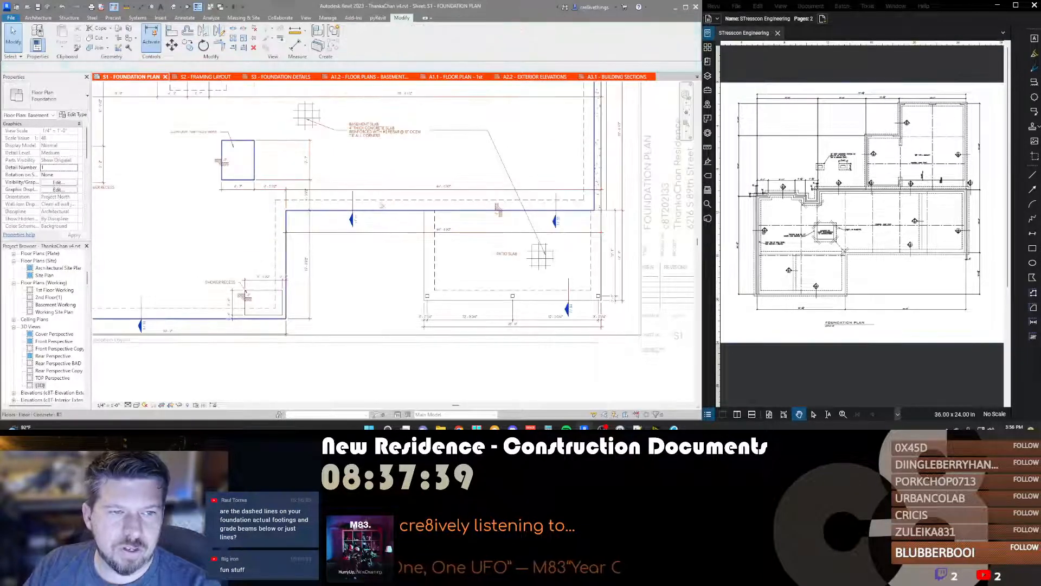
{"action": "left_click", "coordinate": [386, 204]}
{"action": "key", "text": "h"}
{"action": "key", "text": "h"}
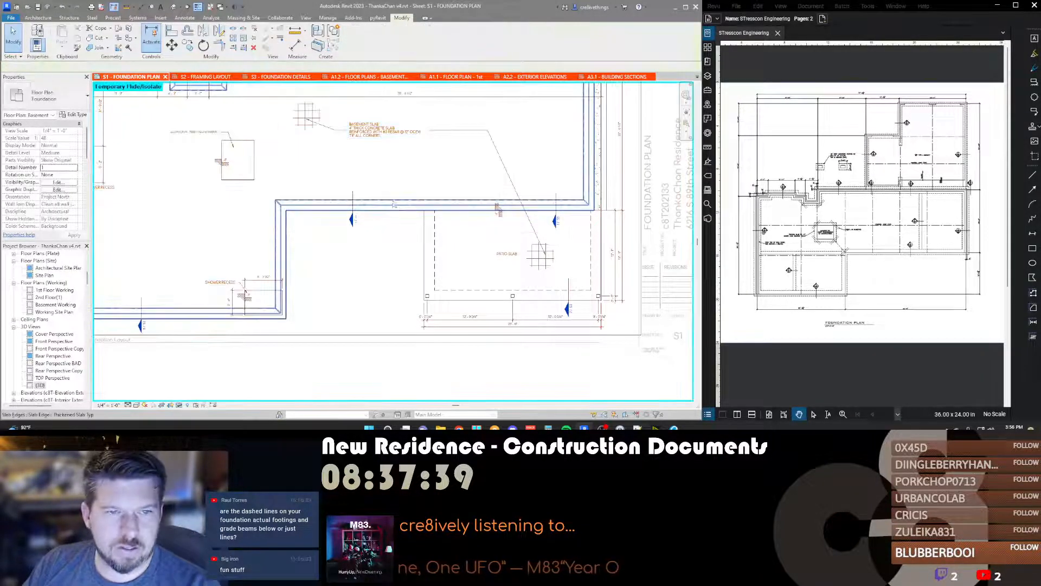
{"action": "left_click", "coordinate": [394, 204]}
{"action": "middle_click_drag", "start_coordinate": [288, 256], "coordinate": [476, 258]}
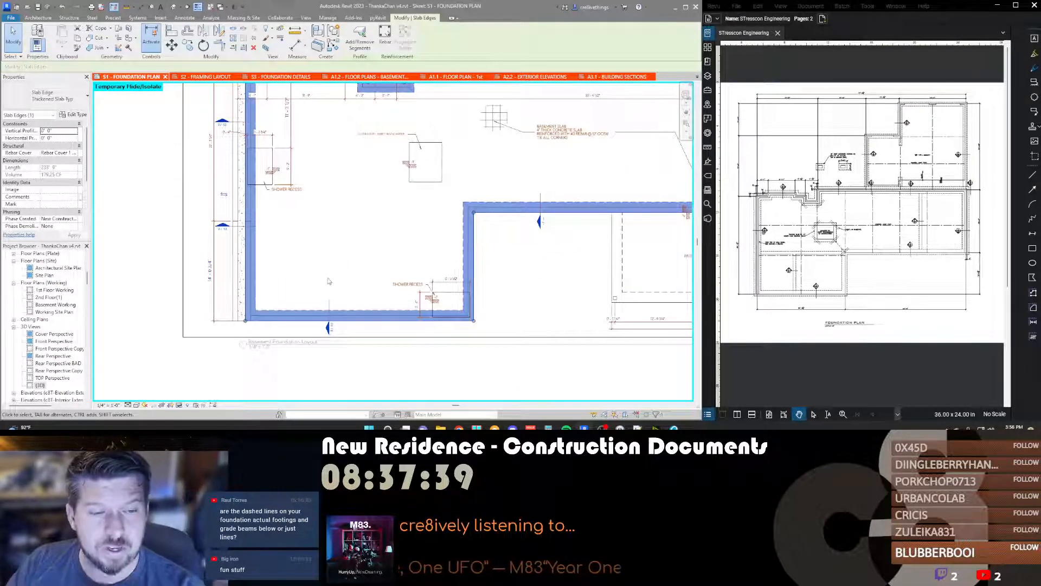
{"action": "left_click", "coordinate": [459, 264]}
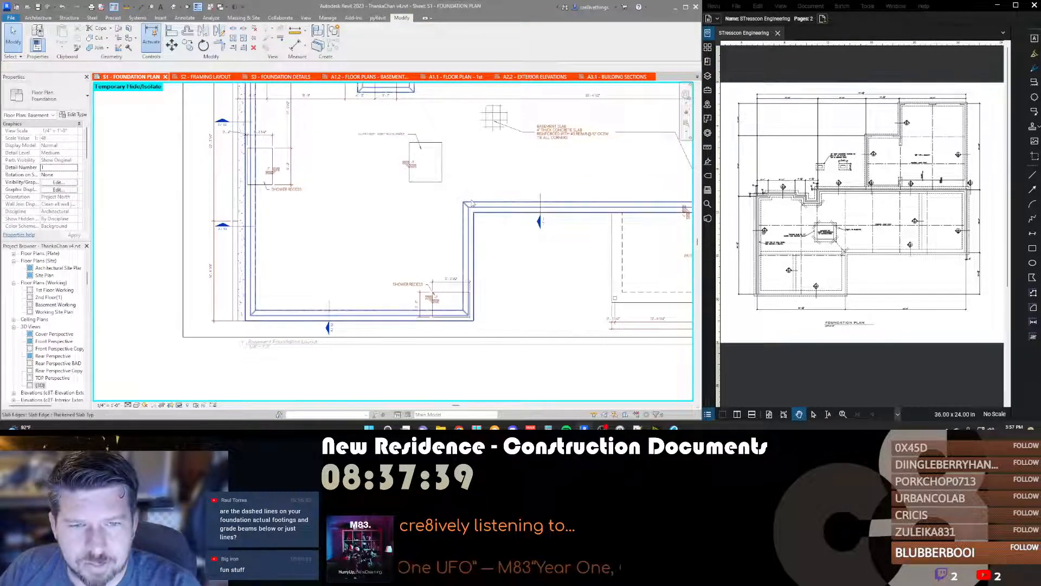
Step: Check which line style the Linework tool would apply to the thickened slab edge's dashed lines
{"action": "middle_click_drag", "start_coordinate": [456, 212], "coordinate": [411, 221]}
{"action": "key", "text": "l"}
{"action": "key", "text": "w"}
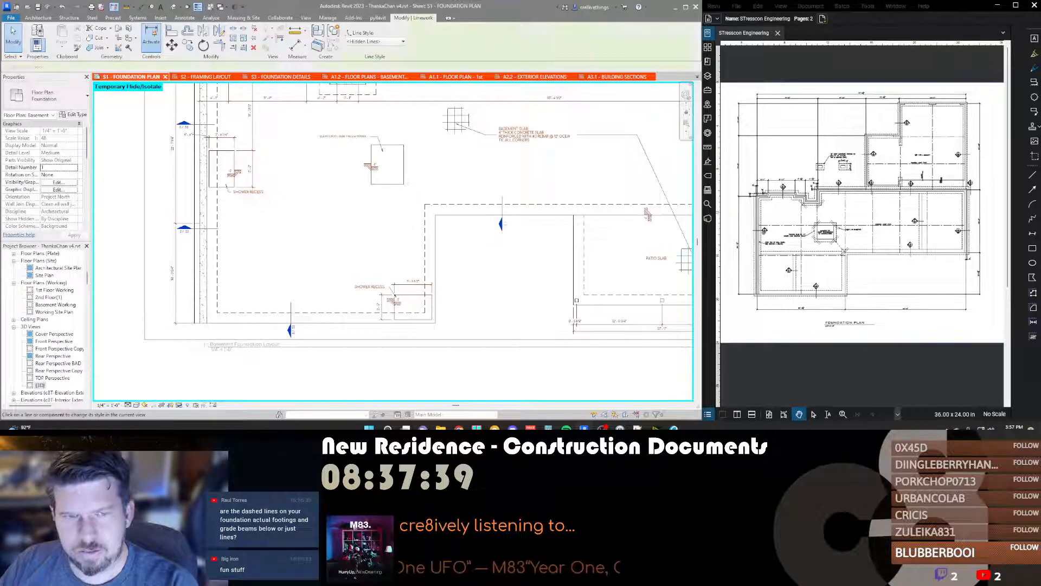
{"action": "left_click", "coordinate": [379, 41]}
{"action": "key", "text": "Escape"}
{"action": "key", "text": "Escape"}
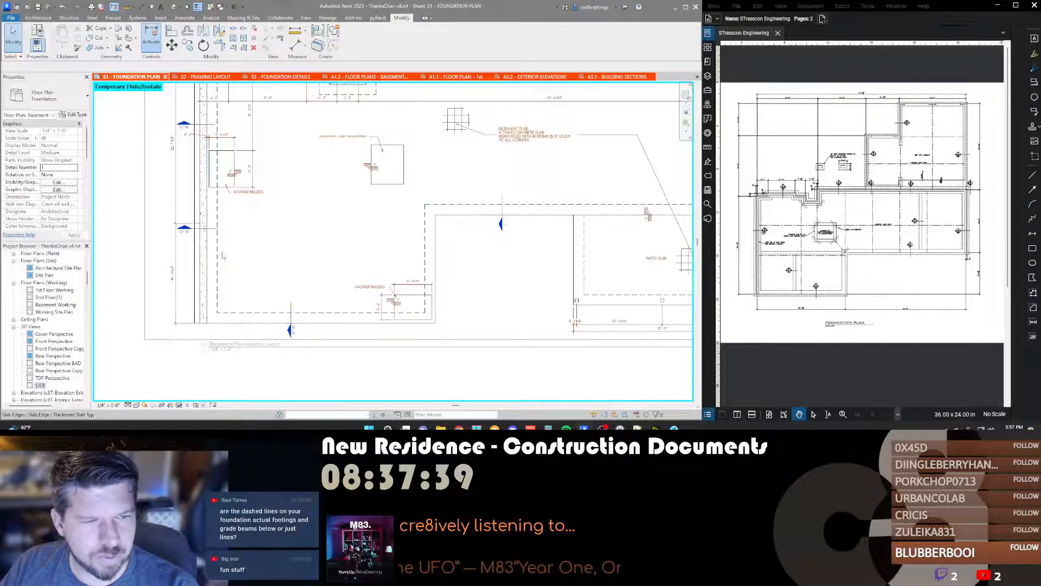
Step: Reset the temporary hide in the basement foundation layout and review the slab together with its dashed edge lines
{"action": "middle_click_drag", "start_coordinate": [316, 275], "coordinate": [355, 258]}
{"action": "scroll", "coordinate": [332, 323], "scroll_direction": "up", "scroll_amount": 2}
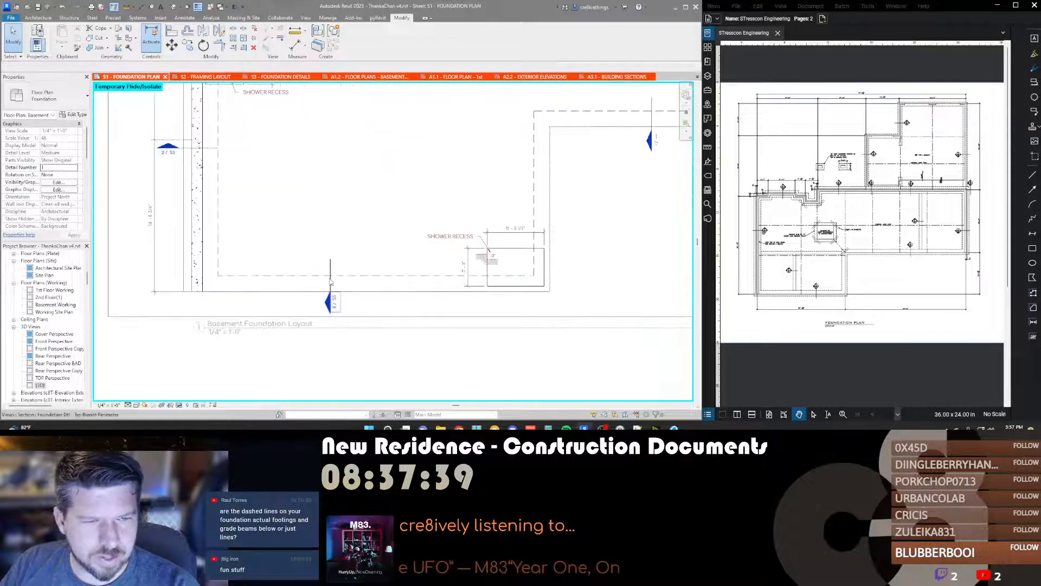
{"action": "key", "text": "h"}
{"action": "key", "text": "r"}
{"action": "scroll", "coordinate": [349, 238], "scroll_direction": "down", "scroll_amount": 1}
{"action": "scroll", "coordinate": [348, 243], "scroll_direction": "down", "scroll_amount": 1}
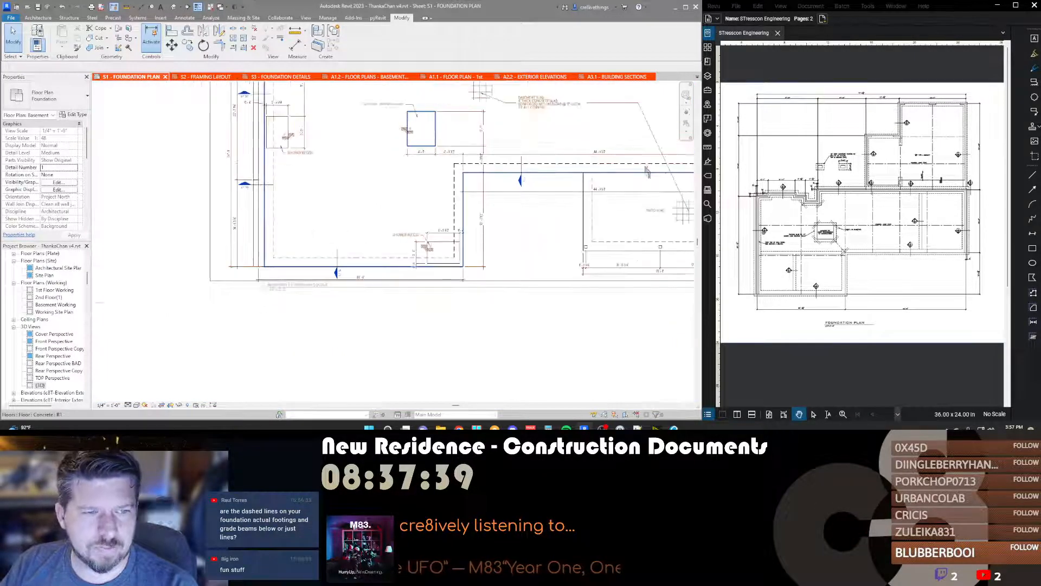
{"action": "middle_click_drag", "start_coordinate": [647, 171], "coordinate": [609, 224]}
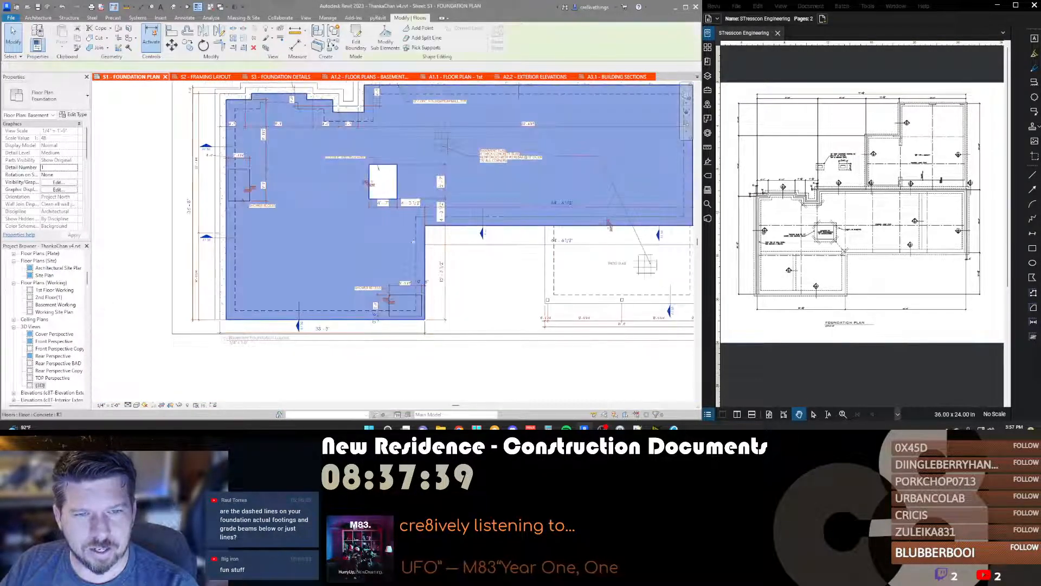
{"action": "middle_click_drag", "start_coordinate": [496, 219], "coordinate": [437, 235]}
{"action": "scroll", "coordinate": [438, 235], "scroll_direction": "down", "scroll_amount": 1}
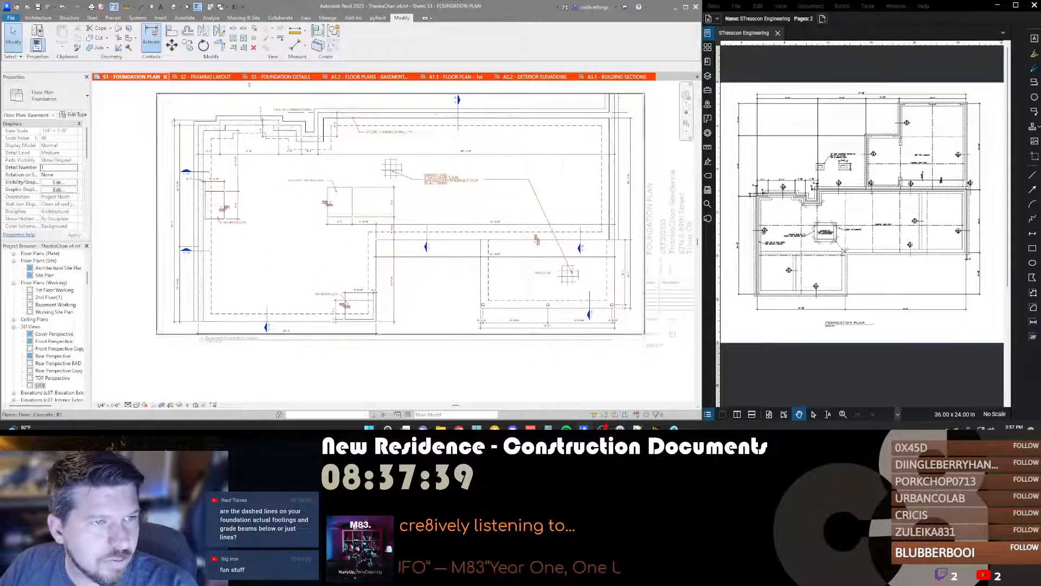
{"action": "scroll", "coordinate": [297, 157], "scroll_direction": "up", "scroll_amount": 1}
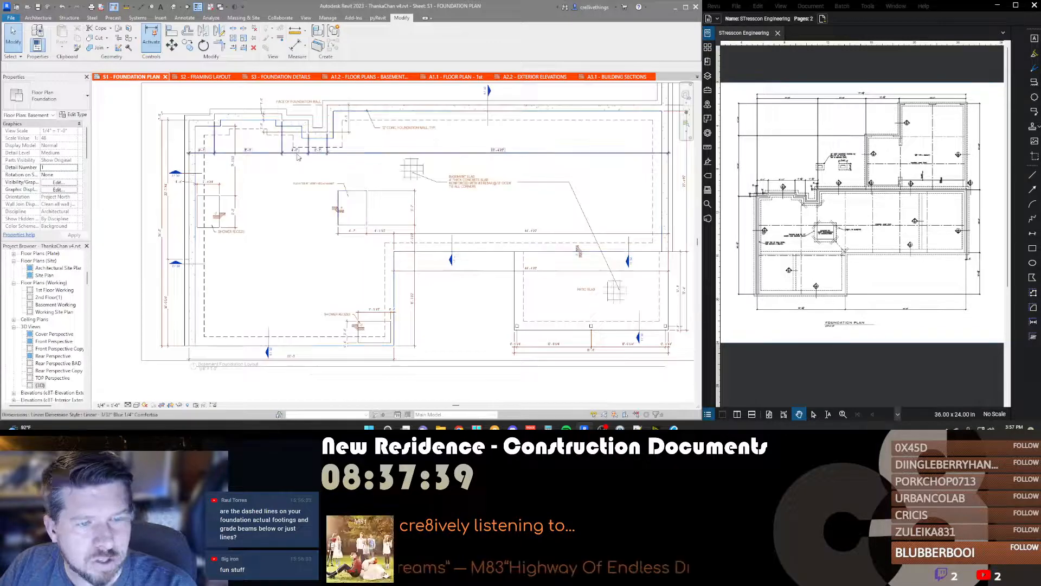
{"action": "scroll", "coordinate": [297, 157], "scroll_direction": "up", "scroll_amount": 1}
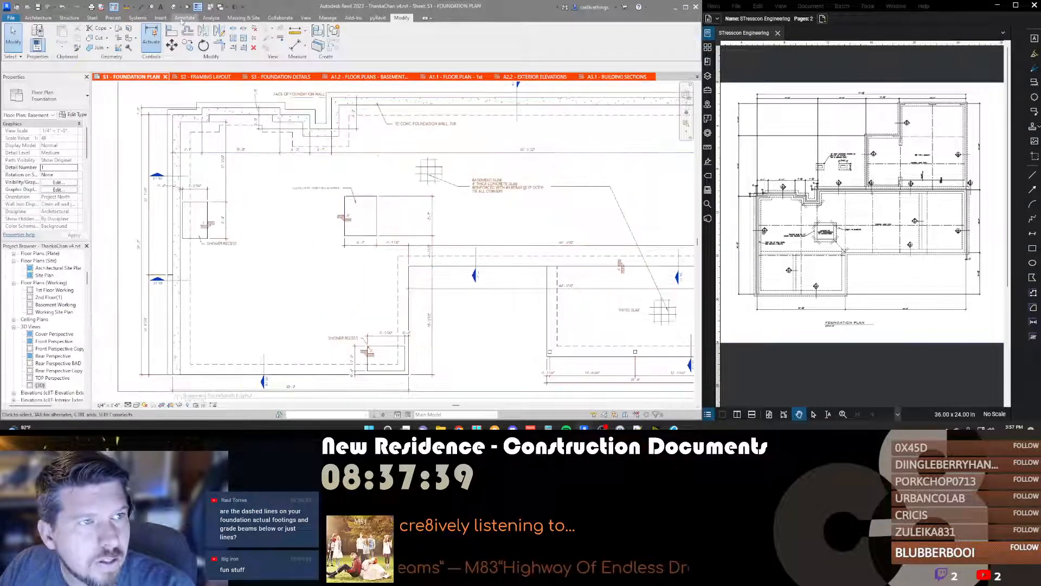
{"action": "left_click", "coordinate": [306, 18]}
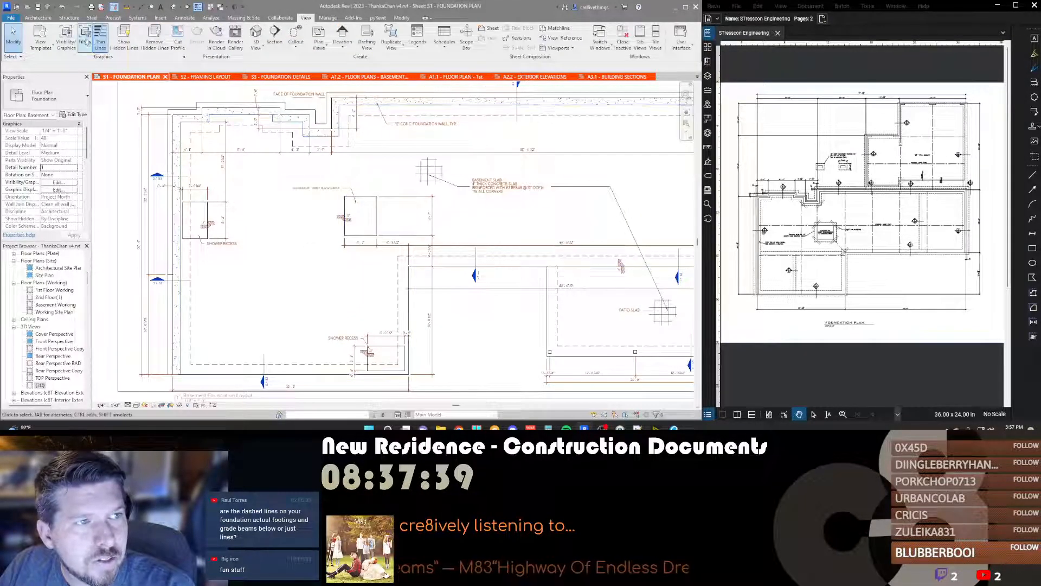
{"action": "left_click", "coordinate": [124, 38]}
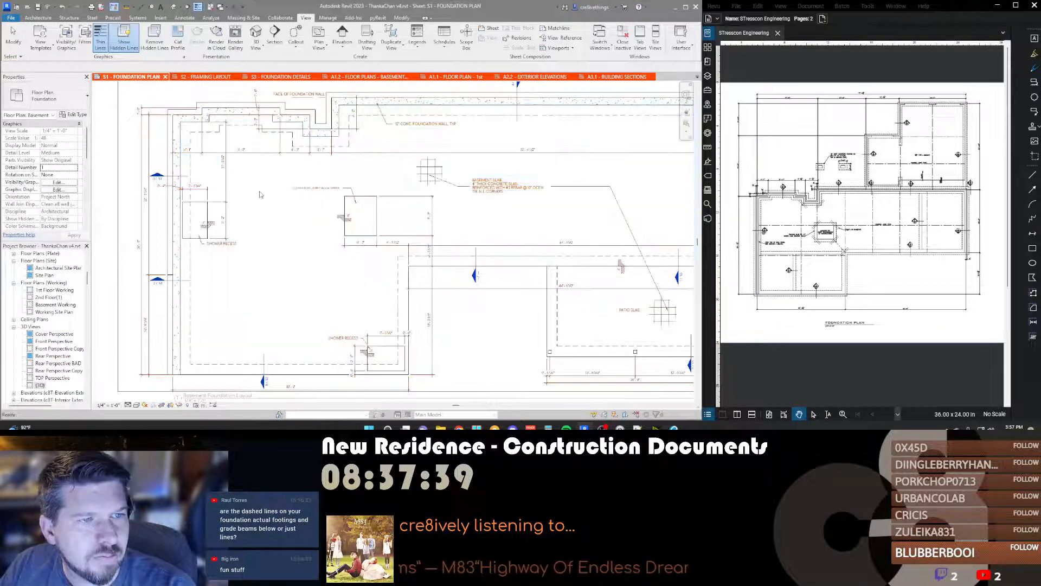
{"action": "key", "text": "Escape"}
{"action": "left_click", "coordinate": [401, 253]}
{"action": "key", "text": "Escape"}
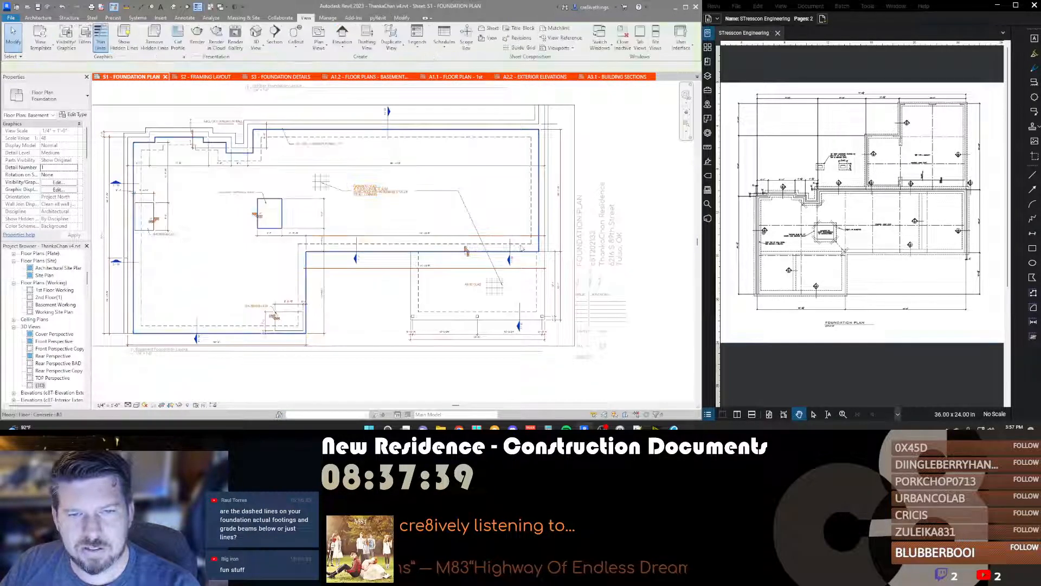
Step: Temporarily hide the basement slab to inspect the thickened slab edge beside the patio slab, and restore the slab
{"action": "scroll", "coordinate": [543, 248], "scroll_direction": "up", "scroll_amount": 4}
{"action": "left_click", "coordinate": [542, 248]}
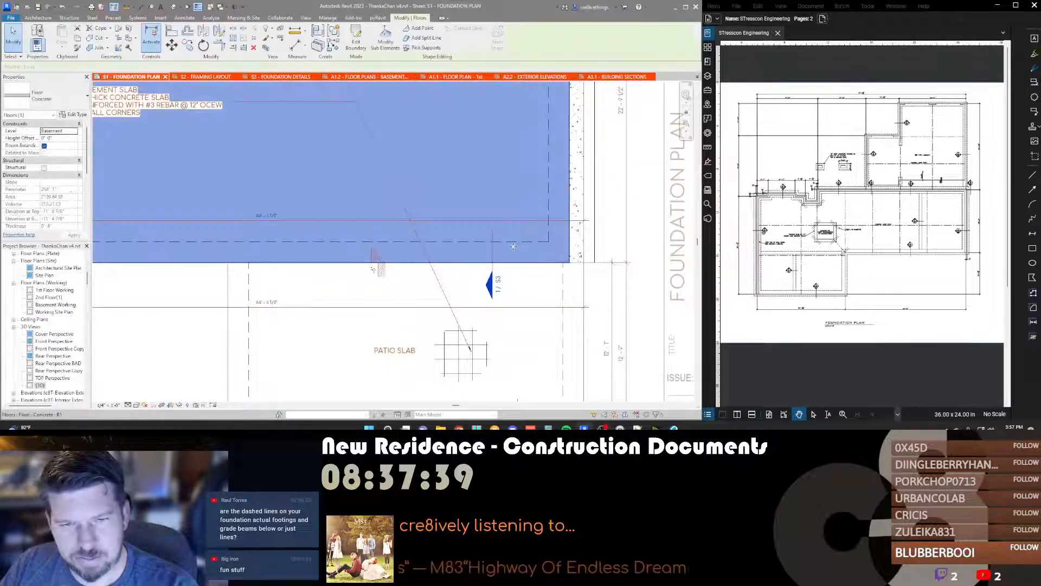
{"action": "scroll", "coordinate": [526, 248], "scroll_direction": "down", "scroll_amount": 4}
{"action": "key", "text": "h"}
{"action": "key", "text": "i"}
{"action": "key", "text": "Escape"}
{"action": "left_click", "coordinate": [519, 249]}
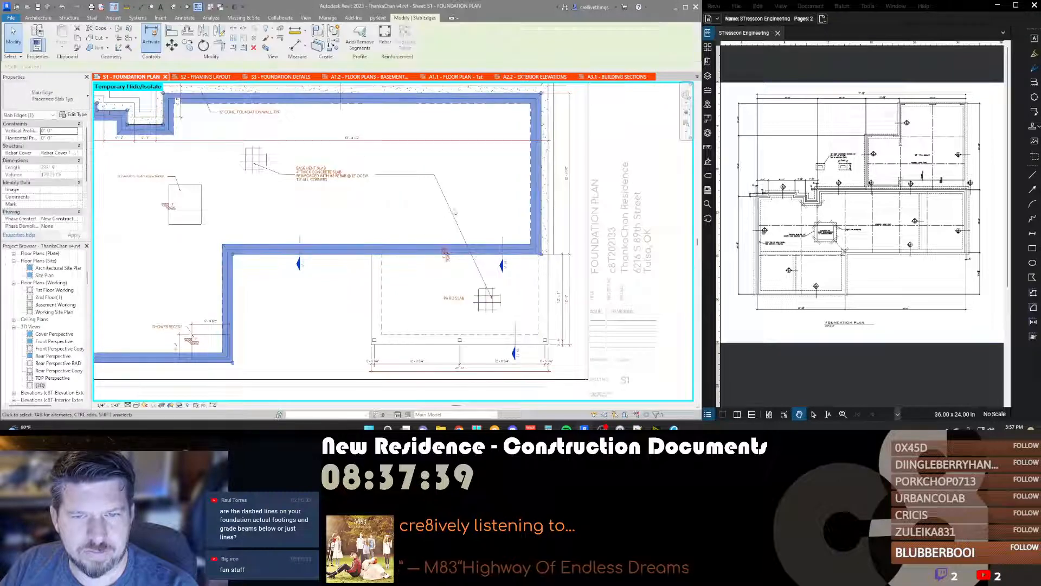
{"action": "key", "text": "Escape"}
{"action": "scroll", "coordinate": [499, 216], "scroll_direction": "up", "scroll_amount": 2}
{"action": "key", "text": "h"}
{"action": "key", "text": "r"}
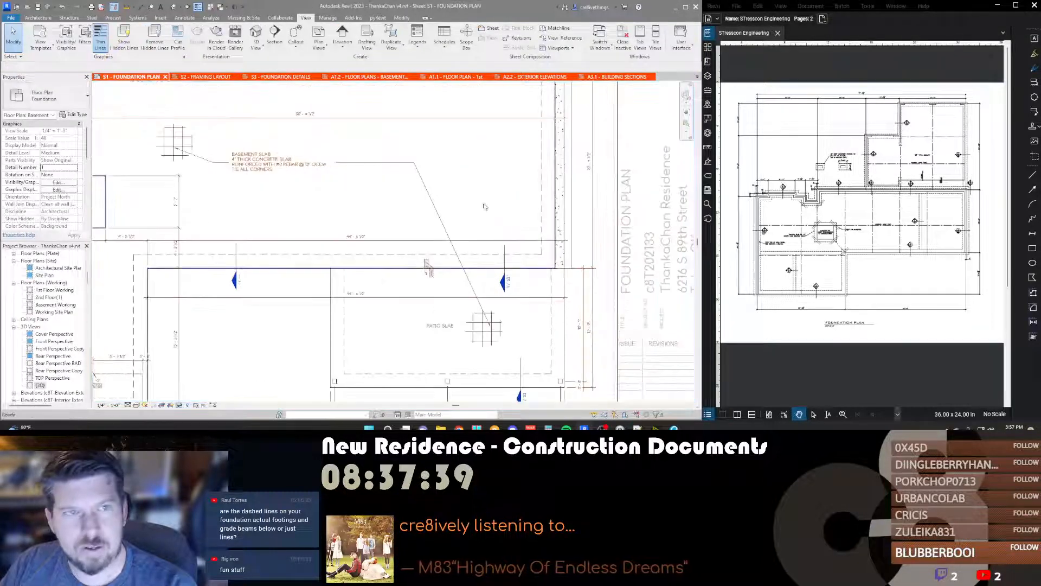
Step: Try Show Hidden Lines for the basement slab, with temporary view properties enabled in the foundation layout
{"action": "left_click", "coordinate": [157, 45]}
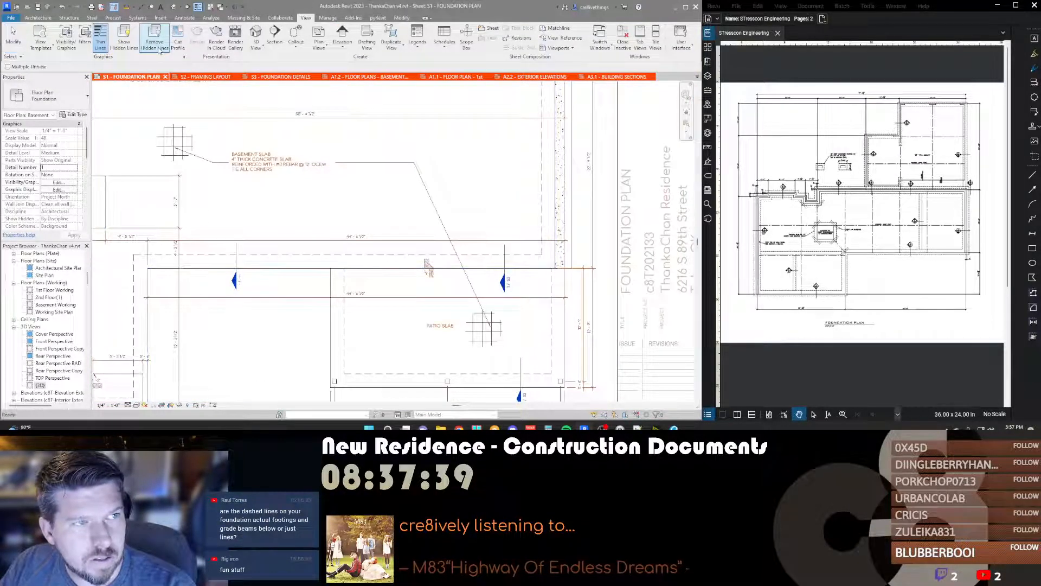
{"action": "left_click", "coordinate": [122, 43]}
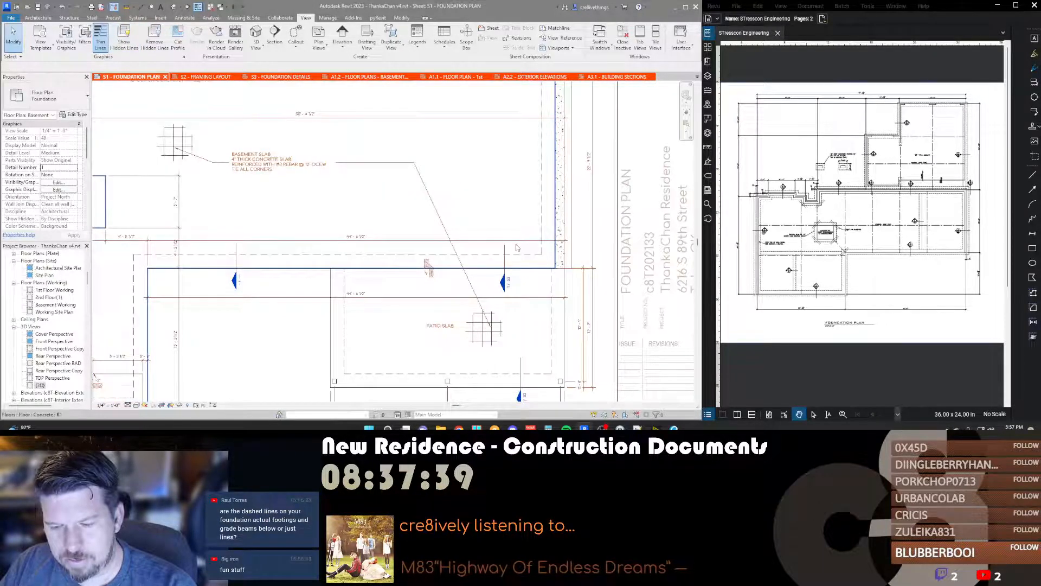
{"action": "key", "text": "t"}
{"action": "key", "text": "v"}
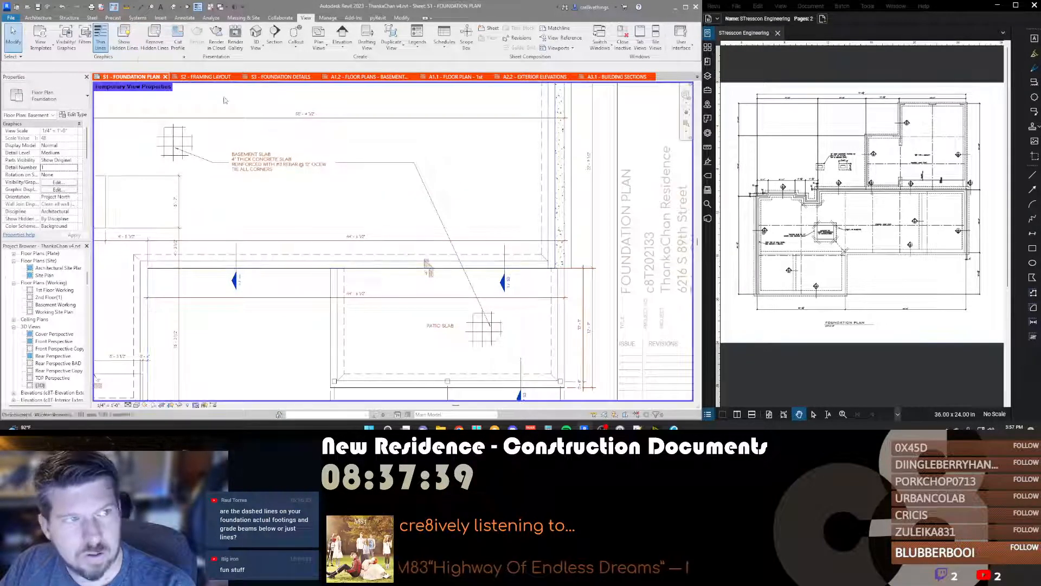
{"action": "left_click", "coordinate": [129, 43]}
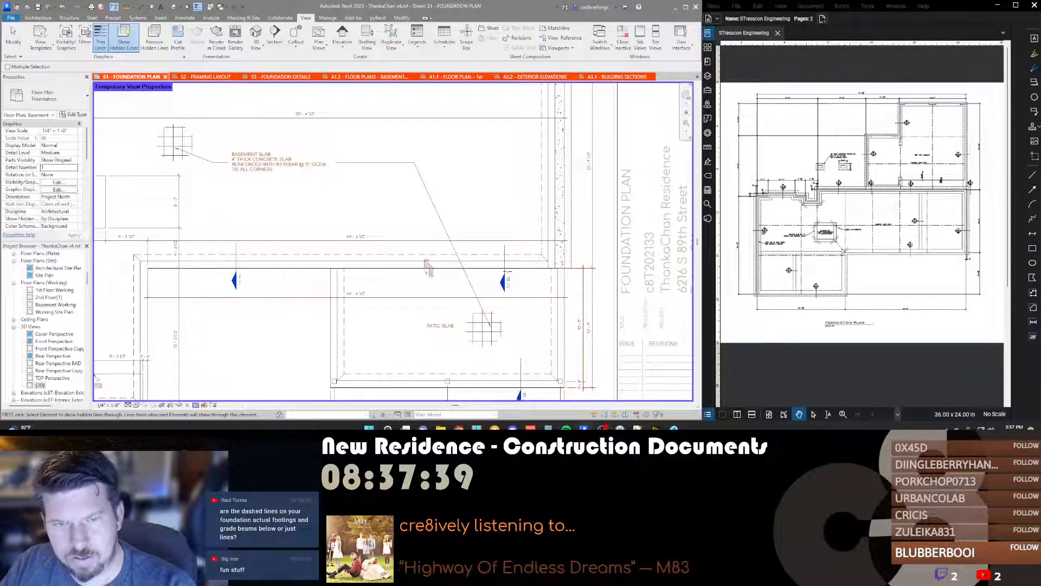
{"action": "key", "text": "Escape"}
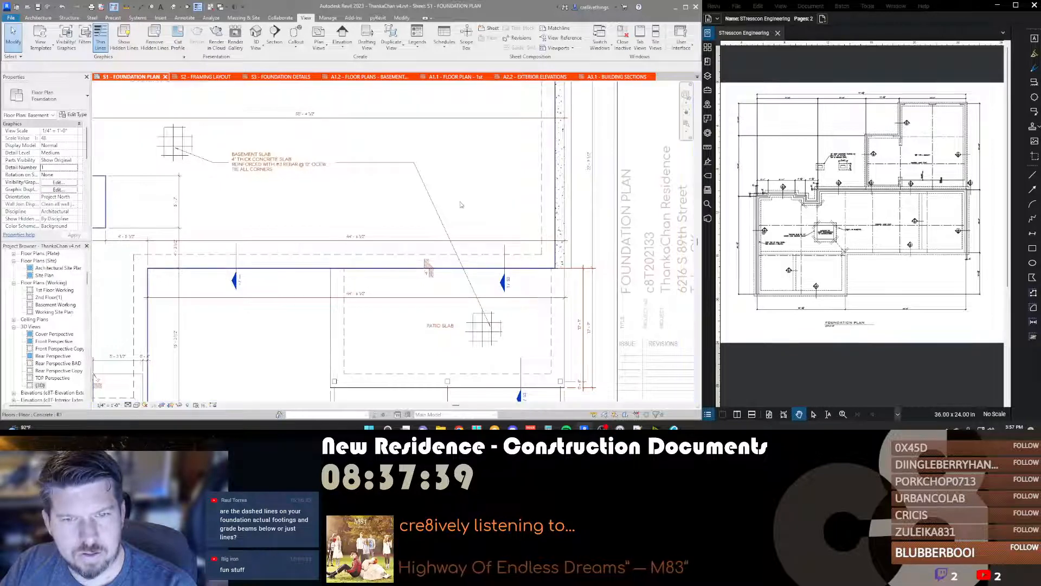
{"action": "scroll", "coordinate": [511, 241], "scroll_direction": "down", "scroll_amount": 4}
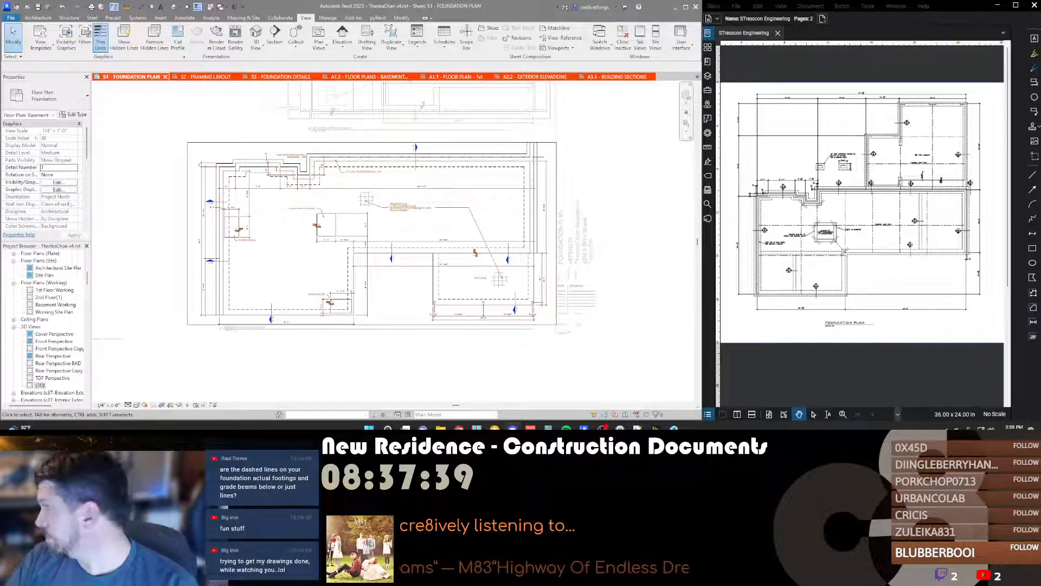
Step: Review the basement foundation layout, leave its activated view, and examine the garage slab in the 1st Floor Foundation Layout
{"action": "scroll", "coordinate": [258, 254], "scroll_direction": "up", "scroll_amount": 6}
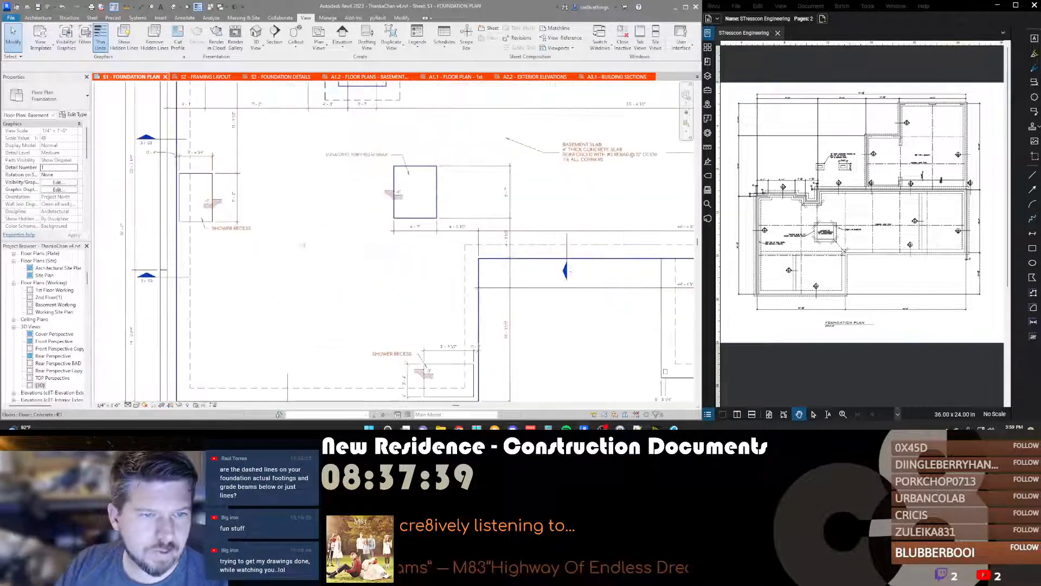
{"action": "scroll", "coordinate": [326, 289], "scroll_direction": "down", "scroll_amount": 1}
{"action": "middle_click_drag", "start_coordinate": [326, 288], "coordinate": [289, 398]}
{"action": "scroll", "coordinate": [289, 398], "scroll_direction": "down", "scroll_amount": 4}
{"action": "middle_click_drag", "start_coordinate": [358, 155], "coordinate": [343, 194]}
{"action": "scroll", "coordinate": [352, 187], "scroll_direction": "up", "scroll_amount": 1}
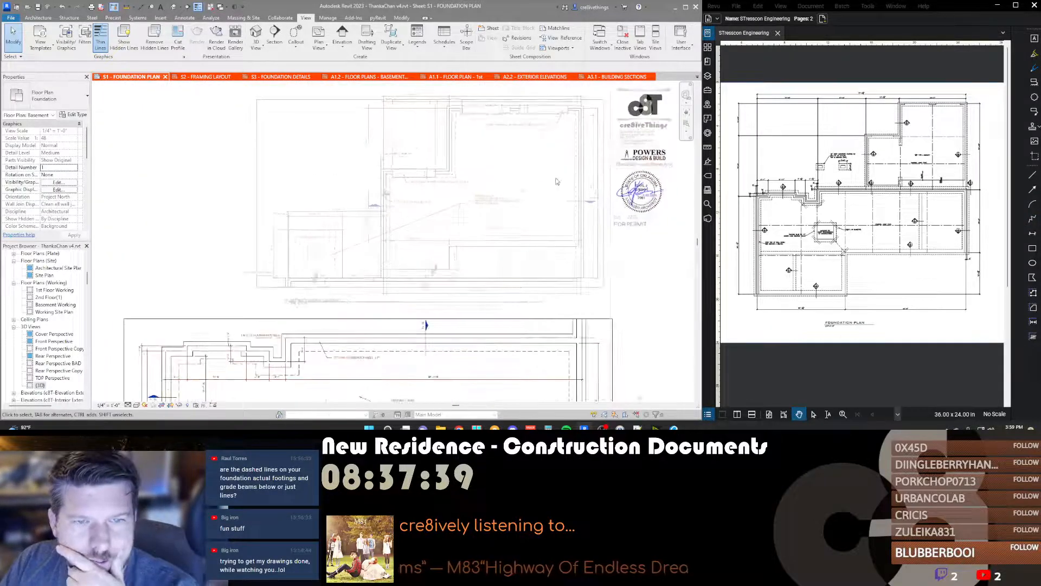
{"action": "double_click", "coordinate": [554, 179]}
{"action": "scroll", "coordinate": [553, 252], "scroll_direction": "up", "scroll_amount": 2}
{"action": "scroll", "coordinate": [552, 252], "scroll_direction": "up", "scroll_amount": 1}
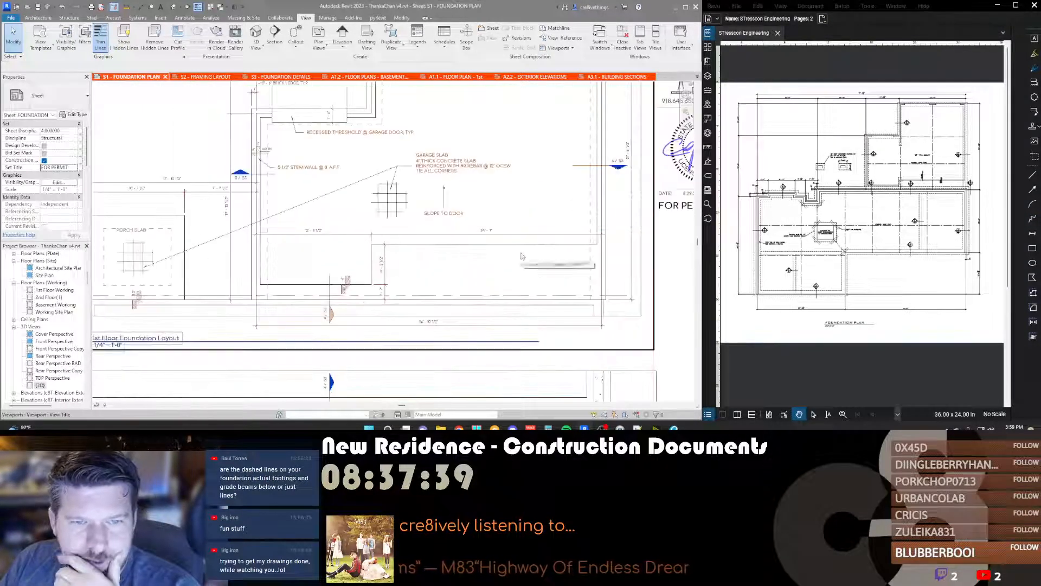
{"action": "middle_click_drag", "start_coordinate": [523, 256], "coordinate": [510, 265]}
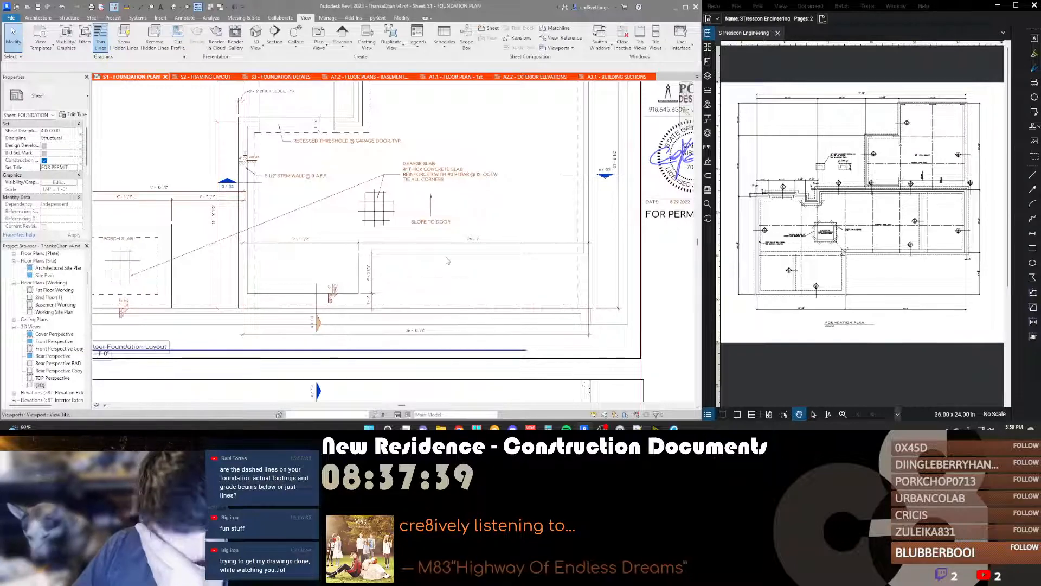
Step: Activate the 1st Floor Foundation Layout and move the -4" drop symbol onto the garage slab edge below the 24' - 7" dimension
{"action": "double_click", "coordinate": [401, 284]}
{"action": "left_click", "coordinate": [333, 294]}
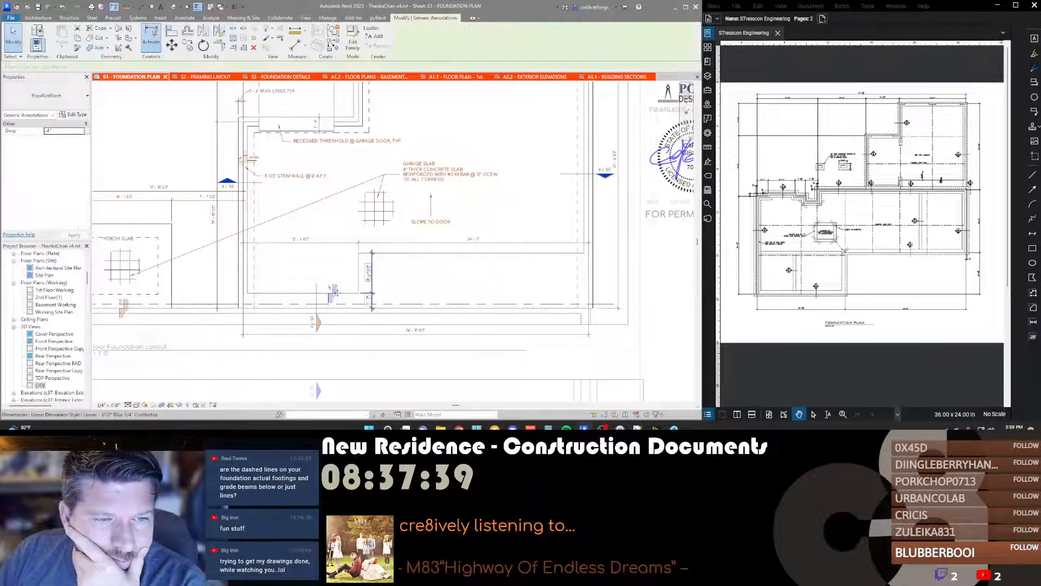
{"action": "left_click", "coordinate": [332, 288]}
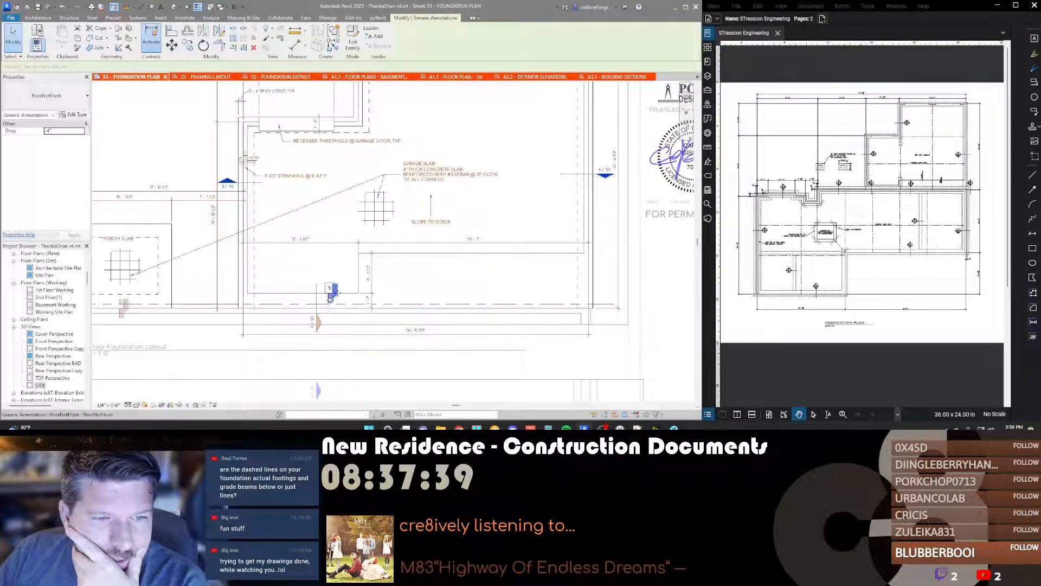
{"action": "mouse_move", "coordinate": [333, 293]}
{"action": "left_mouse_down"}
{"action": "mouse_move", "coordinate": [446, 260]}
{"action": "mouse_move", "coordinate": [457, 242]}
{"action": "left_mouse_up"}
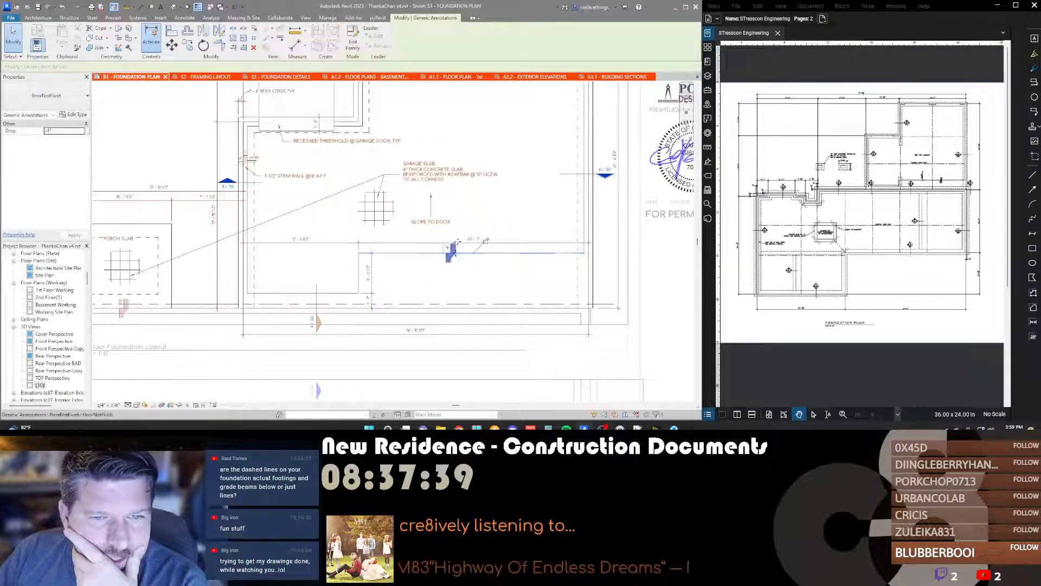
Step: Set the moved garage slab symbol's drop value to -0.5"
{"action": "left_click", "coordinate": [450, 254]}
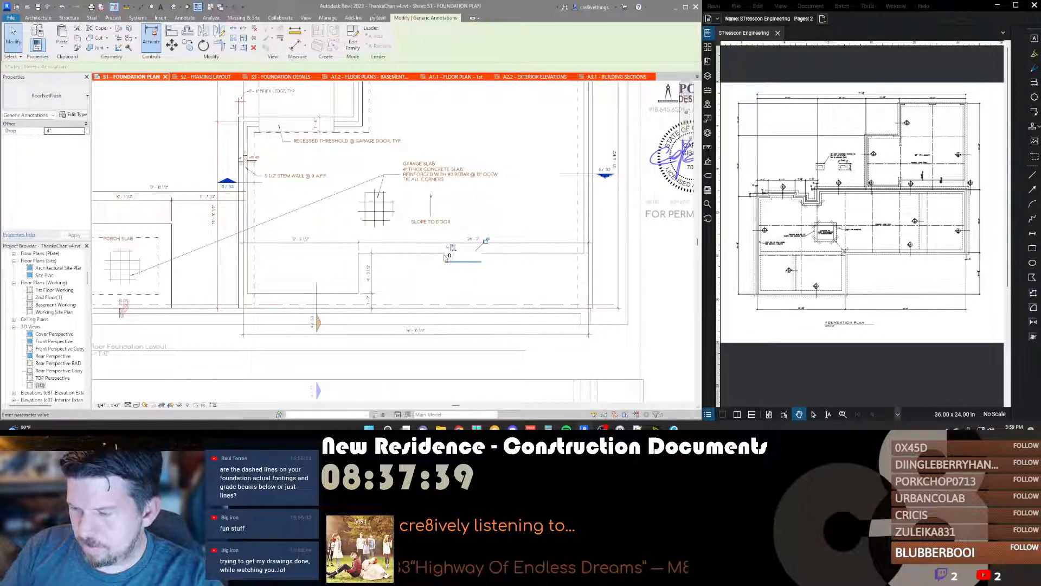
{"action": "type", "text": "-0.5"}
{"action": "key", "text": "Return"}
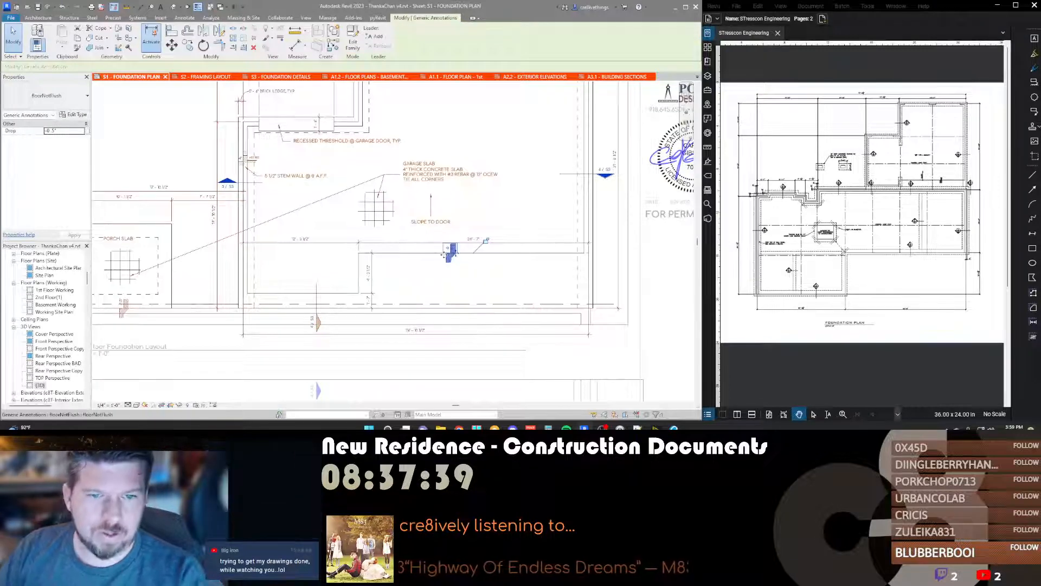
{"action": "left_click", "coordinate": [450, 249]}
{"action": "scroll", "coordinate": [451, 250], "scroll_direction": "up", "scroll_amount": 5}
{"action": "left_click", "coordinate": [453, 250]}
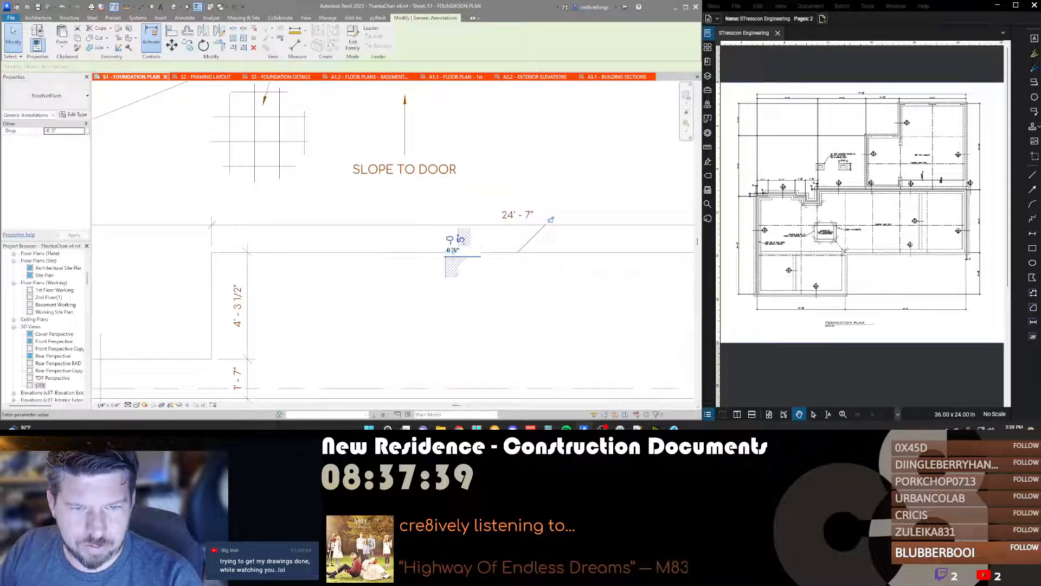
{"action": "key", "text": "Return"}
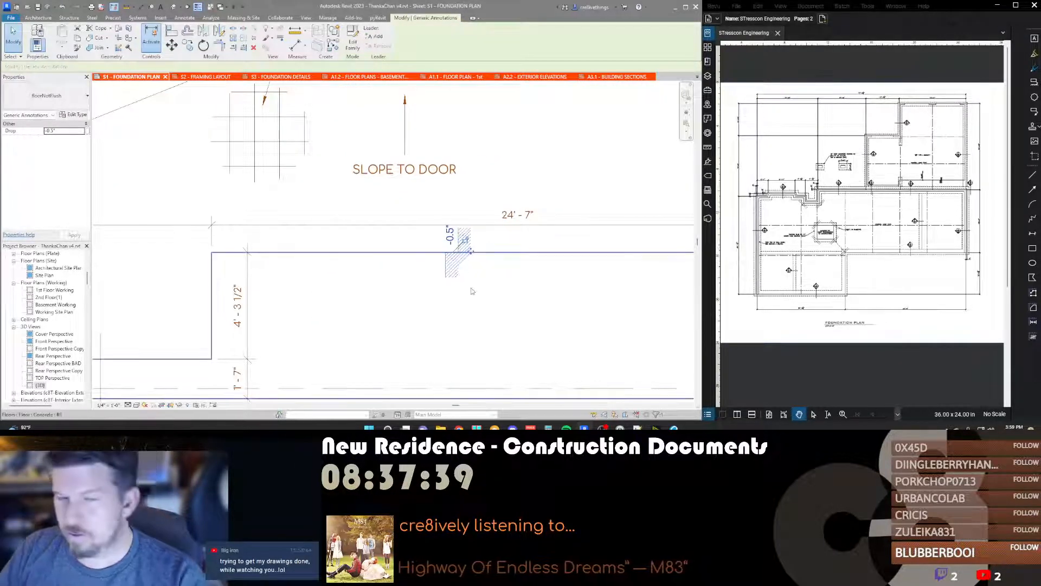
{"action": "left_click", "coordinate": [471, 252]}
{"action": "key", "text": "Escape"}
{"action": "scroll", "coordinate": [417, 279], "scroll_direction": "down", "scroll_amount": 5}
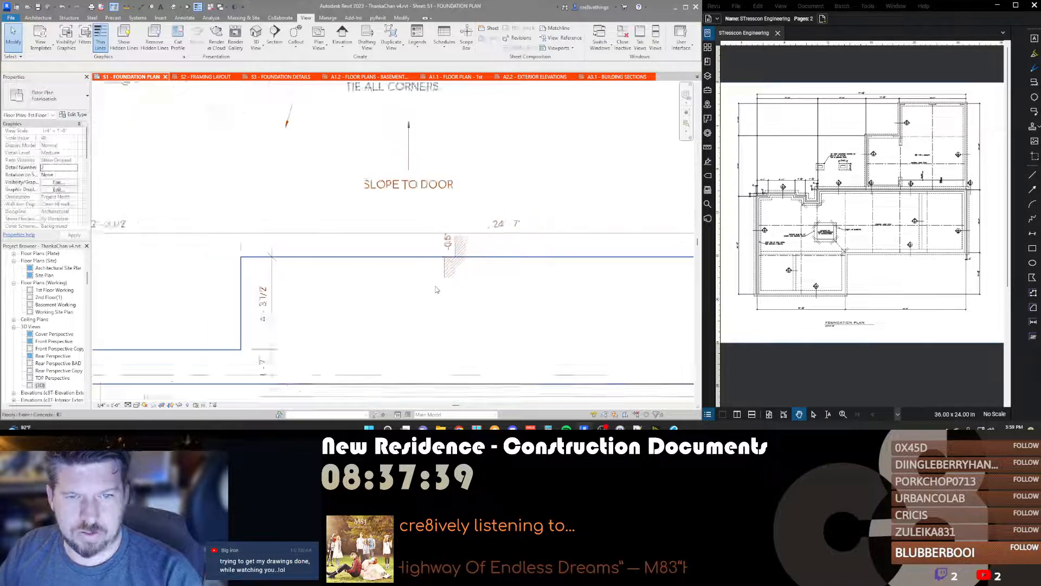
Step: Copy the -0.5" drop symbol onto the lower garage slab edge, in the part that projects toward the foundation wall
{"action": "middle_click_drag", "start_coordinate": [285, 269], "coordinate": [439, 256]}
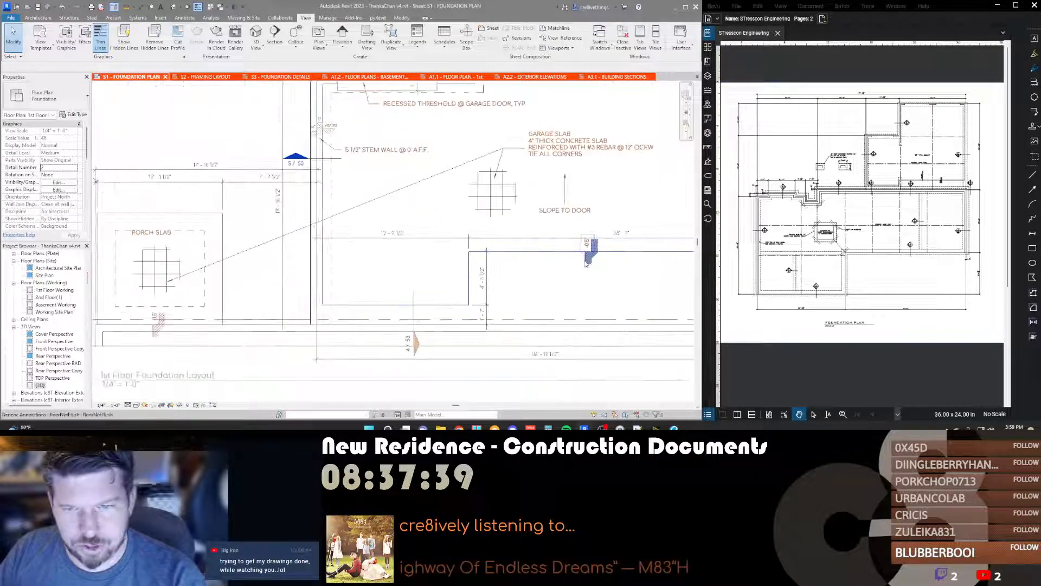
{"action": "left_click", "coordinate": [588, 253]}
{"action": "key", "text": "c"}
{"action": "key", "text": "c"}
{"action": "left_click", "coordinate": [589, 265]}
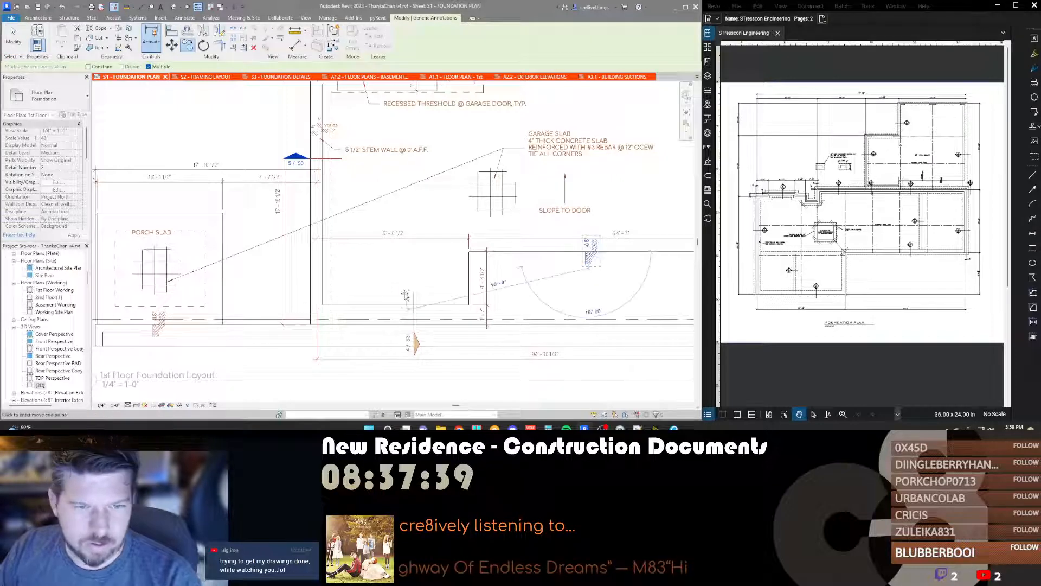
{"action": "left_click", "coordinate": [392, 303]}
{"action": "key", "text": "Escape"}
{"action": "key", "text": "Escape"}
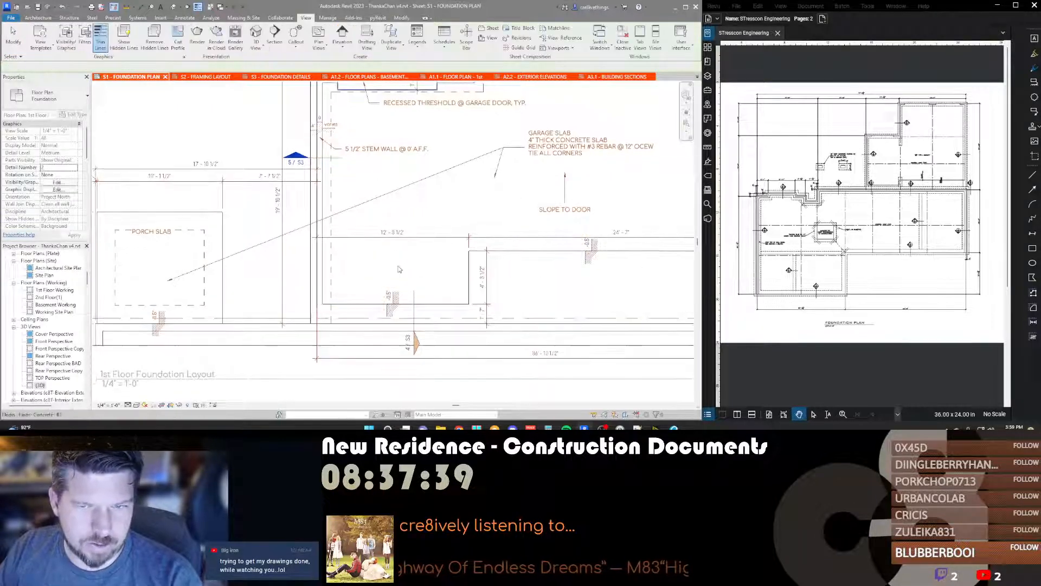
Step: Set the garage slab's height offset from the 1st Floor level to -0' 0 1/2", unjoining the conflicting elements
{"action": "scroll", "coordinate": [396, 266], "scroll_direction": "down", "scroll_amount": 2}
{"action": "scroll", "coordinate": [540, 283], "scroll_direction": "up", "scroll_amount": 1}
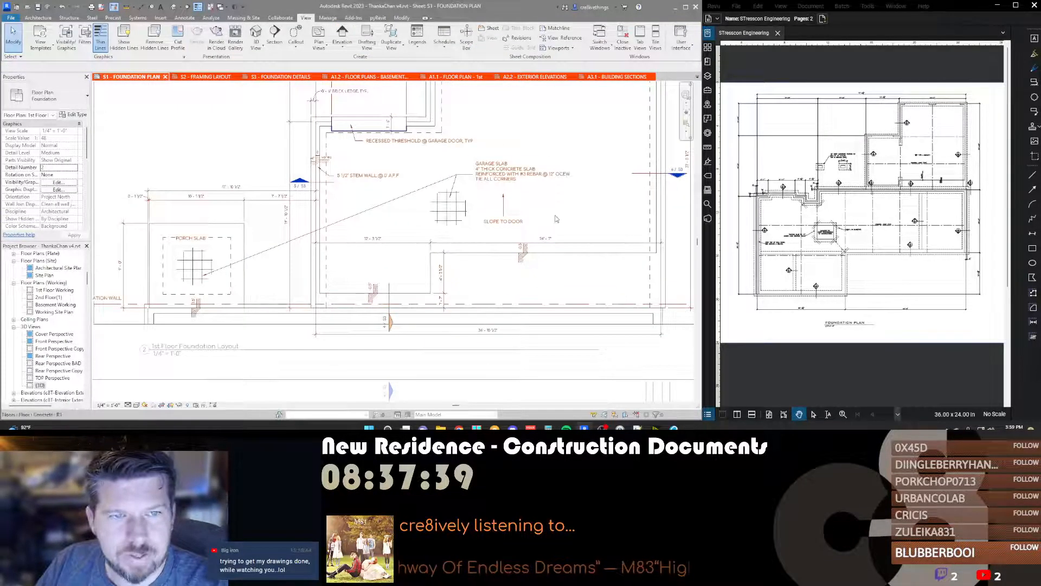
{"action": "left_click", "coordinate": [454, 258]}
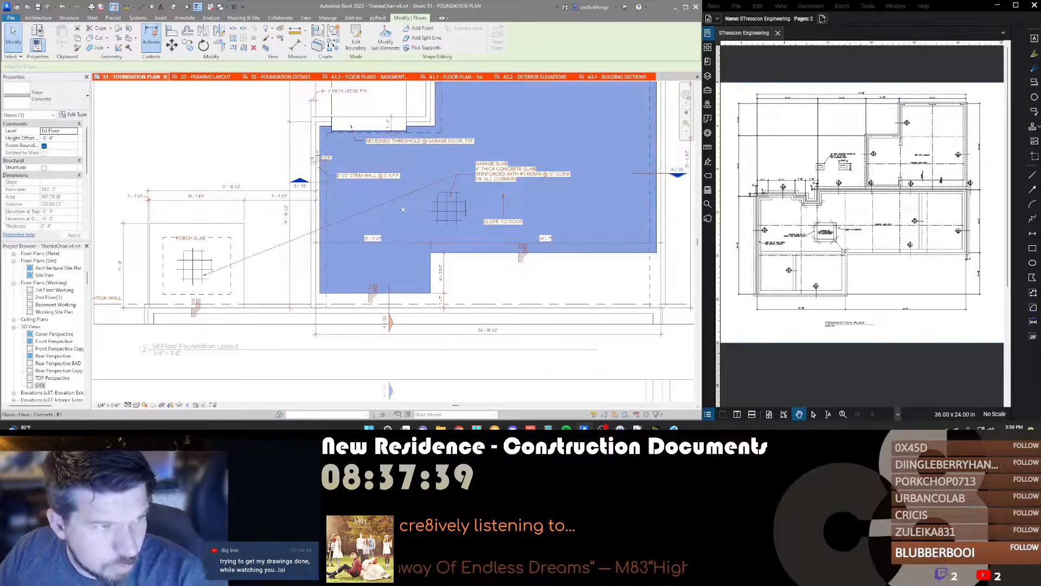
{"action": "middle_click_drag", "start_coordinate": [398, 235], "coordinate": [380, 257]}
{"action": "scroll", "coordinate": [380, 257], "scroll_direction": "down", "scroll_amount": 2}
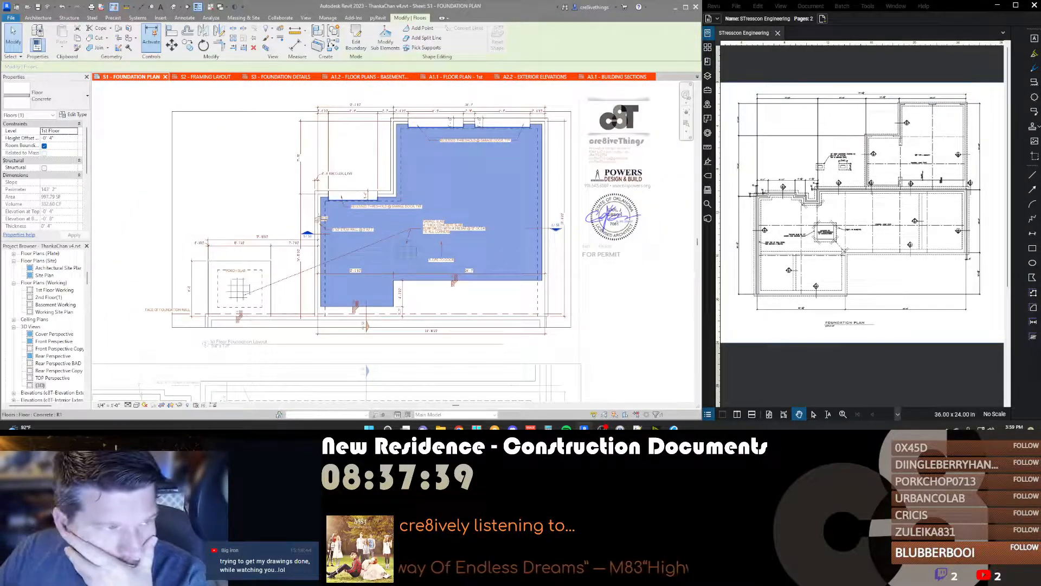
{"action": "left_click", "coordinate": [65, 139]}
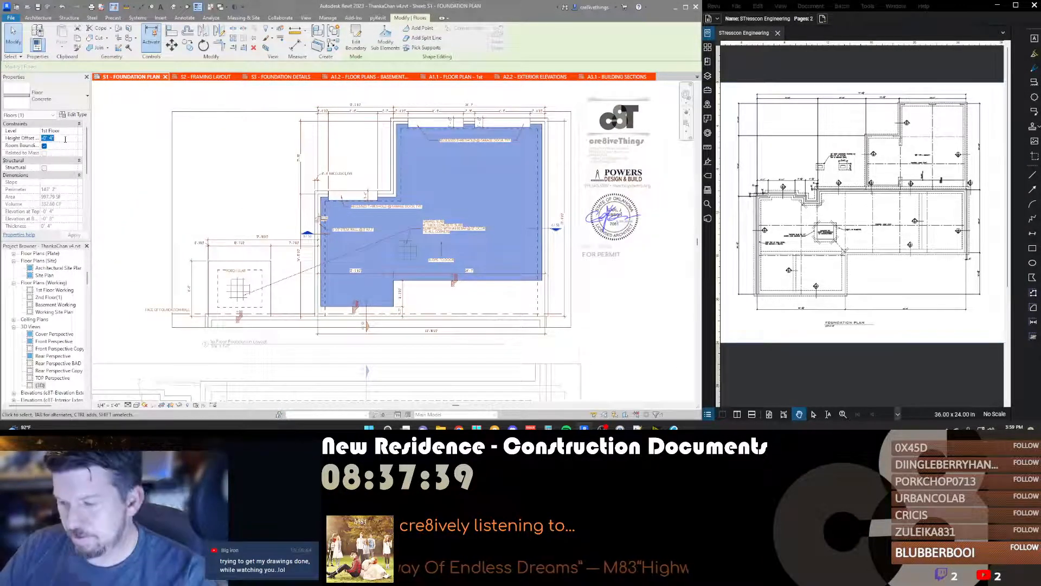
{"action": "type", "text": "-0 .15"}
{"action": "key", "text": "Return"}
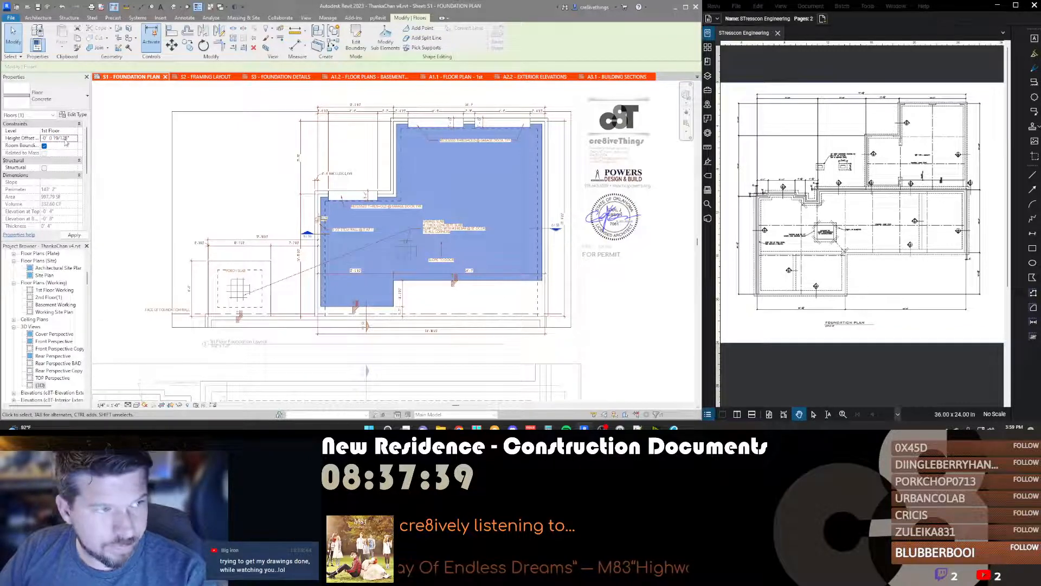
{"action": "left_click", "coordinate": [74, 139]}
{"action": "type", "text": "-0 .5"}
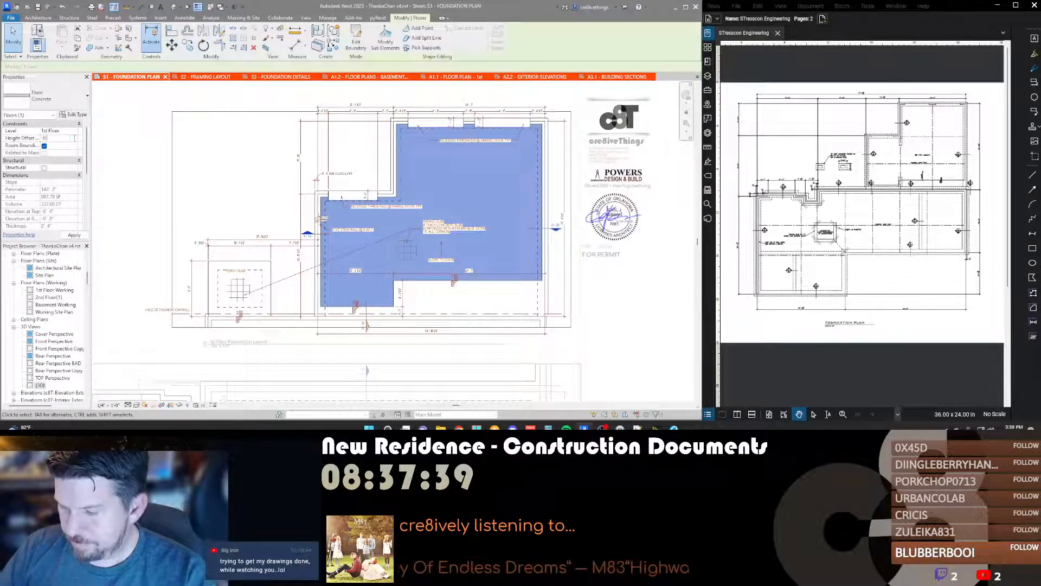
{"action": "key", "text": "Return"}
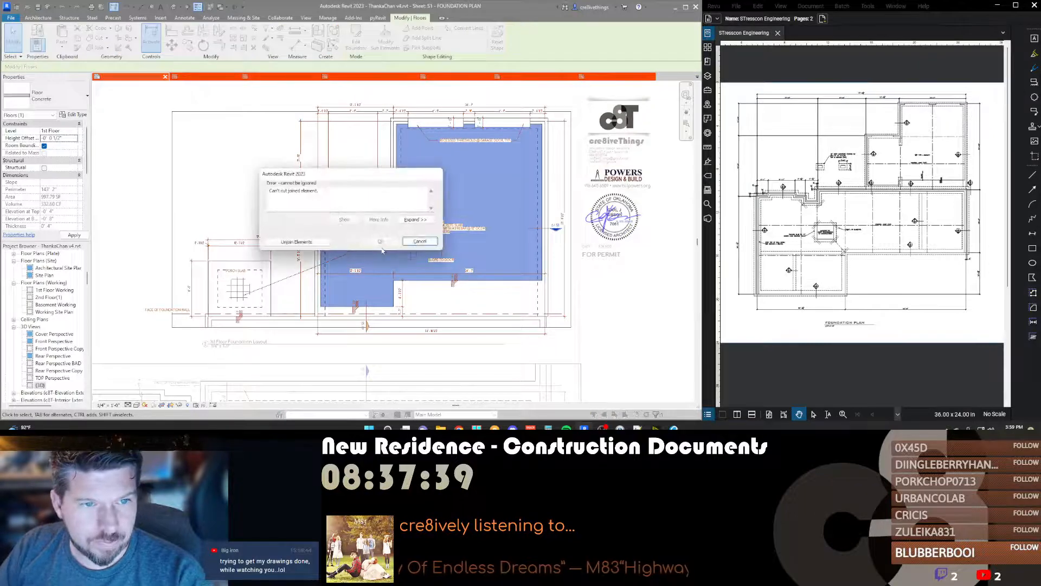
{"action": "left_click", "coordinate": [304, 243]}
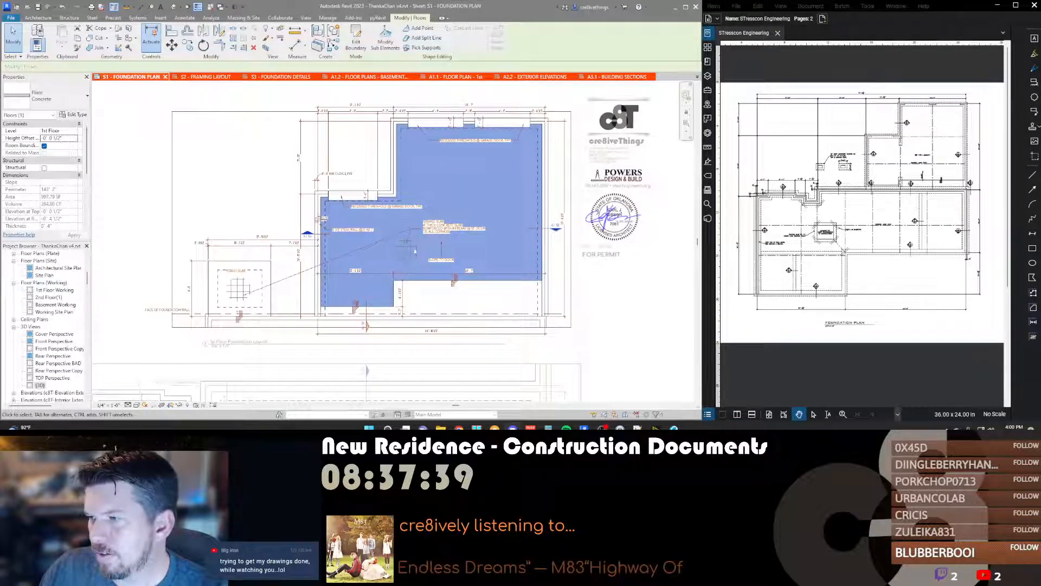
{"action": "scroll", "coordinate": [428, 276], "scroll_direction": "up", "scroll_amount": 2}
{"action": "key", "text": "Escape"}
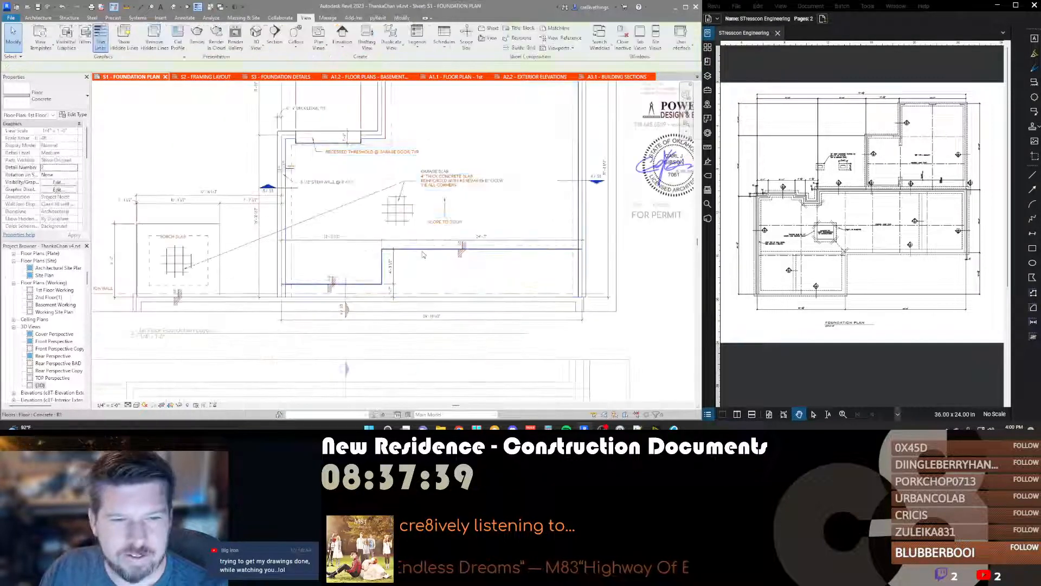
Step: Examine the garage slab's edges, drop symbols and the dashed line along the recessed threshold in the 1st Floor Foundation Layout
{"action": "scroll", "coordinate": [429, 255], "scroll_direction": "down", "scroll_amount": 1}
{"action": "scroll", "coordinate": [449, 230], "scroll_direction": "up", "scroll_amount": 4}
{"action": "scroll", "coordinate": [458, 227], "scroll_direction": "down", "scroll_amount": 2}
{"action": "middle_click_drag", "start_coordinate": [459, 226], "coordinate": [472, 256]}
{"action": "scroll", "coordinate": [471, 256], "scroll_direction": "down", "scroll_amount": 1}
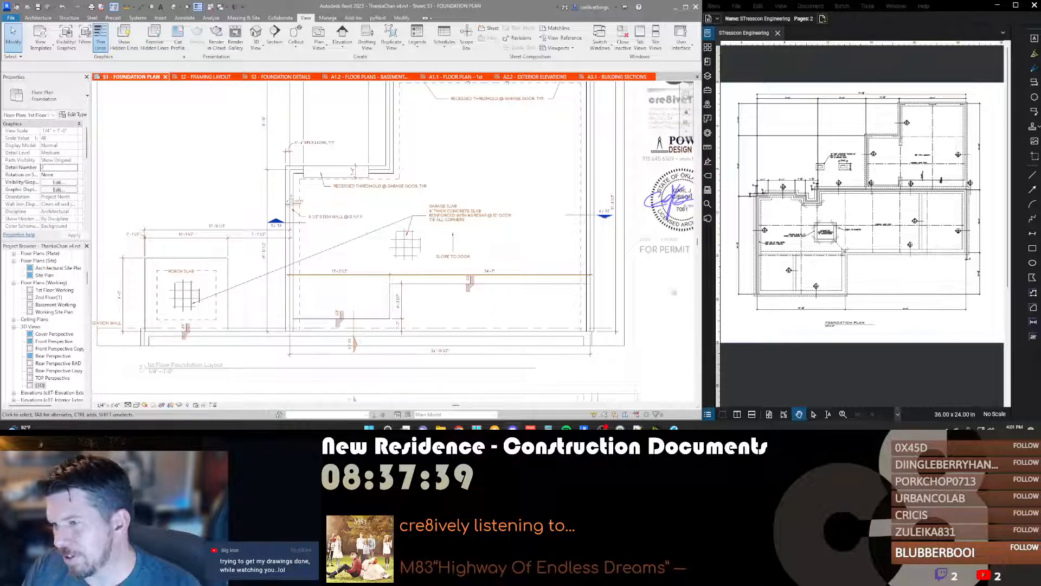
{"action": "scroll", "coordinate": [425, 207], "scroll_direction": "up", "scroll_amount": 1}
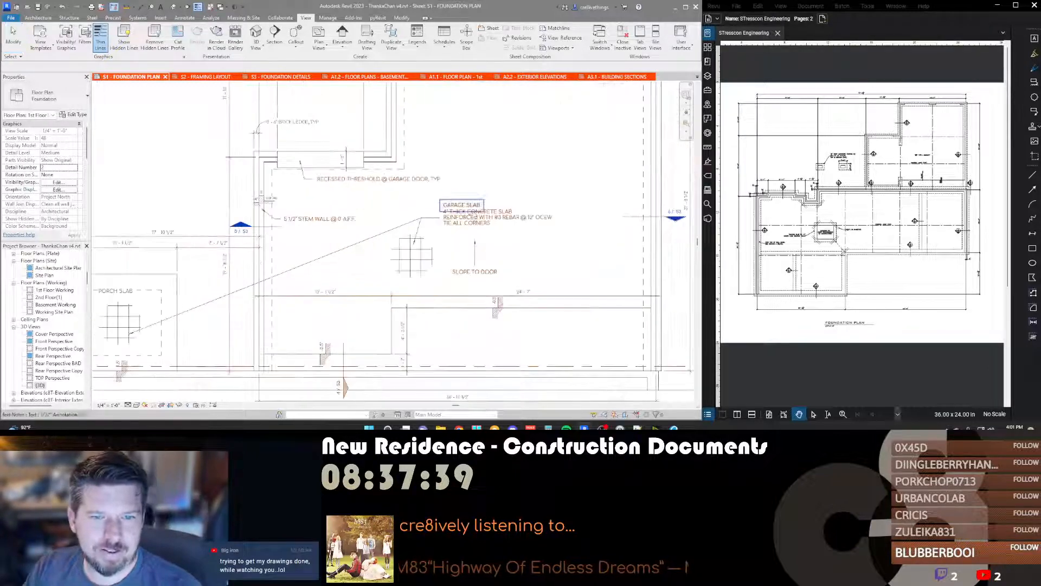
{"action": "scroll", "coordinate": [460, 206], "scroll_direction": "up", "scroll_amount": 2}
{"action": "scroll", "coordinate": [481, 351], "scroll_direction": "down", "scroll_amount": 2}
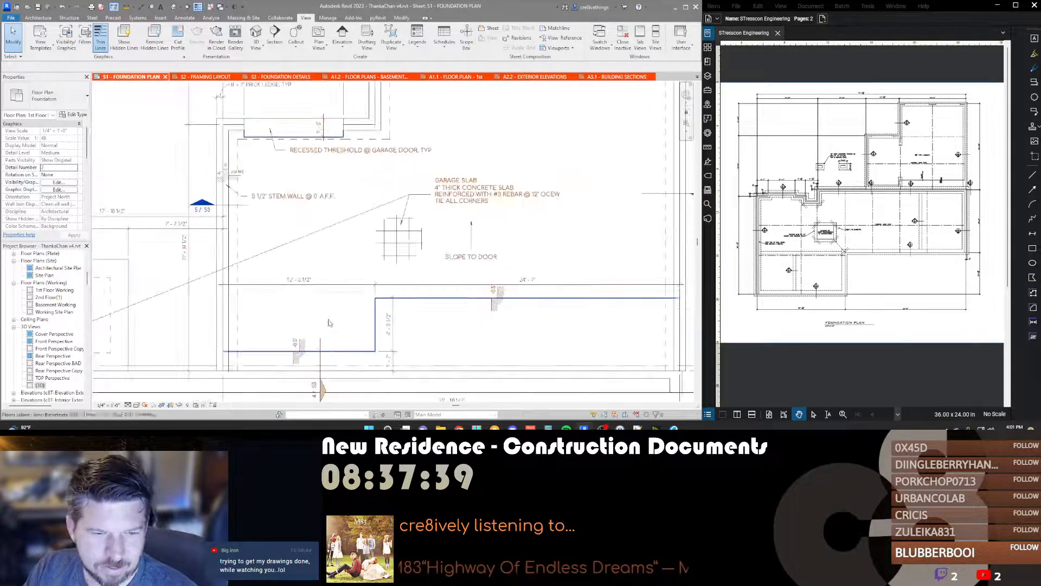
{"action": "scroll", "coordinate": [334, 328], "scroll_direction": "down", "scroll_amount": 2}
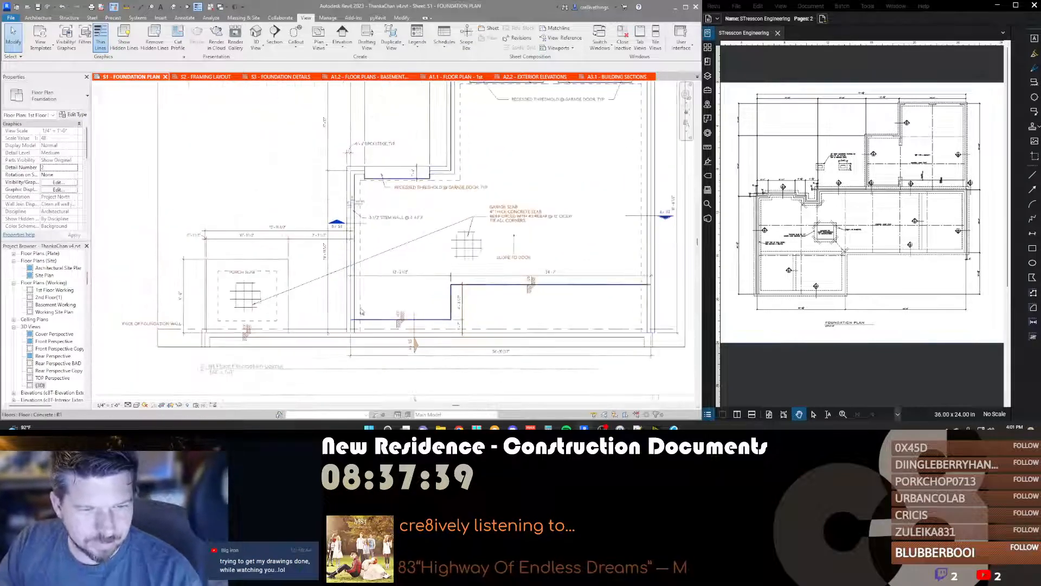
{"action": "scroll", "coordinate": [416, 141], "scroll_direction": "up", "scroll_amount": 3}
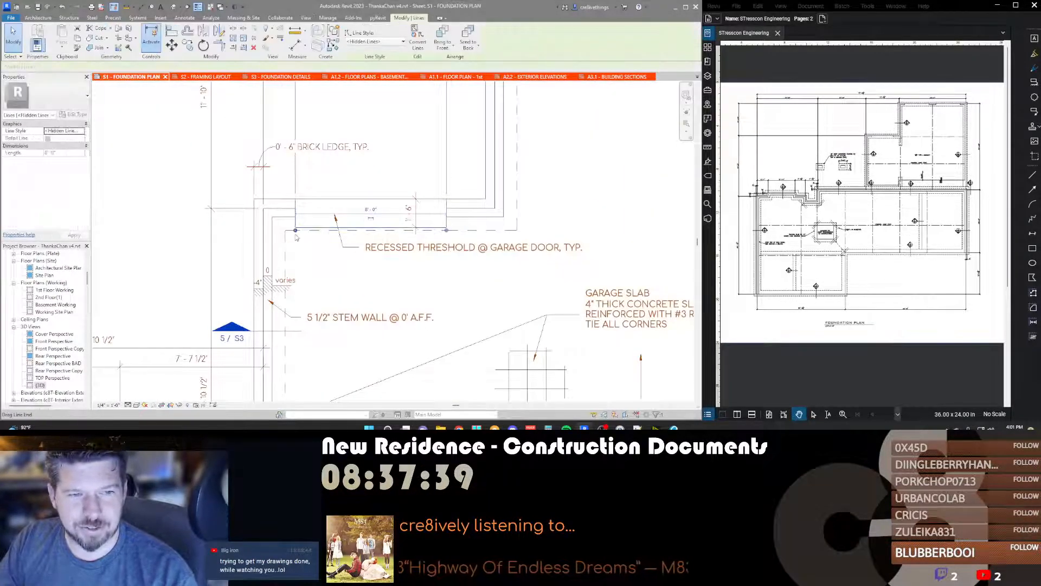
{"action": "scroll", "coordinate": [284, 238], "scroll_direction": "down", "scroll_amount": 1}
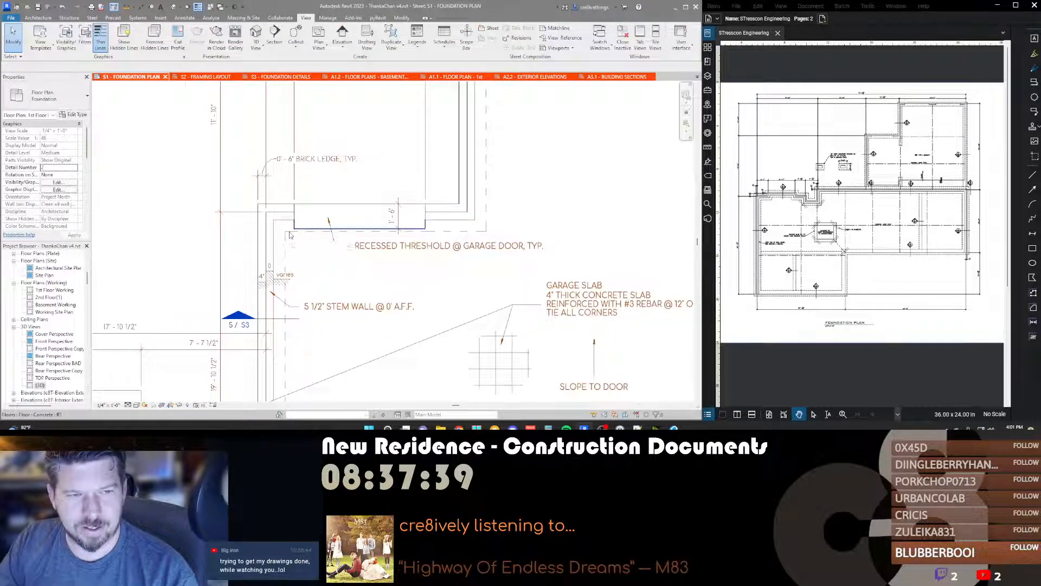
{"action": "scroll", "coordinate": [290, 235], "scroll_direction": "up", "scroll_amount": 2}
{"action": "scroll", "coordinate": [297, 238], "scroll_direction": "down", "scroll_amount": 1}
Step: Switch to the 3D view, extend the section box outward beyond the cut end of the house, and view the foundation from below
{"action": "key", "text": "ctrl+shift+Tab"}
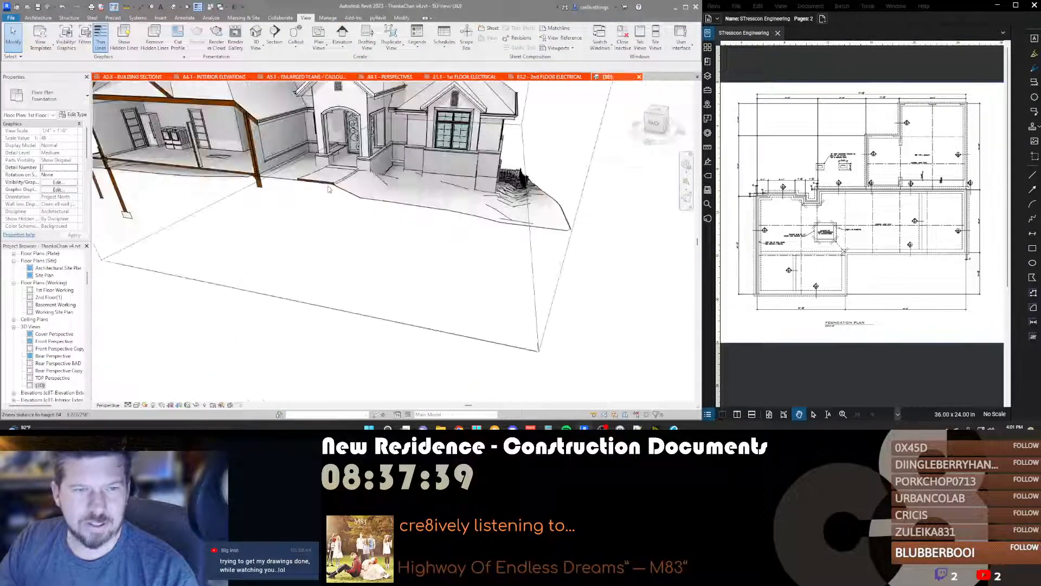
{"action": "scroll", "coordinate": [347, 242], "scroll_direction": "down", "scroll_amount": 2}
{"action": "middle_click_drag", "start_coordinate": [348, 244], "coordinate": [454, 228], "text": "shift"}
{"action": "scroll", "coordinate": [454, 228], "scroll_direction": "down", "scroll_amount": 3}
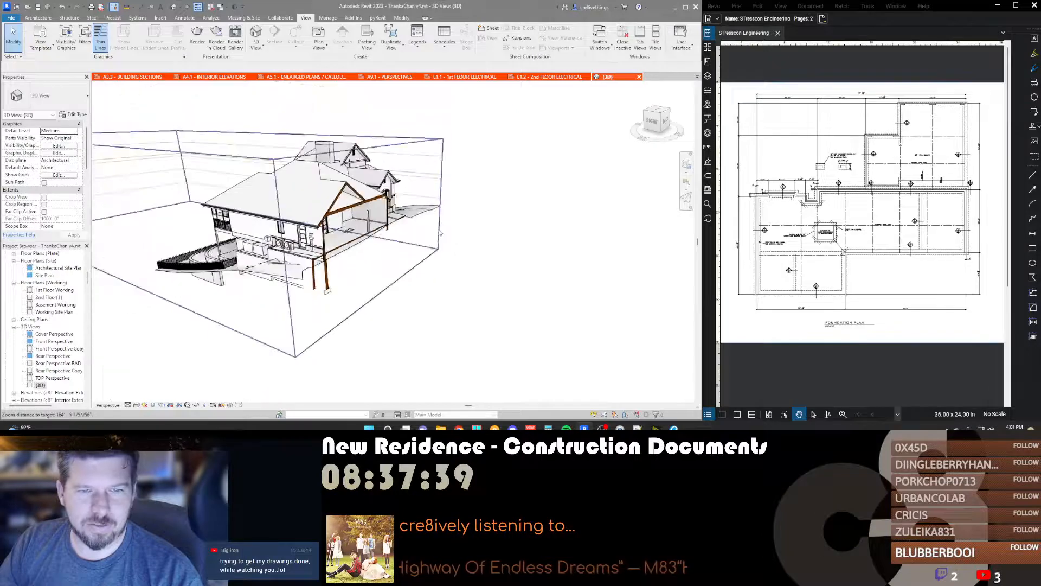
{"action": "left_click", "coordinate": [398, 278]}
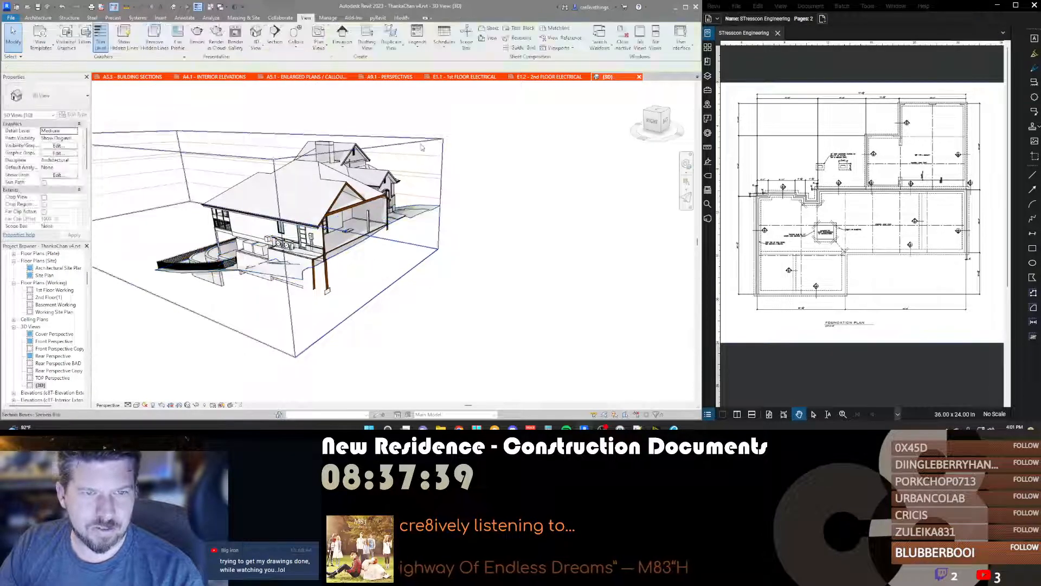
{"action": "left_click_drag", "start_coordinate": [387, 224], "coordinate": [449, 240]}
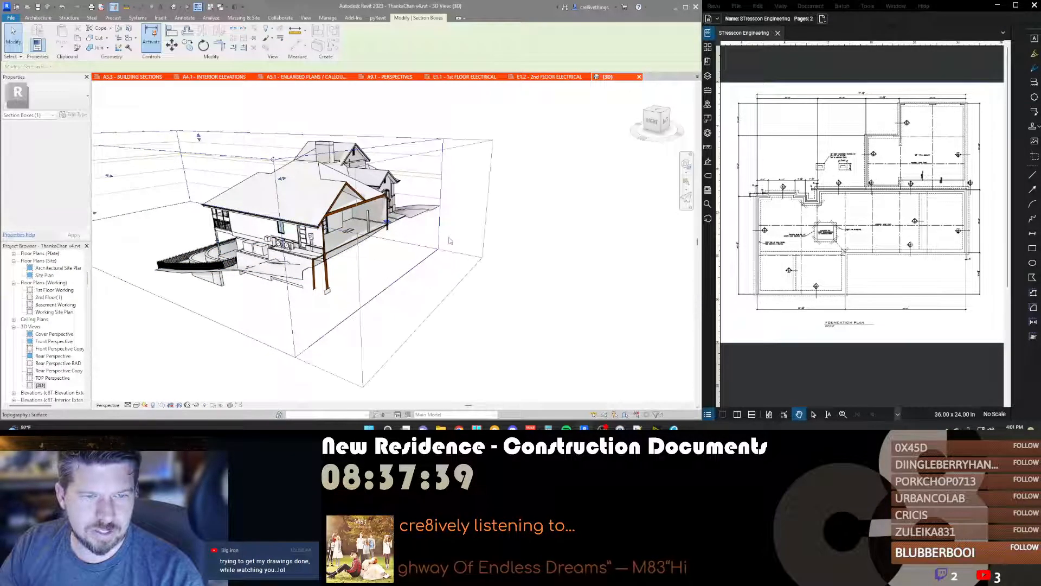
{"action": "scroll", "coordinate": [382, 239], "scroll_direction": "up", "scroll_amount": 3}
{"action": "middle_click_drag", "start_coordinate": [402, 383], "coordinate": [412, 302], "text": "shift"}
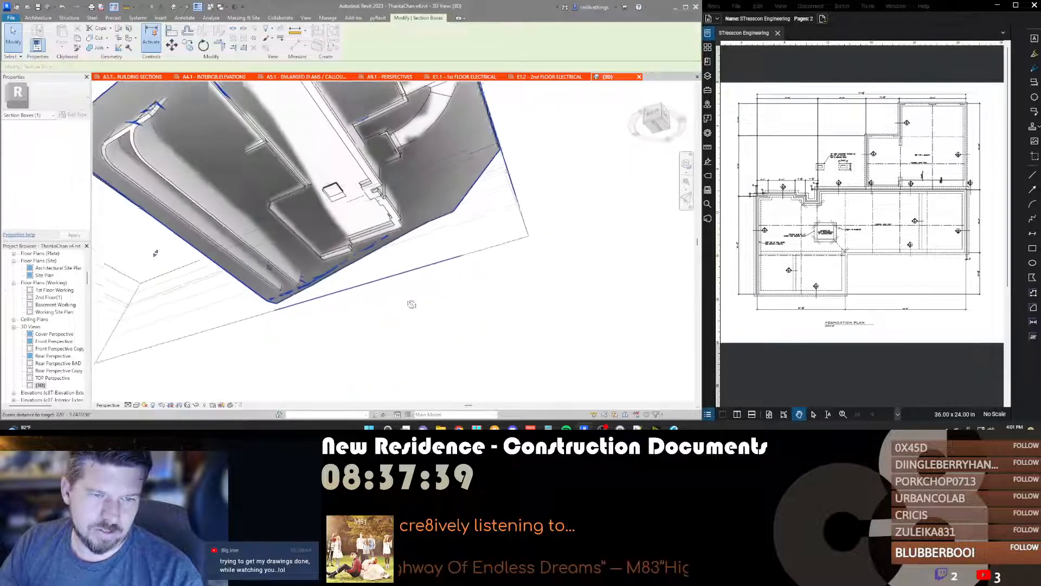
Step: Examine the foundation from below in the 3D view, including the column footing and slab edges, and return to the exterior
{"action": "scroll", "coordinate": [422, 214], "scroll_direction": "up", "scroll_amount": 5}
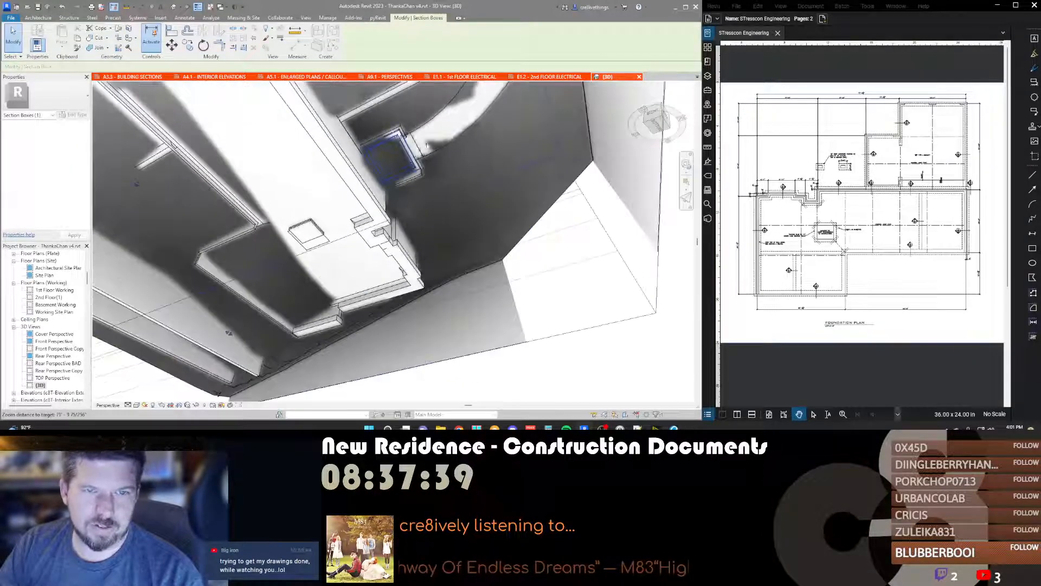
{"action": "scroll", "coordinate": [425, 245], "scroll_direction": "down", "scroll_amount": 4}
{"action": "middle_click_drag", "start_coordinate": [423, 213], "coordinate": [388, 331]}
{"action": "scroll", "coordinate": [439, 188], "scroll_direction": "up", "scroll_amount": 4}
{"action": "left_click", "coordinate": [487, 242]}
{"action": "key", "text": "Escape"}
{"action": "scroll", "coordinate": [381, 251], "scroll_direction": "up", "scroll_amount": 3}
{"action": "scroll", "coordinate": [440, 261], "scroll_direction": "down", "scroll_amount": 6}
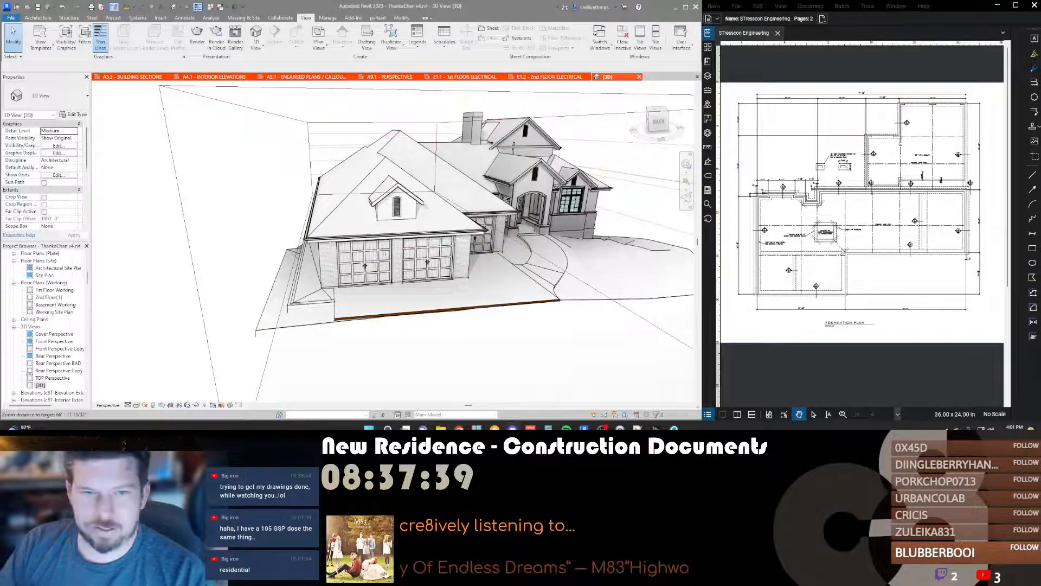
Step: Review the visibility of the Floors subcategories, such as Folding Lines, in the 3D view's graphic overrides
{"action": "scroll", "coordinate": [550, 265], "scroll_direction": "down", "scroll_amount": 2}
{"action": "scroll", "coordinate": [472, 267], "scroll_direction": "down", "scroll_amount": 2}
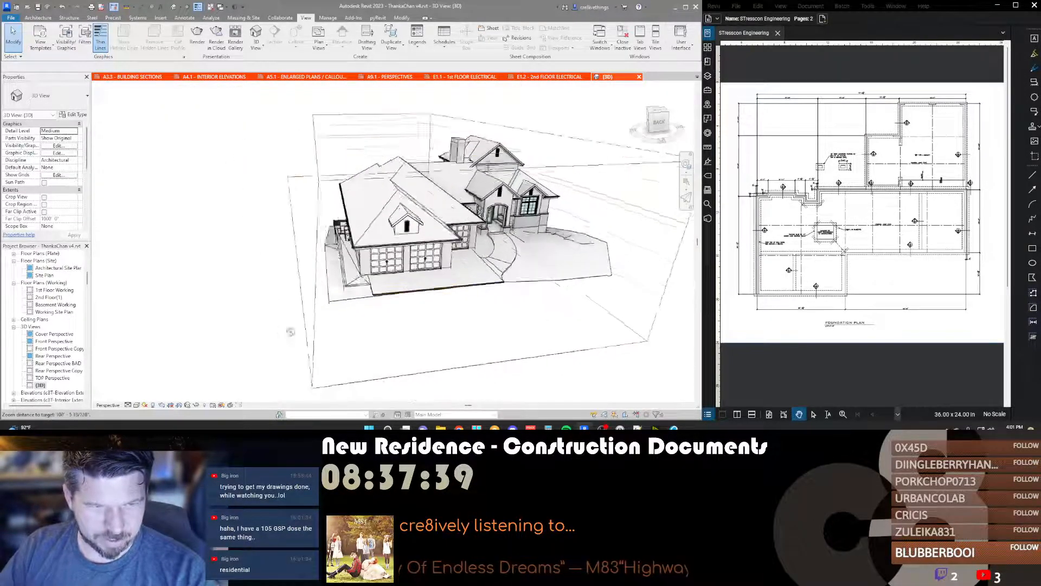
{"action": "middle_click_drag", "start_coordinate": [291, 330], "coordinate": [590, 319], "text": "shift"}
{"action": "scroll", "coordinate": [427, 279], "scroll_direction": "up", "scroll_amount": 4}
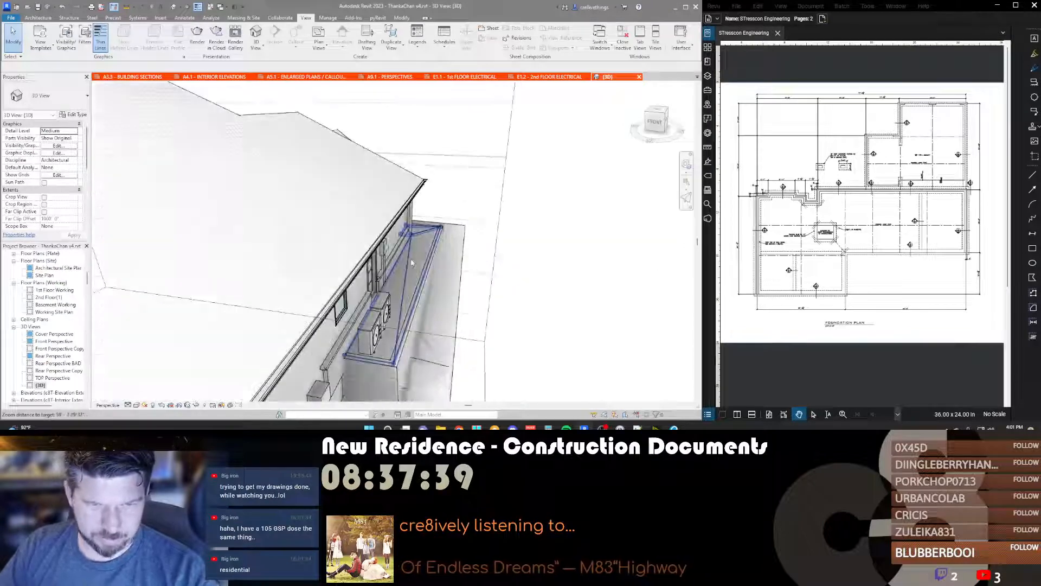
{"action": "key", "text": "v"}
{"action": "key", "text": "g"}
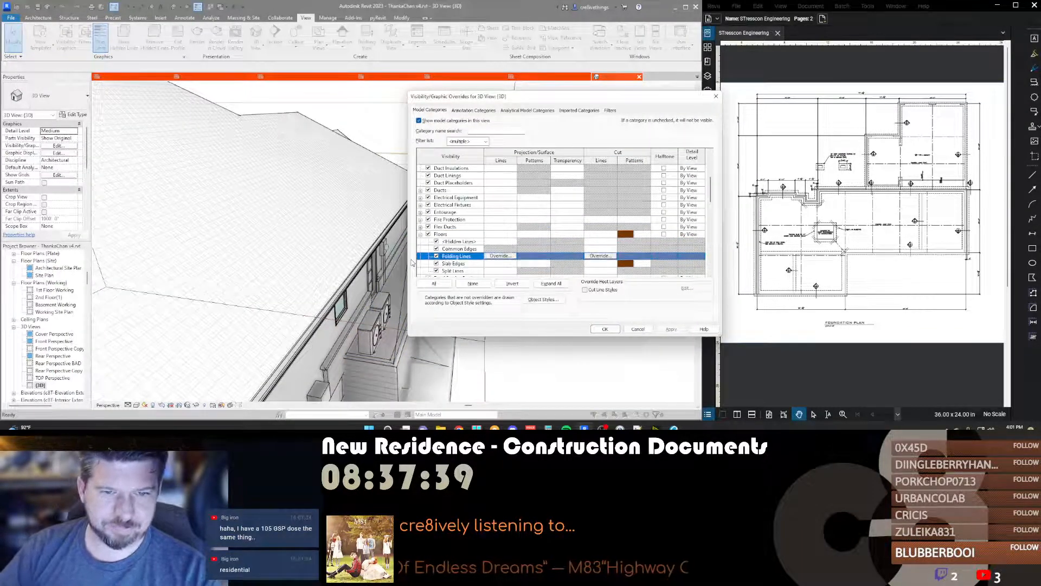
{"action": "left_click", "coordinate": [609, 332]}
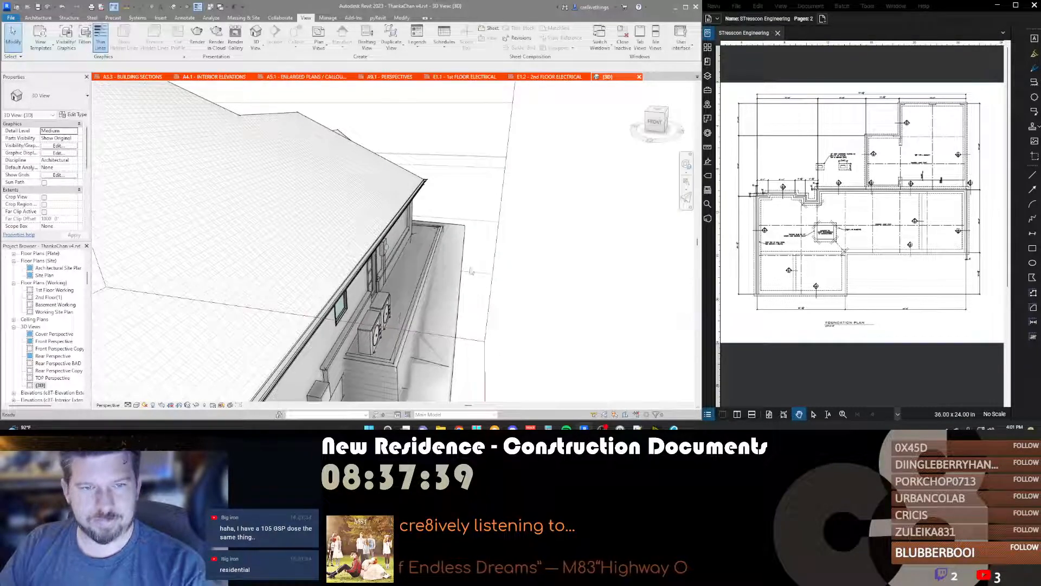
Step: Examine the house's exterior from the garage side around to the end wing's window walls
{"action": "scroll", "coordinate": [470, 273], "scroll_direction": "down", "scroll_amount": 4}
{"action": "scroll", "coordinate": [443, 321], "scroll_direction": "down", "scroll_amount": 2}
{"action": "middle_click_drag", "start_coordinate": [442, 321], "coordinate": [233, 304], "text": "shift"}
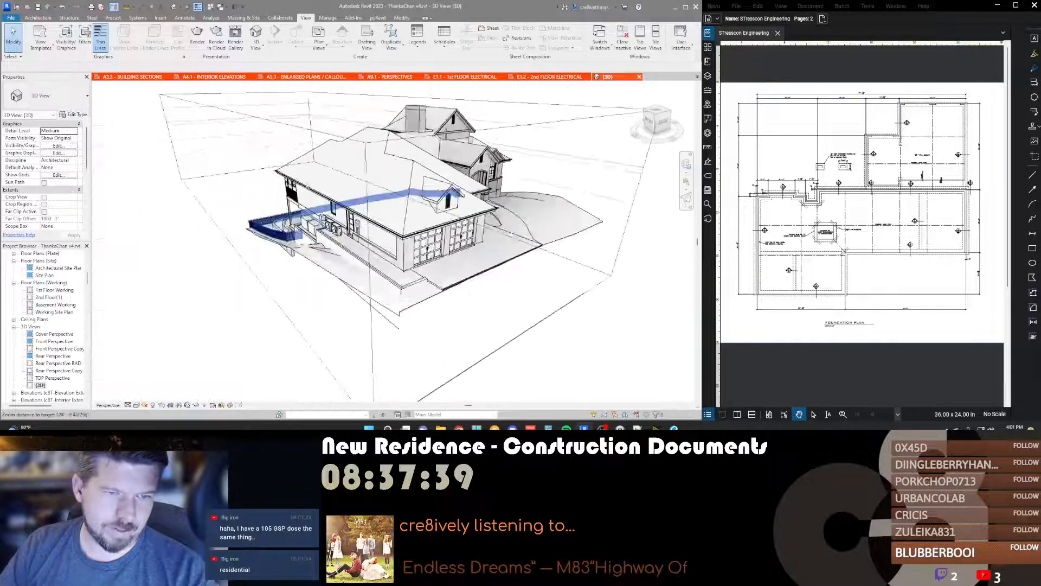
{"action": "middle_click_drag", "start_coordinate": [551, 259], "coordinate": [456, 265], "text": "shift"}
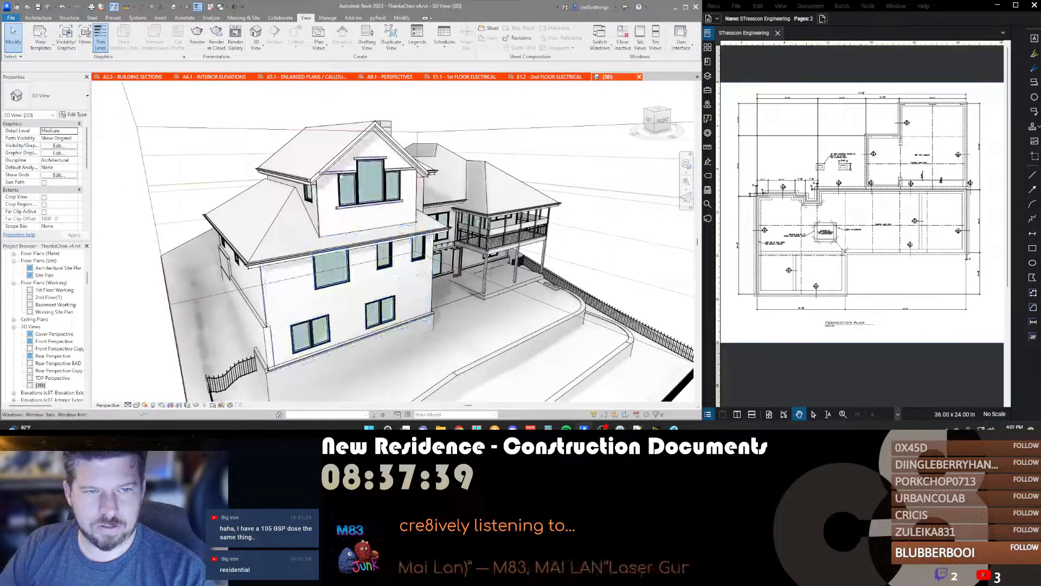
{"action": "left_click", "coordinate": [341, 176]}
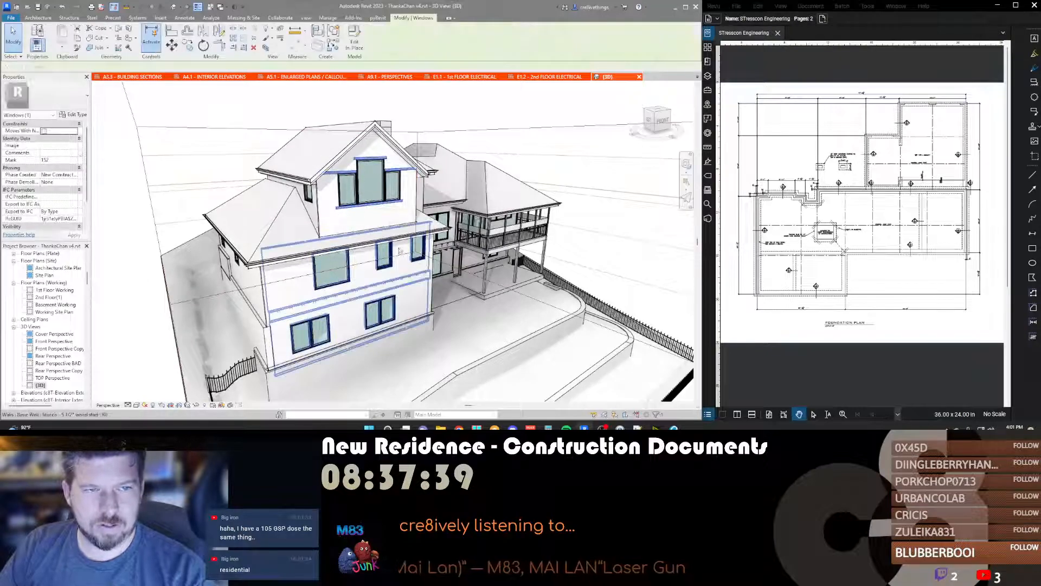
{"action": "key", "text": "Escape"}
{"action": "scroll", "coordinate": [383, 246], "scroll_direction": "down", "scroll_amount": 3}
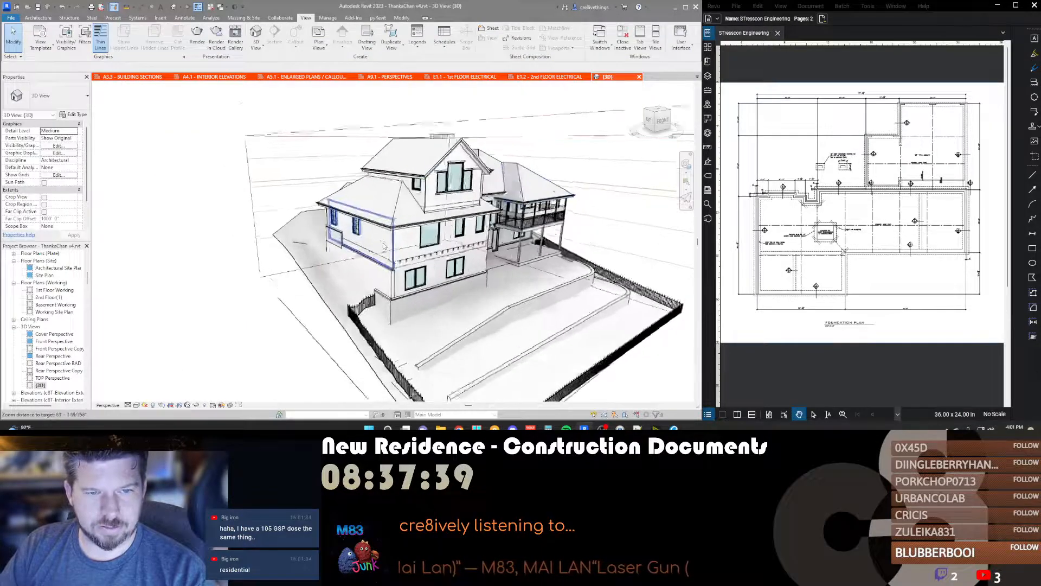
{"action": "scroll", "coordinate": [384, 246], "scroll_direction": "up", "scroll_amount": 3}
{"action": "scroll", "coordinate": [383, 245], "scroll_direction": "down", "scroll_amount": 1}
{"action": "middle_click_drag", "start_coordinate": [383, 245], "coordinate": [479, 243], "text": "shift"}
Step: Place a horizontal Rim Joist Trim wall sweep at the 1st-floor line on the end wing's two outer walls
{"action": "left_click", "coordinate": [43, 19]}
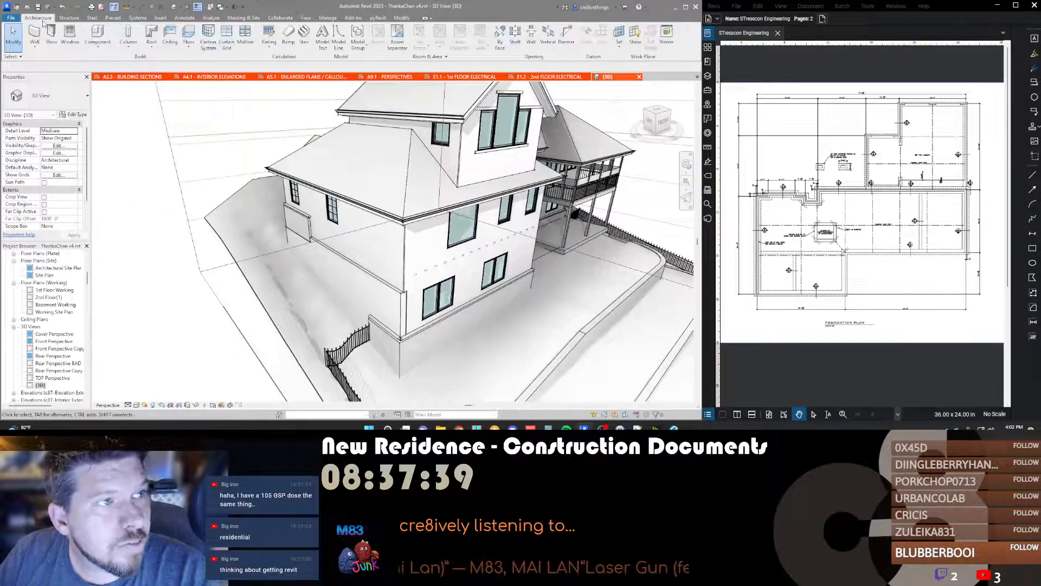
{"action": "left_click", "coordinate": [35, 48]}
{"action": "left_click", "coordinate": [54, 111]}
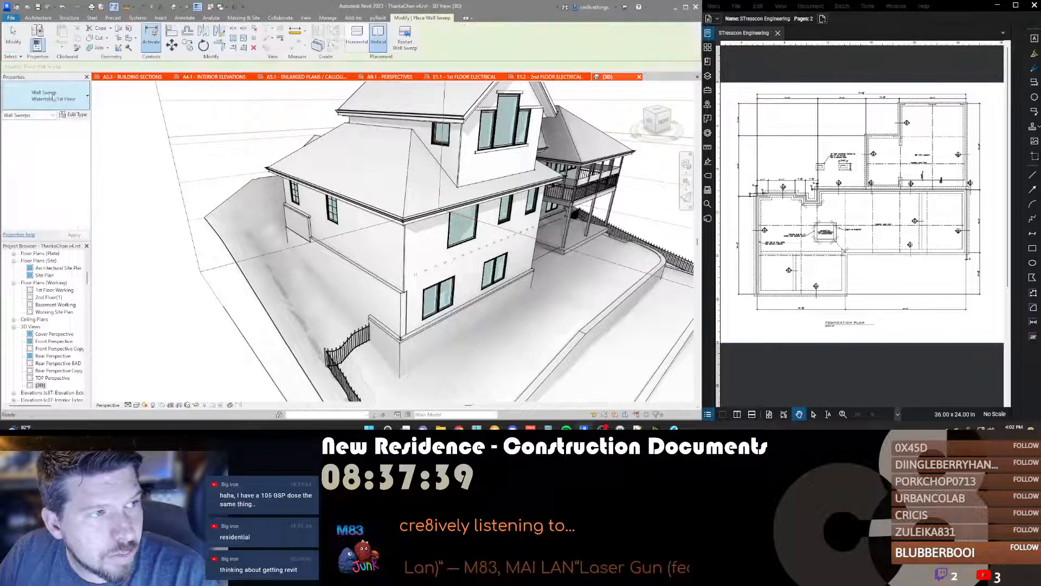
{"action": "left_click", "coordinate": [66, 101]}
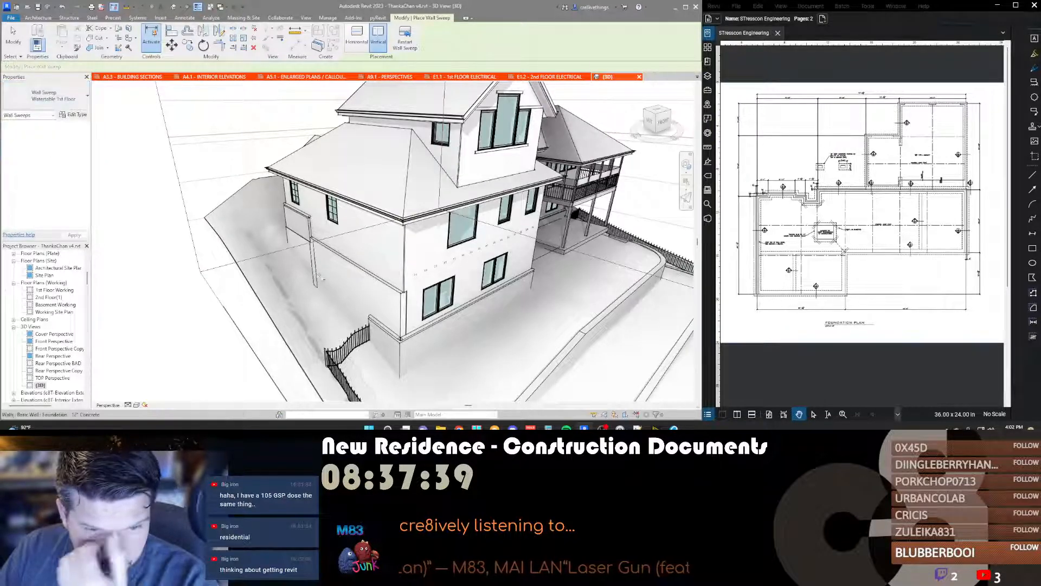
{"action": "key", "text": "Escape"}
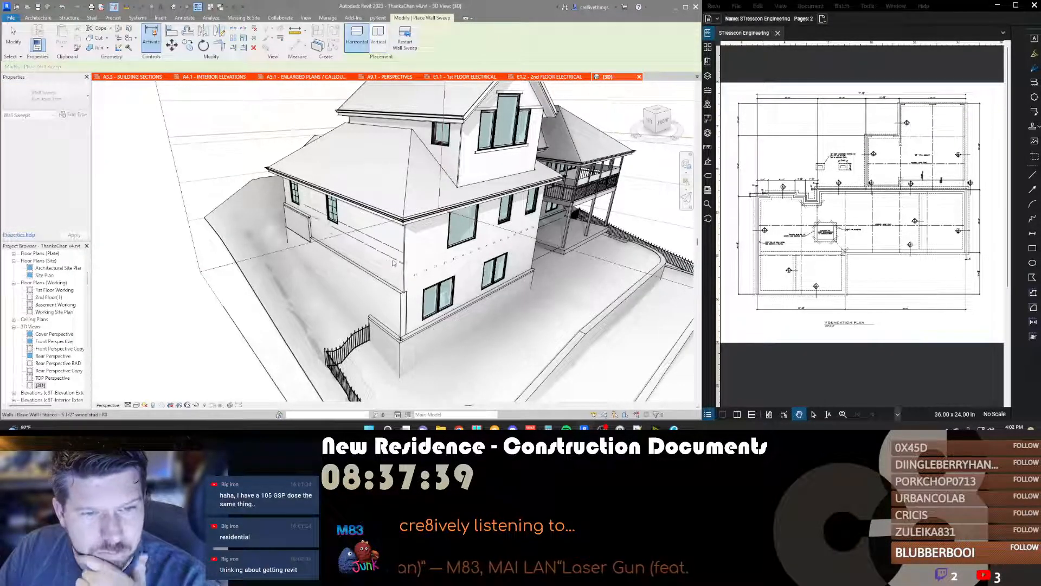
{"action": "key", "text": "Escape"}
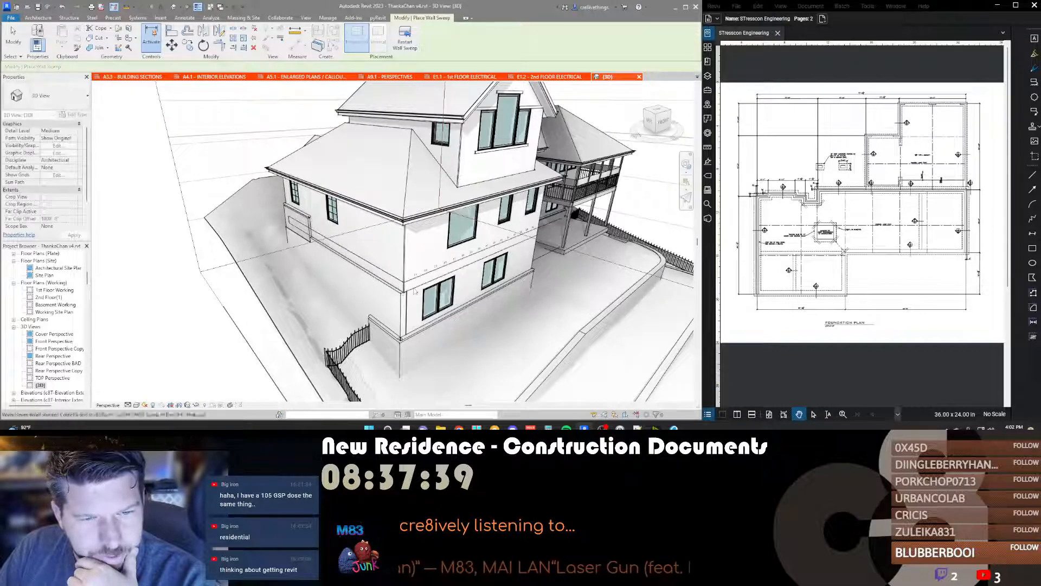
Step: Continue the Rim Joist Trim sweep around the end wing onto the wall with the small square window, and finish placing sweeps
{"action": "scroll", "coordinate": [583, 259], "scroll_direction": "up", "scroll_amount": 5}
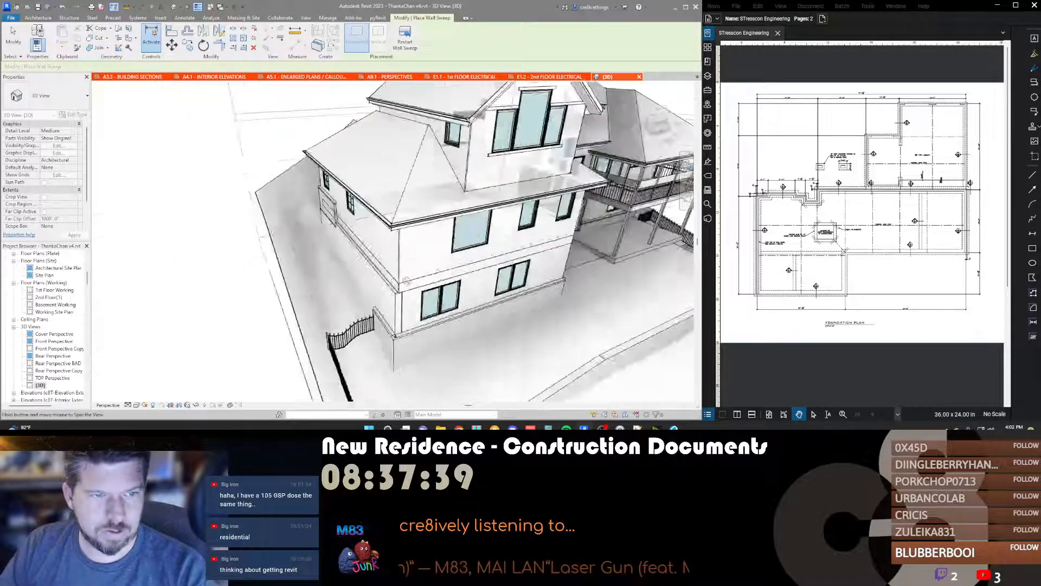
{"action": "scroll", "coordinate": [478, 261], "scroll_direction": "up", "scroll_amount": 2}
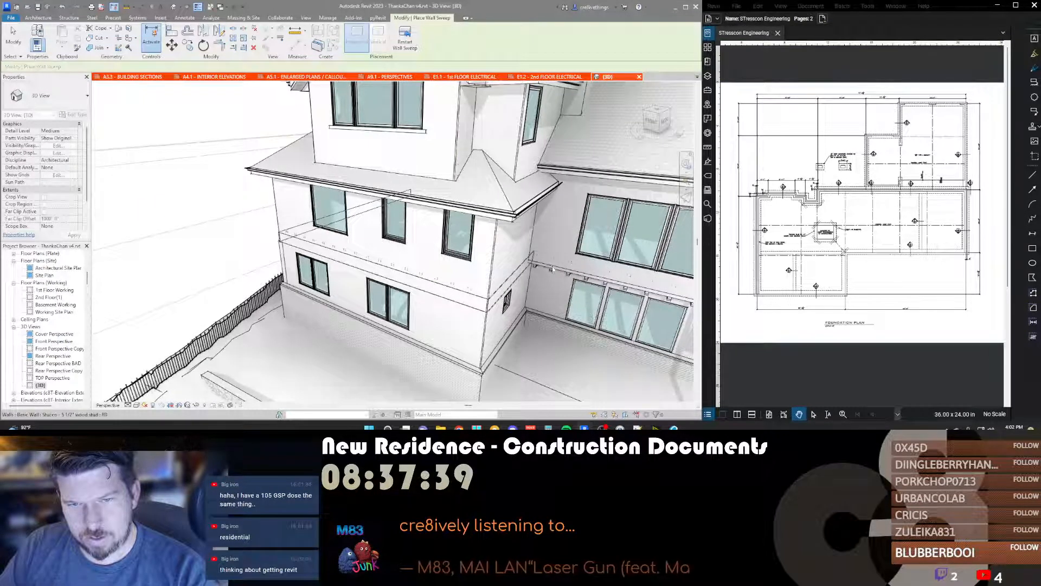
{"action": "scroll", "coordinate": [293, 197], "scroll_direction": "down", "scroll_amount": 5}
{"action": "middle_click_drag", "start_coordinate": [347, 263], "coordinate": [308, 223], "text": "shift"}
{"action": "scroll", "coordinate": [424, 233], "scroll_direction": "up", "scroll_amount": 5}
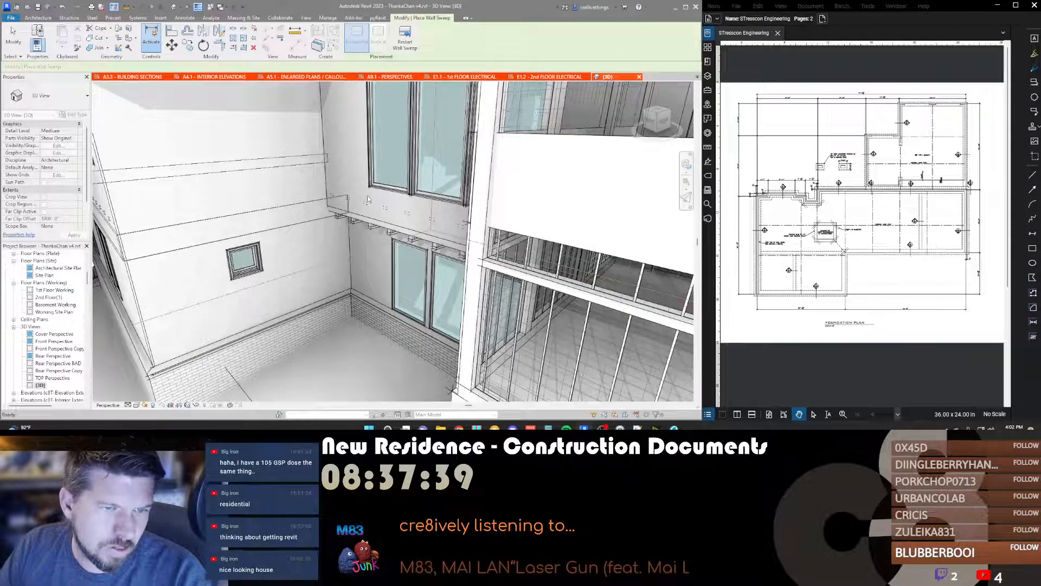
{"action": "key", "text": "Escape"}
{"action": "key", "text": "Escape"}
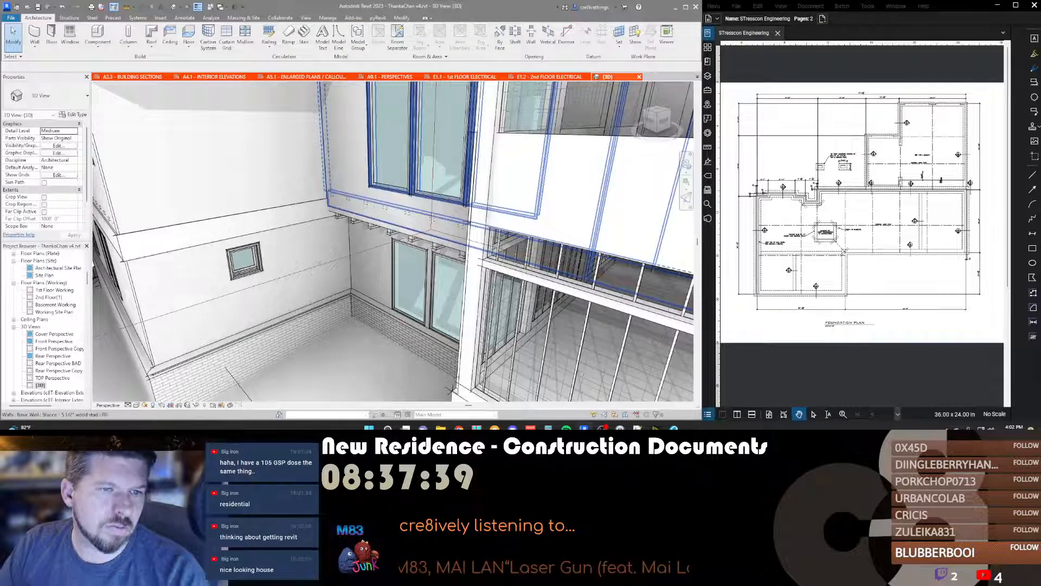
Step: Inspect the base of the upper stucco wall above the projecting joist ends beside the covered deck
{"action": "left_click", "coordinate": [345, 205]}
{"action": "middle_click_drag", "start_coordinate": [325, 252], "coordinate": [437, 237], "text": "shift"}
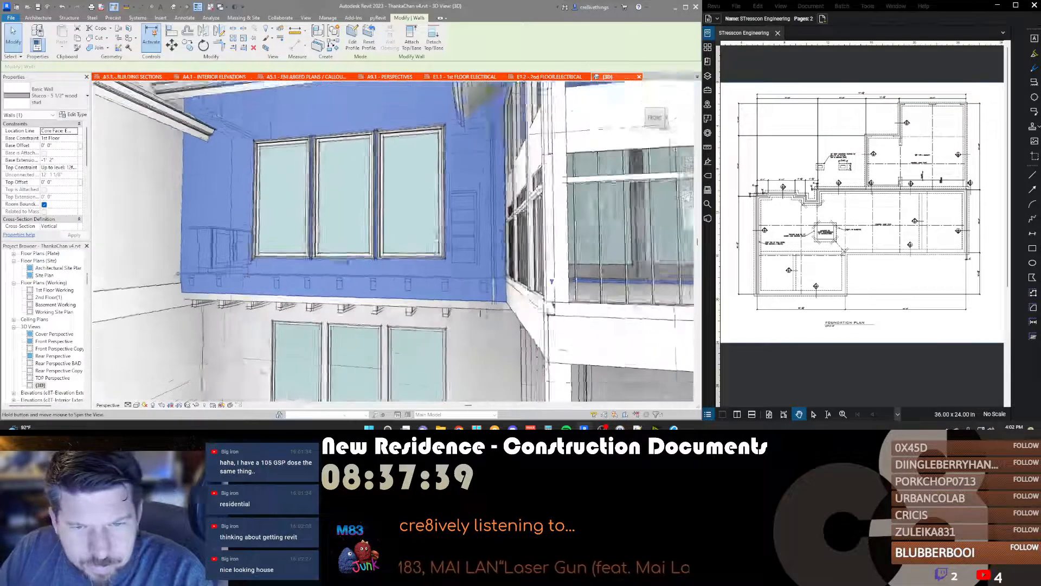
{"action": "scroll", "coordinate": [428, 184], "scroll_direction": "down", "scroll_amount": 6}
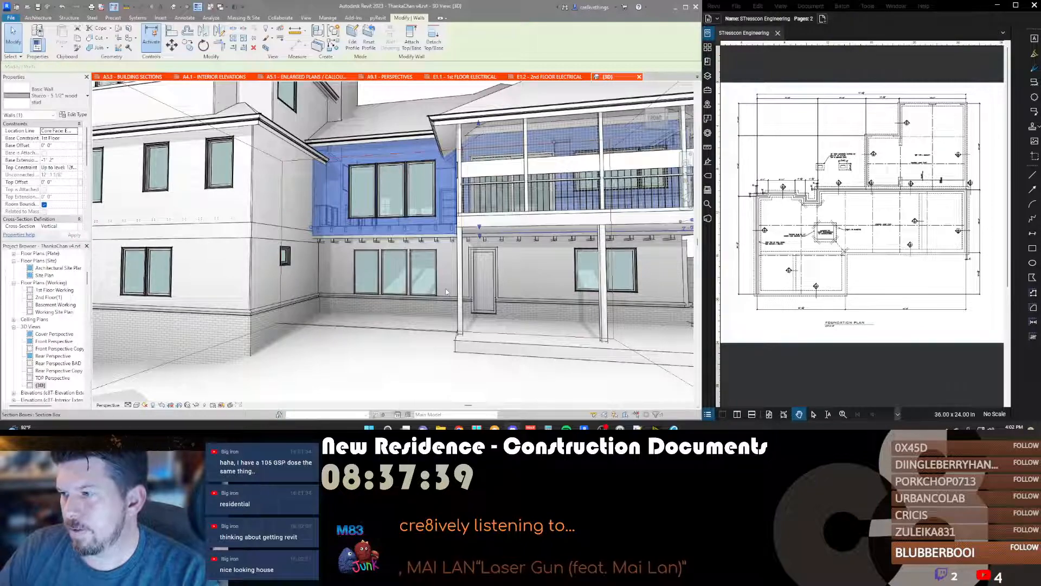
{"action": "scroll", "coordinate": [378, 205], "scroll_direction": "down", "scroll_amount": 3}
{"action": "key", "text": "Escape"}
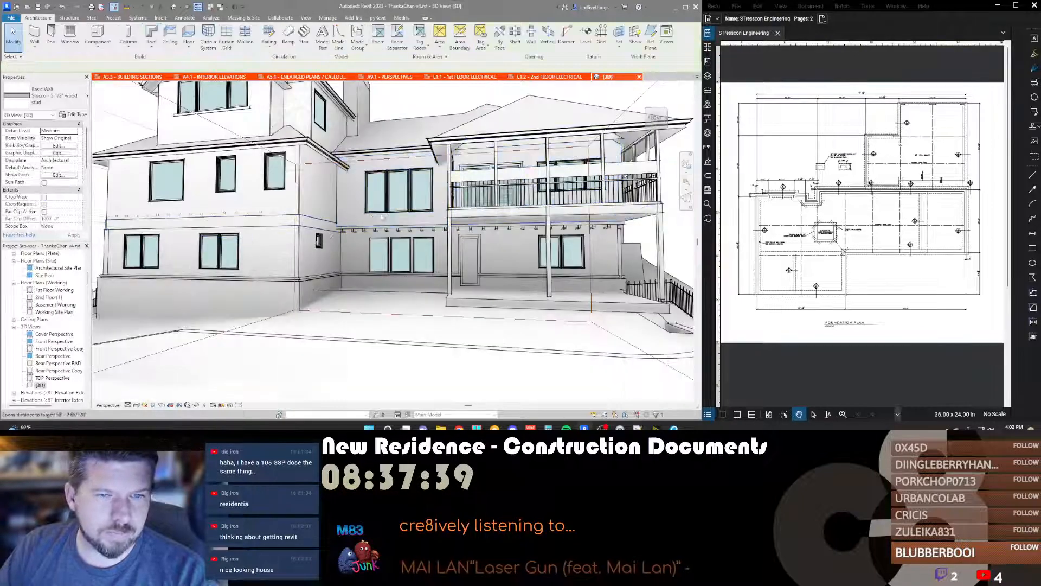
{"action": "scroll", "coordinate": [382, 202], "scroll_direction": "up", "scroll_amount": 4}
{"action": "left_click", "coordinate": [438, 226]}
{"action": "middle_click_drag", "start_coordinate": [438, 227], "coordinate": [382, 227], "text": "shift"}
{"action": "key", "text": "Escape"}
{"action": "scroll", "coordinate": [412, 239], "scroll_direction": "up", "scroll_amount": 1}
{"action": "scroll", "coordinate": [382, 231], "scroll_direction": "down", "scroll_amount": 4}
Step: Inspect the upper stucco side wall beyond the covered deck and its base constraint settings
{"action": "left_click", "coordinate": [534, 190]}
{"action": "scroll", "coordinate": [534, 190], "scroll_direction": "up", "scroll_amount": 3}
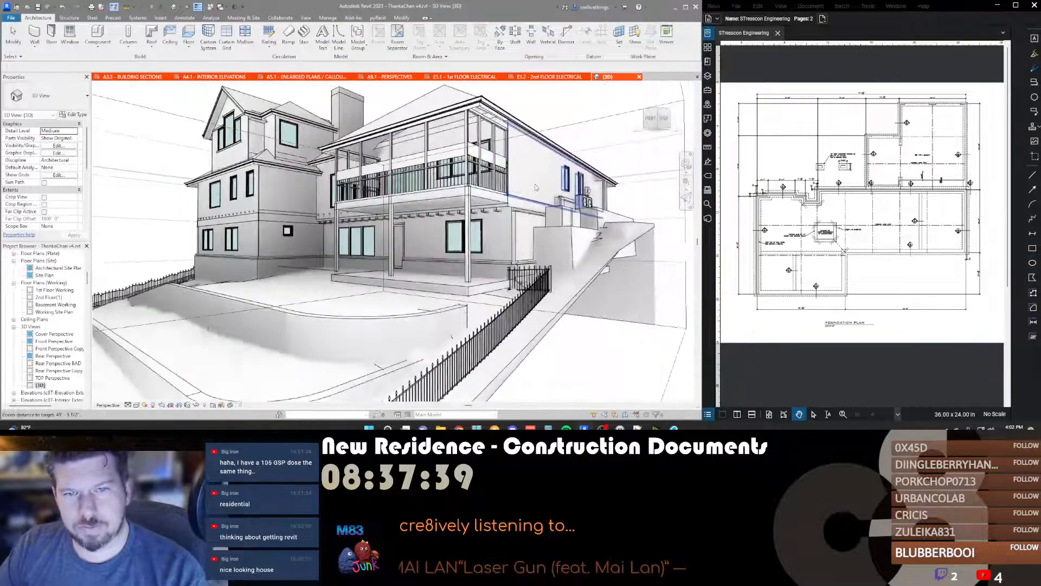
{"action": "middle_click_drag", "start_coordinate": [522, 230], "coordinate": [534, 205], "text": "shift"}
{"action": "key", "text": "Escape"}
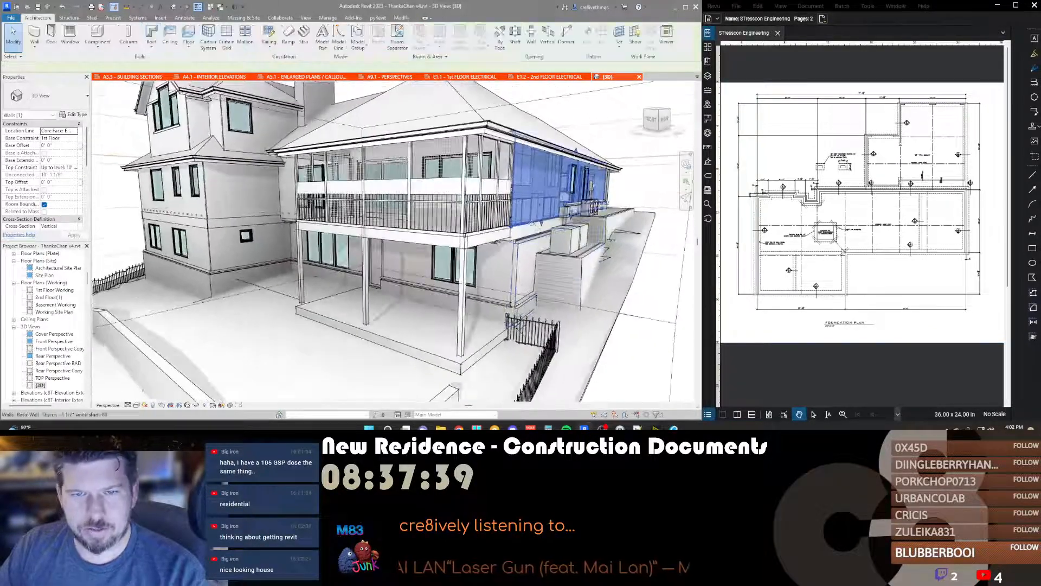
{"action": "left_click", "coordinate": [534, 203]}
{"action": "key", "text": "Escape"}
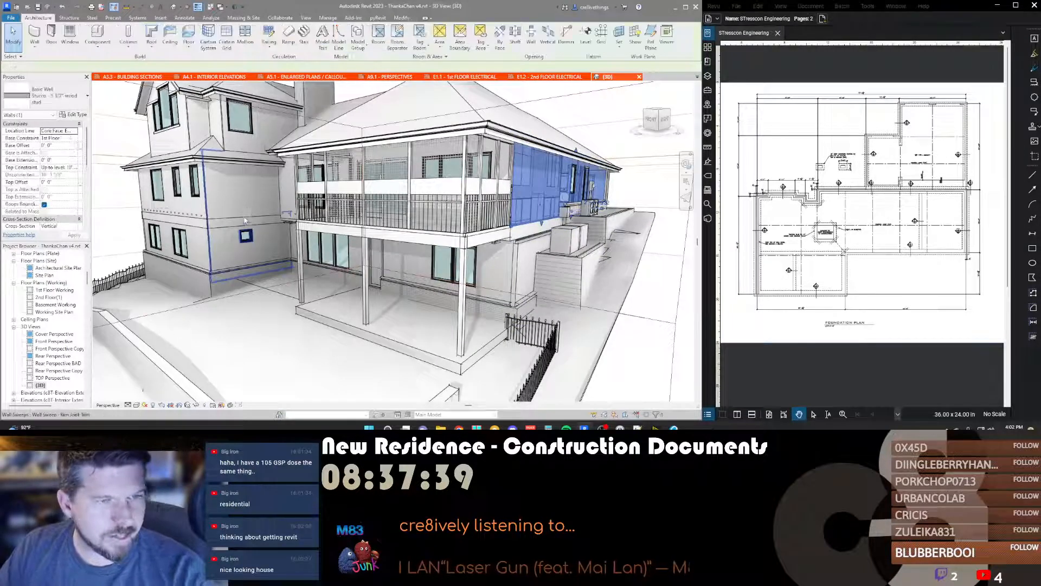
Step: Inspect the Rim Joist Trim sweep's properties and its run around the corners of the end wing
{"action": "left_click", "coordinate": [241, 222]}
{"action": "scroll", "coordinate": [241, 223], "scroll_direction": "down", "scroll_amount": 4}
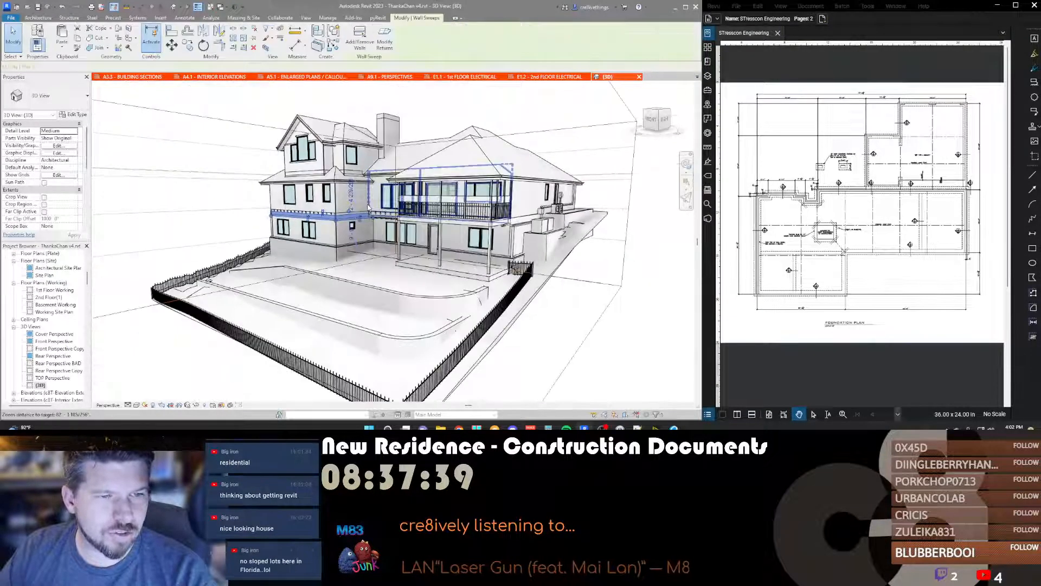
{"action": "scroll", "coordinate": [303, 217], "scroll_direction": "up", "scroll_amount": 4}
{"action": "middle_click_drag", "start_coordinate": [304, 217], "coordinate": [369, 217], "text": "shift"}
{"action": "middle_click_drag", "start_coordinate": [322, 265], "coordinate": [403, 253], "text": "shift"}
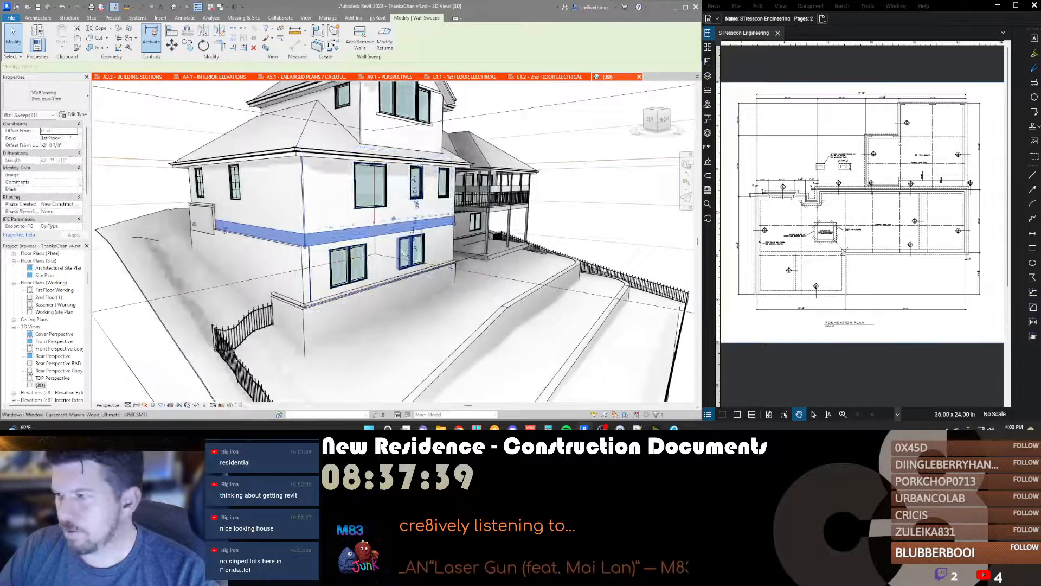
{"action": "scroll", "coordinate": [410, 224], "scroll_direction": "up", "scroll_amount": 4}
{"action": "scroll", "coordinate": [407, 223], "scroll_direction": "down", "scroll_amount": 2}
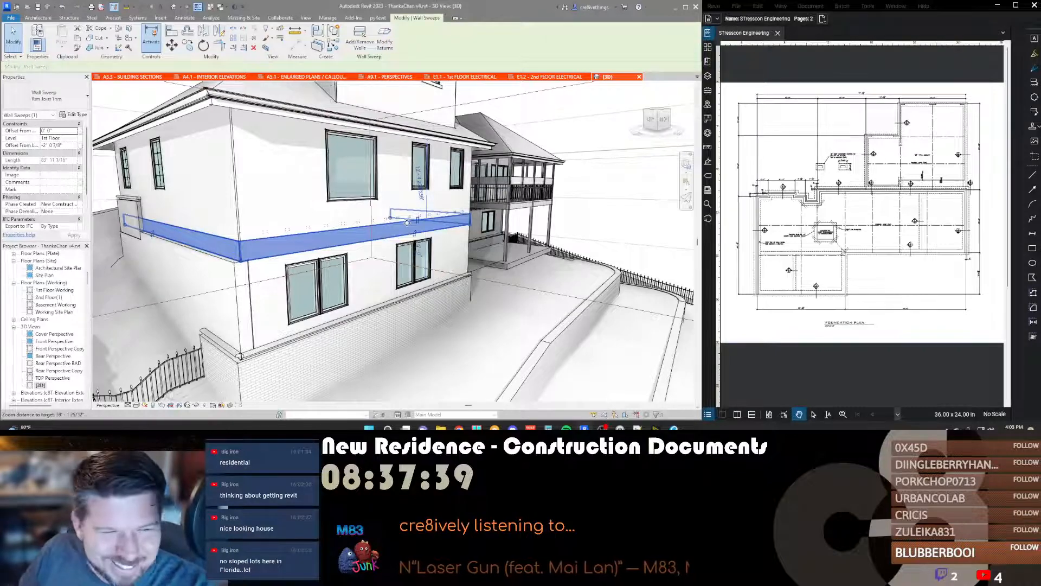
{"action": "key", "text": "Escape"}
{"action": "middle_click_drag", "start_coordinate": [493, 276], "coordinate": [309, 307], "text": "shift"}
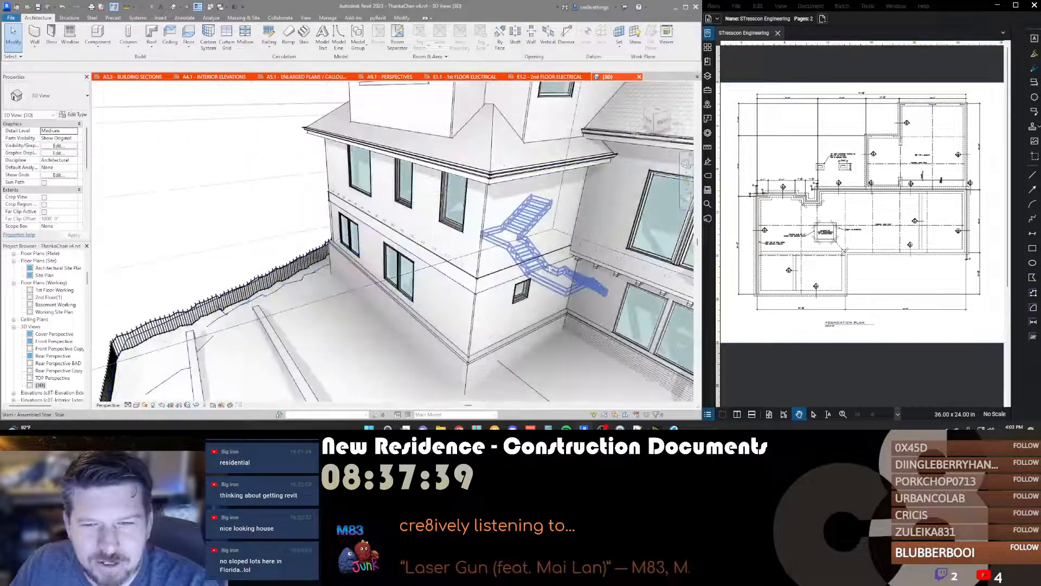
{"action": "left_click", "coordinate": [504, 277]}
{"action": "key", "text": "Escape"}
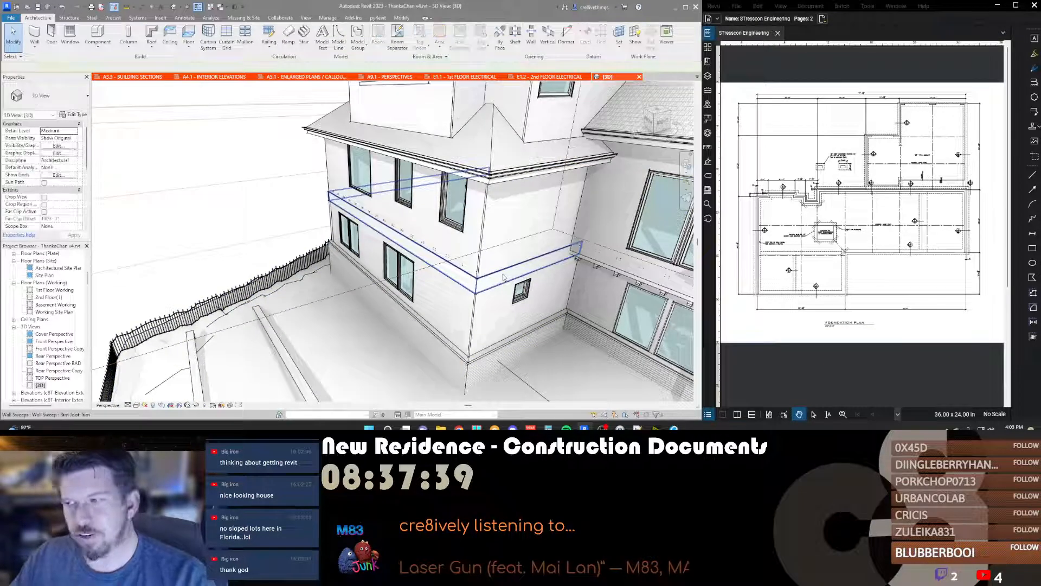
Step: Compare the end wing's trim band with the lower edge of the adjoining upper wall over the joist ends
{"action": "scroll", "coordinate": [503, 277], "scroll_direction": "down", "scroll_amount": 4}
{"action": "middle_click_drag", "start_coordinate": [500, 278], "coordinate": [504, 251], "text": "shift"}
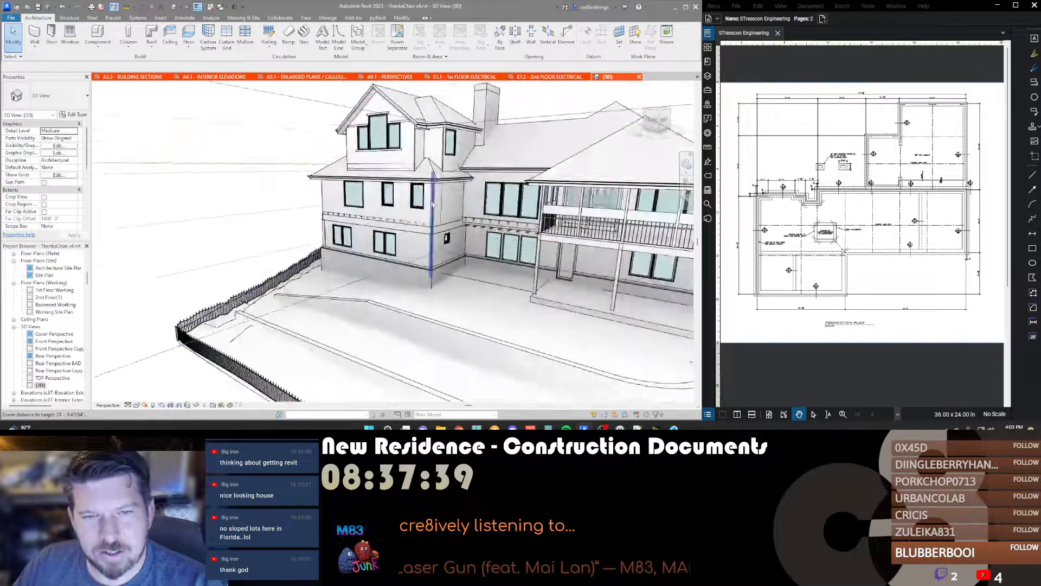
{"action": "scroll", "coordinate": [504, 250], "scroll_direction": "up", "scroll_amount": 1}
{"action": "scroll", "coordinate": [504, 250], "scroll_direction": "up", "scroll_amount": 6}
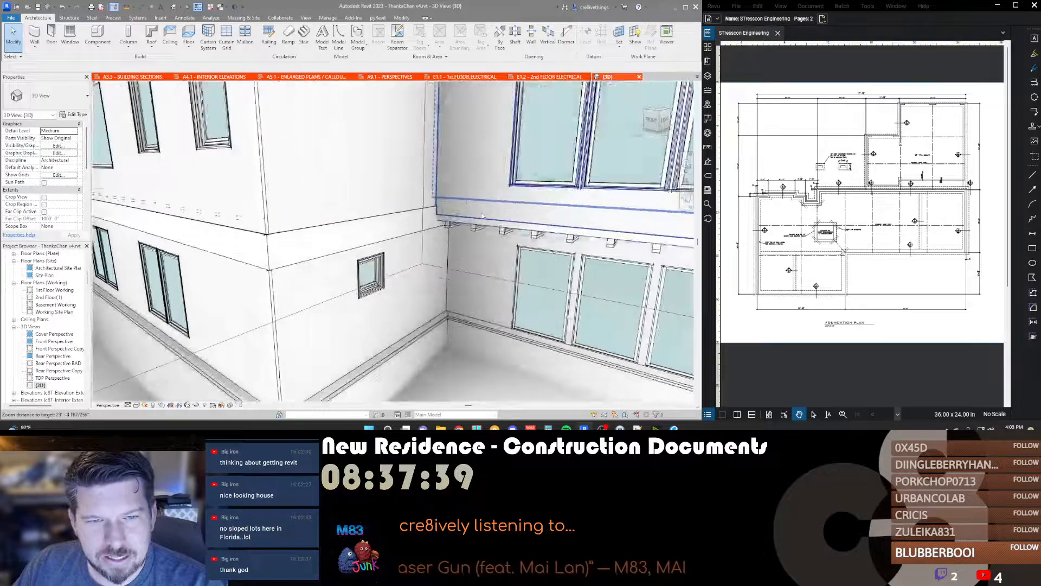
{"action": "left_click", "coordinate": [463, 213]}
{"action": "scroll", "coordinate": [403, 217], "scroll_direction": "down", "scroll_amount": 4}
{"action": "middle_click_drag", "start_coordinate": [481, 262], "coordinate": [524, 248], "text": "shift"}
{"action": "scroll", "coordinate": [524, 249], "scroll_direction": "up", "scroll_amount": 5}
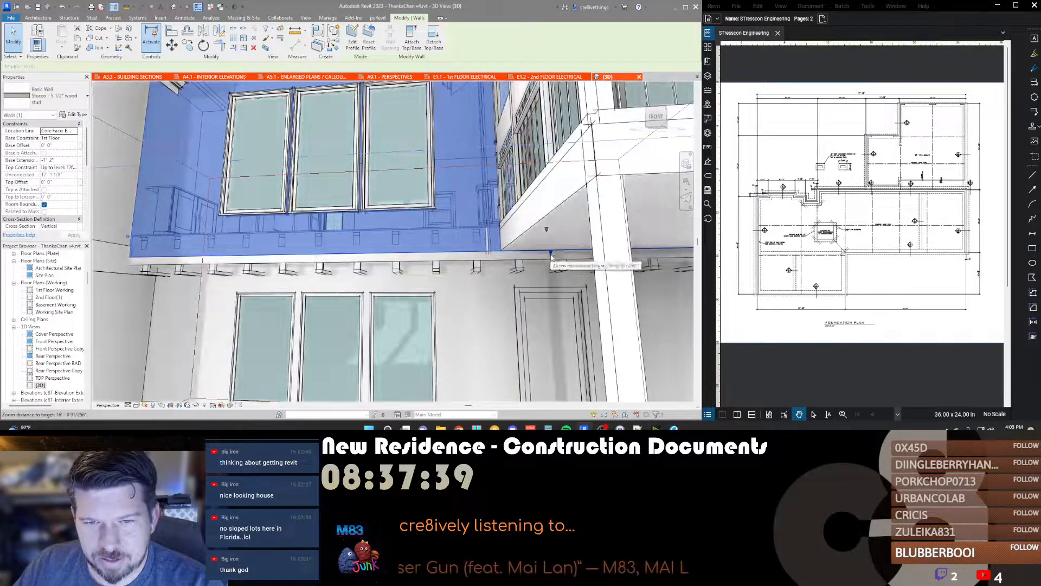
{"action": "scroll", "coordinate": [504, 232], "scroll_direction": "down", "scroll_amount": 4}
{"action": "key", "text": "Escape"}
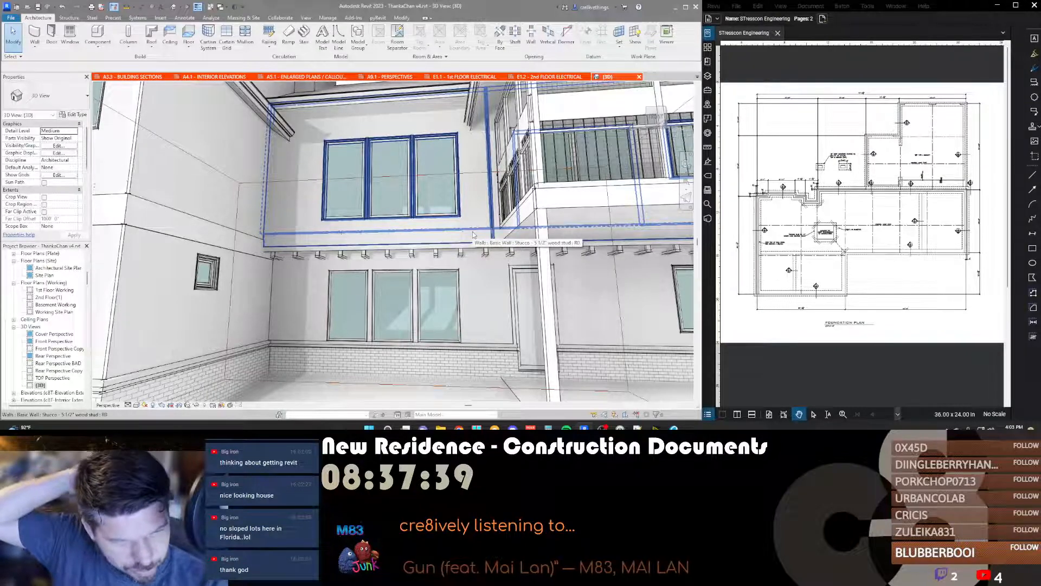
{"action": "middle_click_drag", "start_coordinate": [472, 235], "coordinate": [374, 240], "text": "shift"}
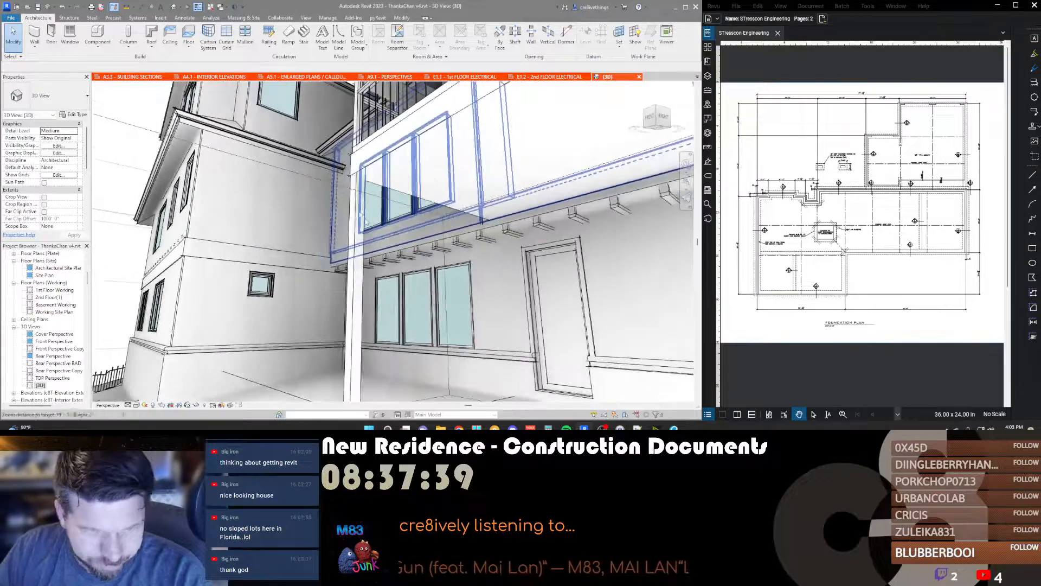
Step: Inspect the selected upper stucco wall's lower edge over the joist ends, both beneath and beside the covered deck
{"action": "scroll", "coordinate": [374, 240], "scroll_direction": "down", "scroll_amount": 2}
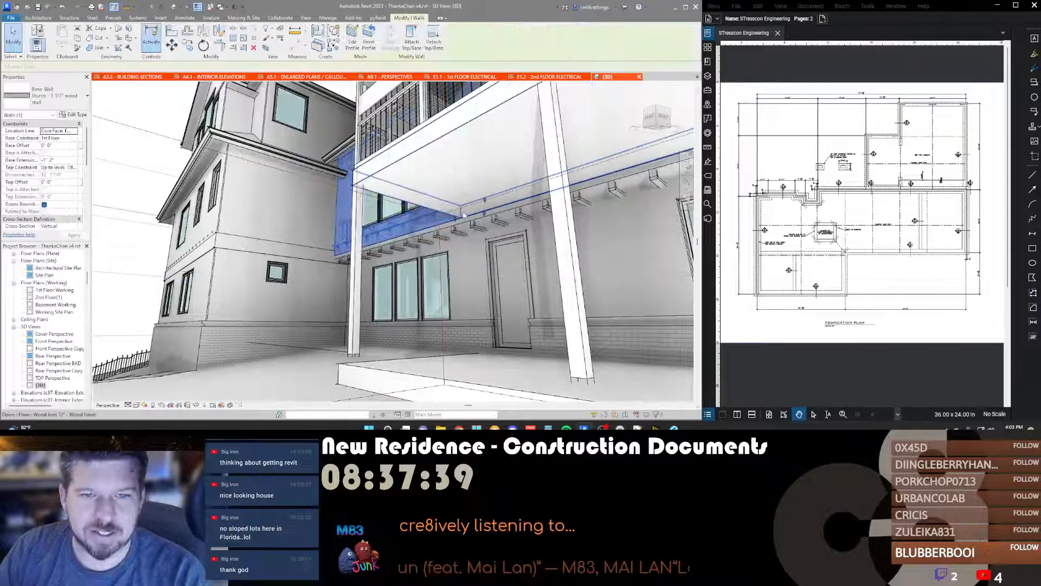
{"action": "scroll", "coordinate": [499, 217], "scroll_direction": "up", "scroll_amount": 4}
{"action": "scroll", "coordinate": [481, 219], "scroll_direction": "down", "scroll_amount": 5}
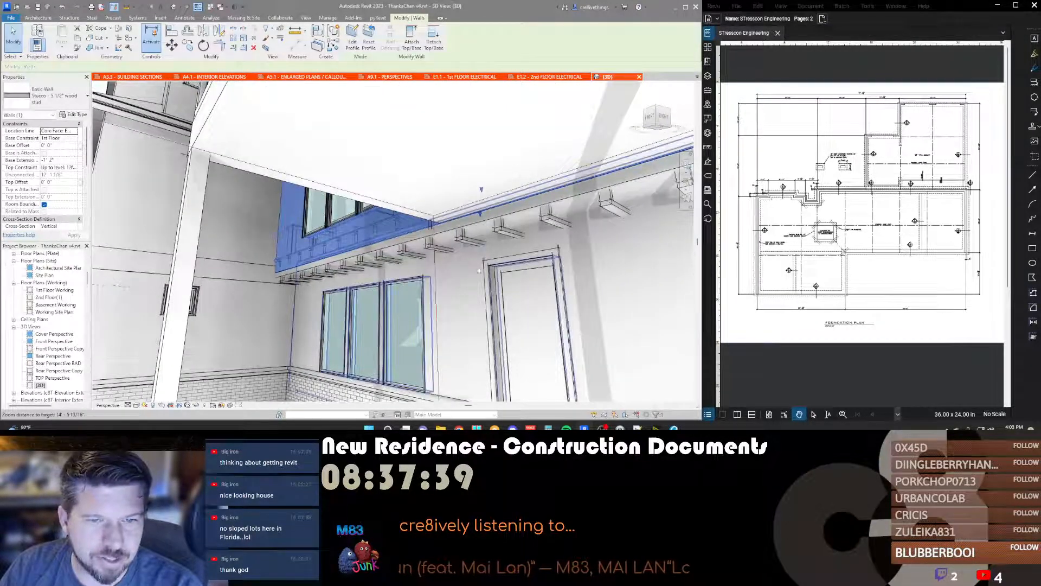
{"action": "middle_click_drag", "start_coordinate": [482, 214], "coordinate": [534, 252], "text": "shift"}
{"action": "scroll", "coordinate": [552, 268], "scroll_direction": "up", "scroll_amount": 3}
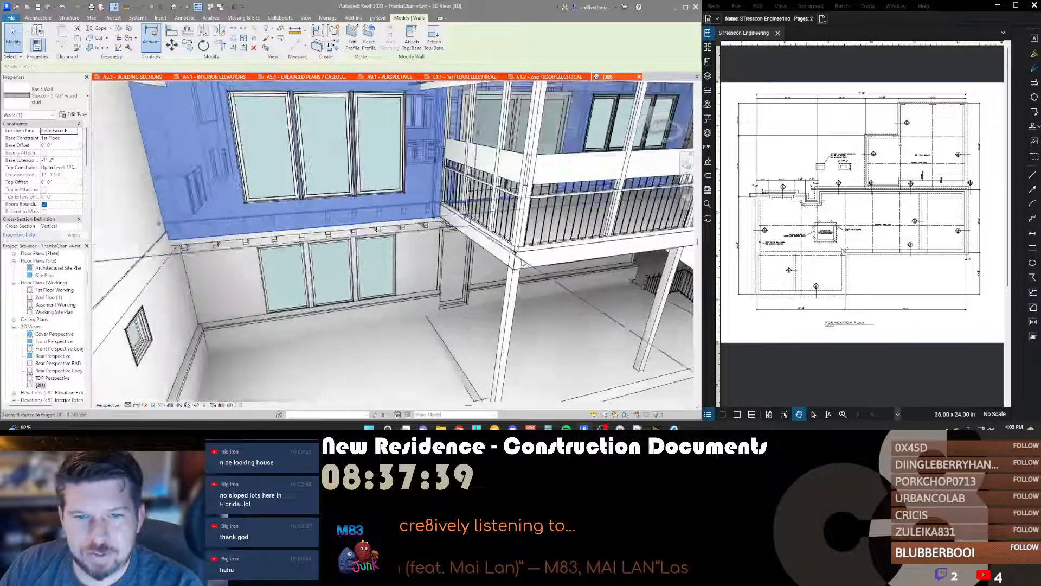
{"action": "key", "text": "Escape"}
Step: Inspect the covered deck's floor edge and its level settings against the adjoining wall above the joist ends
{"action": "scroll", "coordinate": [528, 295], "scroll_direction": "down", "scroll_amount": 6}
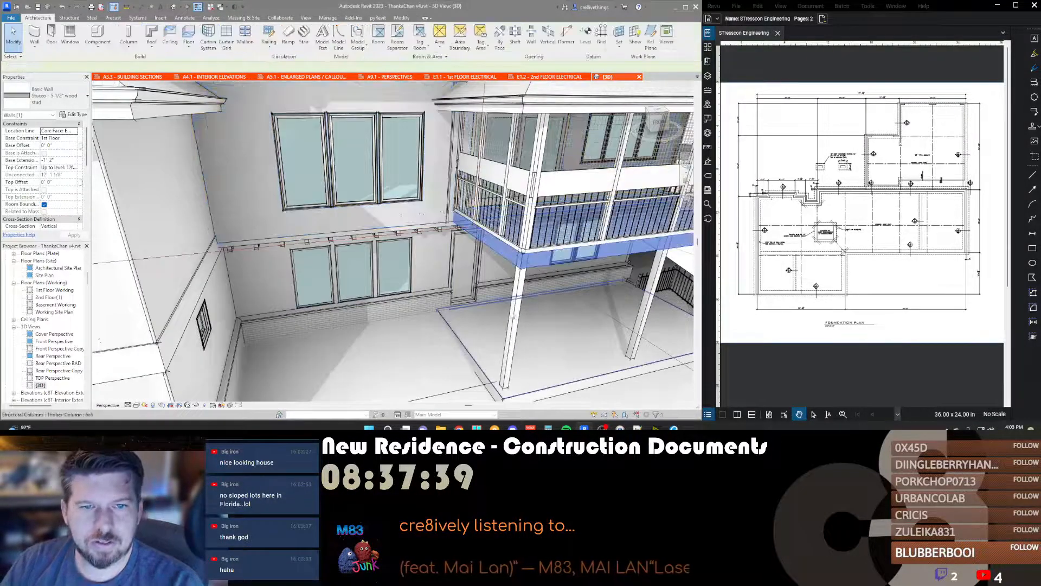
{"action": "scroll", "coordinate": [521, 293], "scroll_direction": "up", "scroll_amount": 4}
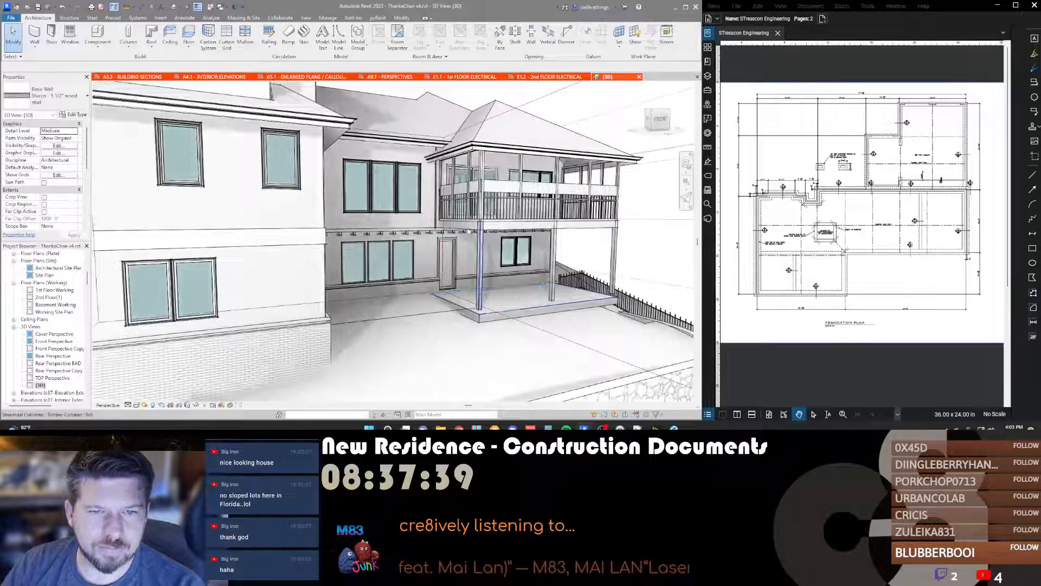
{"action": "left_click", "coordinate": [466, 226]}
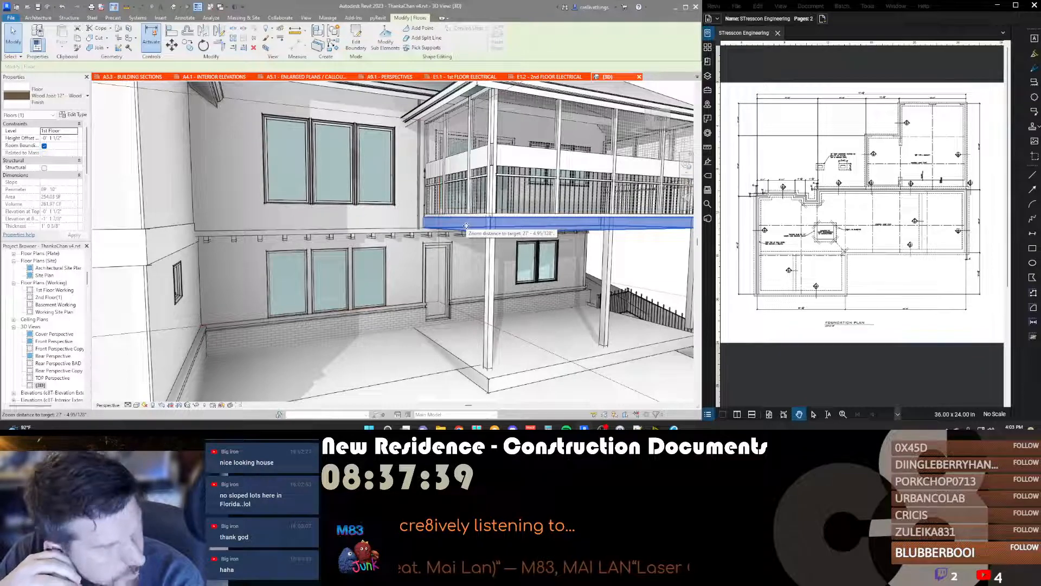
{"action": "key", "text": "Escape"}
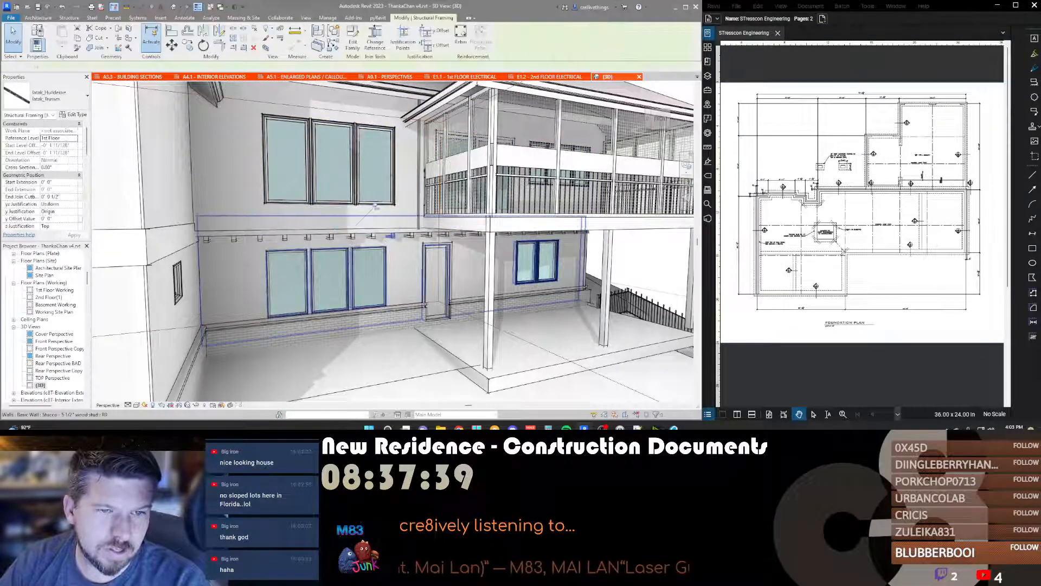
Step: Set the base extension of the upper stucco wall above the joist ends beside the deck to -2' 0"
{"action": "mouse_move", "coordinate": [392, 247]}
{"action": "middle_mouse_down", "text": "shift"}
{"action": "mouse_move", "coordinate": [494, 265]}
{"action": "mouse_move", "coordinate": [389, 264]}
{"action": "middle_mouse_up", "text": "shift"}
{"action": "scroll", "coordinate": [290, 251], "scroll_direction": "down", "scroll_amount": 2}
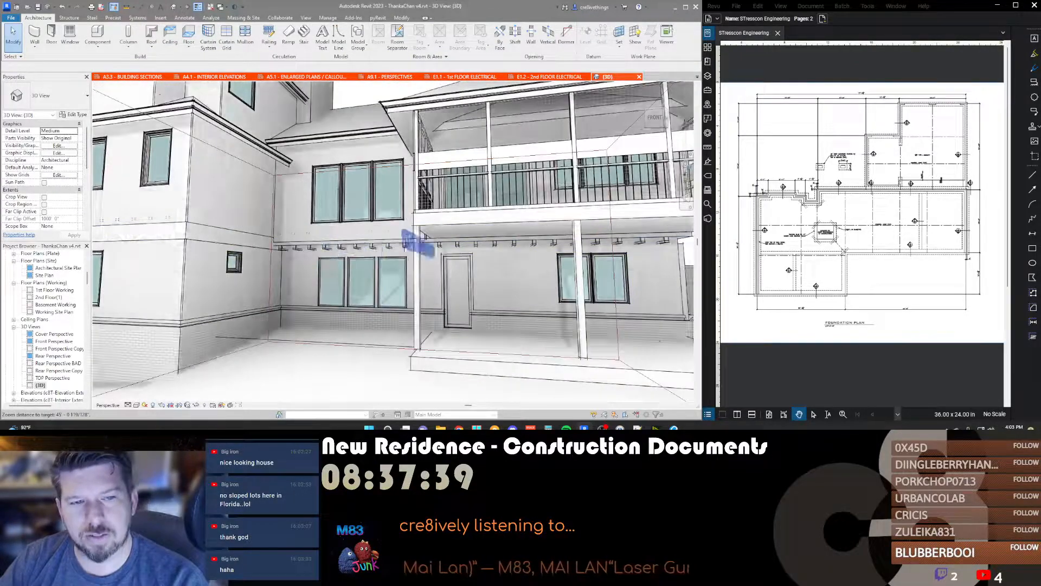
{"action": "scroll", "coordinate": [479, 236], "scroll_direction": "down", "scroll_amount": 5}
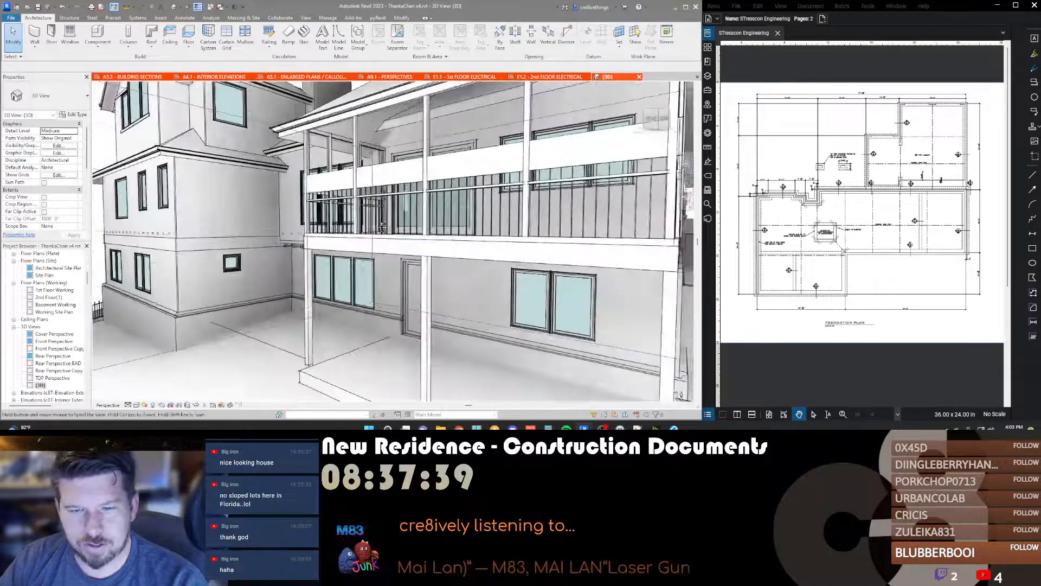
{"action": "scroll", "coordinate": [478, 237], "scroll_direction": "up", "scroll_amount": 6}
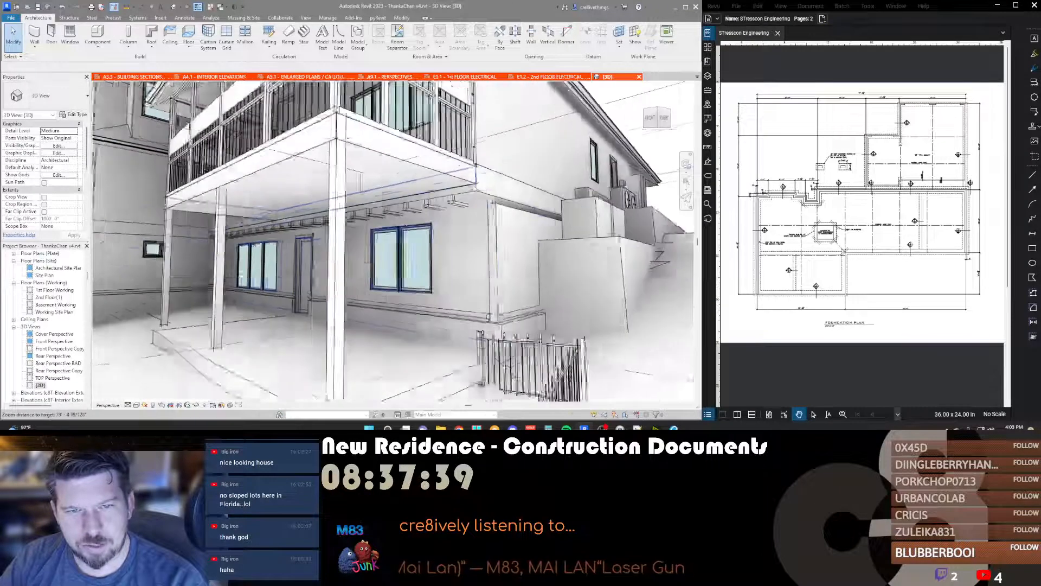
{"action": "scroll", "coordinate": [459, 206], "scroll_direction": "down", "scroll_amount": 6}
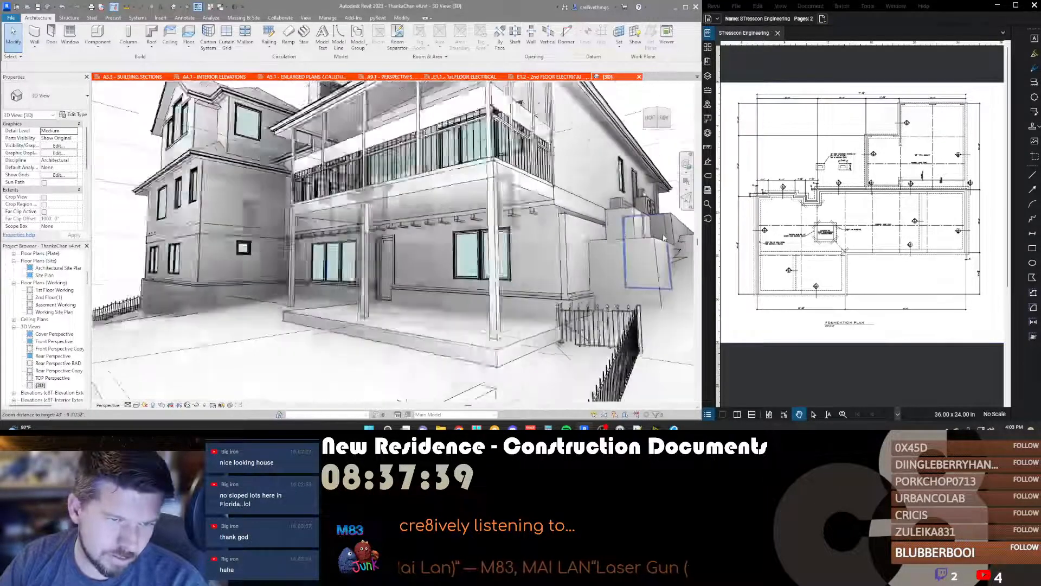
{"action": "scroll", "coordinate": [304, 232], "scroll_direction": "up", "scroll_amount": 7}
{"action": "scroll", "coordinate": [304, 232], "scroll_direction": "up", "scroll_amount": 4}
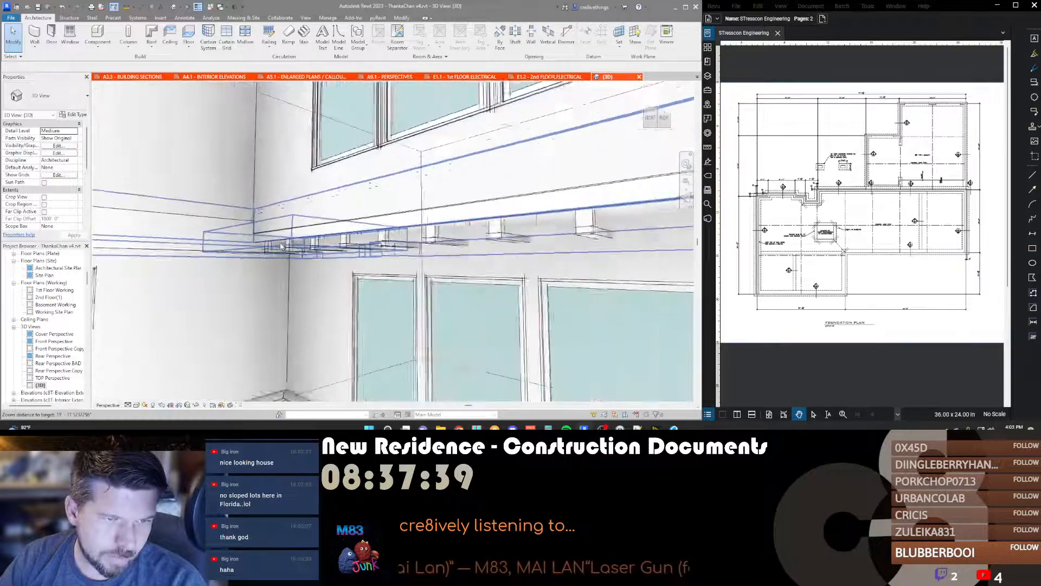
{"action": "middle_click_drag", "start_coordinate": [304, 232], "coordinate": [305, 197], "text": "shift"}
{"action": "left_click", "coordinate": [305, 197]}
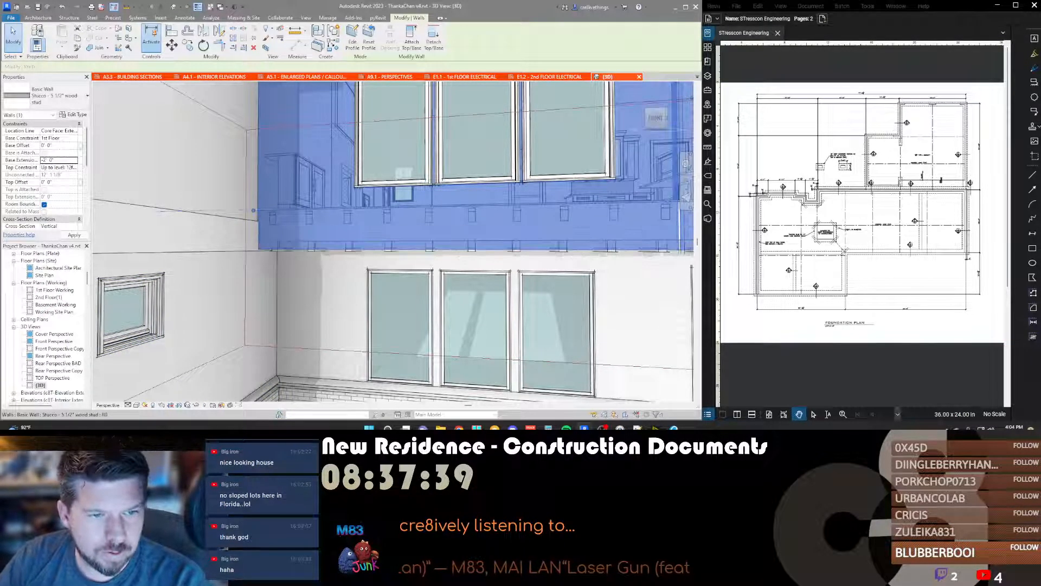
{"action": "key", "text": "Escape"}
Step: Try to extend the end wing's Rim Joist Trim sweep onto the adjoining upper stucco wall
{"action": "left_click", "coordinate": [240, 238]}
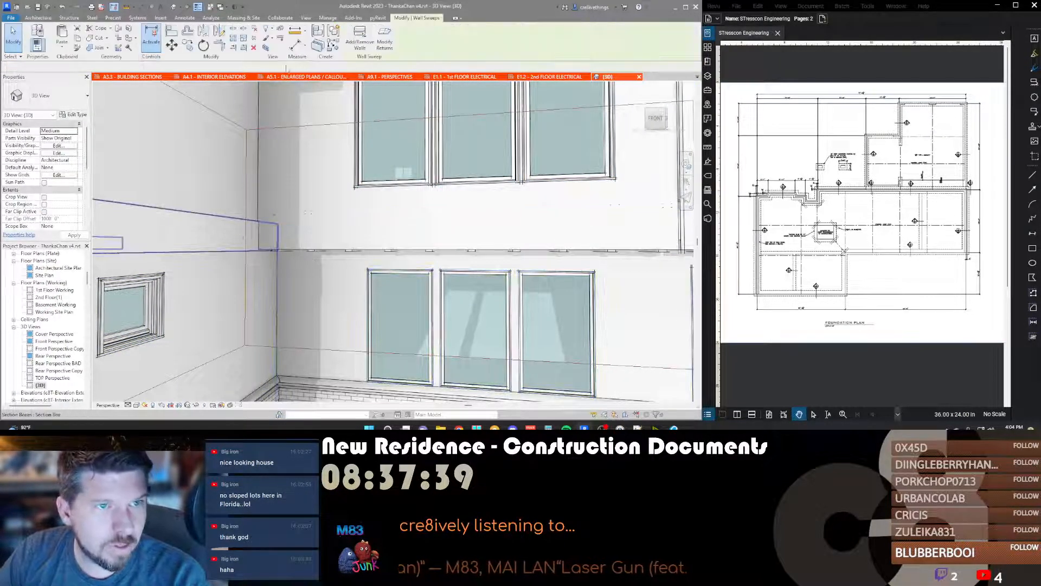
{"action": "key", "text": "Delete"}
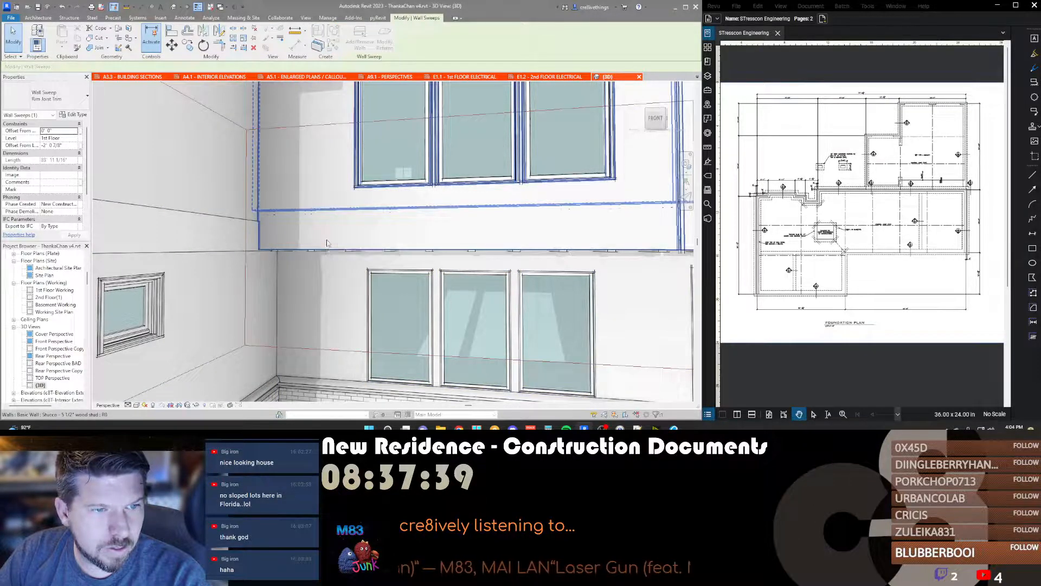
{"action": "key", "text": "Delete"}
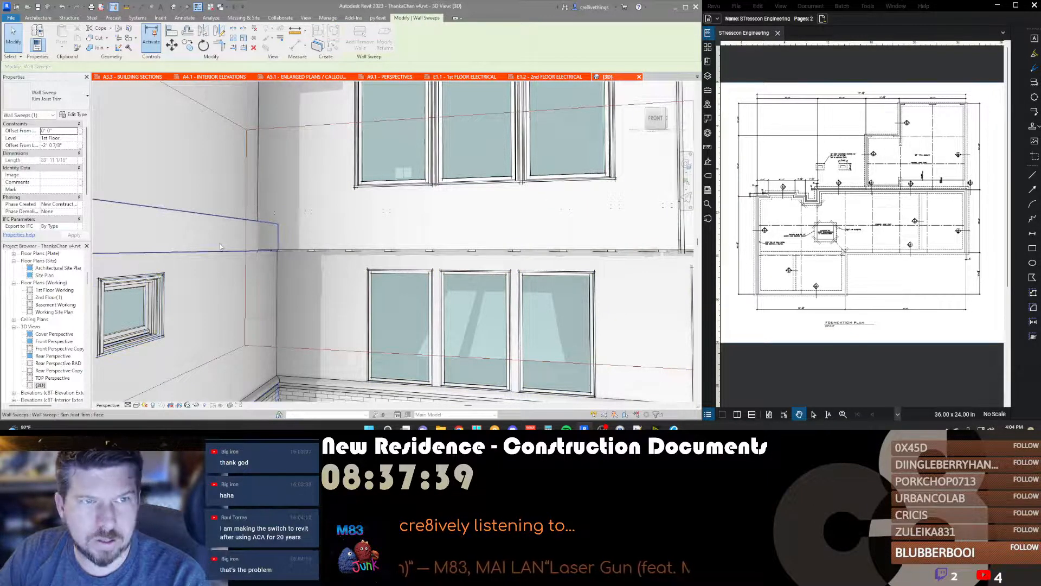
{"action": "left_click", "coordinate": [339, 236]}
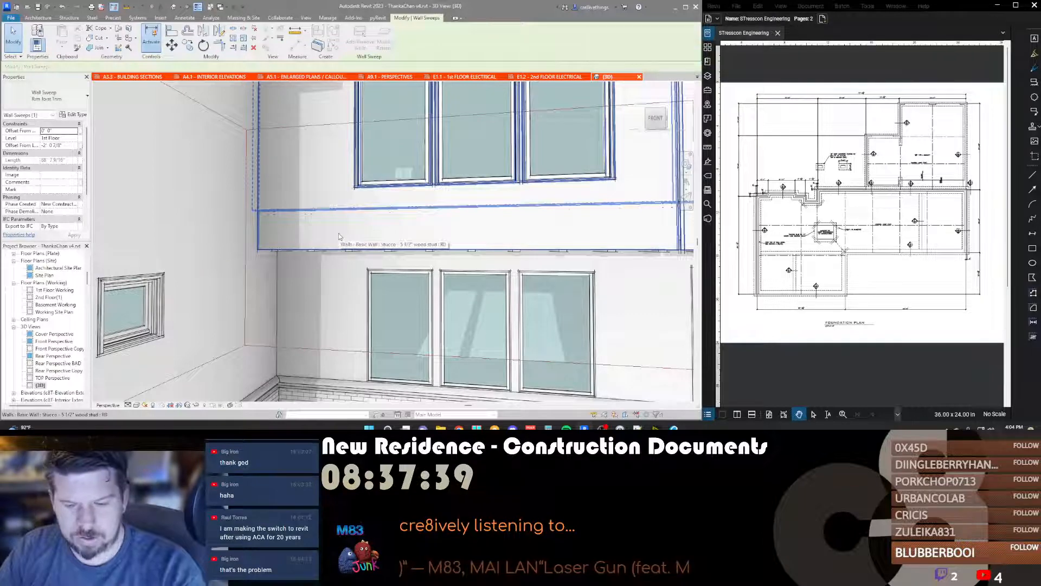
{"action": "key", "text": "Delete"}
{"action": "left_click", "coordinate": [348, 234]}
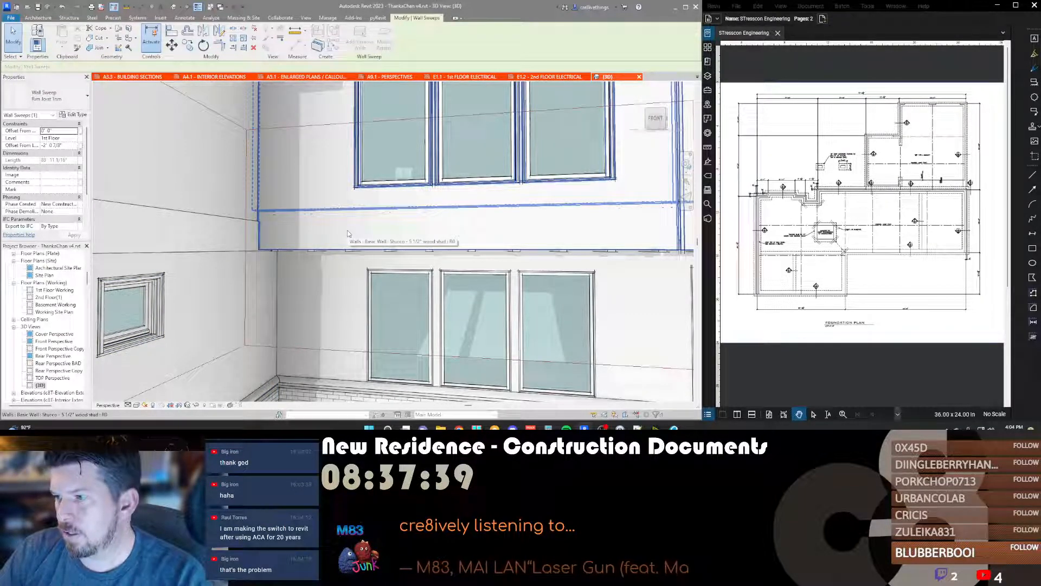
{"action": "key", "text": "Escape"}
Step: Set the base extension of the long upper side wall beyond the covered deck to -2' 0"
{"action": "scroll", "coordinate": [349, 234], "scroll_direction": "down", "scroll_amount": 3}
{"action": "scroll", "coordinate": [348, 233], "scroll_direction": "up", "scroll_amount": 4}
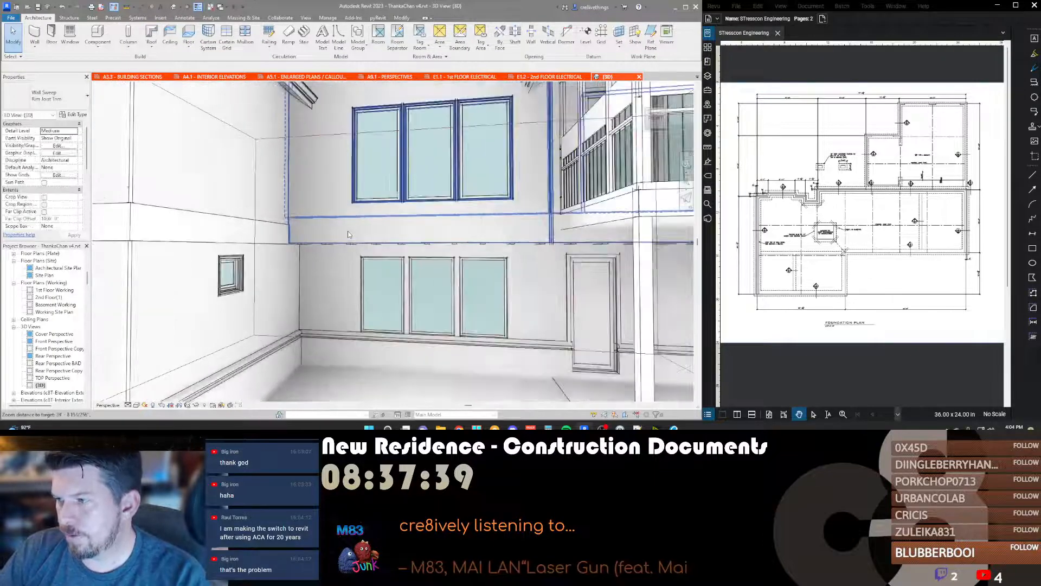
{"action": "middle_click_drag", "start_coordinate": [358, 298], "coordinate": [289, 256], "text": "shift"}
{"action": "scroll", "coordinate": [359, 284], "scroll_direction": "down", "scroll_amount": 2}
{"action": "scroll", "coordinate": [368, 271], "scroll_direction": "down", "scroll_amount": 2}
{"action": "middle_click_drag", "start_coordinate": [559, 243], "coordinate": [394, 248], "text": "shift"}
{"action": "scroll", "coordinate": [394, 247], "scroll_direction": "down", "scroll_amount": 5}
{"action": "scroll", "coordinate": [458, 223], "scroll_direction": "up", "scroll_amount": 4}
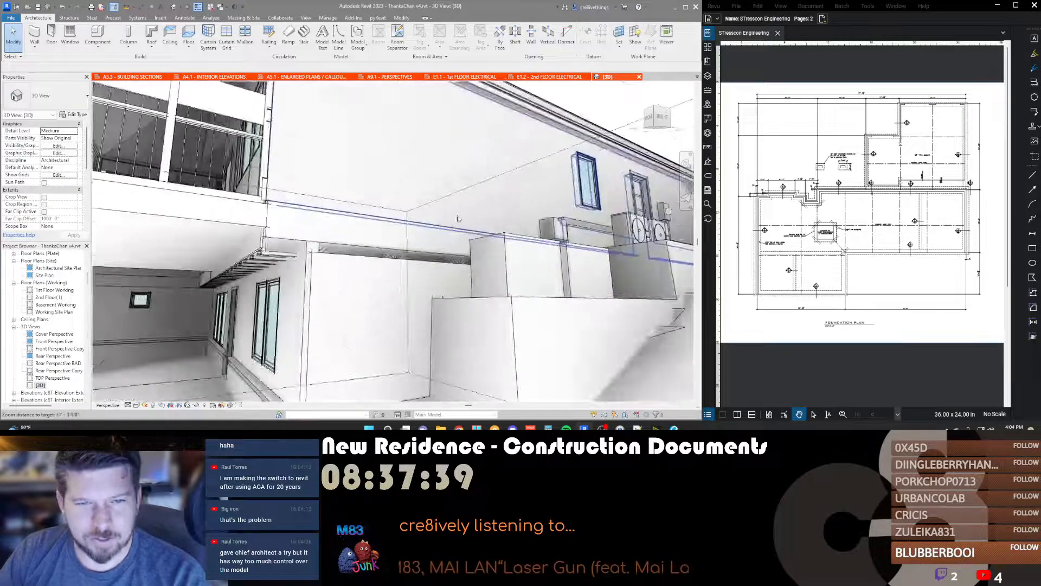
{"action": "left_click", "coordinate": [337, 235]}
{"action": "middle_click_drag", "start_coordinate": [338, 235], "coordinate": [349, 248], "text": "shift"}
{"action": "scroll", "coordinate": [349, 248], "scroll_direction": "down", "scroll_amount": 5}
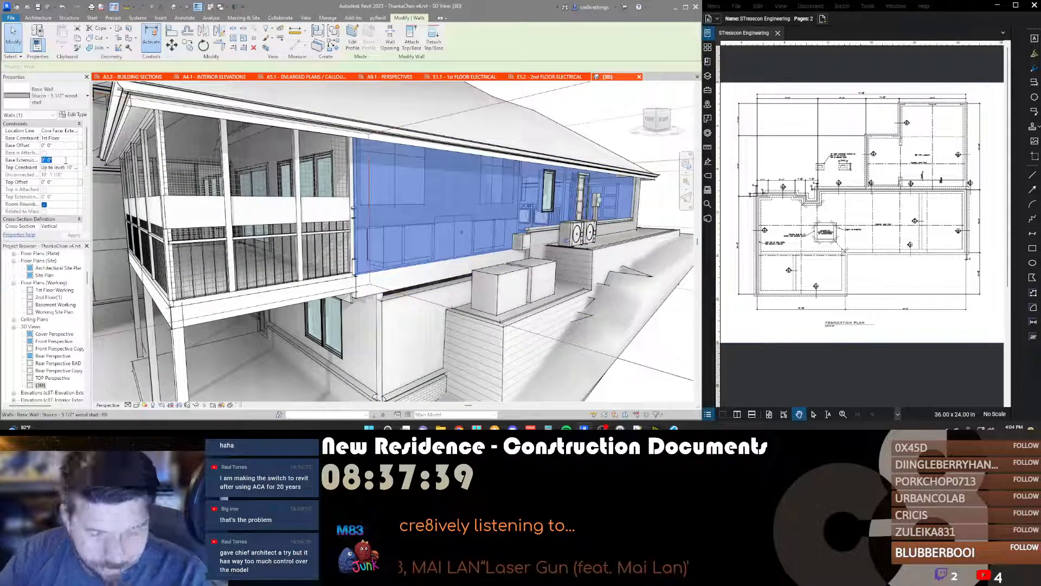
{"action": "type", "text": "-2"}
{"action": "key", "text": "Return"}
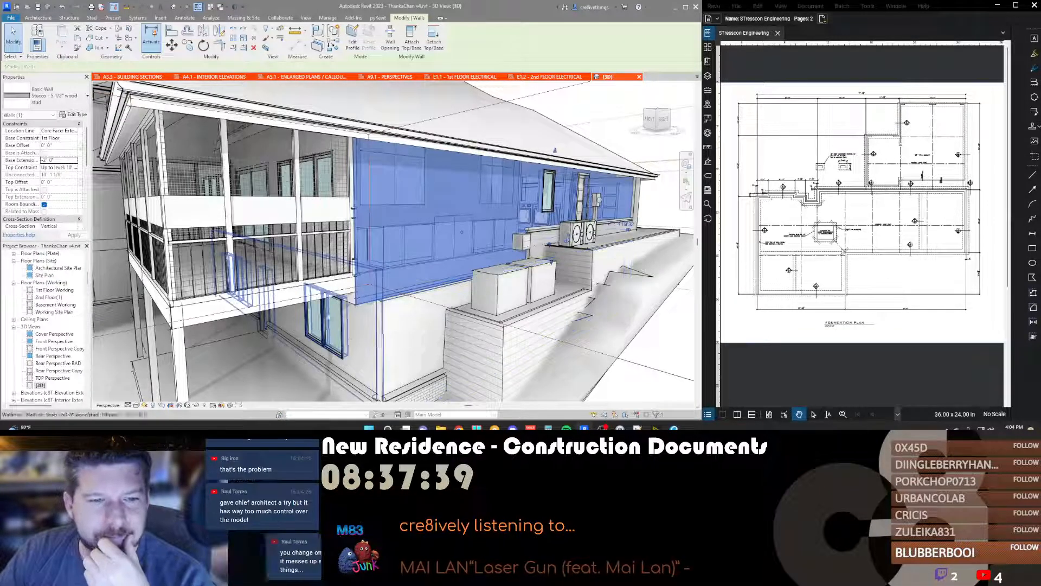
Step: Review the side wall's extended base at the covered deck corner and along the retaining walls
{"action": "scroll", "coordinate": [381, 310], "scroll_direction": "down", "scroll_amount": 3}
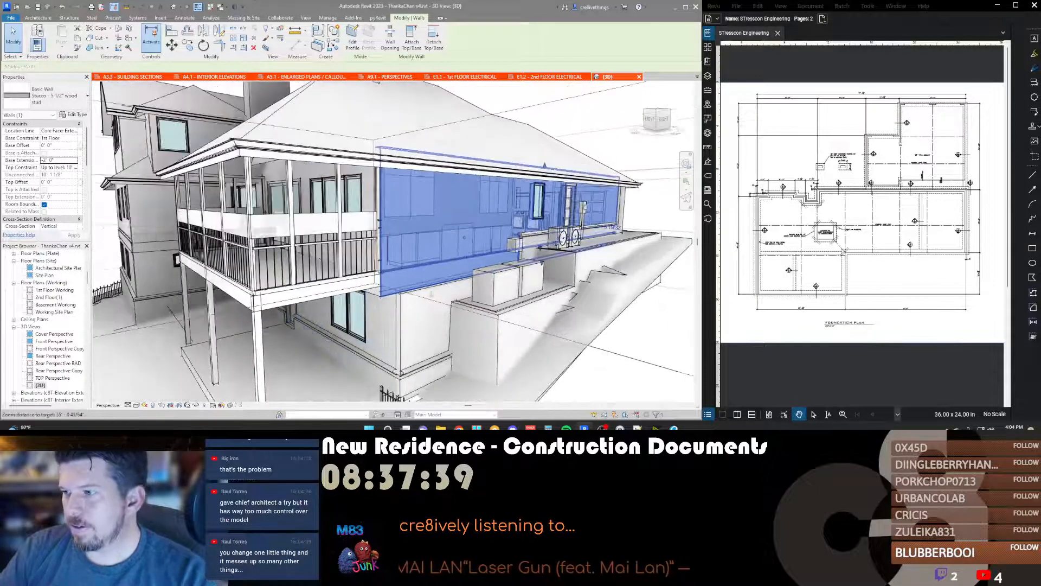
{"action": "middle_click_drag", "start_coordinate": [471, 267], "coordinate": [396, 259], "text": "shift"}
{"action": "key", "text": "Escape"}
{"action": "scroll", "coordinate": [397, 237], "scroll_direction": "up", "scroll_amount": 2}
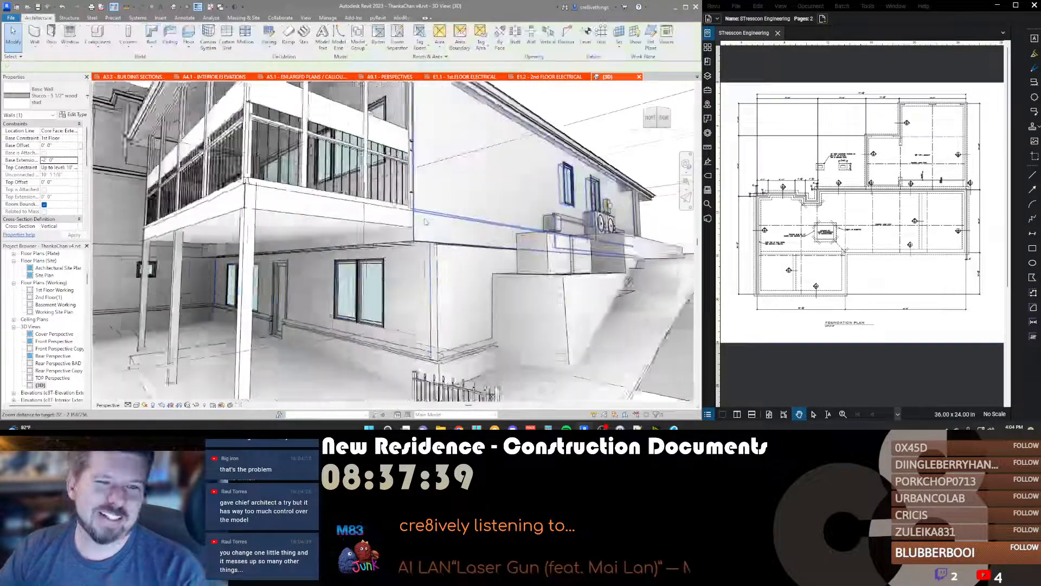
{"action": "scroll", "coordinate": [397, 236], "scroll_direction": "down", "scroll_amount": 3}
{"action": "scroll", "coordinate": [347, 241], "scroll_direction": "down", "scroll_amount": 3}
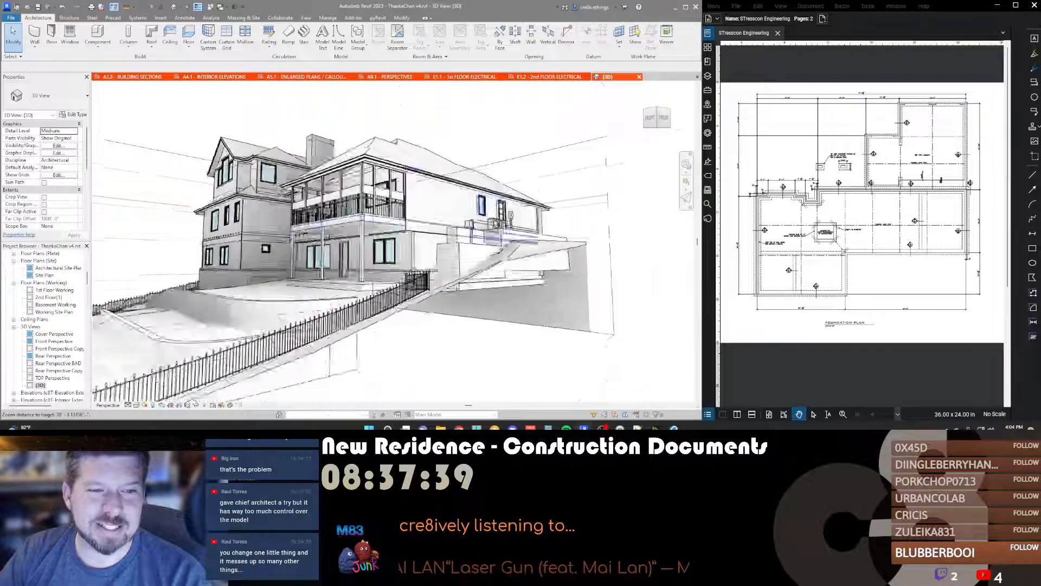
Step: Examine the inside corner where the end wing's trim band meets the upper wall over the joist ends
{"action": "scroll", "coordinate": [272, 244], "scroll_direction": "up", "scroll_amount": 6}
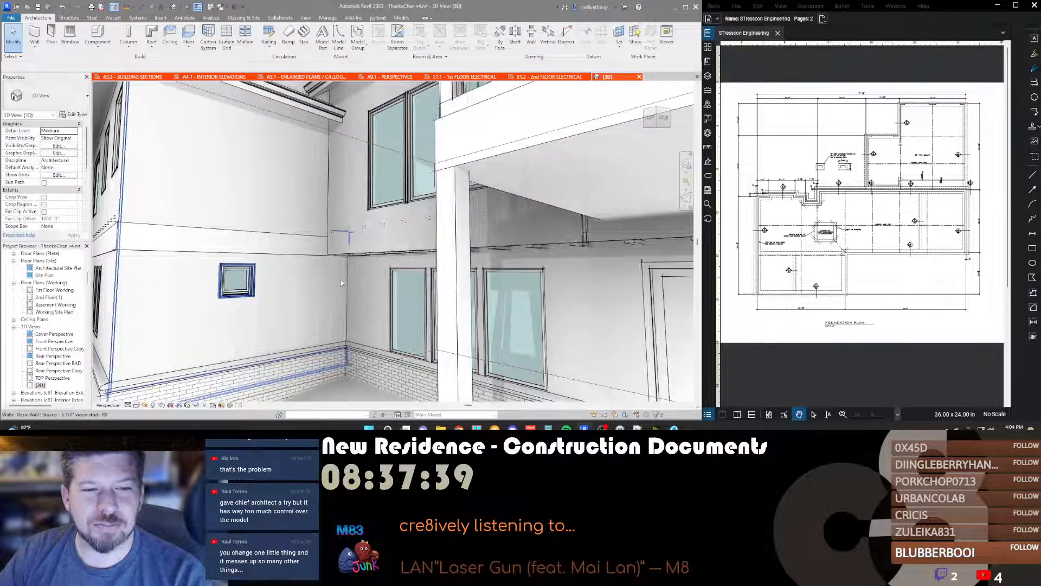
{"action": "scroll", "coordinate": [392, 244], "scroll_direction": "down", "scroll_amount": 2}
{"action": "middle_click_drag", "start_coordinate": [392, 245], "coordinate": [477, 231], "text": "shift"}
{"action": "scroll", "coordinate": [477, 231], "scroll_direction": "down", "scroll_amount": 4}
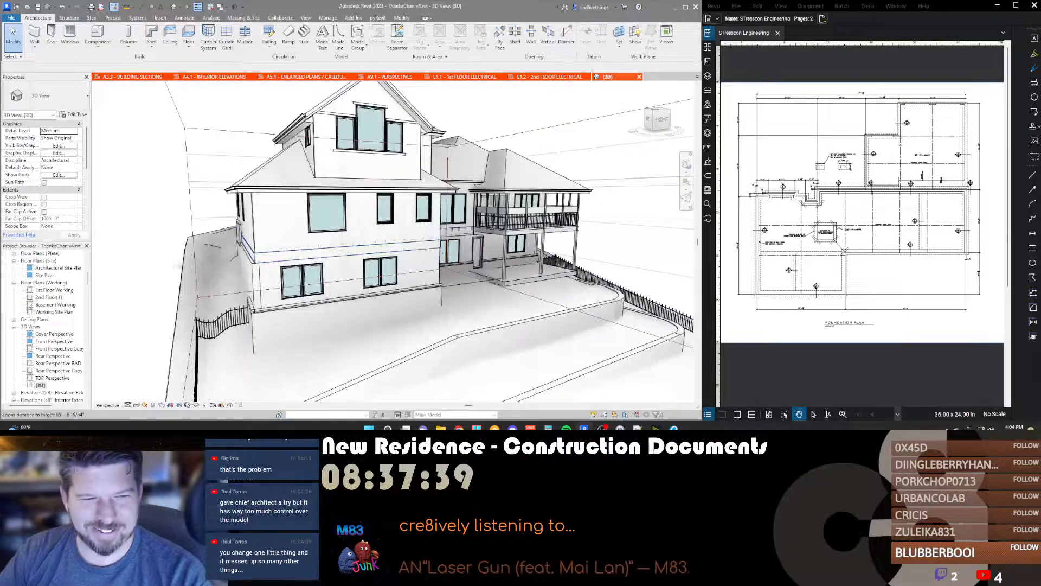
{"action": "scroll", "coordinate": [265, 252], "scroll_direction": "up", "scroll_amount": 3}
{"action": "middle_click_drag", "start_coordinate": [299, 299], "coordinate": [202, 225], "text": "shift"}
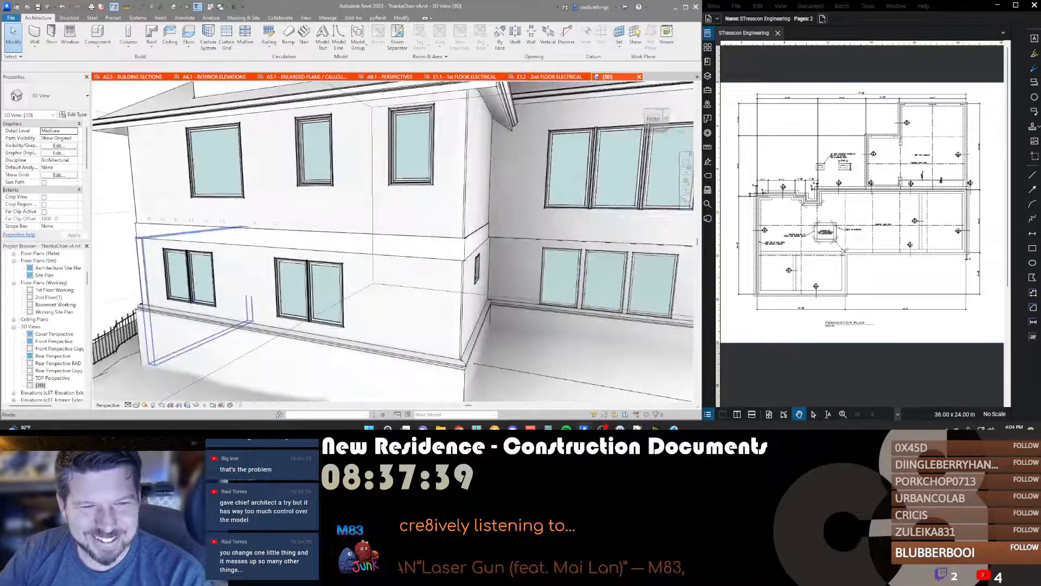
{"action": "scroll", "coordinate": [202, 223], "scroll_direction": "down", "scroll_amount": 3}
{"action": "scroll", "coordinate": [340, 232], "scroll_direction": "up", "scroll_amount": 2}
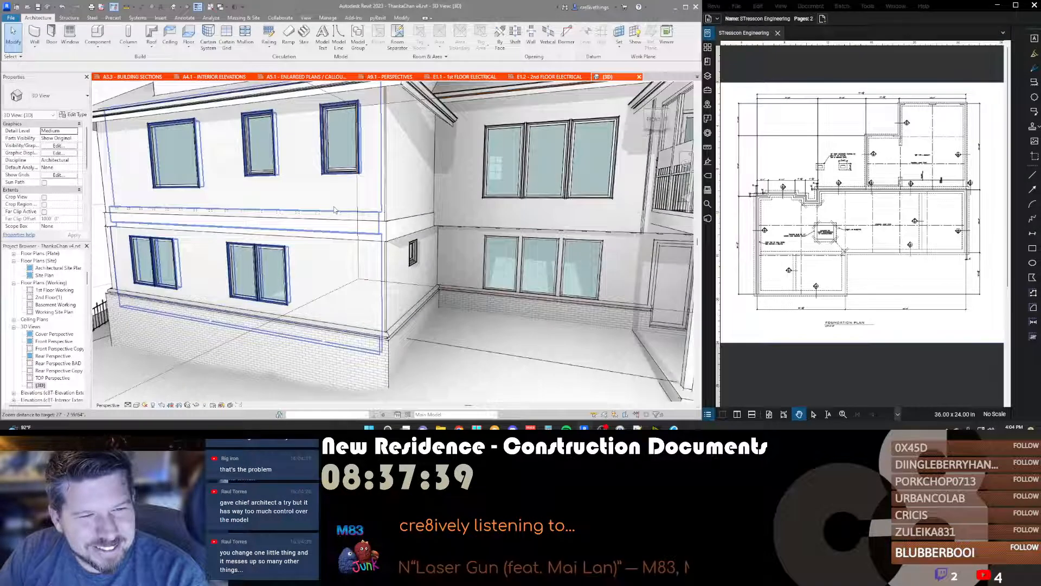
Step: Inspect the end wing's front wall and the Rim Joist Trim sweep wrapping its outer corner
{"action": "left_click", "coordinate": [355, 258]}
{"action": "middle_click_drag", "start_coordinate": [354, 257], "coordinate": [311, 257], "text": "shift"}
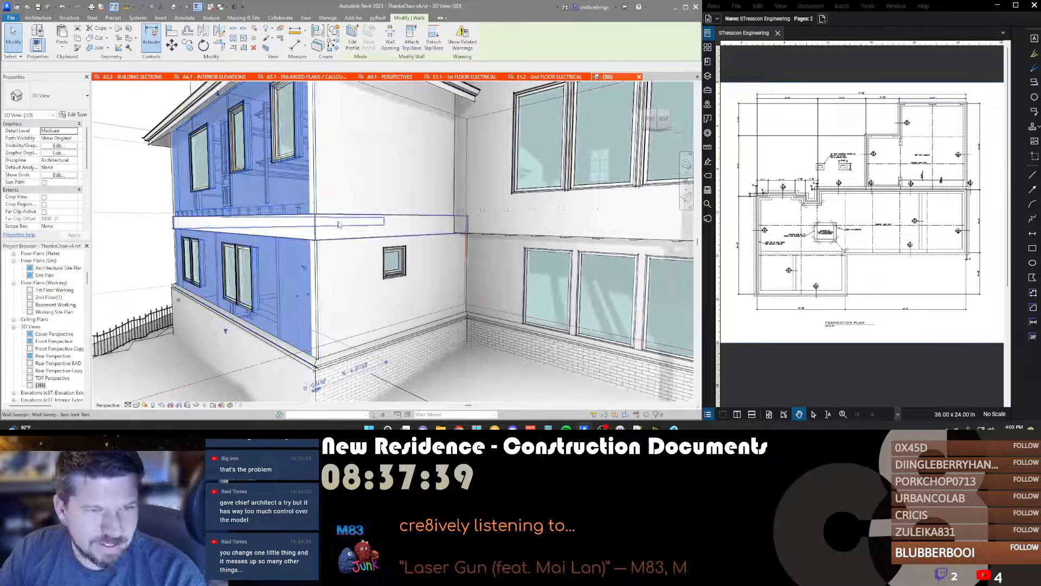
{"action": "left_click", "coordinate": [347, 227]}
{"action": "key", "text": "Escape"}
{"action": "scroll", "coordinate": [375, 202], "scroll_direction": "up", "scroll_amount": 1}
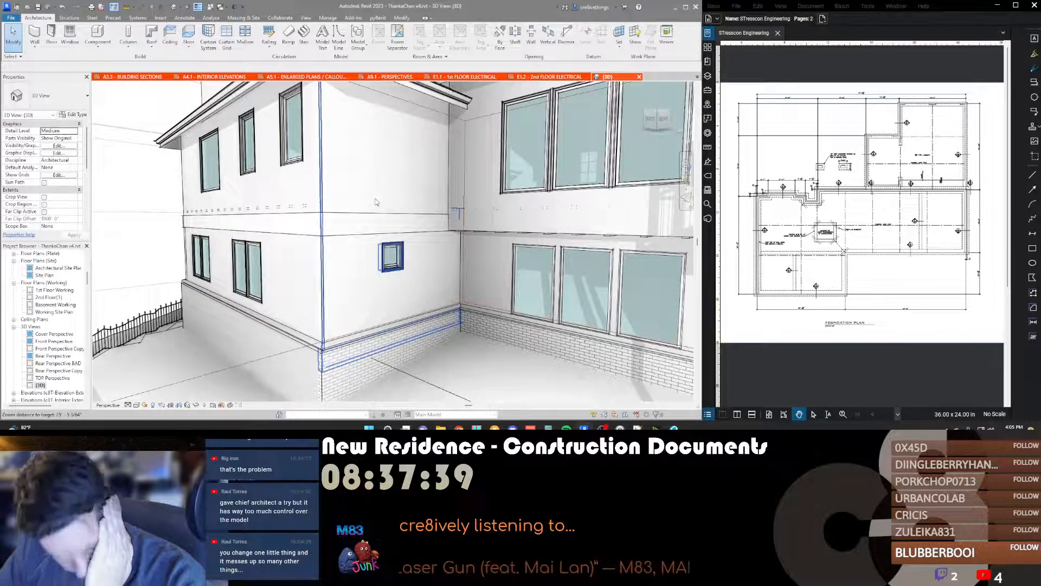
{"action": "scroll", "coordinate": [375, 202], "scroll_direction": "down", "scroll_amount": 2}
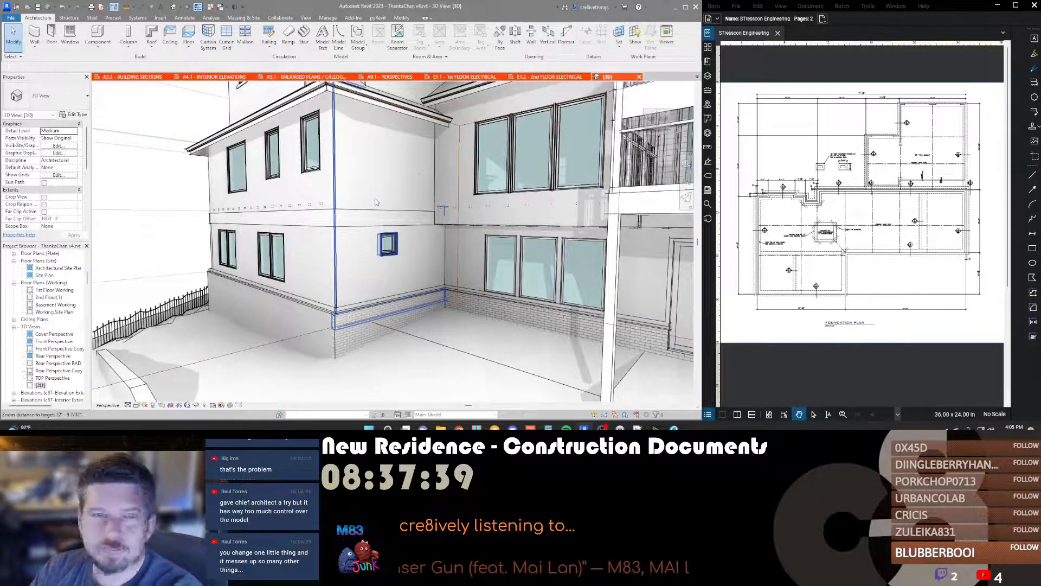
{"action": "key", "text": "Escape"}
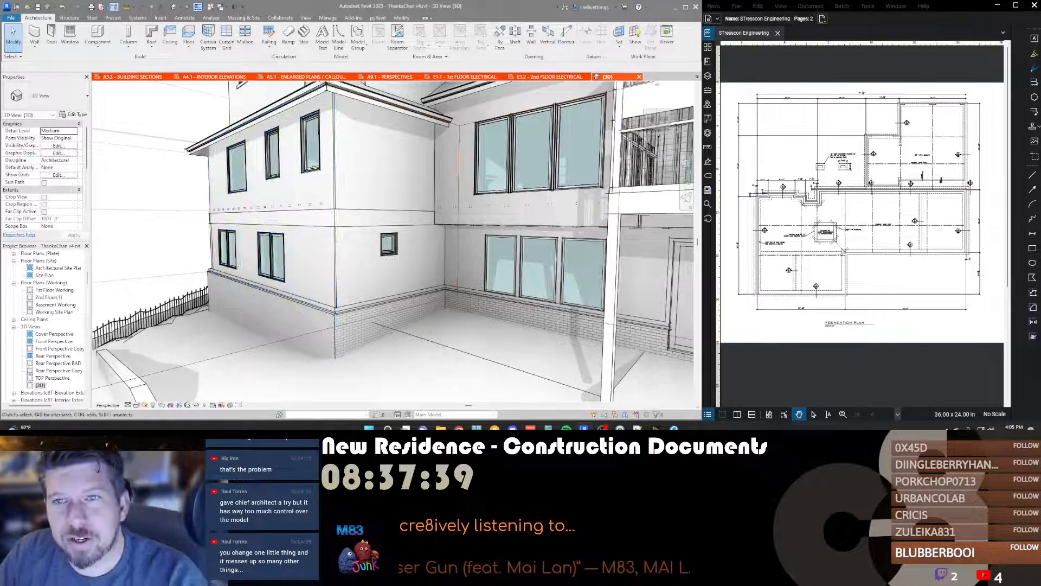
Step: Return to the S1 - Foundation Plan sheet and bring the garage and porch slab area into view
{"action": "left_click", "coordinate": [698, 77]}
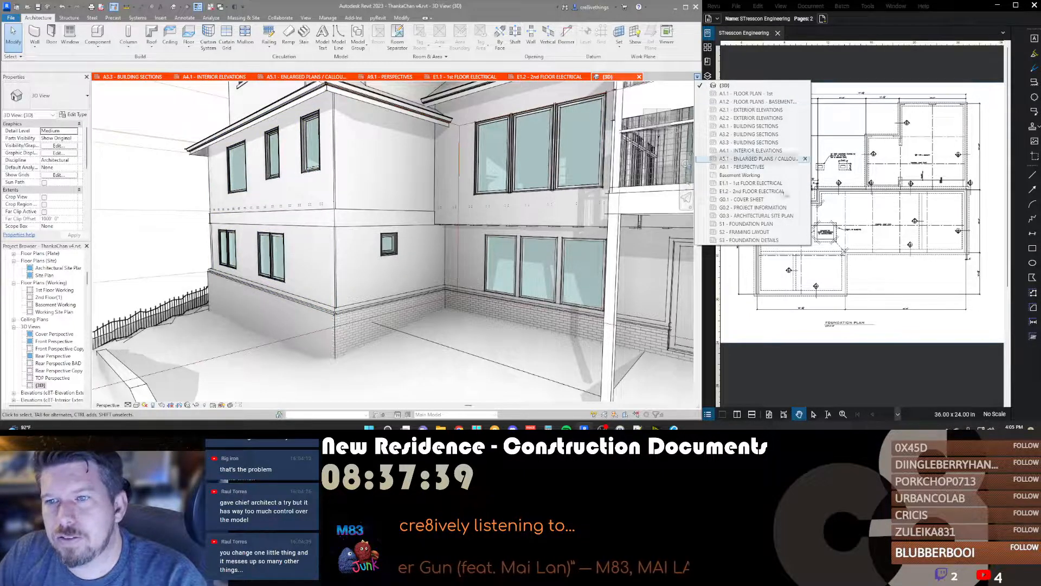
{"action": "left_click", "coordinate": [751, 224]}
{"action": "scroll", "coordinate": [410, 186], "scroll_direction": "down", "scroll_amount": 5}
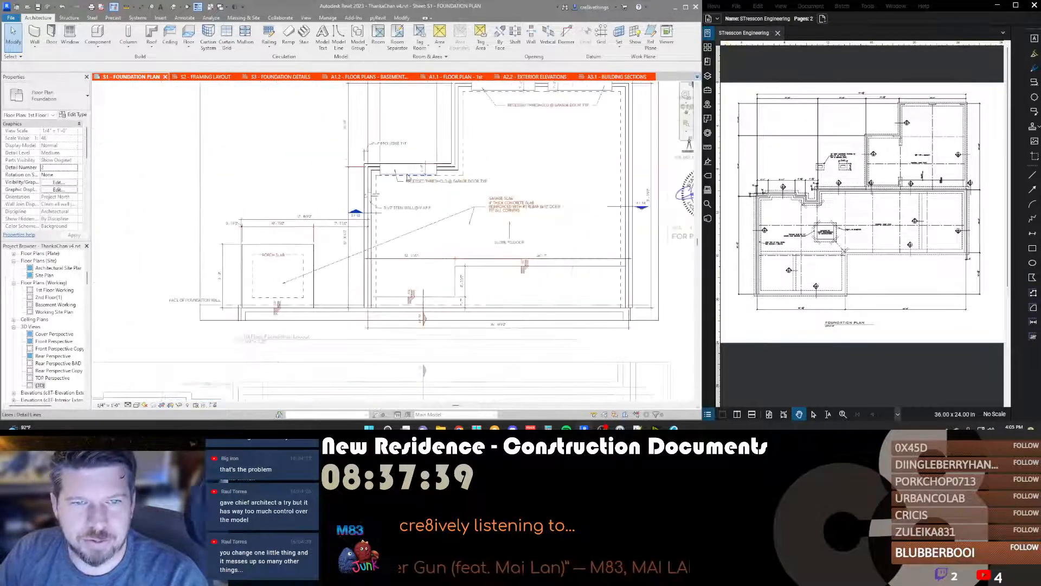
Step: Review how the 1st Floor and Basement Foundation Layout viewports sit on the sheet, including the porch slab and view title
{"action": "scroll", "coordinate": [411, 186], "scroll_direction": "down", "scroll_amount": 1}
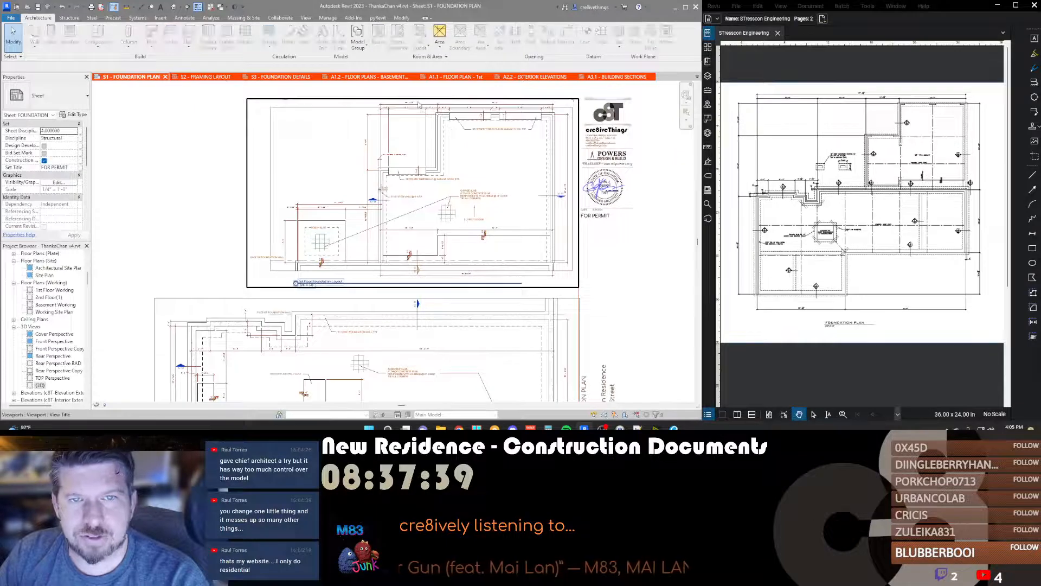
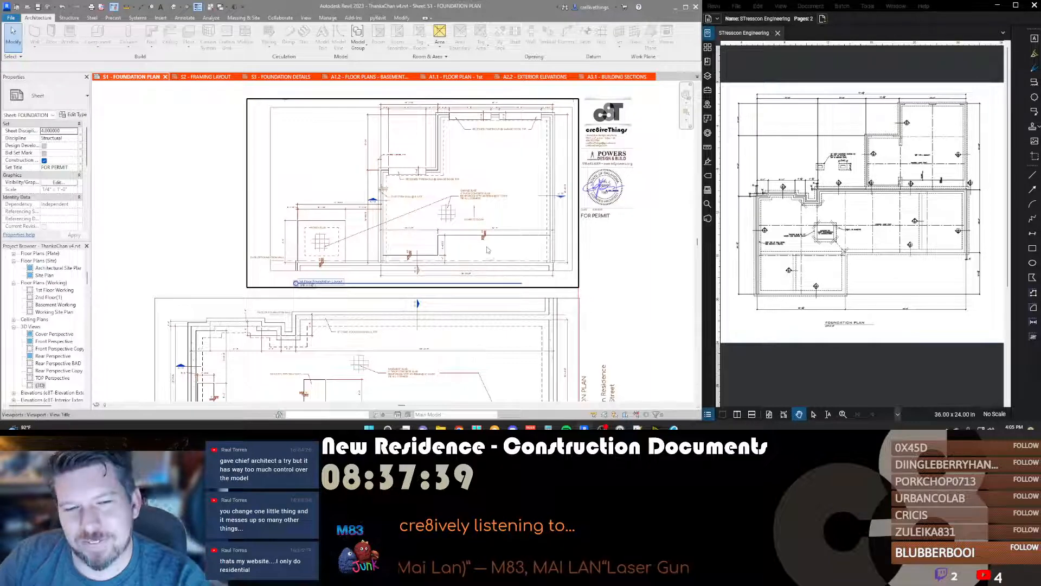
{"action": "middle_click_drag", "start_coordinate": [471, 214], "coordinate": [460, 200]}
{"action": "scroll", "coordinate": [453, 195], "scroll_direction": "down", "scroll_amount": 3}
{"action": "scroll", "coordinate": [372, 222], "scroll_direction": "up", "scroll_amount": 5}
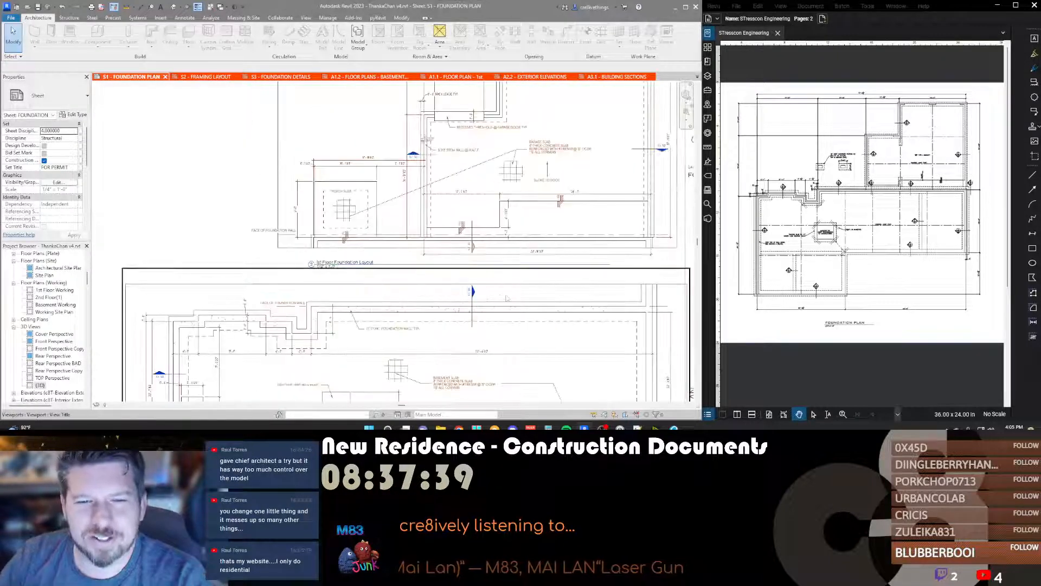
{"action": "scroll", "coordinate": [379, 249], "scroll_direction": "down", "scroll_amount": 2}
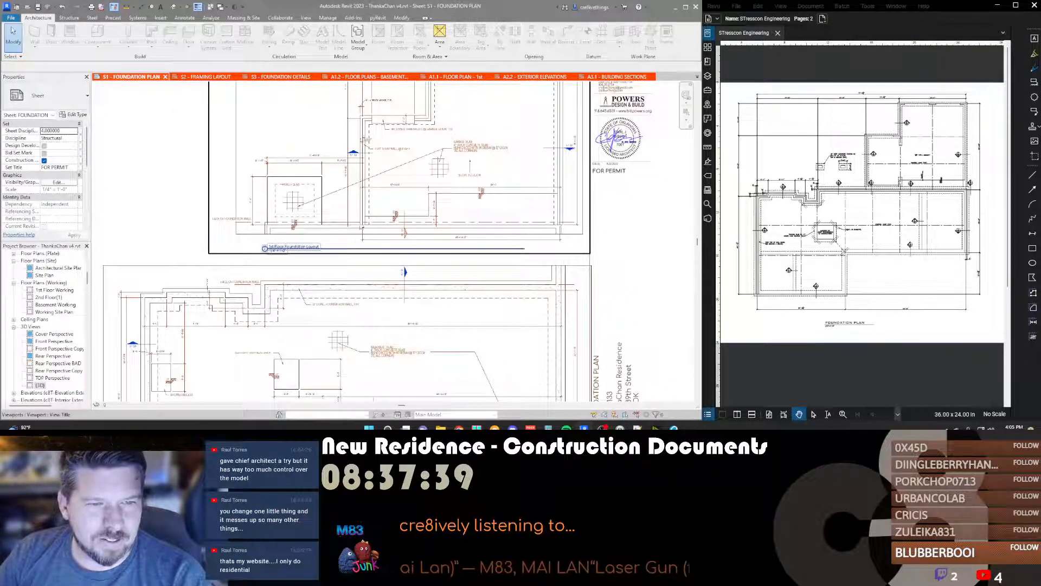
{"action": "scroll", "coordinate": [353, 202], "scroll_direction": "down", "scroll_amount": 2}
{"action": "scroll", "coordinate": [317, 207], "scroll_direction": "up", "scroll_amount": 2}
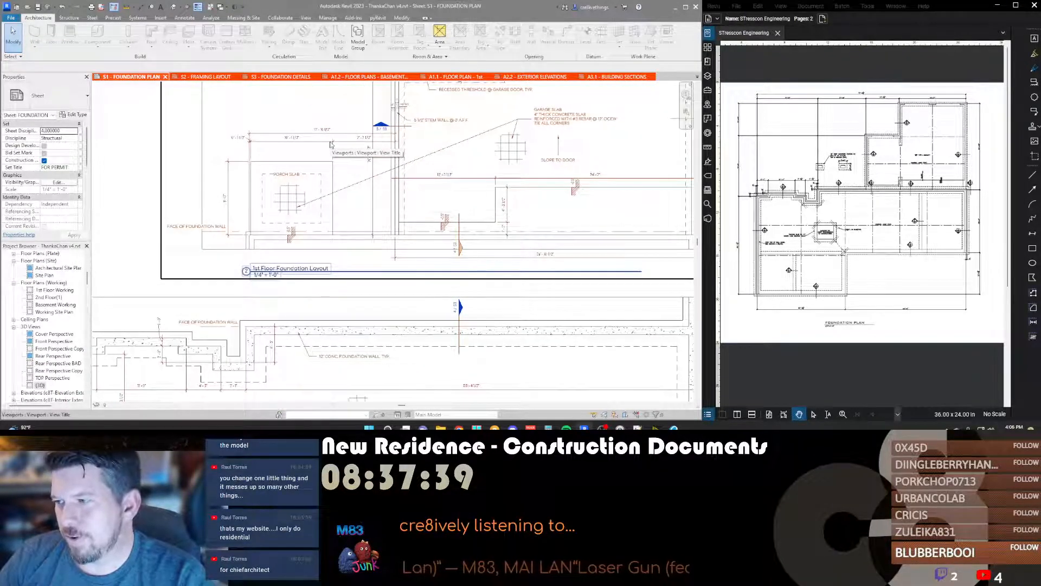
{"action": "scroll", "coordinate": [332, 145], "scroll_direction": "down", "scroll_amount": 3}
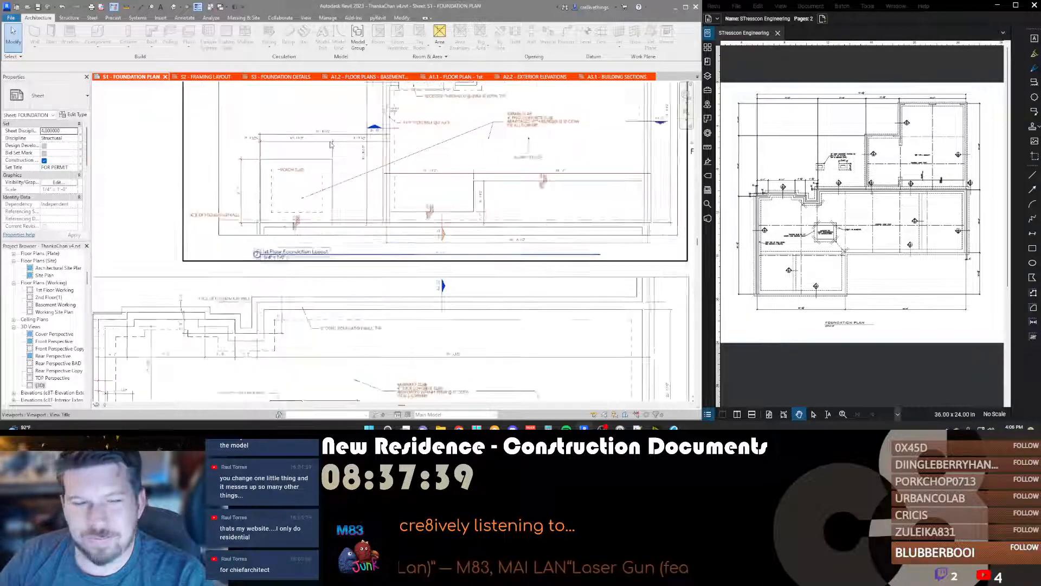
Step: Examine the recessed garage door thresholds and the dimension strings along the garage's door wall
{"action": "middle_click_drag", "start_coordinate": [364, 83], "coordinate": [344, 170]}
{"action": "scroll", "coordinate": [343, 124], "scroll_direction": "up", "scroll_amount": 3}
{"action": "scroll", "coordinate": [325, 224], "scroll_direction": "up", "scroll_amount": 3}
{"action": "scroll", "coordinate": [325, 225], "scroll_direction": "down", "scroll_amount": 3}
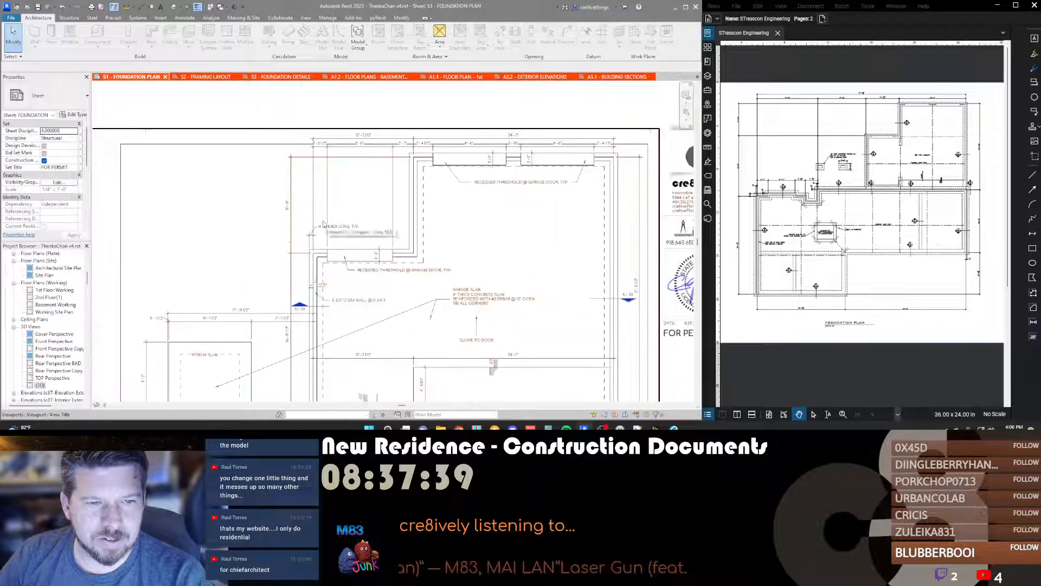
{"action": "middle_click_drag", "start_coordinate": [481, 247], "coordinate": [381, 288]}
{"action": "scroll", "coordinate": [503, 189], "scroll_direction": "up", "scroll_amount": 8}
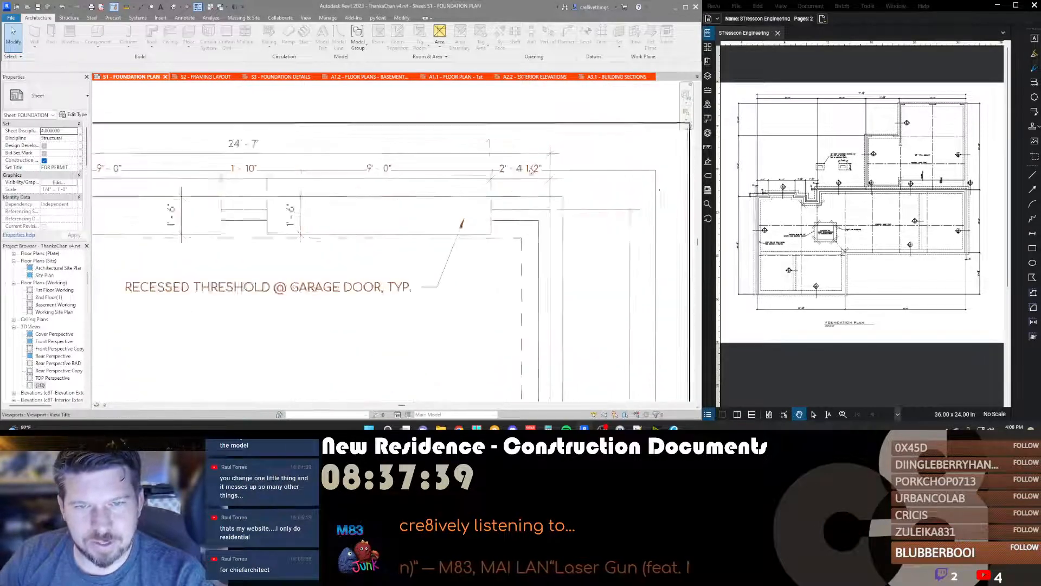
{"action": "scroll", "coordinate": [470, 172], "scroll_direction": "down", "scroll_amount": 6}
{"action": "middle_click_drag", "start_coordinate": [441, 175], "coordinate": [568, 176]}
{"action": "scroll", "coordinate": [569, 177], "scroll_direction": "down", "scroll_amount": 3}
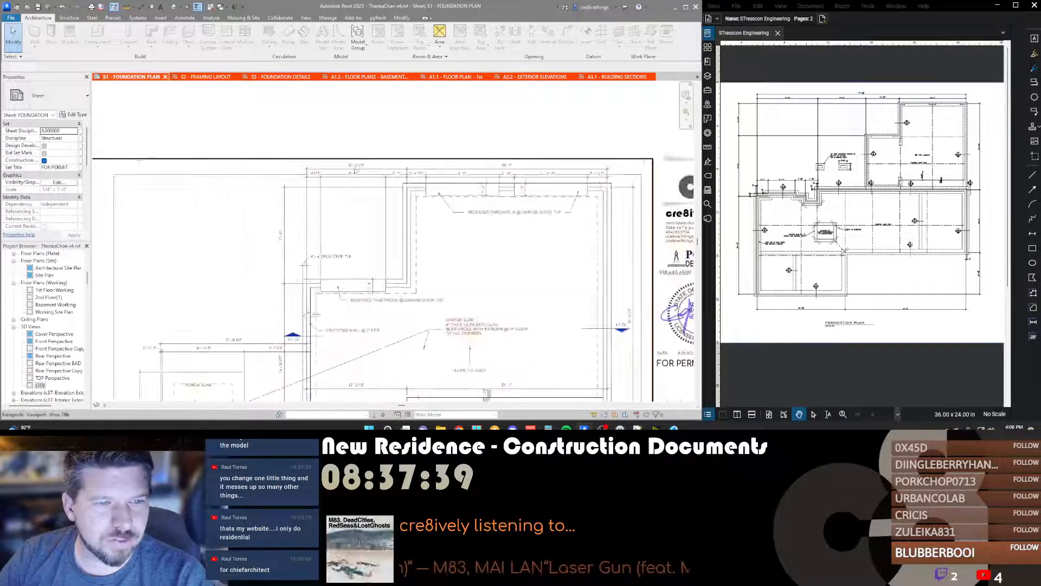
Step: Inspect the garage slab area, its notes and the outer side wall in the 1st Floor Foundation Layout
{"action": "middle_click_drag", "start_coordinate": [472, 265], "coordinate": [435, 172]}
{"action": "scroll", "coordinate": [247, 194], "scroll_direction": "up", "scroll_amount": 4}
{"action": "scroll", "coordinate": [214, 199], "scroll_direction": "down", "scroll_amount": 4}
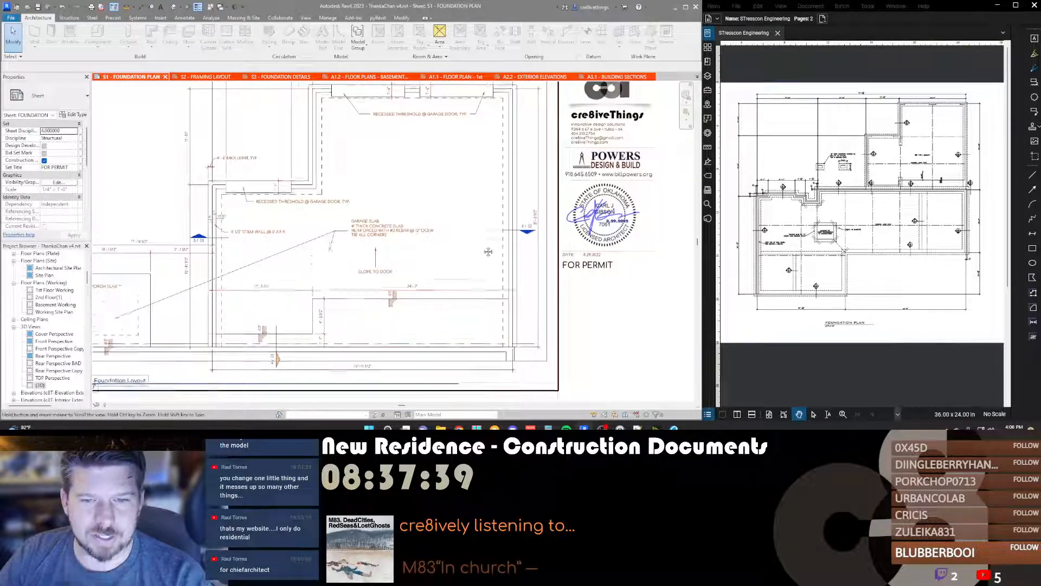
{"action": "middle_click_drag", "start_coordinate": [488, 251], "coordinate": [495, 231]}
{"action": "scroll", "coordinate": [521, 334], "scroll_direction": "up", "scroll_amount": 4}
{"action": "scroll", "coordinate": [514, 309], "scroll_direction": "down", "scroll_amount": 4}
{"action": "scroll", "coordinate": [378, 254], "scroll_direction": "down", "scroll_amount": 2}
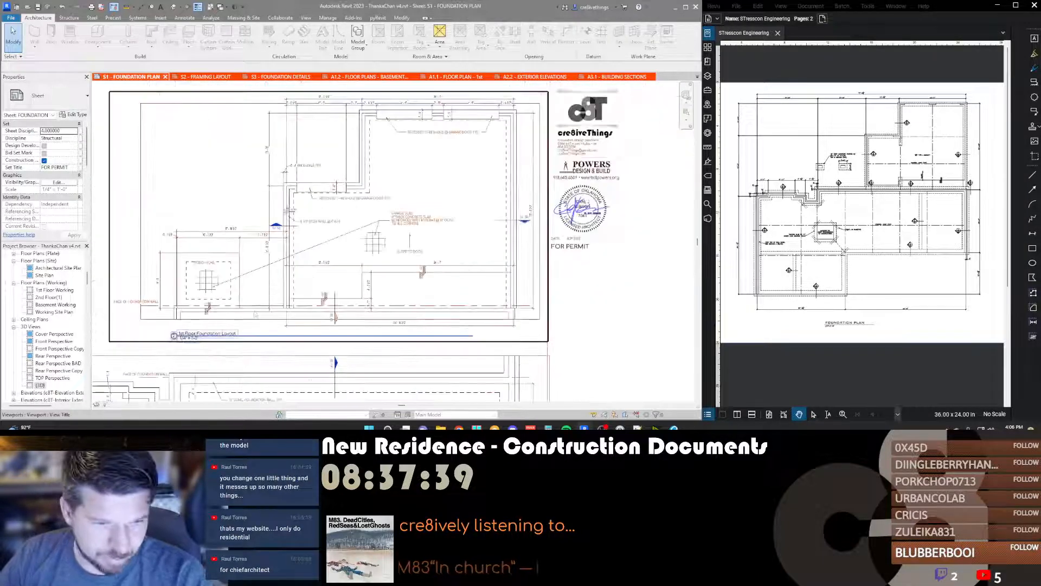
Step: Follow the dashed face of foundation wall line from the porch slab past the garage to its outer corner
{"action": "scroll", "coordinate": [310, 275], "scroll_direction": "up", "scroll_amount": 5}
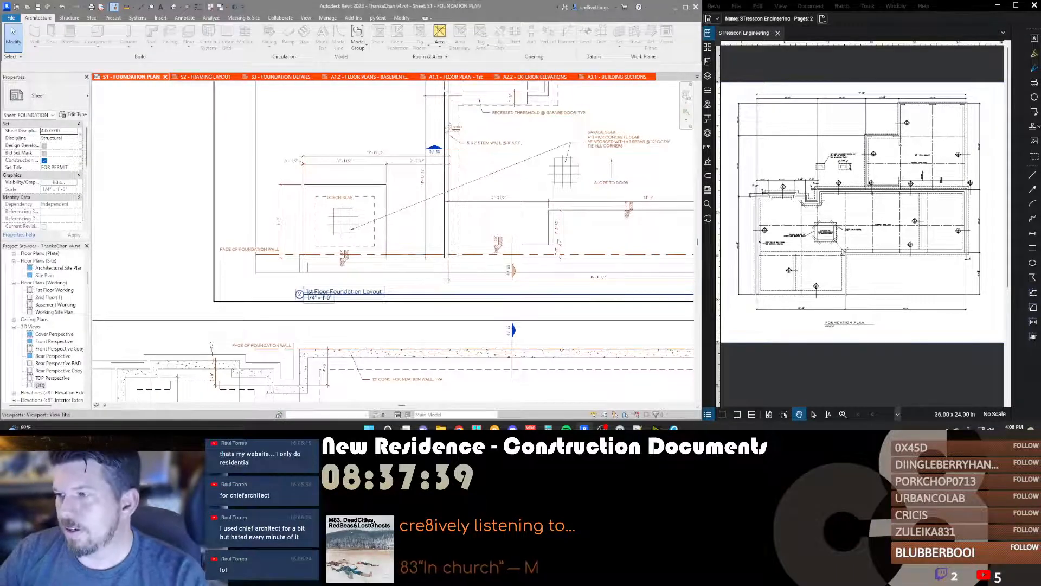
{"action": "middle_click_drag", "start_coordinate": [559, 243], "coordinate": [333, 253]}
{"action": "scroll", "coordinate": [539, 265], "scroll_direction": "up", "scroll_amount": 4}
{"action": "scroll", "coordinate": [532, 246], "scroll_direction": "down", "scroll_amount": 2}
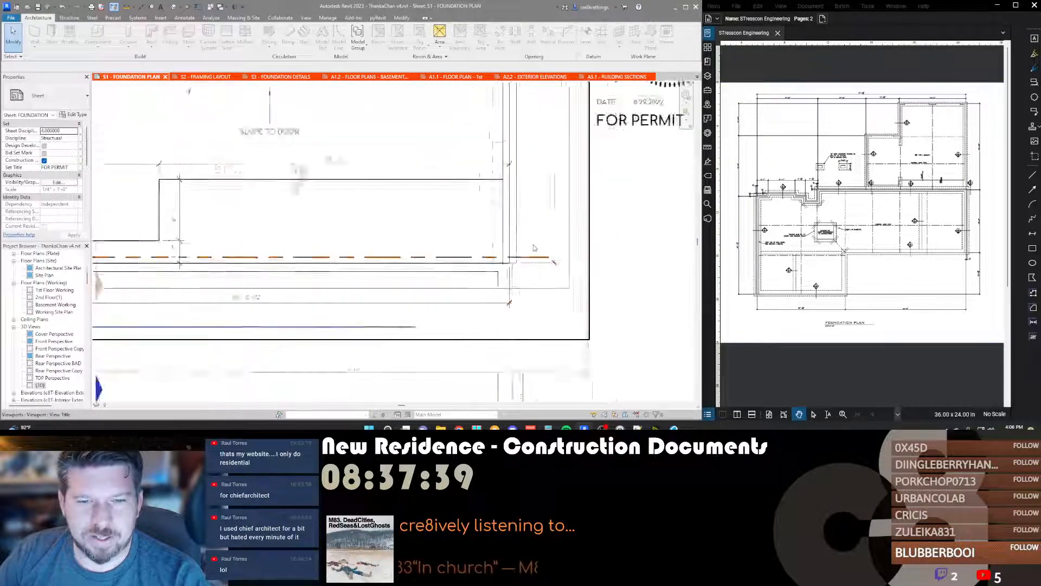
{"action": "scroll", "coordinate": [532, 247], "scroll_direction": "down", "scroll_amount": 2}
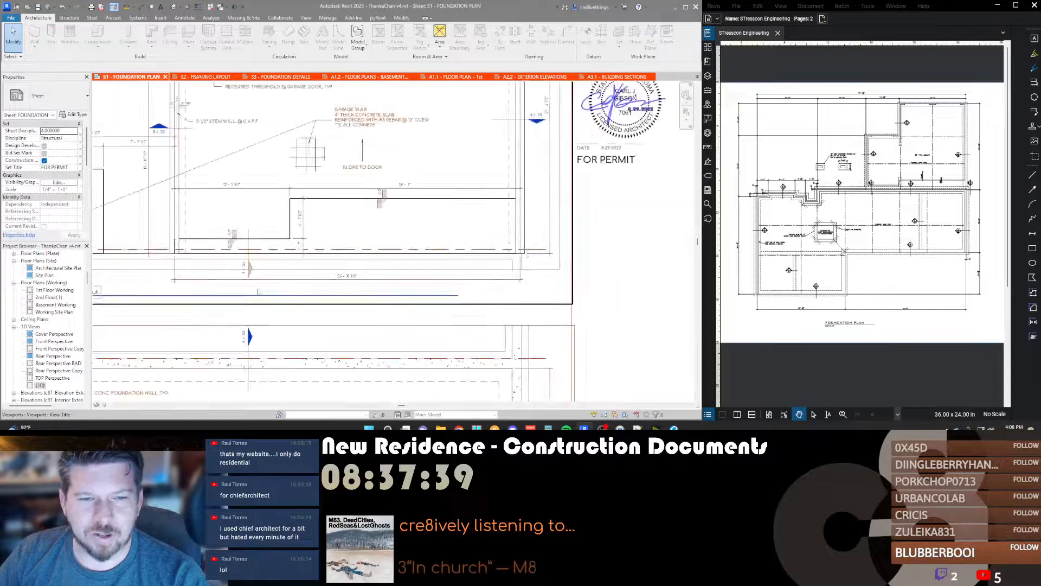
{"action": "middle_click_drag", "start_coordinate": [249, 290], "coordinate": [379, 295]}
{"action": "scroll", "coordinate": [304, 245], "scroll_direction": "up", "scroll_amount": 5}
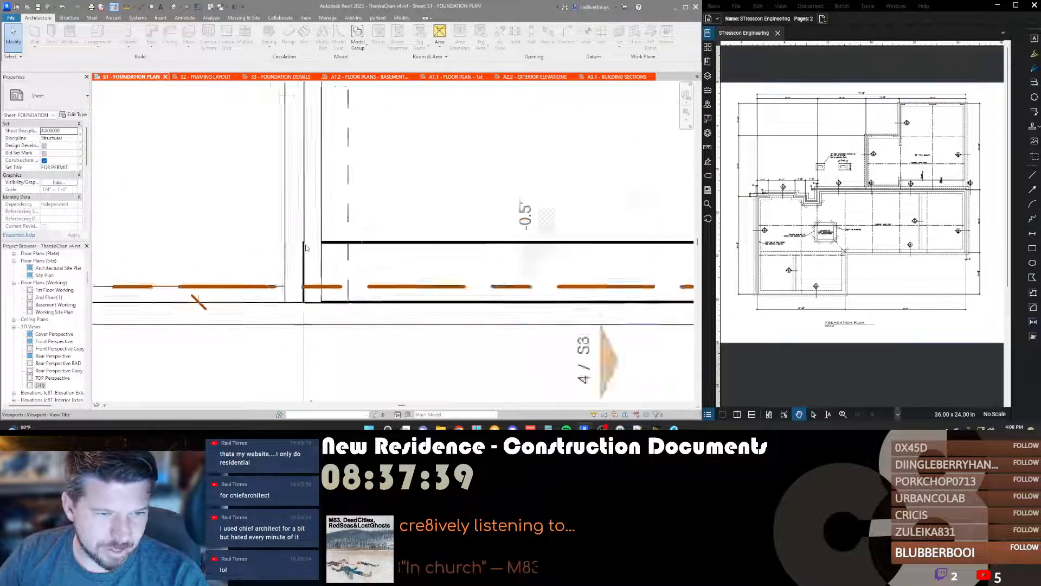
Step: Check the dimensions of the slab step beside the 4 / S3 section mark against the foundation wall face
{"action": "scroll", "coordinate": [304, 244], "scroll_direction": "down", "scroll_amount": 5}
{"action": "scroll", "coordinate": [287, 248], "scroll_direction": "down", "scroll_amount": 2}
{"action": "scroll", "coordinate": [314, 271], "scroll_direction": "up", "scroll_amount": 5}
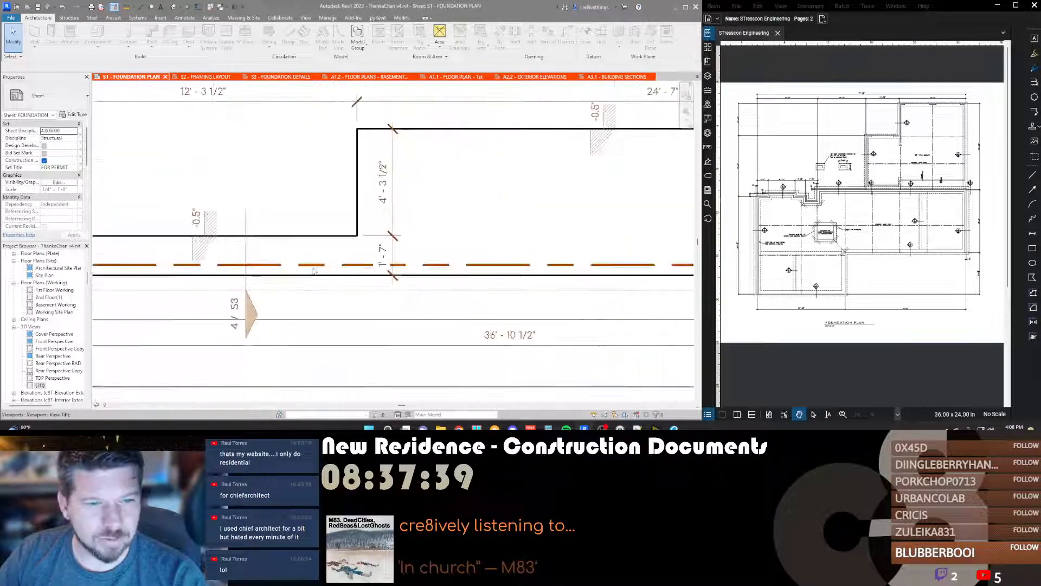
{"action": "scroll", "coordinate": [313, 271], "scroll_direction": "down", "scroll_amount": 2}
{"action": "scroll", "coordinate": [336, 255], "scroll_direction": "up", "scroll_amount": 4}
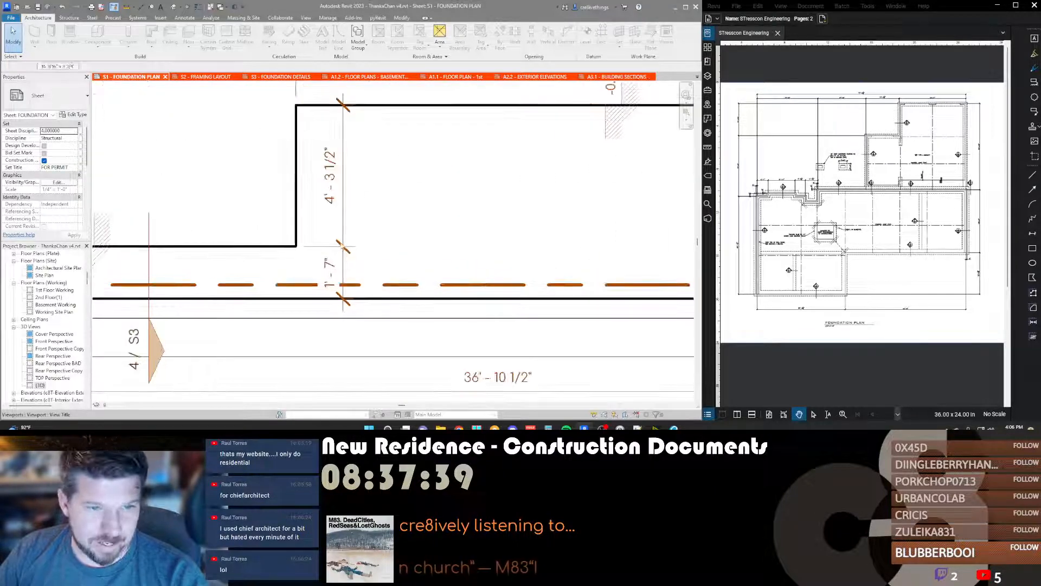
{"action": "scroll", "coordinate": [347, 255], "scroll_direction": "down", "scroll_amount": 3}
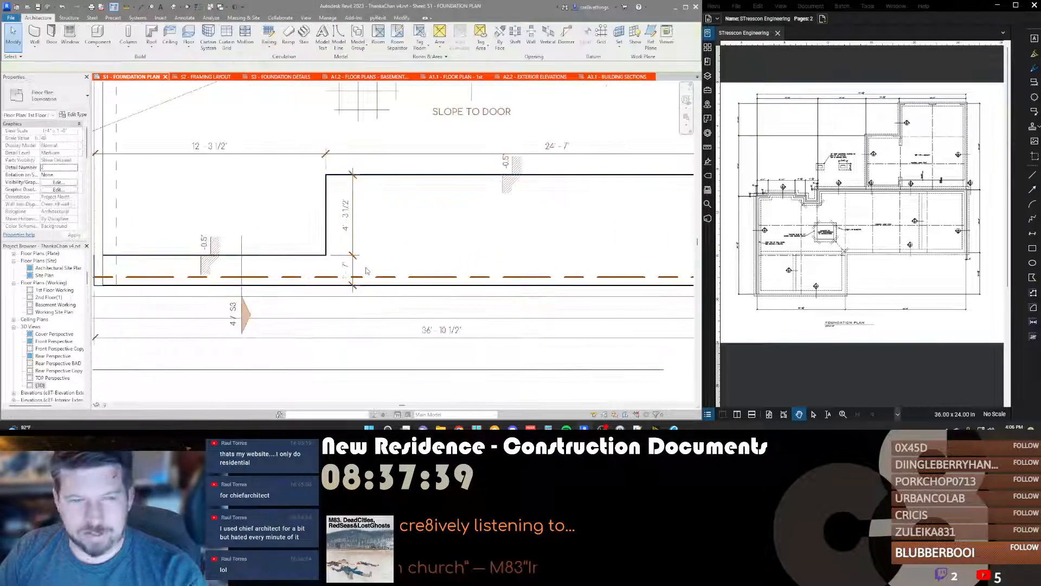
{"action": "scroll", "coordinate": [366, 270], "scroll_direction": "down", "scroll_amount": 3}
{"action": "scroll", "coordinate": [516, 283], "scroll_direction": "down", "scroll_amount": 5}
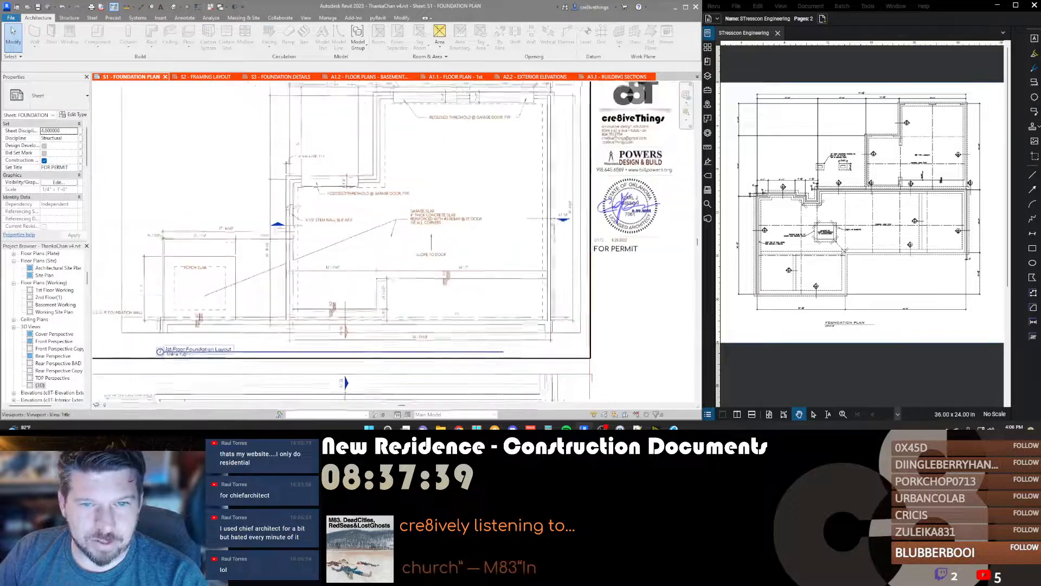
{"action": "scroll", "coordinate": [401, 236], "scroll_direction": "down", "scroll_amount": 1}
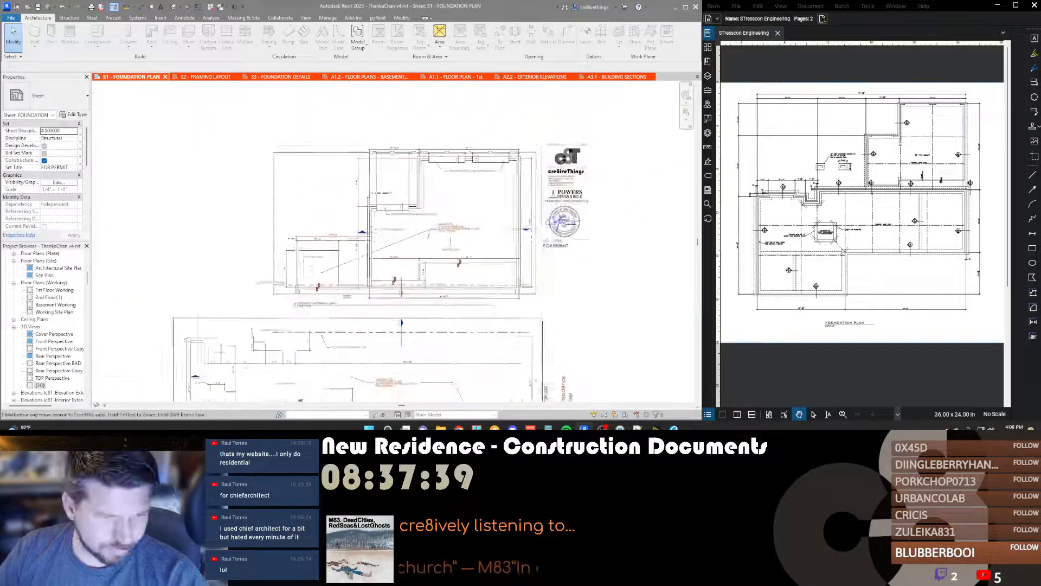
Step: Activate the Basement Foundation Layout viewport, pull its crop edge inward clear of the title block, and deactivate the view
{"action": "middle_click_drag", "start_coordinate": [304, 388], "coordinate": [308, 246]}
{"action": "scroll", "coordinate": [304, 307], "scroll_direction": "up", "scroll_amount": 4}
{"action": "scroll", "coordinate": [299, 302], "scroll_direction": "down", "scroll_amount": 2}
{"action": "scroll", "coordinate": [307, 245], "scroll_direction": "down", "scroll_amount": 2}
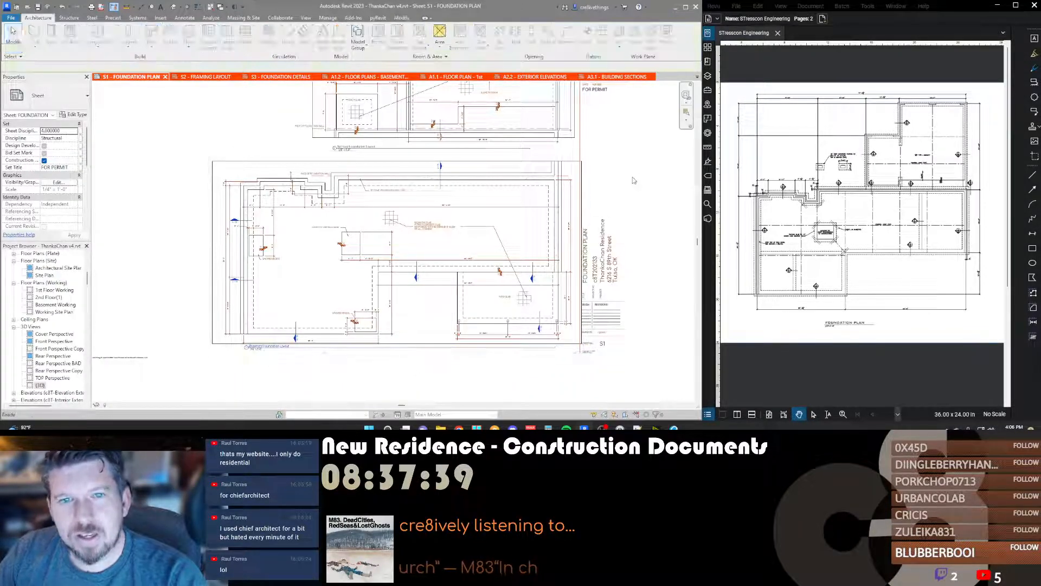
{"action": "double_click", "coordinate": [573, 184]}
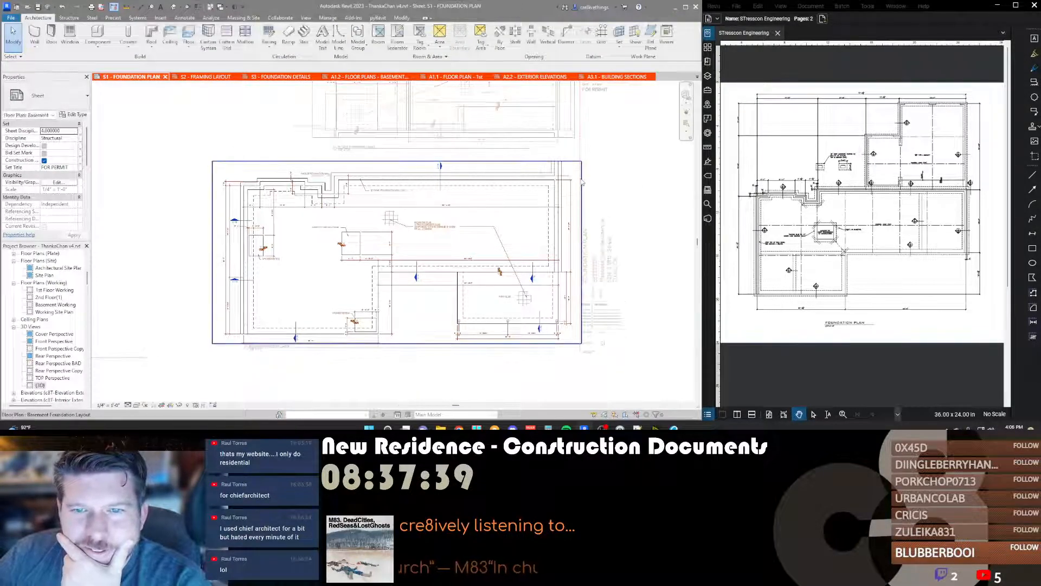
{"action": "left_click_drag", "start_coordinate": [582, 254], "coordinate": [575, 256]}
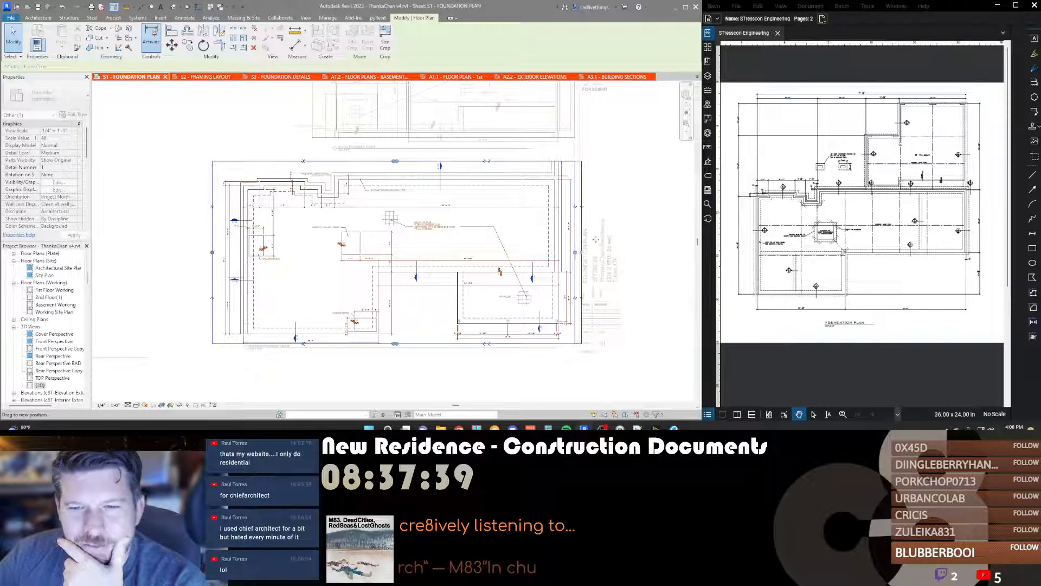
{"action": "double_click", "coordinate": [618, 175]}
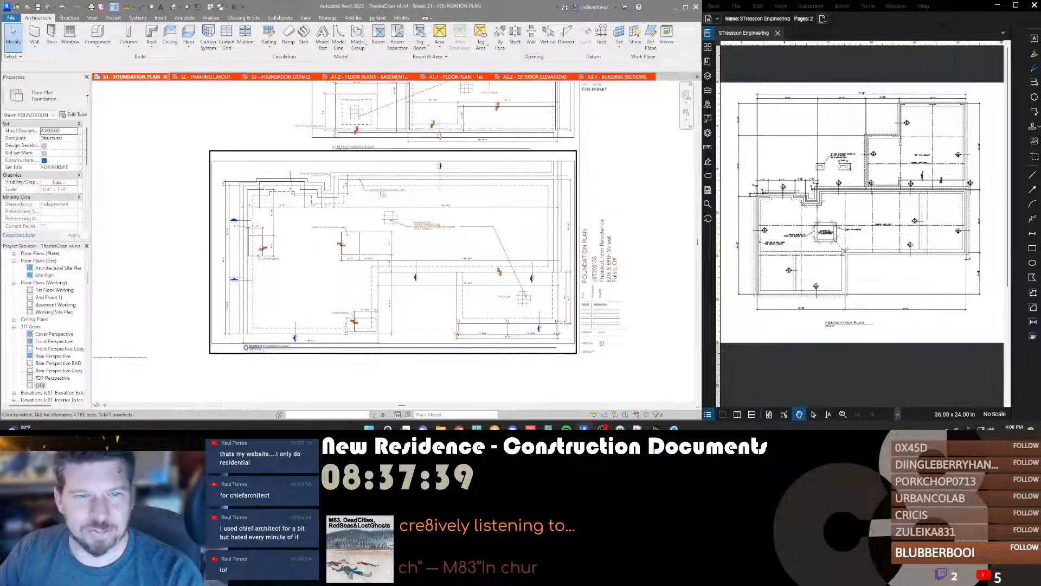
Step: Inspect the basement plan's jogged foundation wall, shower recess and slab area within the adjusted viewport
{"action": "scroll", "coordinate": [211, 169], "scroll_direction": "up", "scroll_amount": 6}
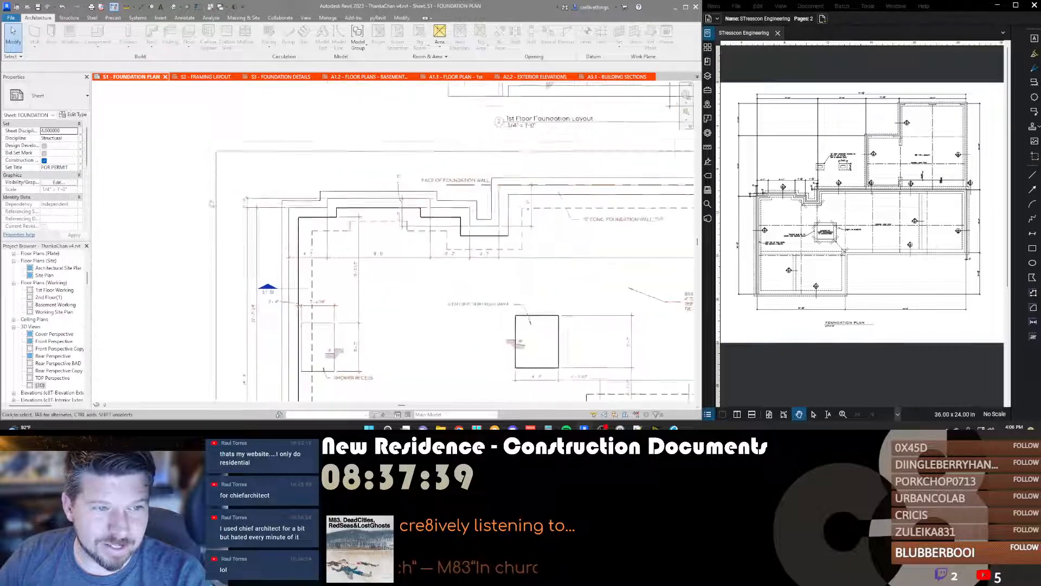
{"action": "scroll", "coordinate": [212, 200], "scroll_direction": "down", "scroll_amount": 5}
{"action": "scroll", "coordinate": [403, 277], "scroll_direction": "down", "scroll_amount": 2}
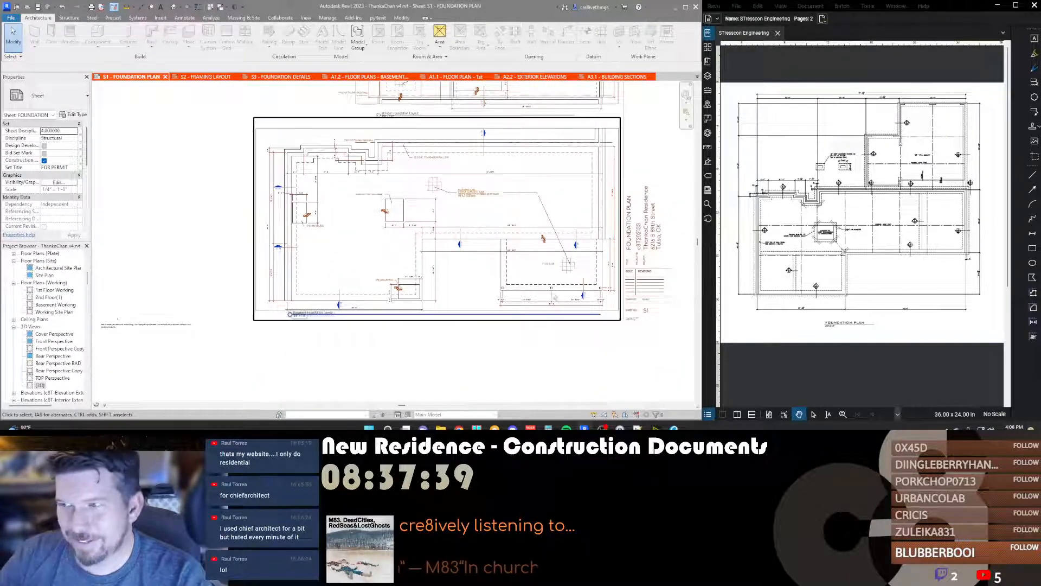
{"action": "scroll", "coordinate": [435, 205], "scroll_direction": "up", "scroll_amount": 5}
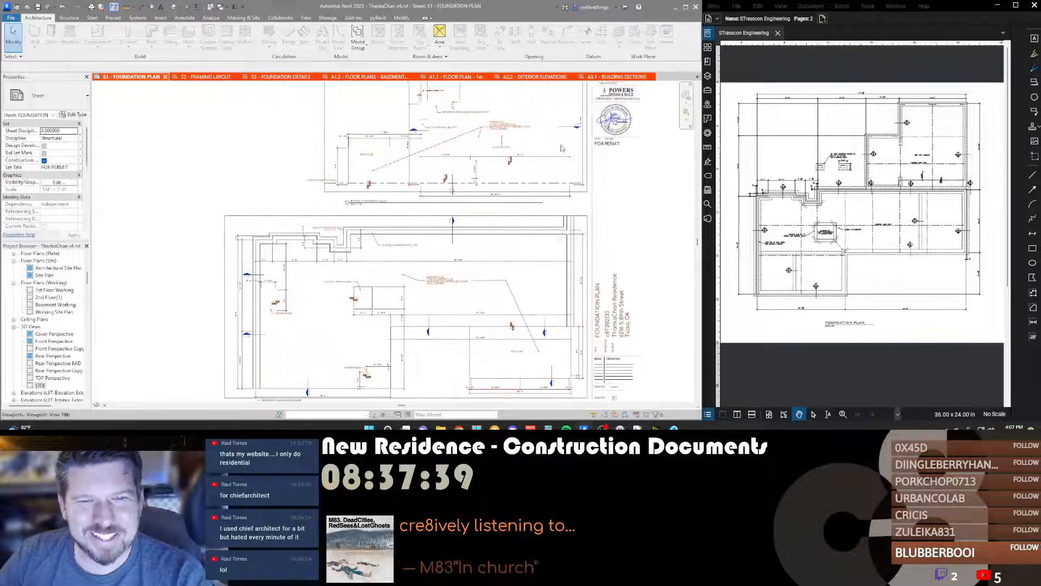
Step: Compare the garage slab's -0.5" step marks with the porch slab's elevation mark at the foundation wall
{"action": "scroll", "coordinate": [434, 204], "scroll_direction": "up", "scroll_amount": 3}
{"action": "scroll", "coordinate": [439, 212], "scroll_direction": "down", "scroll_amount": 3}
{"action": "scroll", "coordinate": [450, 233], "scroll_direction": "up", "scroll_amount": 5}
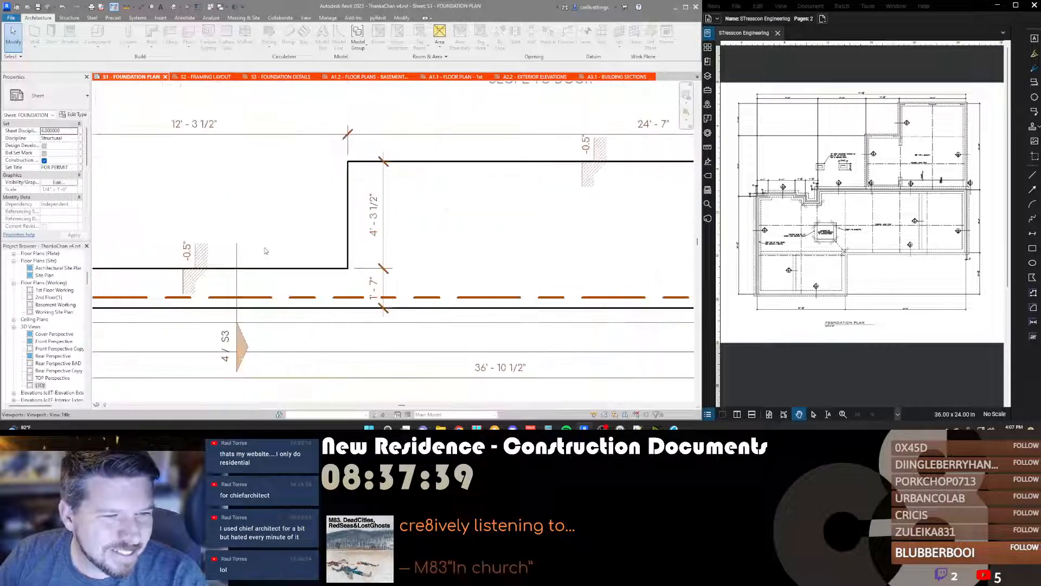
{"action": "scroll", "coordinate": [453, 241], "scroll_direction": "down", "scroll_amount": 5}
{"action": "scroll", "coordinate": [453, 241], "scroll_direction": "up", "scroll_amount": 2}
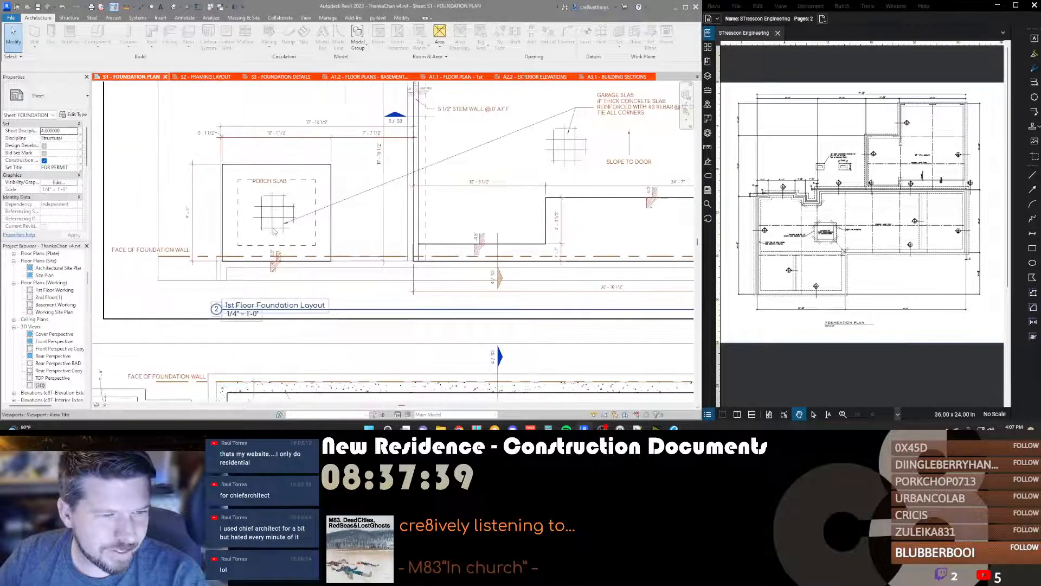
{"action": "scroll", "coordinate": [271, 247], "scroll_direction": "up", "scroll_amount": 5}
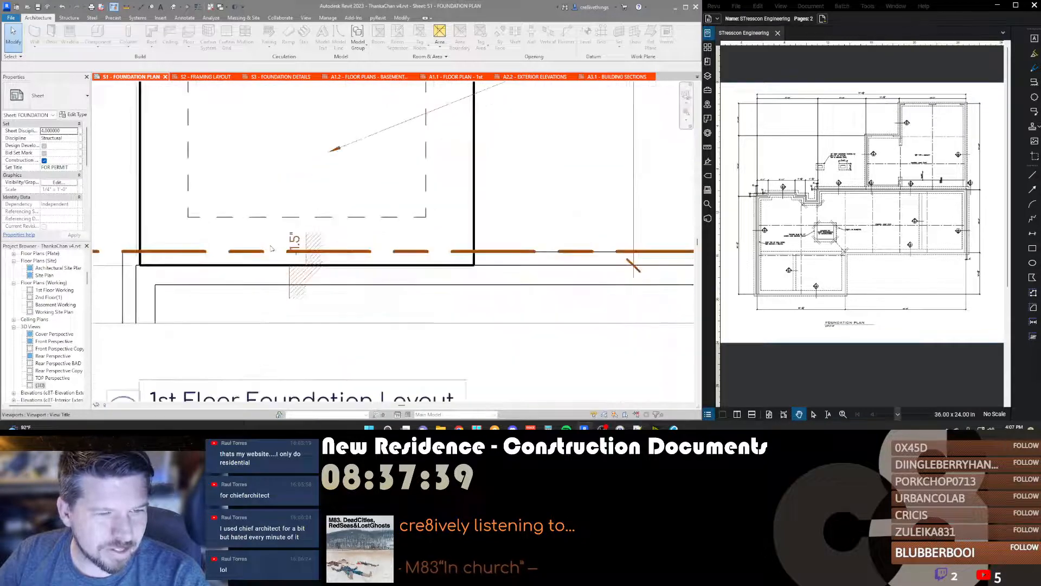
Step: Check the porch slab's -1.5" step mark inside the activated 1st Floor Foundation Layout viewport and return to the sheet
{"action": "double_click", "coordinate": [305, 243]}
{"action": "double_click", "coordinate": [192, 396]}
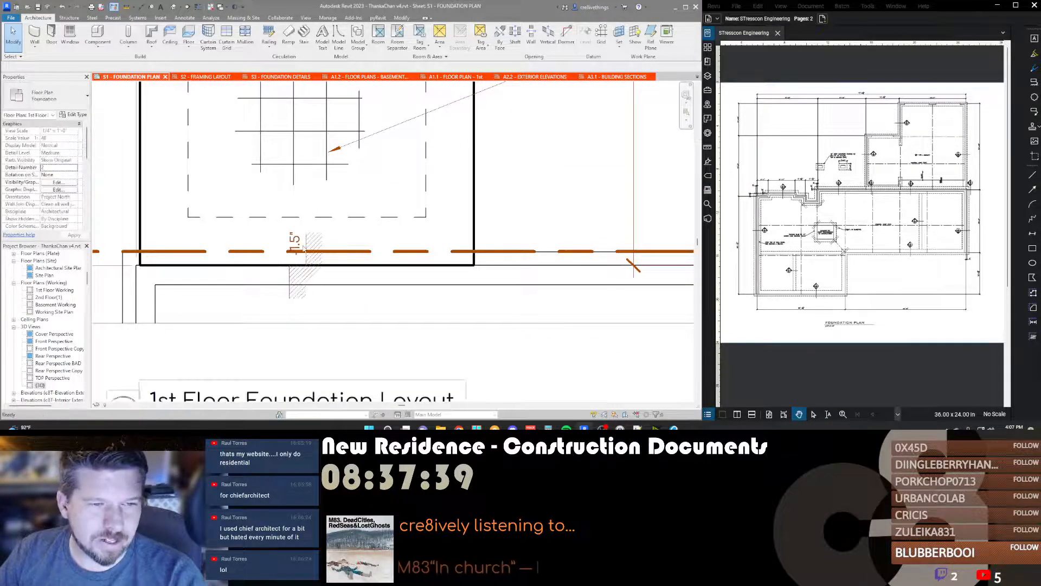
{"action": "scroll", "coordinate": [301, 247], "scroll_direction": "down", "scroll_amount": 1}
{"action": "scroll", "coordinate": [301, 248], "scroll_direction": "up", "scroll_amount": 4}
{"action": "scroll", "coordinate": [301, 247], "scroll_direction": "down", "scroll_amount": 5}
{"action": "scroll", "coordinate": [302, 248], "scroll_direction": "down", "scroll_amount": 4}
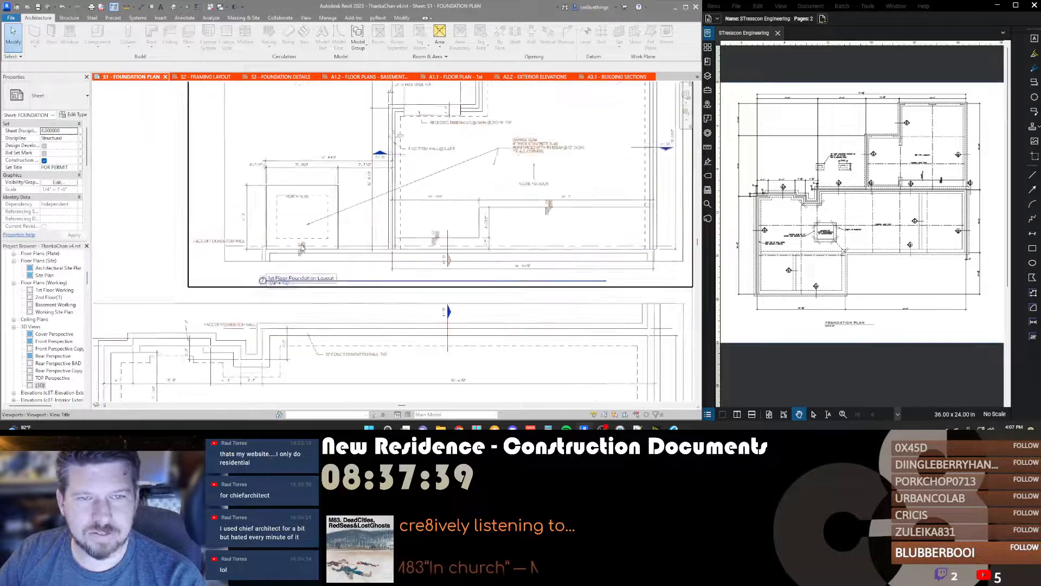
Step: Activate the 1st Floor Foundation Layout viewport and check the step mark at the 5 1/2" stem wall
{"action": "scroll", "coordinate": [411, 156], "scroll_direction": "up", "scroll_amount": 5}
{"action": "scroll", "coordinate": [412, 156], "scroll_direction": "up", "scroll_amount": 3}
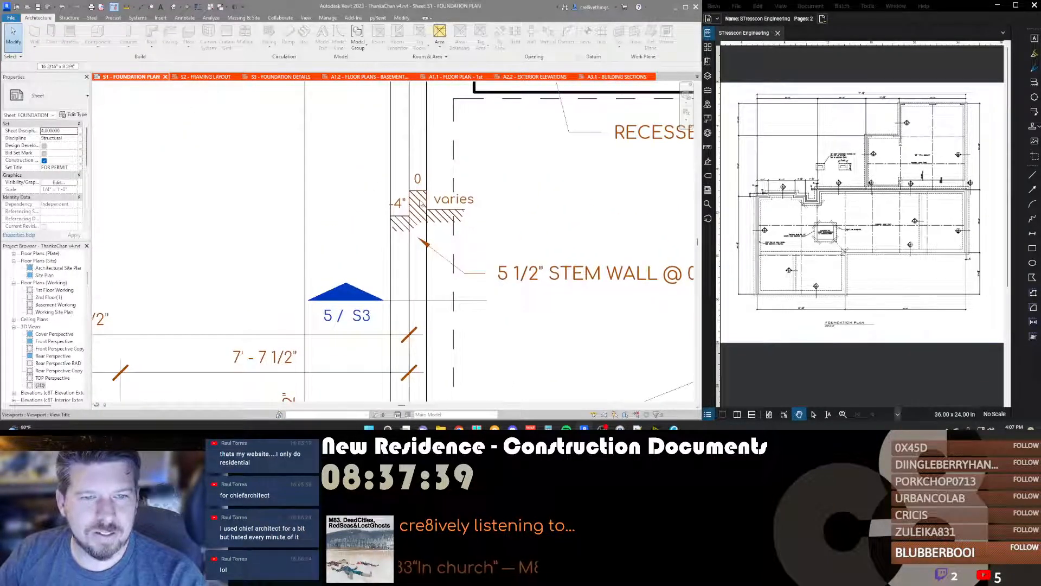
{"action": "double_click", "coordinate": [415, 206]}
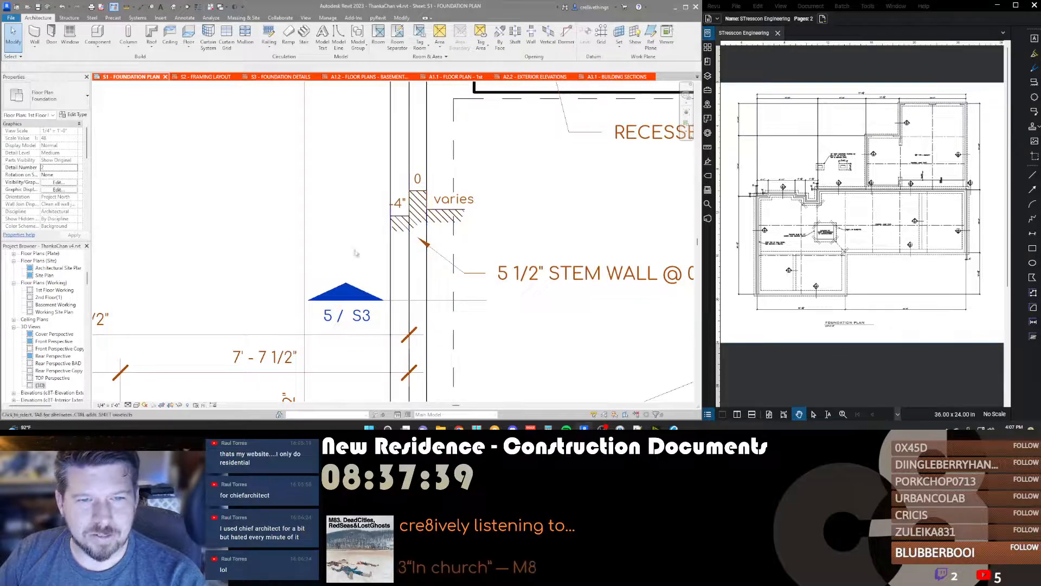
{"action": "scroll", "coordinate": [359, 224], "scroll_direction": "down", "scroll_amount": 5}
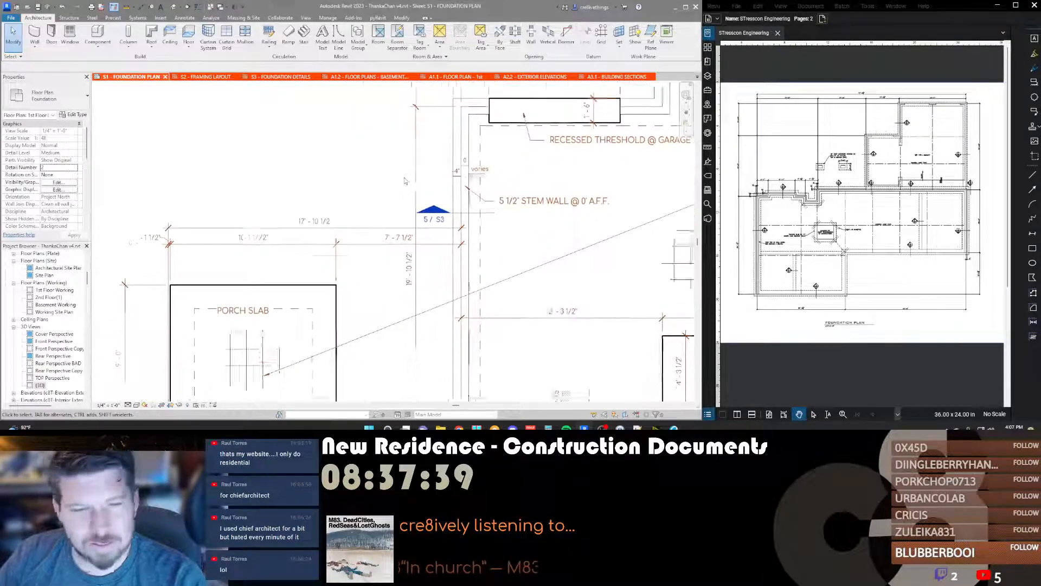
{"action": "scroll", "coordinate": [454, 132], "scroll_direction": "down", "scroll_amount": 3}
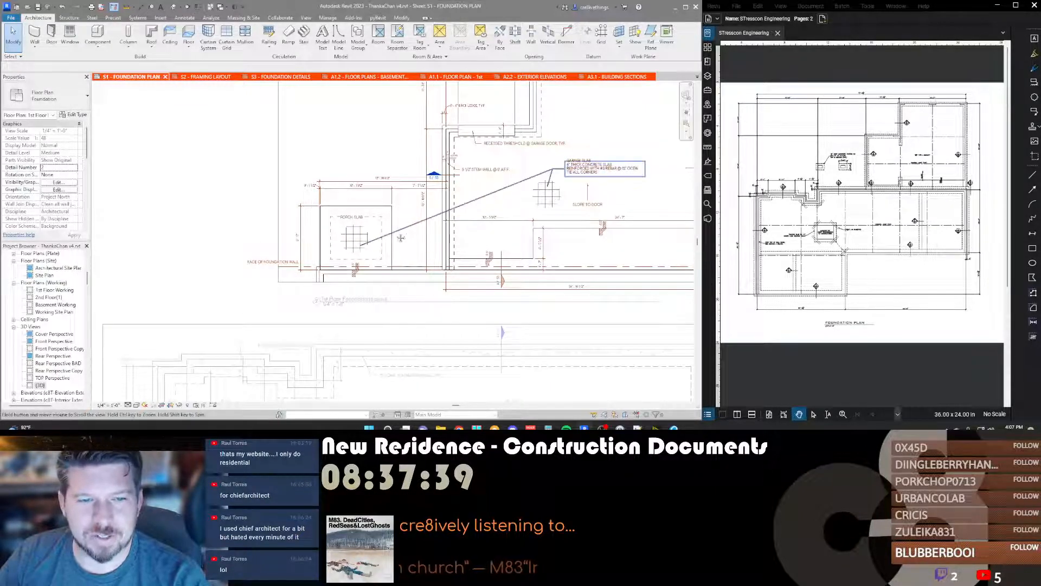
Step: Move the porch slab's vertical dimension line closer to the slab edge and deactivate the 1st Floor Foundation Layout viewport
{"action": "scroll", "coordinate": [330, 178], "scroll_direction": "up", "scroll_amount": 5}
{"action": "scroll", "coordinate": [251, 220], "scroll_direction": "down", "scroll_amount": 3}
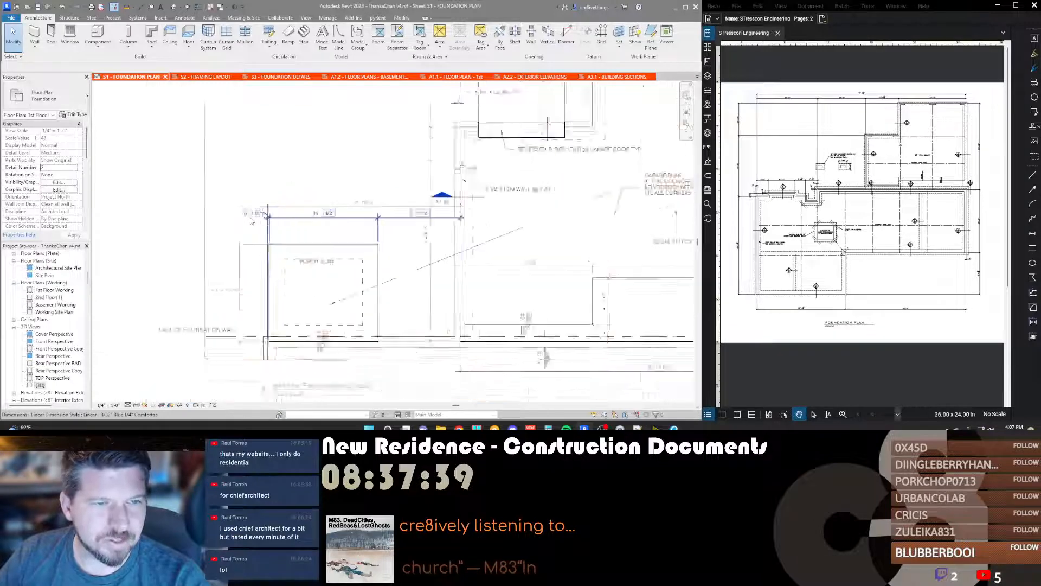
{"action": "scroll", "coordinate": [251, 220], "scroll_direction": "up", "scroll_amount": 3}
{"action": "scroll", "coordinate": [251, 221], "scroll_direction": "down", "scroll_amount": 1}
{"action": "scroll", "coordinate": [252, 221], "scroll_direction": "down", "scroll_amount": 1}
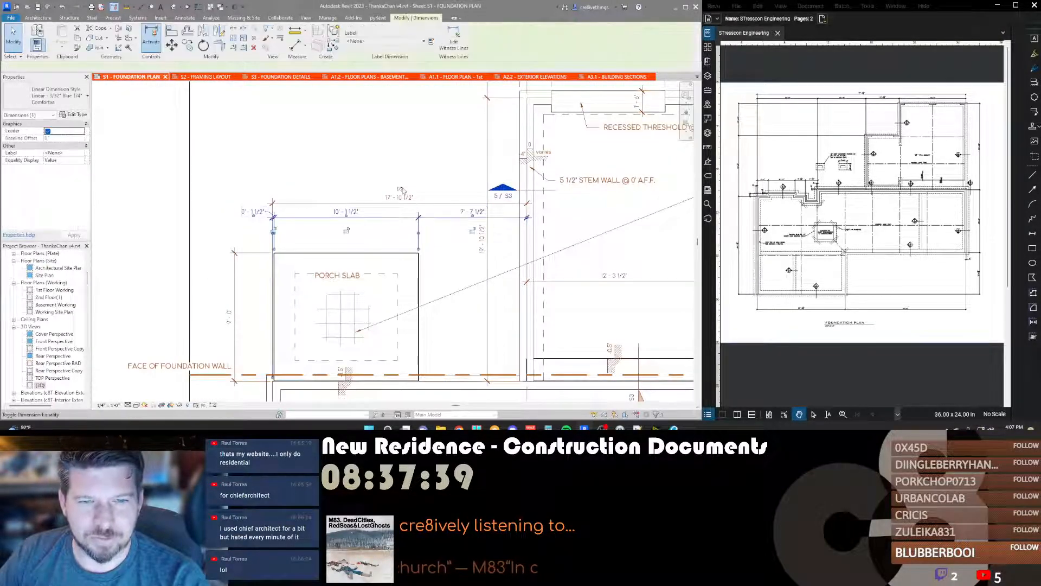
{"action": "scroll", "coordinate": [402, 190], "scroll_direction": "down", "scroll_amount": 2}
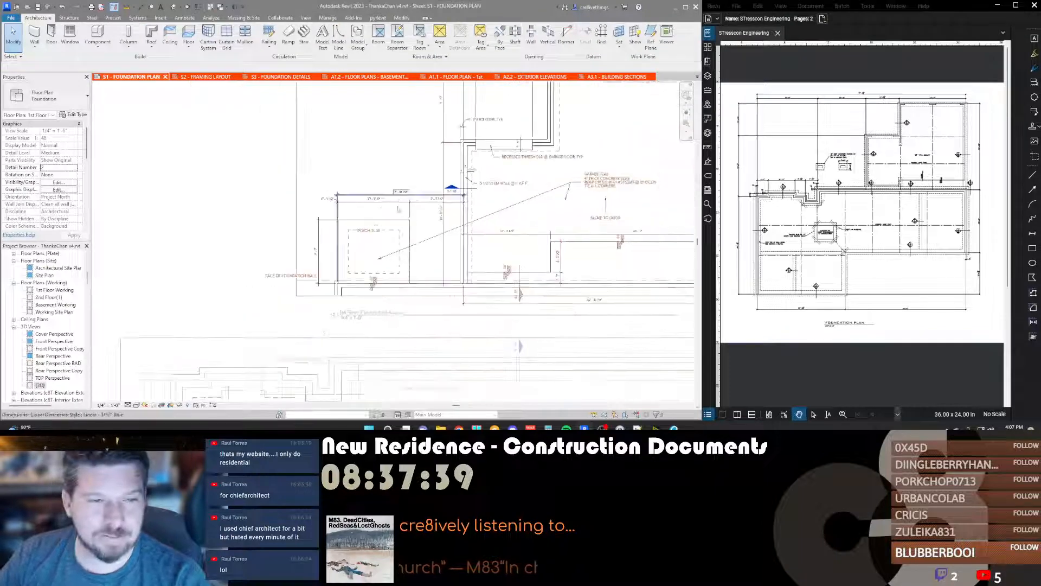
{"action": "scroll", "coordinate": [334, 236], "scroll_direction": "up", "scroll_amount": 2}
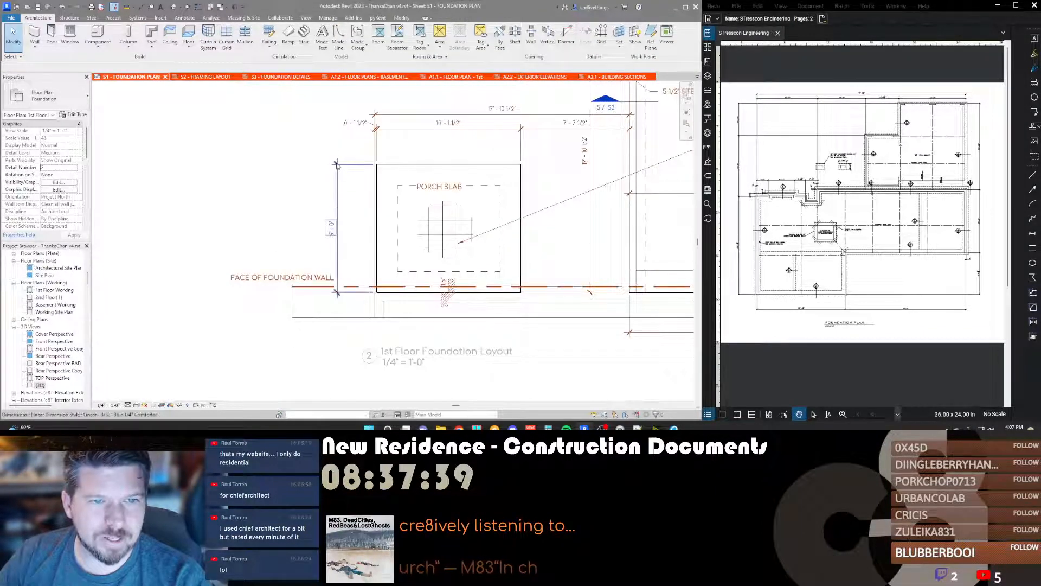
{"action": "left_click_drag", "start_coordinate": [336, 165], "coordinate": [356, 165]}
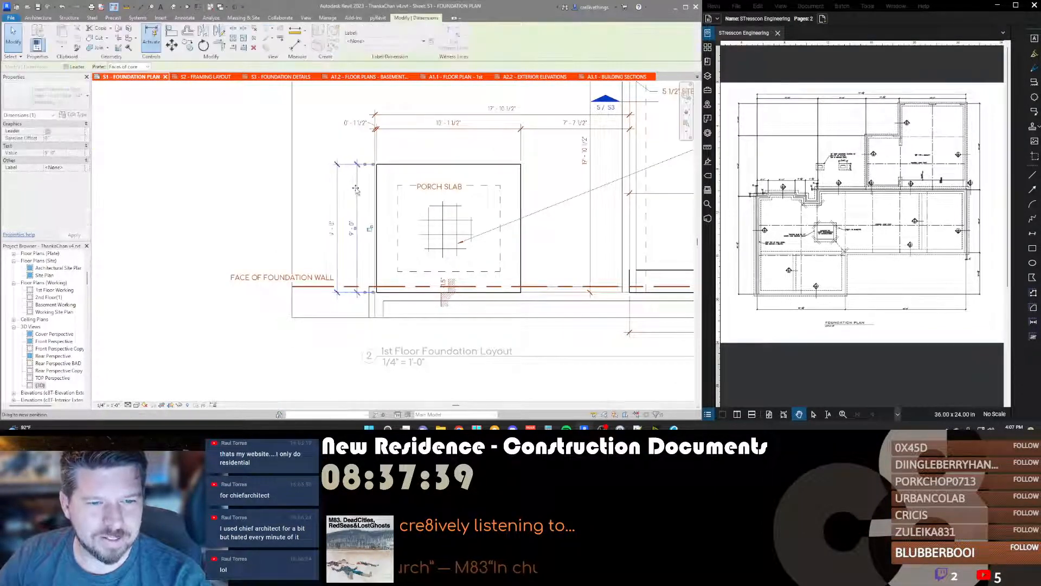
{"action": "scroll", "coordinate": [433, 218], "scroll_direction": "down", "scroll_amount": 2}
{"action": "scroll", "coordinate": [414, 268], "scroll_direction": "down", "scroll_amount": 3}
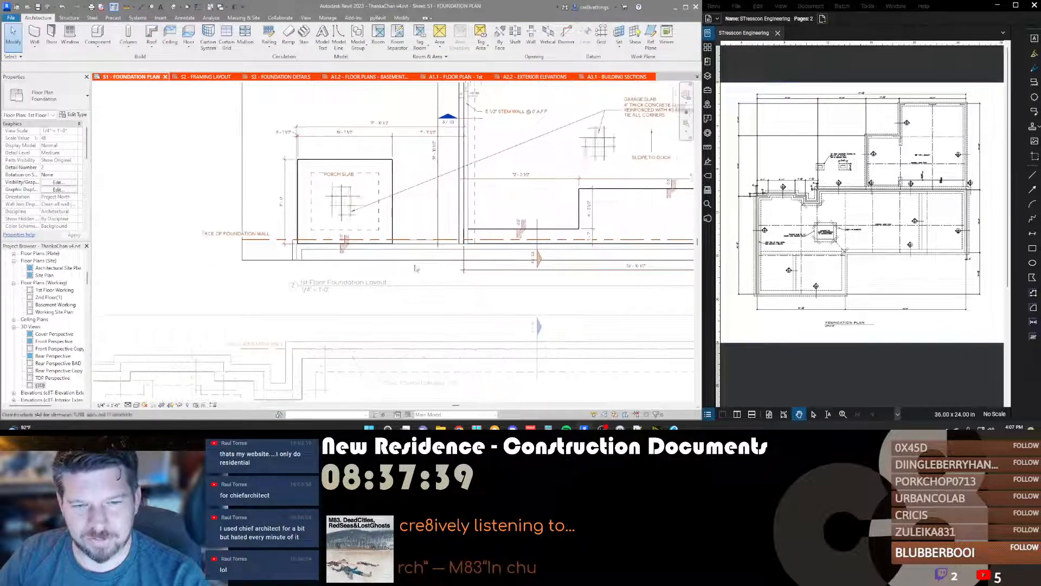
{"action": "double_click", "coordinate": [415, 268]}
{"action": "scroll", "coordinate": [507, 266], "scroll_direction": "up", "scroll_amount": 3}
{"action": "scroll", "coordinate": [510, 270], "scroll_direction": "down", "scroll_amount": 4}
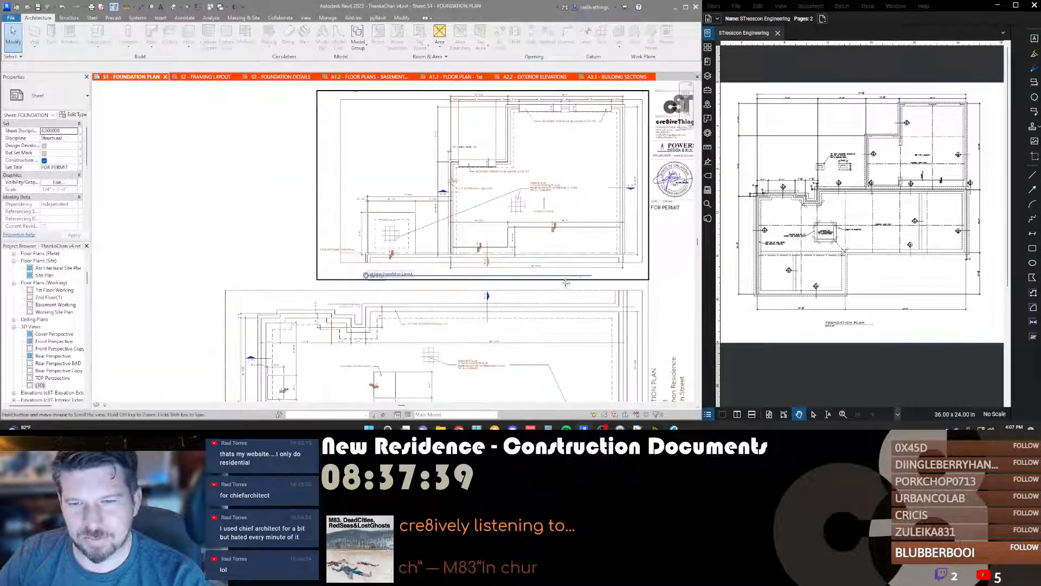
Step: Review the arrangement of both foundation layouts beside the title block and the basement layout's slab notes and dimensions
{"action": "middle_click_drag", "start_coordinate": [643, 270], "coordinate": [578, 275]}
{"action": "scroll", "coordinate": [578, 275], "scroll_direction": "up", "scroll_amount": 2}
{"action": "scroll", "coordinate": [575, 271], "scroll_direction": "up", "scroll_amount": 2}
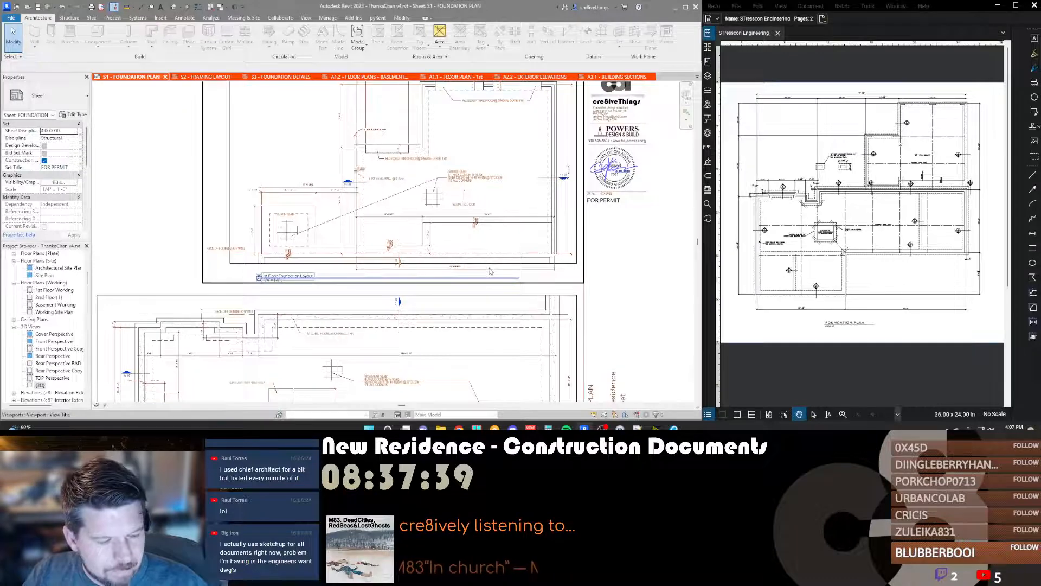
{"action": "middle_click_drag", "start_coordinate": [550, 293], "coordinate": [569, 242]}
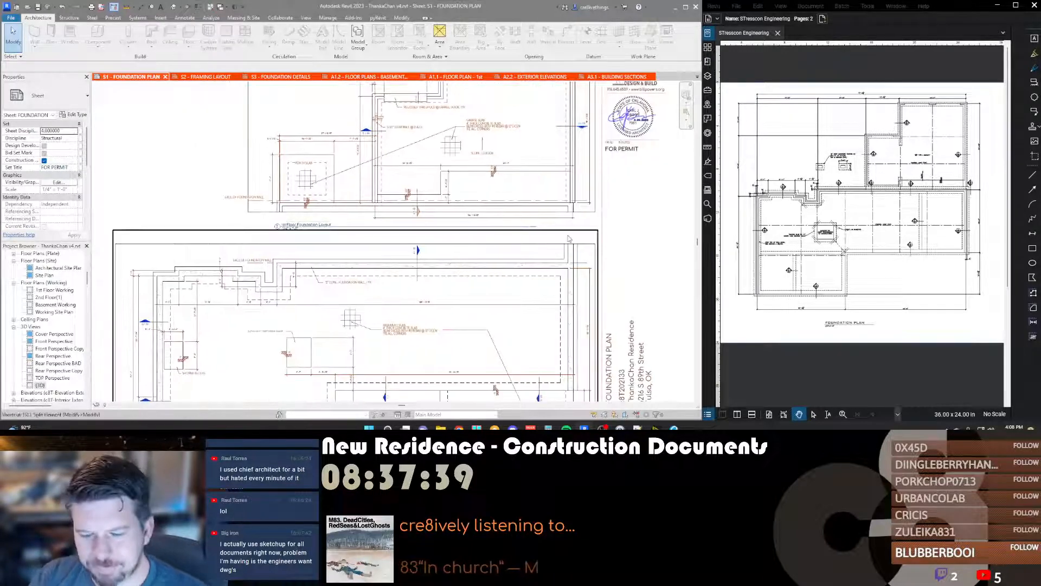
{"action": "scroll", "coordinate": [568, 241], "scroll_direction": "down", "scroll_amount": 3}
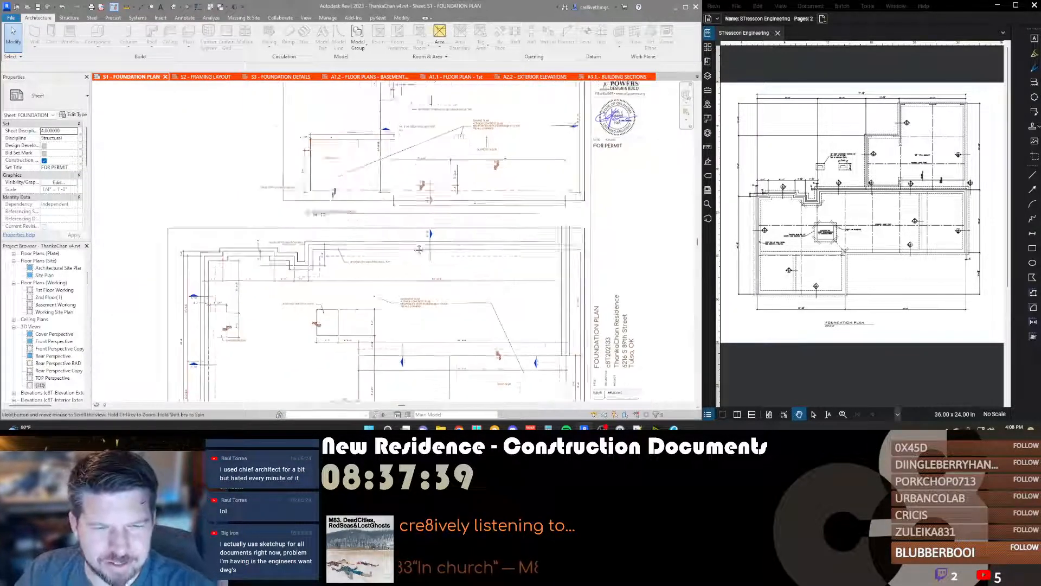
{"action": "scroll", "coordinate": [332, 325], "scroll_direction": "up", "scroll_amount": 6}
{"action": "scroll", "coordinate": [332, 265], "scroll_direction": "down", "scroll_amount": 4}
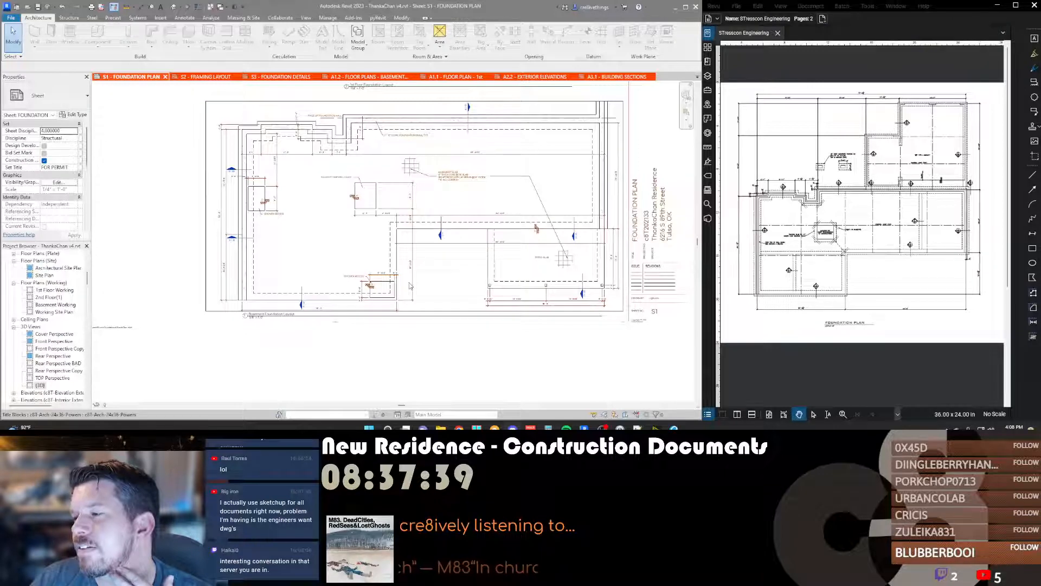
{"action": "scroll", "coordinate": [345, 239], "scroll_direction": "down", "scroll_amount": 3}
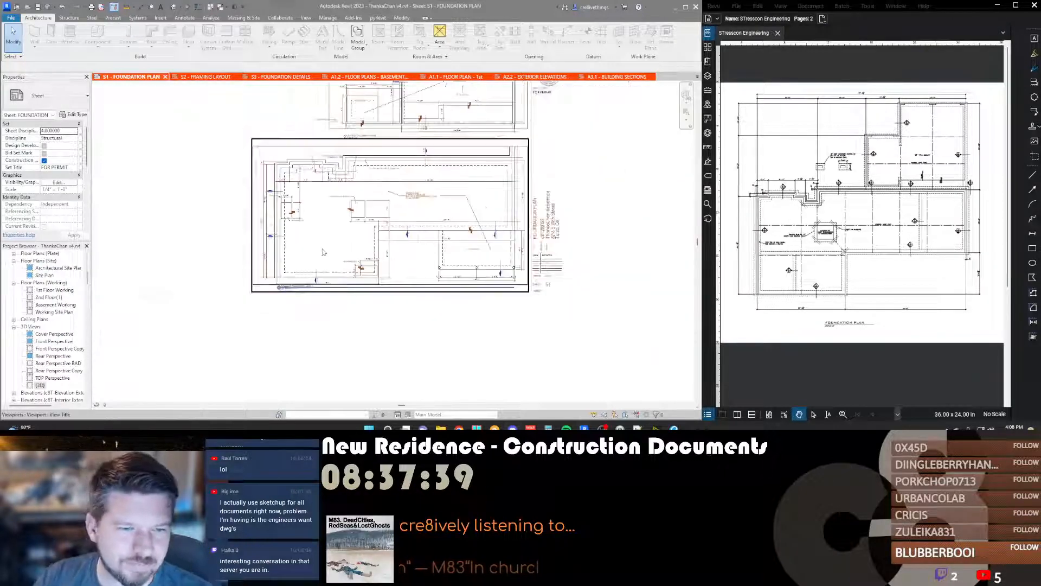
{"action": "scroll", "coordinate": [327, 254], "scroll_direction": "up", "scroll_amount": 5}
{"action": "scroll", "coordinate": [327, 253], "scroll_direction": "down", "scroll_amount": 3}
{"action": "scroll", "coordinate": [327, 253], "scroll_direction": "down", "scroll_amount": 3}
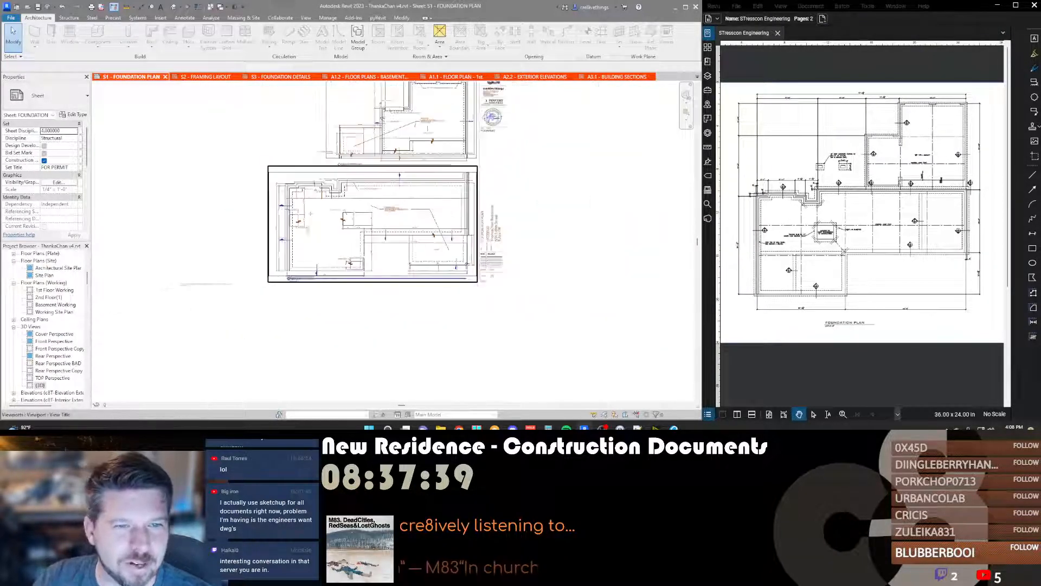
{"action": "middle_click_drag", "start_coordinate": [290, 149], "coordinate": [362, 230]}
{"action": "scroll", "coordinate": [362, 230], "scroll_direction": "up", "scroll_amount": 3}
{"action": "scroll", "coordinate": [362, 230], "scroll_direction": "down", "scroll_amount": 3}
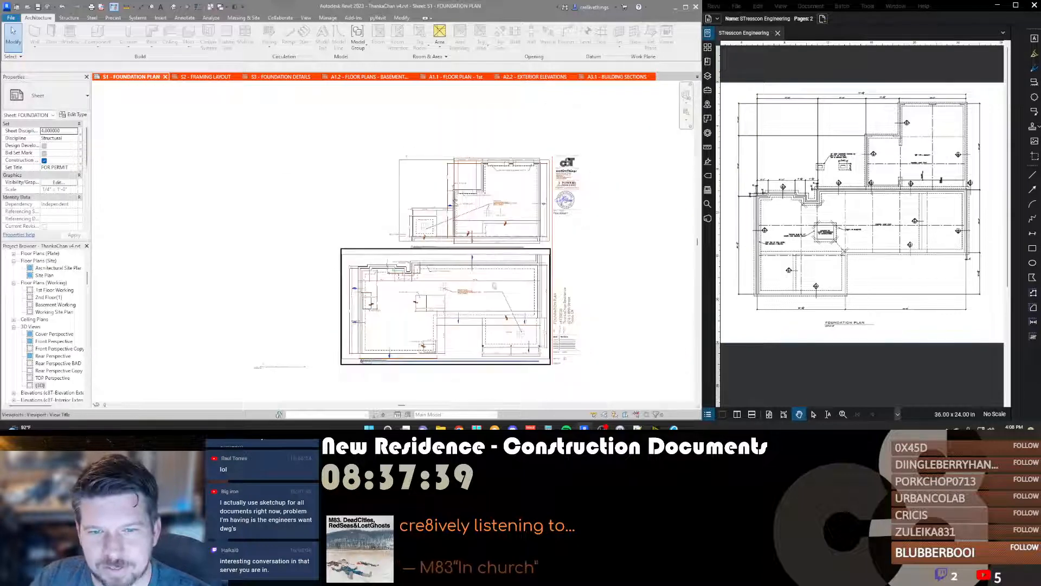
{"action": "scroll", "coordinate": [490, 282], "scroll_direction": "up", "scroll_amount": 2}
{"action": "middle_click_drag", "start_coordinate": [440, 333], "coordinate": [438, 298]}
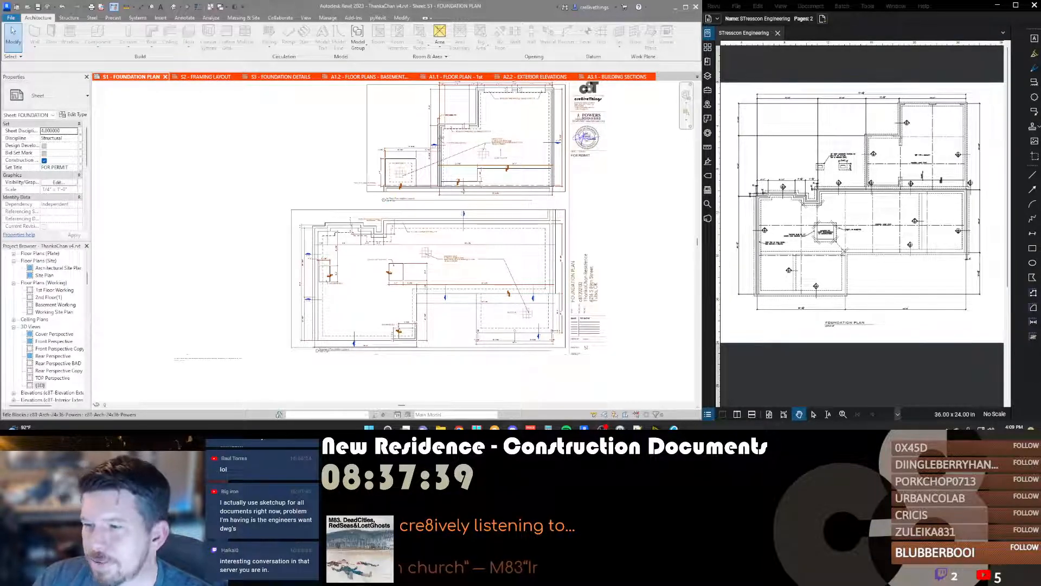
{"action": "scroll", "coordinate": [377, 219], "scroll_direction": "down", "scroll_amount": 3}
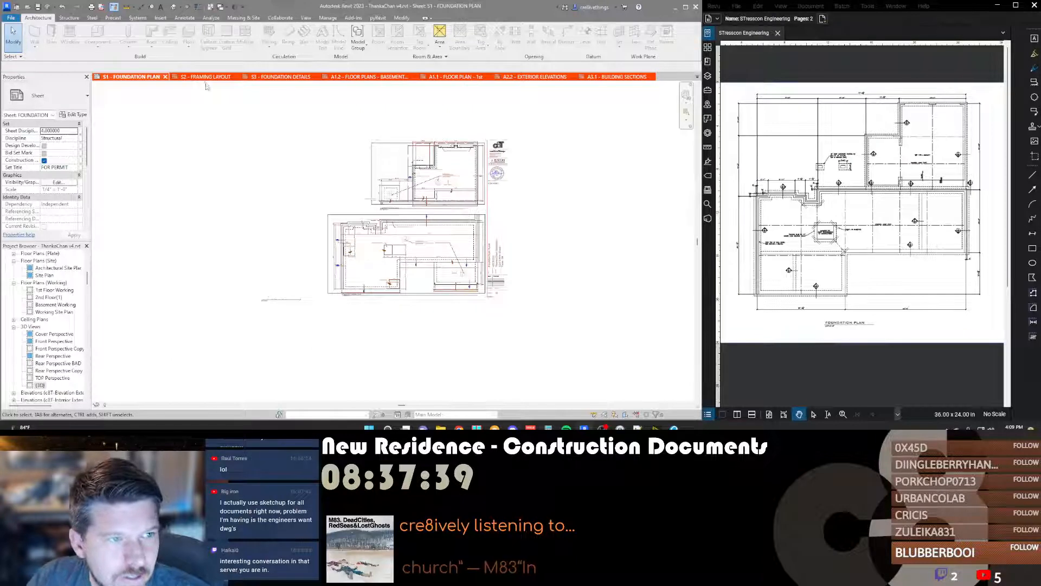
{"action": "scroll", "coordinate": [413, 252], "scroll_direction": "up", "scroll_amount": 4}
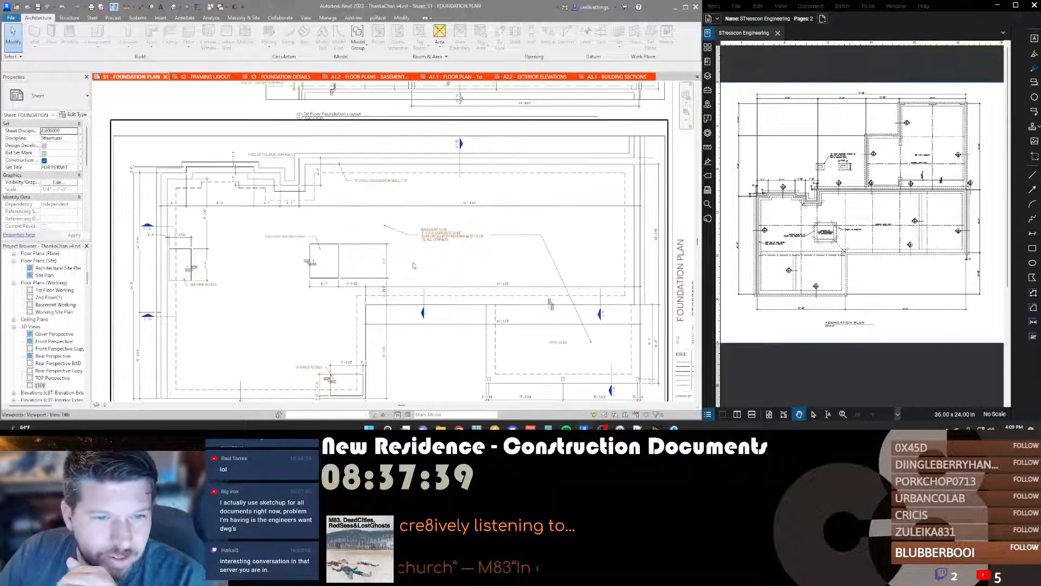
{"action": "scroll", "coordinate": [448, 266], "scroll_direction": "down", "scroll_amount": 1}
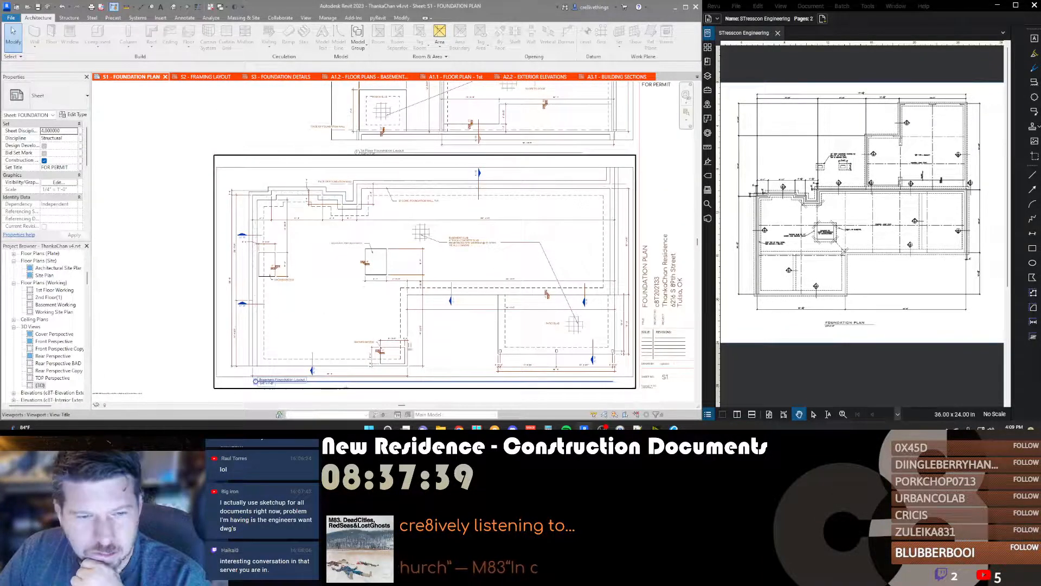
{"action": "scroll", "coordinate": [349, 385], "scroll_direction": "up", "scroll_amount": 2}
{"action": "scroll", "coordinate": [349, 385], "scroll_direction": "down", "scroll_amount": 1}
{"action": "middle_click_drag", "start_coordinate": [349, 386], "coordinate": [367, 372]}
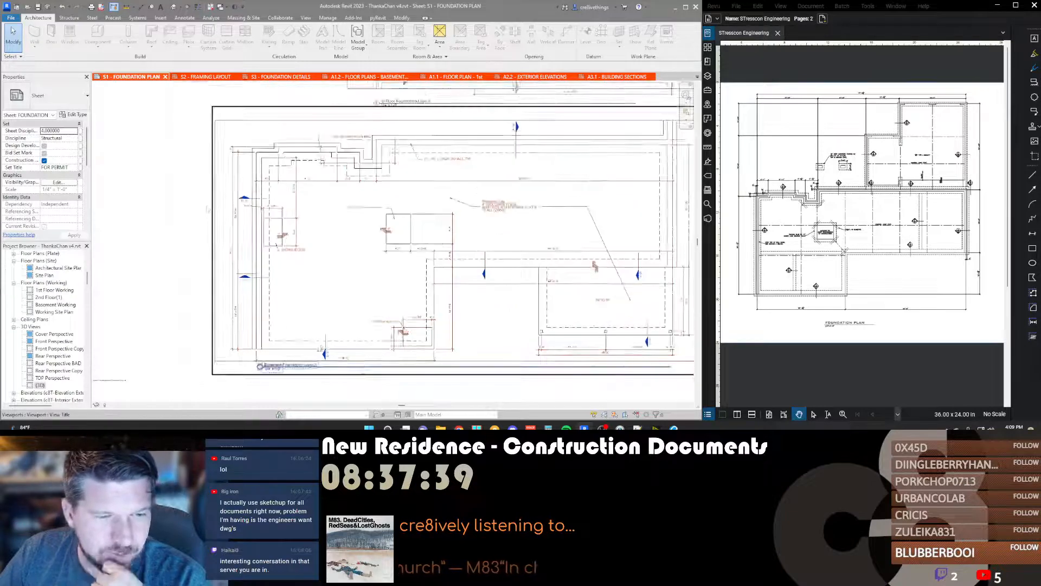
Step: Open sheet S2 - FRAMING LAYOUT and examine the 2nd Floor Framing Layout's joists against the surrounding walls
{"action": "left_click", "coordinate": [187, 77]}
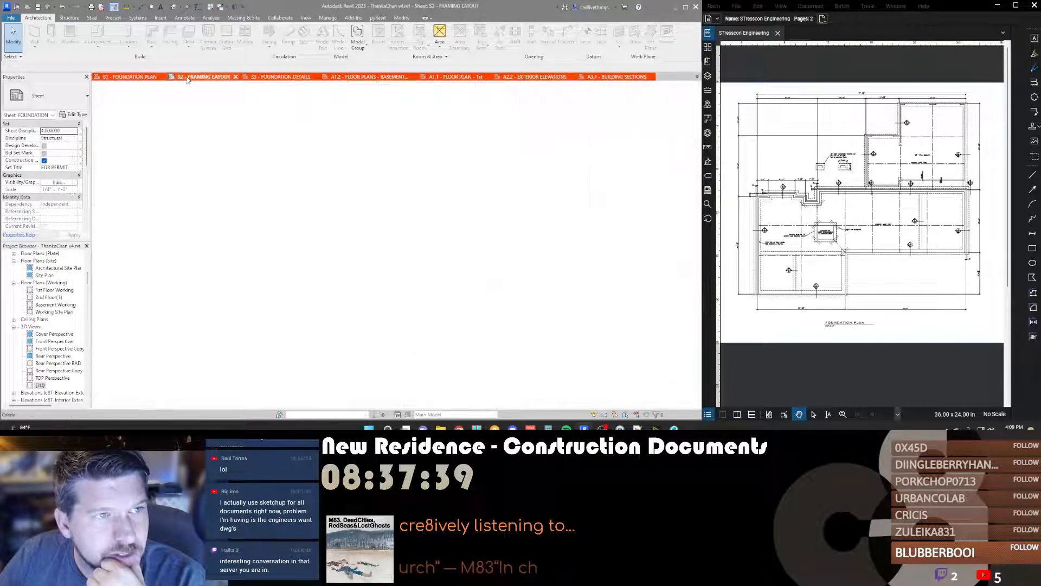
{"action": "middle_click_drag", "start_coordinate": [407, 194], "coordinate": [276, 202]}
{"action": "scroll", "coordinate": [499, 199], "scroll_direction": "up", "scroll_amount": 2}
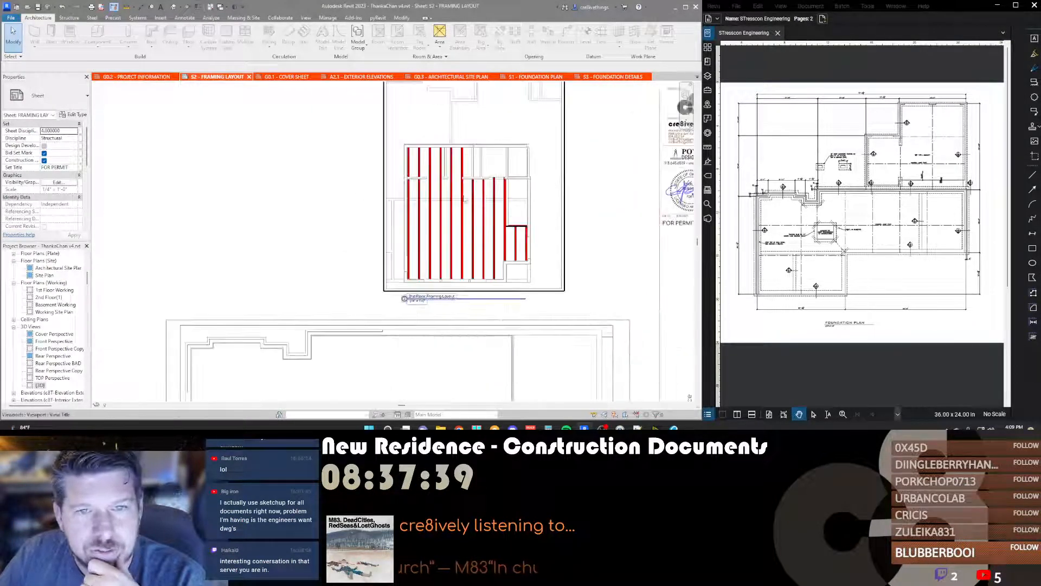
{"action": "scroll", "coordinate": [464, 198], "scroll_direction": "up", "scroll_amount": 2}
{"action": "scroll", "coordinate": [434, 180], "scroll_direction": "up", "scroll_amount": 1}
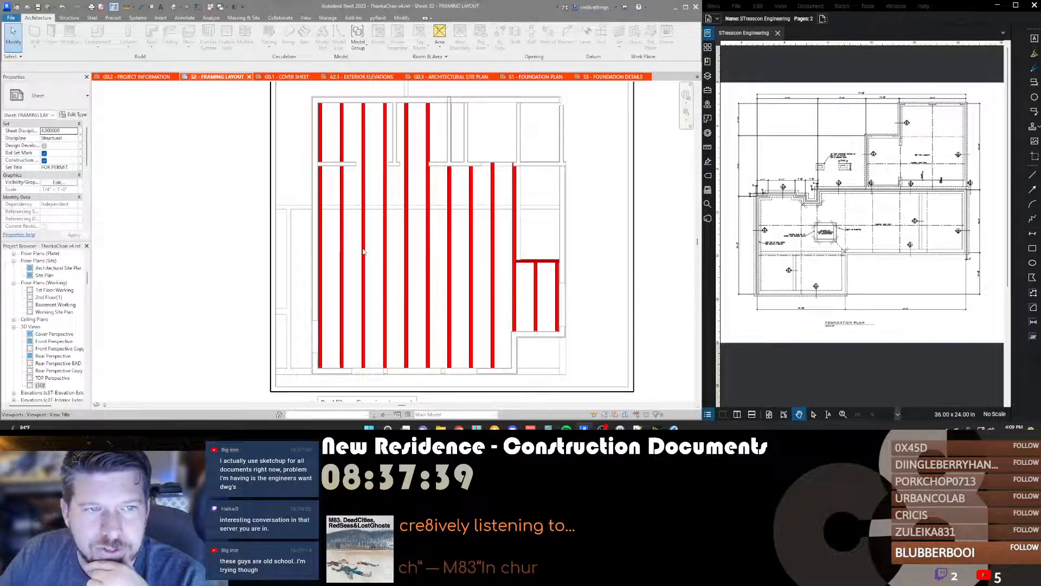
{"action": "middle_click_drag", "start_coordinate": [363, 251], "coordinate": [400, 293]}
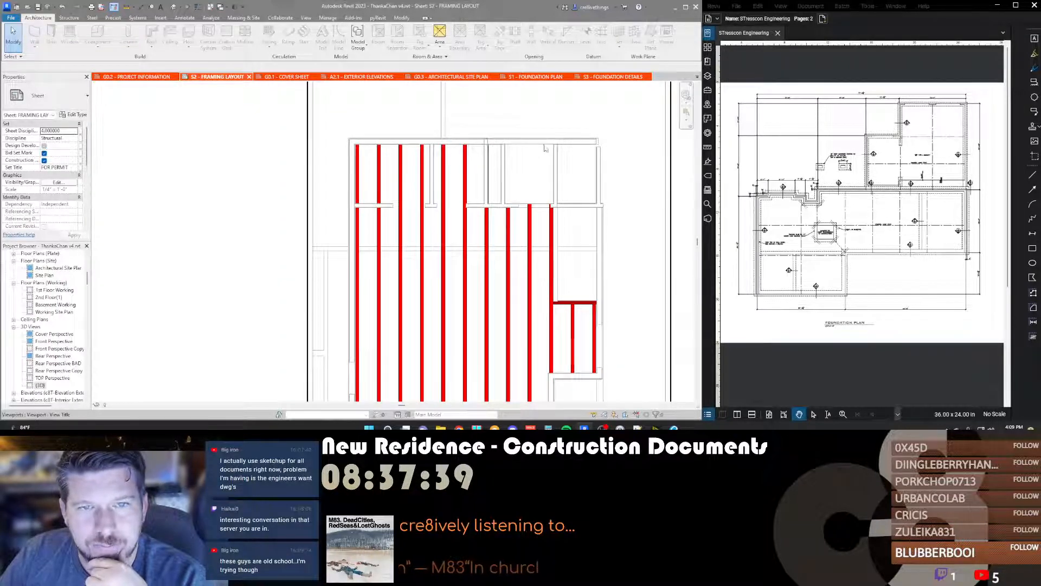
{"action": "scroll", "coordinate": [586, 147], "scroll_direction": "down", "scroll_amount": 2}
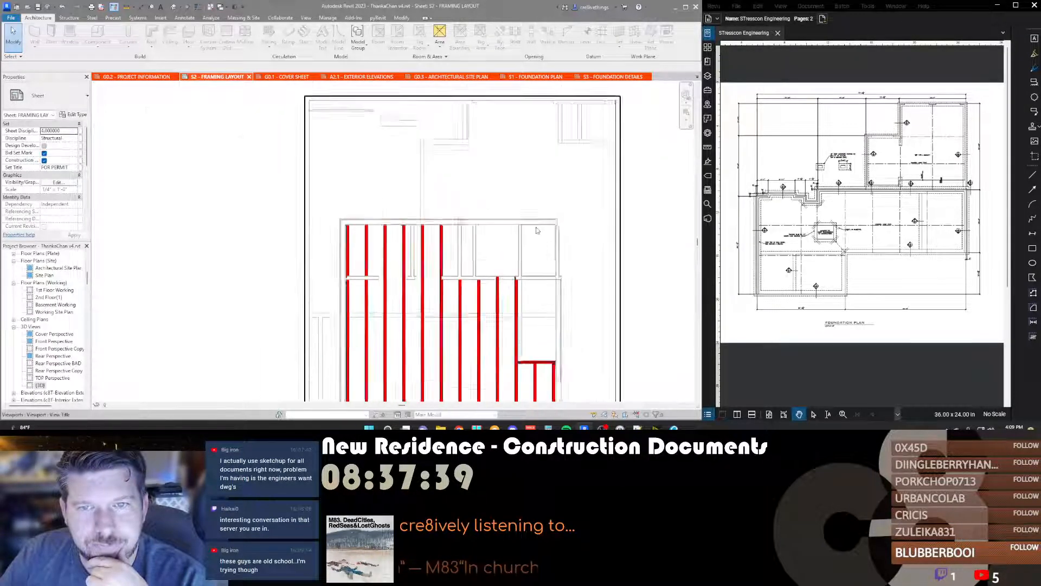
{"action": "middle_click_drag", "start_coordinate": [461, 335], "coordinate": [458, 287]}
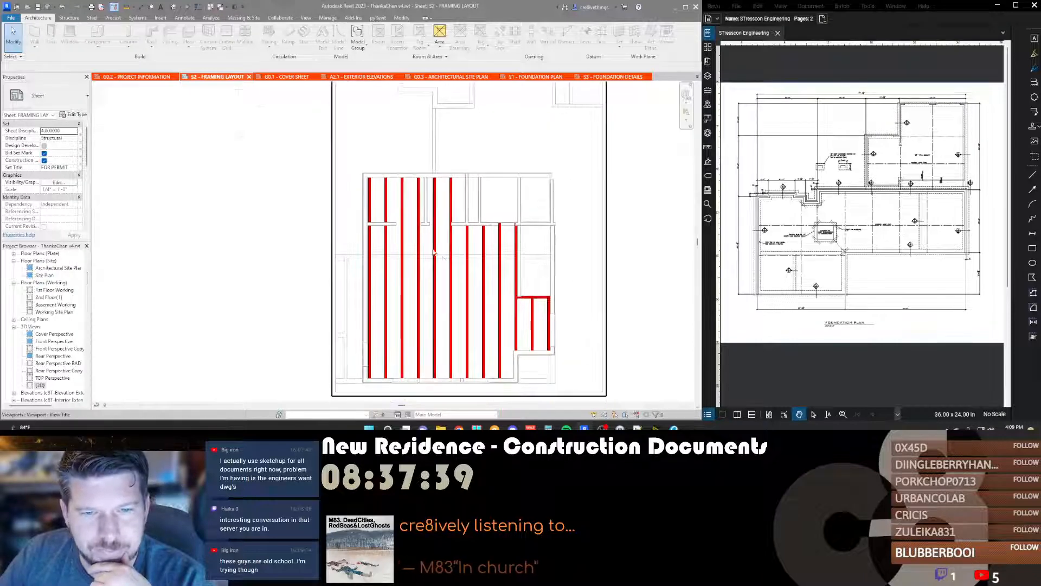
{"action": "scroll", "coordinate": [402, 218], "scroll_direction": "down", "scroll_amount": 1}
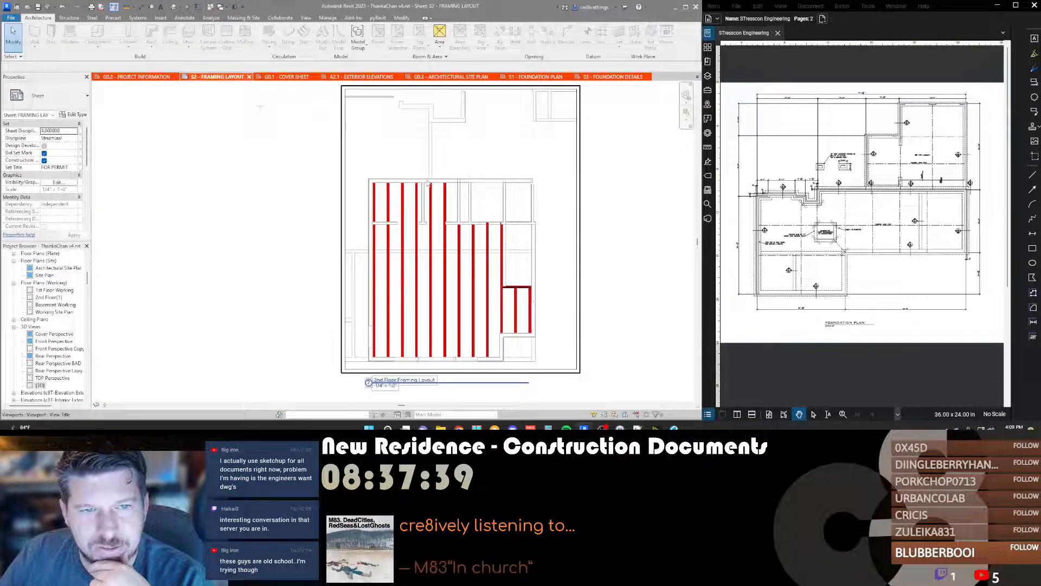
{"action": "middle_click_drag", "start_coordinate": [428, 184], "coordinate": [520, 183]}
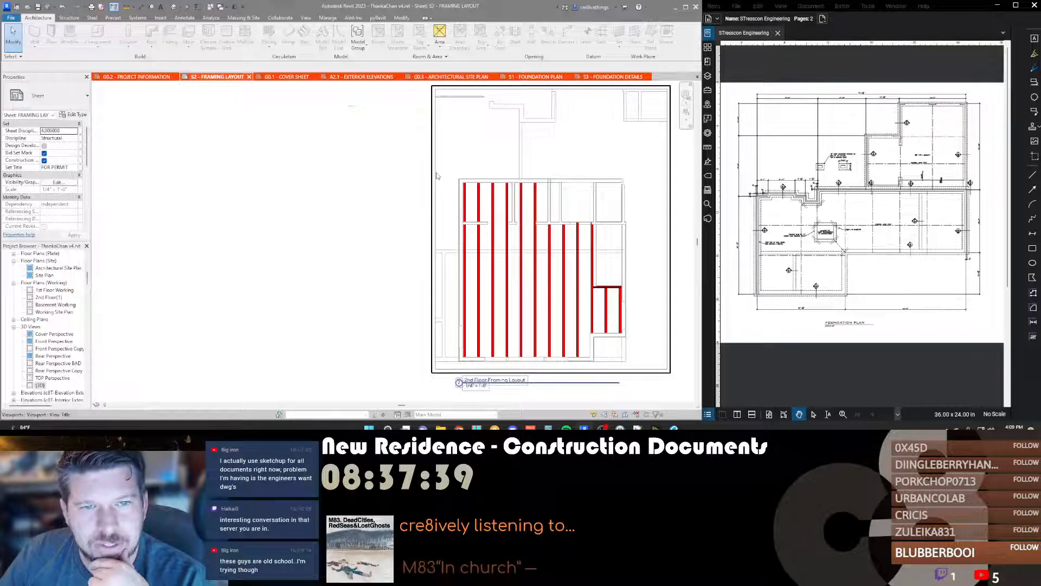
{"action": "scroll", "coordinate": [437, 175], "scroll_direction": "down", "scroll_amount": 2}
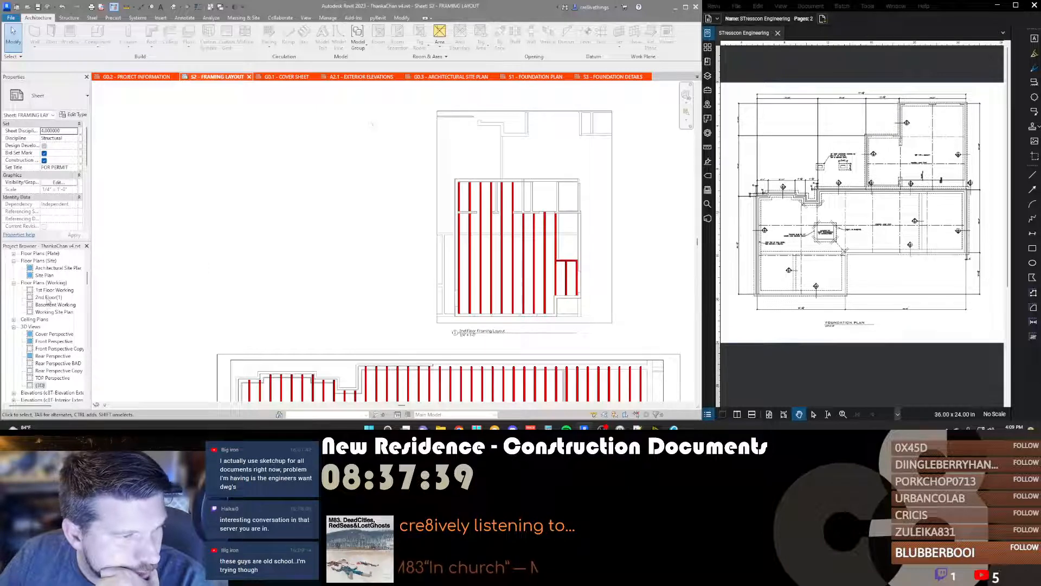
Step: Open the 2nd Floor(1) working plan and temporarily hide the asphalt shingle roof around the upper floor
{"action": "double_click", "coordinate": [48, 298]}
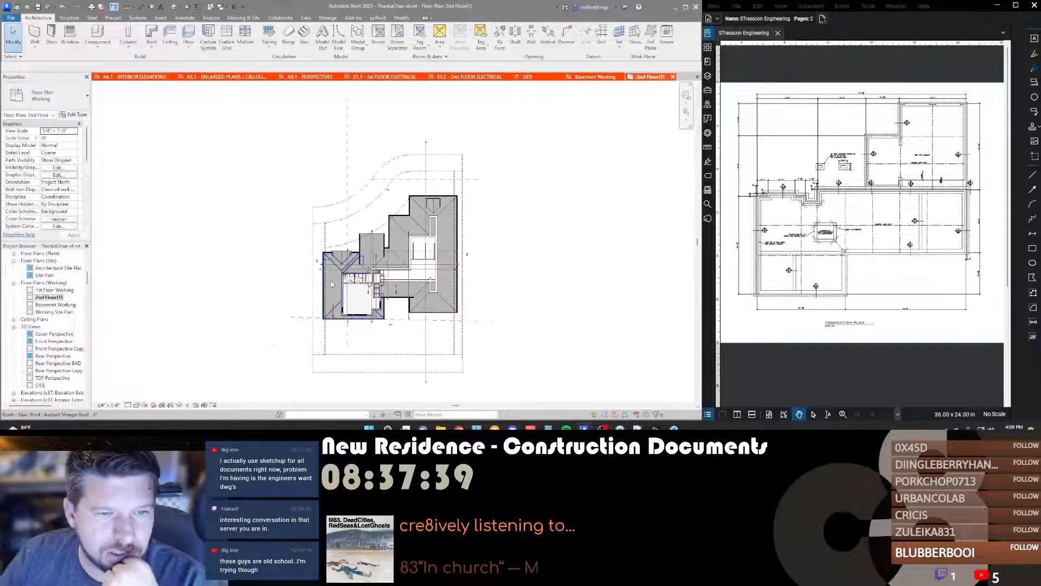
{"action": "scroll", "coordinate": [332, 284], "scroll_direction": "up", "scroll_amount": 5}
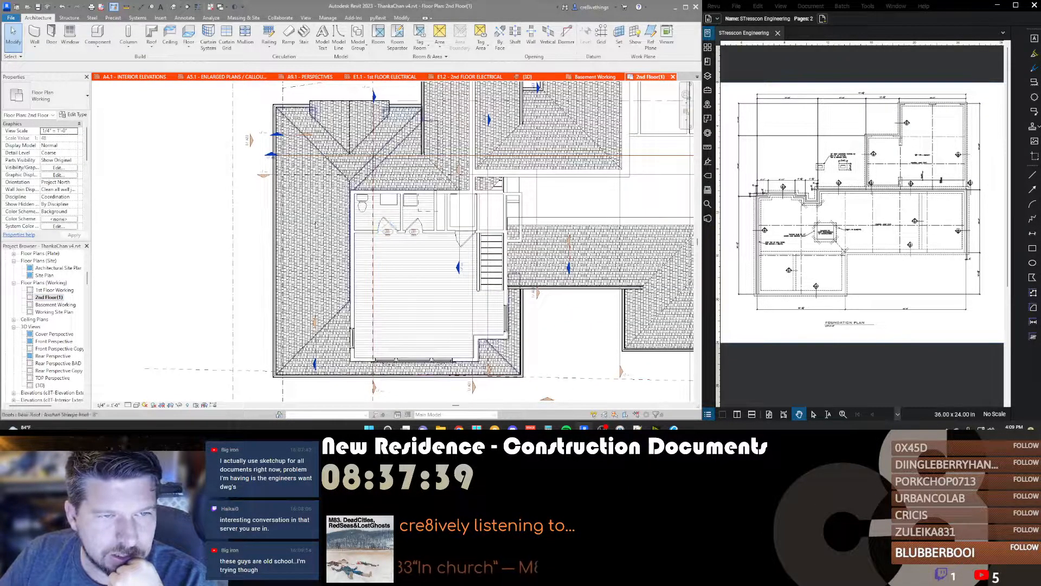
{"action": "left_click", "coordinate": [315, 223]}
{"action": "key", "text": "h"}
{"action": "key", "text": "h"}
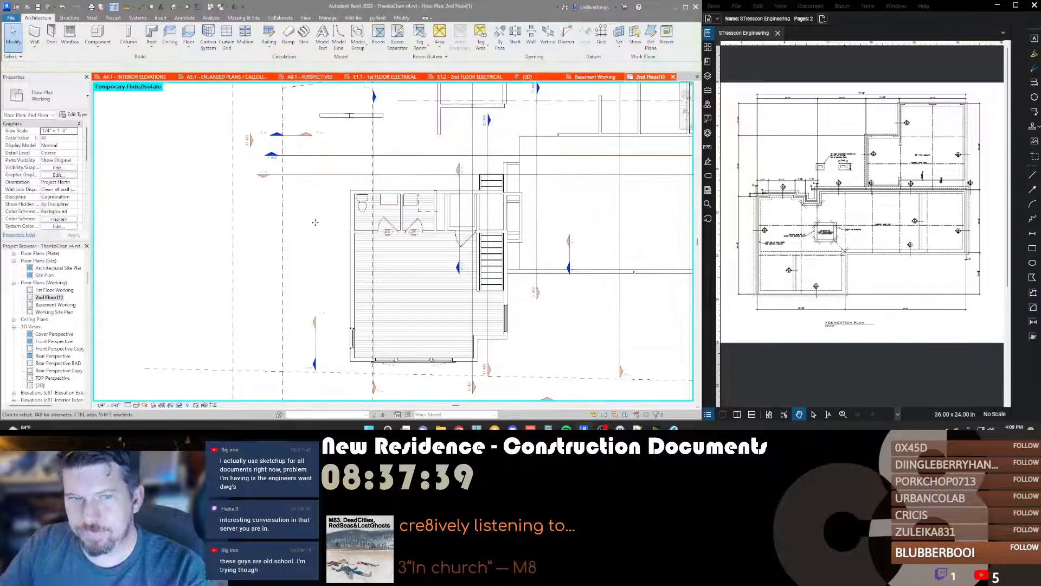
Step: Extend the 2nd Floor(1) working plan's view range down to the 1st Floor level for both the bottom and view depth
{"action": "middle_click_drag", "start_coordinate": [306, 211], "coordinate": [348, 211]}
{"action": "scroll", "coordinate": [348, 211], "scroll_direction": "down", "scroll_amount": 1}
{"action": "scroll", "coordinate": [74, 193], "scroll_direction": "down", "scroll_amount": 2}
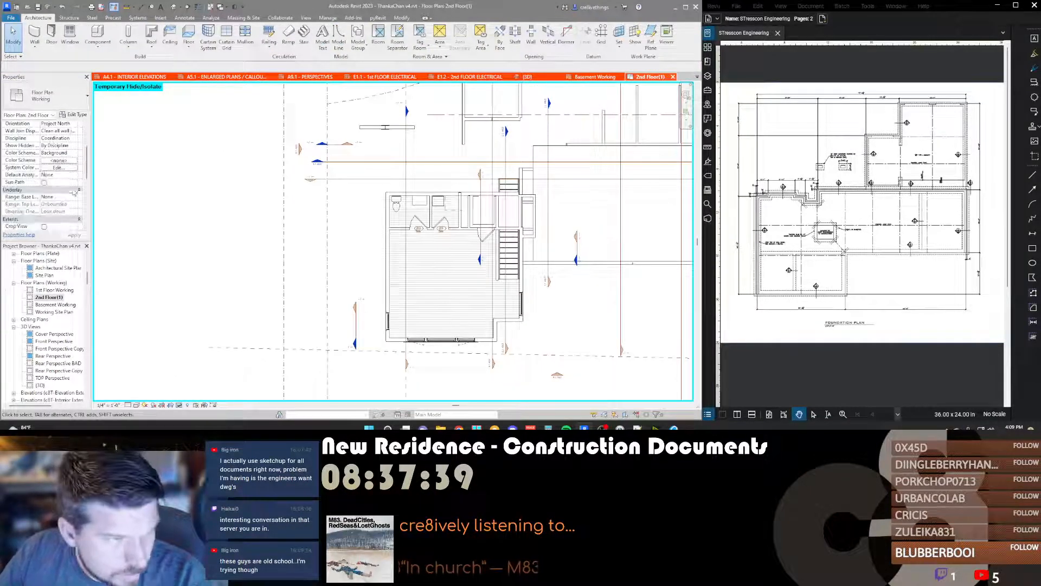
{"action": "scroll", "coordinate": [61, 189], "scroll_direction": "down", "scroll_amount": 3}
{"action": "left_click", "coordinate": [58, 182]}
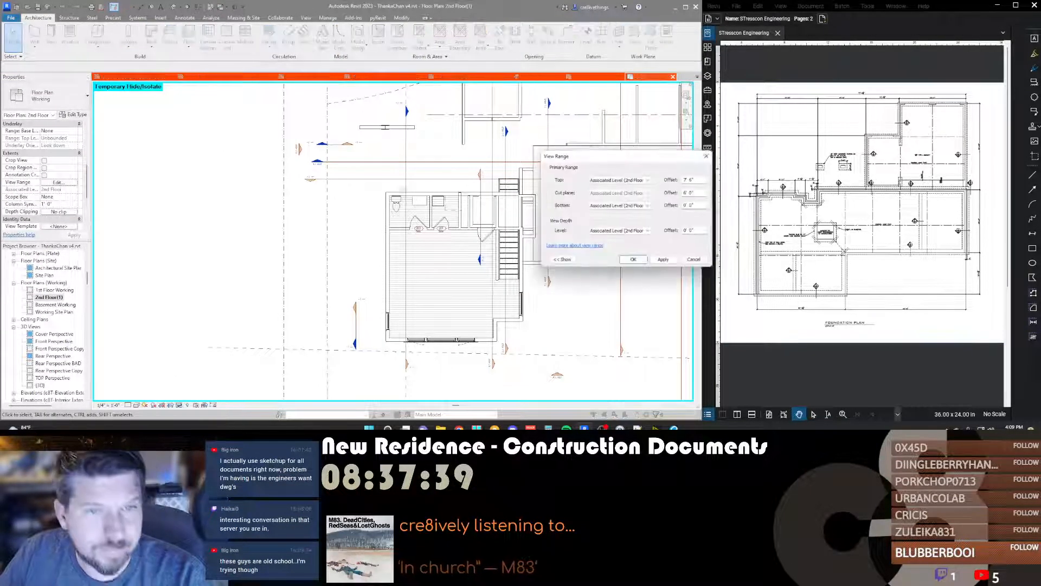
{"action": "left_click", "coordinate": [618, 205]}
{"action": "left_click", "coordinate": [600, 224]}
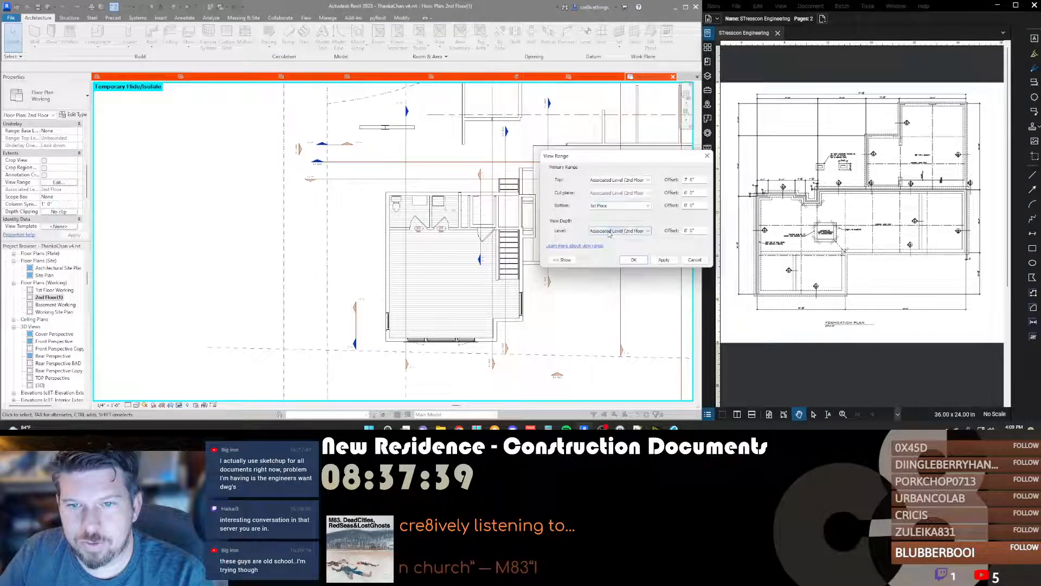
{"action": "left_click", "coordinate": [618, 231]}
{"action": "left_click", "coordinate": [602, 249]}
{"action": "left_click", "coordinate": [633, 259]}
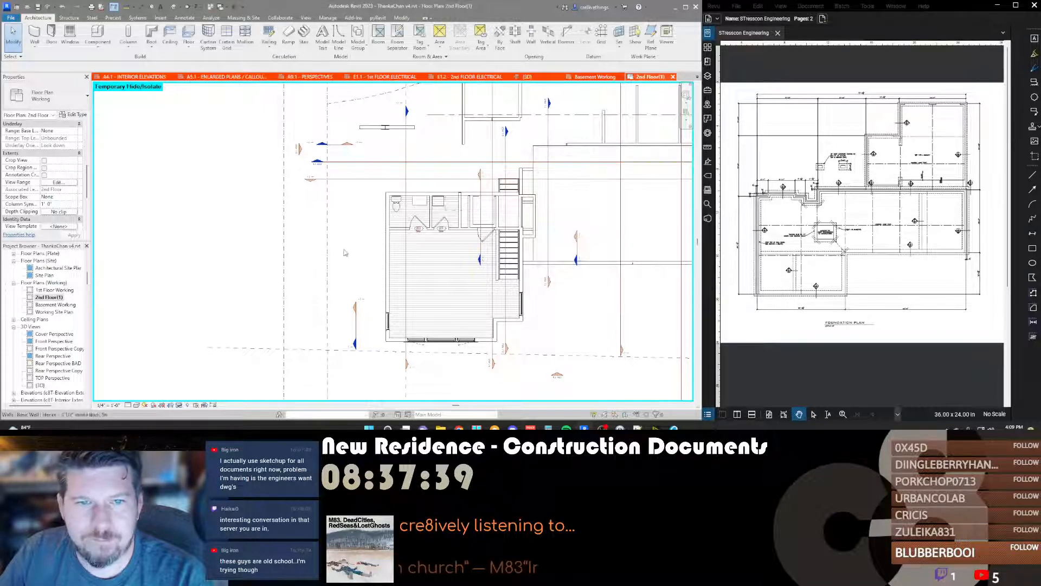
Step: Hide the topography surface surrounding the house in the 2nd Floor(1) working plan
{"action": "middle_click_drag", "start_coordinate": [274, 208], "coordinate": [266, 215]}
{"action": "left_click", "coordinate": [266, 214]}
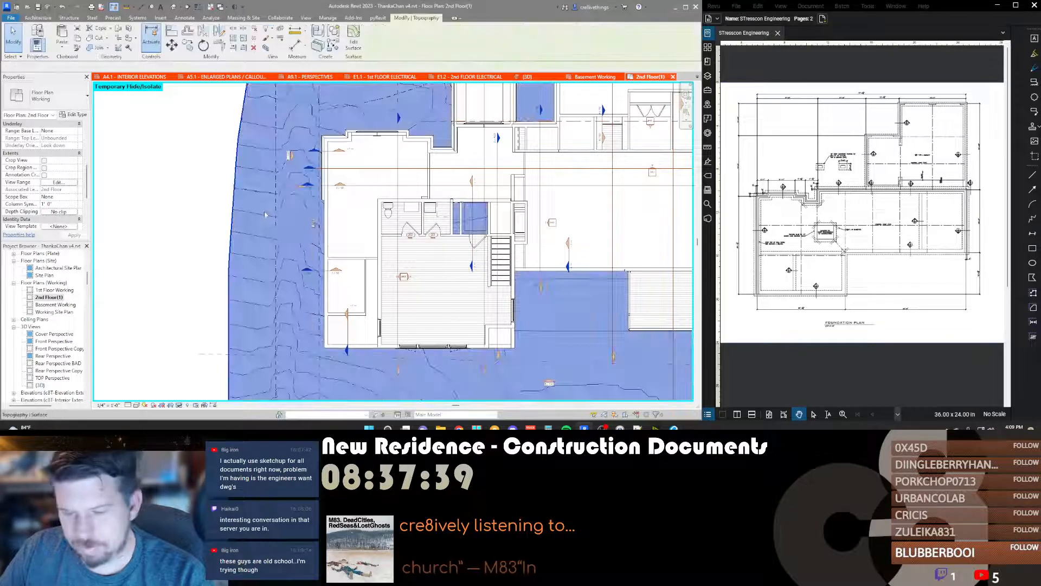
{"action": "key", "text": "Delete"}
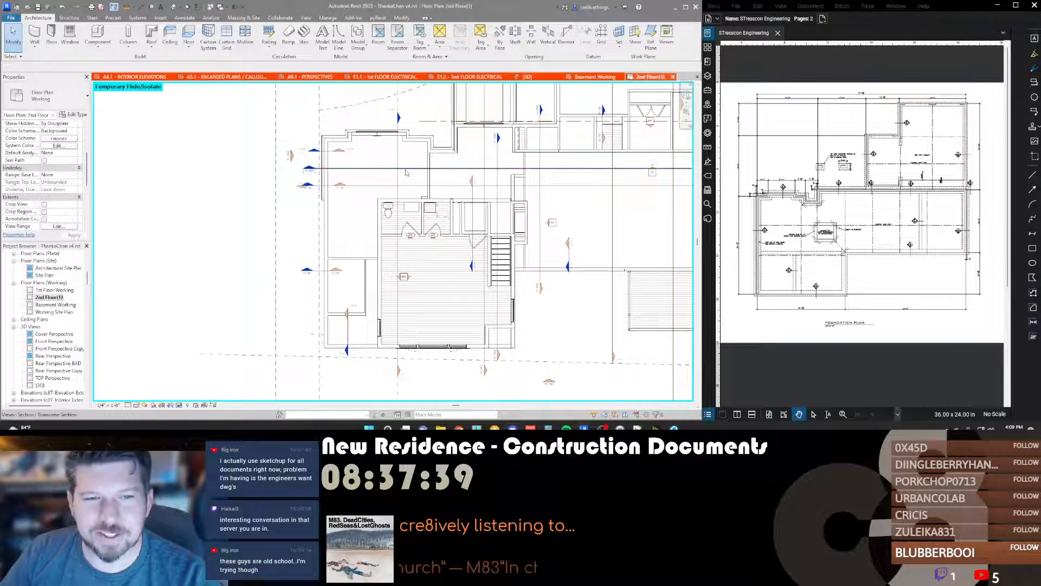
Step: Place an 11 7/8 LVL beam on the 2nd Floor level from the bathroom's upper wall across the room to the exterior side wall
{"action": "scroll", "coordinate": [342, 185], "scroll_direction": "up", "scroll_amount": 4}
{"action": "scroll", "coordinate": [296, 233], "scroll_direction": "down", "scroll_amount": 5}
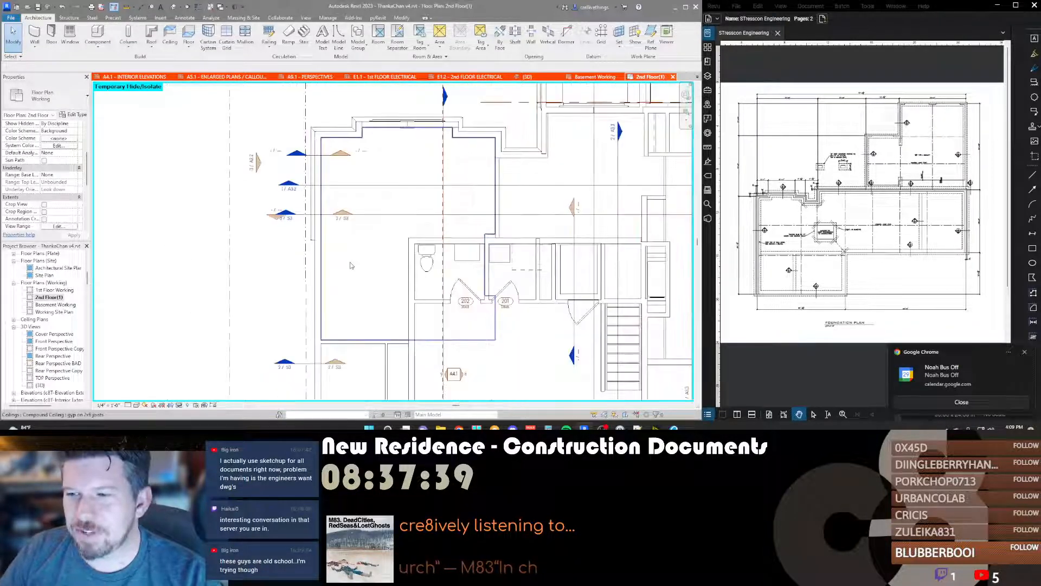
{"action": "scroll", "coordinate": [332, 278], "scroll_direction": "up", "scroll_amount": 4}
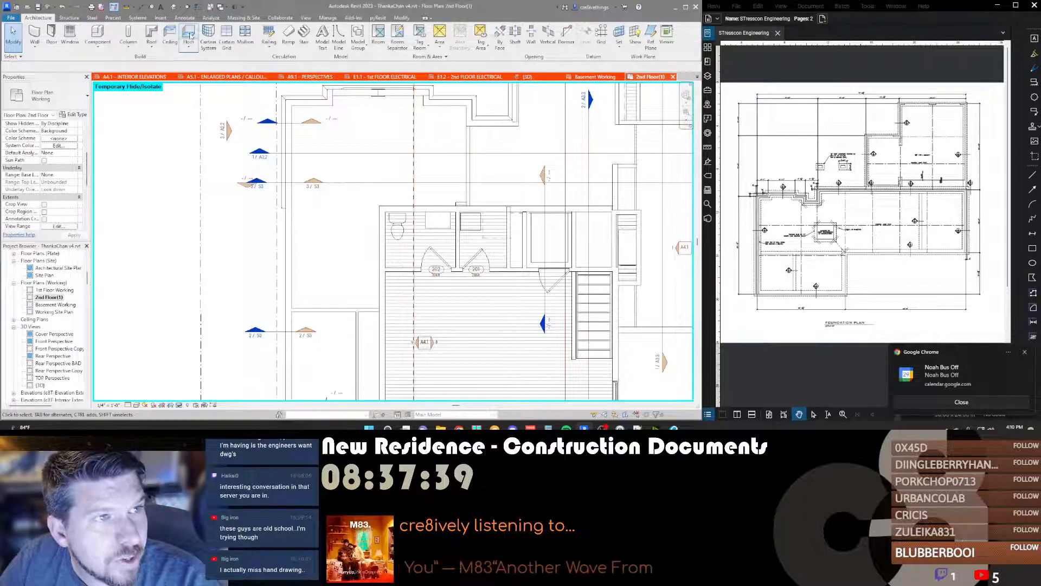
{"action": "left_click", "coordinate": [69, 18]}
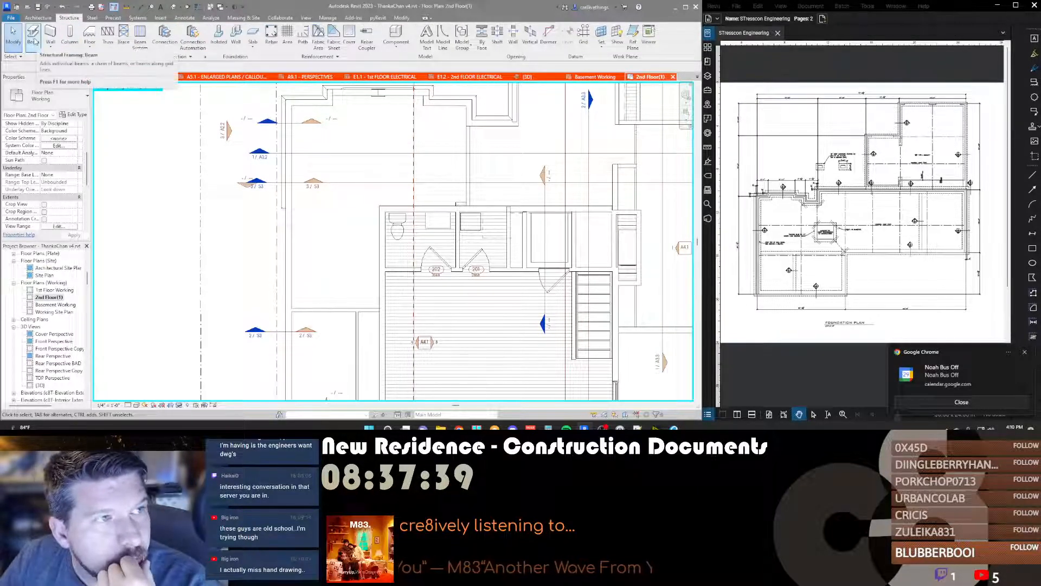
{"action": "left_click", "coordinate": [33, 39]}
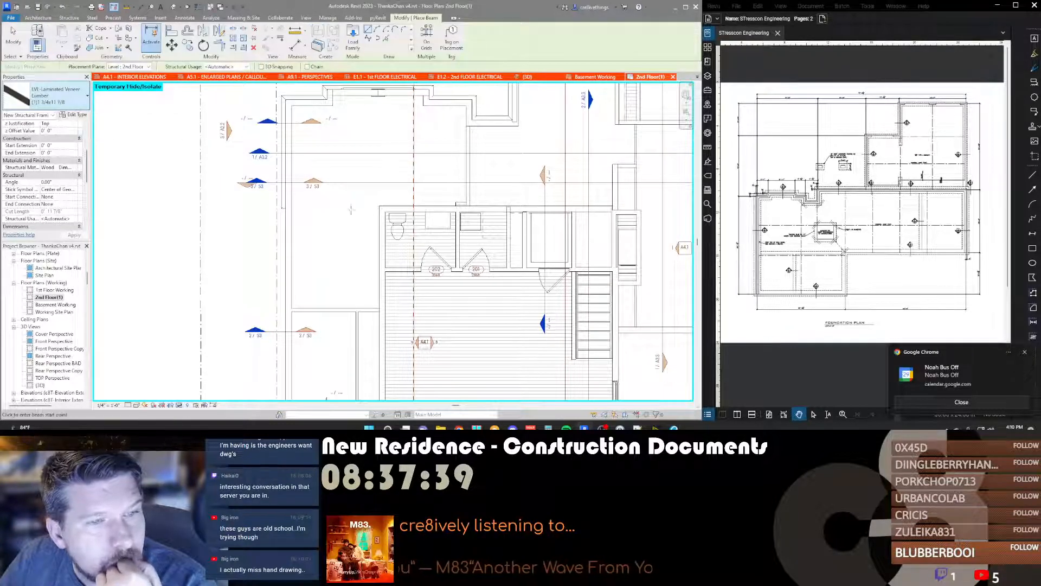
{"action": "left_click", "coordinate": [467, 209]}
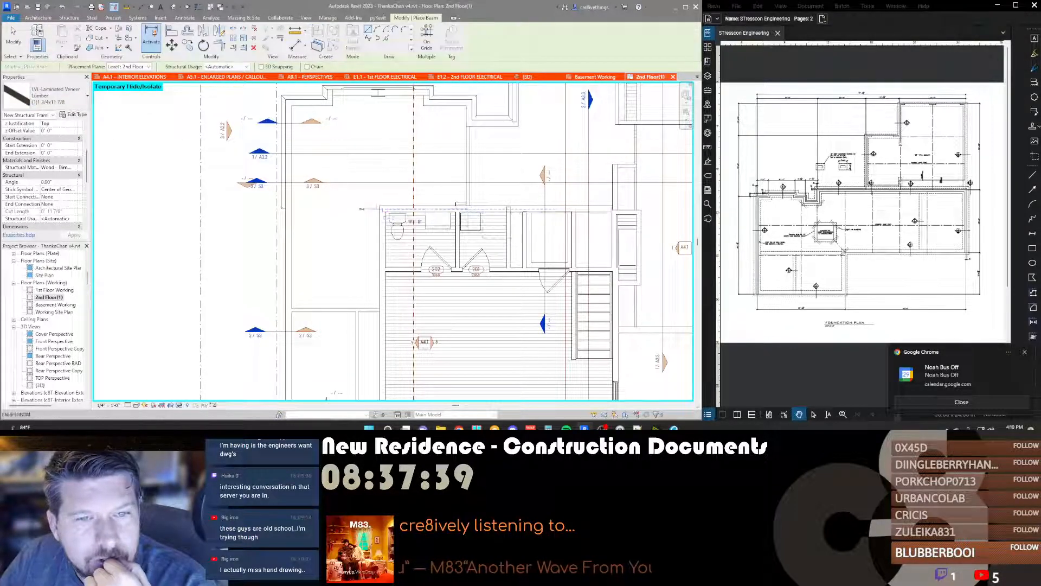
{"action": "left_click", "coordinate": [288, 208]}
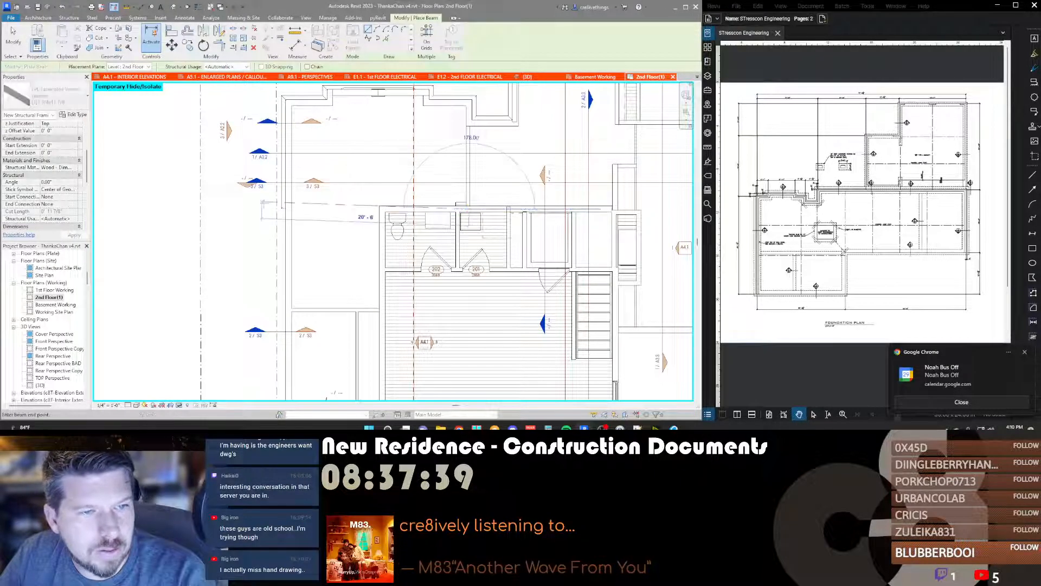
{"action": "key", "text": "Escape"}
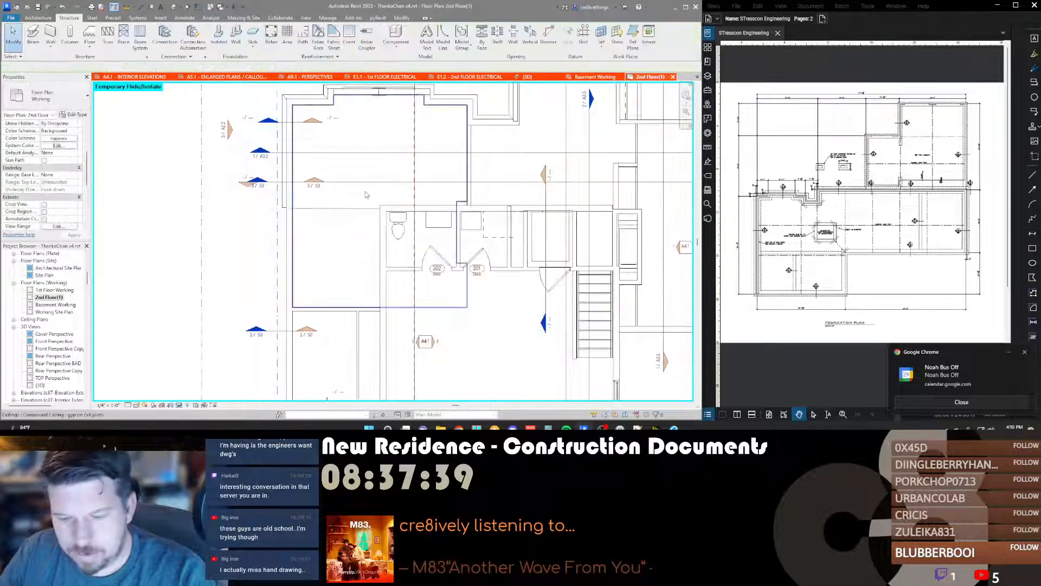
Step: Open the 3D view, select the new LVL beam, and examine its level constraints and position relative to the roof
{"action": "key", "text": "ctrl+Tab"}
{"action": "scroll", "coordinate": [365, 195], "scroll_direction": "down", "scroll_amount": 3}
{"action": "middle_click_drag", "start_coordinate": [365, 195], "coordinate": [509, 194], "text": "shift"}
{"action": "middle_click_drag", "start_coordinate": [242, 182], "coordinate": [319, 166], "text": "shift"}
{"action": "scroll", "coordinate": [319, 166], "scroll_direction": "up", "scroll_amount": 4}
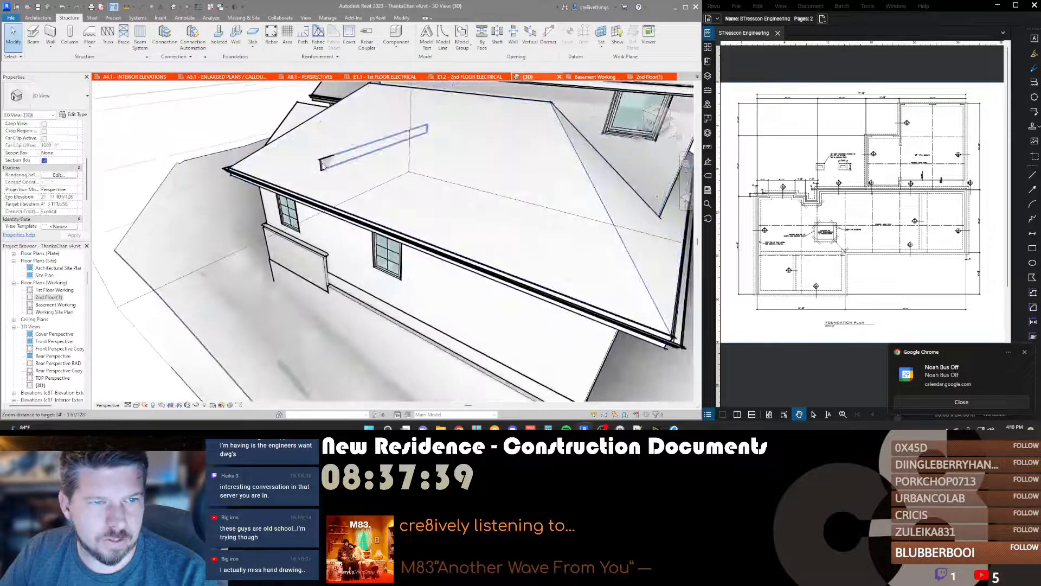
{"action": "left_click", "coordinate": [321, 163]}
{"action": "middle_click_drag", "start_coordinate": [390, 207], "coordinate": [391, 186], "text": "shift"}
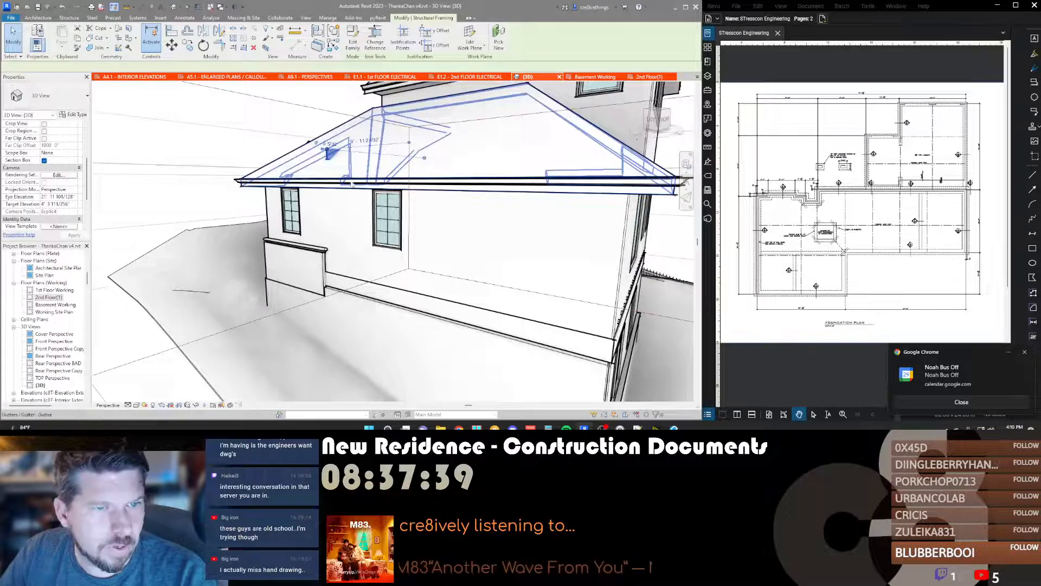
{"action": "scroll", "coordinate": [411, 130], "scroll_direction": "up", "scroll_amount": 4}
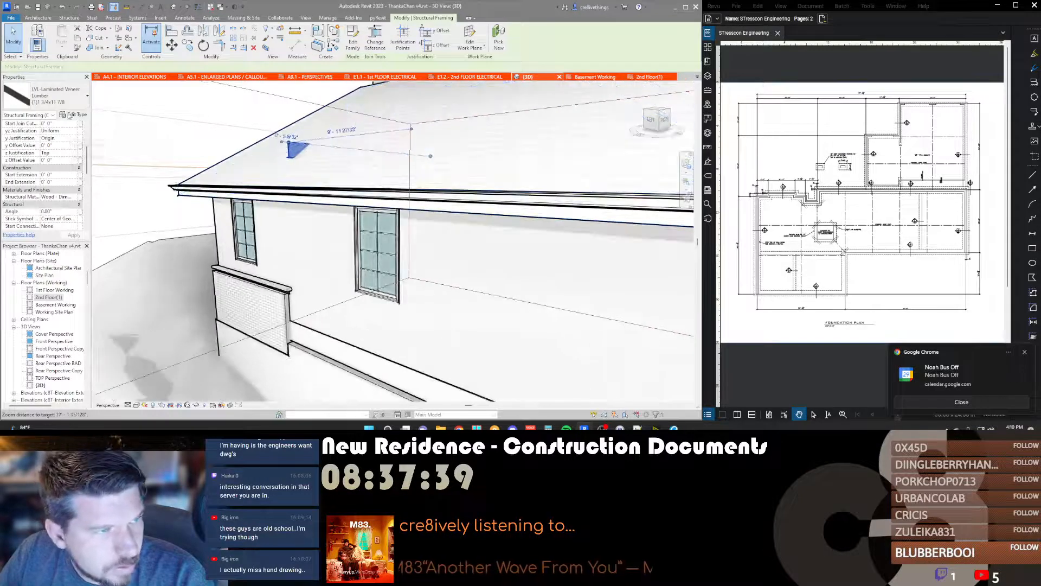
{"action": "scroll", "coordinate": [63, 158], "scroll_direction": "up", "scroll_amount": 3}
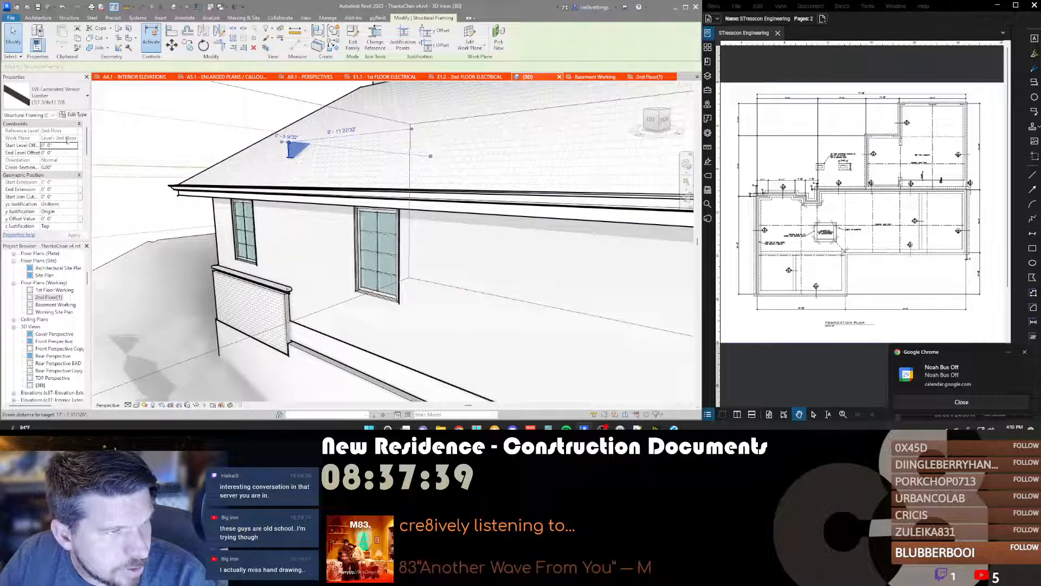
{"action": "scroll", "coordinate": [380, 158], "scroll_direction": "up", "scroll_amount": 4}
{"action": "scroll", "coordinate": [500, 200], "scroll_direction": "up", "scroll_amount": 5}
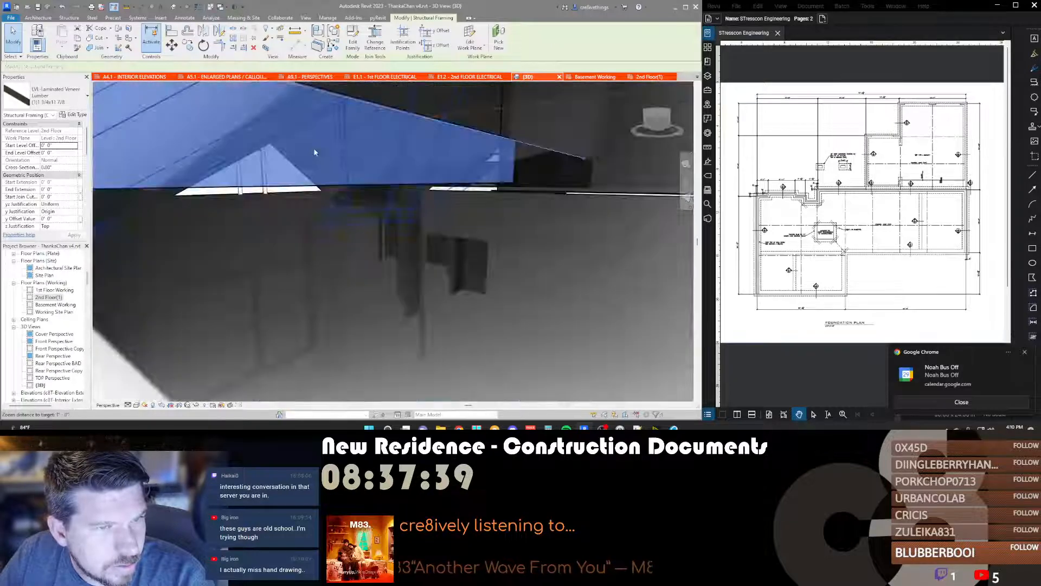
{"action": "scroll", "coordinate": [500, 200], "scroll_direction": "down", "scroll_amount": 3}
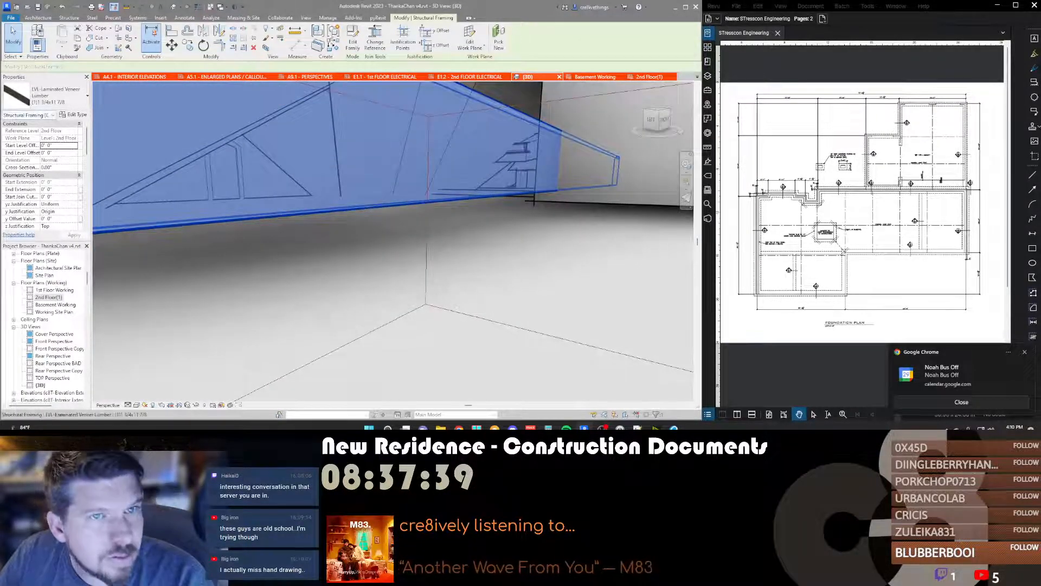
{"action": "left_click", "coordinate": [484, 47]}
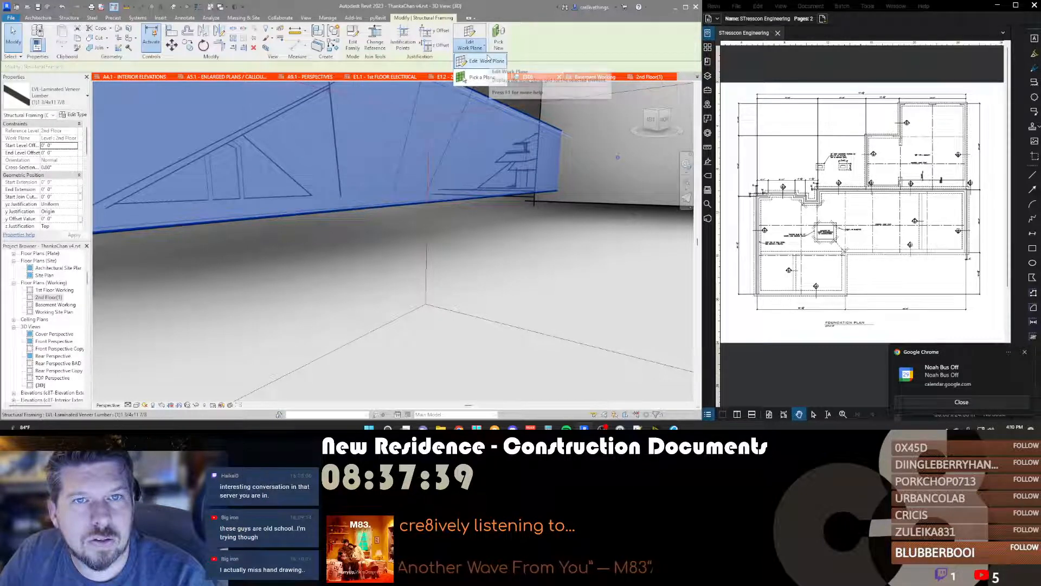
{"action": "left_click", "coordinate": [482, 77]}
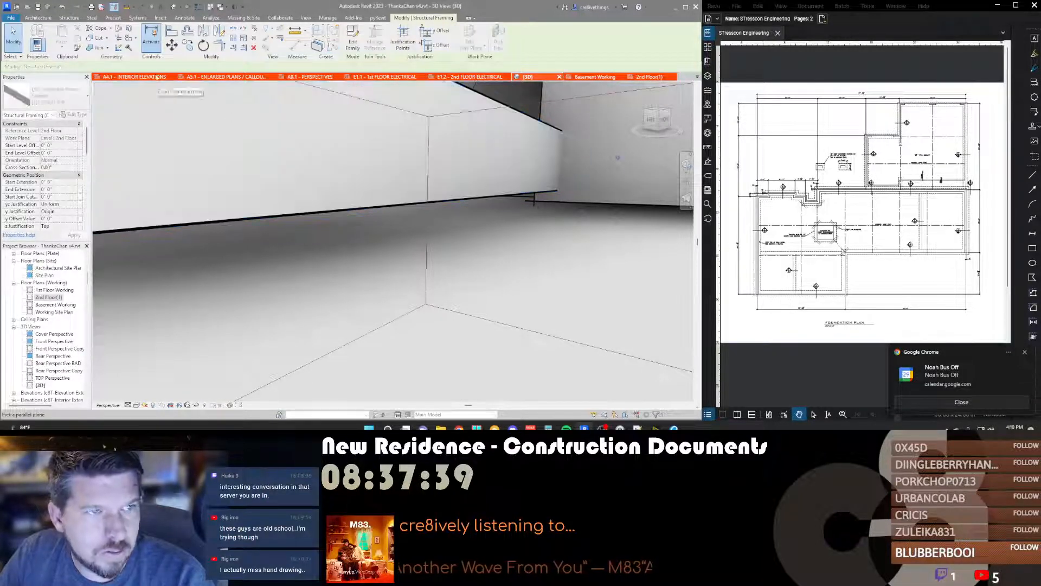
{"action": "key", "text": "Escape"}
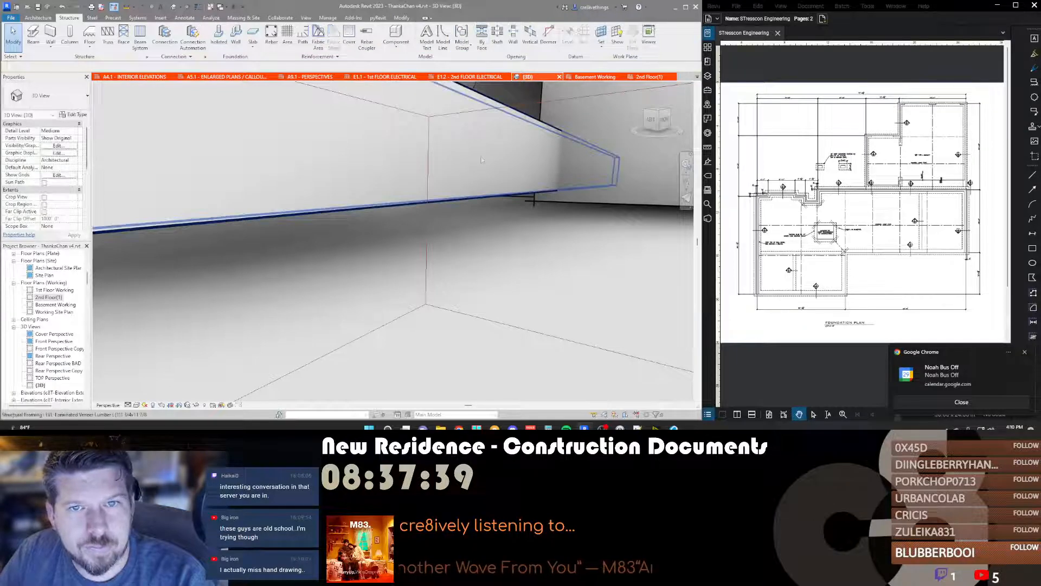
Step: Change the selected LVL beam's work plane to the level 10' Plate by name
{"action": "left_click", "coordinate": [481, 159]}
{"action": "left_click", "coordinate": [477, 46]}
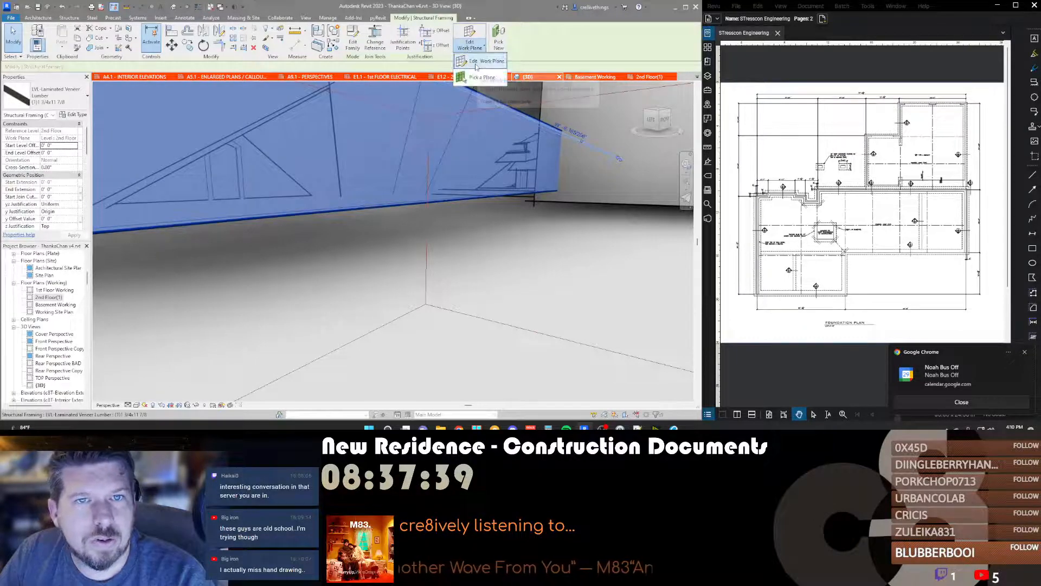
{"action": "left_click", "coordinate": [476, 65]}
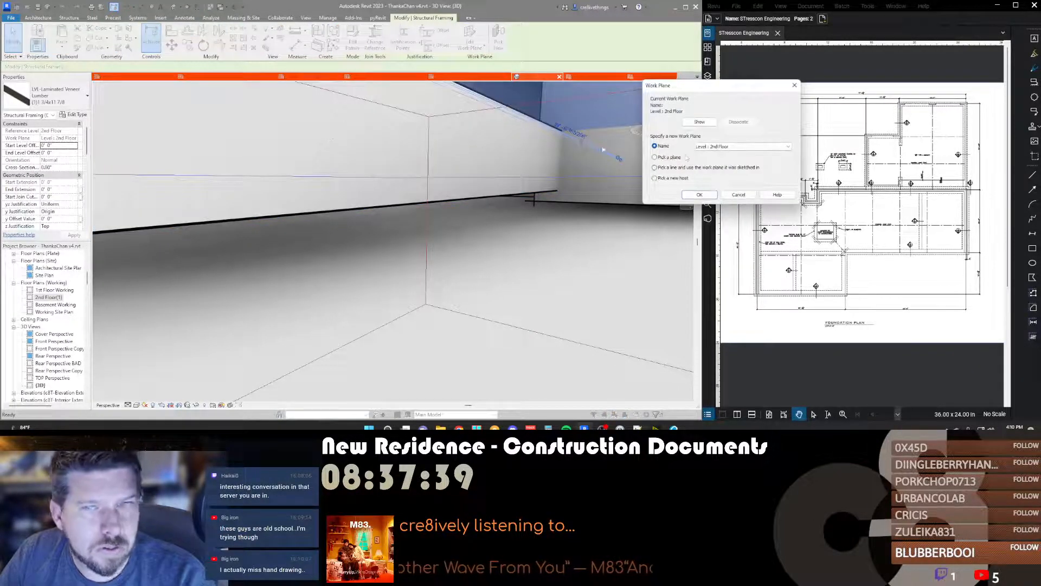
{"action": "left_click", "coordinate": [743, 147]}
{"action": "left_click", "coordinate": [728, 170]}
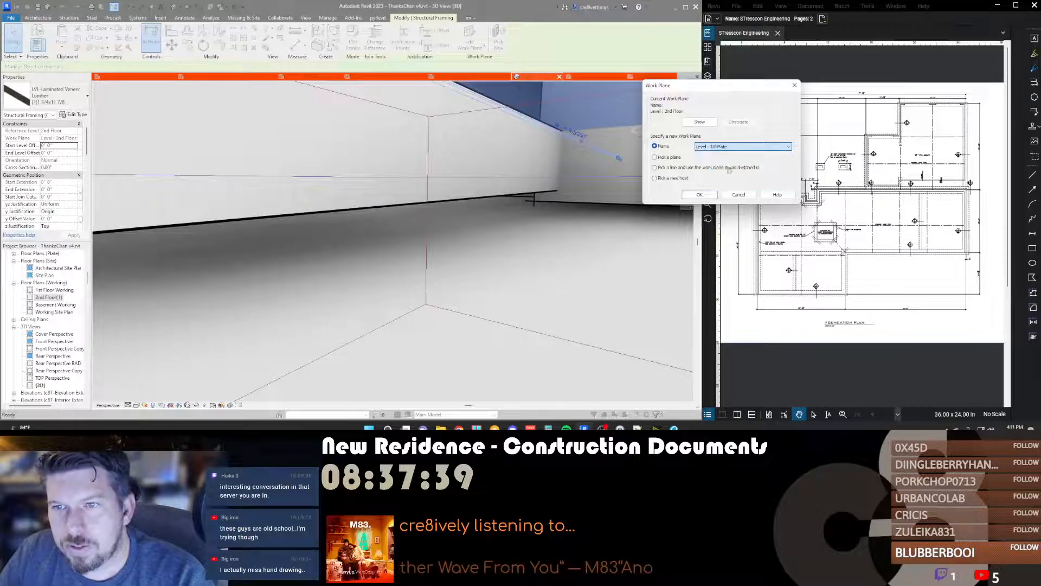
{"action": "left_click", "coordinate": [700, 194]}
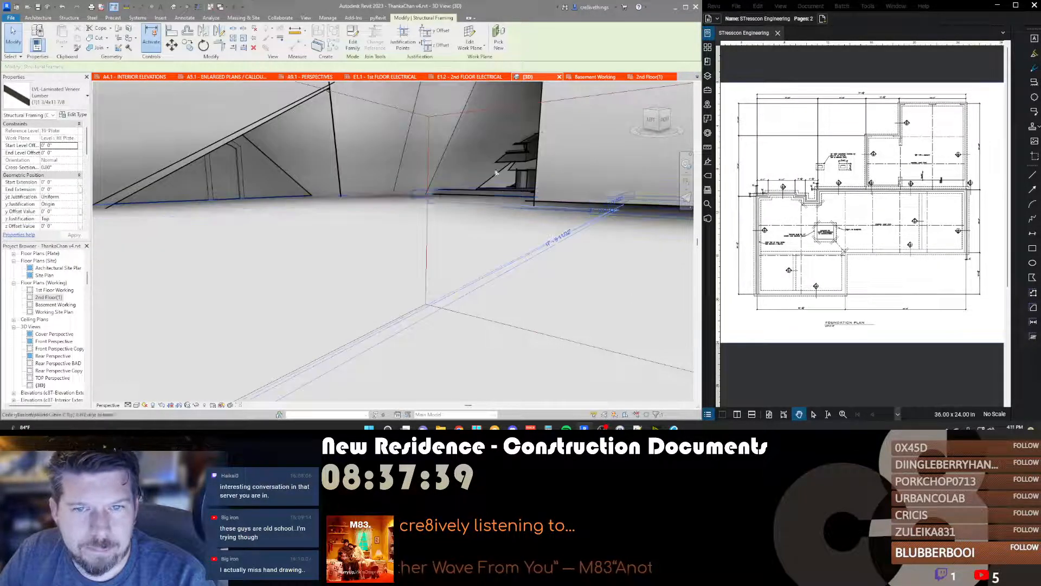
Step: Set the LVL beam's z Justification to Bottom
{"action": "scroll", "coordinate": [503, 125], "scroll_direction": "down", "scroll_amount": 5}
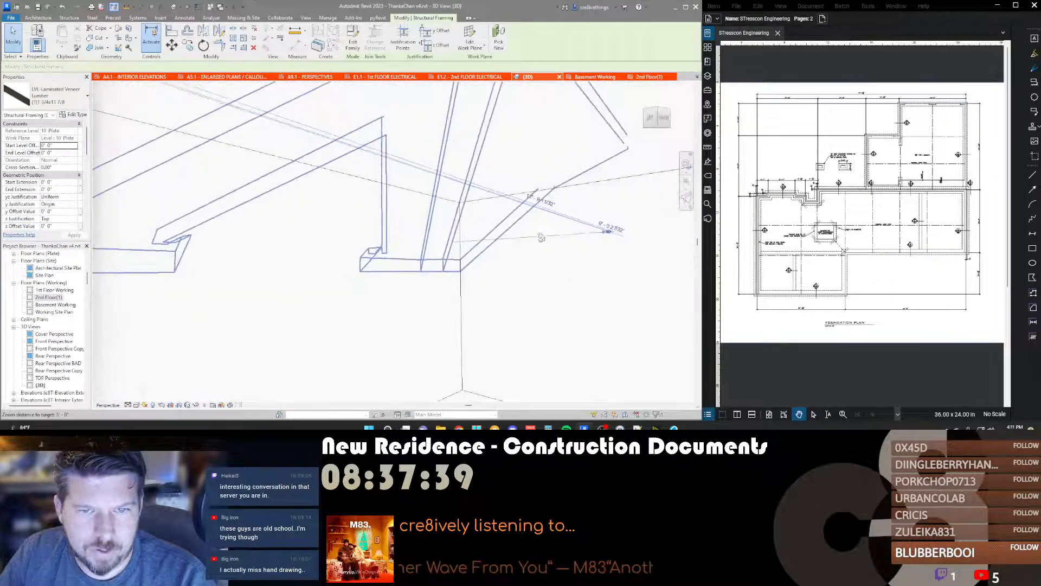
{"action": "scroll", "coordinate": [540, 237], "scroll_direction": "down", "scroll_amount": 6}
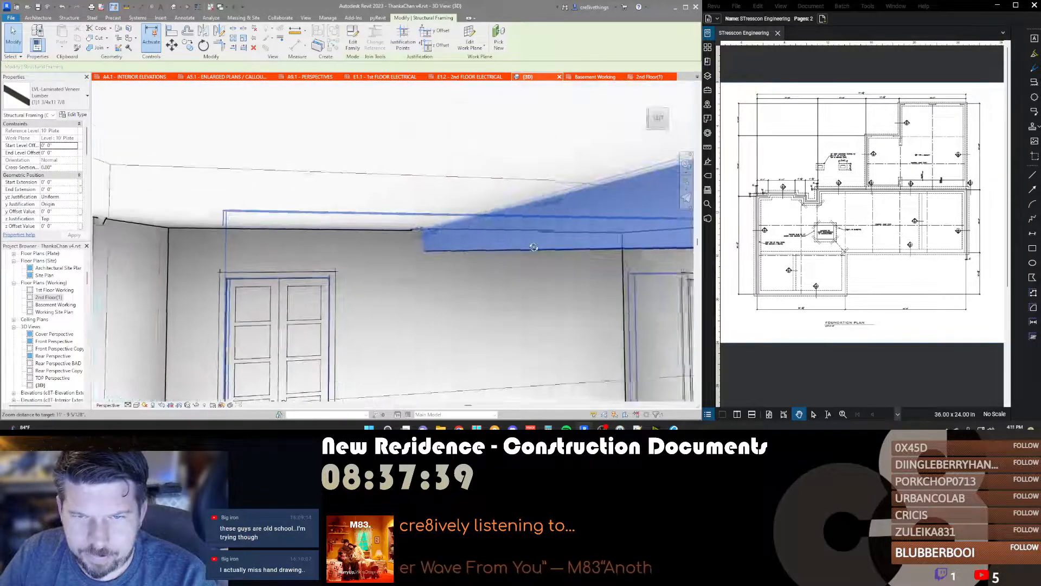
{"action": "scroll", "coordinate": [72, 207], "scroll_direction": "down", "scroll_amount": 1}
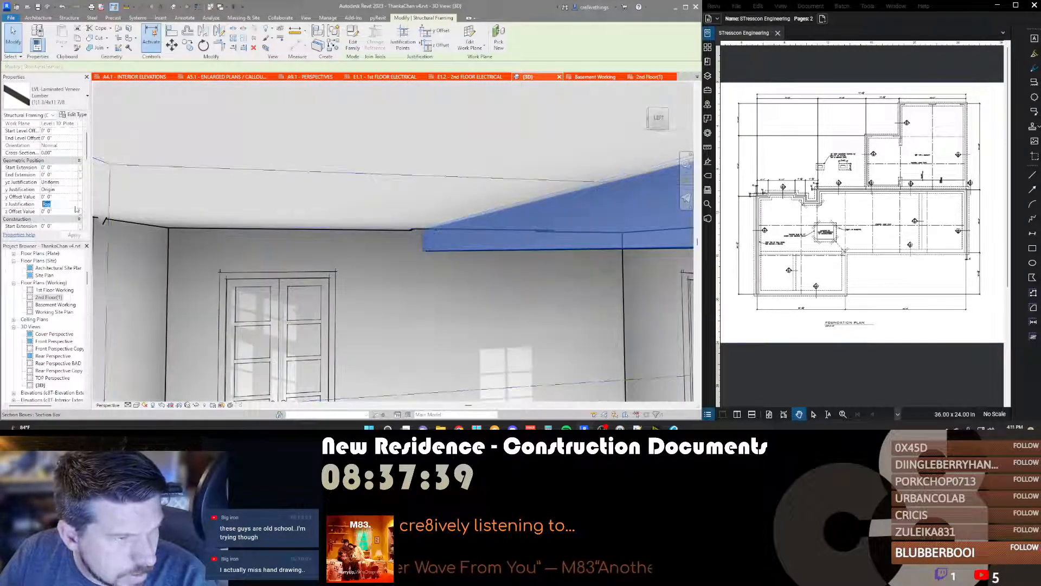
{"action": "scroll", "coordinate": [495, 186], "scroll_direction": "down", "scroll_amount": 5}
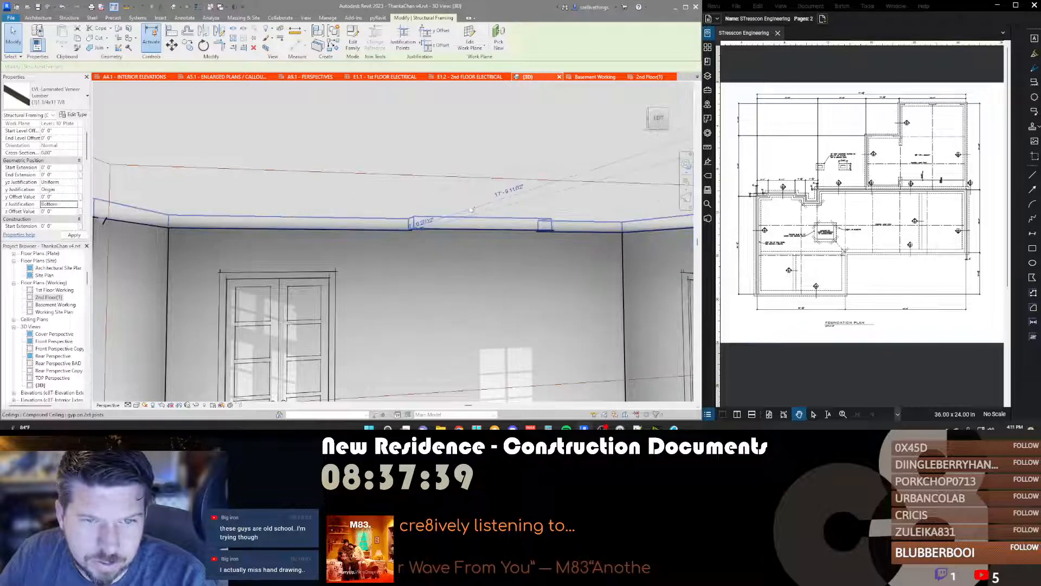
Step: Examine the LVL beam in 3D from outside and inside the room, checking its height and both ends
{"action": "scroll", "coordinate": [524, 193], "scroll_direction": "down", "scroll_amount": 2}
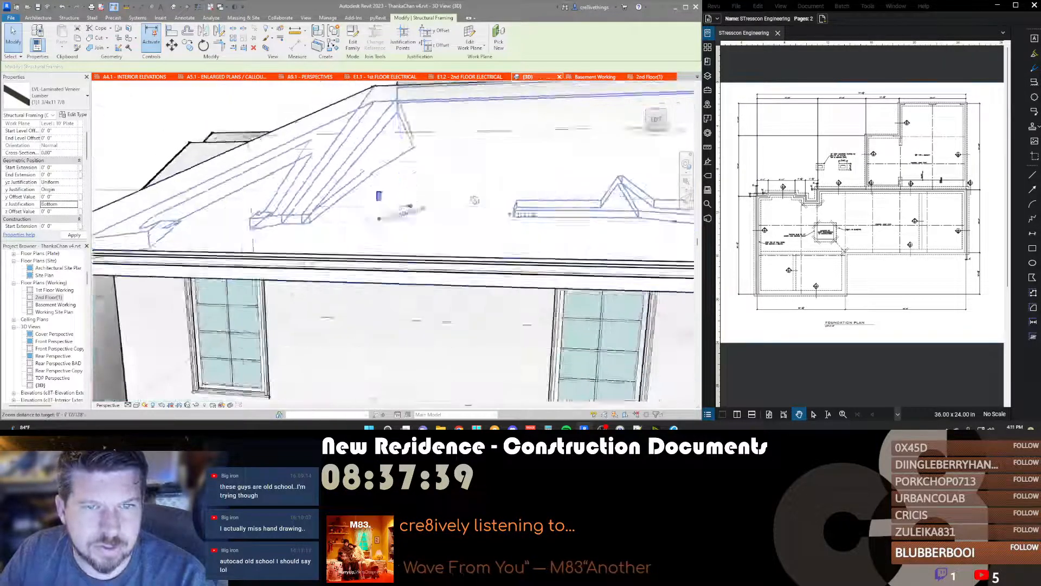
{"action": "middle_click_drag", "start_coordinate": [524, 193], "coordinate": [422, 202], "text": "shift"}
{"action": "scroll", "coordinate": [267, 211], "scroll_direction": "up", "scroll_amount": 3}
{"action": "middle_click_drag", "start_coordinate": [322, 203], "coordinate": [408, 215], "text": "shift"}
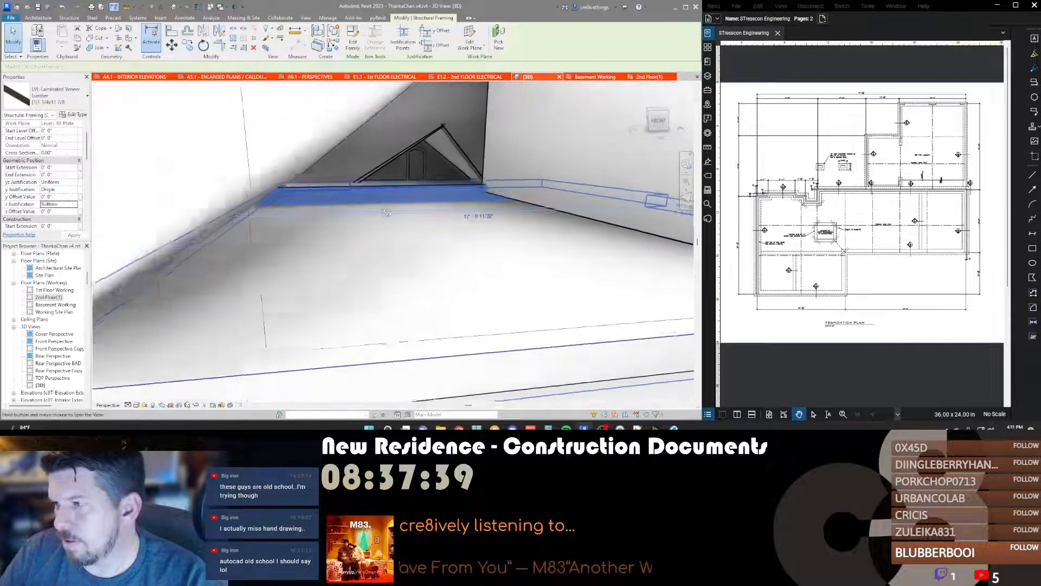
{"action": "scroll", "coordinate": [406, 219], "scroll_direction": "up", "scroll_amount": 1}
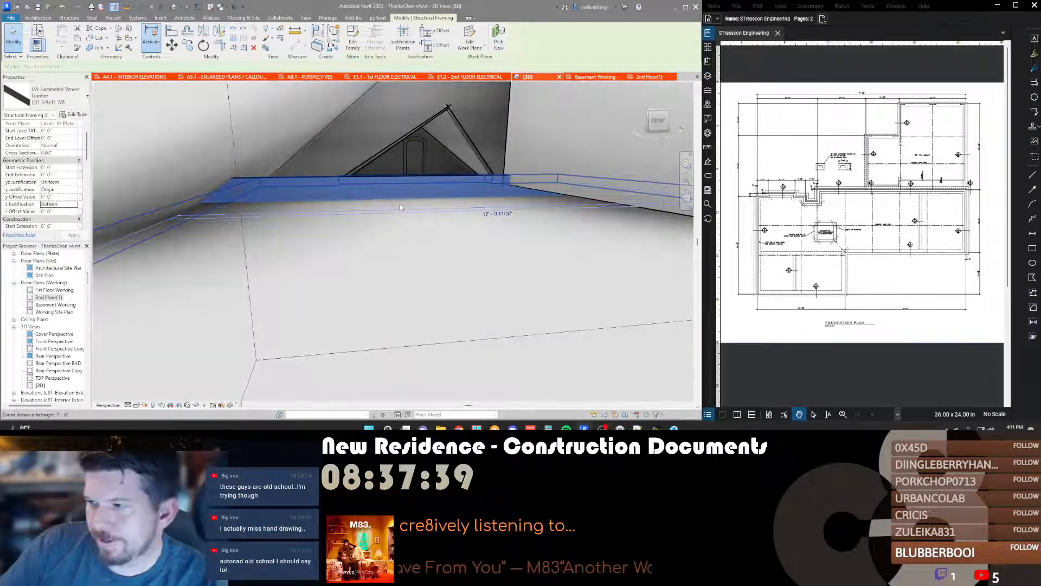
{"action": "middle_click_drag", "start_coordinate": [459, 254], "coordinate": [404, 244], "text": "shift"}
{"action": "scroll", "coordinate": [434, 217], "scroll_direction": "up", "scroll_amount": 2}
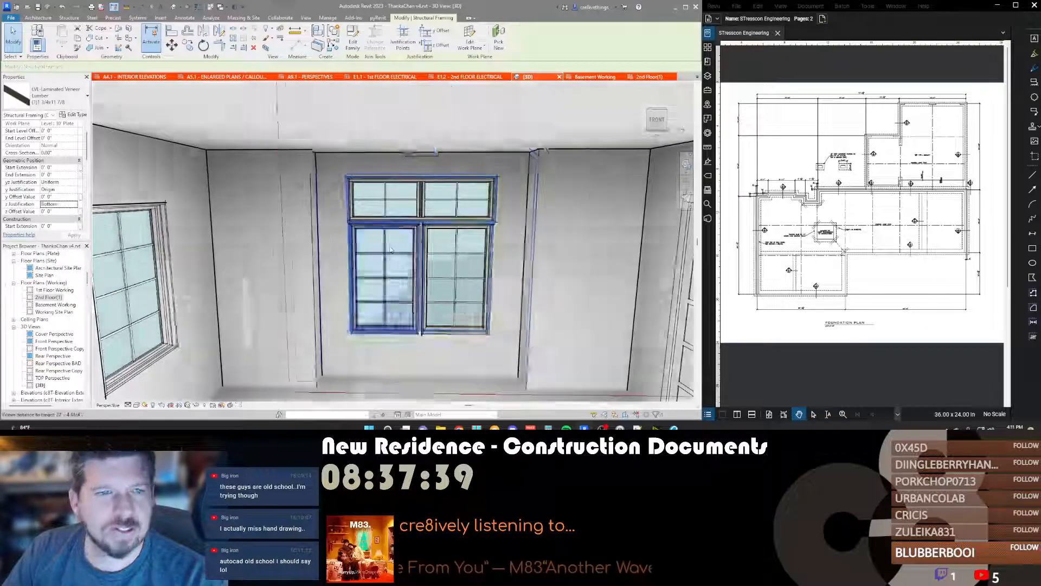
{"action": "scroll", "coordinate": [388, 187], "scroll_direction": "down", "scroll_amount": 2}
{"action": "middle_click_drag", "start_coordinate": [388, 187], "coordinate": [425, 144], "text": "shift"}
{"action": "scroll", "coordinate": [425, 144], "scroll_direction": "up", "scroll_amount": 3}
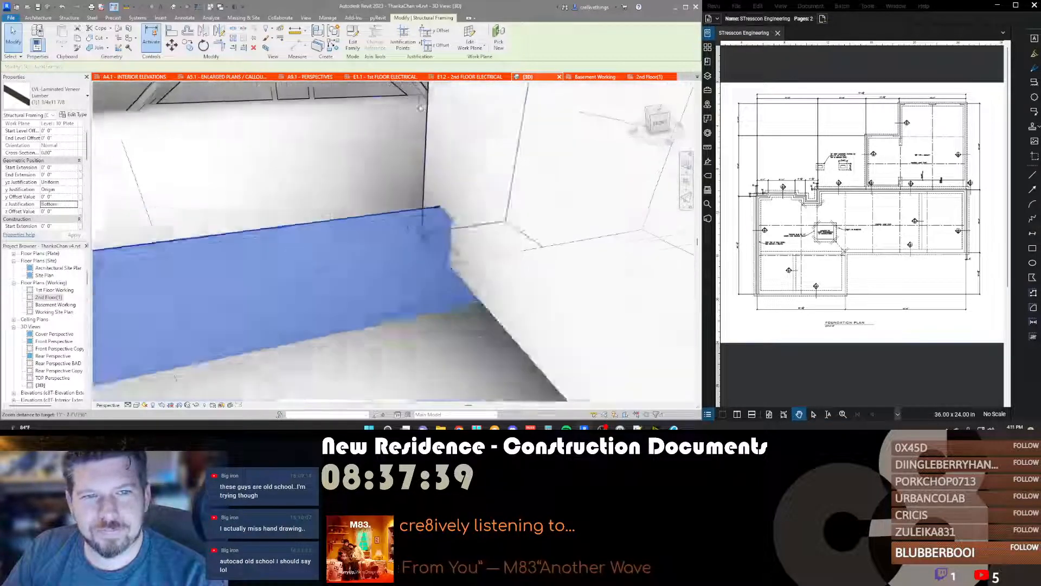
{"action": "middle_click_drag", "start_coordinate": [454, 244], "coordinate": [446, 140], "text": "shift"}
{"action": "scroll", "coordinate": [382, 220], "scroll_direction": "down", "scroll_amount": 2}
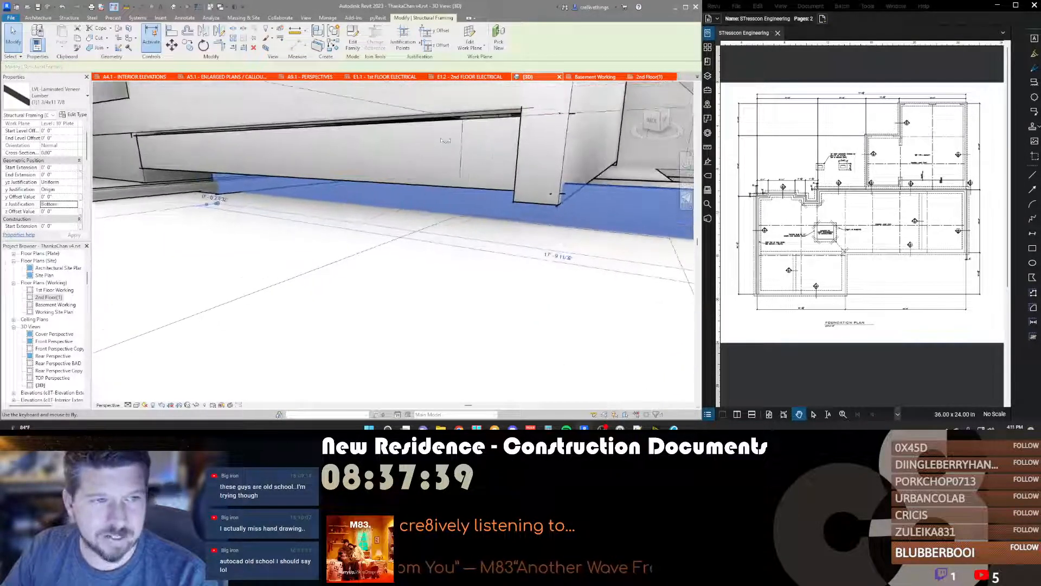
{"action": "key", "text": "Escape"}
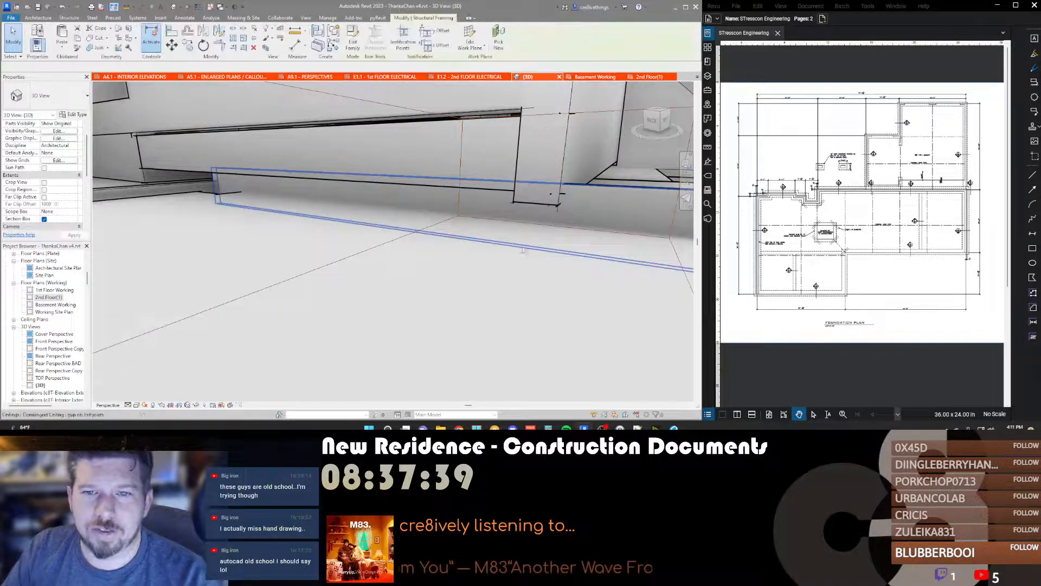
Step: Inspect how the LVL beam meets the adjoining wood joist floor and the wall corner in 3D
{"action": "left_click", "coordinate": [581, 228]}
{"action": "middle_click_drag", "start_coordinate": [582, 228], "coordinate": [522, 222], "text": "shift"}
{"action": "scroll", "coordinate": [412, 171], "scroll_direction": "down", "scroll_amount": 4}
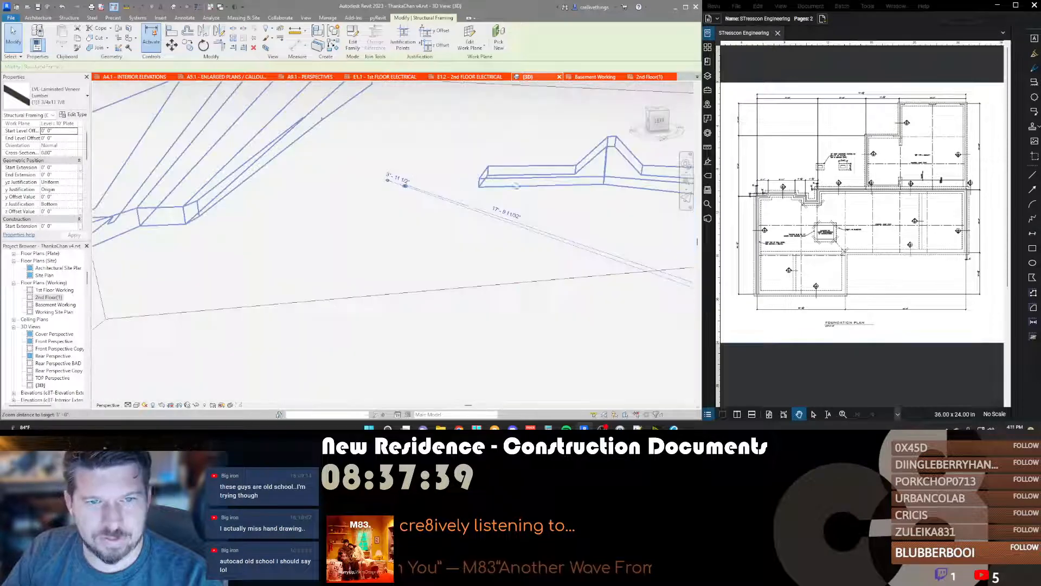
{"action": "scroll", "coordinate": [515, 183], "scroll_direction": "up", "scroll_amount": 5}
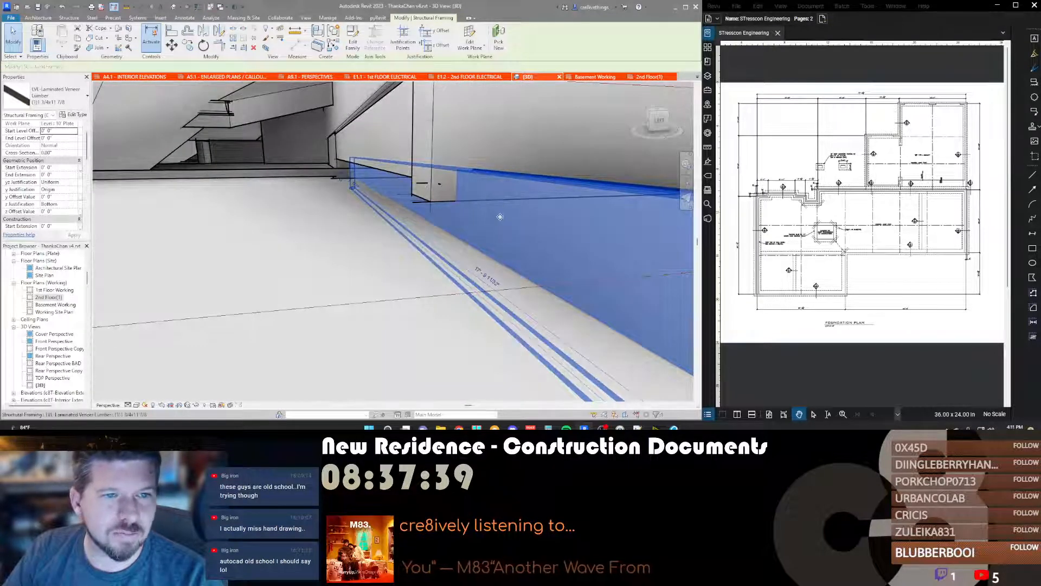
{"action": "key", "text": "Escape"}
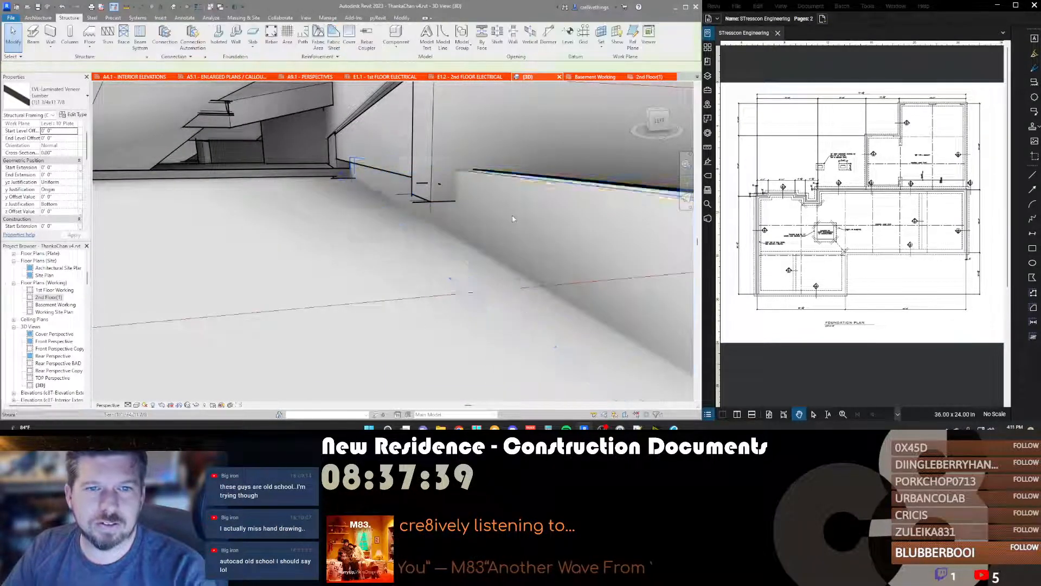
{"action": "left_click", "coordinate": [396, 232]}
{"action": "middle_click_drag", "start_coordinate": [396, 232], "coordinate": [338, 162], "text": "shift"}
{"action": "left_click", "coordinate": [342, 139]}
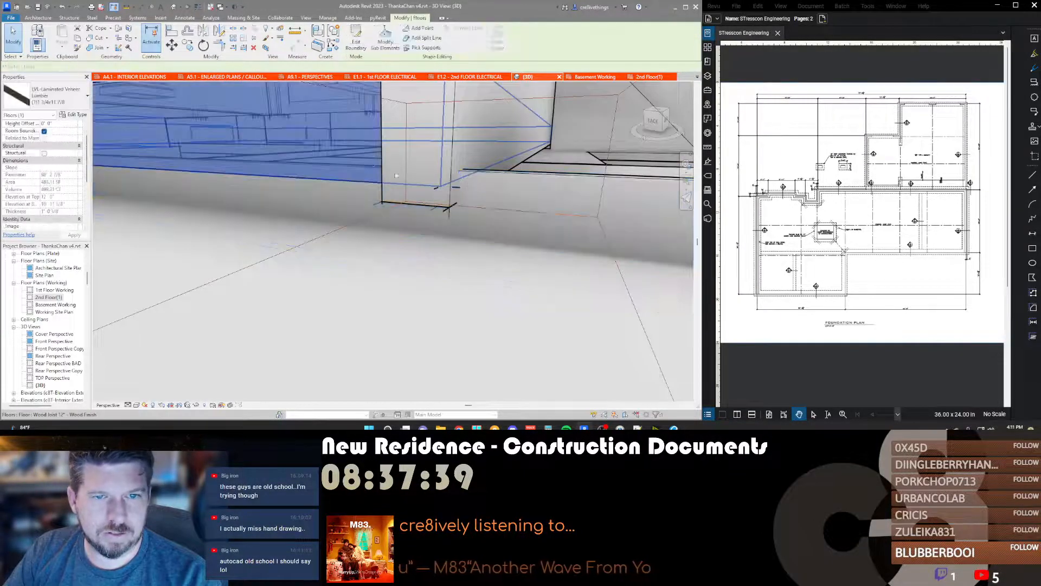
{"action": "scroll", "coordinate": [484, 194], "scroll_direction": "down", "scroll_amount": 3}
{"action": "mouse_move", "coordinate": [354, 230]}
{"action": "middle_mouse_down", "text": "shift"}
{"action": "mouse_move", "coordinate": [372, 225]}
{"action": "mouse_move", "coordinate": [362, 229]}
{"action": "middle_mouse_up", "text": "shift"}
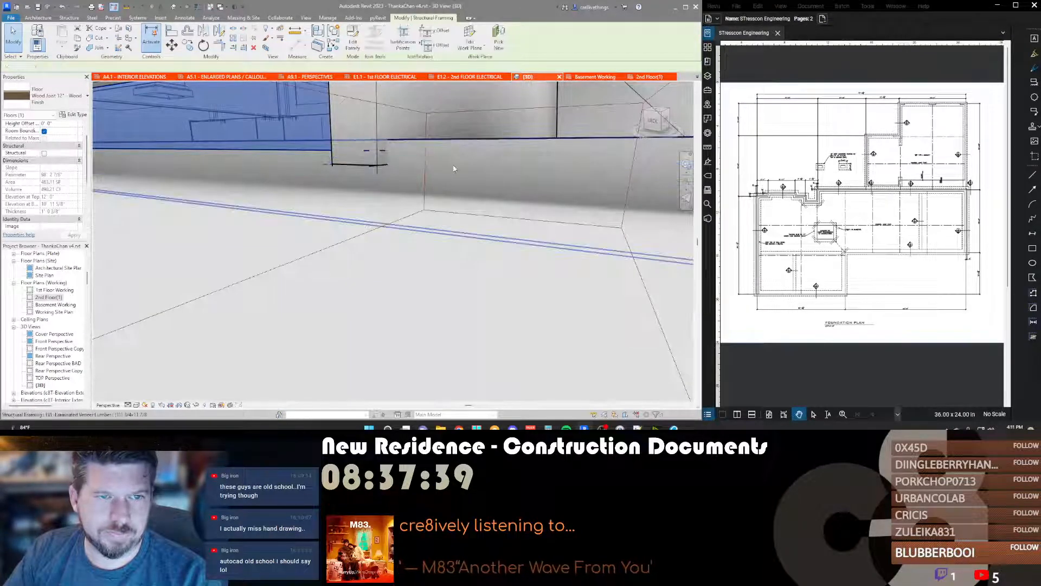
{"action": "left_click", "coordinate": [468, 171]}
{"action": "middle_click_drag", "start_coordinate": [469, 172], "coordinate": [570, 205], "text": "shift"}
{"action": "middle_click_drag", "start_coordinate": [461, 167], "coordinate": [332, 171], "text": "shift"}
{"action": "scroll", "coordinate": [333, 170], "scroll_direction": "down", "scroll_amount": 2}
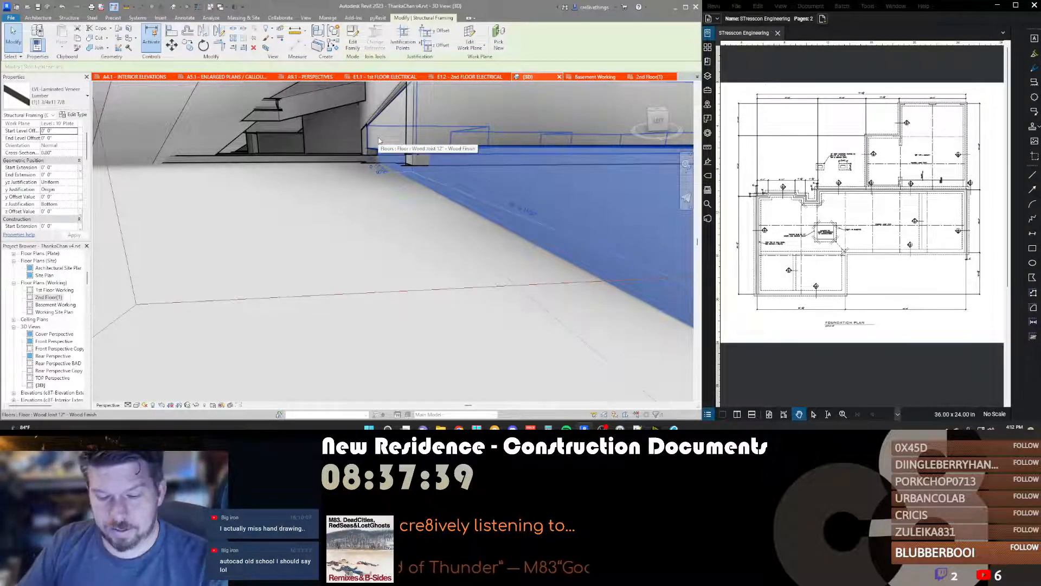
{"action": "key", "text": "a"}
{"action": "key", "text": "l"}
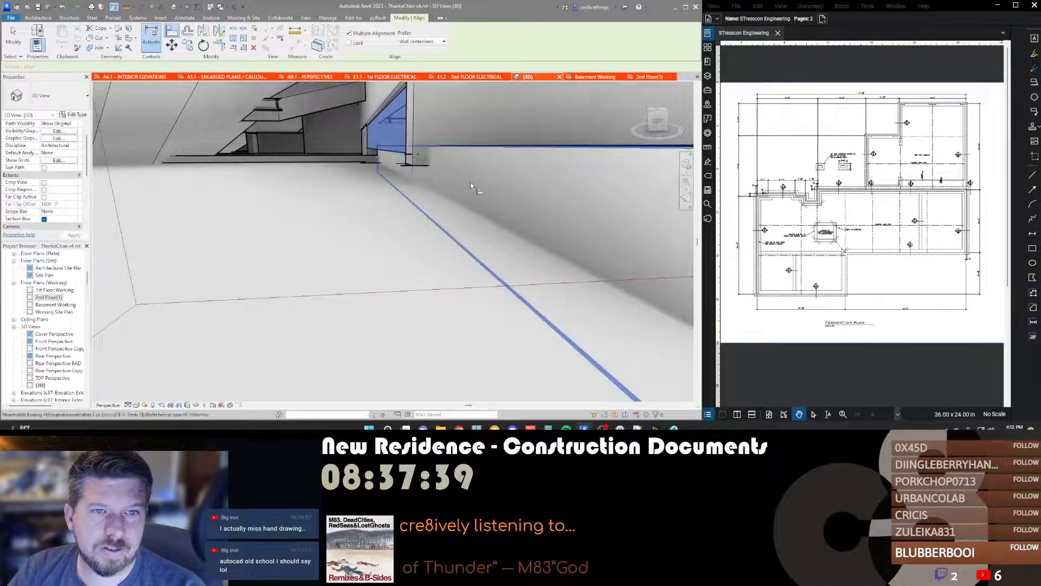
{"action": "key", "text": "Escape"}
Step: In the 2nd Floor(1) plan, stretch the LVL beam's inner end past the bathrooms to the wall beside the stairs
{"action": "middle_click_drag", "start_coordinate": [470, 182], "coordinate": [419, 203], "text": "shift"}
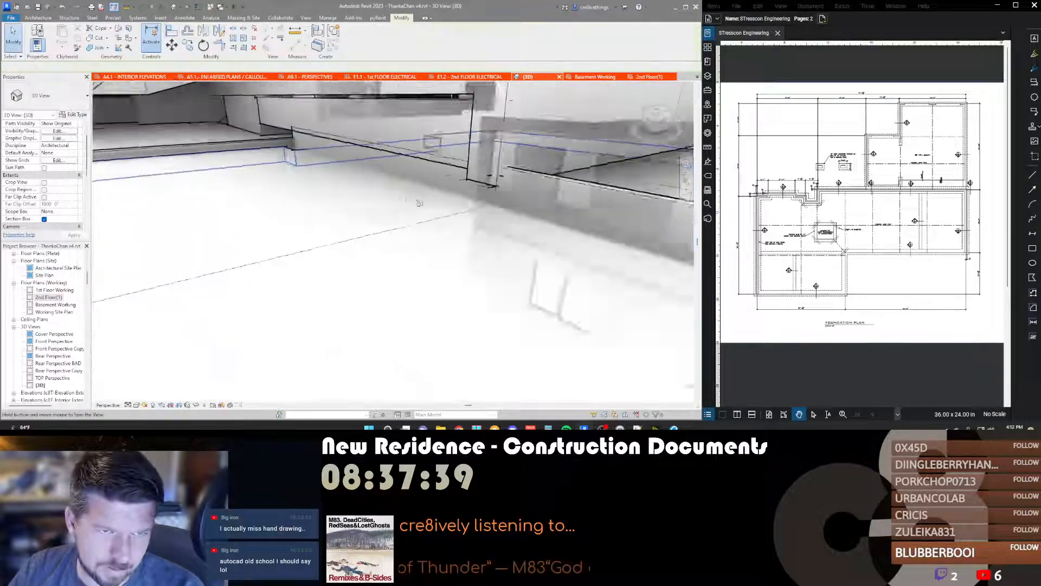
{"action": "scroll", "coordinate": [353, 167], "scroll_direction": "up", "scroll_amount": 3}
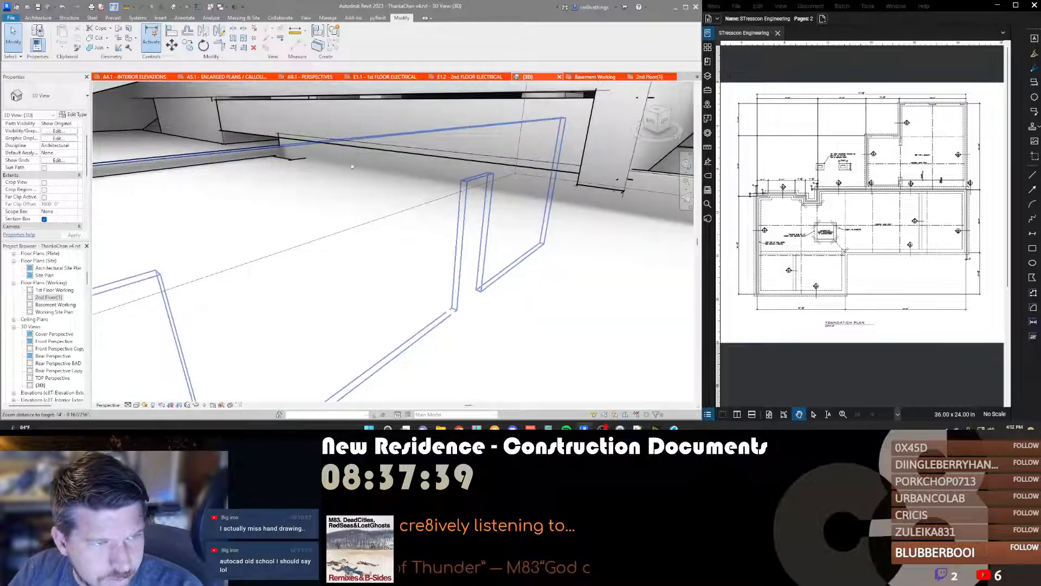
{"action": "scroll", "coordinate": [353, 167], "scroll_direction": "up", "scroll_amount": 6}
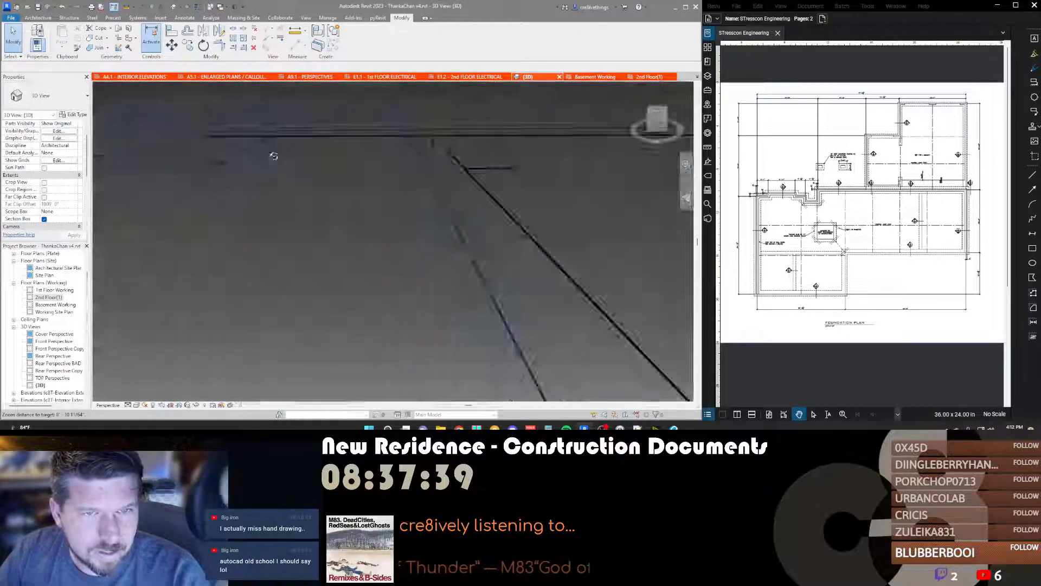
{"action": "middle_click_drag", "start_coordinate": [273, 156], "coordinate": [242, 130], "text": "shift"}
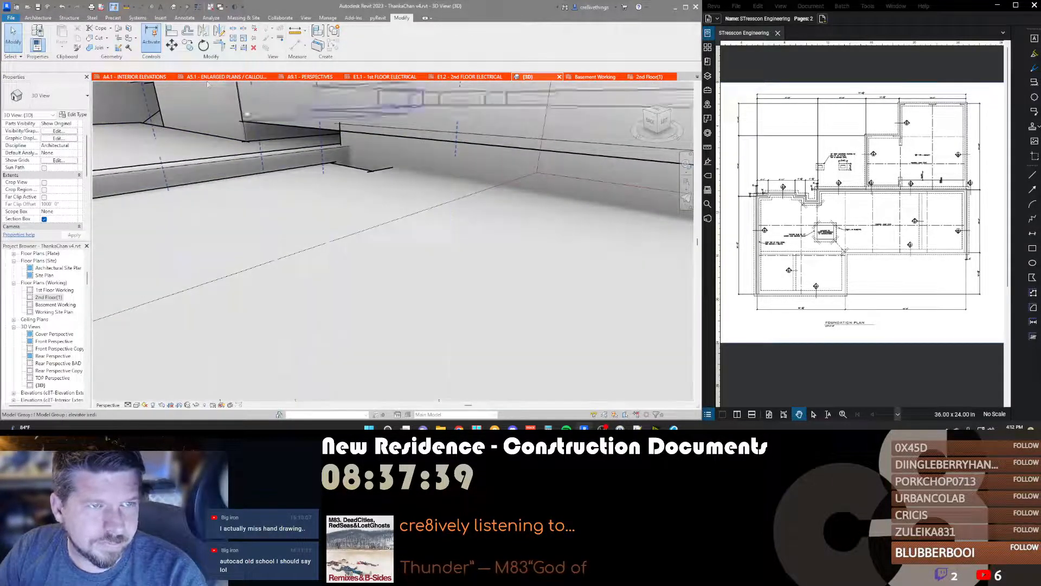
{"action": "left_click", "coordinate": [648, 78]}
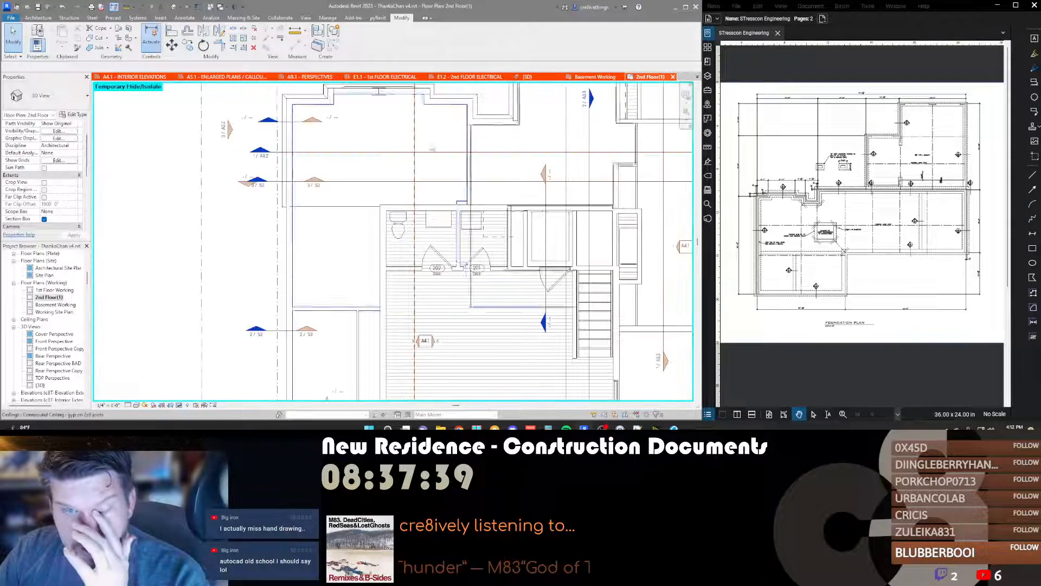
{"action": "left_click", "coordinate": [367, 210]}
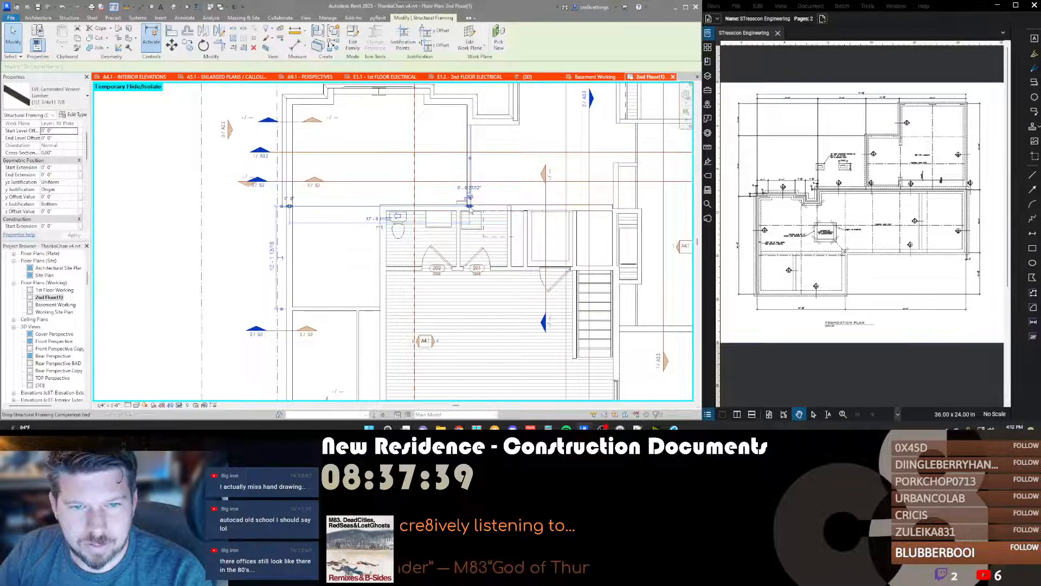
{"action": "left_click_drag", "start_coordinate": [470, 207], "coordinate": [471, 206]}
{"action": "left_click_drag", "start_coordinate": [608, 207], "coordinate": [614, 206]}
{"action": "key", "text": "Escape"}
Step: Examine in 3D where the extended LVL beam runs along the ceiling and meets the walls
{"action": "key", "text": "ctrl+Tab"}
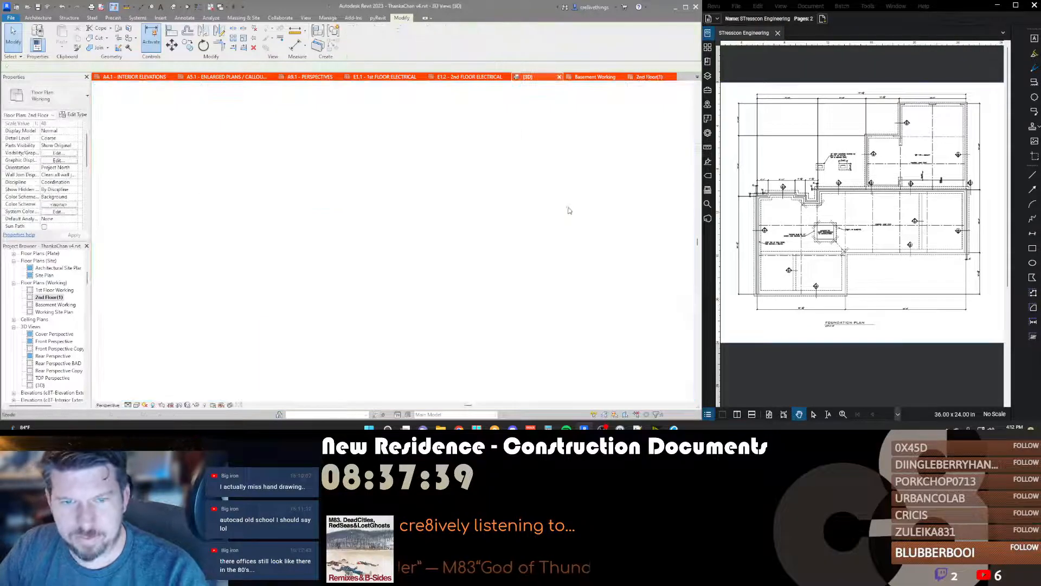
{"action": "middle_click_drag", "start_coordinate": [393, 234], "coordinate": [494, 212], "text": "shift"}
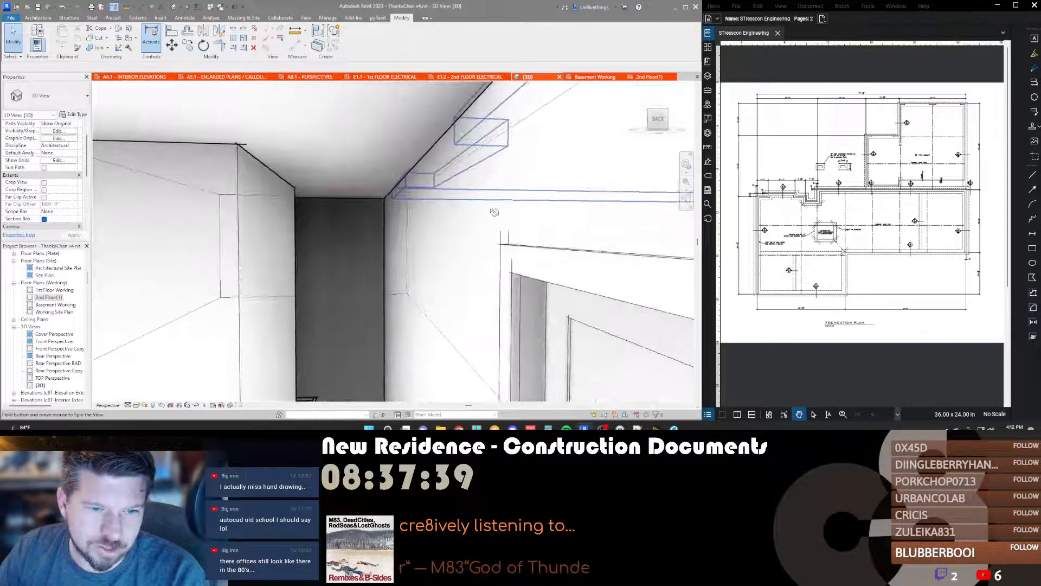
{"action": "middle_click_drag", "start_coordinate": [412, 257], "coordinate": [674, 249], "text": "shift"}
{"action": "key", "text": "e"}
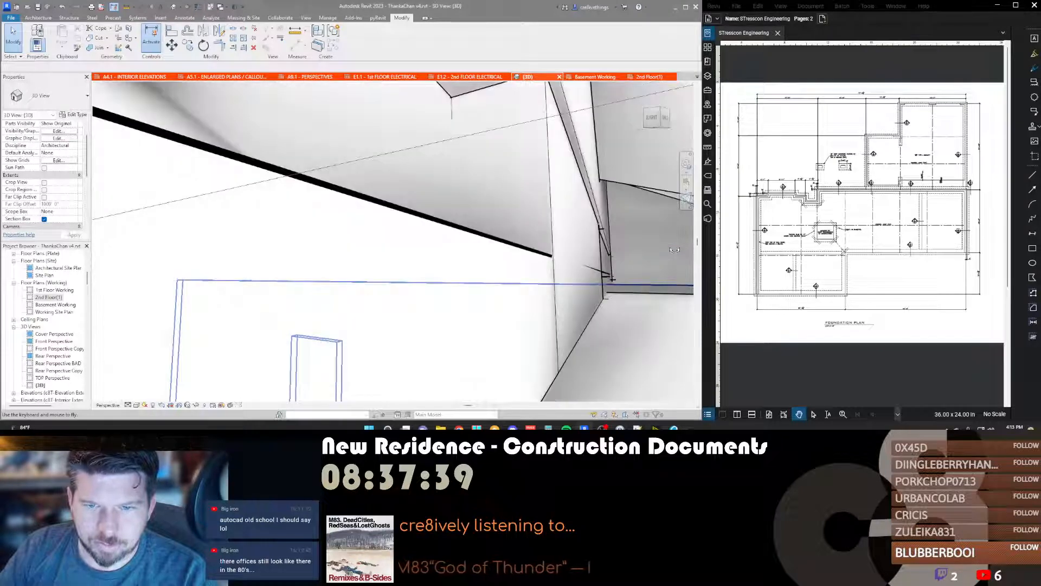
{"action": "key", "text": "q"}
{"action": "key", "text": "e"}
{"action": "left_click_drag", "start_coordinate": [674, 249], "coordinate": [623, 277]}
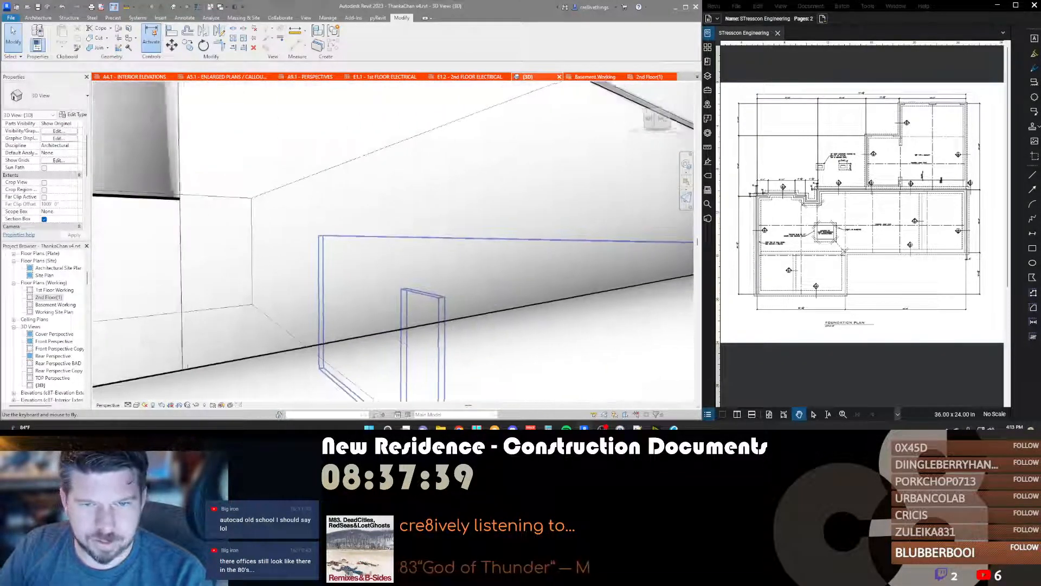
{"action": "mouse_move", "coordinate": [542, 277]}
{"action": "left_mouse_down"}
{"action": "mouse_move", "coordinate": [629, 275]}
{"action": "mouse_move", "coordinate": [563, 267]}
{"action": "left_mouse_up"}
{"action": "key", "text": "Escape"}
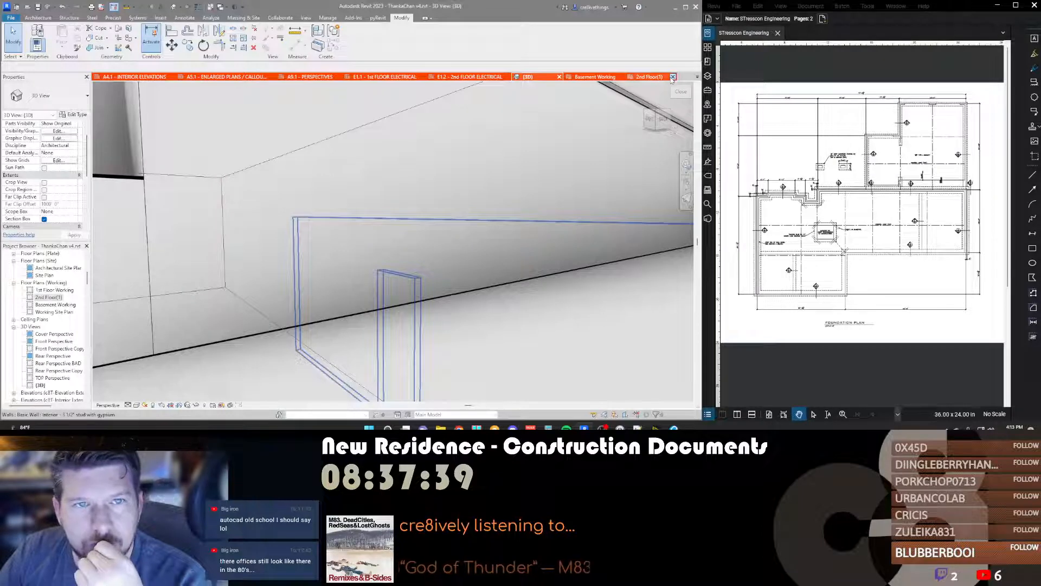
Step: On sheet S2 - Framing Layout, activate the 2nd floor framing view and widen its crop region to include the rooms around the LVL beam's outer end
{"action": "left_click", "coordinate": [697, 77]}
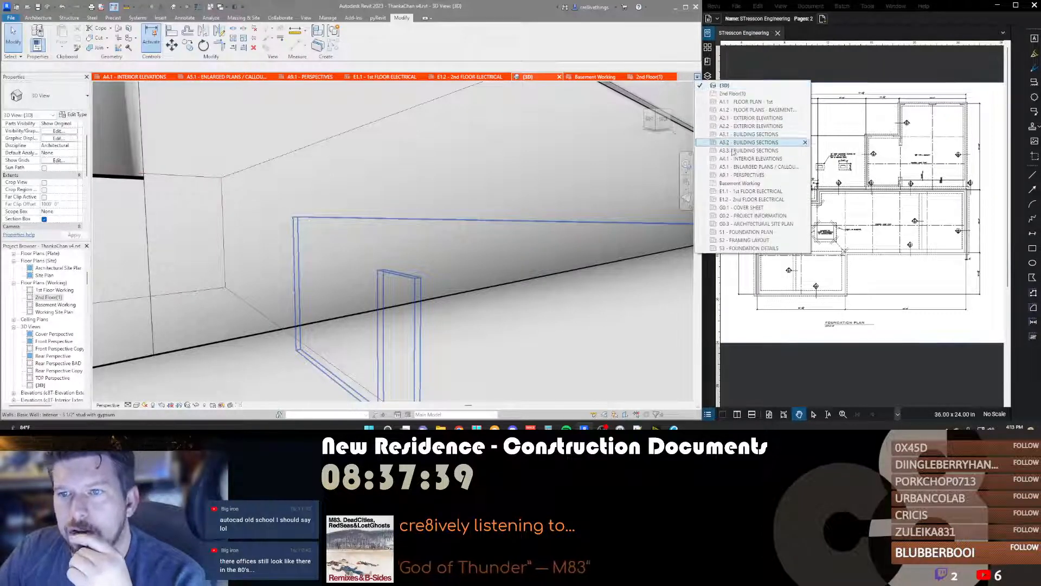
{"action": "left_click", "coordinate": [743, 240]}
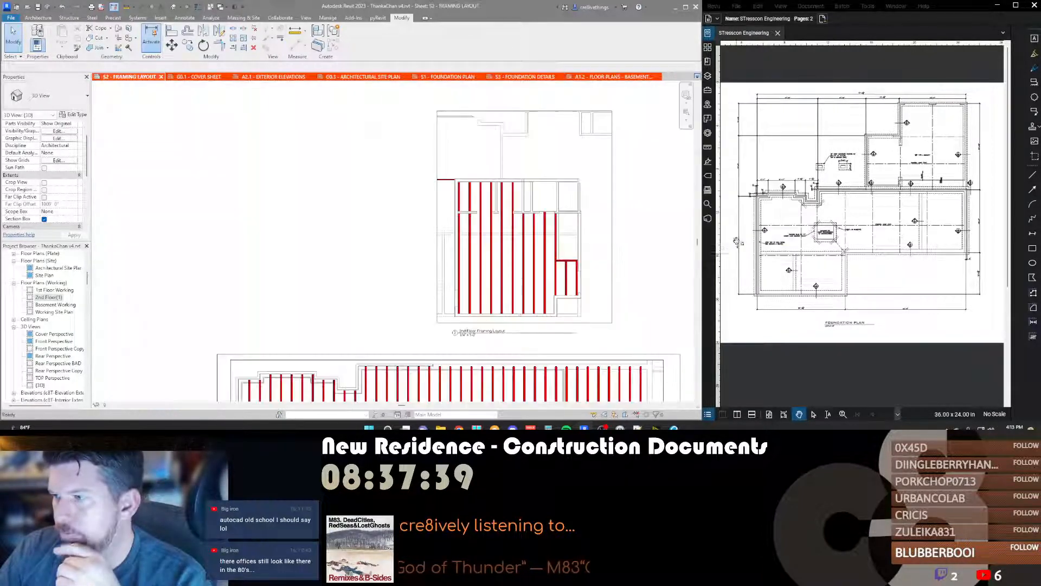
{"action": "double_click", "coordinate": [437, 164]}
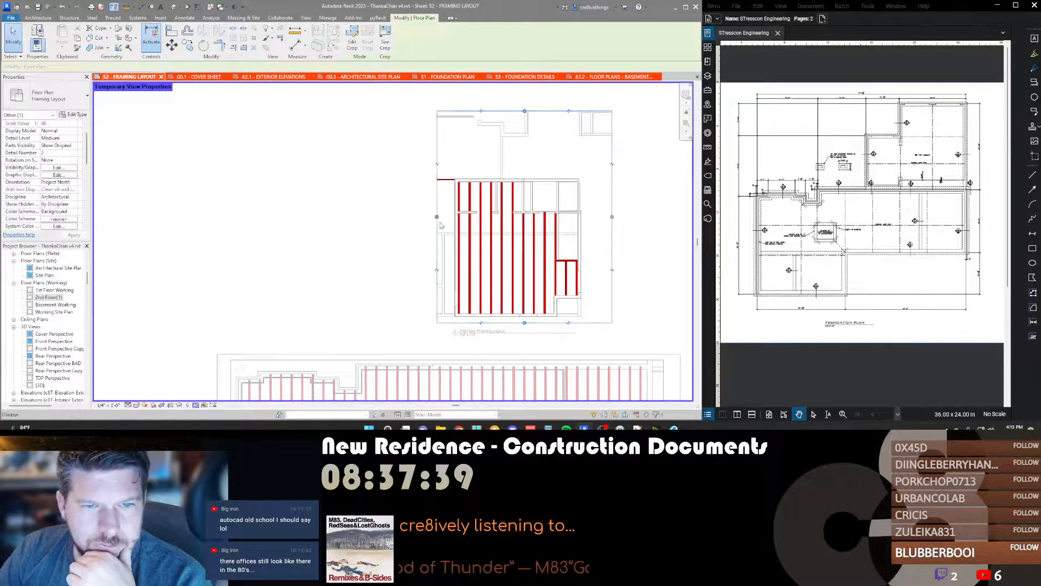
{"action": "left_click_drag", "start_coordinate": [438, 218], "coordinate": [407, 217]}
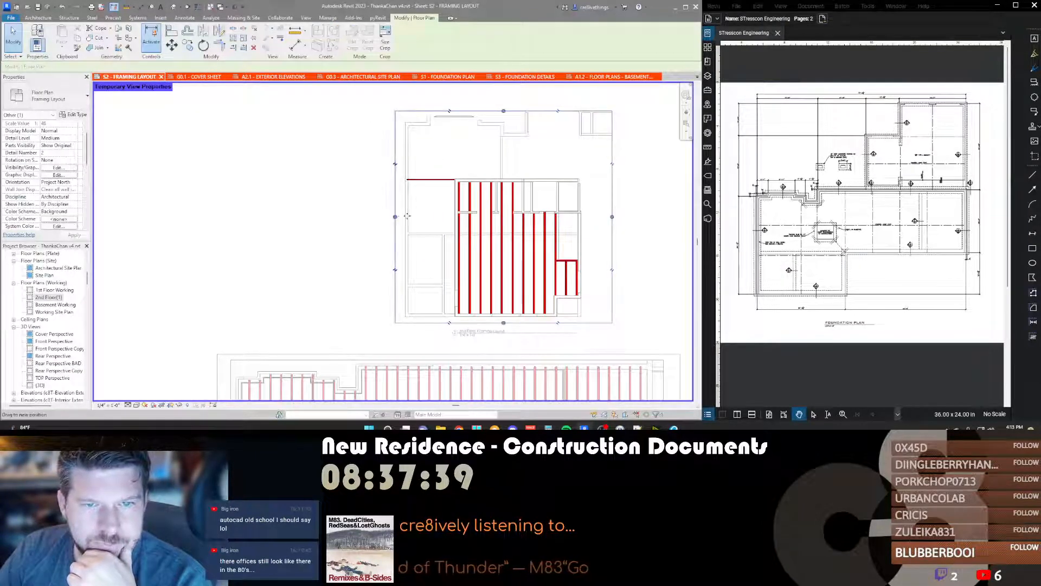
{"action": "left_click", "coordinate": [441, 184]}
{"action": "scroll", "coordinate": [429, 185], "scroll_direction": "up", "scroll_amount": 4}
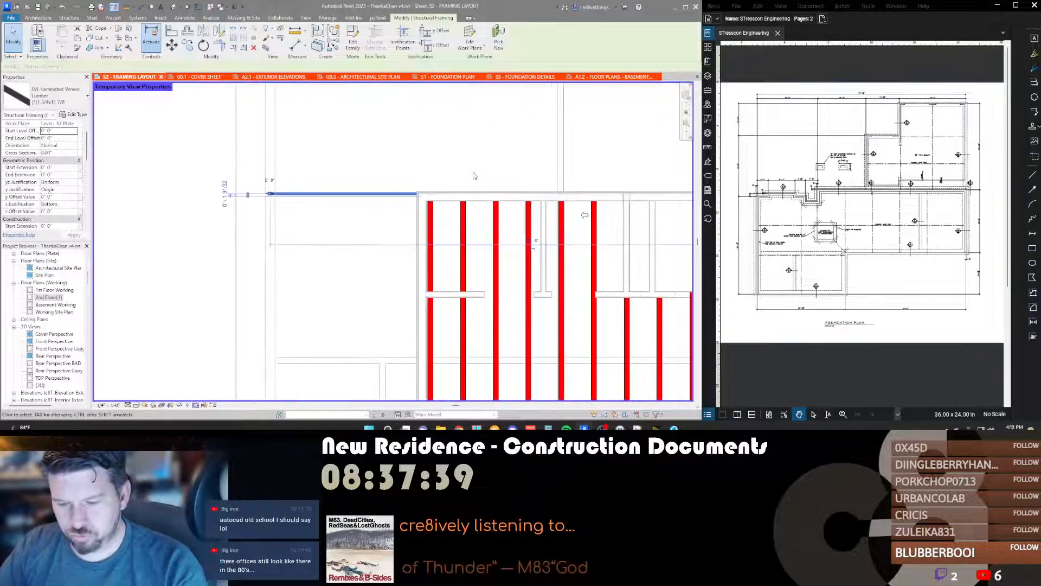
{"action": "key", "text": "c"}
{"action": "key", "text": "o"}
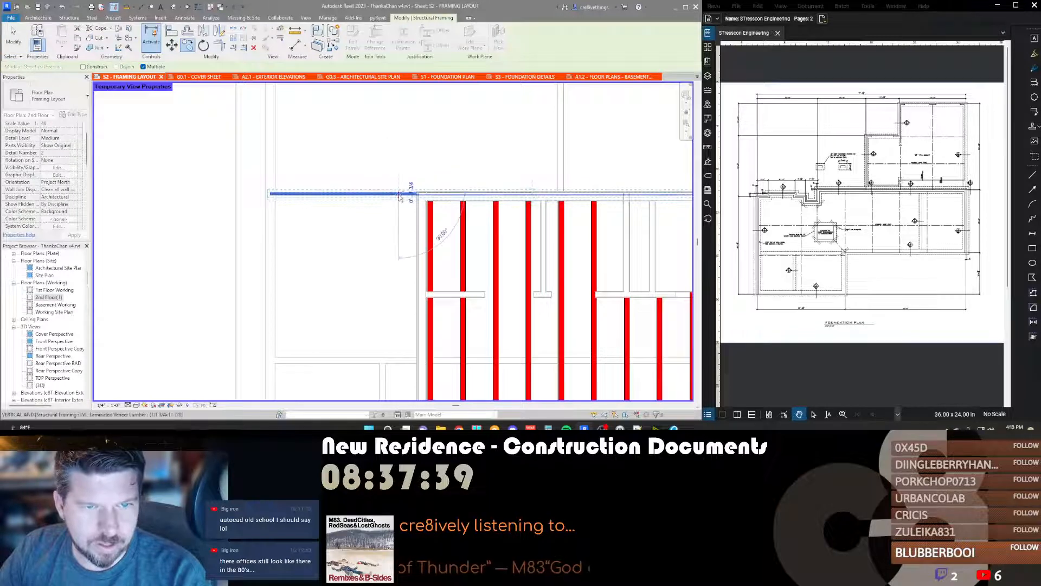
{"action": "key", "text": "Escape"}
{"action": "key", "text": "Escape"}
Step: Add an aligned dimension above the LVL beam, from the exterior wall's inner face to the near face of the interior wall
{"action": "key", "text": "d"}
{"action": "key", "text": "i"}
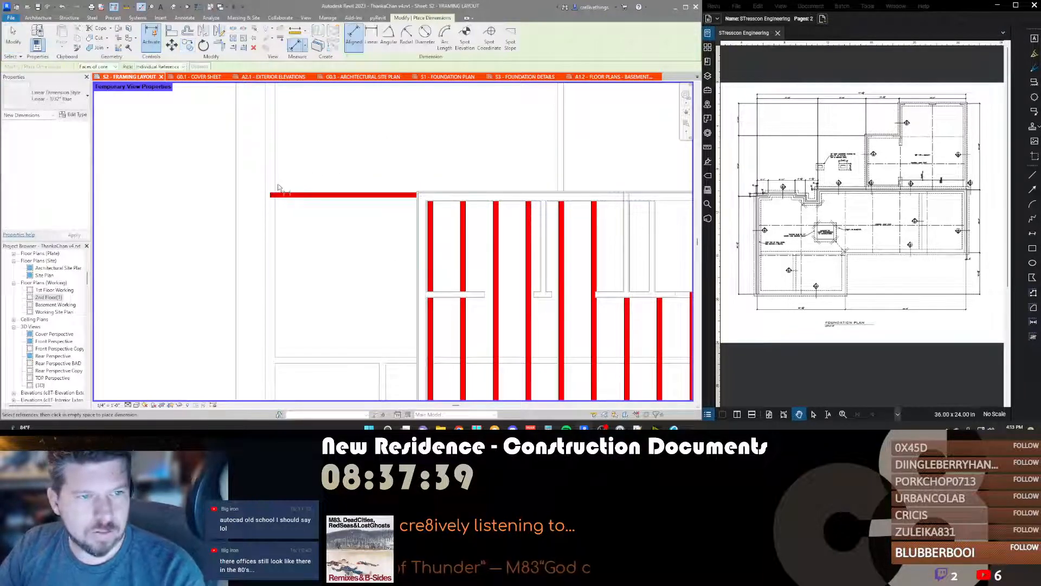
{"action": "left_click", "coordinate": [277, 187]}
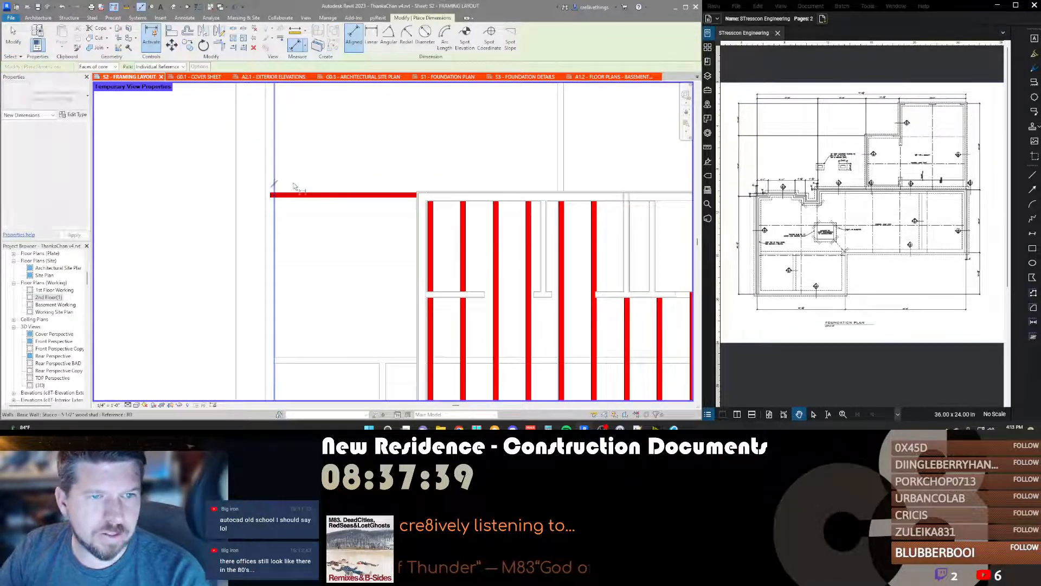
{"action": "left_click", "coordinate": [558, 179]}
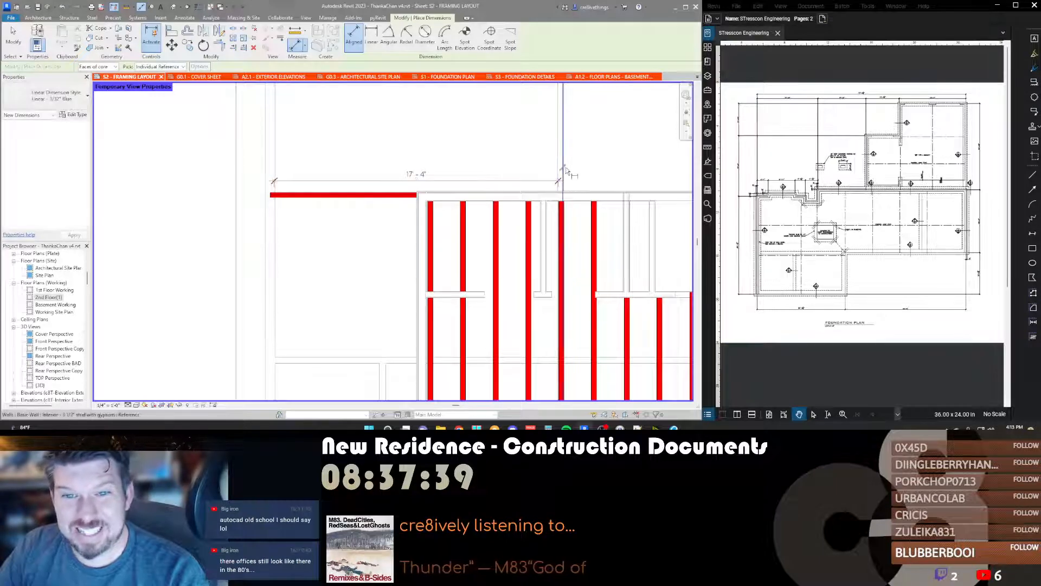
Step: Try a second aligned dimension from the interior wall to the wall at the beam's far end, and delete it
{"action": "left_click", "coordinate": [564, 168]}
{"action": "middle_click_drag", "start_coordinate": [639, 163], "coordinate": [387, 183]}
{"action": "scroll", "coordinate": [387, 184], "scroll_direction": "down", "scroll_amount": 1}
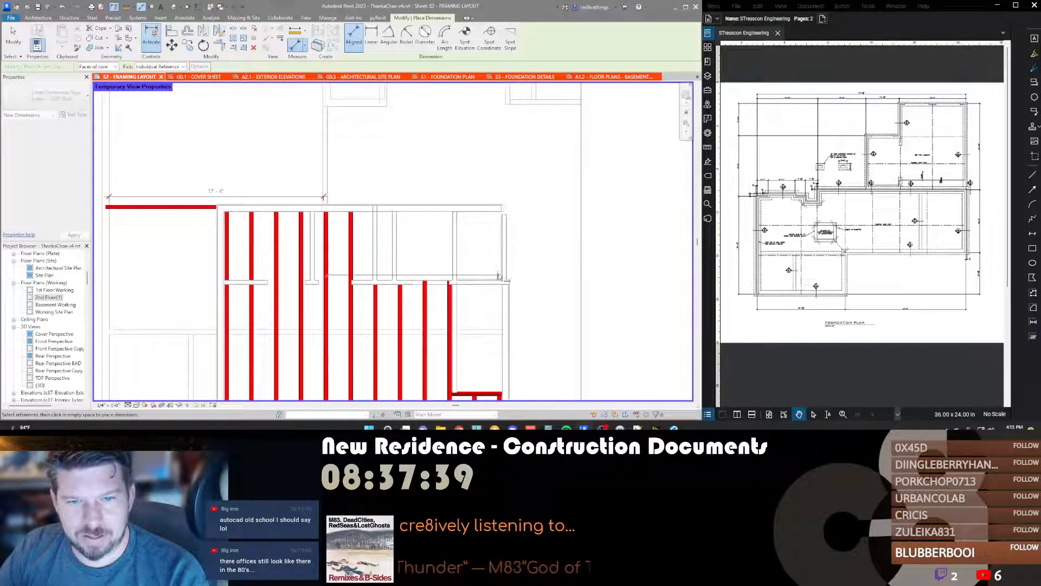
{"action": "left_click", "coordinate": [421, 202]}
{"action": "middle_click_drag", "start_coordinate": [421, 201], "coordinate": [498, 185]}
{"action": "scroll", "coordinate": [498, 185], "scroll_direction": "down", "scroll_amount": 1}
{"action": "key", "text": "Escape"}
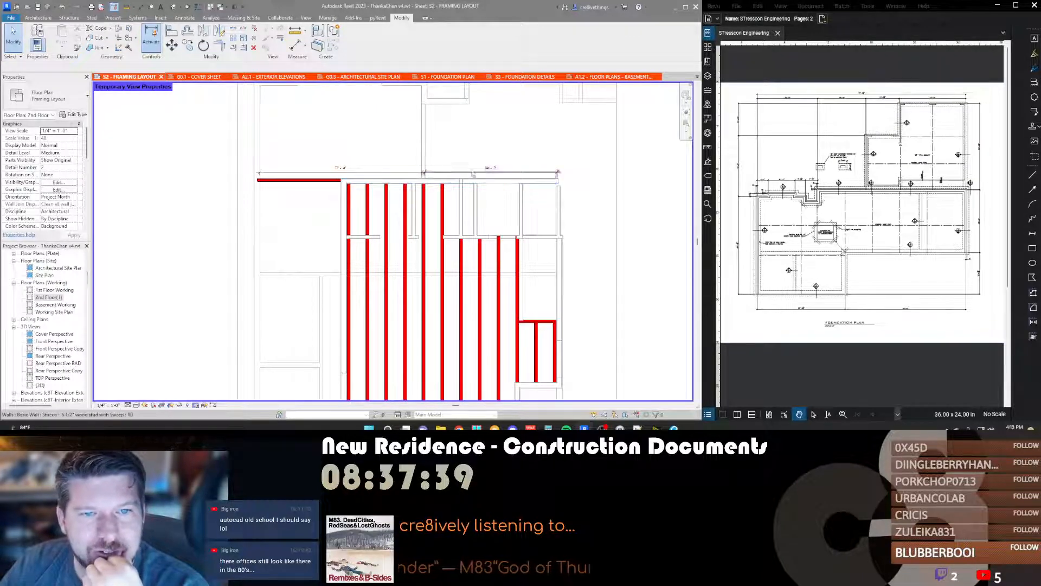
{"action": "left_click", "coordinate": [476, 174]}
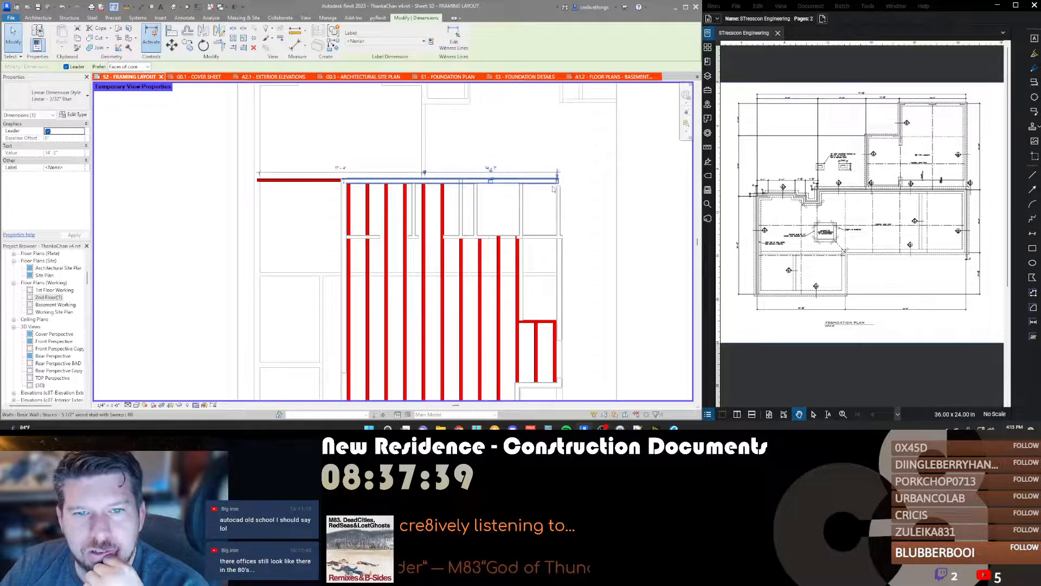
{"action": "key", "text": "Delete"}
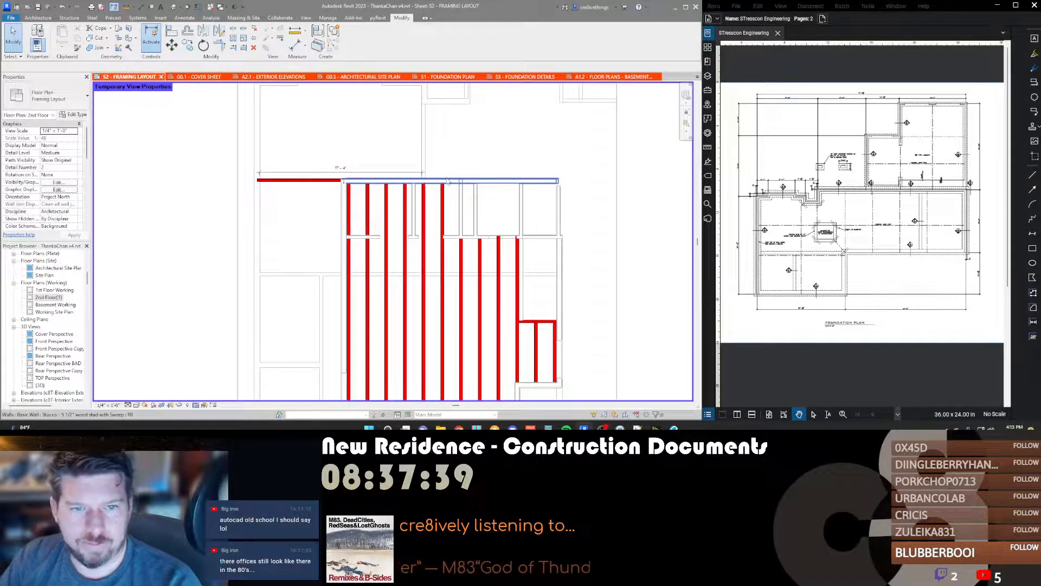
Step: Temporarily hide the wall that covers the LVL beam along the framing's upper edge
{"action": "left_click", "coordinate": [448, 180]}
{"action": "key", "text": "h"}
{"action": "key", "text": "h"}
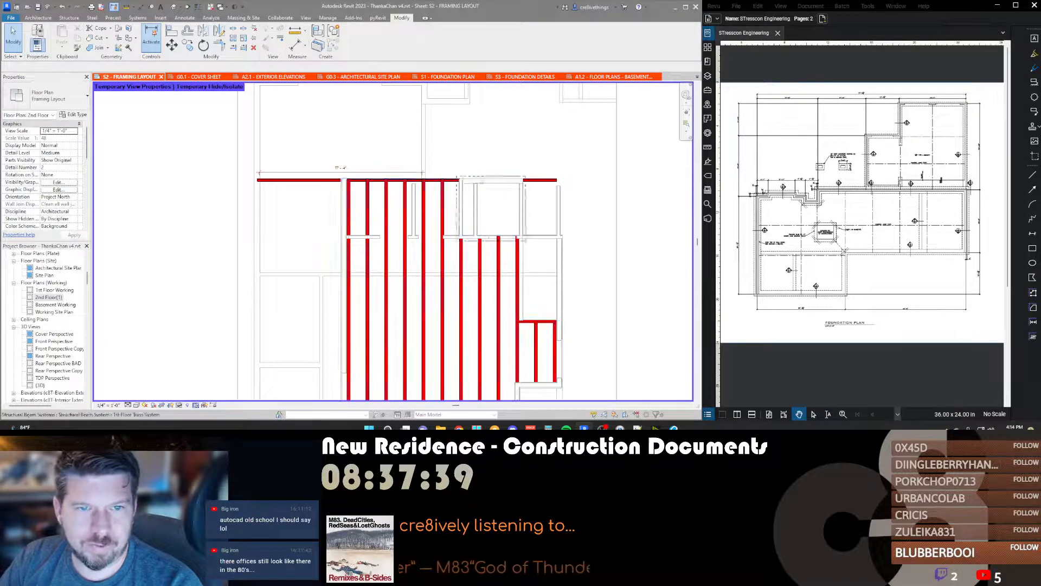
Step: Shorten the upper LVL beam so its inner end stops at the near wall of the elevator shaft
{"action": "left_click", "coordinate": [546, 180]}
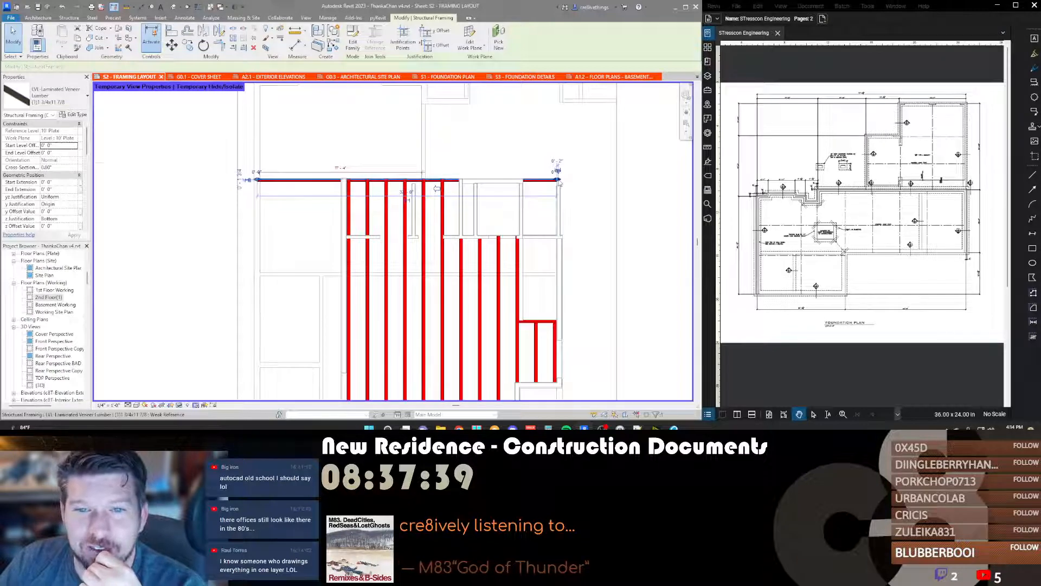
{"action": "scroll", "coordinate": [558, 182], "scroll_direction": "up", "scroll_amount": 3}
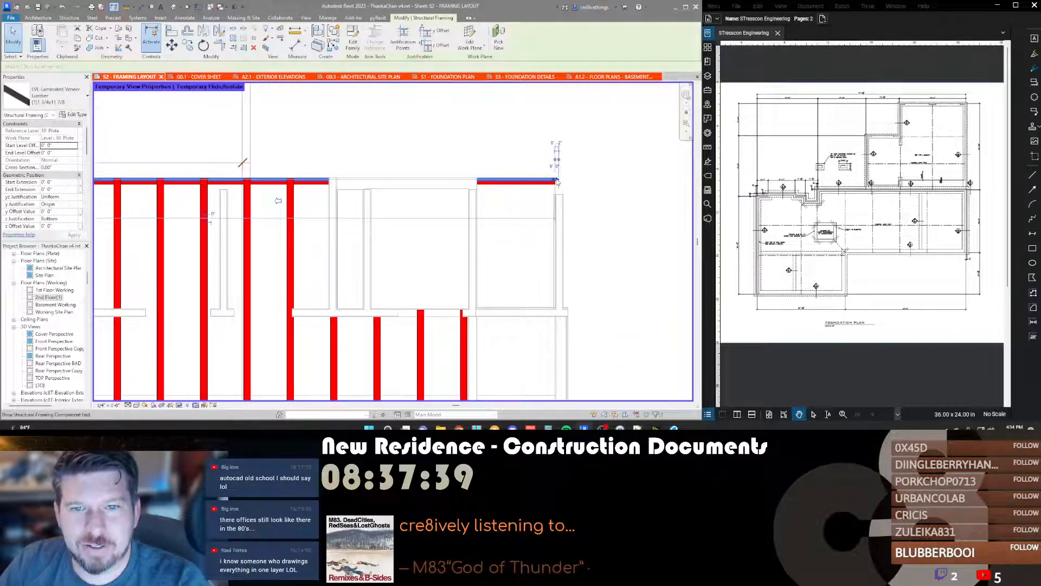
{"action": "left_click_drag", "start_coordinate": [556, 179], "coordinate": [440, 180]}
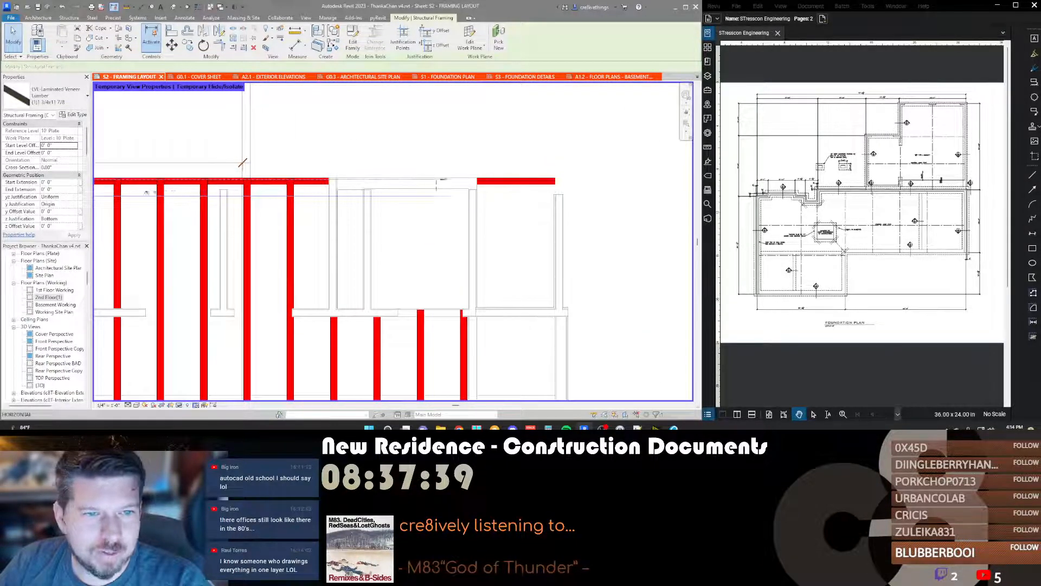
{"action": "left_click_drag", "start_coordinate": [329, 180], "coordinate": [331, 180]}
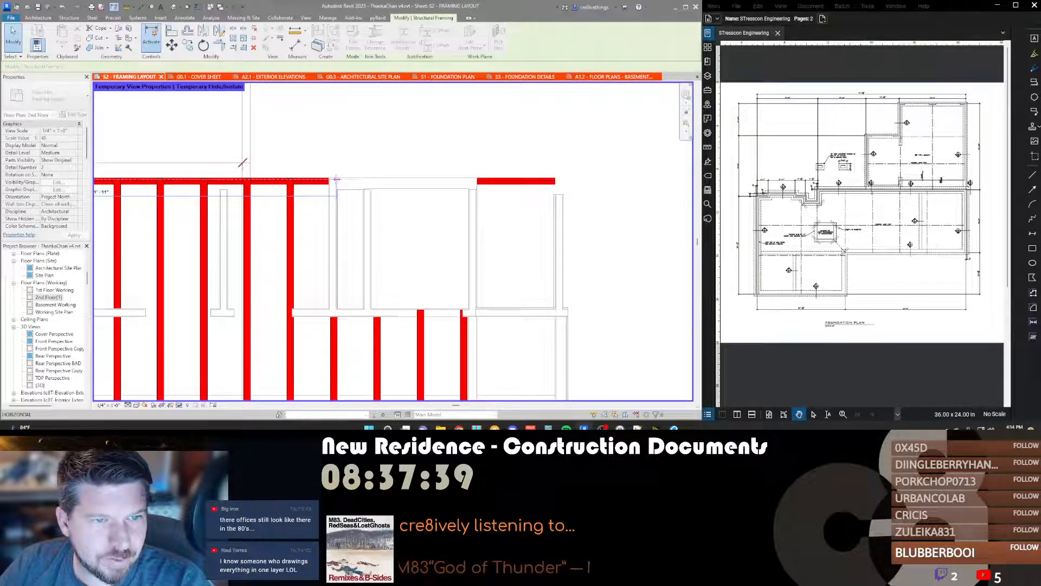
Step: Try to pull the lower LVL beam's inner end back to the elevator shaft's near wall, and undo the attempt
{"action": "left_click", "coordinate": [553, 181]}
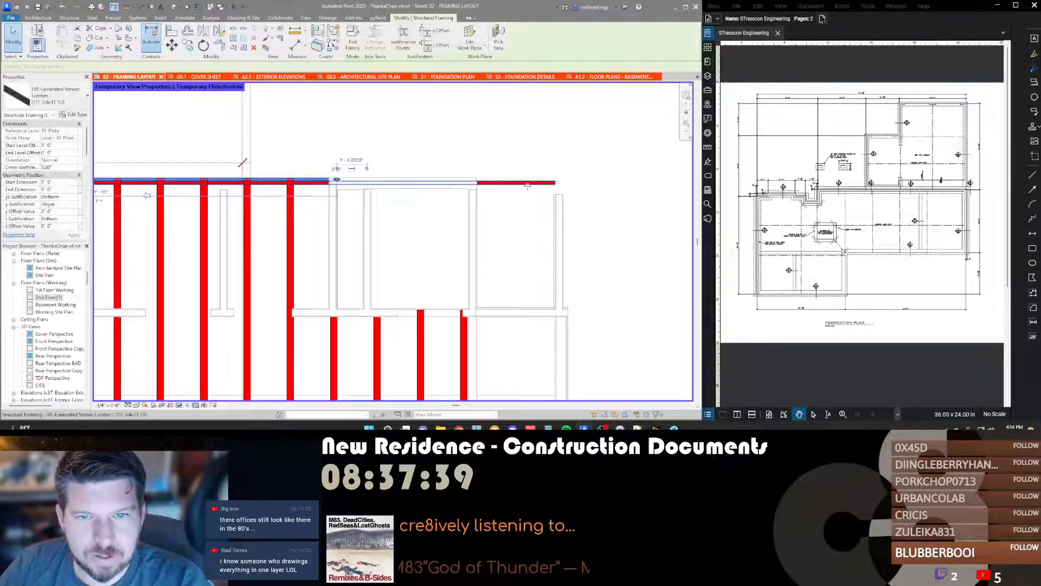
{"action": "left_click_drag", "start_coordinate": [556, 184], "coordinate": [434, 189]}
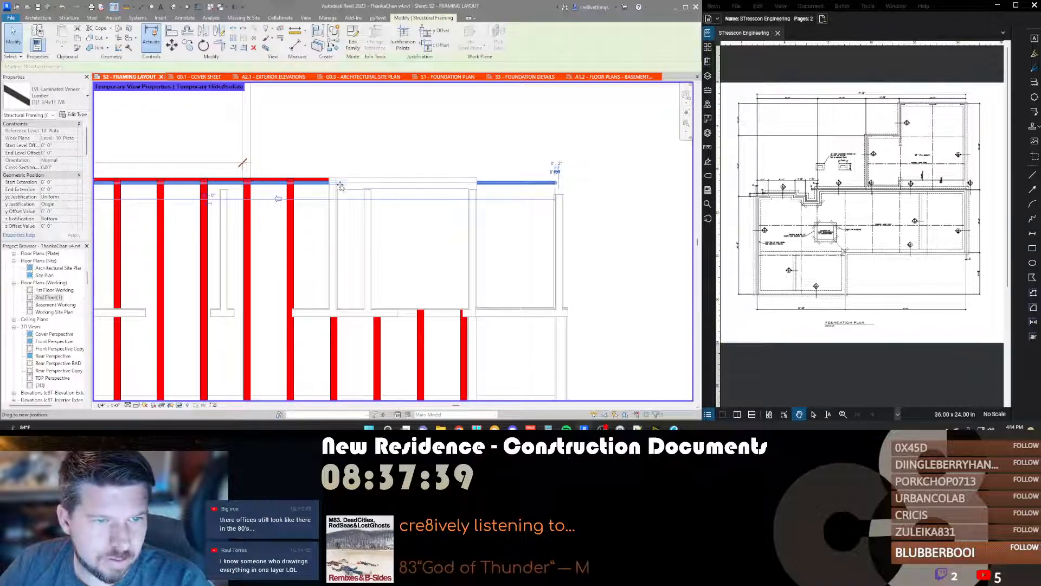
{"action": "left_click_drag", "start_coordinate": [340, 186], "coordinate": [337, 184]}
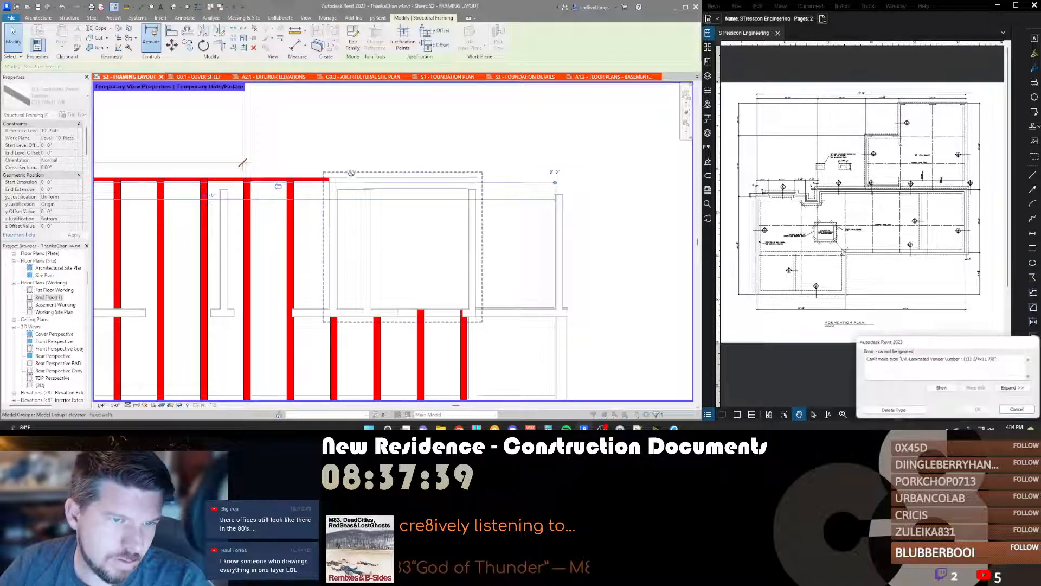
{"action": "key", "text": "ctrl+z"}
Step: Shorten the lower LVL beam so its inner end lines up with the upper one at the elevator shaft wall
{"action": "left_click", "coordinate": [395, 187]}
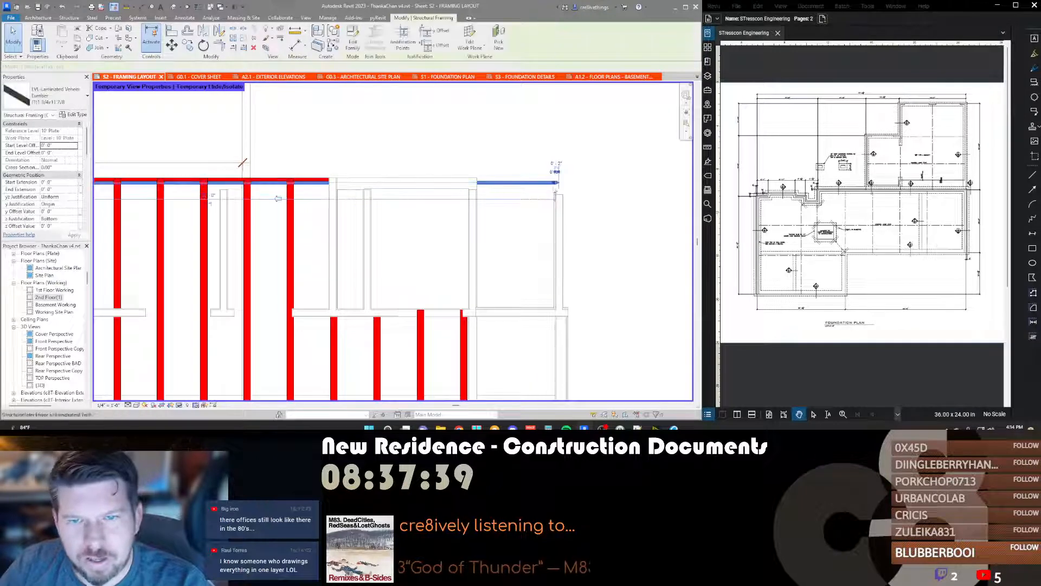
{"action": "left_click_drag", "start_coordinate": [556, 183], "coordinate": [336, 183]}
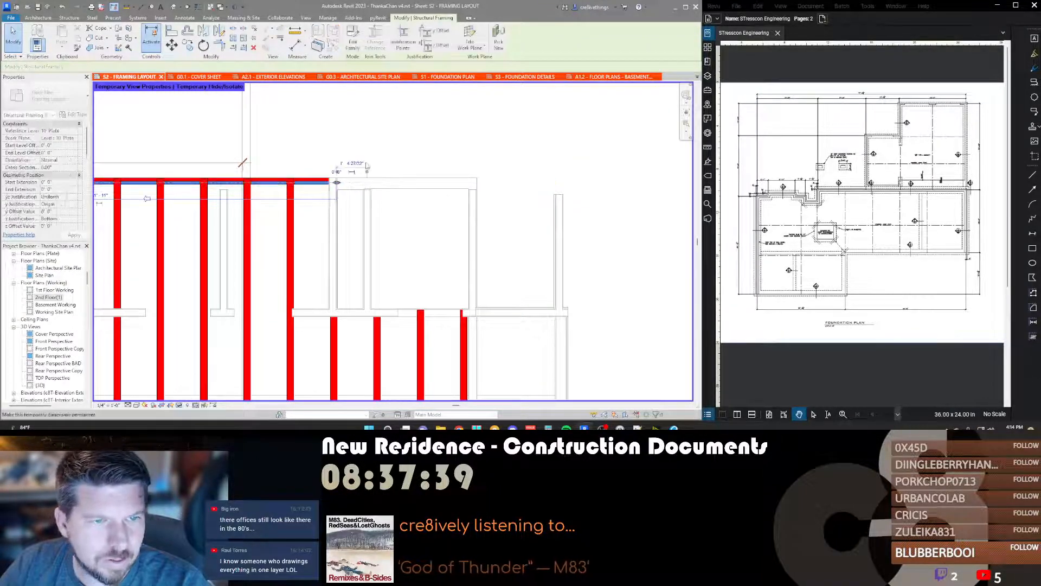
{"action": "left_click", "coordinate": [391, 137]}
Step: Examine the floor trusses beside the elevator shaft and how they relate to the LVL beams' inner end
{"action": "scroll", "coordinate": [391, 138], "scroll_direction": "down", "scroll_amount": 4}
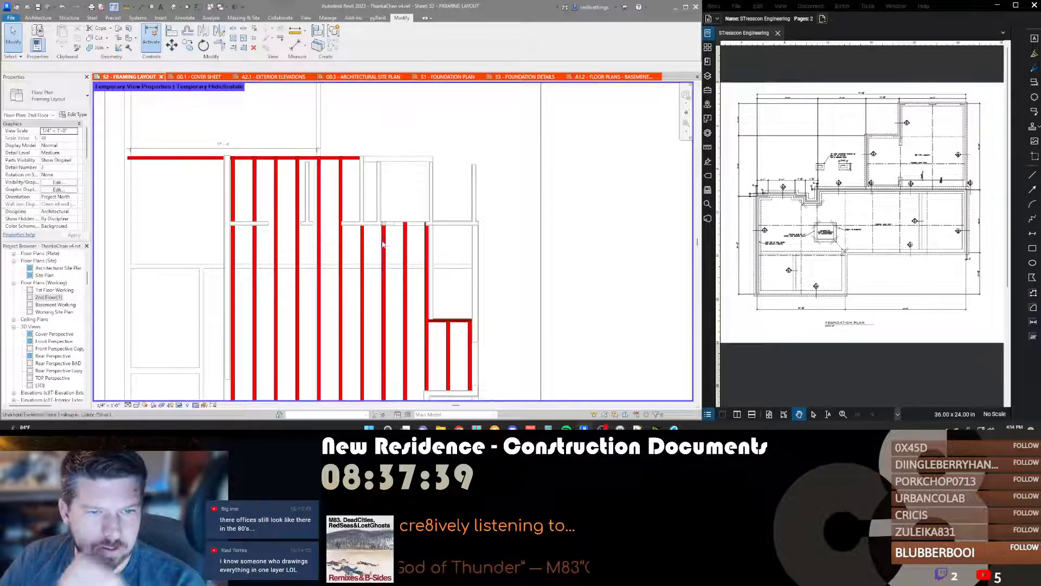
{"action": "scroll", "coordinate": [390, 239], "scroll_direction": "down", "scroll_amount": 3}
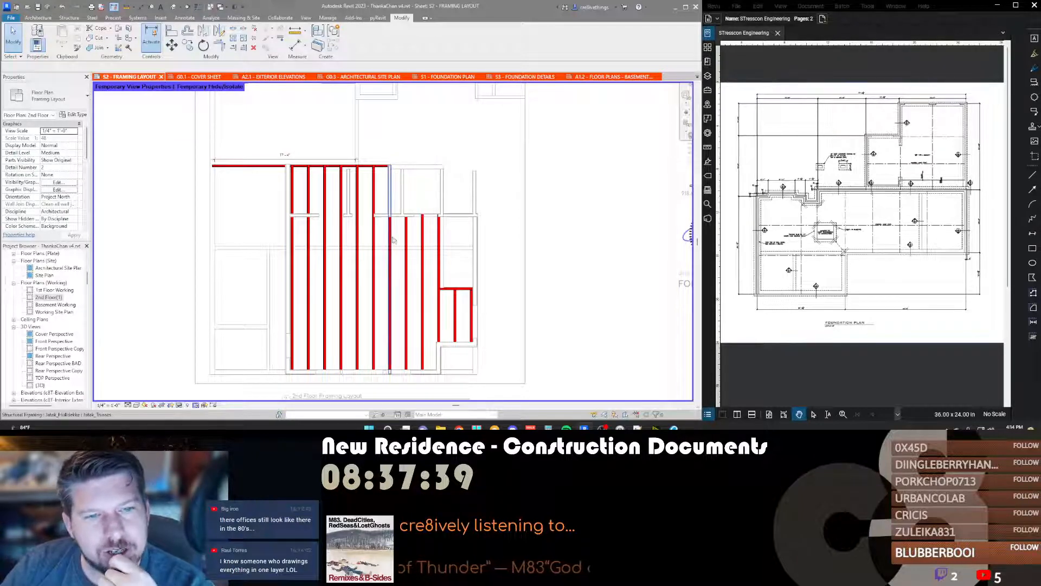
{"action": "left_click", "coordinate": [391, 182]}
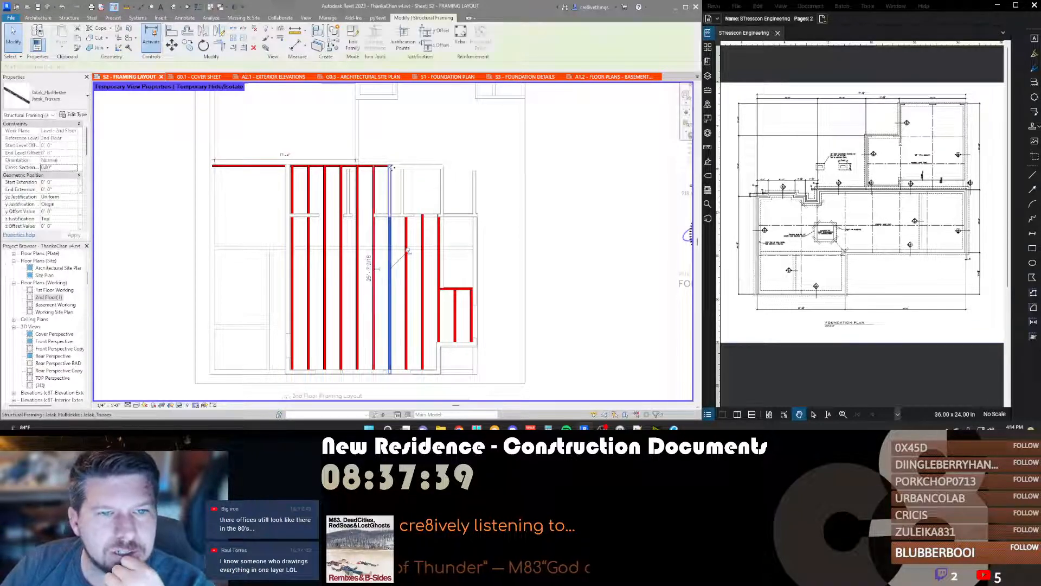
{"action": "left_click", "coordinate": [406, 240]}
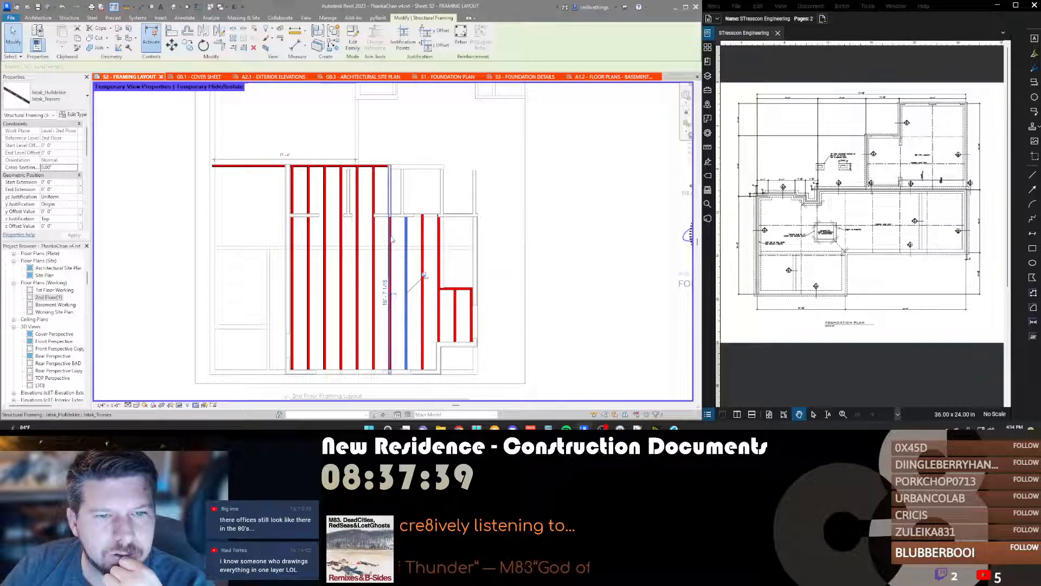
{"action": "left_click", "coordinate": [390, 241]}
{"action": "left_click", "coordinate": [398, 239]}
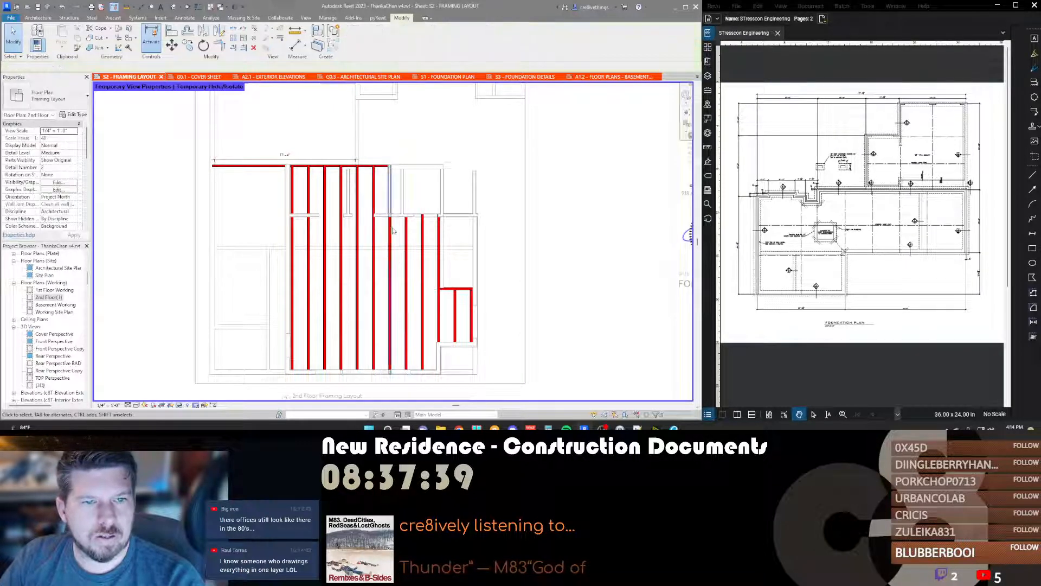
{"action": "scroll", "coordinate": [379, 167], "scroll_direction": "up", "scroll_amount": 3}
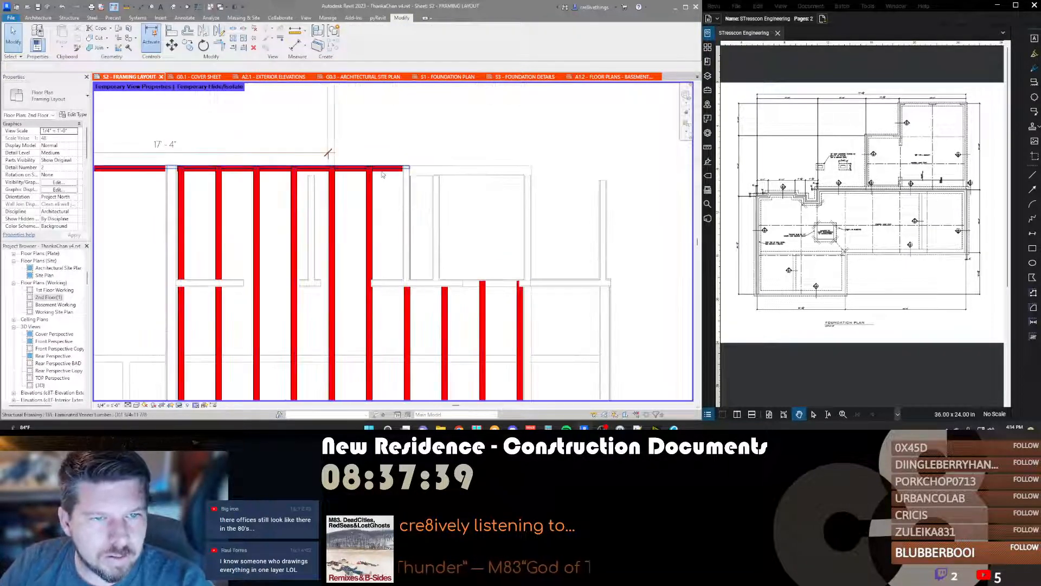
{"action": "left_click", "coordinate": [383, 169]}
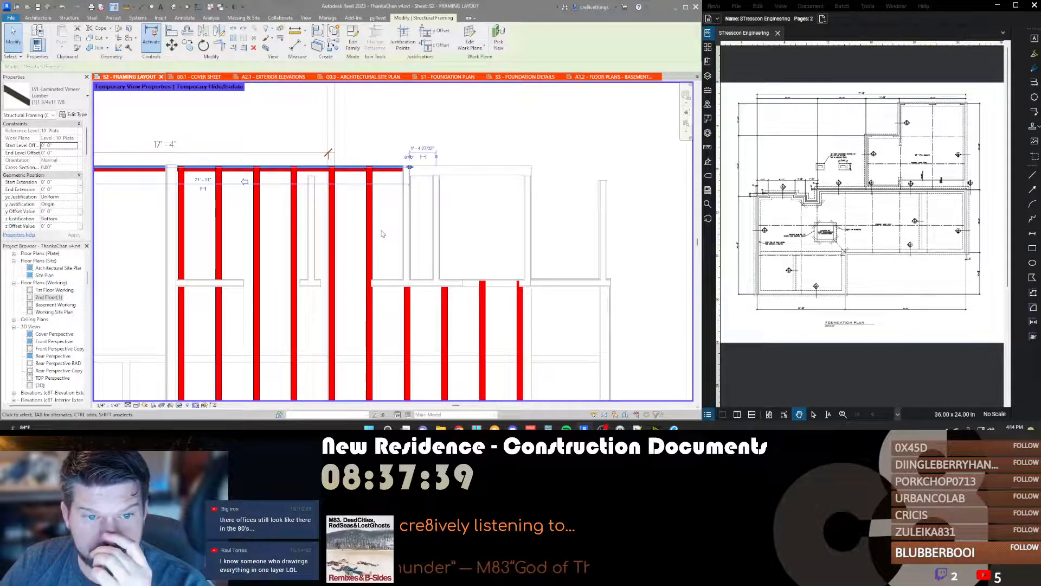
Step: Examine how the floor truss below the elevator shaft lines up with the shaft walls and the doubled LVL beam
{"action": "scroll", "coordinate": [396, 245], "scroll_direction": "down", "scroll_amount": 3}
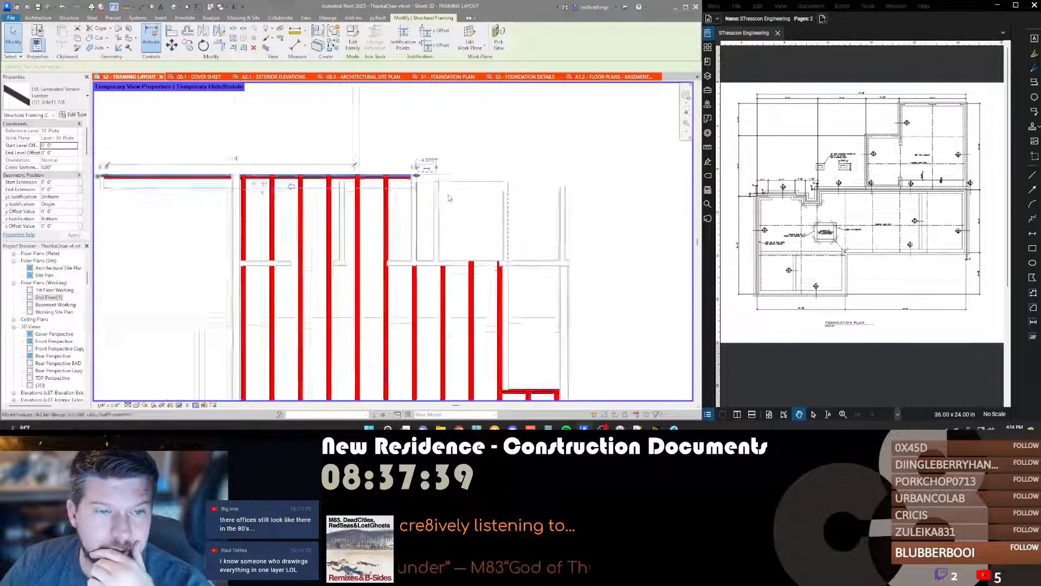
{"action": "key", "text": "Escape"}
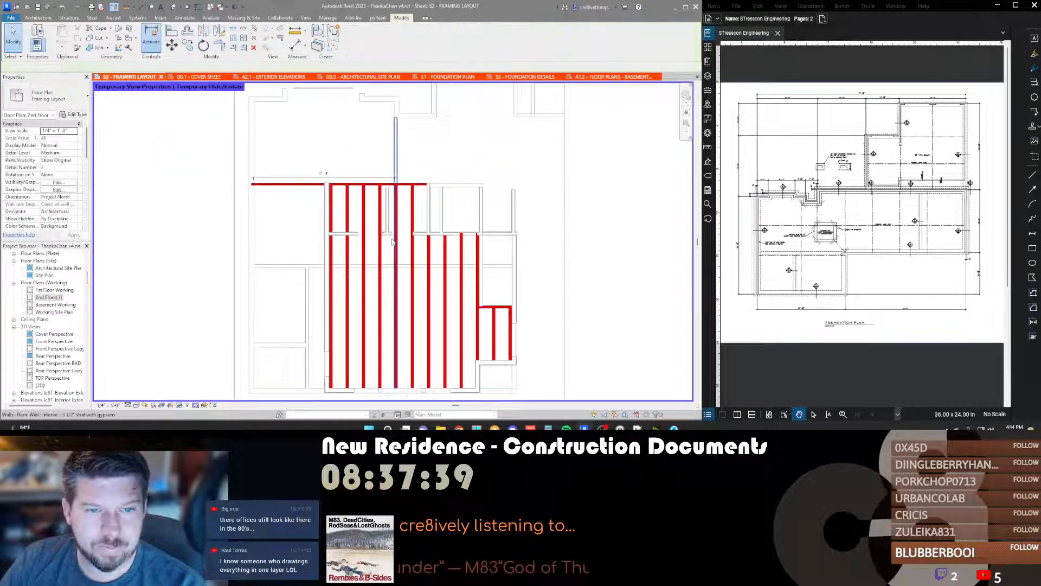
{"action": "scroll", "coordinate": [432, 237], "scroll_direction": "up", "scroll_amount": 2}
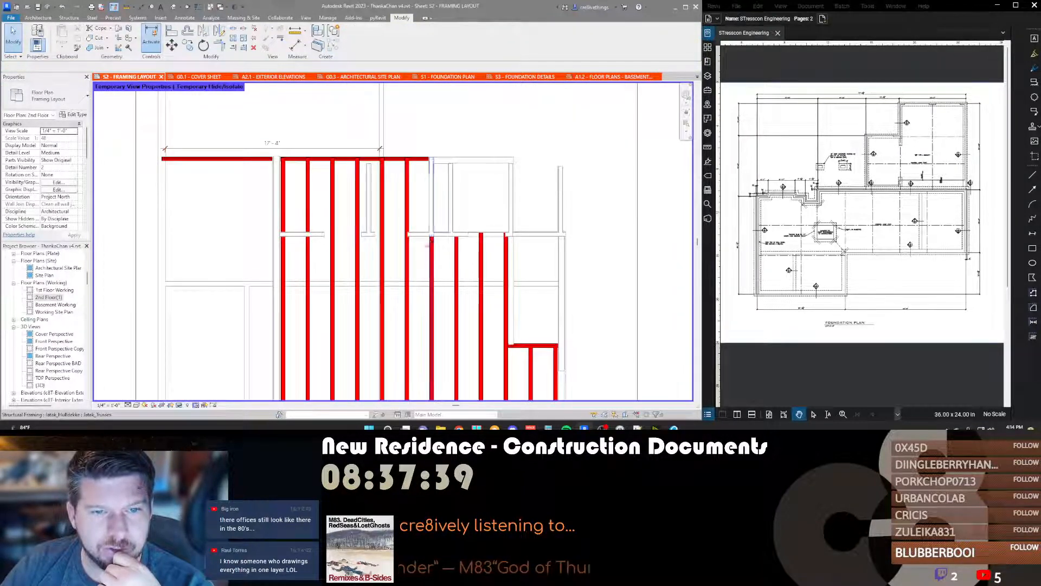
{"action": "left_click", "coordinate": [432, 258]}
{"action": "scroll", "coordinate": [434, 249], "scroll_direction": "up", "scroll_amount": 7}
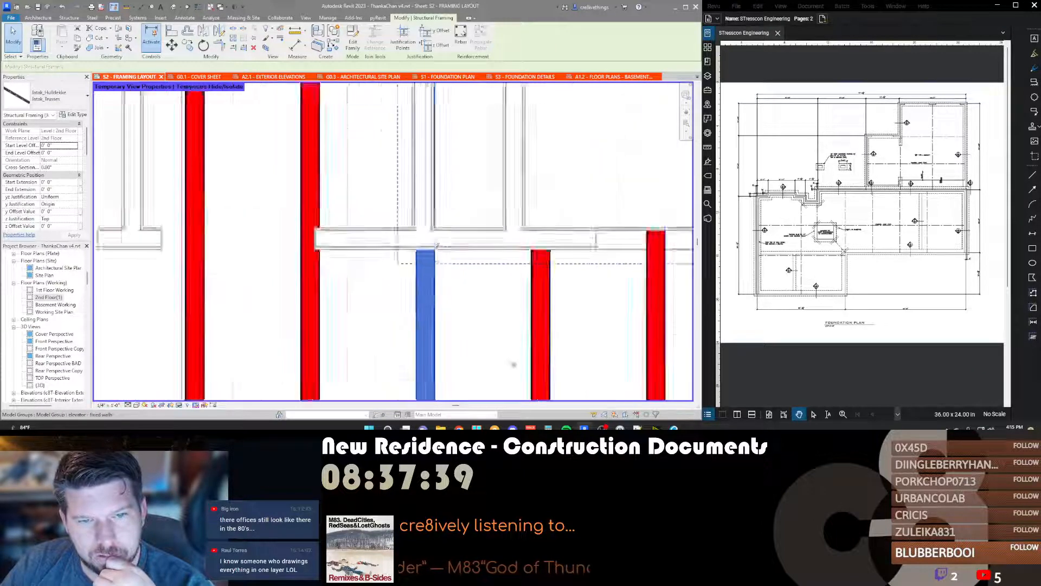
{"action": "scroll", "coordinate": [436, 244], "scroll_direction": "down", "scroll_amount": 5}
{"action": "key", "text": "Escape"}
{"action": "middle_click_drag", "start_coordinate": [434, 189], "coordinate": [460, 200]}
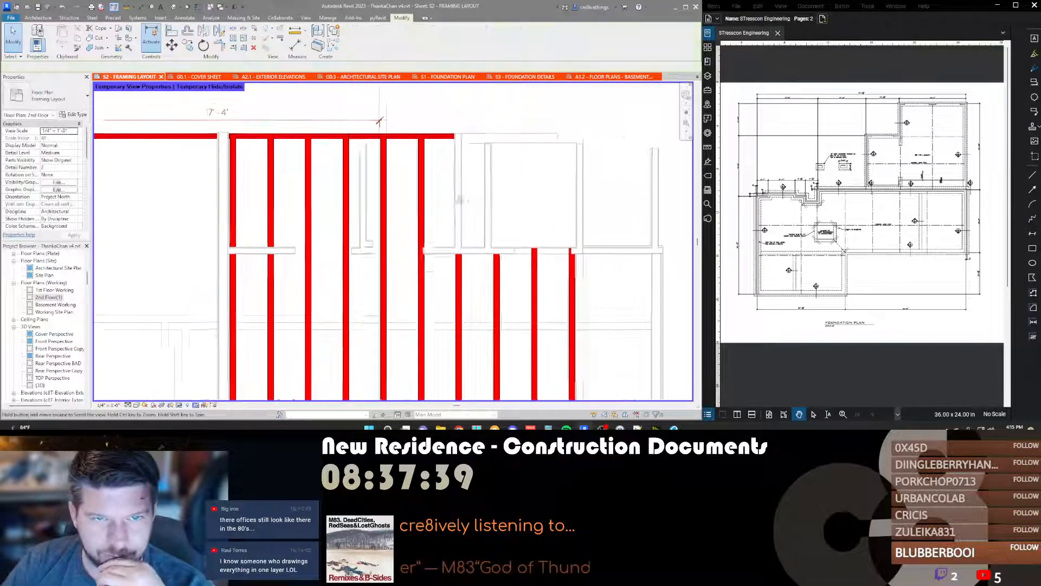
{"action": "scroll", "coordinate": [457, 199], "scroll_direction": "down", "scroll_amount": 3}
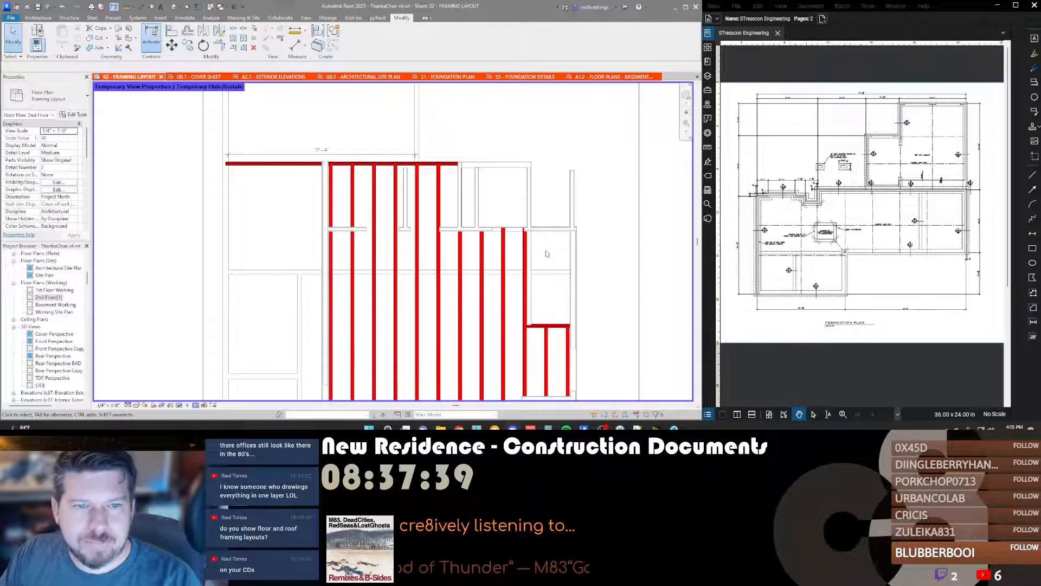
{"action": "scroll", "coordinate": [374, 206], "scroll_direction": "down", "scroll_amount": 3}
{"action": "scroll", "coordinate": [370, 194], "scroll_direction": "up", "scroll_amount": 4}
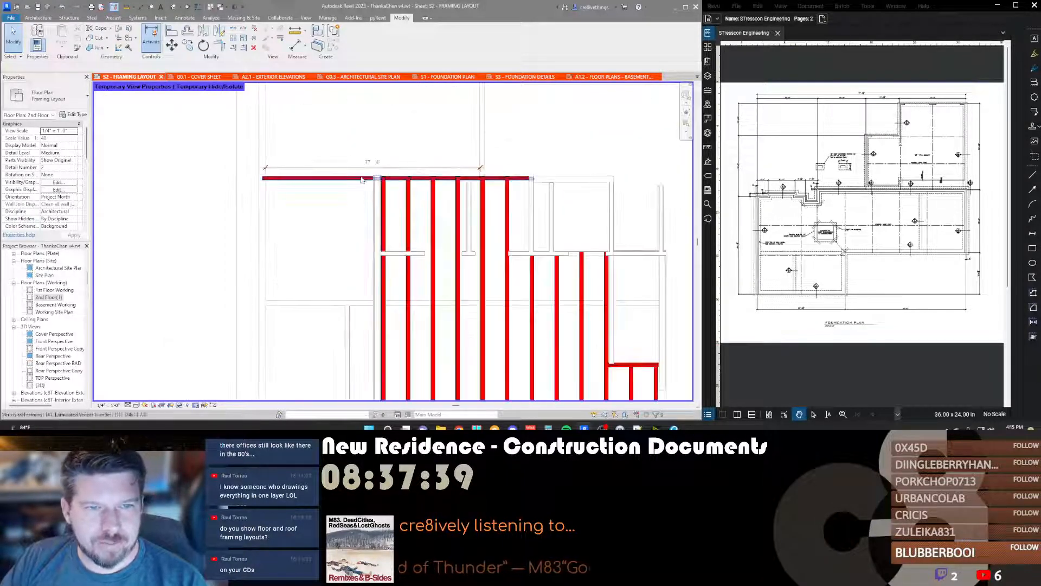
{"action": "scroll", "coordinate": [364, 182], "scroll_direction": "up", "scroll_amount": 4}
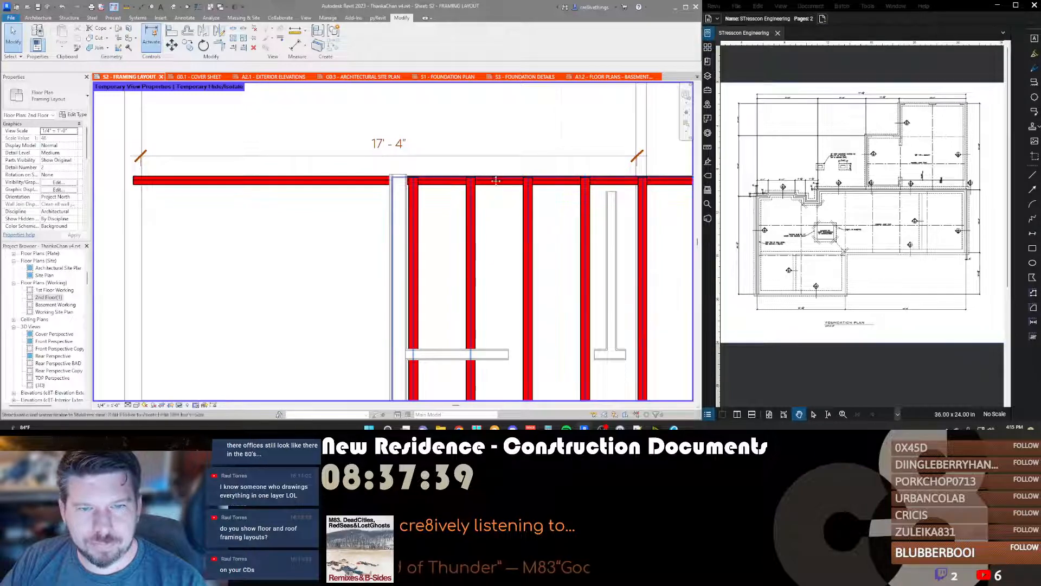
{"action": "scroll", "coordinate": [361, 177], "scroll_direction": "down", "scroll_amount": 6}
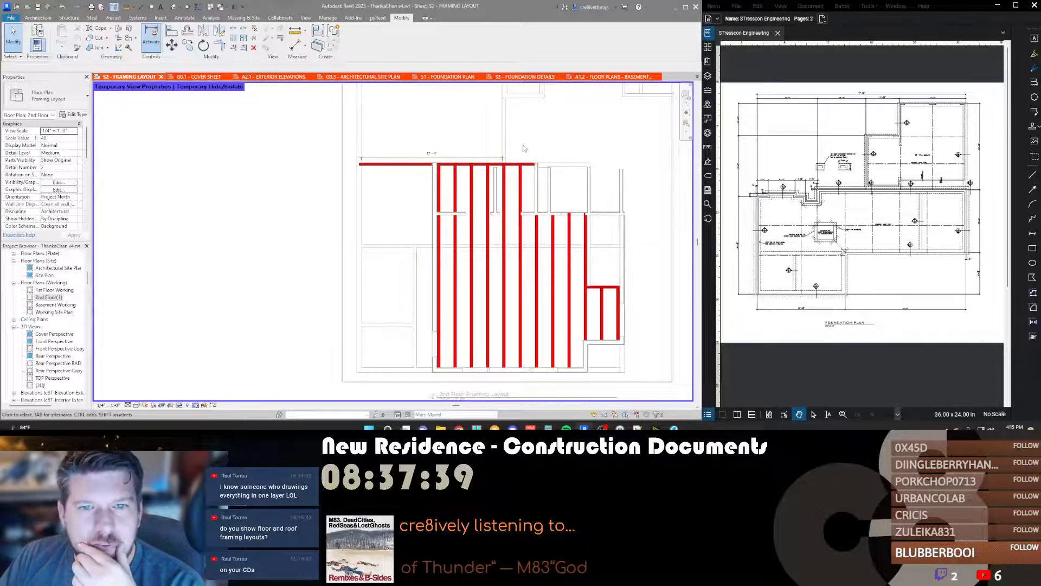
Step: Extend the dimension string above the LVL beams with a segment to the elevator shaft wall, and reset the temporary hide/isolate
{"action": "scroll", "coordinate": [523, 148], "scroll_direction": "up", "scroll_amount": 3}
{"action": "left_click", "coordinate": [487, 168]}
{"action": "left_click_drag", "start_coordinate": [488, 169], "coordinate": [550, 186]}
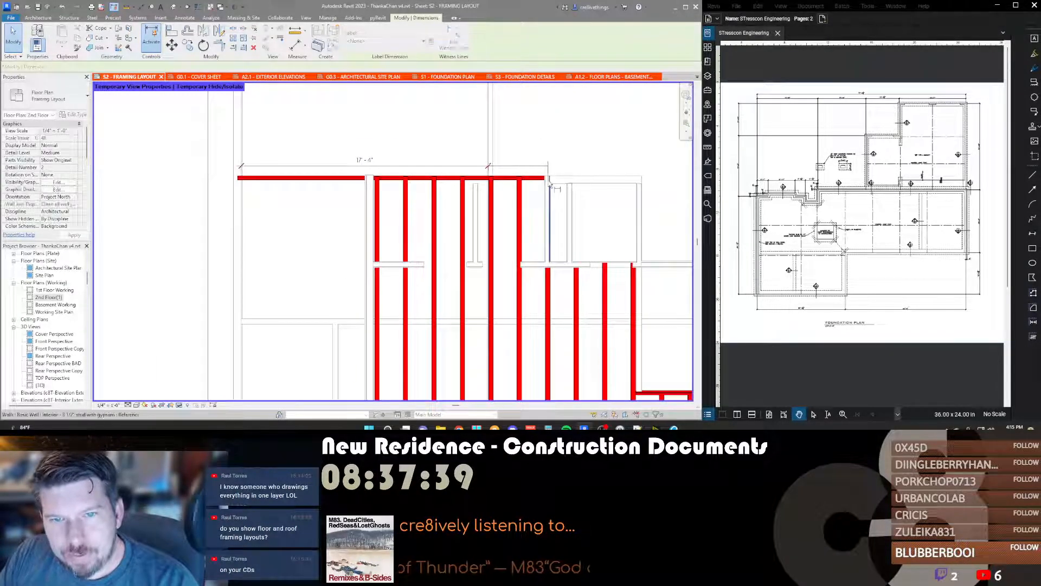
{"action": "scroll", "coordinate": [551, 185], "scroll_direction": "up", "scroll_amount": 5}
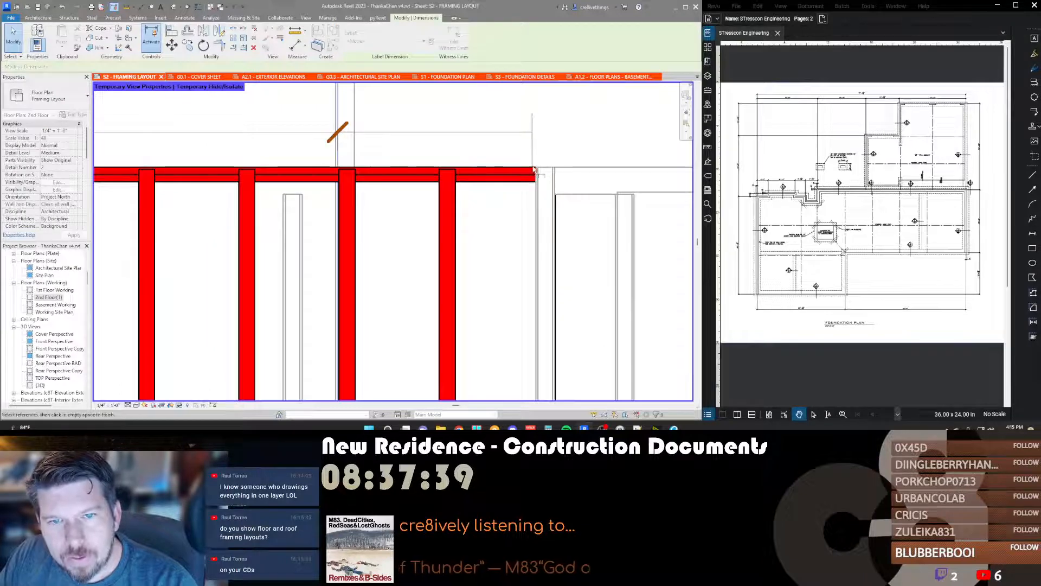
{"action": "left_click", "coordinate": [544, 203]}
{"action": "key", "text": "d"}
{"action": "key", "text": "i"}
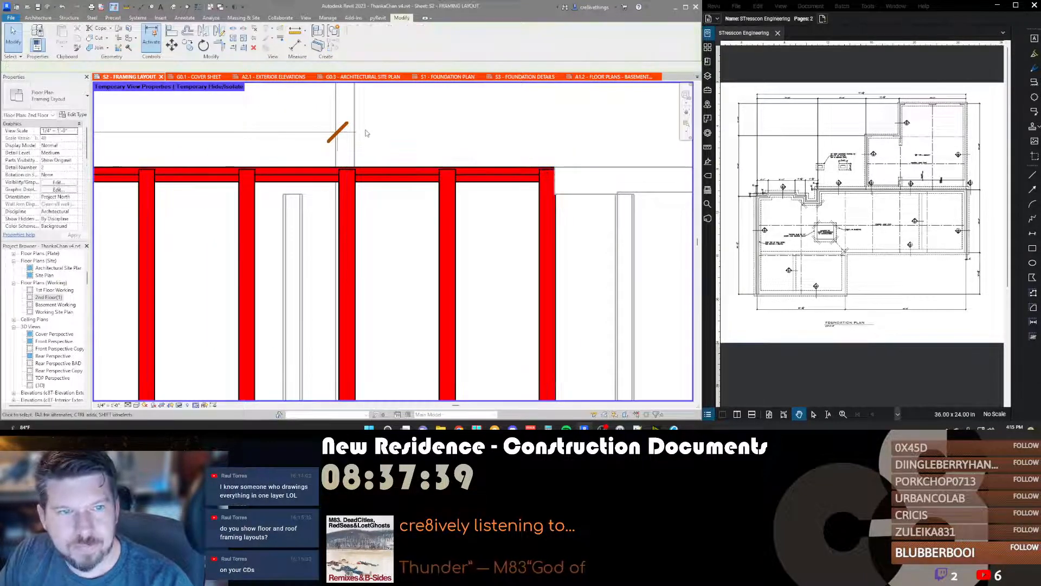
{"action": "left_click", "coordinate": [554, 173]}
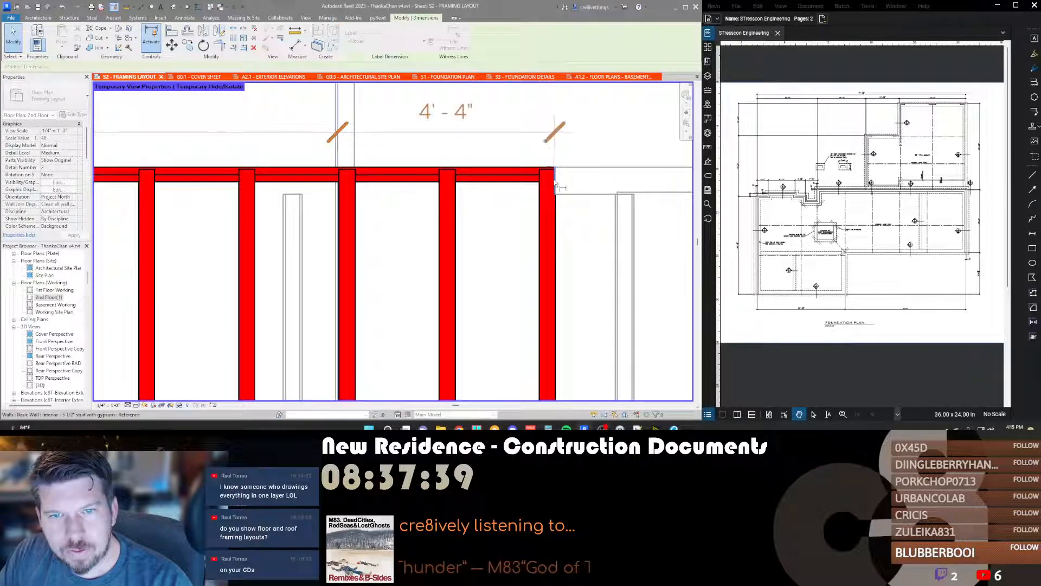
{"action": "left_click", "coordinate": [578, 153]}
{"action": "scroll", "coordinate": [577, 154], "scroll_direction": "down", "scroll_amount": 5}
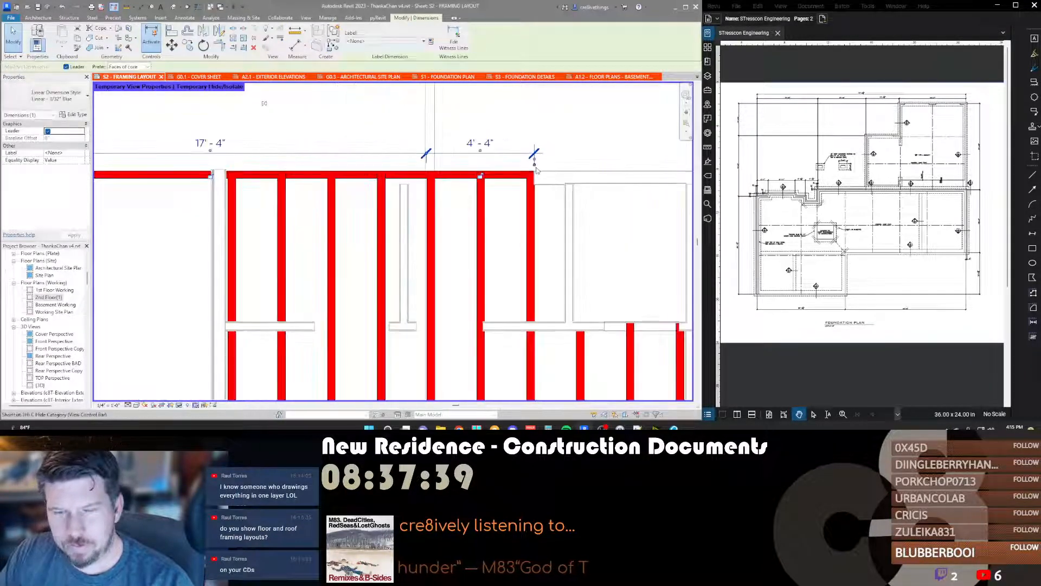
{"action": "key", "text": "Escape"}
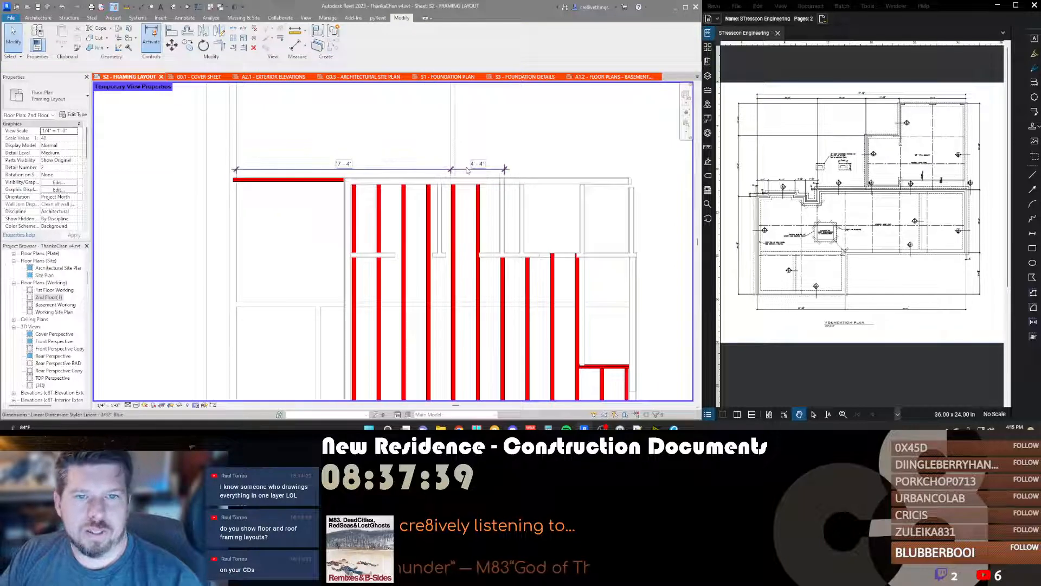
Step: Try to add a copied full-length floor truss next to the one bordering the short trusses, and undo the copy
{"action": "scroll", "coordinate": [464, 171], "scroll_direction": "up", "scroll_amount": 3}
{"action": "scroll", "coordinate": [463, 175], "scroll_direction": "down", "scroll_amount": 3}
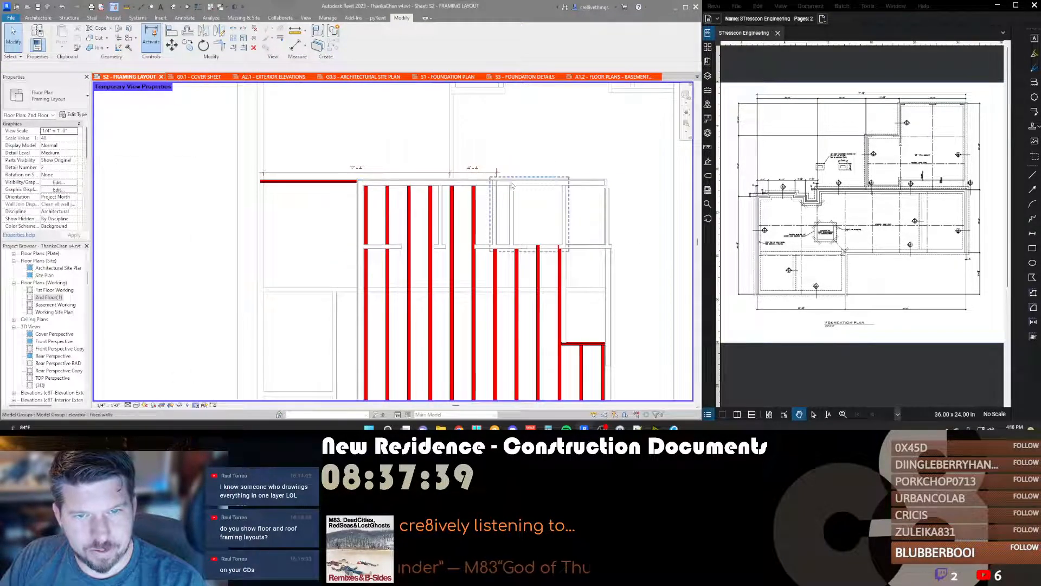
{"action": "scroll", "coordinate": [312, 187], "scroll_direction": "down", "scroll_amount": 2}
{"action": "scroll", "coordinate": [485, 295], "scroll_direction": "up", "scroll_amount": 5}
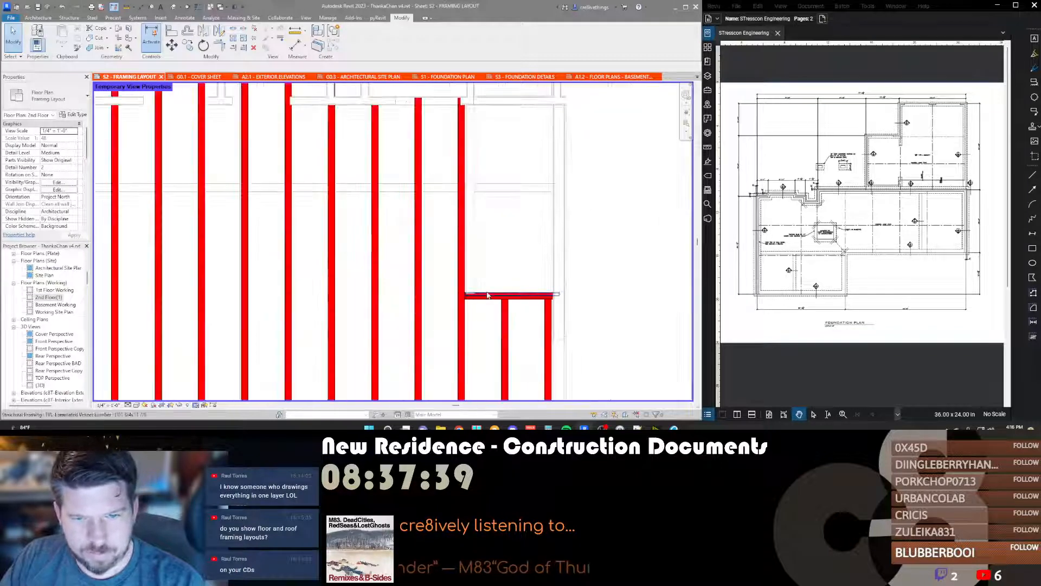
{"action": "middle_click_drag", "start_coordinate": [484, 295], "coordinate": [466, 227]}
{"action": "scroll", "coordinate": [466, 228], "scroll_direction": "down", "scroll_amount": 2}
{"action": "scroll", "coordinate": [465, 229], "scroll_direction": "down", "scroll_amount": 1}
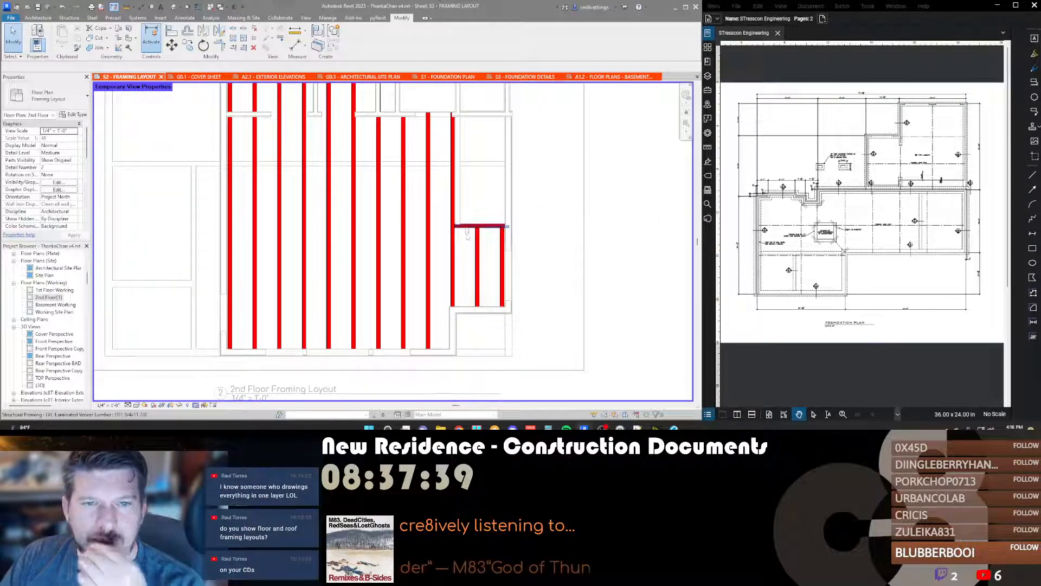
{"action": "left_click", "coordinate": [450, 259]}
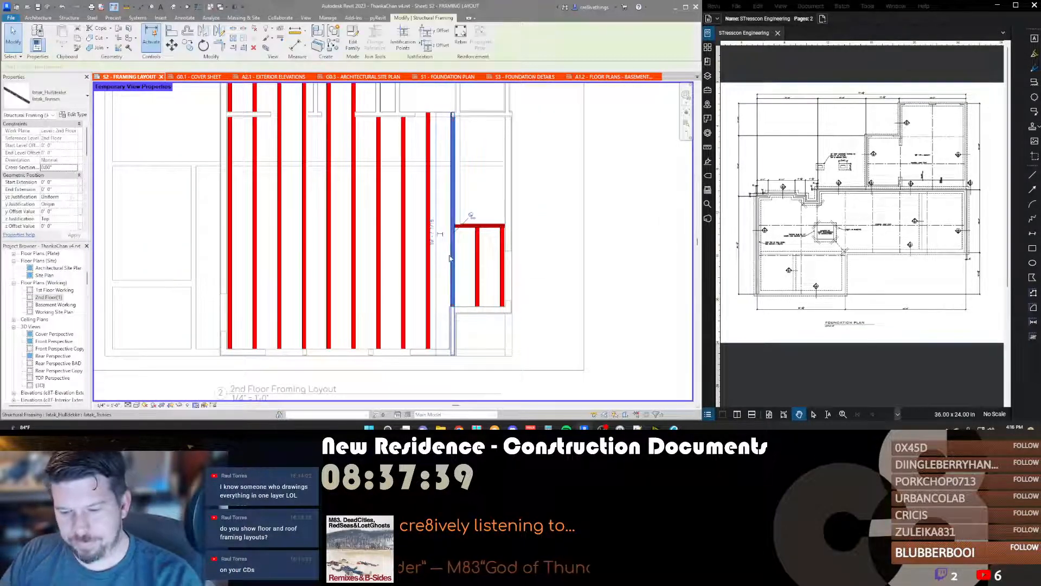
{"action": "left_click_drag", "start_coordinate": [462, 248], "coordinate": [452, 243]}
{"action": "left_click", "coordinate": [452, 242]}
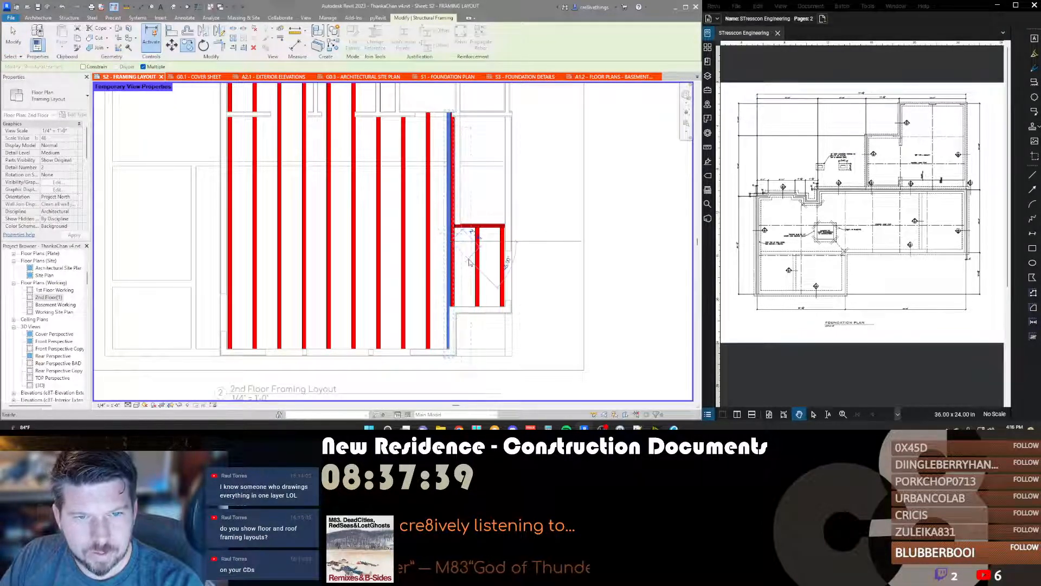
{"action": "key", "text": "Escape"}
{"action": "scroll", "coordinate": [305, 254], "scroll_direction": "up", "scroll_amount": 2}
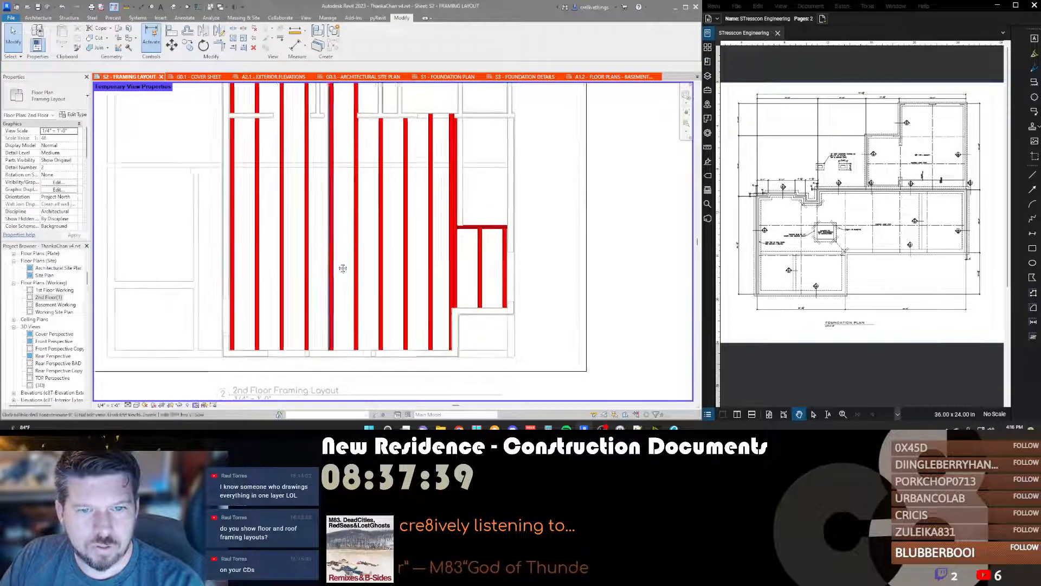
{"action": "scroll", "coordinate": [472, 255], "scroll_direction": "up", "scroll_amount": 2}
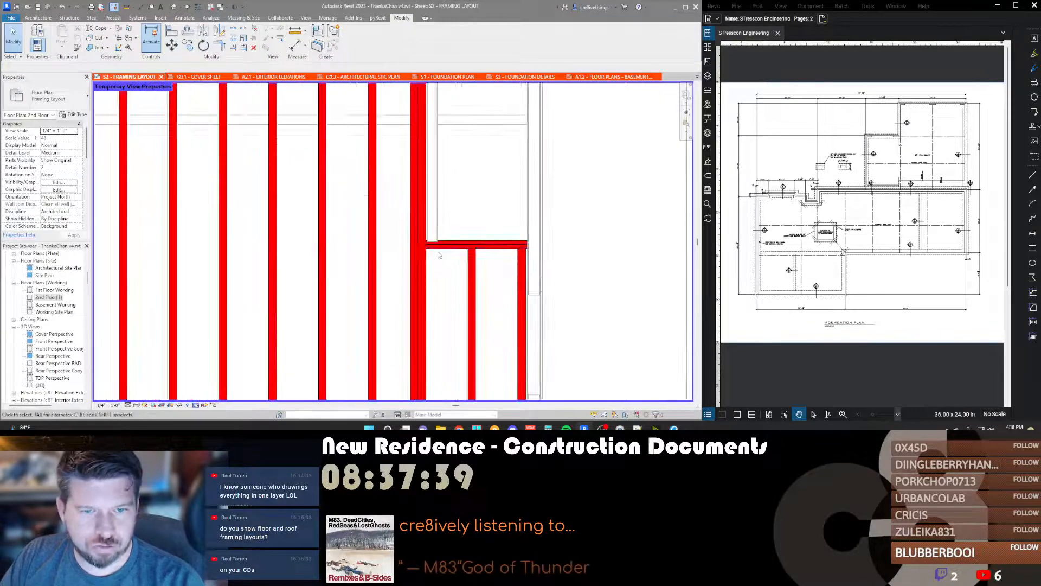
{"action": "scroll", "coordinate": [434, 255], "scroll_direction": "down", "scroll_amount": 2}
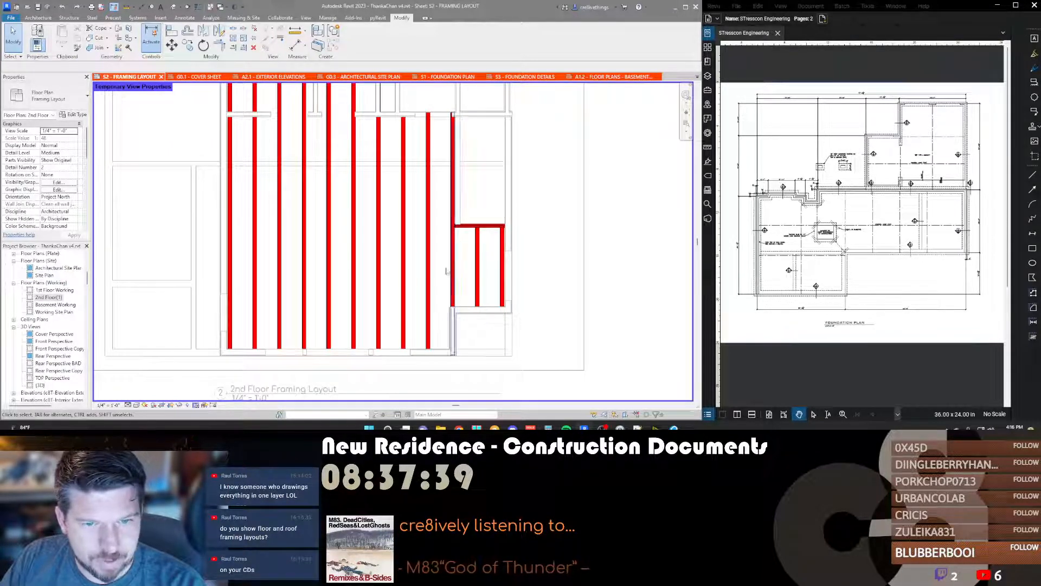
Step: Lower the upper edge of the 2nd Floor Framing Layout's crop region to just above the dimension string and return to the sheet
{"action": "scroll", "coordinate": [401, 298], "scroll_direction": "down", "scroll_amount": 2}
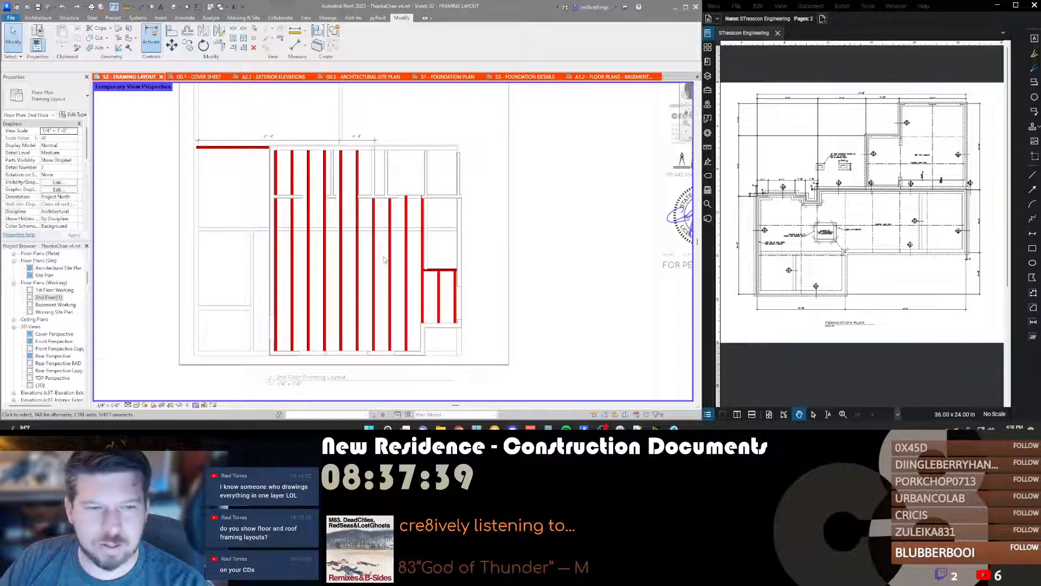
{"action": "scroll", "coordinate": [384, 260], "scroll_direction": "down", "scroll_amount": 2}
{"action": "scroll", "coordinate": [272, 250], "scroll_direction": "up", "scroll_amount": 4}
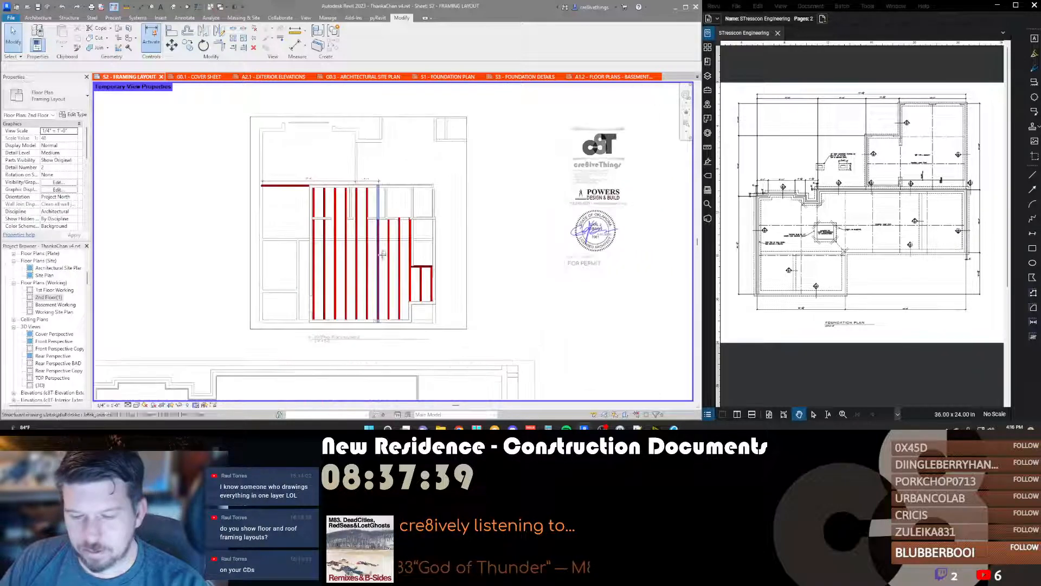
{"action": "double_click", "coordinate": [273, 250]}
{"action": "middle_click_drag", "start_coordinate": [351, 246], "coordinate": [404, 251]}
{"action": "scroll", "coordinate": [417, 253], "scroll_direction": "down", "scroll_amount": 2}
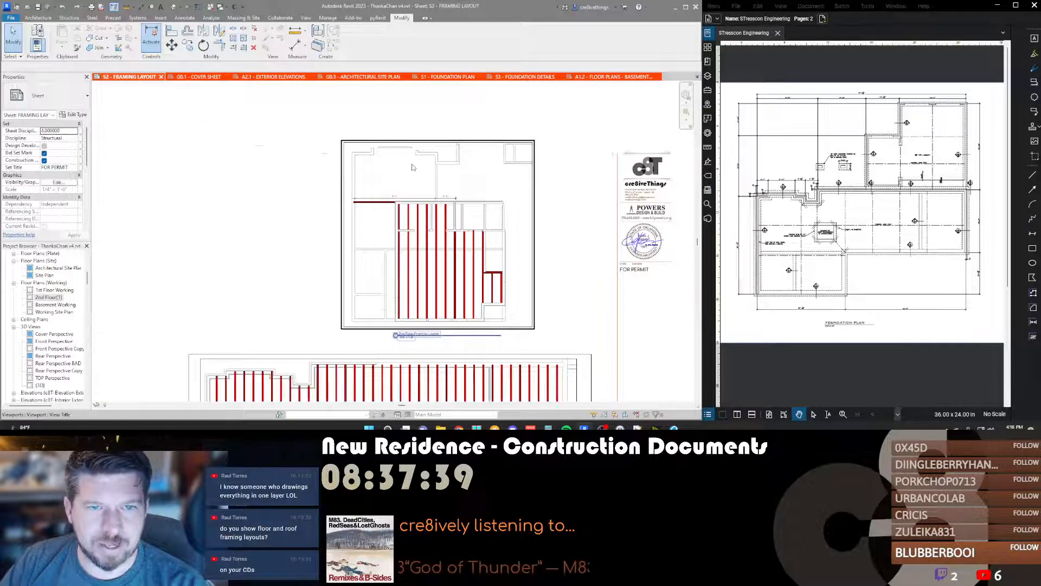
{"action": "scroll", "coordinate": [412, 168], "scroll_direction": "up", "scroll_amount": 2}
{"action": "double_click", "coordinate": [442, 143]}
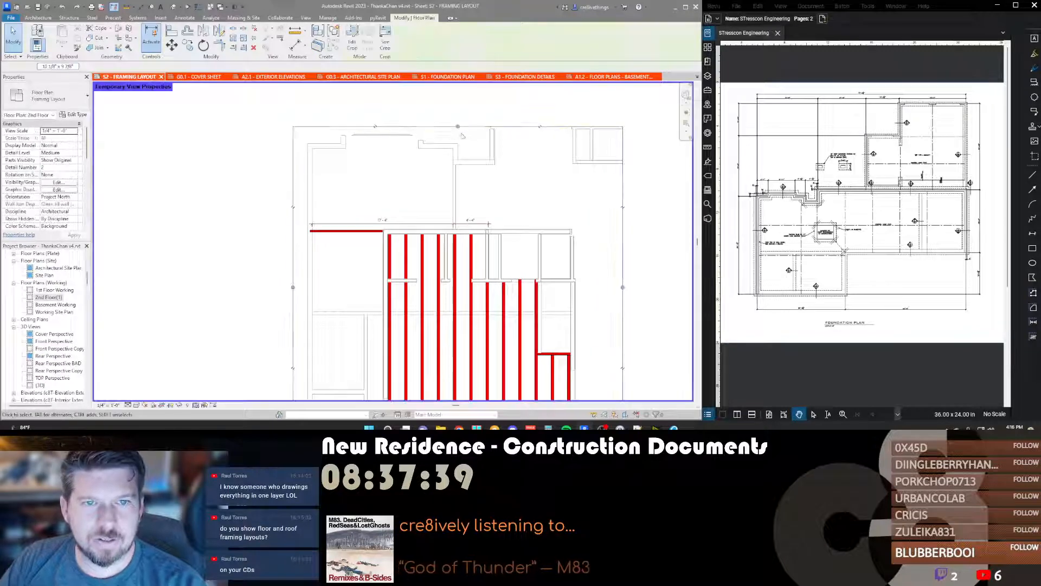
{"action": "left_click_drag", "start_coordinate": [458, 127], "coordinate": [458, 209]}
{"action": "left_click", "coordinate": [634, 248]}
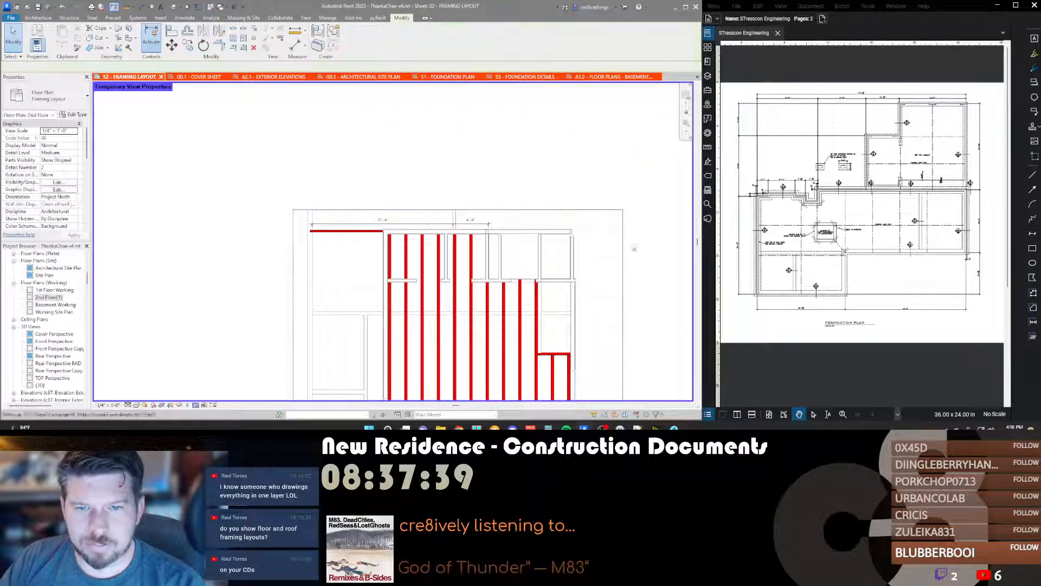
{"action": "double_click", "coordinate": [634, 247]}
{"action": "scroll", "coordinate": [364, 298], "scroll_direction": "down", "scroll_amount": 3}
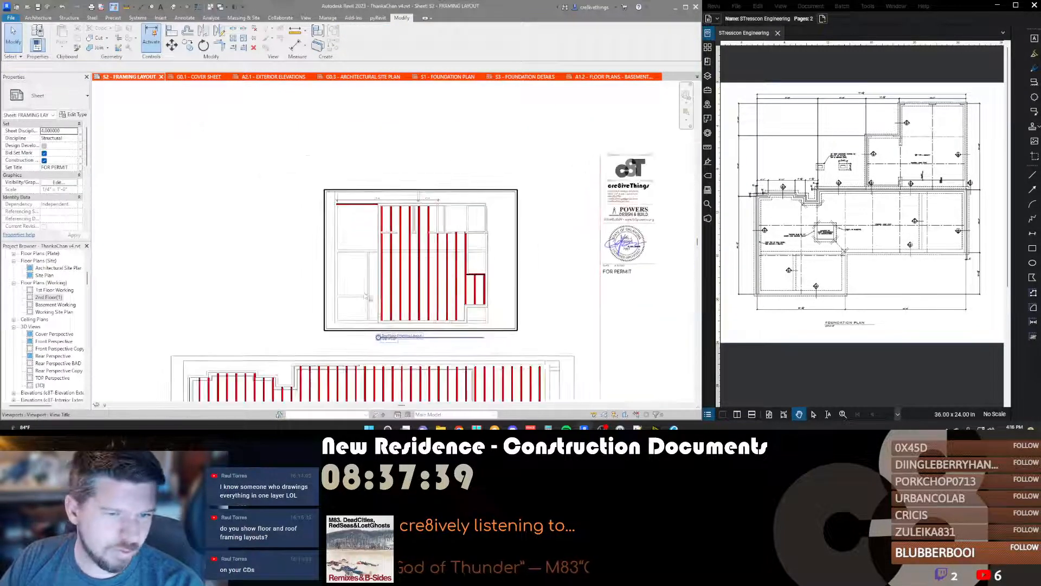
Step: Review the view properties of the 2nd Floor Framing Layout, including its extents and view template, and return to the sheet
{"action": "scroll", "coordinate": [380, 253], "scroll_direction": "up", "scroll_amount": 4}
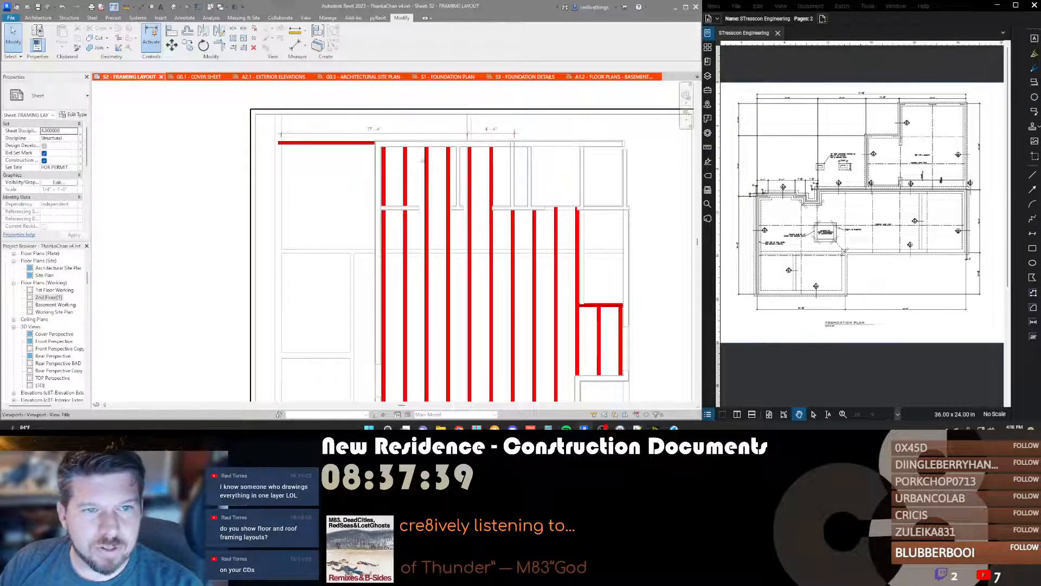
{"action": "double_click", "coordinate": [432, 145]}
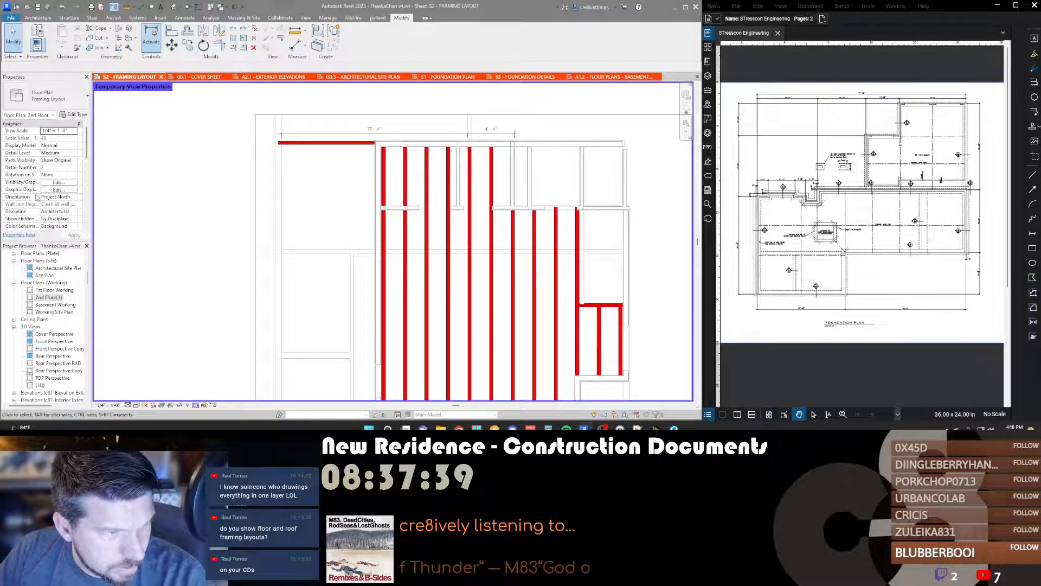
{"action": "scroll", "coordinate": [48, 217], "scroll_direction": "down", "scroll_amount": 5}
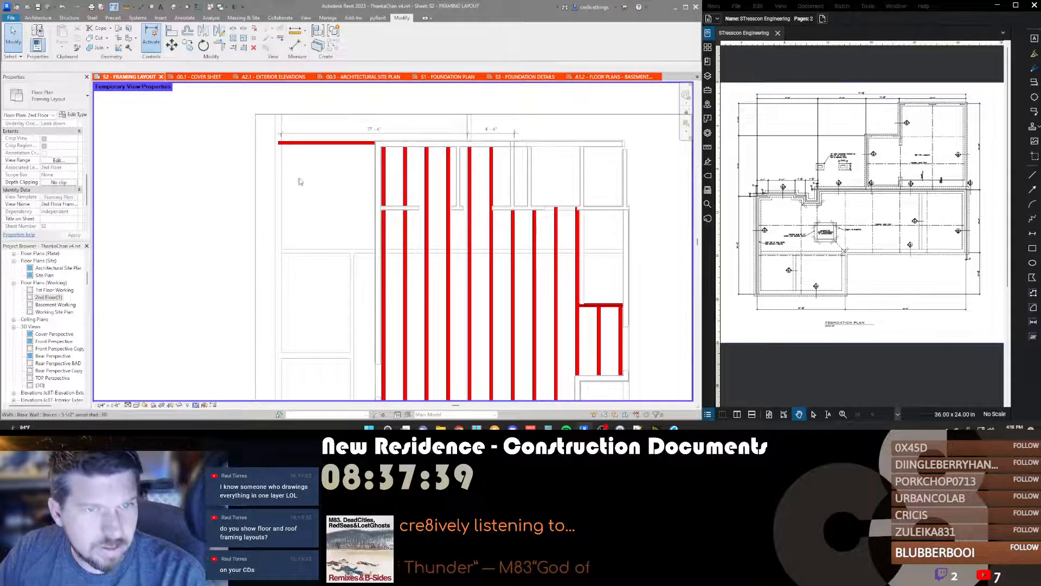
{"action": "scroll", "coordinate": [342, 183], "scroll_direction": "down", "scroll_amount": 1}
{"action": "double_click", "coordinate": [342, 184]}
{"action": "scroll", "coordinate": [343, 184], "scroll_direction": "down", "scroll_amount": 2}
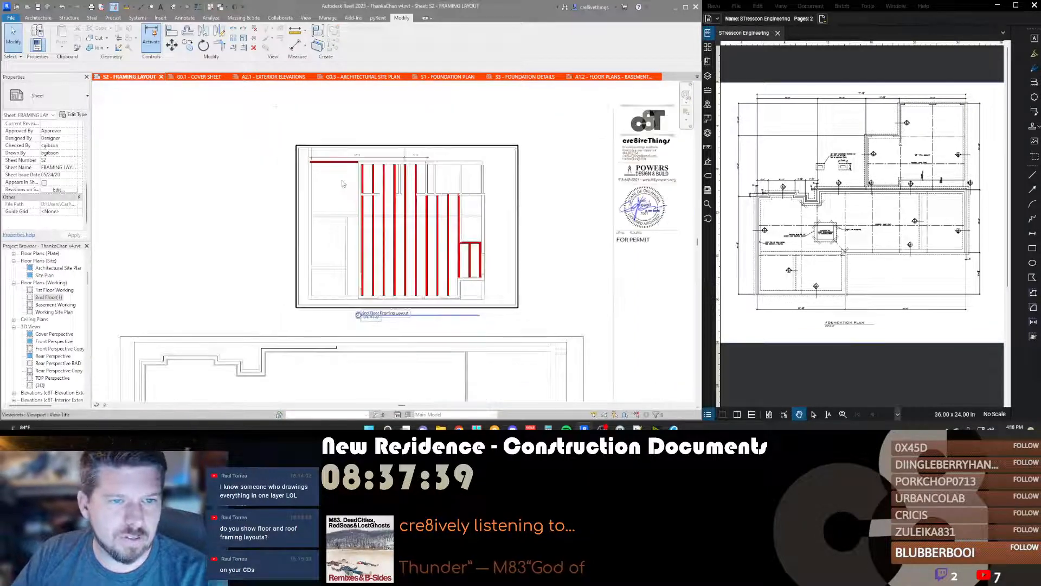
Step: Try deleting the 2nd Floor Framing Layout viewport from the sheet, and undo the deletion
{"action": "left_click", "coordinate": [337, 193]}
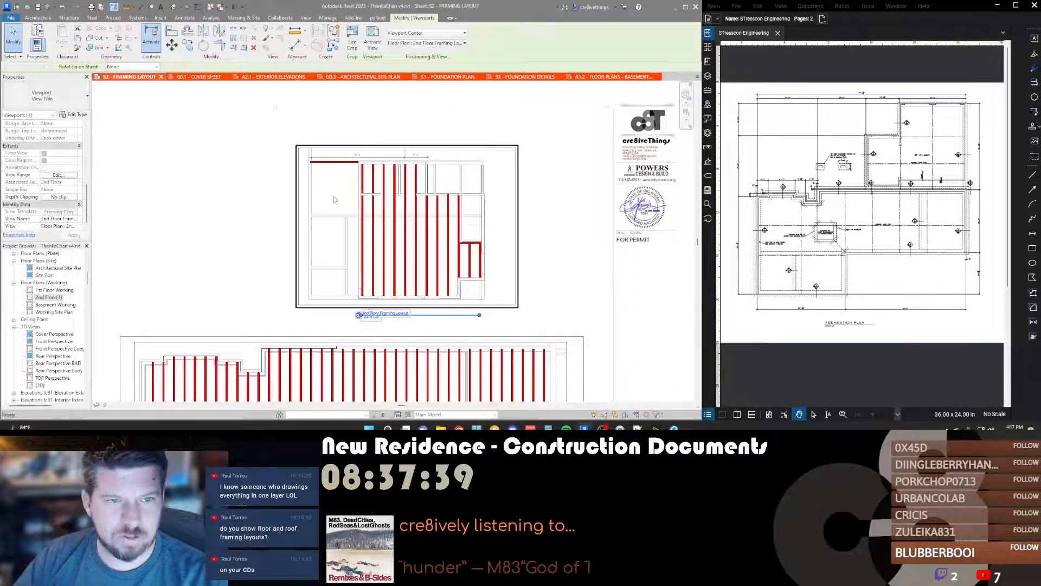
{"action": "key", "text": "Delete"}
{"action": "key", "text": "ctrl+z"}
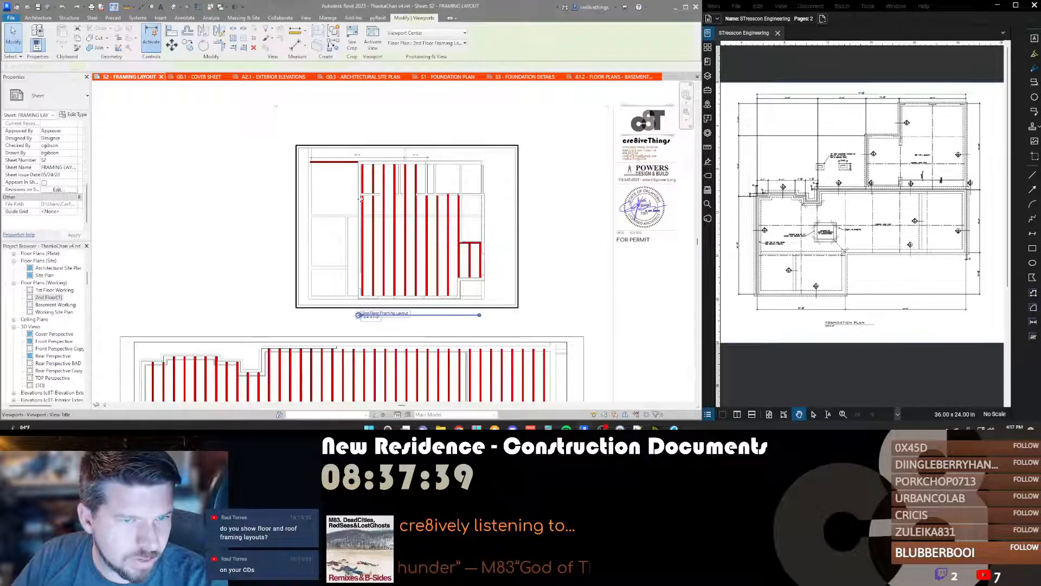
{"action": "left_click", "coordinate": [218, 228]}
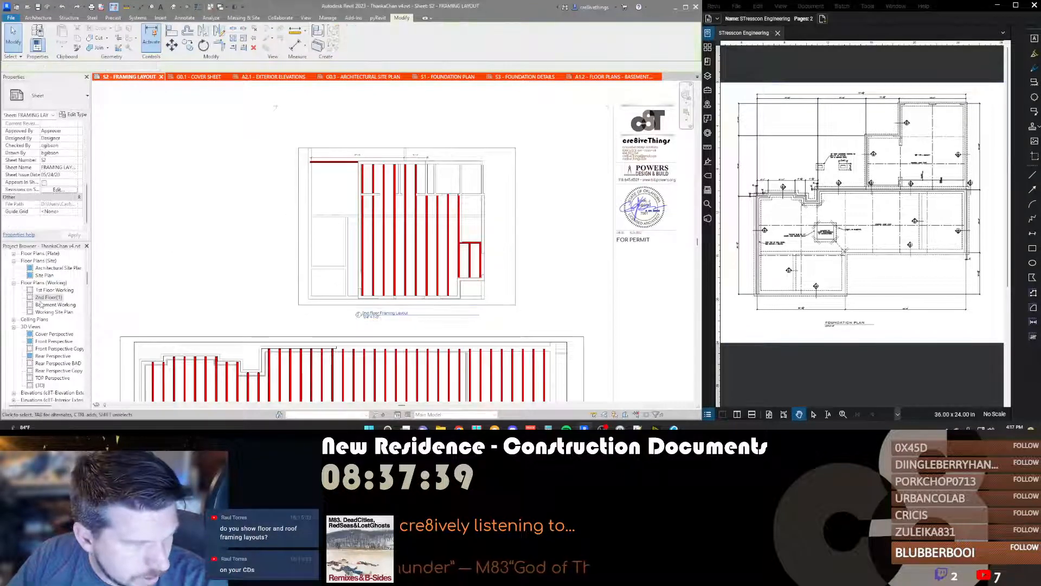
{"action": "scroll", "coordinate": [41, 305], "scroll_direction": "up", "scroll_amount": 1}
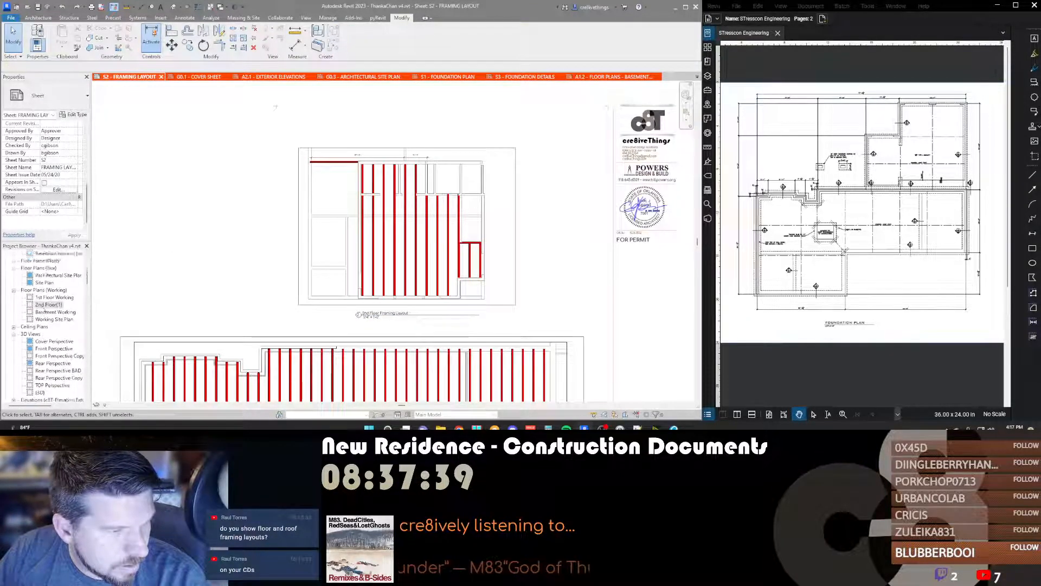
{"action": "scroll", "coordinate": [45, 310], "scroll_direction": "up", "scroll_amount": 5}
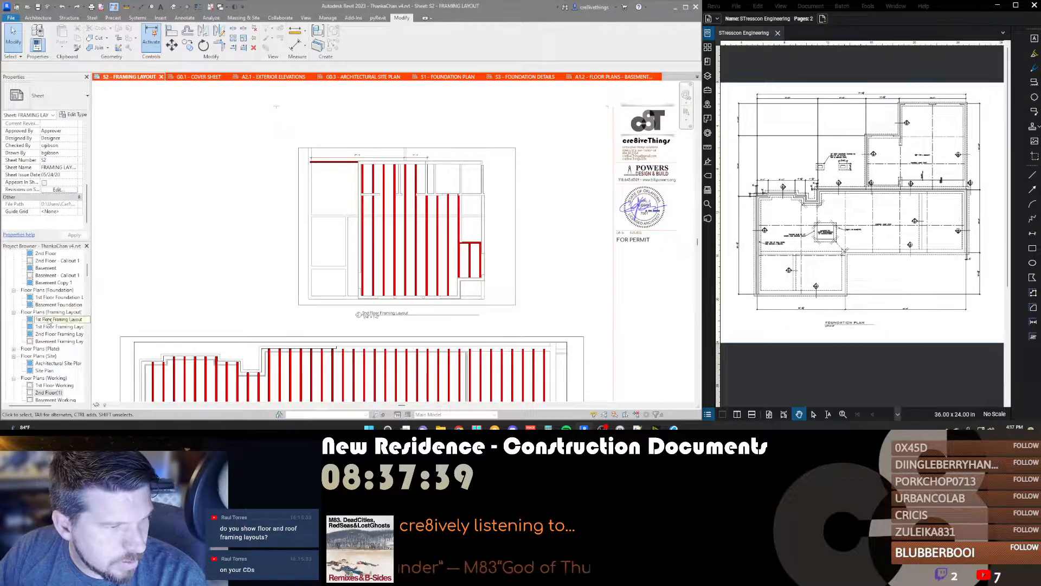
{"action": "middle_click_drag", "start_coordinate": [219, 221], "coordinate": [300, 186]}
{"action": "scroll", "coordinate": [300, 186], "scroll_direction": "down", "scroll_amount": 1}
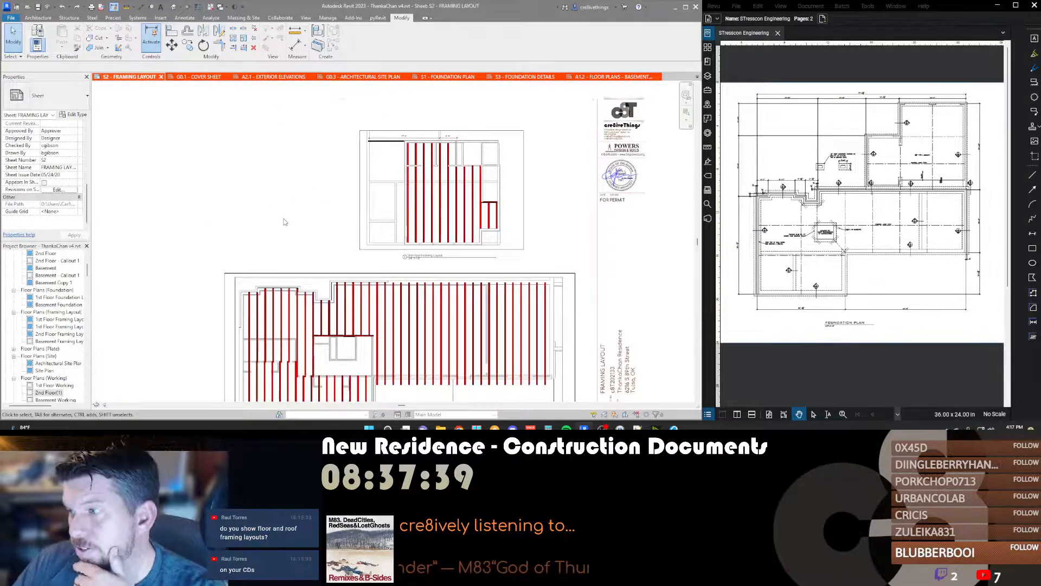
{"action": "scroll", "coordinate": [282, 224], "scroll_direction": "down", "scroll_amount": 2}
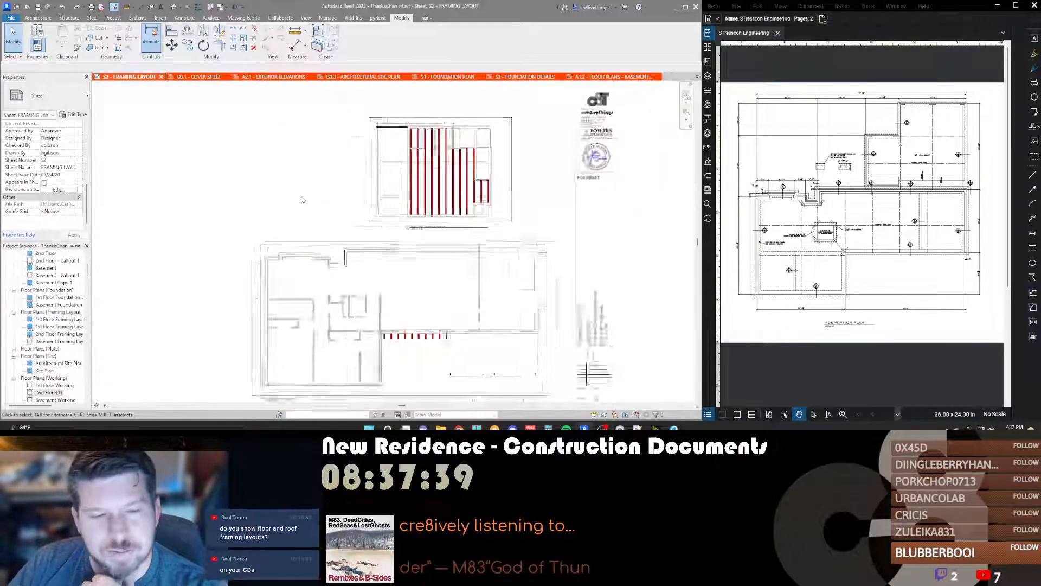
{"action": "scroll", "coordinate": [302, 215], "scroll_direction": "up", "scroll_amount": 3}
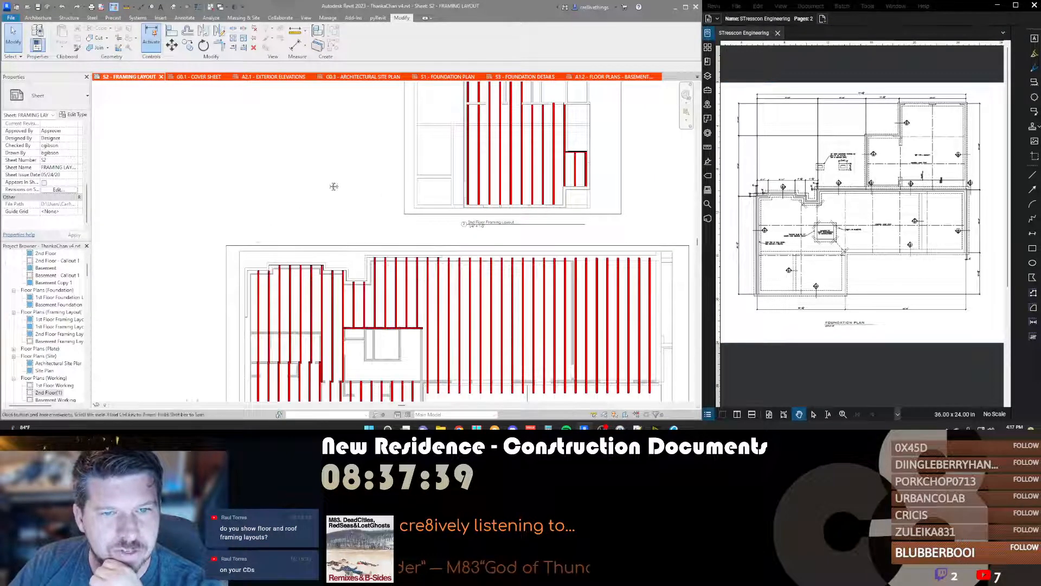
{"action": "middle_click_drag", "start_coordinate": [331, 183], "coordinate": [251, 244]}
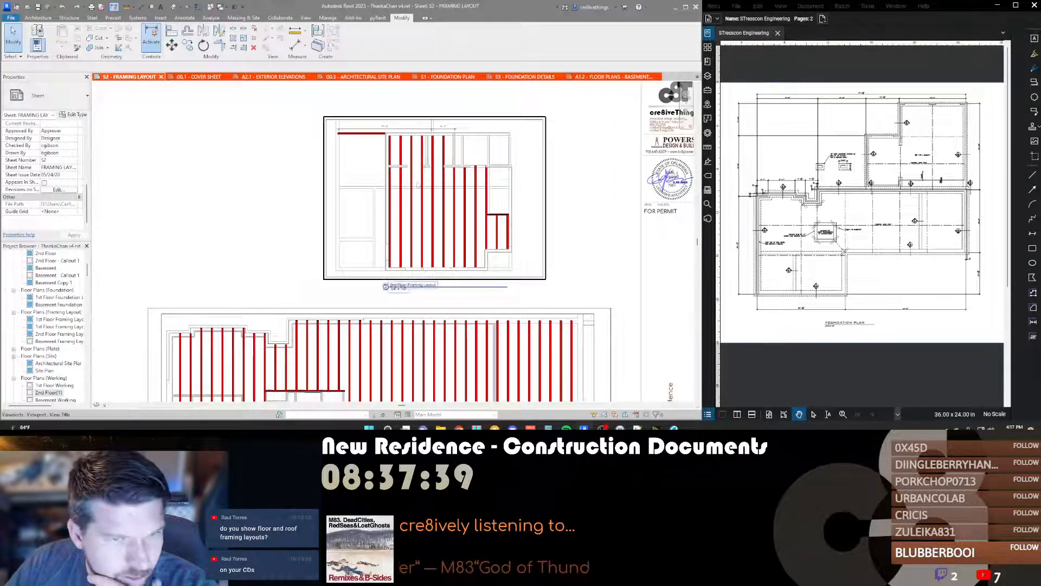
Step: Reduce the 2nd Floor Framing Layout view to its framing members, without walls or dimensions, and return to the sheet
{"action": "left_click", "coordinate": [350, 216]}
{"action": "scroll", "coordinate": [60, 186], "scroll_direction": "down", "scroll_amount": 5}
{"action": "scroll", "coordinate": [60, 186], "scroll_direction": "up", "scroll_amount": 3}
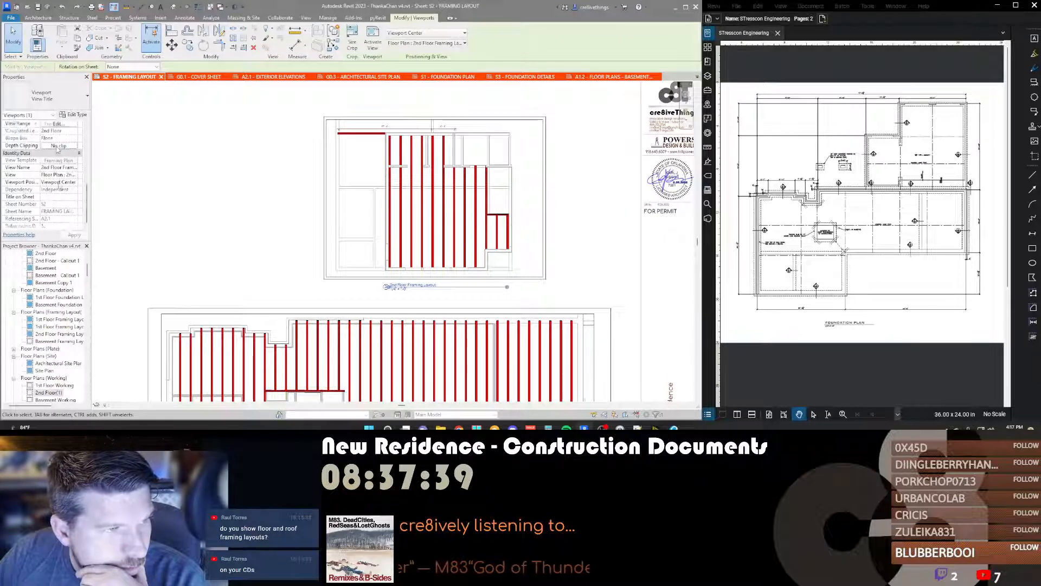
{"action": "double_click", "coordinate": [360, 176]}
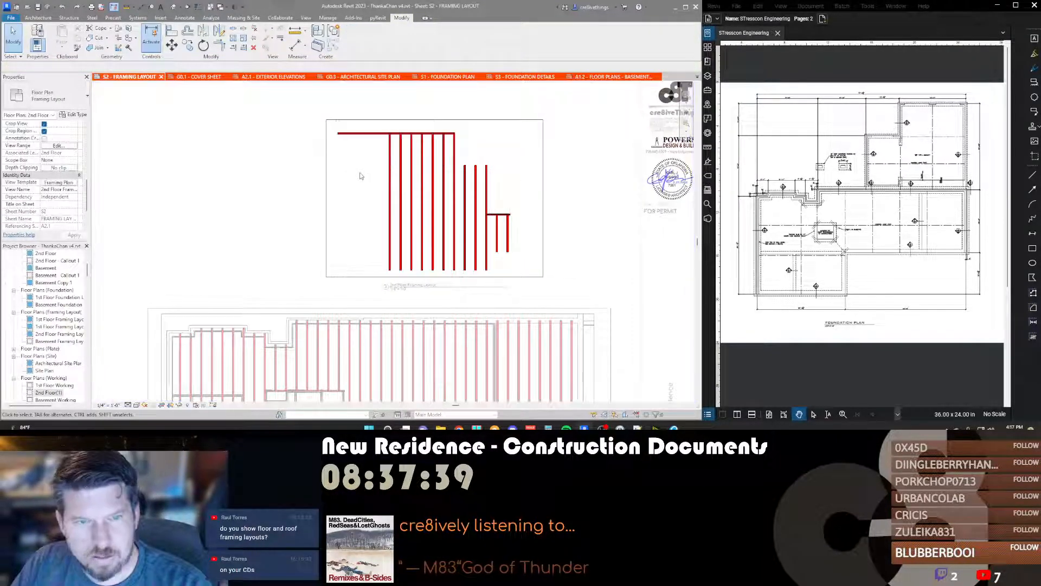
{"action": "double_click", "coordinate": [308, 196]}
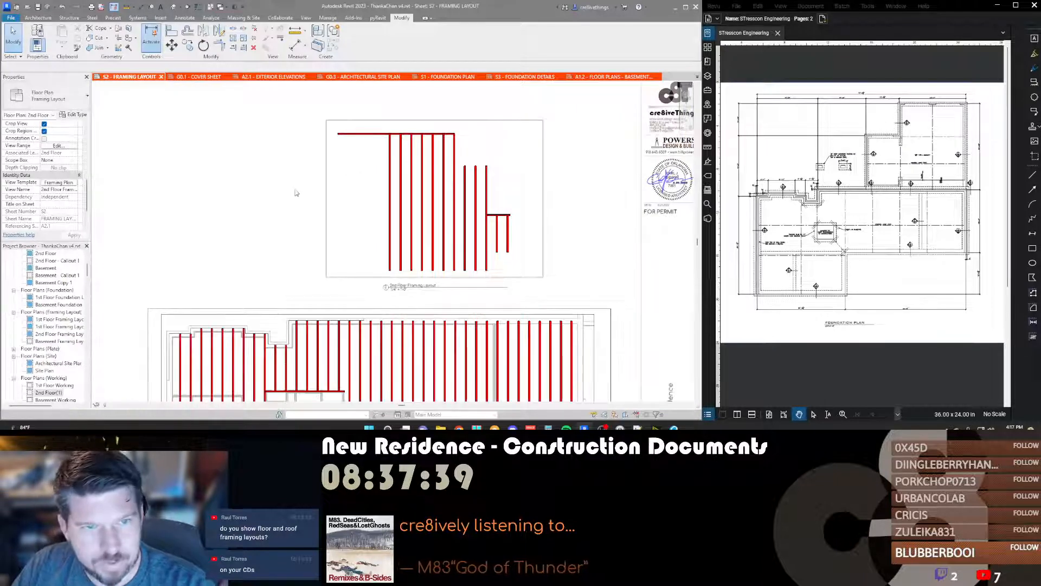
Step: Duplicate the 2nd Floor Framing Layout view without its detailing
{"action": "scroll", "coordinate": [282, 211], "scroll_direction": "down", "scroll_amount": 3}
{"action": "scroll", "coordinate": [48, 303], "scroll_direction": "up", "scroll_amount": 2}
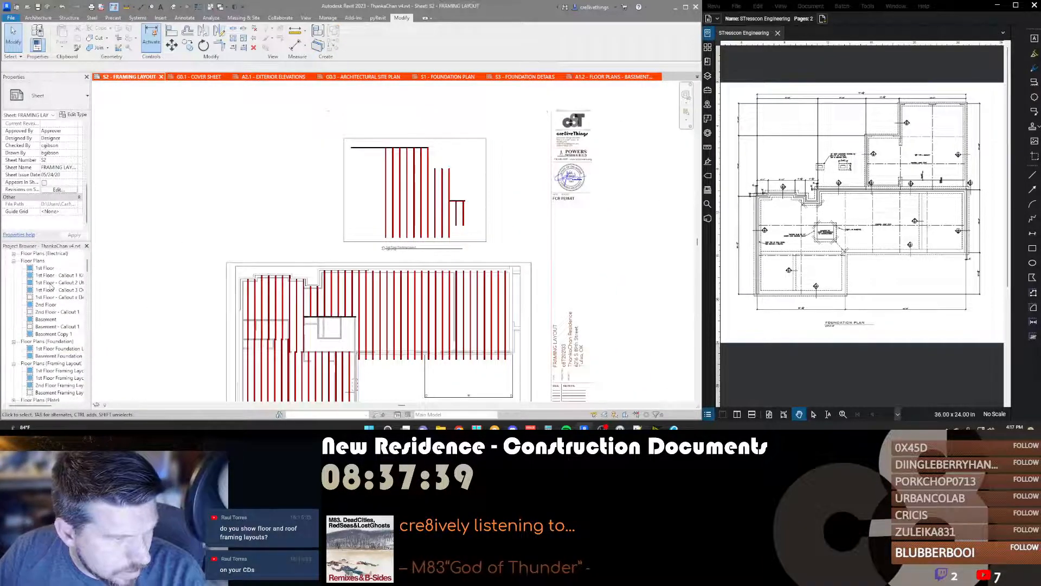
{"action": "scroll", "coordinate": [53, 320], "scroll_direction": "down", "scroll_amount": 2}
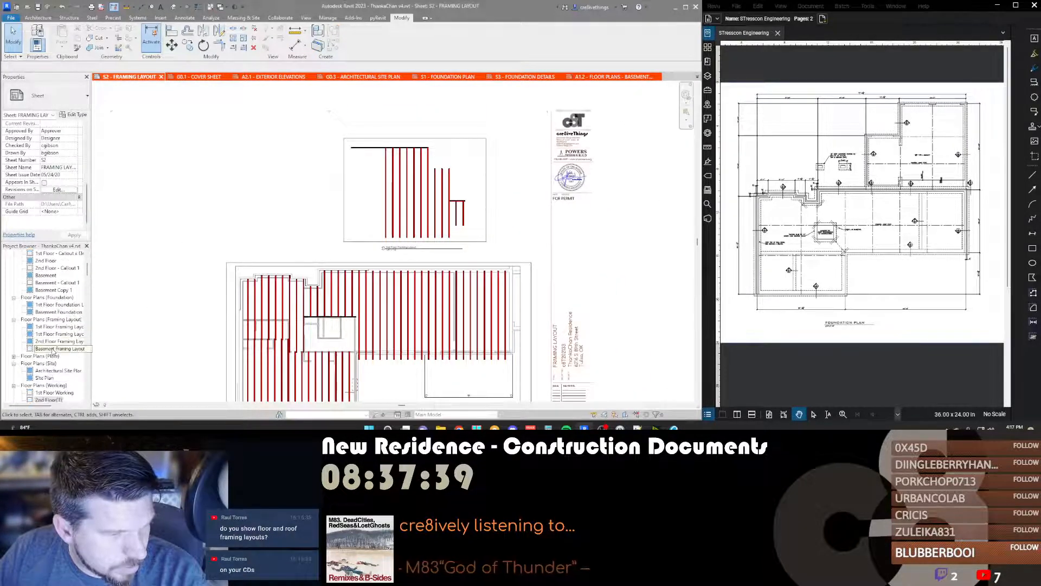
{"action": "right_click", "coordinate": [53, 343]}
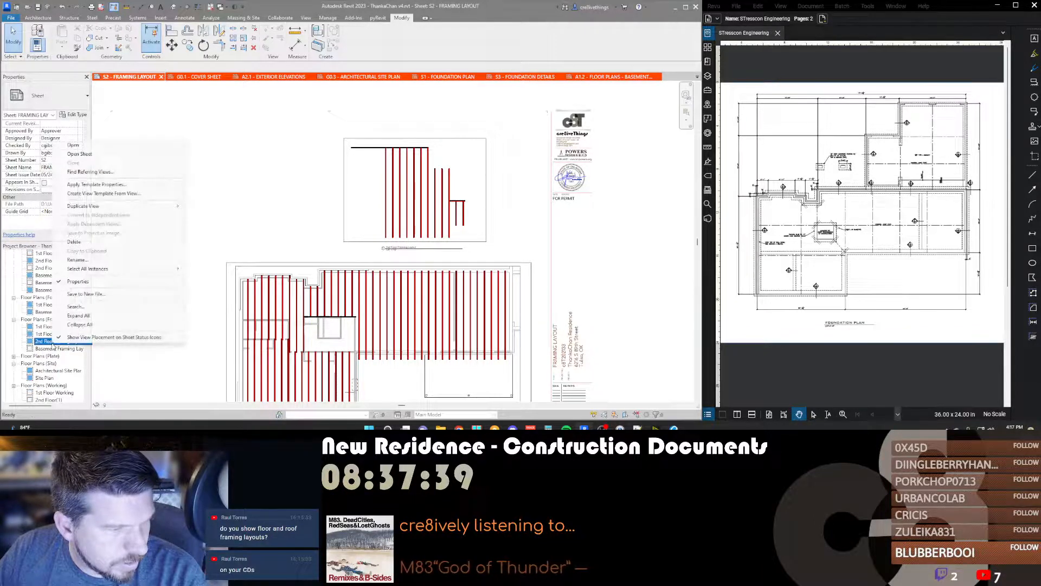
{"action": "mouse_move", "coordinate": [105, 210]}
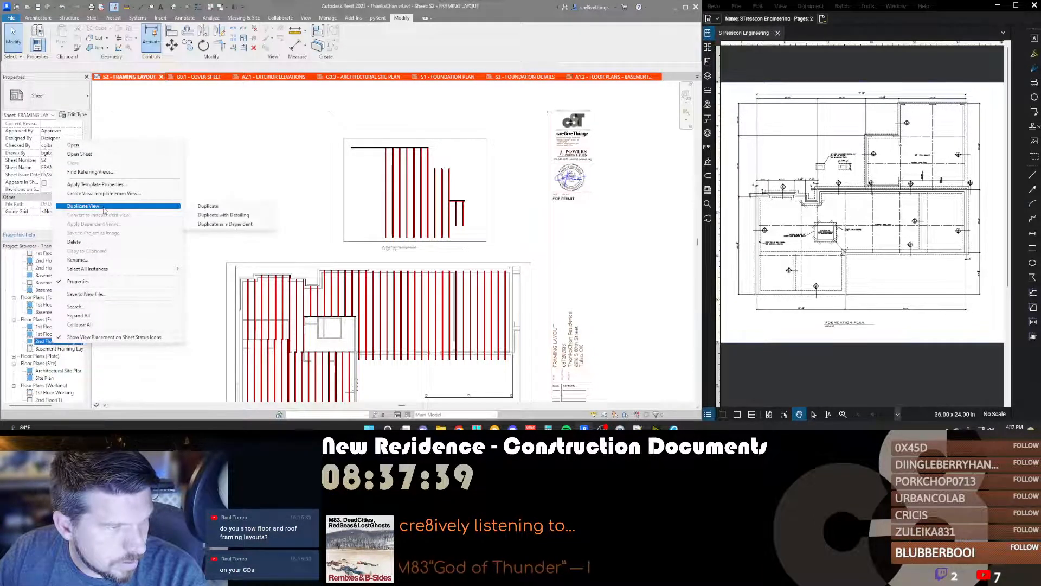
{"action": "left_click", "coordinate": [209, 207]}
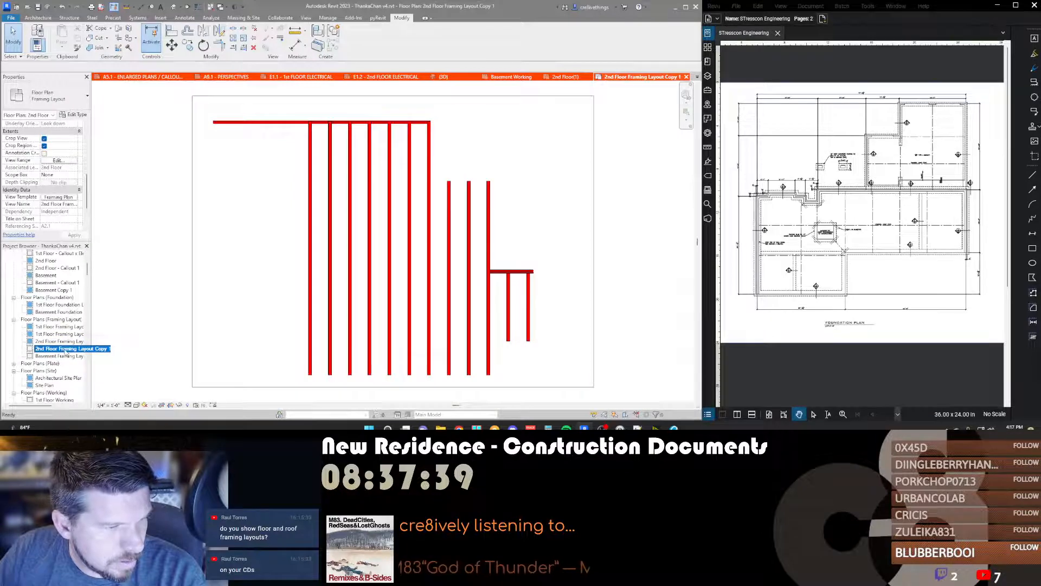
Step: Remove the Framing Plan view template from the duplicated view by assigning <None>
{"action": "left_click", "coordinate": [59, 197]}
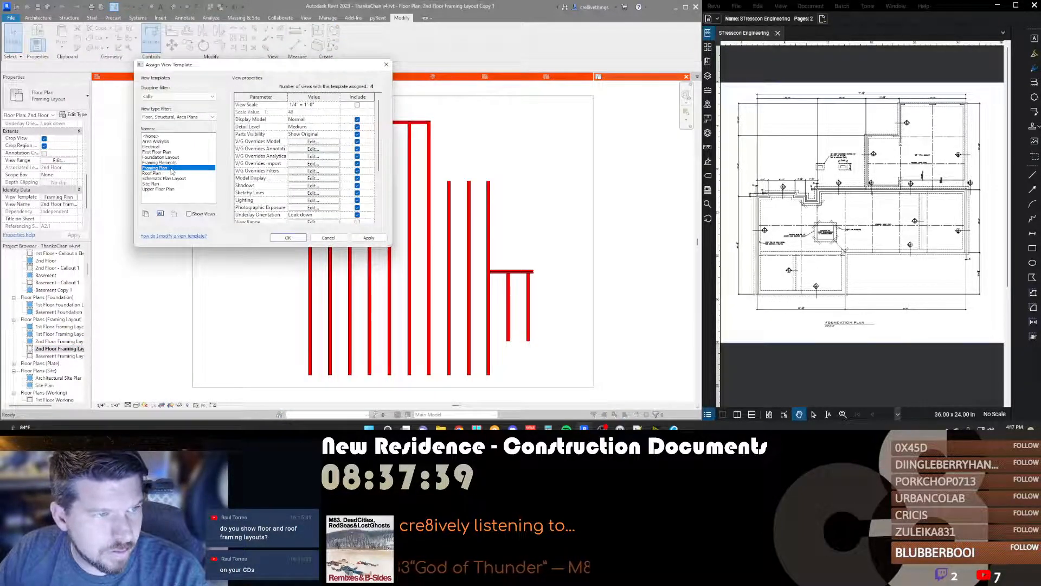
{"action": "left_click", "coordinate": [172, 136]}
{"action": "left_click", "coordinate": [287, 239]}
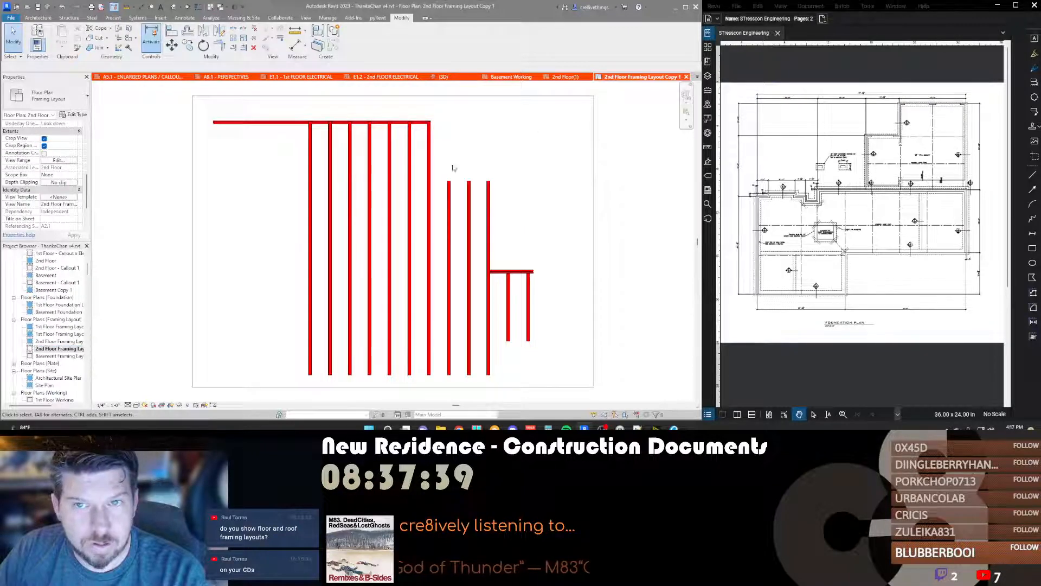
Step: Rename the duplicated view as 2nd Floor Framing Layout - Base
{"action": "left_click", "coordinate": [58, 349]}
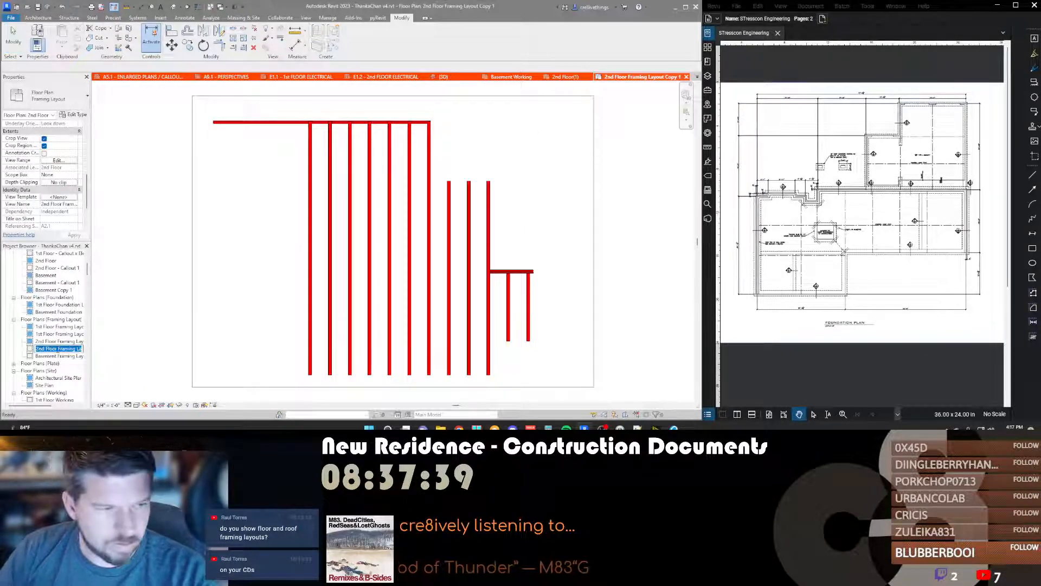
{"action": "type", "text": "- Base"}
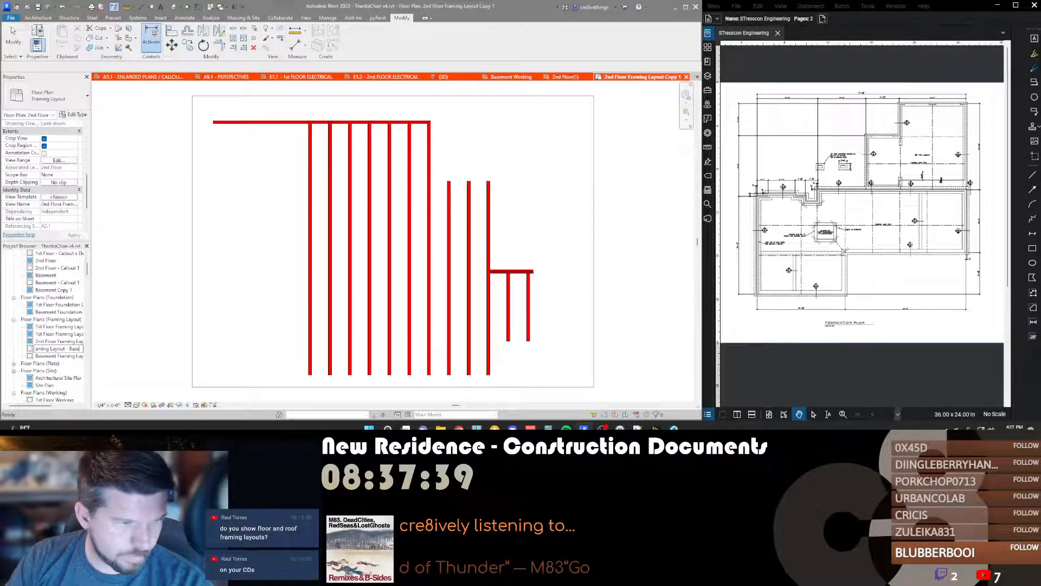
{"action": "key", "text": "Return"}
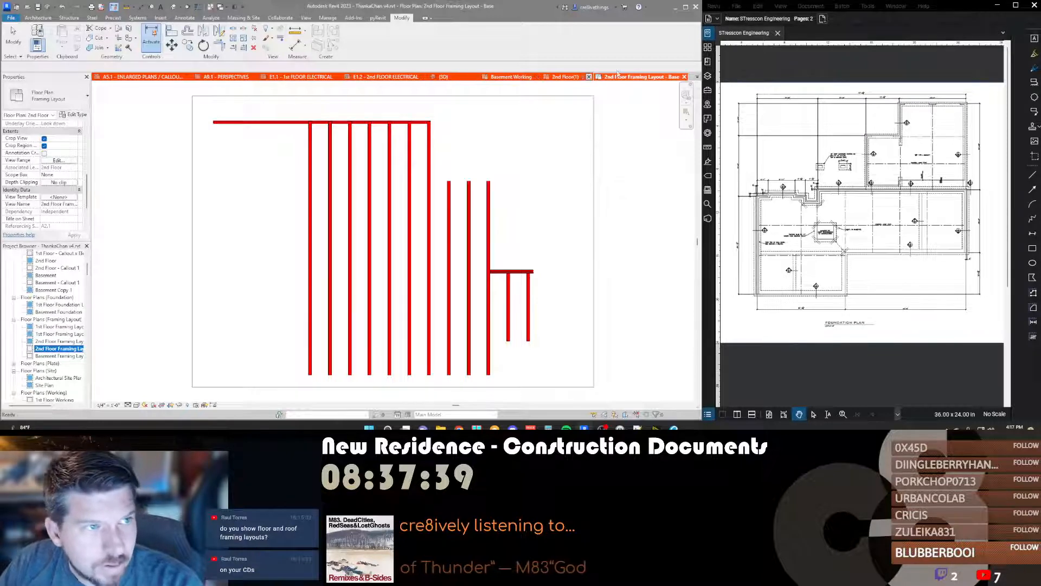
Step: Return to sheet S2 - Framing Layout and place the 2nd Floor Framing Layout - Base view beside the existing second-floor viewport
{"action": "left_click", "coordinate": [697, 77]}
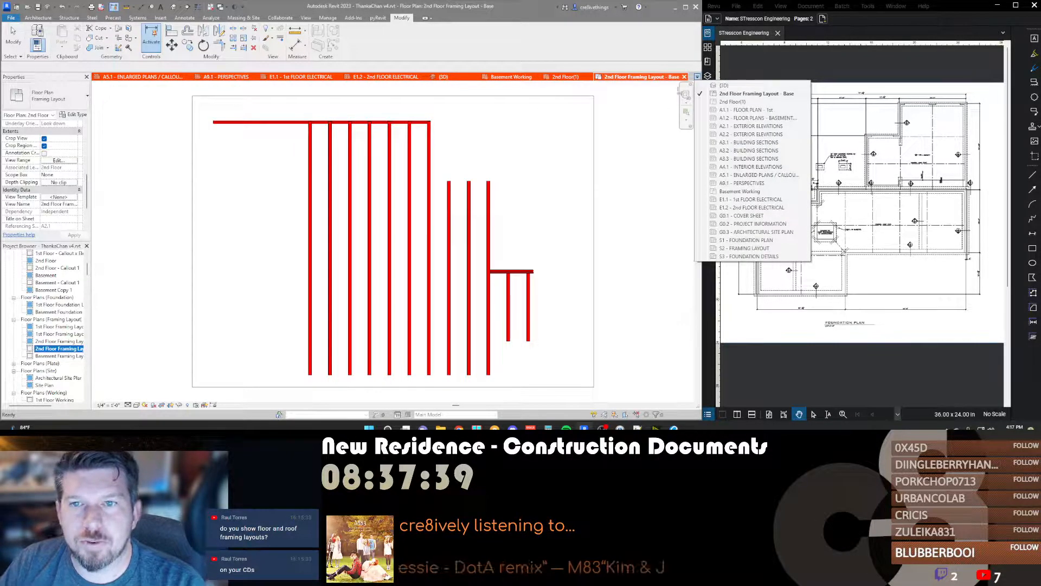
{"action": "left_click", "coordinate": [748, 248]}
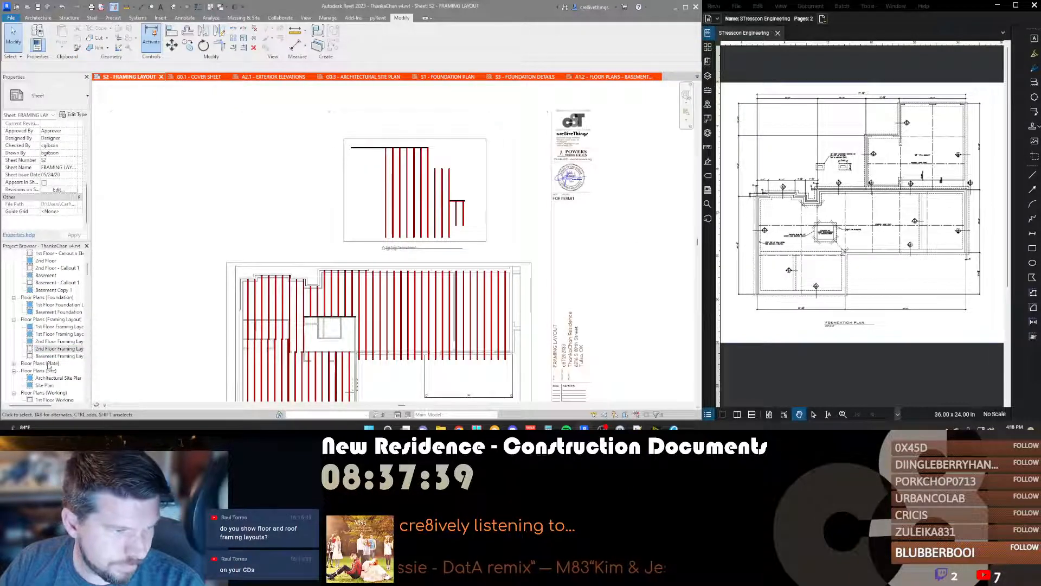
{"action": "left_click_drag", "start_coordinate": [57, 348], "coordinate": [279, 161]}
{"action": "left_click", "coordinate": [276, 195]}
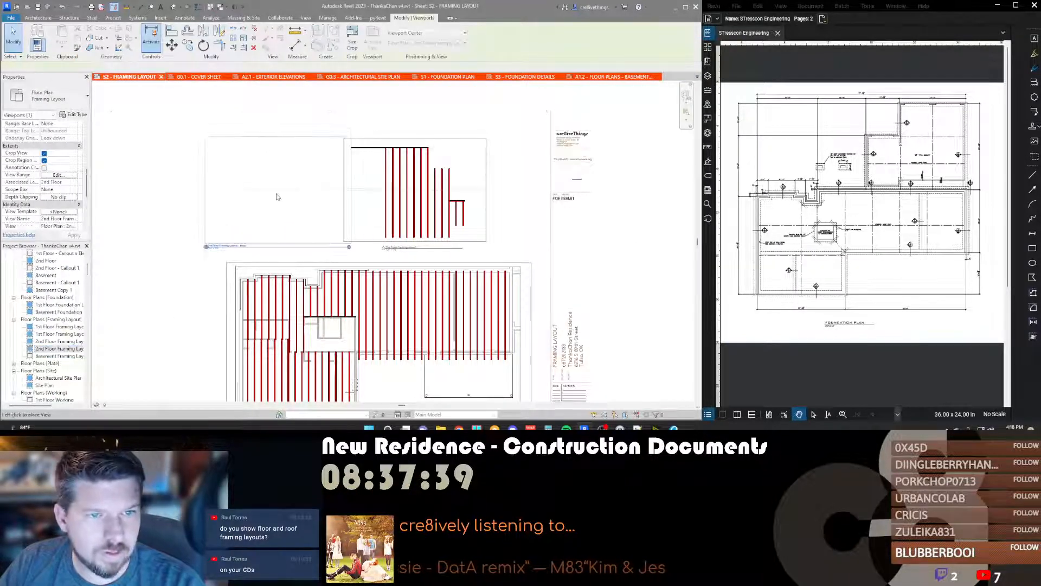
{"action": "key", "text": "Escape"}
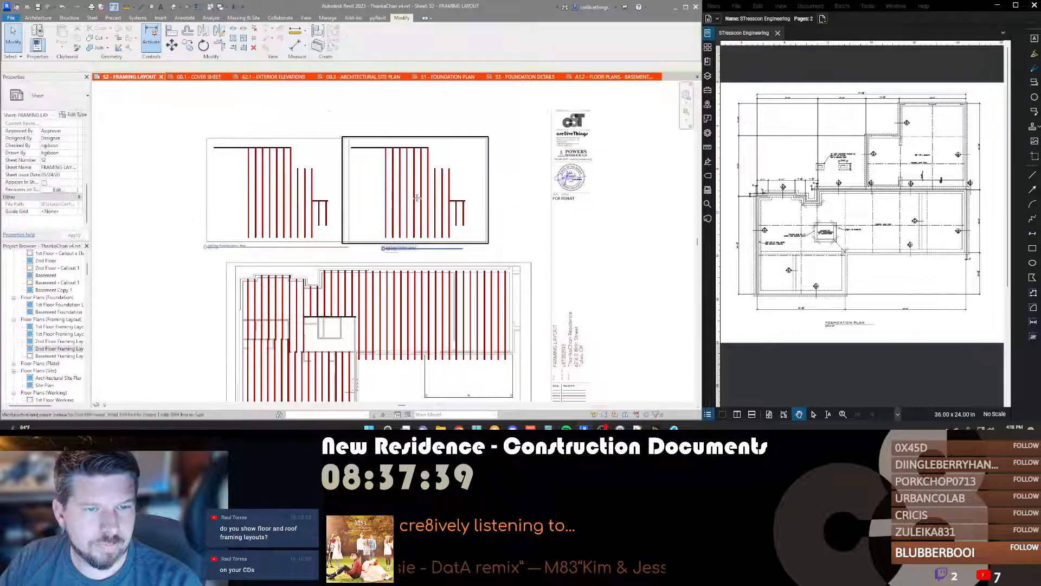
Step: Hide the structural framing and structural foundation categories in the 2nd Floor Framing Layout - Base view
{"action": "middle_click_drag", "start_coordinate": [417, 198], "coordinate": [534, 179]}
{"action": "double_click", "coordinate": [399, 178]}
{"action": "key", "text": "v"}
{"action": "key", "text": "v"}
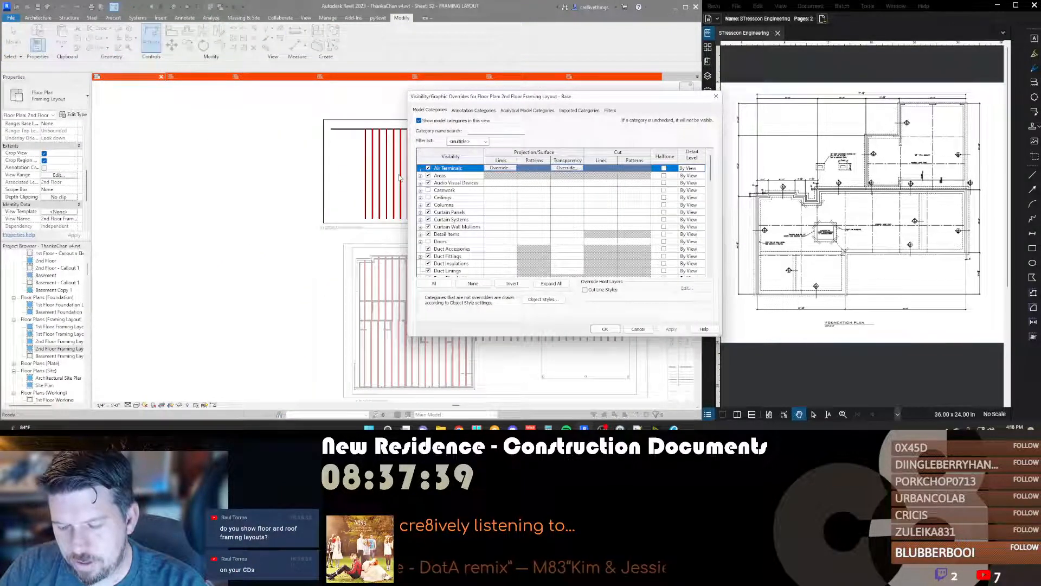
{"action": "key", "text": "f"}
{"action": "key", "text": "f"}
{"action": "key", "text": "f"}
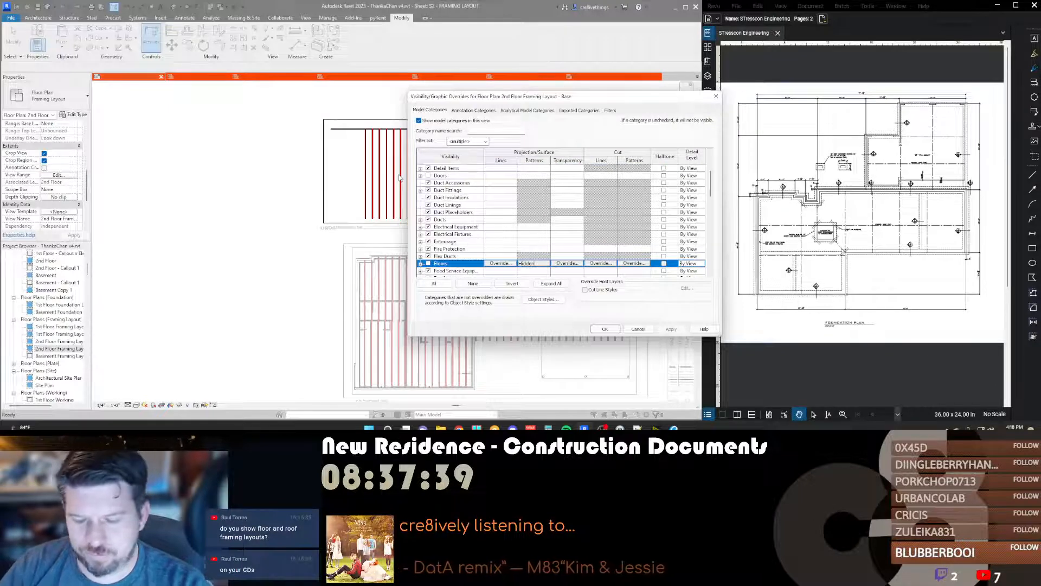
{"action": "key", "text": "w"}
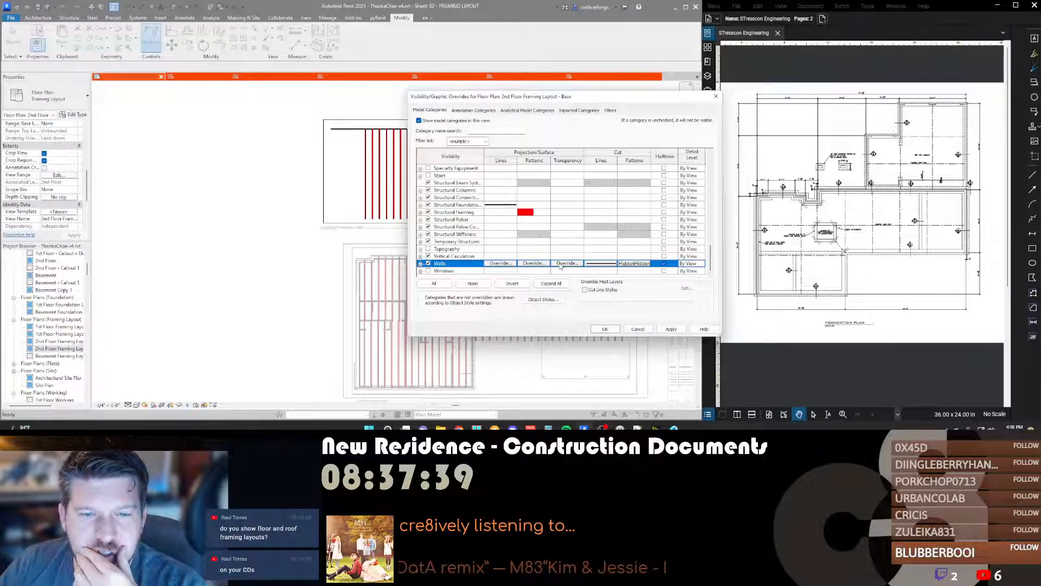
{"action": "left_click", "coordinate": [429, 215]}
{"action": "left_click", "coordinate": [428, 205]}
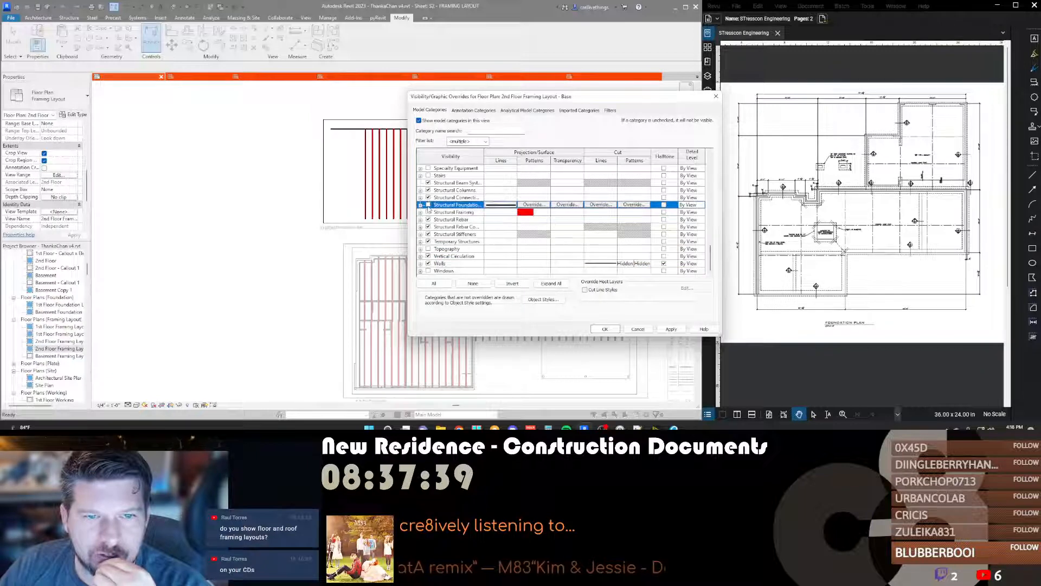
{"action": "left_click", "coordinate": [602, 329]}
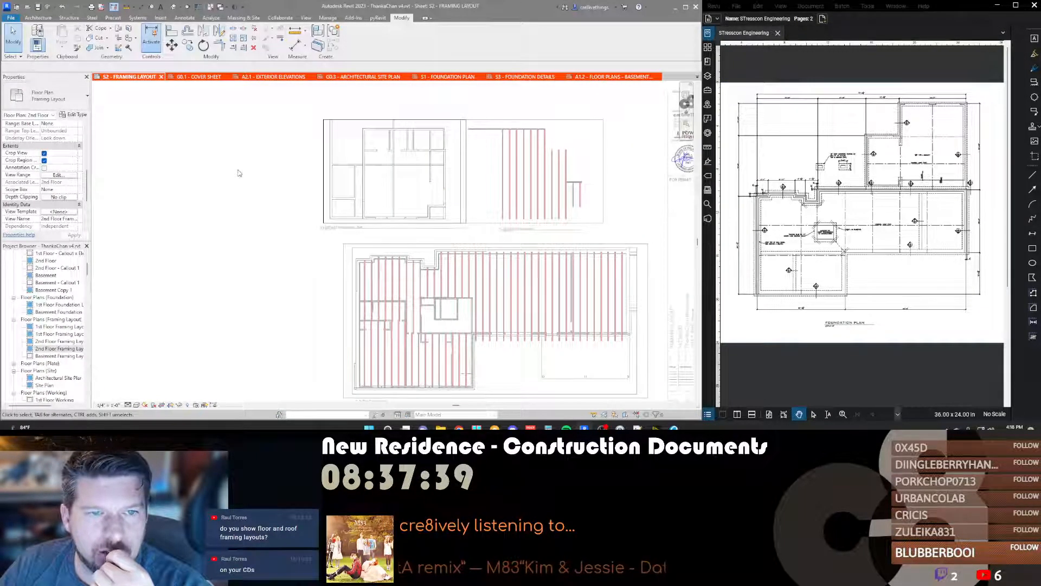
Step: Return to the sheet and move the Base viewport directly over the 2nd Floor Framing Layout viewport, aligning the walls with the trusses
{"action": "left_click", "coordinate": [324, 173]}
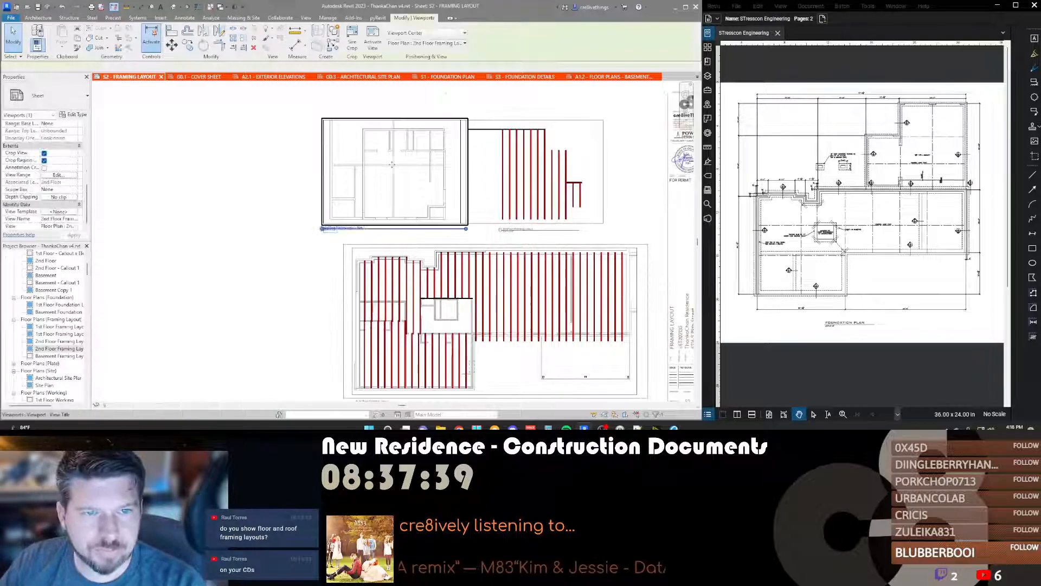
{"action": "left_click_drag", "start_coordinate": [480, 170], "coordinate": [522, 169]}
{"action": "left_click", "coordinate": [634, 159]}
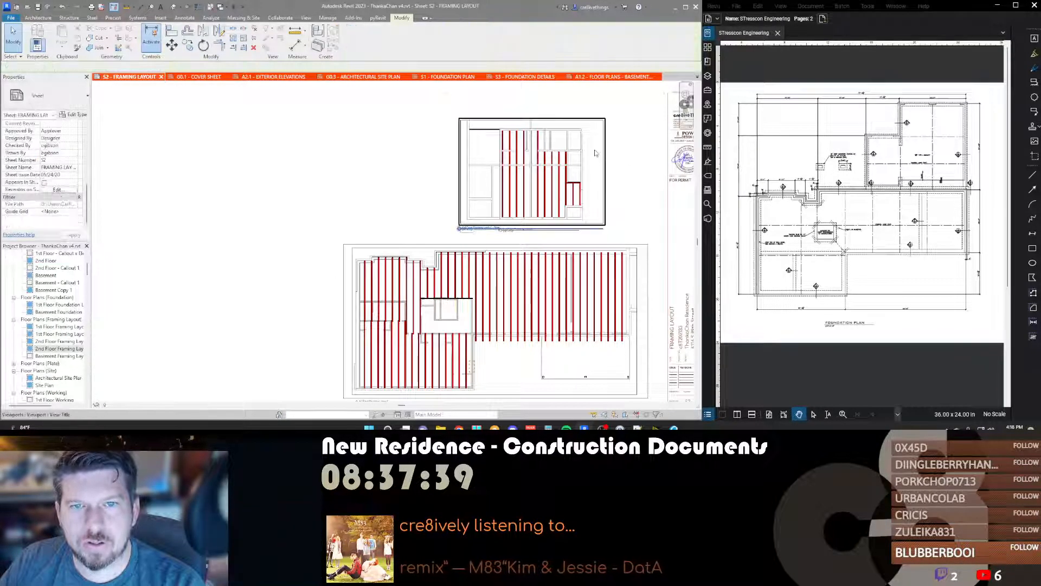
{"action": "scroll", "coordinate": [591, 150], "scroll_direction": "up", "scroll_amount": 2}
{"action": "scroll", "coordinate": [503, 139], "scroll_direction": "up", "scroll_amount": 4}
{"action": "scroll", "coordinate": [502, 137], "scroll_direction": "down", "scroll_amount": 5}
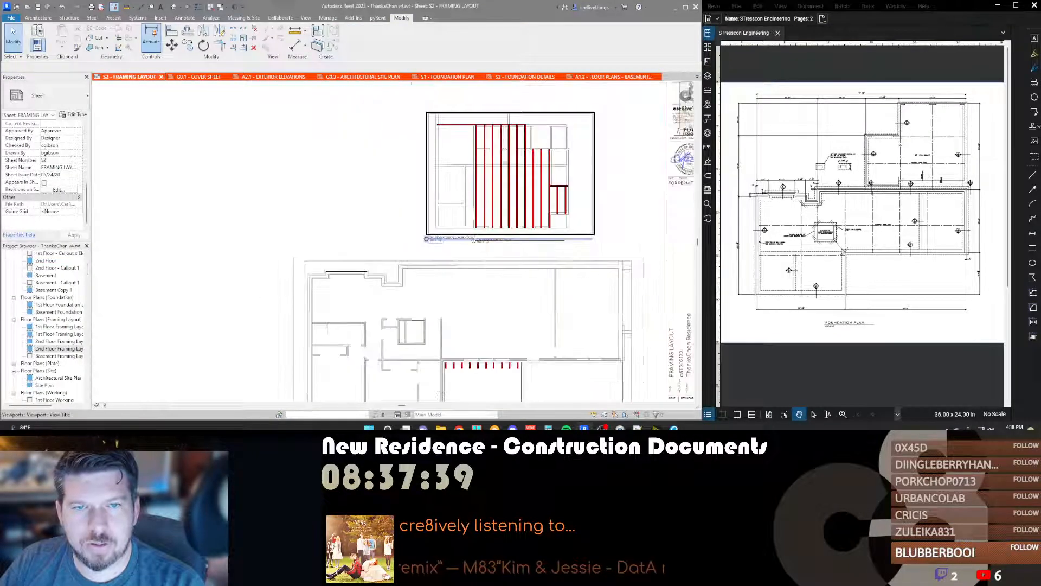
Step: Set the detail number of the 2nd Floor Framing Layout - Base viewport to 2x
{"action": "left_click", "coordinate": [461, 214]}
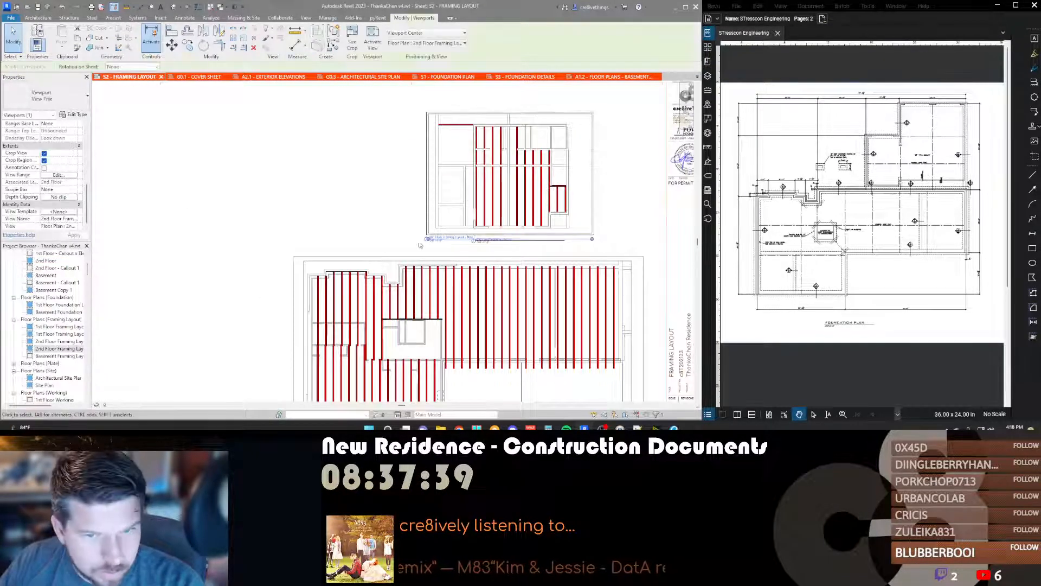
{"action": "key", "text": "Escape"}
{"action": "left_click", "coordinate": [461, 215]}
{"action": "scroll", "coordinate": [48, 185], "scroll_direction": "up", "scroll_amount": 5}
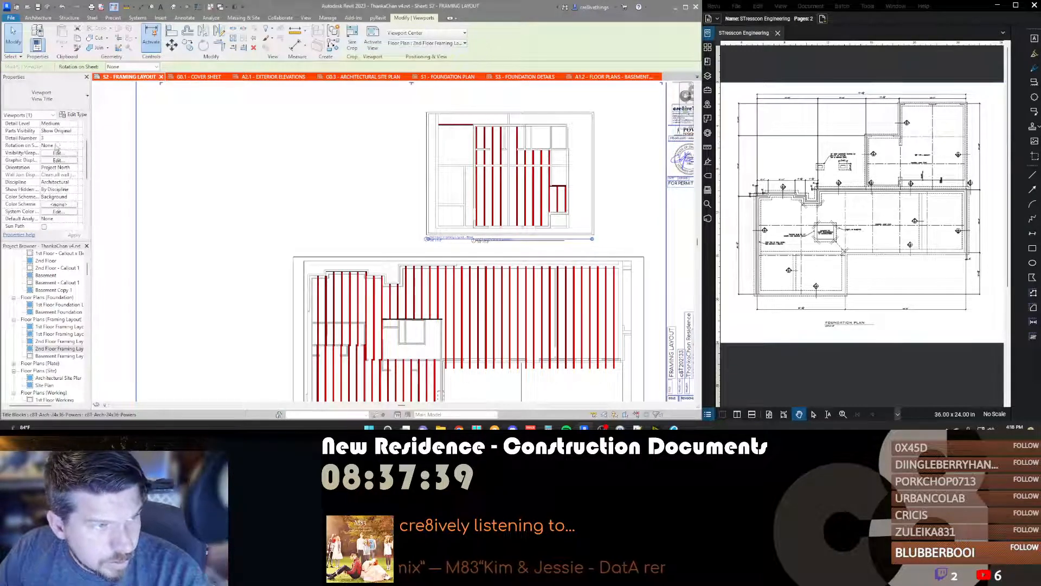
{"action": "left_click", "coordinate": [58, 139]}
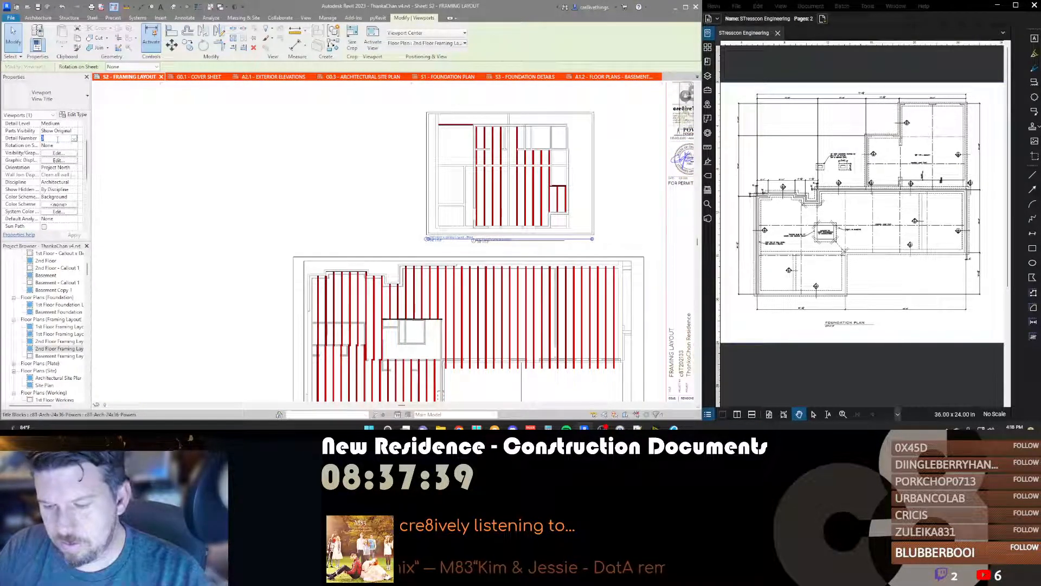
{"action": "type", "text": "2"}
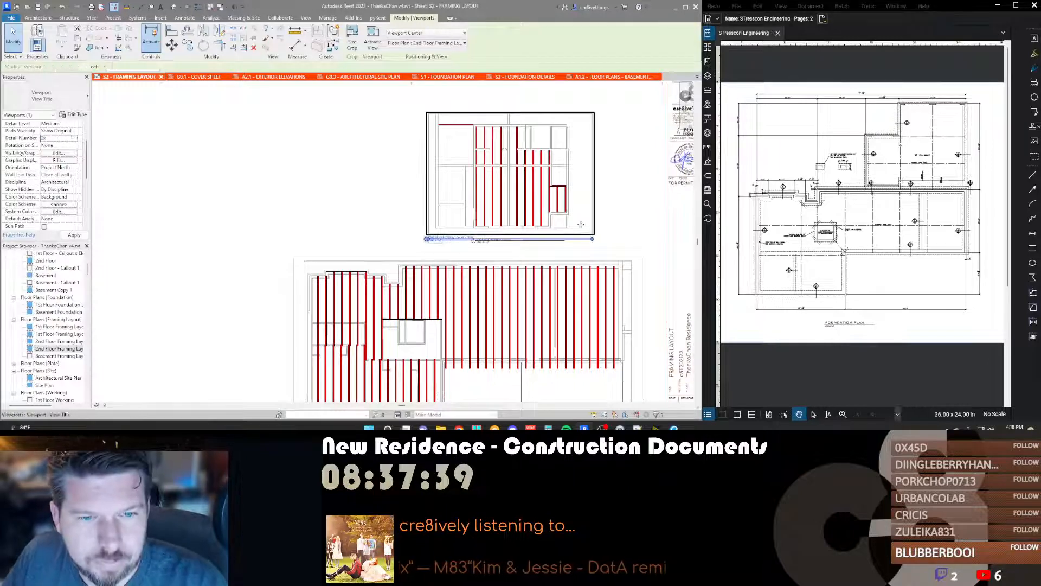
Step: Change the Base viewport's type to No Title so that only the framing viewport carries a title
{"action": "left_click", "coordinate": [44, 96]}
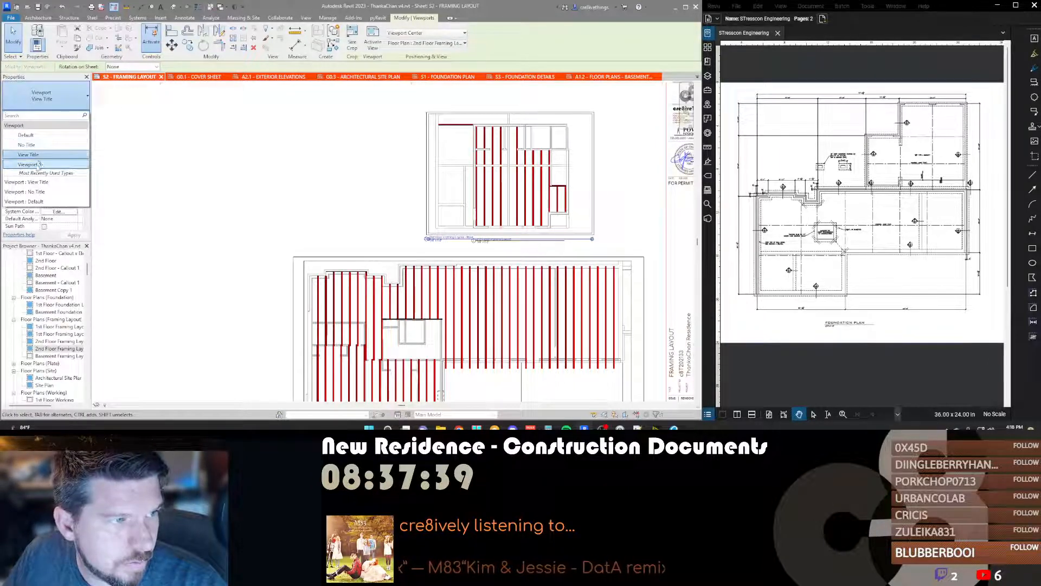
{"action": "left_click", "coordinate": [28, 165]}
{"action": "left_click", "coordinate": [44, 96]}
{"action": "left_click", "coordinate": [28, 145]}
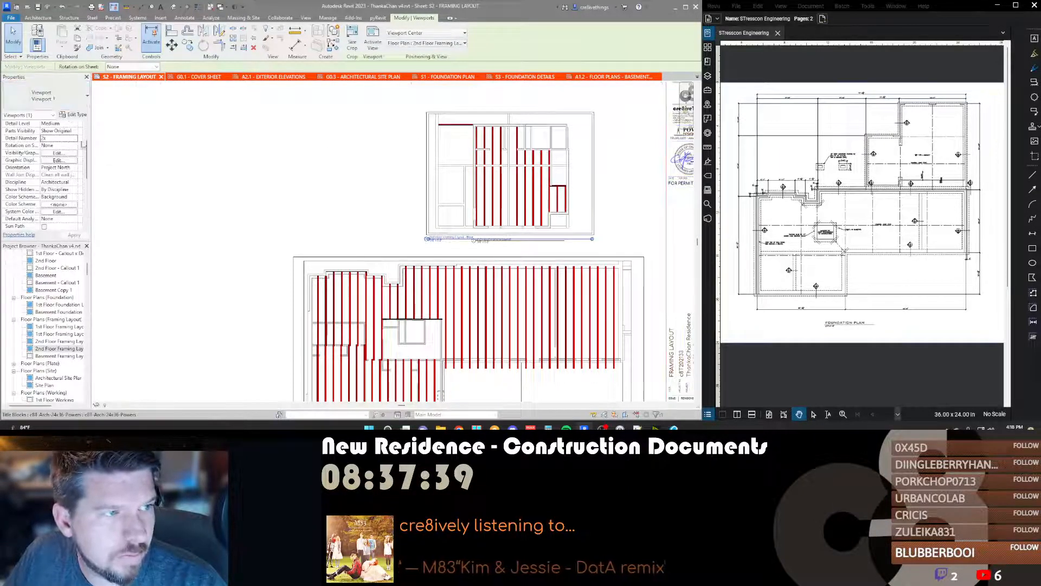
{"action": "key", "text": "Escape"}
{"action": "scroll", "coordinate": [482, 245], "scroll_direction": "up", "scroll_amount": 1}
{"action": "scroll", "coordinate": [482, 245], "scroll_direction": "down", "scroll_amount": 2}
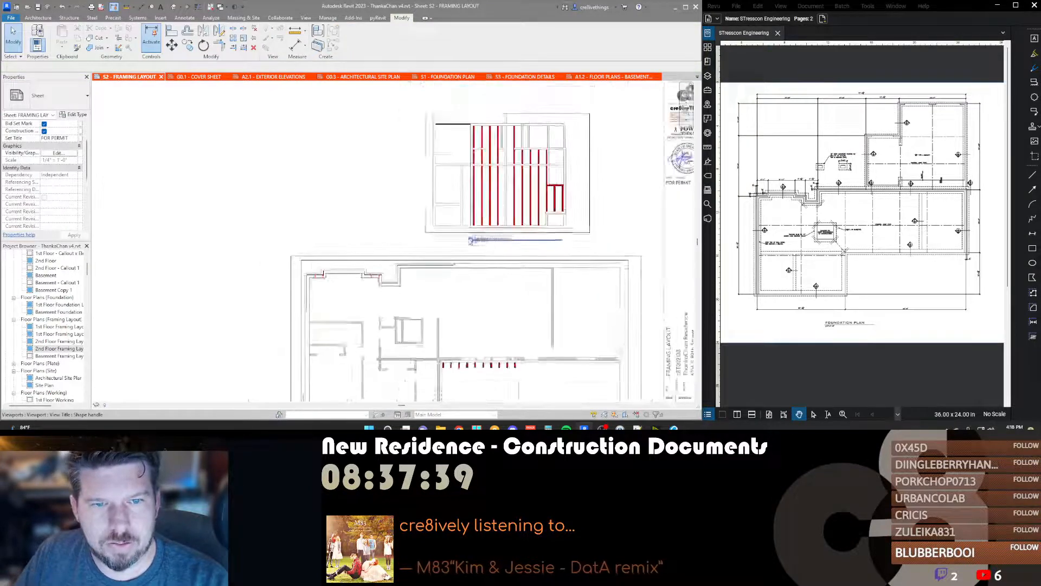
{"action": "scroll", "coordinate": [455, 146], "scroll_direction": "up", "scroll_amount": 1}
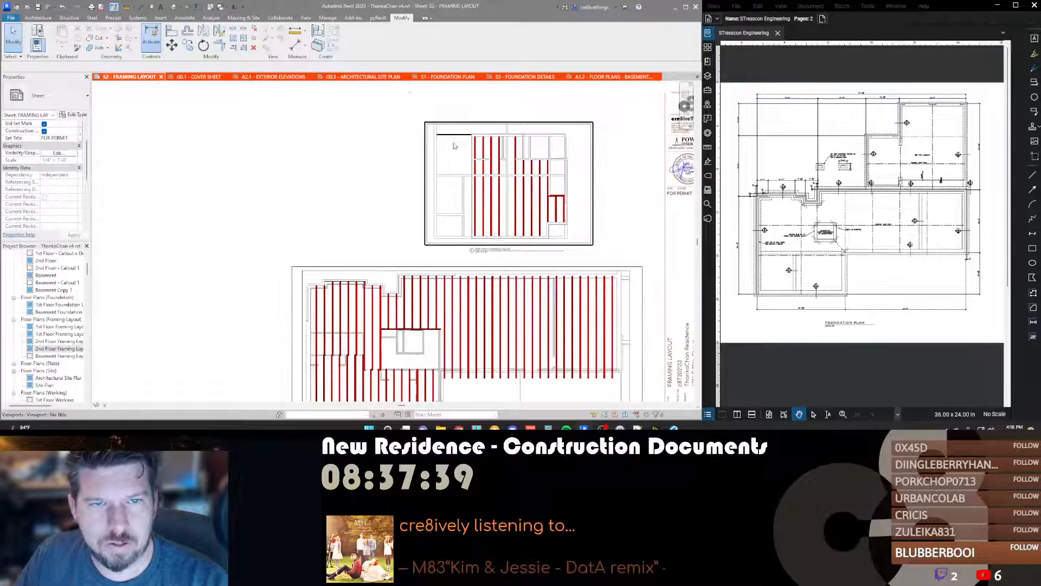
Step: Delete the 2nd Floor Framing Layout viewport and place the view again on the sheet, directly over the Base viewport
{"action": "left_click", "coordinate": [485, 166]}
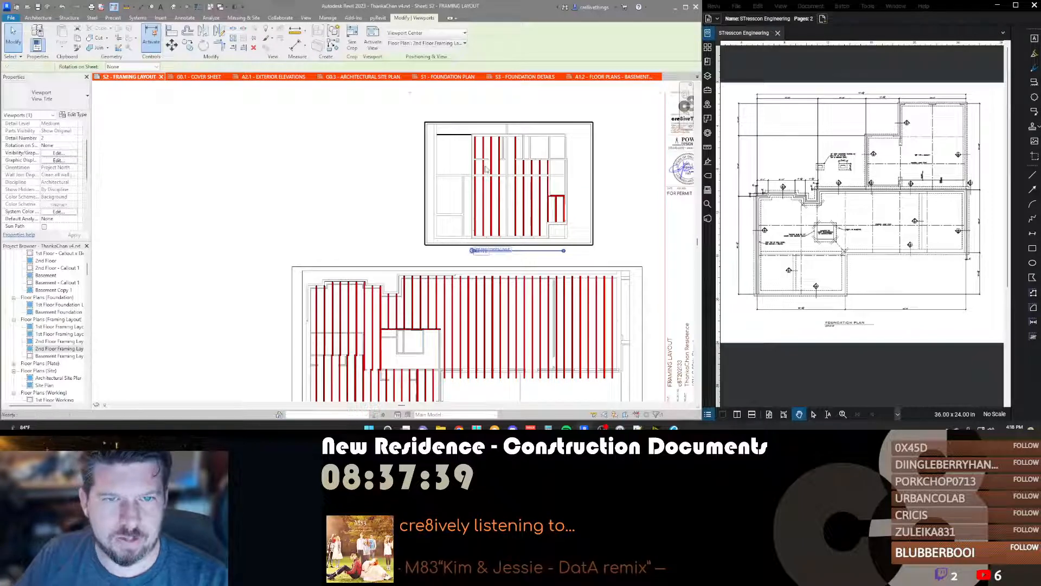
{"action": "key", "text": "Escape"}
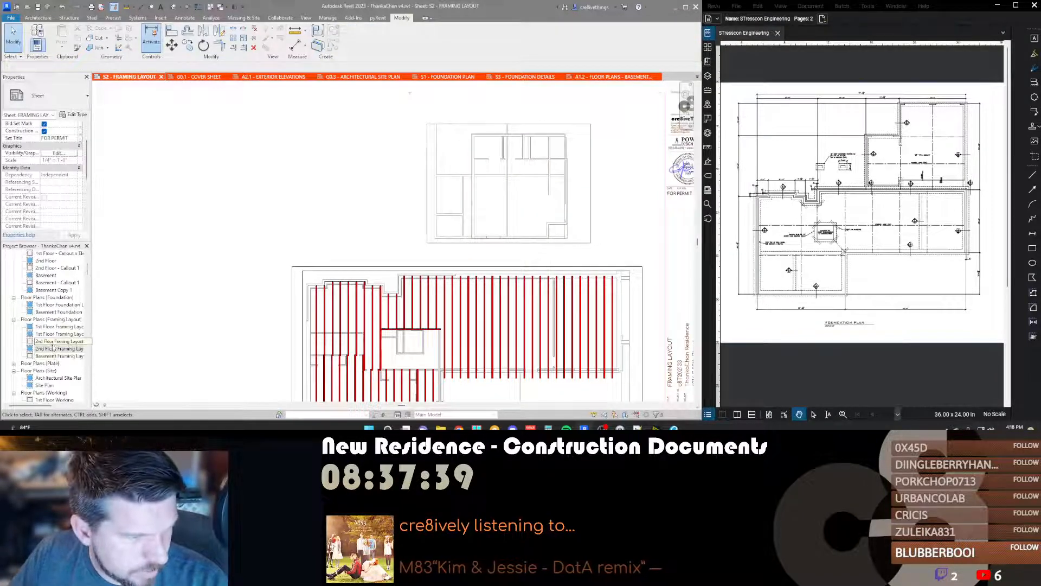
{"action": "left_click_drag", "start_coordinate": [52, 342], "coordinate": [510, 185]}
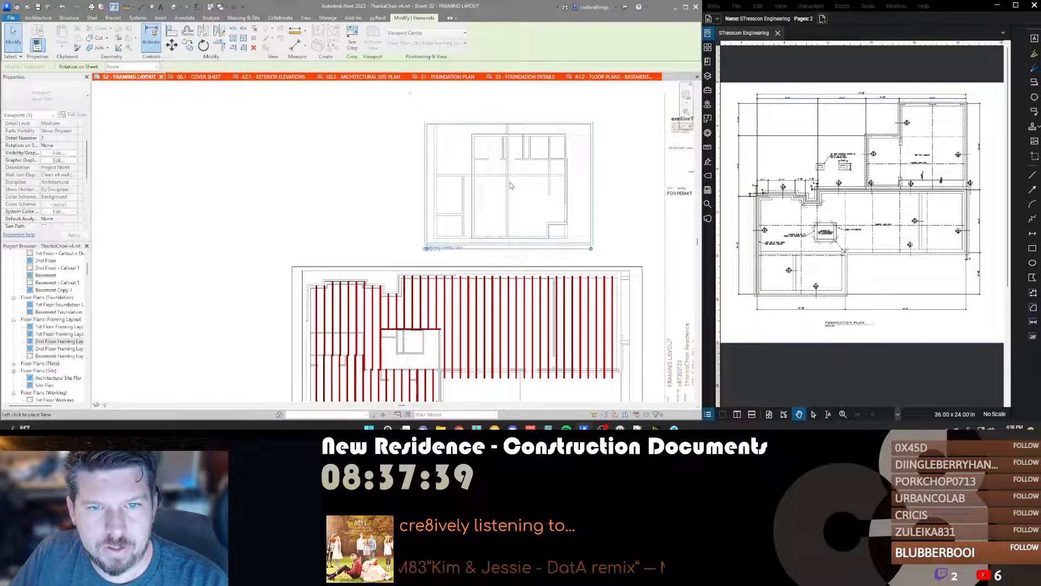
{"action": "left_click", "coordinate": [510, 186]}
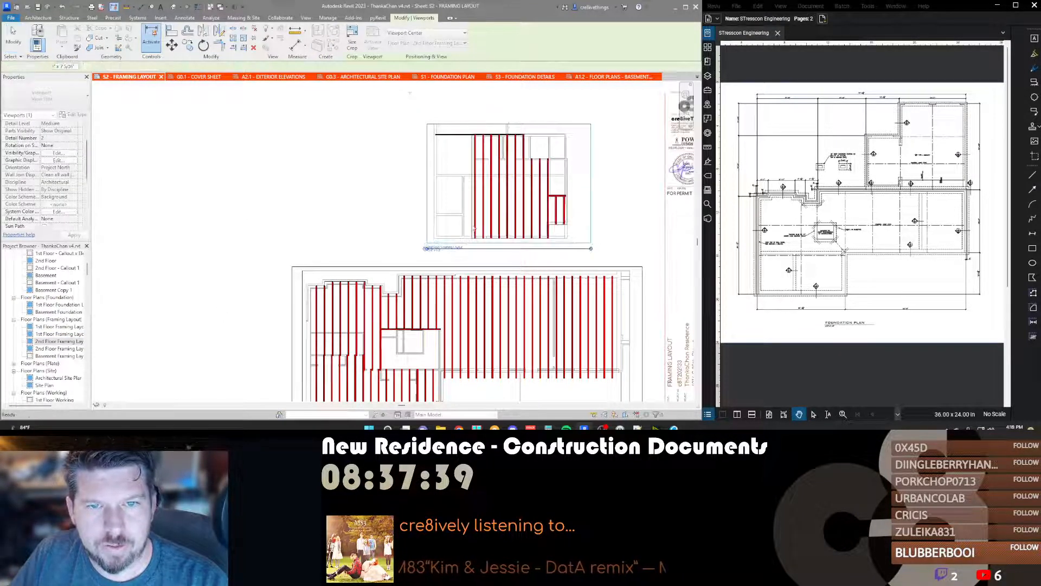
Step: Move the 2nd Floor Framing Layout title inward below its viewport and shorten the title line to fit the plan
{"action": "scroll", "coordinate": [445, 252], "scroll_direction": "up", "scroll_amount": 1}
{"action": "left_click", "coordinate": [446, 249]}
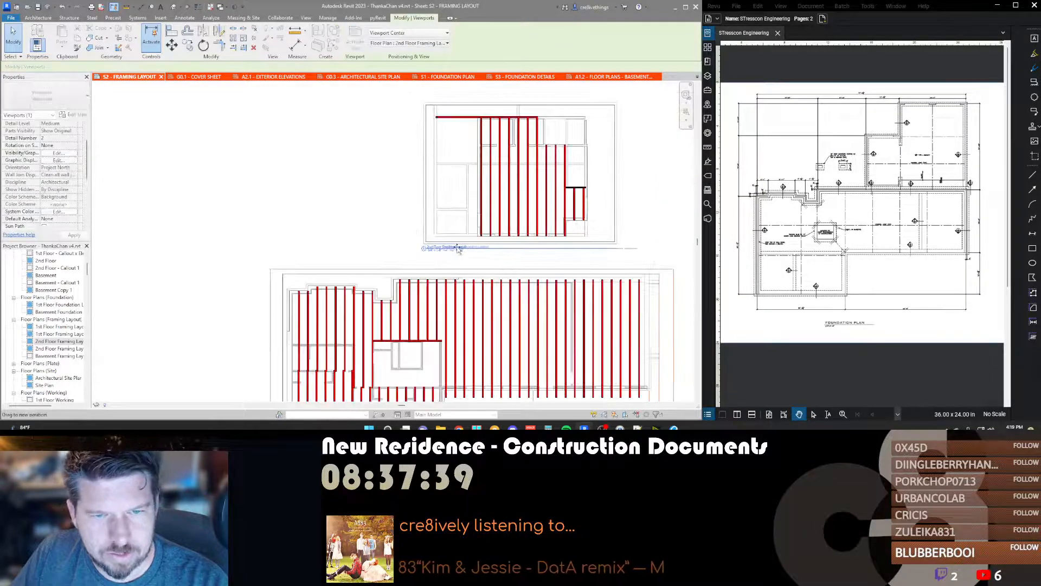
{"action": "left_click", "coordinate": [623, 249]}
{"action": "left_click_drag", "start_coordinate": [635, 248], "coordinate": [598, 248]}
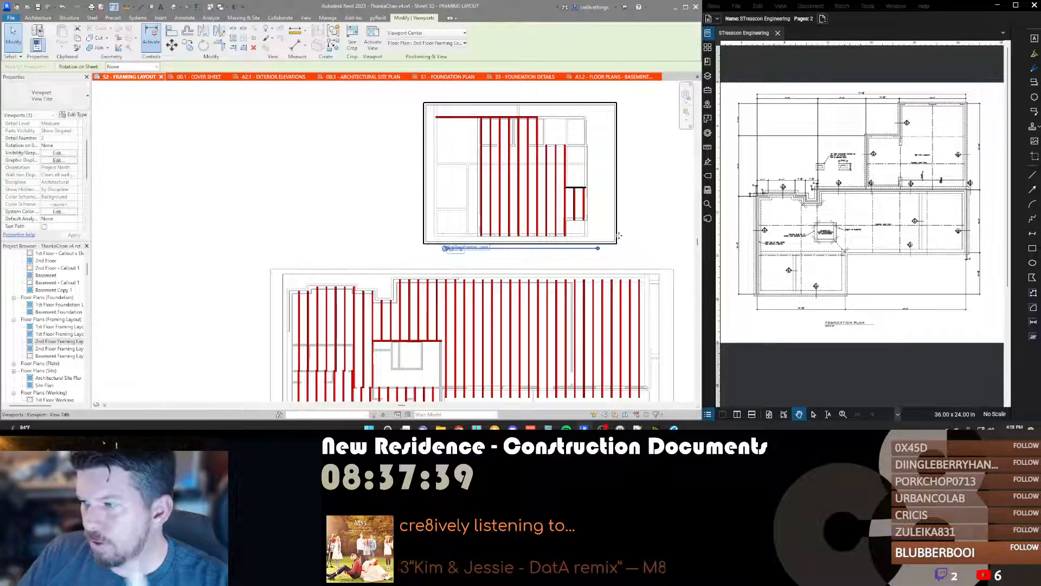
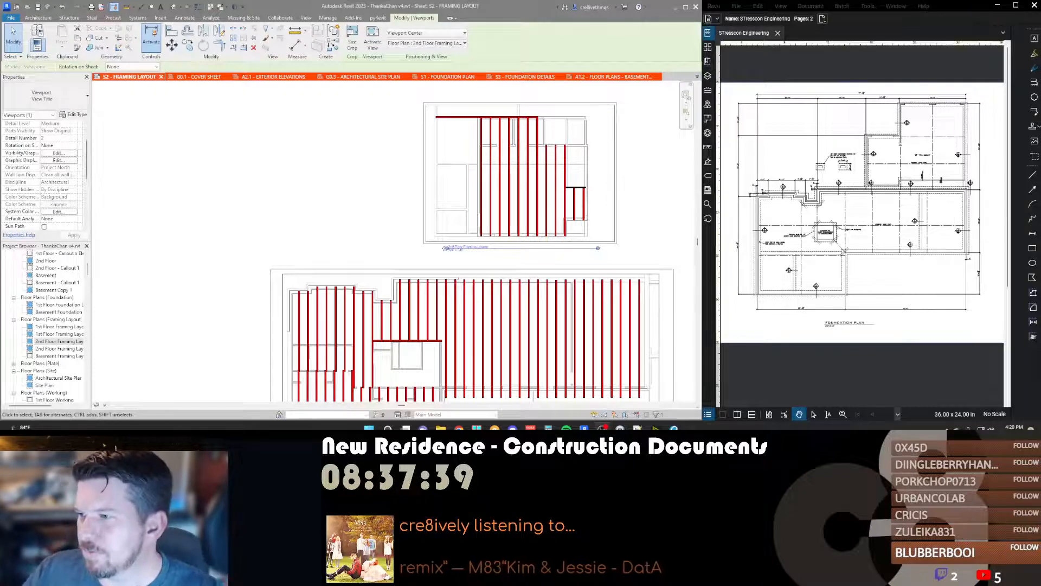
Step: Examine the second-floor and first-floor framing viewports on the sheet, comparing how the walls and trusses are displayed
{"action": "scroll", "coordinate": [400, 294], "scroll_direction": "down", "scroll_amount": 2}
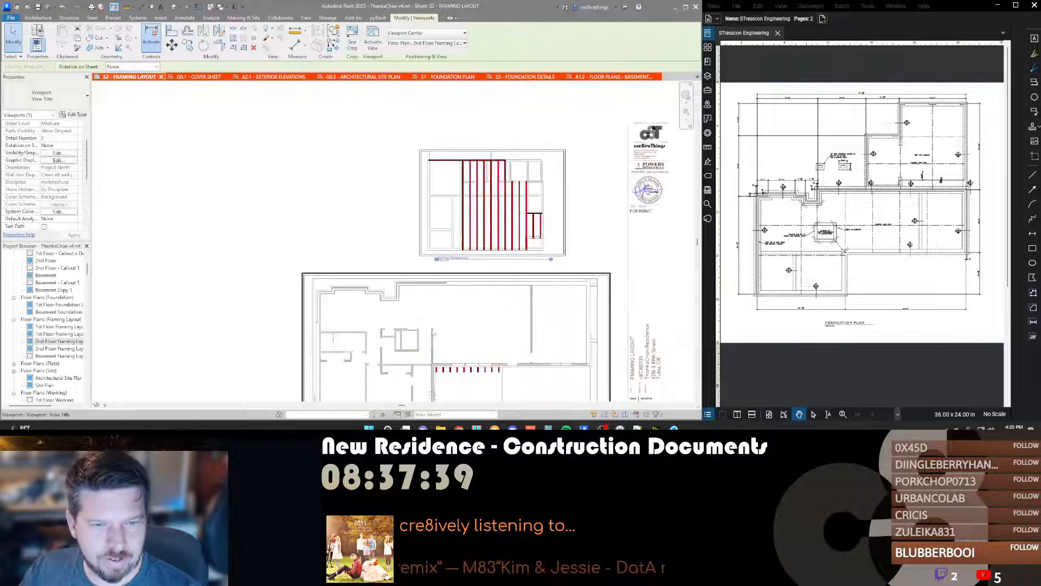
{"action": "middle_click_drag", "start_coordinate": [399, 295], "coordinate": [365, 250]}
{"action": "scroll", "coordinate": [447, 172], "scroll_direction": "up", "scroll_amount": 5}
{"action": "scroll", "coordinate": [436, 108], "scroll_direction": "down", "scroll_amount": 3}
{"action": "middle_click_drag", "start_coordinate": [436, 108], "coordinate": [436, 216]}
{"action": "scroll", "coordinate": [432, 193], "scroll_direction": "up", "scroll_amount": 3}
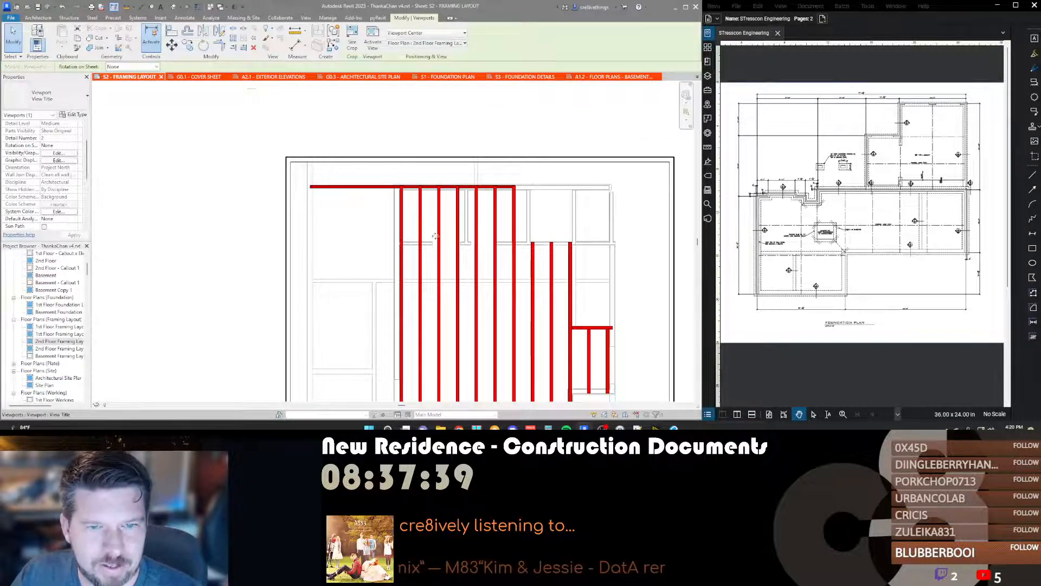
{"action": "scroll", "coordinate": [359, 212], "scroll_direction": "down", "scroll_amount": 2}
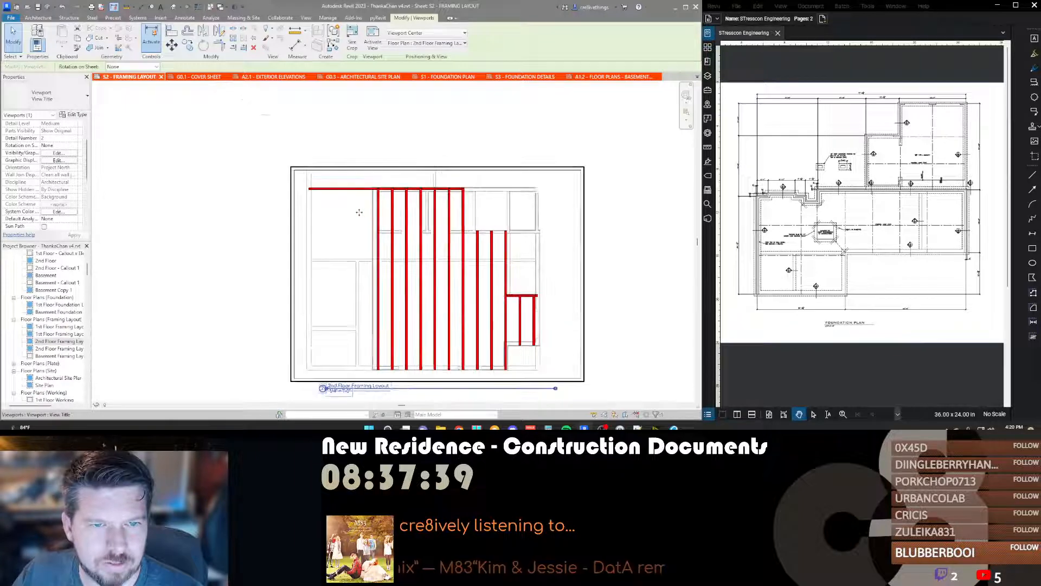
{"action": "scroll", "coordinate": [349, 223], "scroll_direction": "down", "scroll_amount": 1}
{"action": "middle_click_drag", "start_coordinate": [348, 226], "coordinate": [400, 87]}
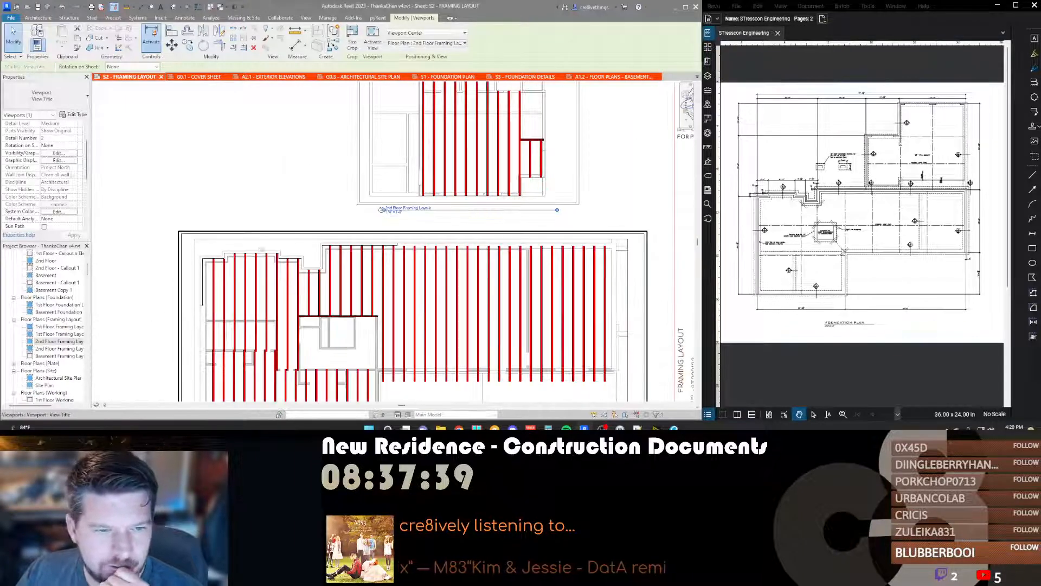
{"action": "middle_click_drag", "start_coordinate": [262, 251], "coordinate": [290, 134]}
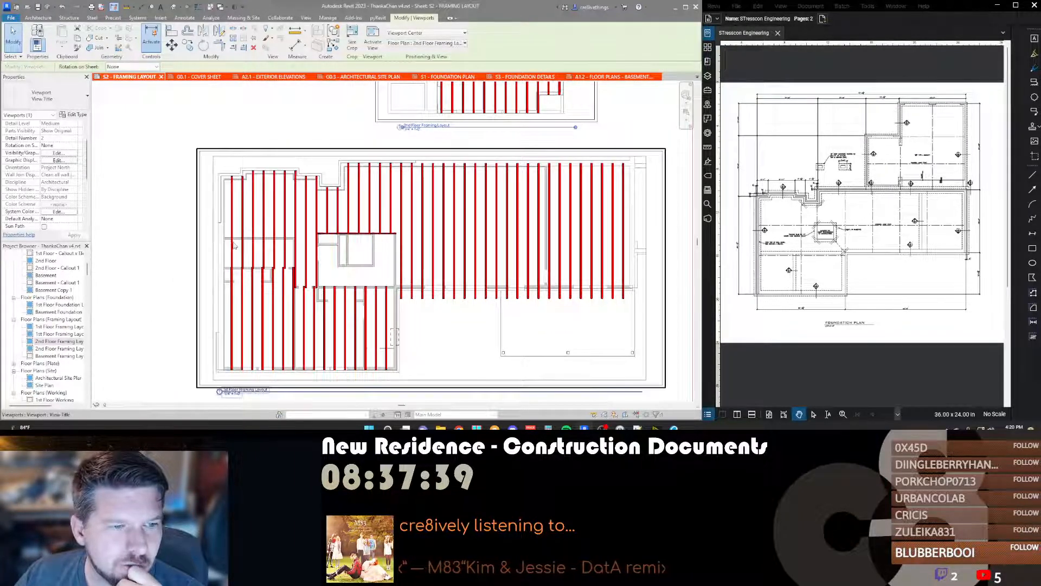
{"action": "scroll", "coordinate": [233, 245], "scroll_direction": "up", "scroll_amount": 3}
{"action": "scroll", "coordinate": [234, 245], "scroll_direction": "down", "scroll_amount": 3}
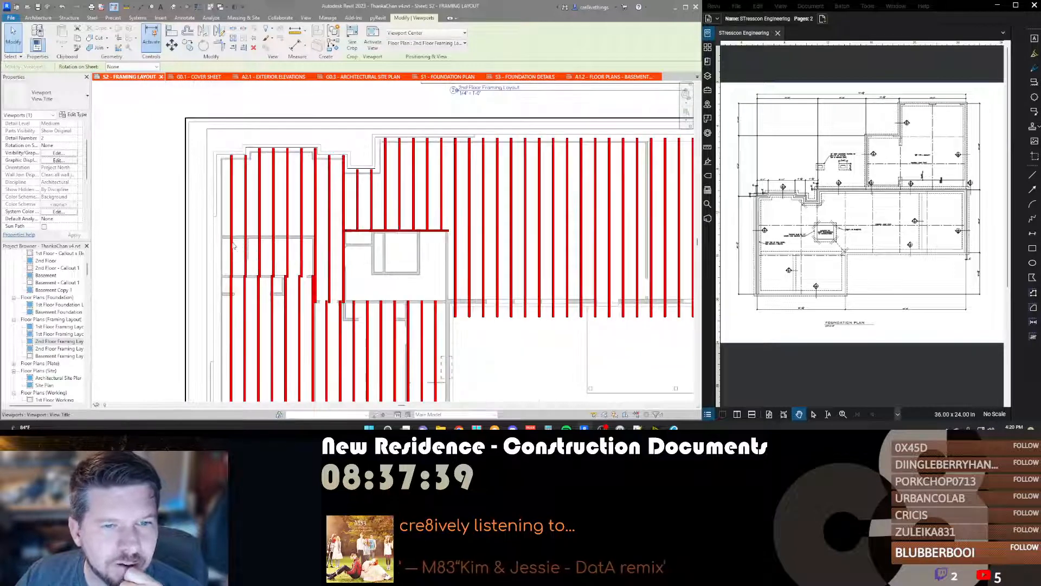
{"action": "scroll", "coordinate": [250, 244], "scroll_direction": "down", "scroll_amount": 1}
{"action": "middle_click_drag", "start_coordinate": [397, 139], "coordinate": [361, 278]}
{"action": "scroll", "coordinate": [382, 124], "scroll_direction": "up", "scroll_amount": 2}
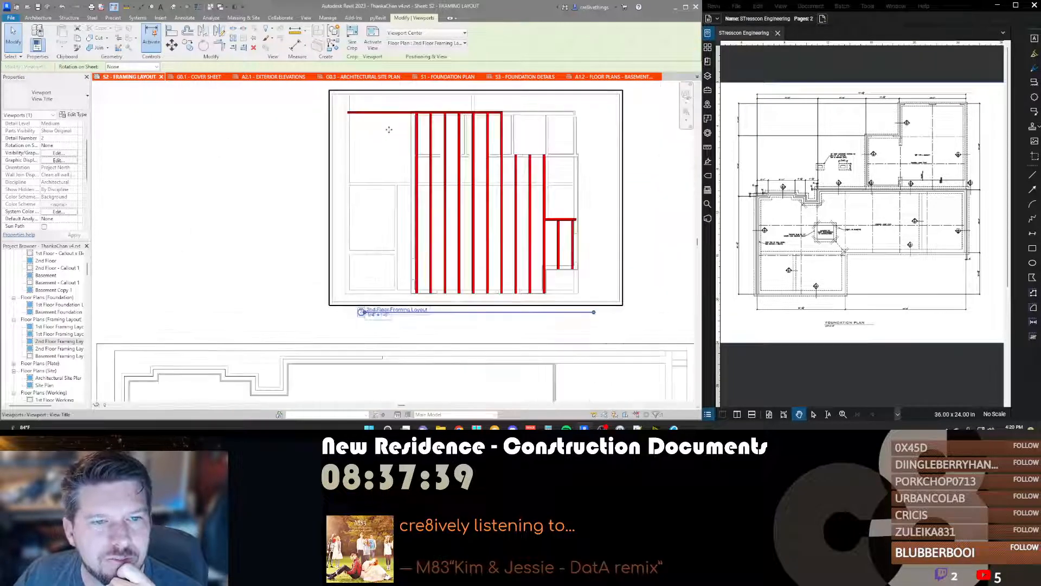
{"action": "scroll", "coordinate": [388, 128], "scroll_direction": "down", "scroll_amount": 2}
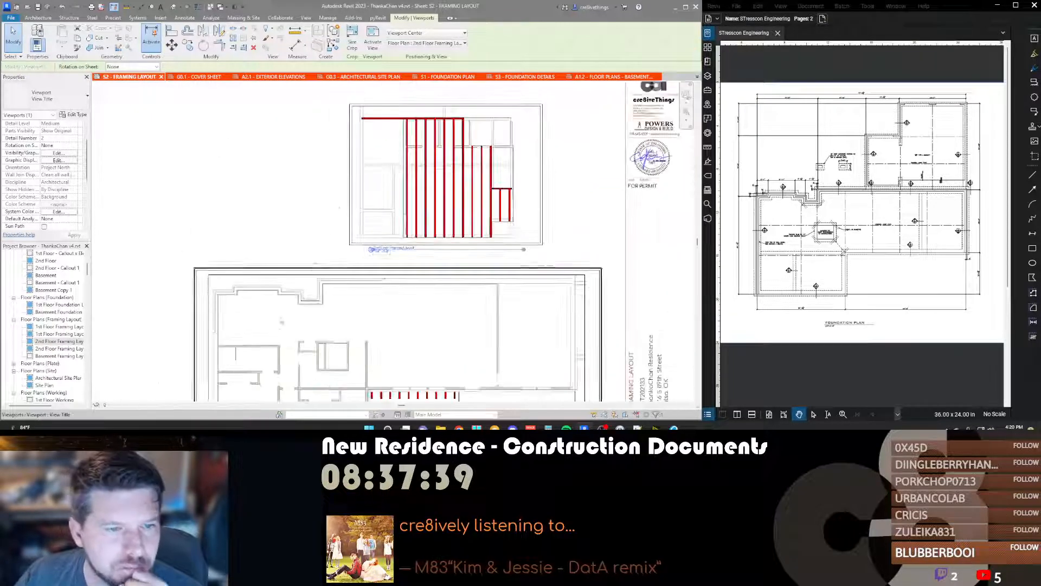
Step: Review the model category overrides of the 1st Floor Framing Layout - Base view from the sheet, leaving them unchanged
{"action": "double_click", "coordinate": [266, 291]}
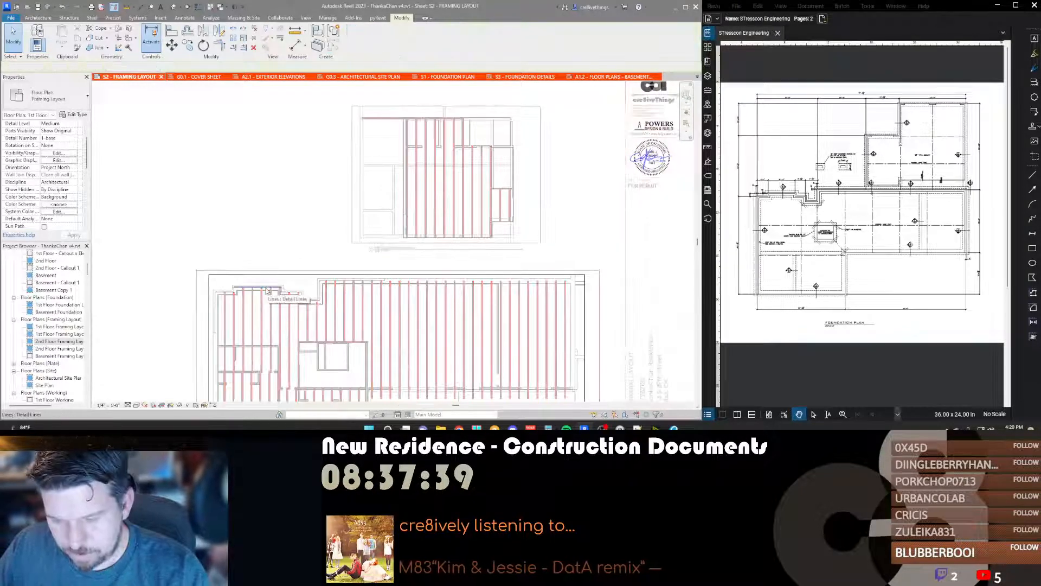
{"action": "key", "text": "v"}
{"action": "key", "text": "v"}
{"action": "scroll", "coordinate": [457, 218], "scroll_direction": "down", "scroll_amount": 8}
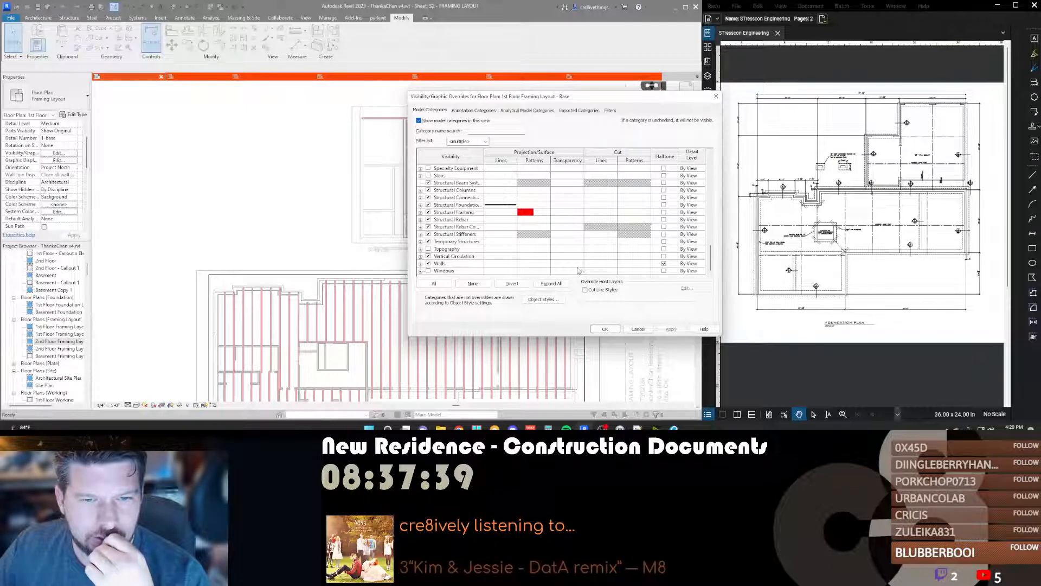
{"action": "left_click", "coordinate": [638, 330]}
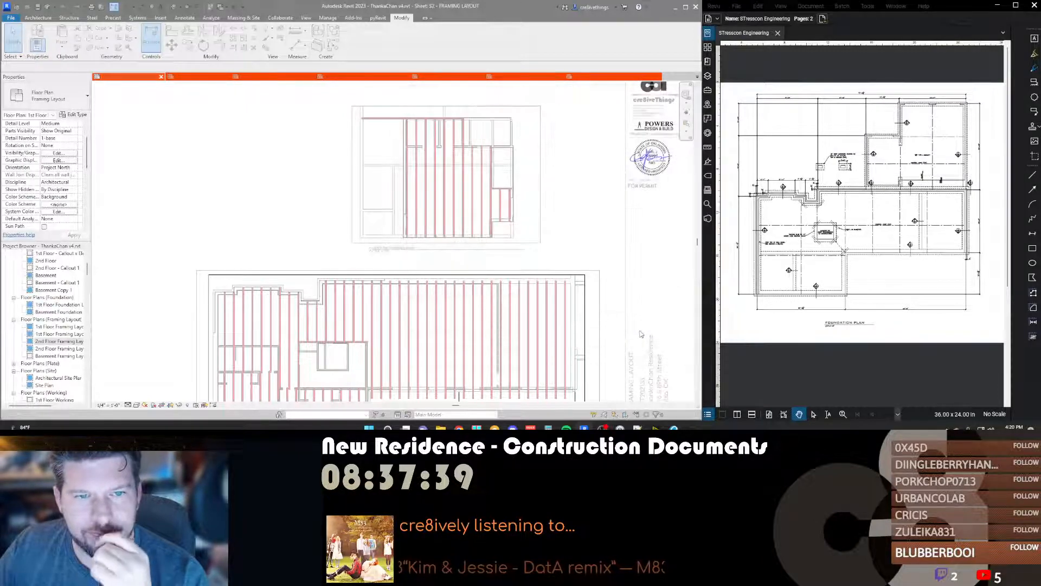
{"action": "double_click", "coordinate": [332, 149]}
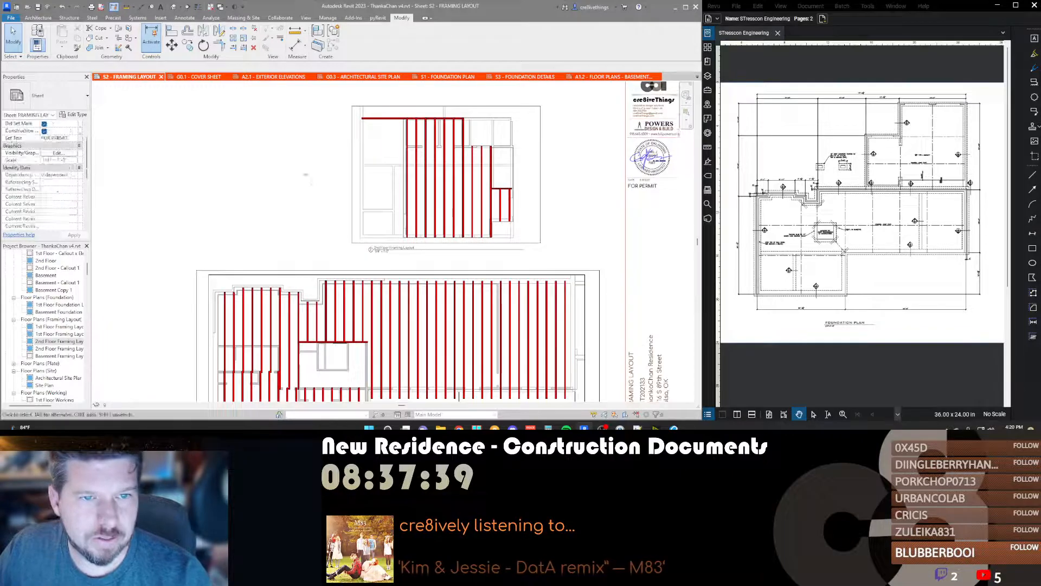
Step: Delete both second-floor viewports from the sheet and the 2nd Floor Framing Layout - Base view from the project
{"action": "left_click", "coordinate": [402, 205]}
{"action": "key", "text": "Delete"}
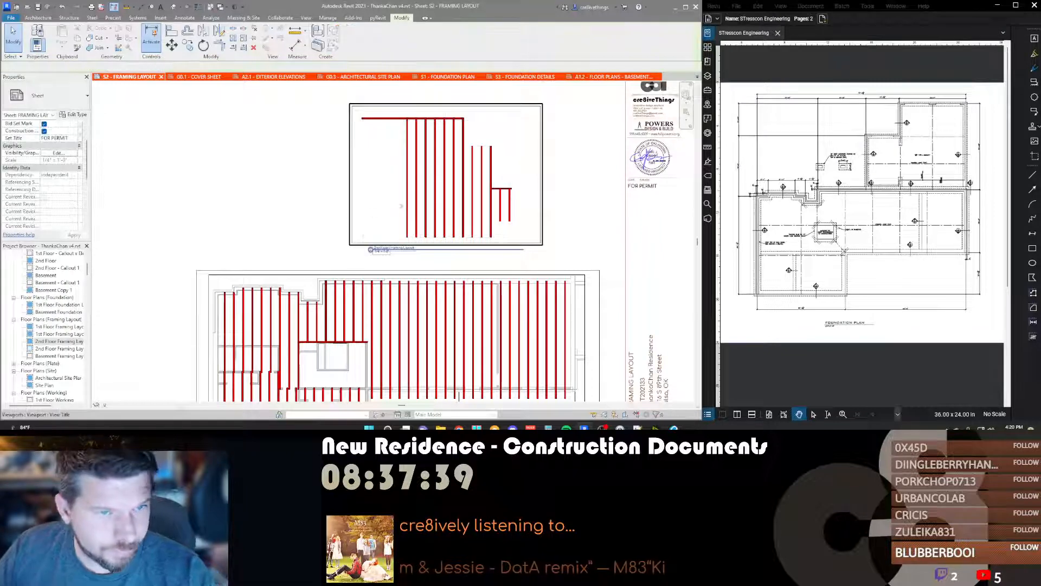
{"action": "left_click", "coordinate": [430, 170]}
{"action": "key", "text": "Delete"}
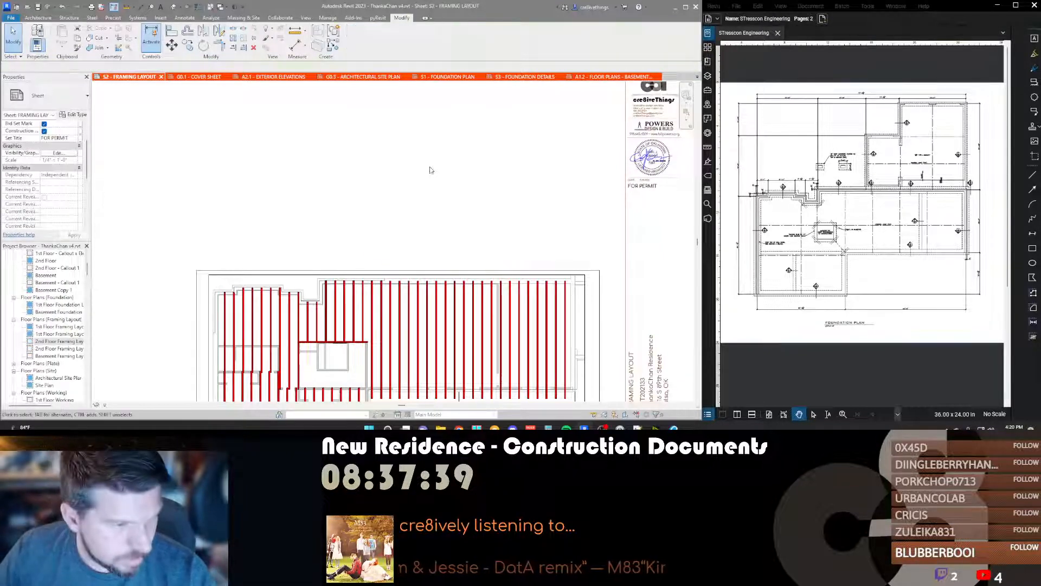
{"action": "left_click", "coordinate": [53, 349]}
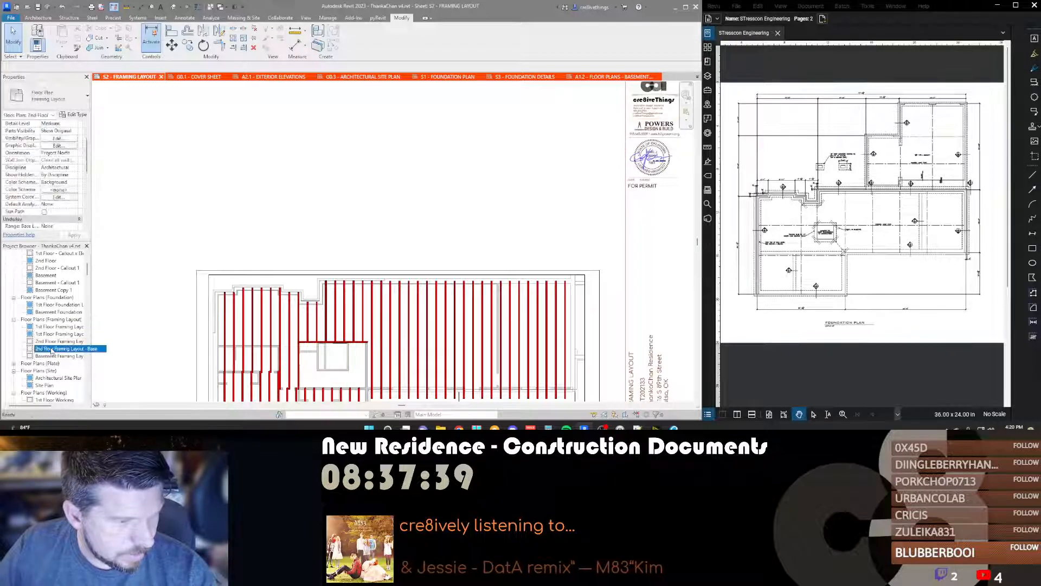
{"action": "key", "text": "Delete"}
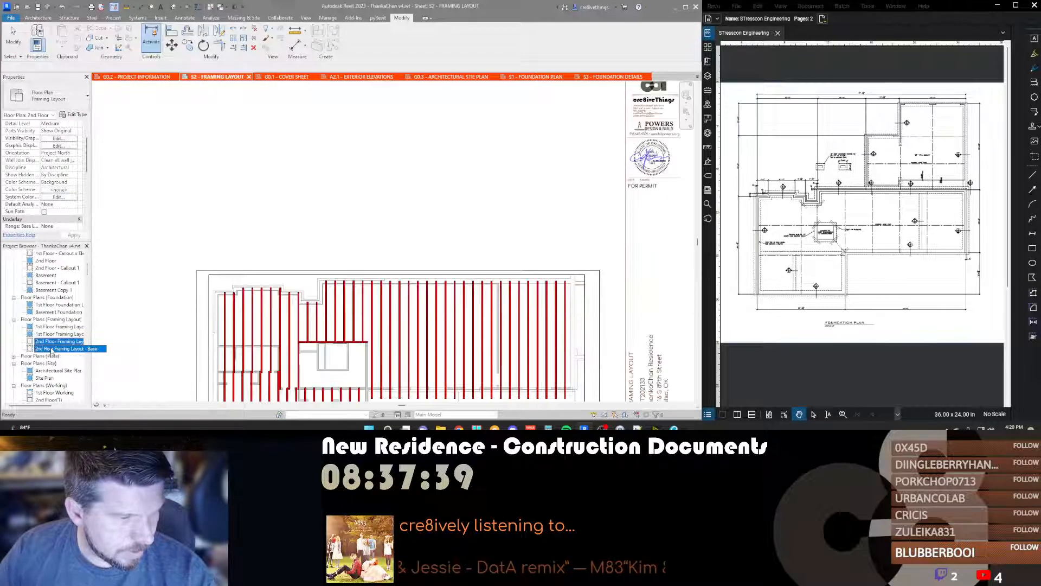
Step: Duplicate the 1st Floor plan view without its detailing
{"action": "scroll", "coordinate": [54, 319], "scroll_direction": "up", "scroll_amount": 2}
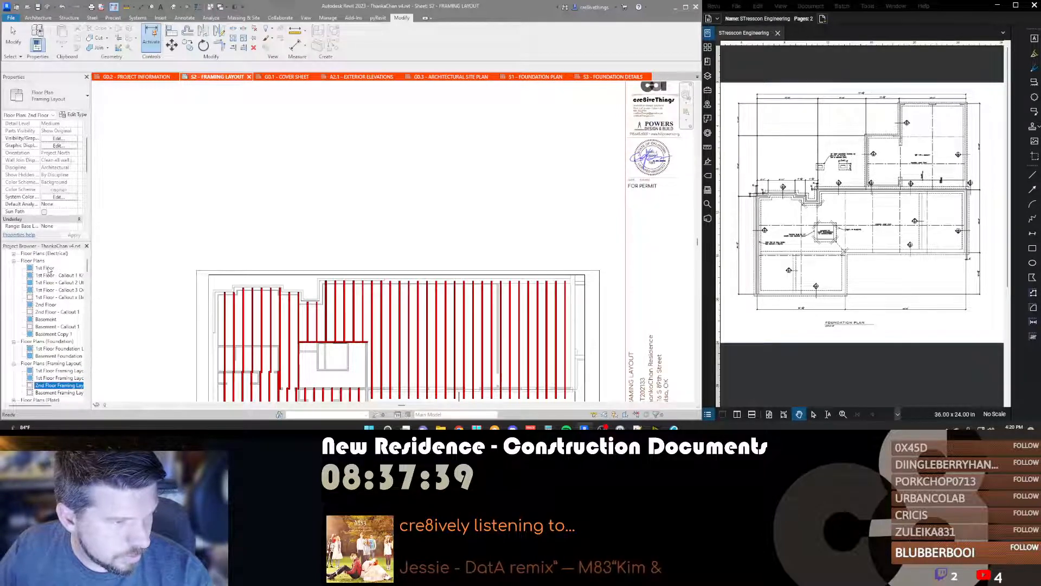
{"action": "right_click", "coordinate": [48, 268]}
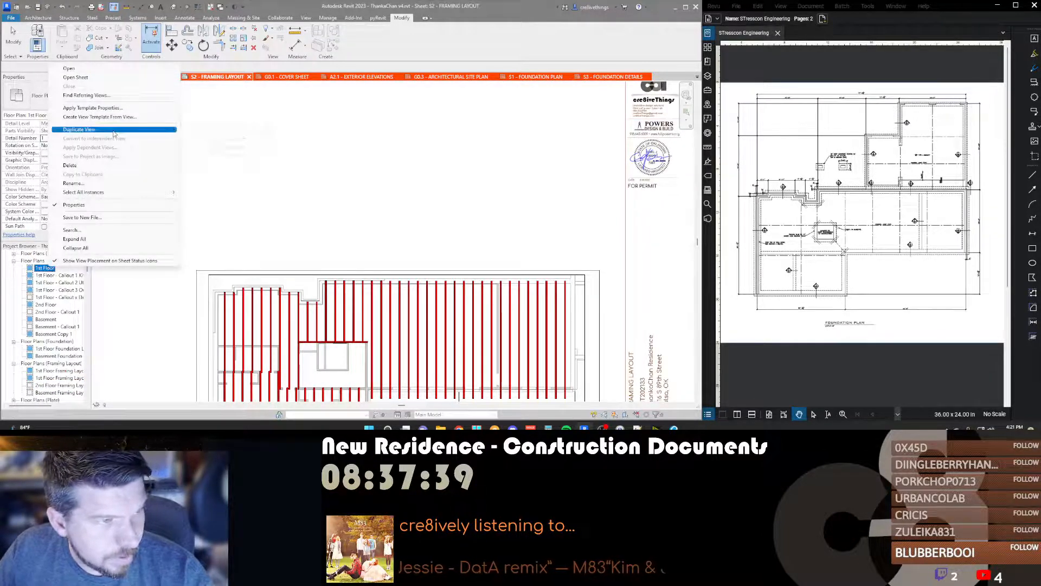
{"action": "mouse_move", "coordinate": [113, 131]}
{"action": "left_click", "coordinate": [204, 130]}
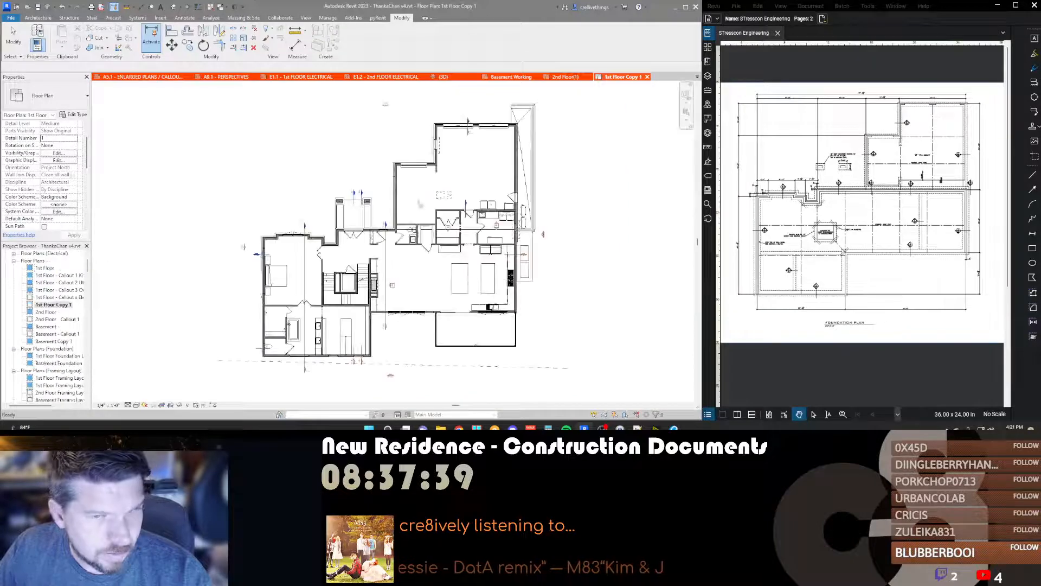
{"action": "scroll", "coordinate": [39, 164], "scroll_direction": "down", "scroll_amount": 3}
{"action": "scroll", "coordinate": [39, 165], "scroll_direction": "down", "scroll_amount": 3}
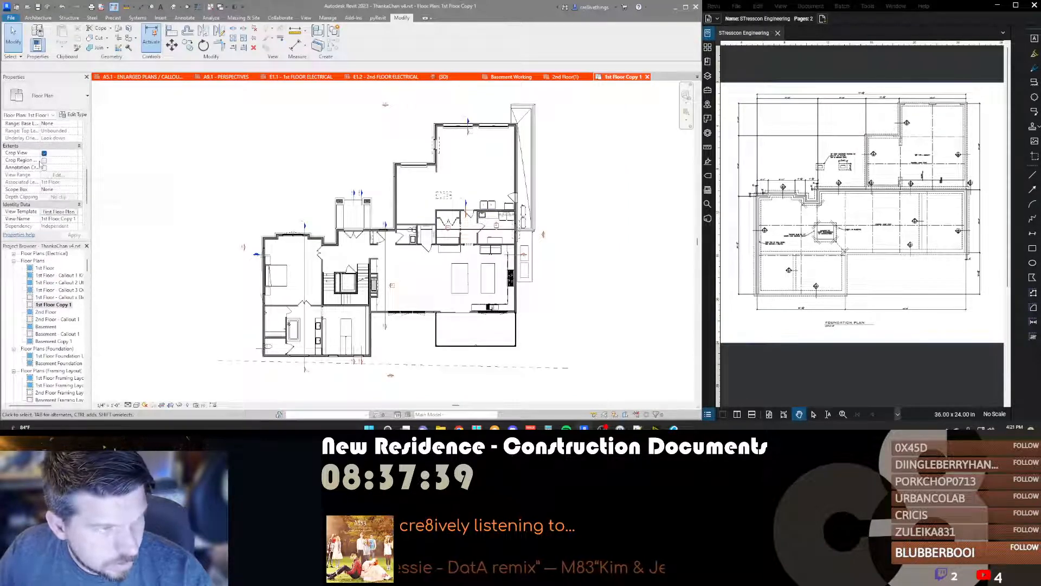
Step: Turn on the crop region of the duplicated 1st Floor view and crop it tightly around the house's lower-left wing
{"action": "left_click", "coordinate": [45, 160]}
{"action": "scroll", "coordinate": [489, 195], "scroll_direction": "down", "scroll_amount": 2}
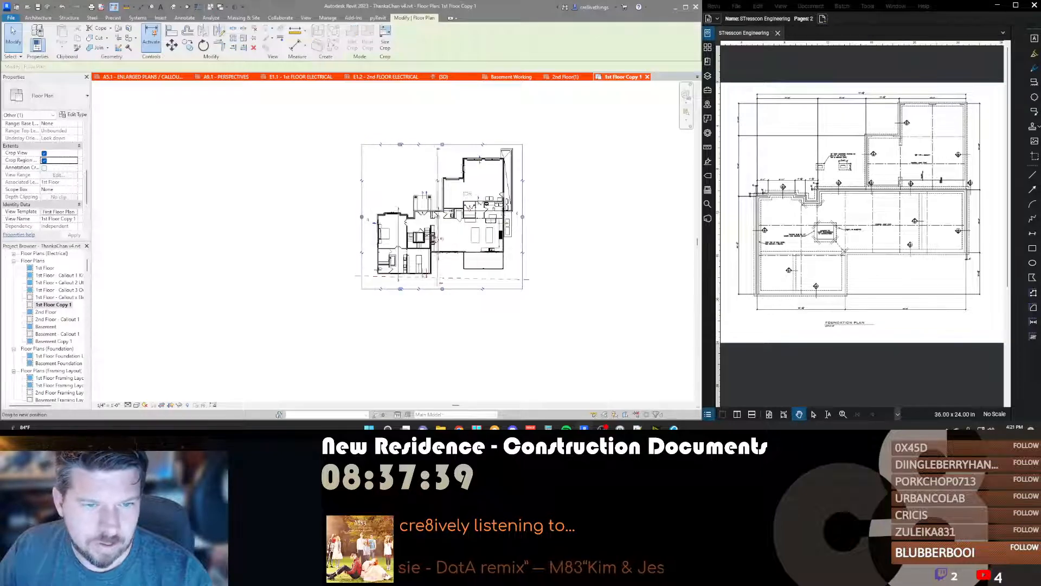
{"action": "left_click", "coordinate": [522, 215]}
{"action": "left_click_drag", "start_coordinate": [423, 217], "coordinate": [433, 217]}
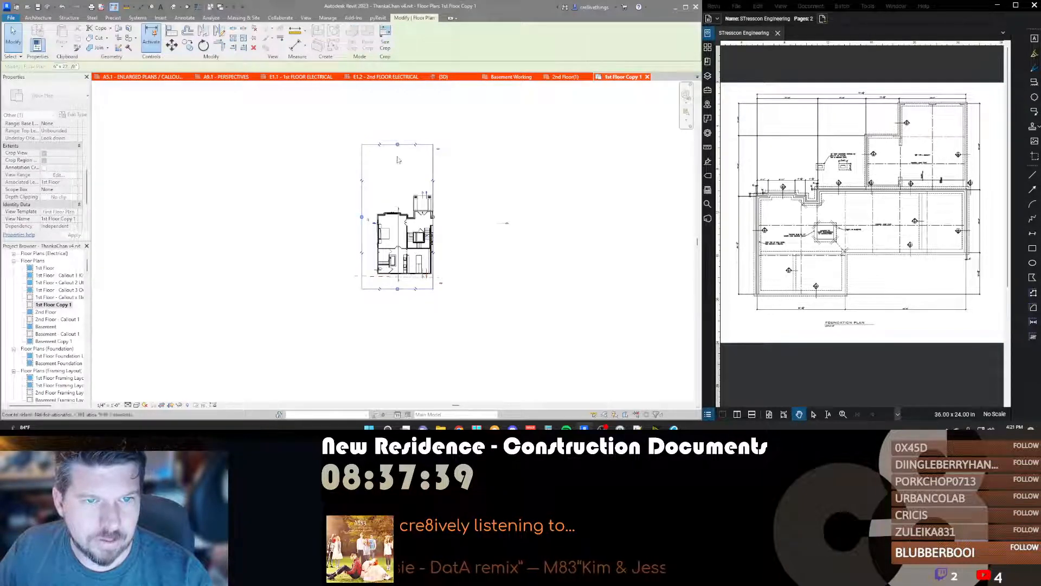
{"action": "left_click_drag", "start_coordinate": [397, 145], "coordinate": [399, 207]}
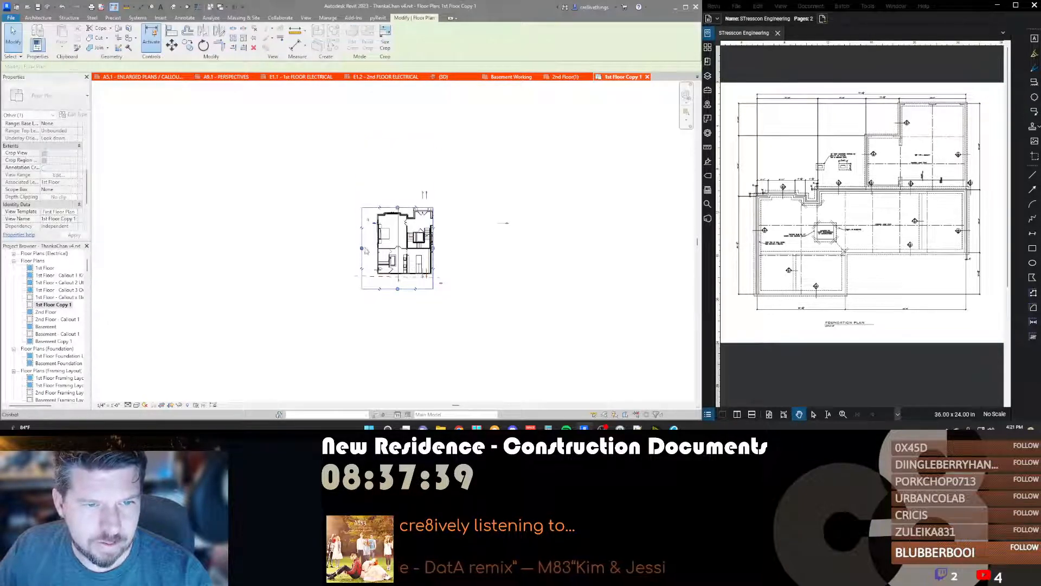
{"action": "scroll", "coordinate": [402, 278], "scroll_direction": "up", "scroll_amount": 3}
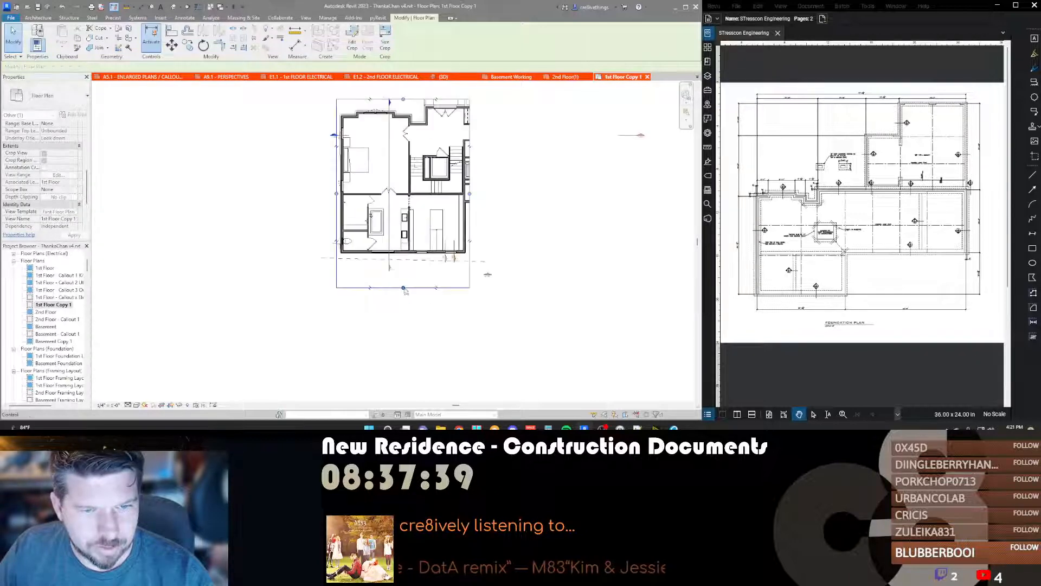
{"action": "mouse_move", "coordinate": [402, 276]}
{"action": "left_mouse_down"}
{"action": "mouse_move", "coordinate": [407, 245]}
{"action": "mouse_move", "coordinate": [408, 260]}
{"action": "left_mouse_up"}
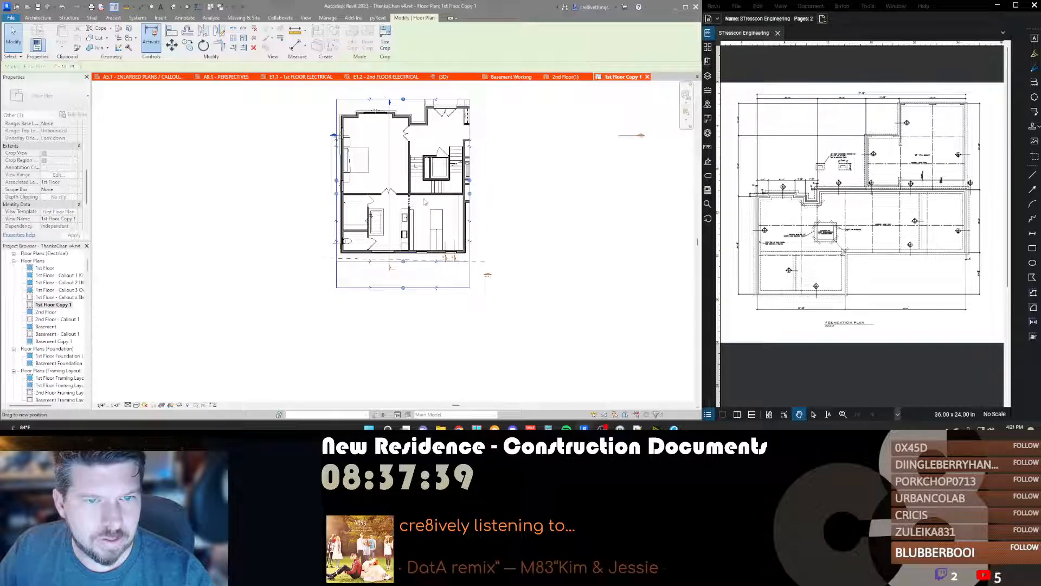
{"action": "scroll", "coordinate": [421, 146], "scroll_direction": "up", "scroll_amount": 5}
{"action": "scroll", "coordinate": [422, 146], "scroll_direction": "down", "scroll_amount": 4}
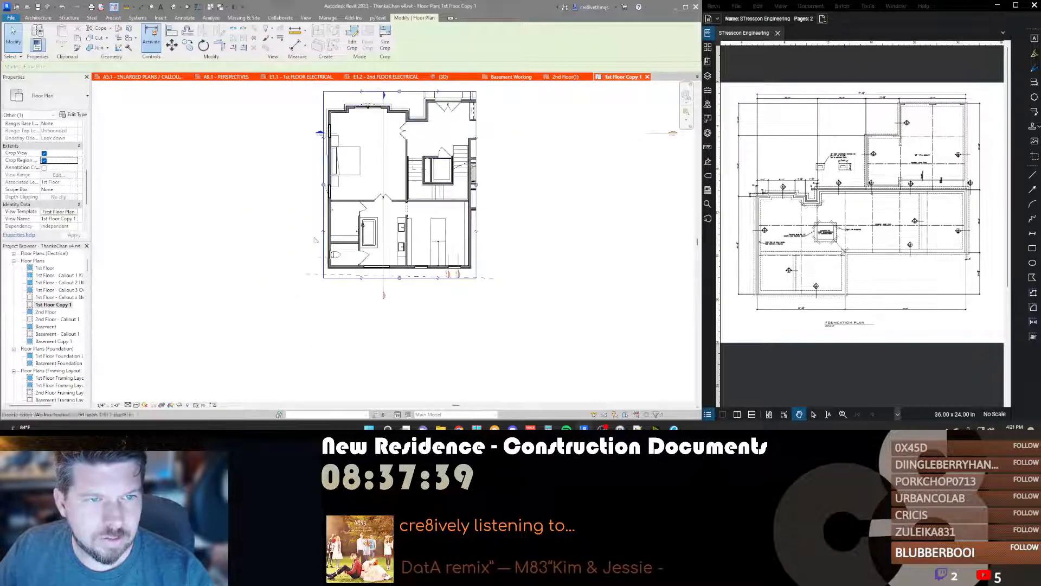
{"action": "key", "text": "v"}
{"action": "key", "text": "g"}
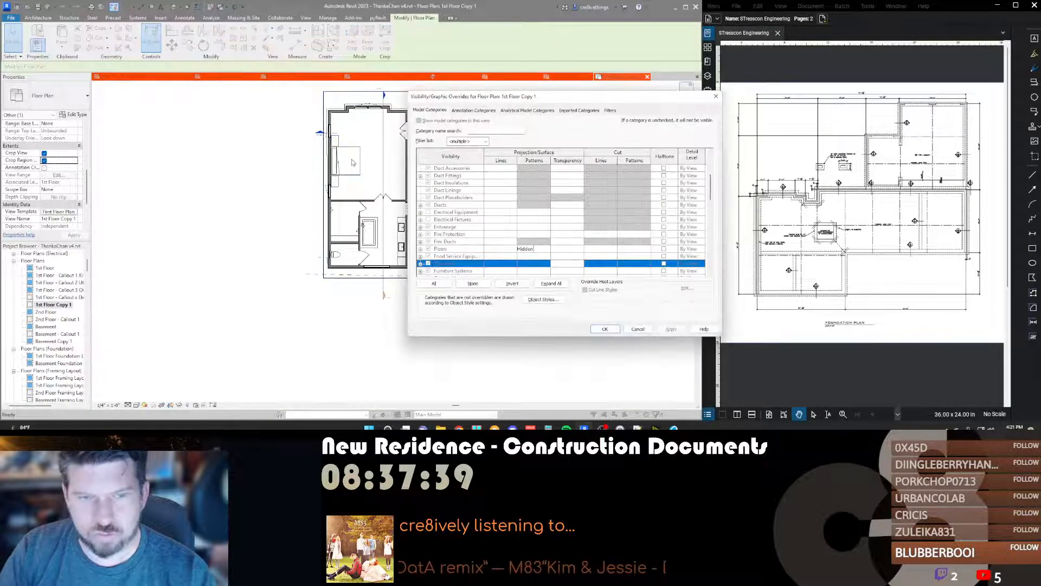
{"action": "key", "text": "Escape"}
{"action": "key", "text": "Escape"}
Step: Change the duplicated 1st Floor view's floor plan type to Framing Layout
{"action": "scroll", "coordinate": [70, 168], "scroll_direction": "down", "scroll_amount": 3}
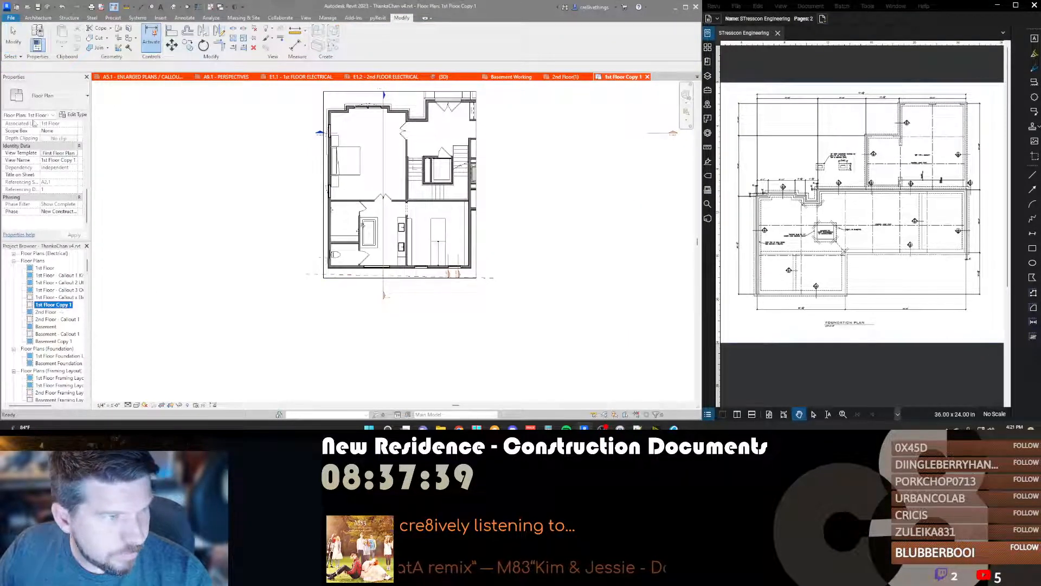
{"action": "left_click", "coordinate": [49, 95]}
{"action": "left_click", "coordinate": [52, 185]}
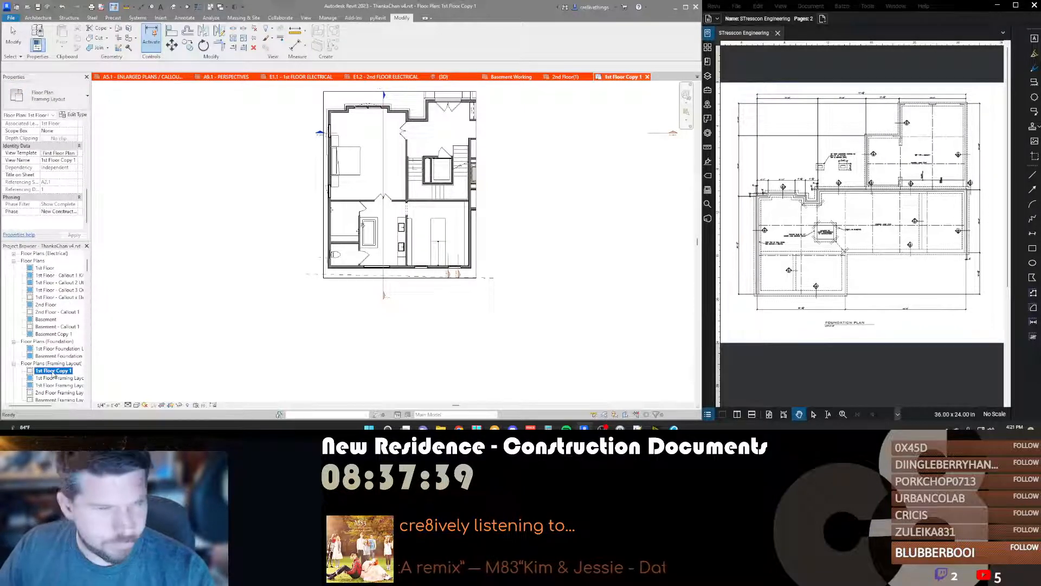
Step: Rename the duplicated view as 2nd Floor Framing - Base and save the project
{"action": "key", "text": "F2"}
{"action": "type", "text": "2nd Fl"}
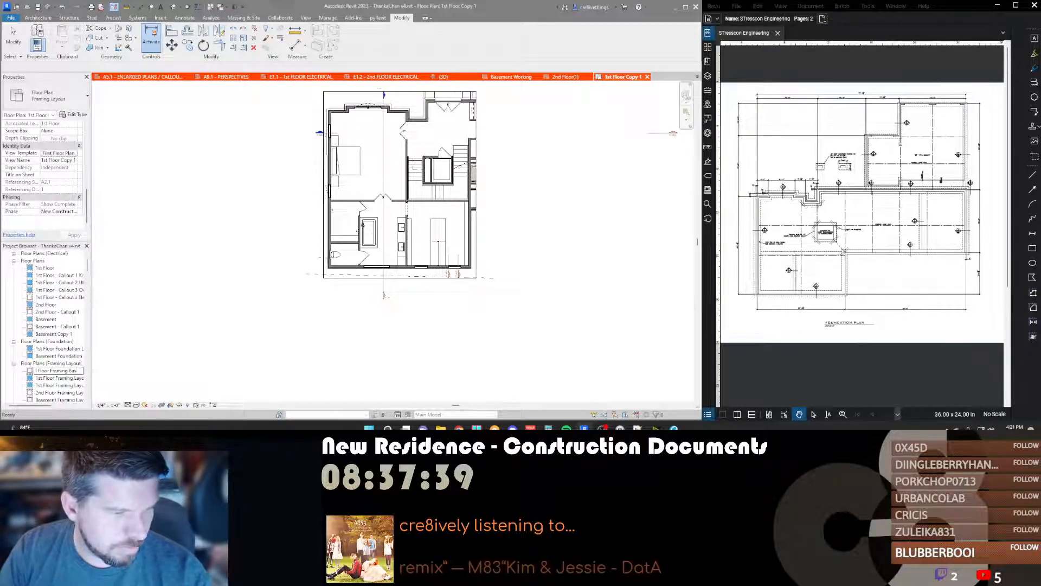
{"action": "type", "text": "oor Framing Base"}
{"action": "key", "text": "Return"}
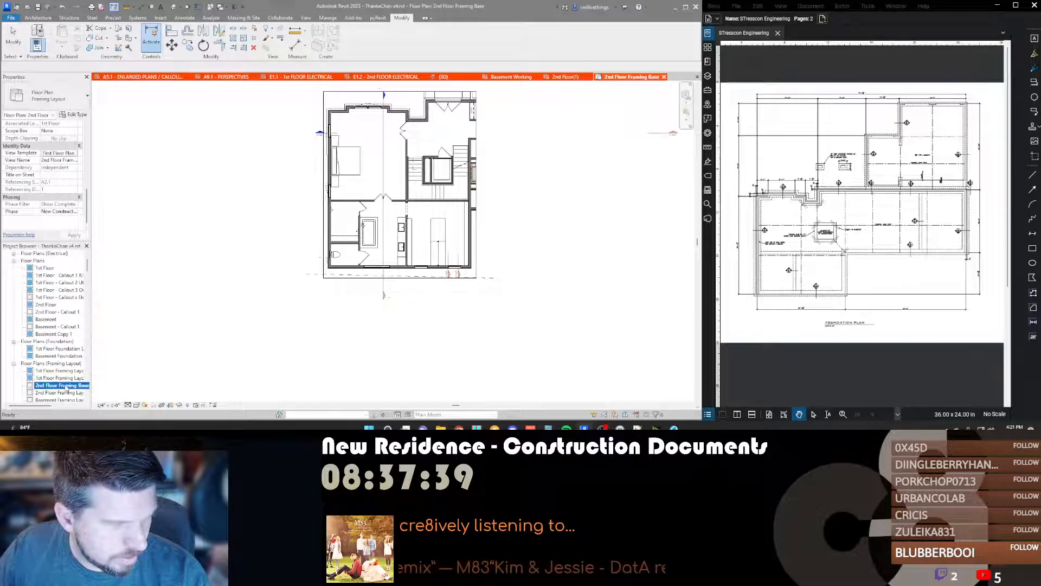
{"action": "left_click", "coordinate": [66, 386]}
{"action": "left_click", "coordinate": [77, 385]}
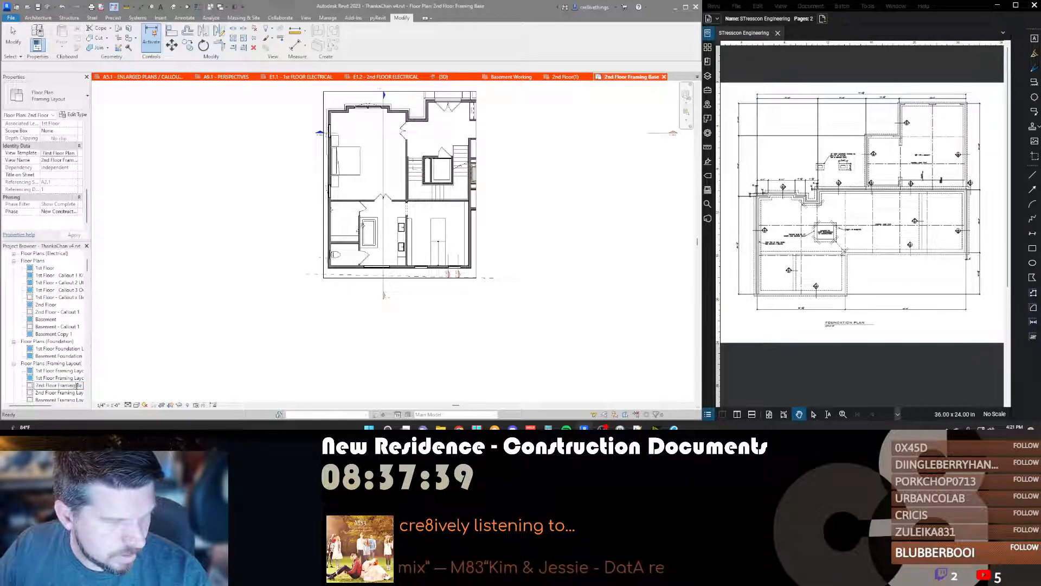
{"action": "key", "text": "Return"}
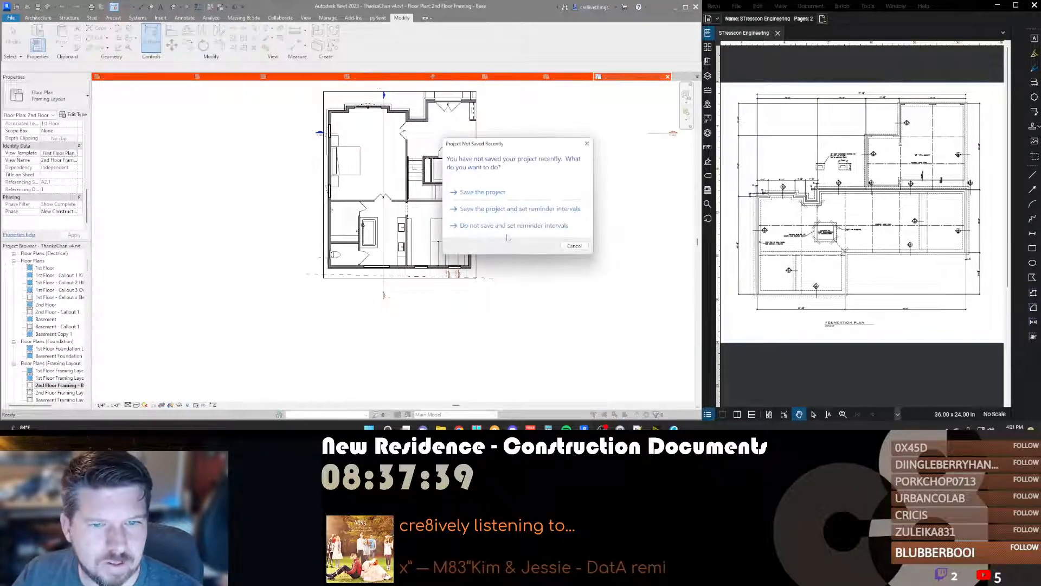
{"action": "left_click", "coordinate": [507, 197]}
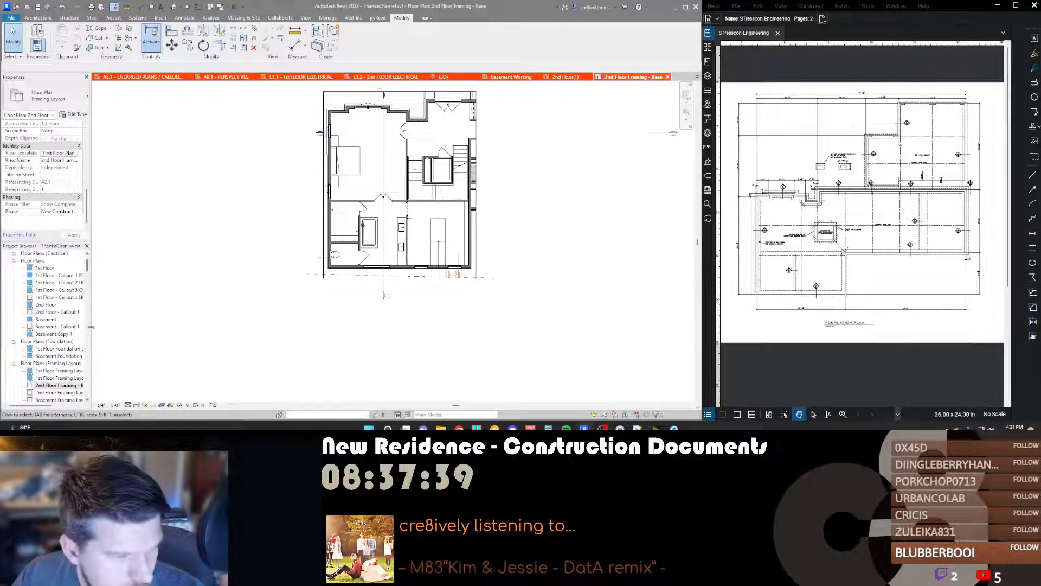
Step: Create a view template named Framing Plan Base from the 1st Floor Framing Layout - Base view, with View Range excluded
{"action": "right_click", "coordinate": [52, 378]}
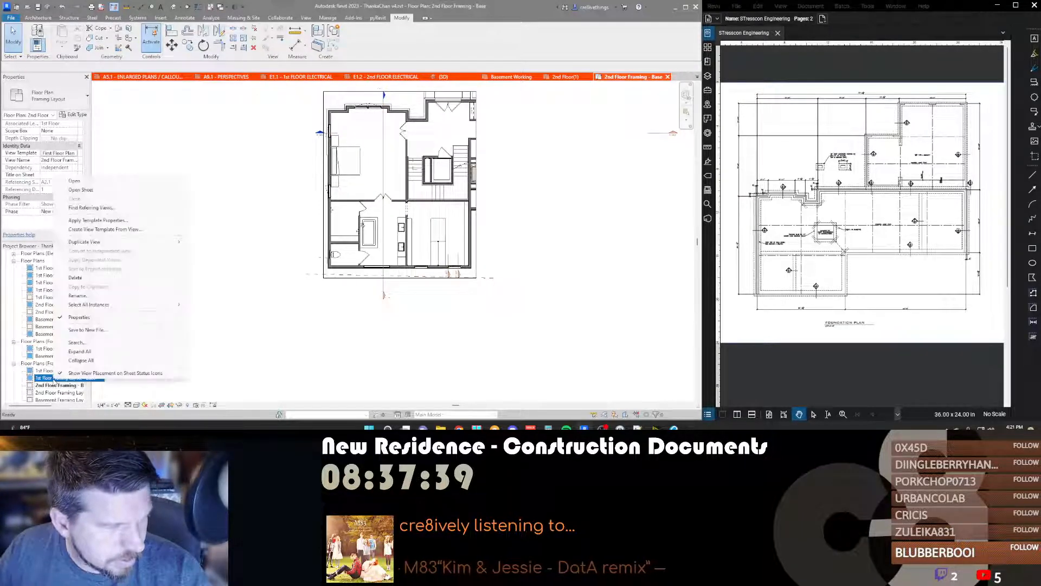
{"action": "left_click", "coordinate": [116, 230]}
{"action": "type", "text": "Fram"}
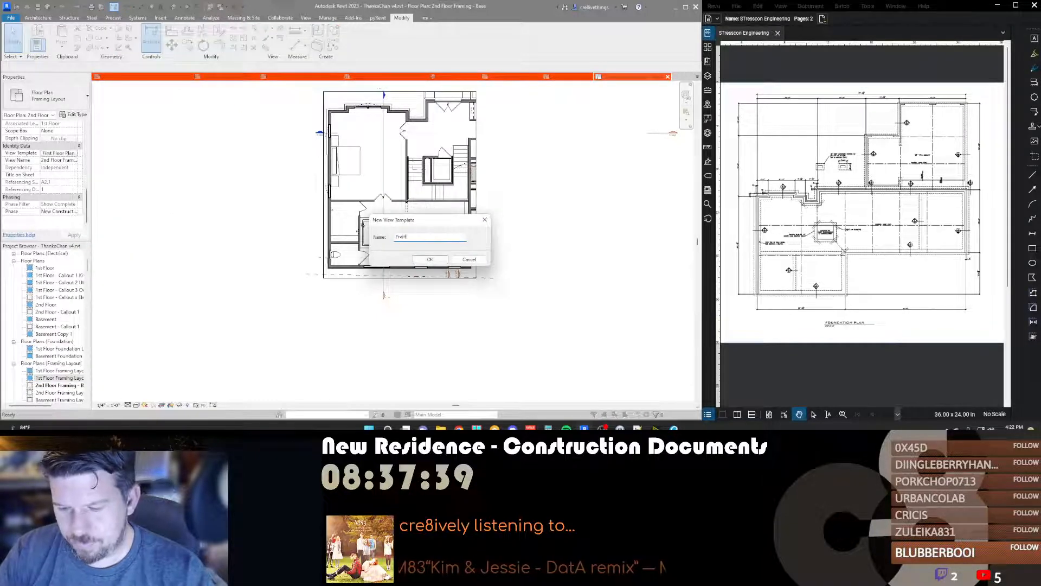
{"action": "type", "text": "ing Plan Base"}
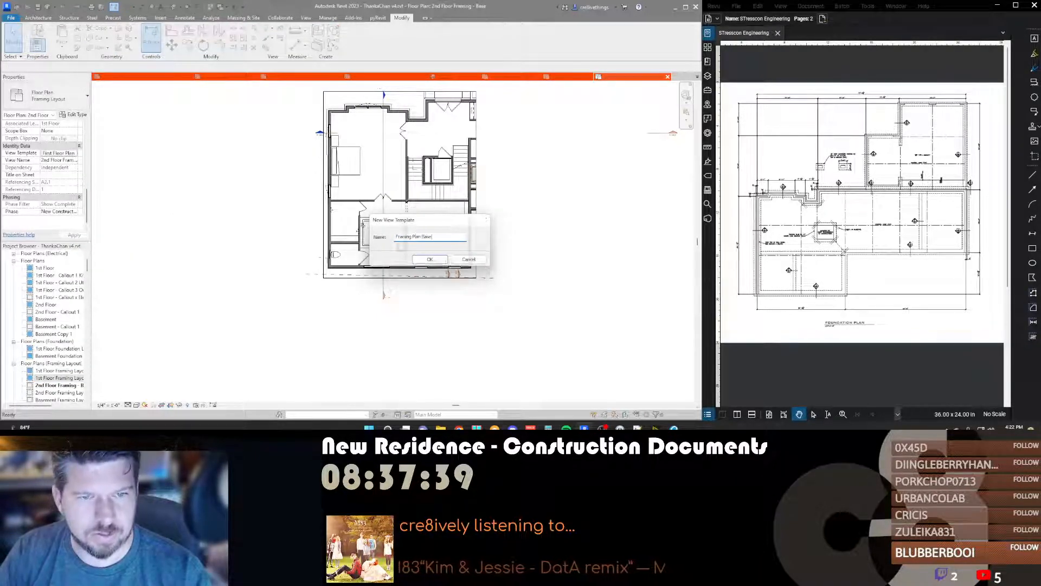
{"action": "key", "text": "Return"}
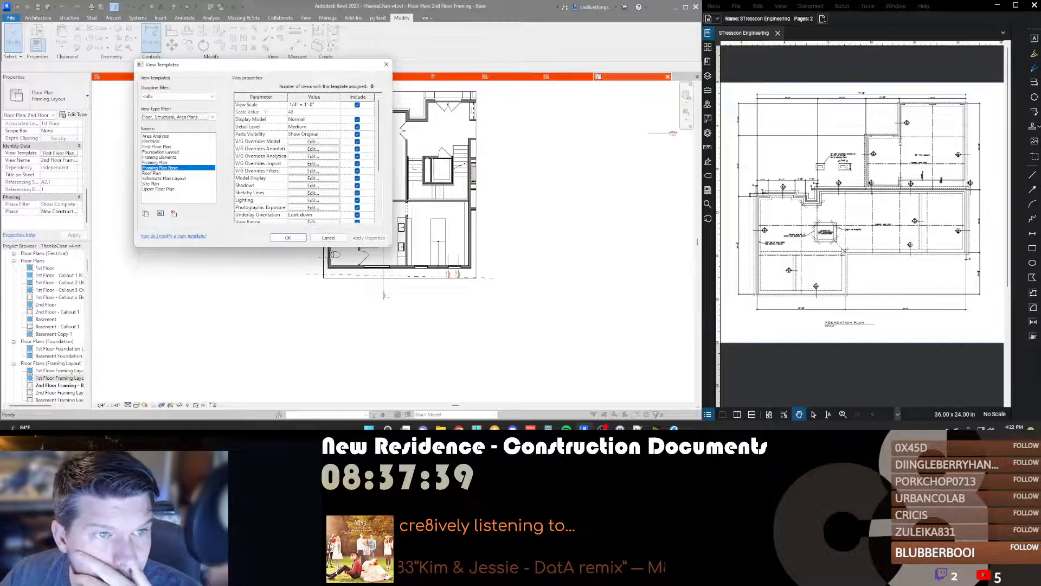
{"action": "scroll", "coordinate": [249, 170], "scroll_direction": "down", "scroll_amount": 2}
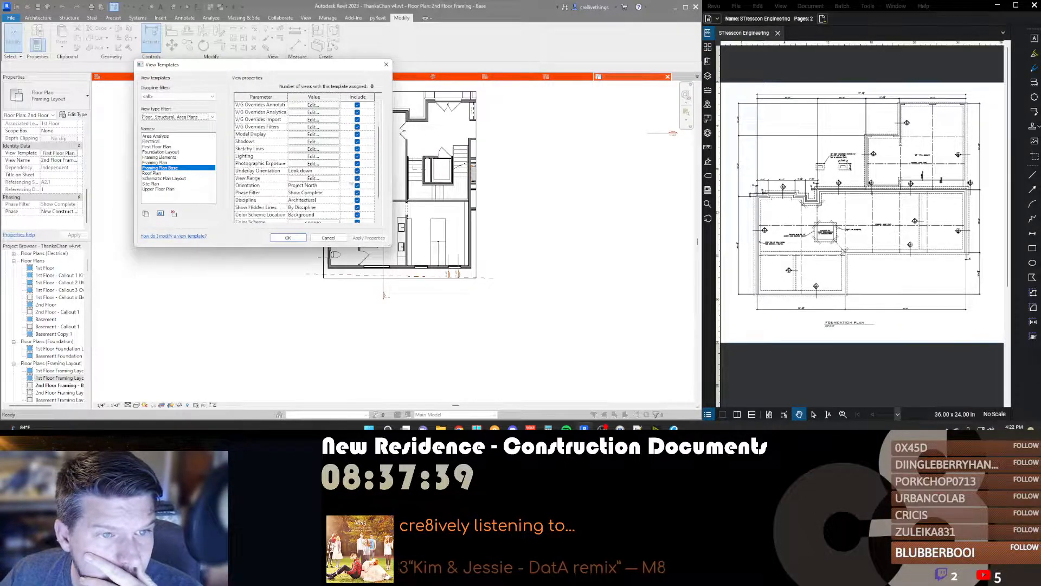
{"action": "left_click", "coordinate": [357, 179]}
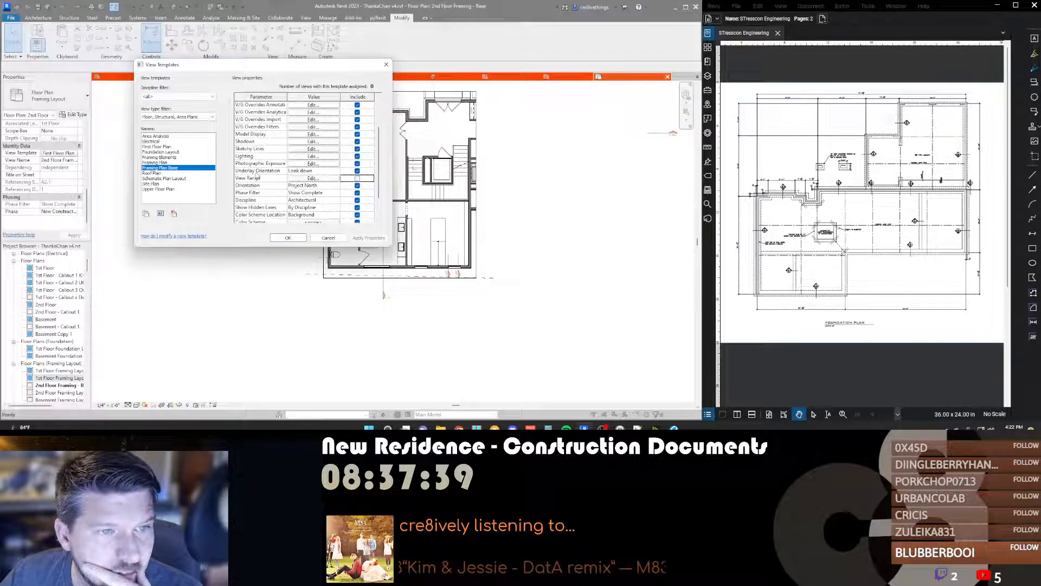
{"action": "scroll", "coordinate": [257, 176], "scroll_direction": "down", "scroll_amount": 2}
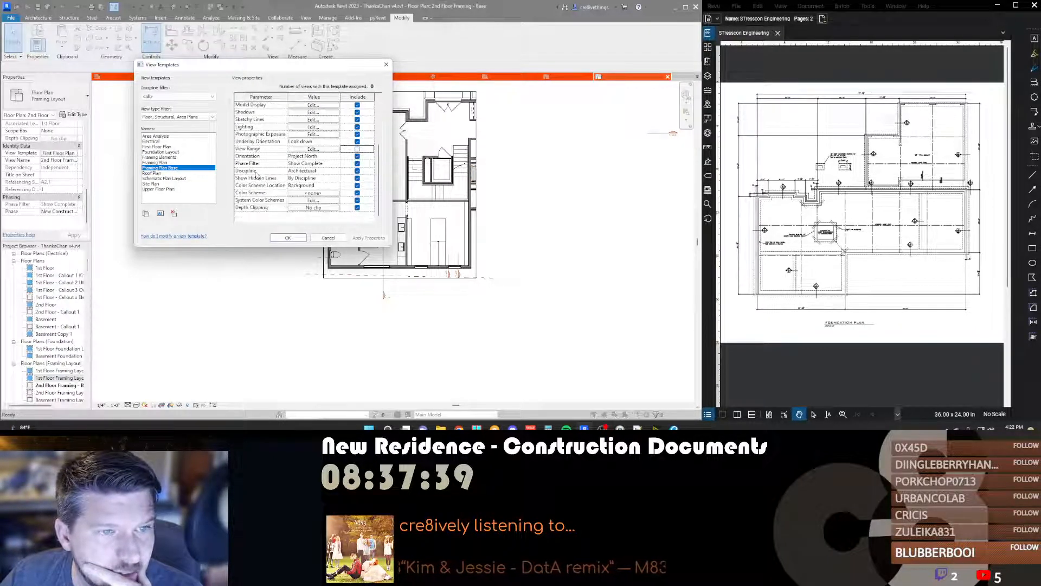
{"action": "left_click", "coordinate": [287, 237]}
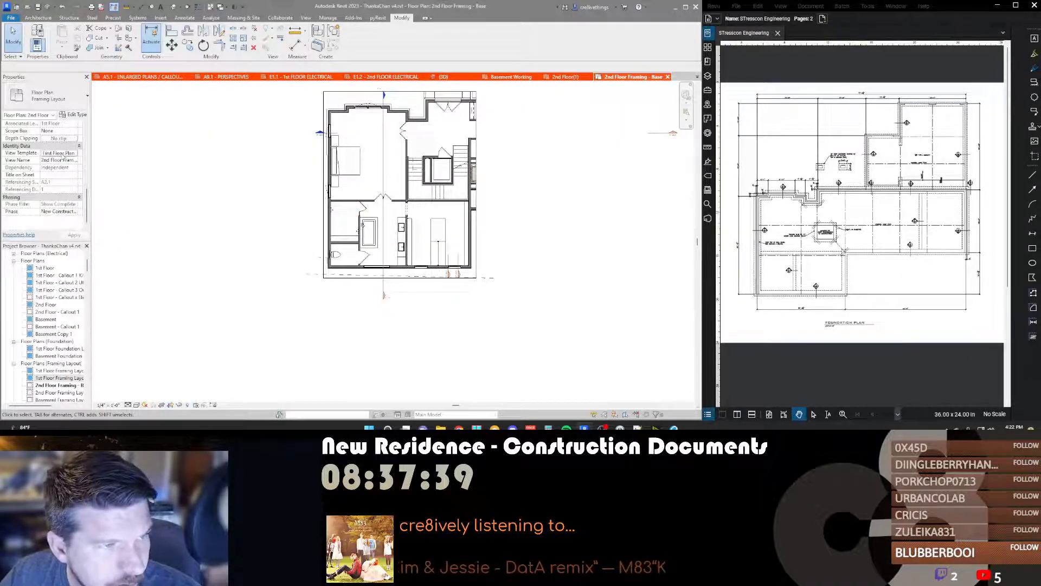
Step: Assign the Framing Plan Base view template to the 2nd Floor Framing - Base view
{"action": "left_click", "coordinate": [60, 153]}
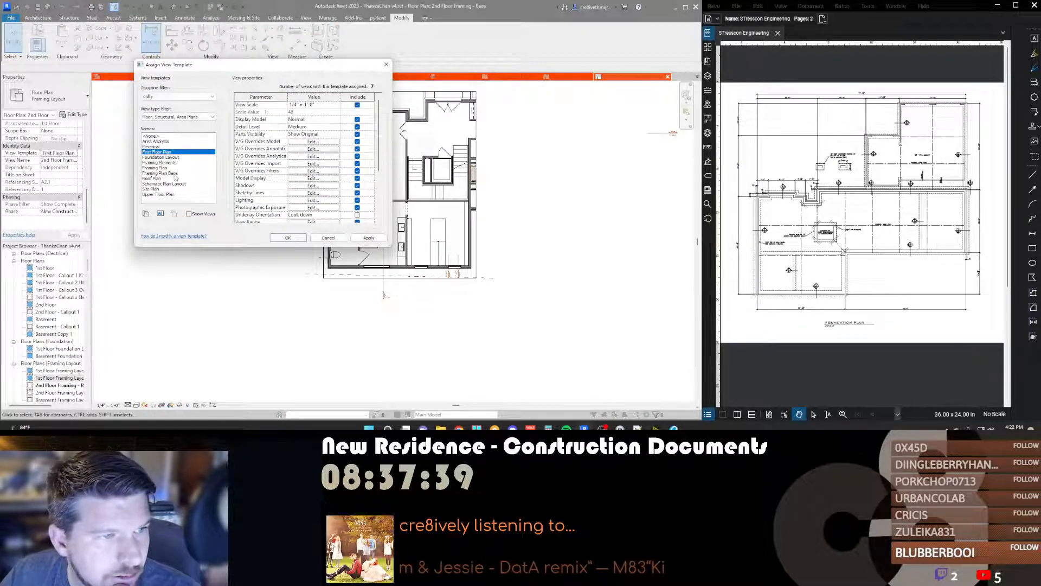
{"action": "double_click", "coordinate": [164, 173]}
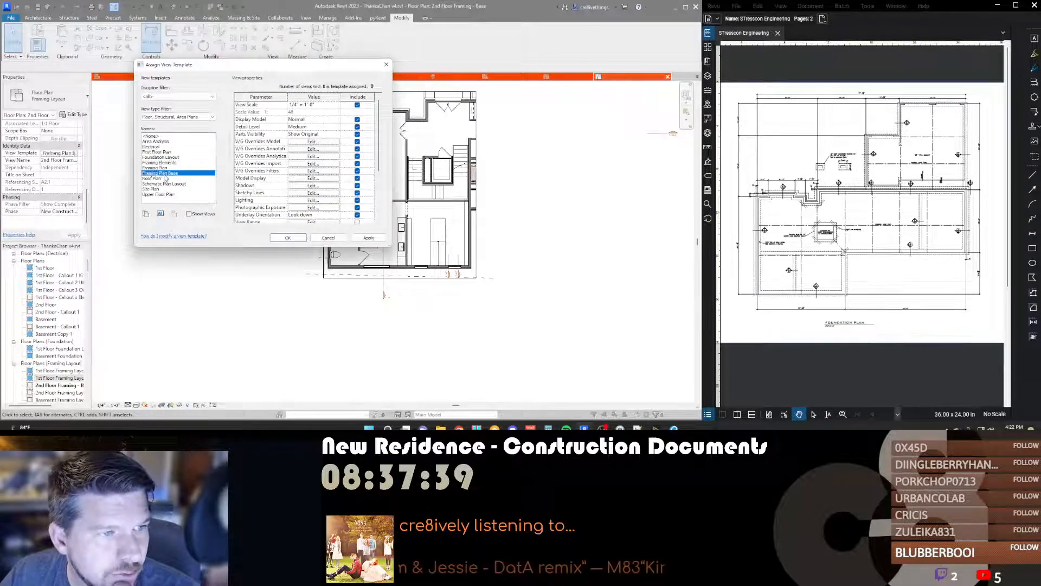
{"action": "left_click", "coordinate": [435, 232]}
{"action": "key", "text": "Escape"}
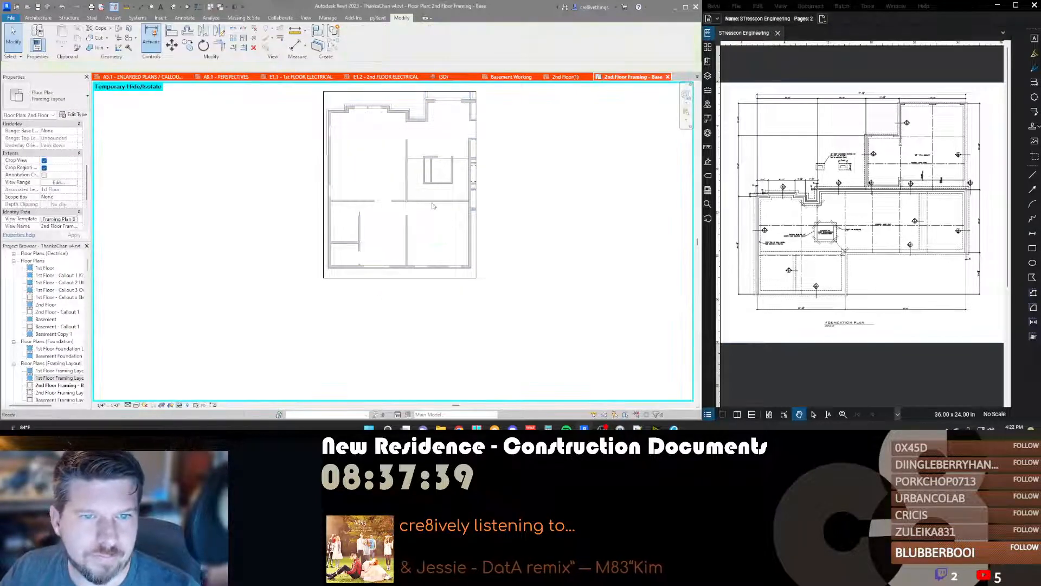
{"action": "middle_click_drag", "start_coordinate": [520, 151], "coordinate": [516, 182]}
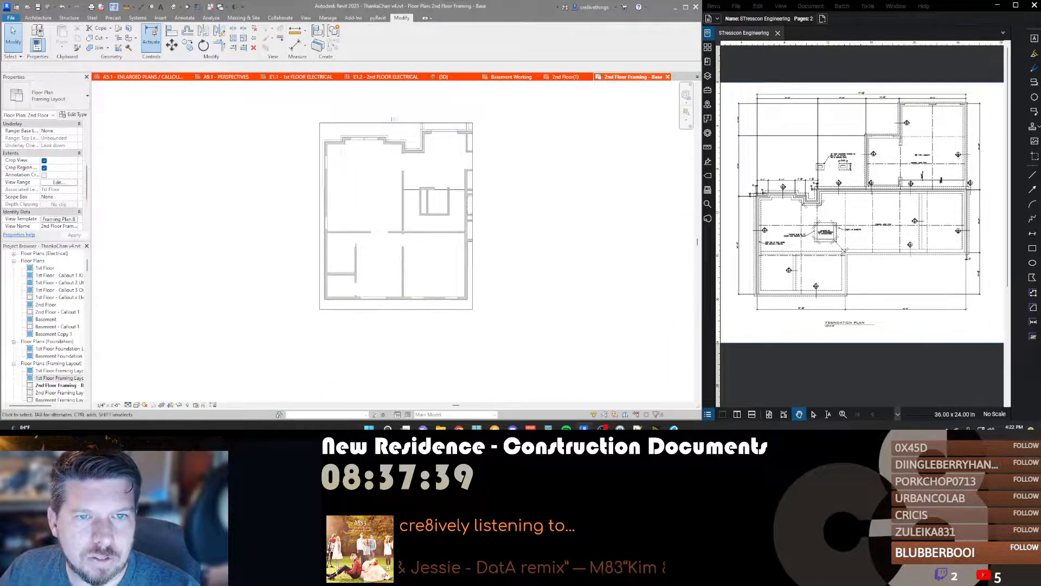
Step: Place the 2nd Floor Framing - Base view above the first-floor layout on sheet S2 as detail 3 with the No Title viewport type
{"action": "left_click", "coordinate": [667, 76]}
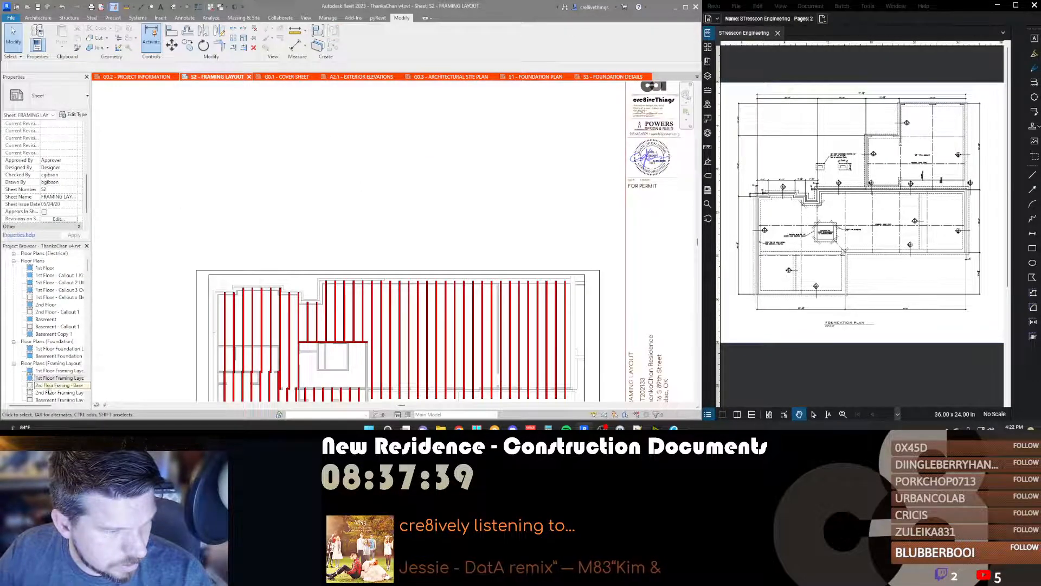
{"action": "left_click_drag", "start_coordinate": [54, 391], "coordinate": [429, 186]}
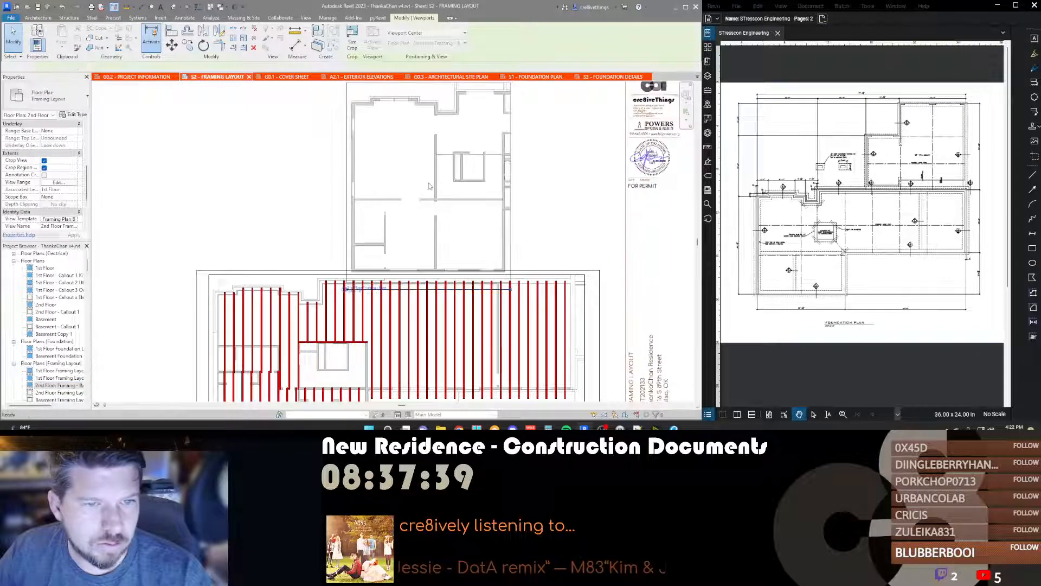
{"action": "left_click", "coordinate": [345, 288]}
{"action": "type", "text": "3"}
{"action": "key", "text": "Return"}
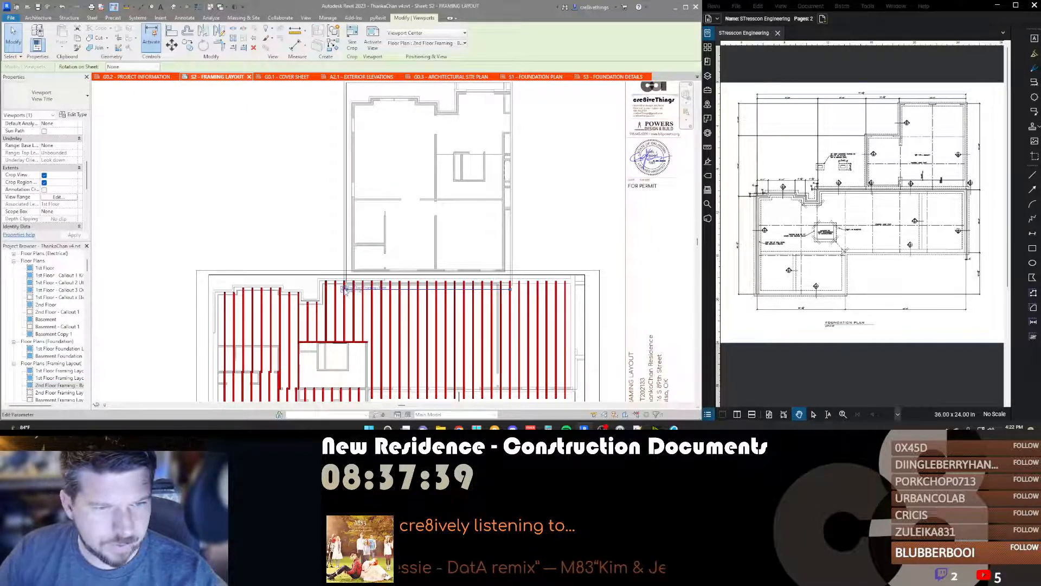
{"action": "left_click", "coordinate": [50, 97]}
{"action": "left_click", "coordinate": [38, 144]}
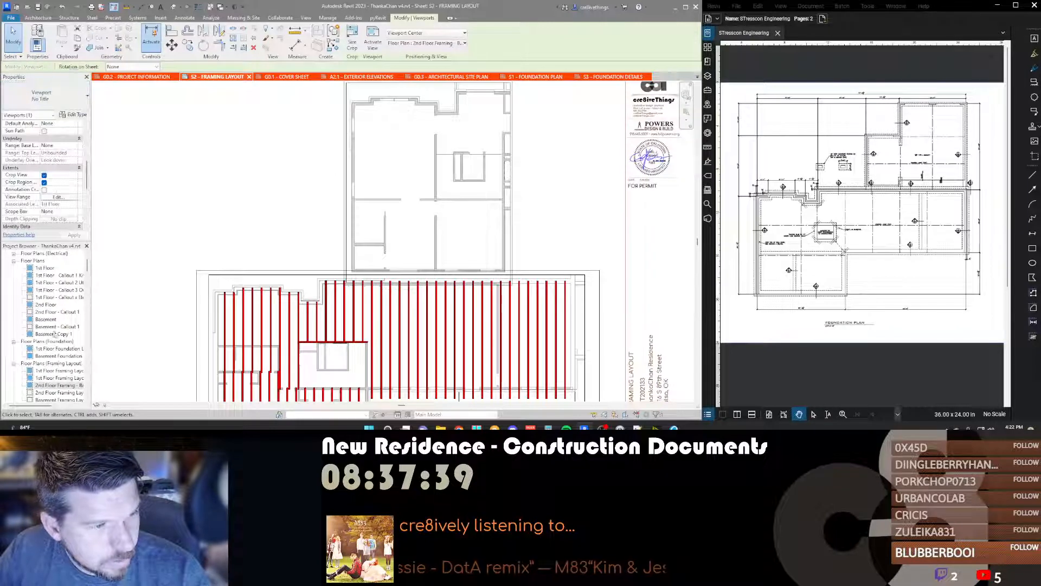
Step: Place the 2nd Floor Framing Layout view on the sheet, lined up over the second-floor base viewport
{"action": "left_click", "coordinate": [58, 386]}
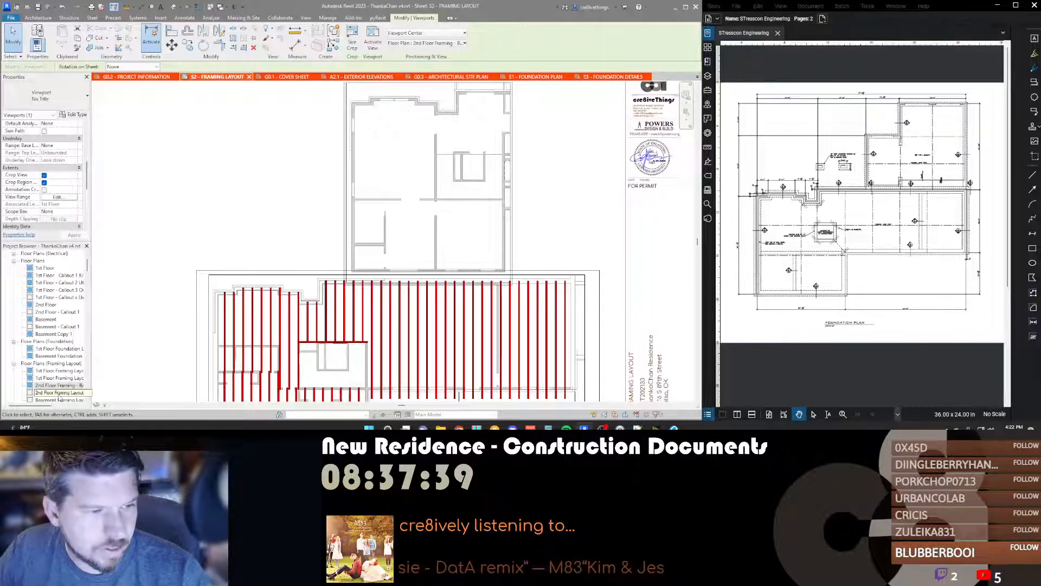
{"action": "left_click", "coordinate": [59, 393]}
{"action": "left_click_drag", "start_coordinate": [381, 218], "coordinate": [379, 217]}
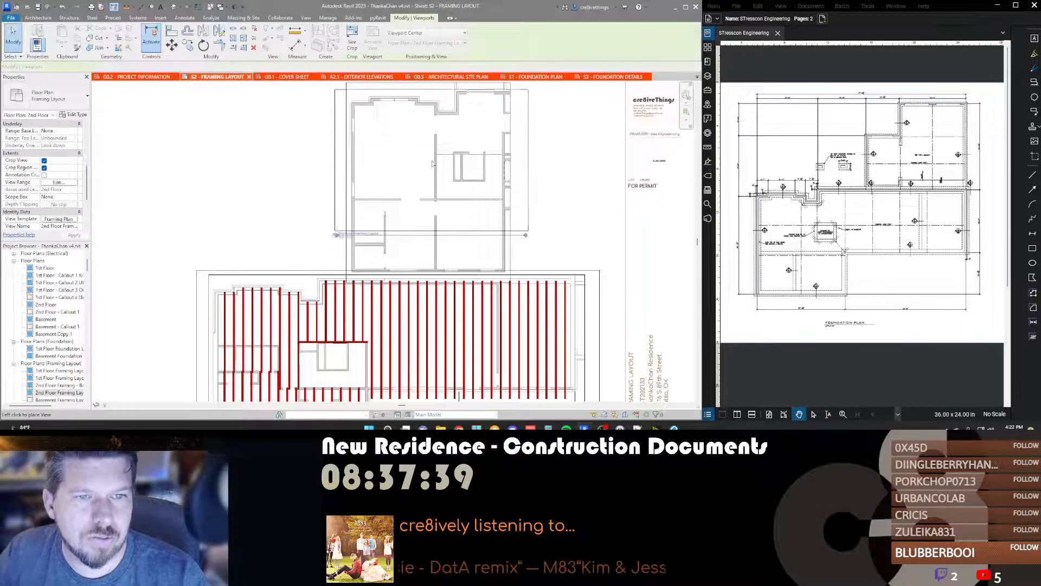
{"action": "left_click", "coordinate": [438, 214]}
{"action": "scroll", "coordinate": [438, 206], "scroll_direction": "down", "scroll_amount": 2}
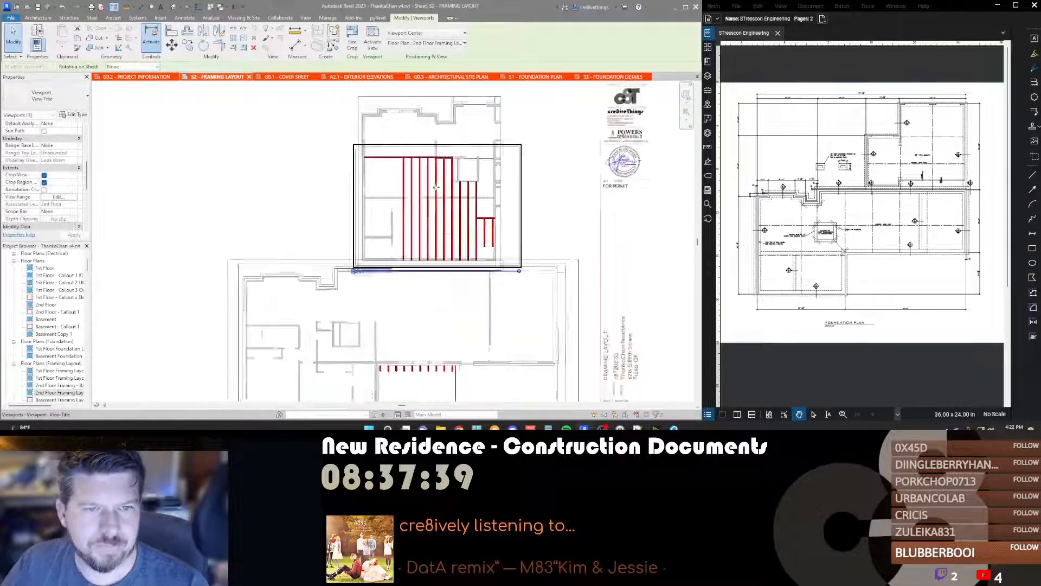
Step: Lower the top crop edge of the 2nd Floor Framing - Base viewport to the upper edge of the overlaid framing layout
{"action": "double_click", "coordinate": [441, 144]}
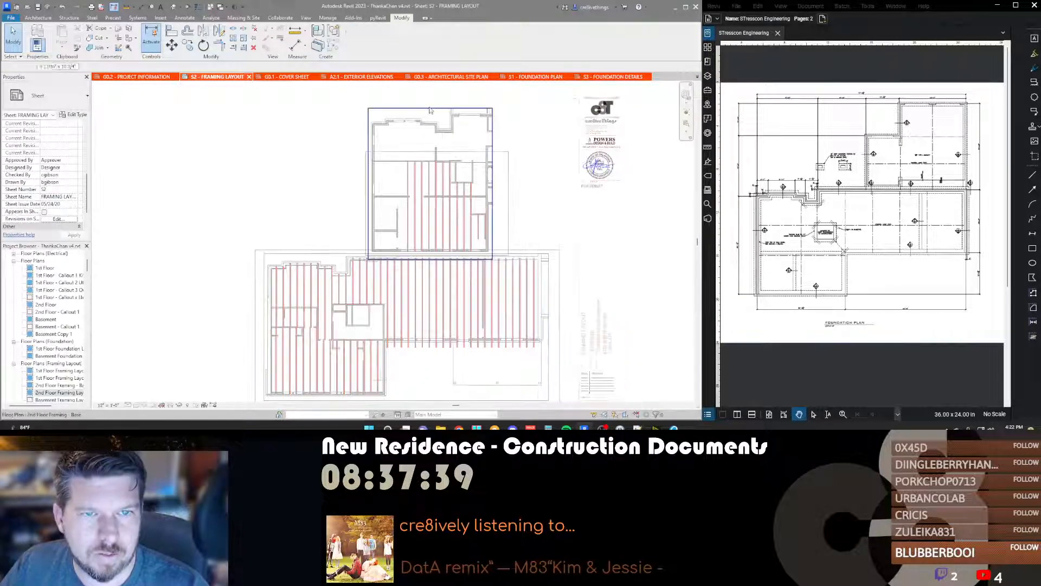
{"action": "left_click", "coordinate": [432, 139]}
{"action": "left_click_drag", "start_coordinate": [432, 139], "coordinate": [433, 150]}
{"action": "double_click", "coordinate": [507, 179]}
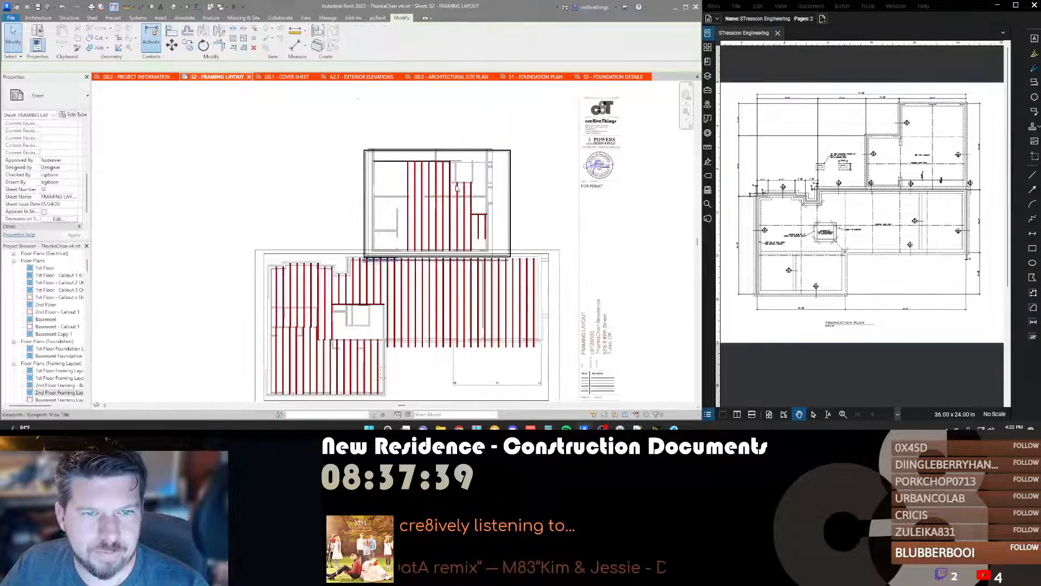
Step: Move the overlaid second-floor viewports clear above the first-floor layout, roughly in line with its left edge
{"action": "left_click_drag", "start_coordinate": [444, 185], "coordinate": [343, 155]}
{"action": "left_click", "coordinate": [434, 186]}
{"action": "middle_click_drag", "start_coordinate": [347, 198], "coordinate": [375, 179]}
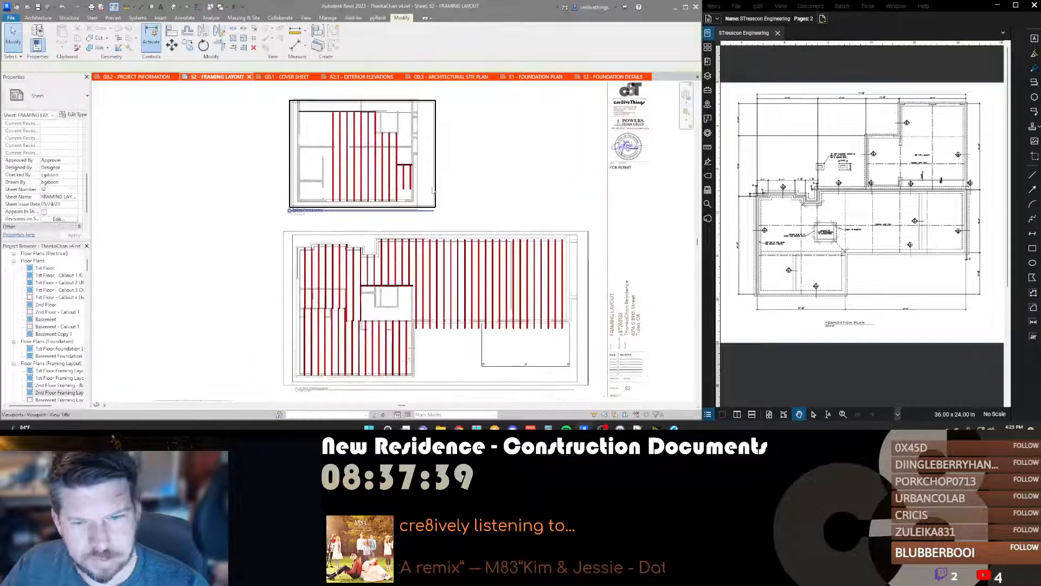
Step: Shift the 2nd Floor Framing Layout view title just below its viewport, starting near the plan's left exterior wall
{"action": "scroll", "coordinate": [282, 214], "scroll_direction": "up", "scroll_amount": 4}
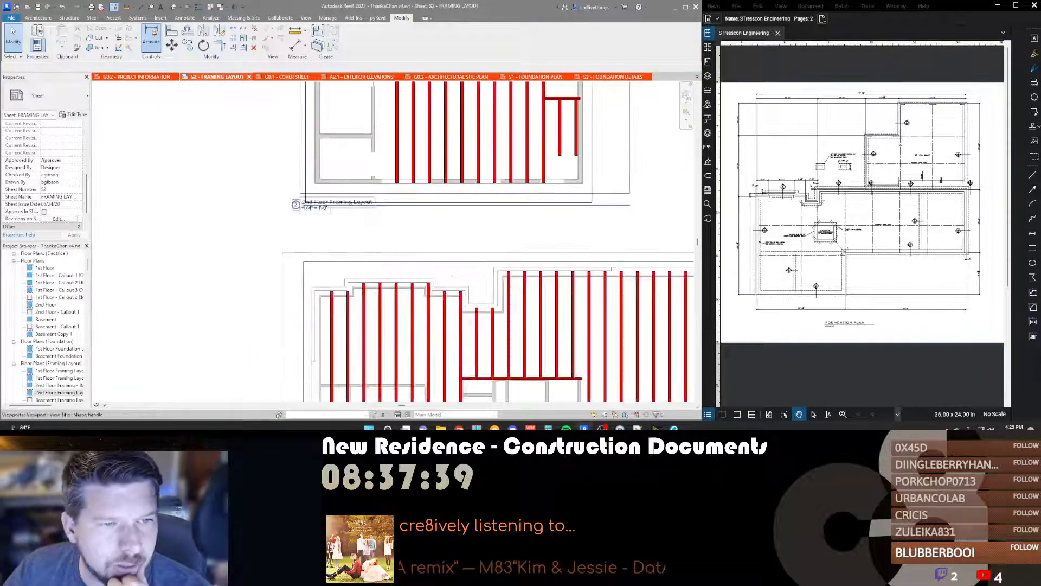
{"action": "left_click", "coordinate": [302, 207]}
{"action": "left_click_drag", "start_coordinate": [303, 207], "coordinate": [331, 217]}
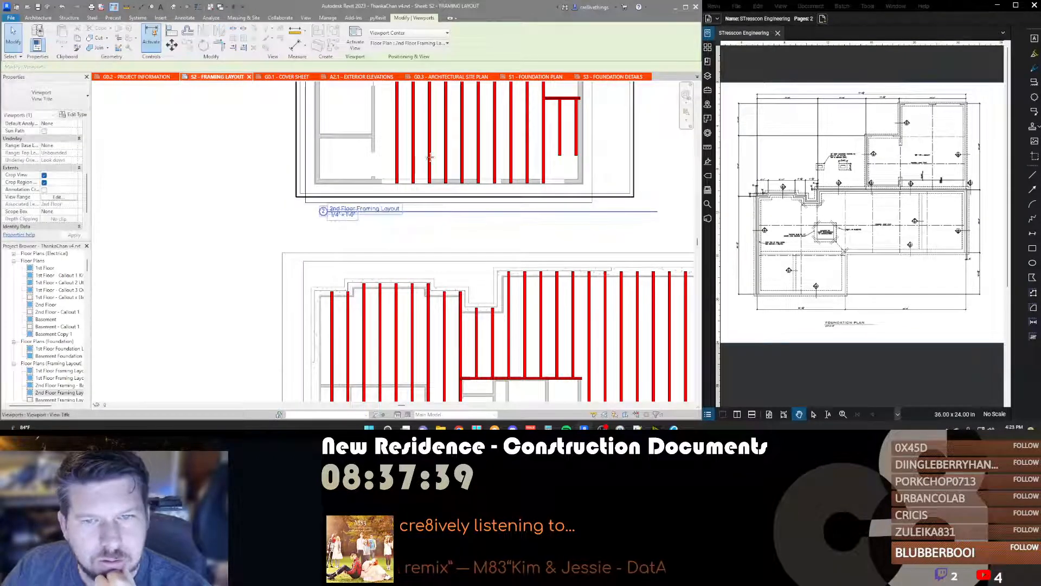
{"action": "middle_click_drag", "start_coordinate": [331, 217], "coordinate": [235, 197]}
{"action": "scroll", "coordinate": [235, 196], "scroll_direction": "down", "scroll_amount": 2}
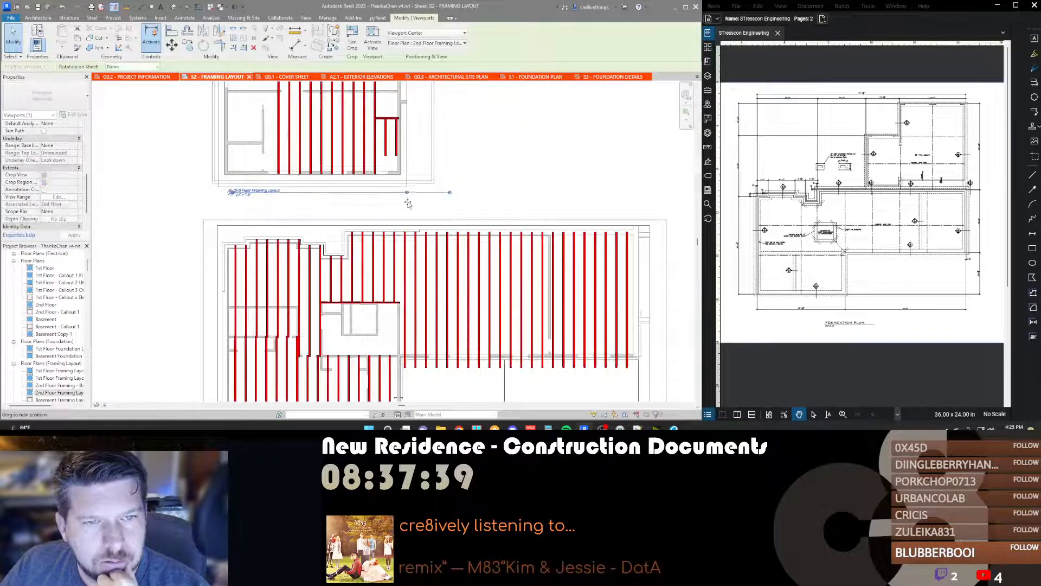
{"action": "left_click", "coordinate": [519, 204]}
{"action": "scroll", "coordinate": [518, 203], "scroll_direction": "down", "scroll_amount": 2}
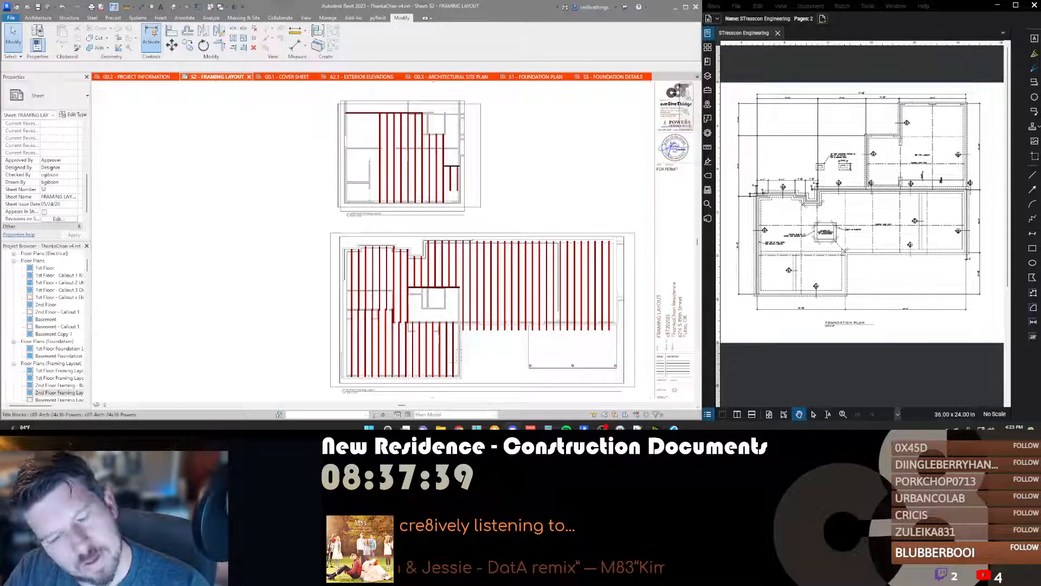
{"action": "scroll", "coordinate": [432, 219], "scroll_direction": "down", "scroll_amount": 2}
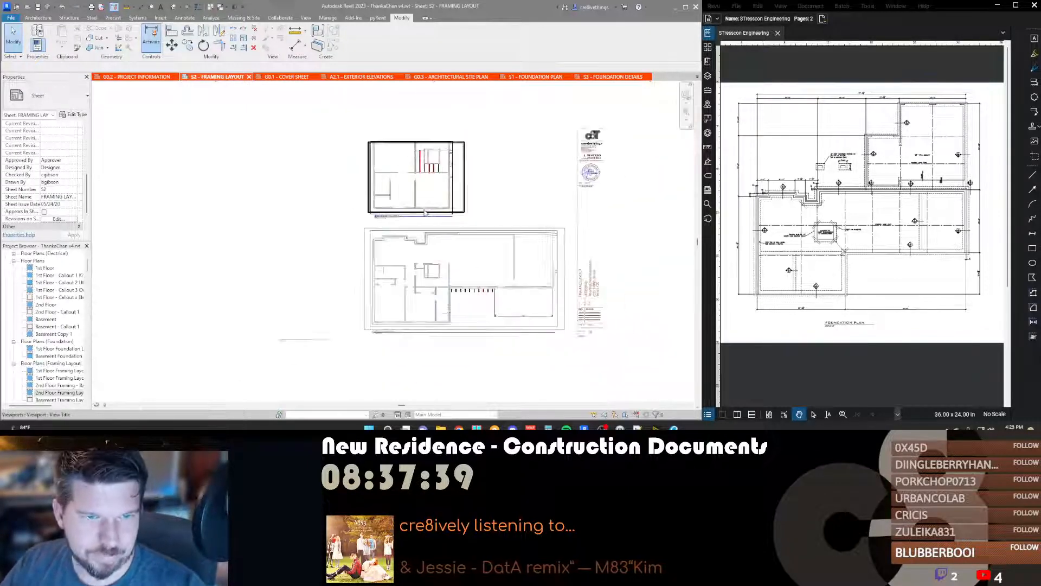
{"action": "scroll", "coordinate": [425, 157], "scroll_direction": "up", "scroll_amount": 3}
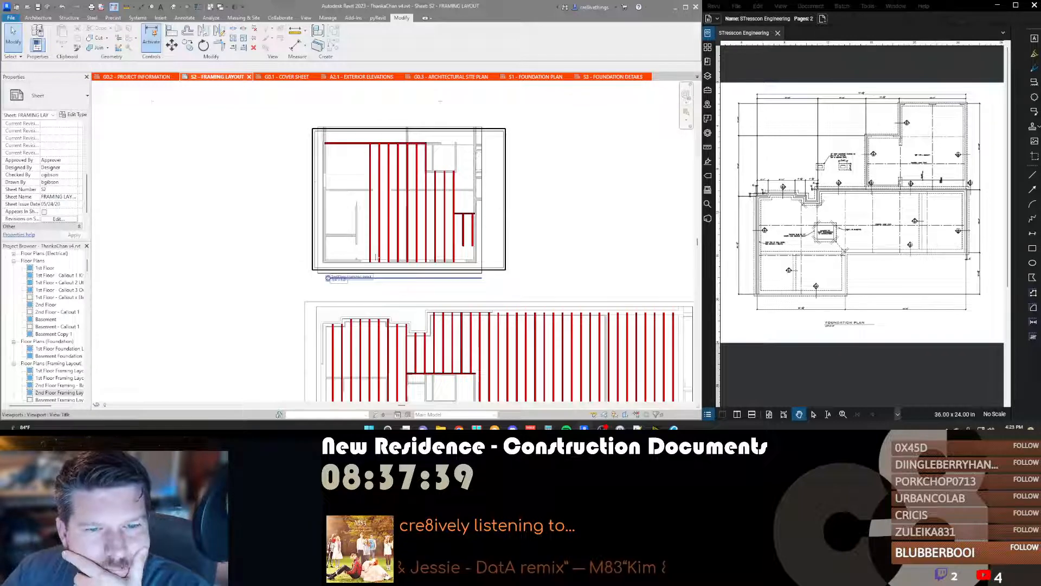
{"action": "middle_click_drag", "start_coordinate": [418, 289], "coordinate": [379, 197]}
{"action": "scroll", "coordinate": [422, 245], "scroll_direction": "up", "scroll_amount": 2}
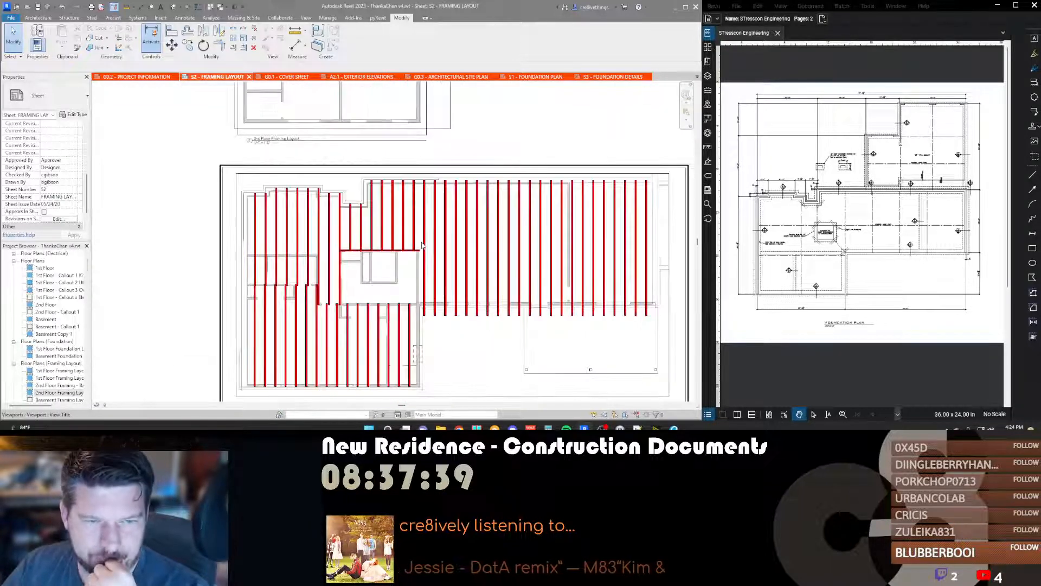
{"action": "middle_click_drag", "start_coordinate": [222, 312], "coordinate": [285, 282]}
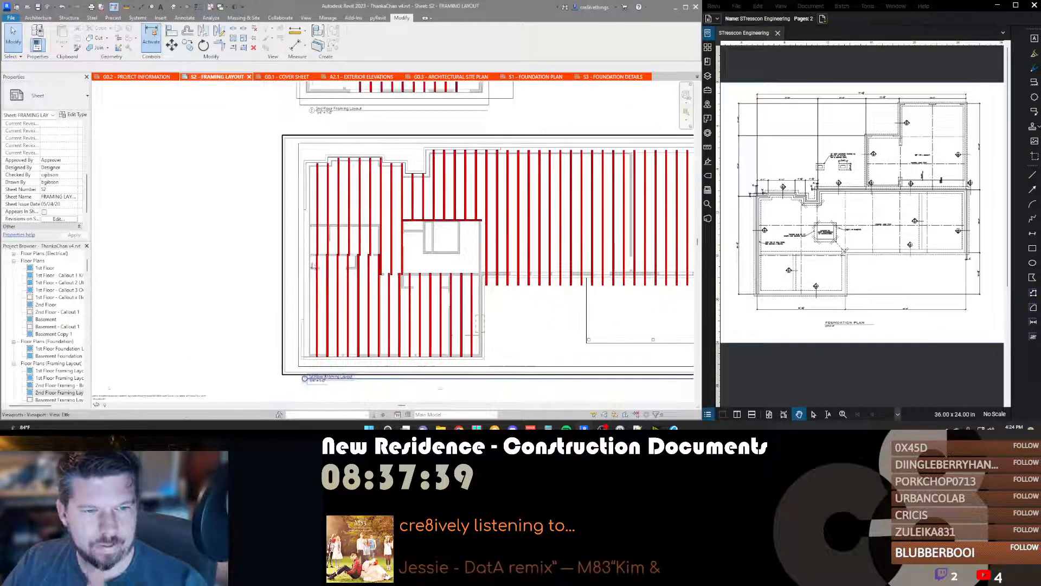
{"action": "double_click", "coordinate": [337, 284]}
{"action": "key", "text": "d"}
{"action": "key", "text": "i"}
{"action": "scroll", "coordinate": [310, 246], "scroll_direction": "up", "scroll_amount": 4}
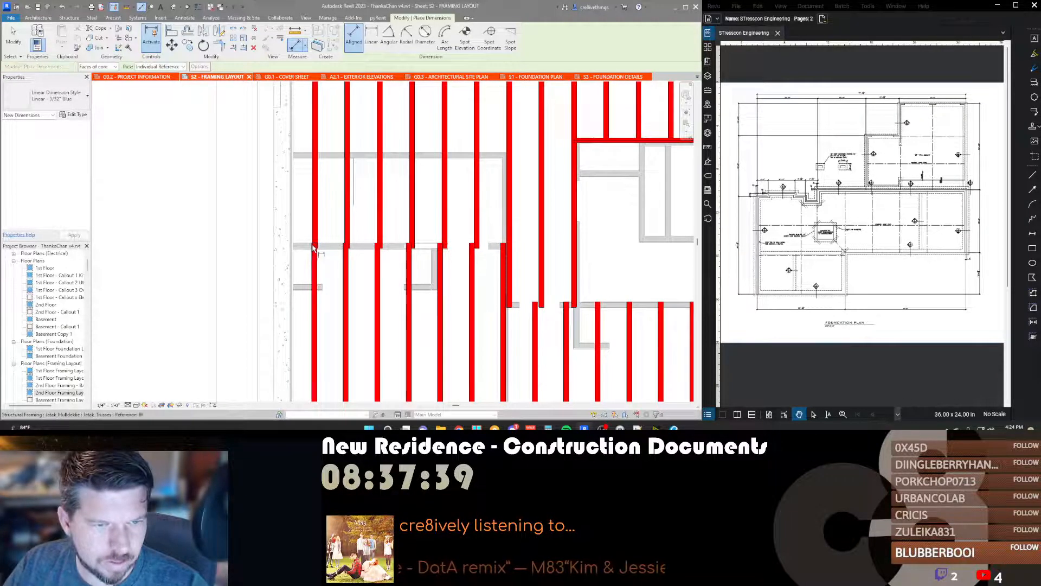
{"action": "key", "text": "Escape"}
{"action": "key", "text": "Escape"}
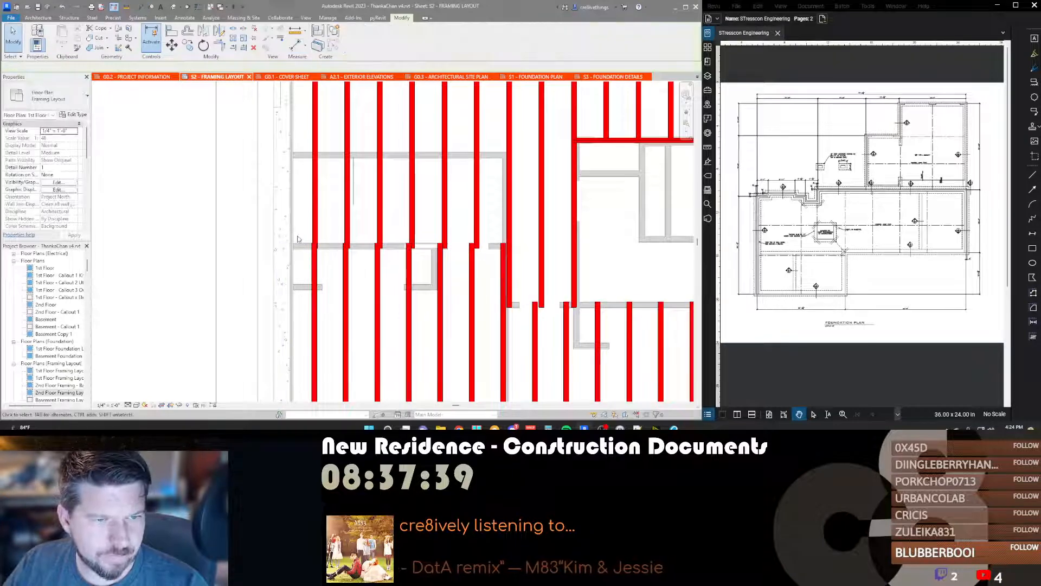
{"action": "key", "text": "d"}
{"action": "key", "text": "v"}
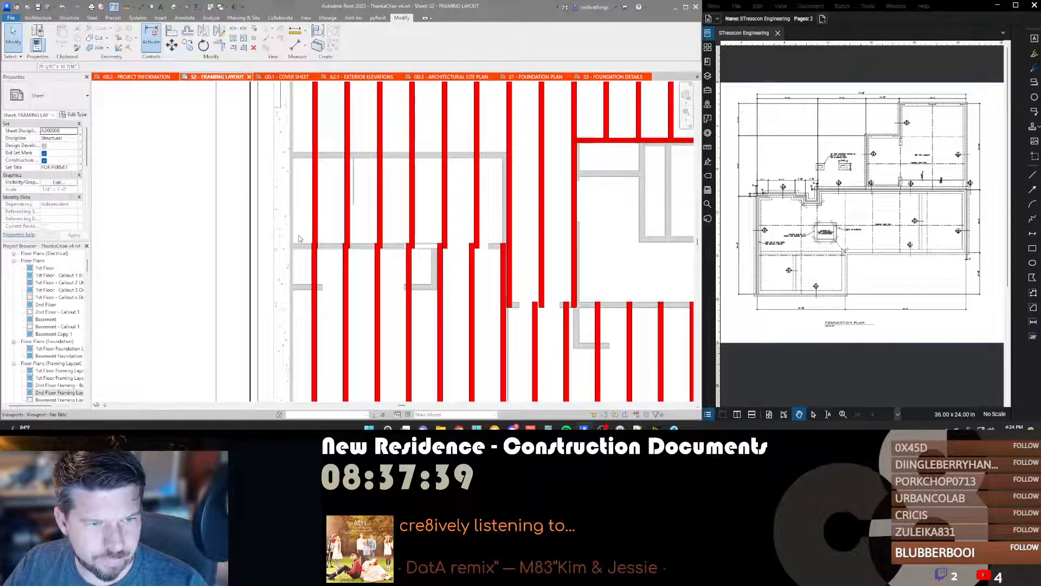
Step: Add aligned dimensions to the two joist spans in the lower-left wing of the first-floor framing base view
{"action": "key", "text": "d"}
{"action": "key", "text": "i"}
{"action": "scroll", "coordinate": [301, 244], "scroll_direction": "down", "scroll_amount": 3}
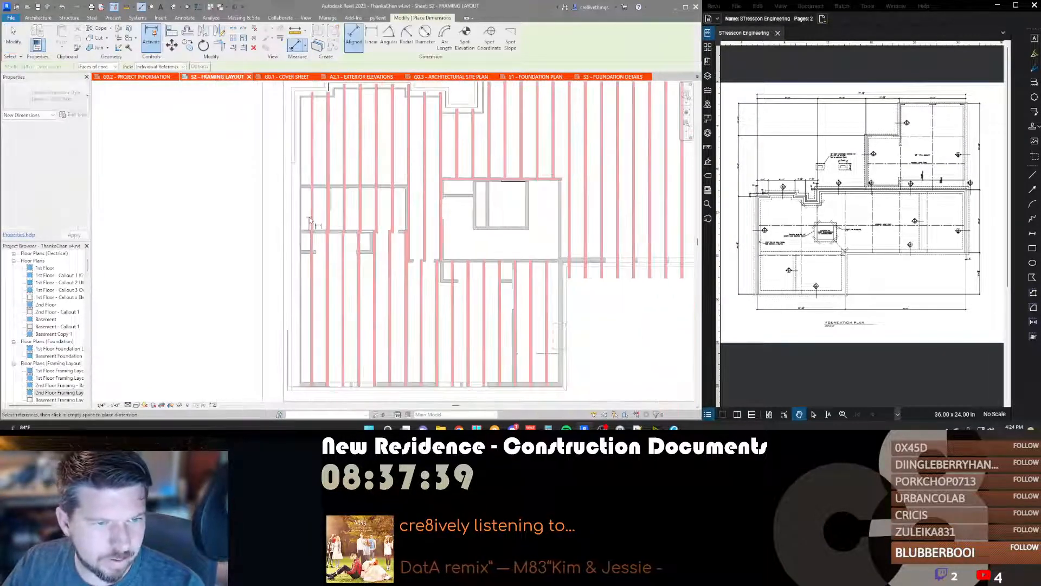
{"action": "scroll", "coordinate": [304, 386], "scroll_direction": "up", "scroll_amount": 2}
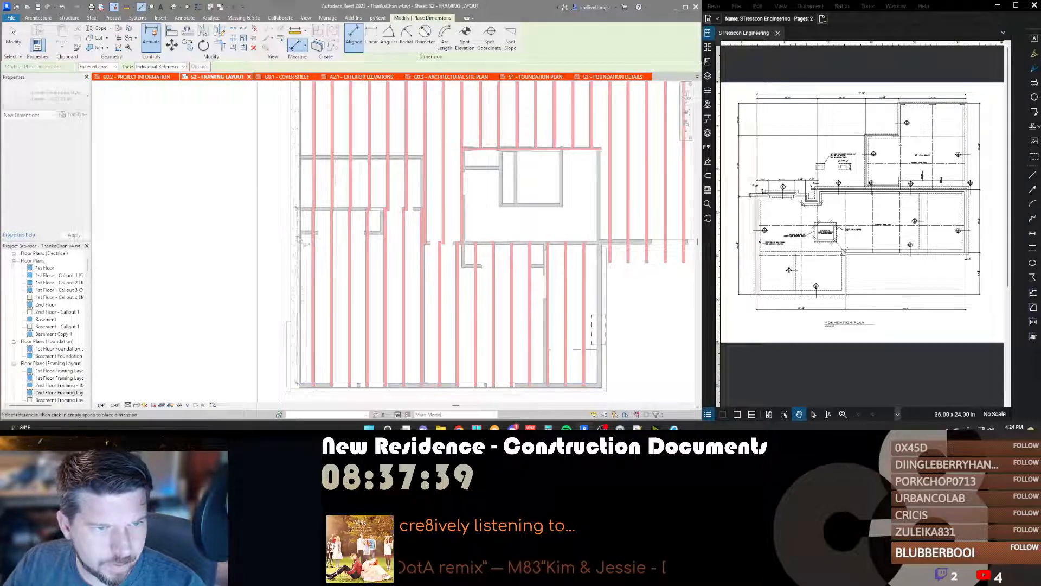
{"action": "scroll", "coordinate": [307, 214], "scroll_direction": "up", "scroll_amount": 1}
{"action": "scroll", "coordinate": [309, 217], "scroll_direction": "down", "scroll_amount": 1}
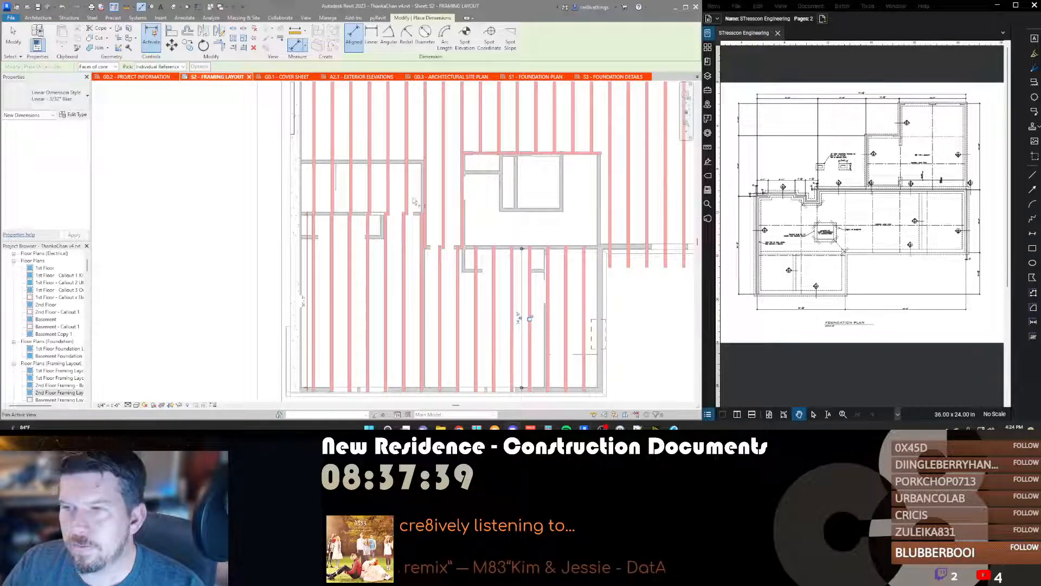
Step: Add an aligned dimension to the upper-left joist span, from the bumped-out exterior wall down to the interior bearing wall
{"action": "scroll", "coordinate": [530, 319], "scroll_direction": "down", "scroll_amount": 2}
{"action": "scroll", "coordinate": [538, 361], "scroll_direction": "up", "scroll_amount": 2}
{"action": "scroll", "coordinate": [372, 92], "scroll_direction": "up", "scroll_amount": 1}
{"action": "middle_click_drag", "start_coordinate": [372, 93], "coordinate": [446, 135]}
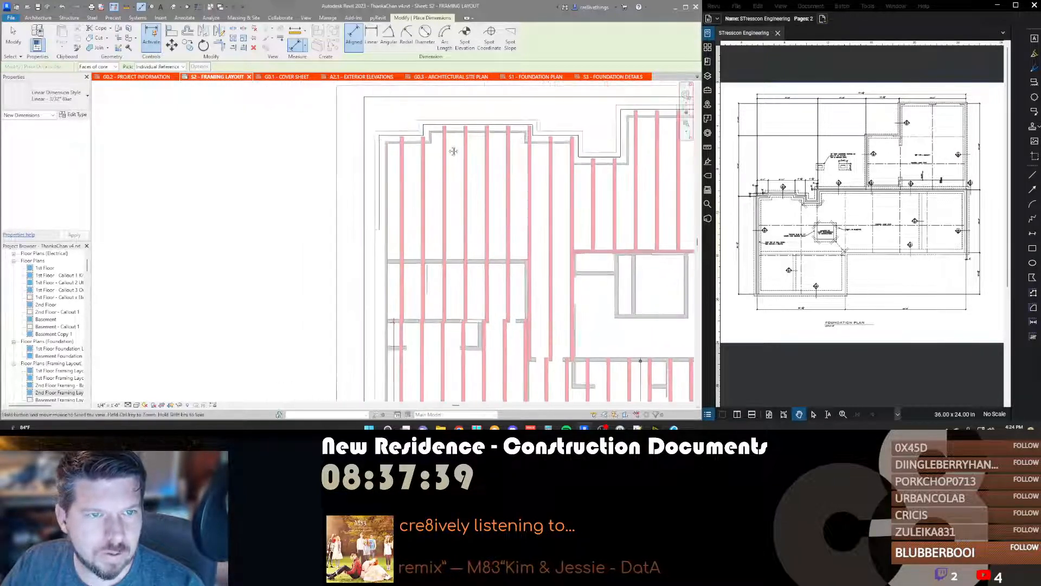
{"action": "scroll", "coordinate": [404, 141], "scroll_direction": "up", "scroll_amount": 3}
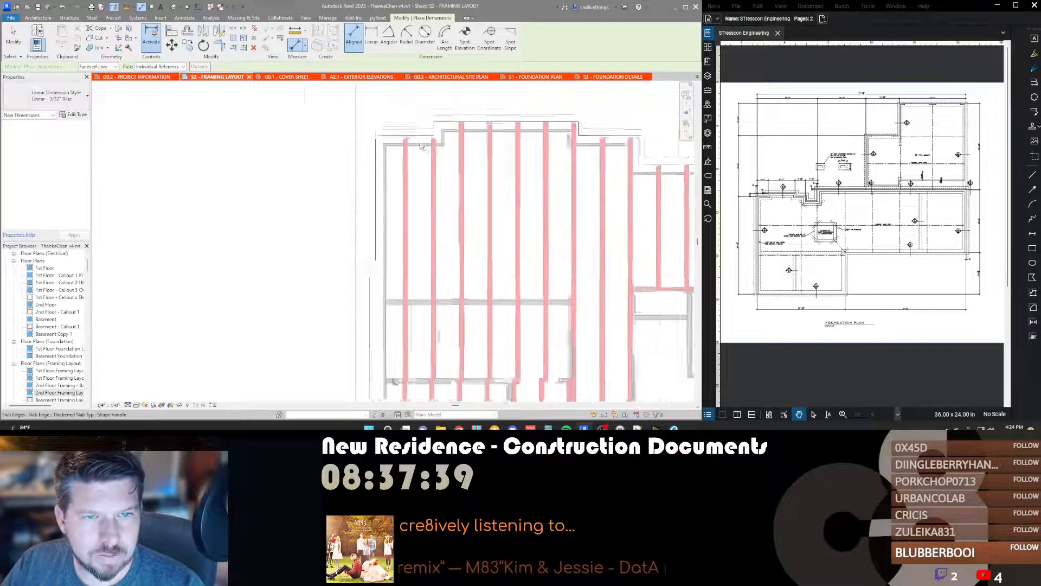
{"action": "left_click", "coordinate": [480, 127]}
{"action": "middle_click_drag", "start_coordinate": [479, 310], "coordinate": [456, 196]}
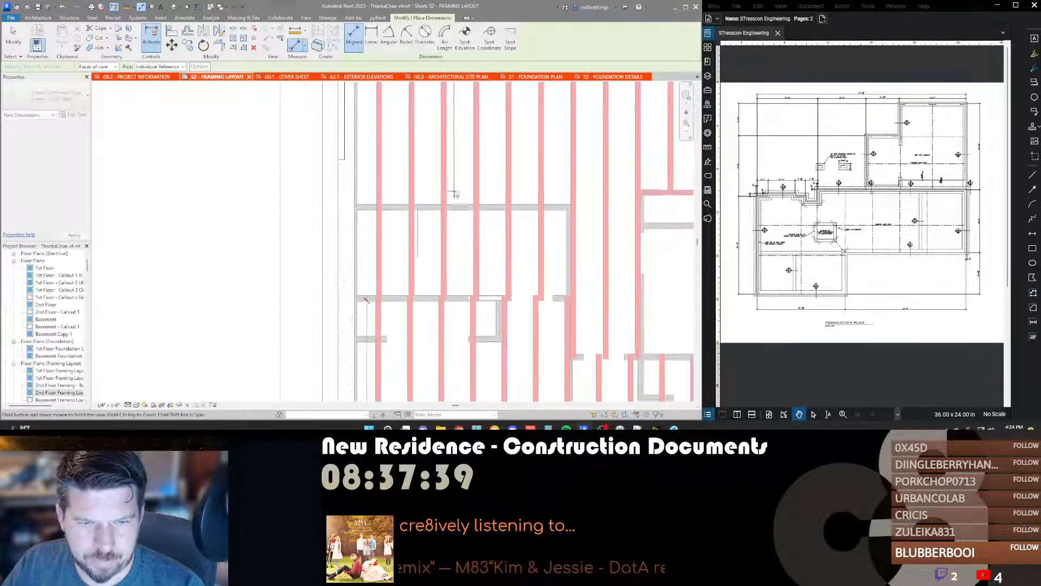
{"action": "middle_click_drag", "start_coordinate": [456, 263], "coordinate": [414, 263]}
{"action": "scroll", "coordinate": [415, 265], "scroll_direction": "down", "scroll_amount": 1}
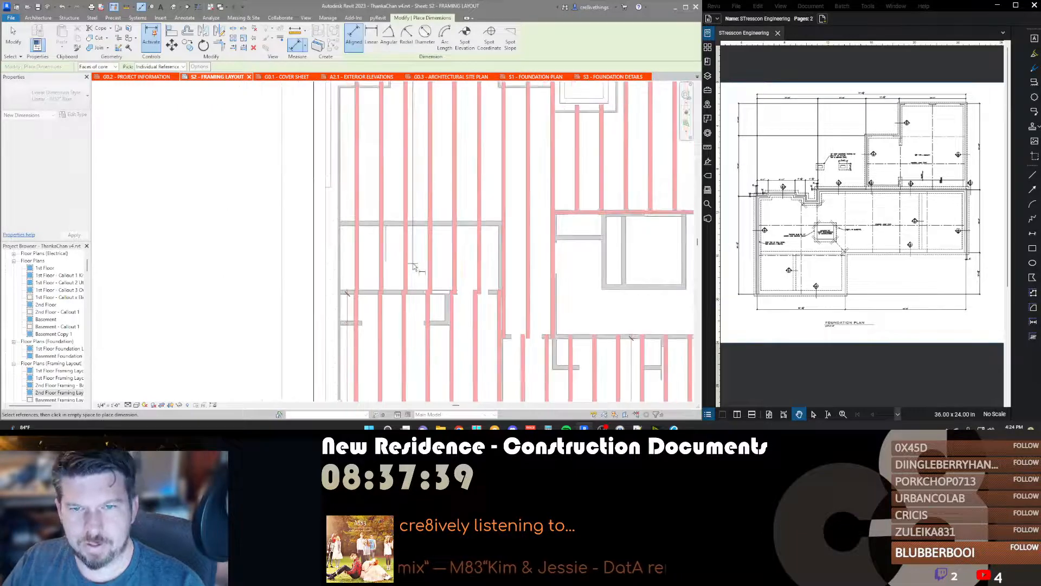
{"action": "left_click", "coordinate": [413, 294]}
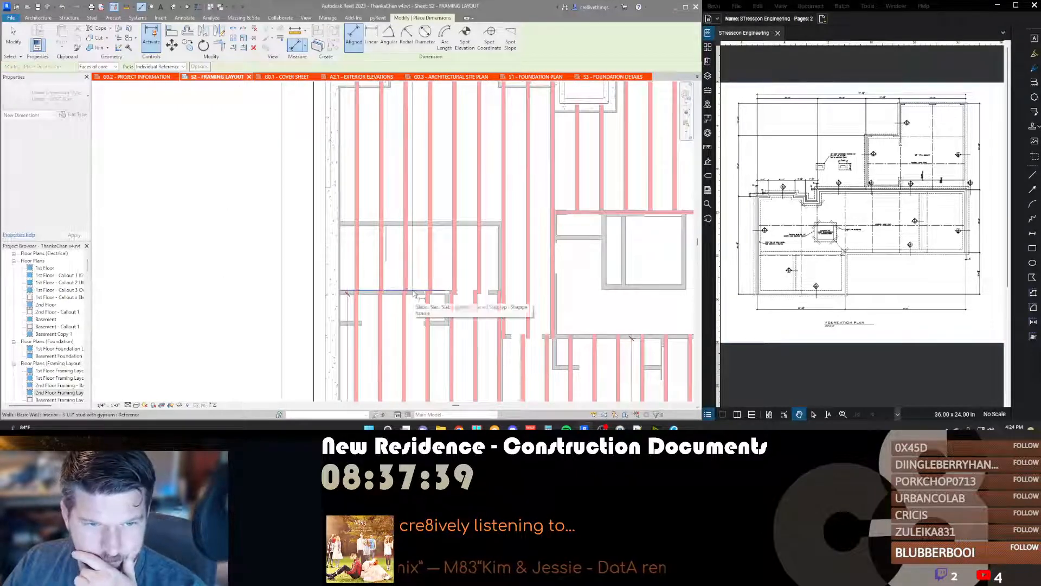
{"action": "left_click", "coordinate": [425, 183]}
{"action": "scroll", "coordinate": [423, 179], "scroll_direction": "down", "scroll_amount": 1}
{"action": "scroll", "coordinate": [422, 177], "scroll_direction": "down", "scroll_amount": 1}
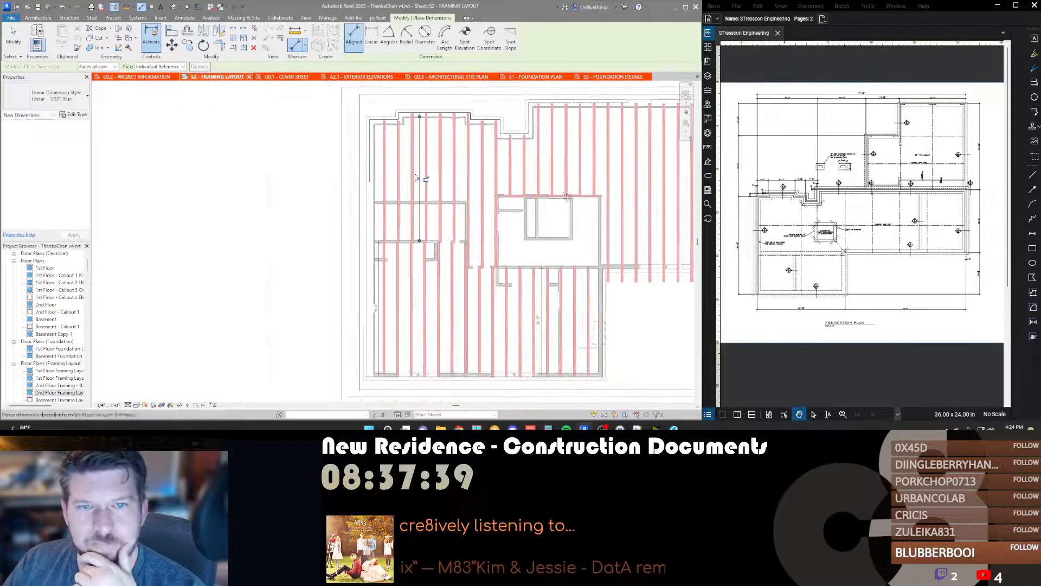
{"action": "middle_click_drag", "start_coordinate": [565, 196], "coordinate": [420, 216]}
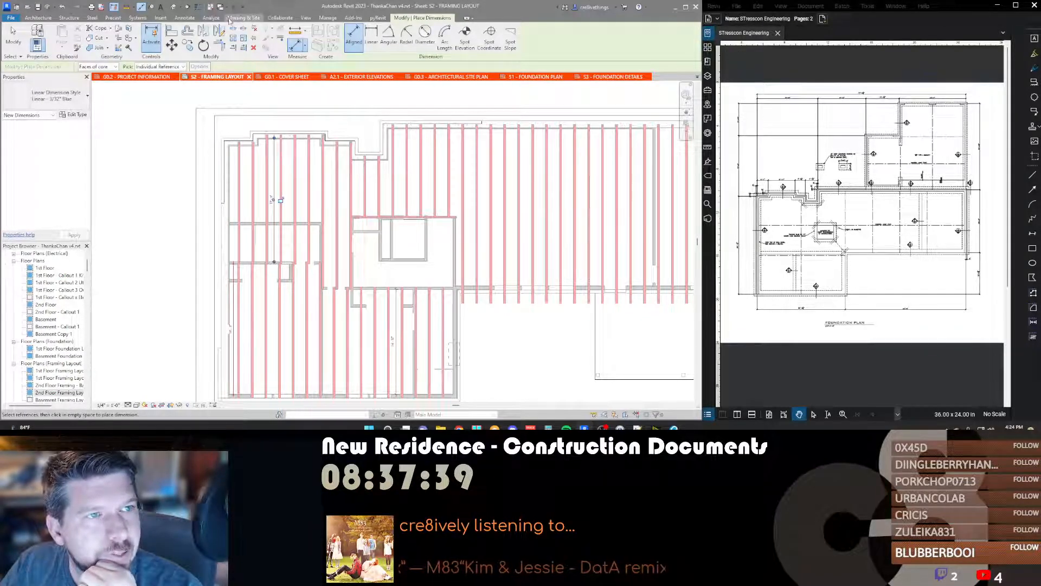
{"action": "left_click", "coordinate": [183, 18]}
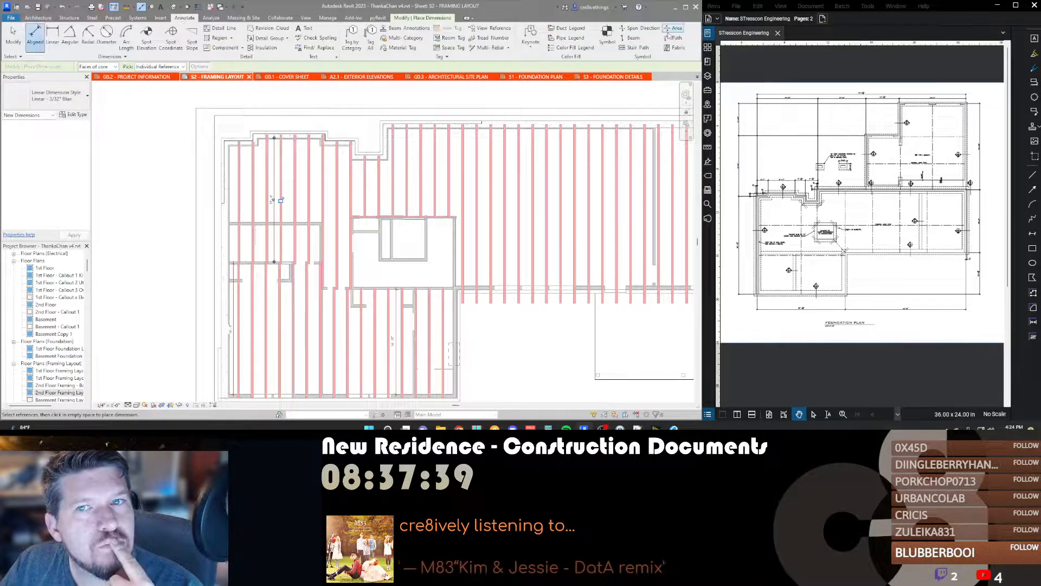
{"action": "left_click", "coordinate": [640, 28]}
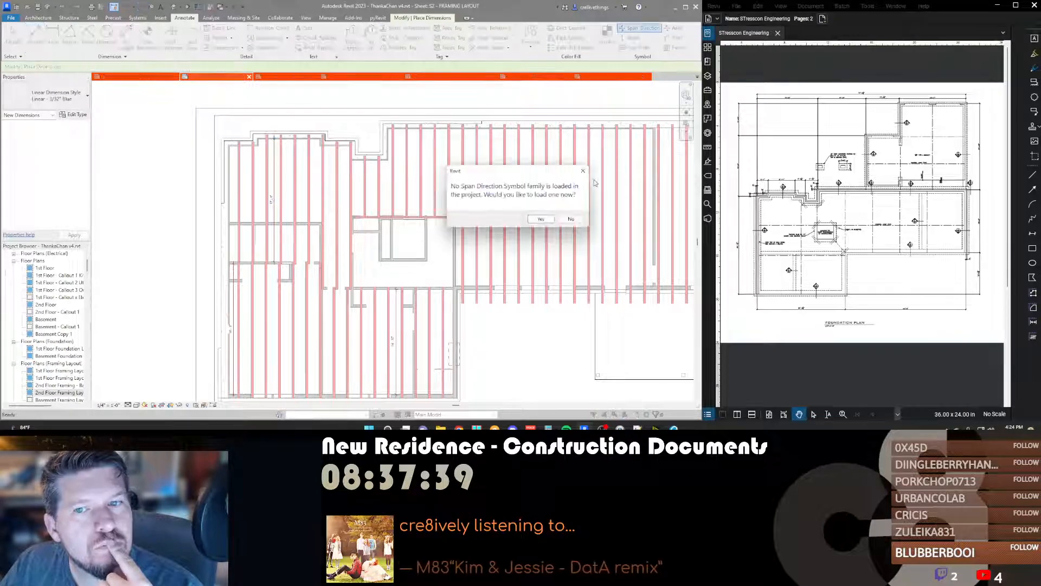
{"action": "left_click", "coordinate": [543, 219]}
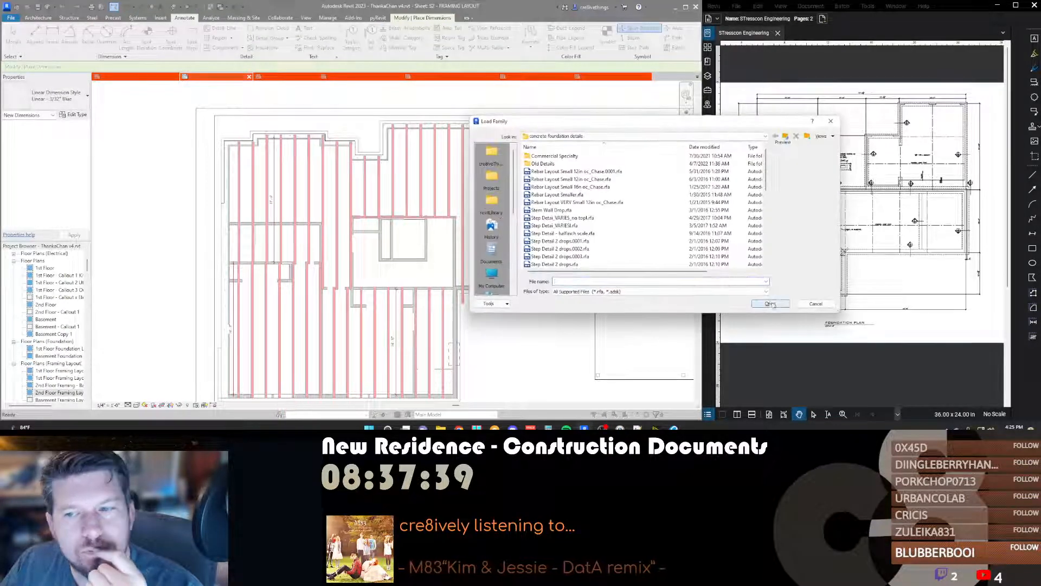
{"action": "left_click", "coordinate": [816, 304]}
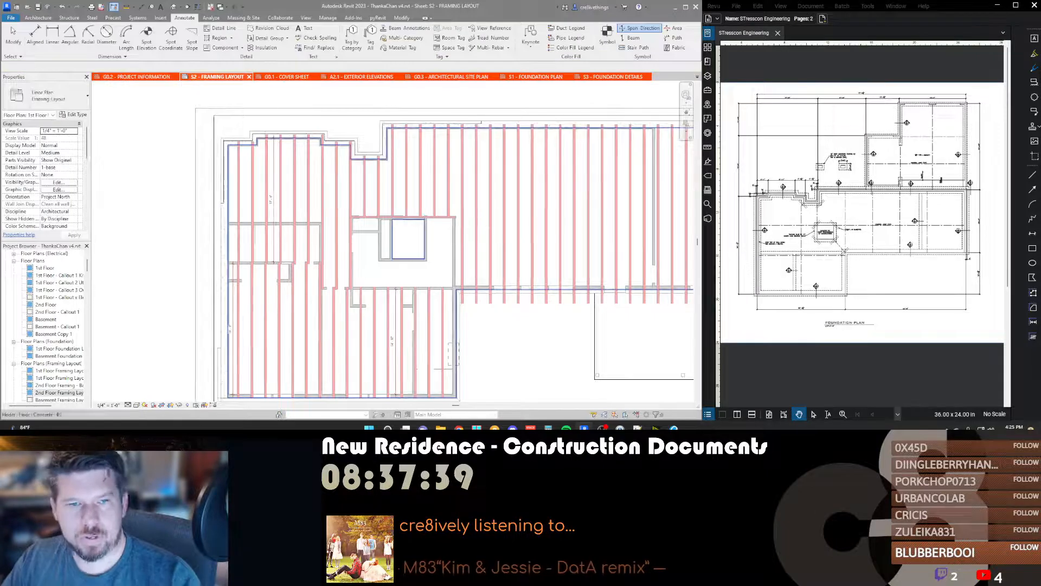
Step: Open the Woodland Blvd v3 project file from the Completed Projects folder as a framing reference, dismissing the upgrade notices
{"action": "key", "text": "ctrl+o"}
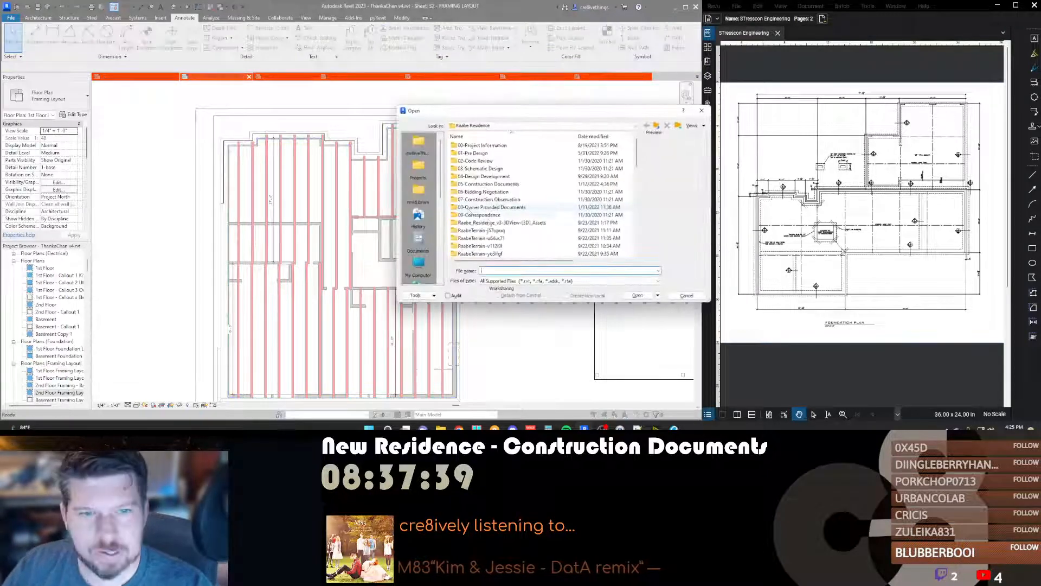
{"action": "left_click", "coordinate": [418, 168]}
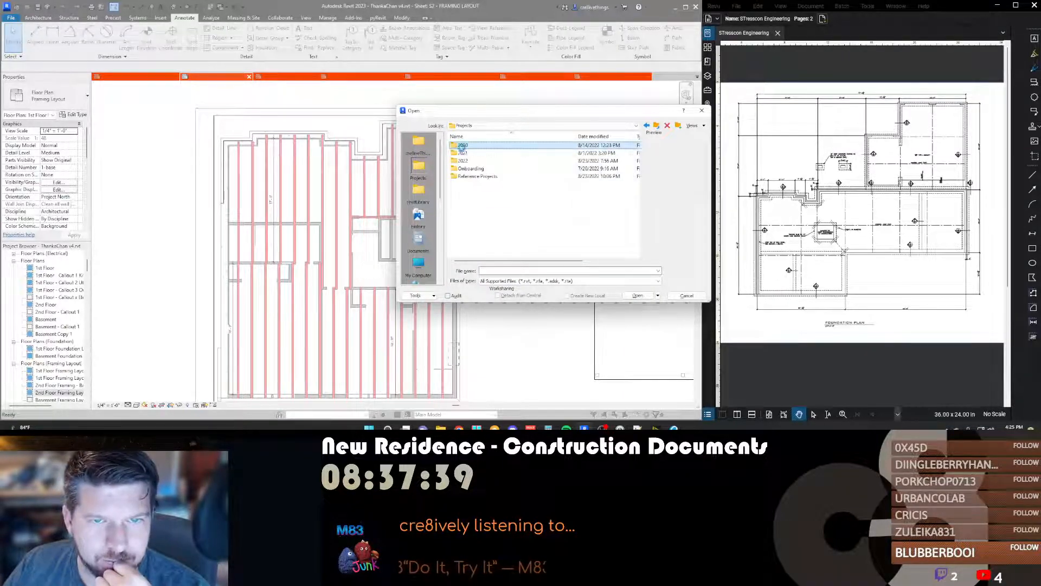
{"action": "double_click", "coordinate": [462, 146]}
{"action": "double_click", "coordinate": [473, 169]}
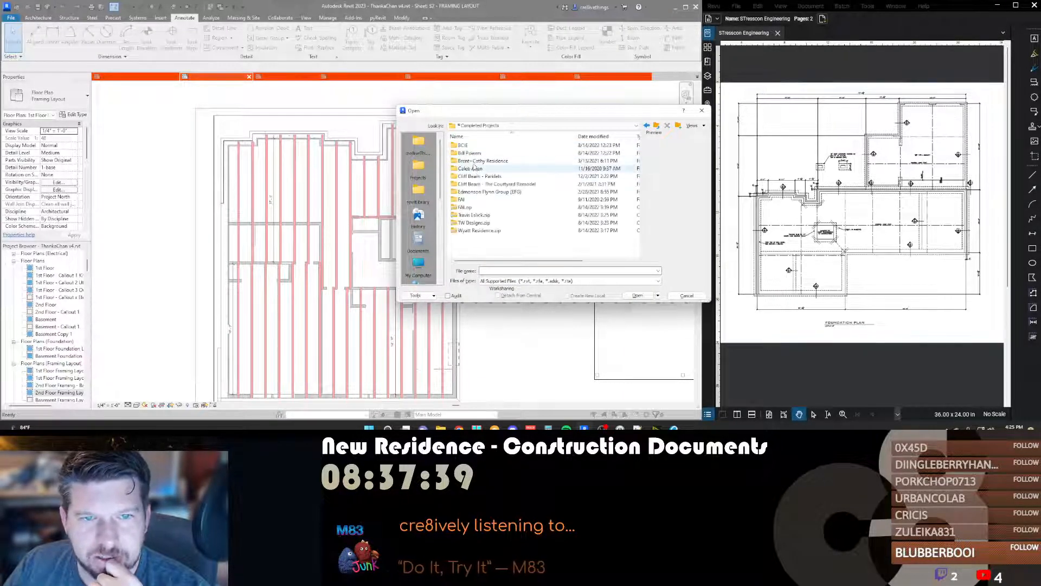
{"action": "double_click", "coordinate": [474, 154]}
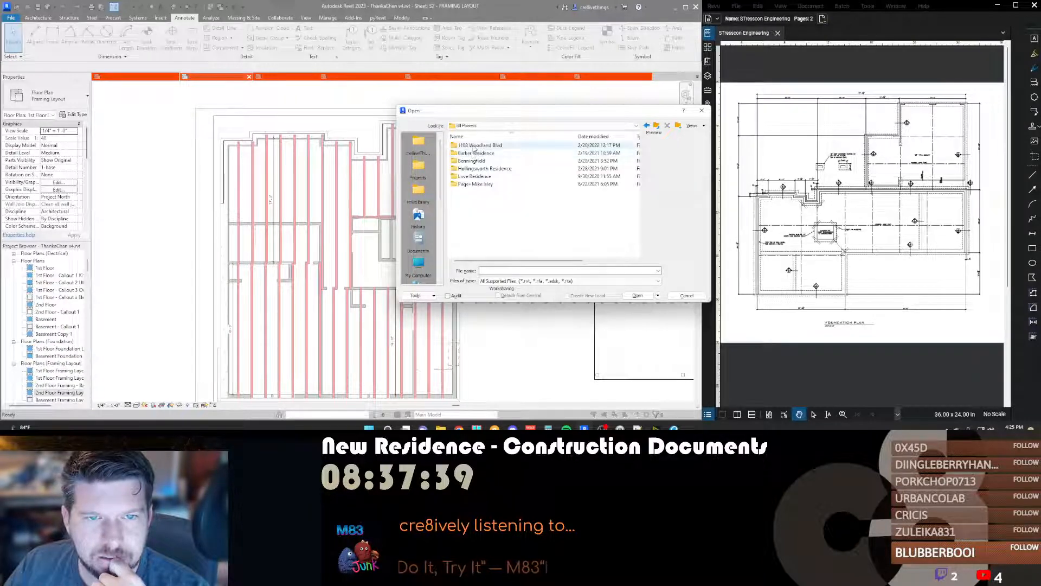
{"action": "double_click", "coordinate": [477, 145]}
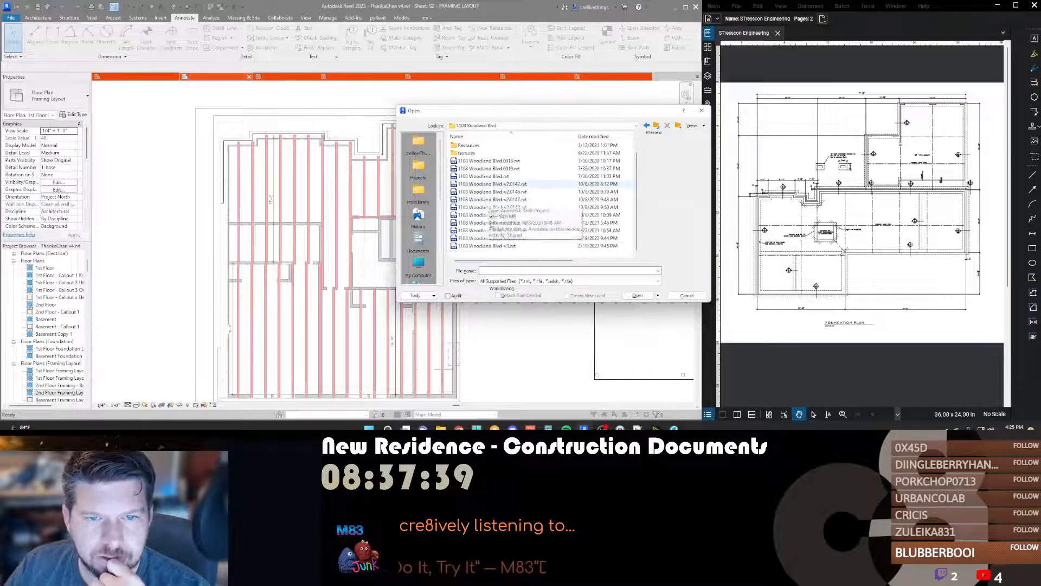
{"action": "scroll", "coordinate": [488, 233], "scroll_direction": "down", "scroll_amount": 1}
{"action": "left_click", "coordinate": [486, 246]}
{"action": "left_click", "coordinate": [637, 296]}
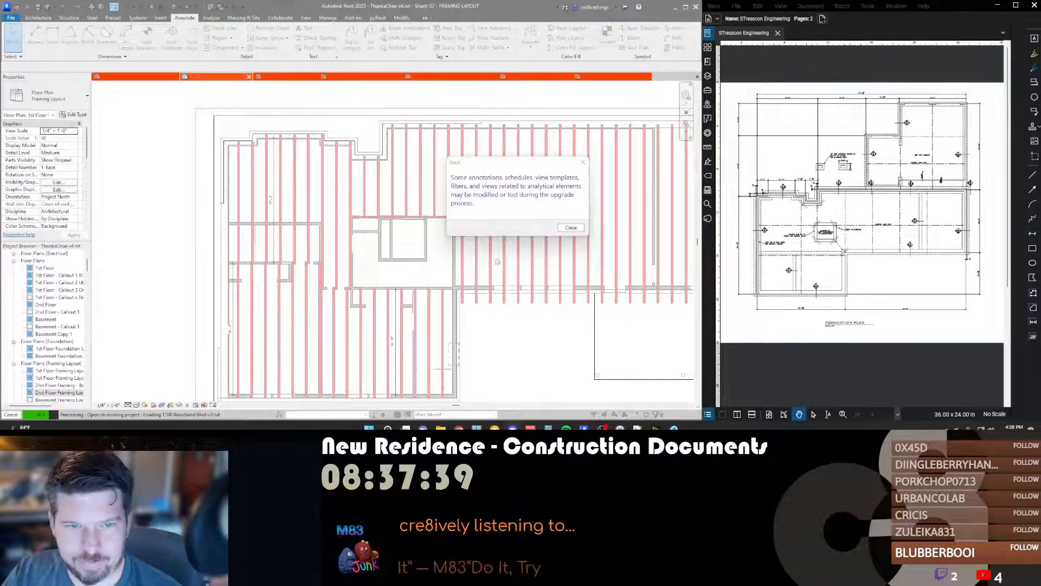
{"action": "left_click", "coordinate": [577, 228]}
{"action": "left_click", "coordinate": [571, 228]}
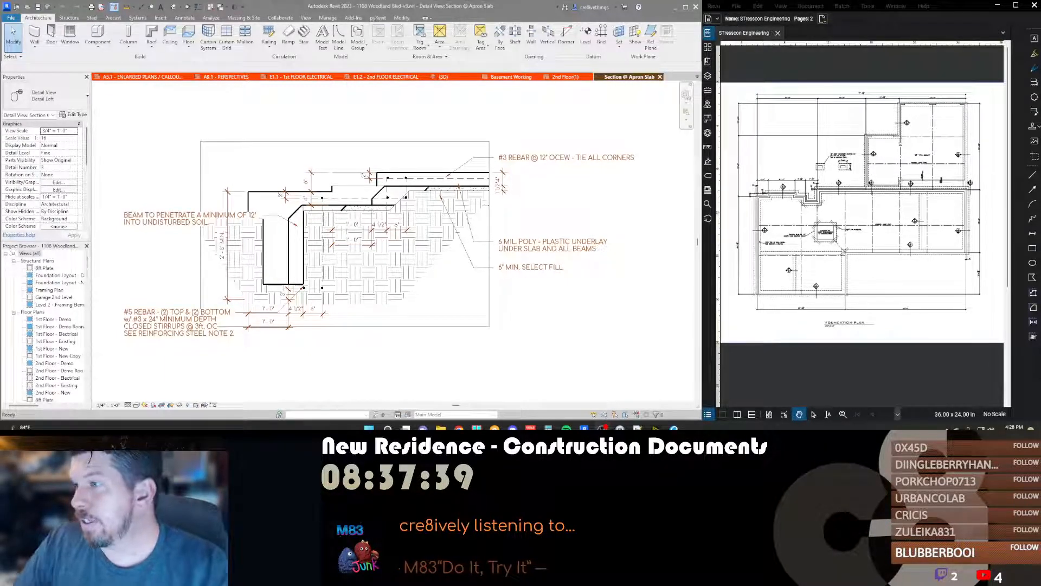
{"action": "scroll", "coordinate": [485, 232], "scroll_direction": "down", "scroll_amount": 3}
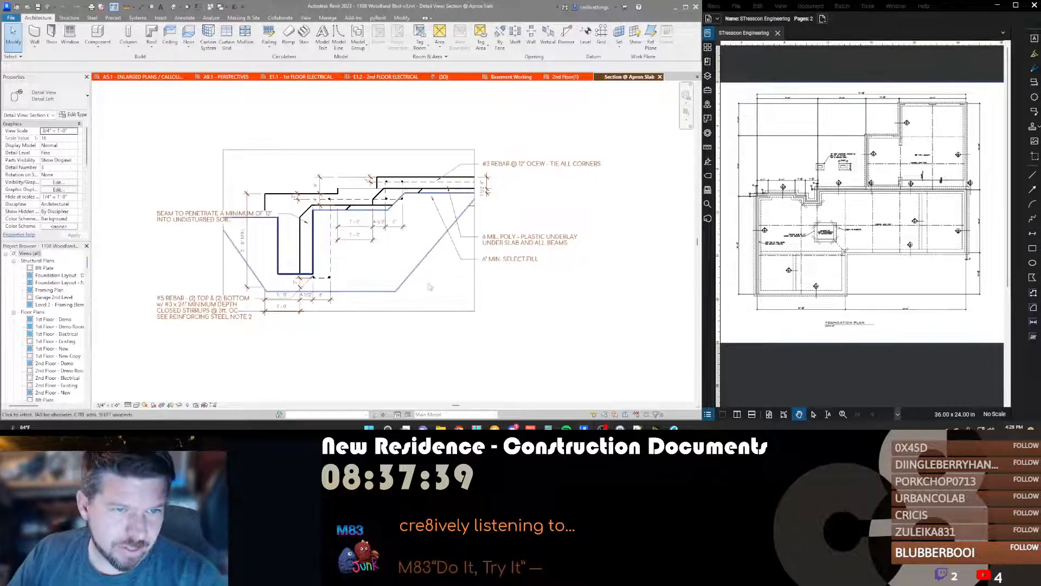
{"action": "middle_click_drag", "start_coordinate": [422, 239], "coordinate": [427, 214]}
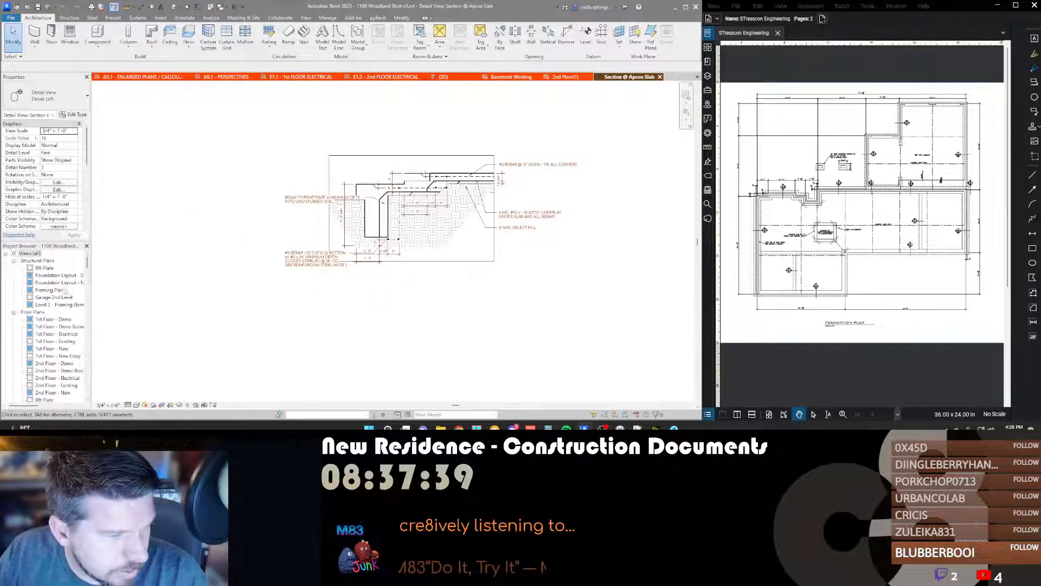
Step: Open the S2 - Framing Plan sheet of the Woodland Blvd project
{"action": "left_click", "coordinate": [63, 283]}
{"action": "scroll", "coordinate": [51, 329], "scroll_direction": "down", "scroll_amount": 4}
{"action": "scroll", "coordinate": [50, 326], "scroll_direction": "down", "scroll_amount": 10}
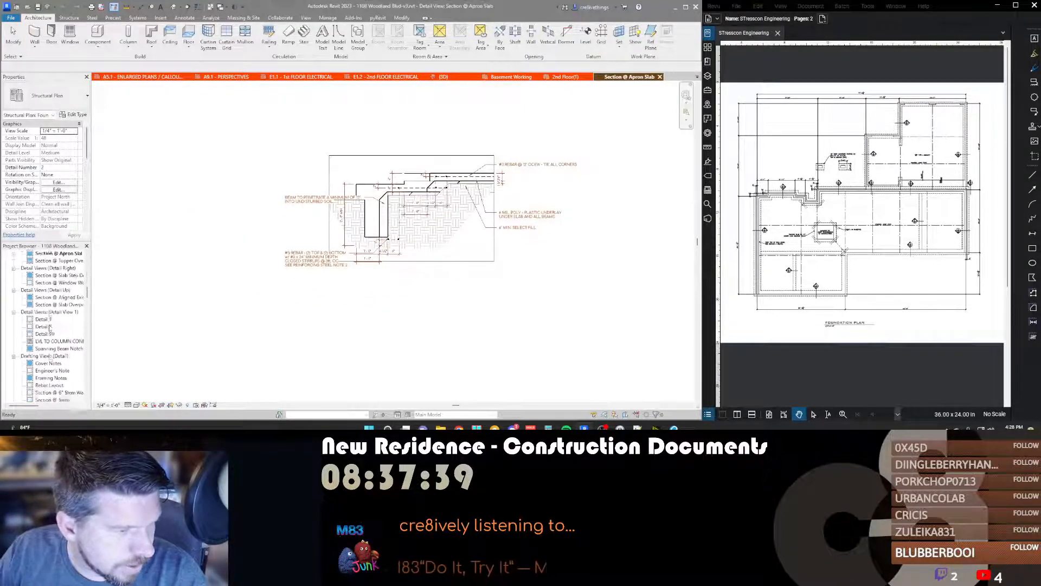
{"action": "scroll", "coordinate": [50, 327], "scroll_direction": "down", "scroll_amount": 5}
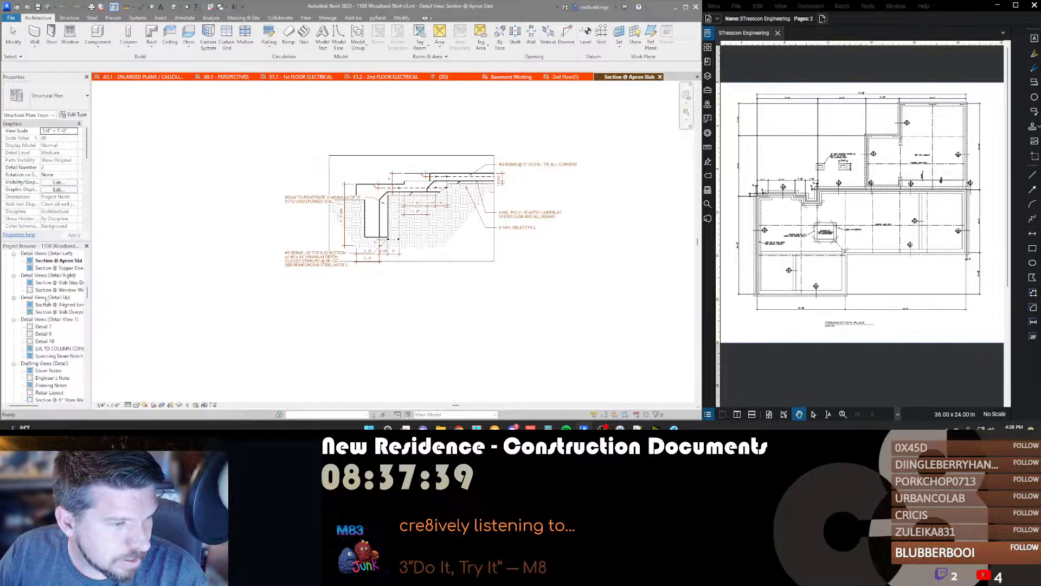
{"action": "scroll", "coordinate": [45, 303], "scroll_direction": "down", "scroll_amount": 10}
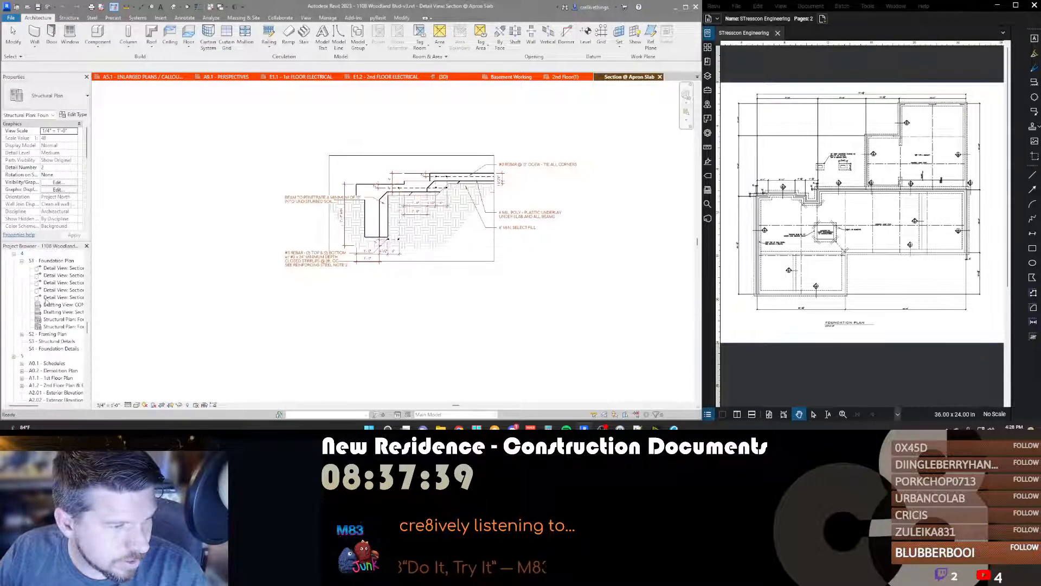
{"action": "scroll", "coordinate": [47, 302], "scroll_direction": "up", "scroll_amount": 2}
{"action": "left_click", "coordinate": [50, 291]}
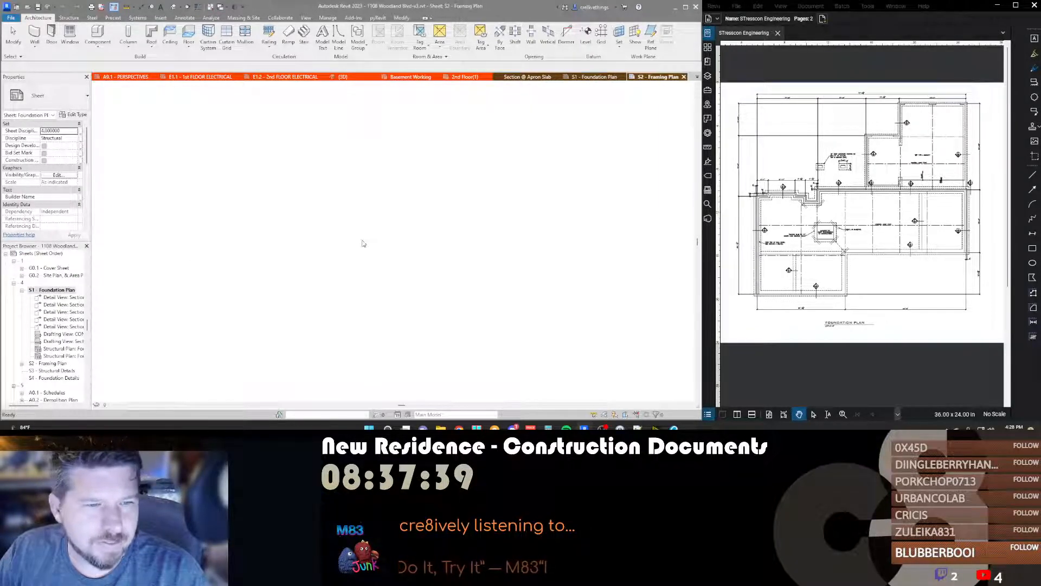
Step: Open the family of the beam system tag on the plan's sloped 2x10 @ 1'-0" joist area for editing
{"action": "scroll", "coordinate": [496, 293], "scroll_direction": "up", "scroll_amount": 6}
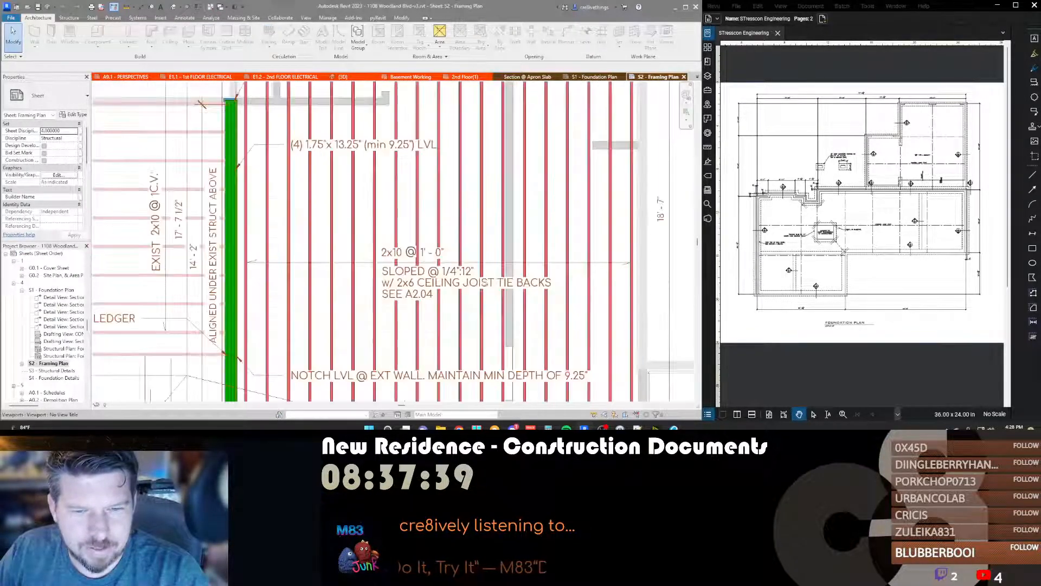
{"action": "double_click", "coordinate": [495, 293]}
{"action": "left_click", "coordinate": [452, 265]}
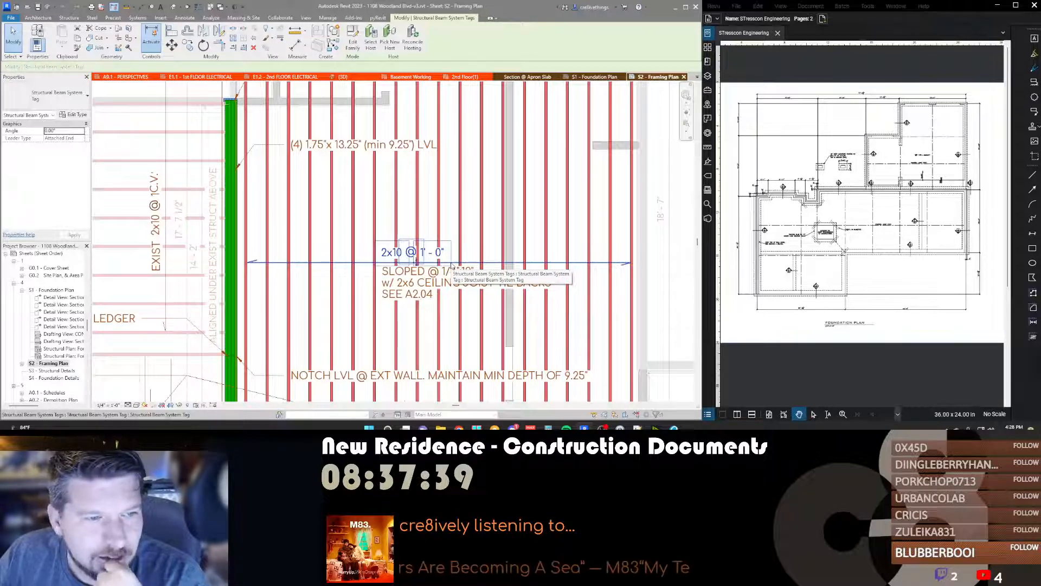
{"action": "scroll", "coordinate": [452, 265], "scroll_direction": "down", "scroll_amount": 5}
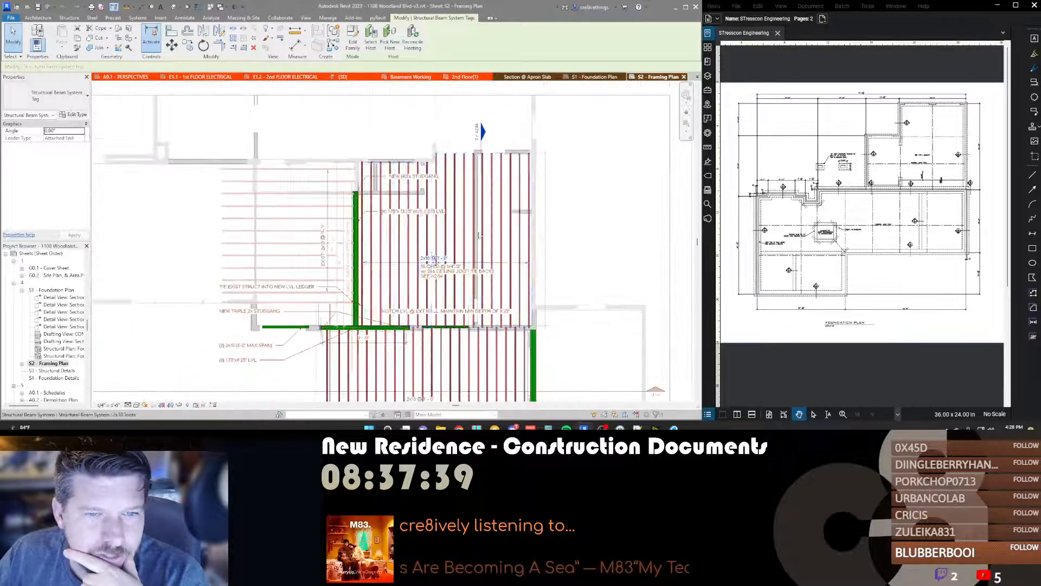
{"action": "middle_click_drag", "start_coordinate": [434, 259], "coordinate": [445, 216]}
{"action": "scroll", "coordinate": [310, 335], "scroll_direction": "up", "scroll_amount": 3}
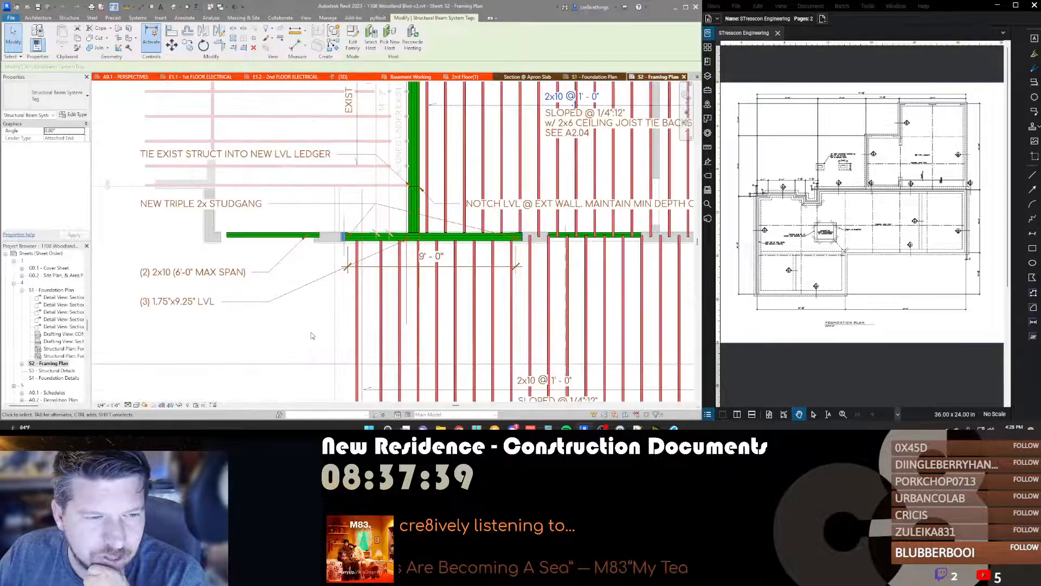
{"action": "scroll", "coordinate": [435, 289], "scroll_direction": "down", "scroll_amount": 3}
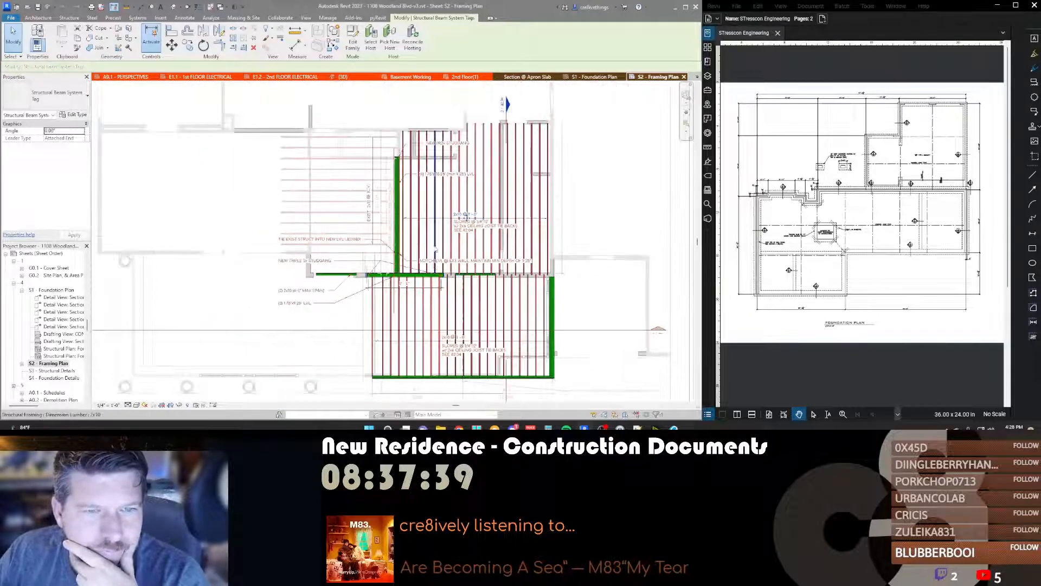
{"action": "scroll", "coordinate": [427, 210], "scroll_direction": "up", "scroll_amount": 2}
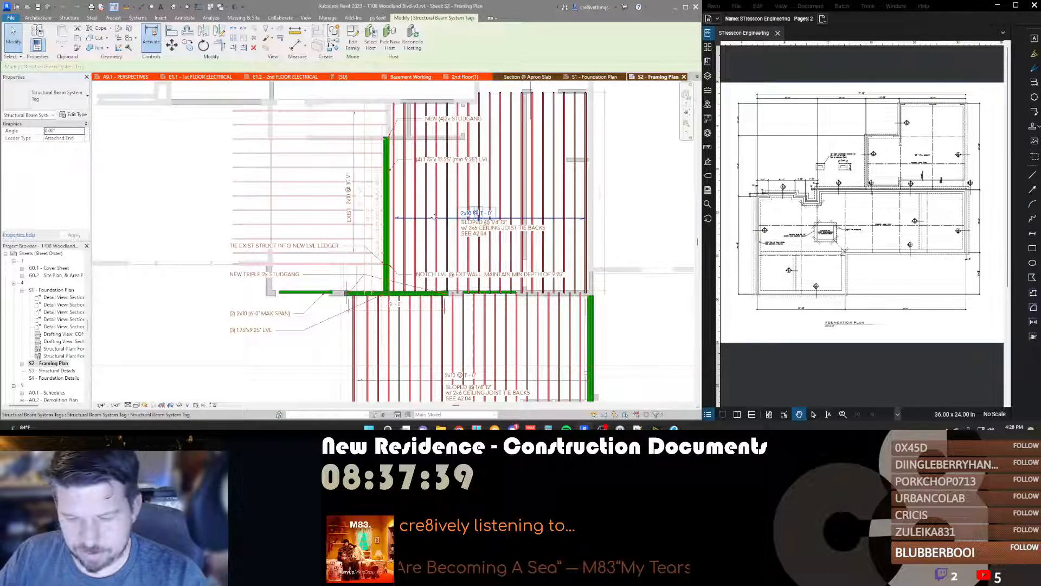
{"action": "left_click", "coordinate": [357, 46]}
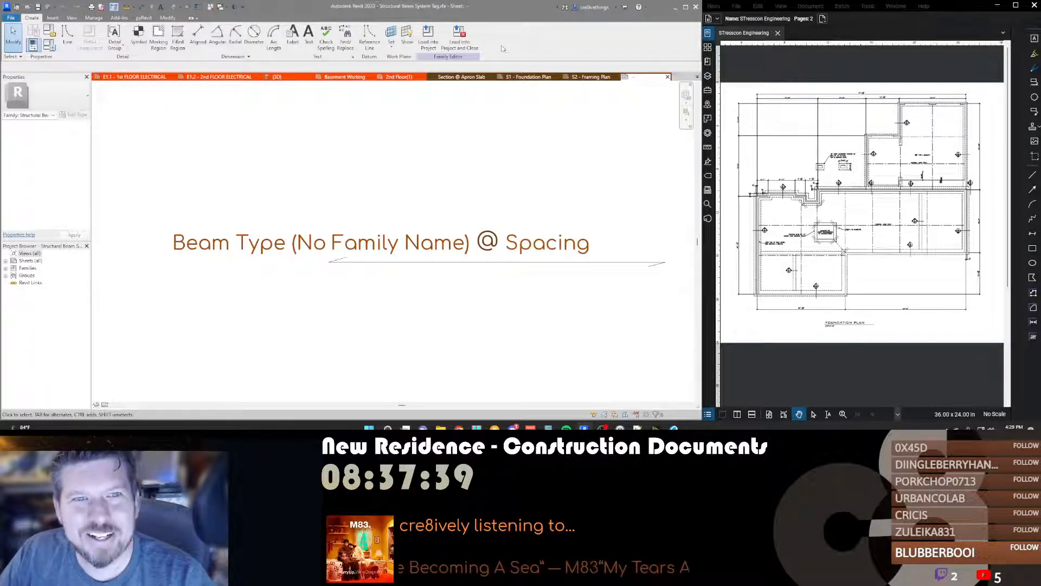
Step: Load the Structural Beam System Tag family into the ThankaChan v4 project and close the family
{"action": "left_click", "coordinate": [460, 42]}
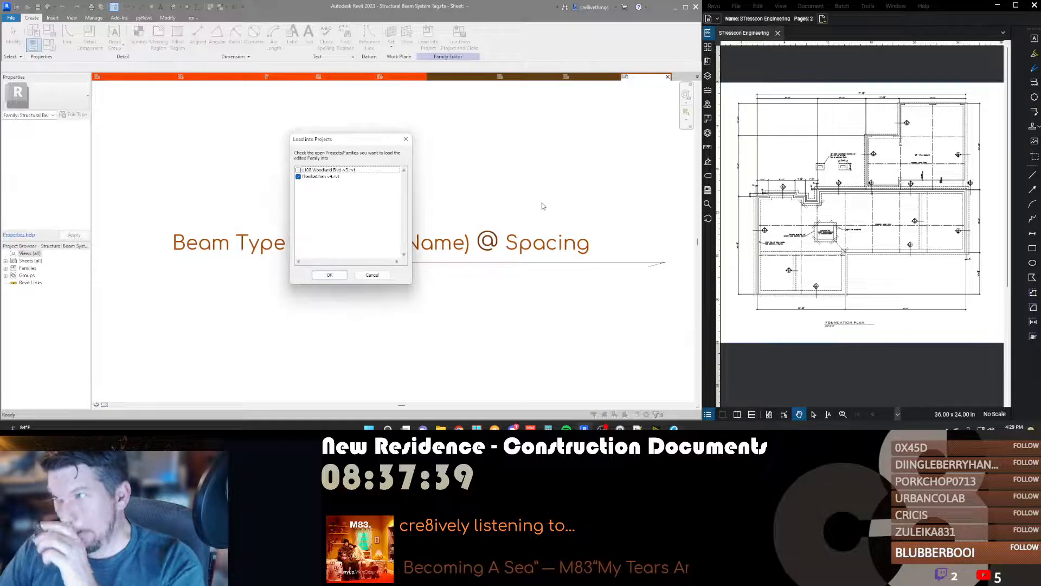
{"action": "left_click", "coordinate": [330, 274]}
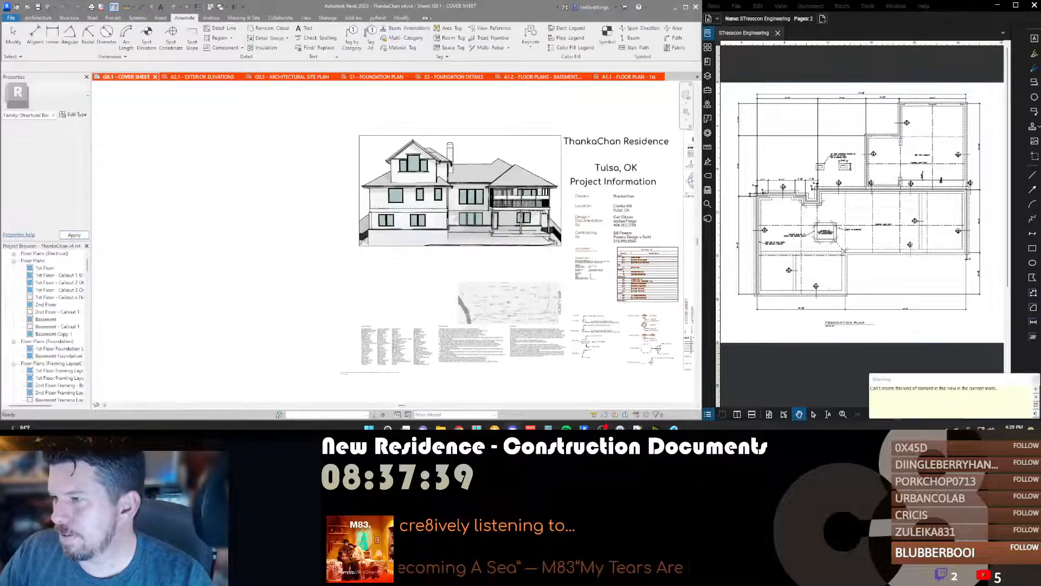
{"action": "key", "text": "Escape"}
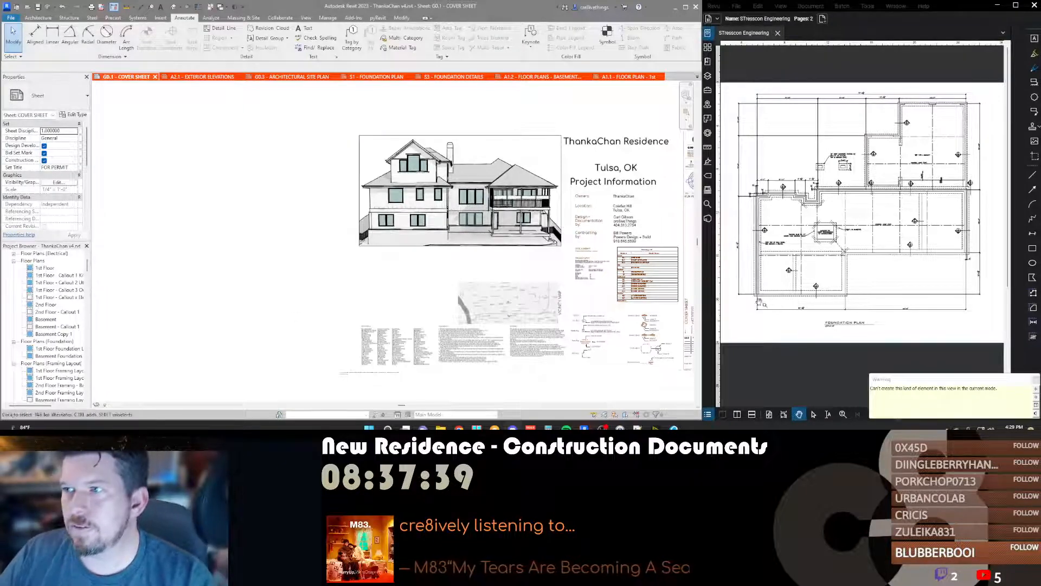
Step: Bring up the S2 - Framing Layout sheet of the ThankaChan v4 project
{"action": "middle_click_drag", "start_coordinate": [375, 254], "coordinate": [374, 254]}
{"action": "scroll", "coordinate": [374, 254], "scroll_direction": "down", "scroll_amount": 1}
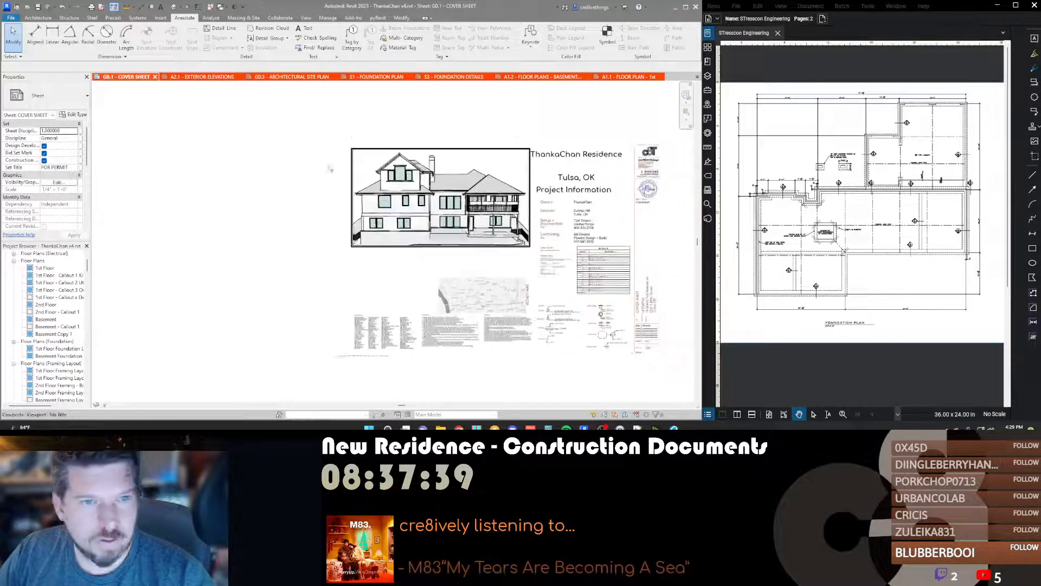
{"action": "left_click", "coordinate": [388, 79]}
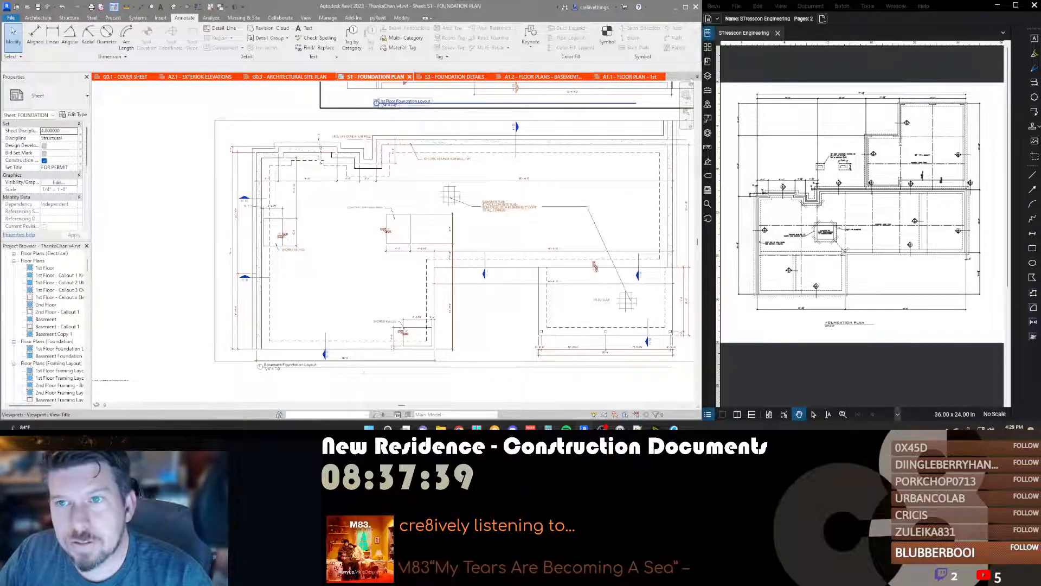
{"action": "left_click_drag", "start_coordinate": [703, 77], "coordinate": [700, 77]}
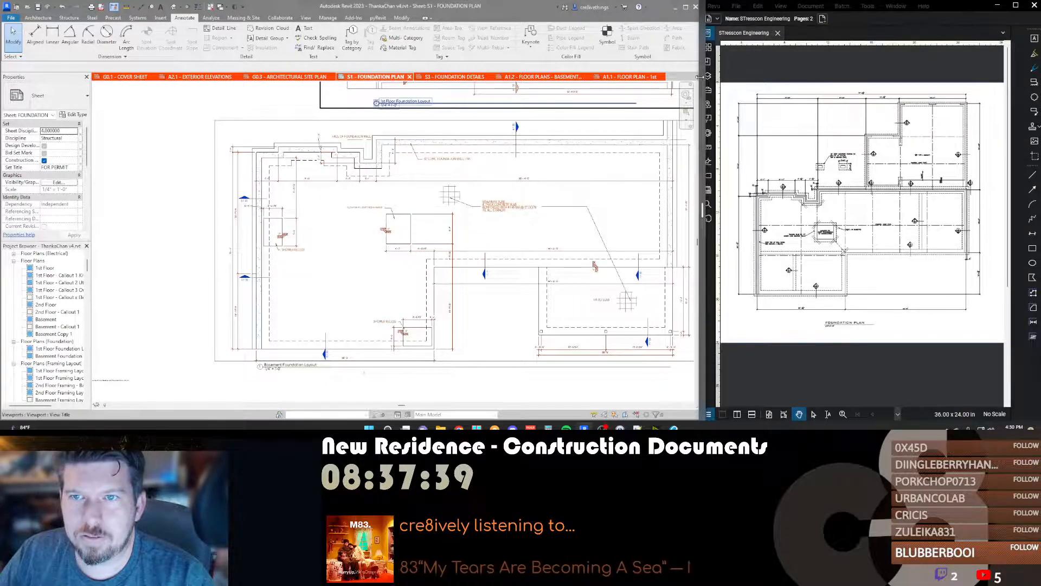
{"action": "left_click", "coordinate": [697, 76]}
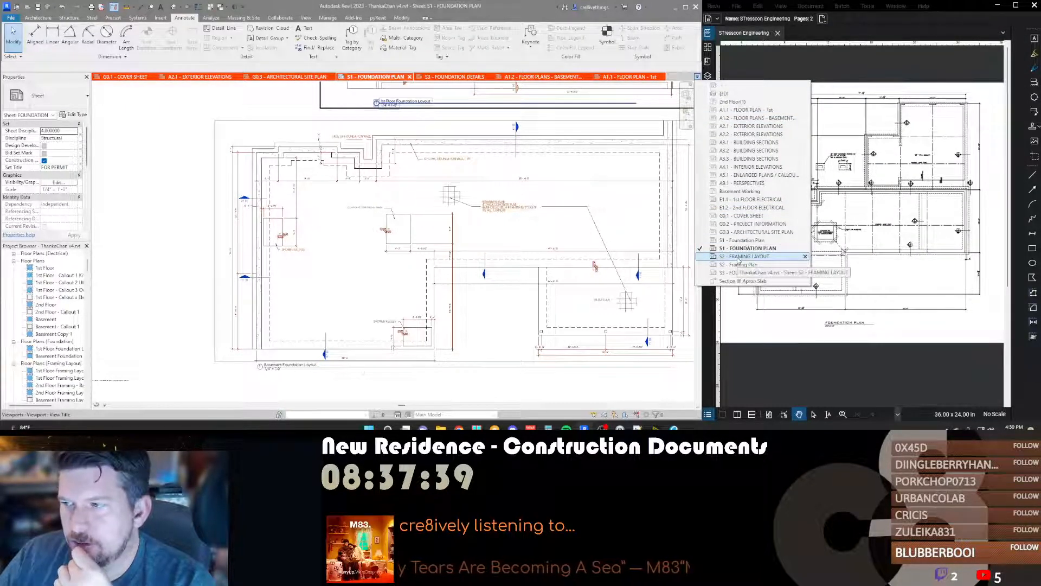
{"action": "left_click", "coordinate": [739, 258]}
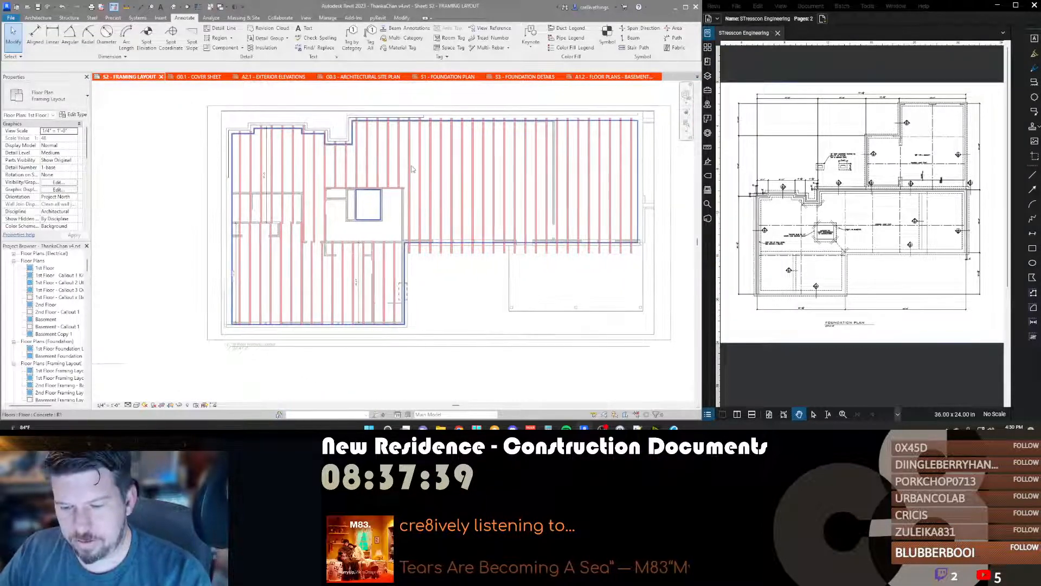
{"action": "key", "text": "t"}
{"action": "key", "text": "g"}
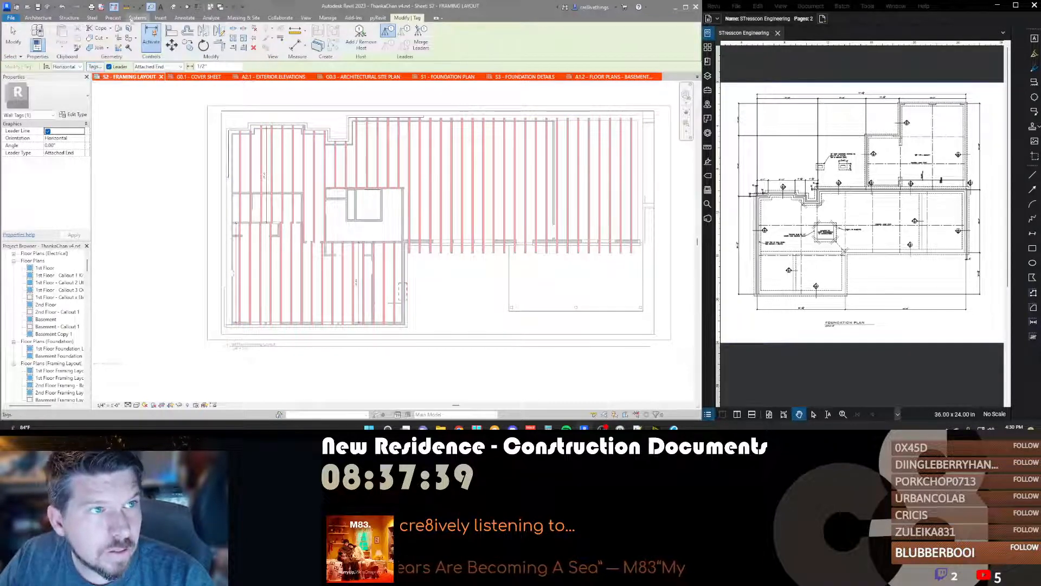
{"action": "left_click", "coordinate": [38, 18]}
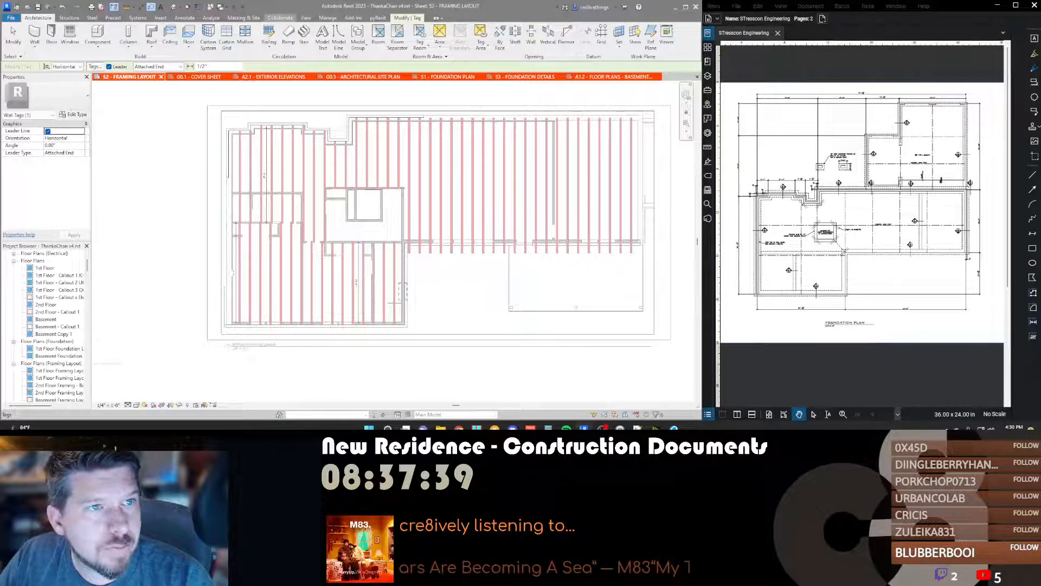
{"action": "left_click", "coordinate": [185, 18]}
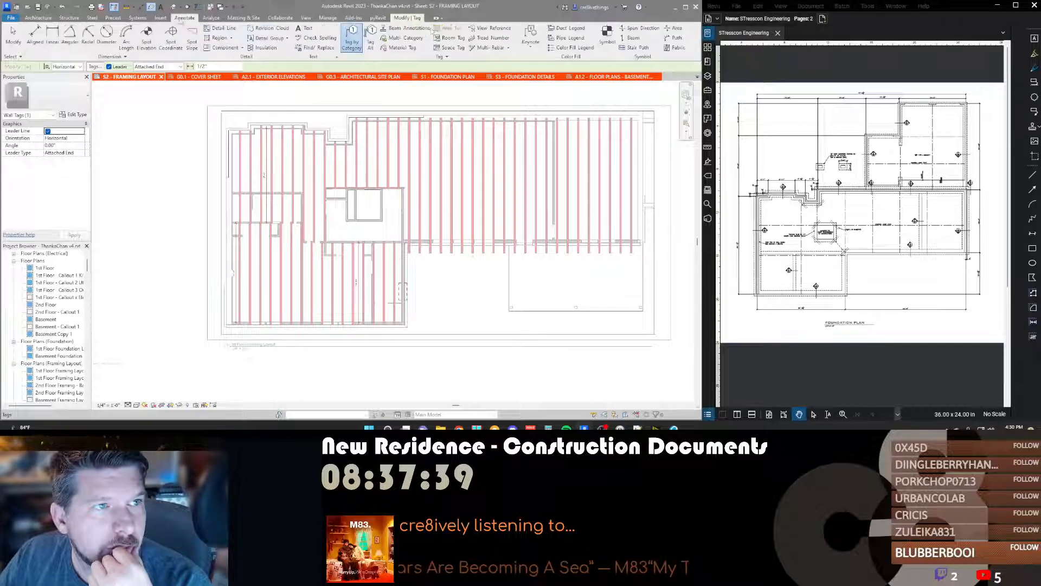
{"action": "left_click", "coordinate": [641, 27]}
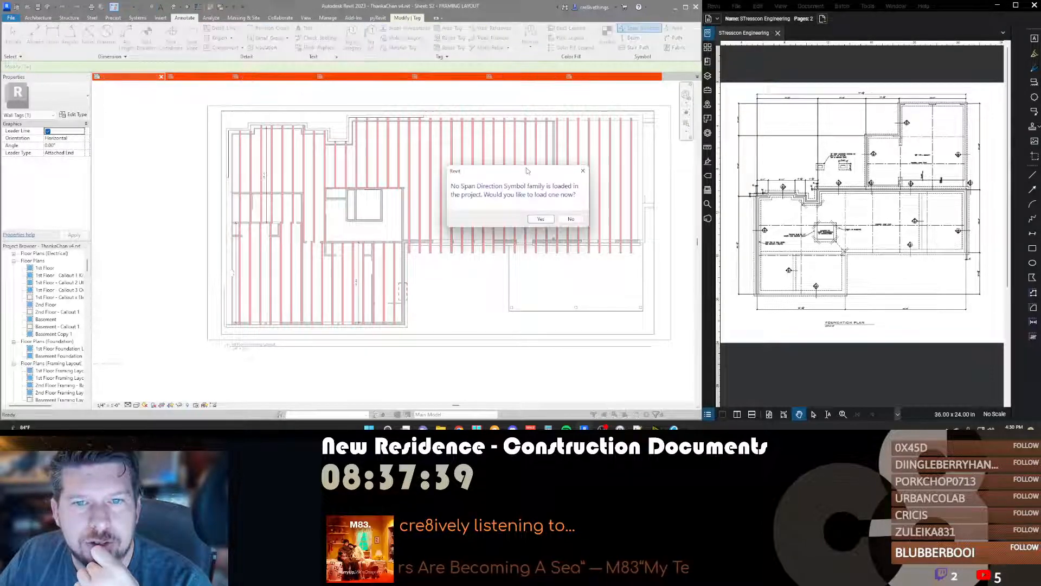
{"action": "left_click", "coordinate": [568, 219]}
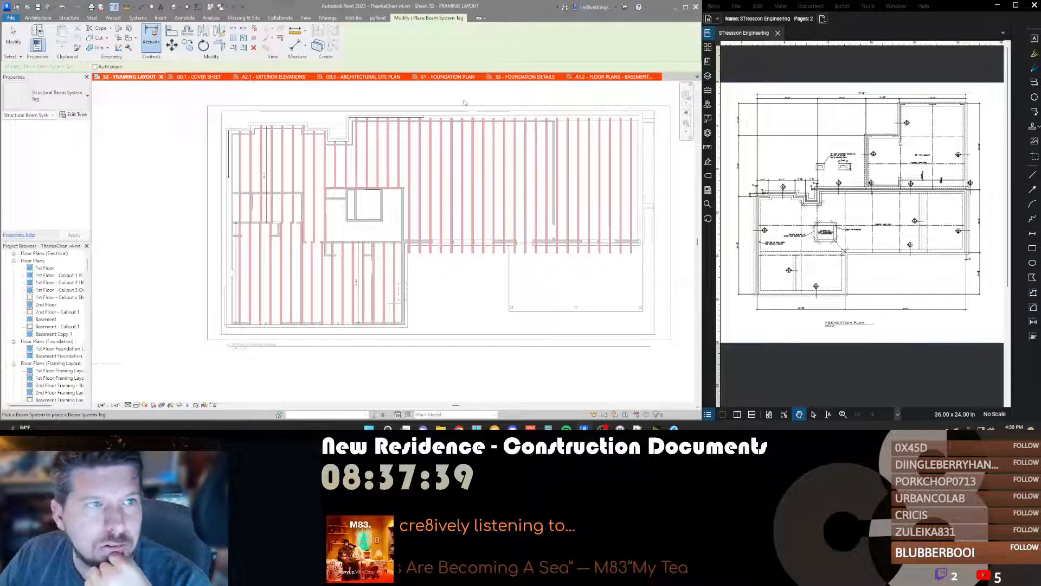
{"action": "left_click", "coordinate": [11, 18]}
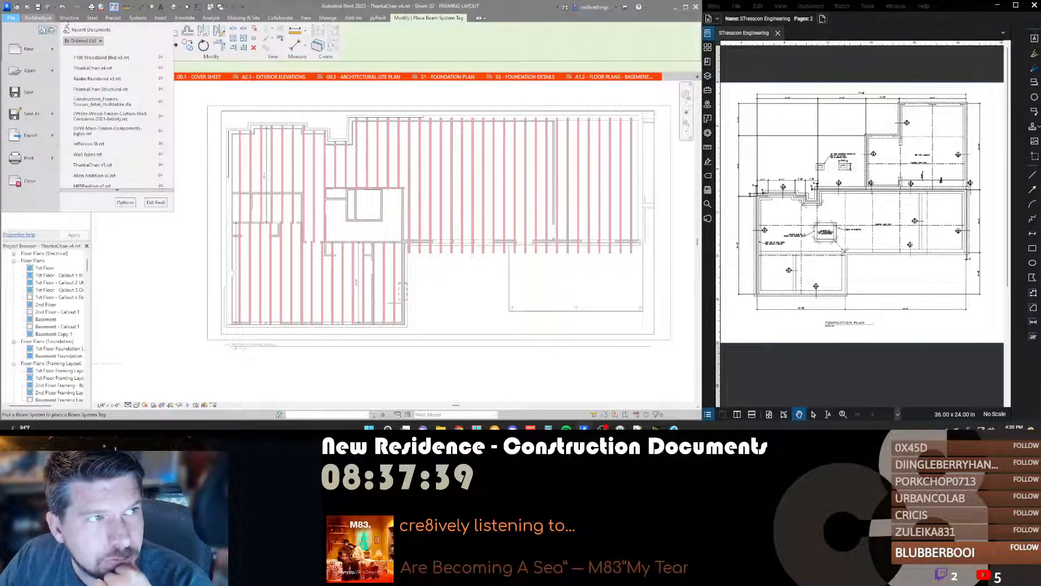
{"action": "left_click", "coordinate": [184, 17]}
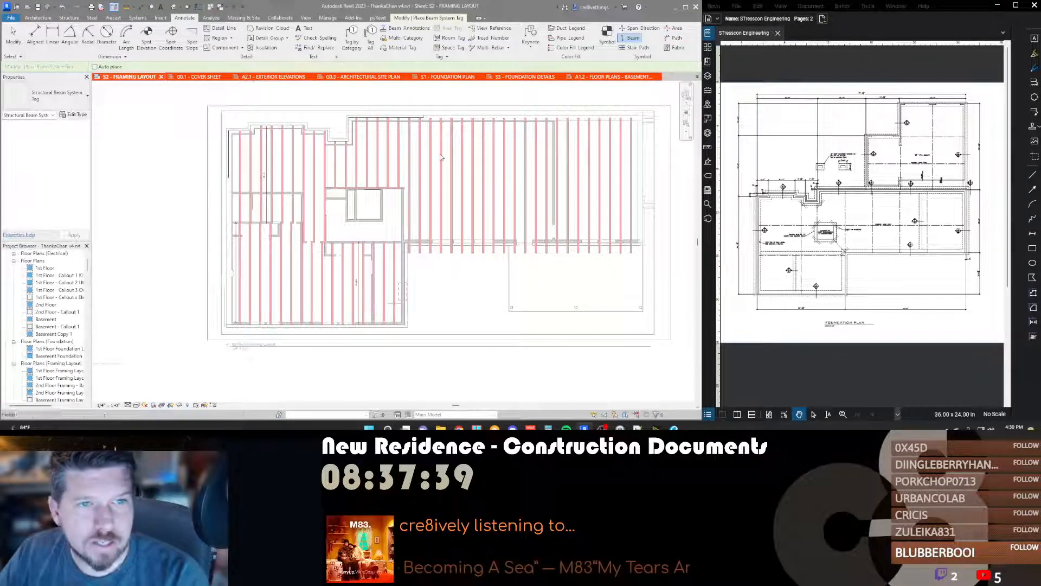
{"action": "key", "text": "Escape"}
Step: Check which tag family is assigned to the structural beam system category among the loaded tags, and leave the tagging command
{"action": "key", "text": "t"}
{"action": "key", "text": "g"}
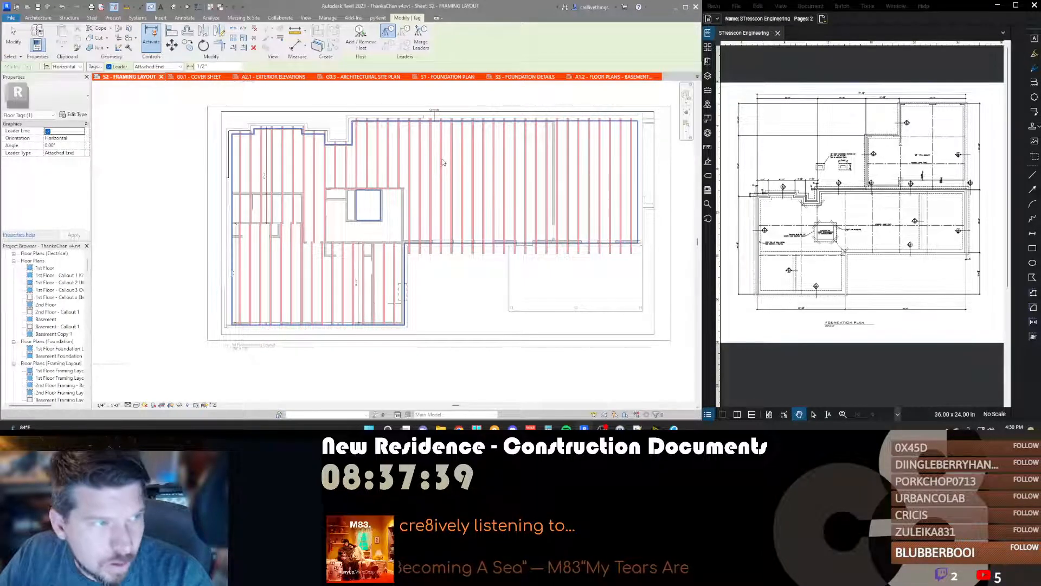
{"action": "left_click", "coordinate": [94, 66]}
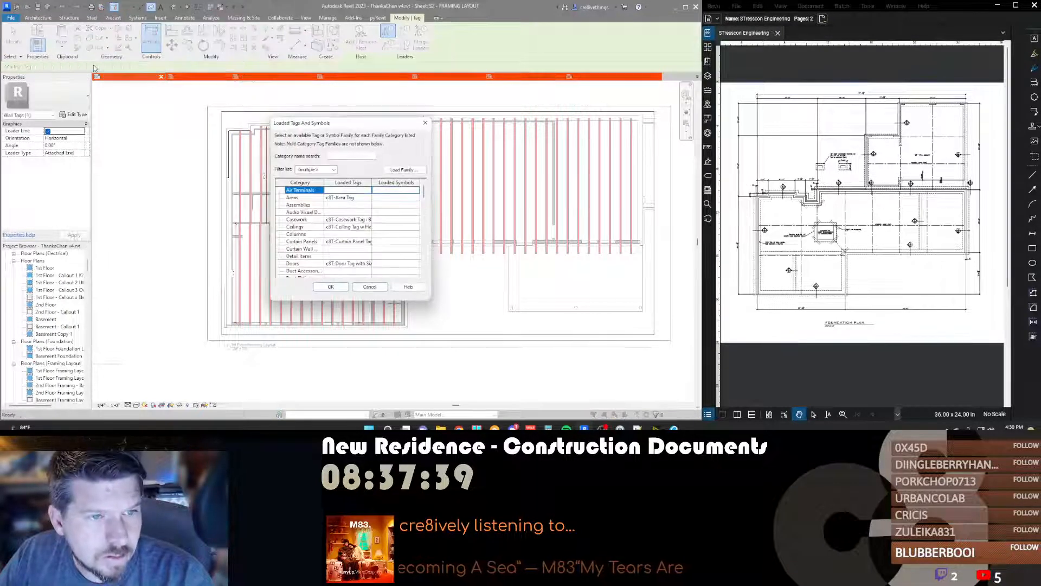
{"action": "scroll", "coordinate": [305, 248], "scroll_direction": "down", "scroll_amount": 10}
{"action": "scroll", "coordinate": [307, 244], "scroll_direction": "down", "scroll_amount": 7}
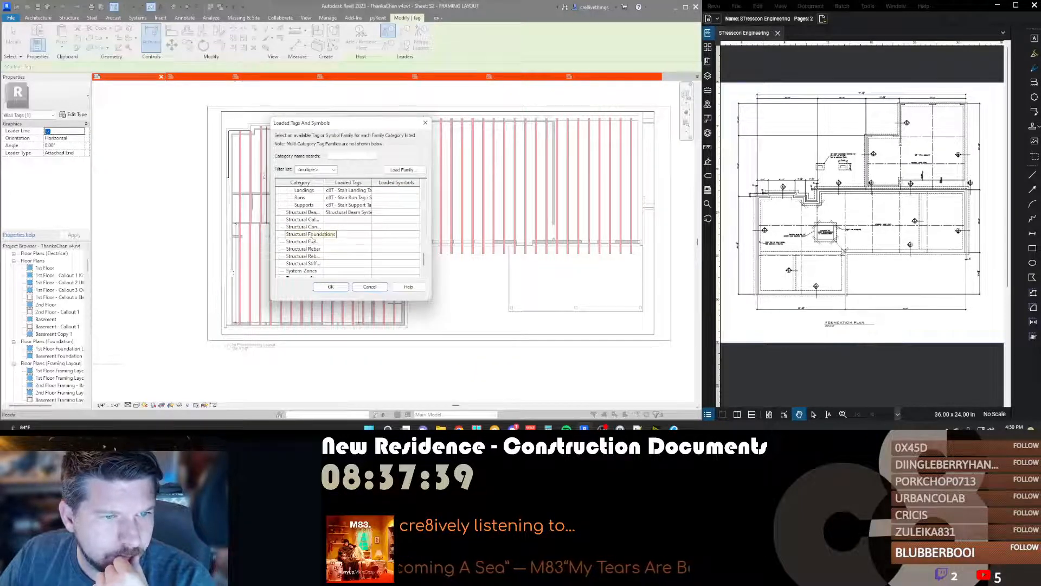
{"action": "scroll", "coordinate": [312, 233], "scroll_direction": "up", "scroll_amount": 1}
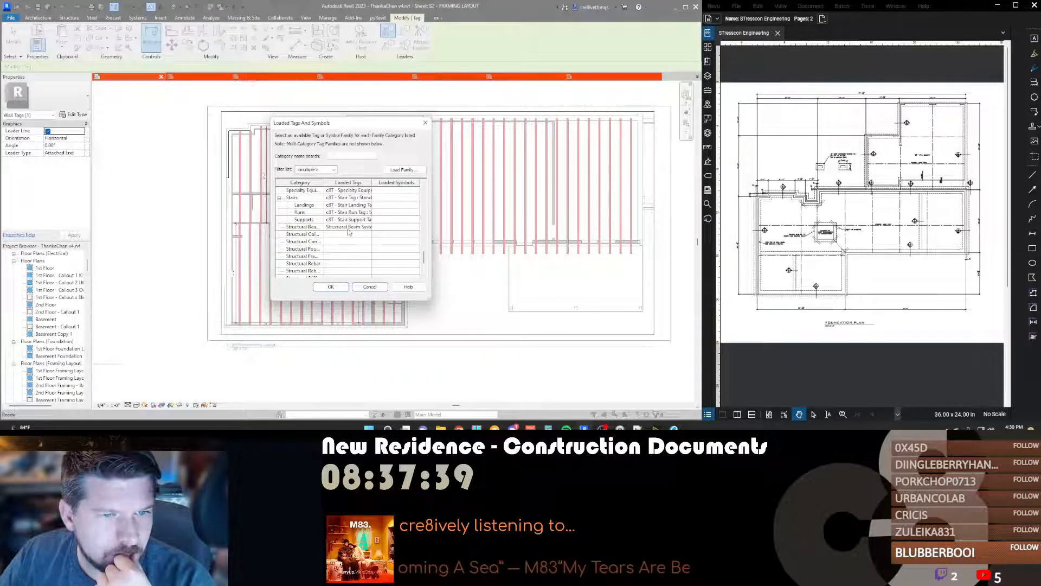
{"action": "left_click", "coordinate": [304, 227]}
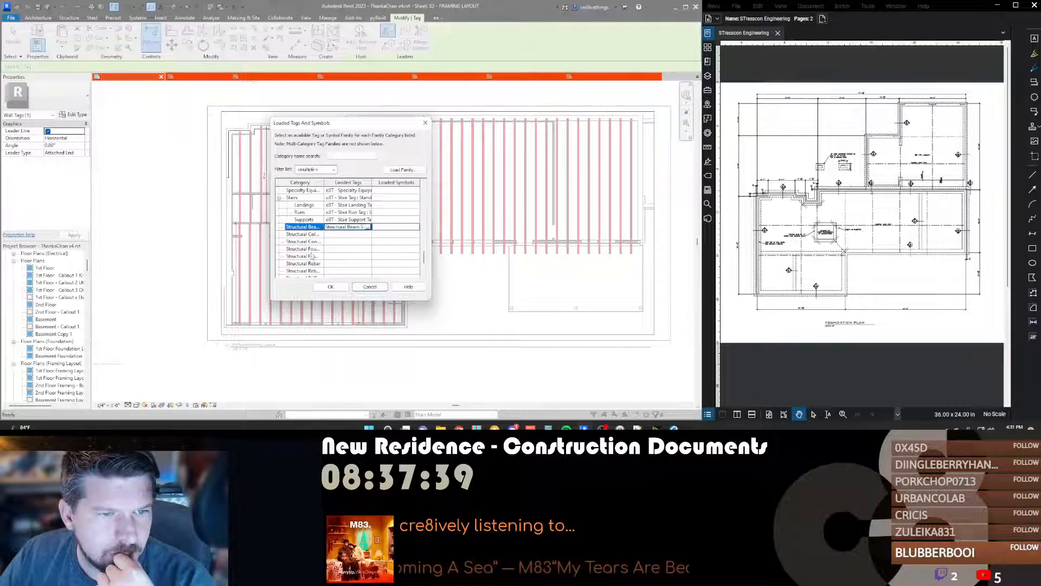
{"action": "left_click", "coordinate": [370, 286]}
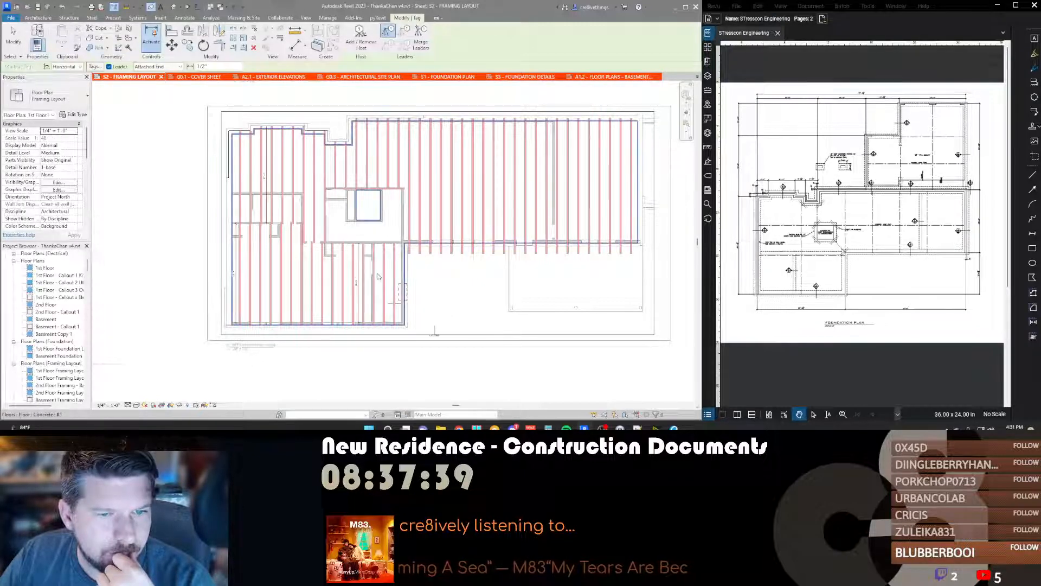
{"action": "key", "text": "Escape"}
{"action": "key", "text": "Escape"}
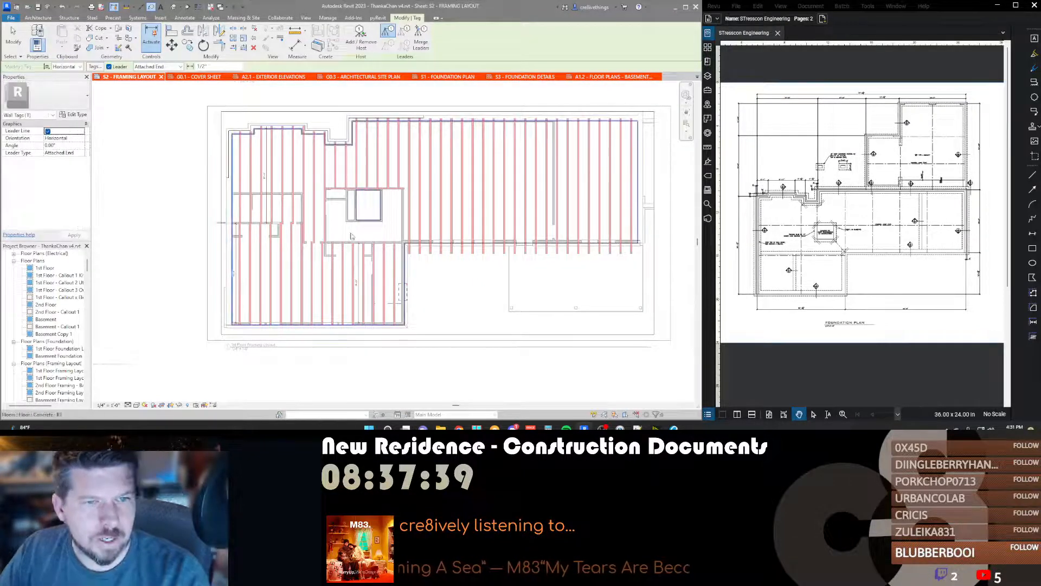
Step: Activate the 1st Floor Framing Layout view on the sheet and try to tag its truss beam system by category
{"action": "double_click", "coordinate": [383, 182]}
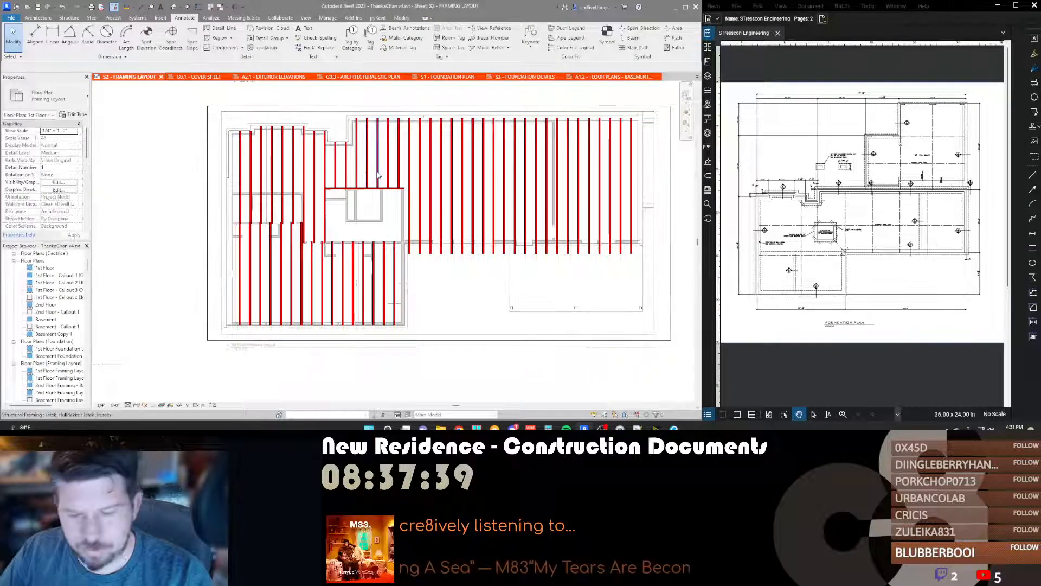
{"action": "key", "text": "t"}
{"action": "key", "text": "g"}
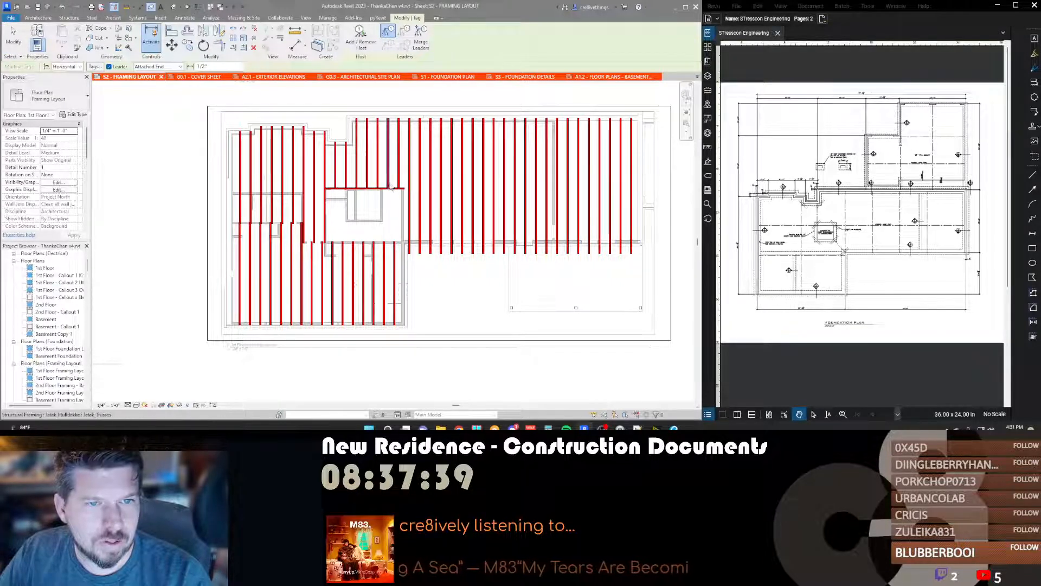
{"action": "key", "text": "Escape"}
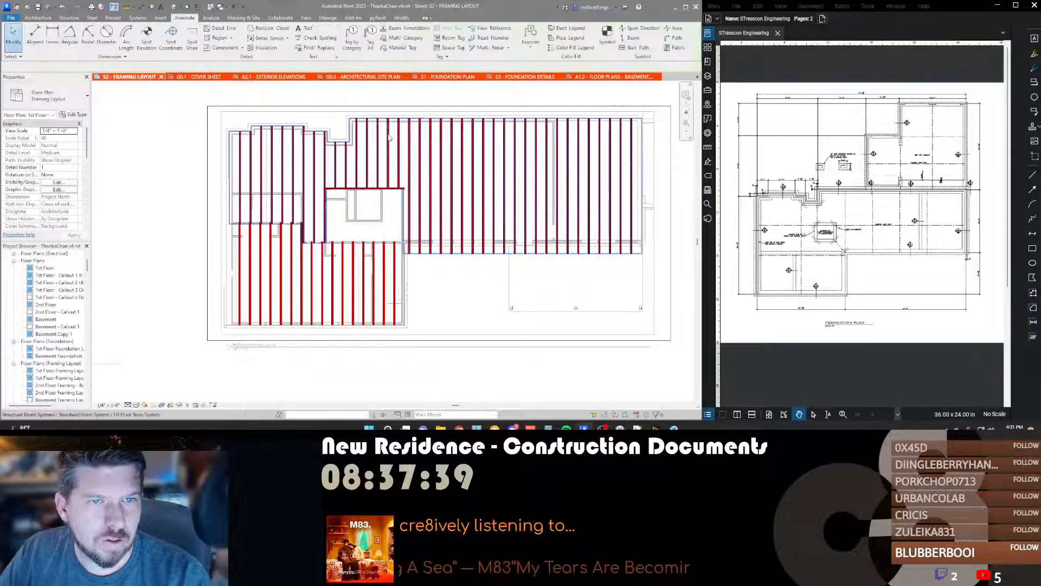
{"action": "key", "text": "t"}
{"action": "key", "text": "g"}
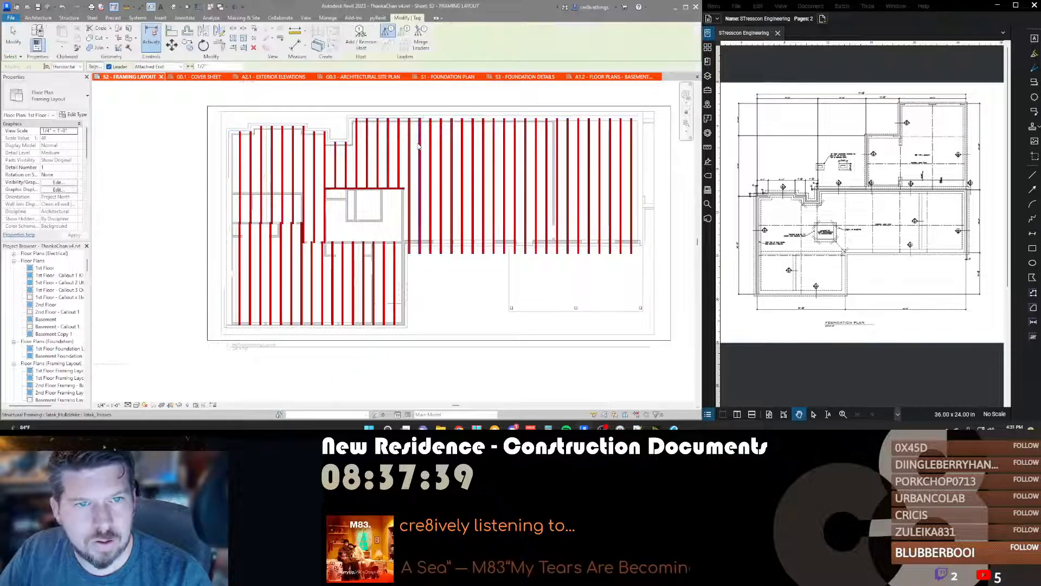
{"action": "left_click", "coordinate": [470, 212]}
{"action": "left_click", "coordinate": [570, 219]}
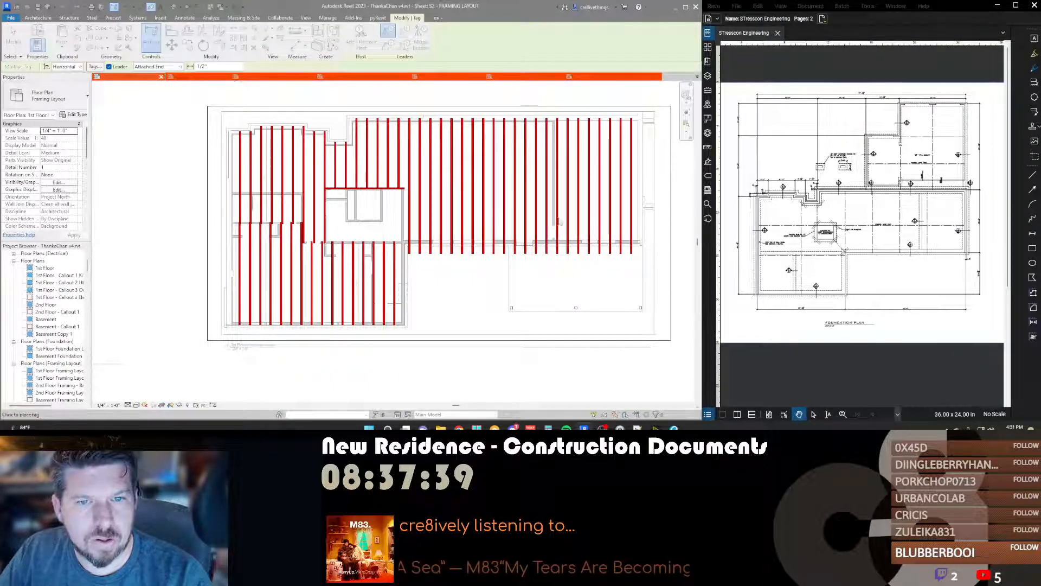
{"action": "key", "text": "Escape"}
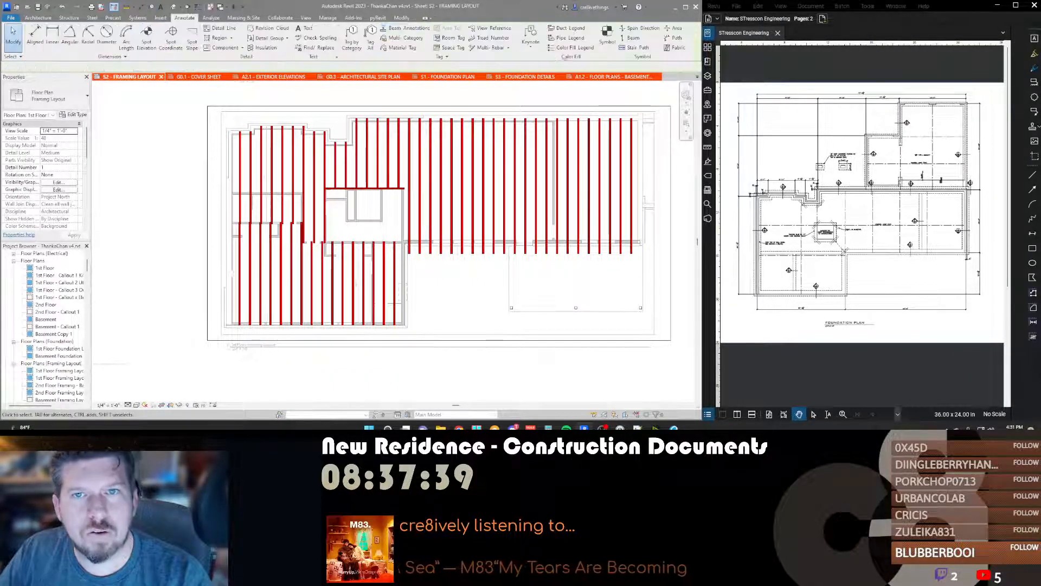
Step: Place a Structural Beam System Tag on the 1st floor truss system and position it over the trusses east of the stair opening
{"action": "left_click", "coordinate": [640, 28]}
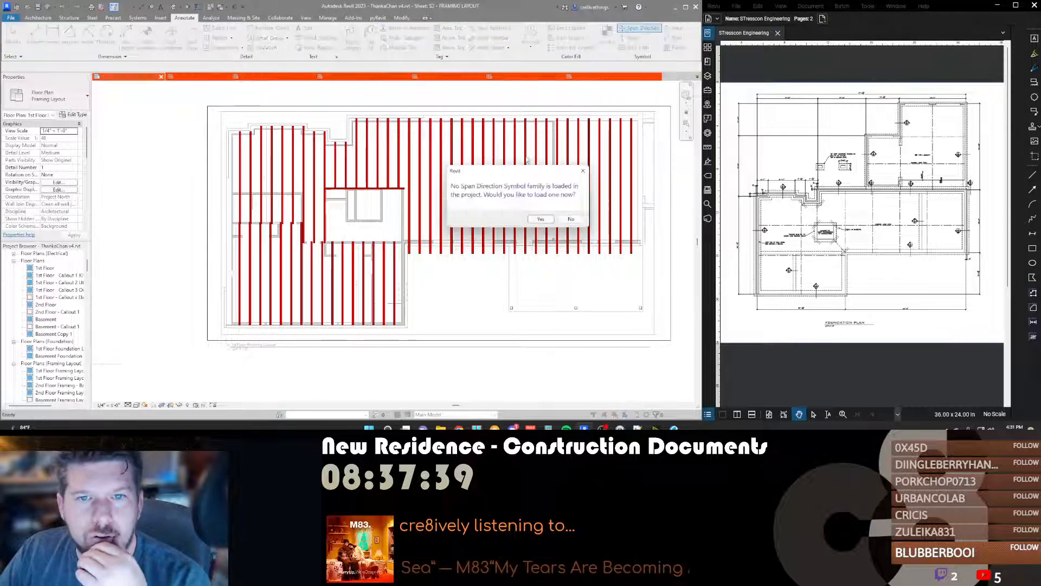
{"action": "left_click", "coordinate": [570, 219]}
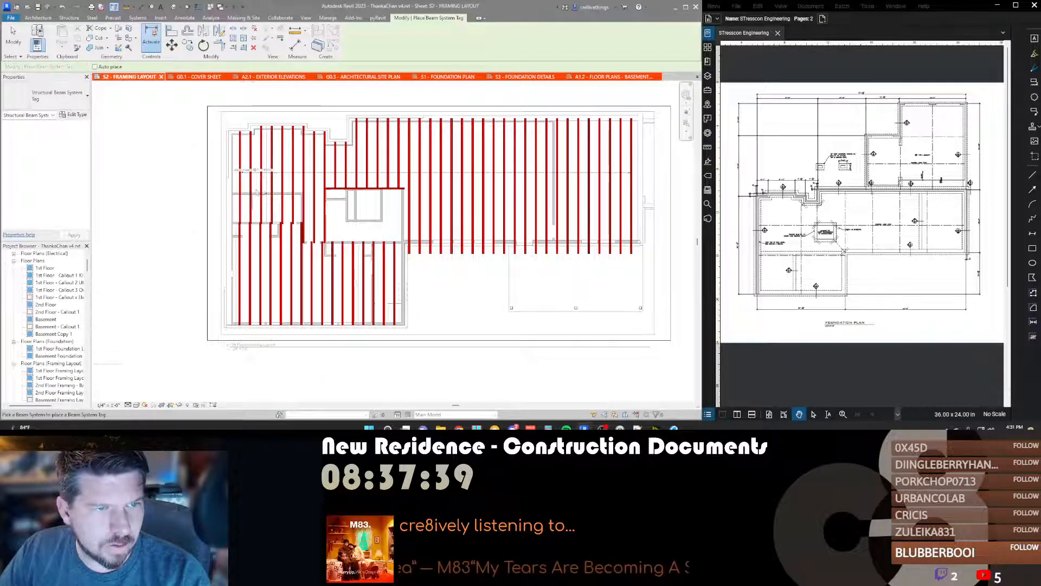
{"action": "left_click", "coordinate": [255, 174]}
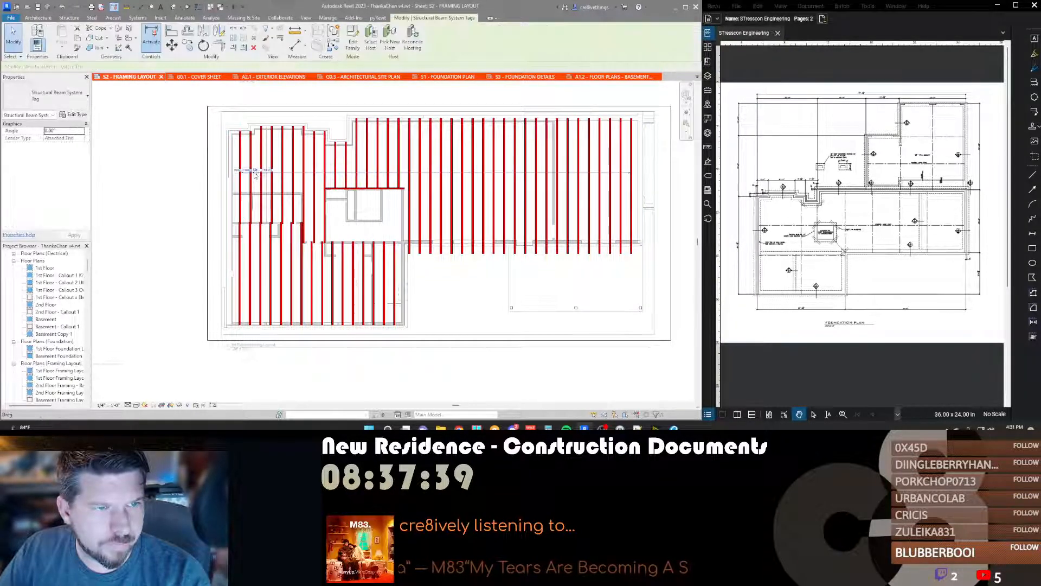
{"action": "mouse_move", "coordinate": [255, 173]}
{"action": "left_mouse_down"}
{"action": "mouse_move", "coordinate": [447, 172]}
{"action": "mouse_move", "coordinate": [437, 175]}
{"action": "left_mouse_up"}
{"action": "key", "text": "Escape"}
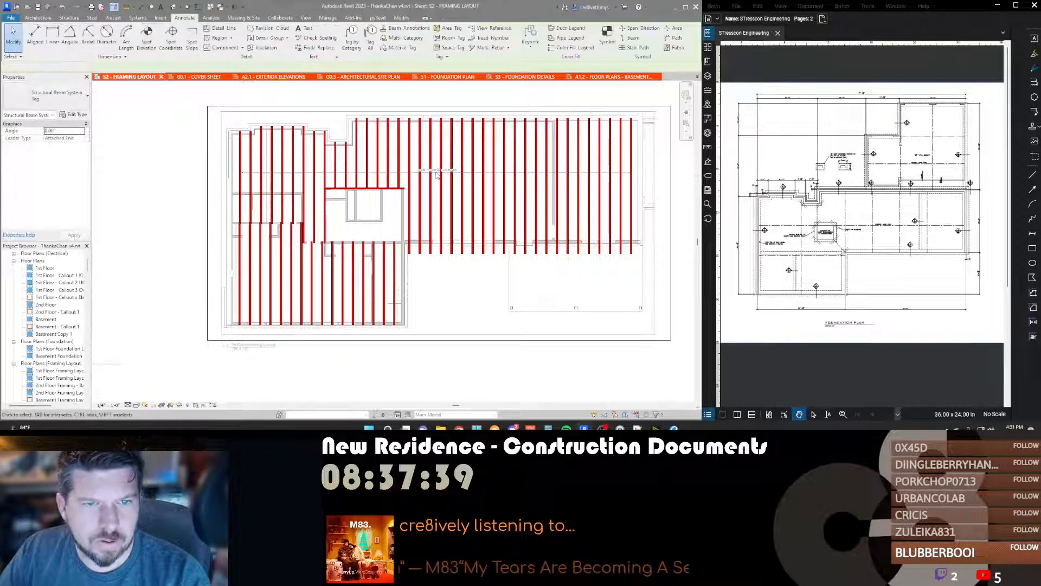
Step: Examine the placed beam system tag and the extent of its span line across the 1st floor trusses
{"action": "scroll", "coordinate": [437, 175], "scroll_direction": "up", "scroll_amount": 5}
{"action": "scroll", "coordinate": [380, 179], "scroll_direction": "down", "scroll_amount": 6}
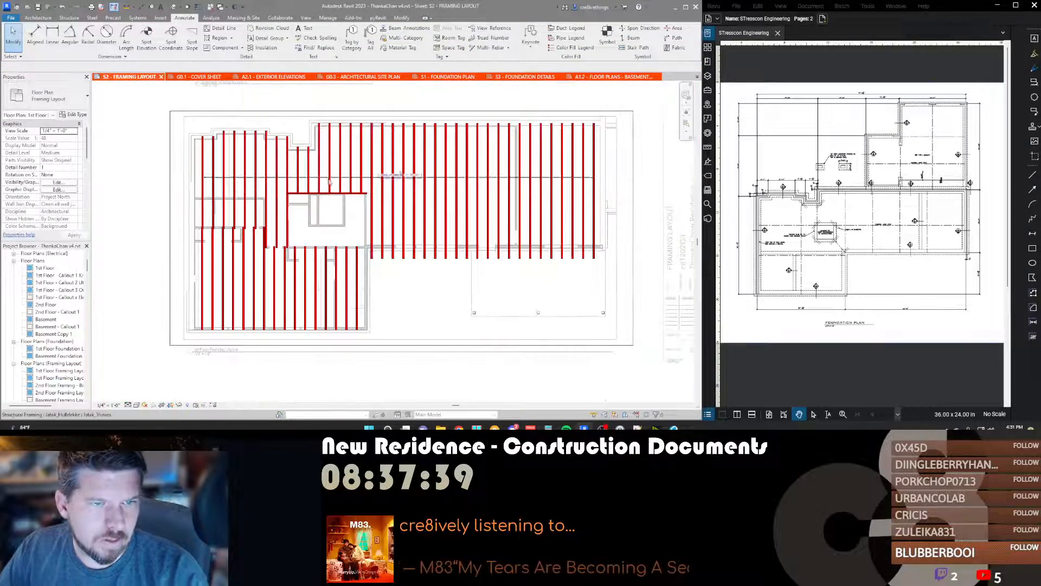
{"action": "scroll", "coordinate": [266, 184], "scroll_direction": "up", "scroll_amount": 4}
{"action": "scroll", "coordinate": [282, 184], "scroll_direction": "down", "scroll_amount": 4}
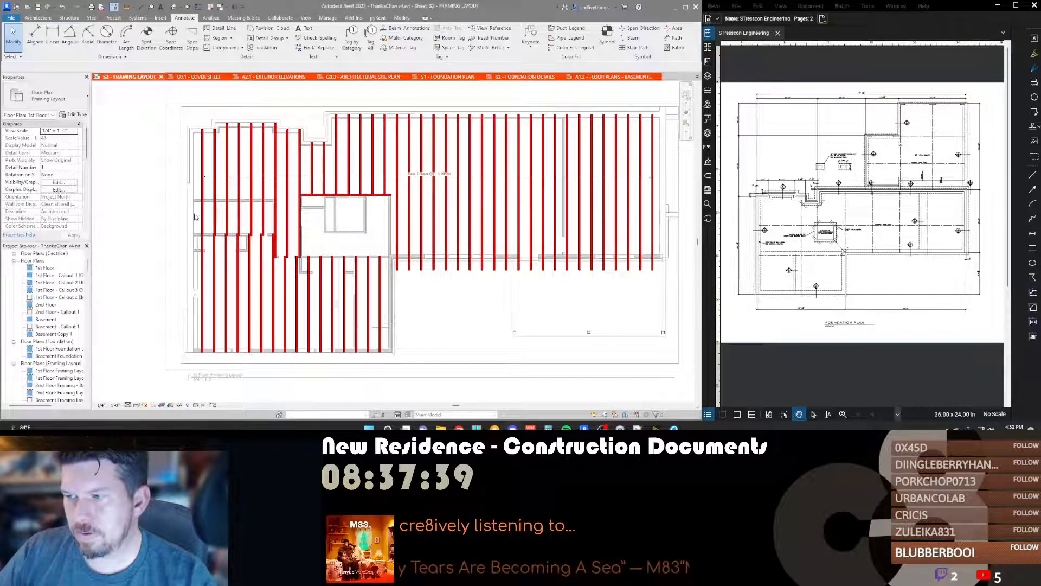
{"action": "scroll", "coordinate": [397, 264], "scroll_direction": "down", "scroll_amount": 2}
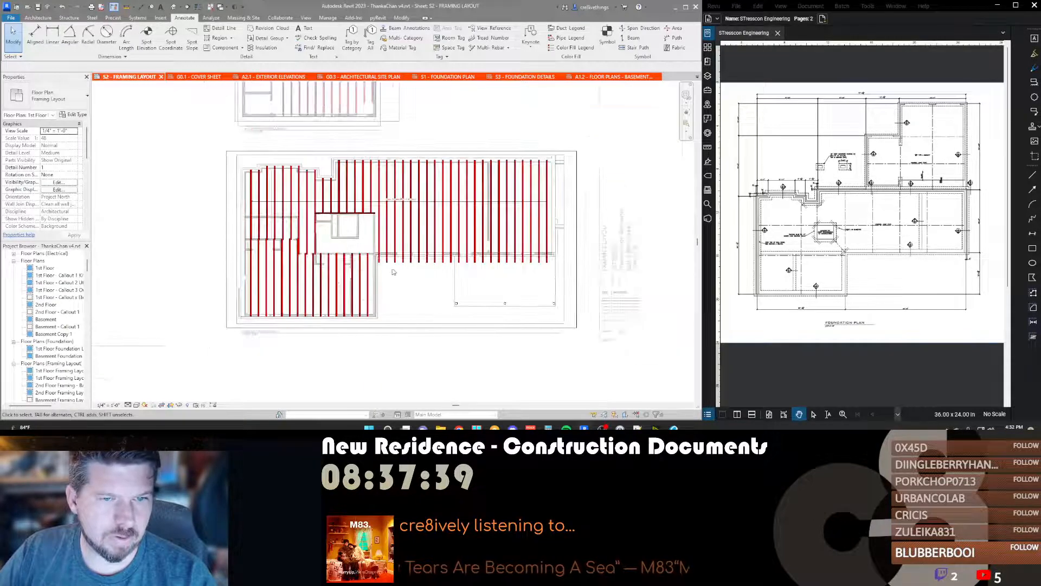
{"action": "scroll", "coordinate": [291, 274], "scroll_direction": "down", "scroll_amount": 1}
{"action": "scroll", "coordinate": [181, 223], "scroll_direction": "up", "scroll_amount": 5}
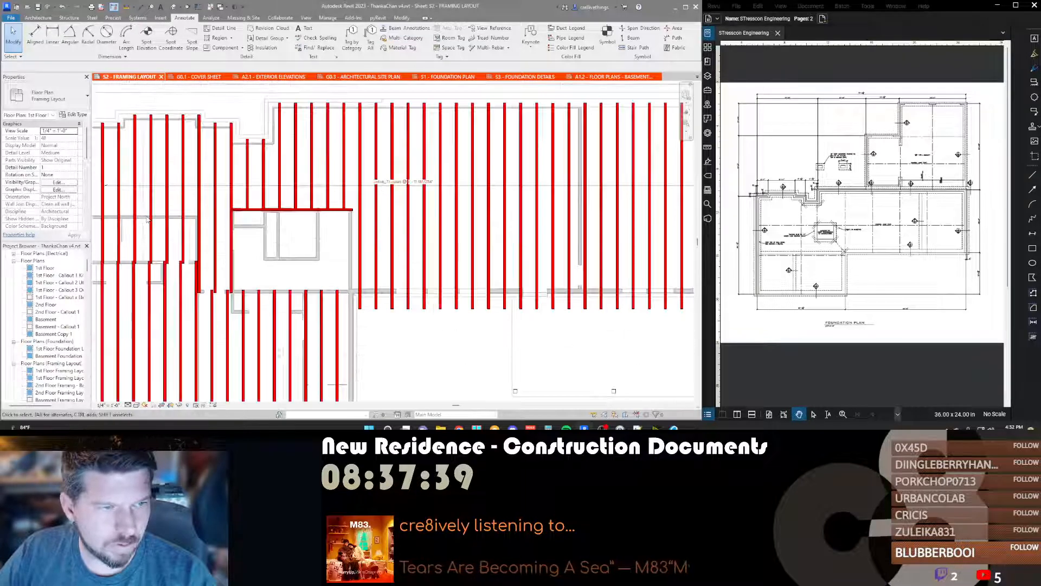
{"action": "middle_click_drag", "start_coordinate": [180, 221], "coordinate": [342, 221]}
{"action": "scroll", "coordinate": [305, 198], "scroll_direction": "down", "scroll_amount": 4}
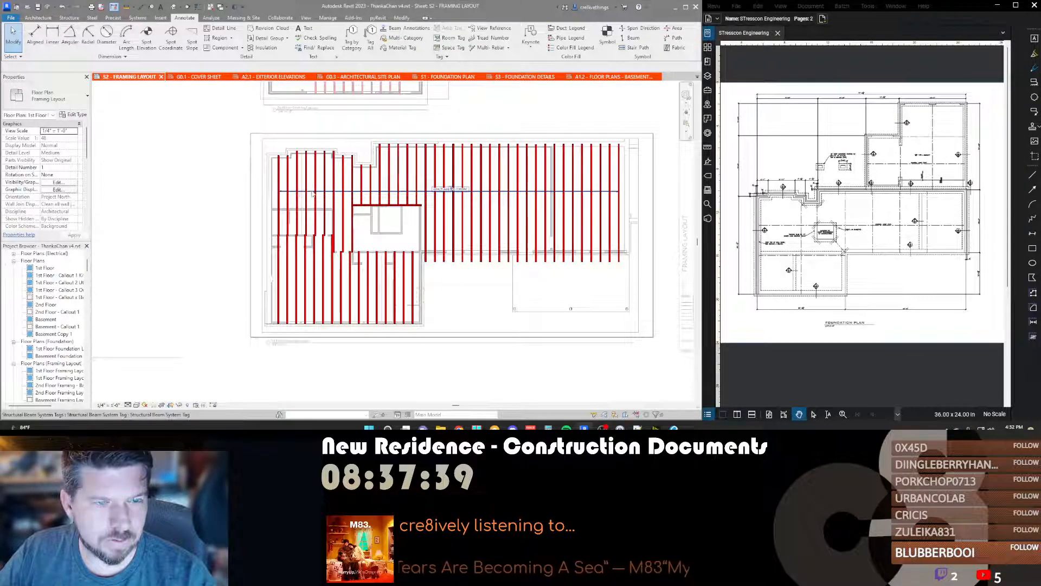
Step: Check the type properties of the placed beam system tag for adjustable parameters, and deselect the tag
{"action": "left_click", "coordinate": [450, 188]}
{"action": "scroll", "coordinate": [217, 162], "scroll_direction": "up", "scroll_amount": 2}
{"action": "left_click", "coordinate": [76, 114]}
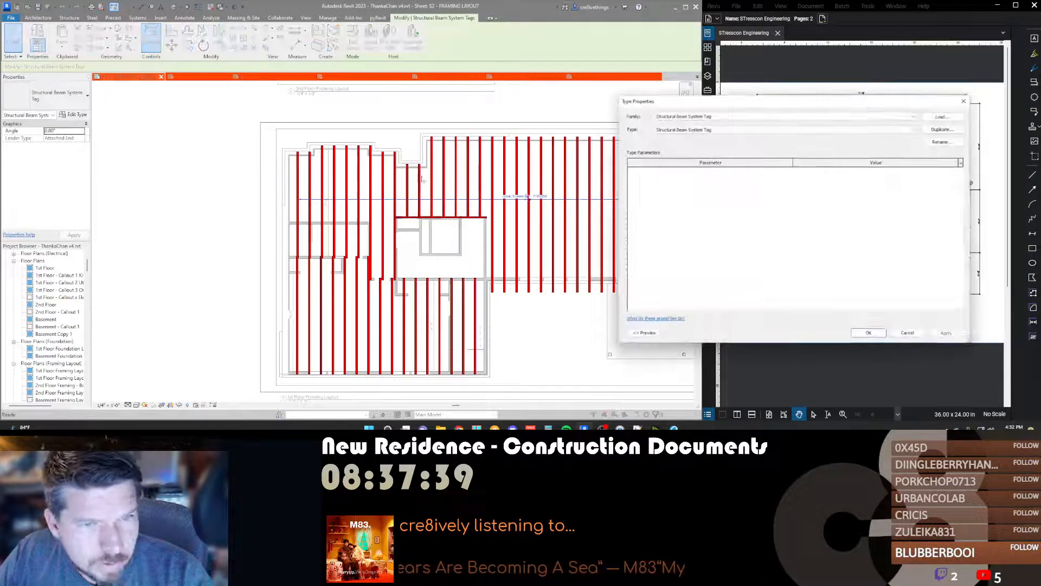
{"action": "left_click", "coordinate": [907, 334]}
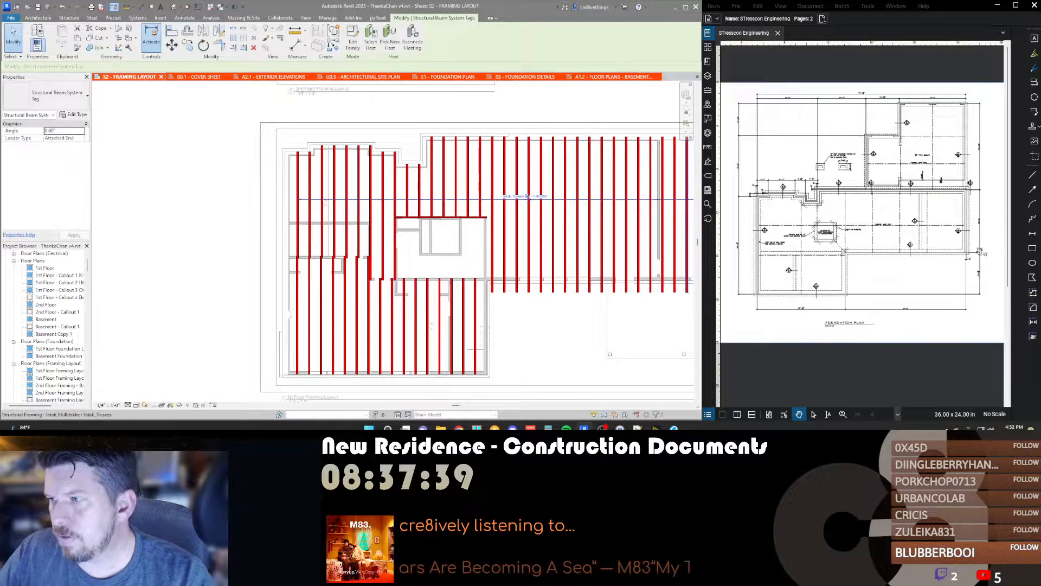
{"action": "scroll", "coordinate": [273, 202], "scroll_direction": "down", "scroll_amount": 3}
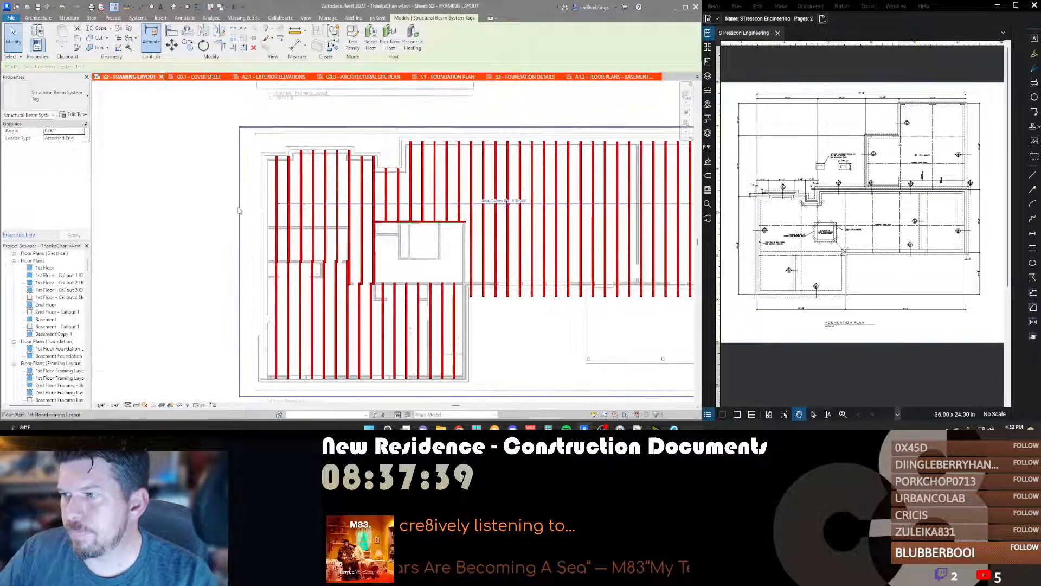
{"action": "double_click", "coordinate": [273, 203]}
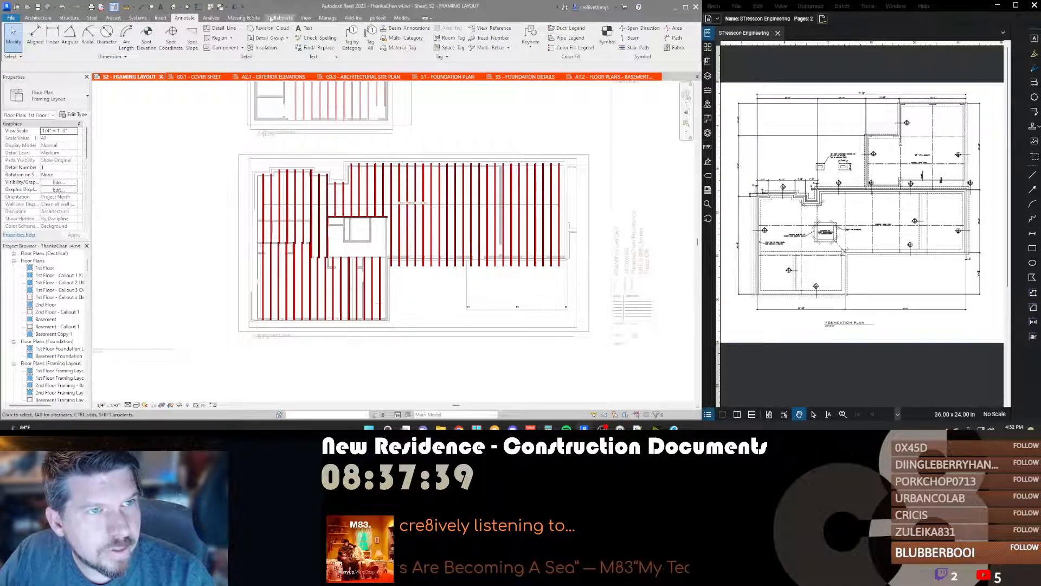
Step: Look through the project's annotation object styles for a category that controls the structural beam system tag
{"action": "left_click", "coordinate": [327, 18]}
{"action": "left_click", "coordinate": [81, 28]}
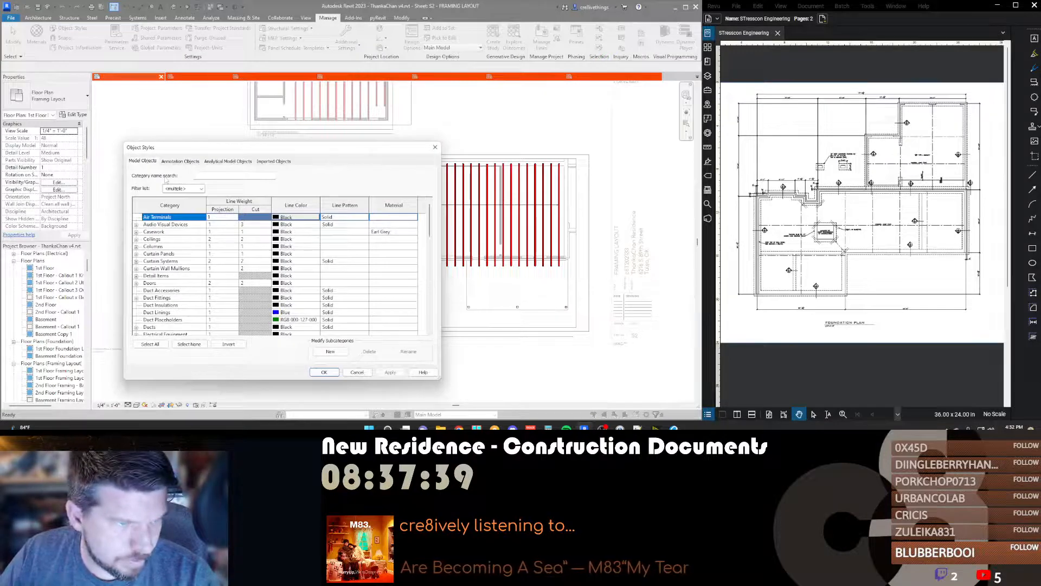
{"action": "left_click", "coordinate": [177, 161]}
{"action": "left_click", "coordinate": [167, 253]}
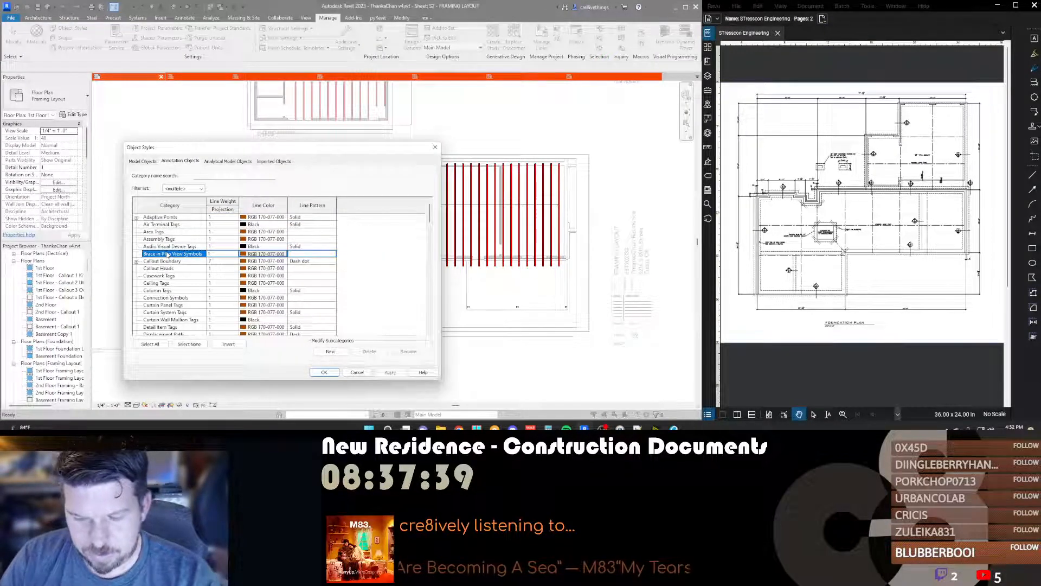
{"action": "key", "text": "t"}
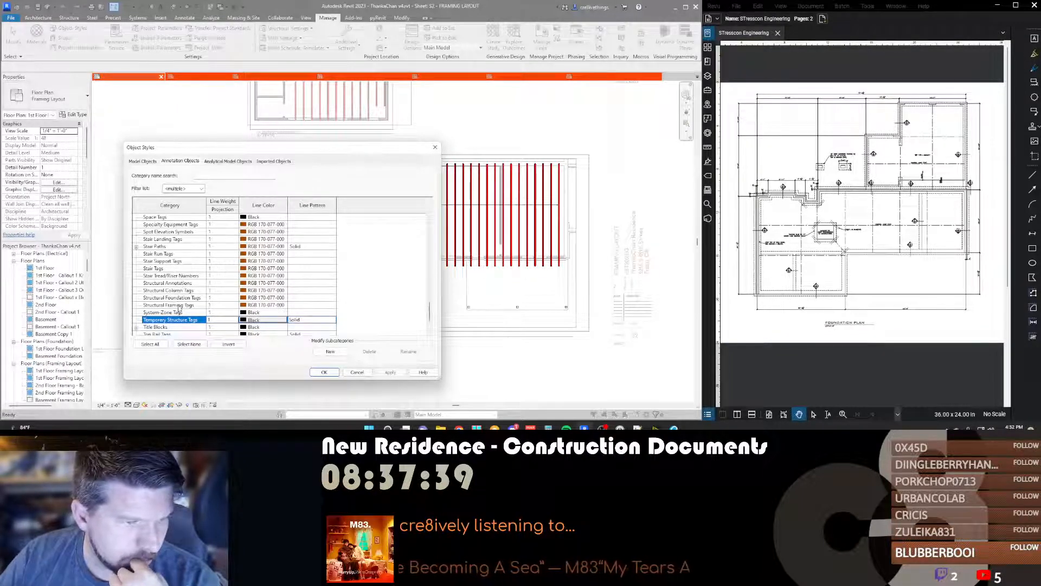
{"action": "scroll", "coordinate": [174, 286], "scroll_direction": "down", "scroll_amount": 1}
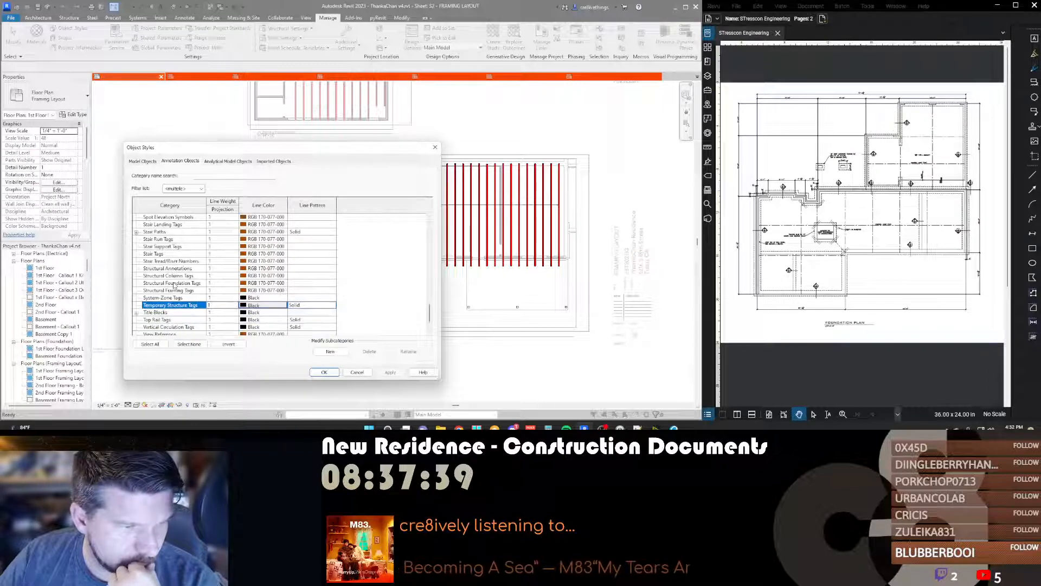
{"action": "left_click", "coordinate": [177, 291]}
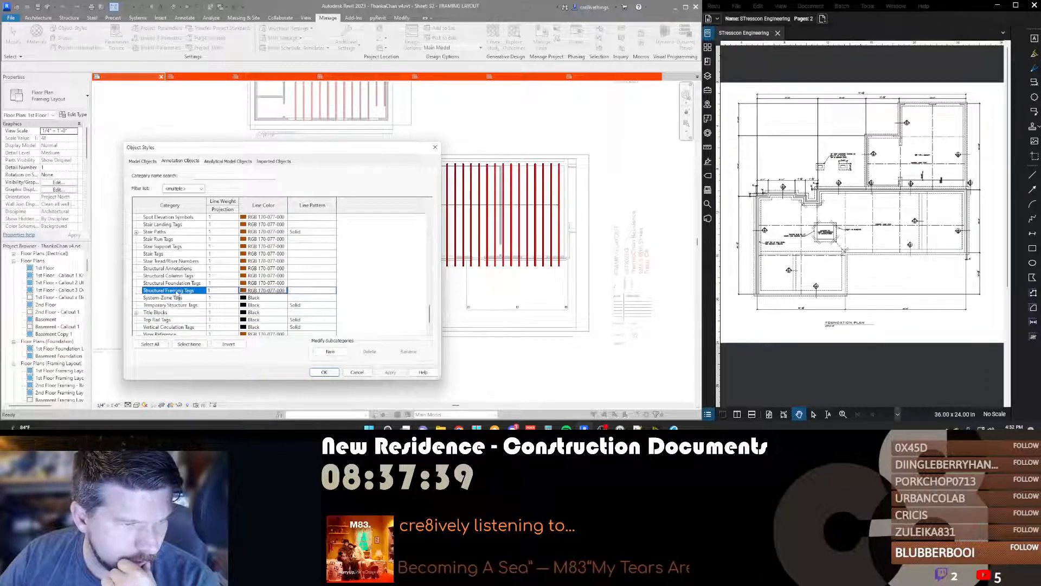
{"action": "scroll", "coordinate": [192, 323], "scroll_direction": "down", "scroll_amount": 1}
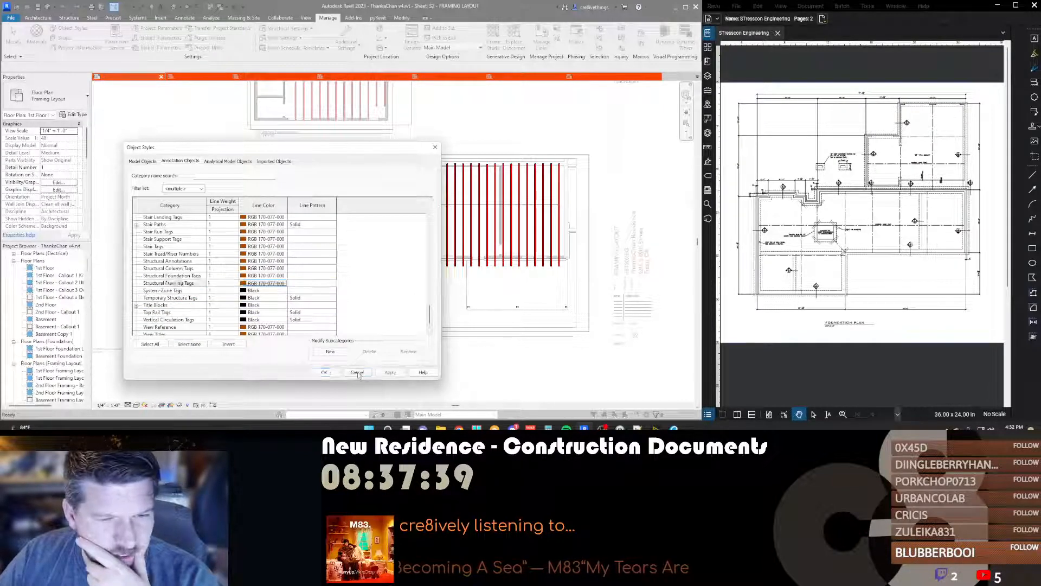
{"action": "left_click", "coordinate": [323, 372]}
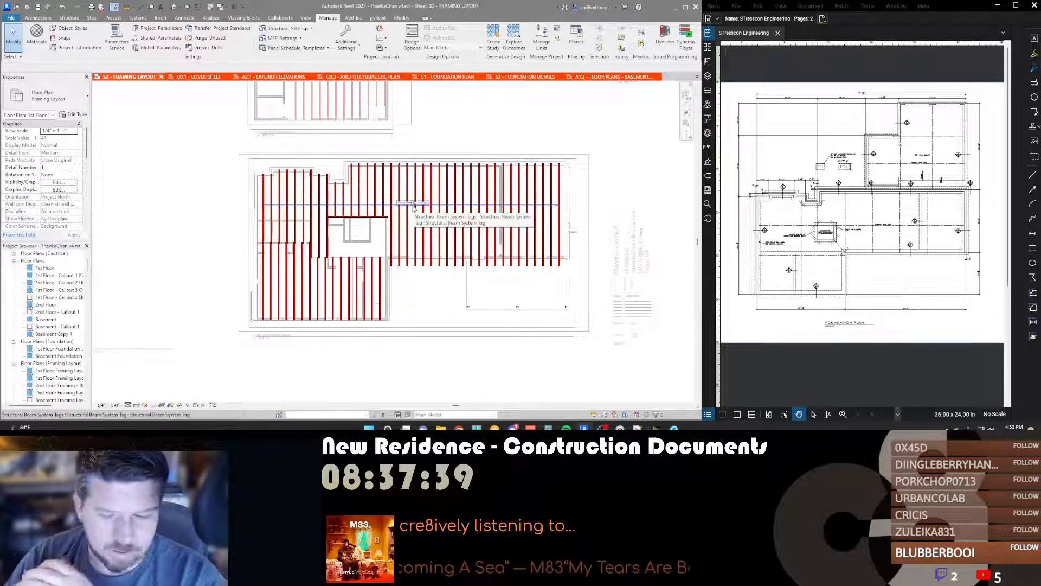
{"action": "left_click", "coordinate": [69, 28]}
{"action": "scroll", "coordinate": [181, 297], "scroll_direction": "down", "scroll_amount": 5}
{"action": "key", "text": "Escape"}
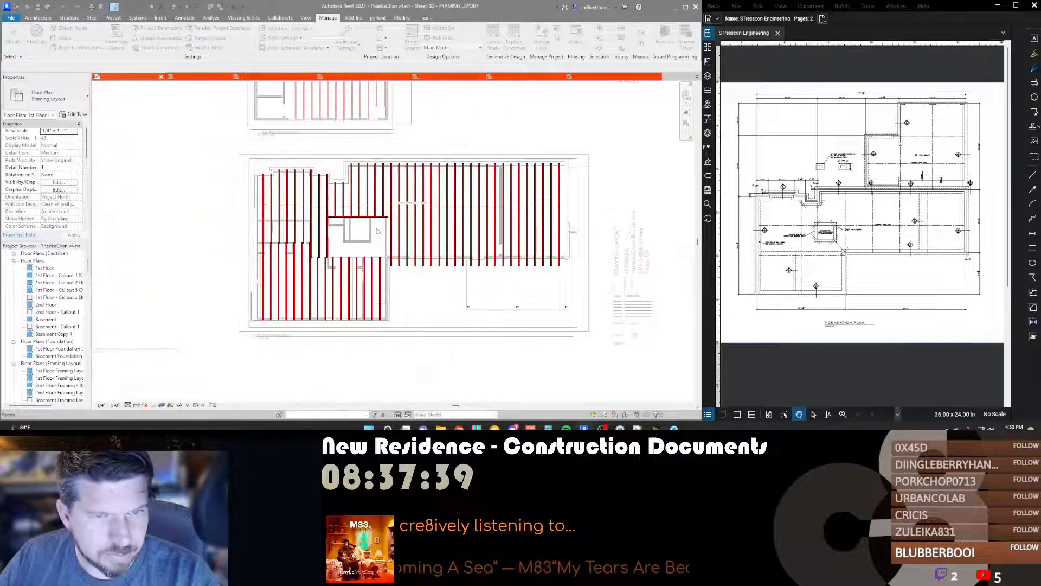
Step: Open the Structural Beam System Tag family, check the subcategory of its span line, and close the family
{"action": "double_click", "coordinate": [395, 208]}
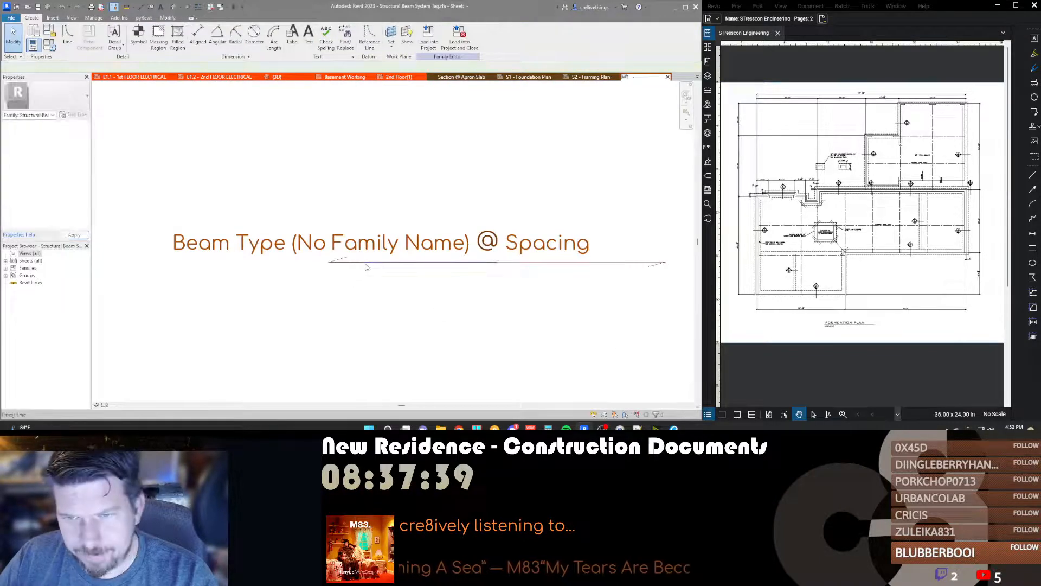
{"action": "left_click", "coordinate": [366, 266]}
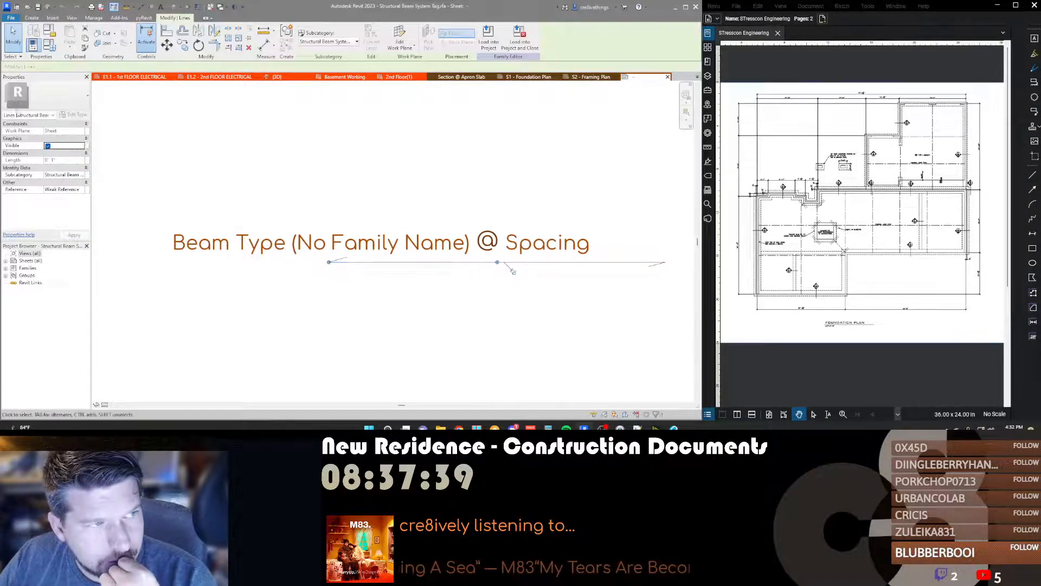
{"action": "left_click", "coordinate": [353, 132]}
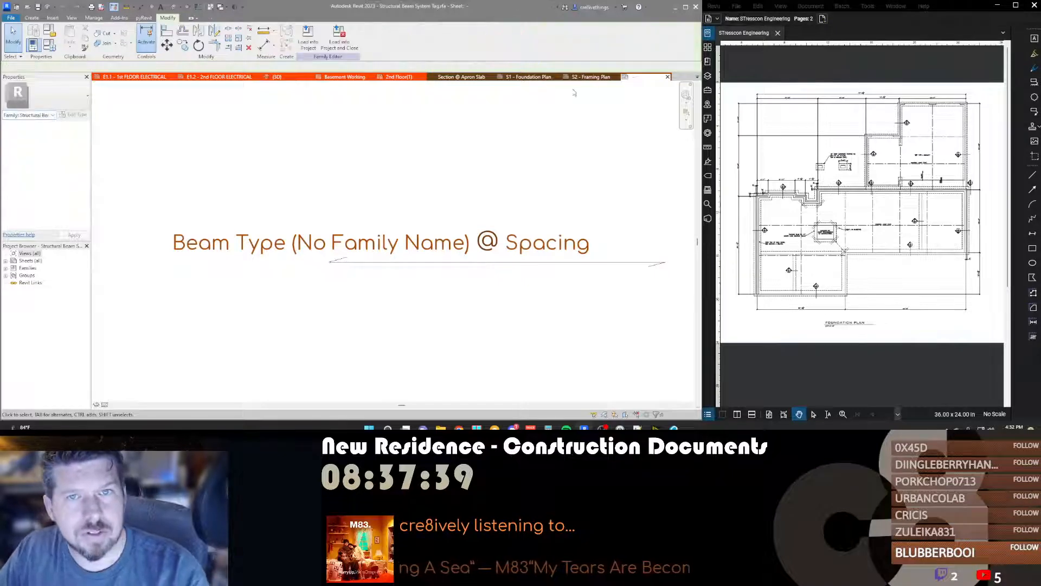
{"action": "middle_click", "coordinate": [636, 77]}
{"action": "left_click", "coordinate": [534, 217]}
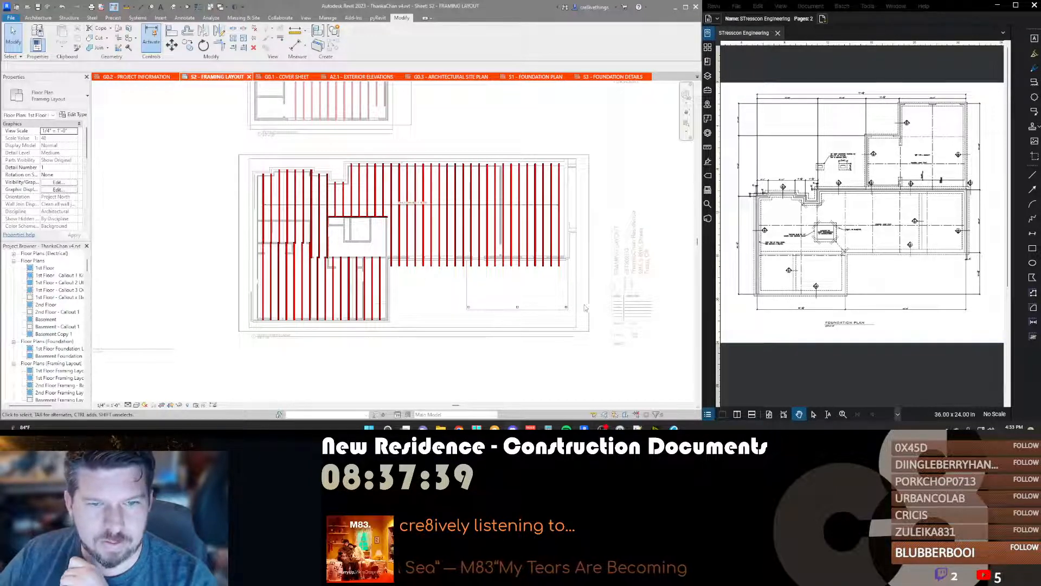
Step: Shorten the lower ply of the laminated veneer lumber beam above the stair opening so its east end meets the wall's outer face
{"action": "scroll", "coordinate": [297, 212], "scroll_direction": "up", "scroll_amount": 3}
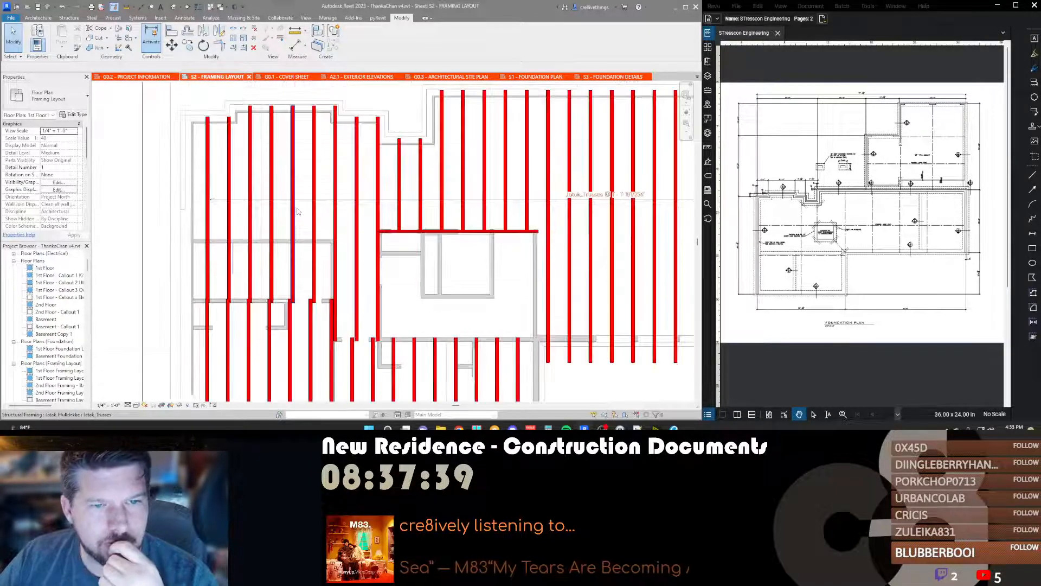
{"action": "scroll", "coordinate": [297, 212], "scroll_direction": "down", "scroll_amount": 1}
{"action": "scroll", "coordinate": [432, 222], "scroll_direction": "up", "scroll_amount": 4}
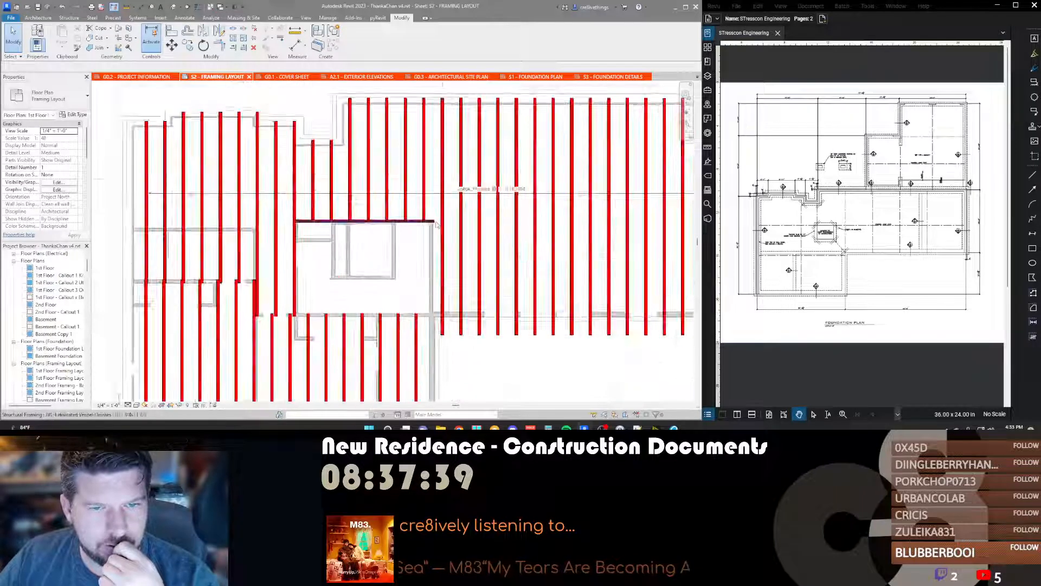
{"action": "scroll", "coordinate": [431, 225], "scroll_direction": "up", "scroll_amount": 4}
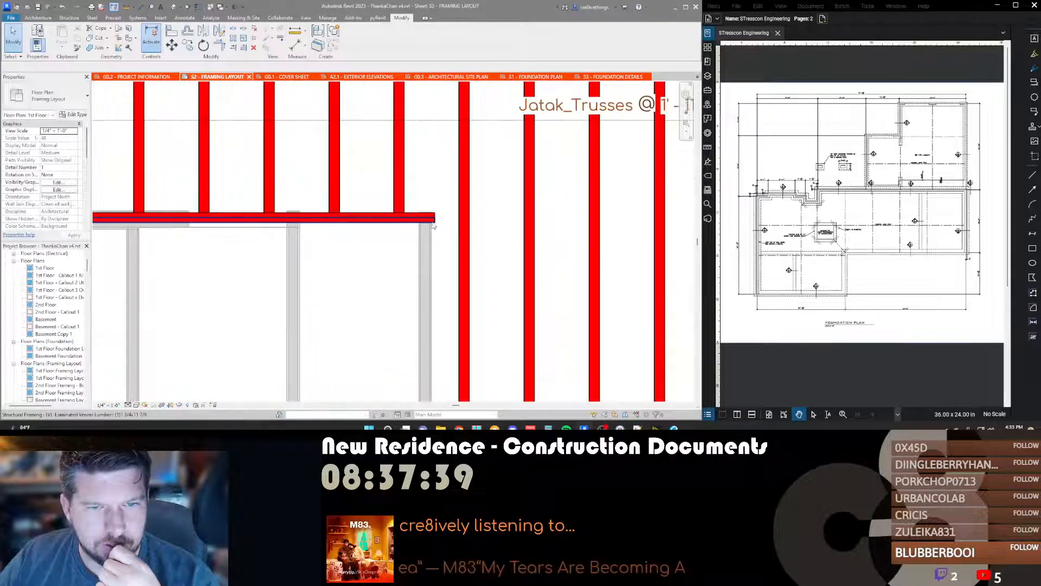
{"action": "left_click", "coordinate": [435, 223]}
{"action": "left_click_drag", "start_coordinate": [436, 220], "coordinate": [431, 220]}
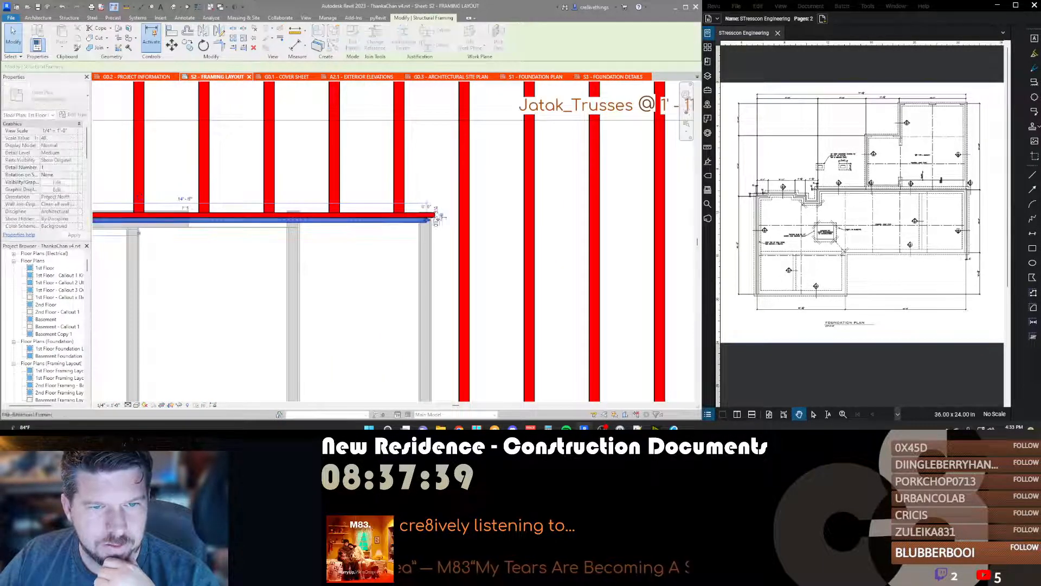
Step: Shorten the upper ply of the laminated veneer lumber beam above the stair opening to align its east end with the lower ply
{"action": "left_click", "coordinate": [432, 216]}
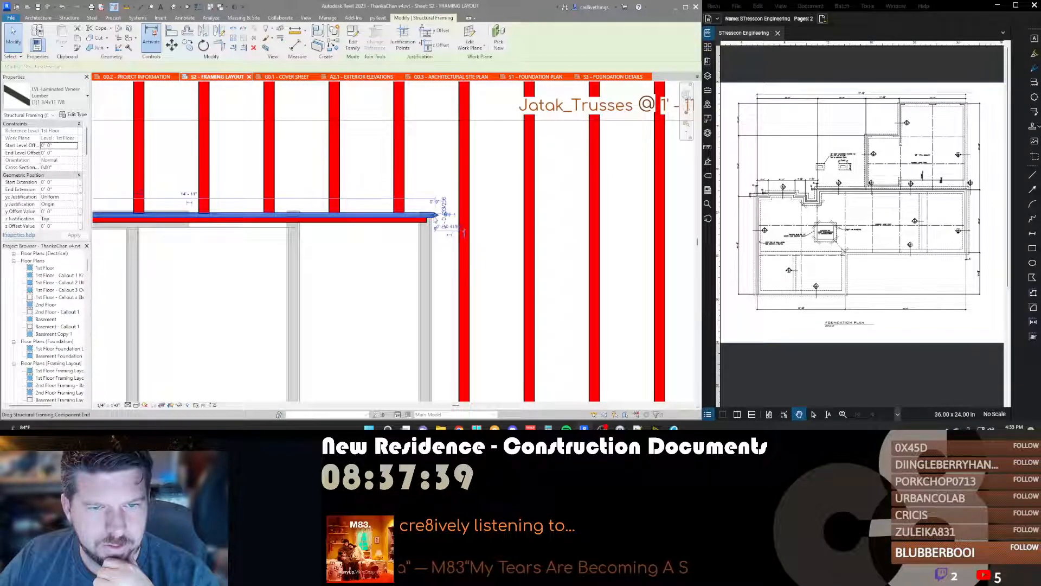
{"action": "left_click_drag", "start_coordinate": [443, 214], "coordinate": [427, 216]}
{"action": "scroll", "coordinate": [444, 217], "scroll_direction": "down", "scroll_amount": 2}
{"action": "scroll", "coordinate": [440, 219], "scroll_direction": "up", "scroll_amount": 9}
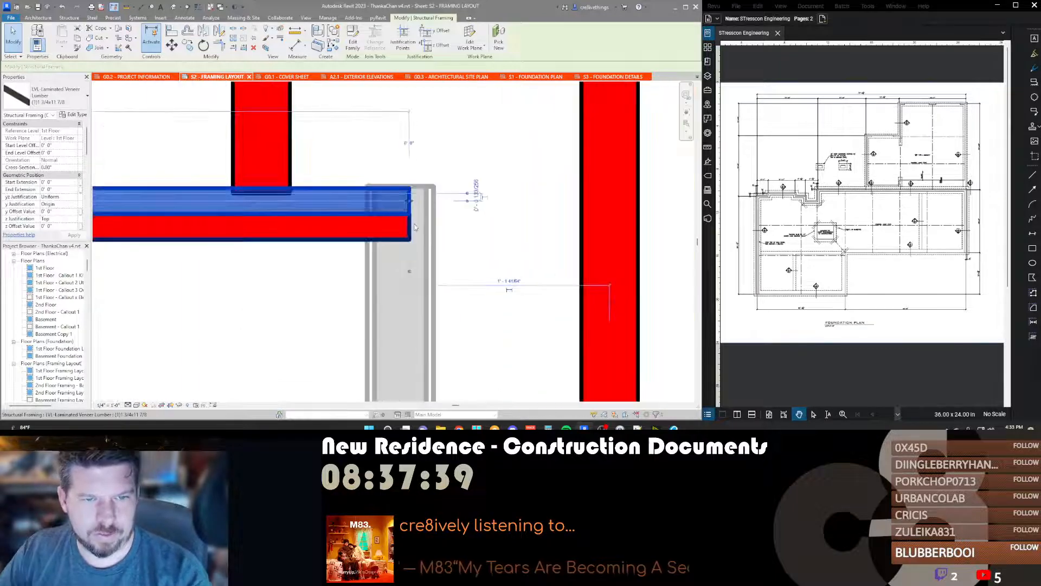
{"action": "scroll", "coordinate": [415, 227], "scroll_direction": "down", "scroll_amount": 6}
{"action": "key", "text": "Escape"}
{"action": "scroll", "coordinate": [415, 227], "scroll_direction": "down", "scroll_amount": 2}
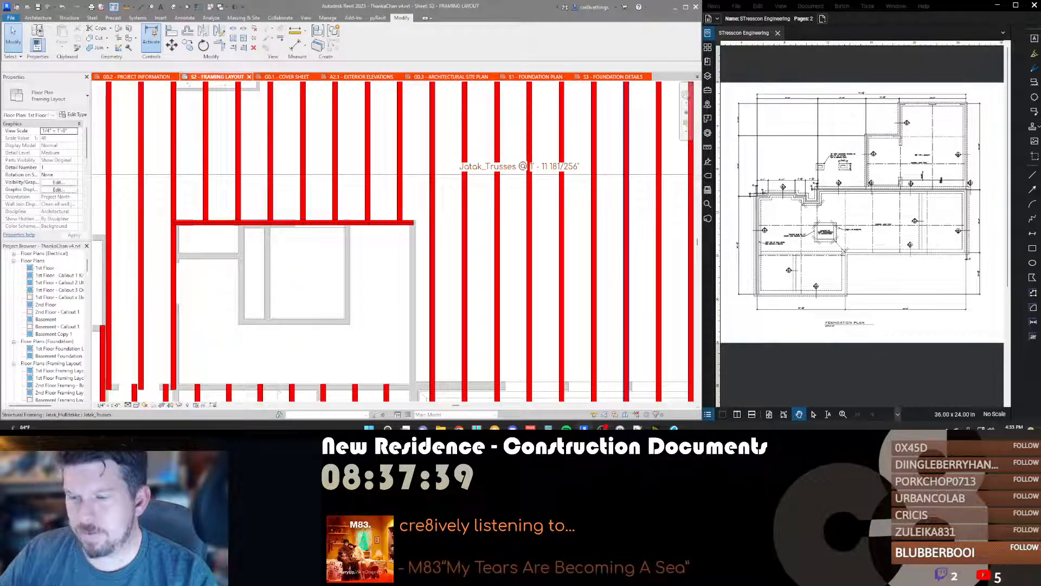
Step: Open the project's annotation object styles and include the Structure discipline in the category filter to list the structural tag categories
{"action": "scroll", "coordinate": [459, 224], "scroll_direction": "down", "scroll_amount": 3}
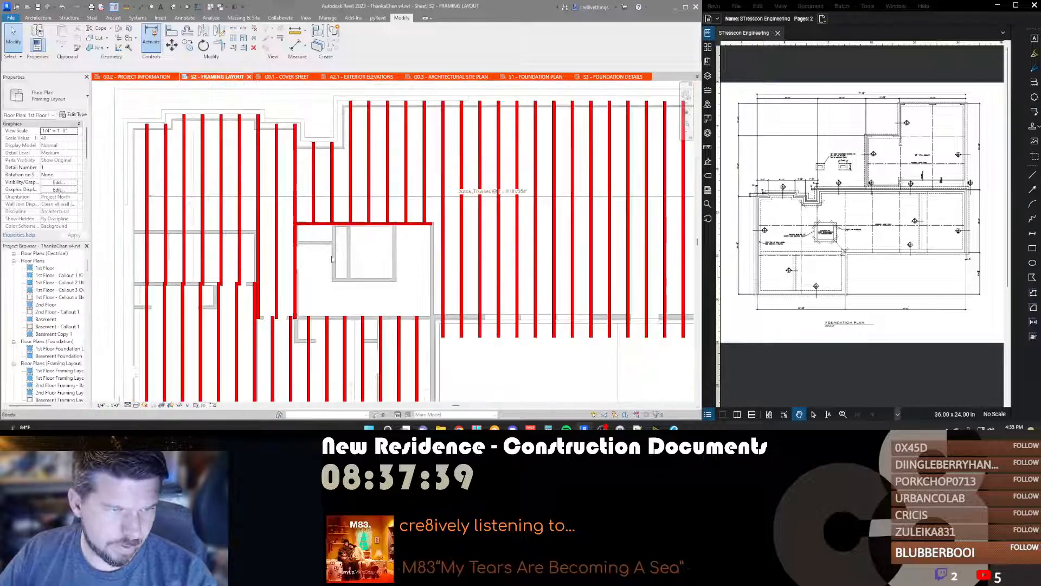
{"action": "middle_click_drag", "start_coordinate": [304, 243], "coordinate": [364, 235]}
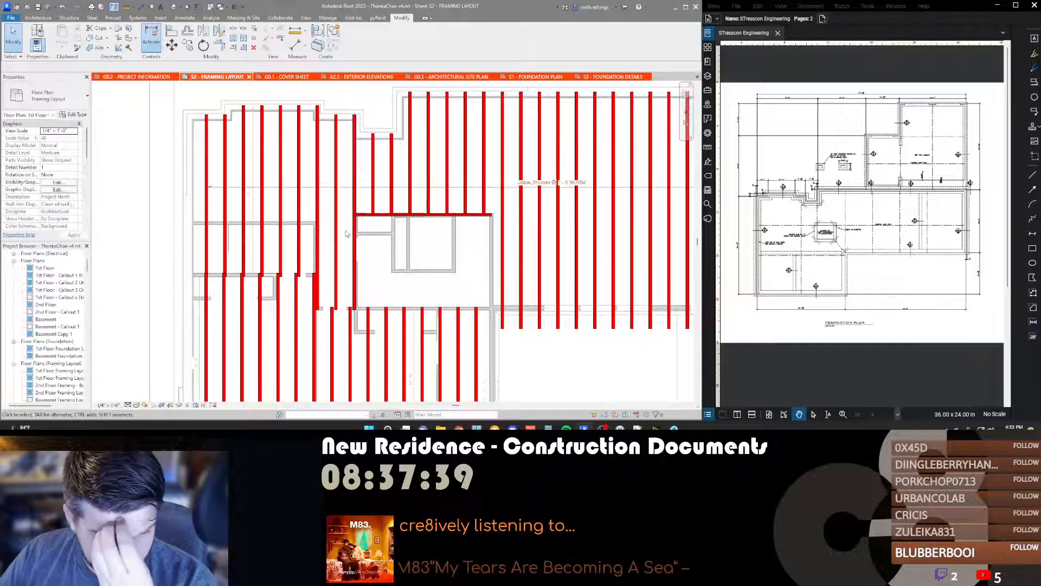
{"action": "scroll", "coordinate": [345, 233], "scroll_direction": "down", "scroll_amount": 1}
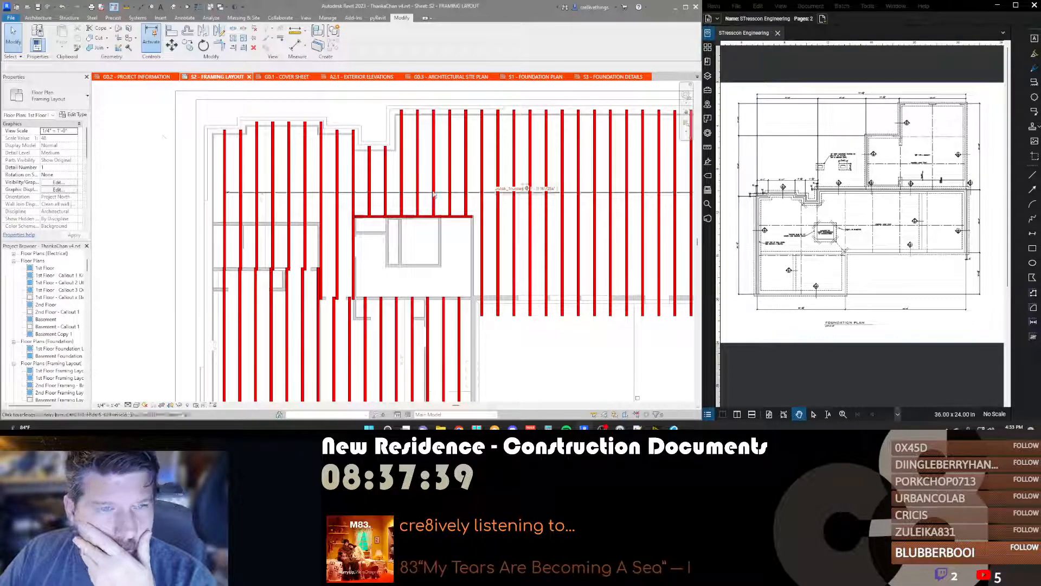
{"action": "left_click", "coordinate": [328, 18]}
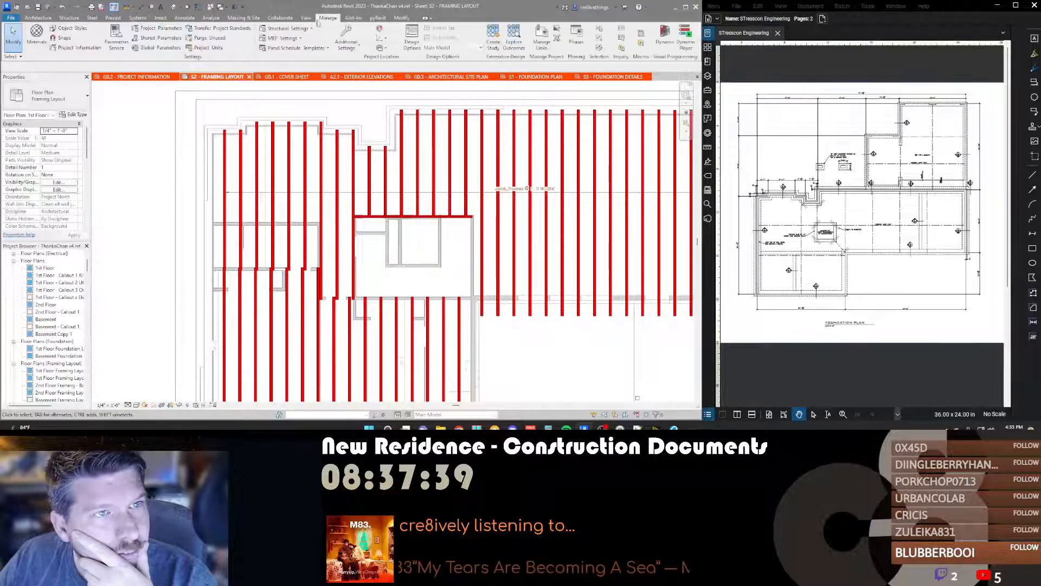
{"action": "left_click", "coordinate": [67, 28]}
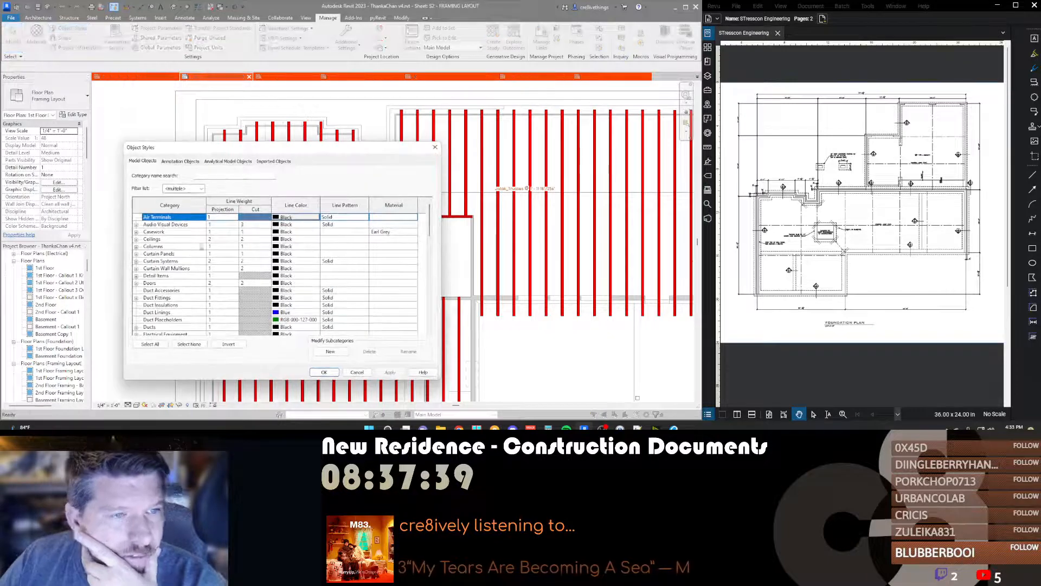
{"action": "left_click", "coordinate": [180, 161]}
{"action": "scroll", "coordinate": [178, 251], "scroll_direction": "down", "scroll_amount": 9}
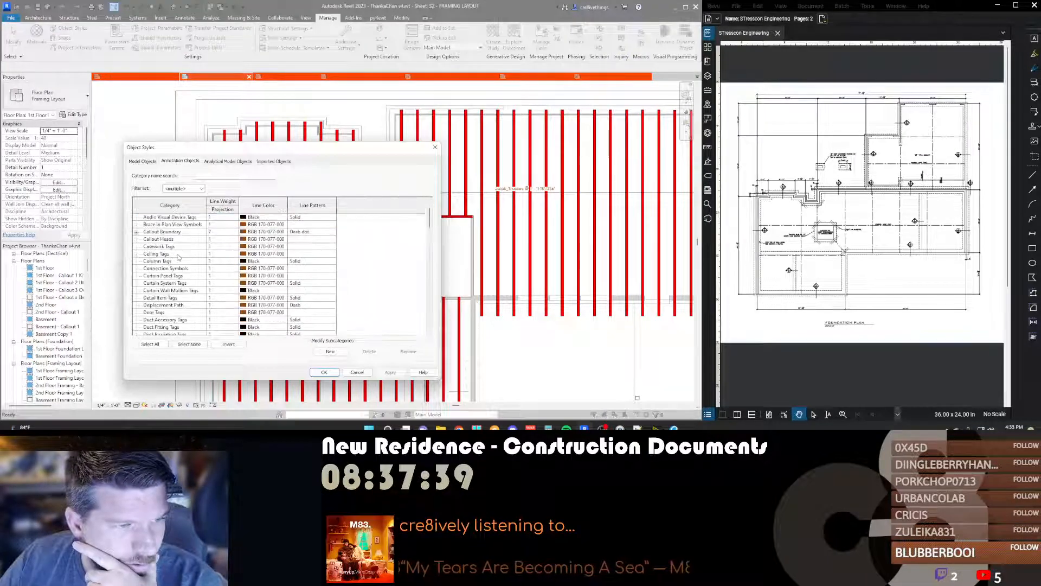
{"action": "scroll", "coordinate": [177, 254], "scroll_direction": "down", "scroll_amount": 10}
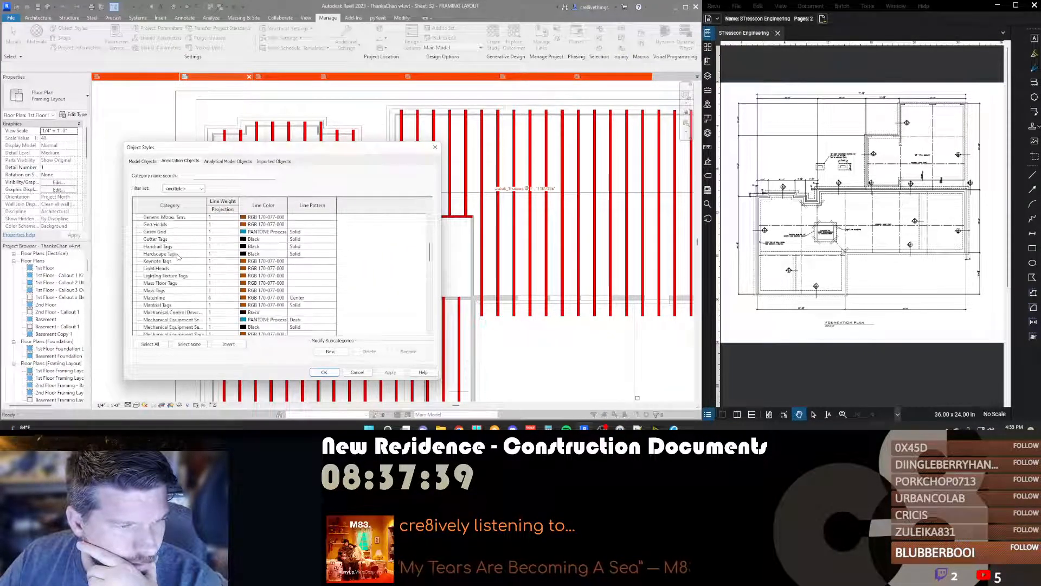
{"action": "scroll", "coordinate": [178, 259], "scroll_direction": "down", "scroll_amount": 10}
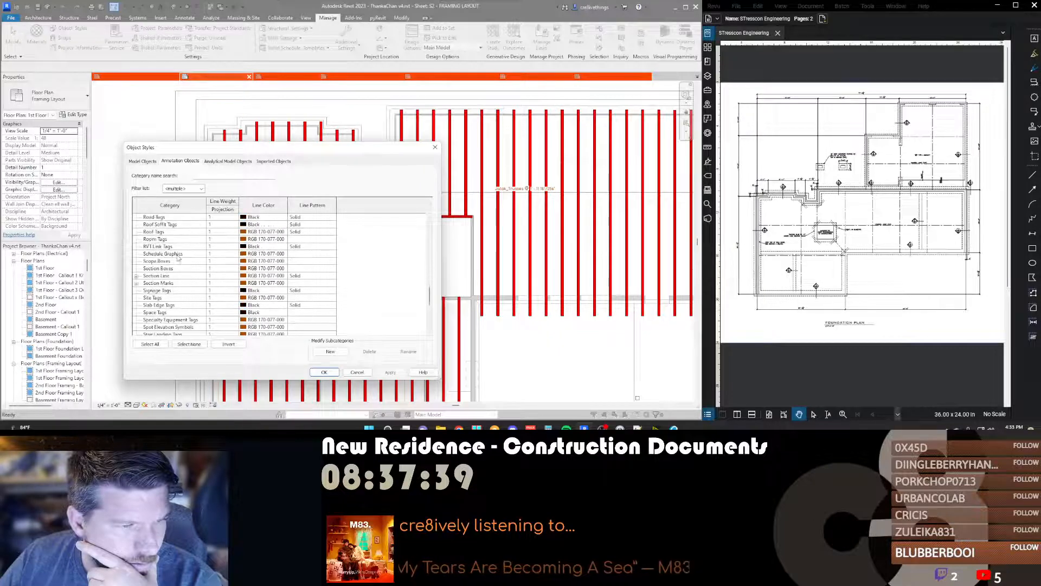
{"action": "scroll", "coordinate": [184, 301], "scroll_direction": "down", "scroll_amount": 4}
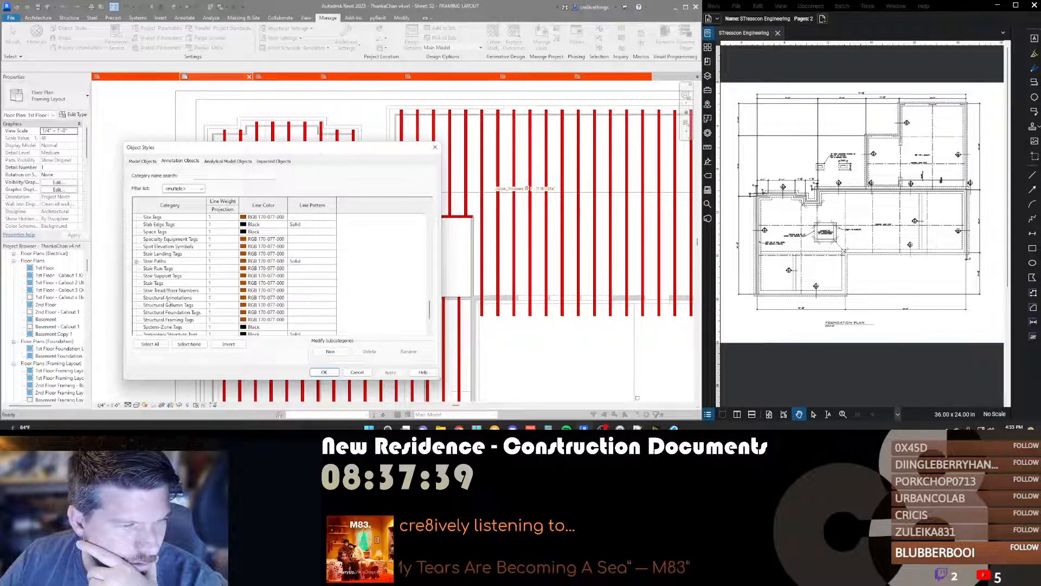
{"action": "scroll", "coordinate": [181, 310], "scroll_direction": "down", "scroll_amount": 2}
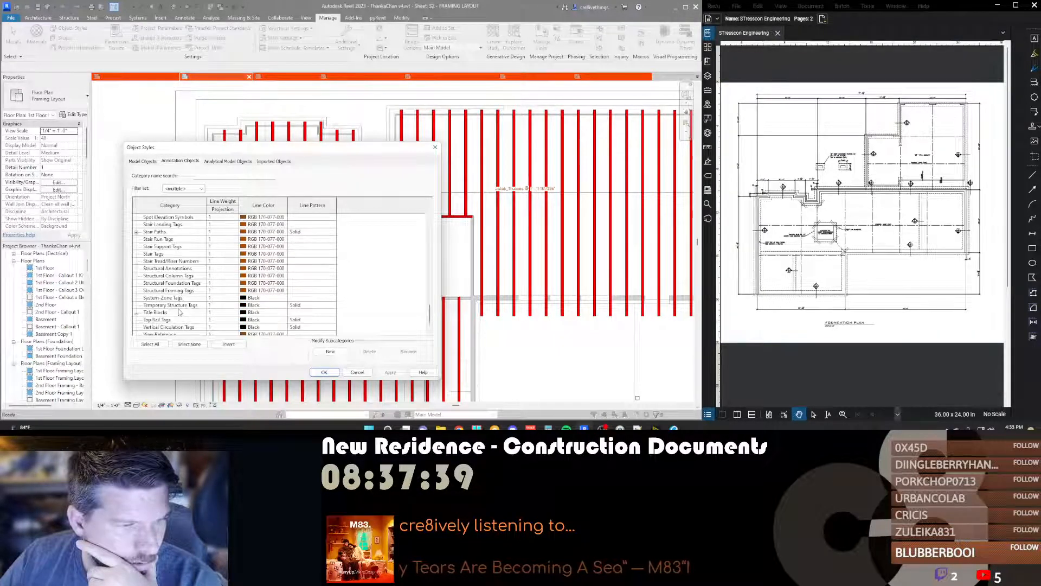
{"action": "left_click", "coordinate": [166, 270]}
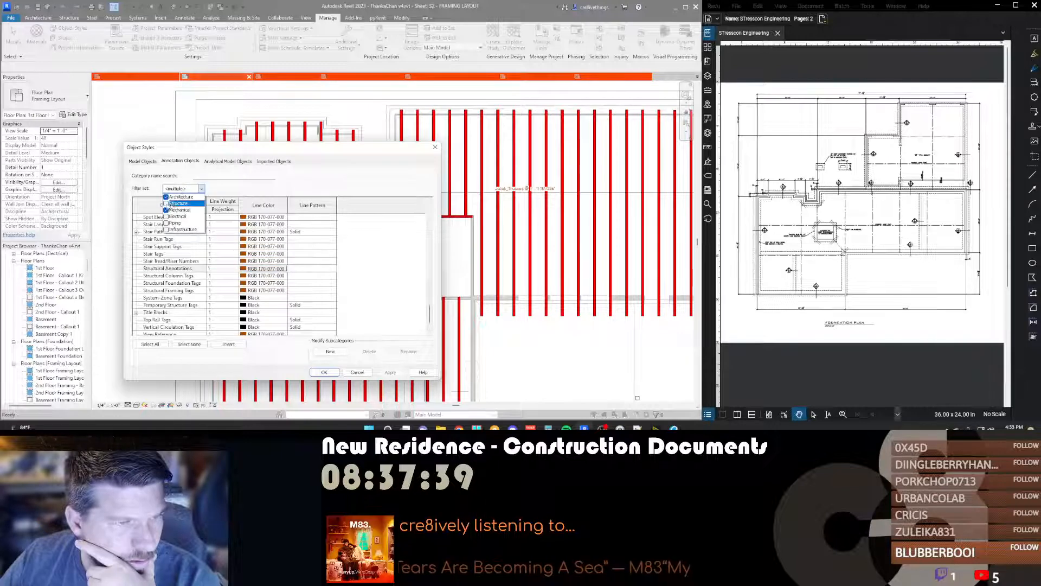
{"action": "scroll", "coordinate": [171, 288], "scroll_direction": "up", "scroll_amount": 5}
{"action": "scroll", "coordinate": [170, 288], "scroll_direction": "down", "scroll_amount": 5}
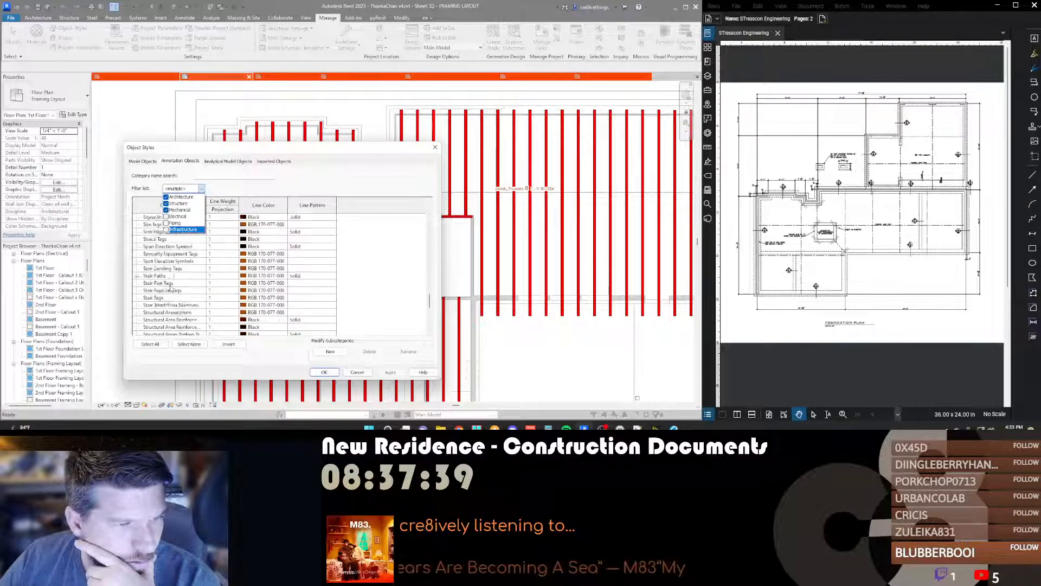
Step: Give the Structural Beam System Tags category a brown line color and a projection line weight of 5, and apply the object styles
{"action": "left_click", "coordinate": [260, 283]}
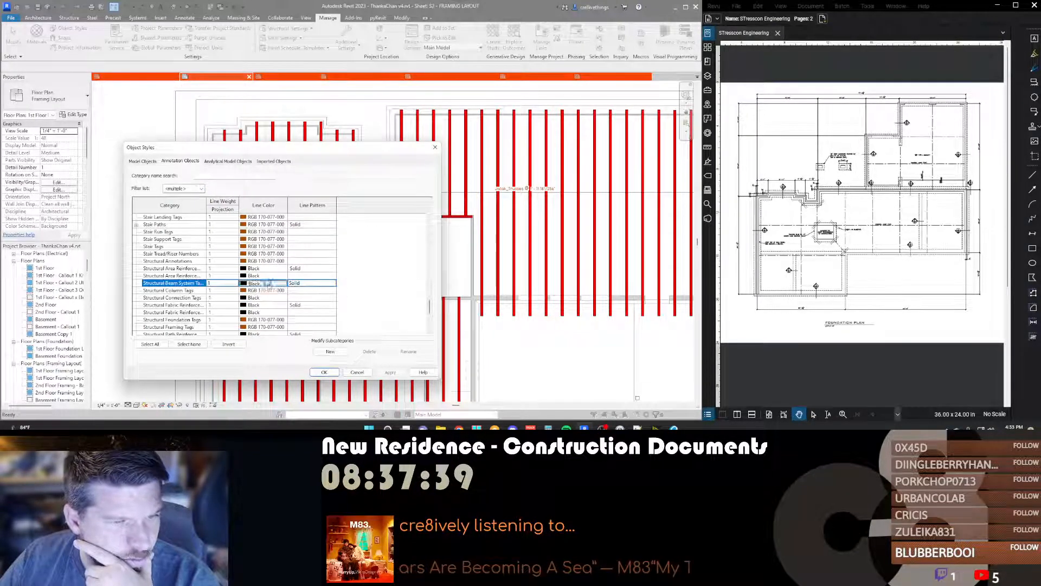
{"action": "left_click", "coordinate": [260, 282]}
{"action": "left_click", "coordinate": [208, 280]}
{"action": "left_click", "coordinate": [303, 335]}
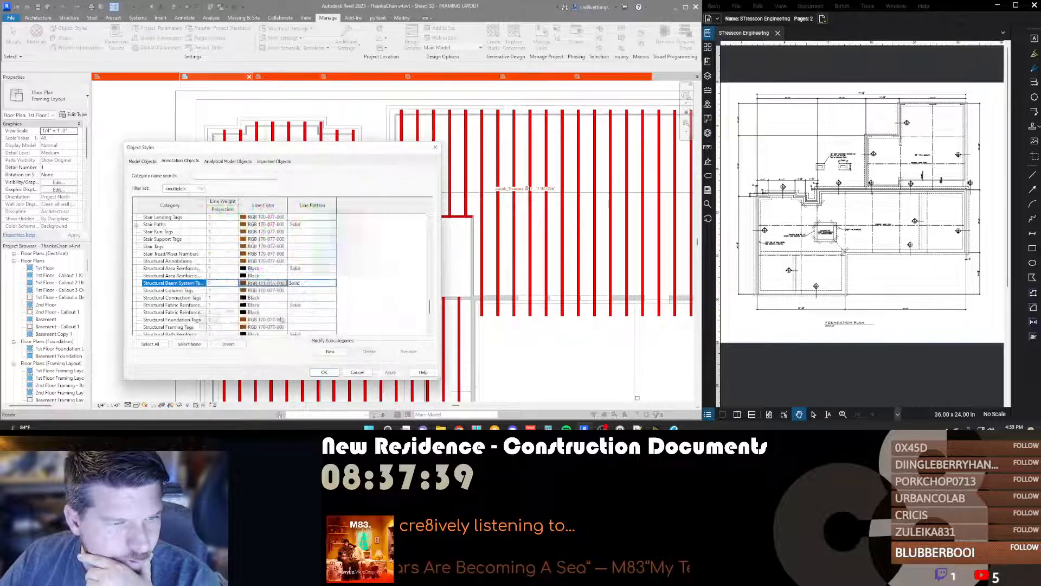
{"action": "left_click", "coordinate": [219, 281]}
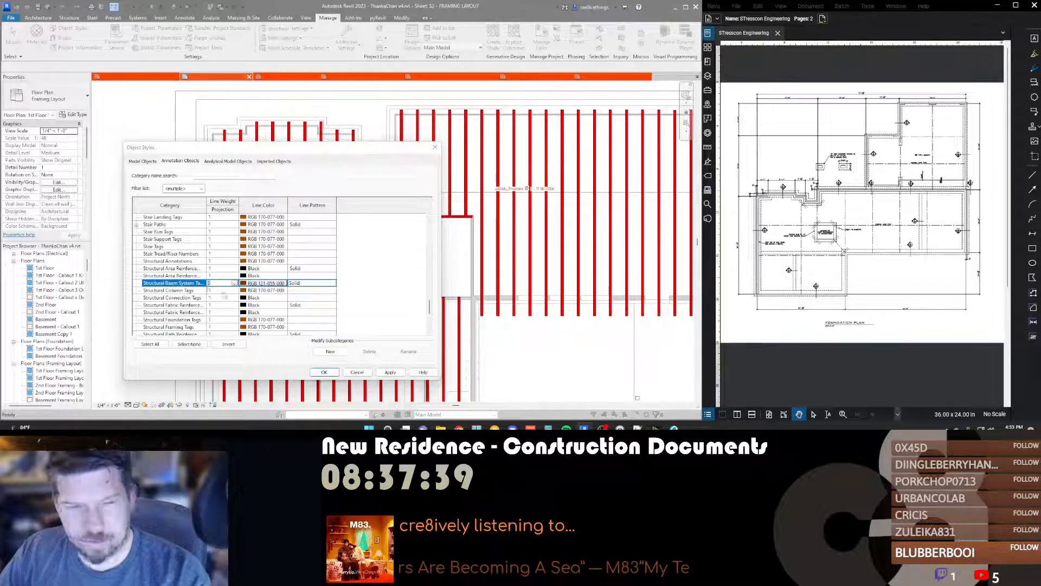
{"action": "type", "text": "5"}
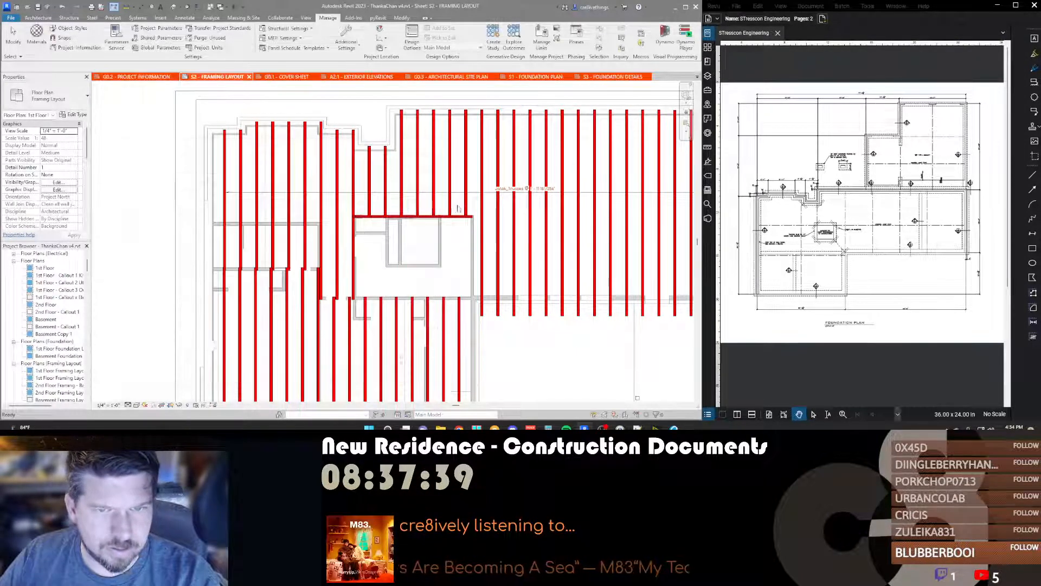
Step: Examine the restyled span line of the truss beam system tag, deactivating the viewport to judge it on the sheet
{"action": "scroll", "coordinate": [232, 188], "scroll_direction": "up", "scroll_amount": 4}
{"action": "scroll", "coordinate": [232, 188], "scroll_direction": "down", "scroll_amount": 5}
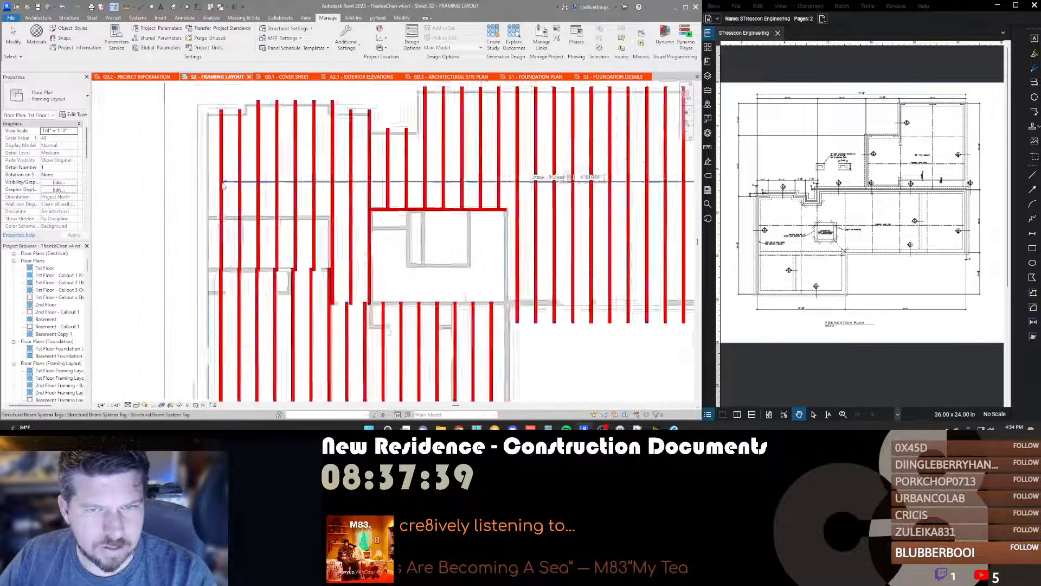
{"action": "scroll", "coordinate": [495, 190], "scroll_direction": "up", "scroll_amount": 4}
{"action": "scroll", "coordinate": [495, 190], "scroll_direction": "down", "scroll_amount": 4}
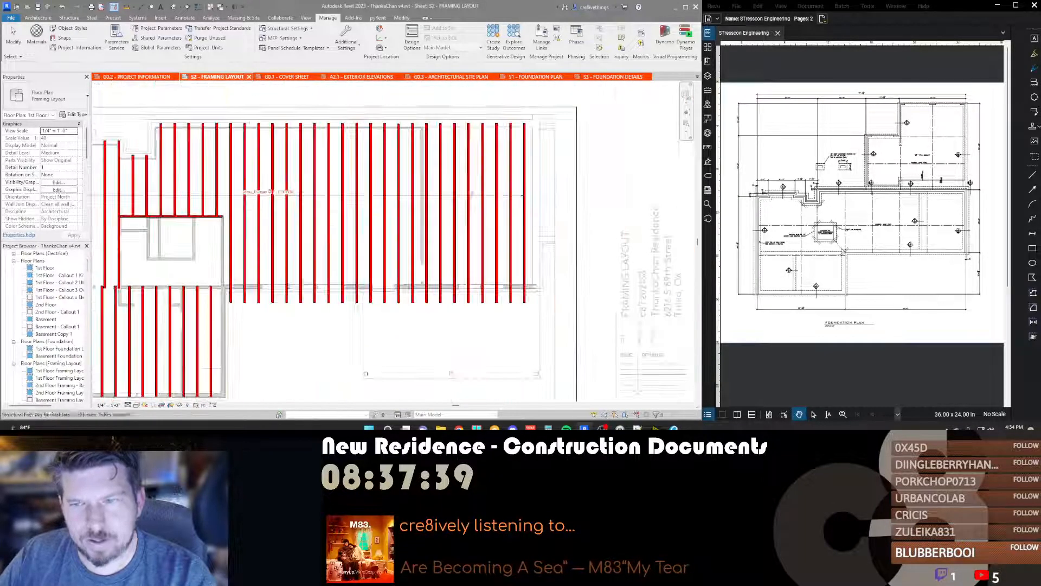
{"action": "scroll", "coordinate": [484, 220], "scroll_direction": "up", "scroll_amount": 2}
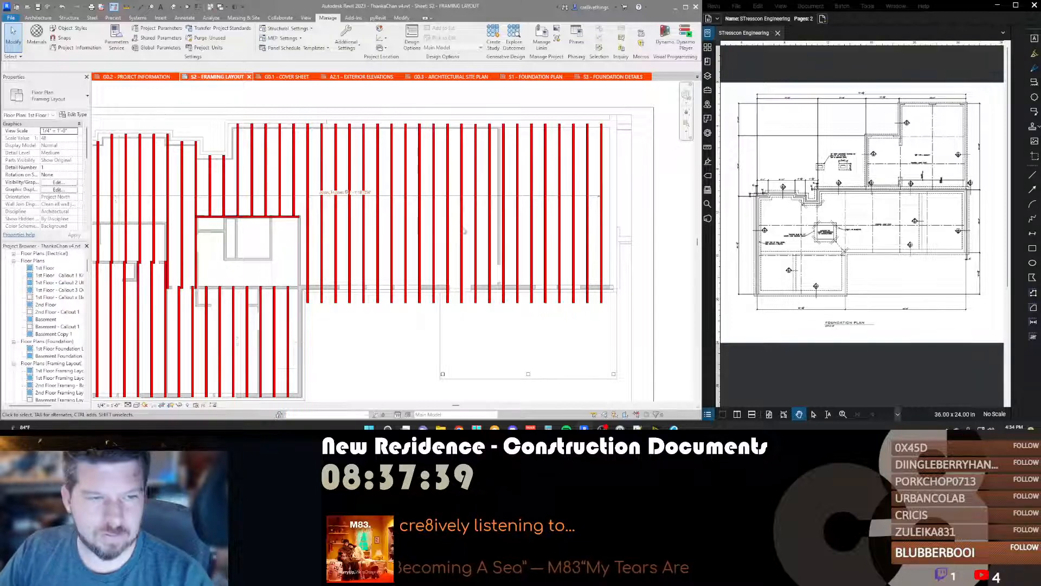
{"action": "scroll", "coordinate": [456, 230], "scroll_direction": "down", "scroll_amount": 3}
{"action": "double_click", "coordinate": [196, 238]}
{"action": "scroll", "coordinate": [215, 241], "scroll_direction": "down", "scroll_amount": 1}
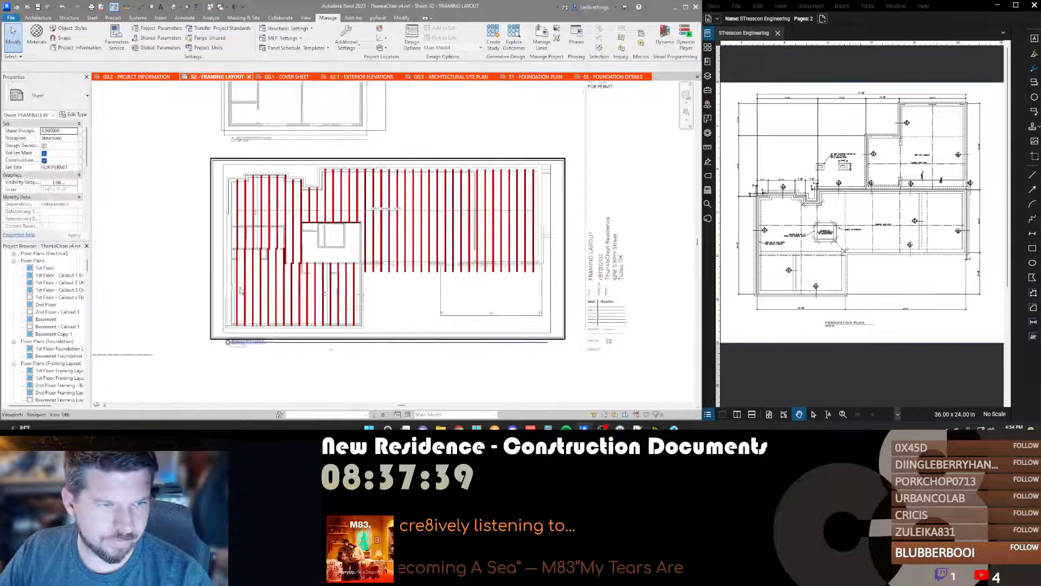
{"action": "middle_click_drag", "start_coordinate": [274, 222], "coordinate": [305, 180]}
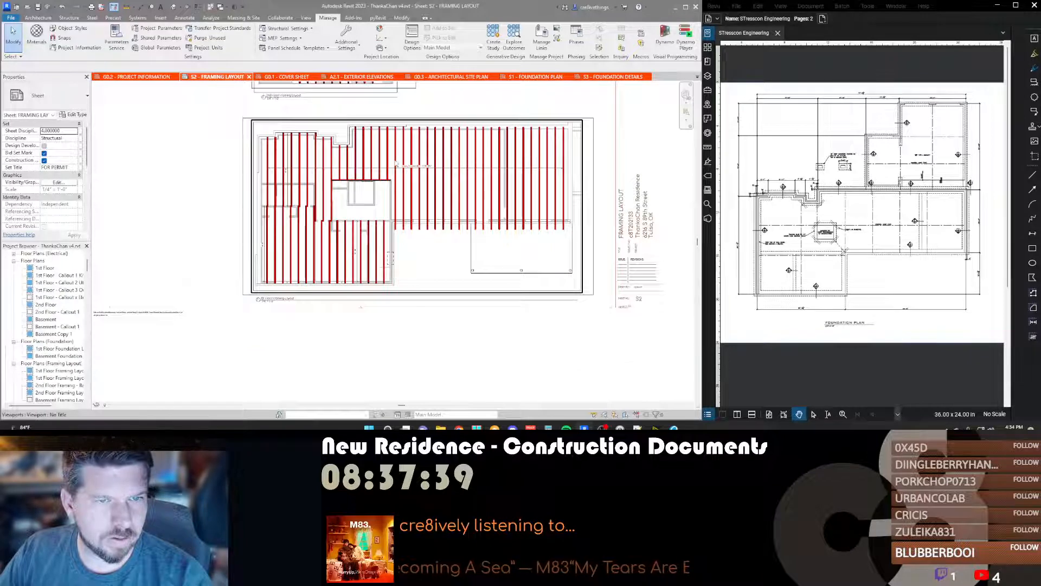
{"action": "scroll", "coordinate": [401, 168], "scroll_direction": "up", "scroll_amount": 5}
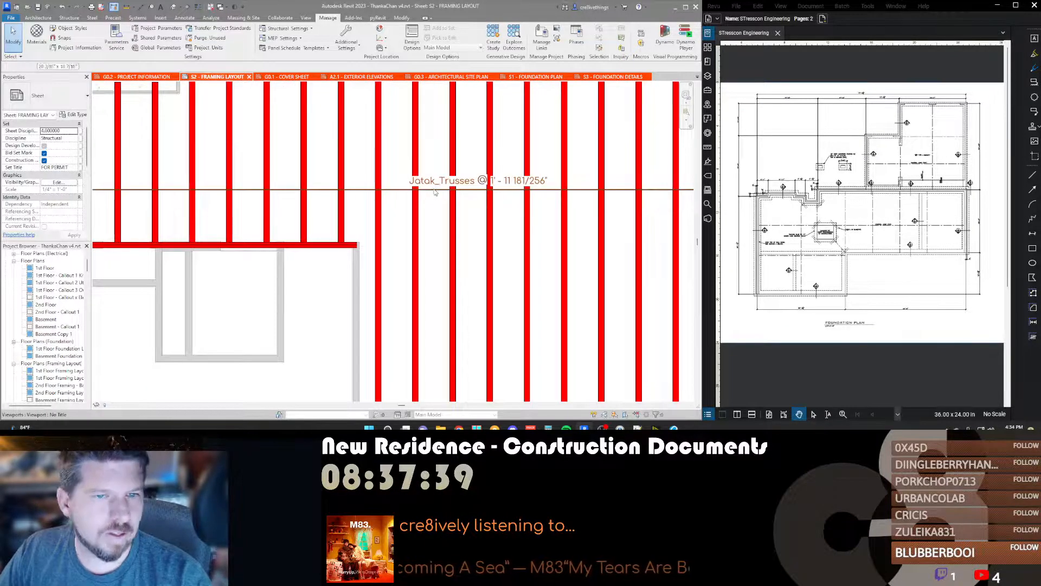
{"action": "left_click", "coordinate": [434, 190]}
{"action": "key", "text": "Escape"}
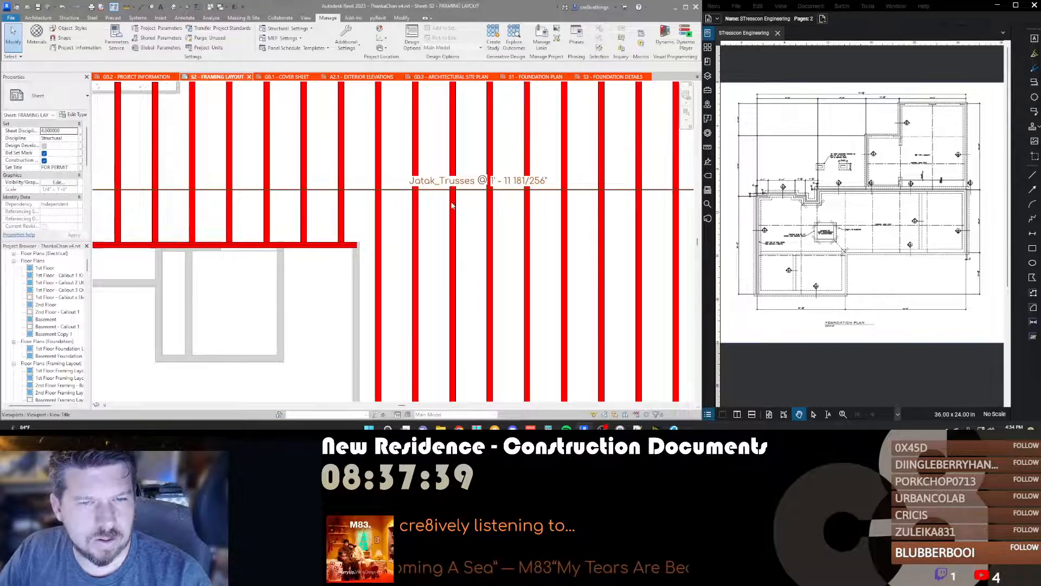
{"action": "scroll", "coordinate": [453, 204], "scroll_direction": "down", "scroll_amount": 5}
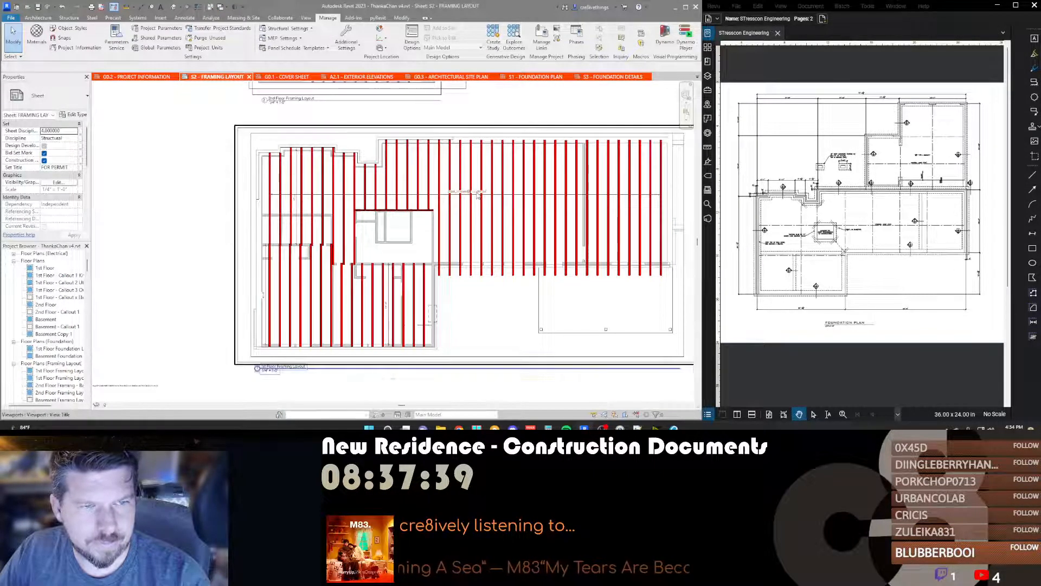
Step: Activate the 1st Floor Framing Layout viewport and rename the type of the tagged floor trusses to 24" Wood Trusses
{"action": "left_click", "coordinate": [477, 195]}
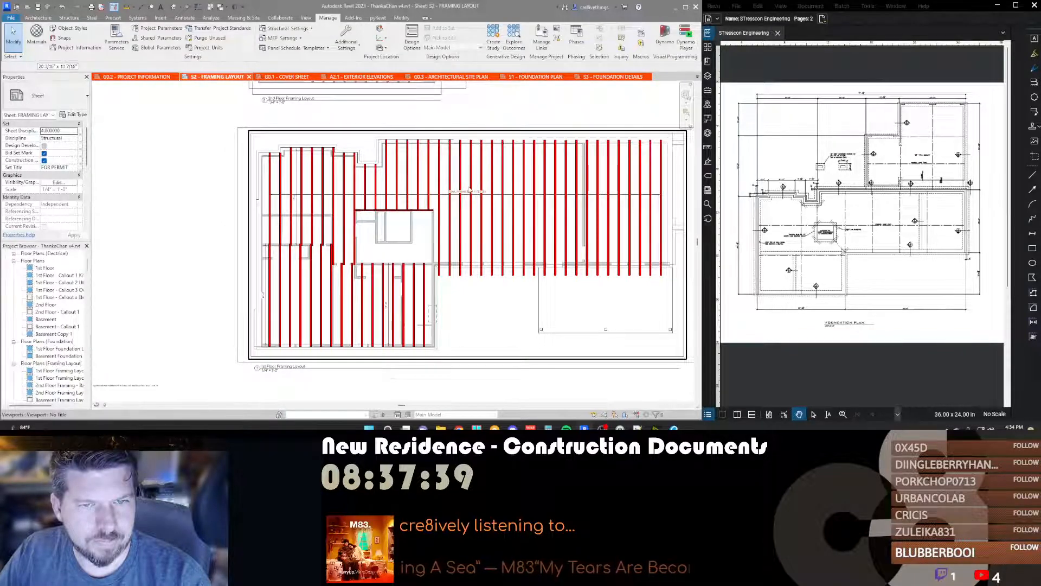
{"action": "double_click", "coordinate": [469, 191]}
{"action": "key", "text": "v"}
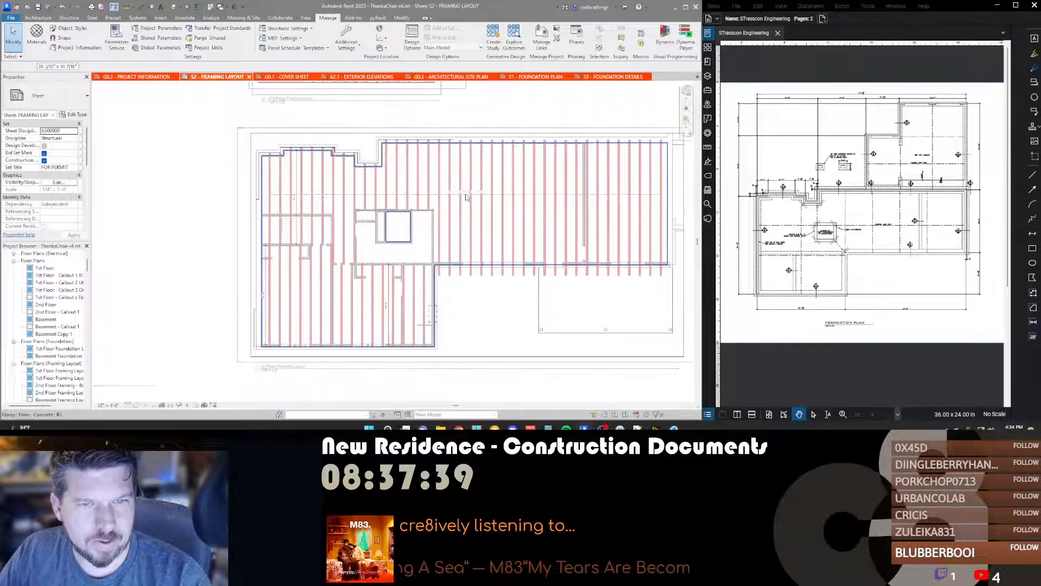
{"action": "left_click", "coordinate": [466, 197]}
{"action": "left_click", "coordinate": [466, 192]}
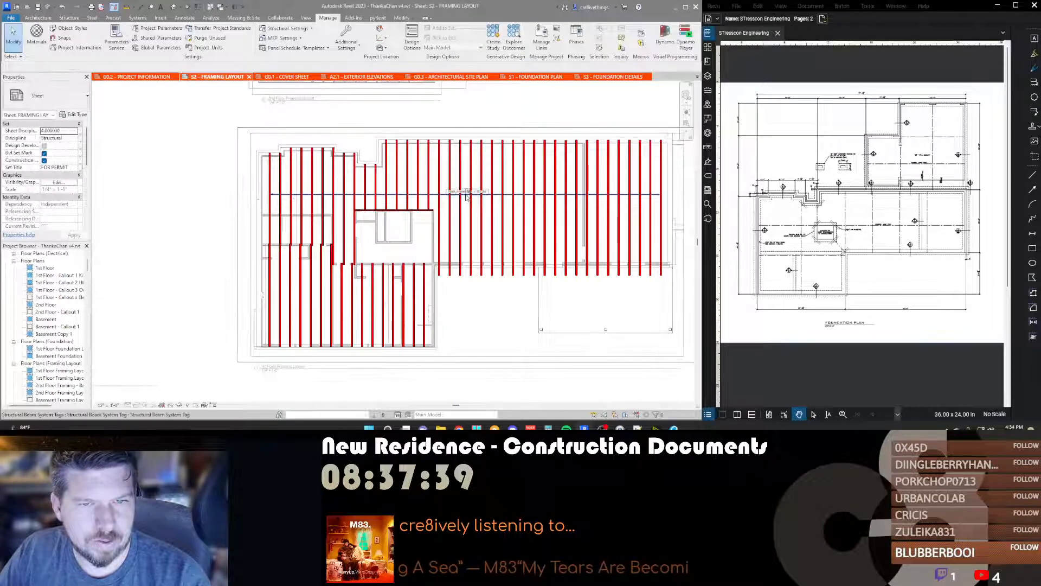
{"action": "left_click", "coordinate": [460, 221]}
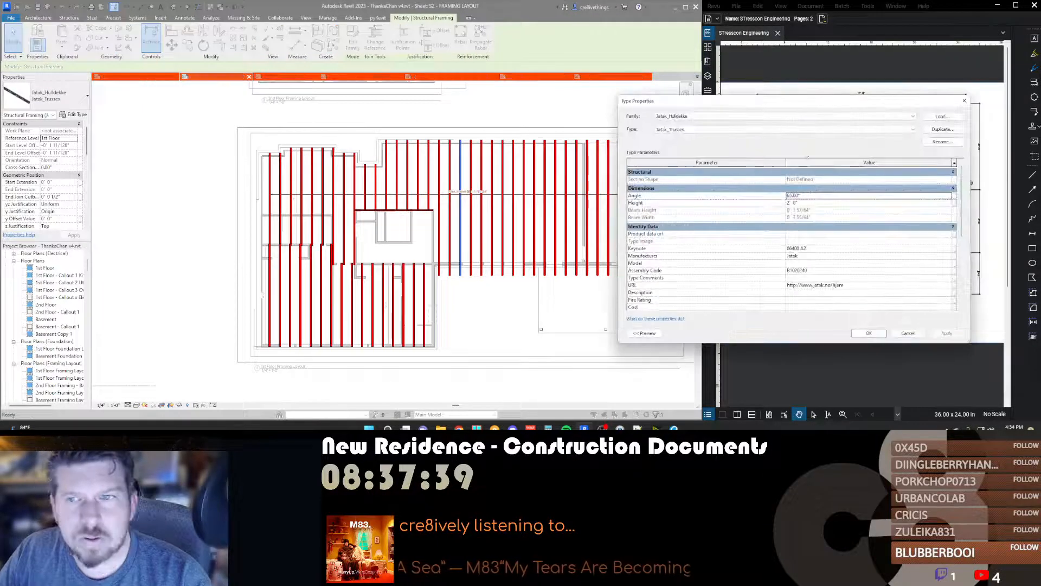
{"action": "left_click", "coordinate": [942, 141]}
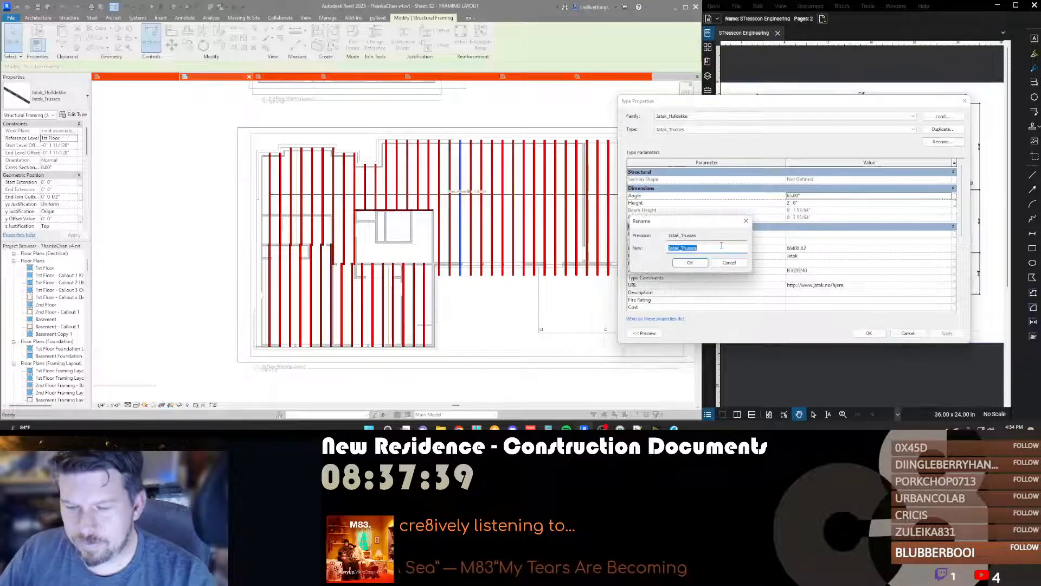
{"action": "type", "text": "24\" Wood"}
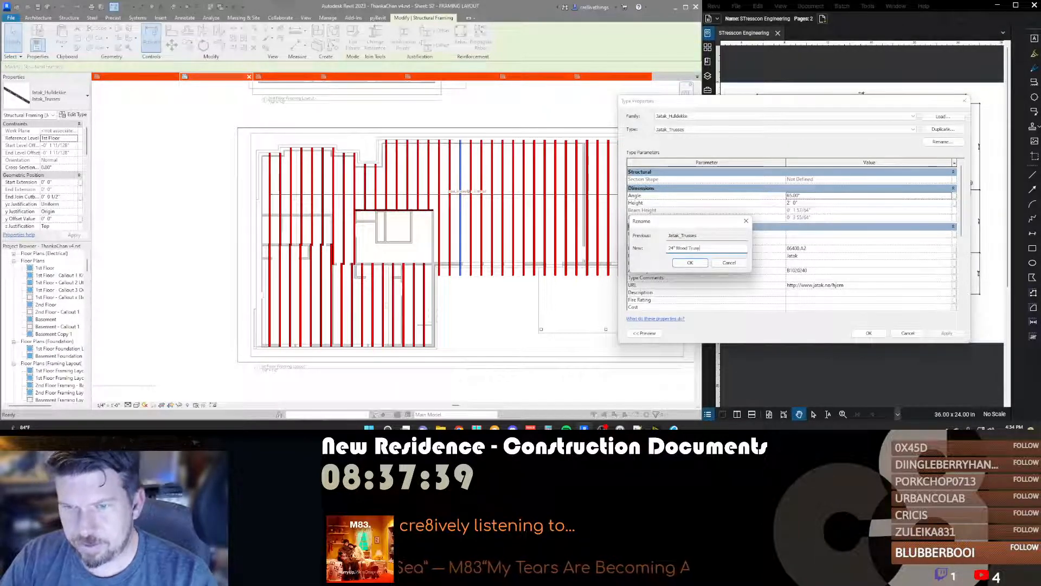
{"action": "key", "text": "Return"}
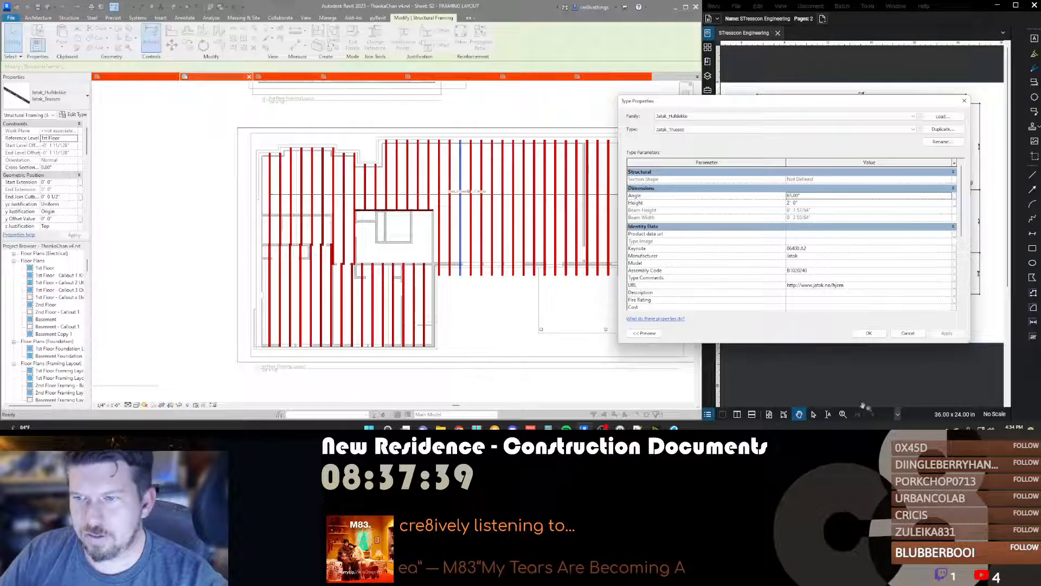
{"action": "left_click", "coordinate": [870, 333]}
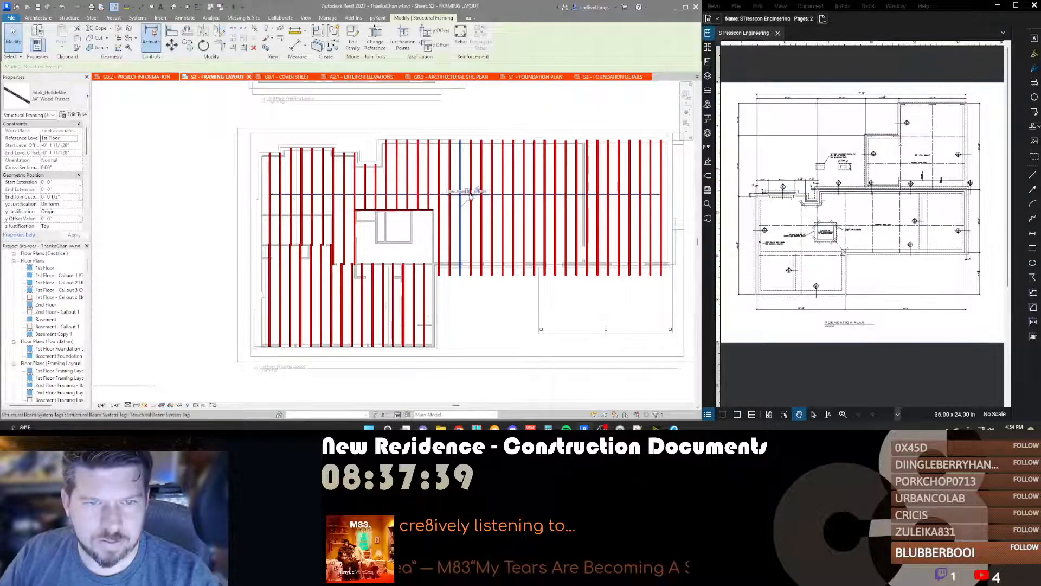
Step: Inspect the 1st floor truss beam system's properties and its 24" Wood Trusses tag with the spacing text in the framing layout
{"action": "scroll", "coordinate": [461, 194], "scroll_direction": "up", "scroll_amount": 3}
{"action": "left_click", "coordinate": [463, 231]}
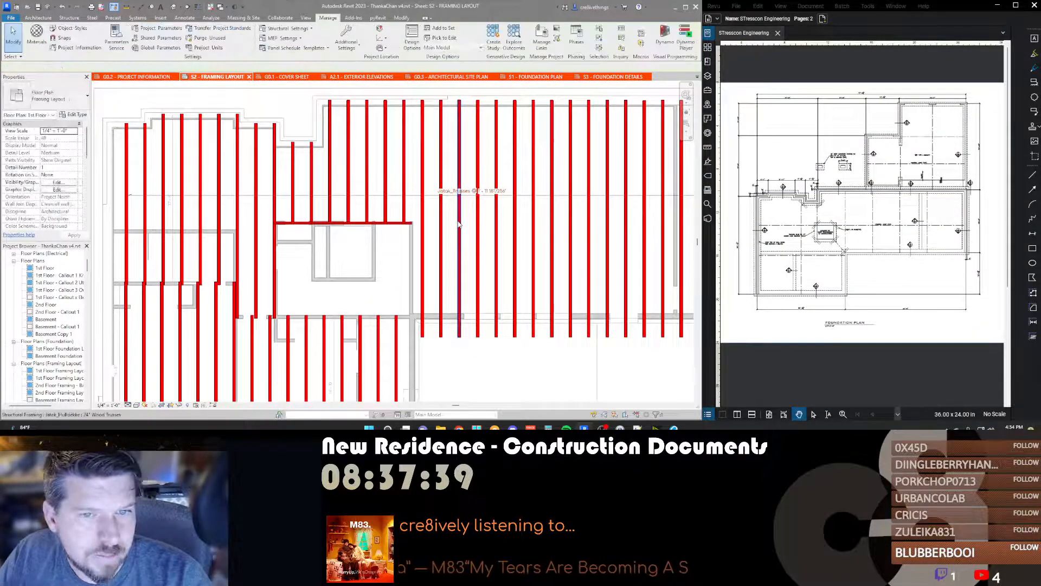
{"action": "key", "text": "Tab"}
{"action": "left_click", "coordinate": [459, 223]}
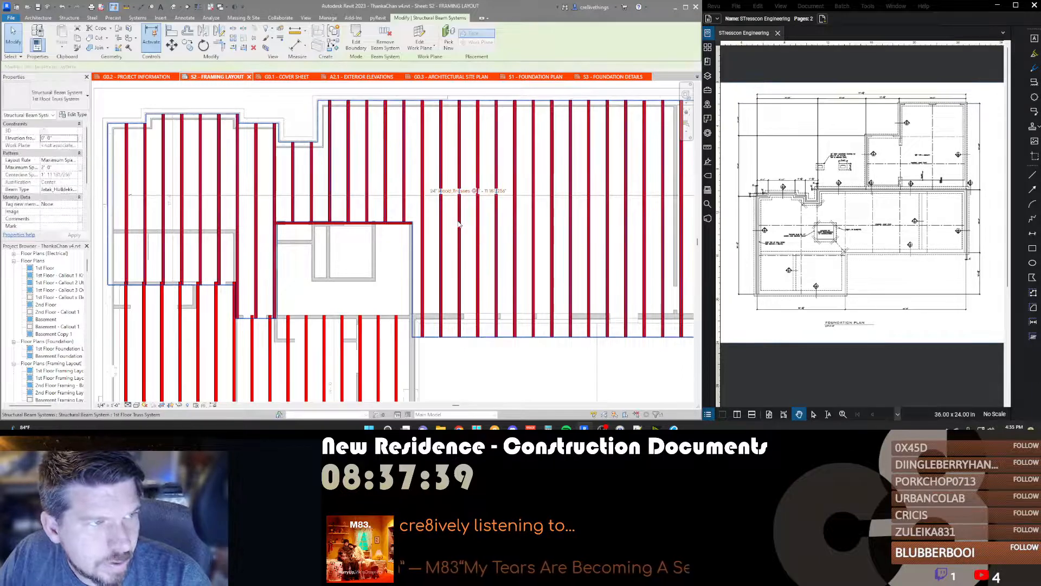
{"action": "key", "text": "Escape"}
{"action": "scroll", "coordinate": [460, 218], "scroll_direction": "up", "scroll_amount": 3}
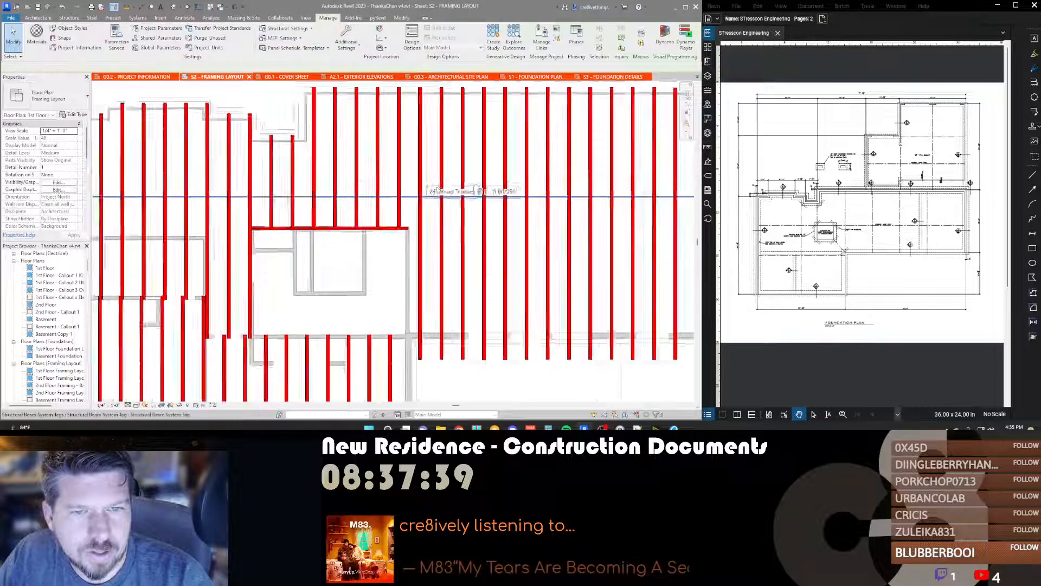
{"action": "left_click", "coordinate": [494, 193]}
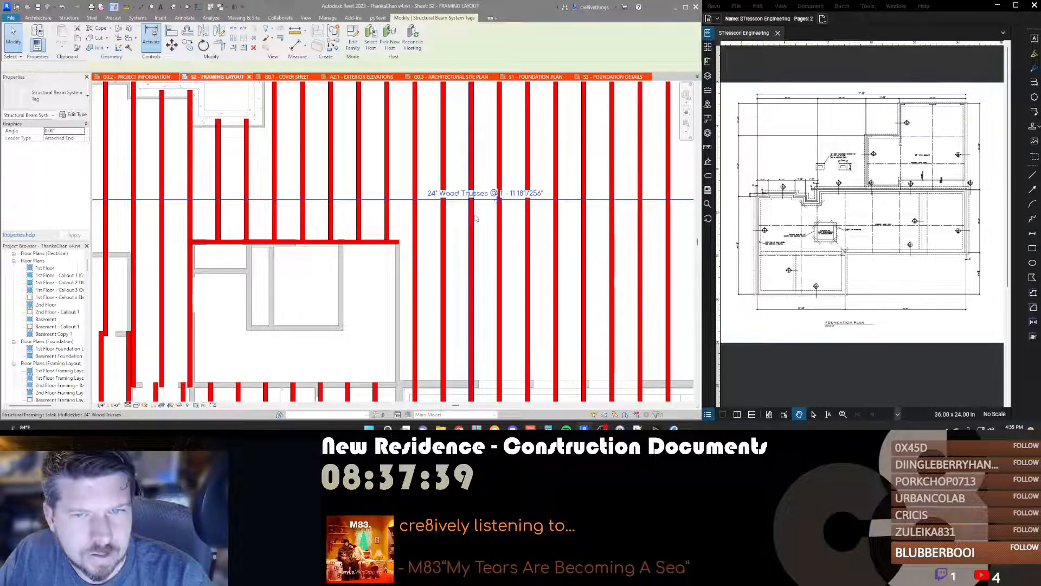
{"action": "key", "text": "Escape"}
{"action": "scroll", "coordinate": [470, 214], "scroll_direction": "down", "scroll_amount": 3}
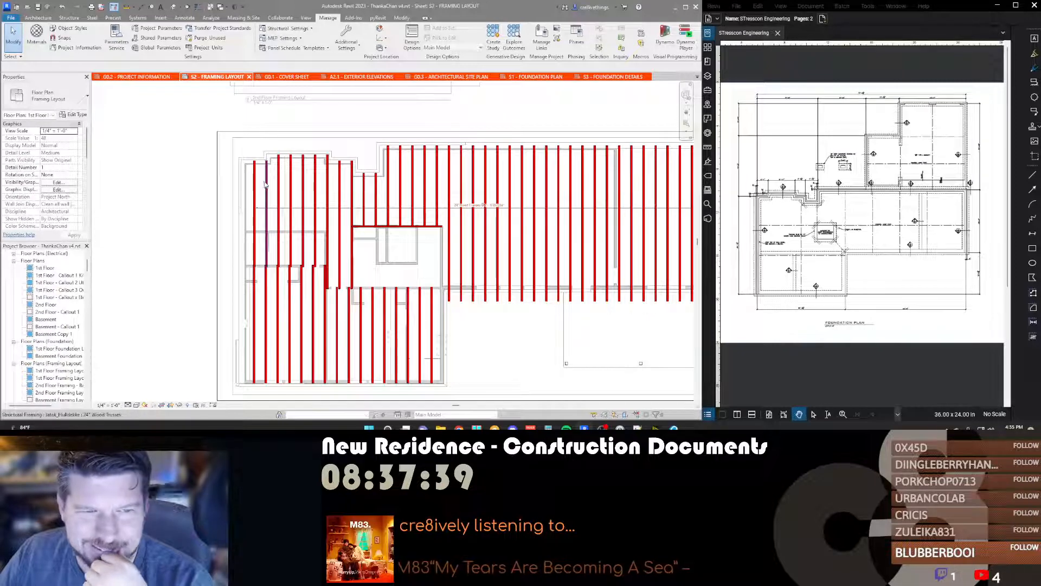
{"action": "middle_click_drag", "start_coordinate": [597, 227], "coordinate": [499, 223]}
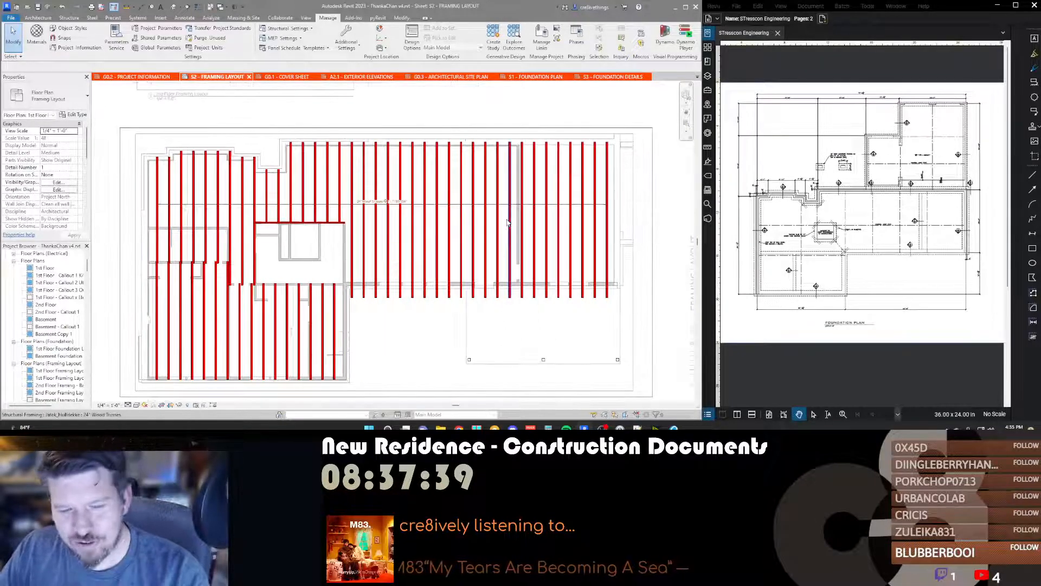
{"action": "key", "text": "d"}
{"action": "key", "text": "i"}
{"action": "scroll", "coordinate": [455, 163], "scroll_direction": "up", "scroll_amount": 3}
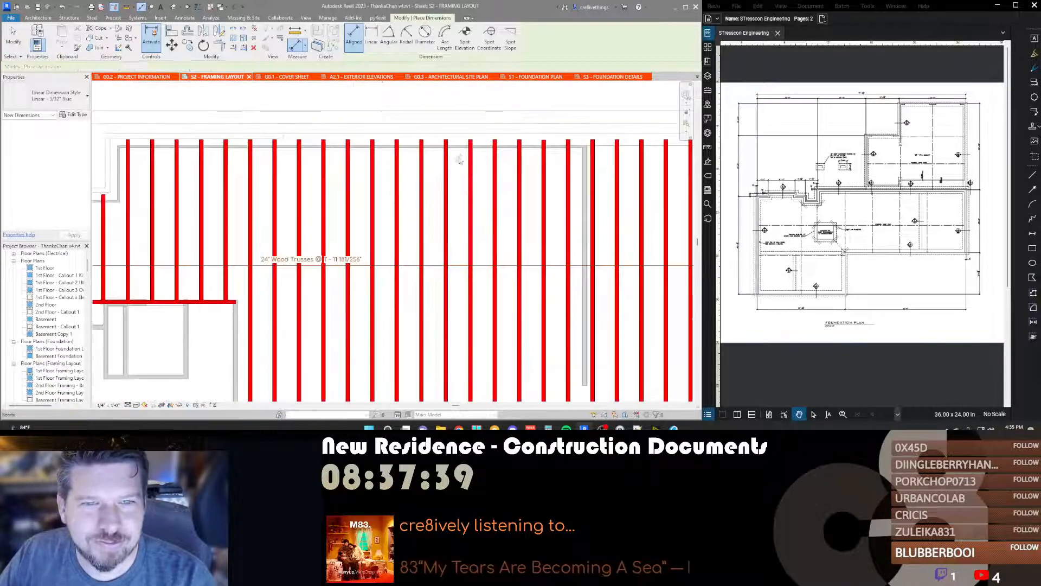
{"action": "key", "text": "Escape"}
{"action": "scroll", "coordinate": [445, 217], "scroll_direction": "down", "scroll_amount": 5}
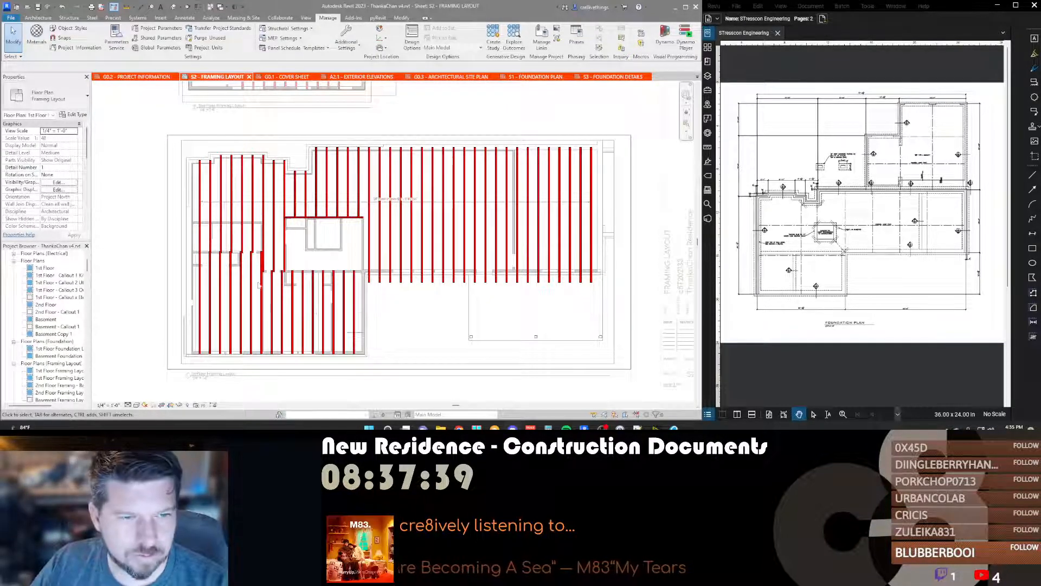
{"action": "scroll", "coordinate": [473, 243], "scroll_direction": "down", "scroll_amount": 1}
{"action": "scroll", "coordinate": [564, 201], "scroll_direction": "up", "scroll_amount": 3}
Step: Activate the base floor plan viewport under the framing layout and add an aligned dimension across the wide wing between its opposing exterior walls
{"action": "key", "text": "d"}
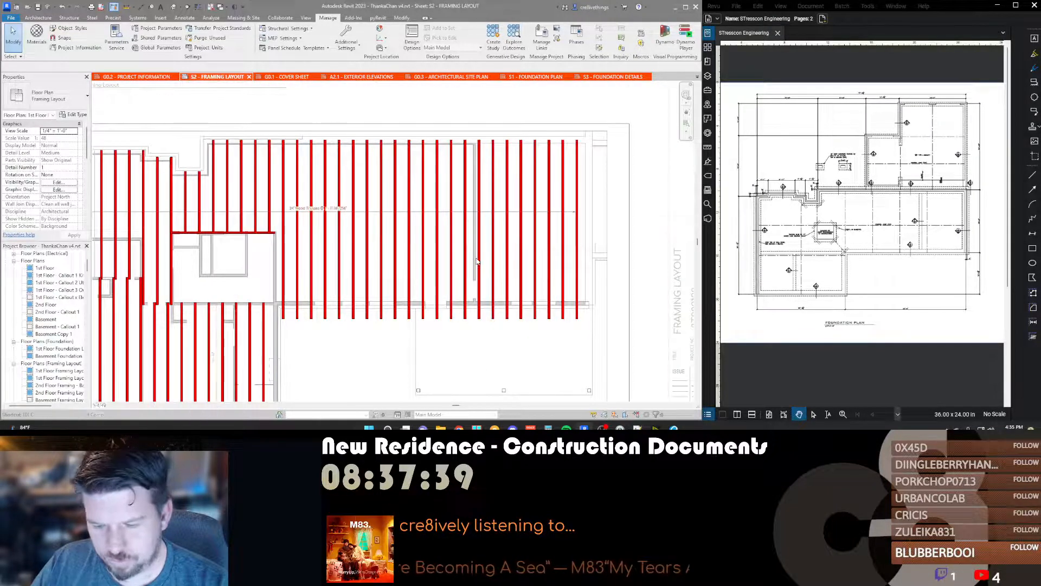
{"action": "double_click", "coordinate": [477, 262]}
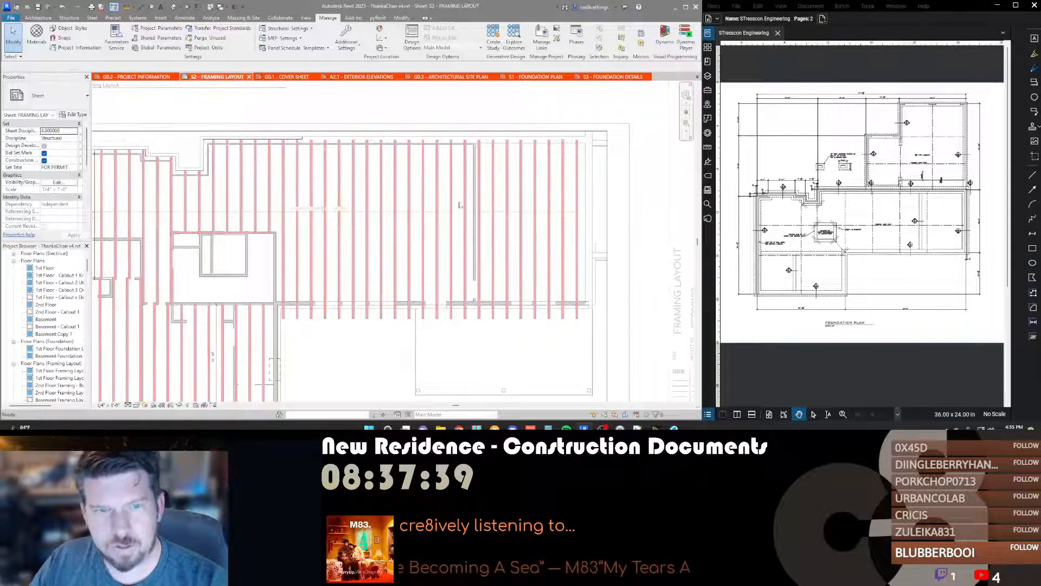
{"action": "key", "text": "i"}
{"action": "scroll", "coordinate": [516, 149], "scroll_direction": "up", "scroll_amount": 3}
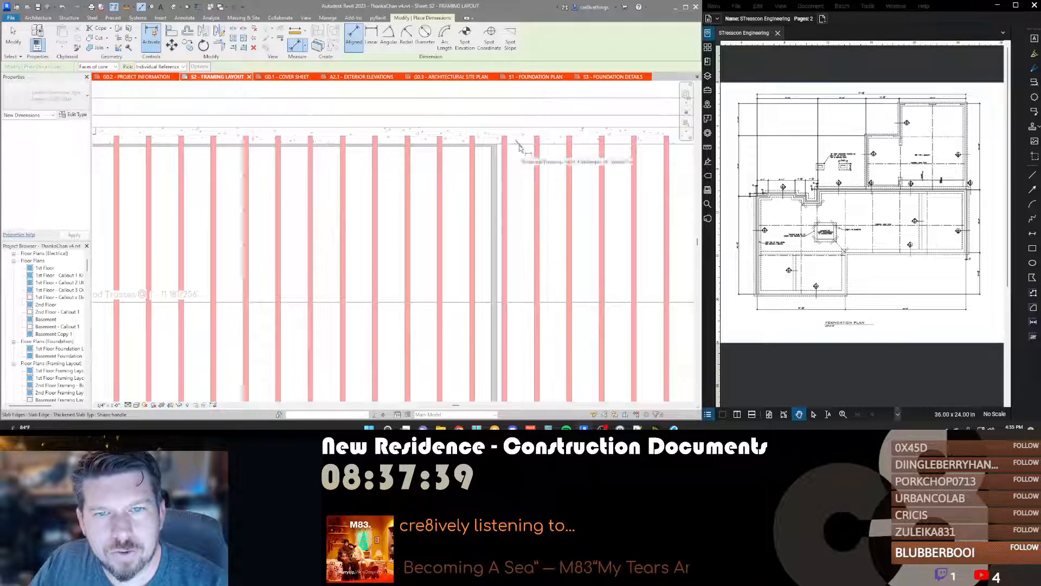
{"action": "scroll", "coordinate": [519, 147], "scroll_direction": "down", "scroll_amount": 3}
{"action": "scroll", "coordinate": [527, 350], "scroll_direction": "up", "scroll_amount": 3}
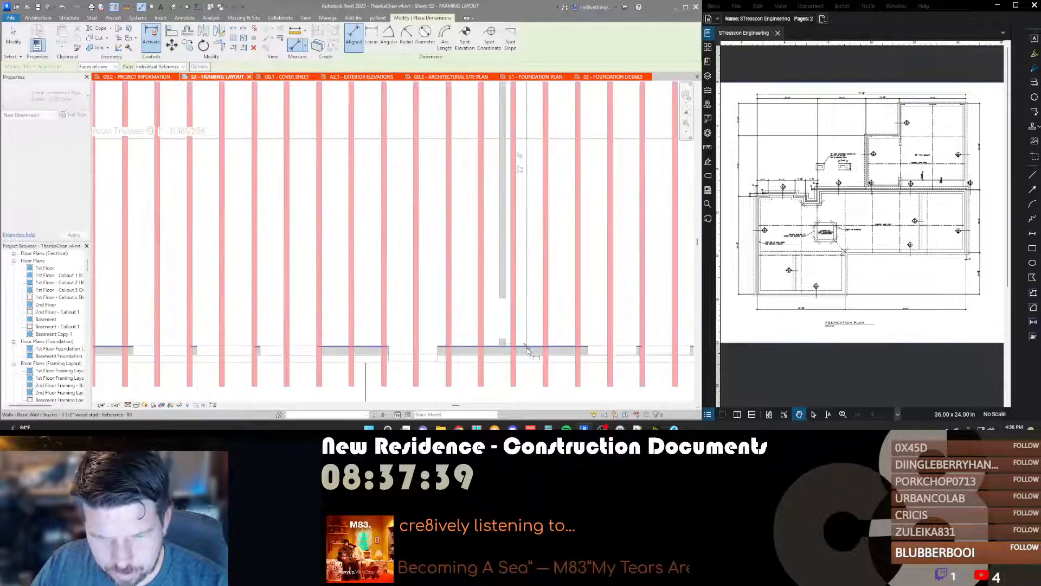
{"action": "left_click", "coordinate": [514, 349]}
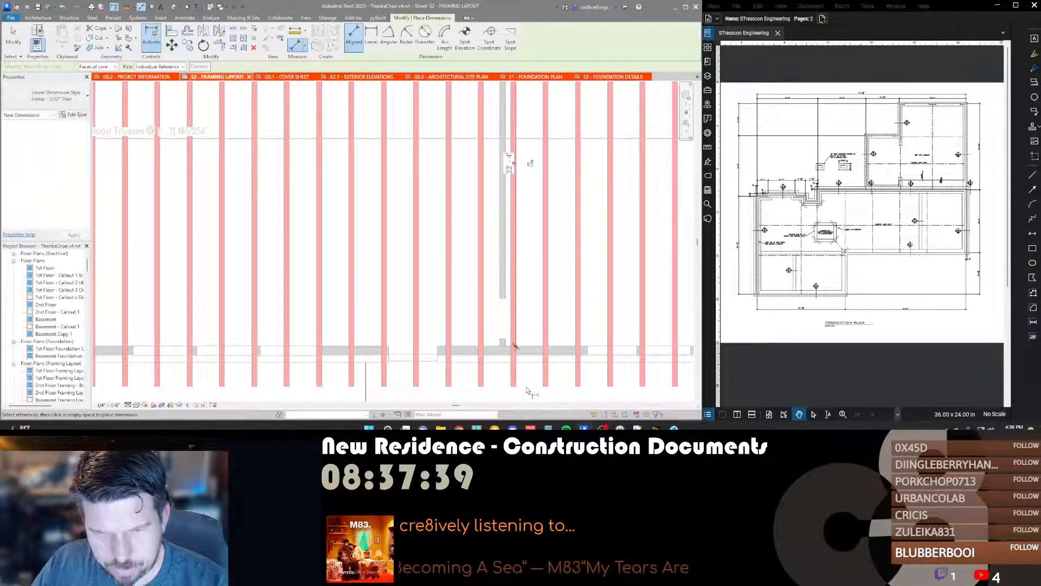
{"action": "key", "text": "Escape"}
{"action": "key", "text": "Escape"}
Step: Shift the wall-to-wall dimension line sideways into the clear gap between two trusses
{"action": "left_click", "coordinate": [515, 303]}
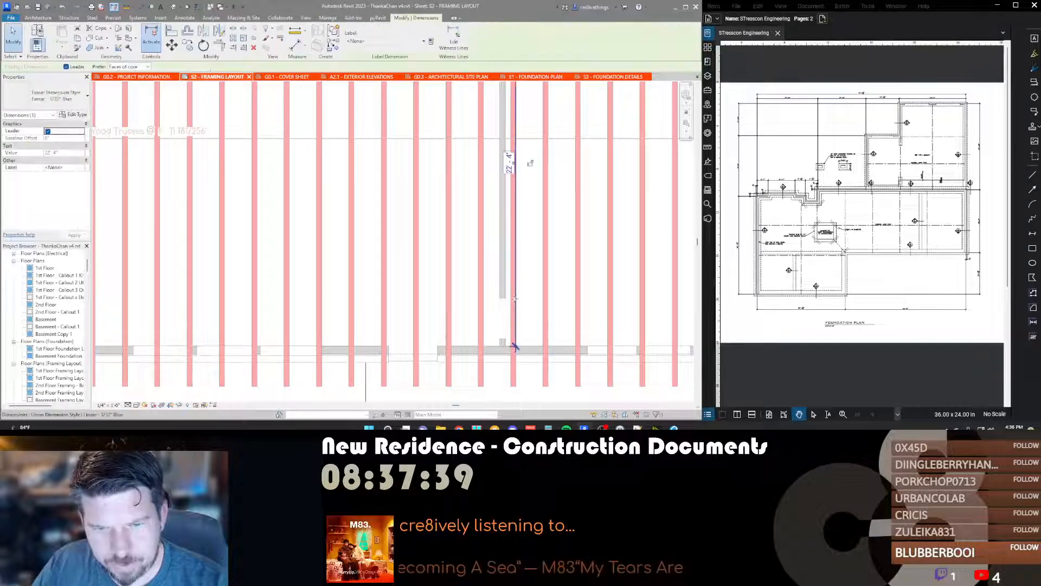
{"action": "left_click_drag", "start_coordinate": [516, 299], "coordinate": [534, 297]}
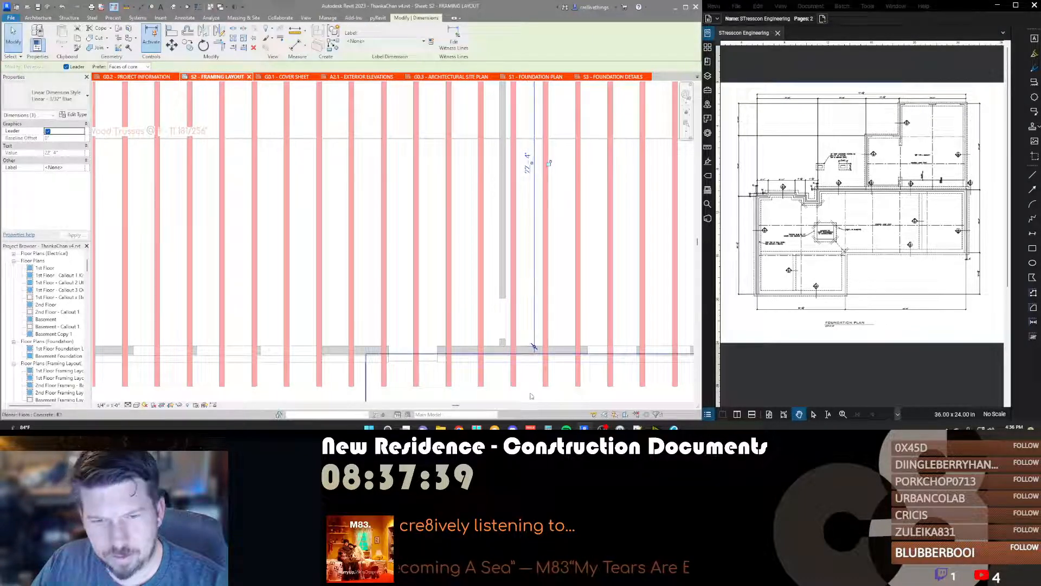
{"action": "scroll", "coordinate": [522, 383], "scroll_direction": "down", "scroll_amount": 3}
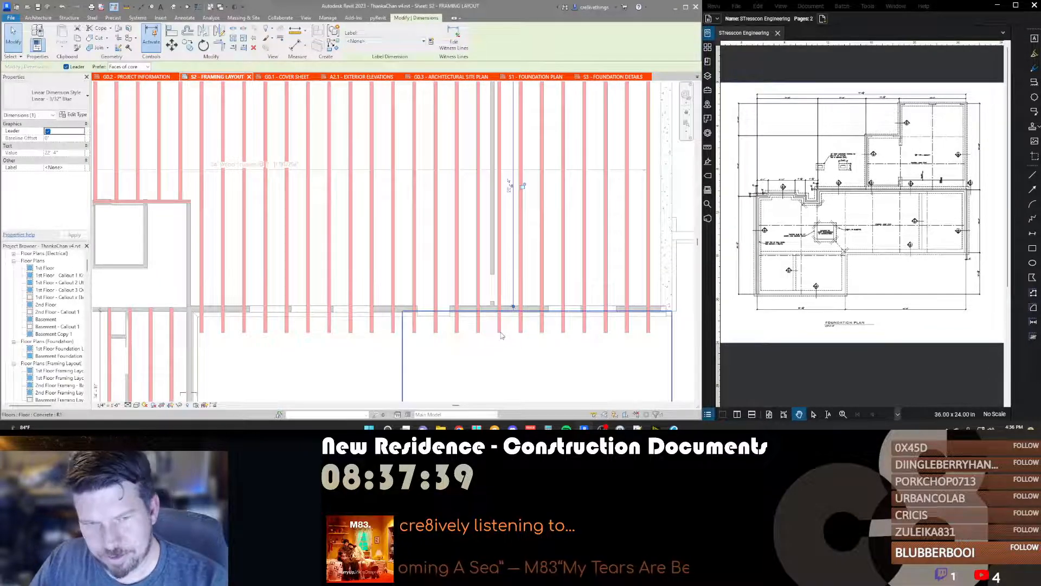
Step: Activate the 1st Floor Framing Layout viewport and draw a reference plane along the overhanging truss ends, leaving the viewport
{"action": "double_click", "coordinate": [501, 335]}
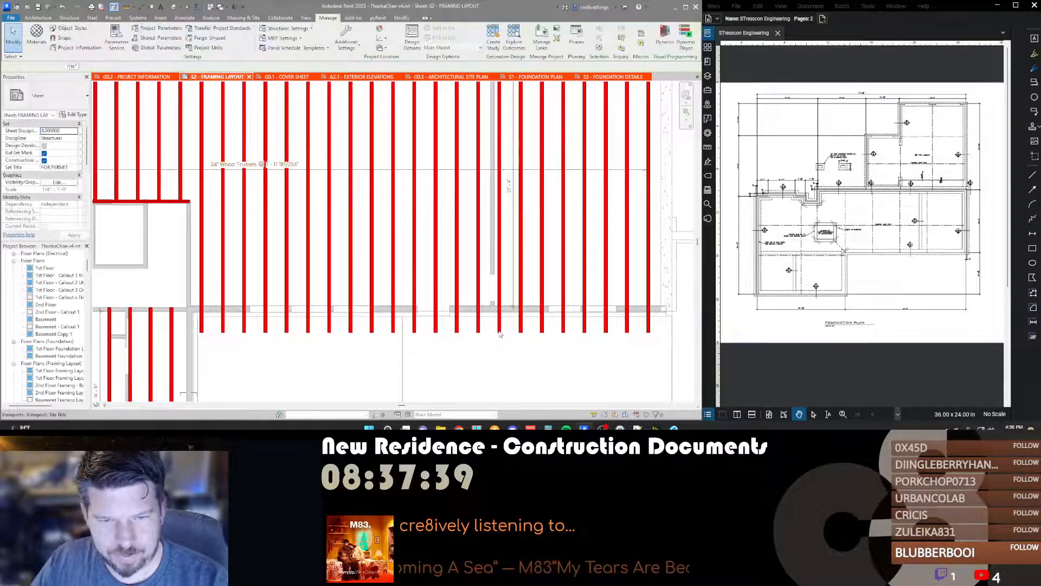
{"action": "double_click", "coordinate": [500, 334]}
{"action": "double_click", "coordinate": [502, 335]}
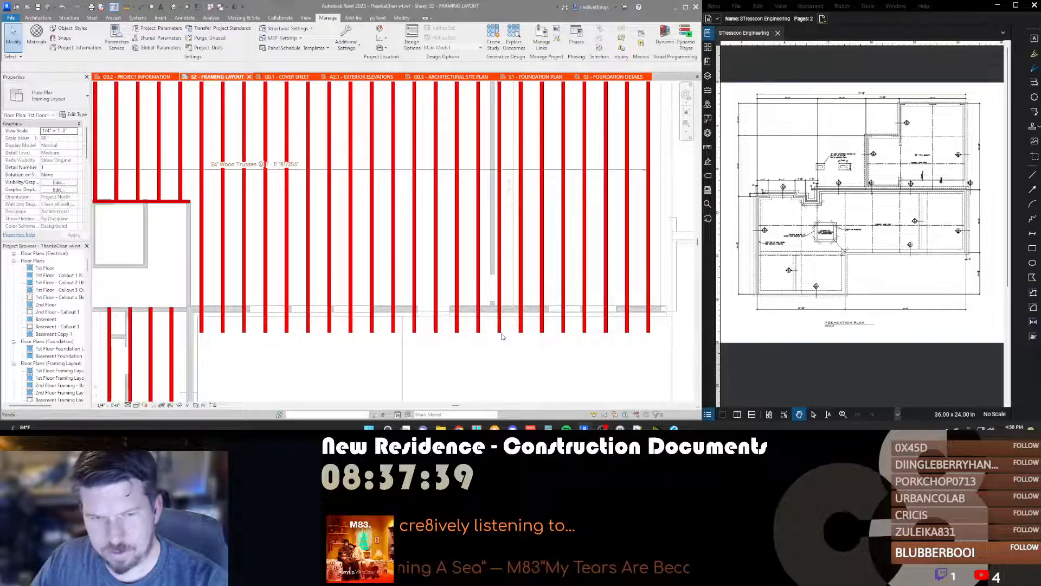
{"action": "key", "text": "r"}
{"action": "key", "text": "p"}
{"action": "left_click", "coordinate": [503, 334]}
{"action": "key", "text": "Escape"}
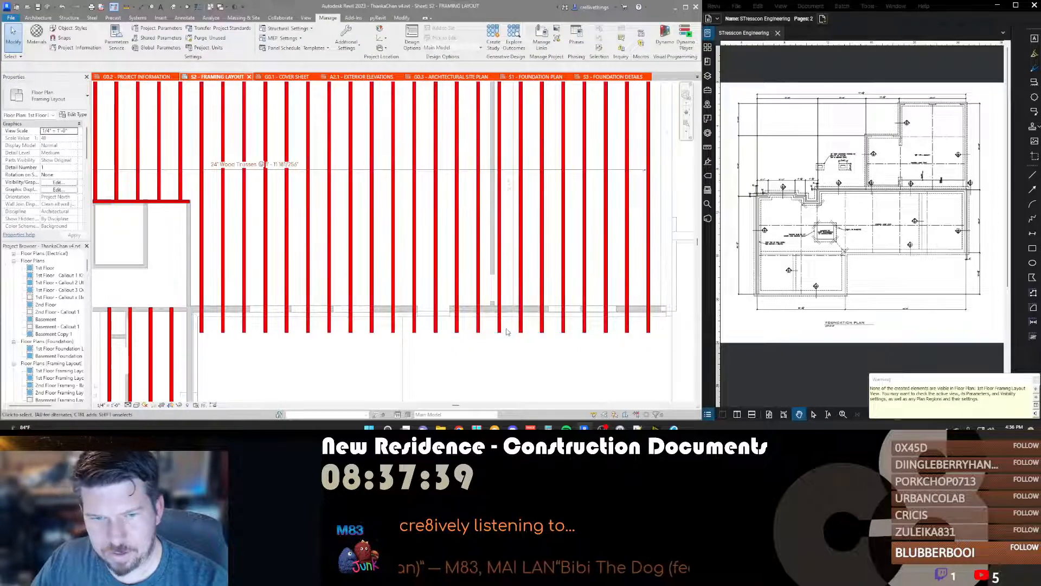
{"action": "key", "text": "Escape"}
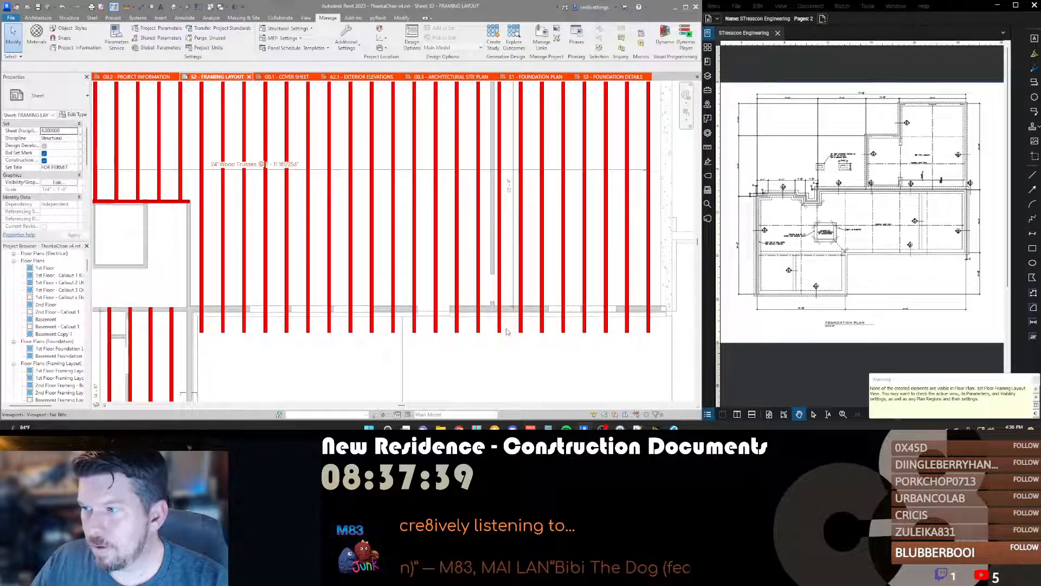
Step: Activate the base floor plan viewport, reveal its hidden elements and extend the wall dimension to the reference plane at the truss ends
{"action": "double_click", "coordinate": [506, 332]}
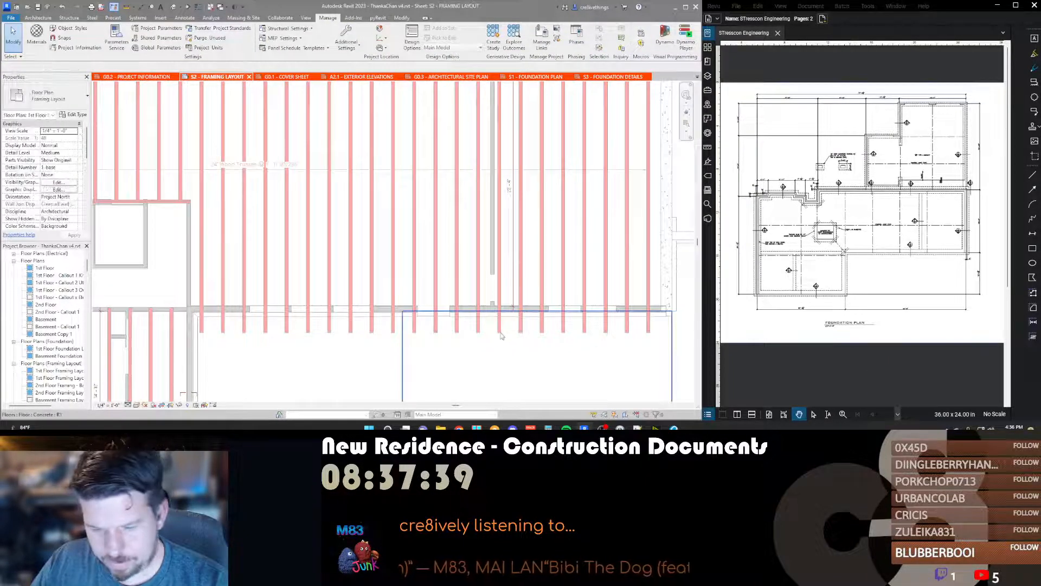
{"action": "key", "text": "r"}
{"action": "key", "text": "h"}
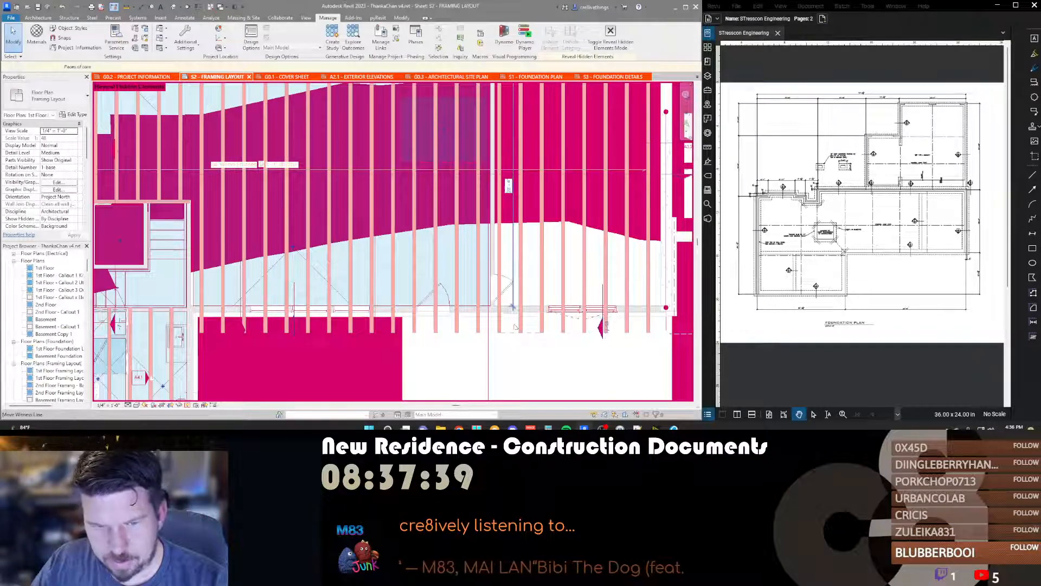
{"action": "left_click", "coordinate": [515, 327]}
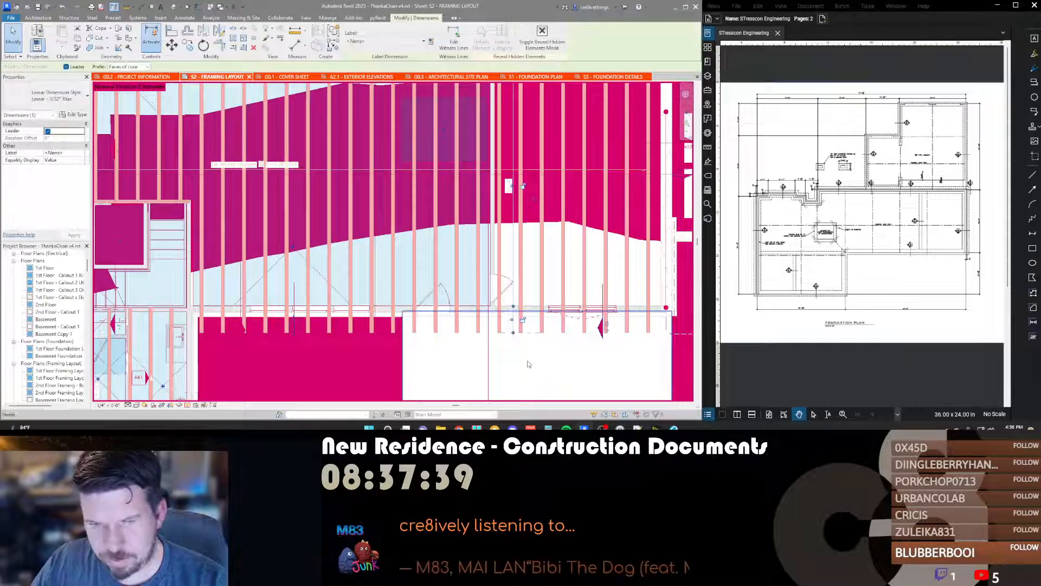
{"action": "key", "text": "r"}
{"action": "key", "text": "h"}
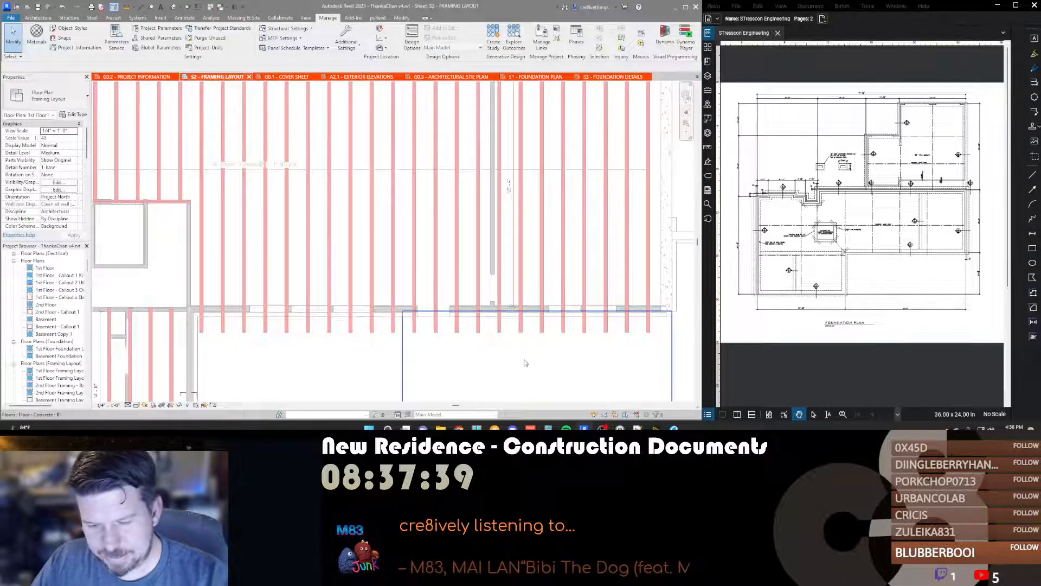
Step: Reveal the base viewport's hidden elements again to examine the reference plane at the truss ends, and close the reveal mode
{"action": "key", "text": "r"}
{"action": "key", "text": "h"}
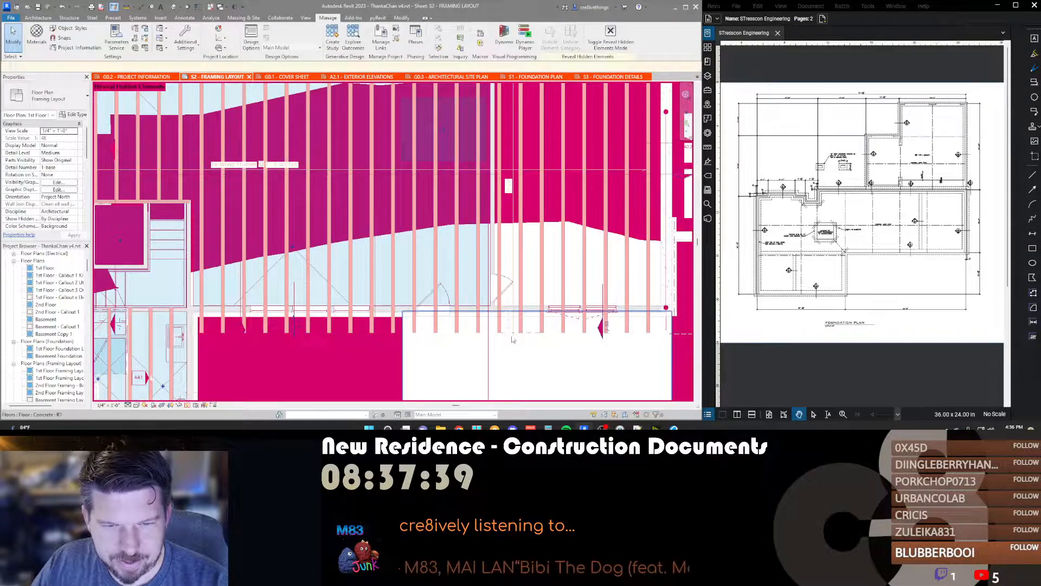
{"action": "left_click", "coordinate": [463, 173]}
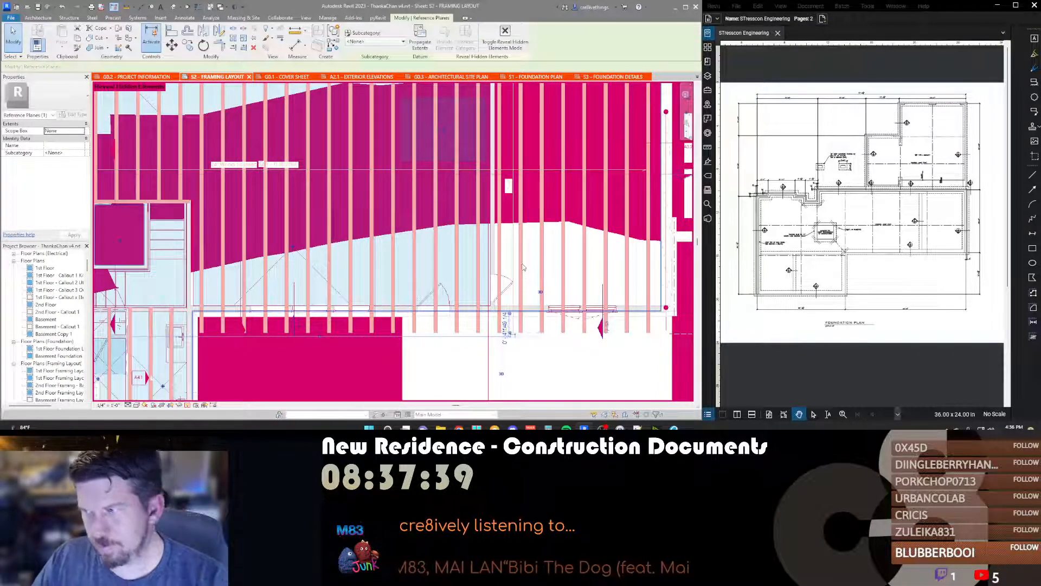
{"action": "key", "text": "Escape"}
{"action": "key", "text": "r"}
{"action": "key", "text": "h"}
{"action": "scroll", "coordinate": [503, 312], "scroll_direction": "down", "scroll_amount": 2}
{"action": "scroll", "coordinate": [503, 312], "scroll_direction": "up", "scroll_amount": 4}
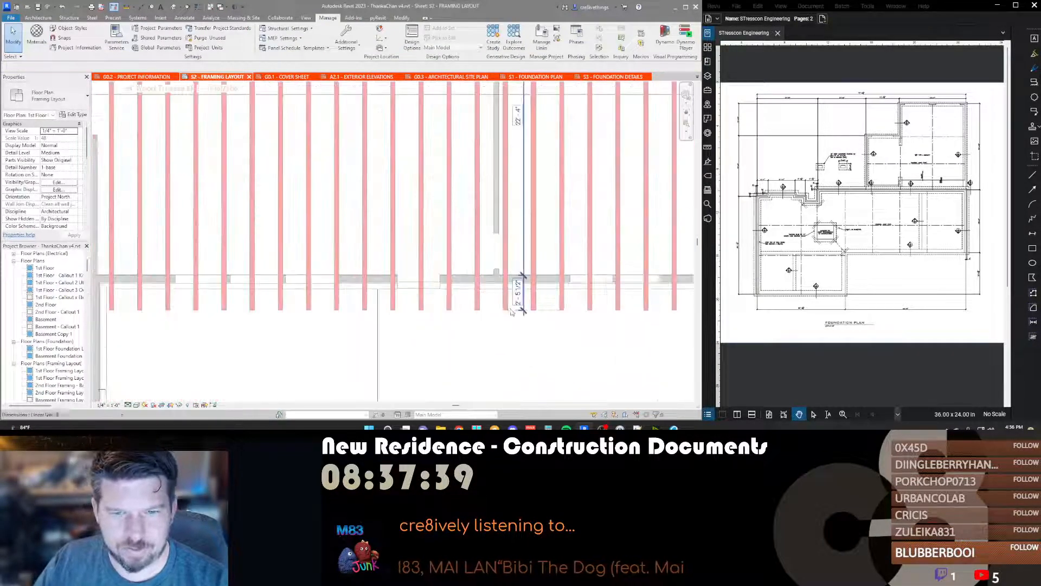
Step: Adjust the end of the truss overhang dimension's witness line at the reference plane and deactivate the viewport
{"action": "left_click", "coordinate": [528, 313]}
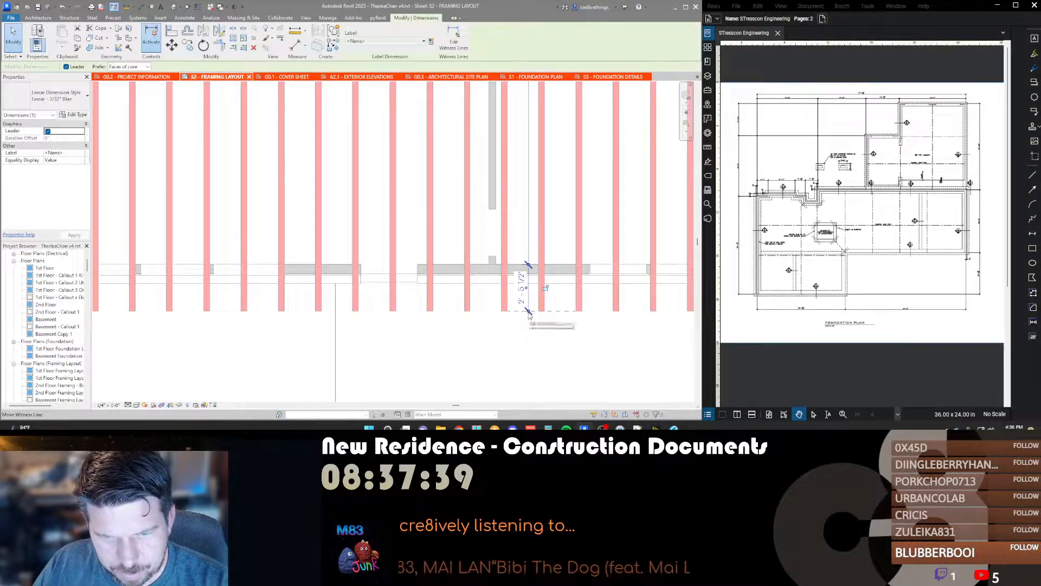
{"action": "left_click_drag", "start_coordinate": [529, 315], "coordinate": [510, 315]}
{"action": "key", "text": "Escape"}
{"action": "scroll", "coordinate": [507, 273], "scroll_direction": "down", "scroll_amount": 4}
{"action": "key", "text": "d"}
{"action": "key", "text": "v"}
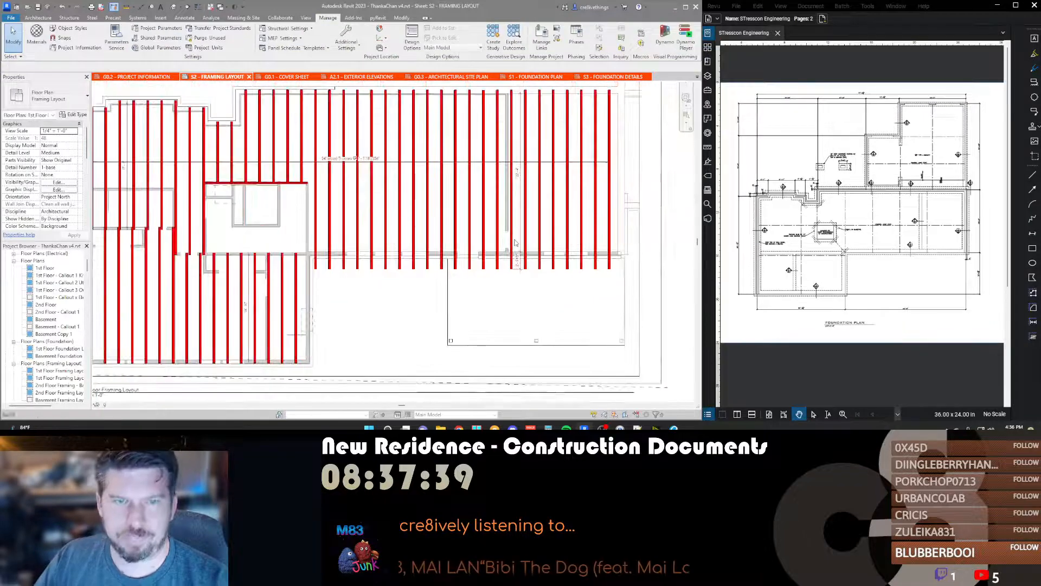
Step: Activate the 1st Floor Framing Layout viewport and examine the spacing tag of its truss system
{"action": "scroll", "coordinate": [497, 252], "scroll_direction": "down", "scroll_amount": 2}
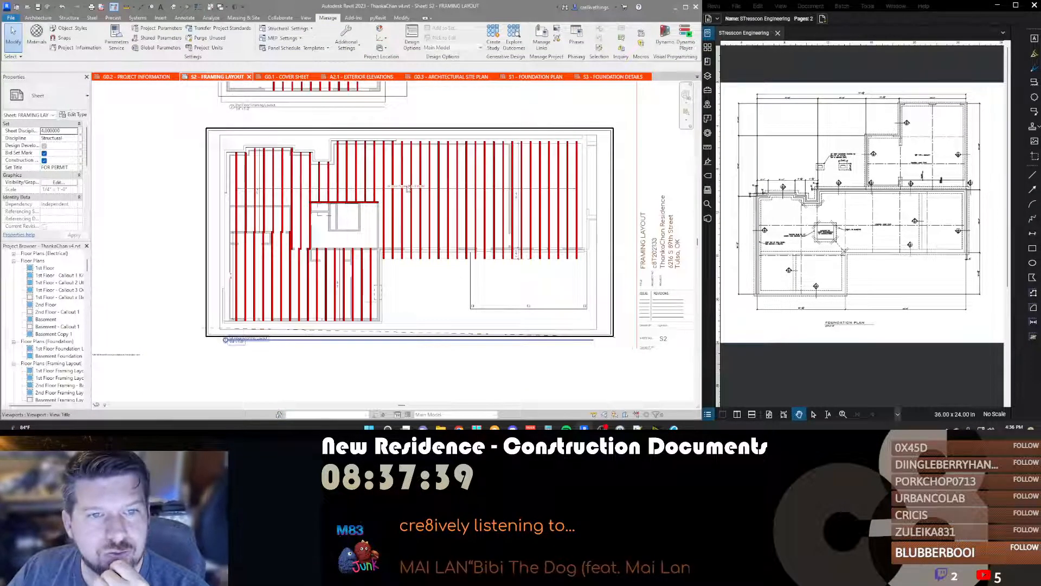
{"action": "scroll", "coordinate": [411, 188], "scroll_direction": "up", "scroll_amount": 3}
{"action": "scroll", "coordinate": [513, 206], "scroll_direction": "down", "scroll_amount": 3}
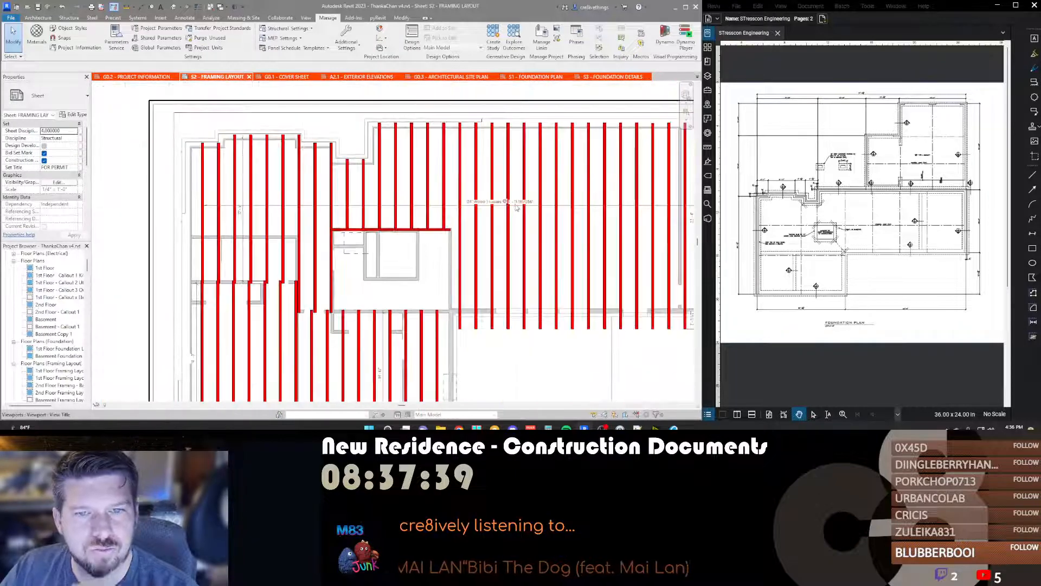
{"action": "scroll", "coordinate": [516, 207], "scroll_direction": "down", "scroll_amount": 1}
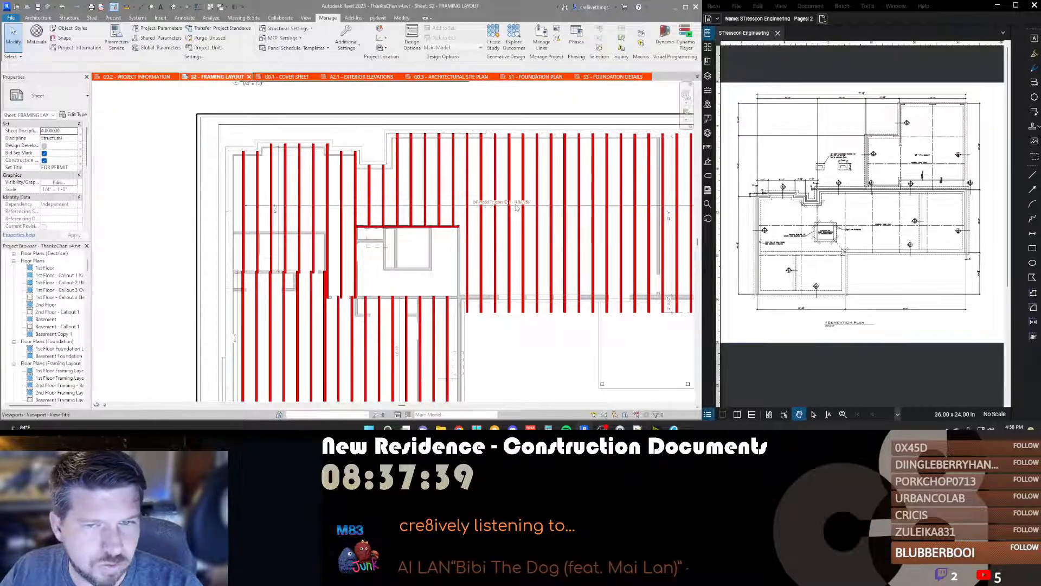
{"action": "left_click", "coordinate": [515, 204]}
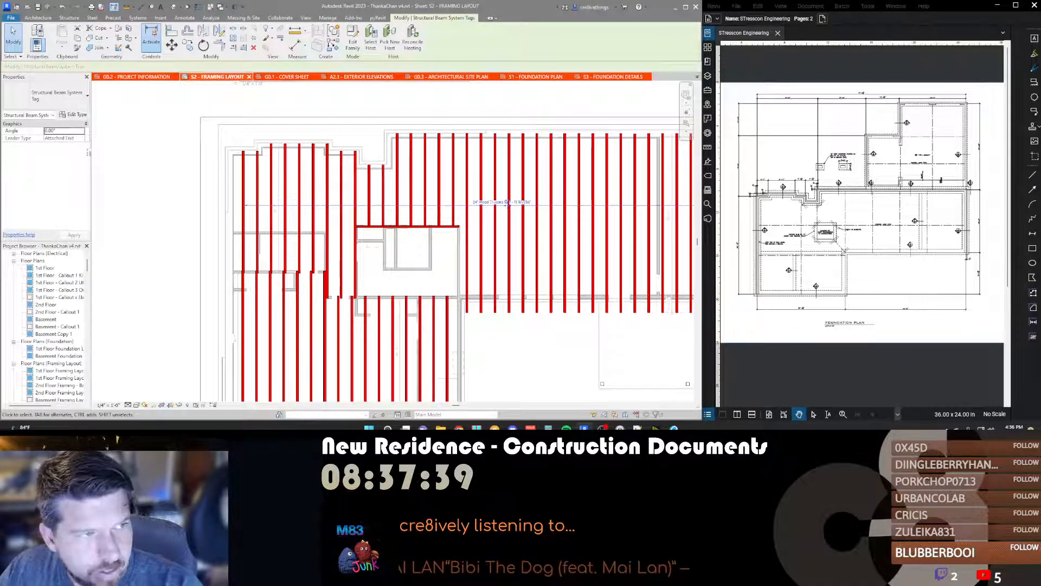
{"action": "key", "text": "Escape"}
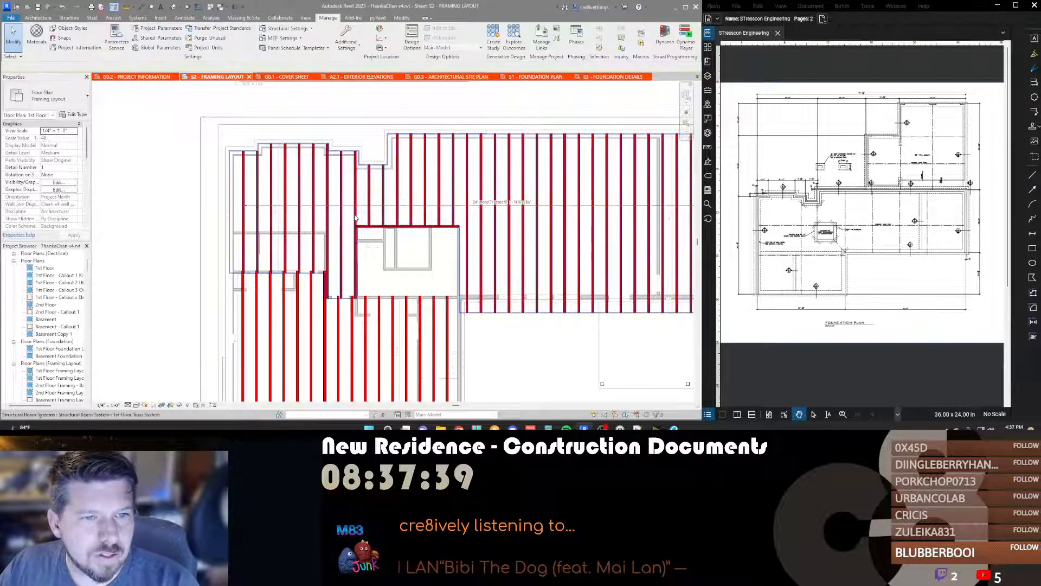
Step: Set the 1st Floor Truss System's layout rule to Fixed Distance and its justification to Direction Line
{"action": "left_click", "coordinate": [355, 218]}
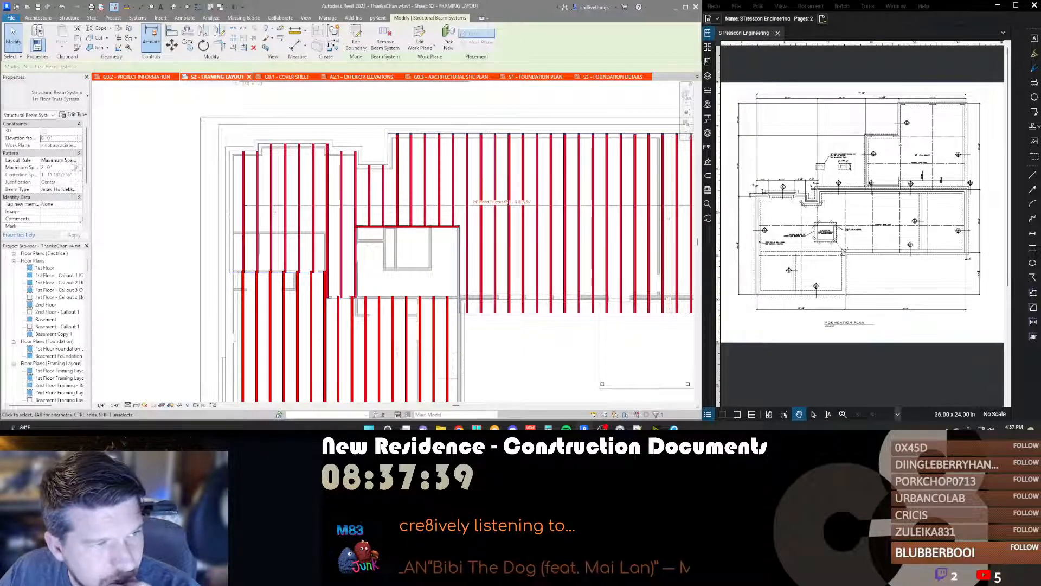
{"action": "left_click", "coordinate": [75, 161]}
{"action": "left_click", "coordinate": [66, 167]}
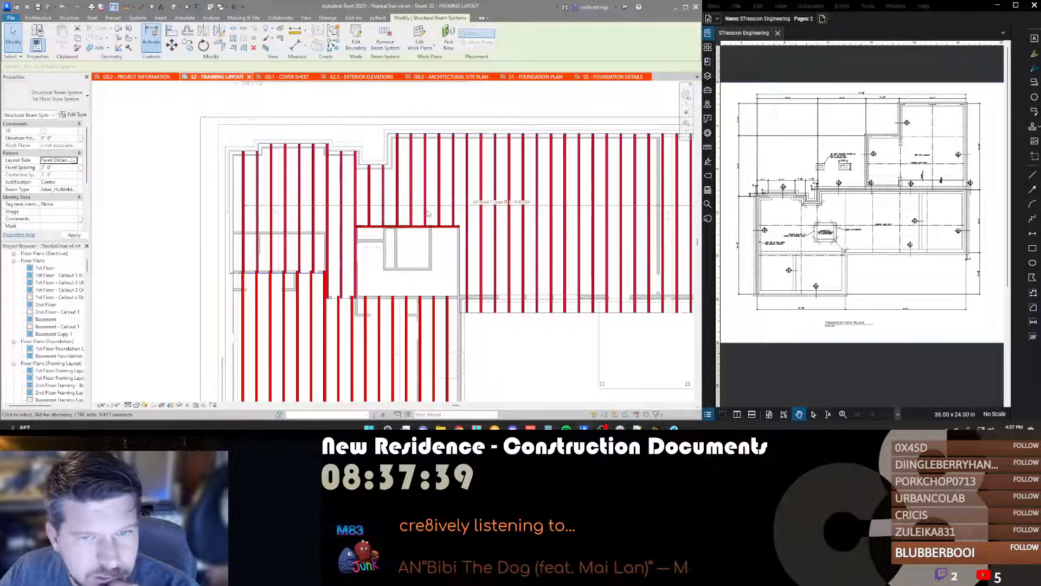
{"action": "middle_click_drag", "start_coordinate": [513, 226], "coordinate": [459, 226]}
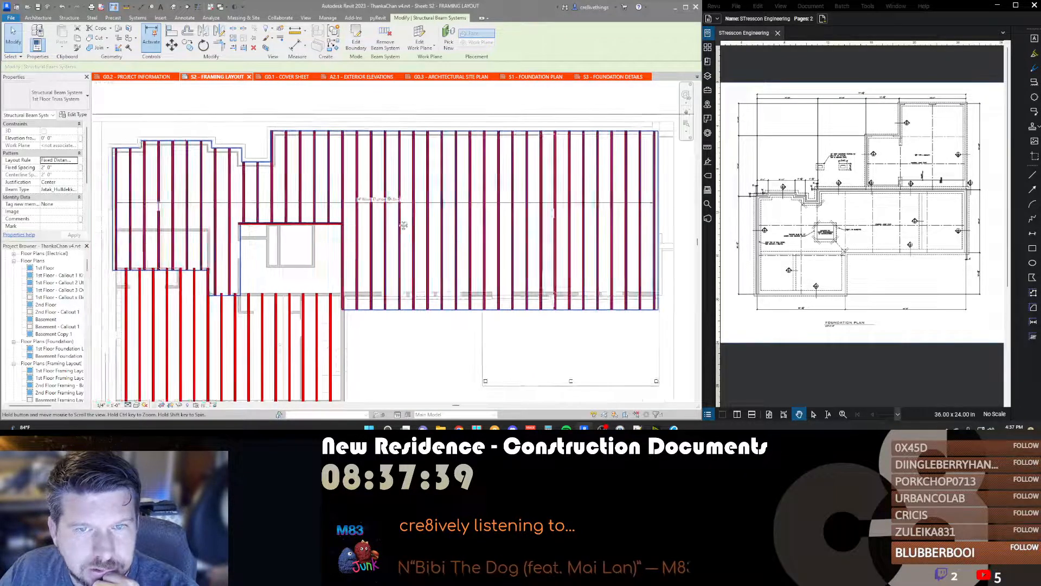
{"action": "left_click", "coordinate": [75, 182]}
{"action": "left_click", "coordinate": [64, 208]}
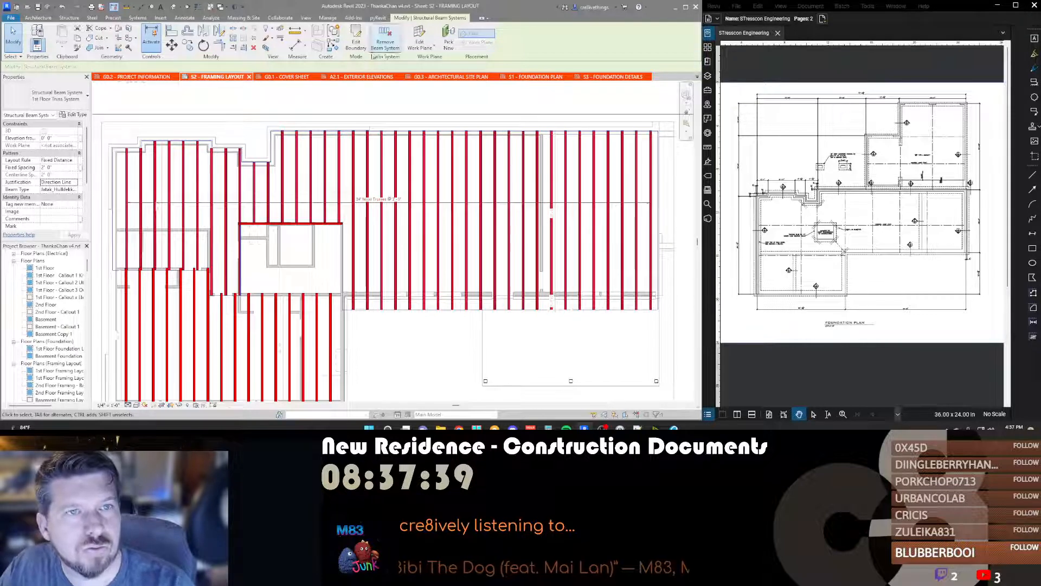
Step: Edit the truss system's boundary and draw a vertical beam direction line near its west end, spanning from the upper to the lower boundary edge
{"action": "left_click", "coordinate": [356, 44]}
{"action": "left_click", "coordinate": [388, 43]}
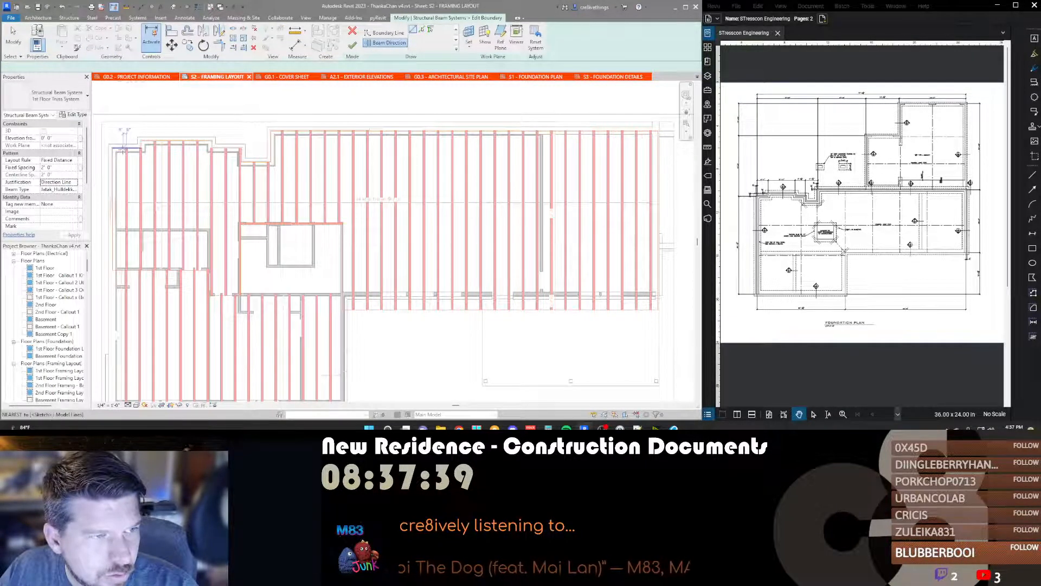
{"action": "left_click", "coordinate": [124, 150]}
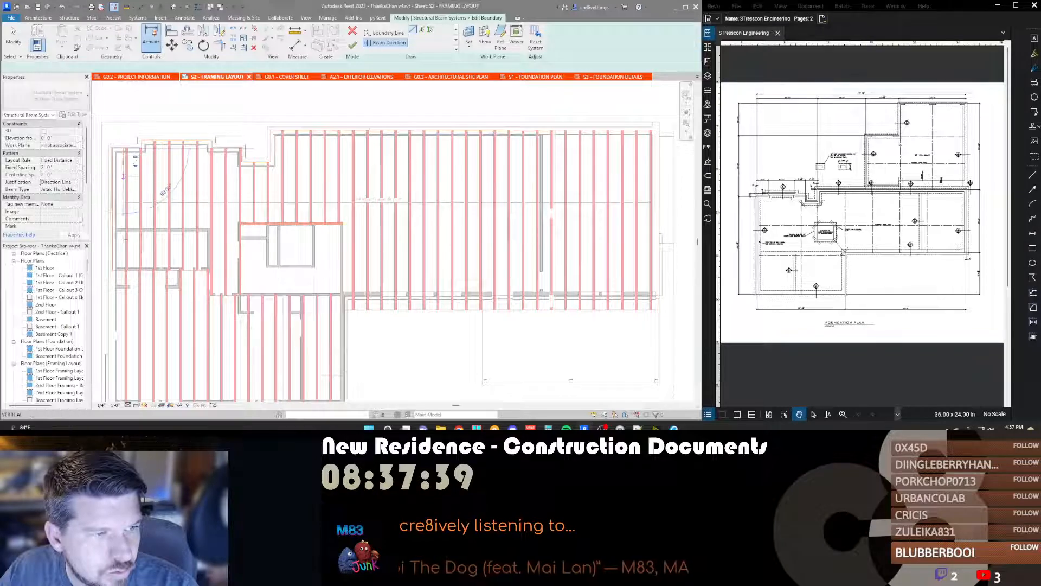
{"action": "left_click", "coordinate": [123, 268]}
{"action": "key", "text": "Escape"}
{"action": "key", "text": "Escape"}
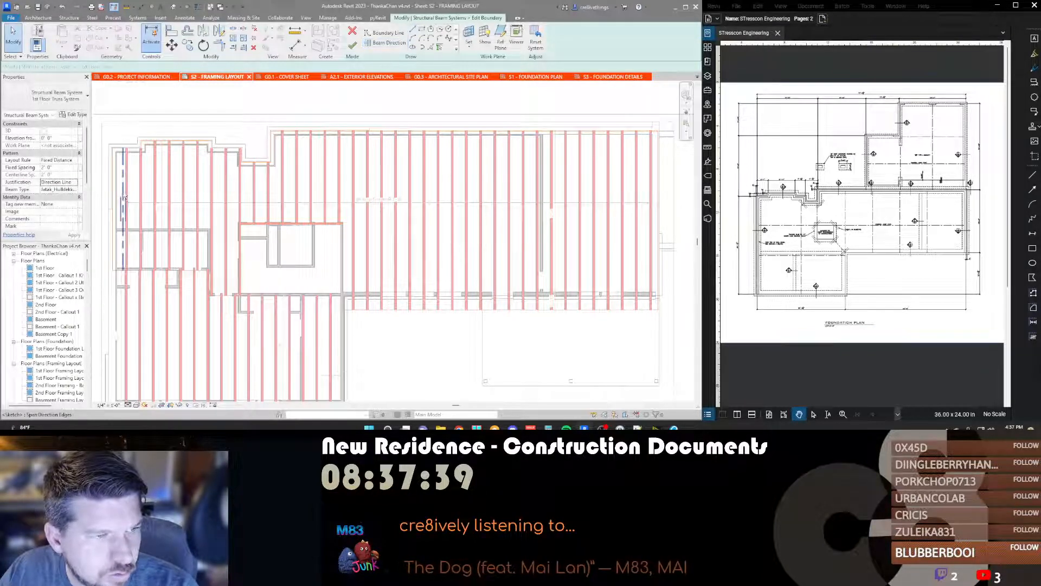
Step: Measure the gap between the truss system's west boundary line and the exterior wall beside the beam direction line
{"action": "scroll", "coordinate": [123, 203], "scroll_direction": "up", "scroll_amount": 4}
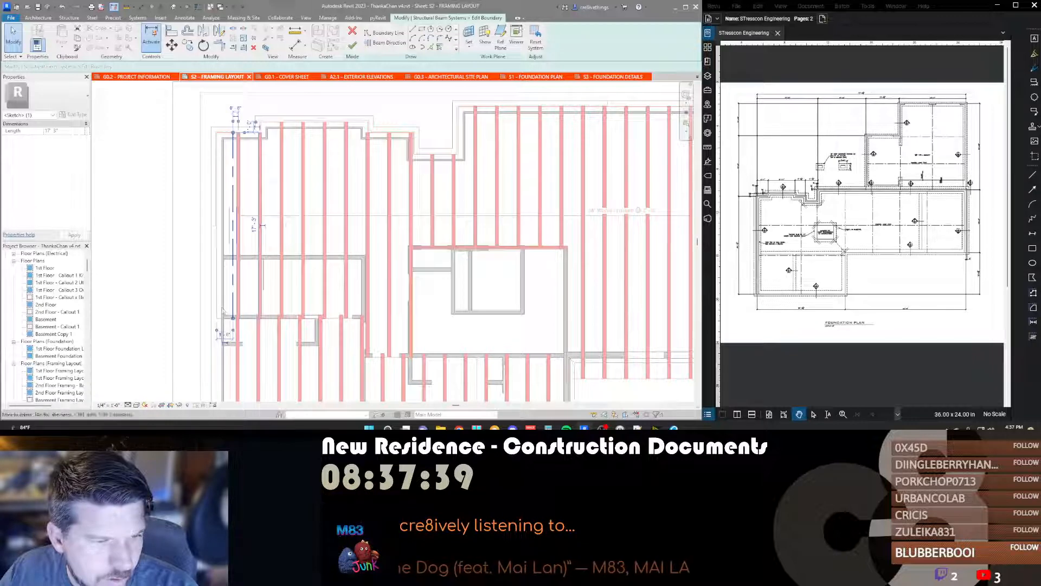
{"action": "left_click", "coordinate": [225, 335]}
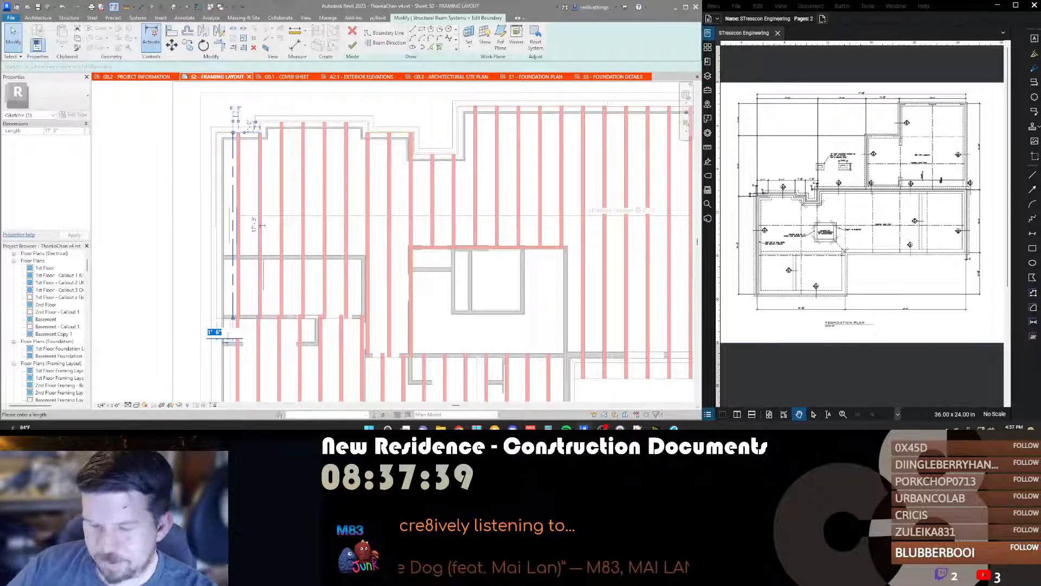
{"action": "key", "text": "Escape"}
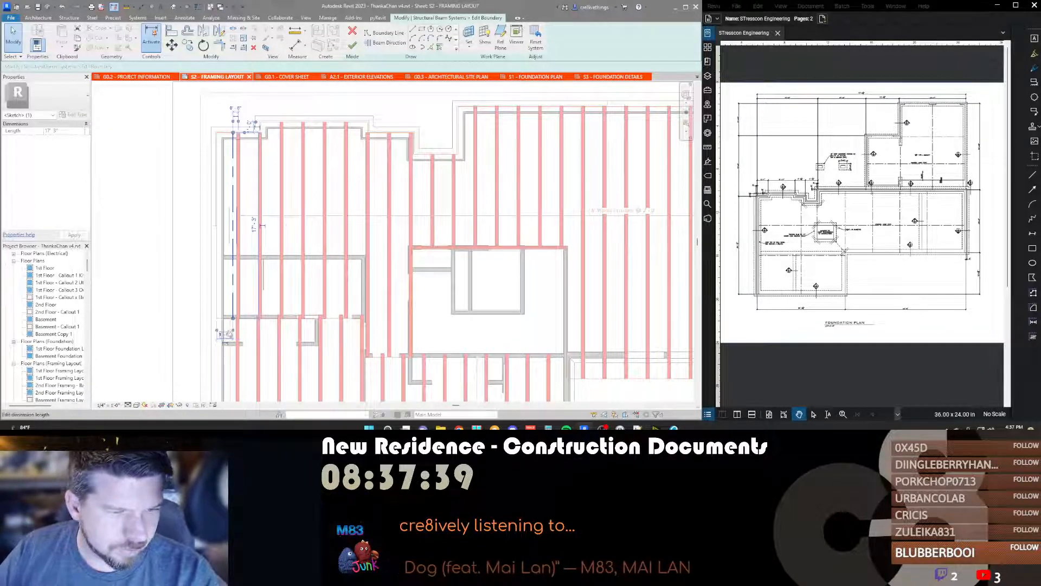
{"action": "scroll", "coordinate": [226, 312], "scroll_direction": "up", "scroll_amount": 2}
{"action": "key", "text": "m"}
{"action": "key", "text": "e"}
{"action": "left_click", "coordinate": [209, 307]}
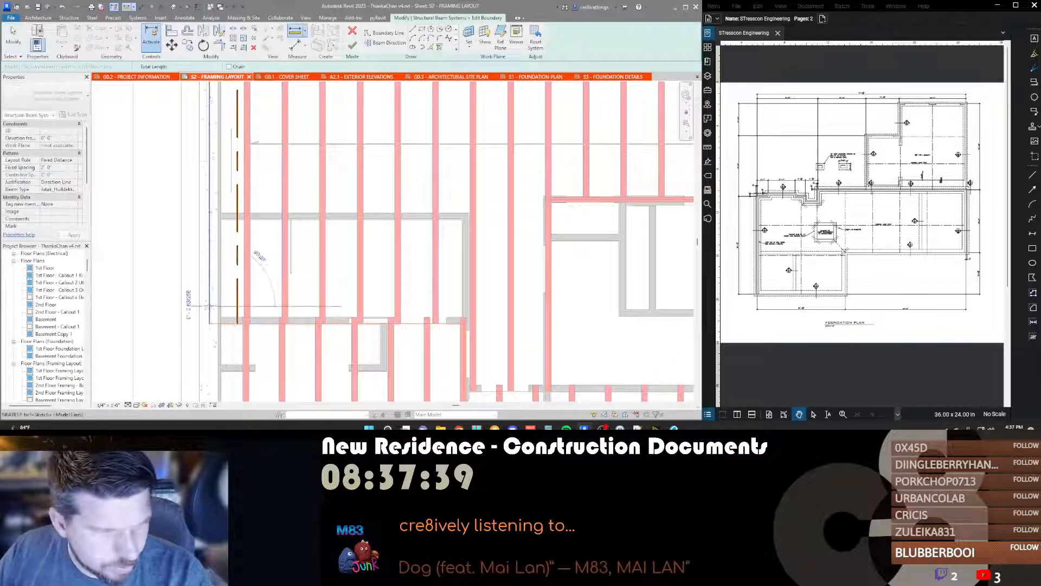
{"action": "left_click", "coordinate": [217, 306]}
{"action": "key", "text": "Escape"}
{"action": "key", "text": "Escape"}
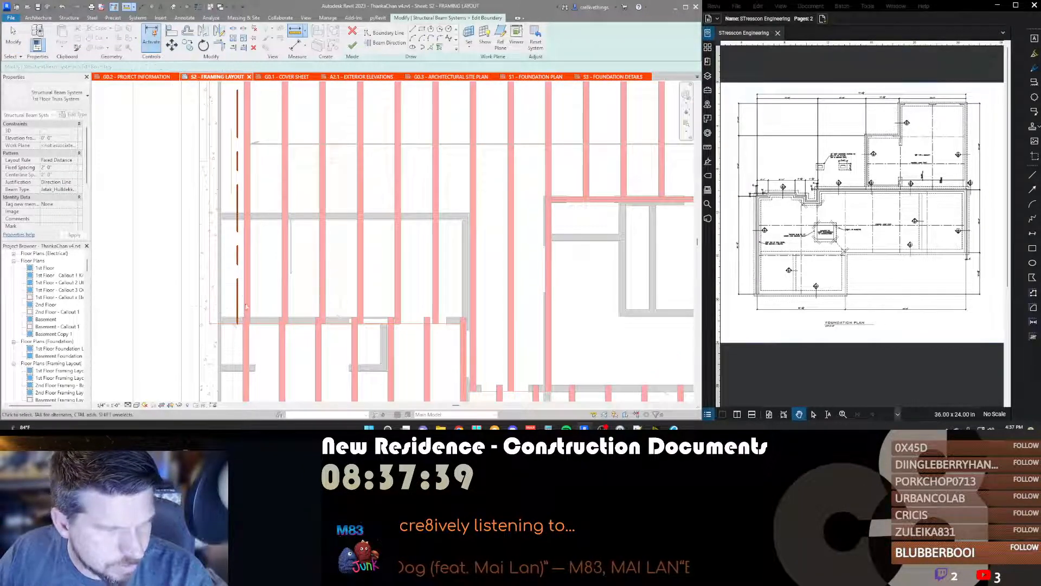
Step: Set the beam direction line's distance from the west boundary line to 2' 6"
{"action": "left_click", "coordinate": [238, 302]}
{"action": "left_click", "coordinate": [226, 332]}
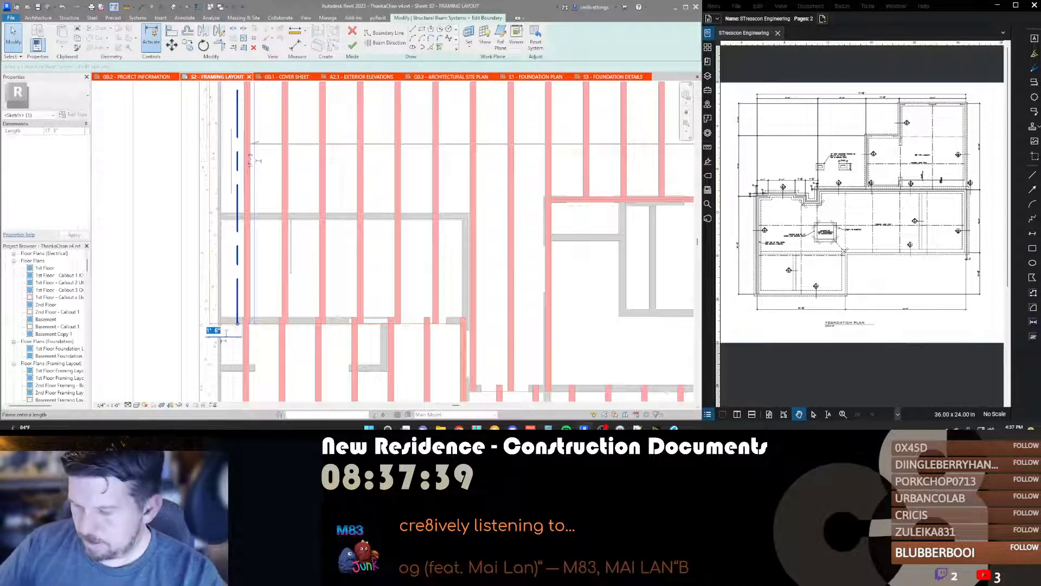
{"action": "type", "text": "2"}
{"action": "key", "text": "Return"}
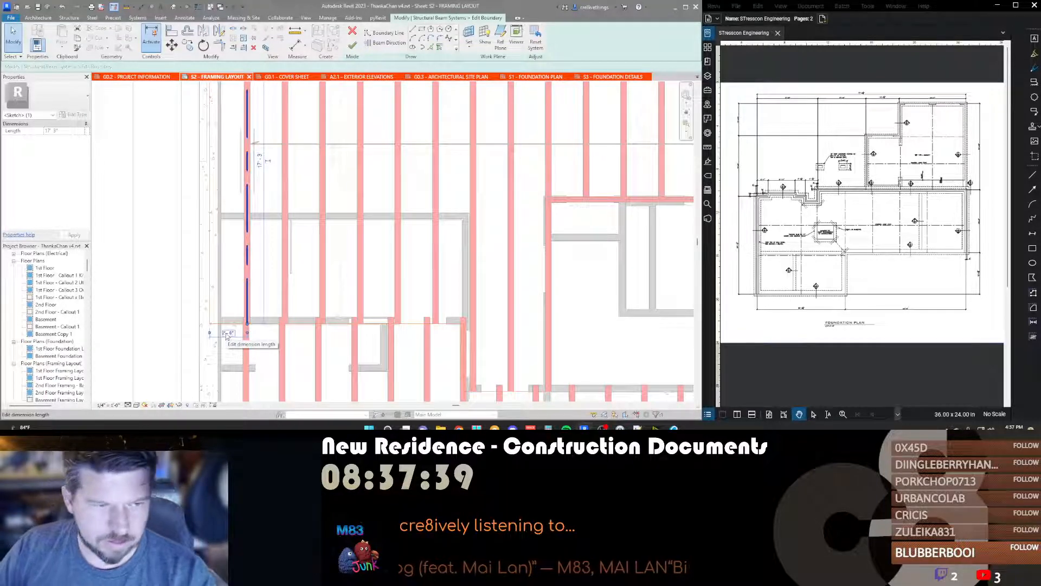
{"action": "left_click", "coordinate": [227, 333]}
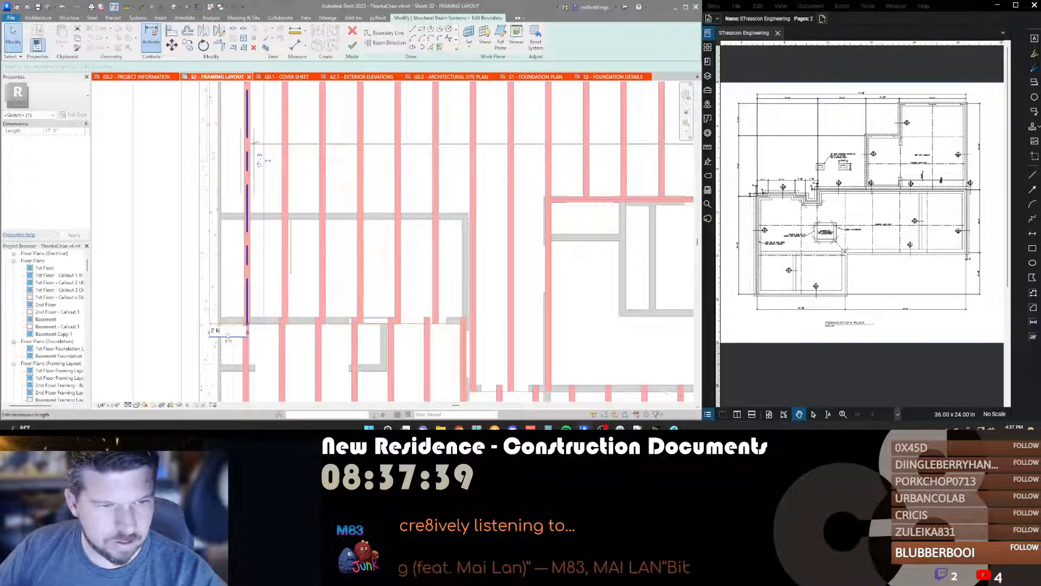
{"action": "type", "text": "2 6"}
{"action": "key", "text": "Return"}
Step: Shift the truss system's east boundary line slightly inward and finish the boundary edit
{"action": "scroll", "coordinate": [230, 336], "scroll_direction": "down", "scroll_amount": 4}
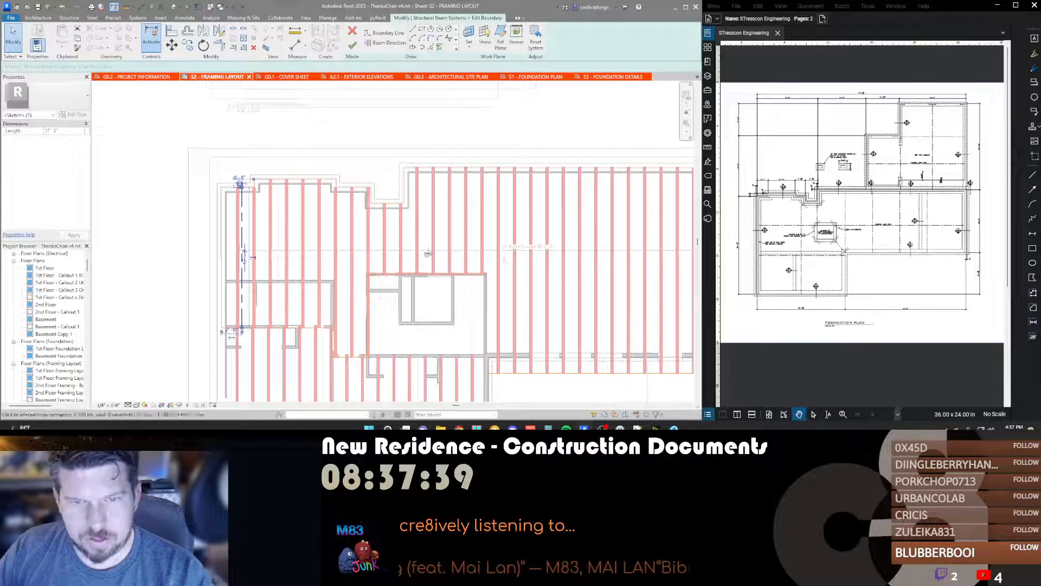
{"action": "middle_click_drag", "start_coordinate": [428, 253], "coordinate": [310, 237]}
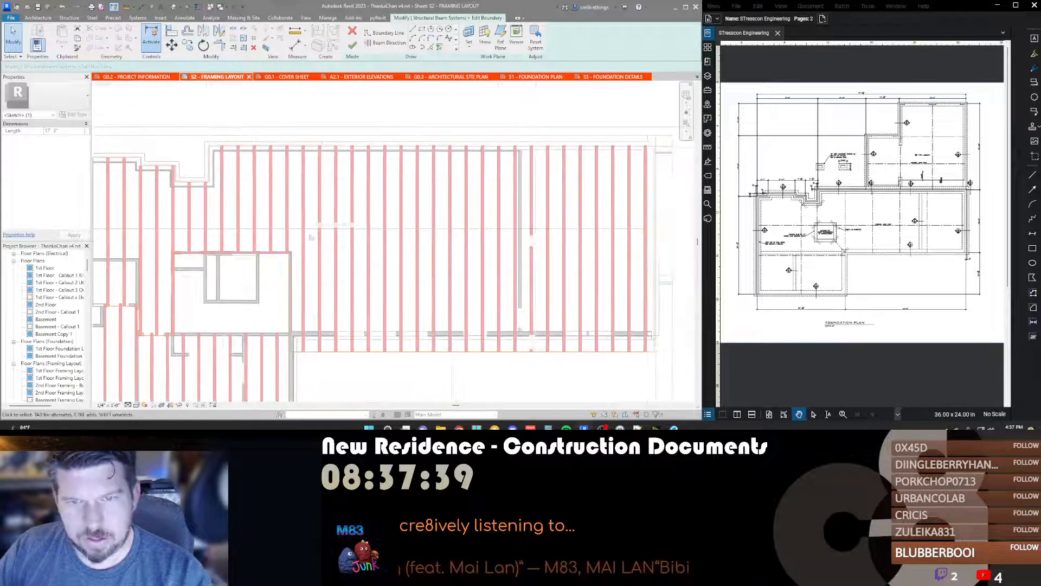
{"action": "left_click", "coordinate": [654, 203]}
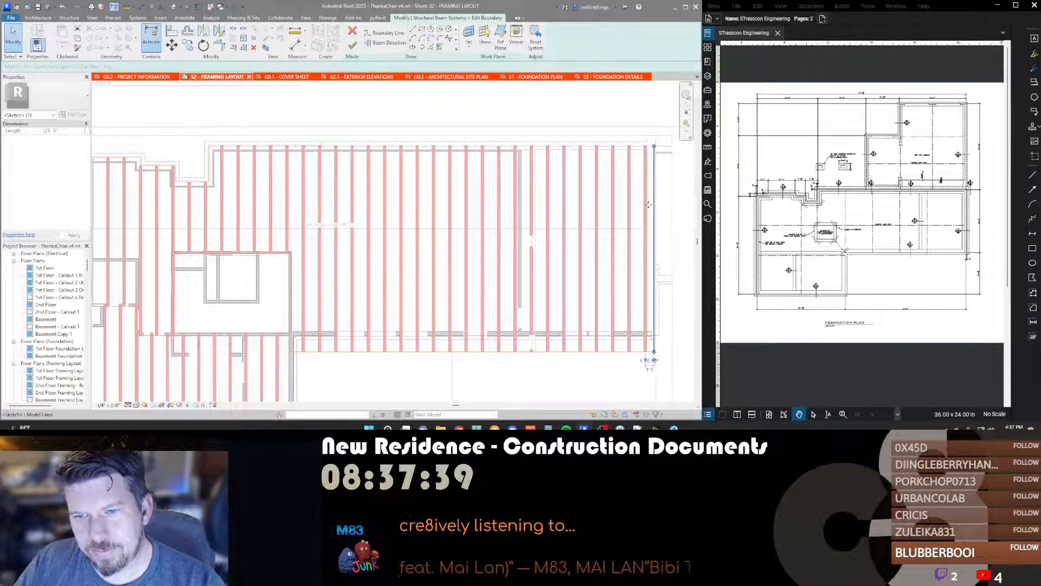
{"action": "left_click_drag", "start_coordinate": [648, 205], "coordinate": [653, 209]}
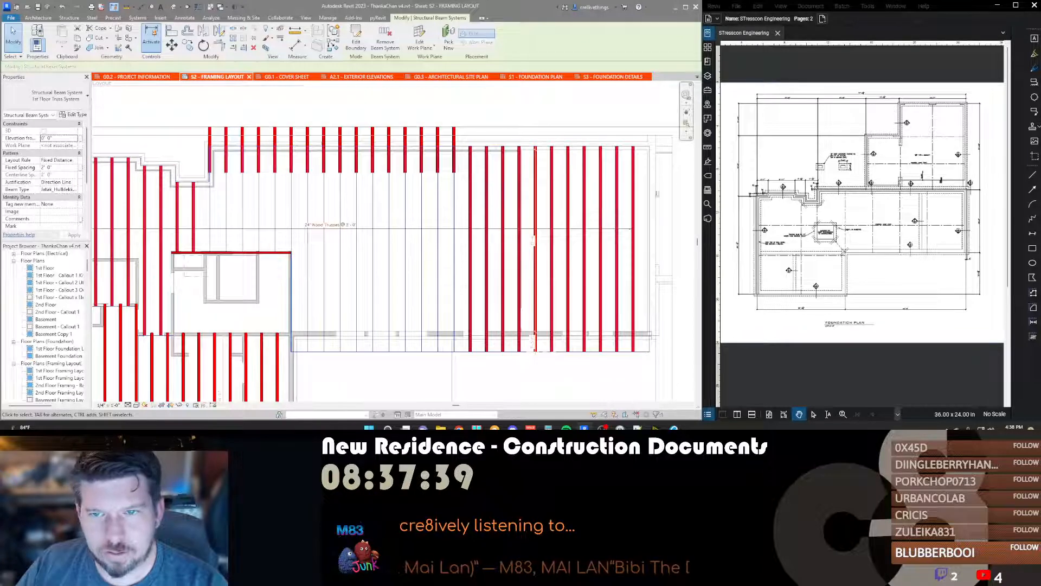
{"action": "scroll", "coordinate": [630, 202], "scroll_direction": "up", "scroll_amount": 2}
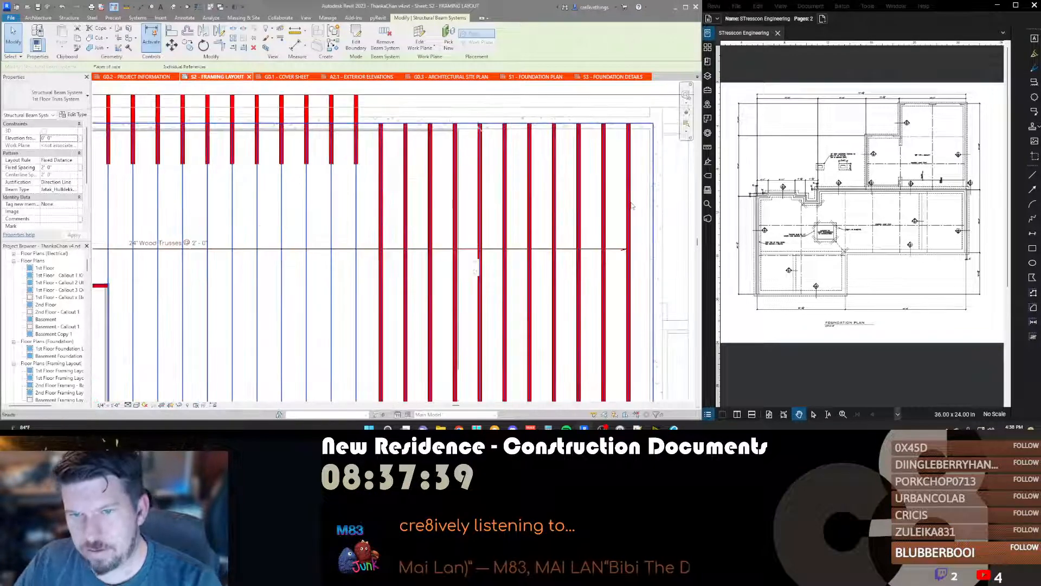
Step: Measure the gap between the easternmost truss and the exterior wall line on the framing plan
{"action": "key", "text": "d"}
{"action": "key", "text": "i"}
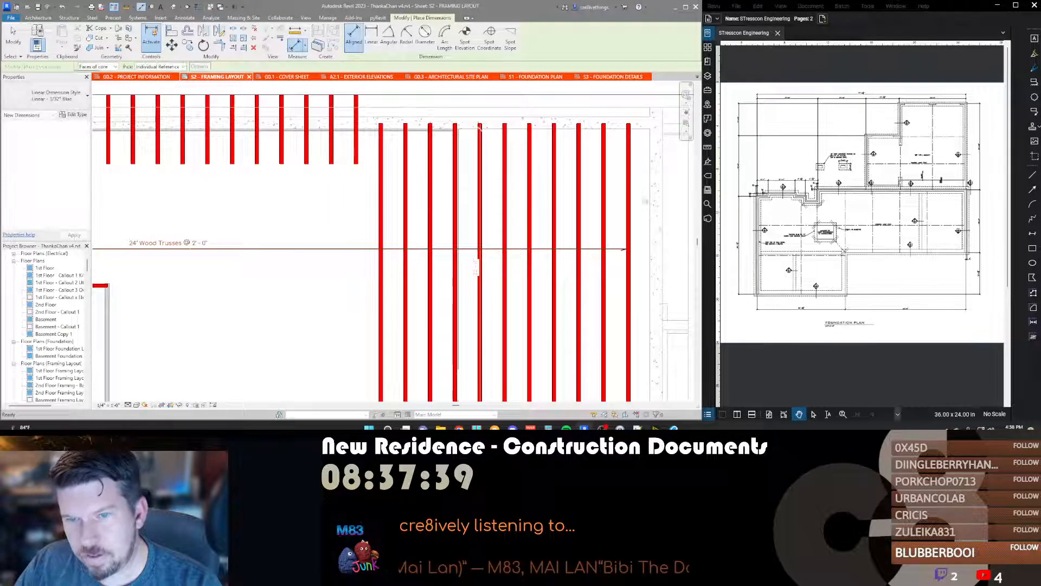
{"action": "key", "text": "m"}
{"action": "key", "text": "e"}
{"action": "left_click", "coordinate": [630, 195]}
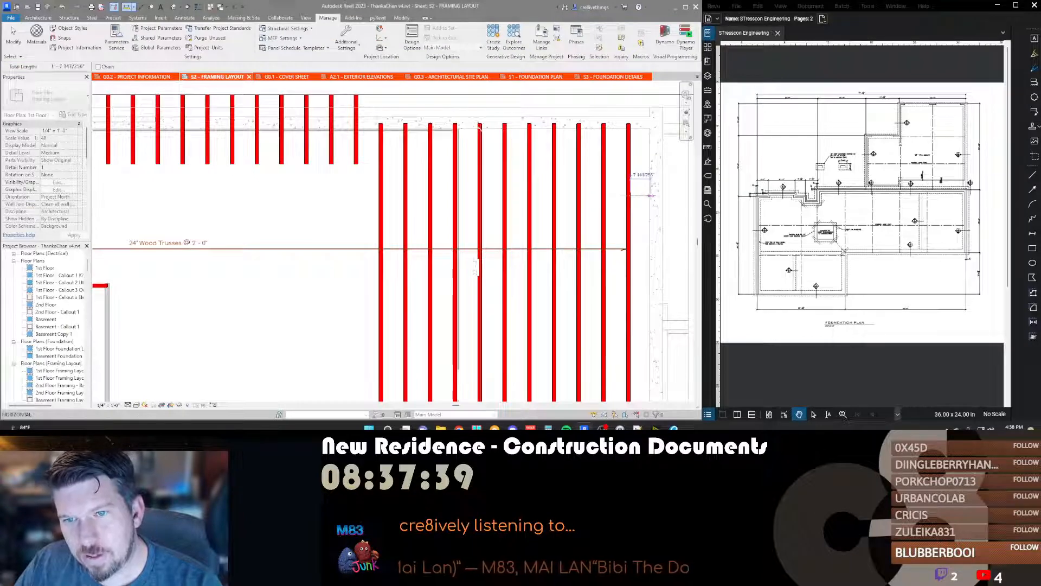
{"action": "key", "text": "Escape"}
{"action": "key", "text": "Escape"}
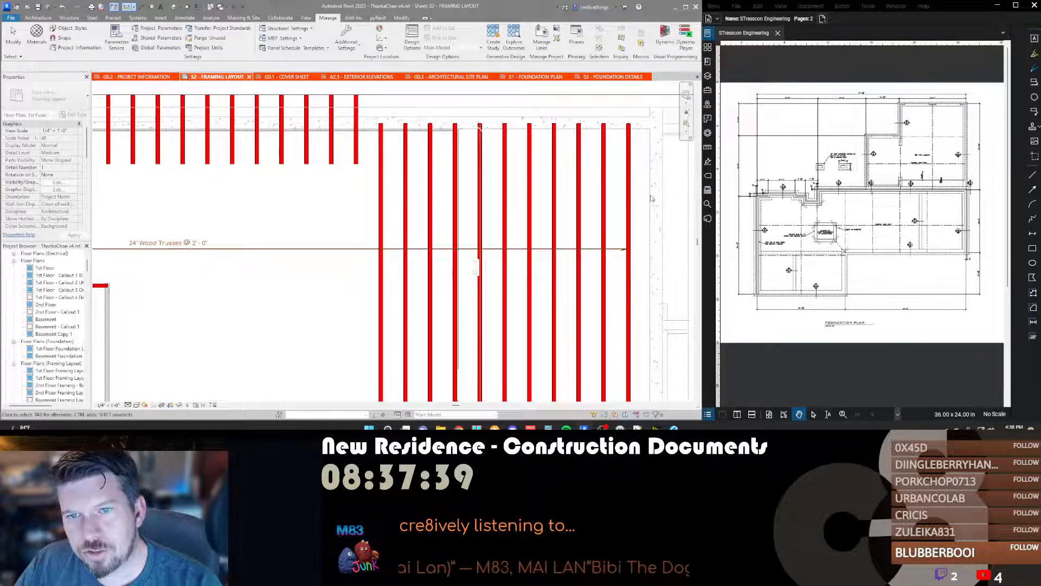
Step: Edit the 1st floor truss system's boundary, shift its west boundary line slightly inward to the exterior wall, and finish editing
{"action": "scroll", "coordinate": [649, 195], "scroll_direction": "down", "scroll_amount": 5}
{"action": "scroll", "coordinate": [359, 227], "scroll_direction": "up", "scroll_amount": 3}
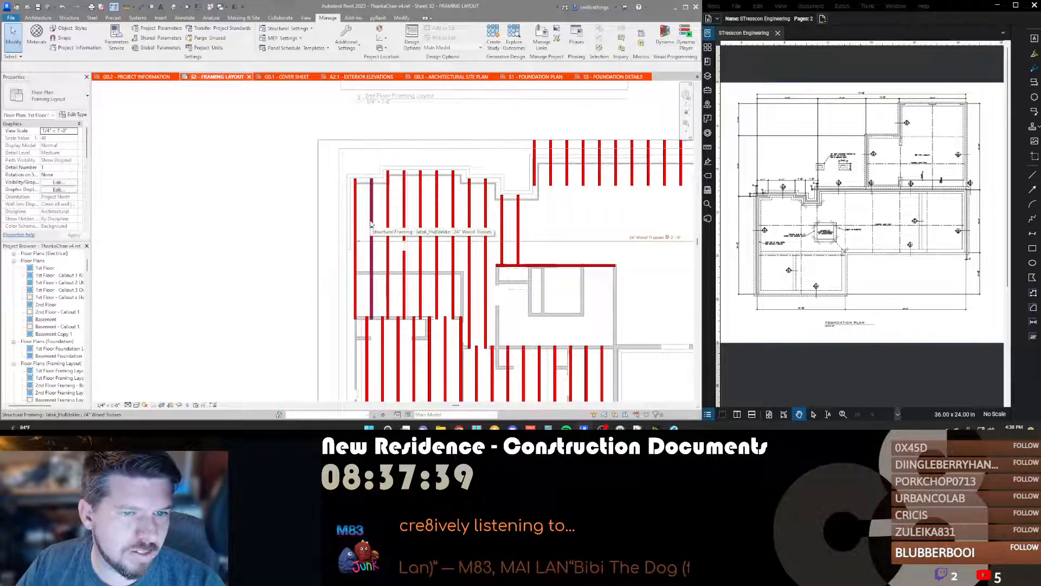
{"action": "key", "text": "Tab"}
{"action": "double_click", "coordinate": [371, 224]}
{"action": "left_click", "coordinate": [352, 216]}
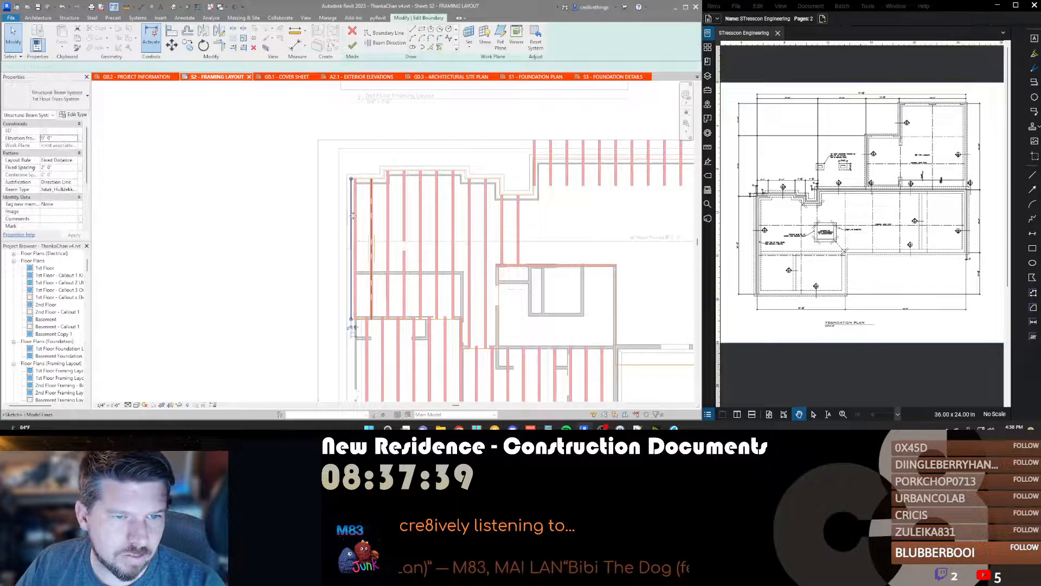
{"action": "left_click_drag", "start_coordinate": [351, 216], "coordinate": [358, 216]}
{"action": "scroll", "coordinate": [330, 223], "scroll_direction": "down", "scroll_amount": 2}
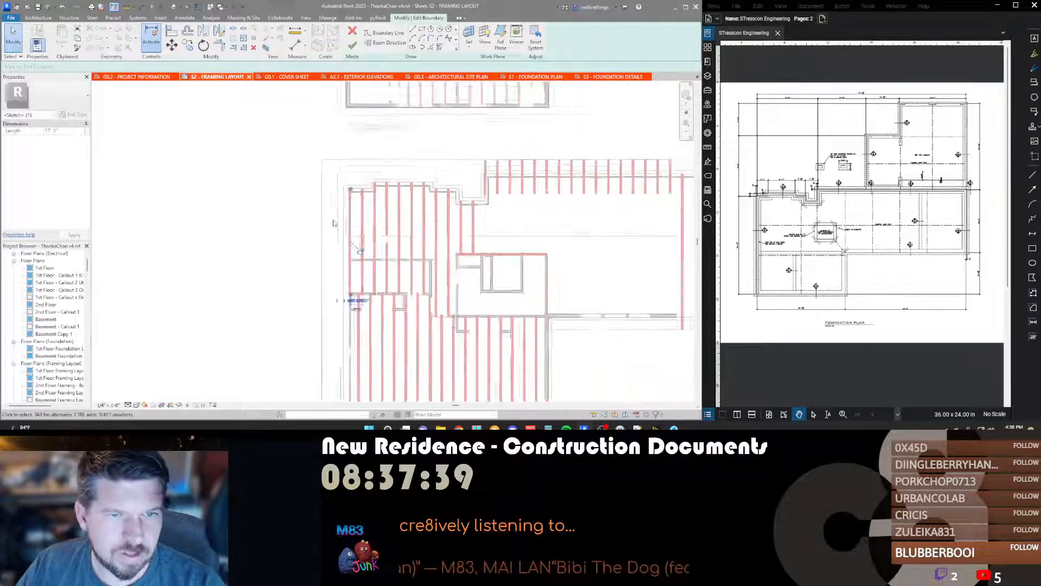
{"action": "middle_click_drag", "start_coordinate": [514, 236], "coordinate": [325, 199]}
{"action": "scroll", "coordinate": [321, 196], "scroll_direction": "up", "scroll_amount": 3}
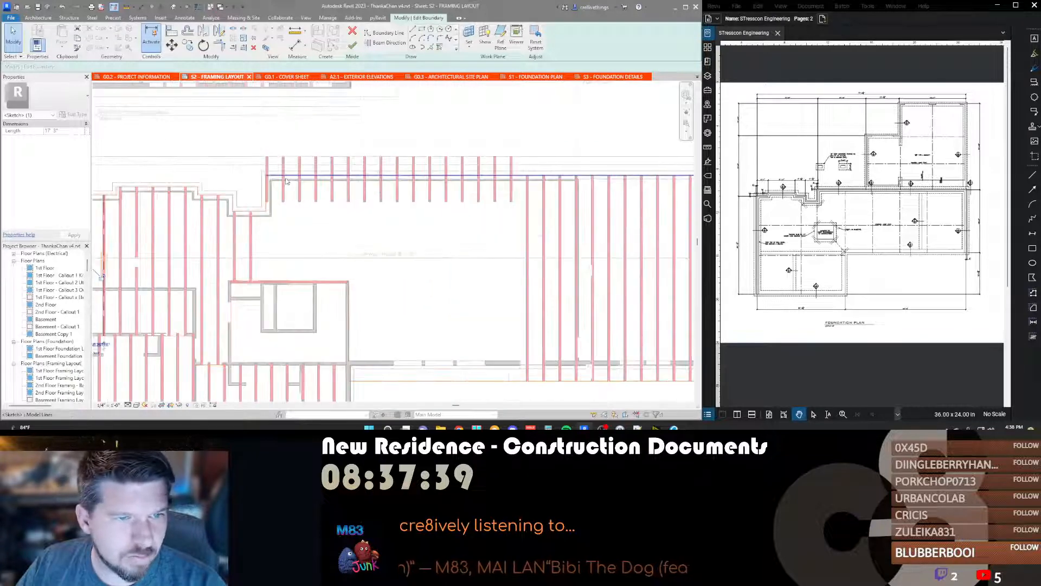
{"action": "middle_click_drag", "start_coordinate": [298, 219], "coordinate": [342, 223]}
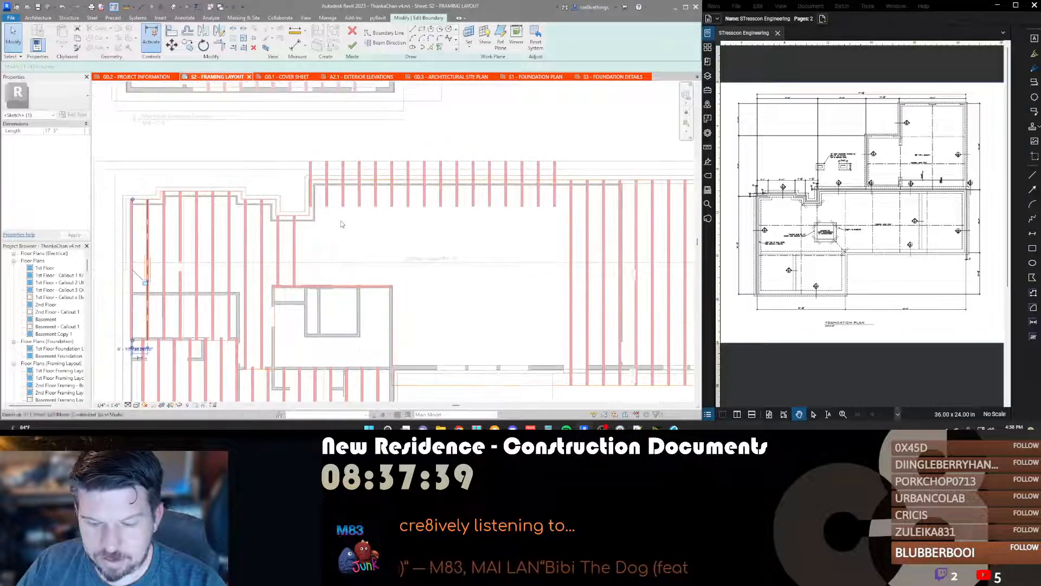
{"action": "key", "text": "ctrl+z"}
{"action": "key", "text": "ctrl+z"}
{"action": "key", "text": "Escape"}
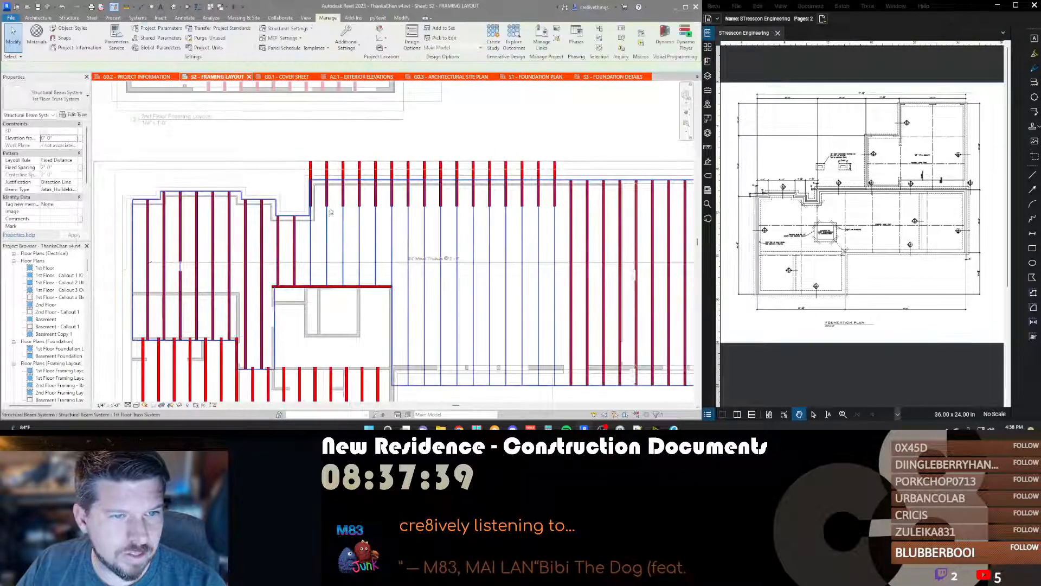
Step: Restore the short trusses projecting past the north exterior wall to their full spans within the truss system
{"action": "left_click", "coordinate": [326, 201]}
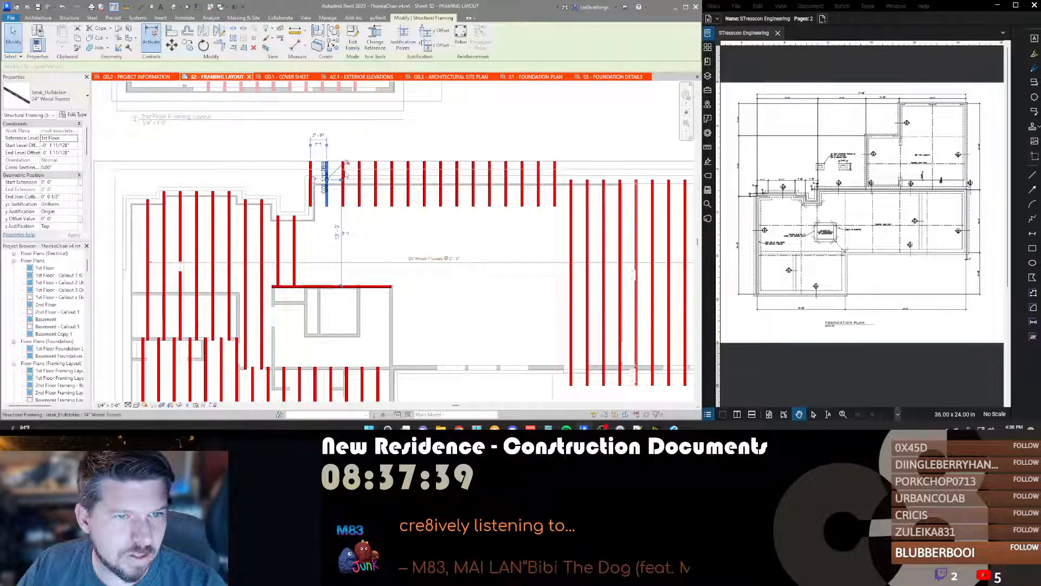
{"action": "left_click_drag", "start_coordinate": [326, 180], "coordinate": [326, 285]}
{"action": "left_click", "coordinate": [344, 170]}
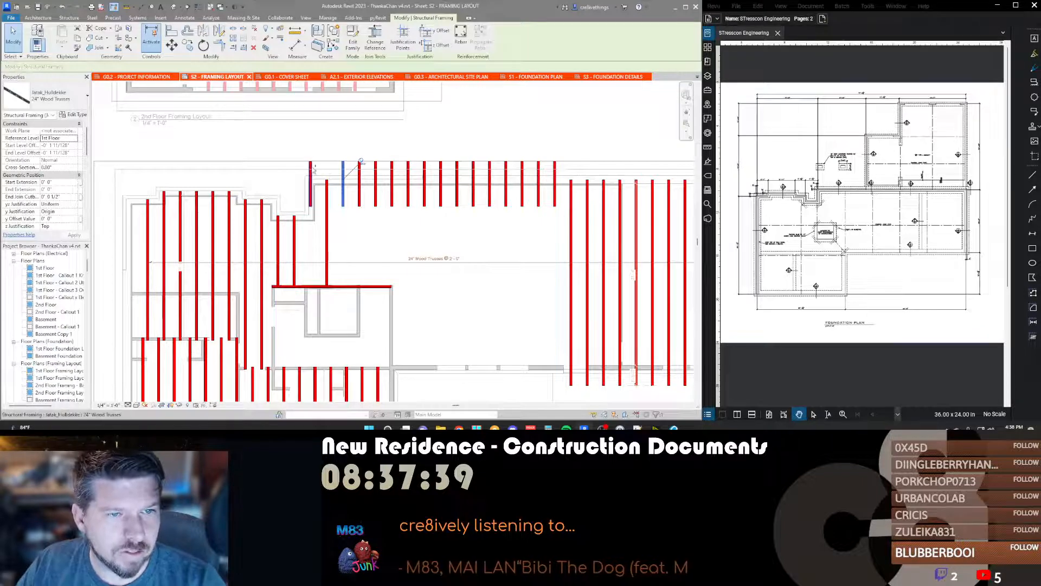
{"action": "left_click", "coordinate": [311, 168], "text": "ctrl"}
{"action": "left_click", "coordinate": [359, 185], "text": "ctrl"}
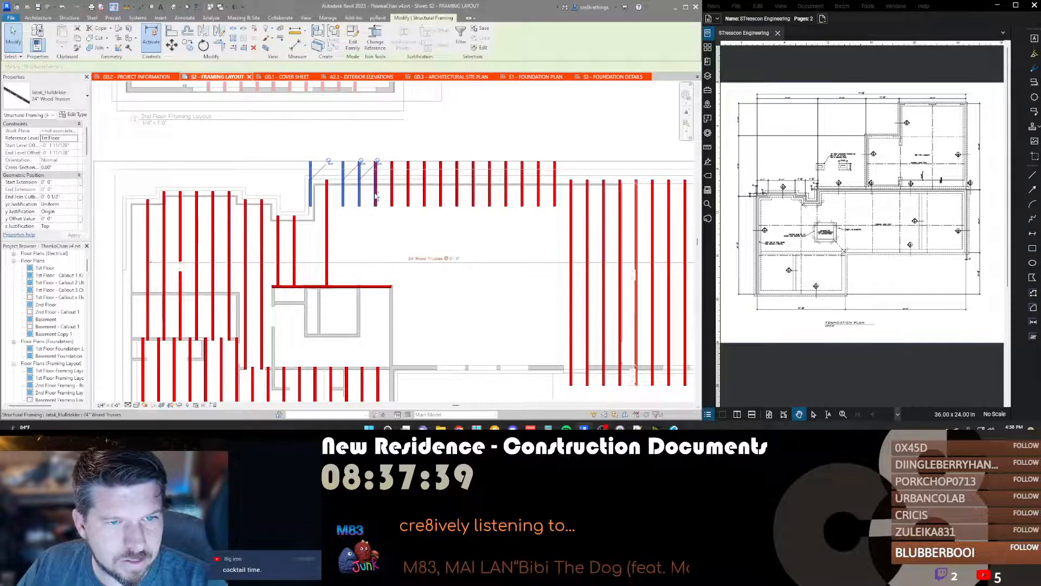
{"action": "left_click", "coordinate": [407, 196], "text": "ctrl"}
{"action": "left_click", "coordinate": [440, 197], "text": "ctrl"}
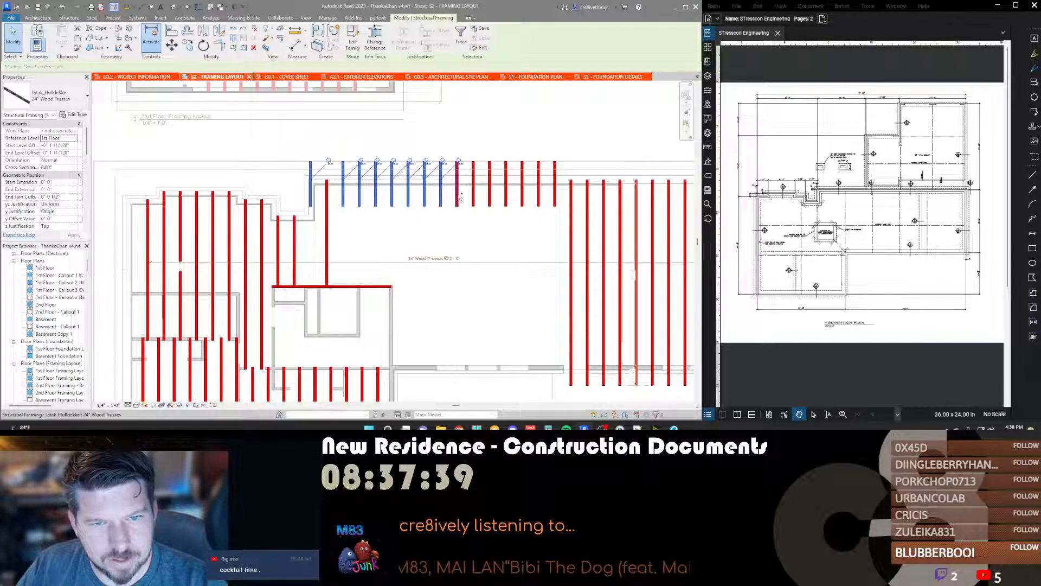
{"action": "left_click", "coordinate": [457, 197], "text": "ctrl"}
{"action": "left_click", "coordinate": [473, 197], "text": "ctrl"}
{"action": "left_click", "coordinate": [490, 197], "text": "ctrl"}
{"action": "left_click", "coordinate": [506, 197], "text": "ctrl"}
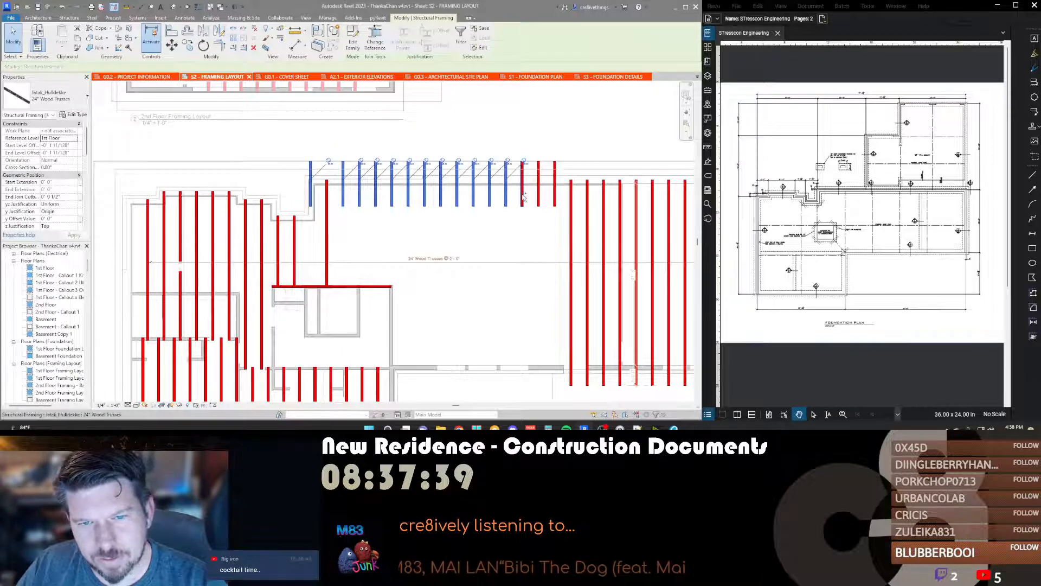
{"action": "left_click", "coordinate": [522, 197], "text": "ctrl"}
{"action": "left_click", "coordinate": [538, 197], "text": "ctrl"}
{"action": "left_click", "coordinate": [555, 196], "text": "ctrl"}
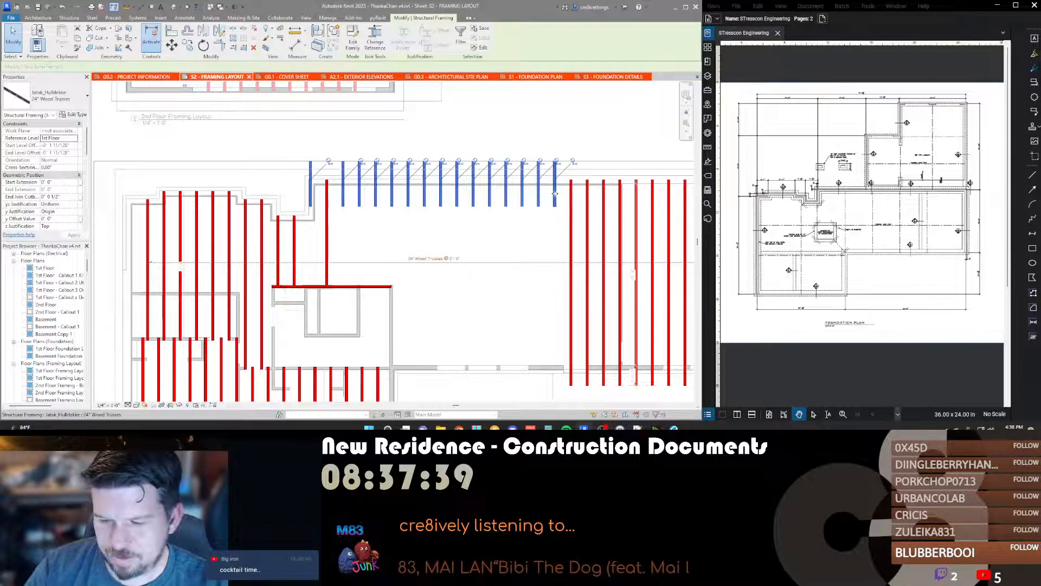
{"action": "key", "text": "Escape"}
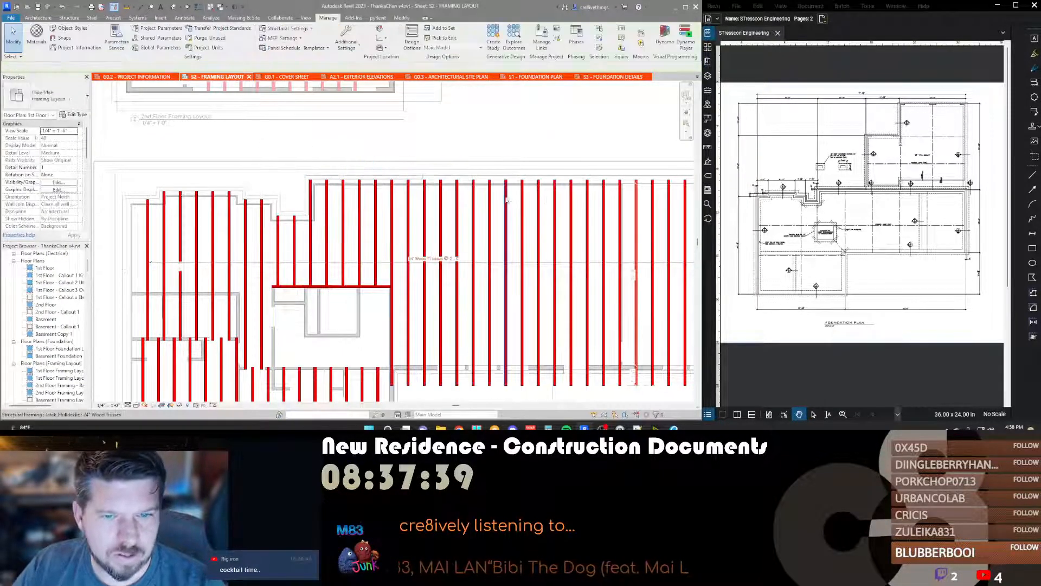
Step: Nudge the 24" Wood Trusses spacing tag and its span line upward by seven small increments, and deactivate the viewport
{"action": "scroll", "coordinate": [401, 120], "scroll_direction": "down", "scroll_amount": 2}
{"action": "scroll", "coordinate": [356, 298], "scroll_direction": "up", "scroll_amount": 4}
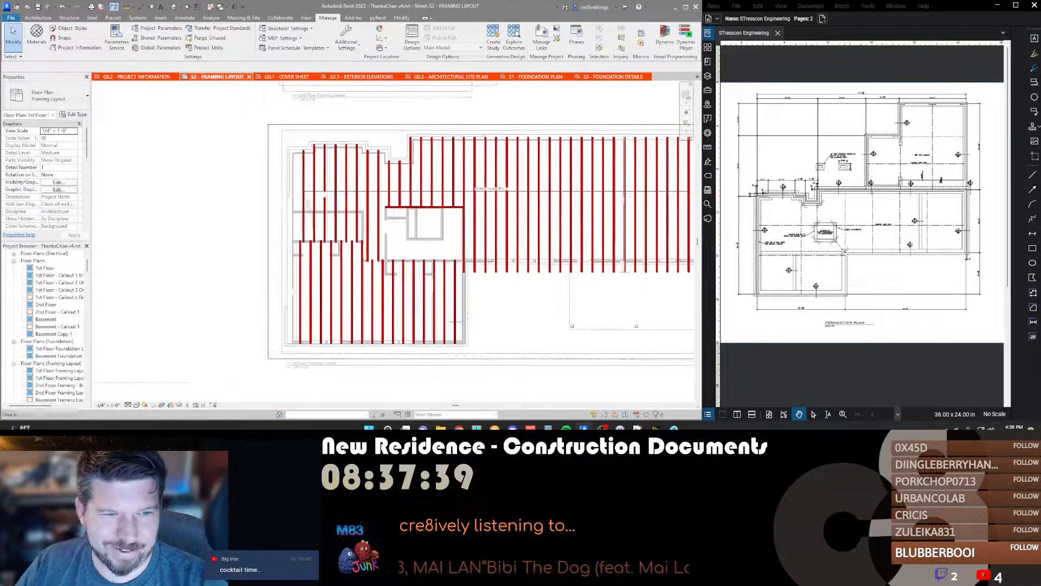
{"action": "scroll", "coordinate": [401, 317], "scroll_direction": "down", "scroll_amount": 3}
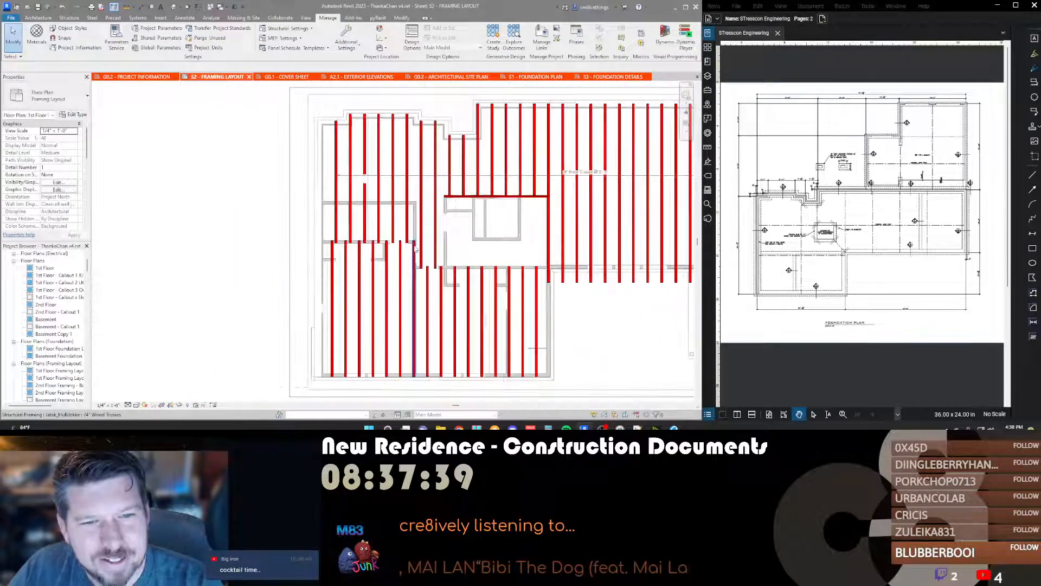
{"action": "left_click", "coordinate": [586, 172]}
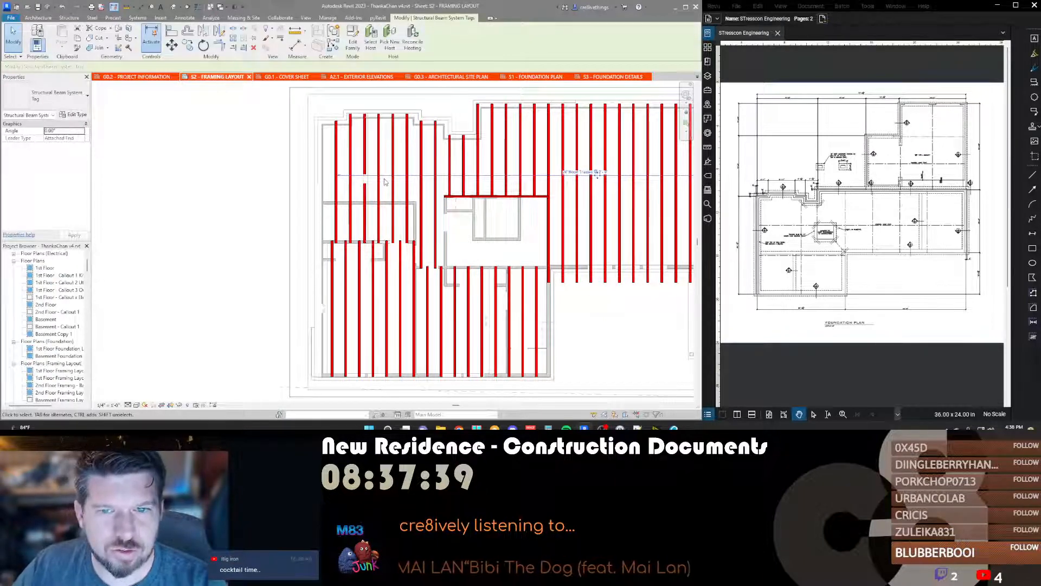
{"action": "key", "text": "Up"}
{"action": "key", "text": "Up"}
{"action": "key", "text": "Up"}
{"action": "key", "text": "Up"}
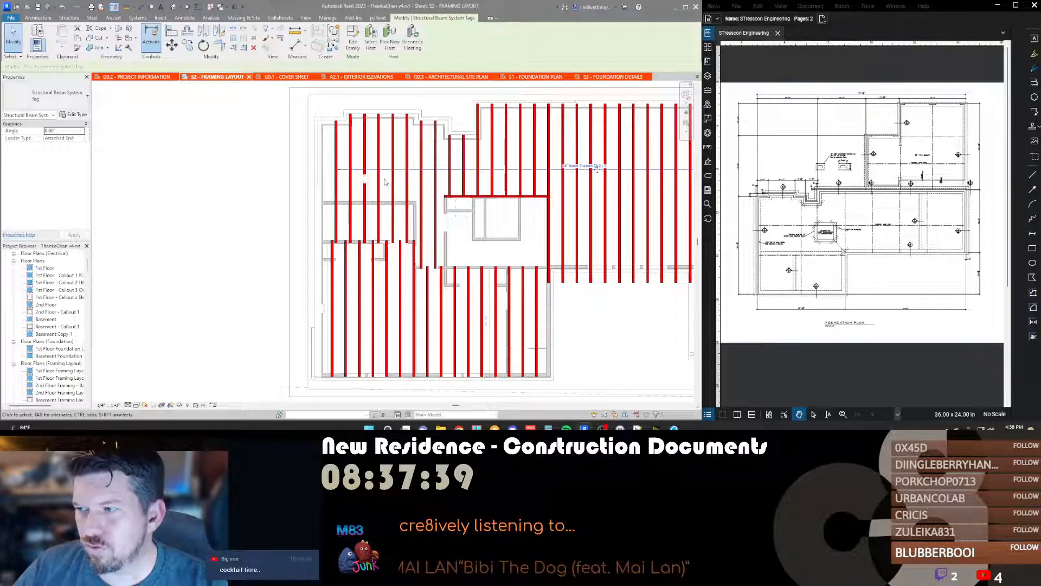
{"action": "key", "text": "Up"}
{"action": "key", "text": "Up"}
{"action": "key", "text": "Up"}
{"action": "key", "text": "Escape"}
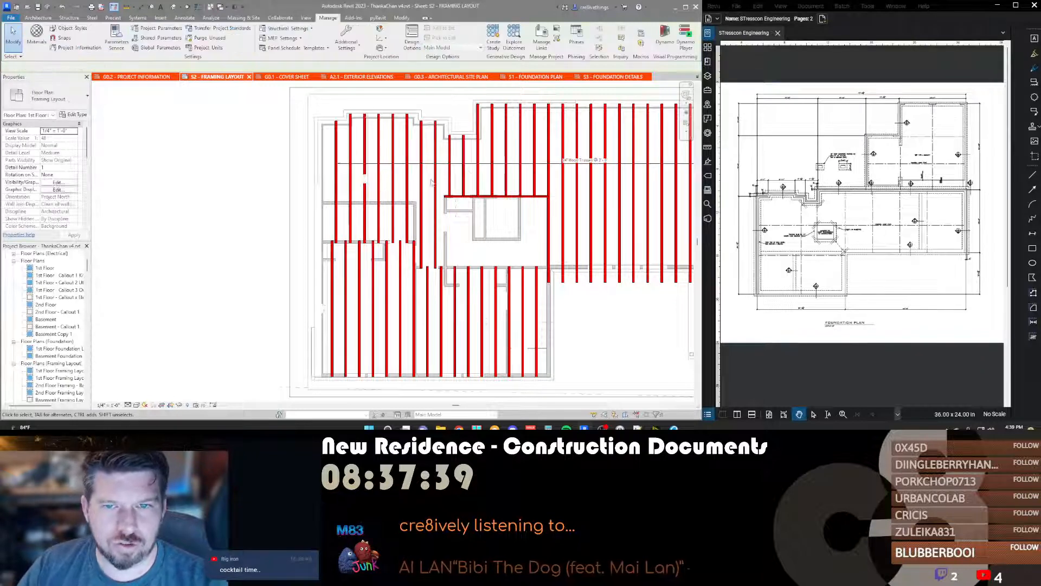
{"action": "key", "text": "d"}
{"action": "key", "text": "v"}
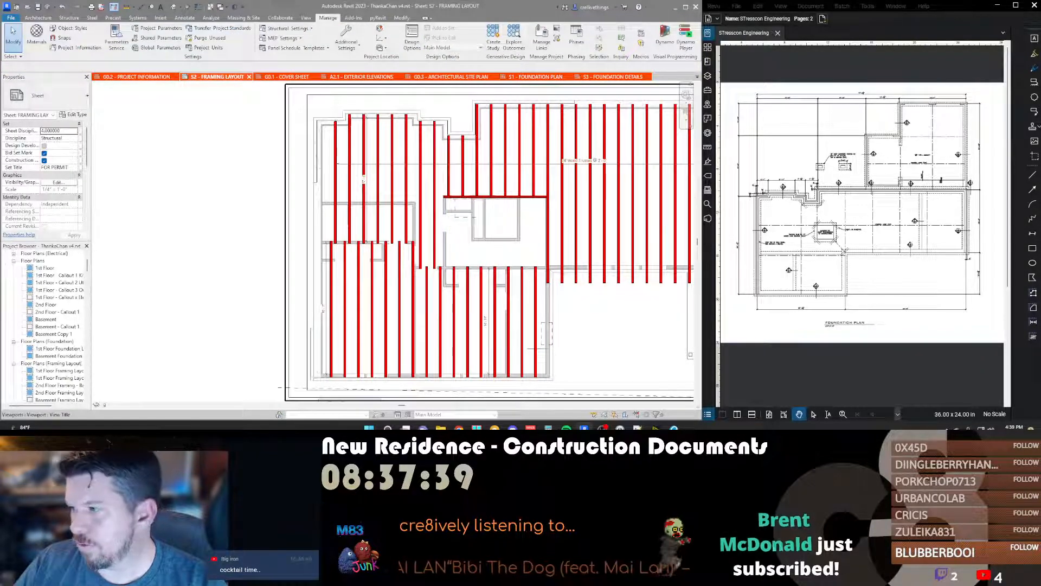
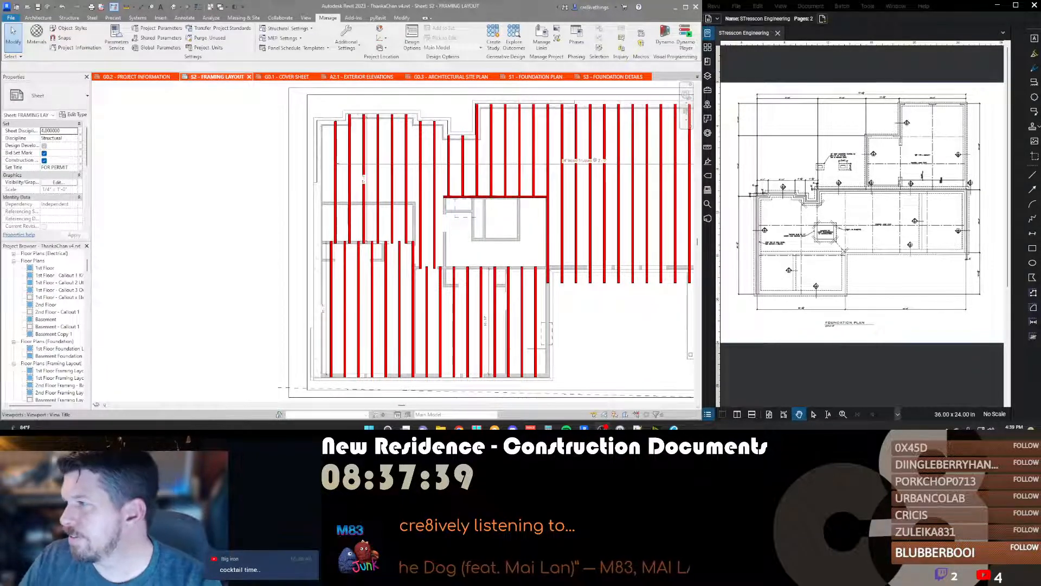
Step: Activate the framing viewport, shift the vertical dimension string near the south wall left into the gap between two trusses, and deactivate the viewport
{"action": "scroll", "coordinate": [353, 190], "scroll_direction": "up", "scroll_amount": 1}
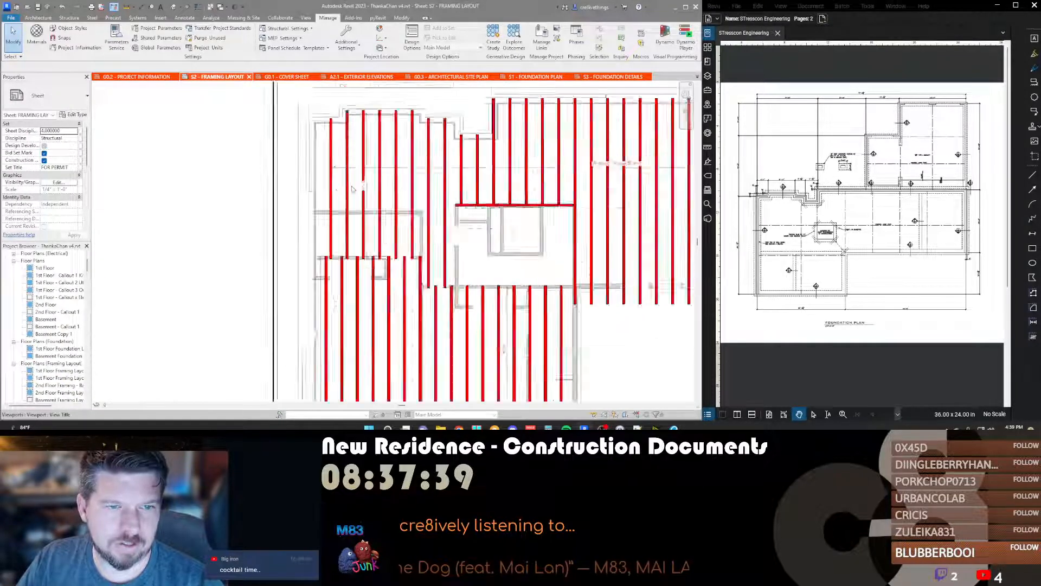
{"action": "scroll", "coordinate": [353, 190], "scroll_direction": "down", "scroll_amount": 3}
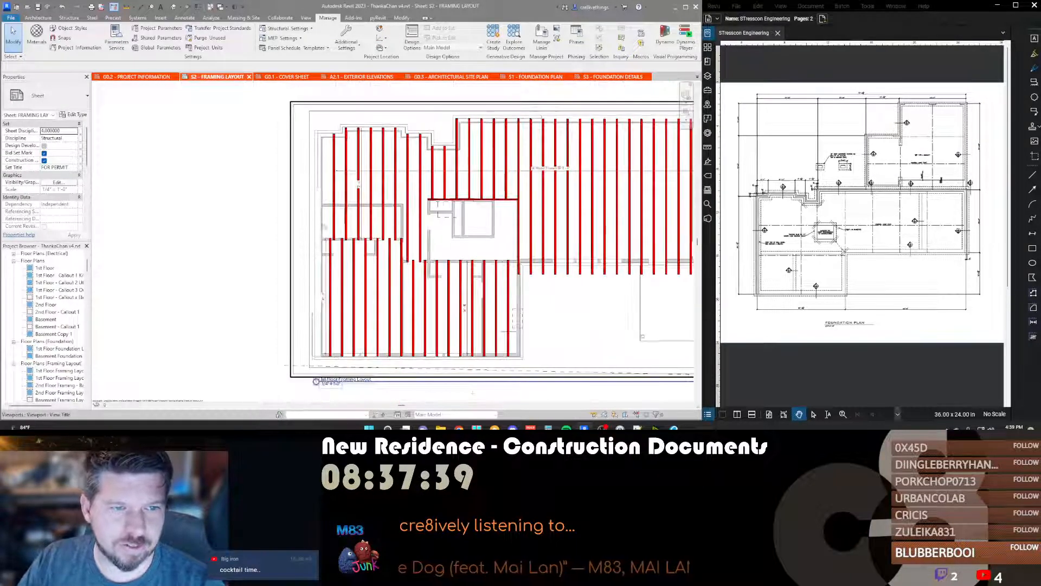
{"action": "scroll", "coordinate": [322, 209], "scroll_direction": "down", "scroll_amount": 2}
{"action": "scroll", "coordinate": [582, 233], "scroll_direction": "up", "scroll_amount": 4}
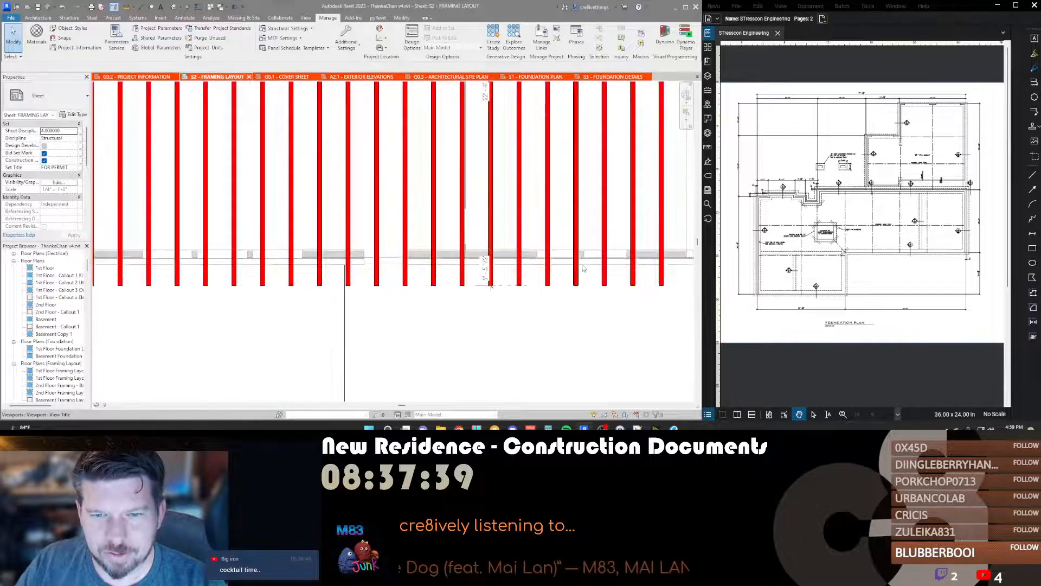
{"action": "scroll", "coordinate": [490, 236], "scroll_direction": "down", "scroll_amount": 2}
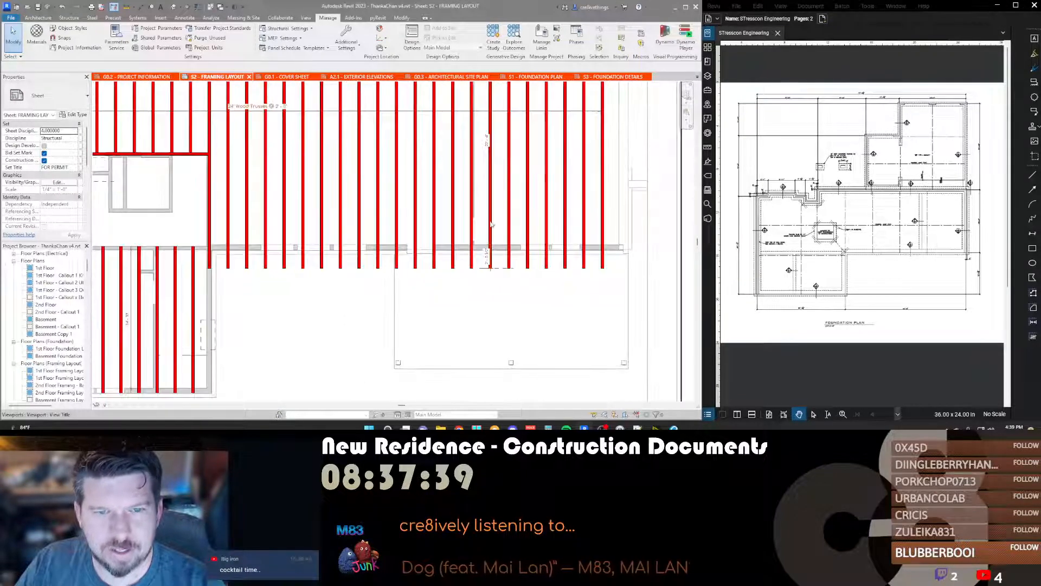
{"action": "left_click", "coordinate": [489, 182]}
{"action": "double_click", "coordinate": [489, 182]}
{"action": "left_click", "coordinate": [478, 173]}
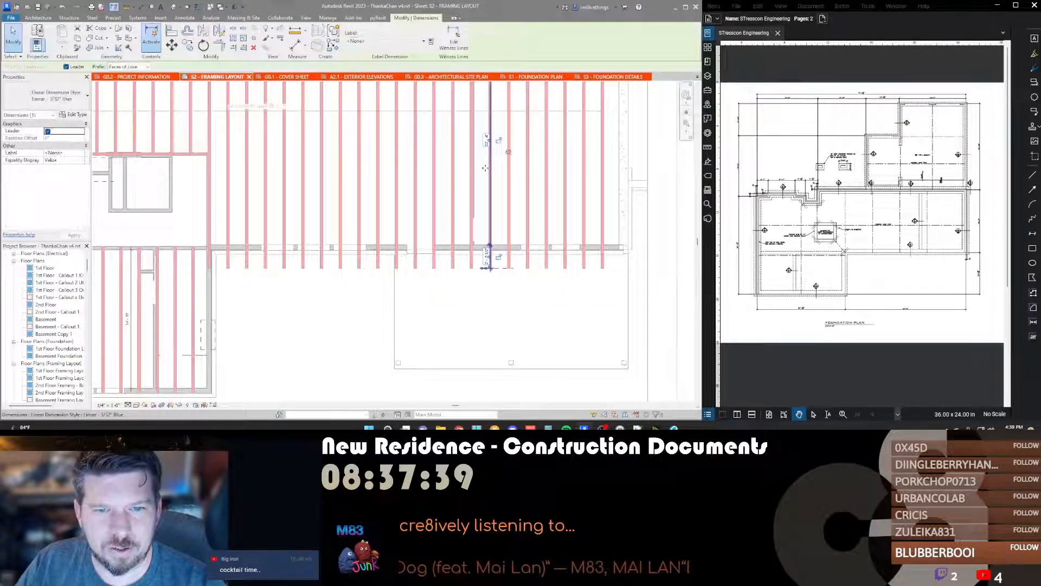
{"action": "left_click_drag", "start_coordinate": [479, 172], "coordinate": [486, 173]}
{"action": "left_click", "coordinate": [480, 287]}
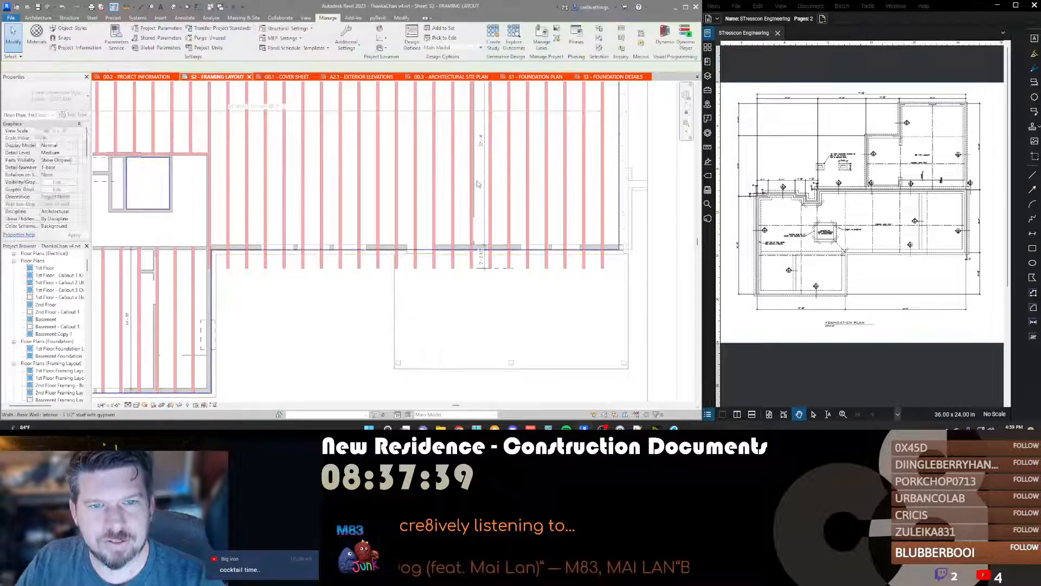
{"action": "scroll", "coordinate": [481, 255], "scroll_direction": "up", "scroll_amount": 2}
{"action": "left_click", "coordinate": [487, 206]}
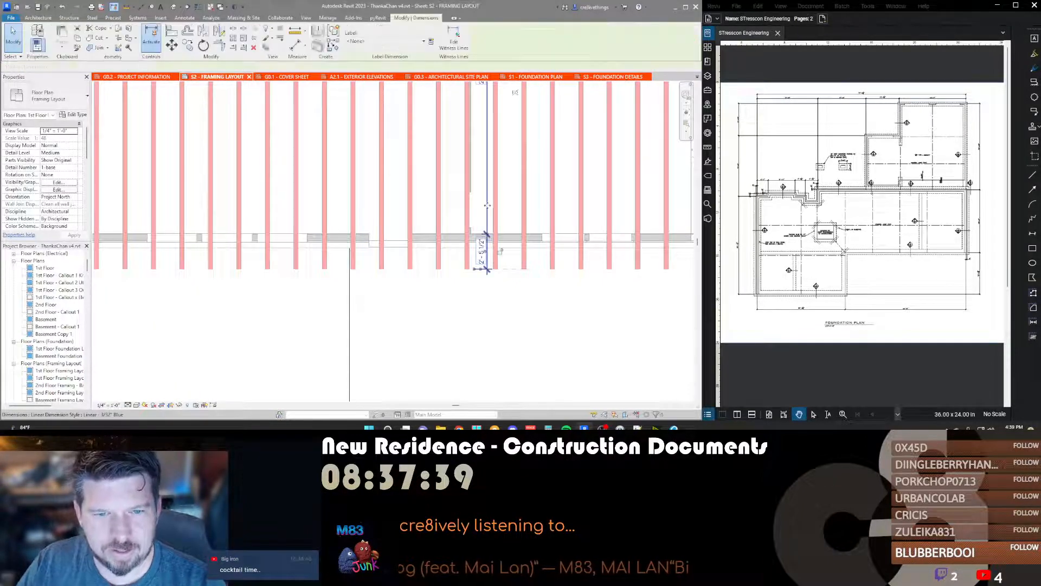
{"action": "key", "text": "Left"}
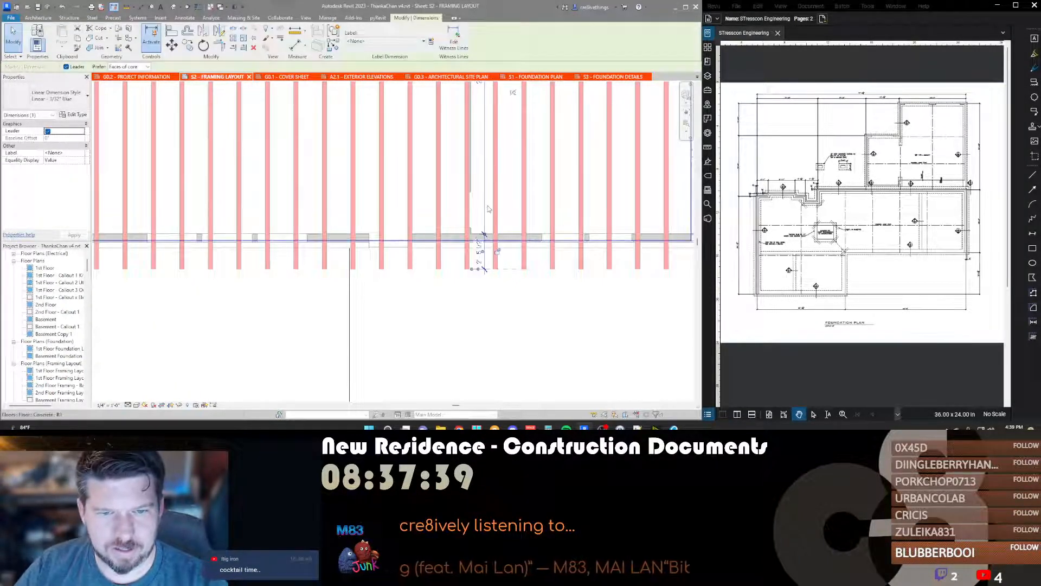
{"action": "key", "text": "Escape"}
{"action": "scroll", "coordinate": [487, 210], "scroll_direction": "down", "scroll_amount": 3}
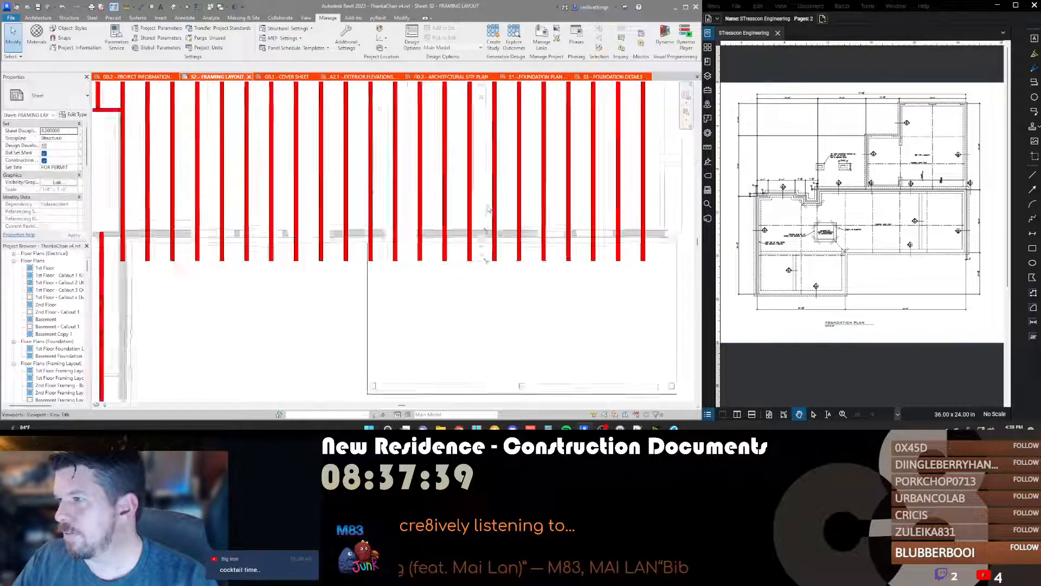
{"action": "scroll", "coordinate": [515, 209], "scroll_direction": "up", "scroll_amount": 3}
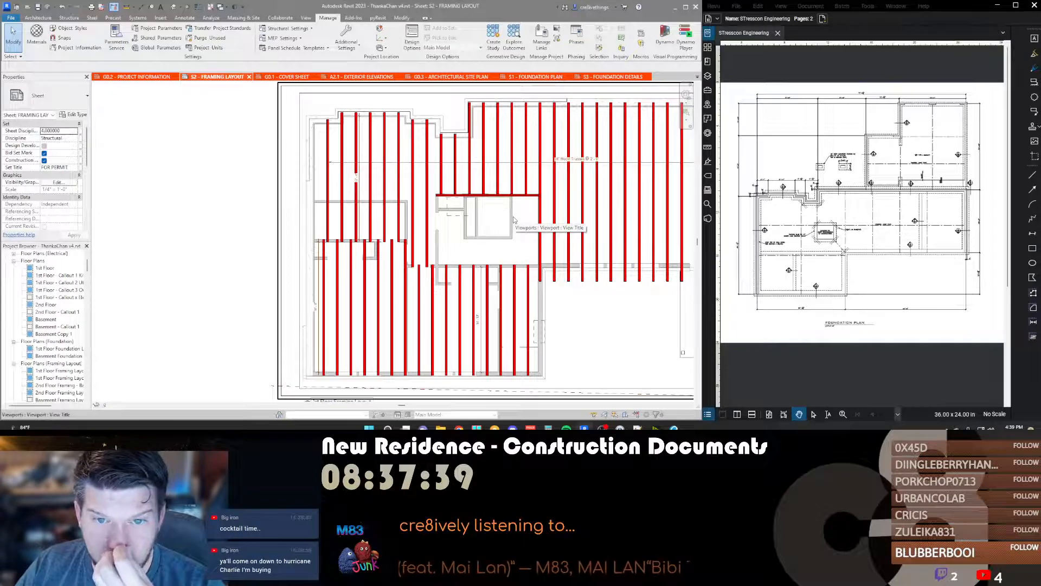
{"action": "scroll", "coordinate": [514, 219], "scroll_direction": "up", "scroll_amount": 3}
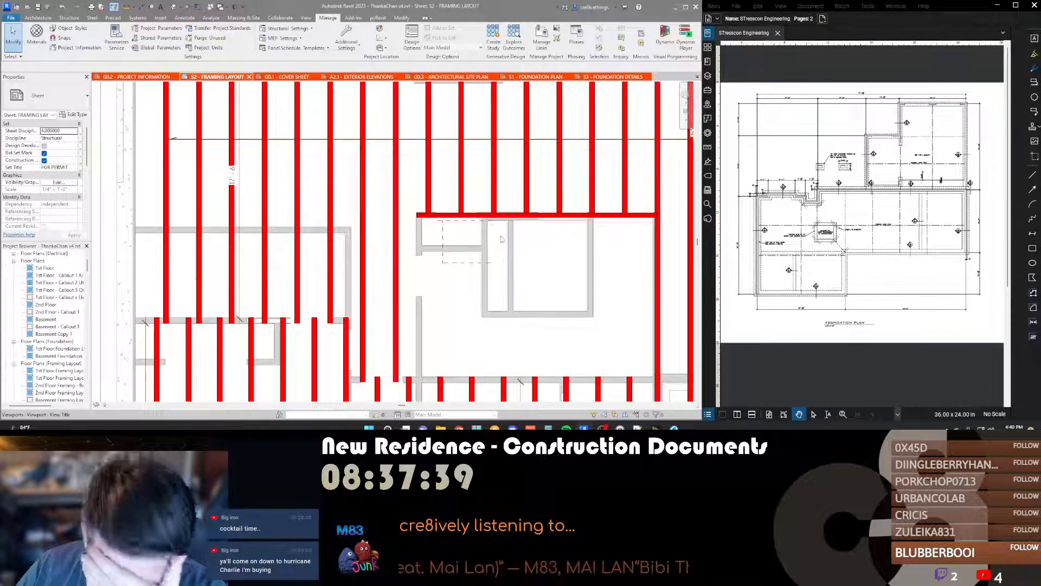
{"action": "scroll", "coordinate": [485, 216], "scroll_direction": "down", "scroll_amount": 4}
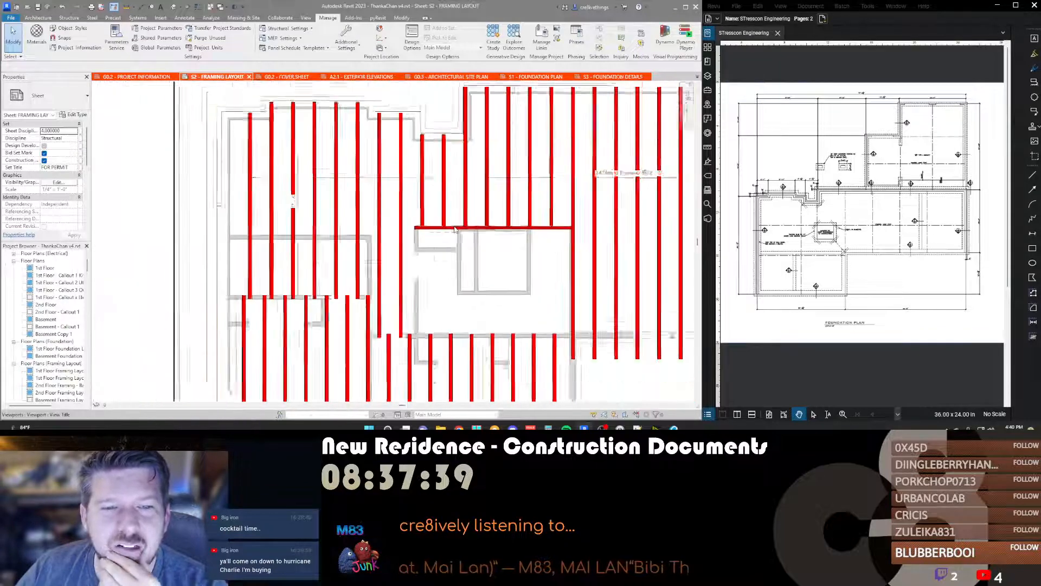
Step: Activate the 1st floor framing layout viewport on the sheet for editing
{"action": "scroll", "coordinate": [454, 237], "scroll_direction": "up", "scroll_amount": 1}
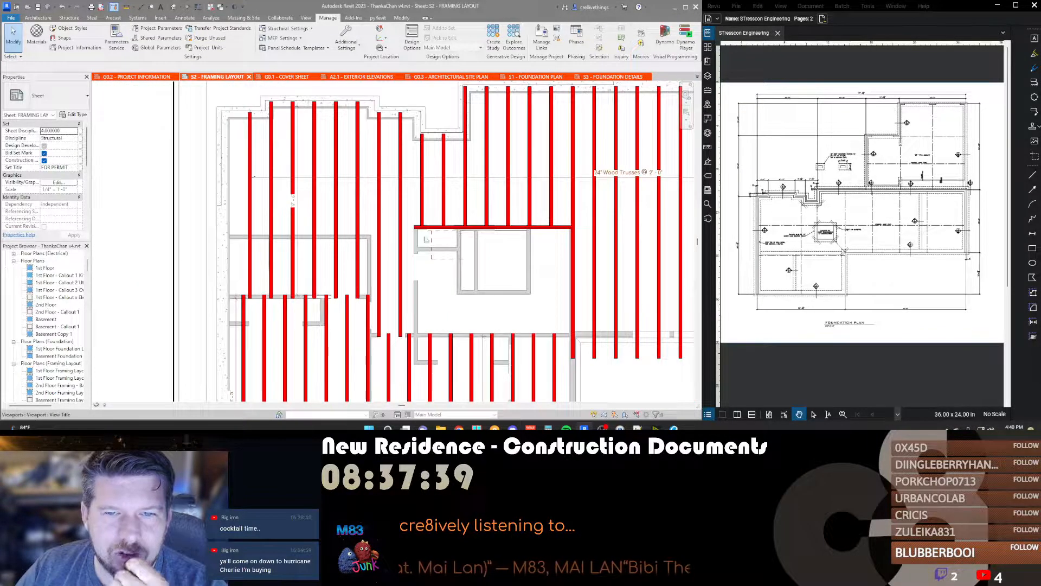
{"action": "double_click", "coordinate": [439, 231]}
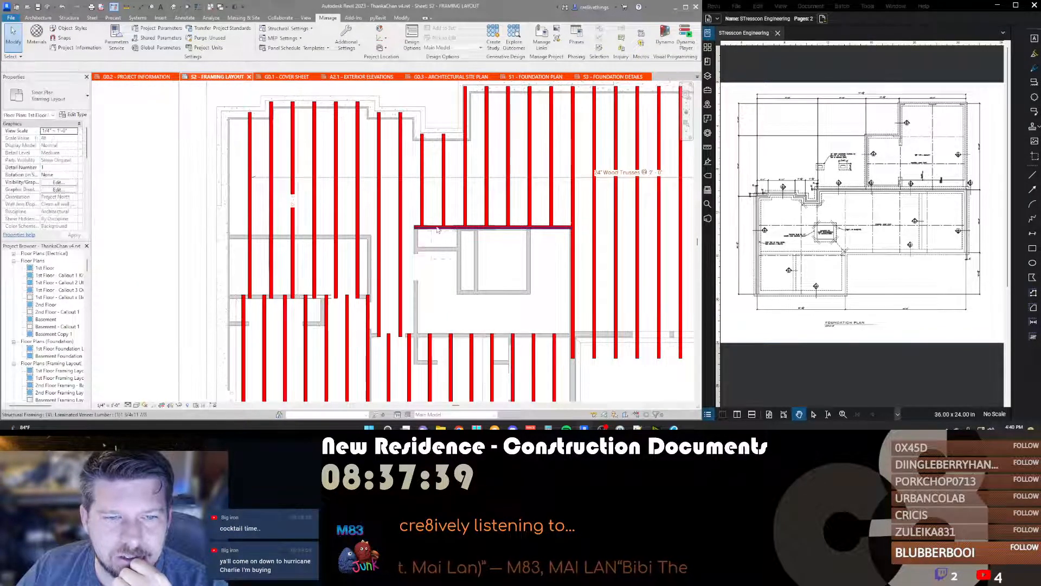
Step: Try to delete the LVL beam running along the north side of the stair opening
{"action": "left_click", "coordinate": [438, 227]}
{"action": "key", "text": "Delete"}
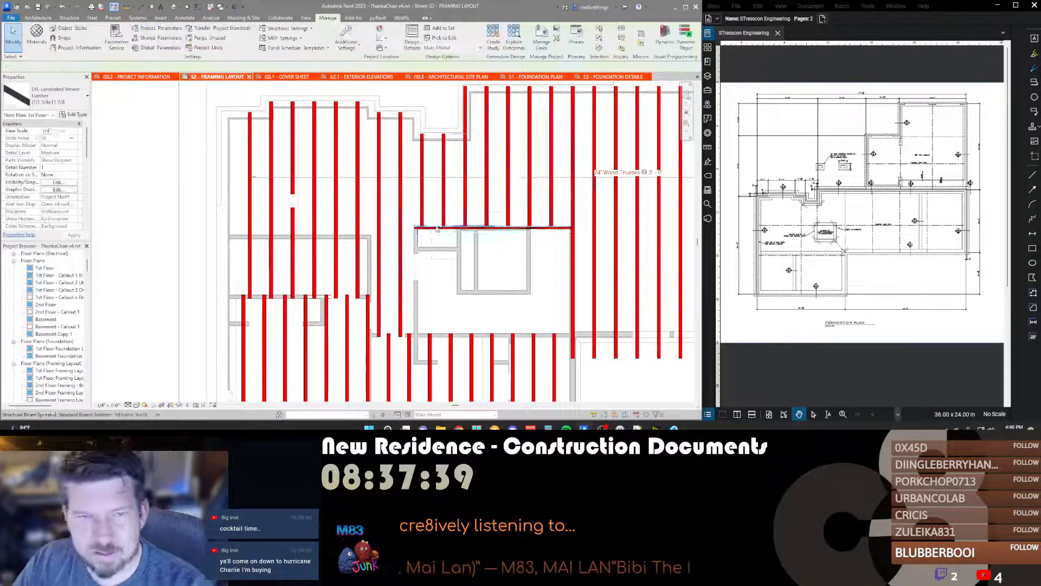
{"action": "left_click", "coordinate": [509, 227]}
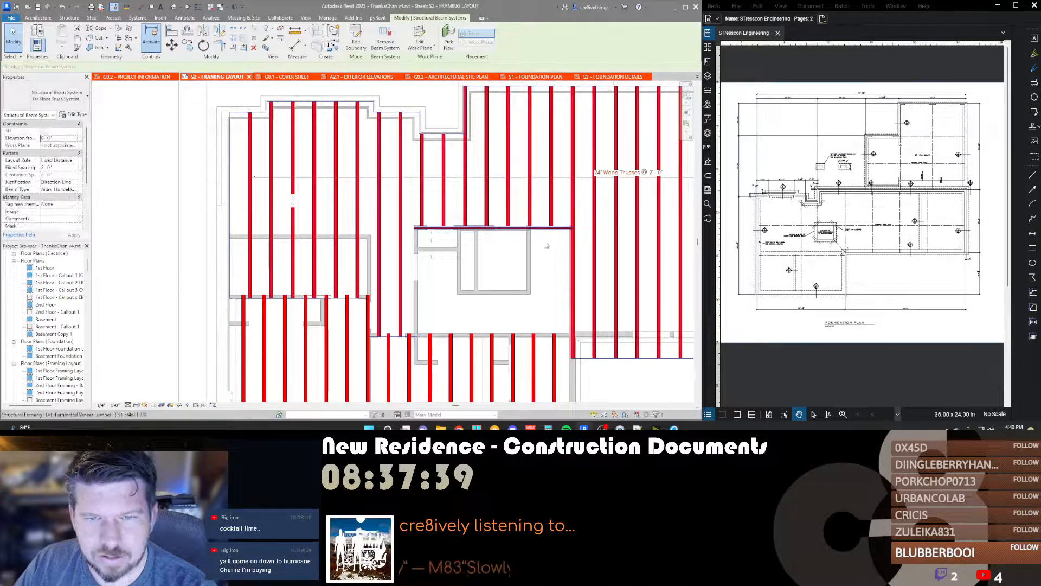
{"action": "key", "text": "Escape"}
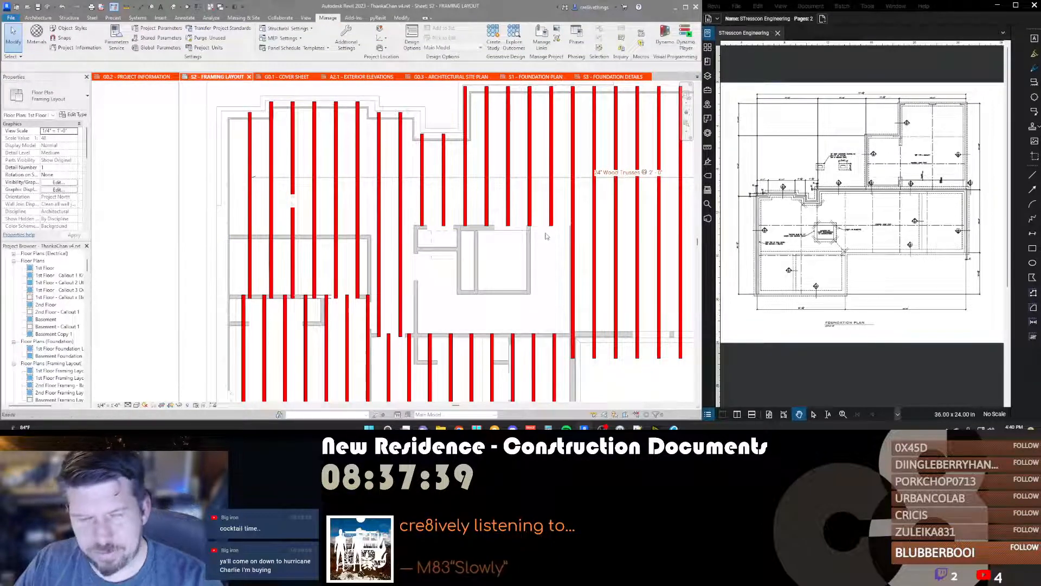
Step: Reveal the view's hidden elements around the LVL beam north of the stairwell to expose the stair flights and walls
{"action": "scroll", "coordinate": [538, 234], "scroll_direction": "up", "scroll_amount": 3}
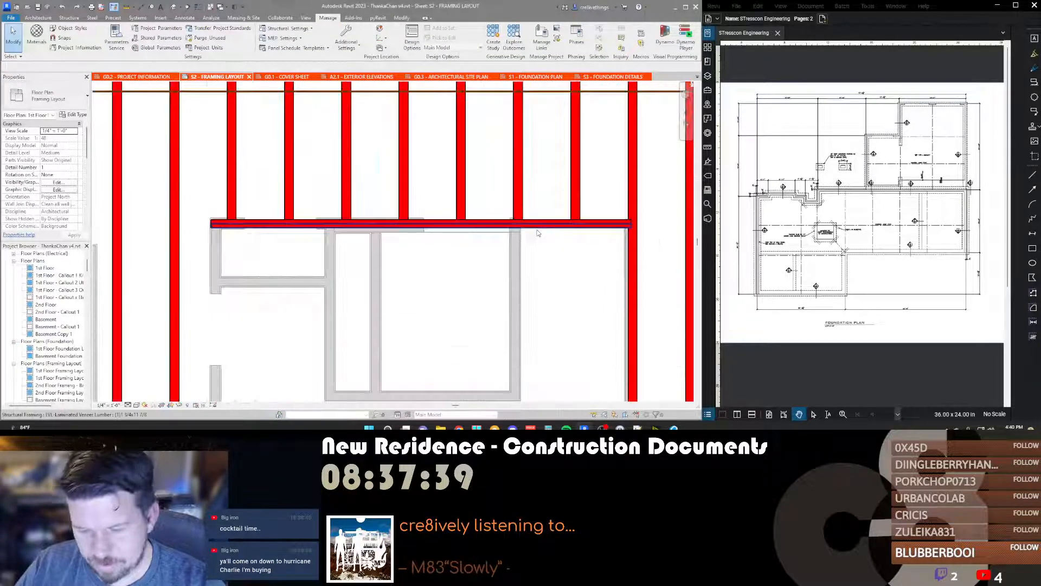
{"action": "scroll", "coordinate": [538, 234], "scroll_direction": "up", "scroll_amount": 1}
{"action": "key", "text": "e"}
{"action": "key", "text": "t"}
{"action": "key", "text": "Escape"}
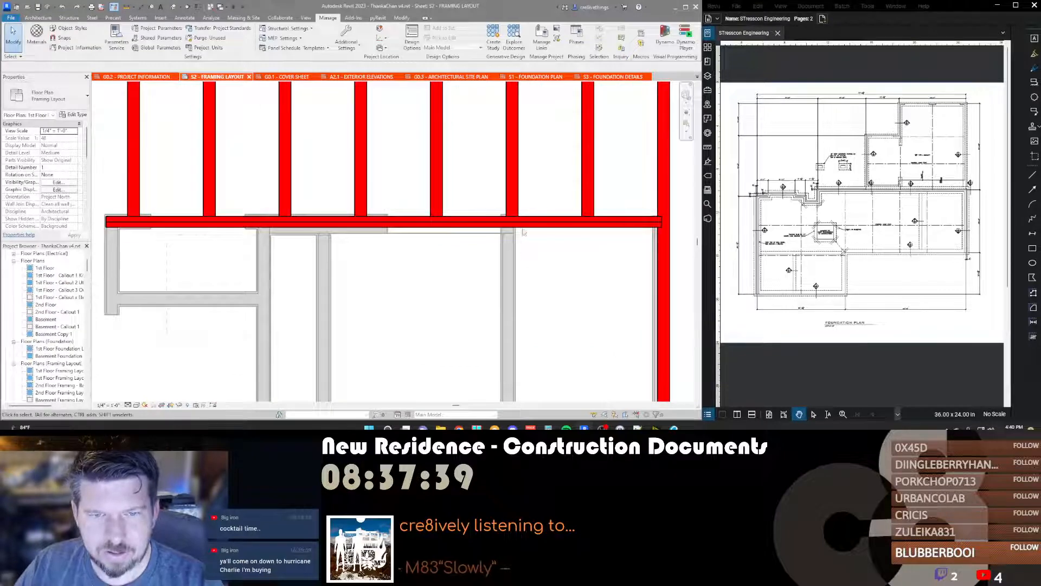
{"action": "left_click", "coordinate": [531, 223]}
{"action": "scroll", "coordinate": [531, 225], "scroll_direction": "down", "scroll_amount": 1}
{"action": "key", "text": "r"}
{"action": "key", "text": "h"}
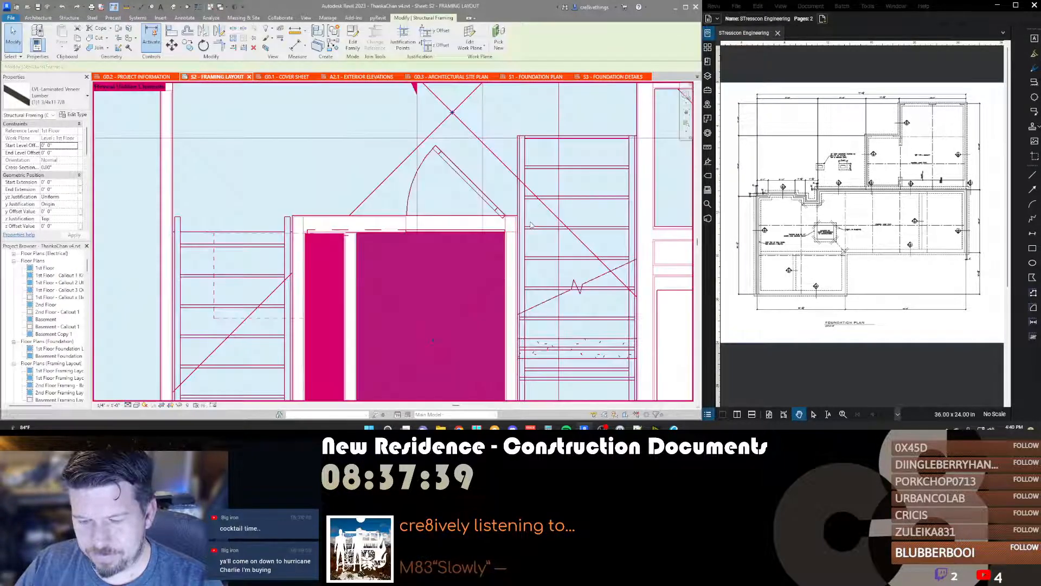
Step: Trim the LVL beam back to the stairwell wall, keeping only the part over the east stair flight, and restore the normal view display
{"action": "key", "text": "a"}
{"action": "key", "text": "l"}
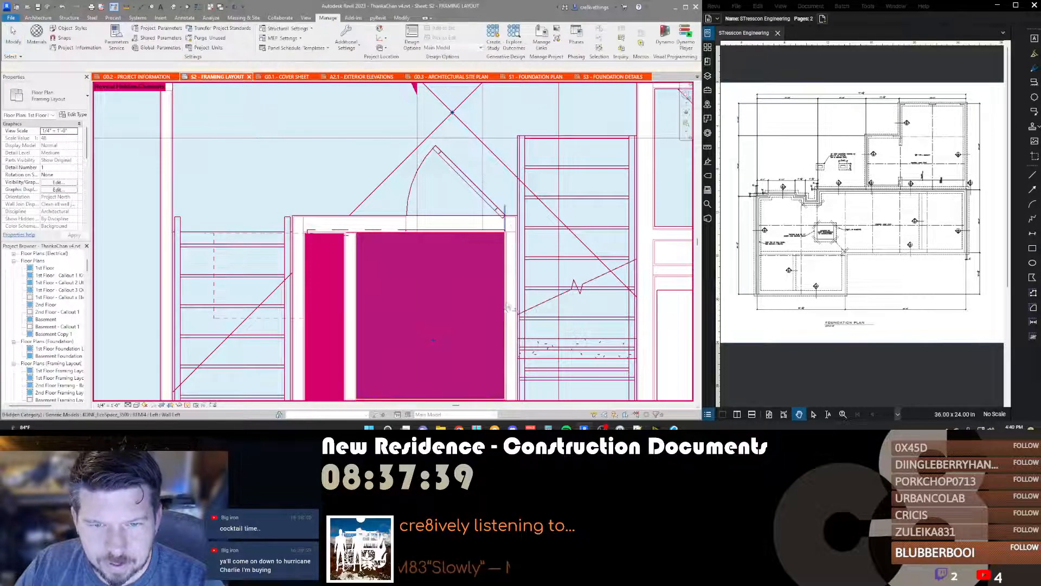
{"action": "left_click", "coordinate": [522, 263]}
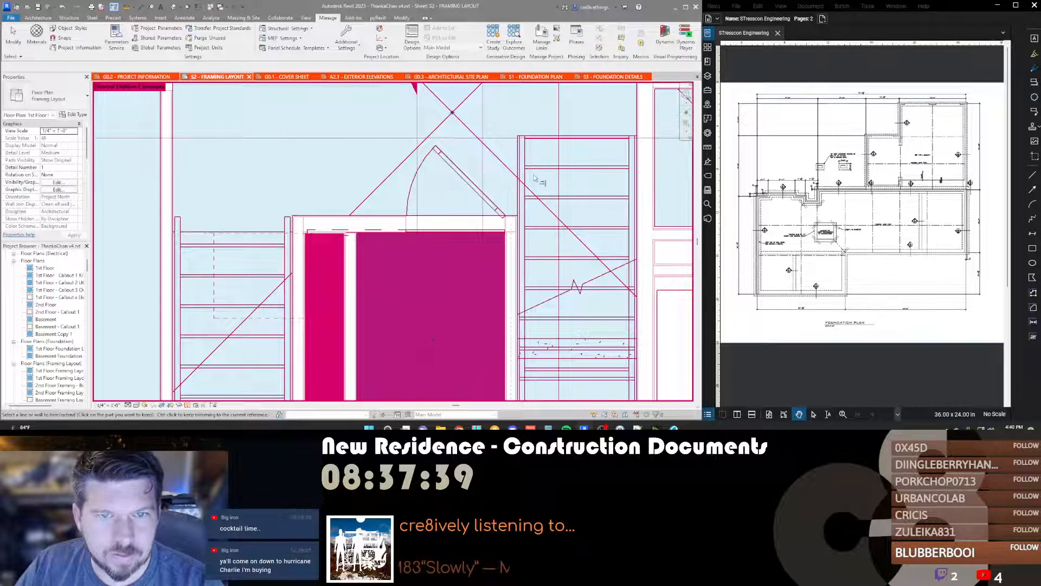
{"action": "middle_click_drag", "start_coordinate": [540, 176], "coordinate": [502, 268]}
{"action": "scroll", "coordinate": [507, 306], "scroll_direction": "down", "scroll_amount": 2}
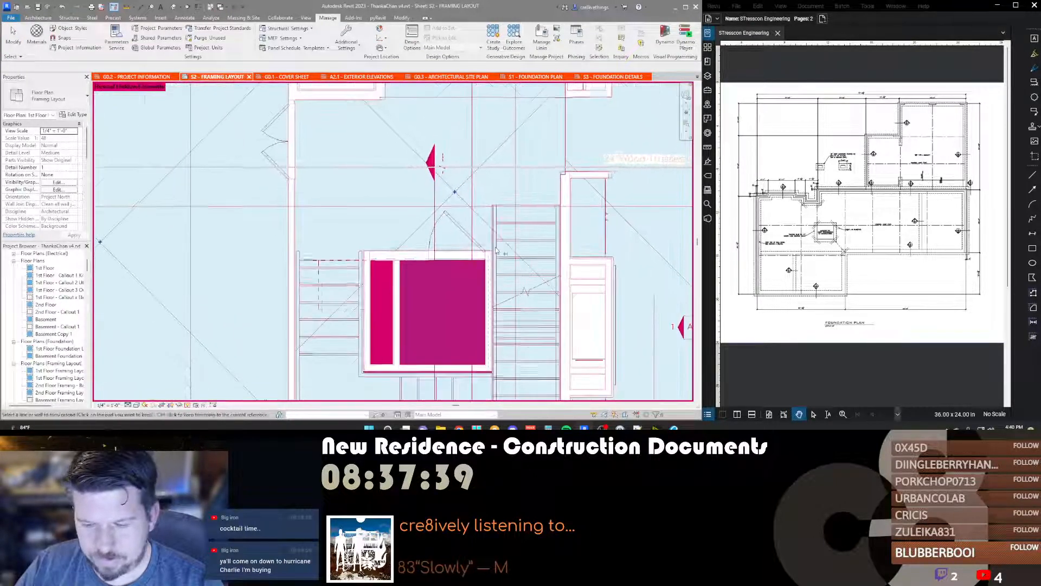
{"action": "scroll", "coordinate": [497, 251], "scroll_direction": "up", "scroll_amount": 2}
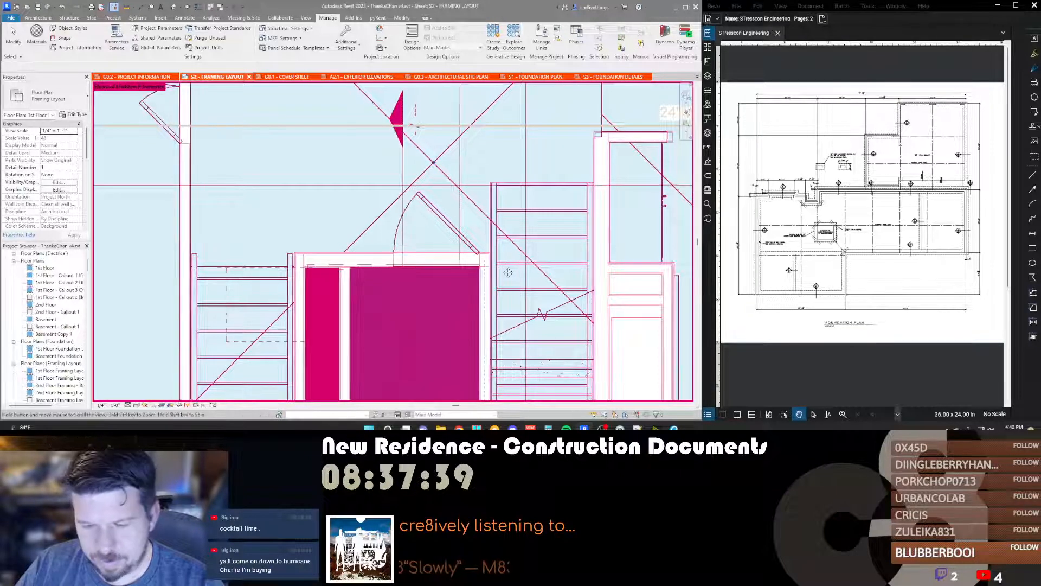
{"action": "key", "text": "Escape"}
{"action": "key", "text": "w"}
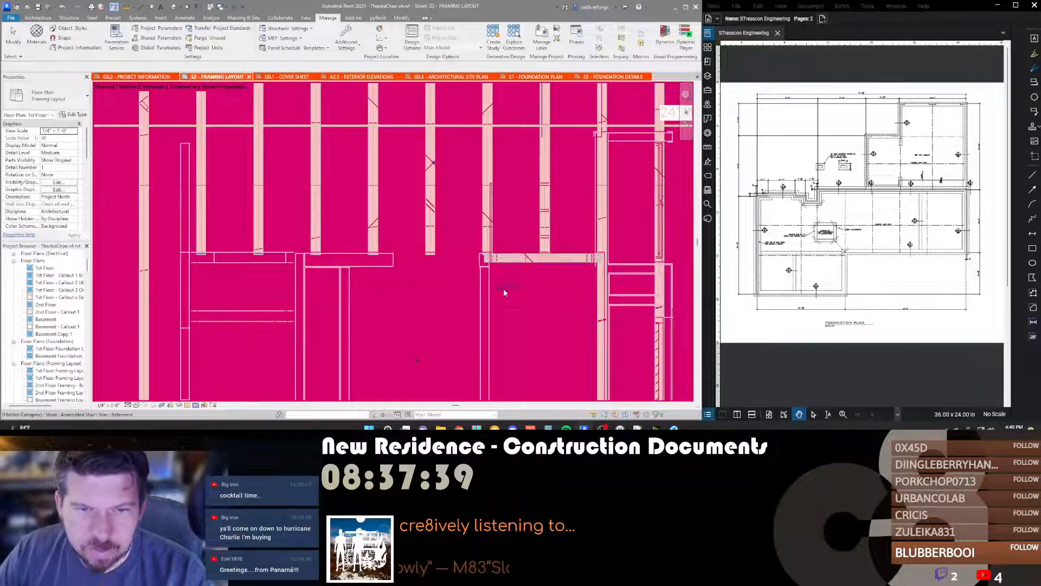
{"action": "scroll", "coordinate": [504, 282], "scroll_direction": "down", "scroll_amount": 2}
{"action": "key", "text": "r"}
{"action": "key", "text": "h"}
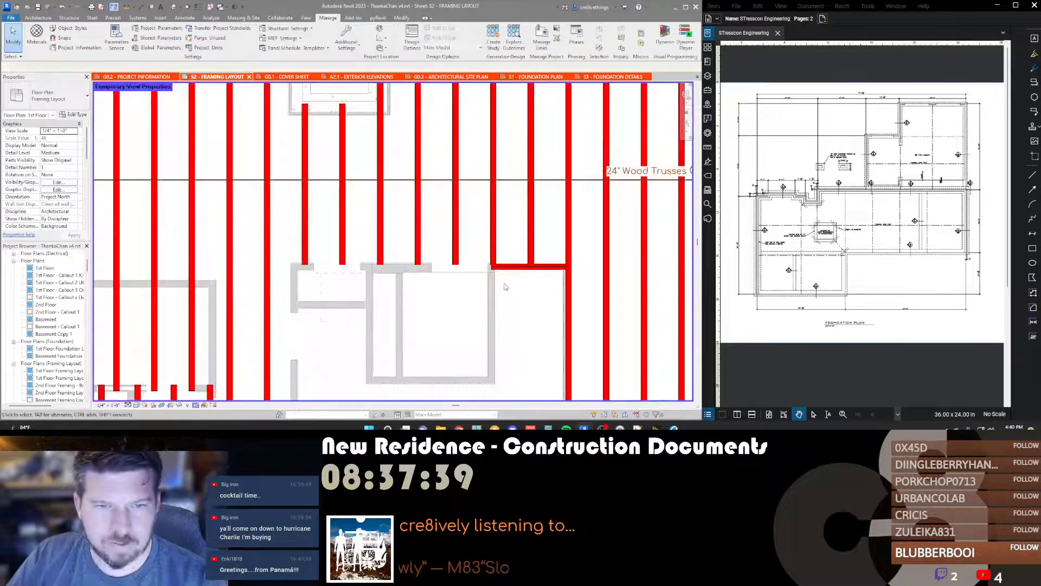
{"action": "key", "text": "v"}
{"action": "key", "text": "g"}
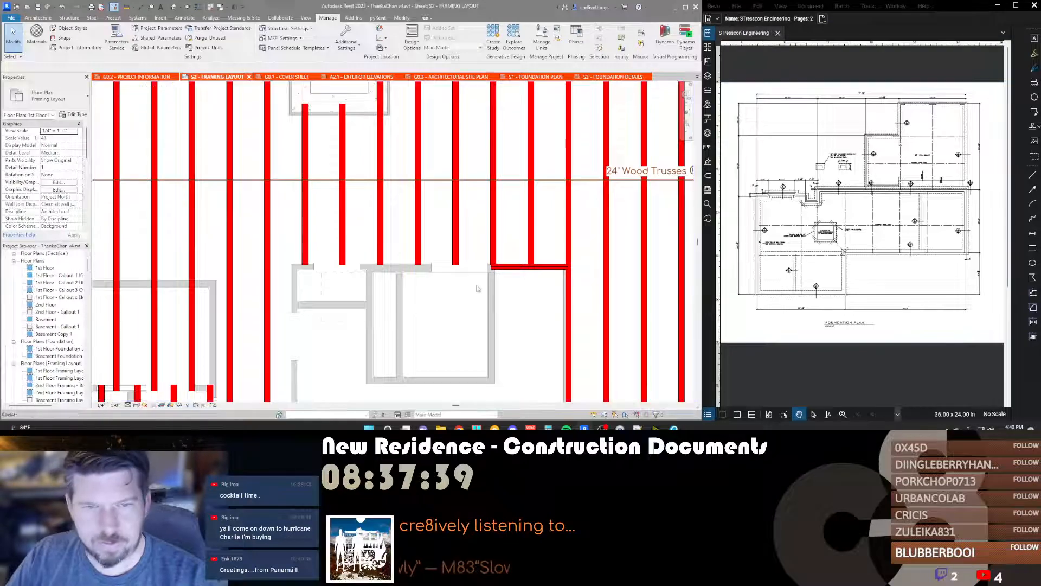
Step: Reactivate the viewport and move the southwest vertical truss dimension from the west wall east, in line with the dimension string above it
{"action": "scroll", "coordinate": [477, 289], "scroll_direction": "down", "scroll_amount": 4}
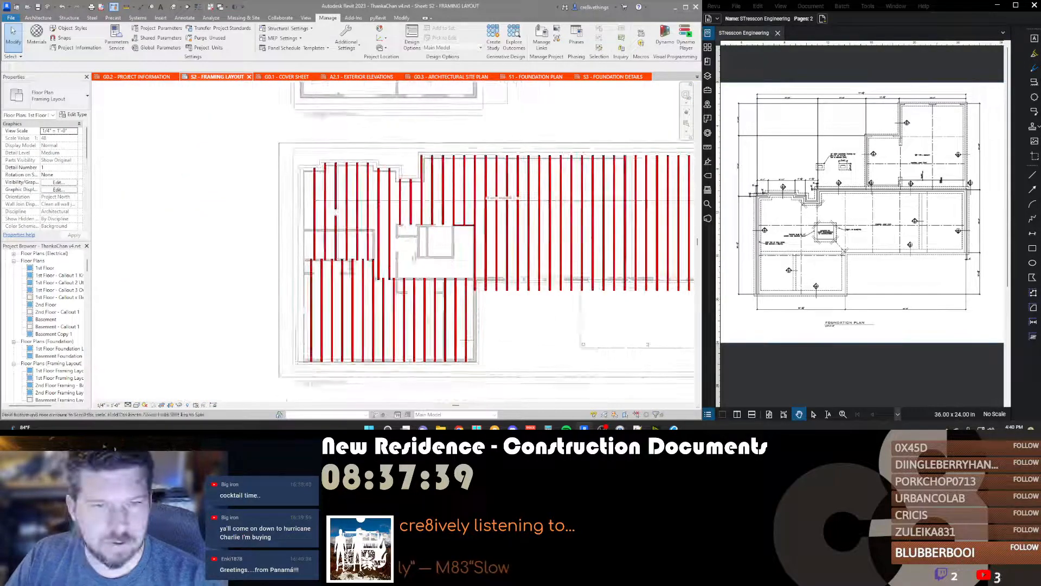
{"action": "scroll", "coordinate": [359, 313], "scroll_direction": "up", "scroll_amount": 5}
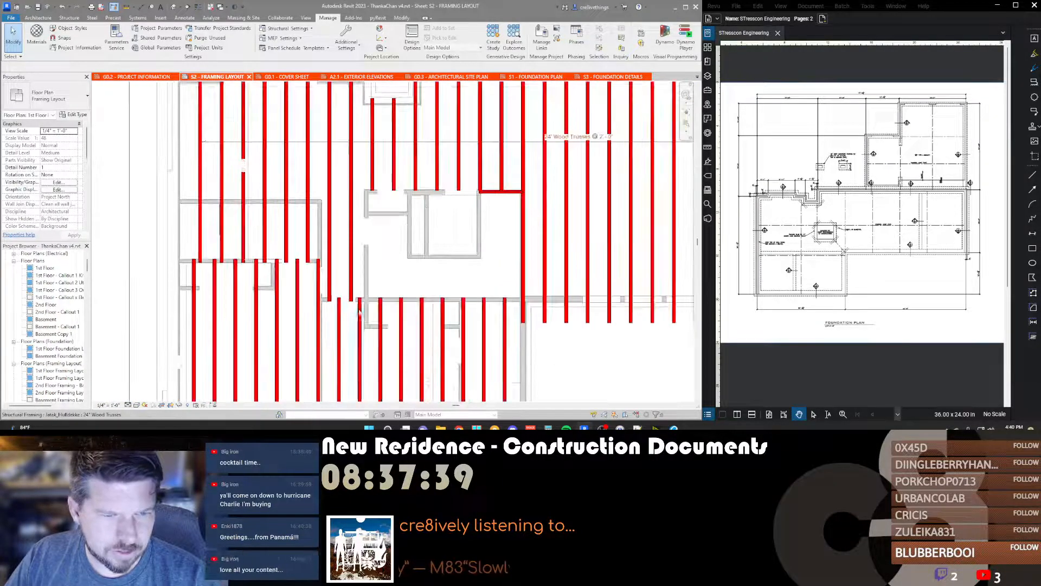
{"action": "scroll", "coordinate": [359, 313], "scroll_direction": "down", "scroll_amount": 3}
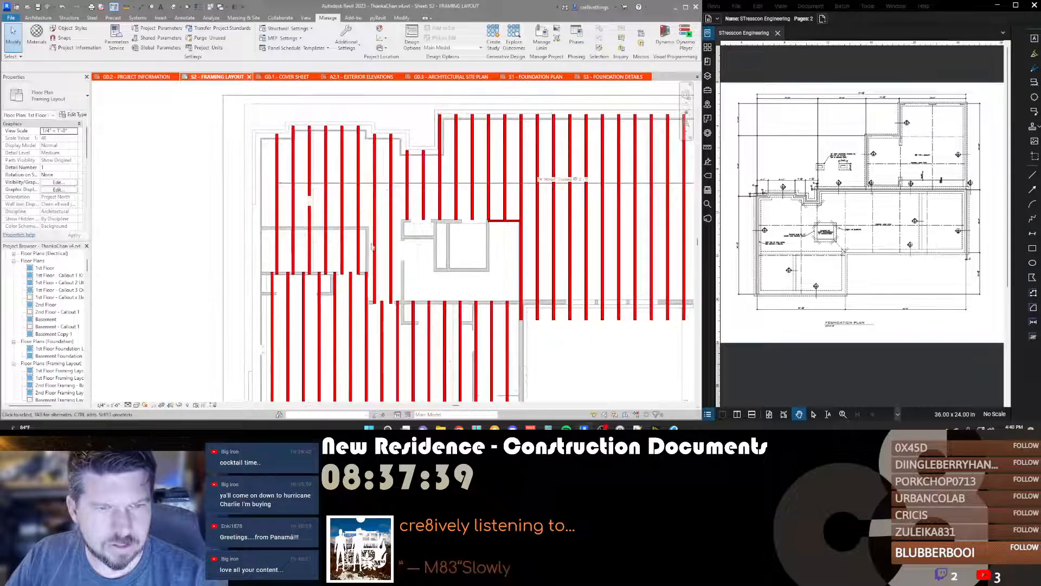
{"action": "scroll", "coordinate": [372, 246], "scroll_direction": "down", "scroll_amount": 3}
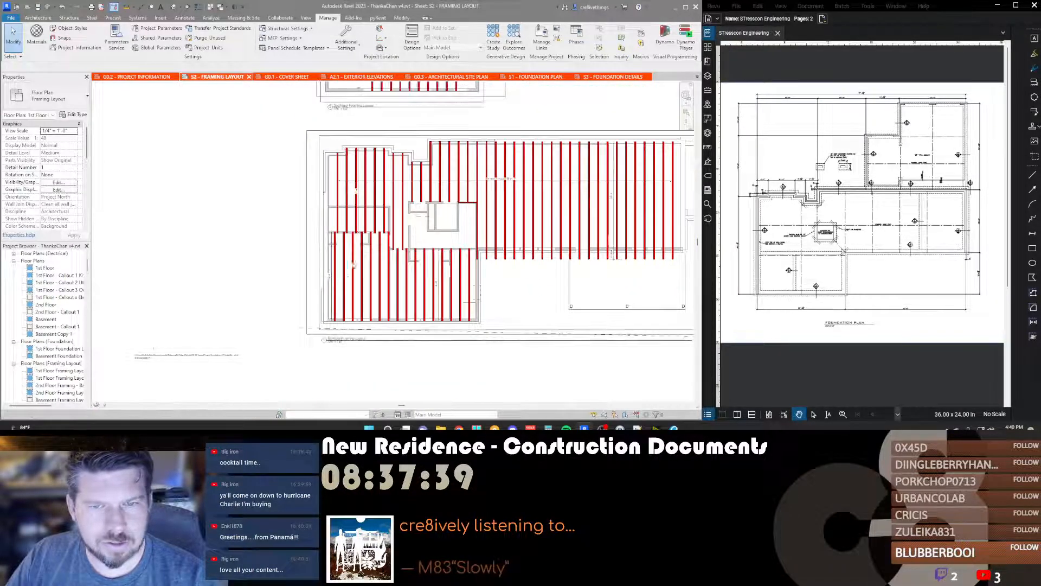
{"action": "double_click", "coordinate": [358, 230]}
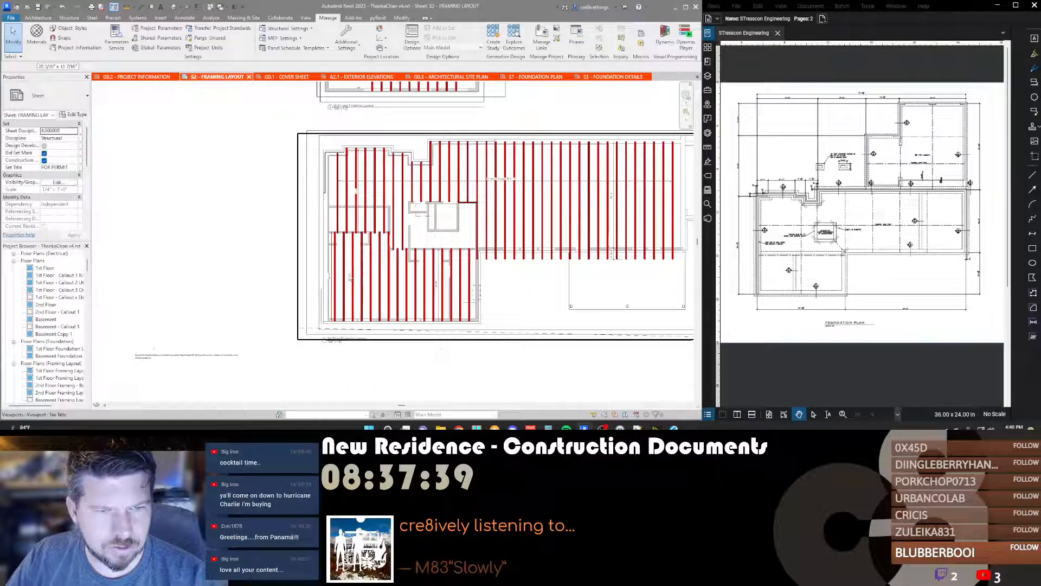
{"action": "left_click", "coordinate": [359, 224]}
{"action": "scroll", "coordinate": [333, 252], "scroll_direction": "up", "scroll_amount": 2}
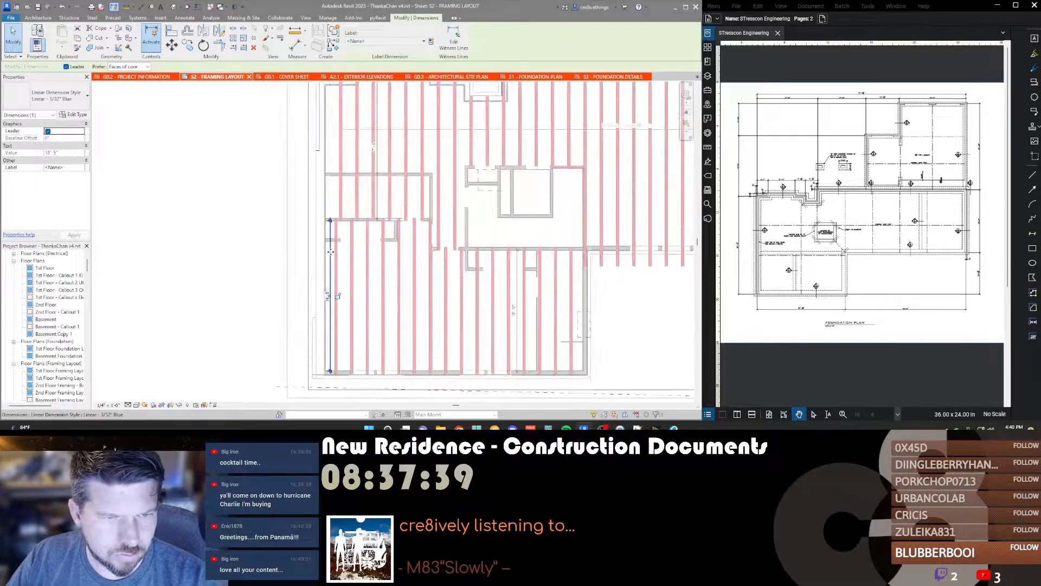
{"action": "left_click_drag", "start_coordinate": [332, 253], "coordinate": [379, 260]}
{"action": "key", "text": "Escape"}
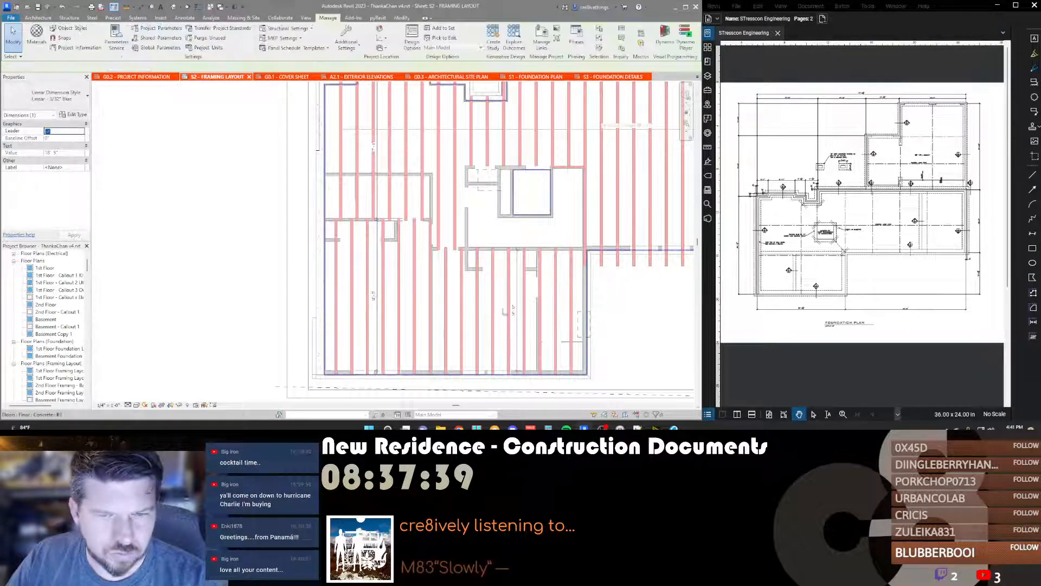
Step: Add an aligned vertical dimension from the north exterior wall to the interior wall south of the stairwell, placed between the trusses west of it
{"action": "middle_click_drag", "start_coordinate": [516, 297], "coordinate": [440, 330]}
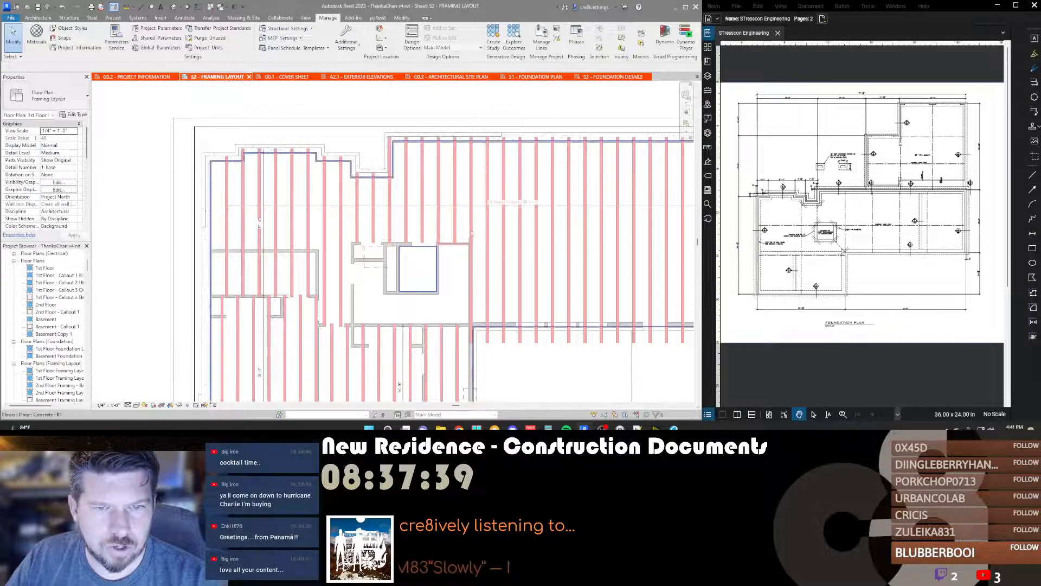
{"action": "middle_click_drag", "start_coordinate": [525, 321], "coordinate": [438, 270]}
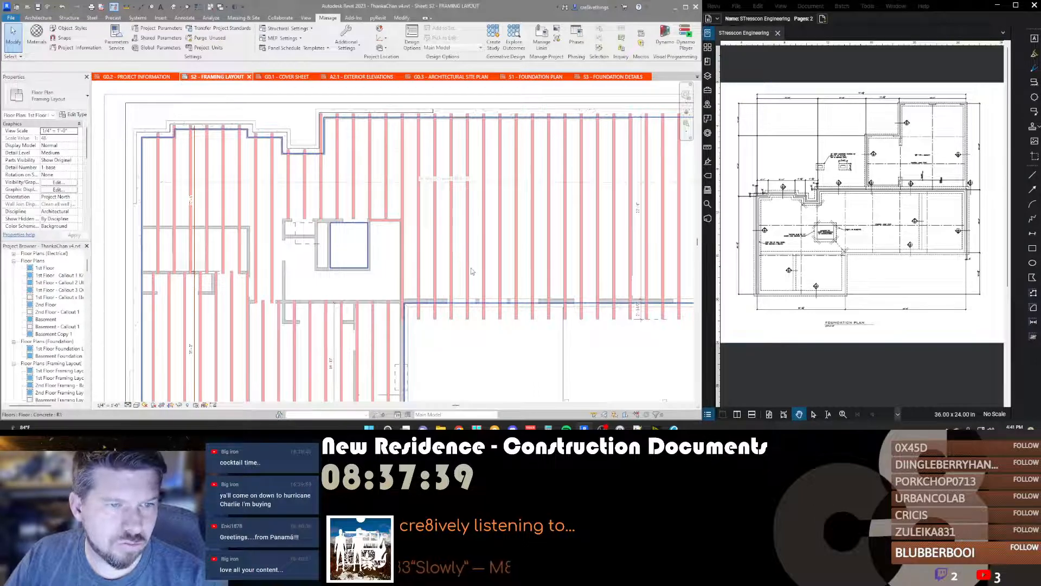
{"action": "middle_click_drag", "start_coordinate": [324, 287], "coordinate": [374, 291]}
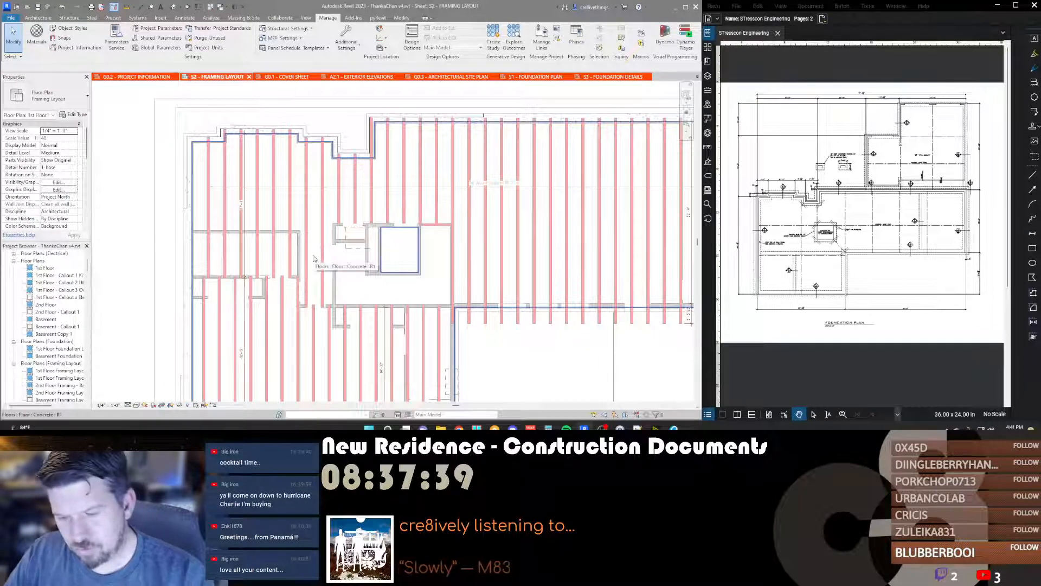
{"action": "key", "text": "d"}
{"action": "key", "text": "i"}
{"action": "scroll", "coordinate": [332, 145], "scroll_direction": "up", "scroll_amount": 2}
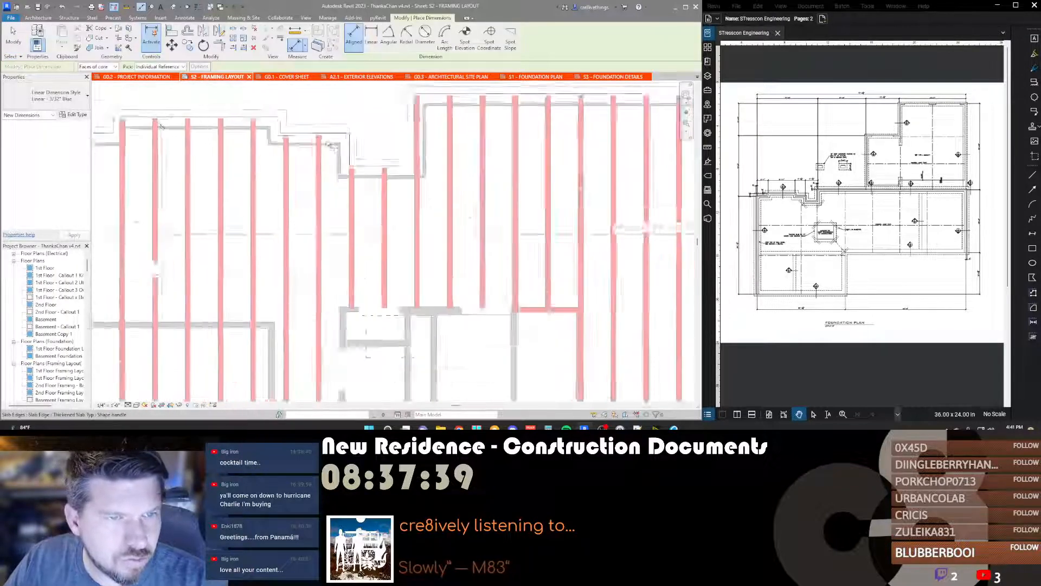
{"action": "scroll", "coordinate": [330, 145], "scroll_direction": "down", "scroll_amount": 2}
{"action": "scroll", "coordinate": [323, 311], "scroll_direction": "up", "scroll_amount": 2}
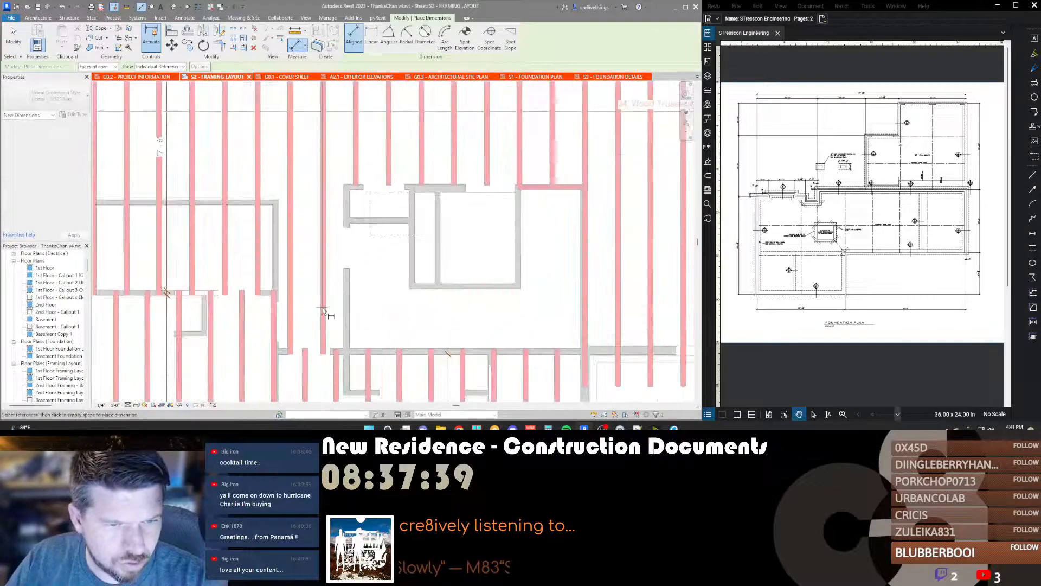
{"action": "left_click", "coordinate": [355, 350]}
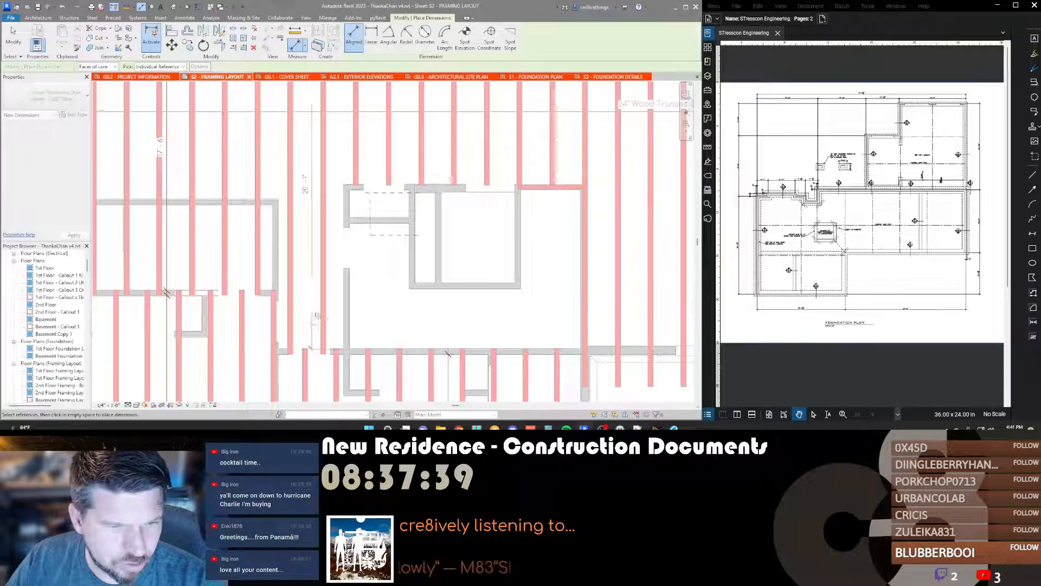
{"action": "left_click", "coordinate": [314, 281]}
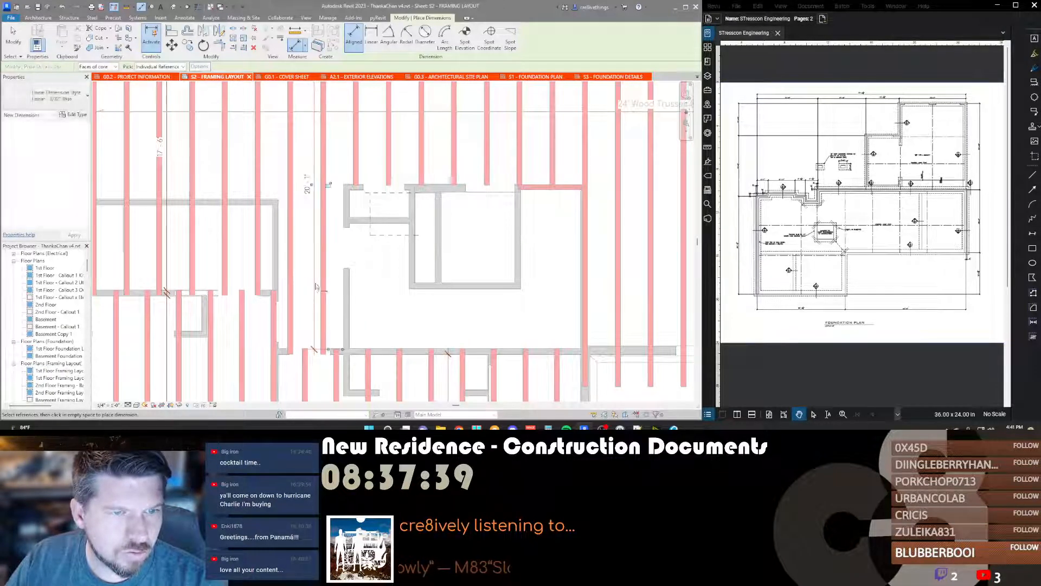
Step: Dimension from the interior wall south of the stairwell to the south exterior wall, placing the string in the gap between two trusses
{"action": "left_click", "coordinate": [376, 348]}
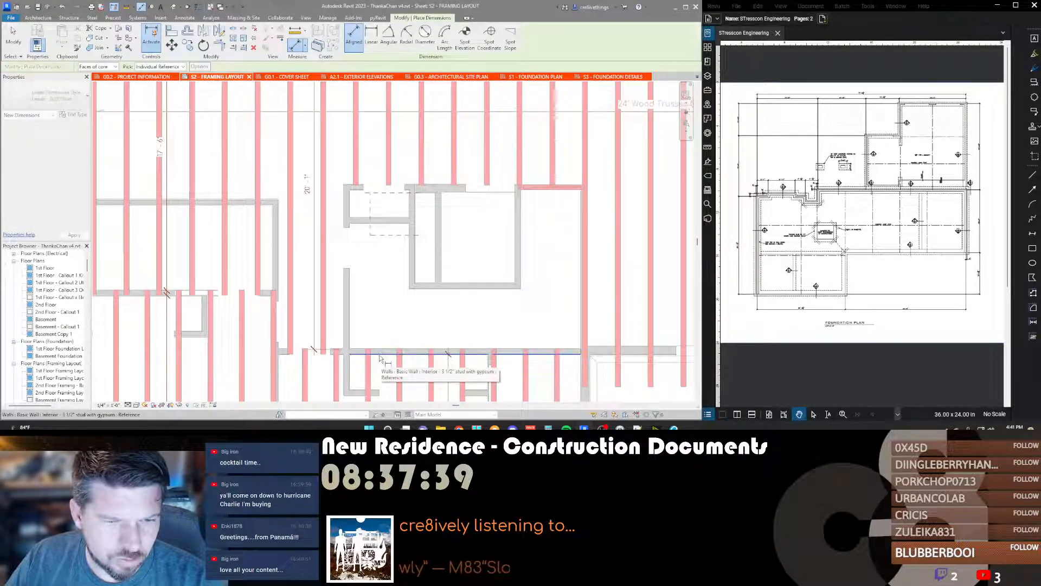
{"action": "scroll", "coordinate": [380, 351], "scroll_direction": "down", "scroll_amount": 1}
{"action": "middle_click_drag", "start_coordinate": [379, 255], "coordinate": [400, 198]}
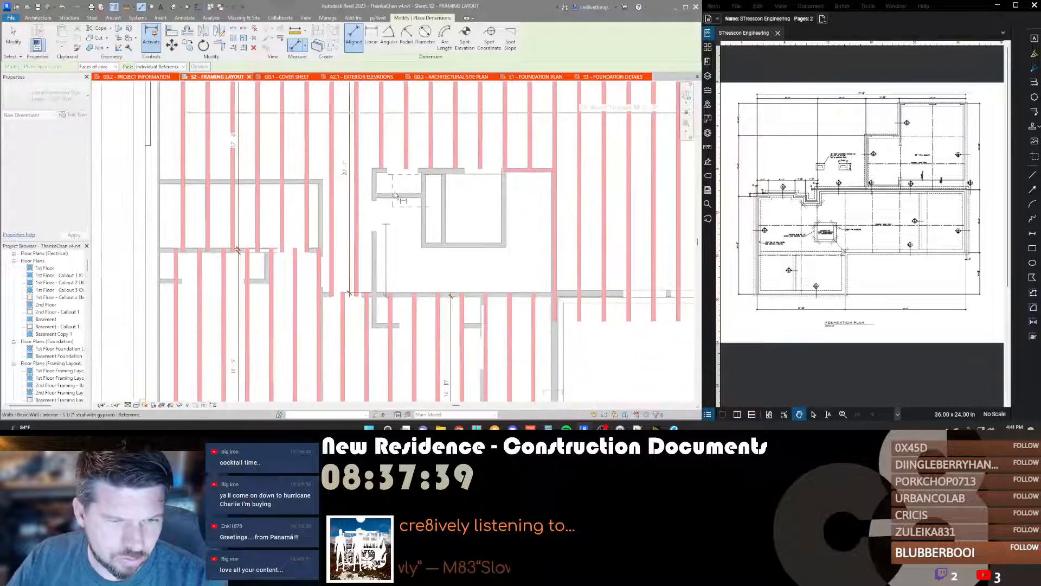
{"action": "scroll", "coordinate": [395, 194], "scroll_direction": "down", "scroll_amount": 3}
{"action": "scroll", "coordinate": [382, 377], "scroll_direction": "up", "scroll_amount": 4}
{"action": "middle_click_drag", "start_coordinate": [363, 389], "coordinate": [369, 359]}
{"action": "left_click", "coordinate": [370, 350]}
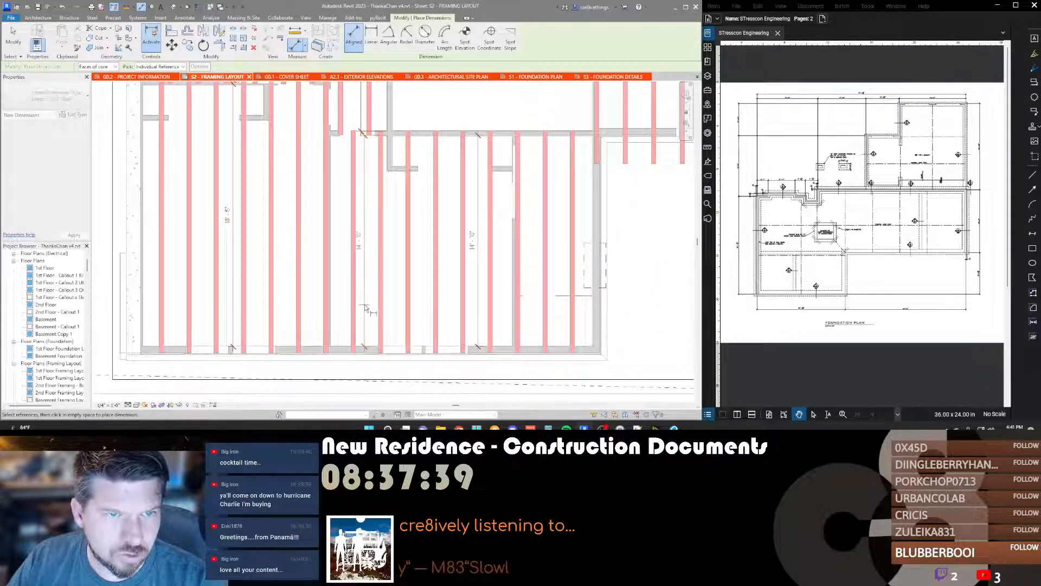
{"action": "left_click", "coordinate": [363, 303]}
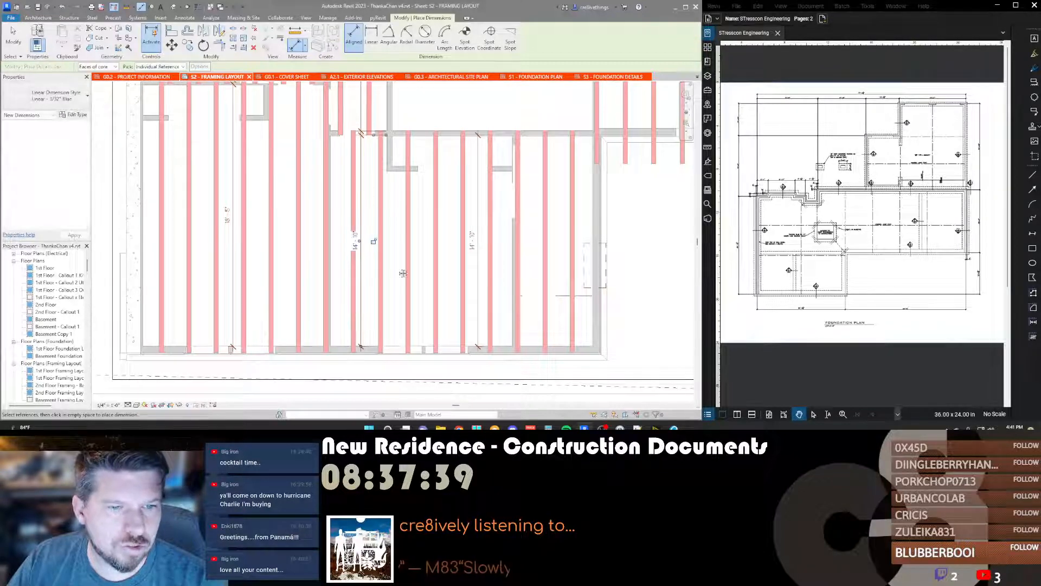
Step: Dimension from the recessed section of the north exterior wall to the stairwell's north wall, placing the string between two trusses
{"action": "middle_click_drag", "start_coordinate": [402, 269], "coordinate": [405, 371]}
{"action": "scroll", "coordinate": [406, 372], "scroll_direction": "down", "scroll_amount": 2}
{"action": "scroll", "coordinate": [441, 263], "scroll_direction": "down", "scroll_amount": 3}
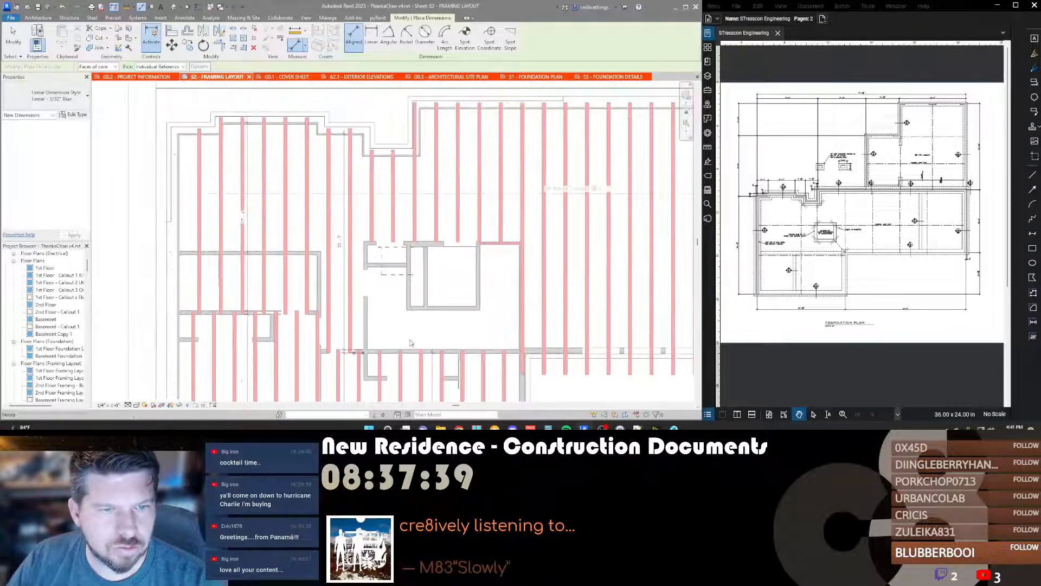
{"action": "scroll", "coordinate": [393, 181], "scroll_direction": "up", "scroll_amount": 5}
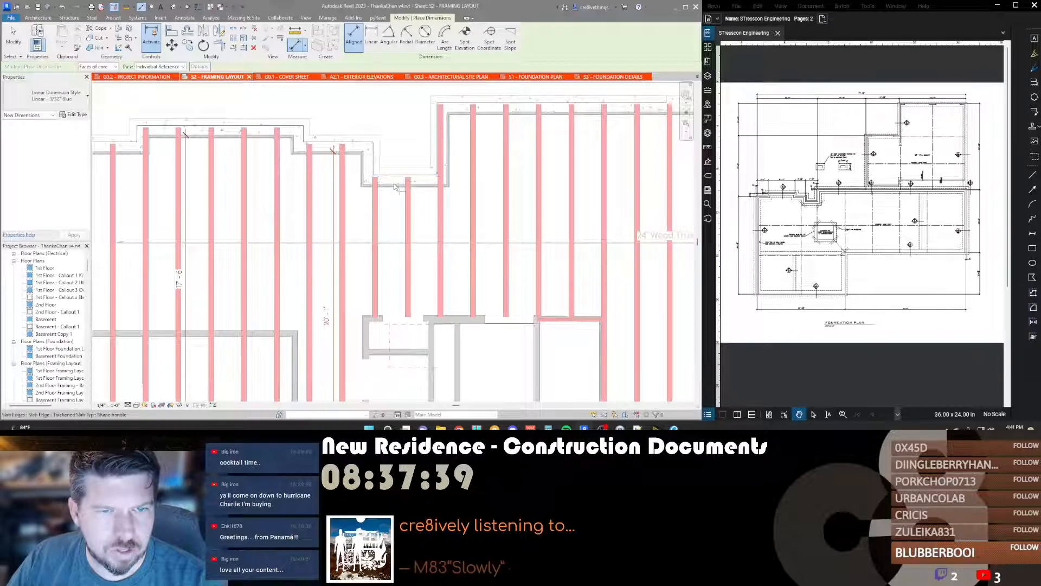
{"action": "left_click", "coordinate": [395, 184]}
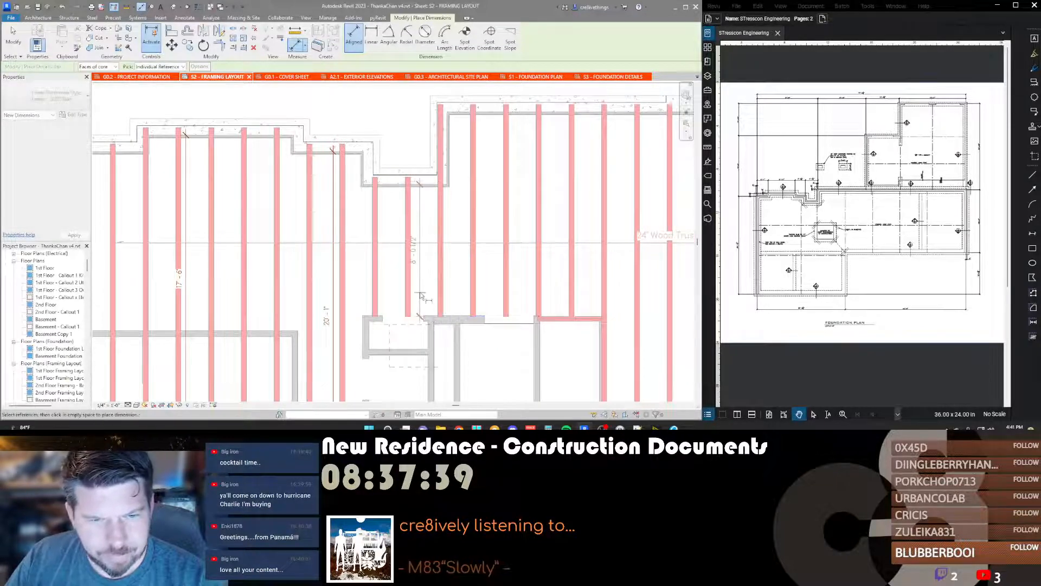
{"action": "left_click", "coordinate": [426, 292]}
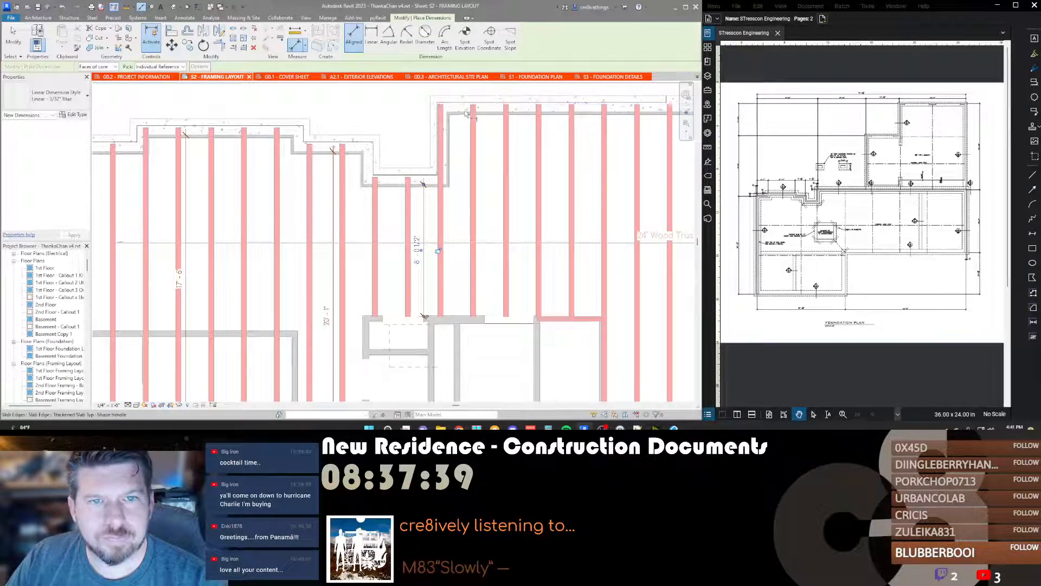
Step: Dimension from the north exterior wall east of the recess to the stairwell's north wall between two trusses, and return to the sheet
{"action": "left_click", "coordinate": [459, 319]}
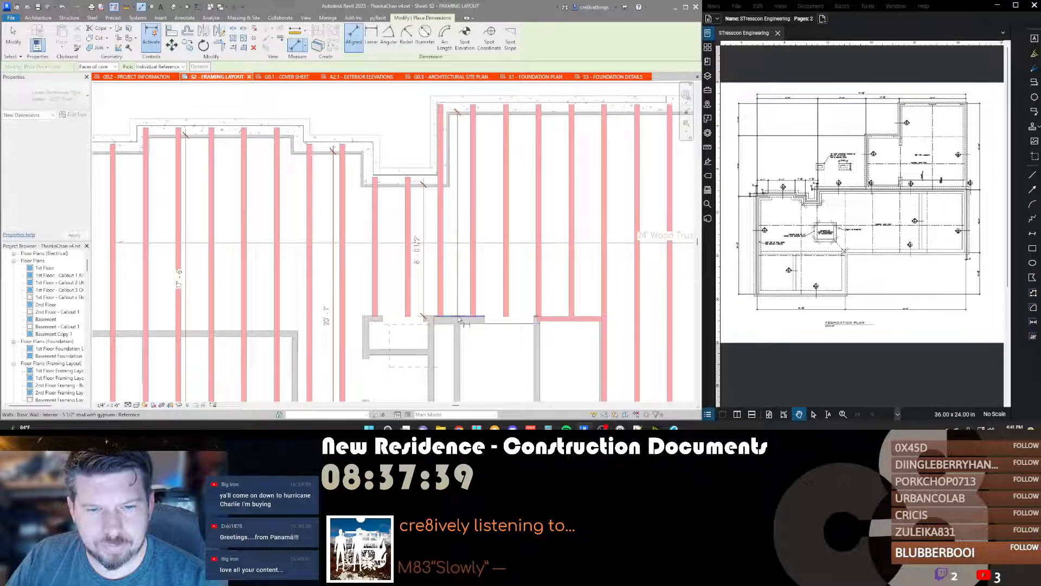
{"action": "left_click", "coordinate": [462, 279]}
{"action": "scroll", "coordinate": [442, 218], "scroll_direction": "down", "scroll_amount": 2}
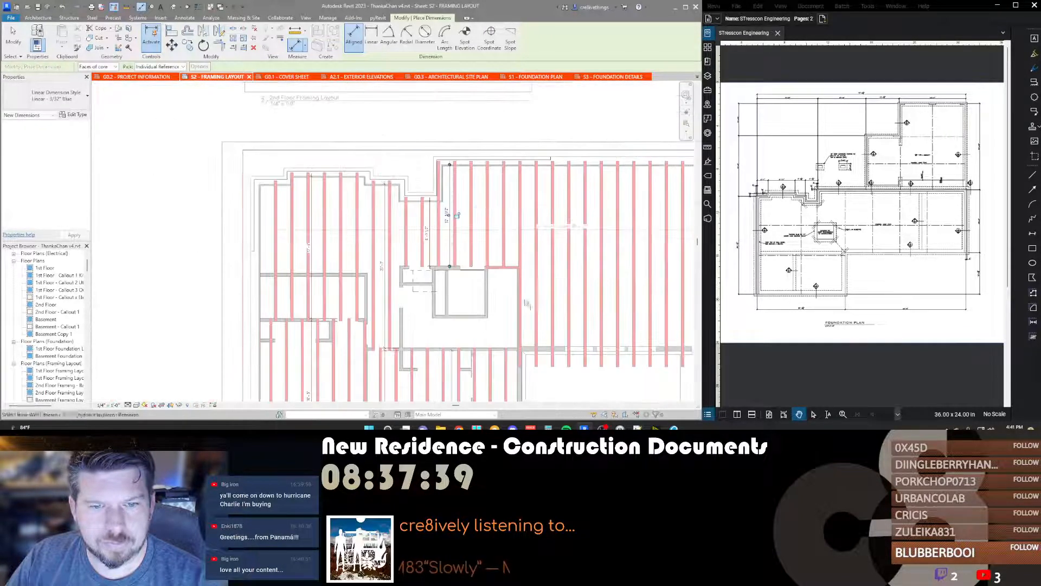
{"action": "middle_click_drag", "start_coordinate": [527, 298], "coordinate": [391, 283]}
{"action": "scroll", "coordinate": [390, 283], "scroll_direction": "down", "scroll_amount": 1}
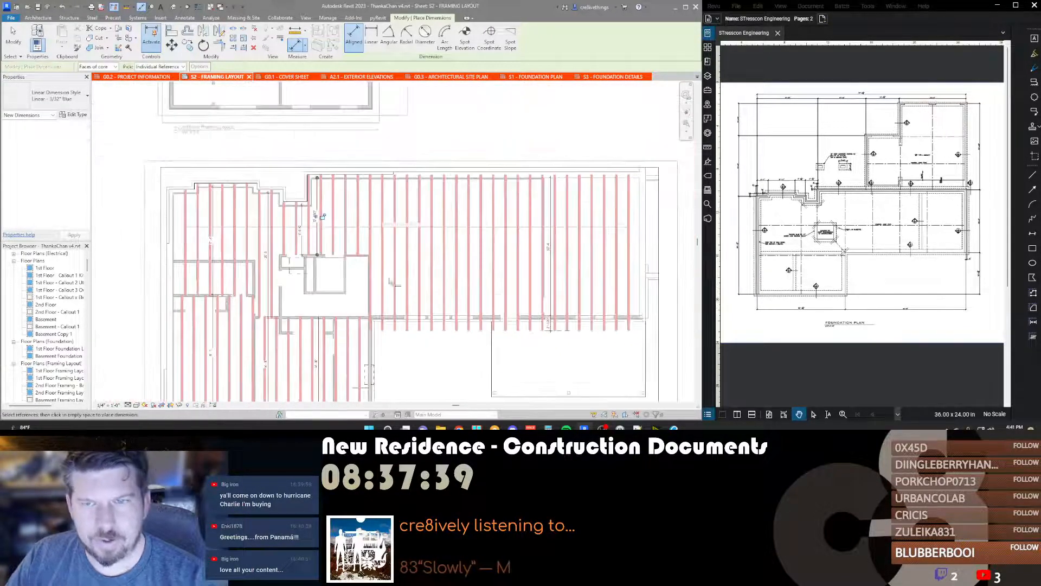
{"action": "key", "text": "Escape"}
{"action": "key", "text": "Escape"}
{"action": "double_click", "coordinate": [673, 199]}
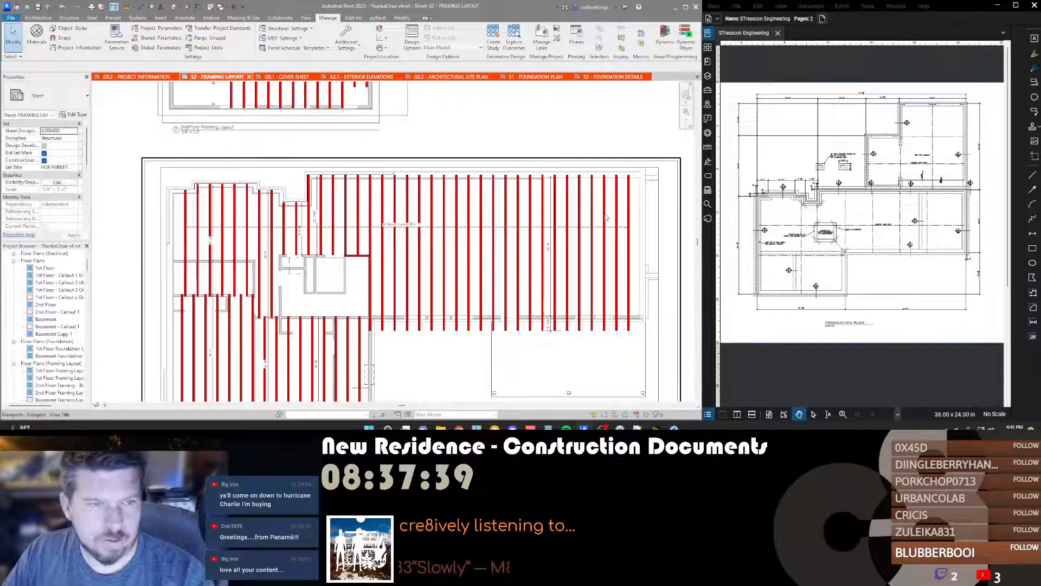
Step: Reactivate the 1st floor viewport and tag the southwest truss beam system, using Create Similar on the existing beam system tag
{"action": "scroll", "coordinate": [238, 238], "scroll_direction": "up", "scroll_amount": 3}
{"action": "scroll", "coordinate": [450, 209], "scroll_direction": "down", "scroll_amount": 2}
{"action": "scroll", "coordinate": [458, 216], "scroll_direction": "down", "scroll_amount": 1}
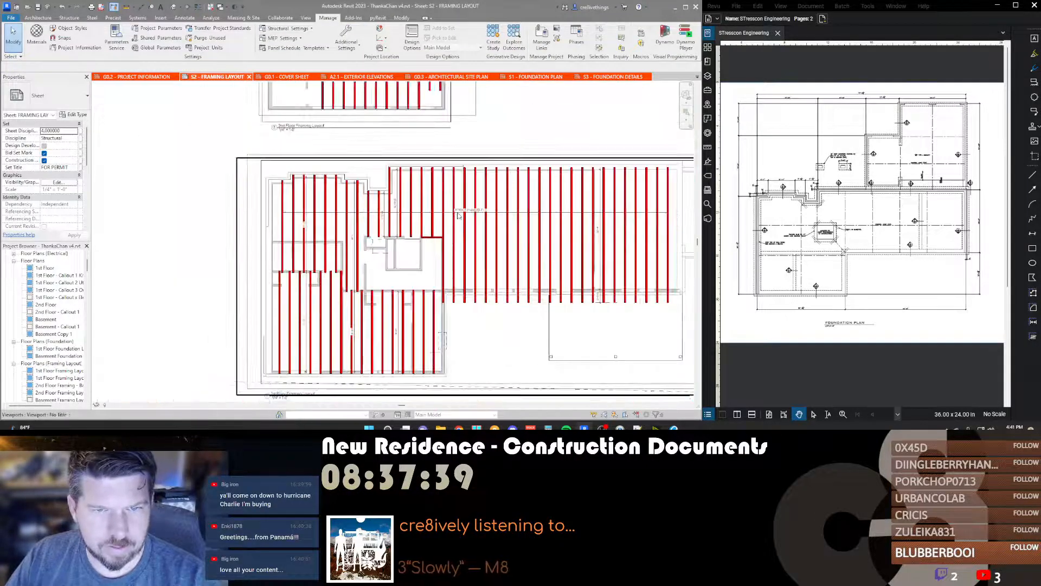
{"action": "left_click", "coordinate": [458, 215]}
{"action": "key", "text": "Escape"}
{"action": "key", "text": "Tab"}
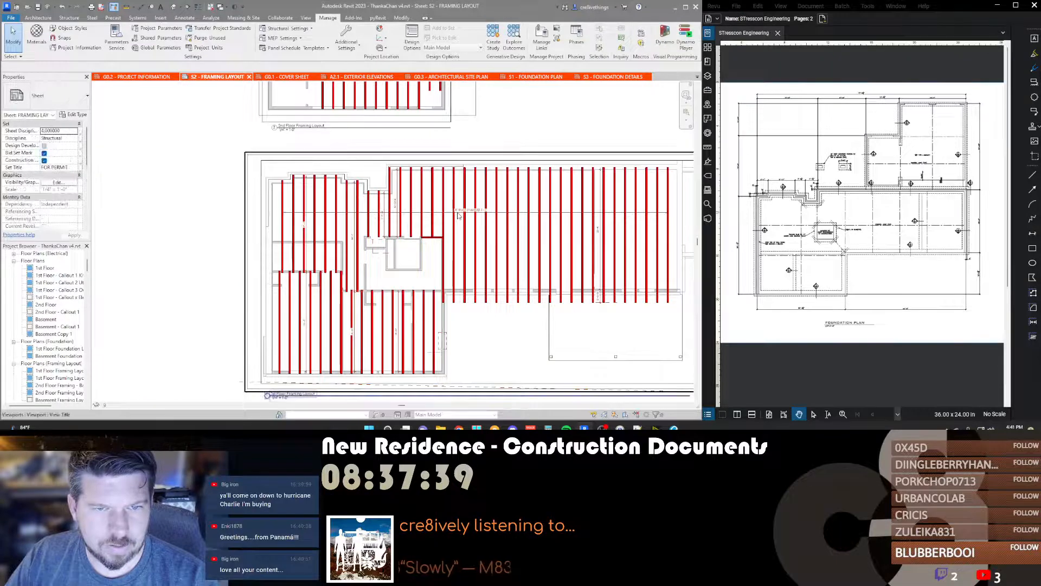
{"action": "left_click", "coordinate": [458, 214]}
{"action": "key", "text": "c"}
{"action": "key", "text": "s"}
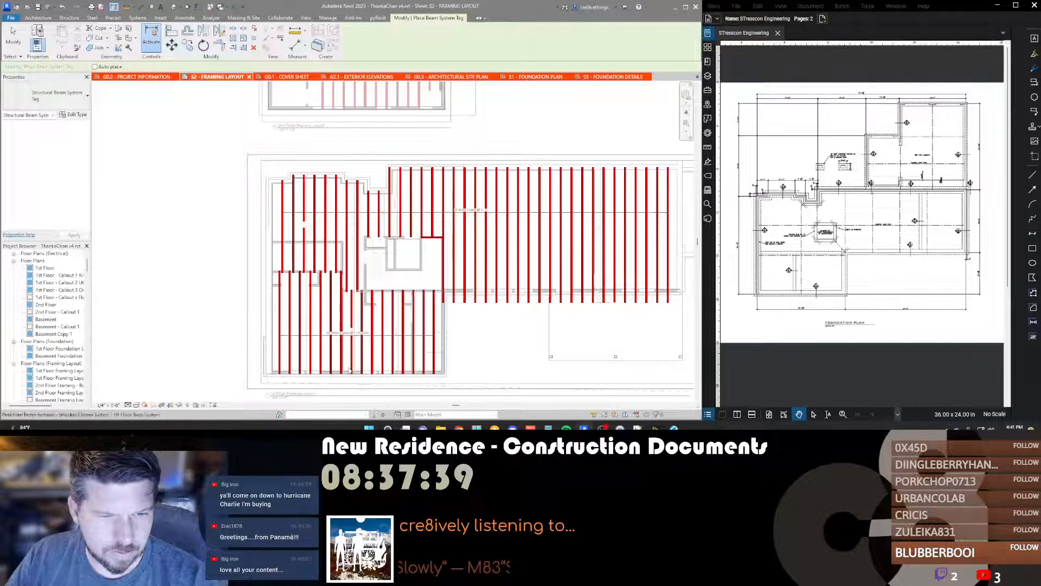
{"action": "key", "text": "Escape"}
{"action": "key", "text": "Escape"}
Step: Nudge the southwest beam system tag south, clear of the vertical dimension text, and deactivate the viewport
{"action": "left_click", "coordinate": [356, 338]}
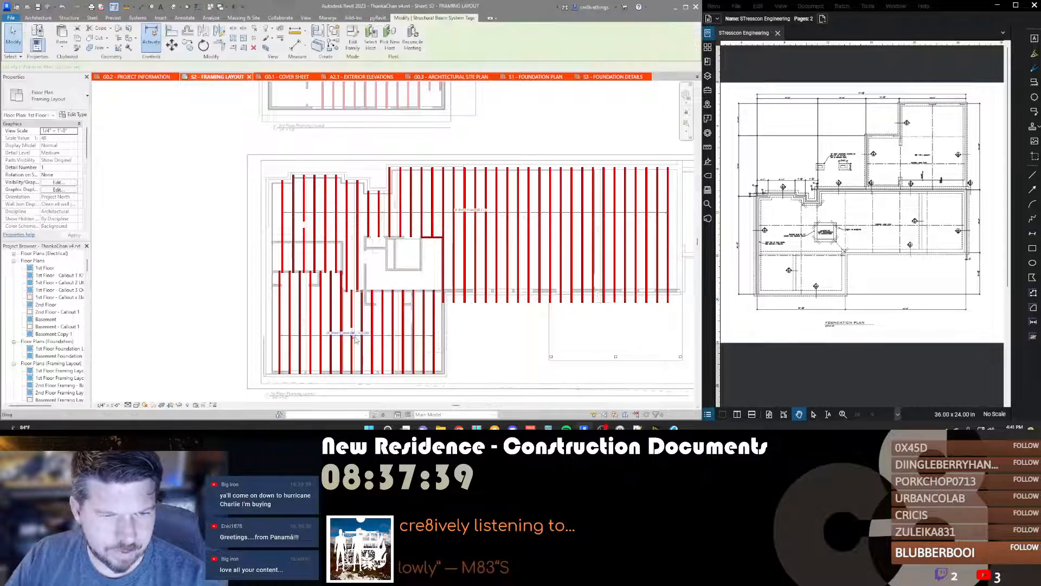
{"action": "key", "text": "Down"}
{"action": "key", "text": "Down"}
{"action": "key", "text": "Escape"}
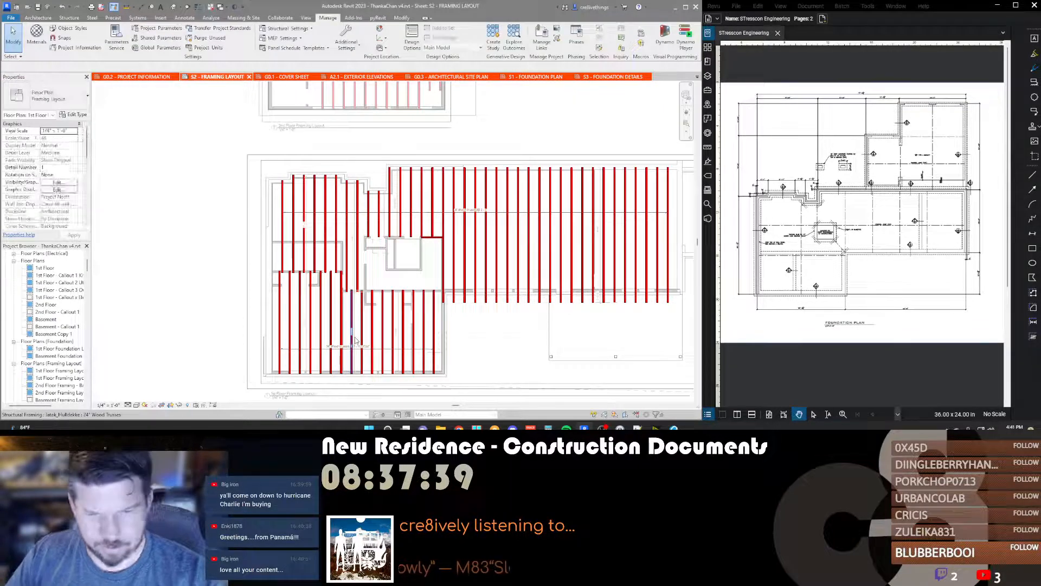
{"action": "scroll", "coordinate": [347, 344], "scroll_direction": "up", "scroll_amount": 3}
{"action": "scroll", "coordinate": [360, 345], "scroll_direction": "down", "scroll_amount": 1}
{"action": "key", "text": "d"}
{"action": "key", "text": "v"}
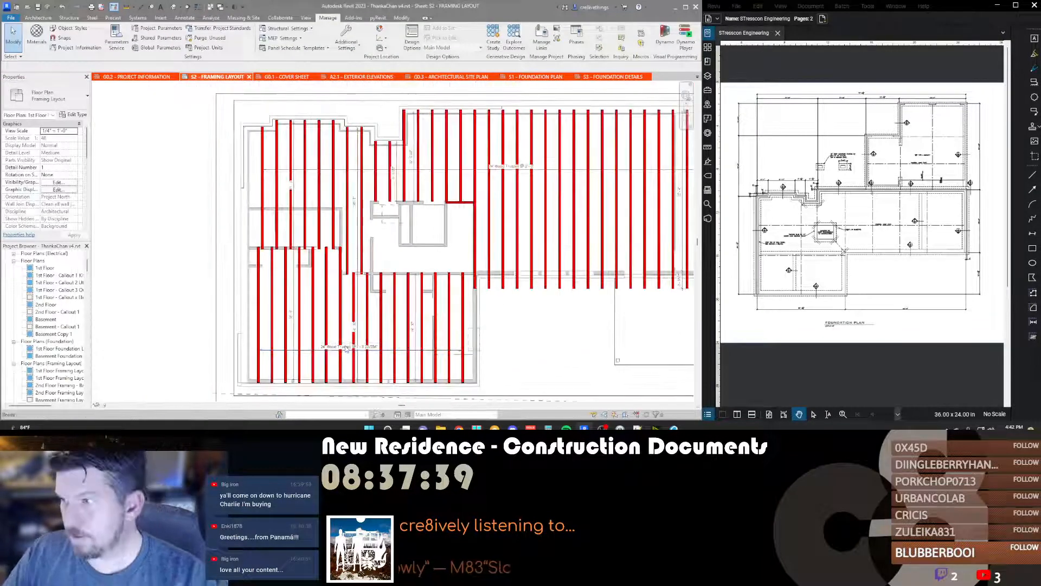
{"action": "scroll", "coordinate": [360, 345], "scroll_direction": "down", "scroll_amount": 1}
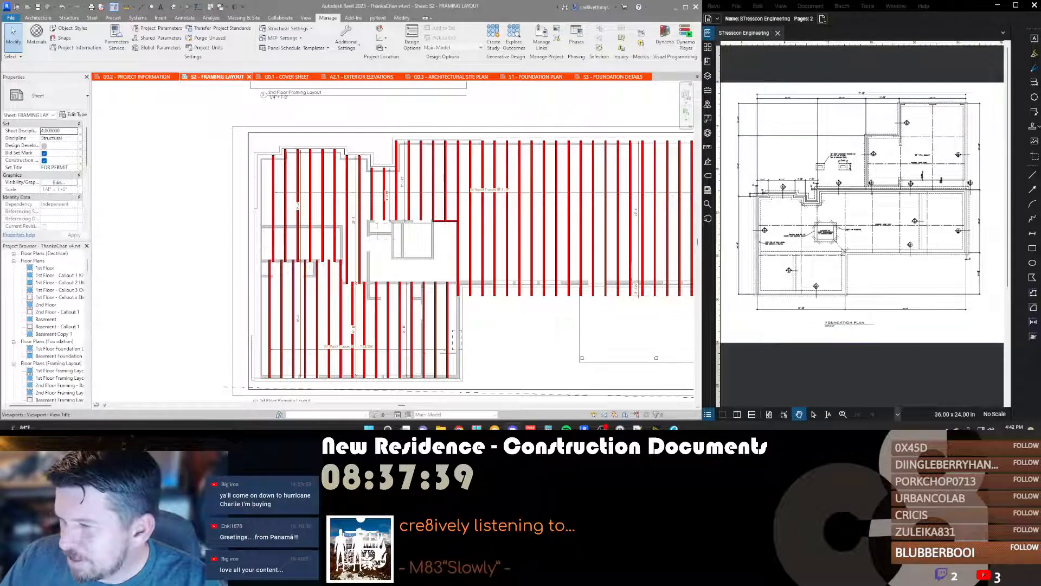
Step: Activate the 2nd Floor Framing Layout viewport on the sheet
{"action": "scroll", "coordinate": [345, 248], "scroll_direction": "down", "scroll_amount": 5}
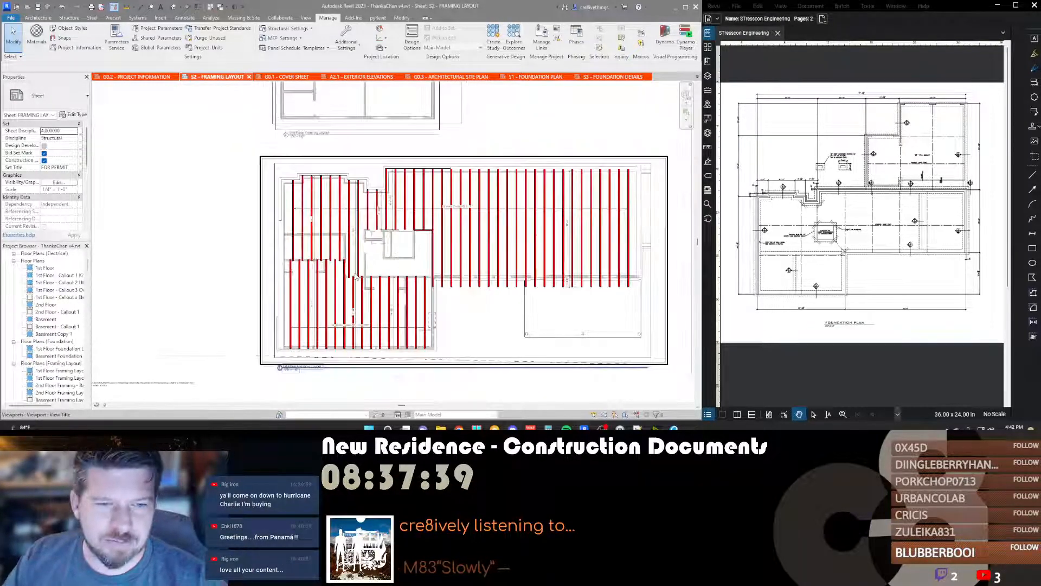
{"action": "scroll", "coordinate": [262, 360], "scroll_direction": "up", "scroll_amount": 5}
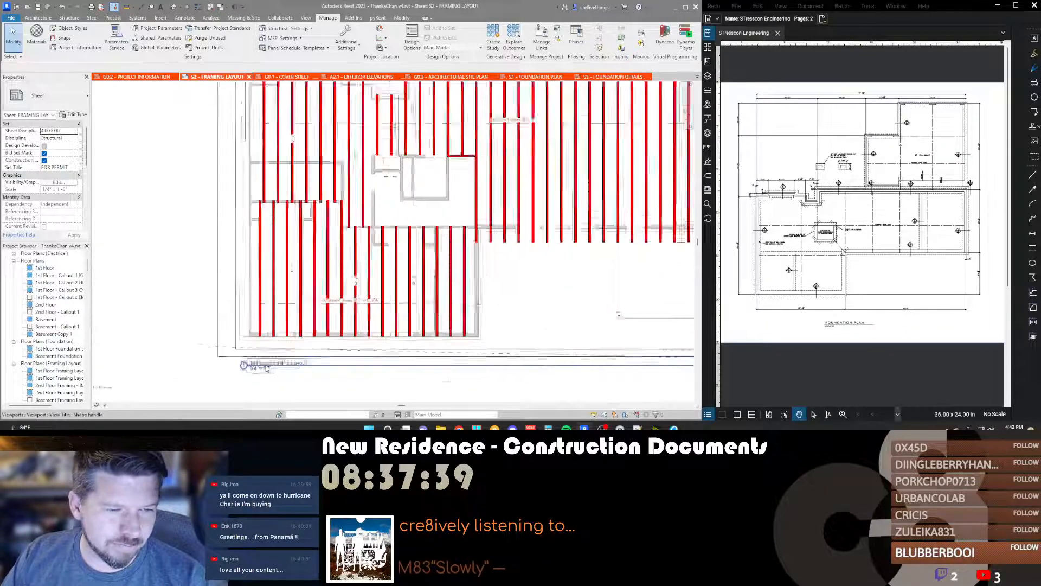
{"action": "scroll", "coordinate": [265, 368], "scroll_direction": "down", "scroll_amount": 6}
{"action": "scroll", "coordinate": [487, 375], "scroll_direction": "up", "scroll_amount": 3}
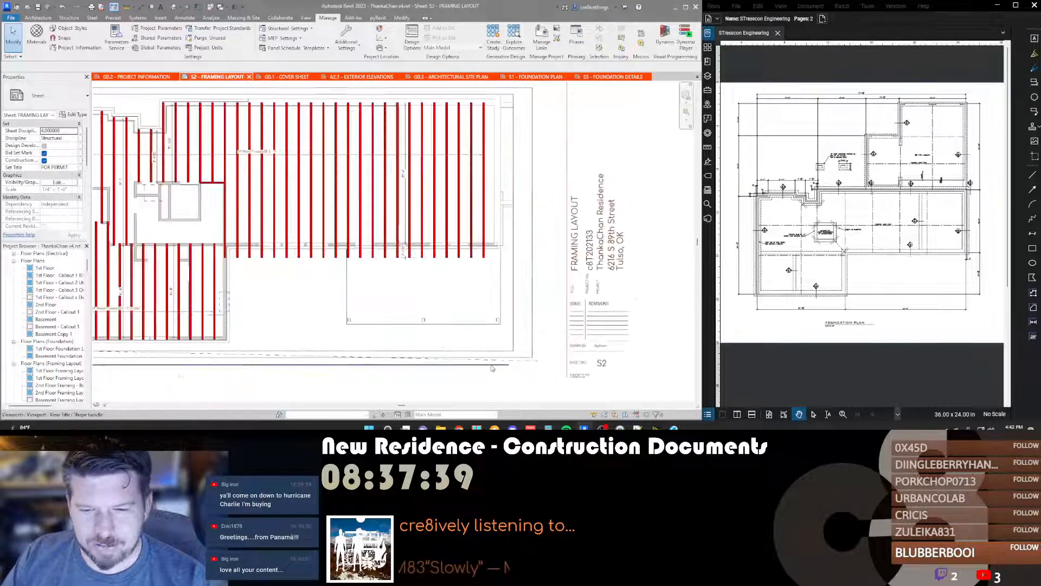
{"action": "scroll", "coordinate": [412, 303], "scroll_direction": "down", "scroll_amount": 5}
{"action": "scroll", "coordinate": [363, 232], "scroll_direction": "up", "scroll_amount": 5}
{"action": "scroll", "coordinate": [363, 232], "scroll_direction": "up", "scroll_amount": 1}
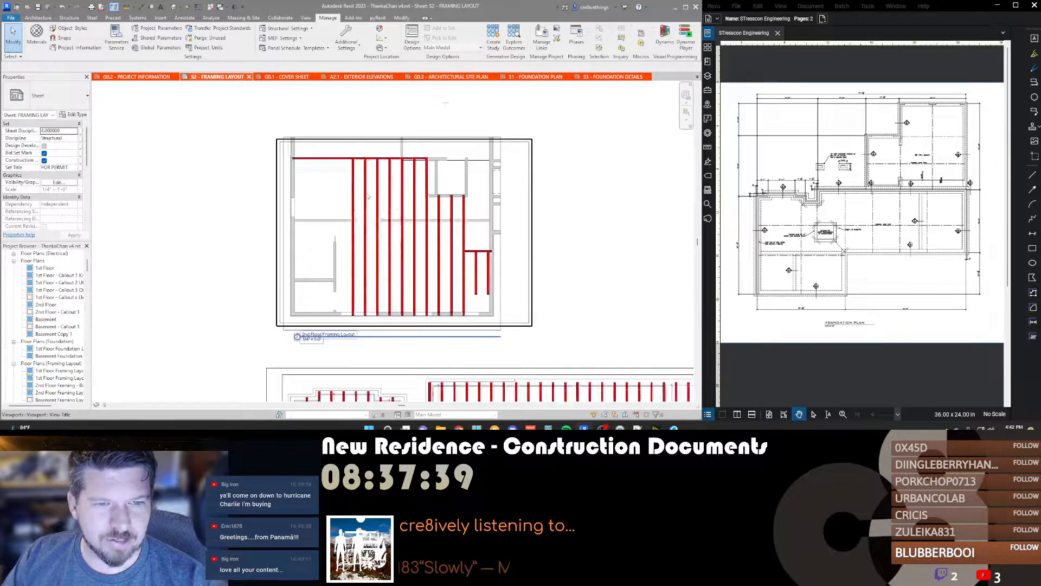
{"action": "left_click", "coordinate": [367, 196]}
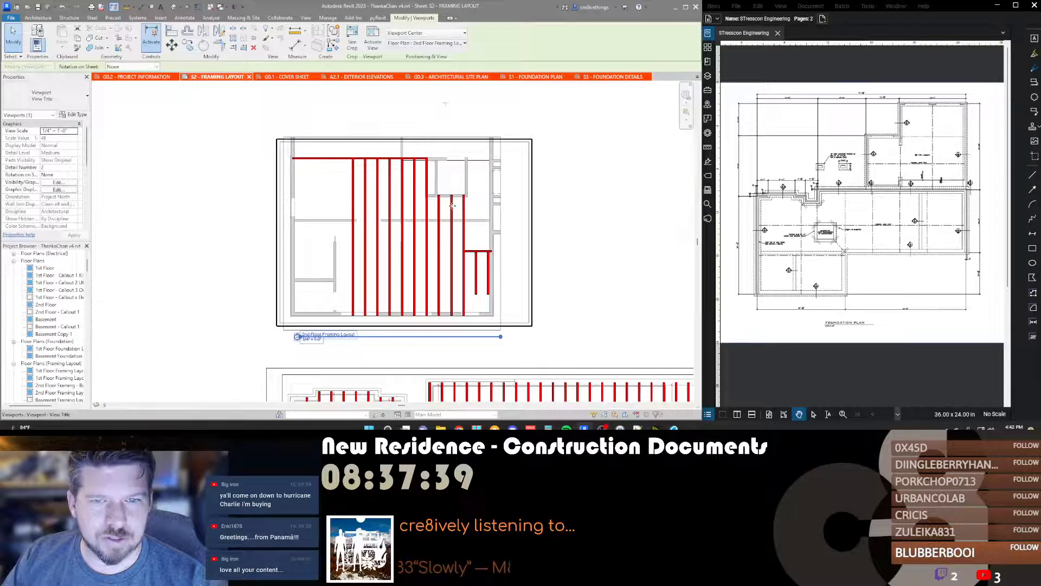
{"action": "double_click", "coordinate": [389, 188]}
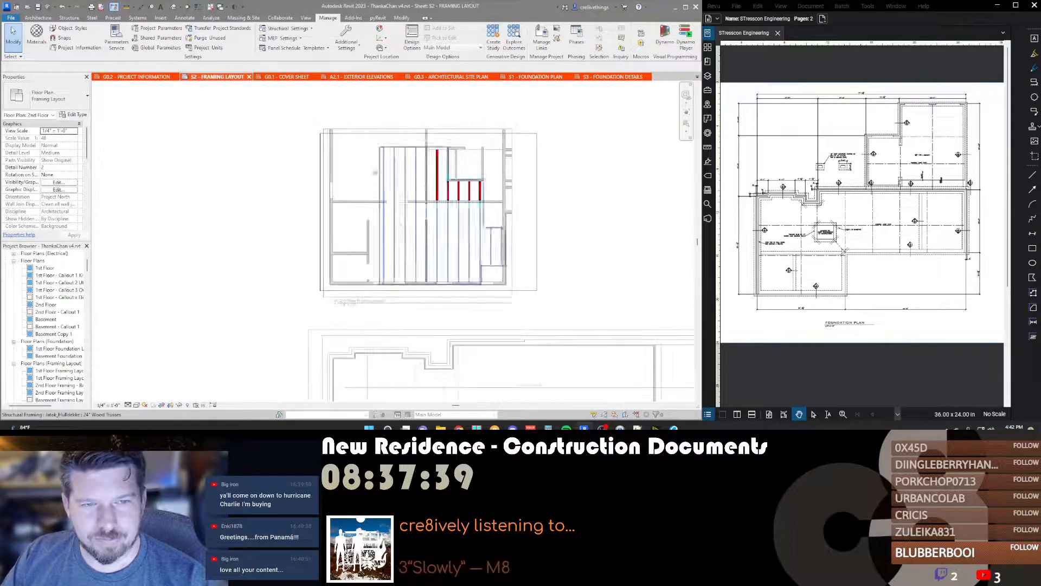
{"action": "scroll", "coordinate": [373, 222], "scroll_direction": "up", "scroll_amount": 2}
{"action": "key", "text": "d"}
{"action": "key", "text": "i"}
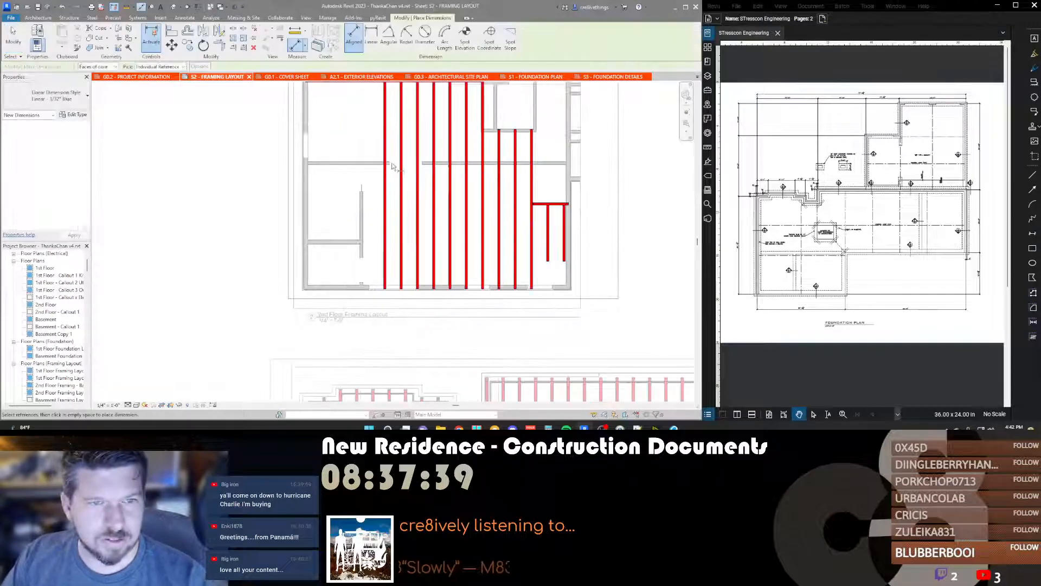
{"action": "scroll", "coordinate": [390, 165], "scroll_direction": "up", "scroll_amount": 1}
{"action": "middle_click_drag", "start_coordinate": [390, 165], "coordinate": [381, 254]}
{"action": "scroll", "coordinate": [423, 168], "scroll_direction": "up", "scroll_amount": 5}
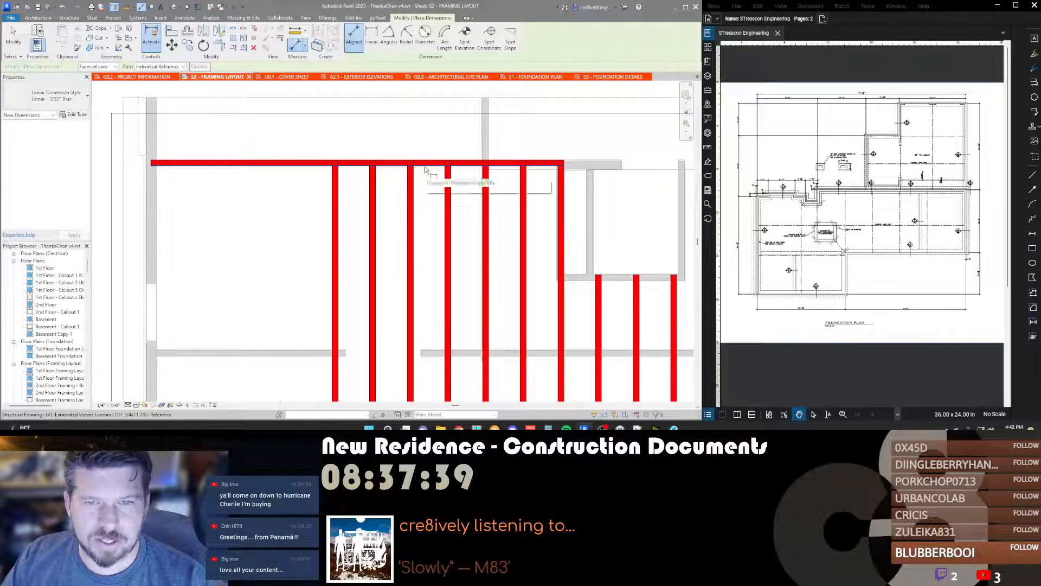
{"action": "scroll", "coordinate": [576, 173], "scroll_direction": "down", "scroll_amount": 3}
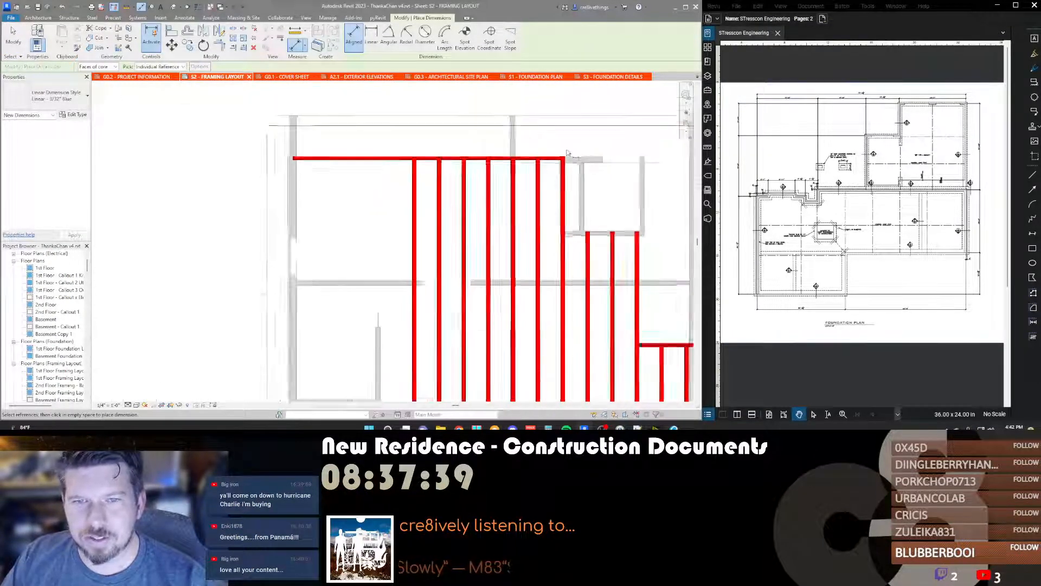
{"action": "key", "text": "Escape"}
{"action": "key", "text": "Escape"}
{"action": "scroll", "coordinate": [568, 320], "scroll_direction": "down", "scroll_amount": 1}
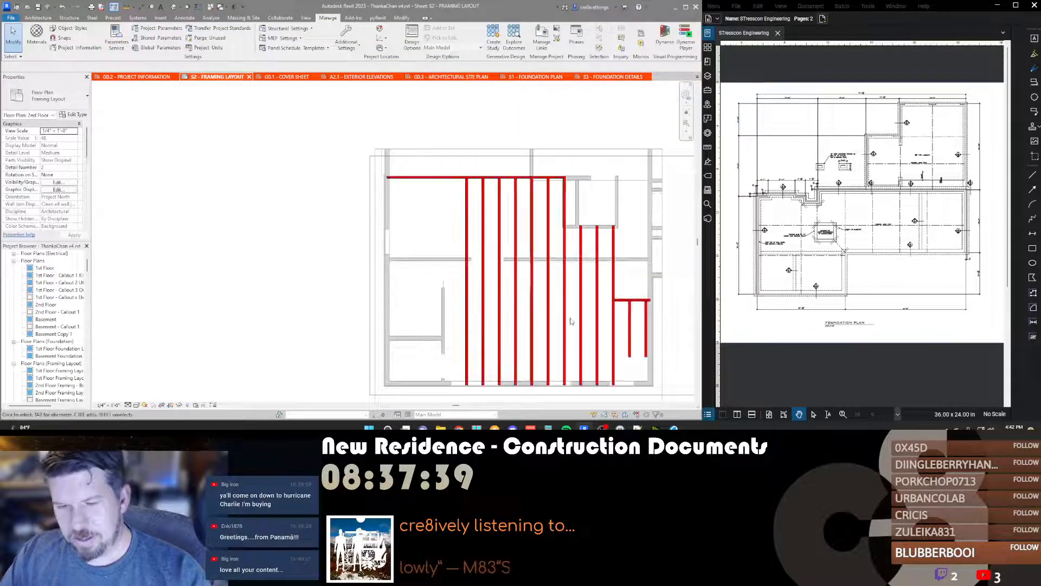
Step: Activate the overlapping 2nd floor viewport and dimension from the stairwell's north wall to the south exterior wall, placing the string between two trusses
{"action": "double_click", "coordinate": [524, 283]}
{"action": "scroll", "coordinate": [554, 203], "scroll_direction": "up", "scroll_amount": 2}
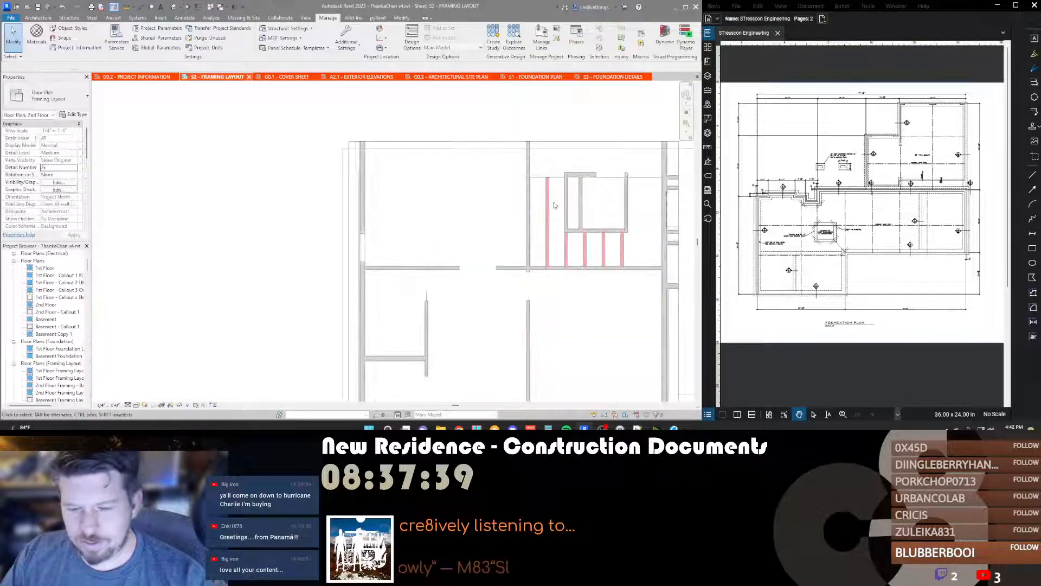
{"action": "key", "text": "d"}
{"action": "key", "text": "i"}
{"action": "left_click", "coordinate": [580, 172]}
{"action": "scroll", "coordinate": [580, 172], "scroll_direction": "down", "scroll_amount": 3}
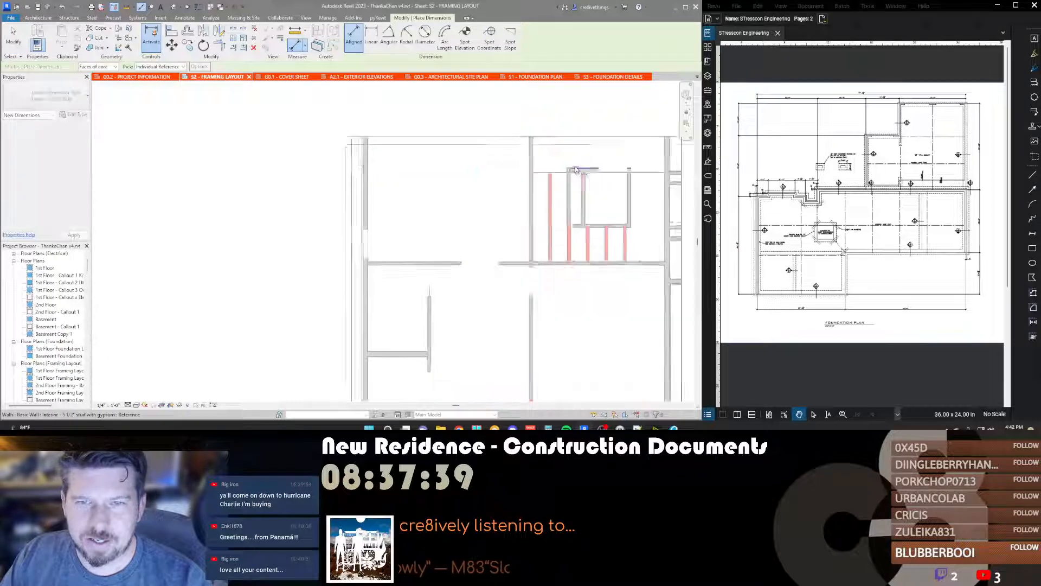
{"action": "scroll", "coordinate": [580, 348], "scroll_direction": "up", "scroll_amount": 3}
{"action": "left_click", "coordinate": [581, 349]}
{"action": "scroll", "coordinate": [581, 349], "scroll_direction": "down", "scroll_amount": 3}
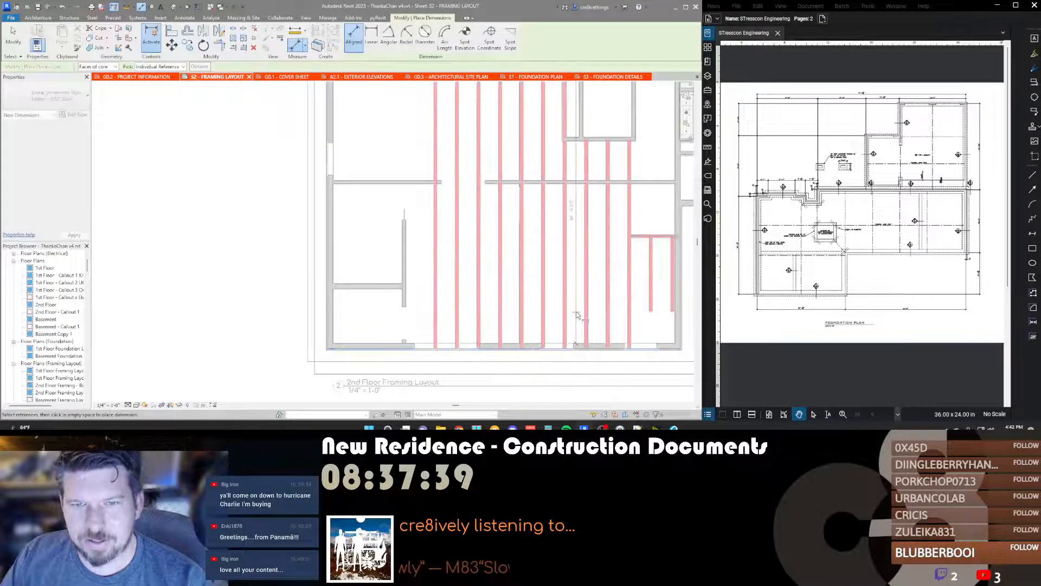
{"action": "scroll", "coordinate": [500, 274], "scroll_direction": "up", "scroll_amount": 2}
{"action": "left_click", "coordinate": [500, 273]}
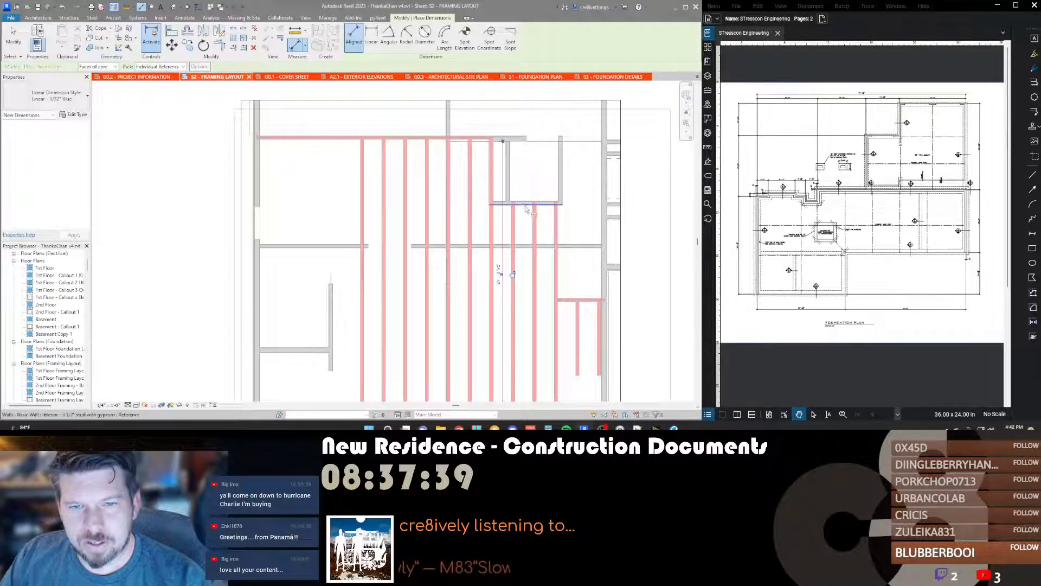
{"action": "key", "text": "Escape"}
{"action": "key", "text": "Escape"}
Step: Deactivate the 2nd floor viewport and return to the sheet with nothing selected
{"action": "scroll", "coordinate": [508, 203], "scroll_direction": "down", "scroll_amount": 1}
{"action": "scroll", "coordinate": [508, 203], "scroll_direction": "up", "scroll_amount": 1}
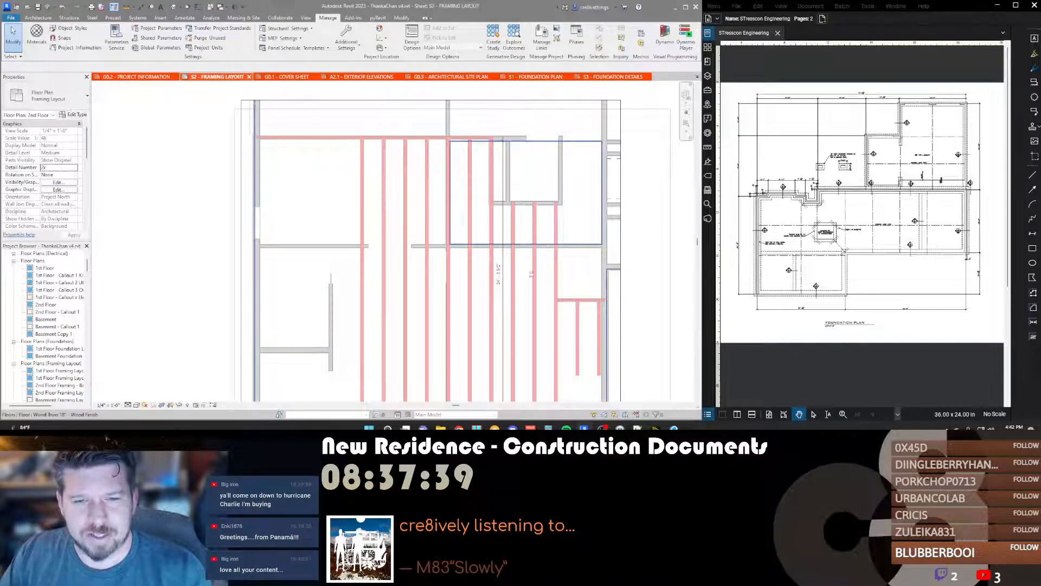
{"action": "scroll", "coordinate": [530, 275], "scroll_direction": "down", "scroll_amount": 3}
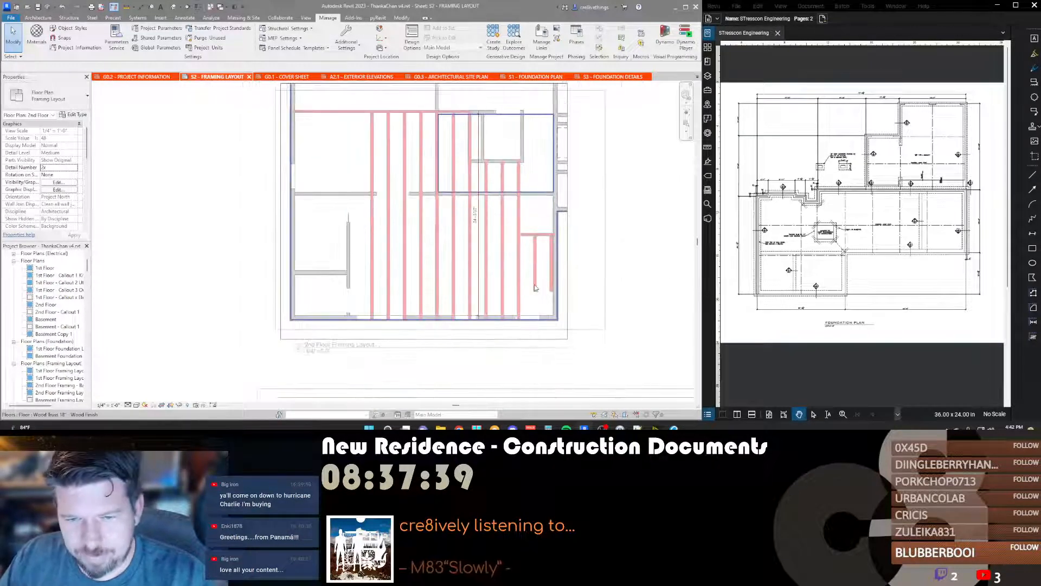
{"action": "middle_click_drag", "start_coordinate": [535, 287], "coordinate": [499, 284]}
{"action": "scroll", "coordinate": [499, 281], "scroll_direction": "up", "scroll_amount": 1}
{"action": "key", "text": "d"}
{"action": "key", "text": "v"}
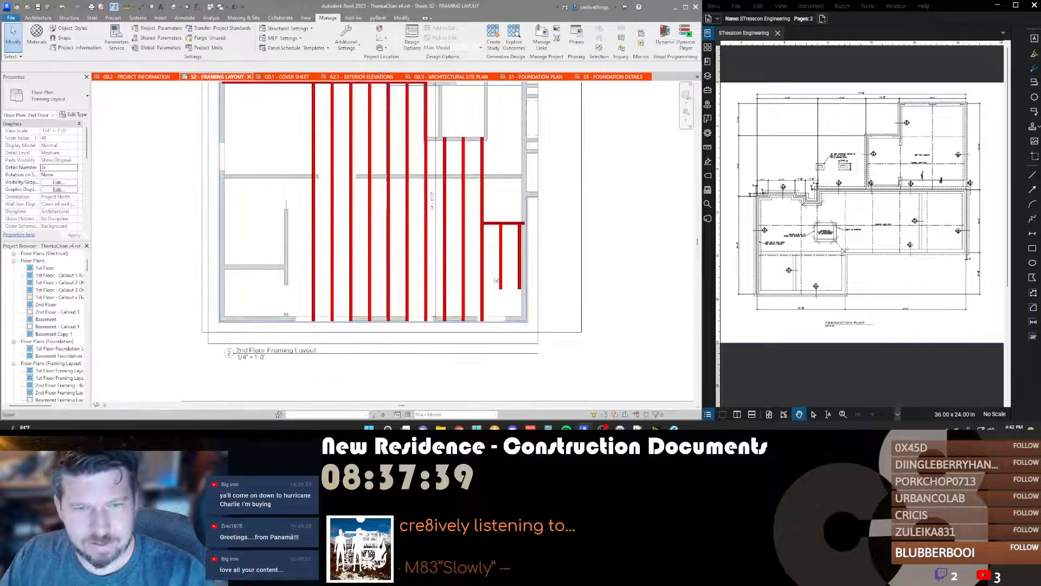
{"action": "left_click", "coordinate": [504, 270]}
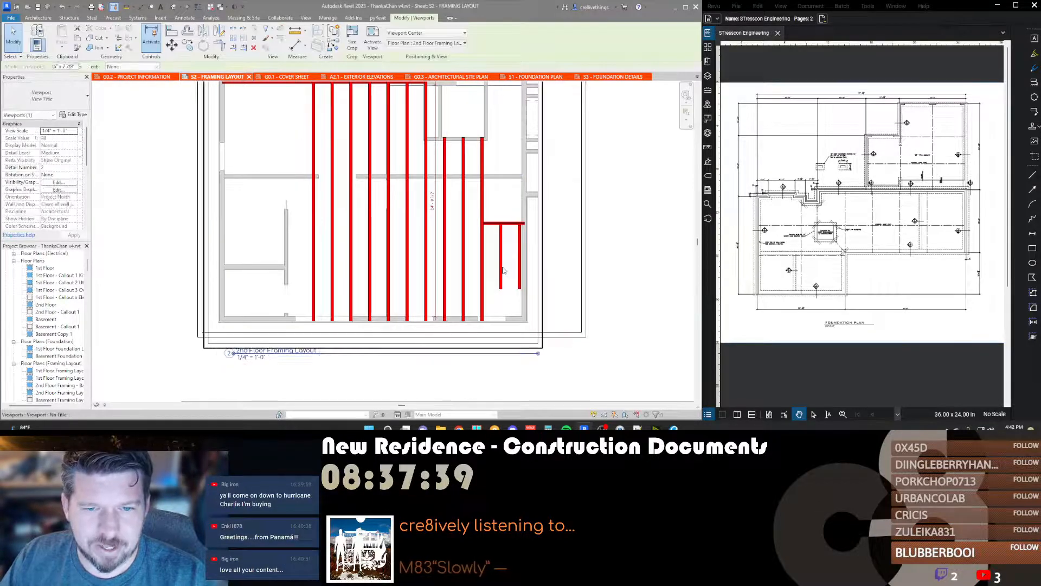
{"action": "key", "text": "Escape"}
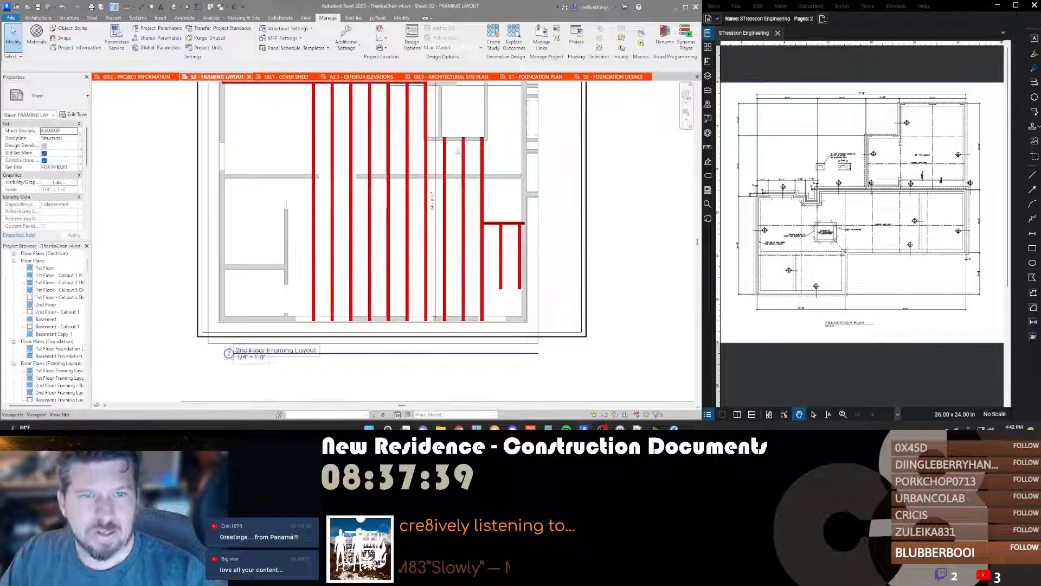
{"action": "middle_click_drag", "start_coordinate": [444, 176], "coordinate": [448, 197]}
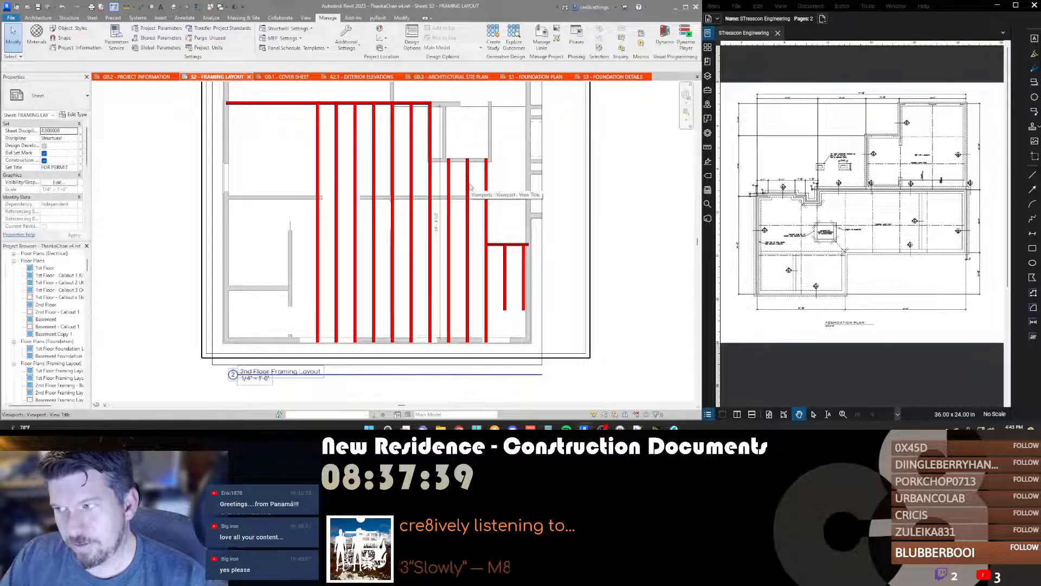
Step: Open the 3D view and move inside the house to examine the staircase and the adjoining framing
{"action": "key", "text": "3"}
{"action": "key", "text": "d"}
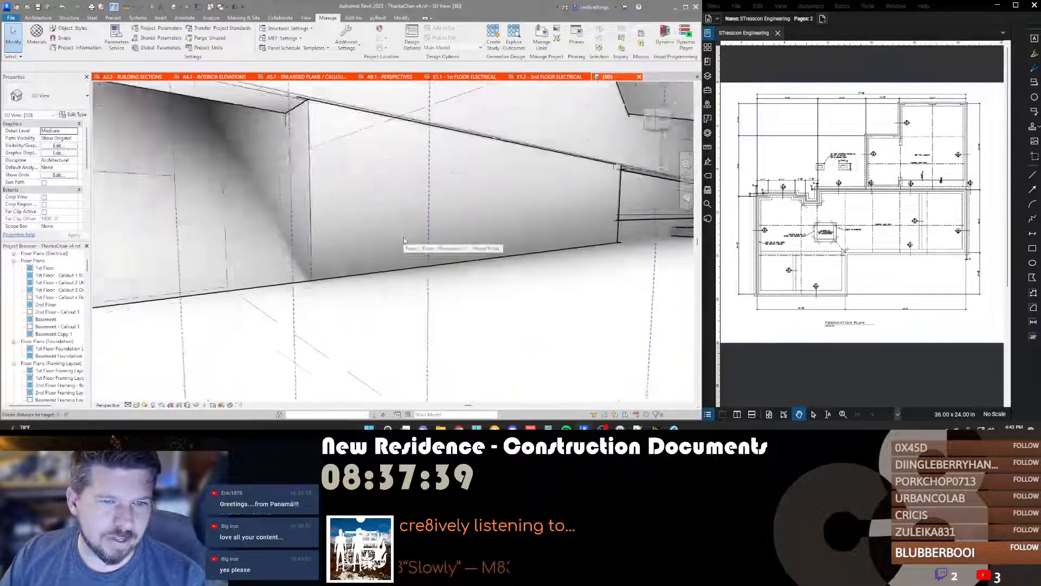
{"action": "scroll", "coordinate": [411, 235], "scroll_direction": "up", "scroll_amount": 4}
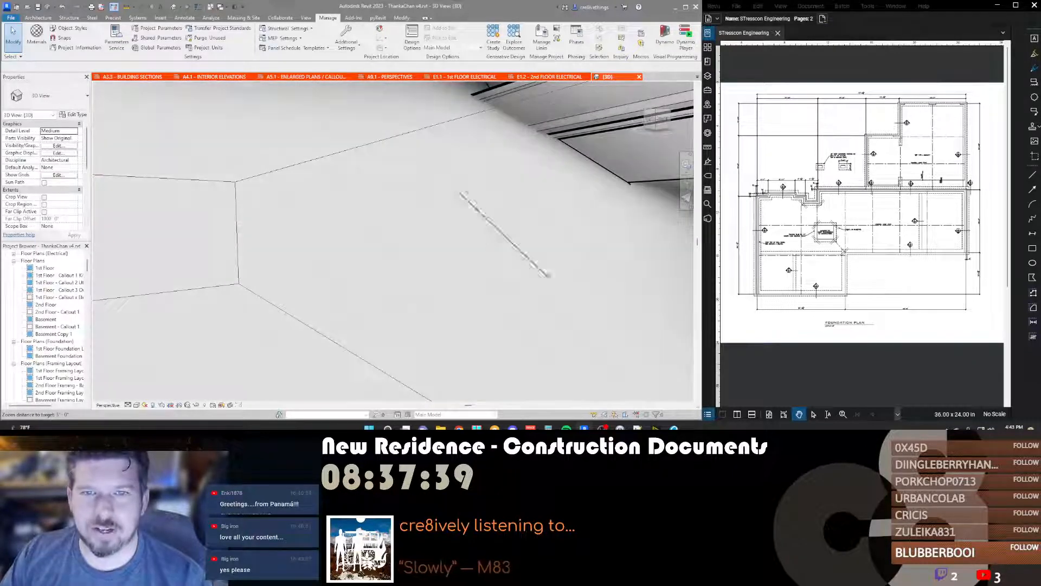
{"action": "middle_click_drag", "start_coordinate": [411, 237], "coordinate": [430, 268], "text": "shift"}
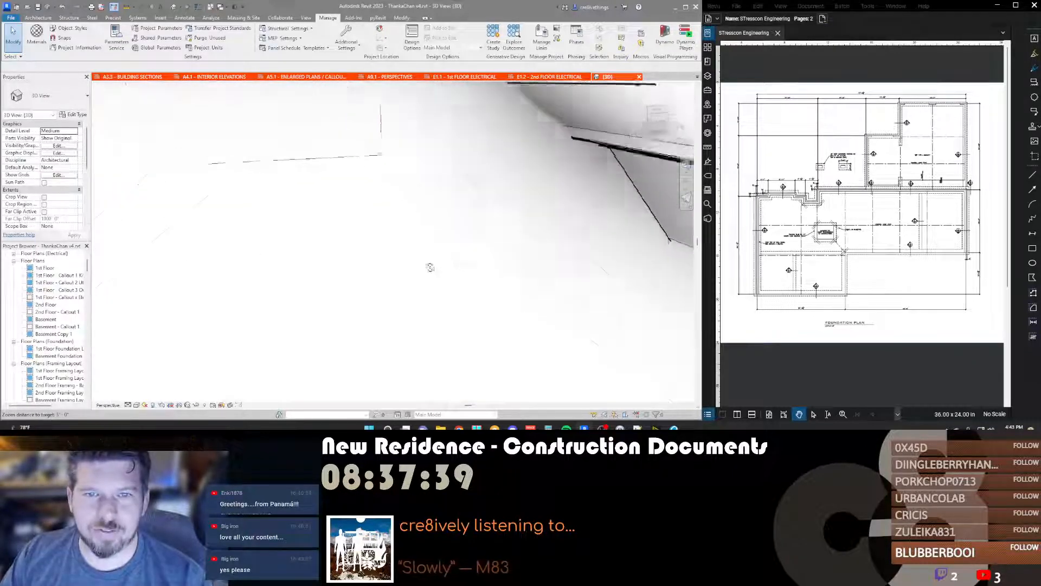
{"action": "scroll", "coordinate": [430, 267], "scroll_direction": "down", "scroll_amount": 10}
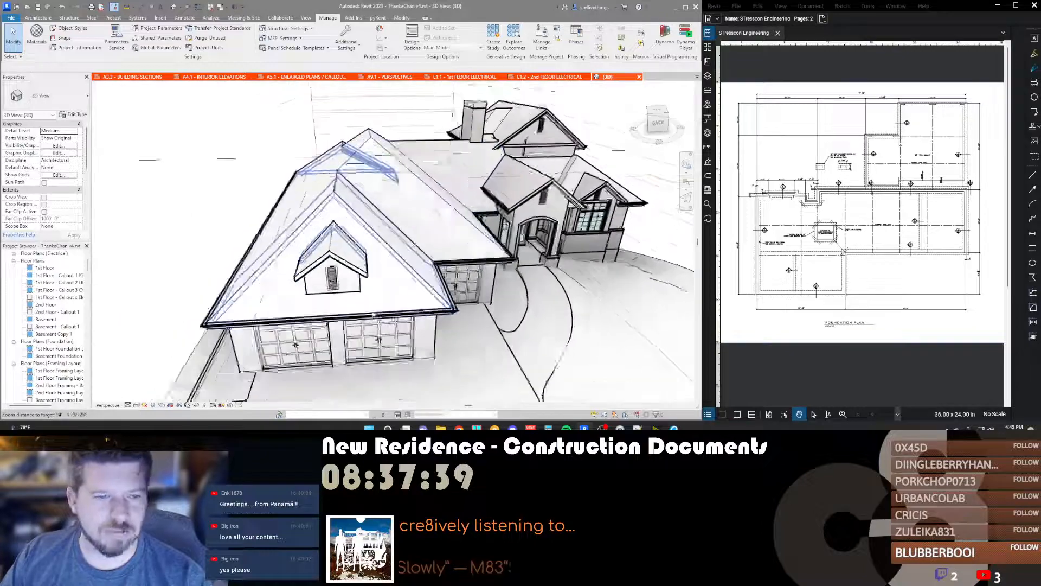
{"action": "scroll", "coordinate": [374, 314], "scroll_direction": "up", "scroll_amount": 2}
{"action": "scroll", "coordinate": [562, 192], "scroll_direction": "up", "scroll_amount": 4}
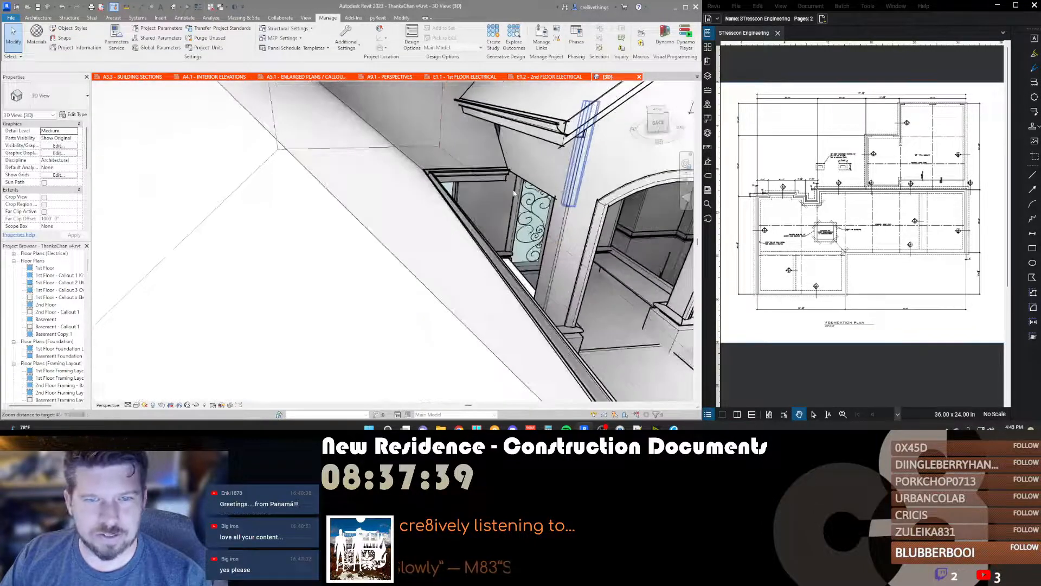
{"action": "scroll", "coordinate": [514, 192], "scroll_direction": "up", "scroll_amount": 6}
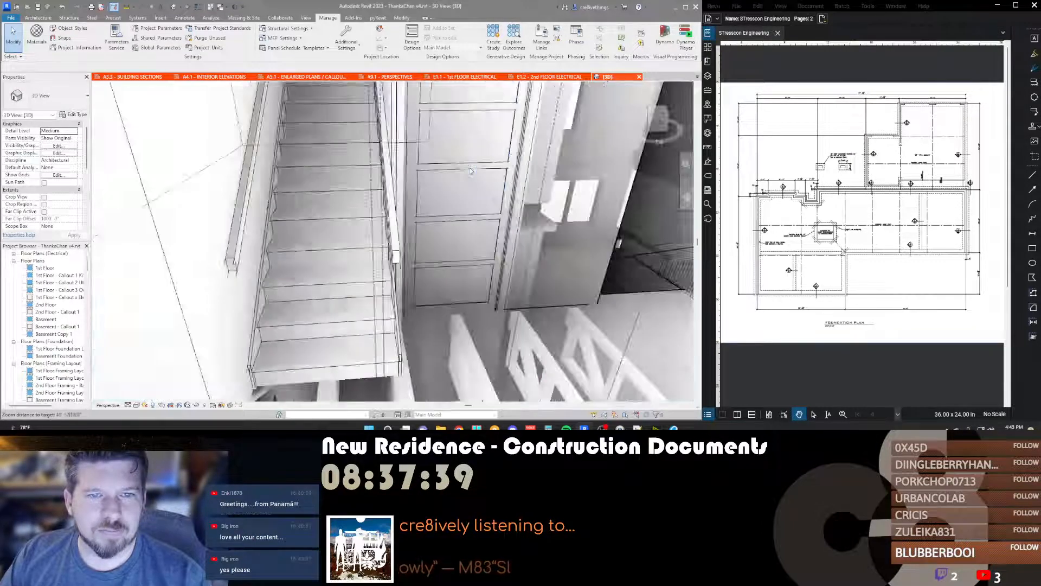
{"action": "scroll", "coordinate": [471, 170], "scroll_direction": "up", "scroll_amount": 2}
{"action": "scroll", "coordinate": [470, 184], "scroll_direction": "down", "scroll_amount": 1}
Step: Move through the stairwell in 3D and examine the sloped wall and ceiling edges around the stair opening
{"action": "left_click_drag", "start_coordinate": [470, 196], "coordinate": [260, 138]}
{"action": "key", "text": "a"}
{"action": "key", "text": "d"}
{"action": "key", "text": "w"}
{"action": "key", "text": "Escape"}
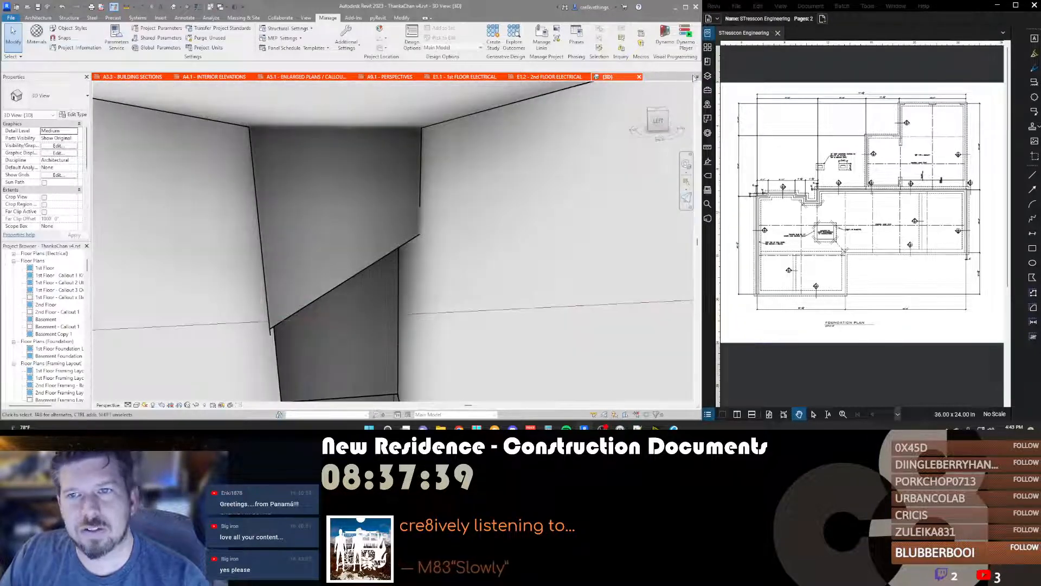
{"action": "left_click", "coordinate": [697, 77]}
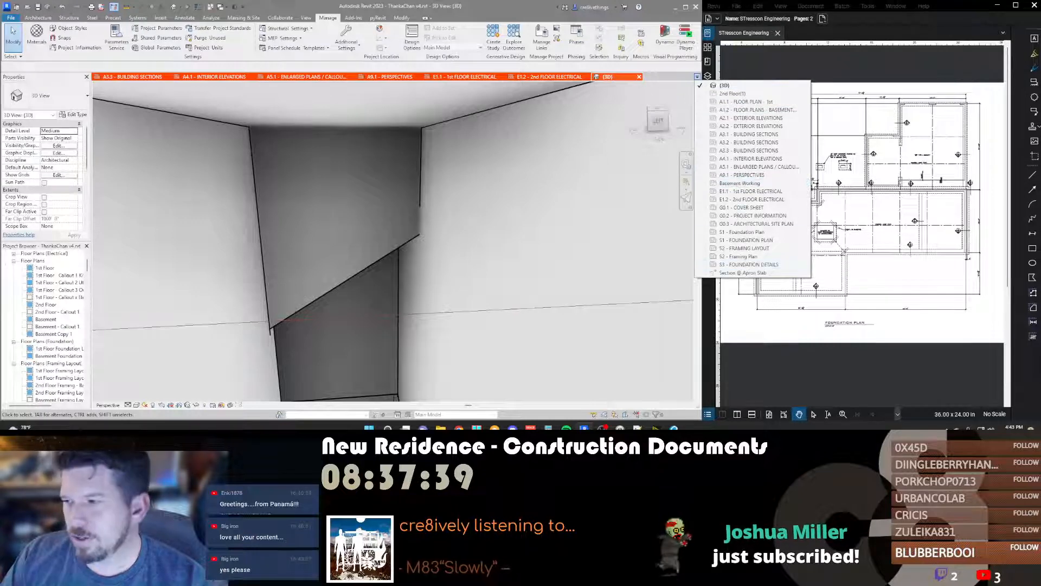
{"action": "key", "text": "Escape"}
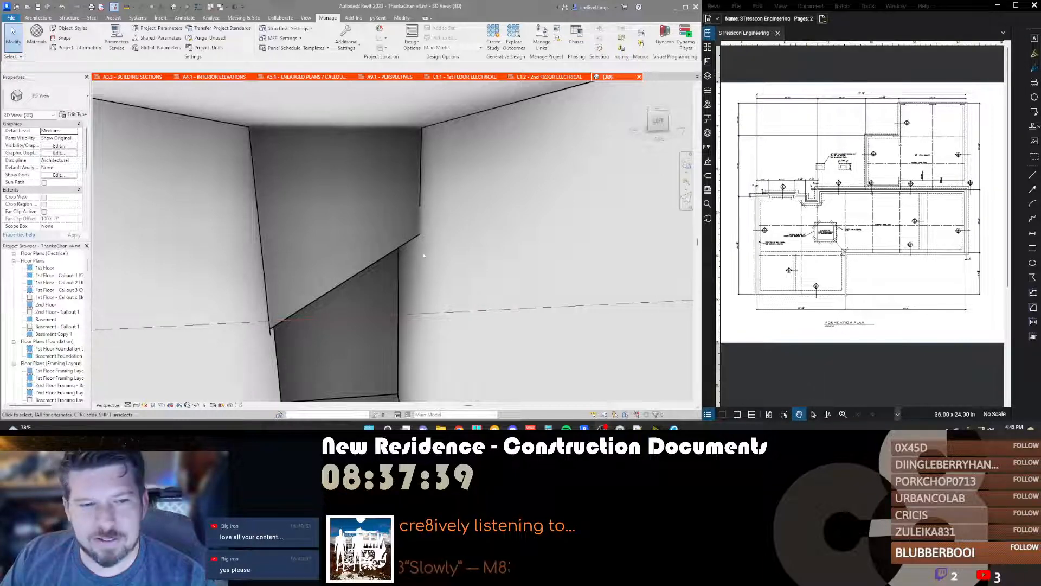
{"action": "scroll", "coordinate": [412, 242], "scroll_direction": "down", "scroll_amount": 2}
{"action": "scroll", "coordinate": [487, 262], "scroll_direction": "down", "scroll_amount": 1}
{"action": "middle_click_drag", "start_coordinate": [426, 249], "coordinate": [453, 215], "text": "shift"}
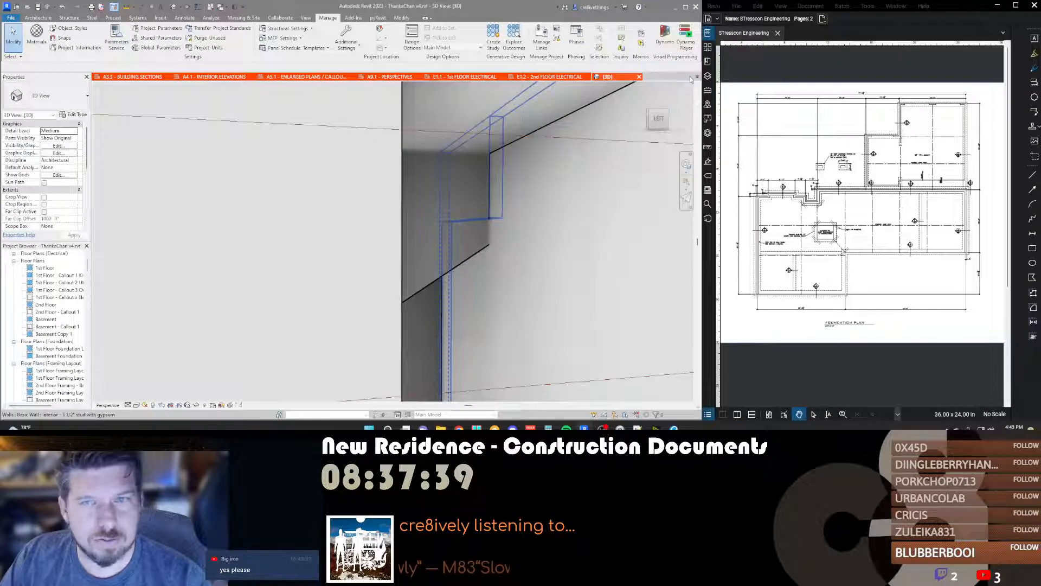
Step: Switch back to sheet S2 - FRAMING LAYOUT, activate the 2nd Floor Framing Layout viewport and select a short southeast truss
{"action": "left_click", "coordinate": [696, 78]}
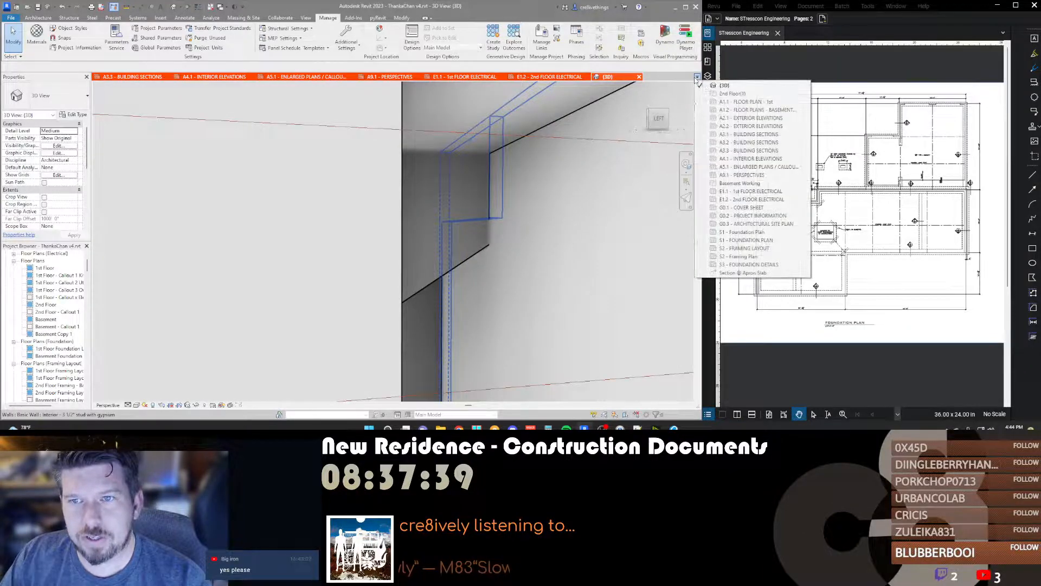
{"action": "left_click", "coordinate": [749, 248]}
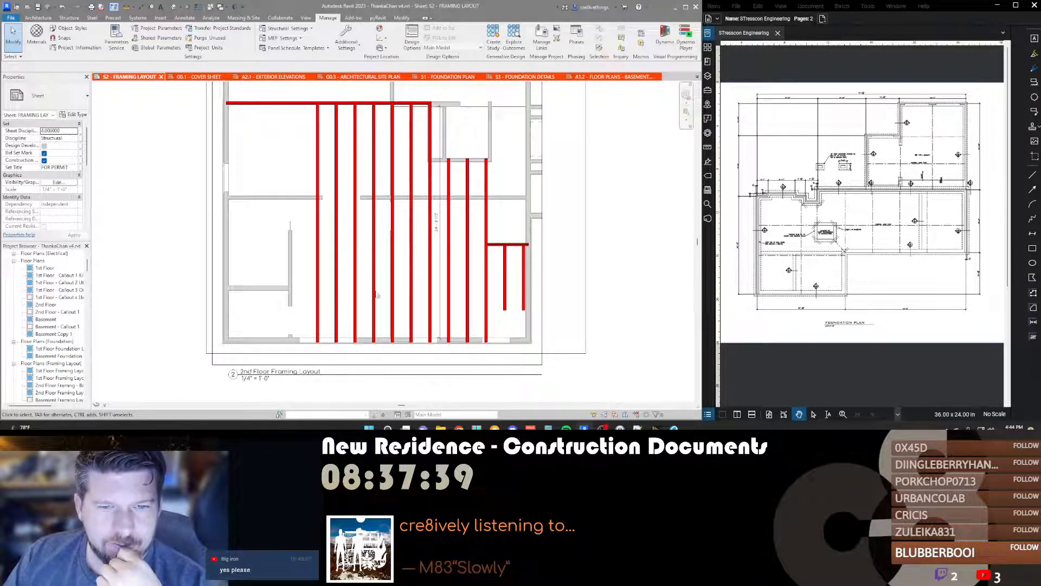
{"action": "double_click", "coordinate": [507, 295]}
{"action": "double_click", "coordinate": [507, 293]}
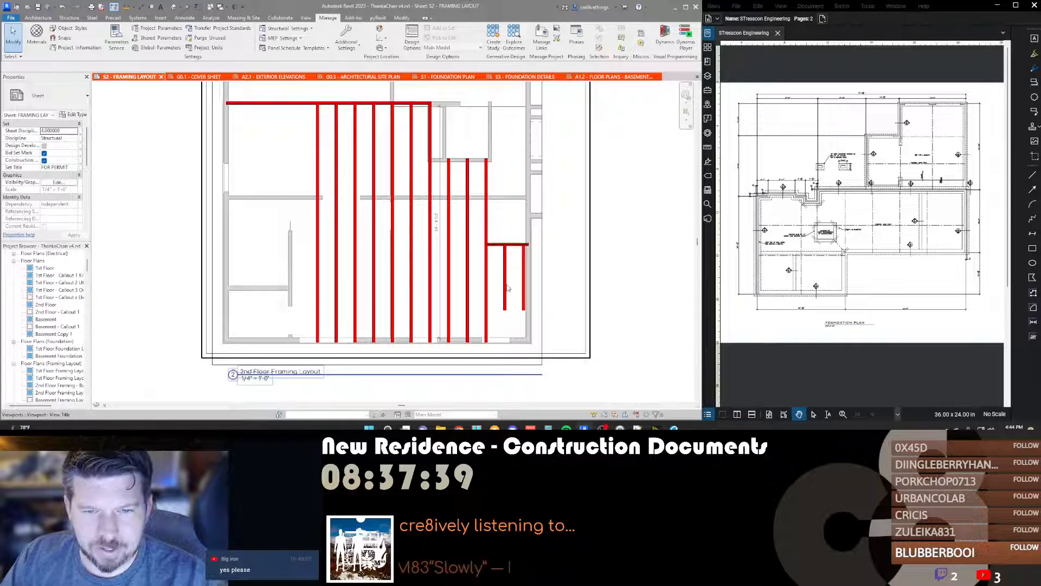
{"action": "double_click", "coordinate": [507, 288]}
{"action": "left_click", "coordinate": [506, 281]}
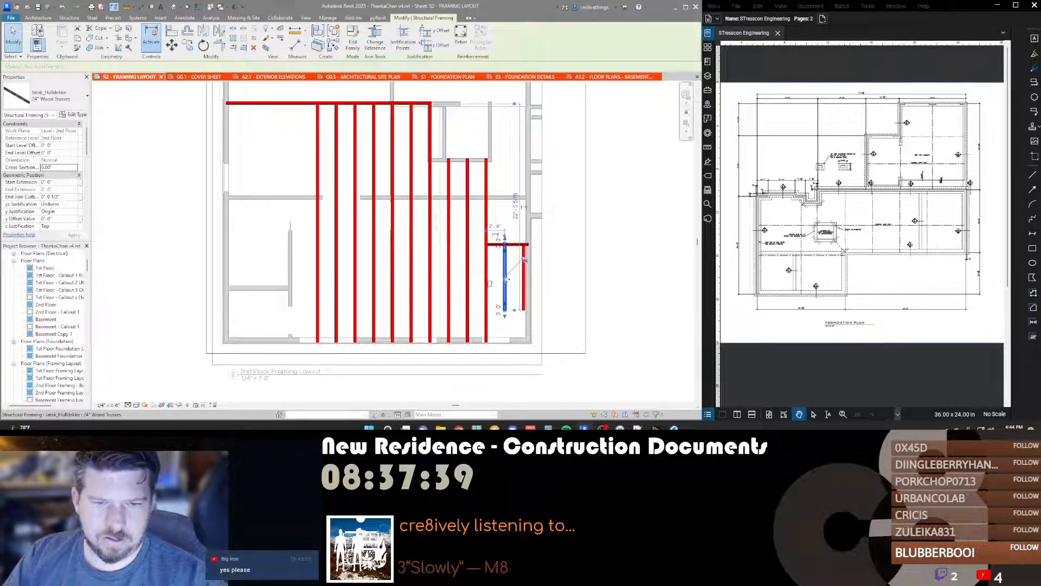
Step: Open the 2nd floor truss system's boundary and try to rework the edges around its southeast notch by trimming and deleting lines
{"action": "key", "text": "Escape"}
{"action": "key", "text": "Tab"}
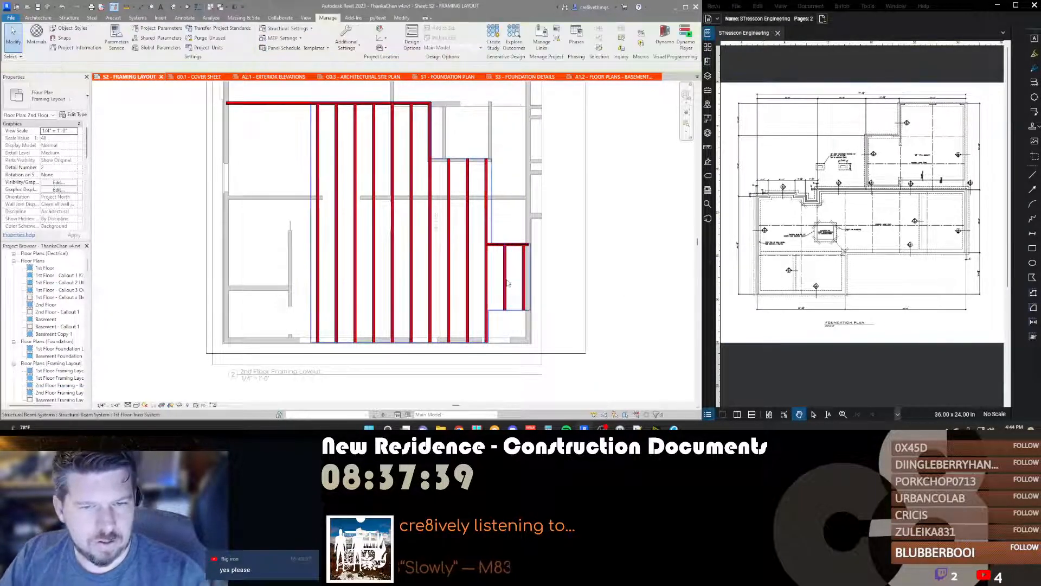
{"action": "double_click", "coordinate": [506, 279]}
{"action": "left_click", "coordinate": [514, 312]}
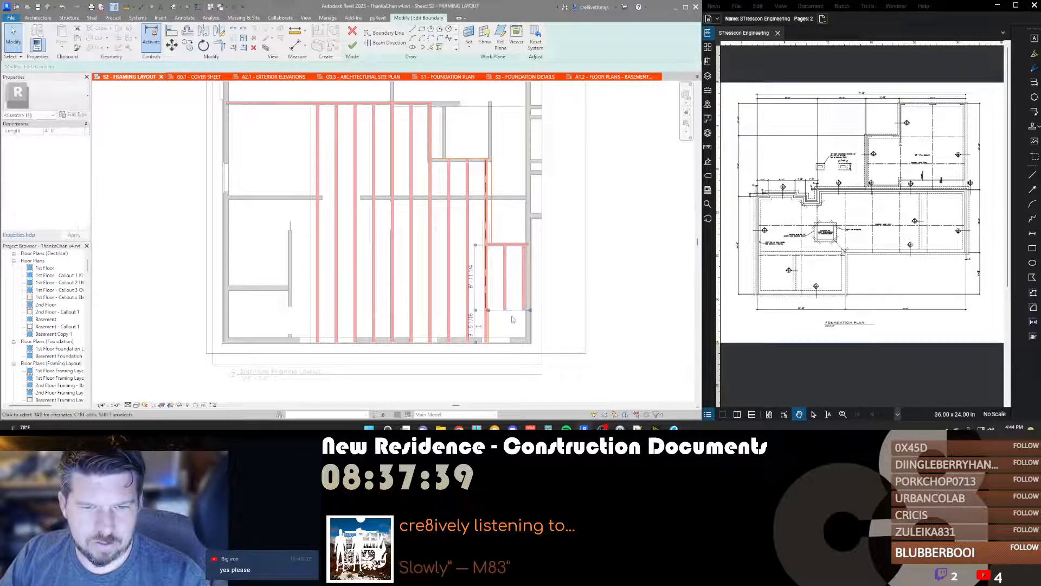
{"action": "key", "text": "t"}
{"action": "key", "text": "r"}
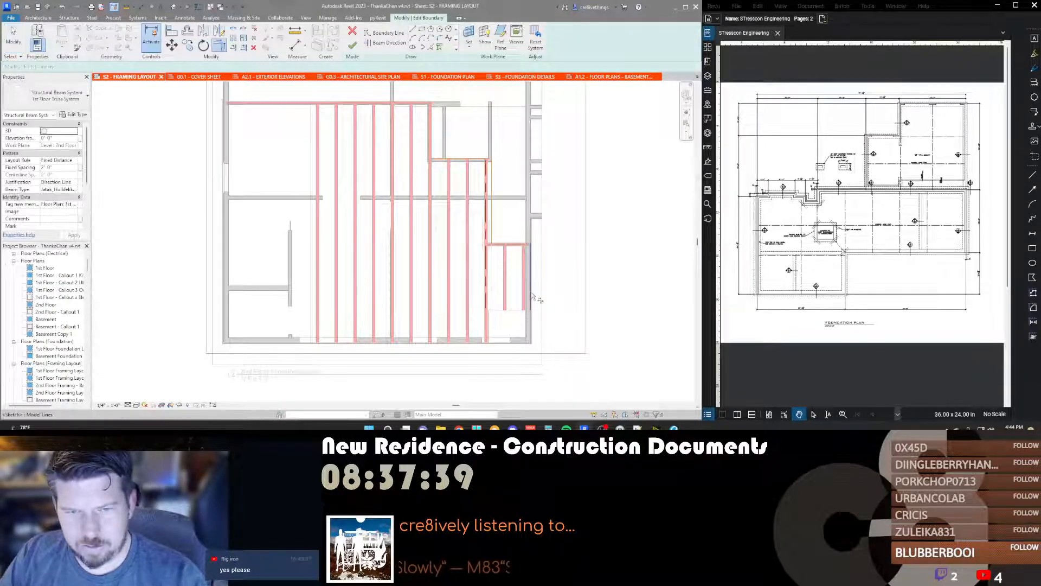
{"action": "left_click_drag", "start_coordinate": [505, 323], "coordinate": [482, 307]}
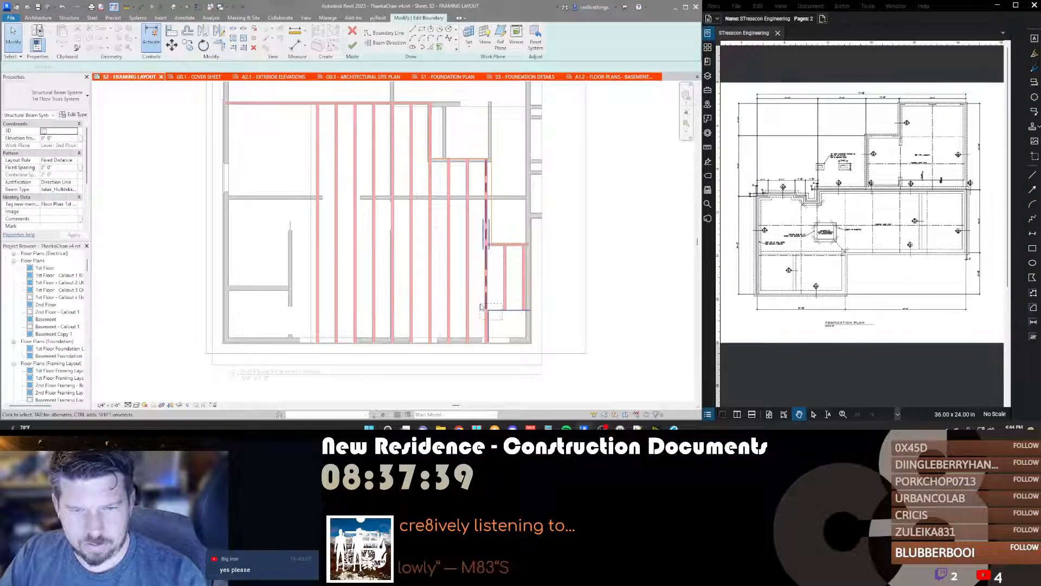
{"action": "left_click", "coordinate": [506, 334]}
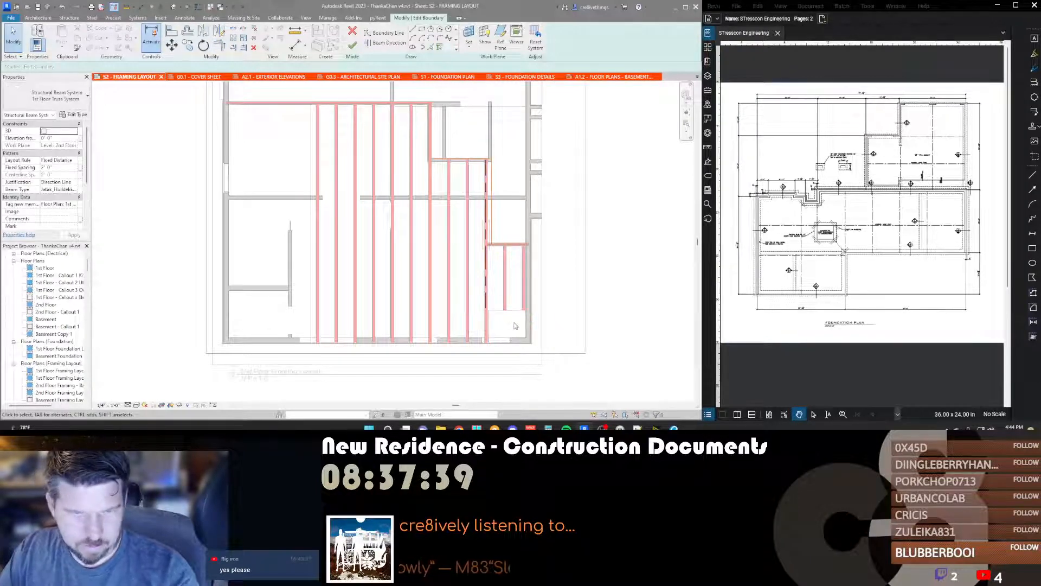
{"action": "left_click", "coordinate": [511, 311]}
{"action": "left_click", "coordinate": [490, 327], "text": "ctrl"}
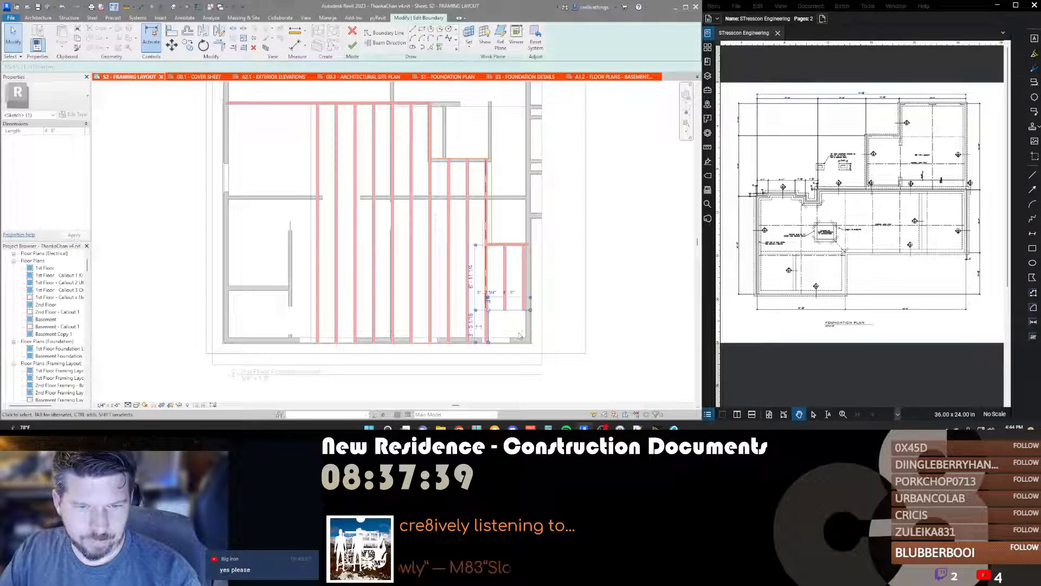
{"action": "key", "text": "Delete"}
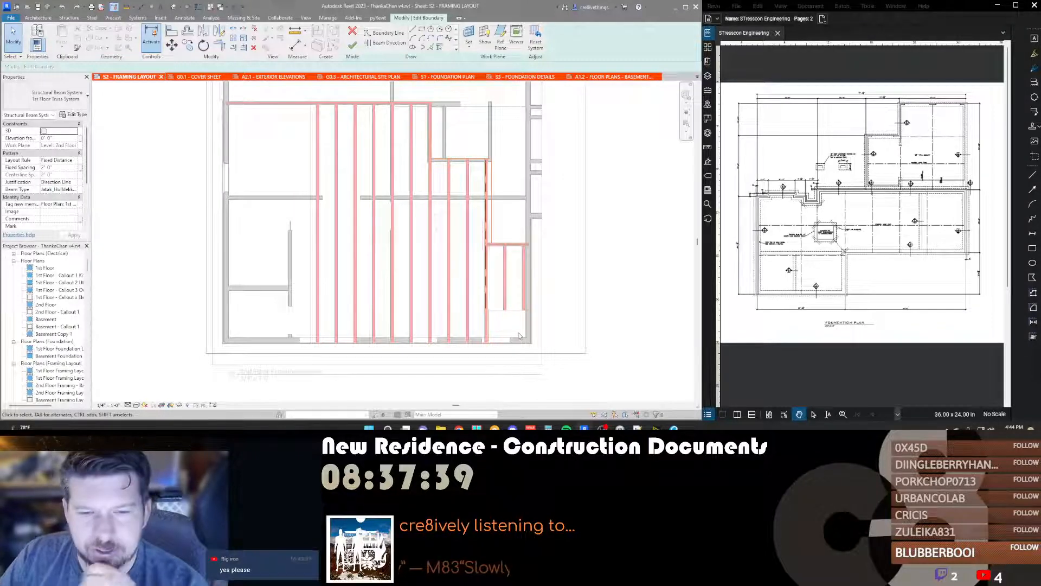
{"action": "scroll", "coordinate": [518, 336], "scroll_direction": "up", "scroll_amount": 2}
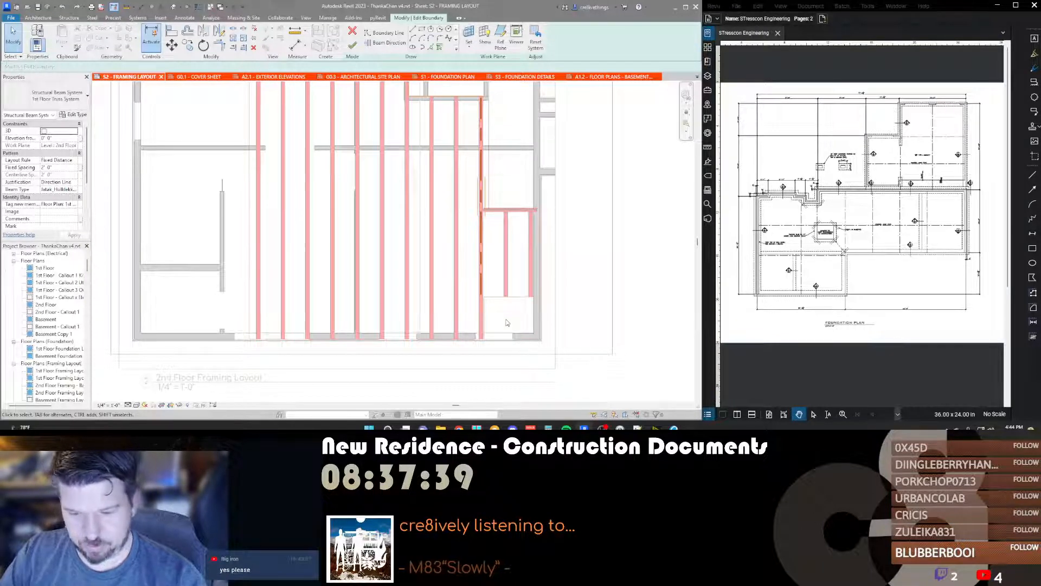
{"action": "scroll", "coordinate": [507, 324], "scroll_direction": "down", "scroll_amount": 1}
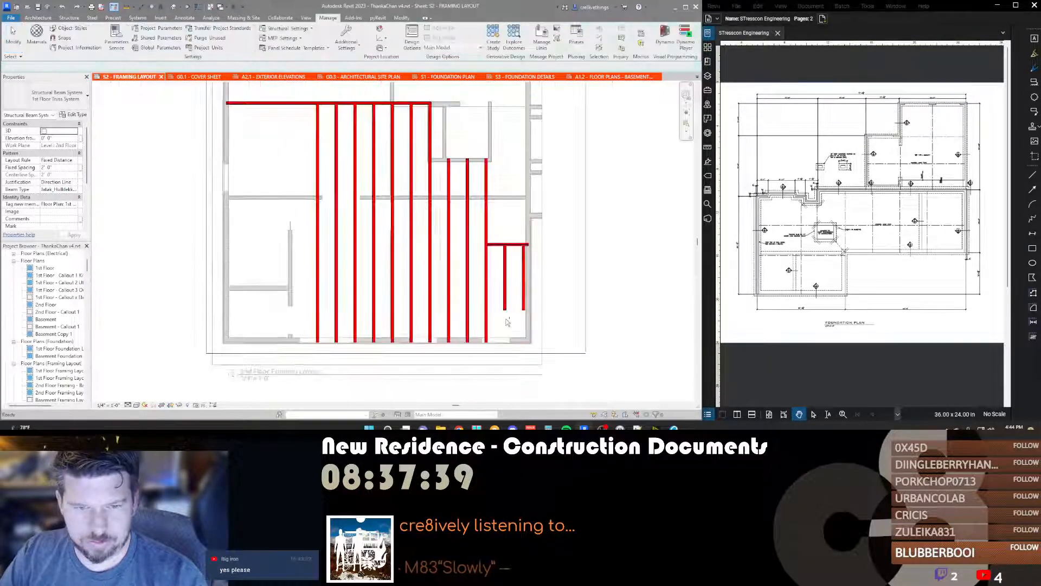
Step: Copy the doubled LVL beam at the north end of the short southeast trusses to their south end
{"action": "left_click", "coordinate": [516, 250]}
{"action": "scroll", "coordinate": [516, 249], "scroll_direction": "up", "scroll_amount": 2}
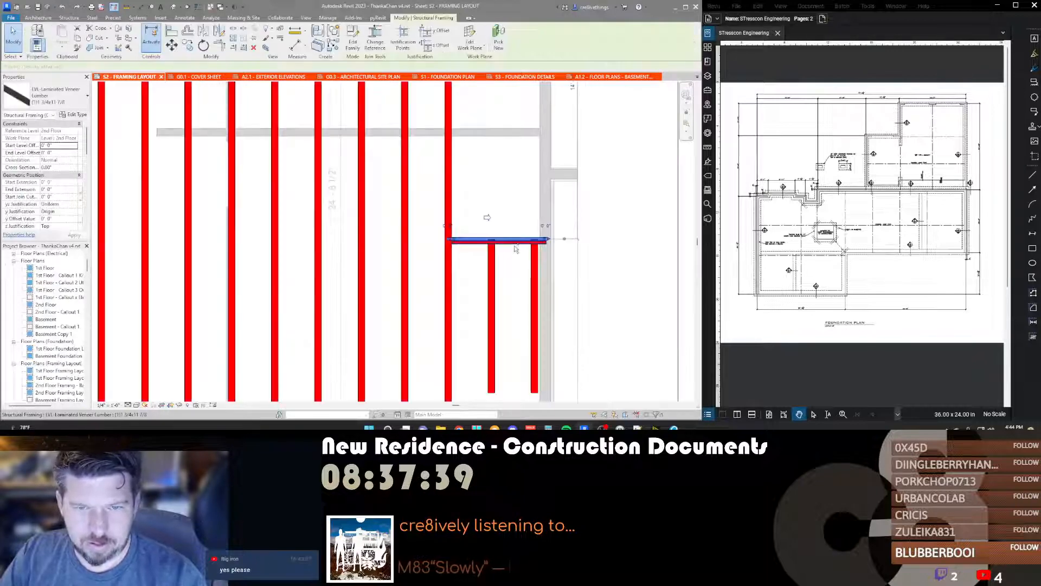
{"action": "left_click", "coordinate": [514, 245], "text": "ctrl"}
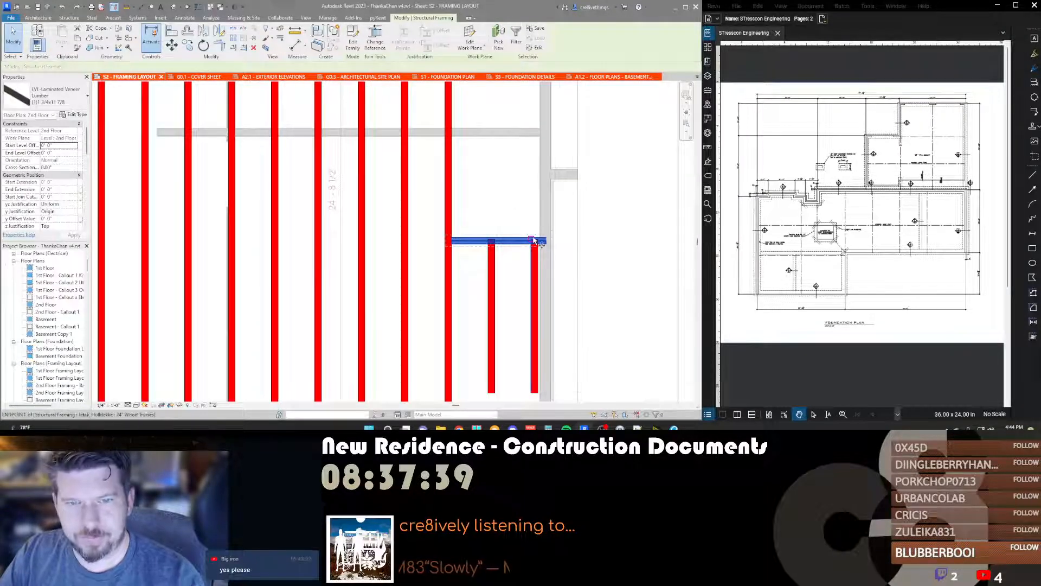
{"action": "key", "text": "c"}
{"action": "key", "text": "o"}
{"action": "left_click", "coordinate": [533, 239]}
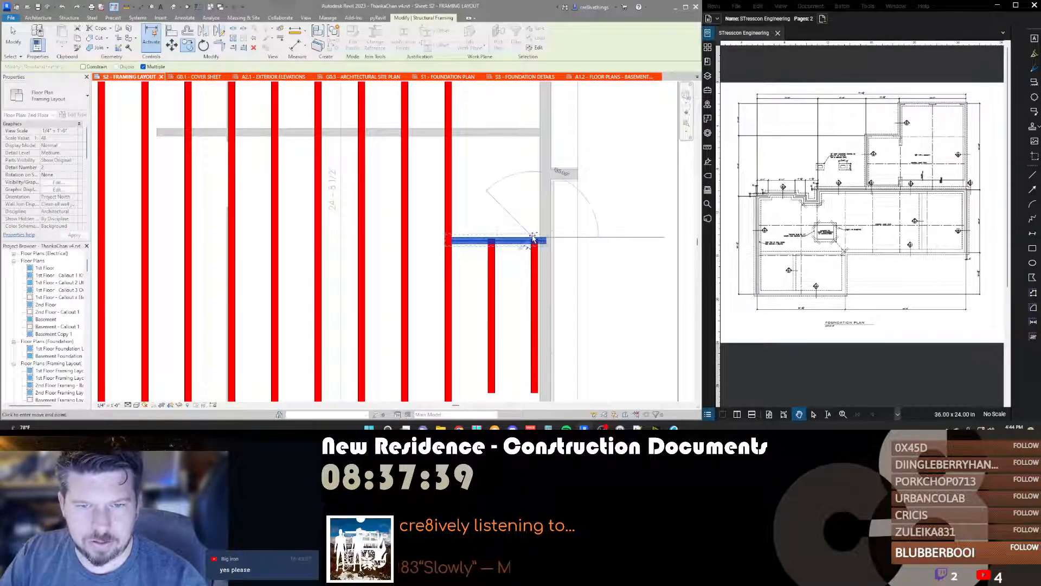
{"action": "scroll", "coordinate": [535, 239], "scroll_direction": "down", "scroll_amount": 1}
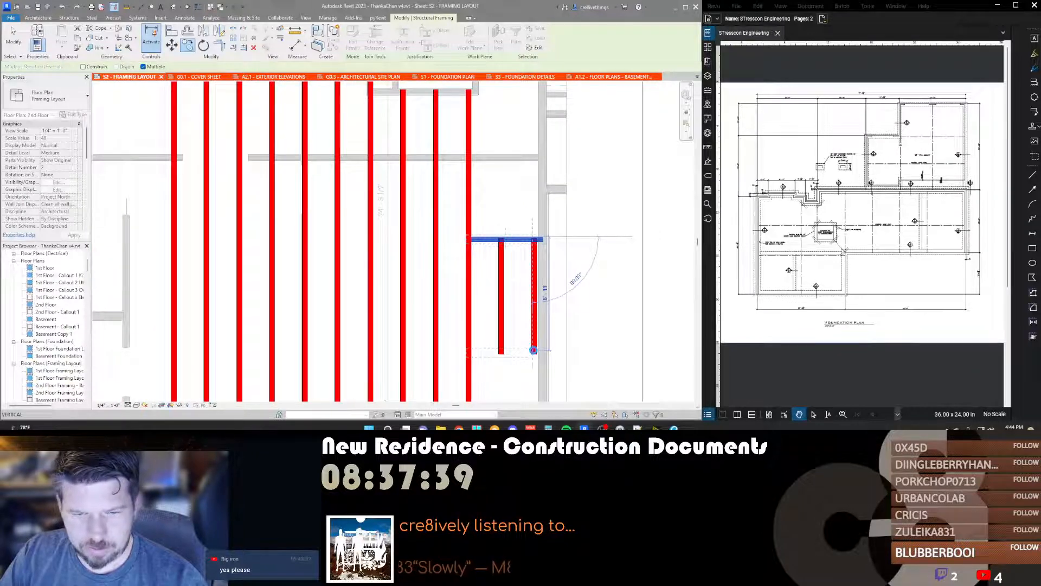
{"action": "left_click", "coordinate": [533, 349]}
{"action": "key", "text": "Escape"}
{"action": "key", "text": "Escape"}
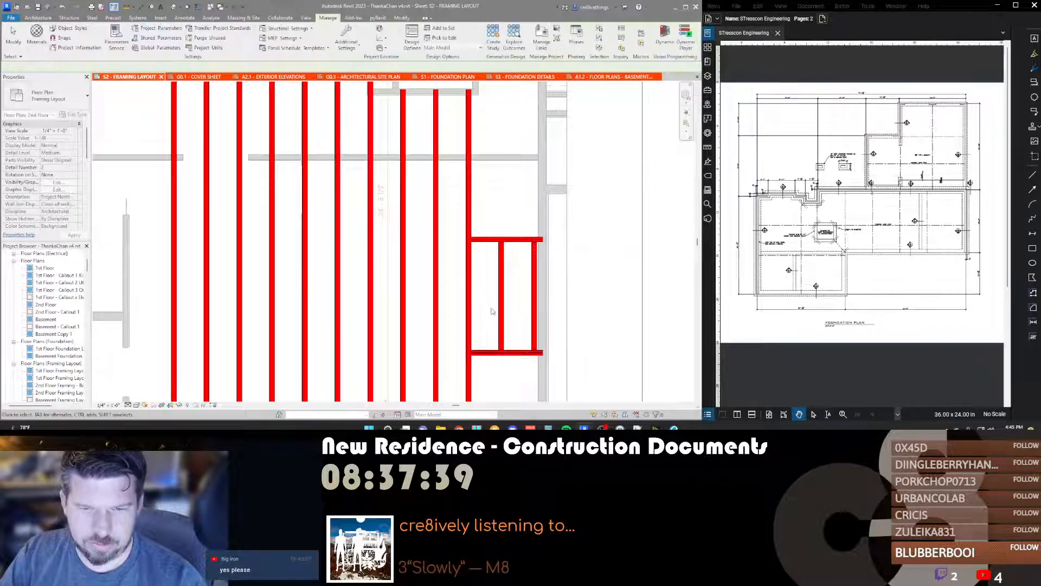
Step: Deactivate the 2nd floor viewport and return to the sheet
{"action": "scroll", "coordinate": [492, 310], "scroll_direction": "down", "scroll_amount": 1}
{"action": "scroll", "coordinate": [492, 311], "scroll_direction": "down", "scroll_amount": 1}
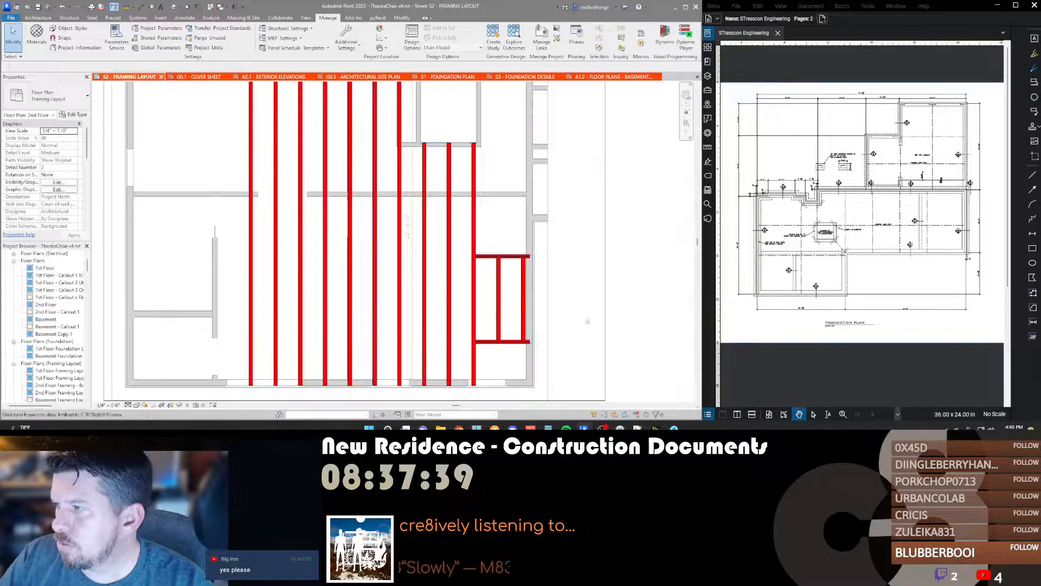
{"action": "scroll", "coordinate": [532, 277], "scroll_direction": "down", "scroll_amount": 2}
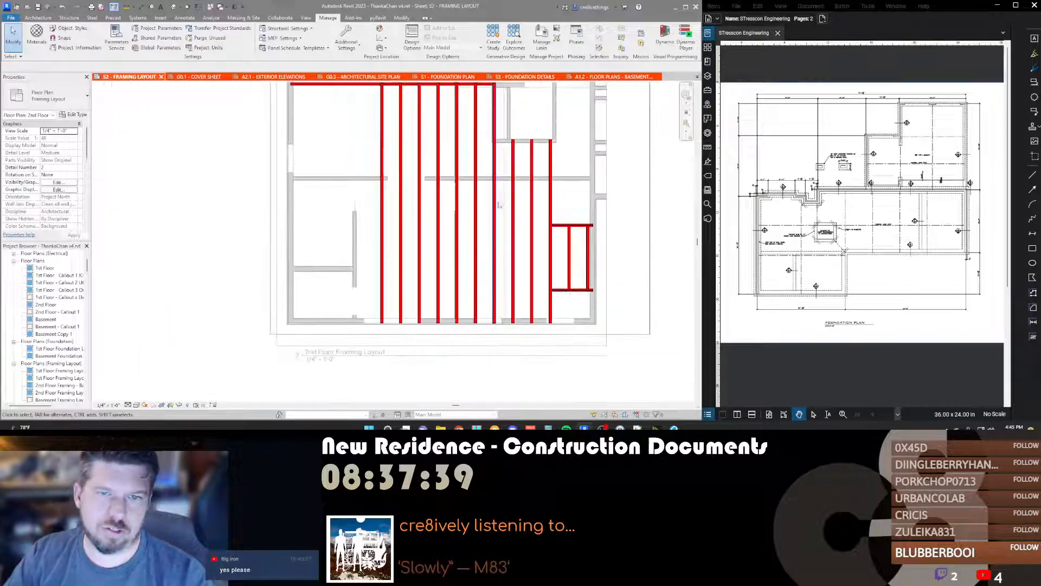
{"action": "key", "text": "d"}
{"action": "key", "text": "v"}
{"action": "middle_click_drag", "start_coordinate": [468, 236], "coordinate": [462, 282]}
{"action": "scroll", "coordinate": [423, 279], "scroll_direction": "down", "scroll_amount": 1}
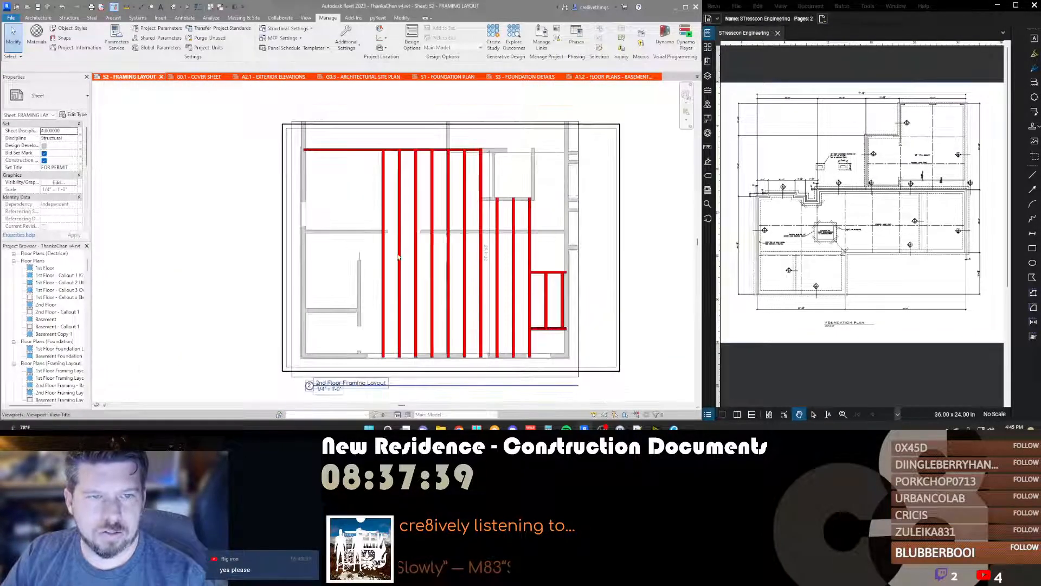
Step: Activate the 2nd floor viewport and dimension the north LVL beam from the west wall through the middle wall to the last full-length truss
{"action": "scroll", "coordinate": [494, 151], "scroll_direction": "up", "scroll_amount": 3}
{"action": "scroll", "coordinate": [491, 151], "scroll_direction": "down", "scroll_amount": 2}
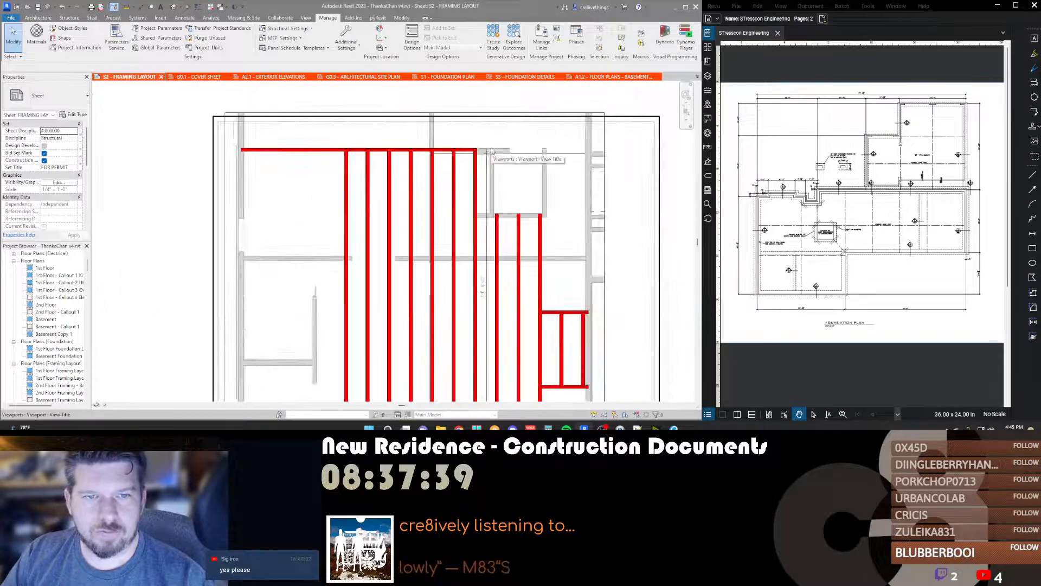
{"action": "middle_click_drag", "start_coordinate": [352, 155], "coordinate": [399, 212]}
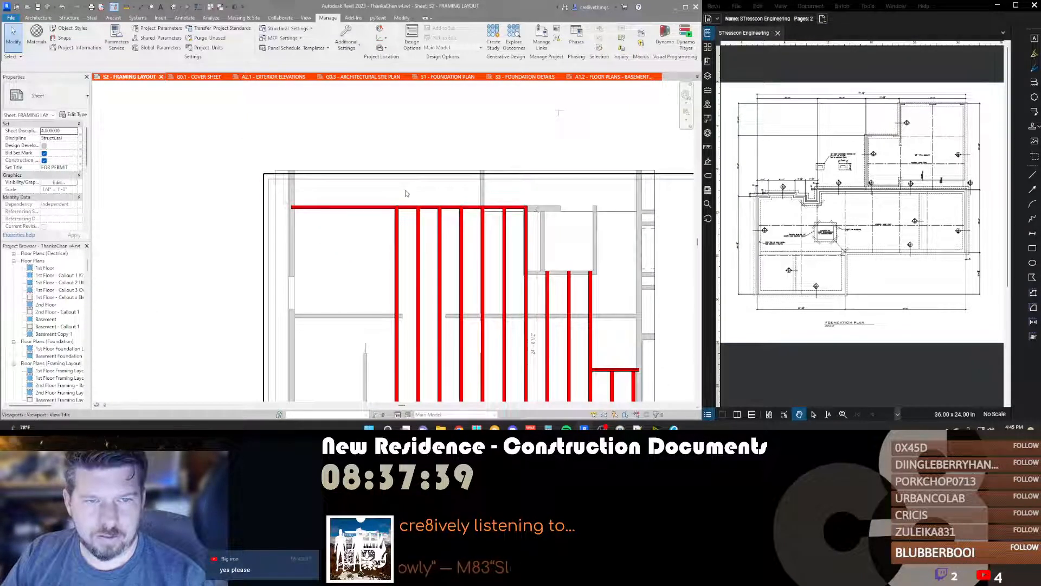
{"action": "double_click", "coordinate": [404, 203]}
{"action": "key", "text": "d"}
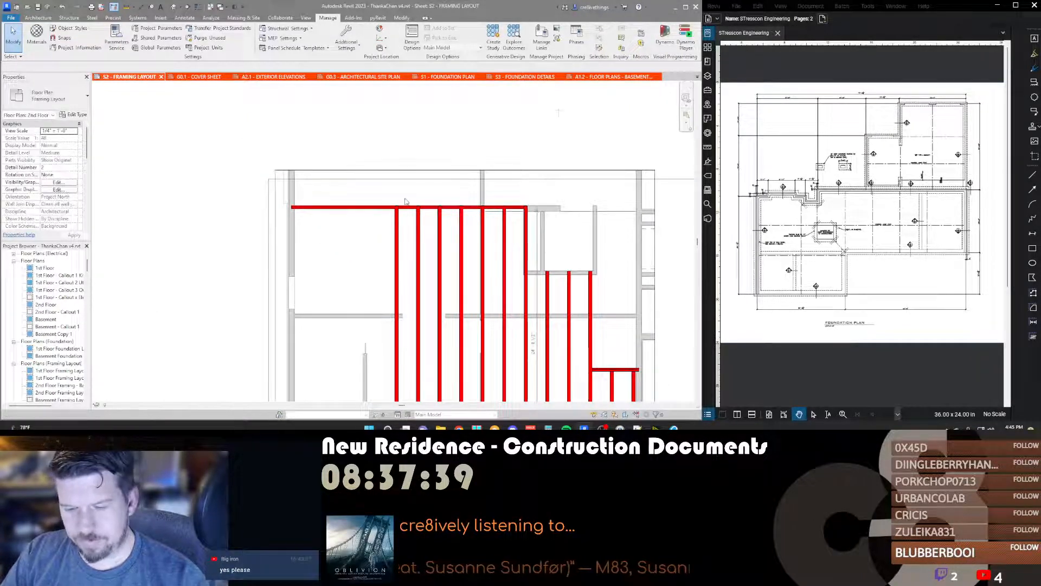
{"action": "key", "text": "c"}
{"action": "key", "text": "d"}
{"action": "key", "text": "i"}
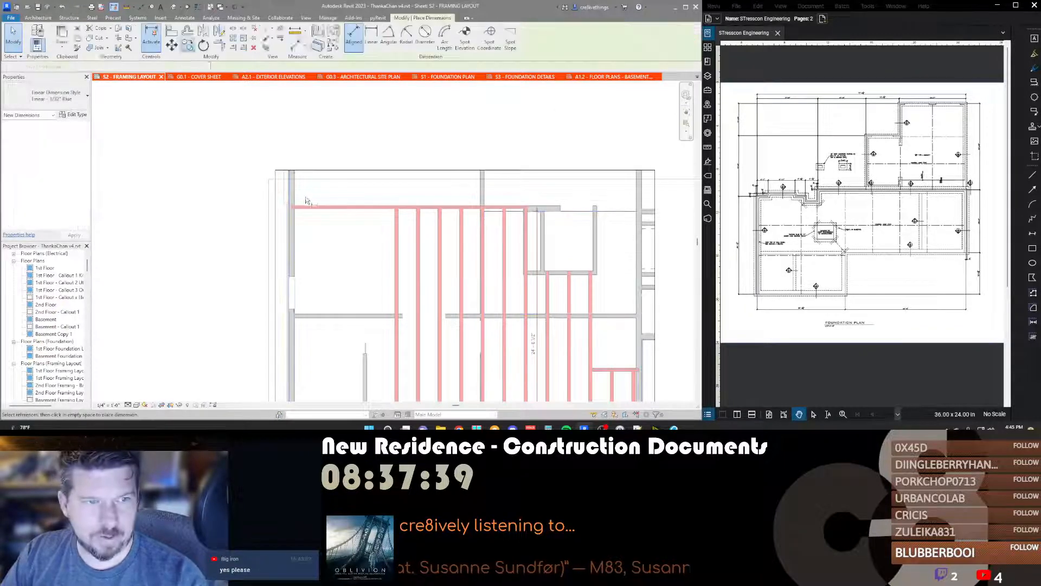
{"action": "left_click", "coordinate": [483, 202]}
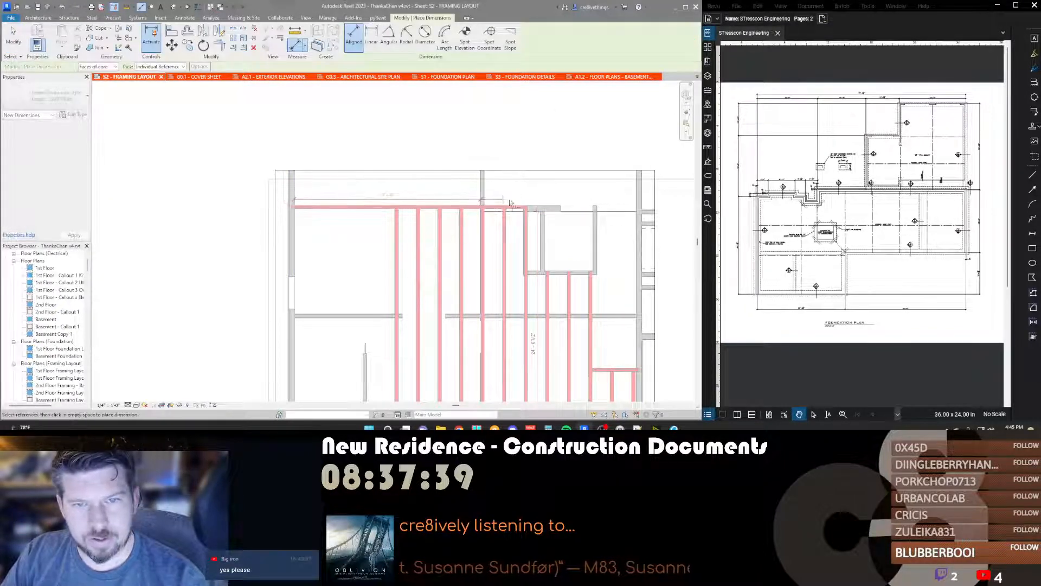
{"action": "left_click", "coordinate": [525, 209]}
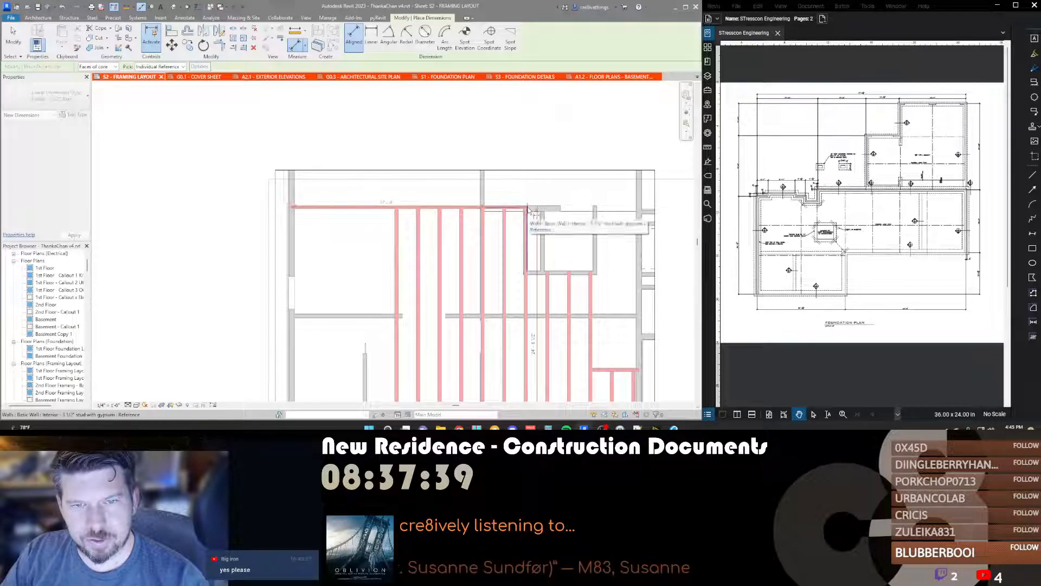
{"action": "left_click", "coordinate": [526, 200]}
{"action": "key", "text": "Escape"}
{"action": "key", "text": "Escape"}
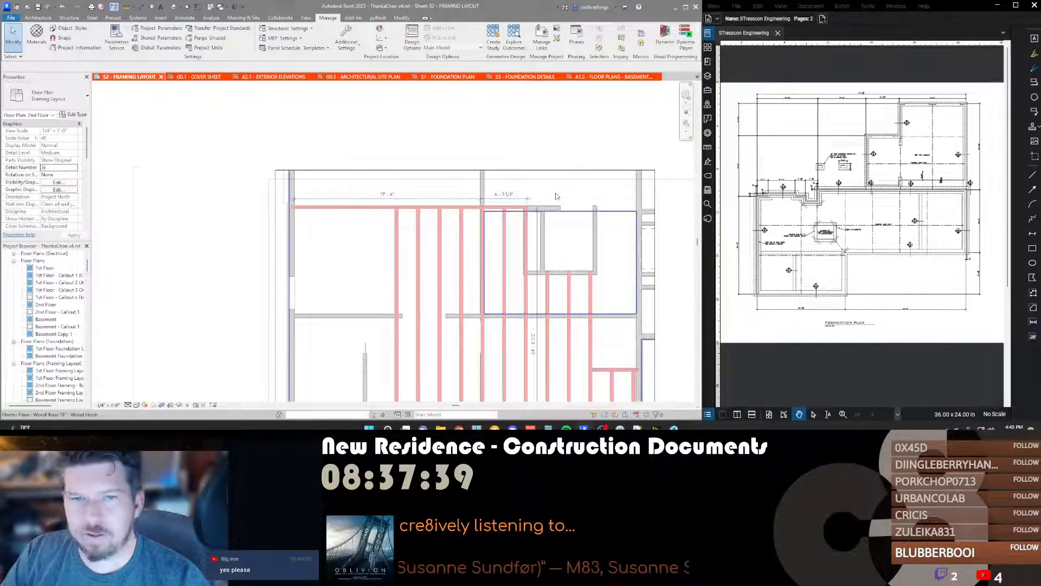
Step: Check the new dimension string, deactivate the 2nd floor viewport and review both framing layouts on the sheet
{"action": "scroll", "coordinate": [523, 202], "scroll_direction": "up", "scroll_amount": 5}
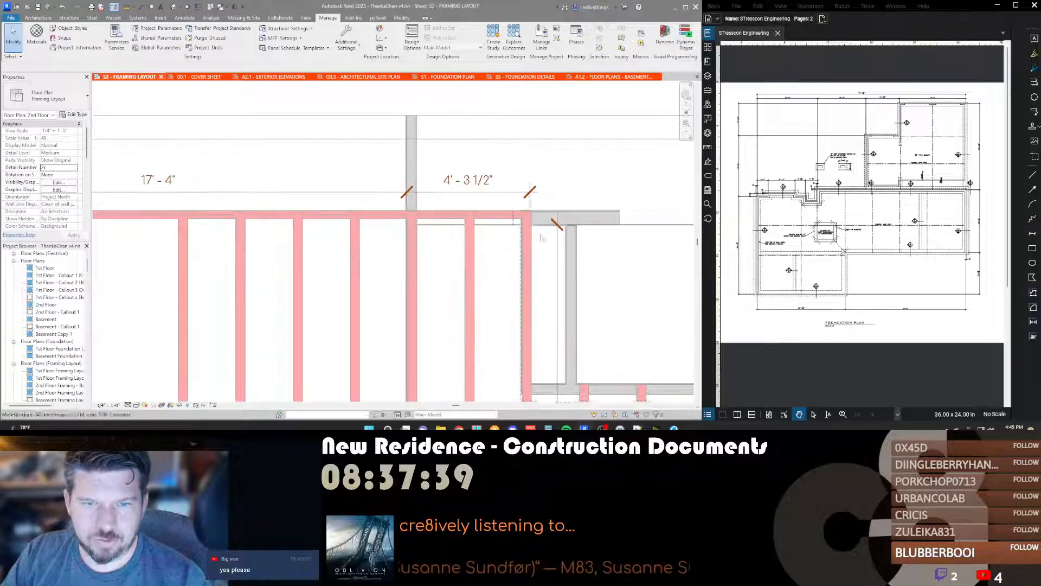
{"action": "scroll", "coordinate": [445, 271], "scroll_direction": "down", "scroll_amount": 4}
{"action": "scroll", "coordinate": [444, 271], "scroll_direction": "down", "scroll_amount": 3}
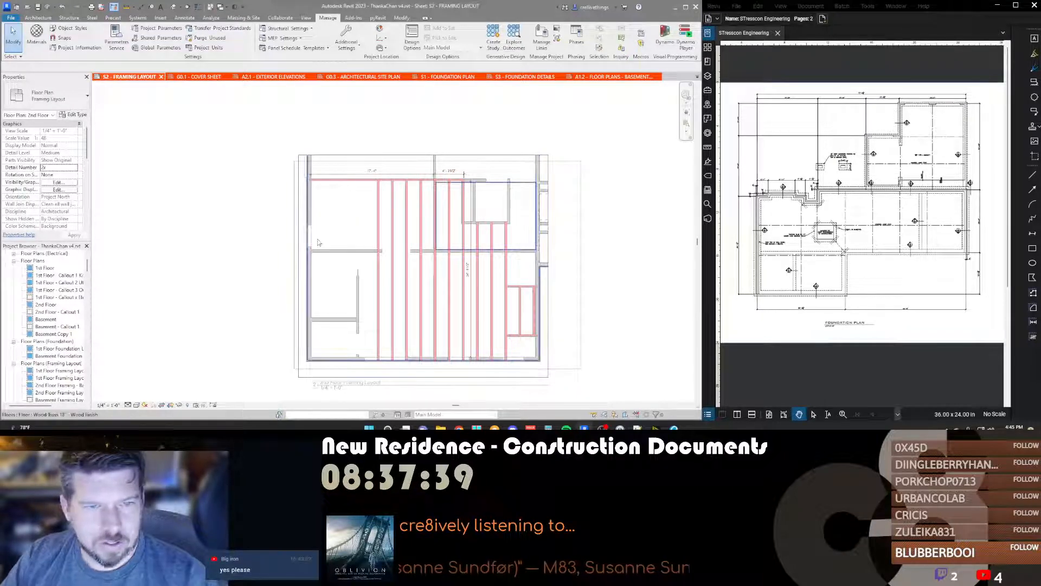
{"action": "key", "text": "d"}
{"action": "key", "text": "v"}
{"action": "scroll", "coordinate": [364, 224], "scroll_direction": "down", "scroll_amount": 3}
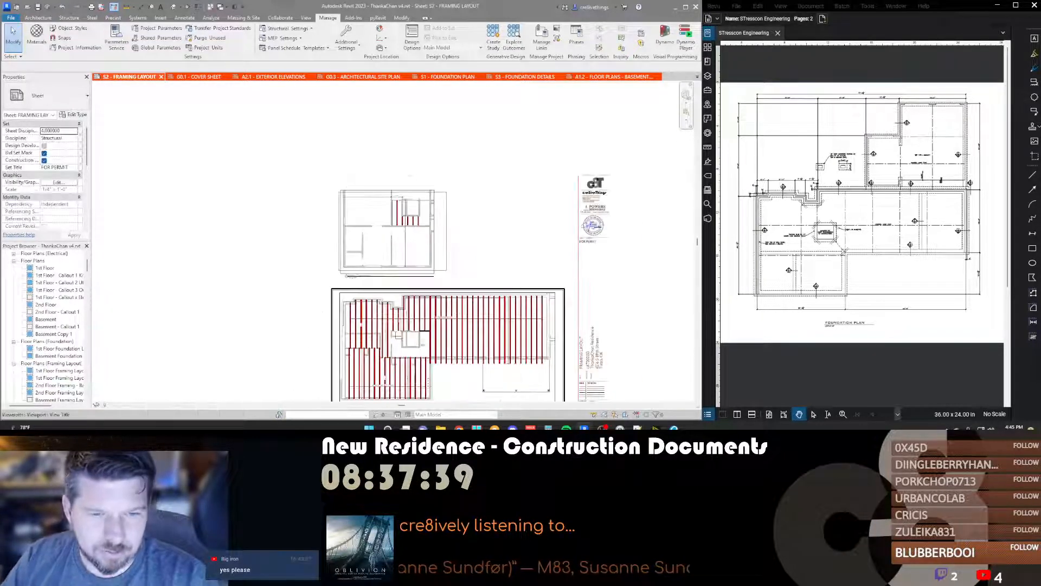
{"action": "scroll", "coordinate": [429, 351], "scroll_direction": "up", "scroll_amount": 3}
{"action": "scroll", "coordinate": [428, 351], "scroll_direction": "down", "scroll_amount": 2}
{"action": "scroll", "coordinate": [456, 264], "scroll_direction": "up", "scroll_amount": 2}
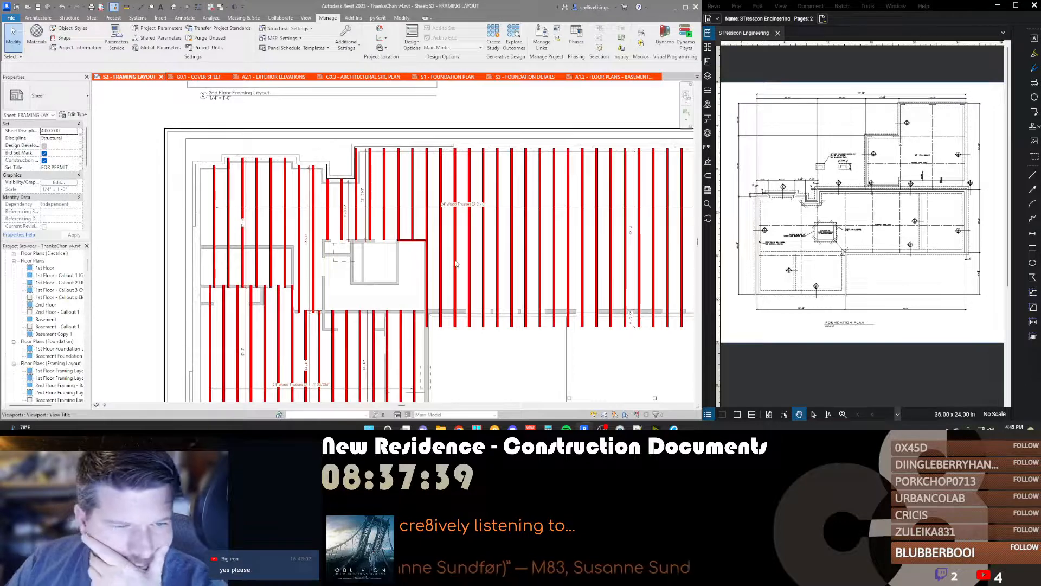
{"action": "scroll", "coordinate": [382, 274], "scroll_direction": "down", "scroll_amount": 1}
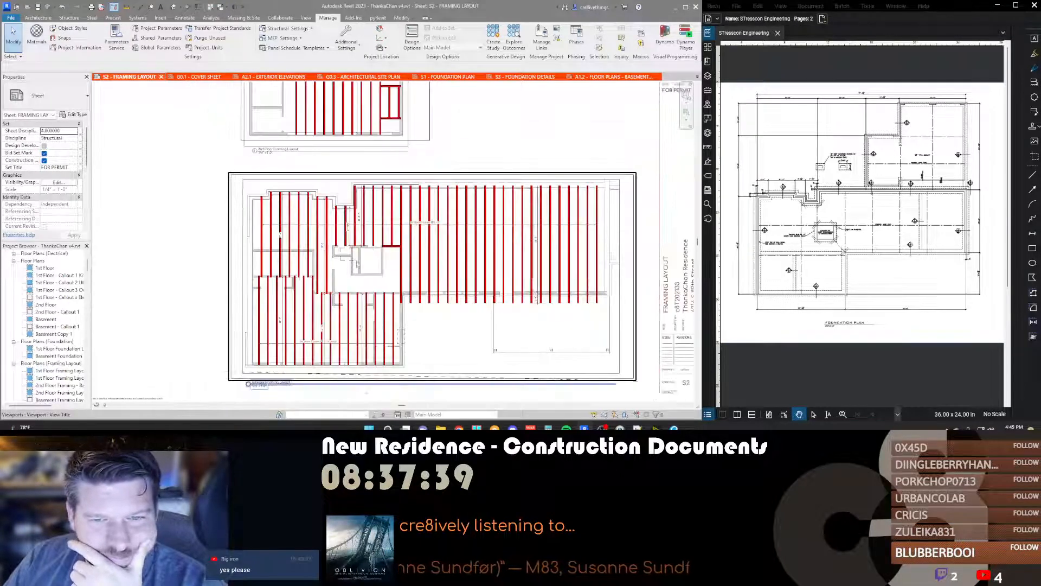
{"action": "middle_click_drag", "start_coordinate": [335, 139], "coordinate": [392, 248]}
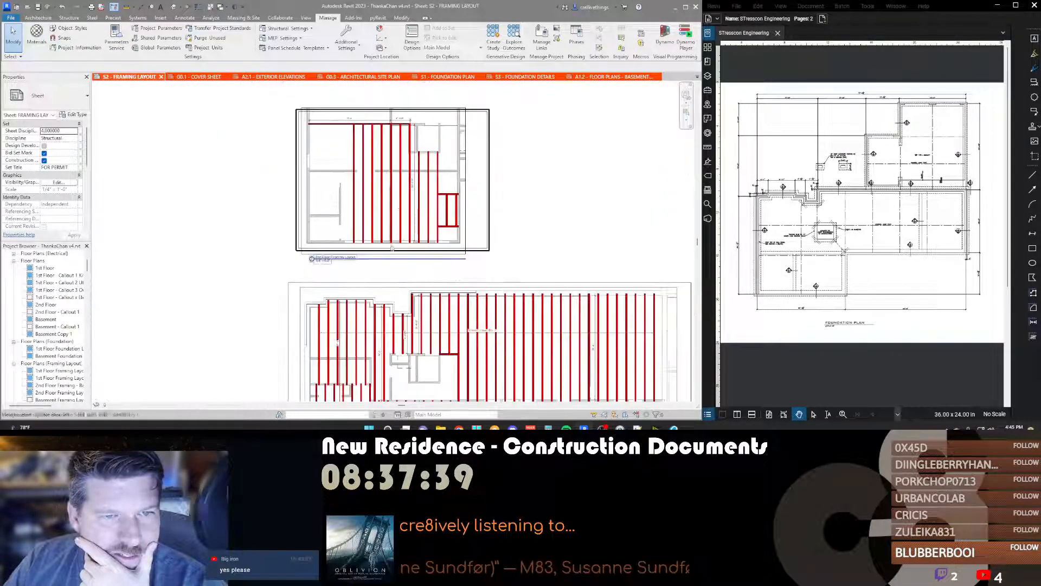
Step: Open the 2nd floor viewport's Framing Plan view template and set the Walls category's surface transparency override to 80%
{"action": "double_click", "coordinate": [395, 205]}
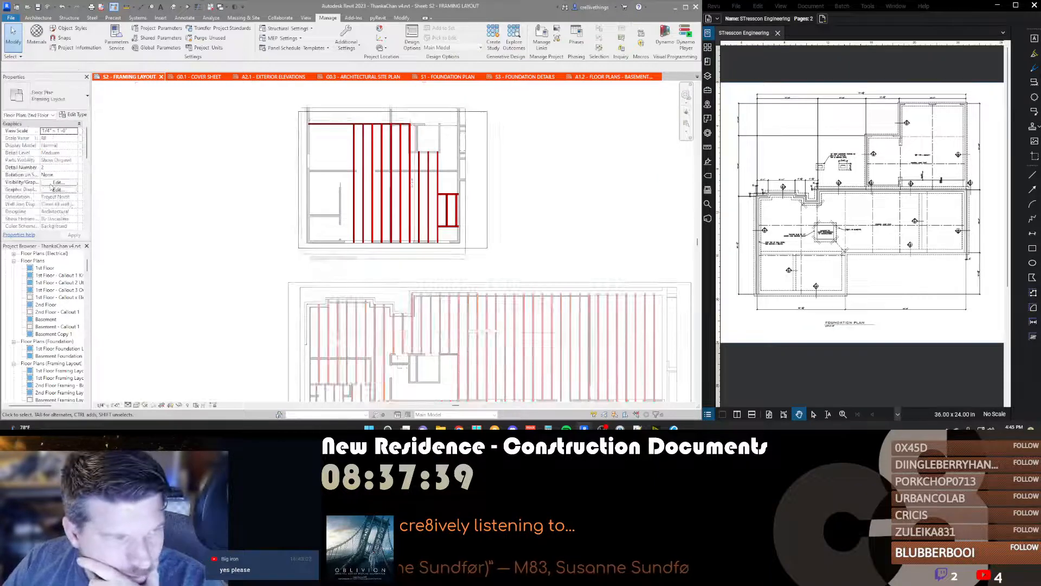
{"action": "scroll", "coordinate": [52, 186], "scroll_direction": "down", "scroll_amount": 5}
{"action": "left_click", "coordinate": [61, 197]}
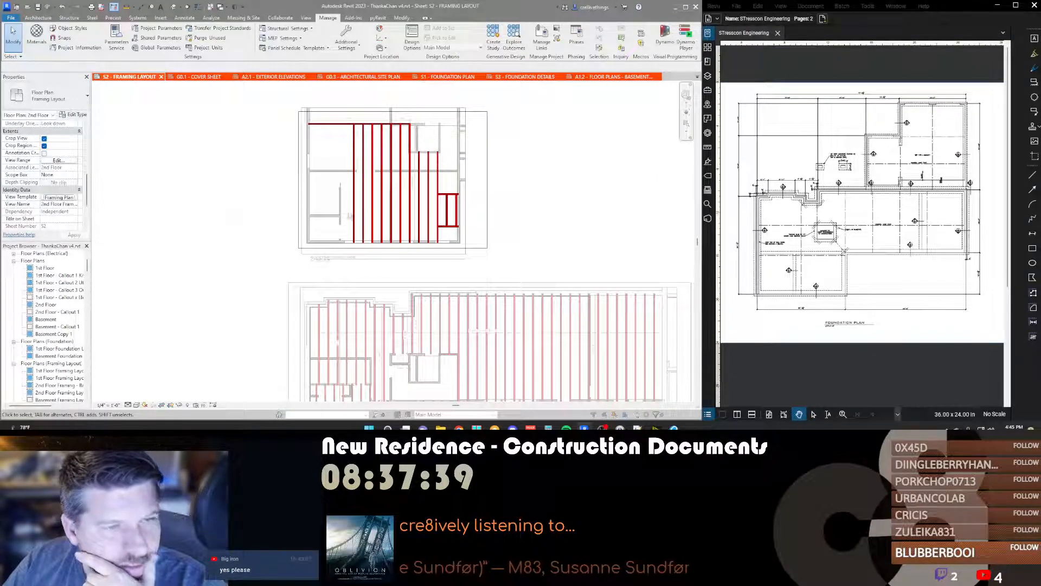
{"action": "left_click", "coordinate": [312, 142]}
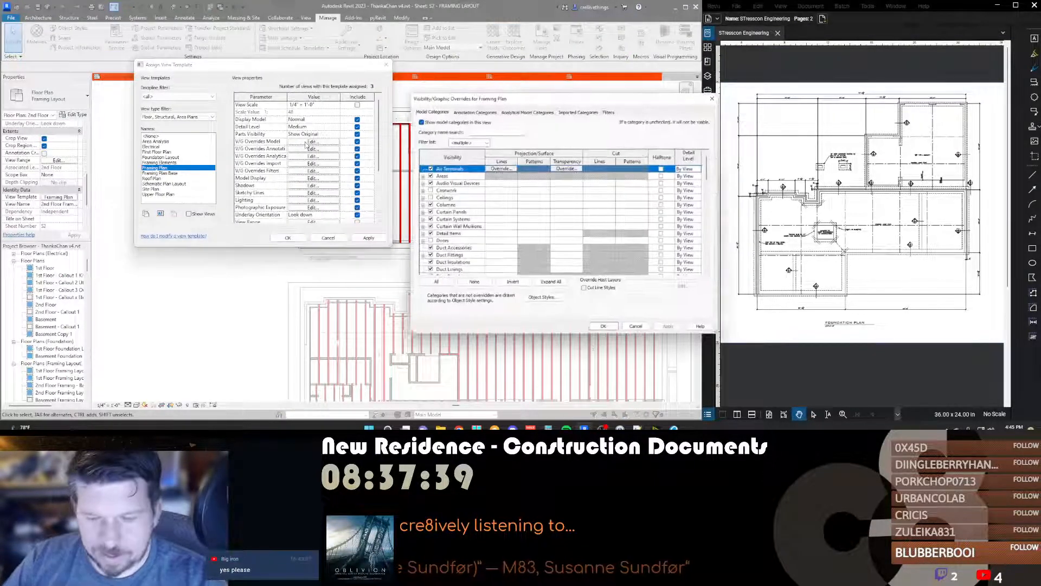
{"action": "scroll", "coordinate": [542, 228], "scroll_direction": "down", "scroll_amount": 10}
{"action": "left_click", "coordinate": [461, 264]}
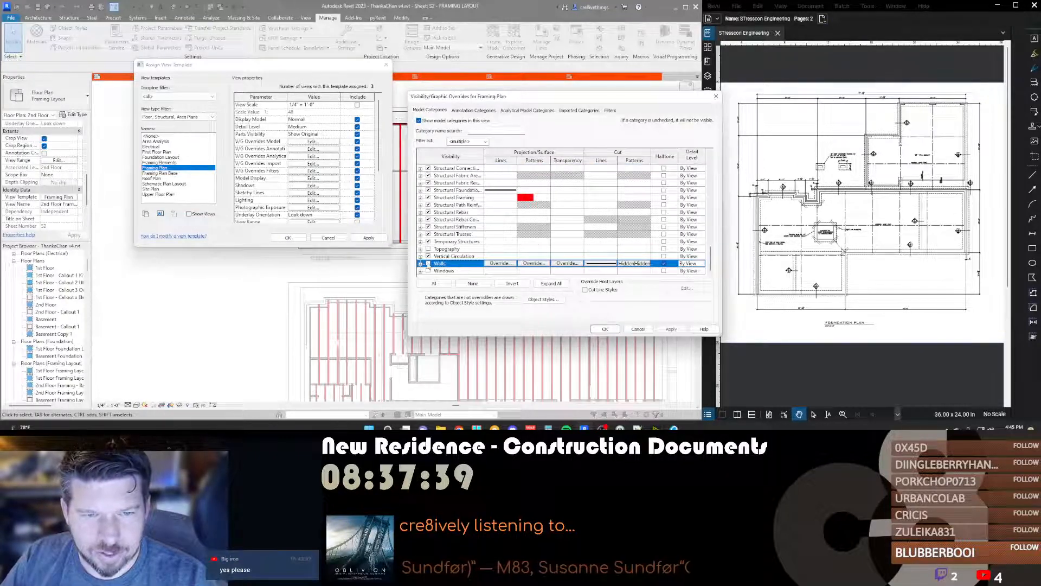
{"action": "left_click", "coordinate": [565, 263]}
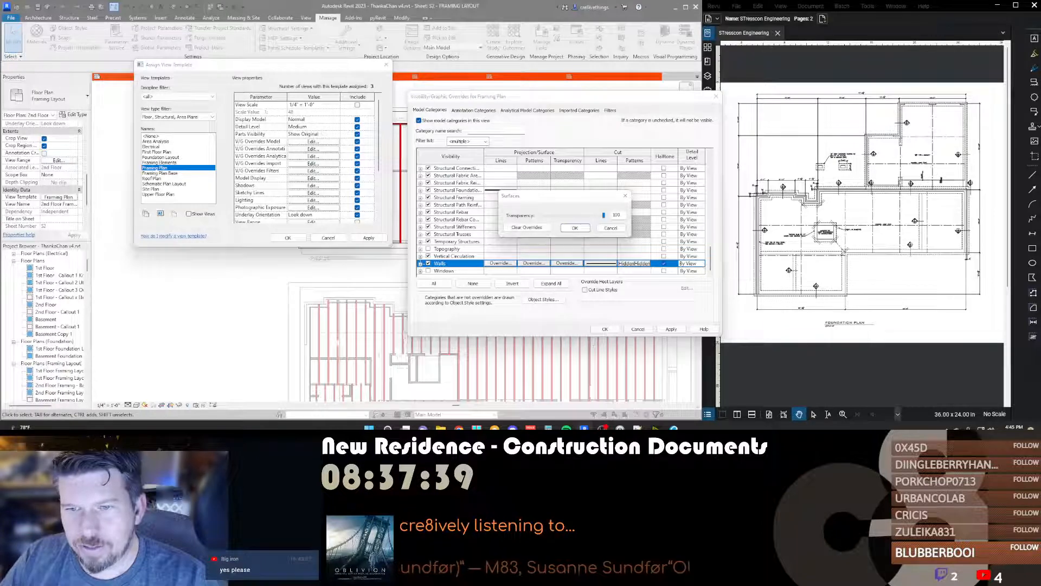
{"action": "left_click_drag", "start_coordinate": [603, 216], "coordinate": [594, 220]}
{"action": "left_click", "coordinate": [576, 228]}
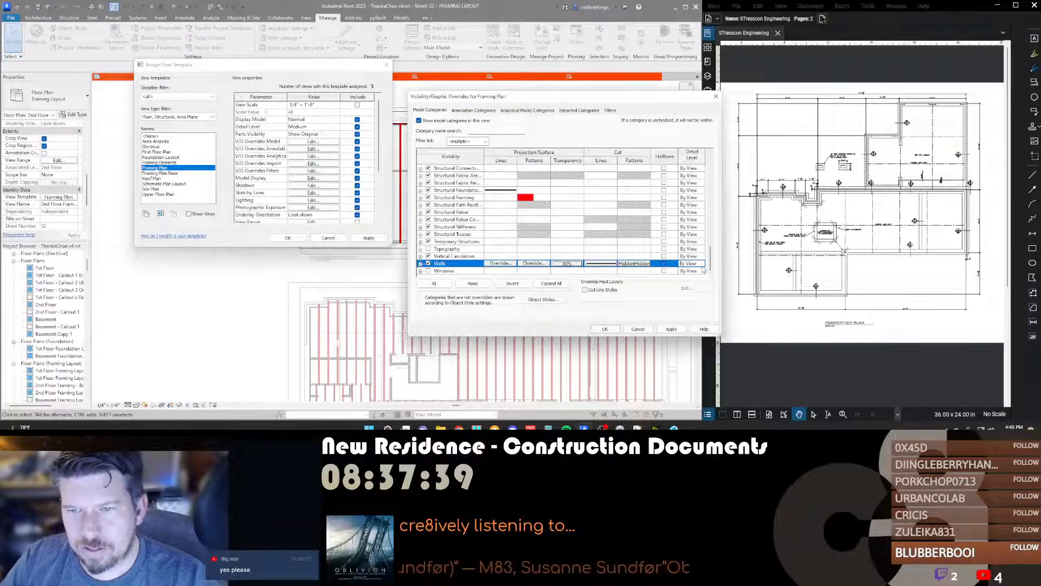
Step: Set the Walls category's detail level to Coarse in the Framing Plan template and apply the template changes
{"action": "left_click", "coordinate": [700, 264]}
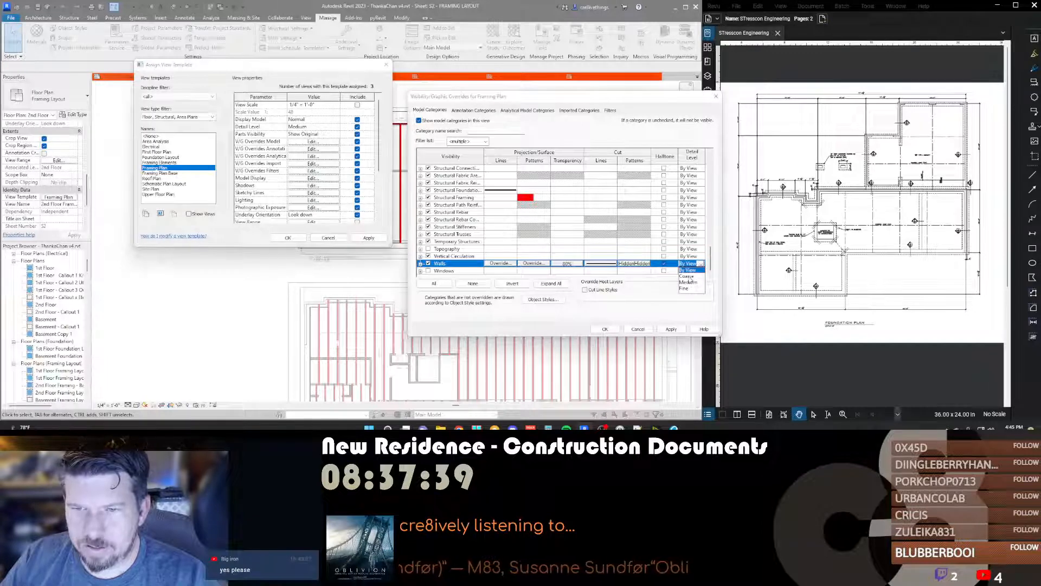
{"action": "left_click", "coordinate": [689, 277]}
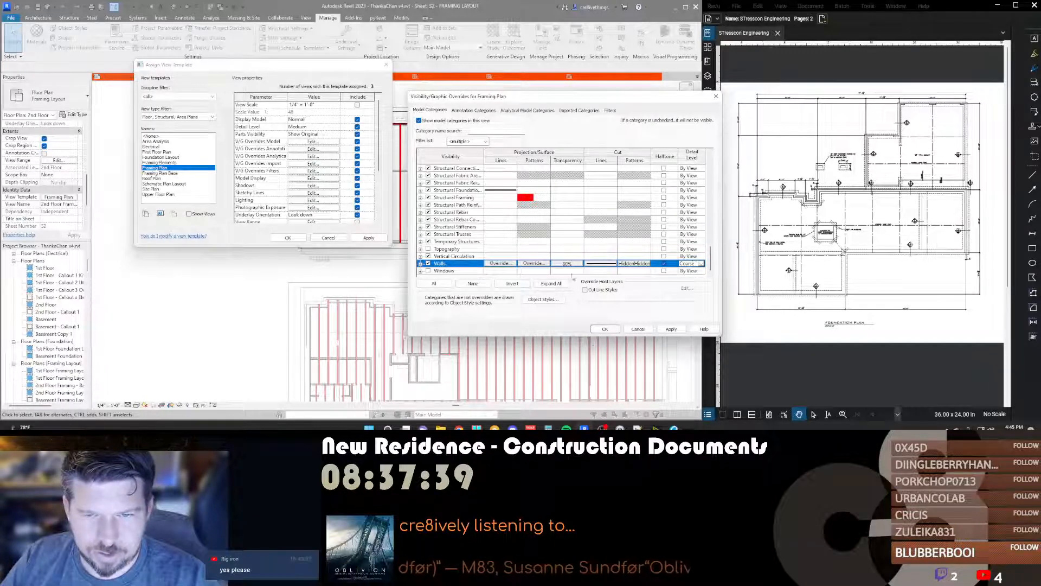
{"action": "left_click", "coordinate": [605, 330]}
{"action": "left_click", "coordinate": [289, 238]}
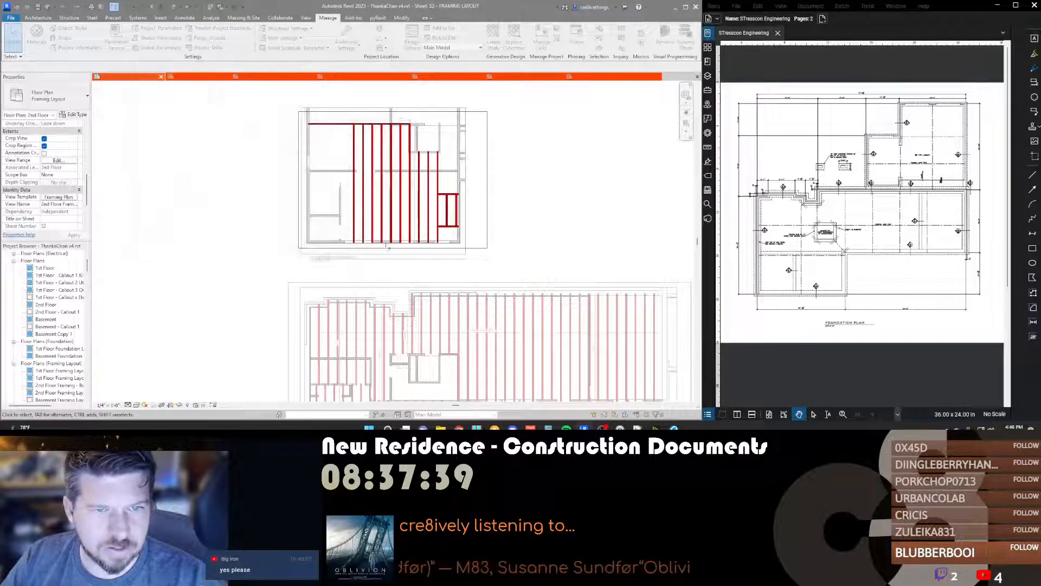
Step: Move the 2nd Floor Framing Layout view title up closer to the plan on the sheet
{"action": "scroll", "coordinate": [350, 126], "scroll_direction": "up", "scroll_amount": 3}
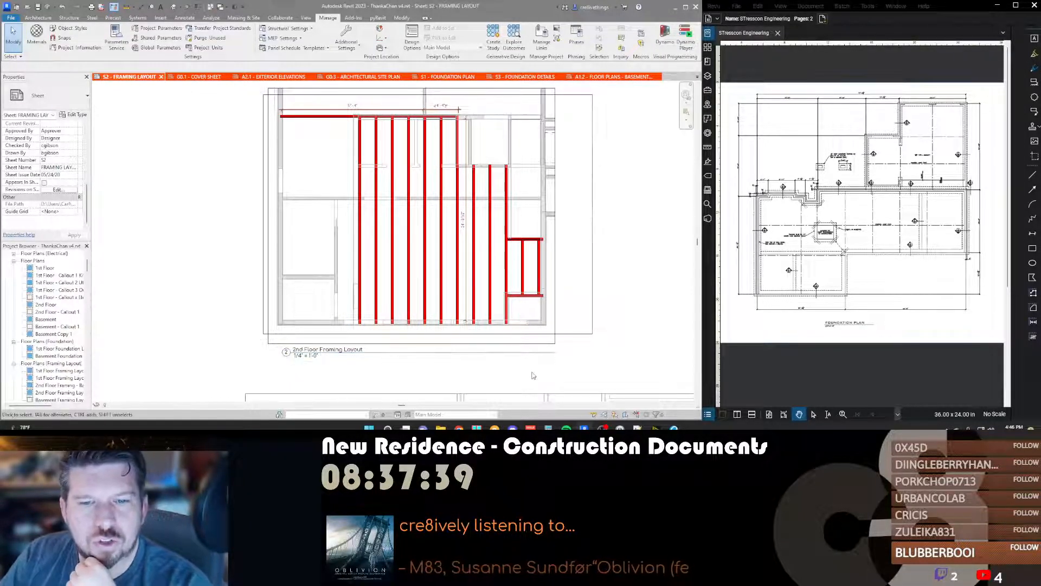
{"action": "mouse_move", "coordinate": [348, 356]}
{"action": "left_mouse_down"}
{"action": "mouse_move", "coordinate": [334, 352]}
{"action": "mouse_move", "coordinate": [408, 345]}
{"action": "mouse_move", "coordinate": [342, 346]}
{"action": "left_mouse_up"}
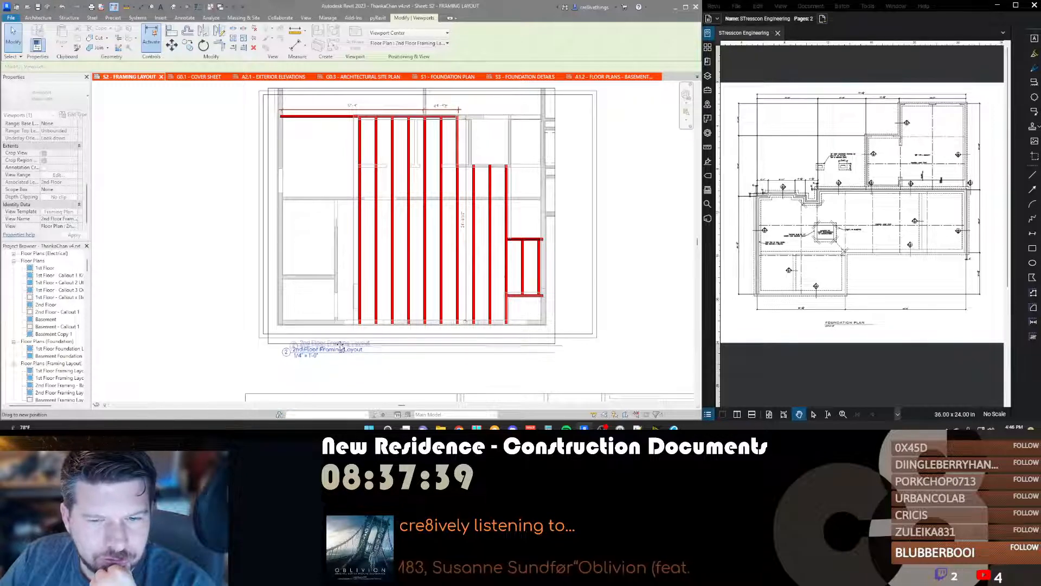
{"action": "left_click", "coordinate": [621, 205]}
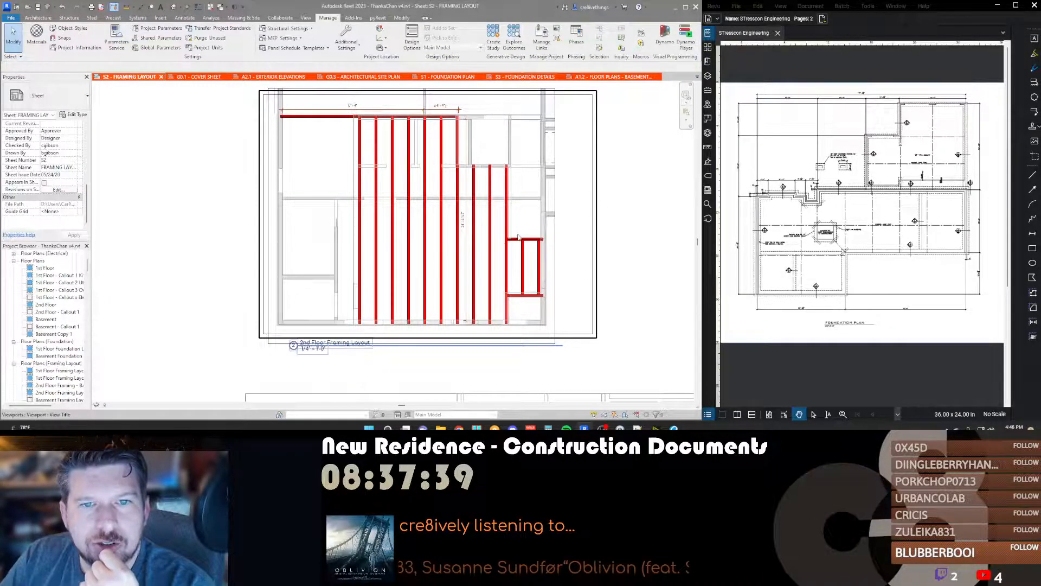
Step: Examine the north dimension string inside the 2nd floor viewport, then deactivate the viewport and review the whole layout
{"action": "scroll", "coordinate": [478, 148], "scroll_direction": "up", "scroll_amount": 2}
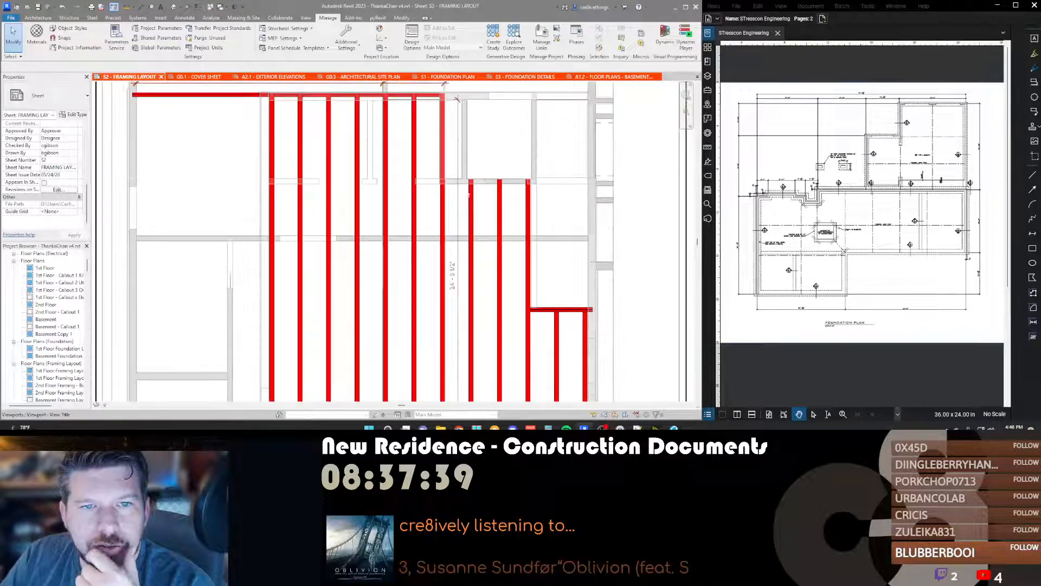
{"action": "scroll", "coordinate": [440, 232], "scroll_direction": "down", "scroll_amount": 4}
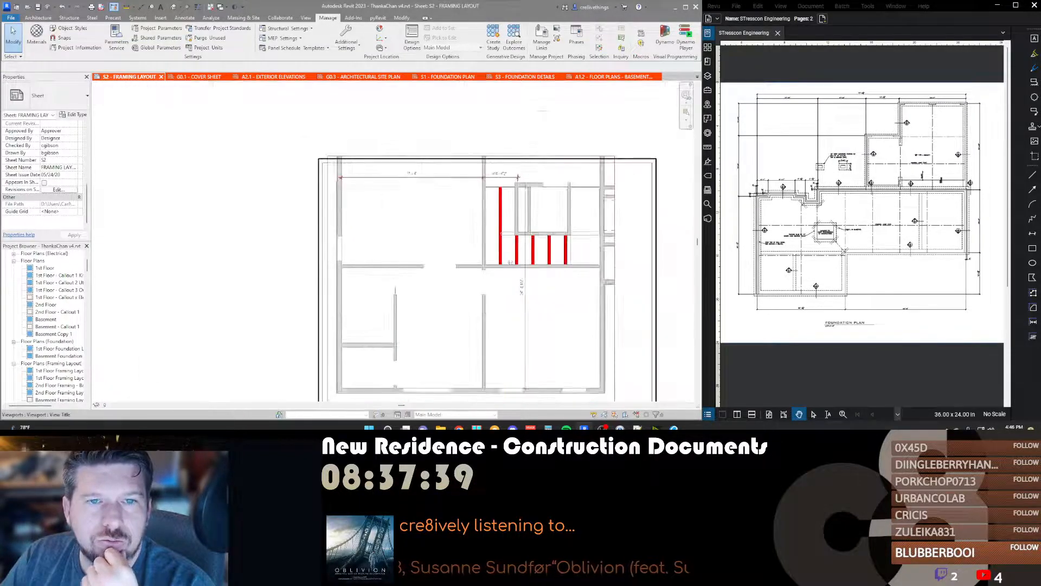
{"action": "scroll", "coordinate": [479, 162], "scroll_direction": "up", "scroll_amount": 4}
{"action": "double_click", "coordinate": [479, 162]}
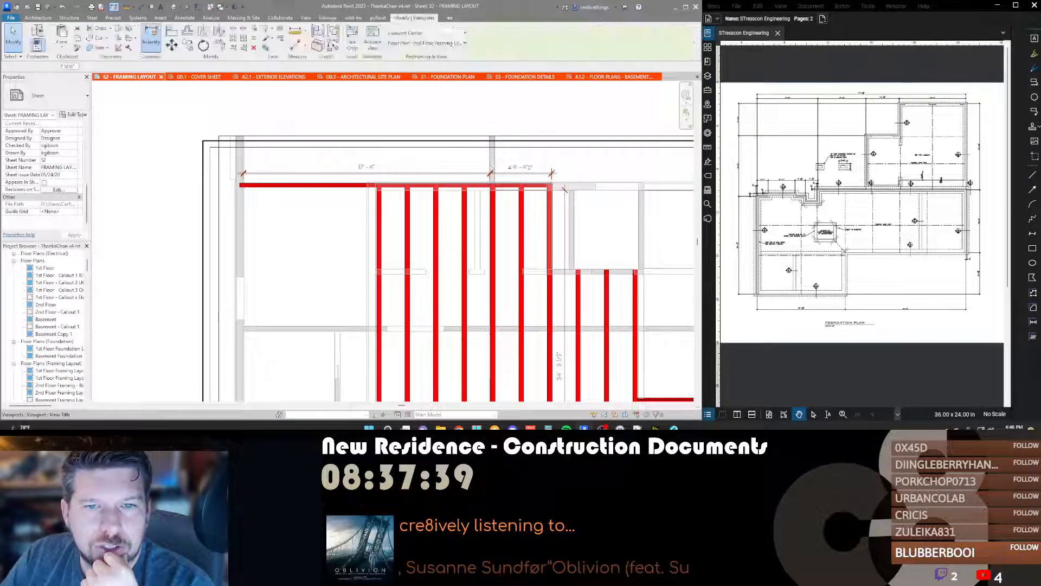
{"action": "left_click", "coordinate": [528, 174]}
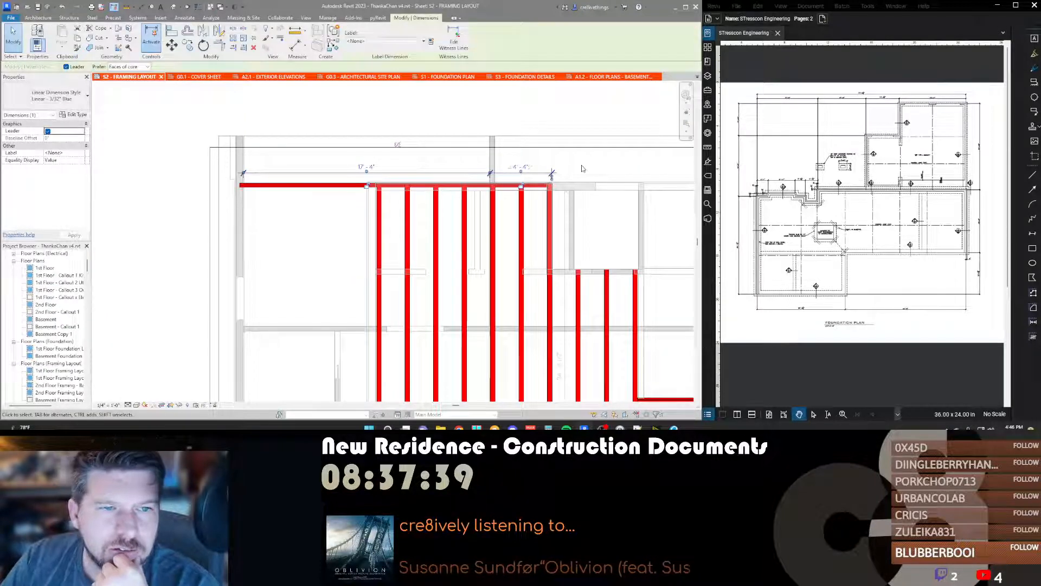
{"action": "key", "text": "Escape"}
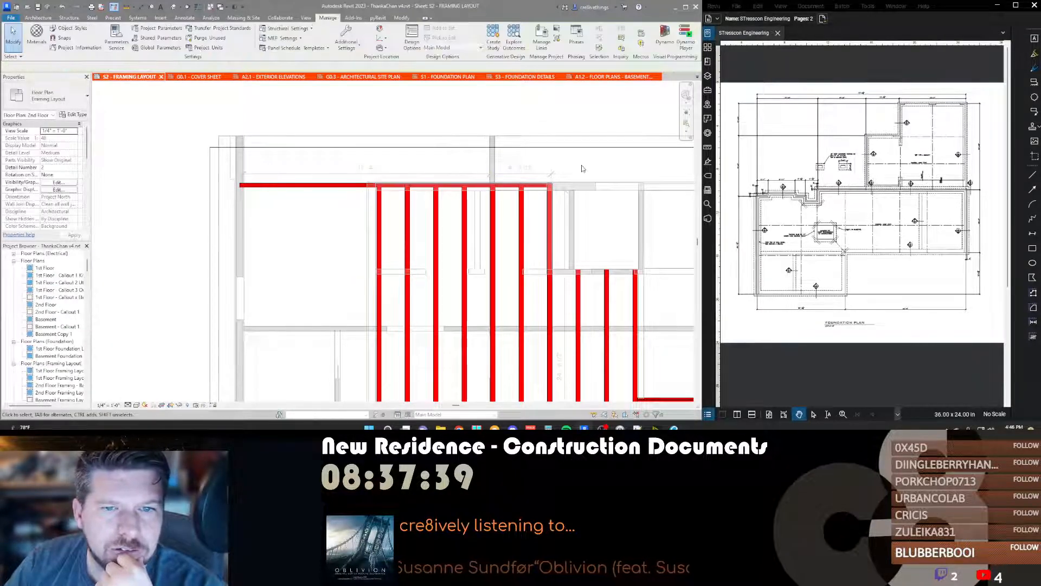
{"action": "key", "text": "d"}
{"action": "key", "text": "v"}
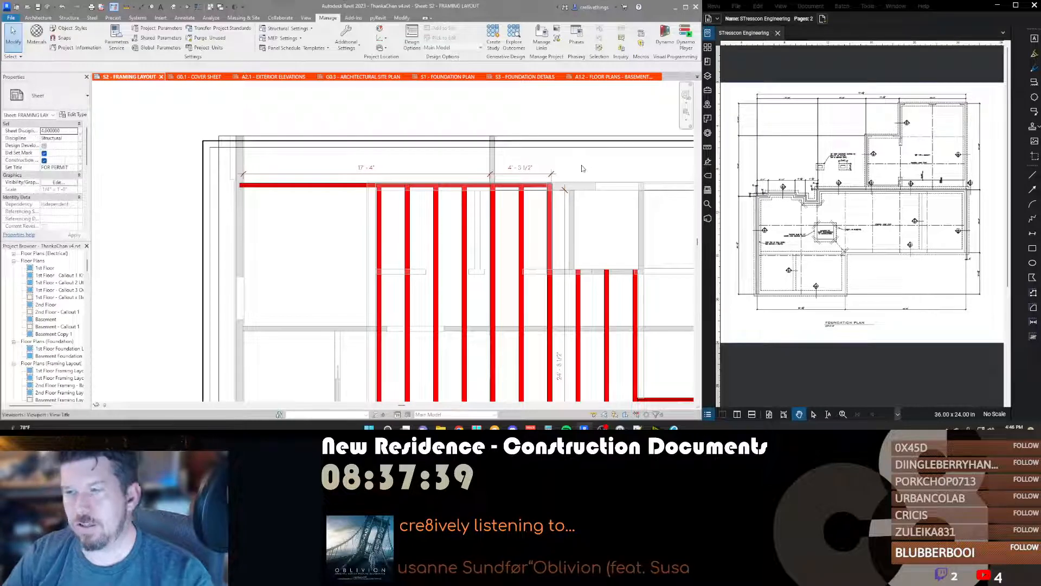
{"action": "scroll", "coordinate": [524, 217], "scroll_direction": "down", "scroll_amount": 2}
{"action": "scroll", "coordinate": [525, 217], "scroll_direction": "down", "scroll_amount": 3}
{"action": "scroll", "coordinate": [523, 218], "scroll_direction": "up", "scroll_amount": 3}
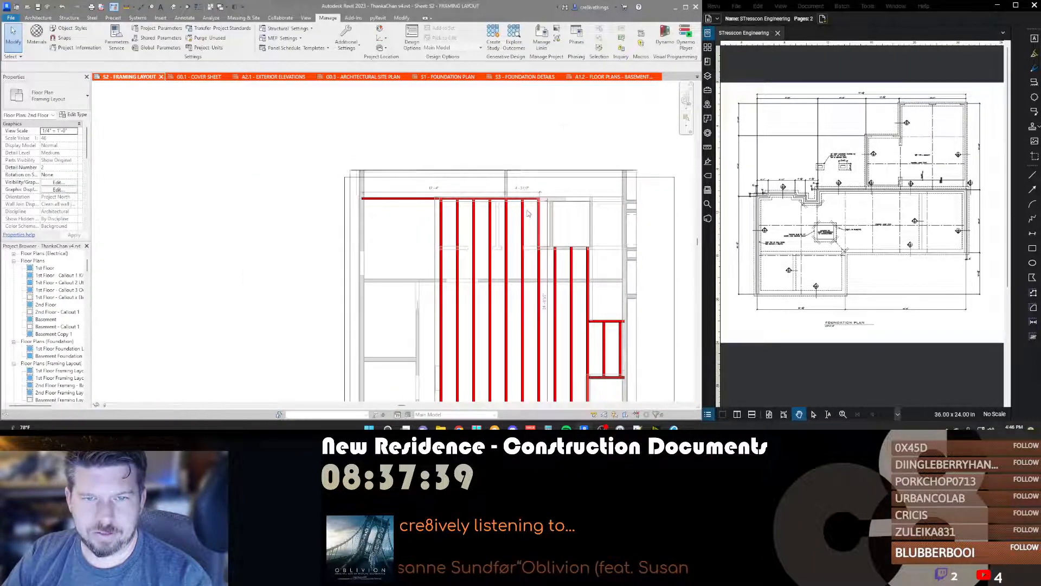
{"action": "scroll", "coordinate": [522, 219], "scroll_direction": "down", "scroll_amount": 1}
{"action": "middle_click_drag", "start_coordinate": [544, 240], "coordinate": [498, 196]}
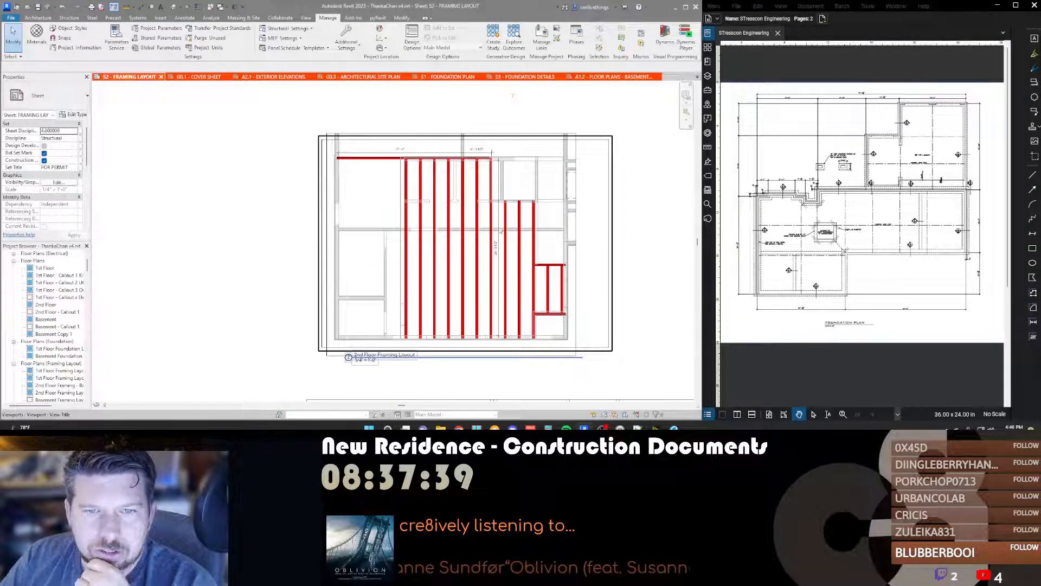
Step: Activate the 2nd floor viewport and add an aligned dimension for the span of the shorter trusses, down to the south exterior wall
{"action": "left_click", "coordinate": [512, 221]}
{"action": "key", "text": "Escape"}
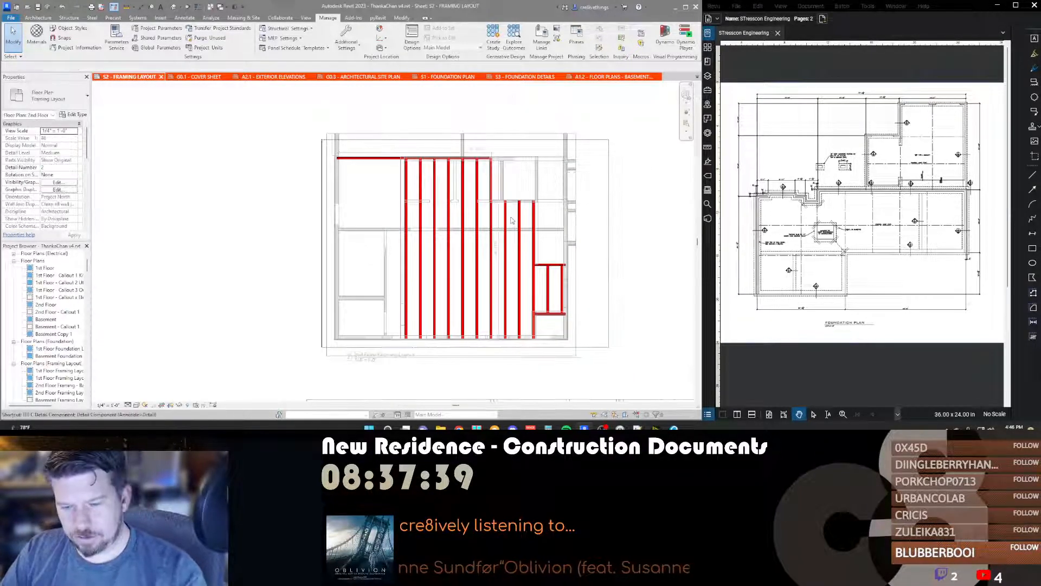
{"action": "key", "text": "Tab"}
{"action": "left_click", "coordinate": [512, 220]}
{"action": "double_click", "coordinate": [512, 221]}
{"action": "key", "text": "d"}
{"action": "key", "text": "i"}
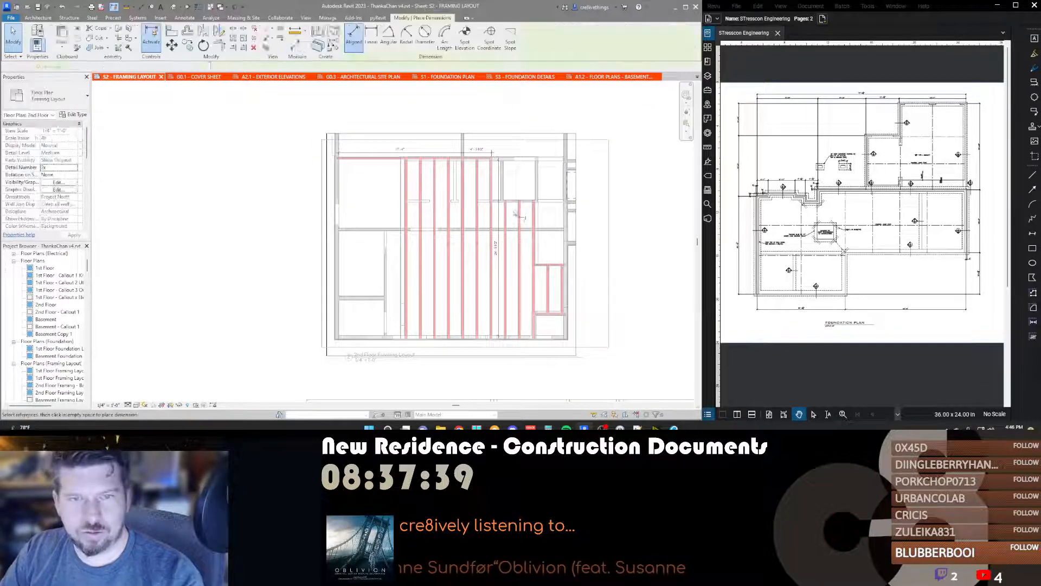
{"action": "scroll", "coordinate": [511, 214], "scroll_direction": "up", "scroll_amount": 3}
{"action": "scroll", "coordinate": [494, 288], "scroll_direction": "down", "scroll_amount": 4}
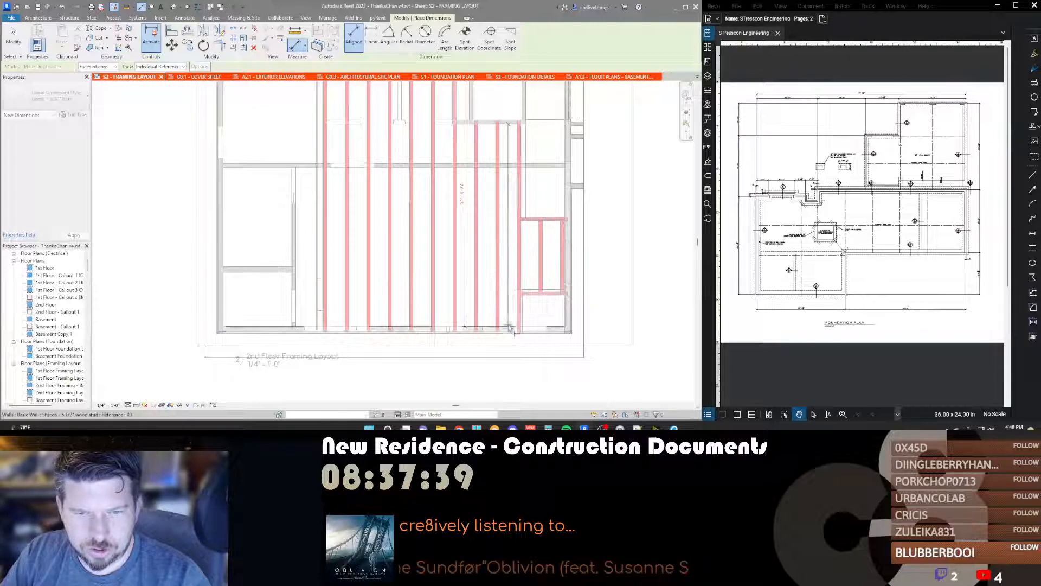
{"action": "left_click", "coordinate": [508, 333]}
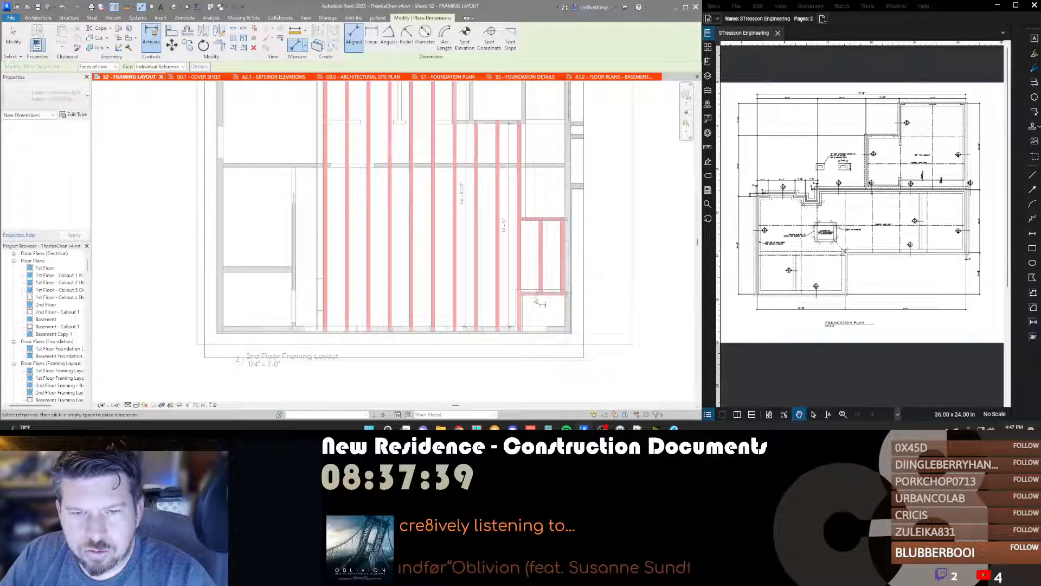
{"action": "key", "text": "Escape"}
{"action": "key", "text": "Escape"}
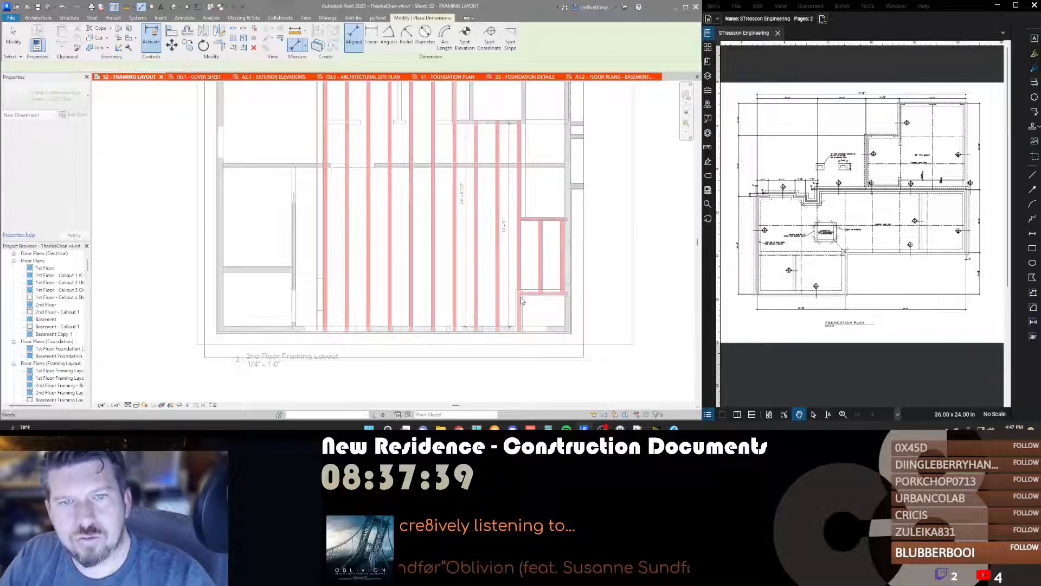
Step: Deactivate the 2nd floor viewport and review the truss span dimensions across the framing layout
{"action": "scroll", "coordinate": [545, 211], "scroll_direction": "down", "scroll_amount": 1}
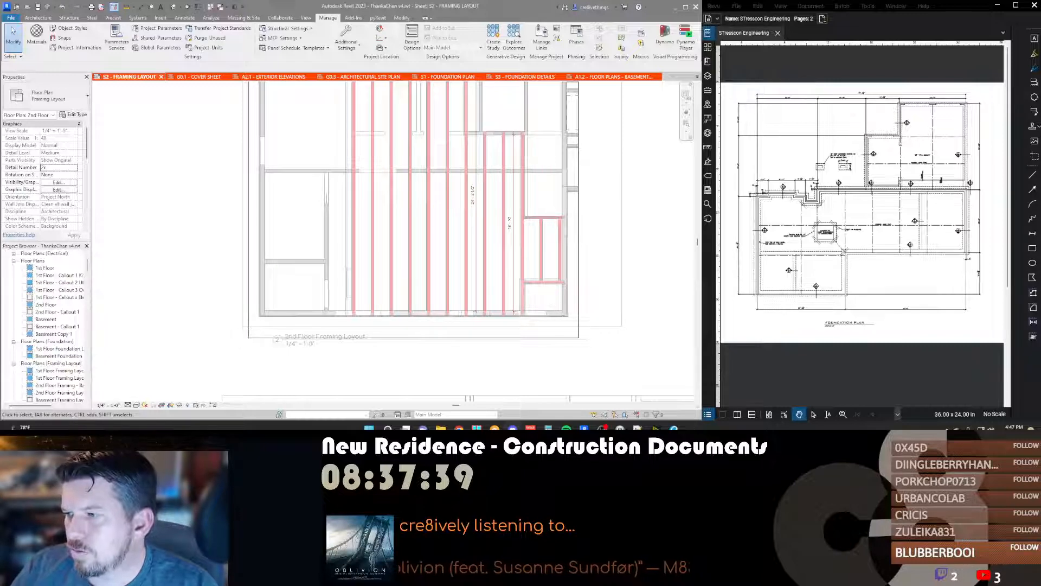
{"action": "scroll", "coordinate": [433, 278], "scroll_direction": "down", "scroll_amount": 3}
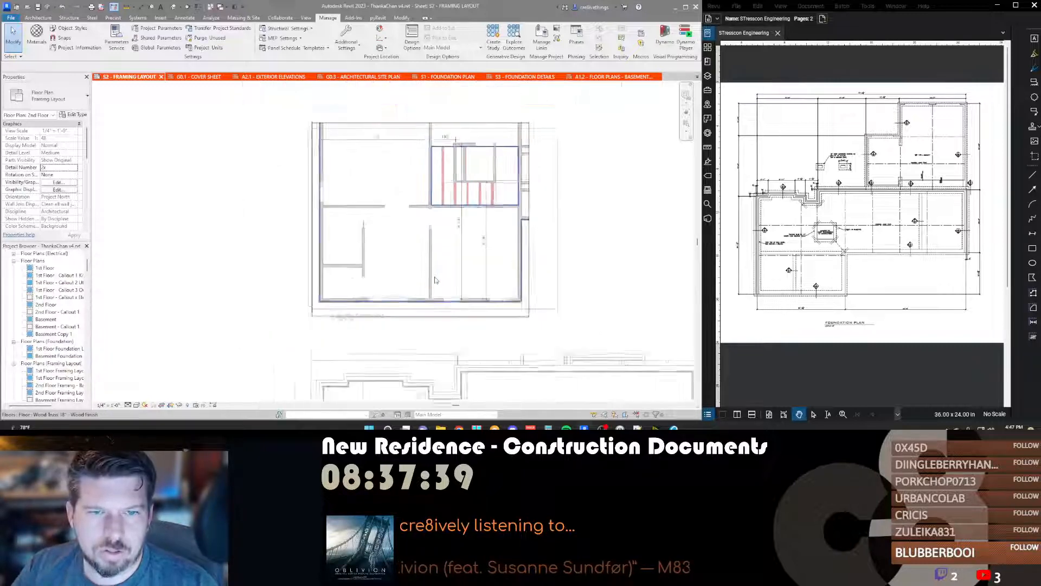
{"action": "double_click", "coordinate": [529, 239]}
{"action": "scroll", "coordinate": [475, 189], "scroll_direction": "up", "scroll_amount": 1}
{"action": "scroll", "coordinate": [474, 189], "scroll_direction": "up", "scroll_amount": 2}
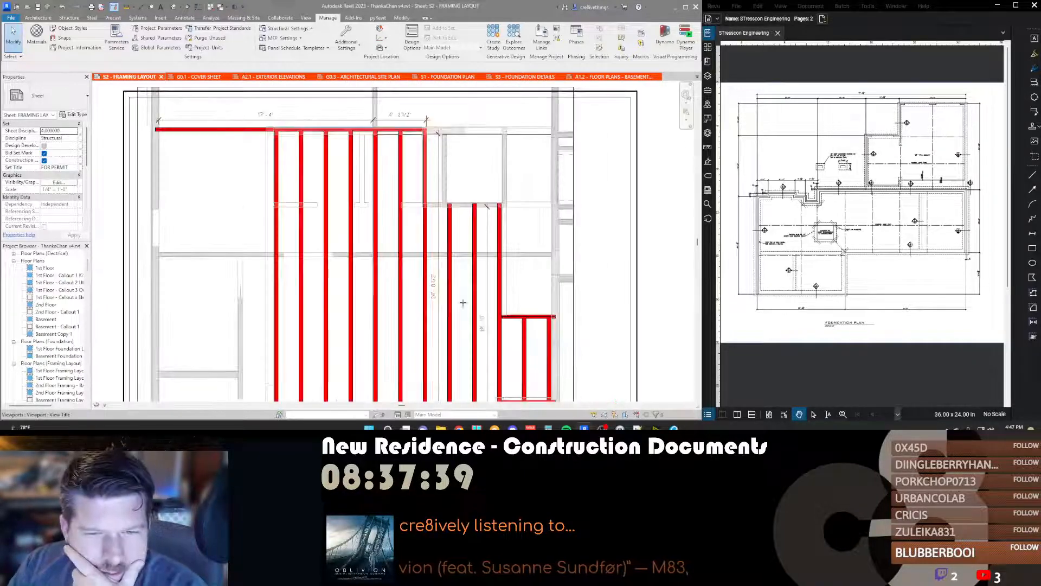
{"action": "middle_click_drag", "start_coordinate": [460, 301], "coordinate": [411, 211]}
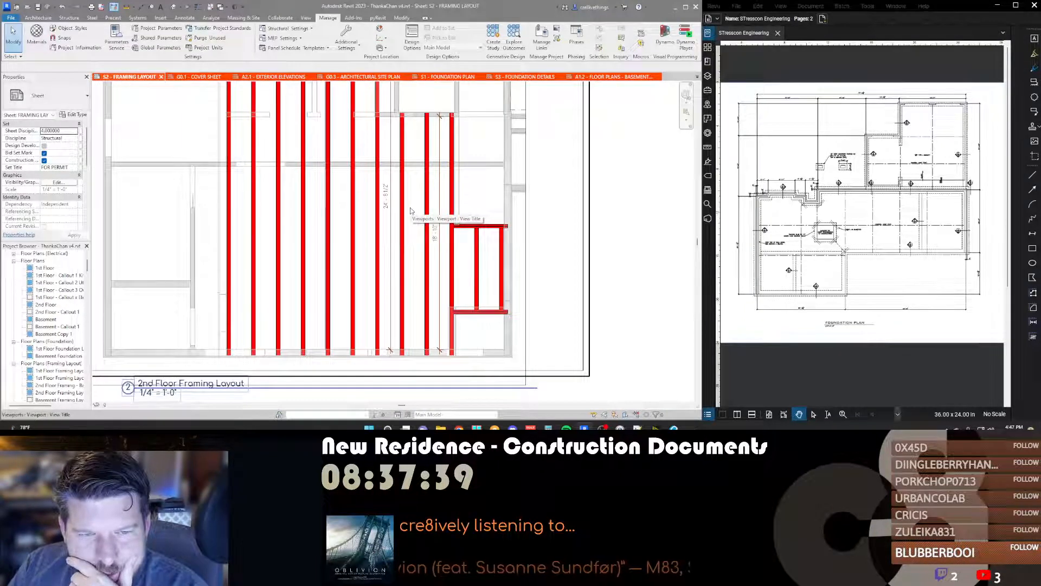
{"action": "scroll", "coordinate": [410, 211], "scroll_direction": "down", "scroll_amount": 2}
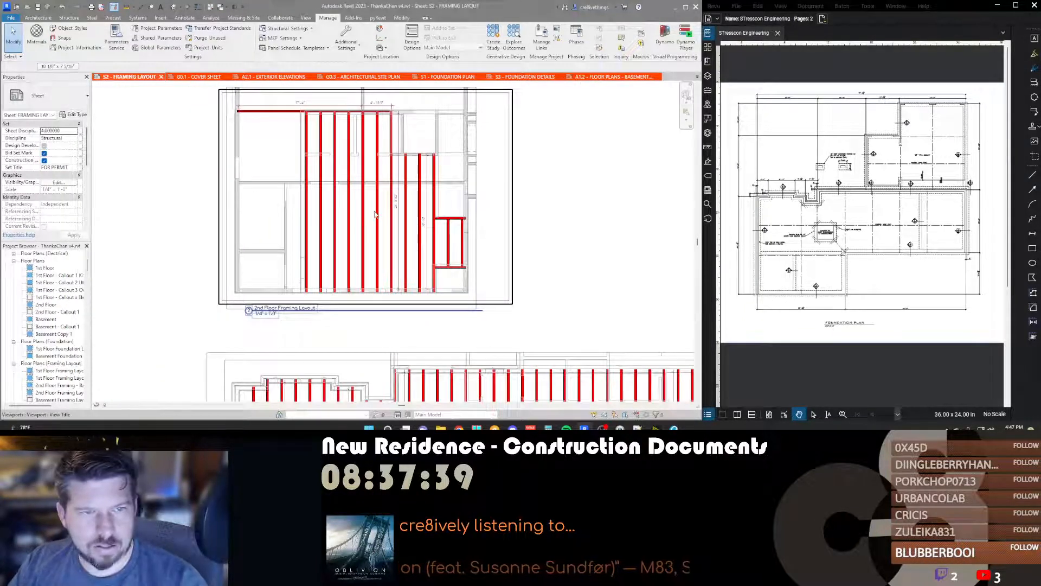
Step: Place a beam system tag on the main 24" wood truss field in the 2nd floor viewport, then deactivate the viewport
{"action": "double_click", "coordinate": [375, 214]}
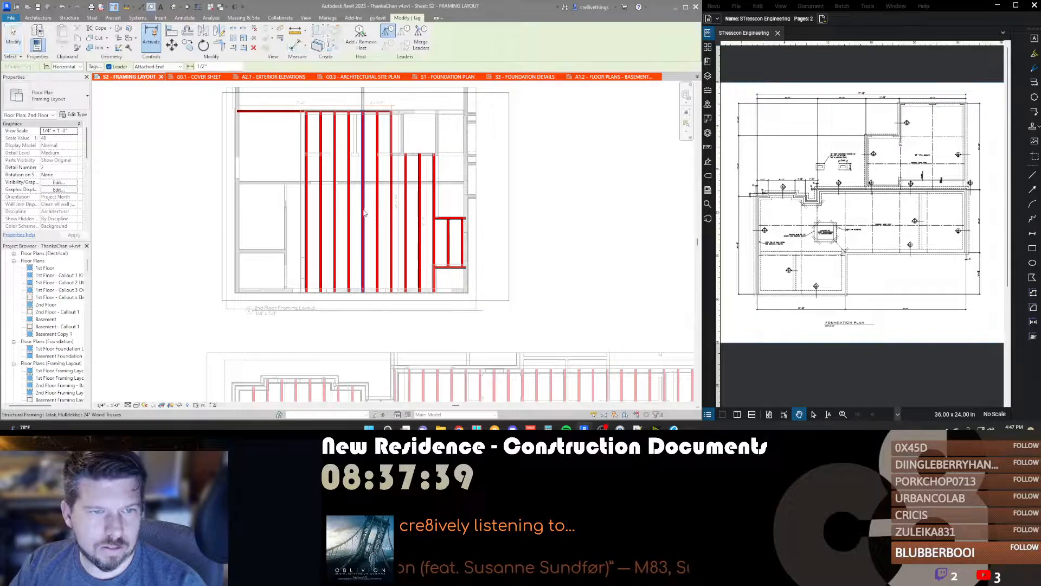
{"action": "key", "text": "Escape"}
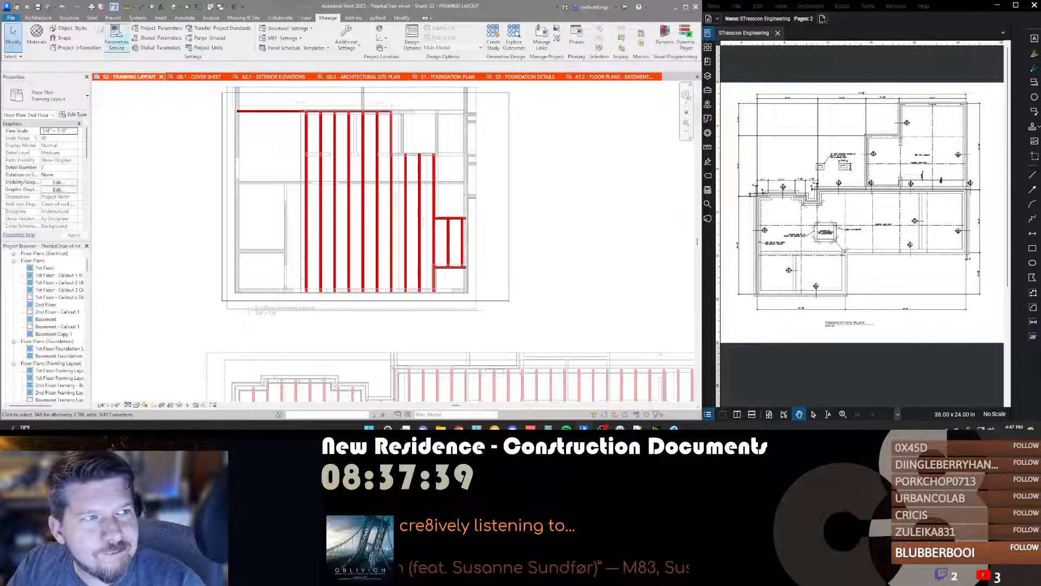
{"action": "left_click", "coordinate": [38, 17]}
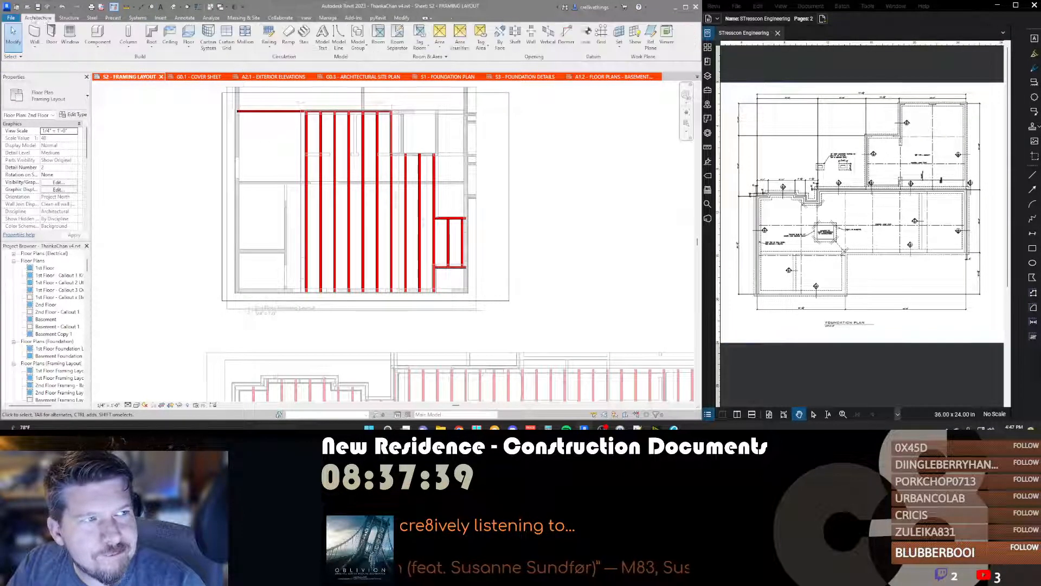
{"action": "left_click", "coordinate": [306, 17]}
{"action": "left_click", "coordinate": [184, 17]}
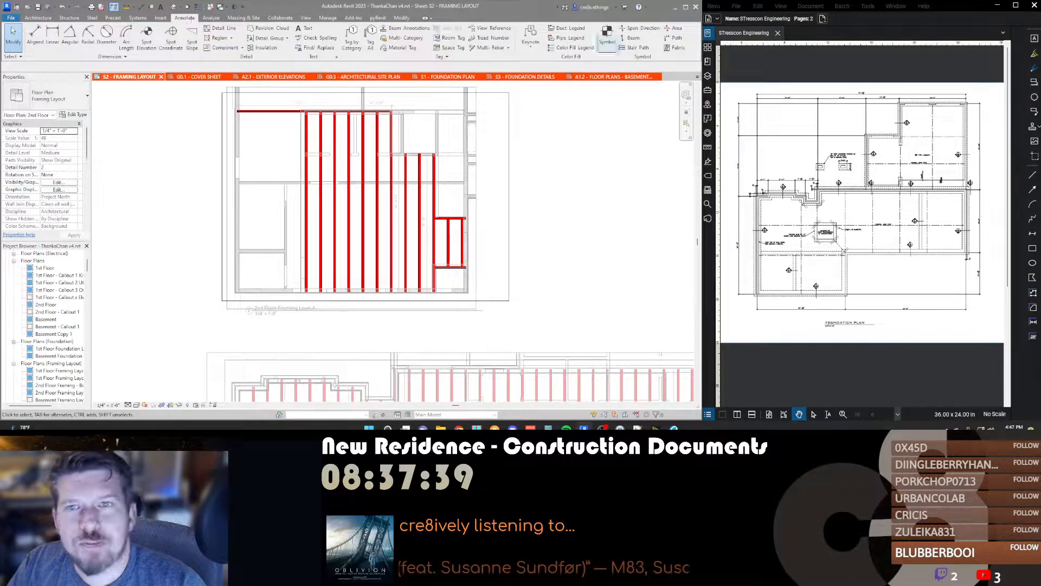
{"action": "left_click", "coordinate": [633, 38]}
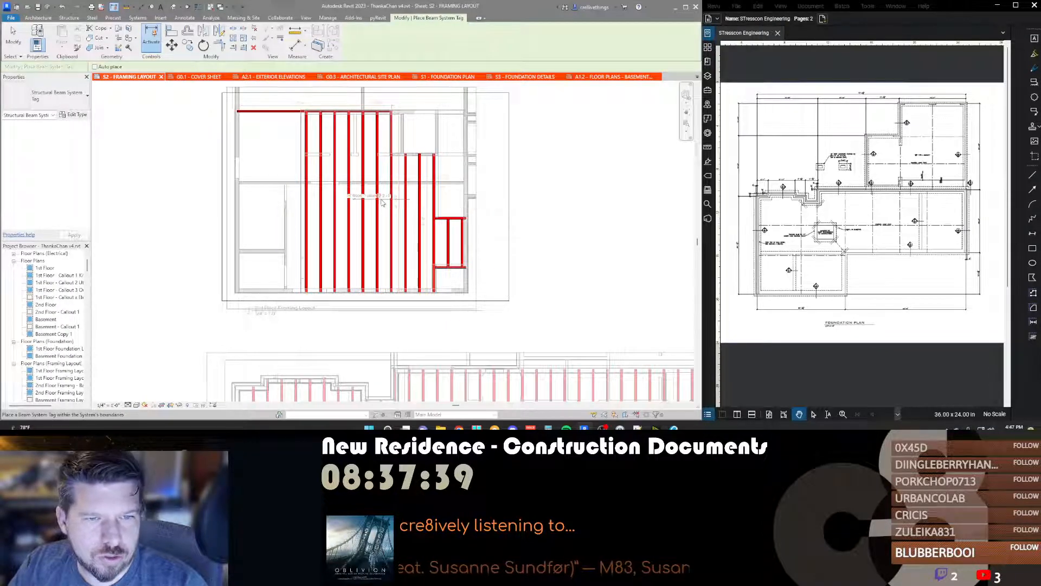
{"action": "left_click", "coordinate": [387, 249]}
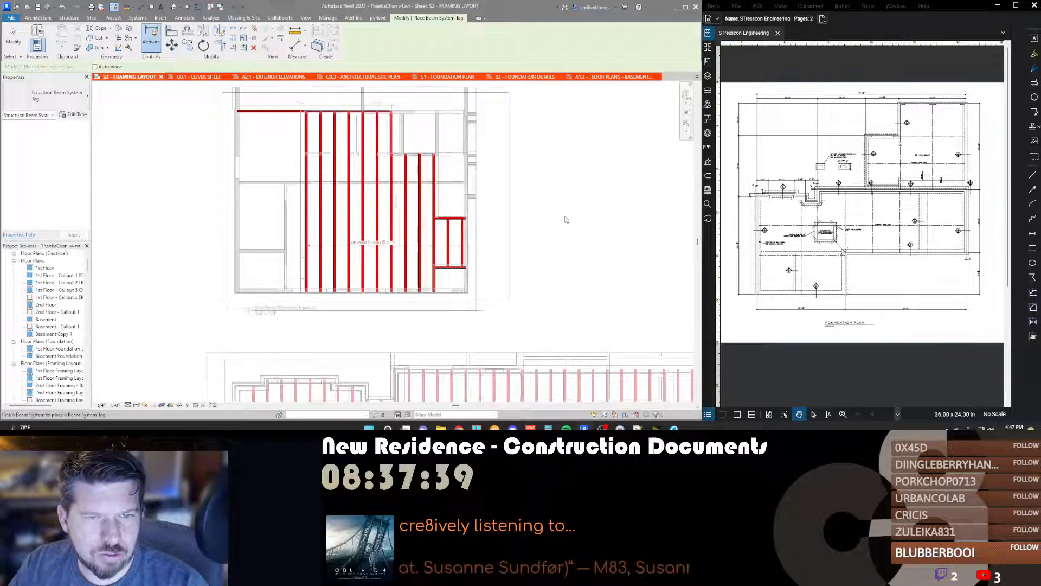
{"action": "key", "text": "Escape"}
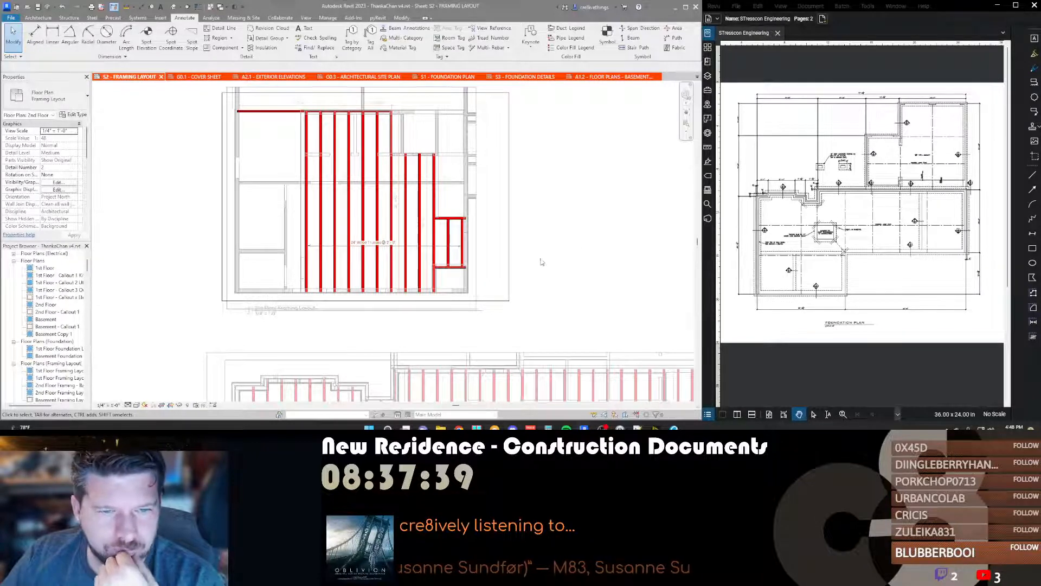
{"action": "scroll", "coordinate": [450, 261], "scroll_direction": "up", "scroll_amount": 2}
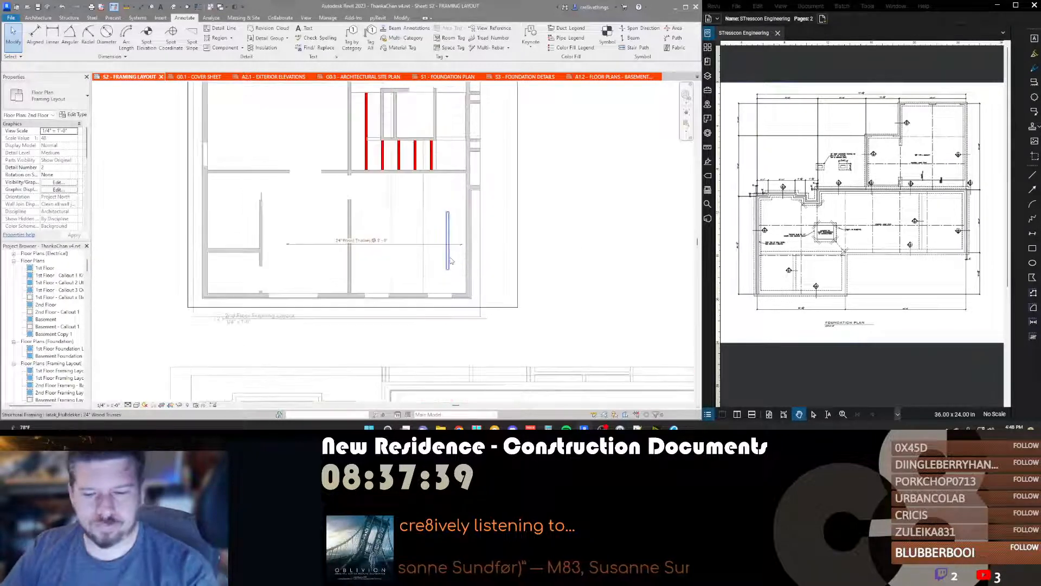
{"action": "double_click", "coordinate": [646, 277]}
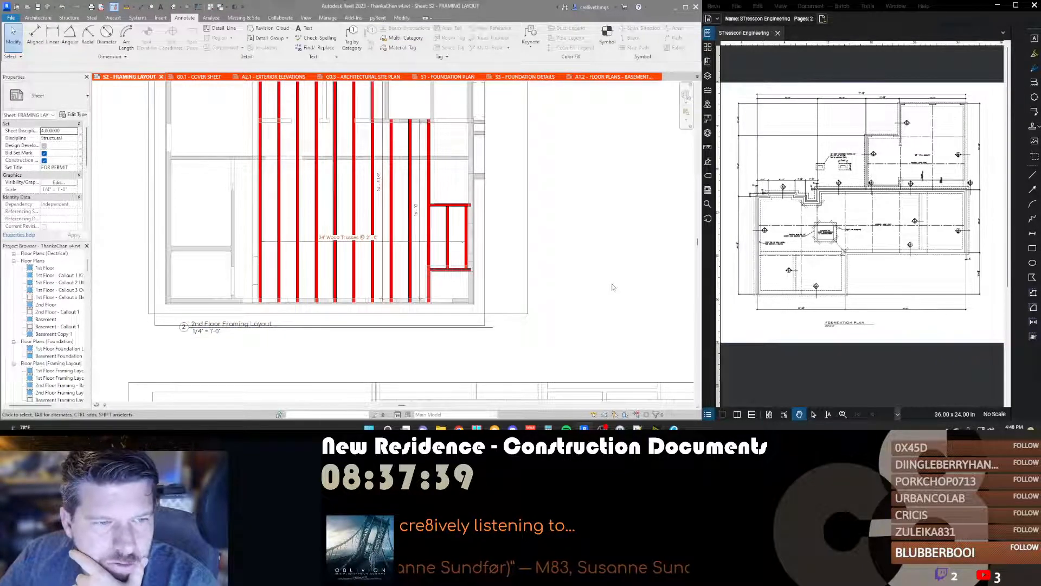
{"action": "scroll", "coordinate": [613, 286], "scroll_direction": "down", "scroll_amount": 1}
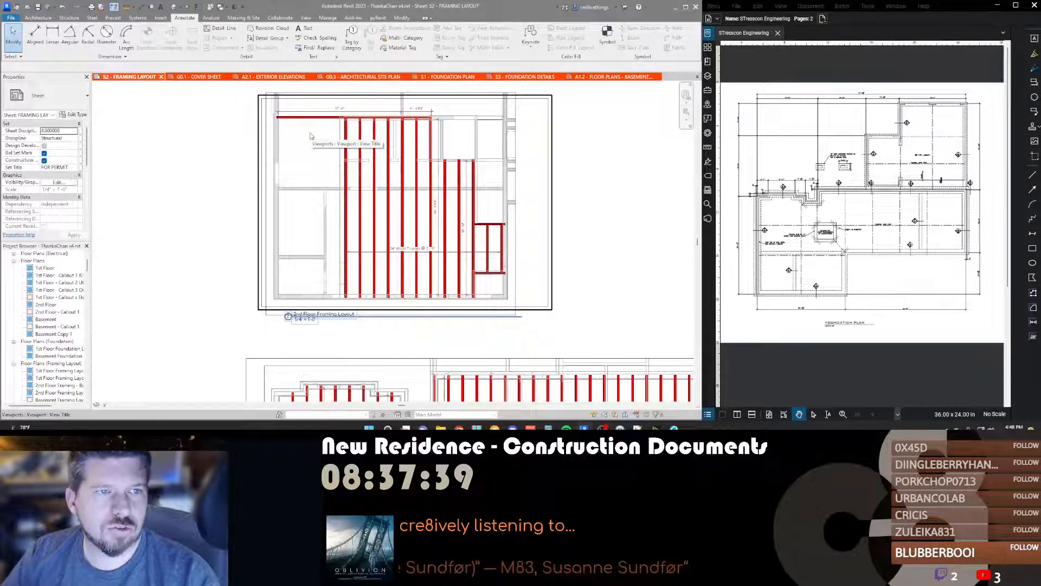
Step: Select all matching LVL beams from the north beam in the 2nd floor viewport and save the selection as LVLs
{"action": "double_click", "coordinate": [310, 132]}
{"action": "left_click", "coordinate": [309, 119]}
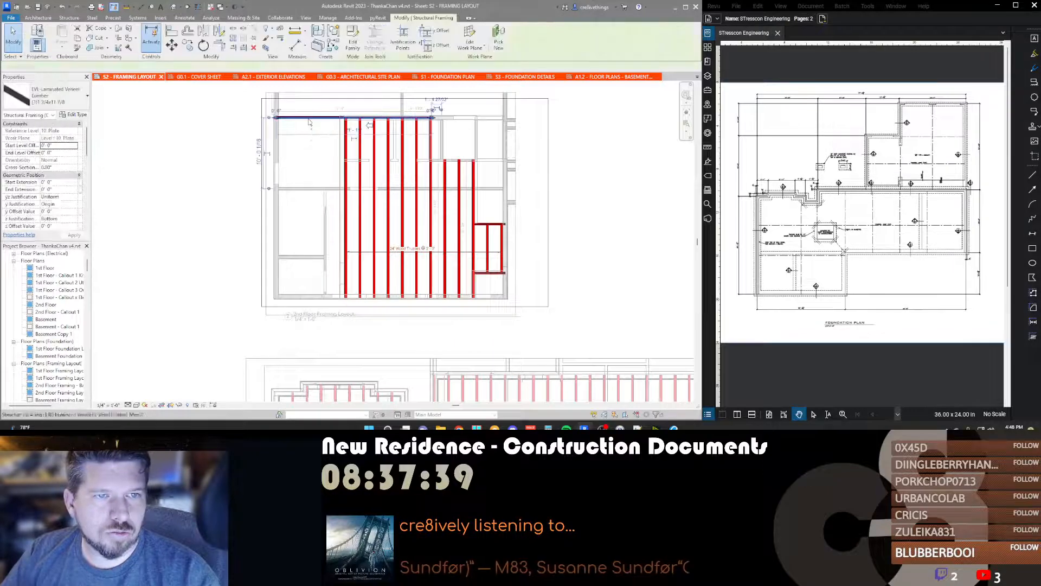
{"action": "key", "text": "s"}
{"action": "key", "text": "a"}
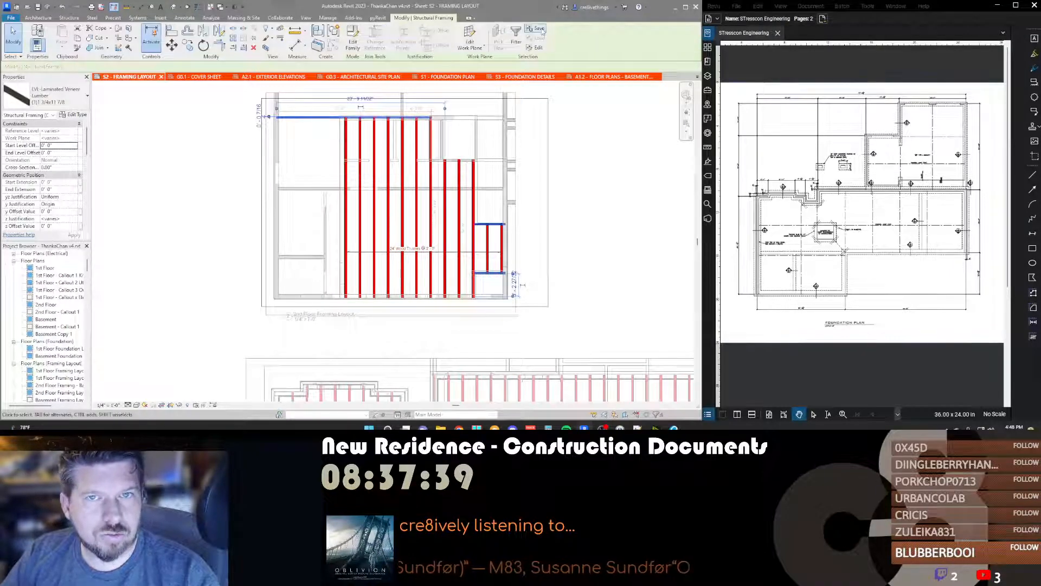
{"action": "left_click", "coordinate": [539, 28]}
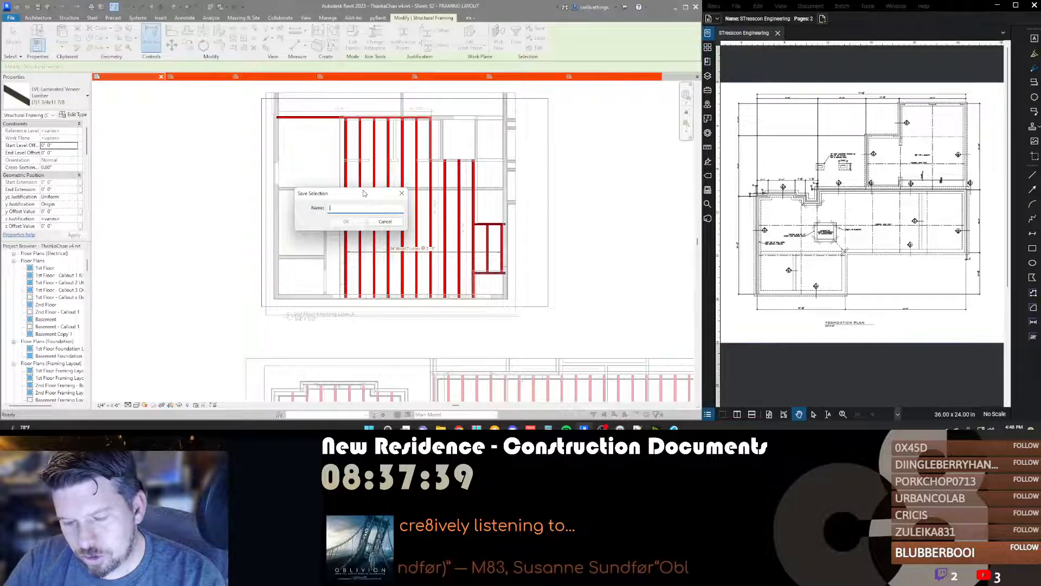
{"action": "type", "text": "LVLs"}
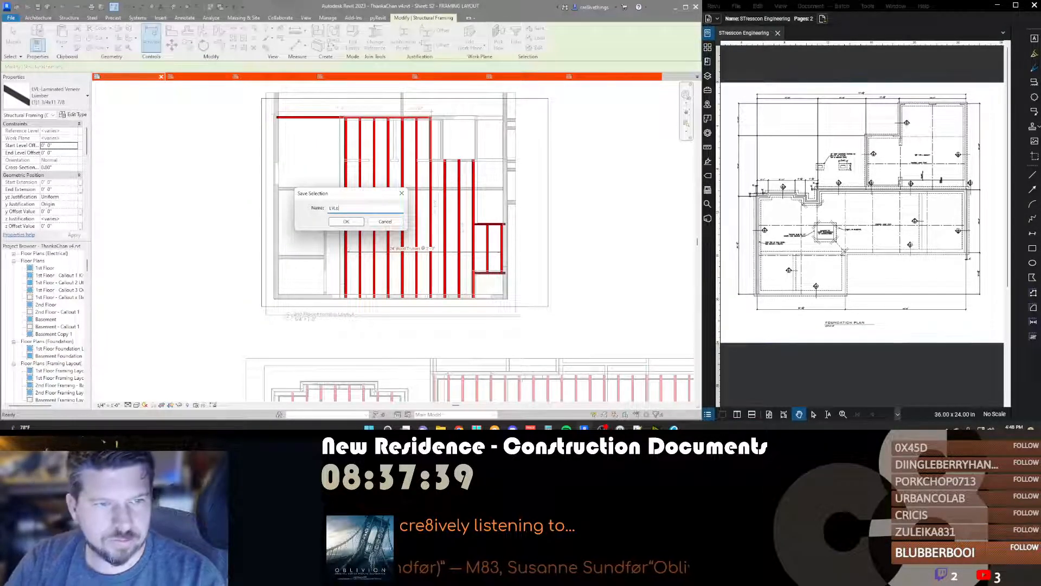
{"action": "key", "text": "Return"}
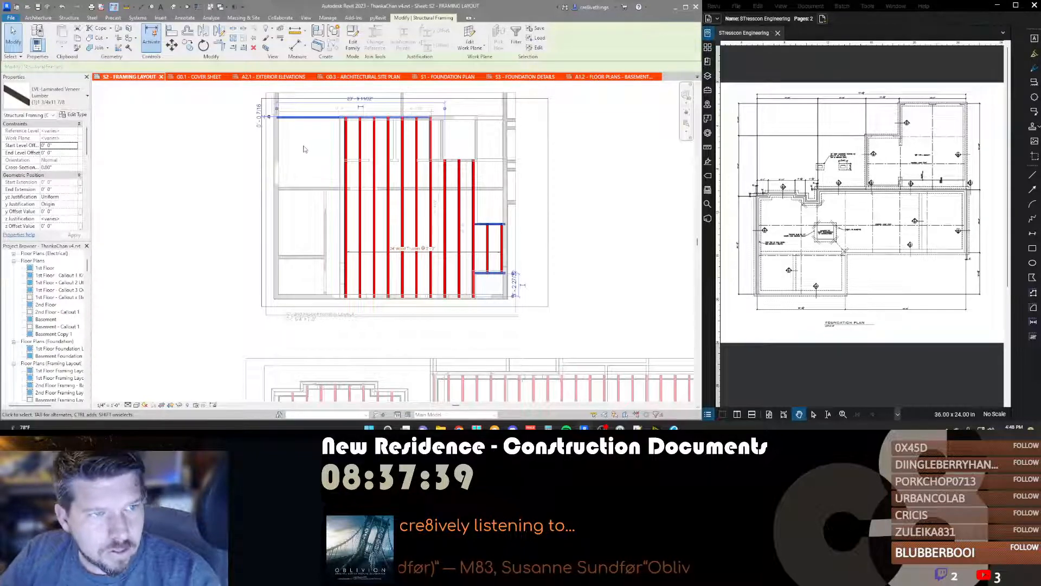
{"action": "key", "text": "Escape"}
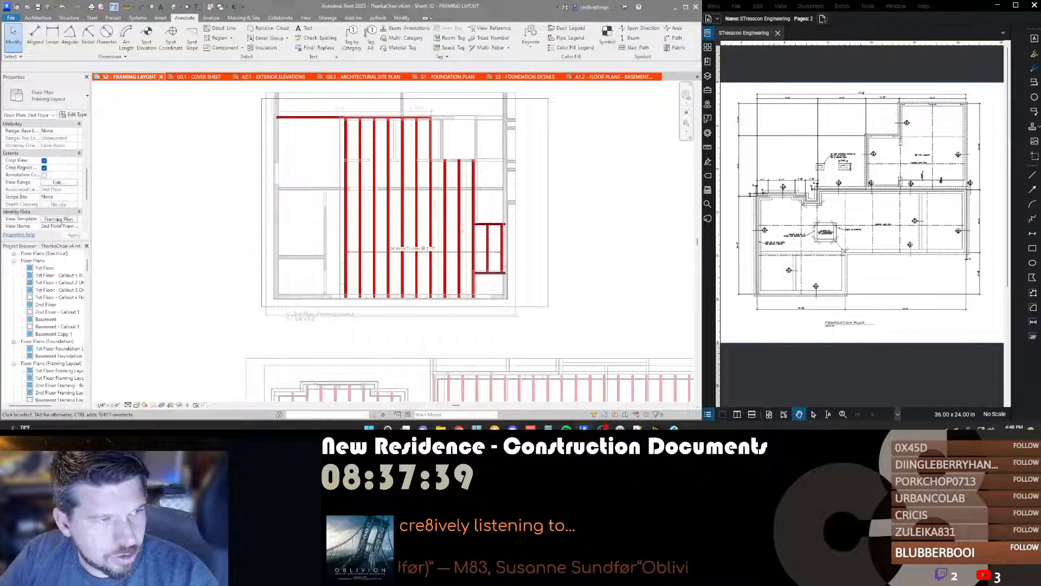
Step: Open the filter overrides of the 2nd floor view's Framing Plan view template
{"action": "left_click", "coordinate": [58, 220]}
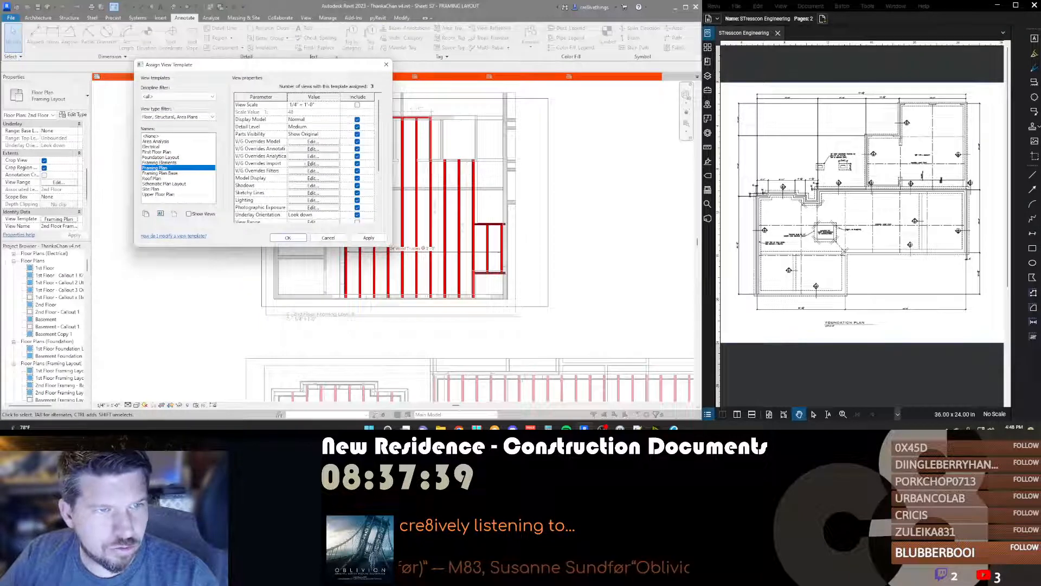
{"action": "left_click", "coordinate": [309, 171]}
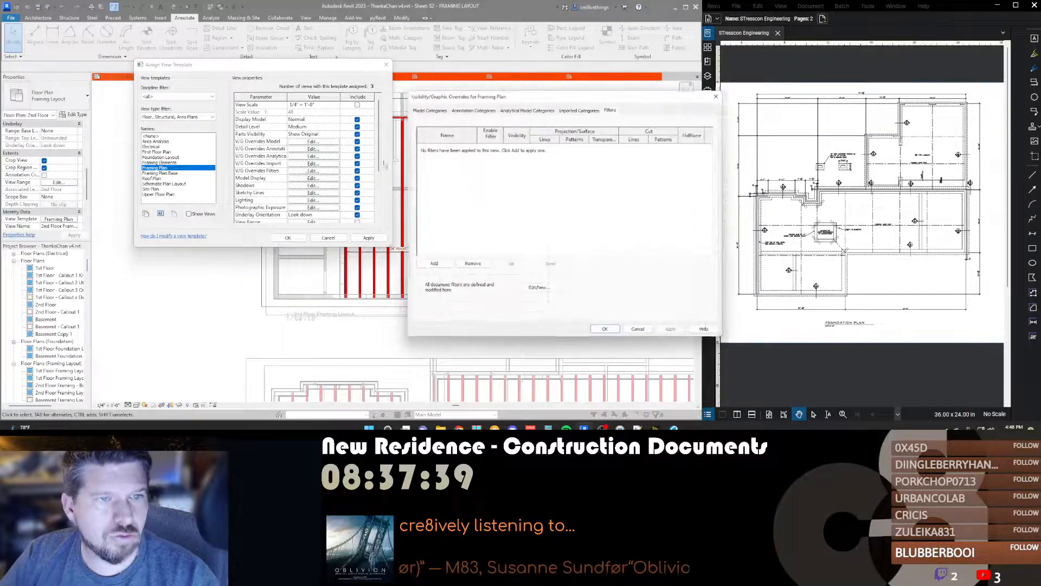
{"action": "left_click", "coordinate": [539, 287]}
{"action": "left_click", "coordinate": [479, 266]}
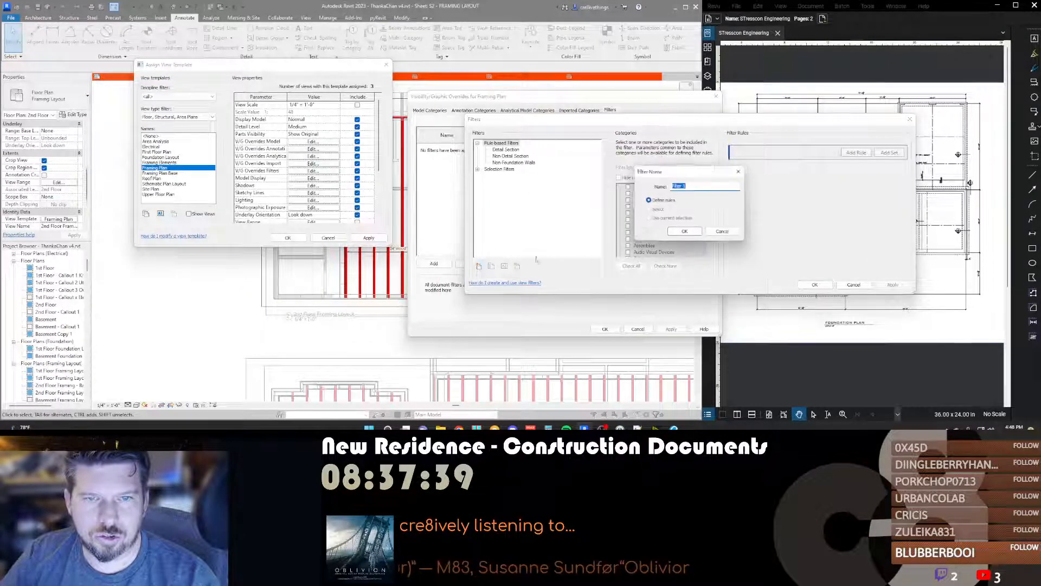
{"action": "type", "text": "U"}
{"action": "key", "text": "Return"}
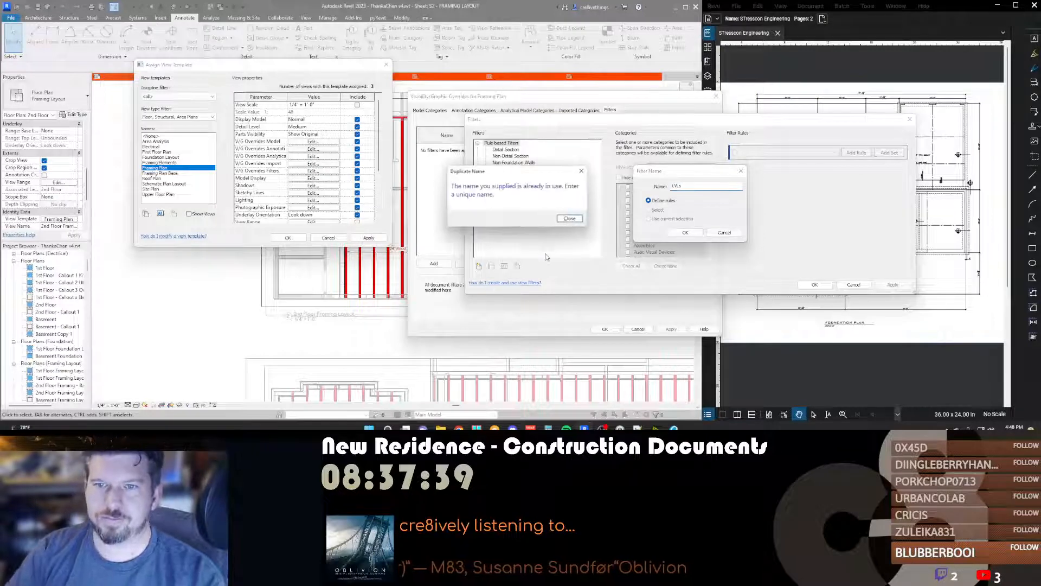
{"action": "left_click", "coordinate": [570, 218]}
{"action": "key", "text": "Escape"}
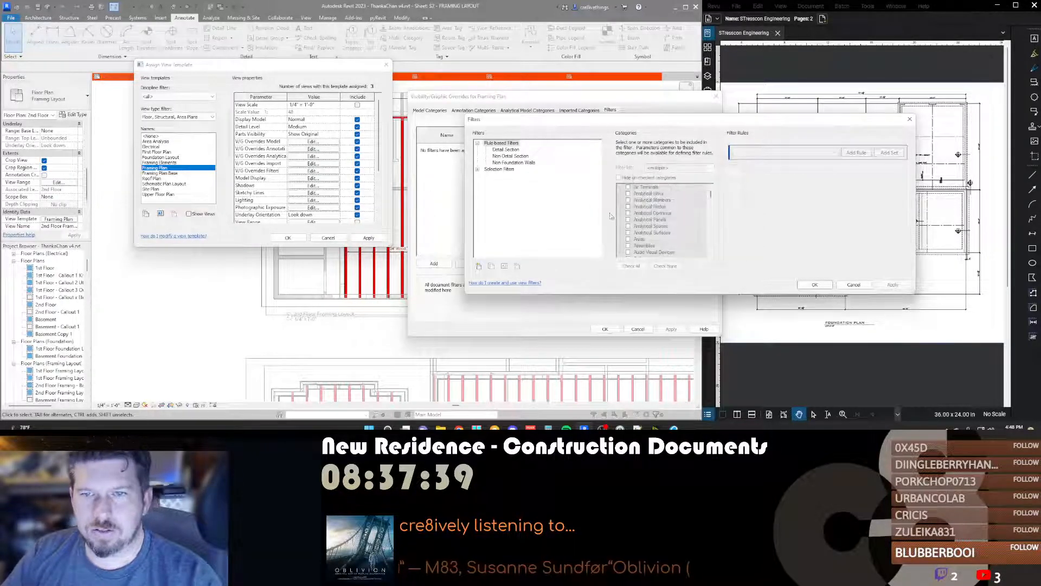
{"action": "left_click", "coordinate": [496, 169]}
{"action": "left_click", "coordinate": [497, 176]}
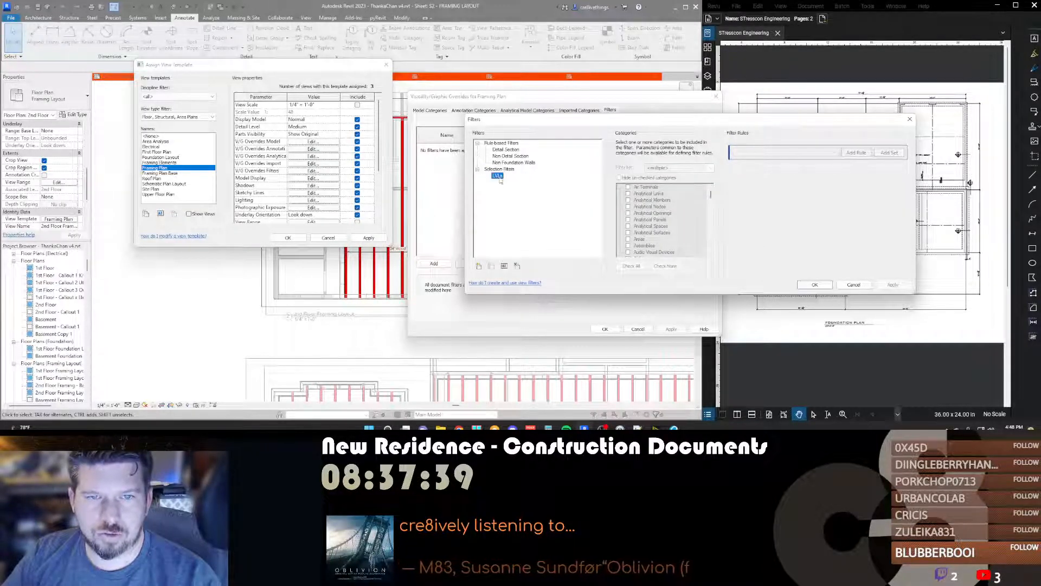
{"action": "left_click", "coordinate": [854, 285]}
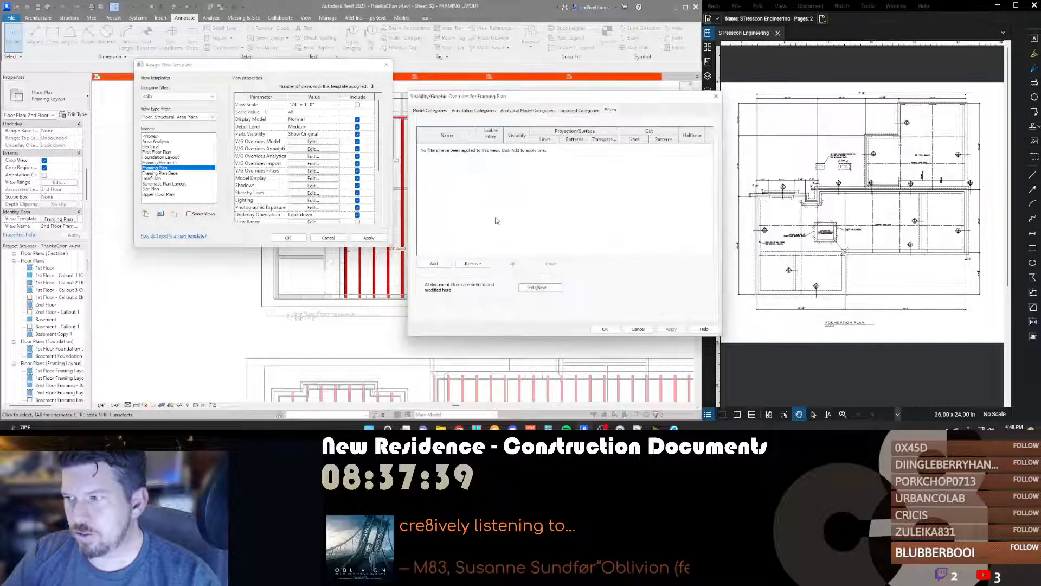
Step: Add the LVLs selection filter to the Framing Plan template's filter overrides
{"action": "left_click", "coordinate": [432, 265]}
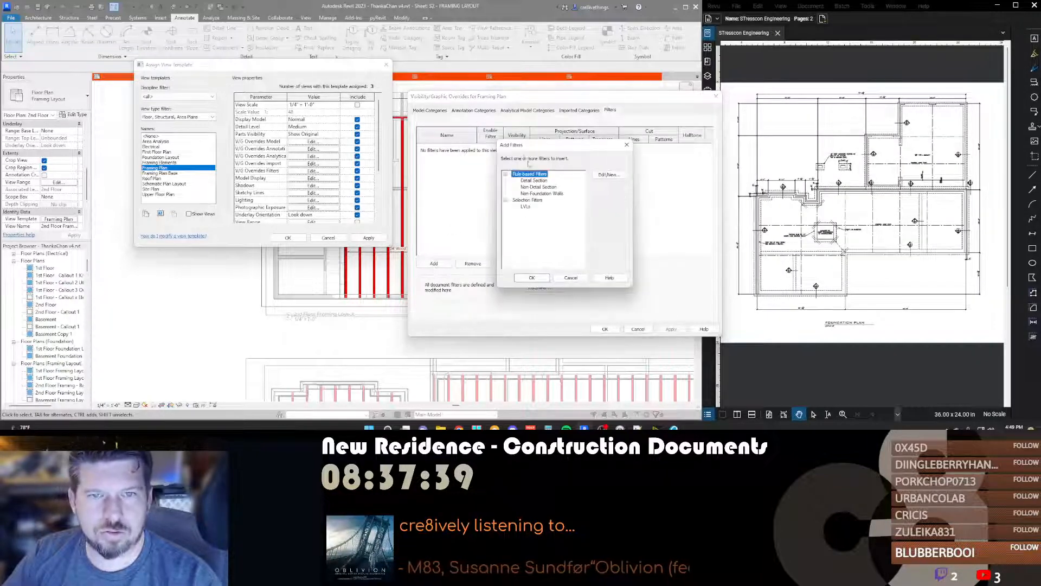
{"action": "left_click", "coordinate": [525, 207]}
{"action": "left_click", "coordinate": [536, 277]}
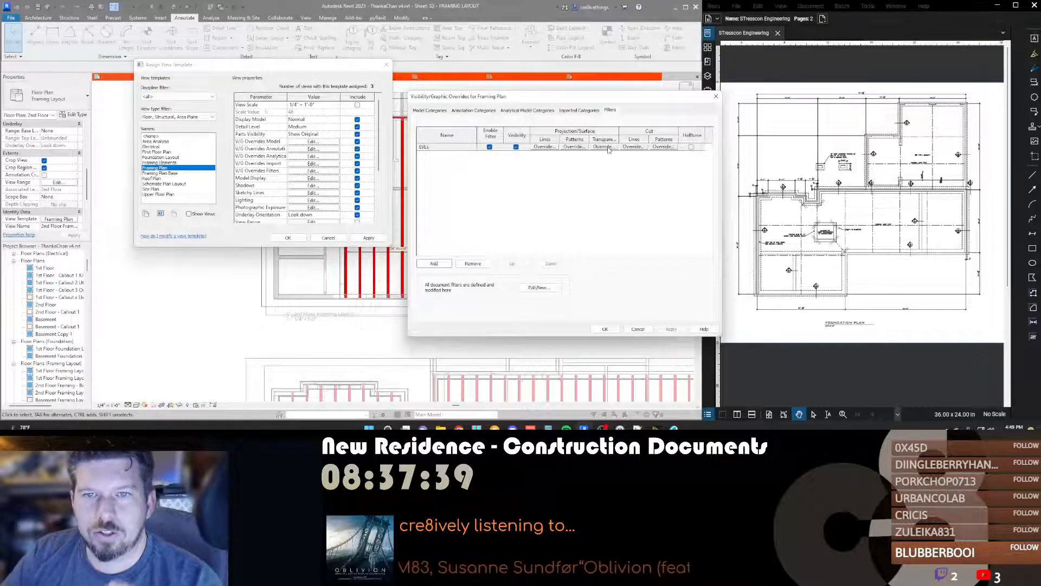
Step: Override the LVLs filter's projection surface pattern with a muted green color in the Framing Plan template
{"action": "left_click", "coordinate": [574, 147]}
{"action": "left_click", "coordinate": [623, 187]}
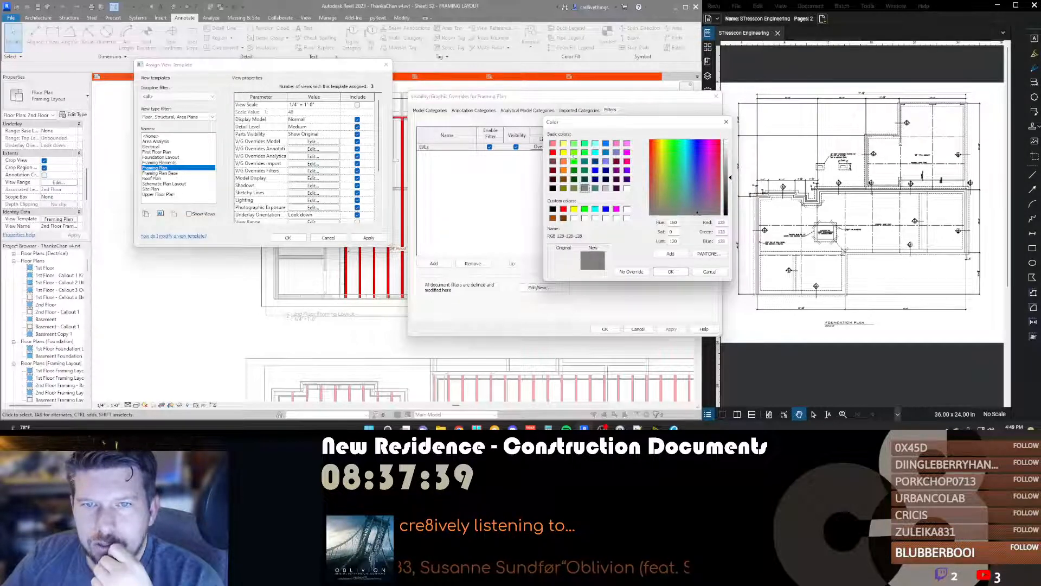
{"action": "left_click", "coordinate": [575, 180]}
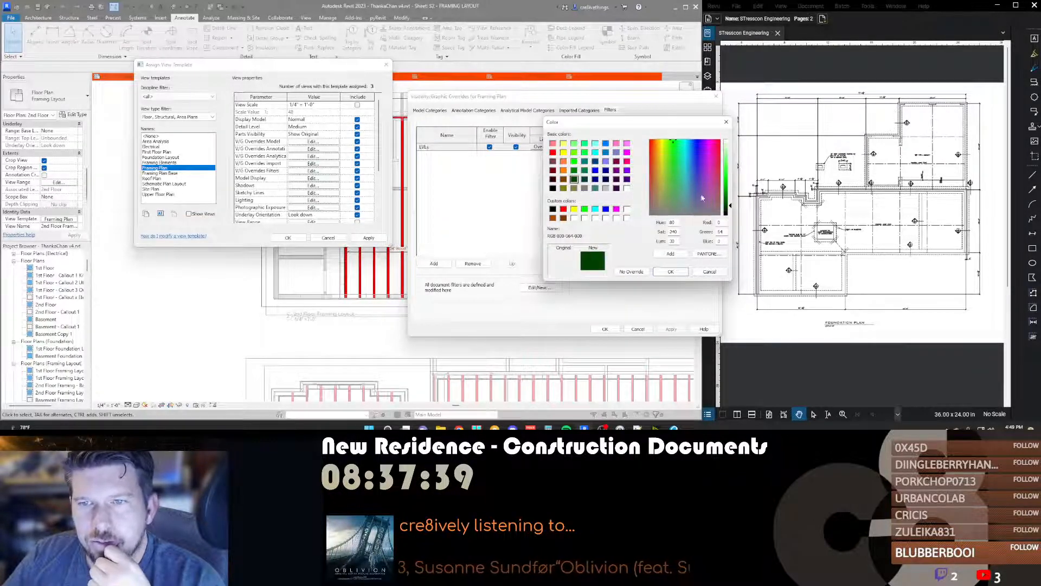
{"action": "left_click", "coordinate": [726, 185]}
{"action": "left_click", "coordinate": [676, 190]}
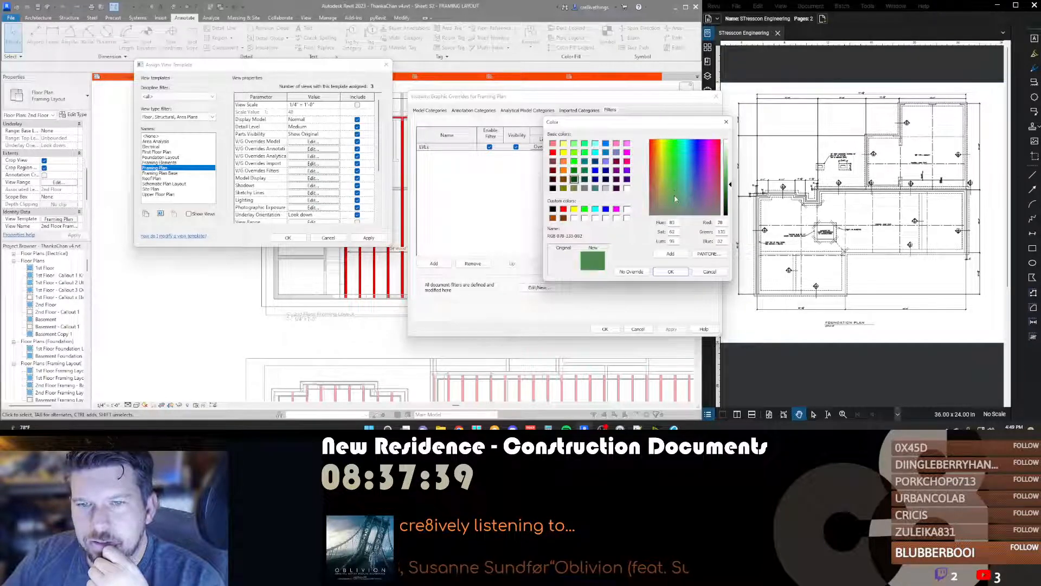
{"action": "left_click", "coordinate": [670, 271]}
{"action": "left_click", "coordinate": [652, 247]}
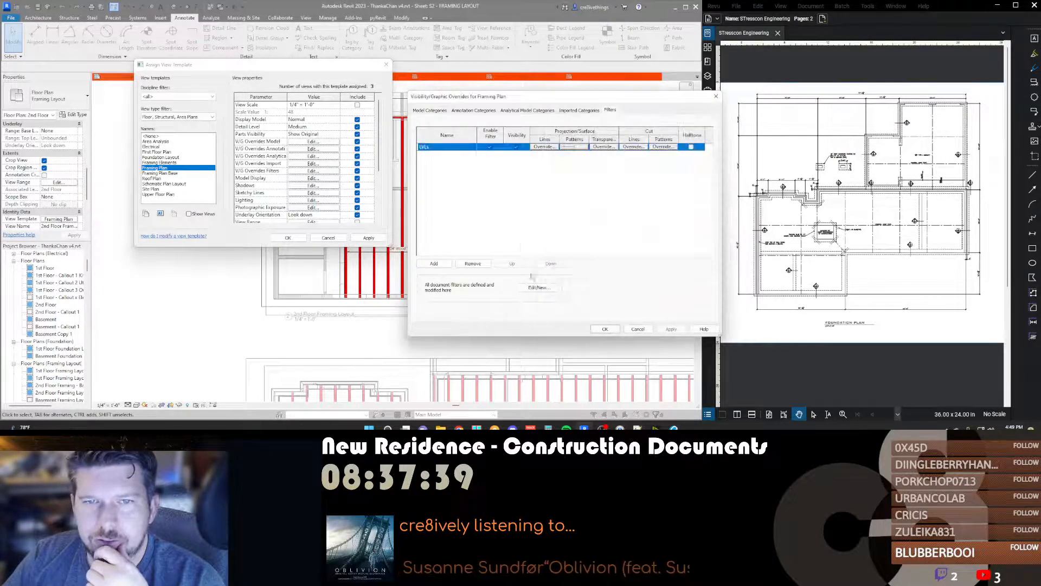
{"action": "left_click", "coordinate": [605, 329]}
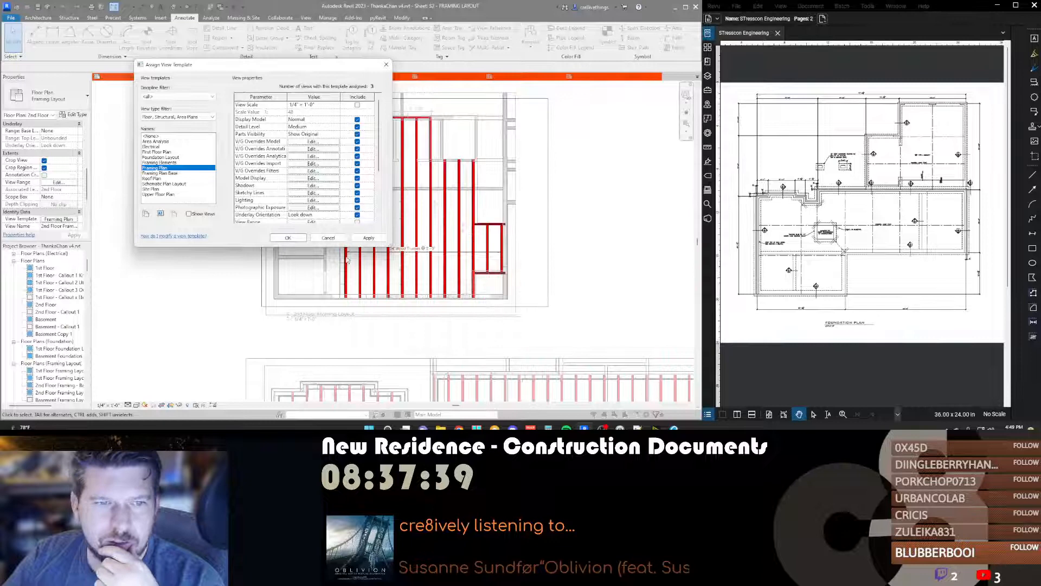
{"action": "left_click", "coordinate": [288, 238]}
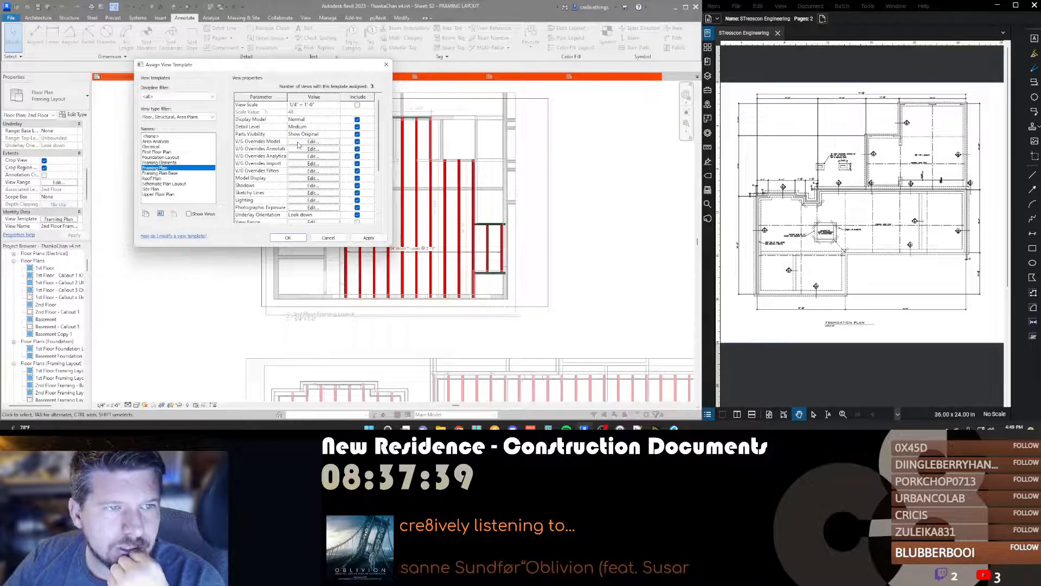
Step: Change the Structural Framing category's surface pattern color to a softer, muted red in the Framing Plan template and apply the template
{"action": "left_click", "coordinate": [304, 142]}
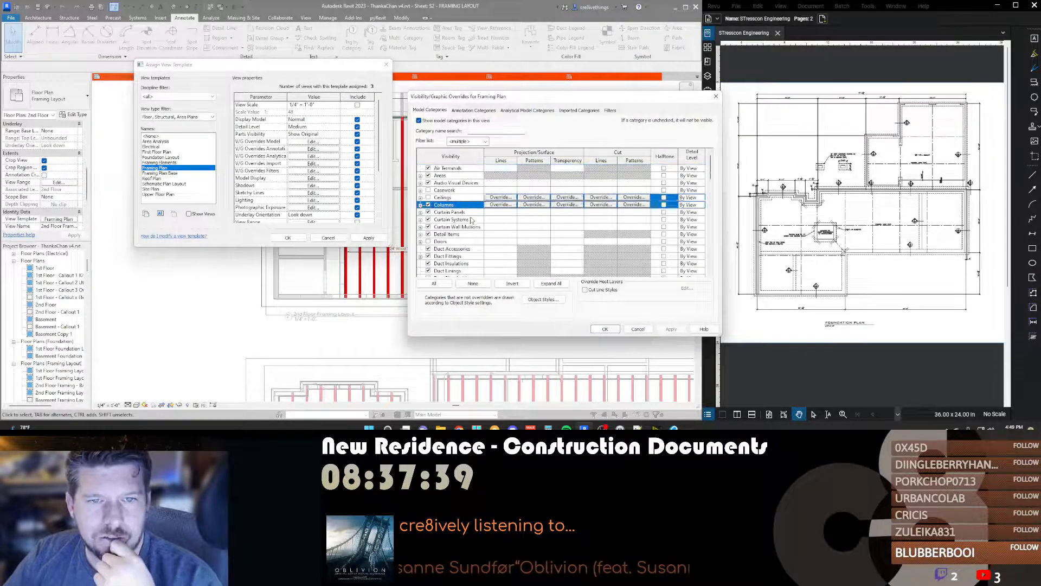
{"action": "scroll", "coordinate": [469, 222], "scroll_direction": "down", "scroll_amount": 5}
{"action": "left_click", "coordinate": [523, 213]}
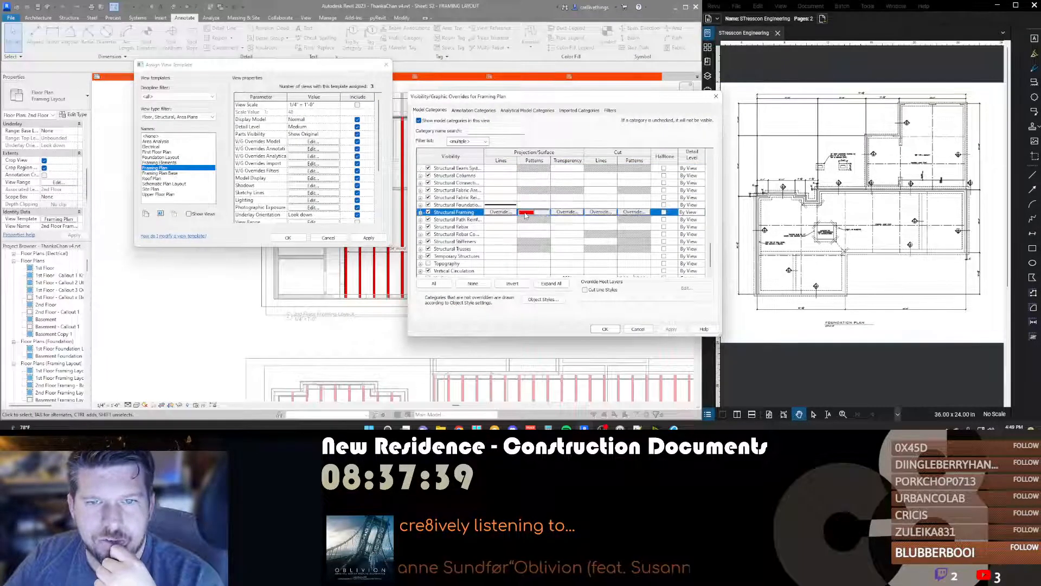
{"action": "left_click", "coordinate": [524, 212]}
{"action": "left_click", "coordinate": [625, 189]}
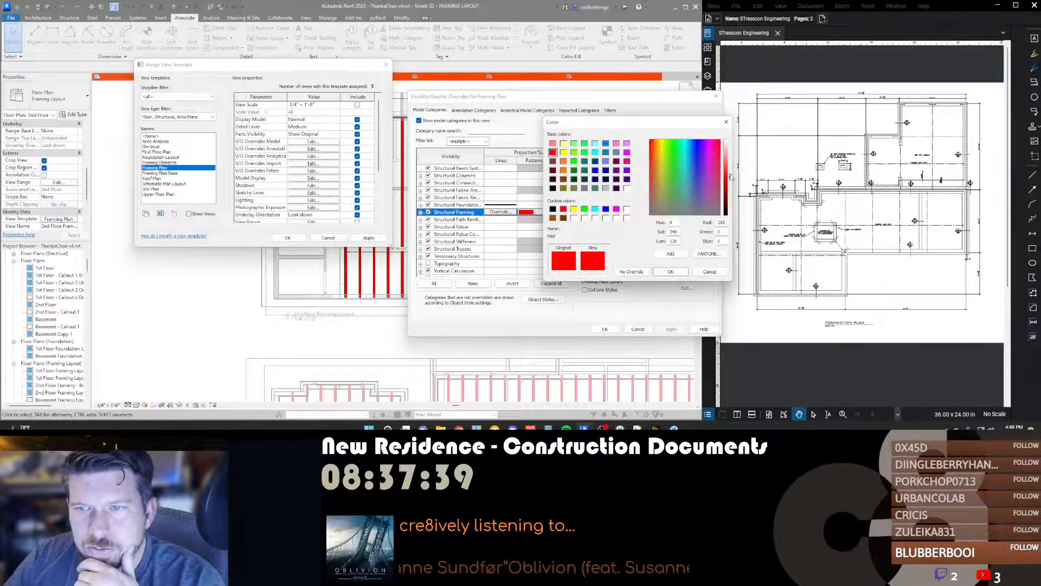
{"action": "left_click_drag", "start_coordinate": [730, 176], "coordinate": [731, 166]}
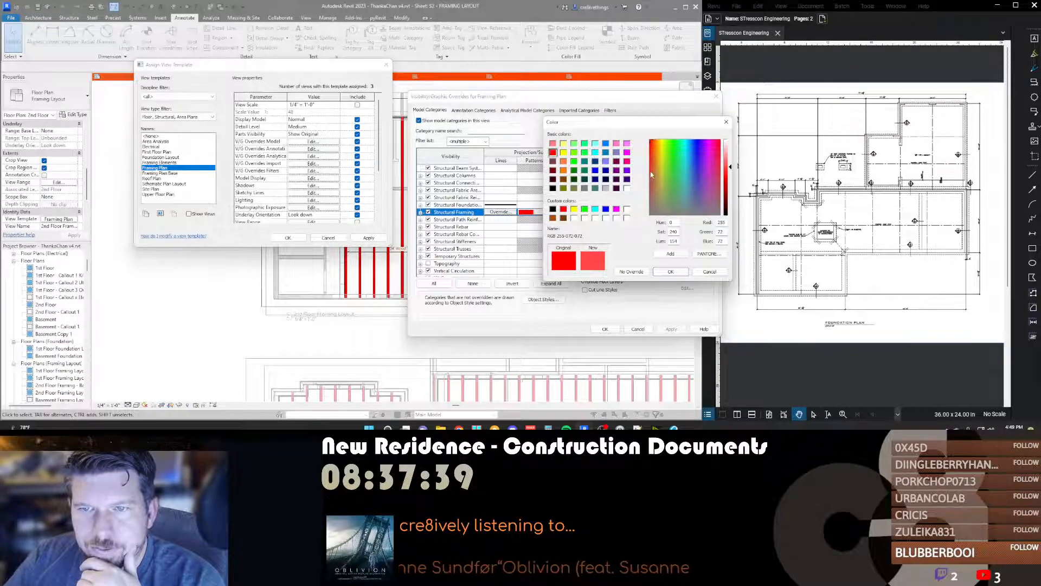
{"action": "left_click", "coordinate": [651, 172]}
{"action": "left_click", "coordinate": [670, 271]}
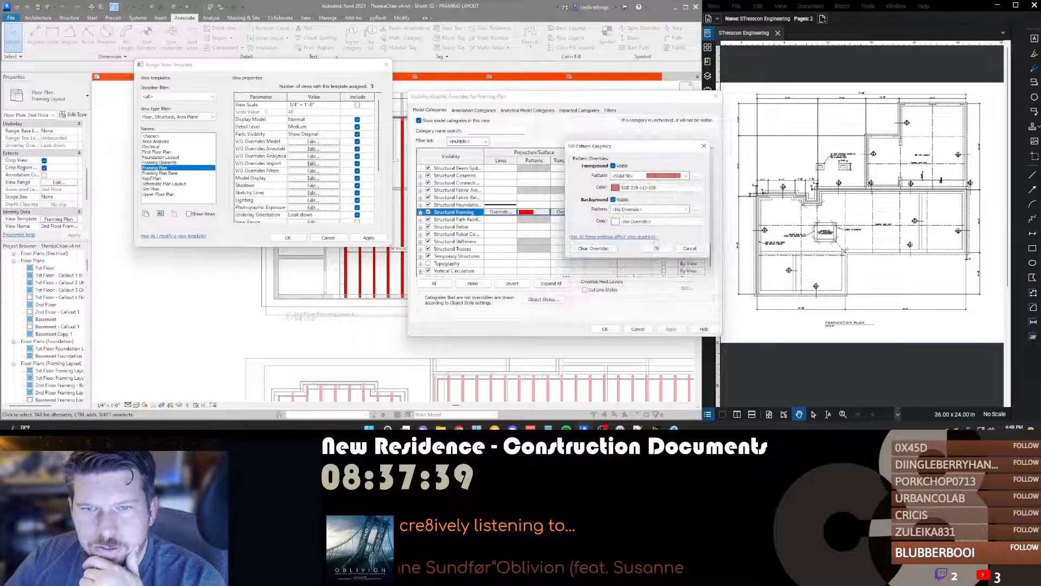
{"action": "left_click", "coordinate": [656, 247]}
{"action": "left_click", "coordinate": [605, 328]}
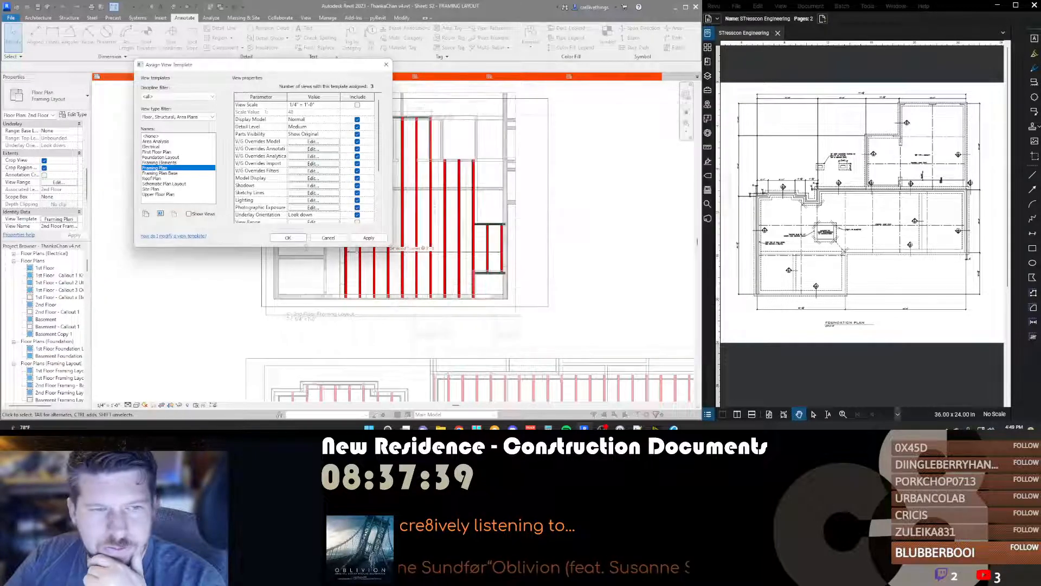
{"action": "left_click", "coordinate": [288, 238]}
Step: Deactivate the 2nd floor framing viewport and activate the 1st floor framing viewport
{"action": "scroll", "coordinate": [591, 225], "scroll_direction": "down", "scroll_amount": 1}
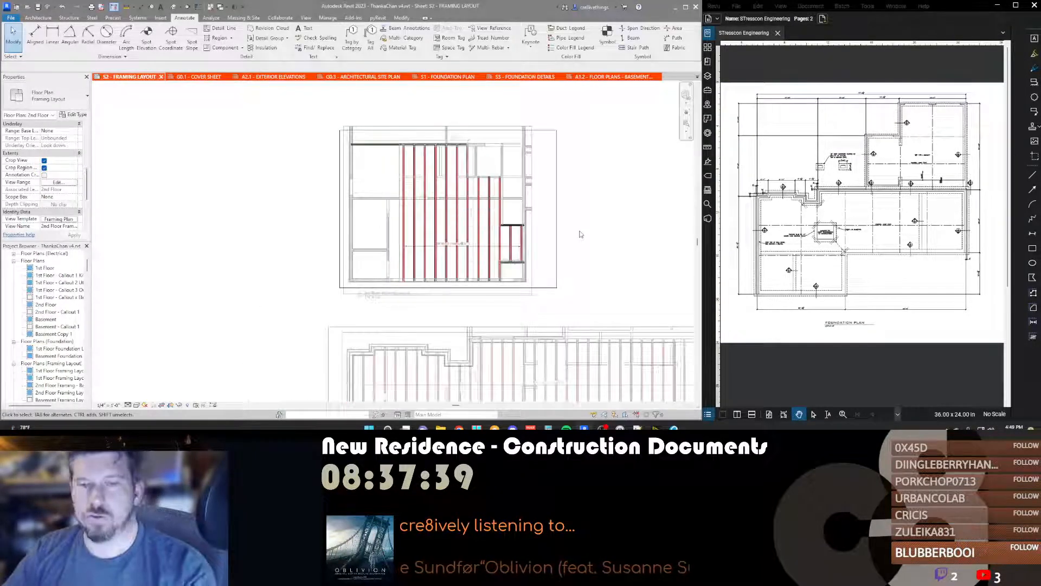
{"action": "scroll", "coordinate": [579, 234], "scroll_direction": "up", "scroll_amount": 1}
{"action": "double_click", "coordinate": [577, 232]}
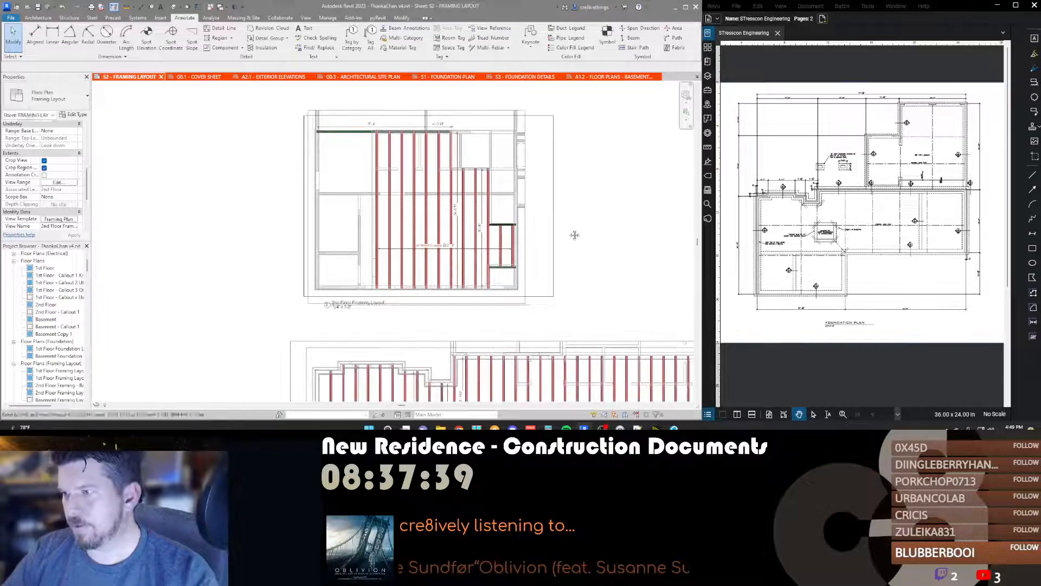
{"action": "scroll", "coordinate": [569, 234], "scroll_direction": "down", "scroll_amount": 2}
{"action": "scroll", "coordinate": [566, 238], "scroll_direction": "up", "scroll_amount": 3}
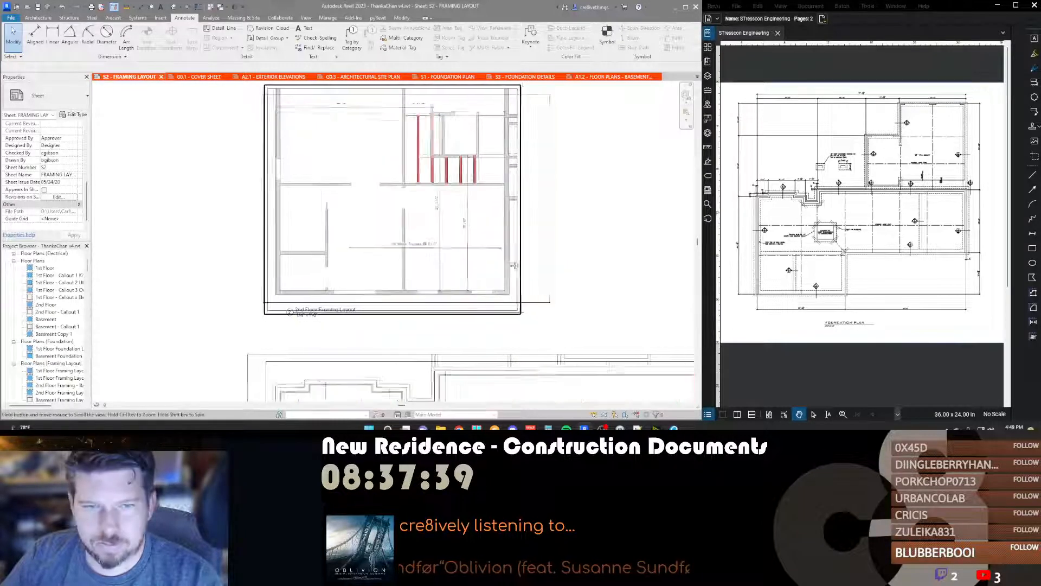
{"action": "middle_click_drag", "start_coordinate": [422, 301], "coordinate": [399, 239]}
{"action": "scroll", "coordinate": [398, 238], "scroll_direction": "down", "scroll_amount": 2}
{"action": "scroll", "coordinate": [399, 238], "scroll_direction": "down", "scroll_amount": 1}
{"action": "scroll", "coordinate": [434, 332], "scroll_direction": "up", "scroll_amount": 5}
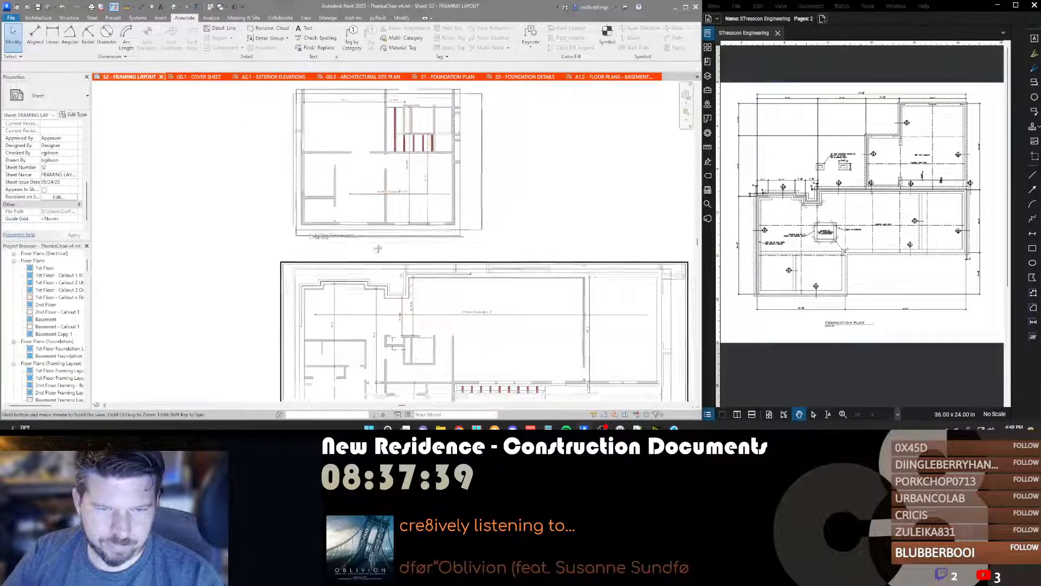
{"action": "double_click", "coordinate": [407, 255]}
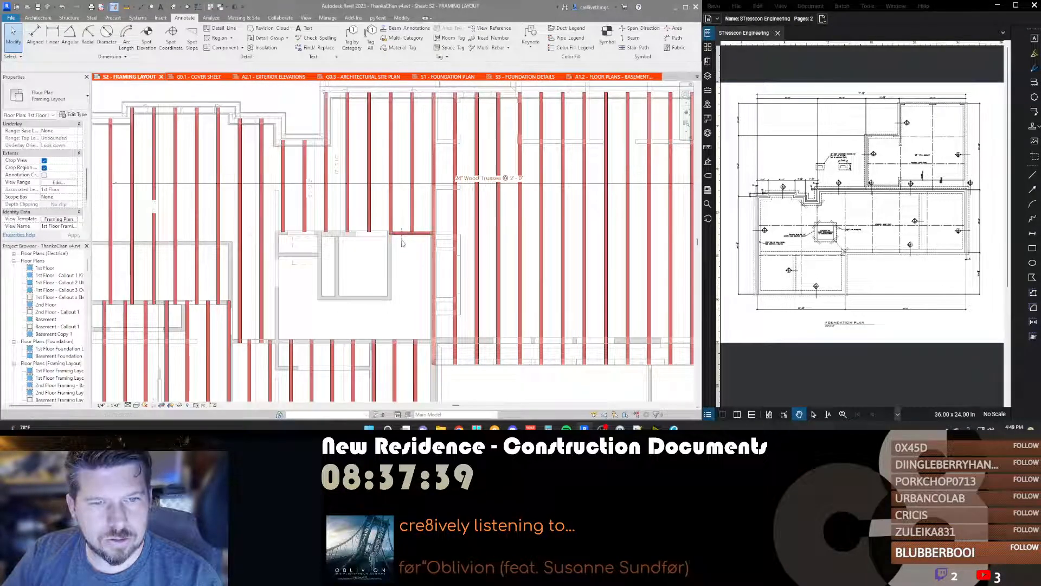
Step: Add the short LVL beam at the north side of the 1st floor stair opening to the LVLs selection filter
{"action": "left_click", "coordinate": [404, 233]}
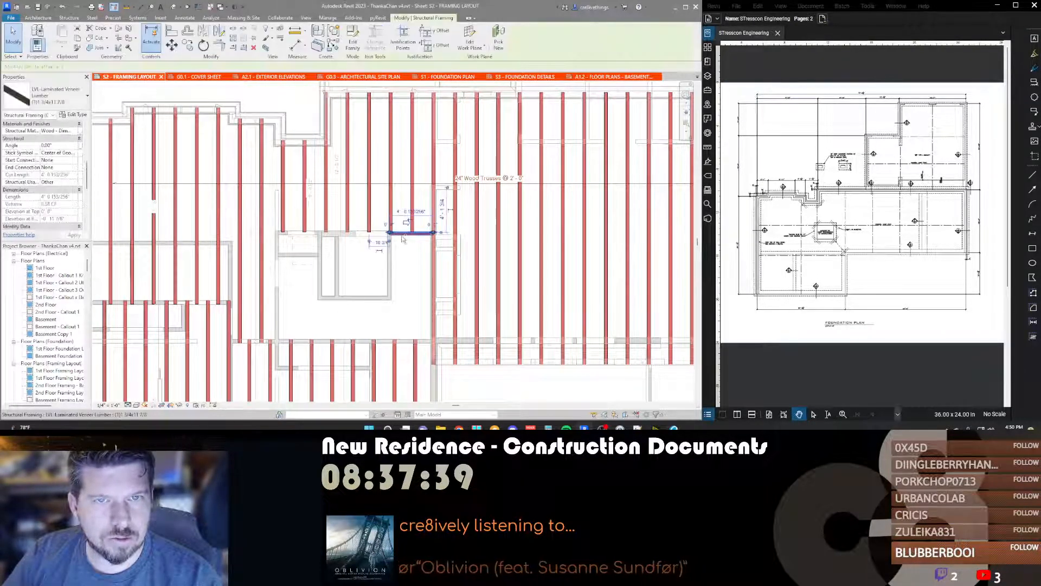
{"action": "left_click", "coordinate": [535, 47]}
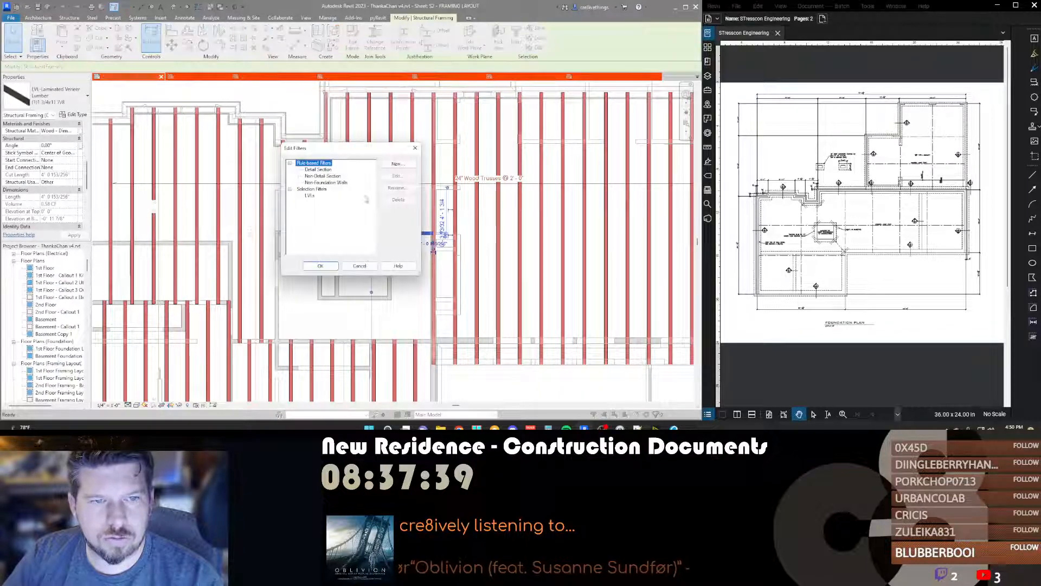
{"action": "left_click", "coordinate": [310, 195]}
{"action": "left_click", "coordinate": [320, 266]}
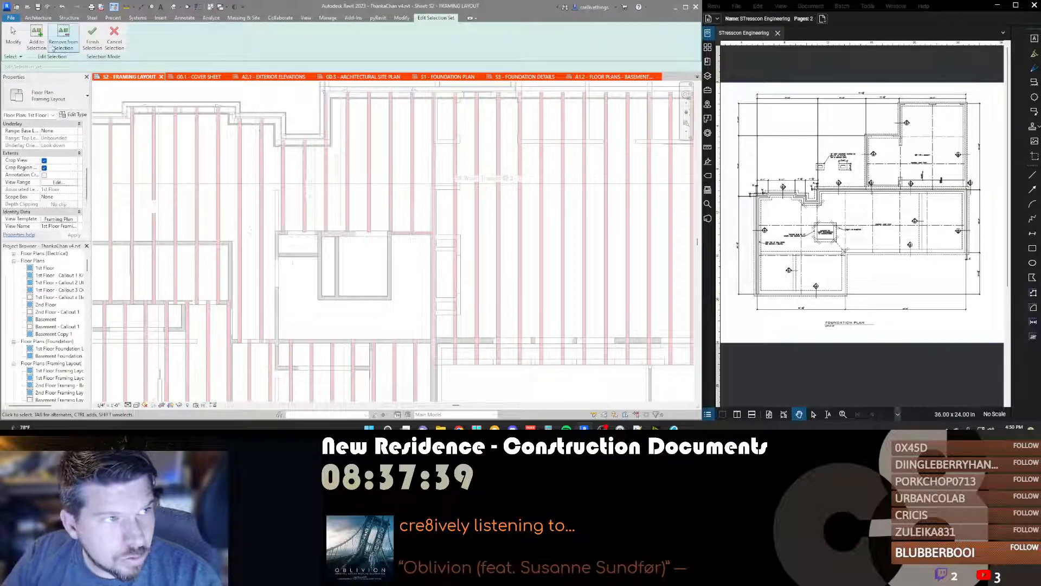
{"action": "left_click", "coordinate": [36, 38]}
{"action": "left_click", "coordinate": [400, 236]}
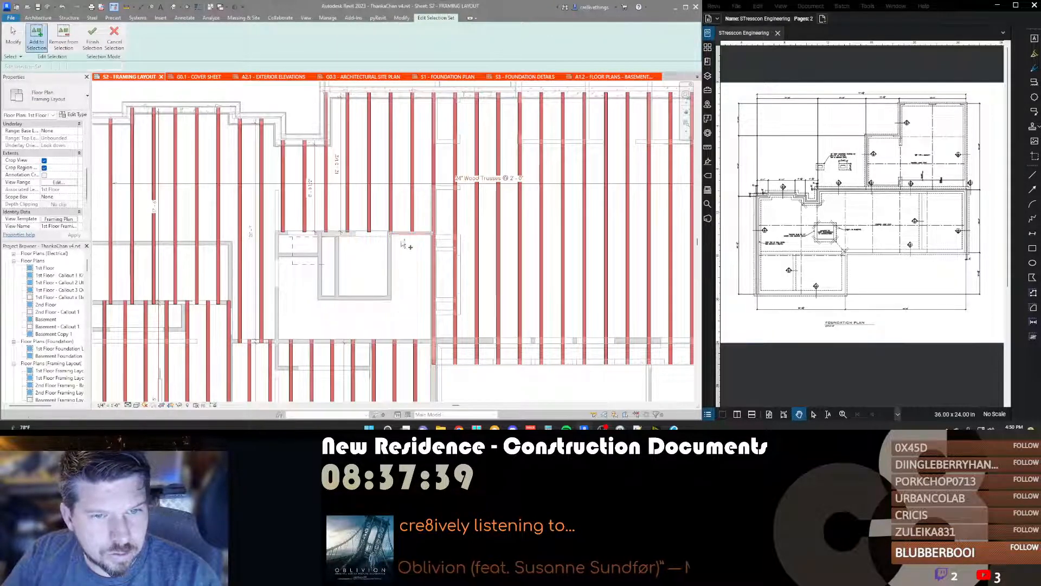
{"action": "middle_click_drag", "start_coordinate": [405, 307], "coordinate": [507, 219]}
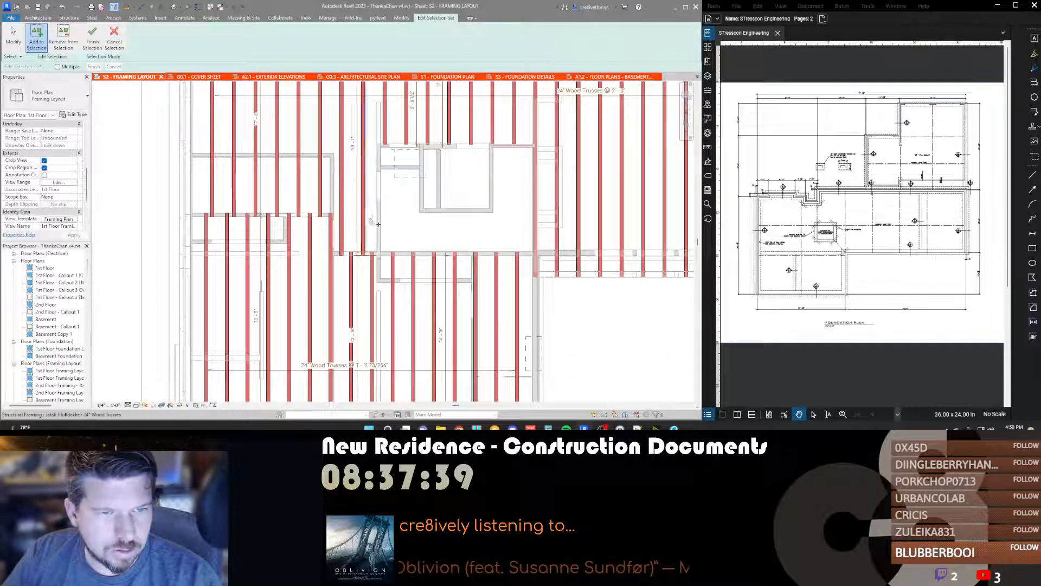
{"action": "scroll", "coordinate": [380, 231], "scroll_direction": "down", "scroll_amount": 3}
{"action": "middle_click_drag", "start_coordinate": [472, 223], "coordinate": [368, 223]}
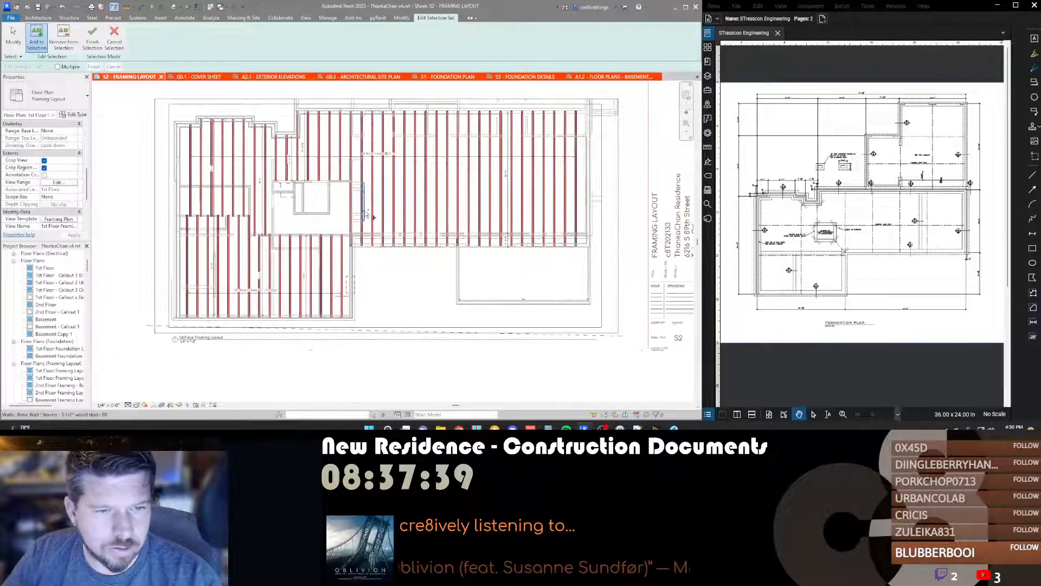
{"action": "left_click", "coordinate": [93, 43]}
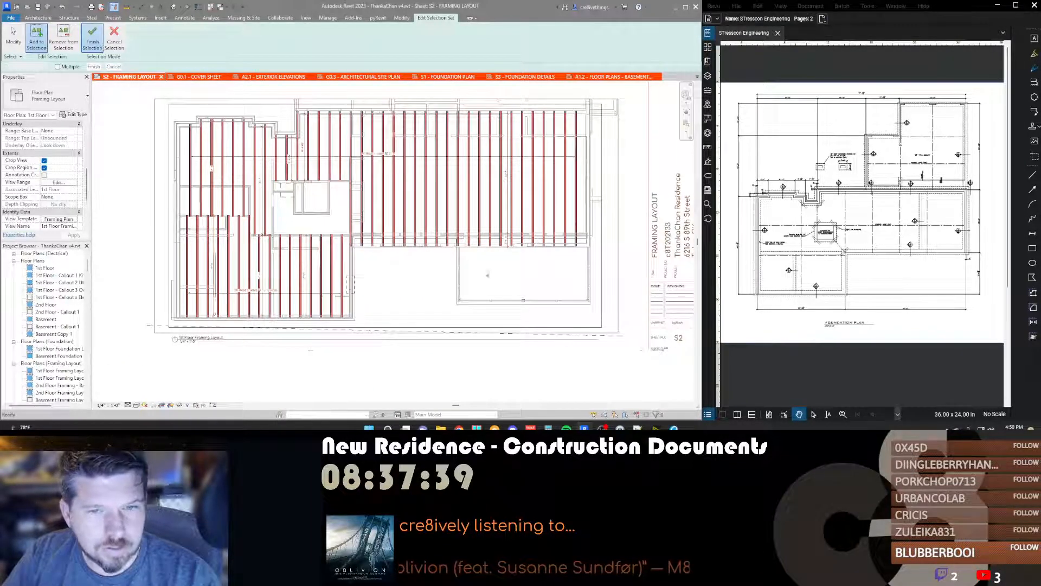
Step: Check the 1st floor framing for other LVL beams and deactivate the viewport
{"action": "left_click", "coordinate": [325, 268]}
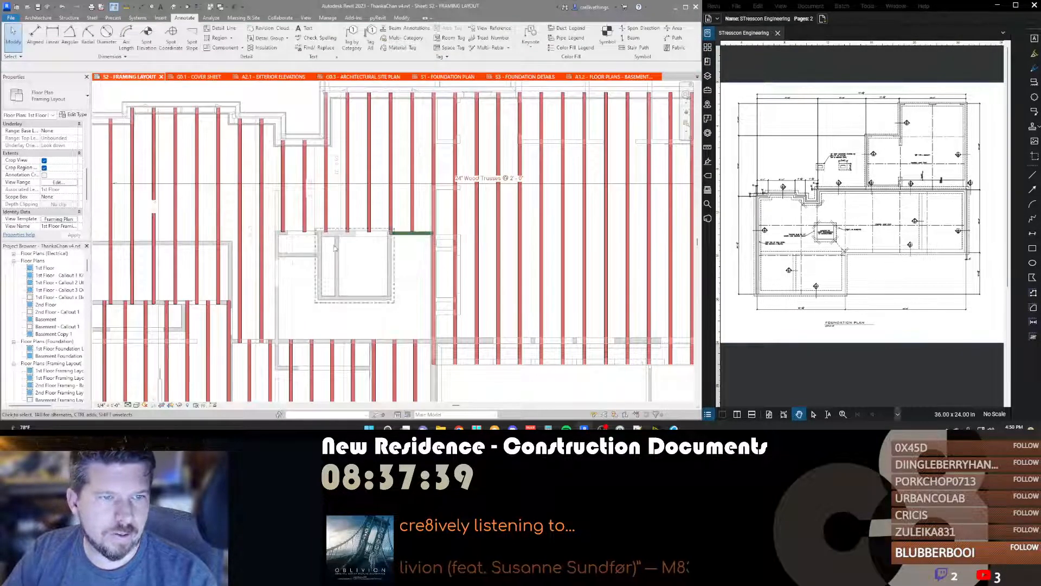
{"action": "scroll", "coordinate": [354, 238], "scroll_direction": "up", "scroll_amount": 4}
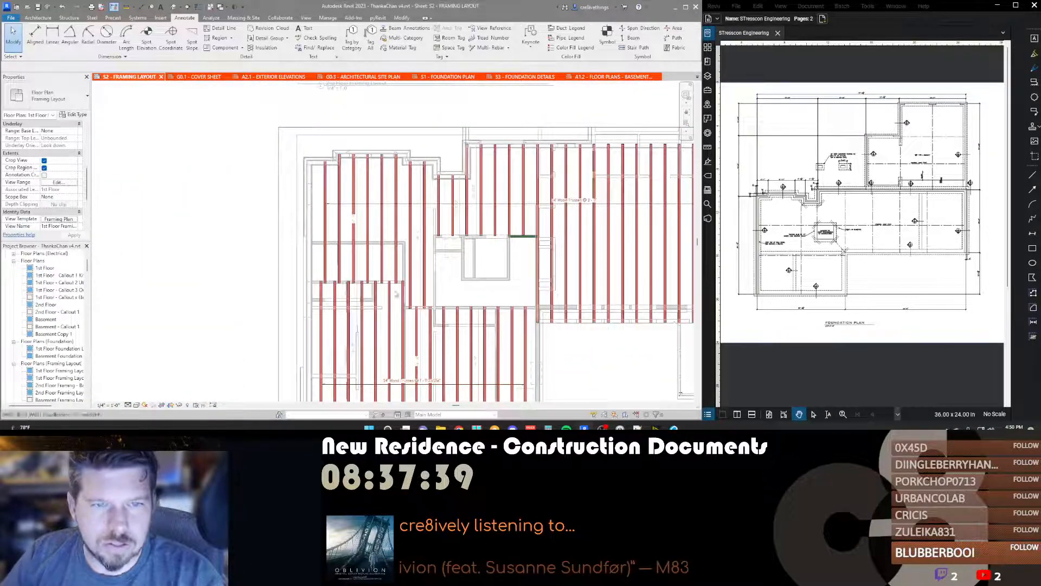
{"action": "middle_click_drag", "start_coordinate": [448, 255], "coordinate": [367, 246]}
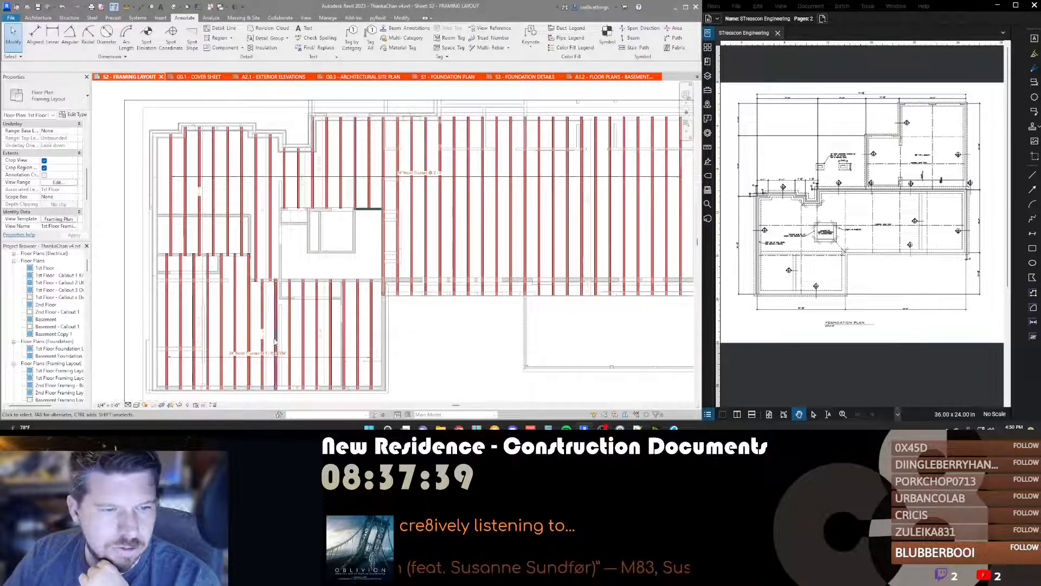
{"action": "mouse_move", "coordinate": [418, 330]}
{"action": "middle_mouse_down"}
{"action": "mouse_move", "coordinate": [425, 324]}
{"action": "mouse_move", "coordinate": [411, 325]}
{"action": "middle_mouse_up"}
{"action": "double_click", "coordinate": [411, 307]}
{"action": "scroll", "coordinate": [410, 307], "scroll_direction": "down", "scroll_amount": 1}
{"action": "scroll", "coordinate": [410, 307], "scroll_direction": "down", "scroll_amount": 2}
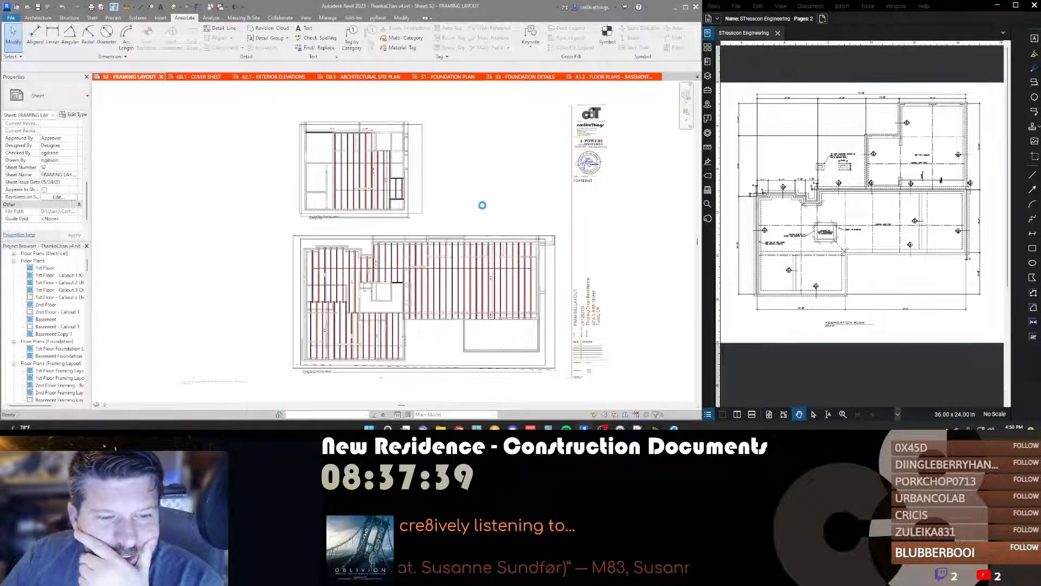
Step: Nudge the 1st floor framing viewport east on the sheet, close to the title block
{"action": "left_click", "coordinate": [482, 299]}
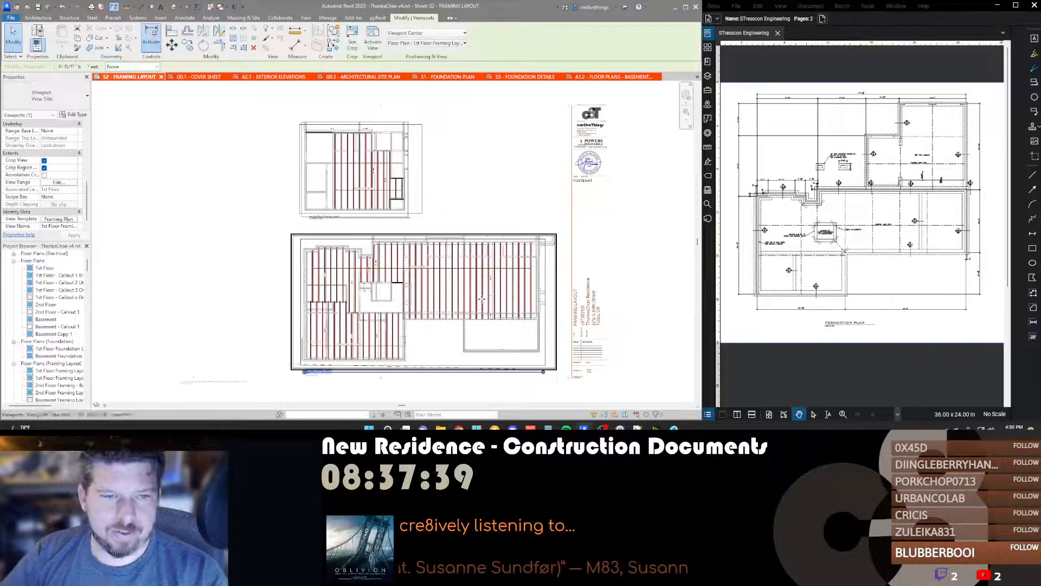
{"action": "key", "text": "Right"}
{"action": "key", "text": "Right"}
{"action": "key", "text": "Left"}
{"action": "key", "text": "Left"}
{"action": "key", "text": "Left"}
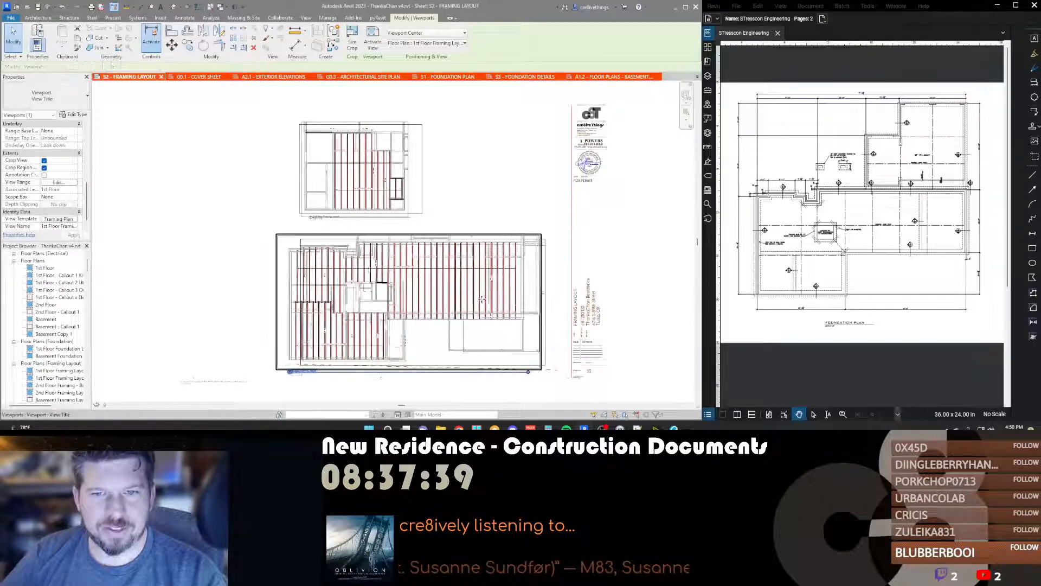
{"action": "key", "text": "Right"}
{"action": "key", "text": "Right"}
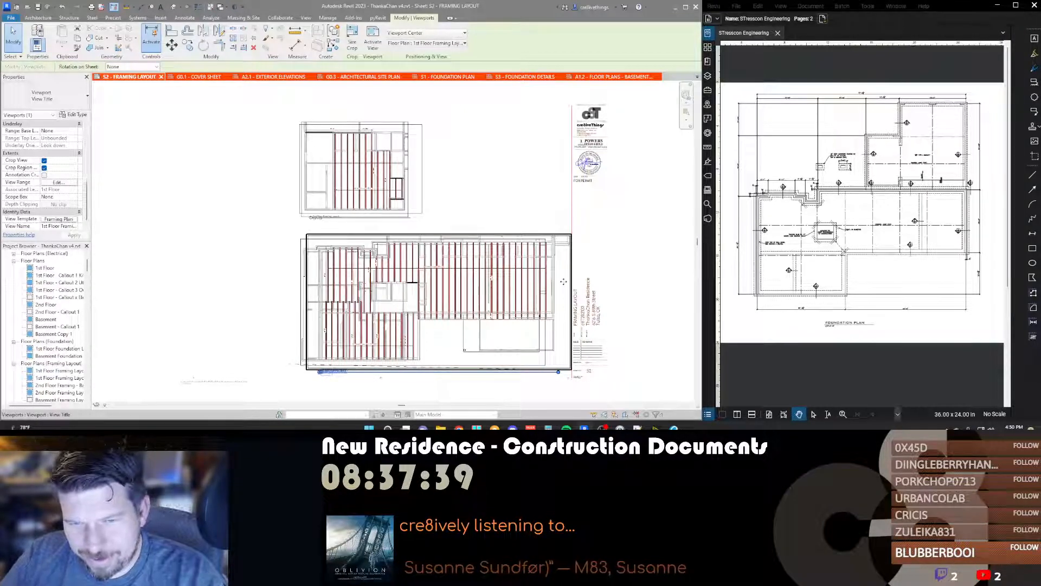
Step: Pull the east edge of the 1st floor view's crop region inward, clear of the title block, and deactivate the viewport
{"action": "double_click", "coordinate": [563, 281]}
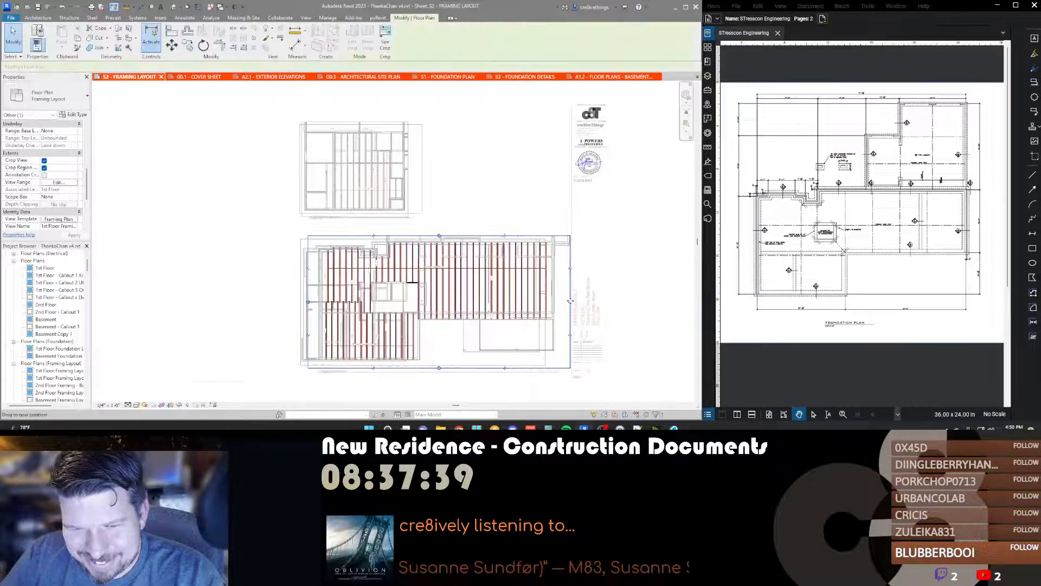
{"action": "left_click_drag", "start_coordinate": [570, 301], "coordinate": [558, 301]}
{"action": "double_click", "coordinate": [611, 259]}
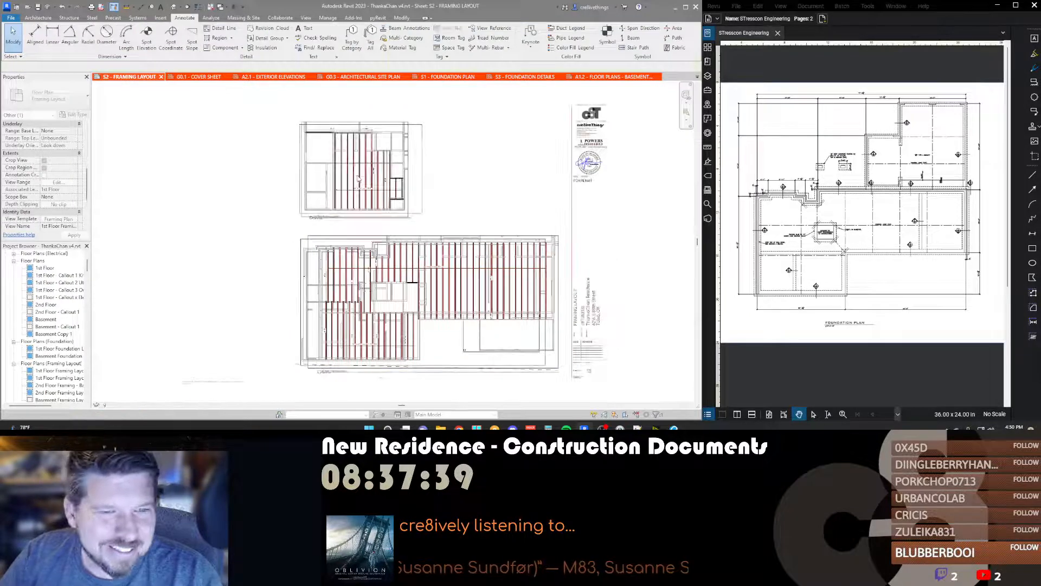
Step: Try moving the 2nd floor framing viewport west of the 1st floor plan and nudging it east together with the 1st floor framing viewport
{"action": "left_click_drag", "start_coordinate": [362, 165], "coordinate": [248, 316]}
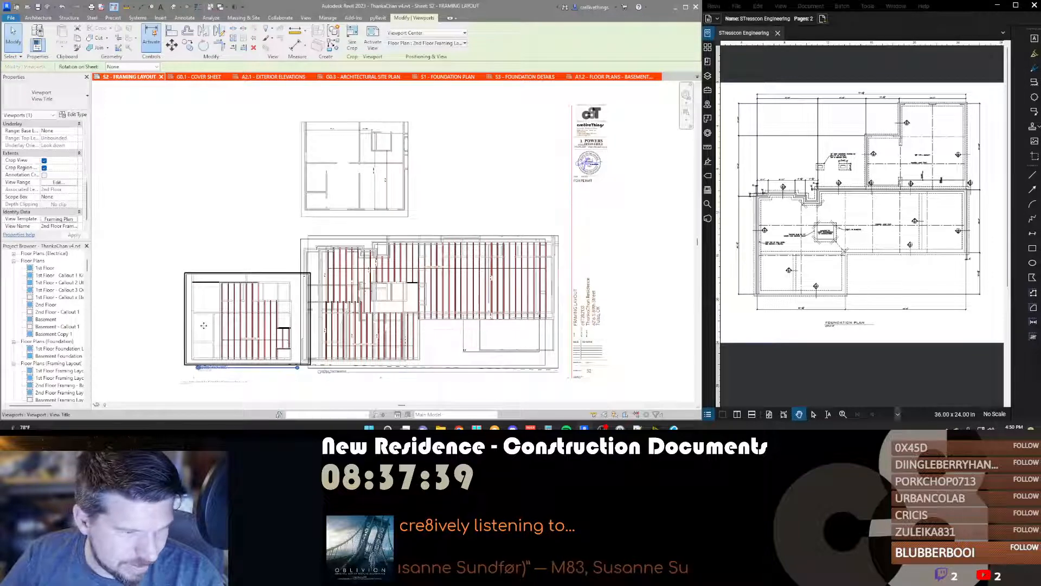
{"action": "left_click", "coordinate": [450, 306], "text": "ctrl"}
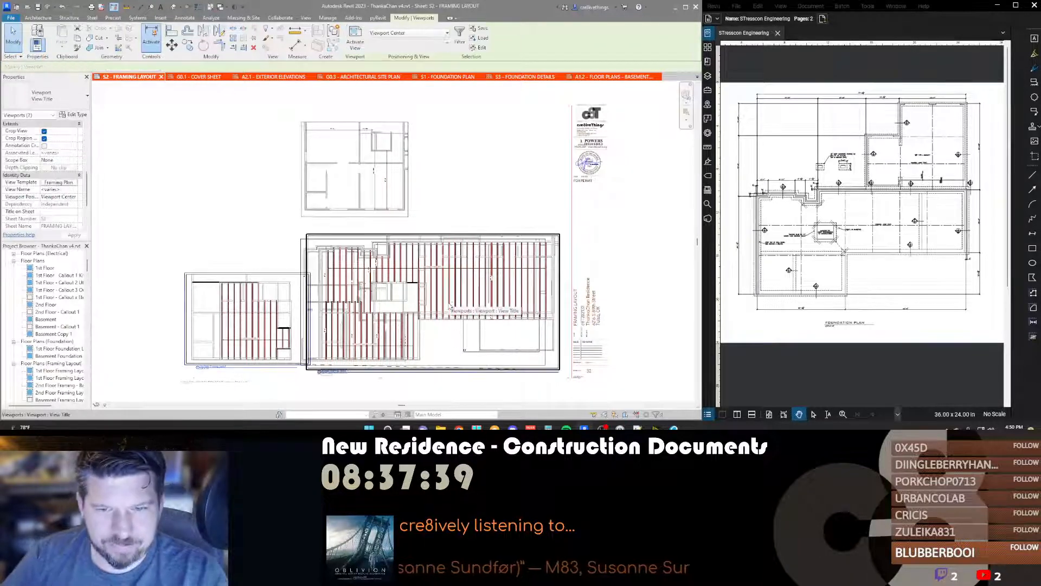
{"action": "key", "text": "shift+Right"}
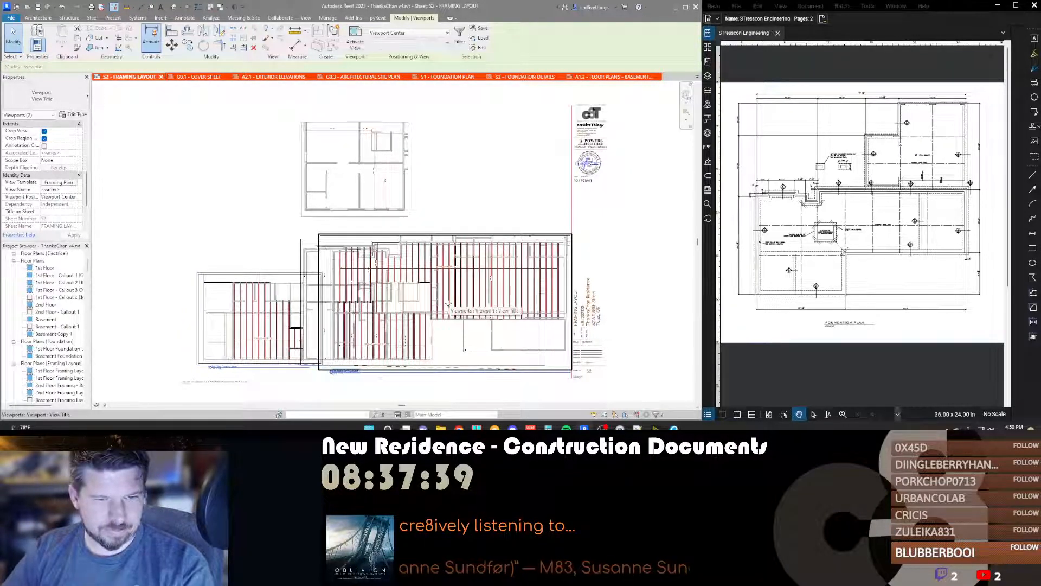
{"action": "key", "text": "Right"}
{"action": "key", "text": "Right"}
Step: Undo the recent viewport moves and the 1st floor crop region change, and deactivate the 1st floor framing viewport
{"action": "key", "text": "ctrl+z"}
{"action": "key", "text": "ctrl+z"}
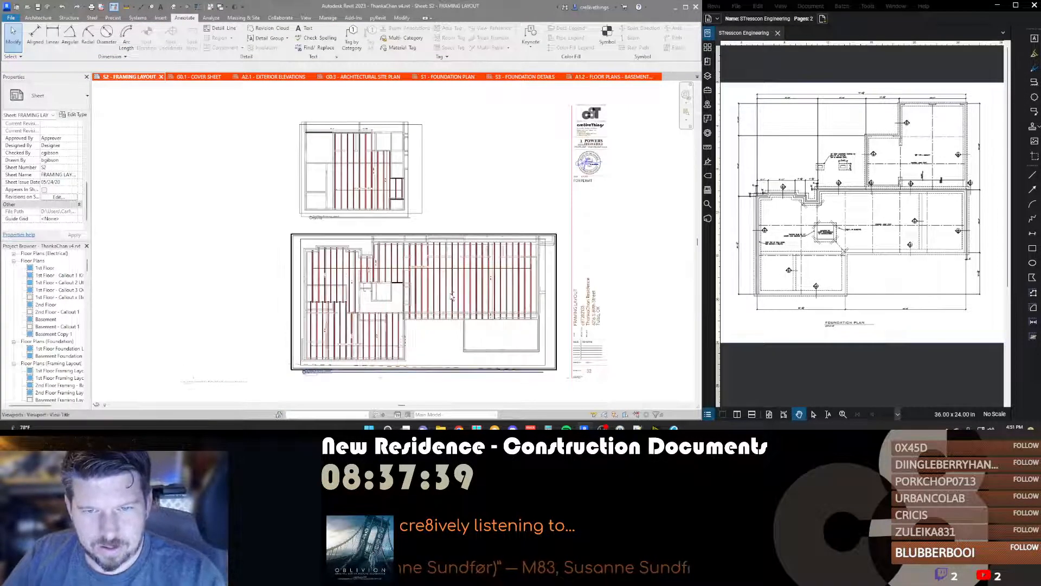
{"action": "key", "text": "ctrl+z"}
{"action": "key", "text": "ctrl+z"}
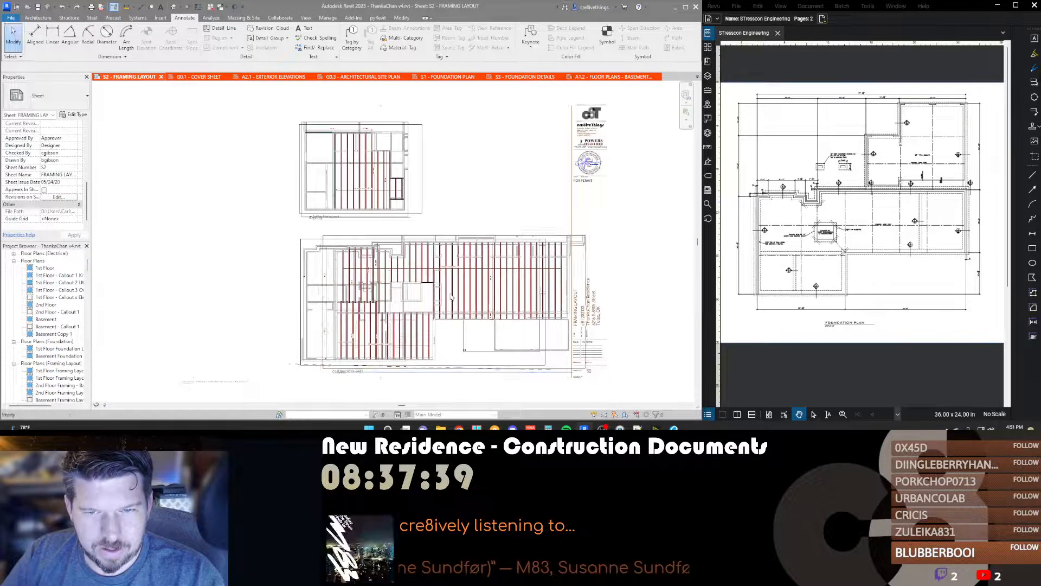
{"action": "key", "text": "ctrl+z"}
{"action": "key", "text": "ctrl+z"}
{"action": "key", "text": "ctrl+z"}
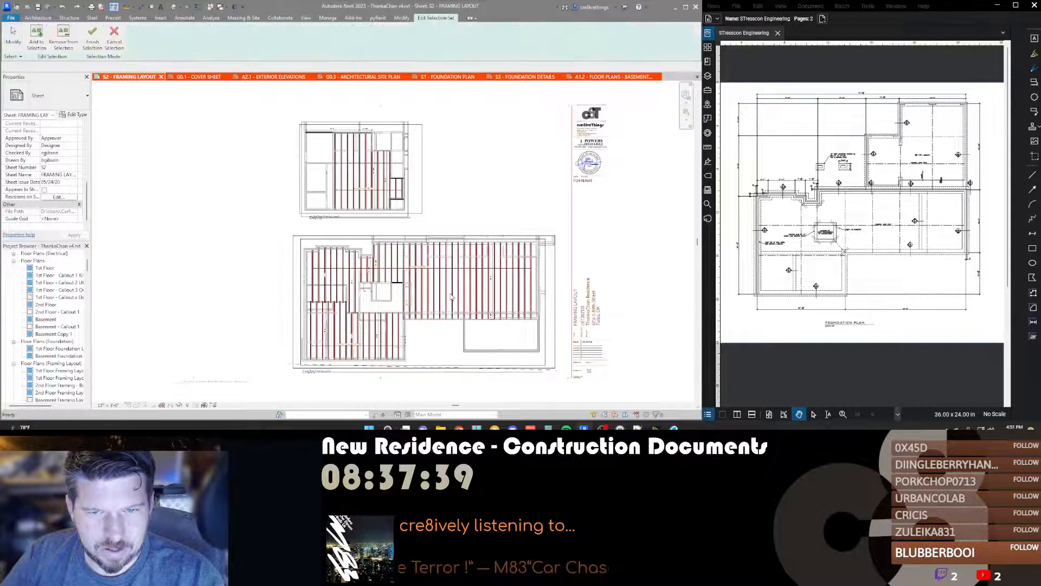
{"action": "key", "text": "ctrl+z"}
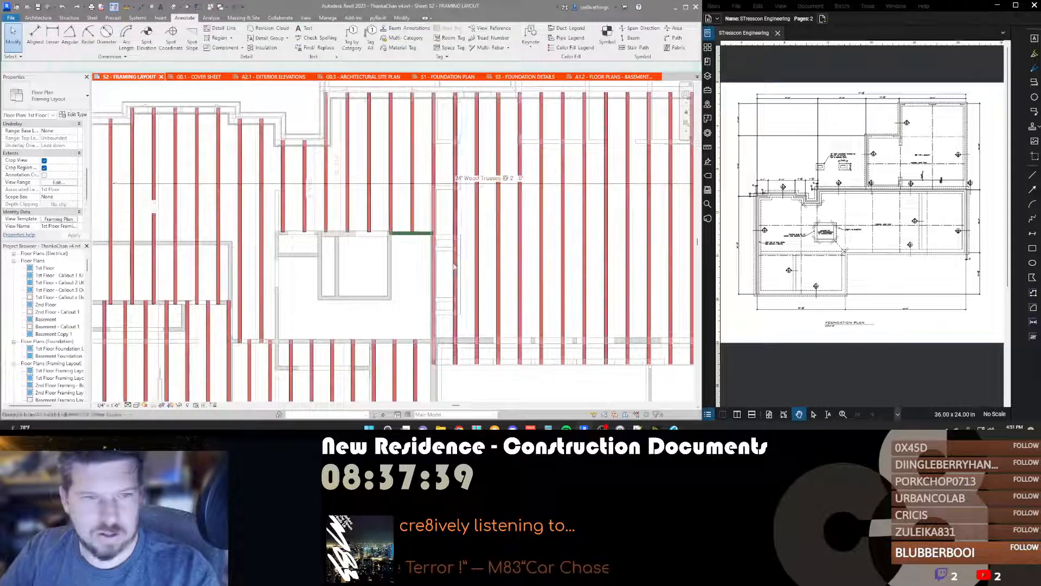
{"action": "scroll", "coordinate": [423, 246], "scroll_direction": "down", "scroll_amount": 8}
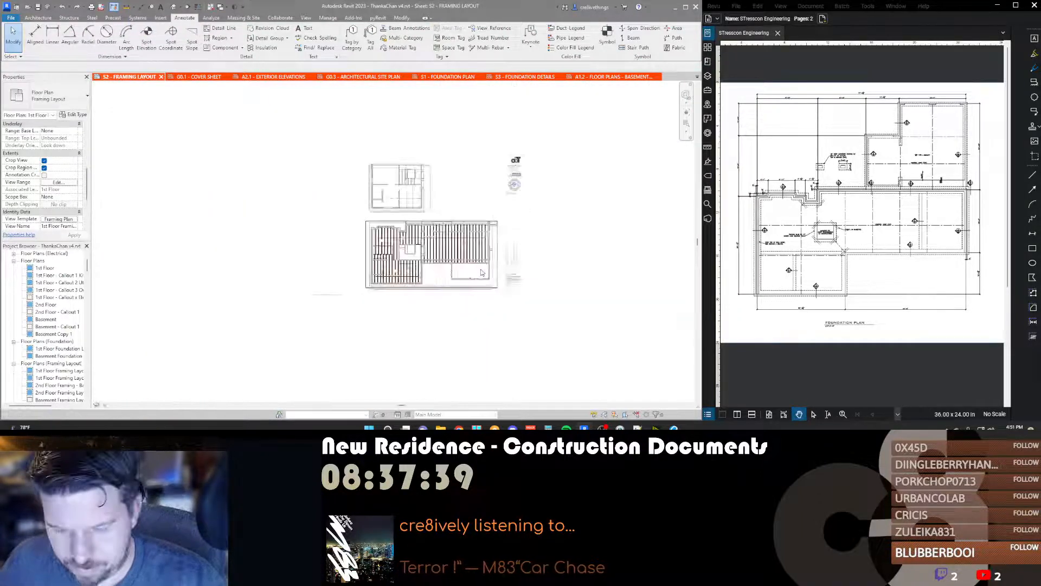
{"action": "double_click", "coordinate": [474, 296]}
{"action": "scroll", "coordinate": [445, 294], "scroll_direction": "up", "scroll_amount": 4}
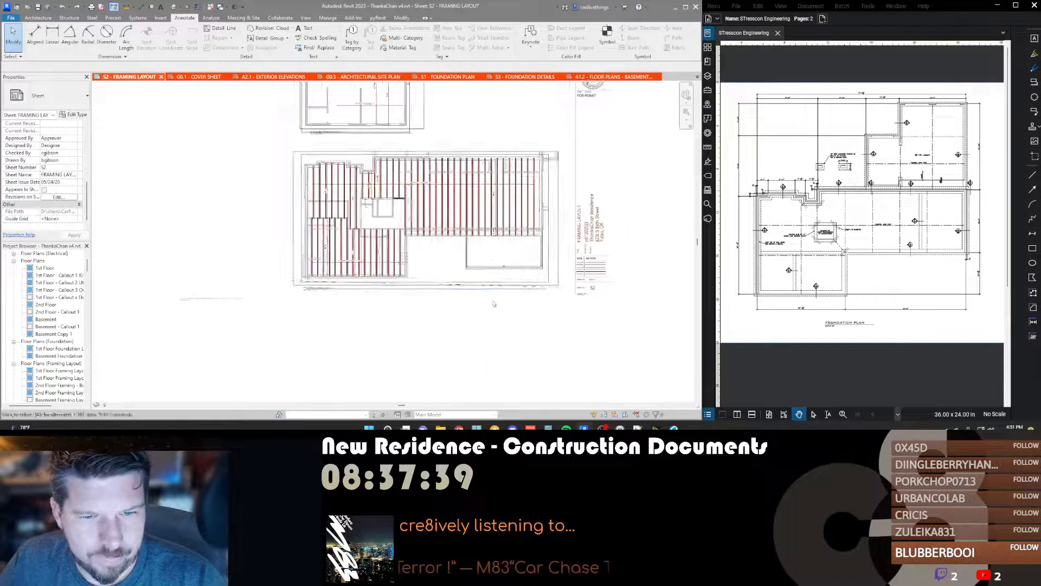
Step: Nudge both stacked 1st floor framing viewports east together until they meet the title block
{"action": "left_click_drag", "start_coordinate": [494, 303], "coordinate": [481, 271]}
{"action": "key", "text": "Right"}
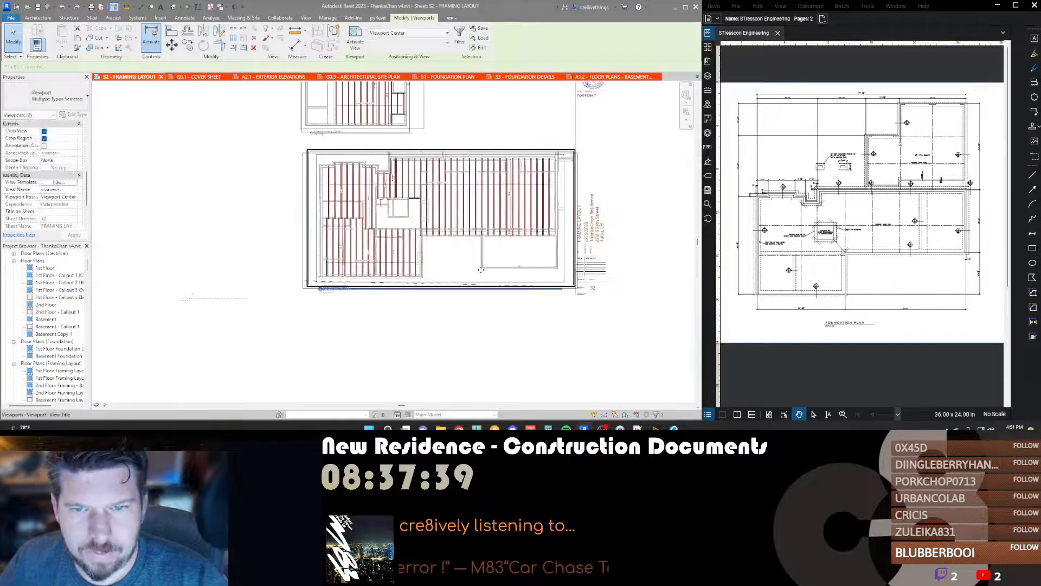
{"action": "key", "text": "Right"}
{"action": "key", "text": "Right"}
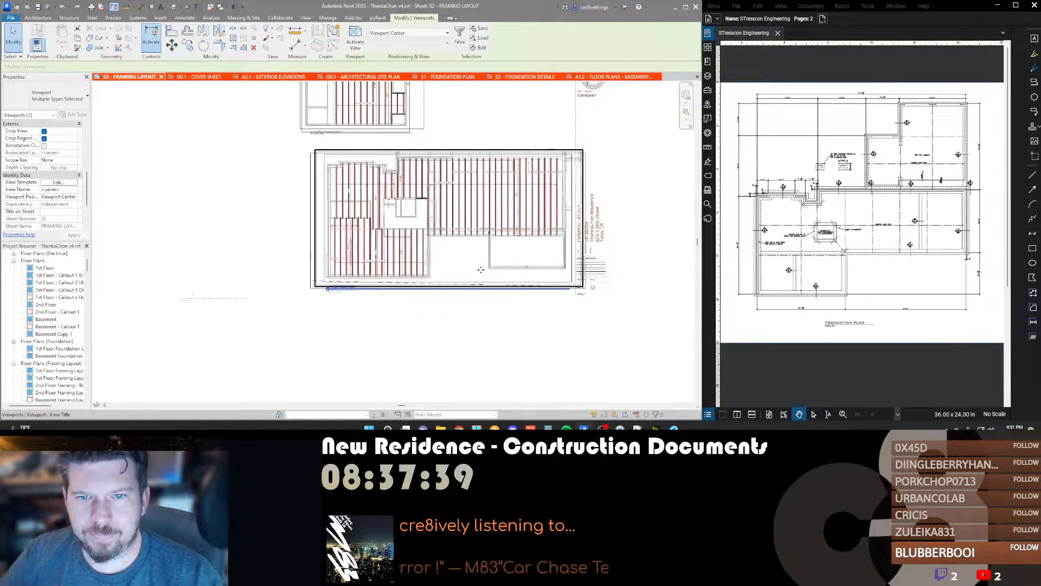
{"action": "key", "text": "Escape"}
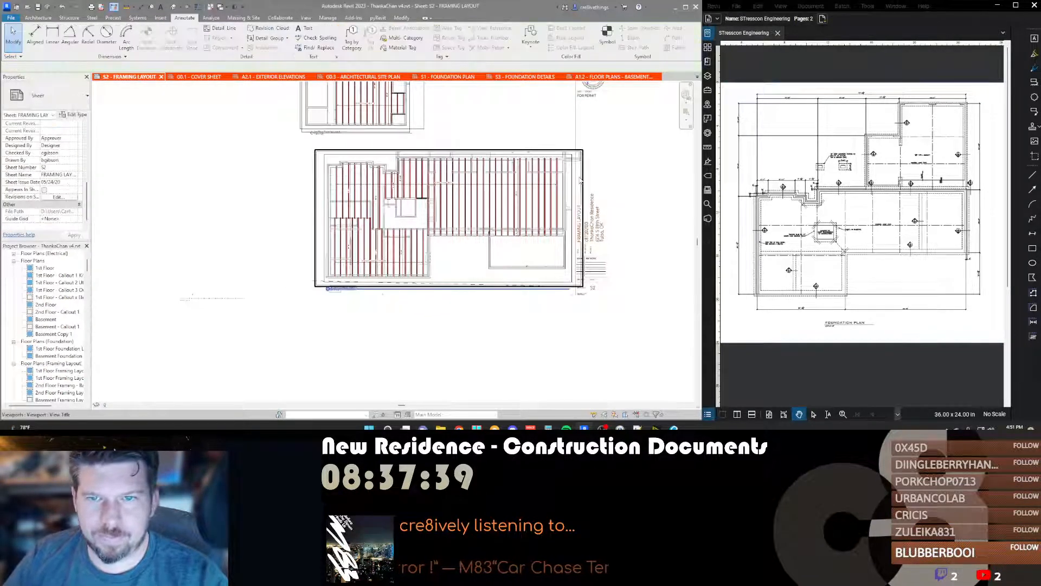
Step: Pull the east edge of the 1st floor framing view's crop region inward to clear the title block, and deactivate the viewport
{"action": "double_click", "coordinate": [580, 181]}
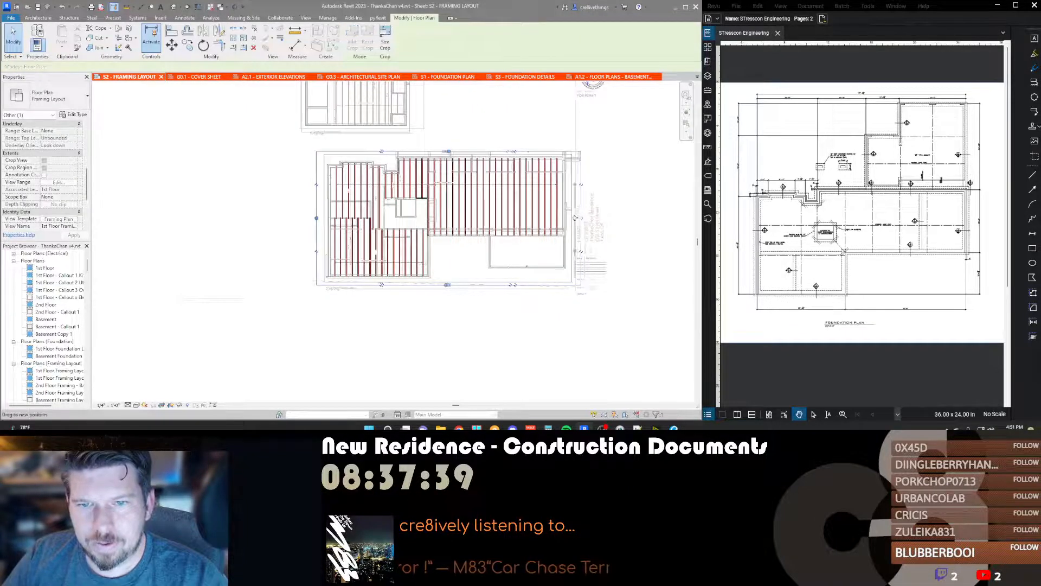
{"action": "left_click_drag", "start_coordinate": [576, 217], "coordinate": [572, 217]}
{"action": "double_click", "coordinate": [616, 180]}
{"action": "scroll", "coordinate": [604, 188], "scroll_direction": "down", "scroll_amount": 1}
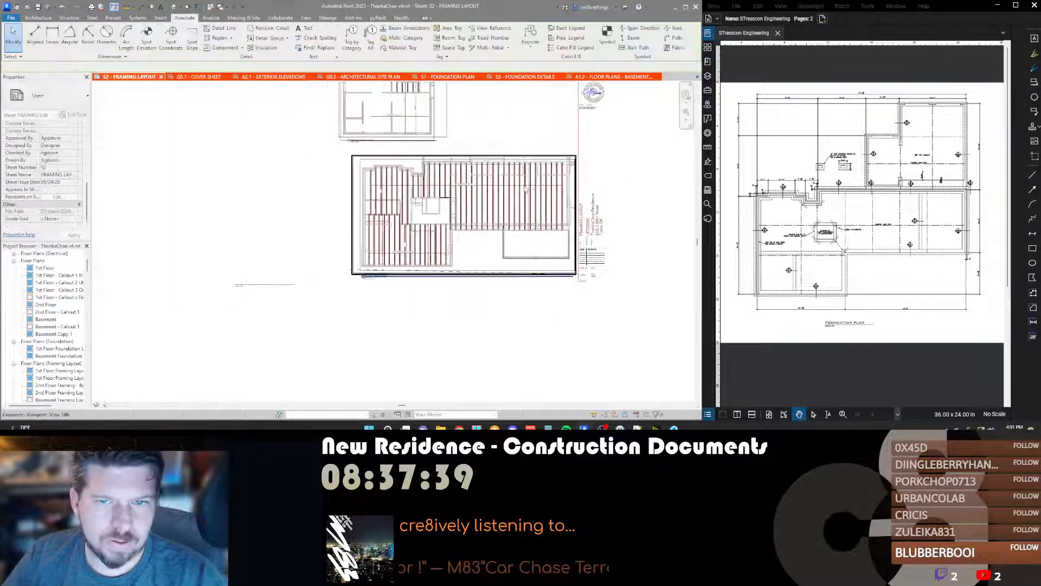
Step: Move the stacked 2nd floor framing viewports together to the west side of the 1st floor framing plan
{"action": "mouse_move", "coordinate": [462, 129]}
{"action": "left_mouse_down"}
{"action": "mouse_move", "coordinate": [408, 121]}
{"action": "mouse_move", "coordinate": [308, 220]}
{"action": "mouse_move", "coordinate": [321, 211]}
{"action": "mouse_move", "coordinate": [324, 232]}
{"action": "left_mouse_up"}
{"action": "left_click", "coordinate": [358, 319]}
{"action": "scroll", "coordinate": [356, 343], "scroll_direction": "down", "scroll_amount": 3}
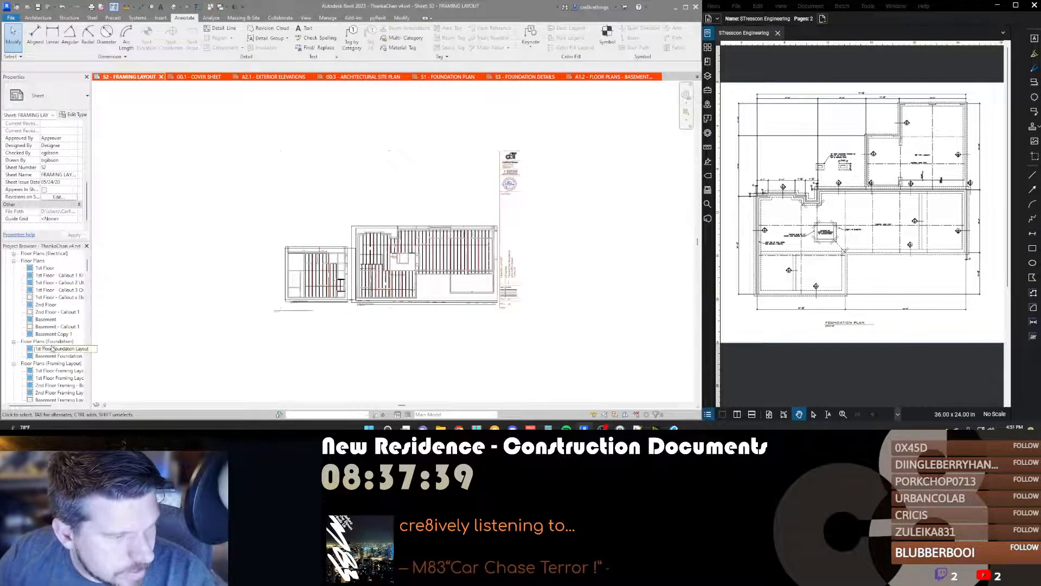
Step: Duplicate the Architectural Site Plan view and close the copy after checking it
{"action": "scroll", "coordinate": [53, 341], "scroll_direction": "up", "scroll_amount": 2}
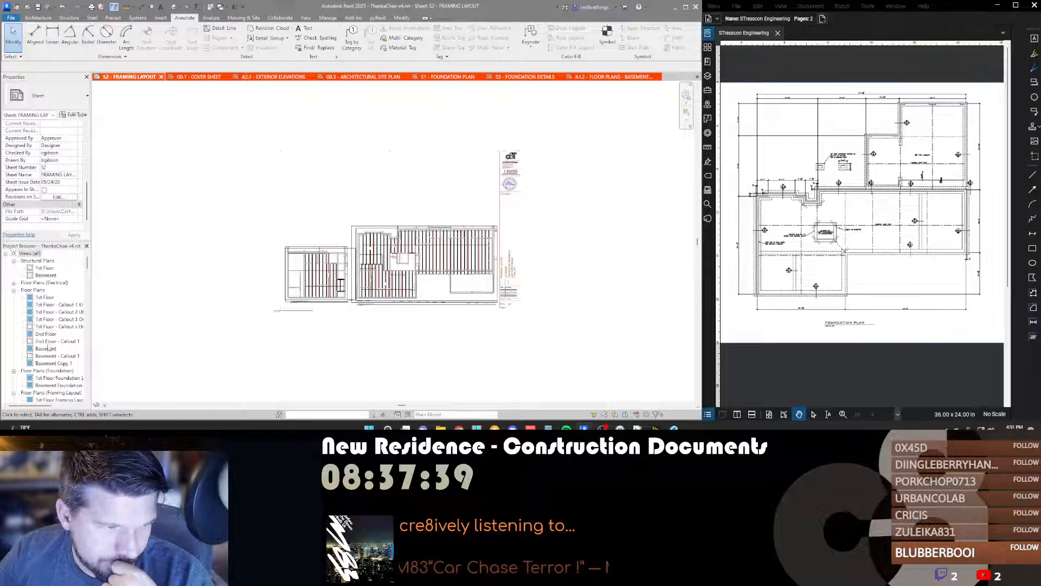
{"action": "scroll", "coordinate": [48, 315], "scroll_direction": "down", "scroll_amount": 2}
{"action": "scroll", "coordinate": [46, 307], "scroll_direction": "down", "scroll_amount": 3}
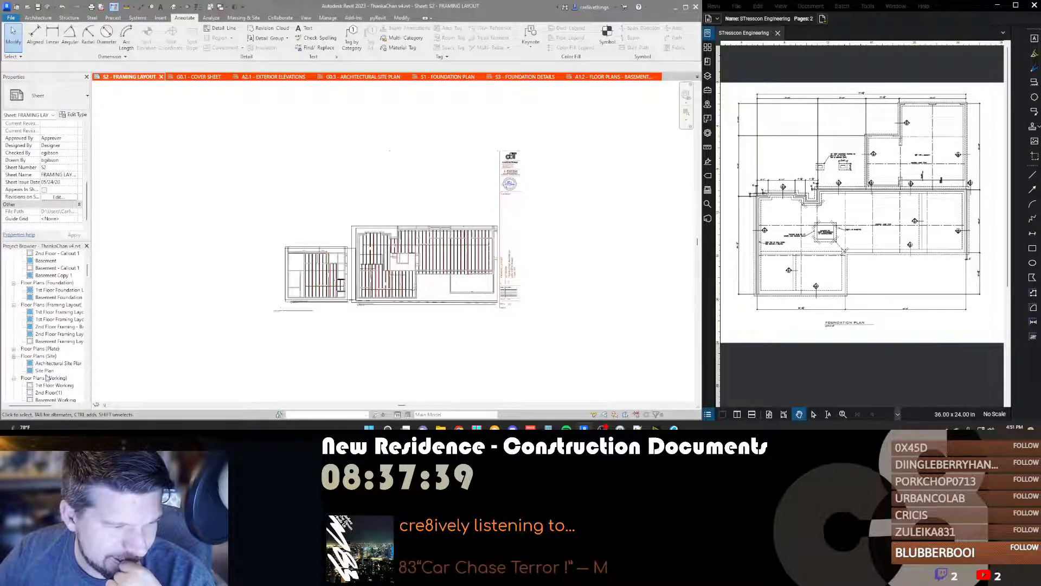
{"action": "right_click", "coordinate": [54, 363]}
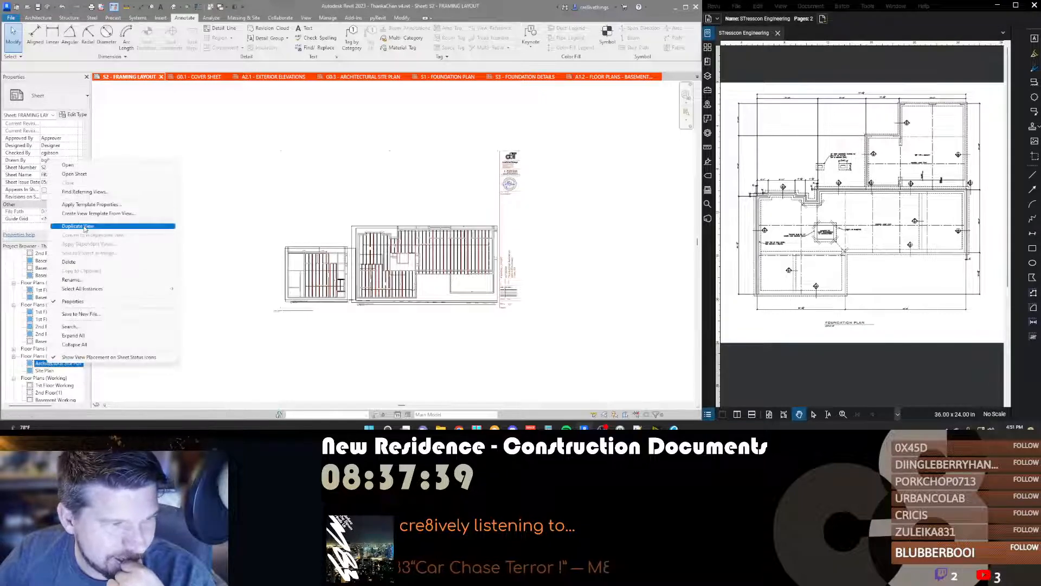
{"action": "mouse_move", "coordinate": [132, 232]}
{"action": "left_click", "coordinate": [210, 226]}
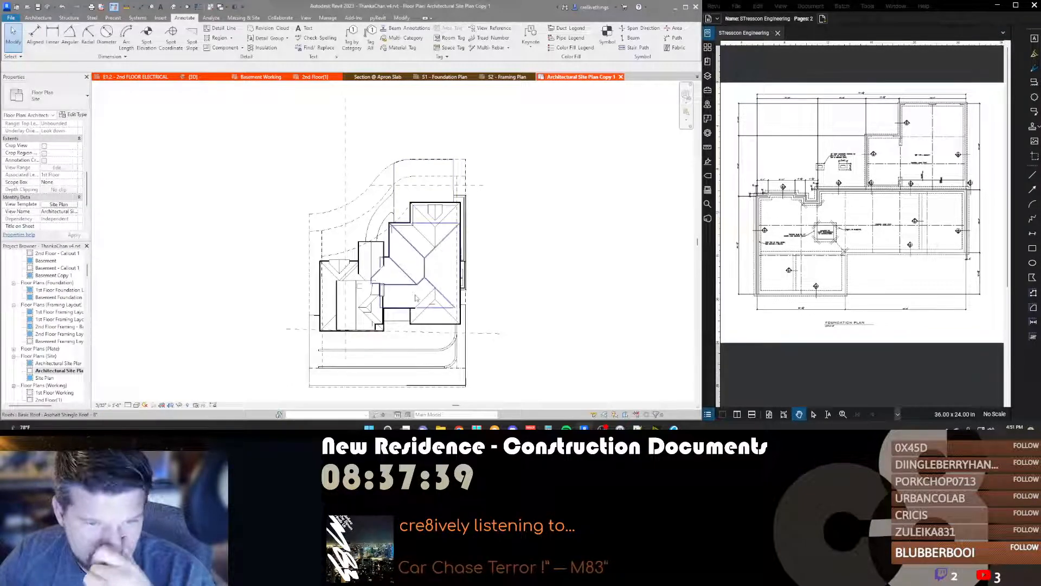
{"action": "scroll", "coordinate": [337, 310], "scroll_direction": "up", "scroll_amount": 3}
{"action": "scroll", "coordinate": [337, 310], "scroll_direction": "down", "scroll_amount": 2}
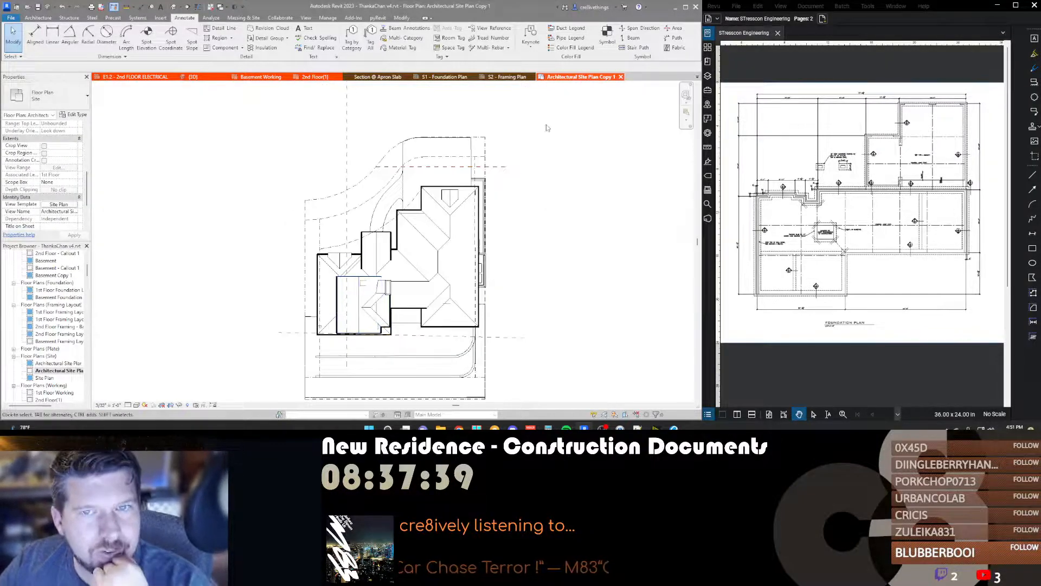
{"action": "left_click", "coordinate": [622, 77]}
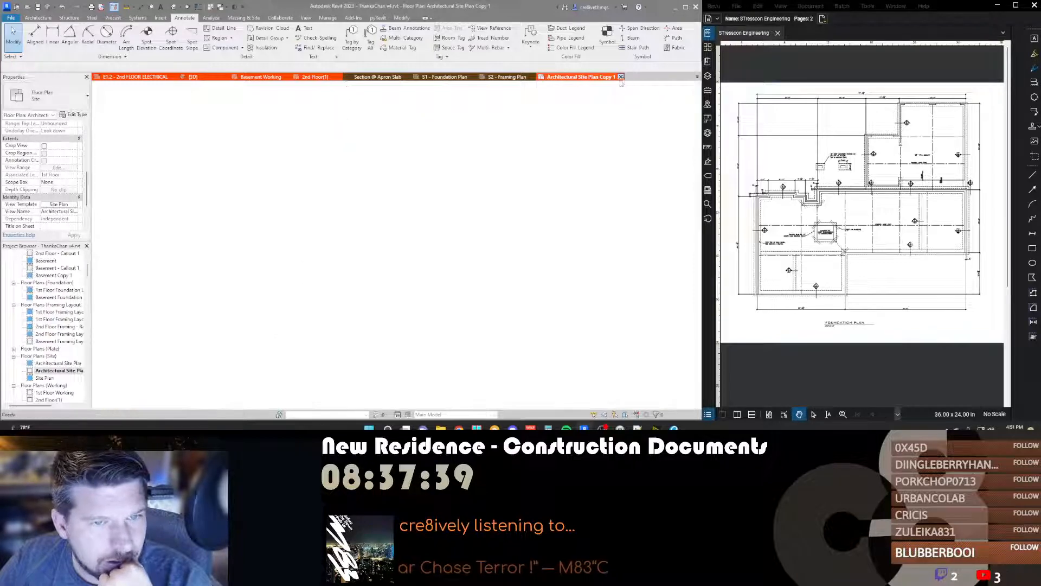
Step: Place the site plan copy above the framing plans on sheet S2 and assign it the Framing Plan view template
{"action": "left_click_drag", "start_coordinate": [75, 372], "coordinate": [339, 190]}
{"action": "left_click", "coordinate": [411, 195]}
{"action": "scroll", "coordinate": [62, 179], "scroll_direction": "down", "scroll_amount": 4}
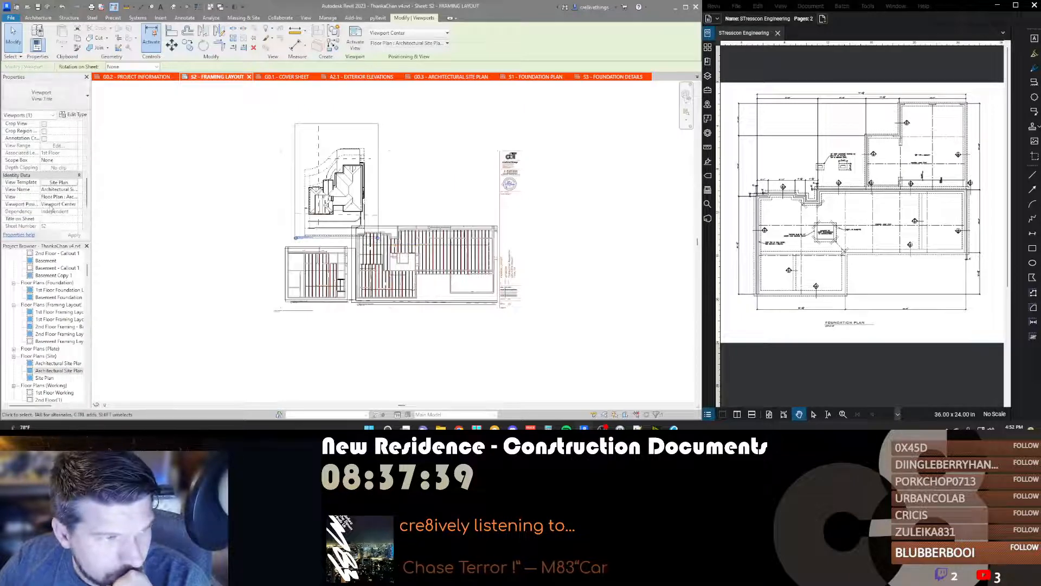
{"action": "left_click", "coordinate": [65, 160]}
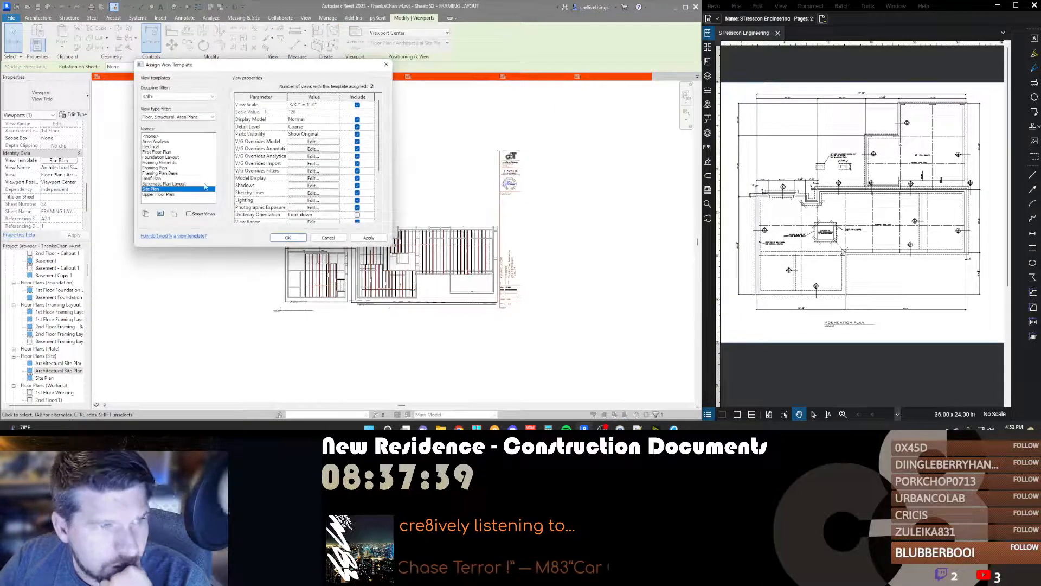
{"action": "left_click", "coordinate": [155, 168]}
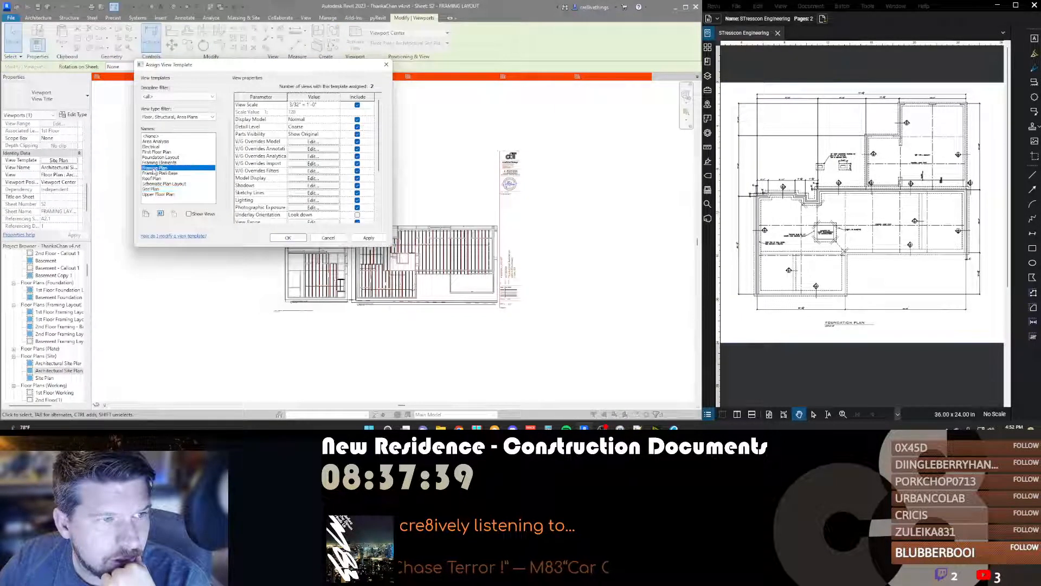
{"action": "left_click", "coordinate": [288, 238]}
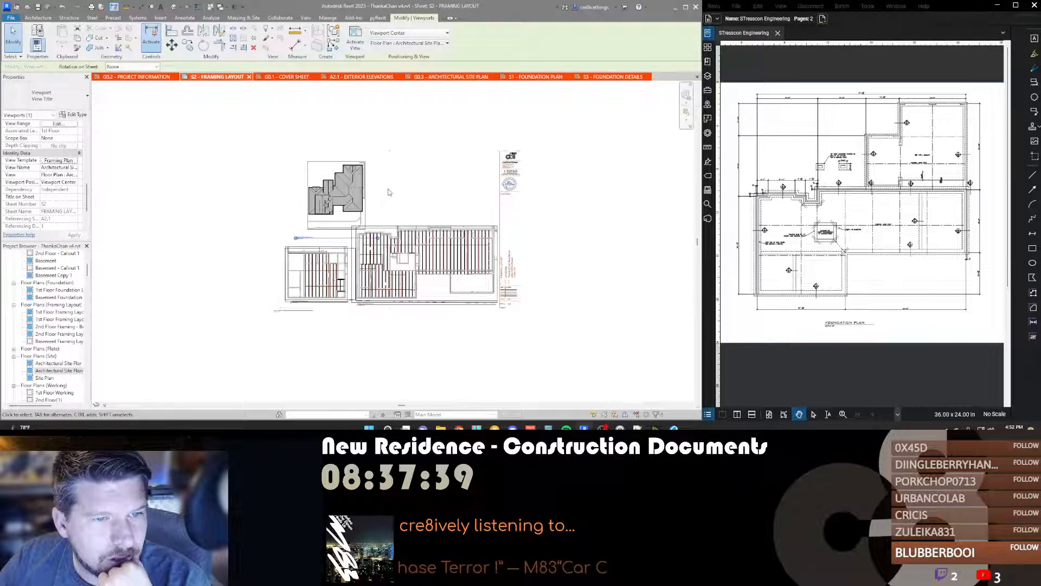
Step: Set the site plan copy's view scale to 1/4" = 1'-0"
{"action": "scroll", "coordinate": [60, 160], "scroll_direction": "up", "scroll_amount": 10}
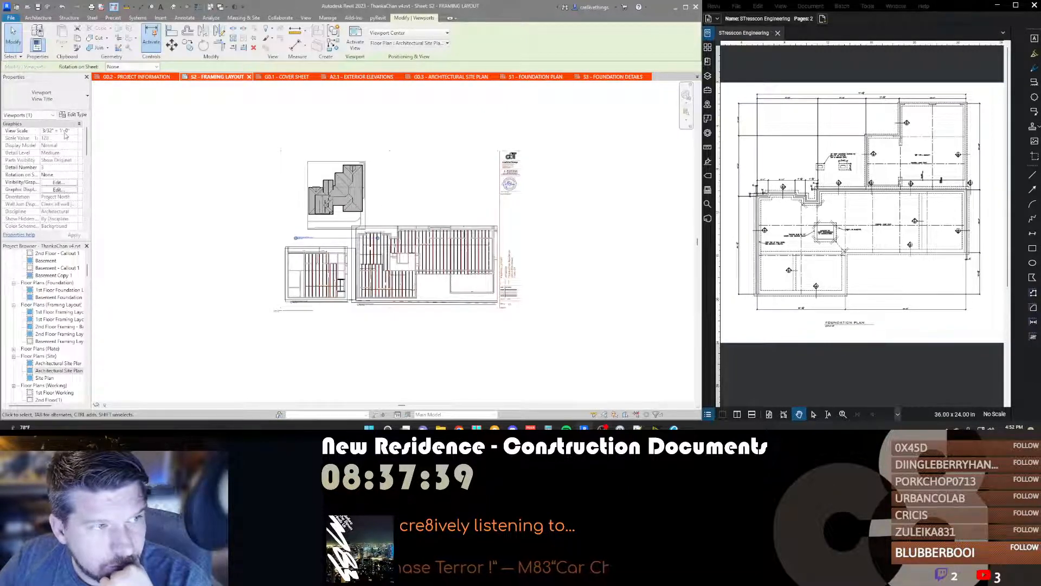
{"action": "left_click", "coordinate": [74, 132]}
{"action": "left_click", "coordinate": [74, 132]}
{"action": "scroll", "coordinate": [58, 163], "scroll_direction": "up", "scroll_amount": 1}
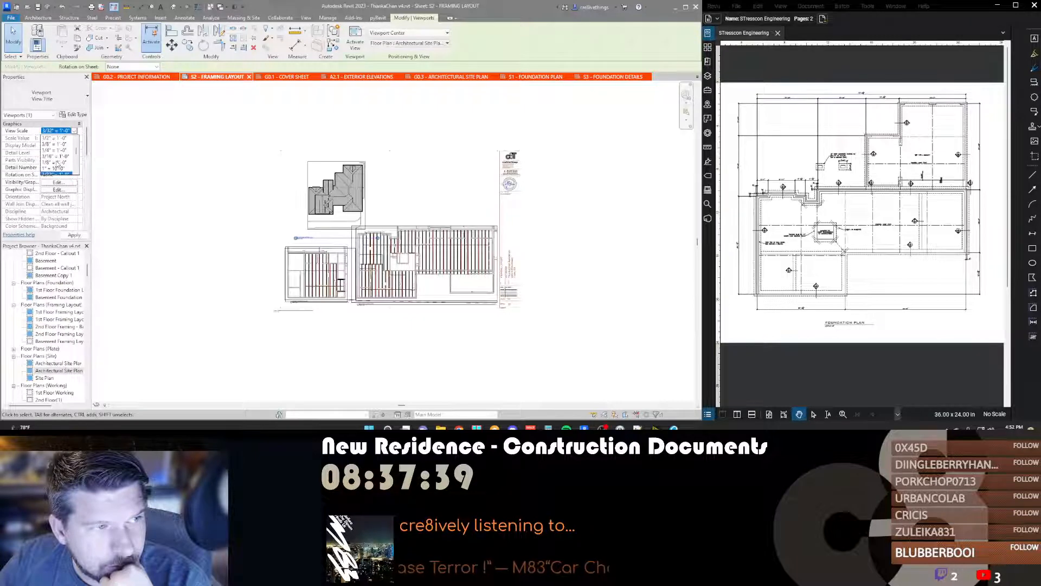
{"action": "left_click", "coordinate": [56, 150]}
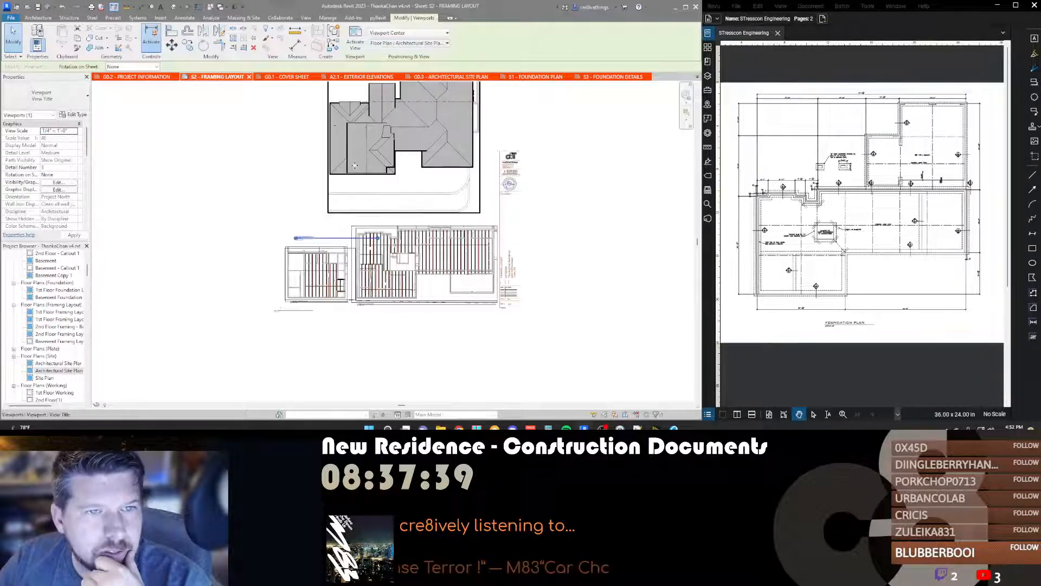
Step: Move the site plan copy's viewport east of the title block, off the sheet, and delete it from sheet S2
{"action": "scroll", "coordinate": [43, 204], "scroll_direction": "down", "scroll_amount": 8}
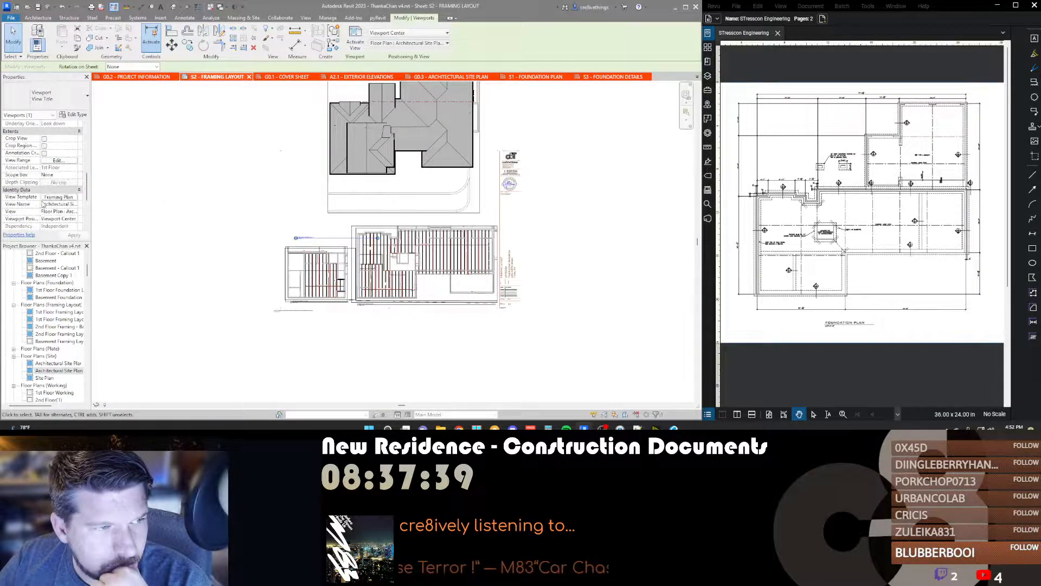
{"action": "scroll", "coordinate": [43, 204], "scroll_direction": "down", "scroll_amount": 2}
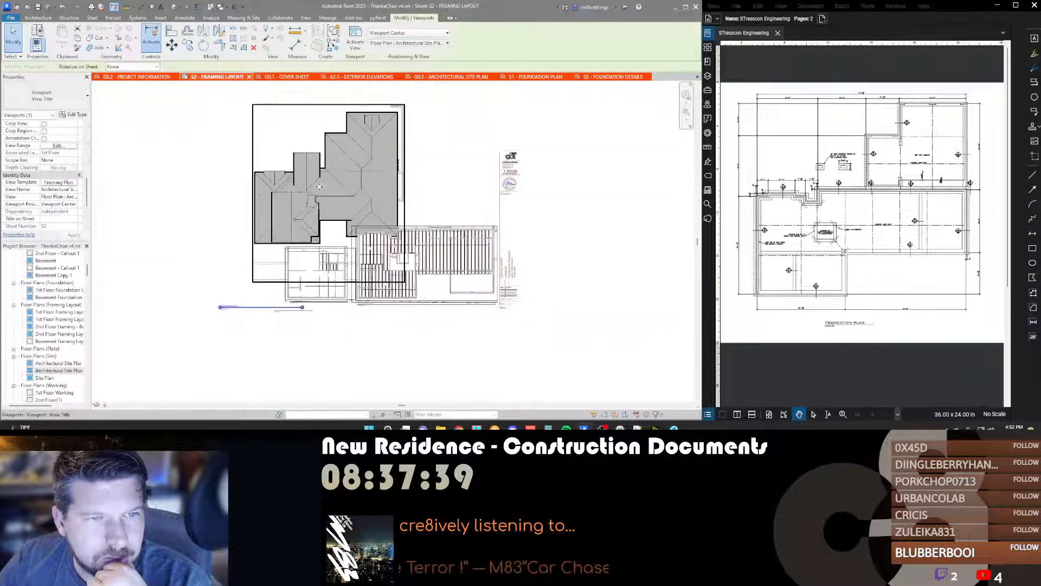
{"action": "left_click_drag", "start_coordinate": [353, 180], "coordinate": [625, 220]}
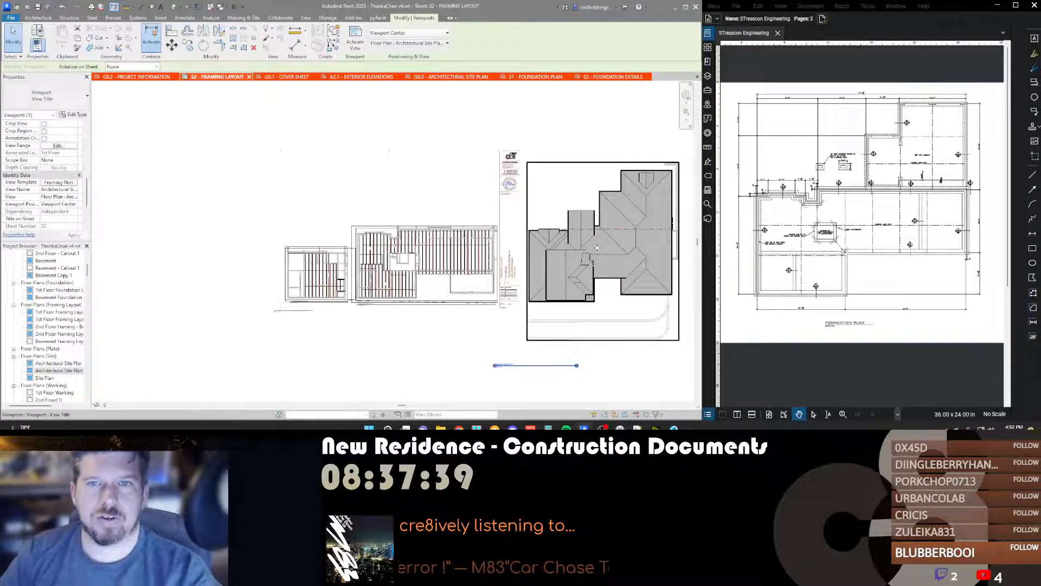
{"action": "key", "text": "Delete"}
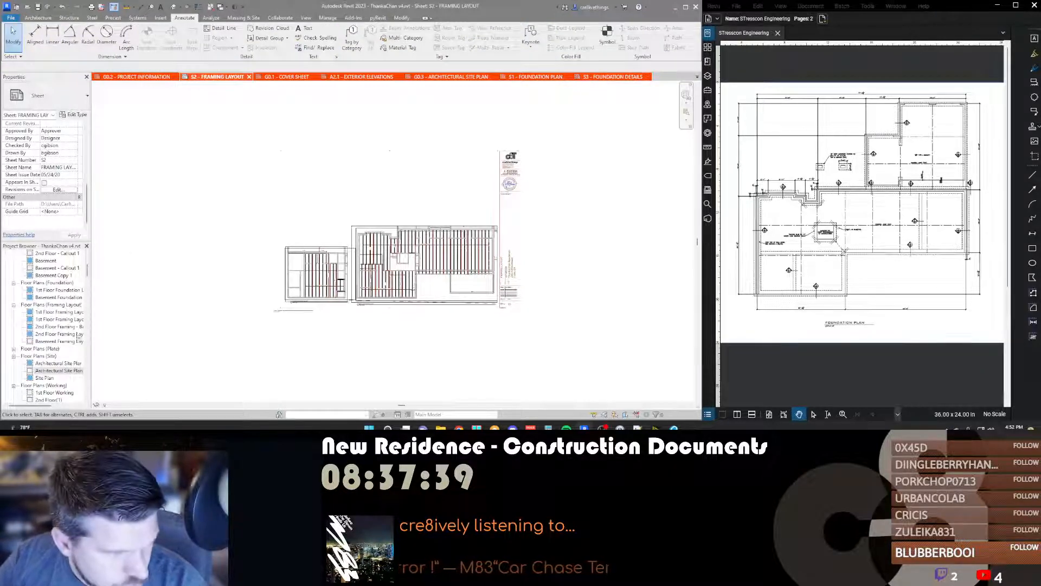
Step: Create a new sheet using the c8T-Arch-24x36-Powers title block
{"action": "scroll", "coordinate": [58, 326], "scroll_direction": "down", "scroll_amount": 2}
{"action": "scroll", "coordinate": [58, 326], "scroll_direction": "down", "scroll_amount": 2}
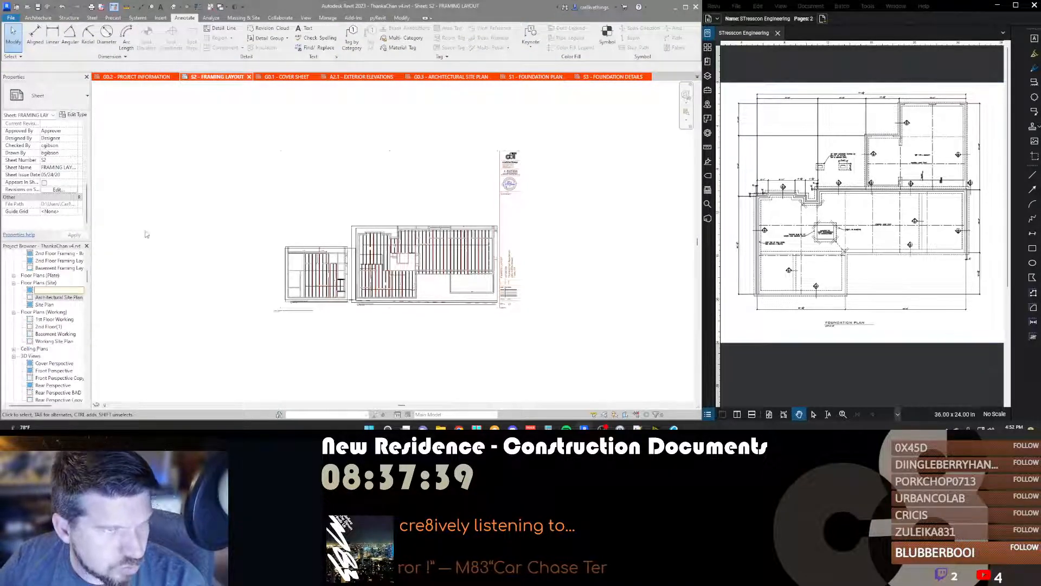
{"action": "left_click", "coordinate": [306, 17]}
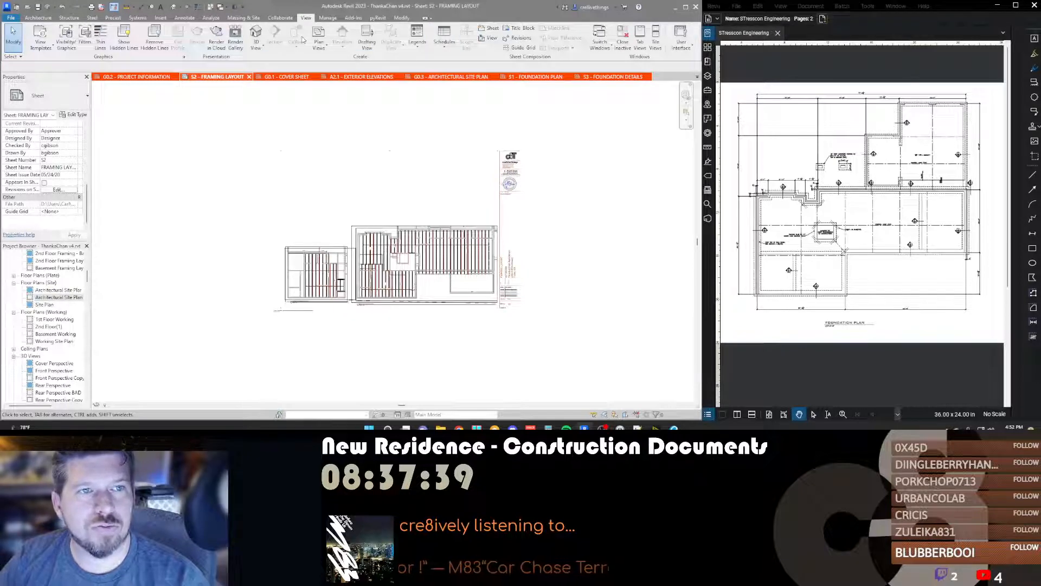
{"action": "left_click", "coordinate": [490, 28]}
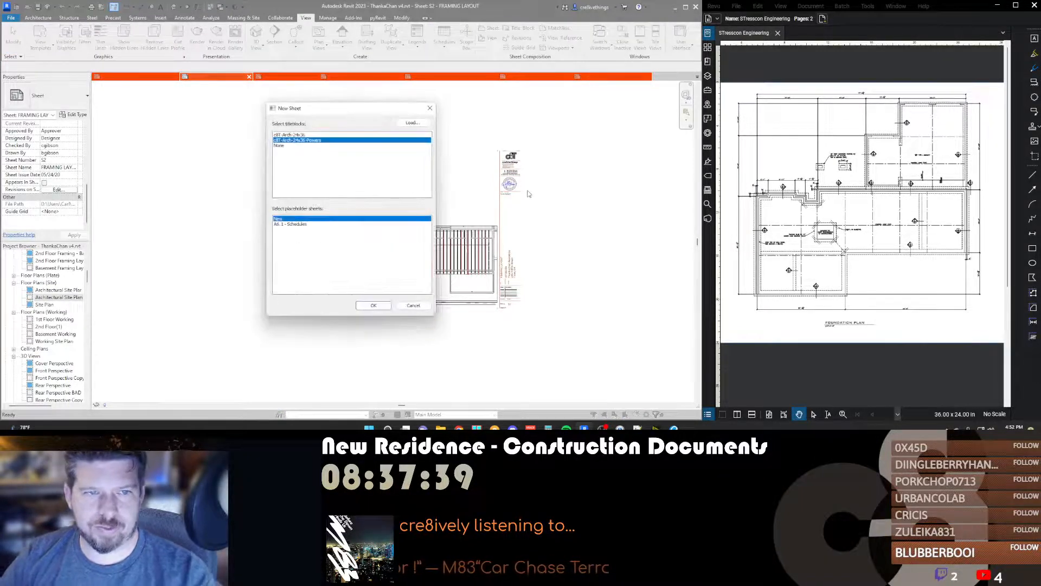
{"action": "left_click", "coordinate": [362, 307]}
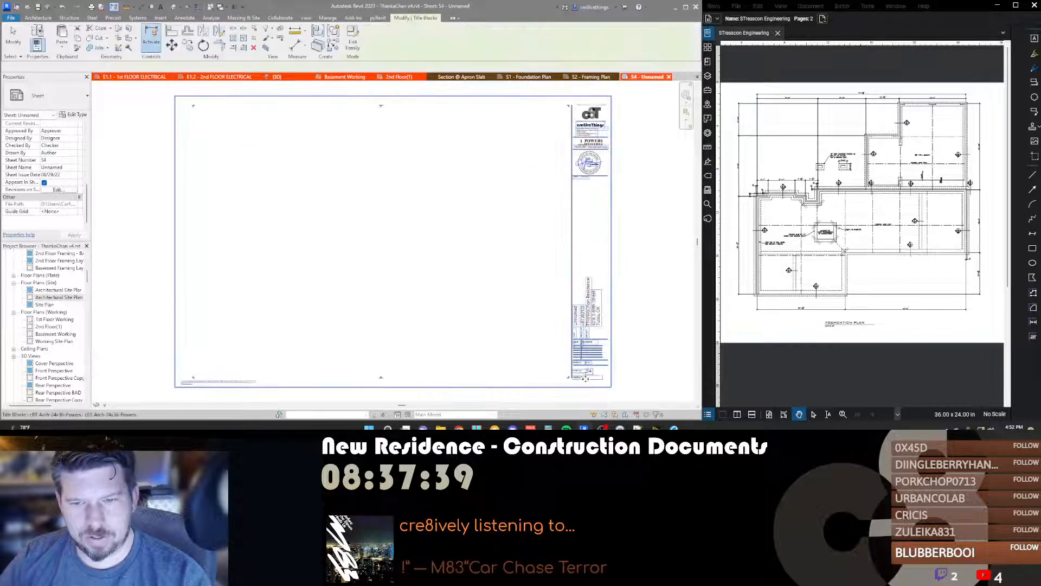
Step: Name the new sheet ROOF FRAMING PLAN in its title block
{"action": "left_click", "coordinate": [575, 322]}
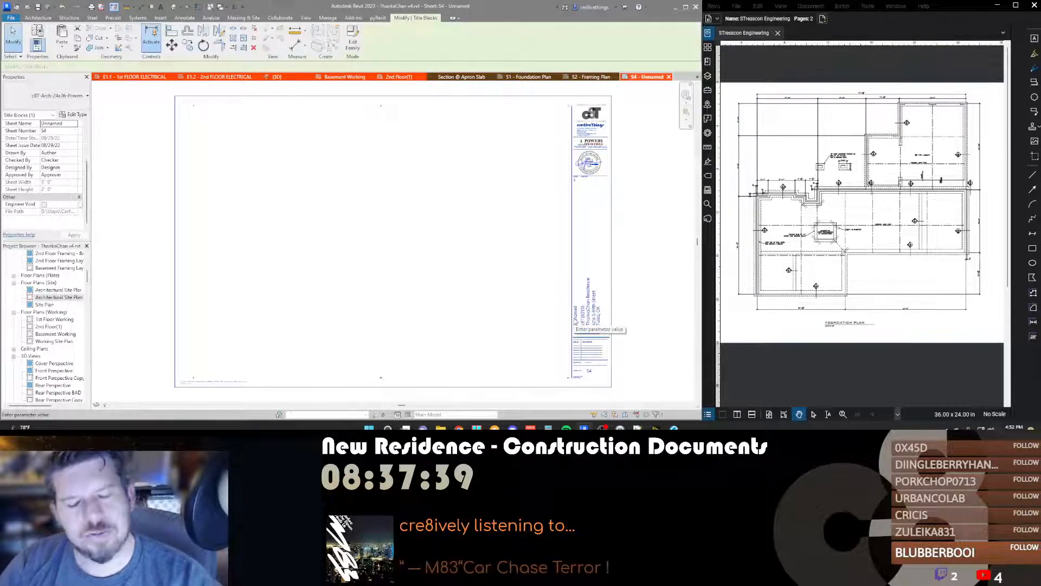
{"action": "type", "text": "R"}
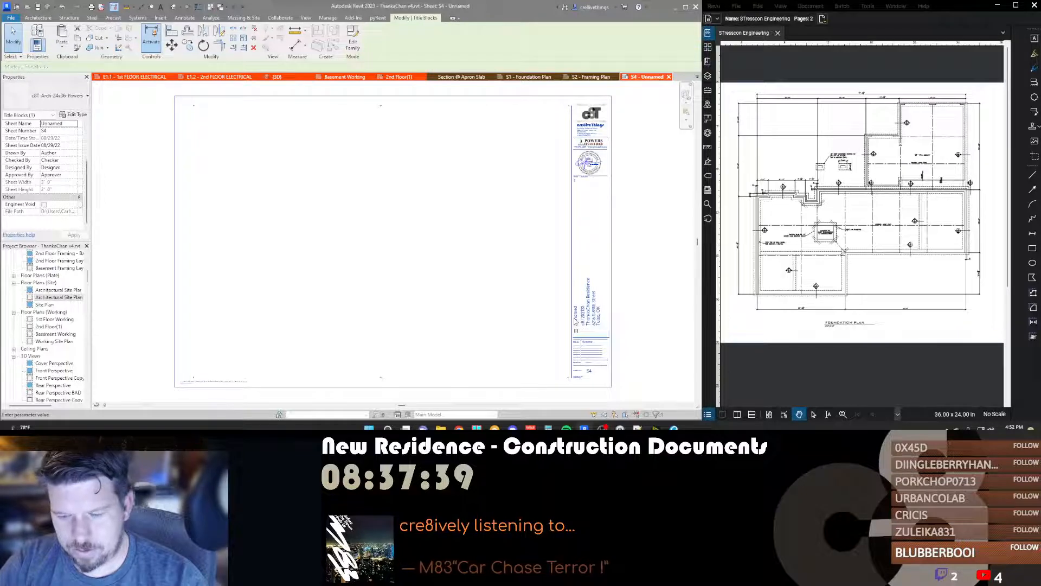
{"action": "type", "text": "OOF FRA"}
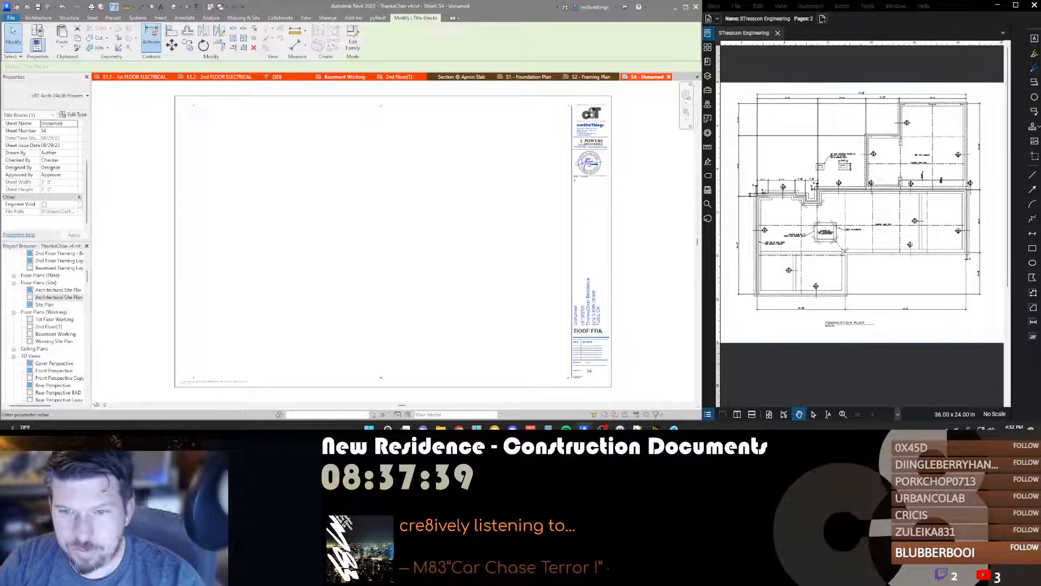
{"action": "type", "text": "MING PLAN"}
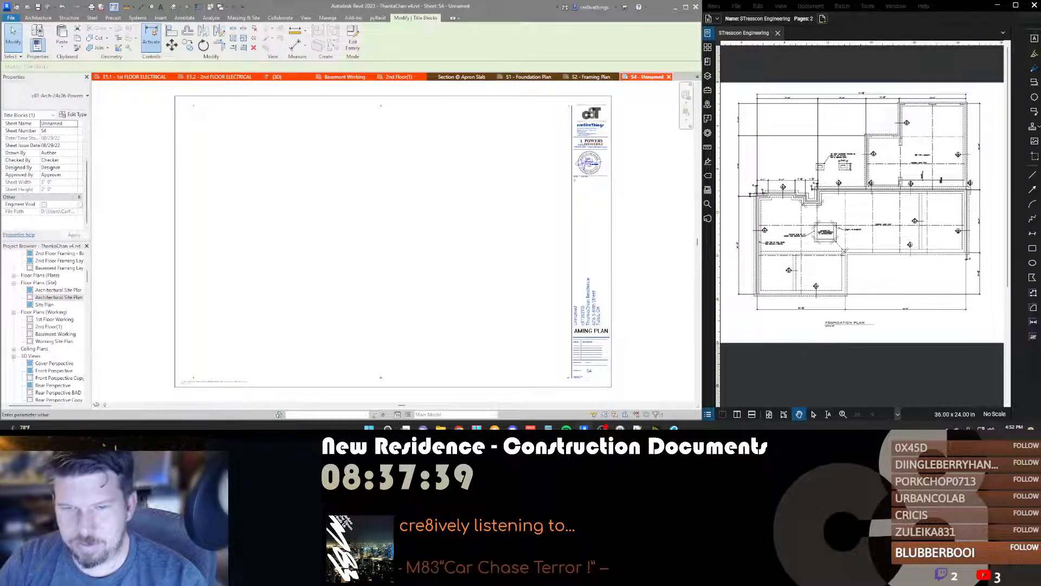
{"action": "key", "text": "Return"}
{"action": "key", "text": "Escape"}
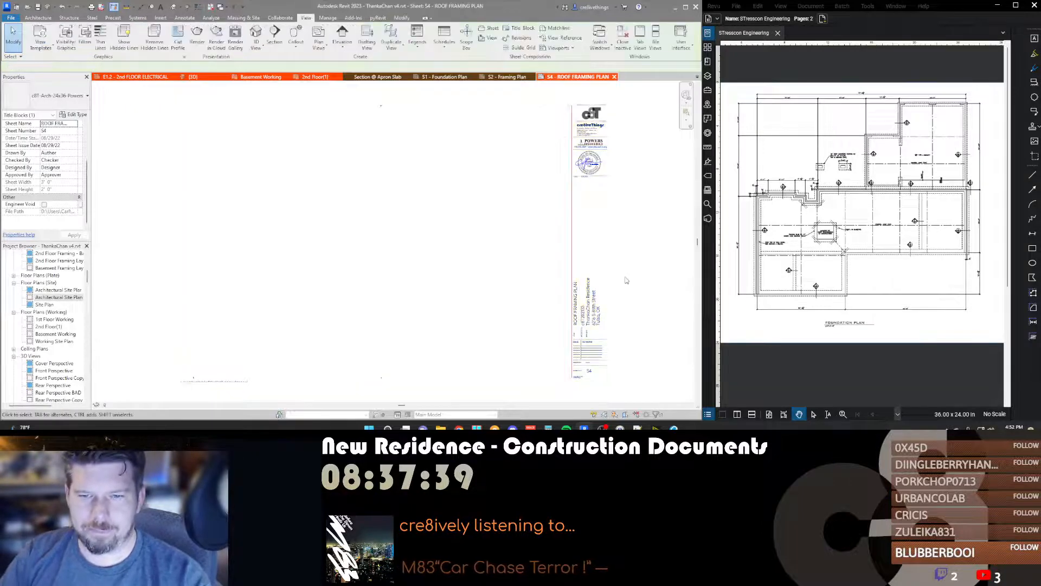
Step: Fill in the Drawn By field of the roof framing sheet's title block with the drafter's username
{"action": "left_click", "coordinate": [589, 367]}
{"action": "left_click", "coordinate": [589, 368]}
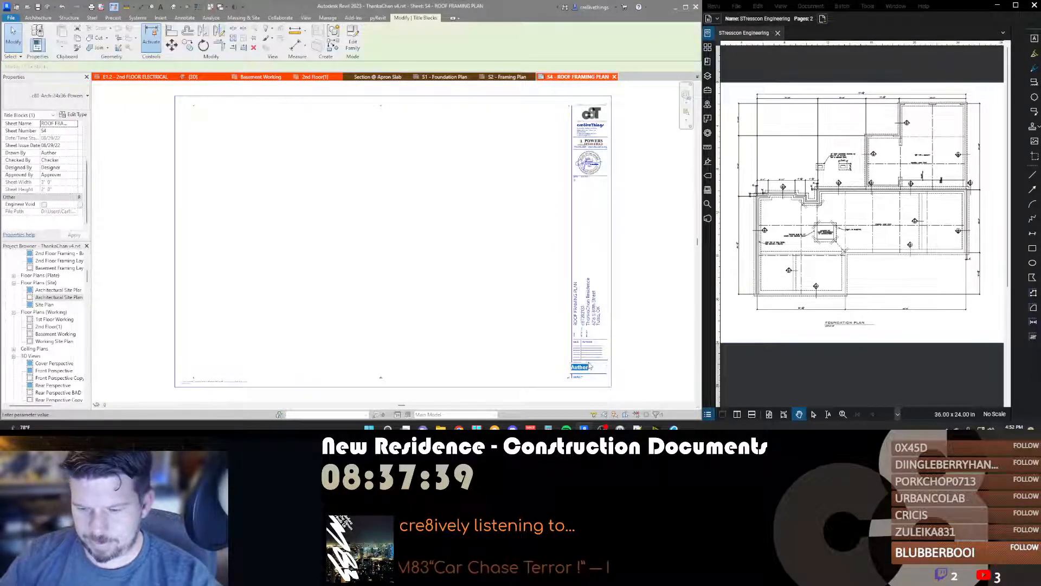
{"action": "type", "text": "cgibson"}
{"action": "key", "text": "Return"}
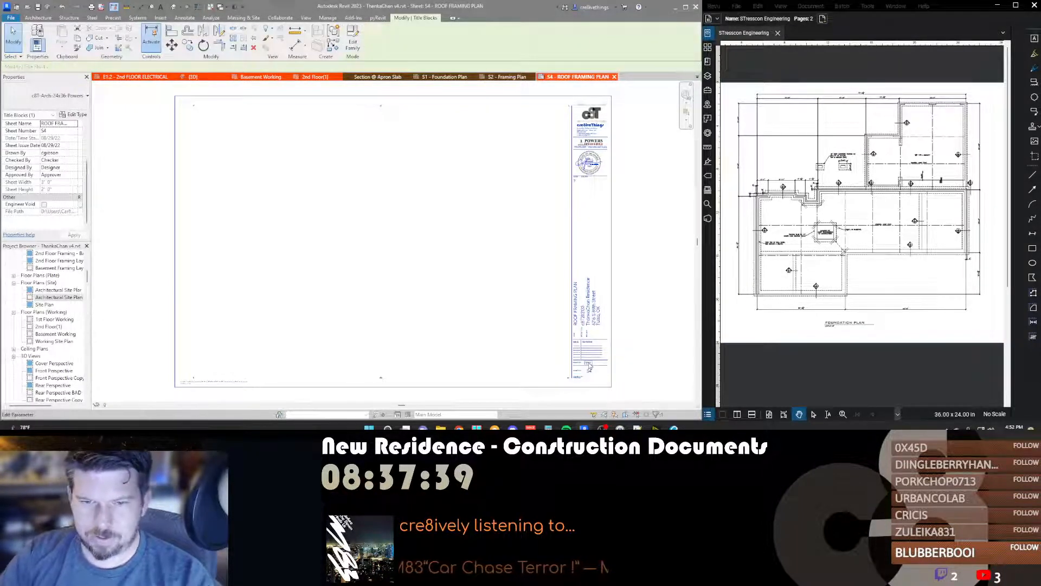
{"action": "key", "text": "Escape"}
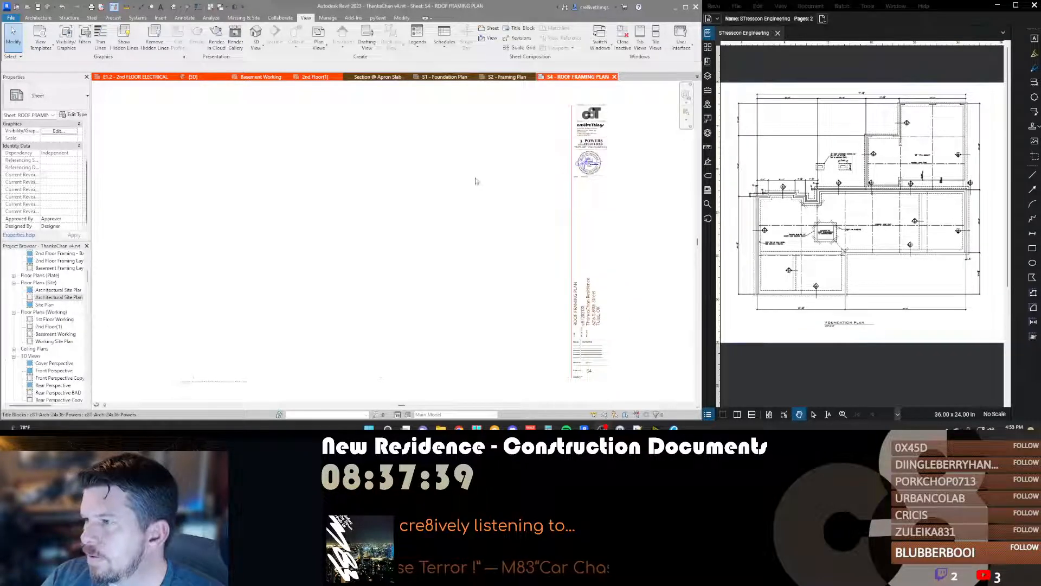
{"action": "scroll", "coordinate": [477, 173], "scroll_direction": "down", "scroll_amount": 2}
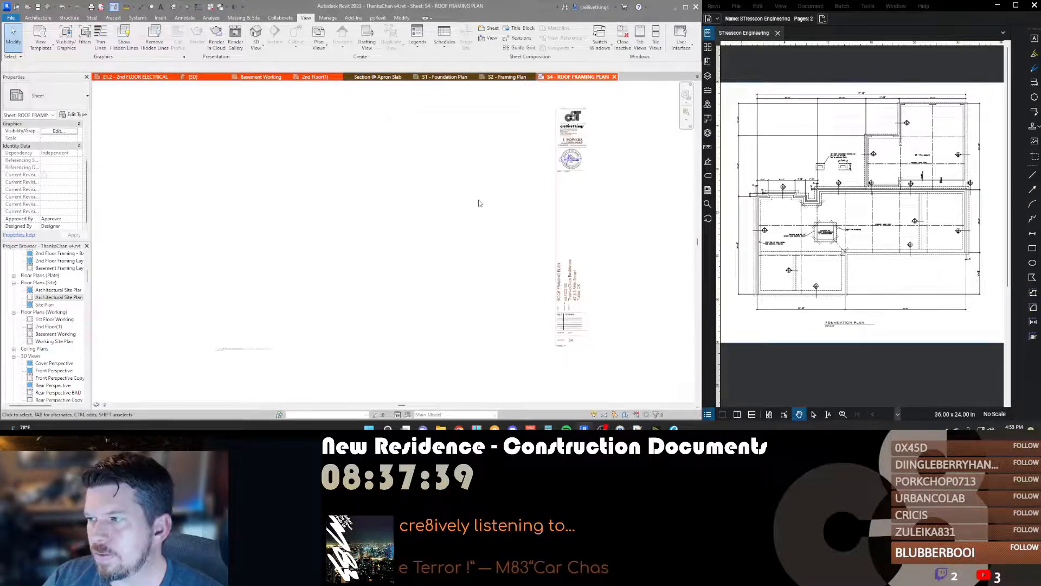
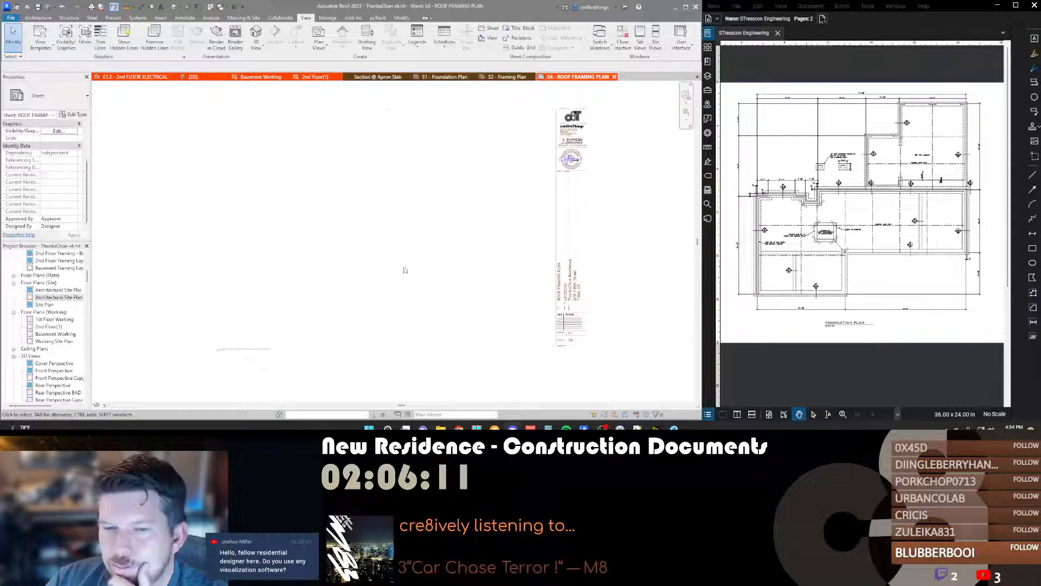
{"action": "scroll", "coordinate": [478, 233], "scroll_direction": "down", "scroll_amount": 1}
{"action": "scroll", "coordinate": [439, 254], "scroll_direction": "up", "scroll_amount": 1}
{"action": "scroll", "coordinate": [428, 262], "scroll_direction": "down", "scroll_amount": 1}
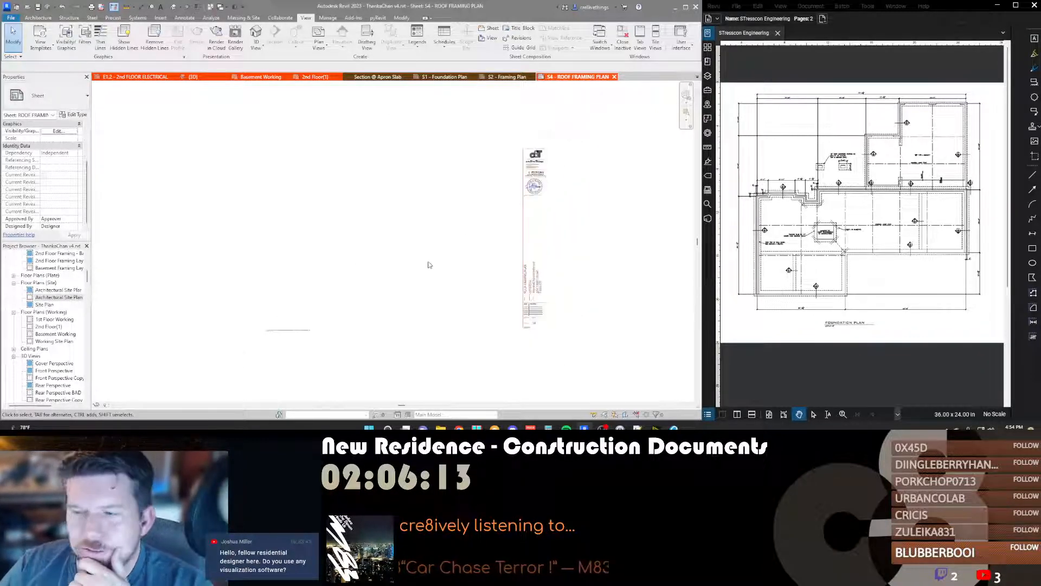
{"action": "middle_click_drag", "start_coordinate": [428, 262], "coordinate": [402, 272]}
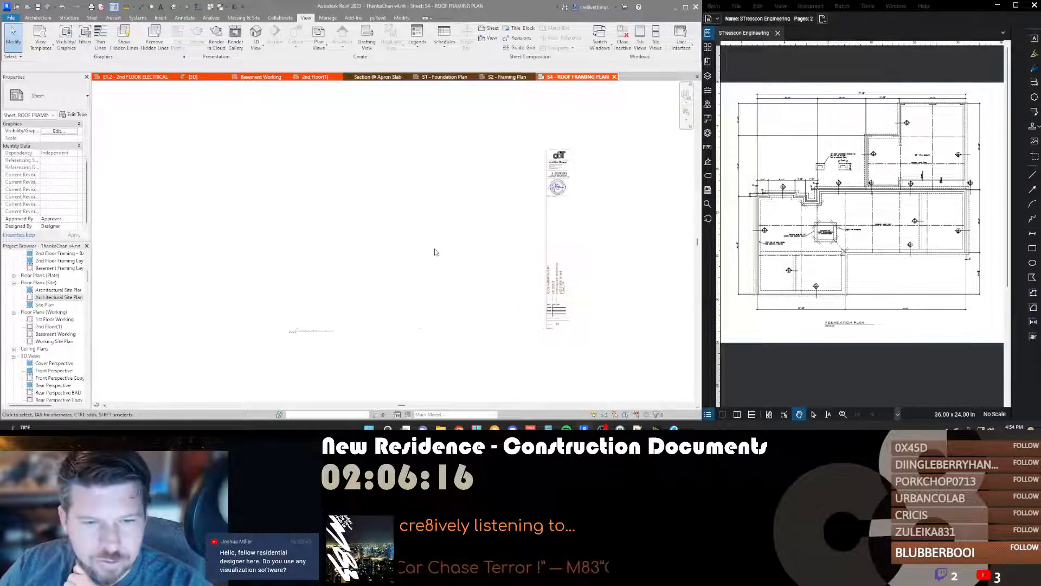
{"action": "middle_click_drag", "start_coordinate": [434, 252], "coordinate": [395, 258]}
{"action": "scroll", "coordinate": [402, 322], "scroll_direction": "up", "scroll_amount": 1}
{"action": "scroll", "coordinate": [402, 322], "scroll_direction": "down", "scroll_amount": 1}
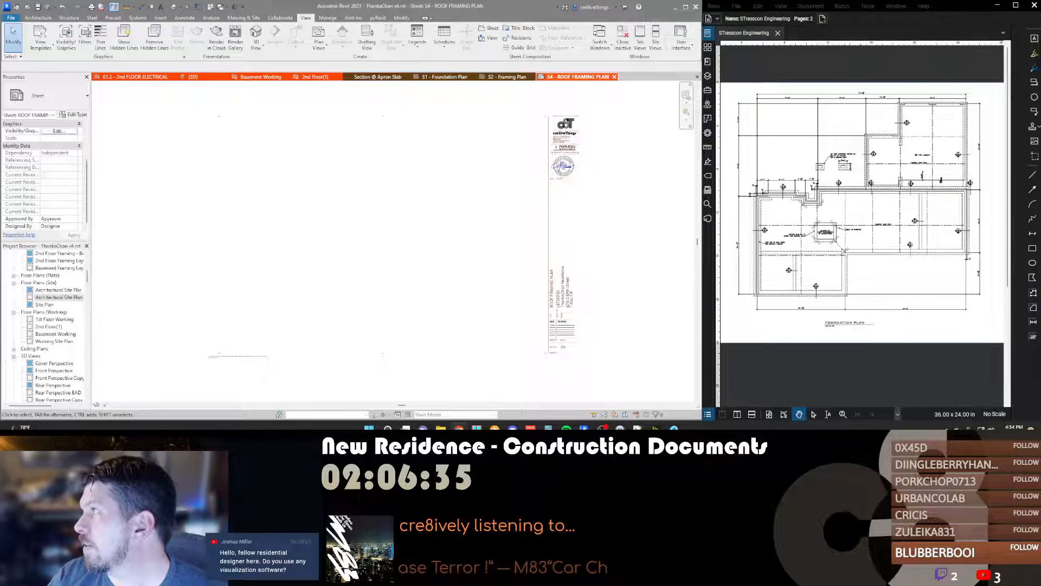
Step: Switch to Autodesk Viewer in the browser, open the Jefferson St.rvt model and start First Person navigation
{"action": "left_click_drag", "start_coordinate": [564, 427], "coordinate": [461, 1]}
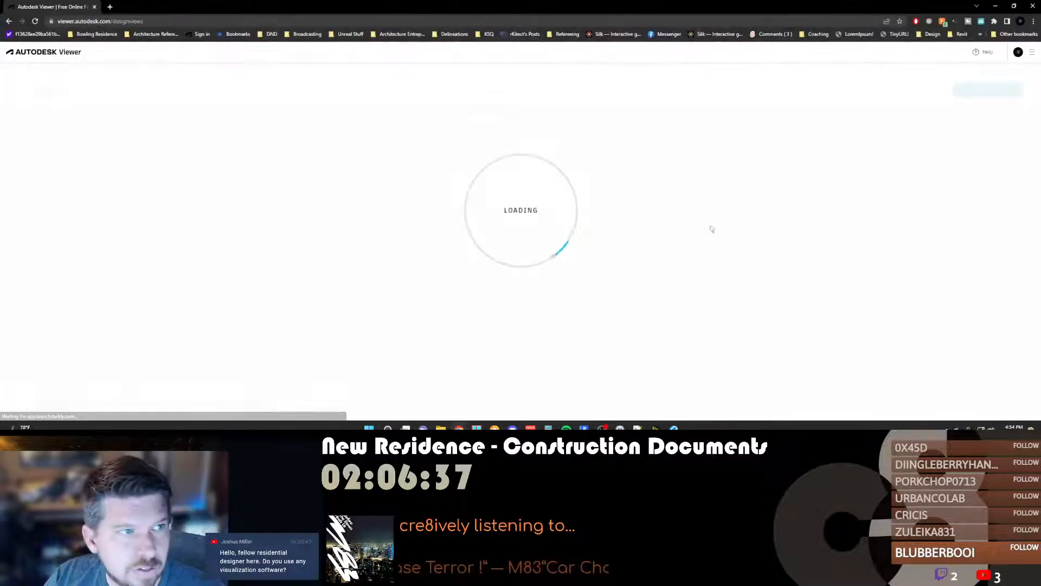
{"action": "left_click", "coordinate": [197, 159]}
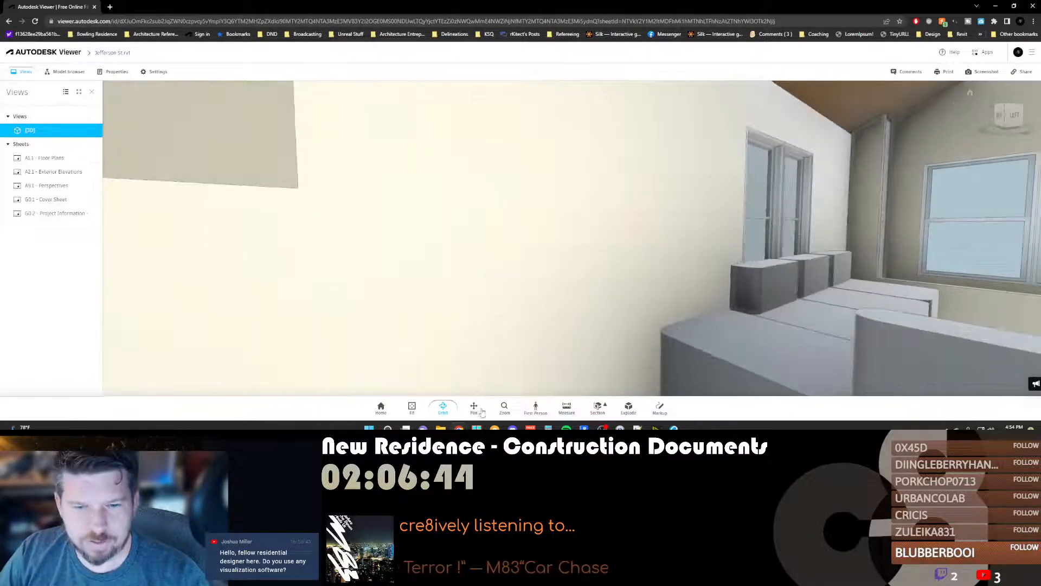
{"action": "left_click", "coordinate": [536, 407]}
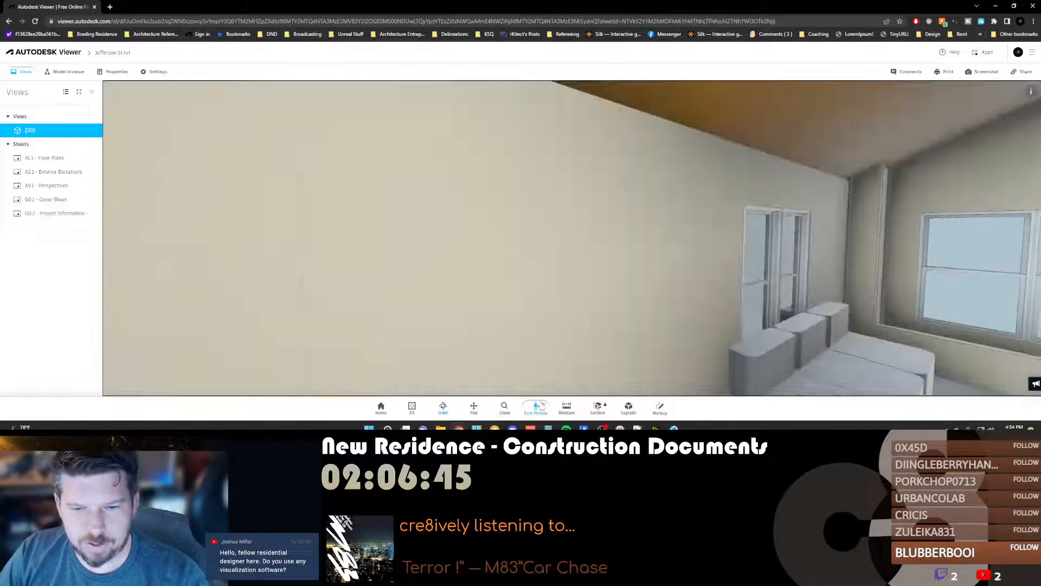
Step: Walk through the Jefferson St model's interior and back out to view the house and its garage from outside
{"action": "left_click_drag", "start_coordinate": [598, 294], "coordinate": [733, 276]}
{"action": "key", "text": "s"}
{"action": "key", "text": "w"}
{"action": "key", "text": "s"}
{"action": "key", "text": "w"}
{"action": "key", "text": "s"}
{"action": "key", "text": "w"}
{"action": "key", "text": "w"}
{"action": "key", "text": "w"}
{"action": "key", "text": "s"}
{"action": "key", "text": "s"}
{"action": "key", "text": "d"}
{"action": "key", "text": "d"}
{"action": "key", "text": "s"}
{"action": "key", "text": "d"}
{"action": "key", "text": "s"}
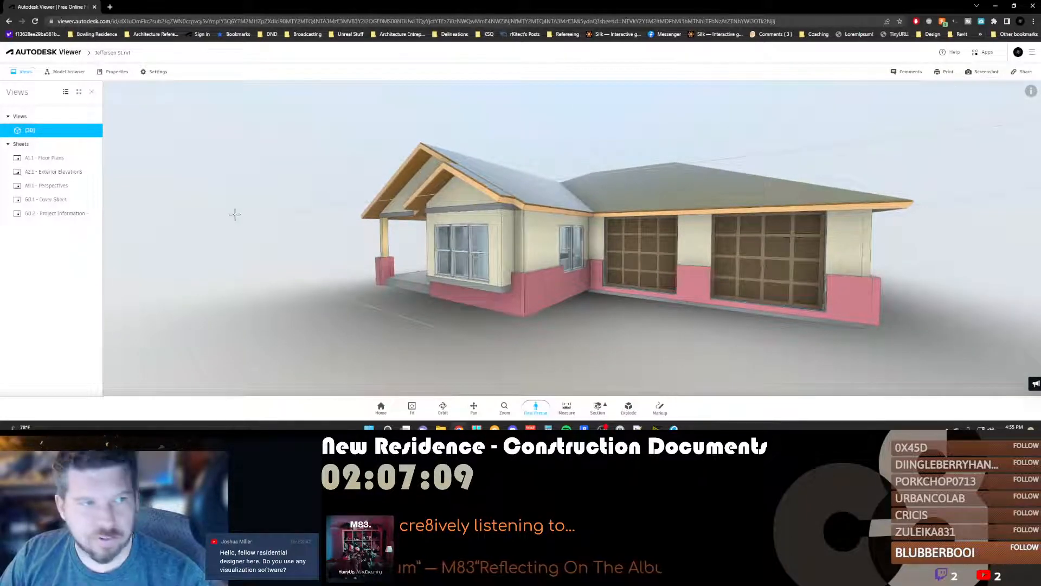
Step: Move around the outside of the house to view its front porch and gables straight on
{"action": "left_click", "coordinate": [156, 72]}
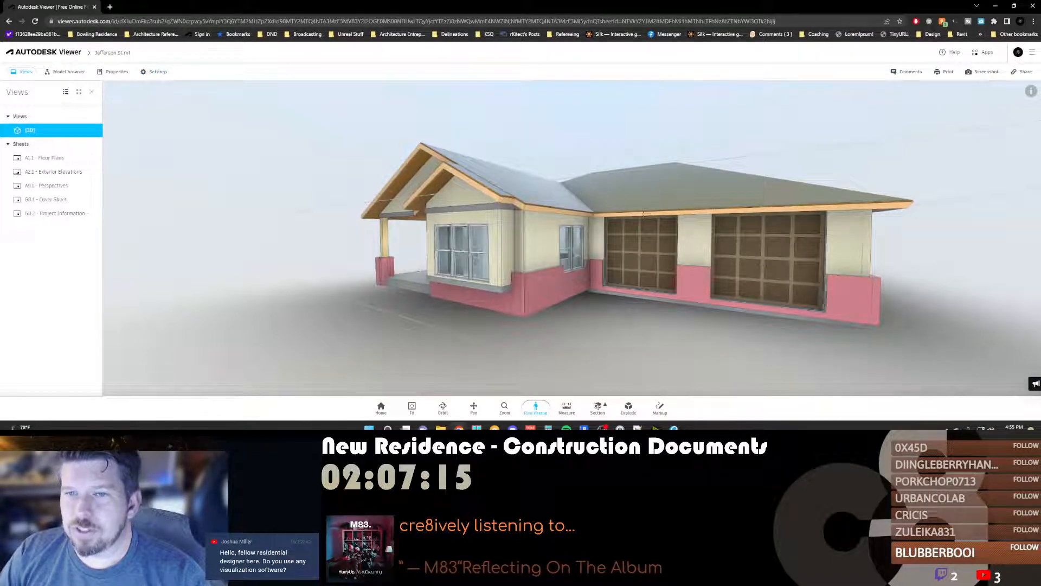
{"action": "key", "text": "a"}
{"action": "left_click_drag", "start_coordinate": [643, 213], "coordinate": [586, 220]}
{"action": "key", "text": "a"}
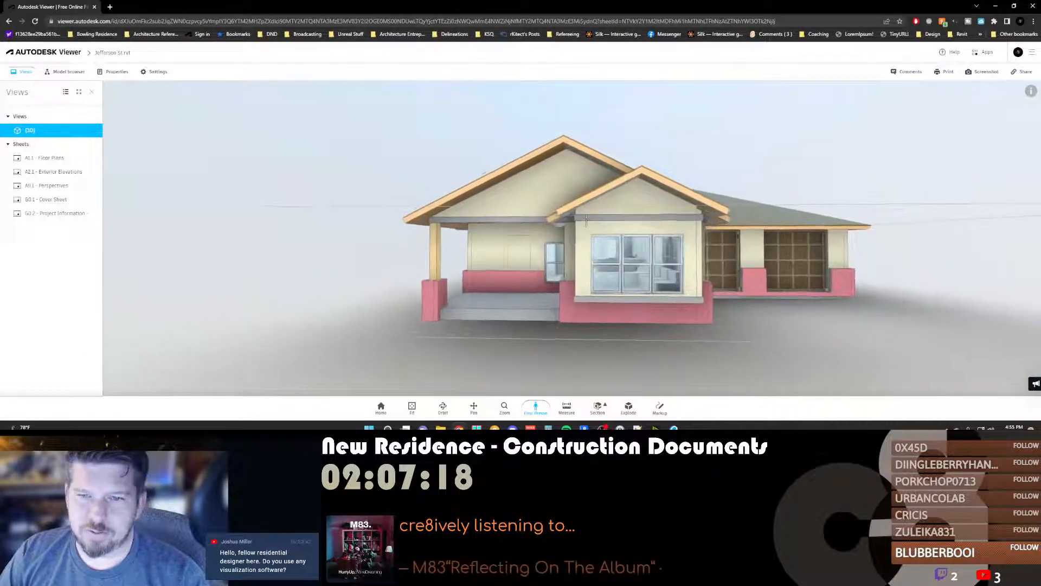
{"action": "key", "text": "d"}
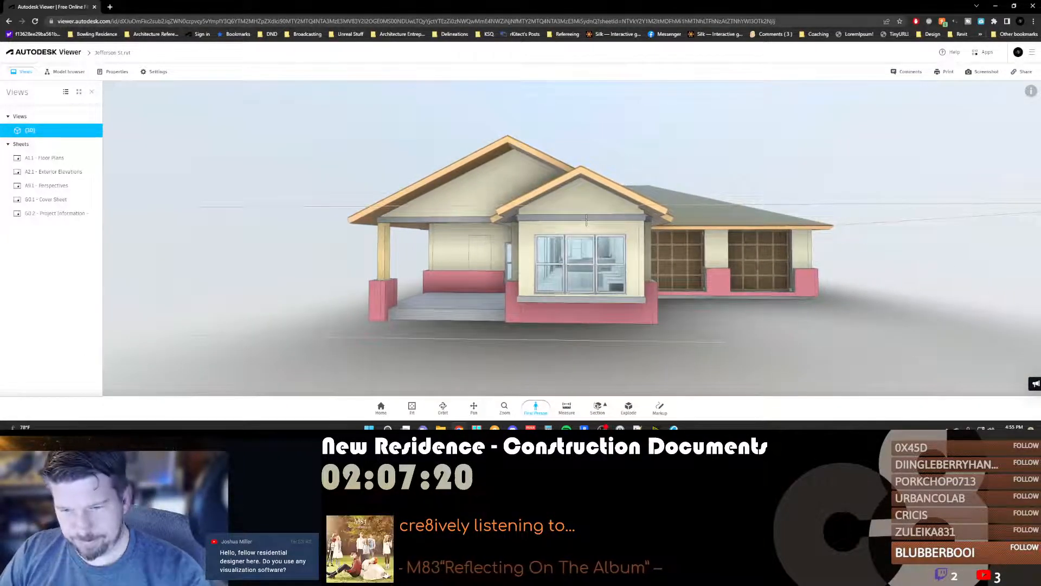
Step: Walk into the house to view the kitchen and living area, and close the Autodesk Viewer window
{"action": "left_click_drag", "start_coordinate": [589, 245], "coordinate": [775, 124]}
{"action": "key", "text": "w"}
{"action": "key", "text": "w"}
{"action": "key", "text": "w"}
{"action": "key", "text": "w"}
{"action": "key", "text": "w"}
{"action": "key", "text": "w"}
{"action": "key", "text": "w"}
{"action": "key", "text": "w"}
{"action": "key", "text": "w"}
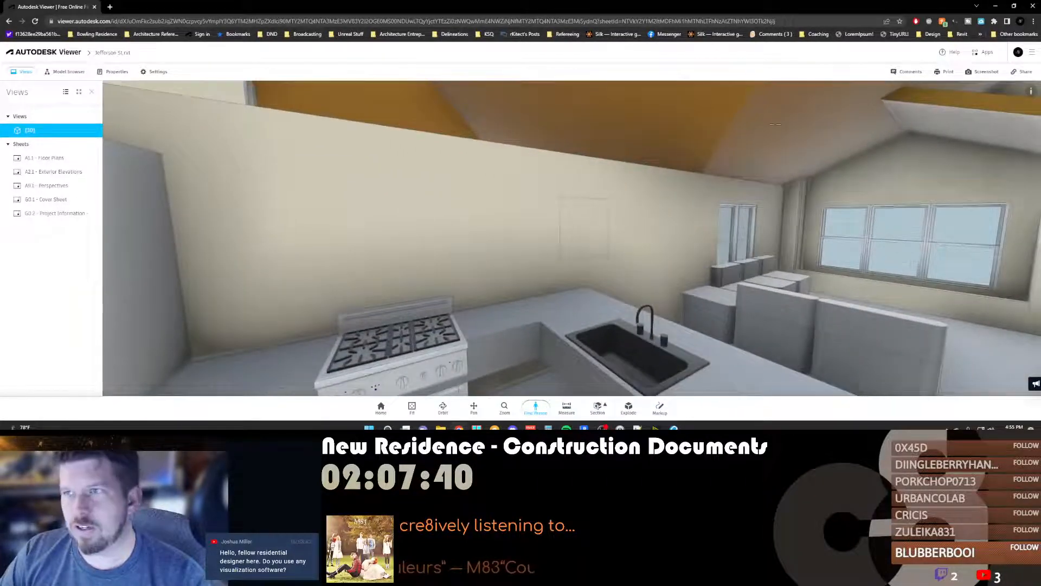
{"action": "left_click", "coordinate": [1032, 7]}
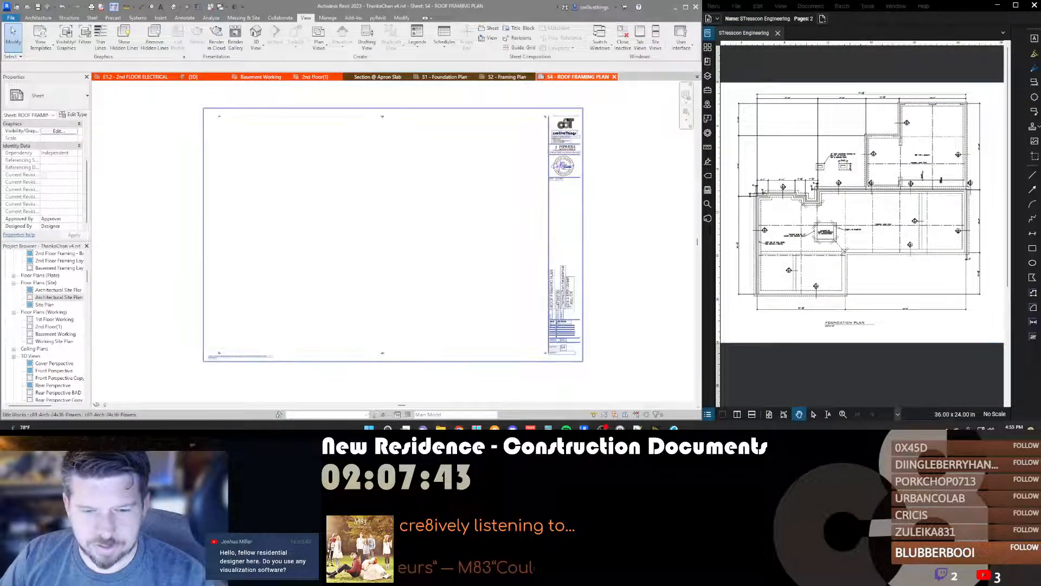
Step: Switch to File Explorer and look through the client's project folder inside Projects > 2021
{"action": "left_click", "coordinate": [440, 428]}
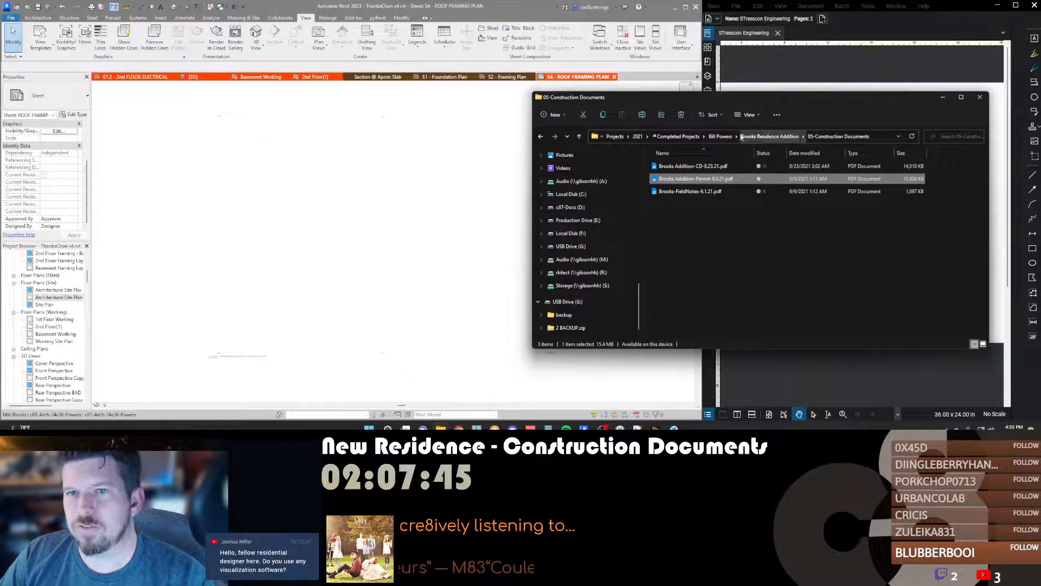
{"action": "left_click", "coordinate": [621, 137]}
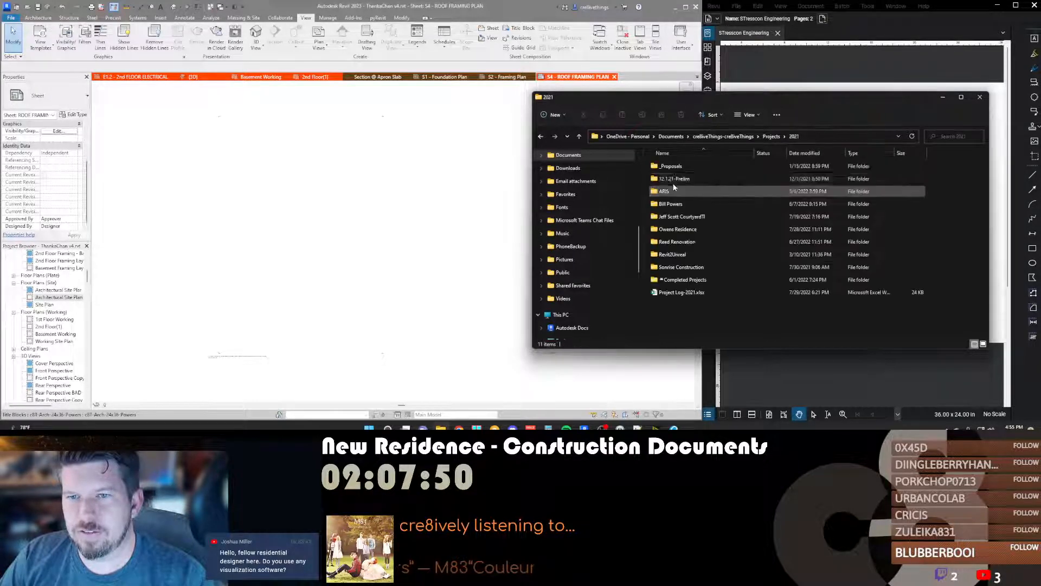
{"action": "left_click", "coordinate": [677, 204]}
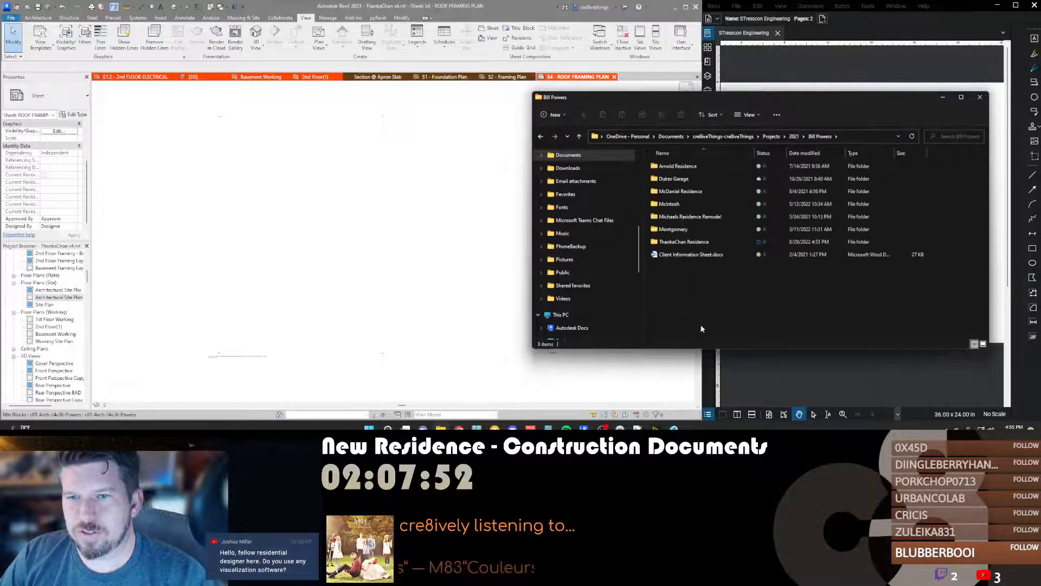
{"action": "double_click", "coordinate": [678, 205]}
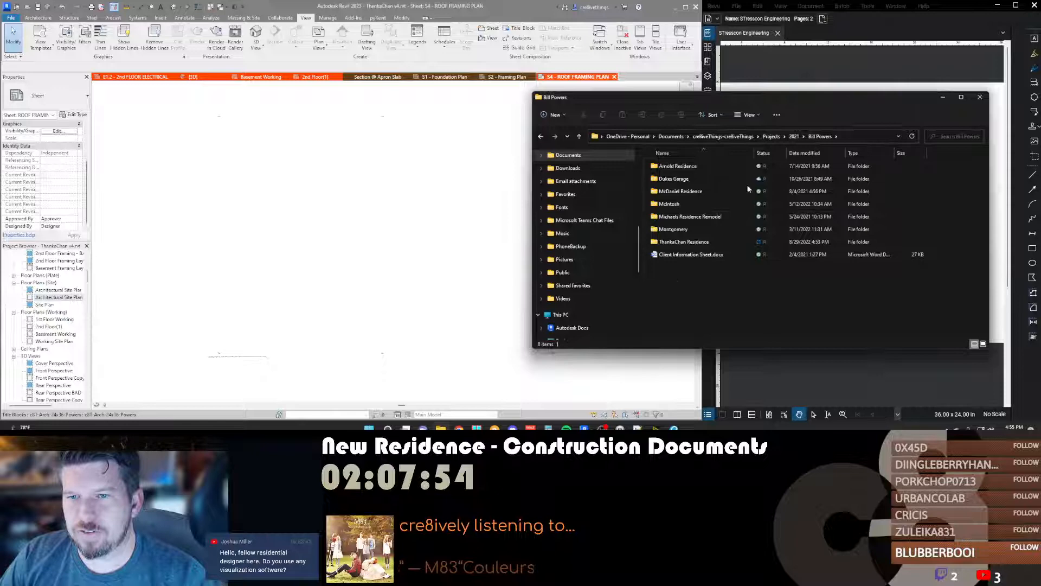
Step: Go up to the 2021 projects folder and look through the client folders inside Completed Projects
{"action": "left_click", "coordinate": [795, 136]}
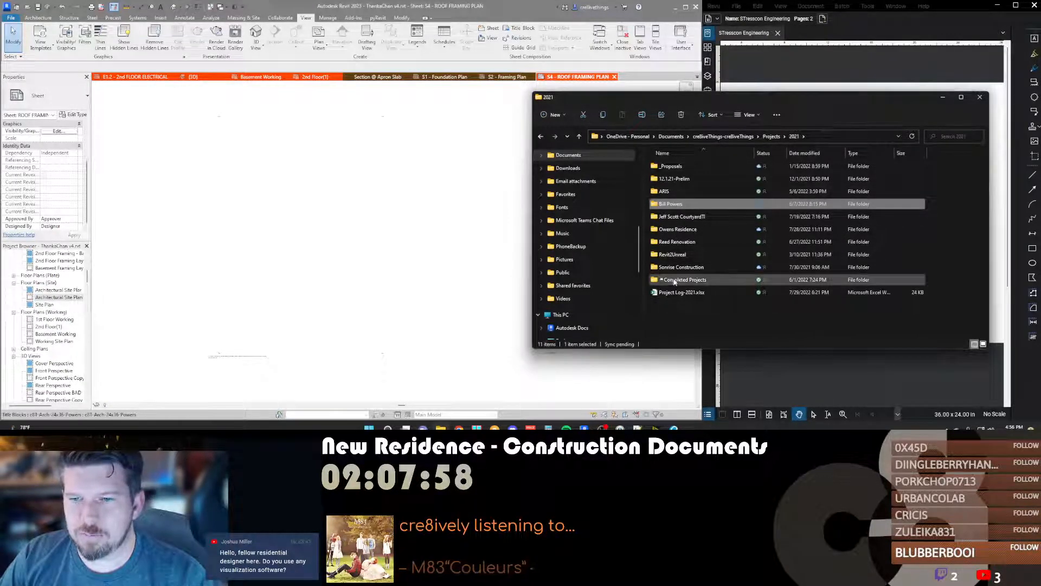
{"action": "double_click", "coordinate": [677, 280]}
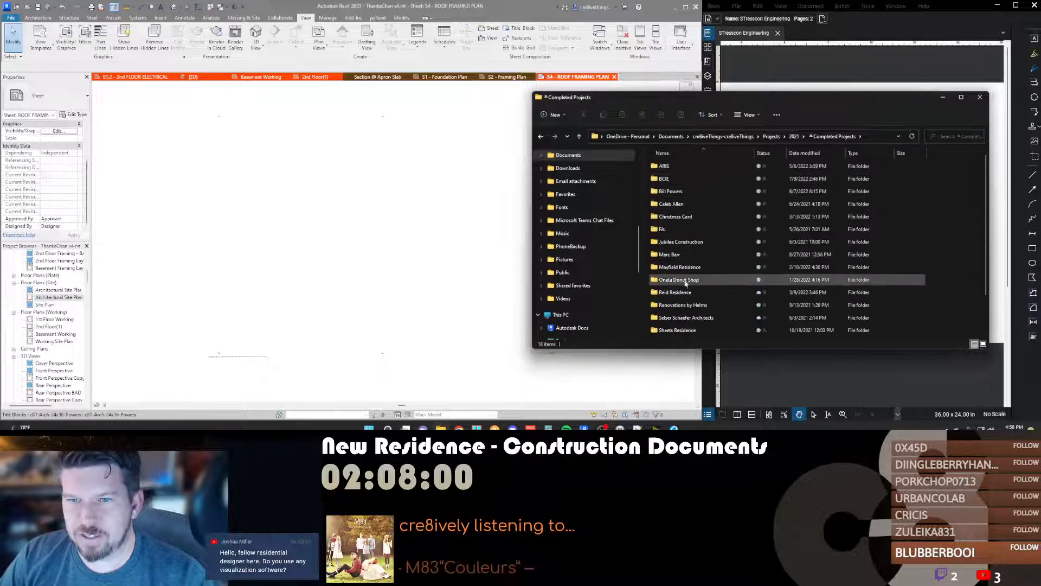
{"action": "scroll", "coordinate": [681, 254], "scroll_direction": "down", "scroll_amount": 2}
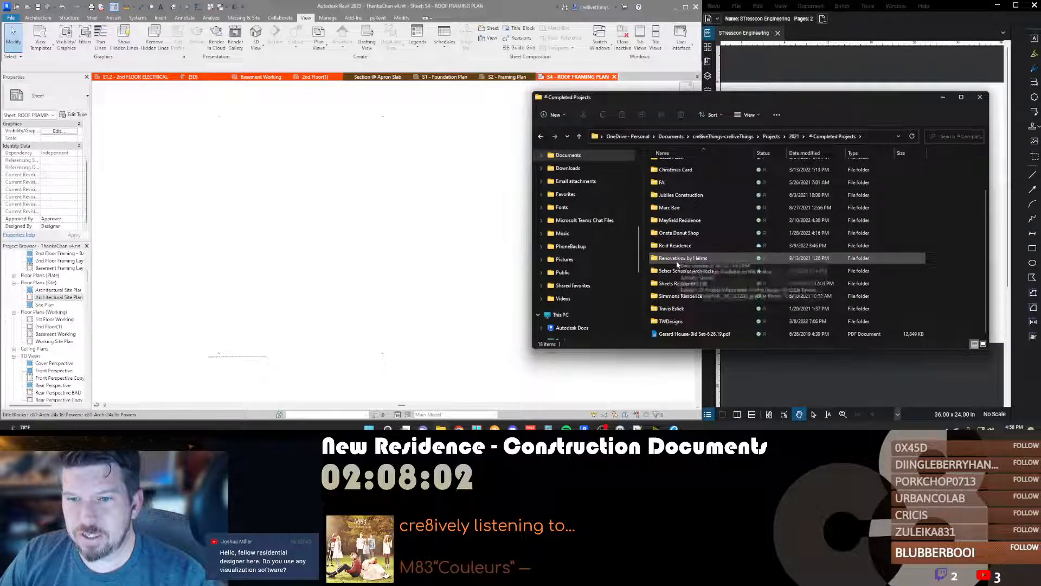
{"action": "scroll", "coordinate": [679, 259], "scroll_direction": "up", "scroll_amount": 2}
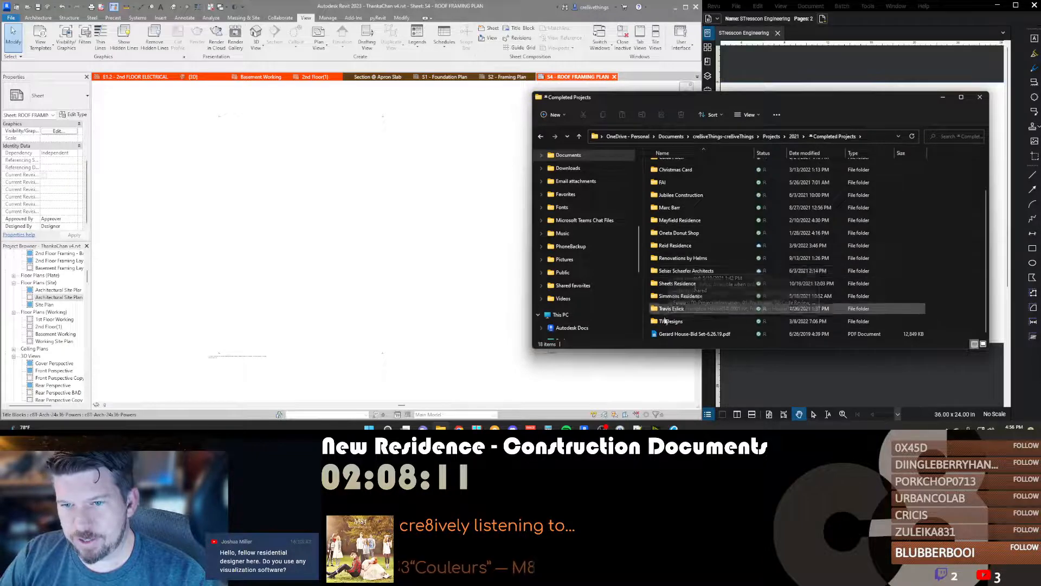
{"action": "scroll", "coordinate": [679, 210], "scroll_direction": "down", "scroll_amount": 2}
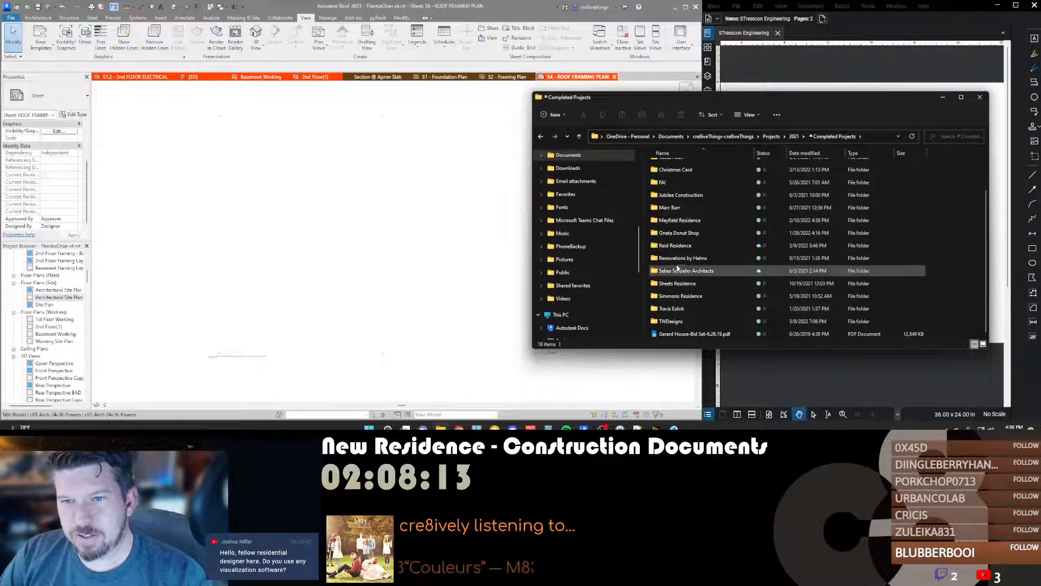
{"action": "scroll", "coordinate": [675, 227], "scroll_direction": "up", "scroll_amount": 3}
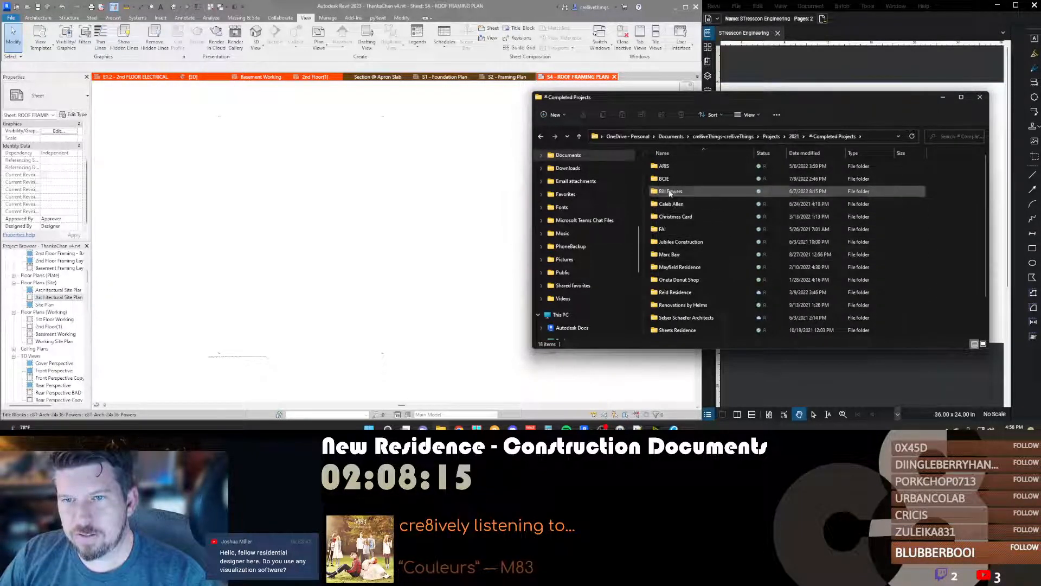
Step: Open the client's completed residence project and check its 05-Construction Documents folder for visualization files
{"action": "double_click", "coordinate": [677, 184]}
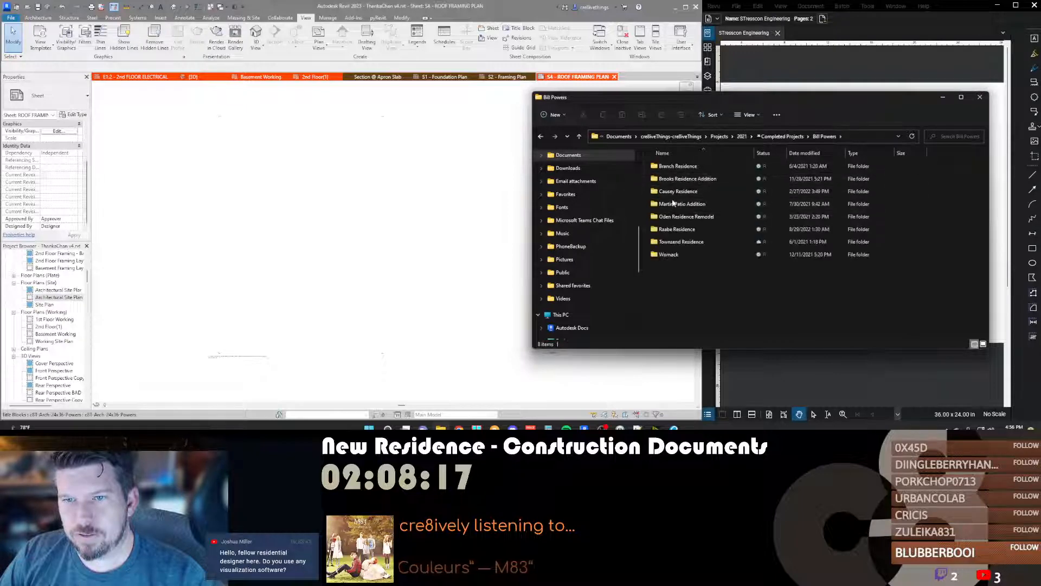
{"action": "left_click", "coordinate": [675, 230]}
{"action": "double_click", "coordinate": [675, 230]}
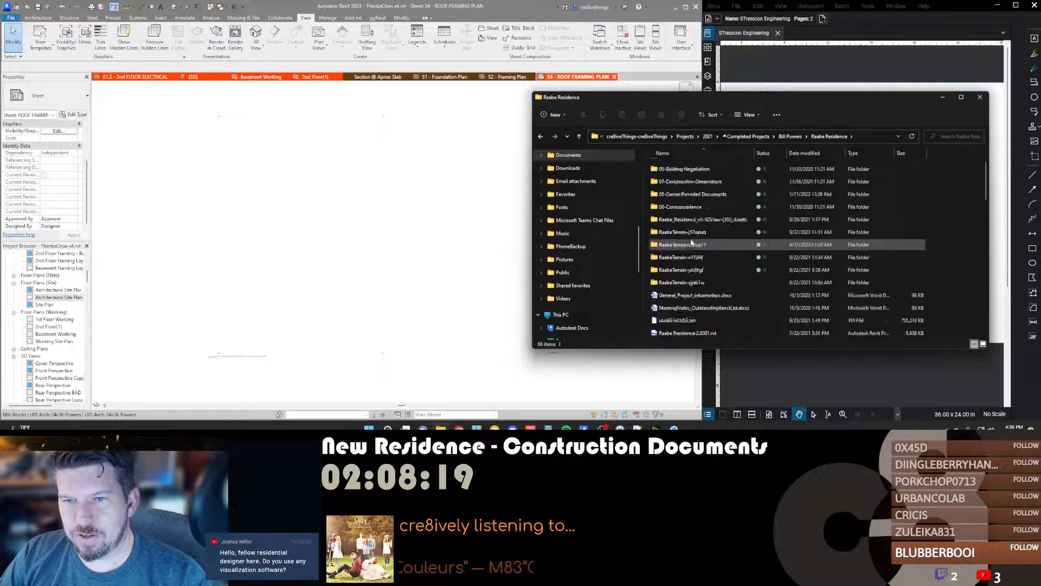
{"action": "scroll", "coordinate": [683, 238], "scroll_direction": "down", "scroll_amount": 4}
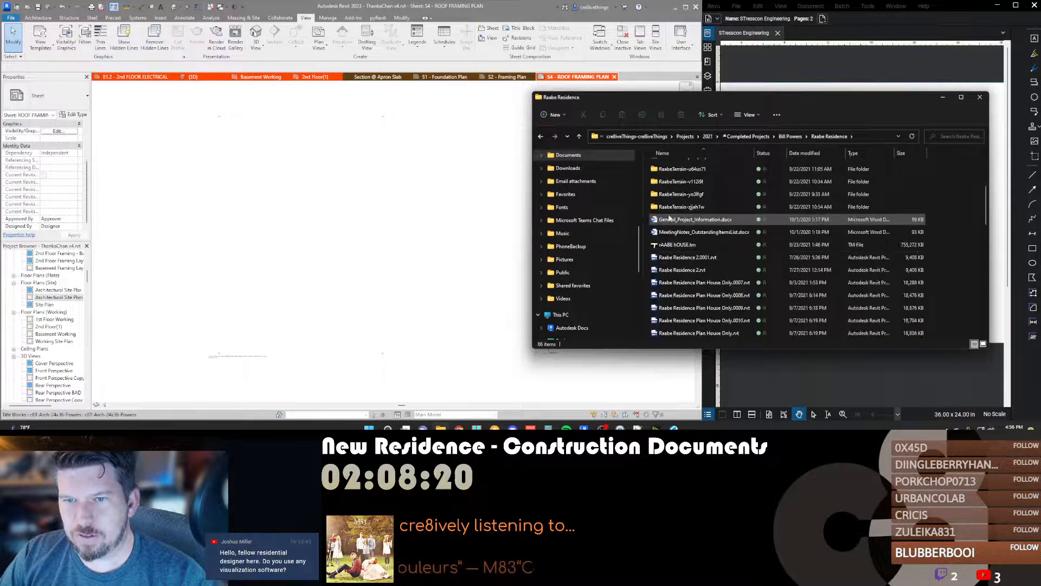
{"action": "scroll", "coordinate": [672, 228], "scroll_direction": "up", "scroll_amount": 3}
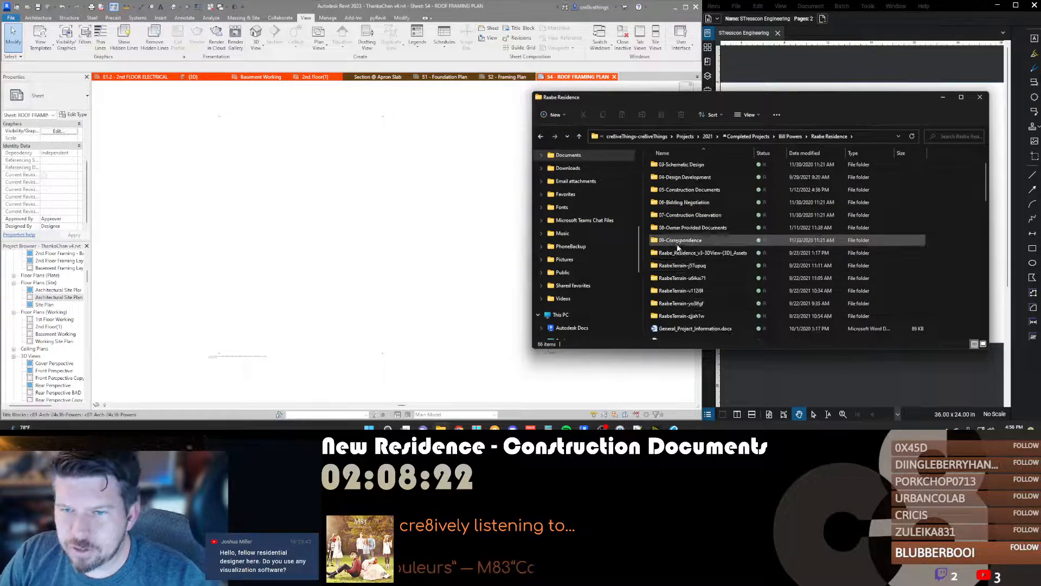
{"action": "scroll", "coordinate": [677, 244], "scroll_direction": "up", "scroll_amount": 1}
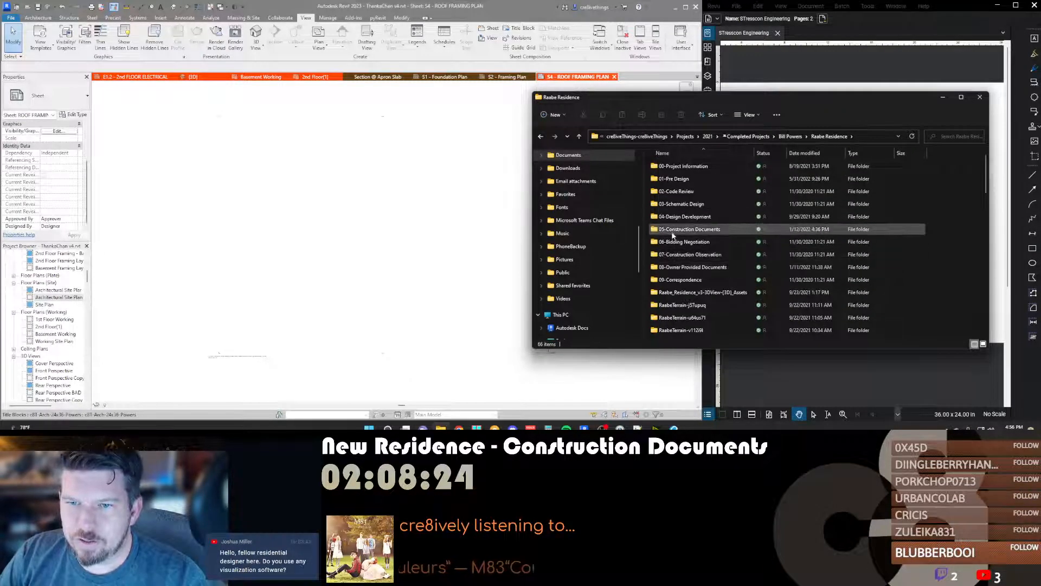
{"action": "left_click", "coordinate": [673, 230]}
{"action": "double_click", "coordinate": [673, 230]}
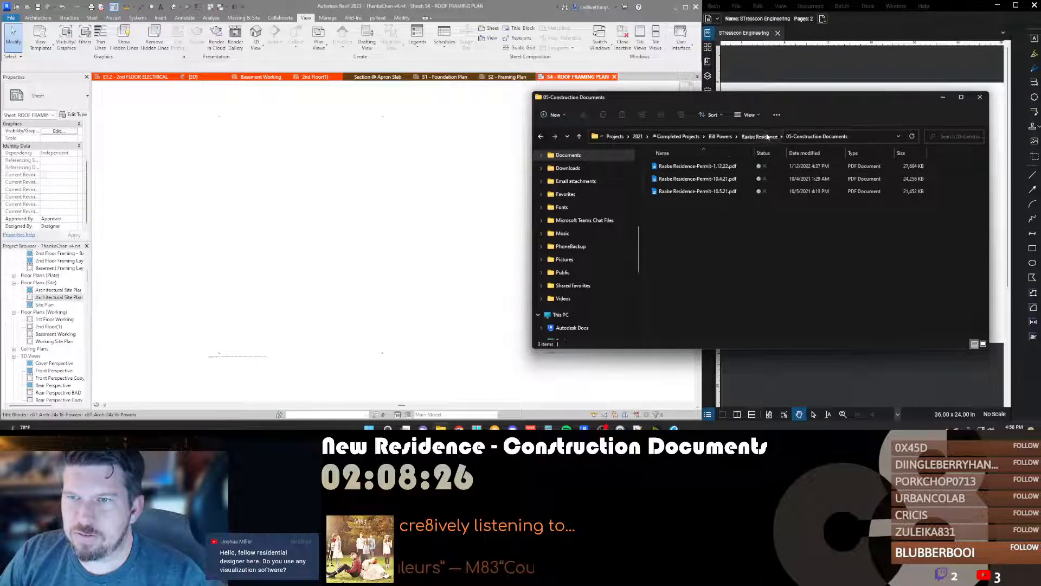
Step: Open Front.png from the renderings folder inside 04-Design Development and view it full size
{"action": "left_click", "coordinate": [762, 137]}
{"action": "double_click", "coordinate": [683, 222]}
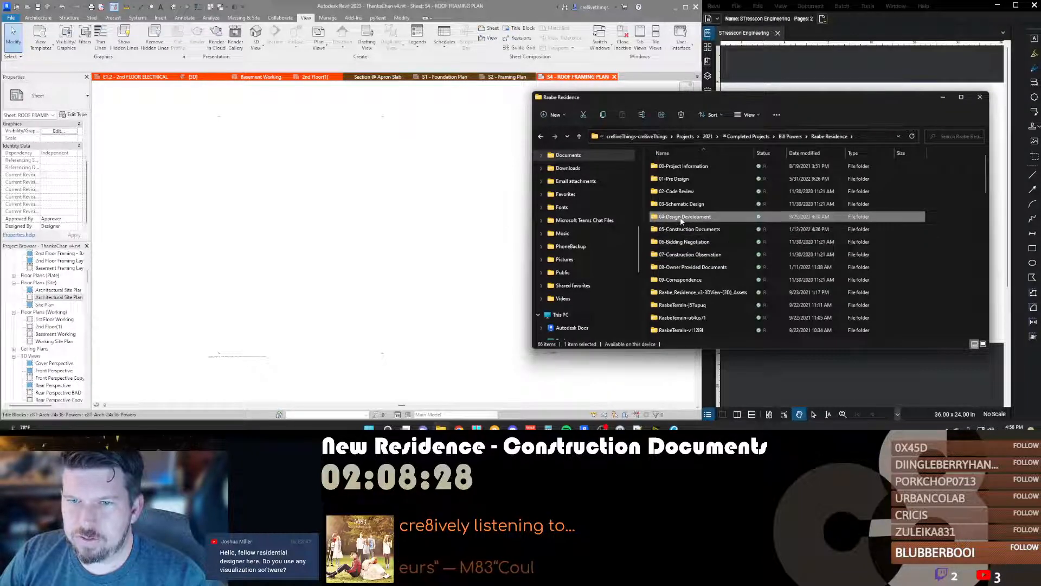
{"action": "double_click", "coordinate": [700, 167]}
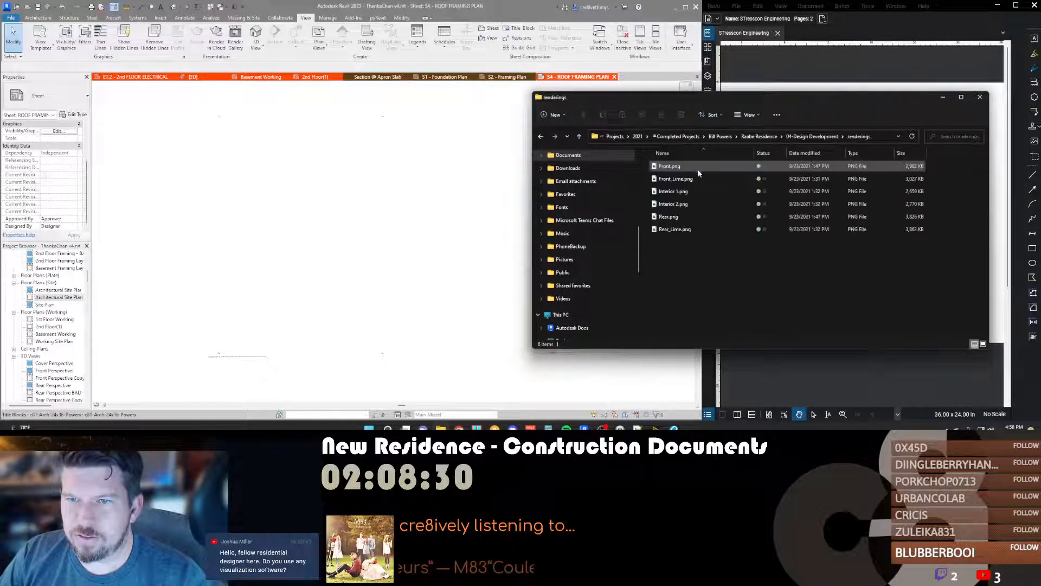
{"action": "double_click", "coordinate": [698, 166]}
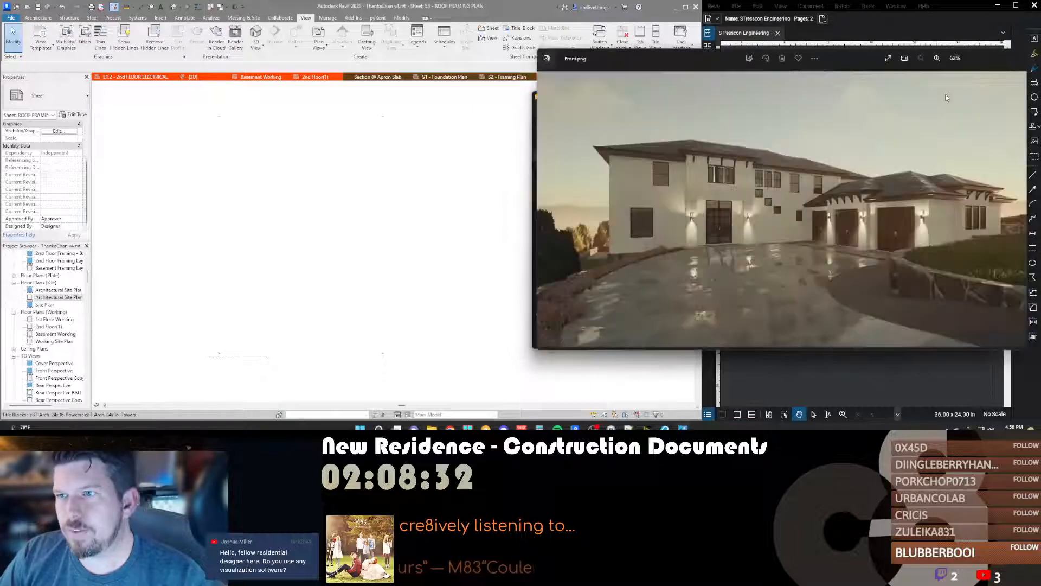
{"action": "double_click", "coordinate": [838, 57]}
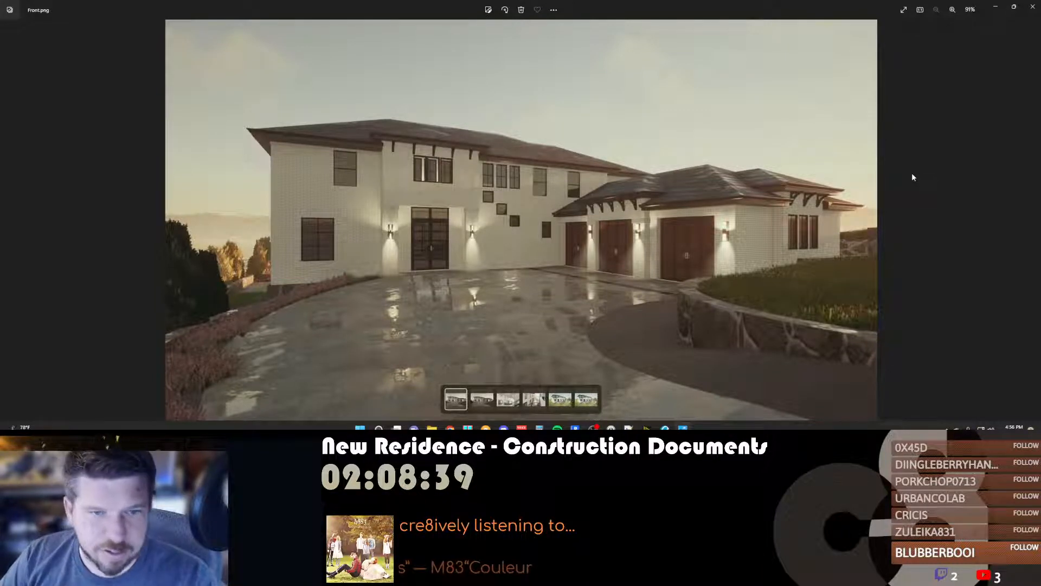
Step: Compare the Front.png and Front_Lime.png renderings and page forward past the interior images to the rear view
{"action": "key", "text": "Right"}
{"action": "key", "text": "Left"}
{"action": "key", "text": "Right"}
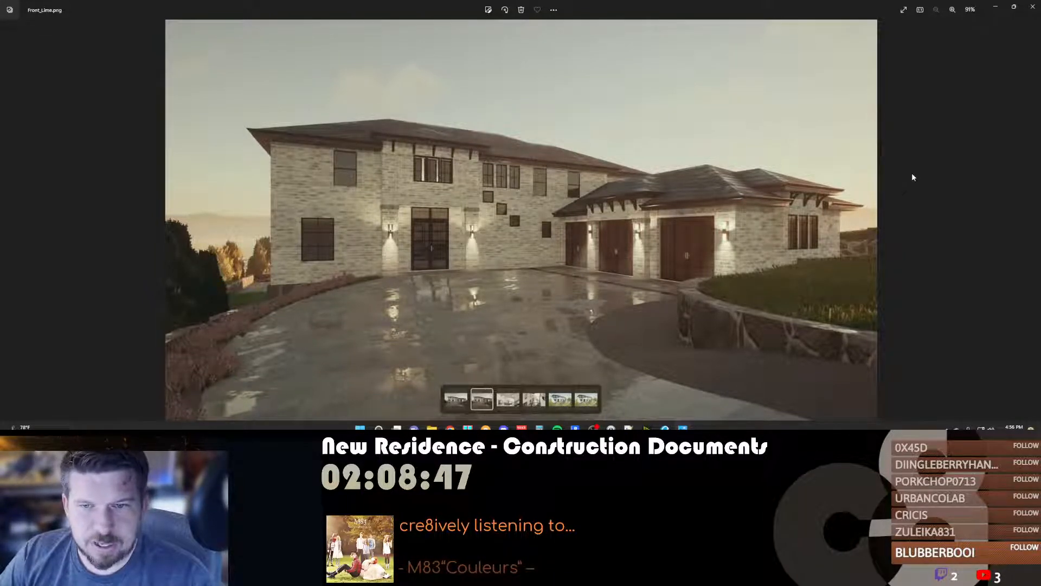
{"action": "key", "text": "Right"}
{"action": "key", "text": "Right"}
{"action": "key", "text": "Right"}
{"action": "key", "text": "Right"}
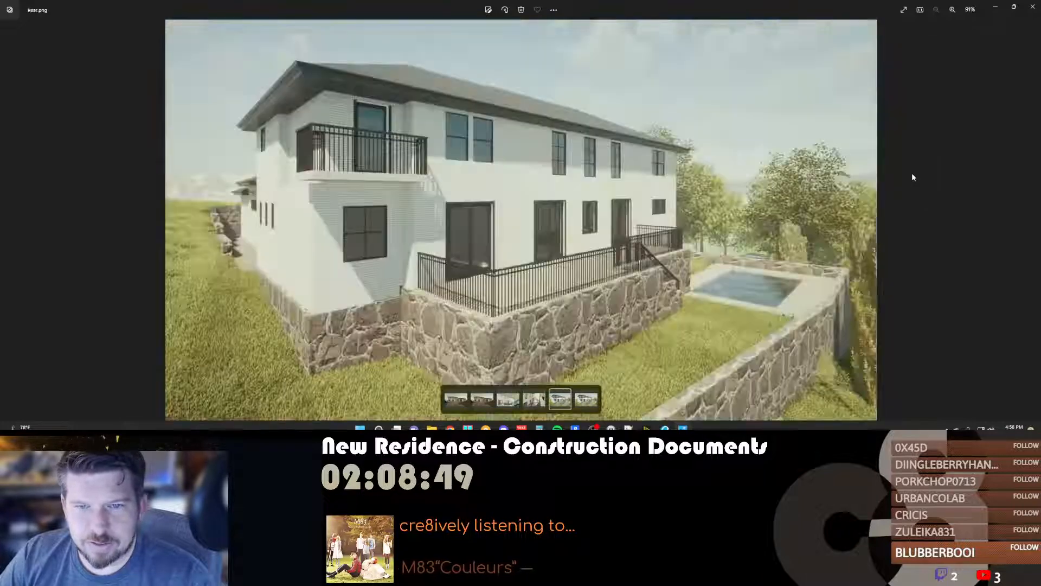
Step: Page back through the two interior renderings to the front views, and close the image viewer
{"action": "key", "text": "Left"}
{"action": "key", "text": "Left"}
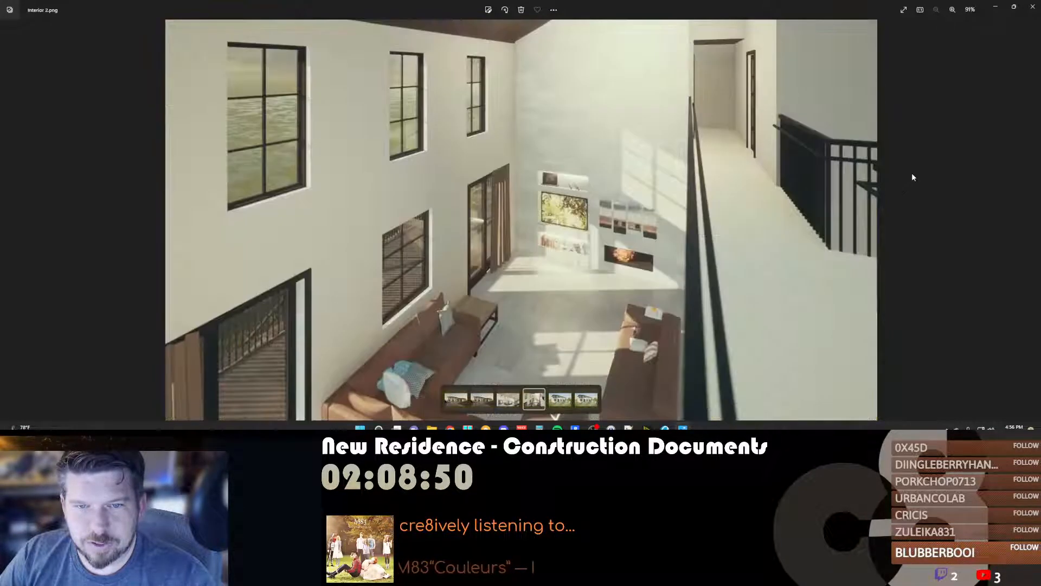
{"action": "key", "text": "Left"}
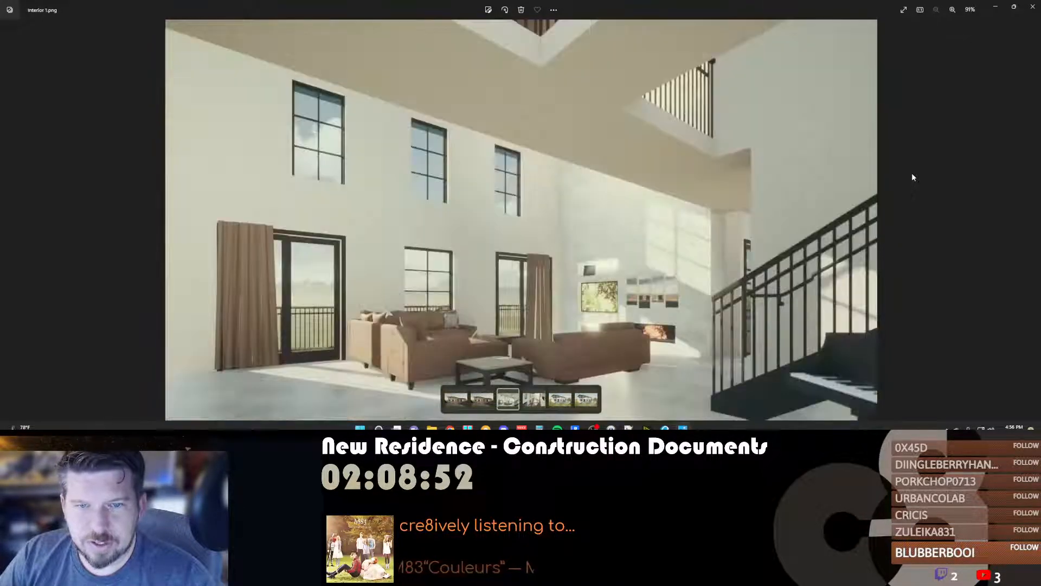
{"action": "key", "text": "Left"}
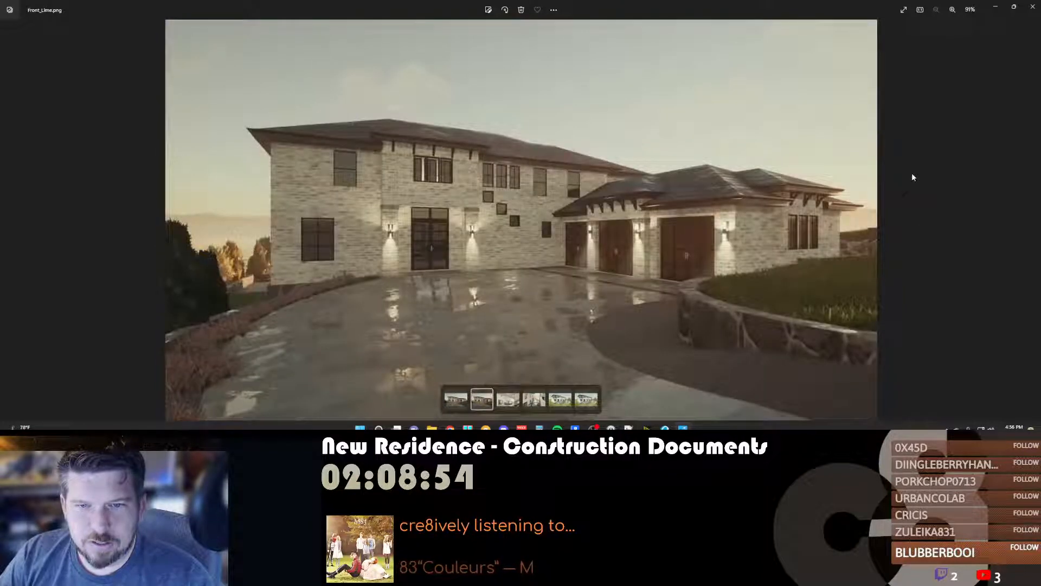
{"action": "key", "text": "Left"}
{"action": "key", "text": "Right"}
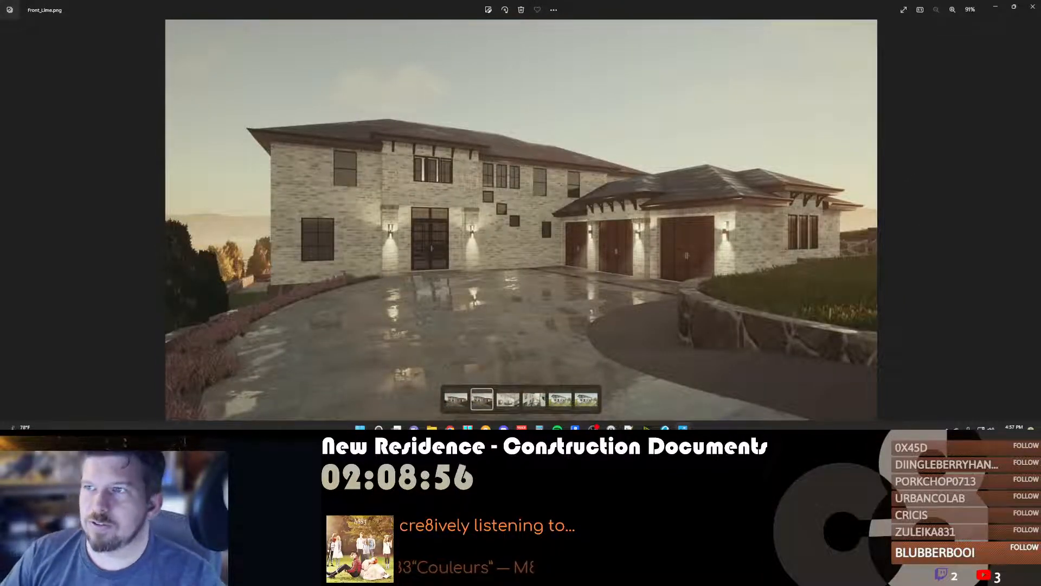
{"action": "left_click", "coordinate": [1033, 7]}
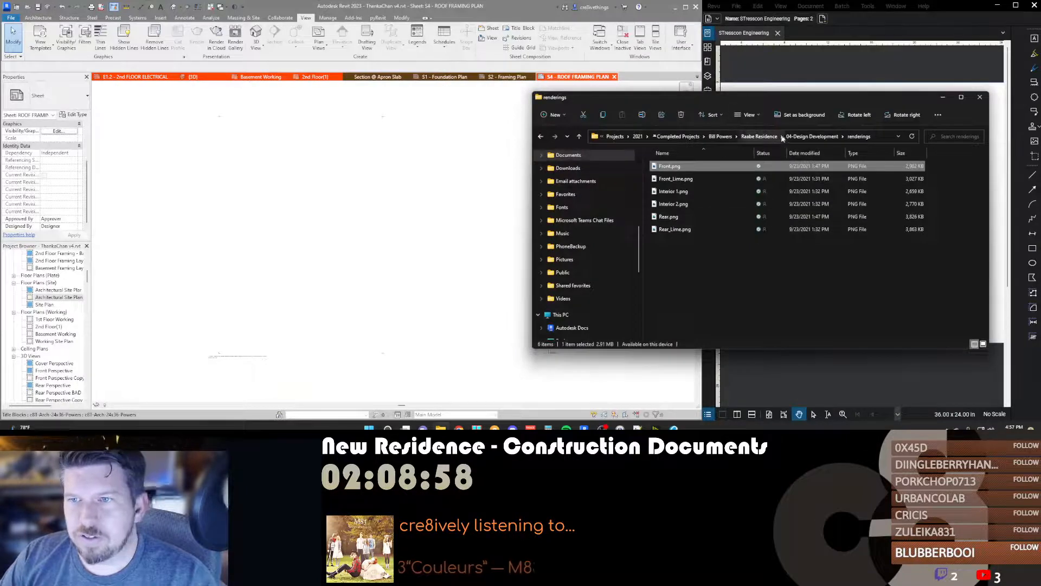
Step: Return to the client's completed projects and open an image from another project's 10-Renderings > 12.11.21 folder
{"action": "left_click", "coordinate": [720, 136]}
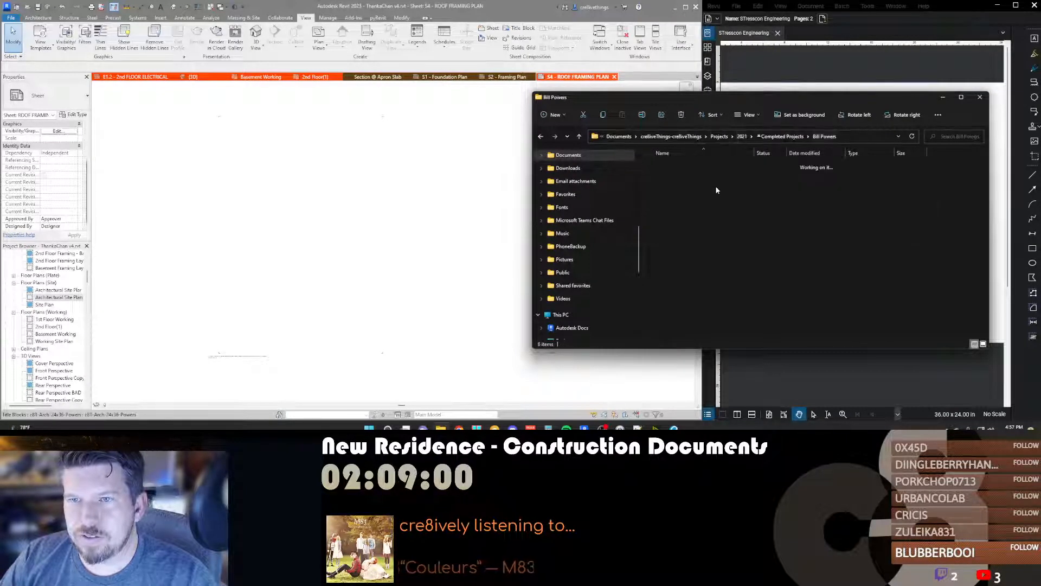
{"action": "double_click", "coordinate": [675, 254]}
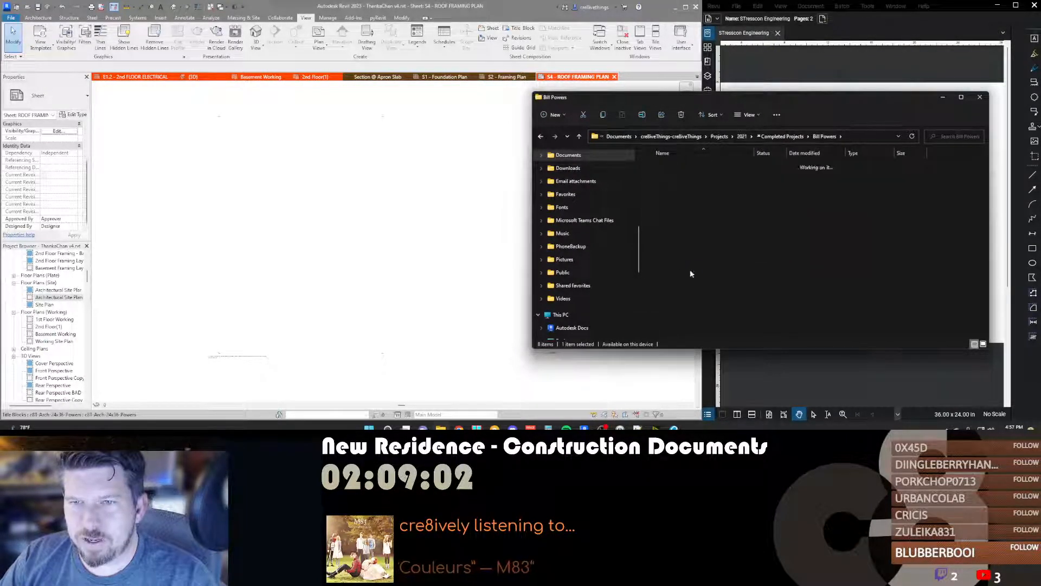
{"action": "double_click", "coordinate": [684, 292]}
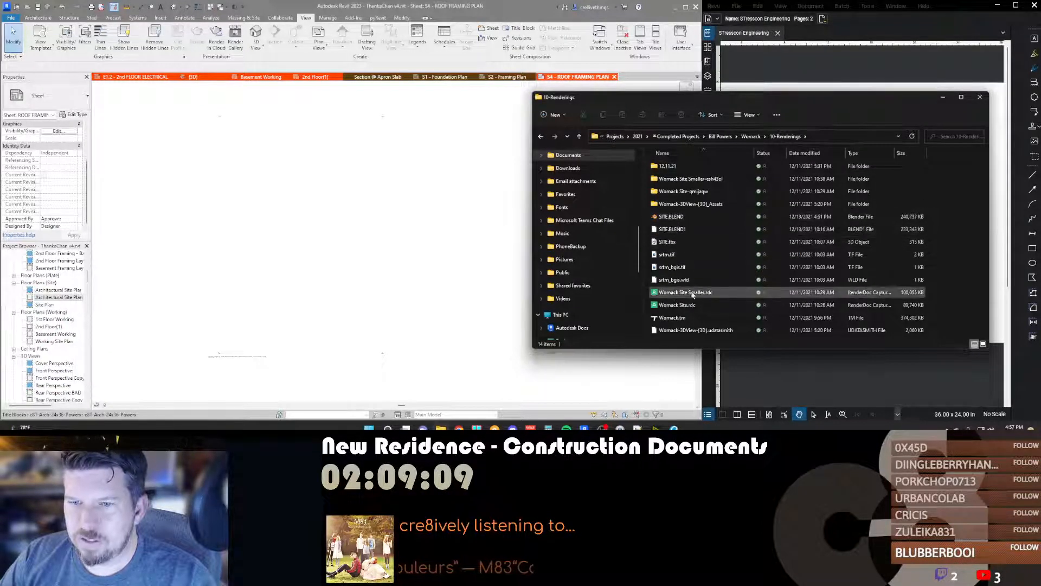
{"action": "double_click", "coordinate": [675, 165]}
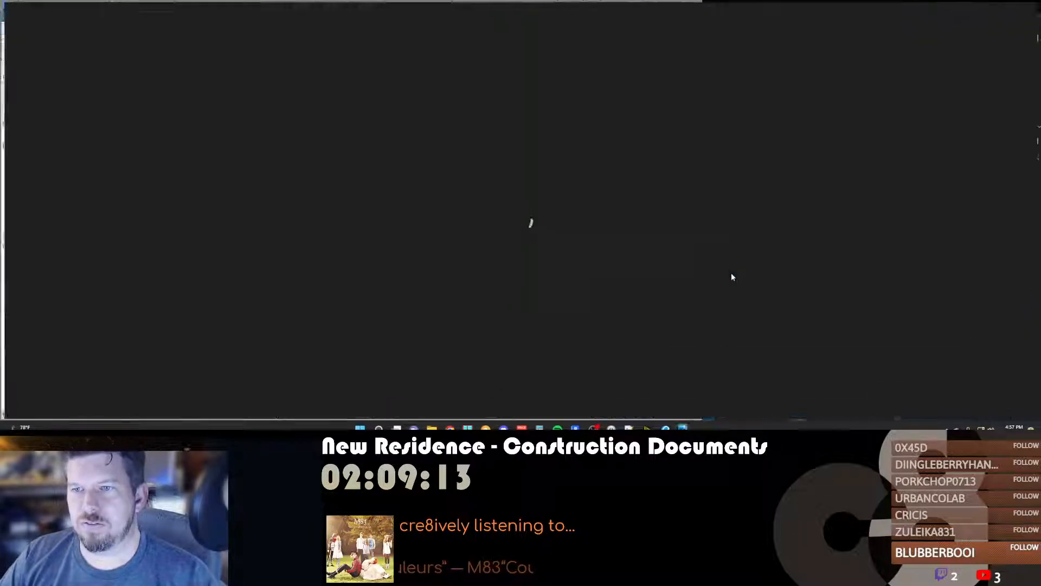
Step: View the second house's Front Side.png, Front.png and Rear.png renderings, returning to the front view
{"action": "key", "text": "Right"}
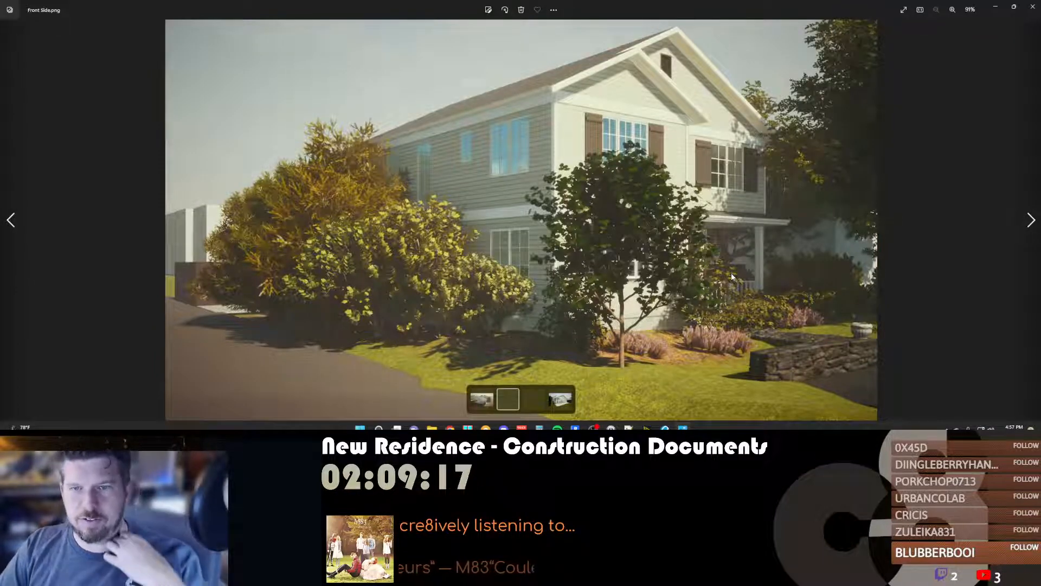
{"action": "key", "text": "Right"}
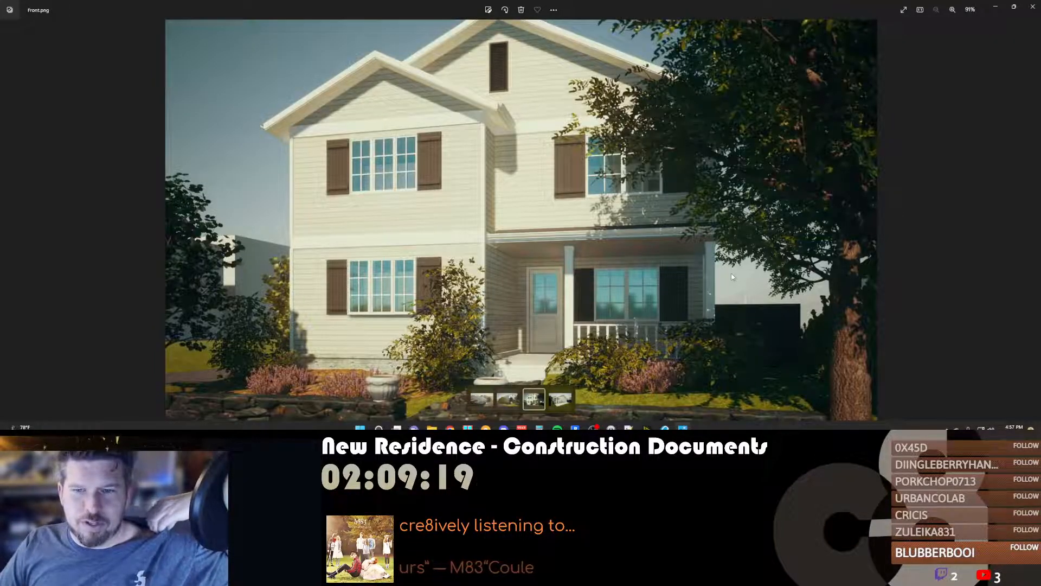
{"action": "key", "text": "Right"}
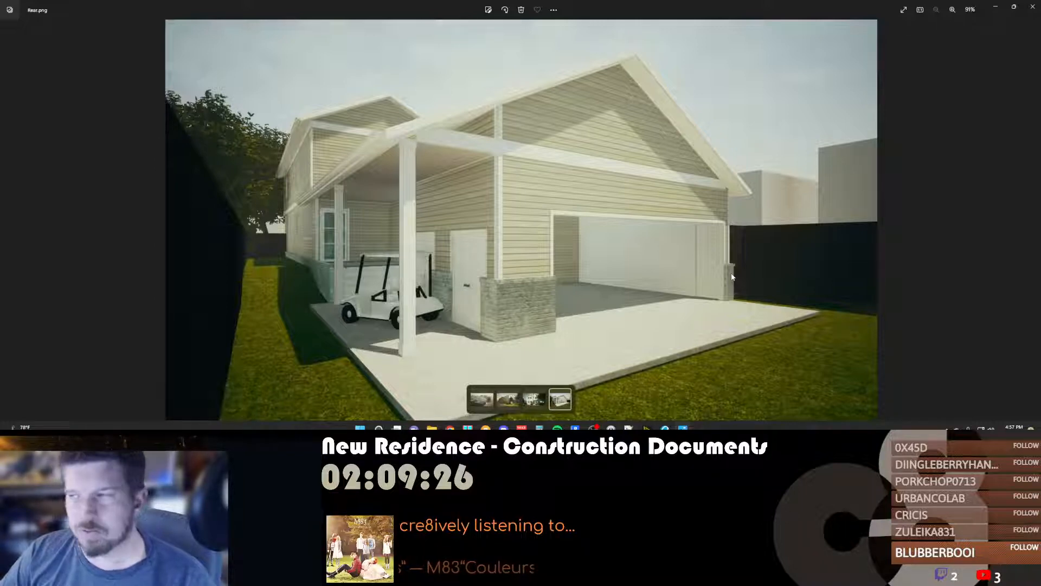
{"action": "key", "text": "Left"}
{"action": "key", "text": "Left"}
{"action": "key", "text": "Right"}
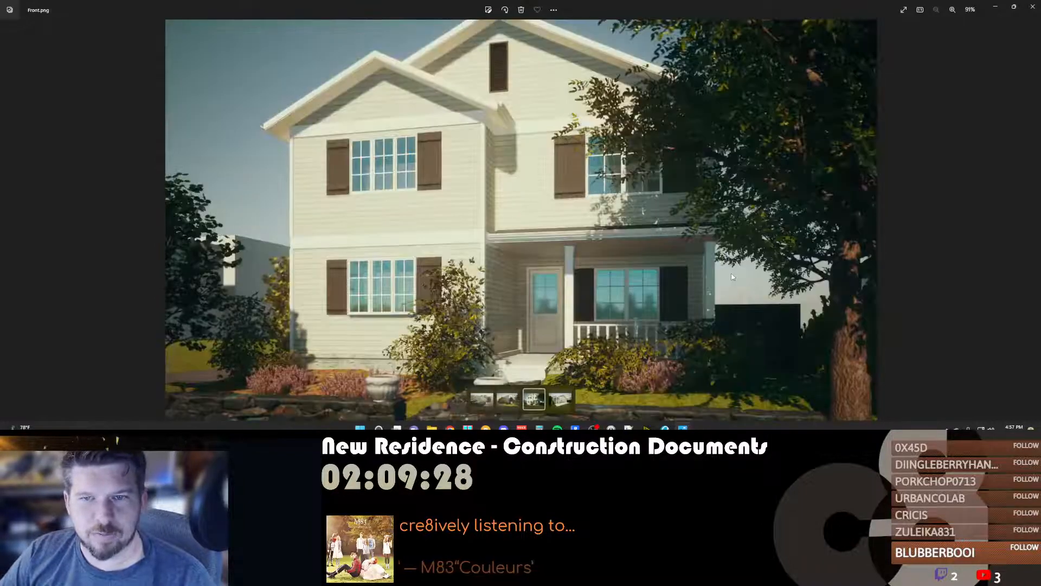
Step: Compare the Arial.png and Front Side.png renderings of the house, ending on the front side view
{"action": "key", "text": "Left"}
{"action": "key", "text": "Left"}
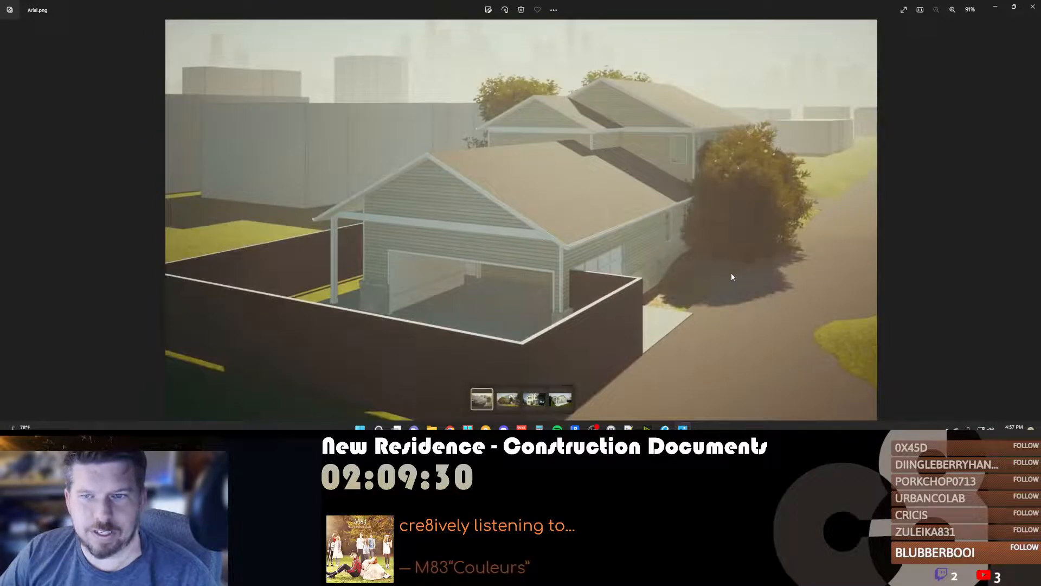
{"action": "key", "text": "Right"}
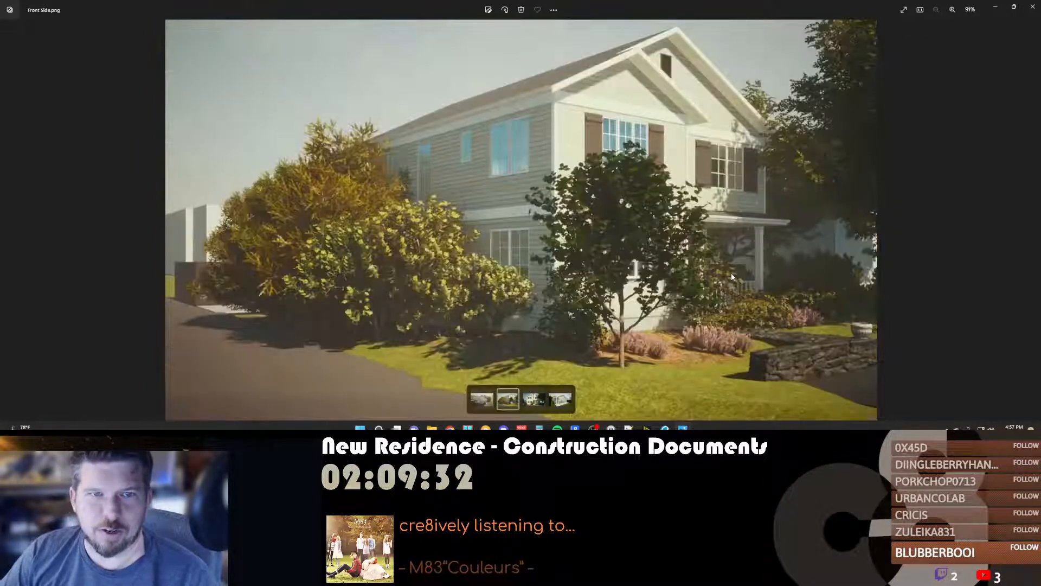
{"action": "key", "text": "Left"}
{"action": "key", "text": "Right"}
{"action": "key", "text": "Left"}
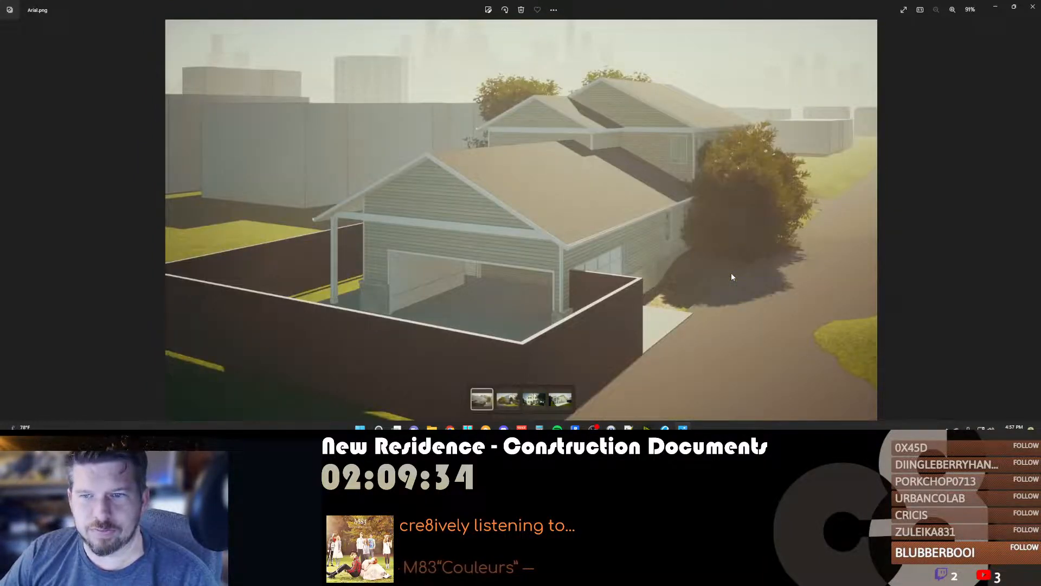
{"action": "key", "text": "Right"}
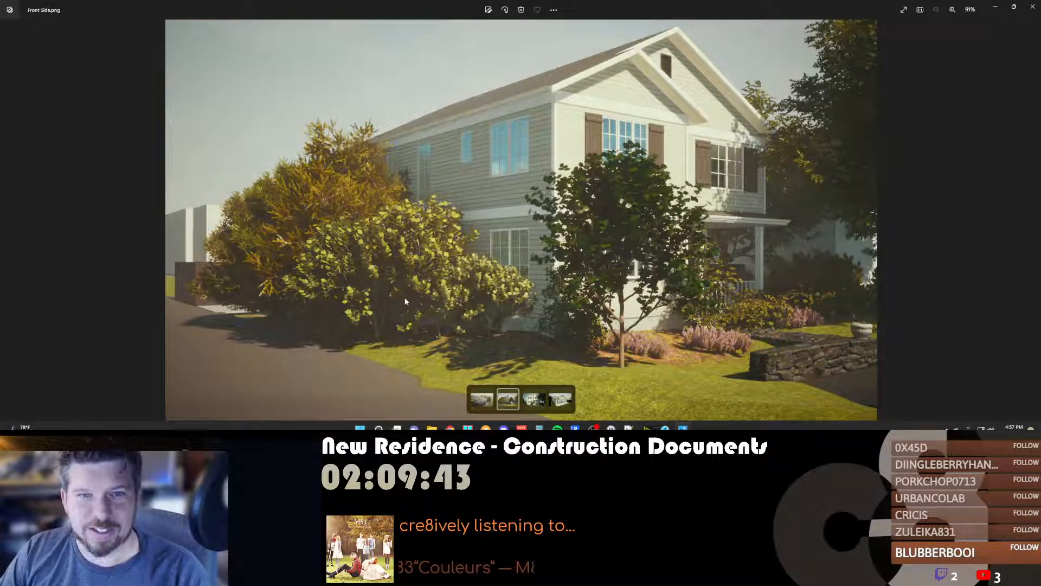
Step: Page through the second house's Arial.png, Rear.png and Front.png renderings, and close the image viewer
{"action": "key", "text": "Left"}
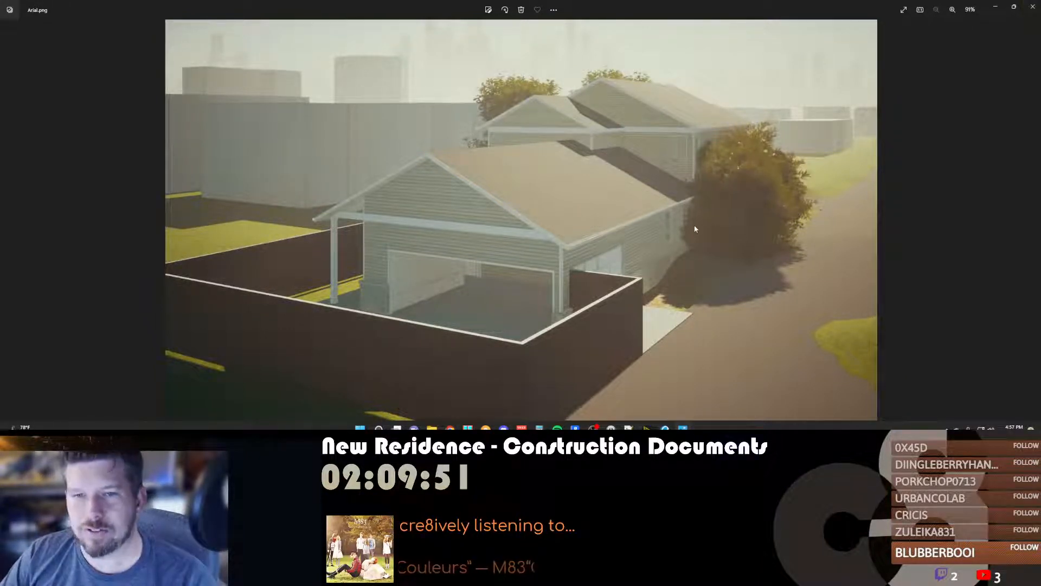
{"action": "key", "text": "Right"}
{"action": "key", "text": "Right"}
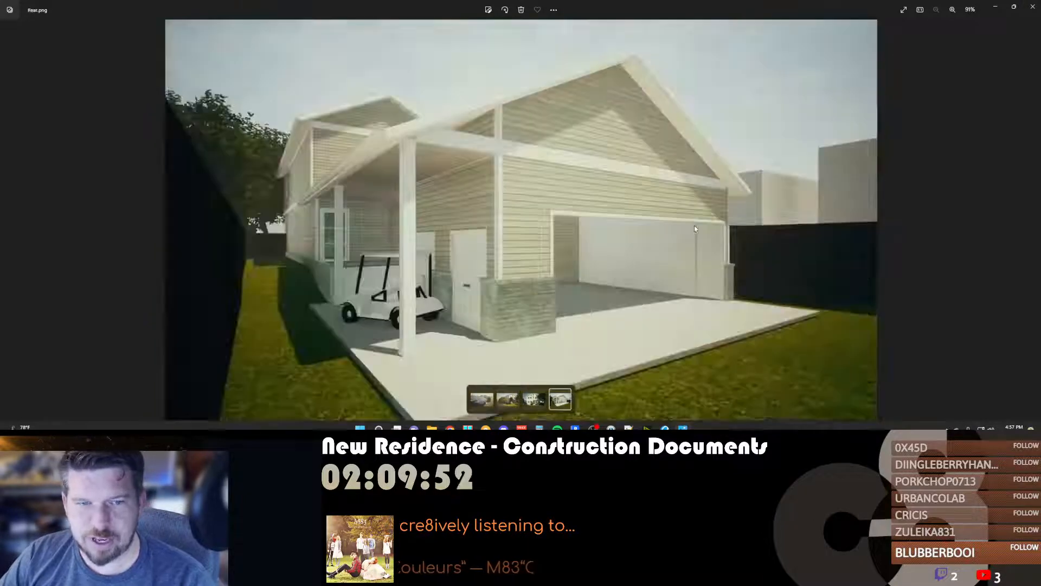
{"action": "key", "text": "Left"}
{"action": "key", "text": "Right"}
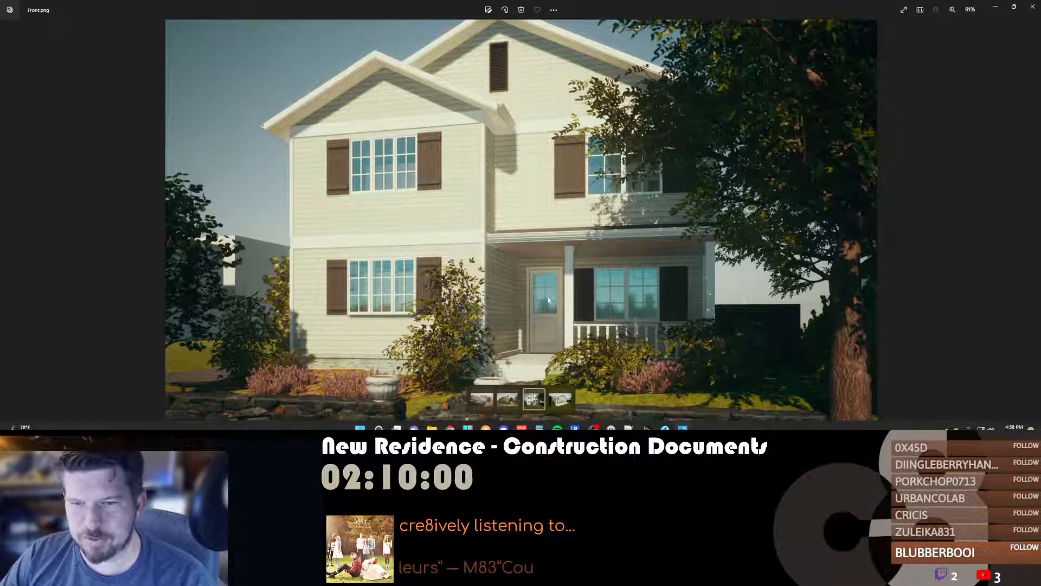
{"action": "left_click", "coordinate": [1015, 11]}
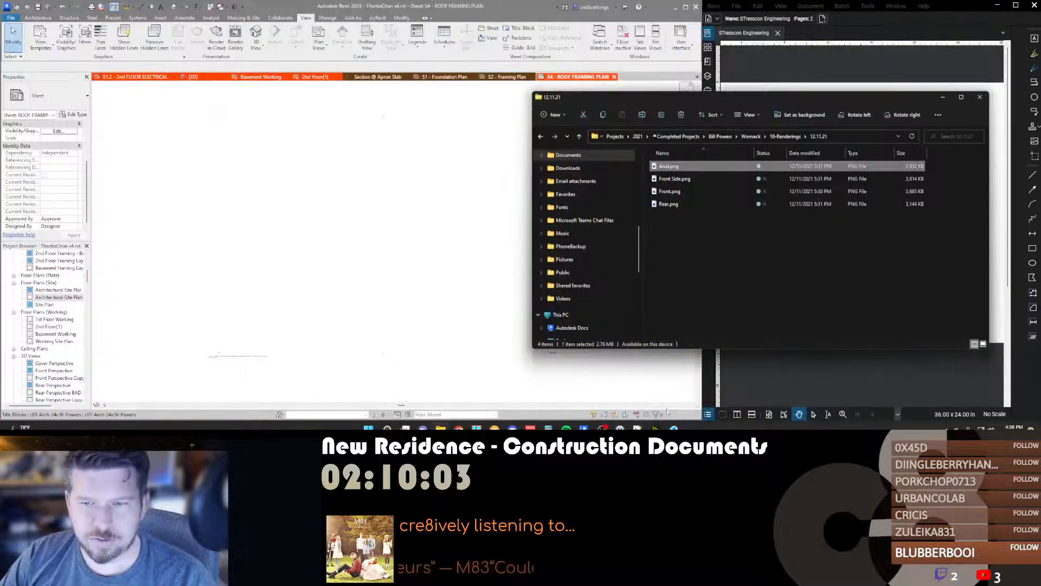
Step: Browse from the rendering folder back to the 2021 completed projects and open the client's folder
{"action": "left_click", "coordinate": [680, 137]}
{"action": "left_click", "coordinate": [792, 137]}
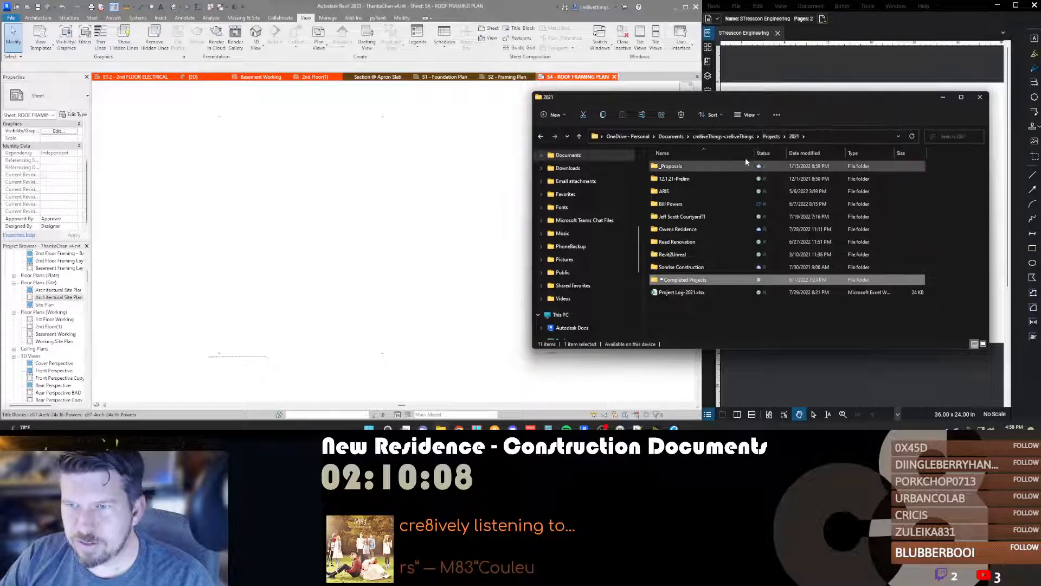
{"action": "double_click", "coordinate": [692, 280]}
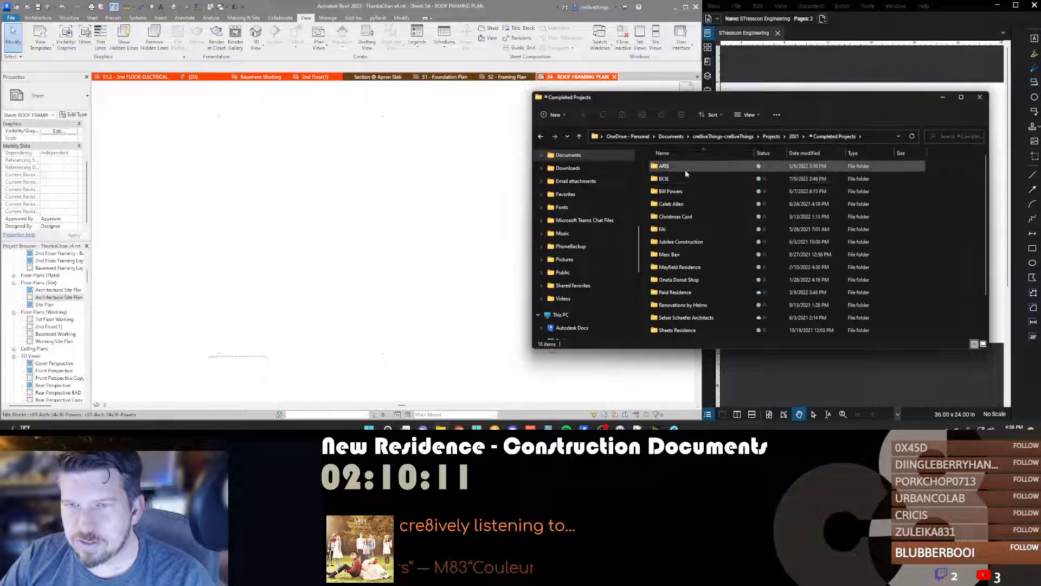
{"action": "double_click", "coordinate": [684, 188]}
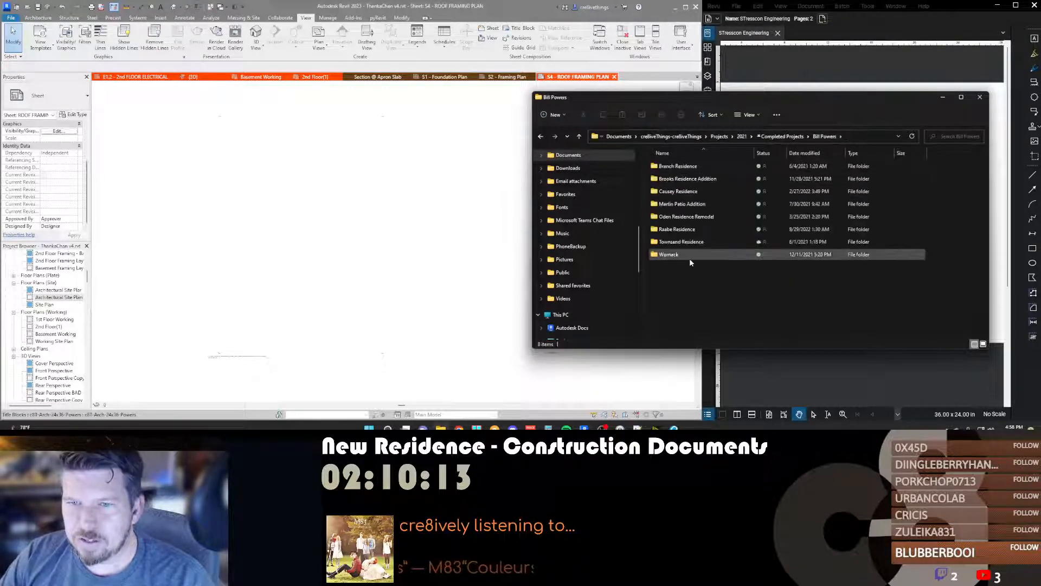
Step: Open Bathroom - Shower.png from the Renderings folder of a residence in the client's 2020 completed projects
{"action": "left_click", "coordinate": [720, 136]}
{"action": "double_click", "coordinate": [664, 165]}
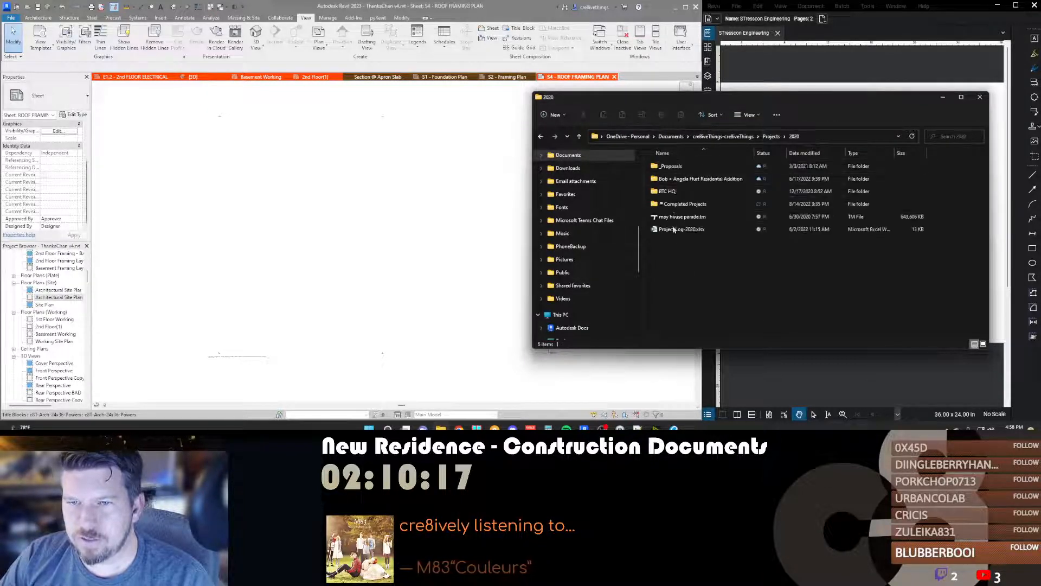
{"action": "left_click", "coordinate": [672, 206]}
{"action": "double_click", "coordinate": [673, 207]}
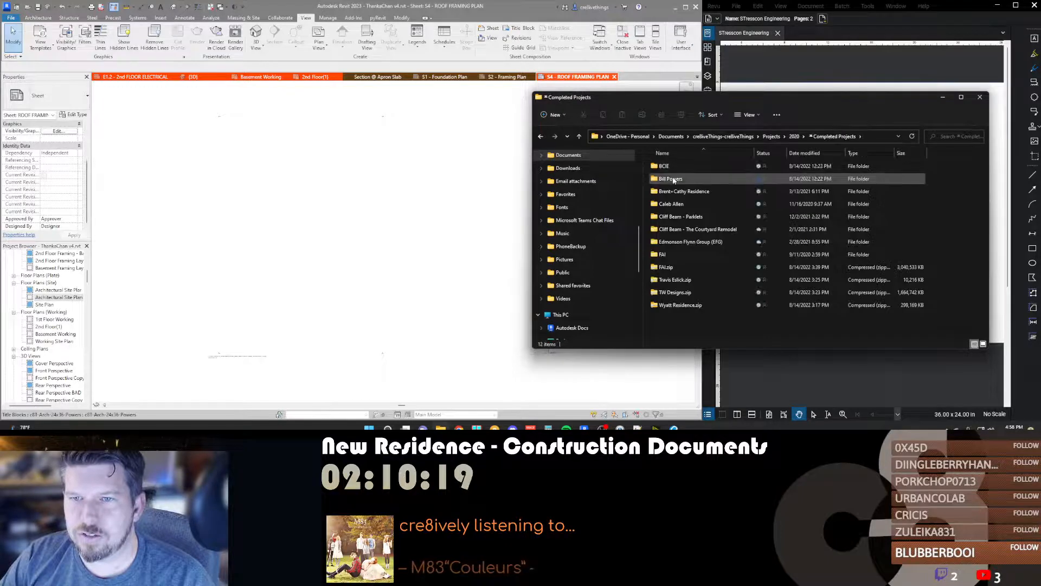
{"action": "double_click", "coordinate": [672, 178]}
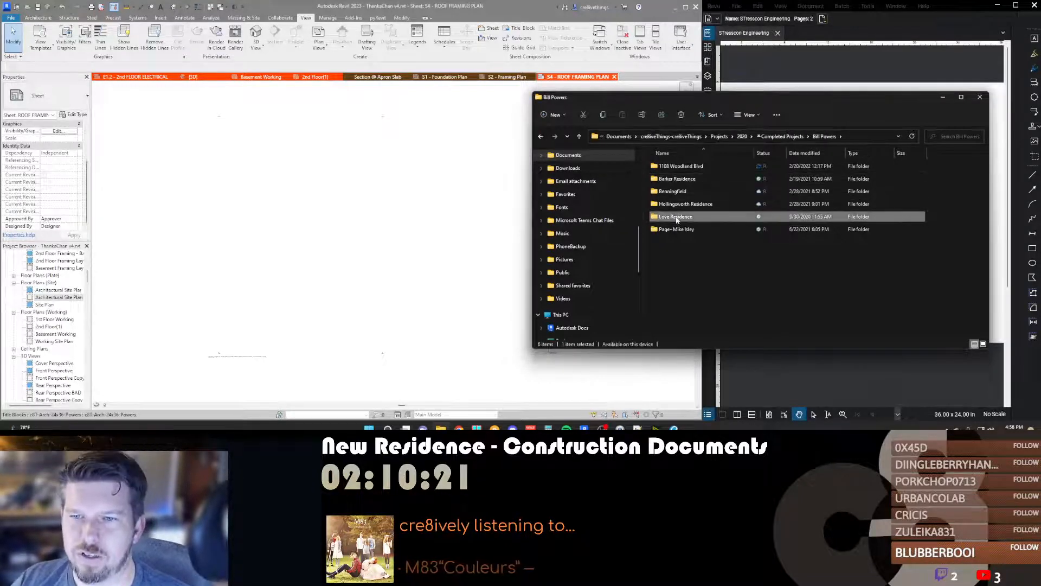
{"action": "double_click", "coordinate": [675, 216]}
{"action": "double_click", "coordinate": [676, 191]}
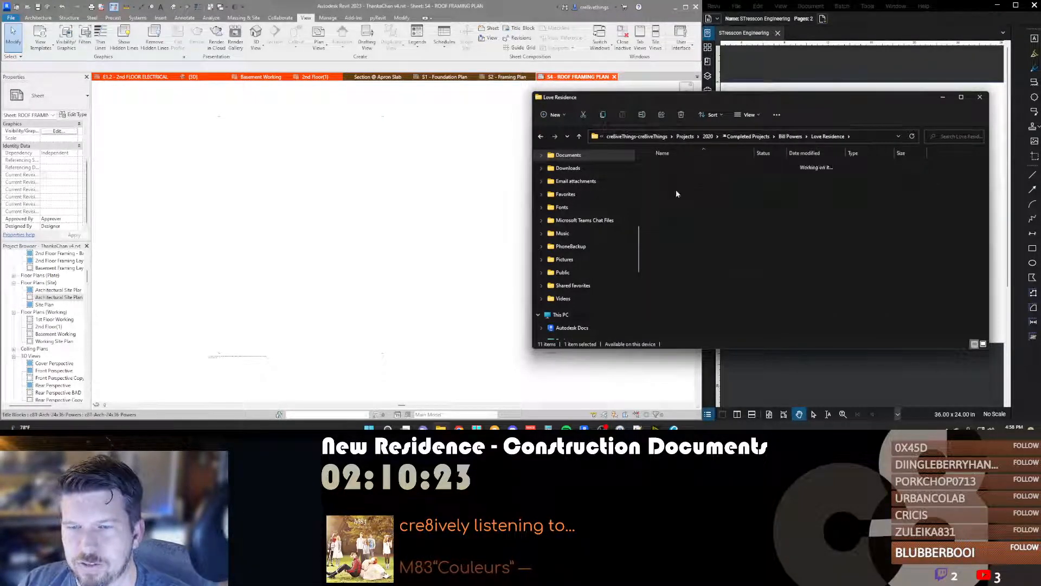
{"action": "key", "text": "Return"}
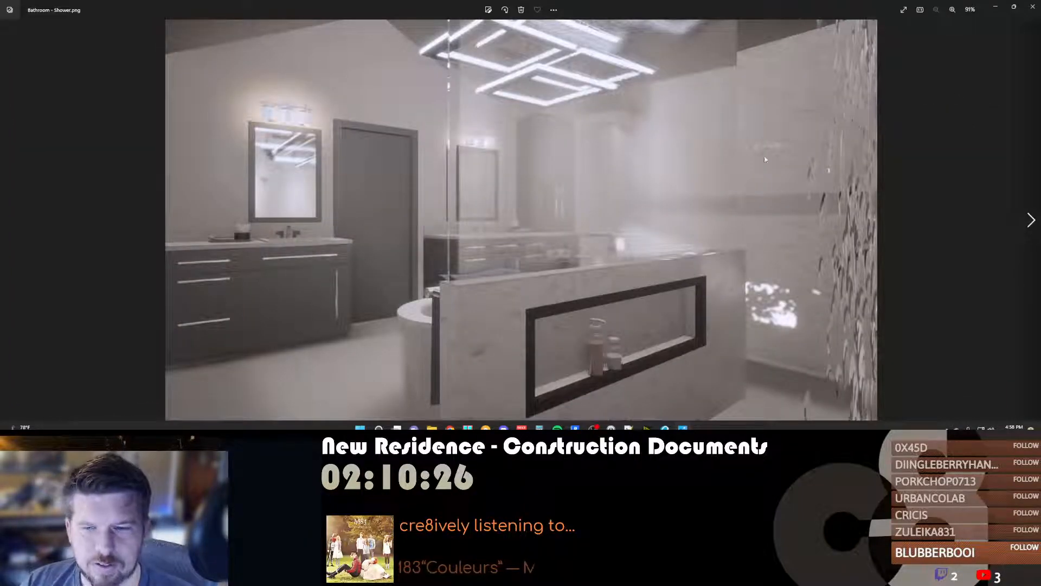
Step: View the bathroom tub and vanity renderings, and continue through the closet images to Closet - His 2.png
{"action": "key", "text": "Right"}
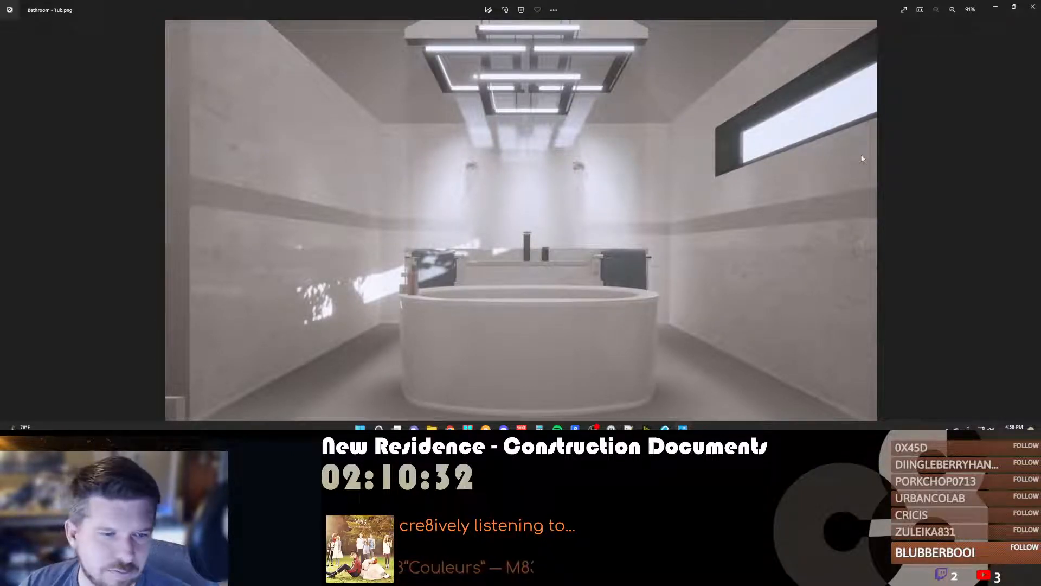
{"action": "key", "text": "Right"}
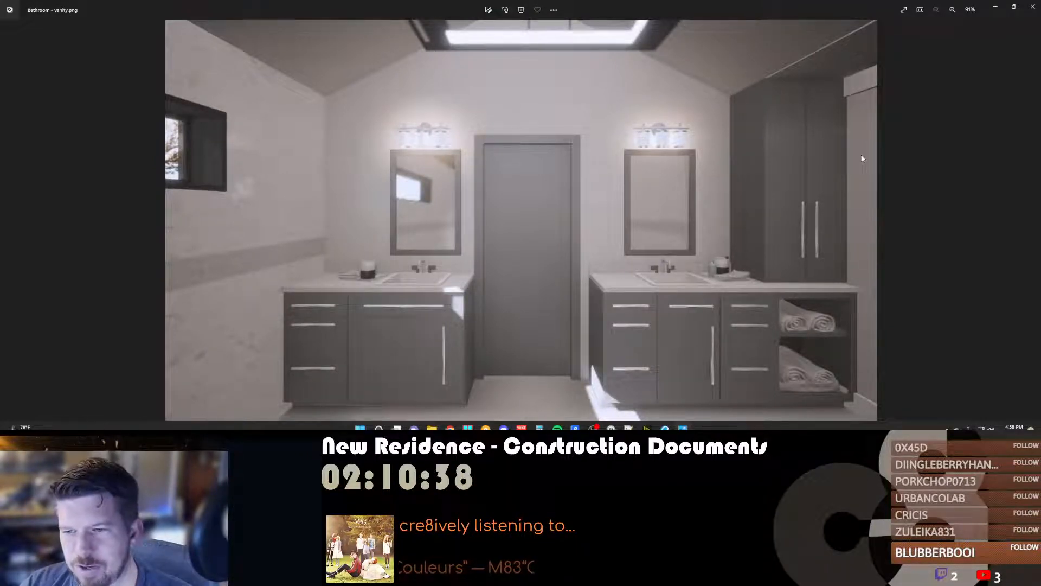
{"action": "key", "text": "Right"}
{"action": "key", "text": "Right"}
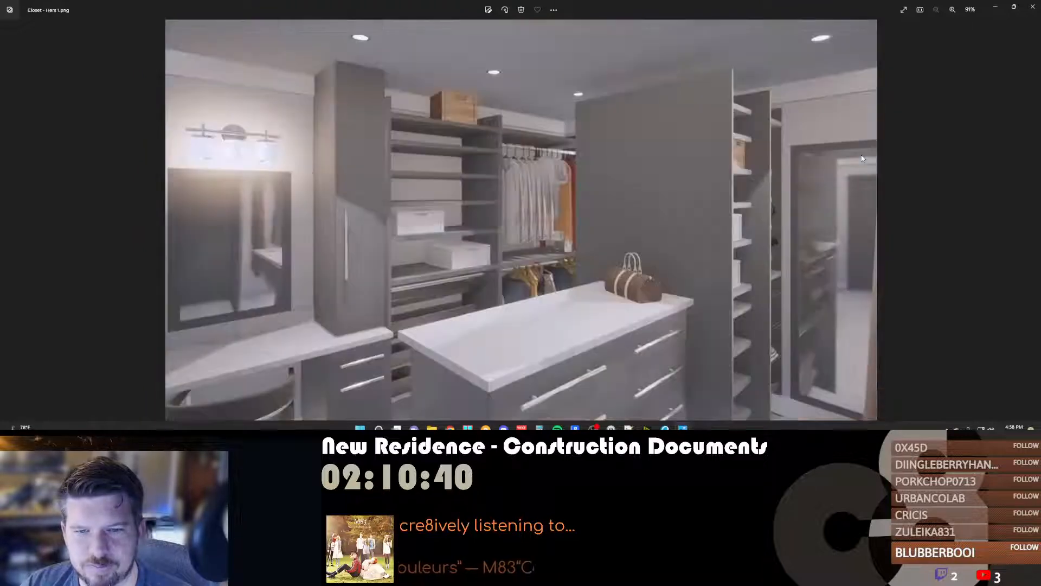
{"action": "key", "text": "Right"}
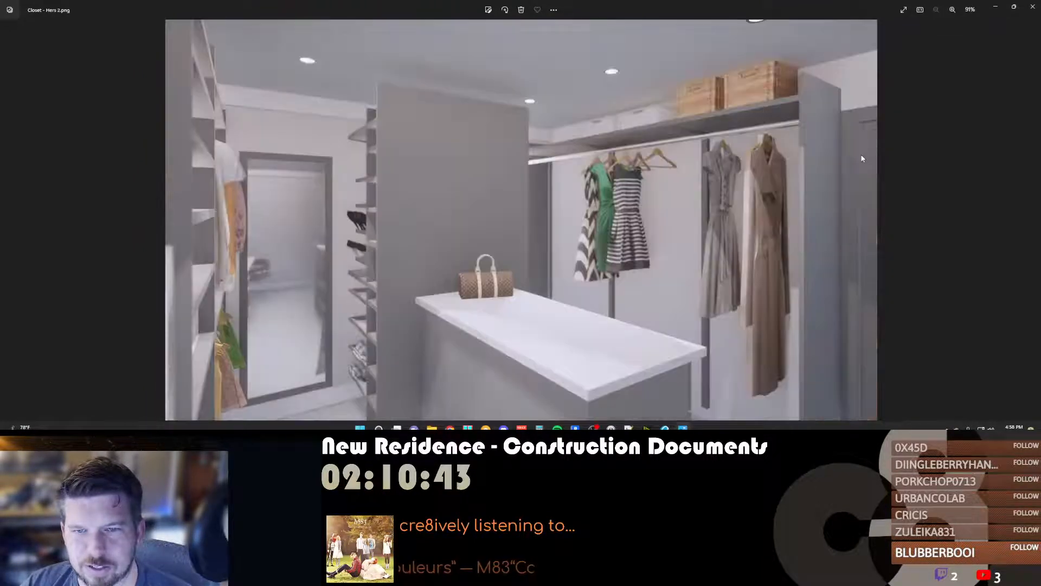
{"action": "key", "text": "Right"}
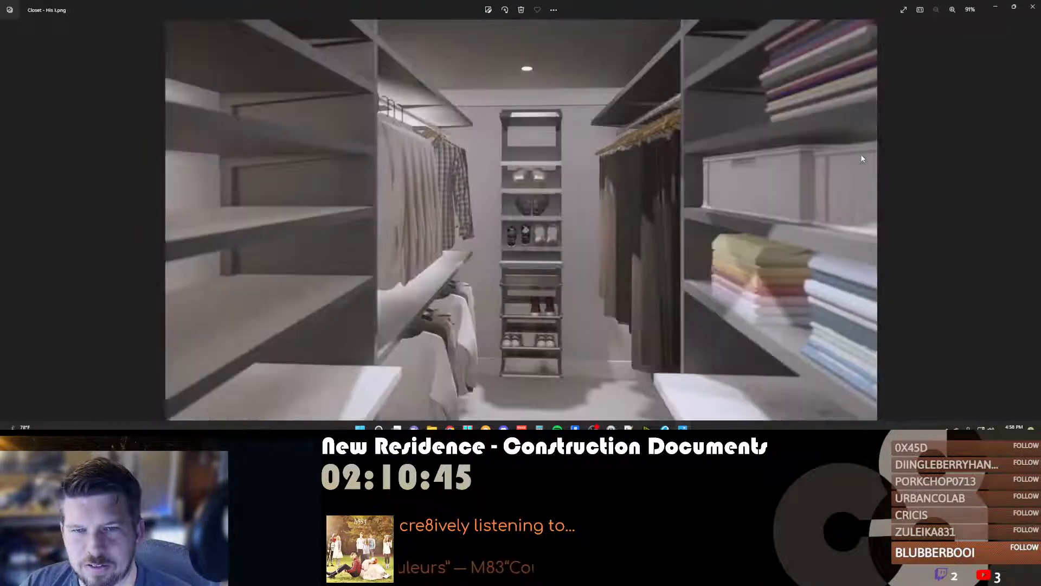
{"action": "key", "text": "Right"}
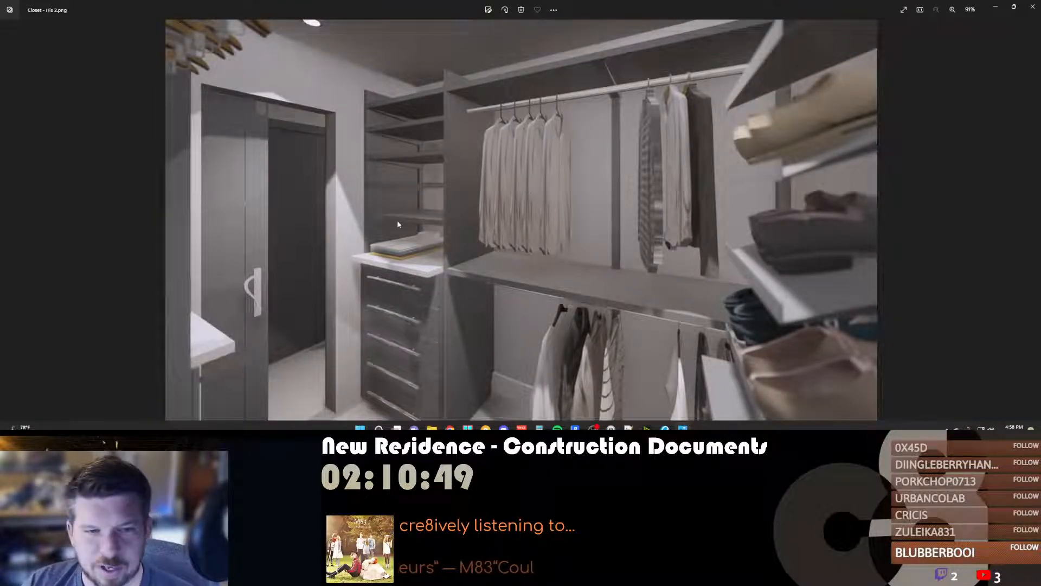
Step: Compare the closet renderings again, including Closet - Hers 2.png and Closet - His 2.png, ending on Closet - His 1.png
{"action": "key", "text": "Right"}
{"action": "key", "text": "Right"}
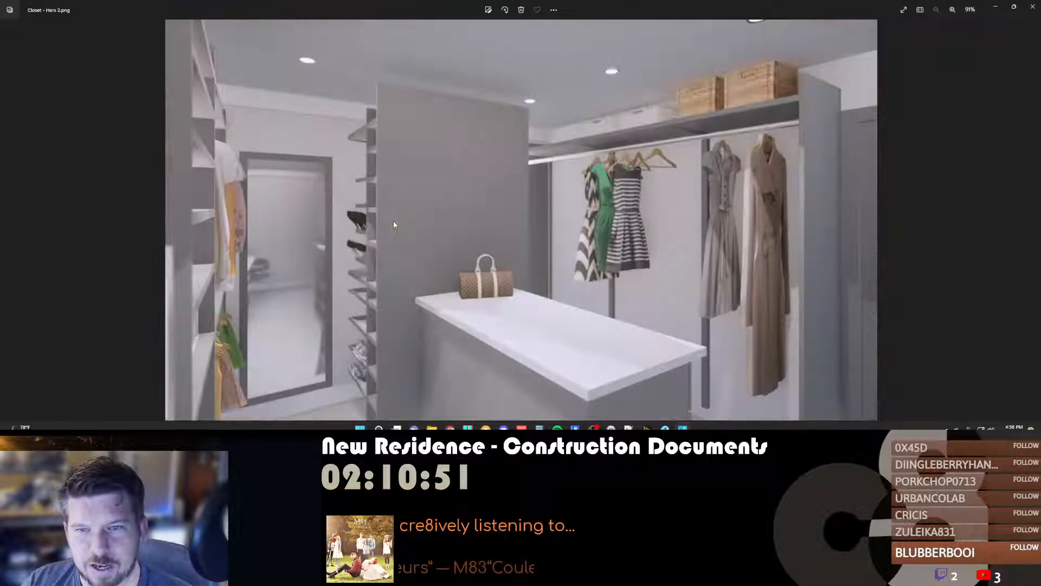
{"action": "key", "text": "Right"}
{"action": "key", "text": "Right"}
{"action": "key", "text": "Right"}
{"action": "key", "text": "Right"}
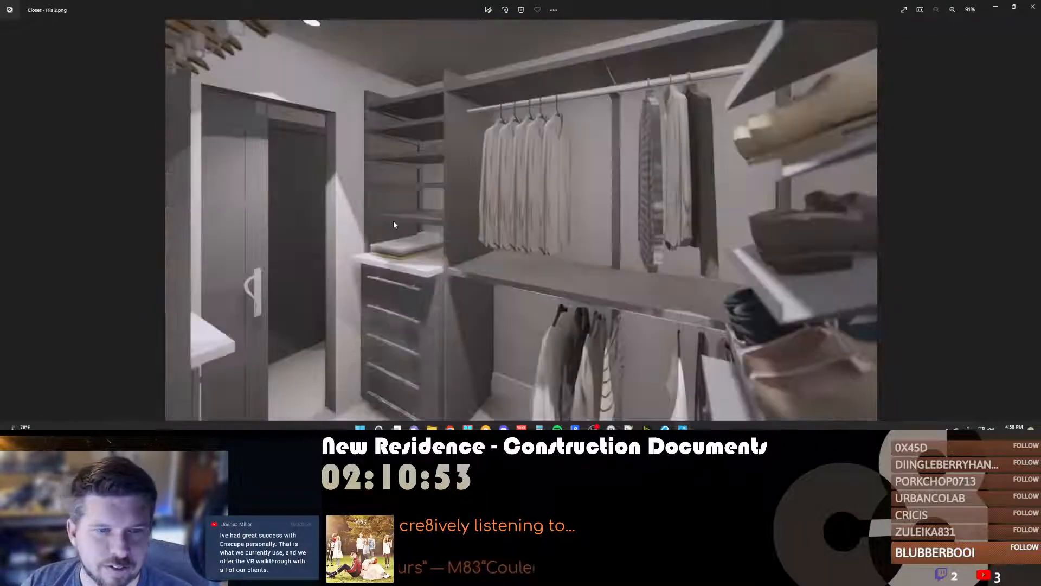
{"action": "key", "text": "Right"}
{"action": "key", "text": "Right"}
{"action": "key", "text": "Right"}
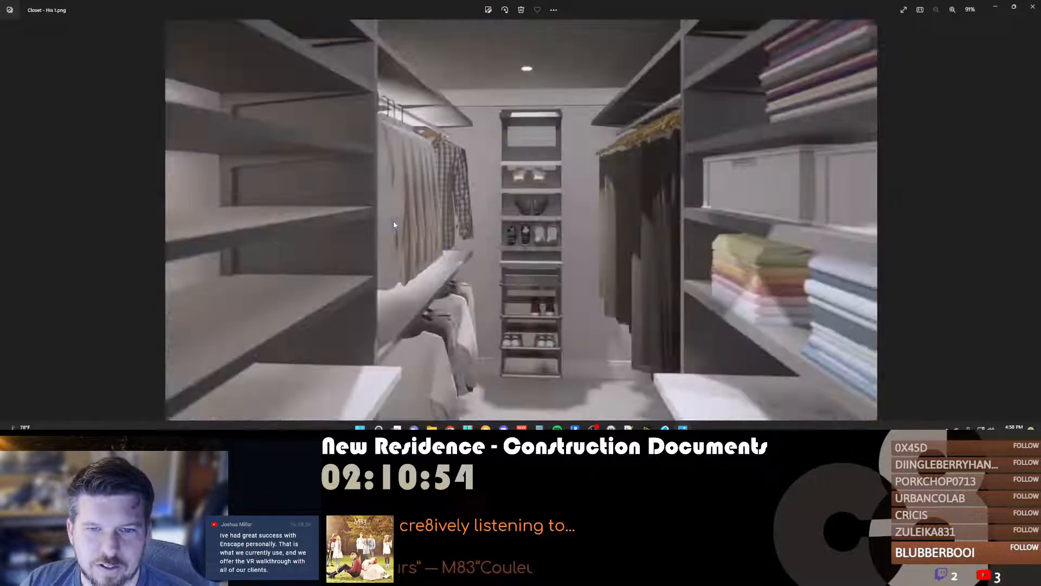
Step: Close the image viewer and minimize the file browser to return to the S4 roof framing plan sheet
{"action": "left_click", "coordinate": [1033, 14]}
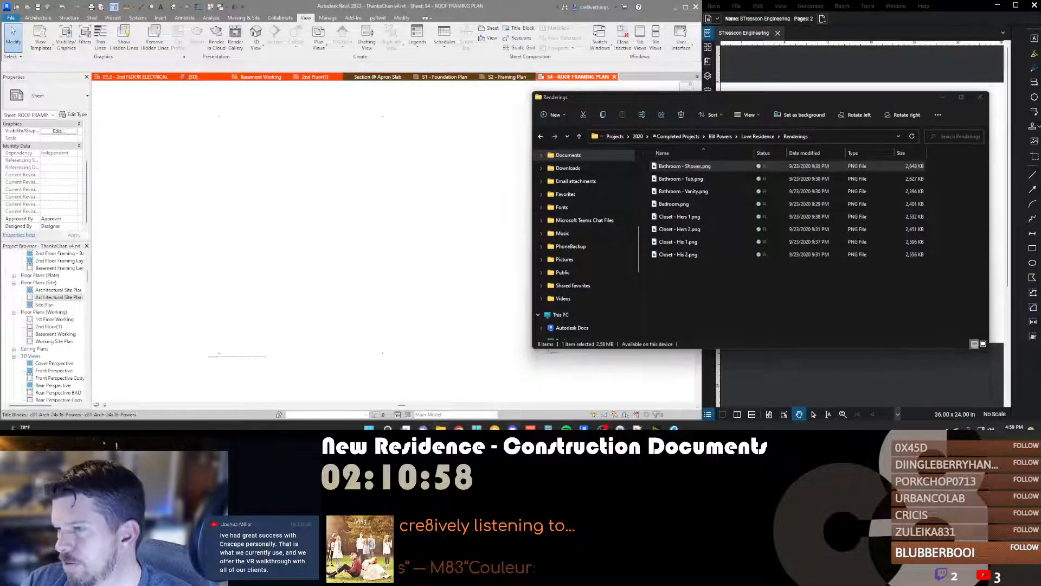
{"action": "left_click", "coordinate": [850, 317]}
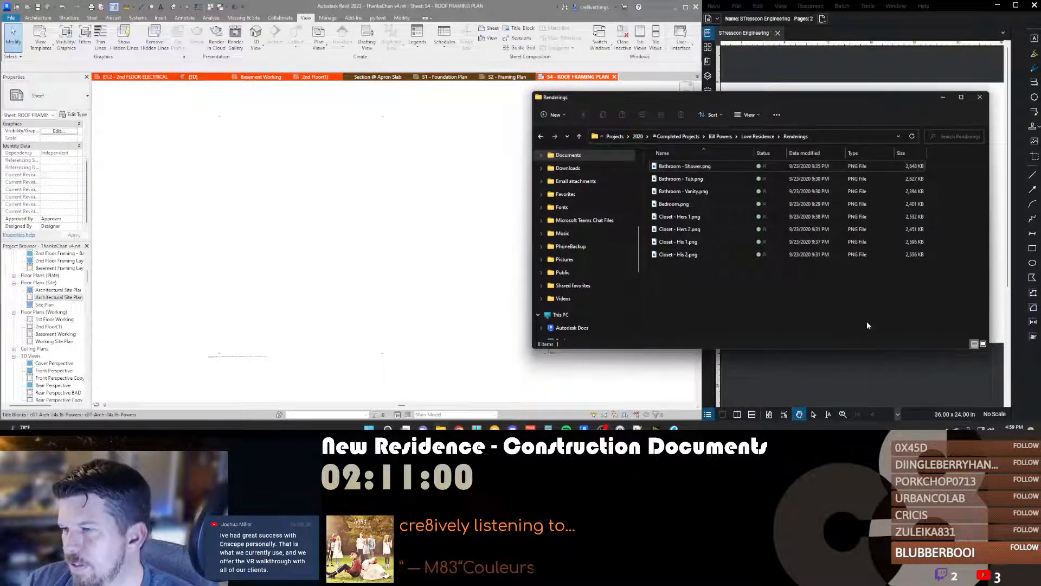
{"action": "left_click", "coordinate": [942, 97]}
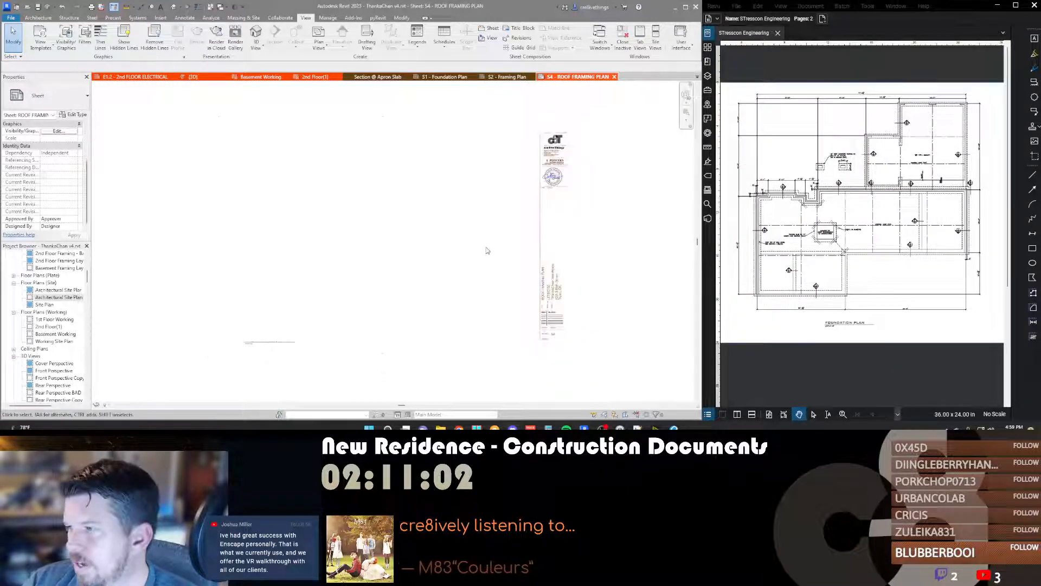
{"action": "scroll", "coordinate": [487, 251], "scroll_direction": "down", "scroll_amount": 1}
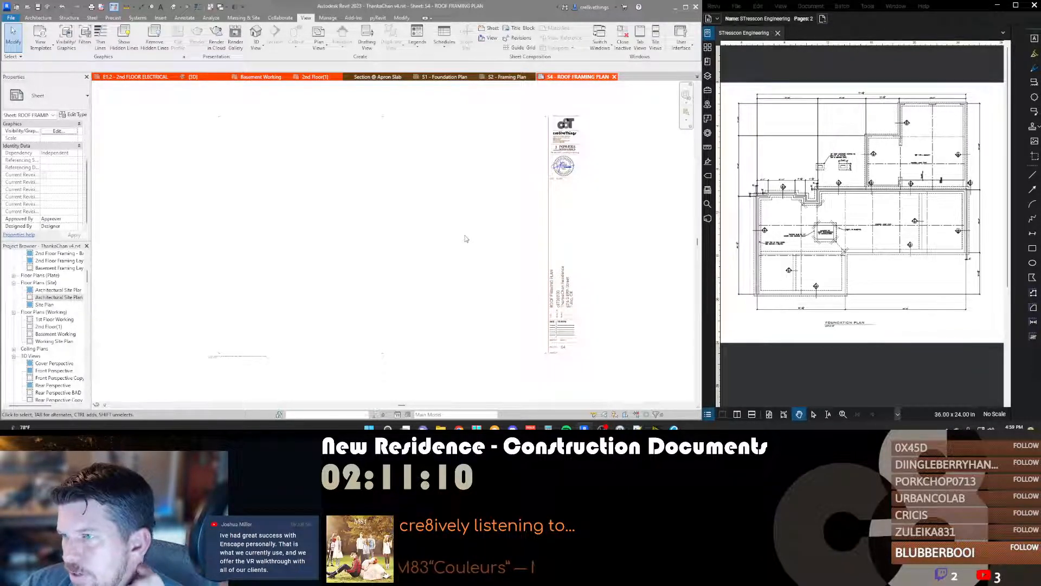
{"action": "scroll", "coordinate": [439, 260], "scroll_direction": "down", "scroll_amount": 1}
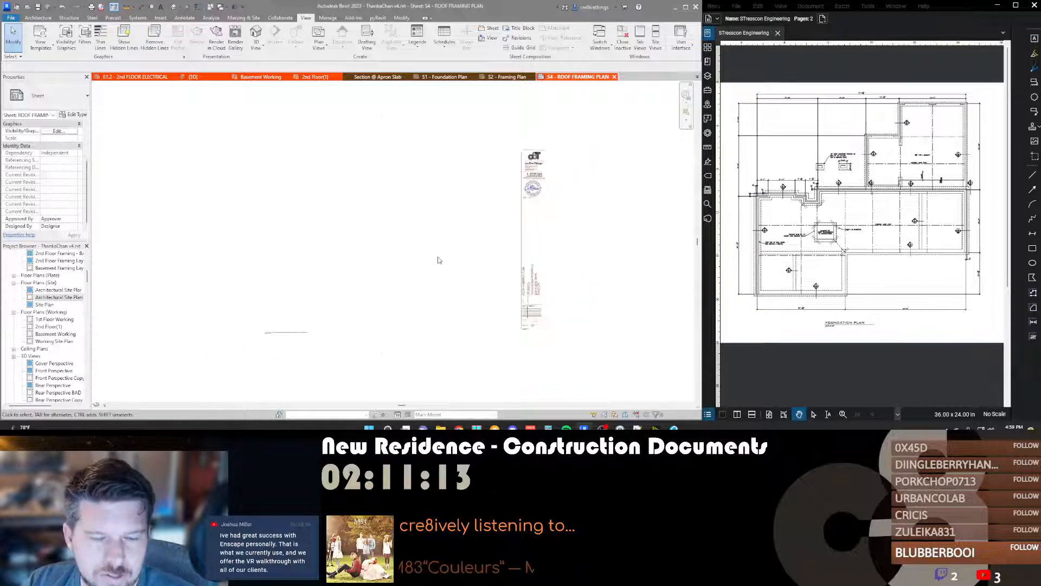
{"action": "scroll", "coordinate": [382, 231], "scroll_direction": "up", "scroll_amount": 2}
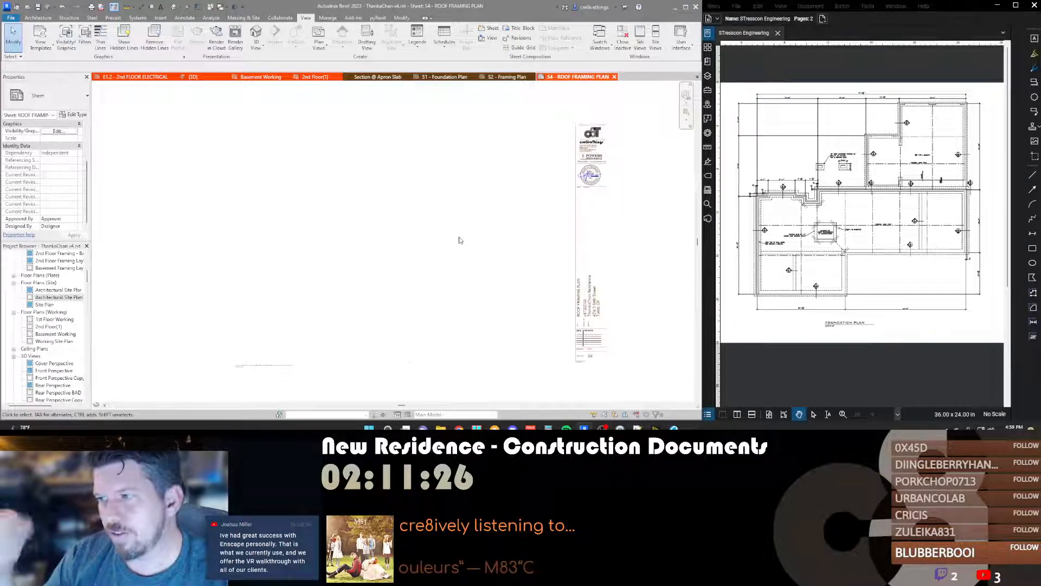
{"action": "middle_click_drag", "start_coordinate": [444, 237], "coordinate": [446, 229]}
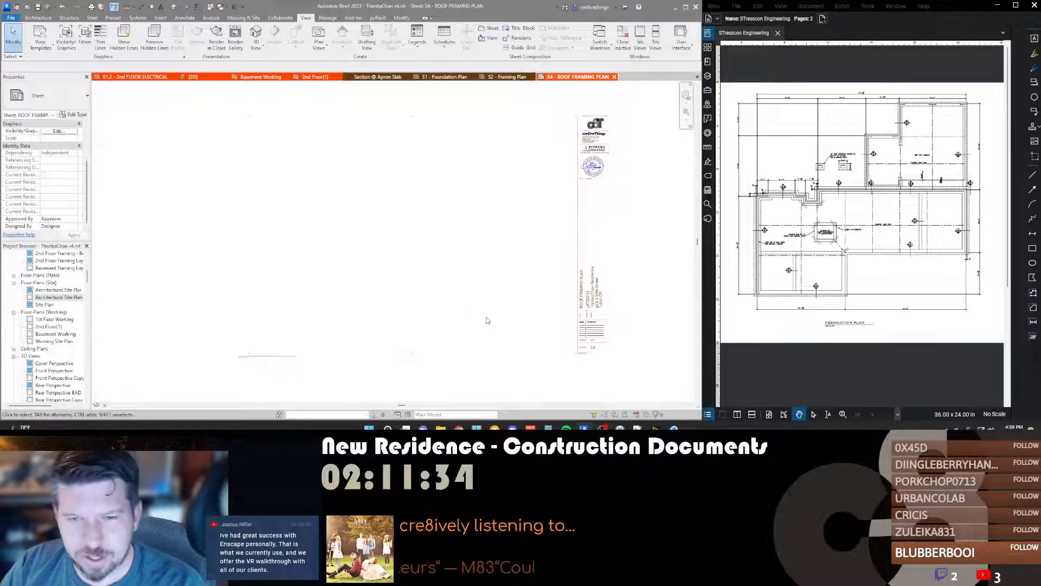
{"action": "scroll", "coordinate": [467, 301], "scroll_direction": "down", "scroll_amount": 1}
{"action": "scroll", "coordinate": [466, 338], "scroll_direction": "up", "scroll_amount": 1}
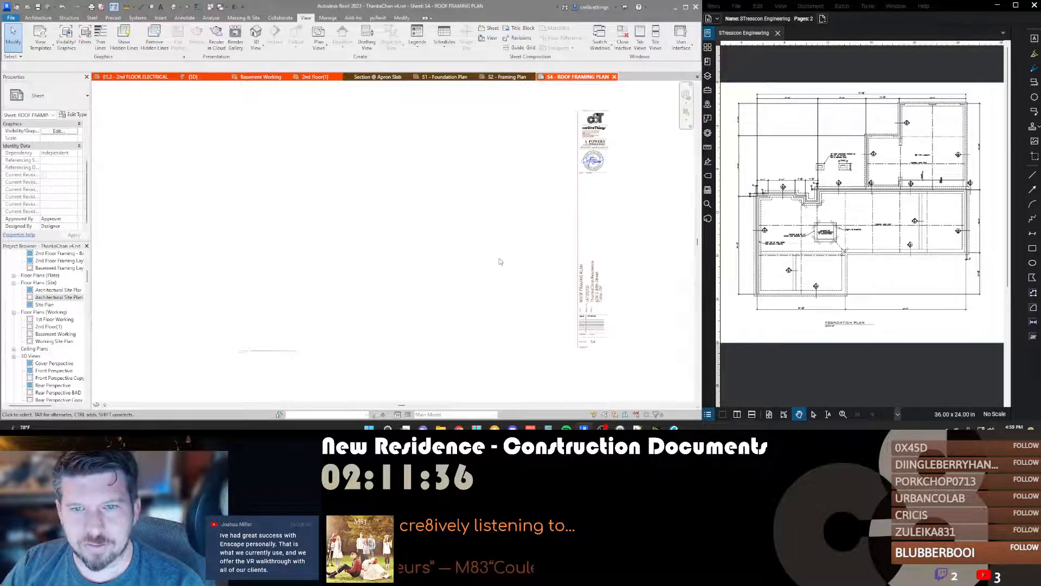
{"action": "scroll", "coordinate": [500, 262], "scroll_direction": "up", "scroll_amount": 2}
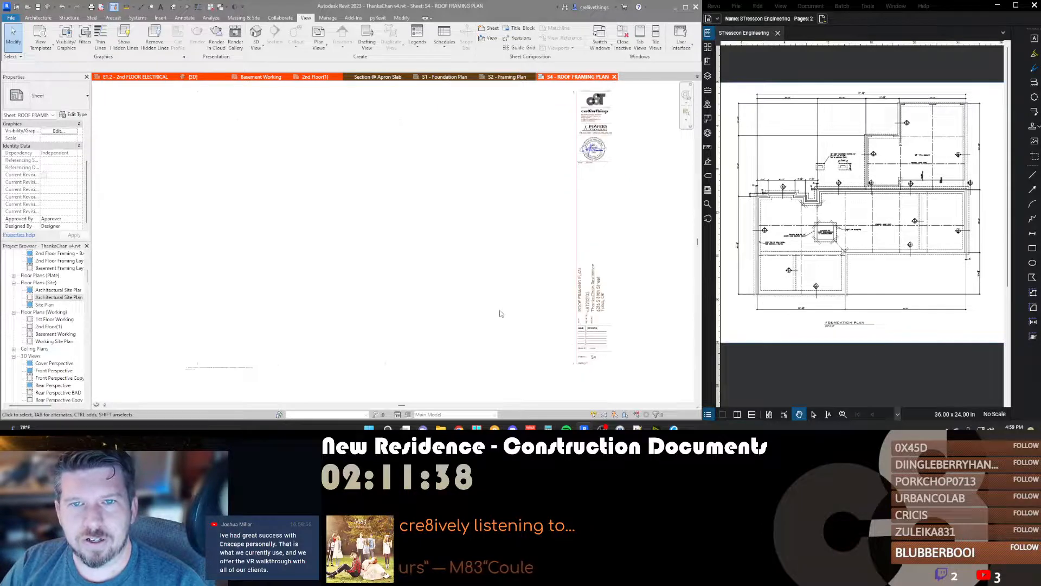
{"action": "scroll", "coordinate": [470, 304], "scroll_direction": "up", "scroll_amount": 1}
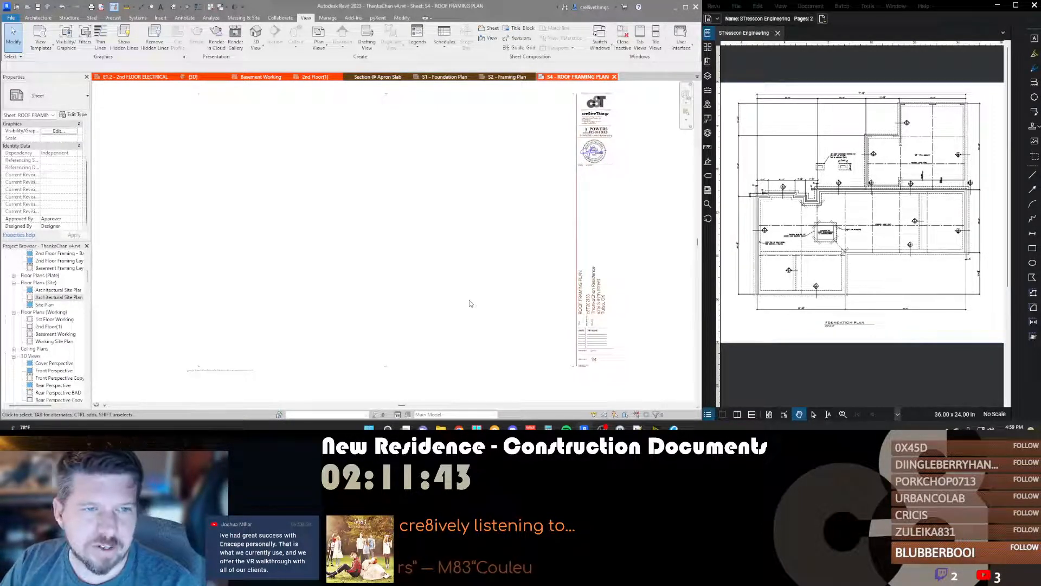
{"action": "middle_click_drag", "start_coordinate": [431, 269], "coordinate": [431, 276]}
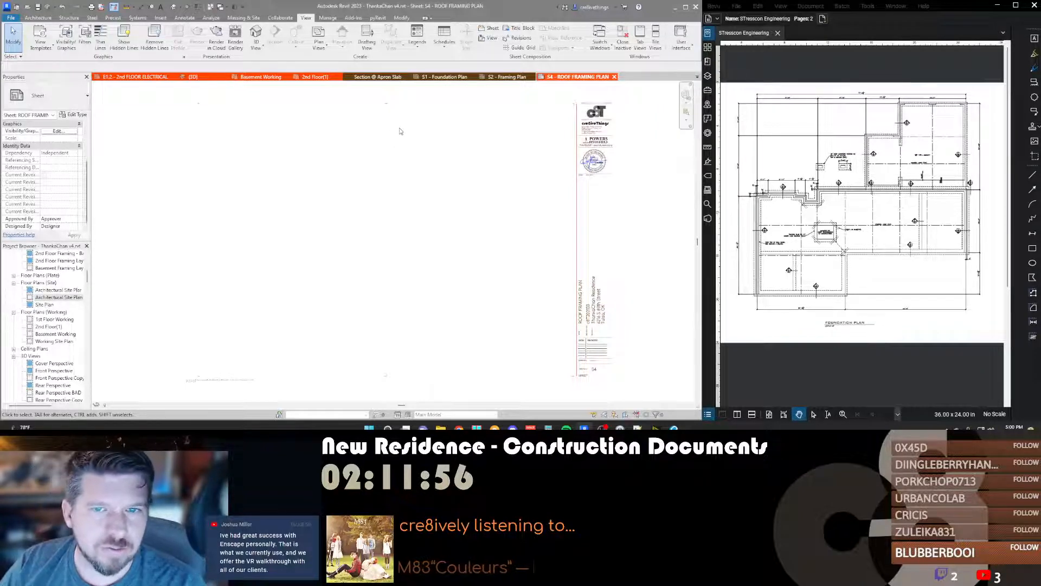
{"action": "scroll", "coordinate": [357, 215], "scroll_direction": "up", "scroll_amount": 1}
{"action": "scroll", "coordinate": [357, 215], "scroll_direction": "down", "scroll_amount": 1}
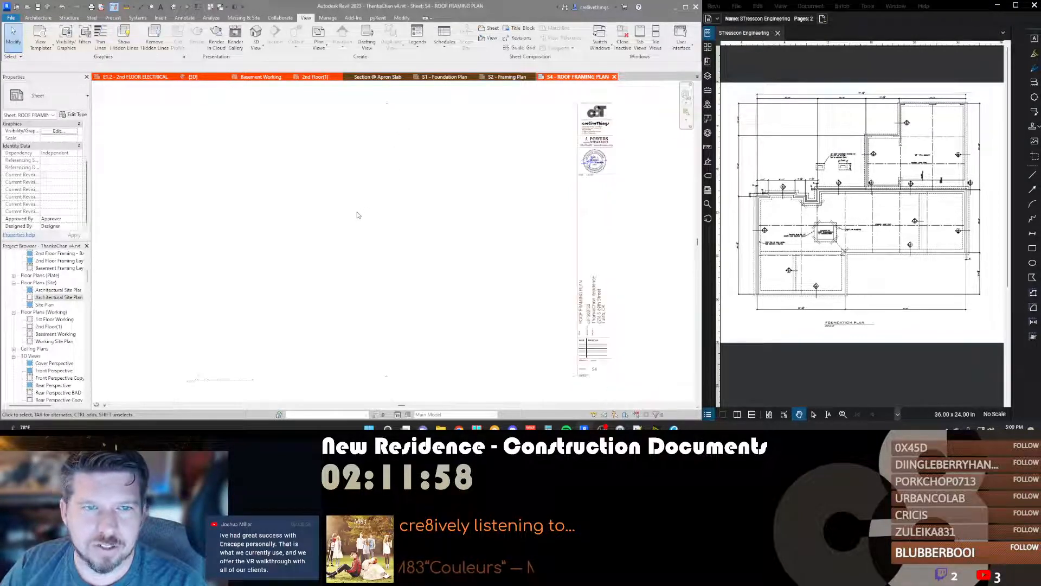
{"action": "middle_click_drag", "start_coordinate": [315, 239], "coordinate": [329, 238]}
{"action": "scroll", "coordinate": [532, 248], "scroll_direction": "up", "scroll_amount": 1}
{"action": "scroll", "coordinate": [532, 248], "scroll_direction": "down", "scroll_amount": 1}
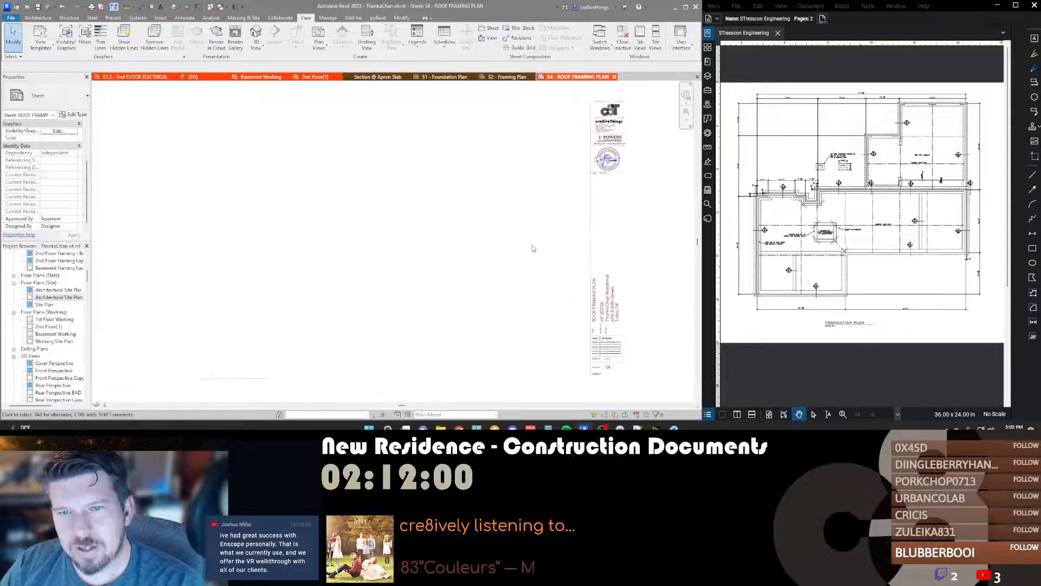
{"action": "middle_click_drag", "start_coordinate": [435, 248], "coordinate": [411, 253]}
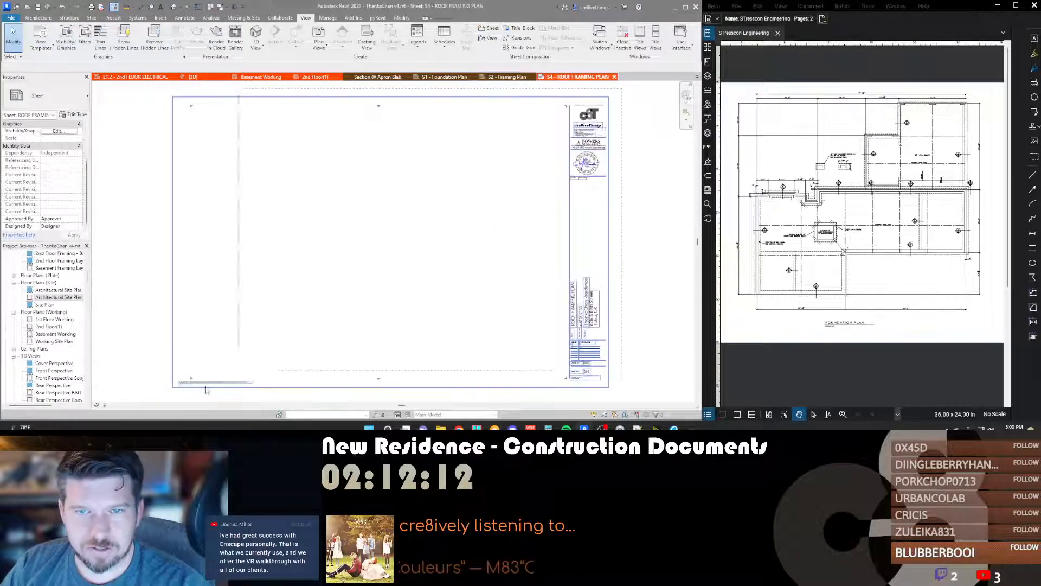
{"action": "left_click_drag", "start_coordinate": [206, 390], "coordinate": [633, 131]}
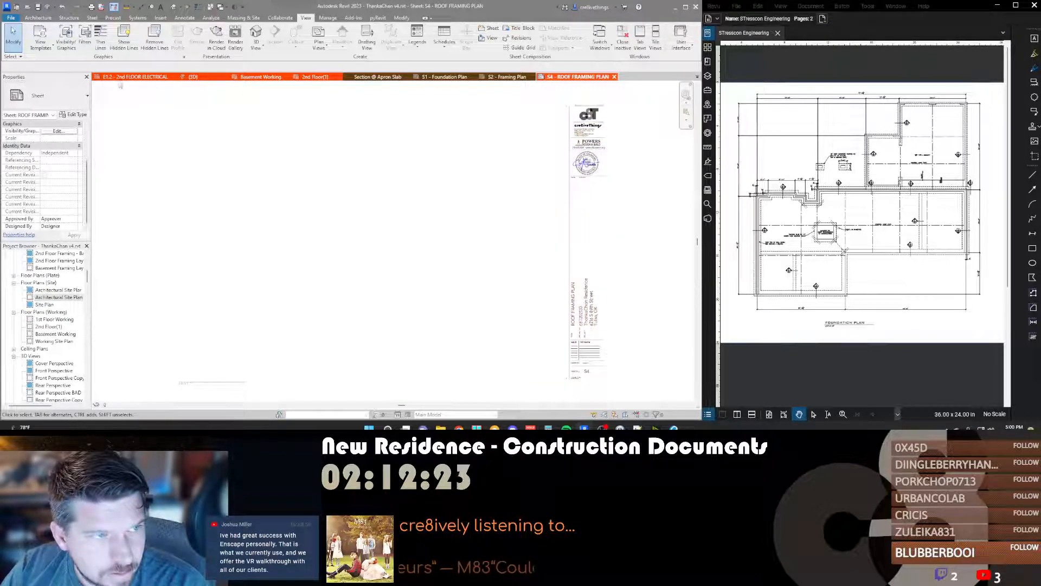
{"action": "middle_click_drag", "start_coordinate": [213, 210], "coordinate": [225, 208]}
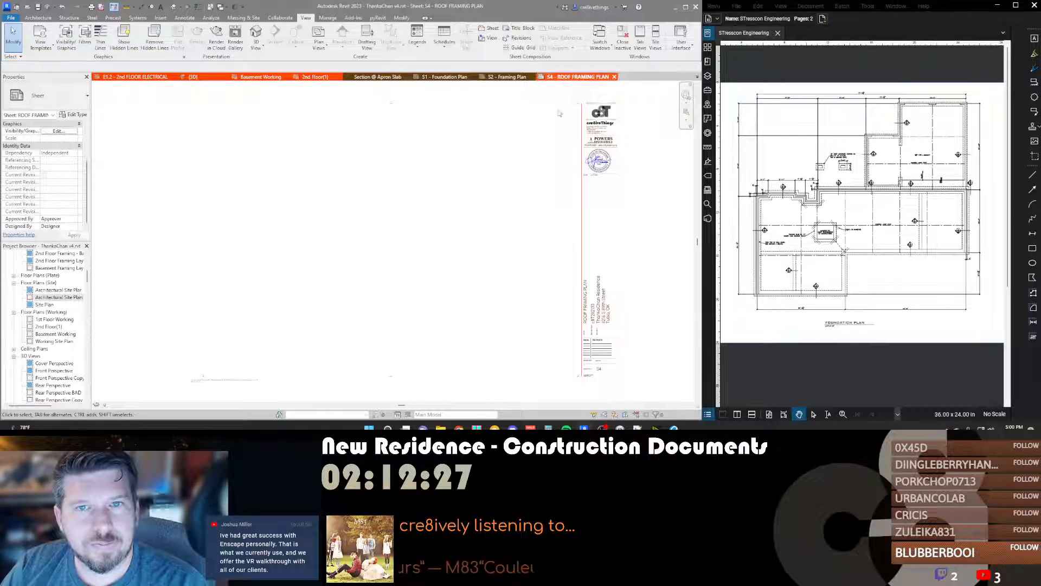
{"action": "middle_click_drag", "start_coordinate": [391, 198], "coordinate": [393, 199]}
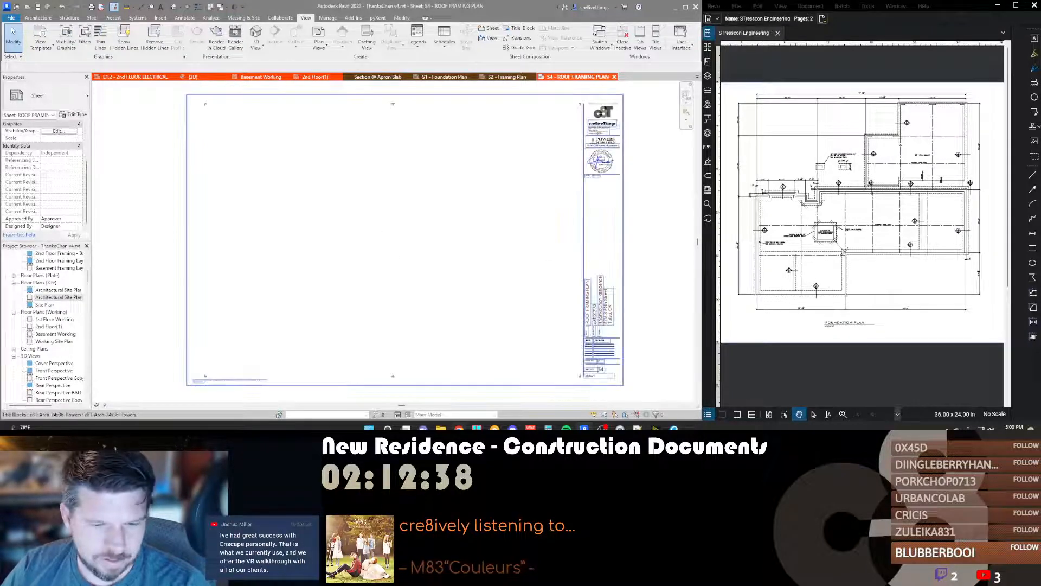
{"action": "mouse_move", "coordinate": [459, 428]}
{"action": "middle_click_drag", "start_coordinate": [642, 314], "coordinate": [582, 307]}
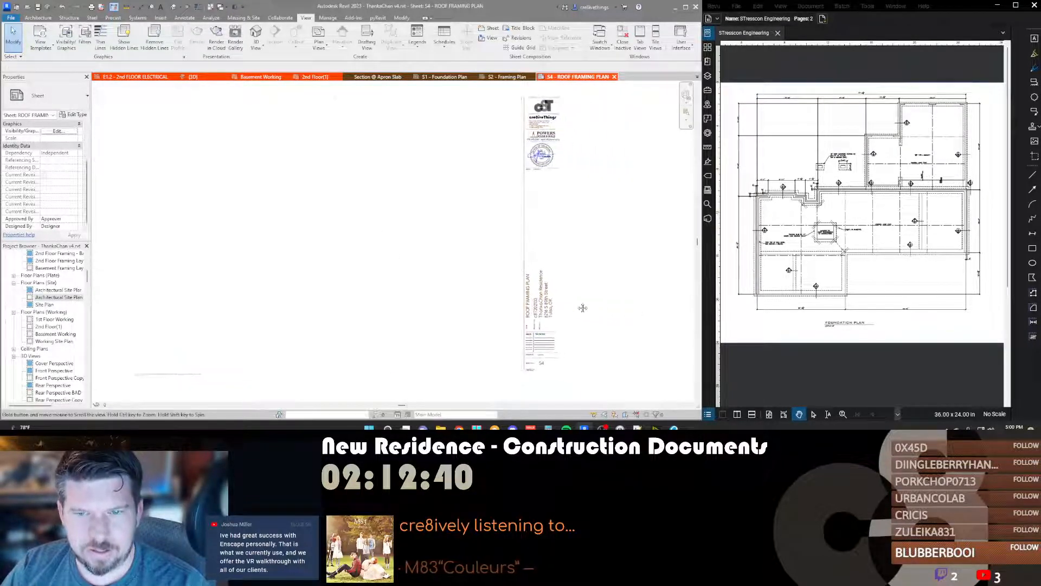
{"action": "middle_click_drag", "start_coordinate": [464, 261], "coordinate": [490, 262]}
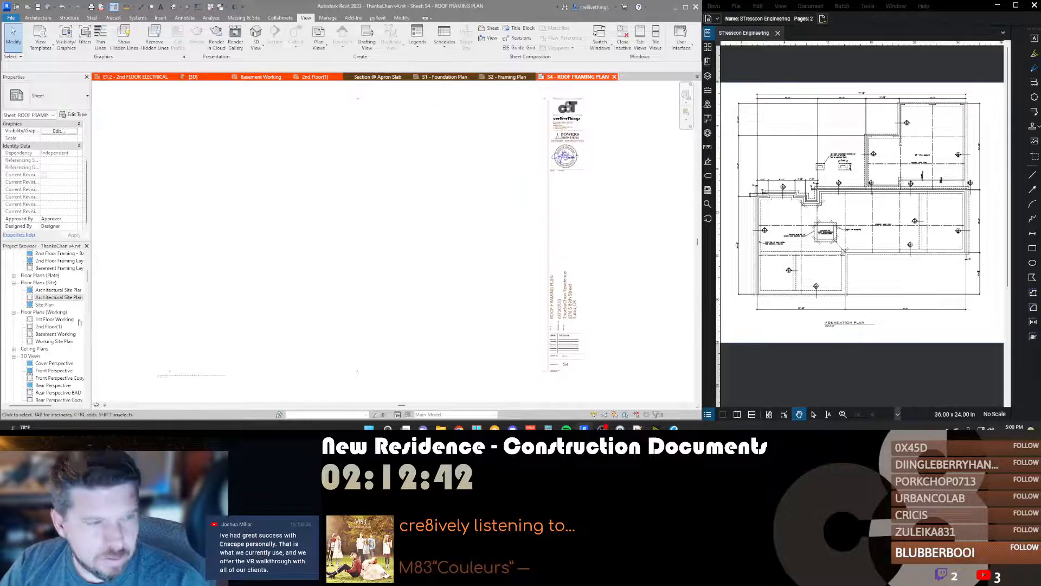
Step: Place the second Architectural Site Plan view from the site floor plans on the S4 roof framing plan sheet
{"action": "left_click_drag", "start_coordinate": [59, 297], "coordinate": [418, 233]}
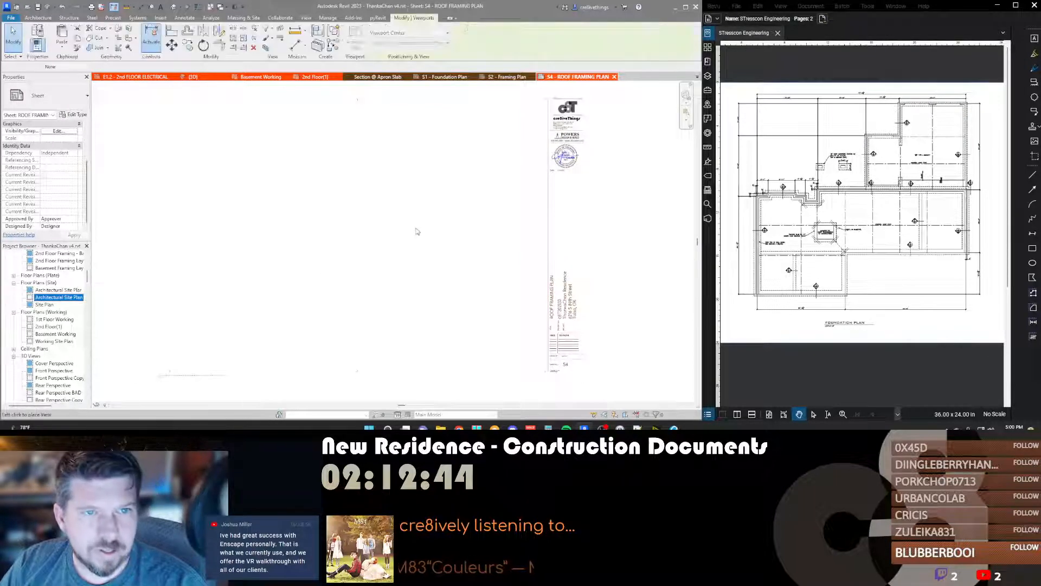
{"action": "left_click", "coordinate": [374, 233]}
{"action": "scroll", "coordinate": [332, 267], "scroll_direction": "down", "scroll_amount": 3}
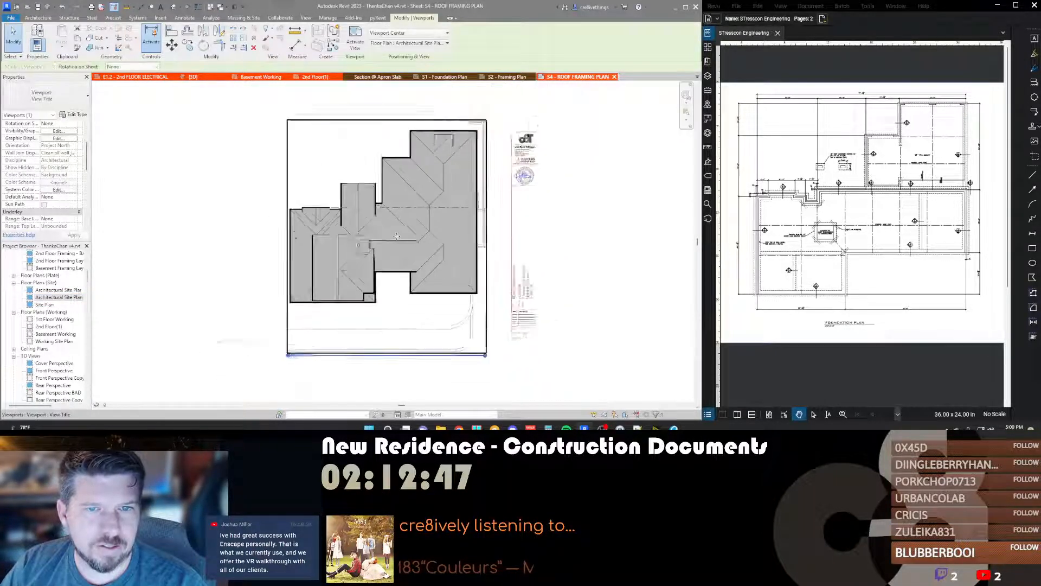
Step: Activate the placed site plan view and turn on its crop view and visible crop region
{"action": "key", "text": "a"}
{"action": "key", "text": "v"}
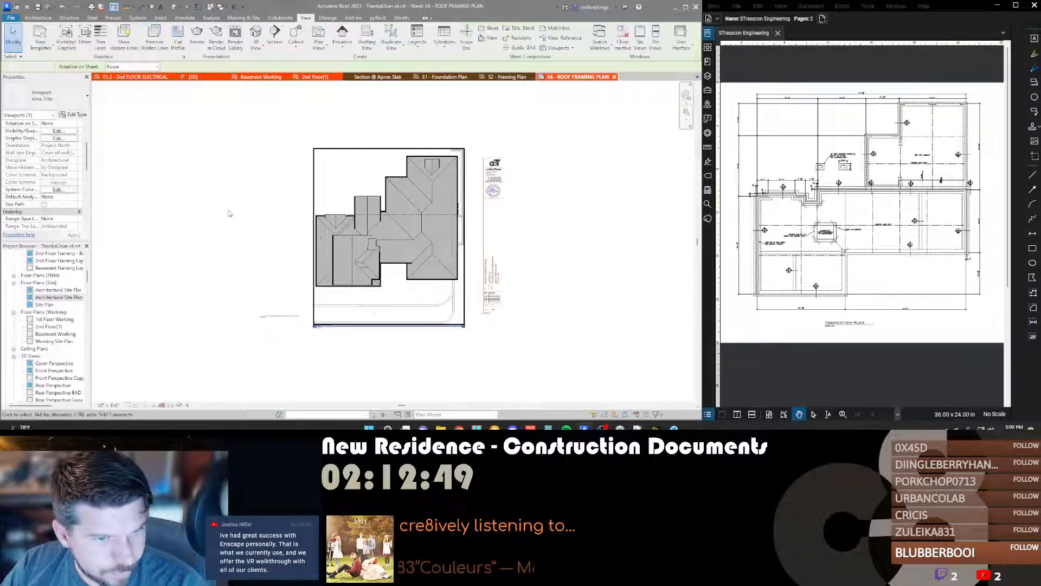
{"action": "scroll", "coordinate": [43, 174], "scroll_direction": "down", "scroll_amount": 5}
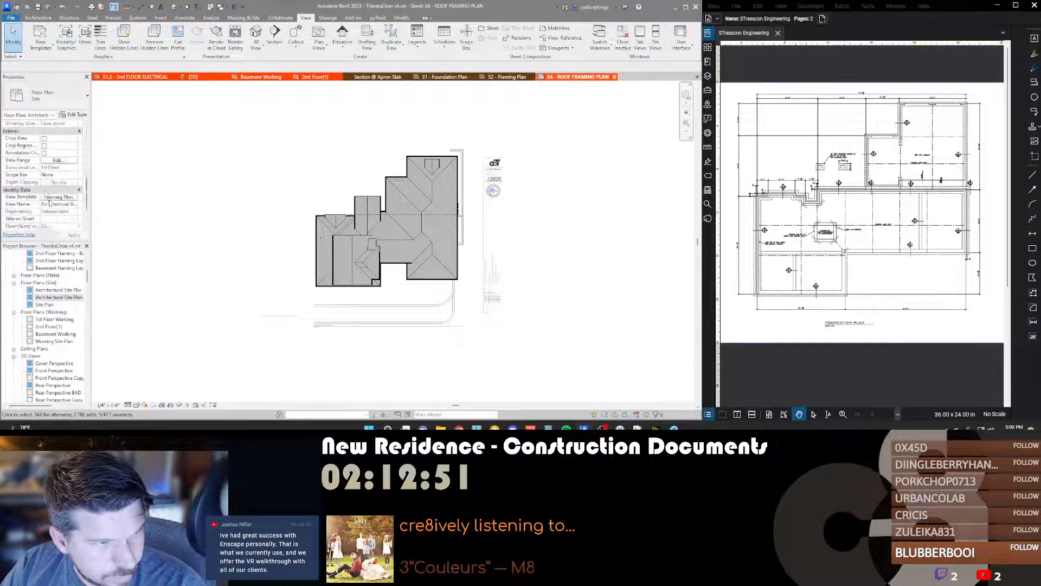
{"action": "left_click", "coordinate": [44, 124]}
{"action": "left_click", "coordinate": [44, 130]}
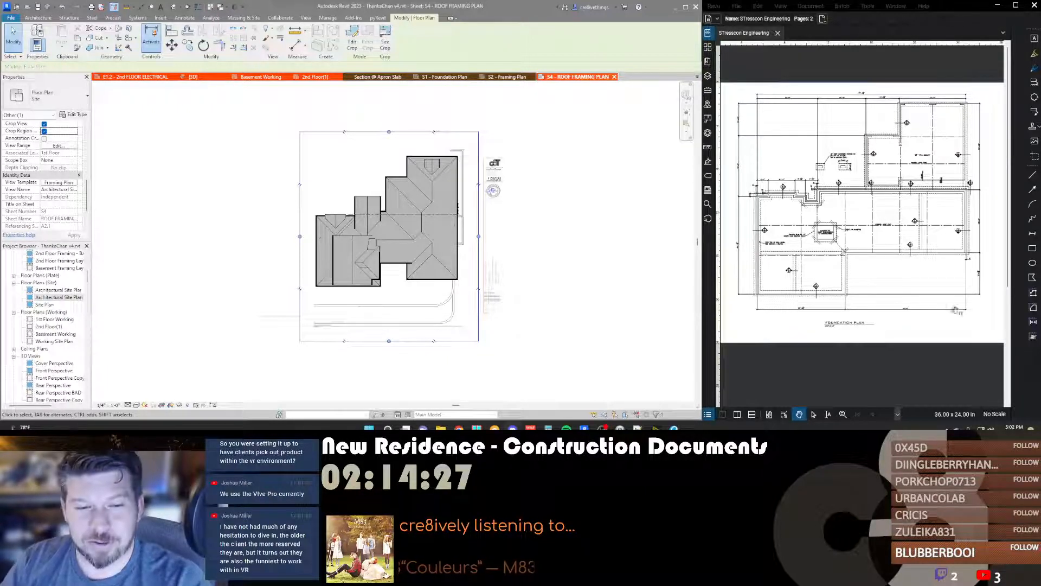
Step: Tighten the view's crop region on all four sides so it closely surrounds the house roof
{"action": "key", "text": "Escape"}
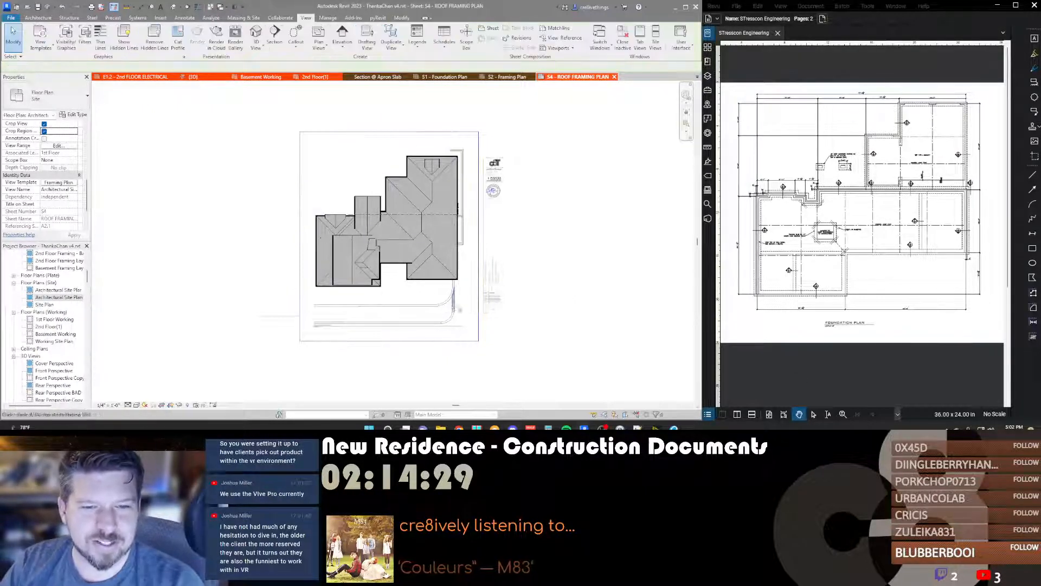
{"action": "left_click", "coordinate": [479, 297]}
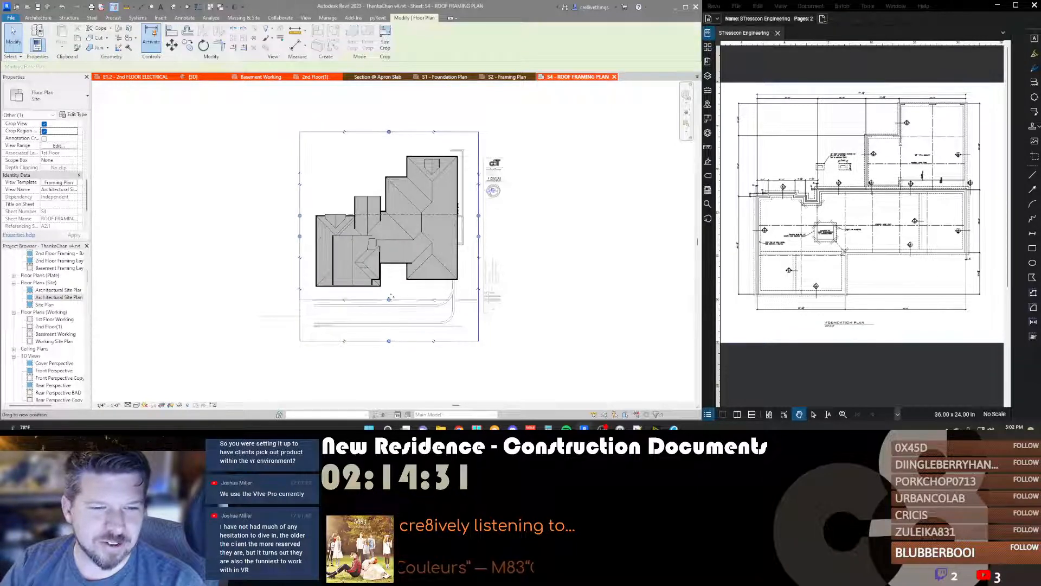
{"action": "left_click_drag", "start_coordinate": [389, 132], "coordinate": [389, 144]}
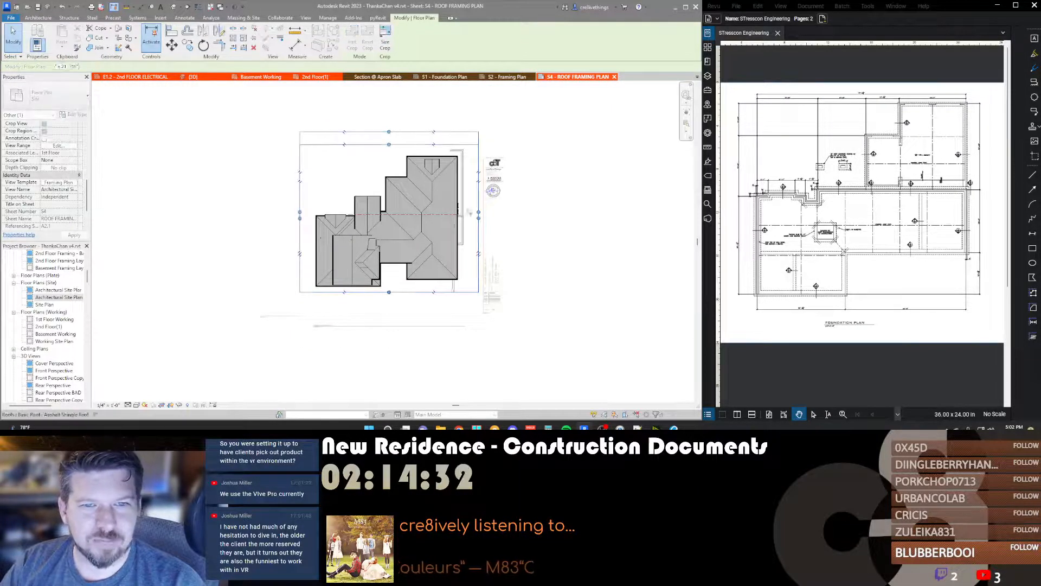
{"action": "left_click_drag", "start_coordinate": [478, 220], "coordinate": [473, 219]}
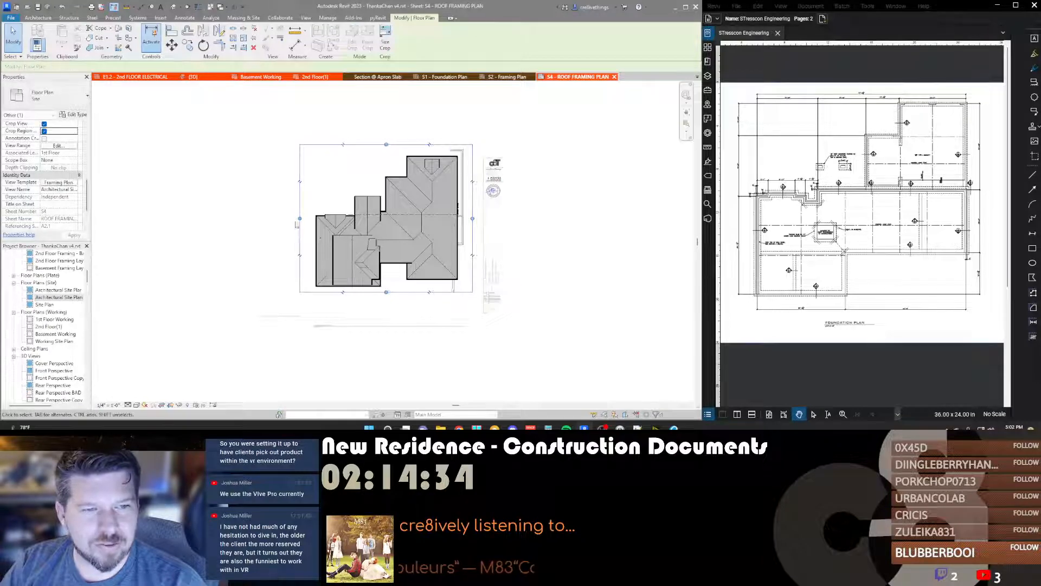
{"action": "left_click_drag", "start_coordinate": [301, 218], "coordinate": [306, 218]}
{"action": "key", "text": "Escape"}
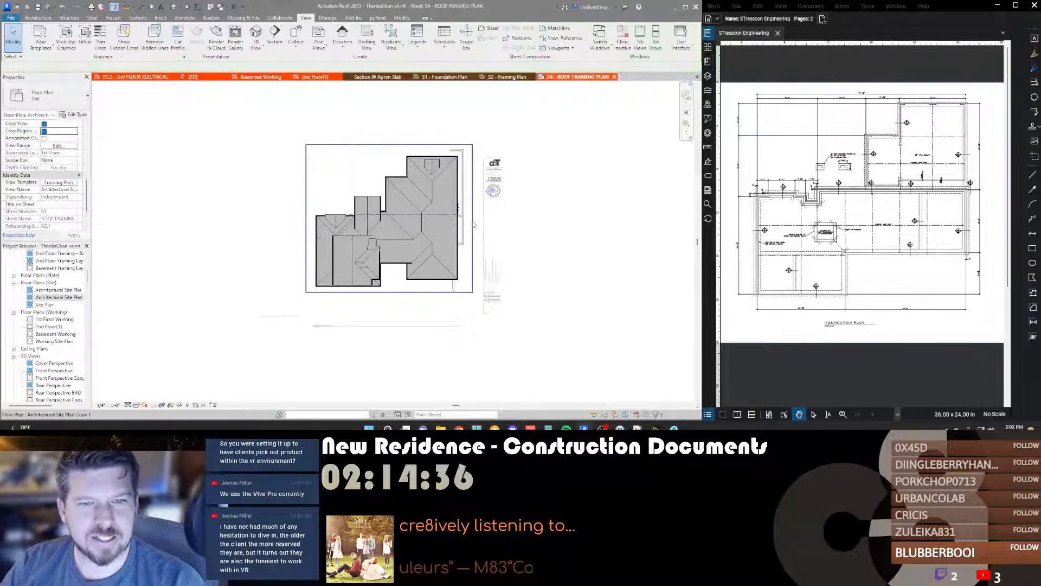
Step: Temporarily hide the boulder retaining wall below the roof's lower edge, and reset the temporary hide
{"action": "left_click", "coordinate": [472, 224]}
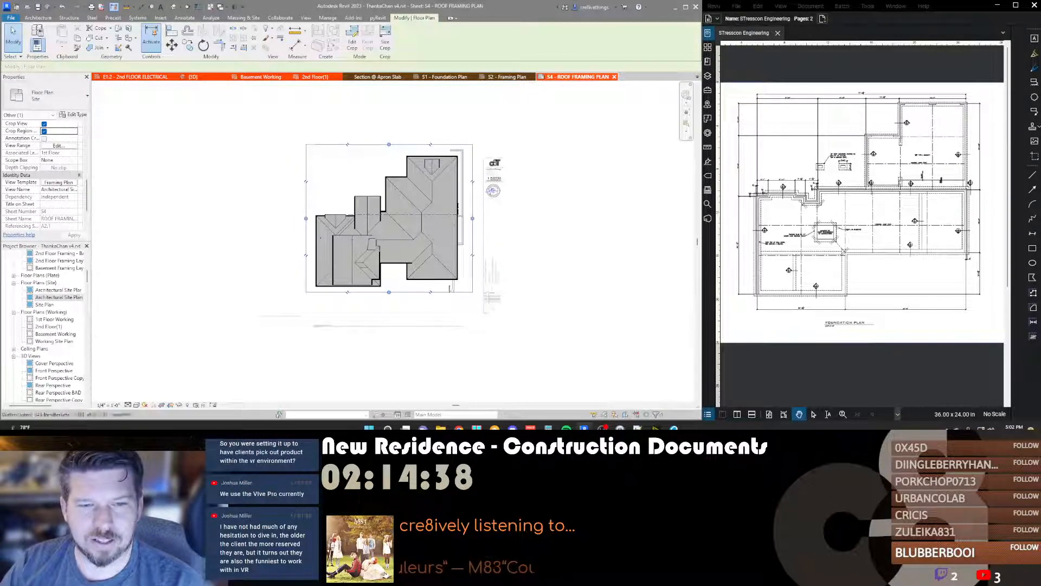
{"action": "left_click", "coordinate": [455, 289]}
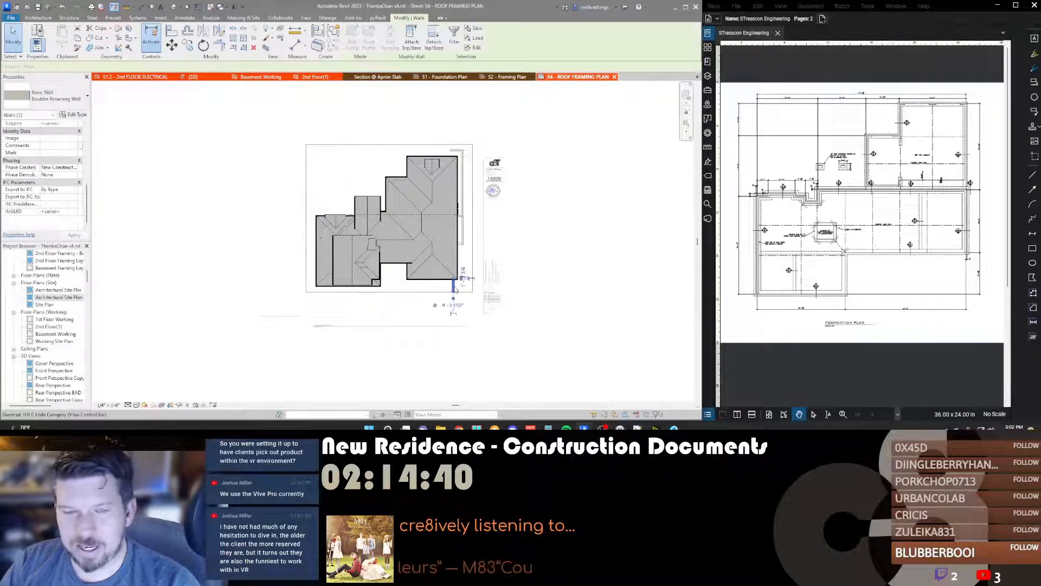
{"action": "key", "text": "h"}
{"action": "key", "text": "h"}
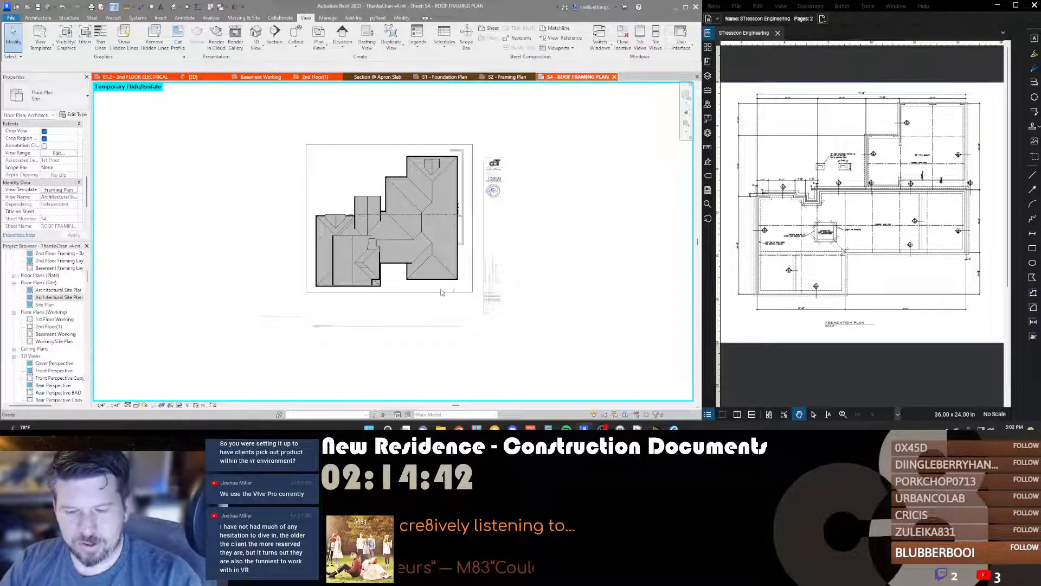
{"action": "key", "text": "h"}
{"action": "key", "text": "r"}
Step: Deactivate the view and move its view title up to just below the cropped roof plan
{"action": "scroll", "coordinate": [420, 295], "scroll_direction": "up", "scroll_amount": 3}
{"action": "scroll", "coordinate": [415, 295], "scroll_direction": "down", "scroll_amount": 2}
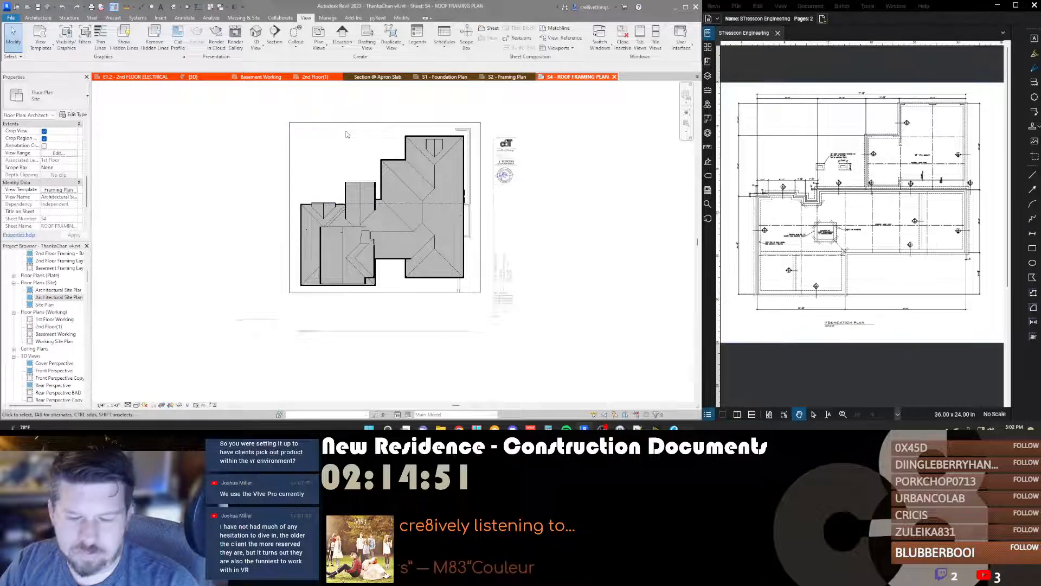
{"action": "left_click", "coordinate": [384, 185]}
{"action": "key", "text": "Escape"}
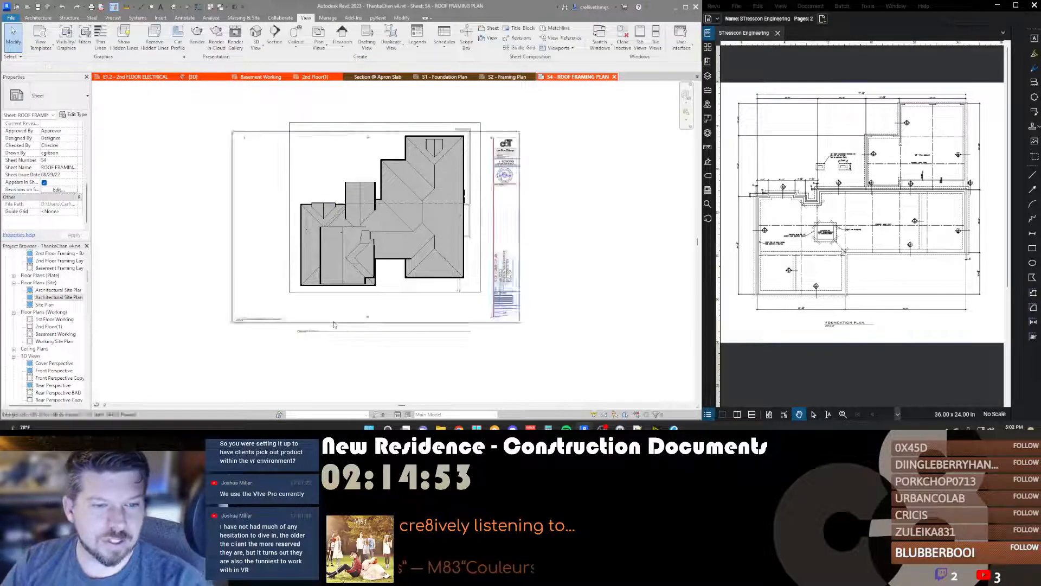
{"action": "left_click", "coordinate": [324, 332]}
{"action": "key", "text": "Up"}
{"action": "key", "text": "Up"}
{"action": "key", "text": "Up"}
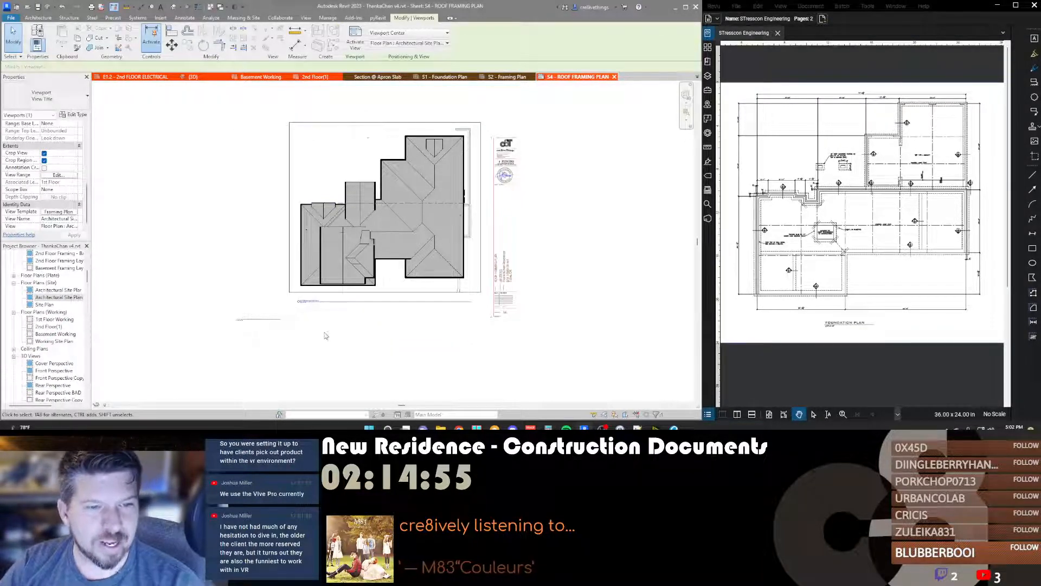
{"action": "left_click", "coordinate": [272, 341]}
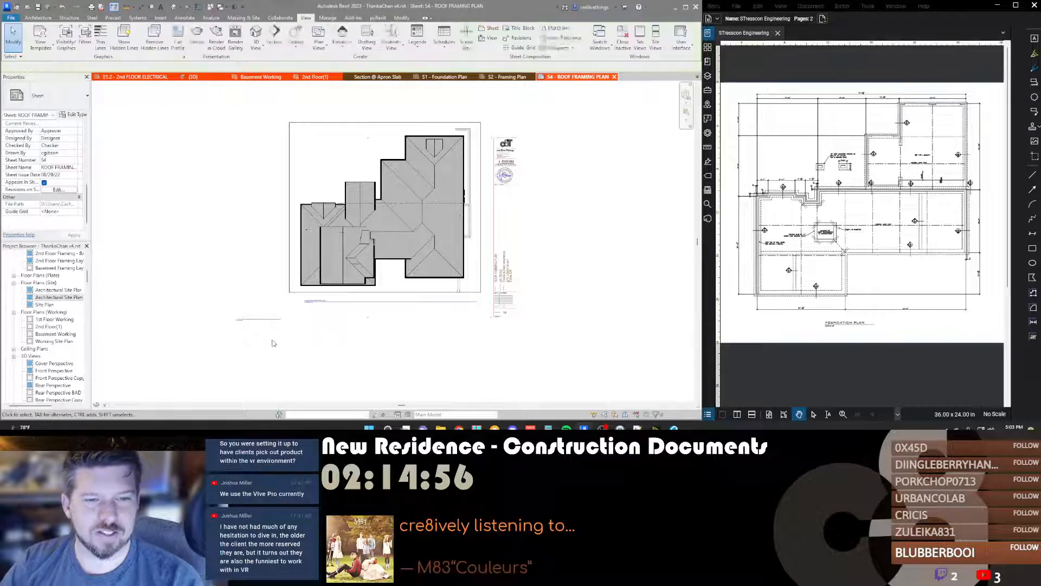
Step: Move the roof plan viewport down and slightly to the left within the sheet border
{"action": "left_click", "coordinate": [362, 234]}
{"action": "key", "text": "Escape"}
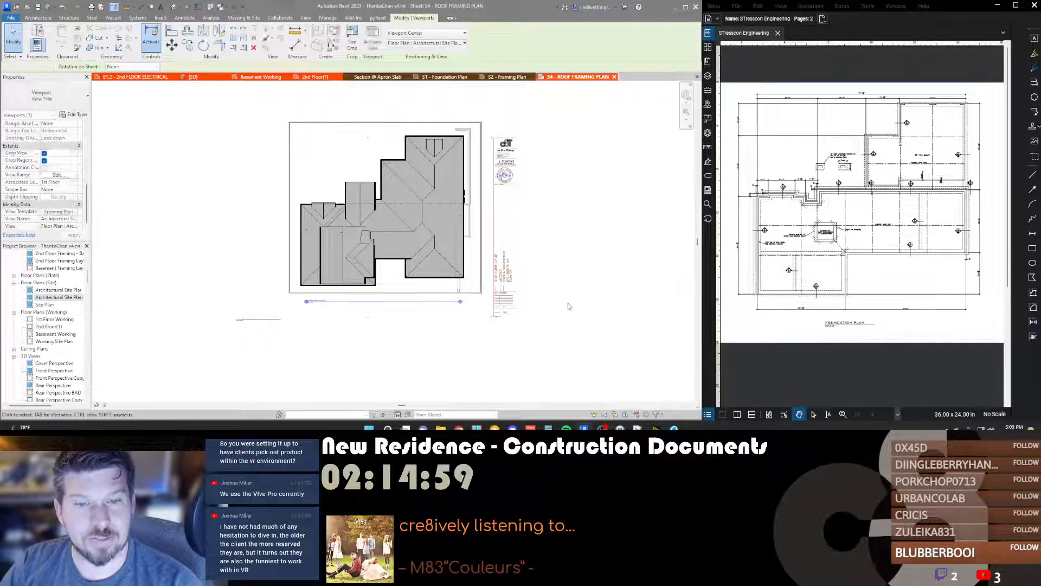
{"action": "left_click", "coordinate": [439, 253]}
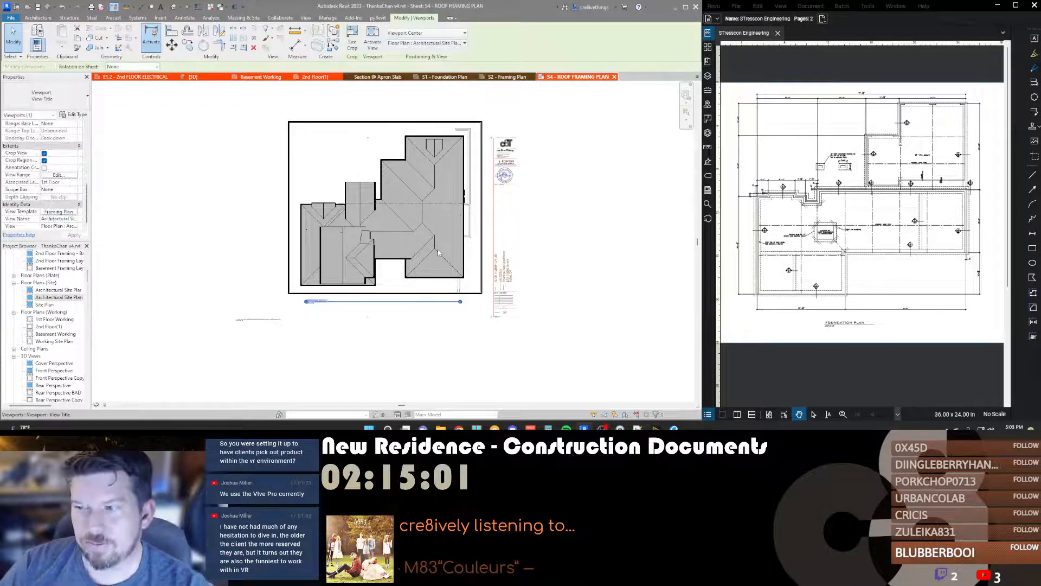
{"action": "key", "text": "Down"}
{"action": "key", "text": "Left"}
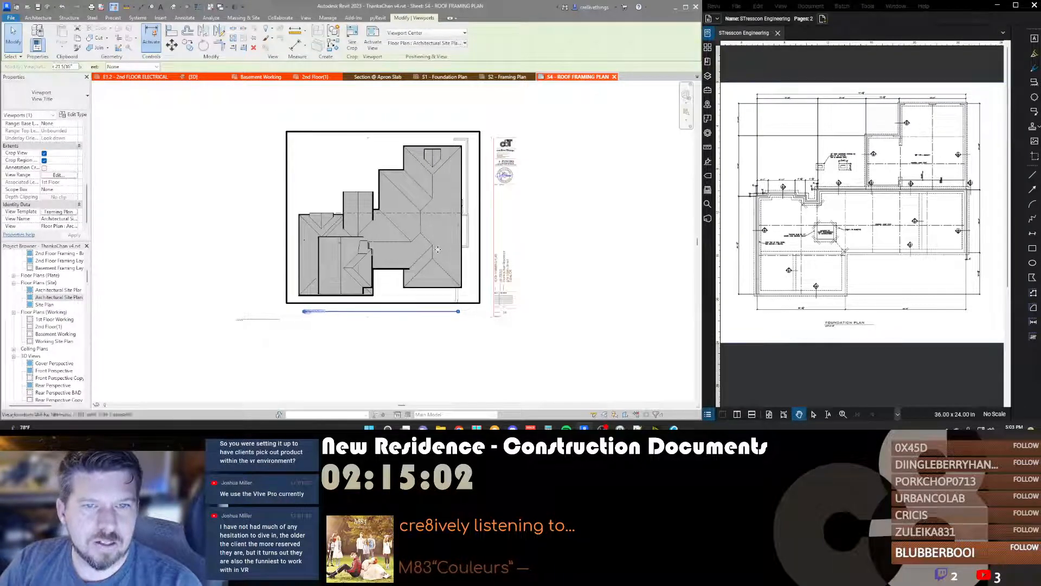
{"action": "key", "text": "Down"}
{"action": "key", "text": "Escape"}
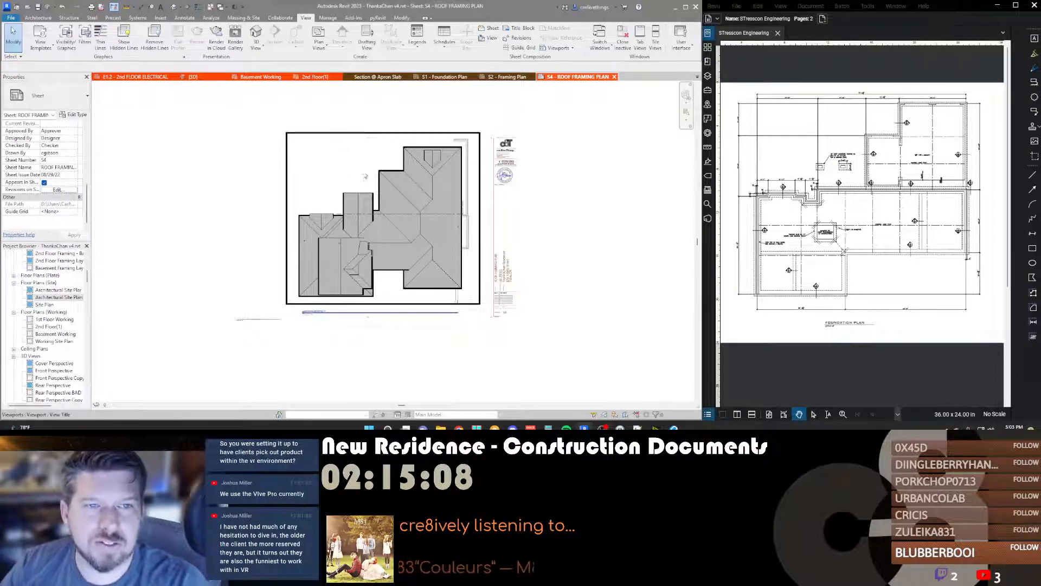
{"action": "middle_click_drag", "start_coordinate": [340, 171], "coordinate": [365, 165]}
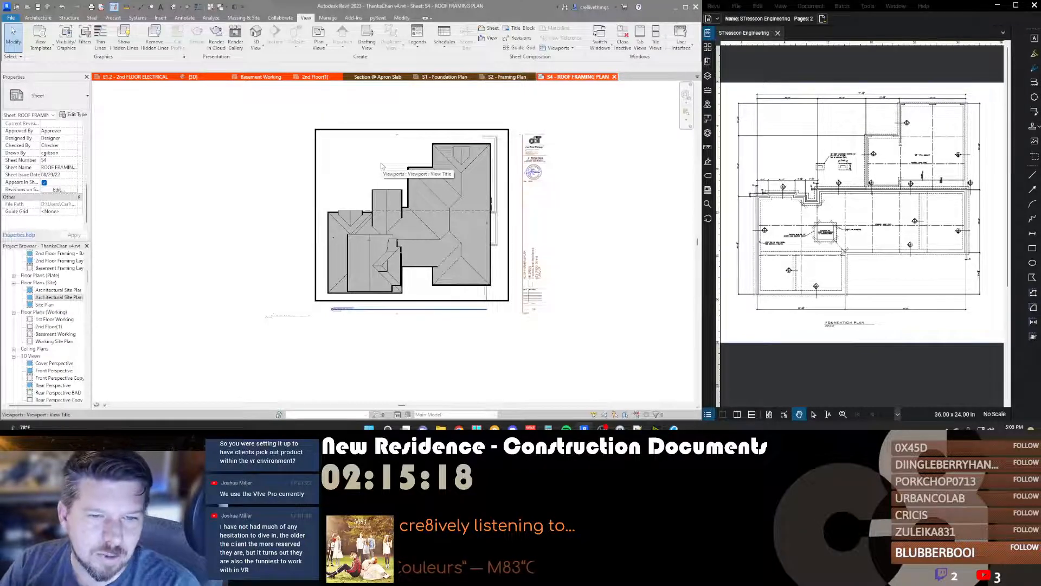
Step: Move the roof plan's view title up closer to its viewport on the sheet
{"action": "left_click", "coordinate": [417, 309]}
{"action": "key", "text": "Escape"}
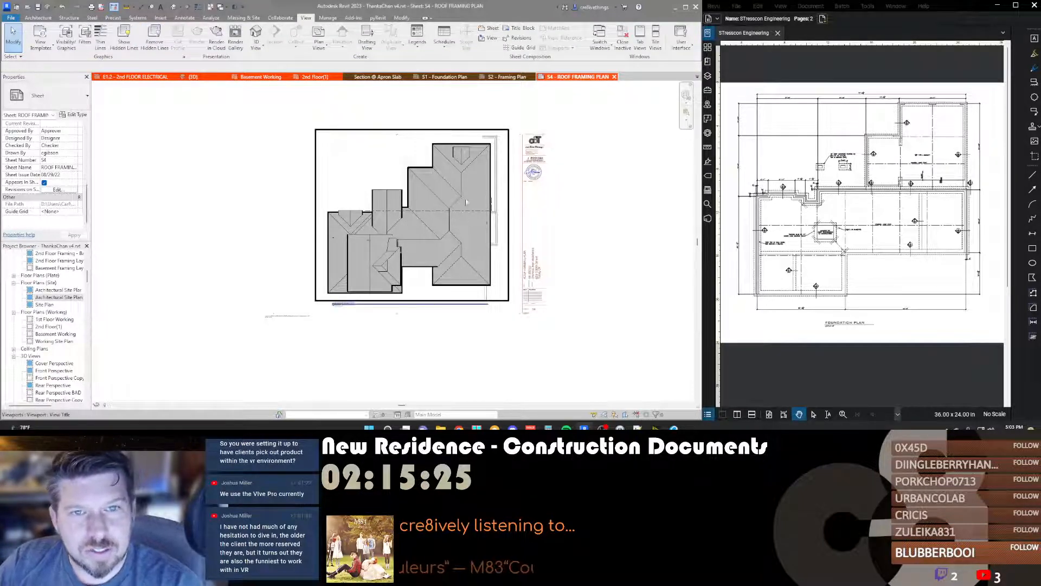
{"action": "left_click", "coordinate": [455, 157]}
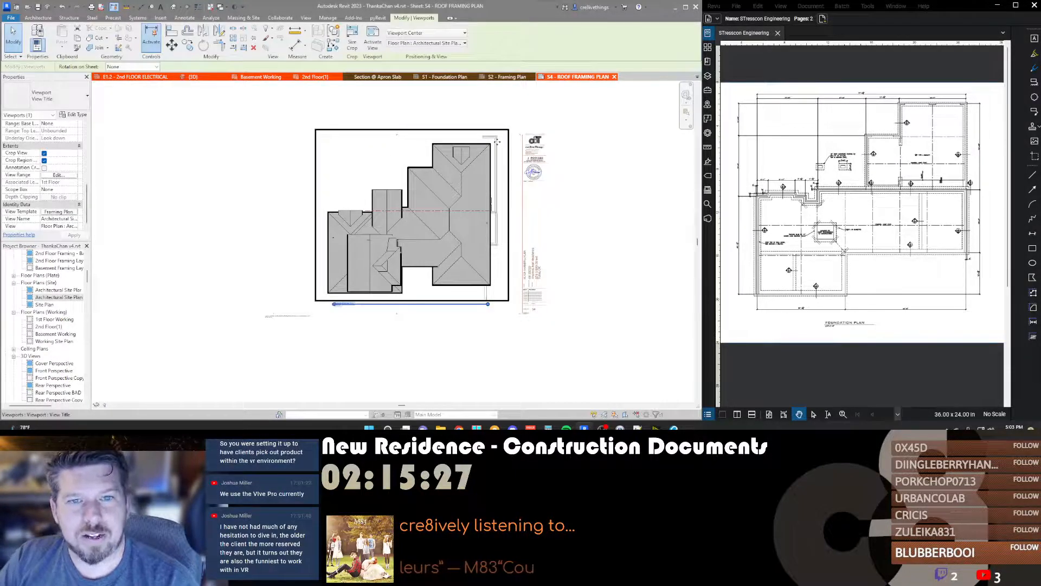
{"action": "double_click", "coordinate": [504, 151]}
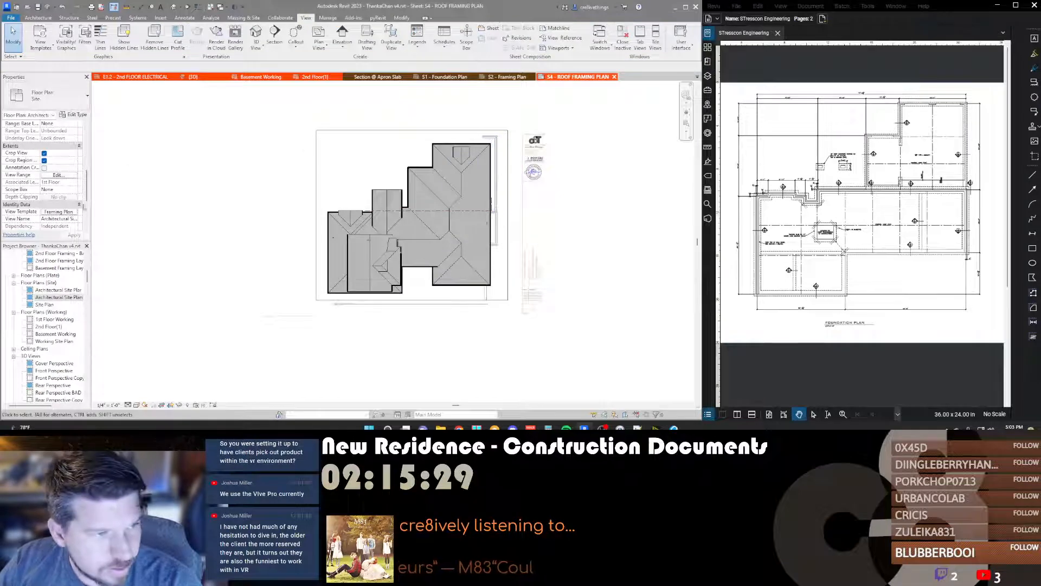
{"action": "double_click", "coordinate": [158, 193]}
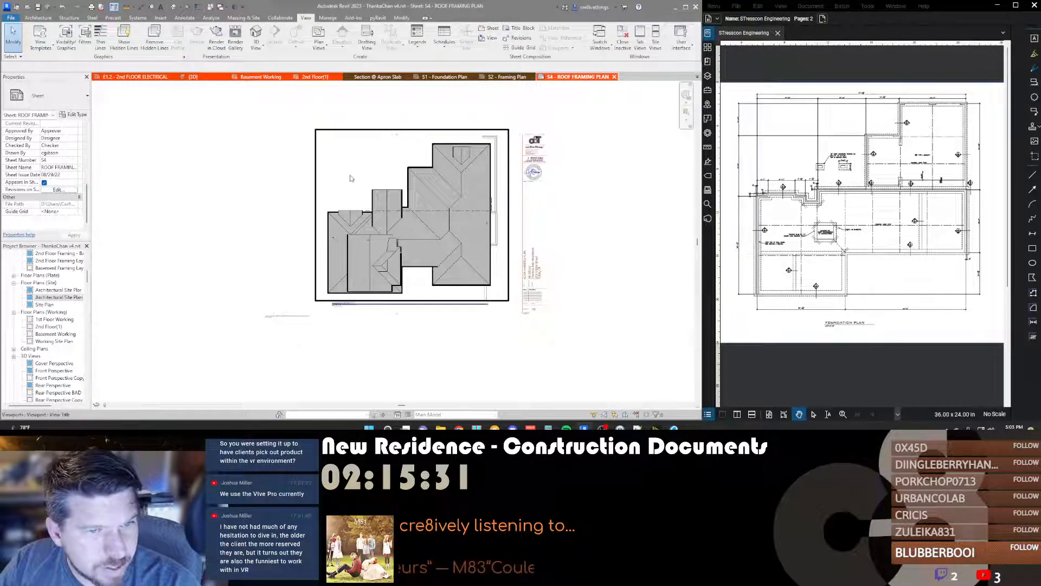
Step: Set the roof plan's view range bottom to Associated Level (1st Floor) and enter an offset above that level
{"action": "left_click", "coordinate": [422, 197]}
{"action": "key", "text": "v"}
{"action": "key", "text": "r"}
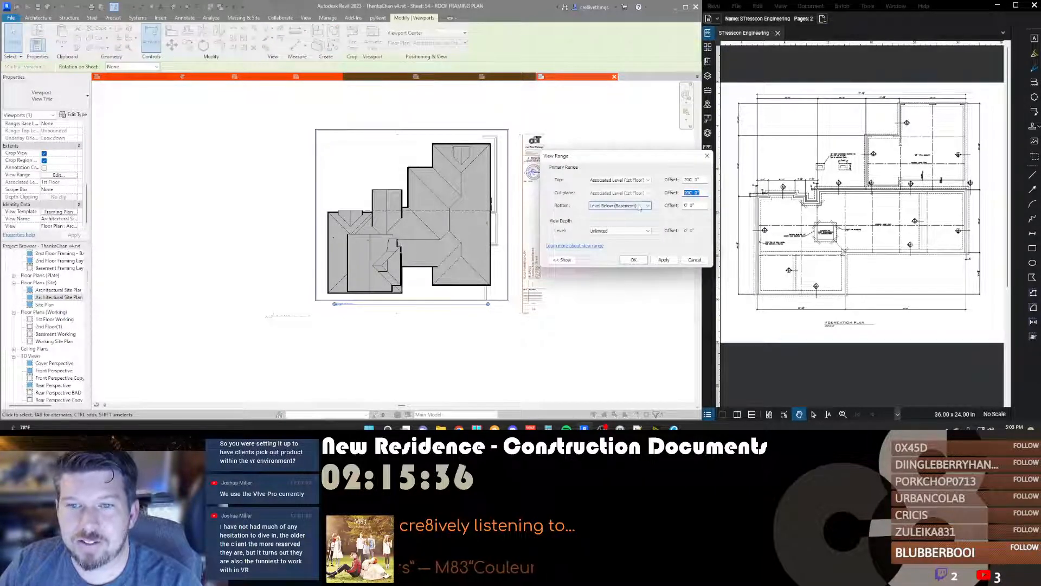
{"action": "left_click", "coordinate": [639, 206]}
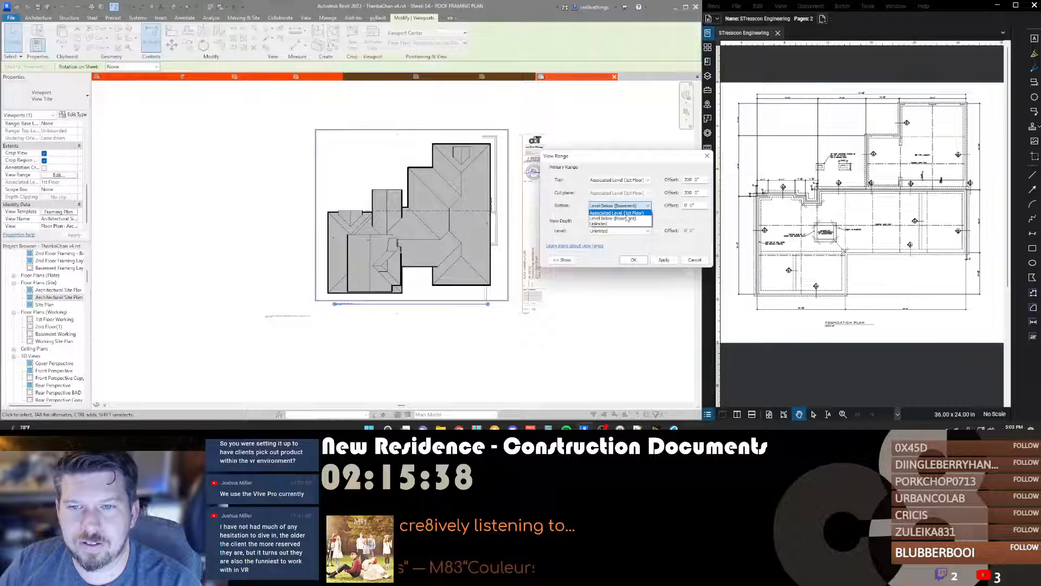
{"action": "left_click", "coordinate": [629, 213]}
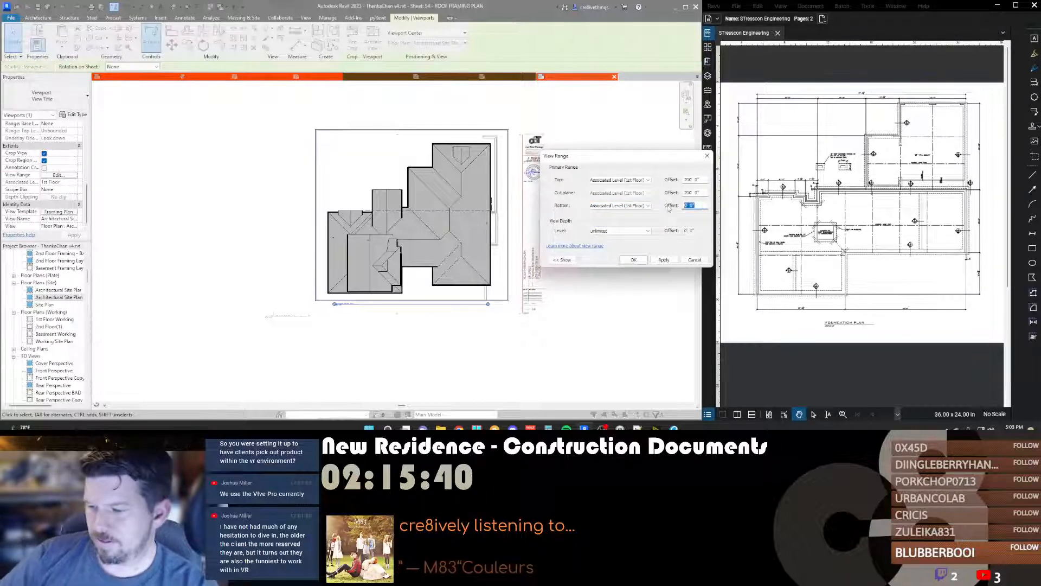
{"action": "key", "text": "Return"}
{"action": "key", "text": "n"}
{"action": "key", "text": "s"}
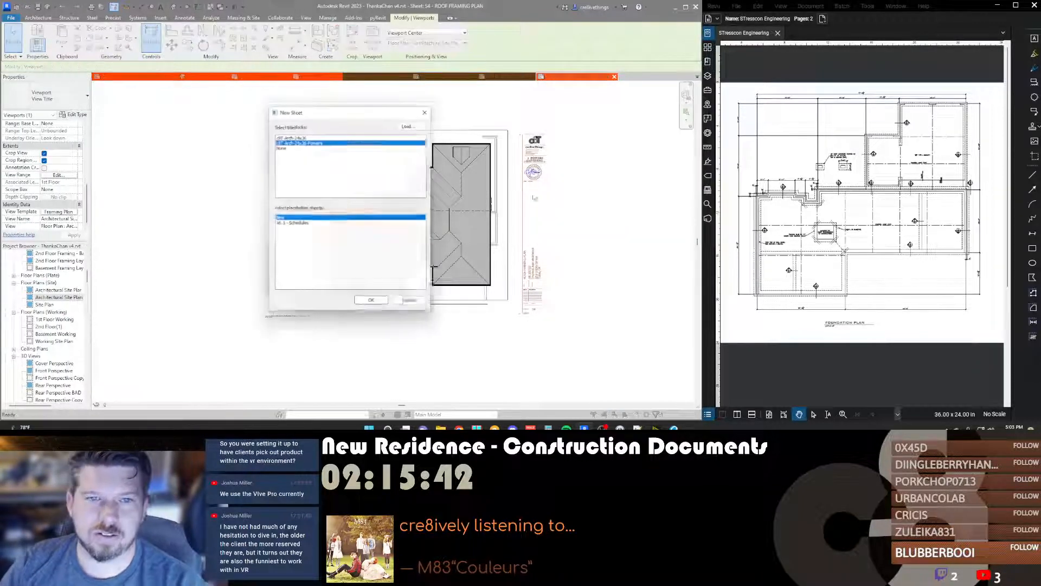
{"action": "left_click", "coordinate": [411, 305]}
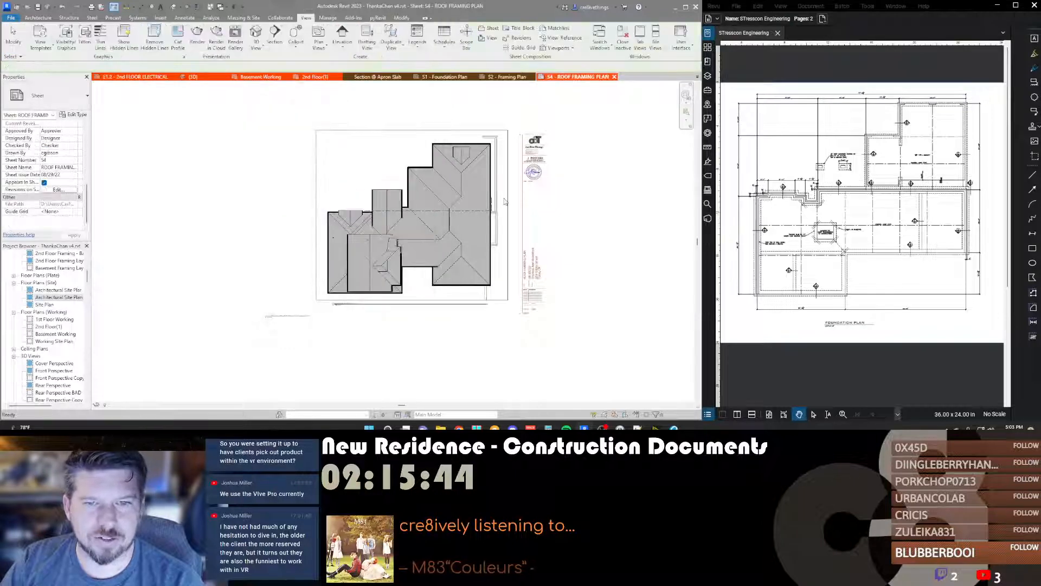
Step: Within the activated roof plan viewport, set the view depth level to Associated Level (1st Floor), apply it and deactivate the view
{"action": "left_click", "coordinate": [428, 293]}
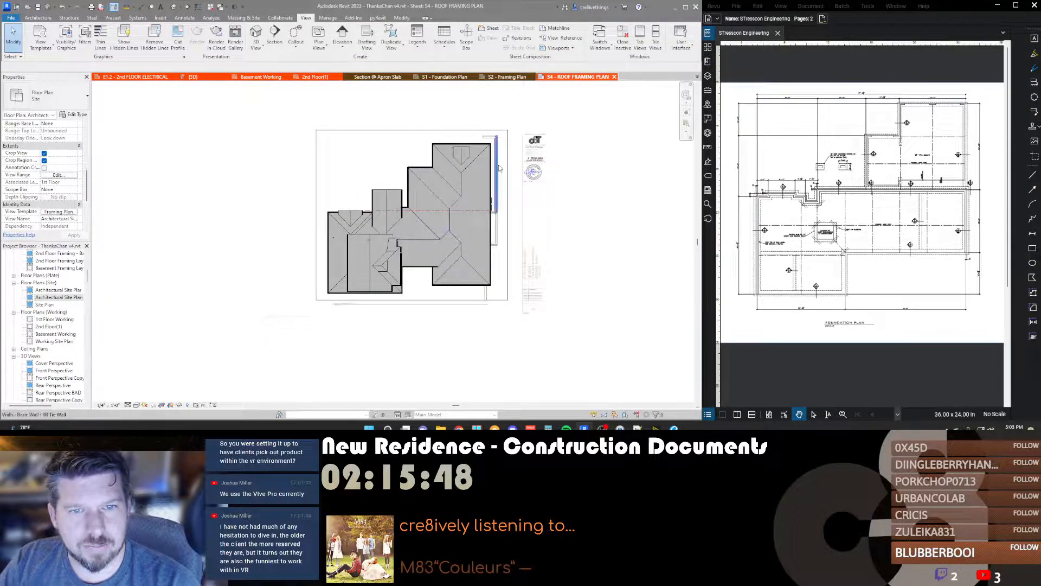
{"action": "left_click", "coordinate": [58, 176]}
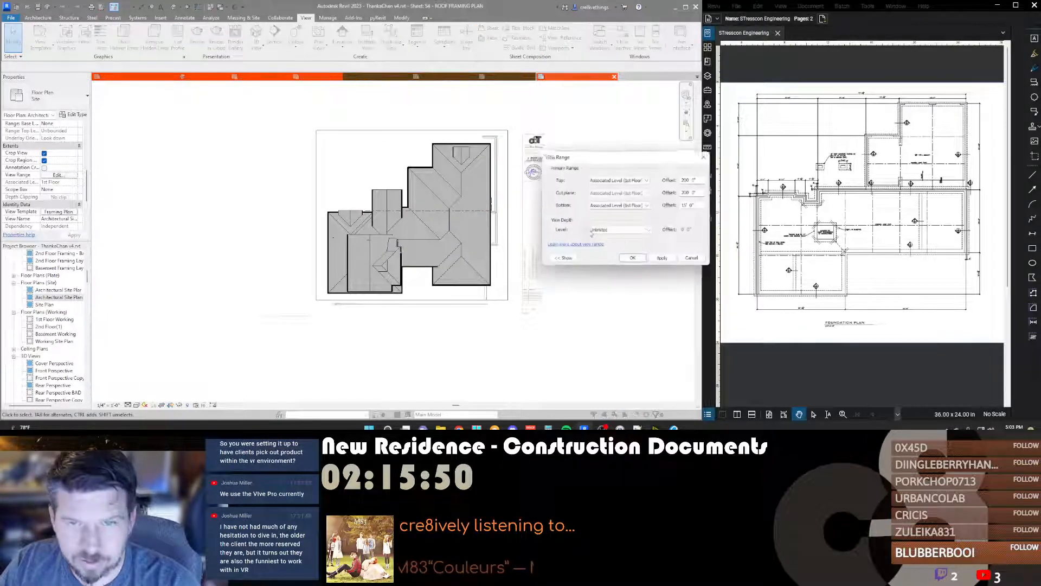
{"action": "left_click", "coordinate": [620, 230]}
{"action": "left_click", "coordinate": [616, 239]}
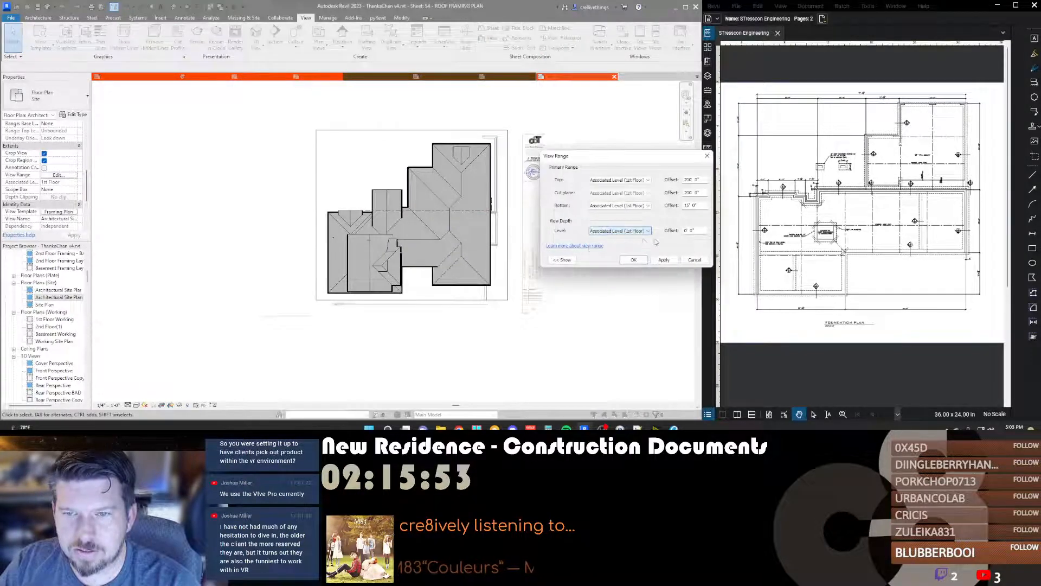
{"action": "left_click", "coordinate": [665, 261]}
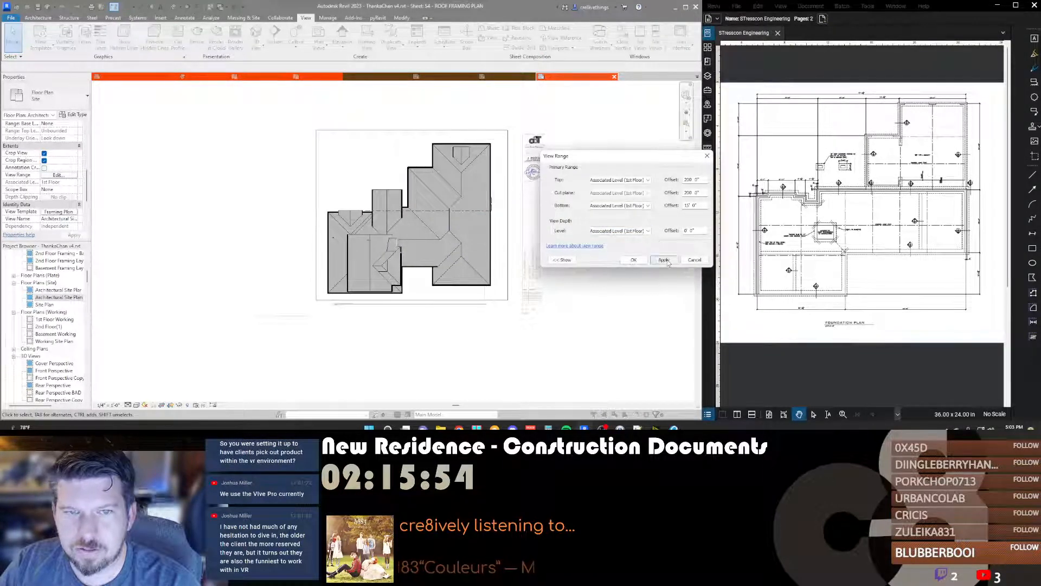
{"action": "left_click", "coordinate": [634, 260]}
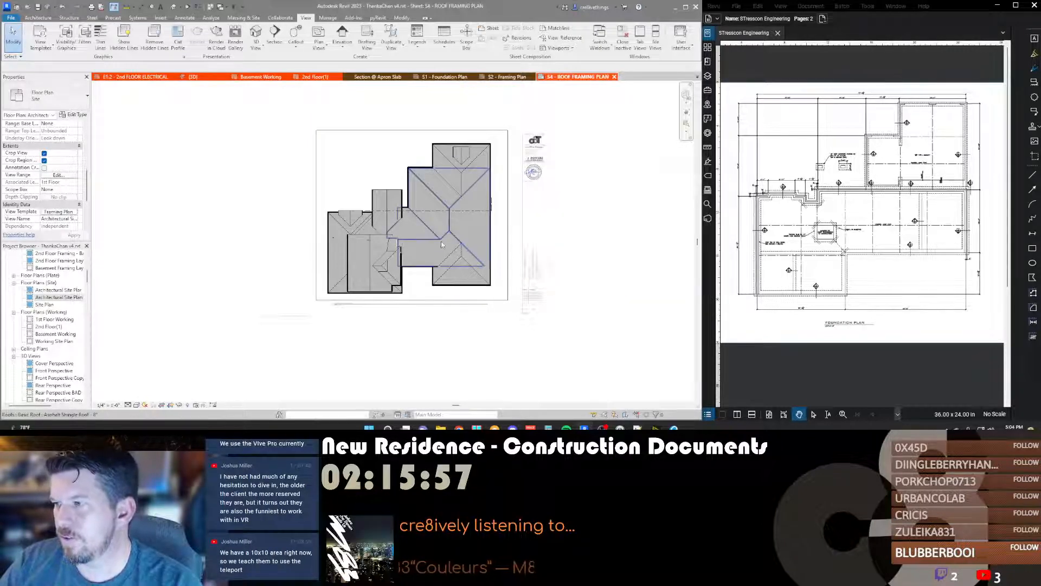
{"action": "key", "text": "d"}
{"action": "key", "text": "v"}
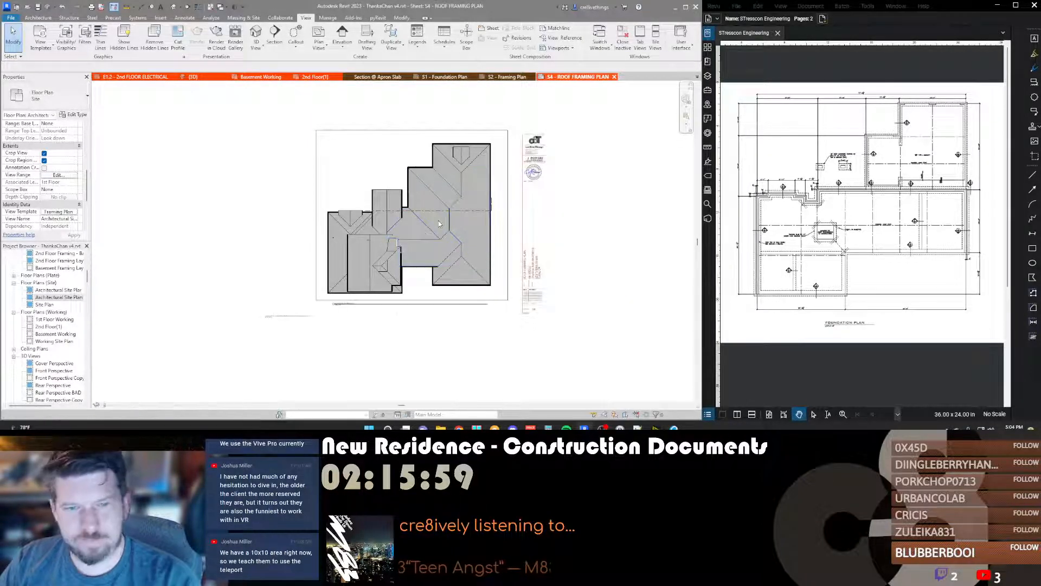
Step: Nudge the roof plan viewport slightly down and to the right so it sits beside the title block
{"action": "scroll", "coordinate": [301, 349], "scroll_direction": "up", "scroll_amount": 2}
{"action": "scroll", "coordinate": [372, 314], "scroll_direction": "down", "scroll_amount": 3}
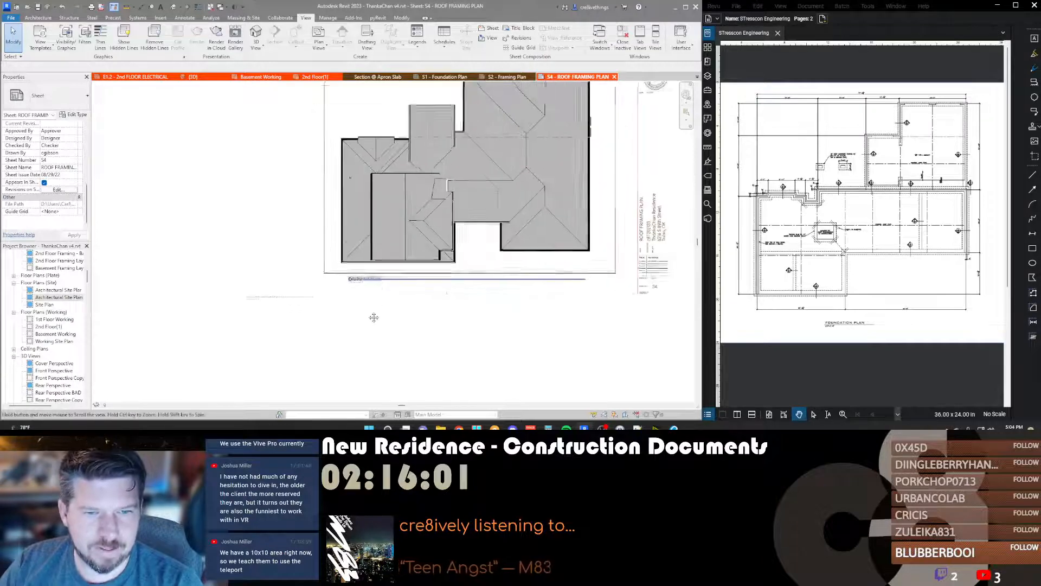
{"action": "left_click", "coordinate": [405, 233]}
{"action": "key", "text": "Down"}
{"action": "key", "text": "Down"}
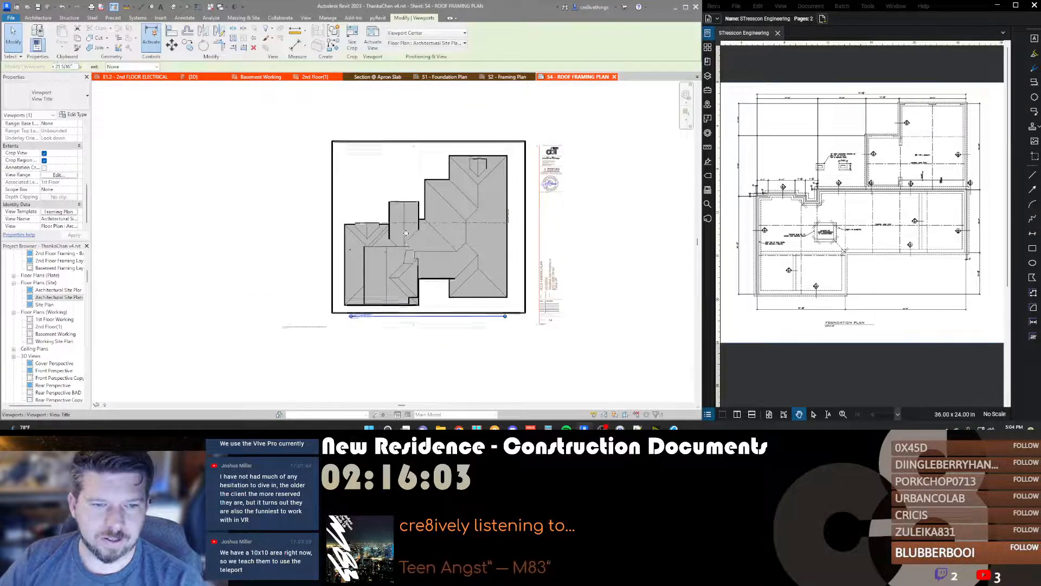
{"action": "key", "text": "shift+Right"}
{"action": "key", "text": "Right"}
{"action": "key", "text": "Escape"}
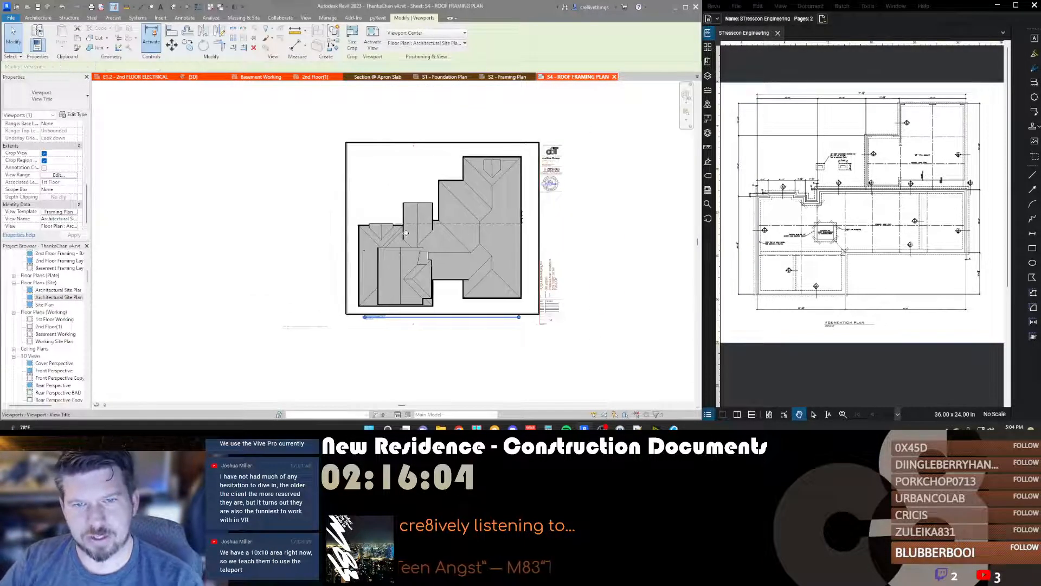
{"action": "scroll", "coordinate": [464, 211], "scroll_direction": "up", "scroll_amount": 3}
{"action": "scroll", "coordinate": [463, 212], "scroll_direction": "down", "scroll_amount": 2}
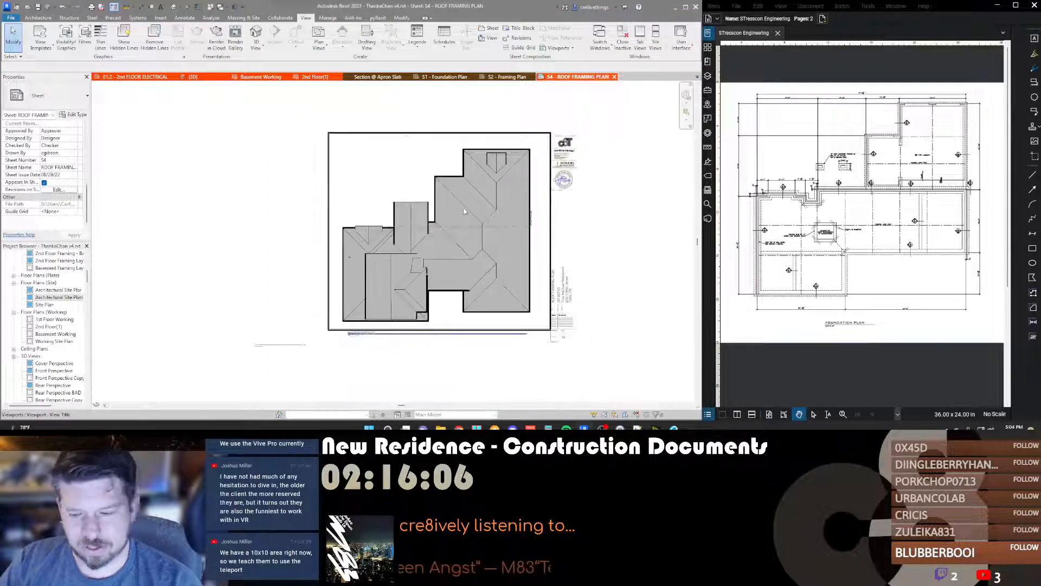
Step: Edit the Framing Plan view template's model overrides so the Roofs category shows no surface pattern fill
{"action": "left_click", "coordinate": [464, 211]}
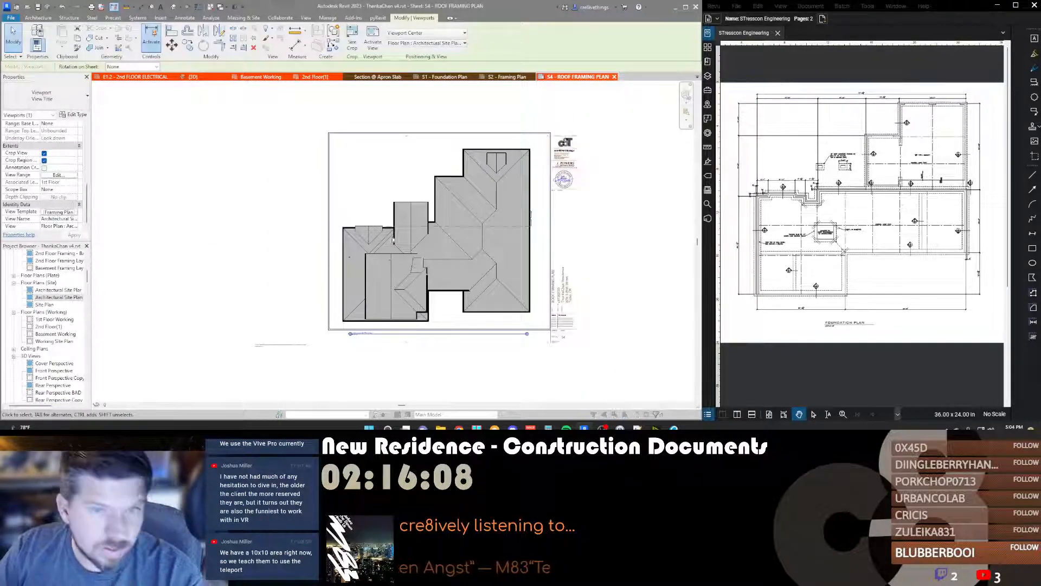
{"action": "left_click", "coordinate": [58, 212]}
{"action": "left_click", "coordinate": [313, 141]}
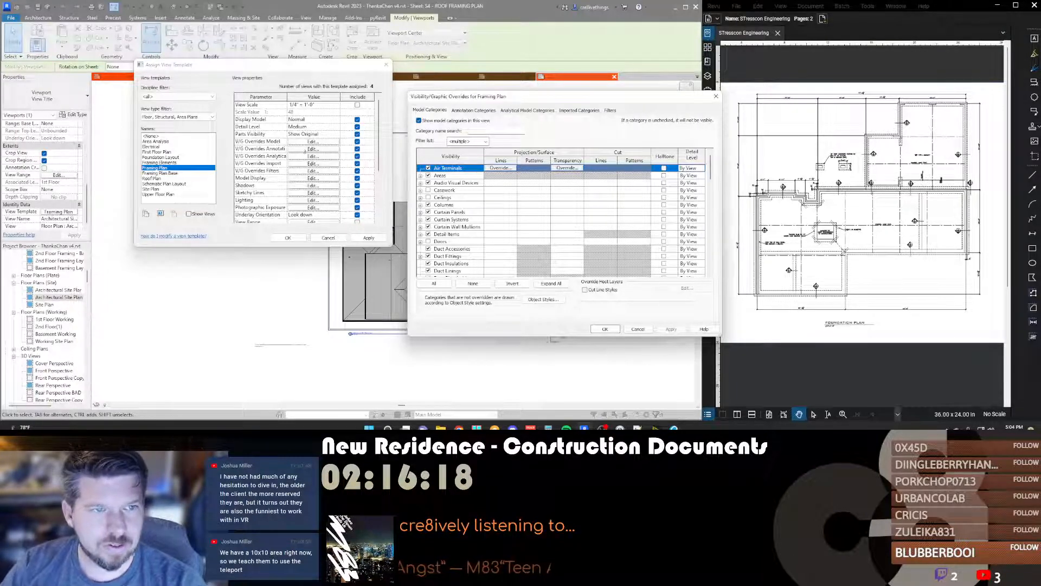
{"action": "left_click", "coordinate": [462, 234]}
{"action": "type", "text": "roo"}
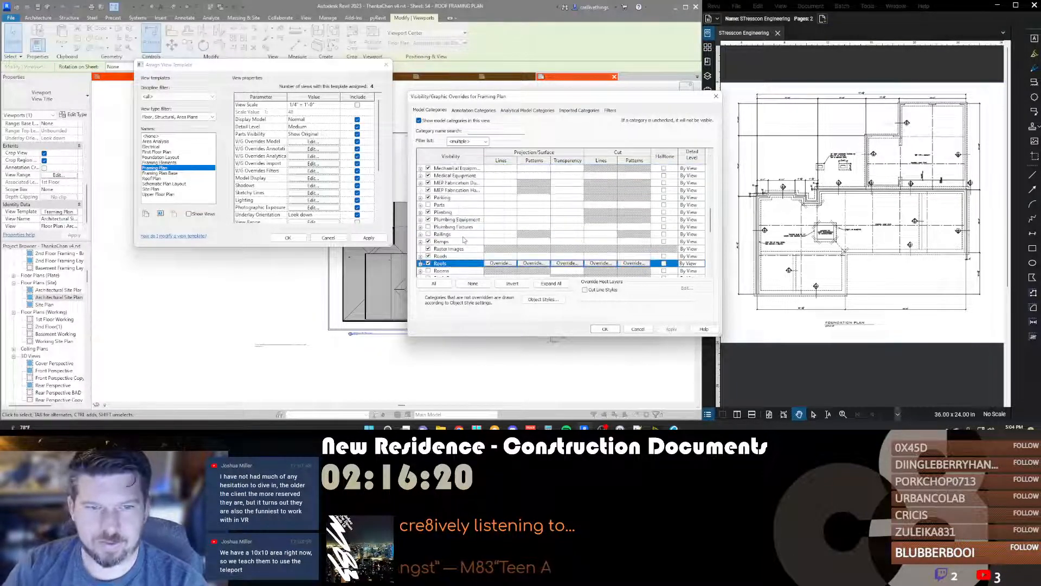
{"action": "left_click", "coordinate": [538, 263]}
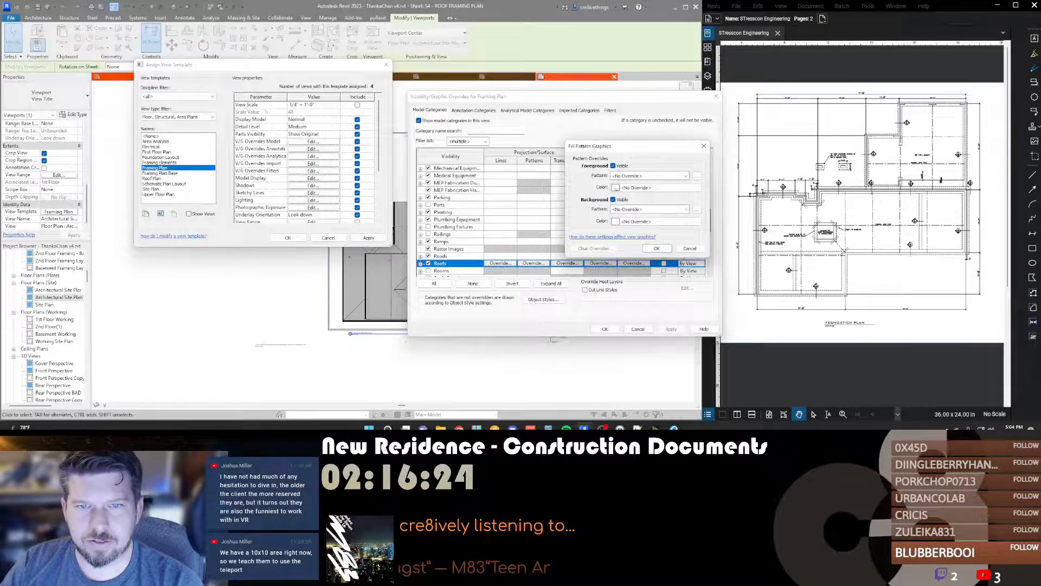
{"action": "left_click", "coordinate": [657, 248]}
{"action": "left_click", "coordinate": [605, 329]}
{"action": "left_click", "coordinate": [288, 238]}
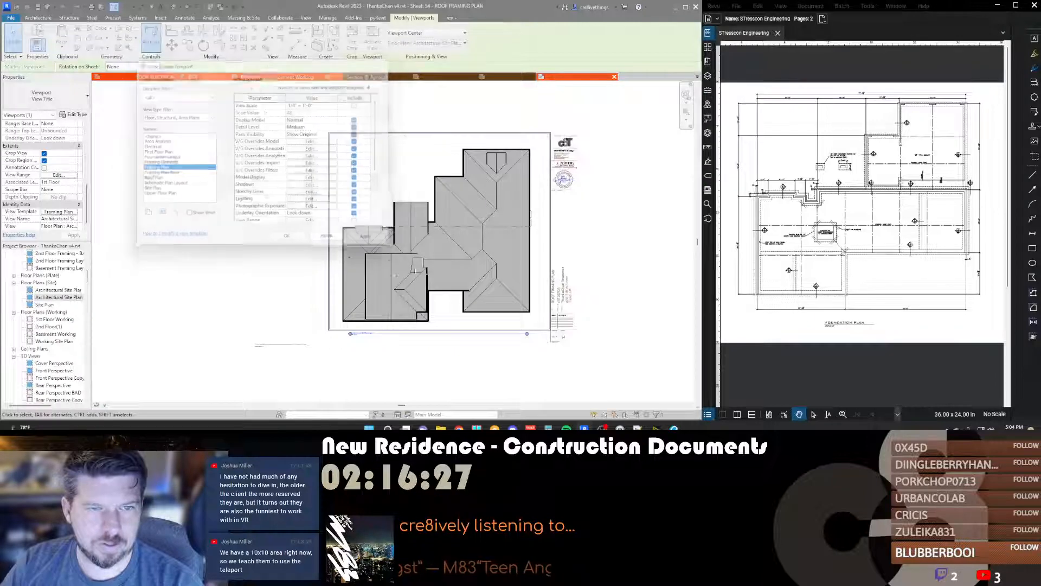
{"action": "left_click", "coordinate": [649, 233]}
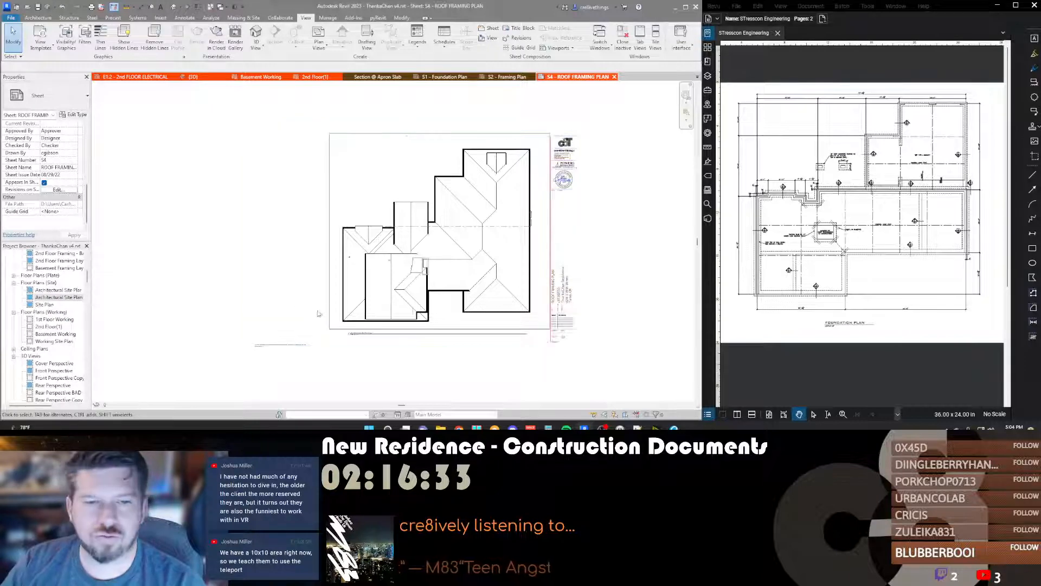
Step: Rename the roof plan's view title to Roof Framing Plan
{"action": "scroll", "coordinate": [358, 341], "scroll_direction": "up", "scroll_amount": 4}
{"action": "scroll", "coordinate": [358, 341], "scroll_direction": "up", "scroll_amount": 2}
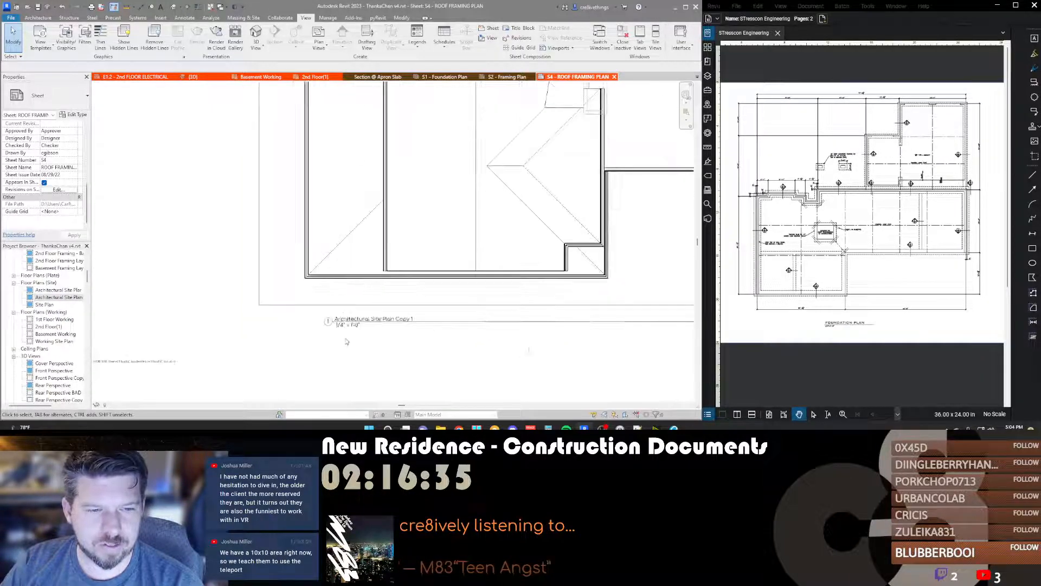
{"action": "left_click", "coordinate": [372, 319]}
{"action": "left_click", "coordinate": [372, 319]}
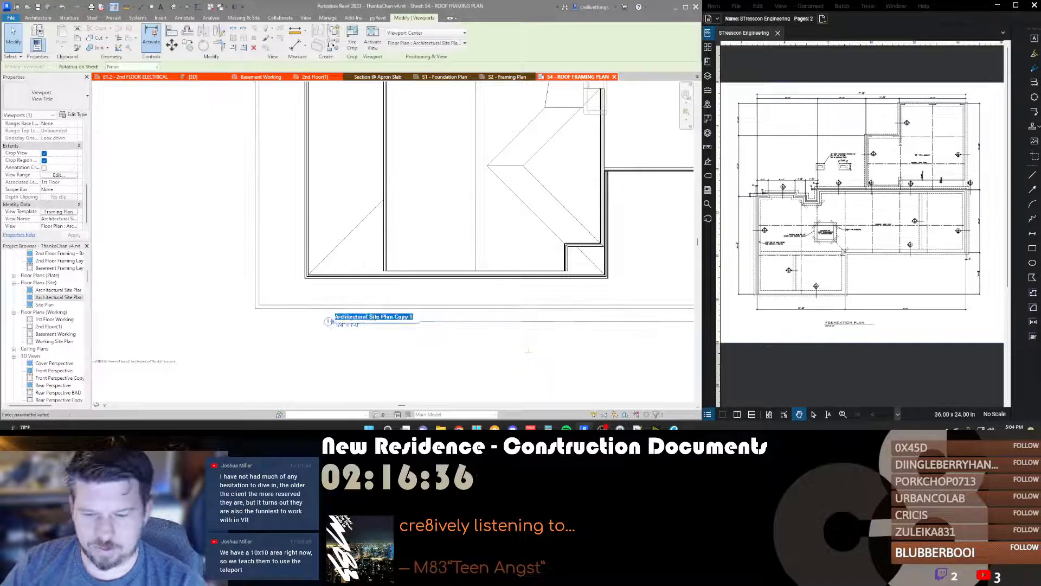
{"action": "type", "text": "R"}
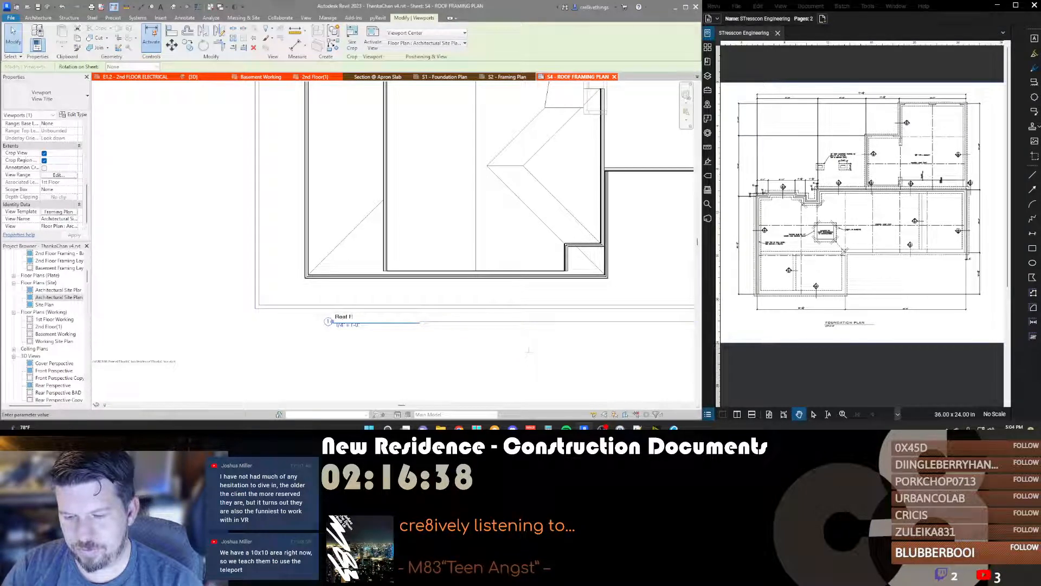
{"action": "type", "text": "oof Framing Plan"}
{"action": "key", "text": "Return"}
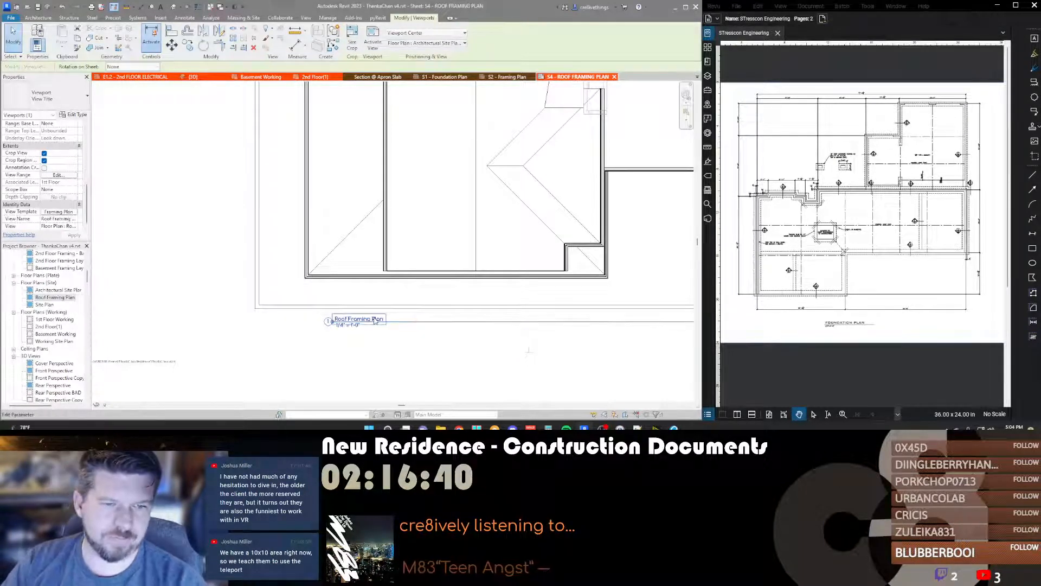
{"action": "key", "text": "Escape"}
Step: Activate the roof framing plan viewport to examine the framing member and tag over the lower roof, and deactivate it again
{"action": "scroll", "coordinate": [415, 193], "scroll_direction": "down", "scroll_amount": 4}
{"action": "scroll", "coordinate": [390, 203], "scroll_direction": "up", "scroll_amount": 3}
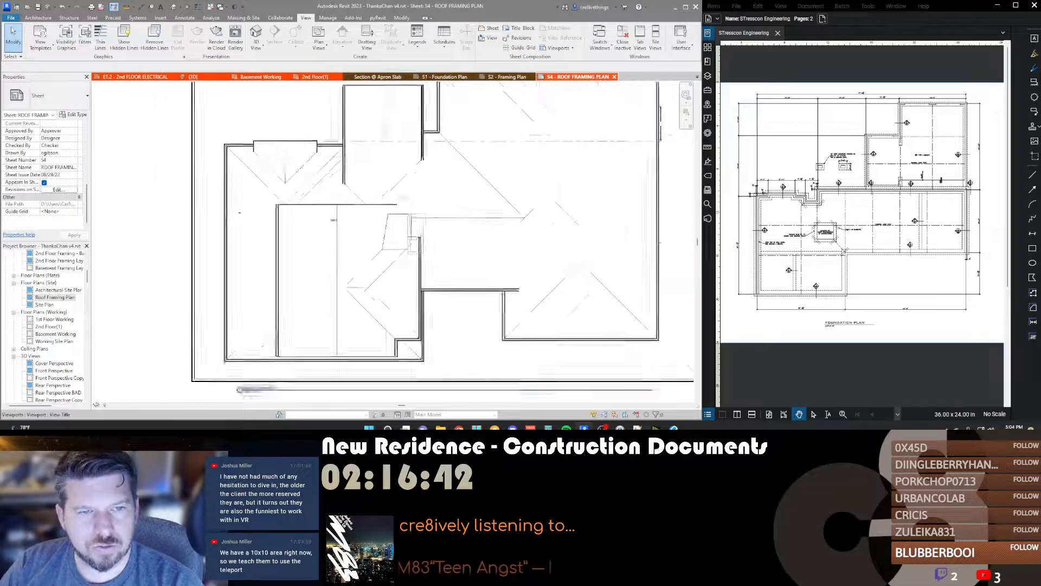
{"action": "scroll", "coordinate": [350, 216], "scroll_direction": "down", "scroll_amount": 1}
{"action": "scroll", "coordinate": [349, 216], "scroll_direction": "up", "scroll_amount": 2}
{"action": "double_click", "coordinate": [350, 215]}
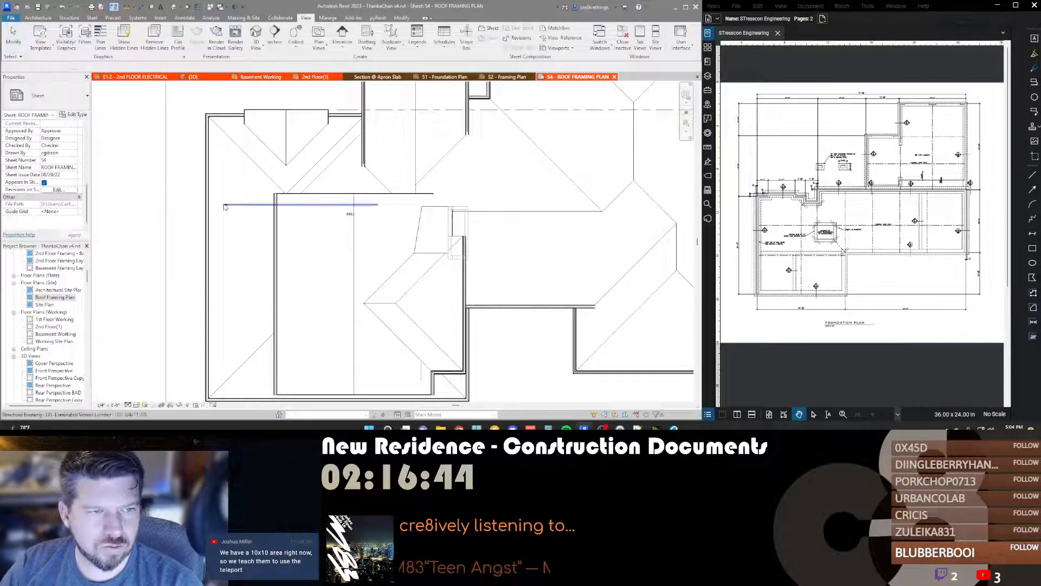
{"action": "scroll", "coordinate": [346, 219], "scroll_direction": "down", "scroll_amount": 2}
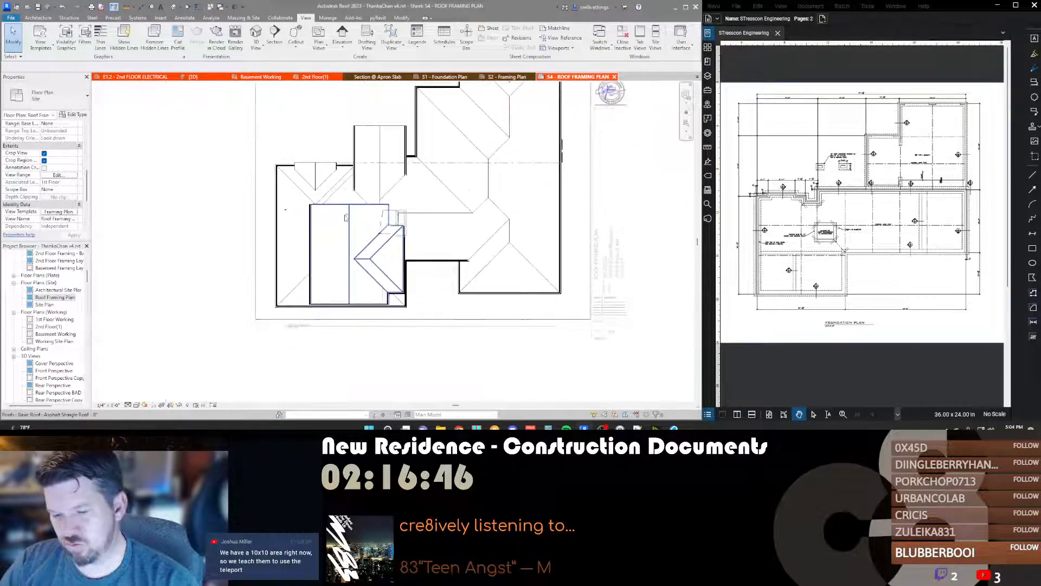
{"action": "key", "text": "d"}
{"action": "key", "text": "v"}
{"action": "scroll", "coordinate": [346, 218], "scroll_direction": "down", "scroll_amount": 2}
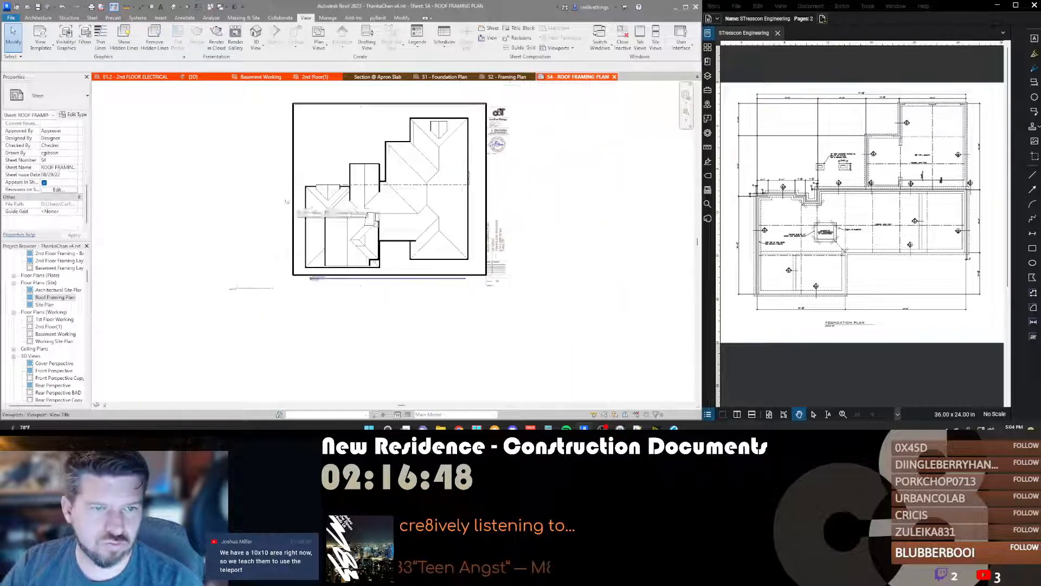
{"action": "scroll", "coordinate": [345, 227], "scroll_direction": "up", "scroll_amount": 3}
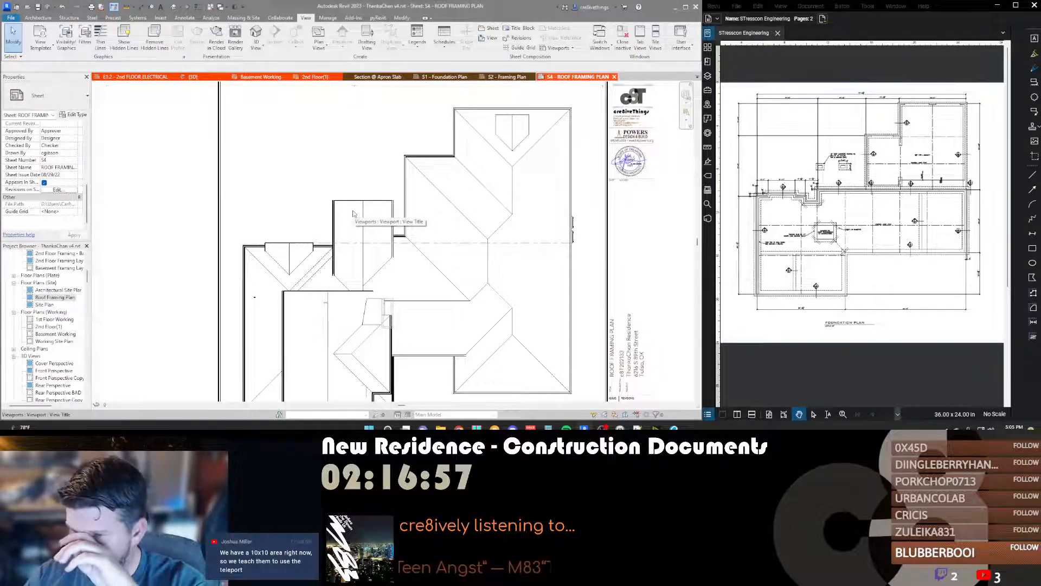
{"action": "scroll", "coordinate": [399, 194], "scroll_direction": "down", "scroll_amount": 2}
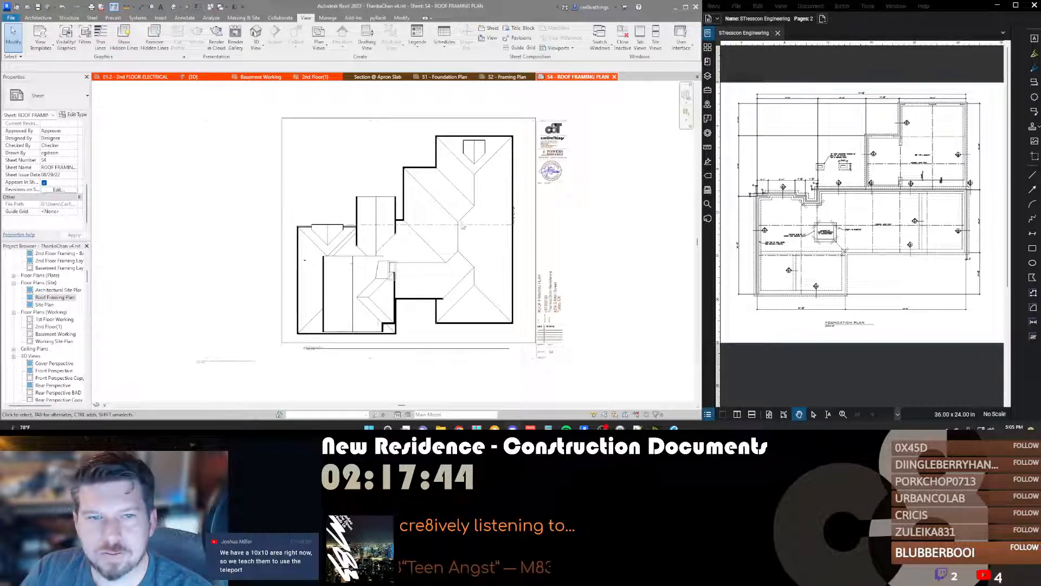
Step: Examine the roof lines around the lower roofs and the chimney area in the roof plan on sheet S4
{"action": "scroll", "coordinate": [464, 227], "scroll_direction": "up", "scroll_amount": 4}
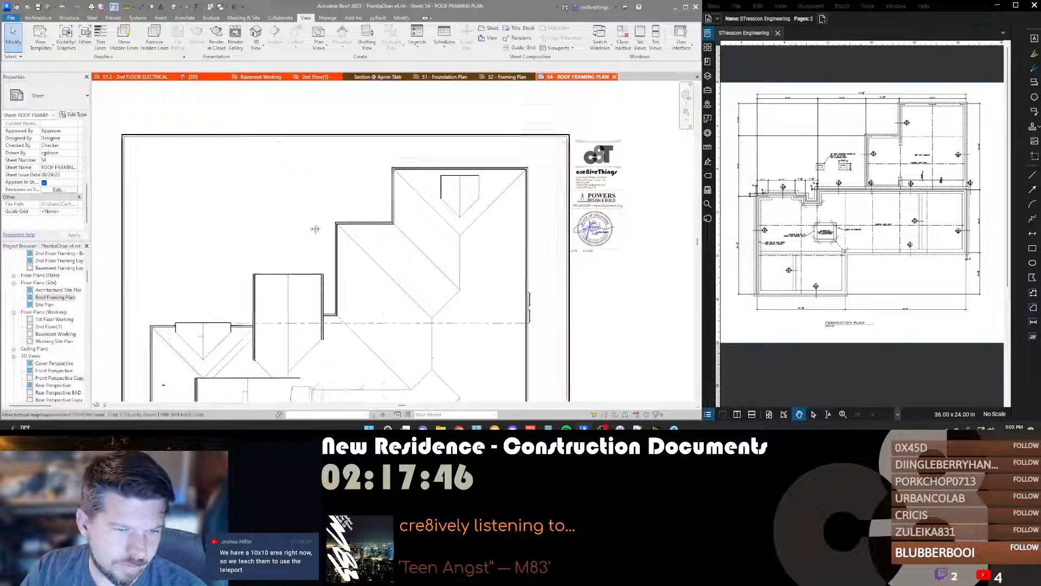
{"action": "middle_click_drag", "start_coordinate": [315, 228], "coordinate": [358, 186]}
{"action": "scroll", "coordinate": [358, 185], "scroll_direction": "down", "scroll_amount": 3}
{"action": "scroll", "coordinate": [326, 247], "scroll_direction": "up", "scroll_amount": 5}
{"action": "scroll", "coordinate": [304, 261], "scroll_direction": "down", "scroll_amount": 5}
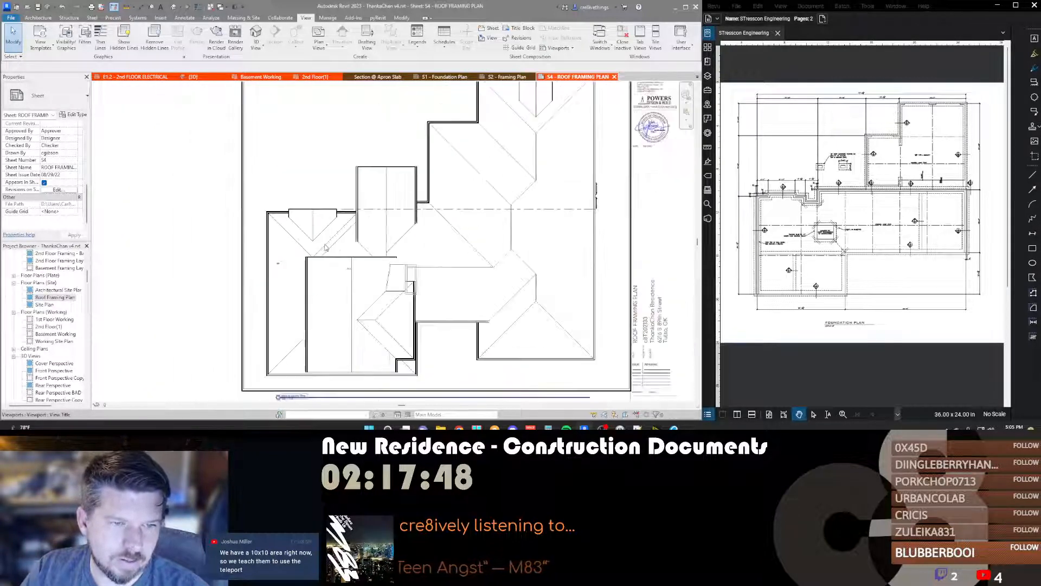
{"action": "scroll", "coordinate": [285, 273], "scroll_direction": "up", "scroll_amount": 4}
{"action": "scroll", "coordinate": [285, 272], "scroll_direction": "down", "scroll_amount": 4}
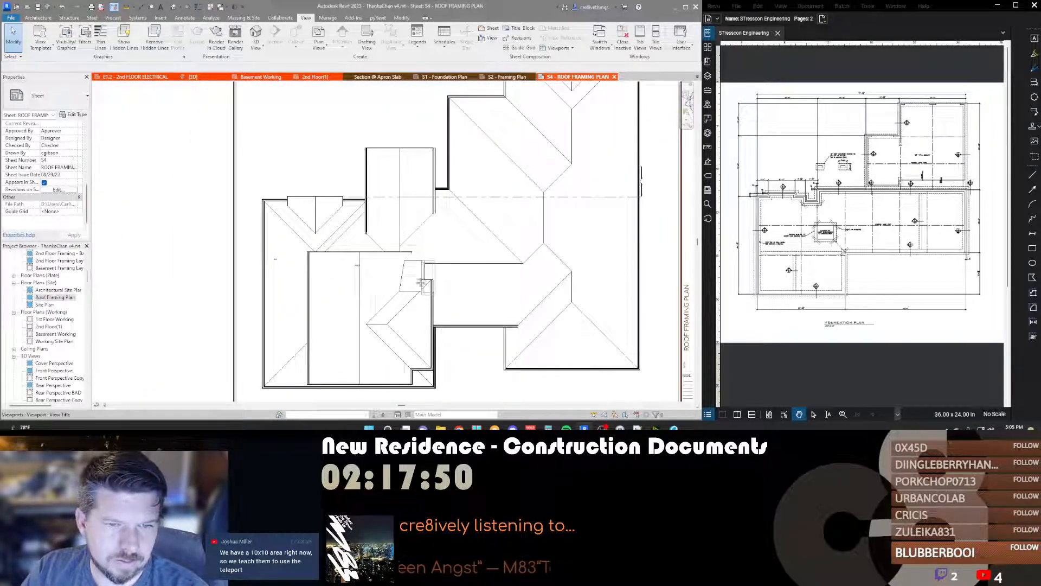
{"action": "scroll", "coordinate": [377, 254], "scroll_direction": "up", "scroll_amount": 5}
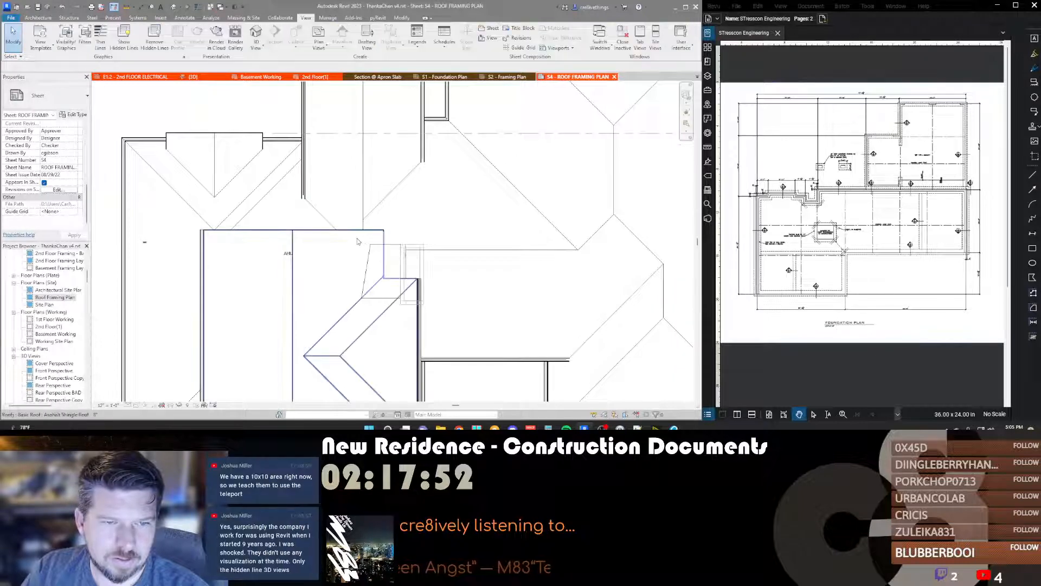
{"action": "left_click", "coordinate": [358, 242]}
{"action": "key", "text": "Escape"}
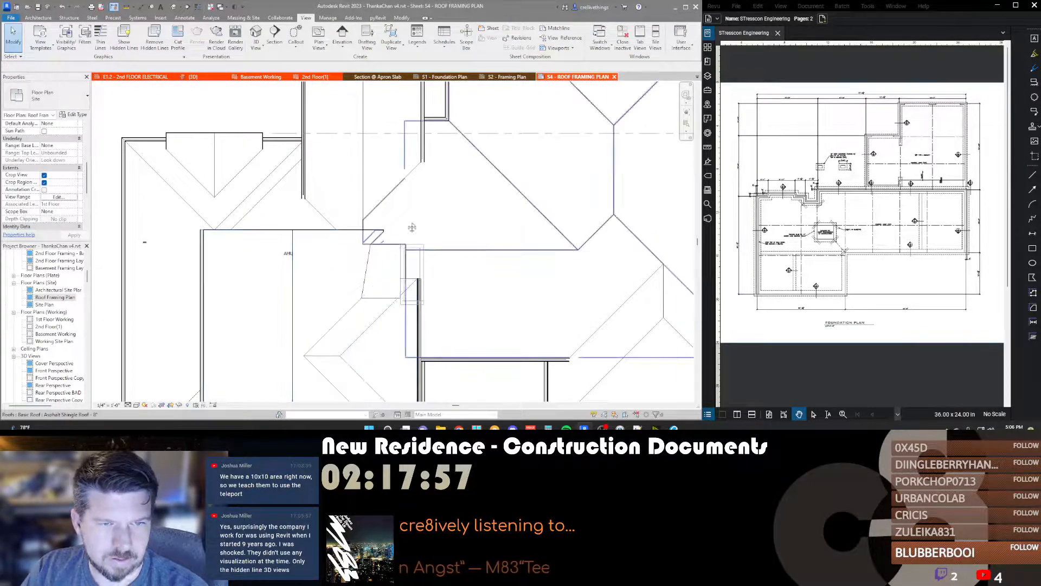
Step: Switch to the default 3D view and bring the whole house into view from the front
{"action": "key", "text": "ctrl+Tab"}
{"action": "scroll", "coordinate": [407, 224], "scroll_direction": "down", "scroll_amount": 10}
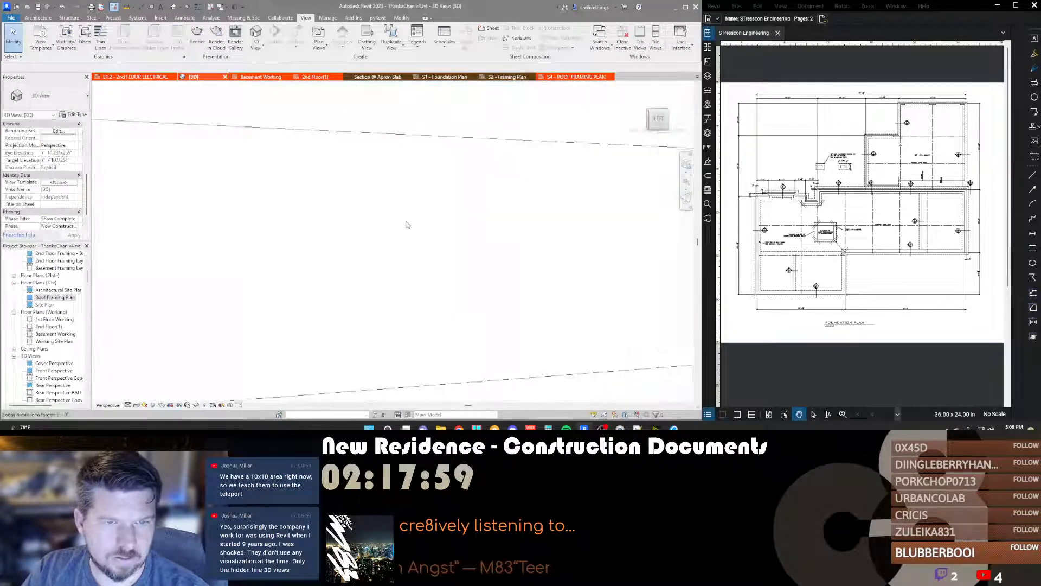
{"action": "scroll", "coordinate": [374, 209], "scroll_direction": "down", "scroll_amount": 5}
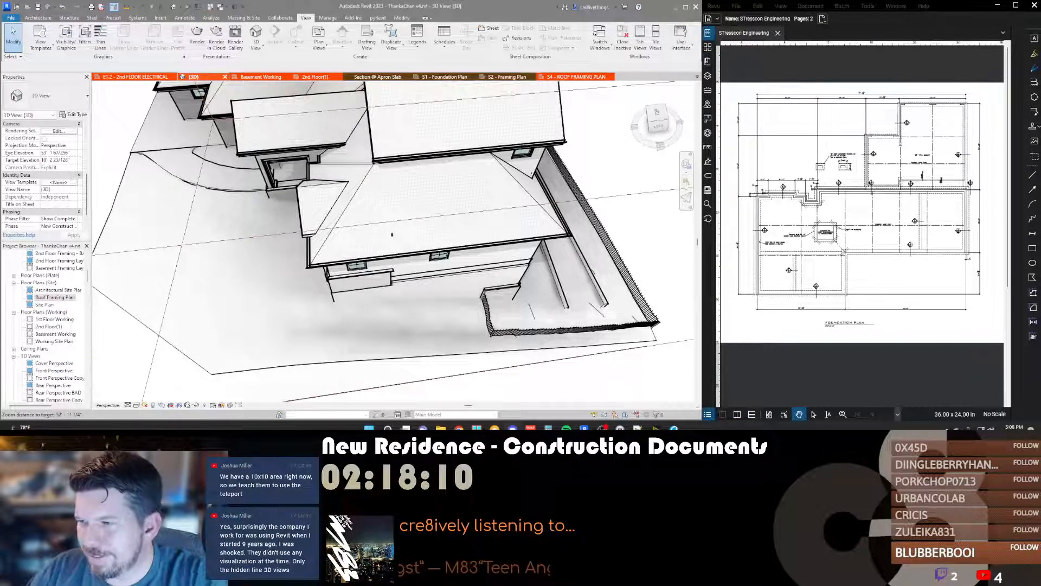
{"action": "scroll", "coordinate": [397, 256], "scroll_direction": "down", "scroll_amount": 4}
{"action": "middle_click_drag", "start_coordinate": [238, 304], "coordinate": [357, 271], "text": "shift"}
{"action": "scroll", "coordinate": [296, 268], "scroll_direction": "up", "scroll_amount": 2}
{"action": "scroll", "coordinate": [296, 269], "scroll_direction": "down", "scroll_amount": 2}
{"action": "scroll", "coordinate": [545, 250], "scroll_direction": "down", "scroll_amount": 3}
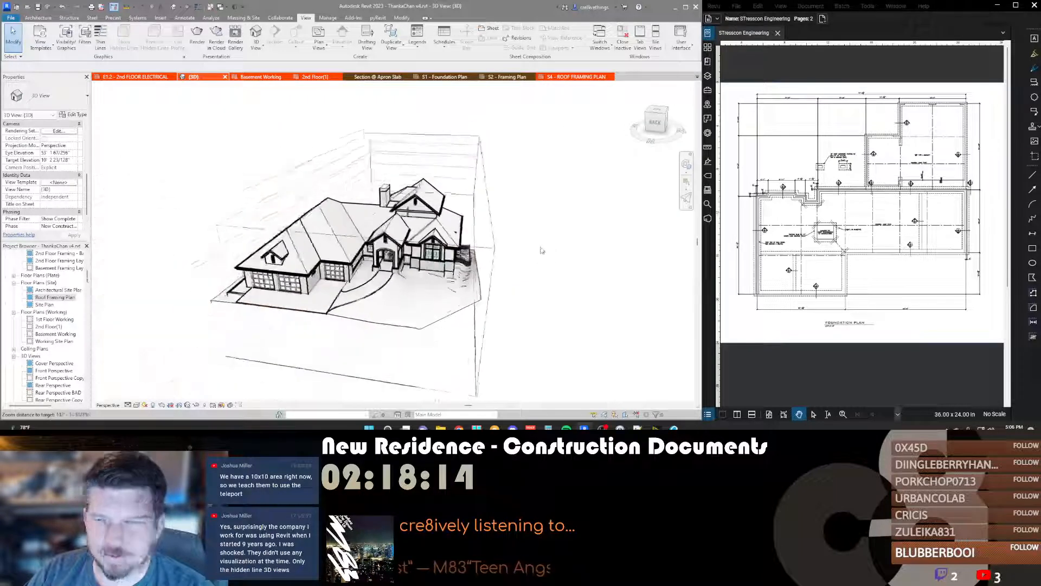
Step: Examine the garage roofs, front entry, gables and upper-floor roof in the 3D view
{"action": "scroll", "coordinate": [258, 297], "scroll_direction": "up", "scroll_amount": 2}
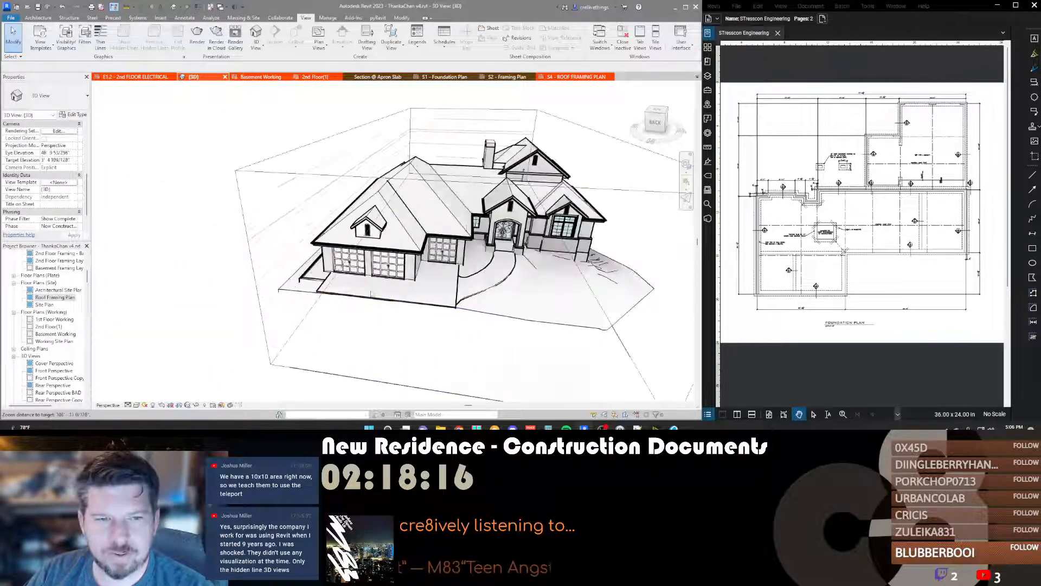
{"action": "middle_click_drag", "start_coordinate": [371, 293], "coordinate": [374, 272], "text": "shift"}
{"action": "scroll", "coordinate": [401, 231], "scroll_direction": "up", "scroll_amount": 2}
{"action": "scroll", "coordinate": [347, 244], "scroll_direction": "down", "scroll_amount": 3}
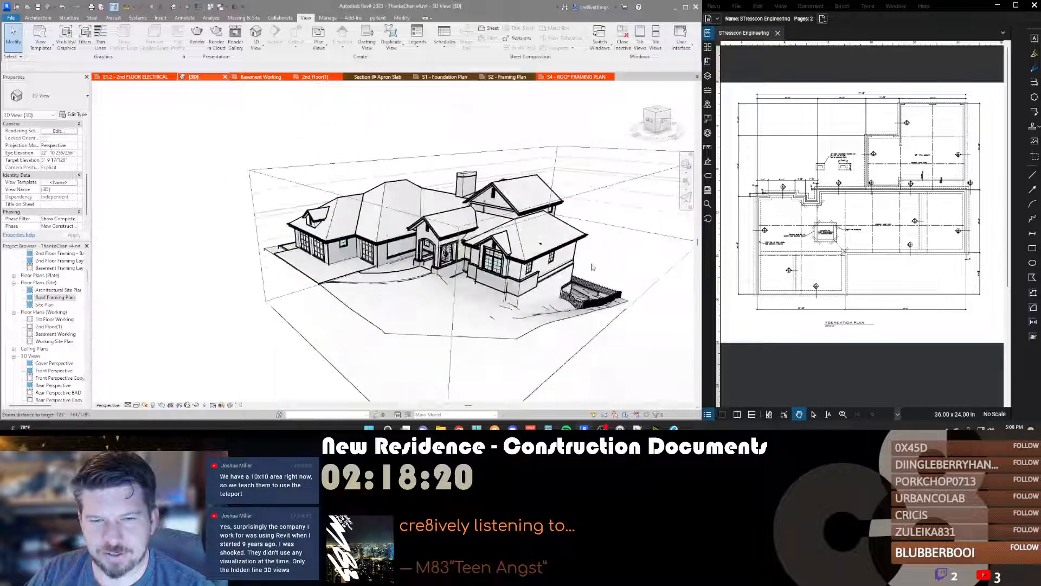
{"action": "scroll", "coordinate": [592, 266], "scroll_direction": "up", "scroll_amount": 2}
{"action": "mouse_move", "coordinate": [563, 277]}
{"action": "middle_mouse_down", "text": "shift"}
{"action": "mouse_move", "coordinate": [496, 304]}
{"action": "mouse_move", "coordinate": [455, 249]}
{"action": "mouse_move", "coordinate": [561, 277]}
{"action": "middle_mouse_up", "text": "shift"}
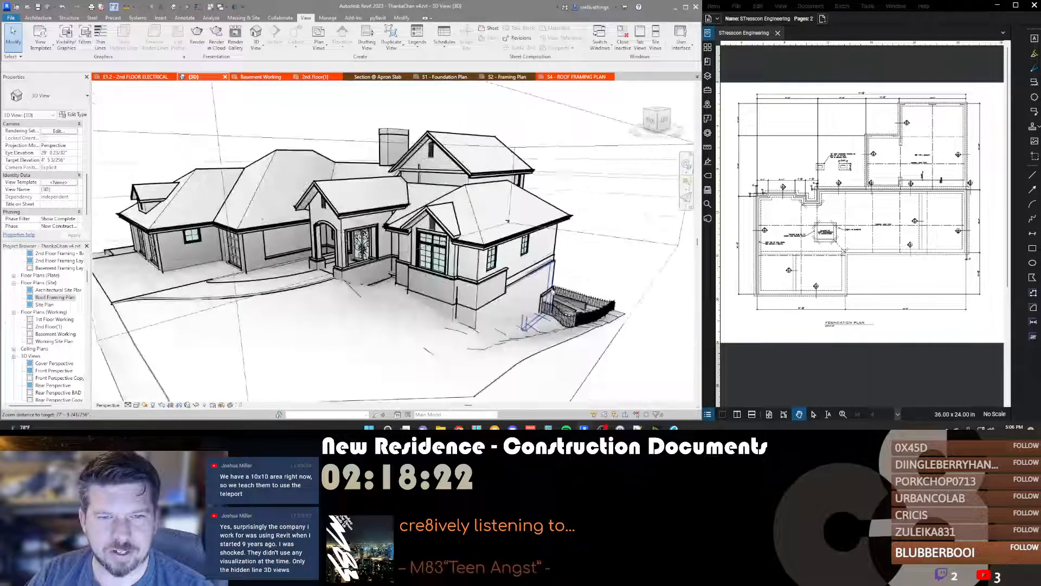
{"action": "scroll", "coordinate": [336, 233], "scroll_direction": "down", "scroll_amount": 2}
{"action": "scroll", "coordinate": [304, 258], "scroll_direction": "up", "scroll_amount": 3}
{"action": "scroll", "coordinate": [412, 244], "scroll_direction": "down", "scroll_amount": 1}
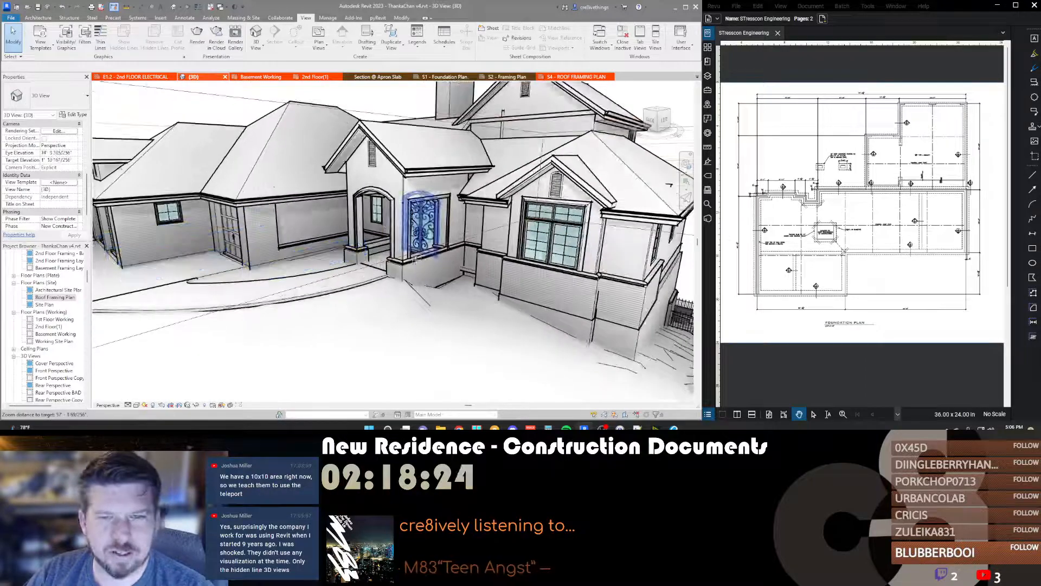
{"action": "scroll", "coordinate": [419, 241], "scroll_direction": "up", "scroll_amount": 1}
{"action": "scroll", "coordinate": [425, 247], "scroll_direction": "down", "scroll_amount": 2}
{"action": "scroll", "coordinate": [469, 157], "scroll_direction": "up", "scroll_amount": 3}
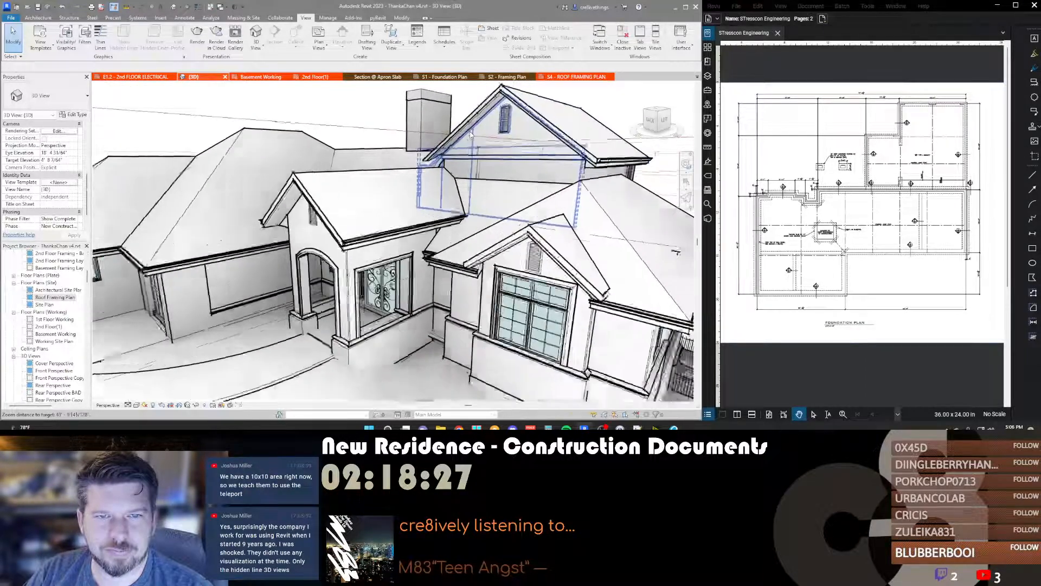
Step: Examine the side and rear of the house in the 3D view, including the hip roofs and lower-level walls
{"action": "scroll", "coordinate": [469, 195], "scroll_direction": "down", "scroll_amount": 3}
{"action": "middle_click_drag", "start_coordinate": [584, 222], "coordinate": [464, 332], "text": "shift"}
{"action": "scroll", "coordinate": [427, 268], "scroll_direction": "down", "scroll_amount": 3}
{"action": "left_click", "coordinate": [467, 131]}
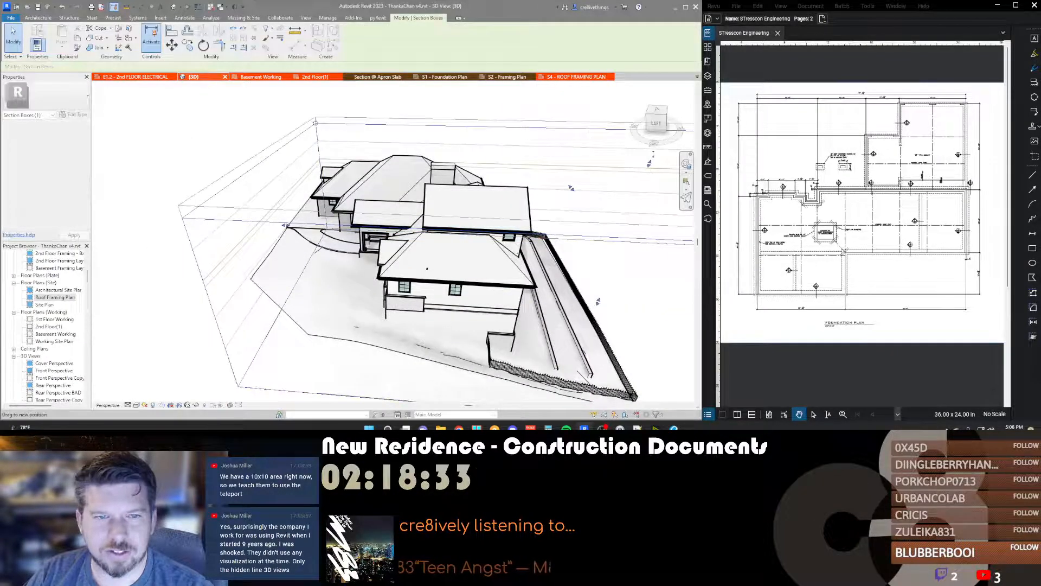
{"action": "middle_click_drag", "start_coordinate": [381, 295], "coordinate": [246, 249], "text": "shift"}
{"action": "key", "text": "Escape"}
{"action": "scroll", "coordinate": [473, 260], "scroll_direction": "down", "scroll_amount": 1}
{"action": "scroll", "coordinate": [244, 248], "scroll_direction": "up", "scroll_amount": 3}
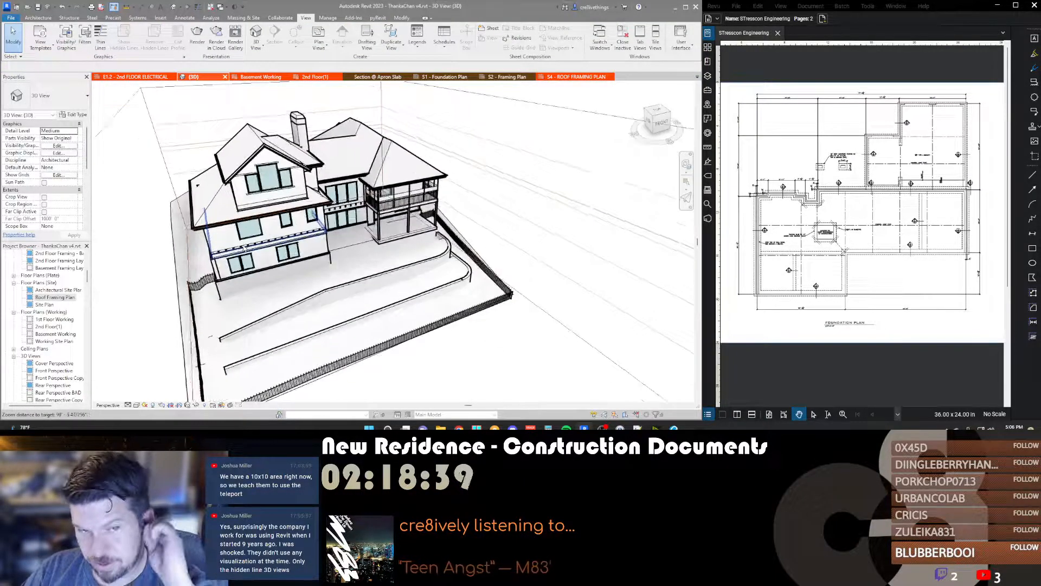
{"action": "scroll", "coordinate": [636, 217], "scroll_direction": "down", "scroll_amount": 1}
{"action": "scroll", "coordinate": [355, 222], "scroll_direction": "up", "scroll_amount": 4}
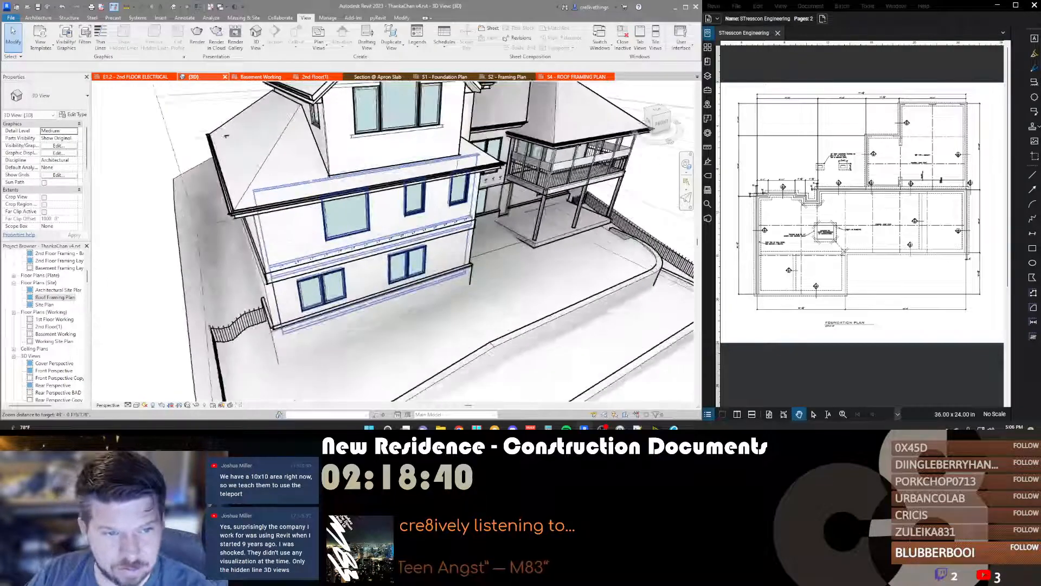
{"action": "scroll", "coordinate": [507, 202], "scroll_direction": "down", "scroll_amount": 4}
{"action": "middle_click_drag", "start_coordinate": [358, 289], "coordinate": [367, 234], "text": "shift"}
{"action": "scroll", "coordinate": [412, 217], "scroll_direction": "up", "scroll_amount": 3}
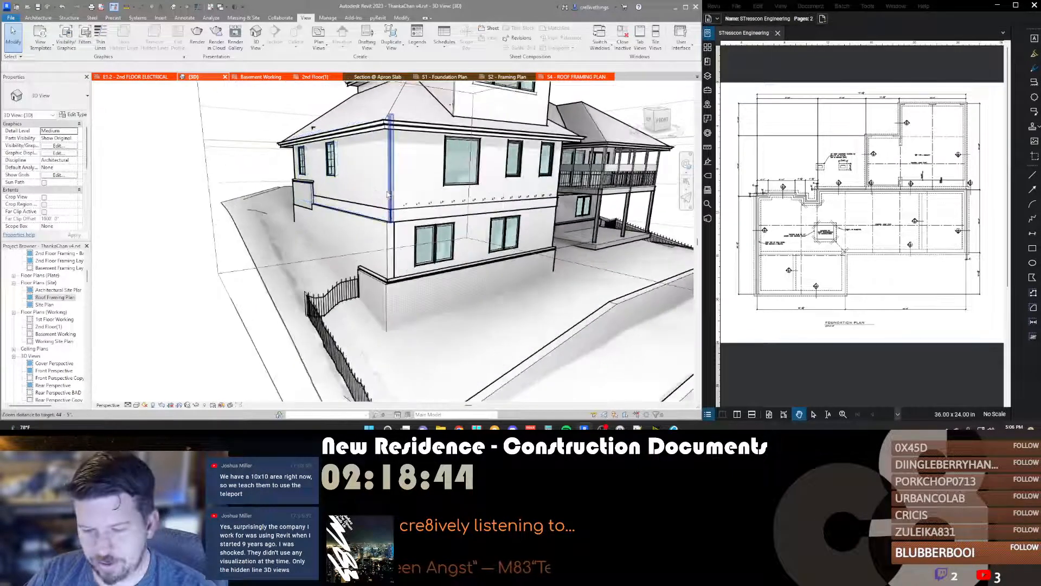
Step: Change the 3D view's visual style to Shaded
{"action": "scroll", "coordinate": [427, 212], "scroll_direction": "up", "scroll_amount": 2}
{"action": "key", "text": "s"}
{"action": "key", "text": "d"}
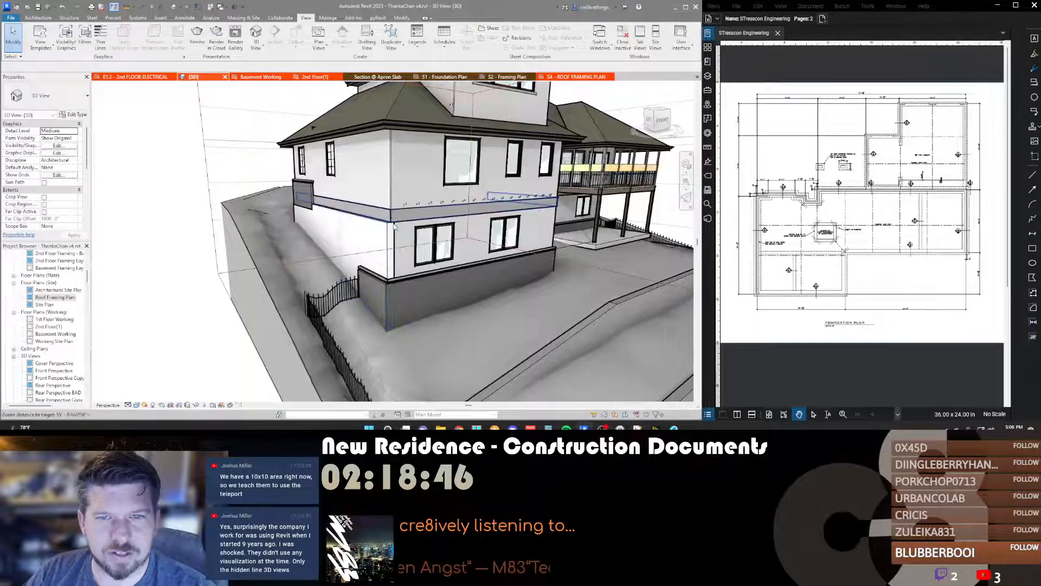
Step: Examine the shaded house all around, from the front entry and garage side to the rear deck
{"action": "scroll", "coordinate": [306, 245], "scroll_direction": "down", "scroll_amount": 2}
{"action": "middle_click_drag", "start_coordinate": [306, 245], "coordinate": [237, 238], "text": "shift"}
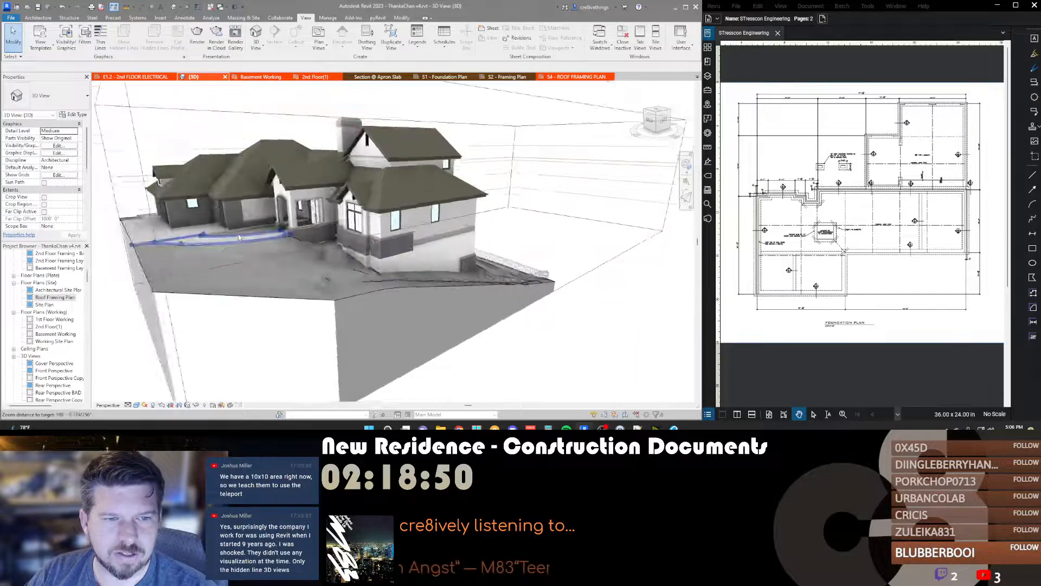
{"action": "scroll", "coordinate": [239, 238], "scroll_direction": "up", "scroll_amount": 1}
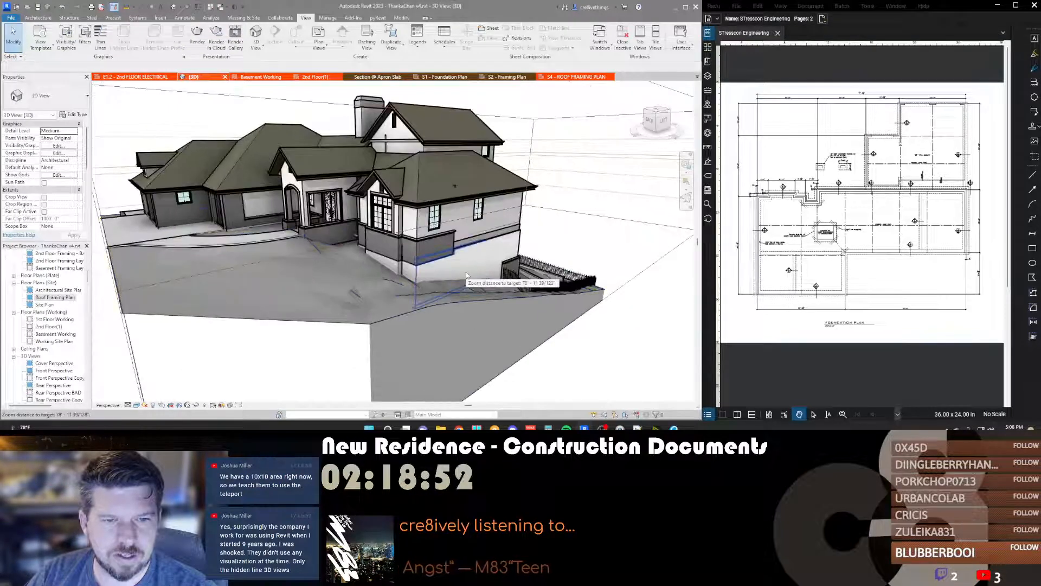
{"action": "middle_click_drag", "start_coordinate": [387, 277], "coordinate": [404, 267], "text": "shift"}
{"action": "scroll", "coordinate": [239, 180], "scroll_direction": "up", "scroll_amount": 3}
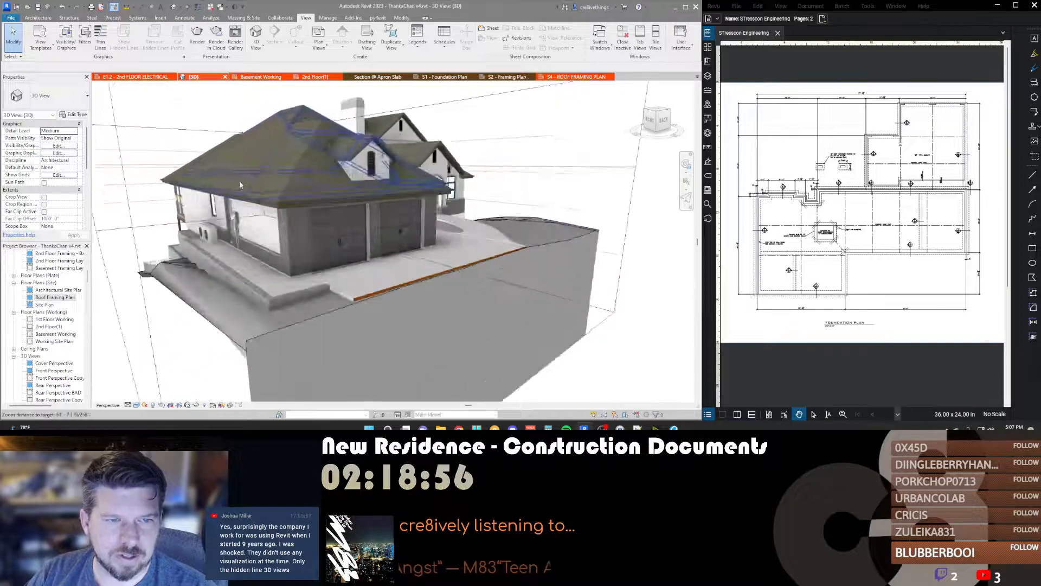
{"action": "middle_click_drag", "start_coordinate": [471, 217], "coordinate": [404, 211], "text": "shift"}
{"action": "scroll", "coordinate": [407, 211], "scroll_direction": "down", "scroll_amount": 3}
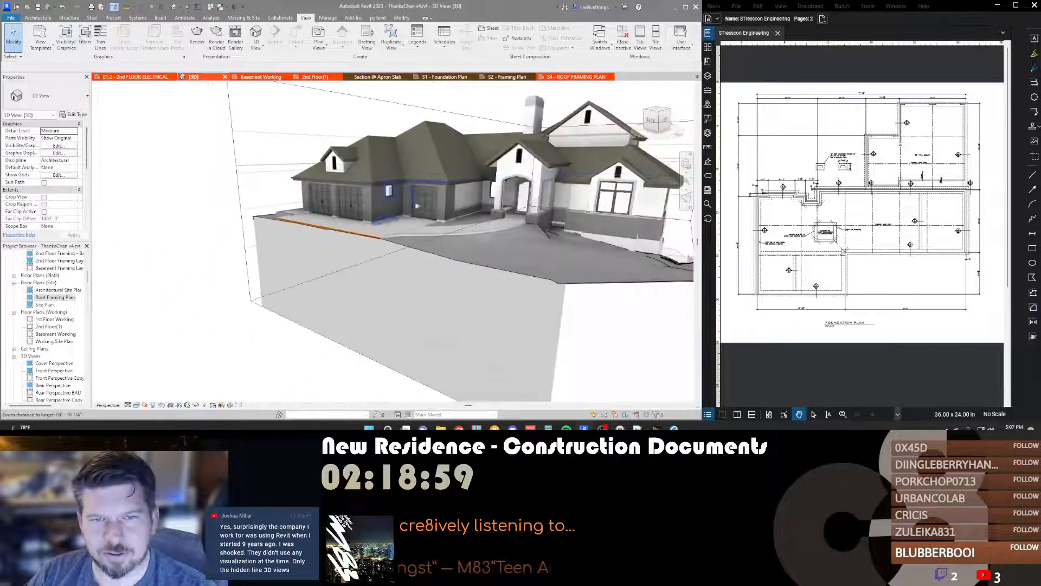
{"action": "scroll", "coordinate": [332, 218], "scroll_direction": "down", "scroll_amount": 2}
{"action": "scroll", "coordinate": [332, 218], "scroll_direction": "up", "scroll_amount": 3}
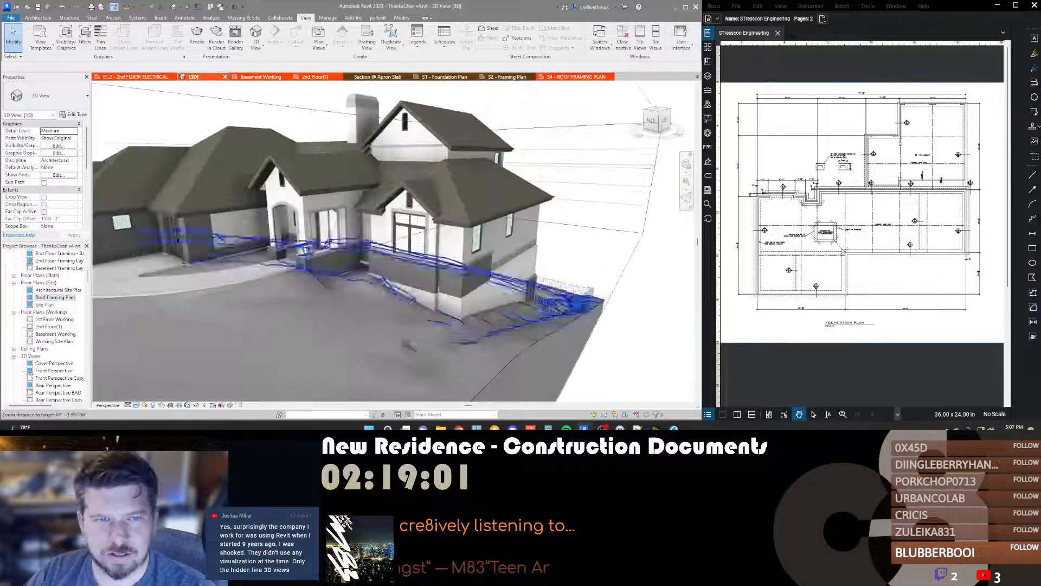
{"action": "scroll", "coordinate": [313, 261], "scroll_direction": "up", "scroll_amount": 3}
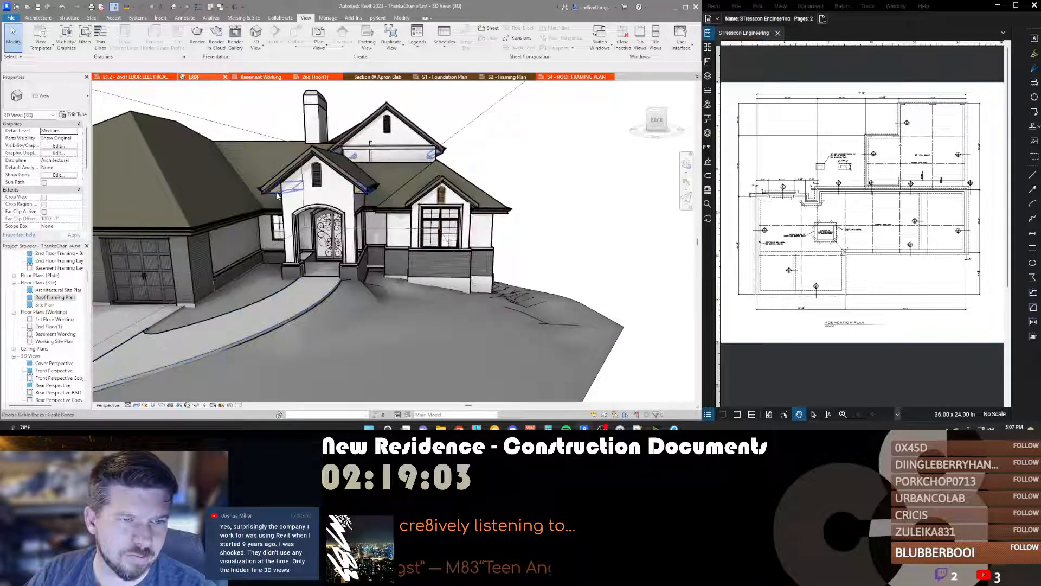
{"action": "scroll", "coordinate": [384, 218], "scroll_direction": "down", "scroll_amount": 4}
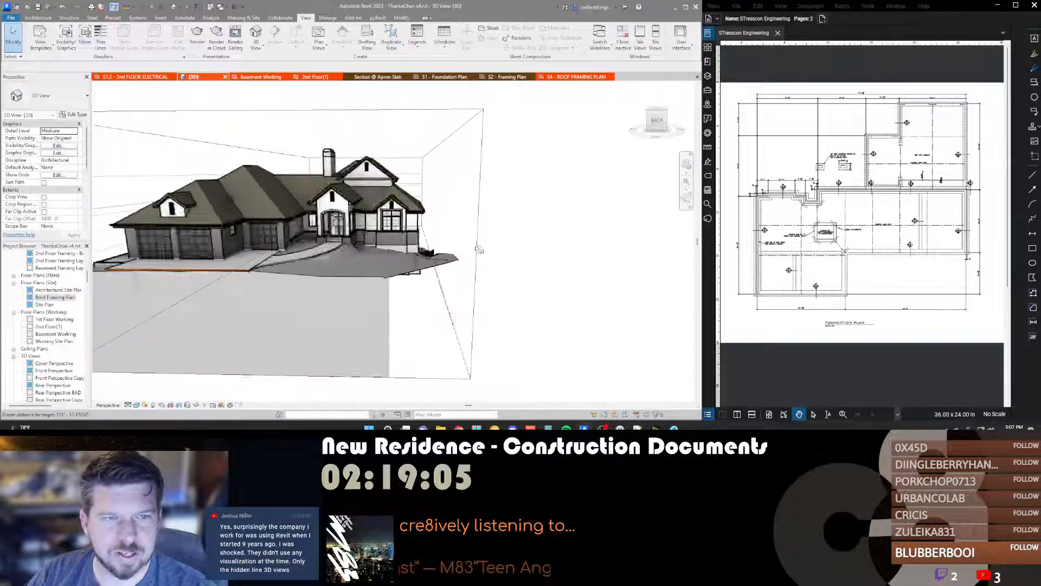
{"action": "middle_click_drag", "start_coordinate": [478, 248], "coordinate": [214, 228], "text": "shift"}
{"action": "scroll", "coordinate": [214, 228], "scroll_direction": "down", "scroll_amount": 3}
{"action": "scroll", "coordinate": [548, 223], "scroll_direction": "up", "scroll_amount": 5}
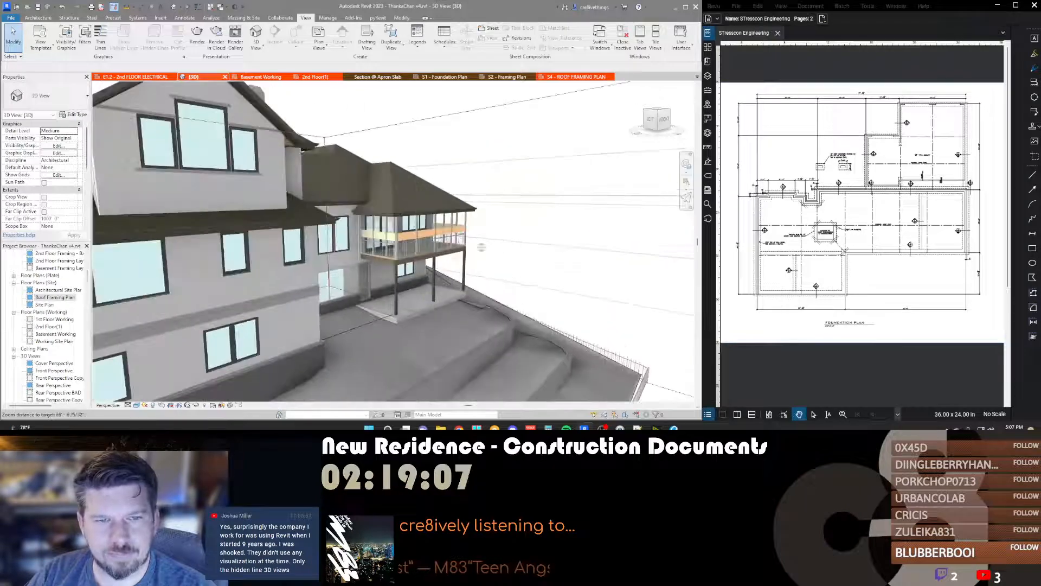
{"action": "middle_click_drag", "start_coordinate": [481, 244], "coordinate": [424, 138], "text": "shift"}
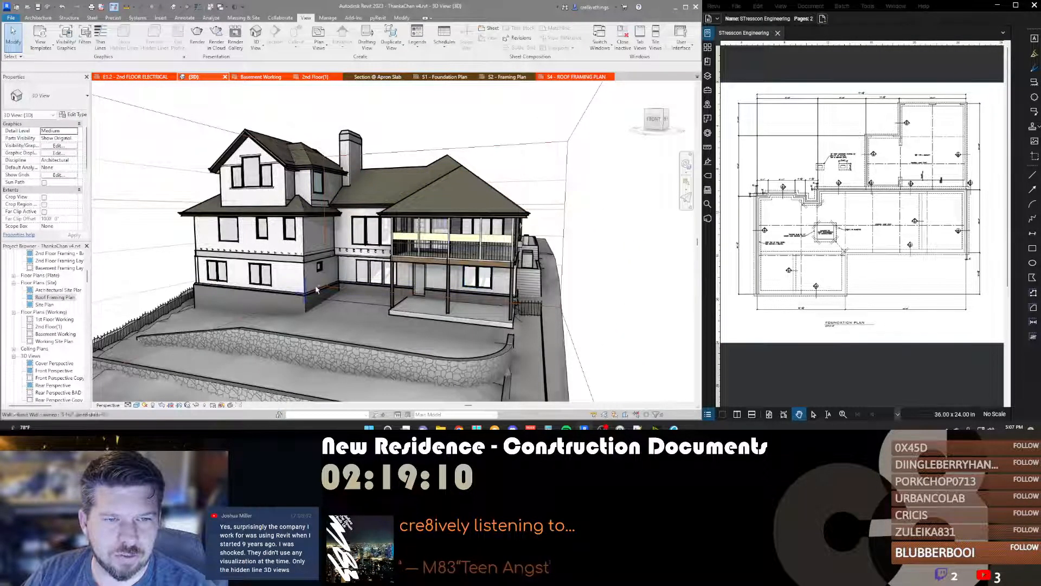
Step: Return the 3D view to Hidden Line display and examine the rear elevation, side roofs and lower-level corner
{"action": "middle_click_drag", "start_coordinate": [316, 290], "coordinate": [323, 285], "text": "shift"}
{"action": "middle_click_drag", "start_coordinate": [425, 148], "coordinate": [427, 147], "text": "shift"}
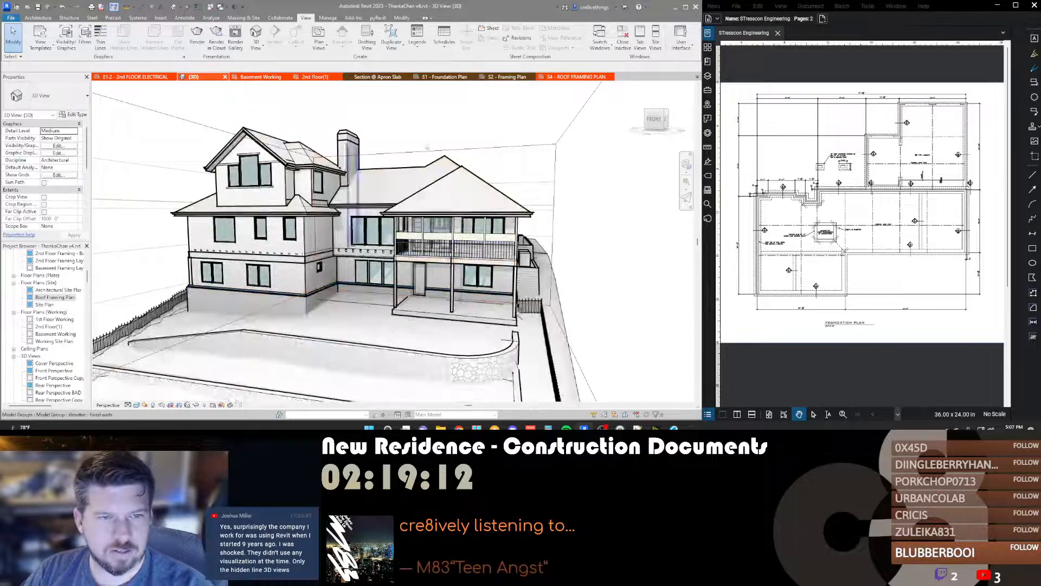
{"action": "middle_click_drag", "start_coordinate": [243, 257], "coordinate": [257, 247], "text": "shift"}
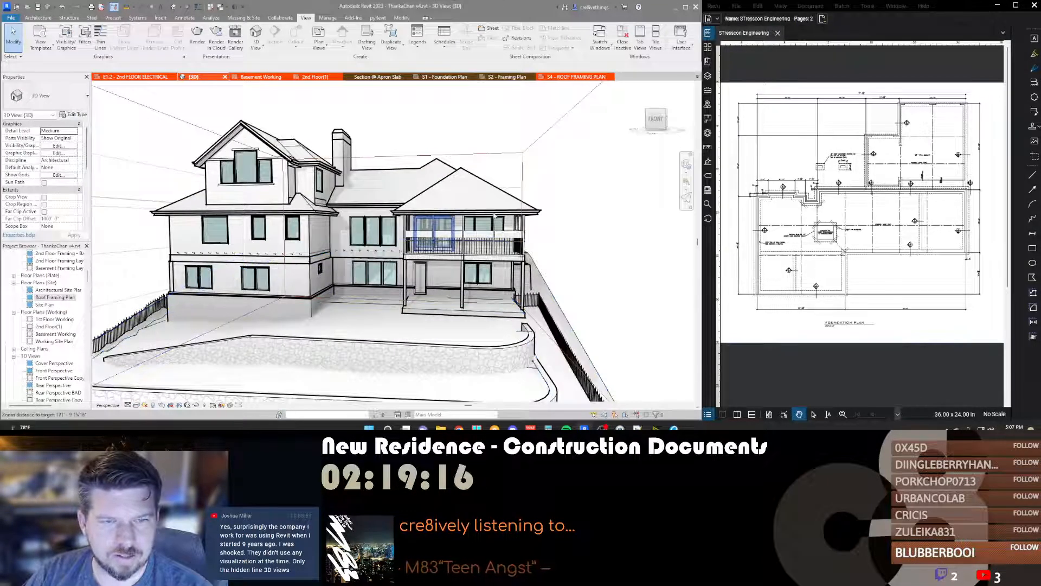
{"action": "middle_click_drag", "start_coordinate": [494, 216], "coordinate": [417, 284], "text": "shift"}
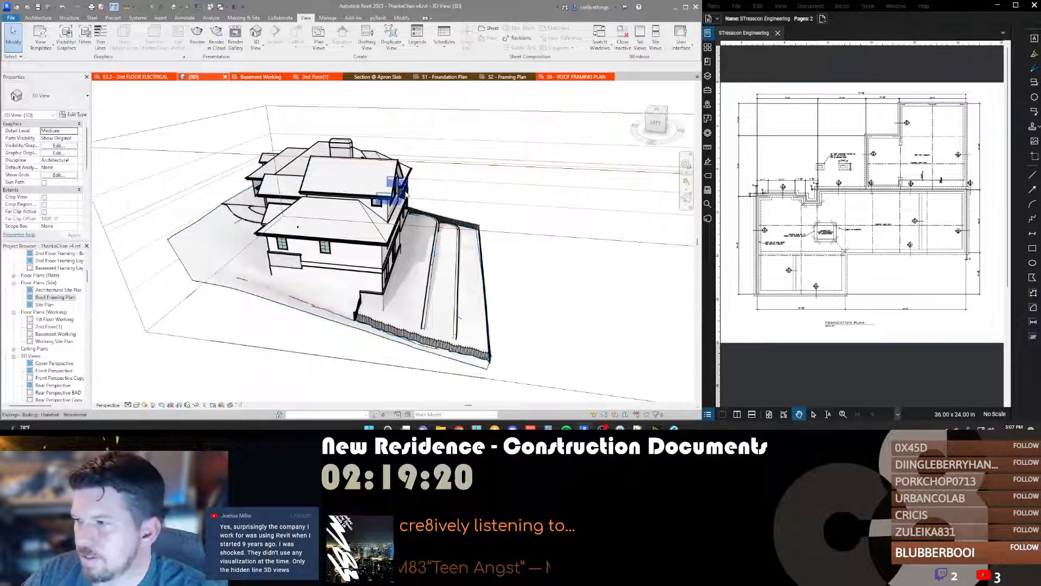
{"action": "scroll", "coordinate": [406, 217], "scroll_direction": "up", "scroll_amount": 2}
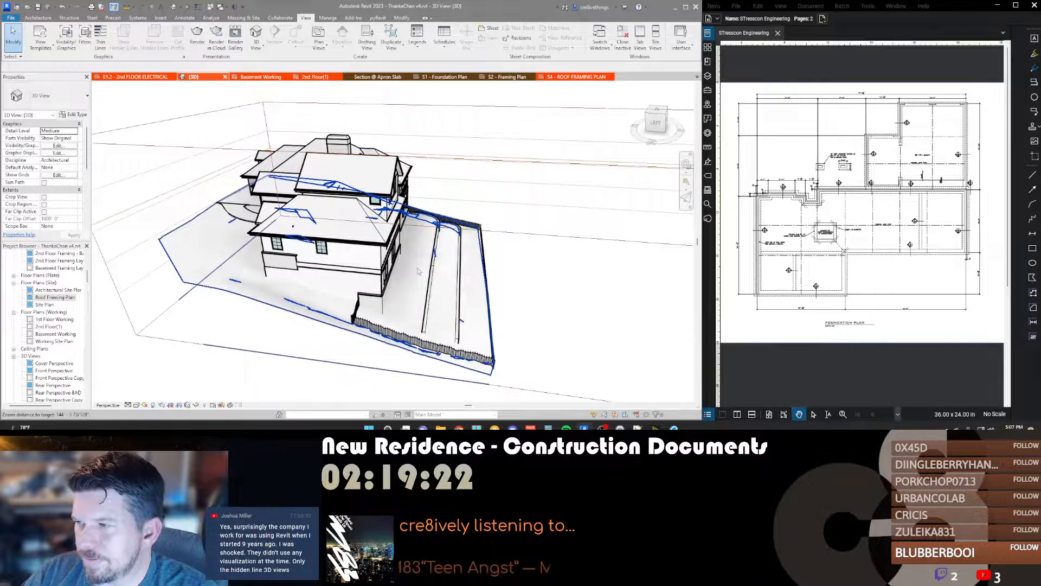
{"action": "middle_click_drag", "start_coordinate": [418, 271], "coordinate": [333, 259], "text": "shift"}
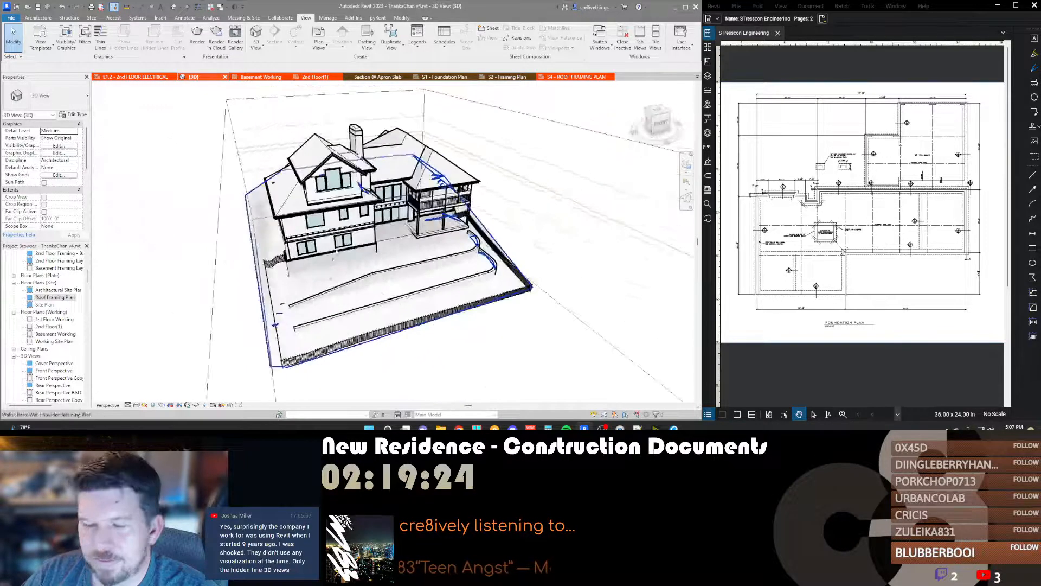
{"action": "scroll", "coordinate": [331, 140], "scroll_direction": "up", "scroll_amount": 3}
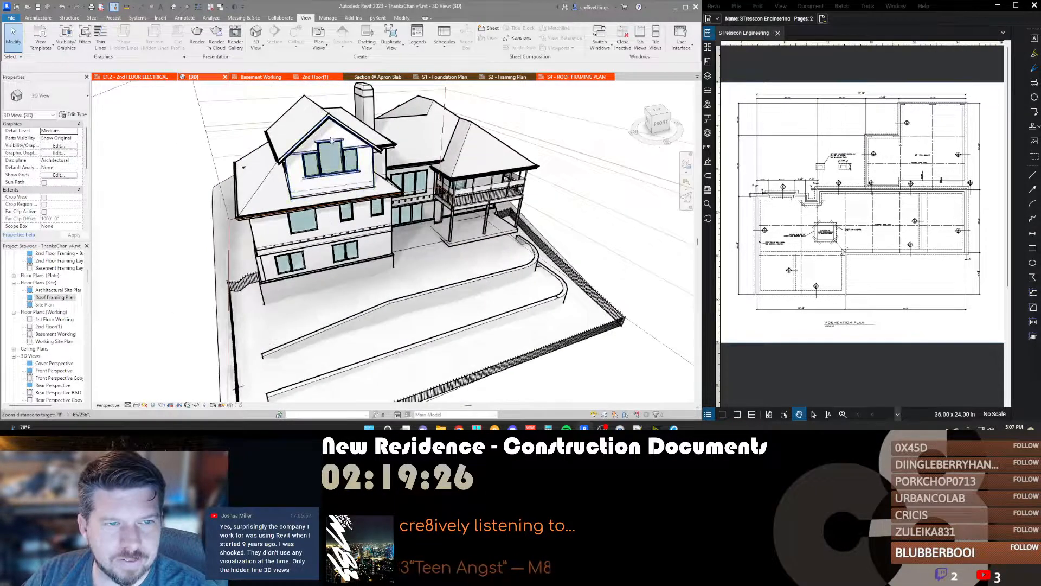
{"action": "scroll", "coordinate": [328, 181], "scroll_direction": "down", "scroll_amount": 4}
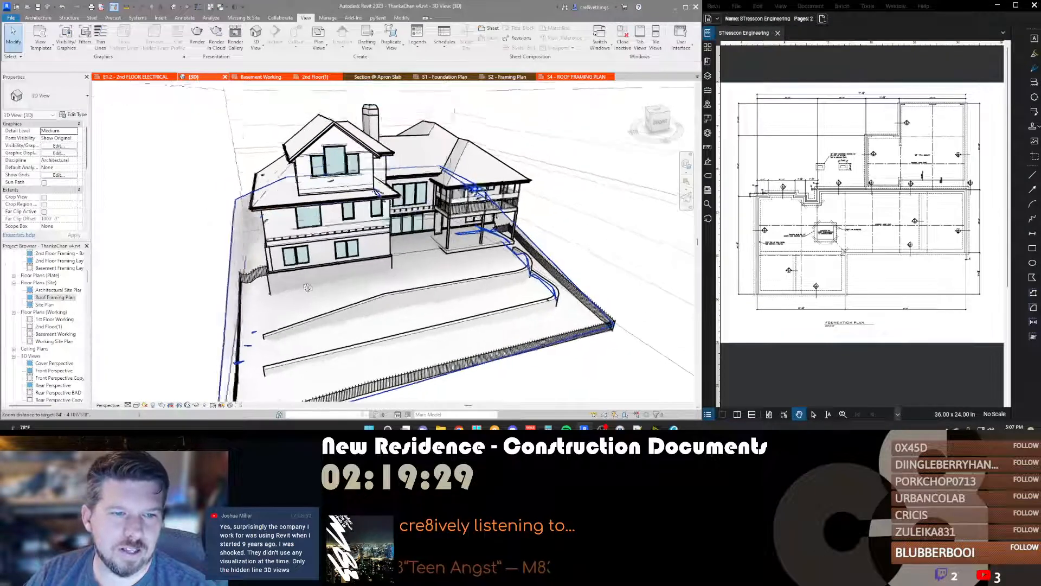
{"action": "scroll", "coordinate": [287, 272], "scroll_direction": "up", "scroll_amount": 5}
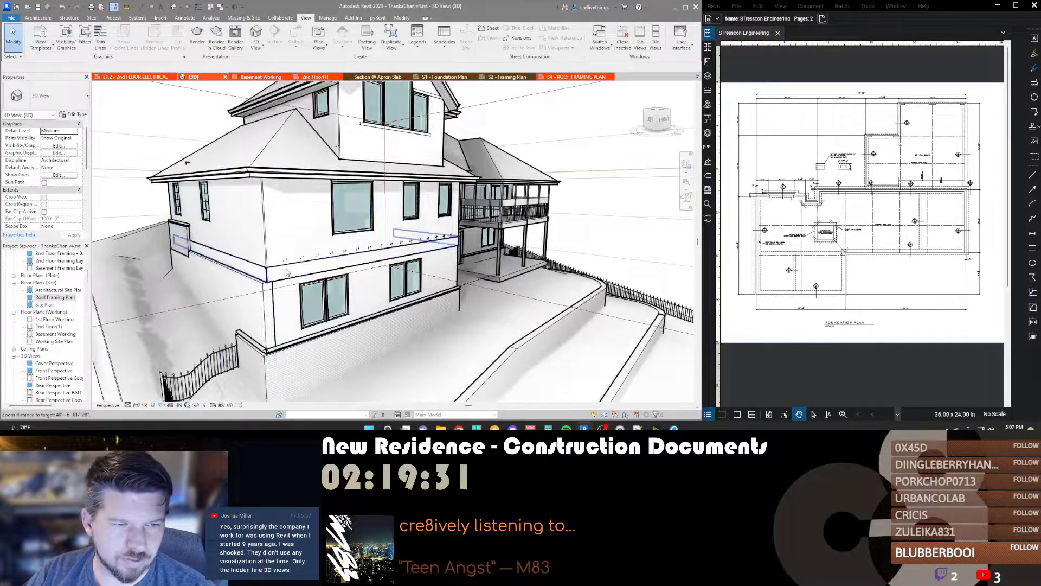
{"action": "left_click", "coordinate": [286, 272]}
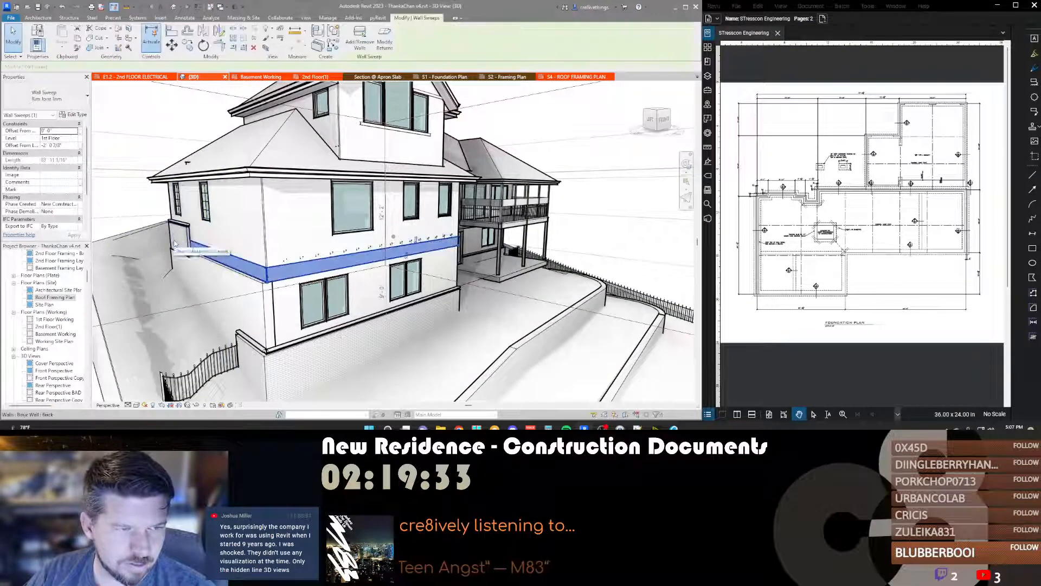
{"action": "key", "text": "l"}
{"action": "key", "text": "w"}
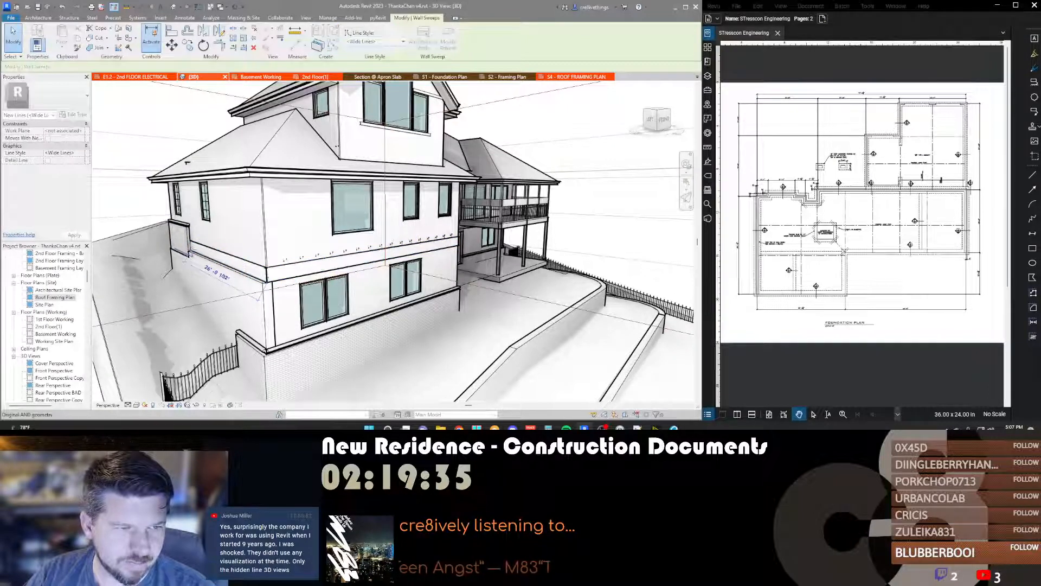
{"action": "key", "text": "Escape"}
{"action": "key", "text": "Escape"}
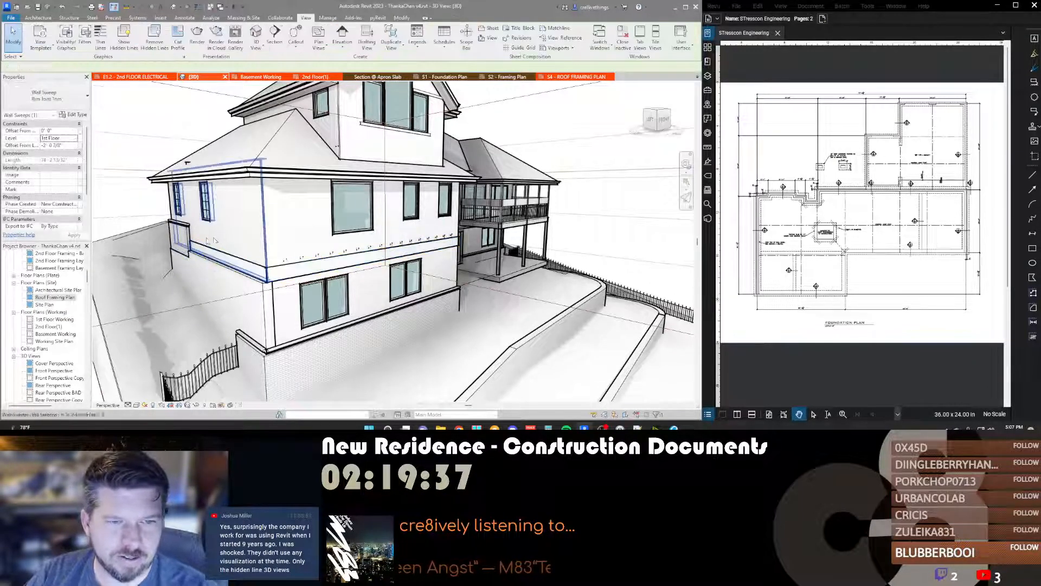
Step: Examine the rear corner of the house in the 3D view, including the band between floors and the rear deck side
{"action": "scroll", "coordinate": [225, 235], "scroll_direction": "down", "scroll_amount": 2}
{"action": "middle_click_drag", "start_coordinate": [495, 283], "coordinate": [394, 294], "text": "shift"}
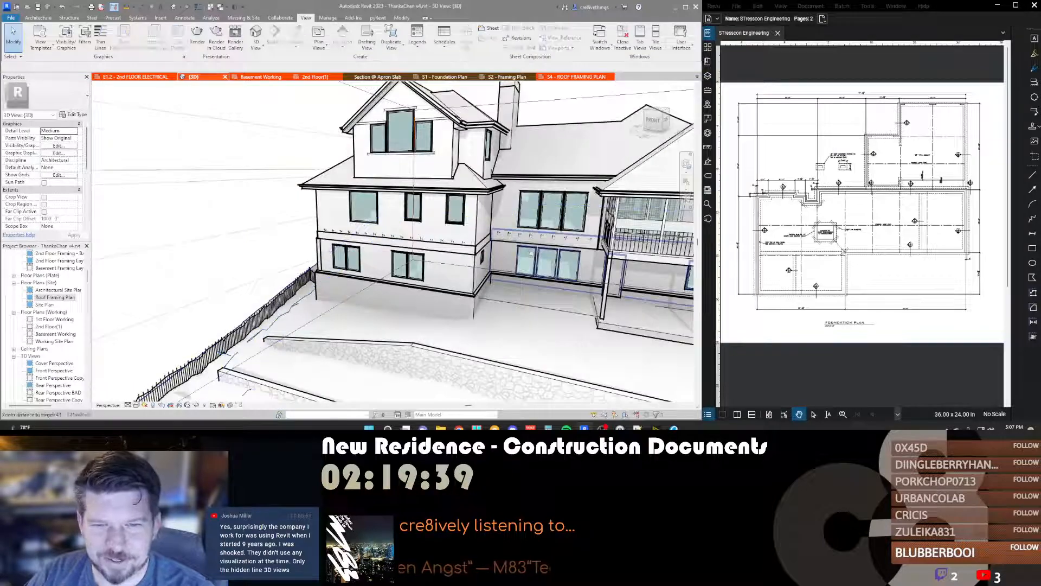
{"action": "scroll", "coordinate": [498, 237], "scroll_direction": "up", "scroll_amount": 3}
{"action": "scroll", "coordinate": [494, 234], "scroll_direction": "up", "scroll_amount": 5}
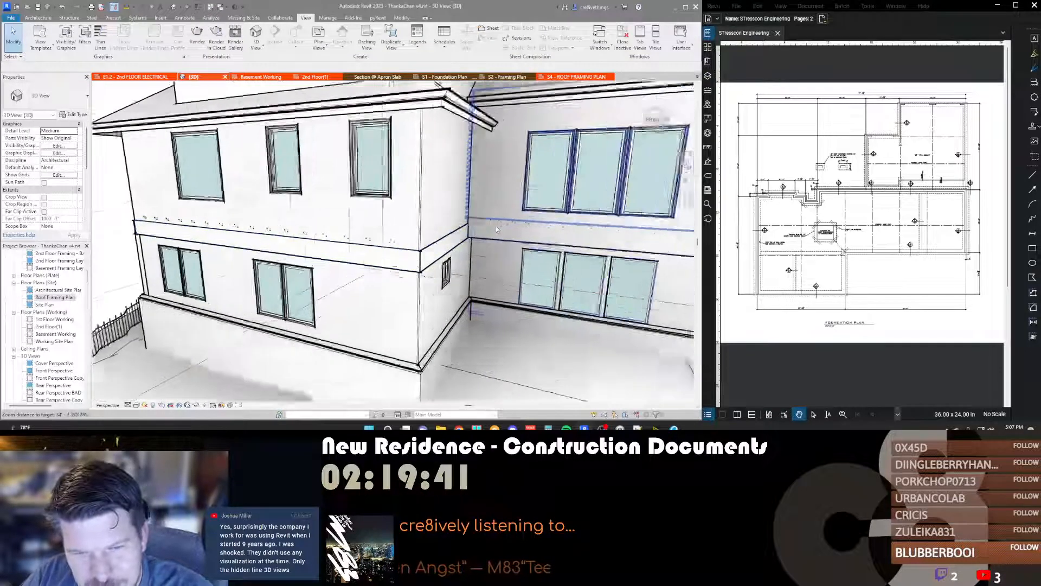
{"action": "middle_click_drag", "start_coordinate": [488, 251], "coordinate": [408, 244], "text": "shift"}
{"action": "scroll", "coordinate": [408, 244], "scroll_direction": "down", "scroll_amount": 10}
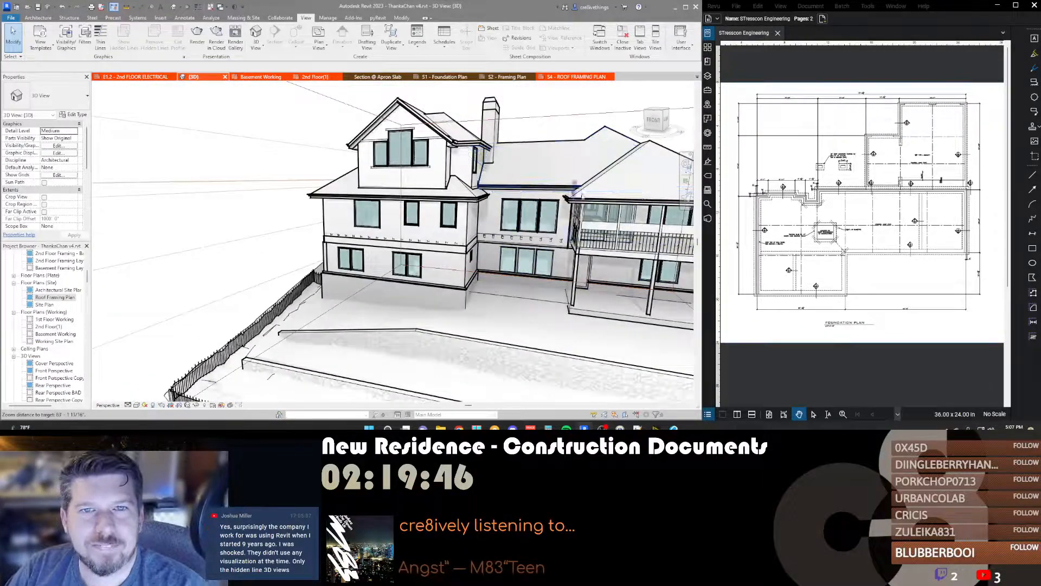
Step: Open the S3 - Foundation Details sheet from the open views and bring its whole layout into view
{"action": "left_click", "coordinate": [569, 76]}
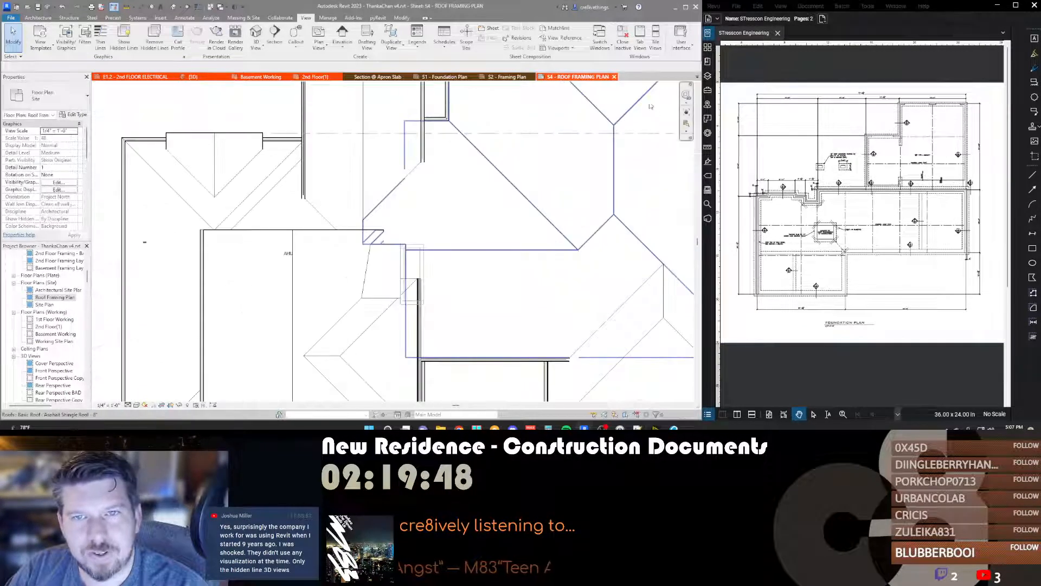
{"action": "left_click", "coordinate": [697, 76]}
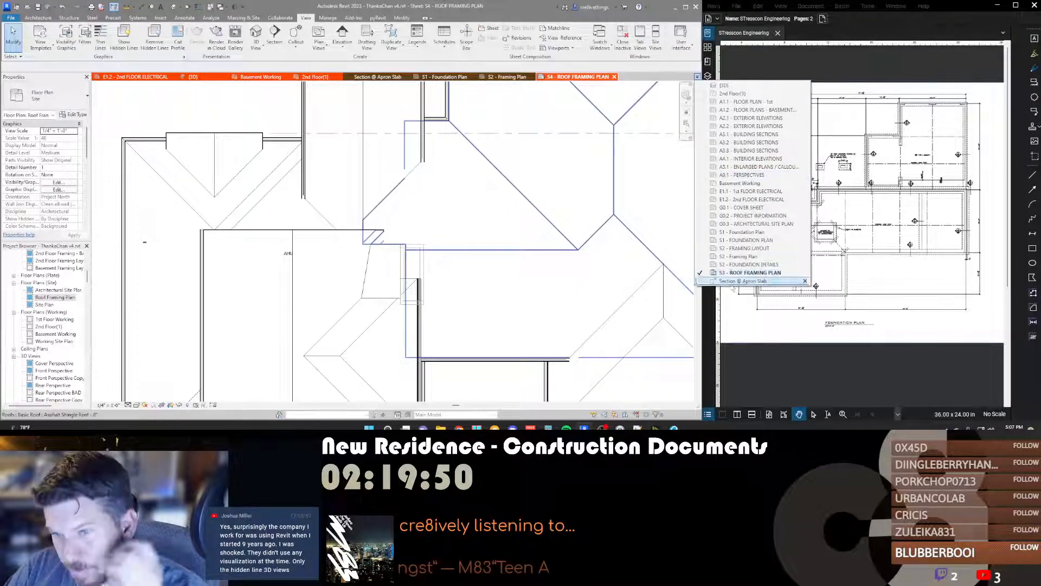
{"action": "left_click", "coordinate": [730, 266]}
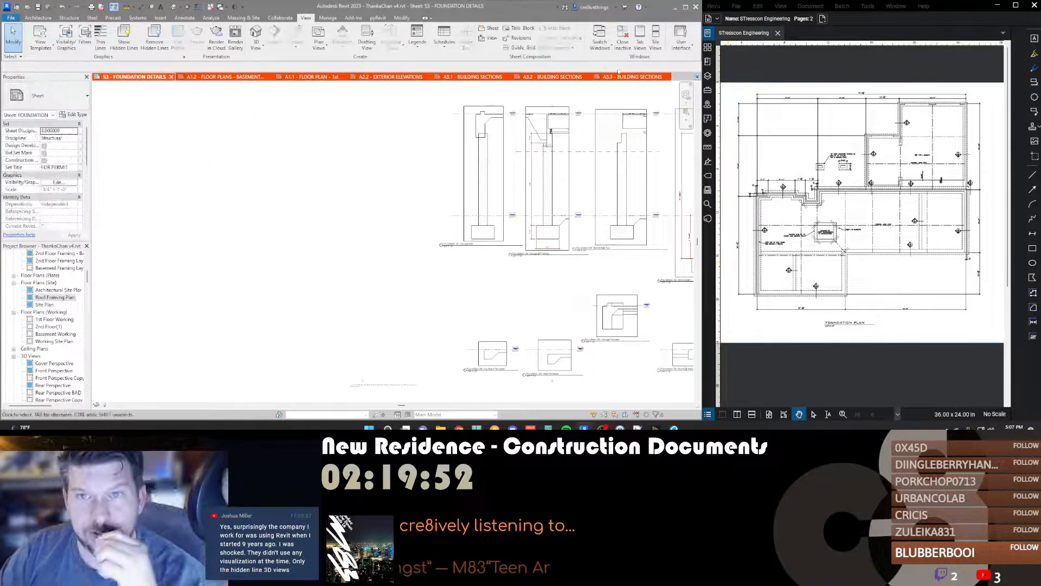
{"action": "middle_click_drag", "start_coordinate": [231, 233], "coordinate": [230, 234]}
{"action": "scroll", "coordinate": [179, 268], "scroll_direction": "down", "scroll_amount": 2}
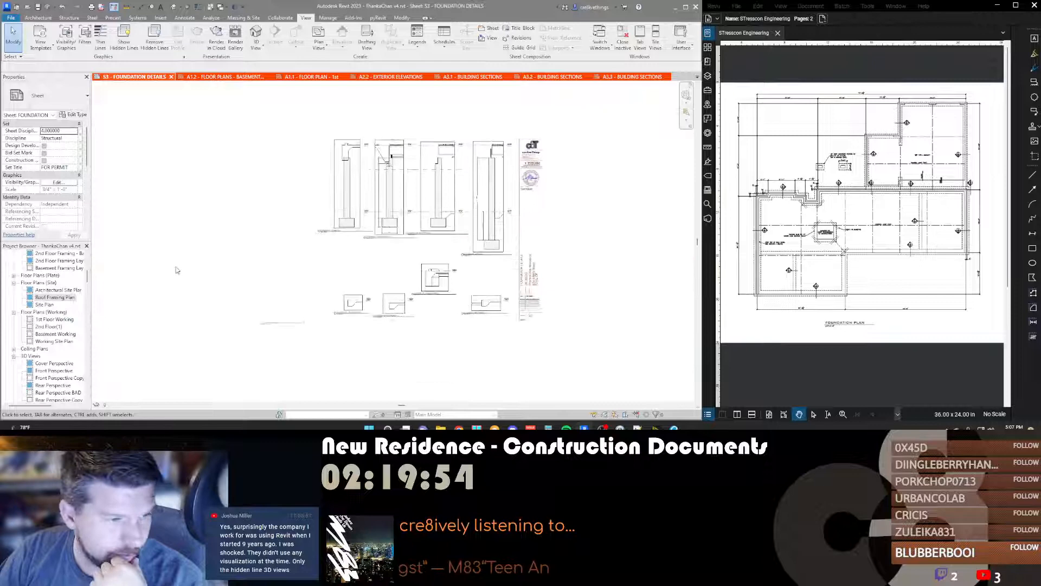
Step: Renumber the Foundation Details sheet as "S2." with a trailing period
{"action": "left_click", "coordinate": [52, 334]}
{"action": "scroll", "coordinate": [52, 337], "scroll_direction": "down", "scroll_amount": 10}
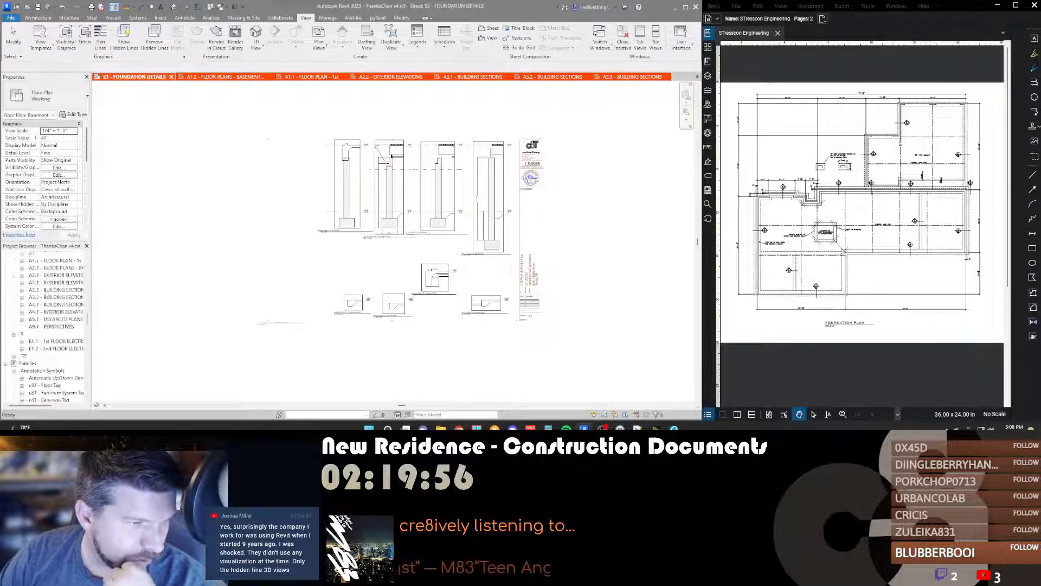
{"action": "scroll", "coordinate": [50, 304], "scroll_direction": "up", "scroll_amount": 3}
{"action": "left_click", "coordinate": [49, 297]}
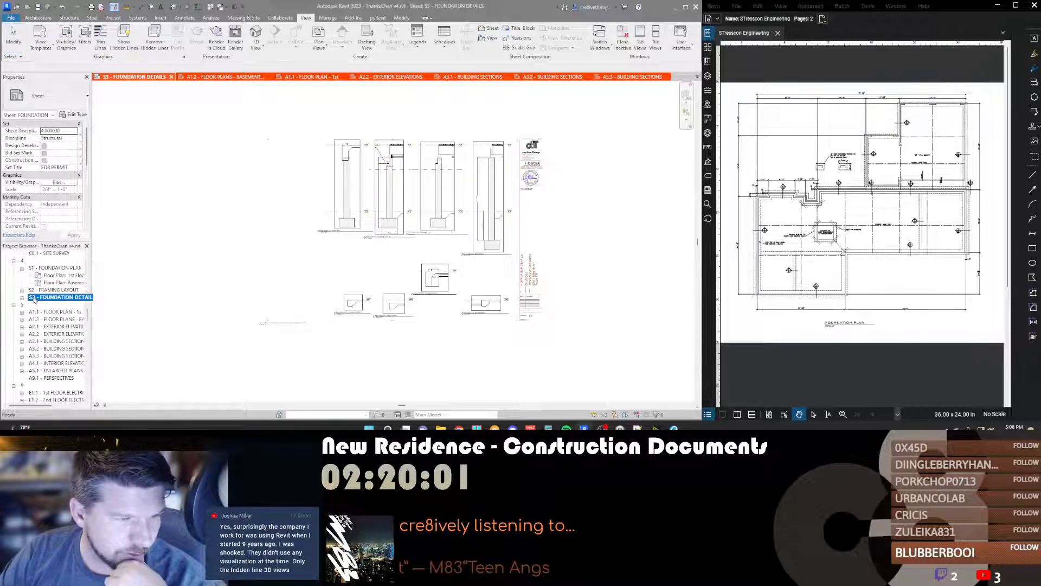
{"action": "key", "text": "F2"}
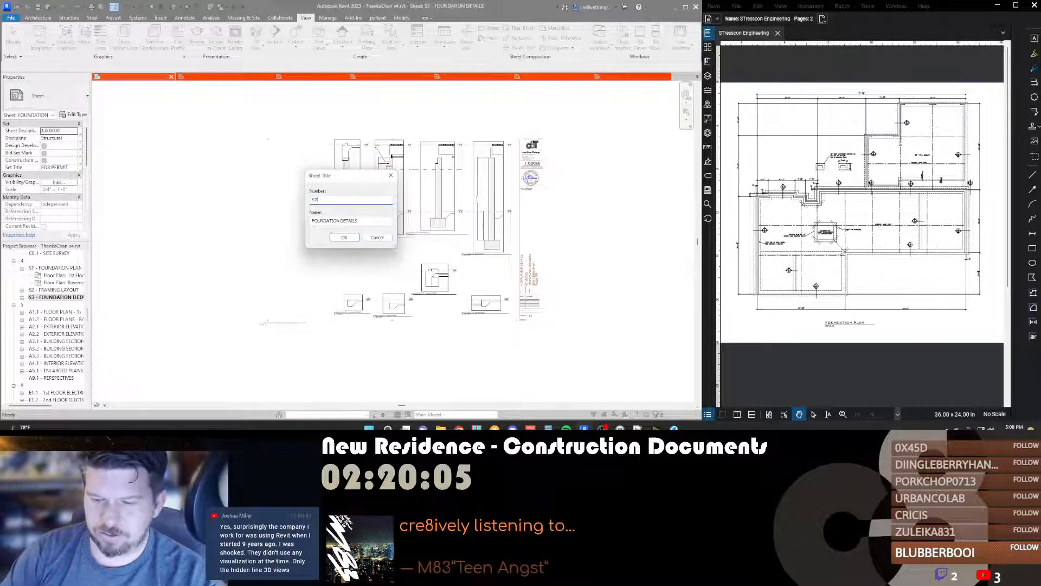
{"action": "type", "text": "S2"}
{"action": "key", "text": "Return"}
Step: Renumber the Framing Layout sheet as S3
{"action": "left_click", "coordinate": [49, 291]}
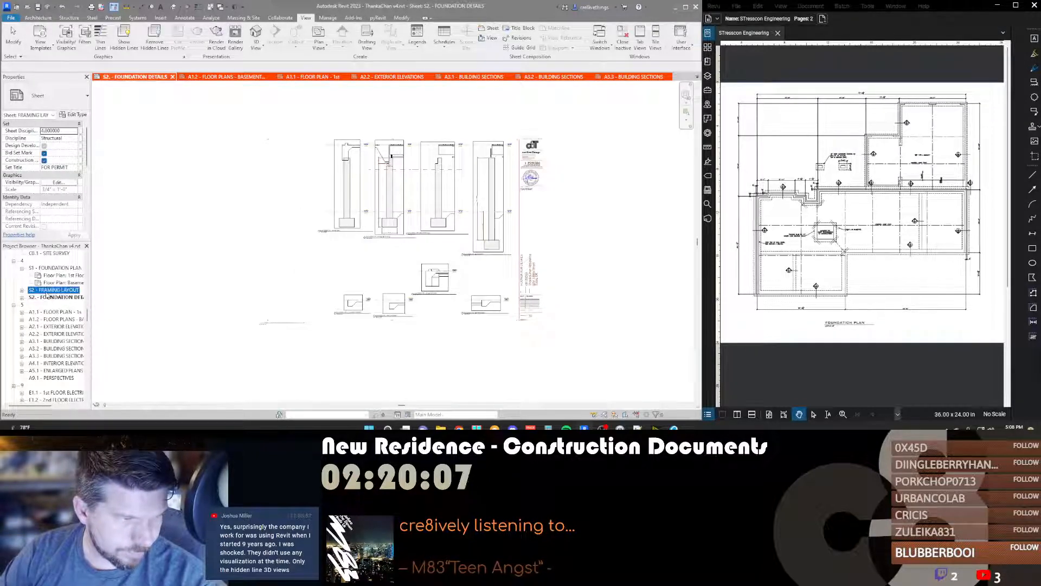
{"action": "key", "text": "F2"}
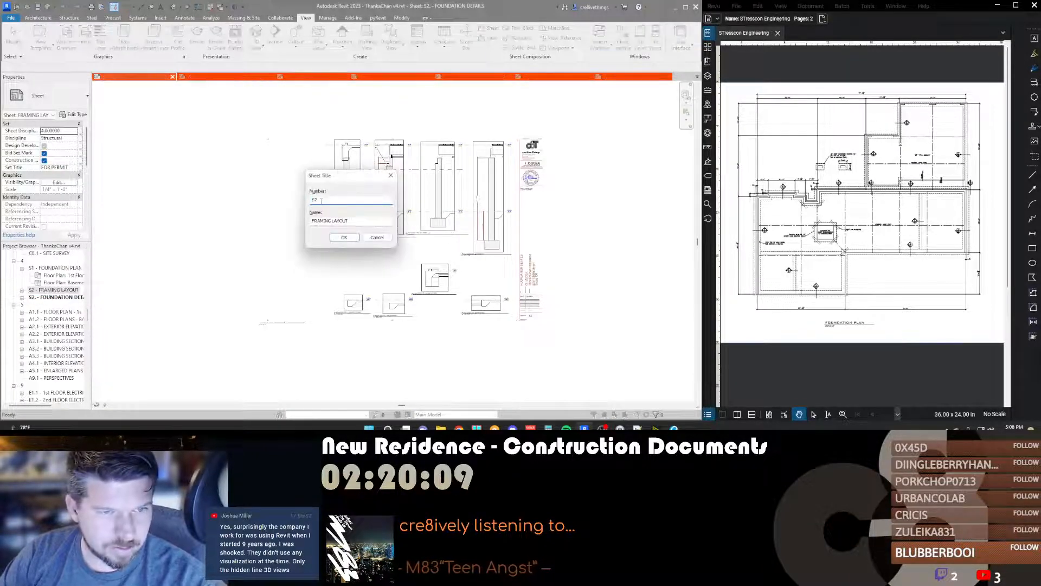
{"action": "type", "text": "S3"}
{"action": "key", "text": "Return"}
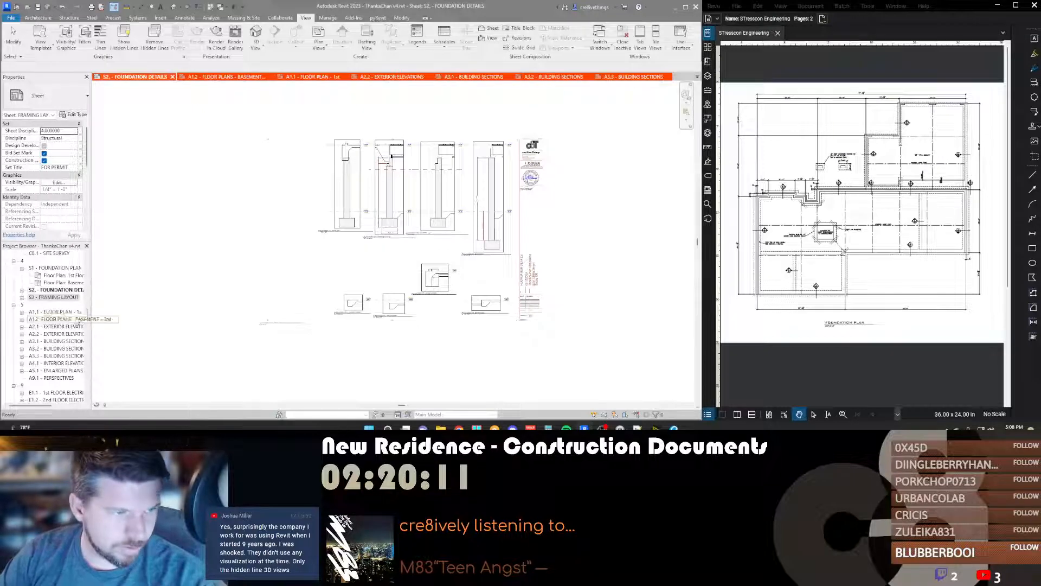
Step: Remove the trailing period from the Foundation Details sheet number so it reads S2
{"action": "left_click", "coordinate": [48, 290]}
{"action": "key", "text": "F2"}
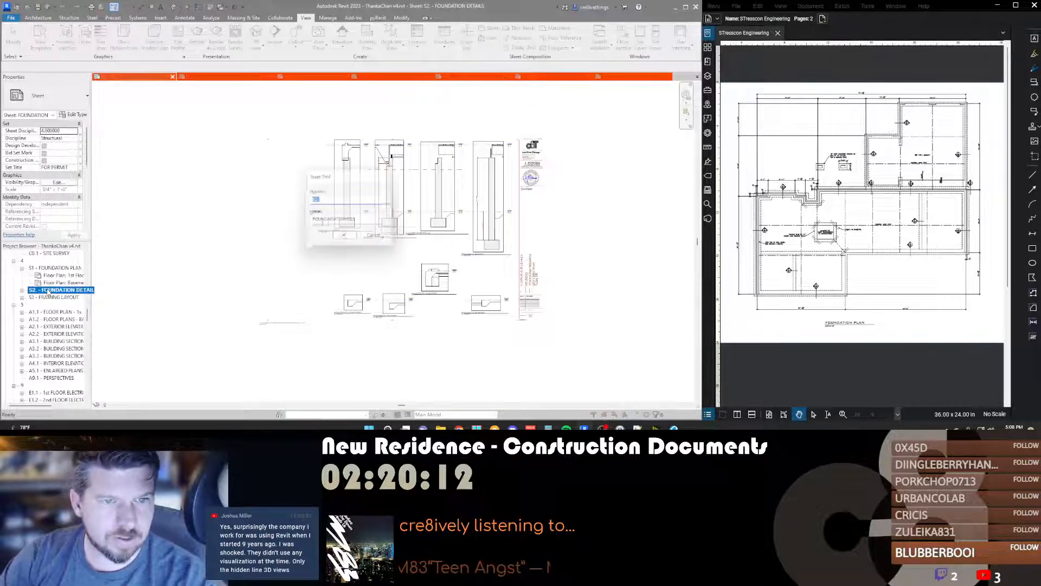
{"action": "type", "text": "S2"}
{"action": "key", "text": "Return"}
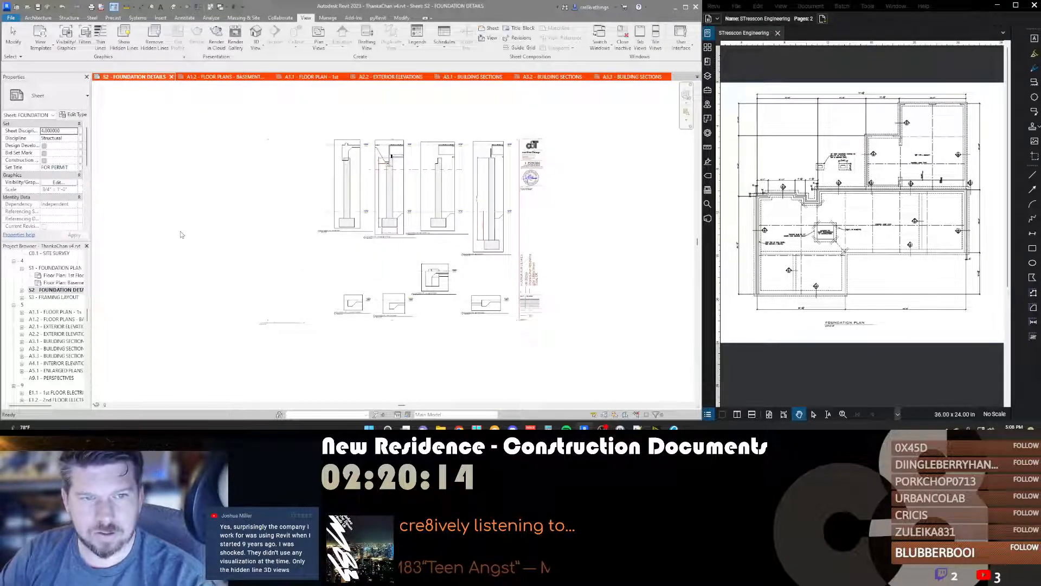
{"action": "middle_click_drag", "start_coordinate": [361, 215], "coordinate": [389, 210]}
{"action": "scroll", "coordinate": [389, 210], "scroll_direction": "up", "scroll_amount": 1}
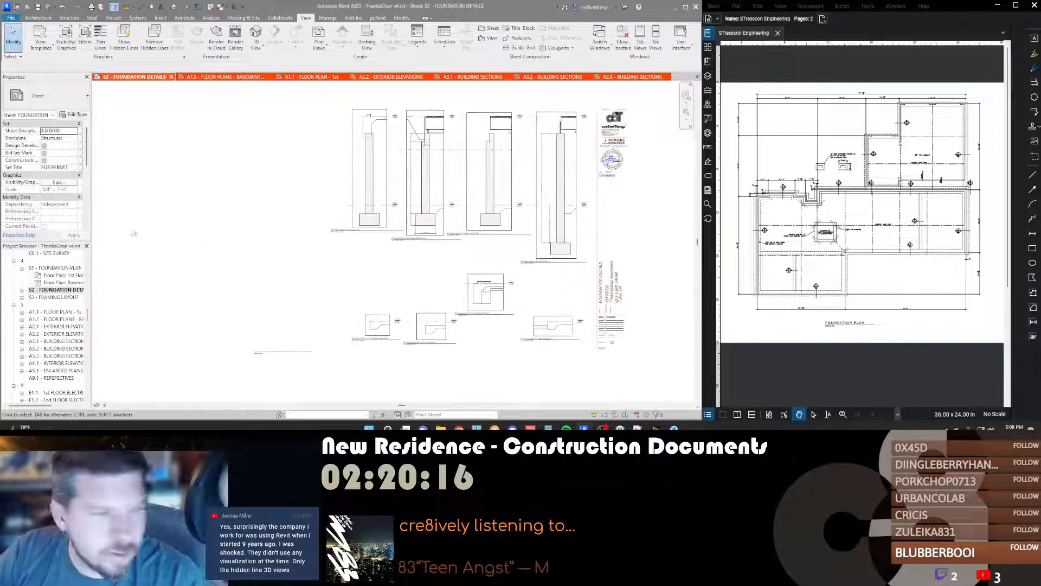
Step: Review the S1 - Foundation Plan sheet and return to the S2 - Foundation Details sheet
{"action": "double_click", "coordinate": [54, 267]}
{"action": "scroll", "coordinate": [221, 251], "scroll_direction": "down", "scroll_amount": 2}
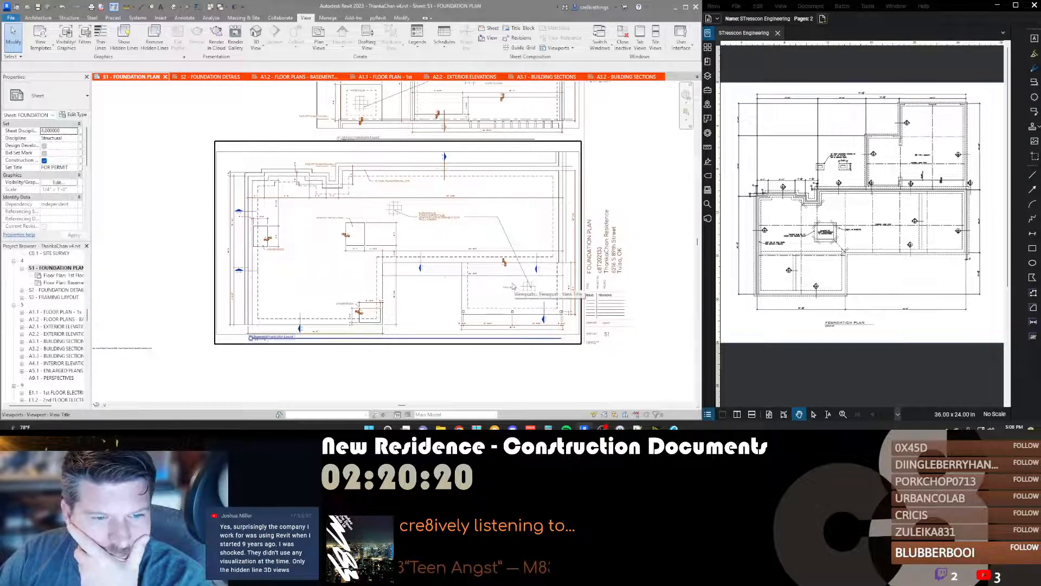
{"action": "left_click", "coordinate": [22, 268]}
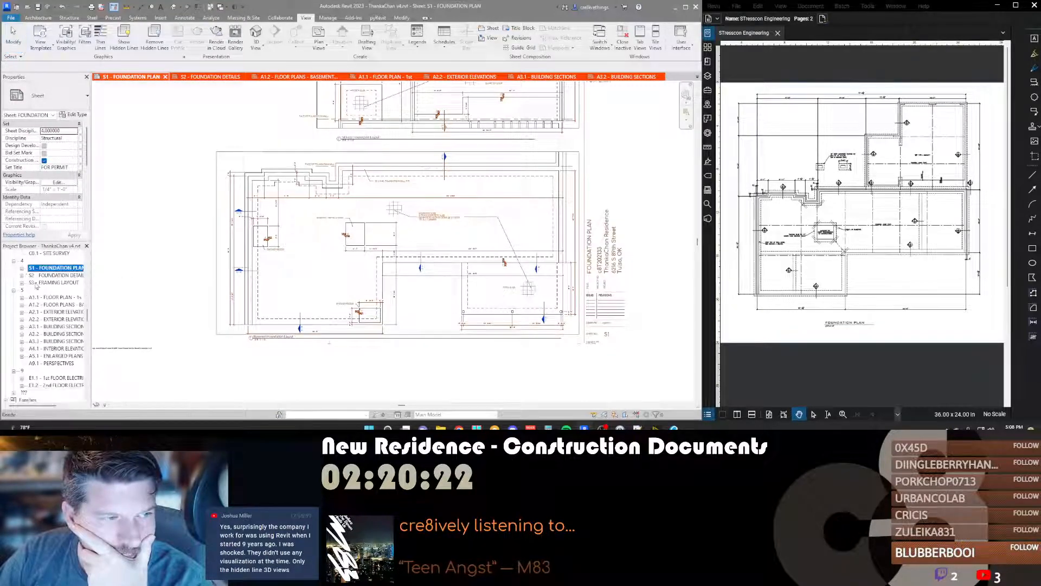
{"action": "double_click", "coordinate": [54, 275]}
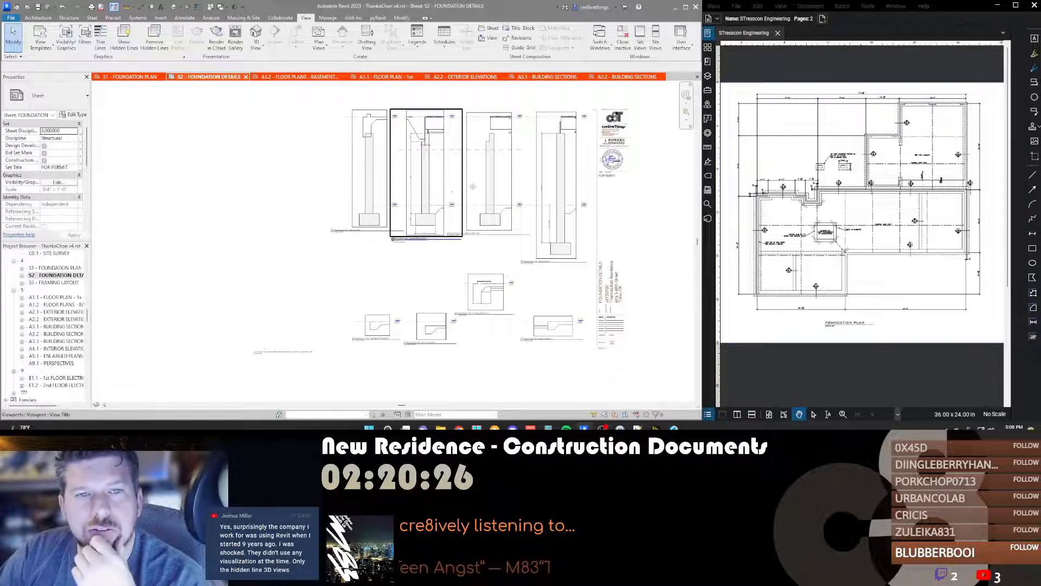
Step: Activate the typical basement wall foundation detail and pull in its crop region to exclude the separate truss piece beyond the wall
{"action": "scroll", "coordinate": [499, 118], "scroll_direction": "up", "scroll_amount": 4}
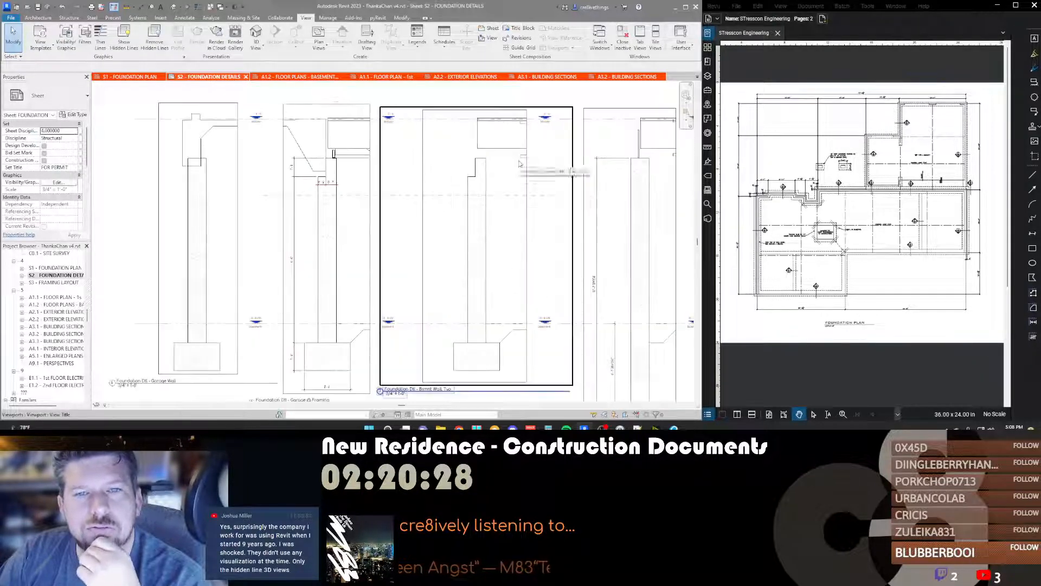
{"action": "double_click", "coordinate": [522, 159]}
{"action": "left_click", "coordinate": [522, 158]}
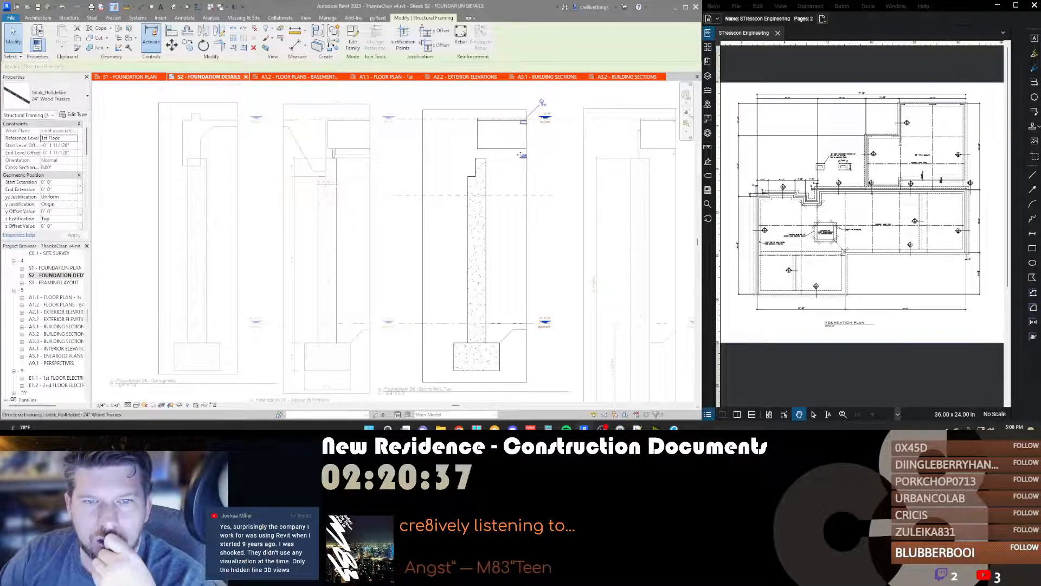
{"action": "left_click", "coordinate": [532, 208]}
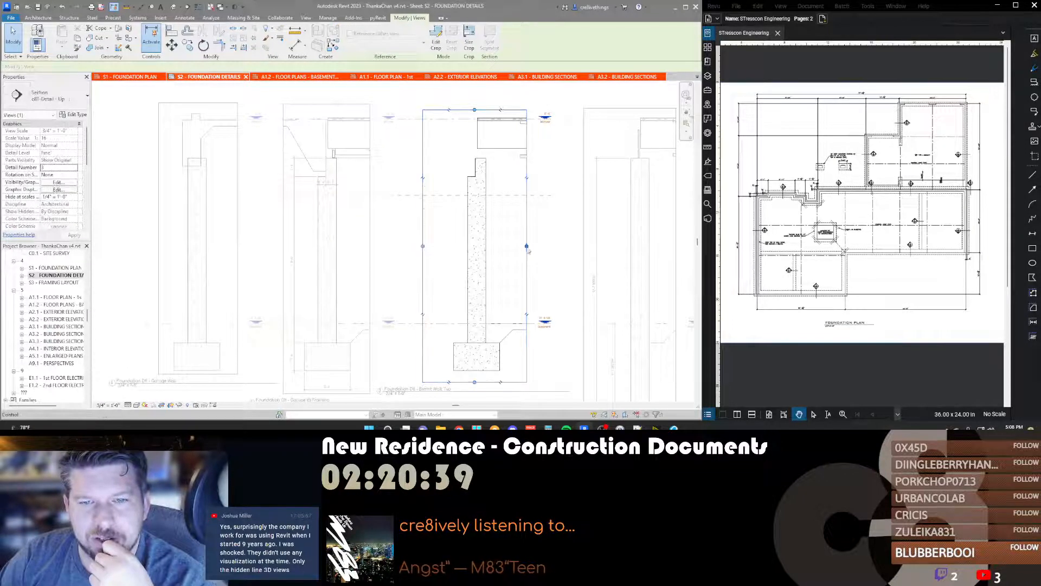
{"action": "left_click_drag", "start_coordinate": [535, 246], "coordinate": [504, 239]}
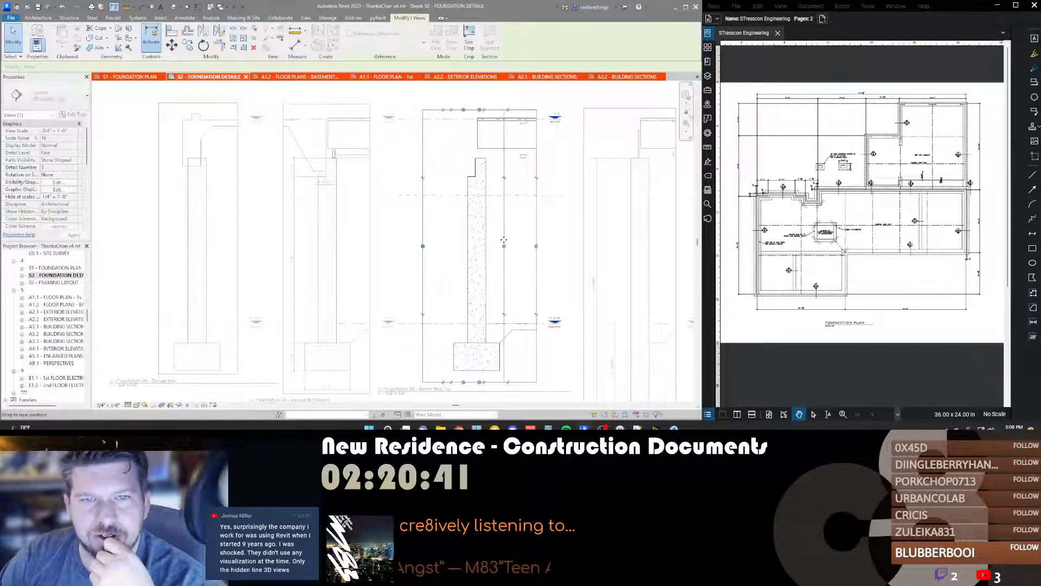
{"action": "left_click", "coordinate": [495, 233]}
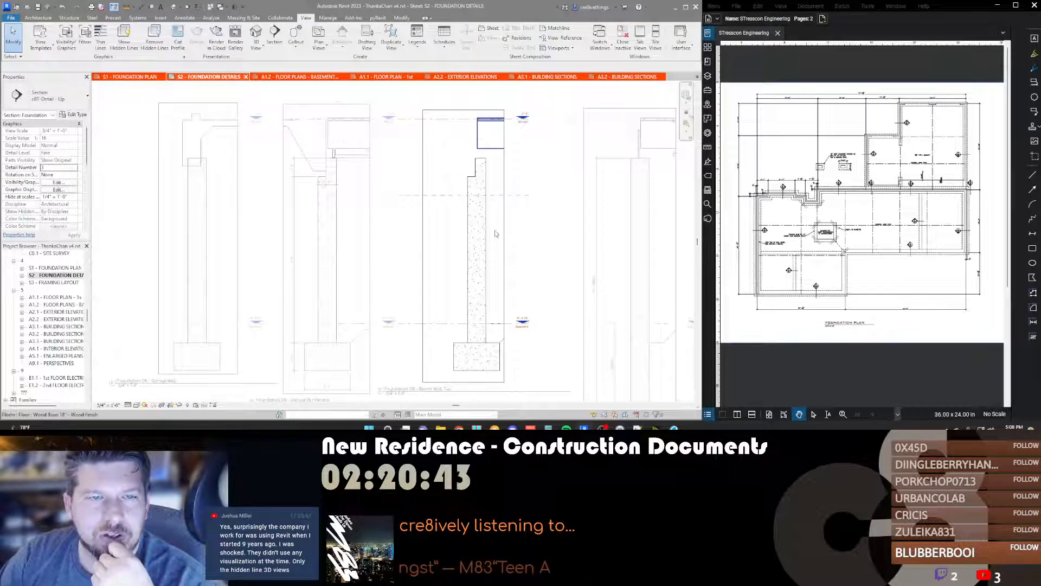
Step: Edit the Wood Truss 18" - Wood Finish floor type, deleting its wood flooring finish layer and setting the wood joist layer to 2' thick
{"action": "left_click", "coordinate": [478, 133]}
{"action": "left_click", "coordinate": [74, 114]}
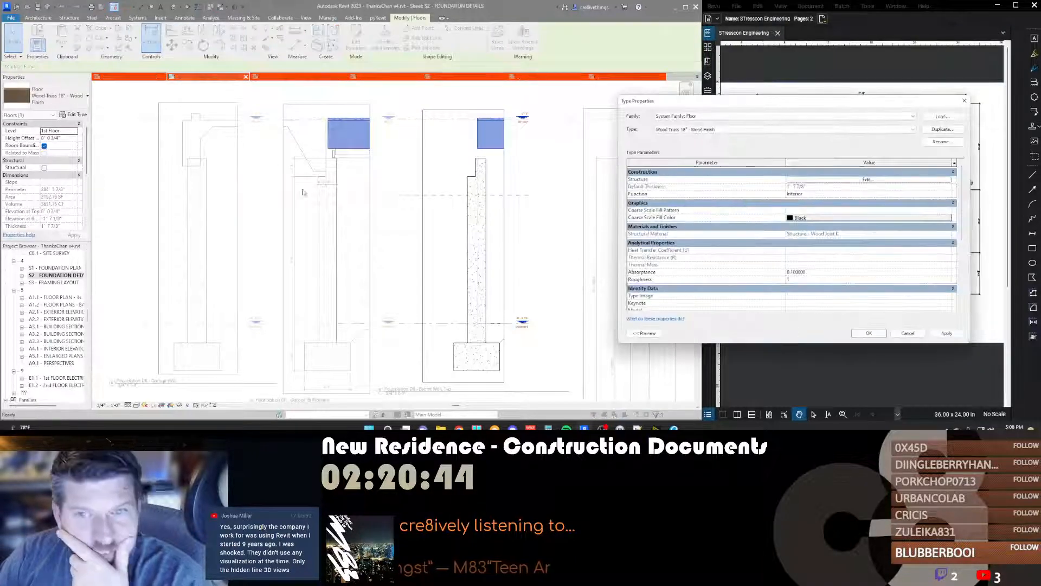
{"action": "left_click", "coordinate": [830, 180]}
{"action": "left_click", "coordinate": [633, 171]}
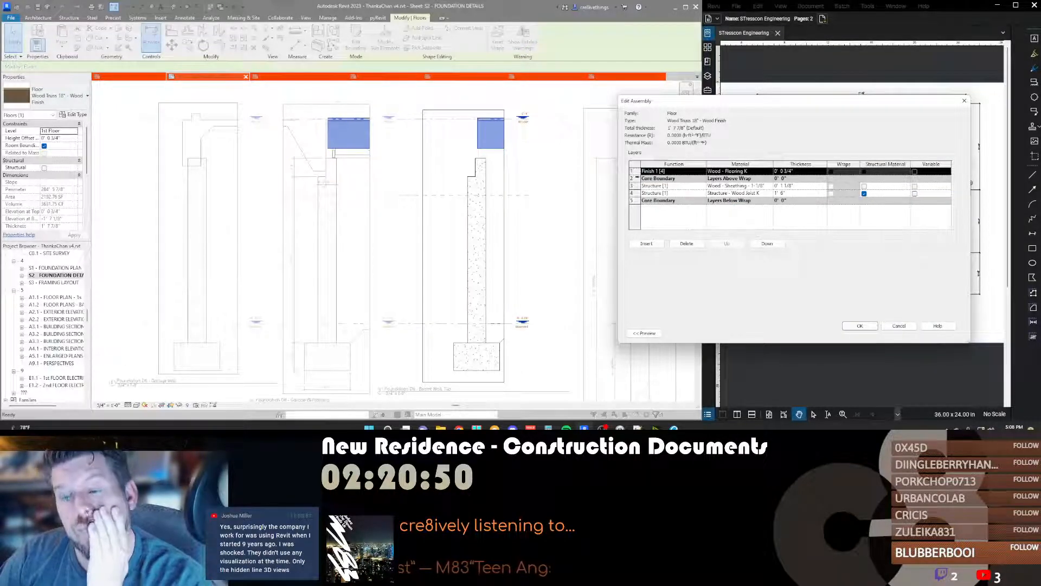
{"action": "left_click", "coordinate": [686, 244]}
{"action": "left_click", "coordinate": [805, 186]}
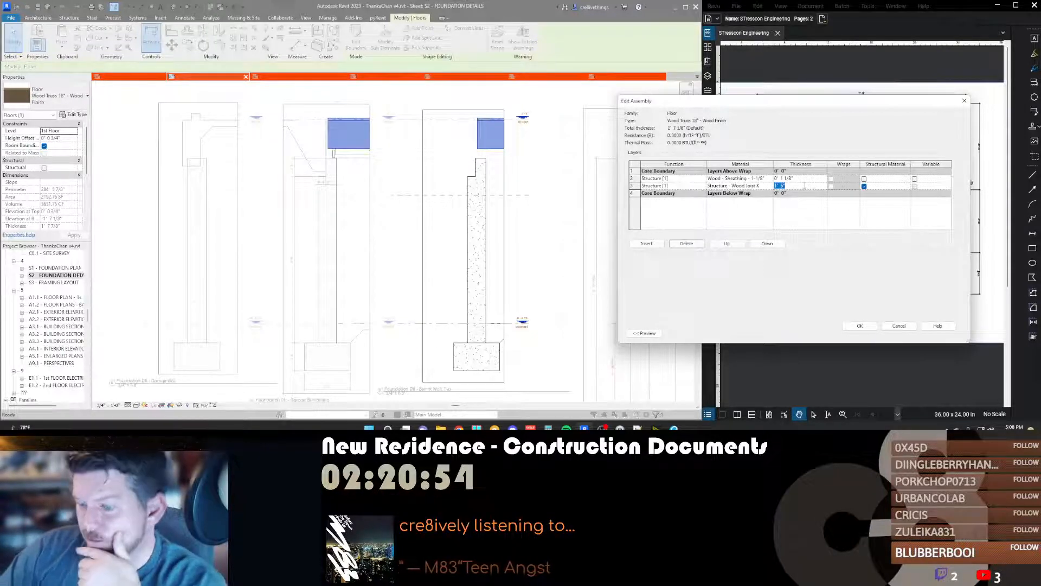
{"action": "type", "text": "2"}
{"action": "key", "text": "Tab"}
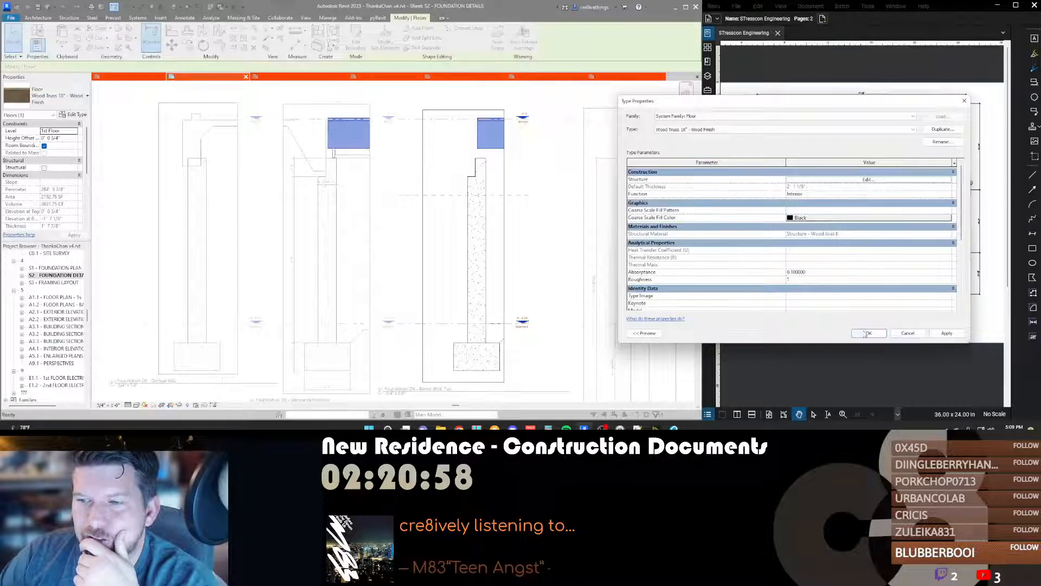
{"action": "left_click", "coordinate": [869, 334]}
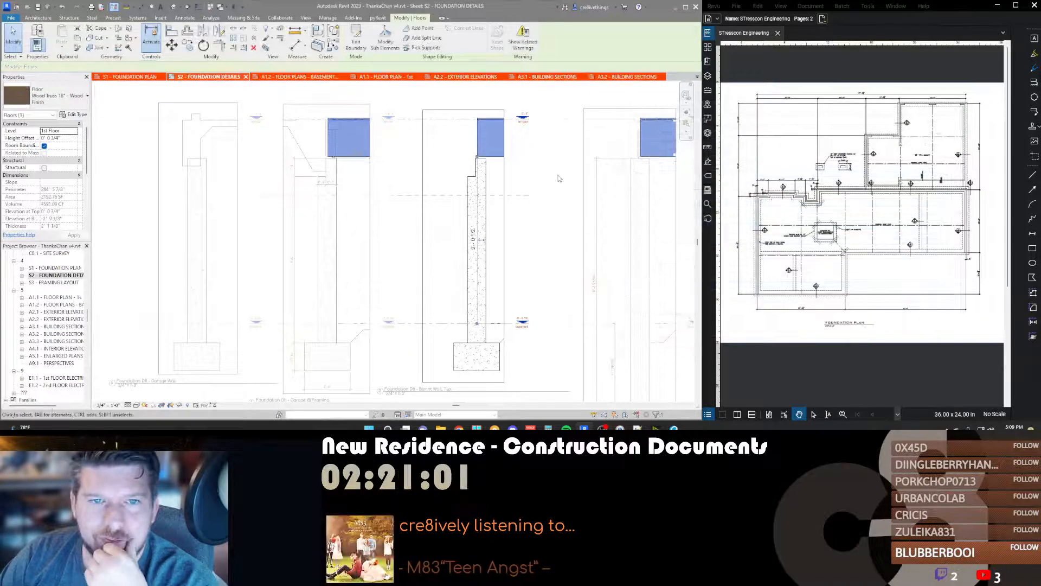
Step: Set the 1st Floor wood truss floor's height offset from level to 0' 0"
{"action": "middle_click_drag", "start_coordinate": [559, 179], "coordinate": [557, 199]}
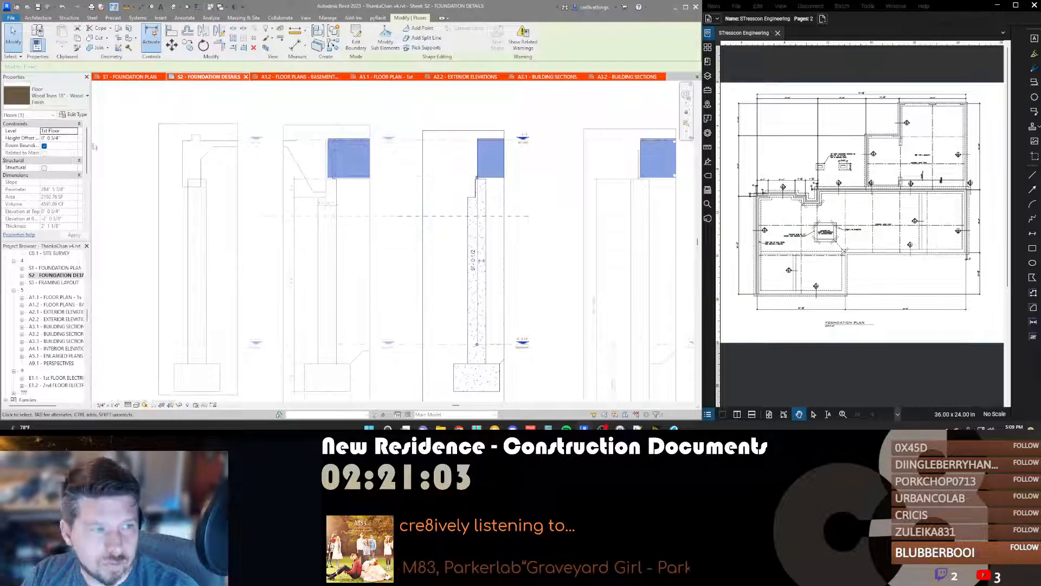
{"action": "left_click", "coordinate": [71, 139]}
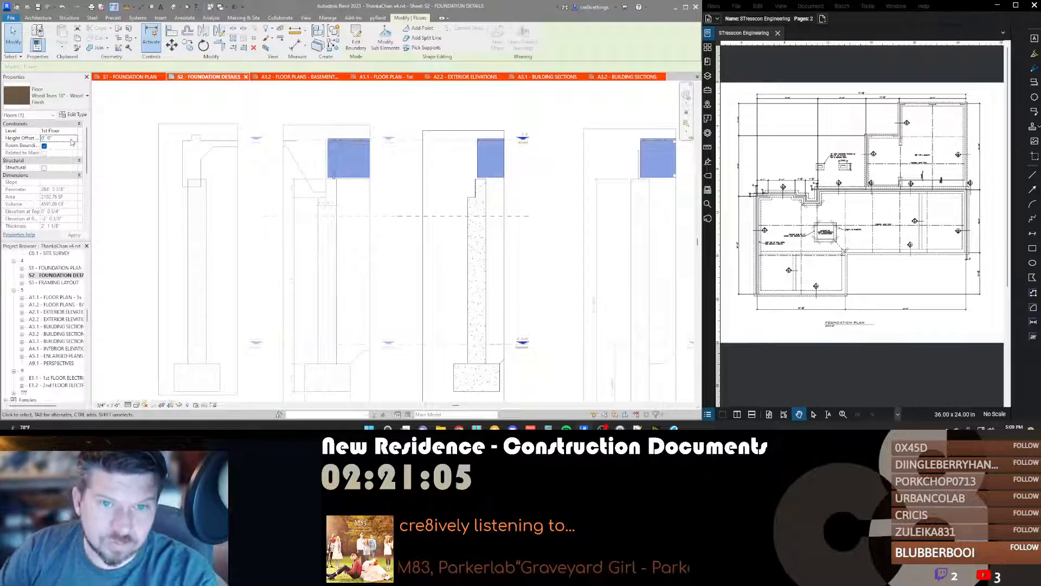
{"action": "left_click", "coordinate": [461, 154]}
{"action": "scroll", "coordinate": [483, 138], "scroll_direction": "up", "scroll_amount": 4}
{"action": "scroll", "coordinate": [469, 162], "scroll_direction": "down", "scroll_amount": 1}
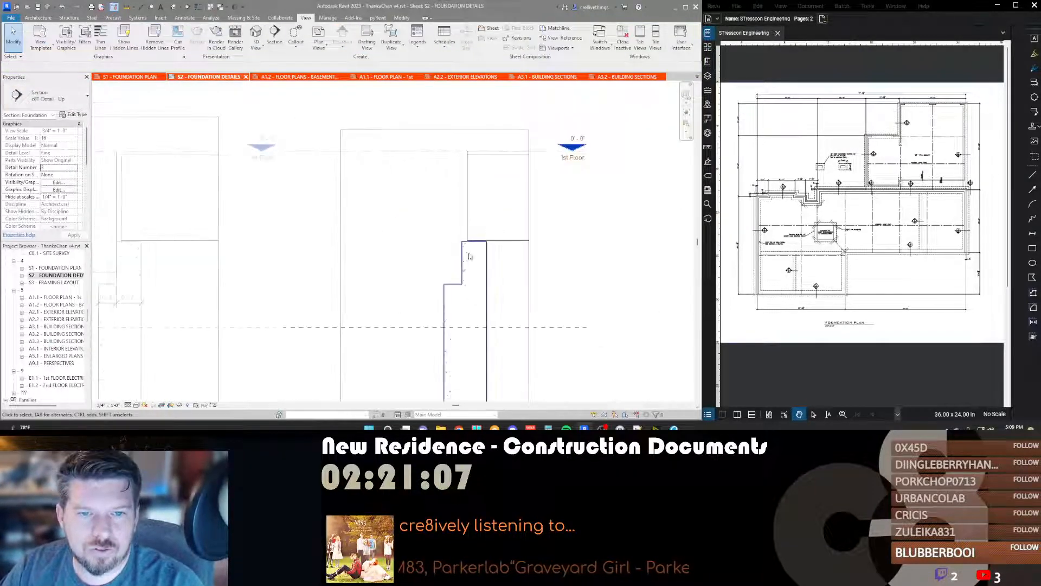
Step: Examine how the truss floor meets the wall in the typical basement wall detail, and deactivate the view
{"action": "scroll", "coordinate": [469, 256], "scroll_direction": "down", "scroll_amount": 4}
{"action": "scroll", "coordinate": [482, 221], "scroll_direction": "up", "scroll_amount": 5}
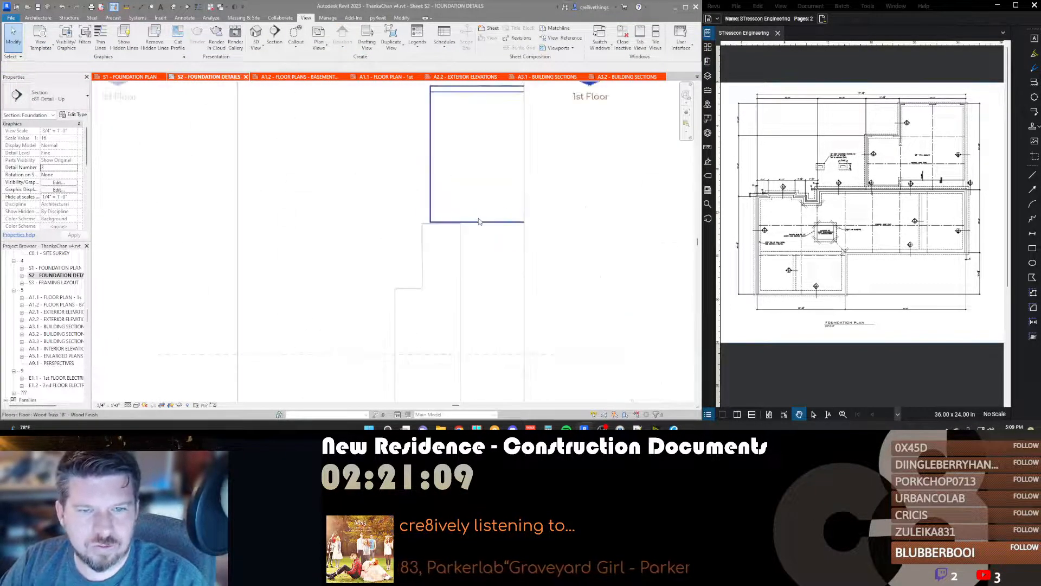
{"action": "scroll", "coordinate": [450, 184], "scroll_direction": "down", "scroll_amount": 1}
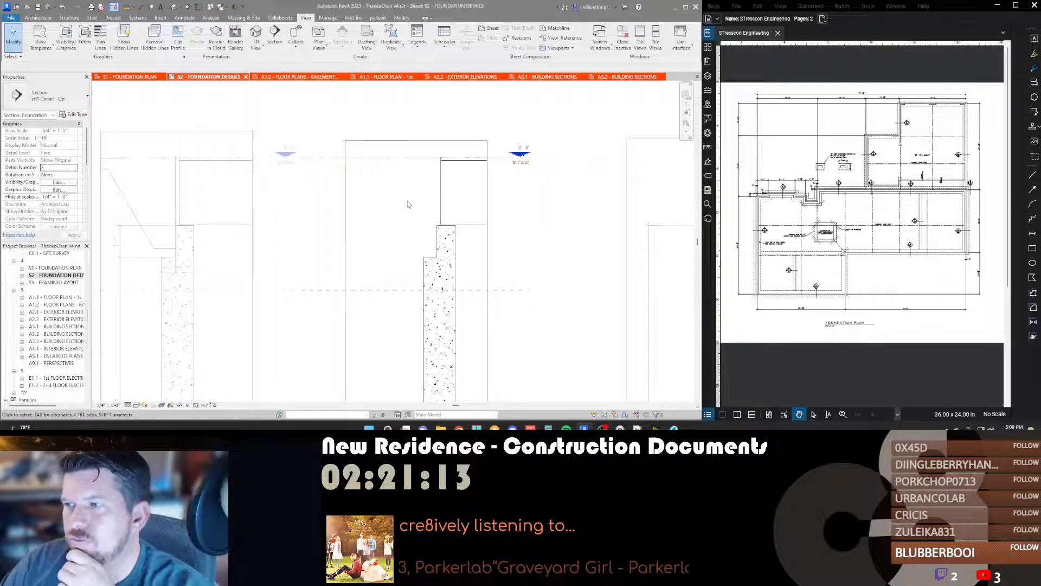
{"action": "scroll", "coordinate": [409, 204], "scroll_direction": "down", "scroll_amount": 5}
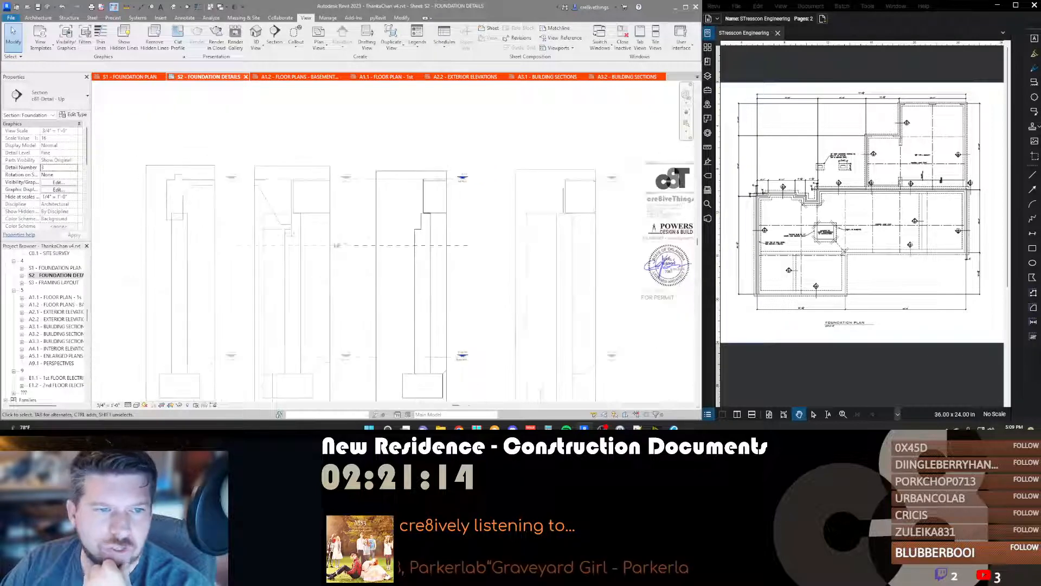
{"action": "middle_click_drag", "start_coordinate": [303, 234], "coordinate": [311, 223]}
{"action": "double_click", "coordinate": [315, 217]}
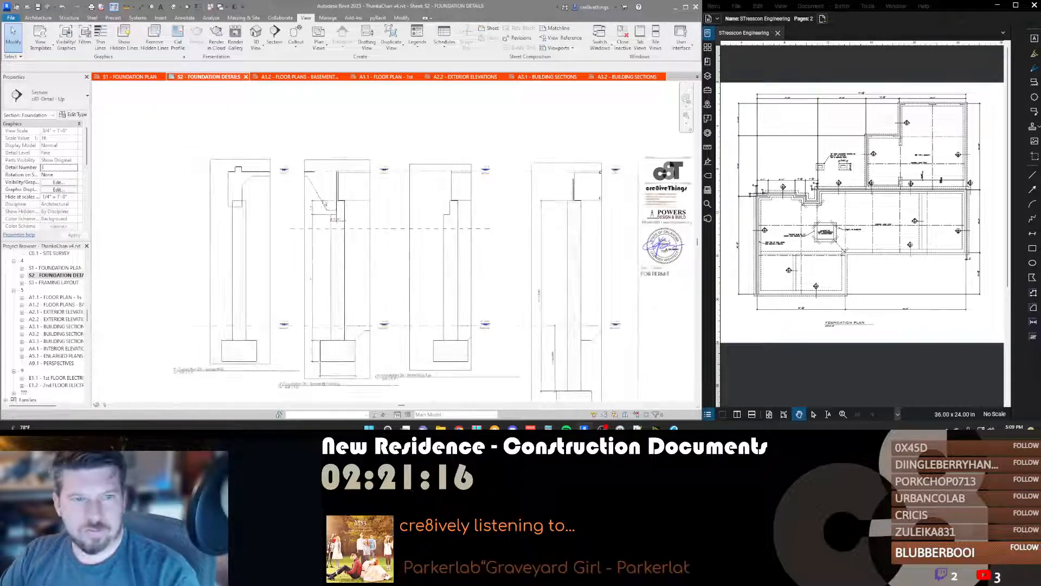
Step: Compare the wall tops, truss floors and footings of the foundation details across the sheet
{"action": "scroll", "coordinate": [566, 229], "scroll_direction": "down", "scroll_amount": 2}
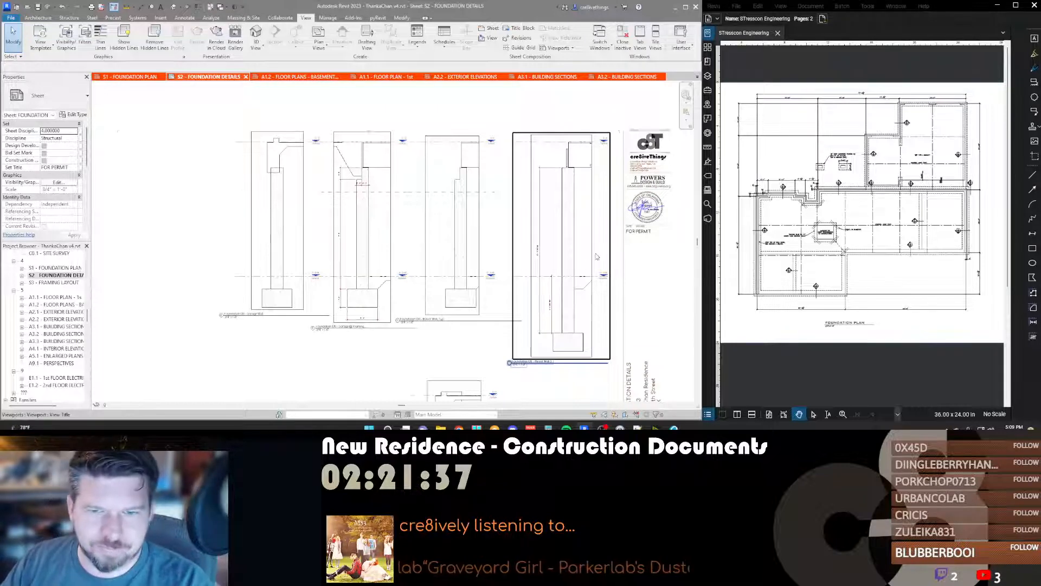
{"action": "scroll", "coordinate": [556, 325], "scroll_direction": "up", "scroll_amount": 5}
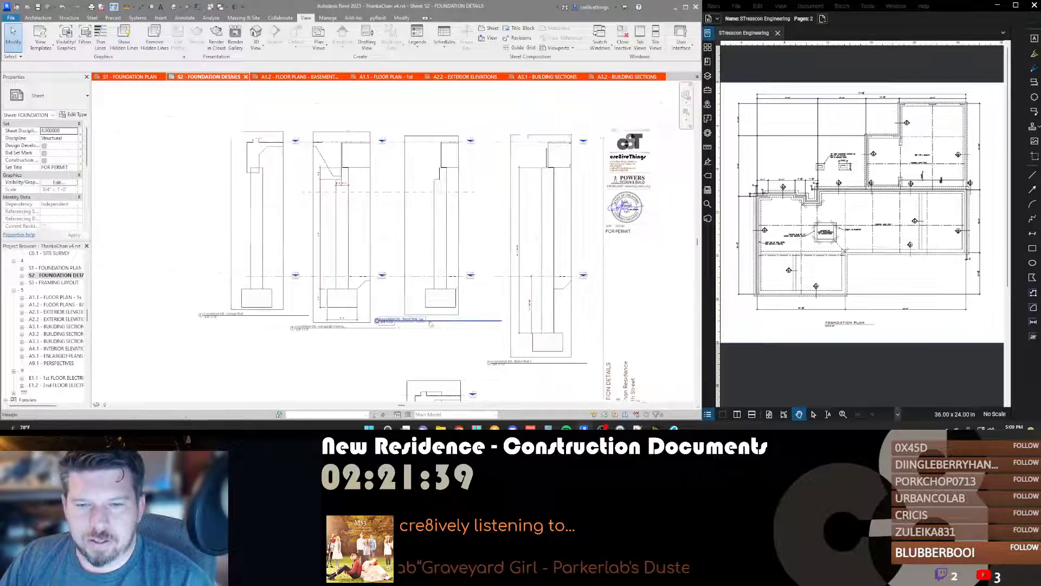
{"action": "middle_click_drag", "start_coordinate": [501, 196], "coordinate": [477, 271]}
{"action": "scroll", "coordinate": [461, 270], "scroll_direction": "down", "scroll_amount": 3}
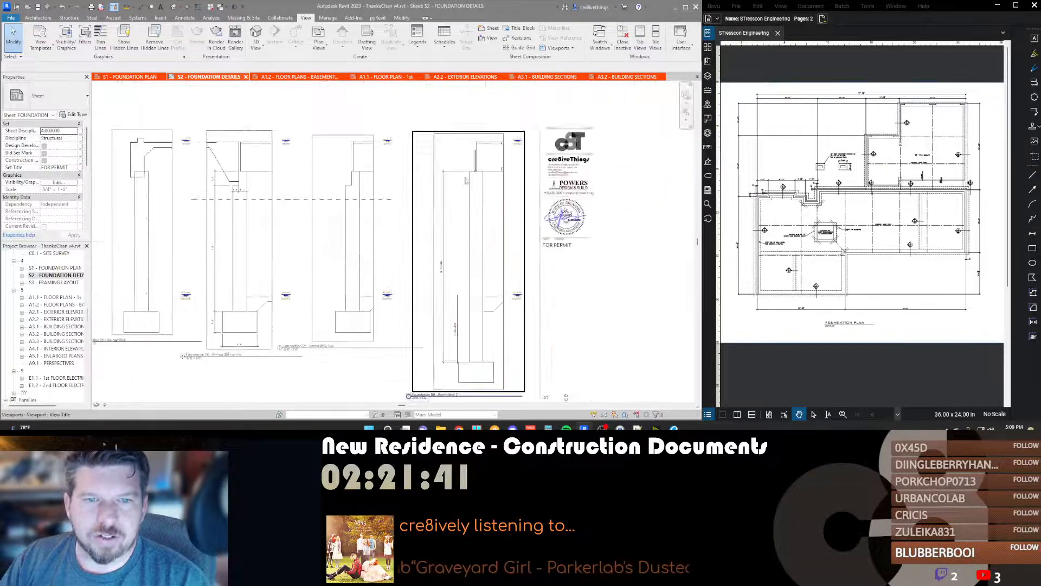
{"action": "scroll", "coordinate": [465, 177], "scroll_direction": "up", "scroll_amount": 5}
{"action": "scroll", "coordinate": [467, 177], "scroll_direction": "down", "scroll_amount": 5}
{"action": "middle_click_drag", "start_coordinate": [259, 289], "coordinate": [393, 281]}
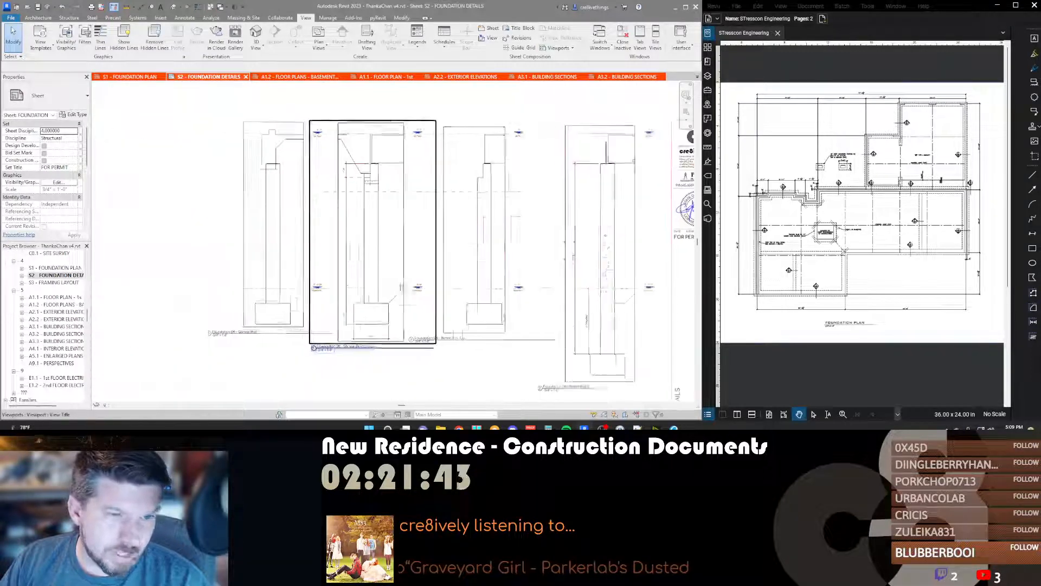
{"action": "scroll", "coordinate": [393, 282], "scroll_direction": "down", "scroll_amount": 2}
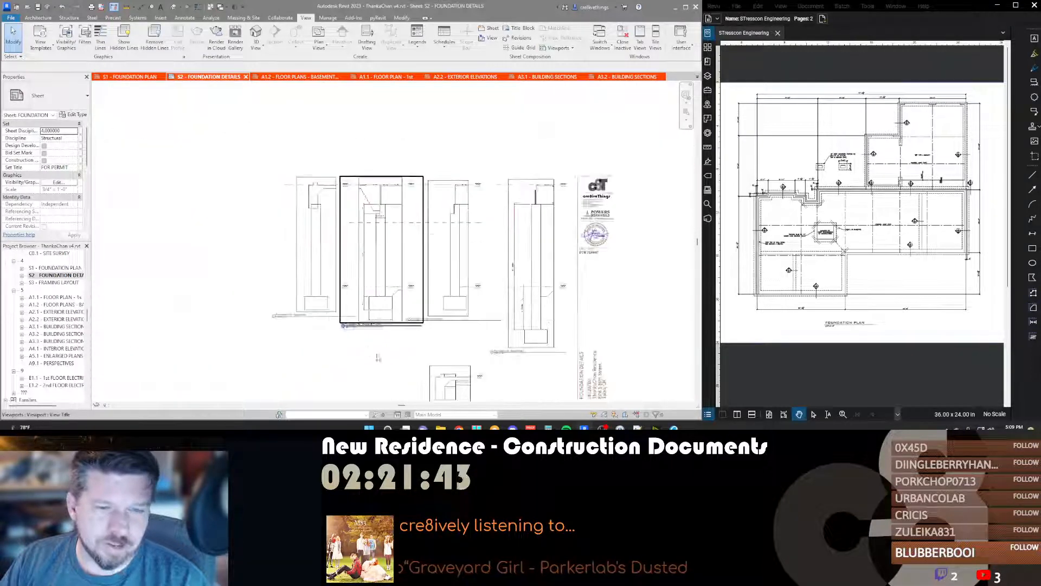
Step: Activate the Foundation Dtl - Bsmnt Wall 2 view and inspect its overall wall height dimension
{"action": "left_click", "coordinate": [516, 265]}
{"action": "double_click", "coordinate": [517, 265]}
{"action": "scroll", "coordinate": [516, 266], "scroll_direction": "up", "scroll_amount": 3}
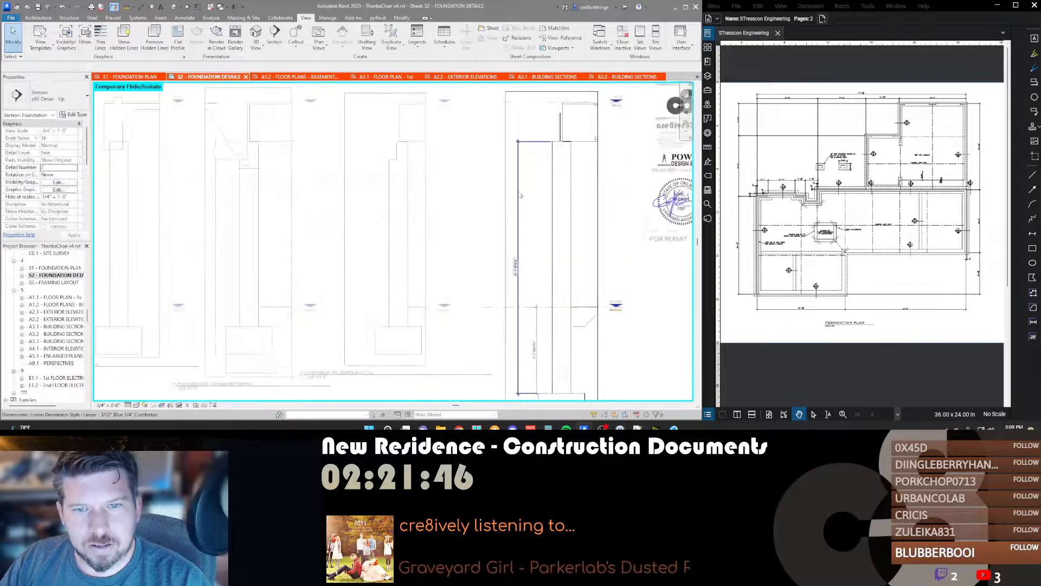
{"action": "left_click", "coordinate": [517, 266]}
{"action": "scroll", "coordinate": [539, 124], "scroll_direction": "up", "scroll_amount": 3}
{"action": "scroll", "coordinate": [549, 130], "scroll_direction": "down", "scroll_amount": 6}
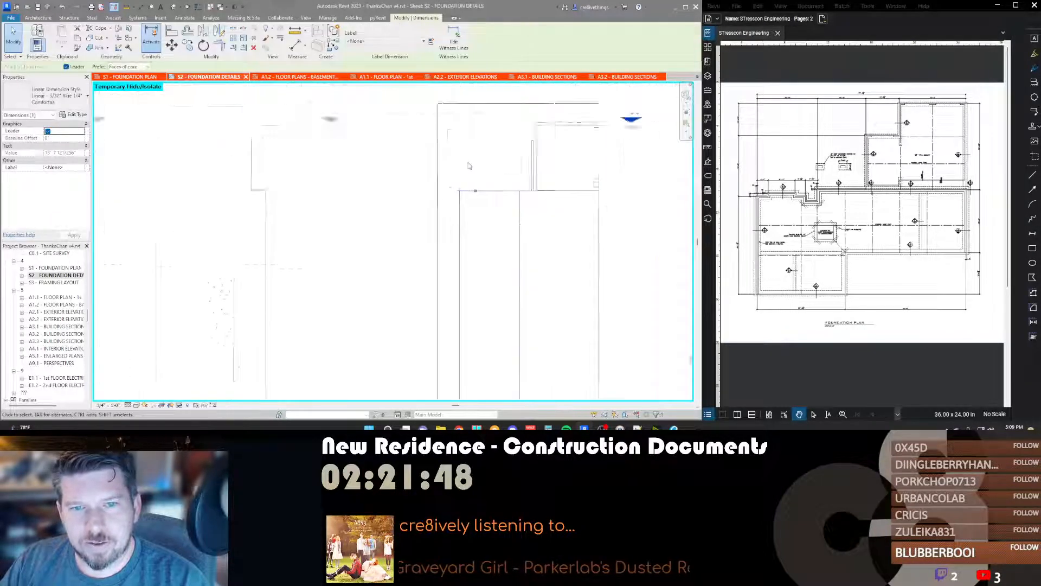
{"action": "scroll", "coordinate": [475, 198], "scroll_direction": "up", "scroll_amount": 4}
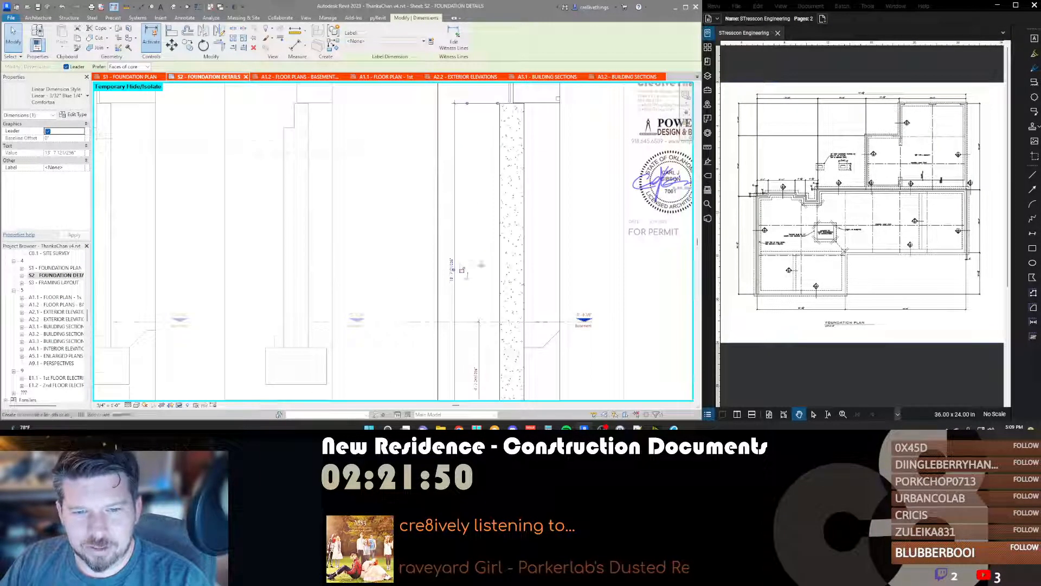
{"action": "scroll", "coordinate": [523, 203], "scroll_direction": "down", "scroll_amount": 2}
{"action": "key", "text": "Escape"}
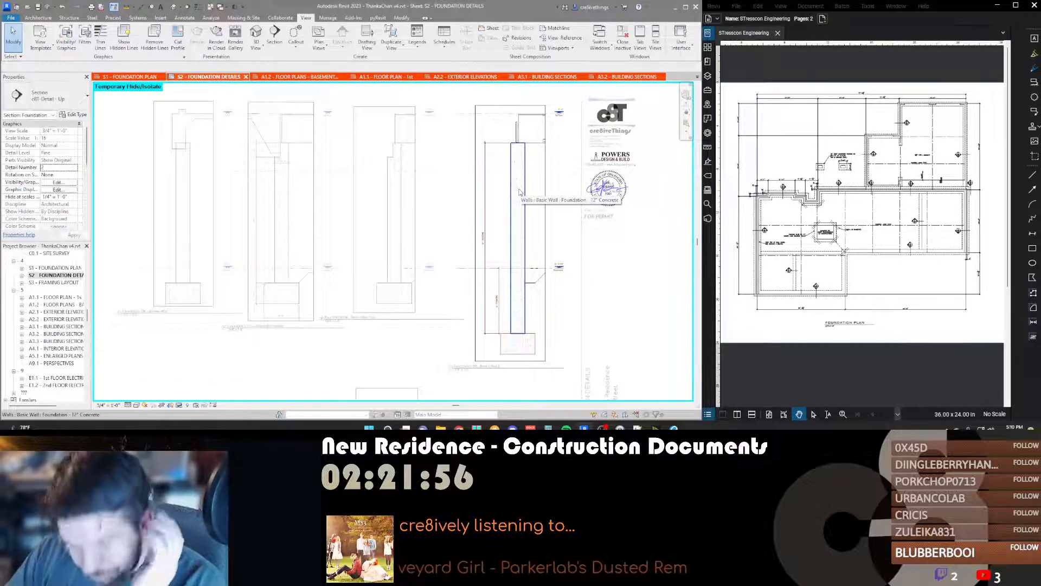
Step: Draw hidden-style detail lines beside the concrete wall, from the basement slab up to the truss floor's underside and across beneath it
{"action": "scroll", "coordinate": [534, 237], "scroll_direction": "up", "scroll_amount": 2}
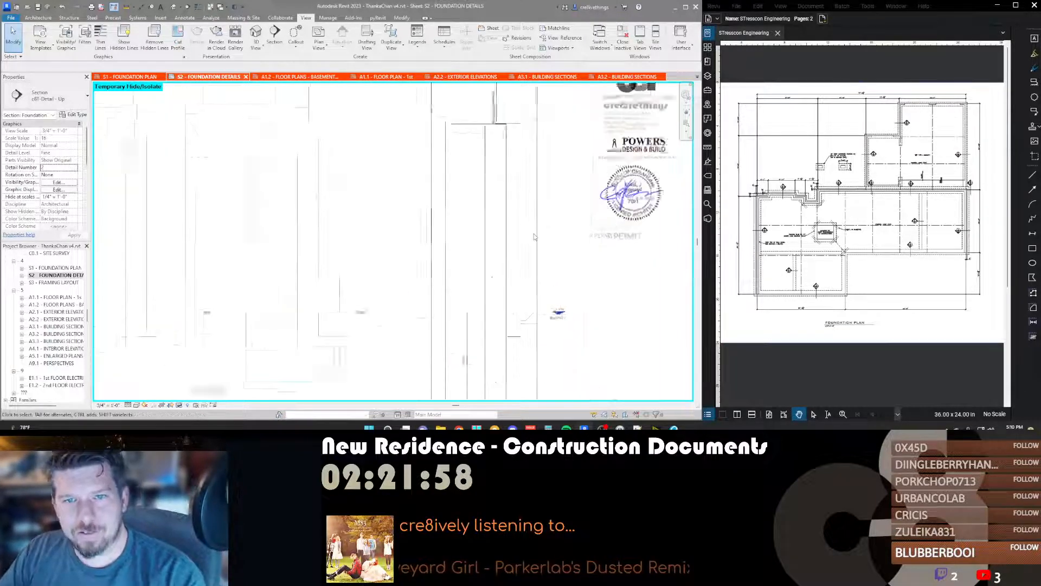
{"action": "scroll", "coordinate": [534, 237], "scroll_direction": "up", "scroll_amount": 1}
{"action": "middle_click_drag", "start_coordinate": [534, 237], "coordinate": [528, 246]}
{"action": "scroll", "coordinate": [516, 320], "scroll_direction": "down", "scroll_amount": 1}
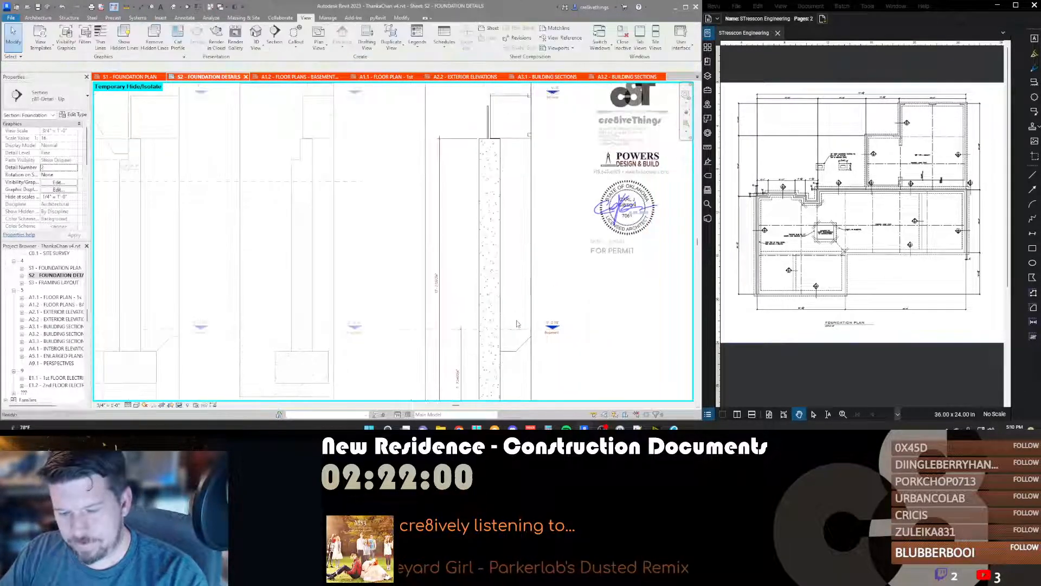
{"action": "key", "text": "d"}
{"action": "key", "text": "l"}
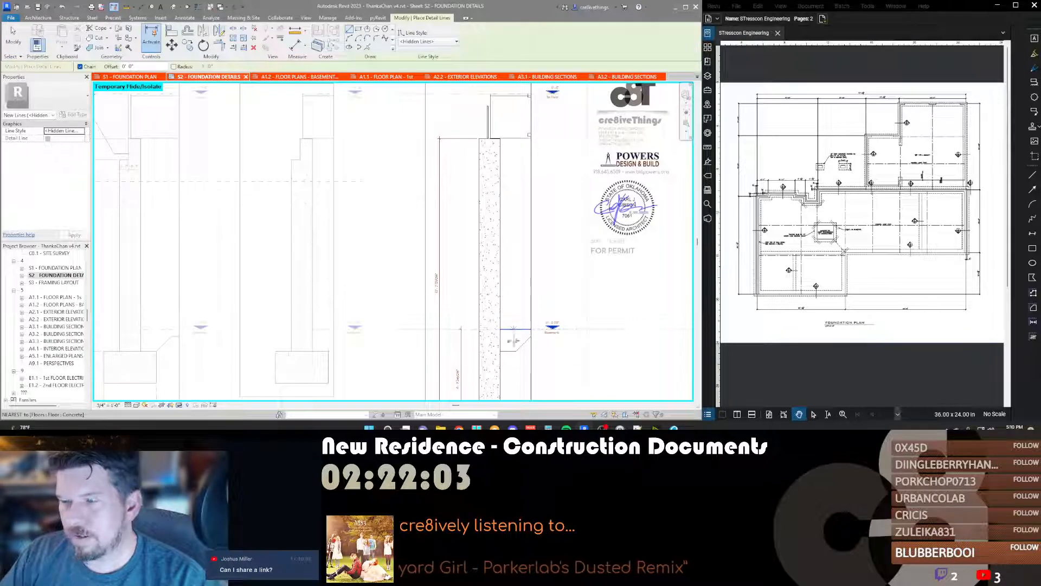
{"action": "left_click", "coordinate": [512, 332]}
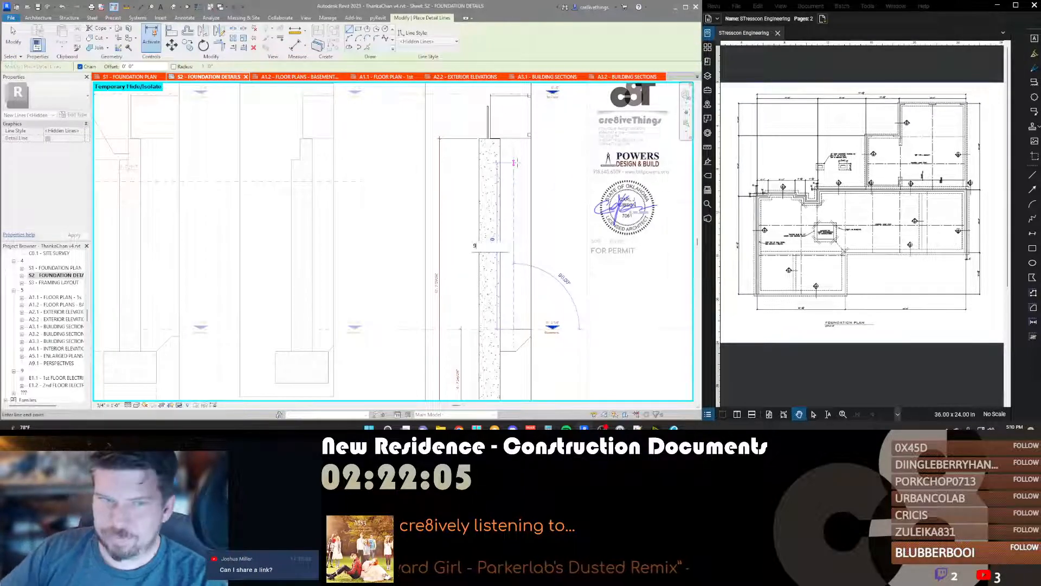
{"action": "left_click", "coordinate": [513, 139]}
{"action": "scroll", "coordinate": [543, 138], "scroll_direction": "up", "scroll_amount": 1}
{"action": "scroll", "coordinate": [542, 138], "scroll_direction": "up", "scroll_amount": 2}
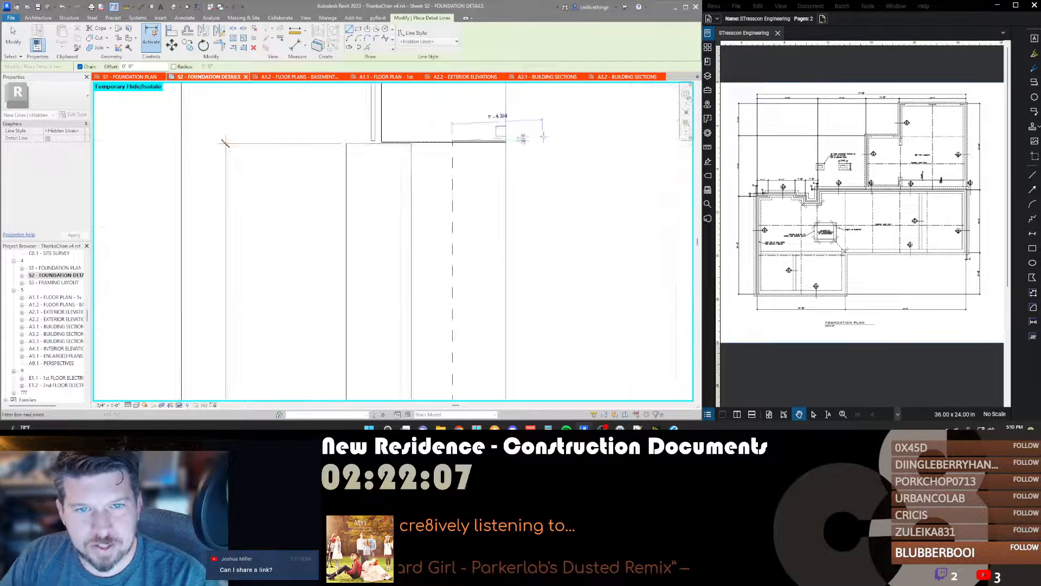
{"action": "left_click", "coordinate": [553, 141]}
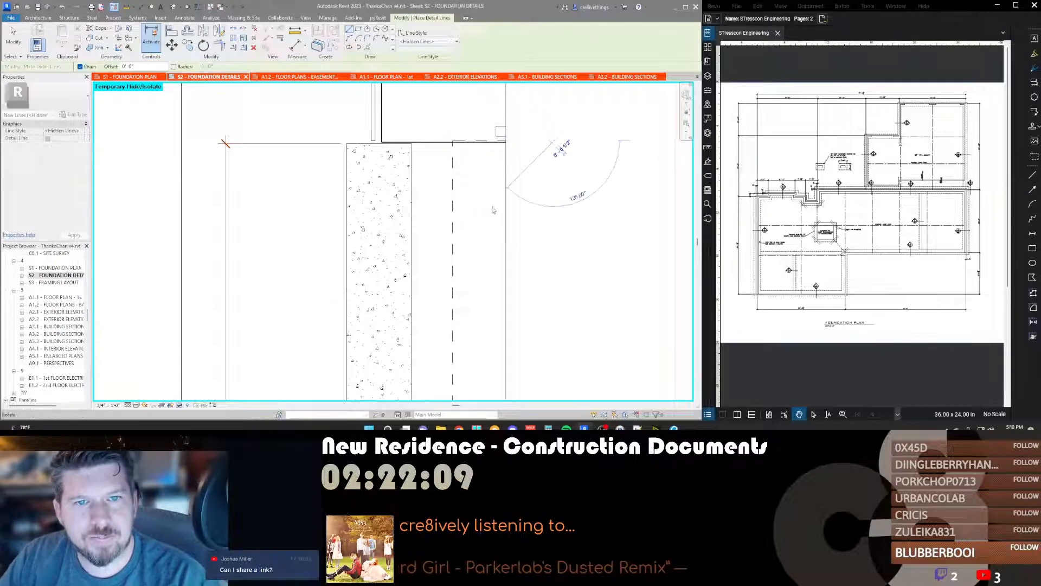
{"action": "key", "text": "Escape"}
{"action": "key", "text": "Escape"}
Step: Measure the truss floor's depth from the 1st Floor level to its underside without placing a dimension
{"action": "middle_click_drag", "start_coordinate": [464, 161], "coordinate": [495, 259]}
{"action": "scroll", "coordinate": [467, 190], "scroll_direction": "down", "scroll_amount": 2}
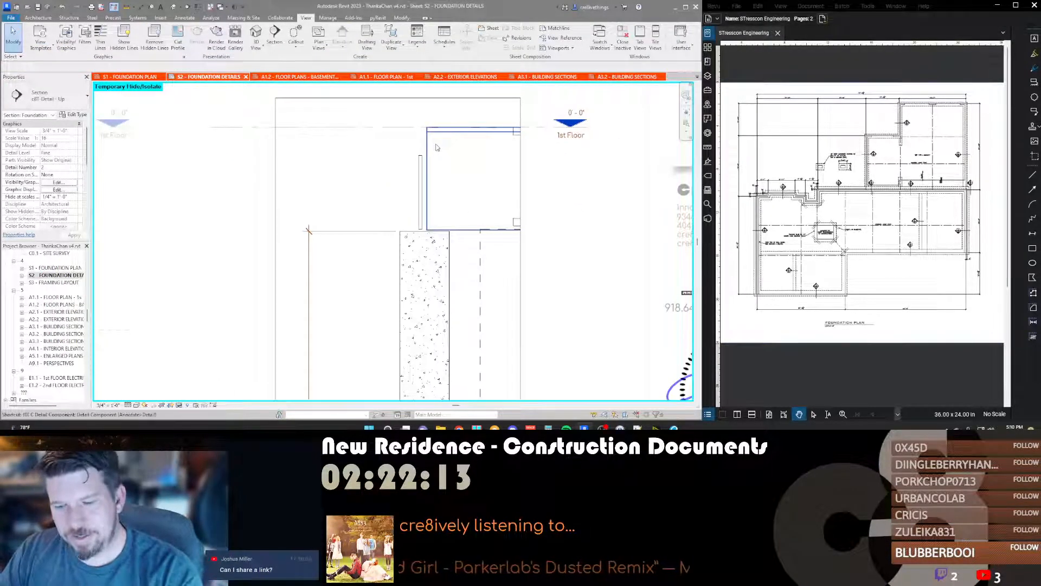
{"action": "key", "text": "d"}
{"action": "key", "text": "i"}
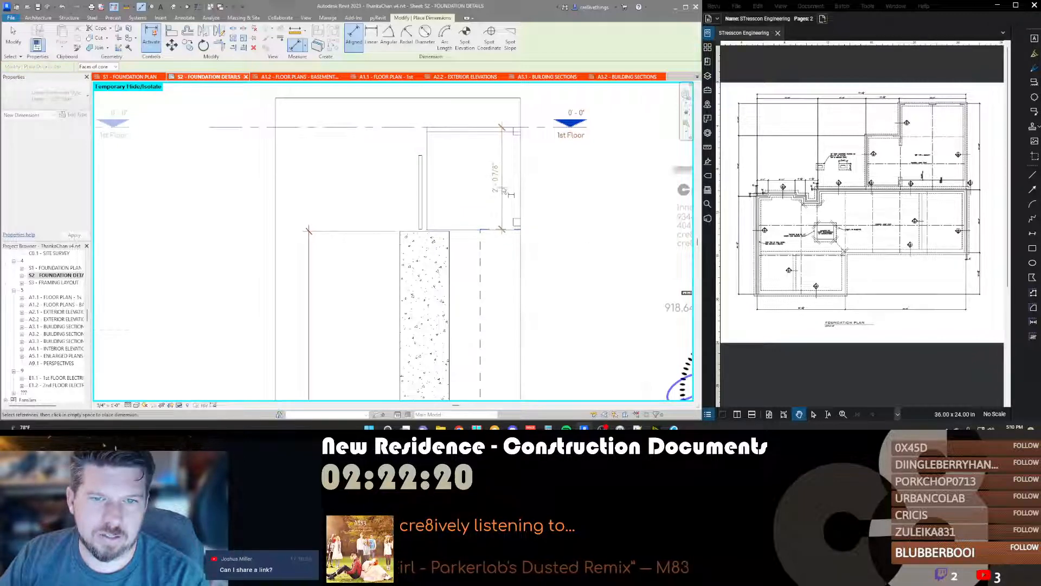
{"action": "key", "text": "Escape"}
{"action": "scroll", "coordinate": [469, 177], "scroll_direction": "down", "scroll_amount": 1}
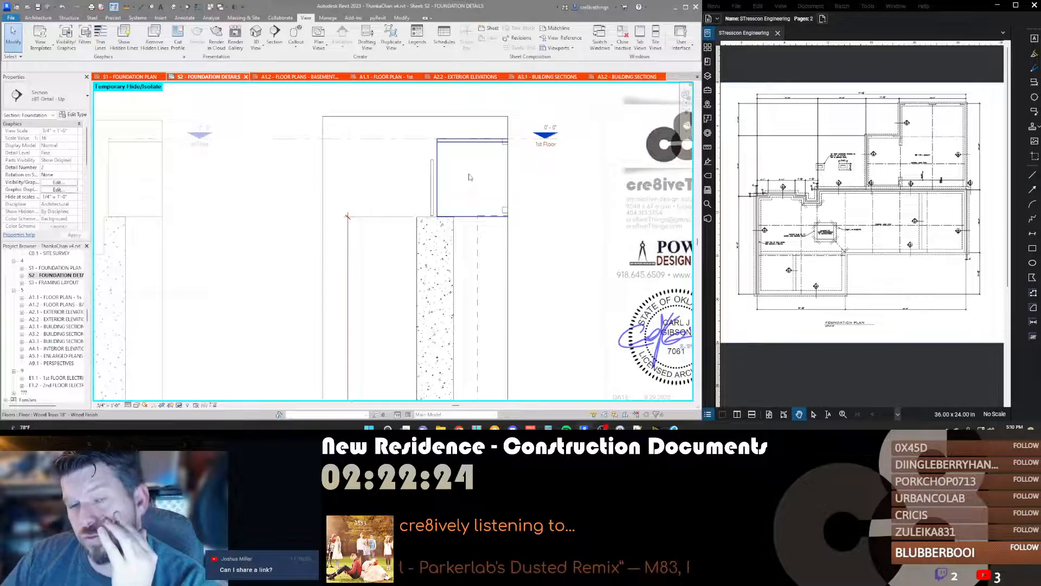
Step: Review the Bsmnt Wall 2 detail's wall, detail lines and height dimensions, and deactivate the view
{"action": "scroll", "coordinate": [469, 177], "scroll_direction": "down", "scroll_amount": 2}
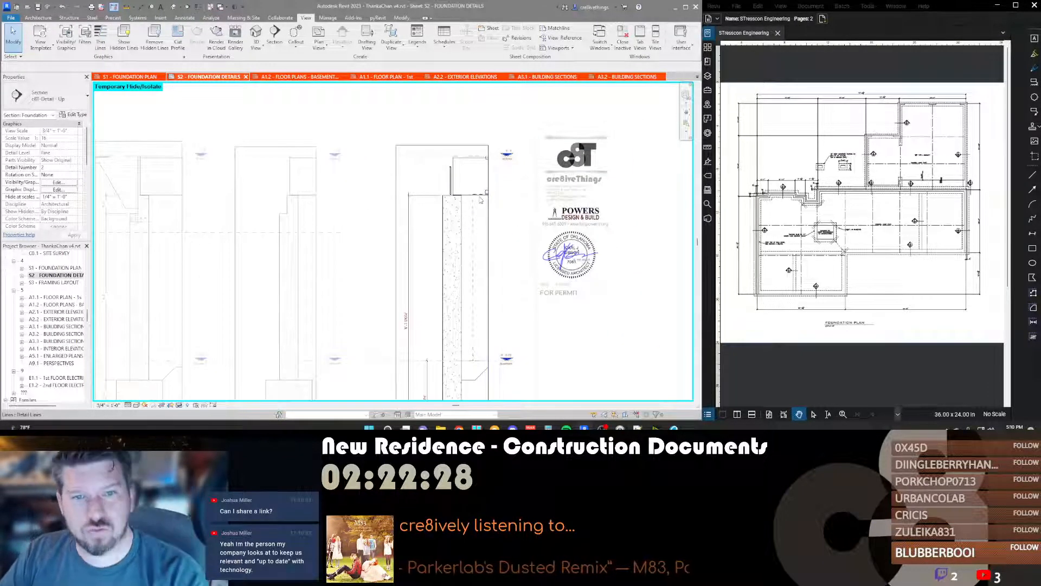
{"action": "scroll", "coordinate": [480, 200], "scroll_direction": "down", "scroll_amount": 1}
{"action": "scroll", "coordinate": [499, 342], "scroll_direction": "up", "scroll_amount": 3}
{"action": "scroll", "coordinate": [482, 353], "scroll_direction": "down", "scroll_amount": 2}
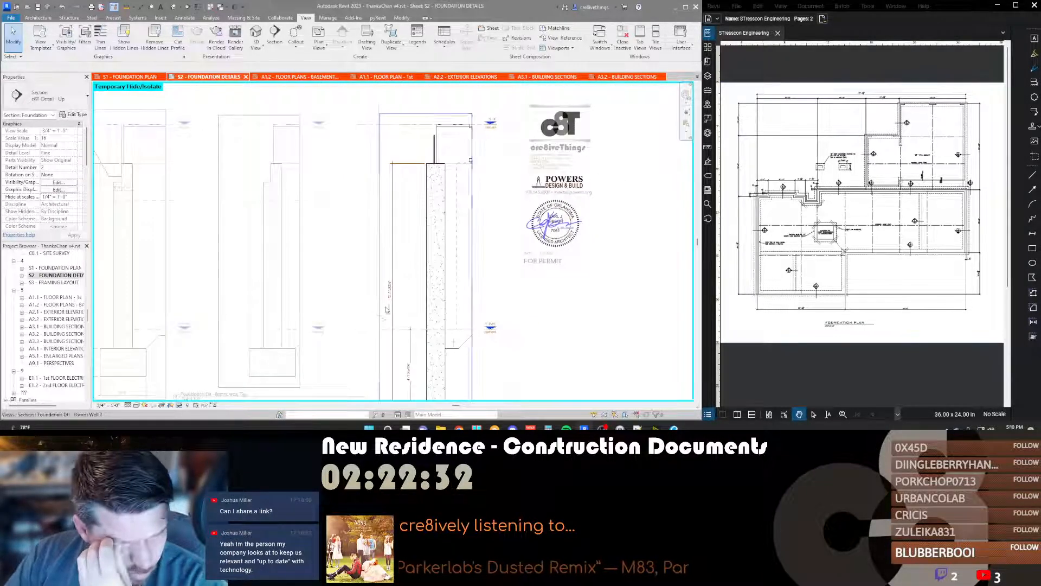
{"action": "scroll", "coordinate": [477, 355], "scroll_direction": "up", "scroll_amount": 2}
{"action": "scroll", "coordinate": [477, 355], "scroll_direction": "down", "scroll_amount": 2}
{"action": "middle_click_drag", "start_coordinate": [419, 284], "coordinate": [456, 276]}
{"action": "scroll", "coordinate": [427, 240], "scroll_direction": "down", "scroll_amount": 1}
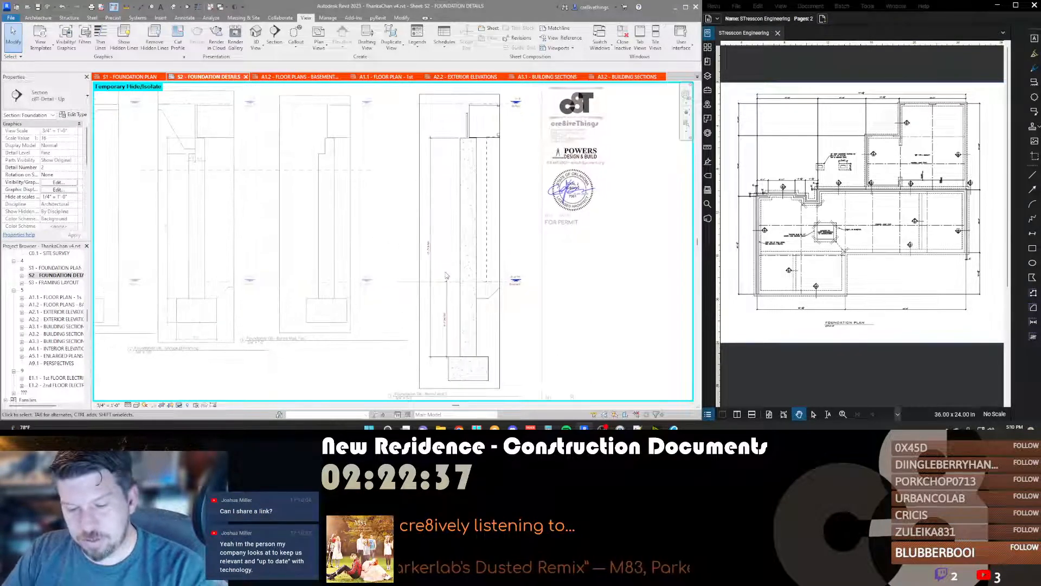
{"action": "double_click", "coordinate": [366, 266]}
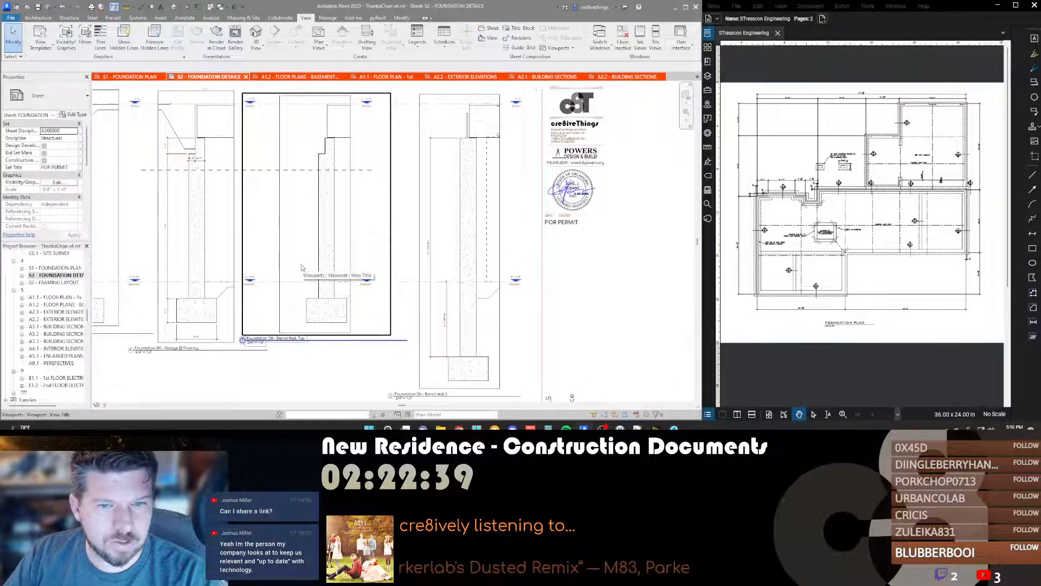
Step: Activate the Foundation Dtl - Garage @ Framing view and change its vertical dimension string to another Linear - 3/32" dimension style
{"action": "scroll", "coordinate": [302, 267], "scroll_direction": "up", "scroll_amount": 2}
{"action": "scroll", "coordinate": [302, 267], "scroll_direction": "down", "scroll_amount": 2}
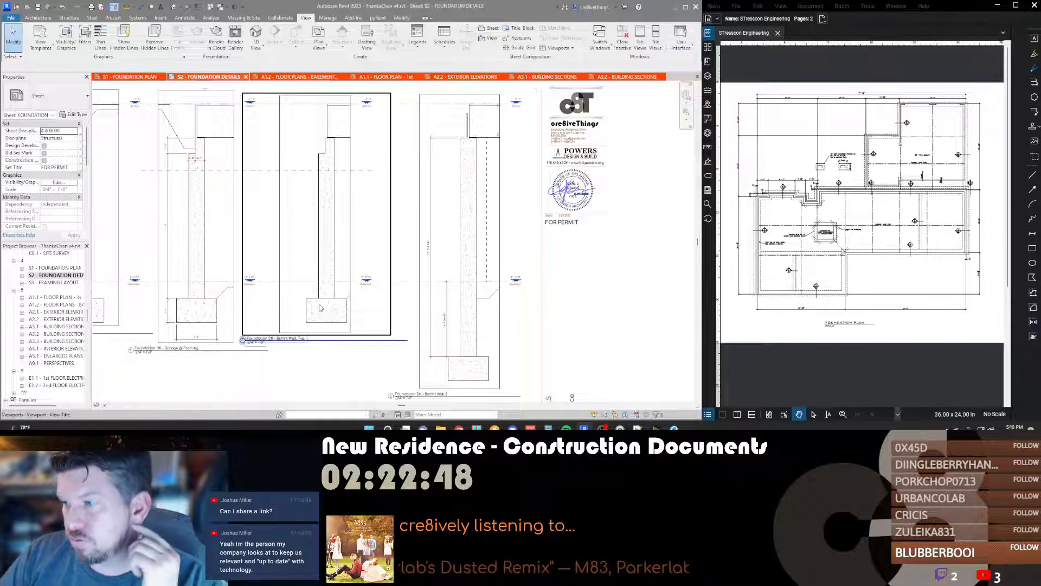
{"action": "scroll", "coordinate": [293, 260], "scroll_direction": "down", "scroll_amount": 4}
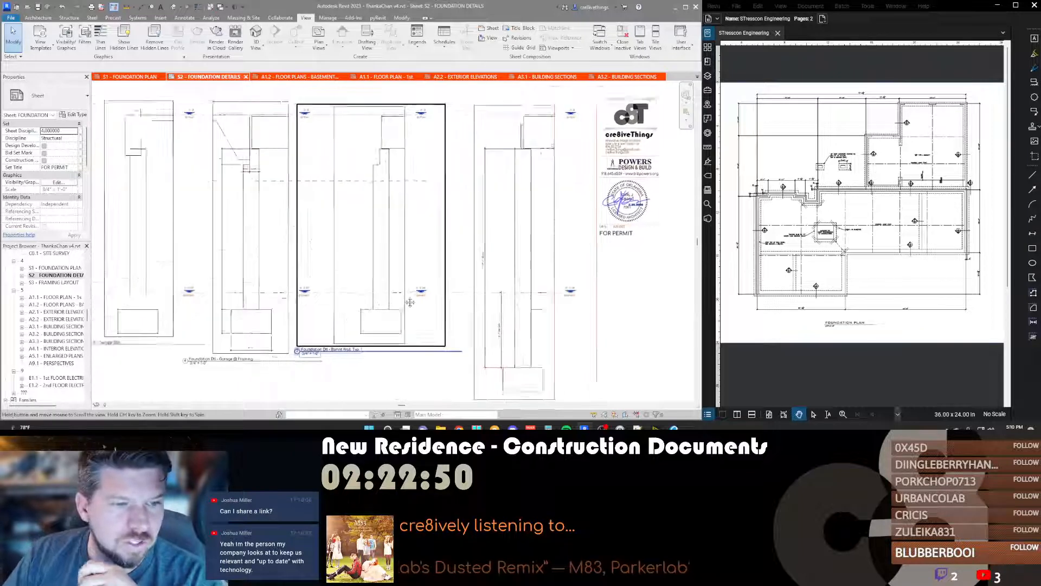
{"action": "scroll", "coordinate": [289, 255], "scroll_direction": "up", "scroll_amount": 4}
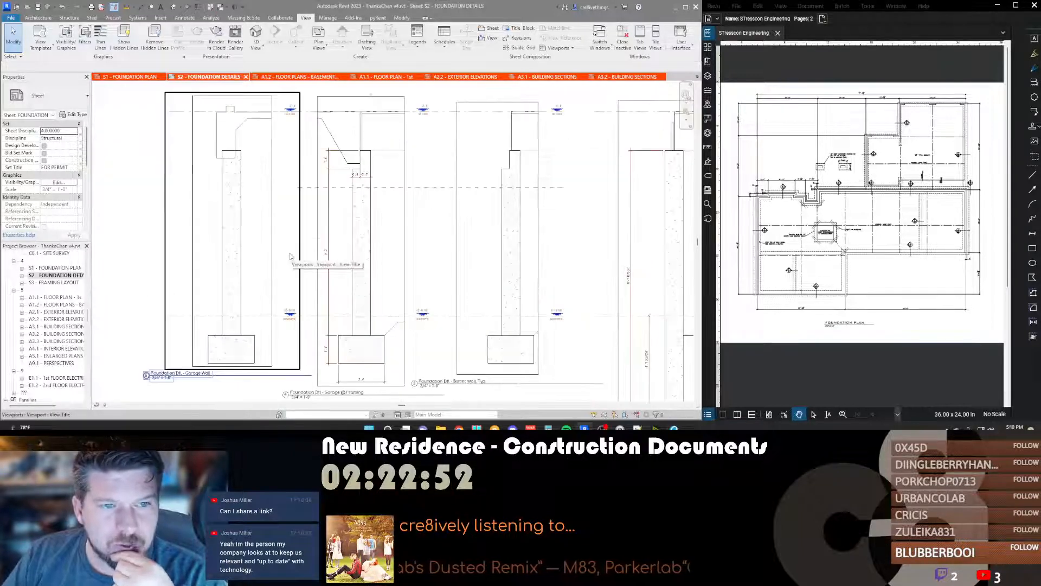
{"action": "double_click", "coordinate": [353, 216]}
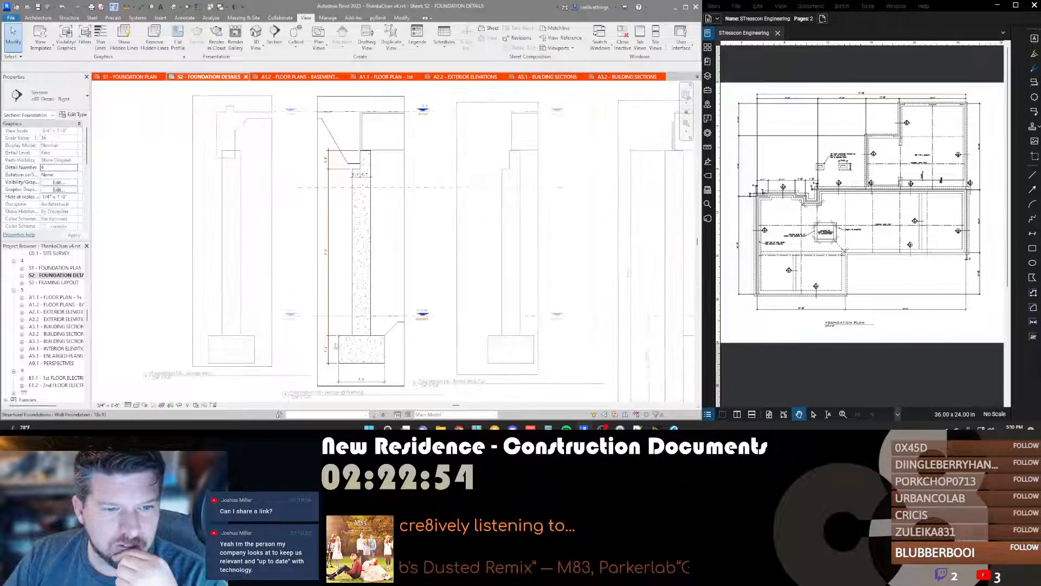
{"action": "left_click", "coordinate": [332, 331]}
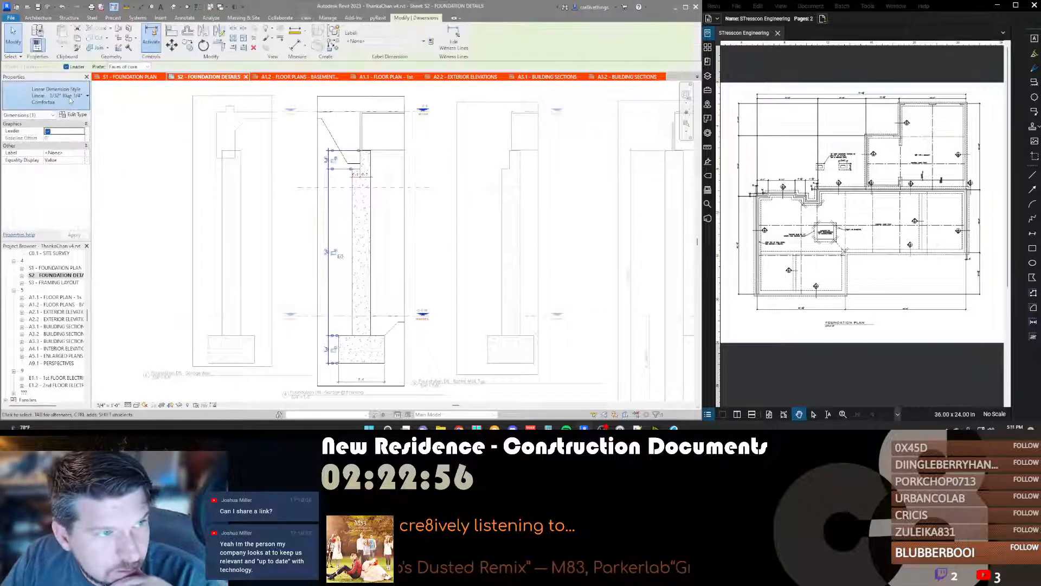
{"action": "left_click", "coordinate": [59, 97]}
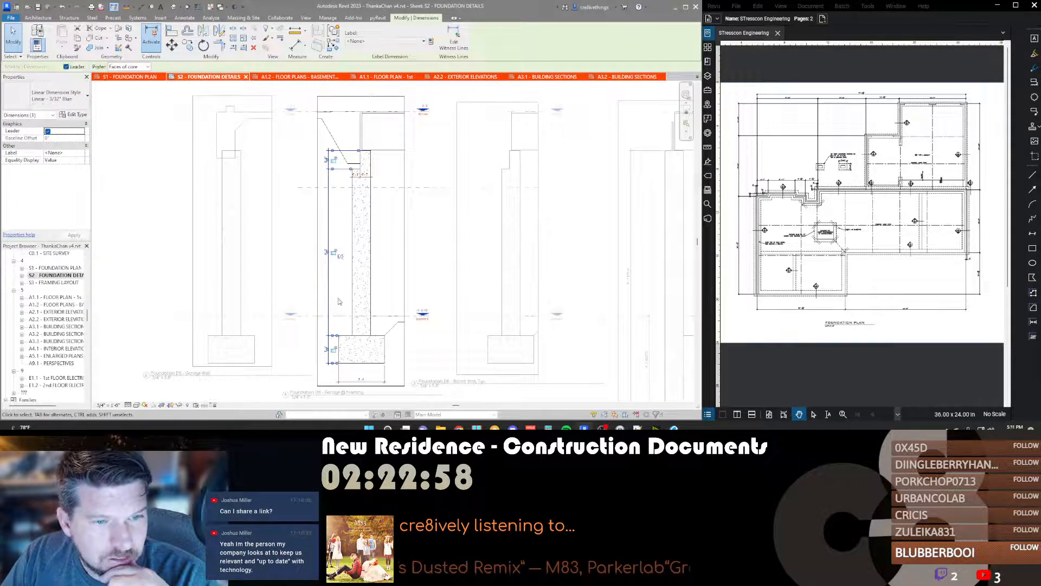
{"action": "left_click", "coordinate": [345, 281]}
Step: Move the footing width dimension up closer to the underside of the footing in the garage framing detail
{"action": "middle_click_drag", "start_coordinate": [345, 281], "coordinate": [353, 275]}
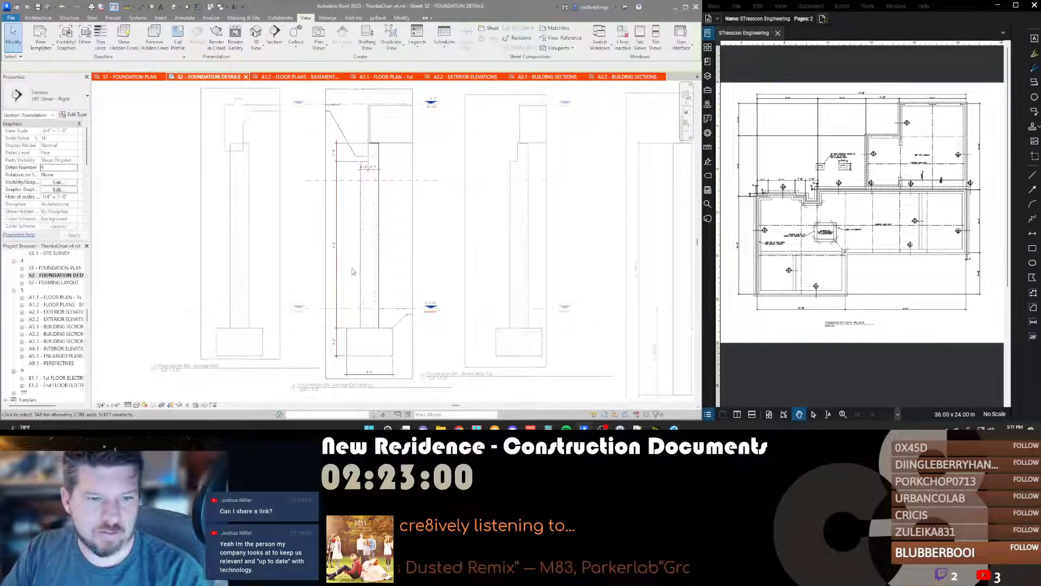
{"action": "scroll", "coordinate": [354, 366], "scroll_direction": "up", "scroll_amount": 3}
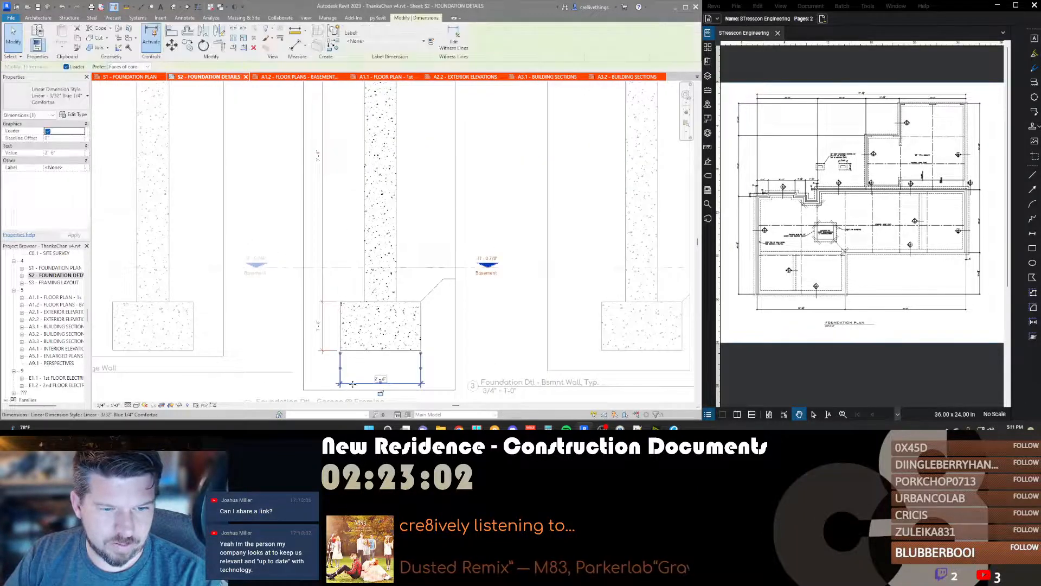
{"action": "left_click_drag", "start_coordinate": [352, 384], "coordinate": [352, 368]}
{"action": "key", "text": "Escape"}
{"action": "middle_click_drag", "start_coordinate": [377, 310], "coordinate": [376, 320]}
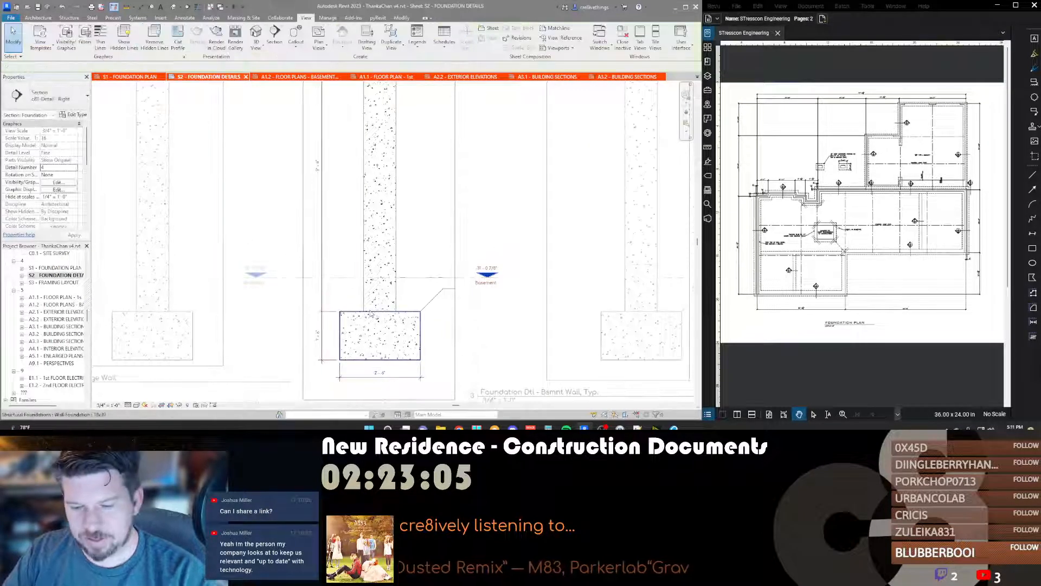
Step: Deactivate the garage framing view and compare the foundation details laid out across the sheet
{"action": "double_click", "coordinate": [480, 363]}
{"action": "scroll", "coordinate": [434, 298], "scroll_direction": "up", "scroll_amount": 6}
{"action": "scroll", "coordinate": [435, 300], "scroll_direction": "down", "scroll_amount": 1}
{"action": "scroll", "coordinate": [434, 298], "scroll_direction": "down", "scroll_amount": 4}
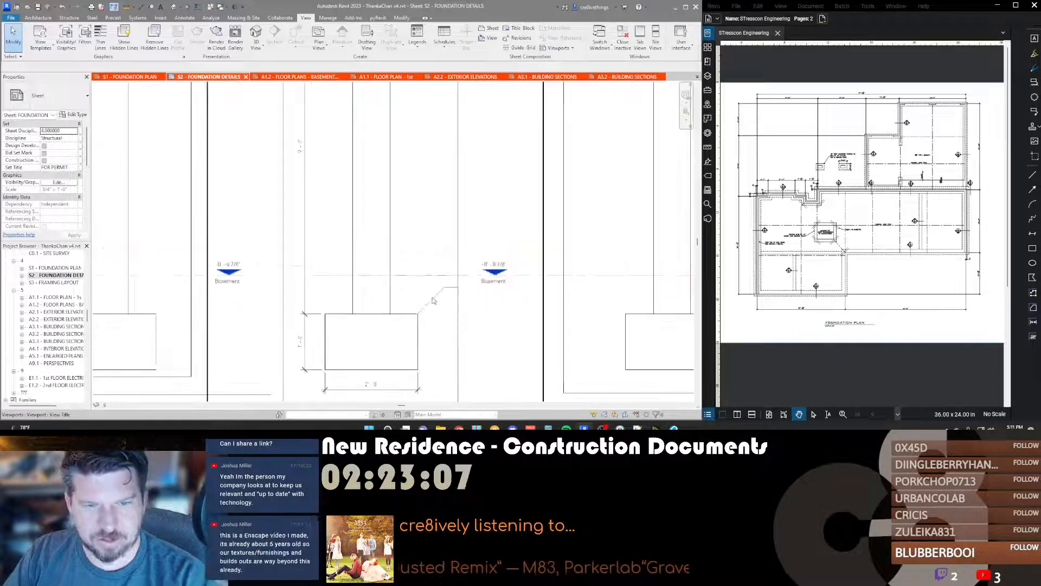
{"action": "left_click", "coordinate": [429, 300]}
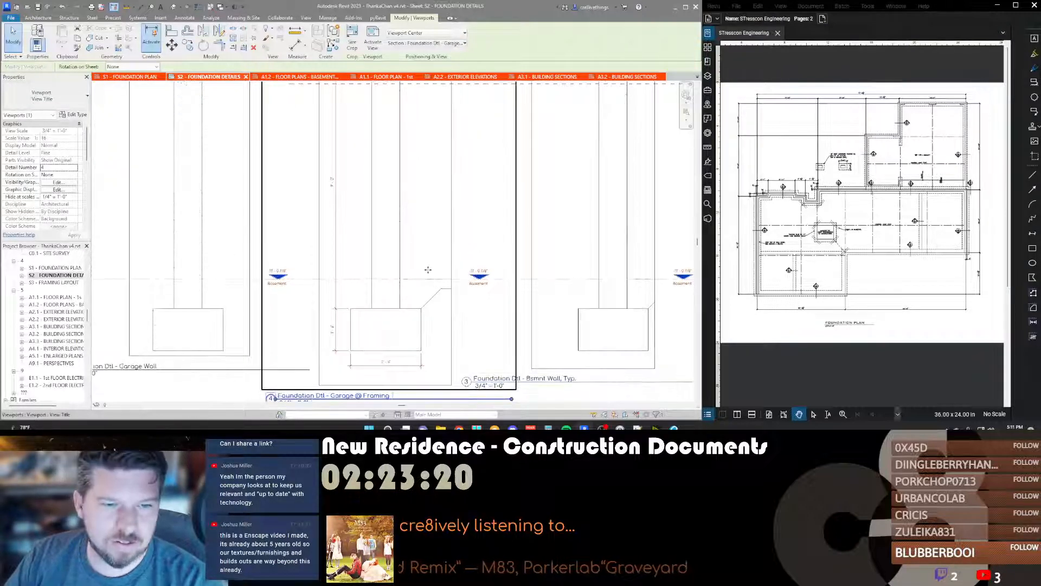
{"action": "scroll", "coordinate": [312, 239], "scroll_direction": "down", "scroll_amount": 3}
{"action": "scroll", "coordinate": [312, 239], "scroll_direction": "up", "scroll_amount": 3}
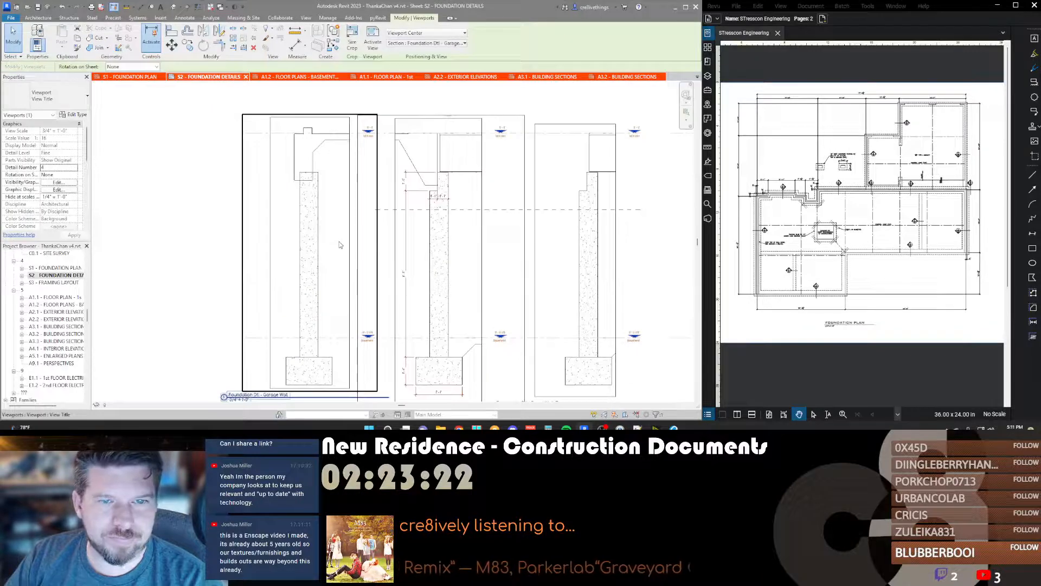
{"action": "middle_click_drag", "start_coordinate": [531, 169], "coordinate": [490, 166]}
{"action": "scroll", "coordinate": [491, 166], "scroll_direction": "down", "scroll_amount": 2}
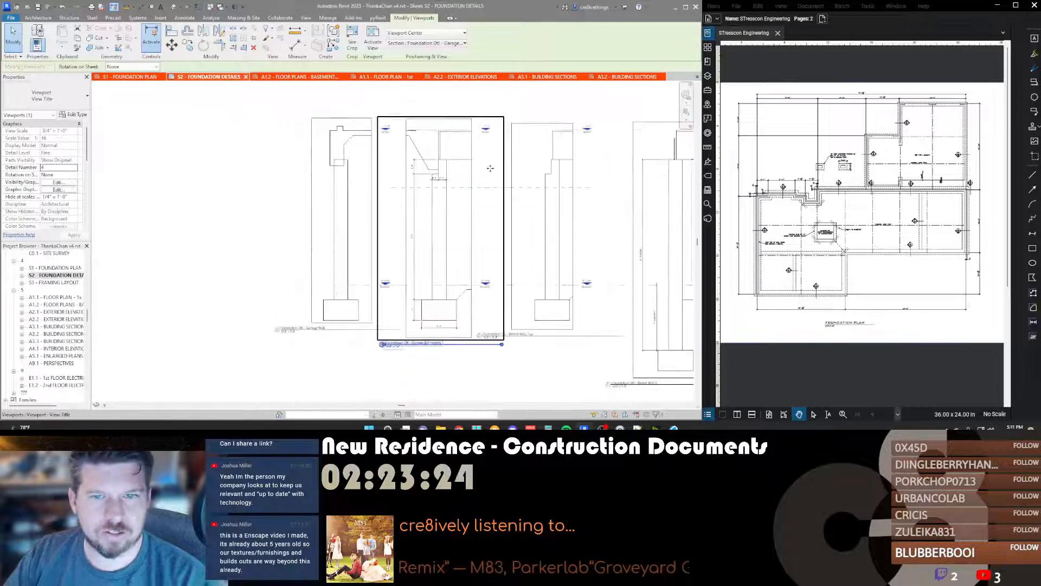
{"action": "middle_click_drag", "start_coordinate": [502, 208], "coordinate": [423, 207]}
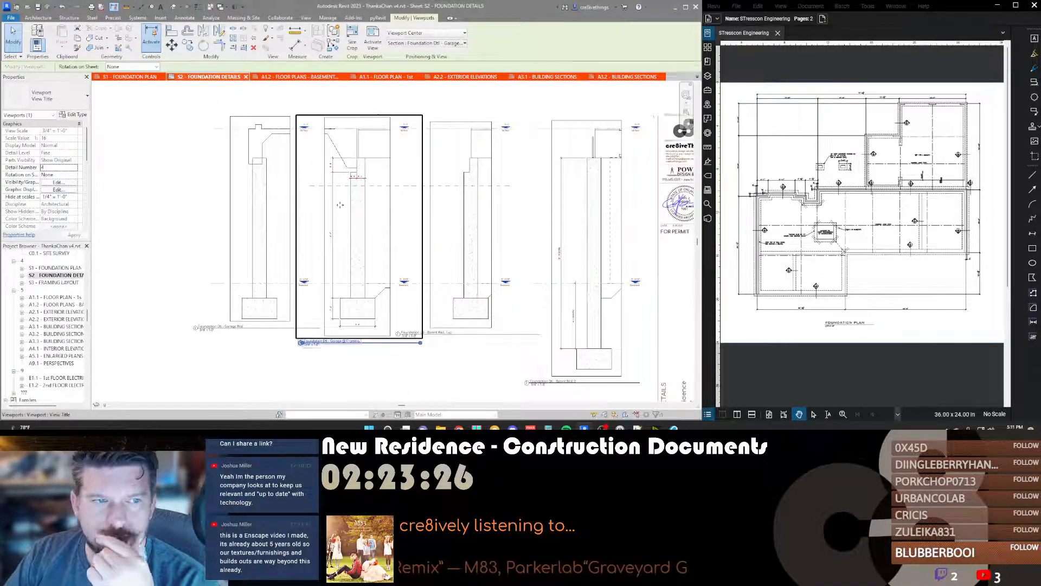
{"action": "left_click", "coordinate": [352, 165]}
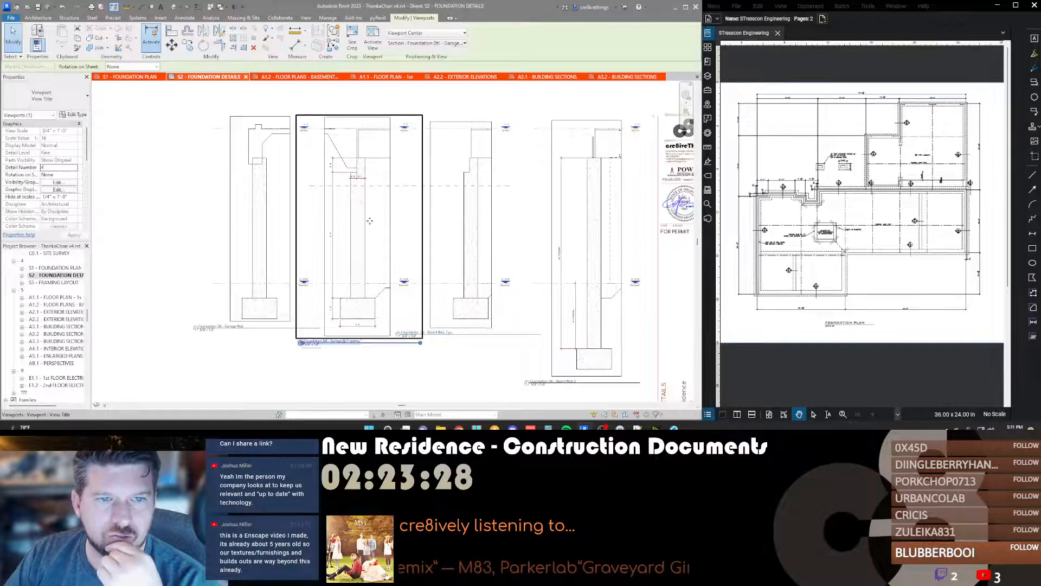
Step: Activate the Foundation Dtl - Bsmnt Wall, Typ. view and add a vertical dimension string from the footing's underside through its top and the ledge to the wall top
{"action": "left_click", "coordinate": [460, 223]}
{"action": "double_click", "coordinate": [460, 224]}
{"action": "scroll", "coordinate": [457, 238], "scroll_direction": "up", "scroll_amount": 2}
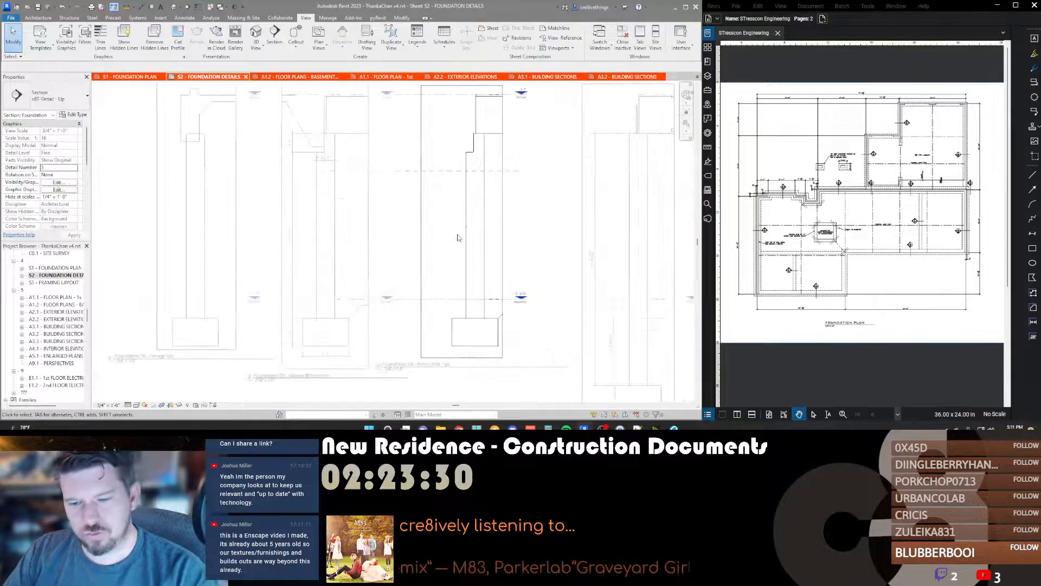
{"action": "key", "text": "d"}
{"action": "key", "text": "i"}
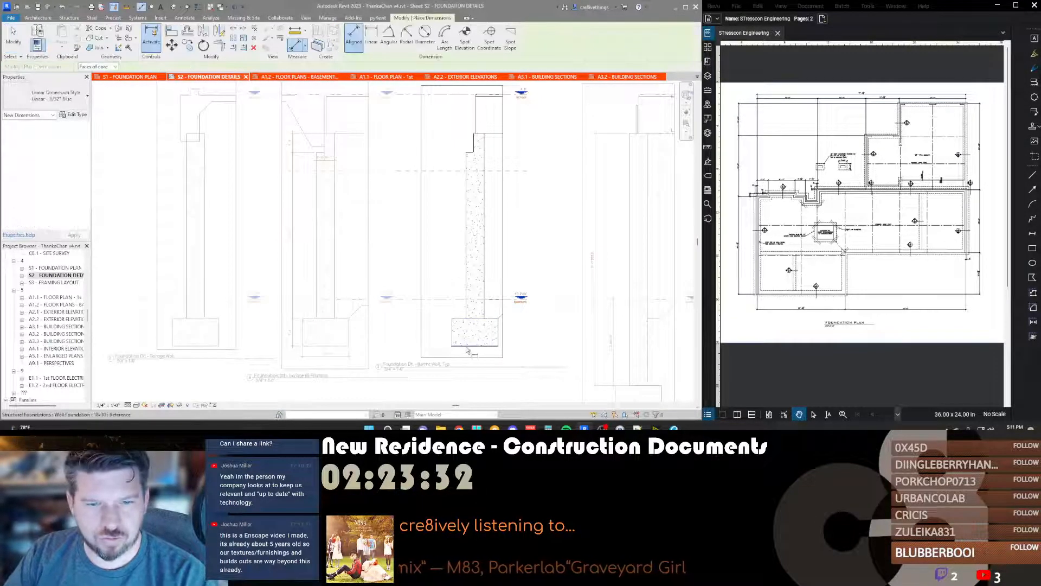
{"action": "left_click", "coordinate": [467, 349]}
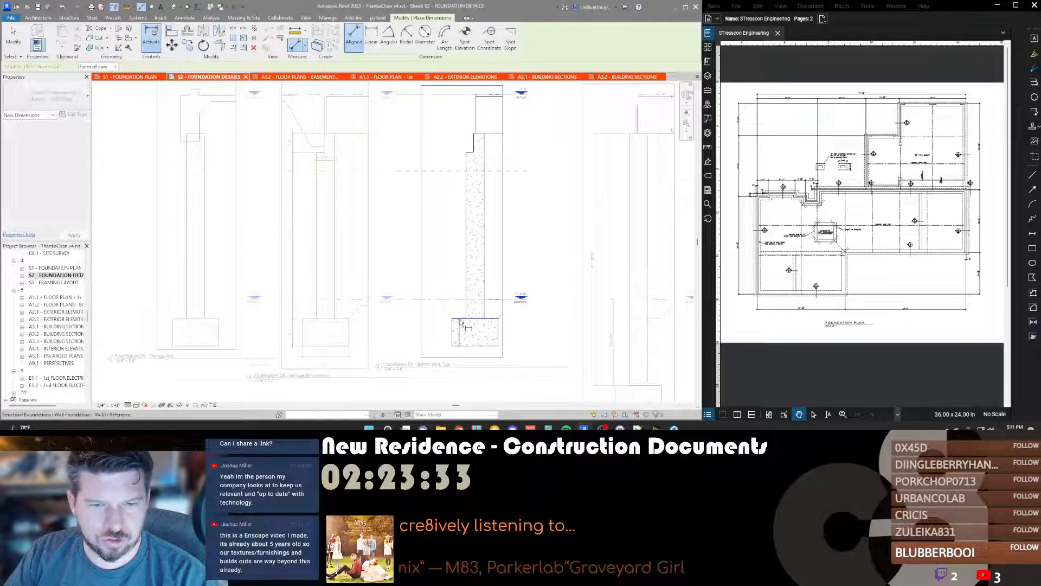
{"action": "left_click", "coordinate": [478, 134]}
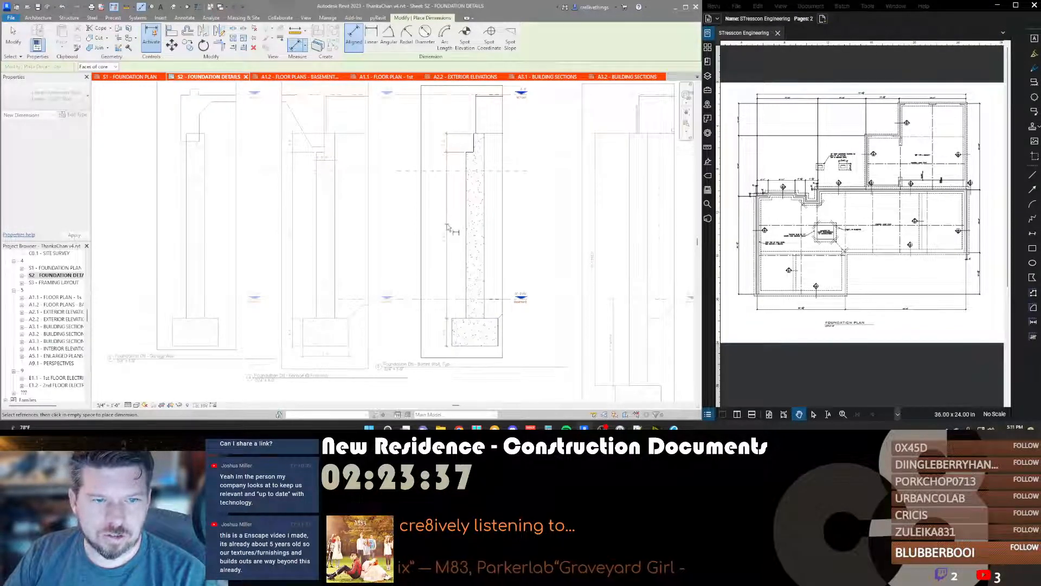
{"action": "left_click", "coordinate": [447, 227]}
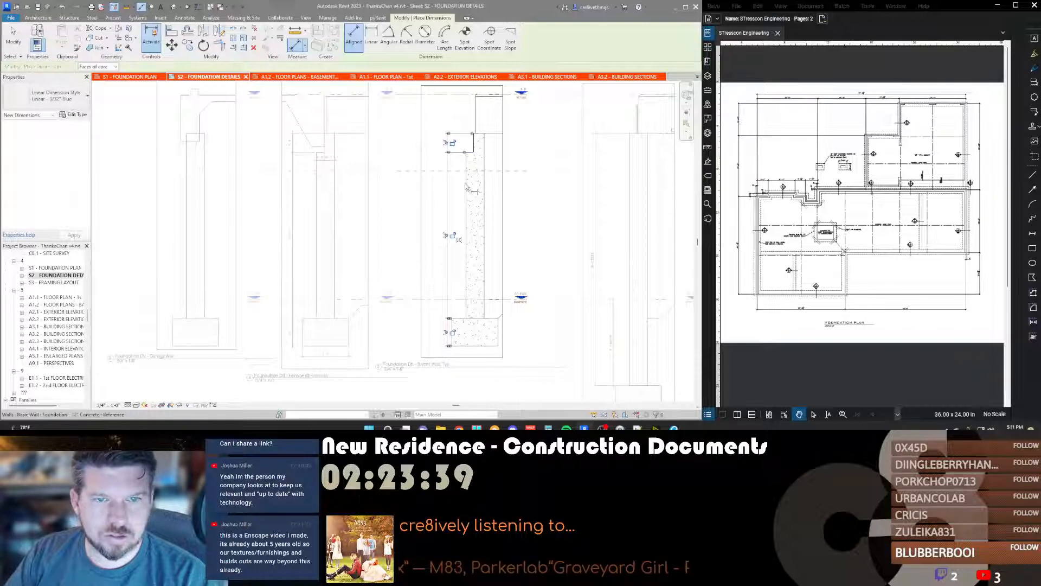
Step: Dimension the ledge width and the upper wall thickness horizontally just below the ledge in the typical basement wall detail
{"action": "left_click", "coordinate": [472, 152]}
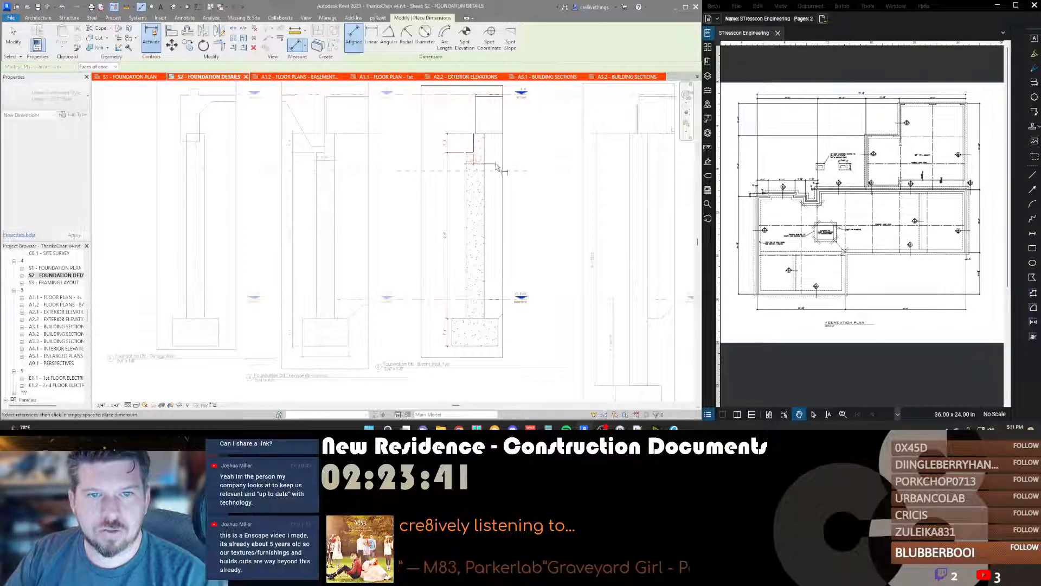
{"action": "left_click", "coordinate": [495, 166]}
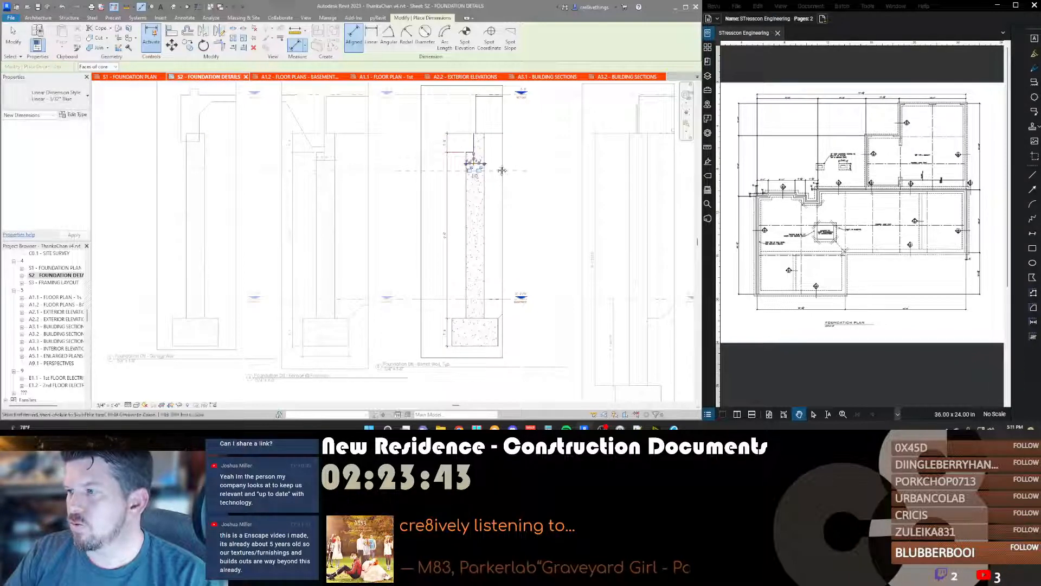
{"action": "scroll", "coordinate": [495, 166], "scroll_direction": "down", "scroll_amount": 1}
{"action": "scroll", "coordinate": [497, 167], "scroll_direction": "up", "scroll_amount": 1}
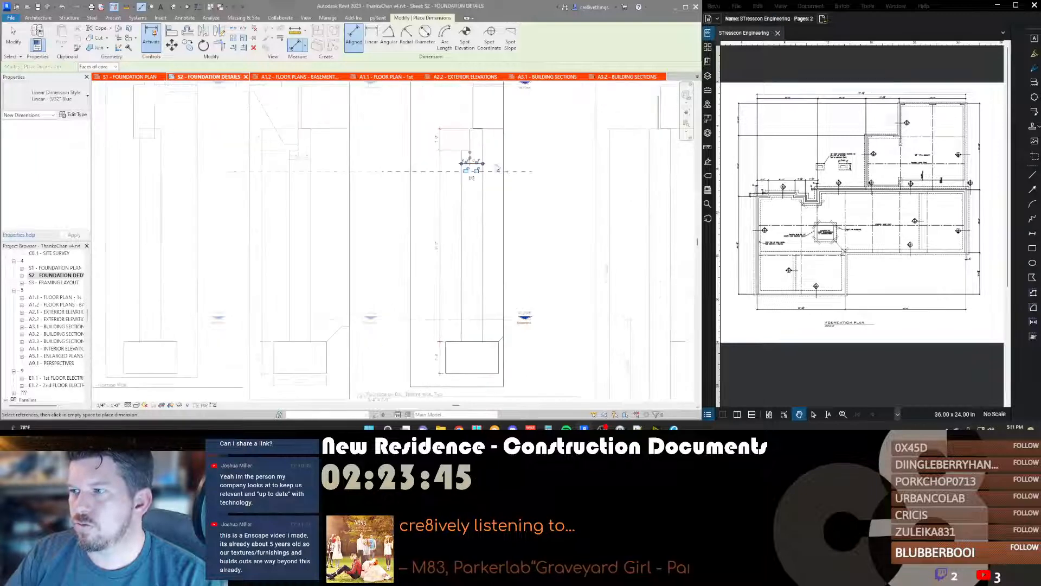
{"action": "key", "text": "Escape"}
{"action": "key", "text": "Escape"}
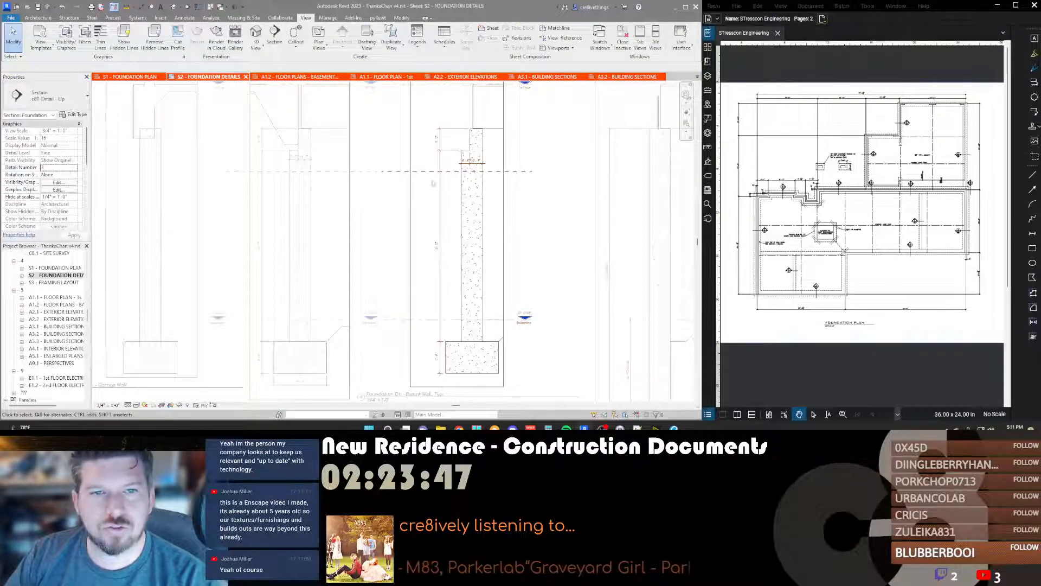
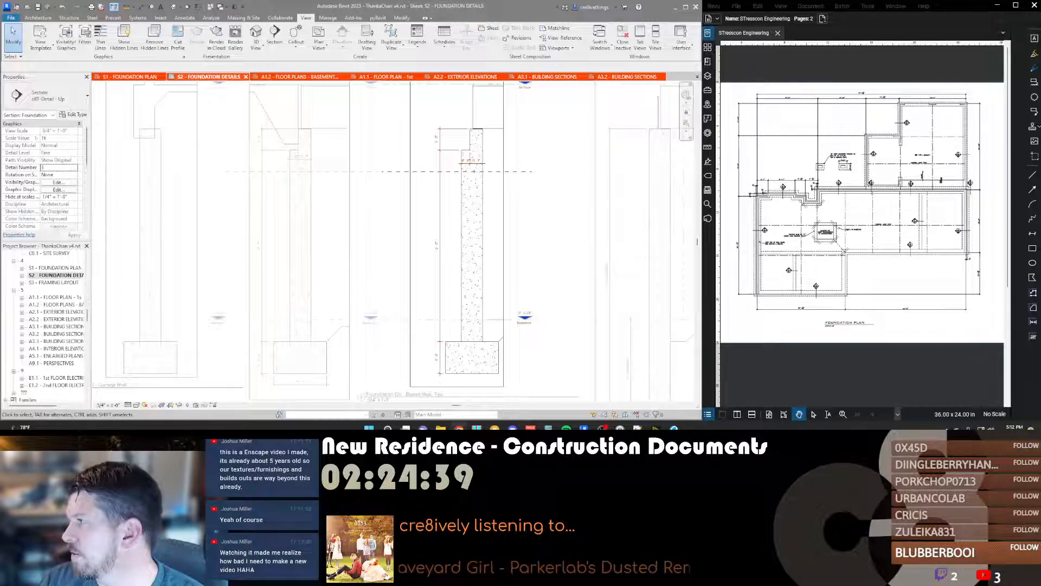
Step: Dimension the footing's width just below its underside in the typical basement wall detail
{"action": "scroll", "coordinate": [460, 257], "scroll_direction": "down", "scroll_amount": 2}
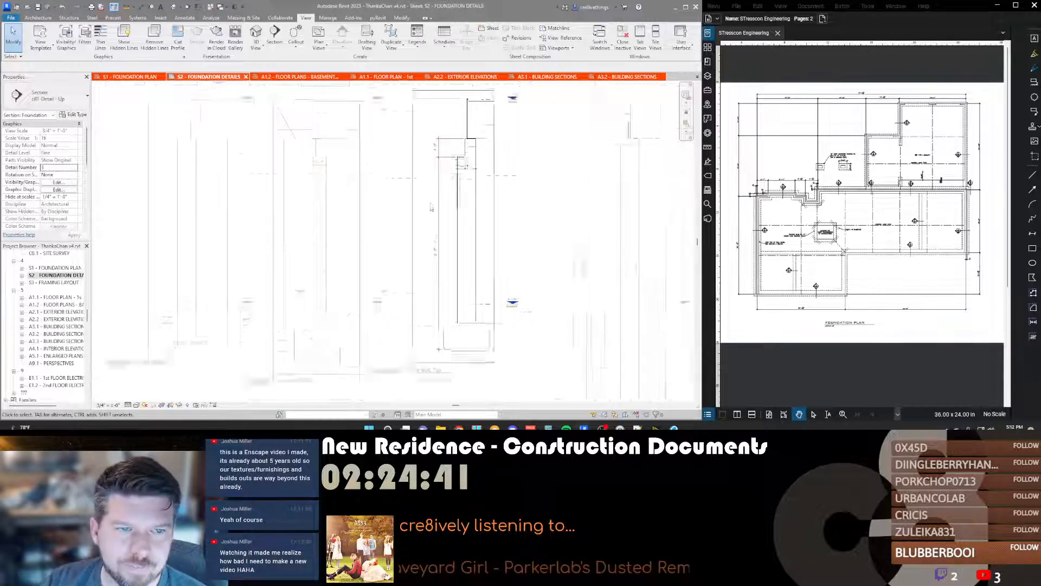
{"action": "double_click", "coordinate": [402, 253]}
{"action": "scroll", "coordinate": [463, 303], "scroll_direction": "up", "scroll_amount": 2}
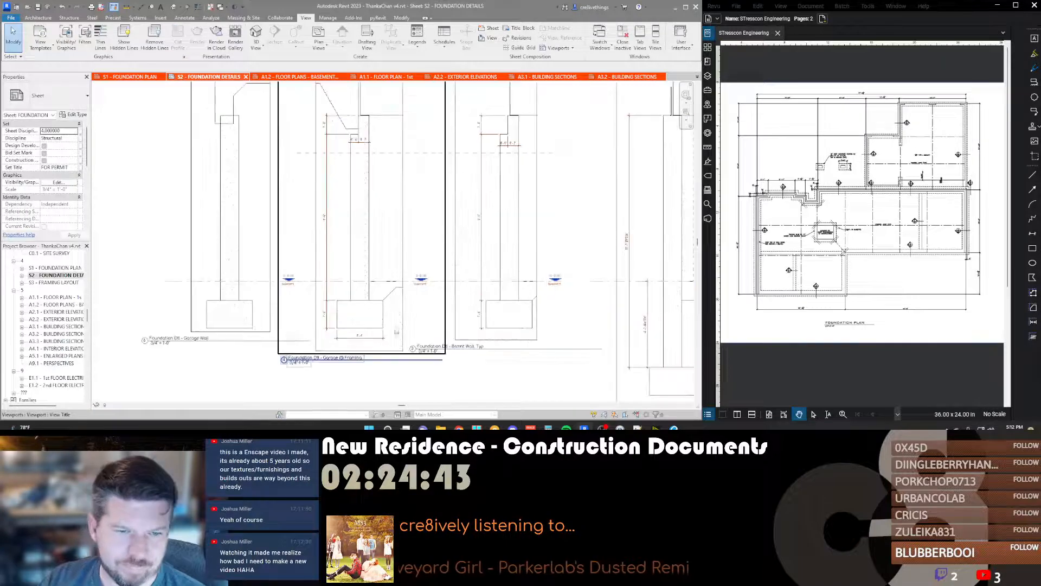
{"action": "double_click", "coordinate": [465, 305]}
{"action": "scroll", "coordinate": [489, 330], "scroll_direction": "up", "scroll_amount": 2}
{"action": "key", "text": "d"}
{"action": "key", "text": "i"}
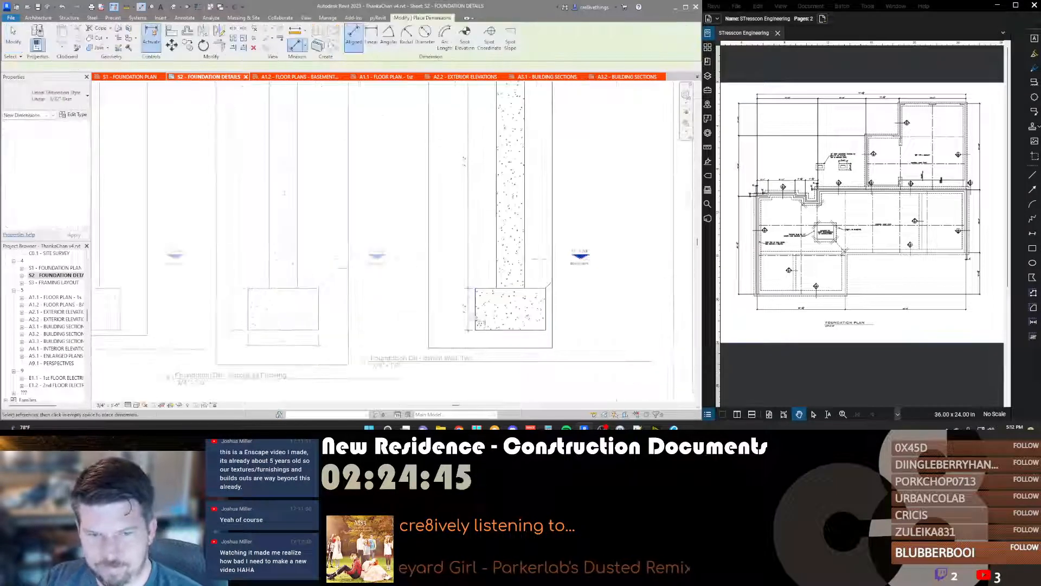
{"action": "left_click", "coordinate": [578, 341]}
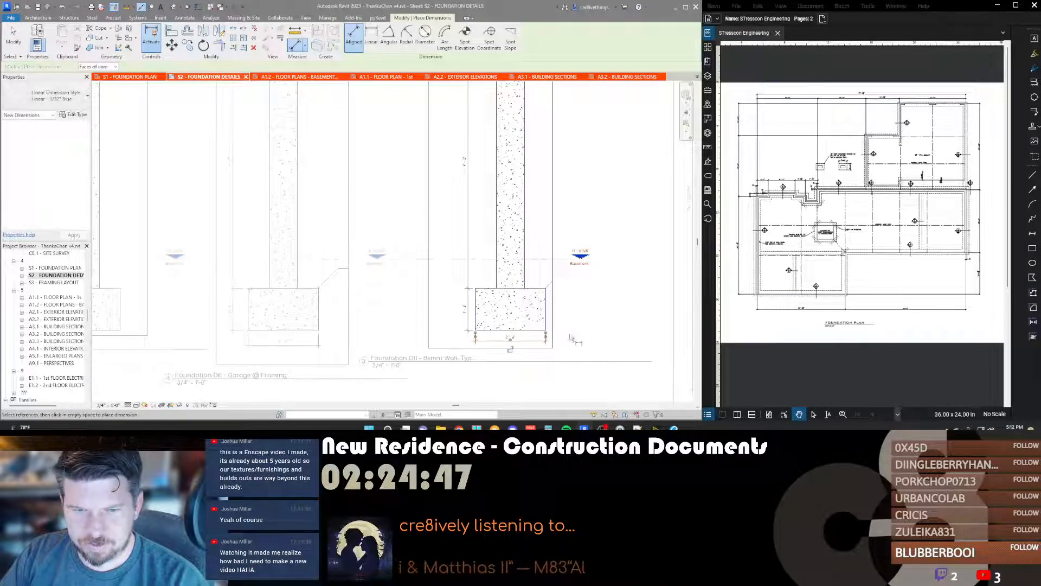
{"action": "key", "text": "Escape"}
Step: Widen the typical basement wall detail's crop region on the interior side to take in the thickened slab edge
{"action": "left_click", "coordinate": [552, 291]}
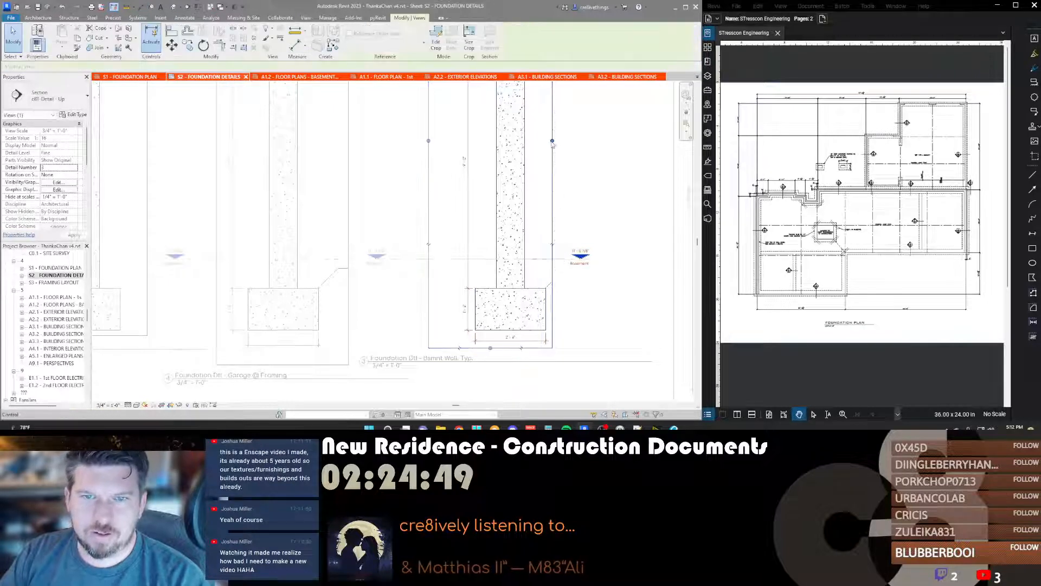
{"action": "left_click_drag", "start_coordinate": [551, 141], "coordinate": [579, 142]}
{"action": "left_click", "coordinate": [565, 290]}
{"action": "scroll", "coordinate": [565, 289], "scroll_direction": "down", "scroll_amount": 1}
{"action": "middle_click_drag", "start_coordinate": [564, 289], "coordinate": [509, 279]}
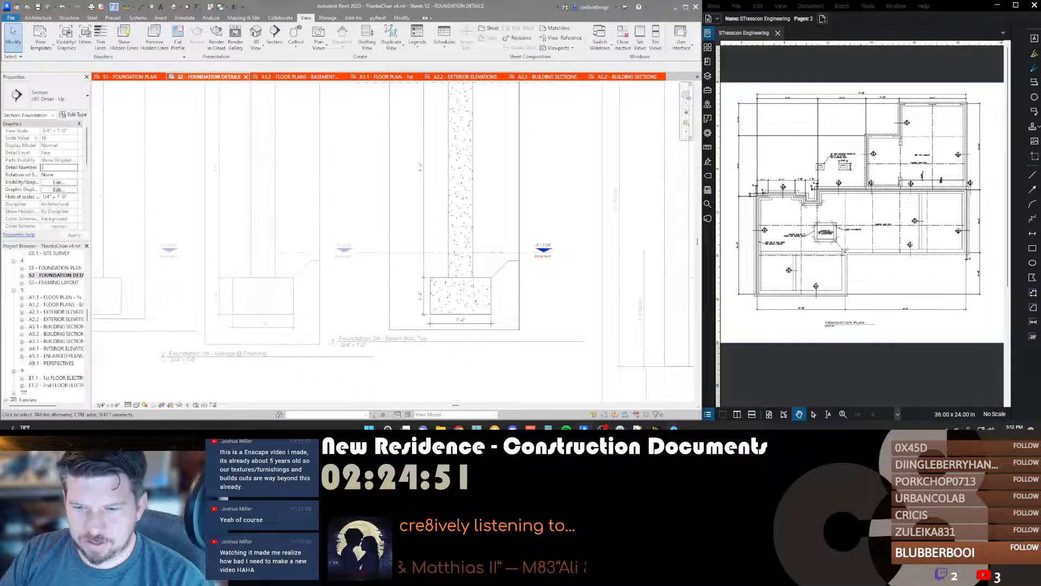
Step: Switch to the engineer's PDF and examine the wall, footing and slab notes of Section B on the details page
{"action": "left_click", "coordinate": [833, 374]}
{"action": "scroll", "coordinate": [834, 373], "scroll_direction": "down", "scroll_amount": 3}
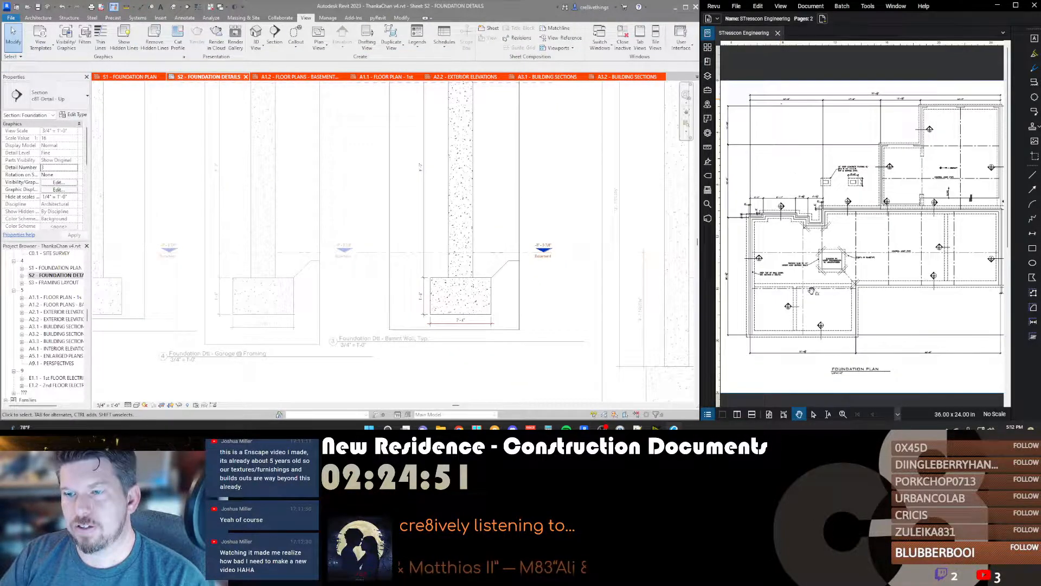
{"action": "left_click", "coordinate": [893, 415]}
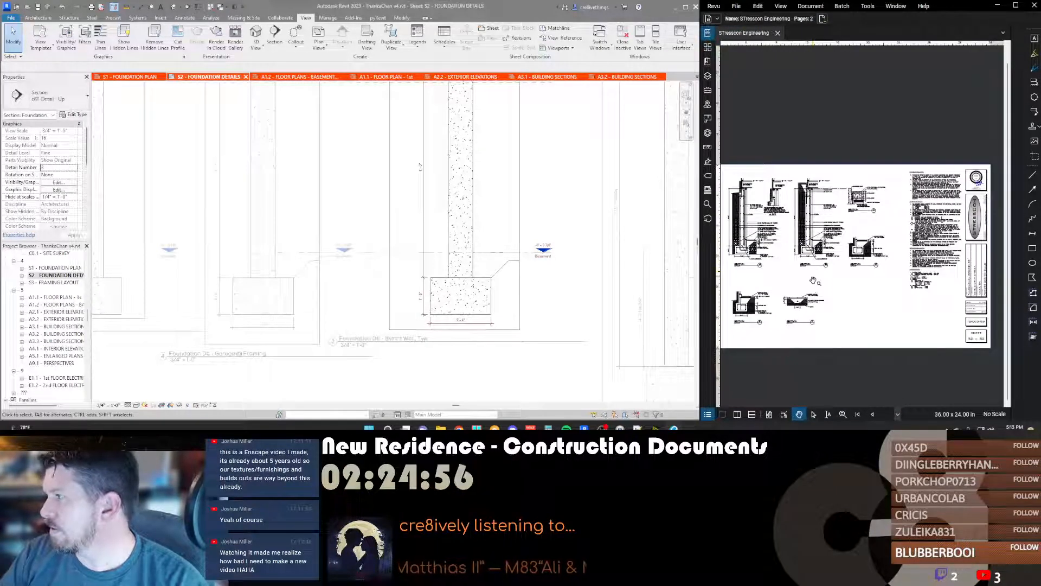
{"action": "scroll", "coordinate": [819, 249], "scroll_direction": "up", "scroll_amount": 5}
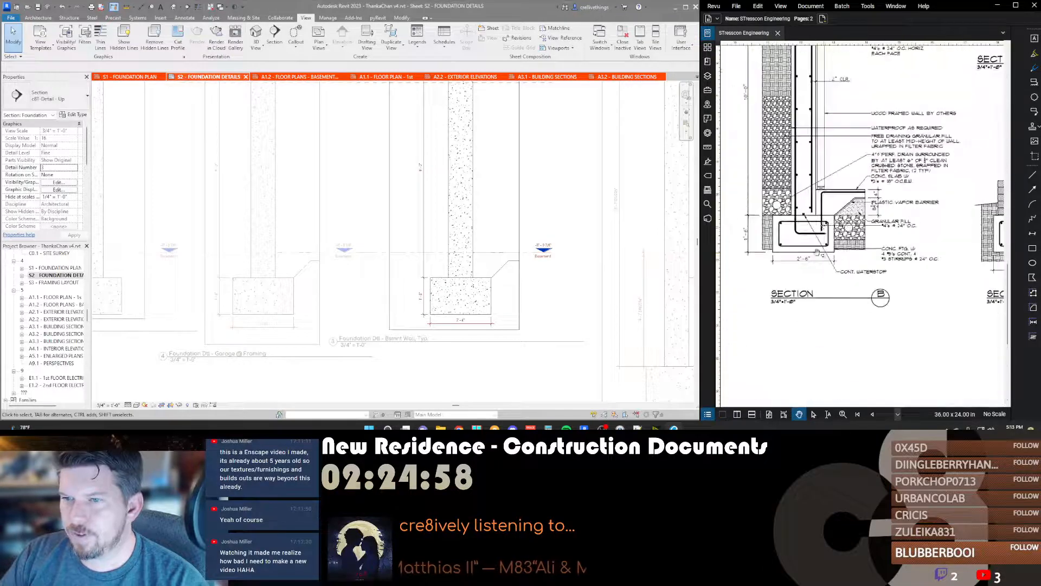
{"action": "scroll", "coordinate": [455, 297], "scroll_direction": "down", "scroll_amount": 5}
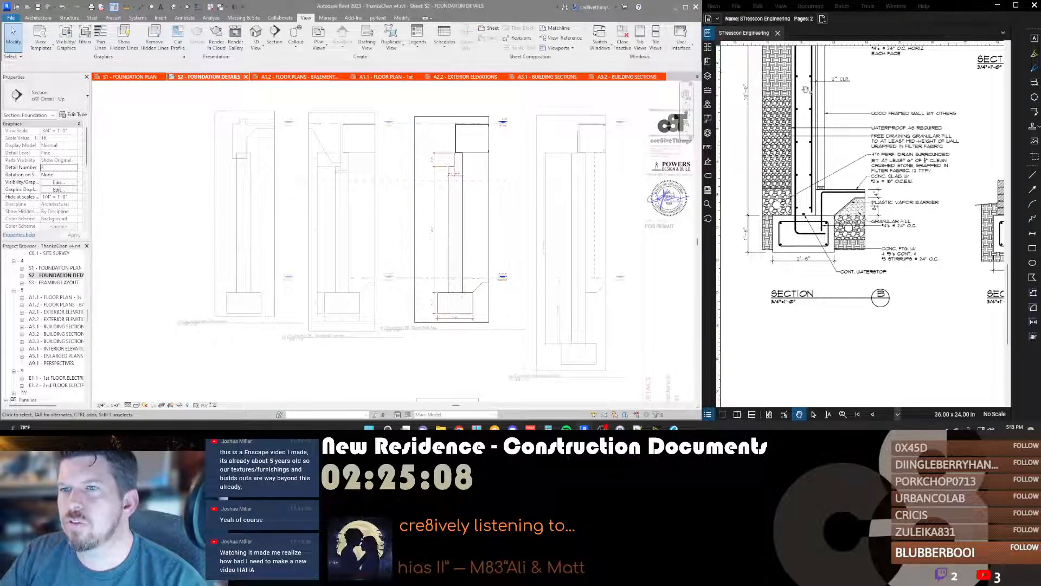
{"action": "scroll", "coordinate": [821, 88], "scroll_direction": "up", "scroll_amount": 5}
{"action": "scroll", "coordinate": [816, 143], "scroll_direction": "down", "scroll_amount": 4}
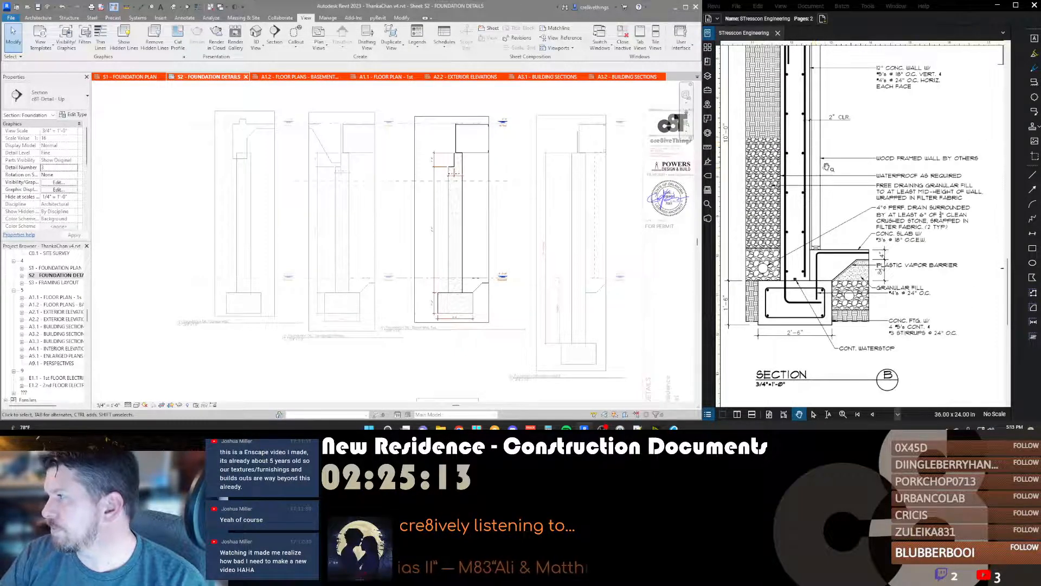
Step: Deactivate the view, move the Bsmnt Wall, Typ. title beneath its detail and shorten the title line to the detail's width
{"action": "double_click", "coordinate": [373, 267]}
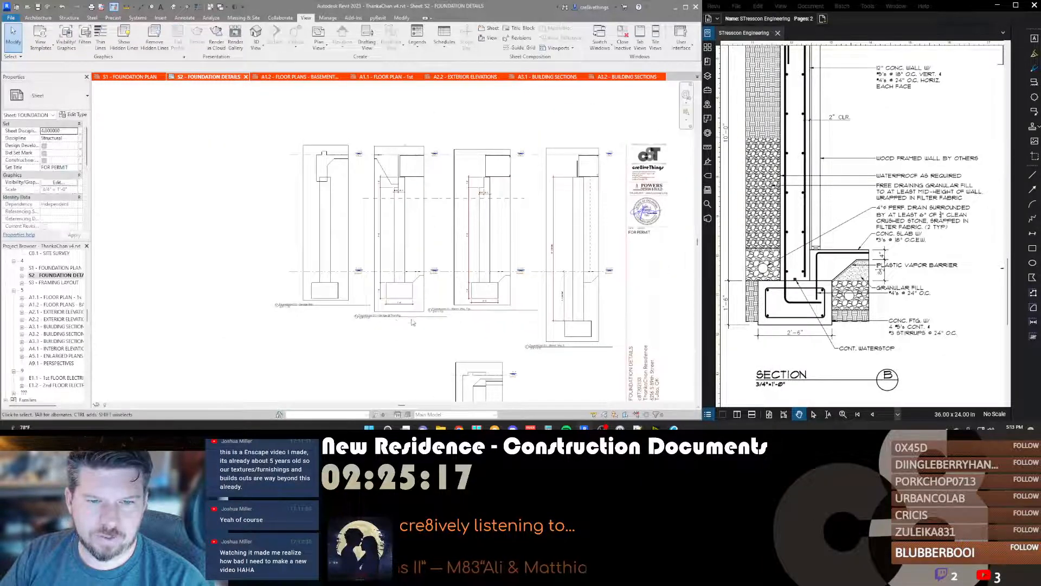
{"action": "scroll", "coordinate": [380, 292], "scroll_direction": "up", "scroll_amount": 3}
{"action": "left_click_drag", "start_coordinate": [377, 301], "coordinate": [458, 301]}
{"action": "scroll", "coordinate": [432, 211], "scroll_direction": "down", "scroll_amount": 2}
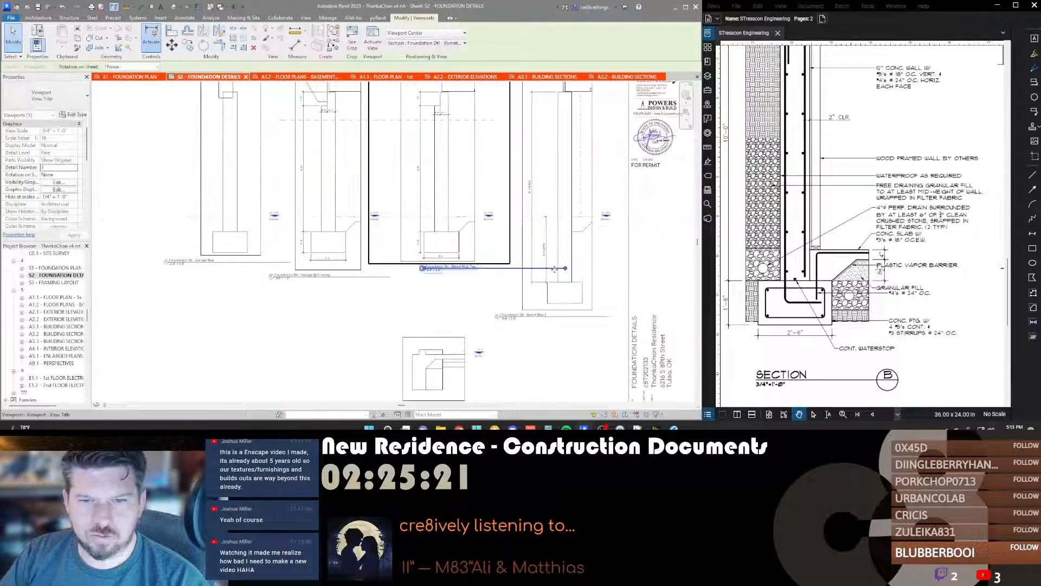
{"action": "left_click_drag", "start_coordinate": [479, 269], "coordinate": [426, 270]}
{"action": "left_click", "coordinate": [444, 286]}
{"action": "left_click", "coordinate": [428, 270]}
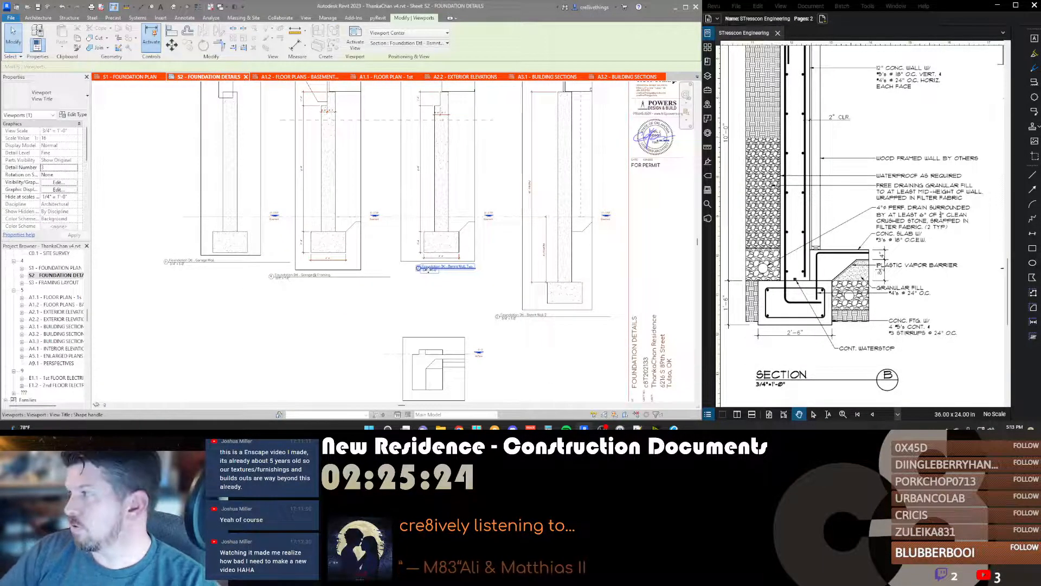
Step: Shorten the Garage @ Framing title line and move the title beneath its detail, level with the neighbouring basement wall title
{"action": "left_click", "coordinate": [349, 306]}
{"action": "left_click", "coordinate": [295, 277]}
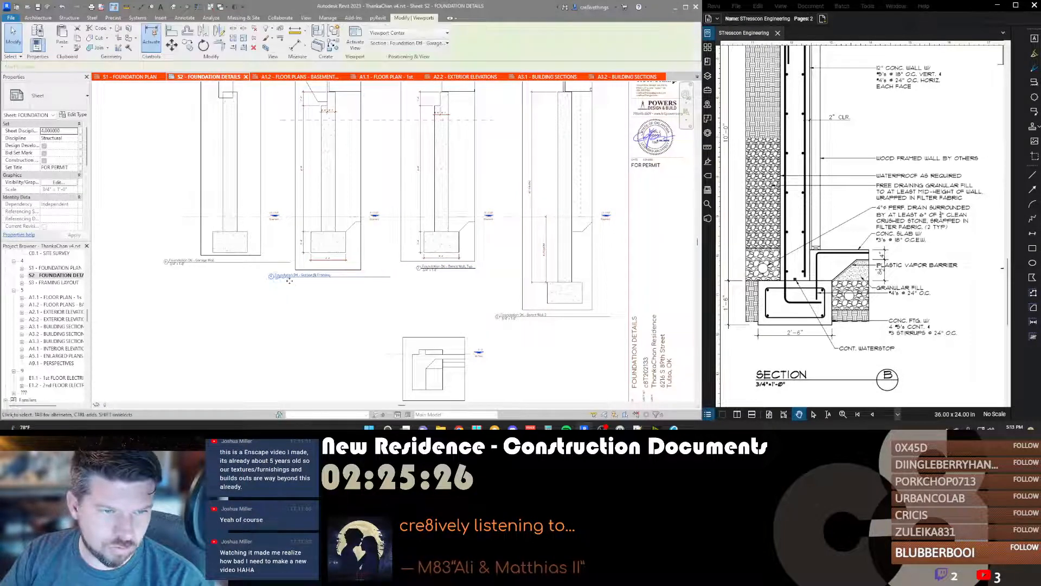
{"action": "left_click_drag", "start_coordinate": [295, 277], "coordinate": [329, 269]}
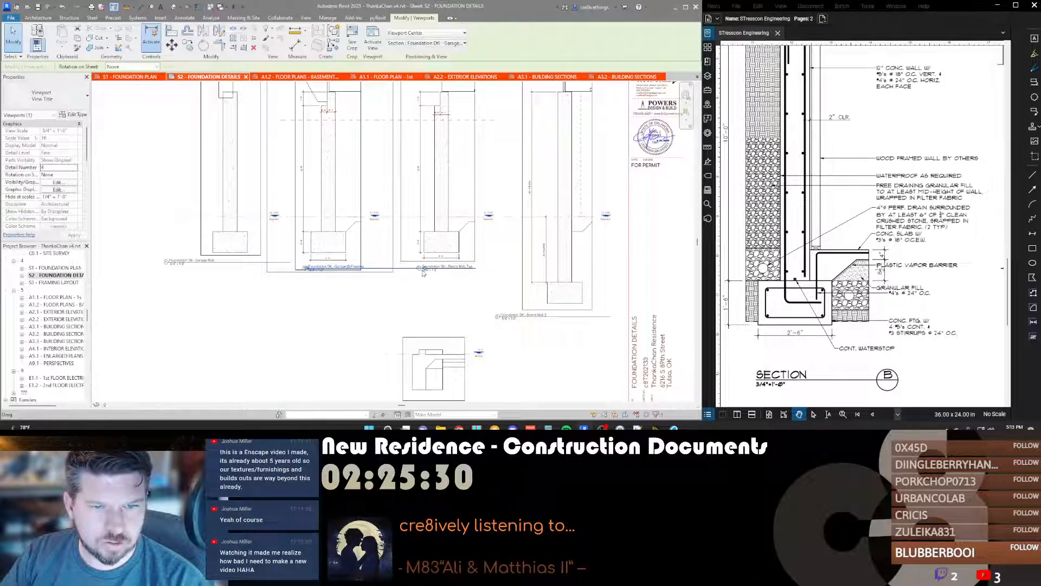
{"action": "left_click", "coordinate": [354, 302]}
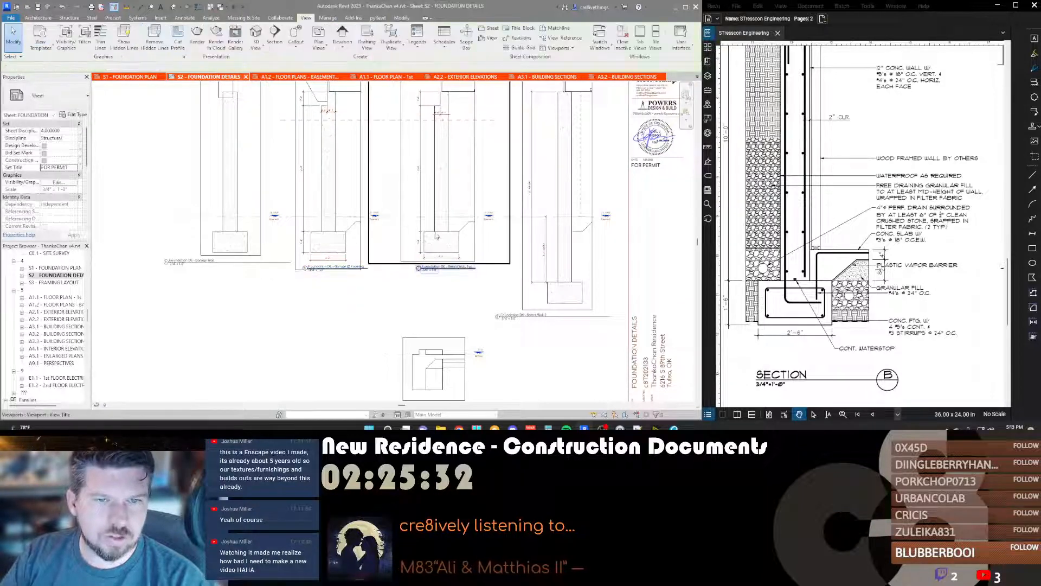
Step: In the Foundation Details view template of the typical basement wall detail, hide the cut pattern of the Walls category
{"action": "scroll", "coordinate": [454, 231], "scroll_direction": "up", "scroll_amount": 3}
{"action": "scroll", "coordinate": [454, 231], "scroll_direction": "down", "scroll_amount": 1}
{"action": "scroll", "coordinate": [454, 231], "scroll_direction": "down", "scroll_amount": 4}
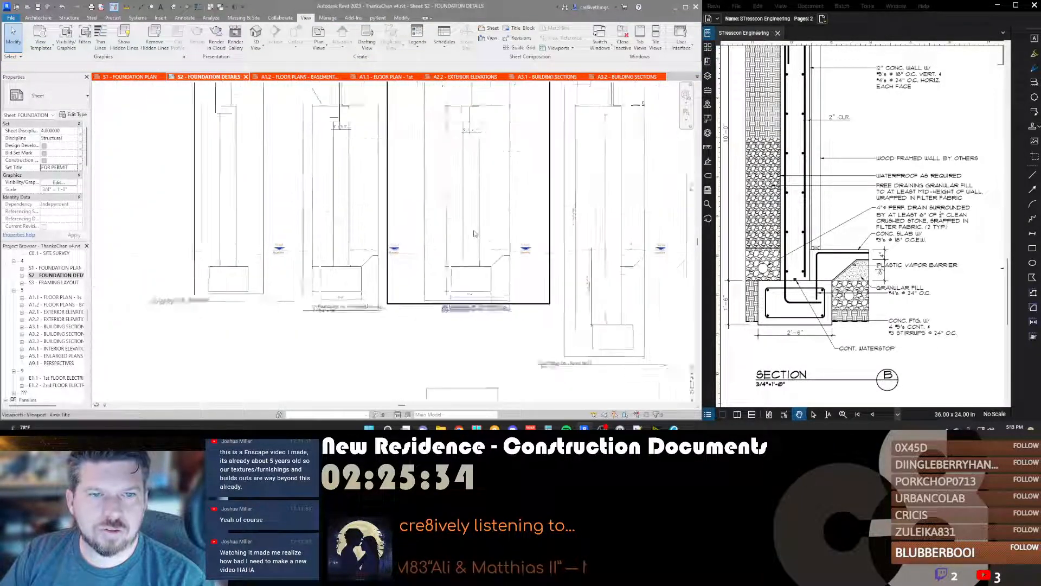
{"action": "left_click", "coordinate": [473, 212]}
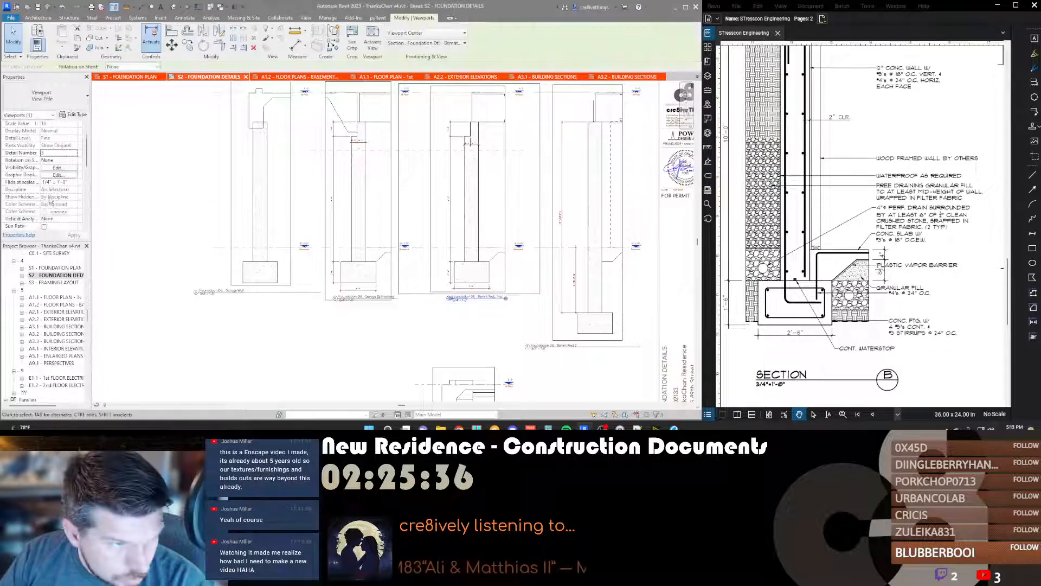
{"action": "left_click", "coordinate": [58, 183]}
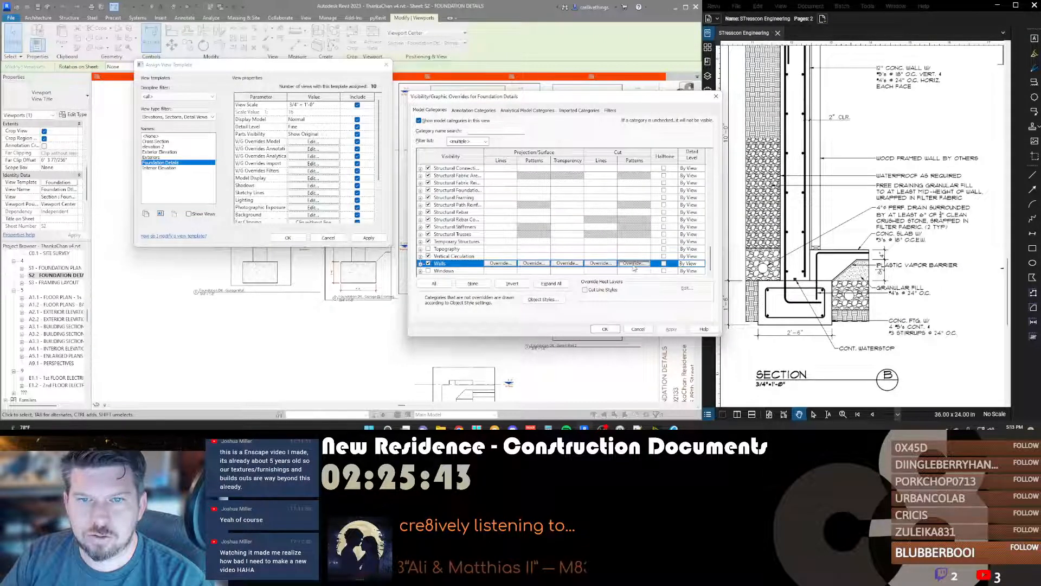
{"action": "left_click", "coordinate": [633, 264]}
{"action": "left_click", "coordinate": [656, 249]}
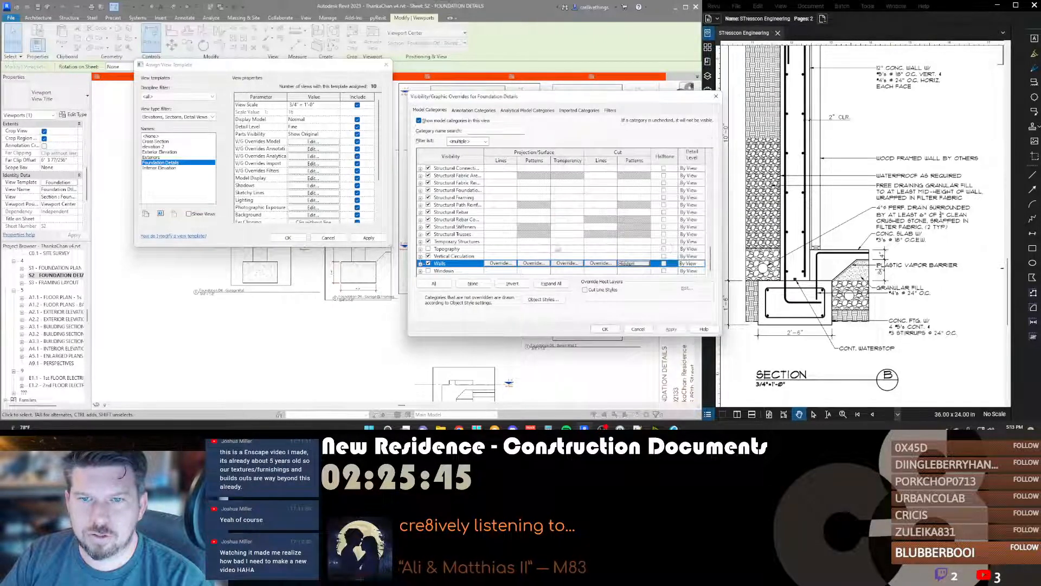
Step: Override the Walls category's cut lines with a heavier line weight and apply the updated Foundation Details template
{"action": "left_click", "coordinate": [601, 263]}
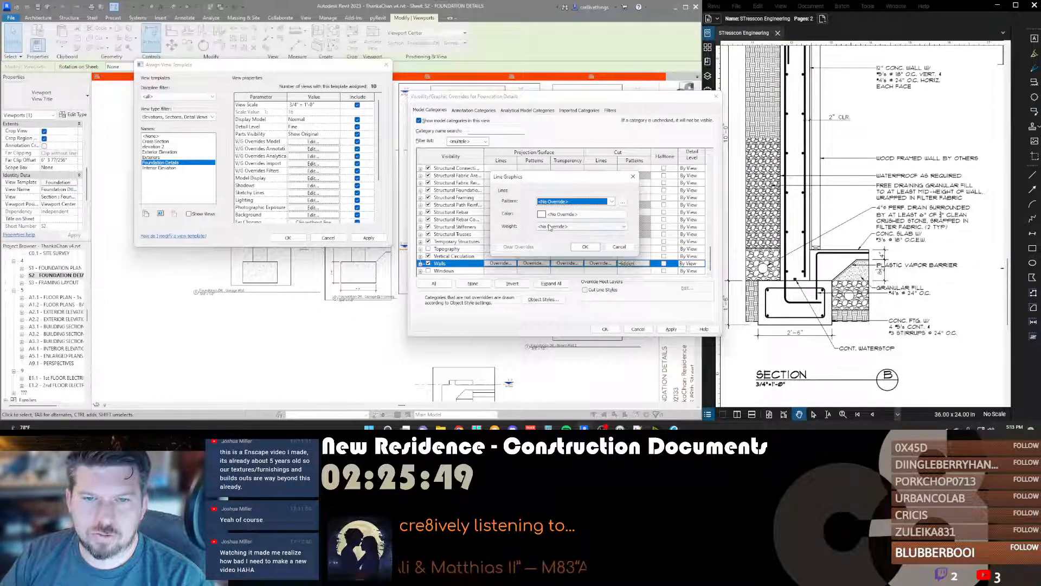
{"action": "left_click", "coordinate": [553, 226]}
{"action": "left_click", "coordinate": [552, 285]}
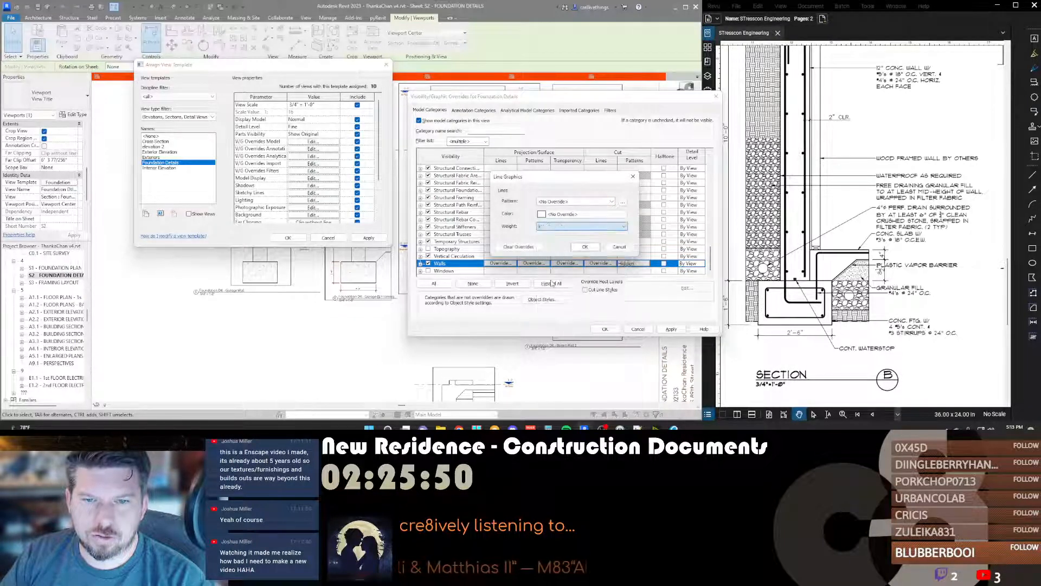
{"action": "left_click", "coordinate": [585, 247]}
{"action": "left_click_drag", "start_coordinate": [554, 96], "coordinate": [708, 81]}
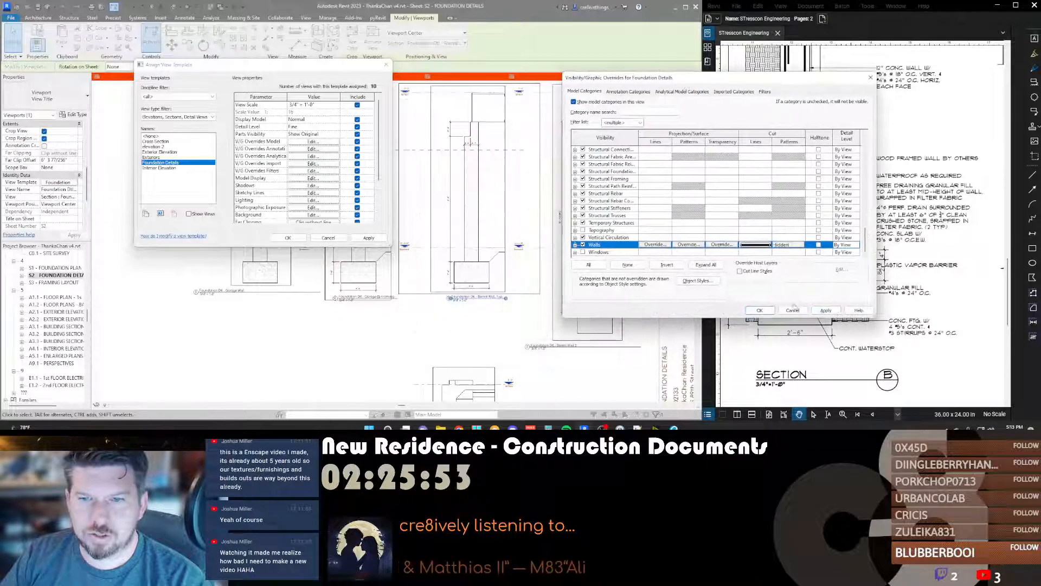
{"action": "left_click", "coordinate": [825, 310]}
{"action": "left_click", "coordinate": [760, 310]}
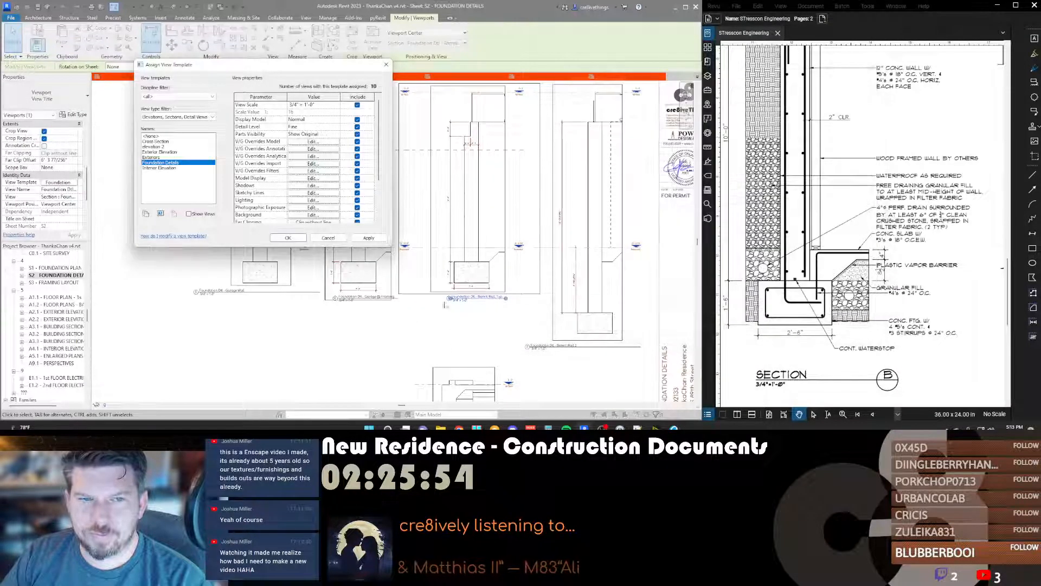
{"action": "left_click", "coordinate": [367, 239]}
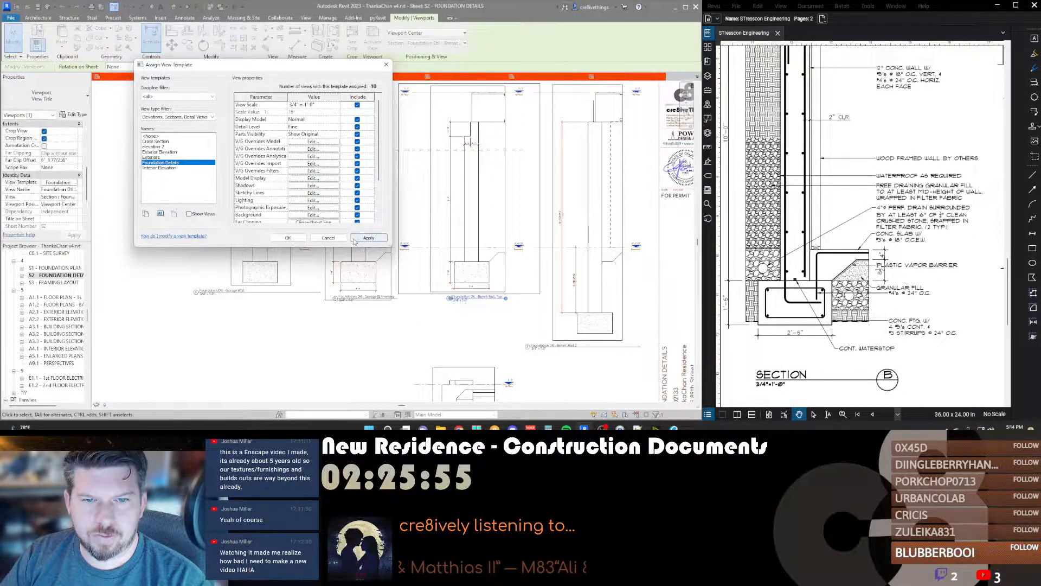
{"action": "left_click", "coordinate": [325, 239]}
Step: Reopen the Foundation Details template's model overrides and hide the cut pattern of the Structural Foundations category
{"action": "scroll", "coordinate": [350, 276], "scroll_direction": "up", "scroll_amount": 5}
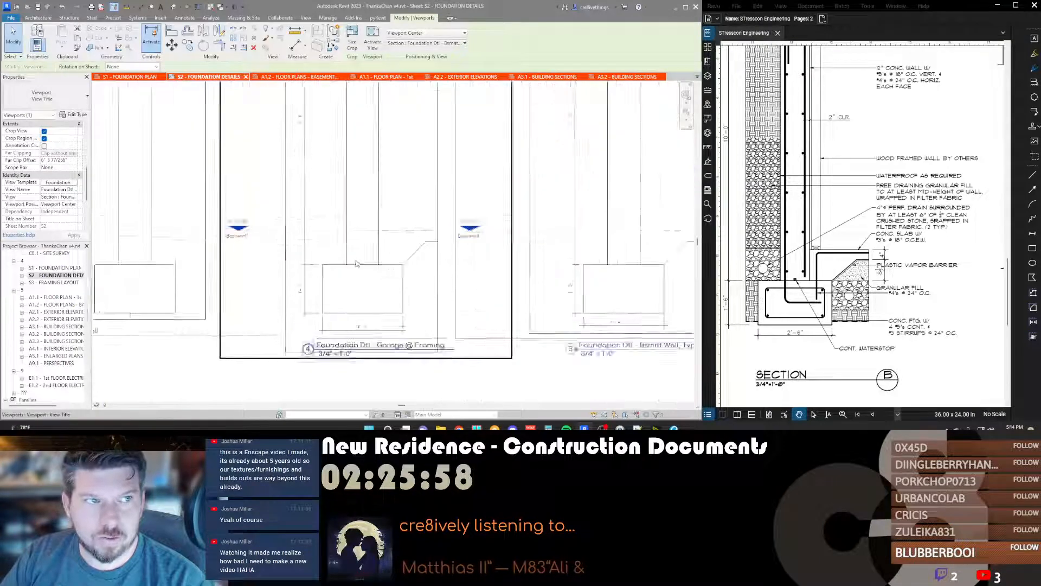
{"action": "scroll", "coordinate": [351, 275], "scroll_direction": "up", "scroll_amount": 2}
{"action": "scroll", "coordinate": [347, 287], "scroll_direction": "down", "scroll_amount": 2}
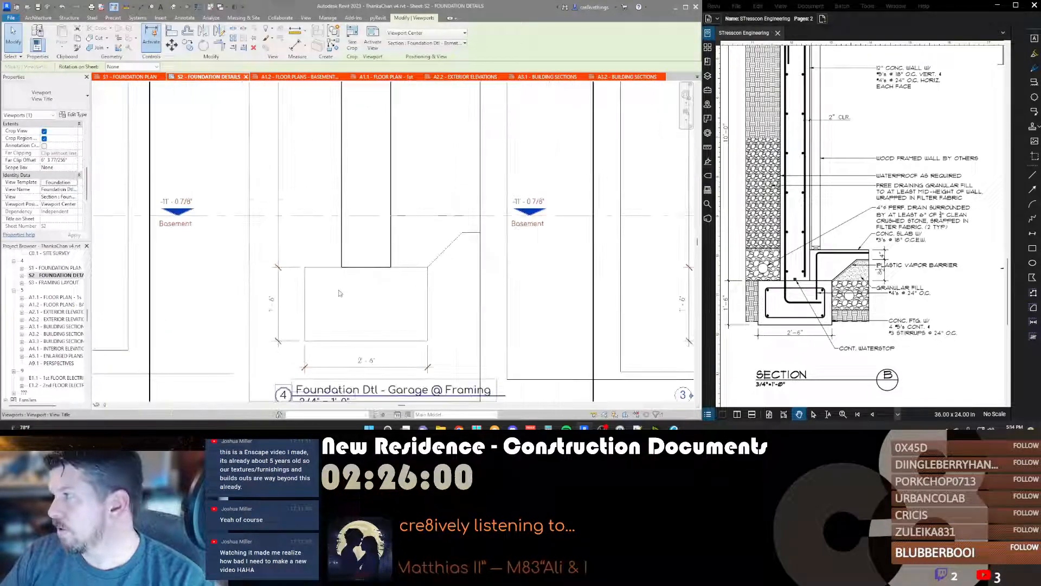
{"action": "scroll", "coordinate": [378, 235], "scroll_direction": "down", "scroll_amount": 1}
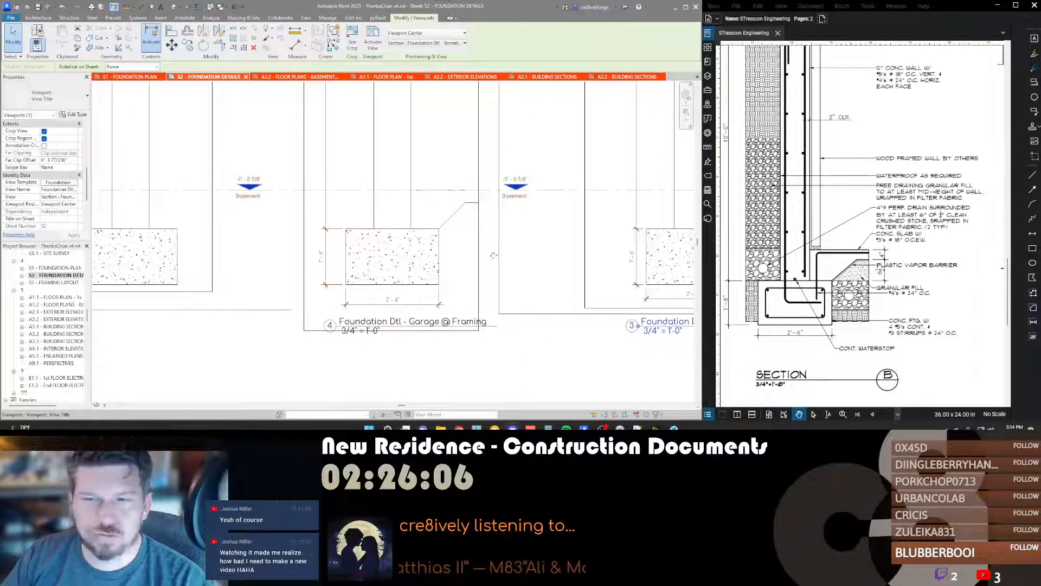
{"action": "scroll", "coordinate": [419, 267], "scroll_direction": "up", "scroll_amount": 1}
{"action": "scroll", "coordinate": [419, 268], "scroll_direction": "down", "scroll_amount": 1}
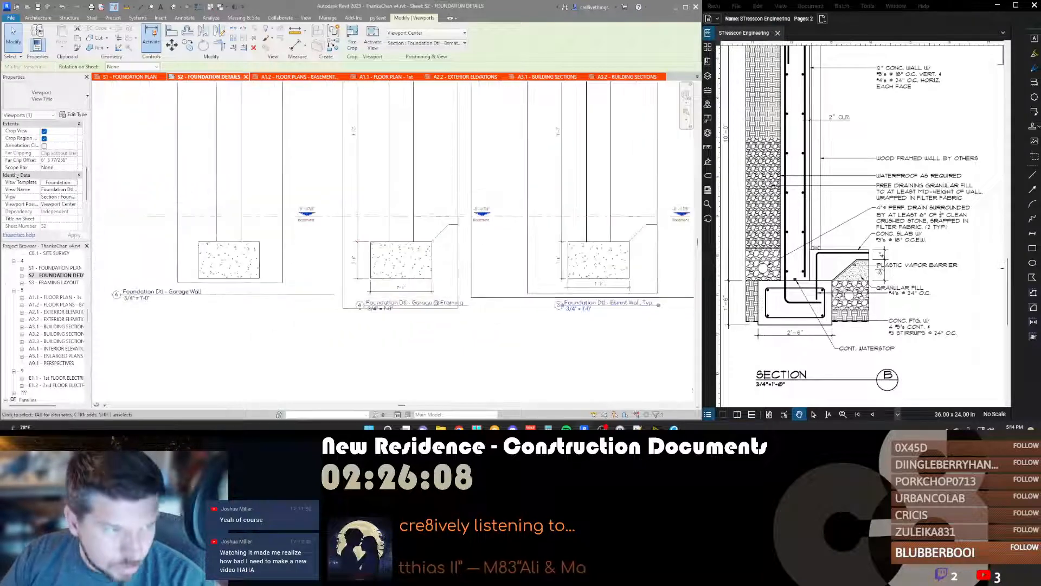
{"action": "left_click", "coordinate": [58, 183]}
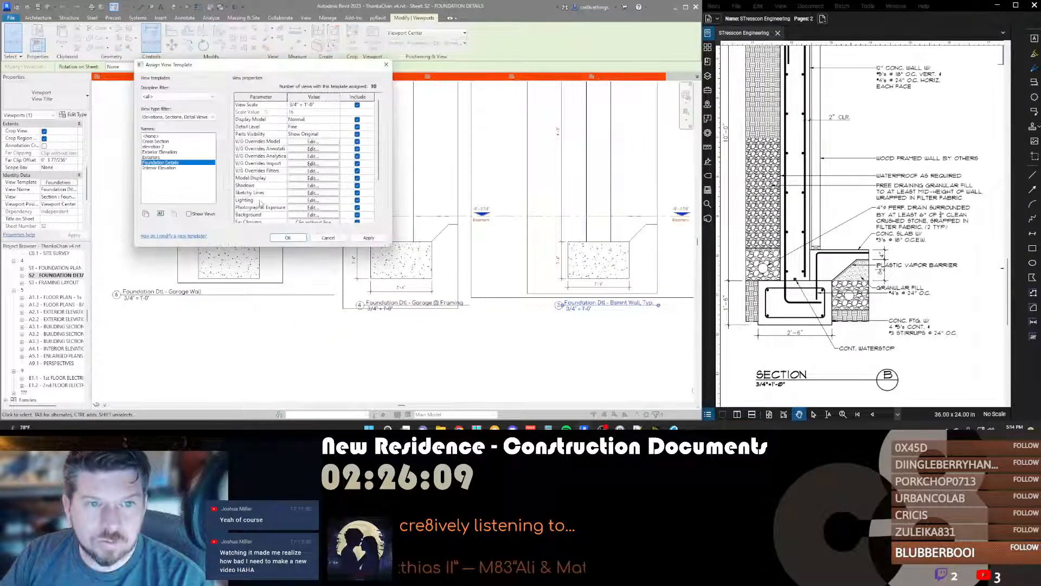
{"action": "left_click", "coordinate": [313, 142]}
{"action": "left_click", "coordinate": [608, 194]}
{"action": "type", "text": "str"}
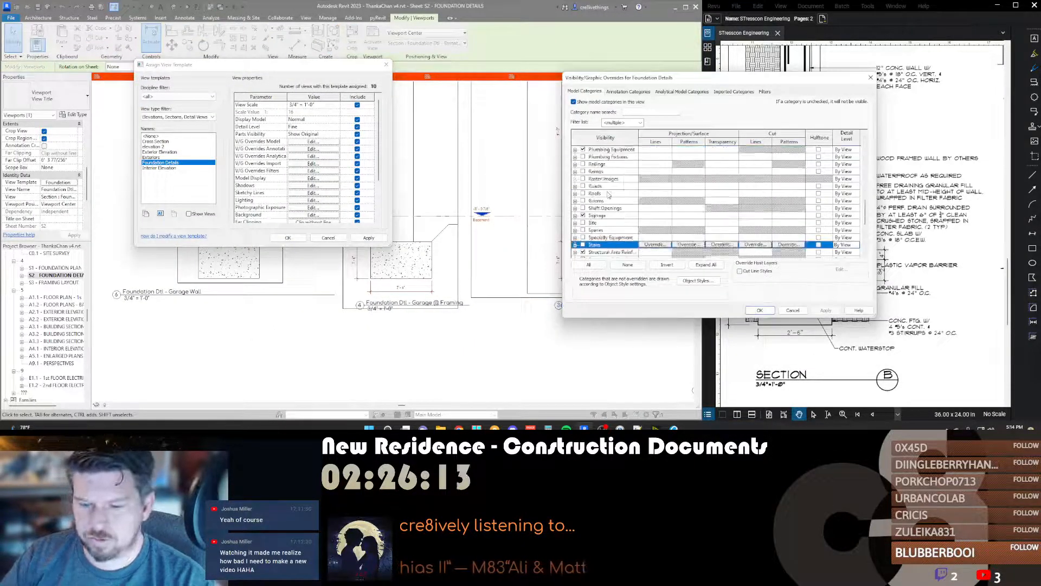
{"action": "key", "text": "Down"}
{"action": "key", "text": "Down"}
{"action": "key", "text": "Down"}
{"action": "key", "text": "Down"}
{"action": "key", "text": "Down"}
{"action": "key", "text": "Down"}
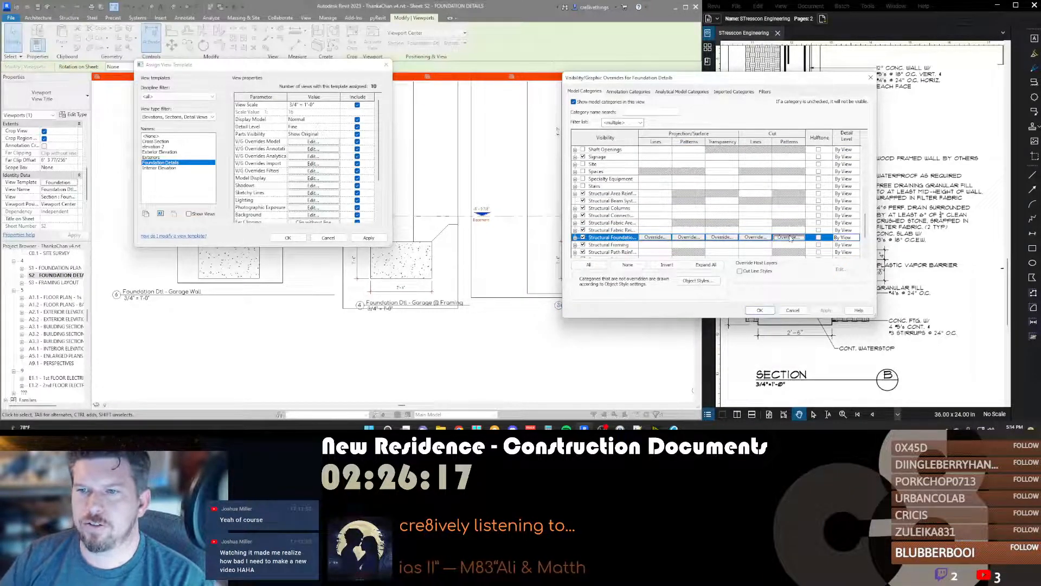
{"action": "left_click", "coordinate": [789, 237]}
{"action": "left_click", "coordinate": [656, 249]}
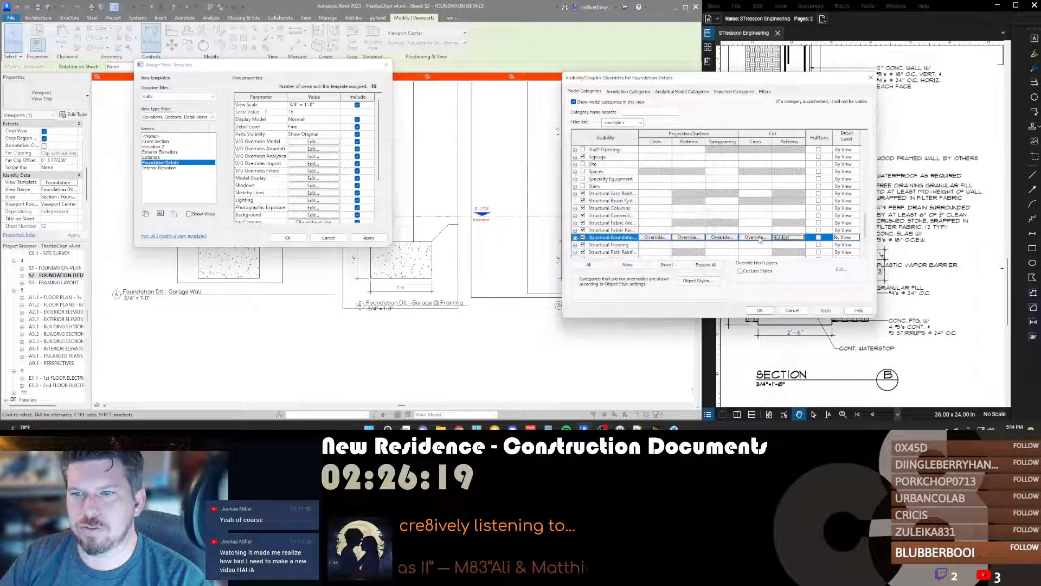
Step: Override the Structural Foundations cut lines with a heavier line weight and confirm the template changes
{"action": "left_click", "coordinate": [755, 237]}
{"action": "left_click", "coordinate": [707, 208]}
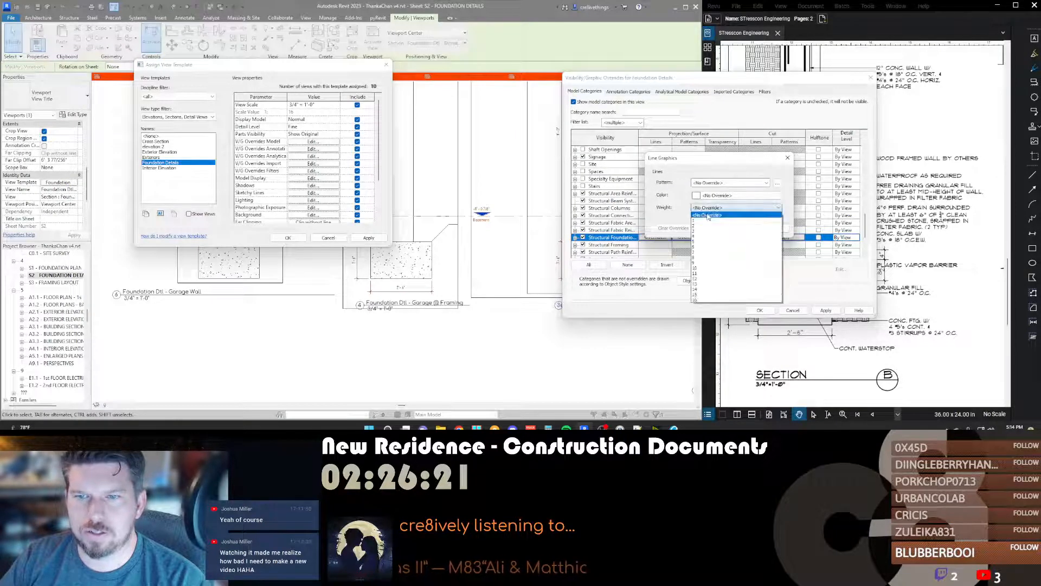
{"action": "left_click", "coordinate": [704, 271]}
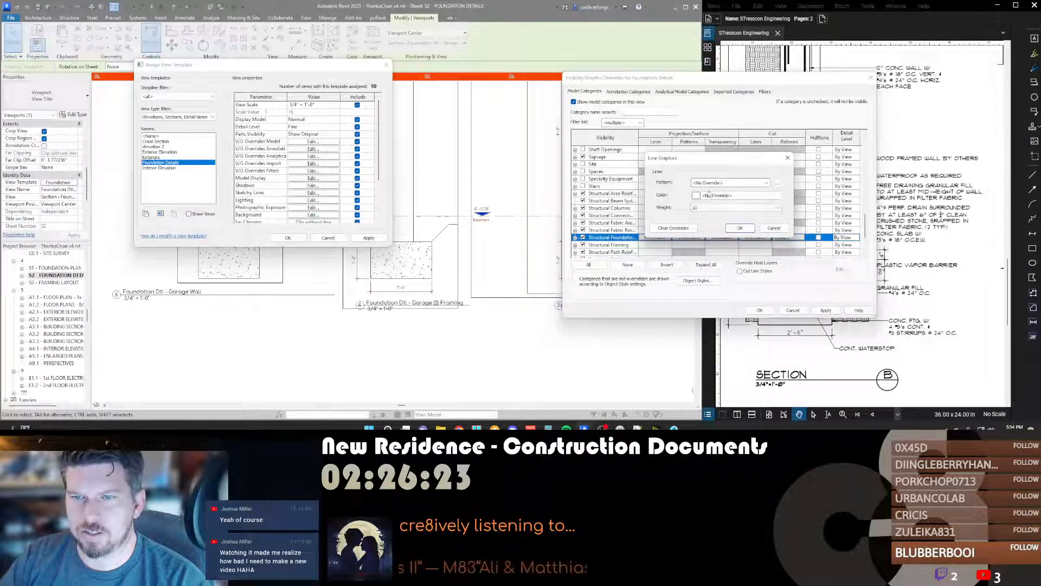
{"action": "left_click", "coordinate": [739, 228]}
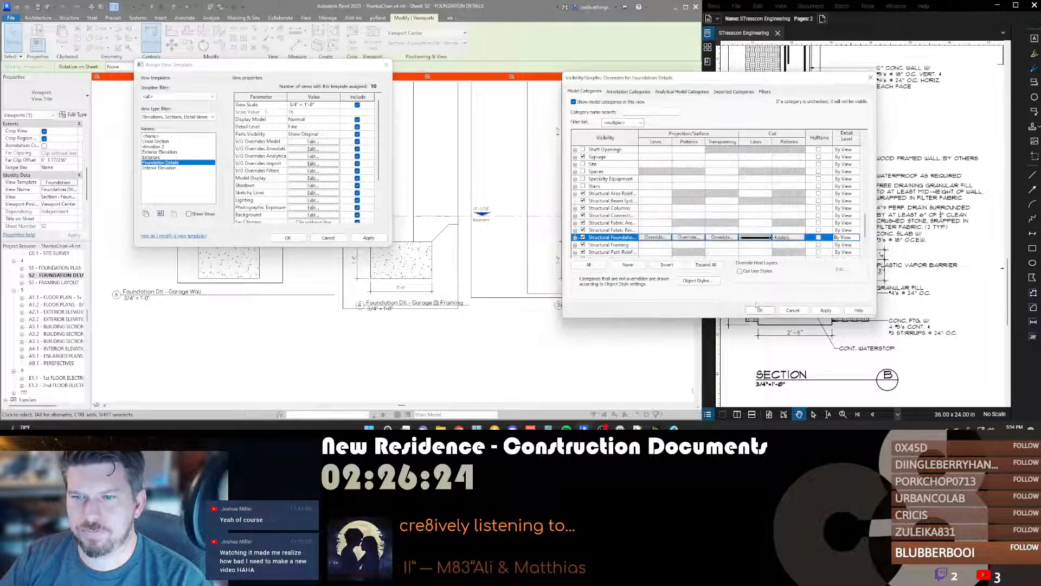
{"action": "left_click", "coordinate": [759, 309]}
{"action": "left_click", "coordinate": [288, 238]}
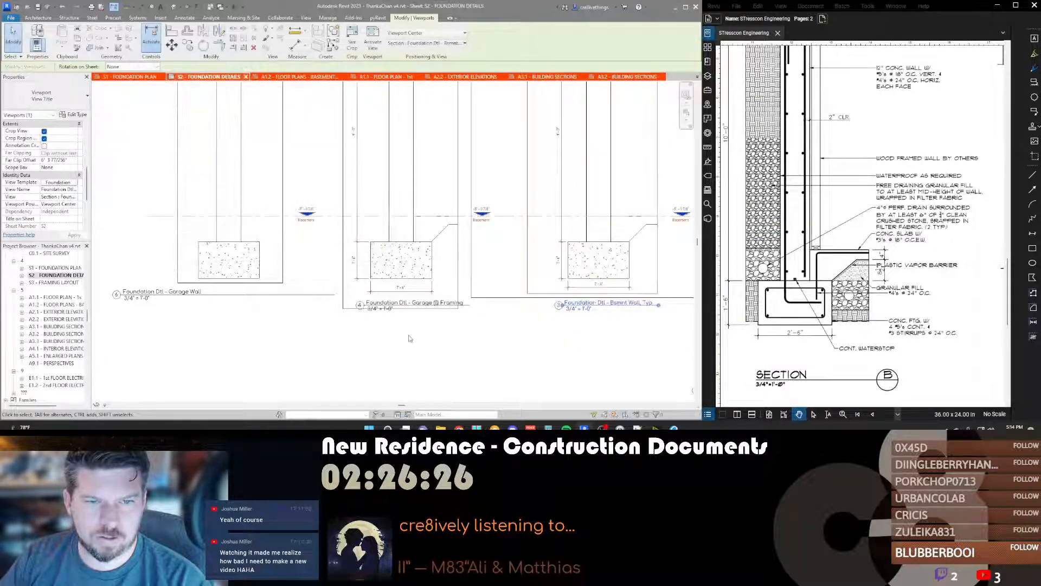
Step: In the Foundation Details template's model overrides, expand the Floors category and change its cut line weight
{"action": "scroll", "coordinate": [394, 238], "scroll_direction": "up", "scroll_amount": 2}
{"action": "scroll", "coordinate": [394, 238], "scroll_direction": "up", "scroll_amount": 5}
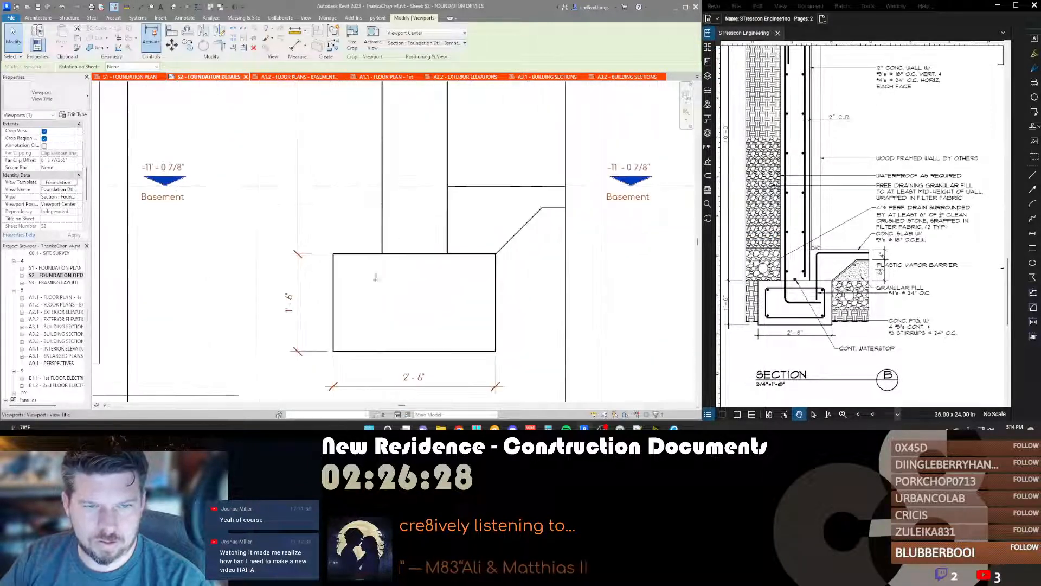
{"action": "scroll", "coordinate": [353, 260], "scroll_direction": "down", "scroll_amount": 3}
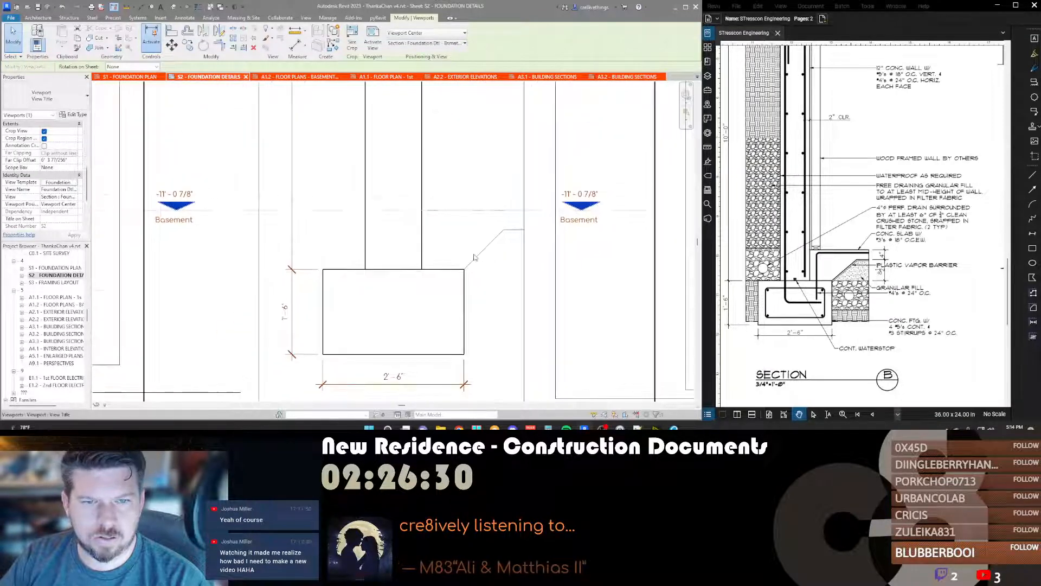
{"action": "scroll", "coordinate": [515, 224], "scroll_direction": "up", "scroll_amount": 4}
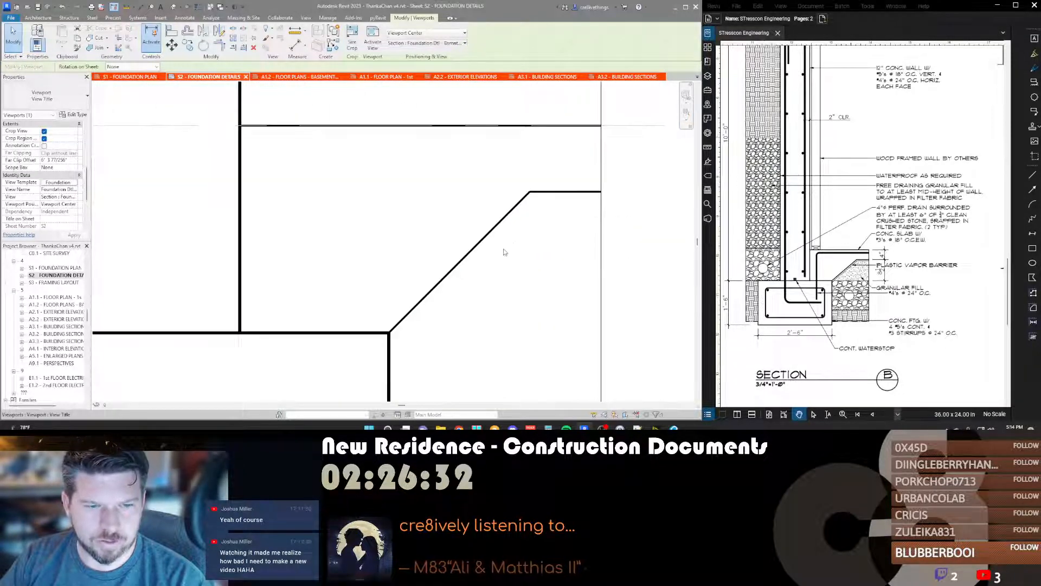
{"action": "scroll", "coordinate": [488, 255], "scroll_direction": "down", "scroll_amount": 3}
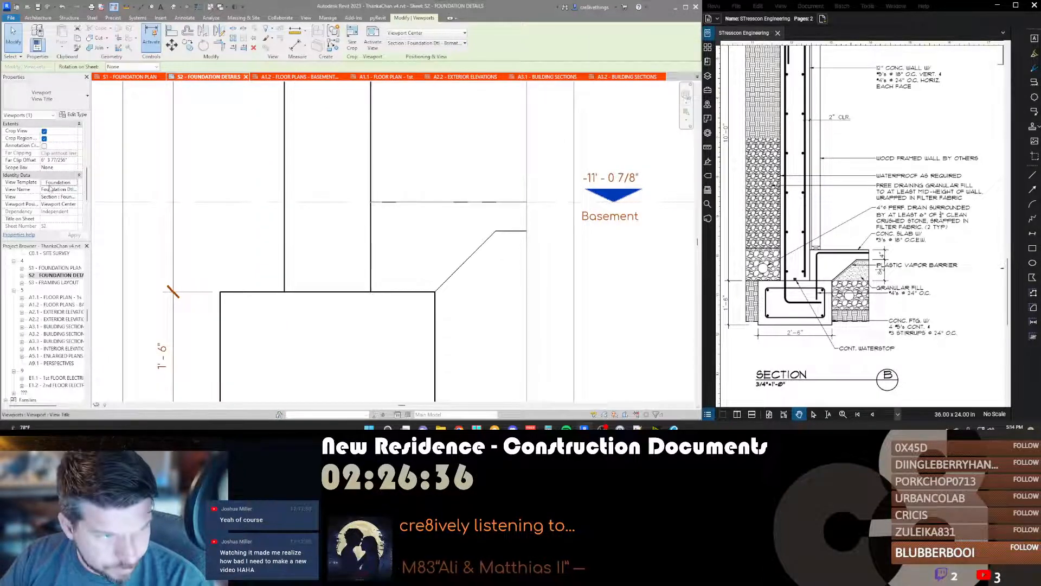
{"action": "left_click", "coordinate": [55, 182]}
{"action": "left_click", "coordinate": [313, 142]}
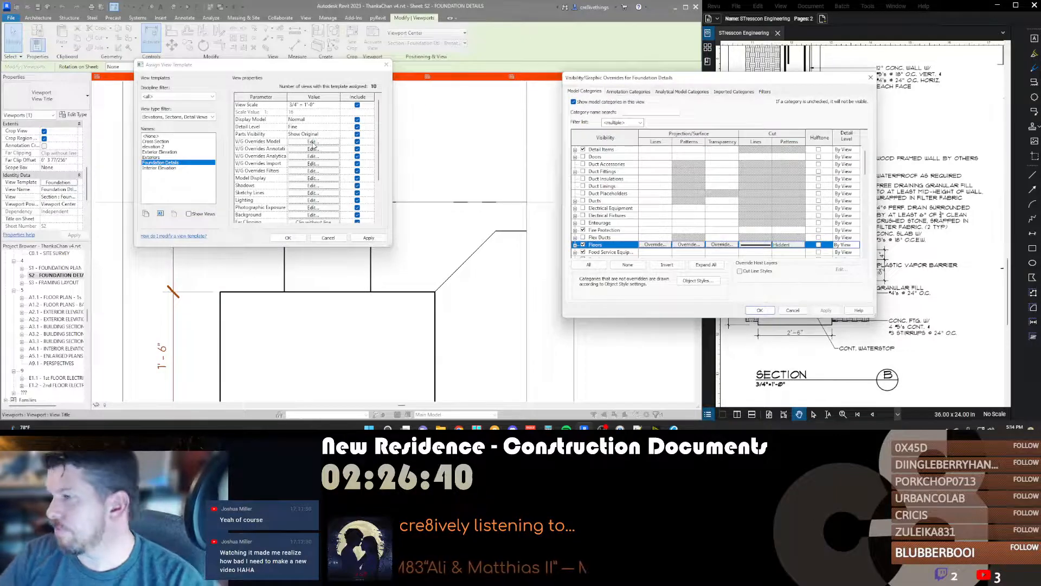
{"action": "left_click", "coordinate": [575, 244]}
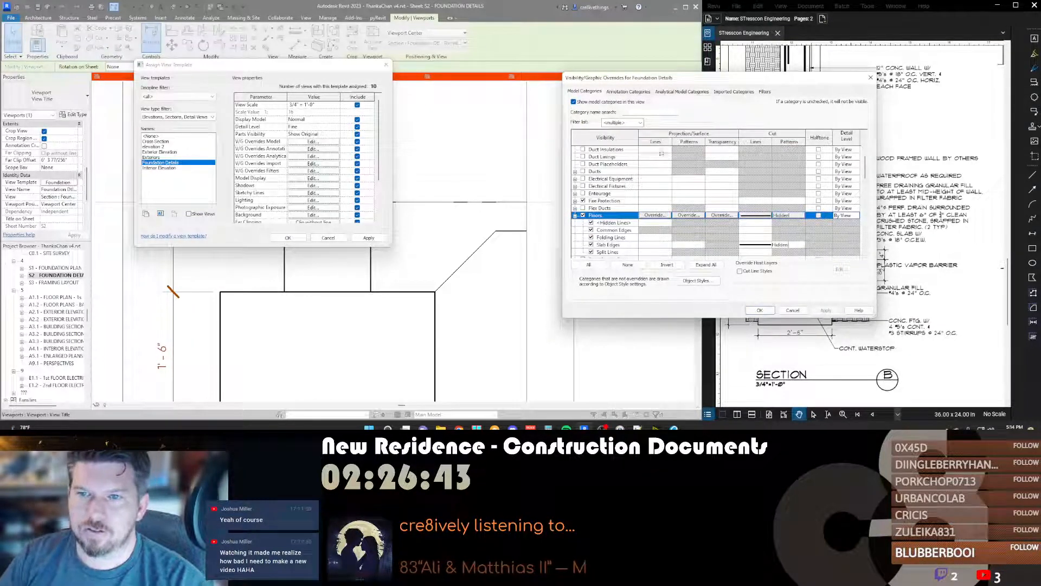
{"action": "left_click", "coordinate": [764, 216]}
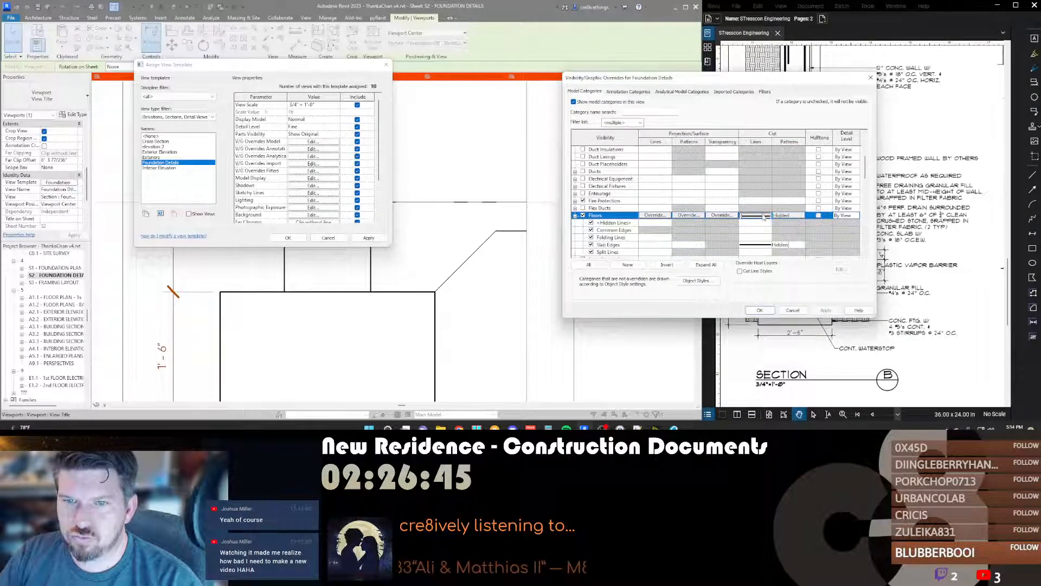
{"action": "left_click", "coordinate": [756, 216]}
{"action": "left_click", "coordinate": [729, 208]}
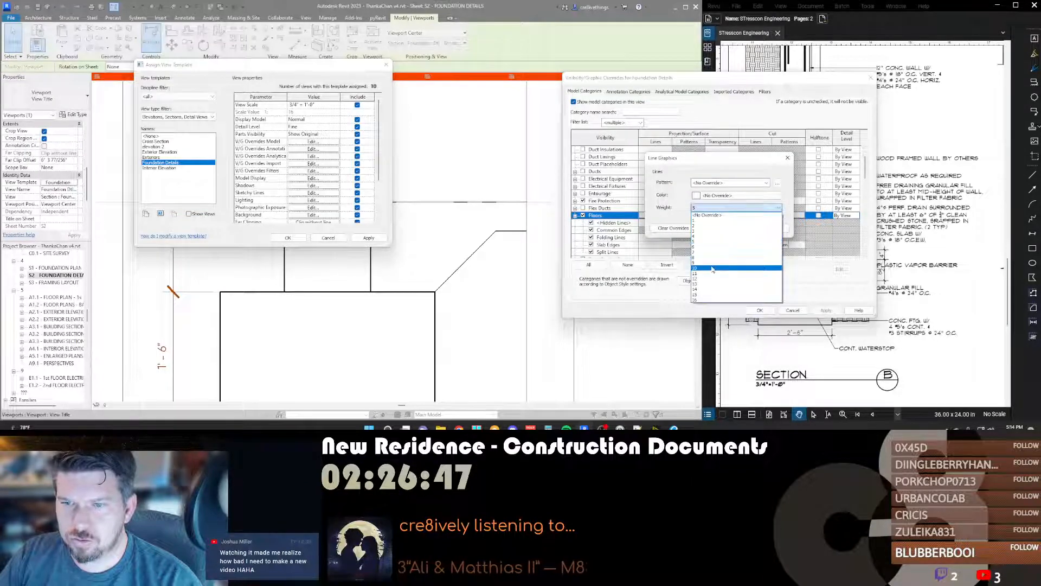
{"action": "left_click", "coordinate": [721, 247]}
{"action": "left_click", "coordinate": [732, 228]}
Step: Change the cut line weight of the Slab Edges subcategory under Floors, confirm the template changes and deselect the viewport
{"action": "left_click", "coordinate": [757, 244]}
{"action": "left_click", "coordinate": [757, 246]}
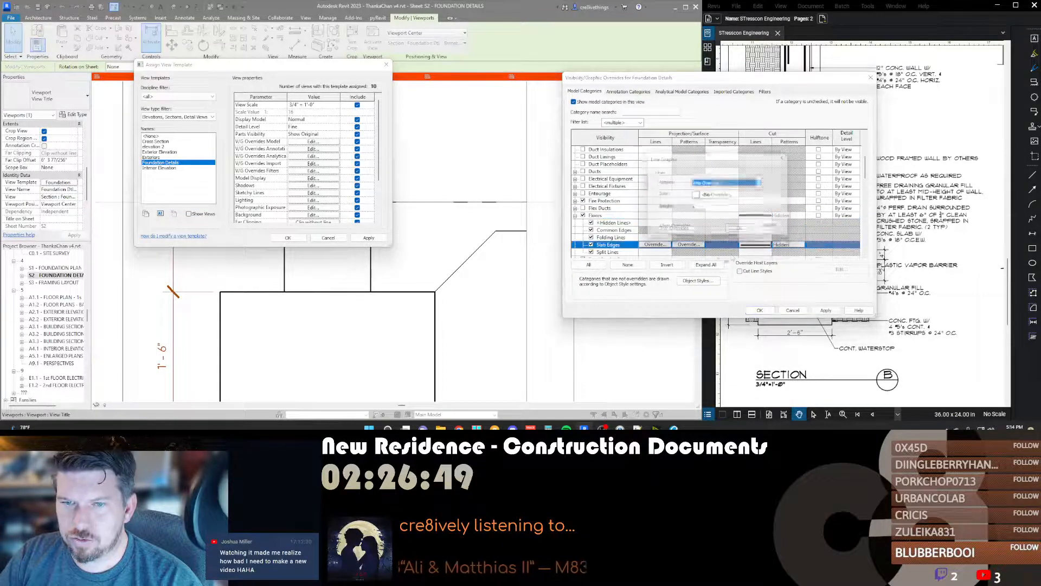
{"action": "left_click", "coordinate": [705, 208]}
{"action": "left_click", "coordinate": [699, 263]}
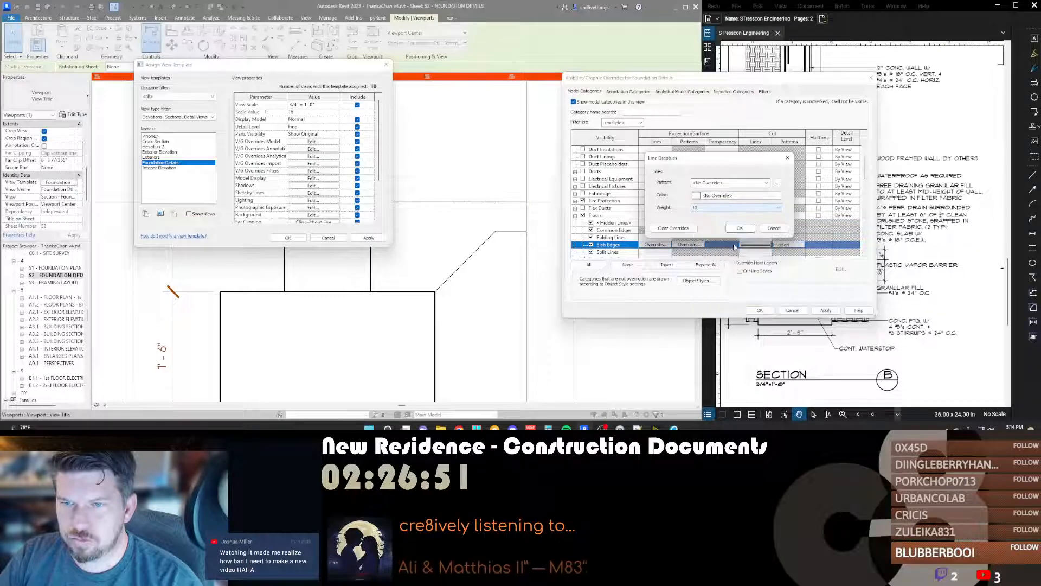
{"action": "left_click", "coordinate": [731, 228]}
{"action": "left_click", "coordinate": [760, 310]}
{"action": "left_click", "coordinate": [288, 239]}
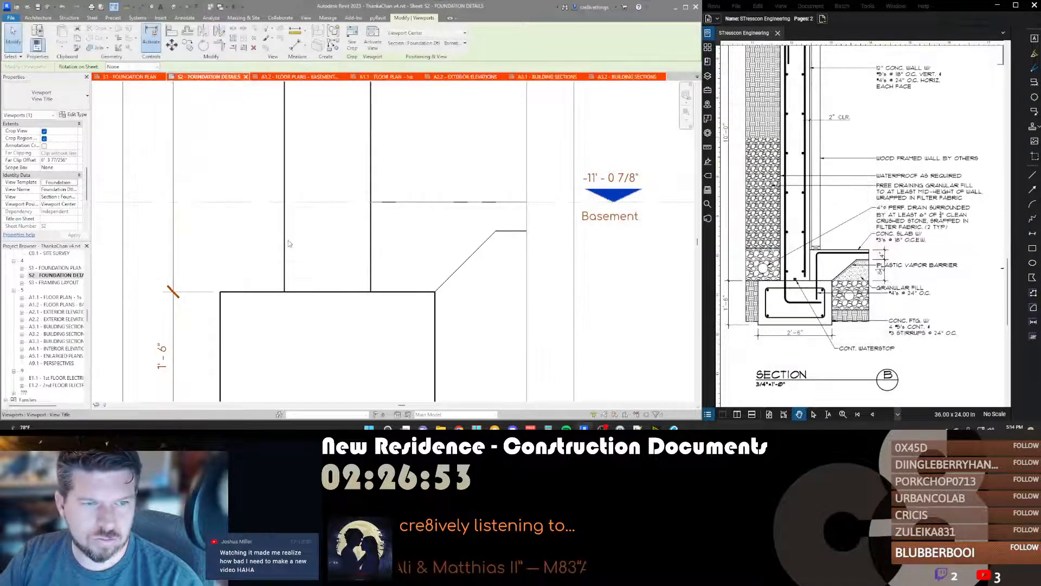
{"action": "key", "text": "Escape"}
Step: Review the foundation detail viewports across the sheet, from the garage wall sections to the basement wall sections
{"action": "scroll", "coordinate": [326, 260], "scroll_direction": "down", "scroll_amount": 5}
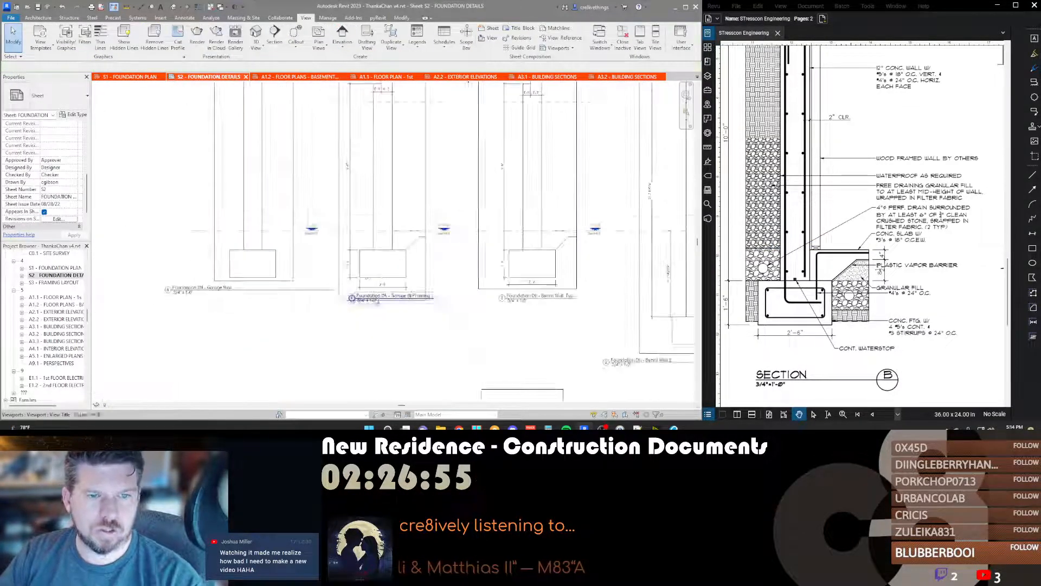
{"action": "scroll", "coordinate": [367, 277], "scroll_direction": "down", "scroll_amount": 2}
{"action": "scroll", "coordinate": [396, 235], "scroll_direction": "down", "scroll_amount": 2}
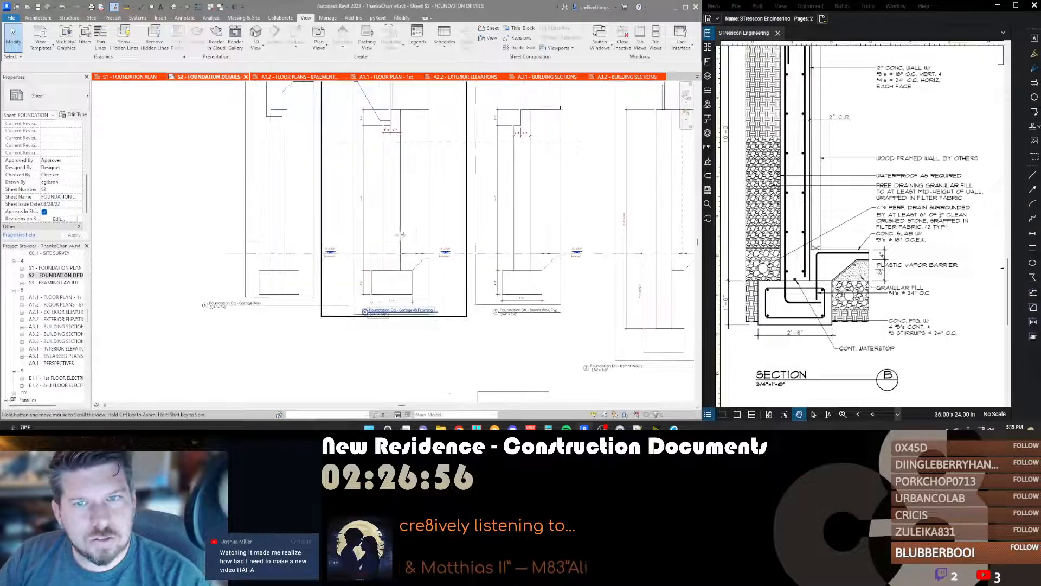
{"action": "scroll", "coordinate": [396, 235], "scroll_direction": "down", "scroll_amount": 2}
{"action": "scroll", "coordinate": [397, 161], "scroll_direction": "up", "scroll_amount": 4}
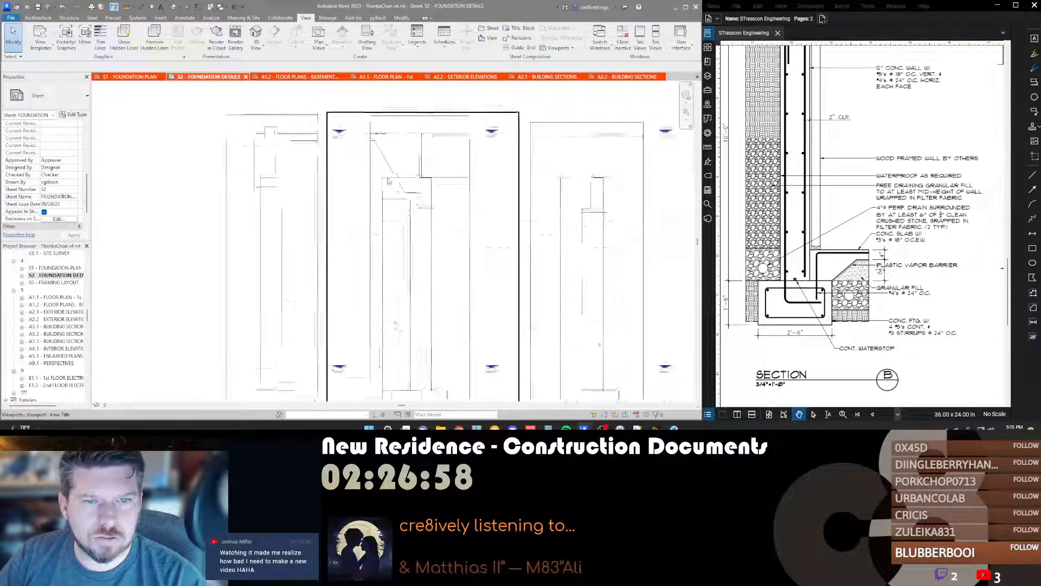
{"action": "scroll", "coordinate": [393, 171], "scroll_direction": "down", "scroll_amount": 2}
{"action": "middle_click_drag", "start_coordinate": [500, 256], "coordinate": [446, 235]}
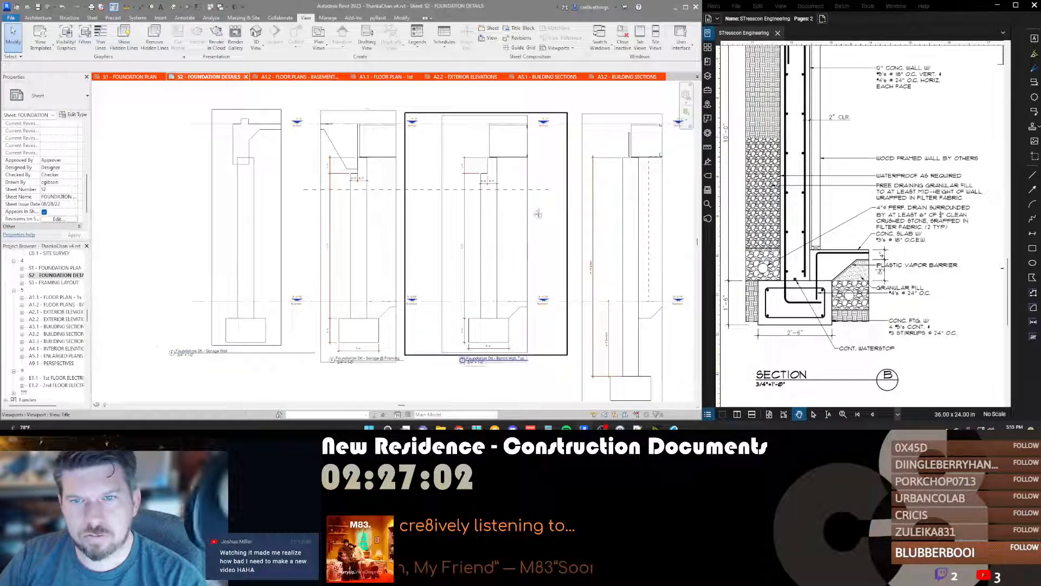
Step: Activate the second basement wall detail and hide the wall sweep beside the wood floor edge above the foundation wall
{"action": "scroll", "coordinate": [540, 214], "scroll_direction": "up", "scroll_amount": 4}
{"action": "scroll", "coordinate": [540, 127], "scroll_direction": "up", "scroll_amount": 2}
{"action": "double_click", "coordinate": [538, 133]}
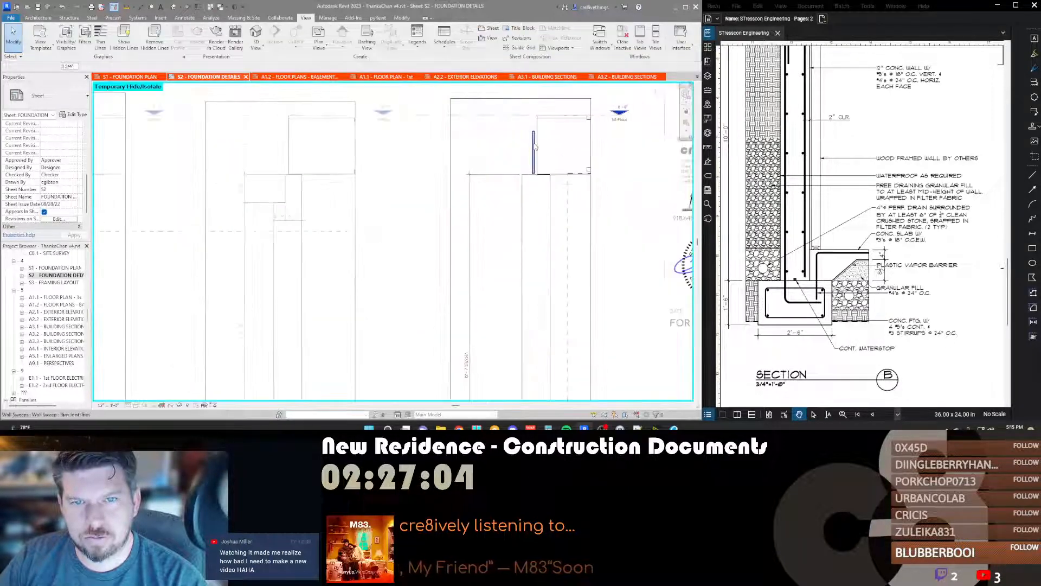
{"action": "left_click", "coordinate": [535, 147]}
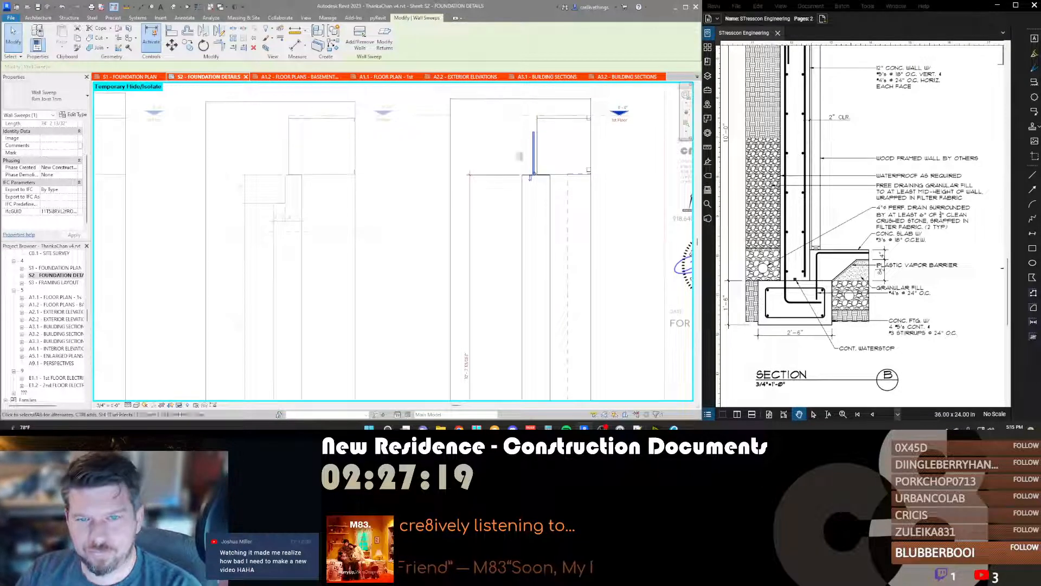
{"action": "key", "text": "h"}
{"action": "key", "text": "h"}
Step: Compare how the wood floor meets the top of the foundation wall in the garage and basement wall details
{"action": "scroll", "coordinate": [537, 254], "scroll_direction": "down", "scroll_amount": 3}
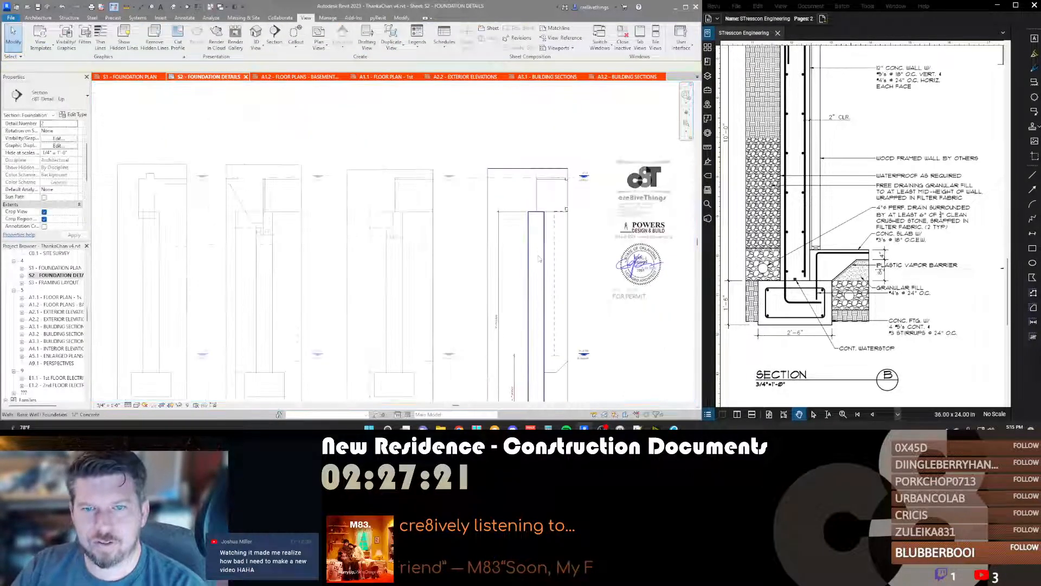
{"action": "scroll", "coordinate": [432, 176], "scroll_direction": "up", "scroll_amount": 4}
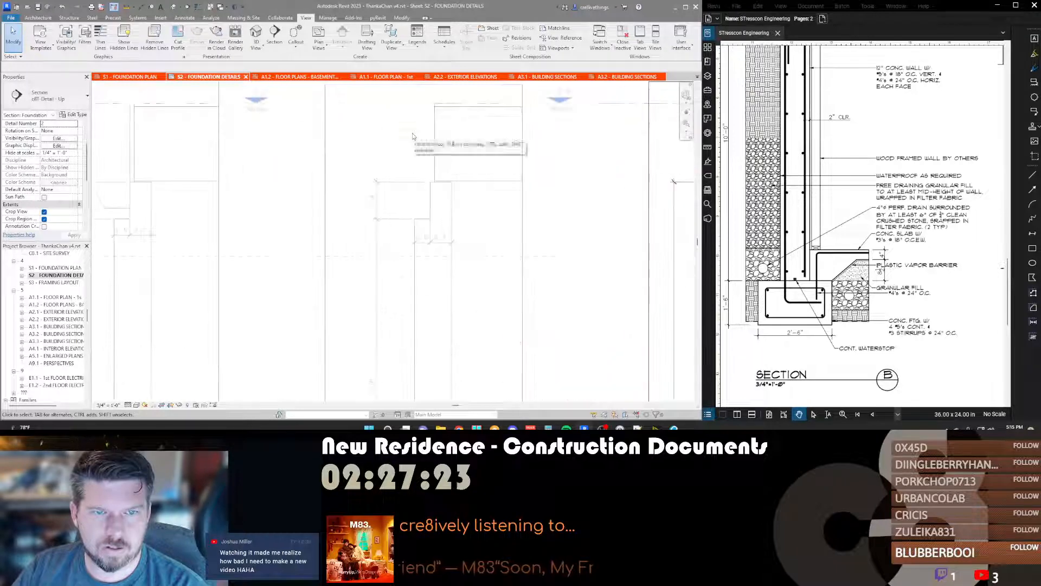
{"action": "scroll", "coordinate": [432, 175], "scroll_direction": "down", "scroll_amount": 3}
{"action": "scroll", "coordinate": [628, 169], "scroll_direction": "up", "scroll_amount": 4}
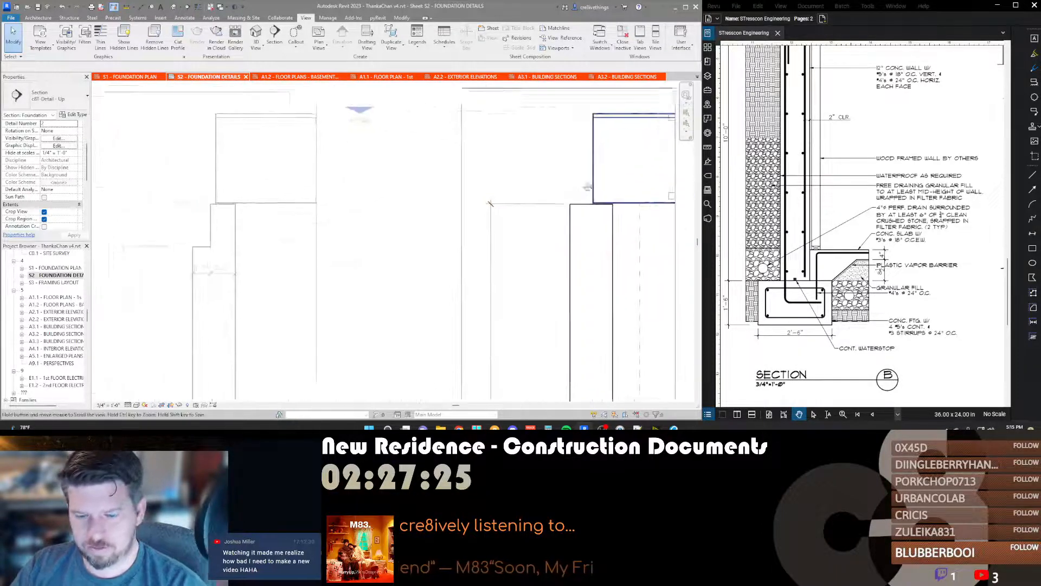
{"action": "scroll", "coordinate": [580, 187], "scroll_direction": "down", "scroll_amount": 2}
{"action": "scroll", "coordinate": [572, 188], "scroll_direction": "down", "scroll_amount": 2}
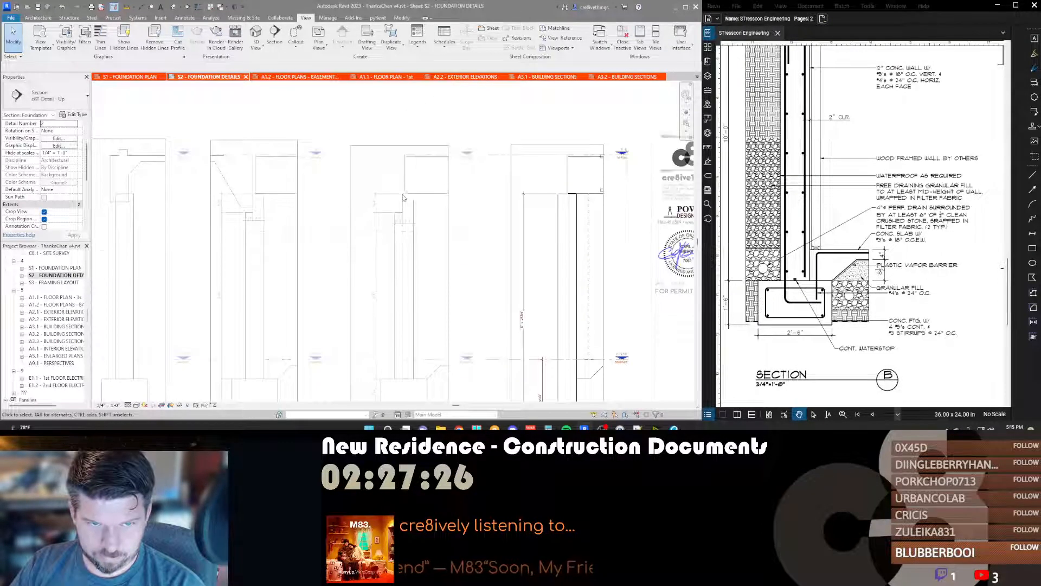
{"action": "scroll", "coordinate": [403, 198], "scroll_direction": "up", "scroll_amount": 3}
{"action": "scroll", "coordinate": [408, 174], "scroll_direction": "down", "scroll_amount": 3}
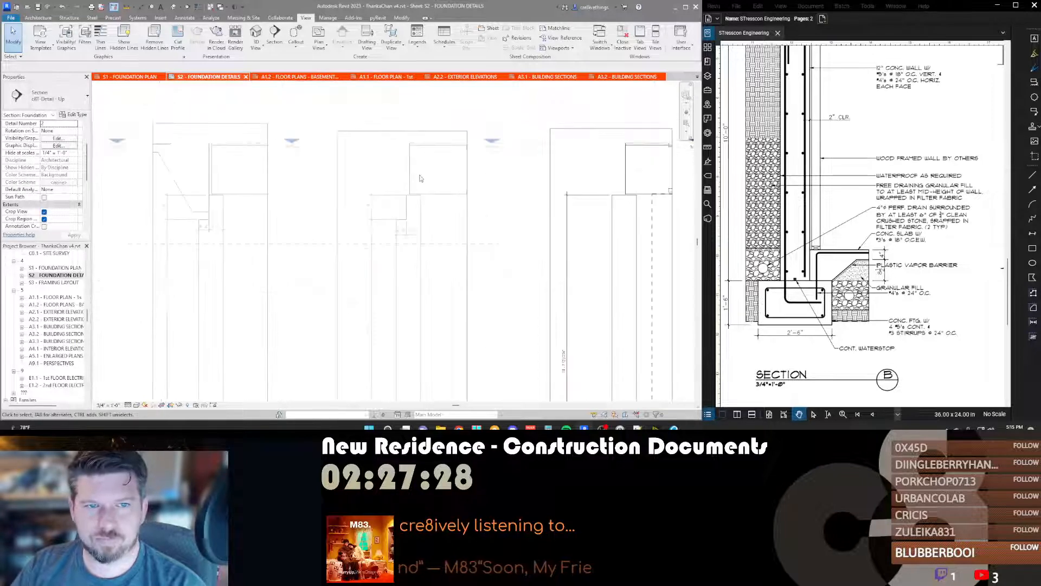
Step: Activate the typical basement wall detail's viewport and select its wood truss floor
{"action": "key", "text": "Escape"}
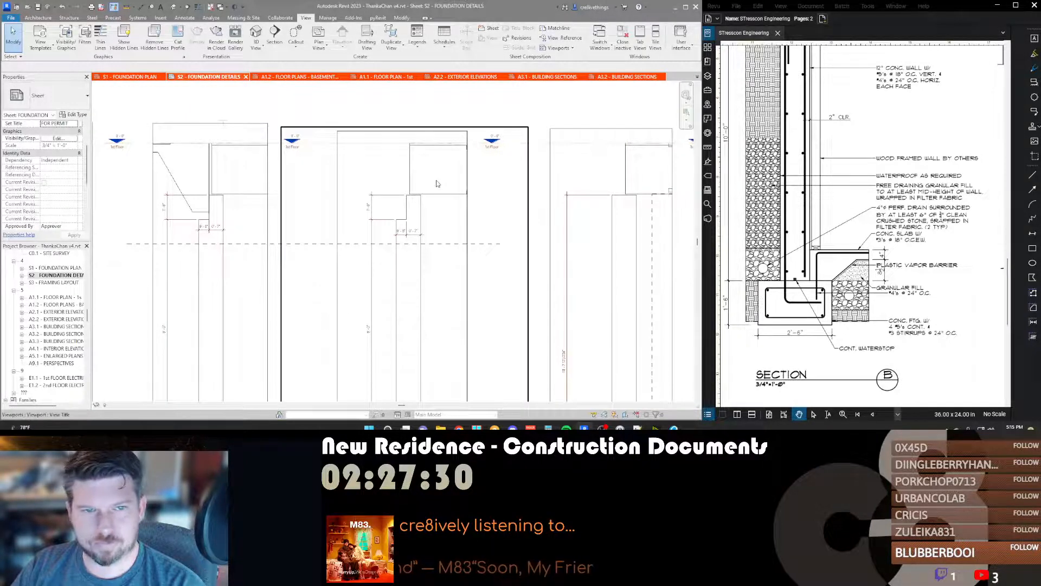
{"action": "double_click", "coordinate": [430, 179]}
{"action": "left_click", "coordinate": [430, 180]}
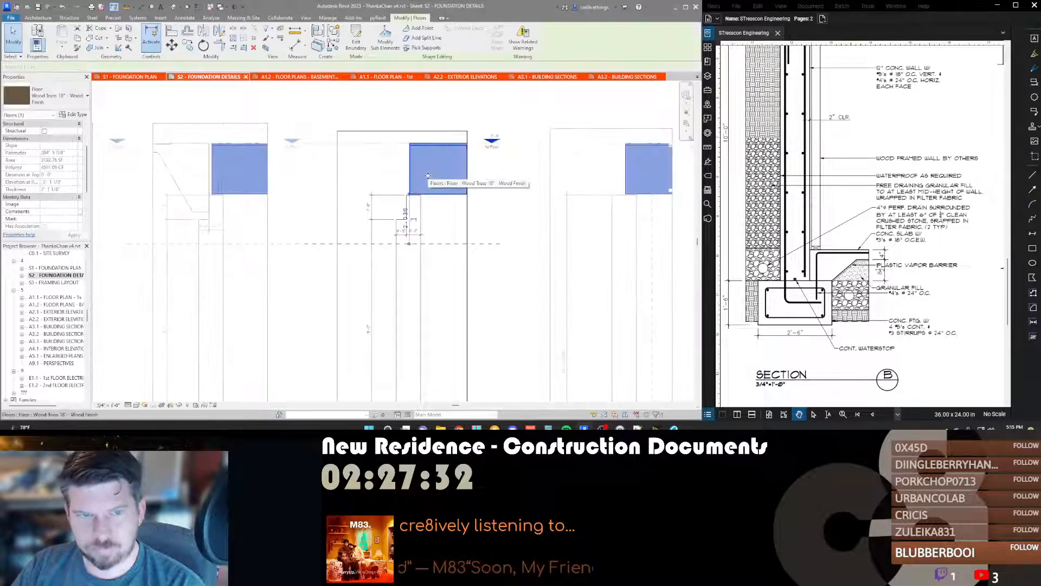
Step: Place a 2x12 Nominal Cut Lumber Section detail component upright on the foundation wall, against the floor's outer edge
{"action": "key", "text": "d"}
{"action": "key", "text": "c"}
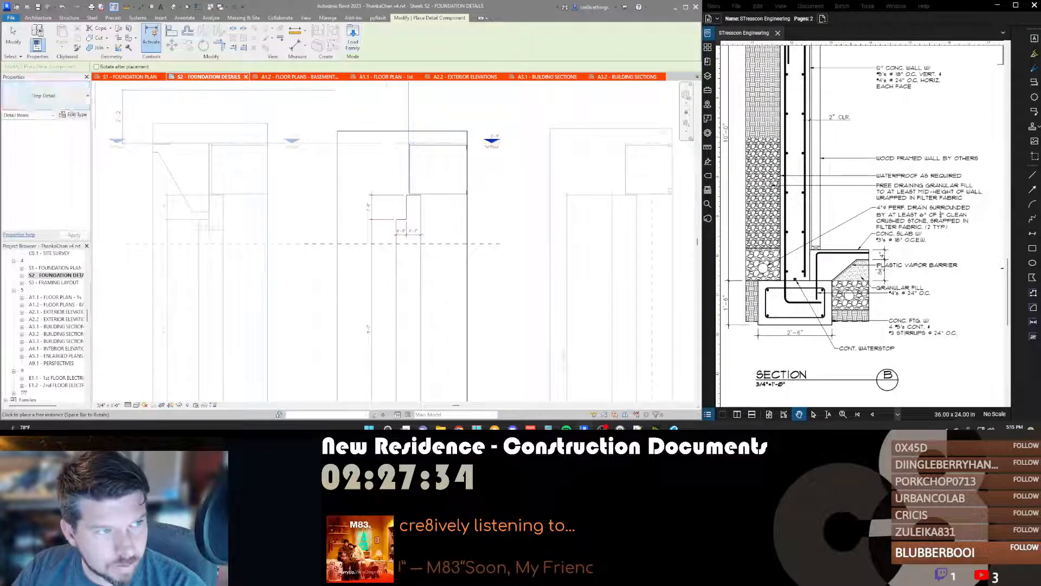
{"action": "left_click", "coordinate": [46, 96]}
{"action": "left_click", "coordinate": [42, 314]}
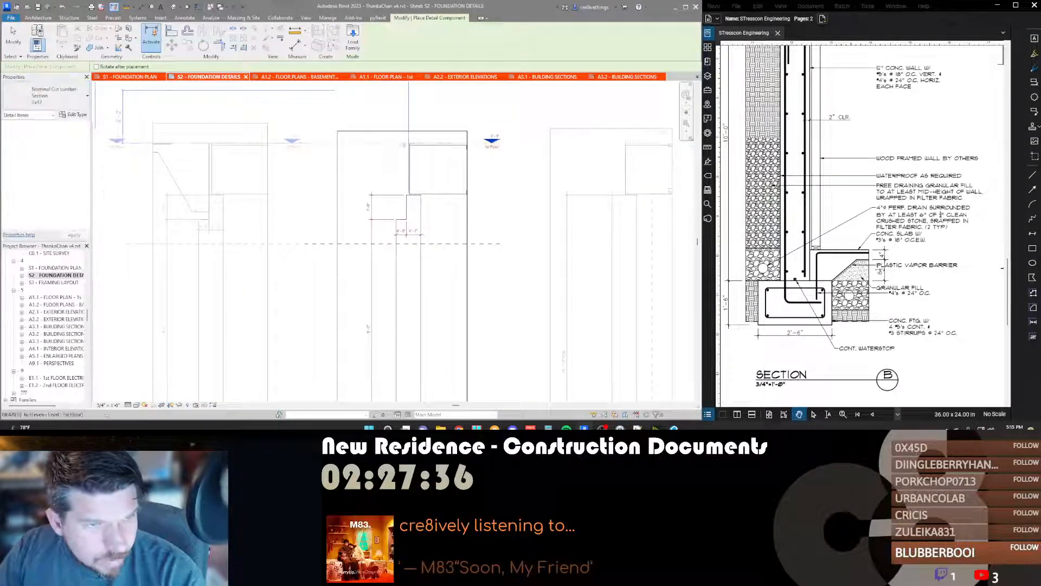
{"action": "left_click", "coordinate": [46, 95]}
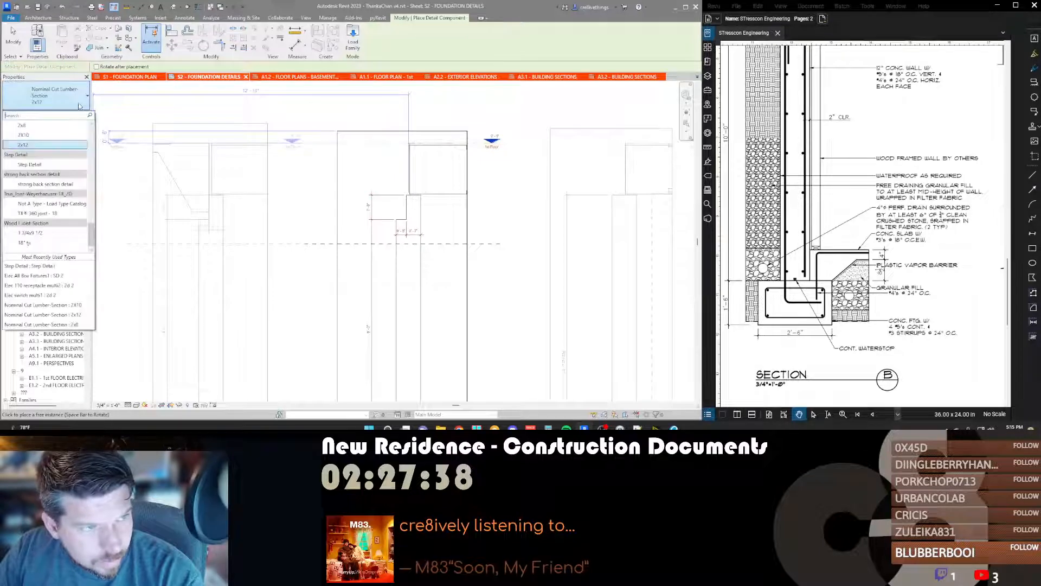
{"action": "key", "text": "Escape"}
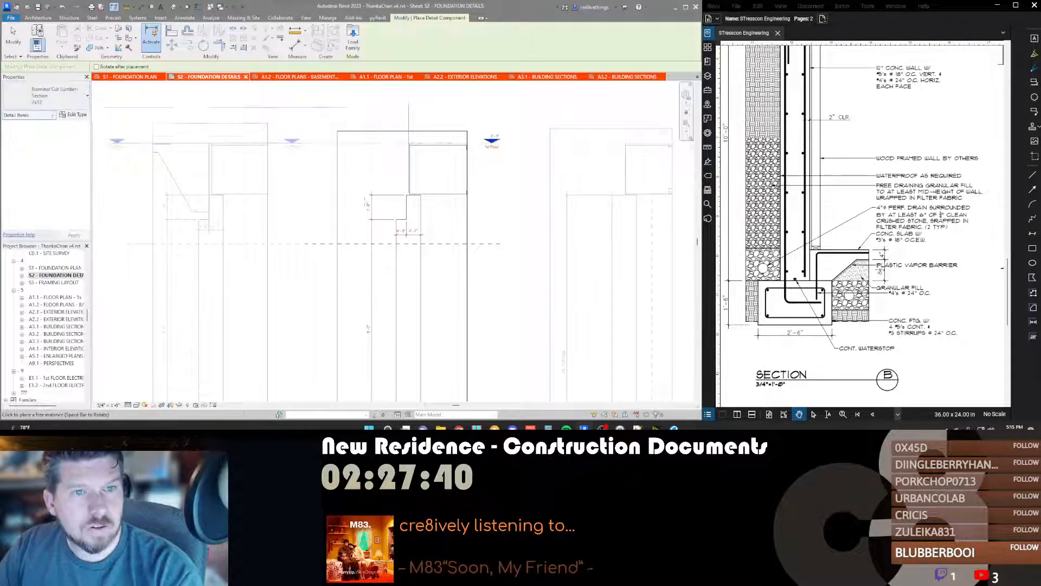
{"action": "scroll", "coordinate": [407, 194], "scroll_direction": "up", "scroll_amount": 5}
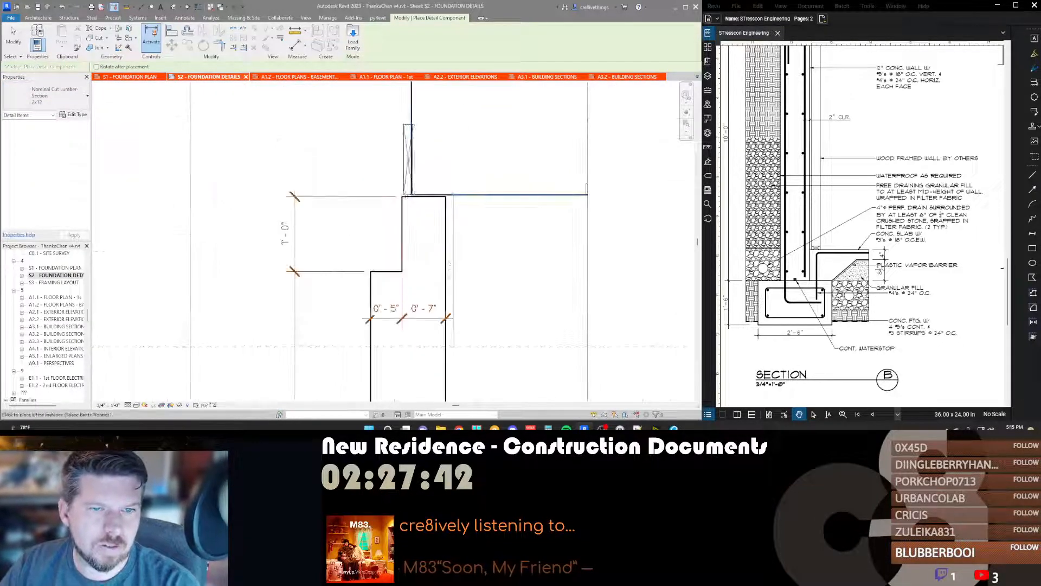
{"action": "key", "text": "Escape"}
{"action": "key", "text": "Escape"}
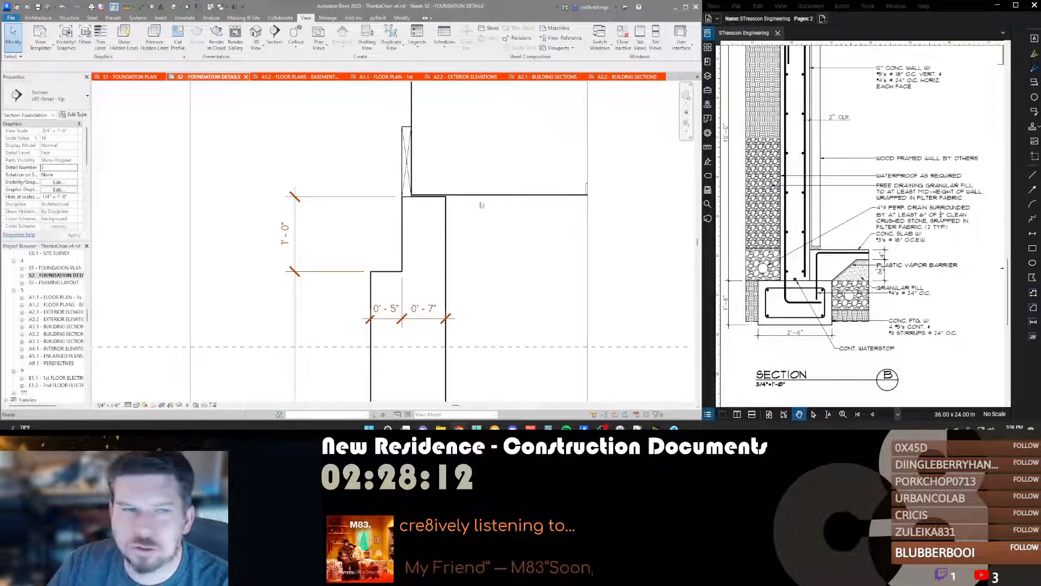
Step: Place a 2x6 Nominal Cut Lumber Section flat on top of the foundation wall as a sill plate beside the upright member
{"action": "left_click", "coordinate": [407, 163]}
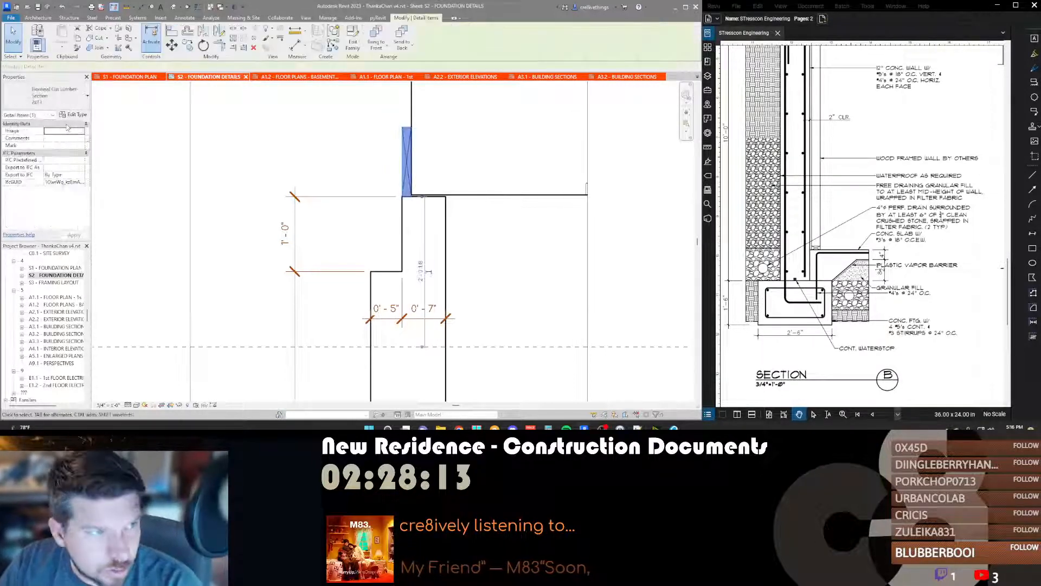
{"action": "left_click", "coordinate": [54, 96]}
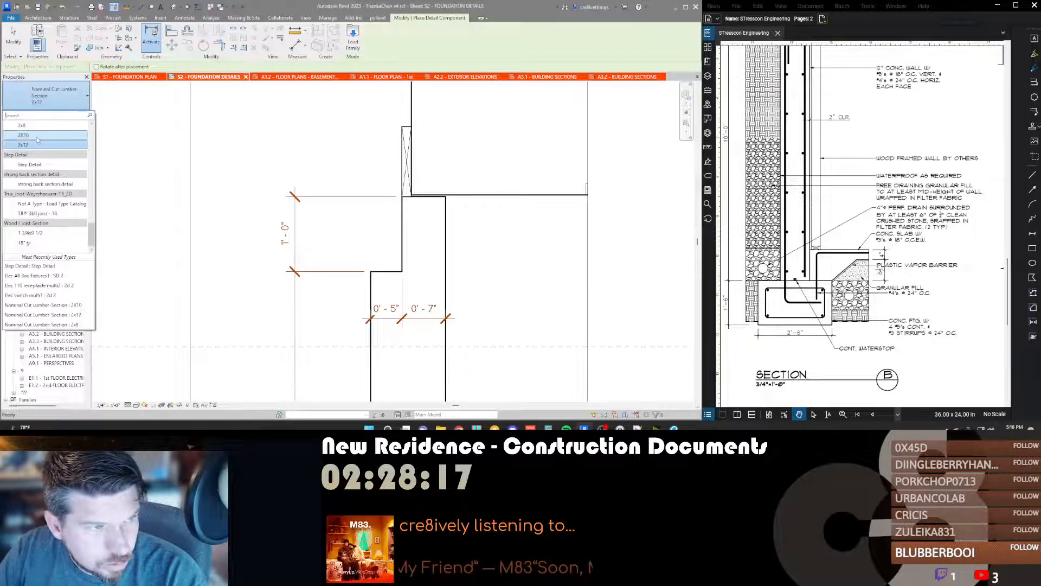
{"action": "scroll", "coordinate": [38, 141], "scroll_direction": "up", "scroll_amount": 2}
{"action": "left_click", "coordinate": [45, 166]}
{"action": "key", "text": "space"}
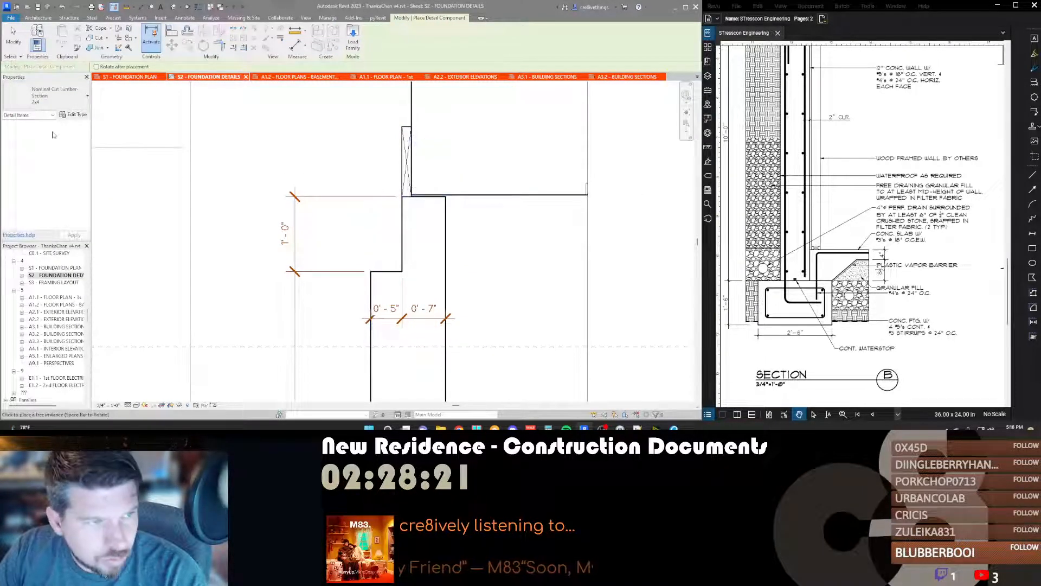
{"action": "left_click", "coordinate": [54, 96]}
{"action": "left_click", "coordinate": [58, 98]}
{"action": "left_click", "coordinate": [59, 98]}
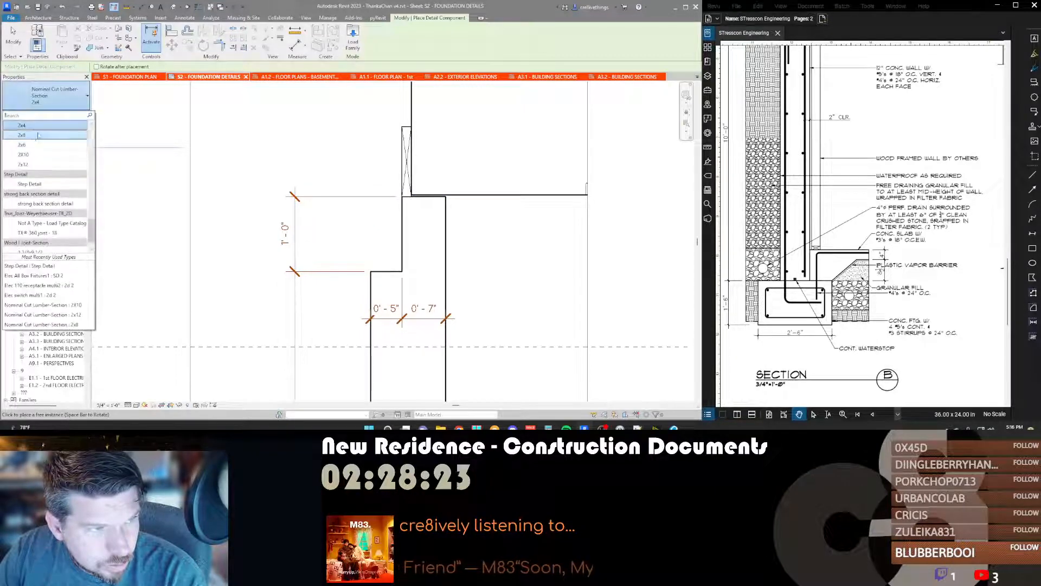
{"action": "left_click", "coordinate": [33, 145]}
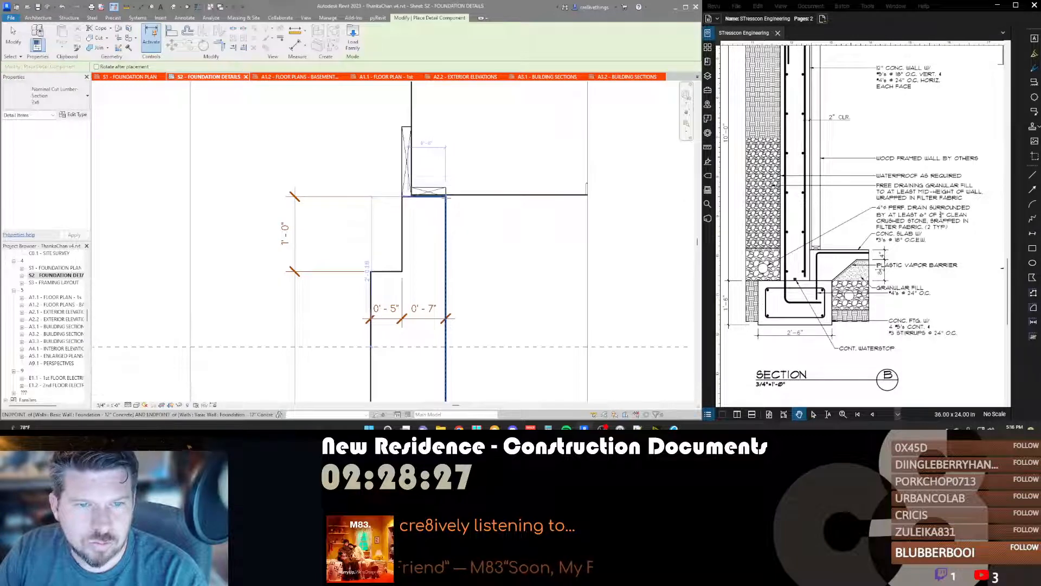
{"action": "scroll", "coordinate": [446, 196], "scroll_direction": "up", "scroll_amount": 1}
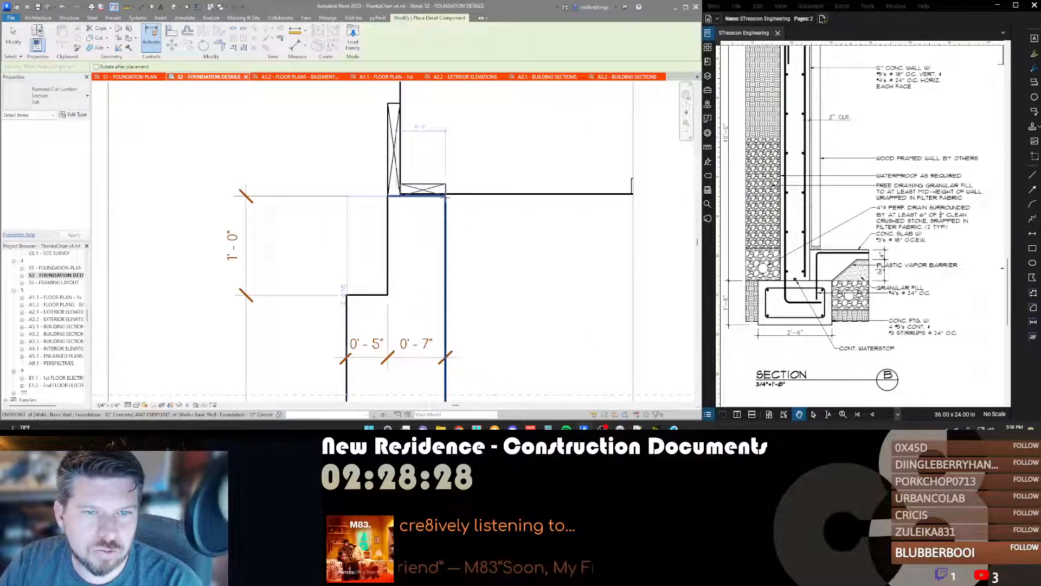
{"action": "left_click", "coordinate": [446, 197]}
{"action": "key", "text": "Escape"}
Step: Change the upright lumber section at the floor's outer edge to the 2x4 type
{"action": "left_click", "coordinate": [391, 117]}
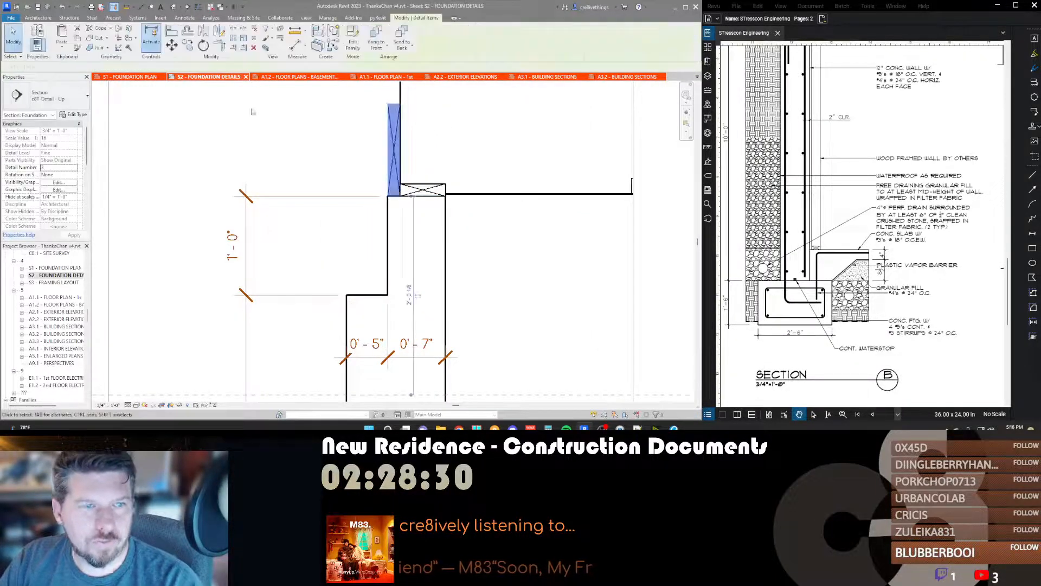
{"action": "left_click", "coordinate": [46, 96]}
{"action": "scroll", "coordinate": [36, 209], "scroll_direction": "up", "scroll_amount": 2}
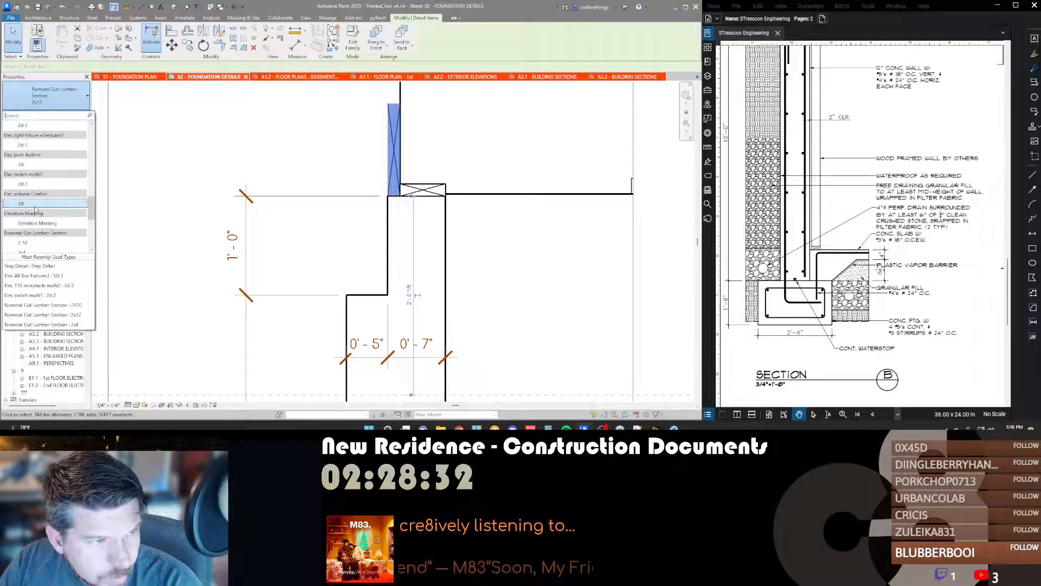
{"action": "scroll", "coordinate": [34, 210], "scroll_direction": "down", "scroll_amount": 3}
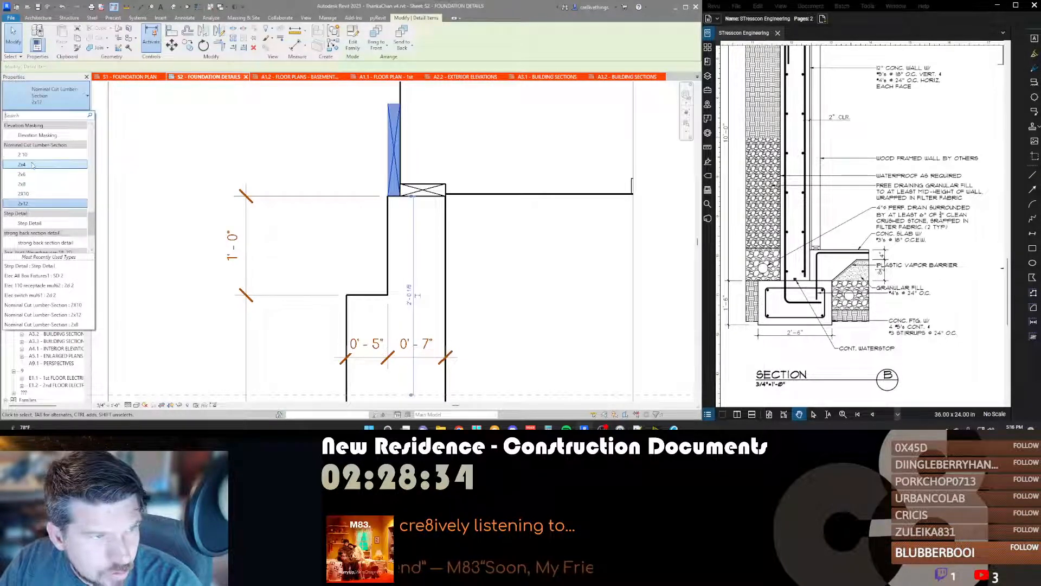
{"action": "left_click", "coordinate": [32, 165]}
Step: Align the top of the upright 2x4 with the underside of the floor's top layer at the 1st Floor level
{"action": "middle_click_drag", "start_coordinate": [458, 149], "coordinate": [456, 228]}
{"action": "scroll", "coordinate": [454, 228], "scroll_direction": "down", "scroll_amount": 1}
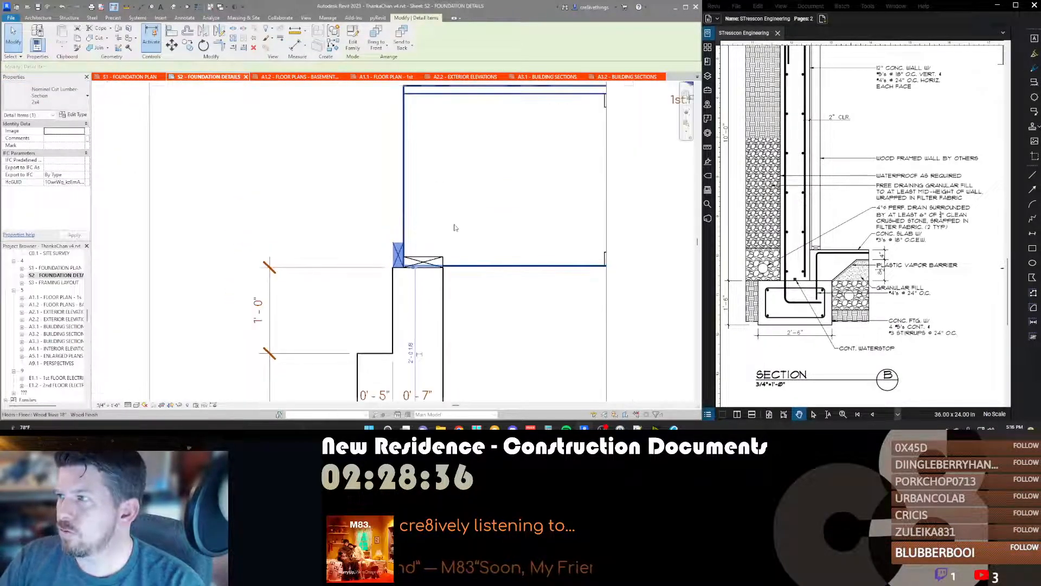
{"action": "key", "text": "a"}
{"action": "key", "text": "l"}
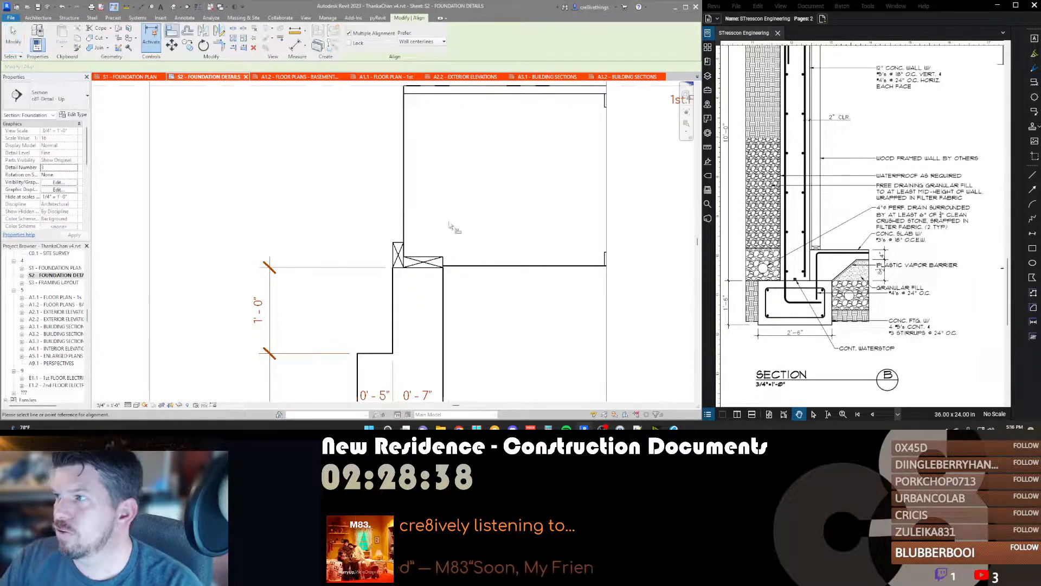
{"action": "left_click", "coordinate": [417, 94]}
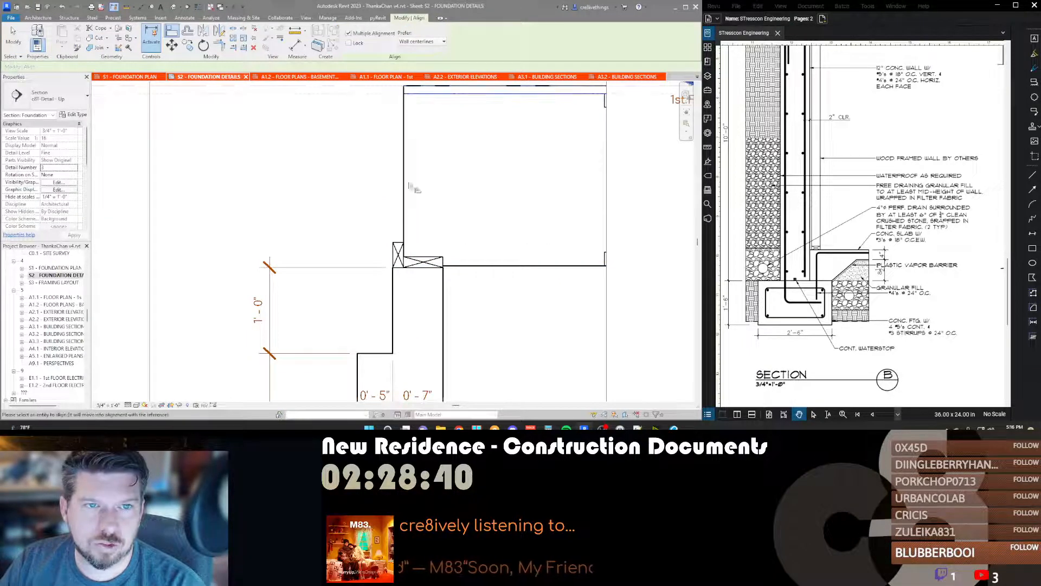
{"action": "left_click", "coordinate": [398, 246]}
{"action": "scroll", "coordinate": [429, 198], "scroll_direction": "down", "scroll_amount": 3}
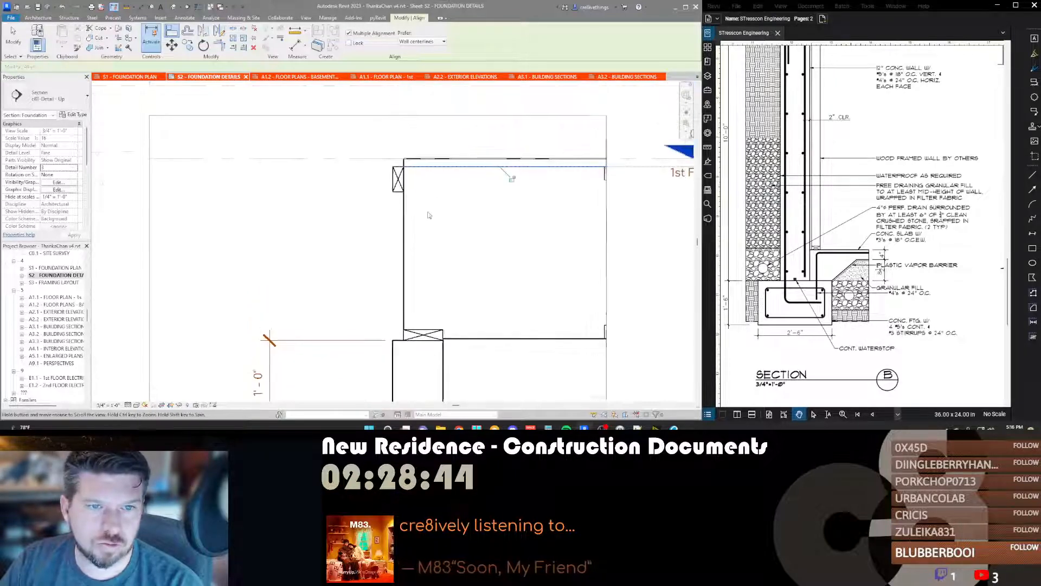
{"action": "key", "text": "Escape"}
{"action": "key", "text": "Escape"}
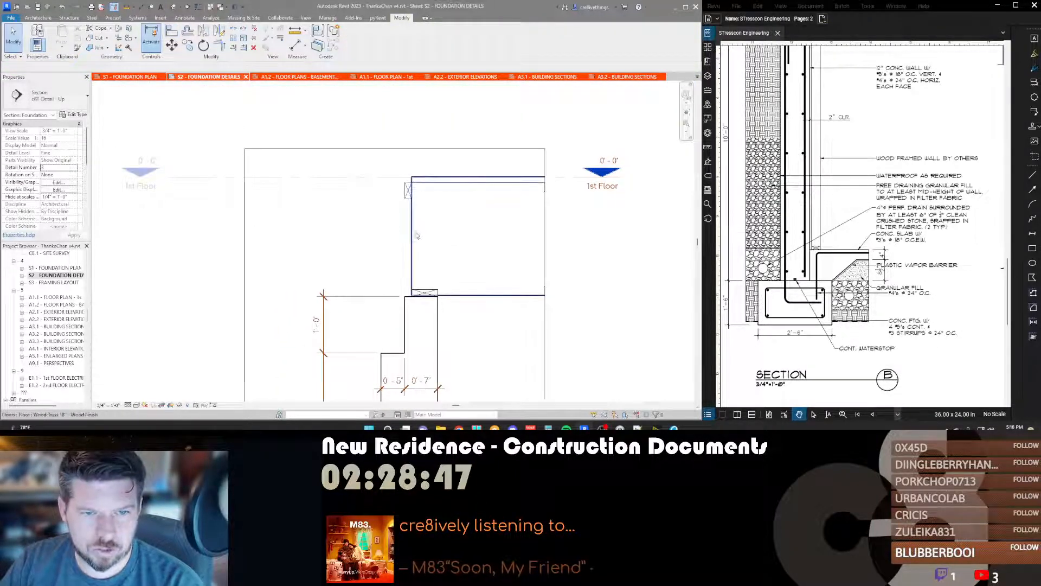
Step: Reveal hidden elements and enable temporary view properties in the basement wall foundation detail
{"action": "key", "text": "r"}
{"action": "key", "text": "h"}
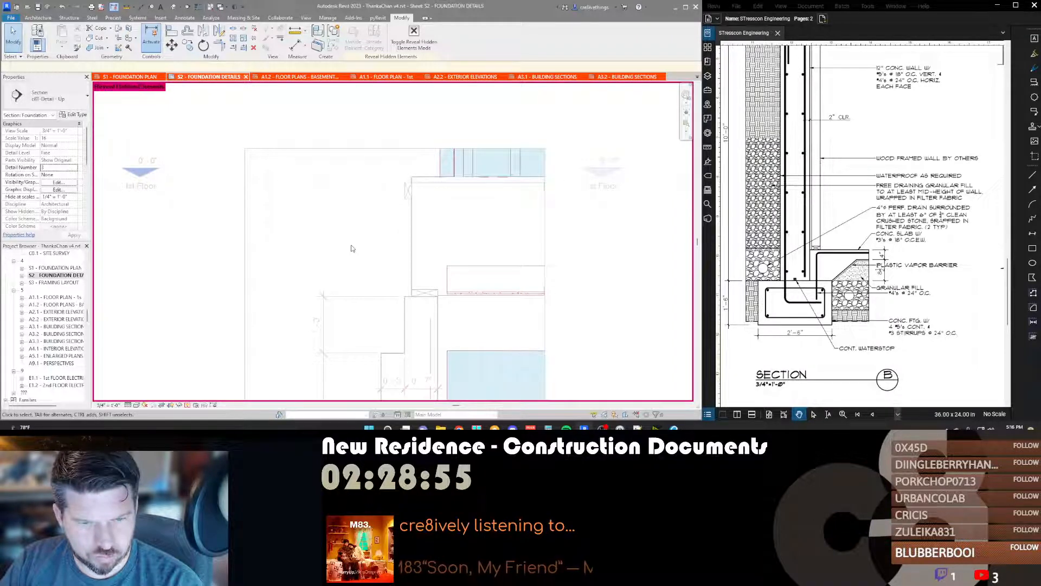
{"action": "key", "text": "v"}
{"action": "key", "text": "v"}
{"action": "key", "text": "Escape"}
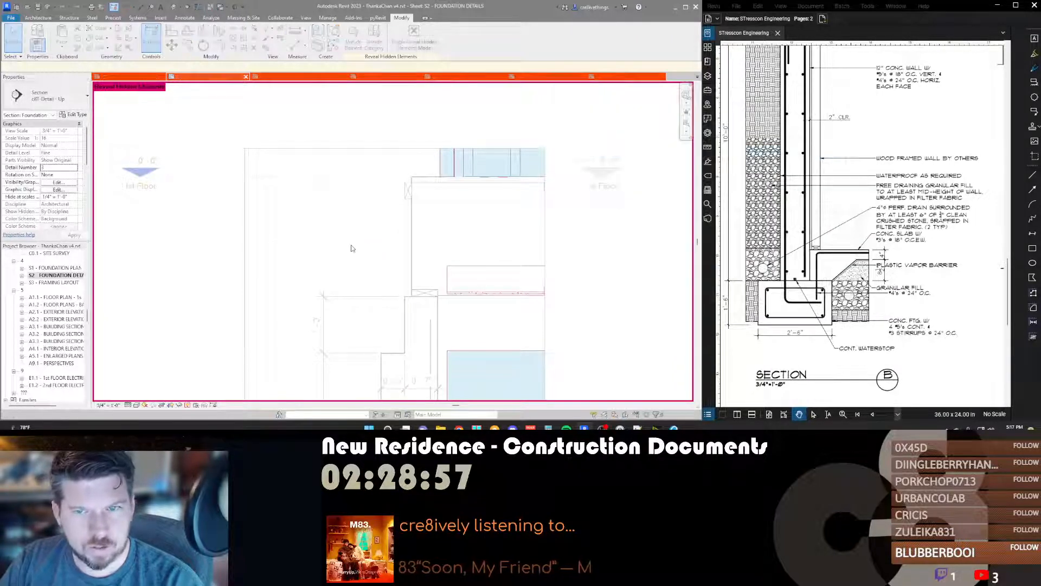
{"action": "key", "text": "t"}
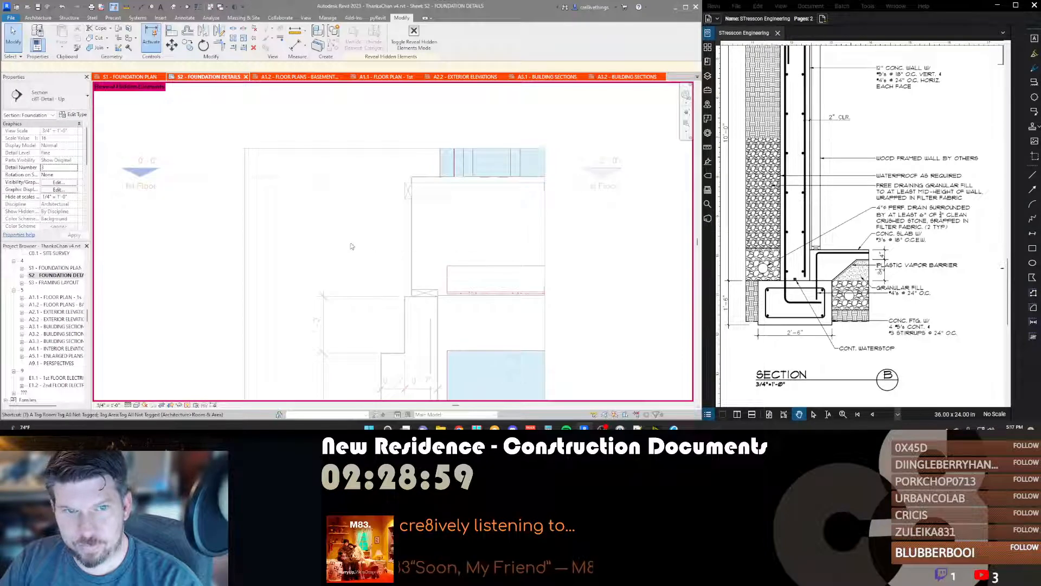
{"action": "key", "text": "v"}
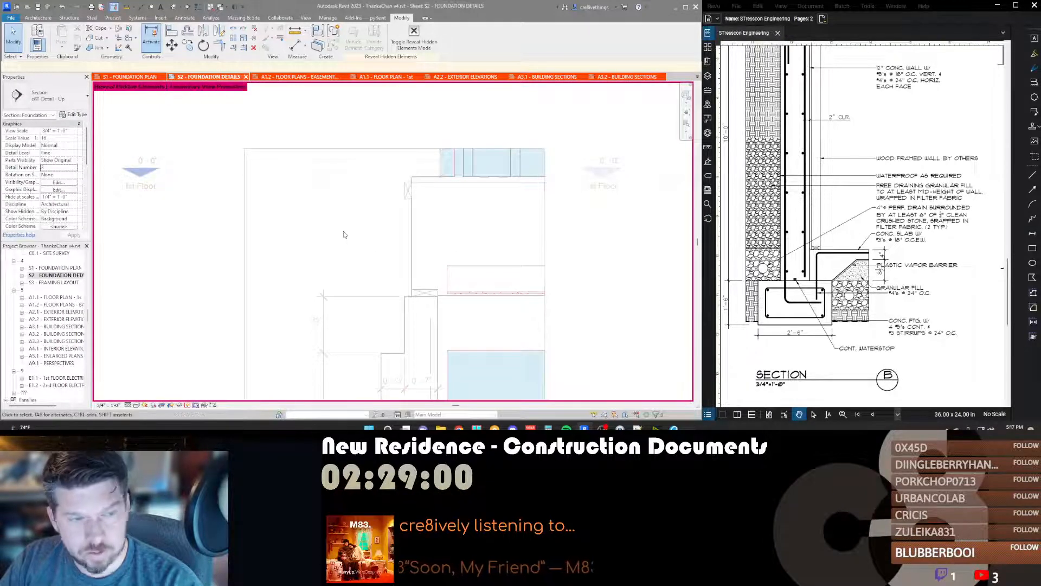
Step: Turn on the visibility of the Non-Foundation Walls filter in the detail view's graphic overrides
{"action": "key", "text": "v"}
{"action": "key", "text": "v"}
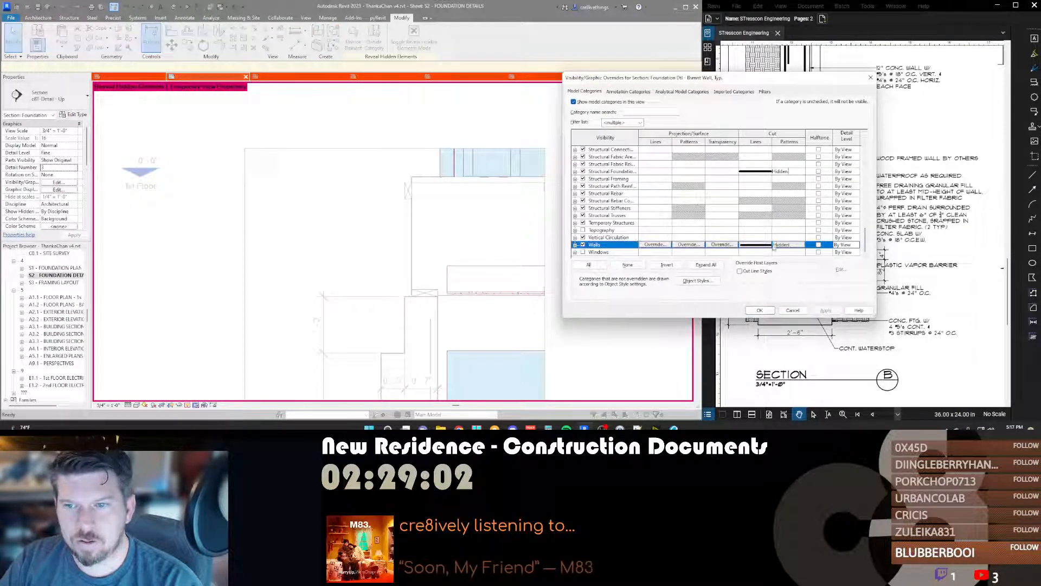
{"action": "left_click", "coordinate": [791, 310]}
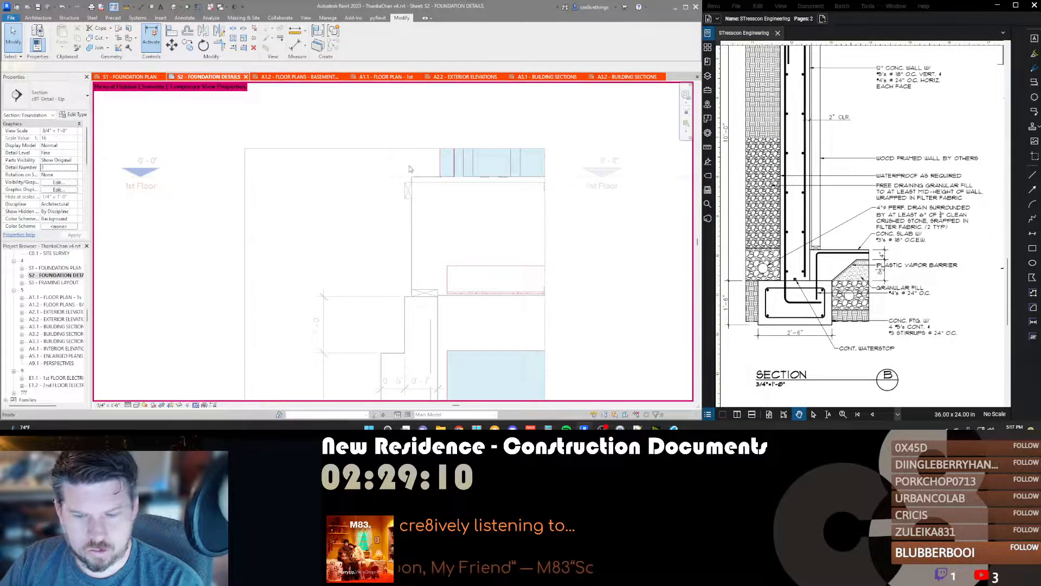
{"action": "key", "text": "v"}
{"action": "key", "text": "g"}
{"action": "key", "text": "w"}
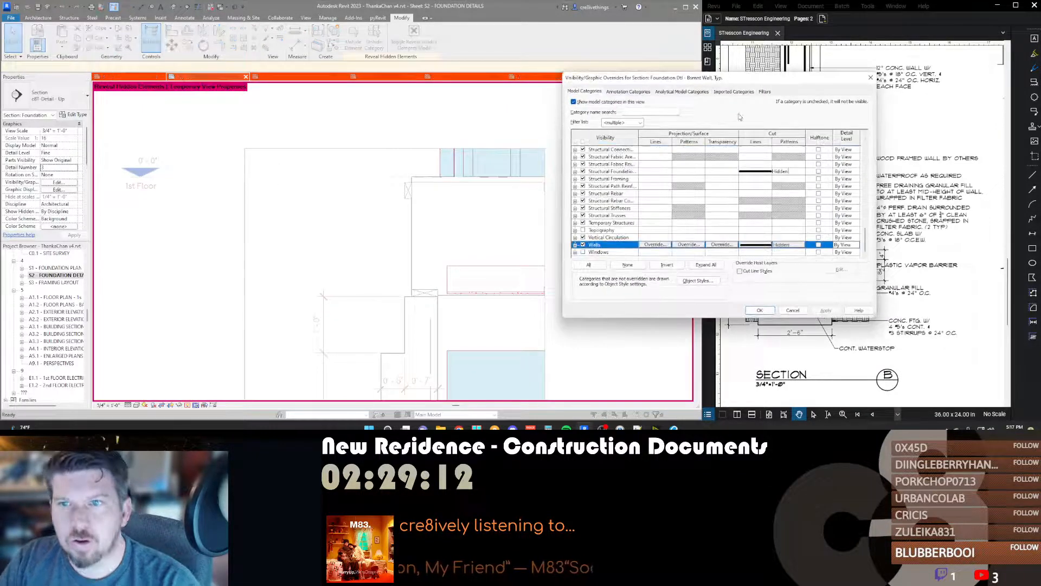
{"action": "left_click", "coordinate": [766, 93]}
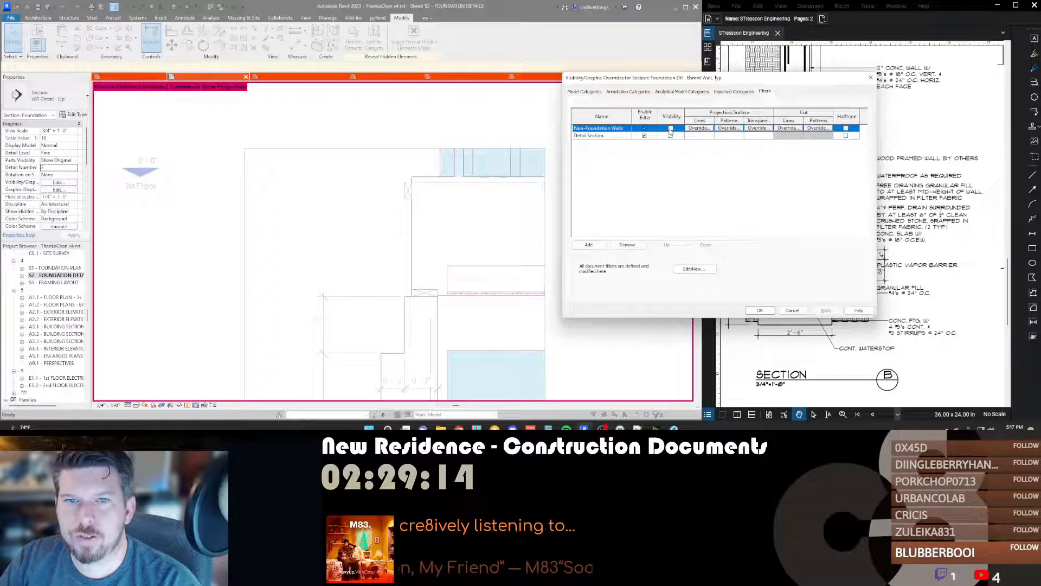
{"action": "left_click", "coordinate": [761, 311]}
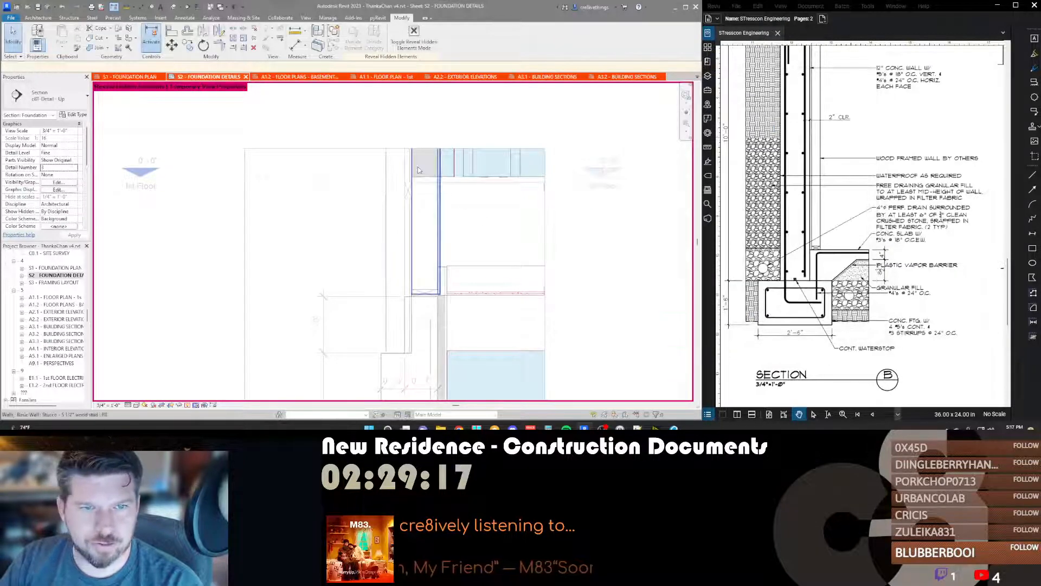
Step: Place a flat 2x6 Nominal Cut Lumber Section on top of the floor as the bottom plate of the 1st Floor wall
{"action": "scroll", "coordinate": [413, 163], "scroll_direction": "up", "scroll_amount": 2}
{"action": "left_click", "coordinate": [408, 198]}
{"action": "key", "text": "c"}
{"action": "key", "text": "s"}
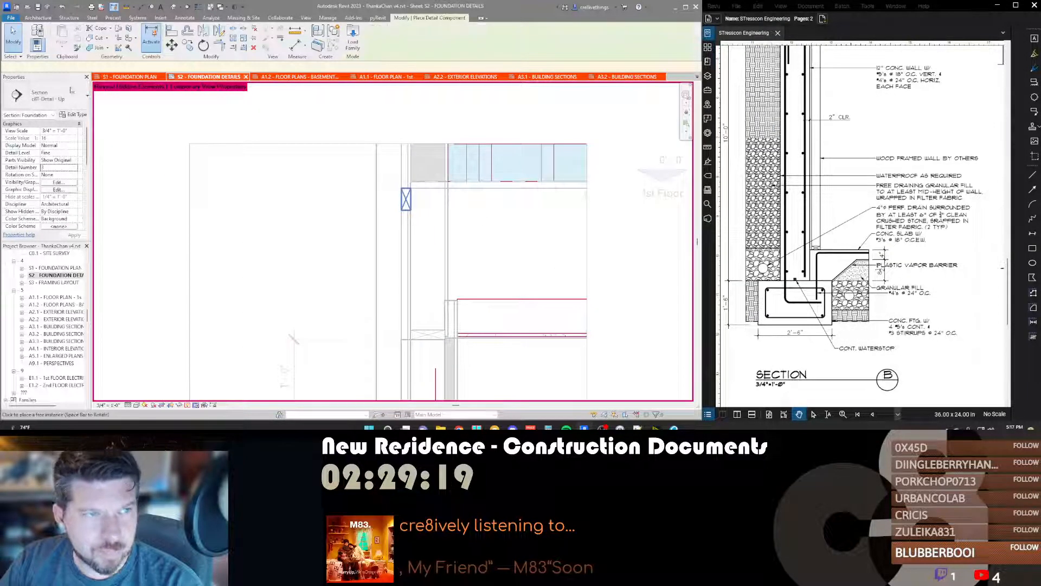
{"action": "left_click", "coordinate": [47, 95]}
{"action": "left_click", "coordinate": [26, 135]}
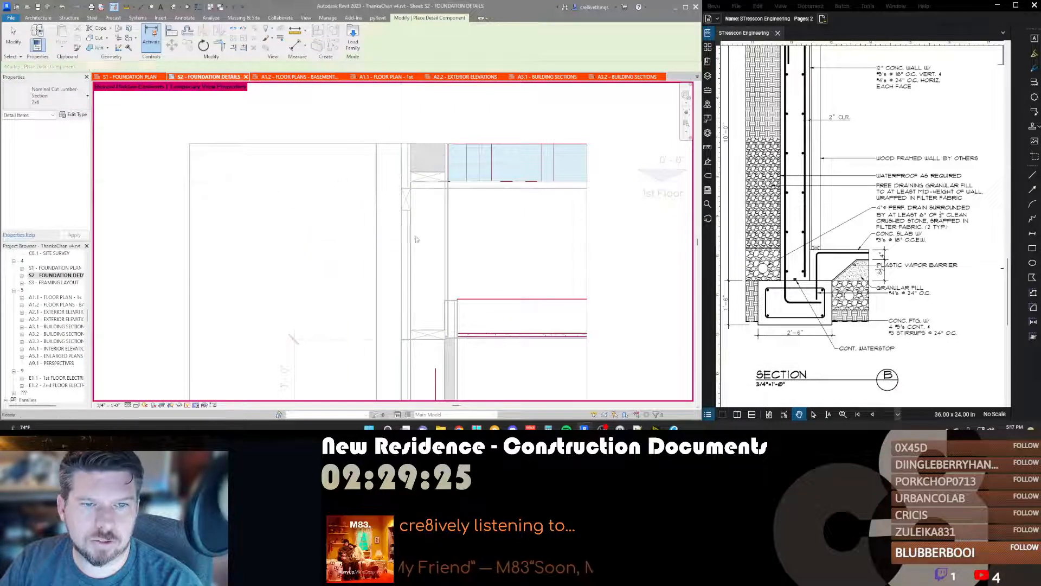
{"action": "key", "text": "Escape"}
{"action": "key", "text": "Escape"}
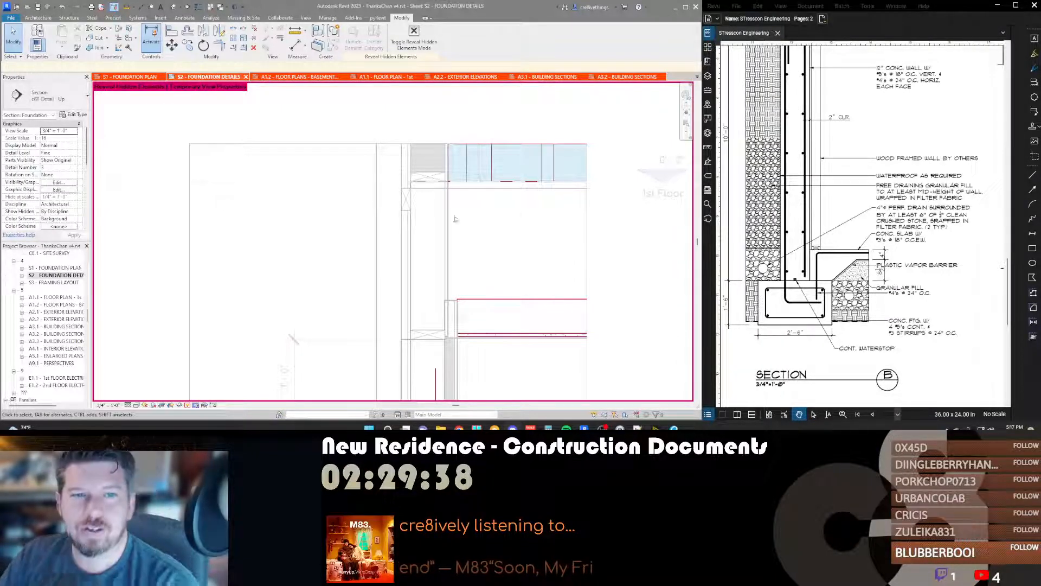
Step: Align the outer face of the upright 2x4 with the exterior face of the stud wall
{"action": "scroll", "coordinate": [408, 195], "scroll_direction": "up", "scroll_amount": 1}
{"action": "left_click", "coordinate": [406, 199]}
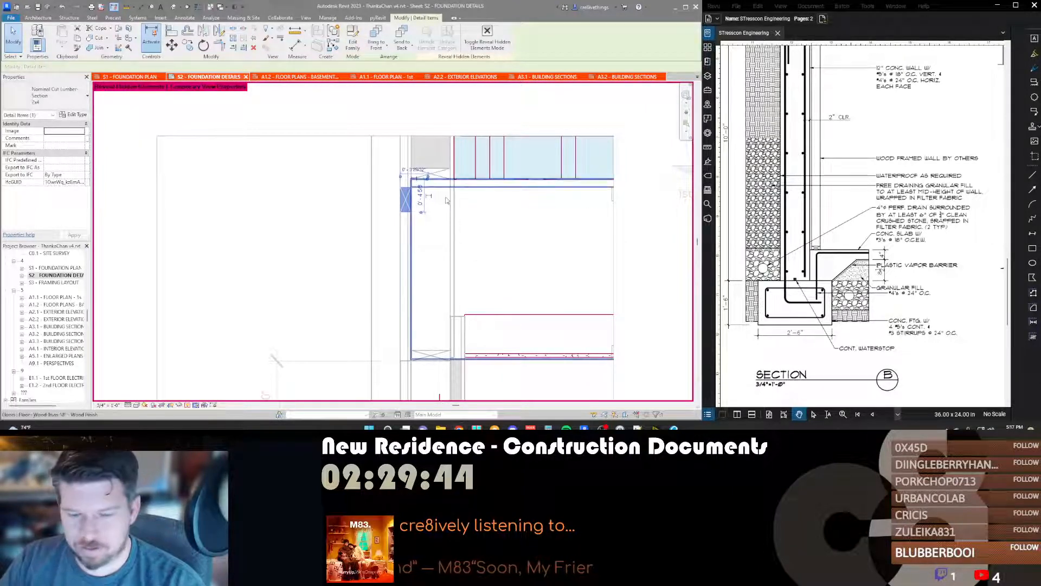
{"action": "key", "text": "a"}
{"action": "key", "text": "l"}
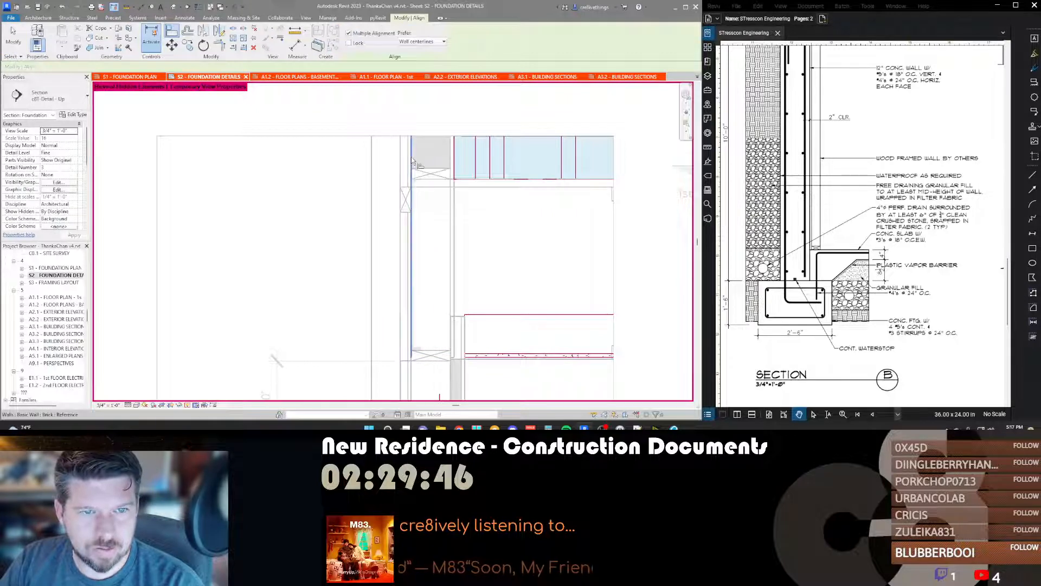
{"action": "left_click", "coordinate": [400, 201]}
{"action": "key", "text": "Escape"}
{"action": "key", "text": "Escape"}
Step: Move the upright 2x4 horizontally inward by 0'-2"
{"action": "left_click", "coordinate": [412, 193]}
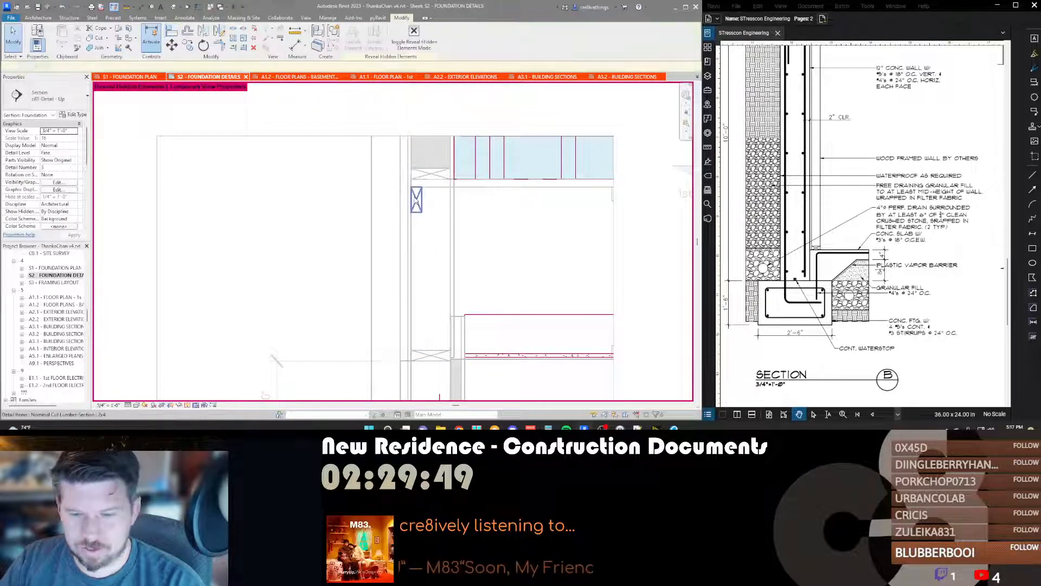
{"action": "key", "text": "m"}
{"action": "key", "text": "v"}
{"action": "left_click", "coordinate": [421, 187]}
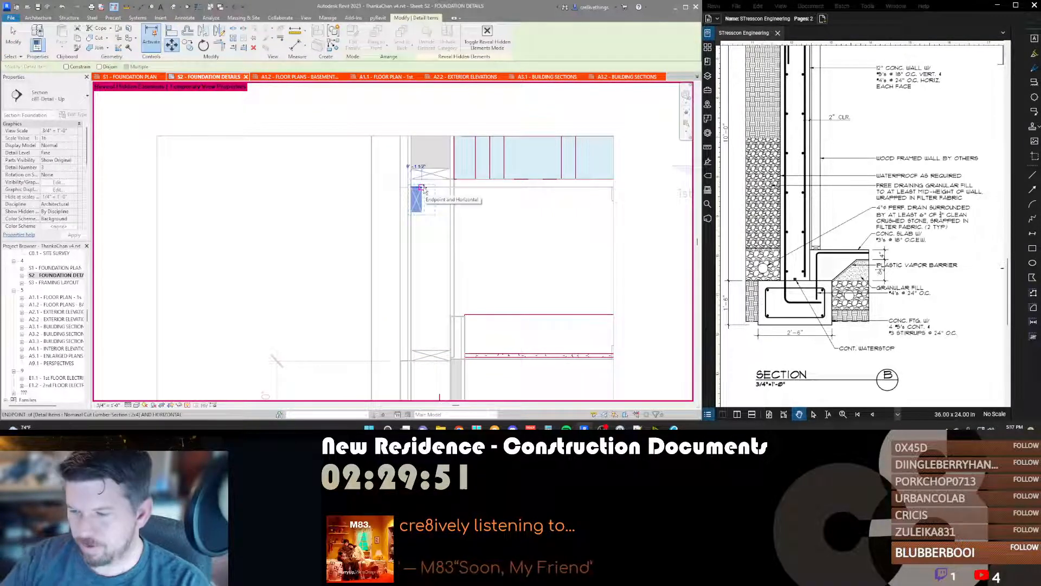
{"action": "type", "text": "0 2"}
{"action": "key", "text": "Return"}
{"action": "key", "text": "Escape"}
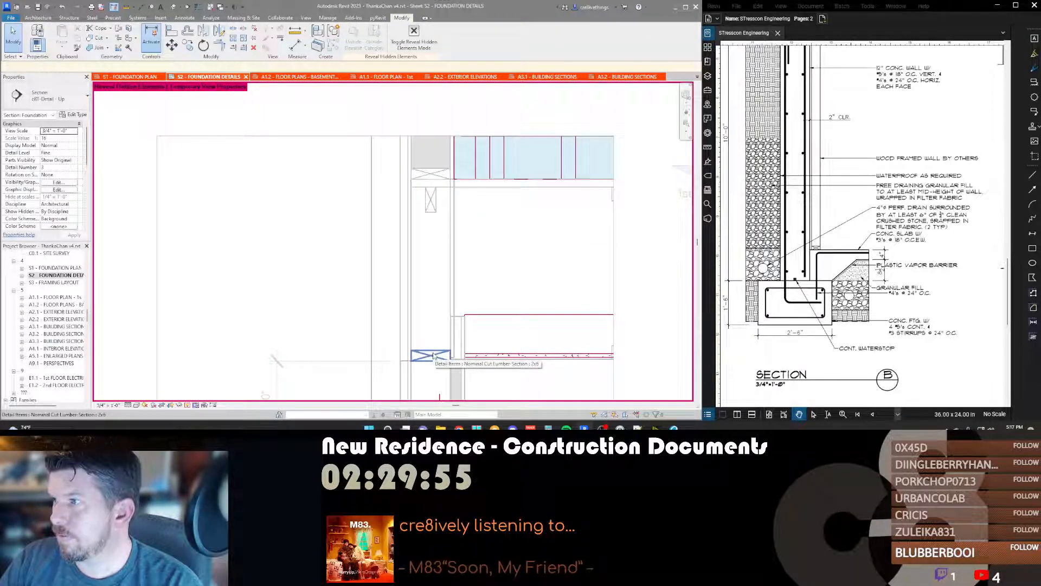
{"action": "middle_click_drag", "start_coordinate": [434, 308], "coordinate": [425, 241]}
{"action": "scroll", "coordinate": [425, 233], "scroll_direction": "down", "scroll_amount": 3}
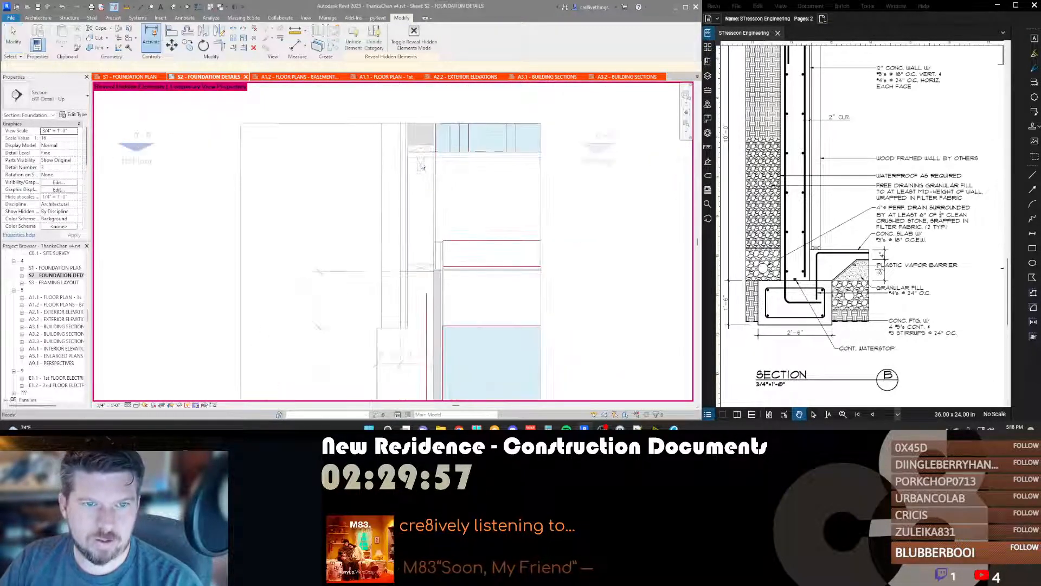
{"action": "scroll", "coordinate": [423, 163], "scroll_direction": "up", "scroll_amount": 1}
{"action": "scroll", "coordinate": [421, 163], "scroll_direction": "up", "scroll_amount": 2}
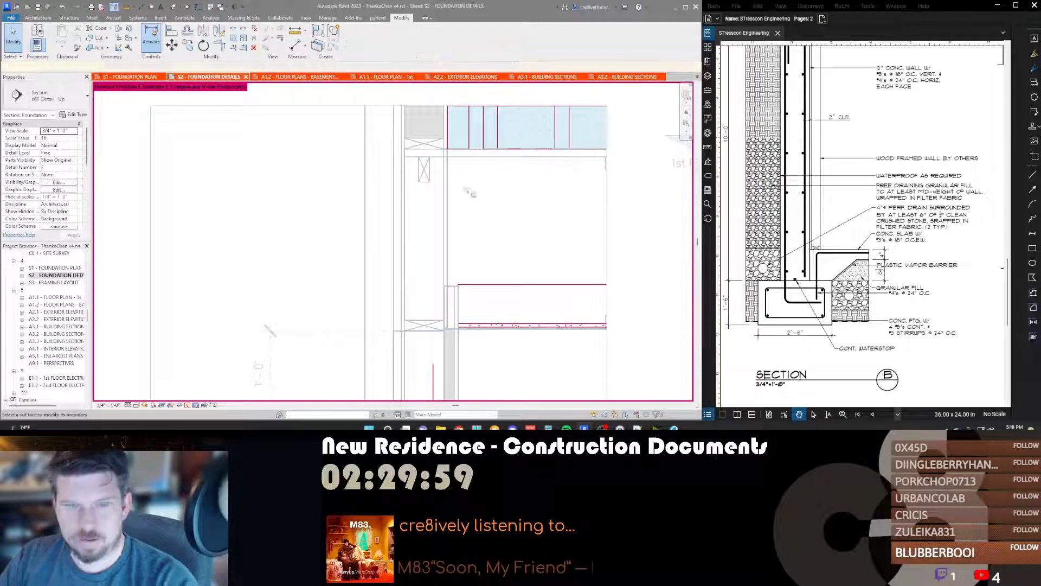
{"action": "key", "text": "p"}
{"action": "key", "text": "t"}
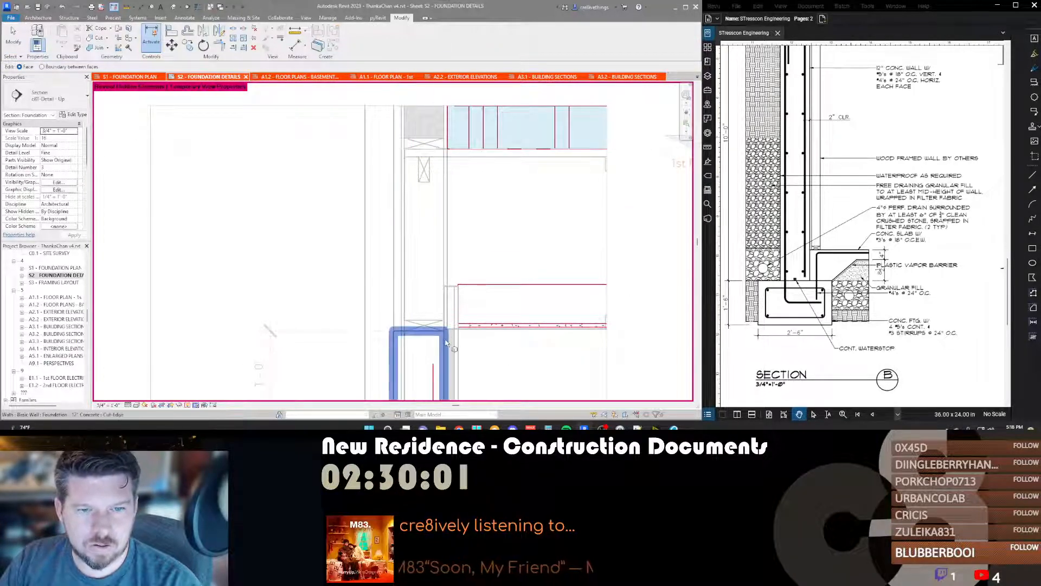
{"action": "key", "text": "Escape"}
Step: Stop revealing hidden elements and trim the wood truss floor's cut profile back to a vertical line at the inner face of the 2x4
{"action": "key", "text": "r"}
{"action": "key", "text": "h"}
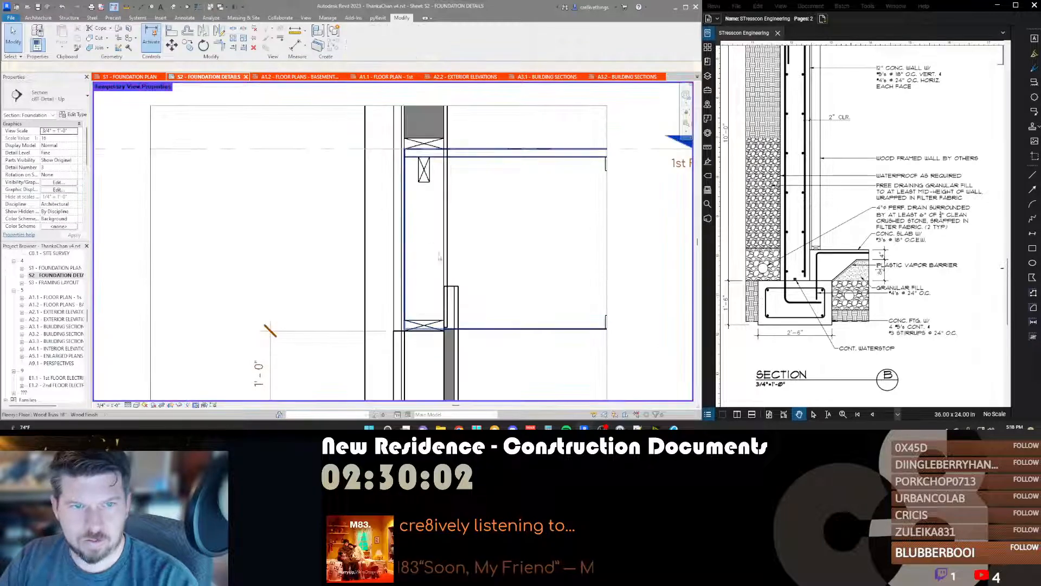
{"action": "key", "text": "p"}
{"action": "key", "text": "t"}
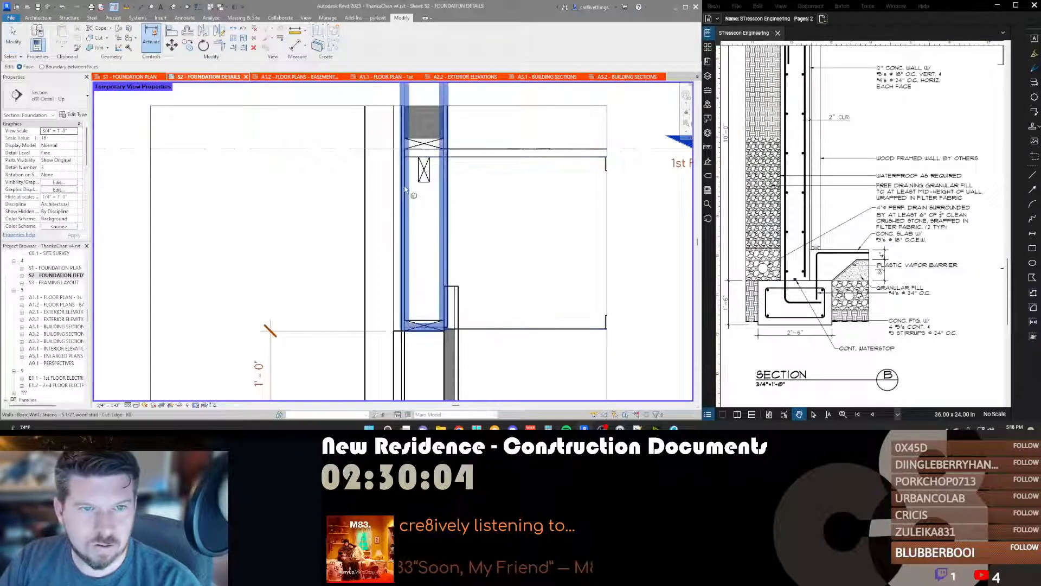
{"action": "key", "text": "Tab"}
{"action": "key", "text": "Tab"}
{"action": "key", "text": "Tab"}
{"action": "key", "text": "Tab"}
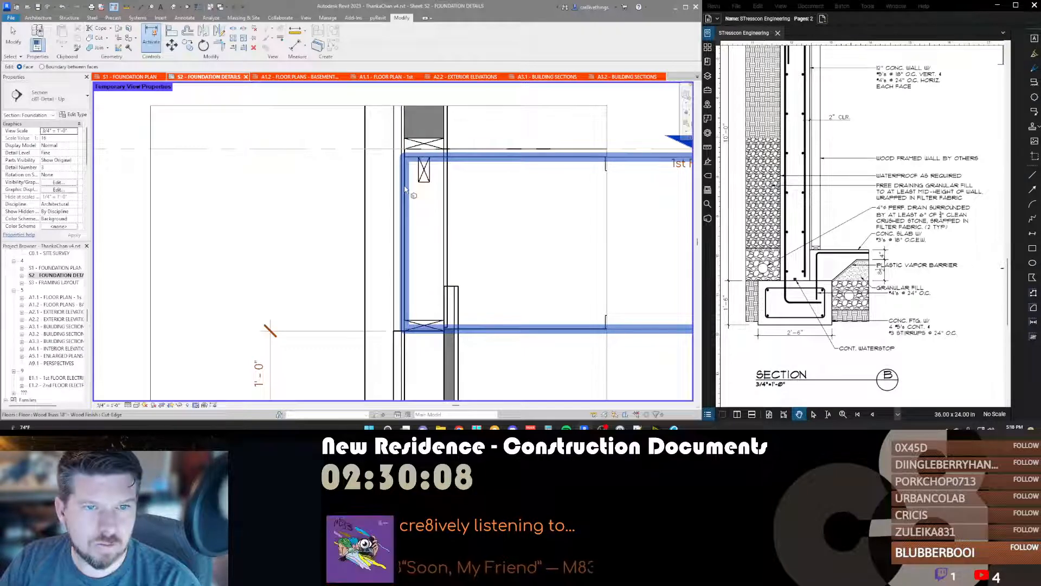
{"action": "left_click", "coordinate": [405, 189]}
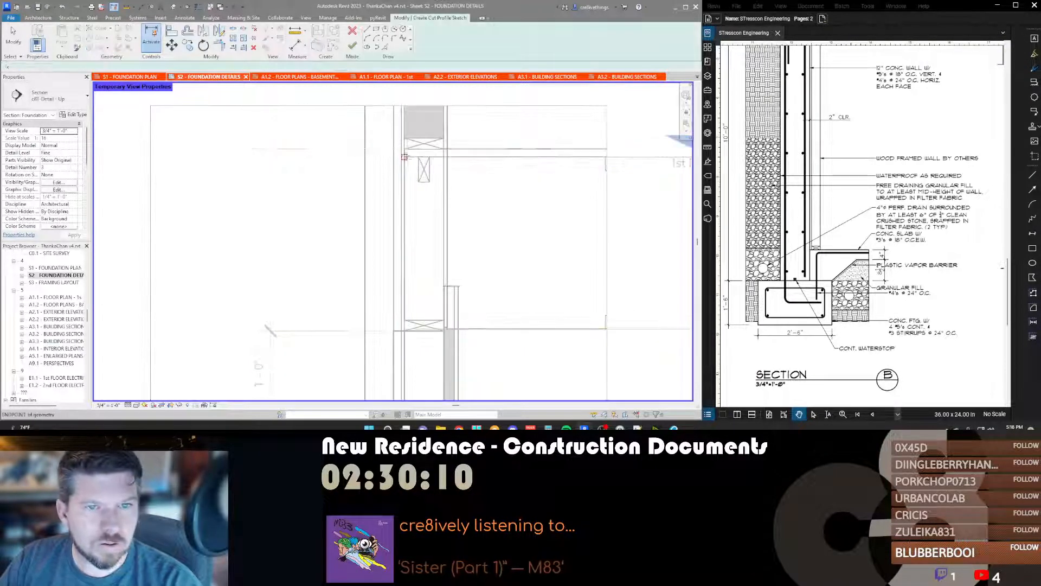
{"action": "left_click", "coordinate": [428, 158]}
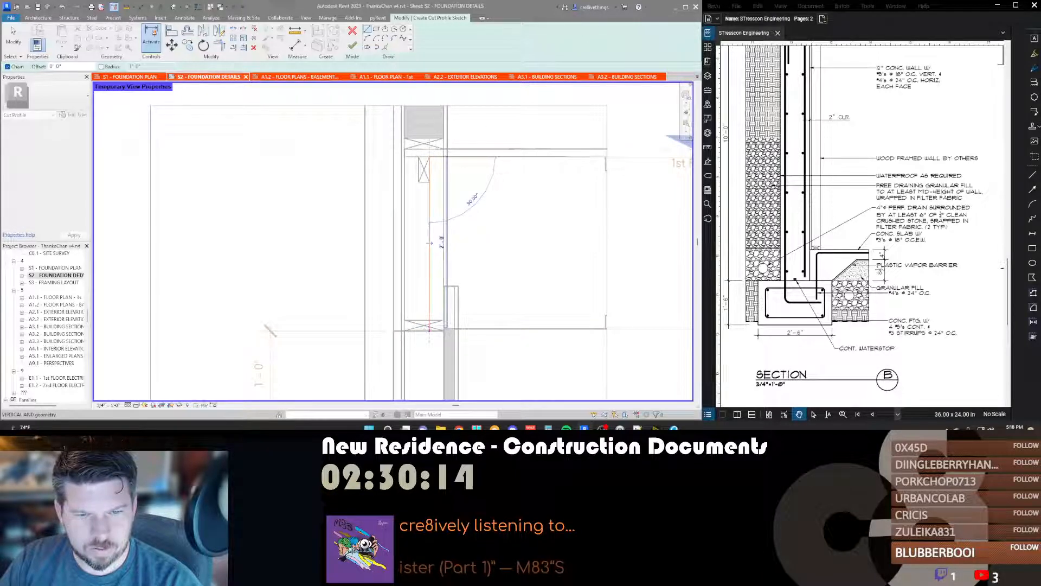
{"action": "left_click", "coordinate": [428, 328]}
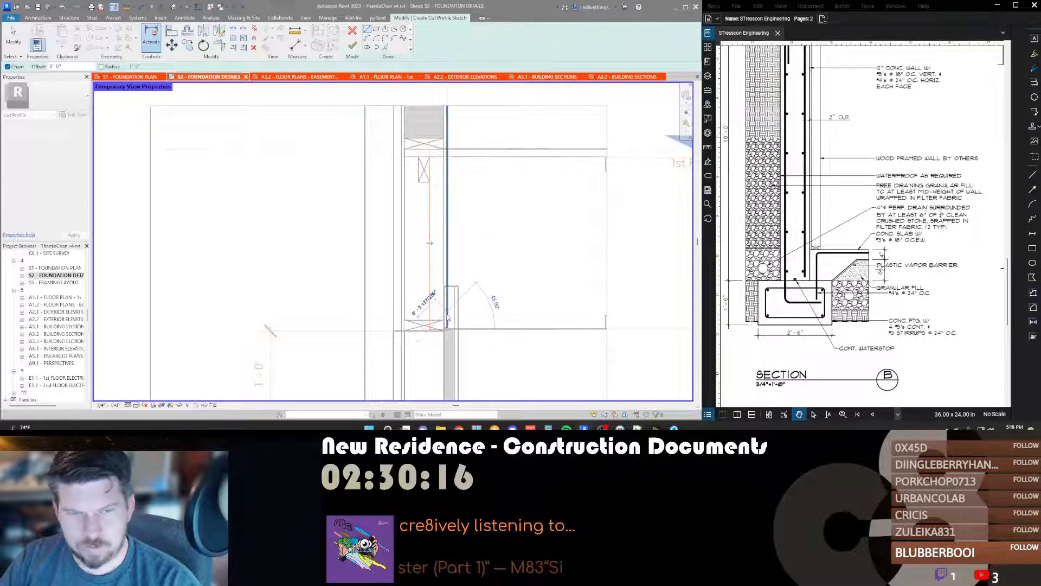
{"action": "key", "text": "f"}
{"action": "key", "text": "f"}
{"action": "scroll", "coordinate": [487, 221], "scroll_direction": "down", "scroll_amount": 1}
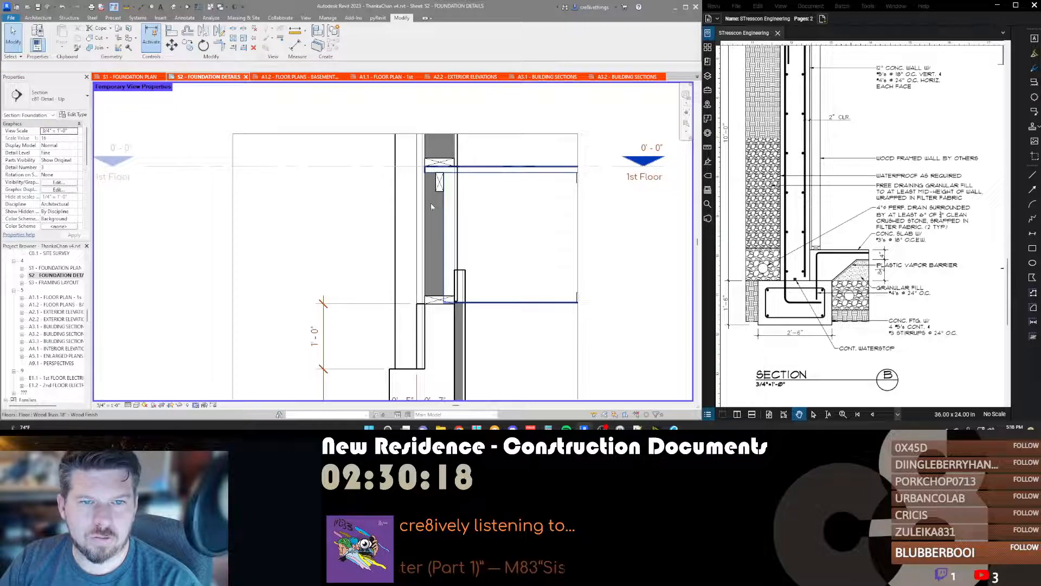
Step: Trim the stud wall's cut profile with a horizontal line at the 1st Floor level, removing the part below the bottom plate
{"action": "key", "text": "Return"}
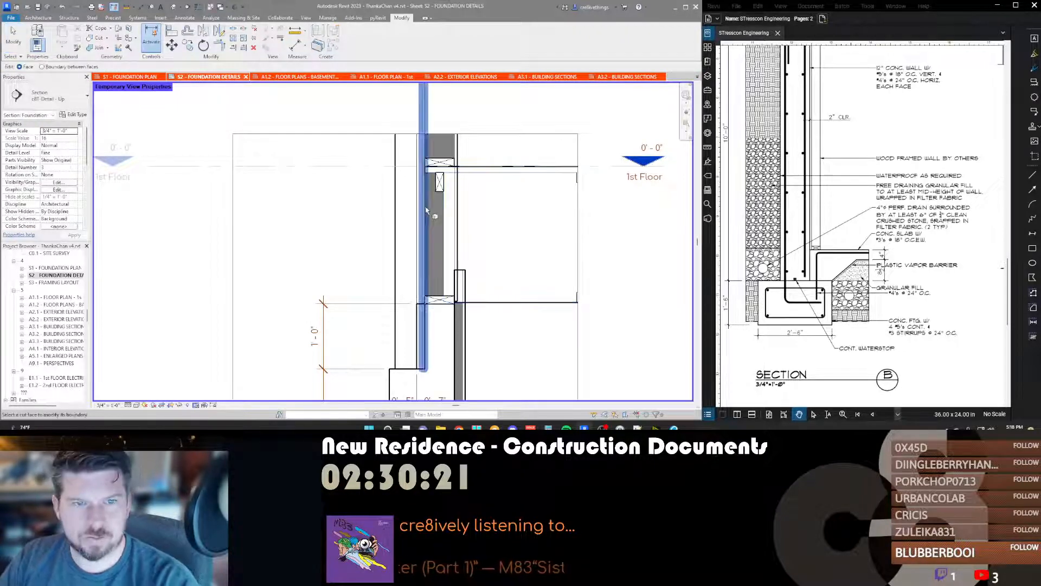
{"action": "left_click", "coordinate": [425, 210]}
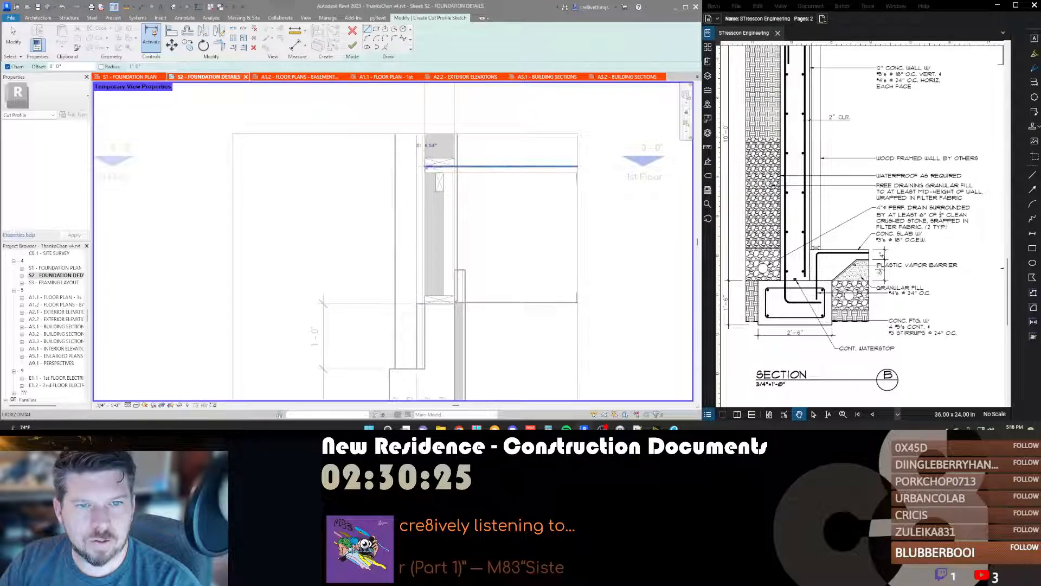
{"action": "left_click", "coordinate": [425, 167]}
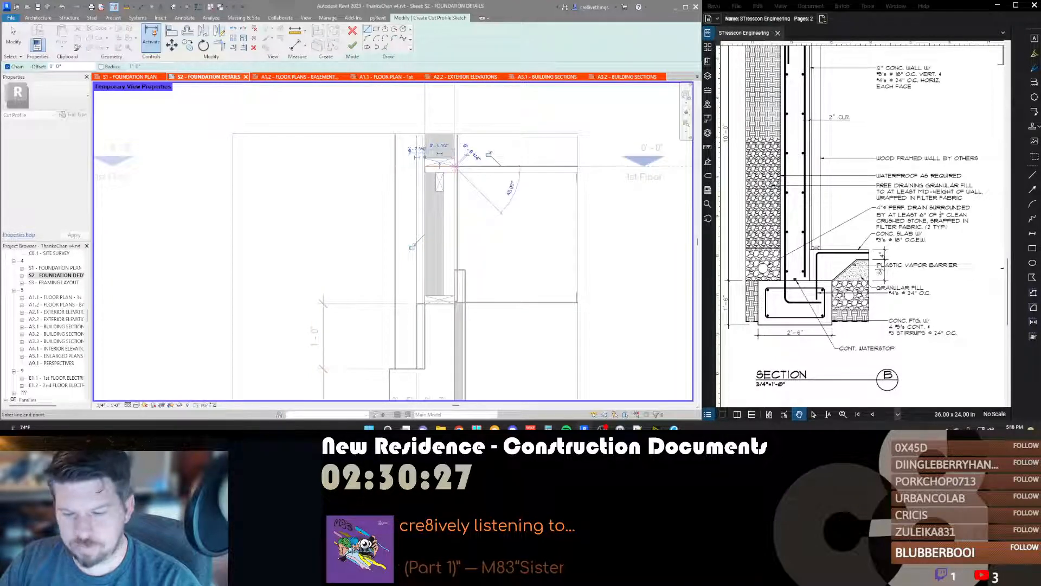
{"action": "key", "text": "f"}
{"action": "key", "text": "f"}
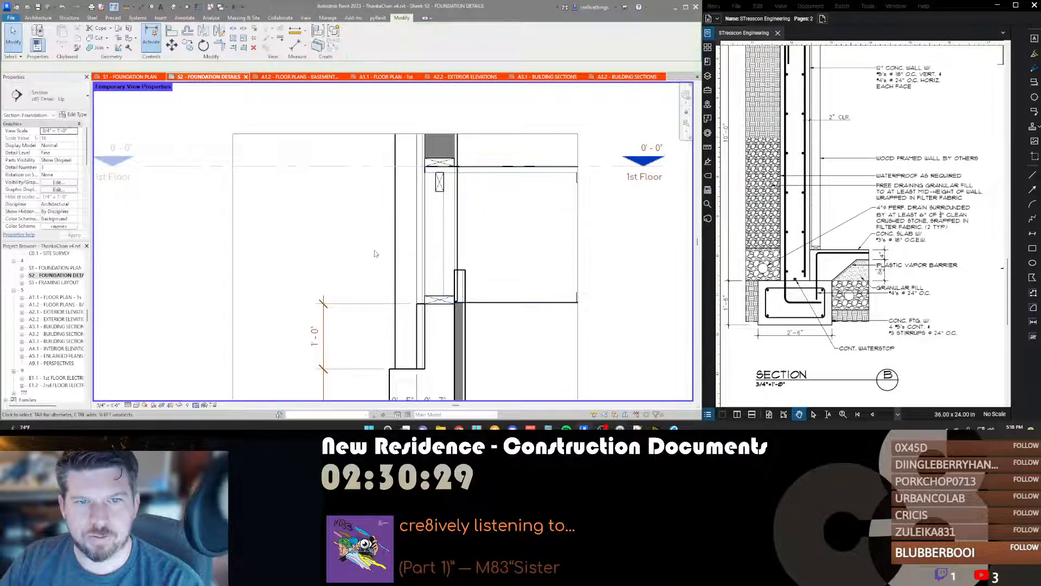
{"action": "scroll", "coordinate": [376, 253], "scroll_direction": "down", "scroll_amount": 2}
{"action": "scroll", "coordinate": [463, 156], "scroll_direction": "up", "scroll_amount": 3}
{"action": "scroll", "coordinate": [422, 246], "scroll_direction": "down", "scroll_amount": 3}
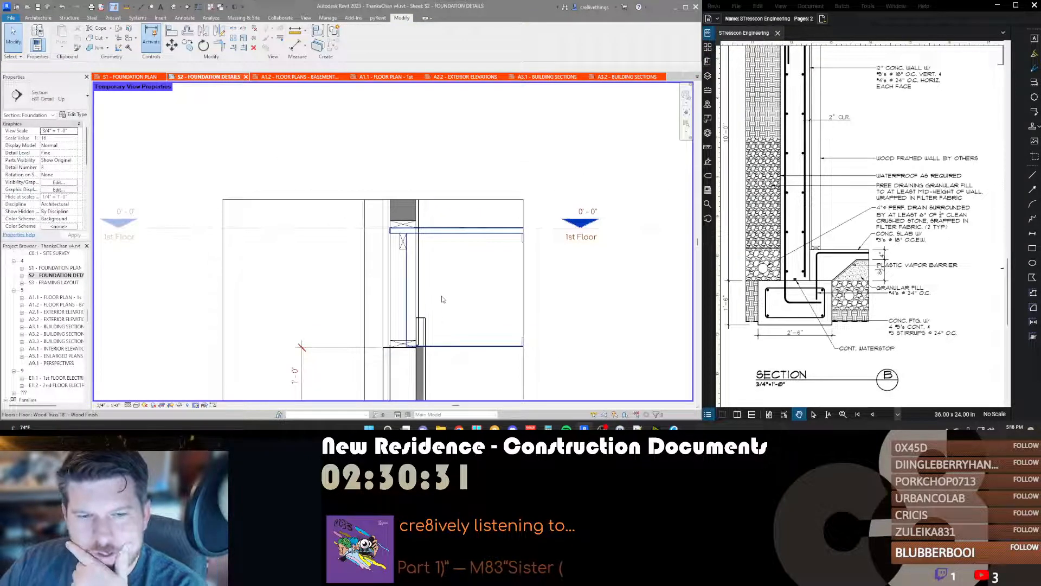
{"action": "scroll", "coordinate": [435, 294], "scroll_direction": "down", "scroll_amount": 2}
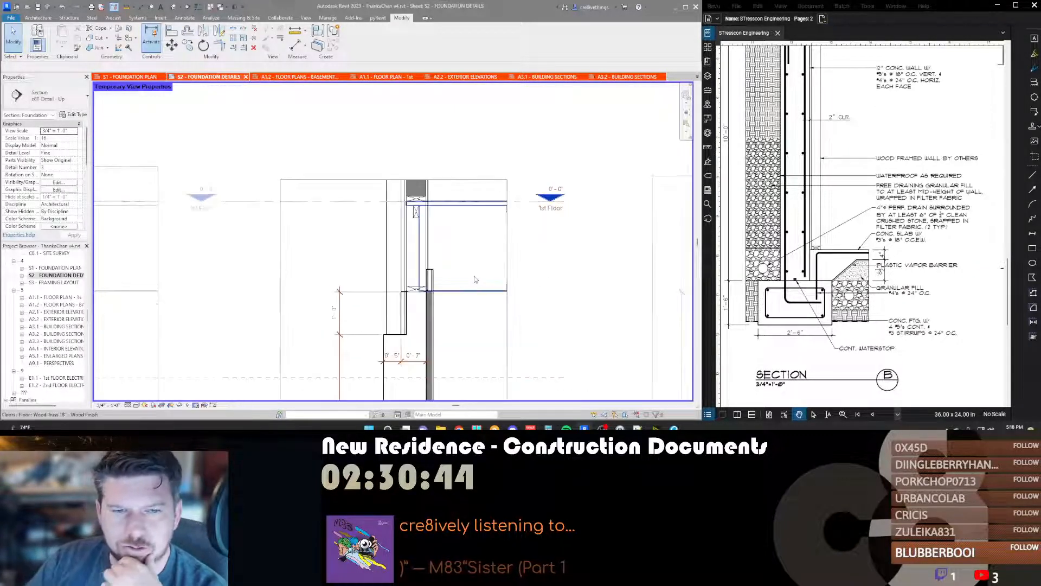
{"action": "scroll", "coordinate": [472, 276], "scroll_direction": "down", "scroll_amount": 5}
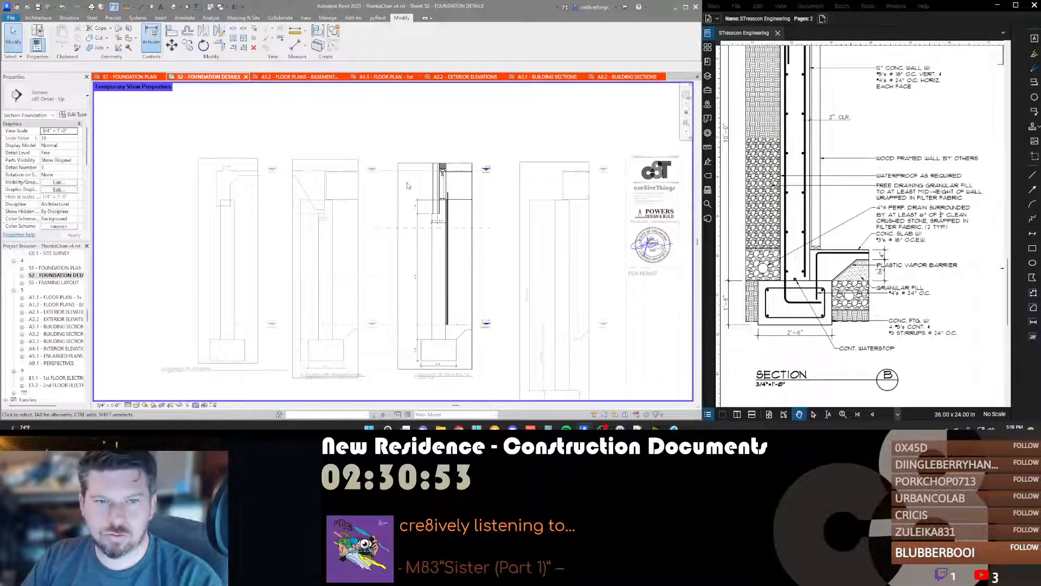
{"action": "scroll", "coordinate": [434, 182], "scroll_direction": "up", "scroll_amount": 4}
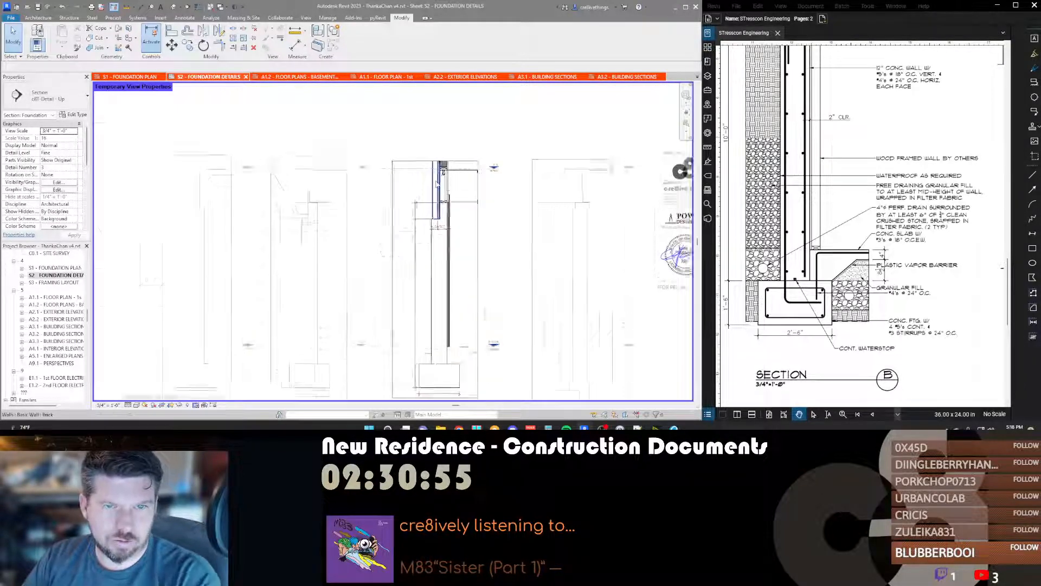
{"action": "scroll", "coordinate": [401, 222], "scroll_direction": "down", "scroll_amount": 3}
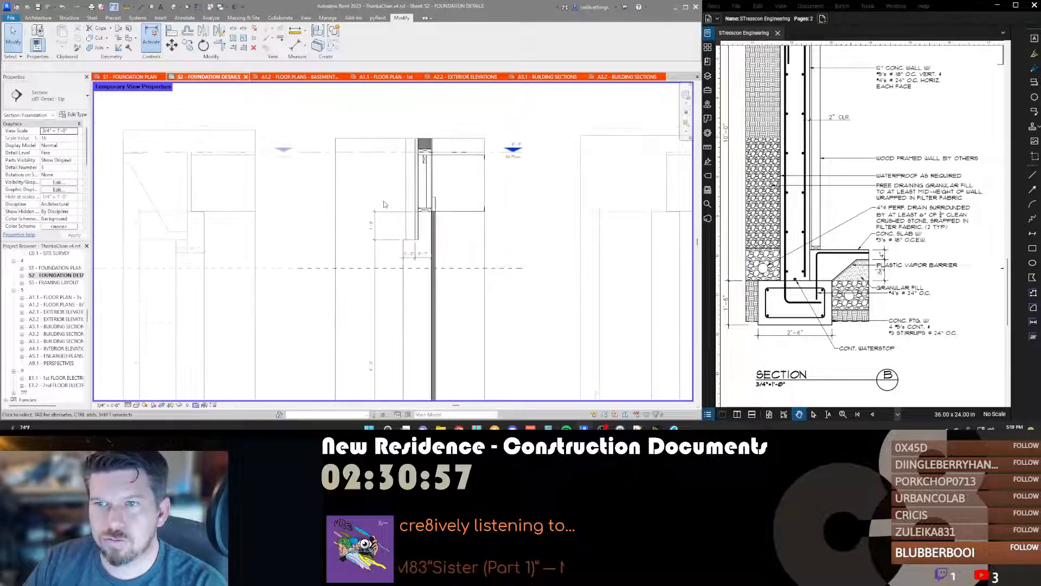
{"action": "scroll", "coordinate": [384, 205], "scroll_direction": "down", "scroll_amount": 2}
{"action": "scroll", "coordinate": [396, 269], "scroll_direction": "up", "scroll_amount": 4}
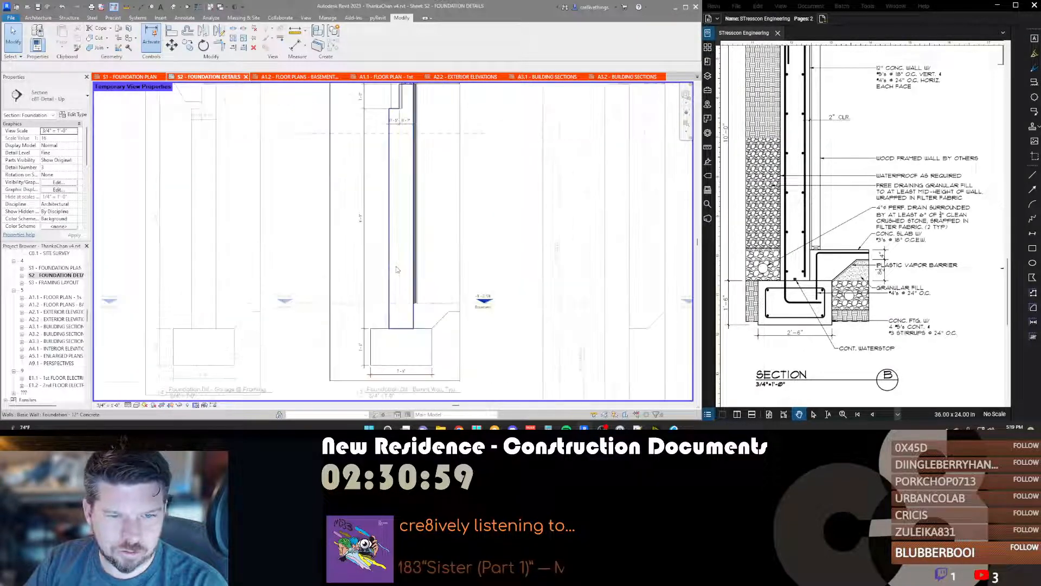
{"action": "middle_click_drag", "start_coordinate": [396, 245], "coordinate": [394, 205]}
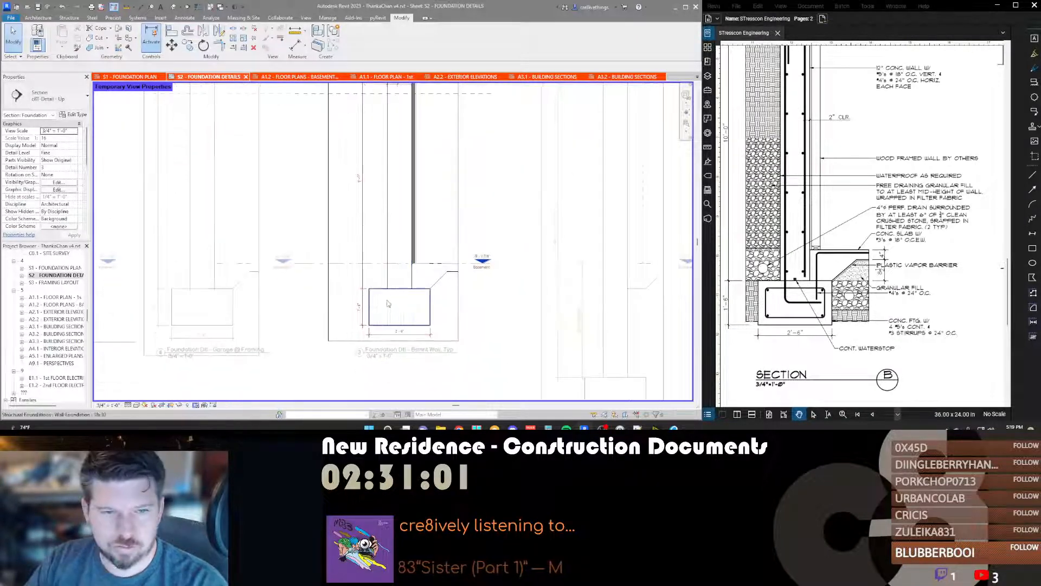
{"action": "middle_click_drag", "start_coordinate": [386, 296], "coordinate": [381, 285]}
{"action": "scroll", "coordinate": [382, 285], "scroll_direction": "up", "scroll_amount": 1}
{"action": "key", "text": "d"}
{"action": "key", "text": "l"}
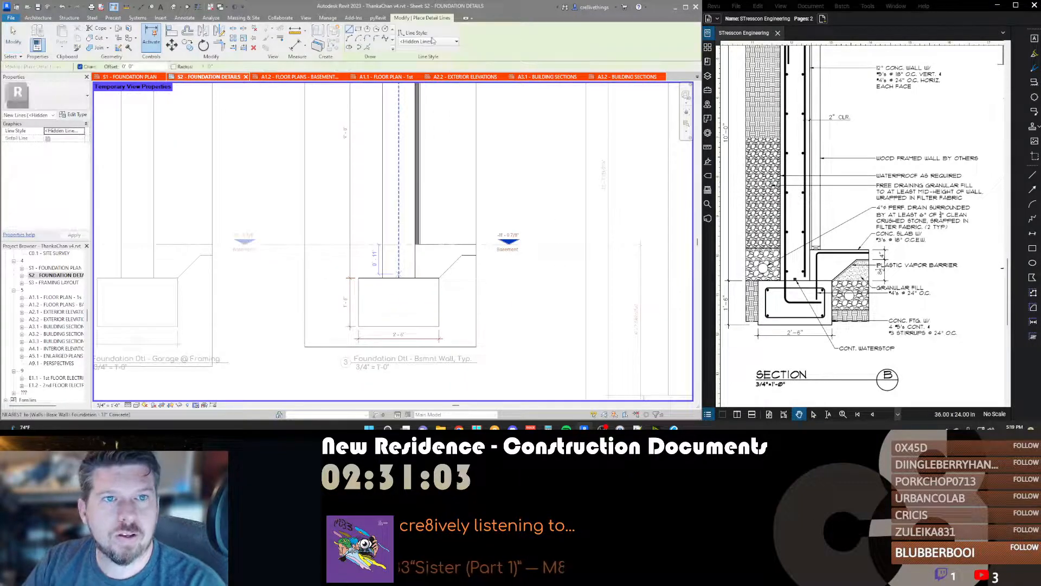
{"action": "left_click", "coordinate": [439, 42]}
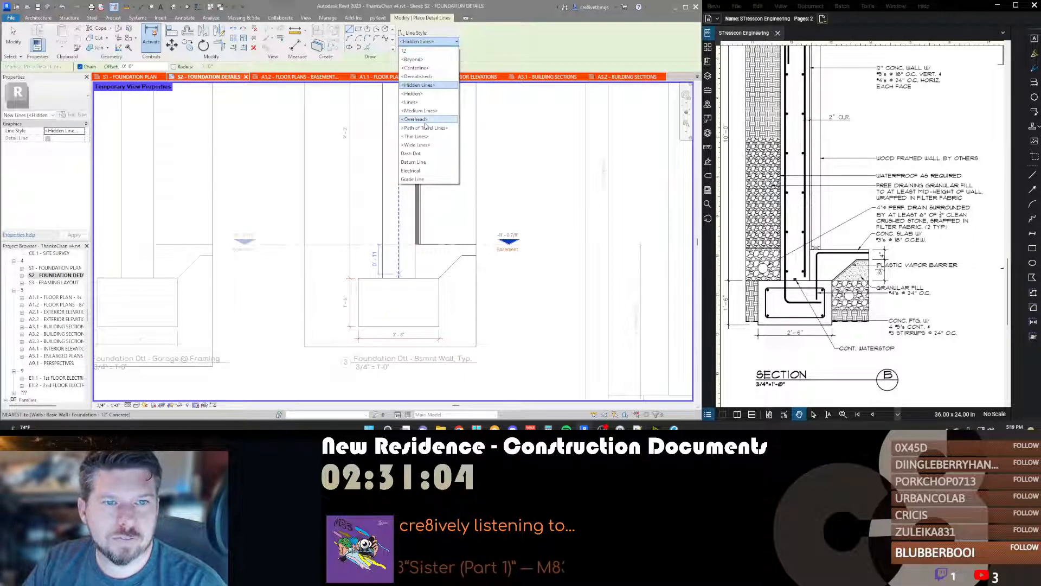
{"action": "left_click", "coordinate": [433, 44]}
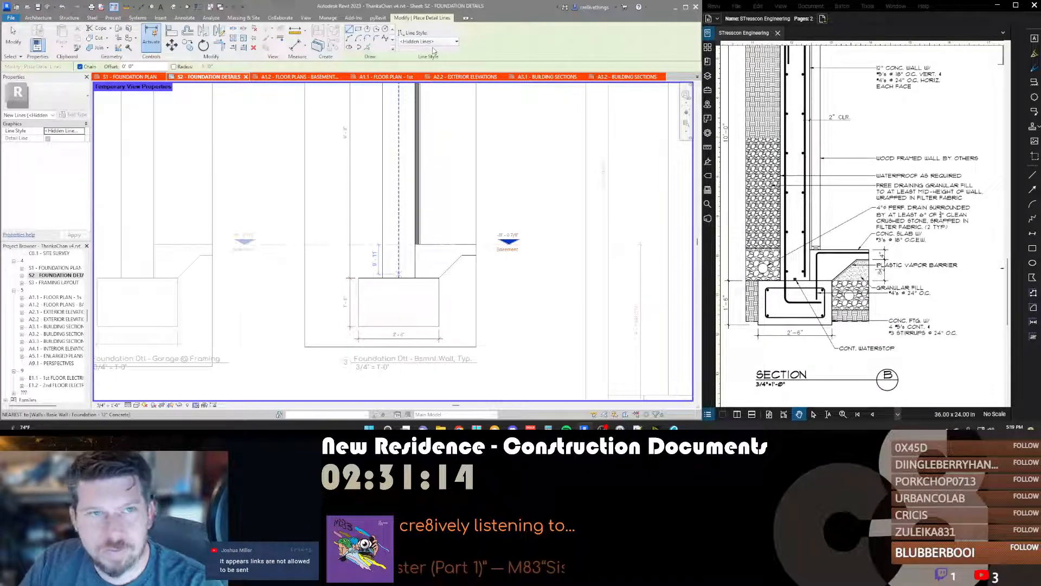
{"action": "key", "text": "Escape"}
{"action": "key", "text": "Escape"}
{"action": "middle_click_drag", "start_coordinate": [427, 170], "coordinate": [424, 155]}
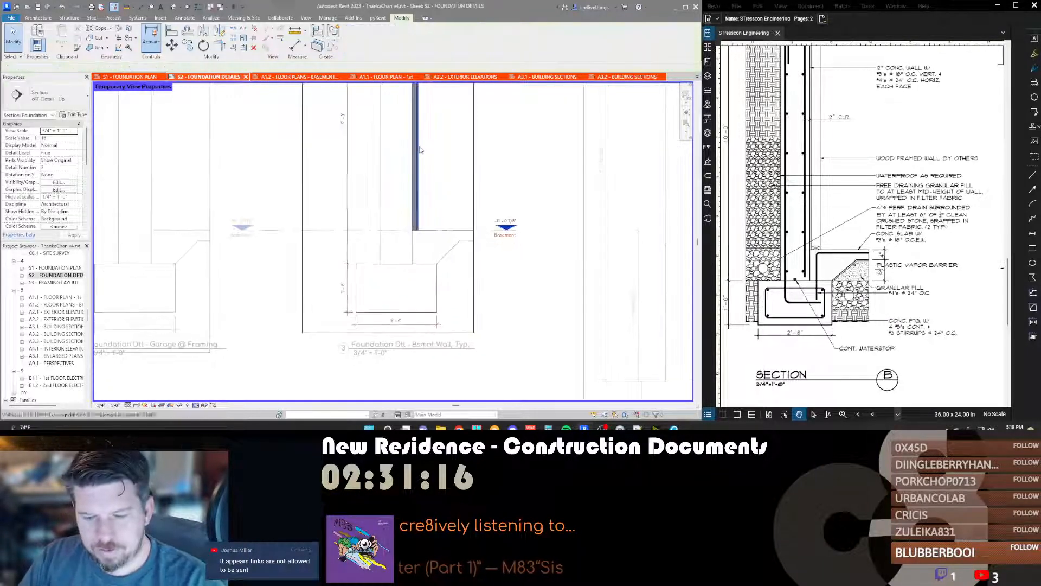
Step: Start loading a detail component family and browse the concrete foundation details folder, previewing the Rebar Layout Smaller family
{"action": "key", "text": "d"}
{"action": "key", "text": "c"}
{"action": "left_click", "coordinate": [353, 41]}
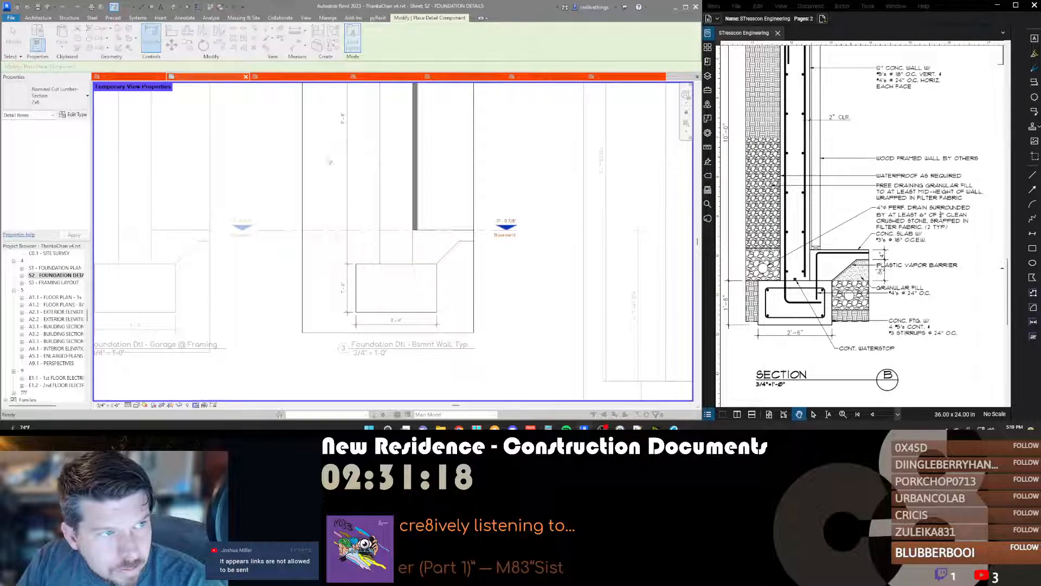
{"action": "scroll", "coordinate": [570, 229], "scroll_direction": "down", "scroll_amount": 5}
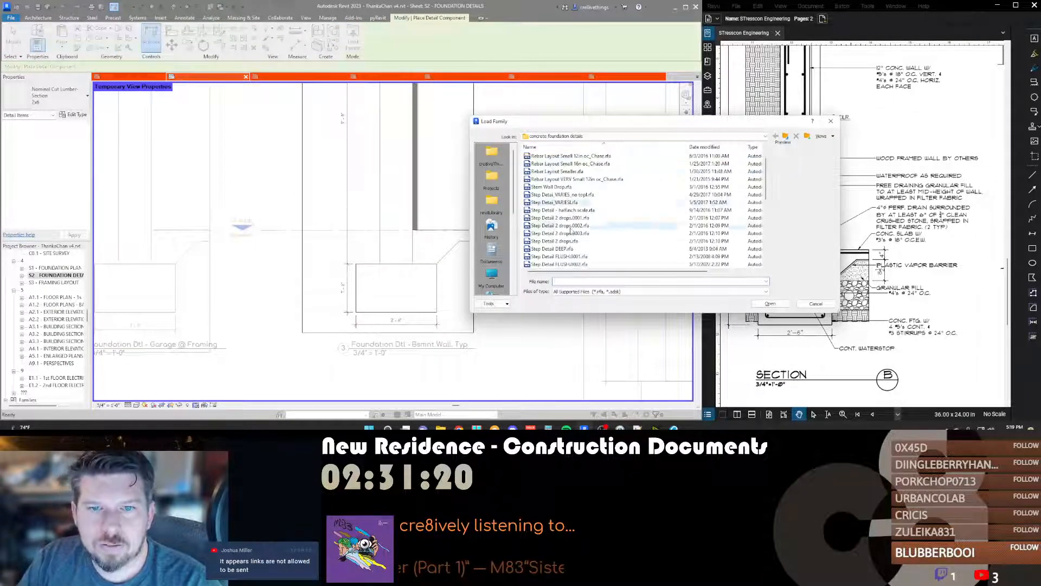
{"action": "scroll", "coordinate": [570, 228], "scroll_direction": "up", "scroll_amount": 5}
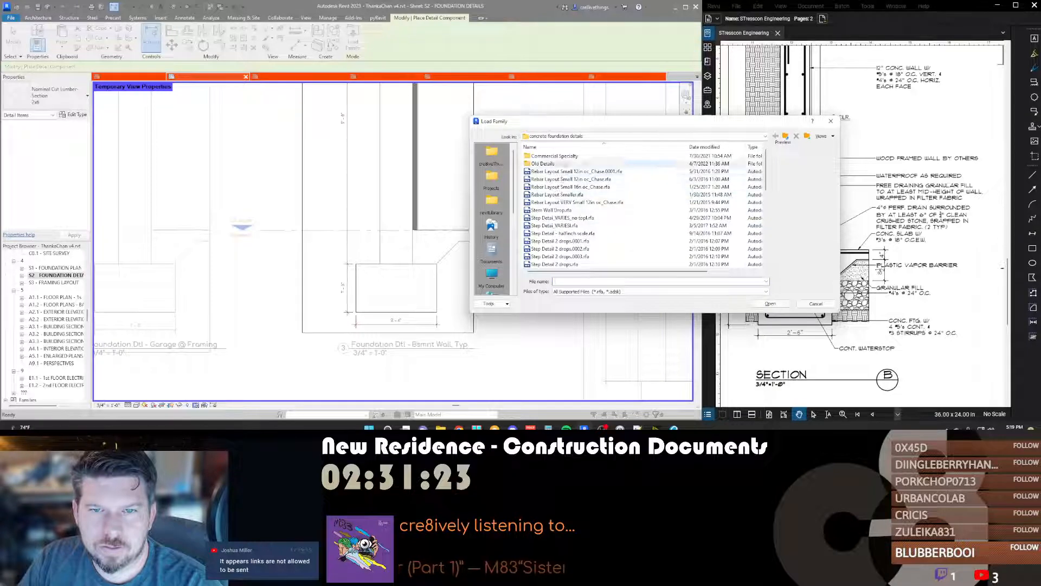
{"action": "left_click", "coordinate": [560, 187]}
{"action": "left_click", "coordinate": [558, 195]}
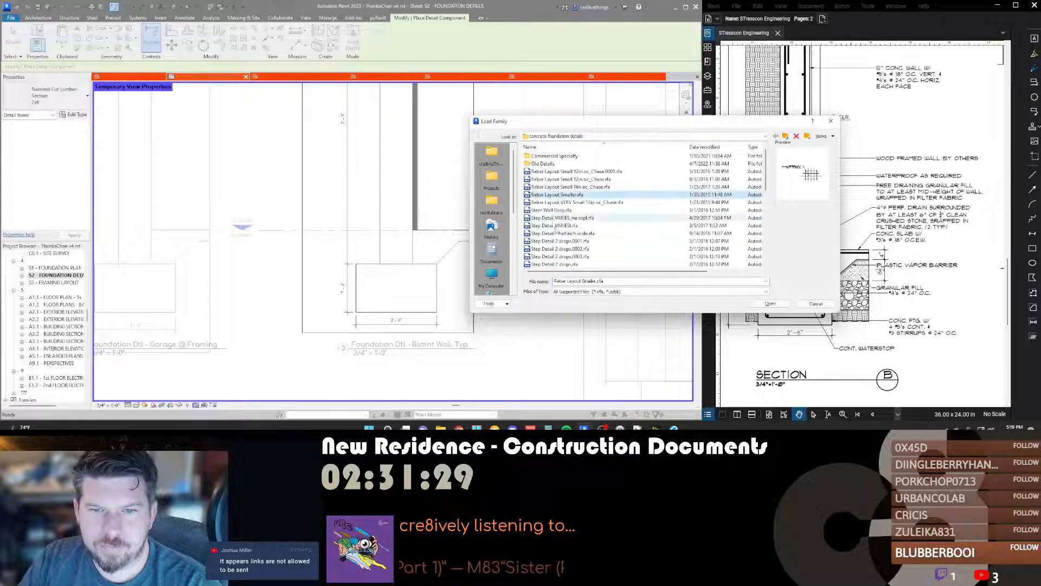
{"action": "scroll", "coordinate": [555, 217], "scroll_direction": "down", "scroll_amount": 6}
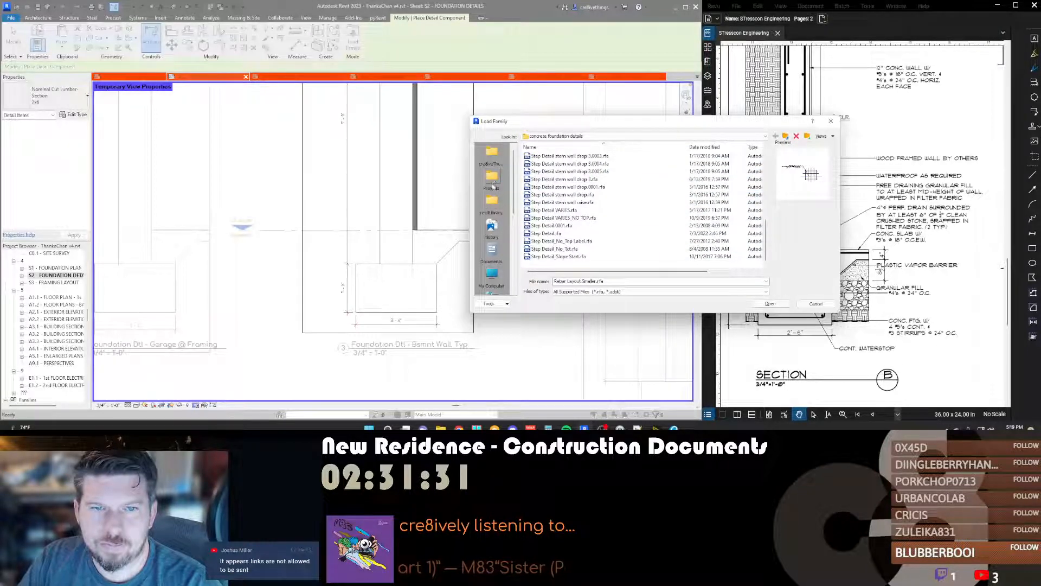
Step: Look through the Revit library's structural steel and Structural folders, including the Concrete subfolder, for a suitable foundation detail family
{"action": "left_click", "coordinate": [491, 203]}
{"action": "scroll", "coordinate": [550, 202], "scroll_direction": "down", "scroll_amount": 5}
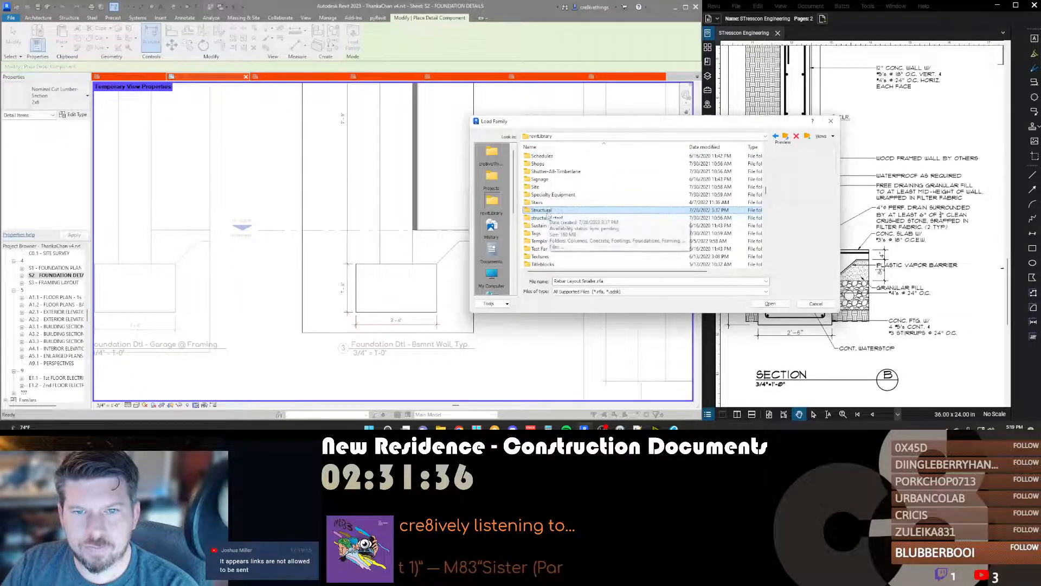
{"action": "double_click", "coordinate": [545, 218]}
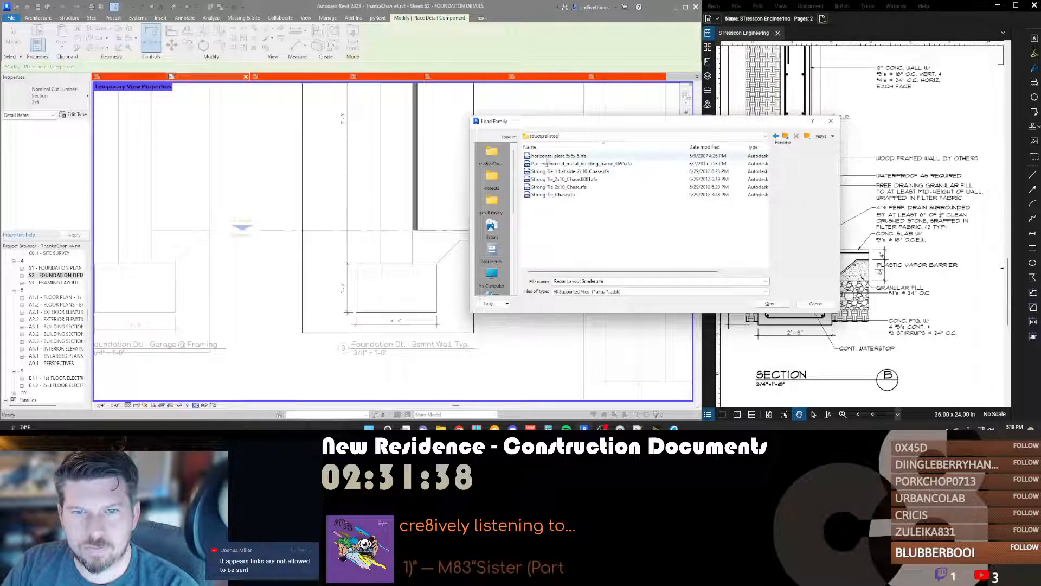
{"action": "left_click", "coordinate": [785, 136]}
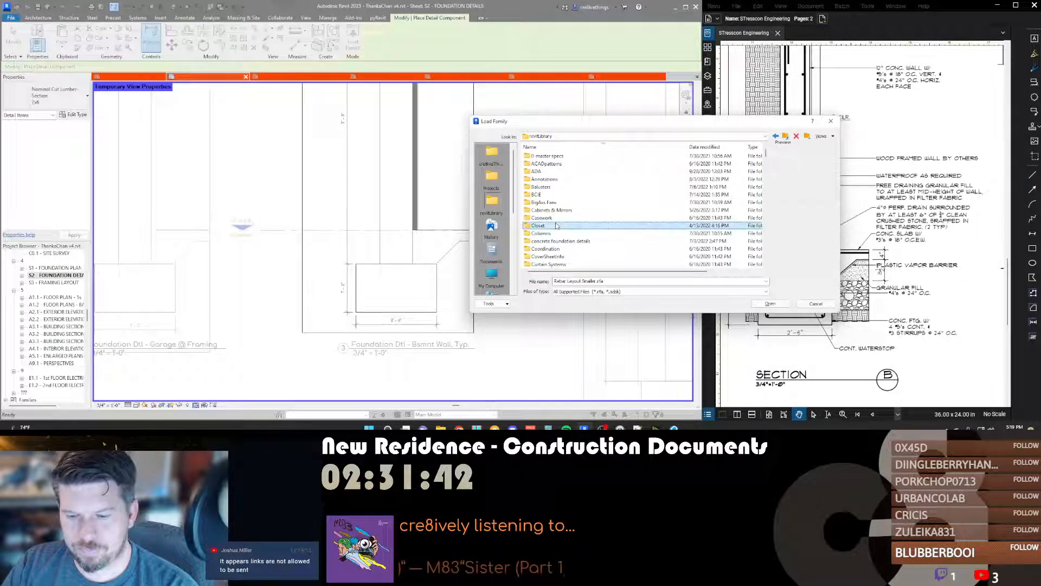
{"action": "scroll", "coordinate": [553, 217], "scroll_direction": "down", "scroll_amount": 10}
{"action": "double_click", "coordinate": [548, 210]}
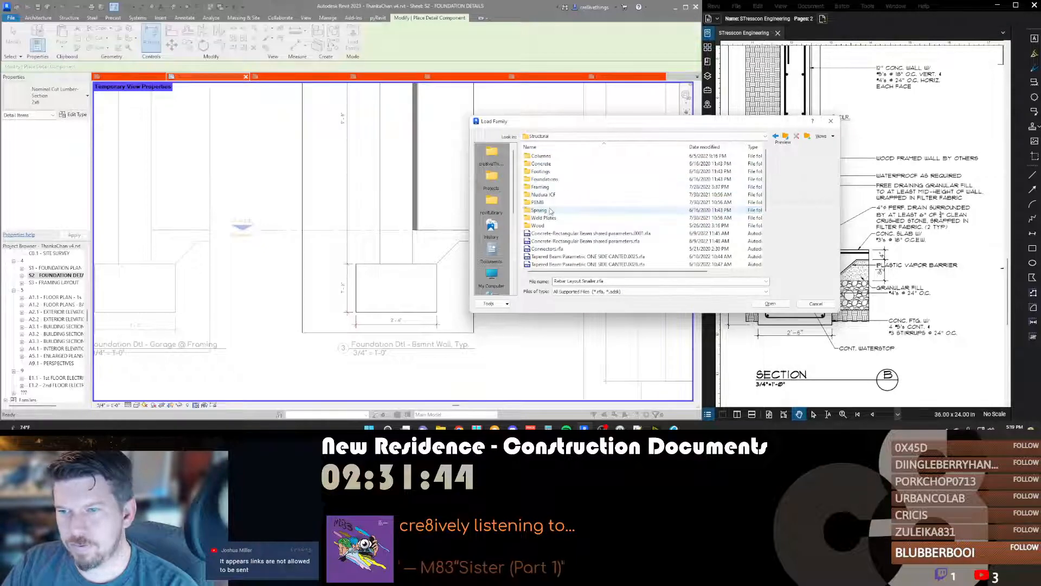
{"action": "double_click", "coordinate": [542, 164]}
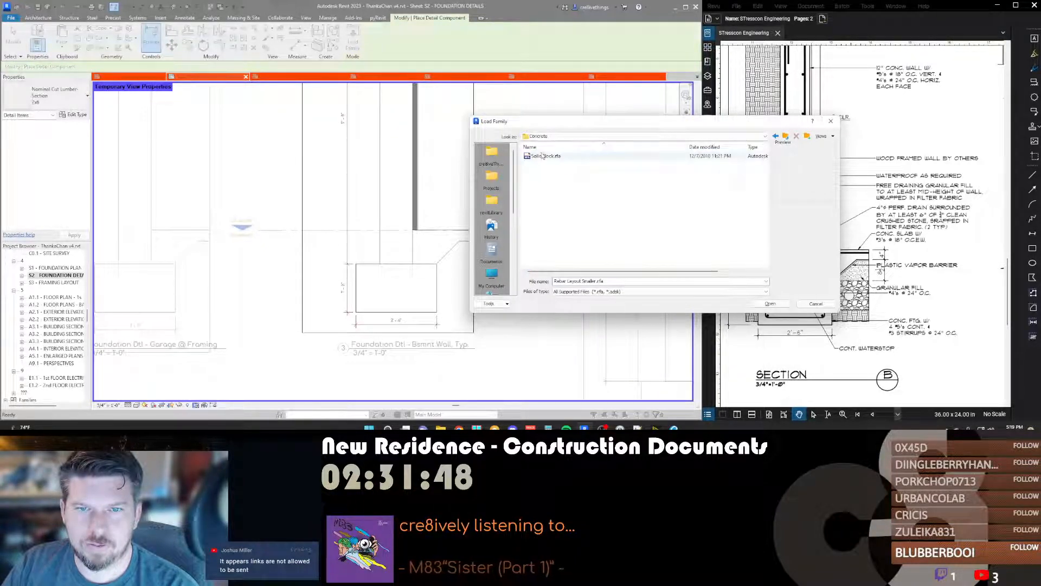
{"action": "left_click", "coordinate": [785, 136]}
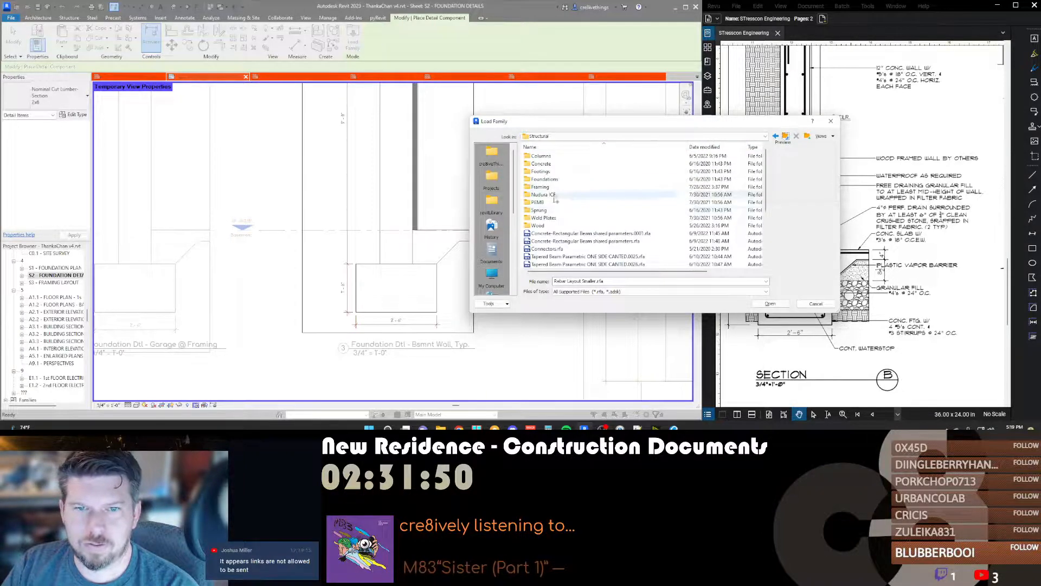
{"action": "scroll", "coordinate": [551, 208], "scroll_direction": "down", "scroll_amount": 4}
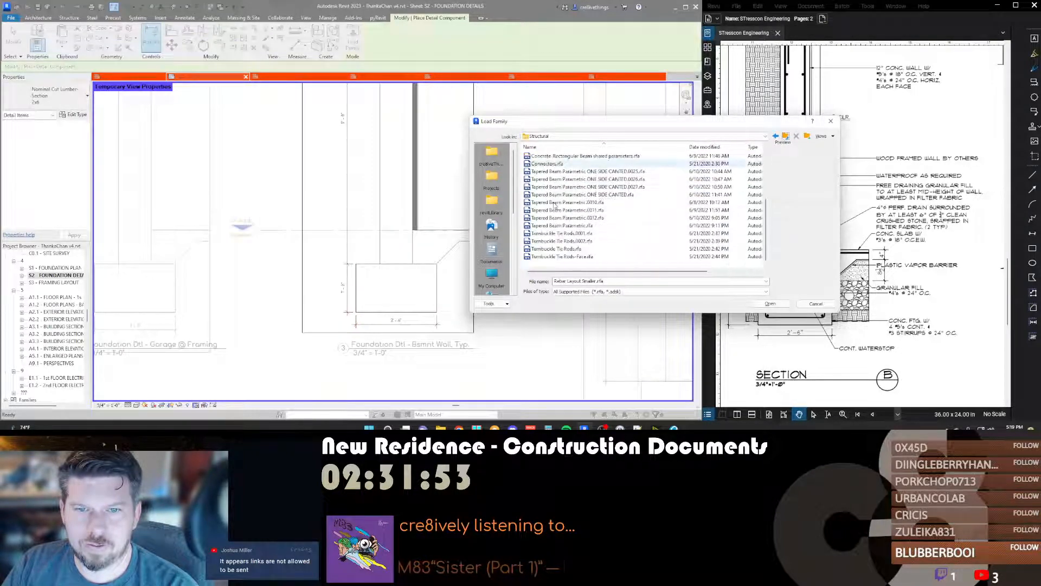
{"action": "scroll", "coordinate": [554, 205], "scroll_direction": "up", "scroll_amount": 4}
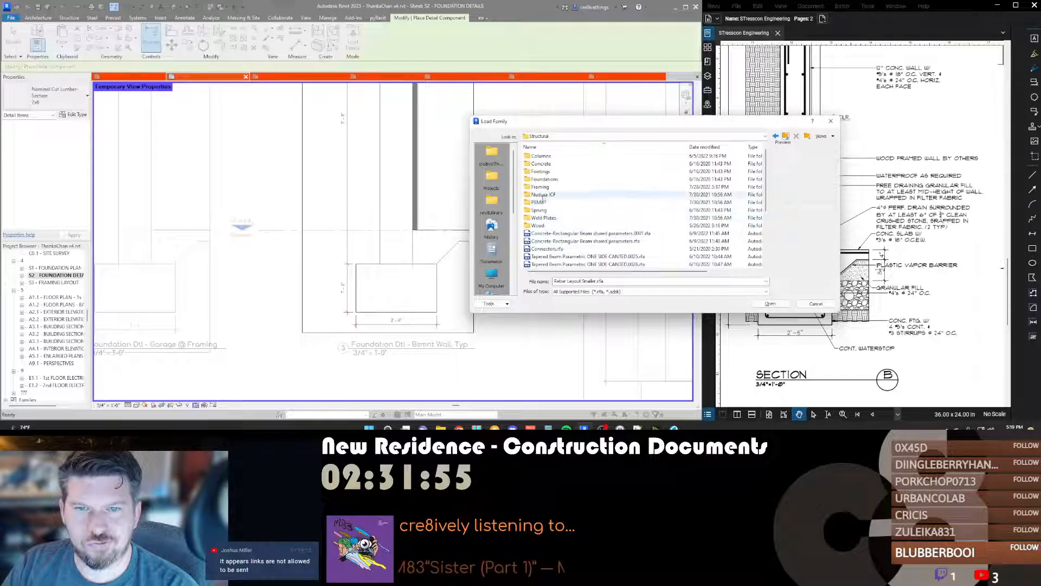
{"action": "left_click", "coordinate": [785, 136]}
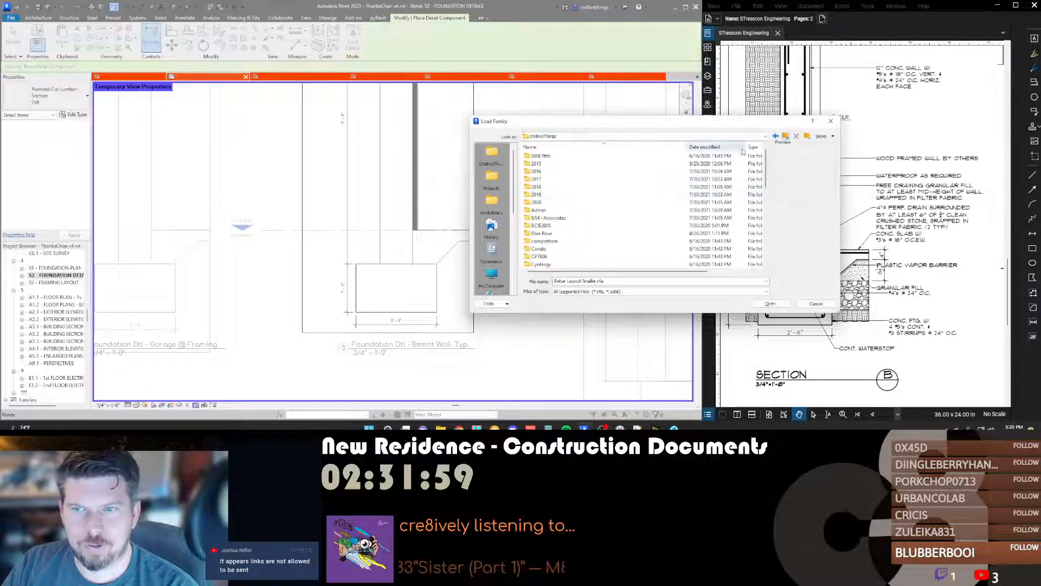
Step: Search the library's Detail Components under Div 03-Concrete, reviewing the Structural Concrete families within Cast-in-Place Concrete
{"action": "left_click", "coordinate": [491, 203]}
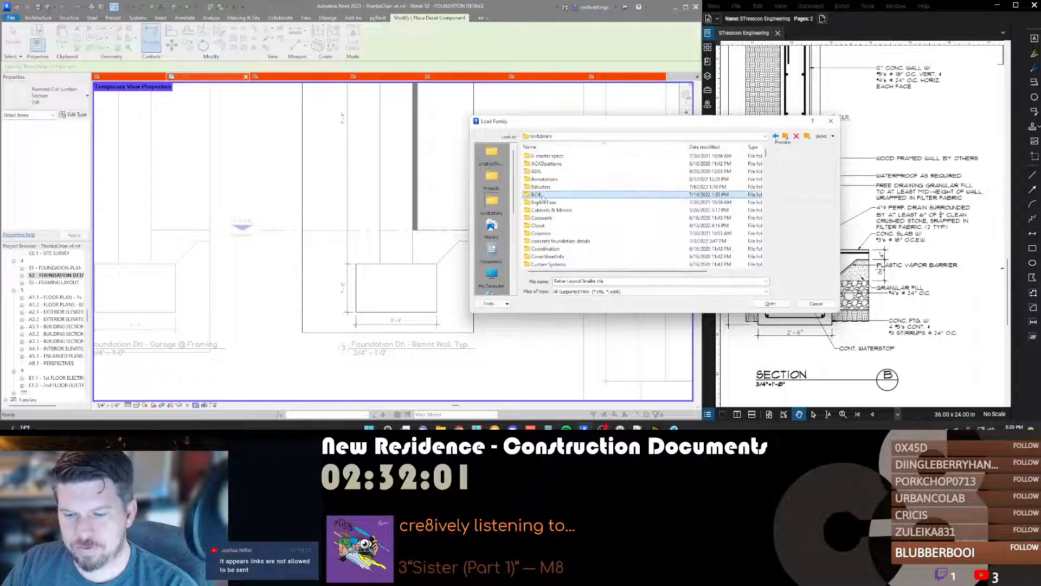
{"action": "left_click", "coordinate": [544, 225]}
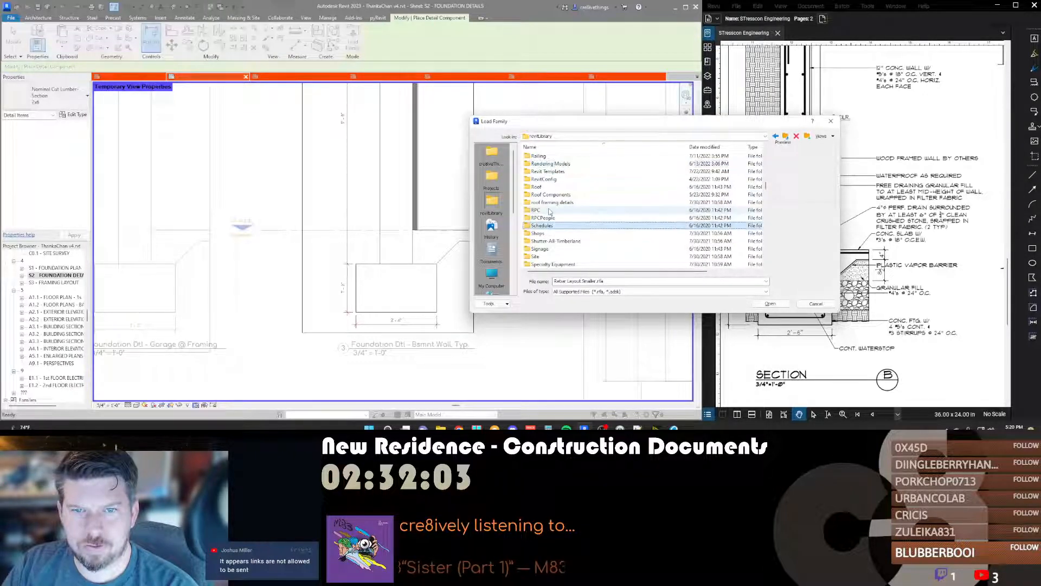
{"action": "left_click", "coordinate": [548, 202]}
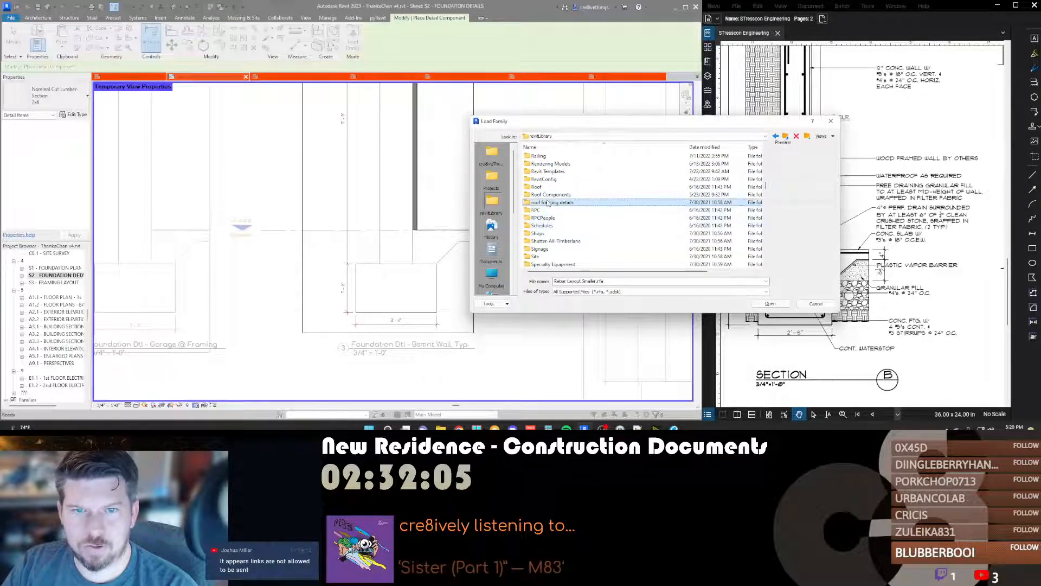
{"action": "scroll", "coordinate": [548, 202], "scroll_direction": "up", "scroll_amount": 10}
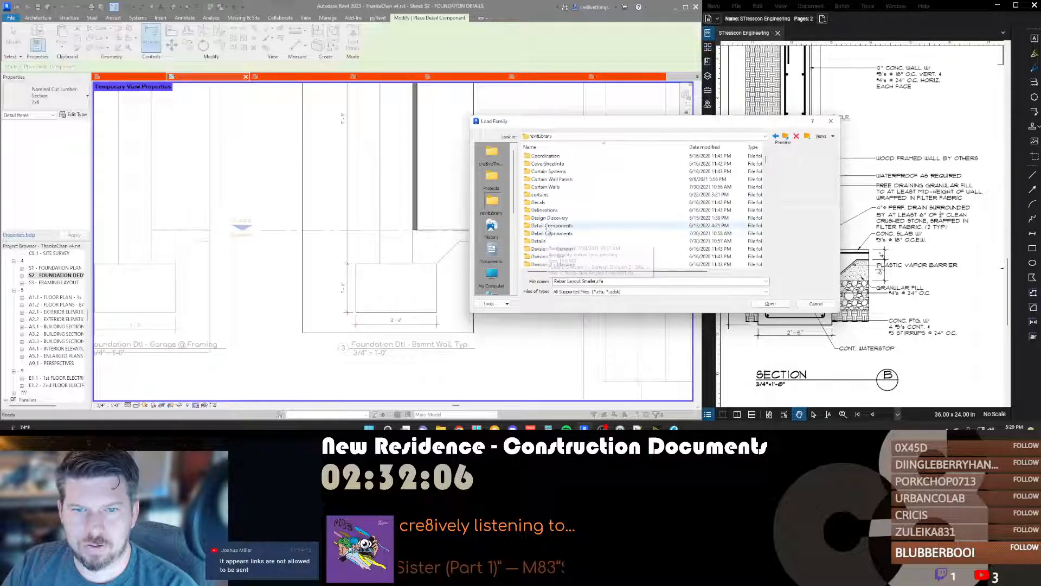
{"action": "double_click", "coordinate": [548, 225]}
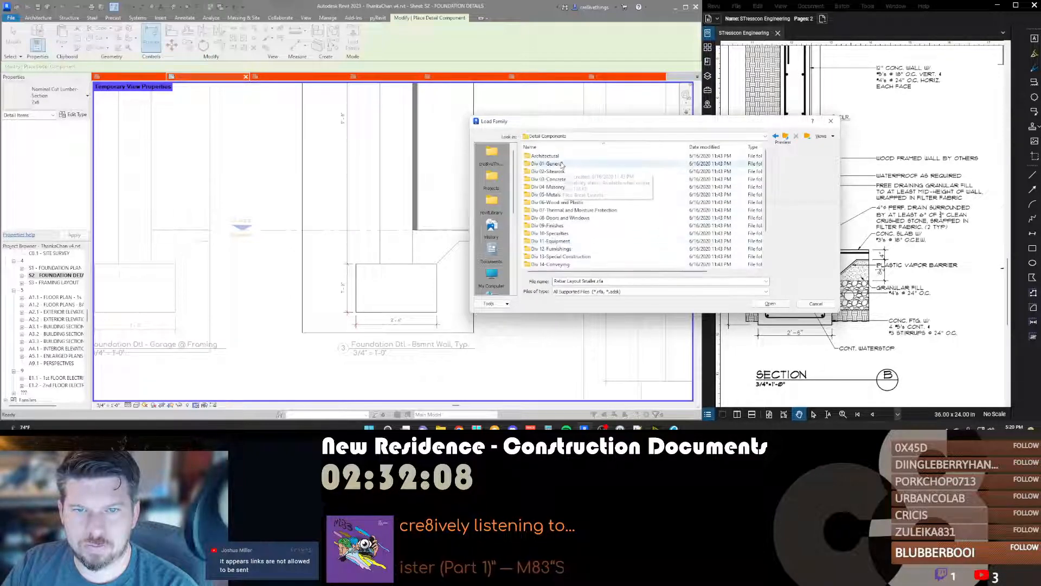
{"action": "double_click", "coordinate": [553, 179]}
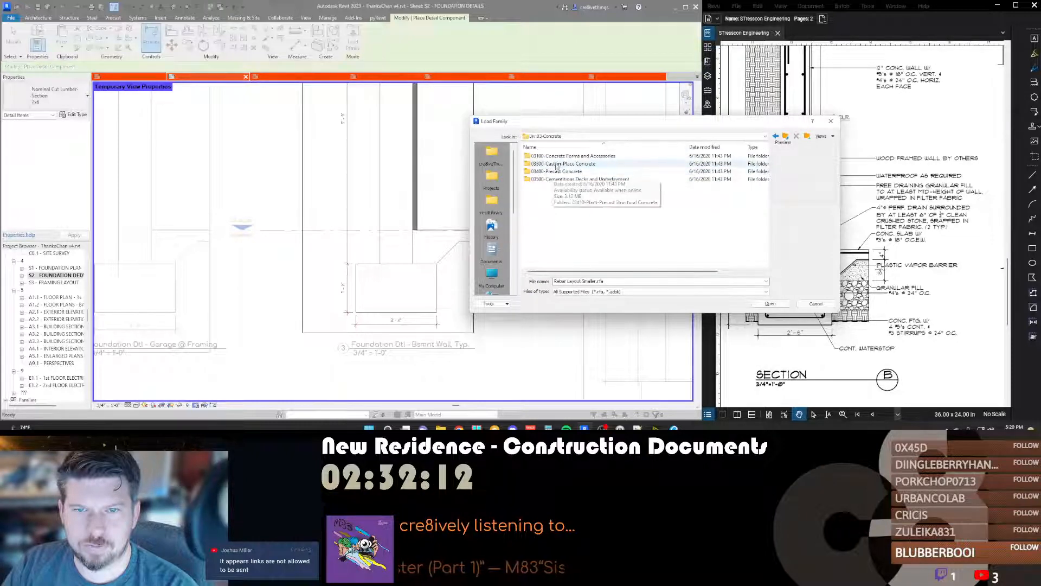
{"action": "double_click", "coordinate": [557, 165]}
{"action": "double_click", "coordinate": [558, 156]}
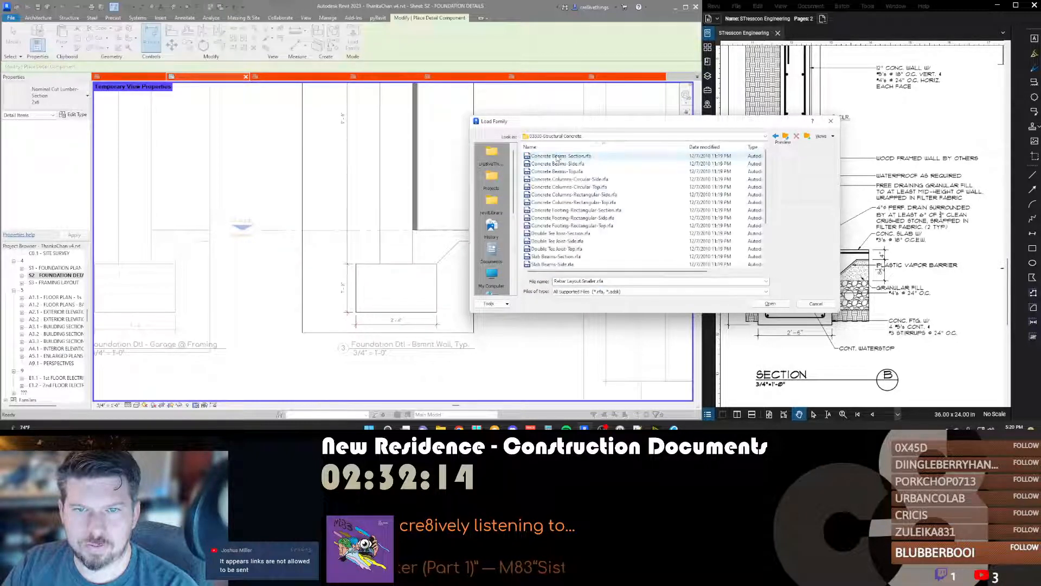
{"action": "scroll", "coordinate": [550, 206], "scroll_direction": "down", "scroll_amount": 3}
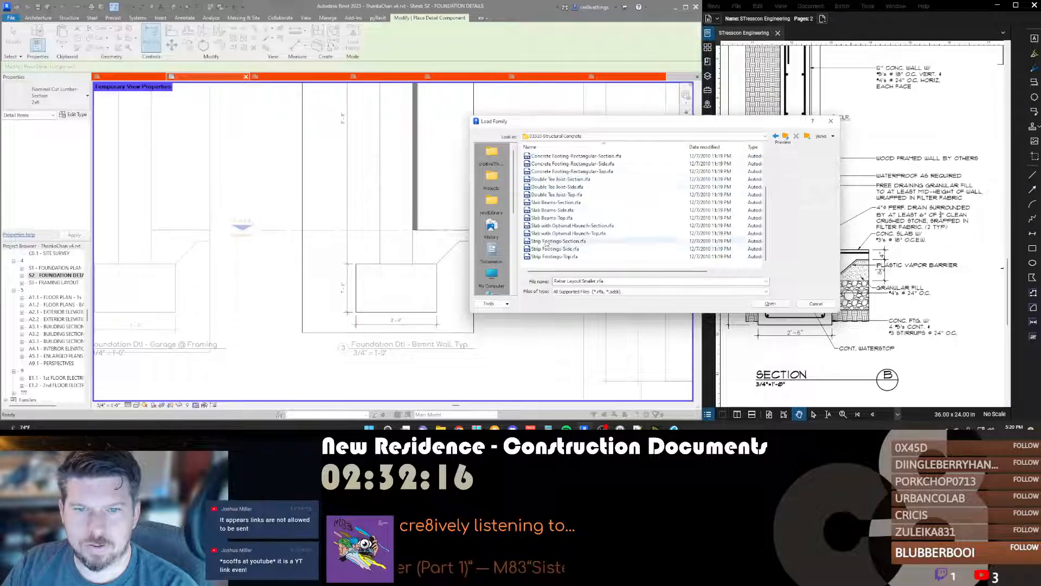
{"action": "scroll", "coordinate": [548, 233], "scroll_direction": "up", "scroll_amount": 3}
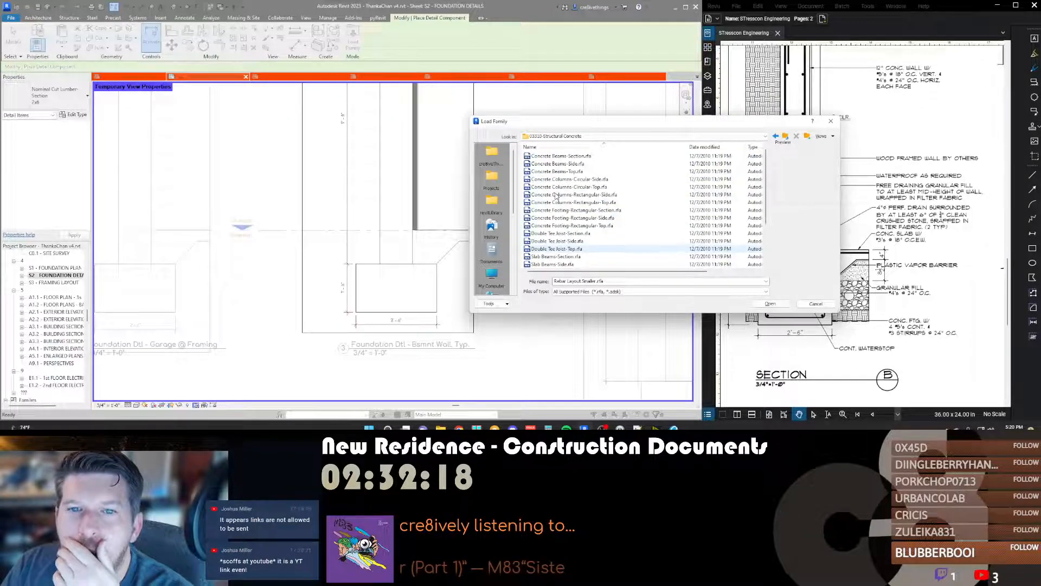
{"action": "scroll", "coordinate": [555, 196], "scroll_direction": "down", "scroll_amount": 3}
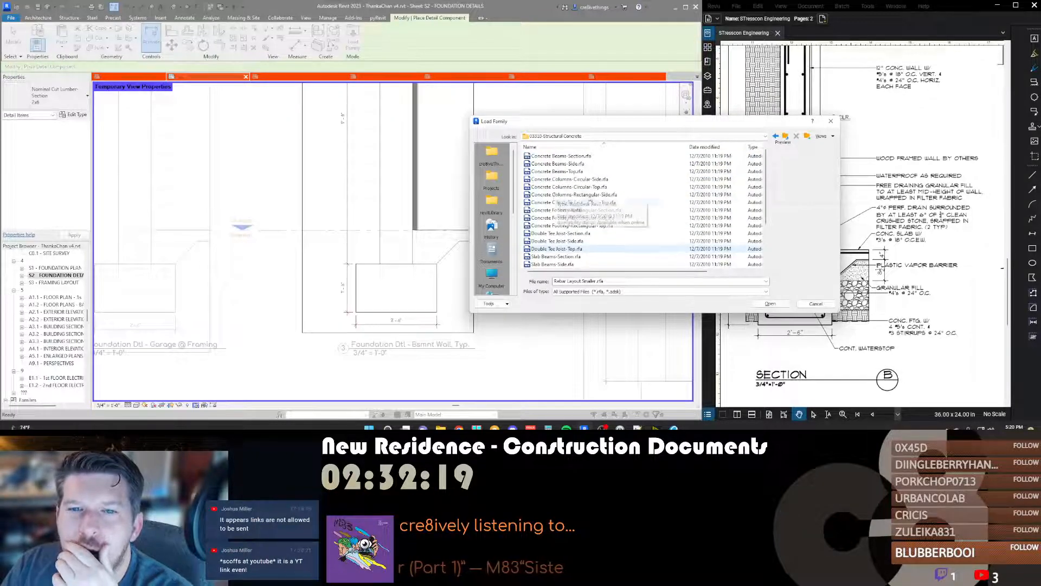
{"action": "left_click", "coordinate": [785, 136]}
{"action": "left_click", "coordinate": [785, 137]}
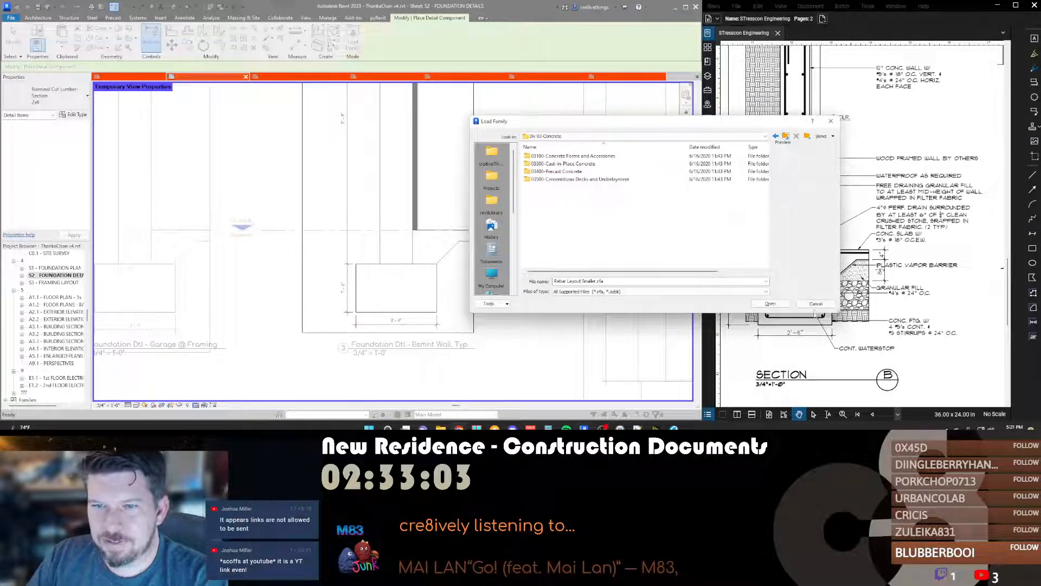
Step: Load the Water Stop-Bulb Dumbbell-Section family from the Concrete Accessories folder, comparing the previews of the other water stop sections
{"action": "double_click", "coordinate": [596, 156]}
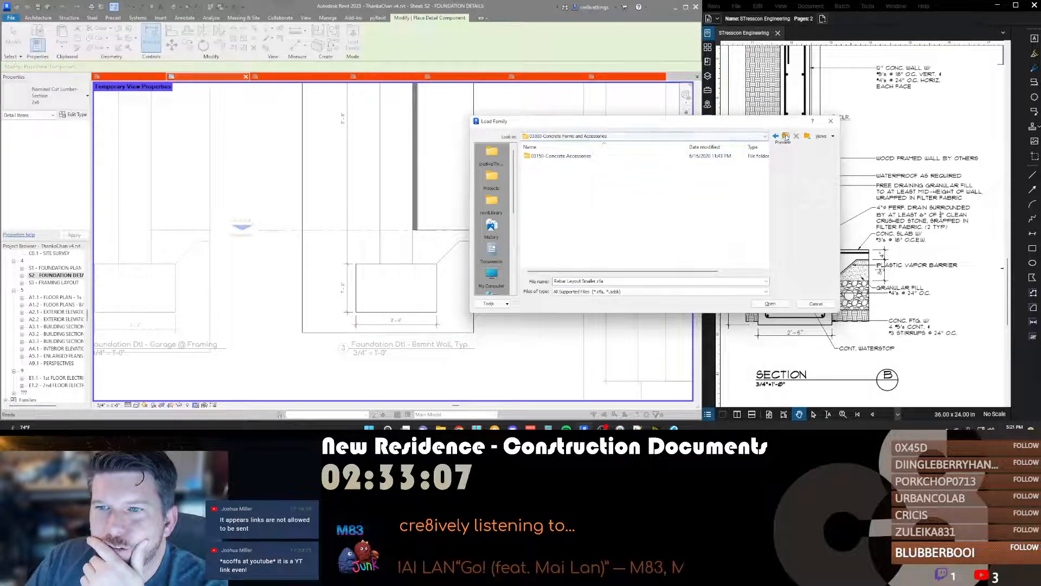
{"action": "double_click", "coordinate": [629, 155]}
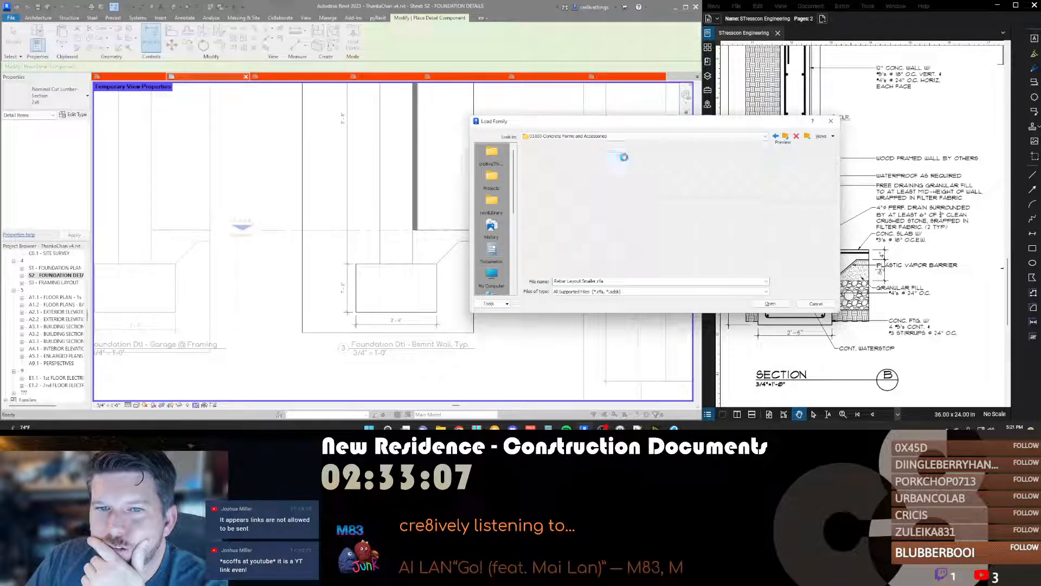
{"action": "left_click", "coordinate": [788, 136]}
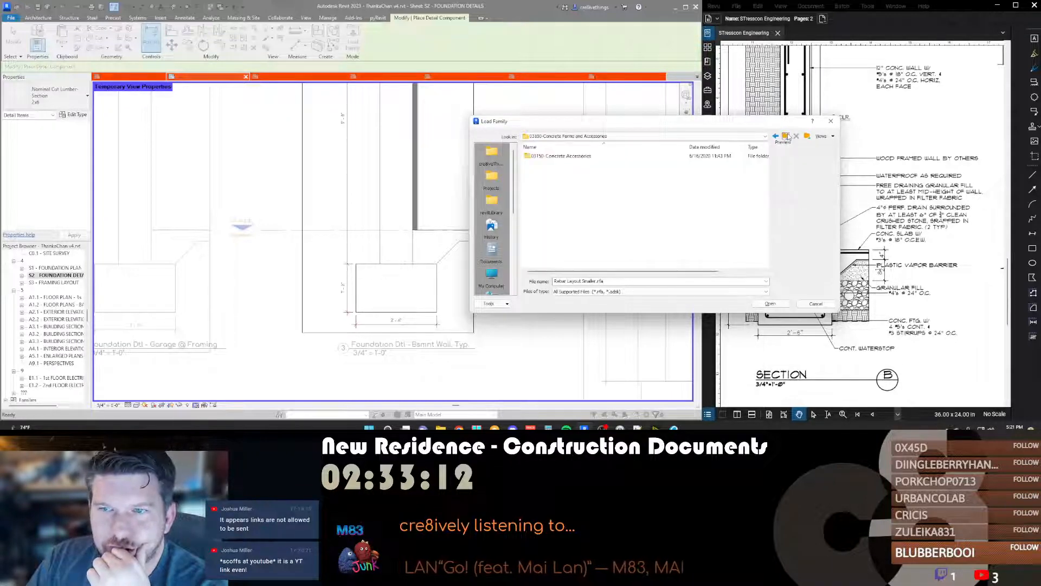
{"action": "left_click", "coordinate": [776, 136]}
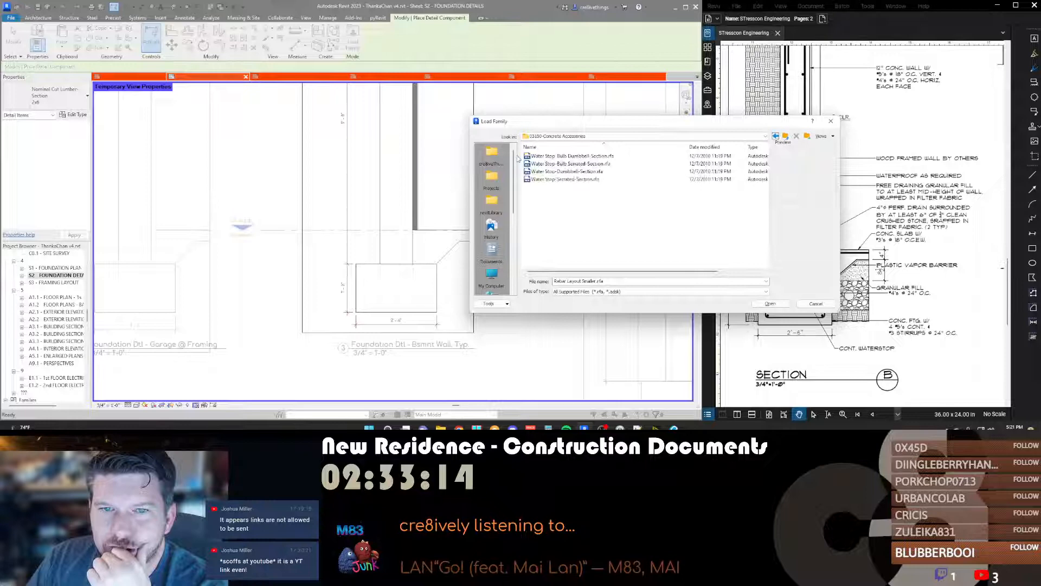
{"action": "left_click", "coordinate": [575, 165]}
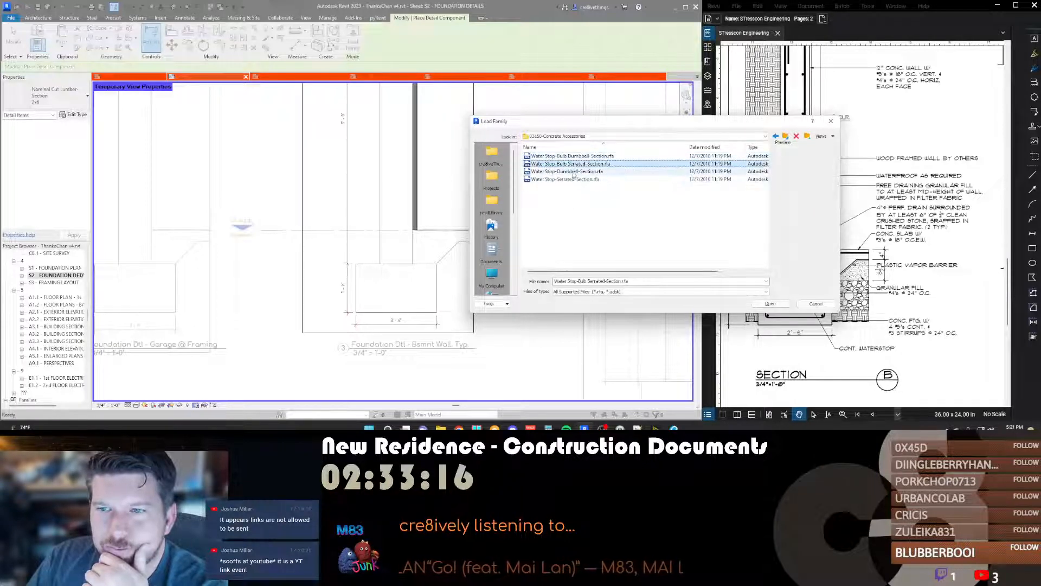
{"action": "left_click", "coordinate": [574, 172]}
{"action": "left_click", "coordinate": [574, 180]}
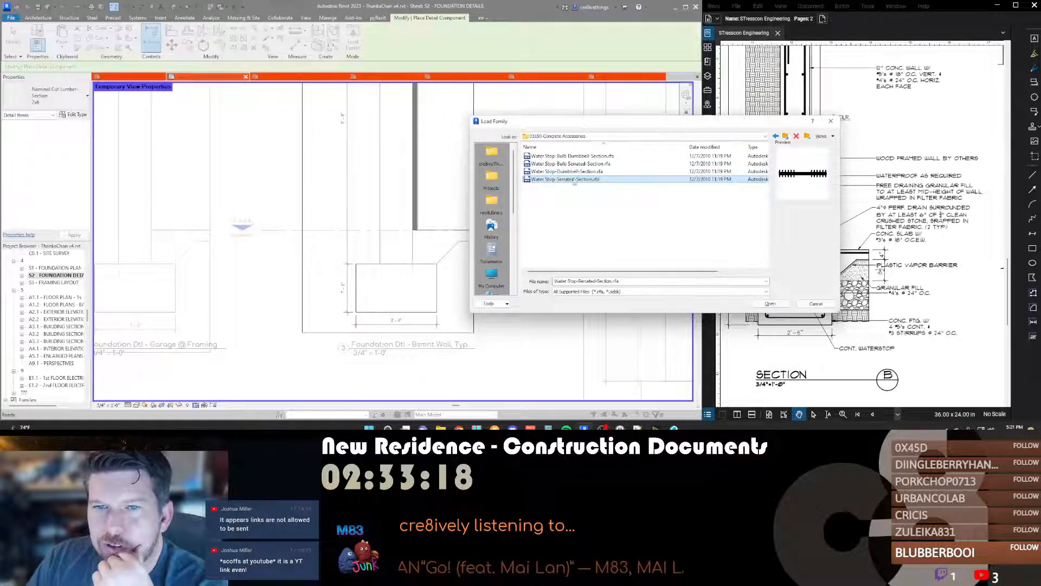
{"action": "left_click", "coordinate": [572, 156]}
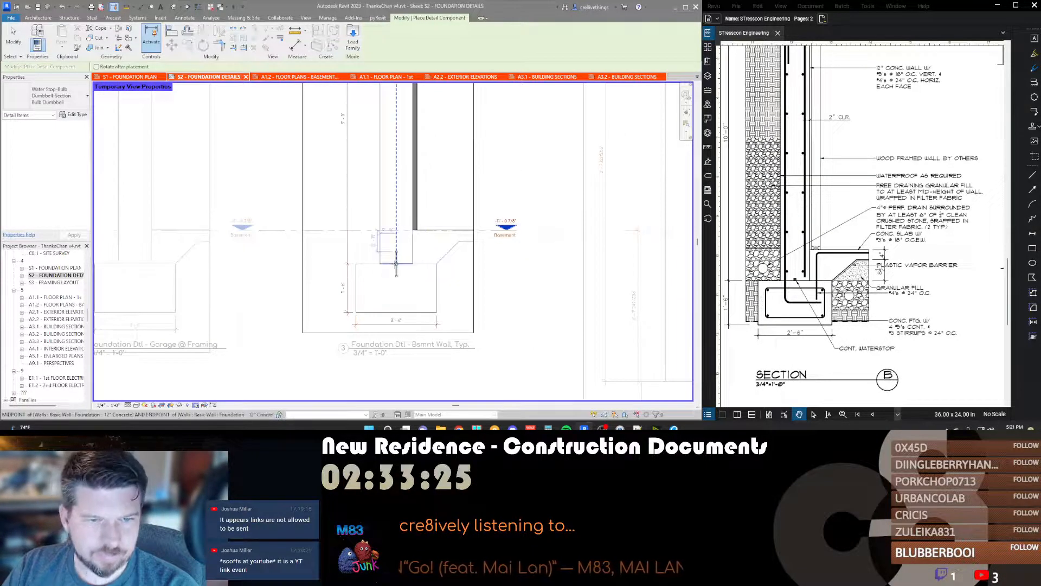
Step: Place the water stop upright at the midpoint of the joint between the basement wall and its footing
{"action": "left_click", "coordinate": [396, 264]}
{"action": "key", "text": "Escape"}
{"action": "scroll", "coordinate": [398, 265], "scroll_direction": "up", "scroll_amount": 3}
{"action": "scroll", "coordinate": [399, 266], "scroll_direction": "down", "scroll_amount": 3}
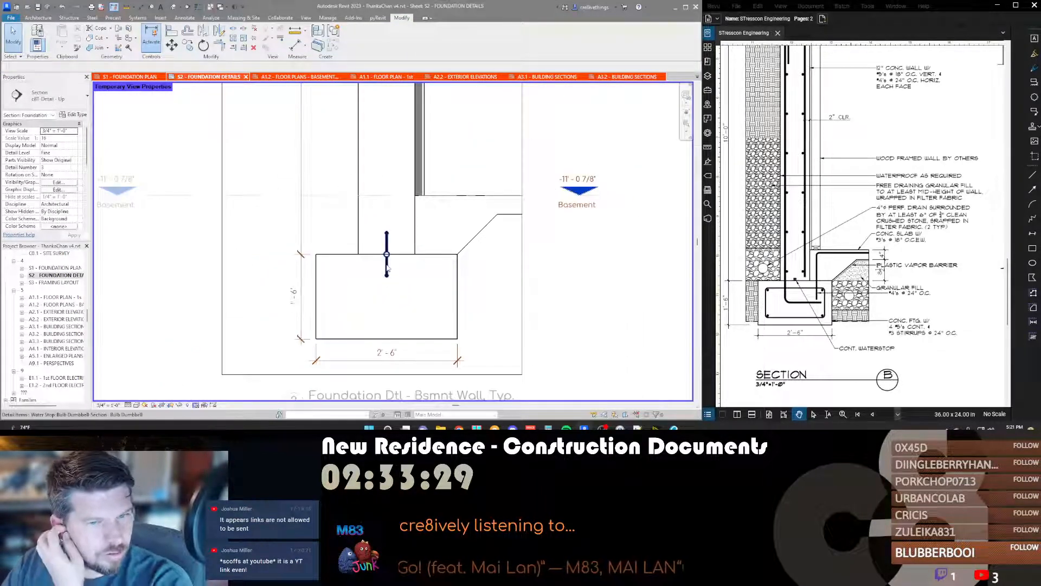
Step: Rotate the water stop flat along the footing joint, and turn it back upright
{"action": "key", "text": "space"}
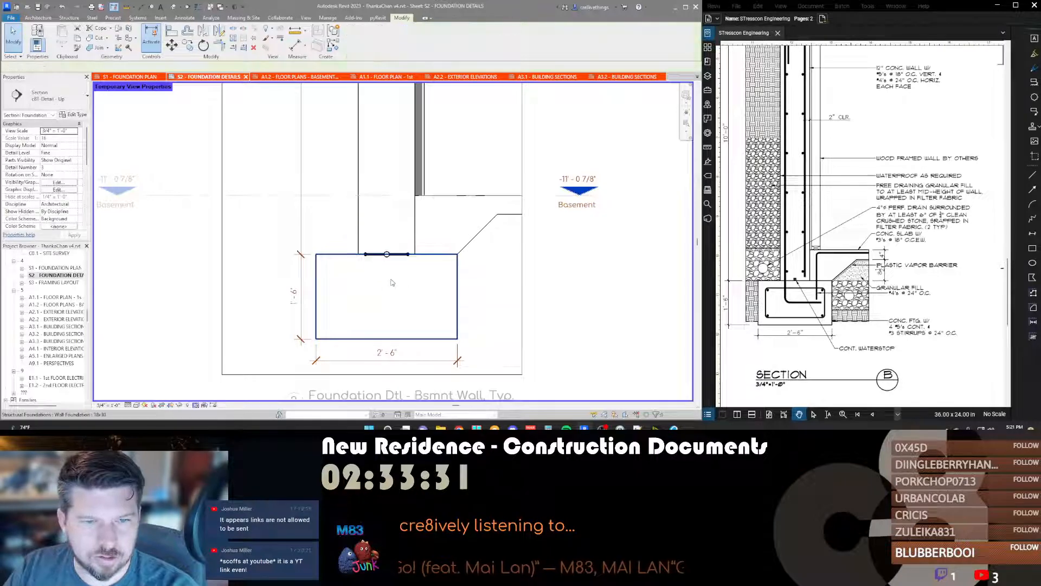
{"action": "scroll", "coordinate": [392, 282], "scroll_direction": "down", "scroll_amount": 2}
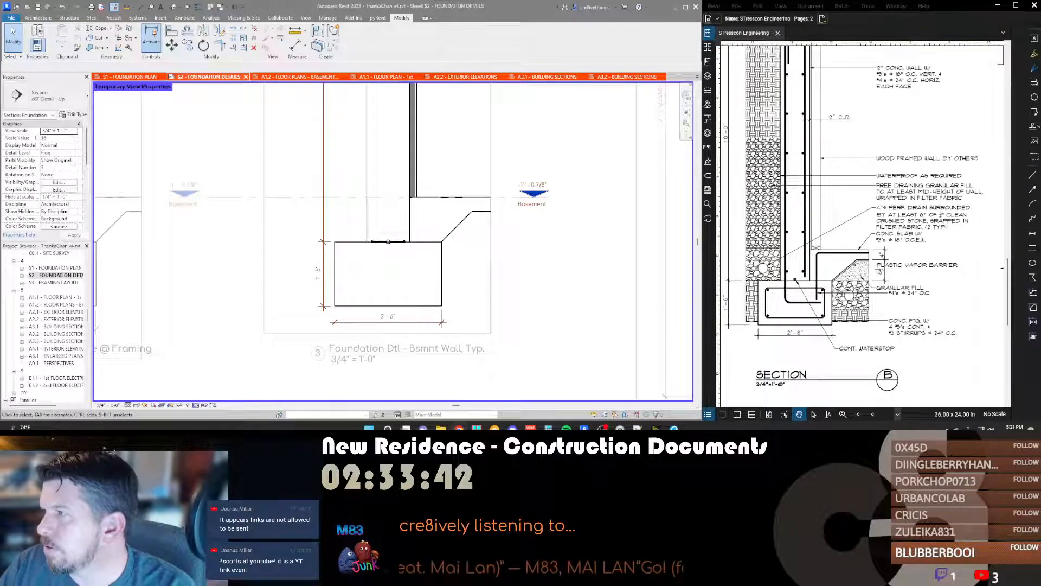
{"action": "left_click", "coordinate": [388, 242]}
{"action": "key", "text": "space"}
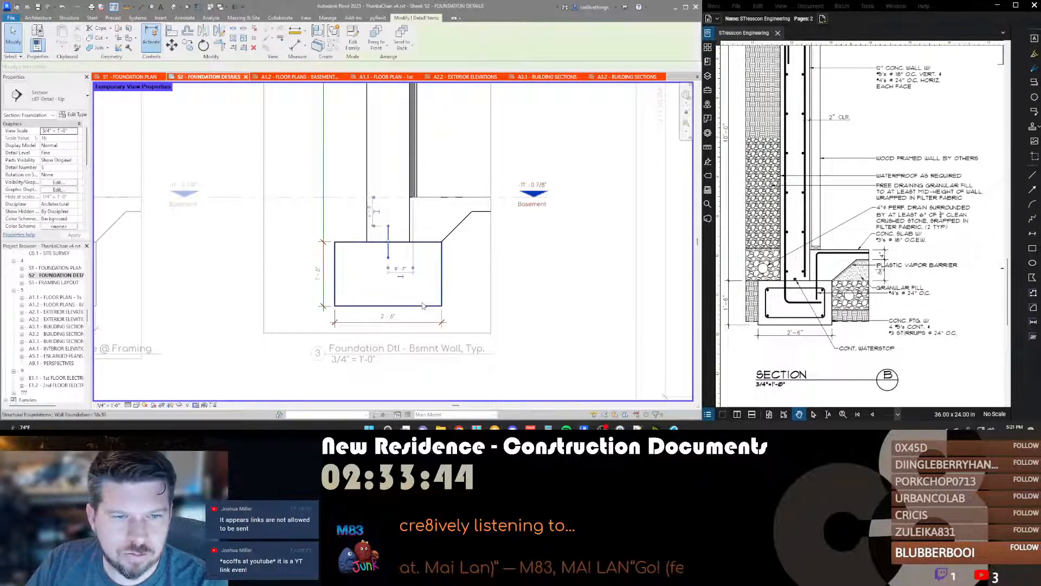
{"action": "left_click", "coordinate": [418, 296]}
{"action": "middle_click_drag", "start_coordinate": [428, 249], "coordinate": [429, 248]}
{"action": "scroll", "coordinate": [428, 248], "scroll_direction": "down", "scroll_amount": 3}
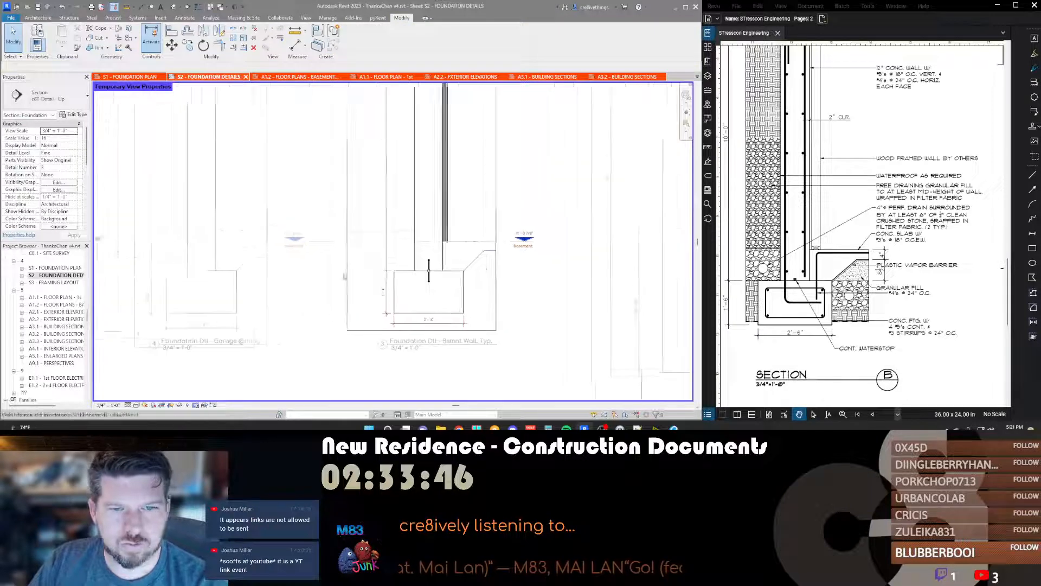
Step: Start loading another detail component and look through Div 05-Metals, including the Metal Fastenings and Structural Metal Framing folders, for reinforcing bars
{"action": "middle_click_drag", "start_coordinate": [401, 198], "coordinate": [403, 179]}
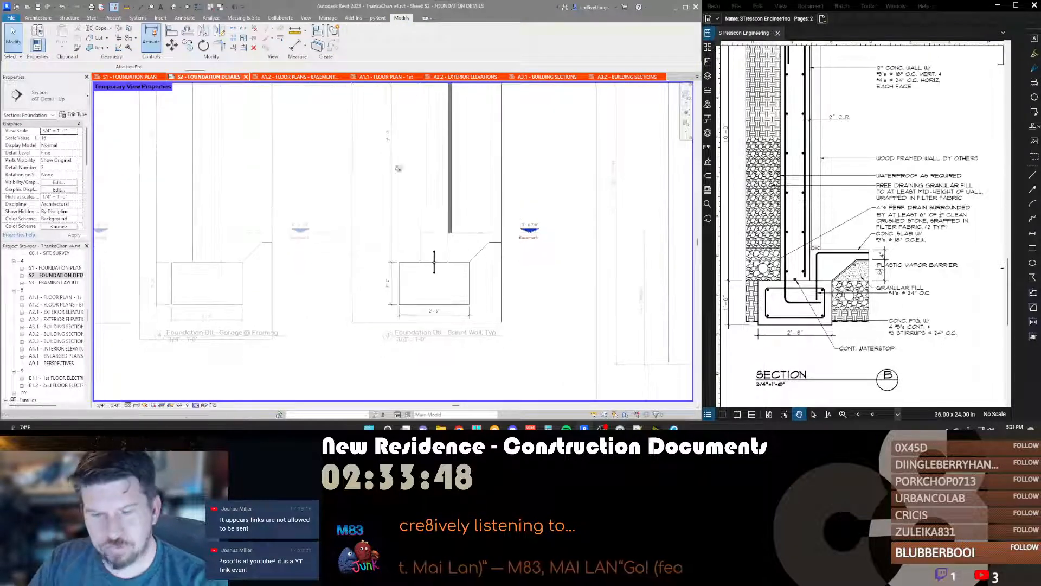
{"action": "key", "text": "d"}
{"action": "key", "text": "c"}
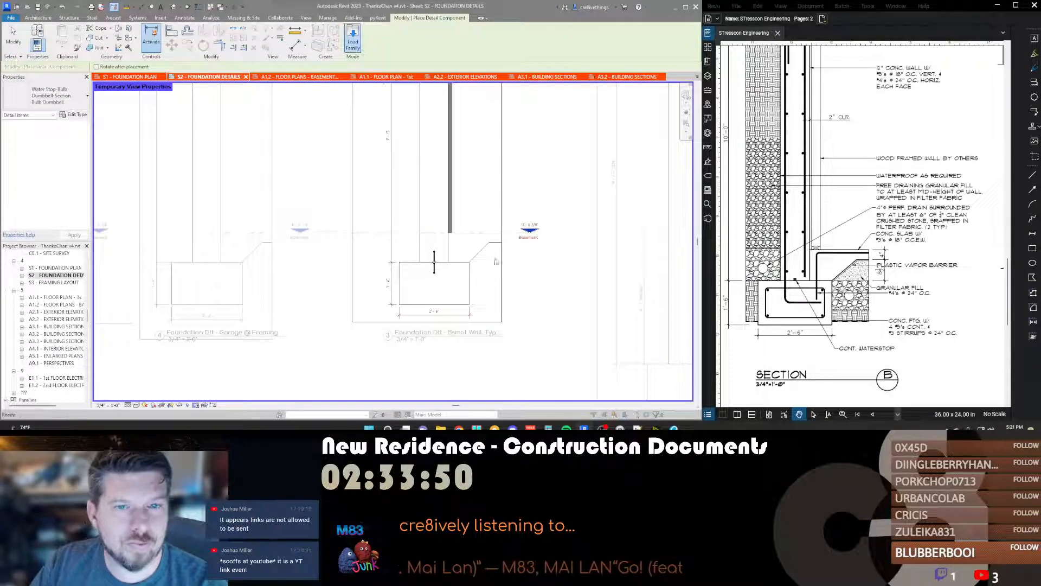
{"action": "left_click", "coordinate": [352, 38]}
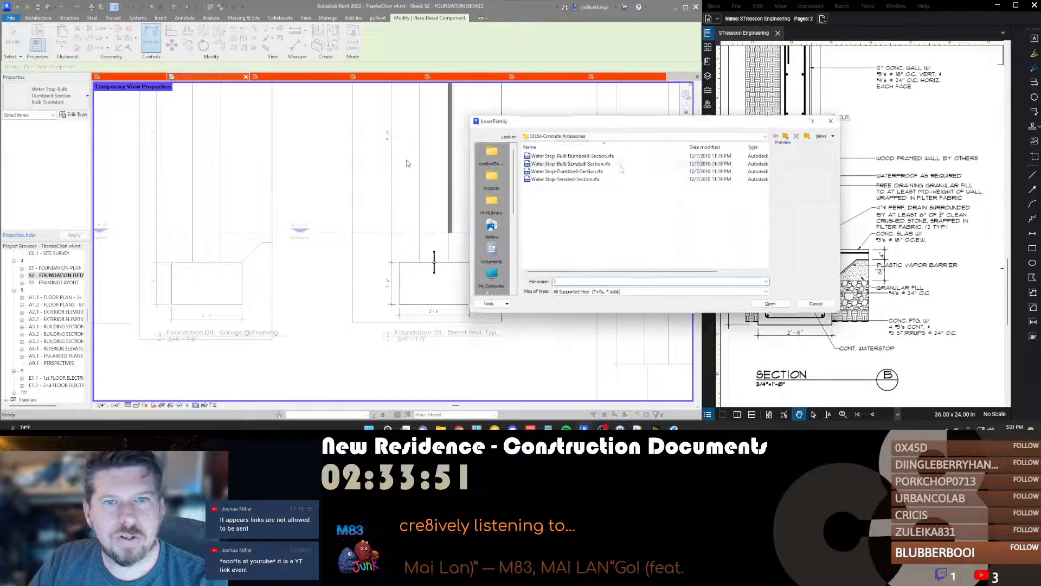
{"action": "left_click", "coordinate": [785, 136]}
{"action": "left_click", "coordinate": [787, 137]}
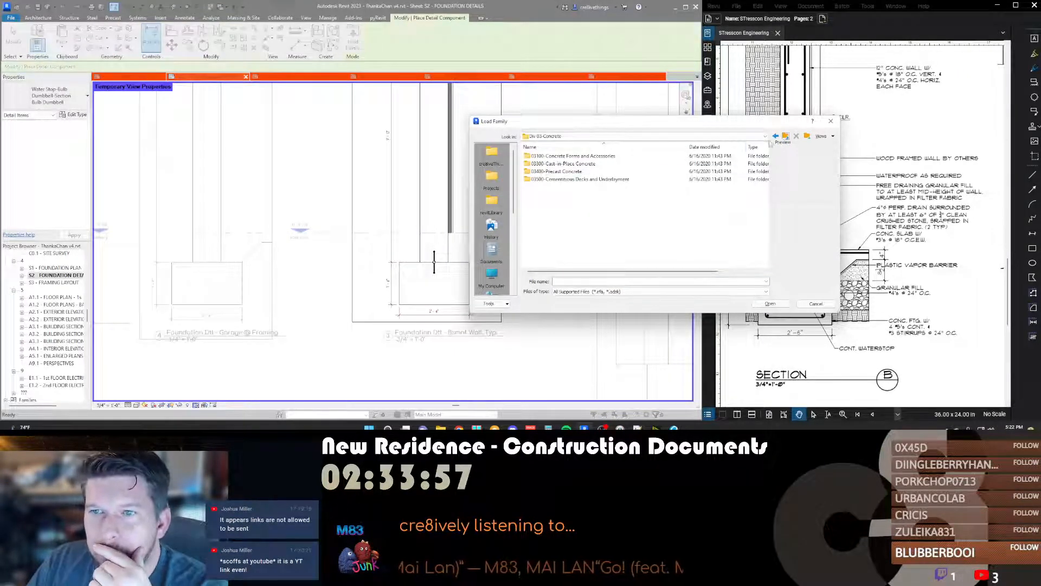
{"action": "left_click", "coordinate": [786, 136]}
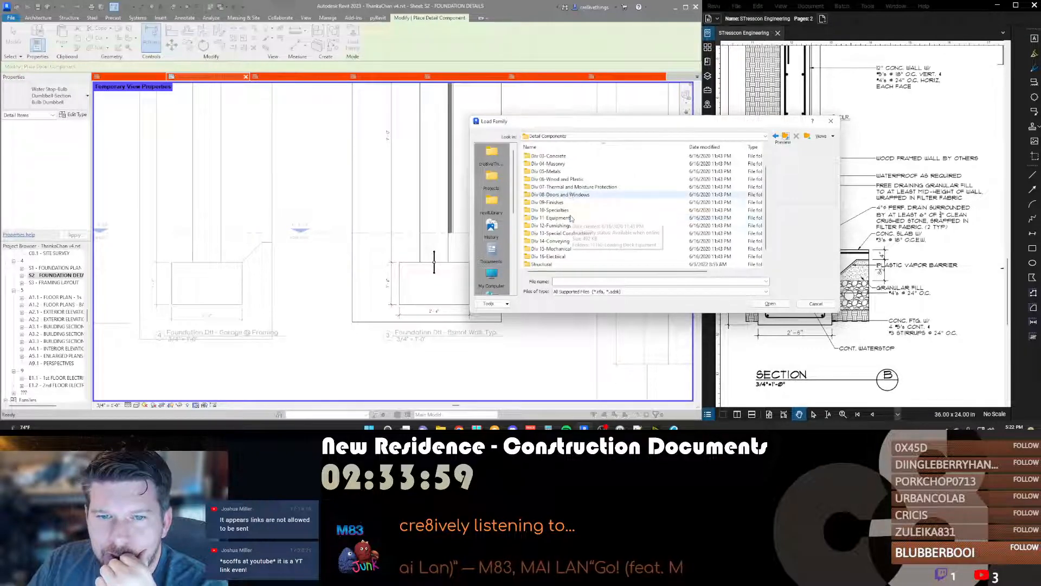
{"action": "double_click", "coordinate": [557, 172]}
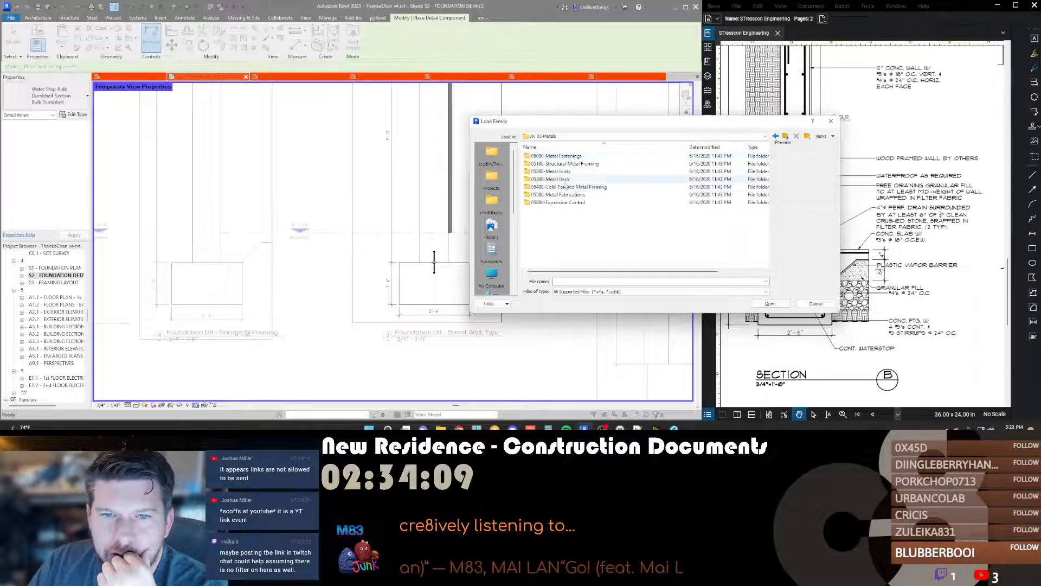
{"action": "double_click", "coordinate": [715, 156]}
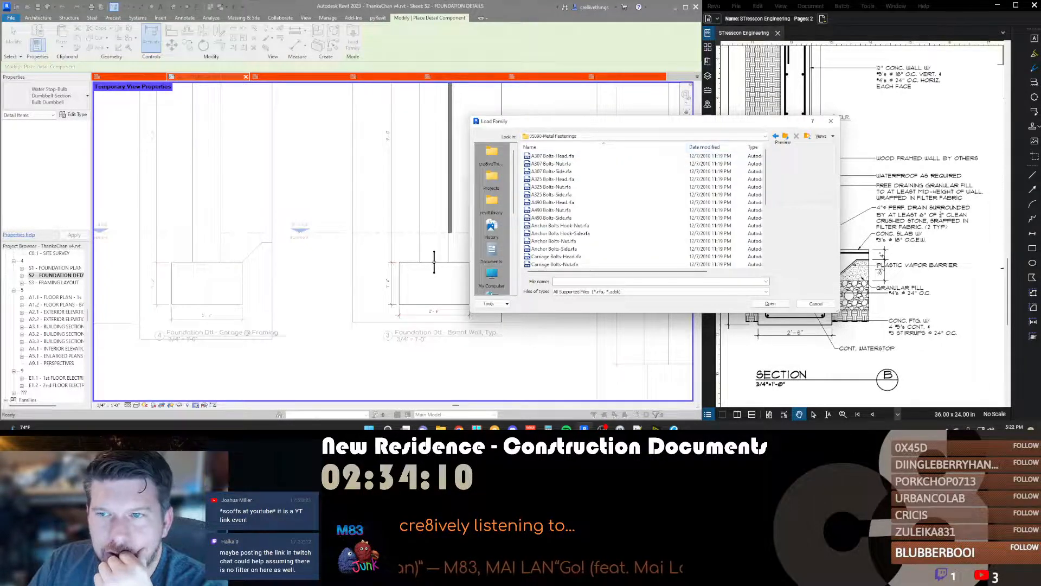
{"action": "key", "text": "BackSpace"}
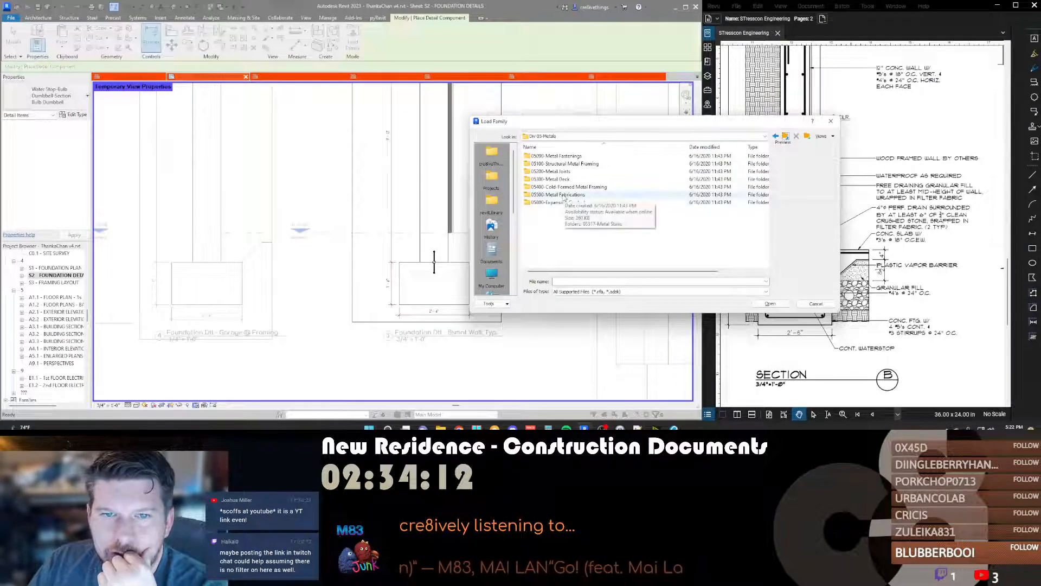
{"action": "double_click", "coordinate": [562, 163]}
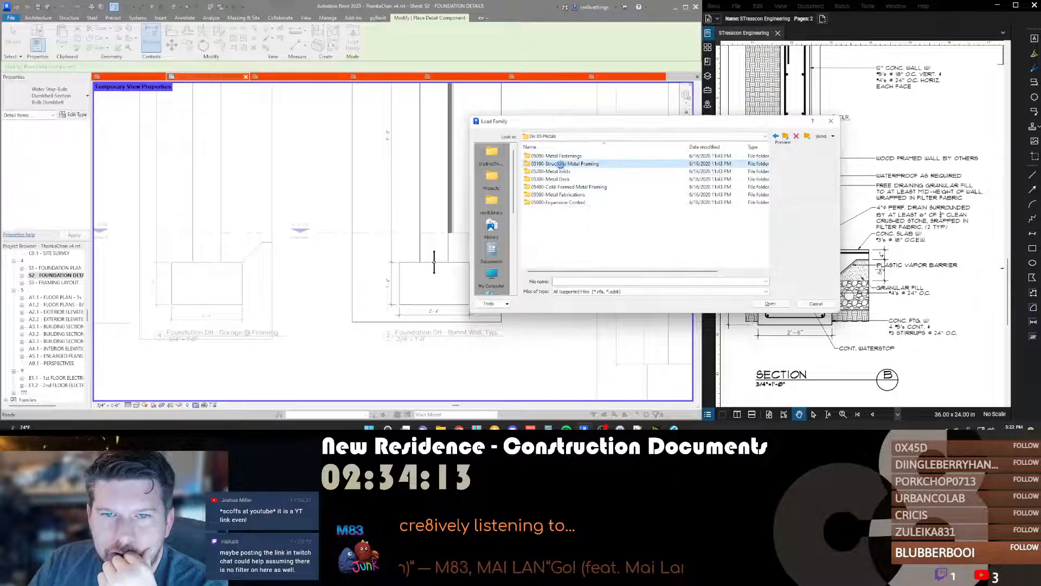
{"action": "left_click", "coordinate": [785, 136]}
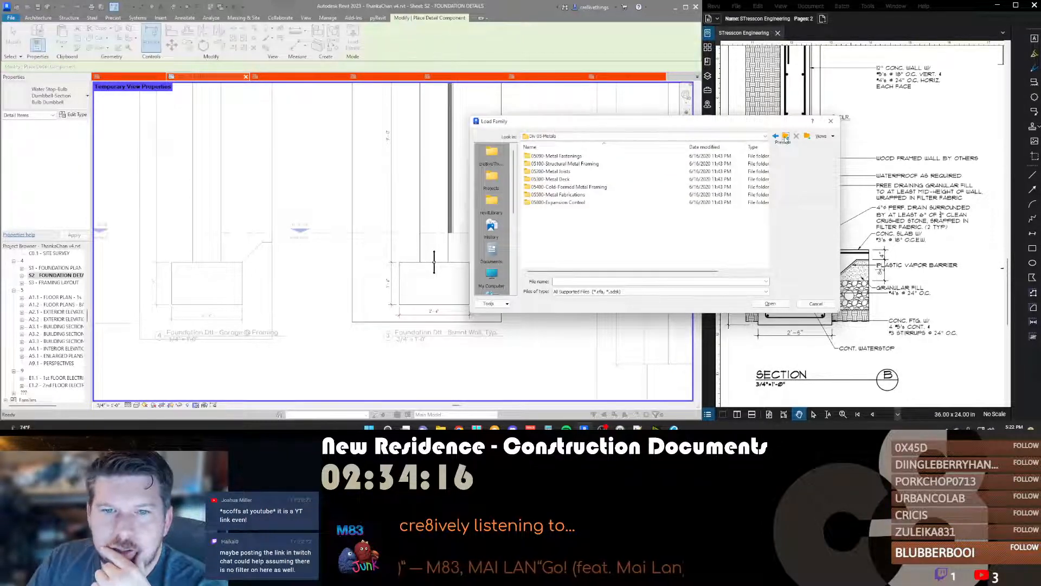
{"action": "left_click", "coordinate": [785, 136]}
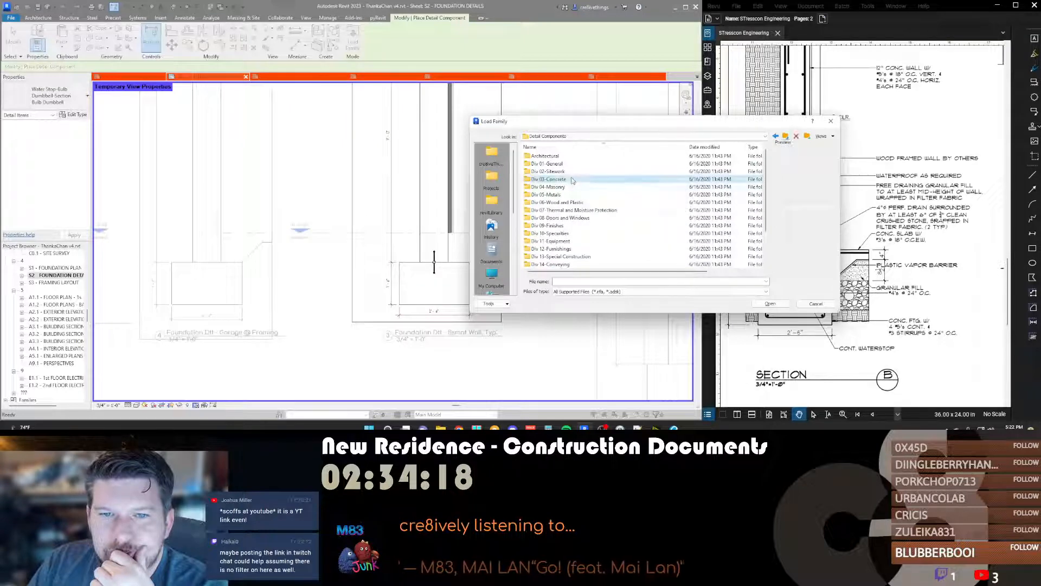
Step: Recheck the Structural Concrete families under Cast-in-Place Concrete in Div 03-Concrete for a rebar component
{"action": "double_click", "coordinate": [572, 180]}
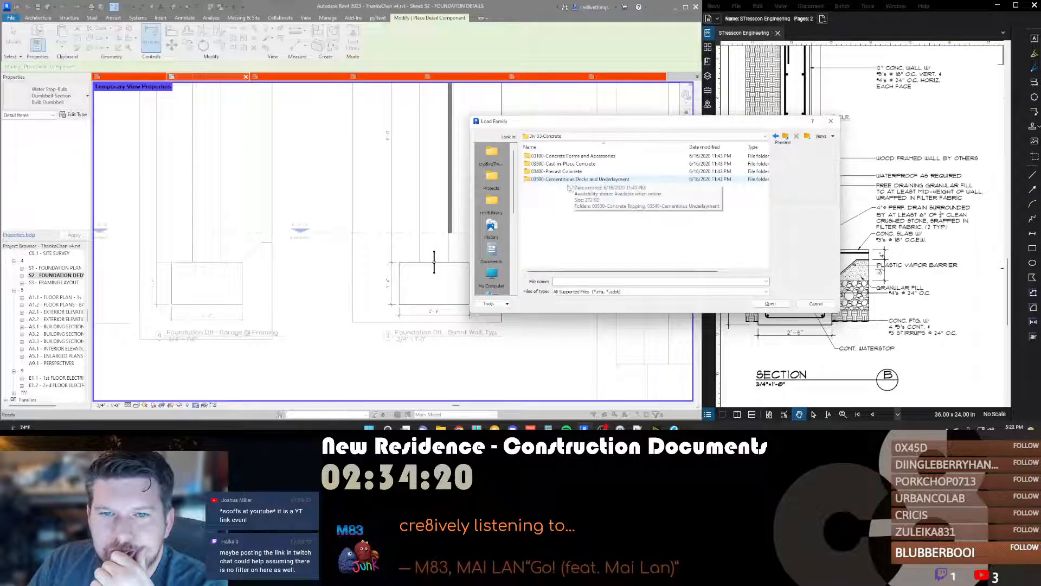
{"action": "double_click", "coordinate": [574, 164]}
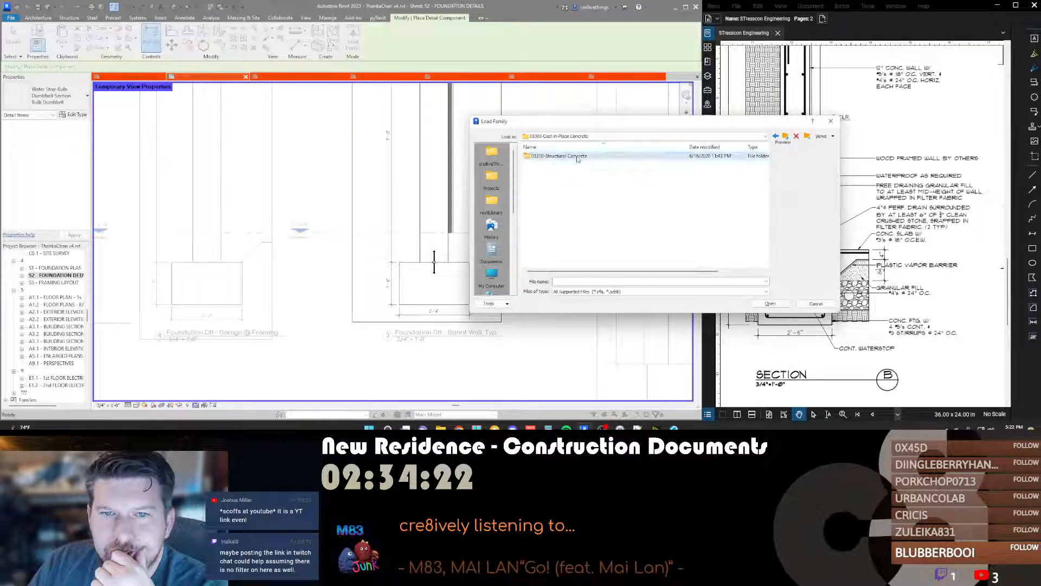
{"action": "double_click", "coordinate": [578, 157]}
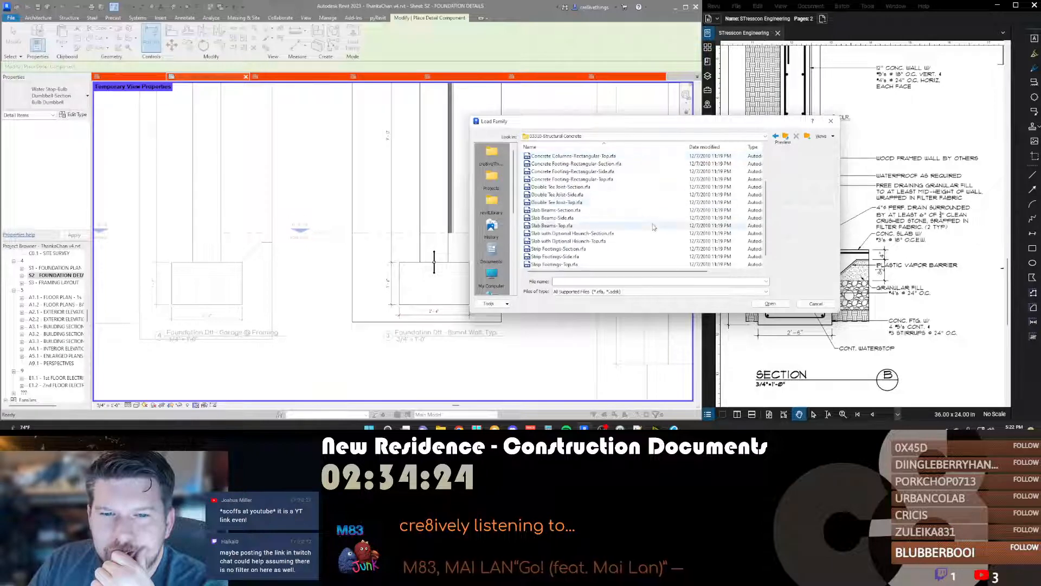
{"action": "left_click", "coordinate": [785, 136]}
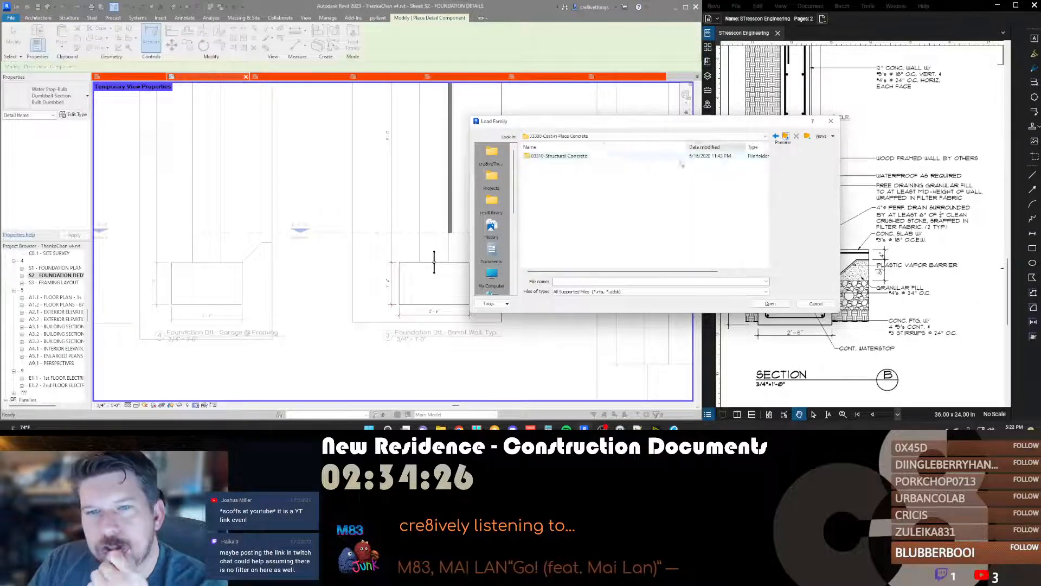
{"action": "left_click", "coordinate": [785, 136]}
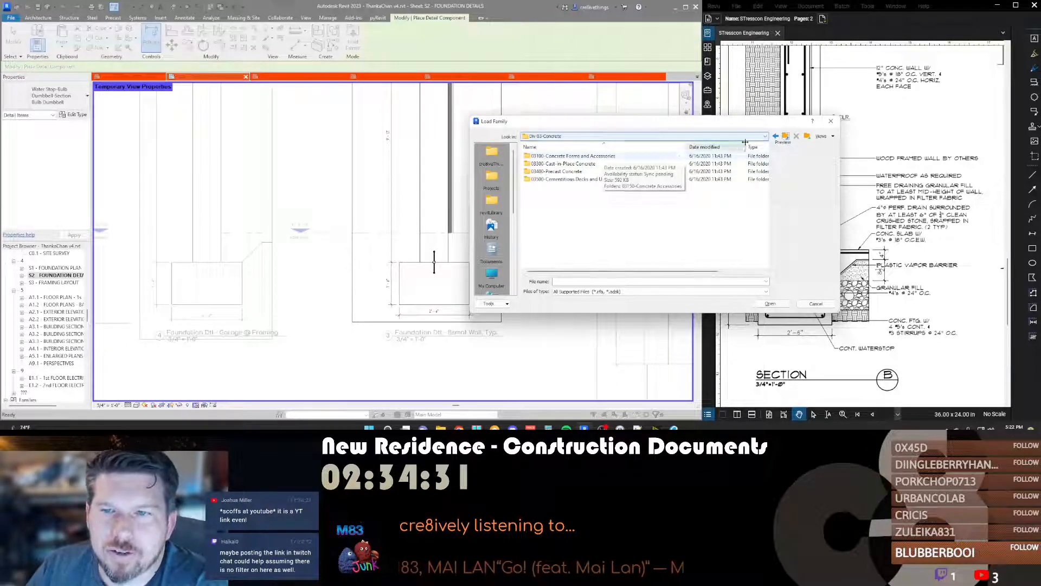
{"action": "left_click", "coordinate": [786, 136]}
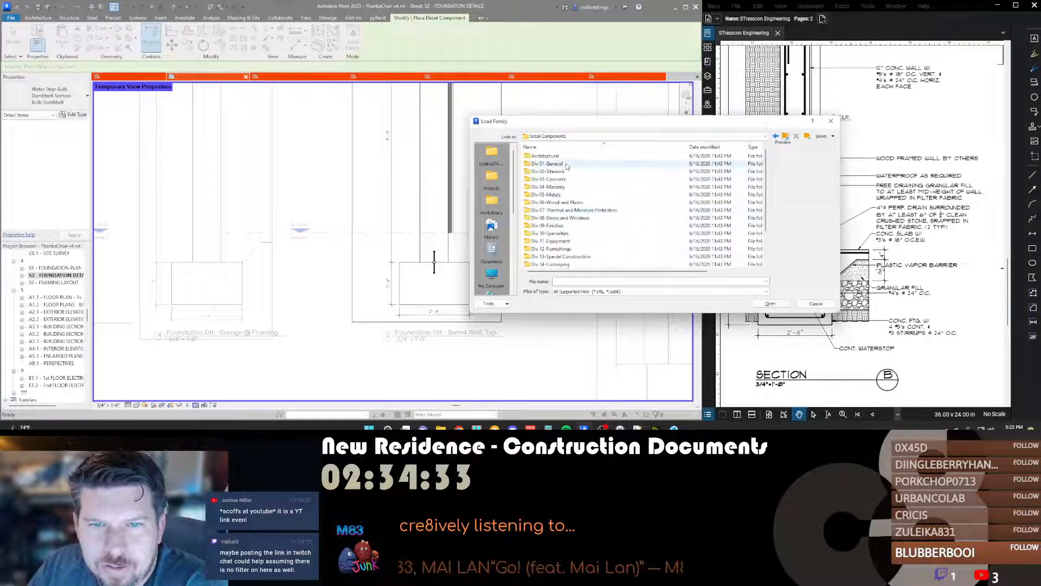
Step: Load the Reinf Bar Section family from the Concrete subfolder of the Structural detail components, ready for placement in the basement wall detail
{"action": "scroll", "coordinate": [582, 212], "scroll_direction": "down", "scroll_amount": 3}
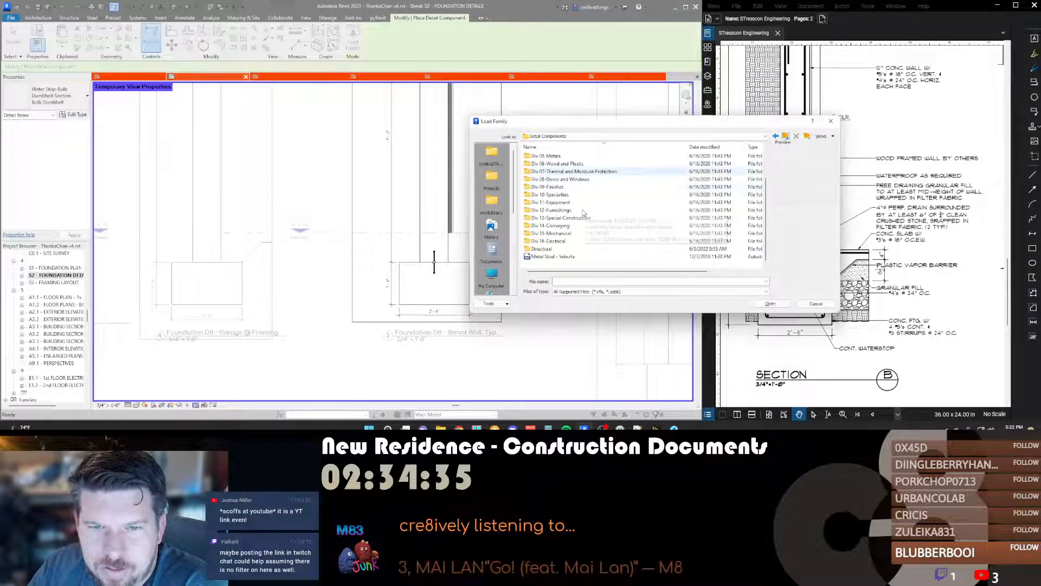
{"action": "double_click", "coordinate": [563, 249]}
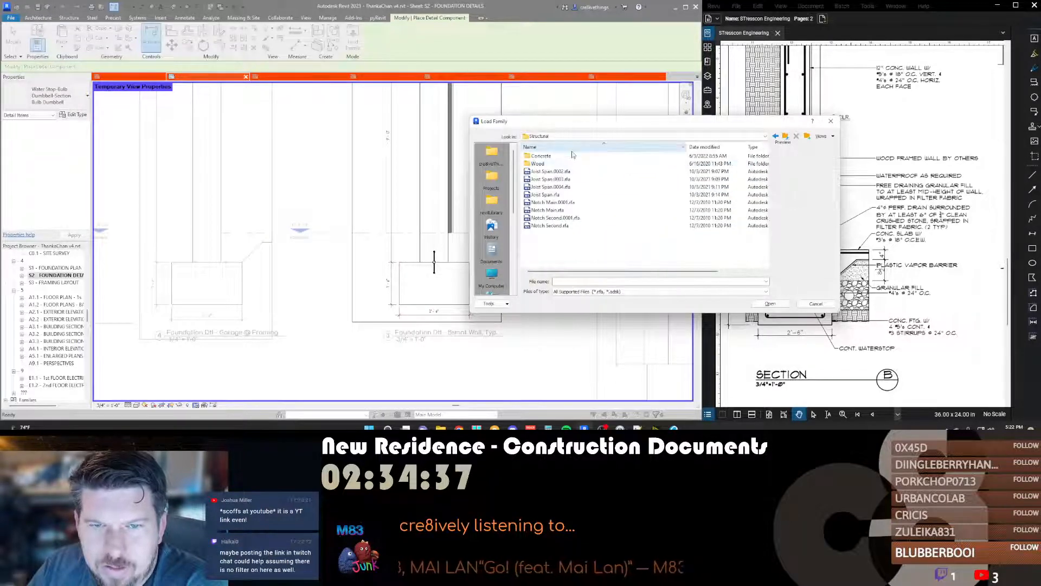
{"action": "double_click", "coordinate": [545, 155]}
{"action": "left_click", "coordinate": [558, 163]}
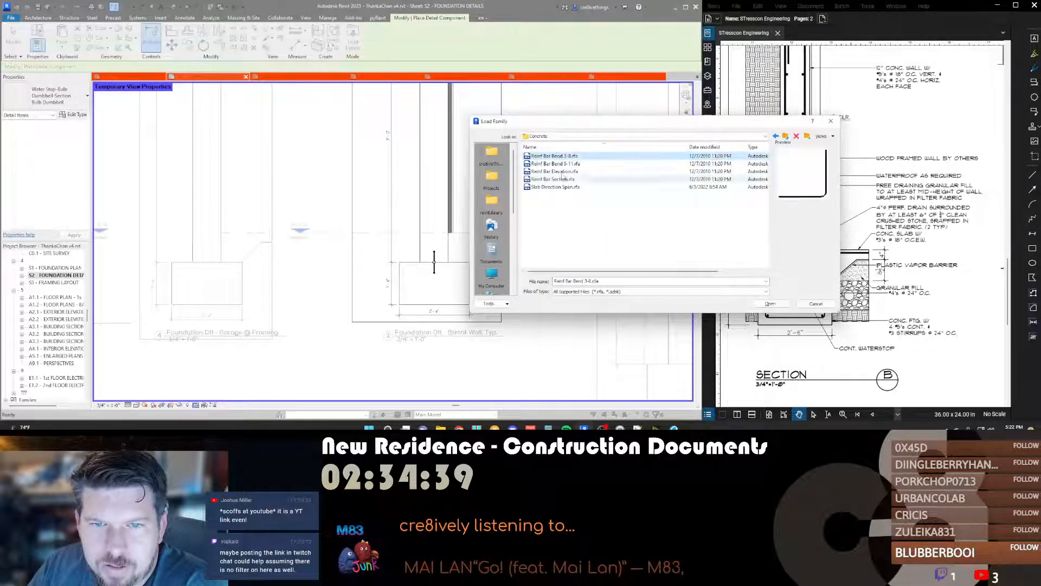
{"action": "left_click", "coordinate": [562, 179]}
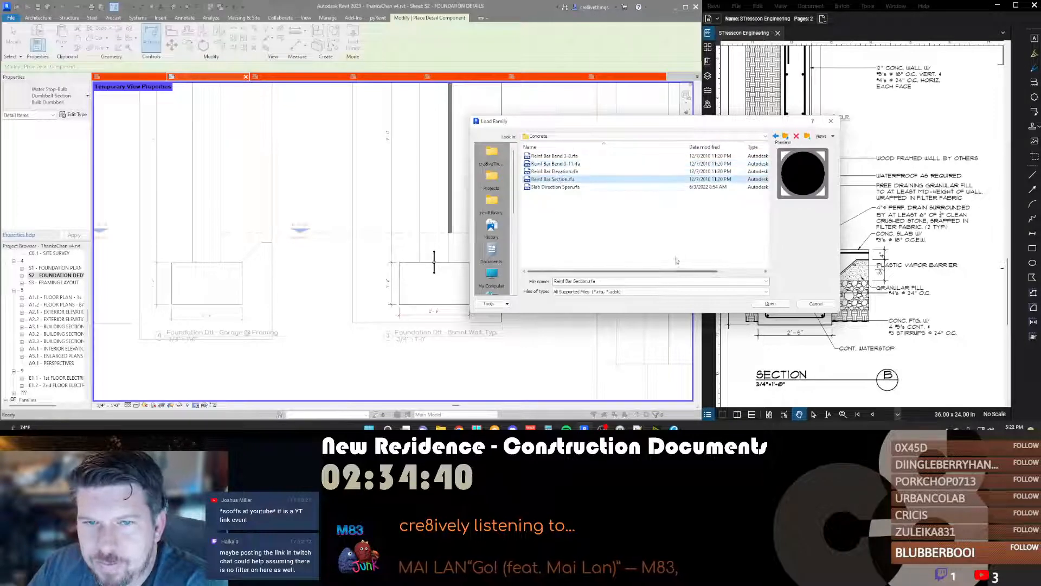
{"action": "left_click", "coordinate": [770, 303]}
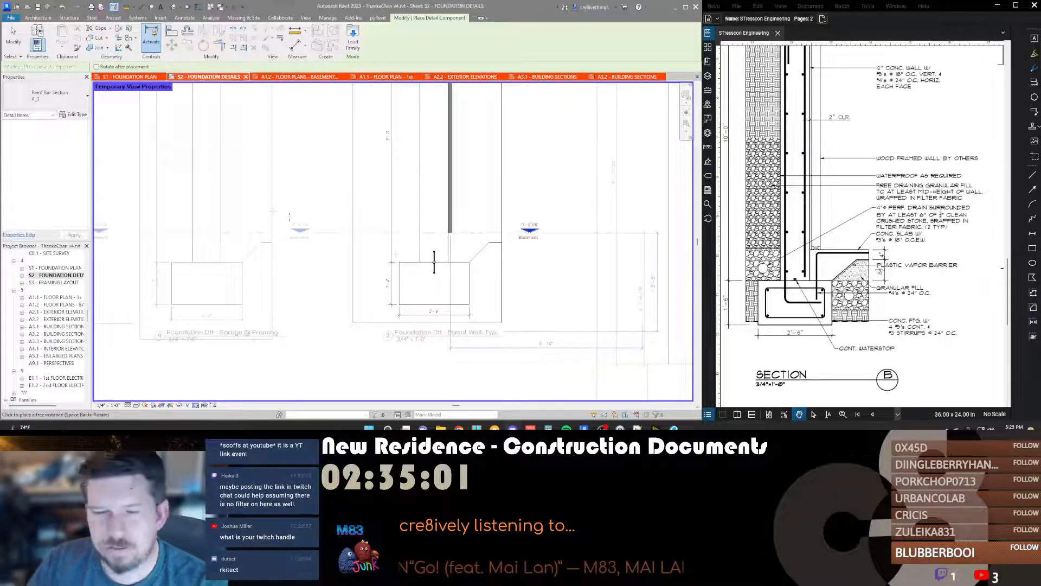
{"action": "scroll", "coordinate": [434, 262], "scroll_direction": "up", "scroll_amount": 4}
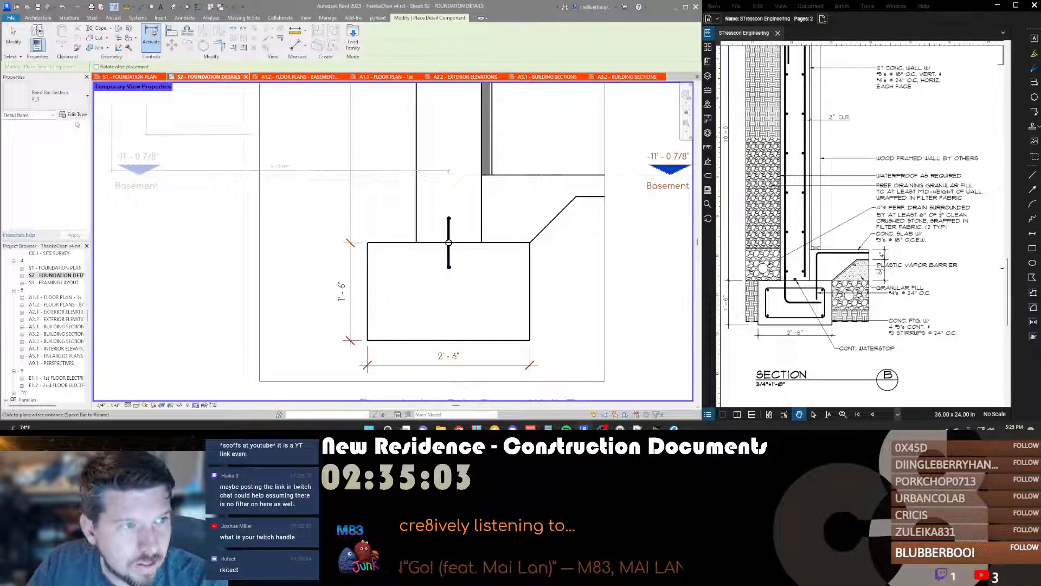
Step: Set the Reinf Bar Section type to #_5 and place four bars near the corners of the basement wall footing
{"action": "left_click", "coordinate": [53, 115]}
{"action": "left_click", "coordinate": [47, 96]}
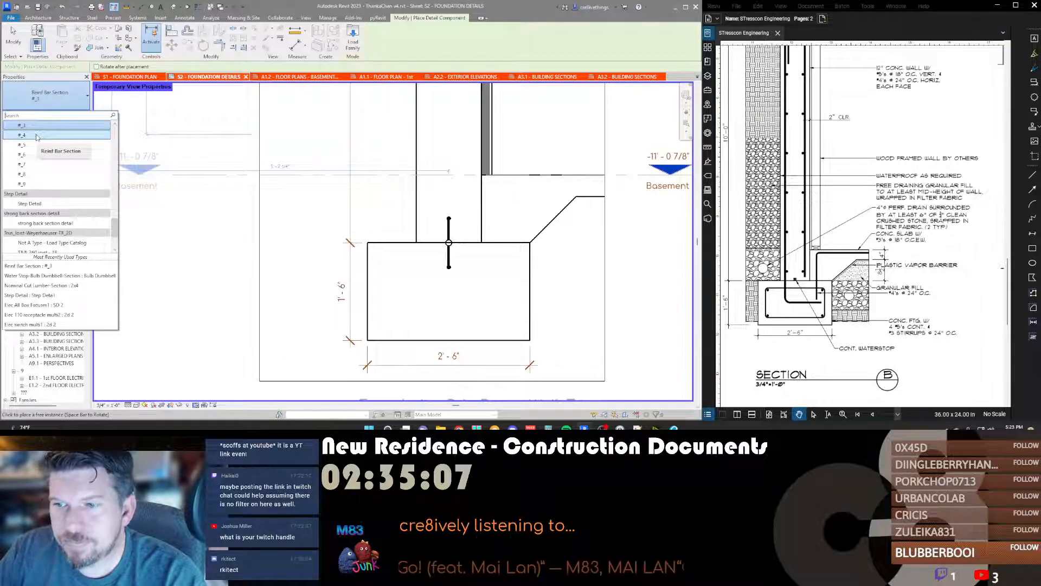
{"action": "left_click", "coordinate": [30, 145]}
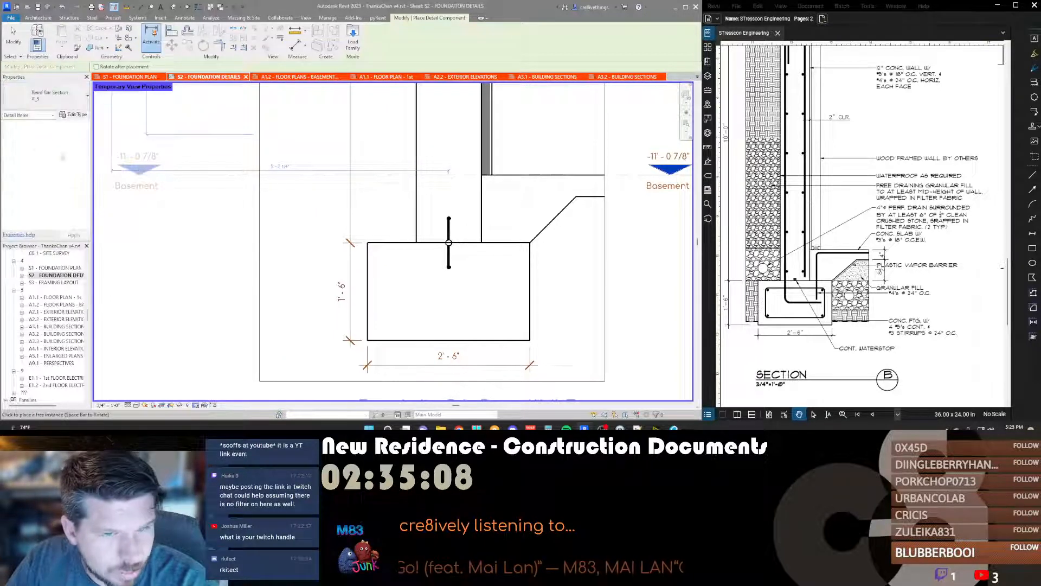
{"action": "left_click", "coordinate": [393, 266]}
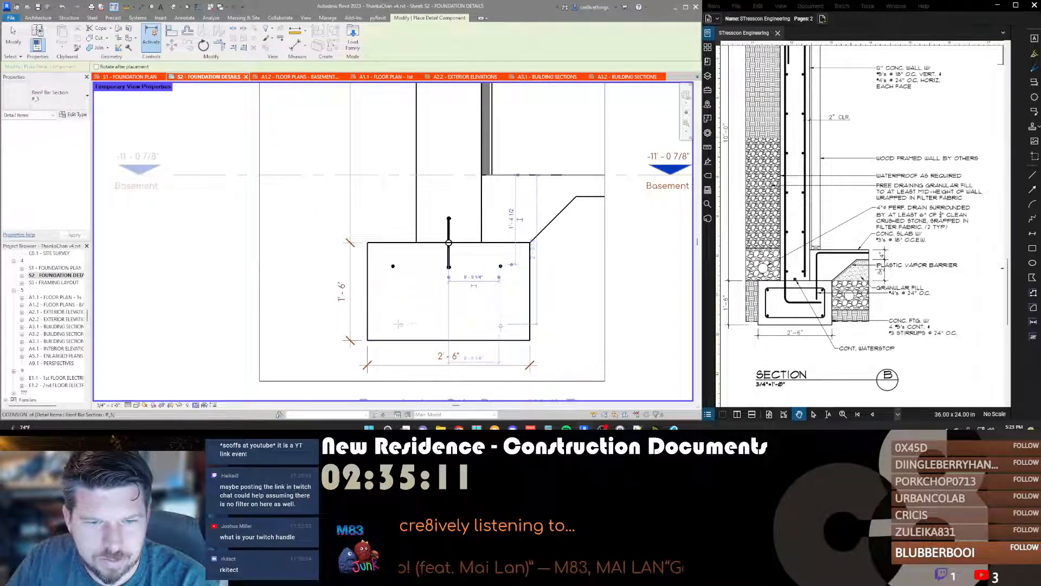
{"action": "left_click", "coordinate": [500, 266]}
{"action": "left_click", "coordinate": [392, 325]}
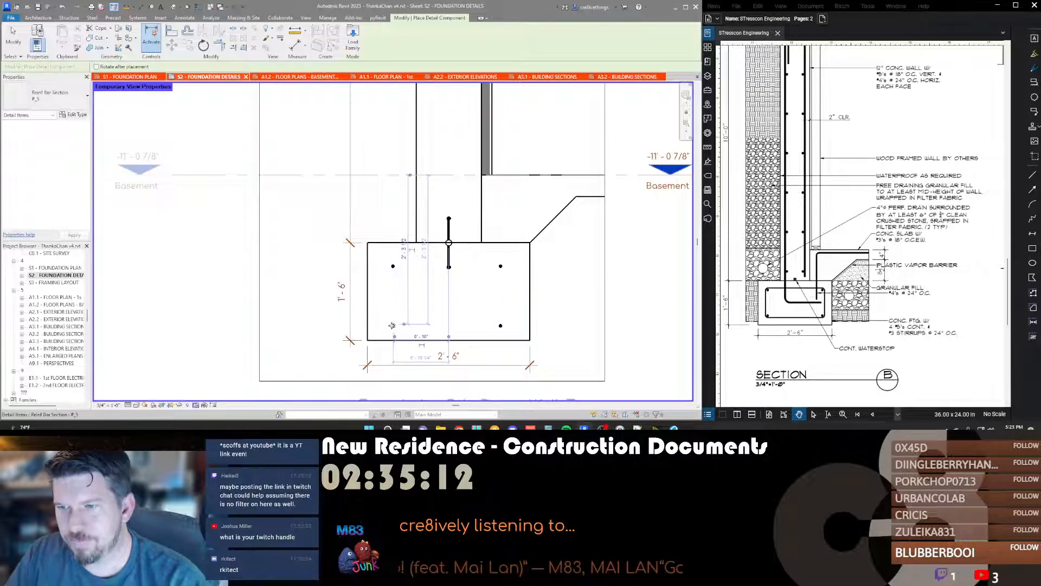
{"action": "key", "text": "Escape"}
{"action": "key", "text": "Escape"}
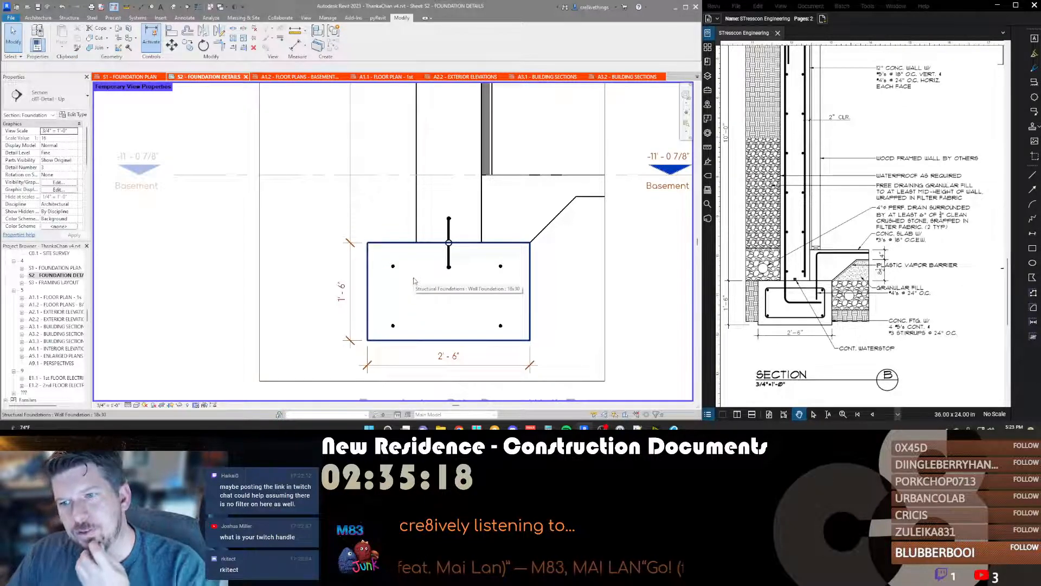
{"action": "scroll", "coordinate": [472, 287], "scroll_direction": "down", "scroll_amount": 2}
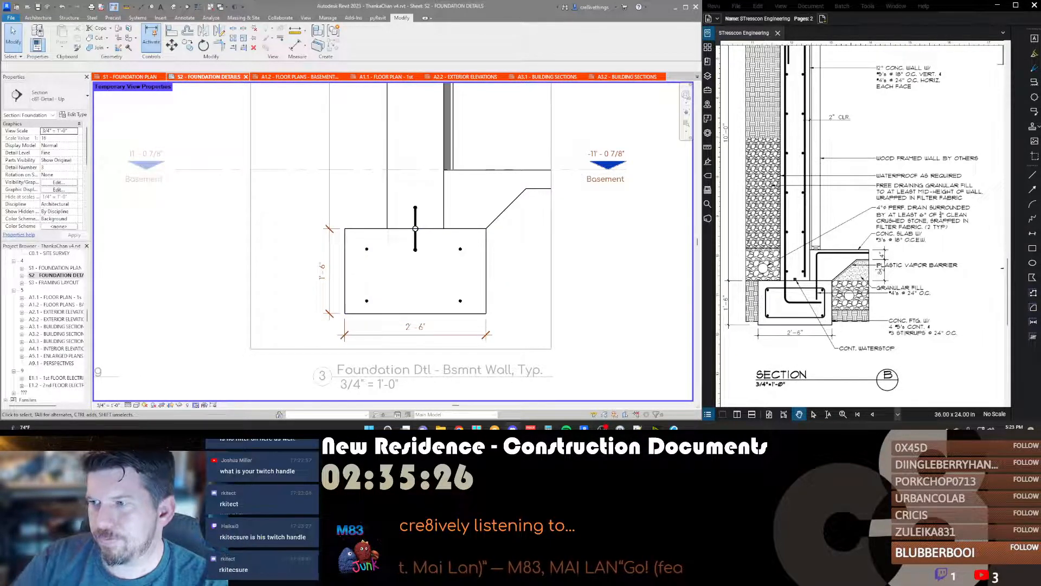
{"action": "scroll", "coordinate": [451, 197], "scroll_direction": "down", "scroll_amount": 2}
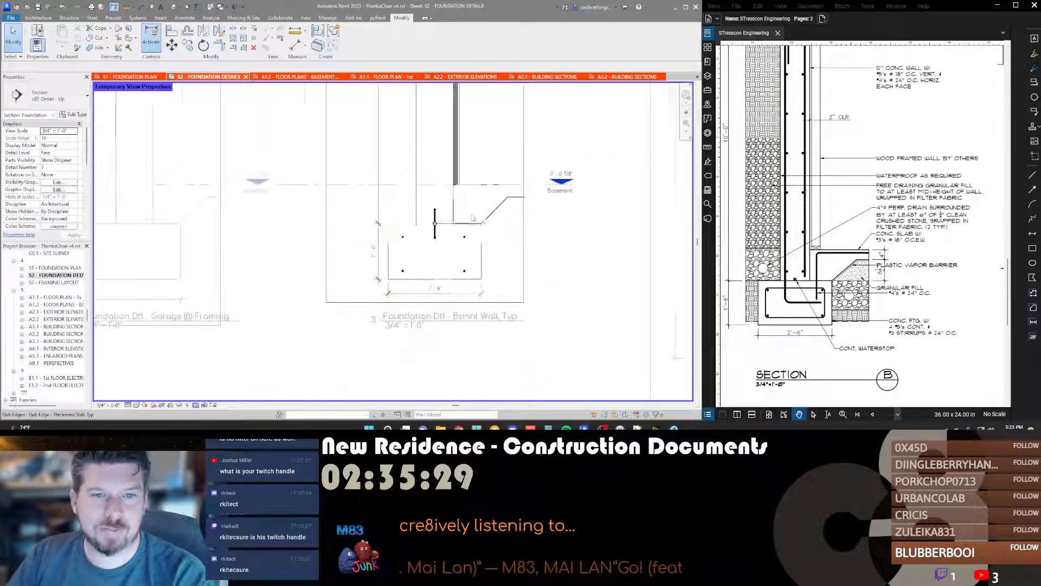
{"action": "scroll", "coordinate": [425, 199], "scroll_direction": "up", "scroll_amount": 3}
{"action": "scroll", "coordinate": [424, 199], "scroll_direction": "down", "scroll_amount": 3}
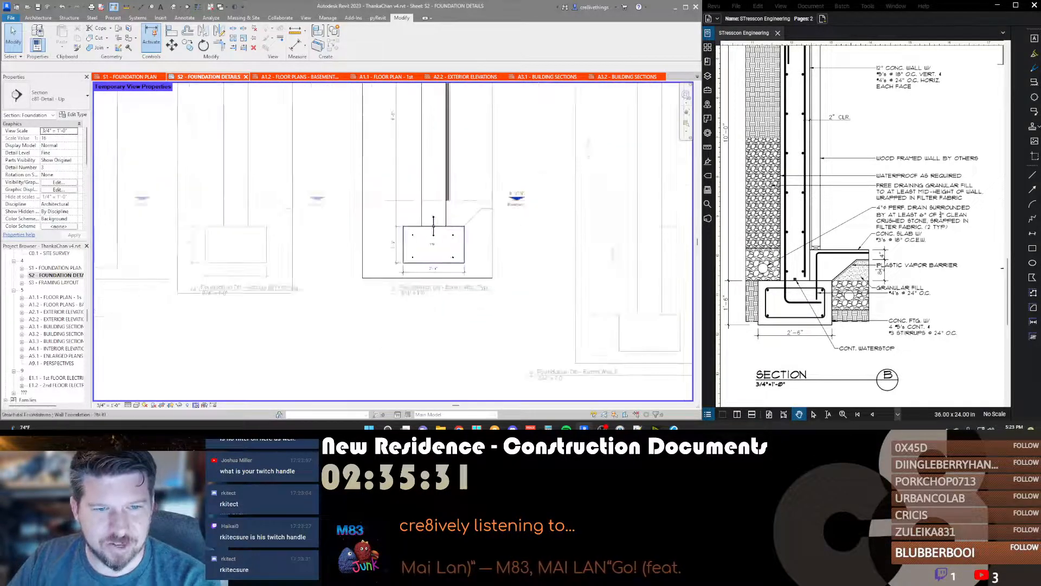
{"action": "scroll", "coordinate": [413, 239], "scroll_direction": "up", "scroll_amount": 3}
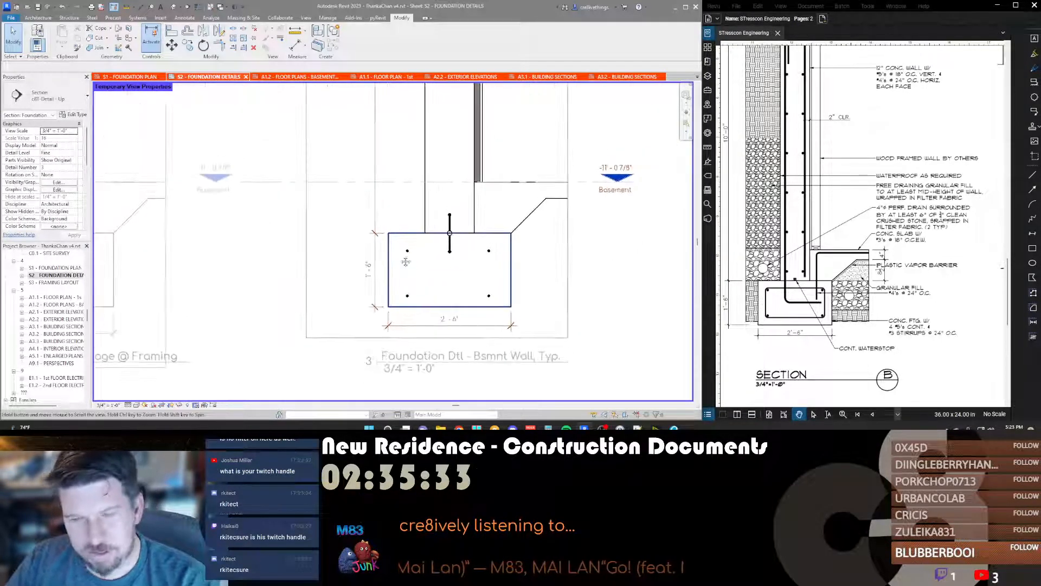
Step: Preview the reinforcing families in the Concrete folder and load the Reinf Bar Bend 3-8 detail component
{"action": "middle_click_drag", "start_coordinate": [423, 180], "coordinate": [424, 170]}
{"action": "key", "text": "d"}
{"action": "key", "text": "c"}
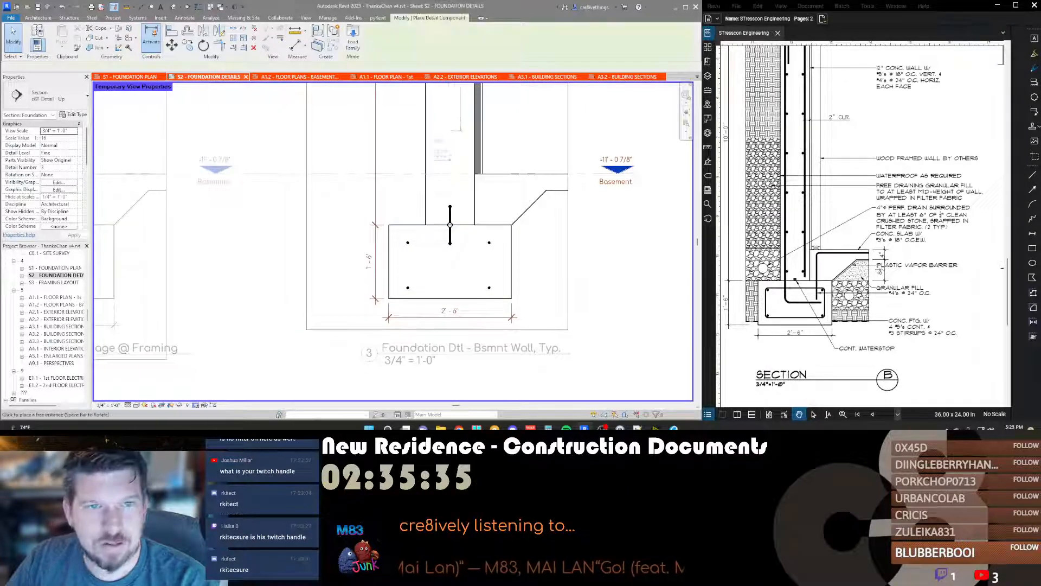
{"action": "left_click", "coordinate": [353, 41]}
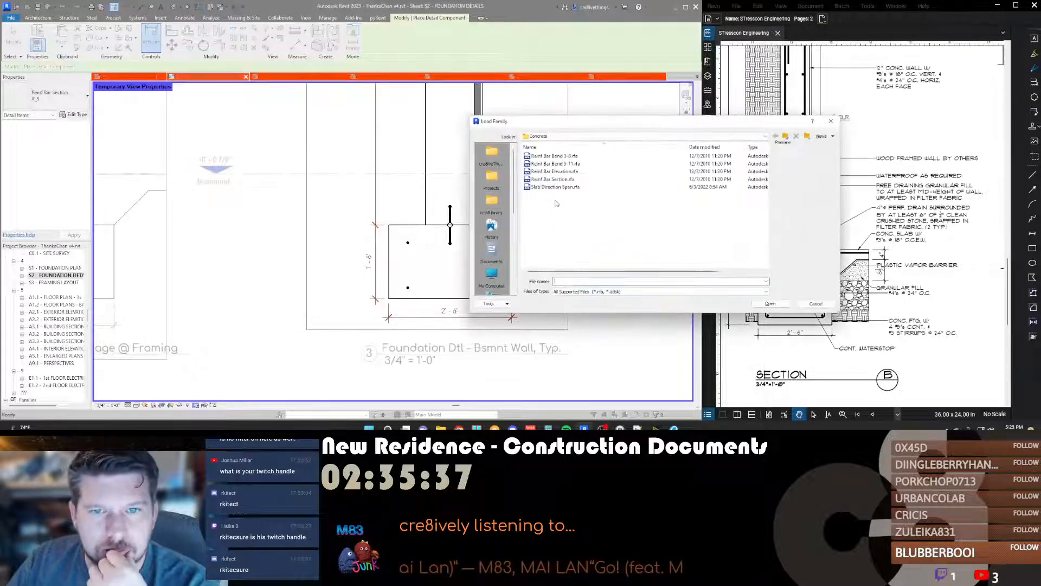
{"action": "left_click", "coordinate": [558, 187]}
{"action": "left_click", "coordinate": [558, 179]}
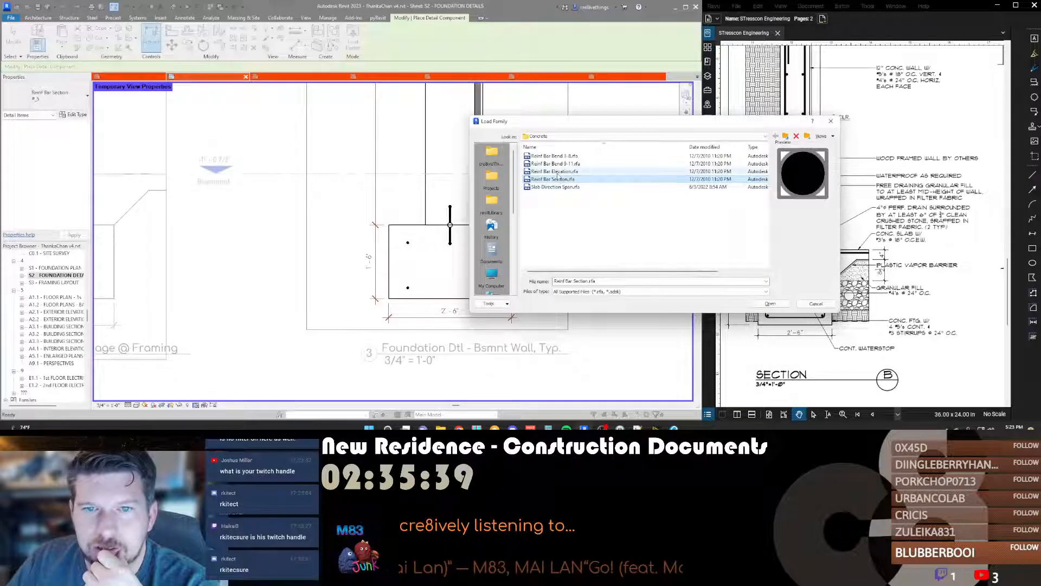
{"action": "left_click", "coordinate": [558, 171]}
{"action": "left_click", "coordinate": [558, 163]}
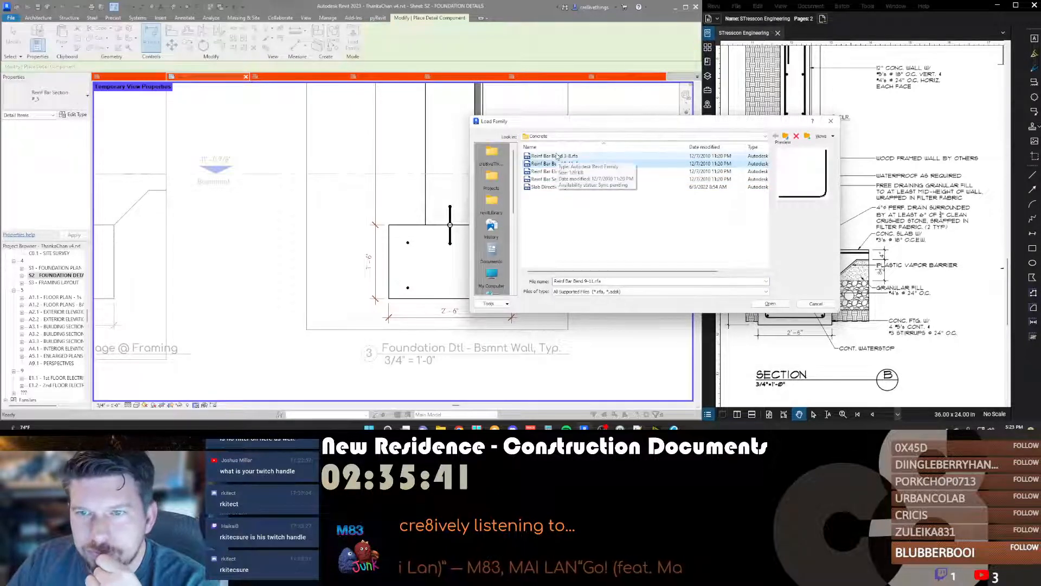
{"action": "left_click", "coordinate": [552, 156]}
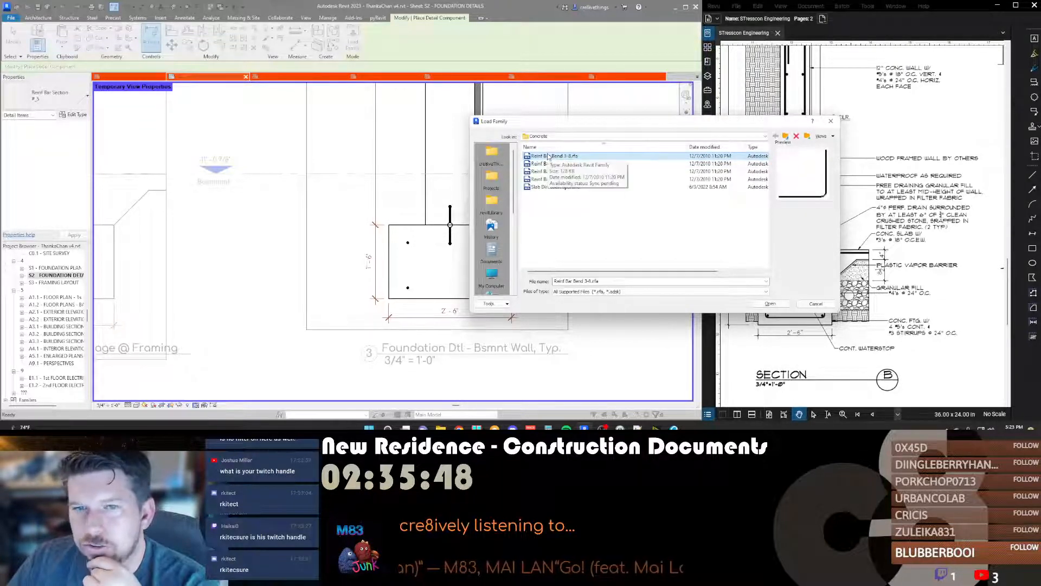
{"action": "left_click", "coordinate": [771, 303]}
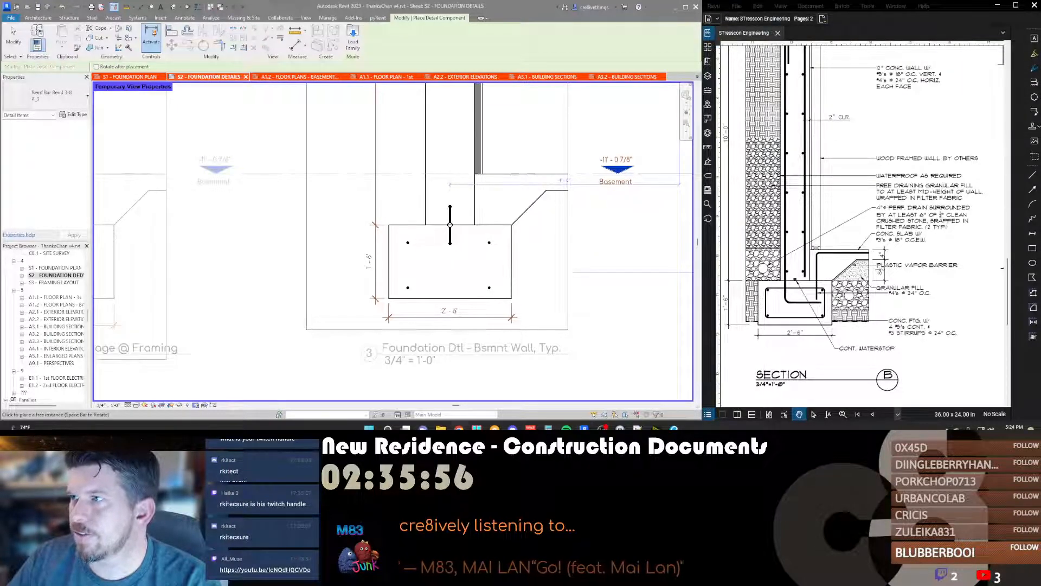
{"action": "left_click_drag", "start_coordinate": [624, 429], "coordinate": [595, 0]}
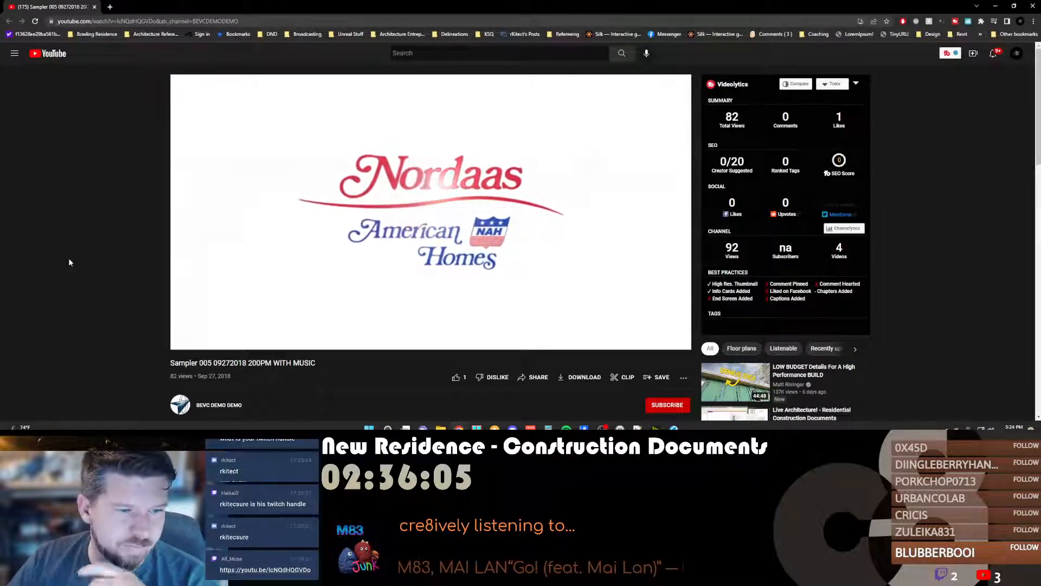
{"action": "left_click", "coordinate": [237, 339]}
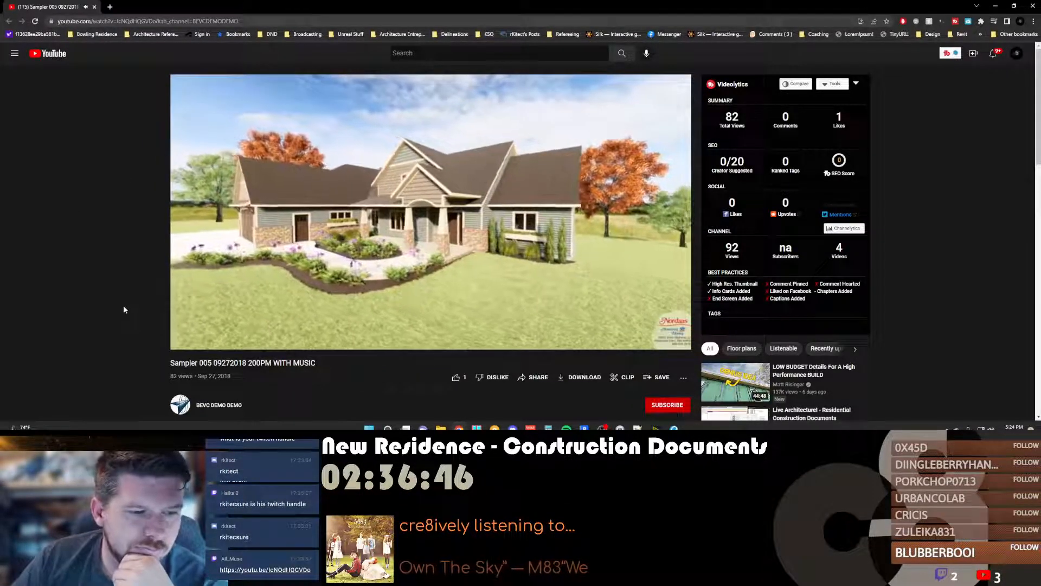
{"action": "scroll", "coordinate": [122, 305], "scroll_direction": "down", "scroll_amount": 1}
{"action": "scroll", "coordinate": [111, 302], "scroll_direction": "up", "scroll_amount": 1}
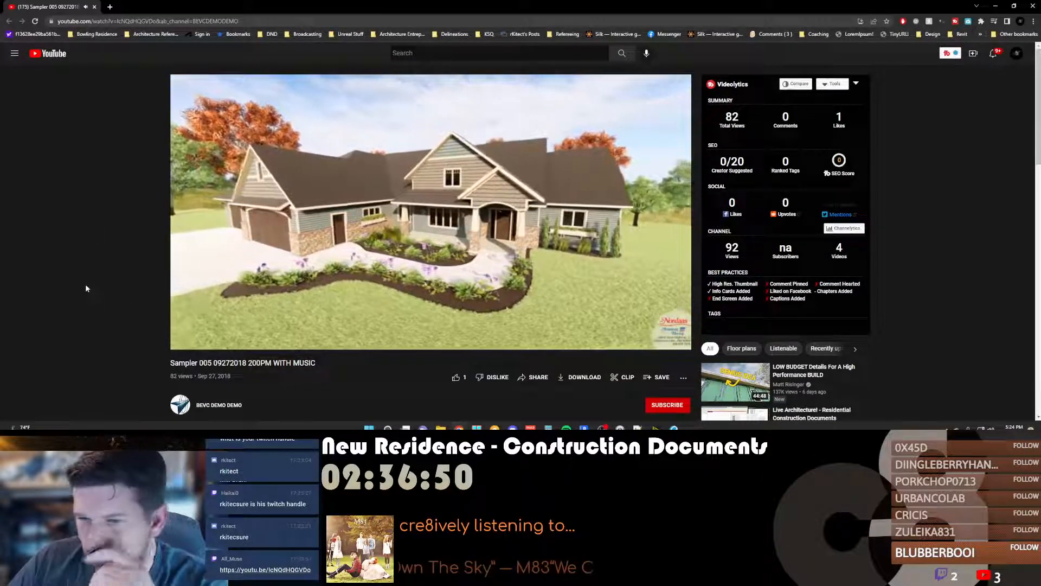
{"action": "scroll", "coordinate": [79, 274], "scroll_direction": "down", "scroll_amount": 1}
{"action": "scroll", "coordinate": [79, 272], "scroll_direction": "up", "scroll_amount": 1}
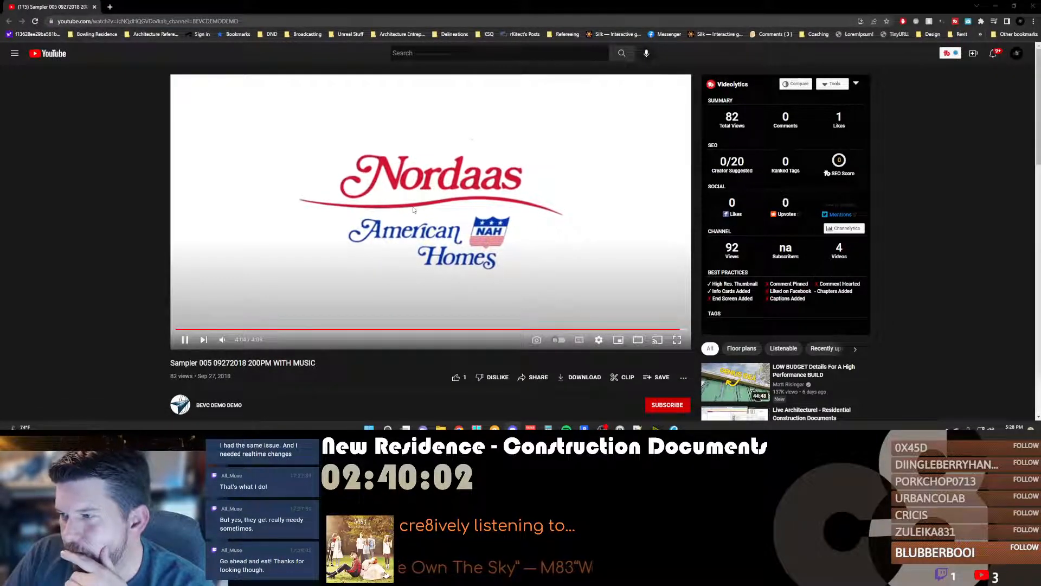
Step: Switch to File Explorer and open the cre8iveThings folder in the Nextcloud Documents
{"action": "left_click", "coordinate": [442, 427]}
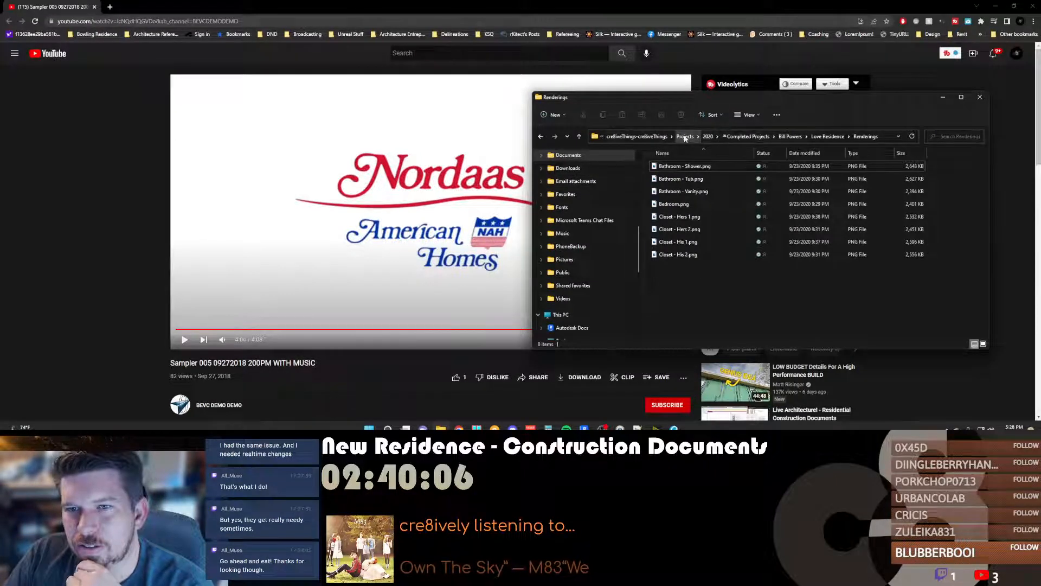
{"action": "left_click", "coordinate": [637, 138]}
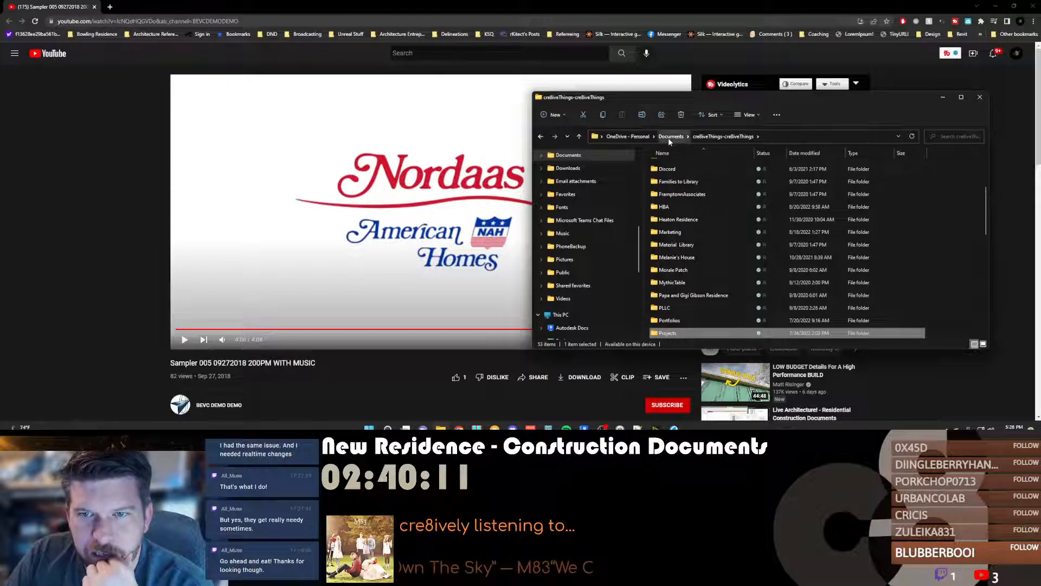
{"action": "scroll", "coordinate": [621, 181], "scroll_direction": "up", "scroll_amount": 6}
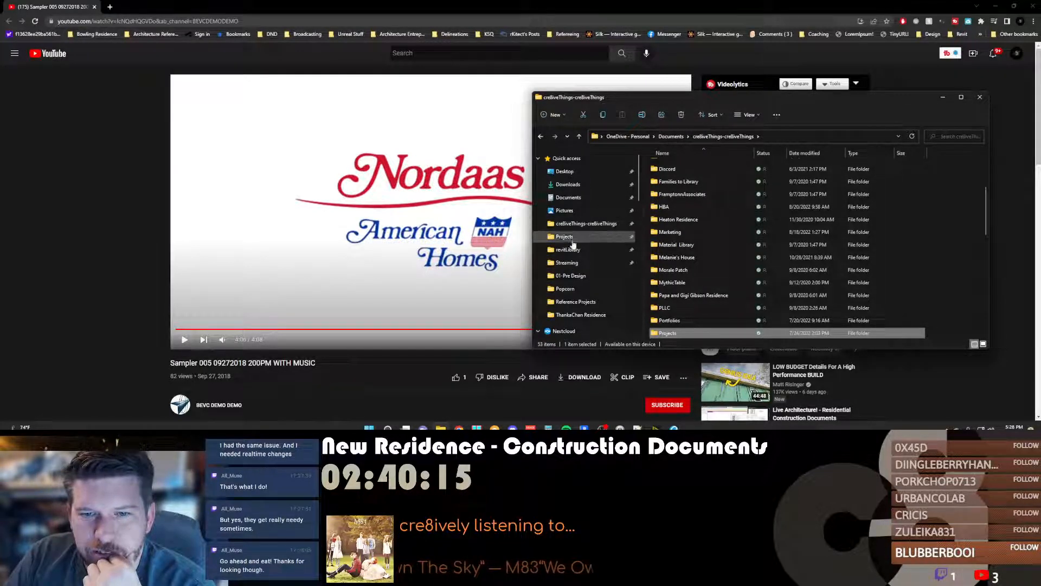
{"action": "scroll", "coordinate": [573, 244], "scroll_direction": "down", "scroll_amount": 5}
{"action": "left_click", "coordinate": [569, 210]}
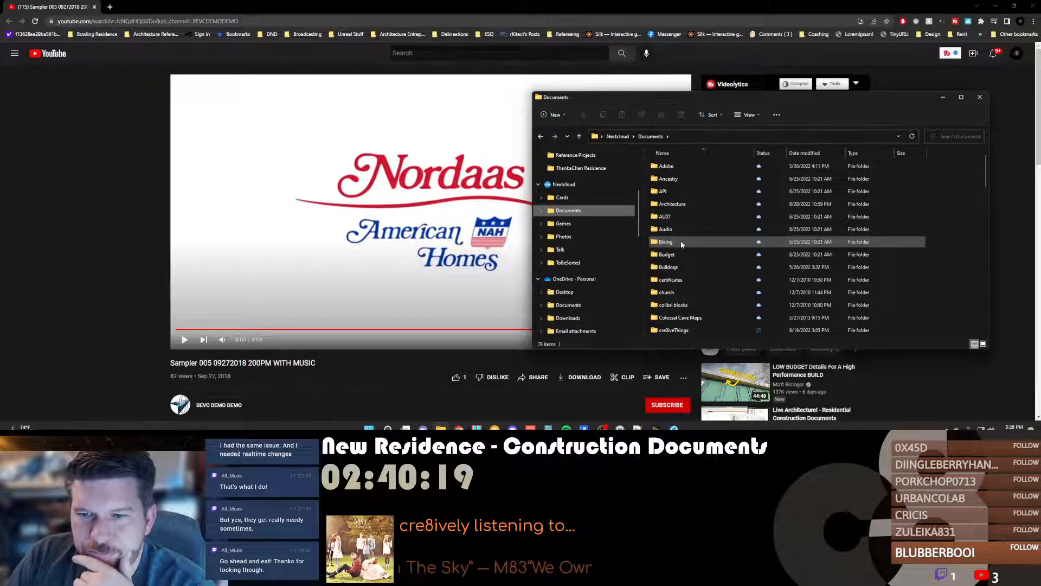
{"action": "scroll", "coordinate": [681, 241], "scroll_direction": "down", "scroll_amount": 3}
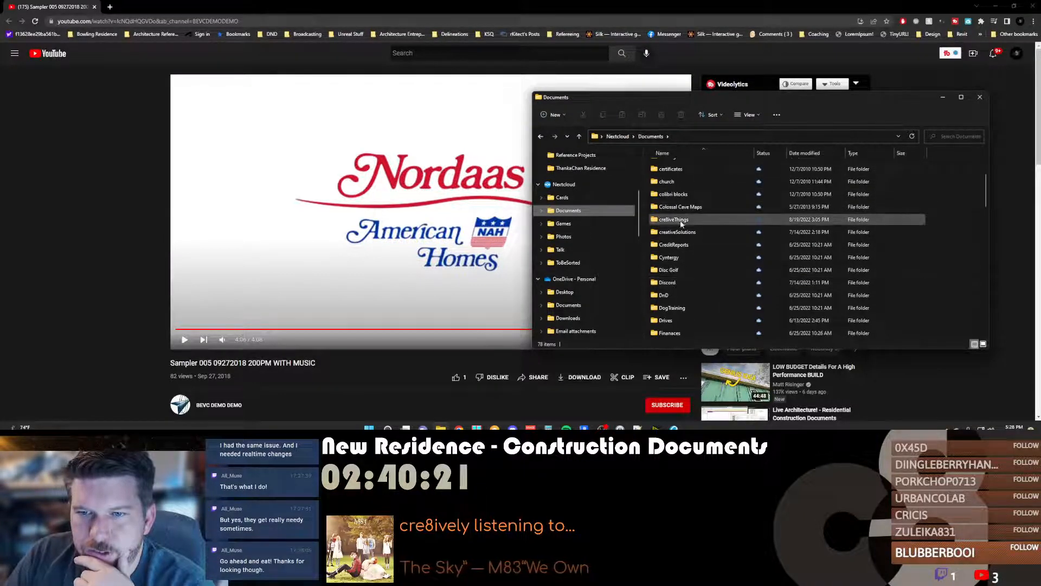
{"action": "double_click", "coordinate": [674, 219]}
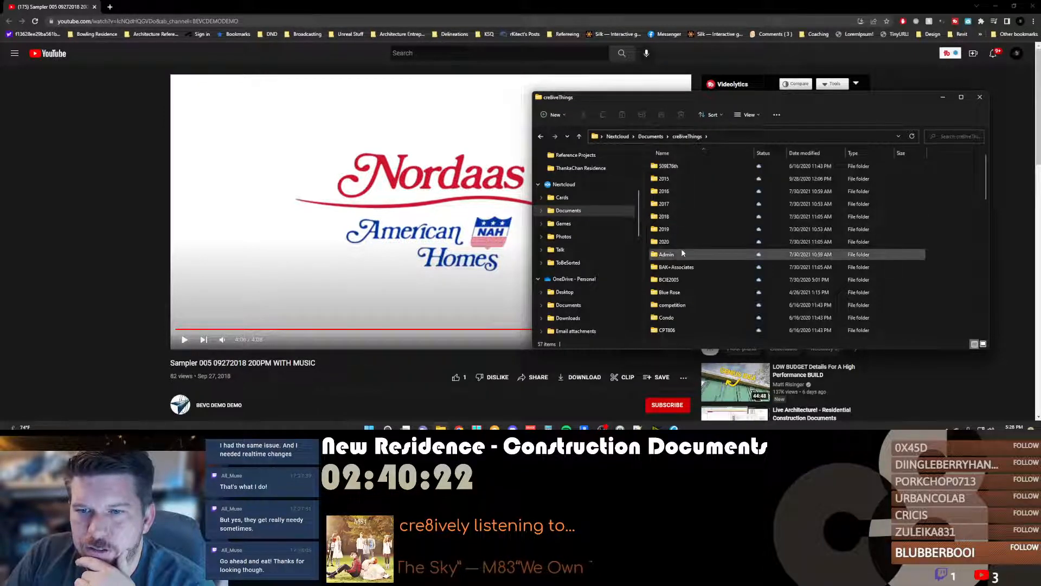
Step: Open the Presentation folder of the St. Mary's project under 2015, Delineations, Living Architecture
{"action": "double_click", "coordinate": [676, 179]}
{"action": "double_click", "coordinate": [677, 168]}
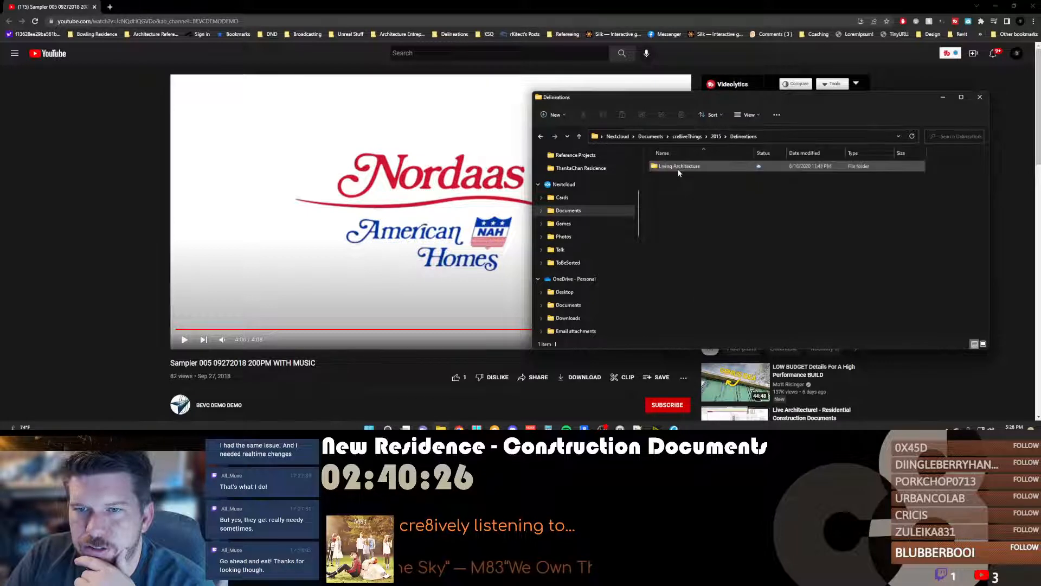
{"action": "double_click", "coordinate": [678, 170]}
{"action": "double_click", "coordinate": [670, 167]}
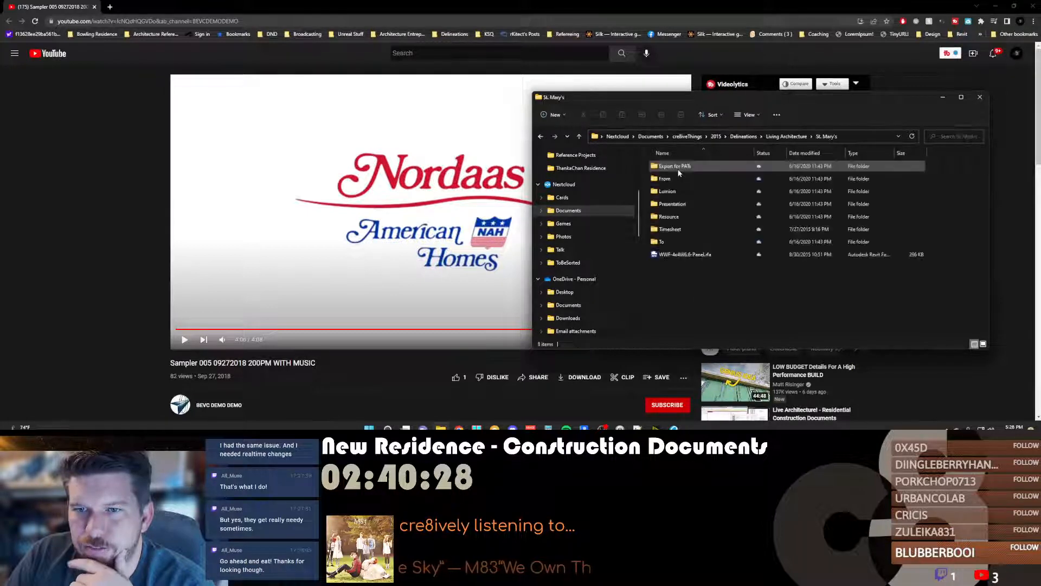
{"action": "double_click", "coordinate": [672, 204]}
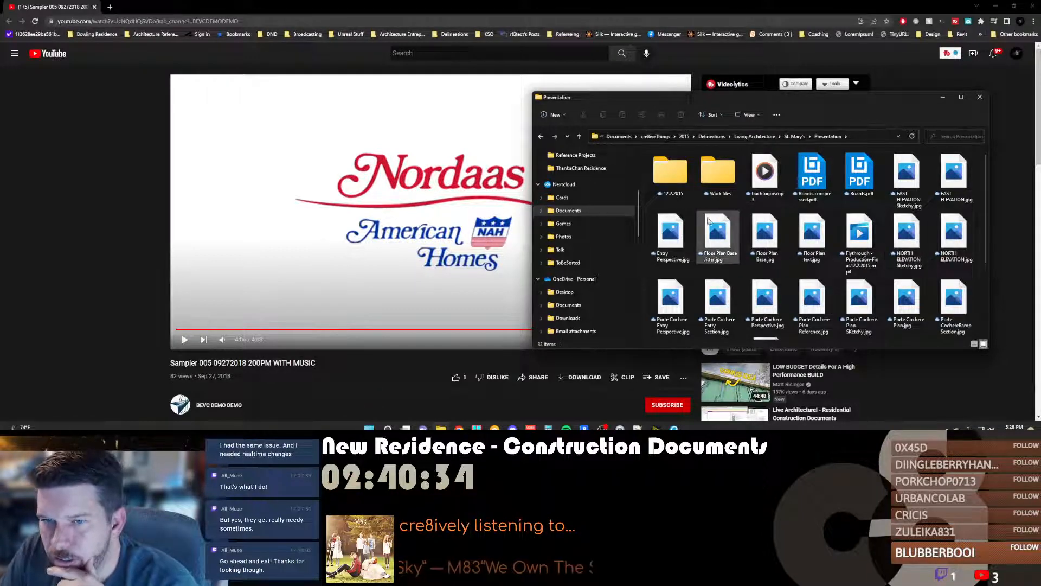
Step: Look through the Presentation files and open St.Mary's_East Entry Persp 1_12.2.2015.pdf from the 12.2.2015 subfolder
{"action": "scroll", "coordinate": [742, 262], "scroll_direction": "down", "scroll_amount": 3}
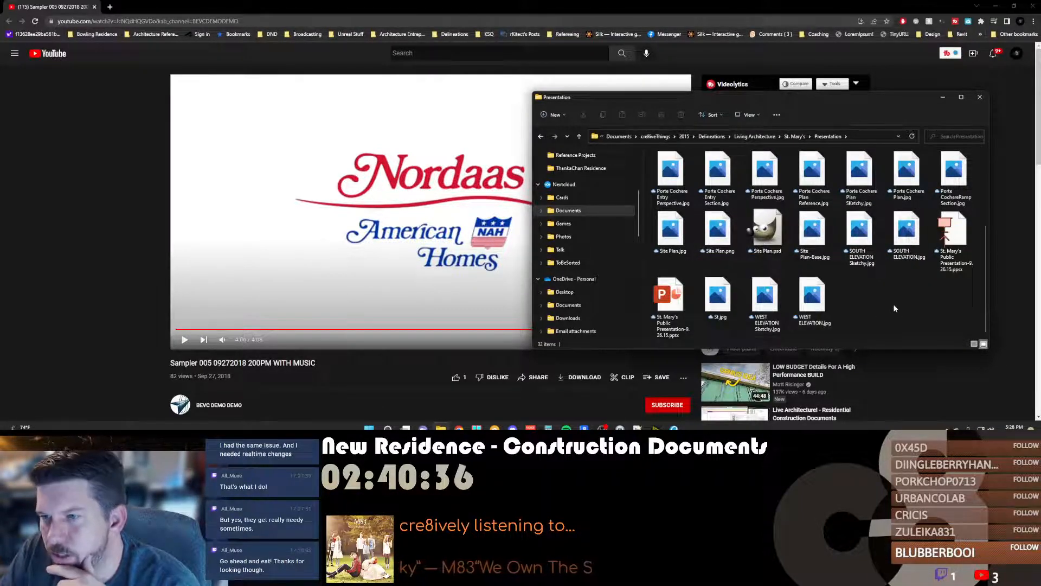
{"action": "scroll", "coordinate": [889, 300], "scroll_direction": "up", "scroll_amount": 3}
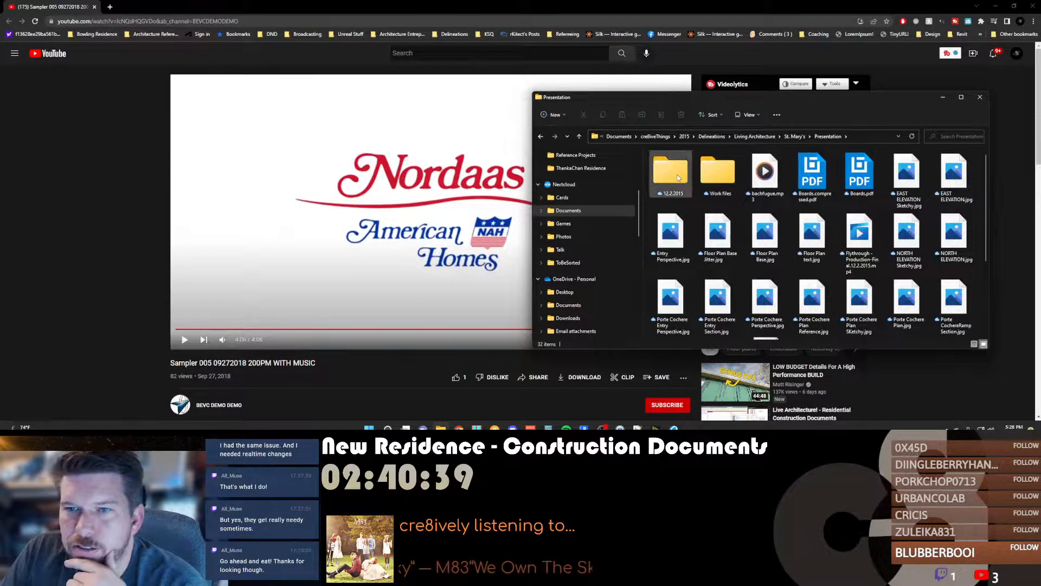
{"action": "double_click", "coordinate": [677, 174]}
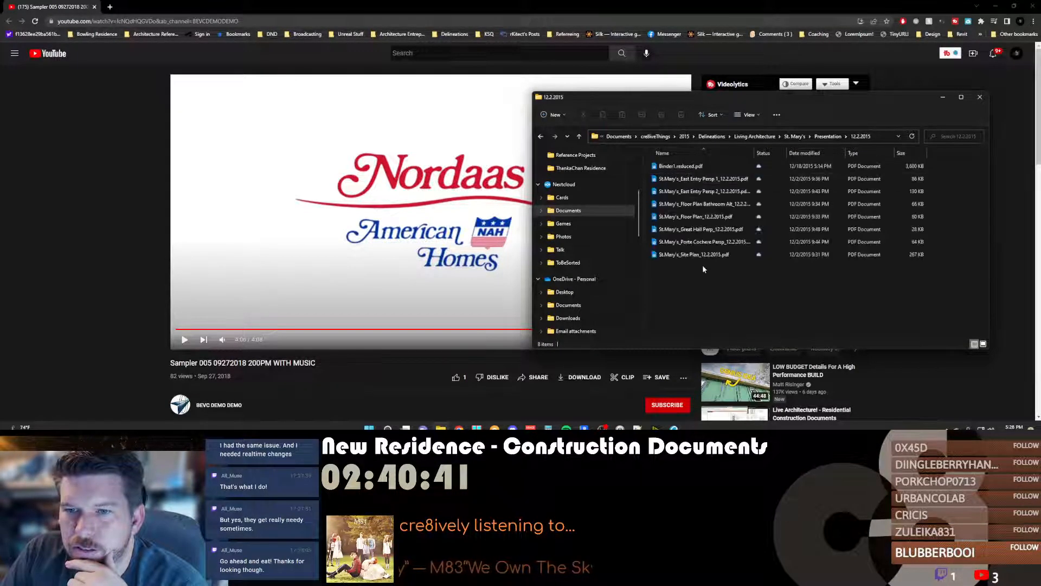
{"action": "left_click", "coordinate": [692, 180]}
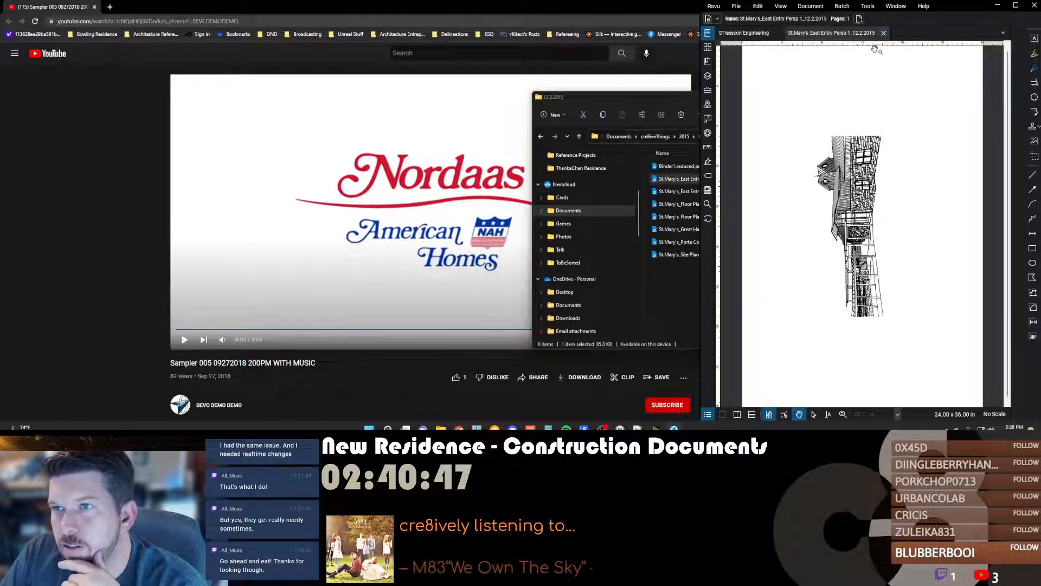
Step: Close the East Entry perspective PDF, reopen the 12.2.2015 folder from Presentation, and widen the file name column
{"action": "left_click", "coordinate": [884, 32]}
{"action": "left_click", "coordinate": [672, 294]}
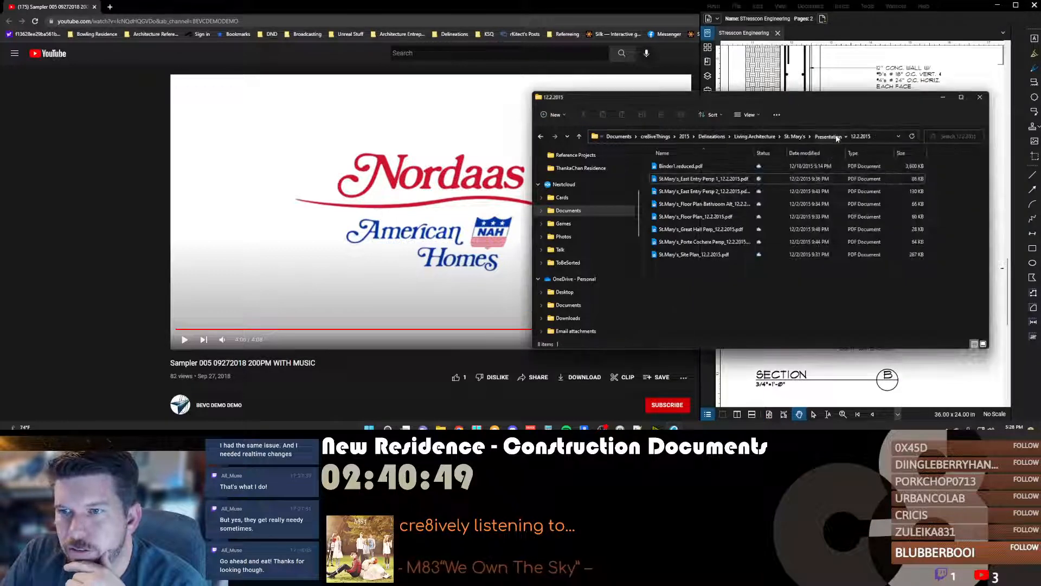
{"action": "left_click", "coordinate": [838, 138]}
{"action": "double_click", "coordinate": [670, 175]}
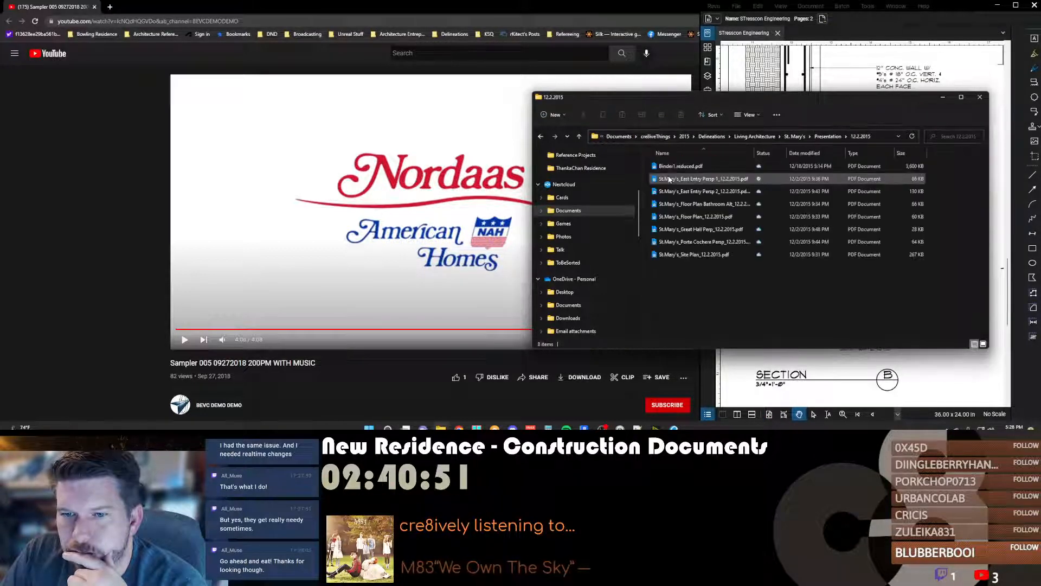
{"action": "left_click_drag", "start_coordinate": [754, 152], "coordinate": [808, 153]}
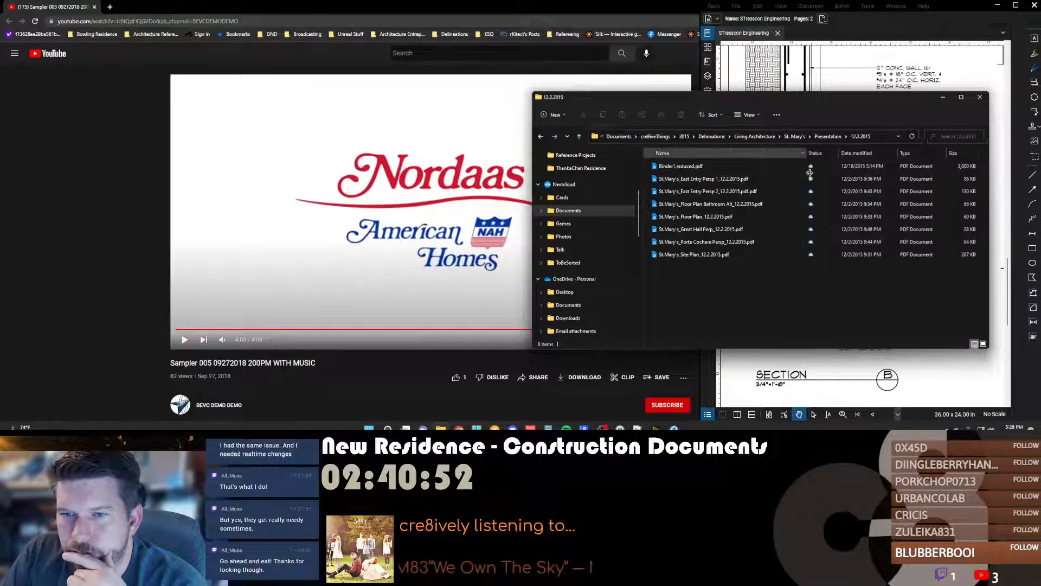
Step: Open Boards.compressed.pdf from the Presentation folder, review its four pages in an enlarged window, and close it
{"action": "left_click", "coordinate": [829, 136]}
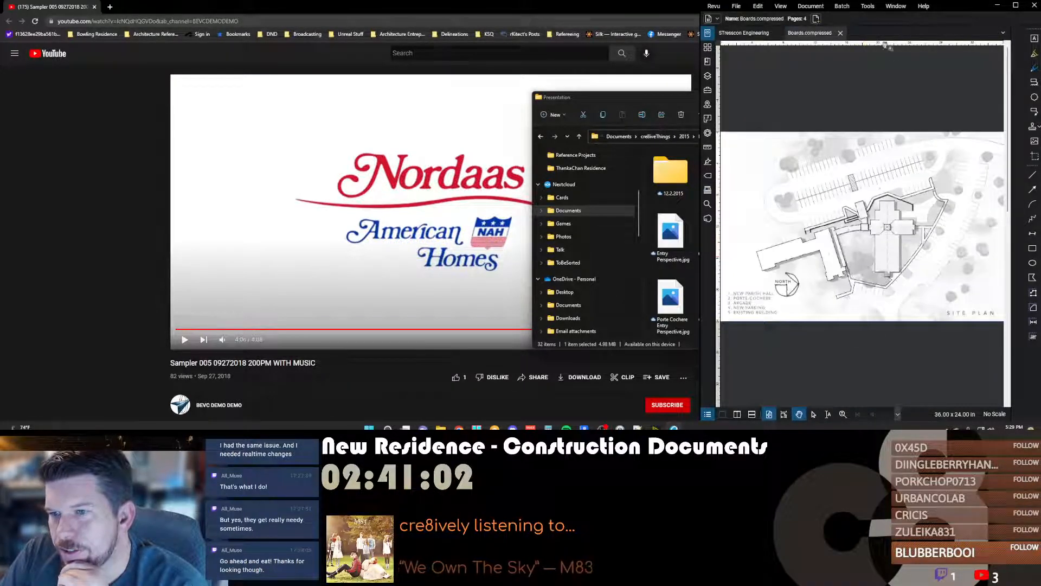
{"action": "left_click_drag", "start_coordinate": [934, 6], "coordinate": [769, 2]}
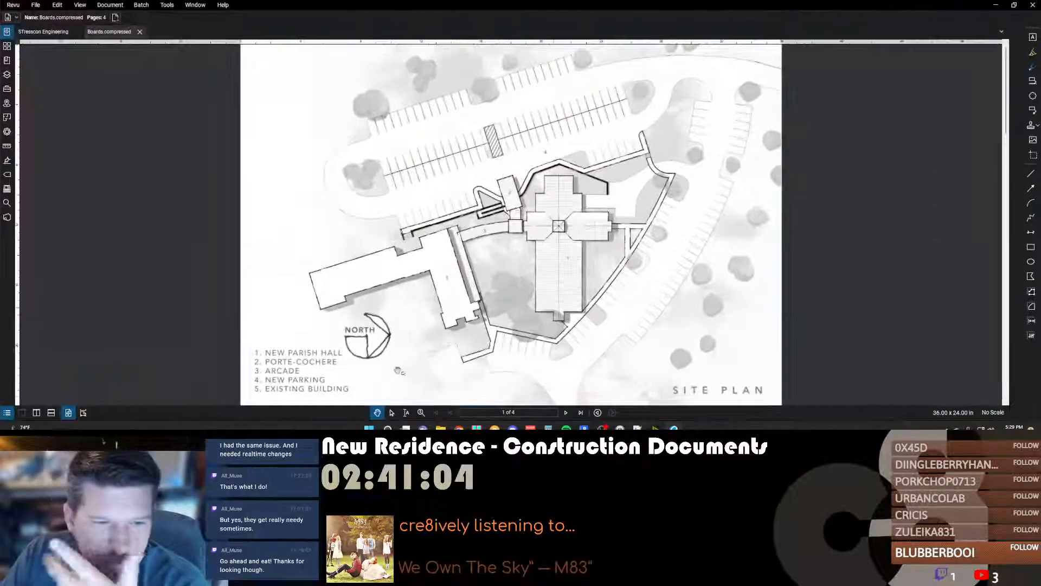
{"action": "left_click", "coordinate": [566, 413]}
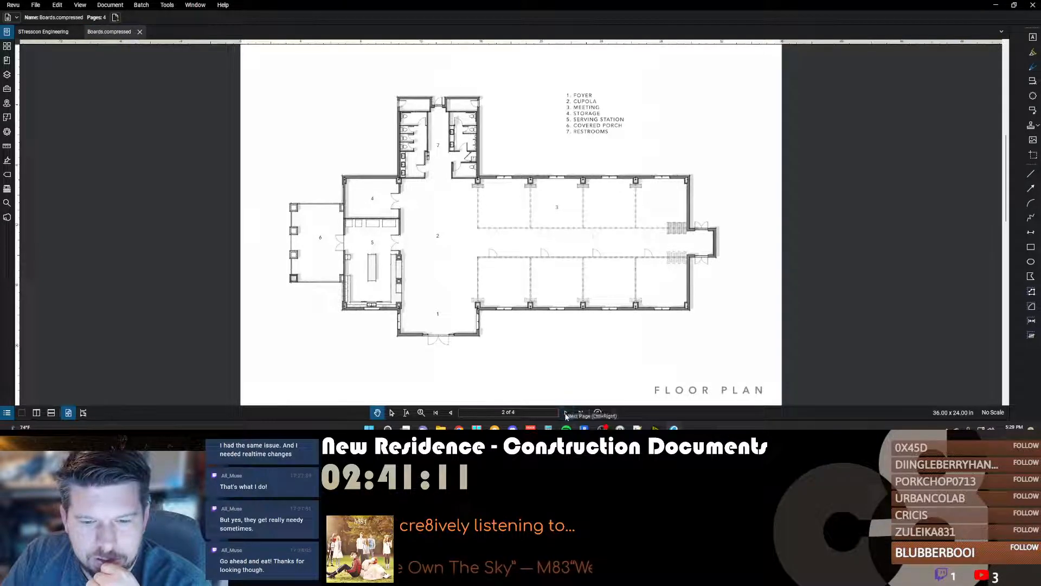
{"action": "left_click", "coordinate": [566, 414]}
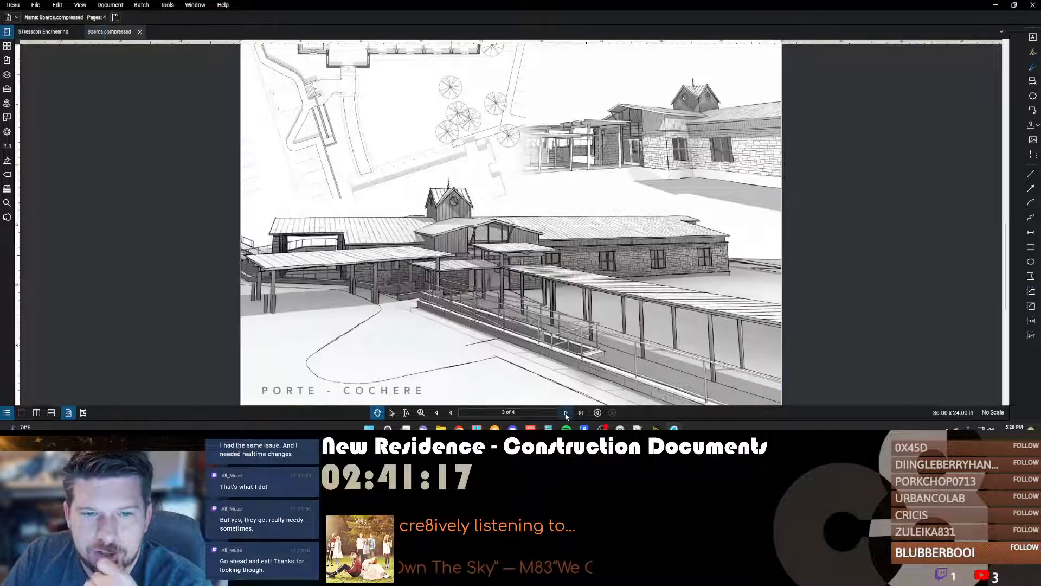
{"action": "left_click", "coordinate": [566, 413]}
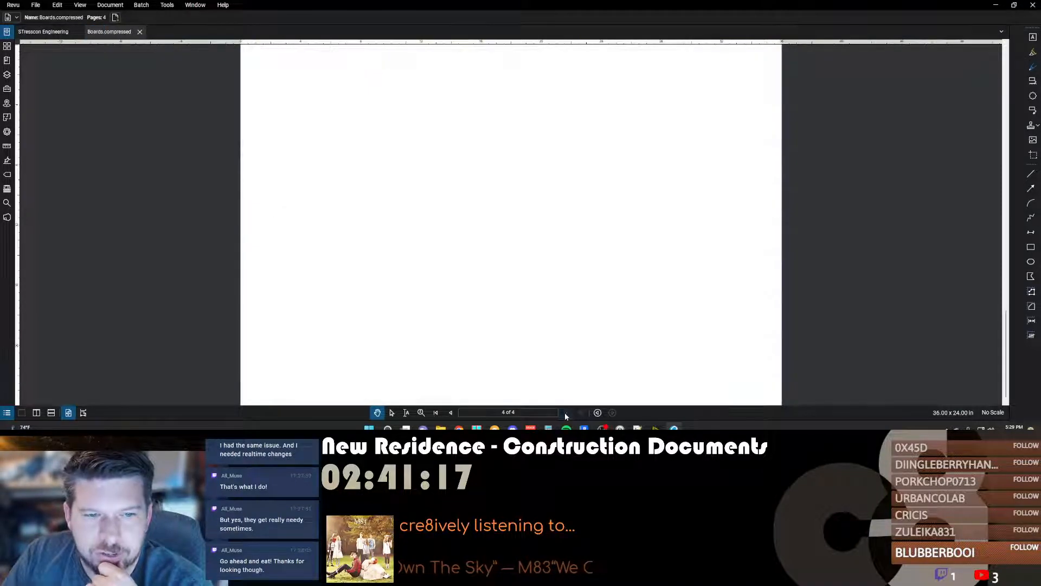
{"action": "left_click", "coordinate": [1033, 5]}
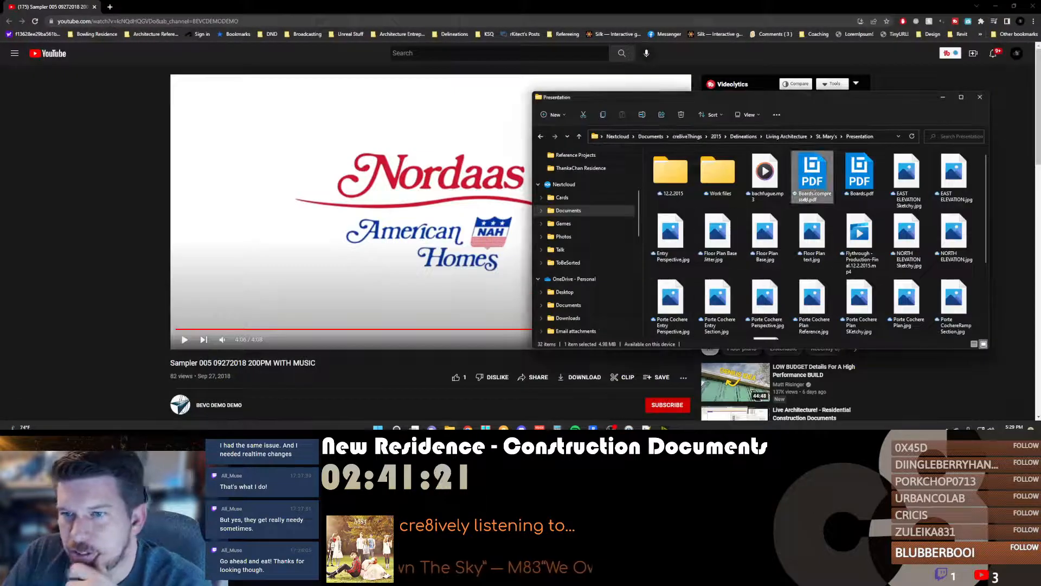
Step: Look through the Presentation folder and open the video Flythrough - Production-Final.12.2.2015.mp4
{"action": "scroll", "coordinate": [869, 301], "scroll_direction": "down", "scroll_amount": 2}
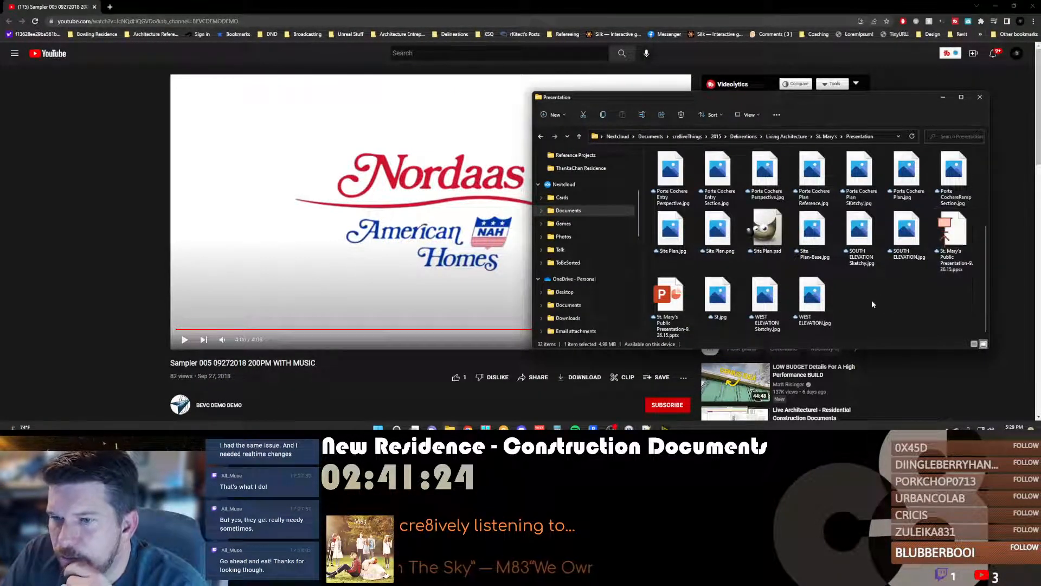
{"action": "scroll", "coordinate": [873, 304], "scroll_direction": "up", "scroll_amount": 2}
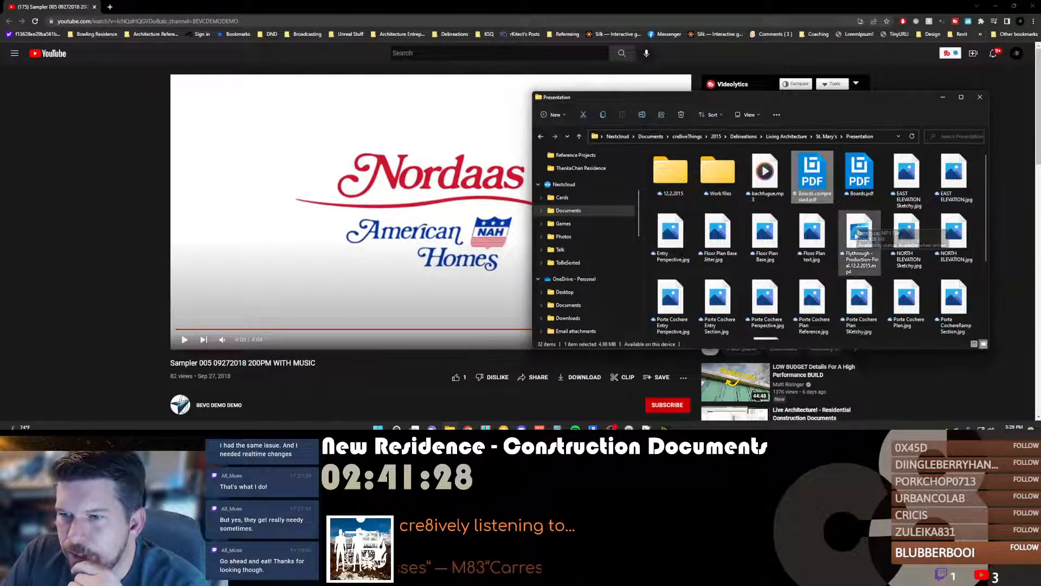
{"action": "left_click", "coordinate": [853, 232]}
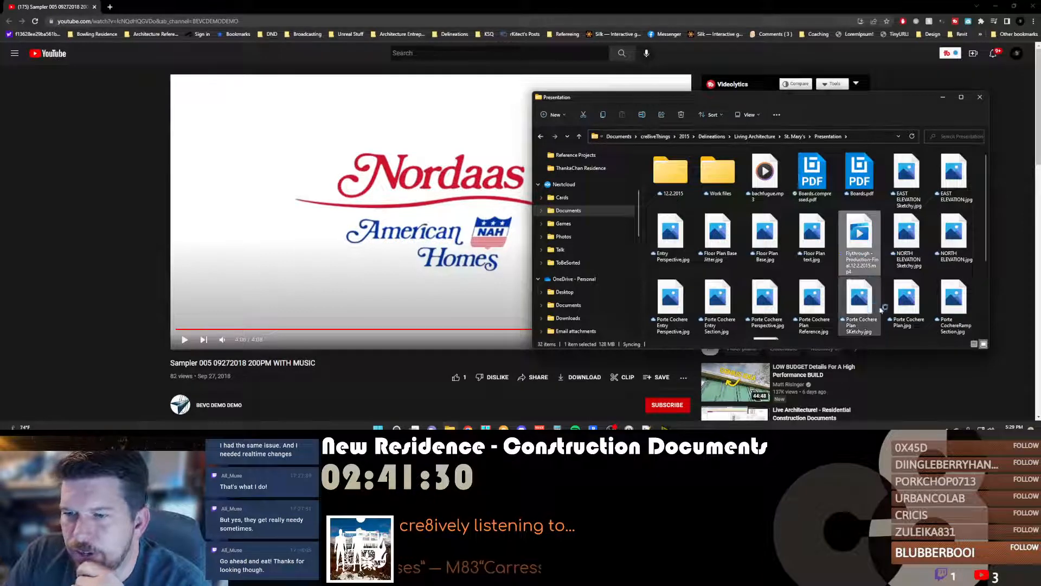
{"action": "double_click", "coordinate": [860, 255]}
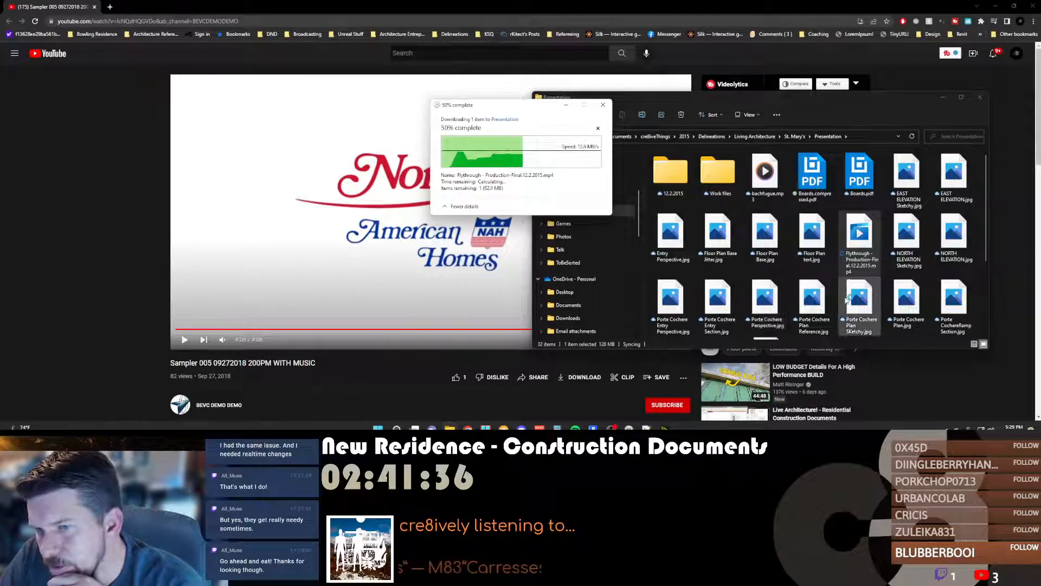
{"action": "scroll", "coordinate": [857, 282], "scroll_direction": "down", "scroll_amount": 2}
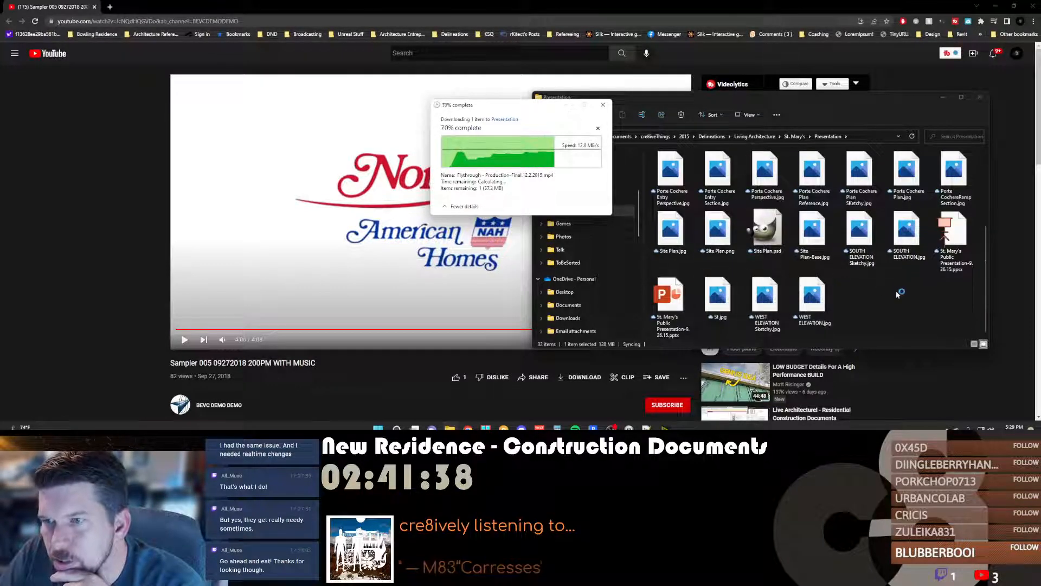
{"action": "scroll", "coordinate": [896, 302], "scroll_direction": "up", "scroll_amount": 2}
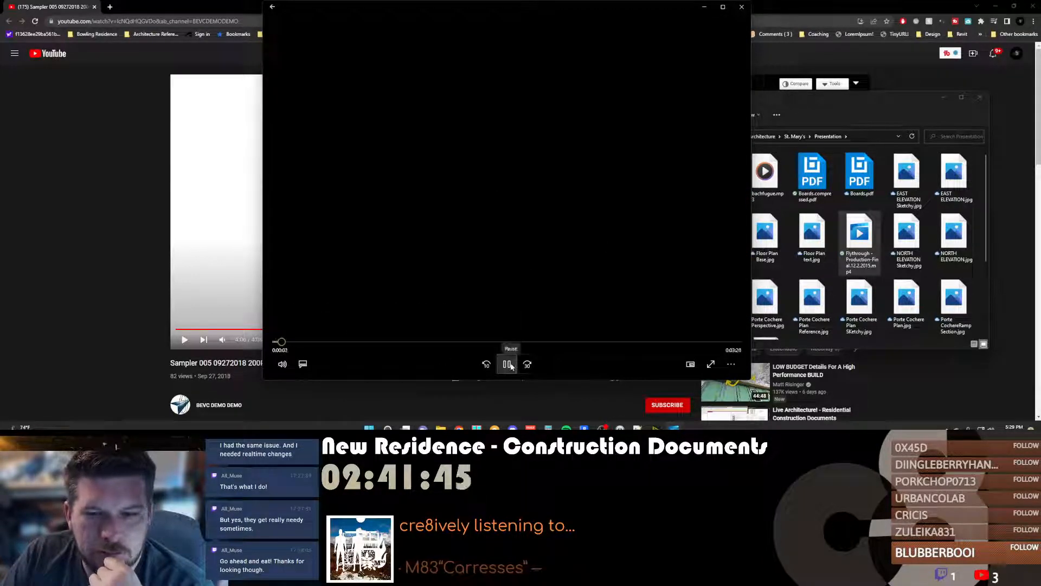
Step: Watch the St. Mary's flythrough video in full screen to its end and close the player
{"action": "left_click", "coordinate": [723, 7]}
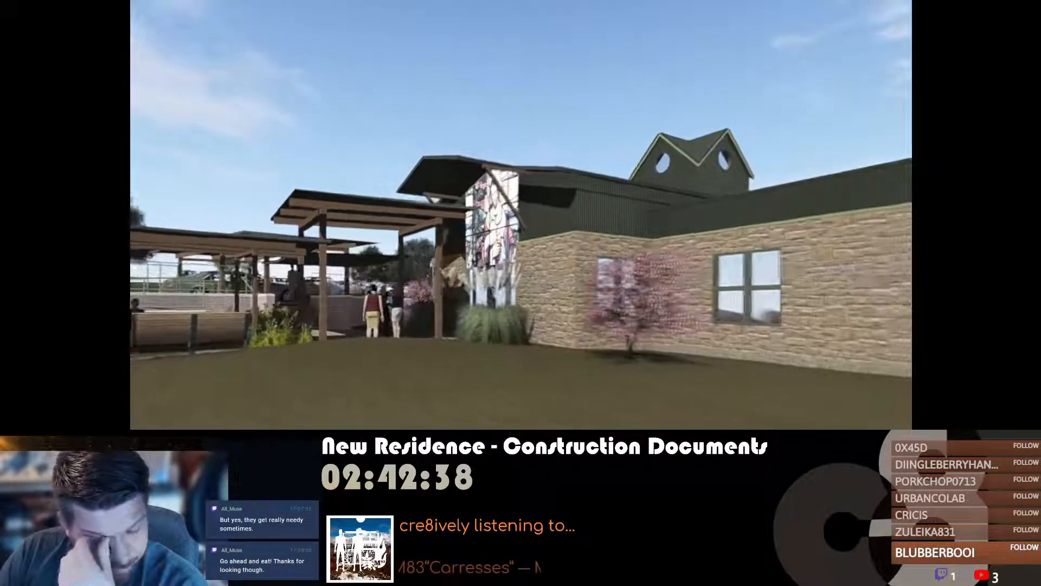
{"action": "mouse_move", "coordinate": [636, 318]}
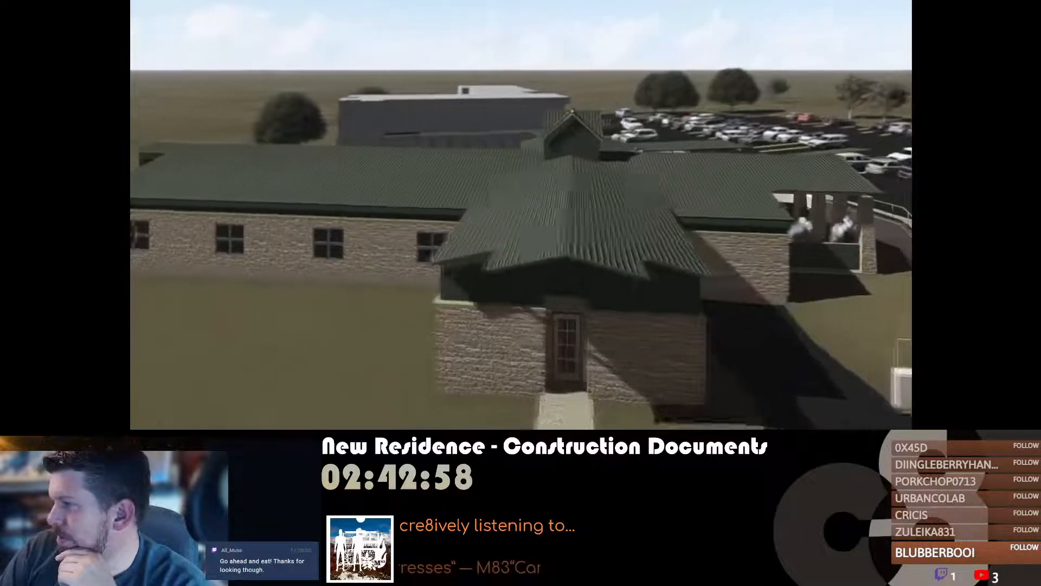
{"action": "mouse_move", "coordinate": [620, 297]}
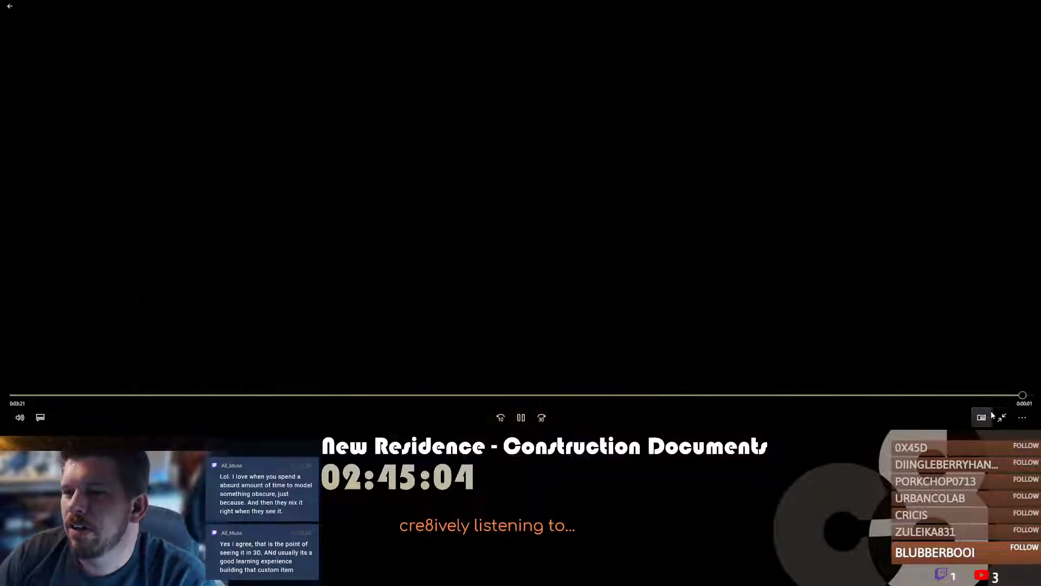
{"action": "left_click", "coordinate": [1001, 416]}
{"action": "left_click", "coordinate": [1033, 7]}
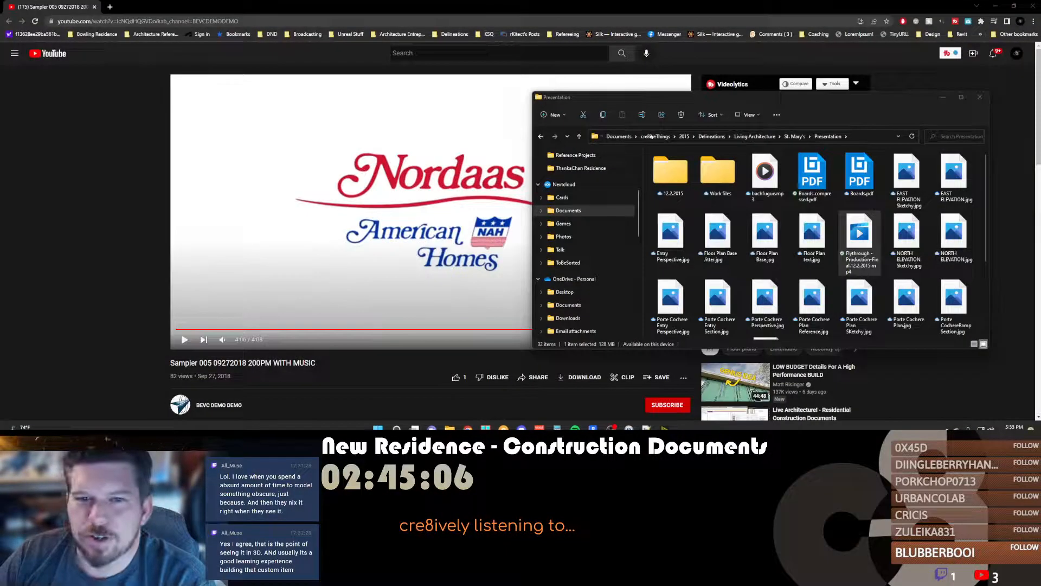
Step: Close the YouTube video page and switch back to the S2 - Foundation Details sheet in Revit
{"action": "left_click", "coordinate": [828, 4]}
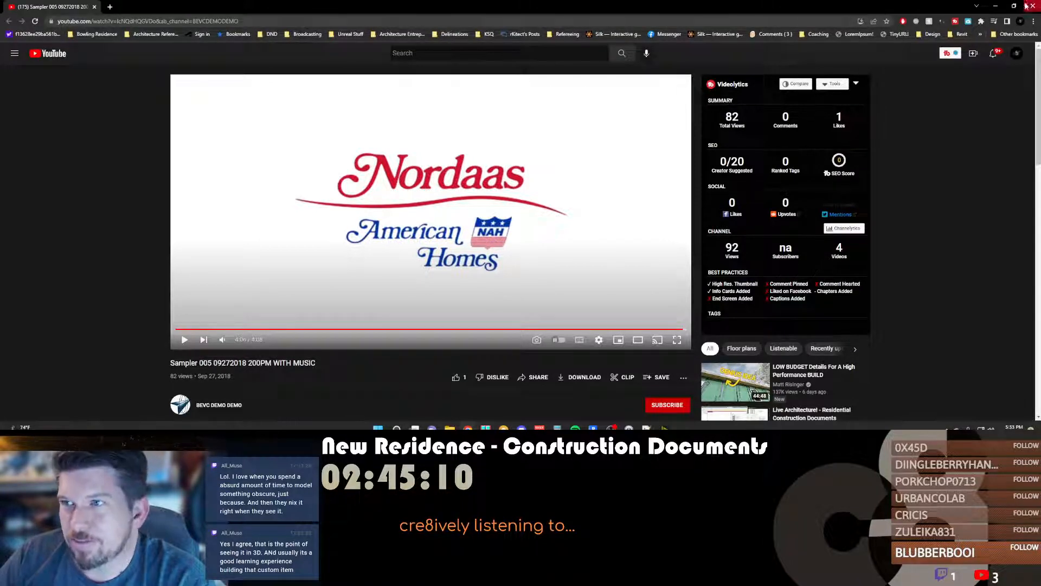
{"action": "left_click", "coordinate": [95, 7]}
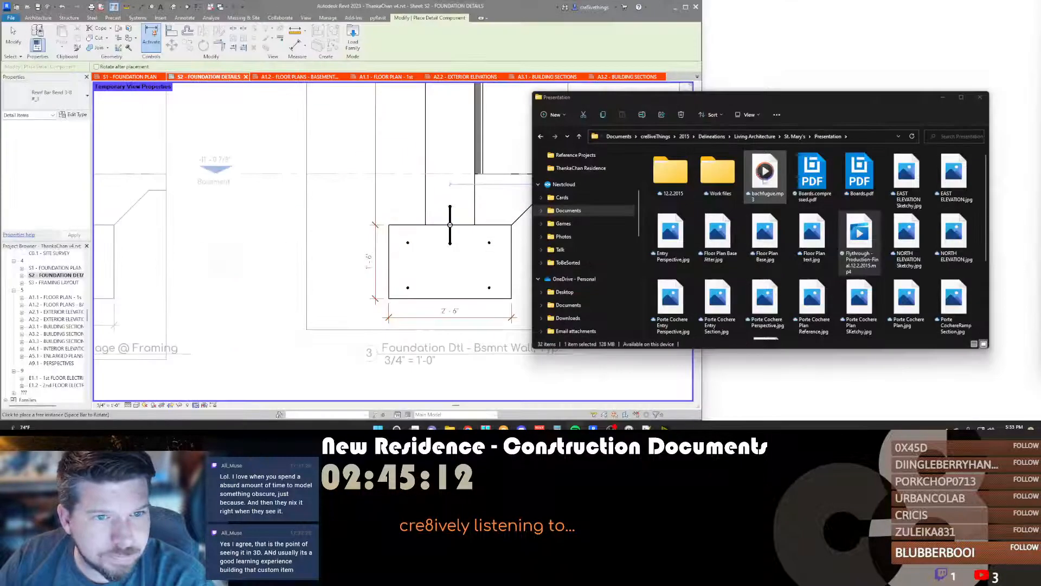
{"action": "left_click", "coordinate": [658, 46]}
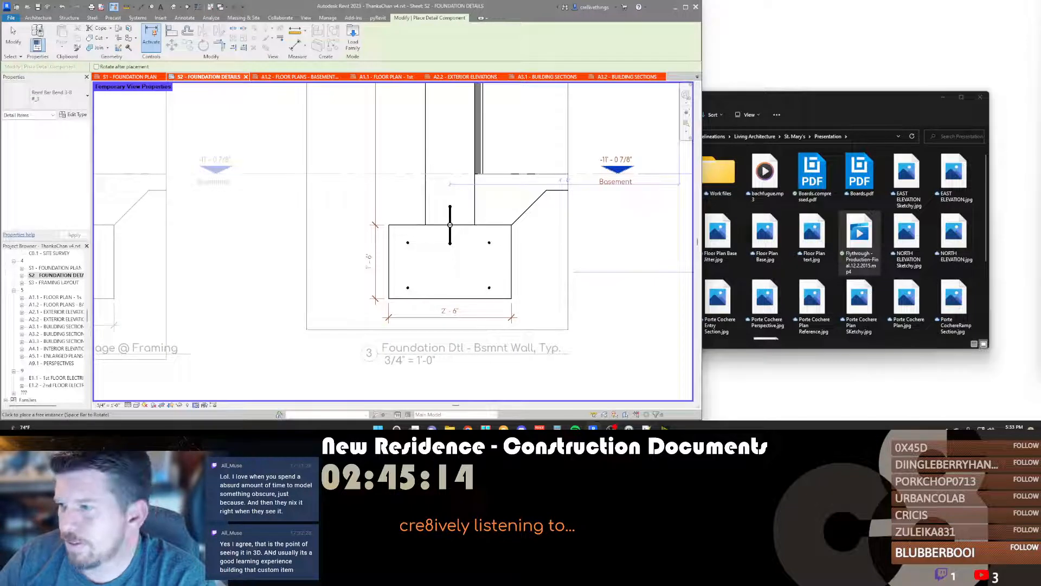